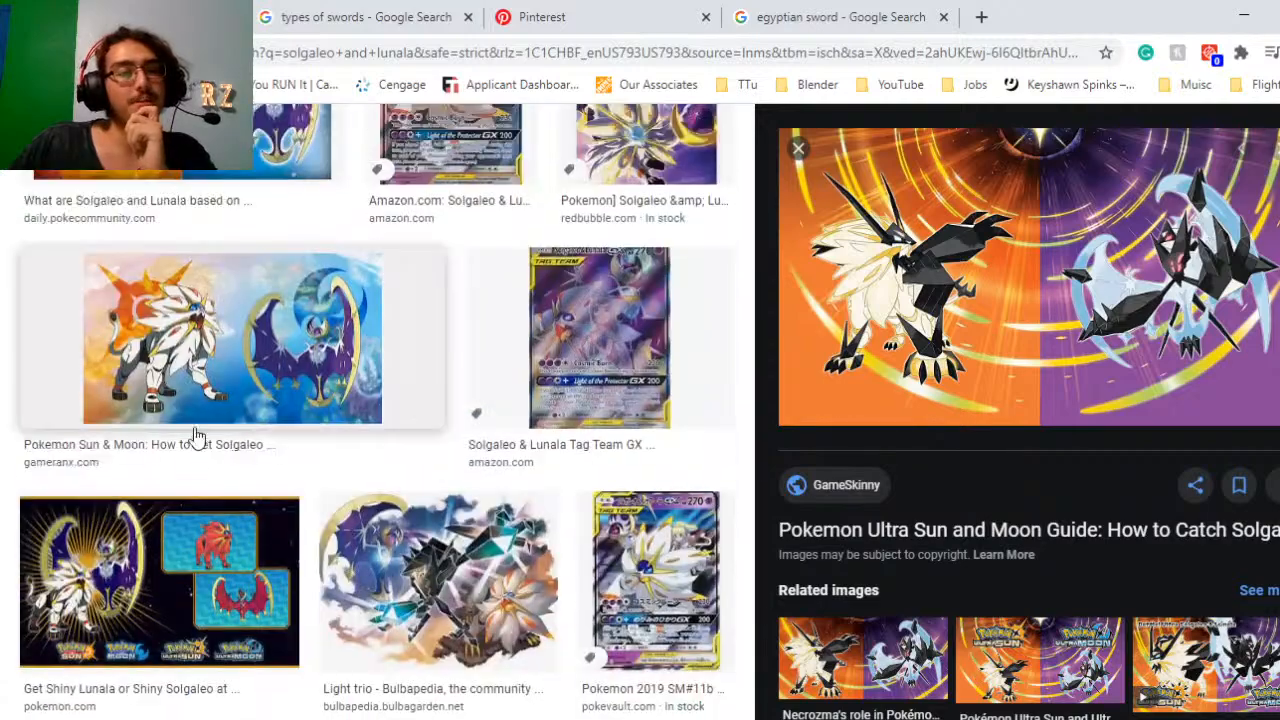
Examine the Solgaleo and Lunala artwork, the common sword types charts and the Egyptian khopesh results as design references.
left_click(190, 422)
left_click(633, 10)
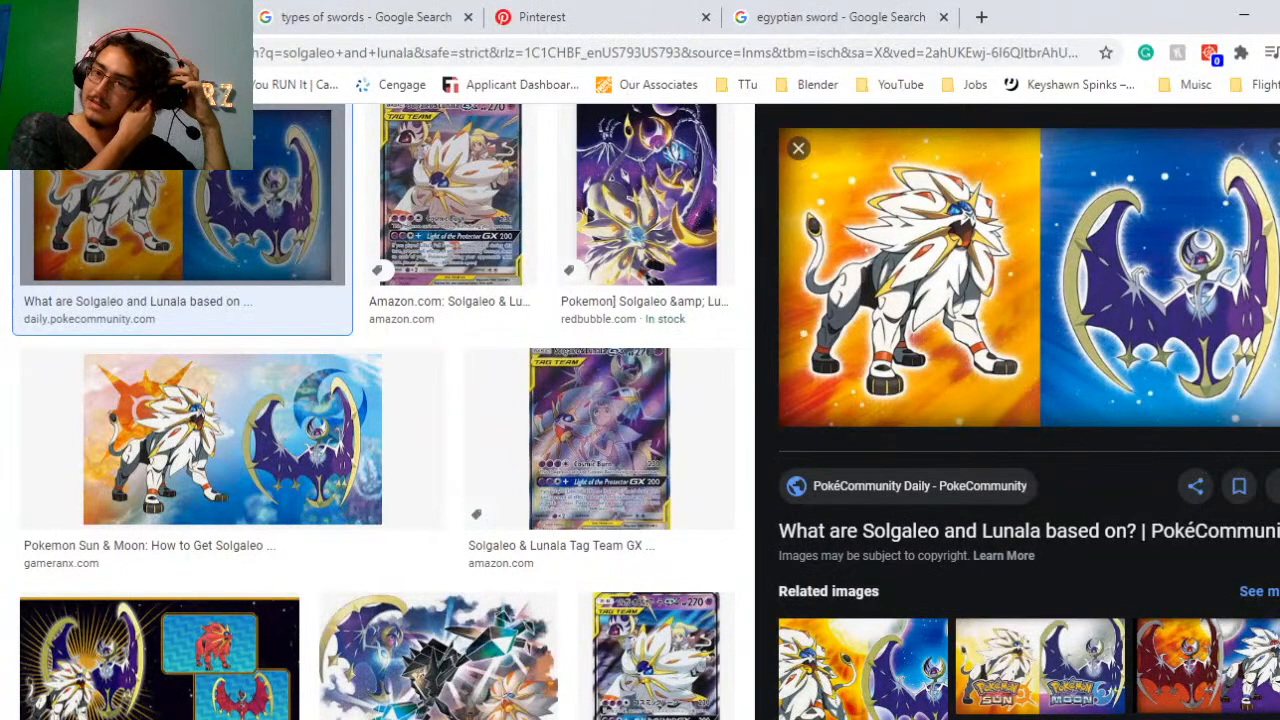
left_click(615, 12)
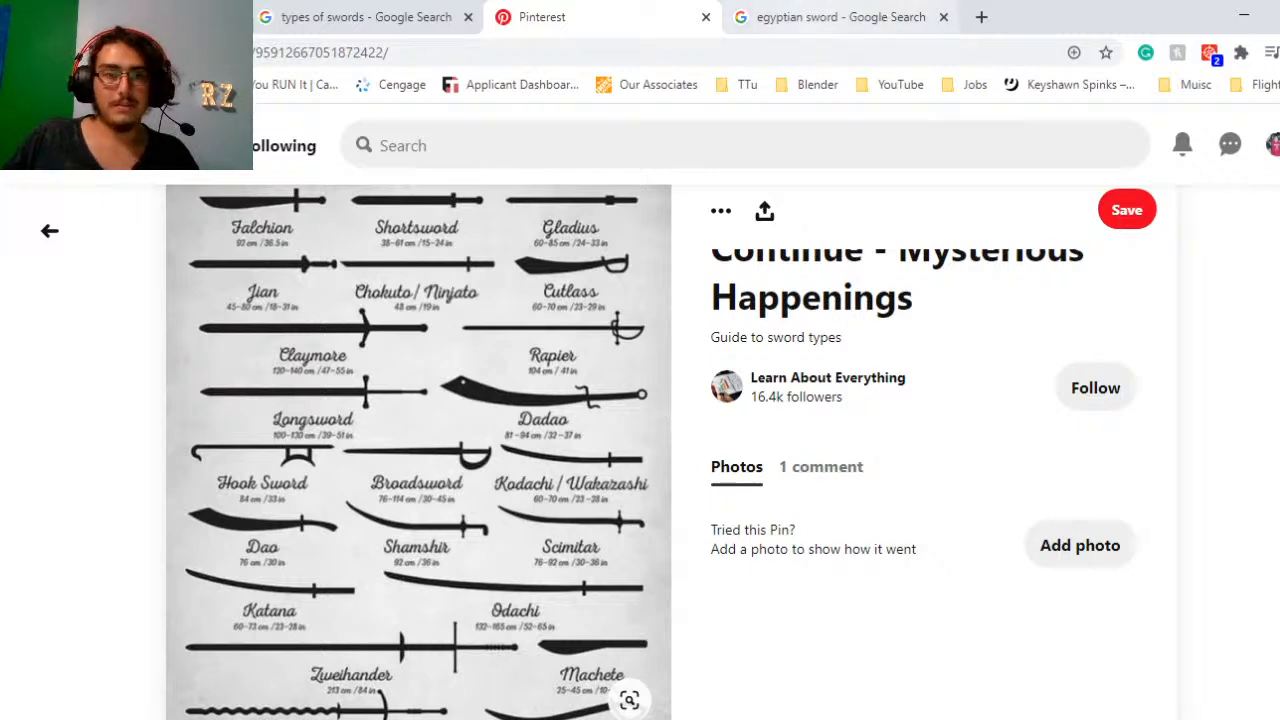
left_click(840, 17)
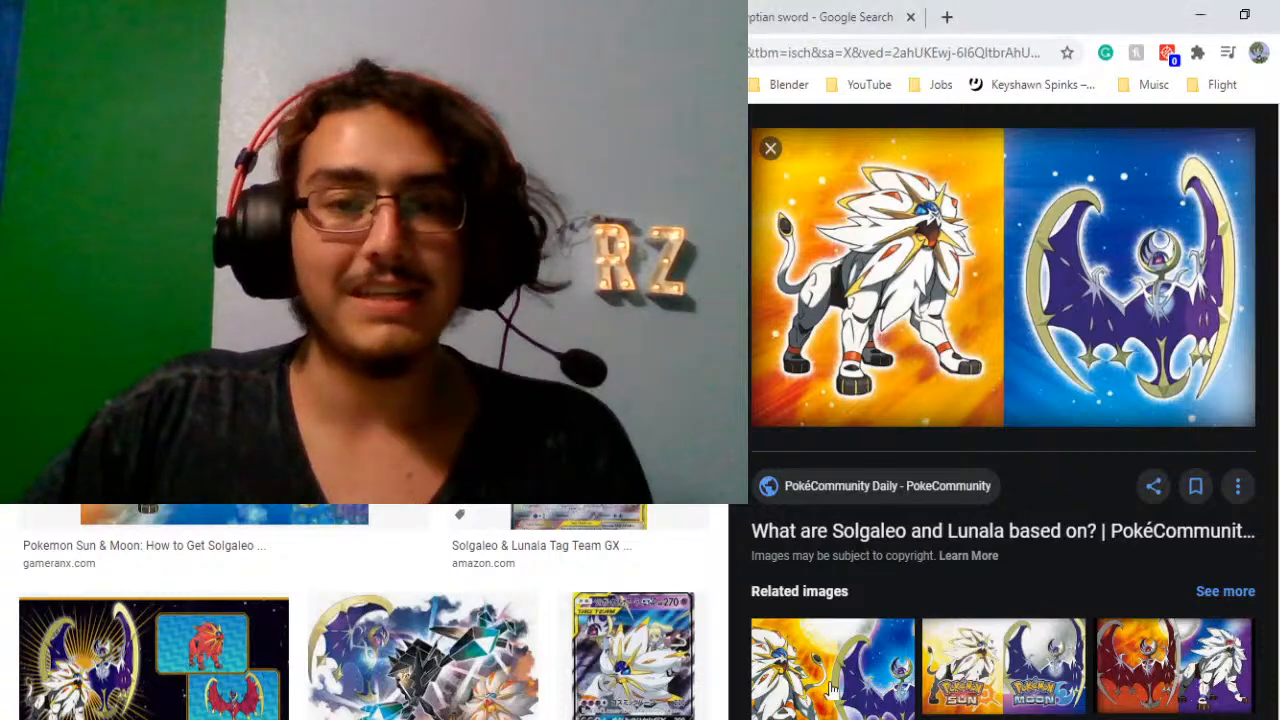
left_click(808, 10)
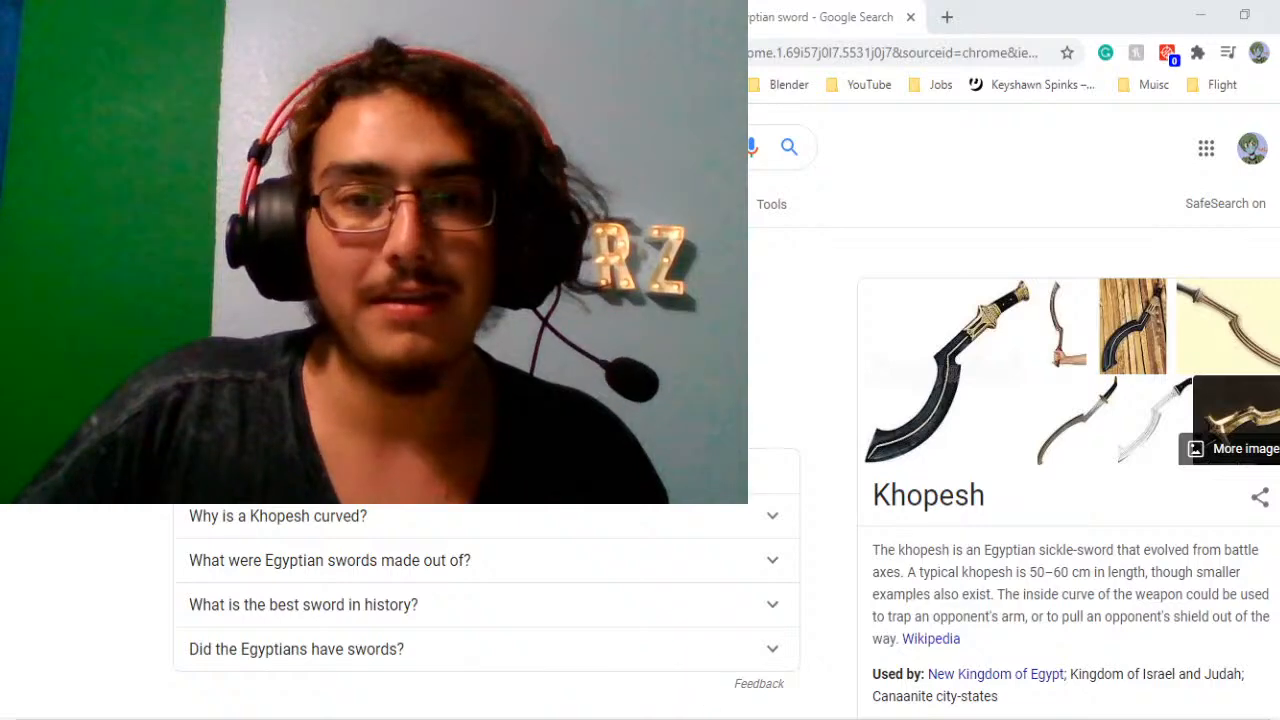
left_click(841, 710)
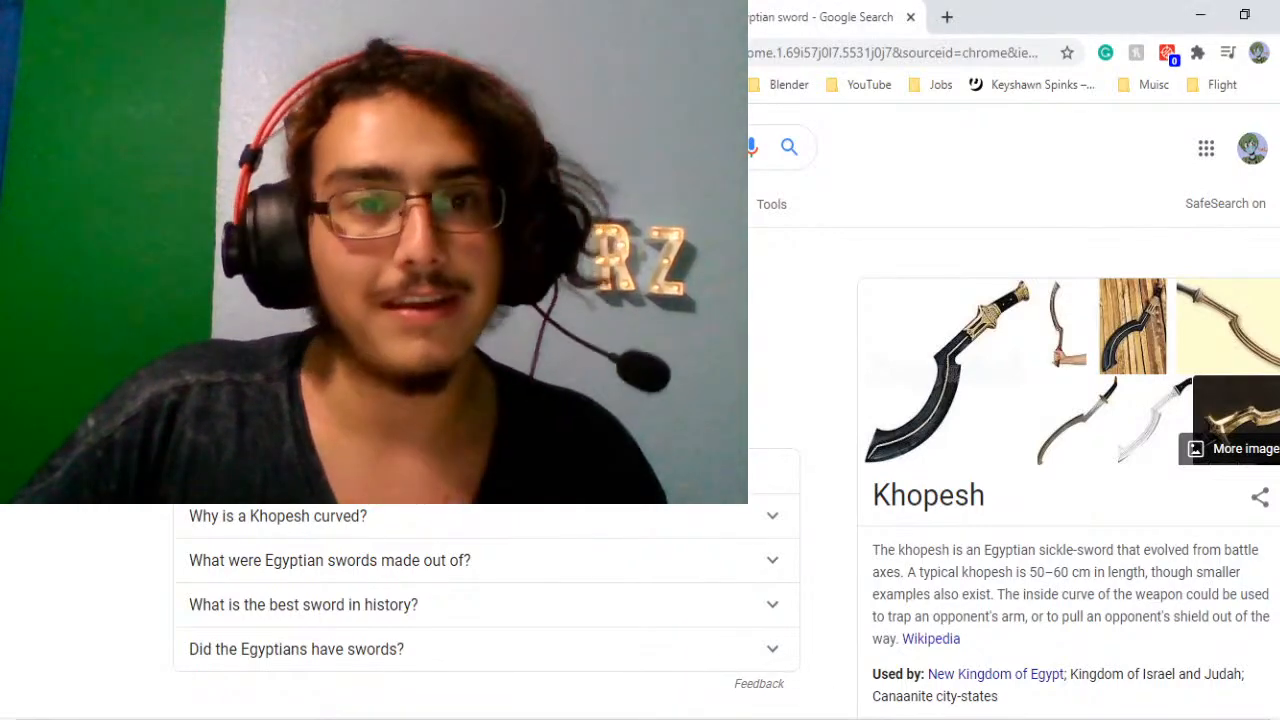
key("ctrl+shift+Tab")
key("ctrl+shift+Tab")
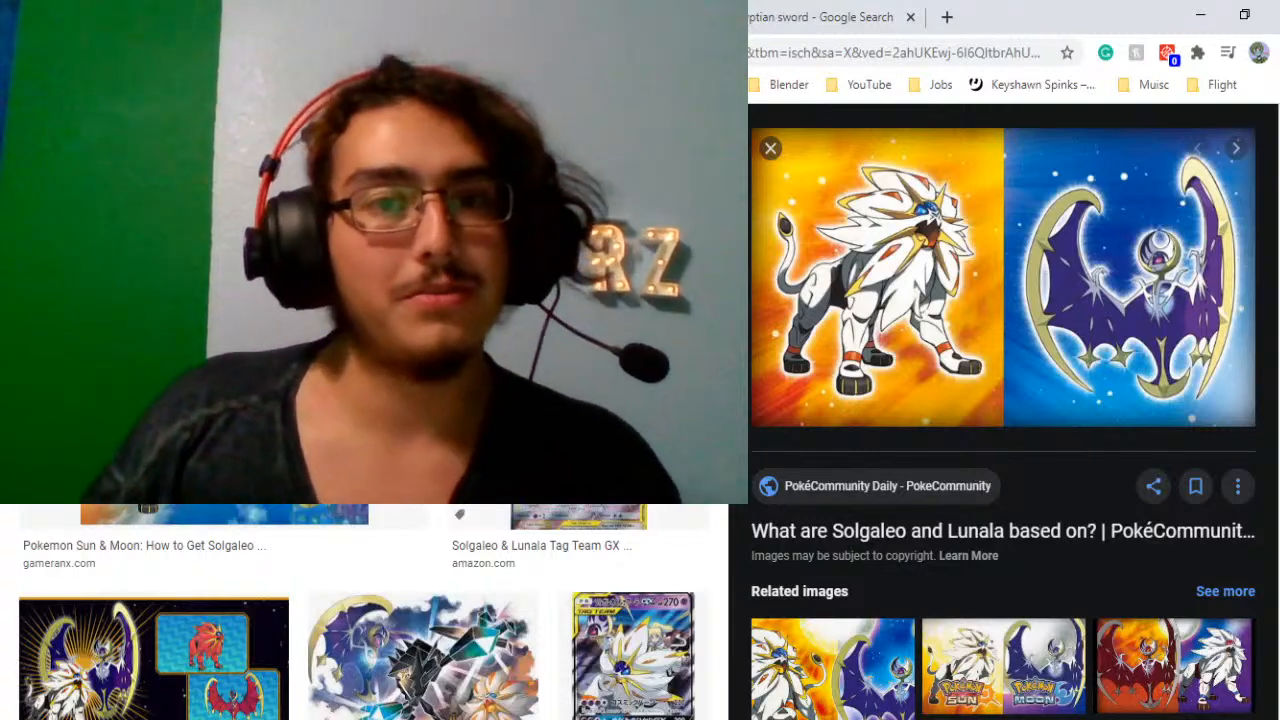
key("ctrl+shift+Tab")
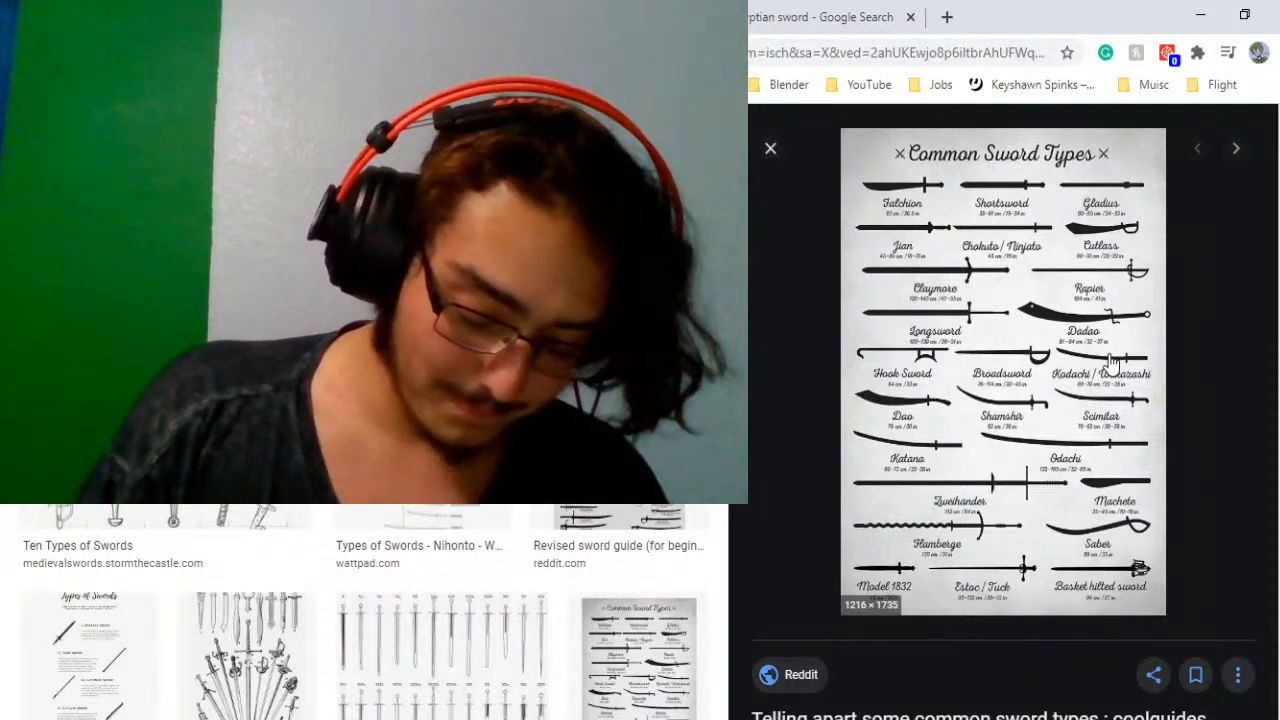
left_click(600, 16)
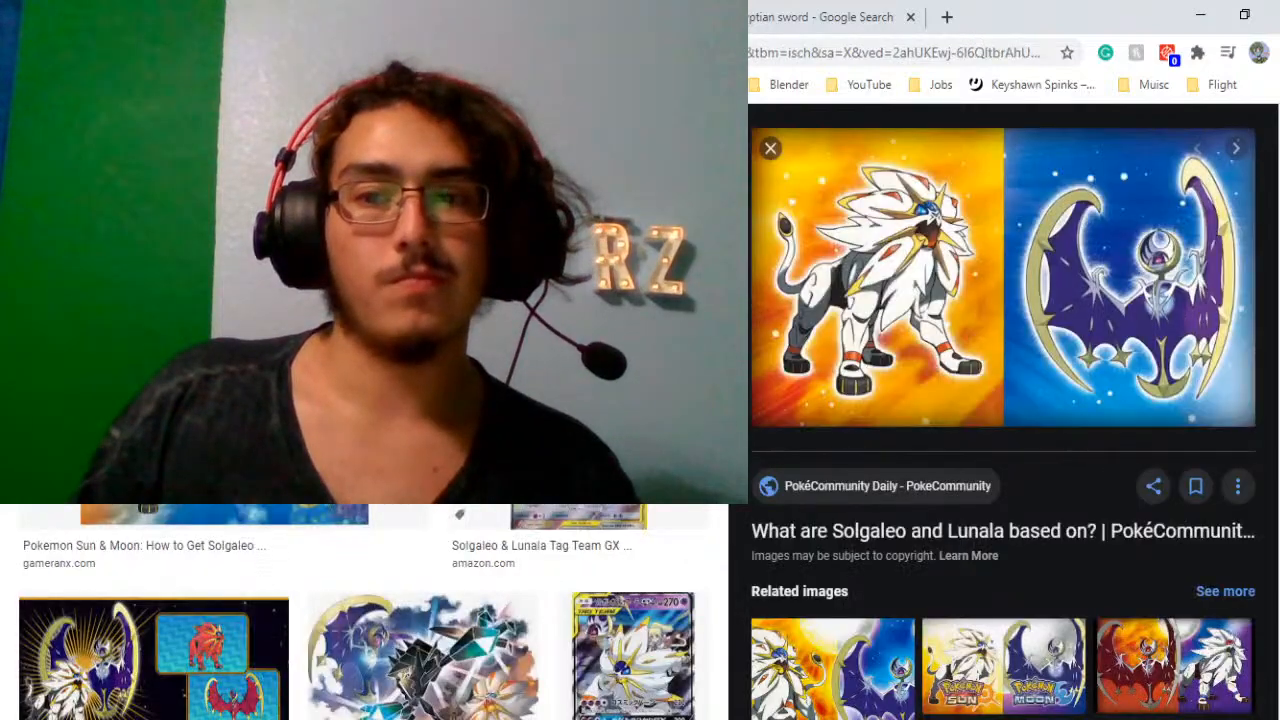
Return to the Solgaleo head symbol image results and preview the Wallpaper Cave picture of the Solgaleo and Lunala emblems.
scroll(1014, 411, "up", 2)
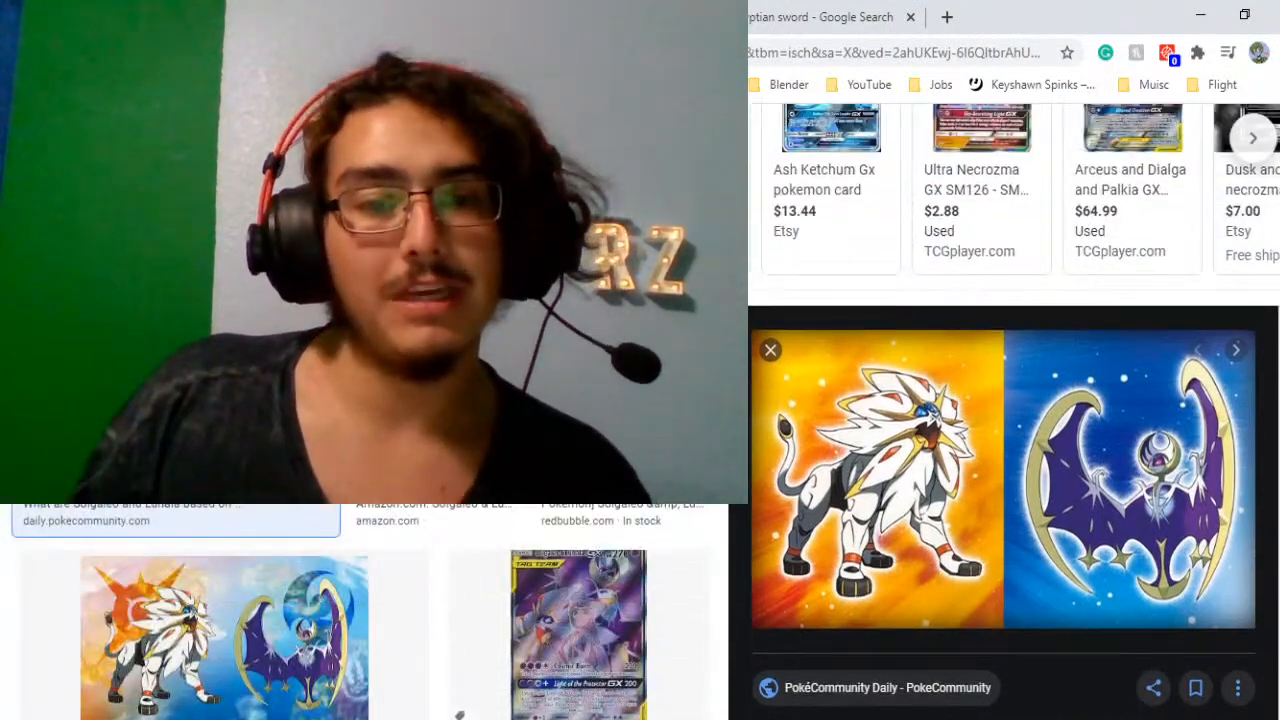
scroll(1014, 411, "down", 2)
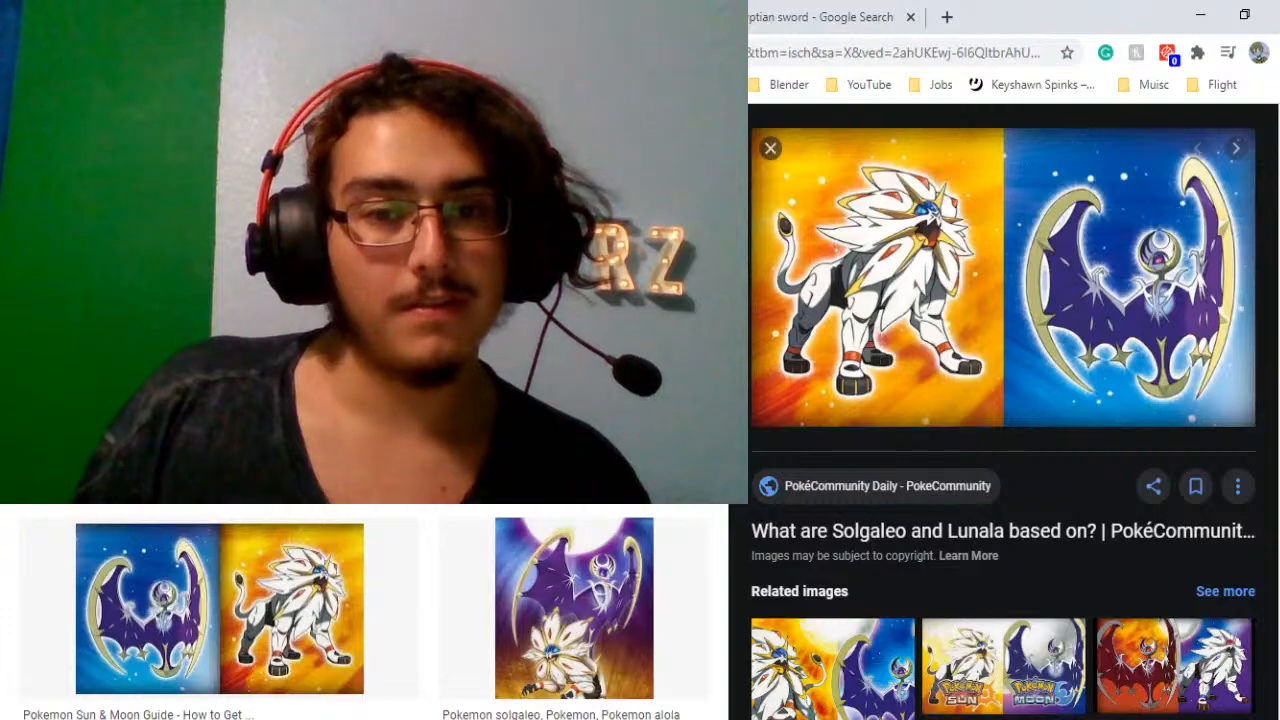
scroll(364, 612, "down", 2)
scroll(364, 612, "up", 4)
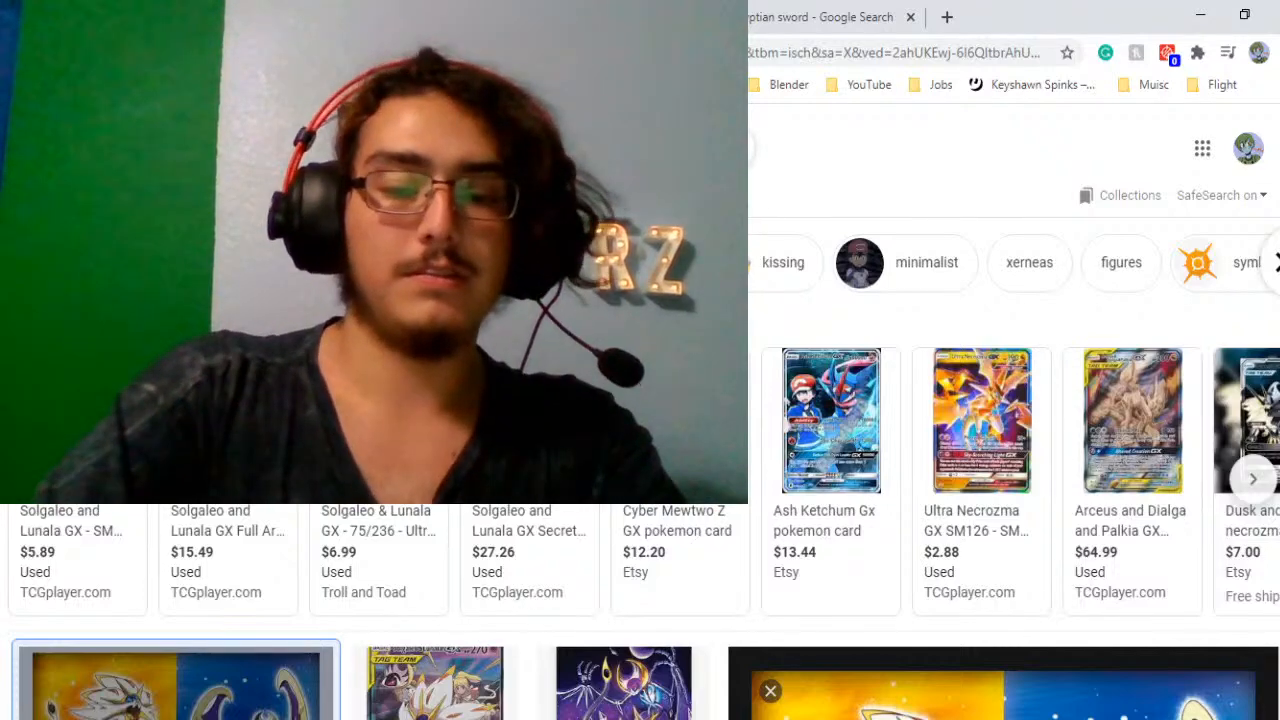
key("alt+Left")
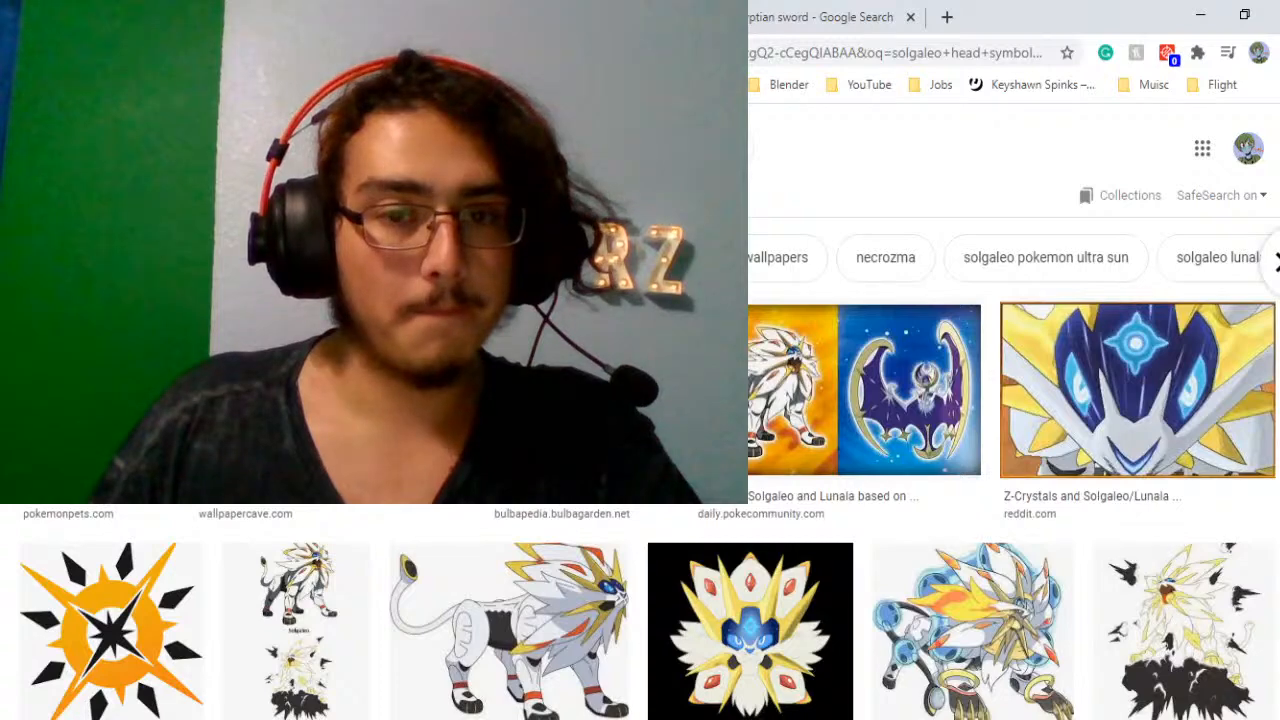
left_click(963, 389)
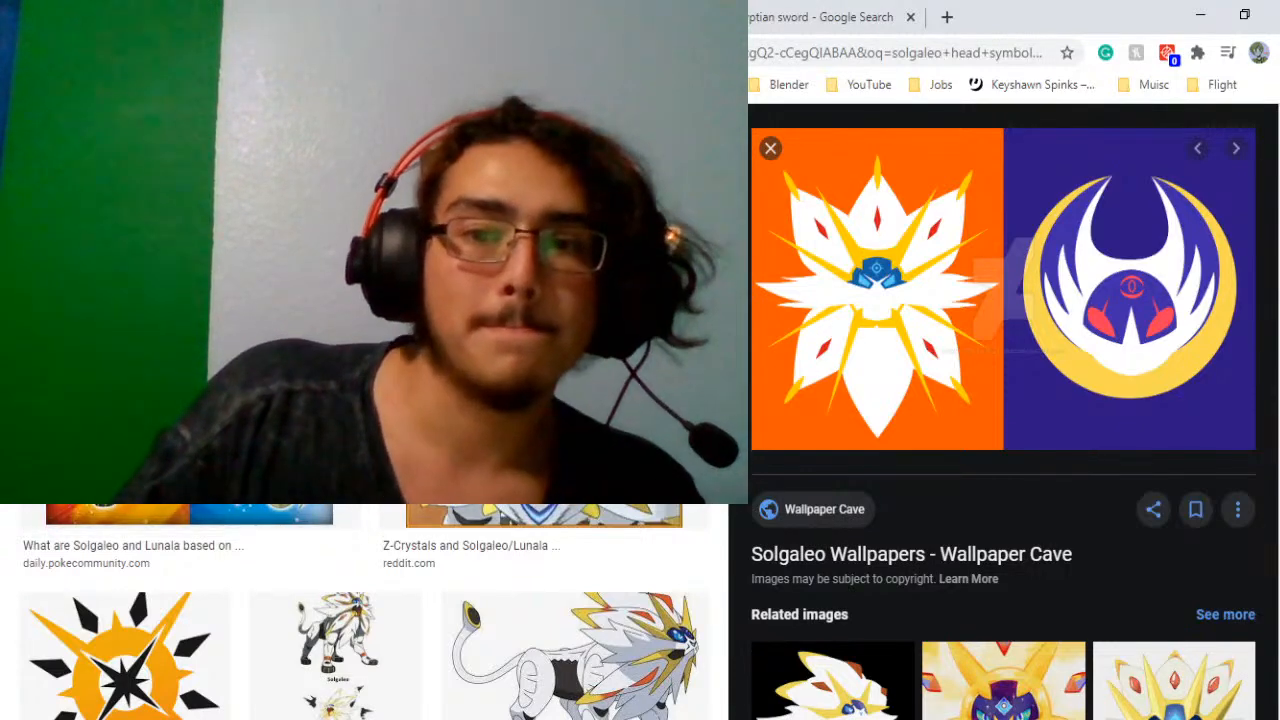
Switch to Blender and delete the default camera and lamp from the scene.
key("ctrl+Tab")
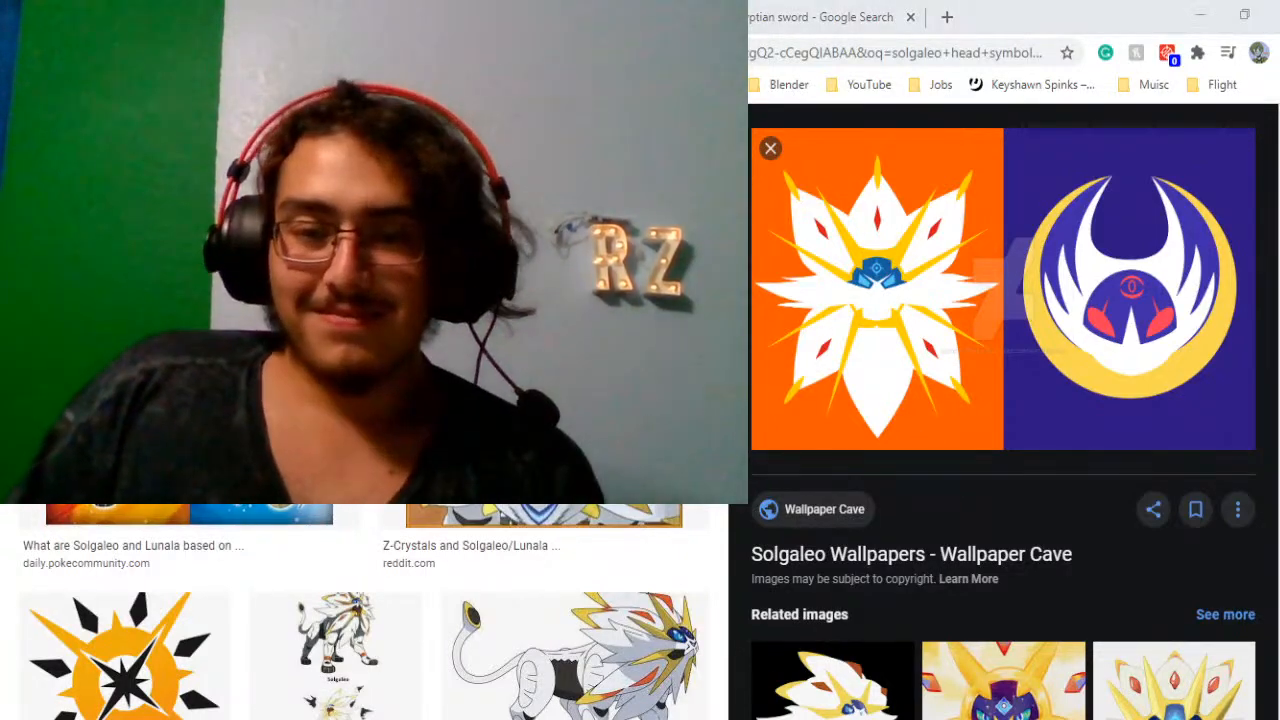
key("alt+Tab")
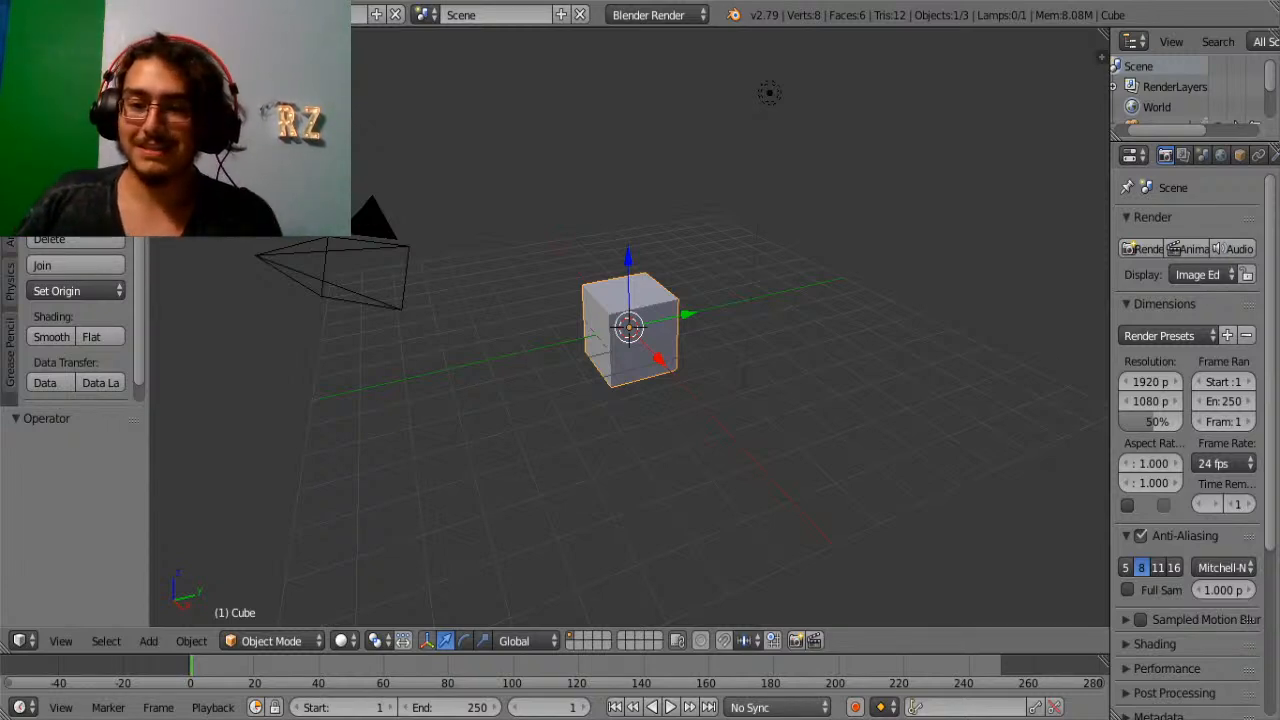
right_click(372, 258)
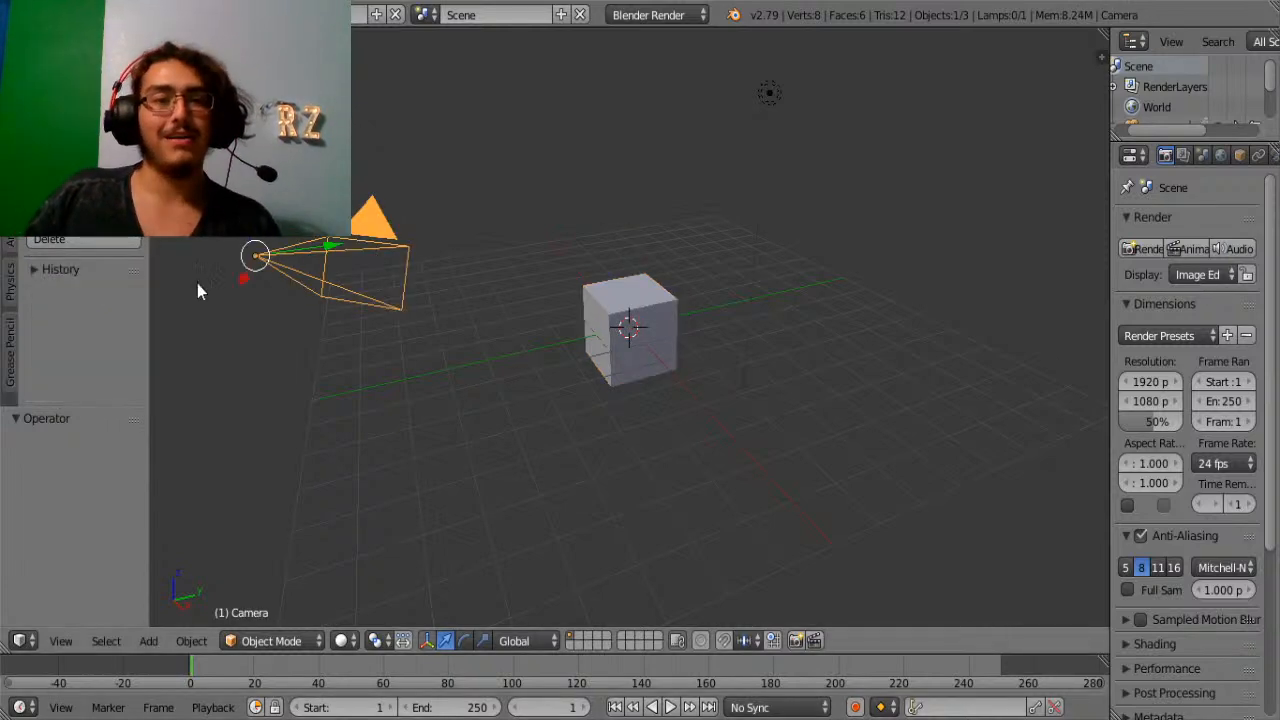
right_click(769, 95, "shift")
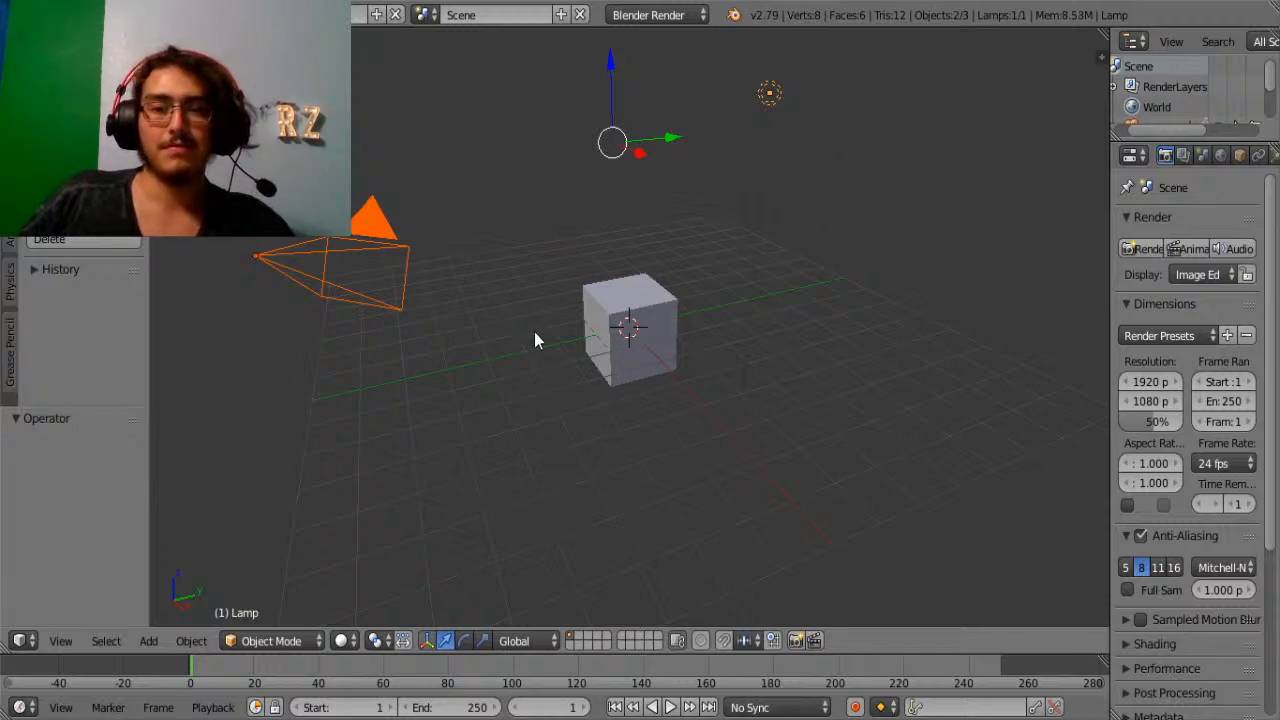
key("x")
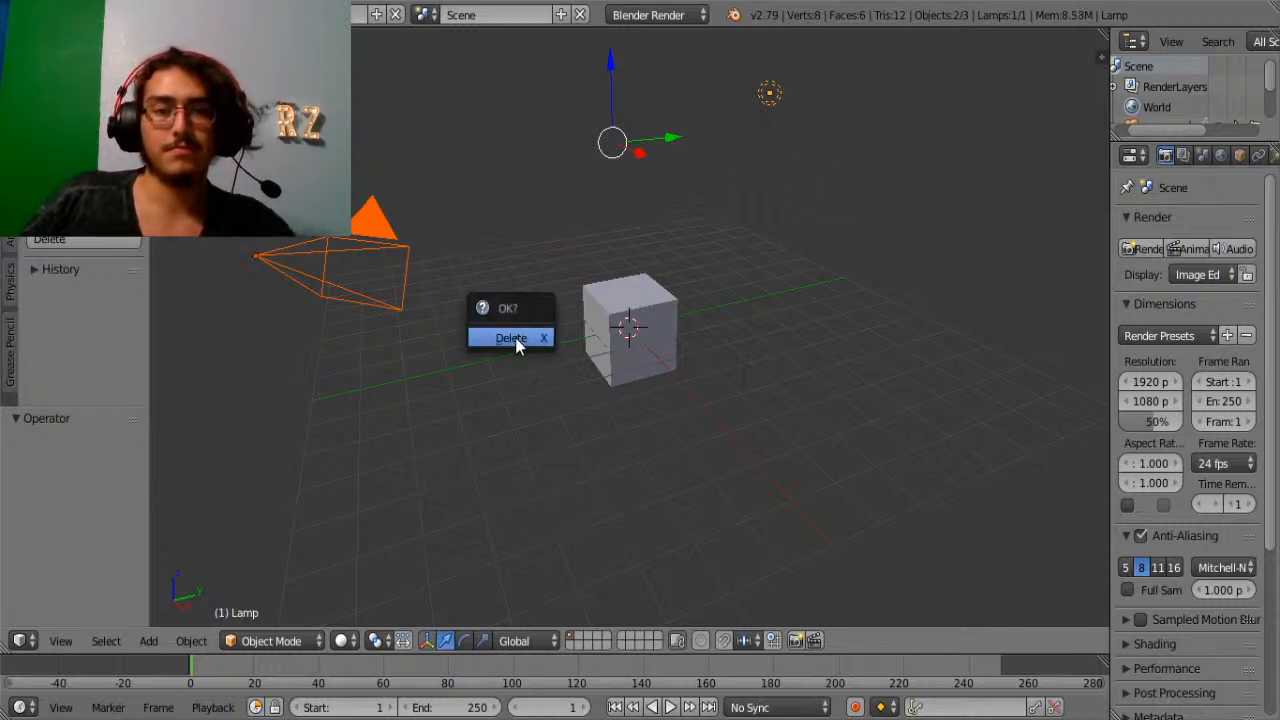
key("Return")
left_click(545, 176)
Raise the cube about 4.07 units along the Z axis.
right_click(622, 306)
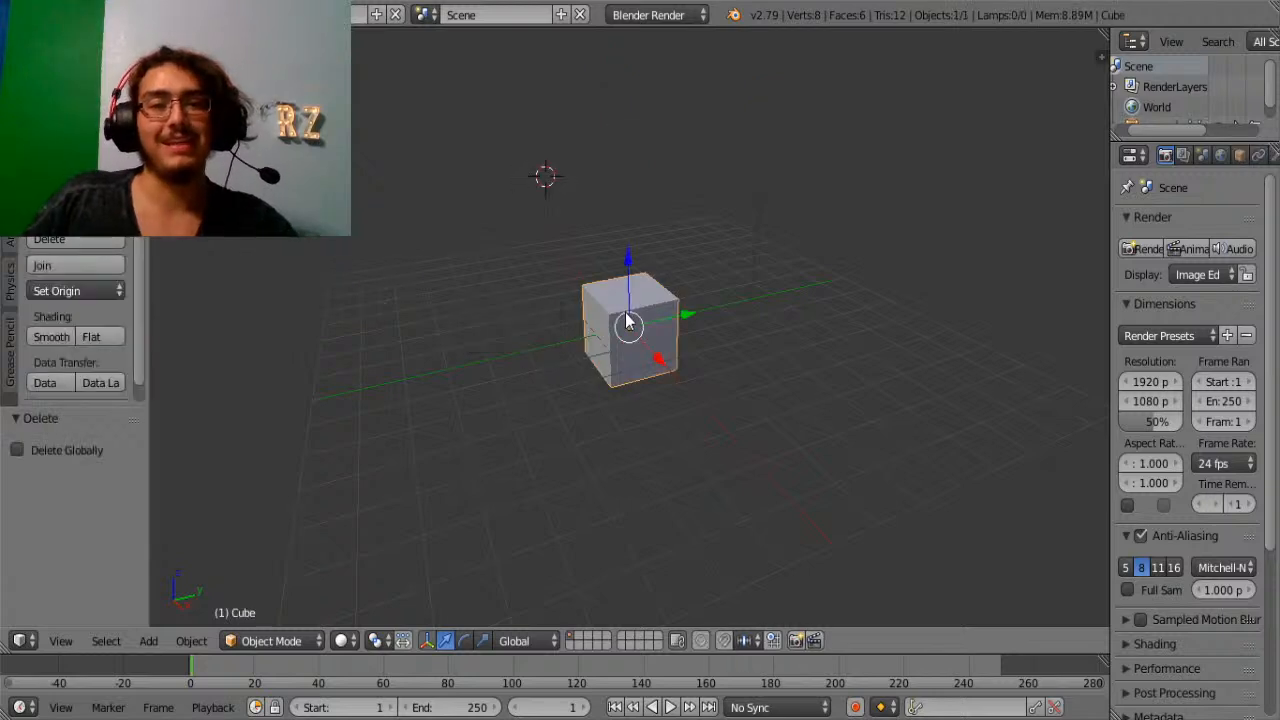
left_click_drag(625, 304, 640, 142)
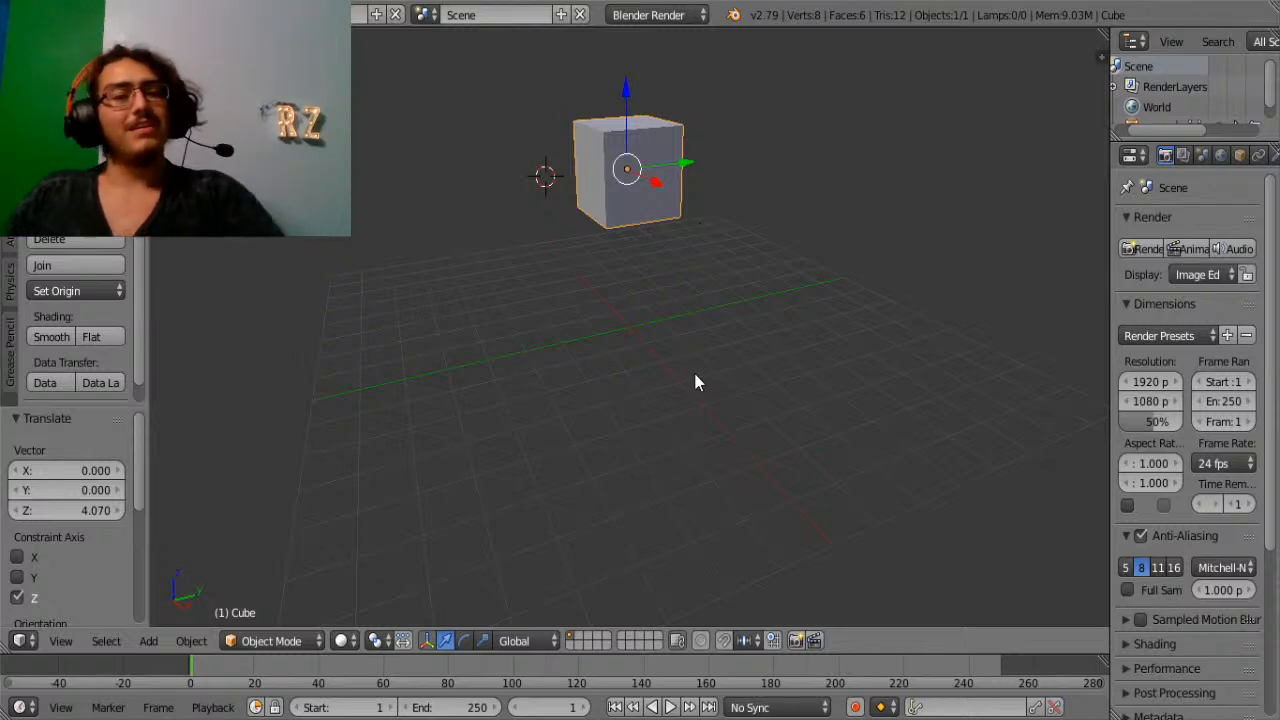
key("Tab")
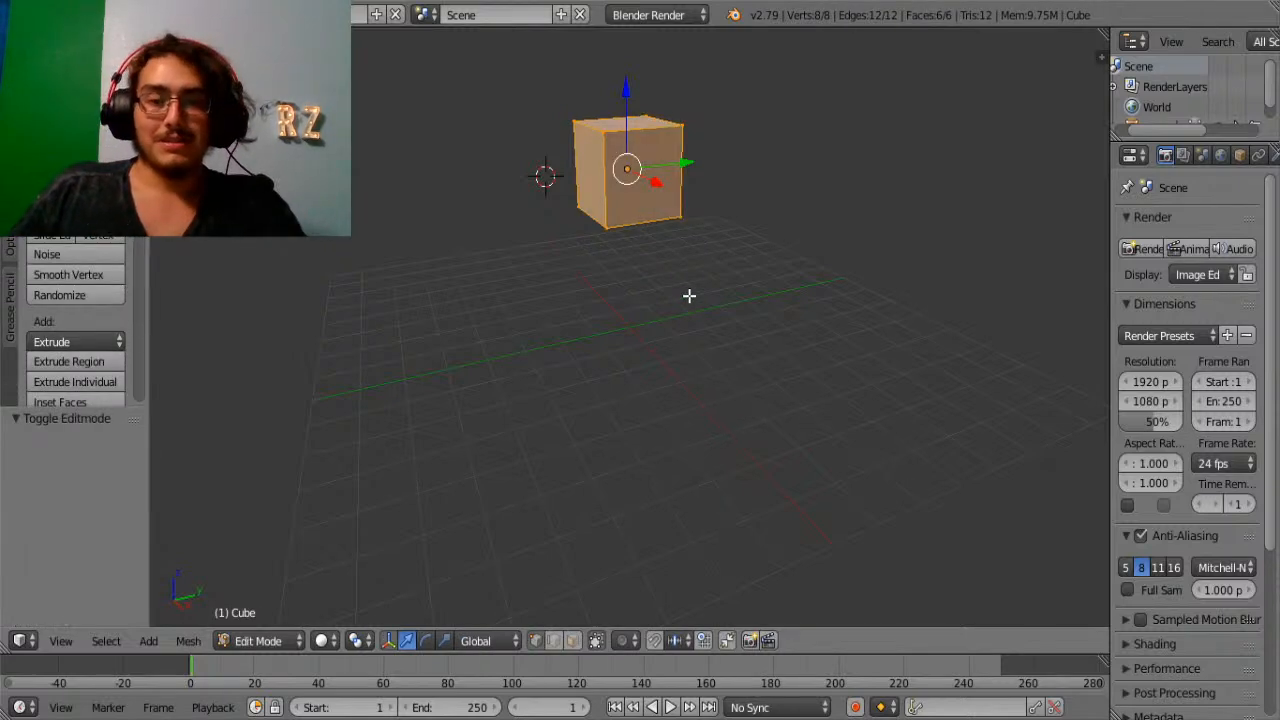
key("Tab")
Scale the cube into a tall thin slab, by about 2.545 along Z and about 0.27 along X.
key("s")
key("z")
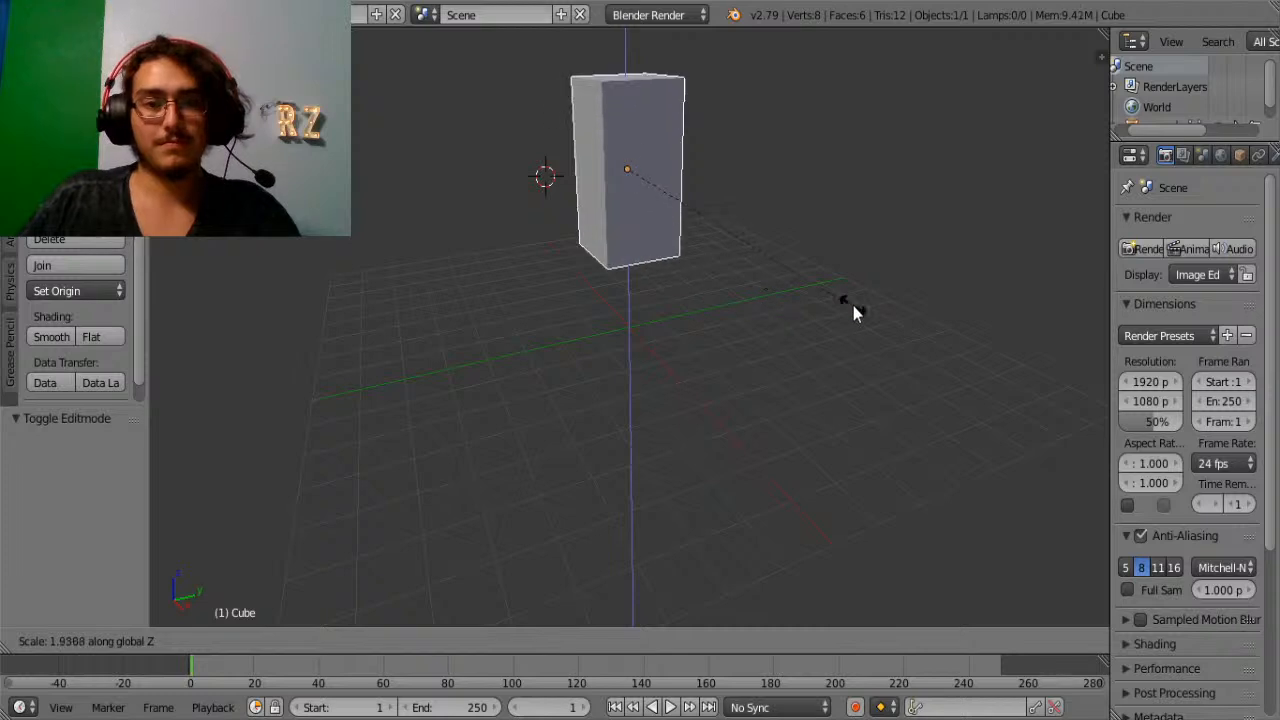
left_click(925, 325)
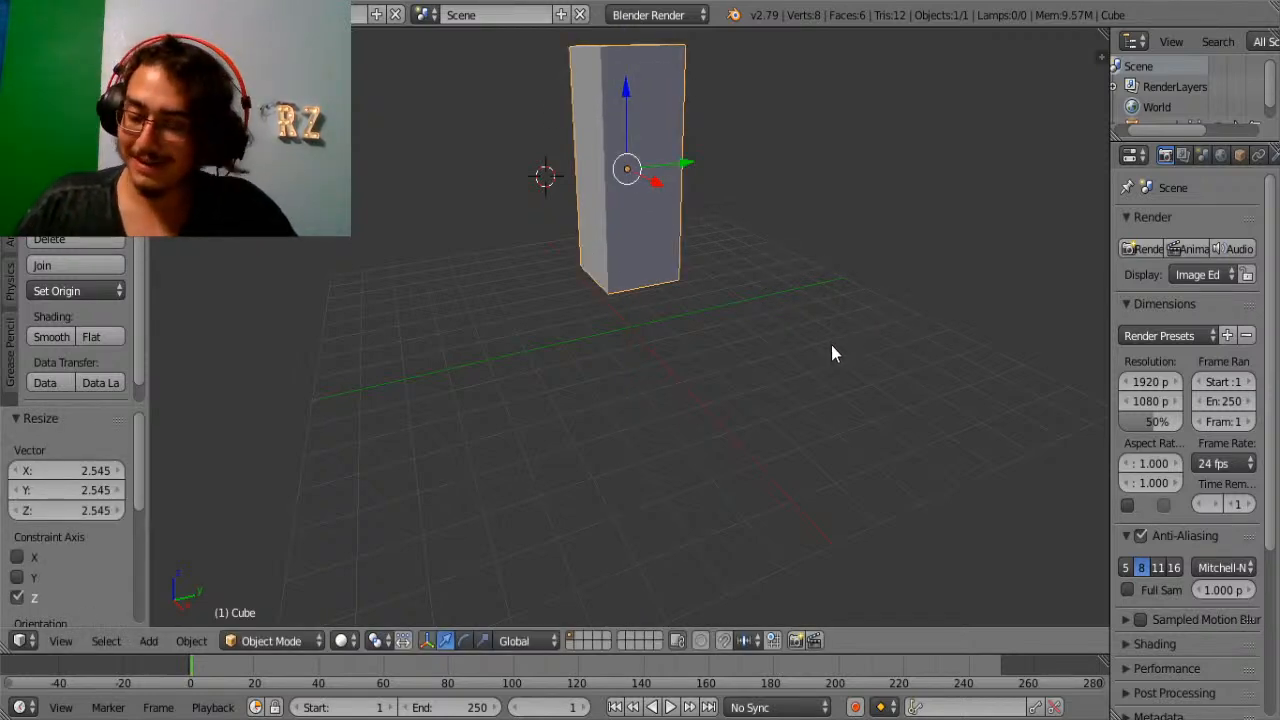
key("s")
key("x")
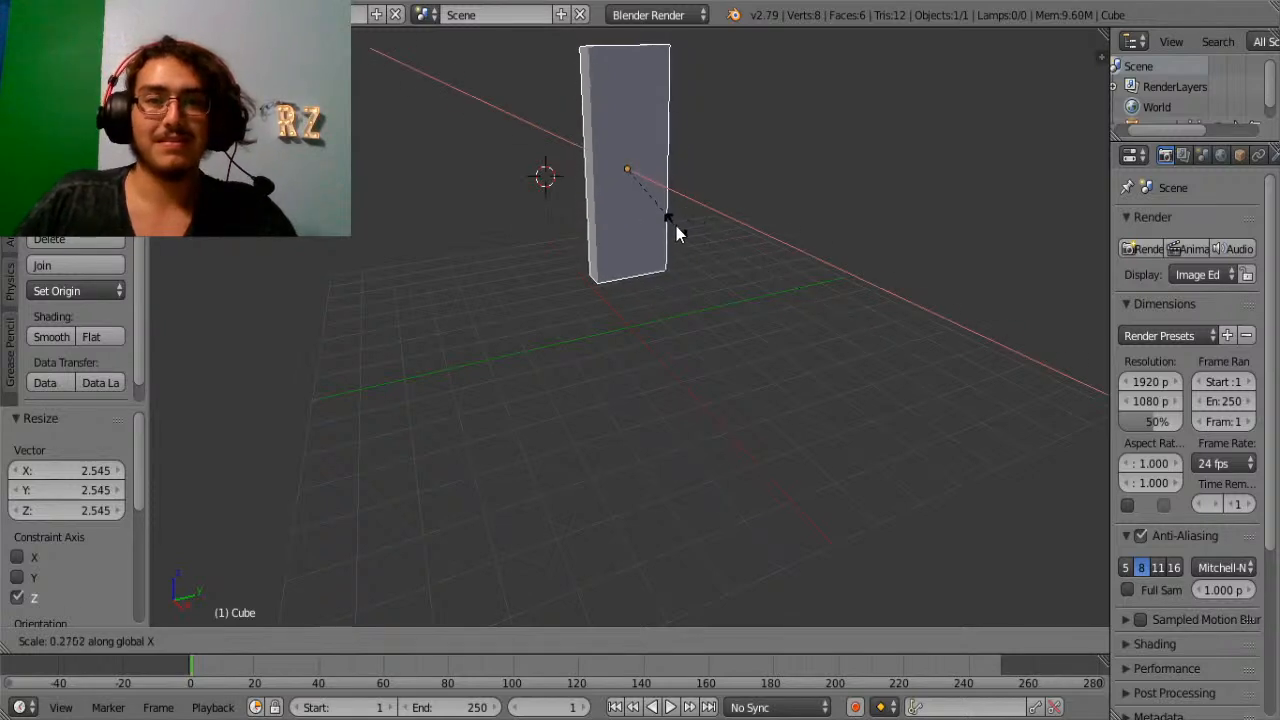
left_click(676, 232)
Extrude the slab's top face upward by about 4.217 units in Edit Mode.
middle_click_drag(678, 245, 734, 482)
scroll(734, 482, "up", 4)
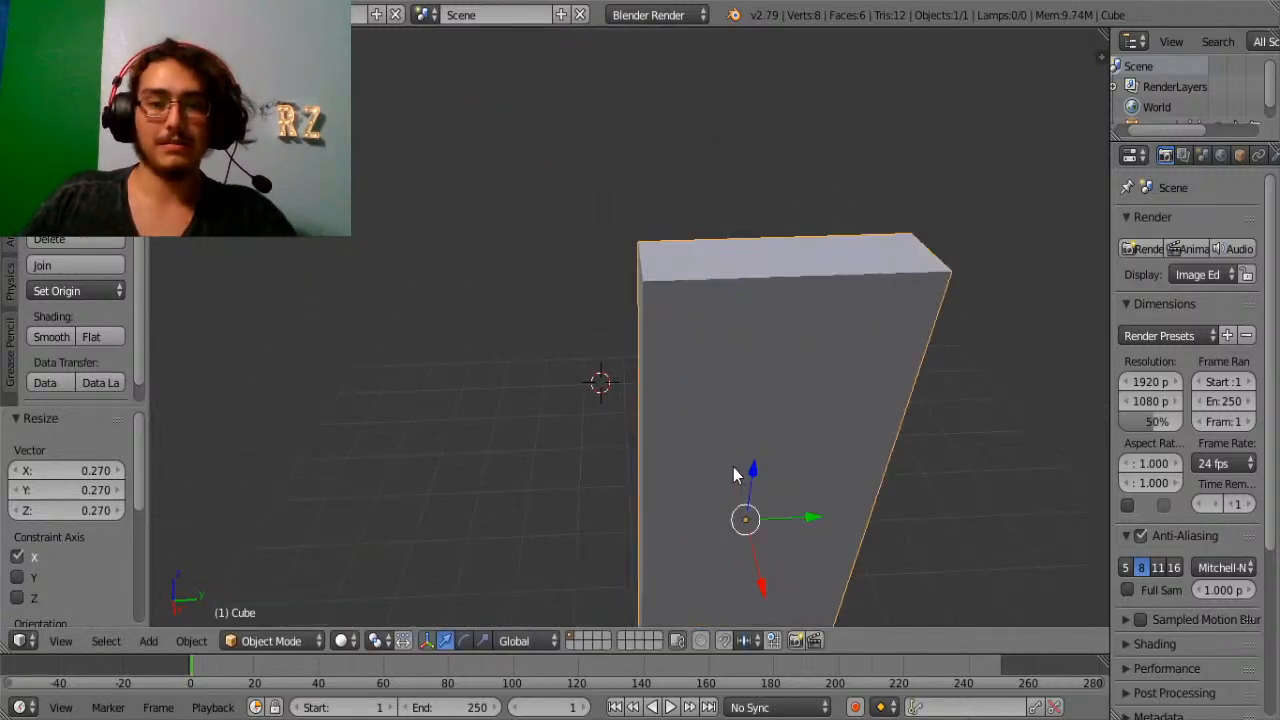
scroll(690, 420, "down", 6)
key("Tab")
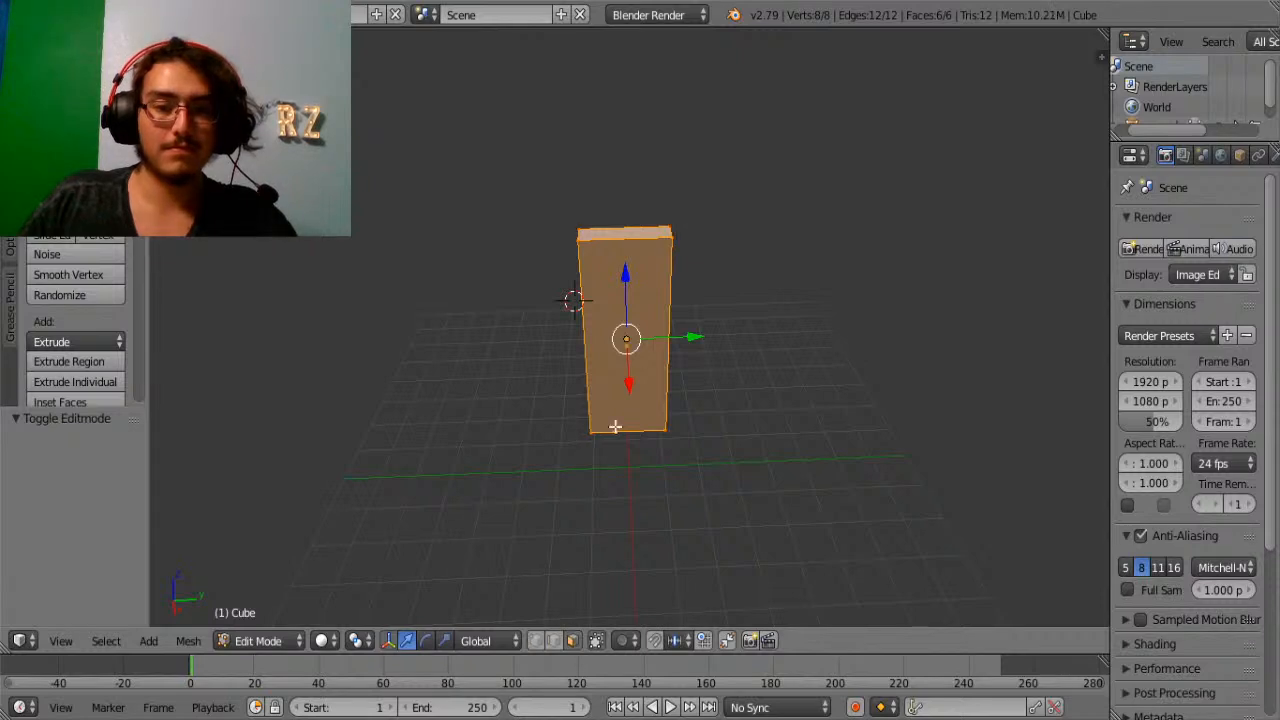
right_click(632, 231)
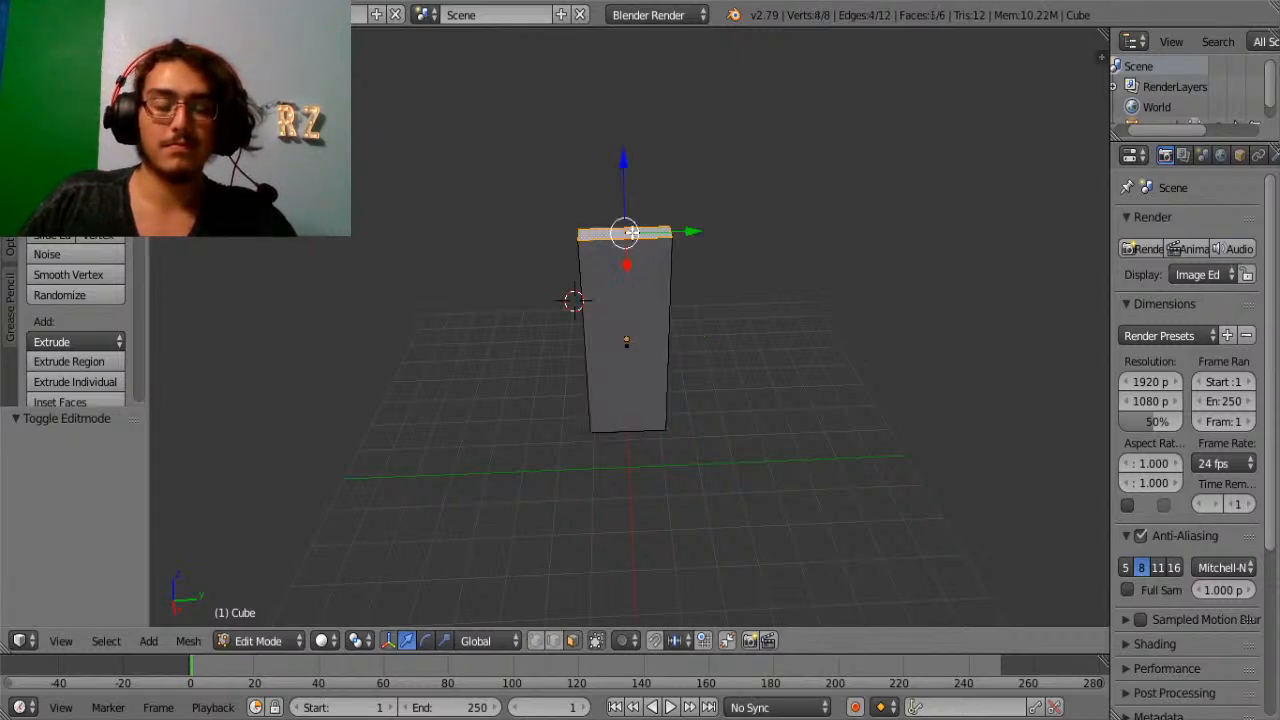
key("e")
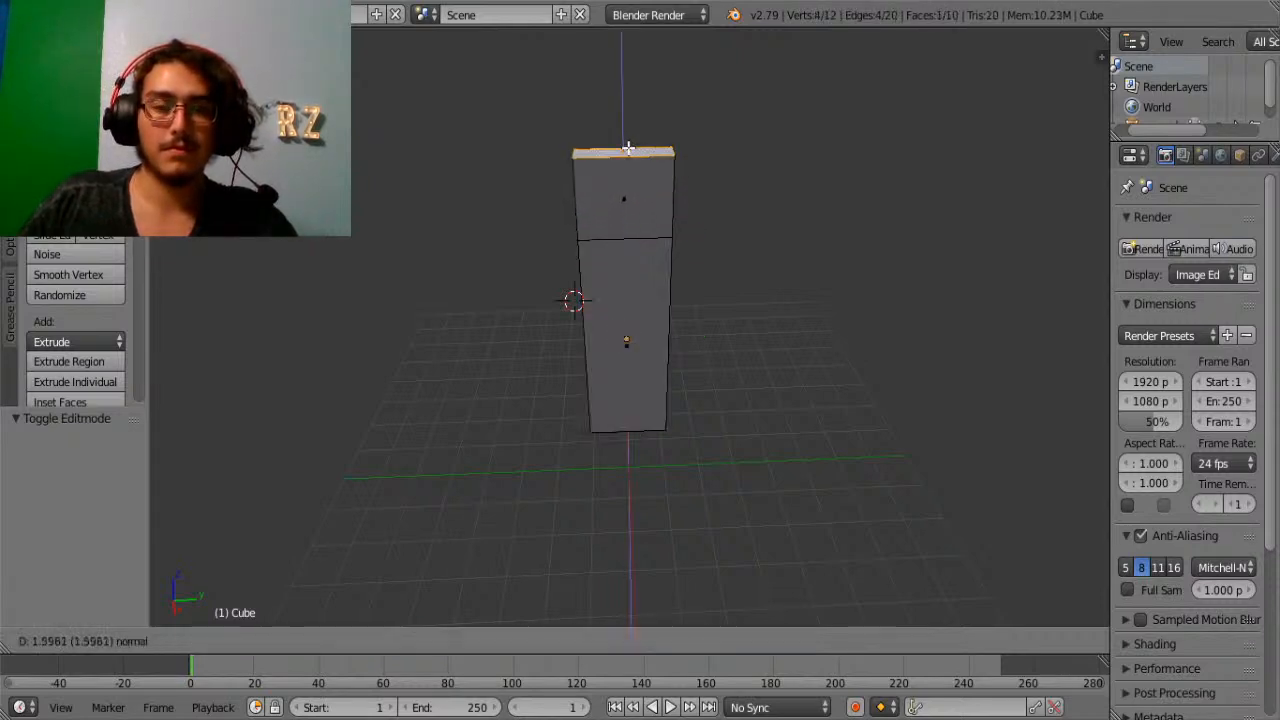
left_click(629, 586)
Select the edge loop between the slab's lower and upper segments and move it about 1.689 units along Y to bend the blade.
middle_click_drag(629, 586, 626, 543)
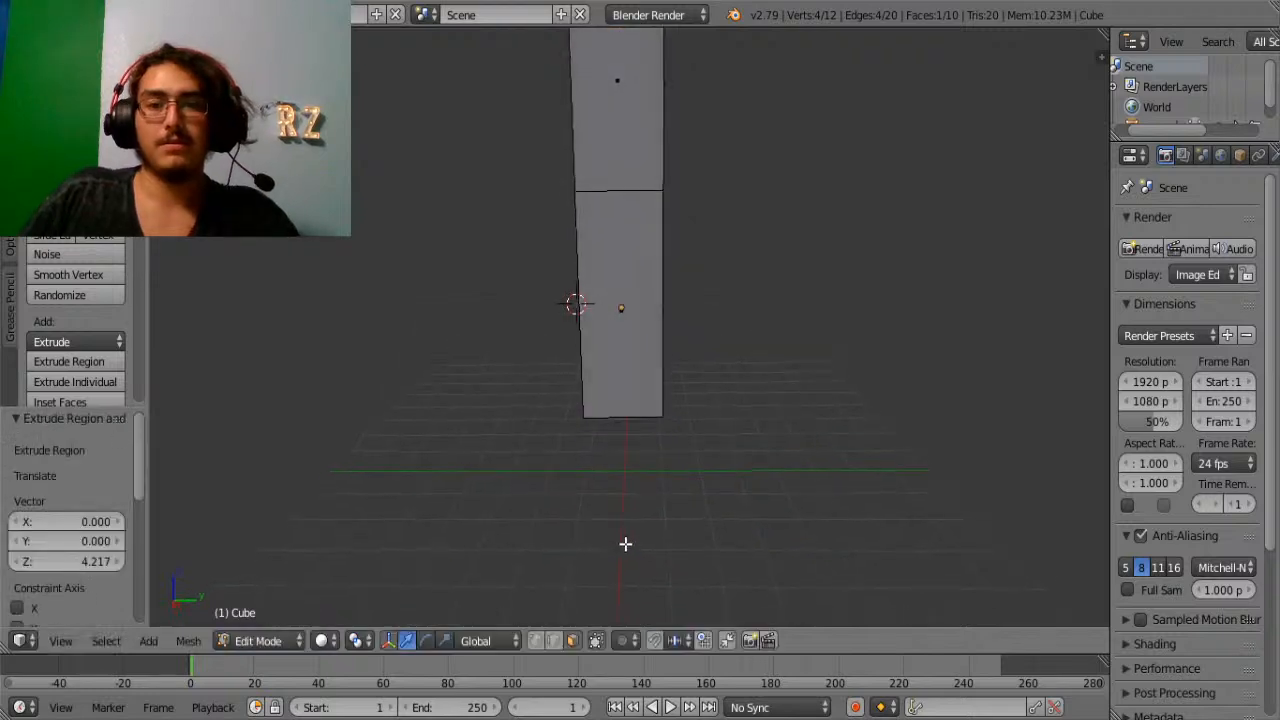
middle_click_drag(646, 331, 692, 483, "shift")
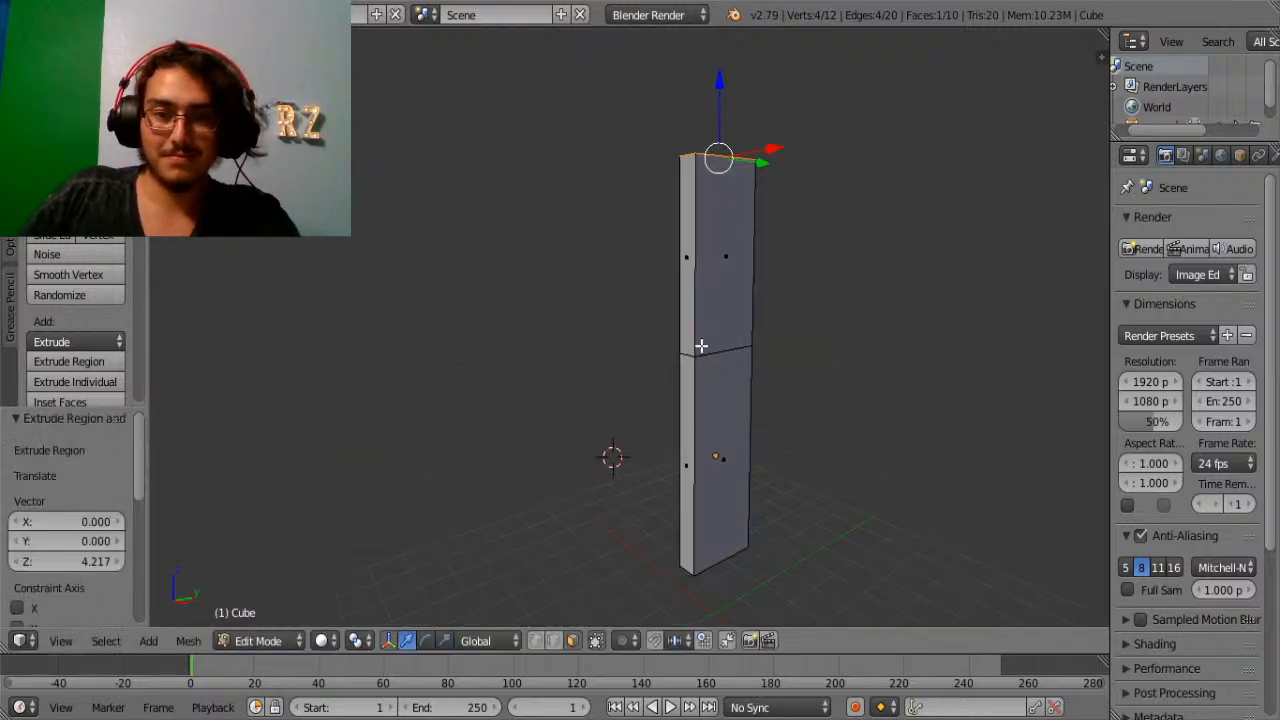
right_click(688, 358)
left_click(543, 641)
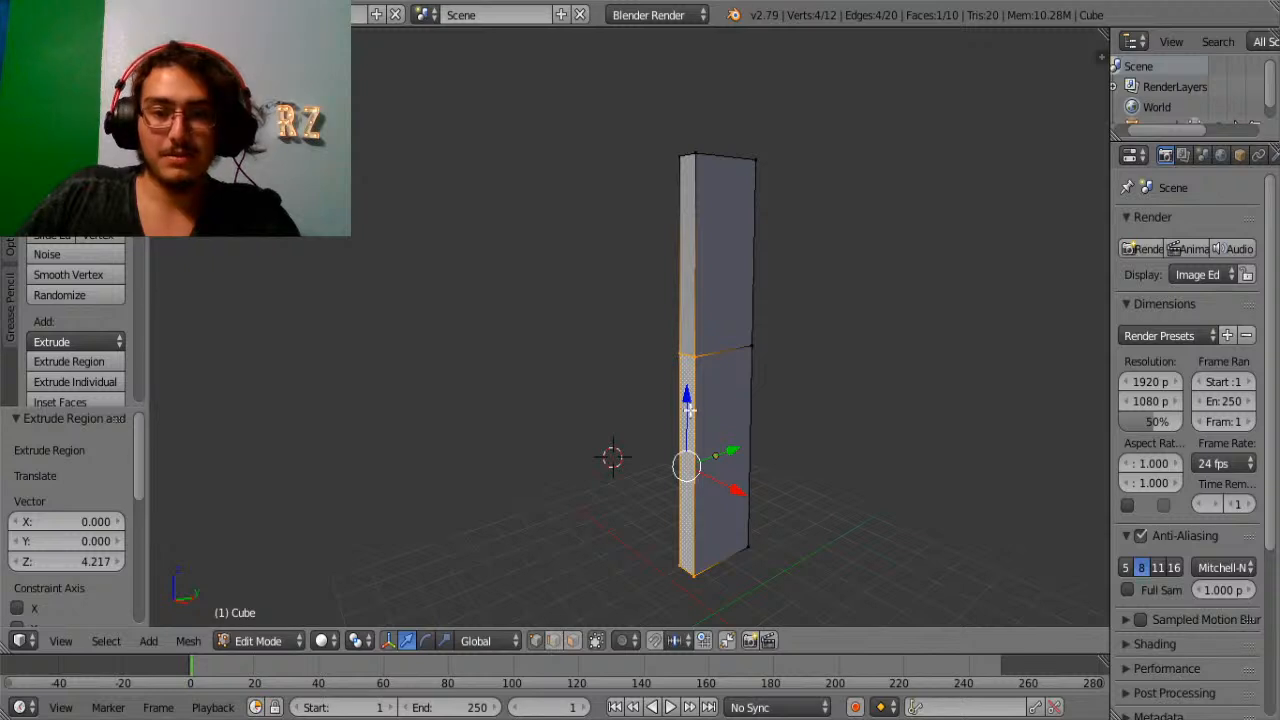
right_click(691, 353)
right_click(680, 356, "alt")
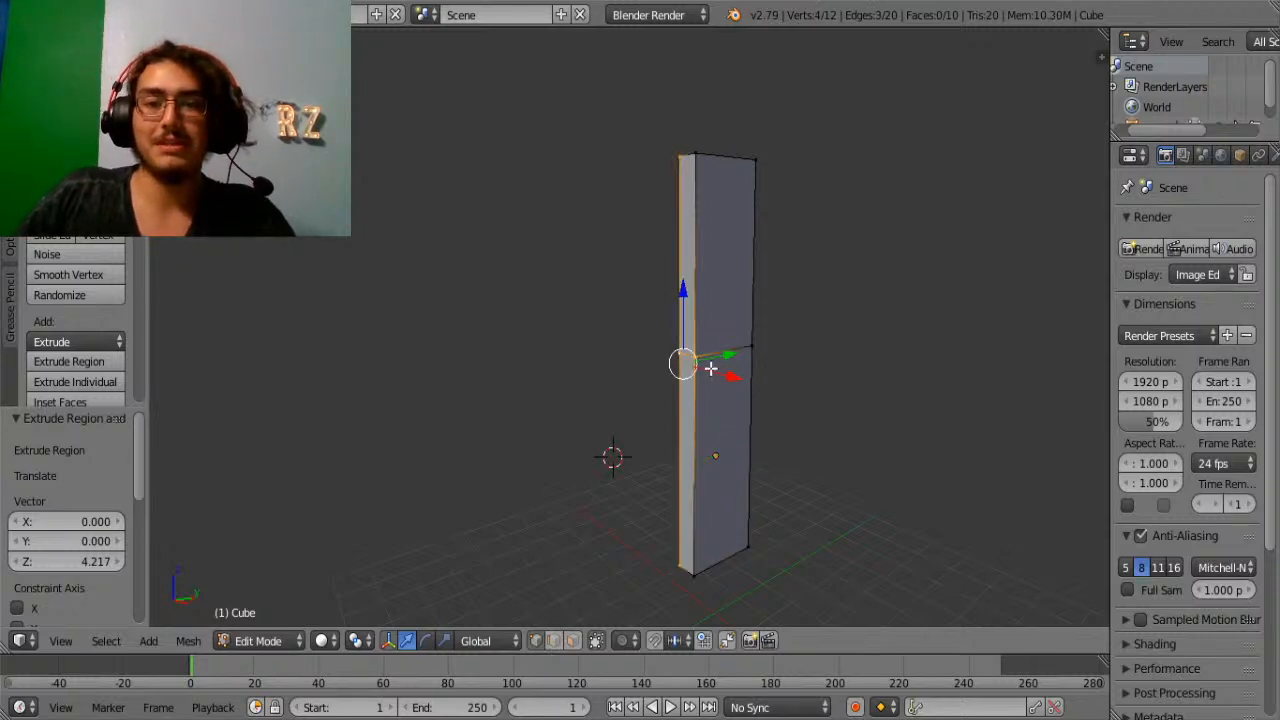
right_click(713, 358)
right_click(707, 355, "alt")
key("a")
right_click(711, 355, "alt")
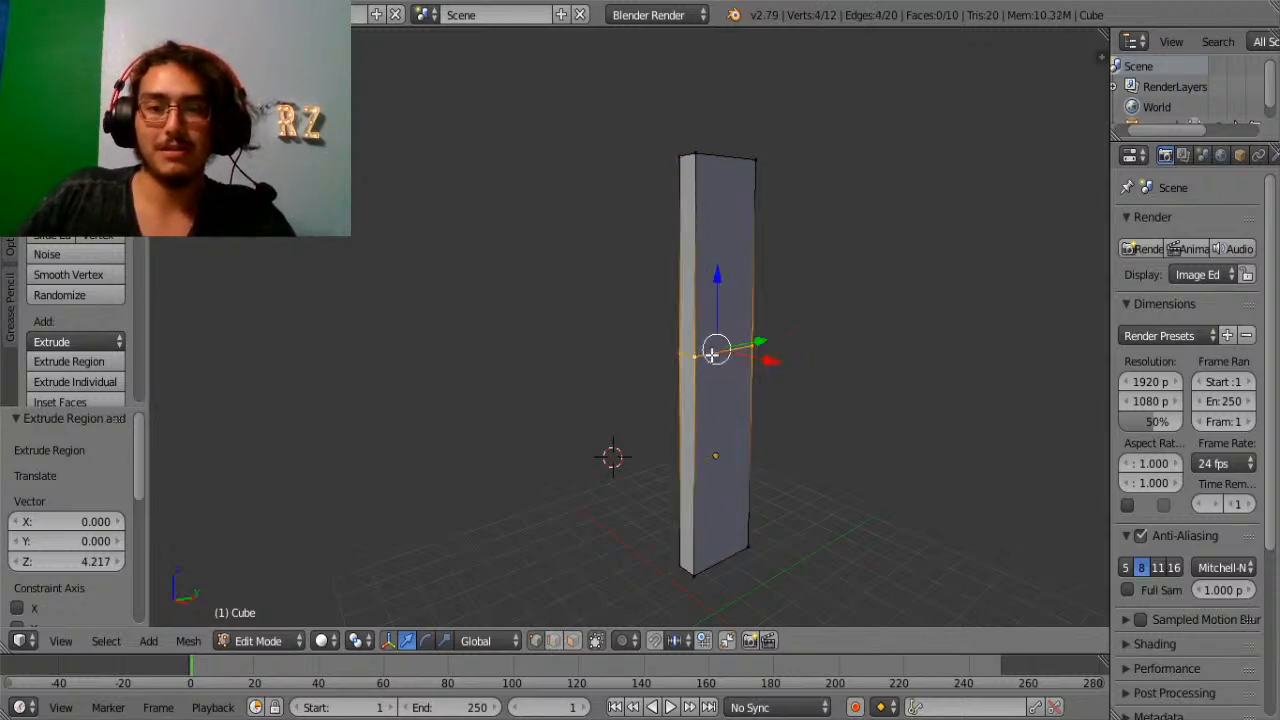
left_click_drag(758, 347, 808, 338)
middle_click_drag(808, 338, 763, 316)
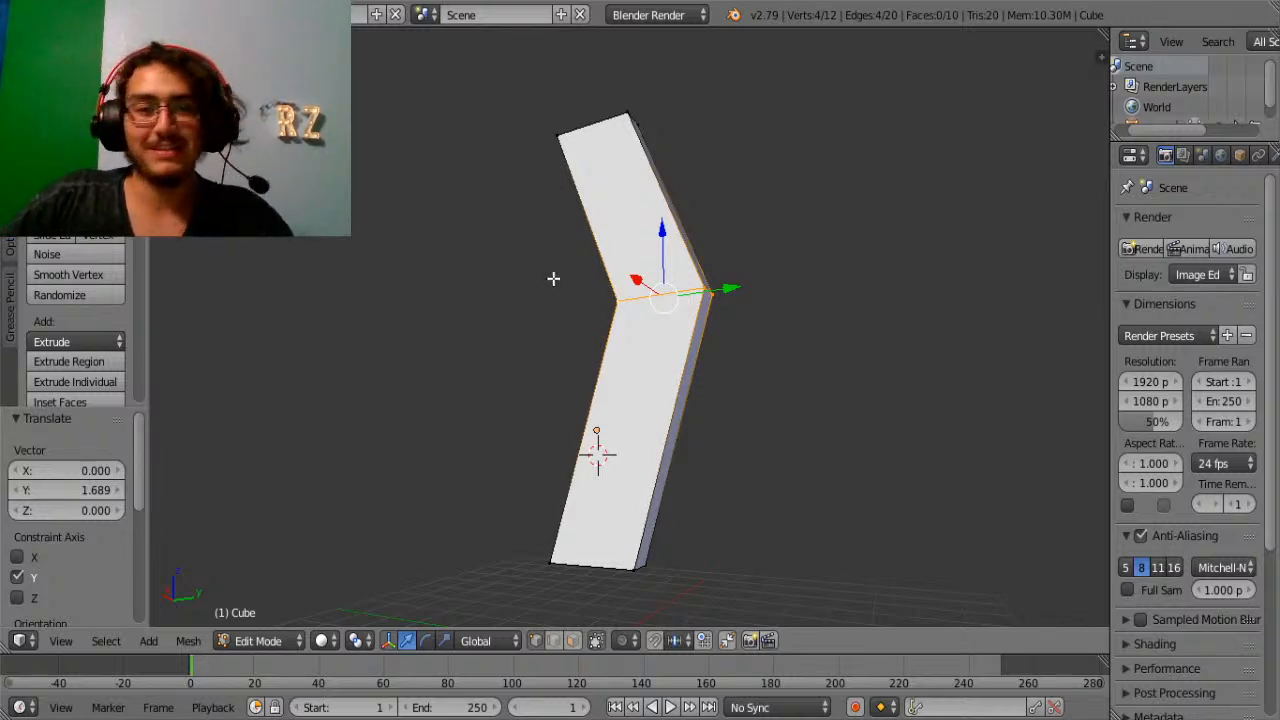
middle_click_drag(553, 278, 686, 338)
scroll(614, 297, "up", 2)
scroll(686, 323, "down", 5)
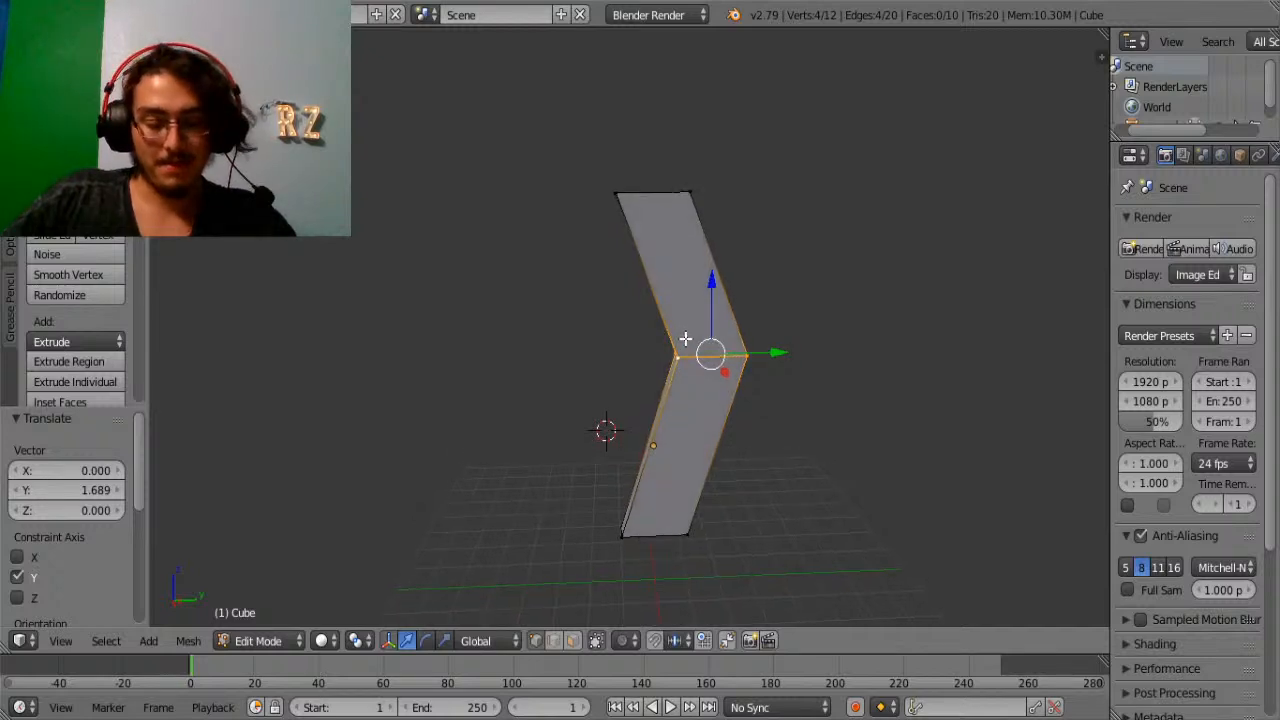
Switch to edge selection and select the two short edges across the slab's thickness at the blade's bend.
scroll(685, 339, "up", 2)
middle_click_drag(706, 400, 733, 390)
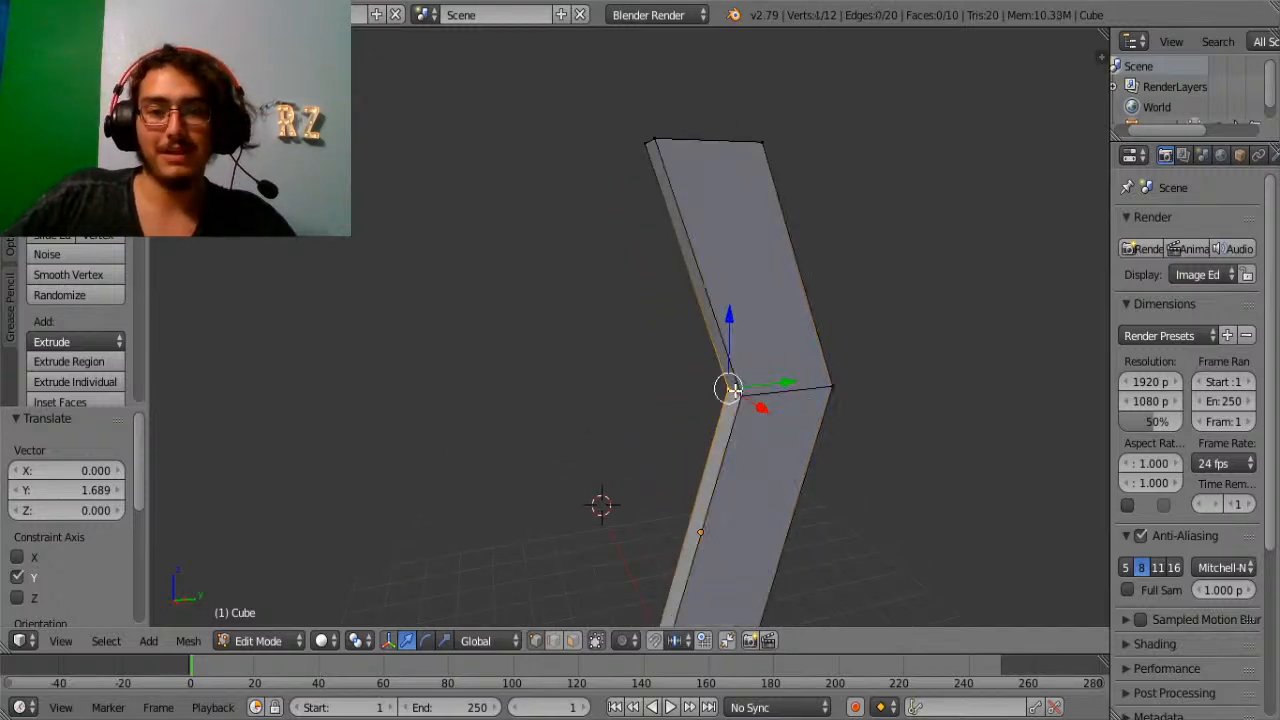
middle_click_drag(894, 400, 696, 395)
right_click(663, 395, "shift")
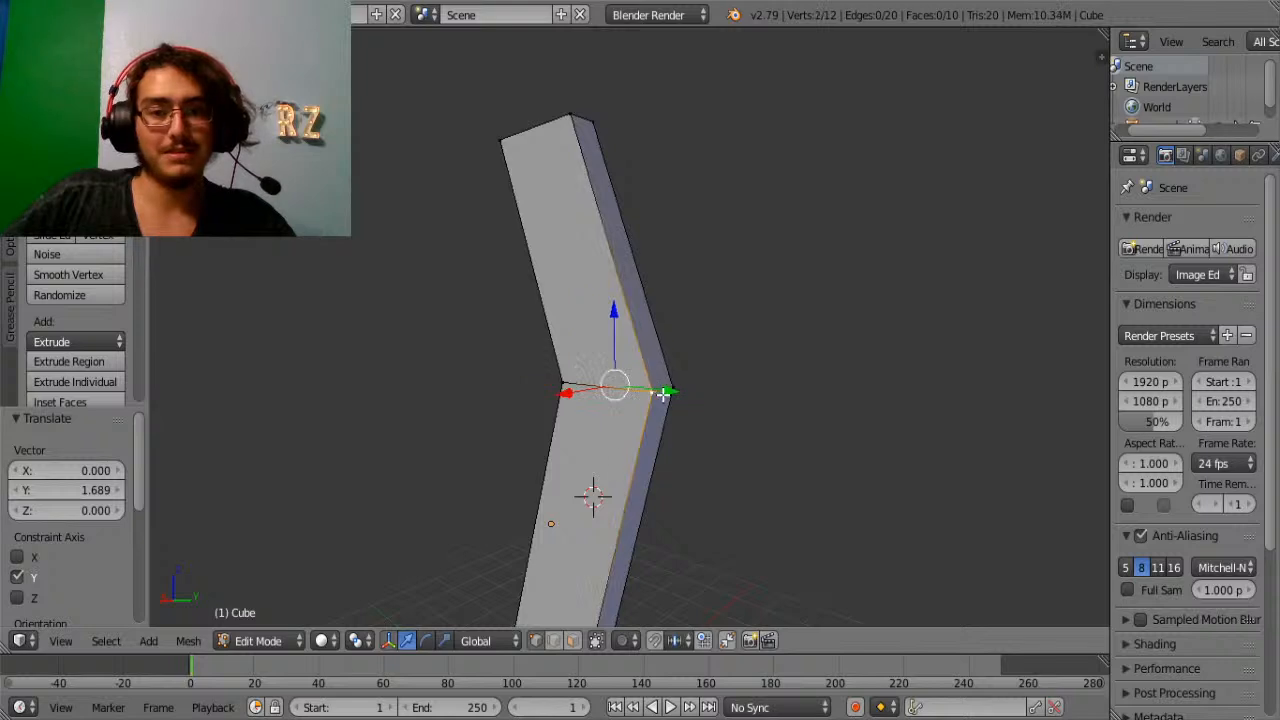
left_click(556, 641)
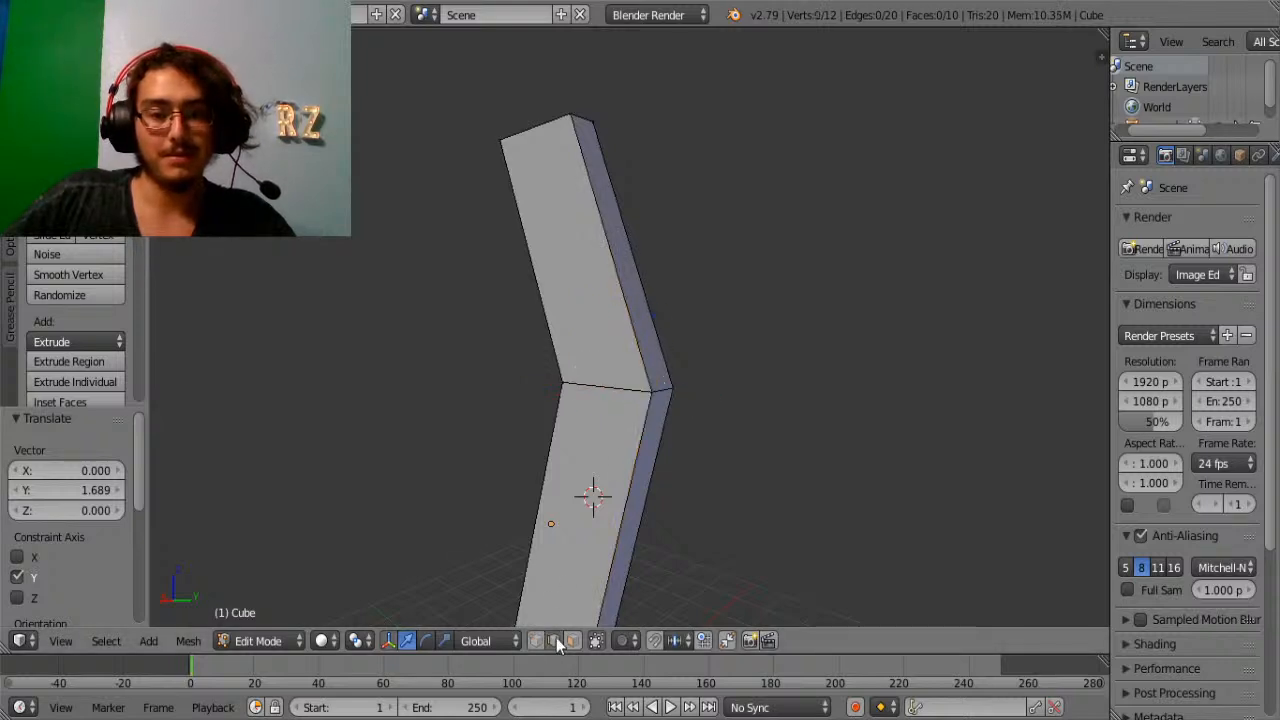
right_click(661, 384)
middle_click_drag(661, 384, 751, 429)
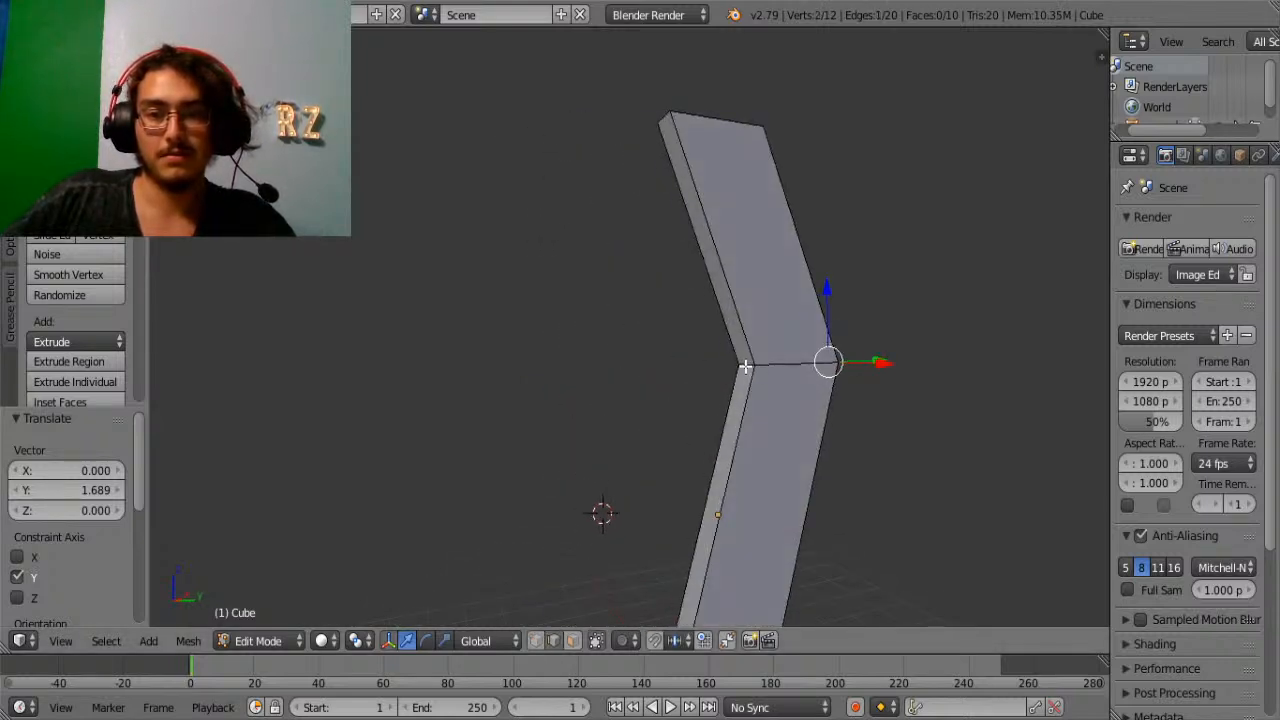
middle_click_drag(980, 418, 900, 426)
key("ctrl+b")
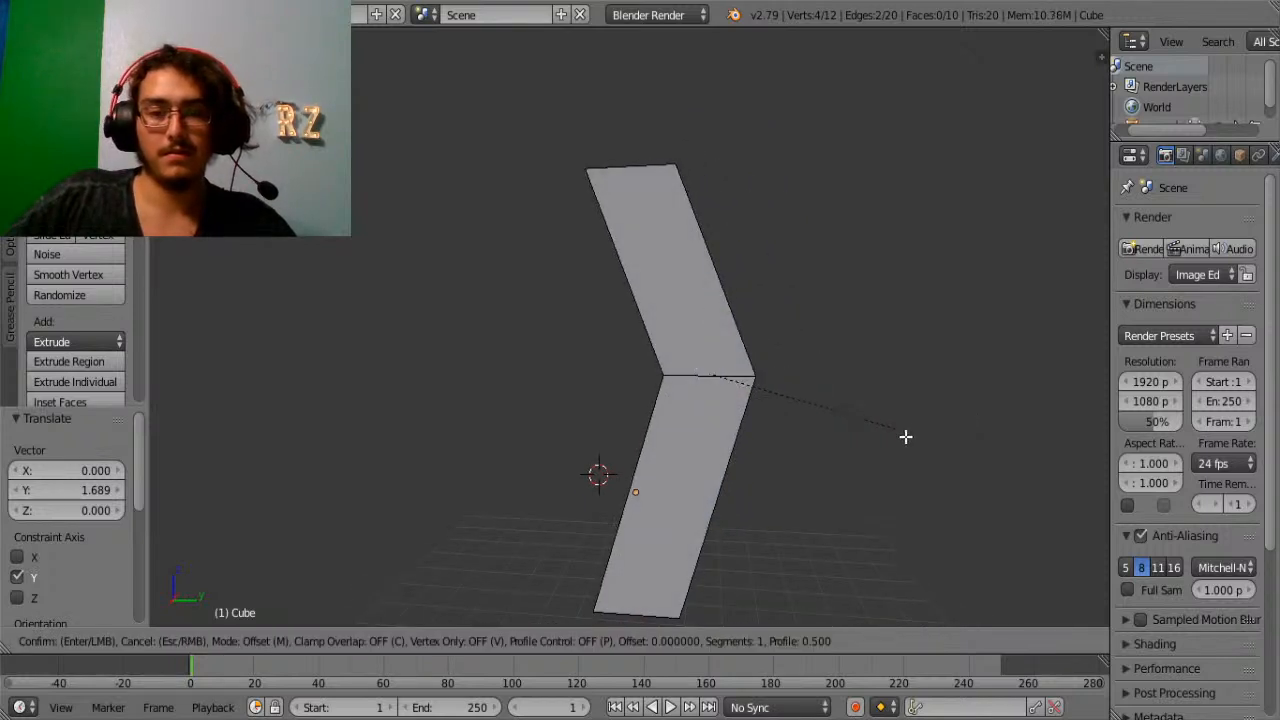
scroll(910, 477, "up", 5)
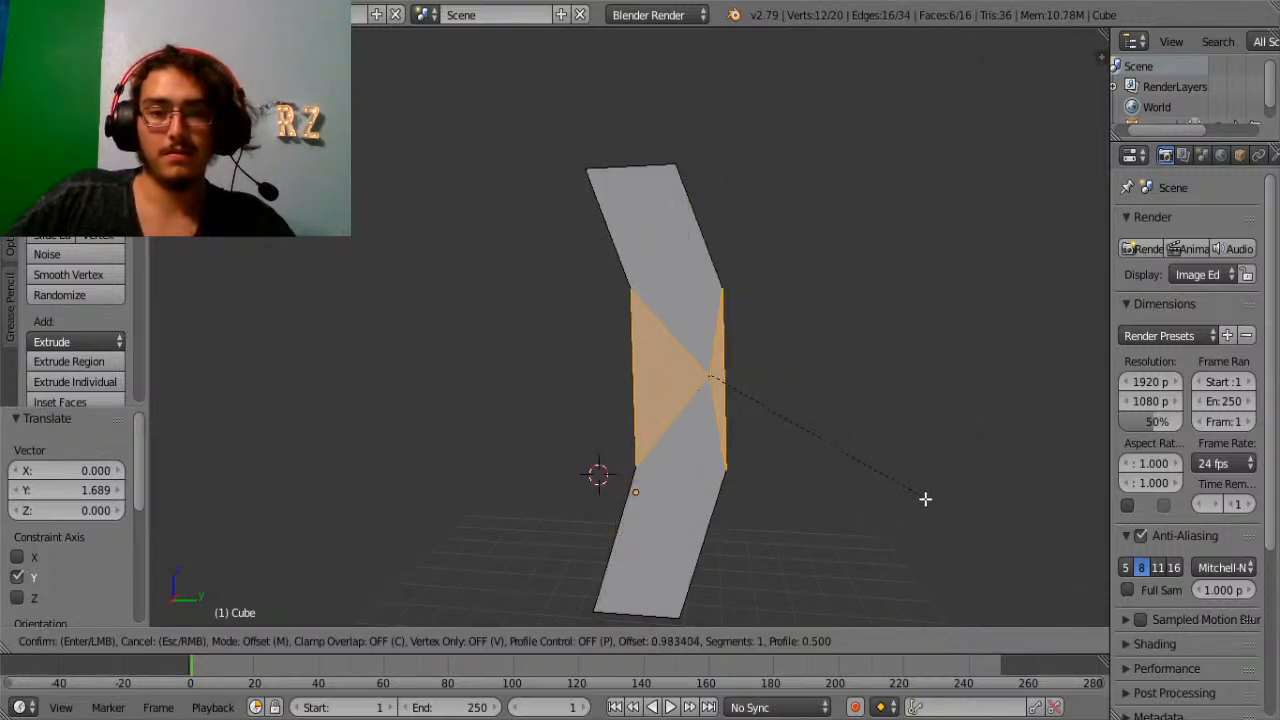
key("Escape")
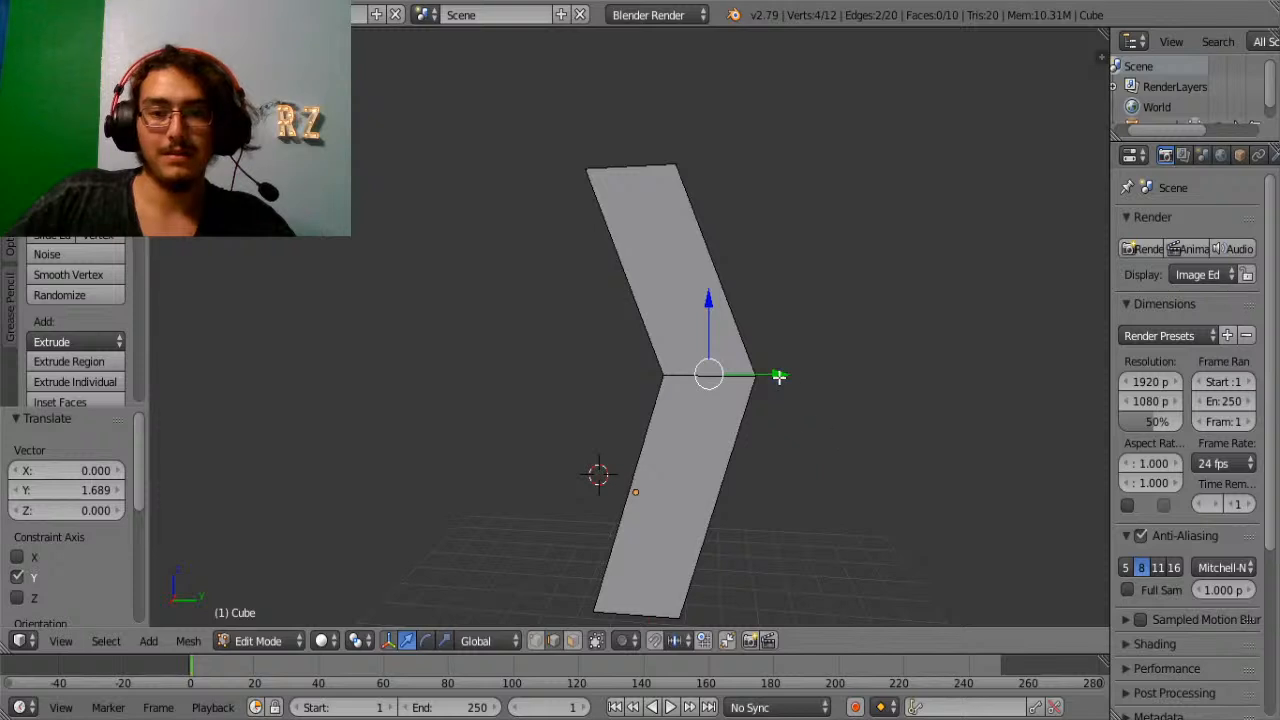
Move the two selected bend edges about 0.942 units along Y to sharpen the blade's bend.
left_click_drag(779, 376, 820, 374)
key("ctrl+b")
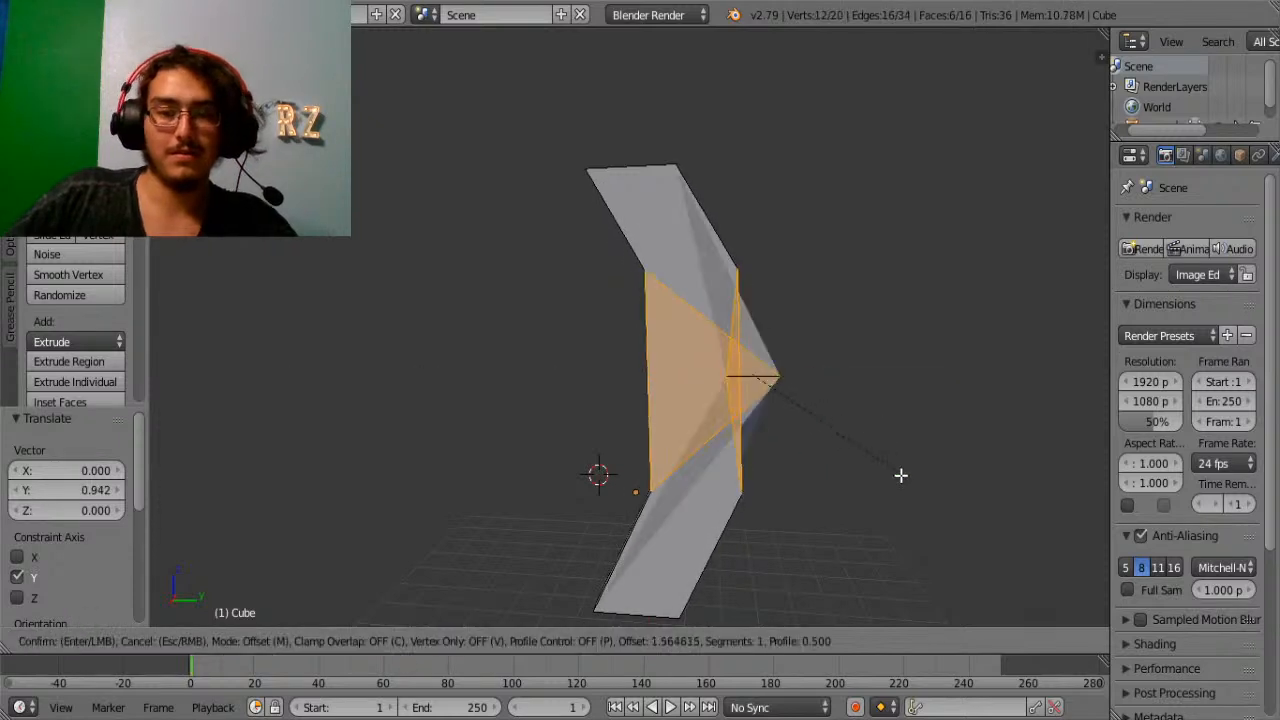
key("Escape")
Bevel the outer edge at the blade's upper end by about 4.825 with 12 segments.
middle_click_drag(906, 486, 654, 421)
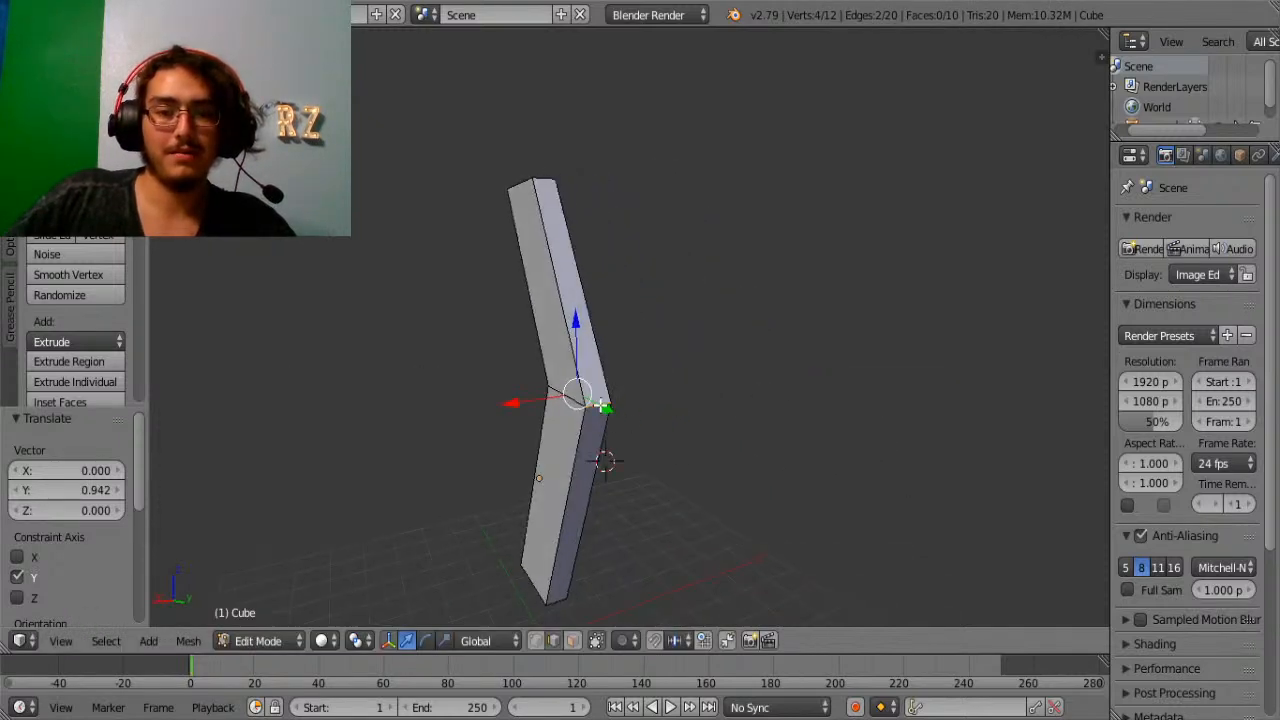
middle_click_drag(544, 181, 618, 240)
scroll(618, 240, "up", 2)
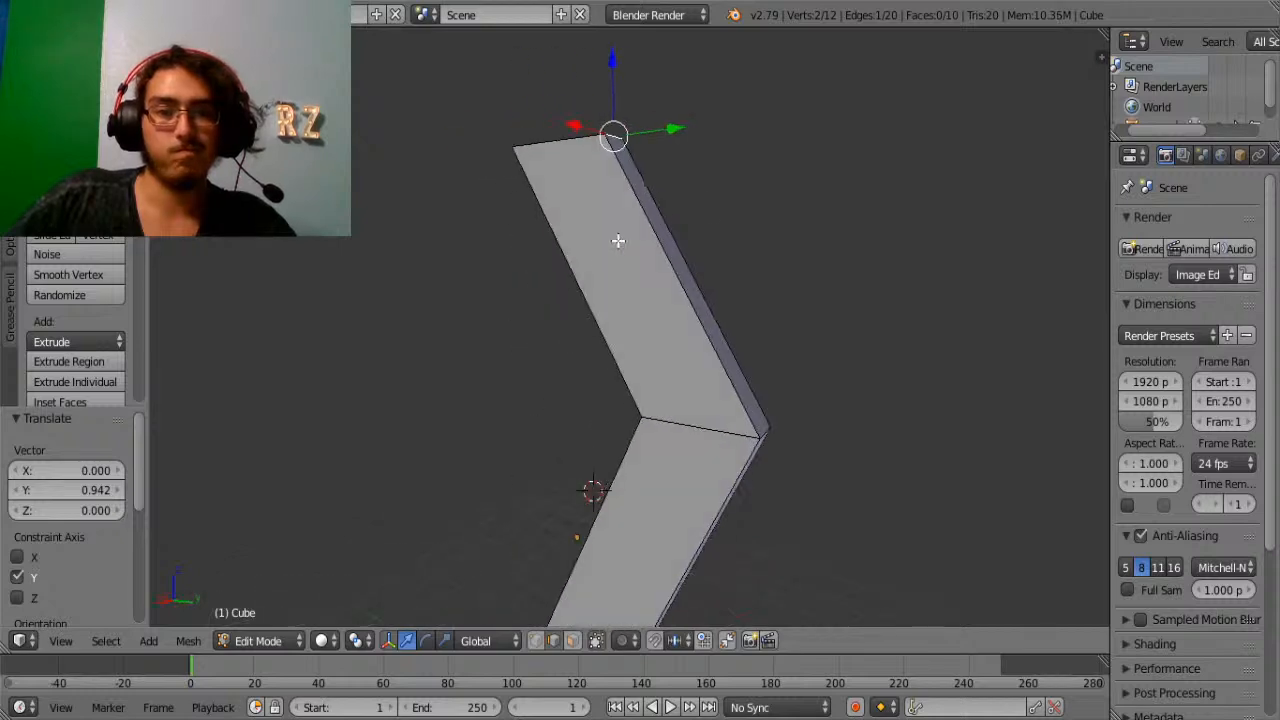
left_click_drag(670, 135, 649, 186)
left_click_drag(617, 134, 657, 126)
right_click(657, 128)
key("ctrl+z")
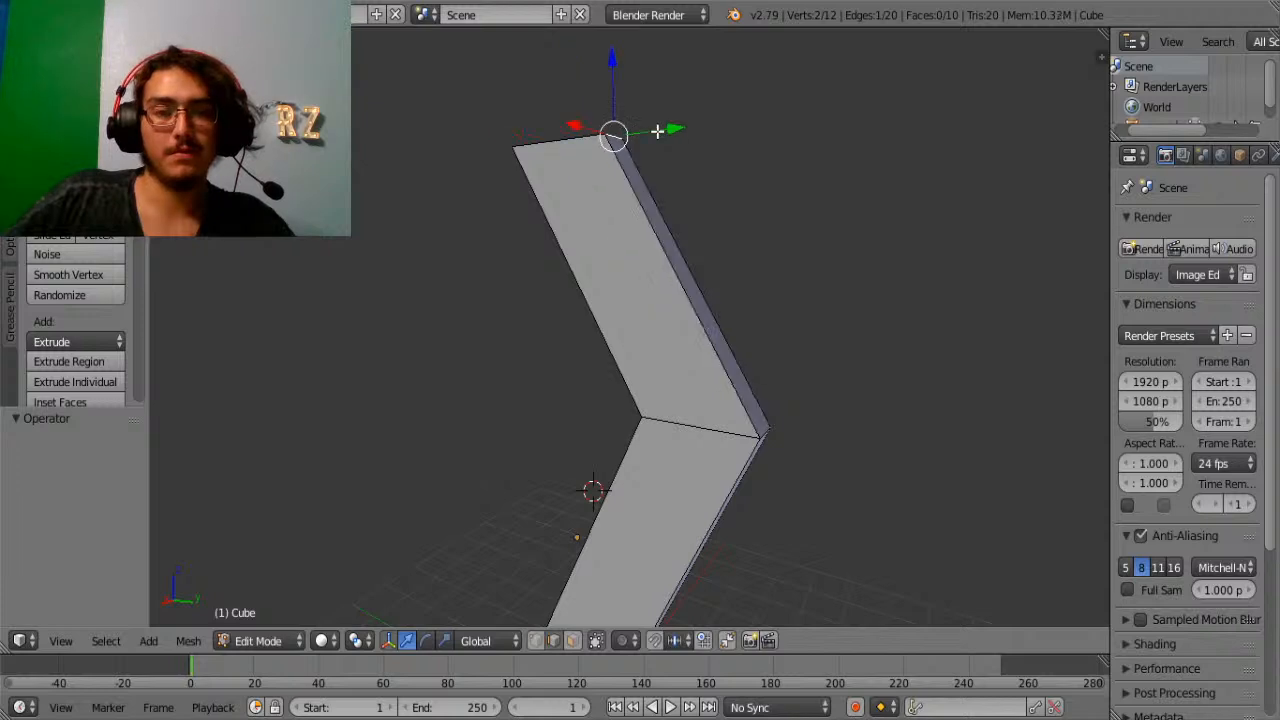
key("ctrl+b")
scroll(872, 410, "up", 8)
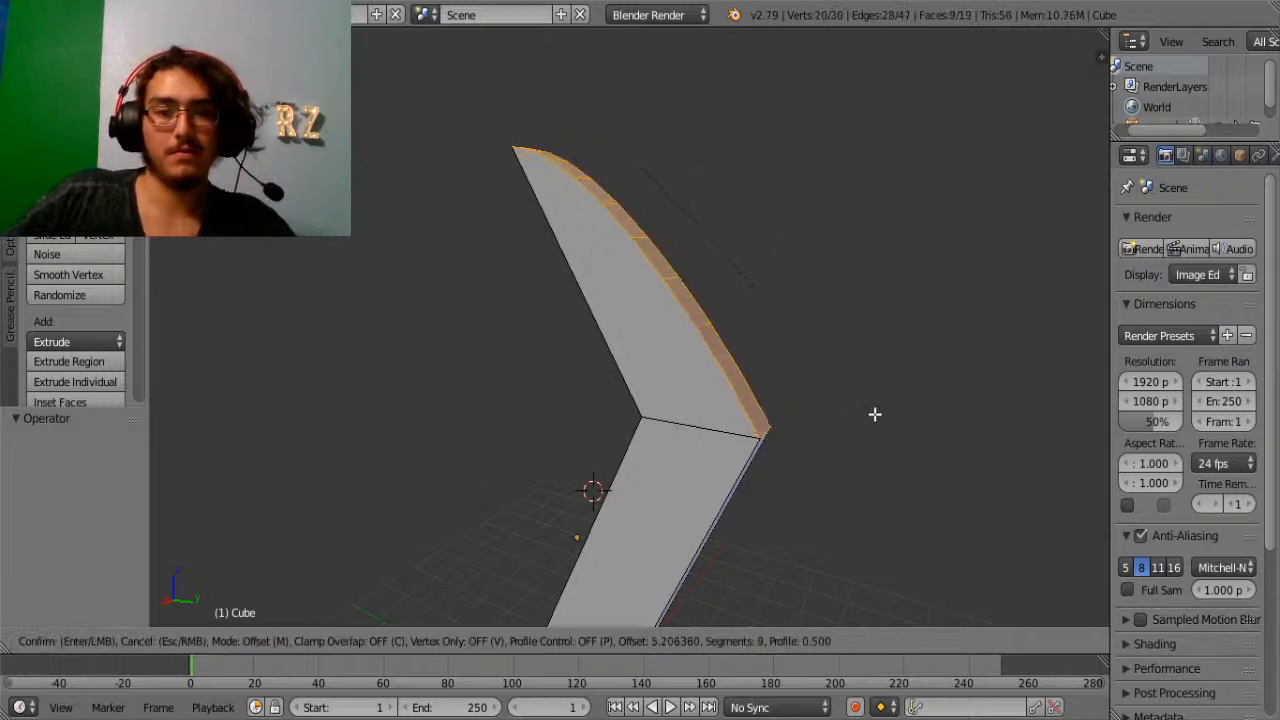
left_click(854, 401)
Bevel the outer edge at the blade's lower end by about 4.228 with 12 segments.
middle_click_drag(860, 471, 757, 451)
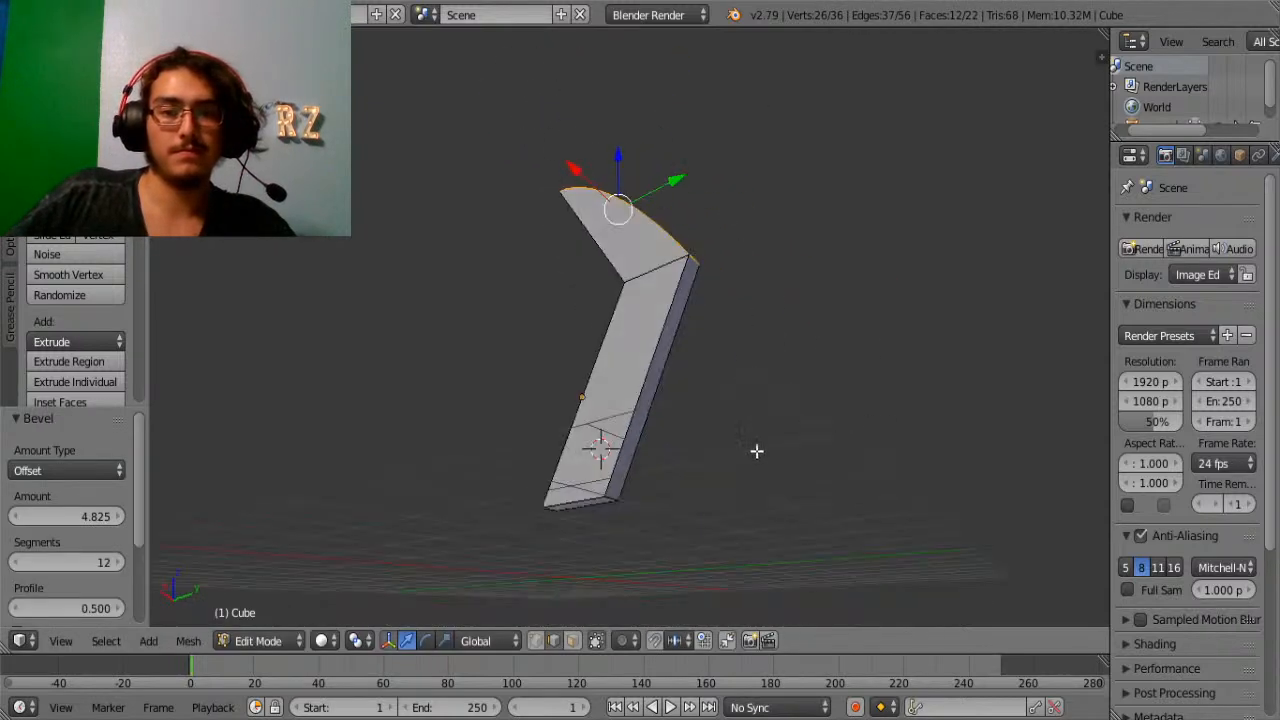
right_click(598, 495)
key("ctrl+b")
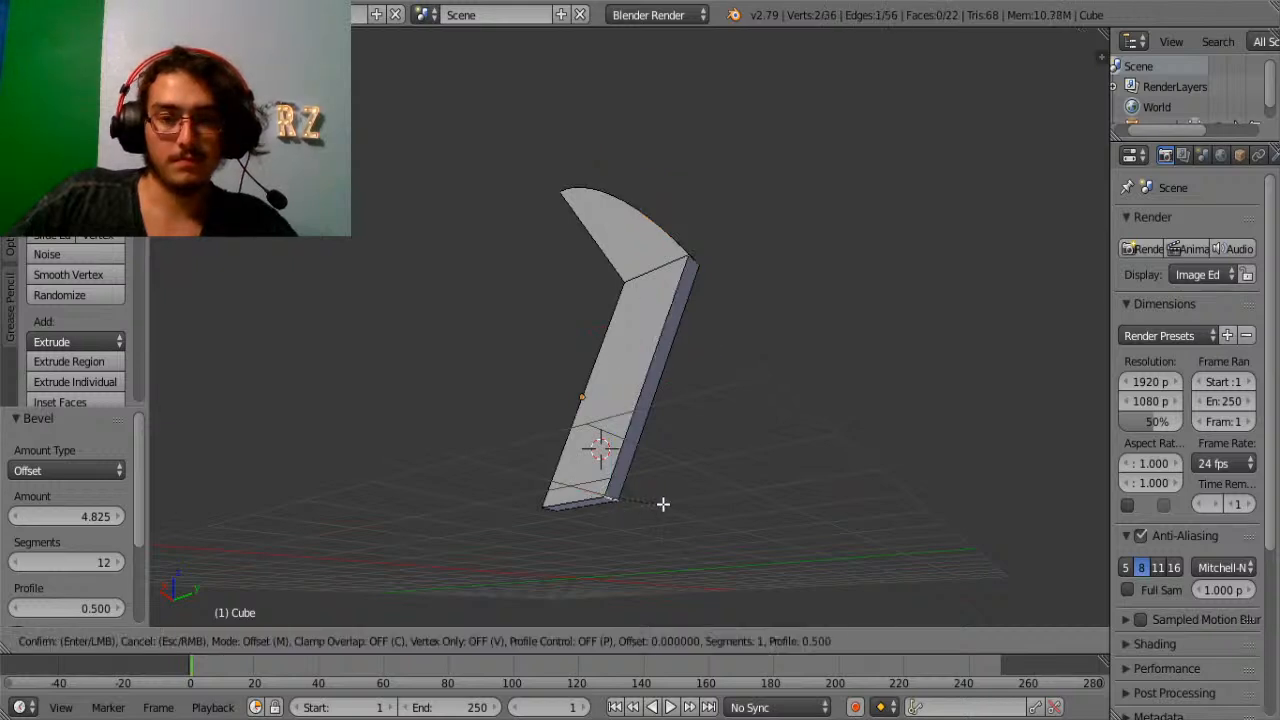
scroll(829, 600, "up", 11)
left_click(829, 594)
Try to align the outer bend edge with the rounded sections by moving it about -0.146 units along Y.
middle_click_drag(829, 594, 728, 500)
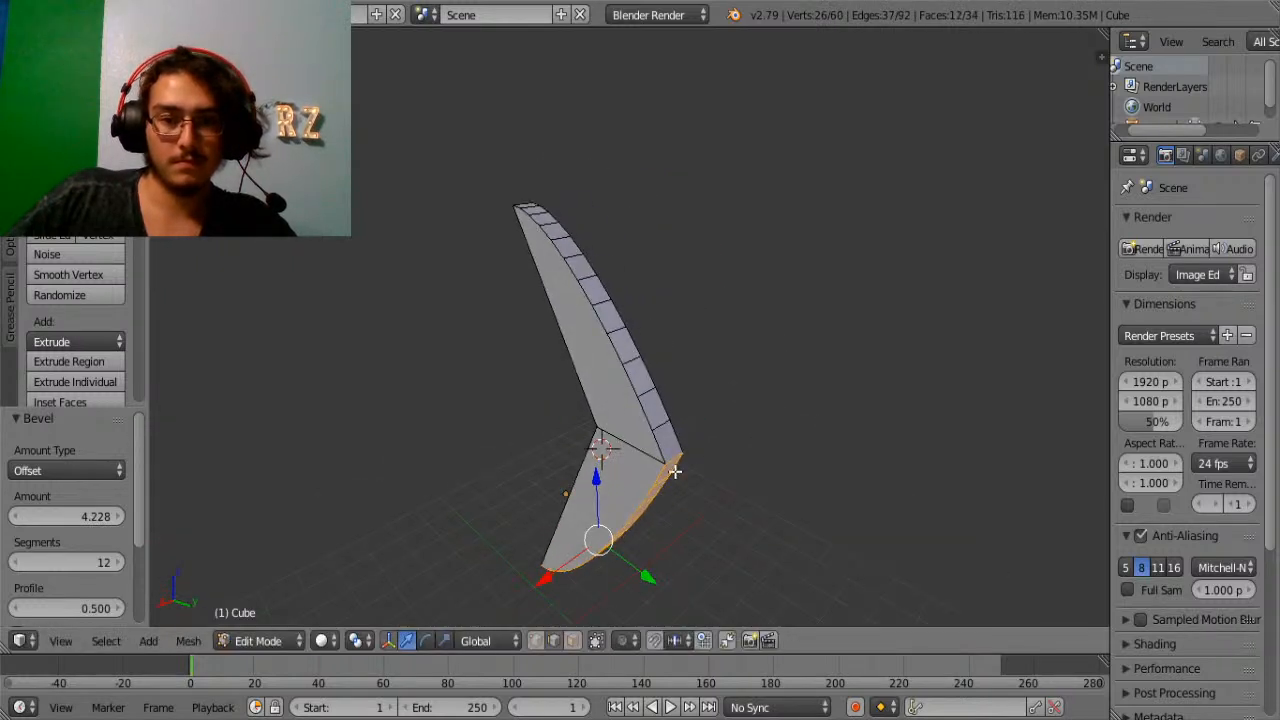
key("g")
key("y")
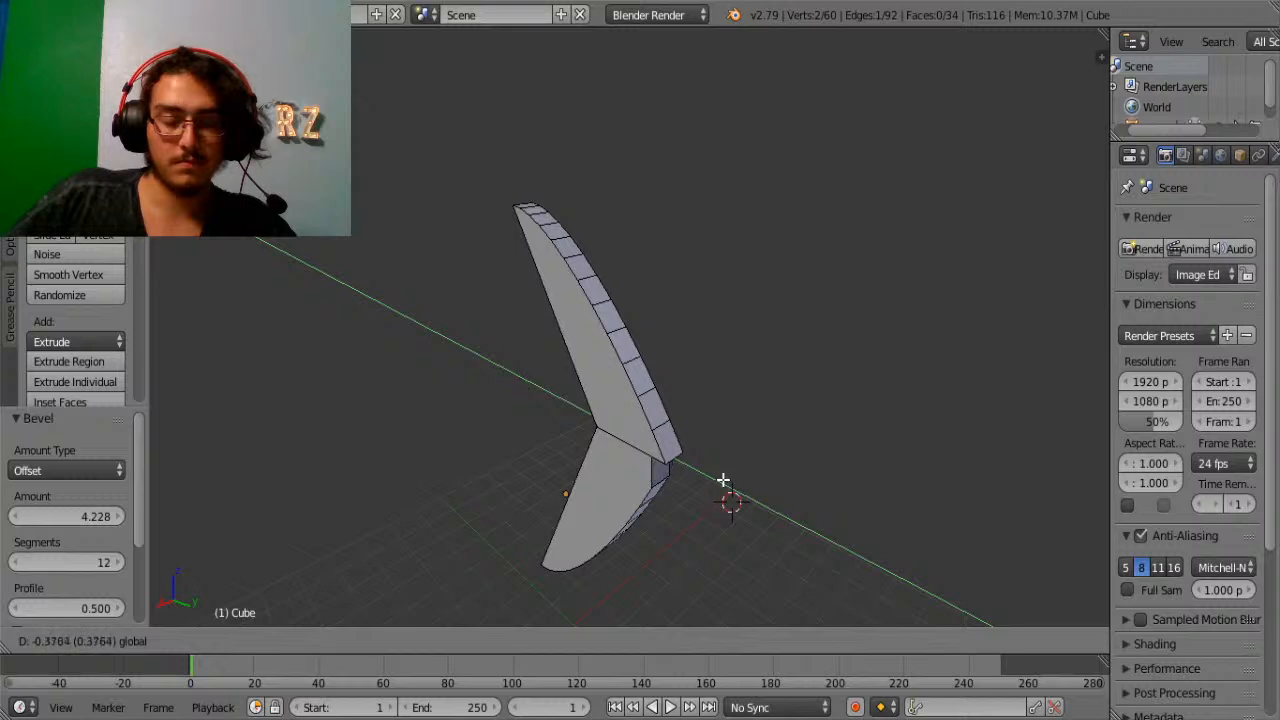
left_click(723, 481)
scroll(756, 460, "up", 8)
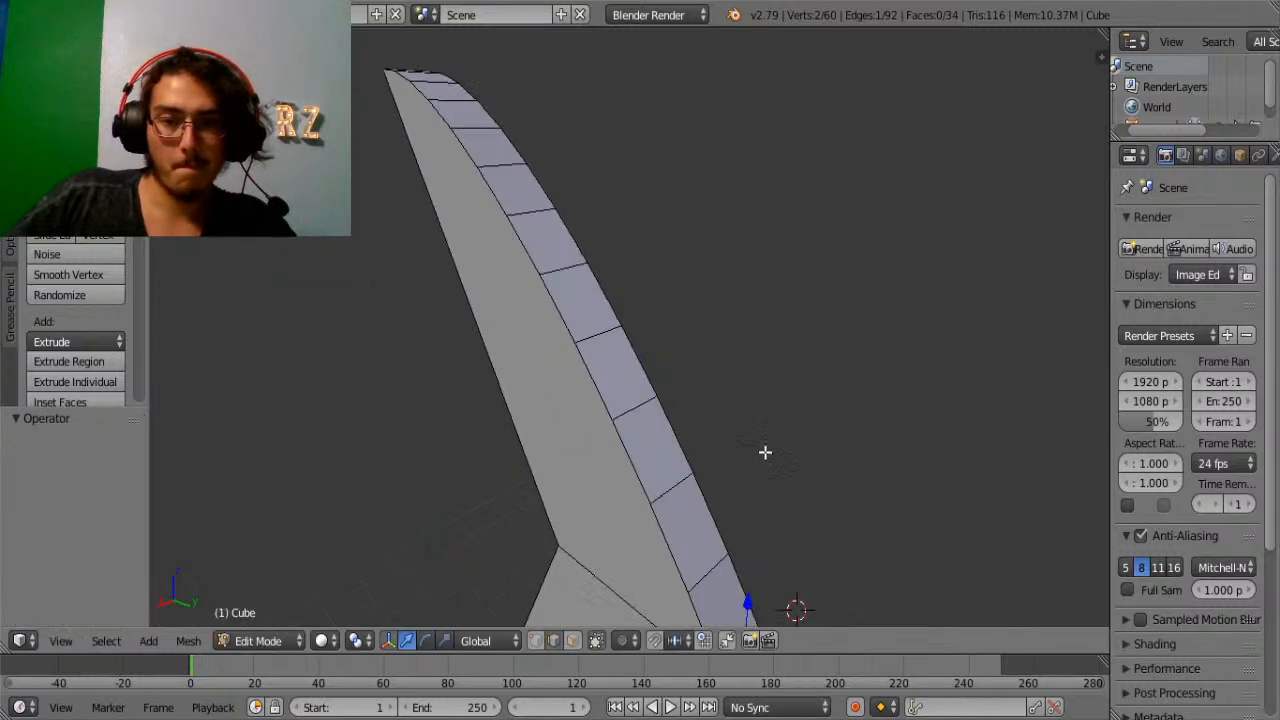
key("KP_Decimal")
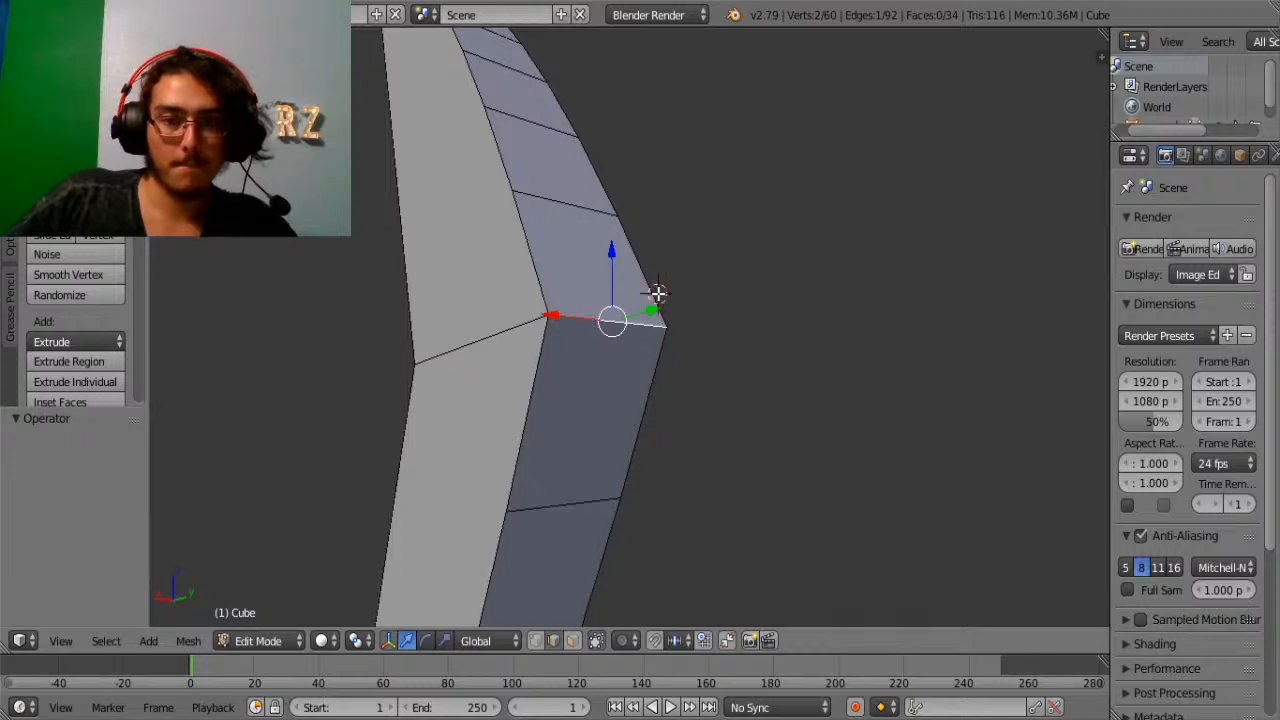
key("g")
key("y")
left_click(618, 313)
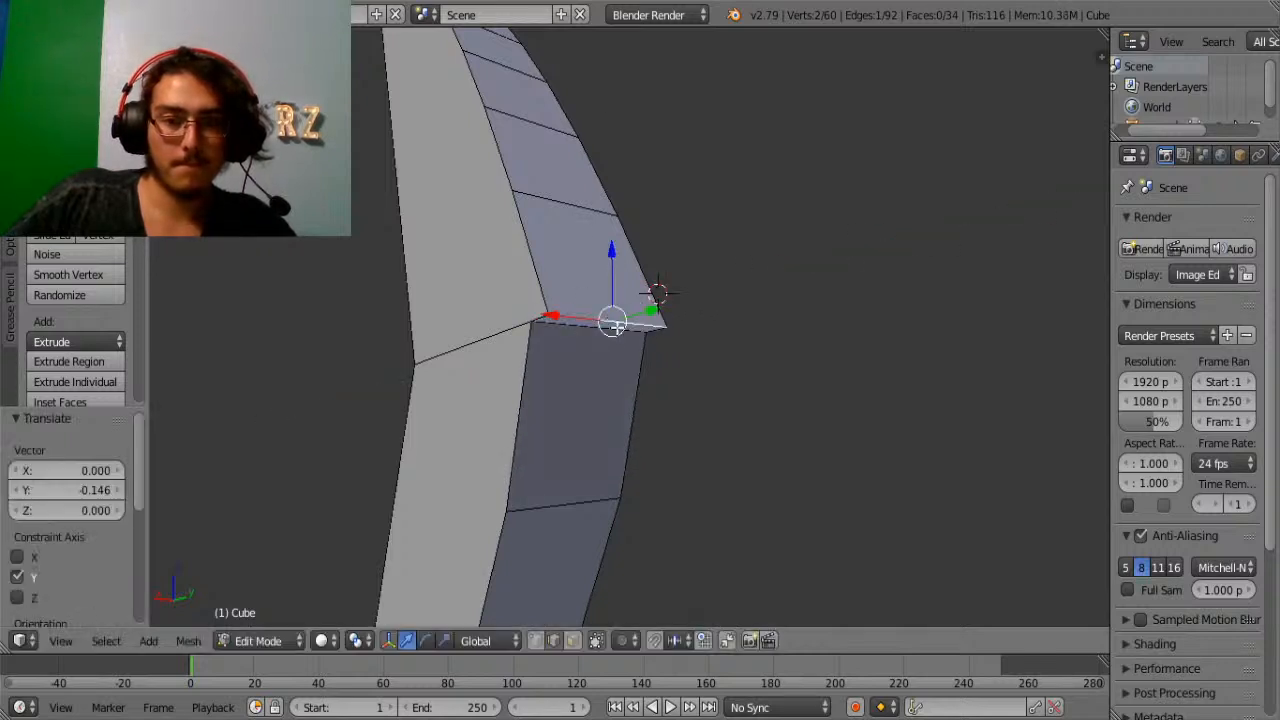
left_click_drag(647, 310, 622, 310)
Undo the outer bend edge moves and the bevels at both ends of the blade.
key("ctrl+z")
key("ctrl+z")
key("ctrl+z")
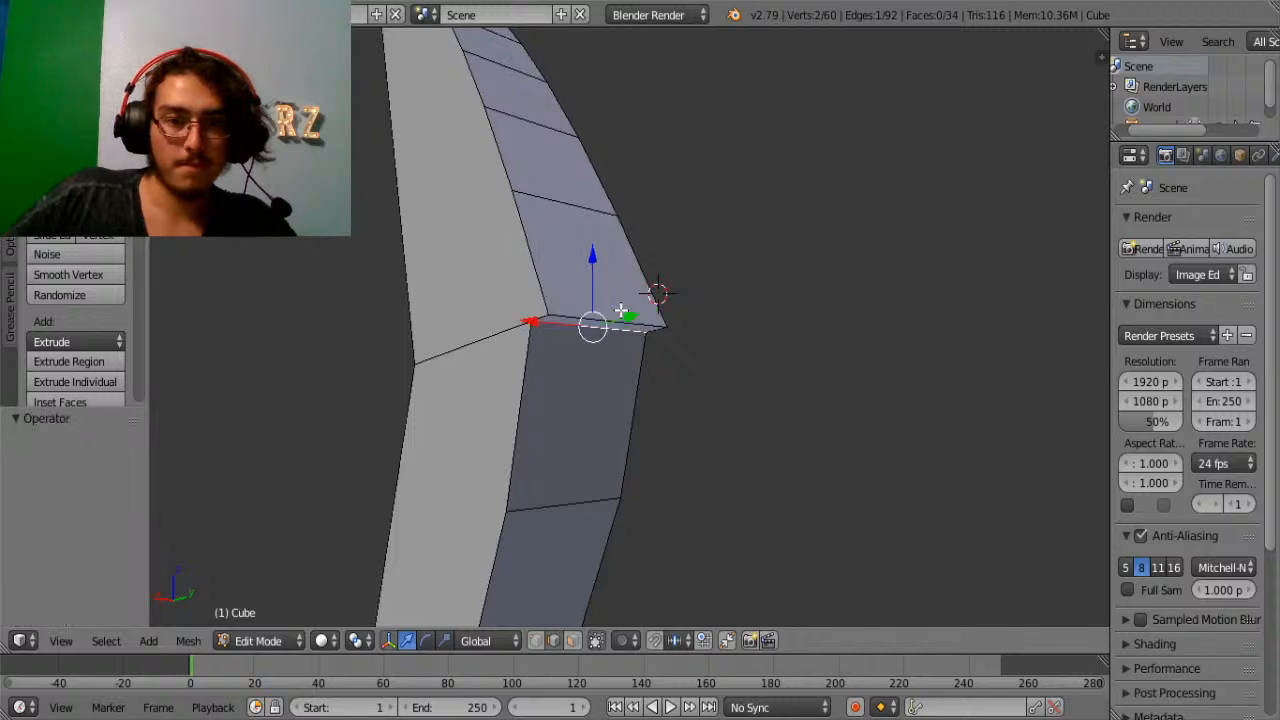
key("ctrl+z")
key("ctrl+z")
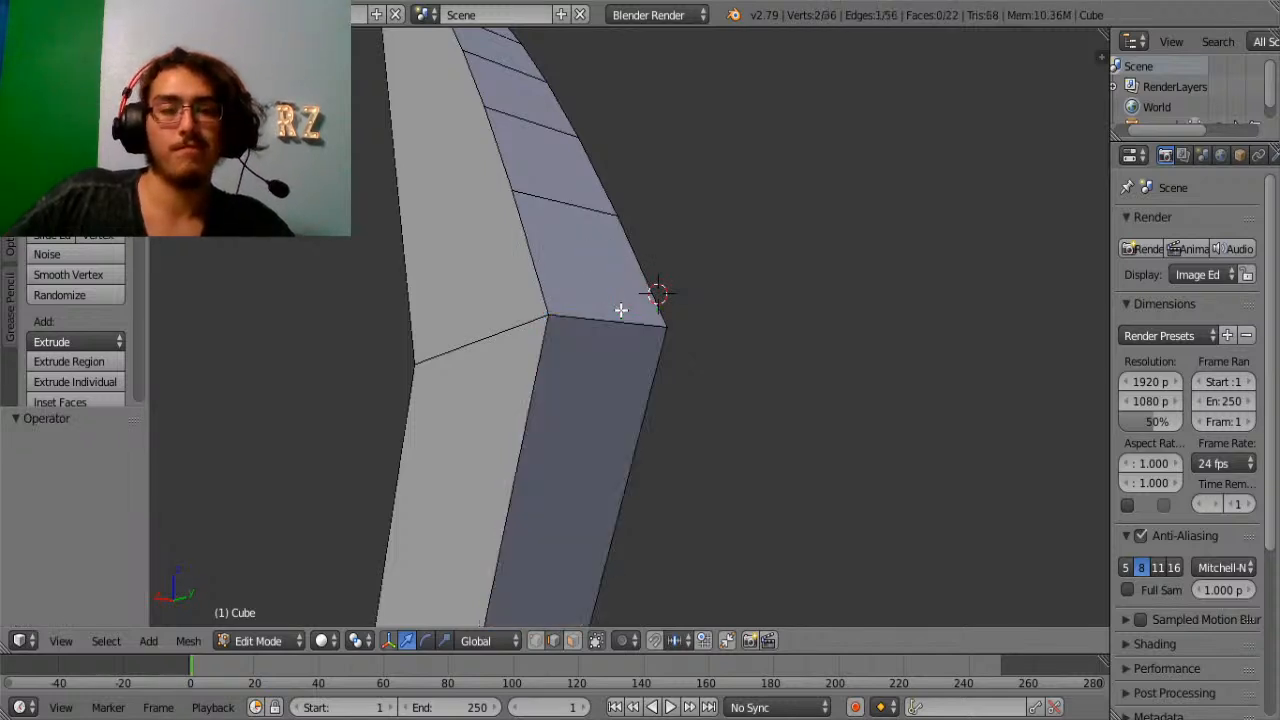
key("ctrl+z")
Bevel the outer edge at the blade's bend by about 3.870 with 14 segments.
scroll(610, 316, "down", 3)
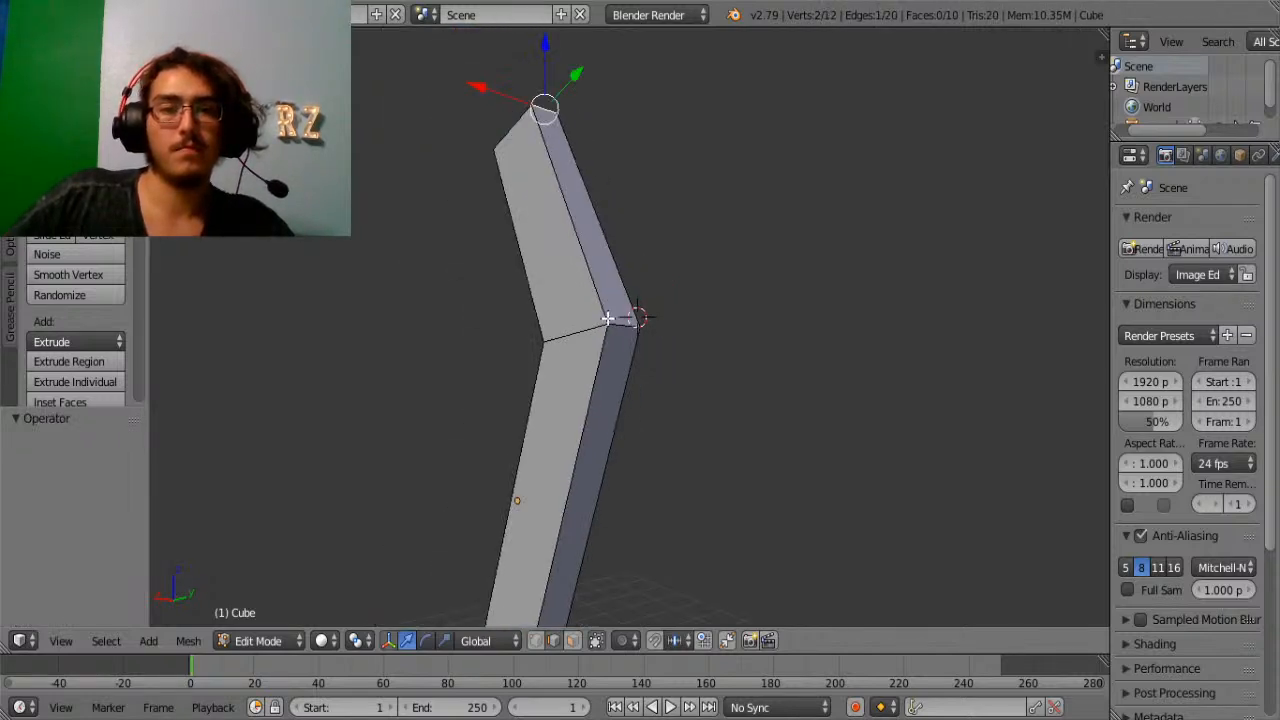
key("ctrl+b")
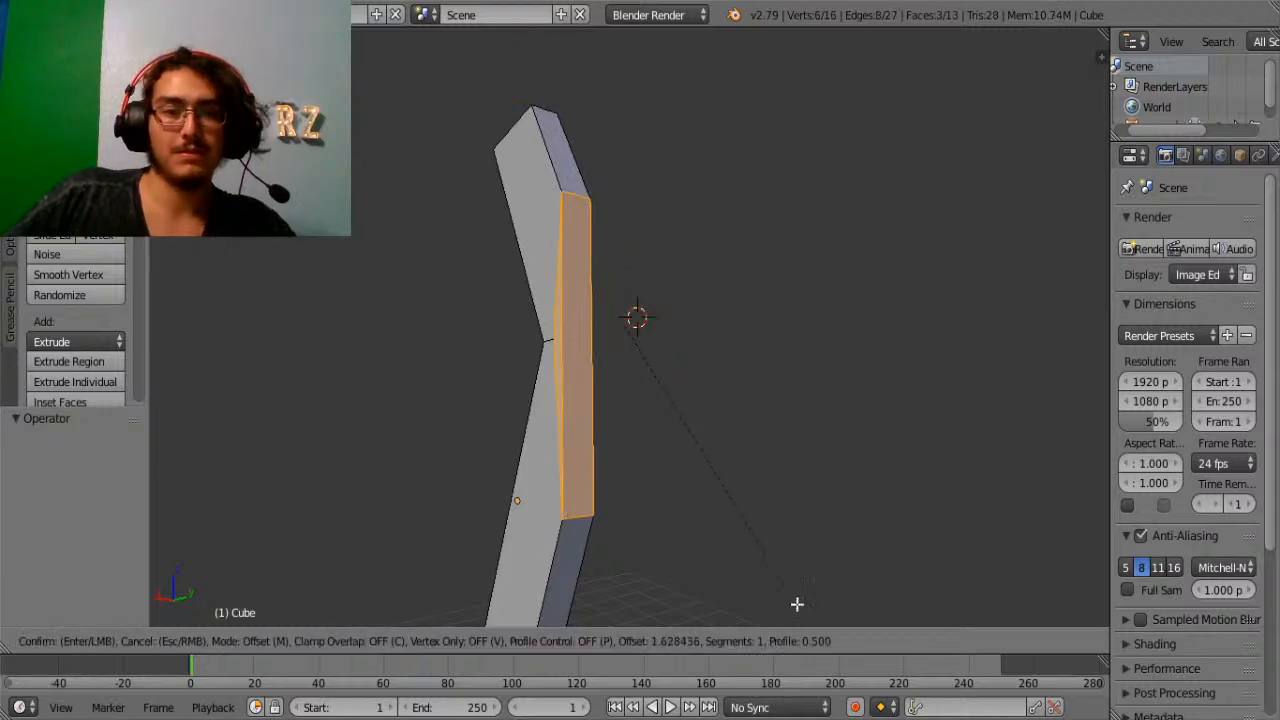
scroll(875, 135, "up", 3)
scroll(882, 145, "up", 10)
left_click(882, 145)
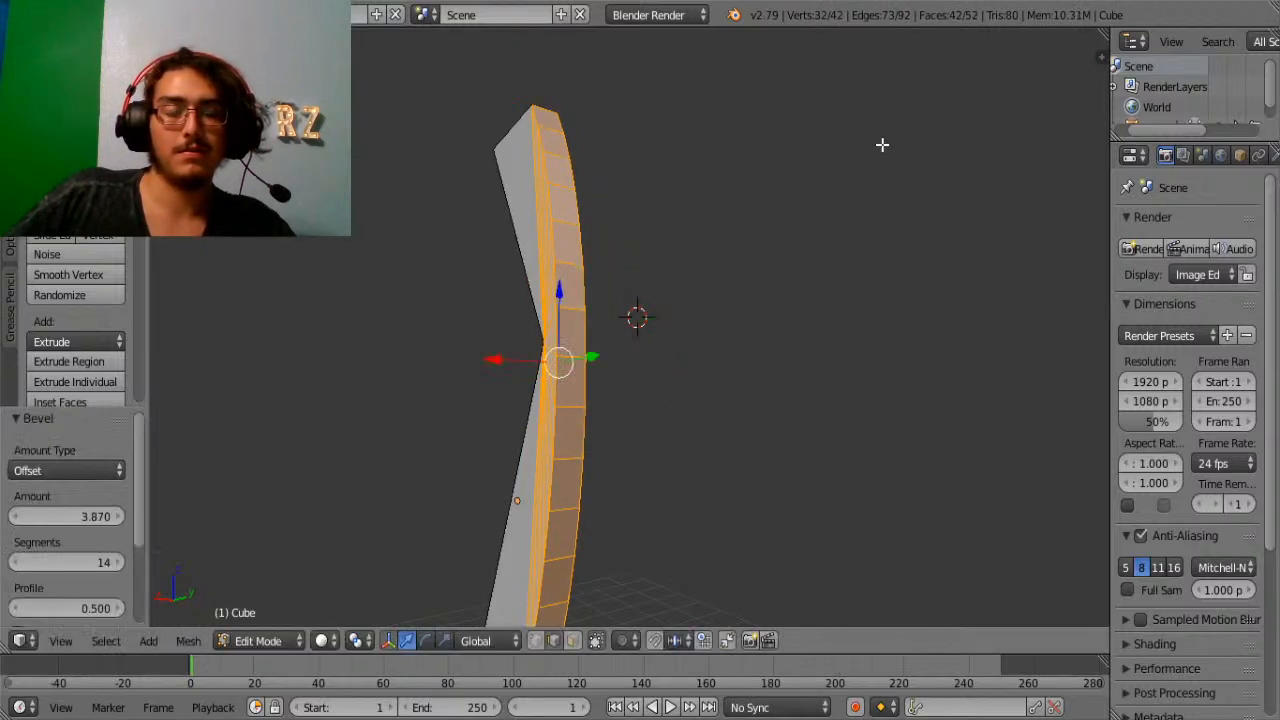
Select the inner edge at the blade's bend and move it about -0.215 units along Y.
middle_click_drag(883, 143, 959, 361)
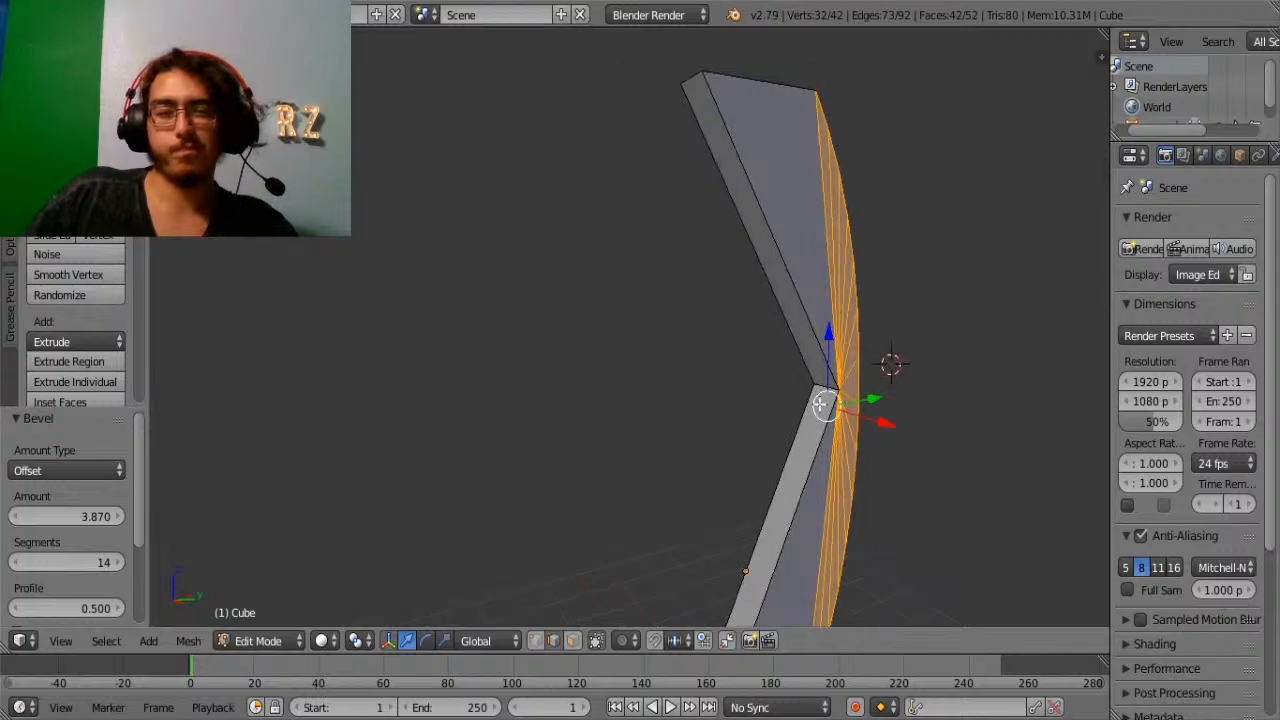
right_click(826, 390)
key("g")
key("y")
left_click(866, 374)
Bevel the inner edge at the blade's bend by about 3.096 with 16 segments.
key("ctrl+b")
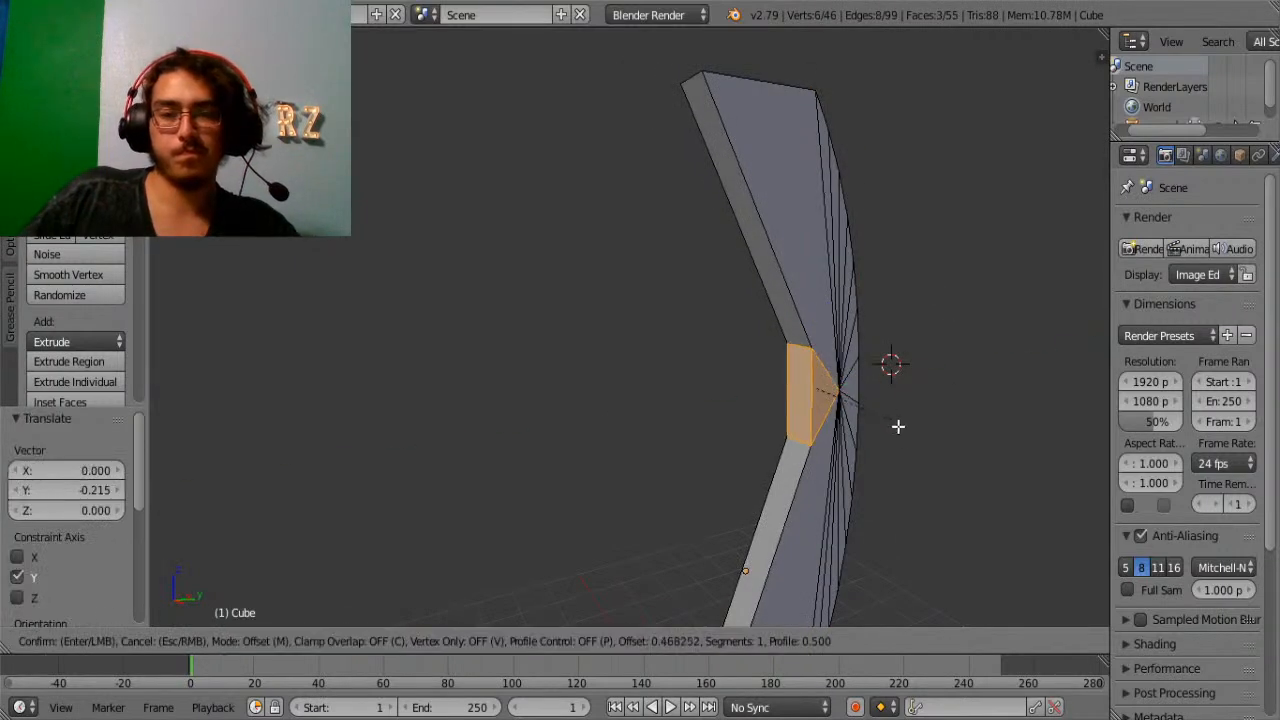
scroll(992, 570, "up", 6)
scroll(990, 565, "up", 9)
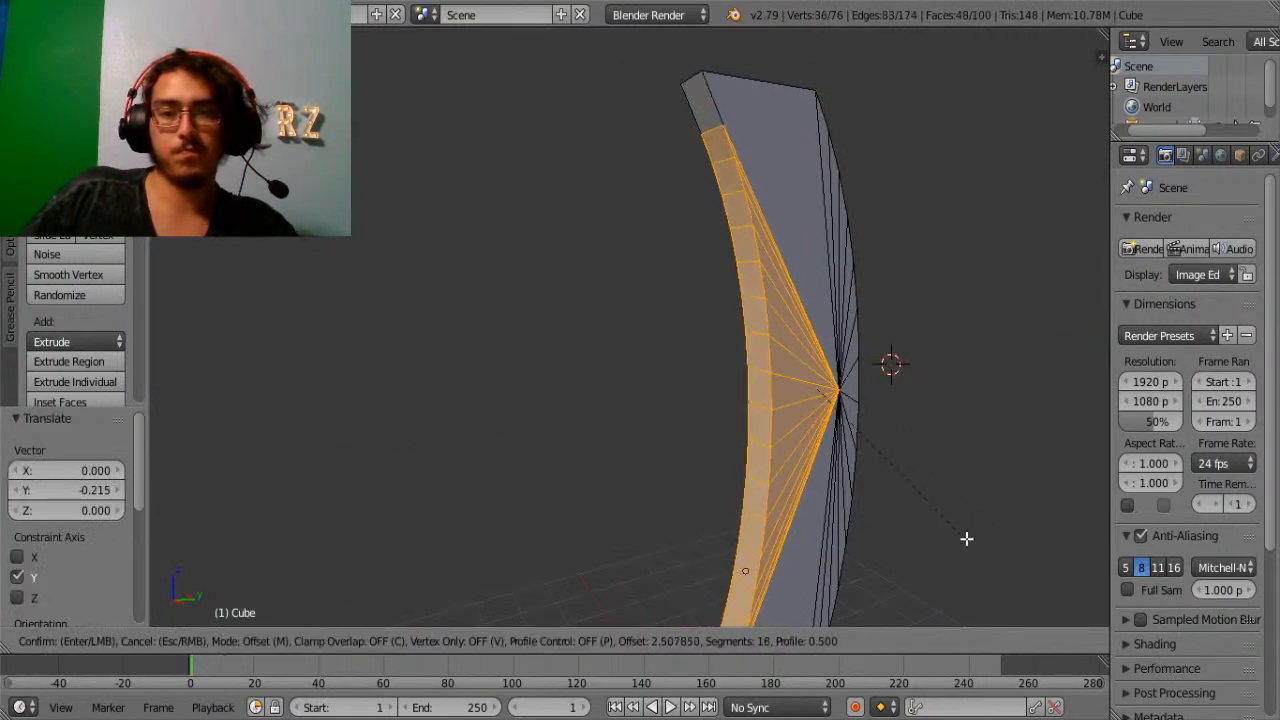
left_click(985, 580)
Select the blade's top face in face selection mode and scale it down to about 0.758.
middle_click_drag(985, 580, 966, 423)
scroll(951, 423, "down", 4)
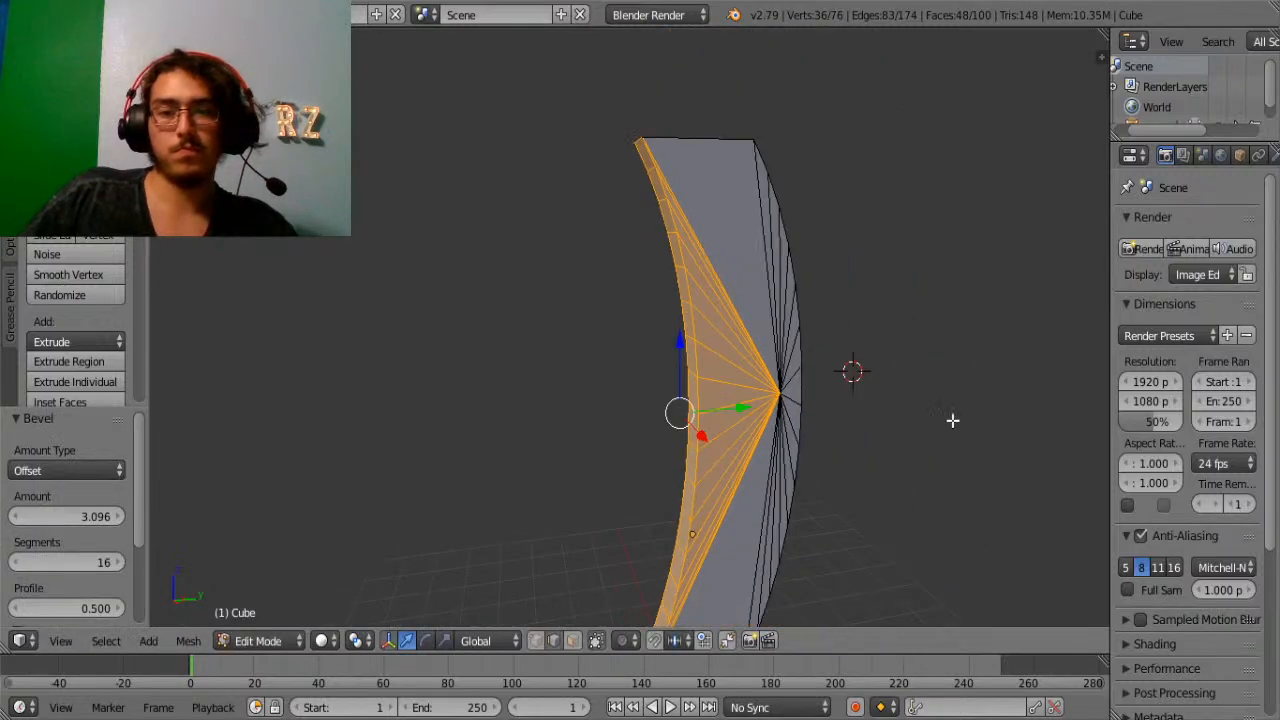
scroll(820, 358, "up", 3)
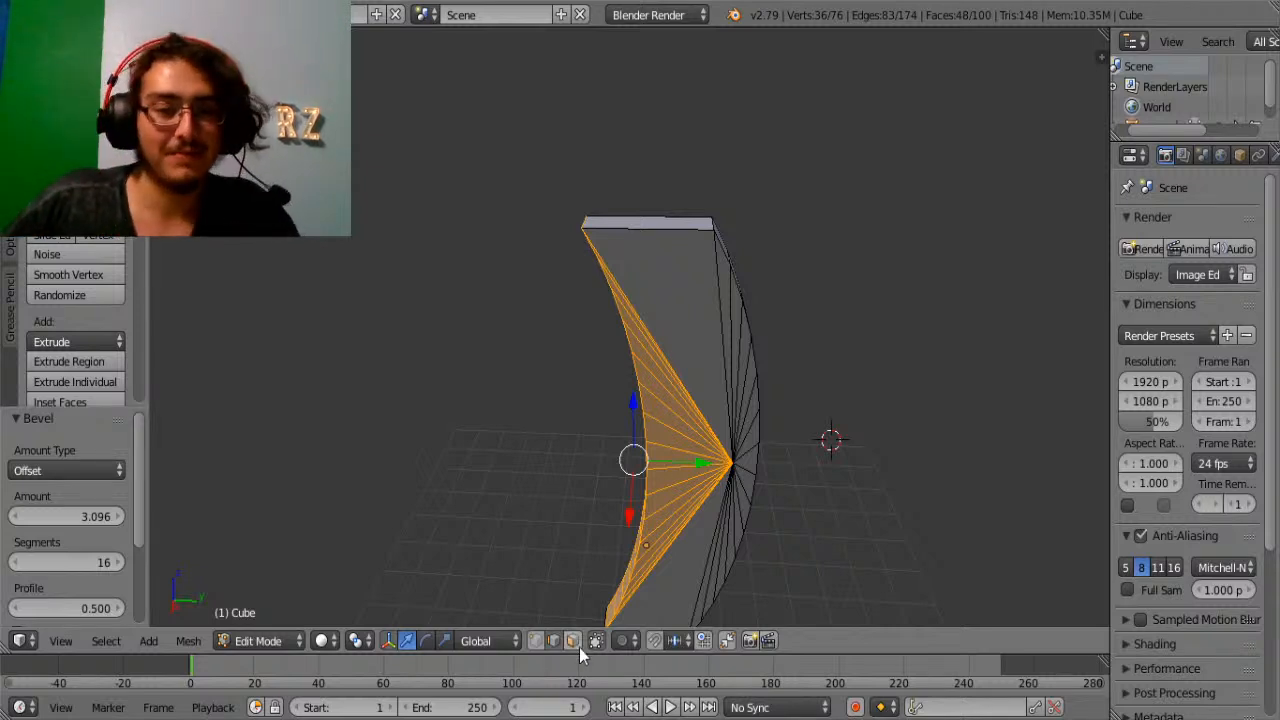
right_click(646, 220)
key("s")
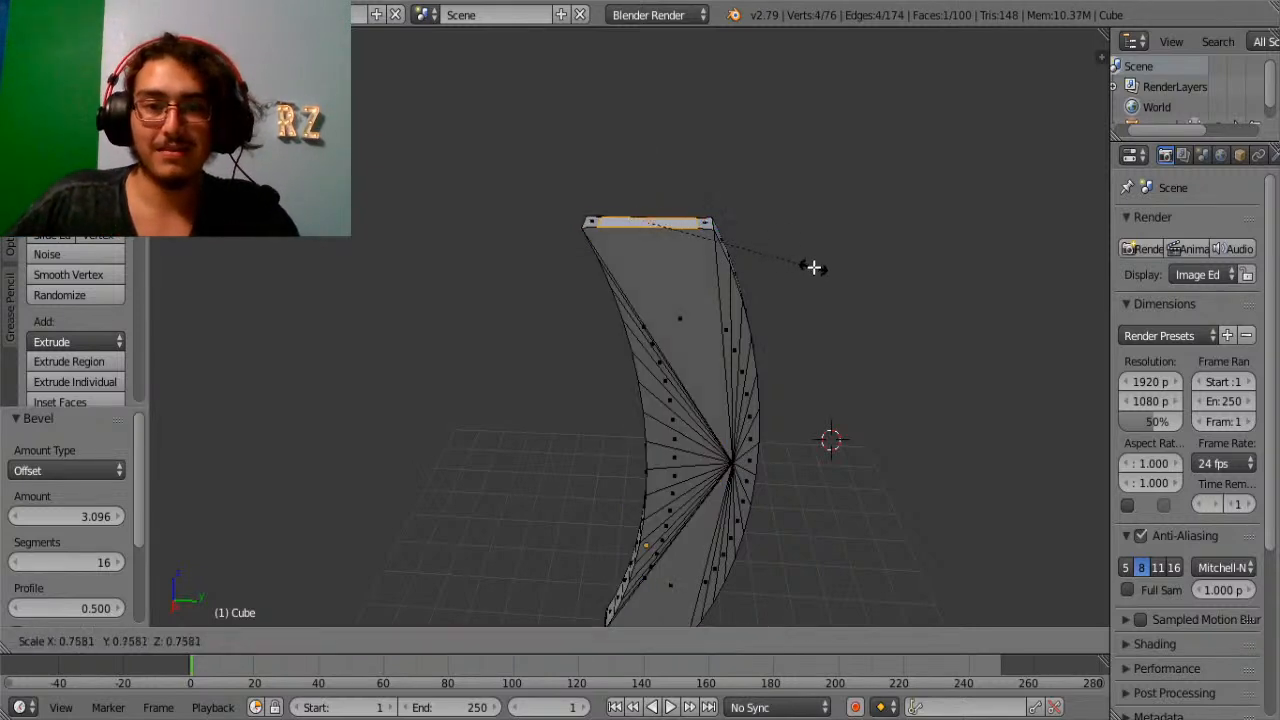
left_click(814, 266)
Undo the top face scaling, the inner bend edge move and both bevels at the bend.
key("ctrl+z")
key("ctrl+z")
key("ctrl+z")
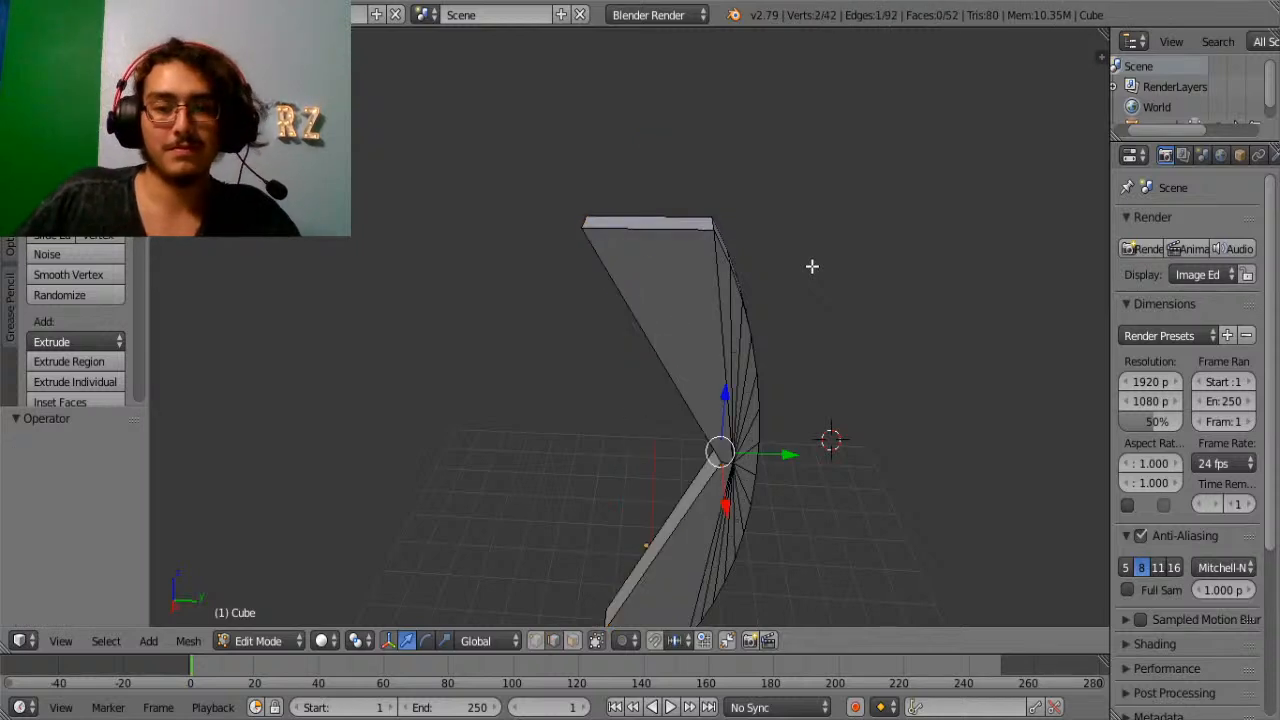
key("ctrl+z")
key("ctrl+z")
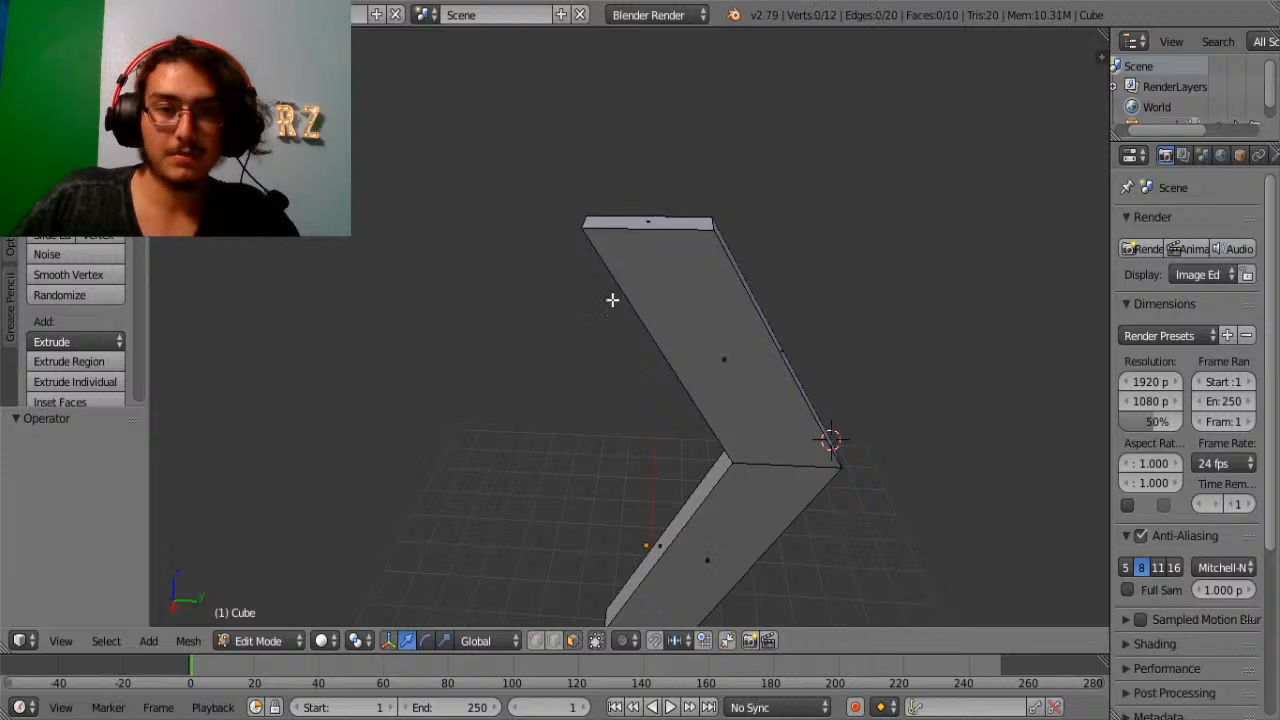
Scale the blade's top face to about 0.046 to form a pointed tip and move it about -0.777 units along Y.
key("s")
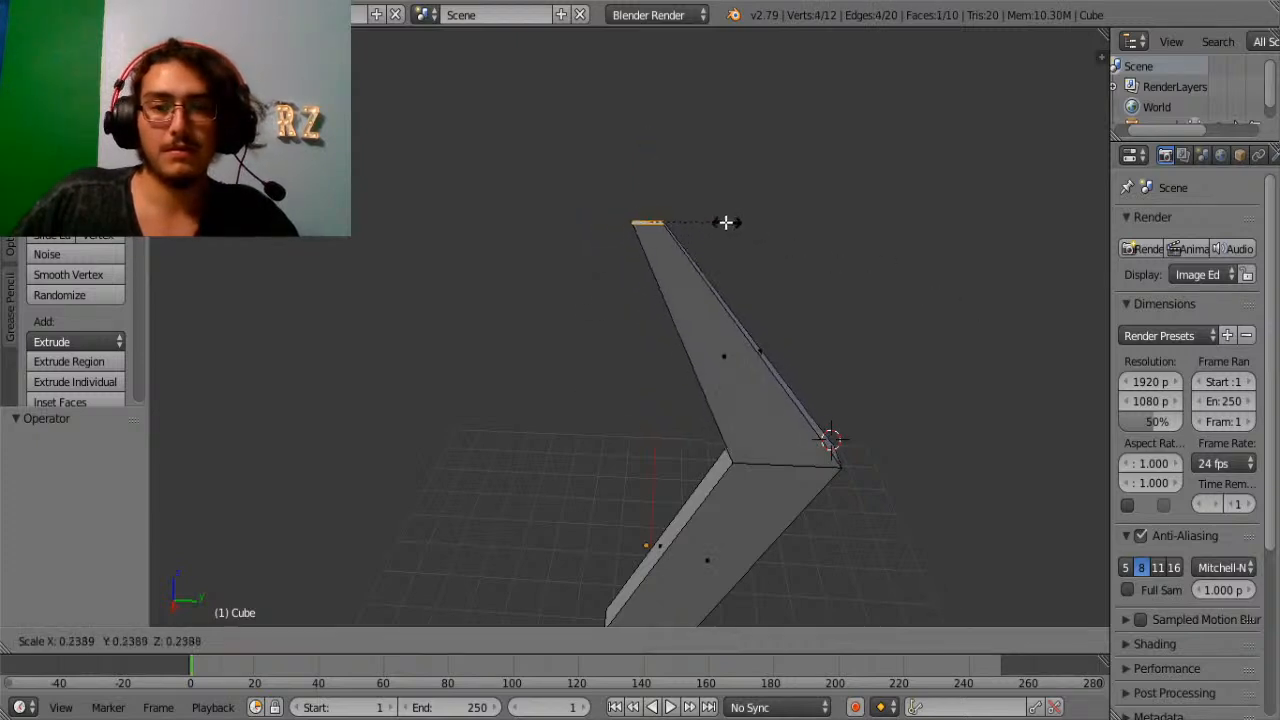
left_click(662, 217)
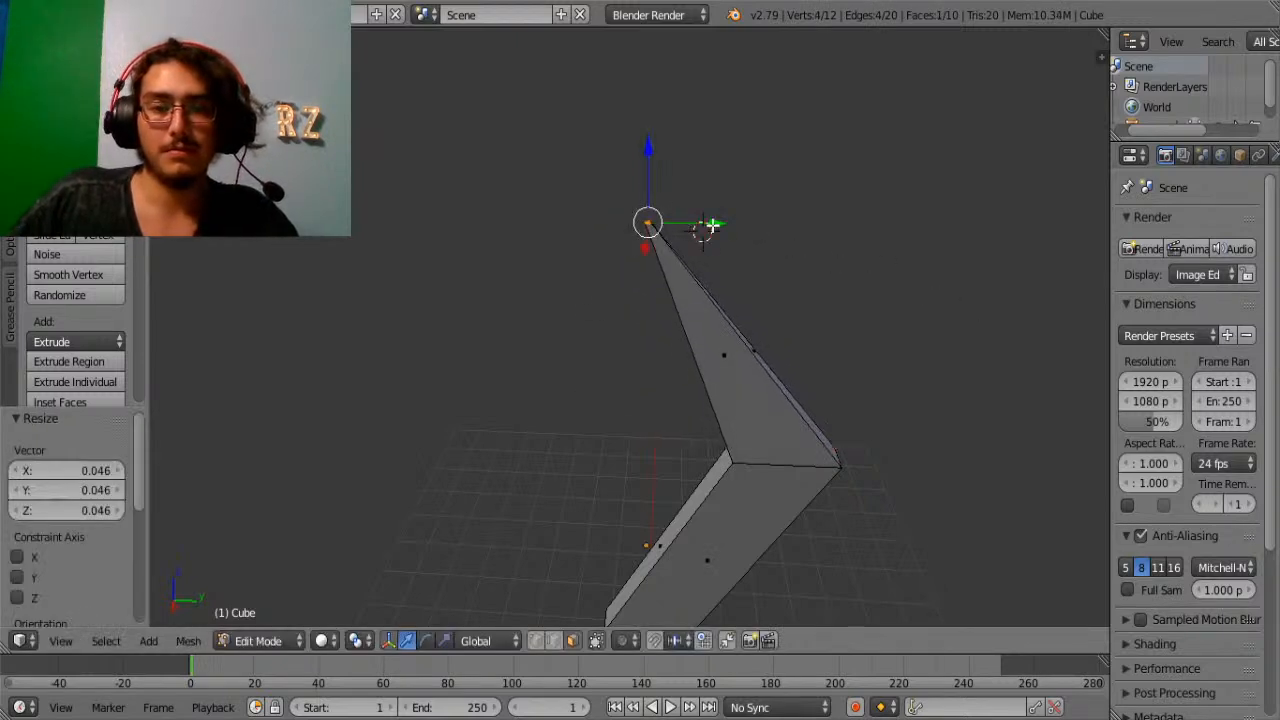
key("g")
key("y")
left_click(674, 254)
middle_click_drag(674, 254, 743, 291)
middle_click_drag(687, 399, 634, 352)
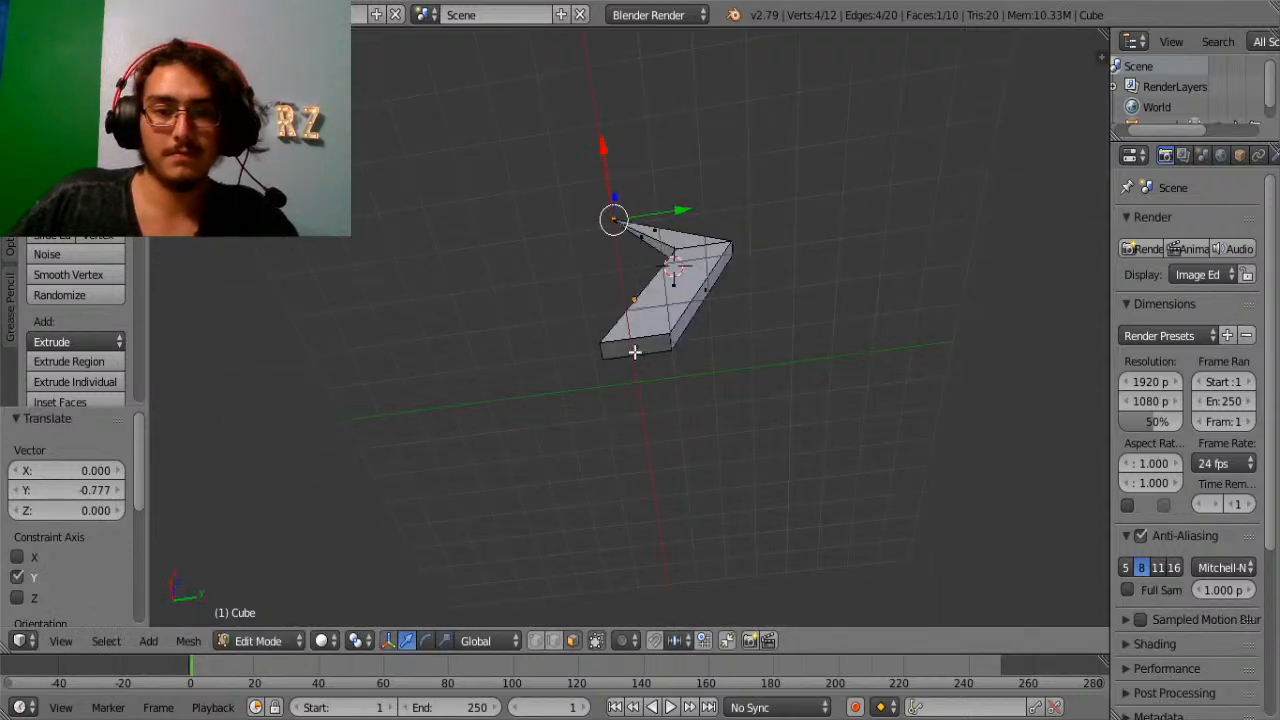
Scale the blade's bottom face down to about 0.180 so the lower end tapers to a narrow tip.
key("s")
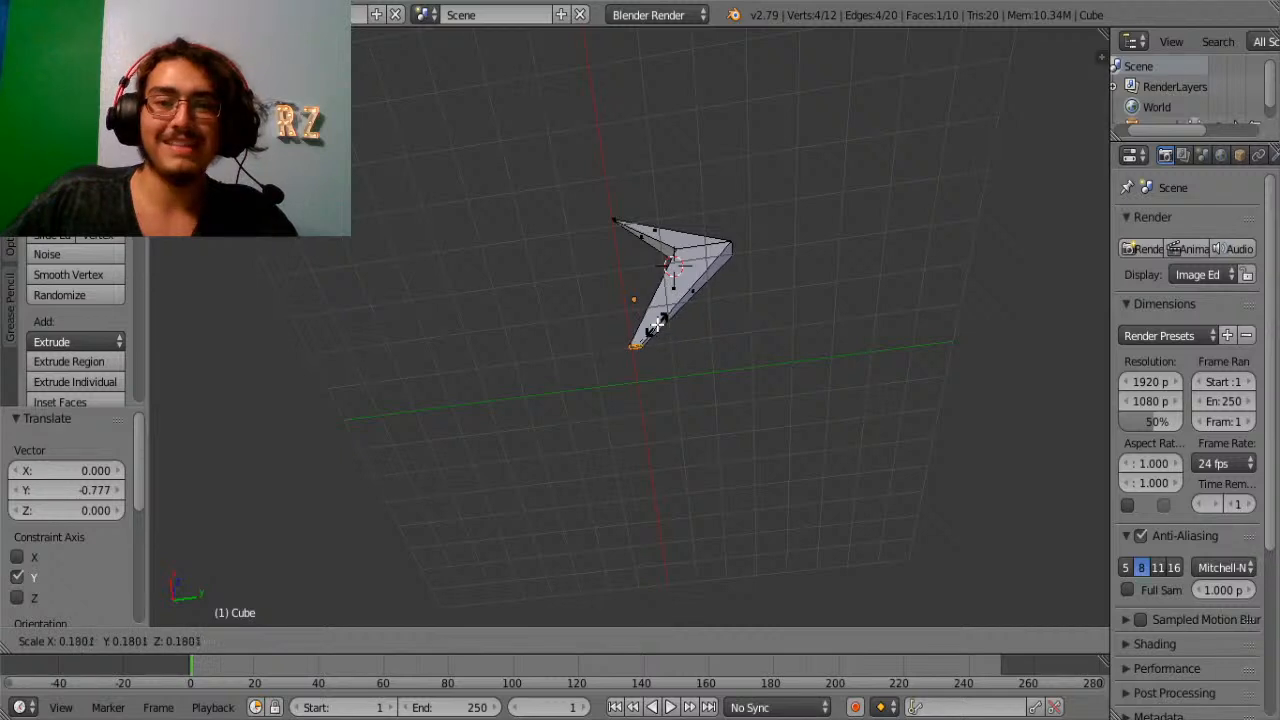
left_click(657, 323)
middle_click_drag(681, 296, 508, 408)
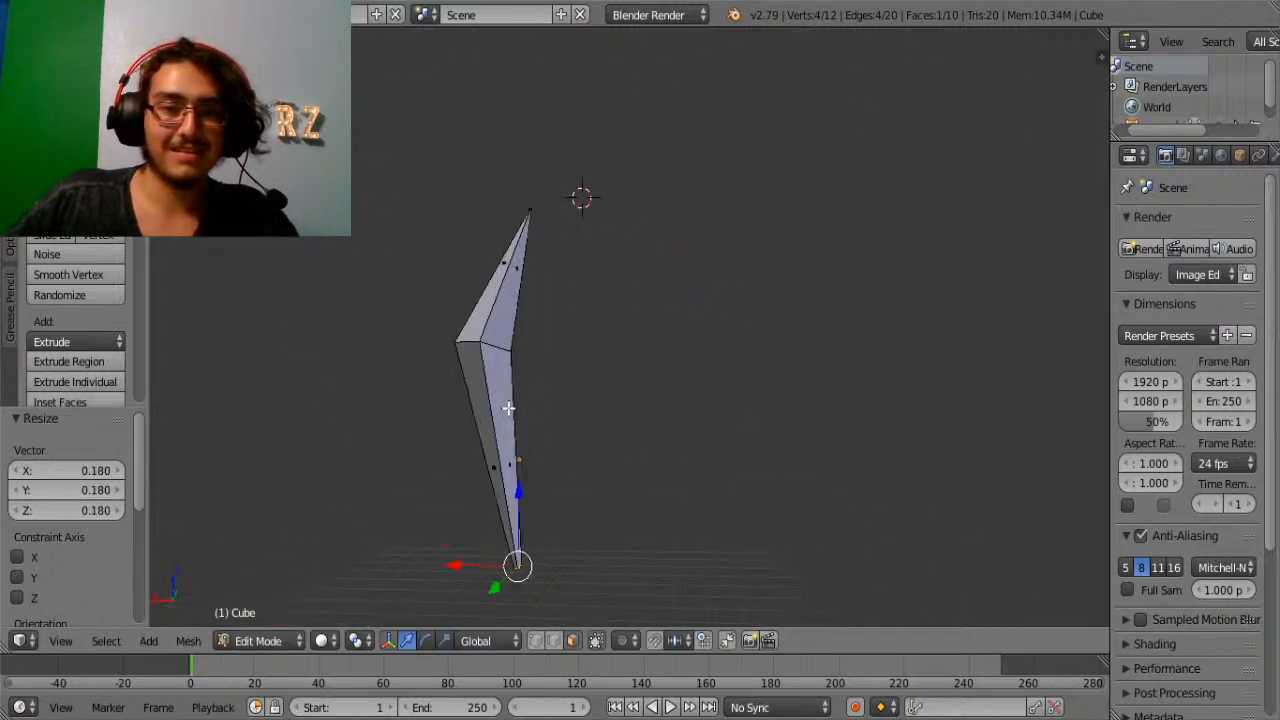
middle_click_drag(466, 340, 600, 371)
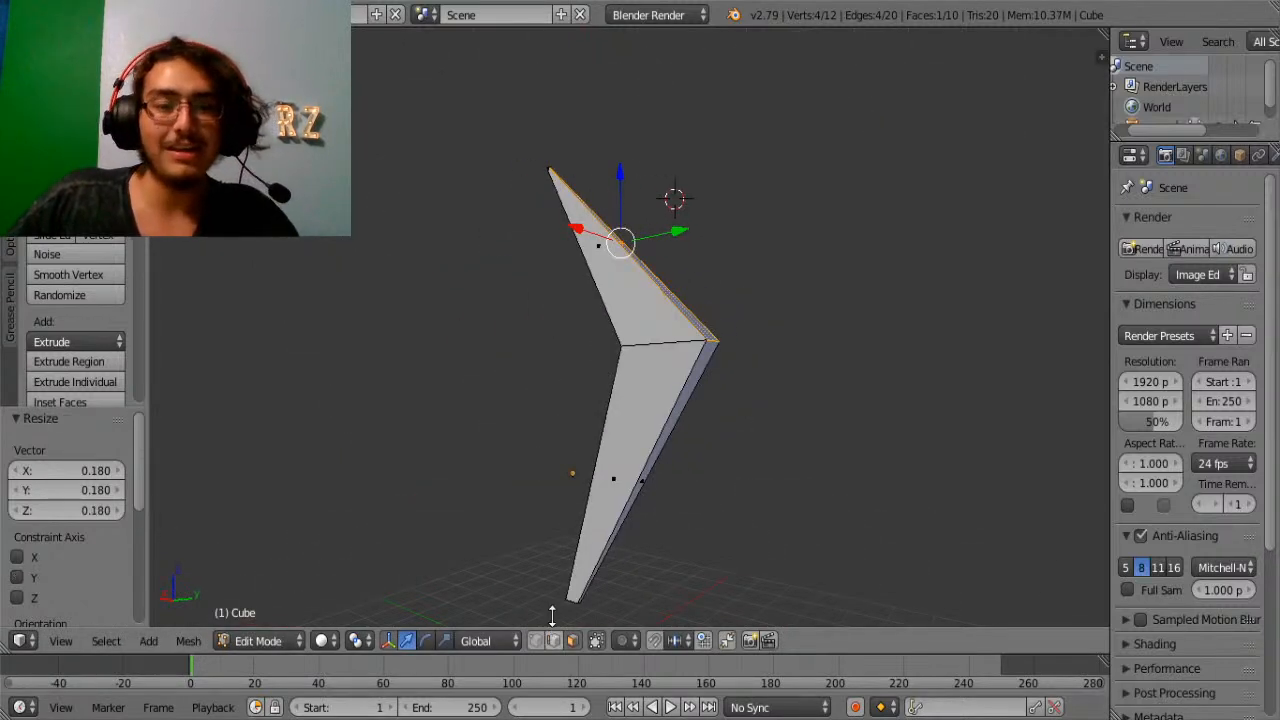
Select the short outer edge at the blade's bend in edge selection mode.
left_click(554, 641)
middle_click_drag(691, 408, 667, 405)
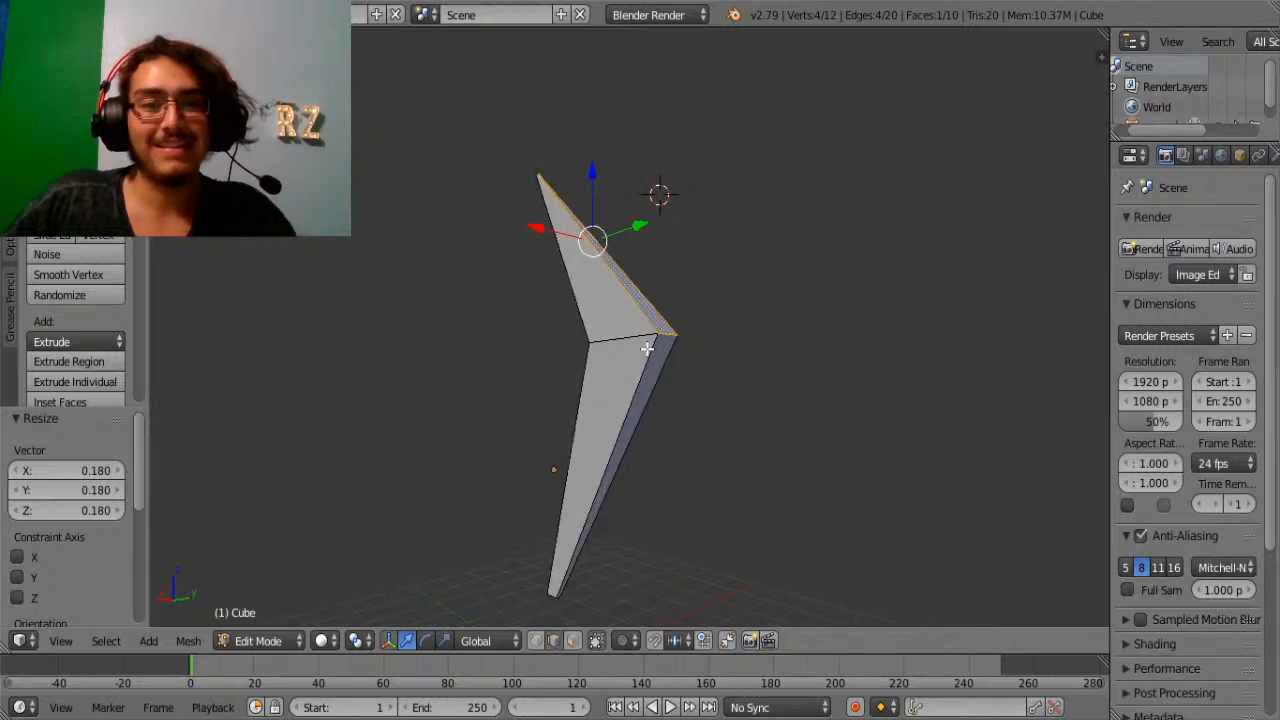
right_click(666, 336)
middle_click_drag(668, 335, 727, 428)
key("ctrl+b")
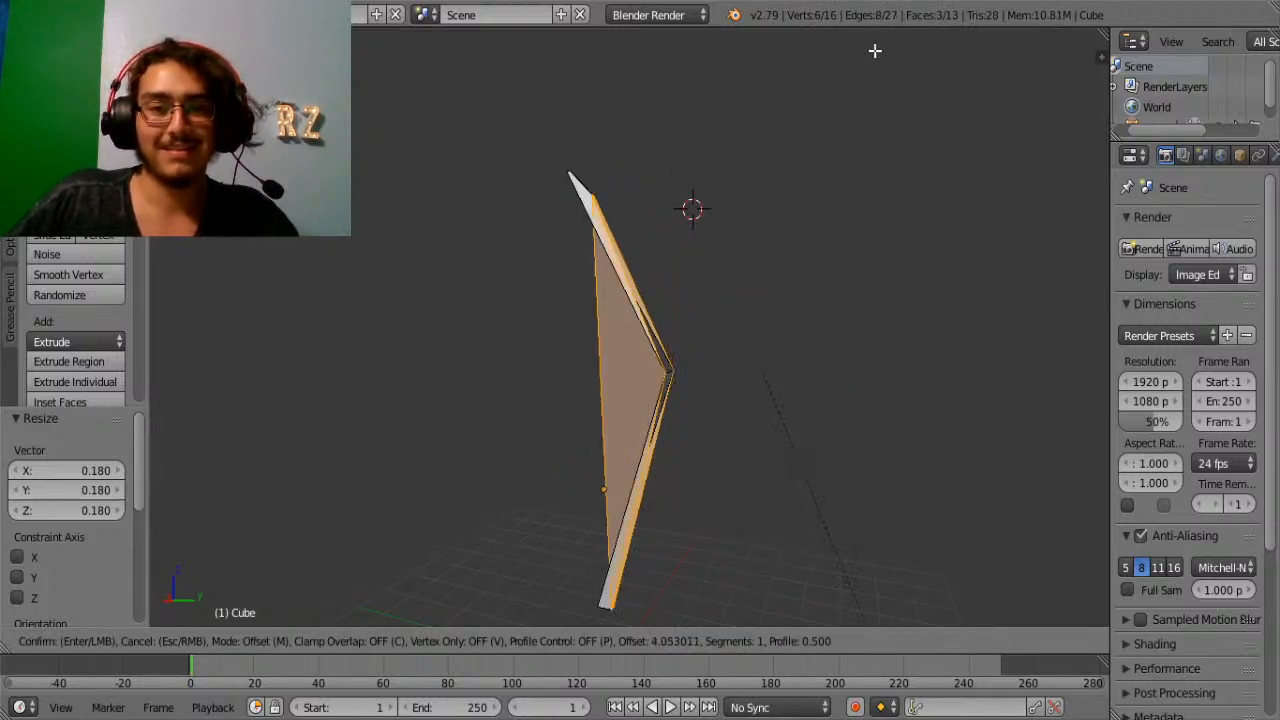
scroll(905, 143, "up", 12)
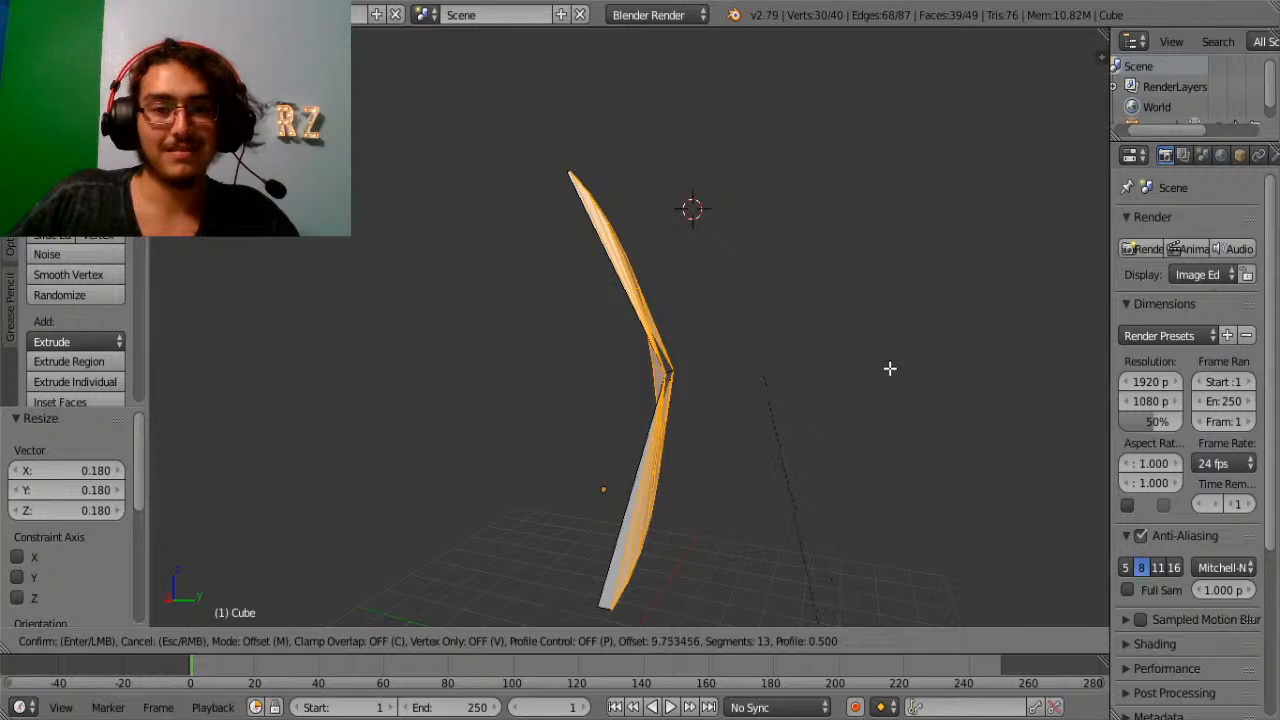
key("Escape")
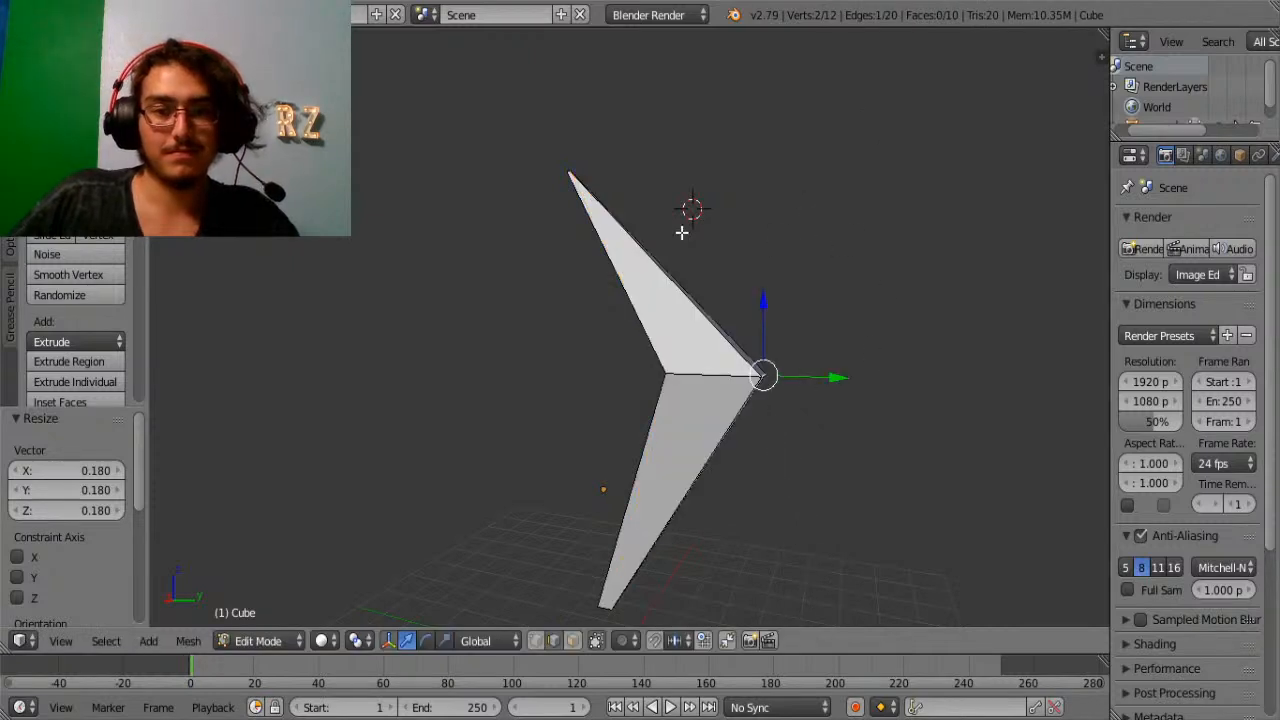
Move the outer bend edge about 2.126 units along Y and bevel it by about 6.722 with 6 segments.
key("g")
key("y")
left_click(937, 394)
key("ctrl+b")
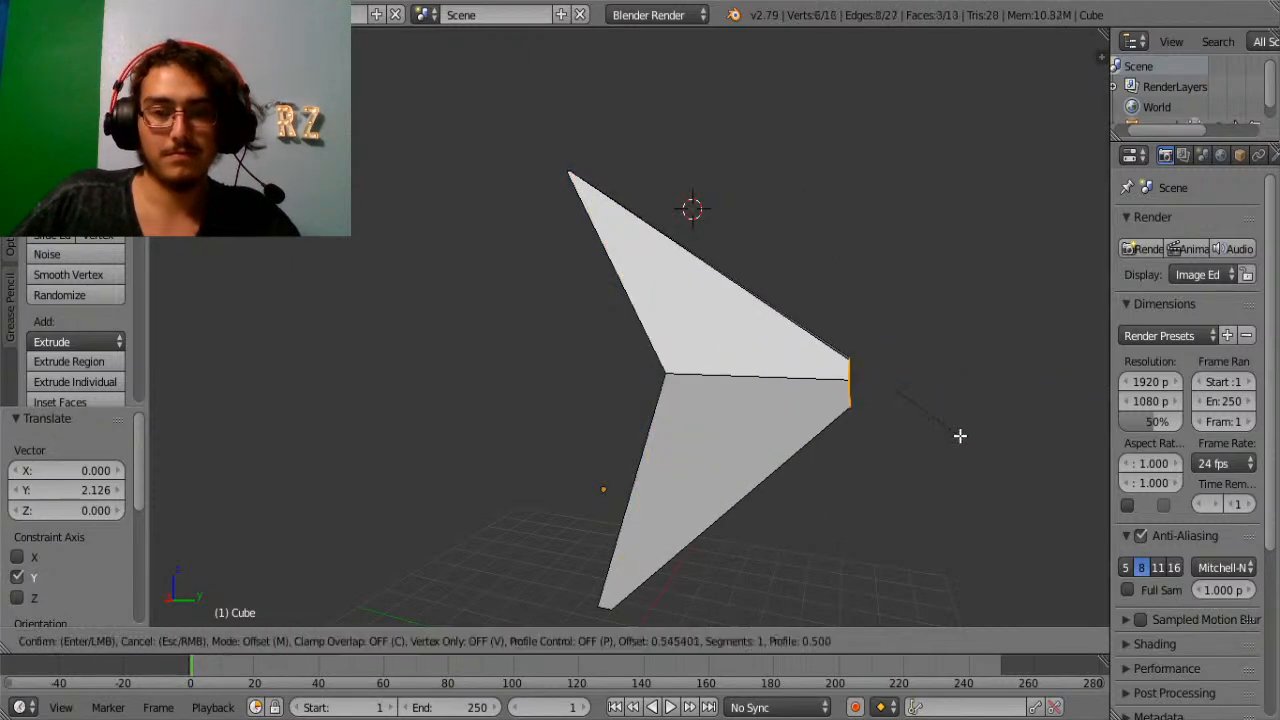
scroll(975, 480, "up", 1)
scroll(1005, 565, "up", 4)
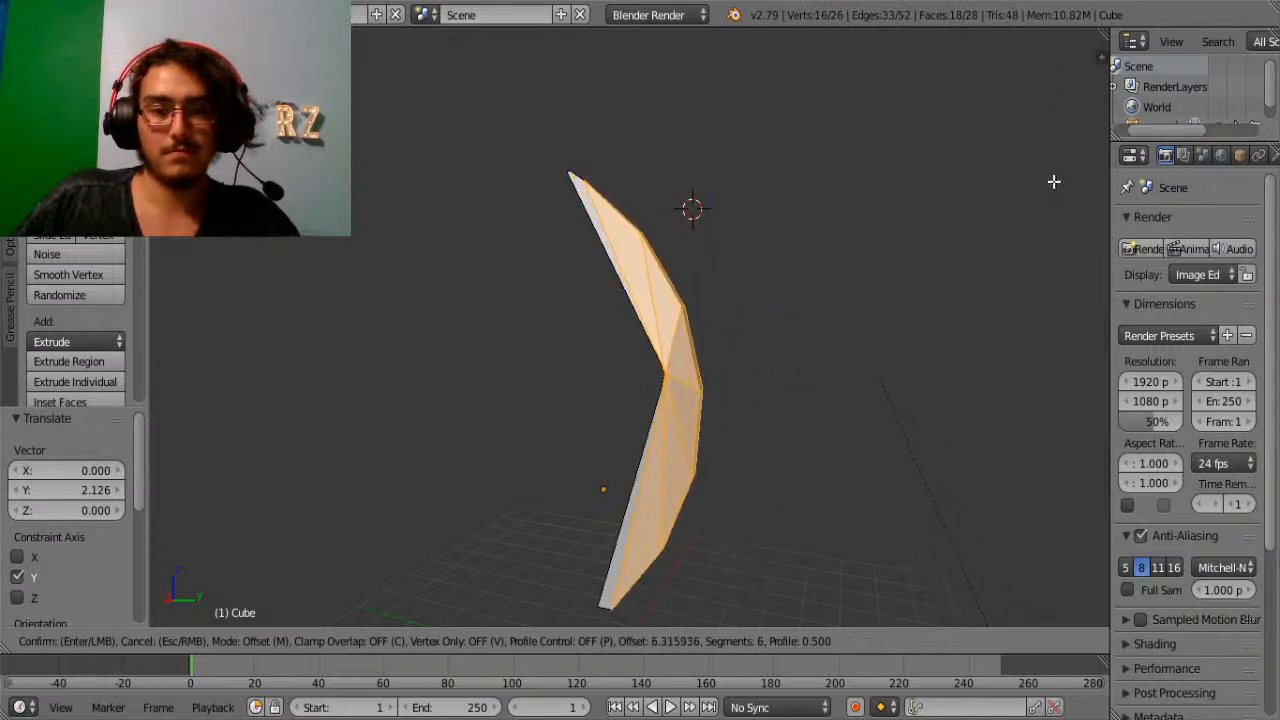
left_click(1046, 206)
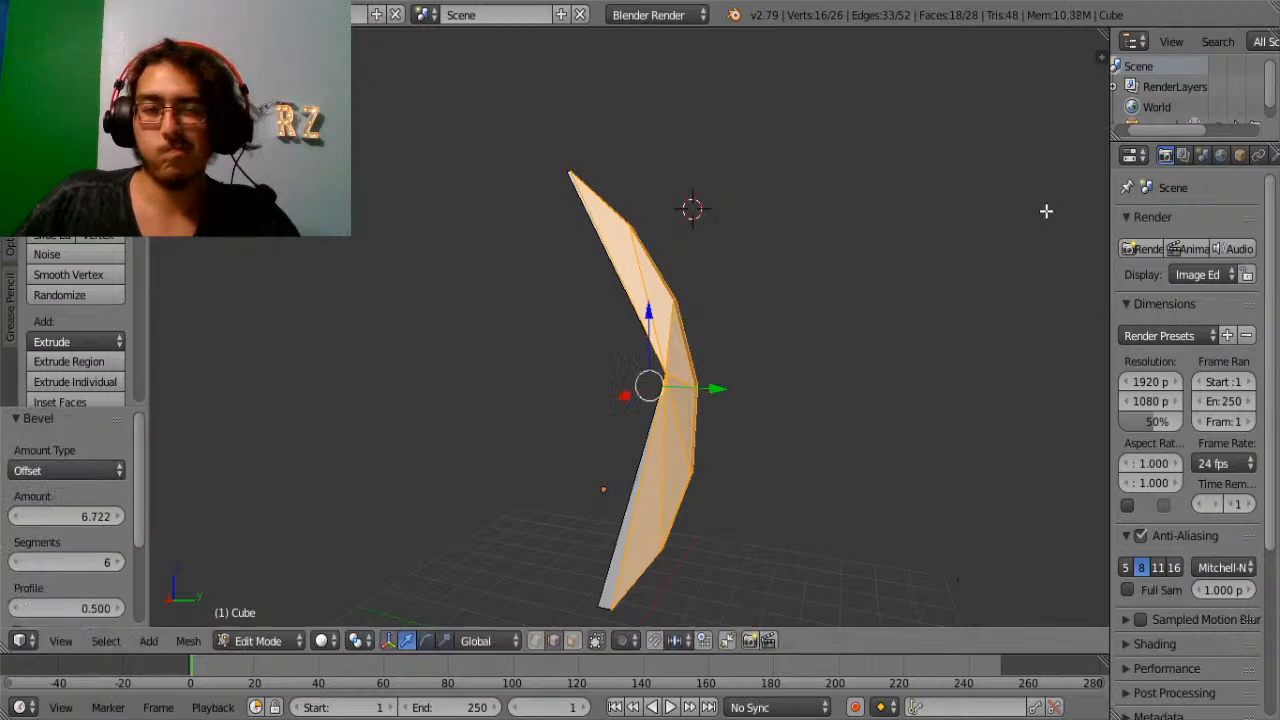
Select the inner edge at the blade's bend and move it about -0.815 units along Y.
middle_click_drag(1046, 206, 870, 395)
right_click(868, 401)
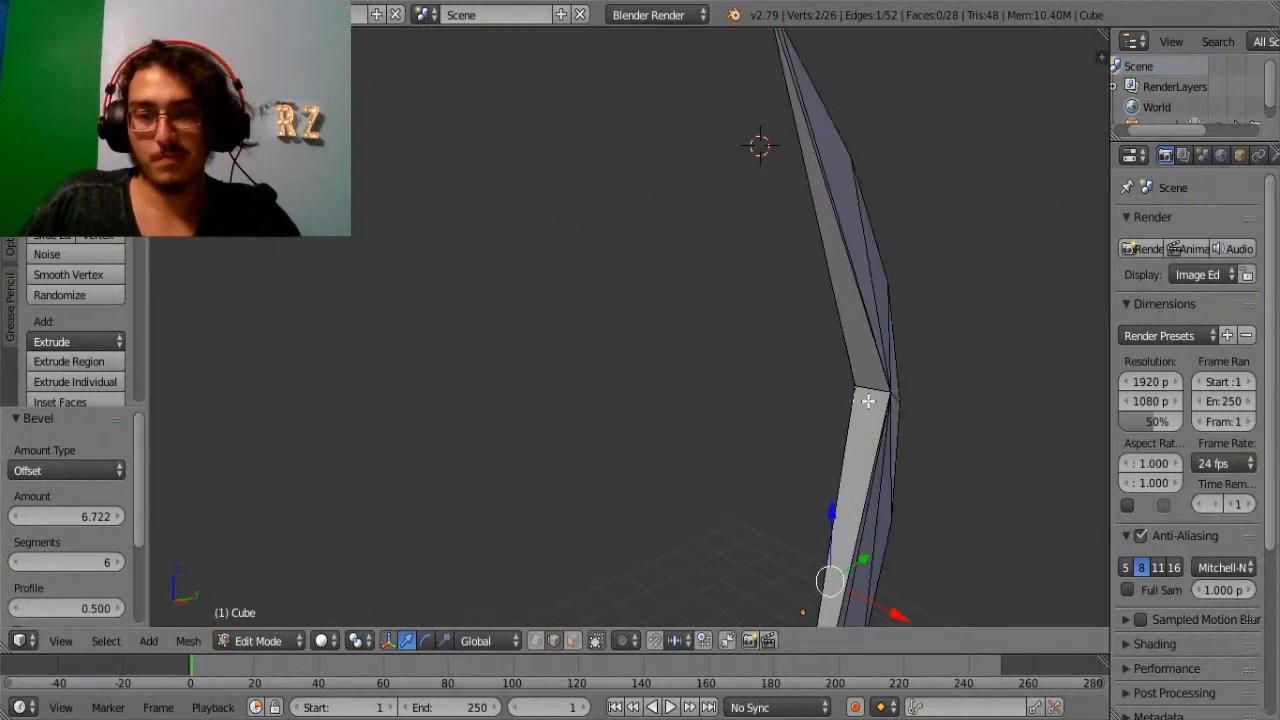
right_click(870, 396)
left_click_drag(910, 381, 878, 392)
middle_click_drag(1030, 365, 840, 329)
scroll(840, 329, "down", 3)
mouse_move(753, 308)
middle_mouse_down()
mouse_move(731, 306)
mouse_move(749, 316)
middle_mouse_up()
key("ctrl+b")
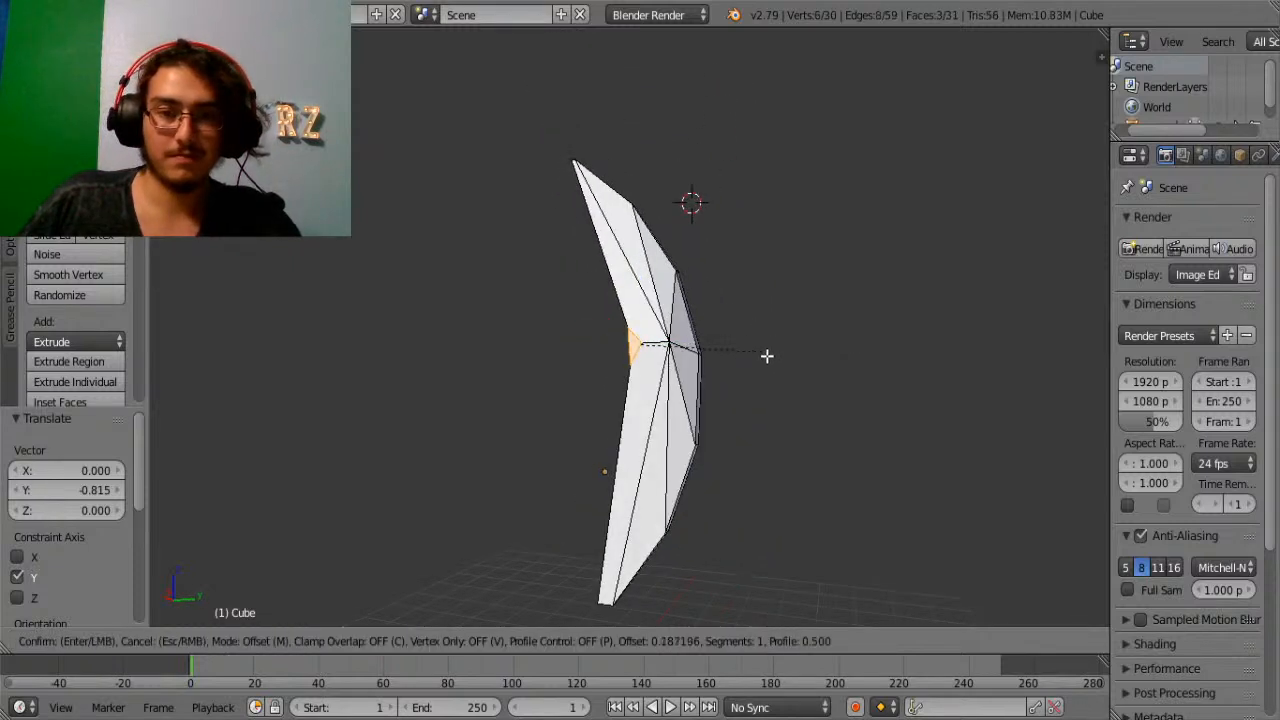
scroll(766, 354, "up", 10)
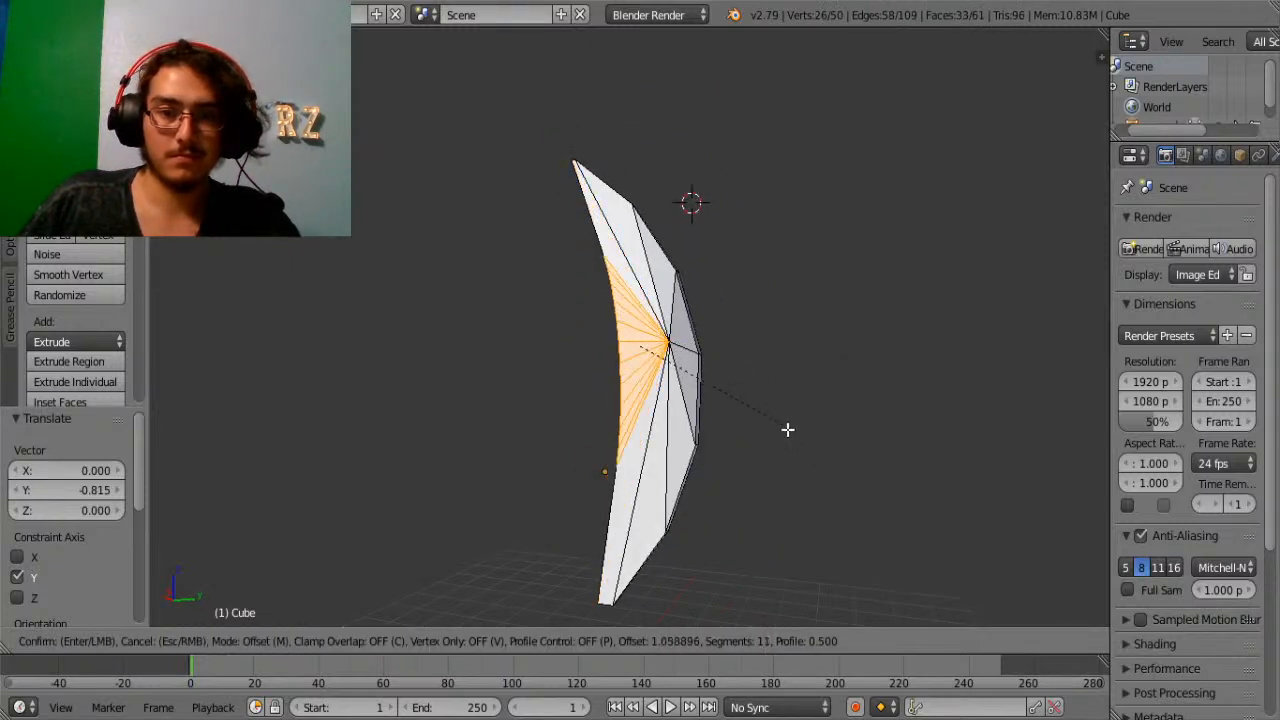
key("Escape")
Move the inner bend edge about 0.317 units along Y and bevel it by about 3.201 with 18 segments.
middle_click_drag(659, 342, 688, 371)
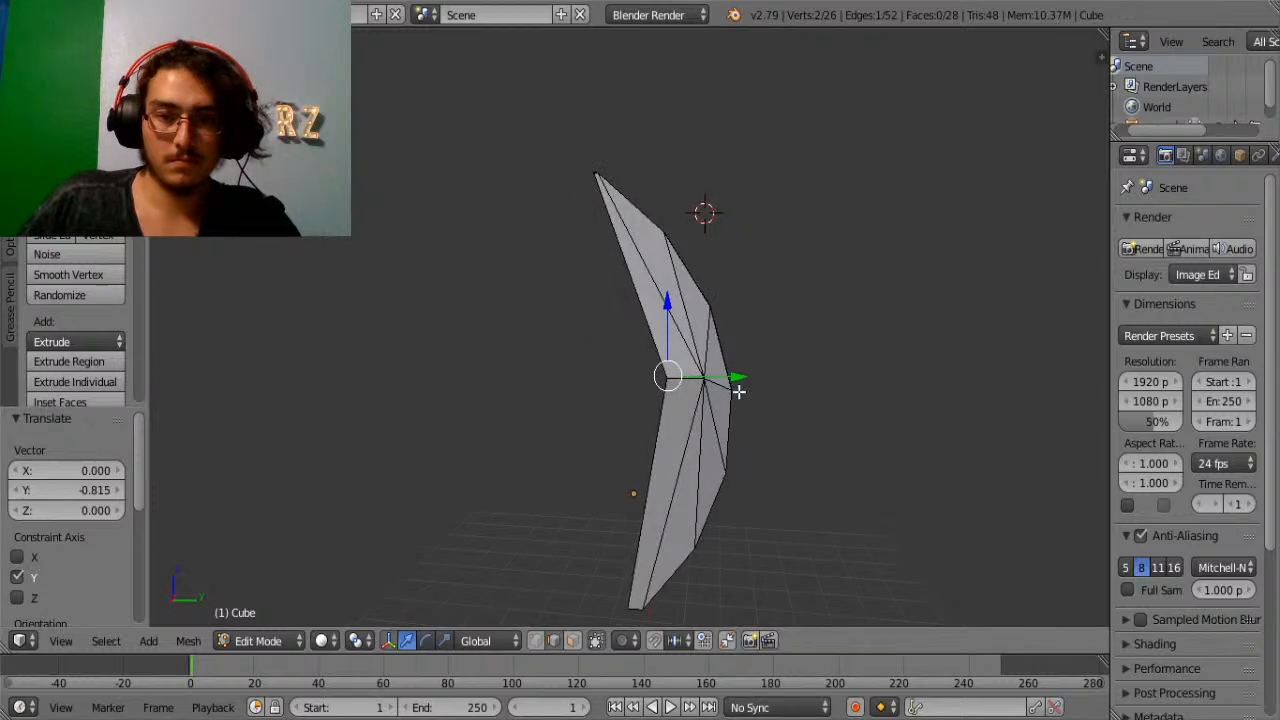
left_click(737, 393)
left_click_drag(737, 386, 752, 389)
key("ctrl+b")
scroll(837, 543, "up", 15)
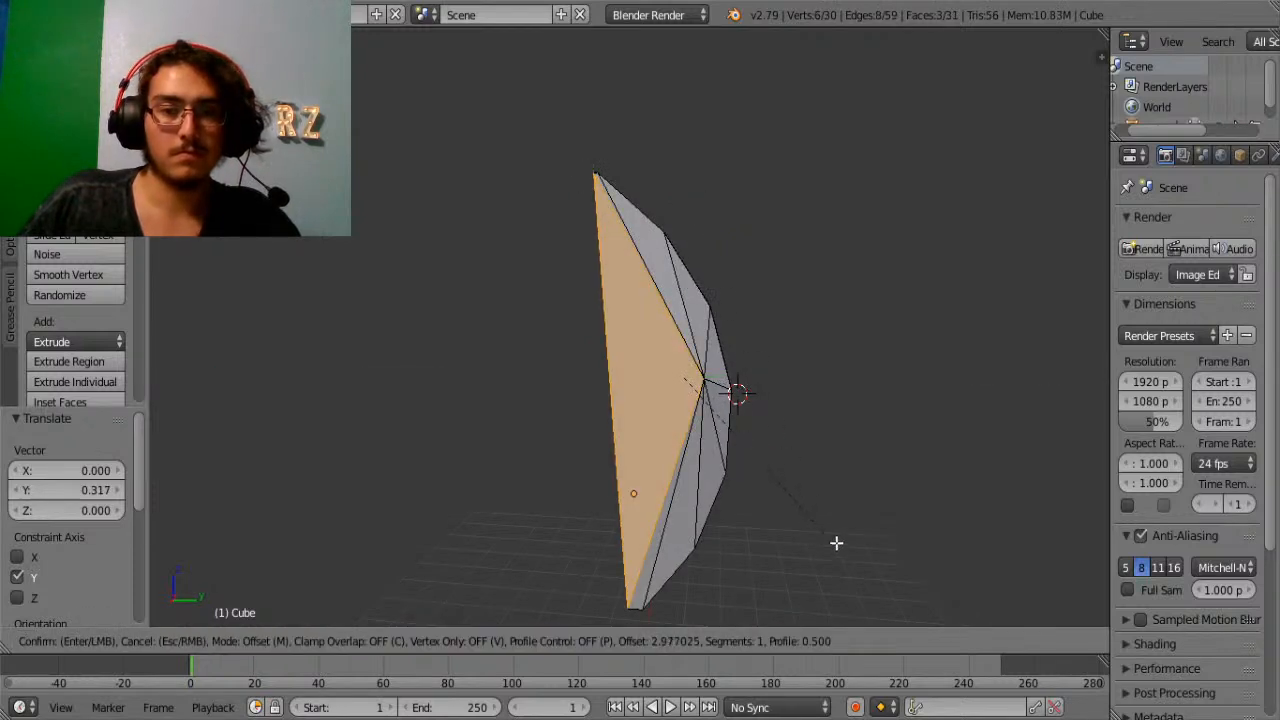
left_click(834, 545)
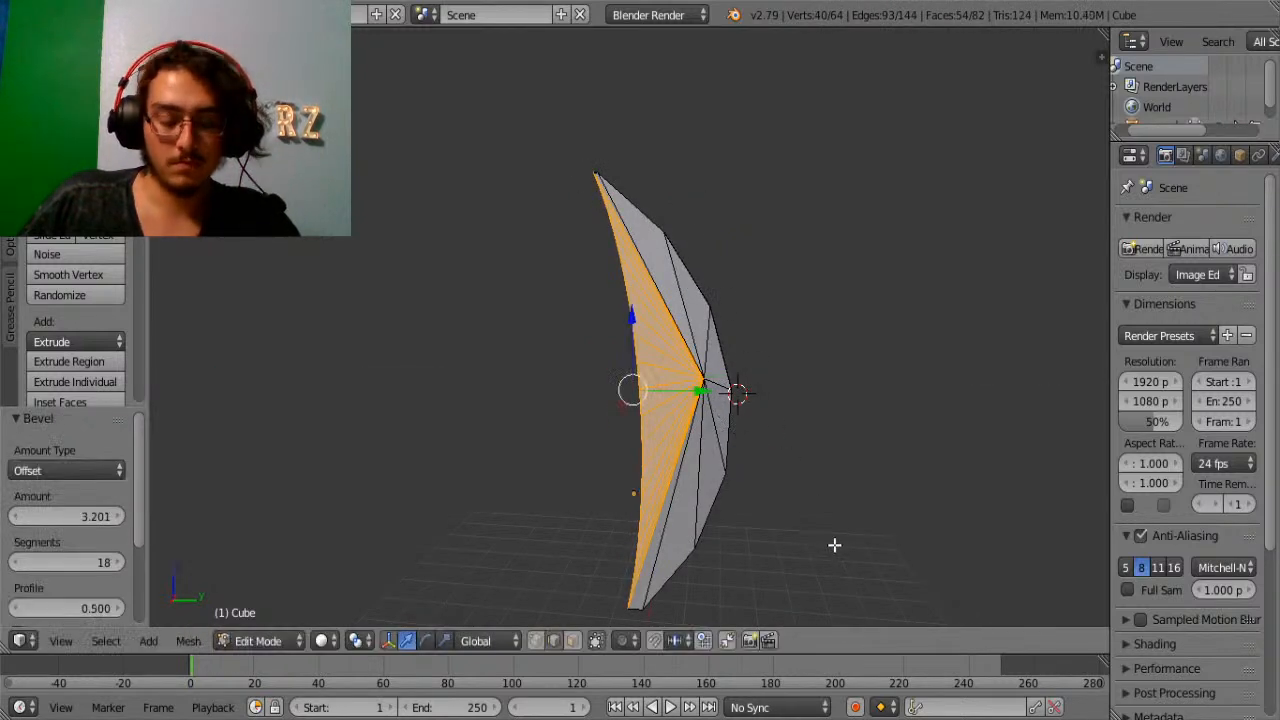
Try narrowing the whole blade along Y in object mode, then return to edit mode.
key("Tab")
middle_click_drag(733, 497, 371, 488)
key("s")
key("y")
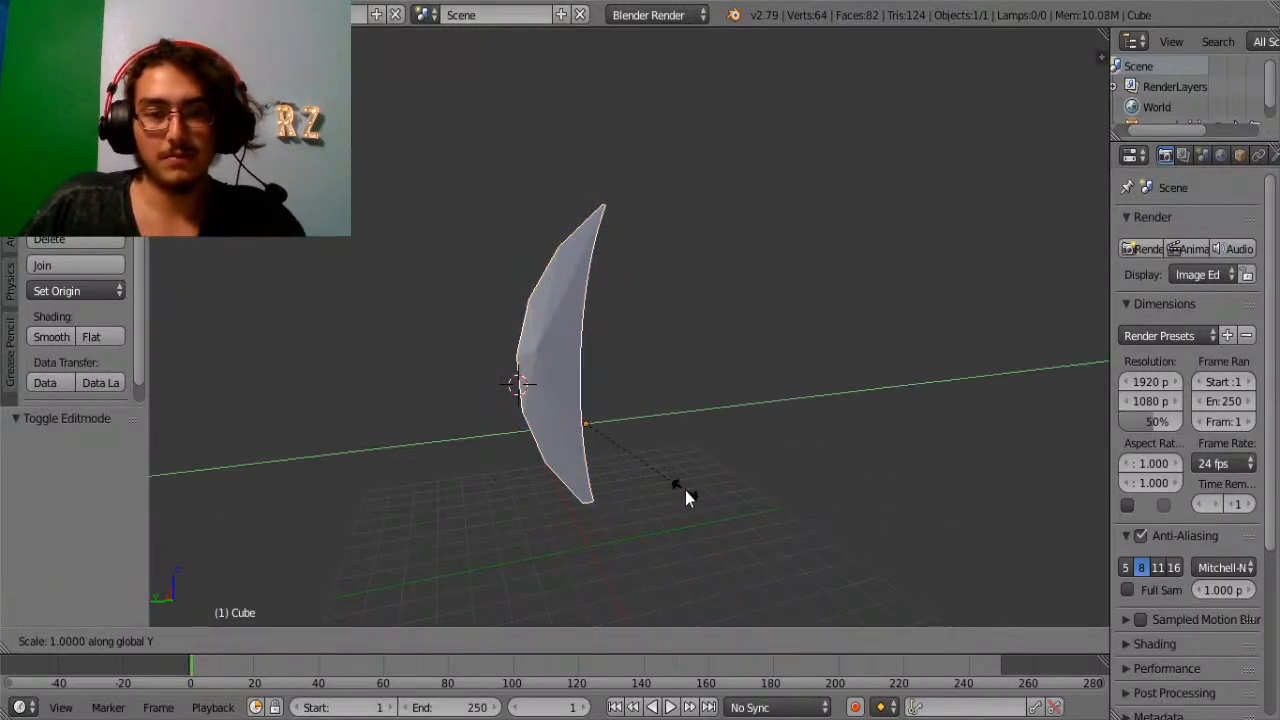
left_click(675, 474)
key("Tab")
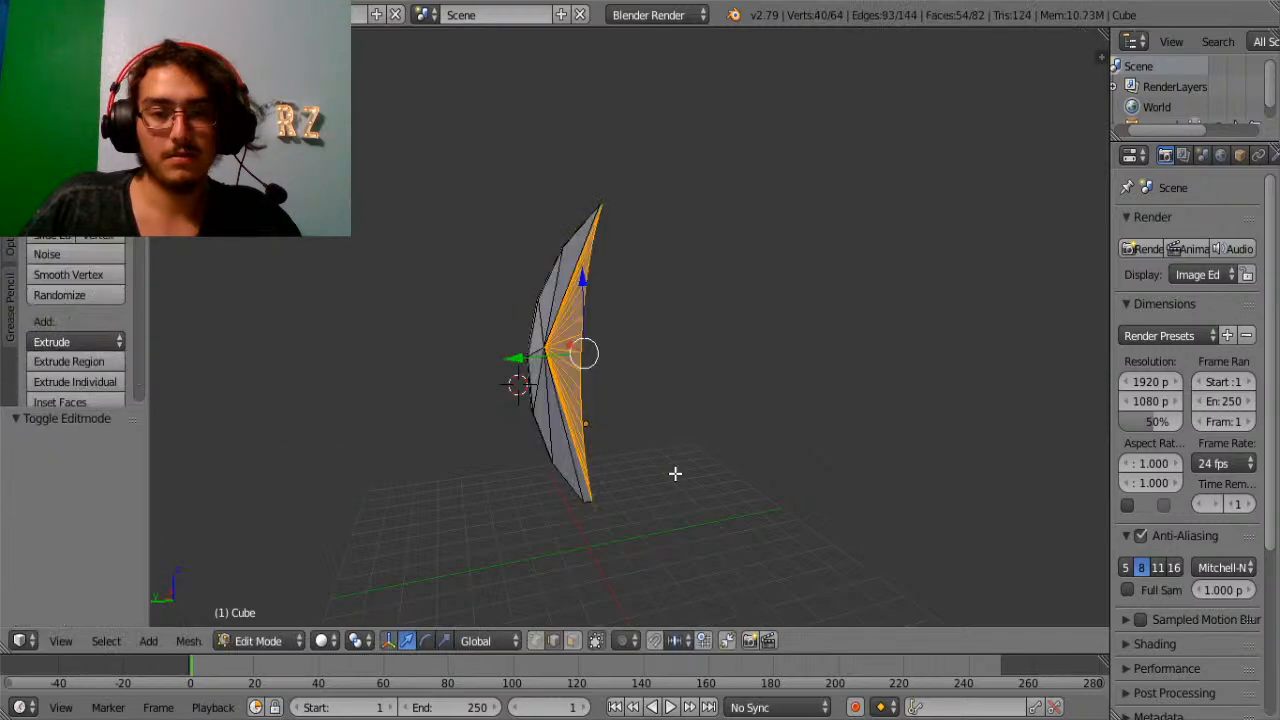
Try scaling the selected beveled faces of the blade's inner curve down to about 0.850.
middle_click_drag(674, 474, 597, 460)
scroll(600, 460, "up", 5)
key("s")
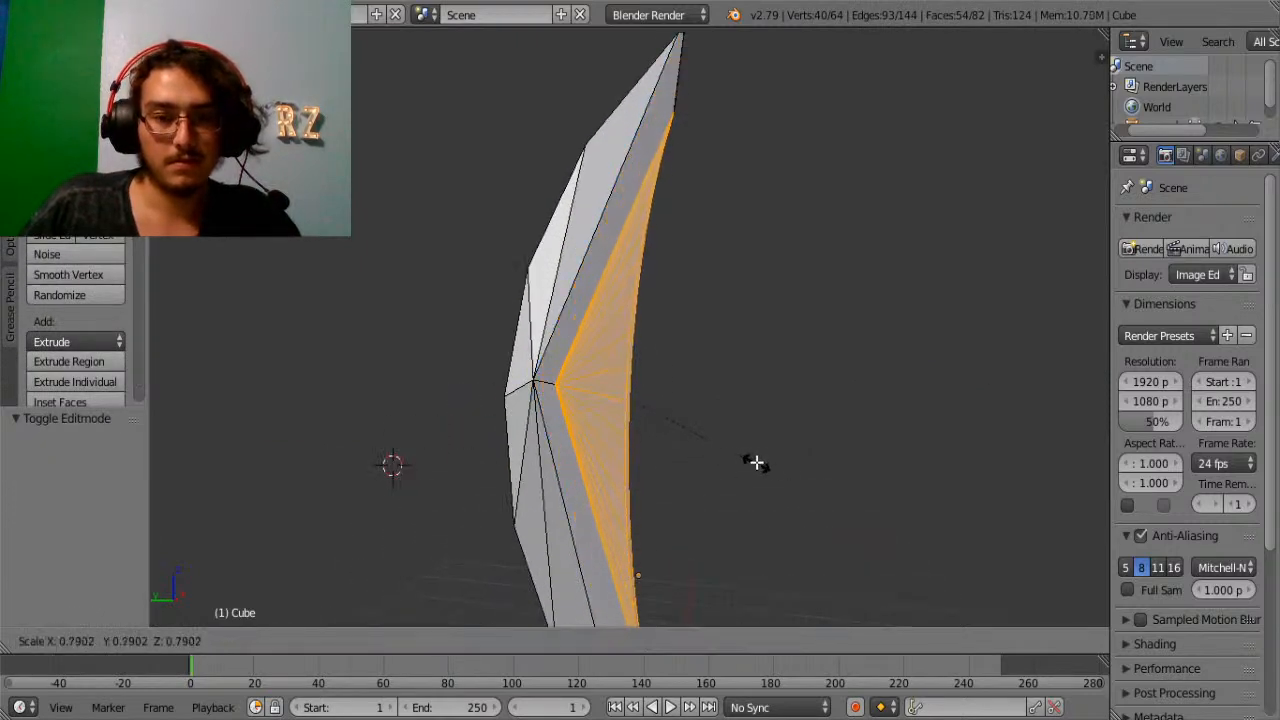
left_click(764, 471)
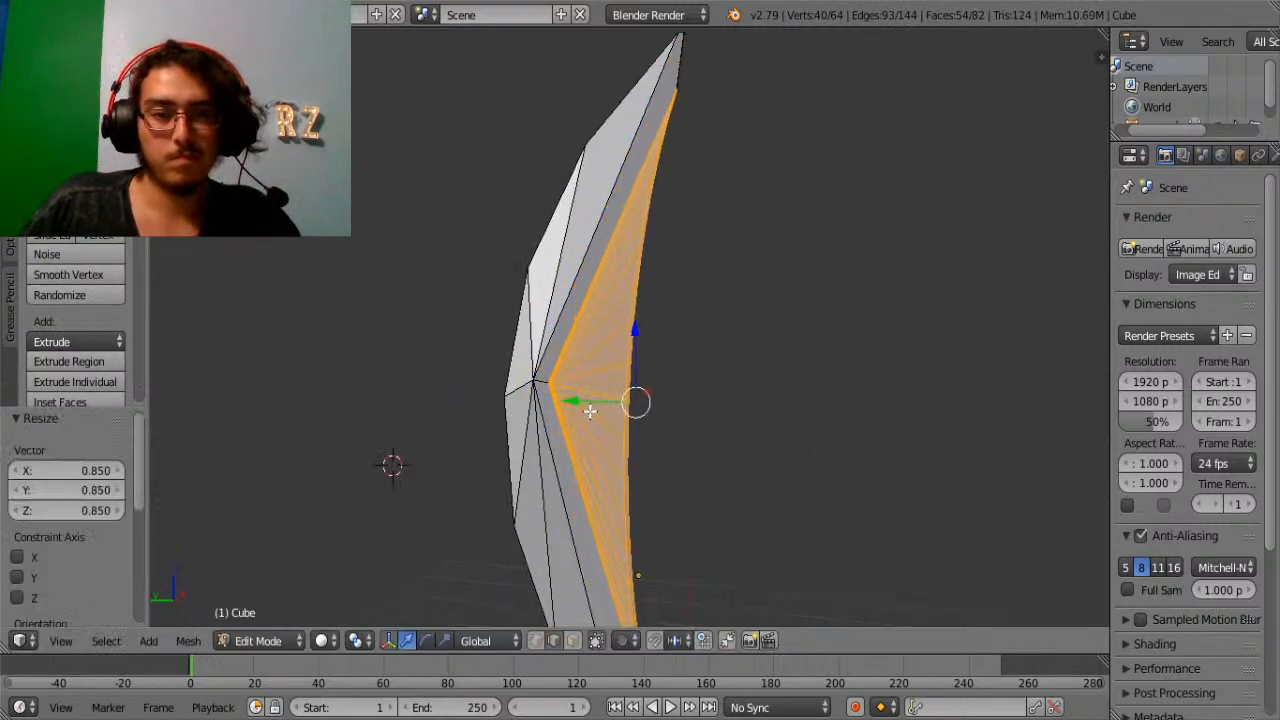
mouse_move(571, 401)
left_mouse_down()
mouse_move(580, 408)
mouse_move(561, 396)
left_mouse_up()
Examine the curved blade's shape from several angles in object mode and return to edit mode.
middle_click_drag(715, 408, 536, 407)
scroll(536, 407, "down", 4)
scroll(872, 436, "up", 2)
middle_click_drag(873, 436, 709, 461)
key("Tab")
scroll(708, 460, "down", 2)
scroll(708, 460, "up", 3)
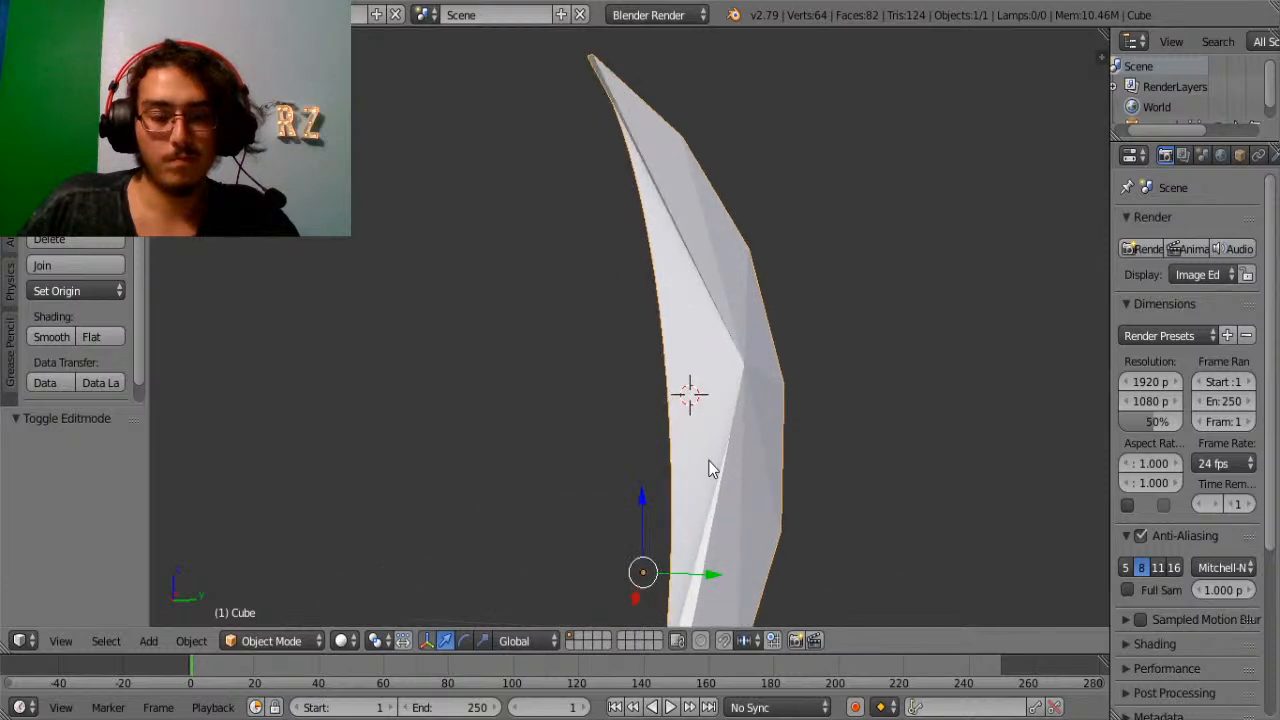
key("Tab")
Try scaling the entire blade mesh down to about 0.584 and stretching it by about 1.102 along Z.
scroll(708, 460, "down", 3)
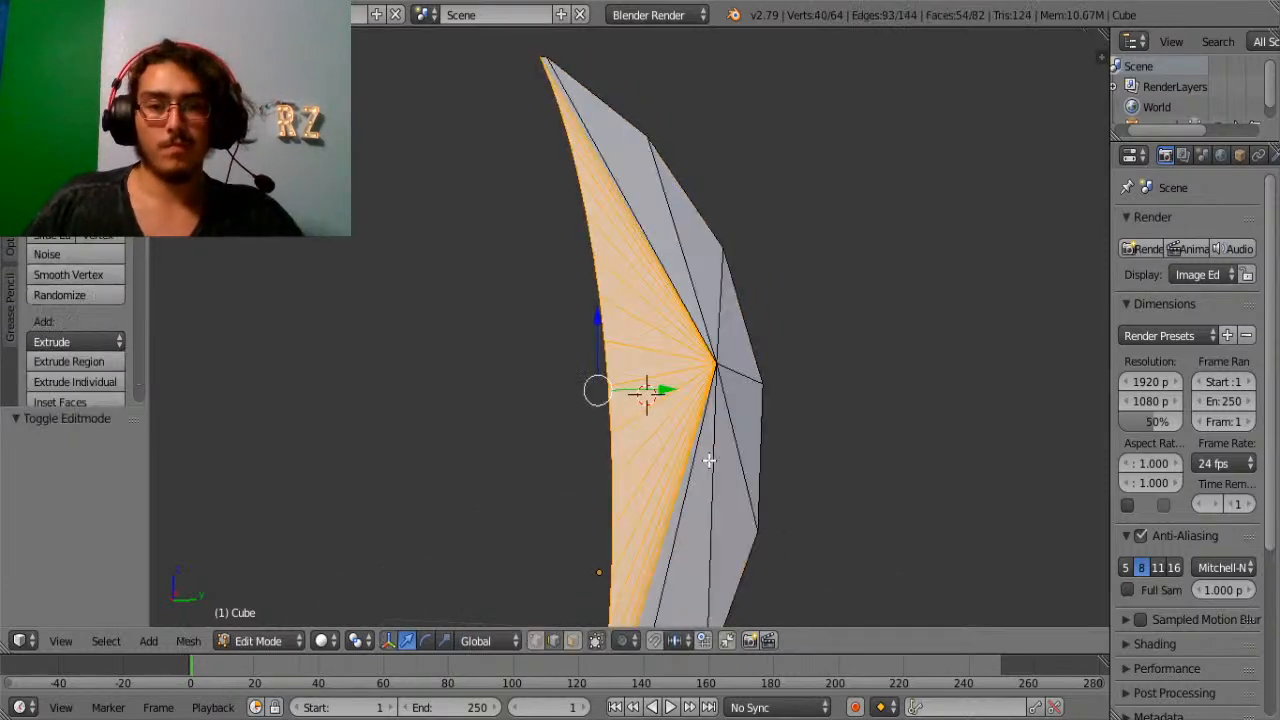
key("a")
key("a")
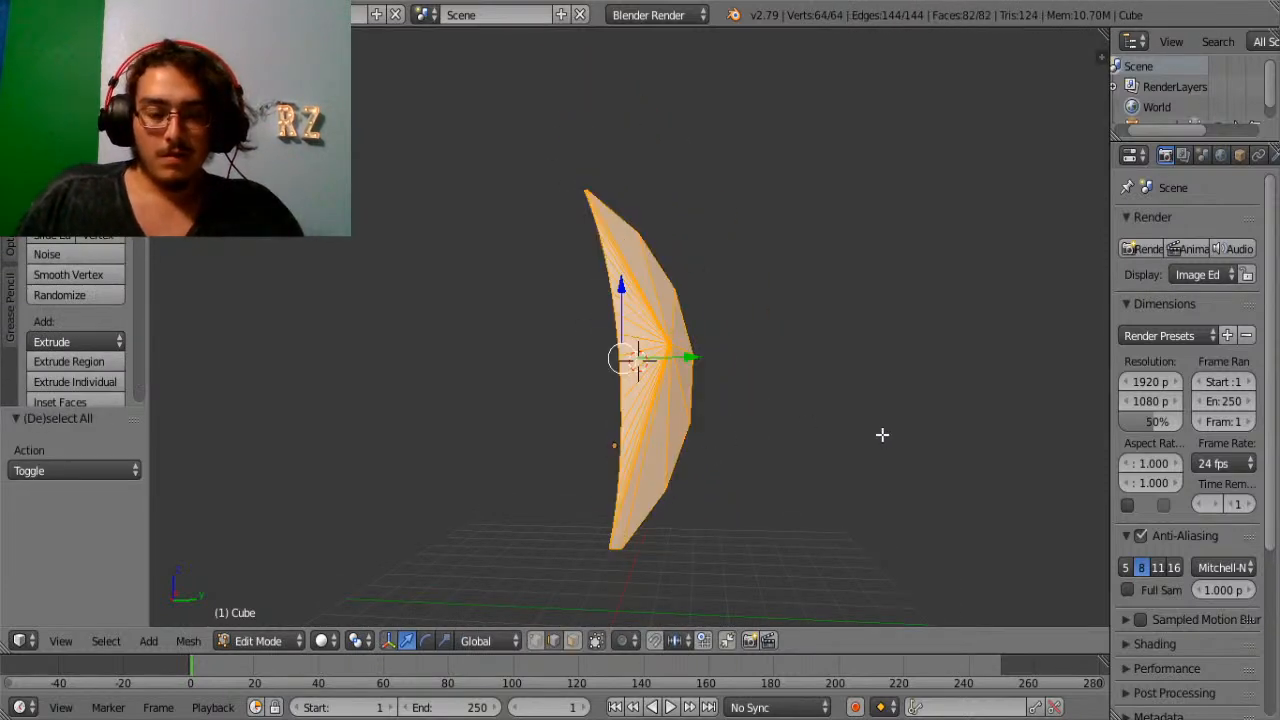
key("s")
left_click(775, 403)
key("s")
key("z")
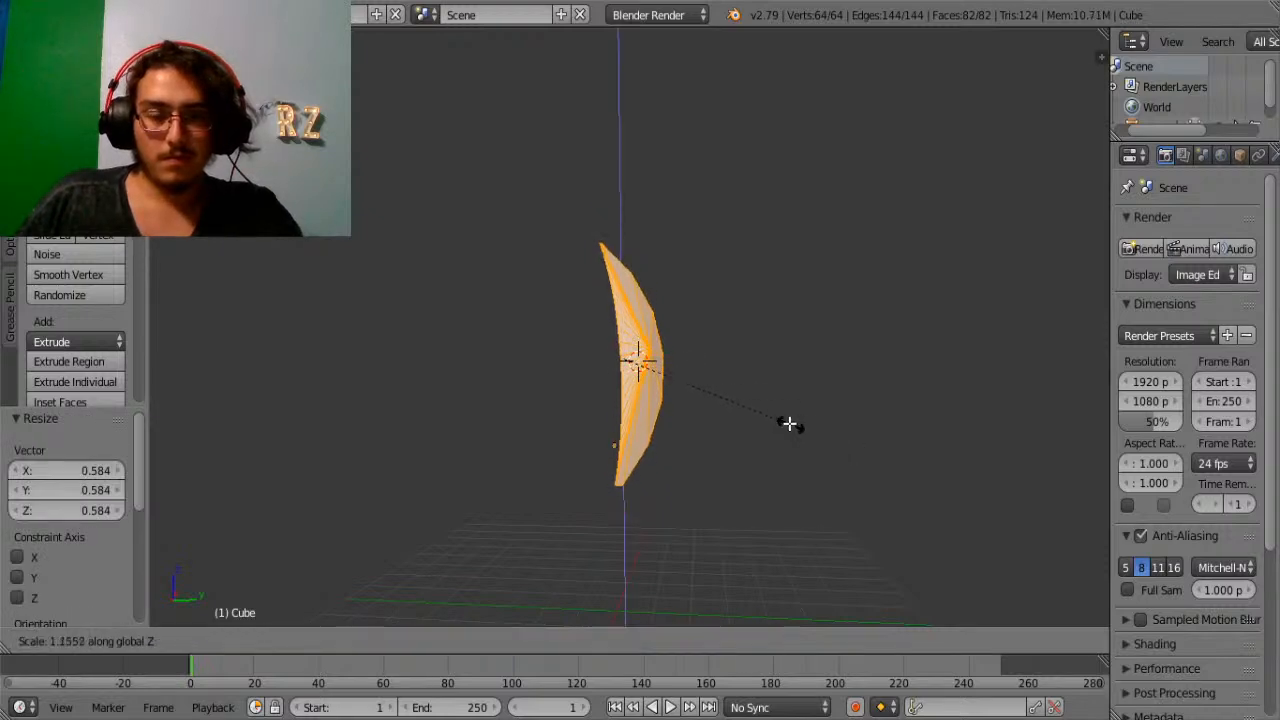
left_click(786, 421)
Try narrowing the entire blade mesh along Y.
key("s")
key("y")
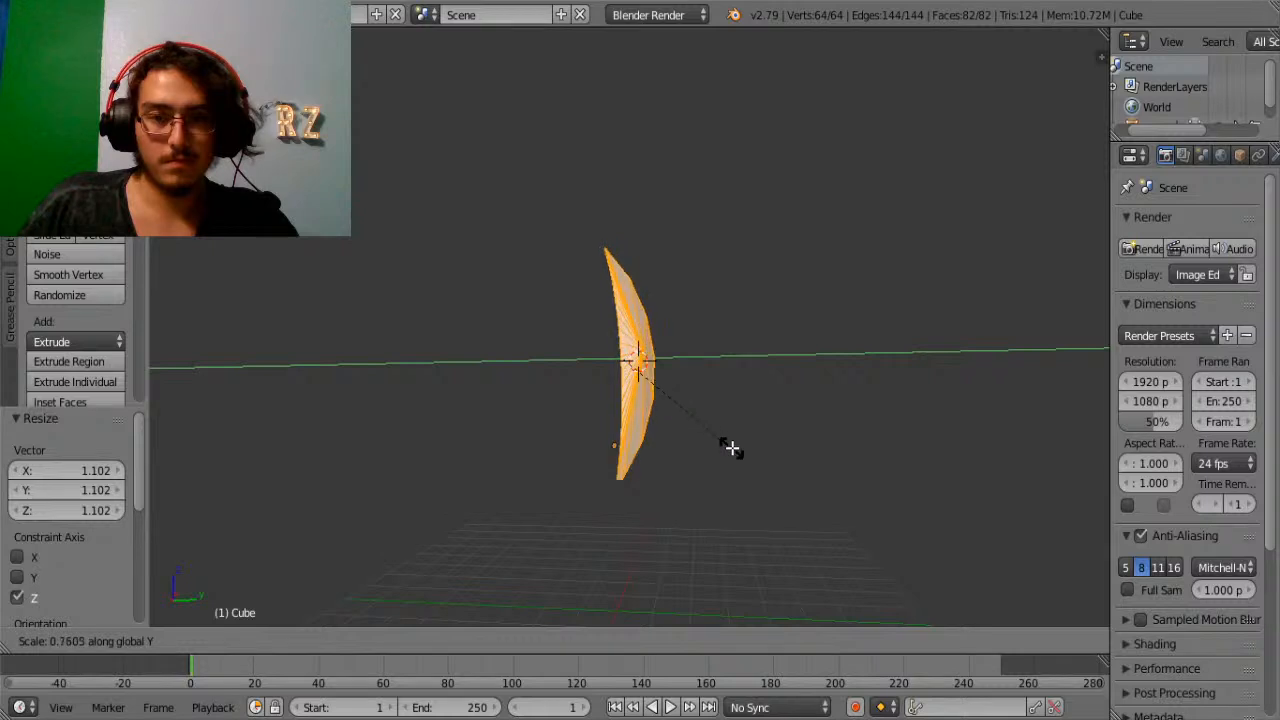
left_click(762, 471)
Undo the uniform, Z and Y scaling of the entire blade mesh and switch to object mode.
key("ctrl+z")
key("ctrl+z")
key("ctrl+z")
key("ctrl+z")
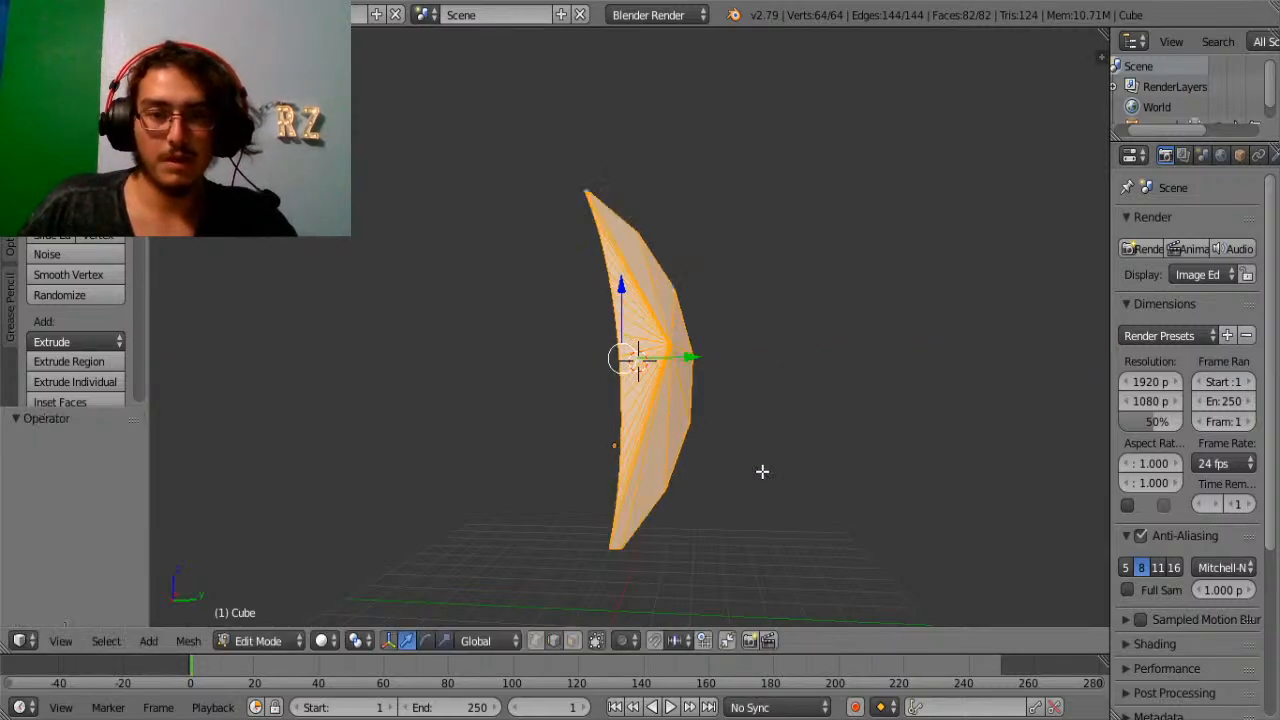
key("Tab")
key("ctrl+z")
key("ctrl+z")
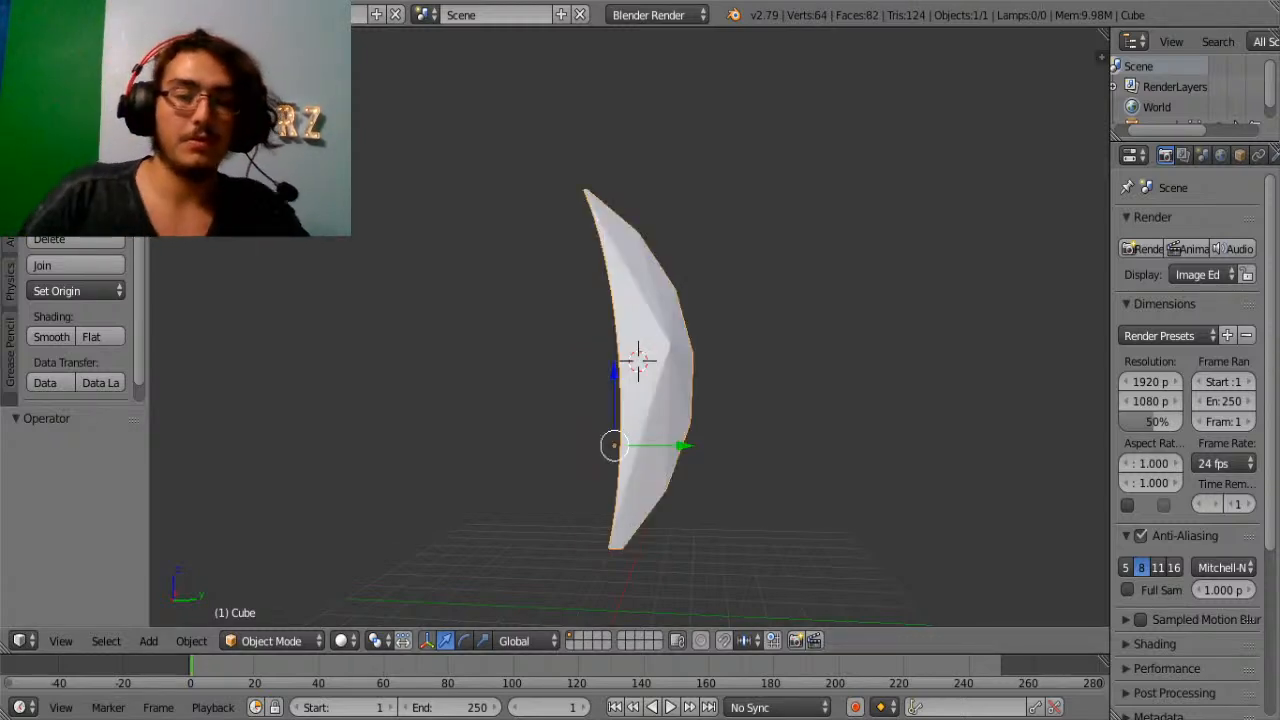
Select a single face on the upper part of the blade's inner edge using face selection mode.
key("Tab")
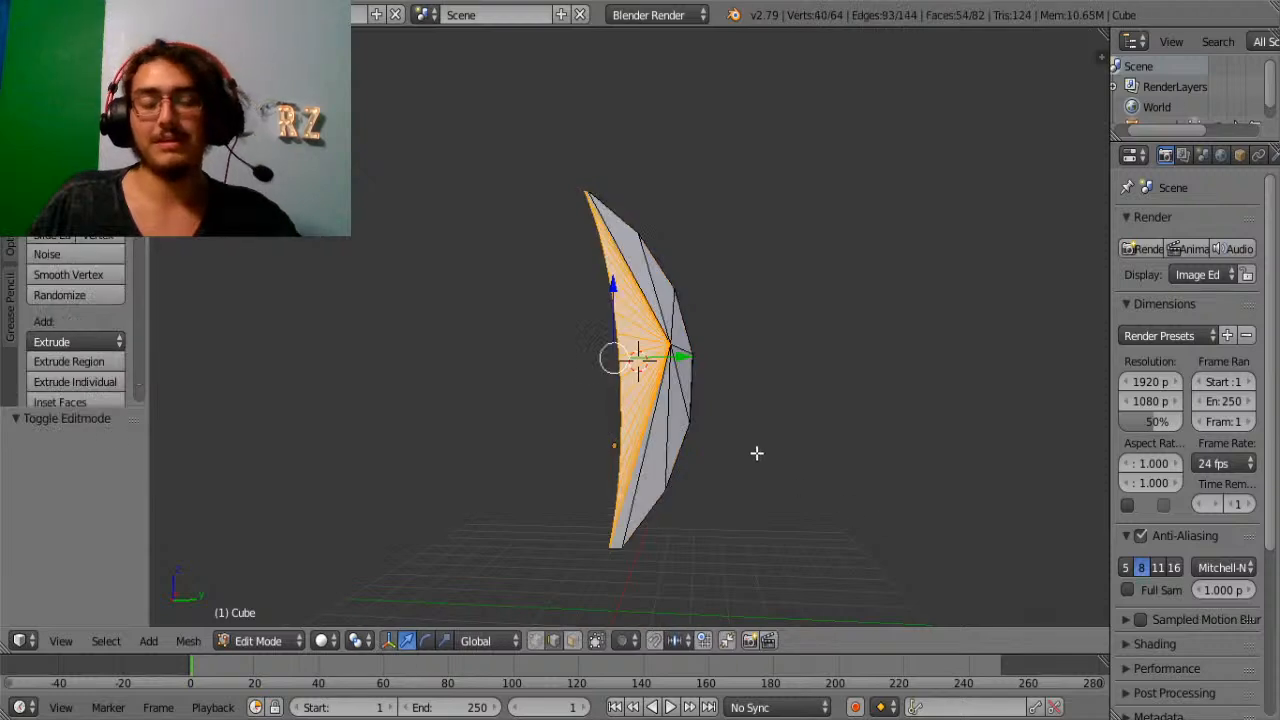
middle_click_drag(757, 449, 818, 467)
scroll(818, 467, "up", 2)
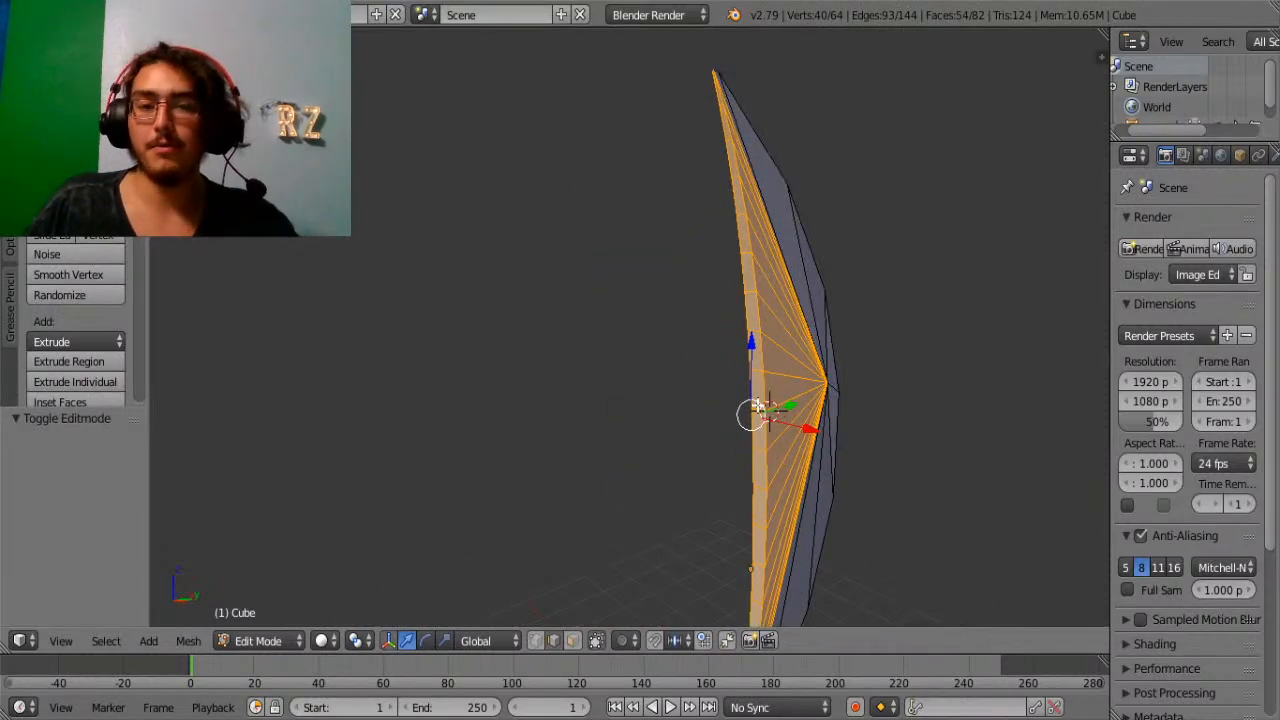
right_click(748, 237)
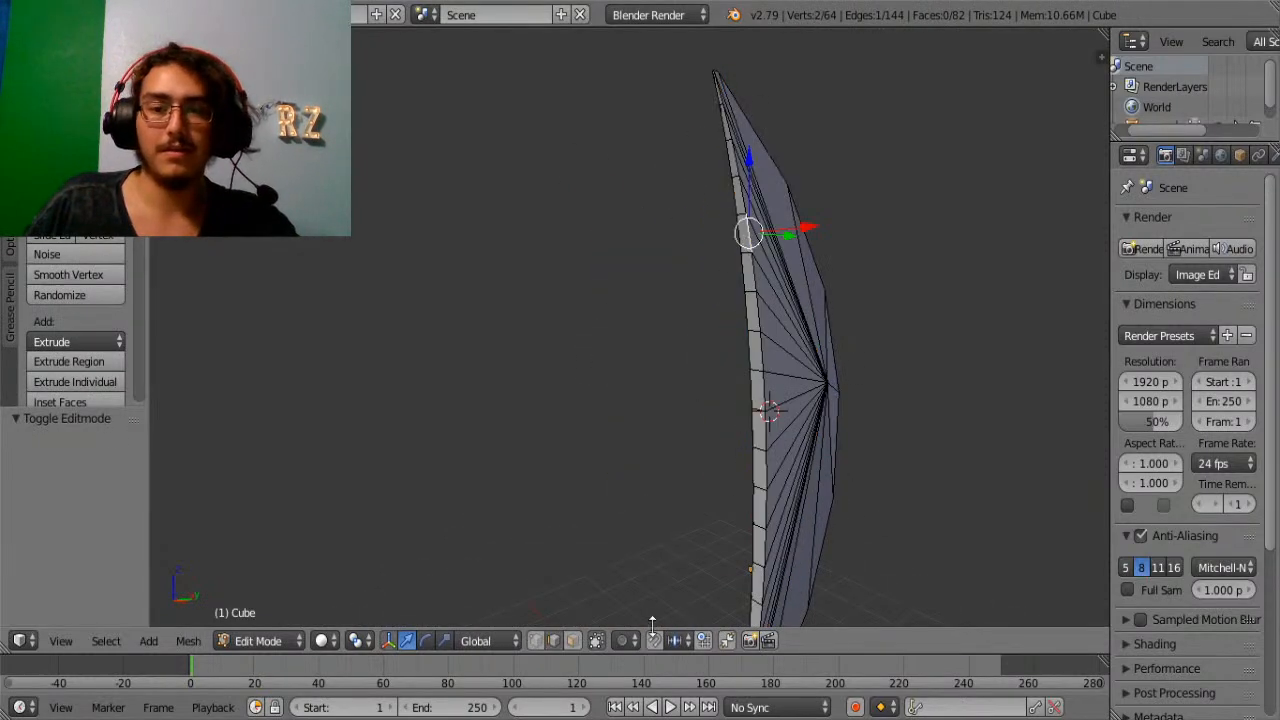
key("a")
right_click(733, 233)
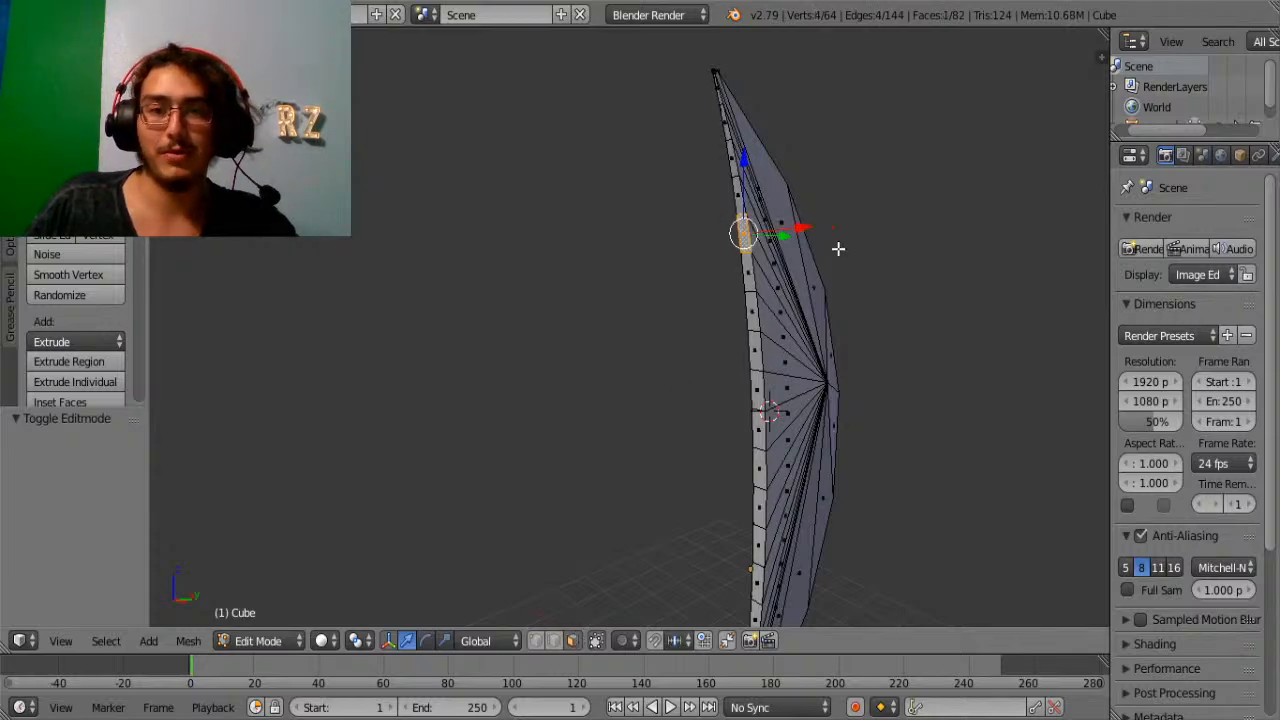
Add a matching face near the lower end of the inner edge to the selection and extrude both faces outward by about 0.997.
middle_click_drag(837, 249, 757, 274)
scroll(666, 334, "up", 2)
middle_click_drag(676, 345, 758, 335)
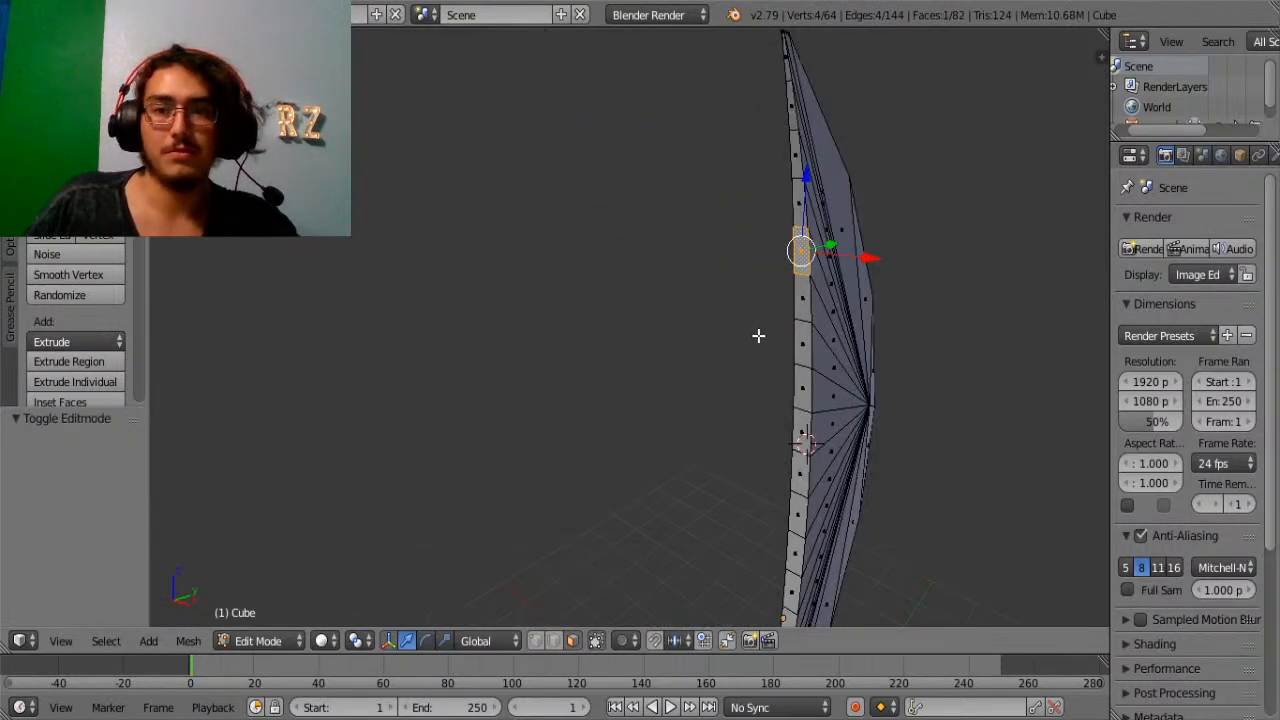
middle_click_drag(796, 111, 772, 576)
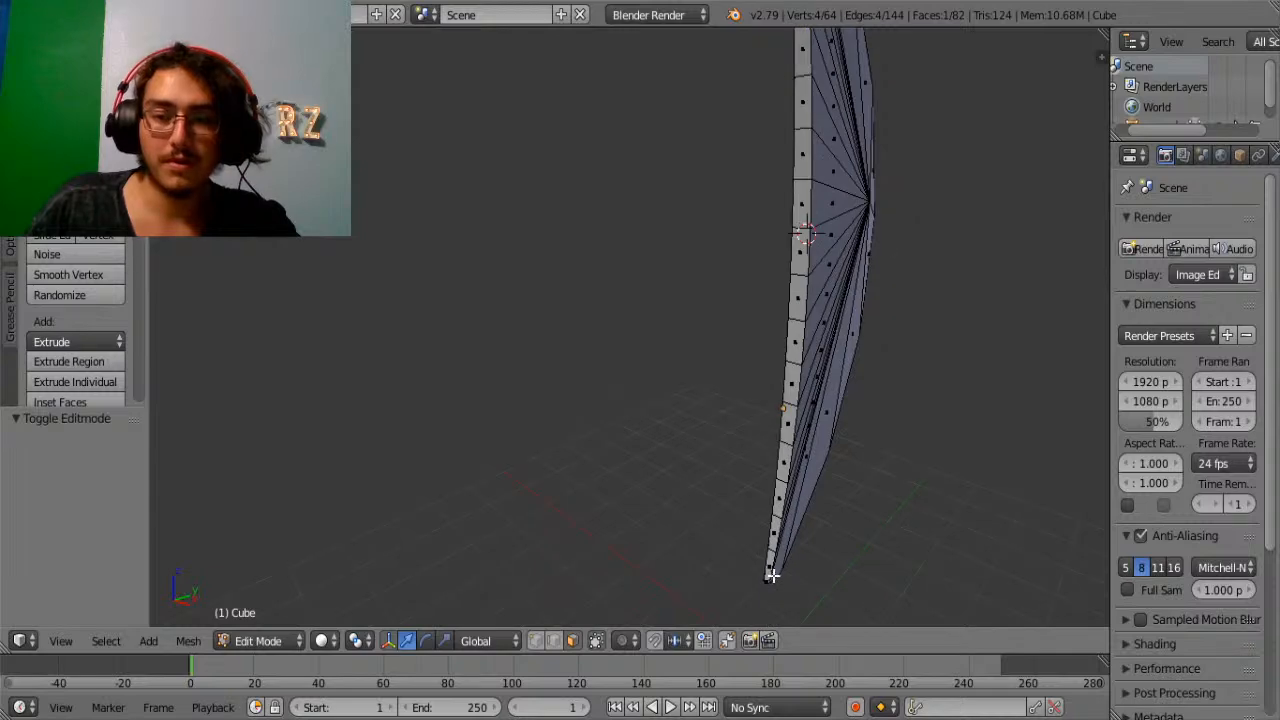
right_click(784, 478, "shift")
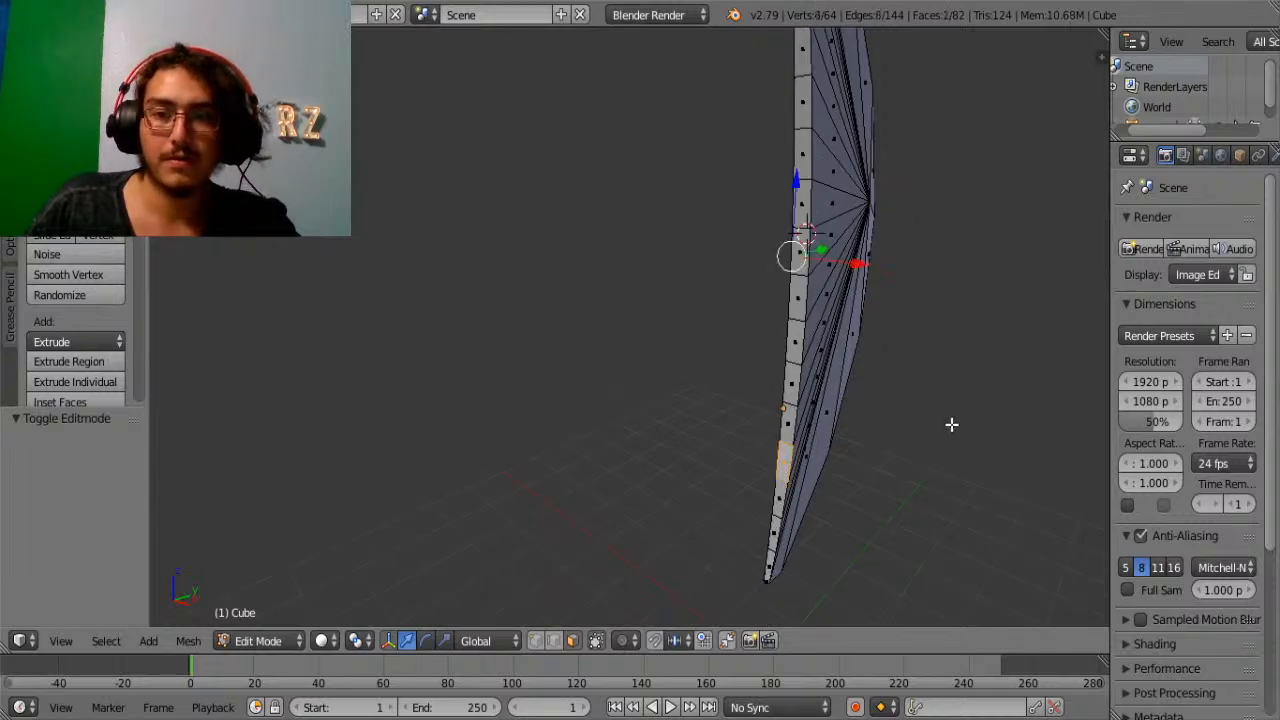
middle_click_drag(951, 424, 823, 343)
key("e")
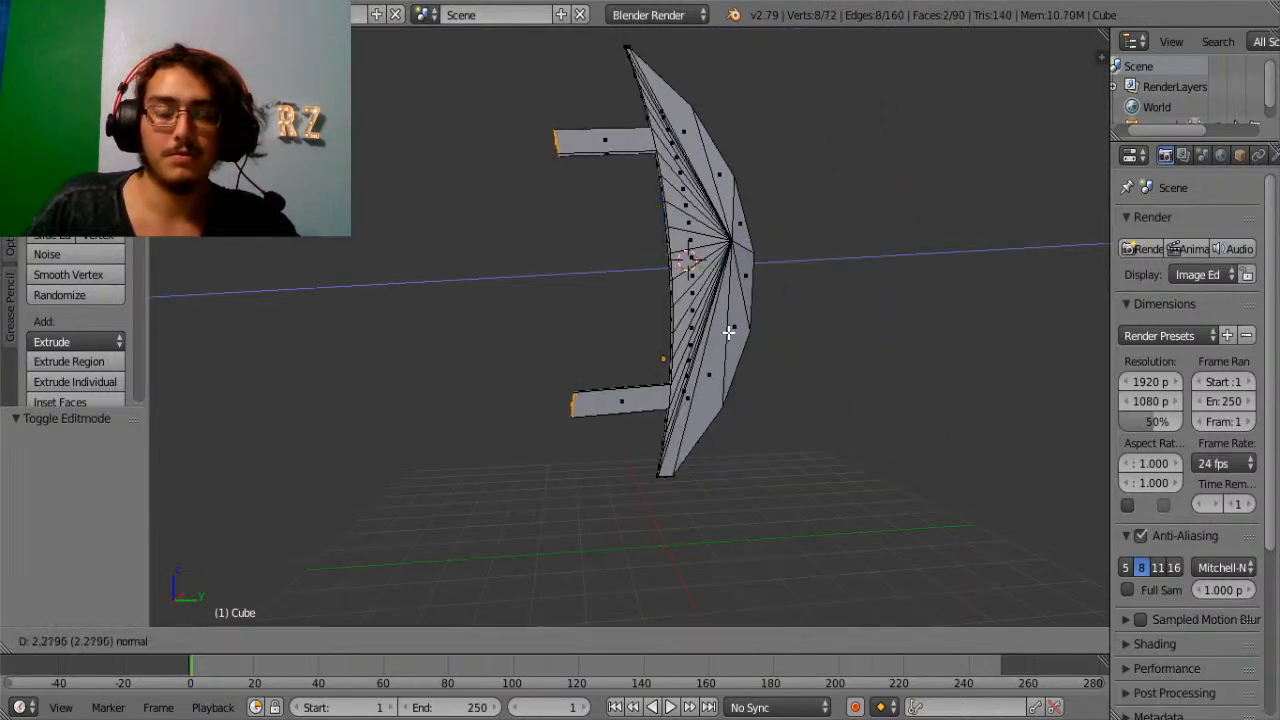
left_click(785, 334)
Scale the two extruded end faces together to about 0.773, and stretch them by about 1.014 along Z.
key("s")
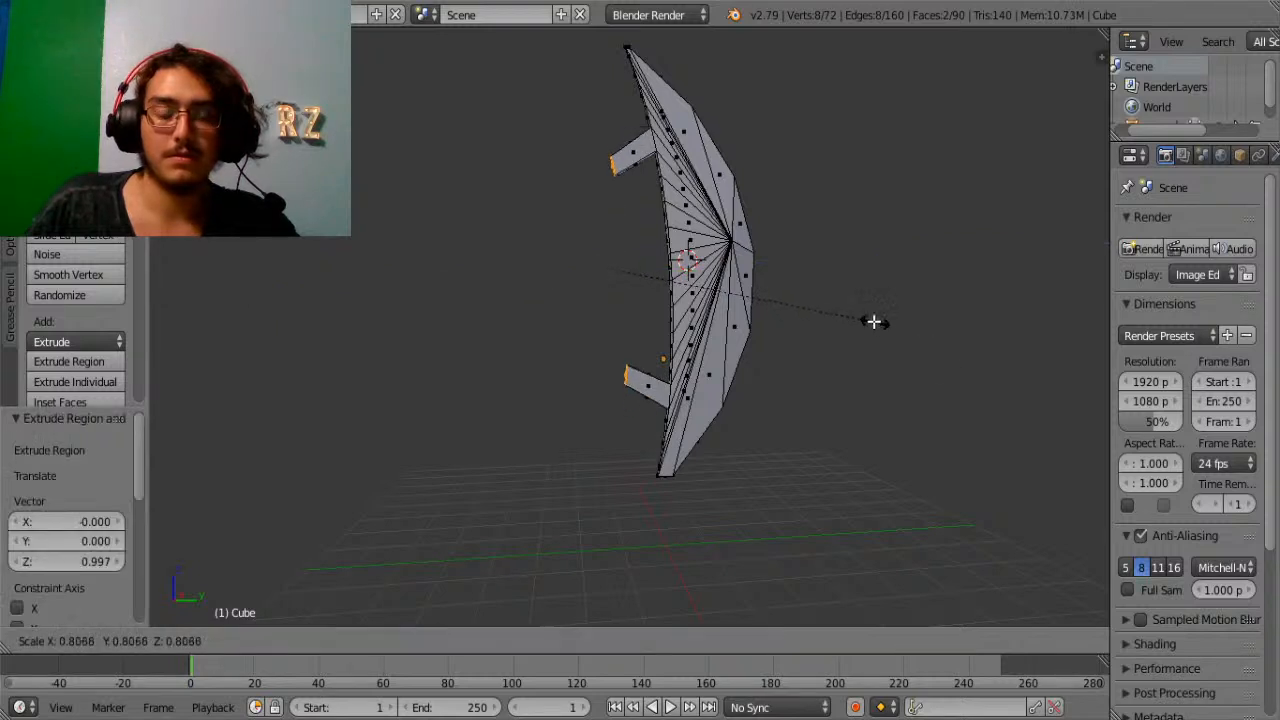
left_click(846, 343)
middle_click_drag(846, 343, 749, 394)
key("s")
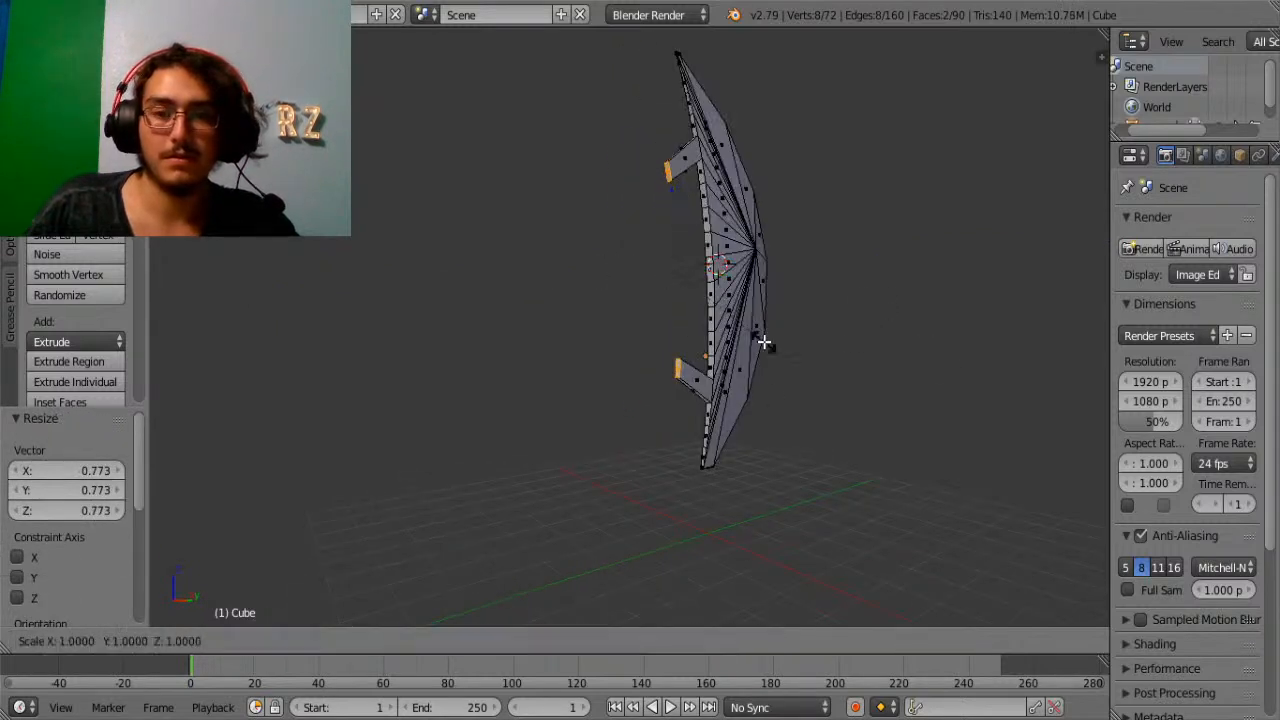
key("z")
left_click(768, 342)
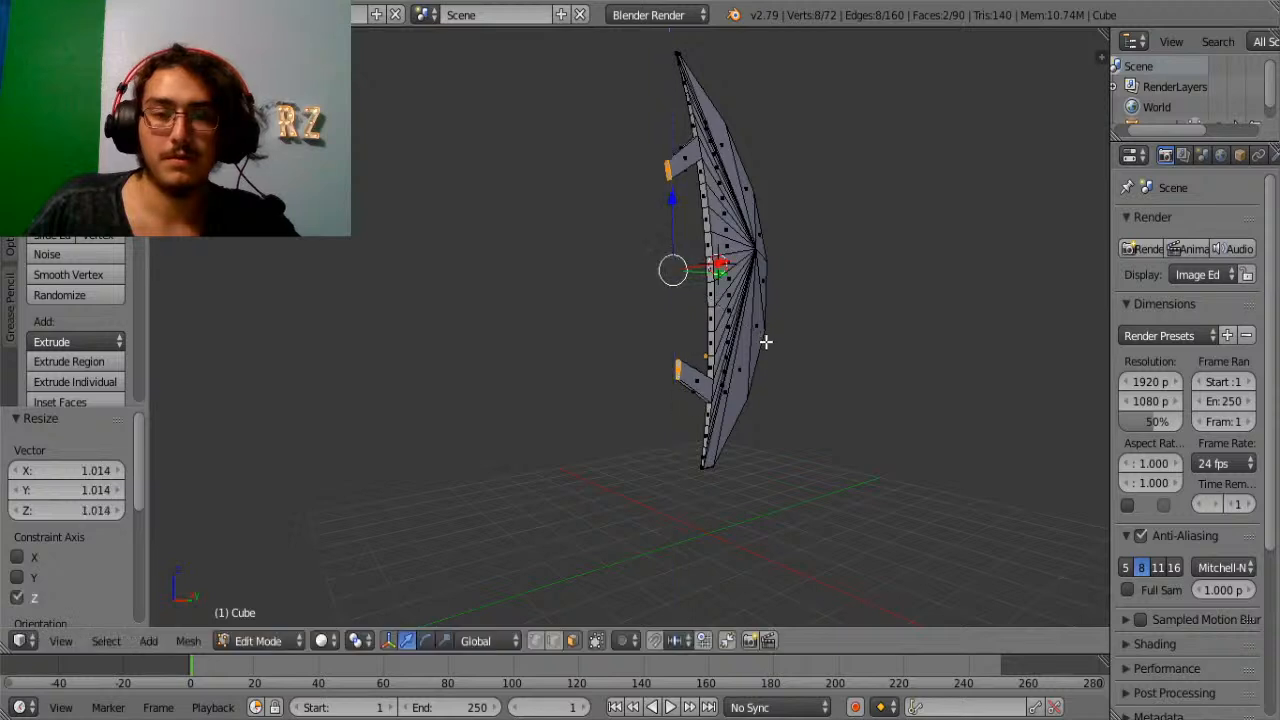
Shrink each prong's end face separately into a sharp point, scaling the lower one to about 0.159, and return to object mode.
middle_click_drag(766, 340, 751, 384)
right_click(702, 374)
key("s")
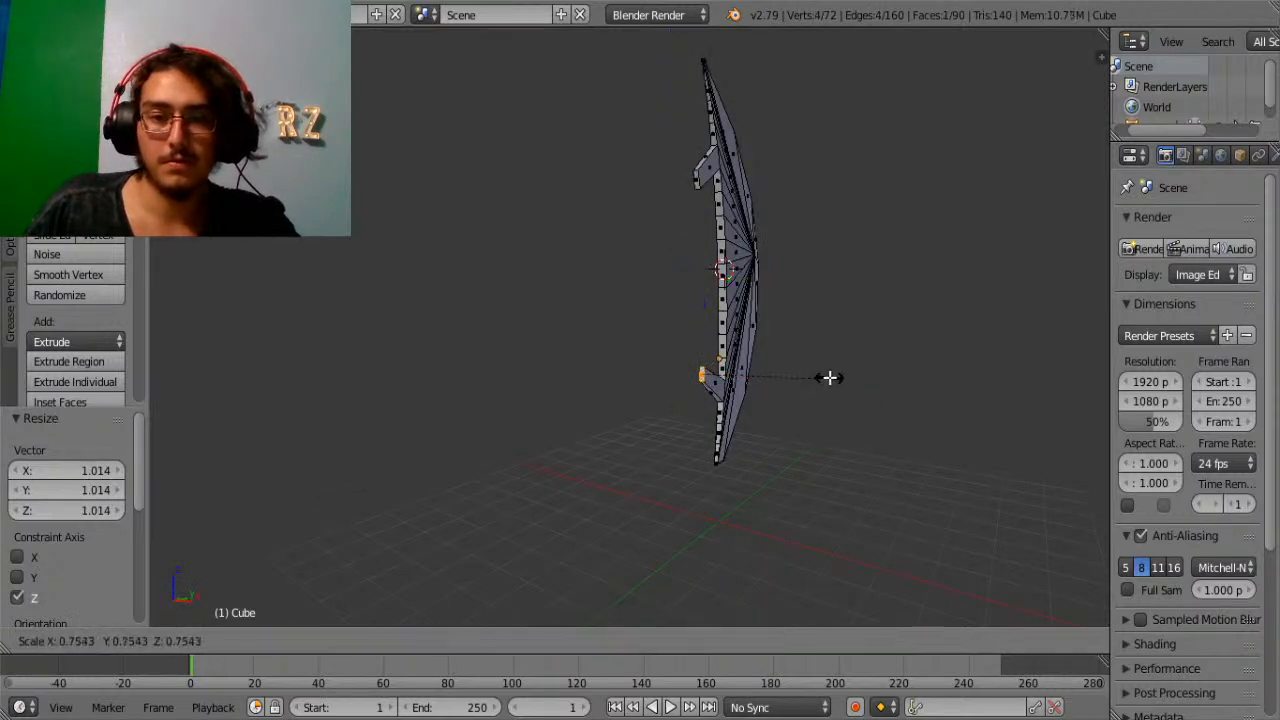
left_click(730, 372)
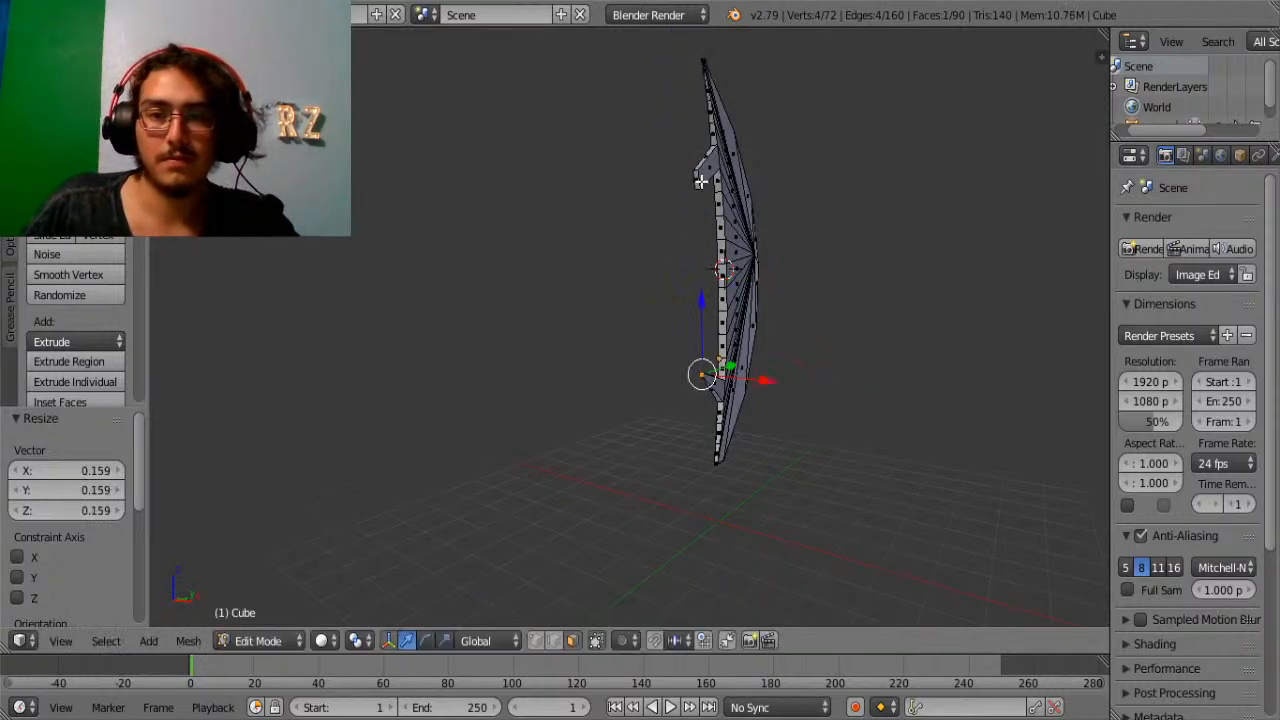
right_click(695, 180)
key("s")
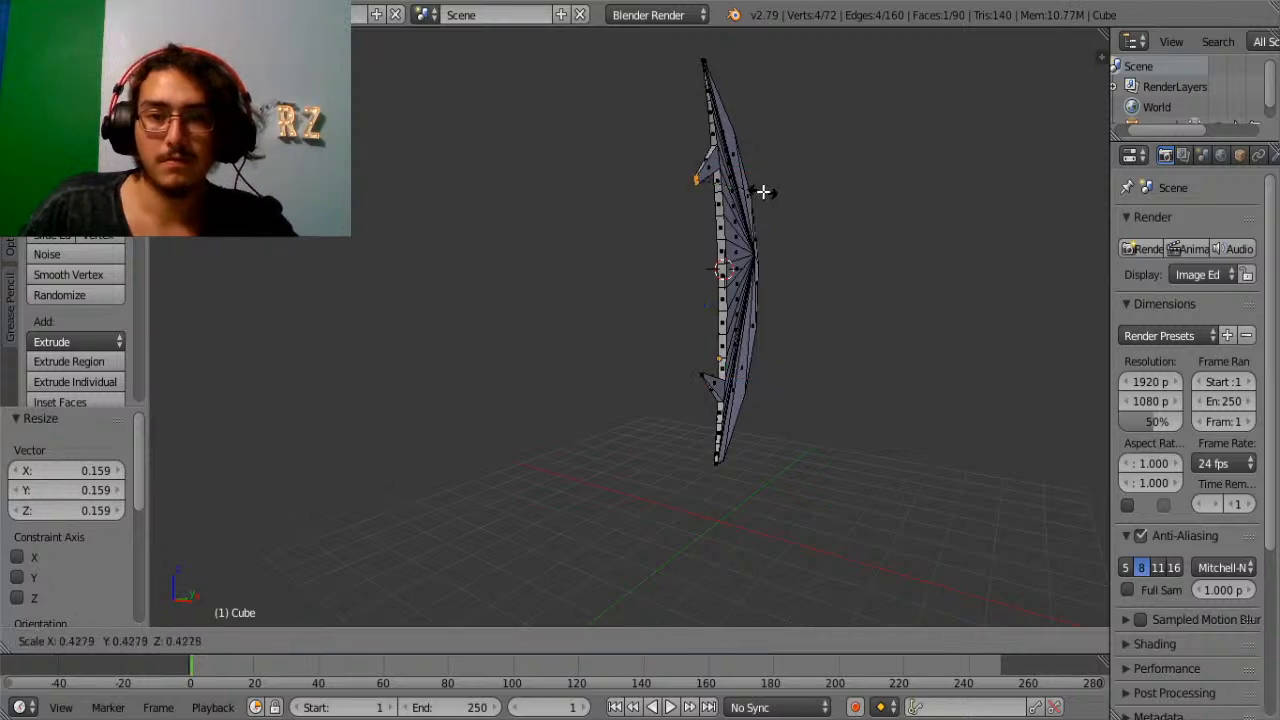
left_click(740, 181)
key("Tab")
middle_click_drag(826, 216, 709, 194)
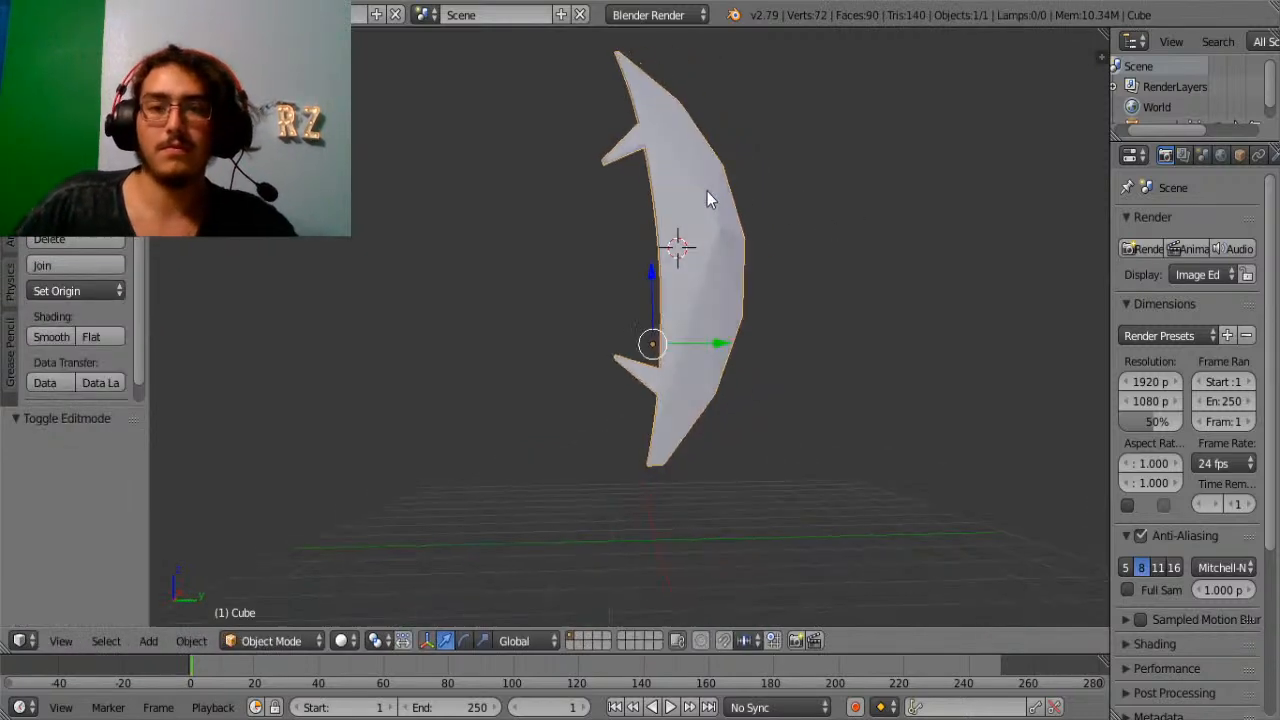
In edit mode, select the broad faces along the outer half of one side of the blade.
key("Tab")
middle_click_drag(766, 349, 686, 309)
scroll(686, 309, "up", 3)
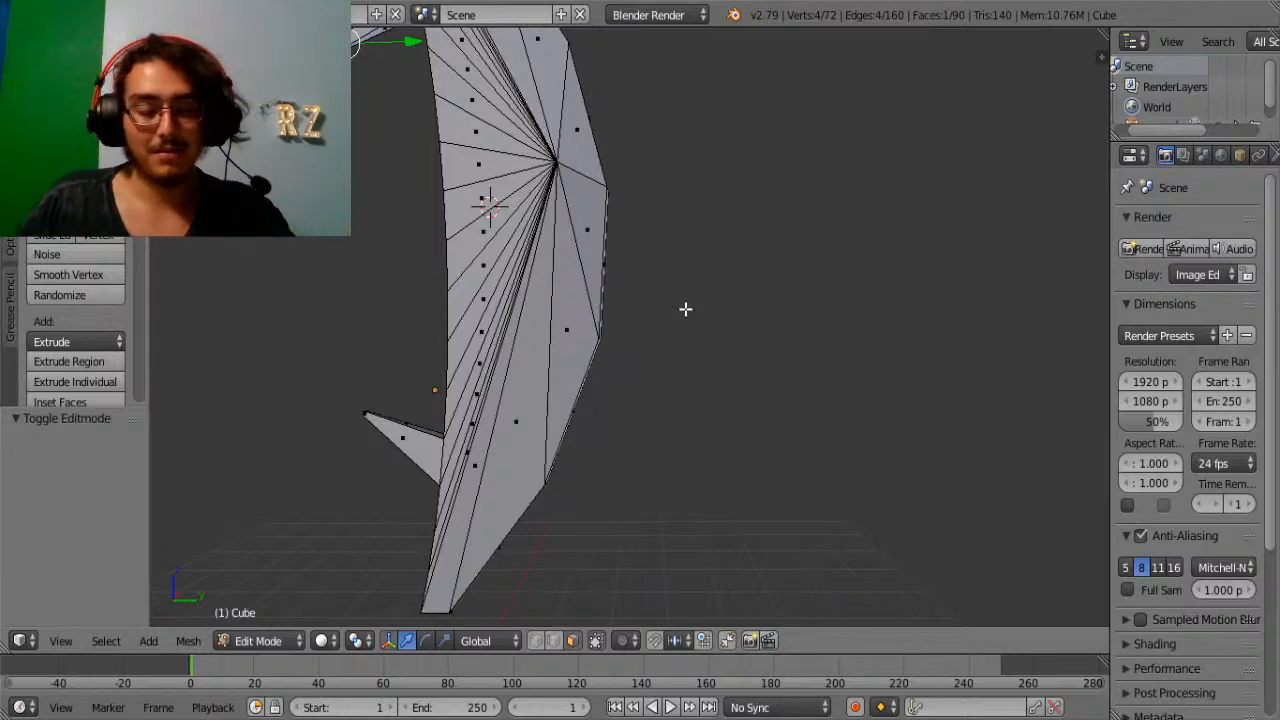
right_click(469, 486, "shift")
right_click(566, 329, "shift")
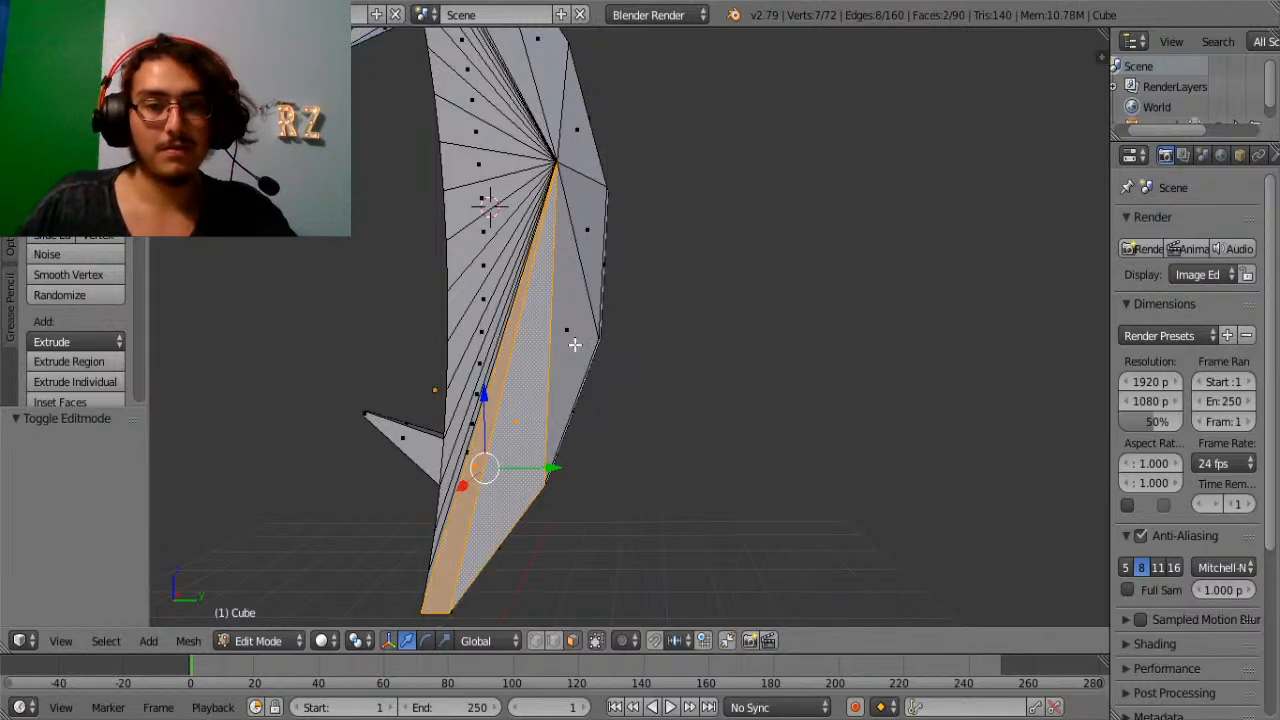
right_click(587, 229, "shift")
right_click(604, 186, "shift")
Switch to object mode and set the render engine to Cycles Render.
key("Tab")
scroll(738, 280, "down", 5)
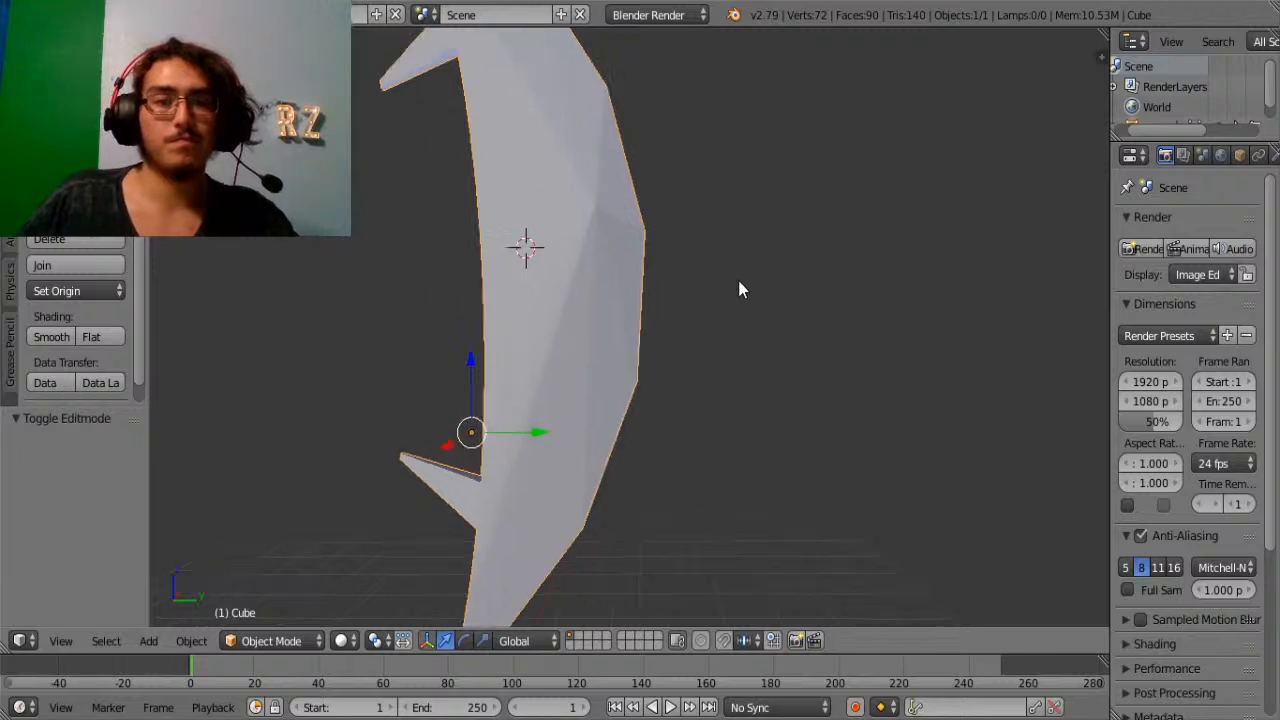
left_click(679, 17)
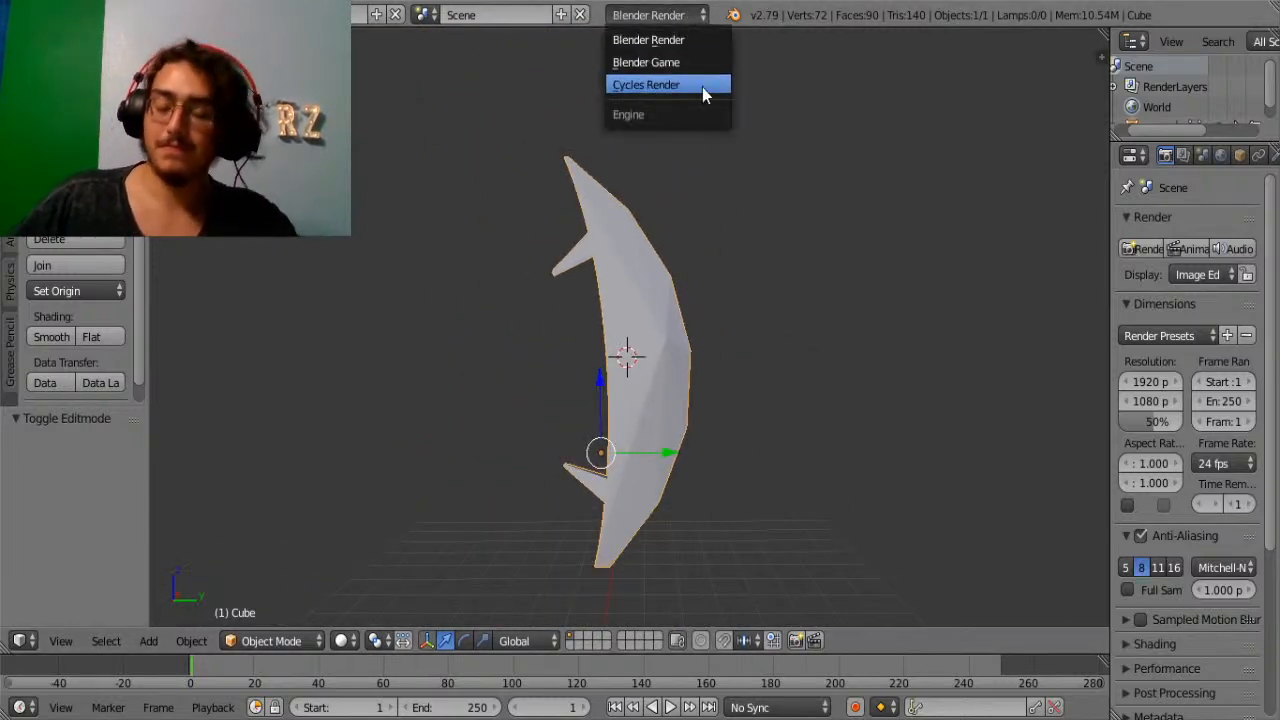
left_click(702, 87)
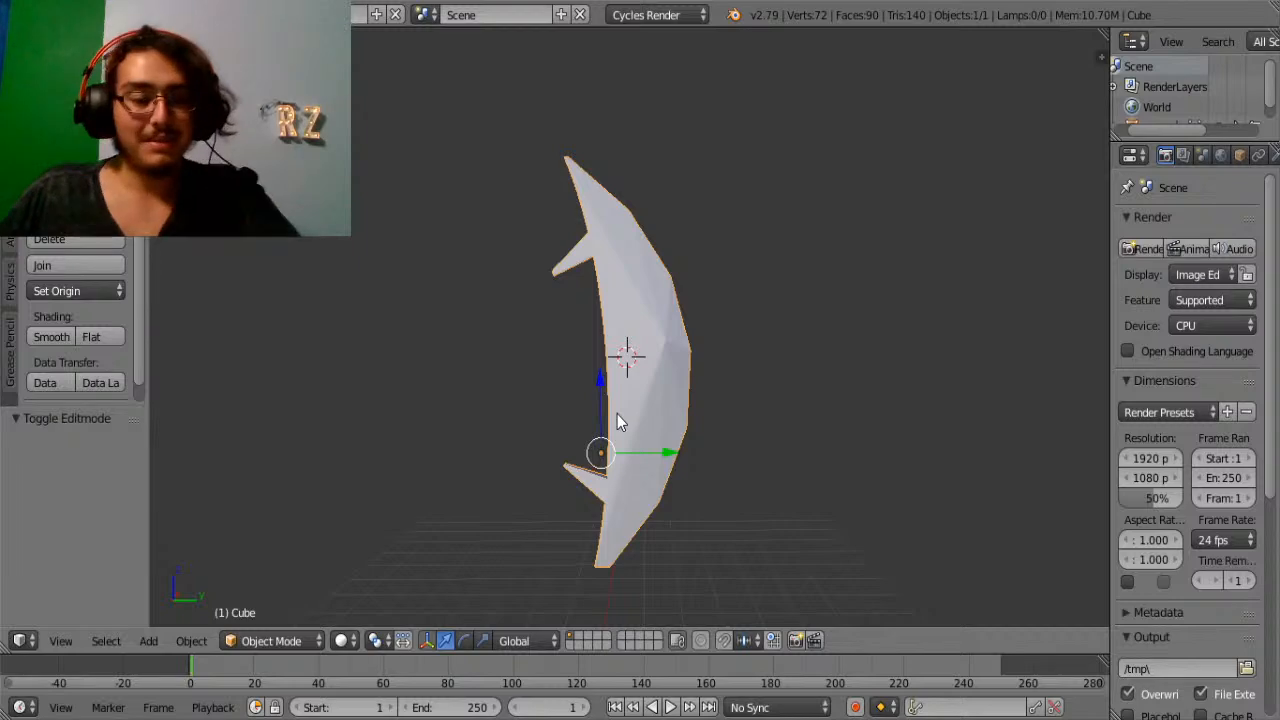
Try scaling a single rim face near the blade's lower tip in edit mode, and undo back to the earlier face selection.
key("Tab")
middle_click_drag(745, 465, 750, 295)
scroll(671, 229, "up", 4)
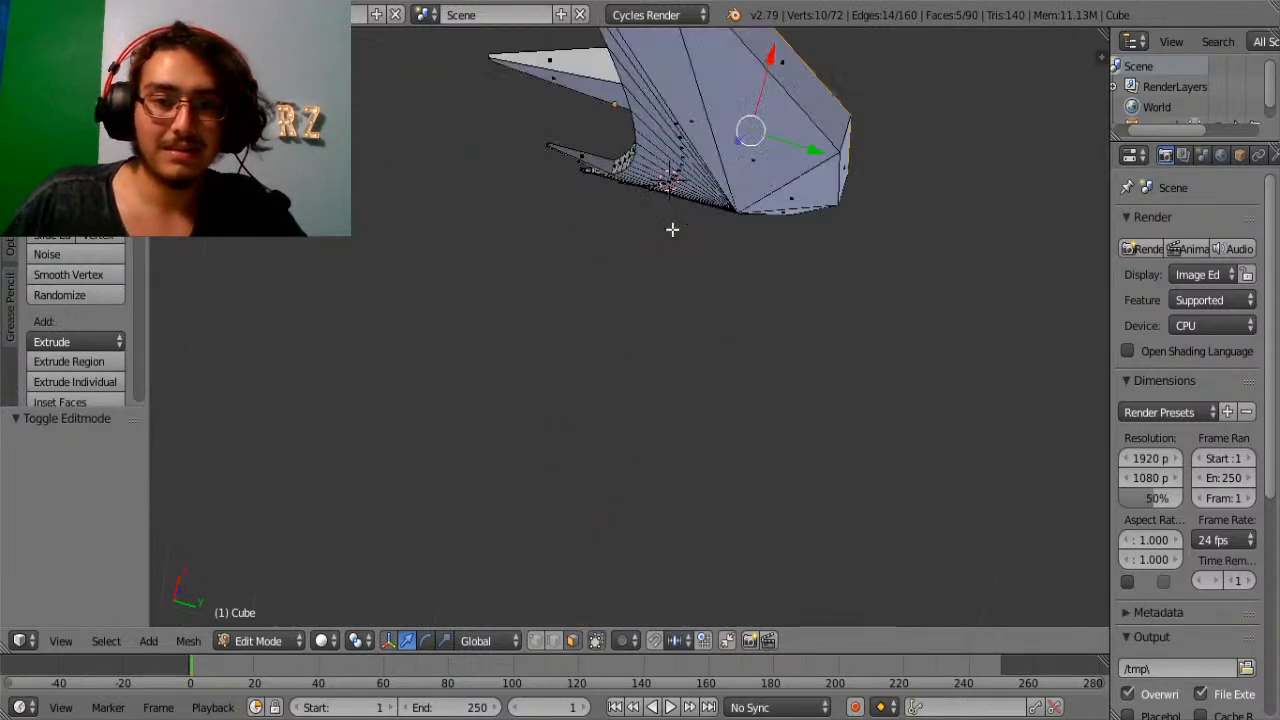
middle_click_drag(675, 225, 642, 250)
scroll(686, 251, "down", 4)
right_click(625, 267)
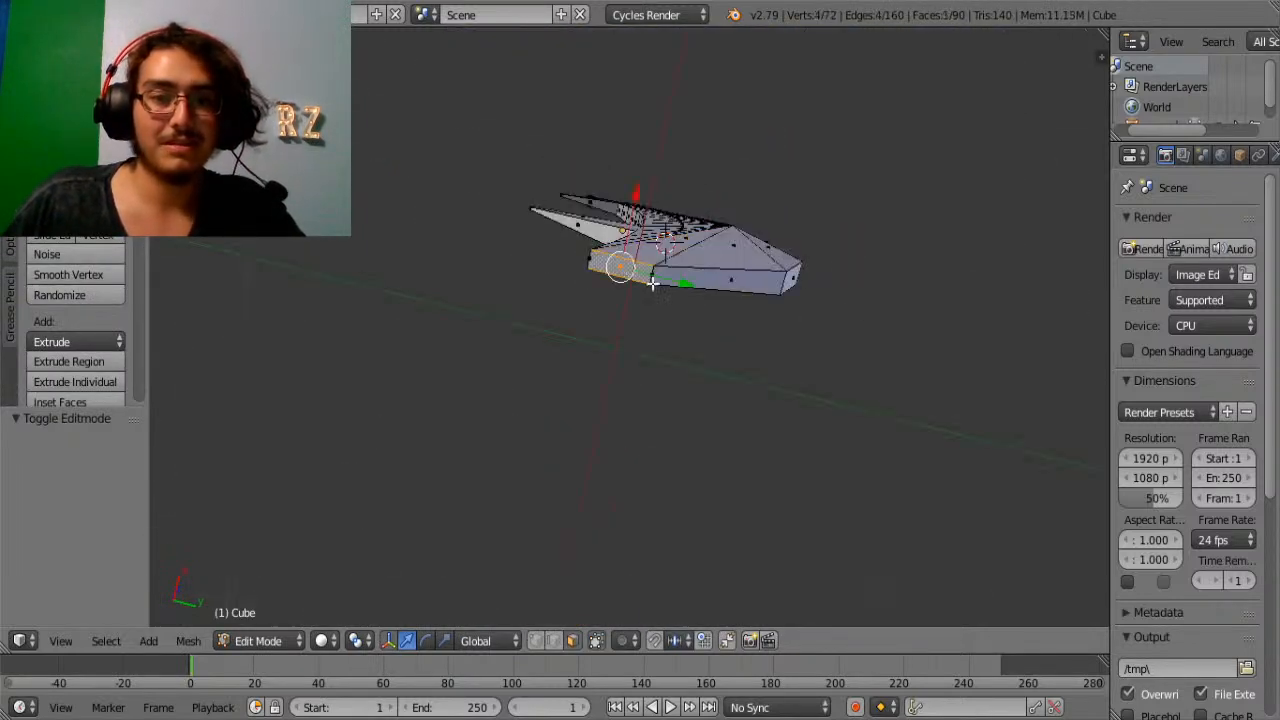
key("s")
left_click(829, 308)
key("ctrl+z")
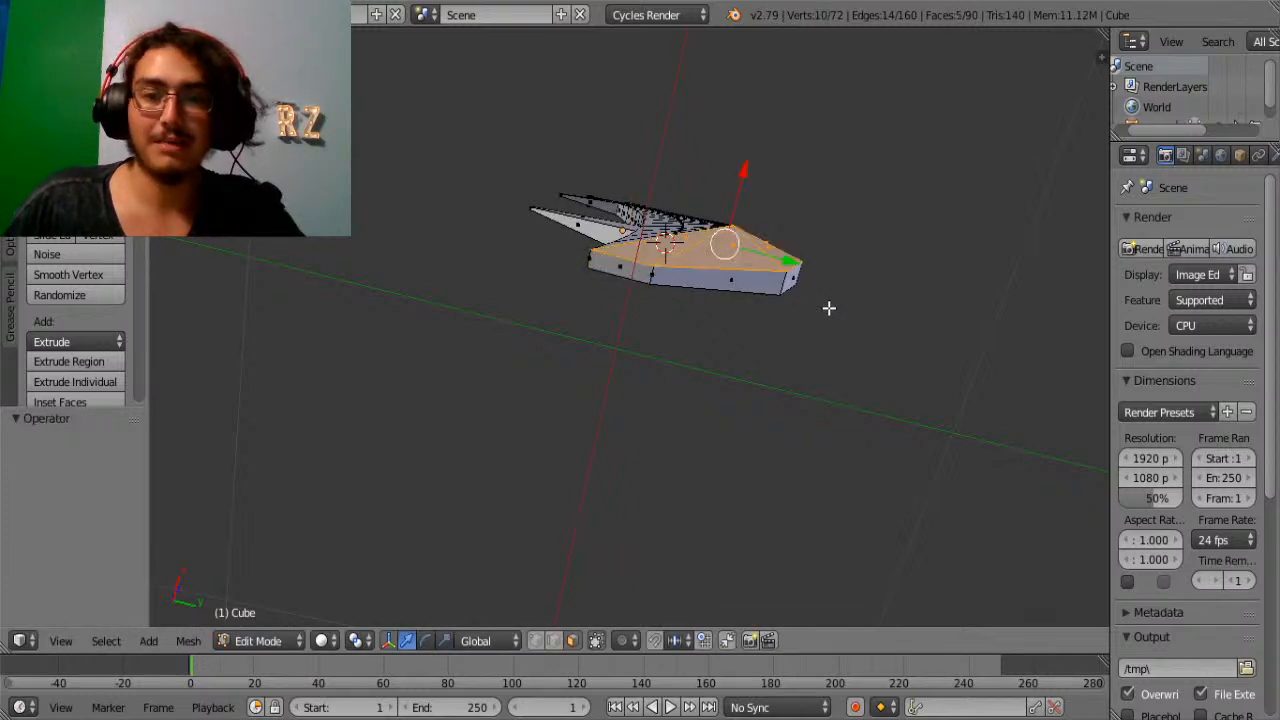
Add the lower rim faces of the blade's outer edge to the face selection, undoing the linked flat faces selection.
right_click(652, 281, "shift")
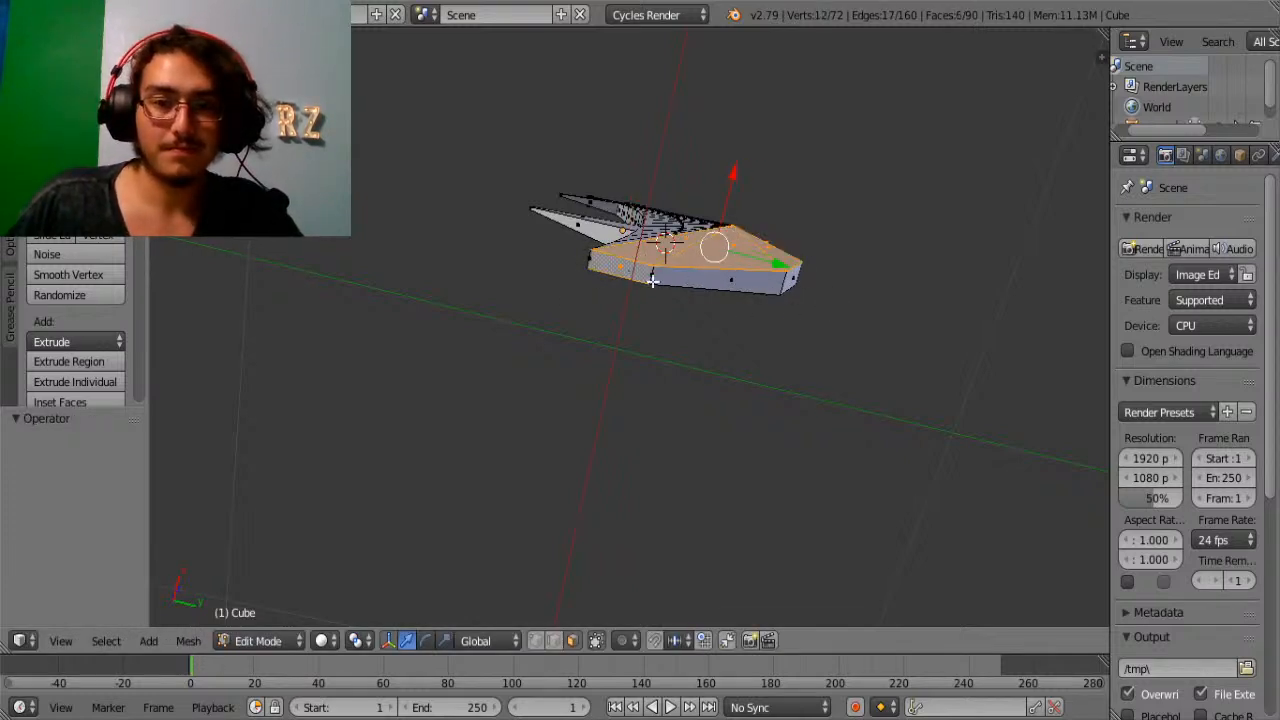
key("ctrl+l")
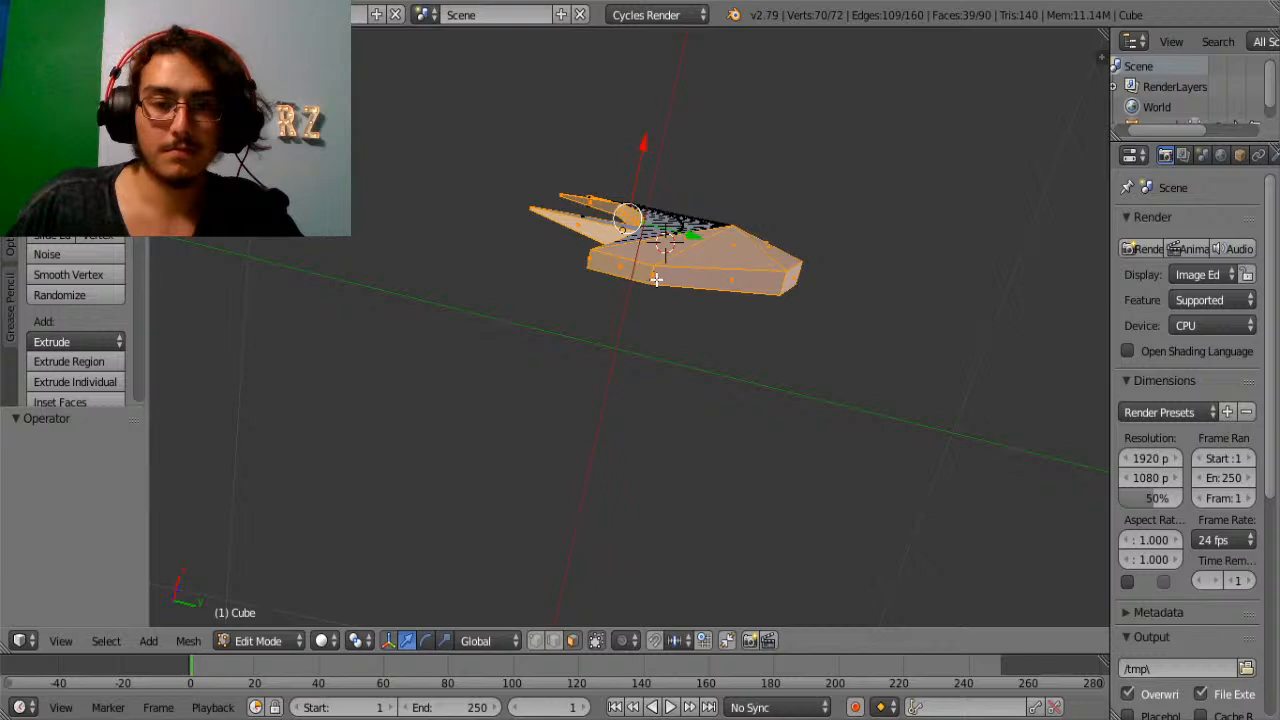
key("ctrl+z")
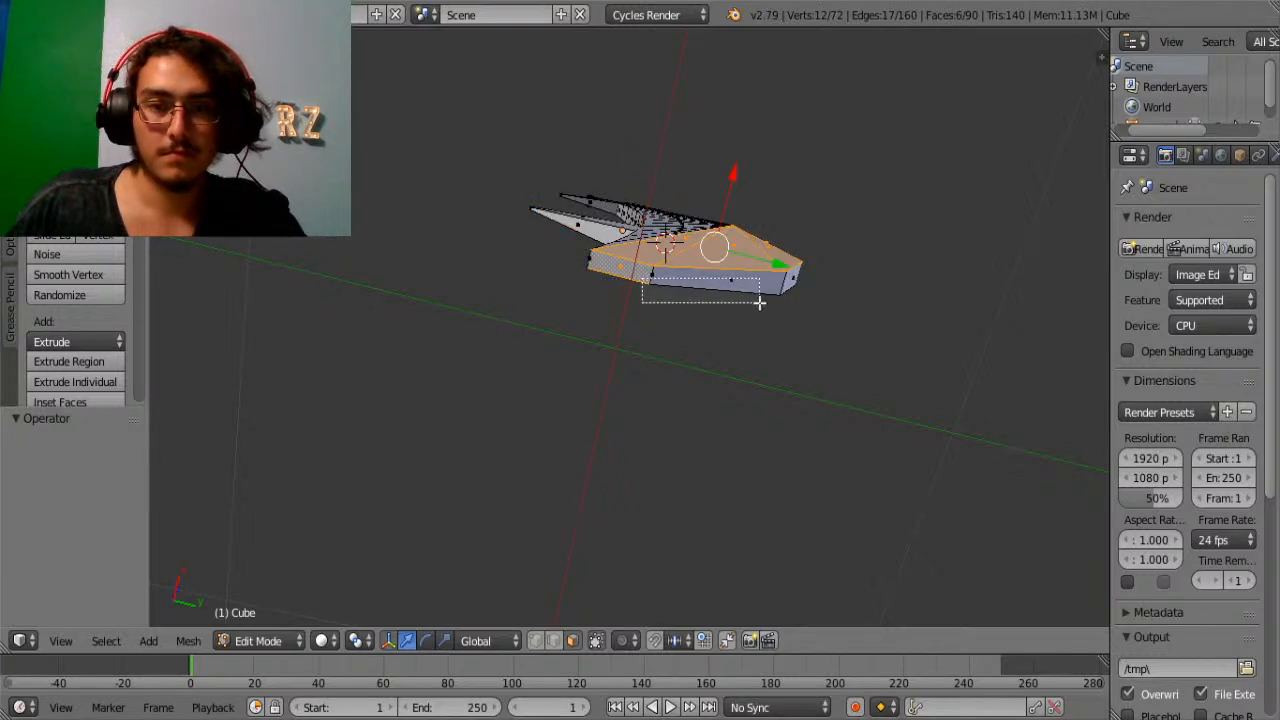
right_click(670, 285, "shift")
middle_click_drag(670, 285, 580, 365)
key("b")
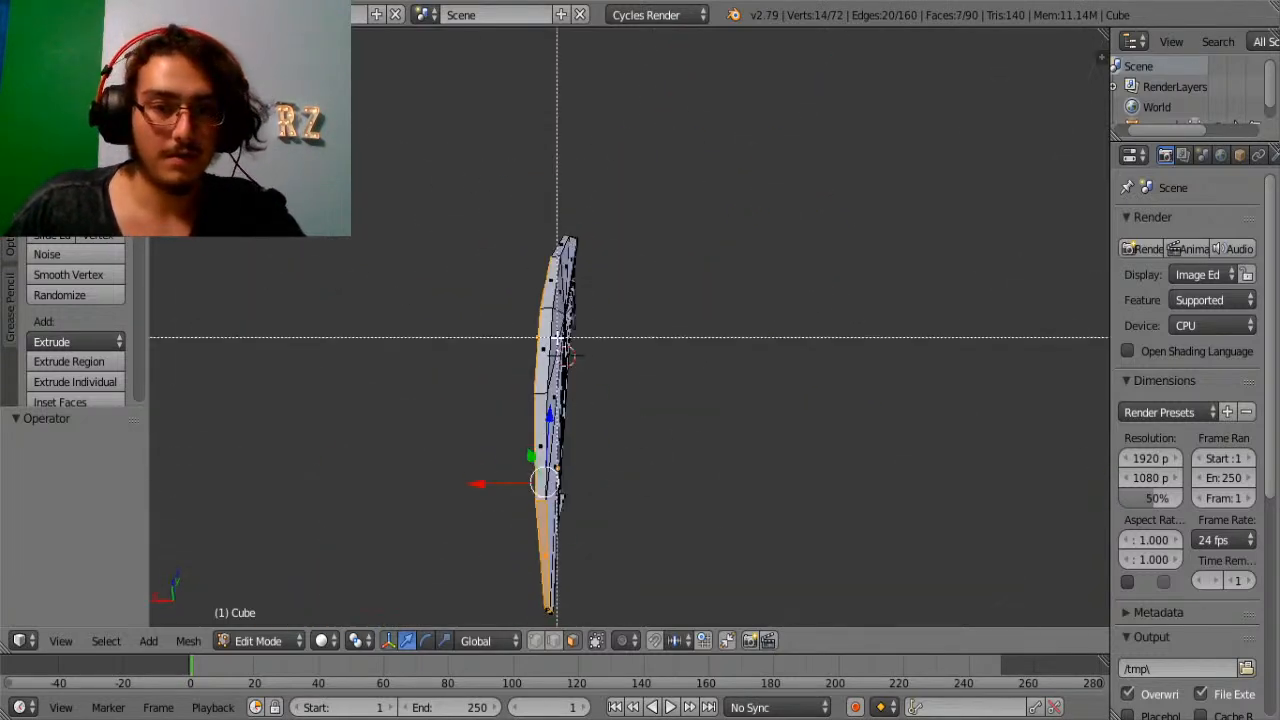
left_click_drag(545, 330, 541, 388)
Extend the face selection along the blade's outer rim and onto the upper part of the opposite side.
right_click(545, 423)
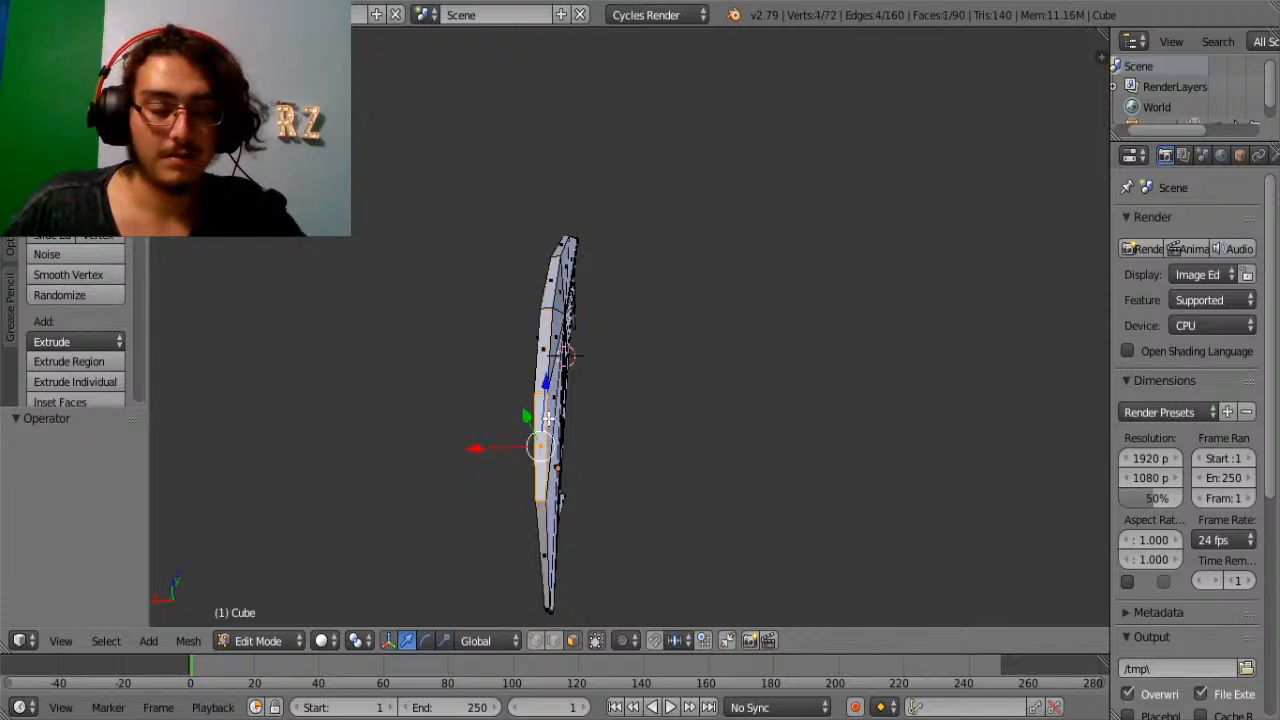
right_click(545, 430, "alt+shift")
middle_click_drag(545, 440, 531, 237)
right_click(555, 325, "alt+shift")
right_click(547, 261, "alt+shift")
right_click(553, 283, "alt+shift")
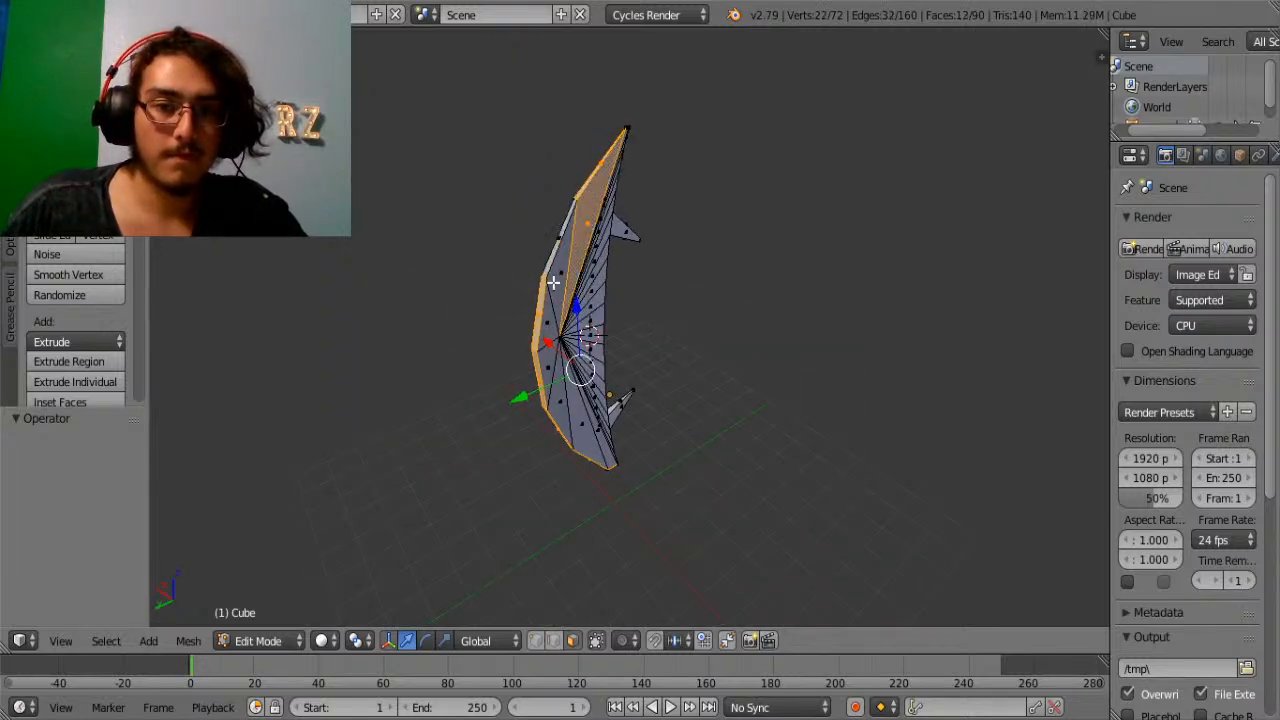
Add the remaining faces on the outer half of the blade's opposite side, down to the lower tip, to the selection.
right_click(553, 249, "shift")
right_click(560, 255, "shift")
right_click(546, 311, "shift")
right_click(549, 359, "shift")
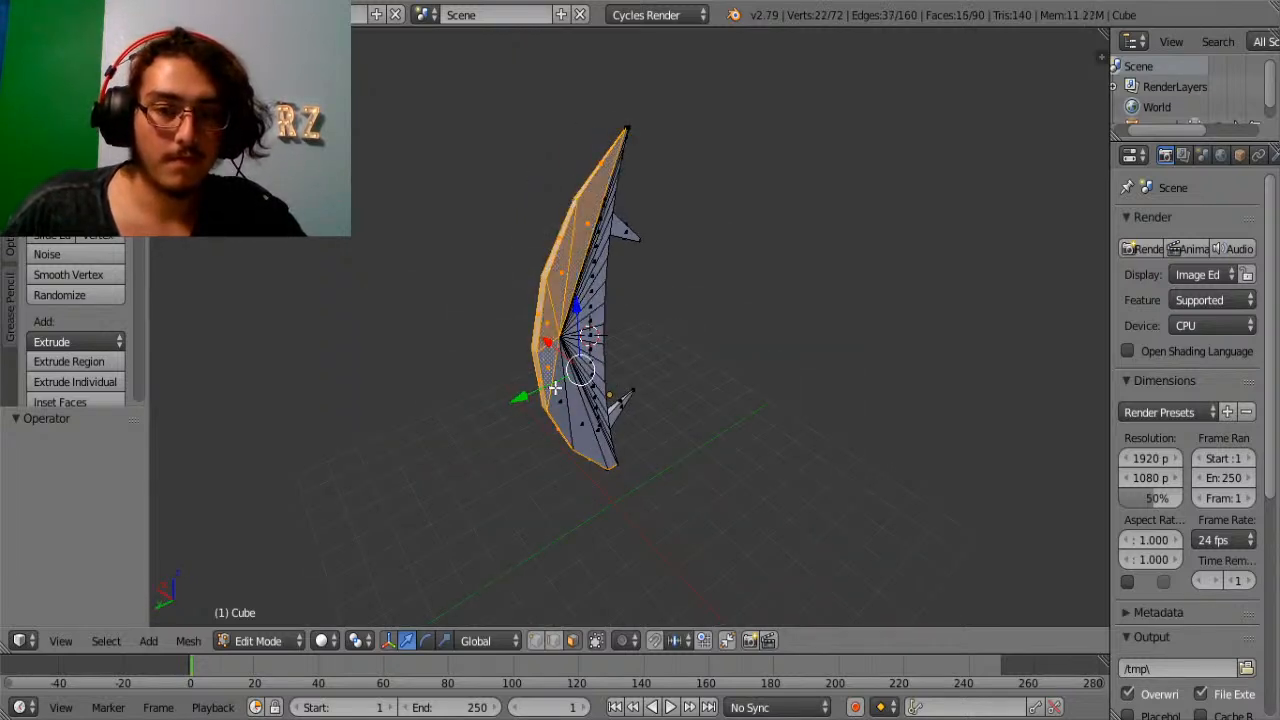
right_click(556, 388, "shift")
right_click(575, 410, "shift")
middle_click_drag(588, 414, 503, 366)
scroll(590, 400, "up", 4)
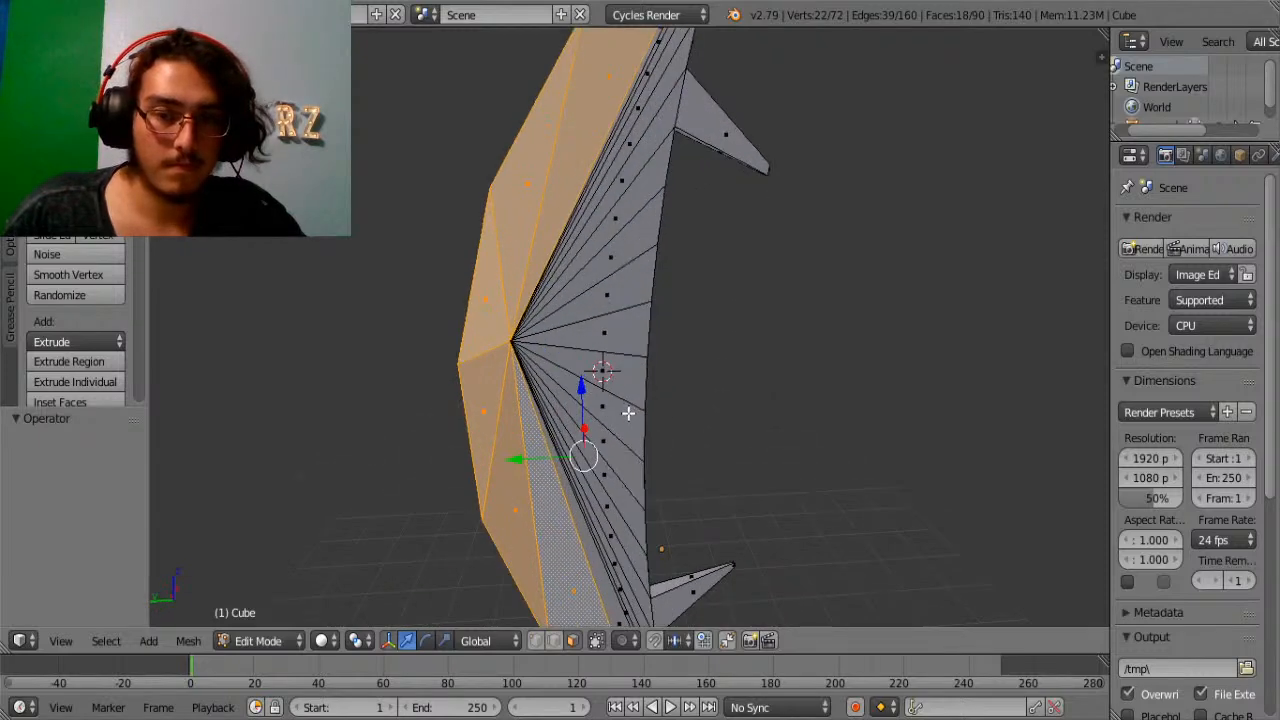
middle_click_drag(614, 595, 611, 457, "shift")
right_click(617, 509, "shift")
middle_click_drag(681, 508, 794, 243, "shift")
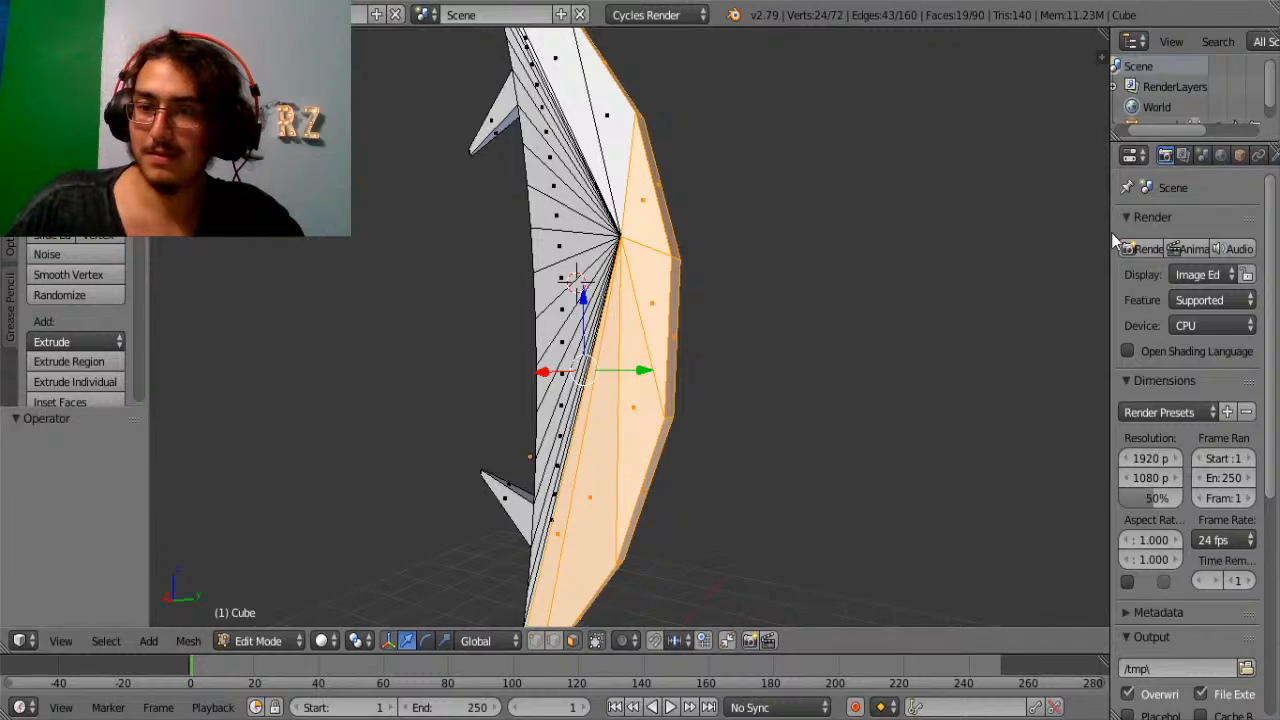
Widen the properties area, show the blade's material settings and rename the material to Gold.
left_click_drag(1111, 238, 972, 238)
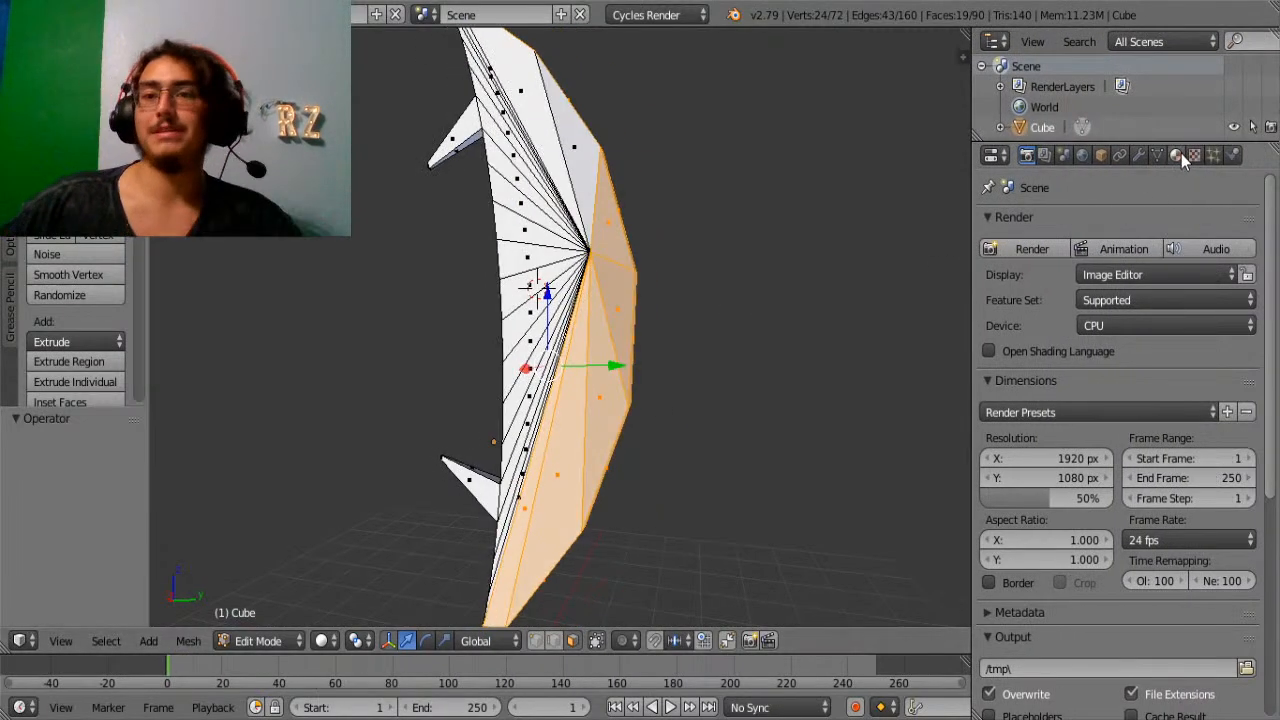
left_click(1182, 165)
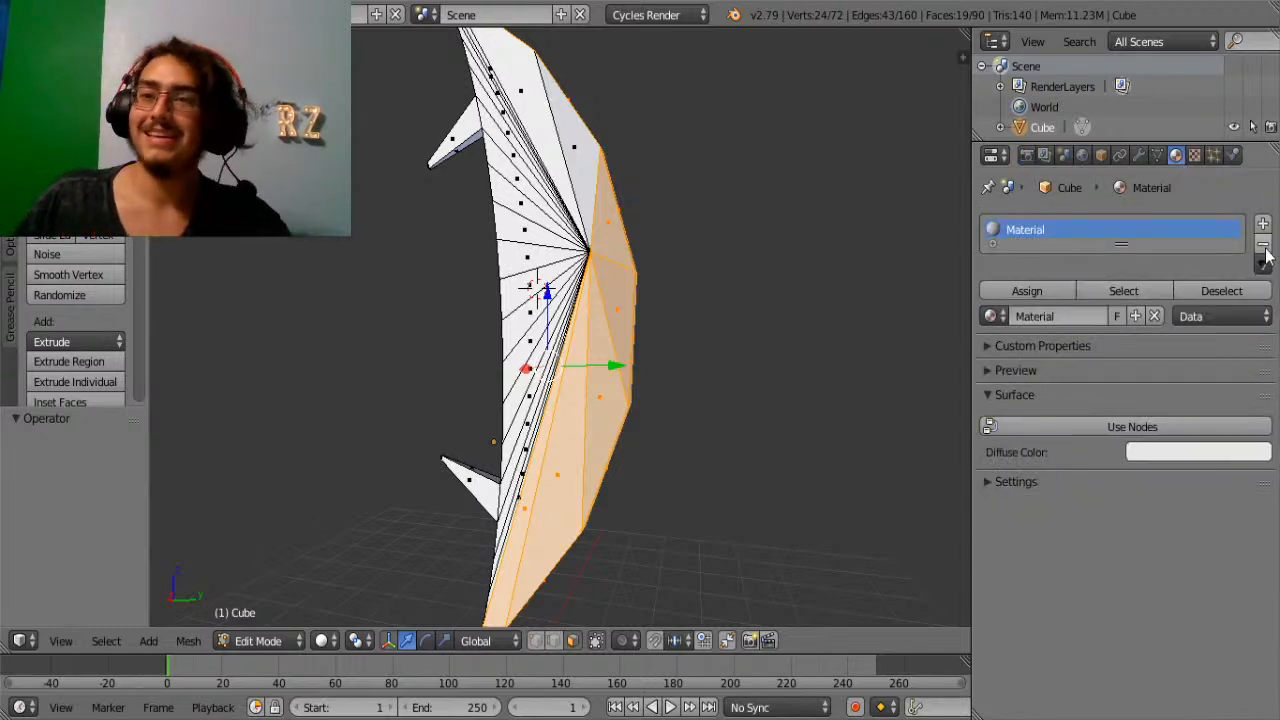
double_click(1038, 231)
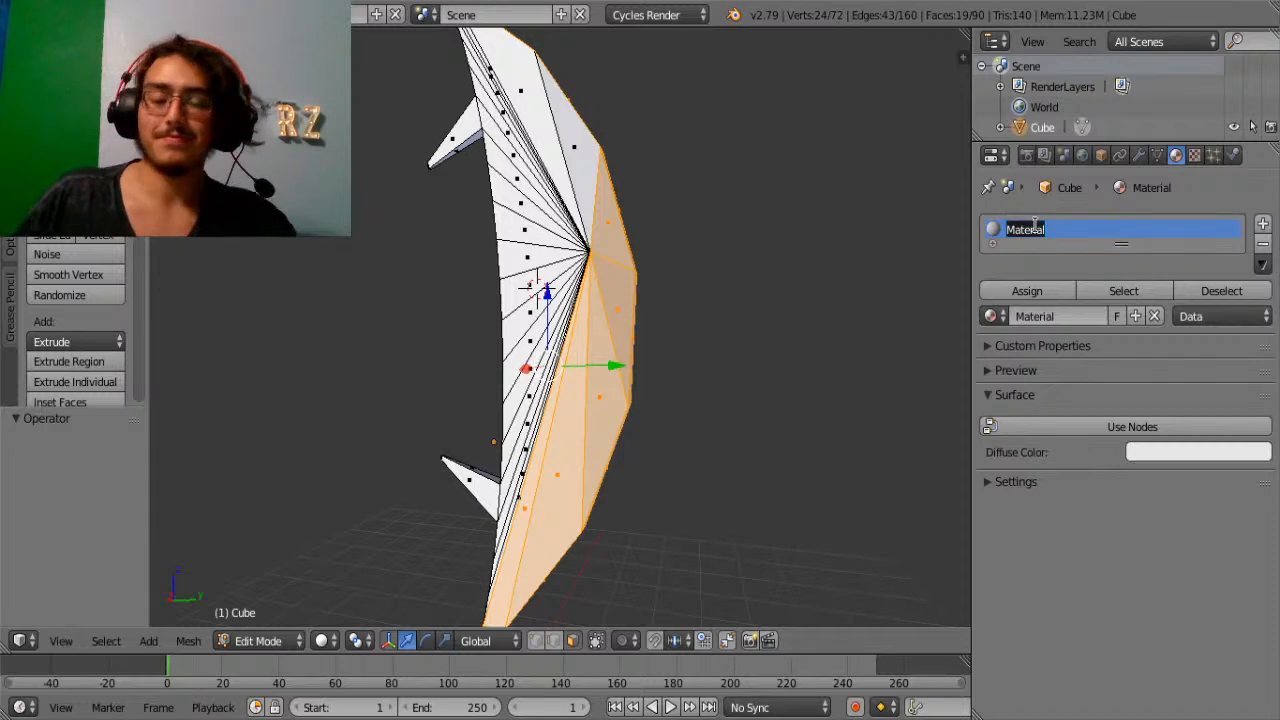
type("Gold")
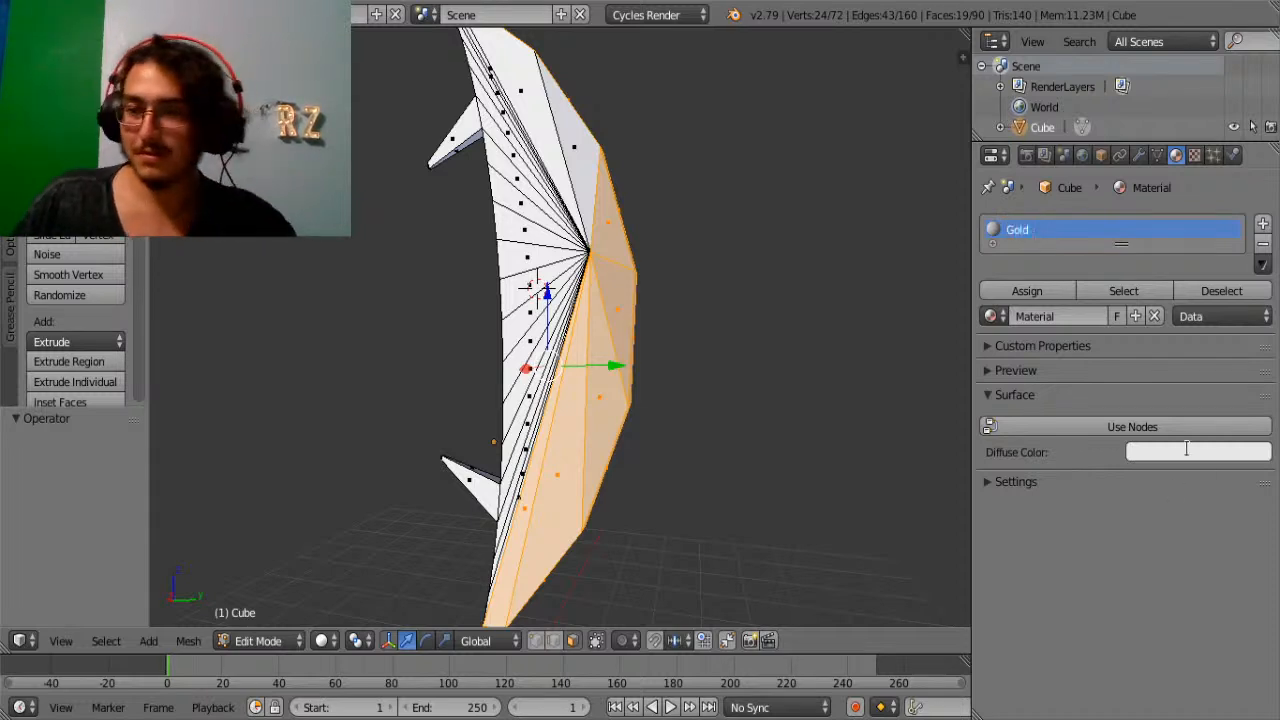
Enable nodes for the Gold material and give it a yellow Glossy BSDF surface with roughness 0.663.
left_click(1151, 422)
left_click(1156, 426)
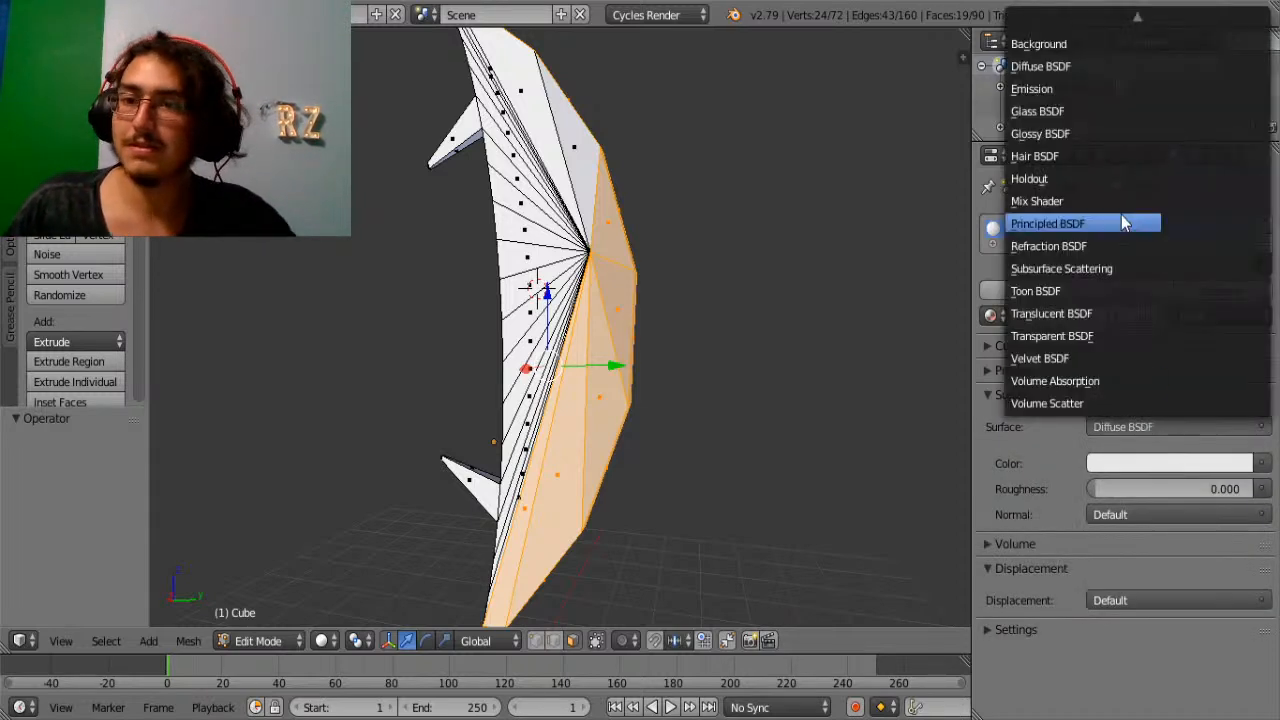
left_click(1101, 132)
left_click_drag(1114, 516, 1190, 516)
left_click(1122, 488)
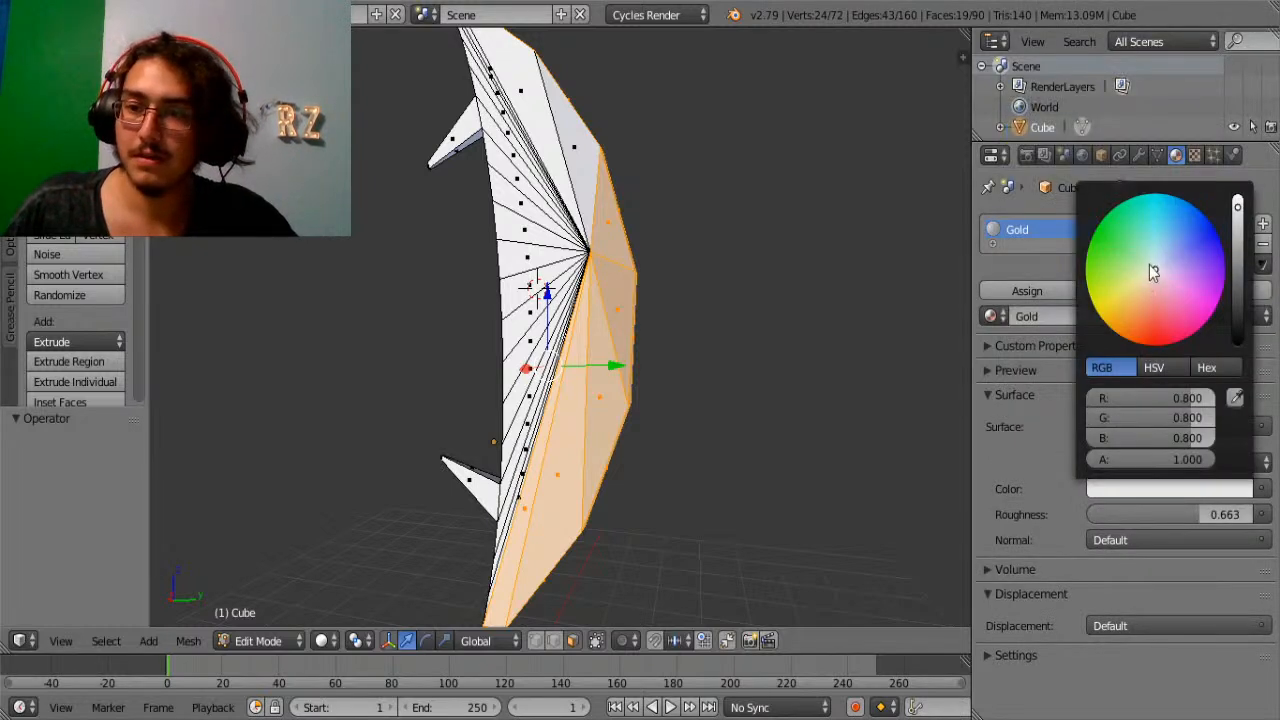
left_click_drag(1151, 270, 1092, 303)
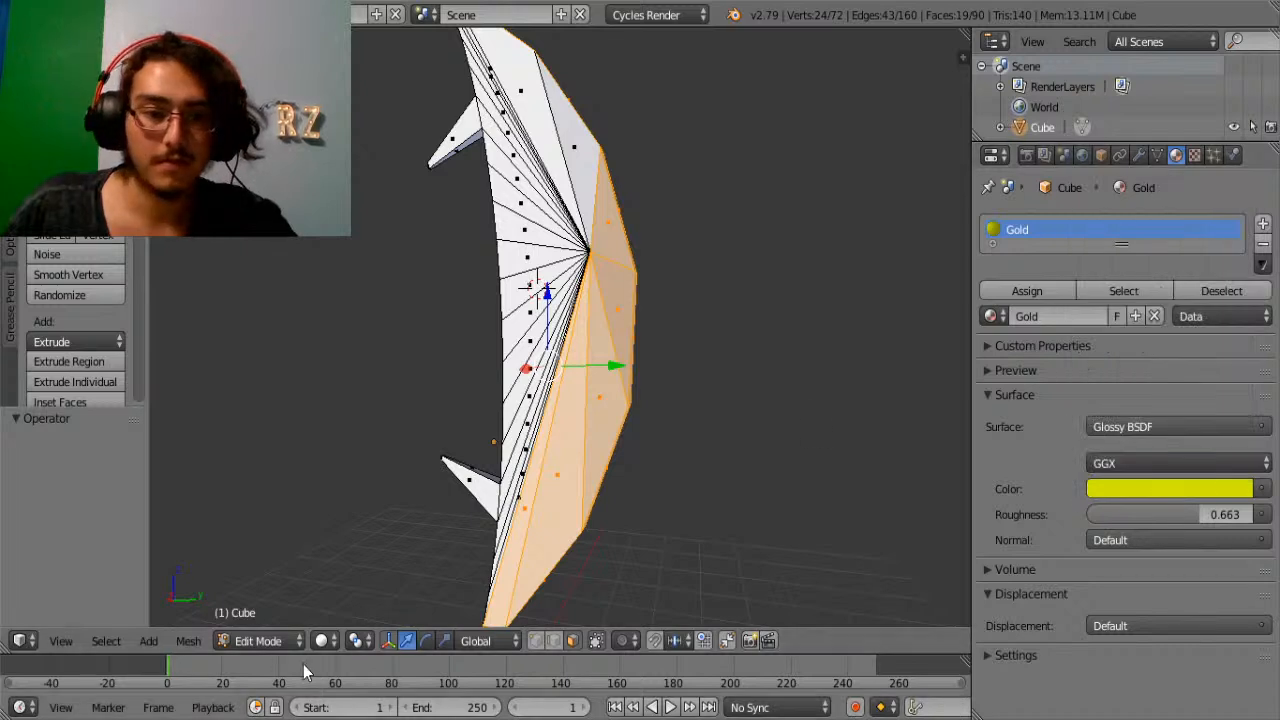
Assign Gold to the selected outer faces and switch the viewport to Material shading, ending back in Edit Mode.
left_click(1000, 289)
key("Tab")
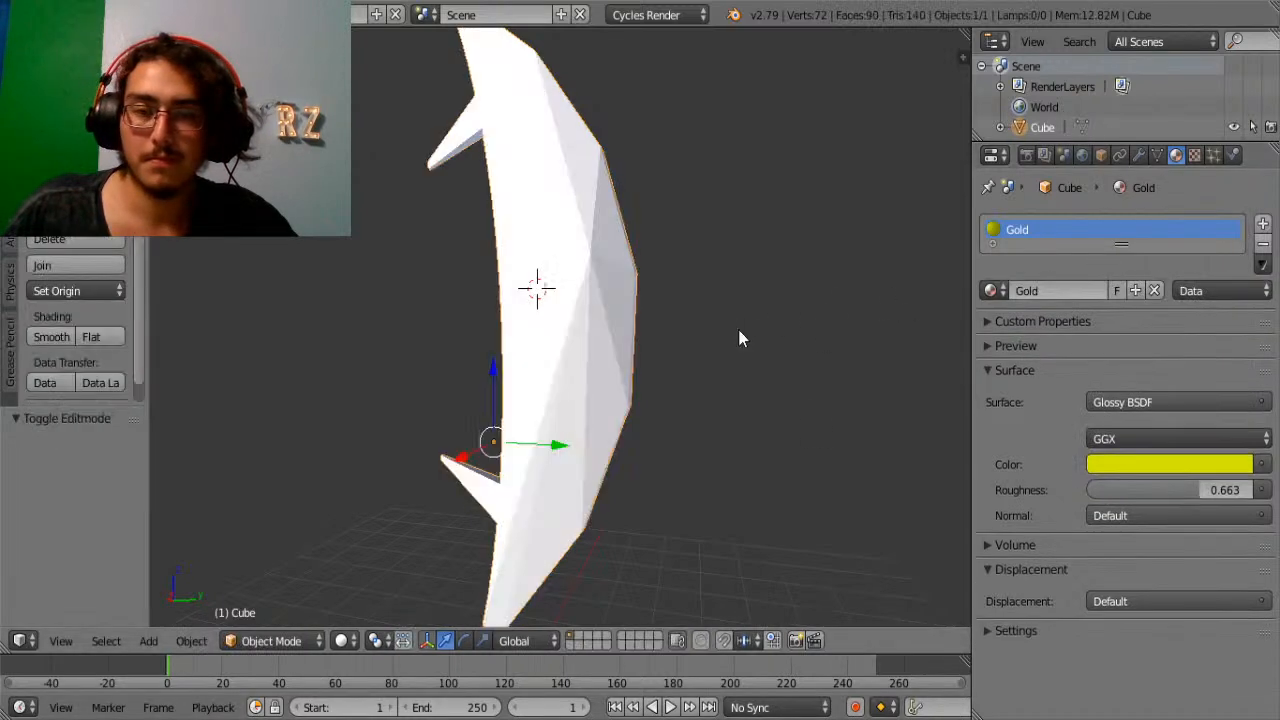
left_click(341, 641)
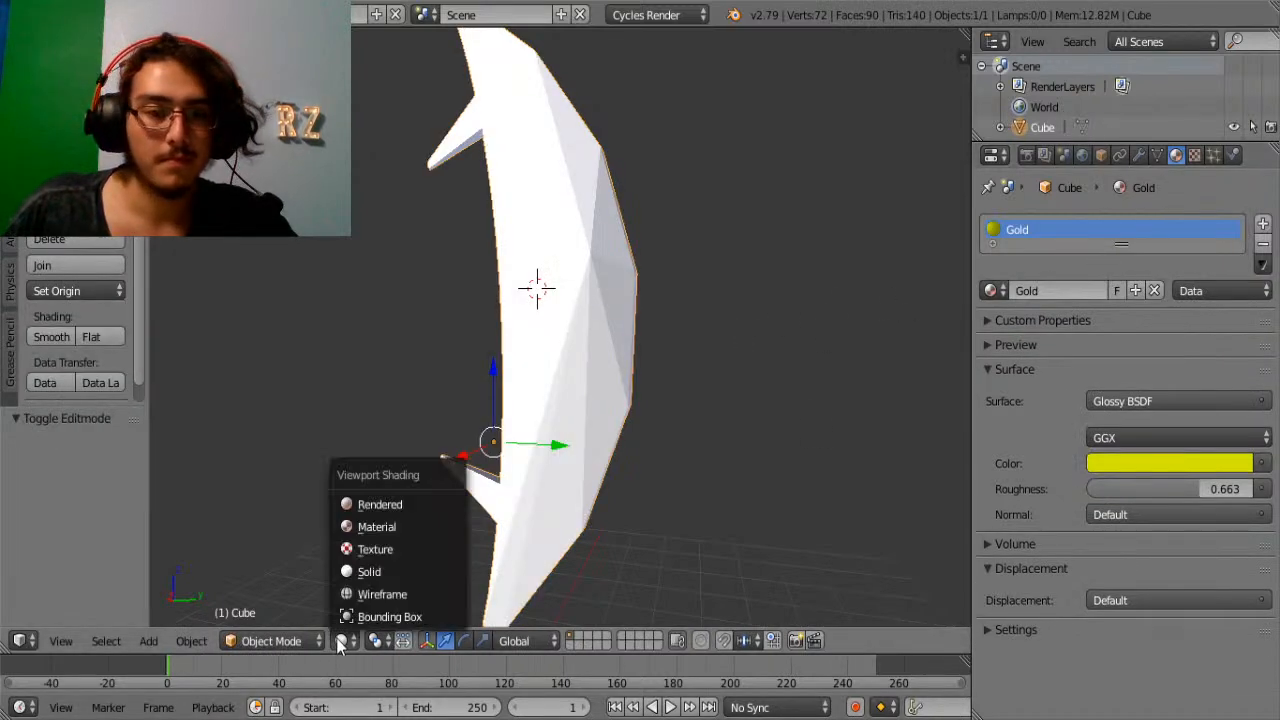
left_click(364, 528)
key("Tab")
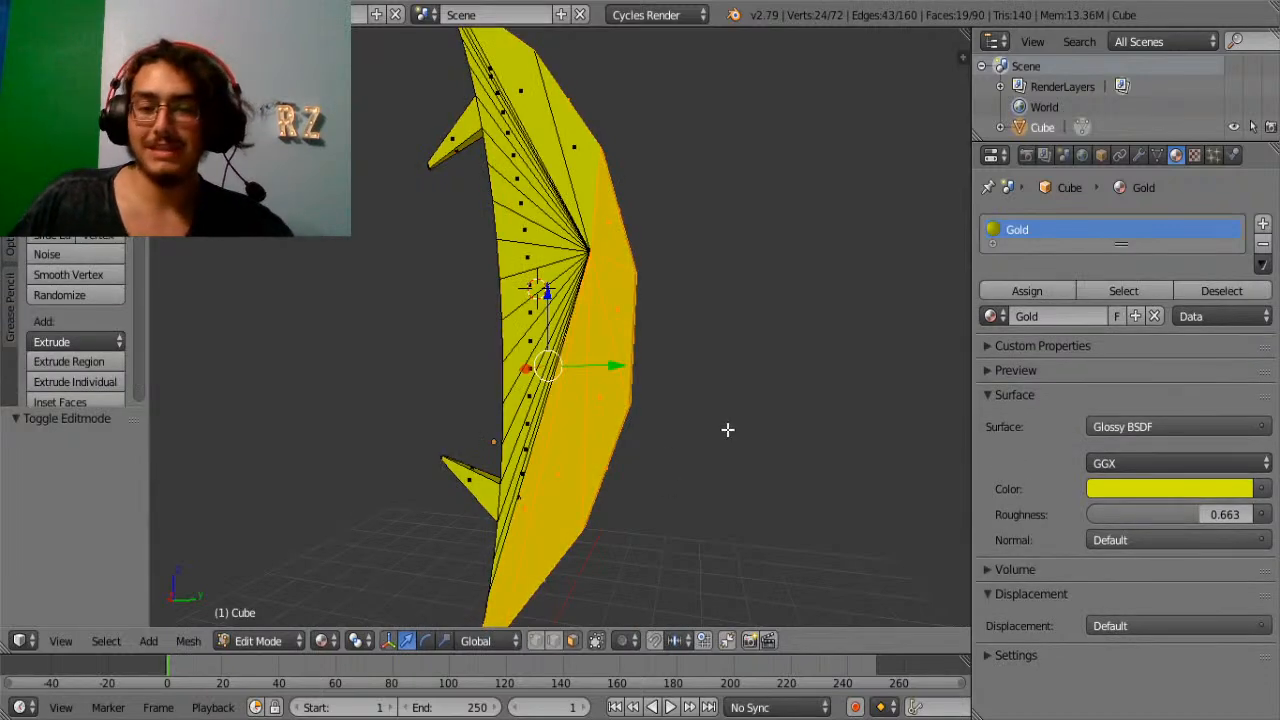
middle_click_drag(645, 432, 709, 440)
scroll(534, 460, "up", 6)
middle_click_drag(536, 462, 762, 443)
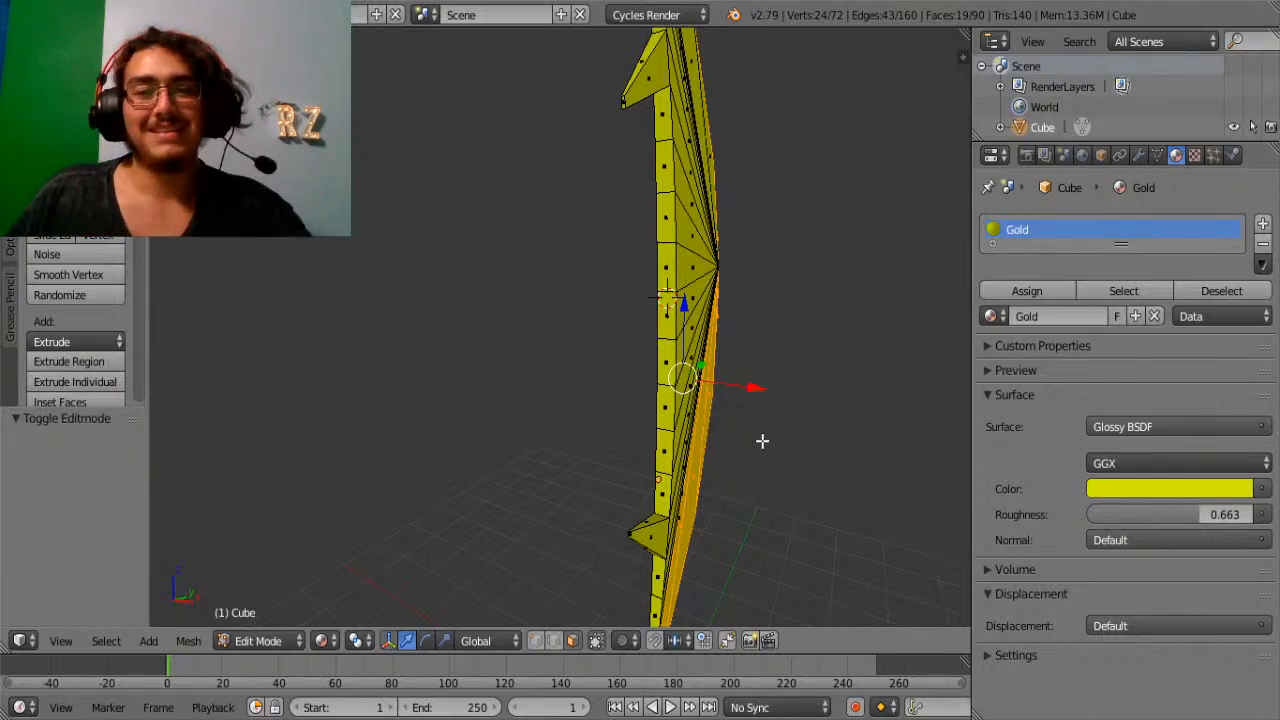
middle_click_drag(762, 441, 574, 297)
scroll(574, 297, "up", 1)
scroll(636, 312, "up", 1)
scroll(636, 312, "down", 1)
right_click(623, 329)
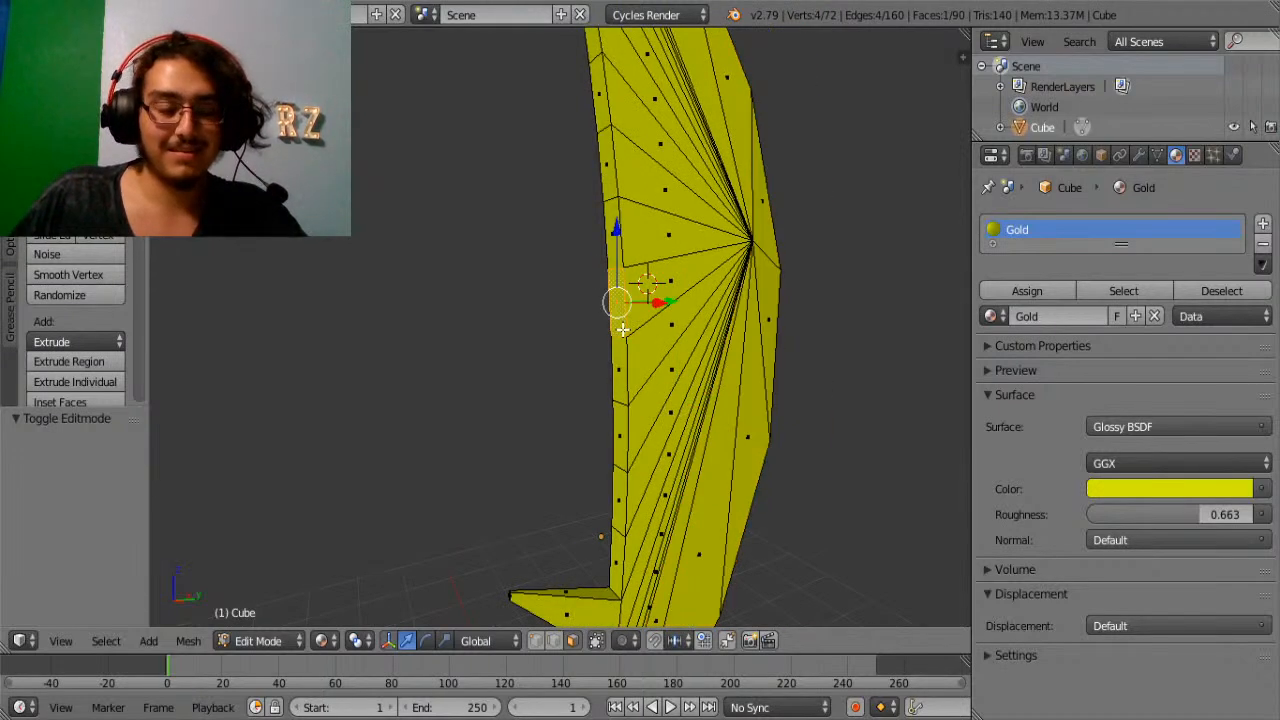
right_click(619, 416, "shift")
key("a")
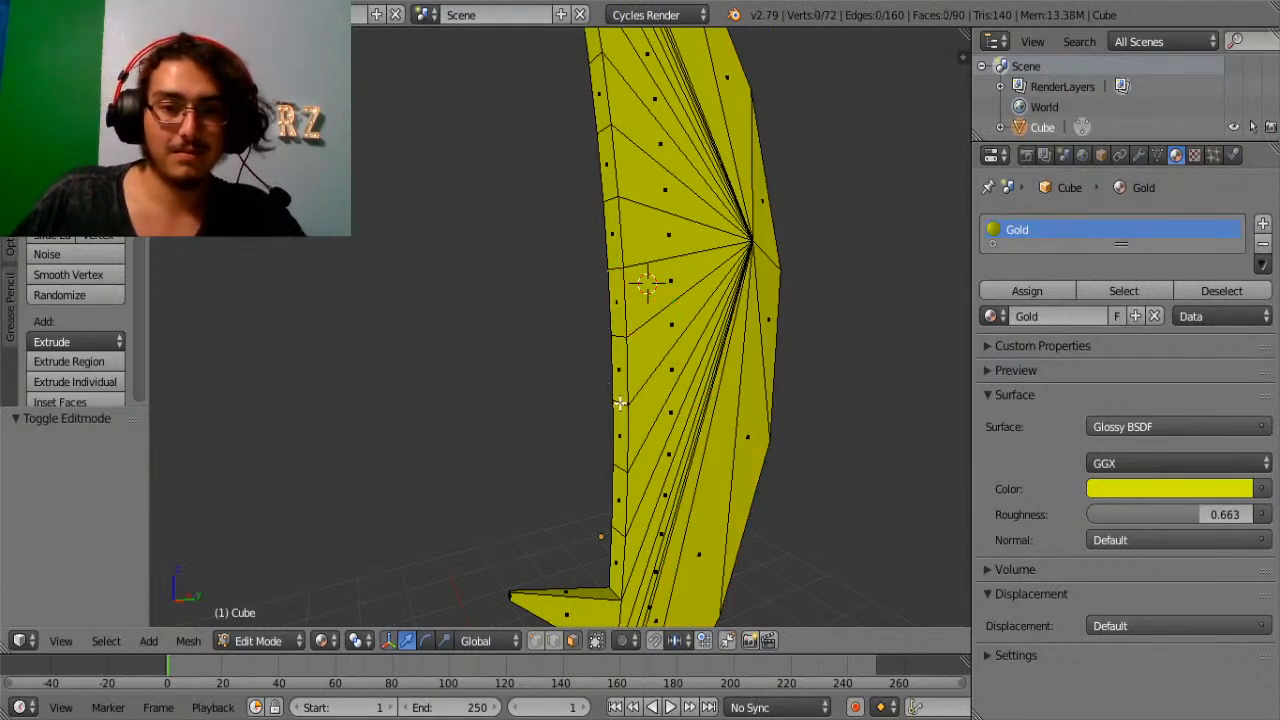
right_click(617, 403, "alt")
scroll(646, 400, "down", 3)
scroll(628, 389, "up", 1)
scroll(627, 388, "up", 1)
key("a")
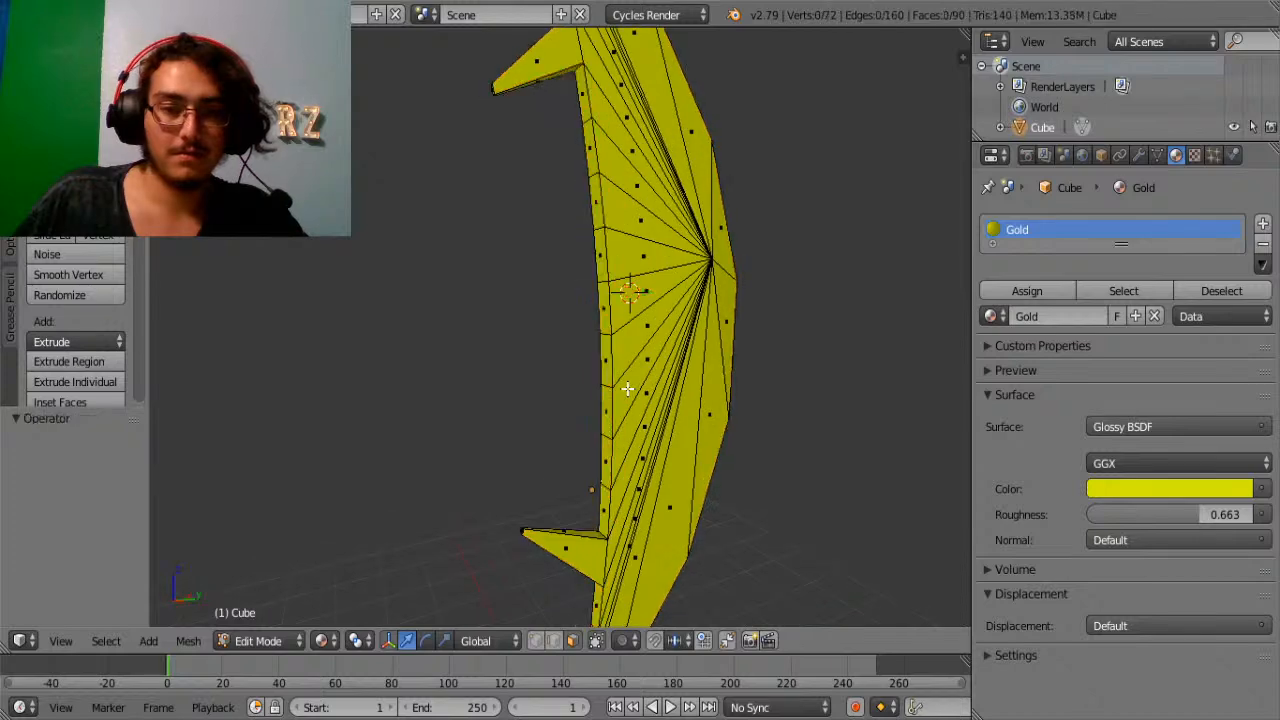
scroll(628, 304, "up", 1)
scroll(592, 301, "down", 2)
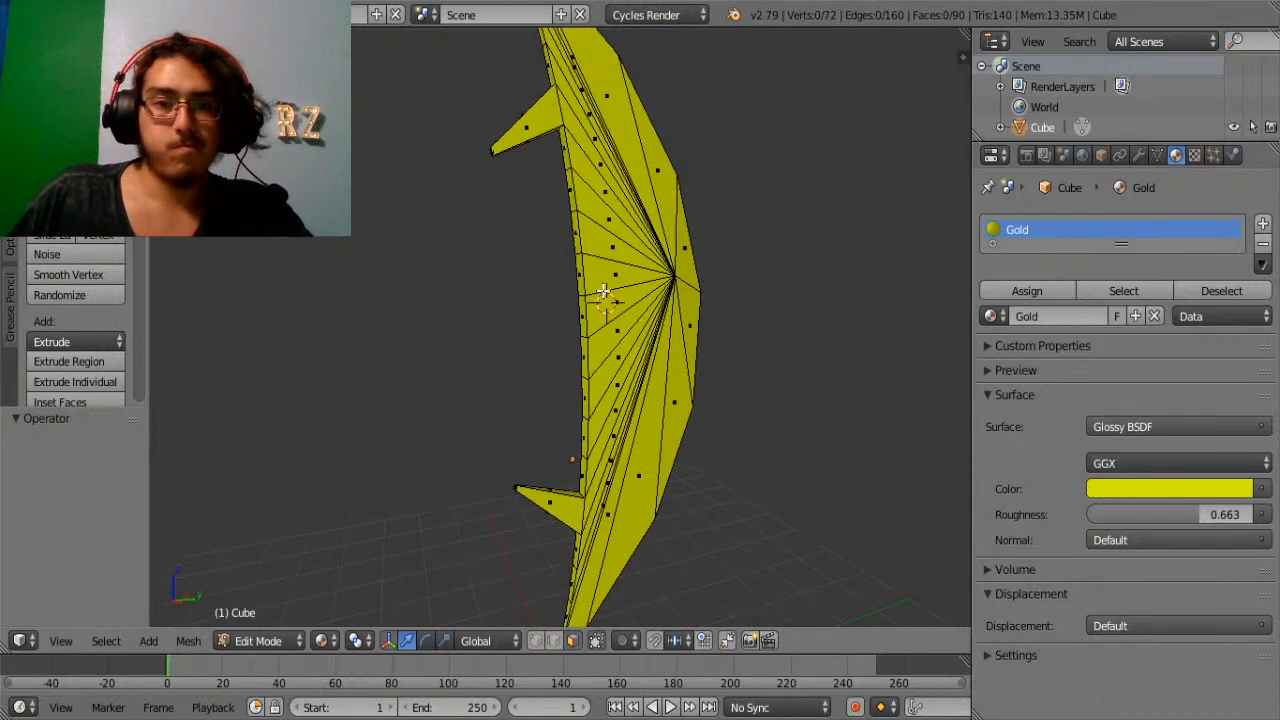
middle_click_drag(603, 291, 558, 292)
scroll(558, 292, "down", 2)
key("b")
left_click_drag(474, 194, 614, 420)
key("a")
Select the whole mesh and remove the outer faces on one side of the blade, down to the lower tip, from the selection.
key("a")
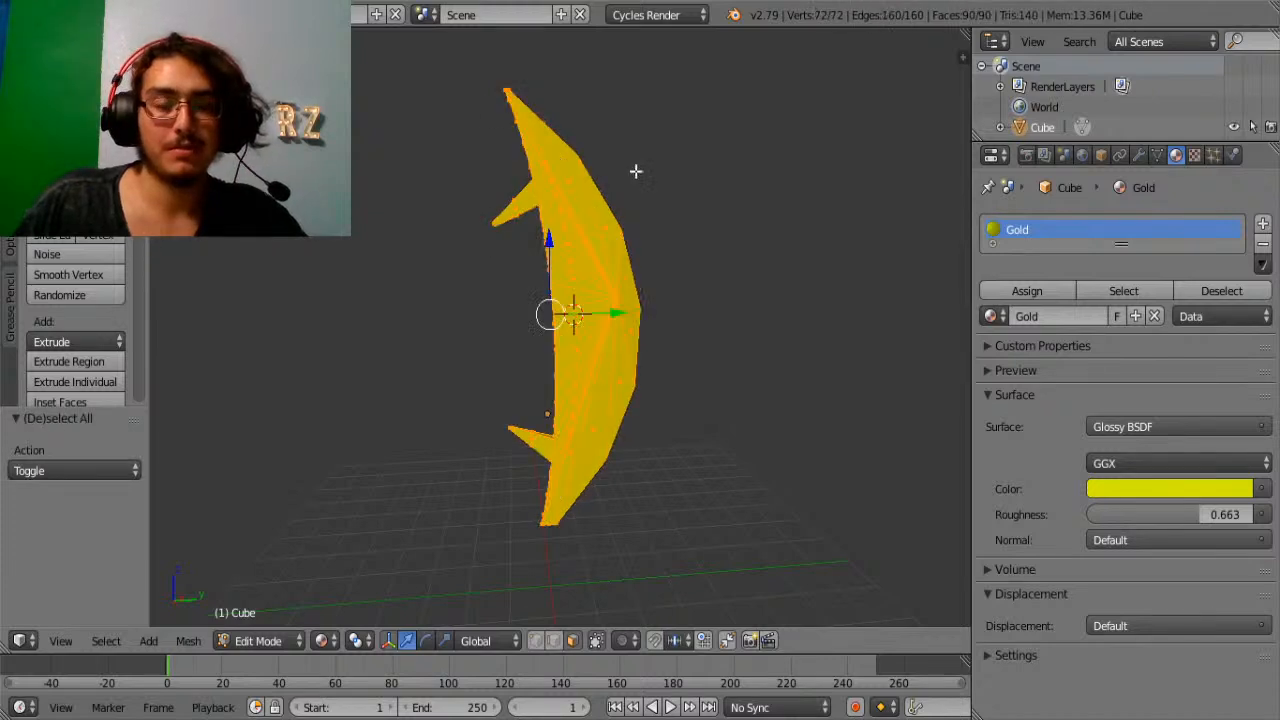
scroll(635, 171, "up", 1)
middle_click_drag(699, 155, 589, 217)
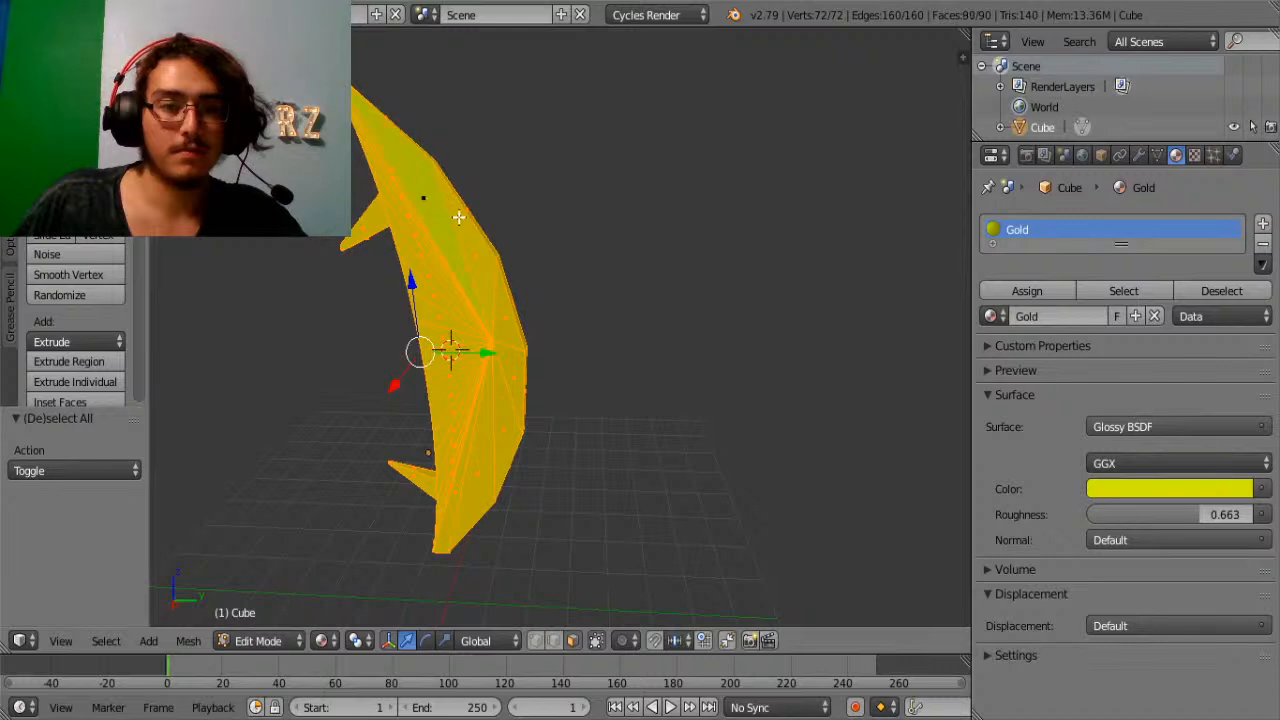
right_click(475, 254, "shift")
key("b")
left_click_drag(566, 462, 534, 569)
key("b")
left_click_drag(586, 365, 507, 498)
right_click(505, 324, "shift")
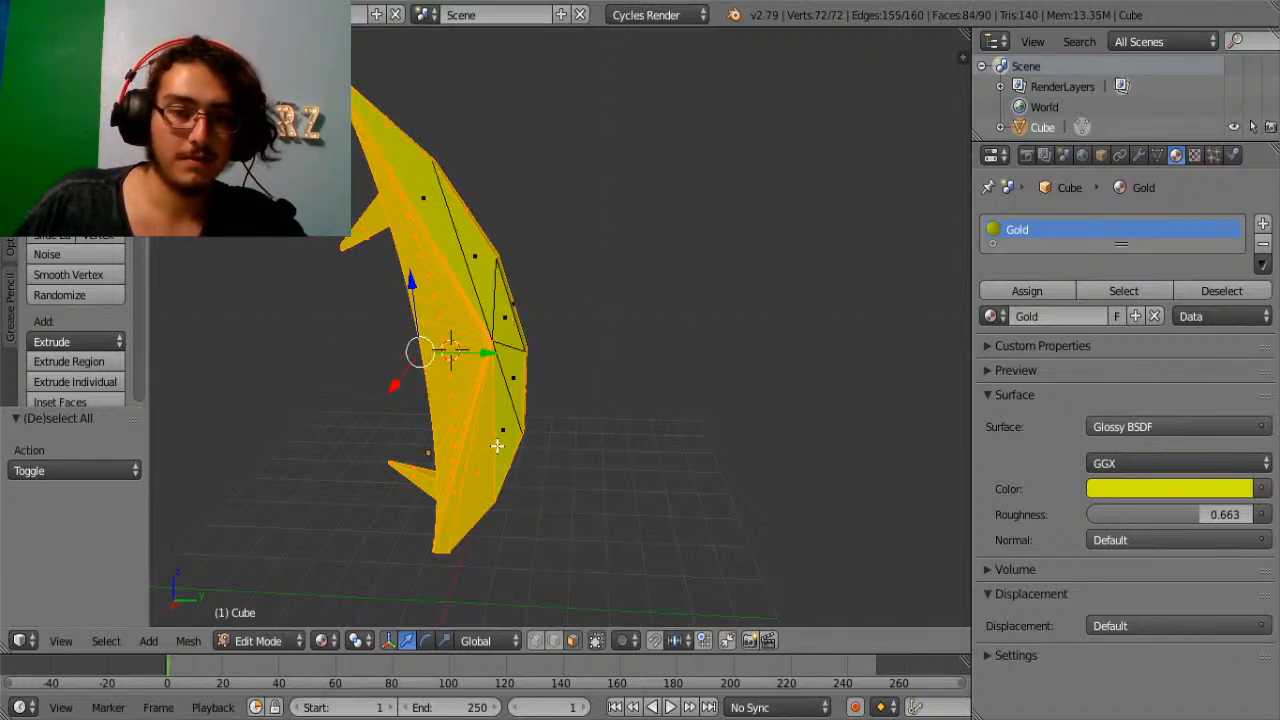
scroll(483, 449, "up", 4)
middle_click_drag(483, 449, 597, 286, "shift")
right_click(571, 333, "shift")
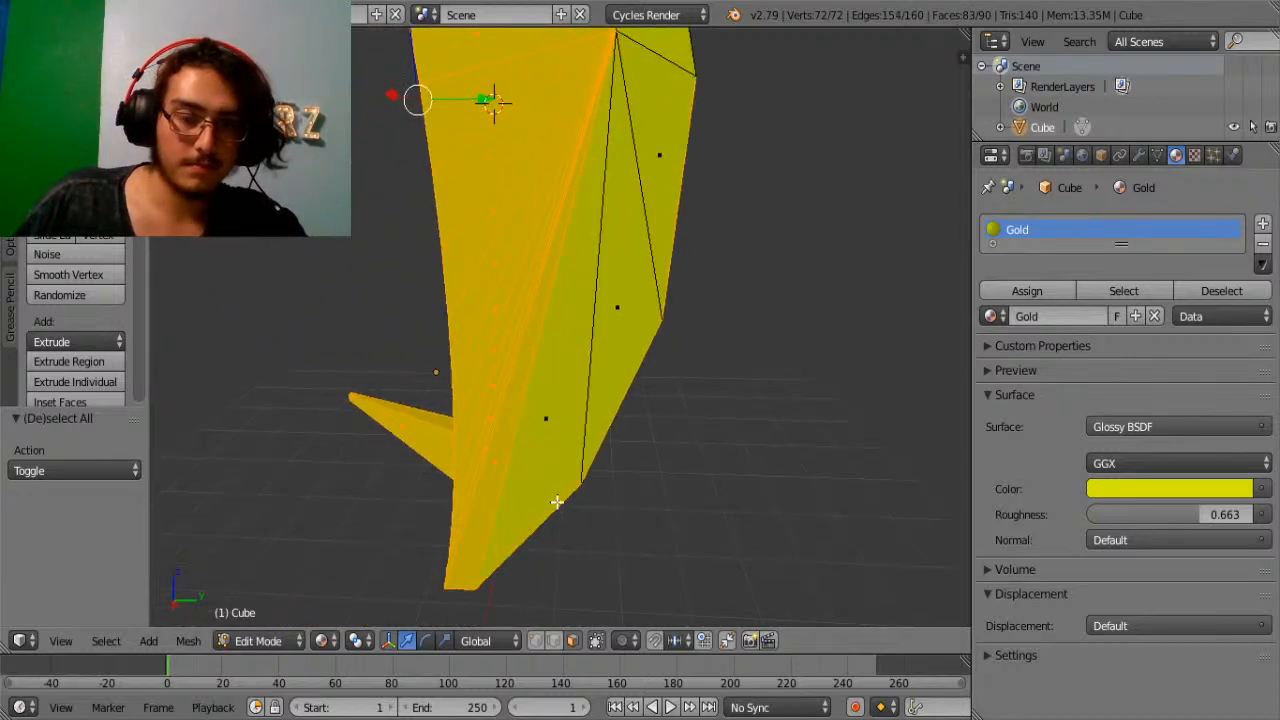
Remove the narrow faces along the blade's outer rim, from the lower end up to the upper tip, from the selection.
middle_click_drag(557, 502, 580, 295)
middle_click_drag(349, 452, 483, 184)
right_click(398, 386, "shift")
right_click(464, 190, "shift")
scroll(463, 191, "up", 10, "shift")
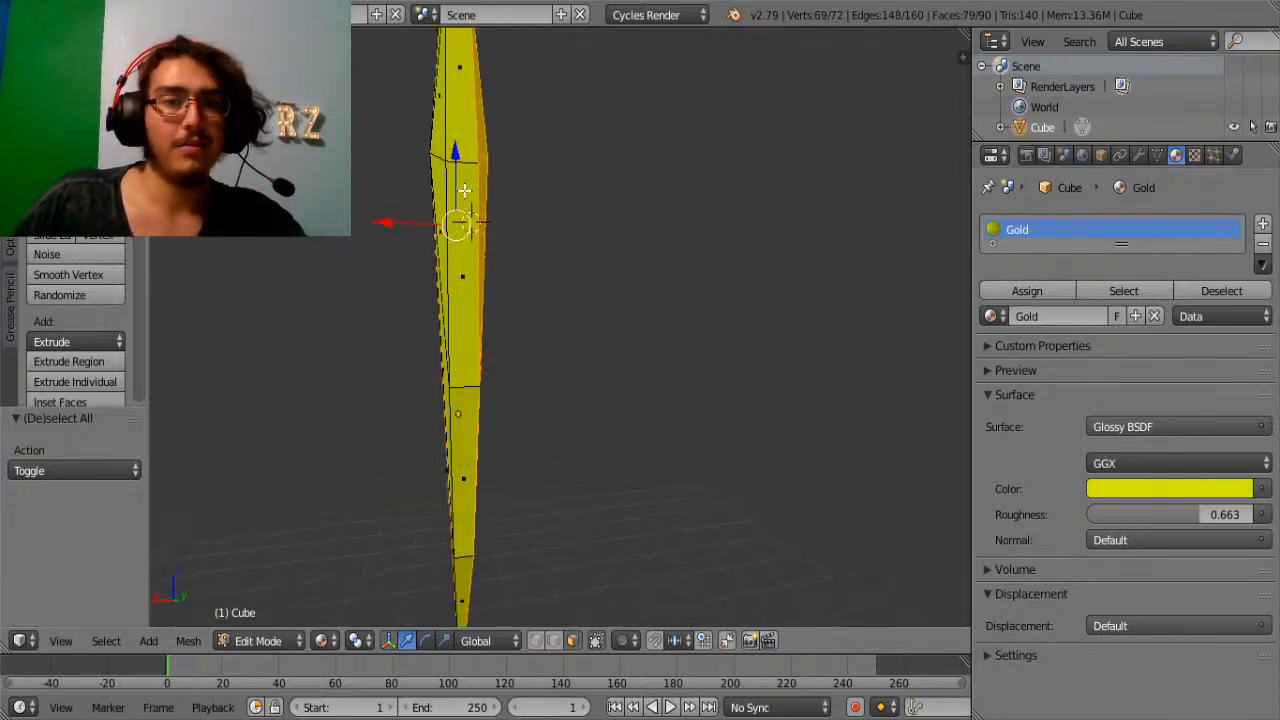
right_click(463, 213, "shift")
middle_click_drag(463, 213, 499, 352)
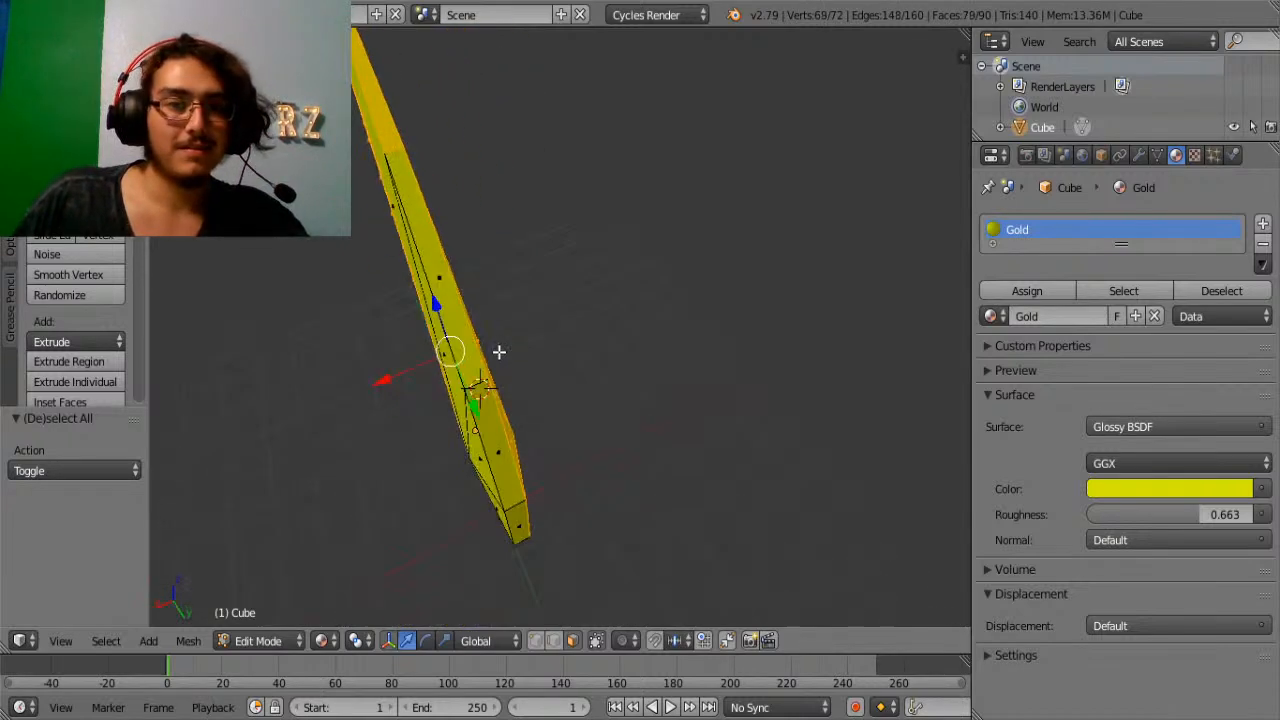
right_click(393, 139, "shift")
Remove the outer faces on the blade's opposite side, down to the lower tip, from the selection, leaving only the inner part selected.
middle_click_drag(393, 139, 473, 190)
right_click(473, 190, "shift")
right_click(419, 297, "shift")
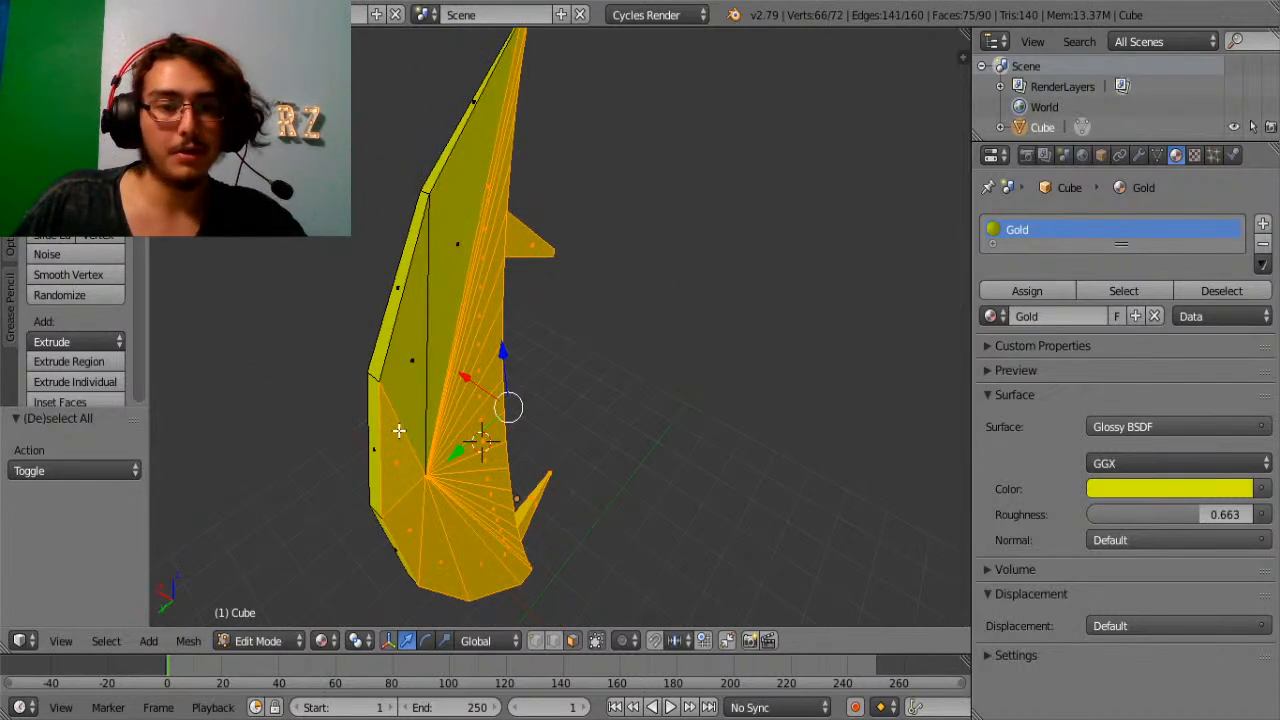
right_click(399, 431, "shift")
middle_click_drag(402, 461, 354, 341)
right_click(376, 403, "shift")
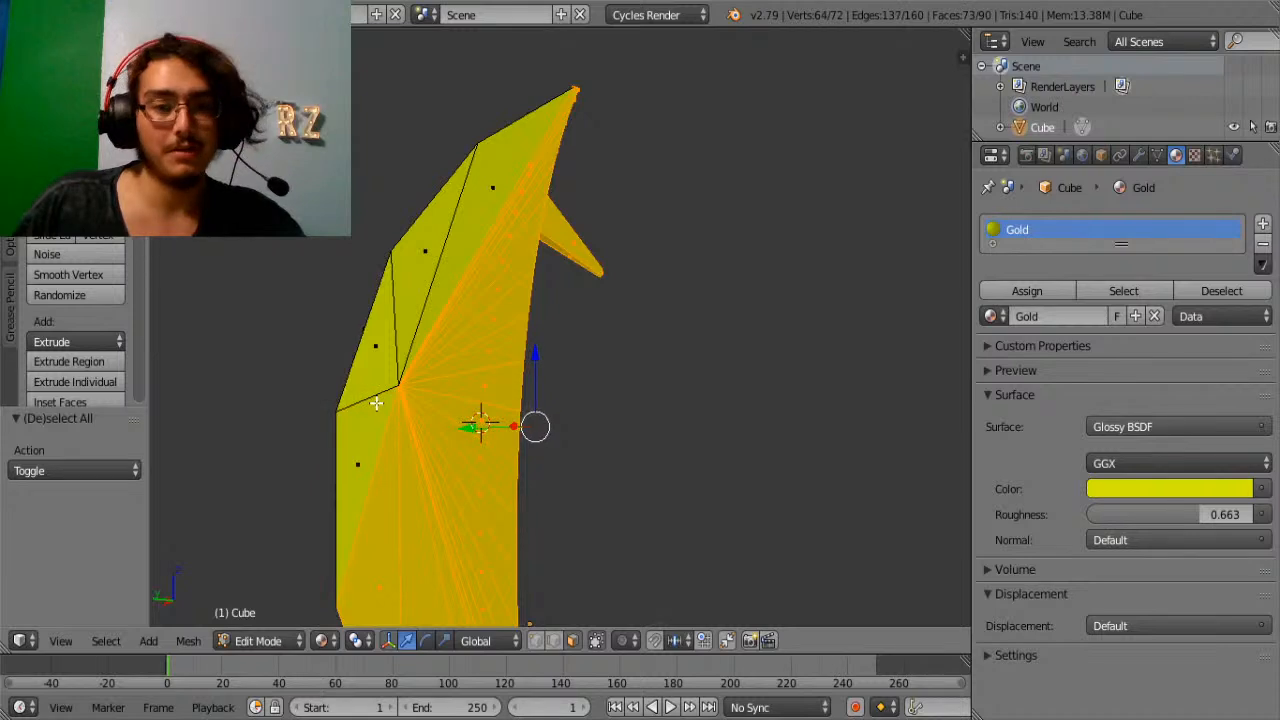
scroll(376, 403, "down", 6, "shift")
right_click(376, 403, "shift")
right_click(411, 454, "shift")
scroll(508, 508, "down", 7, "shift")
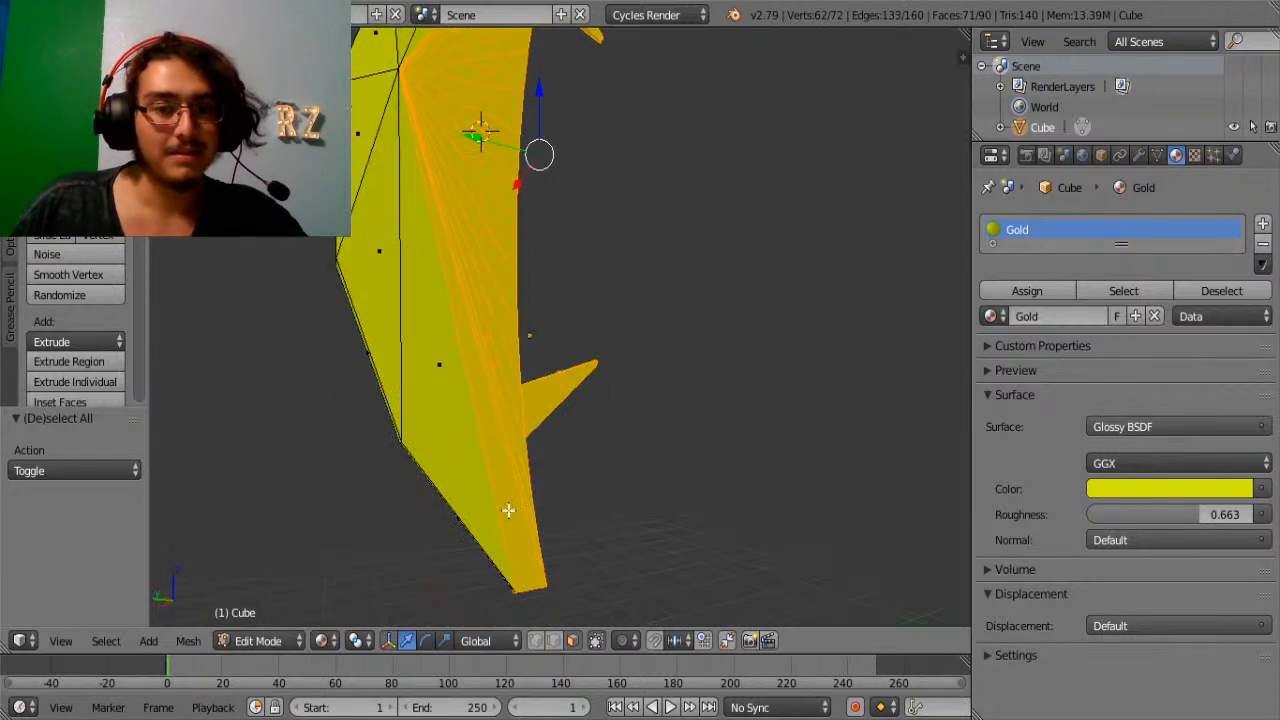
middle_click_drag(577, 488, 426, 303)
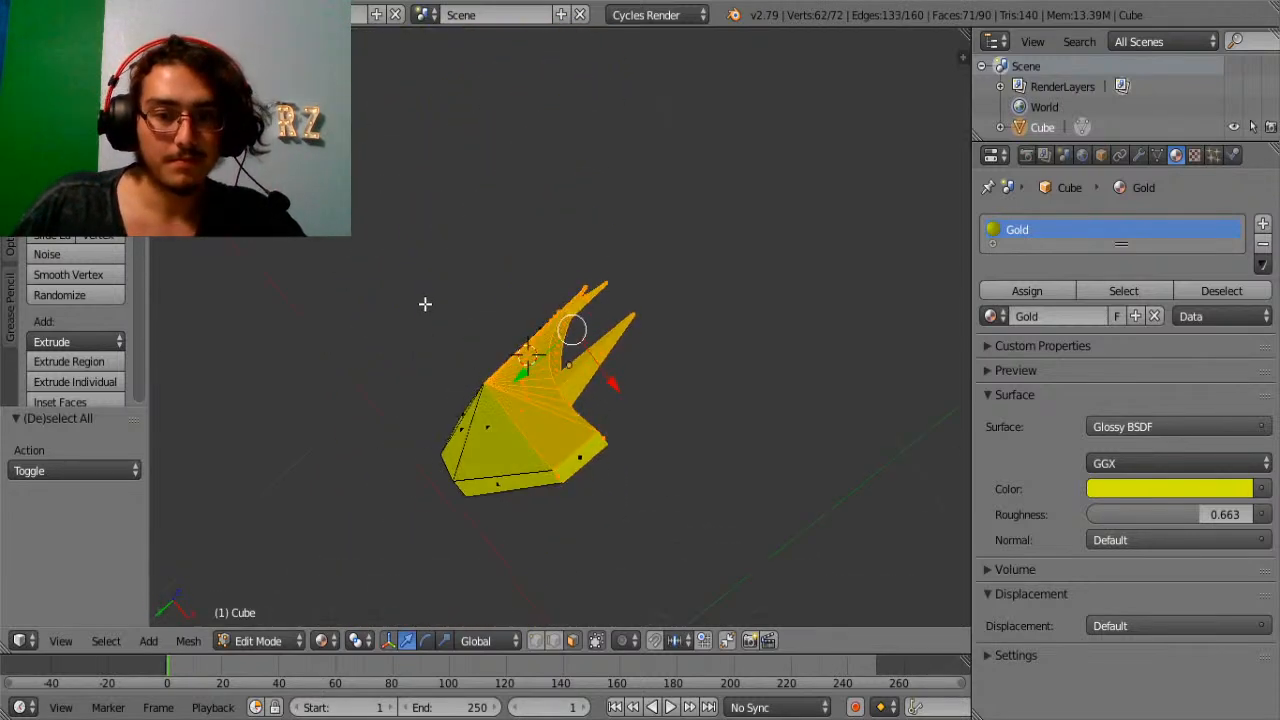
scroll(672, 532, "up", 3)
key("KP_5")
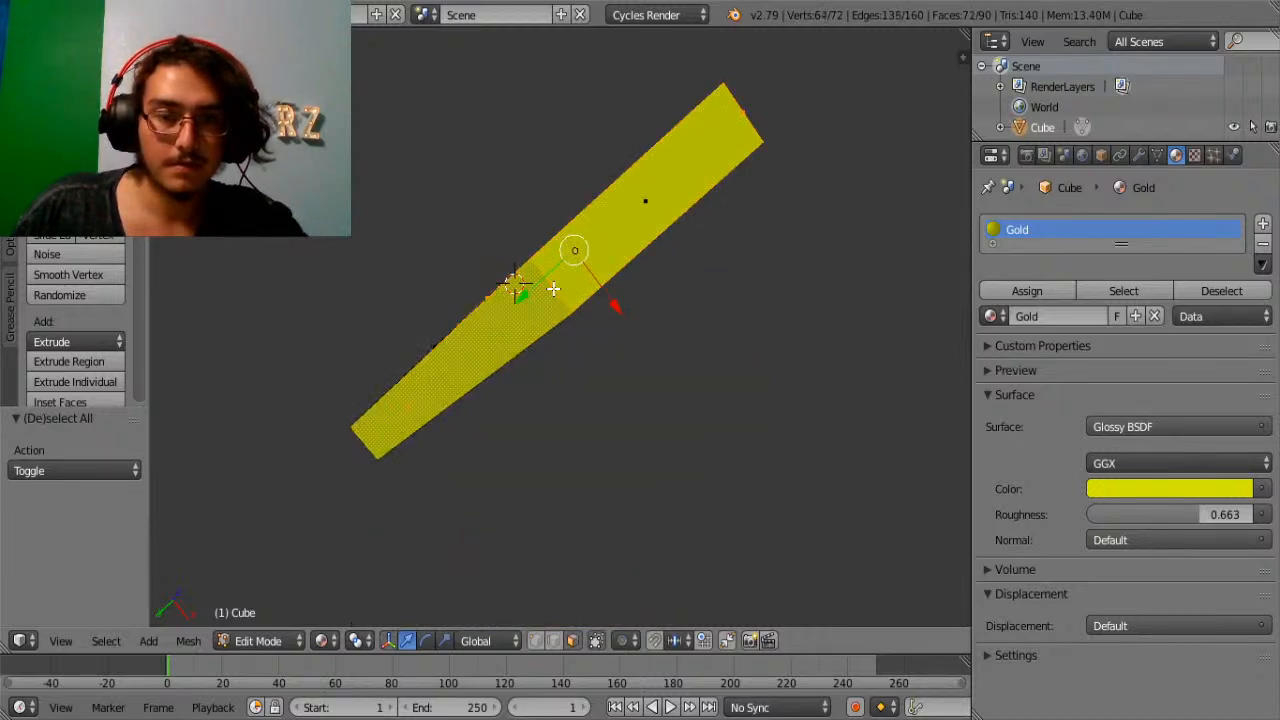
middle_click_drag(553, 289, 701, 447)
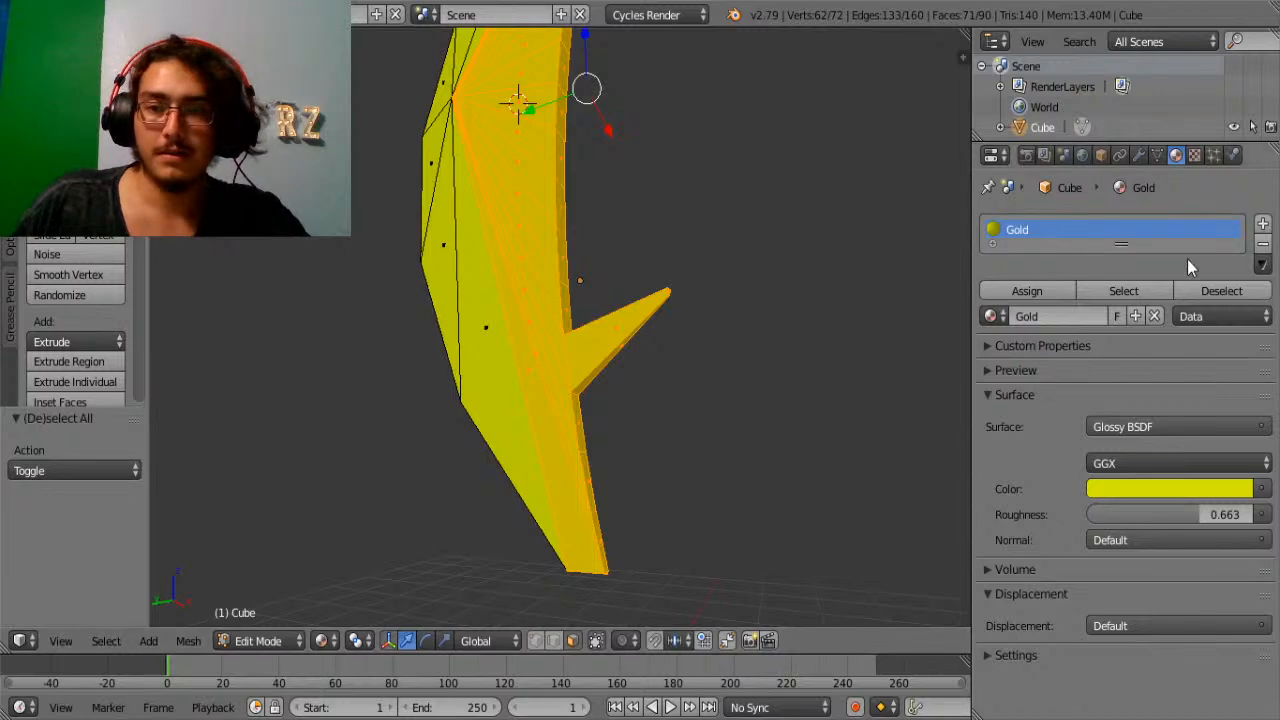
Add a second material slot with a new material named luna.
left_click(1262, 224)
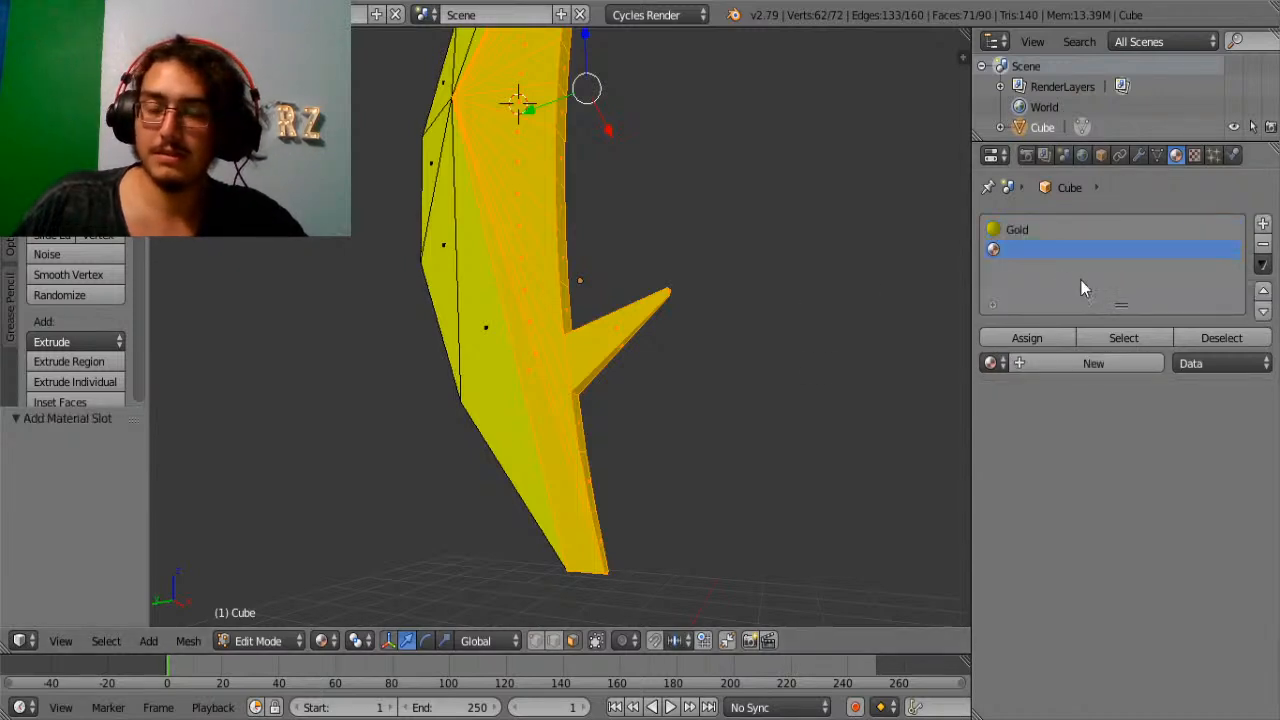
left_click(1062, 360)
double_click(1025, 252)
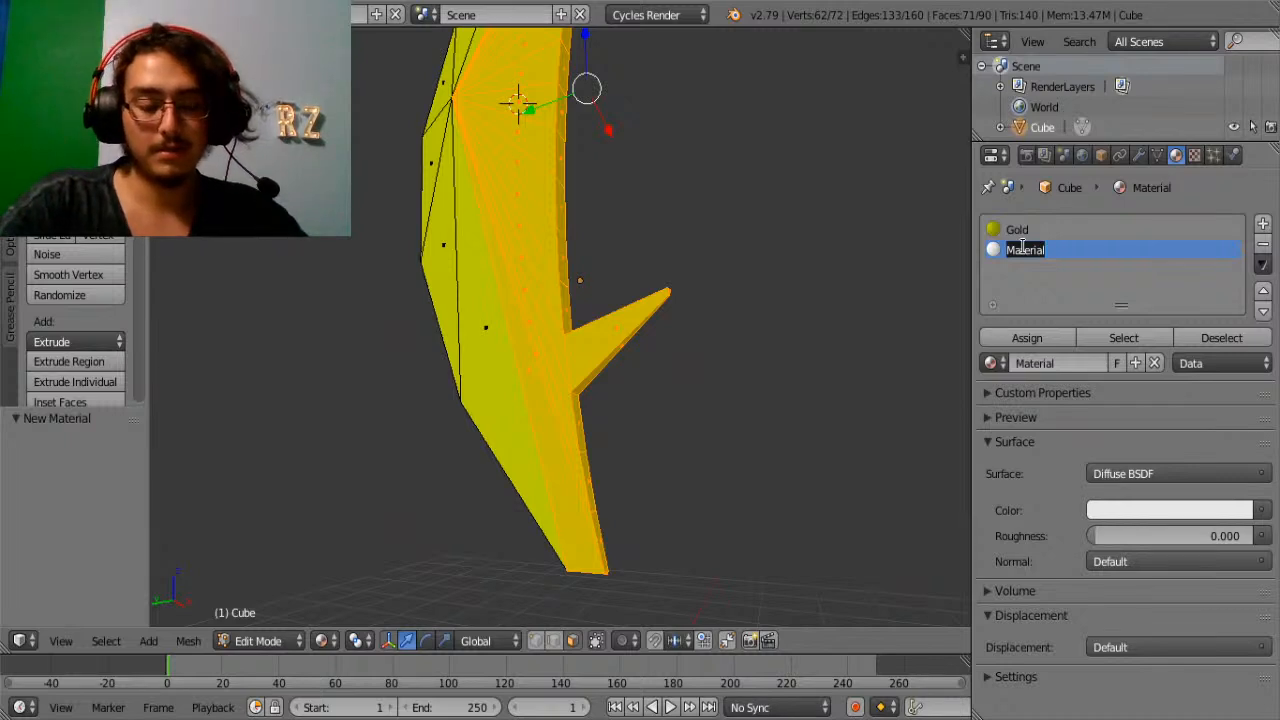
type("luna")
key("Return")
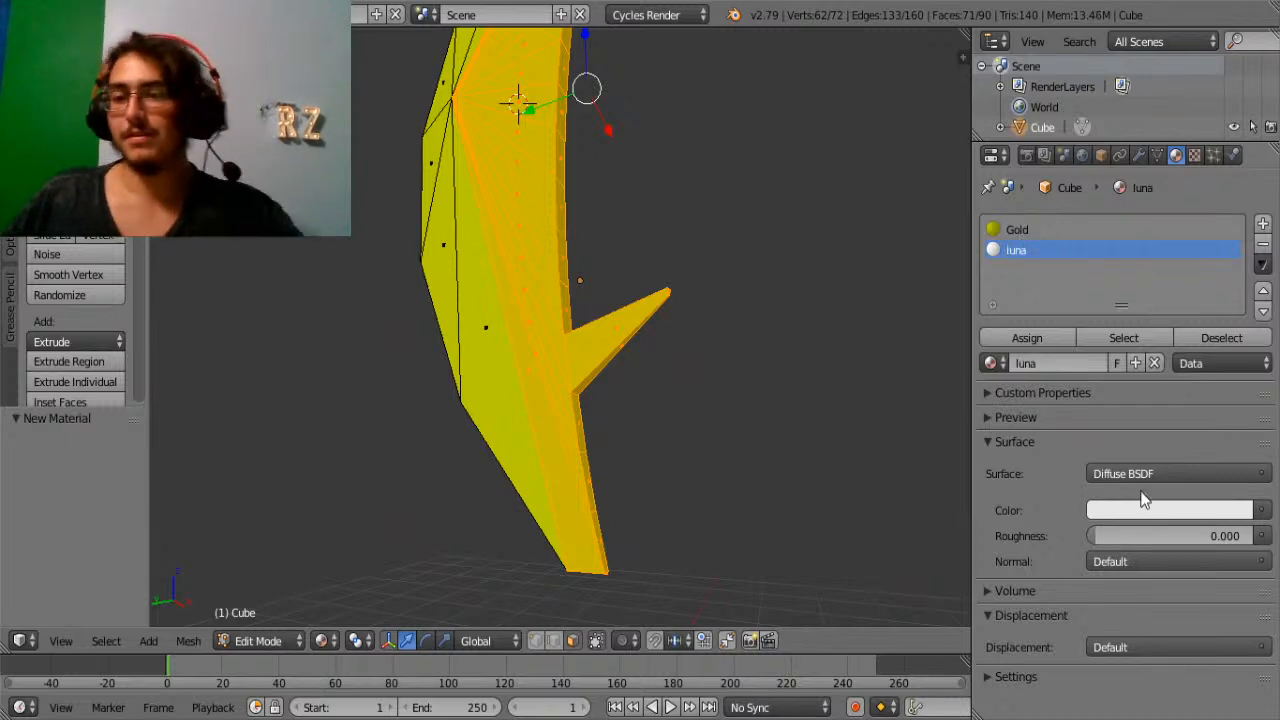
Give the luna material an Emission surface with a dark blue-violet color.
left_click(1150, 471)
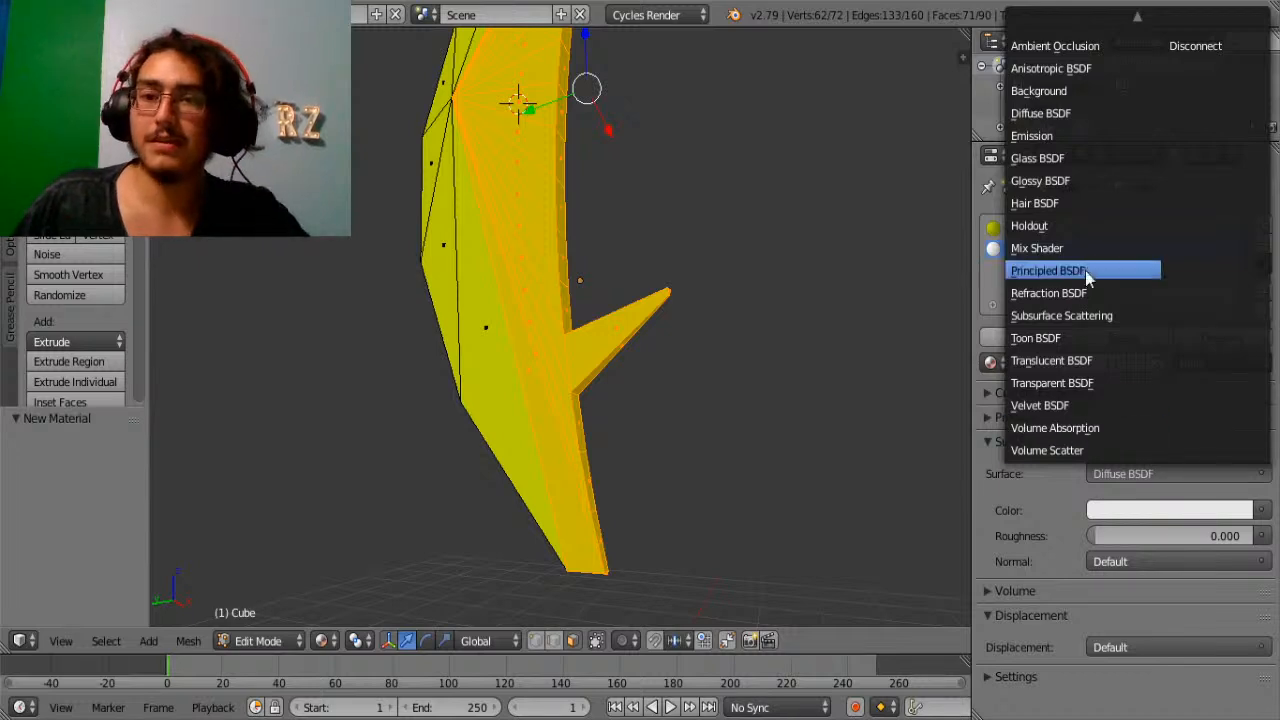
left_click(1060, 136)
left_click(1173, 510)
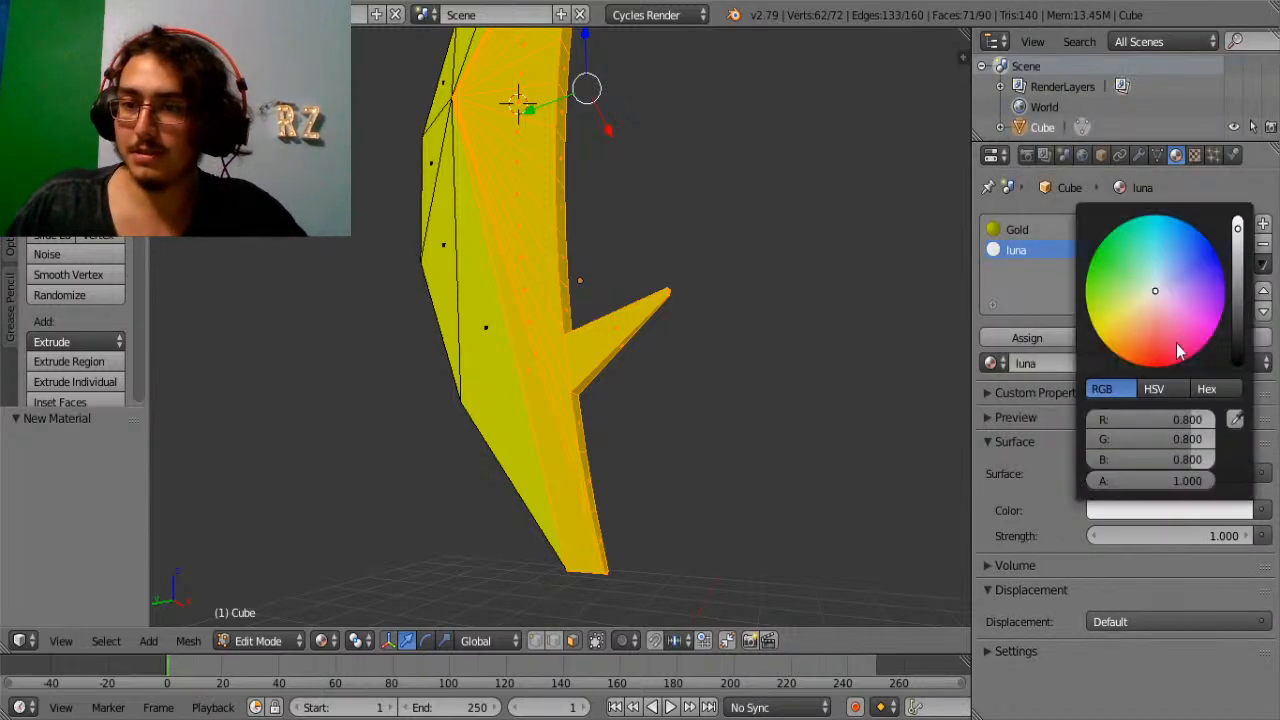
left_click_drag(1158, 295, 1224, 275)
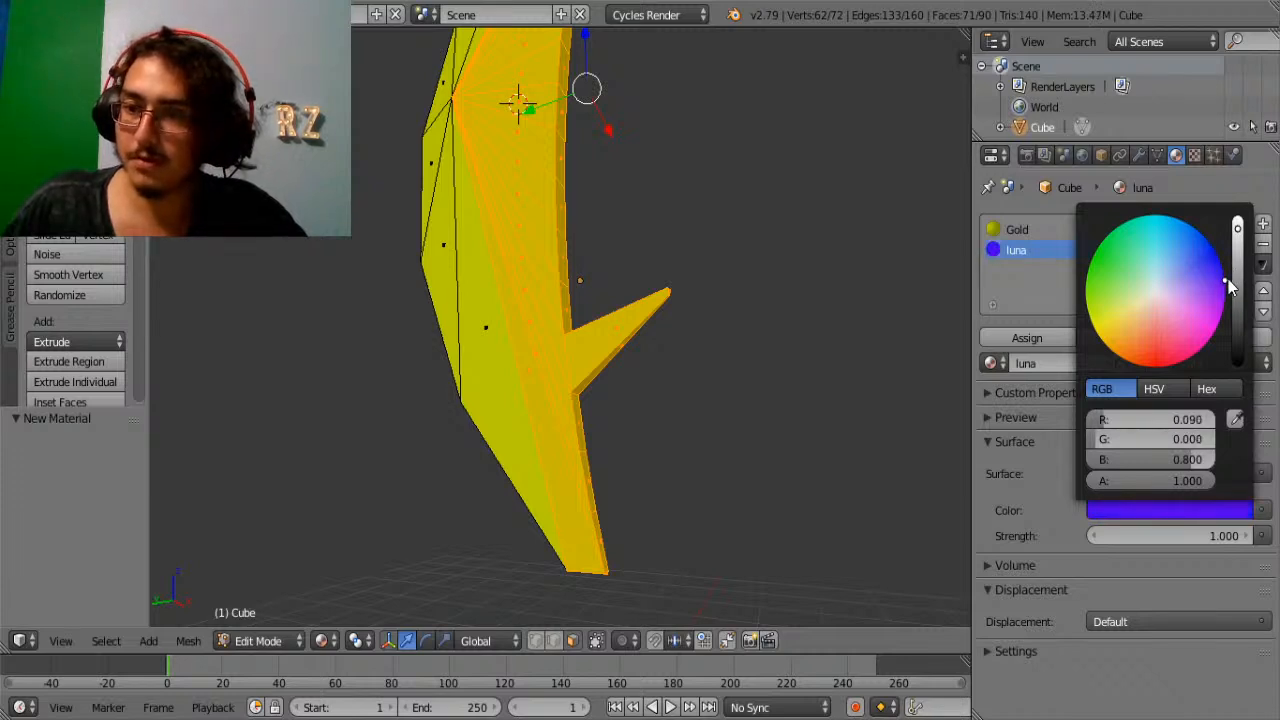
left_click_drag(1232, 275, 1238, 290)
Keep the viewport in Material shading and assign luna to the selected inner faces and prongs.
left_click(320, 642)
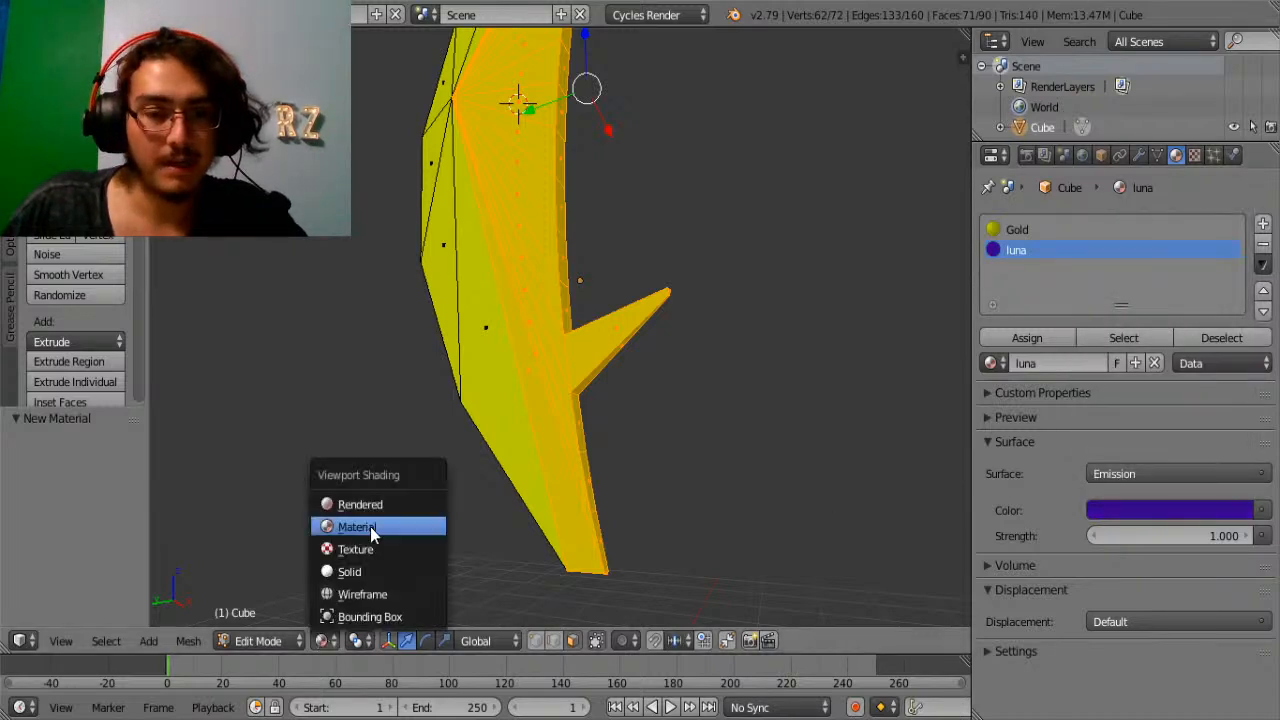
left_click(368, 528)
left_click(1010, 342)
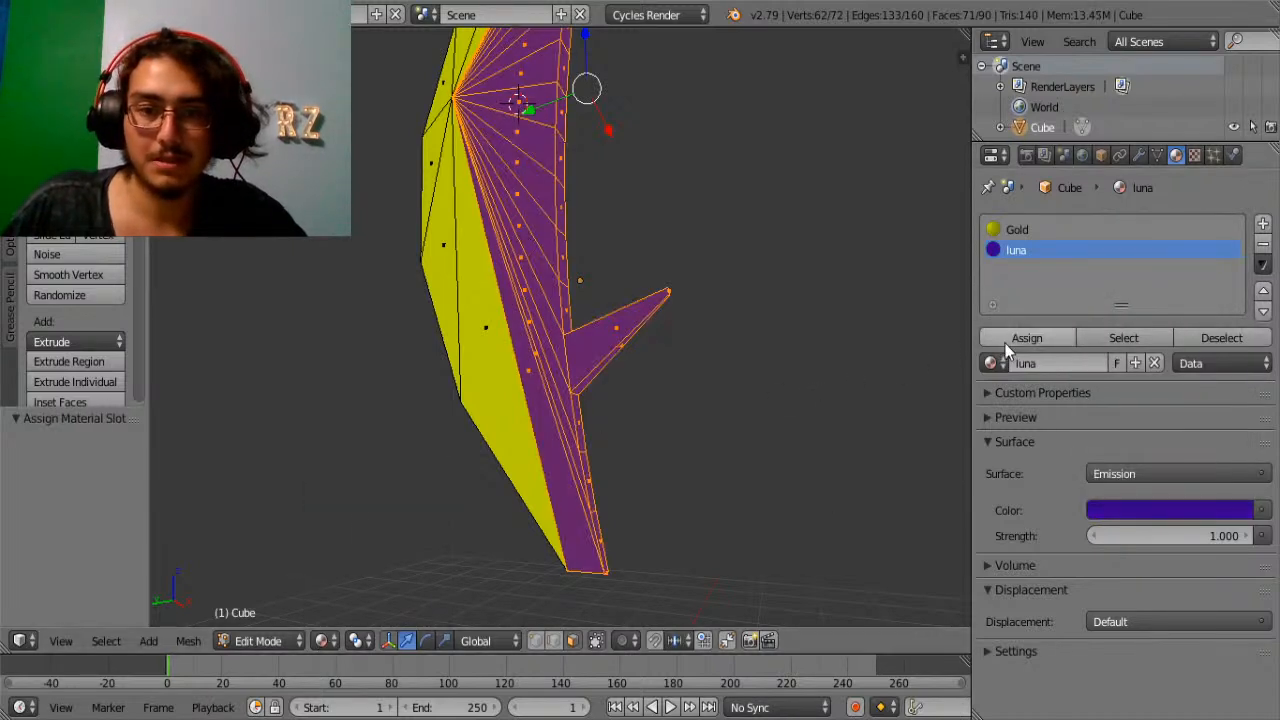
Preview both sides of the blade in Rendered shading and return the viewport to Material shading.
left_click(322, 641)
left_click(368, 503)
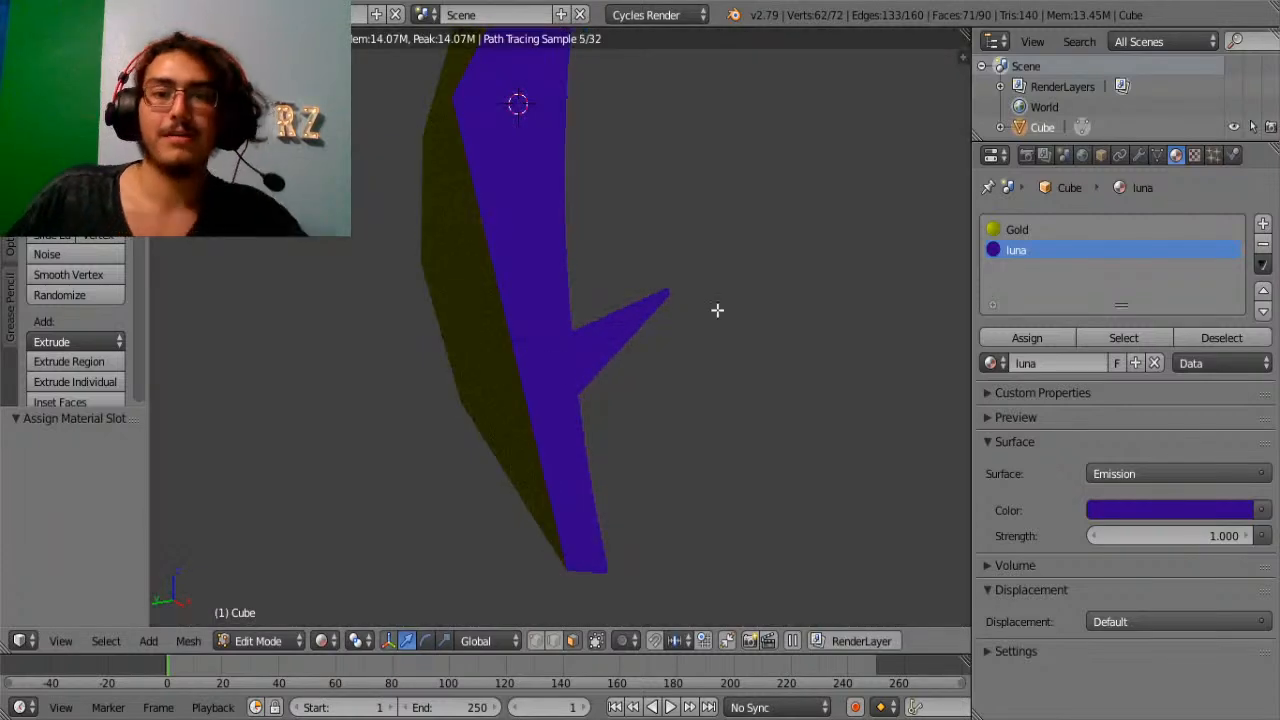
middle_click_drag(846, 249, 580, 300)
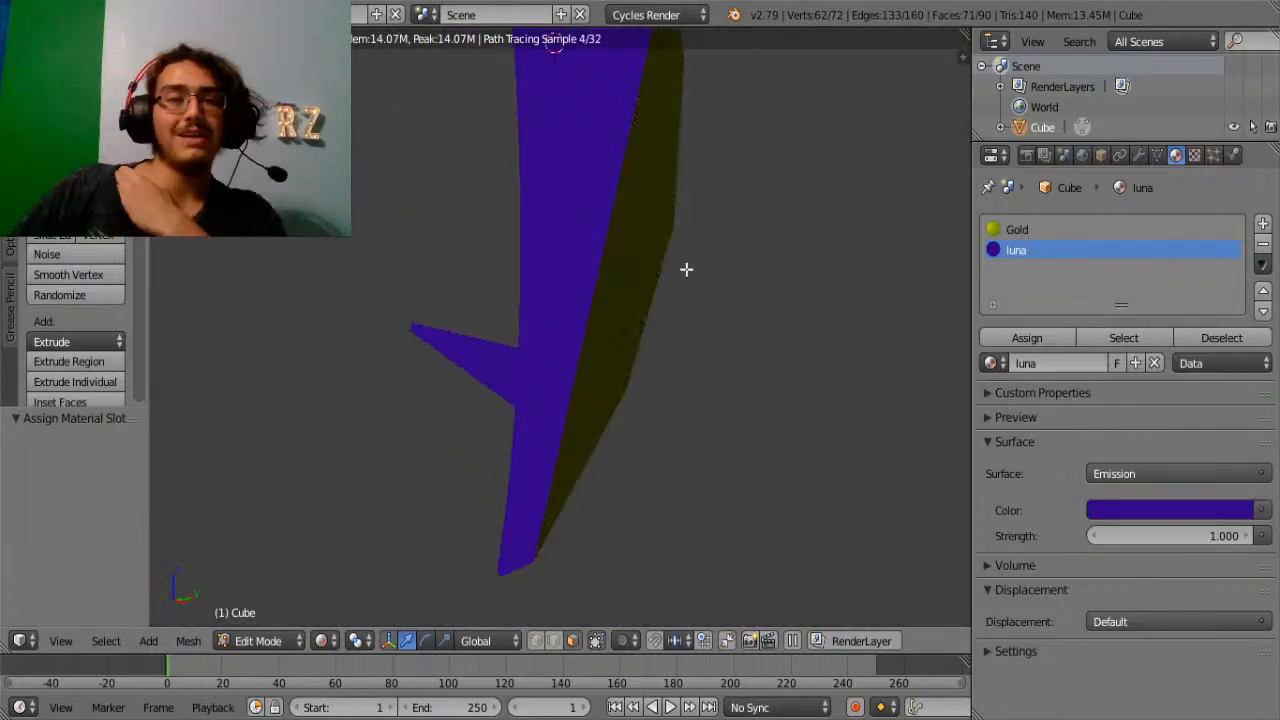
middle_click_drag(686, 246, 744, 515)
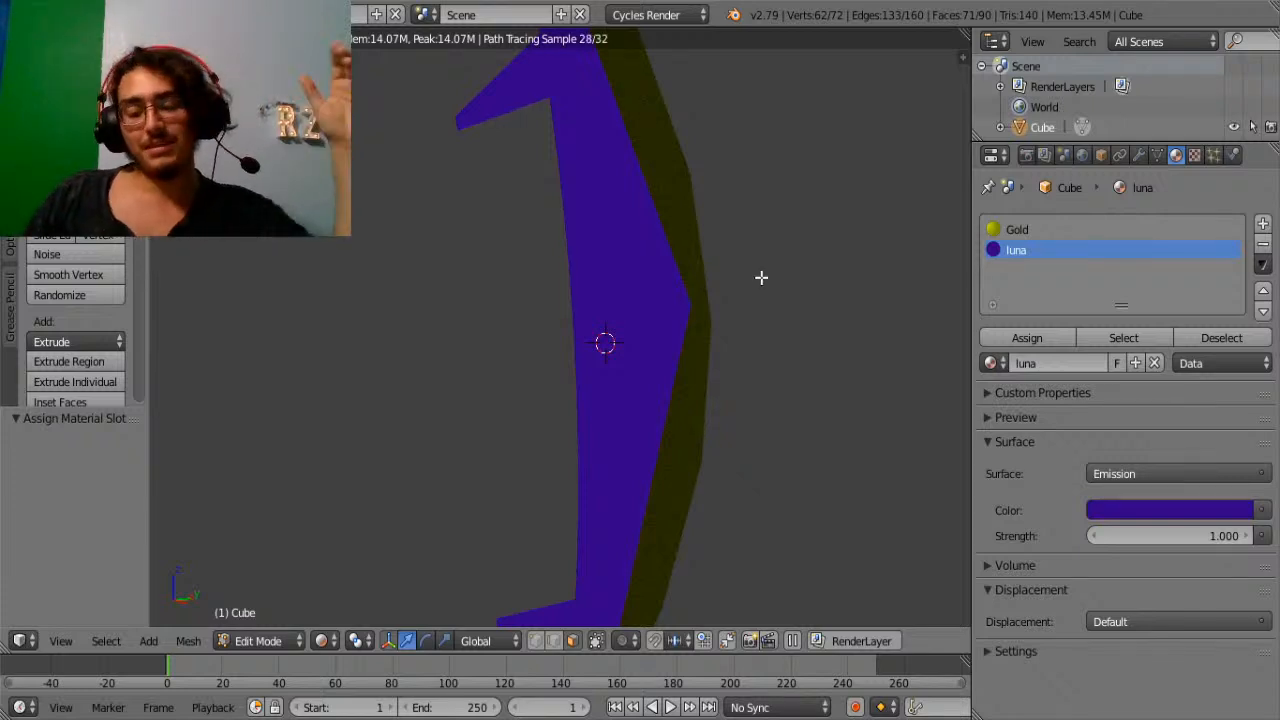
scroll(761, 277, "down", 1)
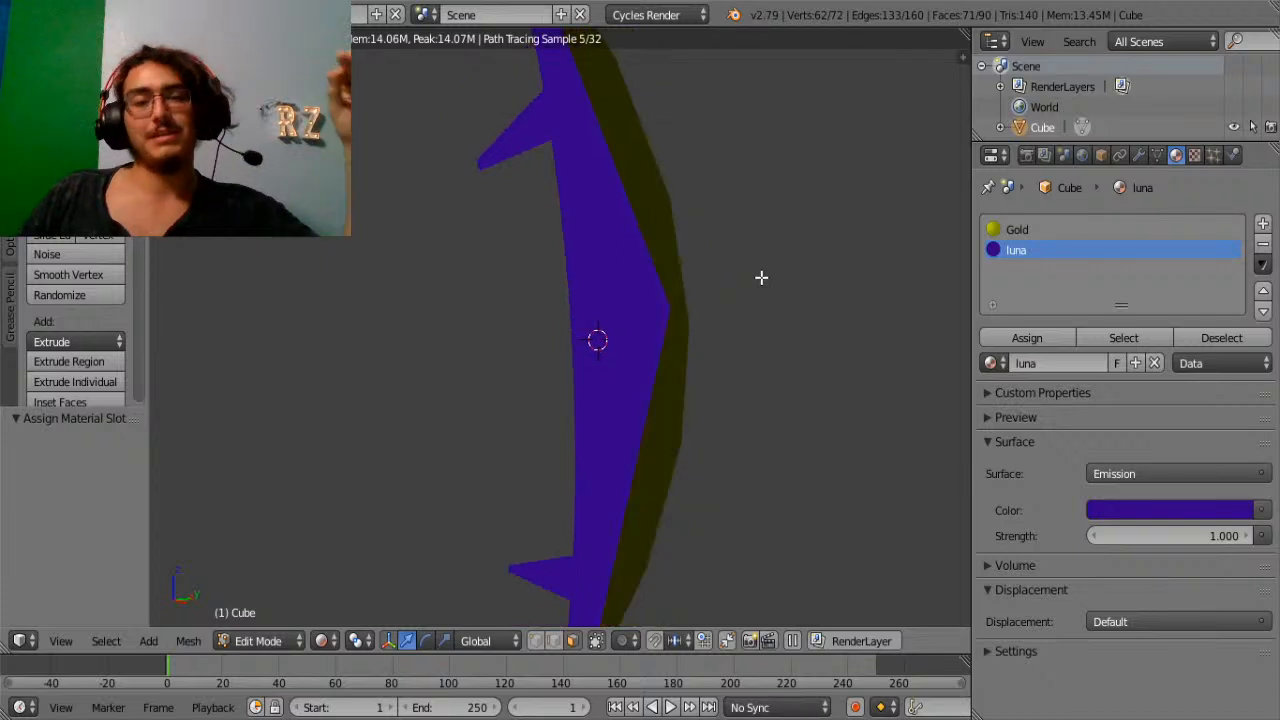
scroll(761, 277, "down", 1)
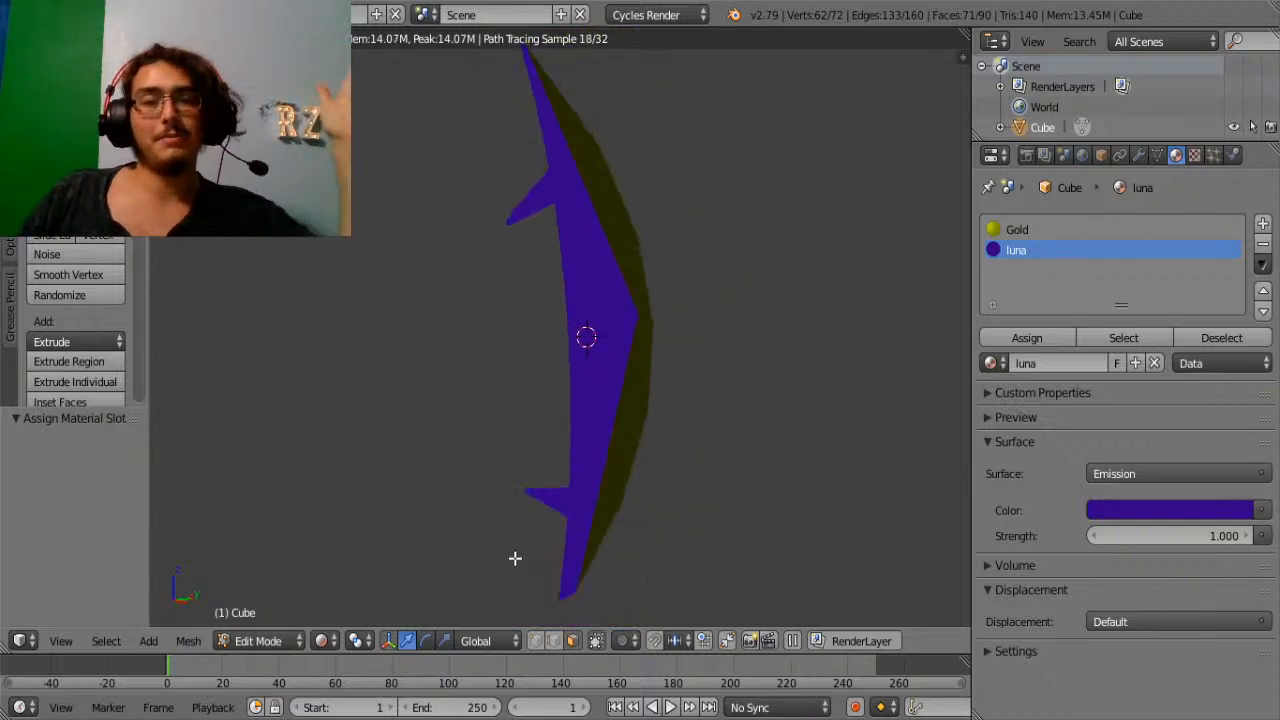
left_click(324, 641)
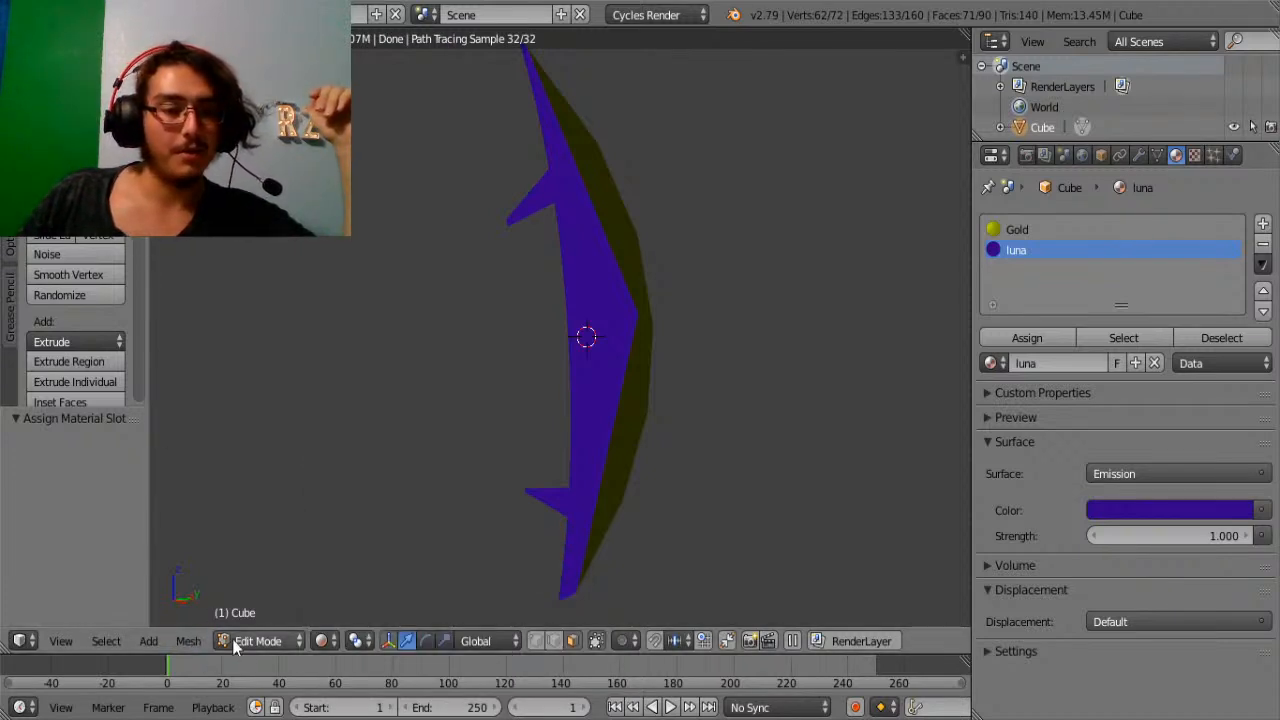
left_click(324, 641)
left_click(366, 527)
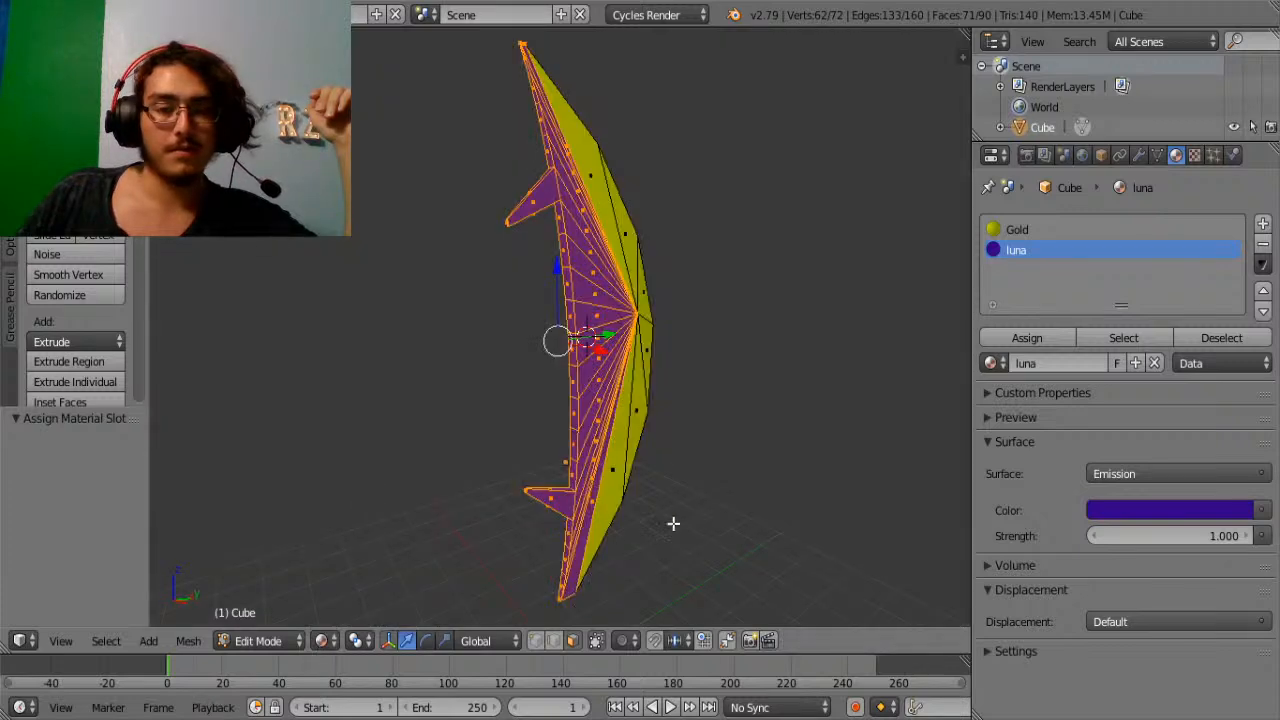
Place the 3D cursor beside the sword's lower end, leave Edit Mode and add a camera there.
left_click(711, 510)
key("Tab")
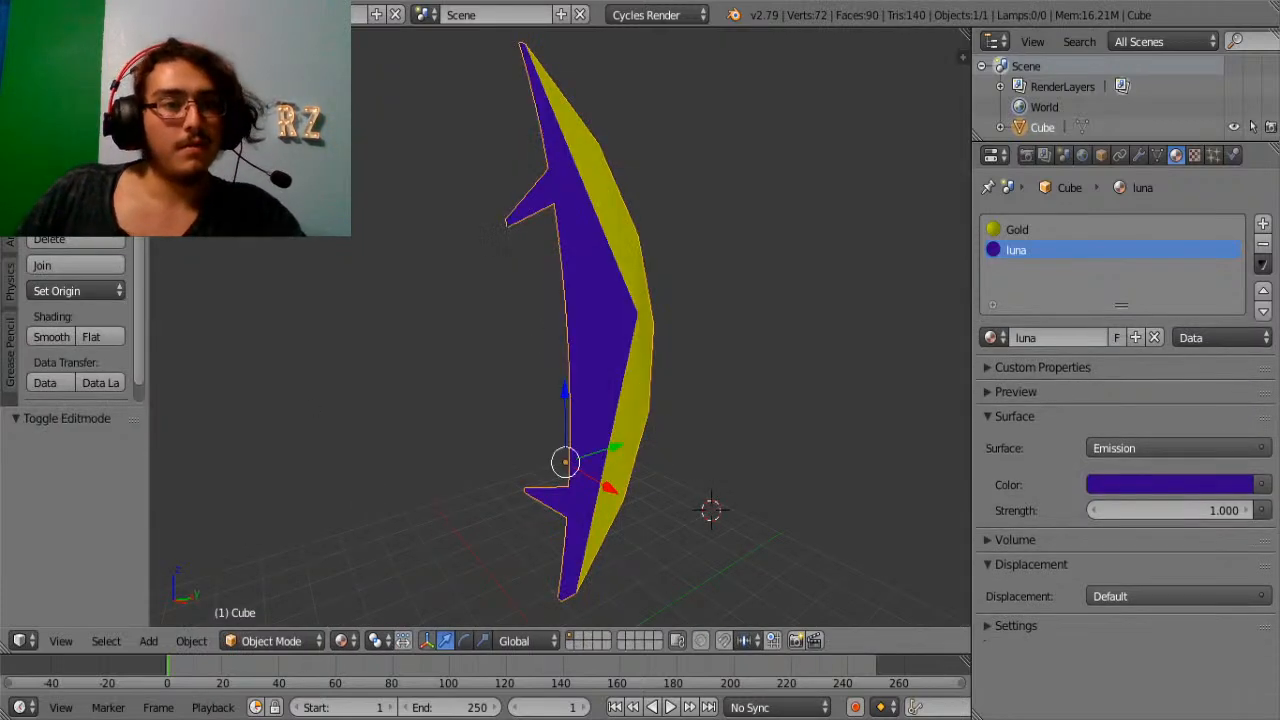
left_click(10, 105)
scroll(82, 288, "down", 7)
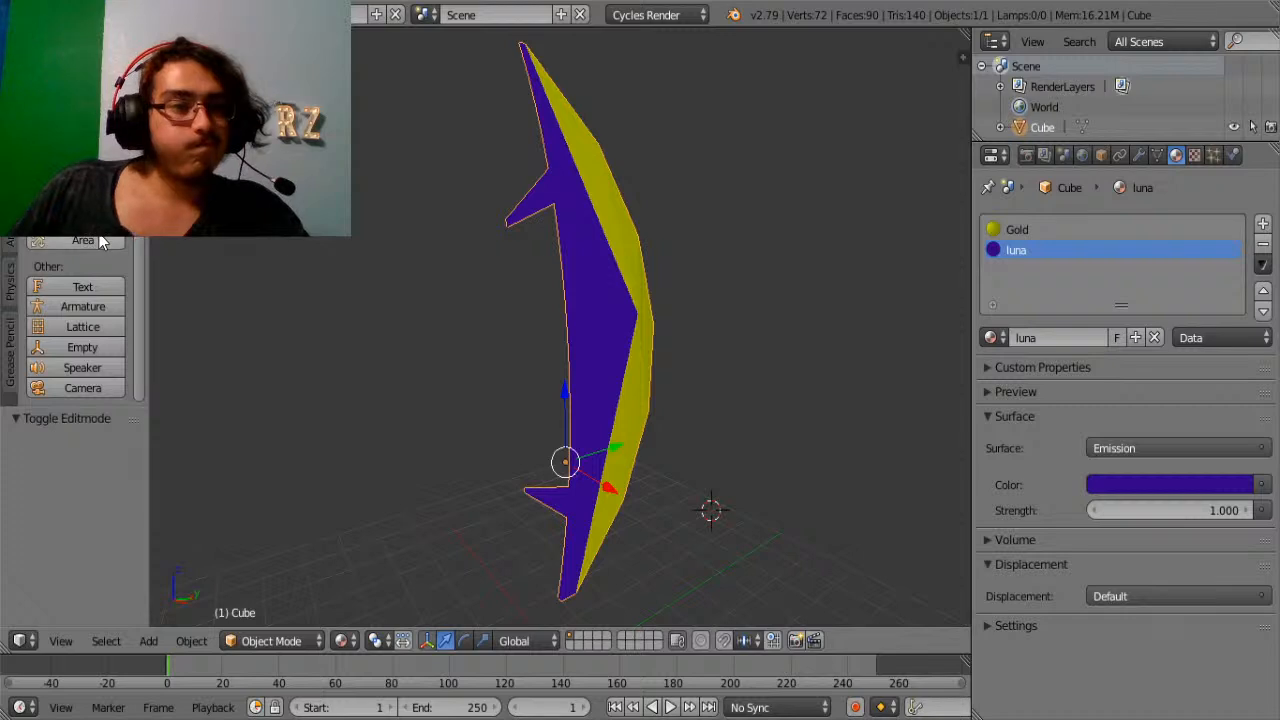
left_click(60, 390)
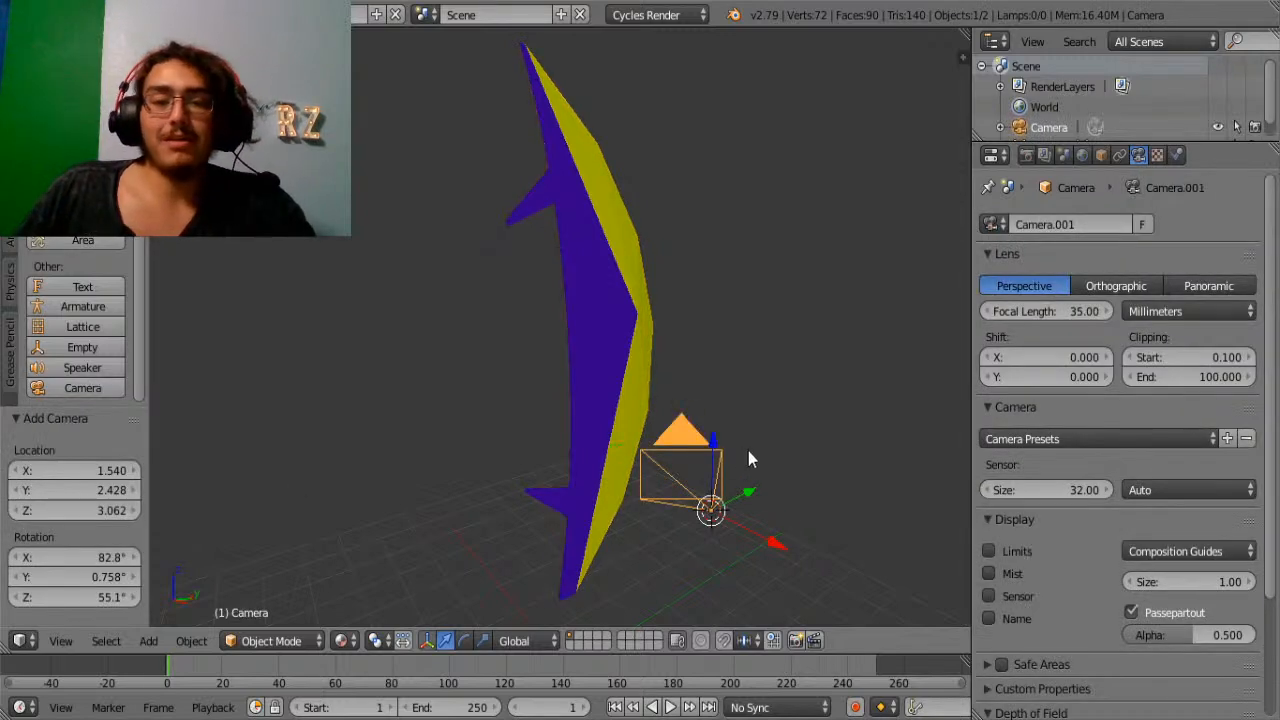
Move the camera along the Y axis in front of the blade's lower end.
middle_click_drag(730, 444, 712, 577)
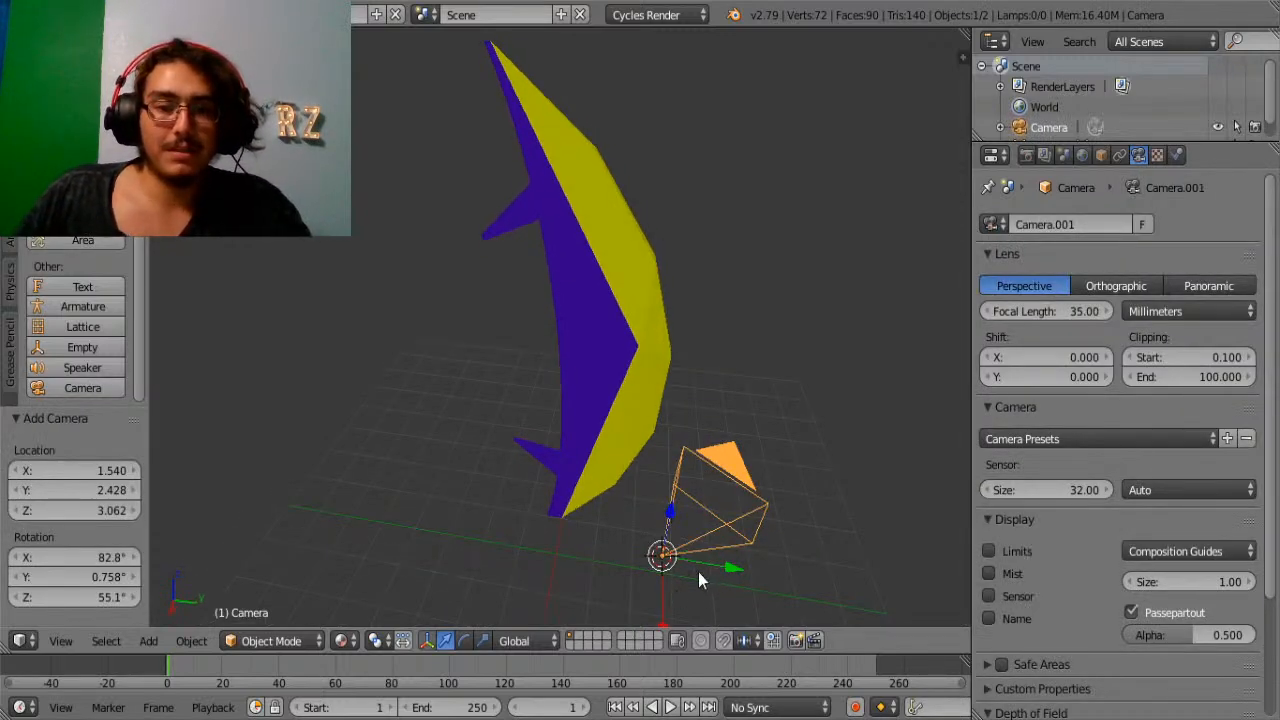
key("g")
key("y")
left_click(561, 531)
scroll(587, 525, "down", 4)
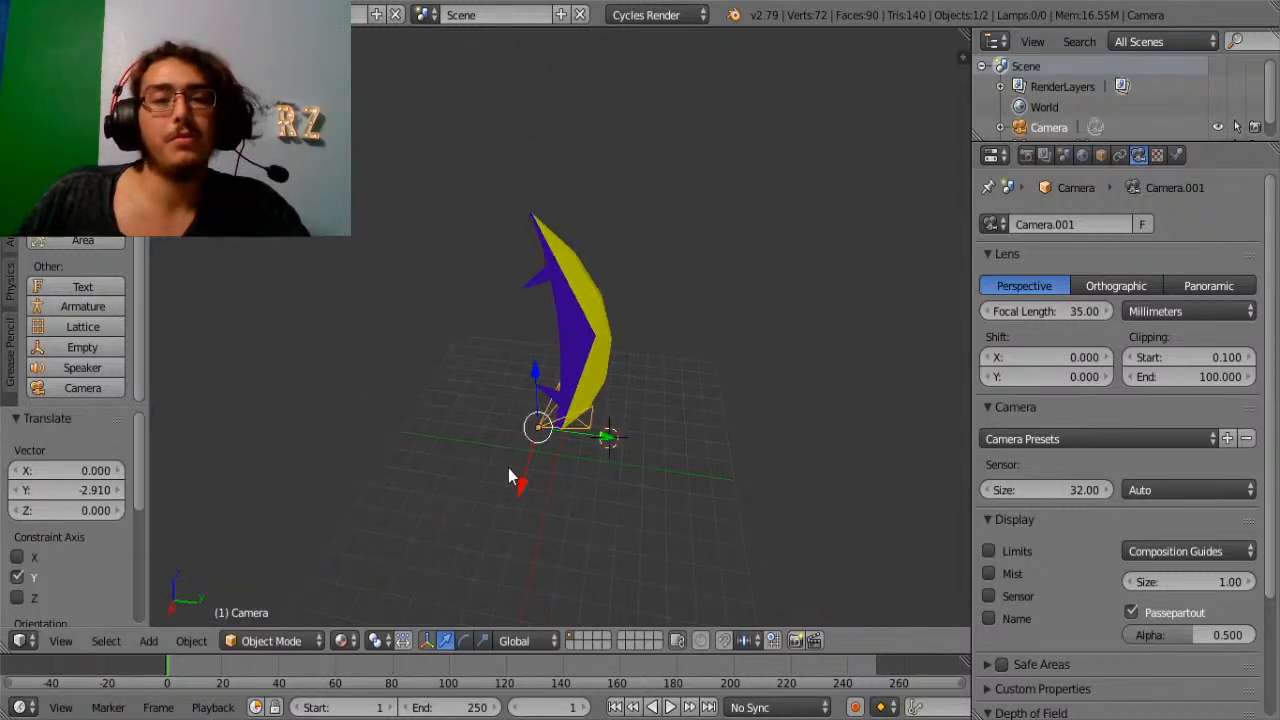
left_click_drag(508, 468, 561, 470)
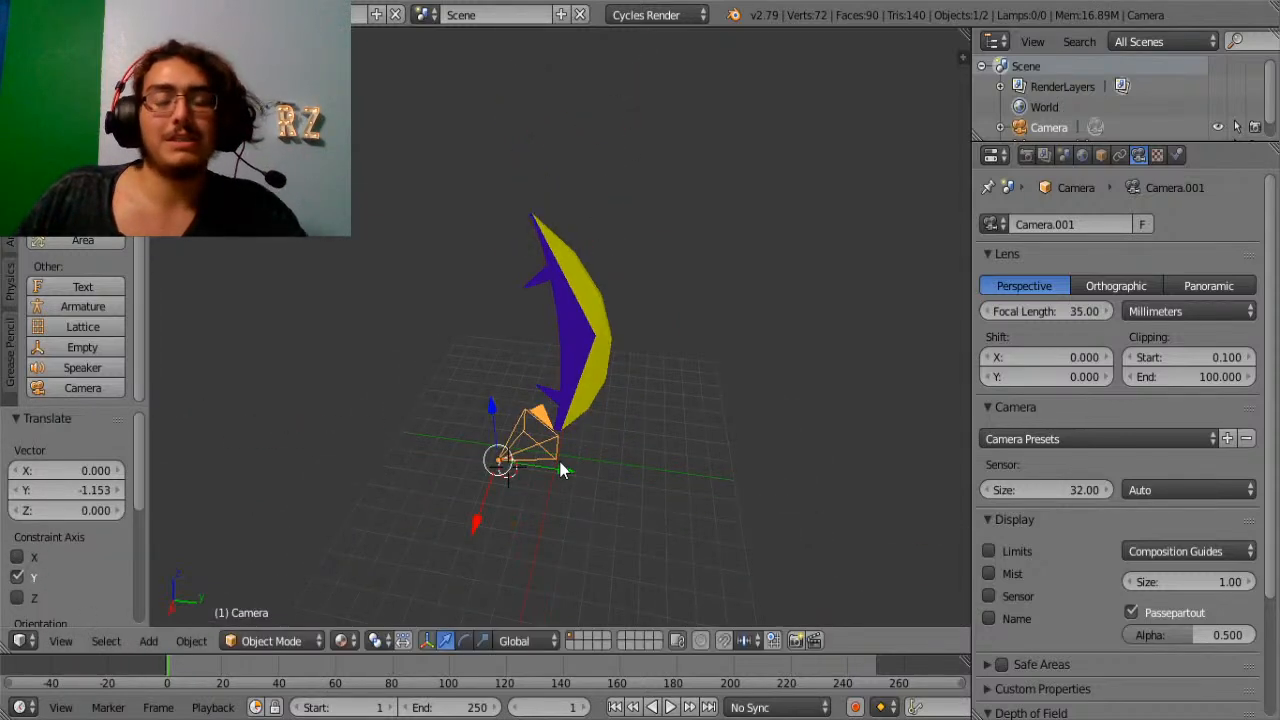
View the sword through the camera, preview it in Rendered shading and return to Material shading.
left_click(60, 642)
left_click(98, 568)
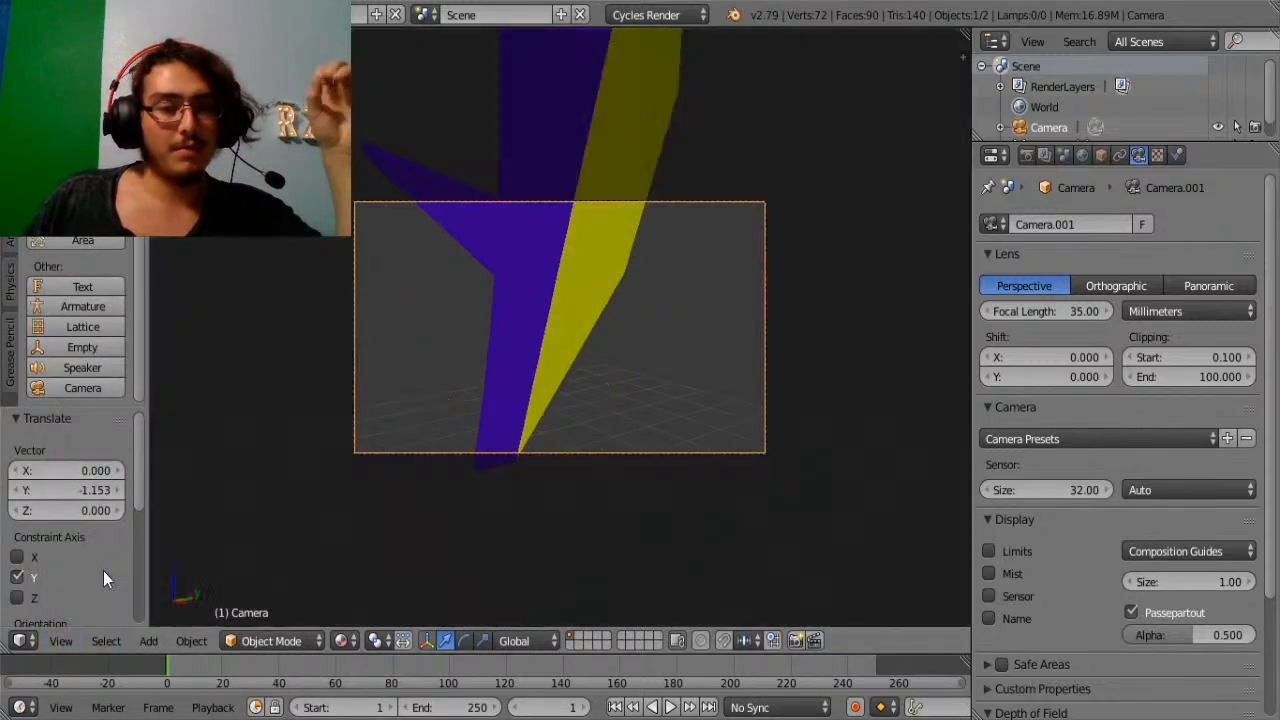
left_click(342, 640)
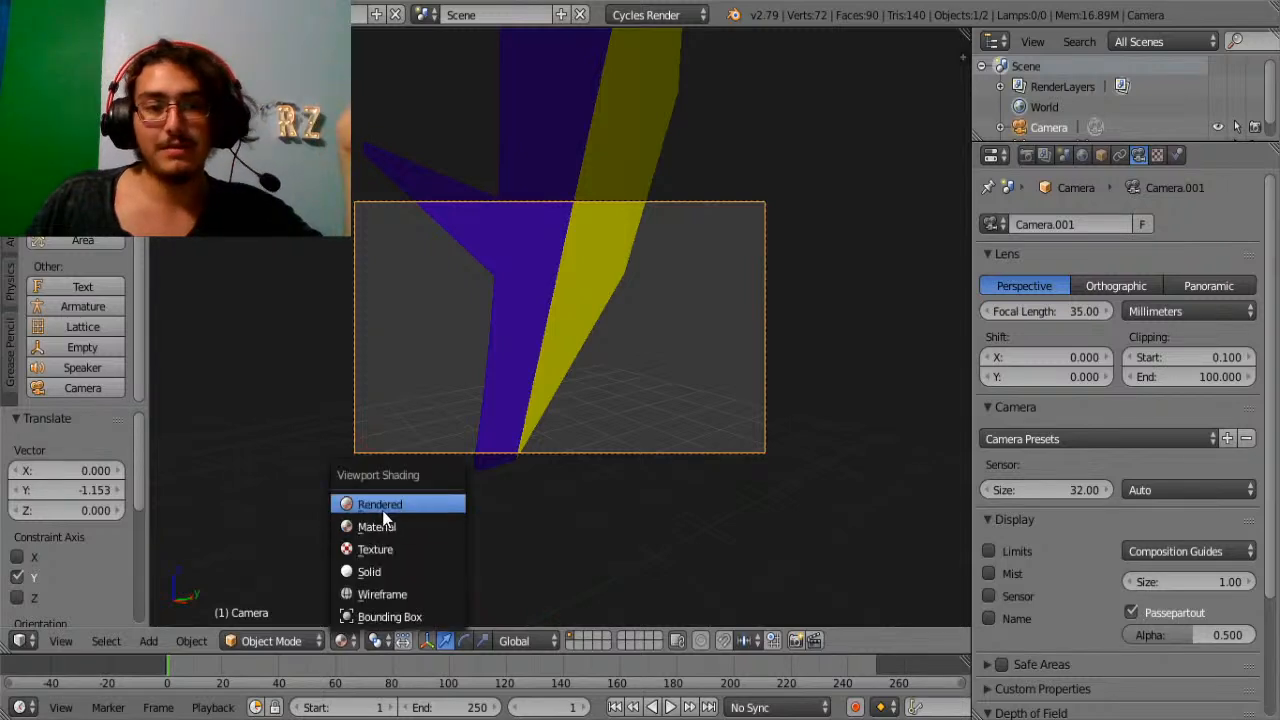
left_click(378, 503)
left_click(342, 640)
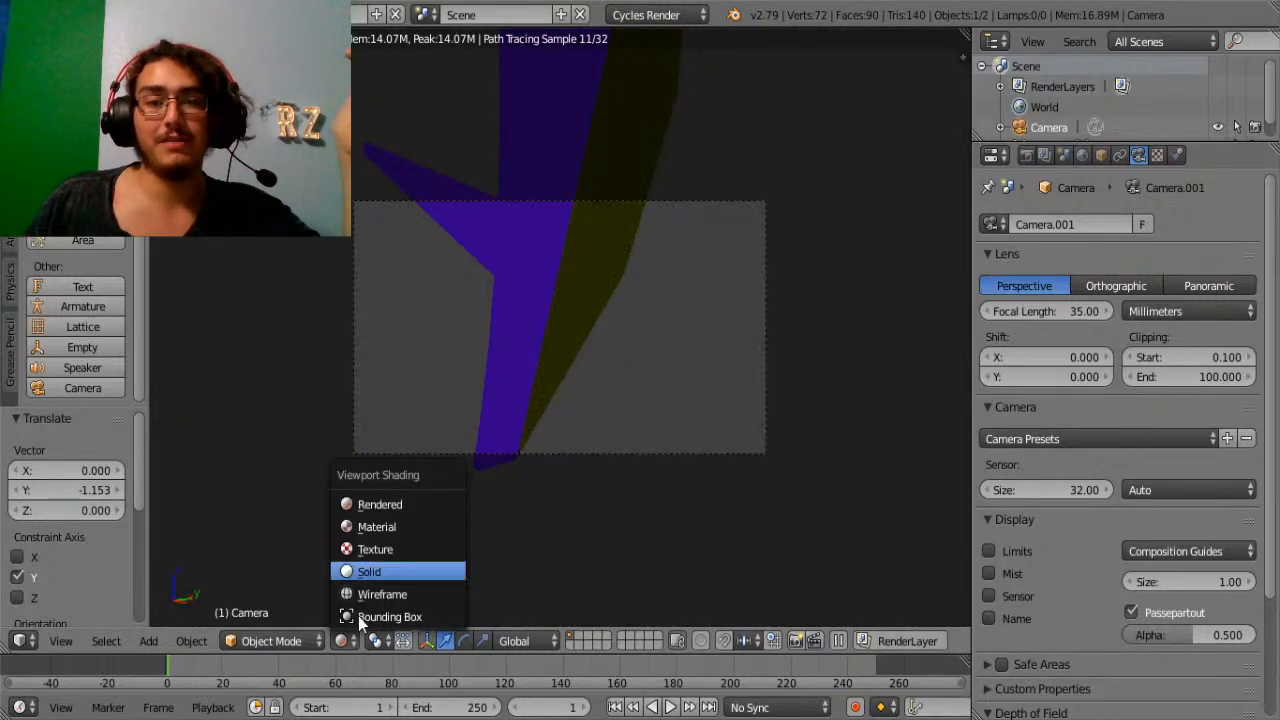
left_click(368, 569)
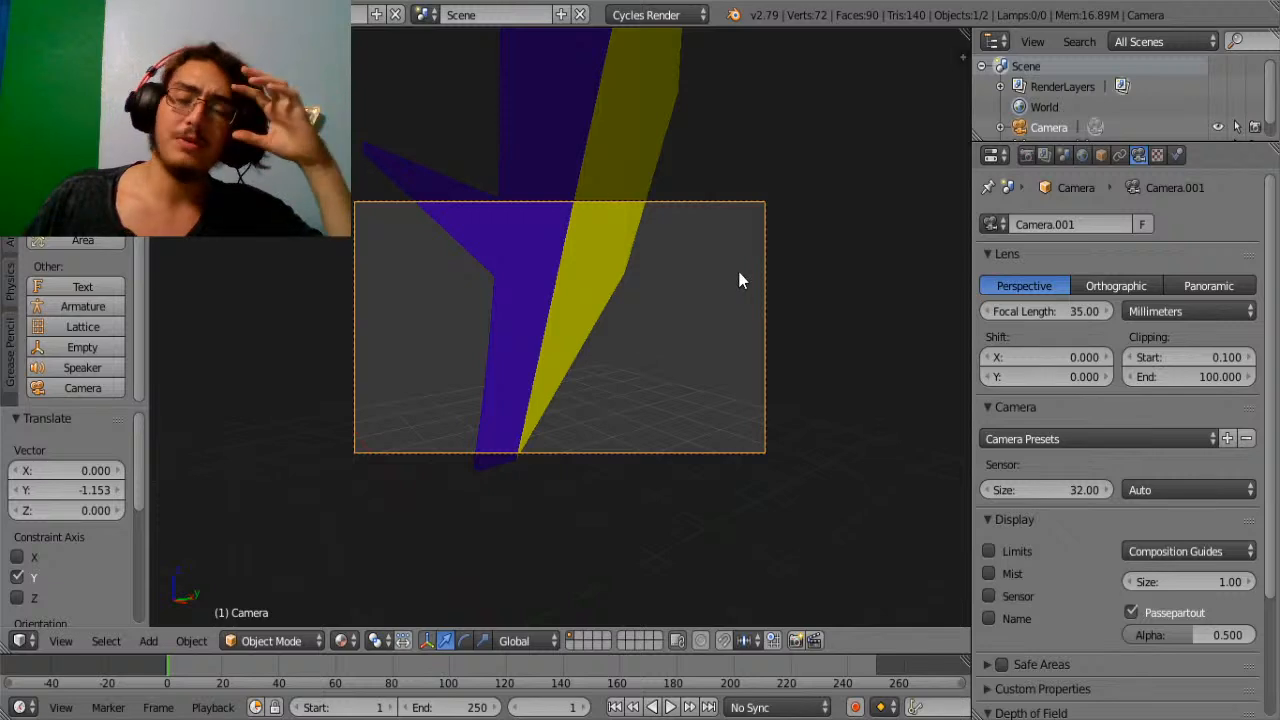
Delete the camera and reselect the sword.
key("x")
left_click(682, 402)
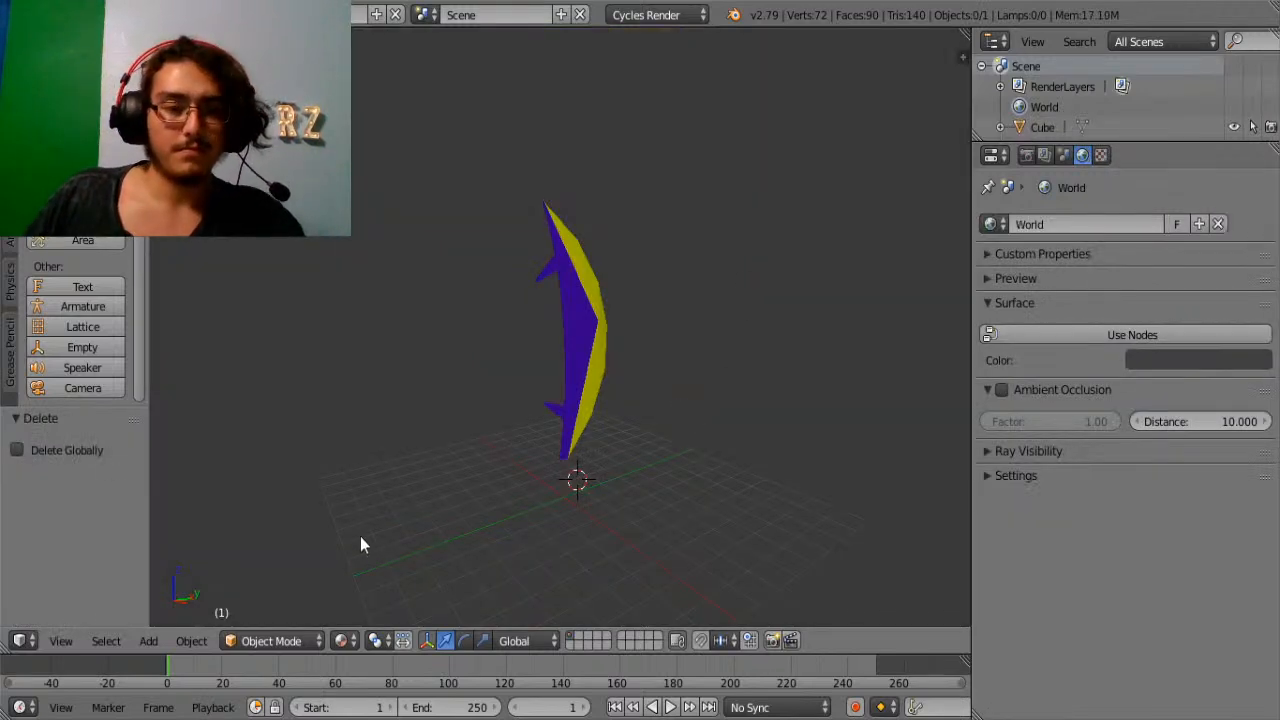
right_click(580, 395)
scroll(580, 395, "up", 4)
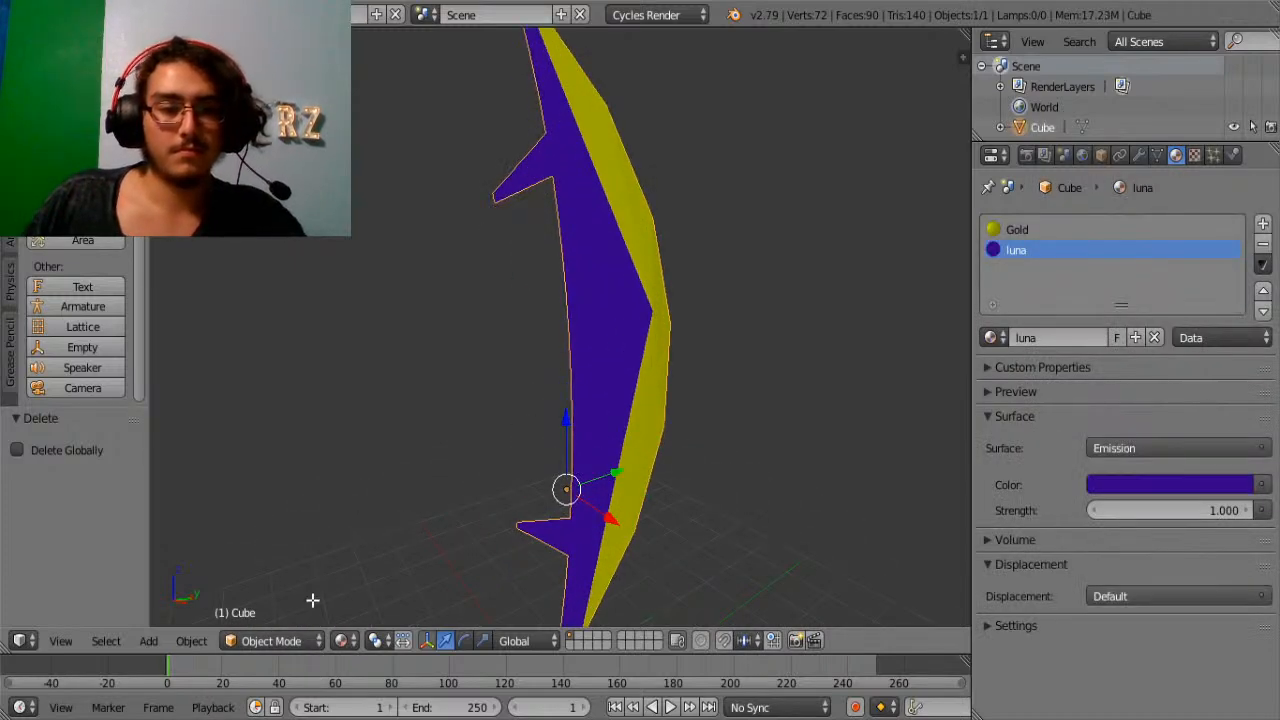
key("Tab")
key("Tab")
left_click(293, 632)
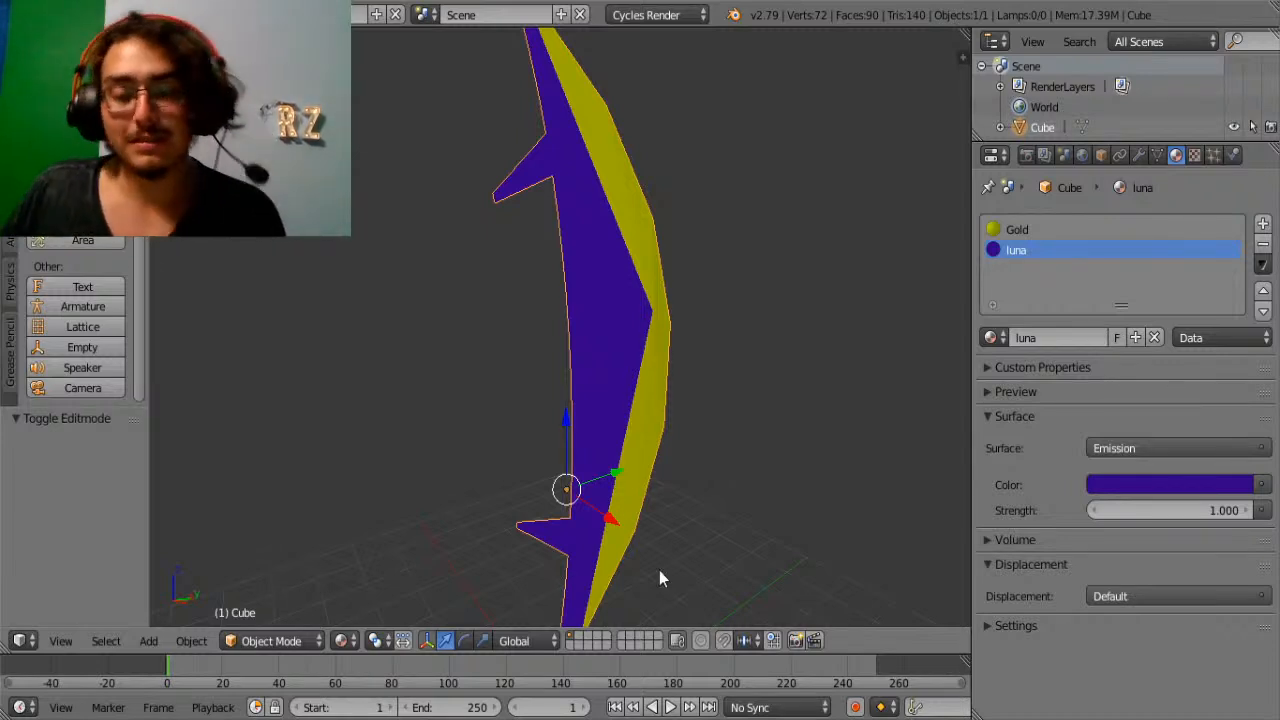
scroll(749, 608, "down", 1)
middle_click_drag(746, 558, 672, 500)
middle_click_drag(551, 360, 606, 354)
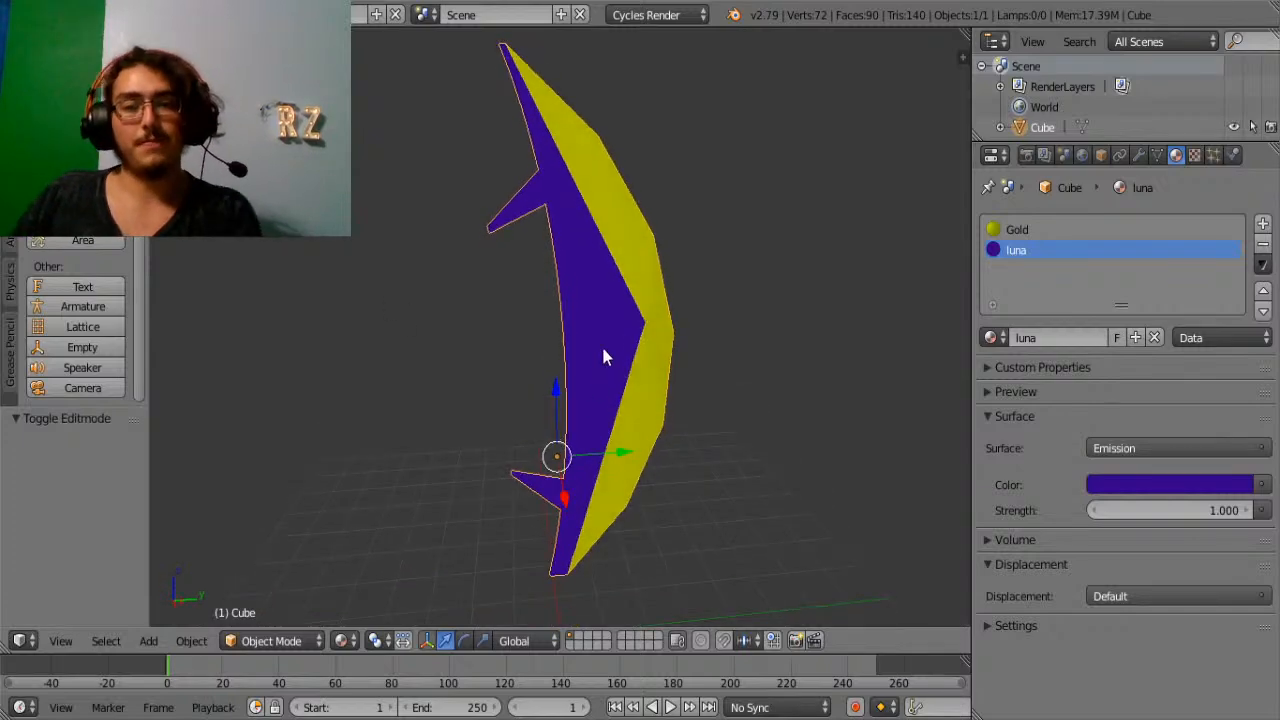
In Edit Mode, clear the selection and knife a straight vertical cut across the luna faces near their pointed middle corner.
key("Tab")
scroll(654, 349, "up", 6)
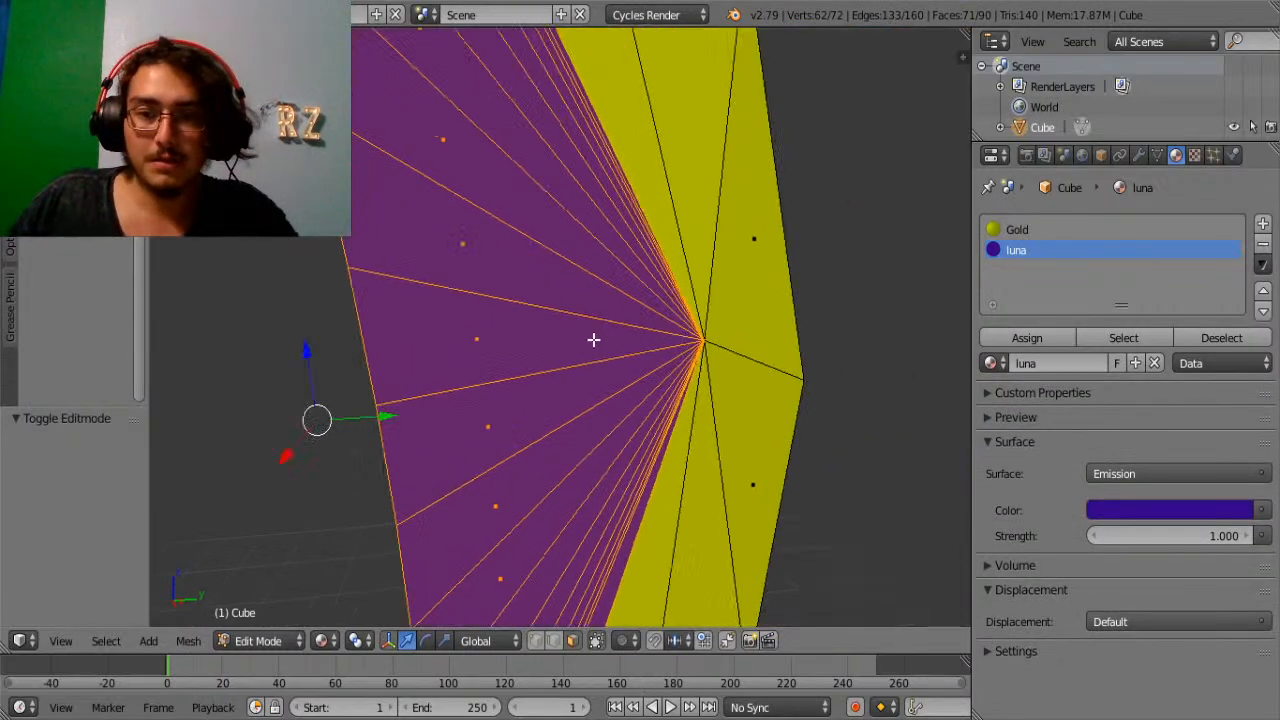
key("Tab")
key("Tab")
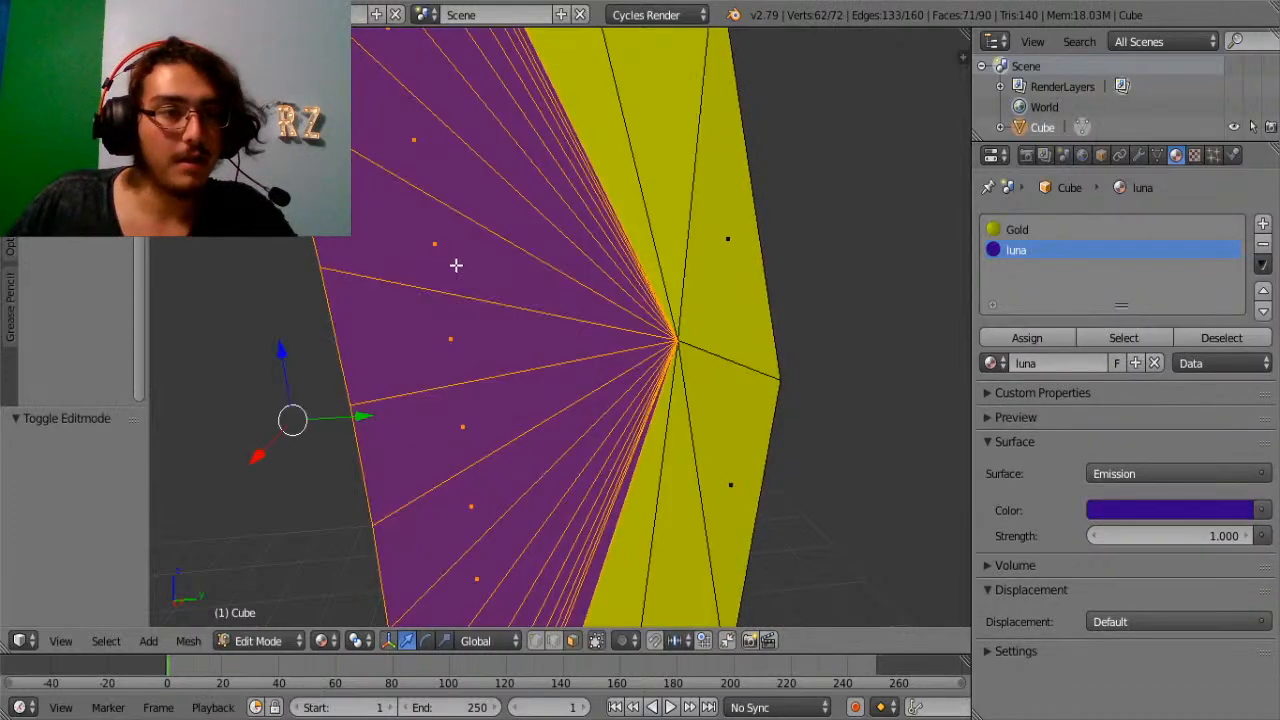
key("a")
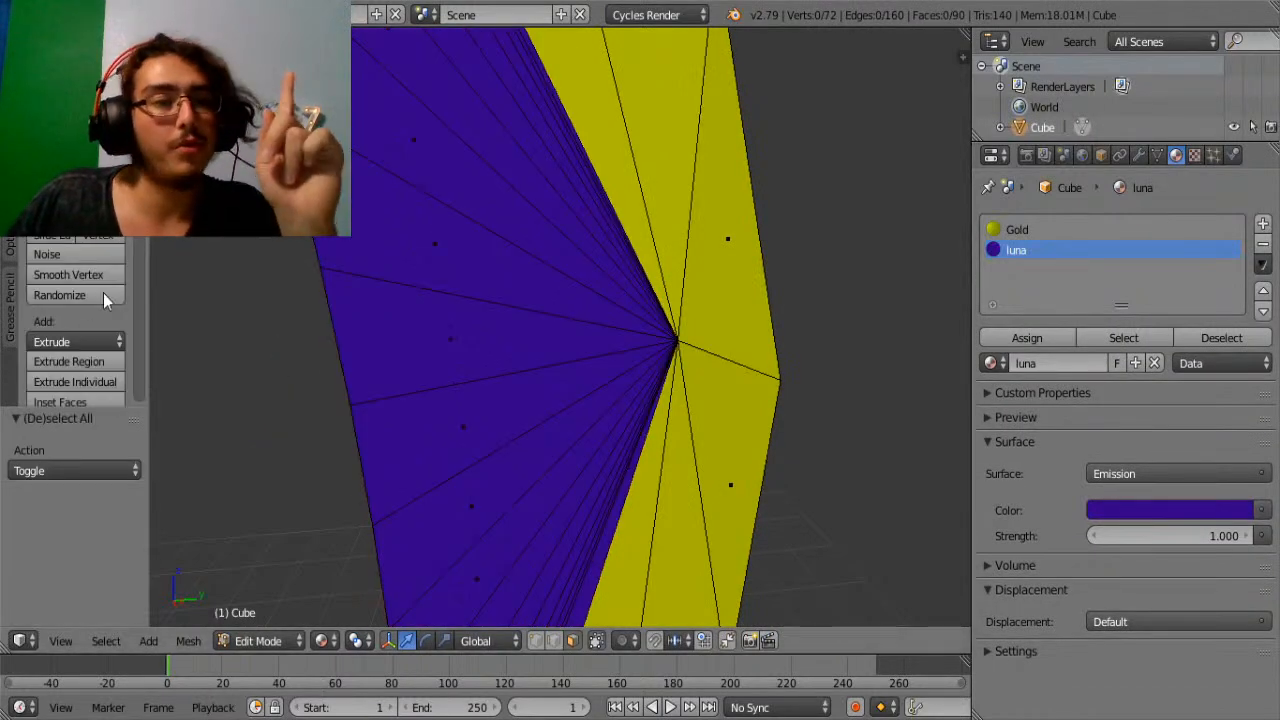
scroll(76, 349, "down", 6)
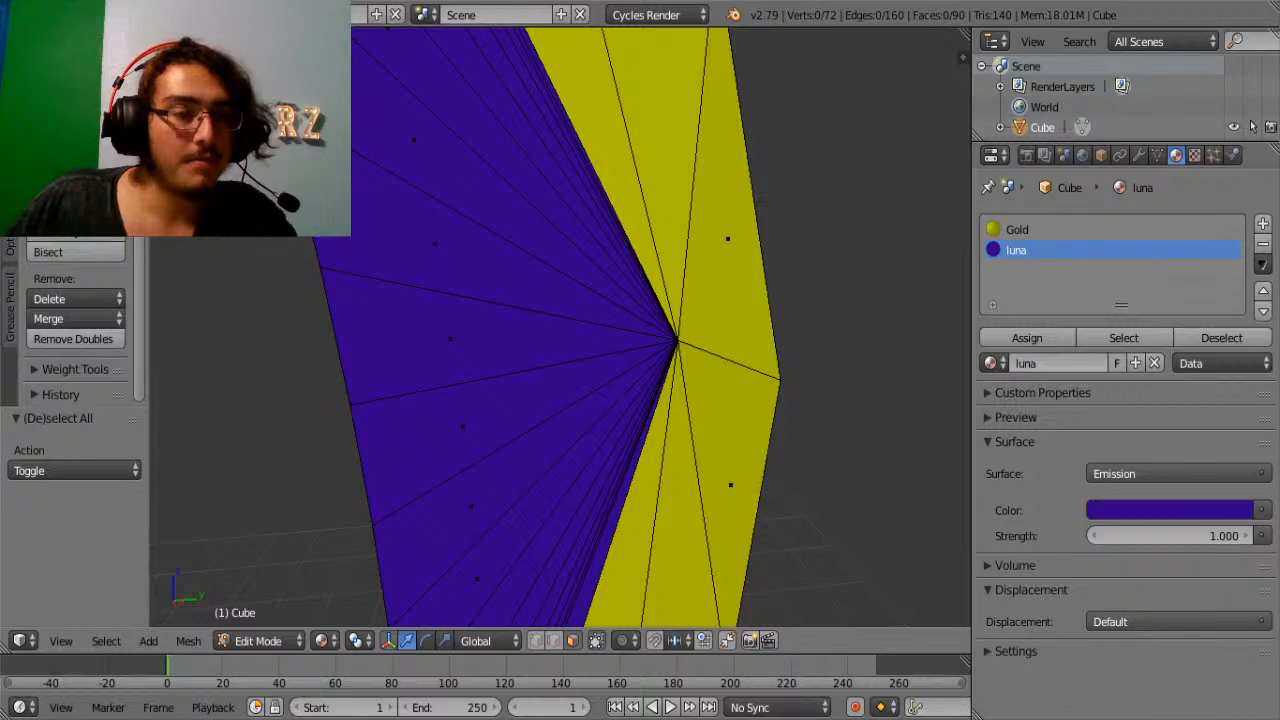
key("k")
scroll(840, 340, "up", 5)
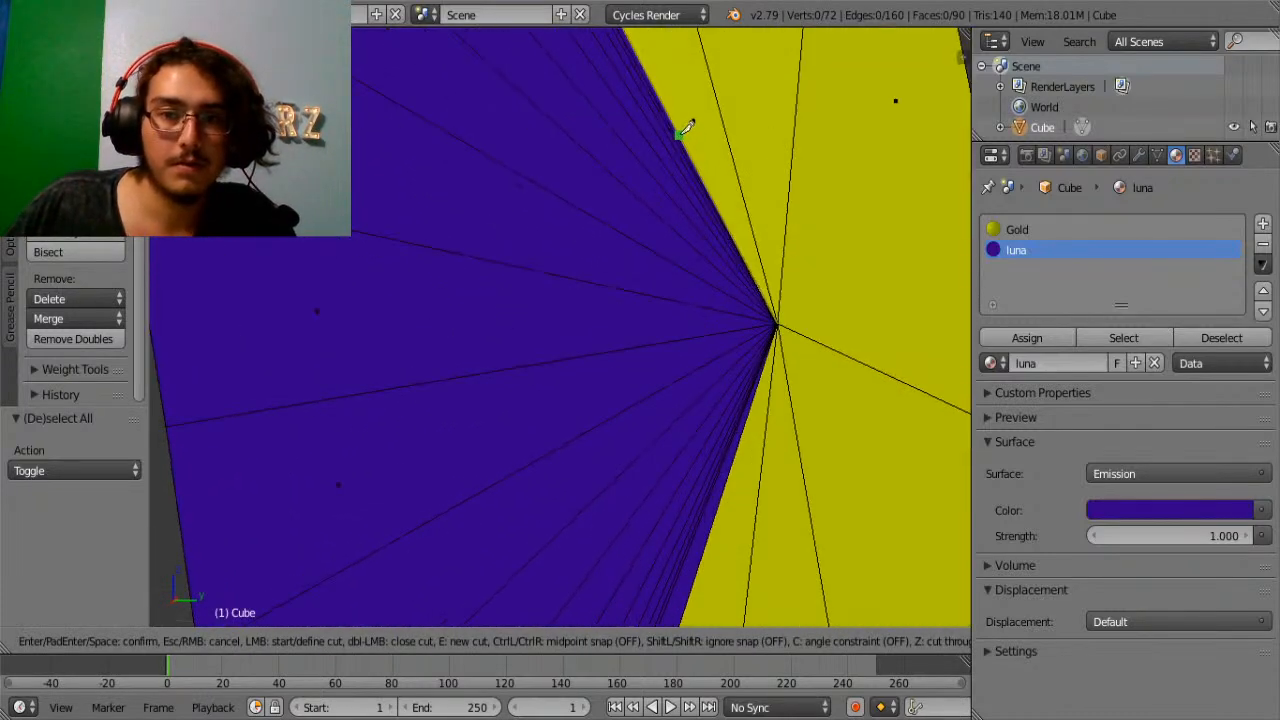
left_click(680, 132)
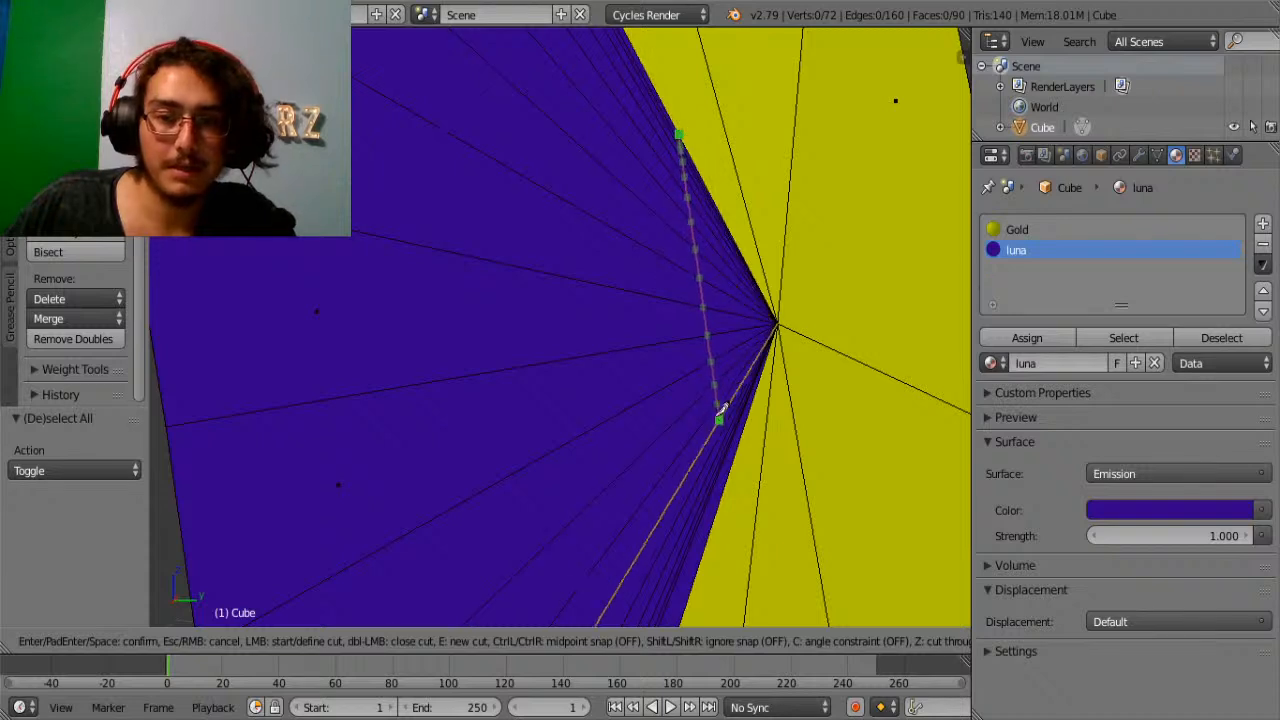
left_click(701, 552)
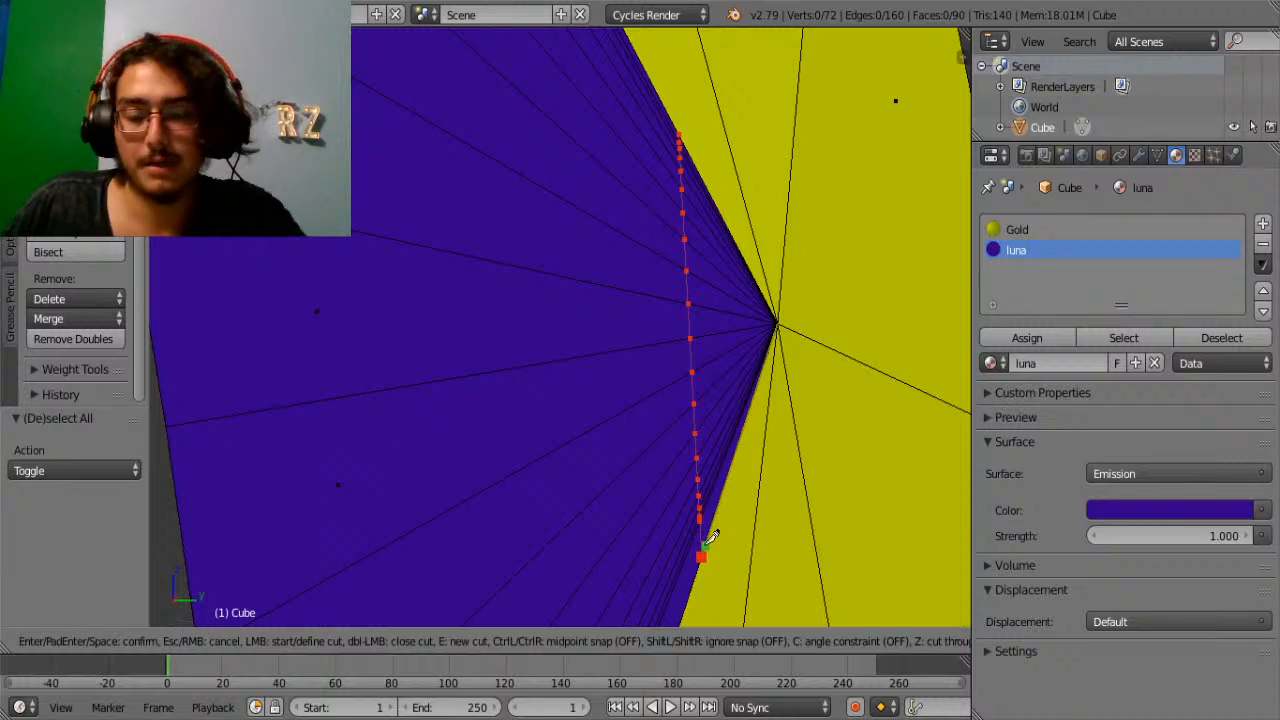
key("Return")
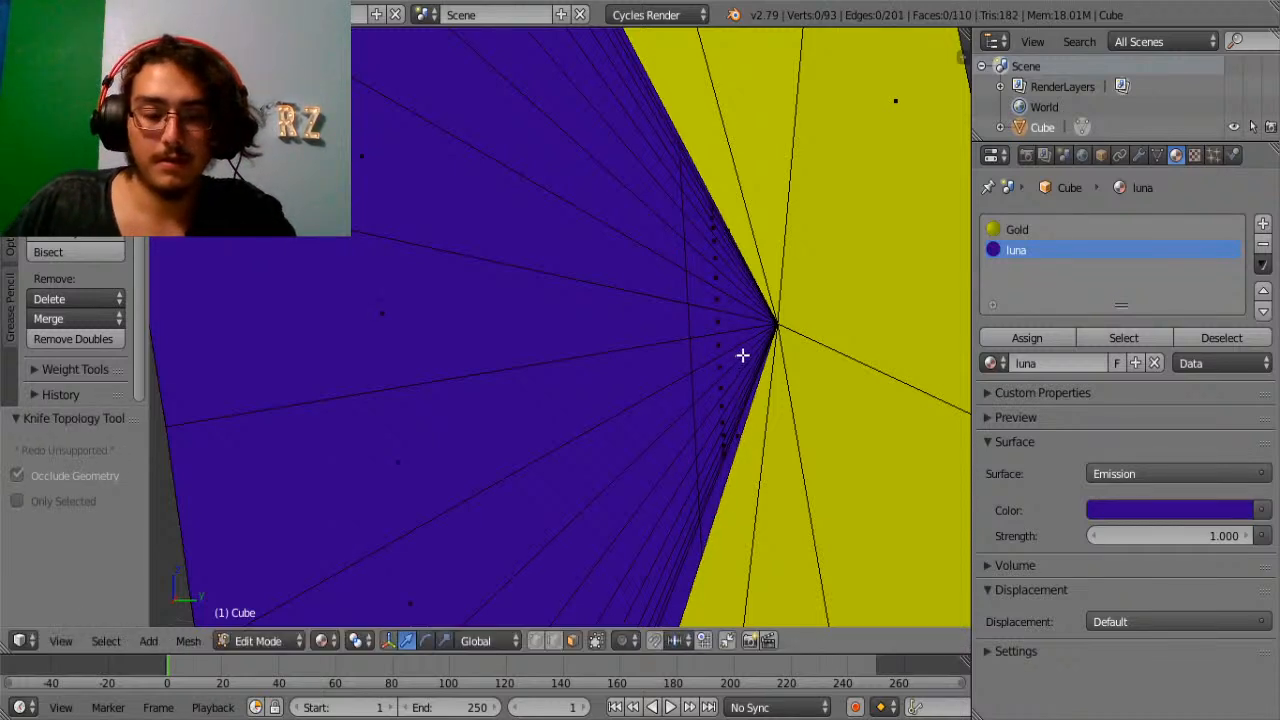
Select the small cut-off faces at the blade's middle corner, assign the Gold material and return to Object Mode.
key("l")
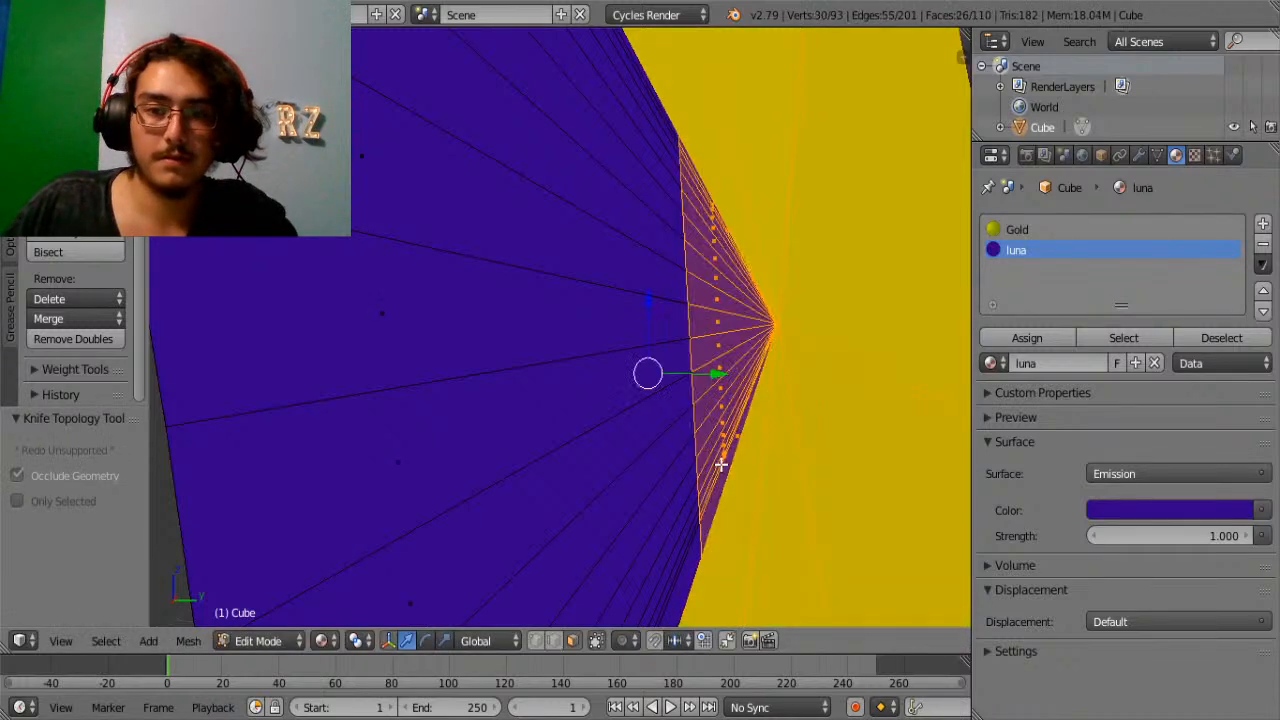
left_click(1017, 229)
left_click(1027, 337)
key("Tab")
scroll(867, 393, "down", 3)
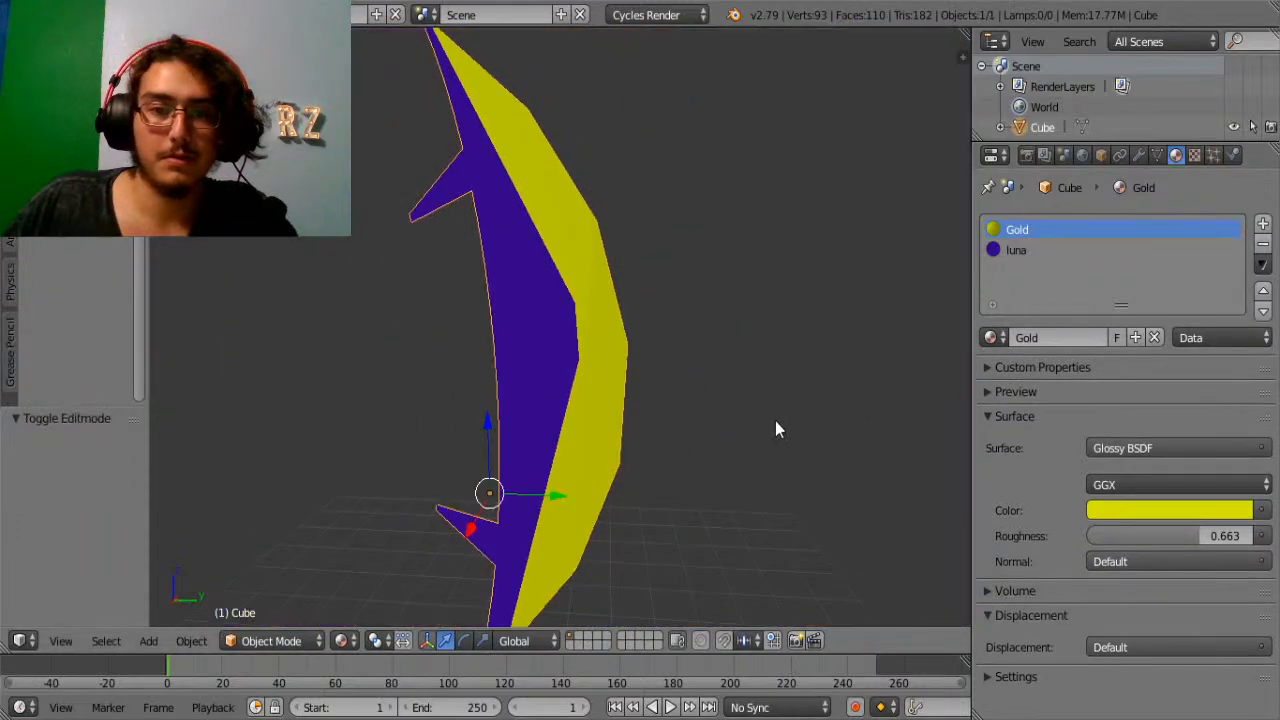
Knife a matching vertical cut across the luna faces near the middle corner on the blade's opposite side.
middle_click_drag(600, 420, 213, 397)
key("Tab")
scroll(393, 374, "up", 8)
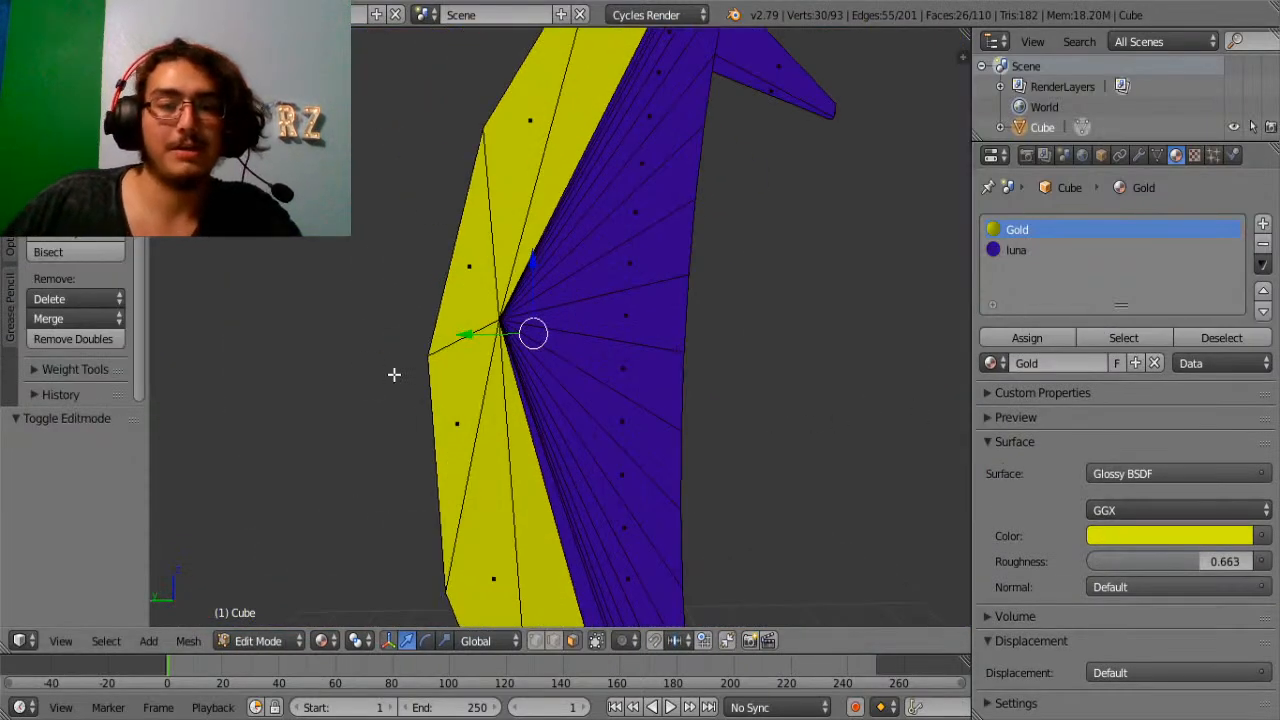
middle_click_drag(483, 331, 506, 380)
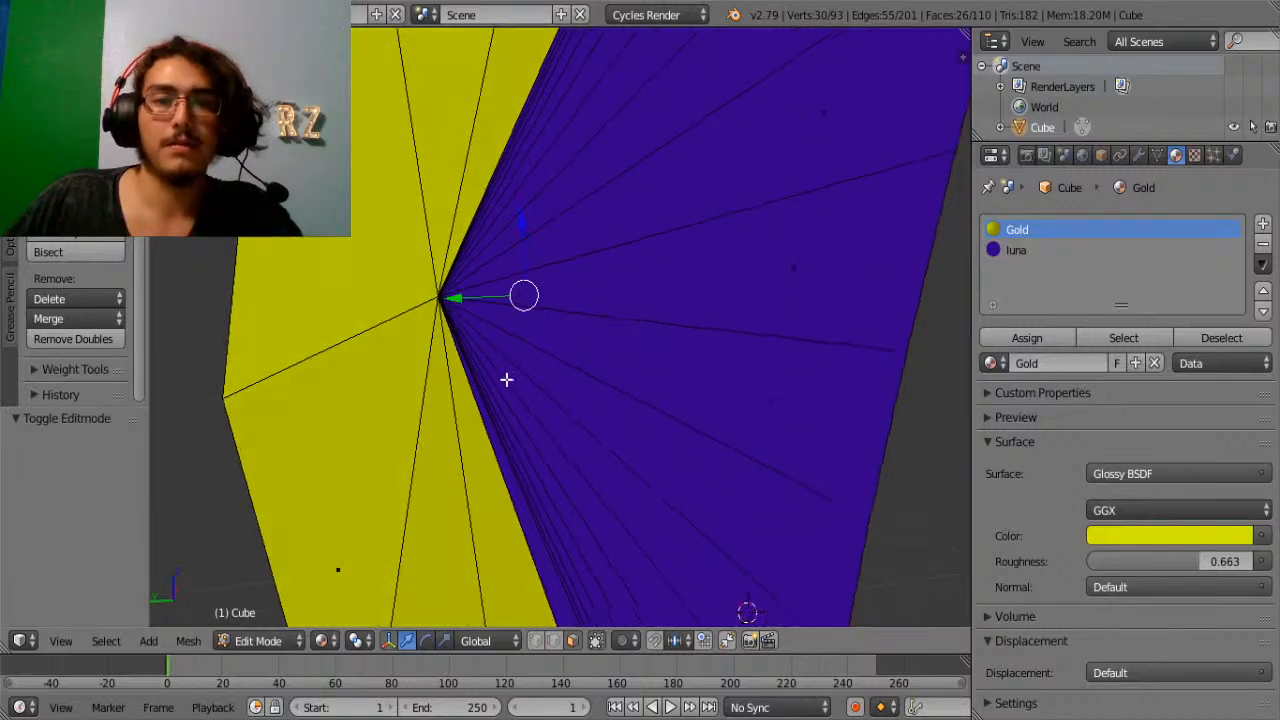
scroll(507, 372, "down", 3, "shift")
scroll(506, 372, "up", 3)
scroll(506, 372, "down", 4)
middle_click_drag(529, 258, 517, 341, "shift")
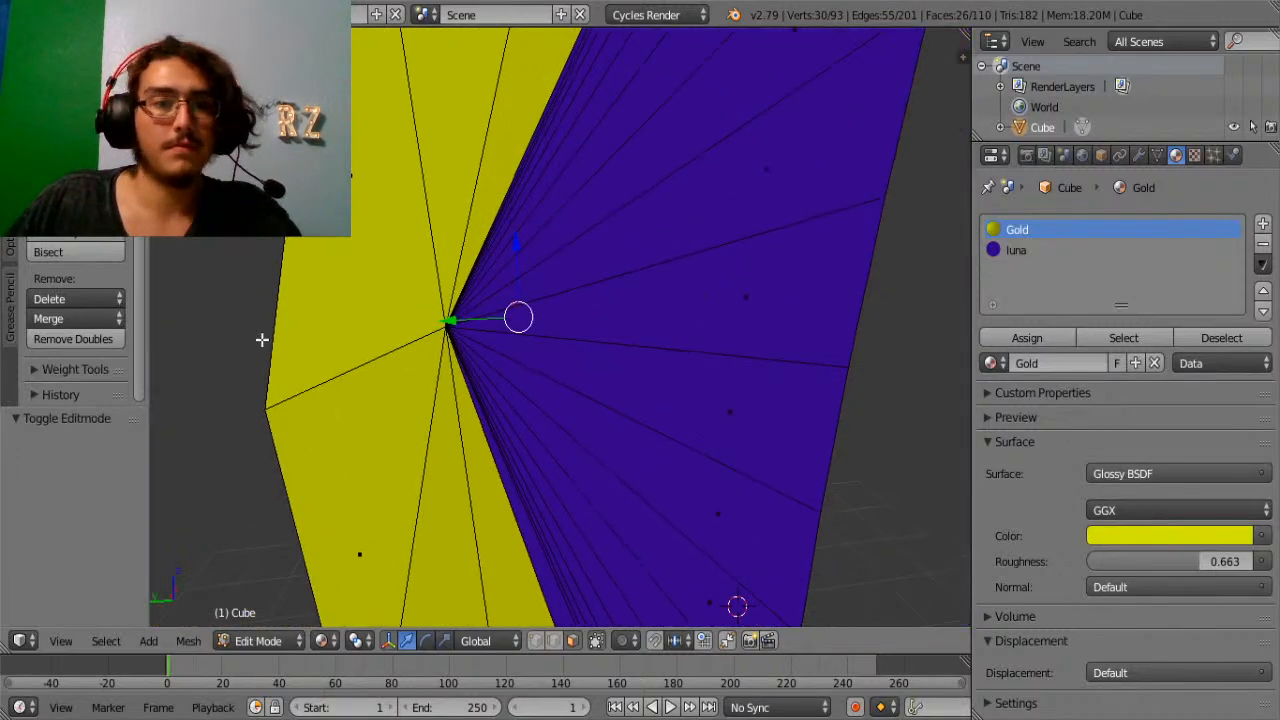
key("k")
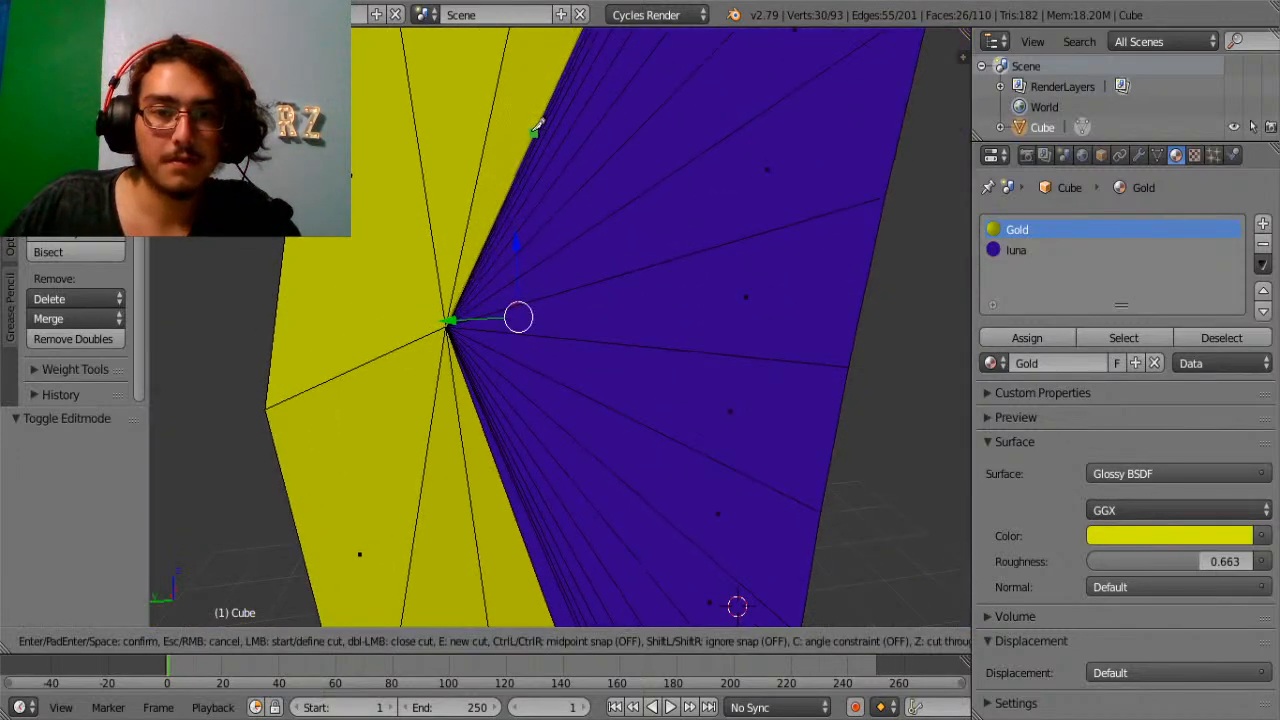
left_click(533, 132)
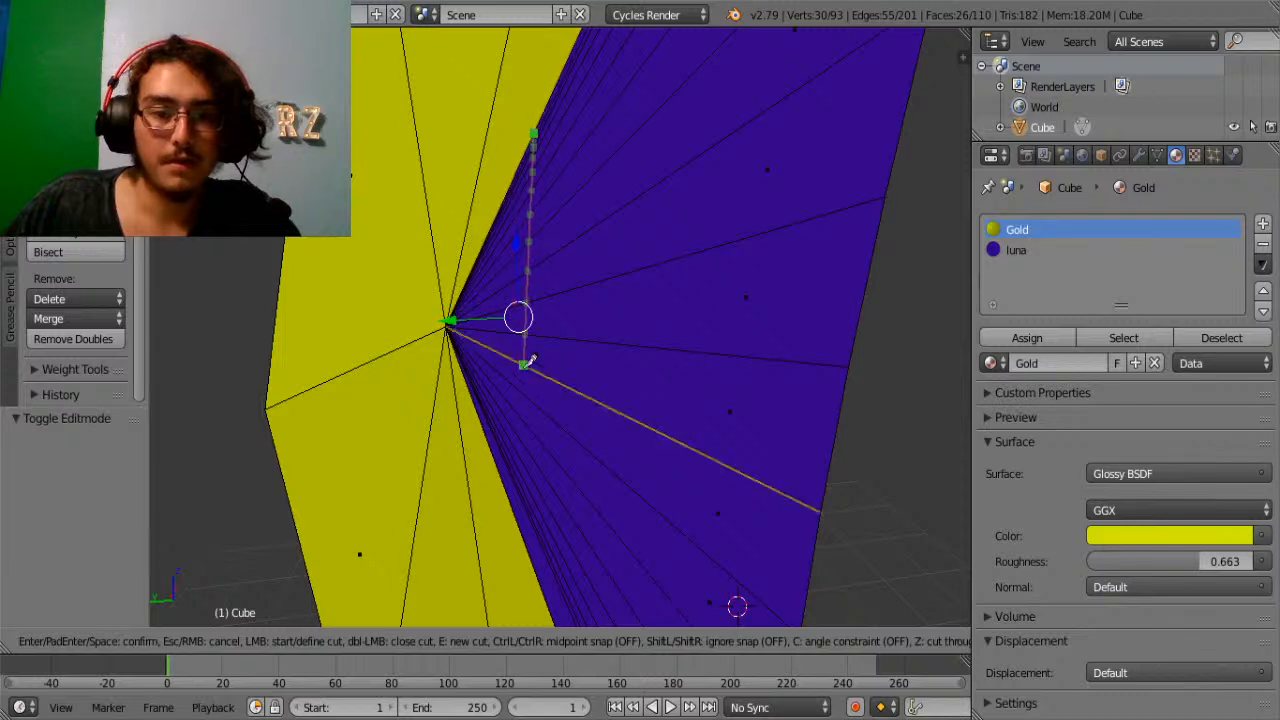
left_click(518, 527)
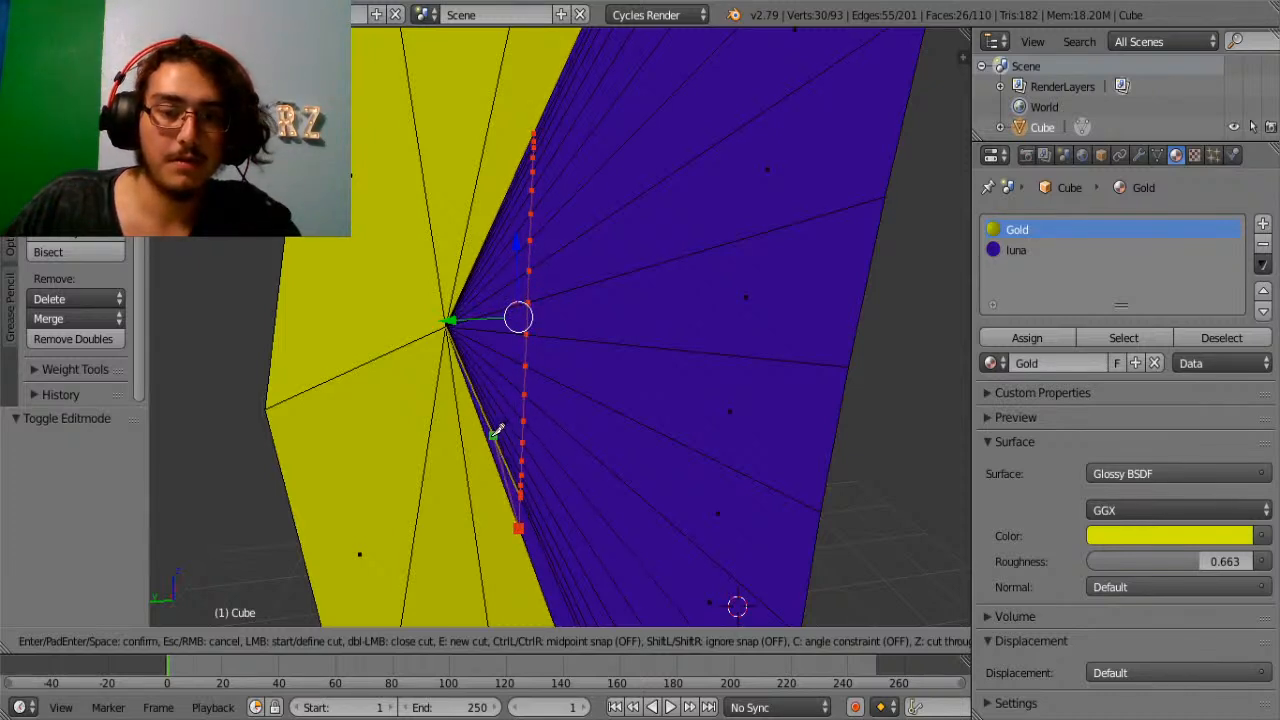
key("Return")
Select the newly cut corner faces on this side, assign them the Gold material and inspect the blade in Object Mode.
key("b")
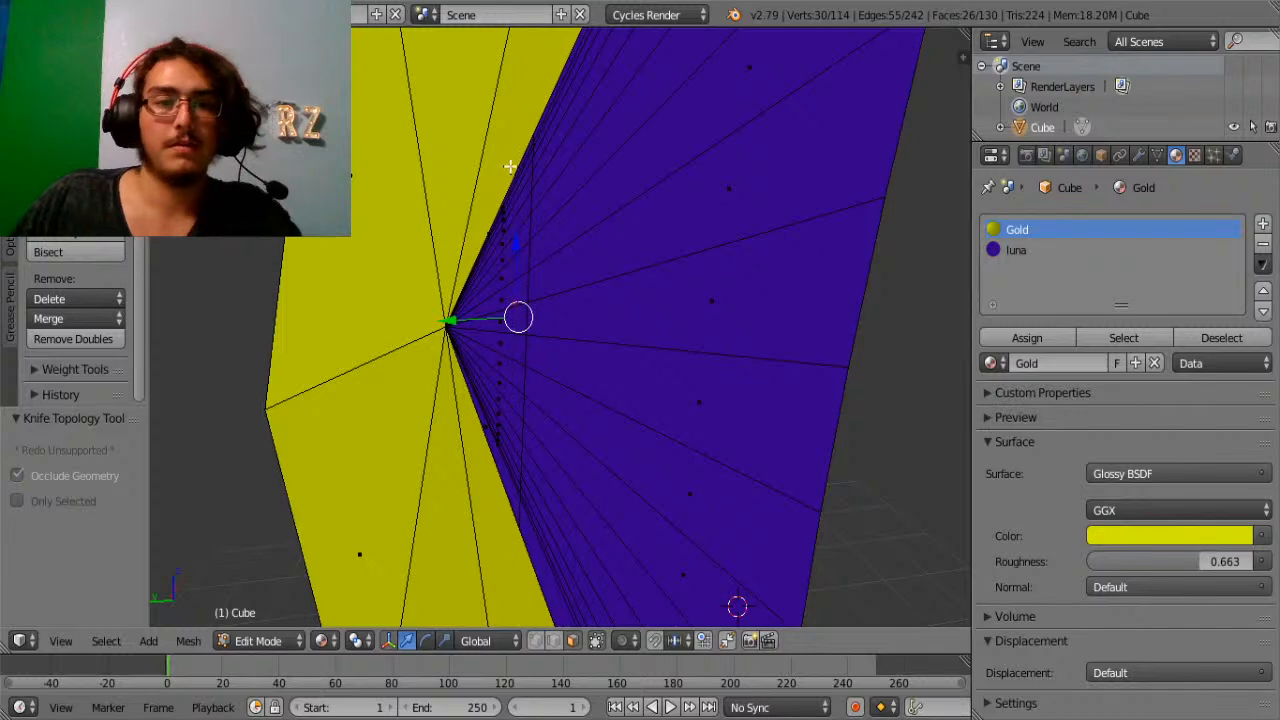
left_click_drag(510, 166, 406, 546)
left_click(1012, 342)
key("Tab")
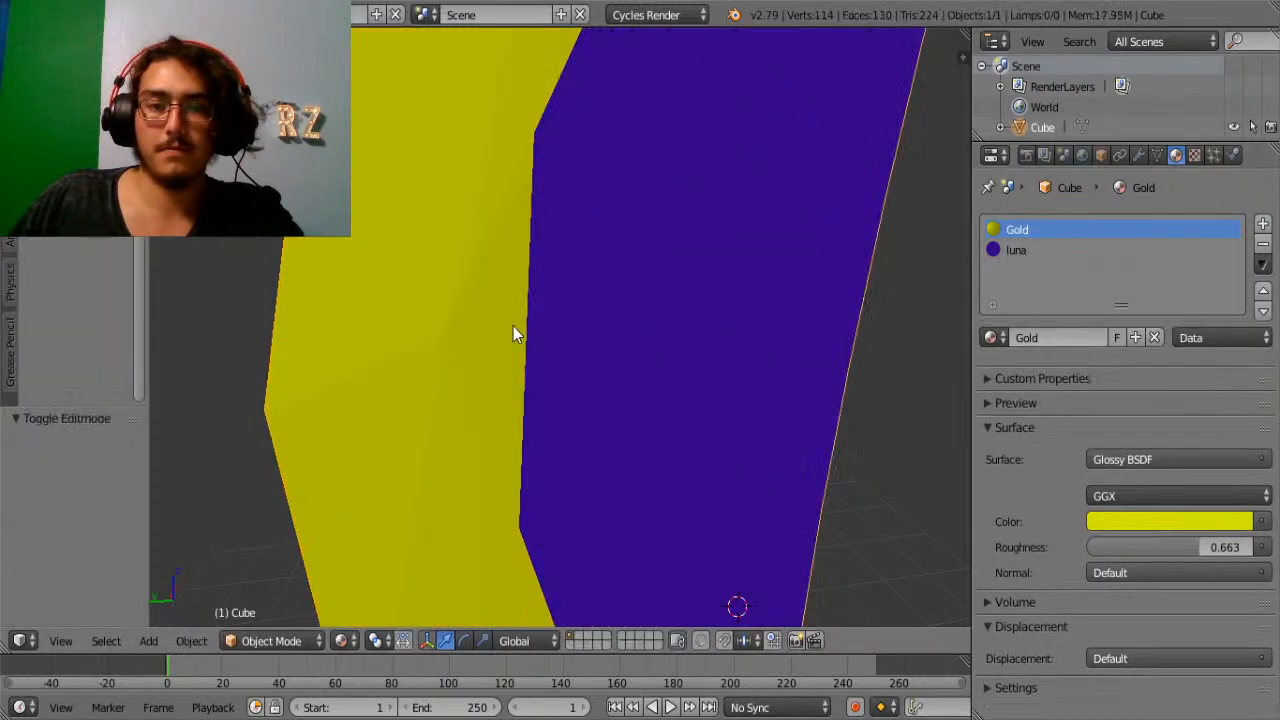
scroll(513, 326, "down", 4)
middle_click_drag(399, 344, 623, 391)
scroll(780, 379, "down", 3)
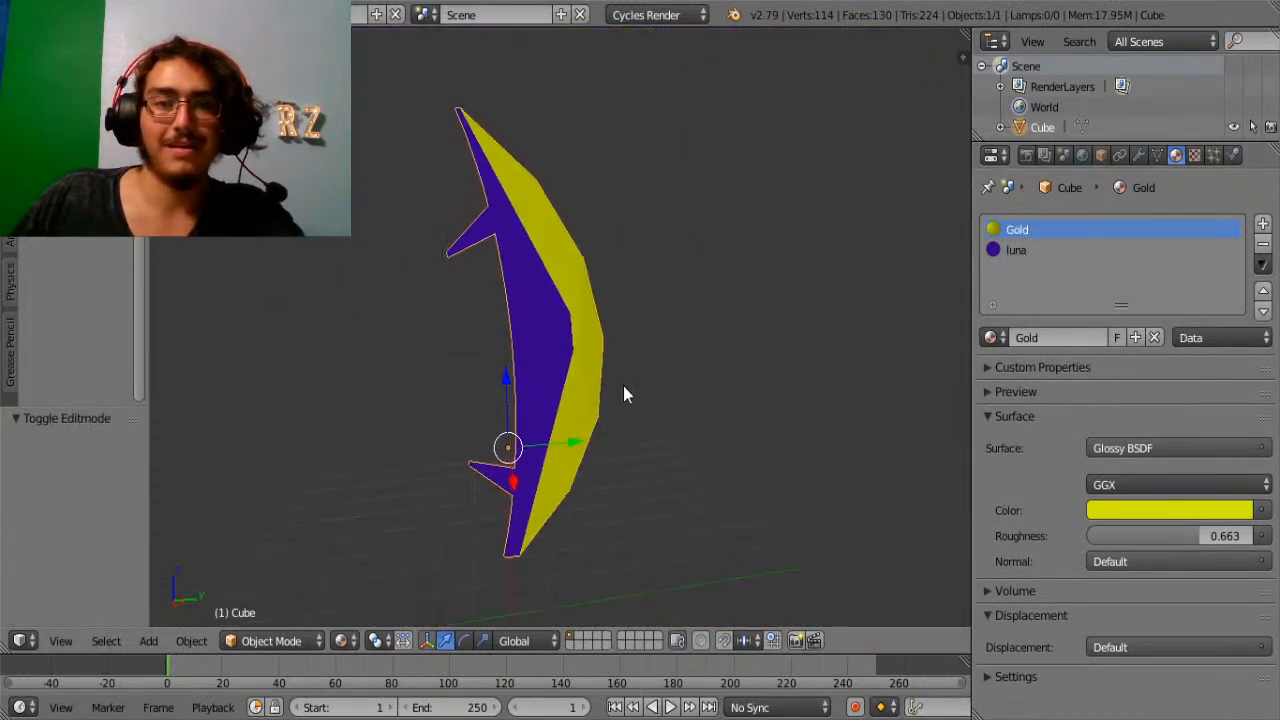
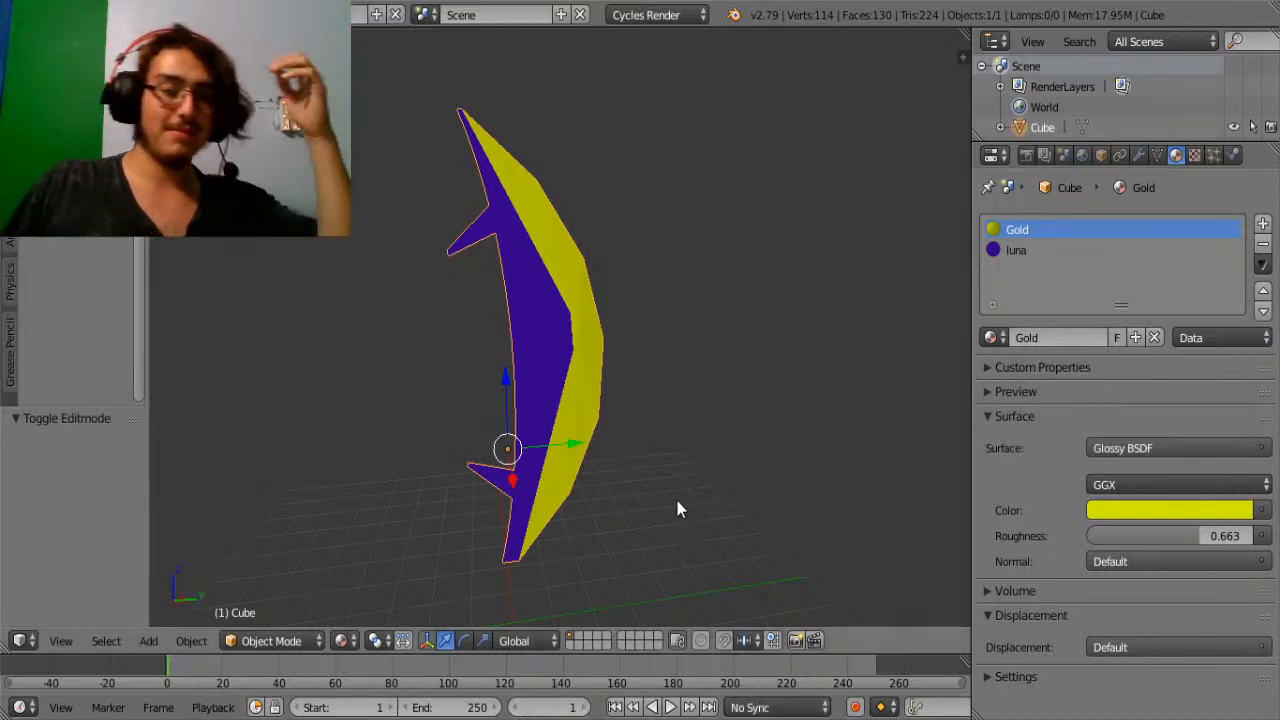
Place the 3D cursor in the empty space beside the blade's lower end.
left_click(10, 98)
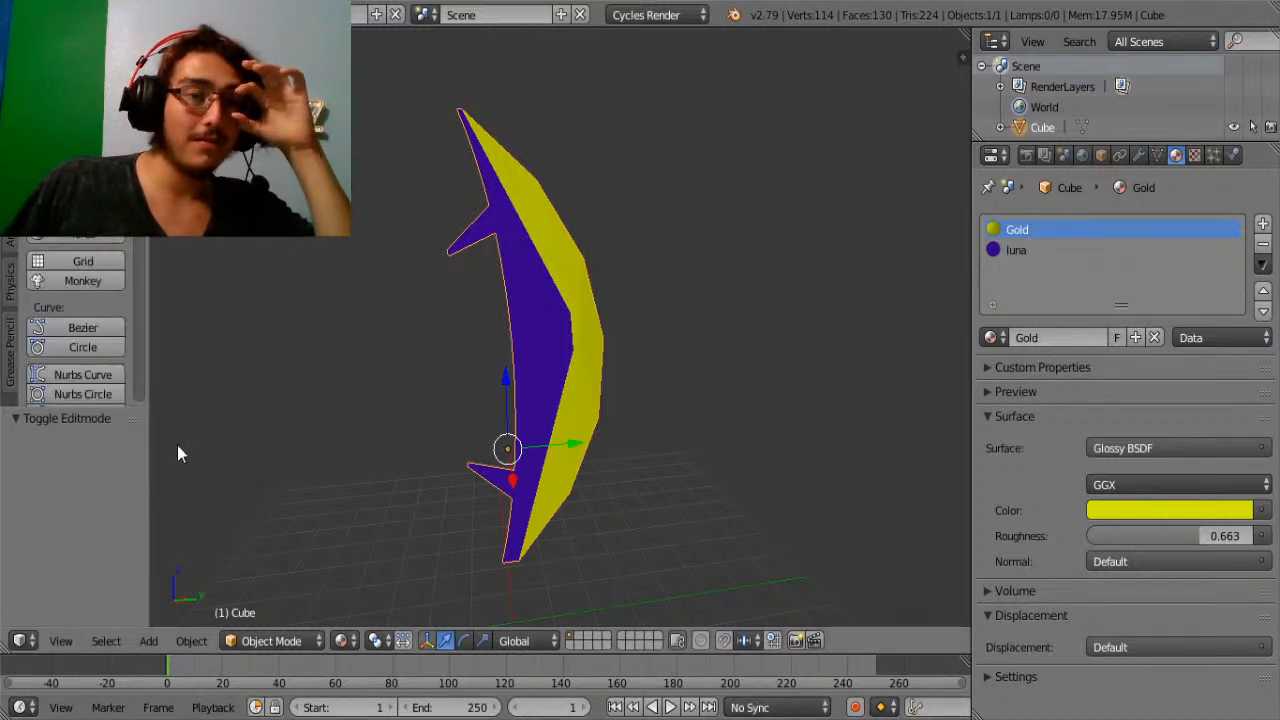
left_click(369, 565)
Add a mesh circle at the 3D cursor, check it in Edit Mode and delete it again.
left_click(83, 347)
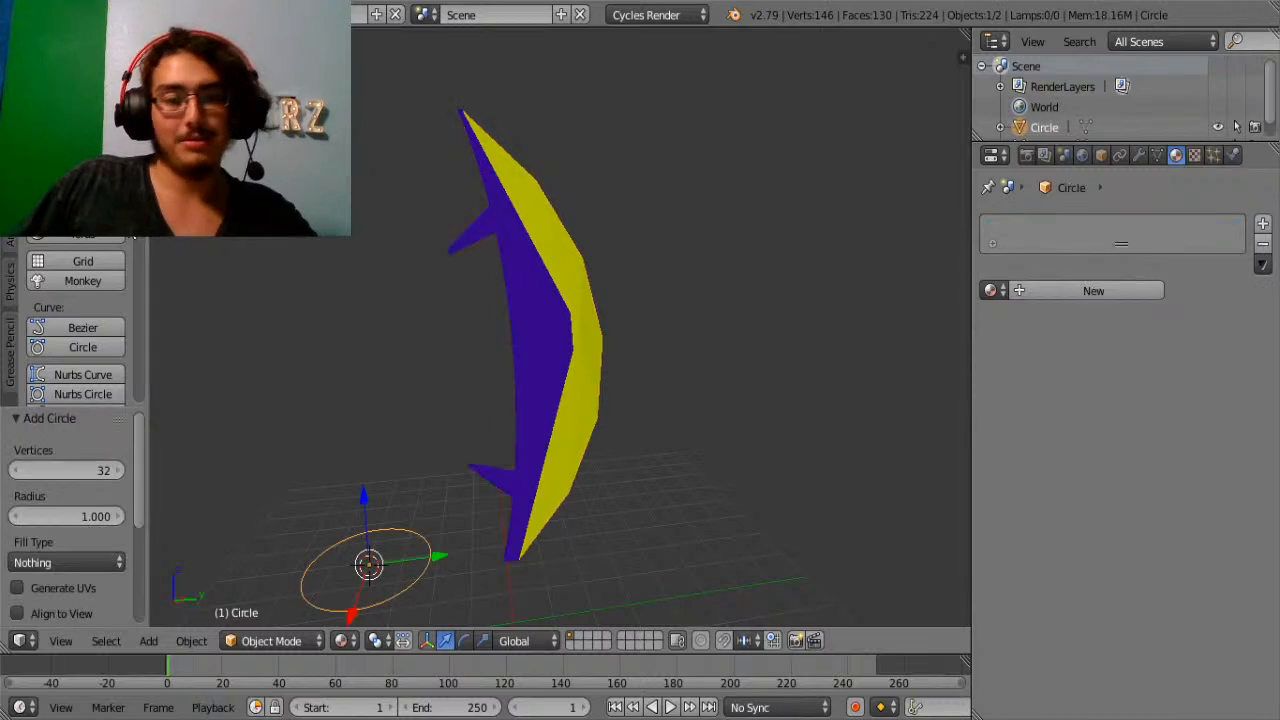
middle_click_drag(368, 434, 580, 277)
scroll(486, 520, "up", 5)
key("Tab")
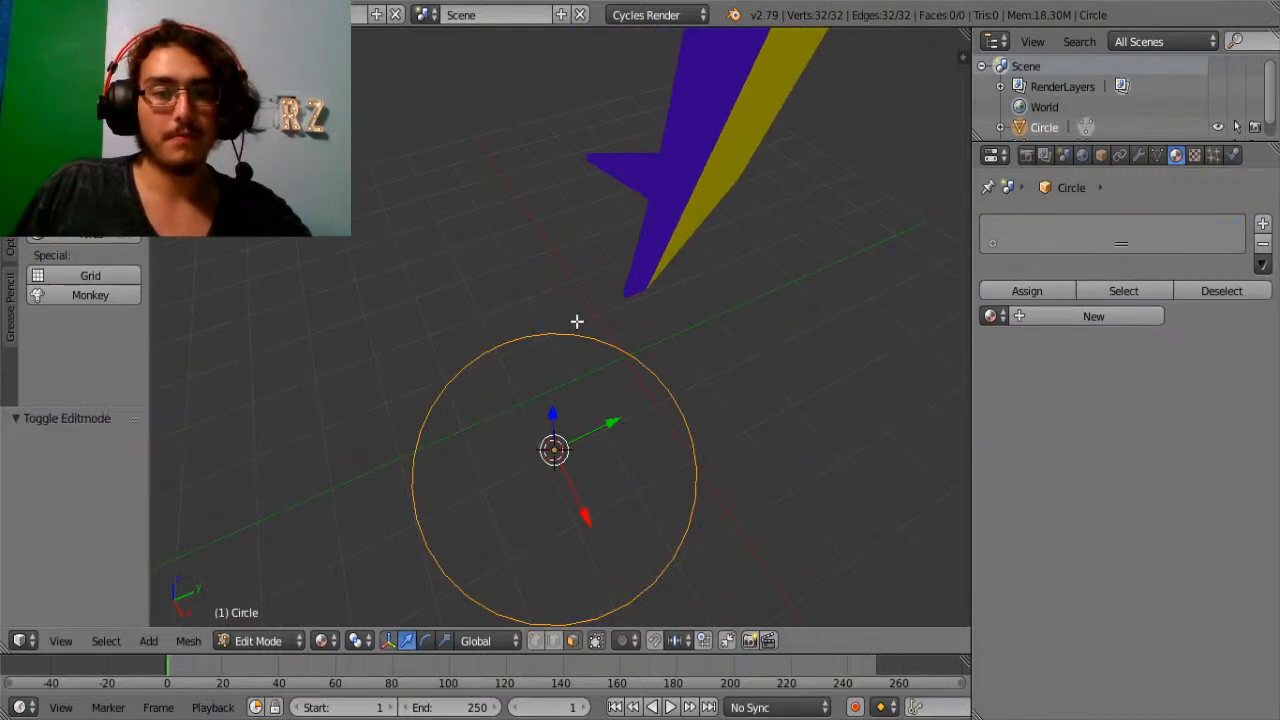
key("Tab")
key("x")
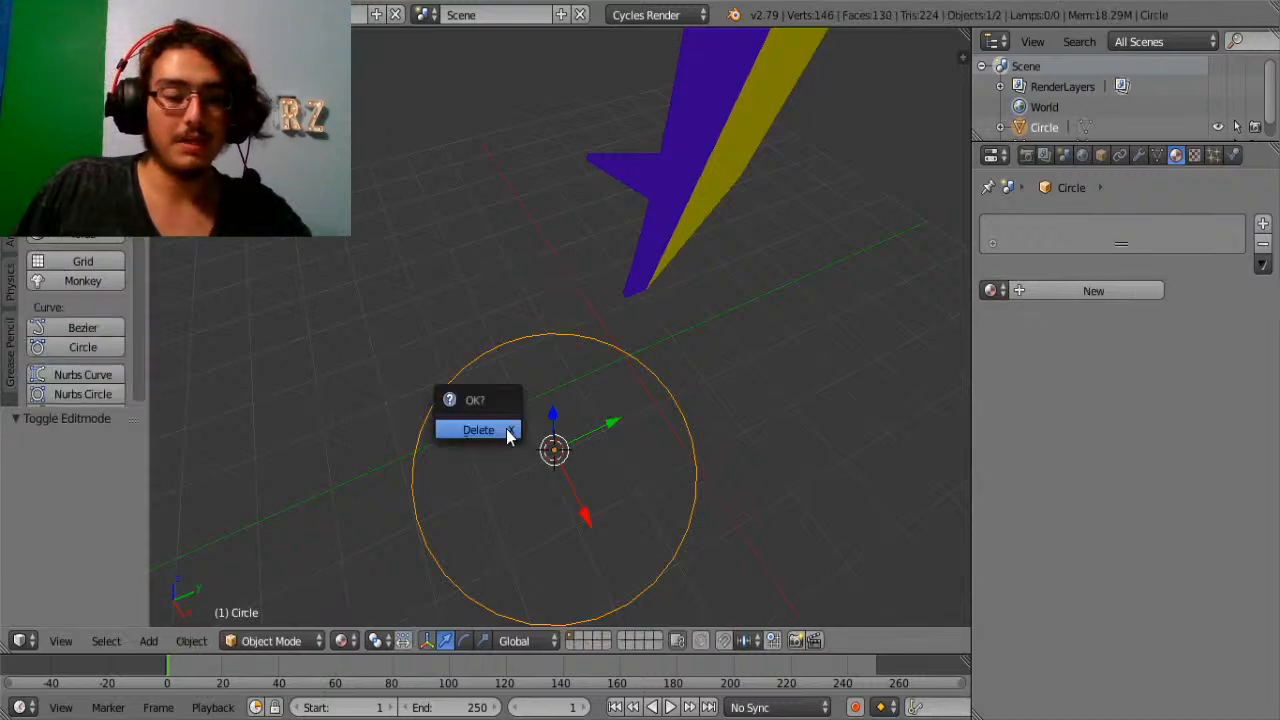
left_click(508, 432)
Add a mesh circle at the 3D cursor and set its vertex count to 8.
left_click(82, 134)
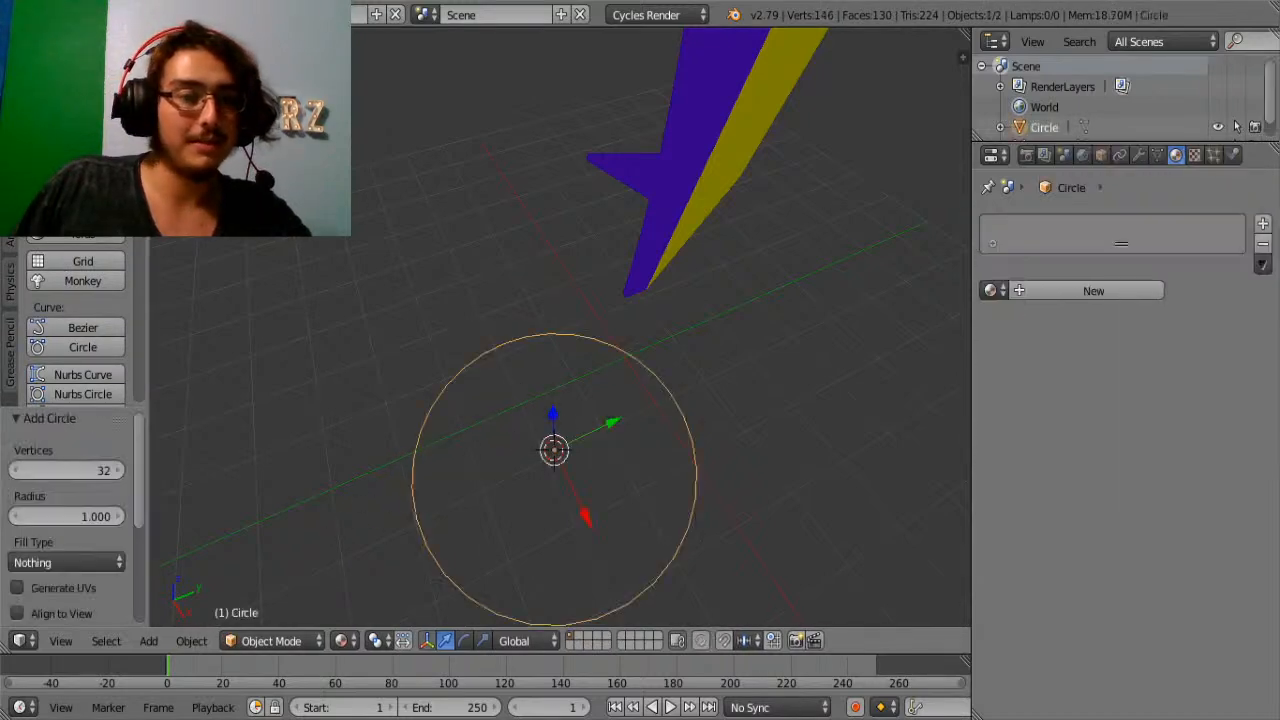
left_click(106, 472)
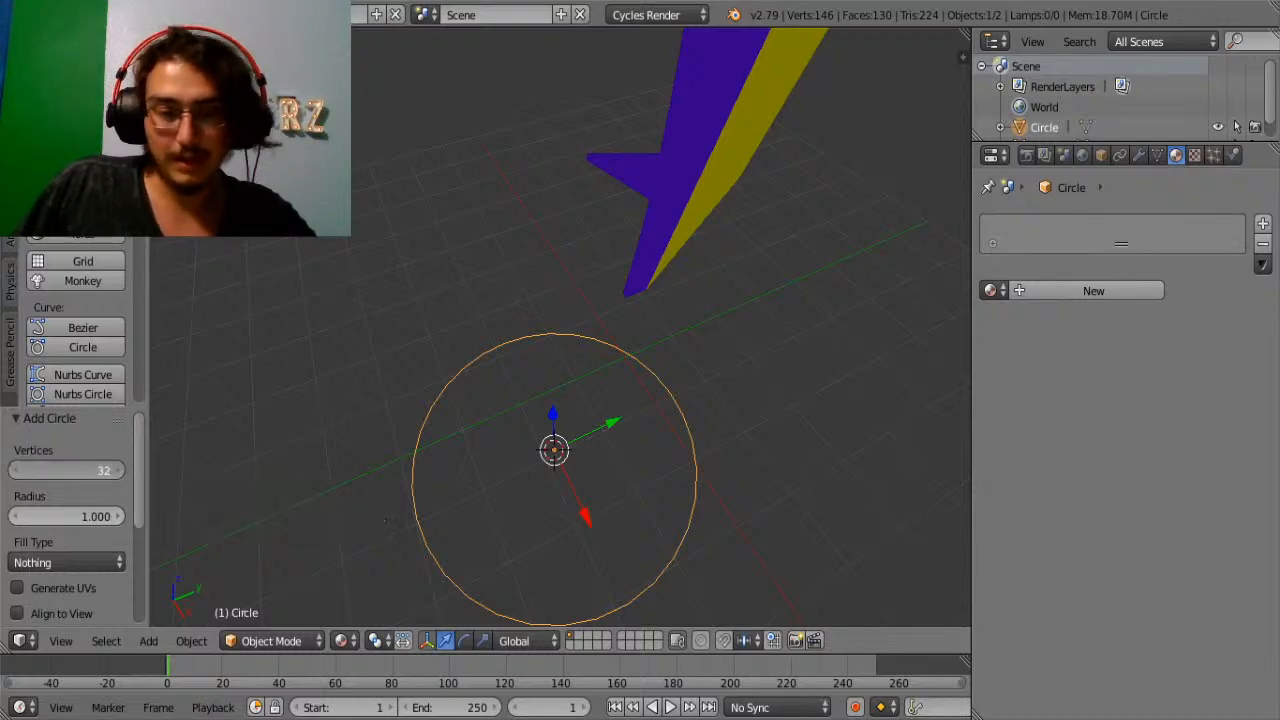
type("3")
key("Return")
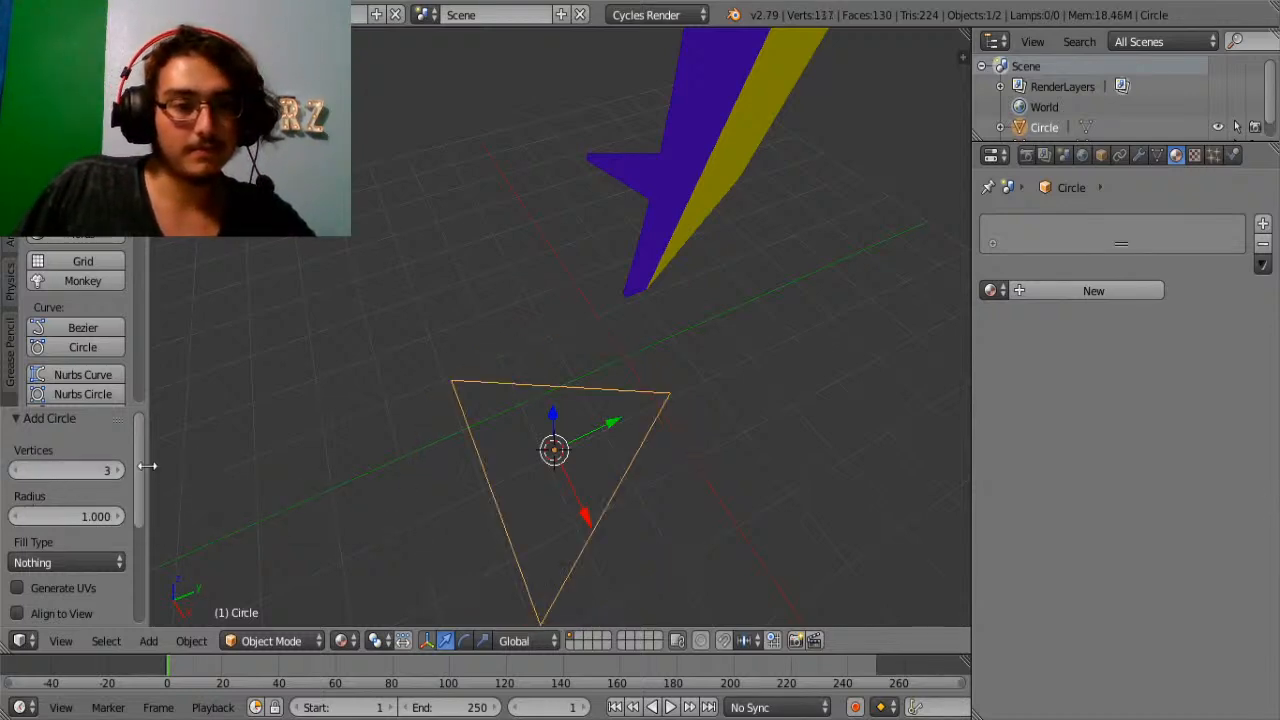
left_click(117, 472)
left_click(118, 472)
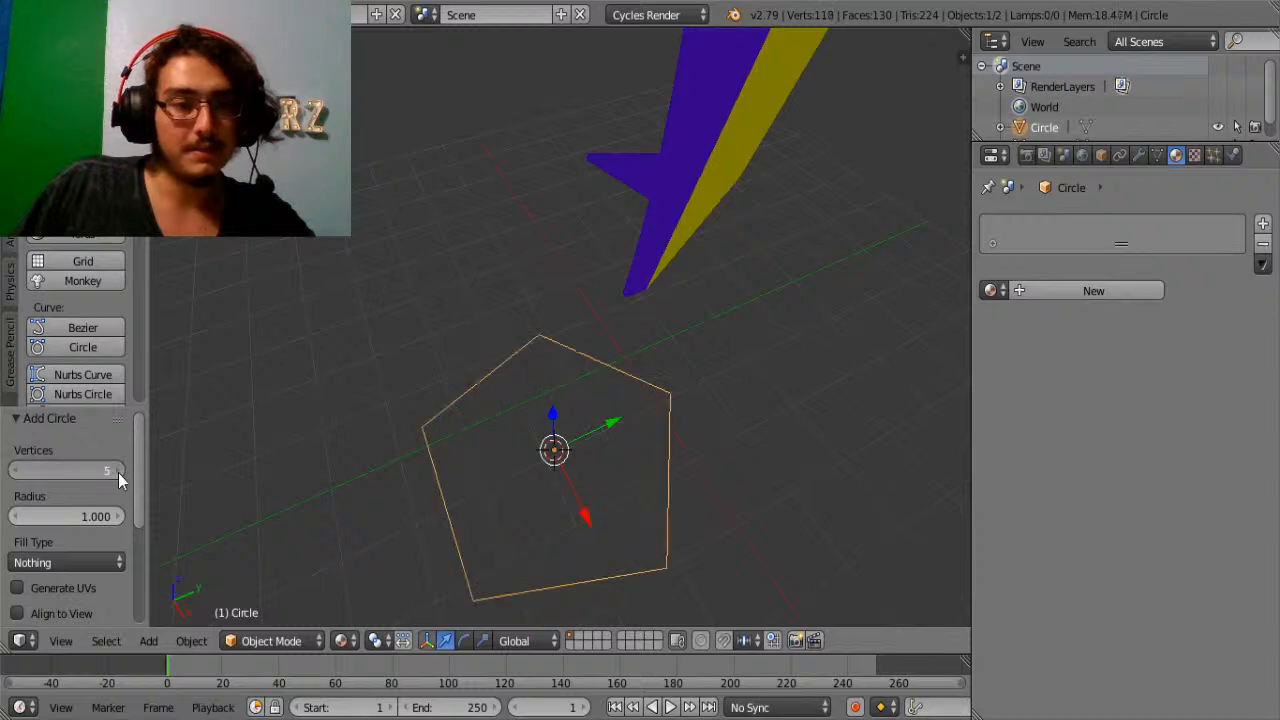
left_click(119, 472)
left_click(120, 472)
left_click(120, 472)
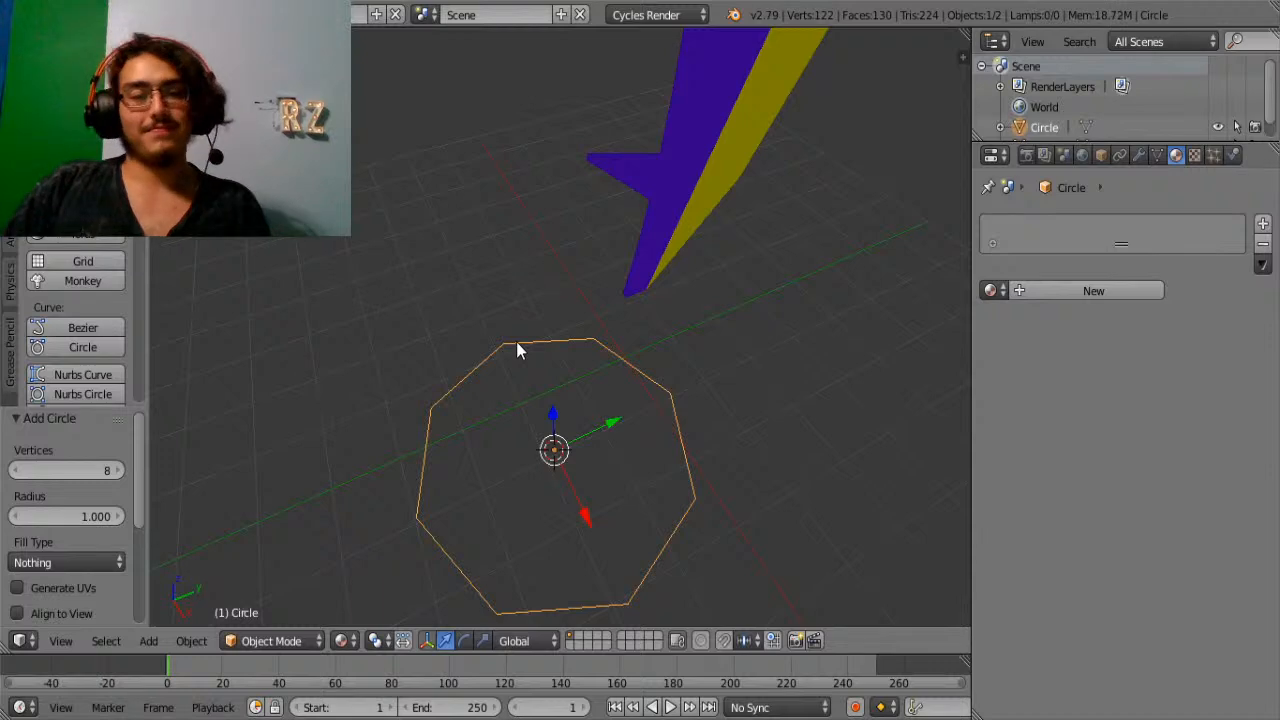
In Edit Mode, scale every second vertex of the octagon inward to form a four-pointed star and return to Object Mode.
left_click(341, 640)
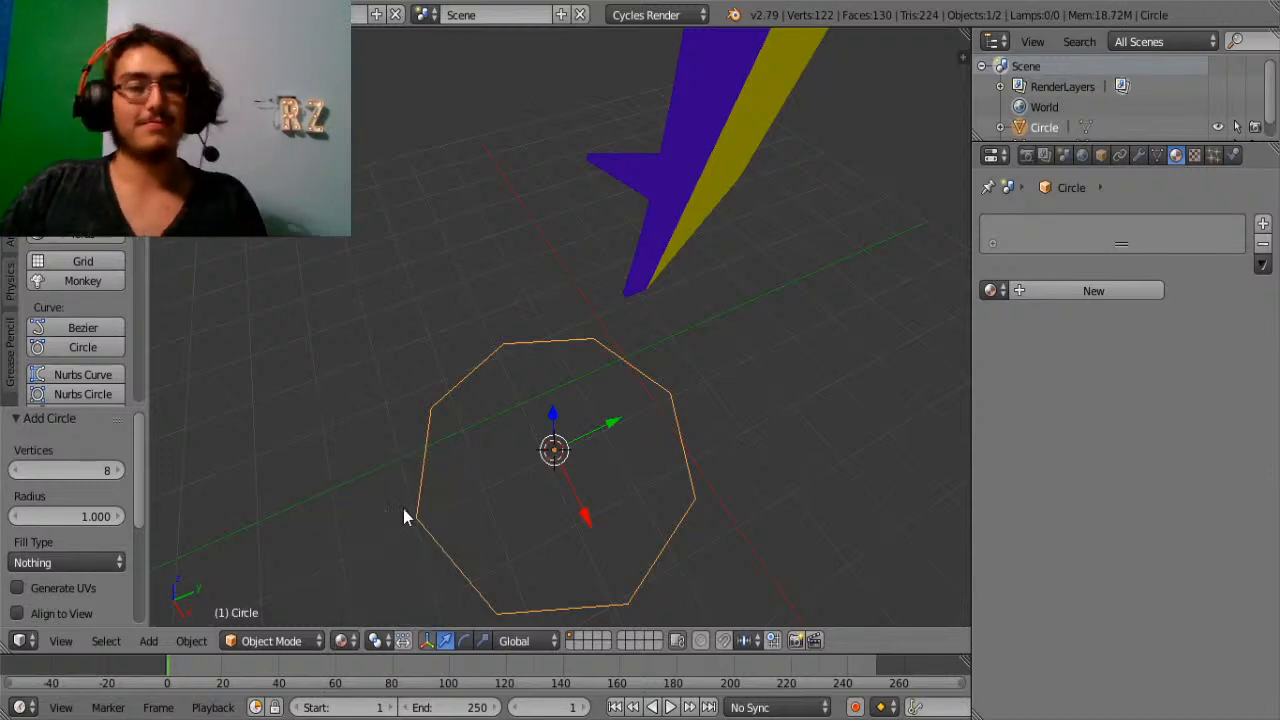
key("Tab")
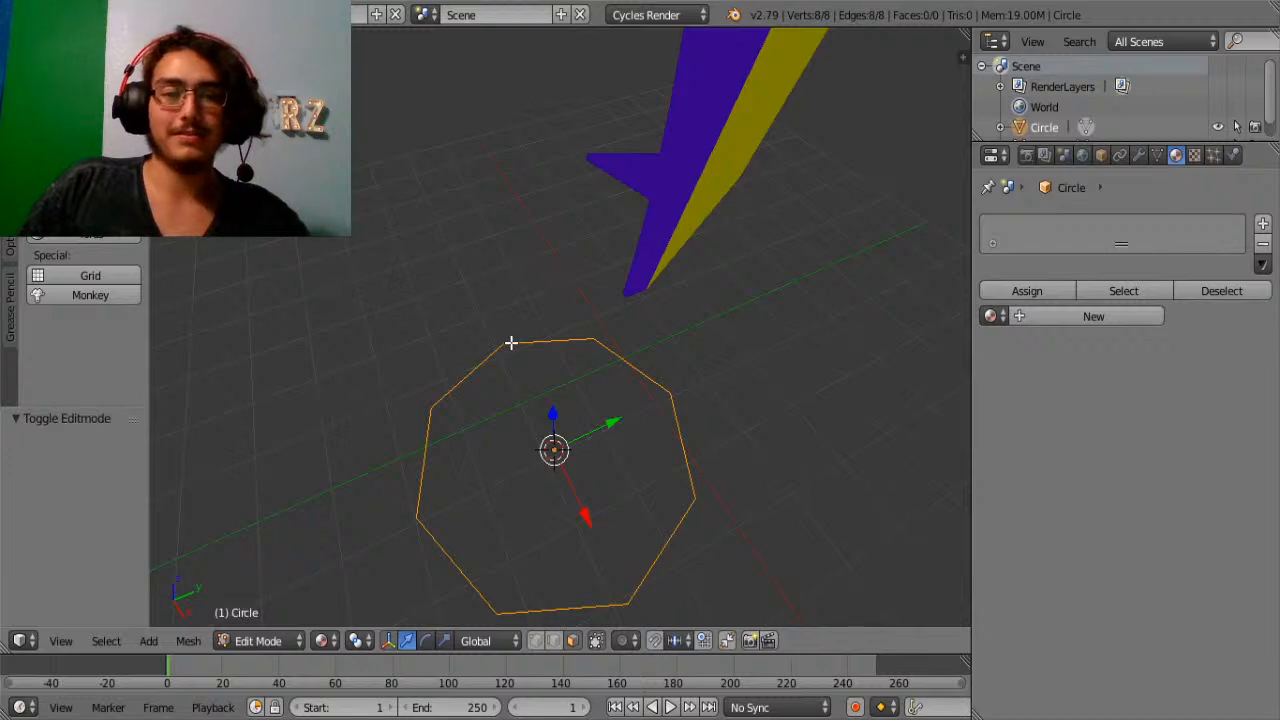
left_click(535, 641)
right_click(510, 360)
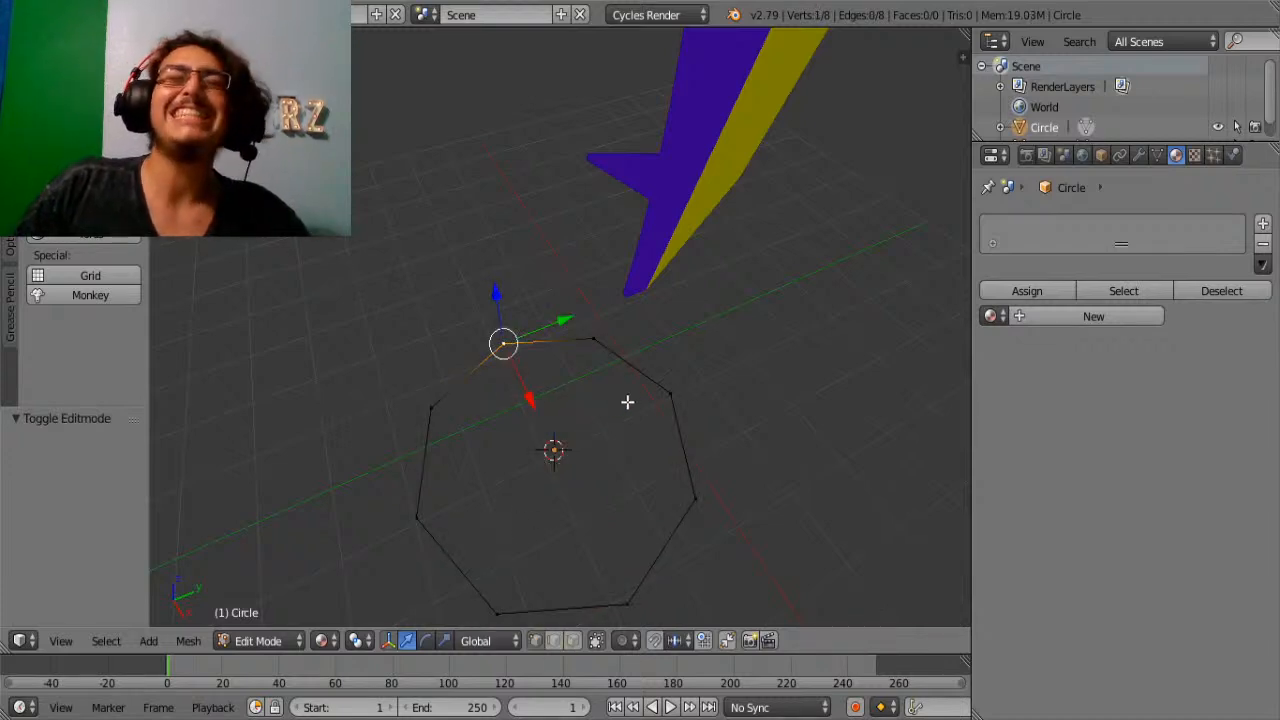
right_click(668, 397, "shift")
right_click(630, 597, "shift")
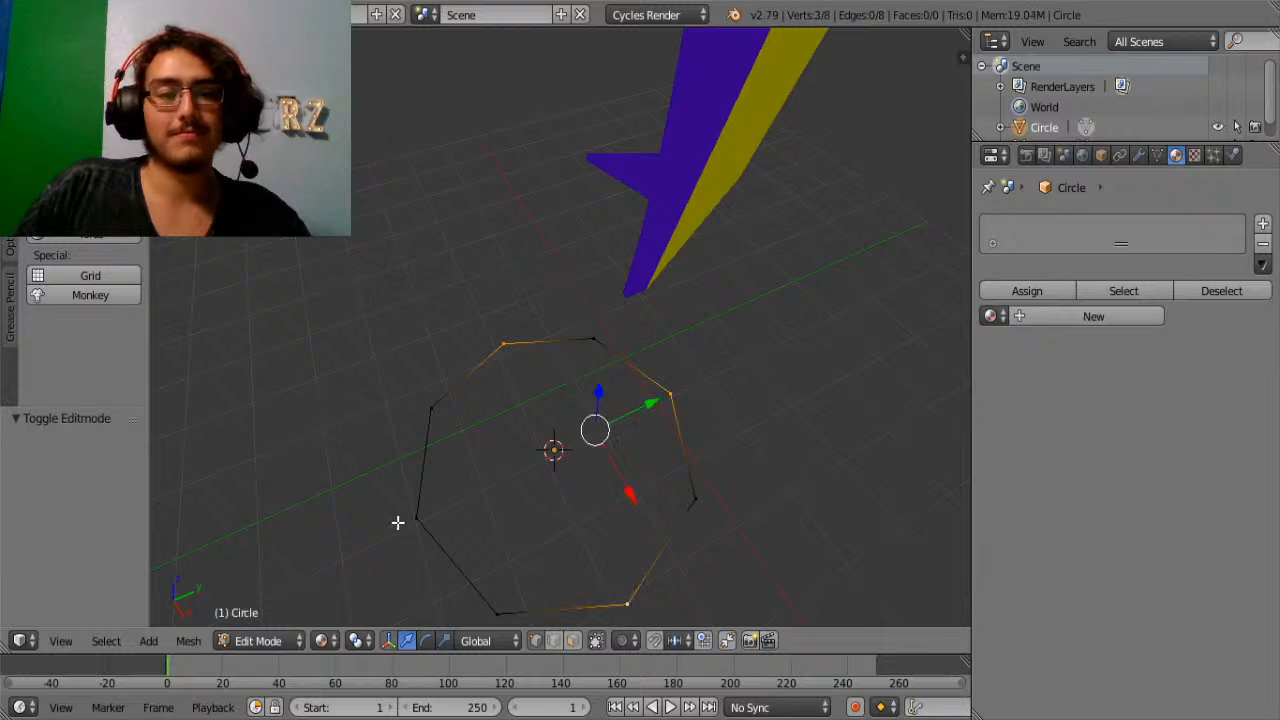
right_click(420, 518, "shift")
key("s")
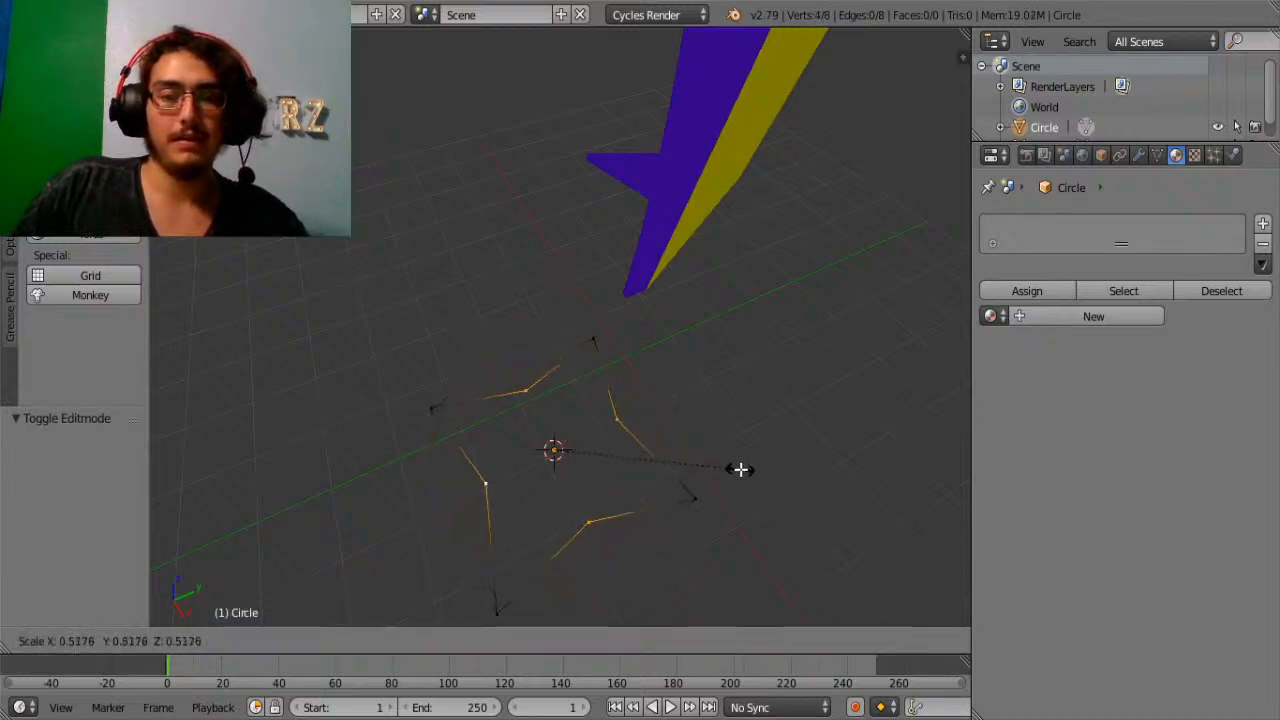
left_click(704, 466)
middle_click_drag(704, 466, 740, 549)
key("Tab")
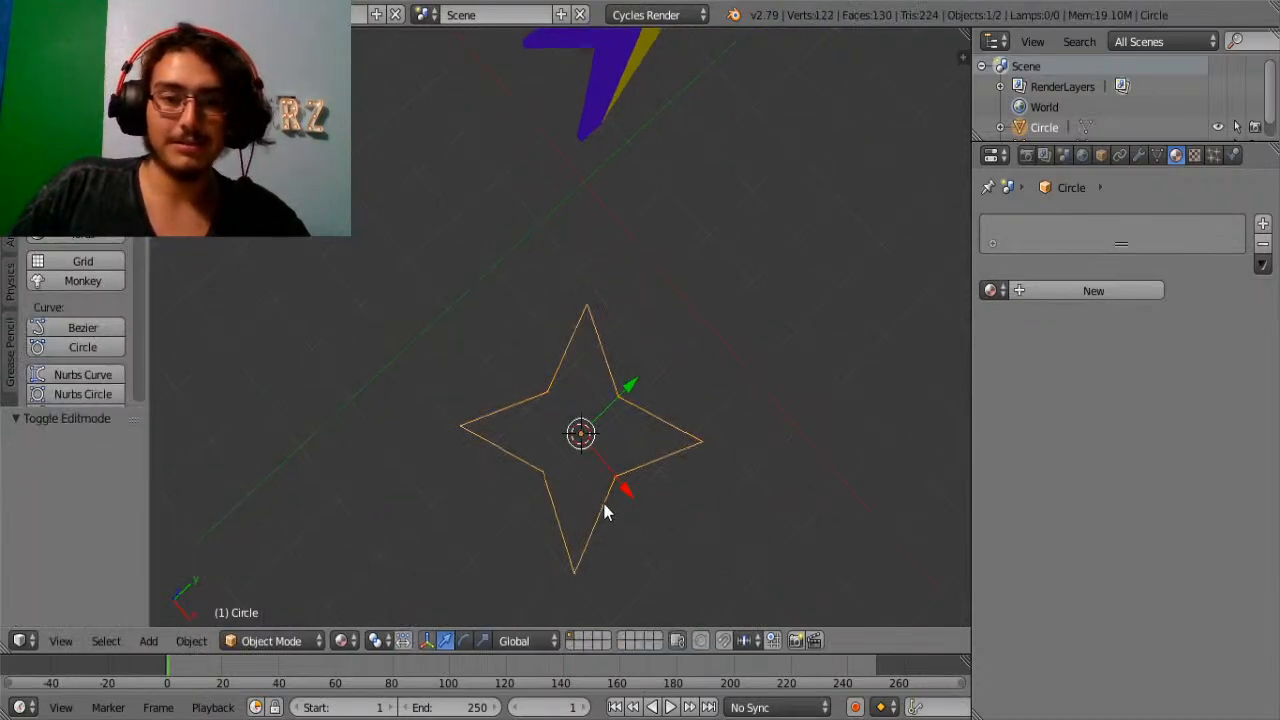
Move the star about 1.51 along Y towards the blade and rotate it 90° about the Y axis so it stands upright.
middle_click_drag(603, 509, 582, 420)
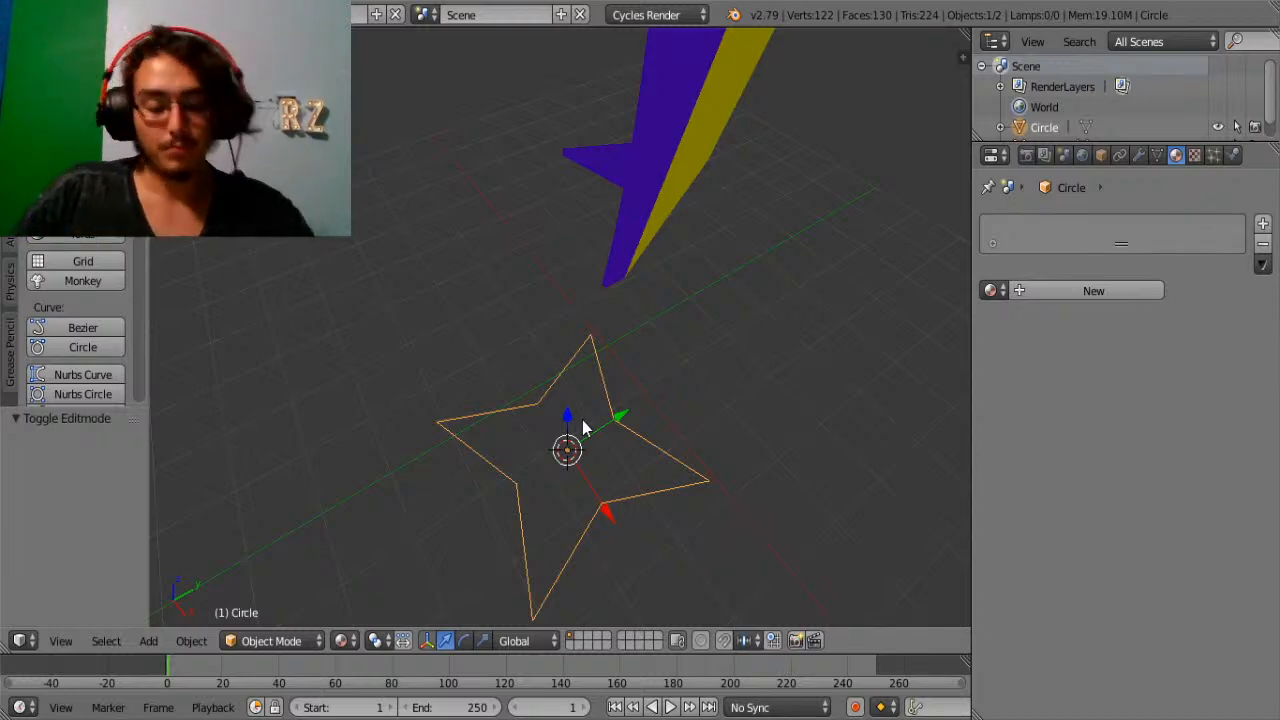
key("g")
key("y")
left_click(757, 323)
middle_click_drag(757, 323, 729, 318)
type("ry")
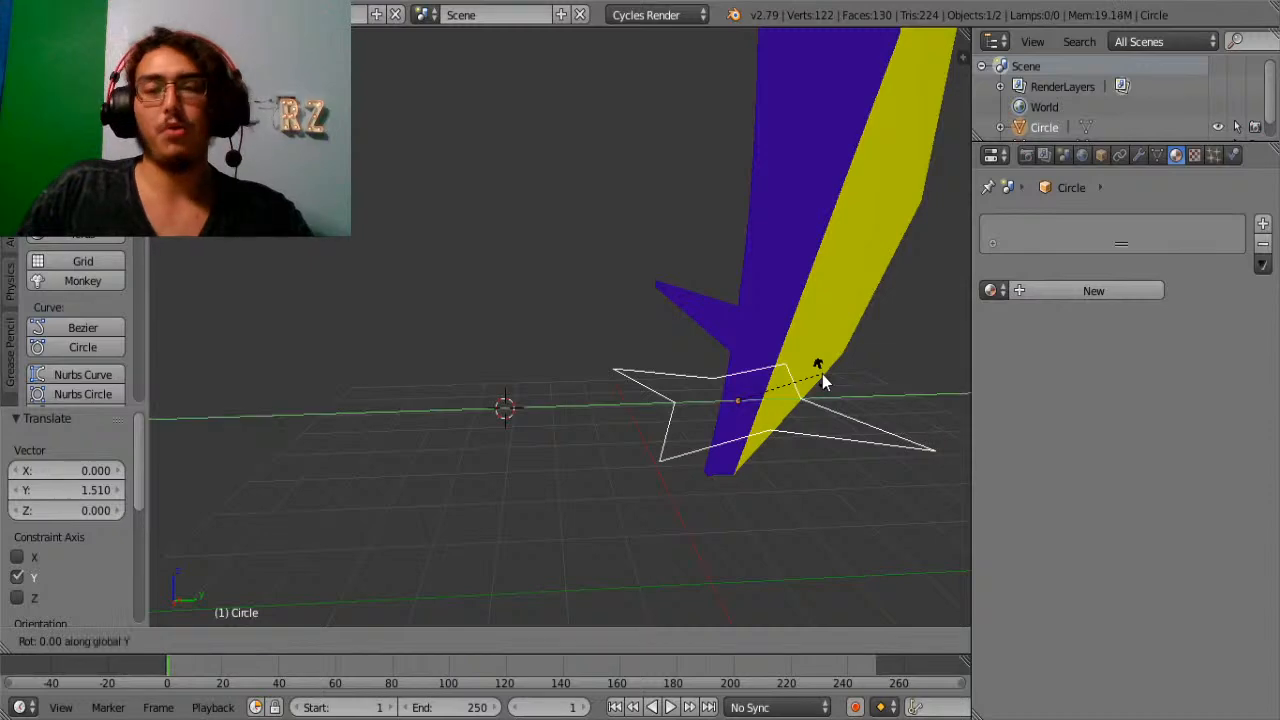
type("90")
key("Return")
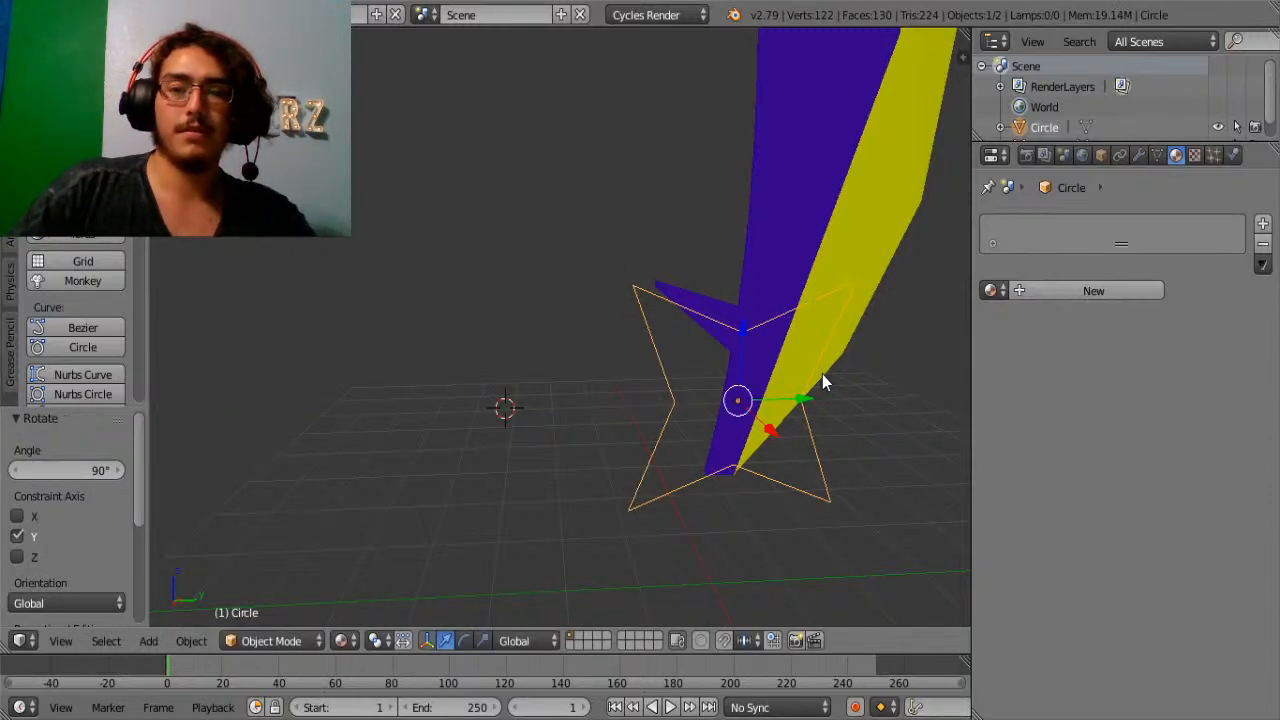
Rotate the star about the global X axis by an angle of 909018054°.
middle_click_drag(815, 400, 789, 363)
key("r")
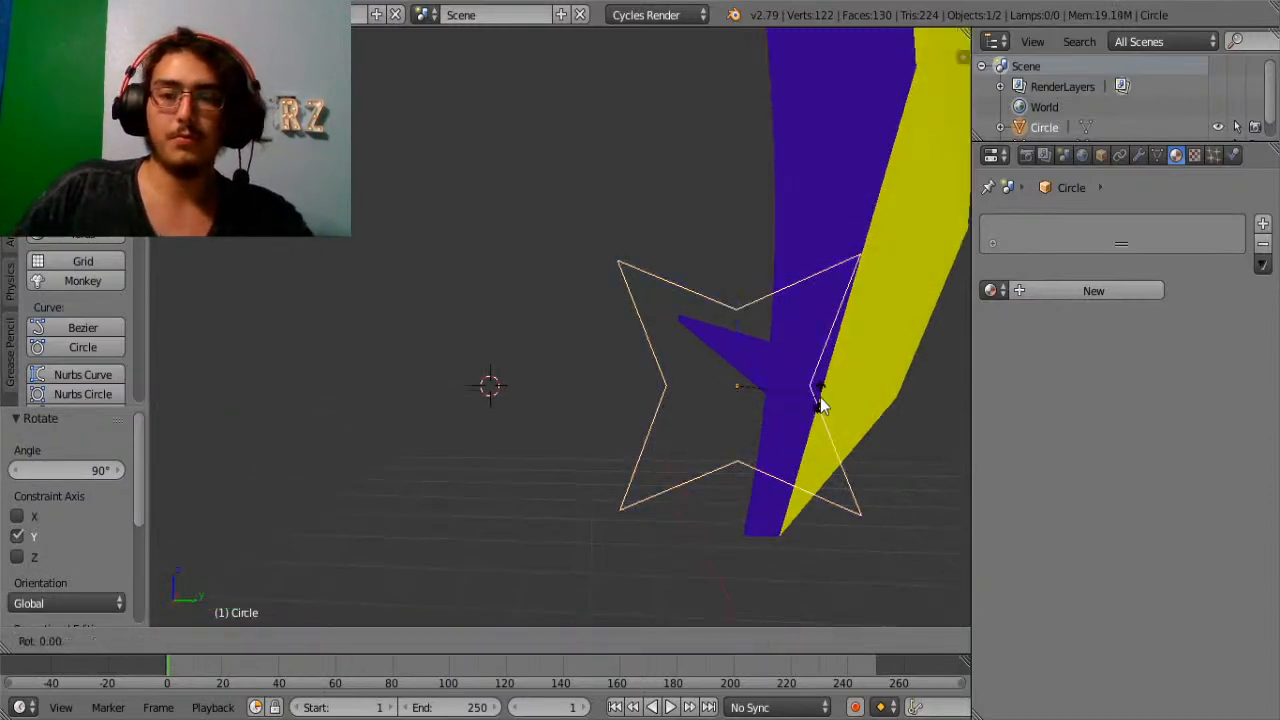
type("x90")
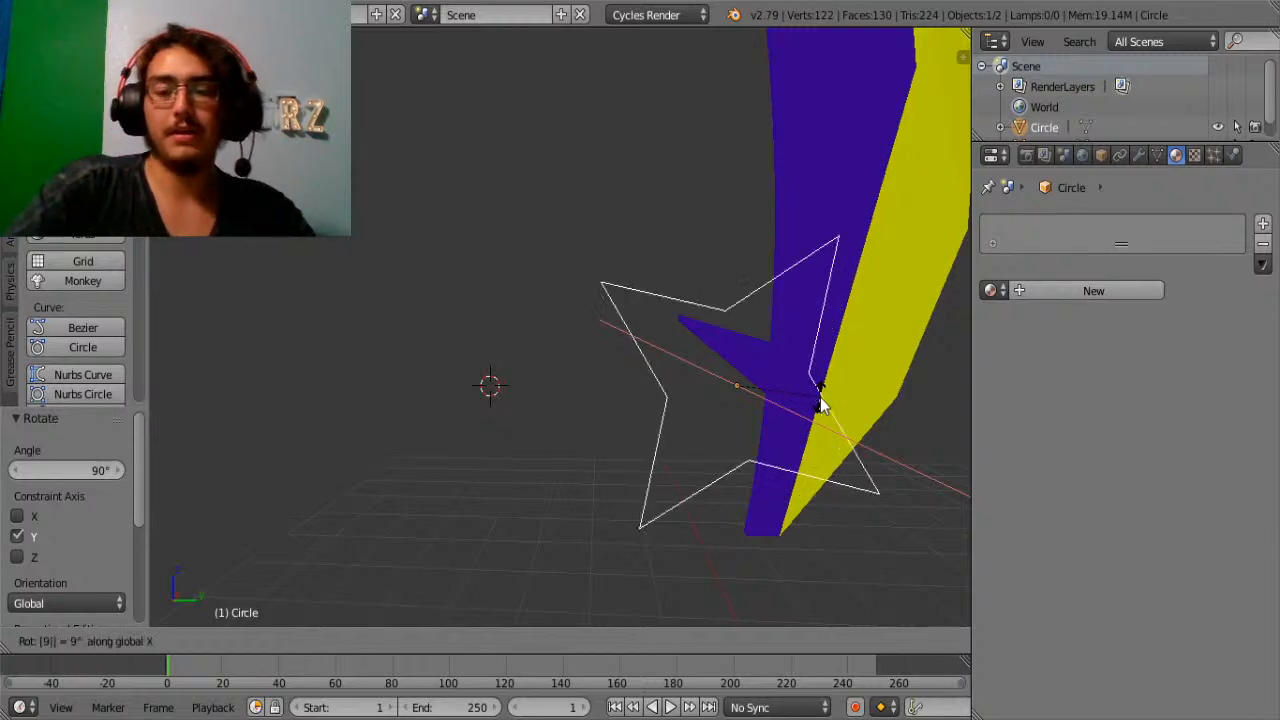
type("9018")
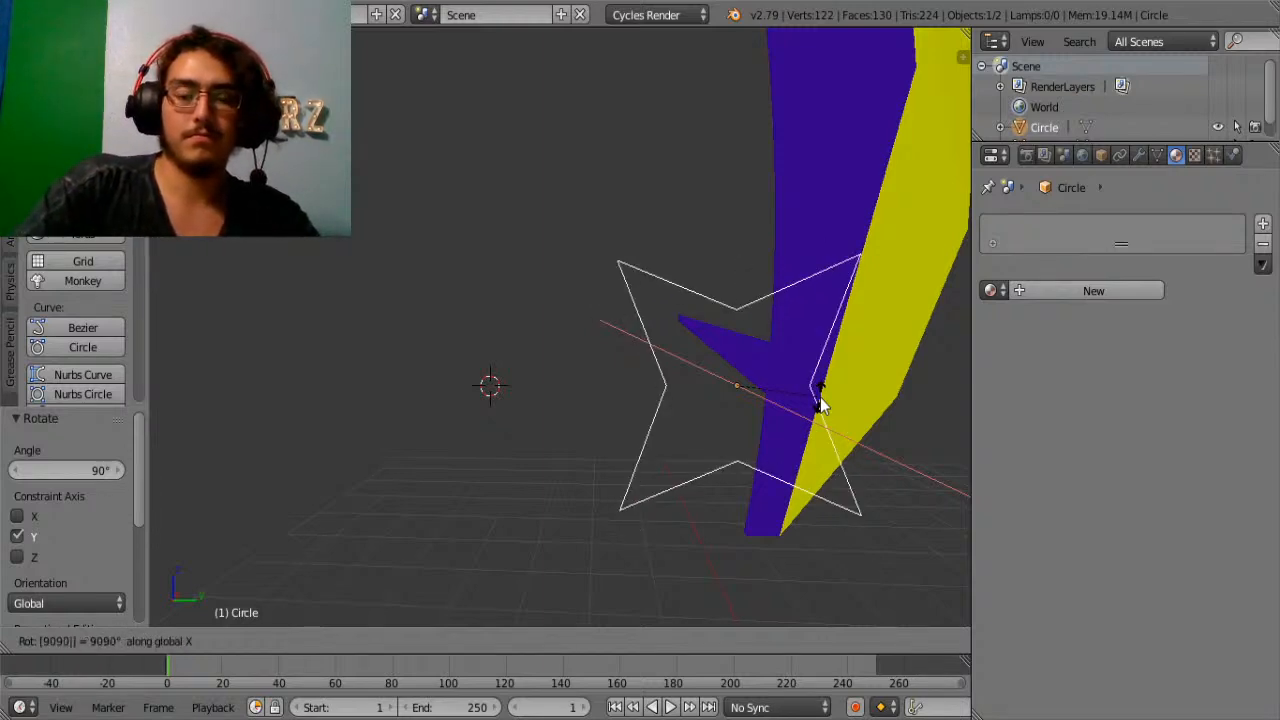
type("0")
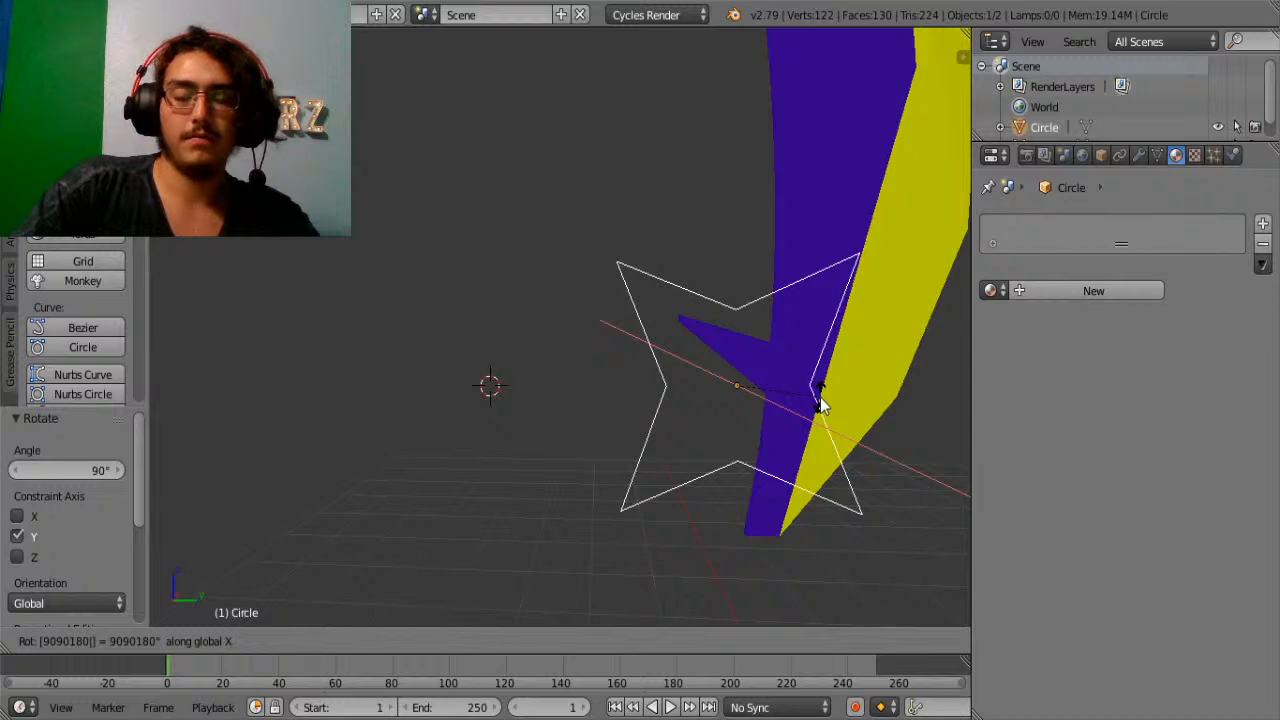
type("54")
key("Return")
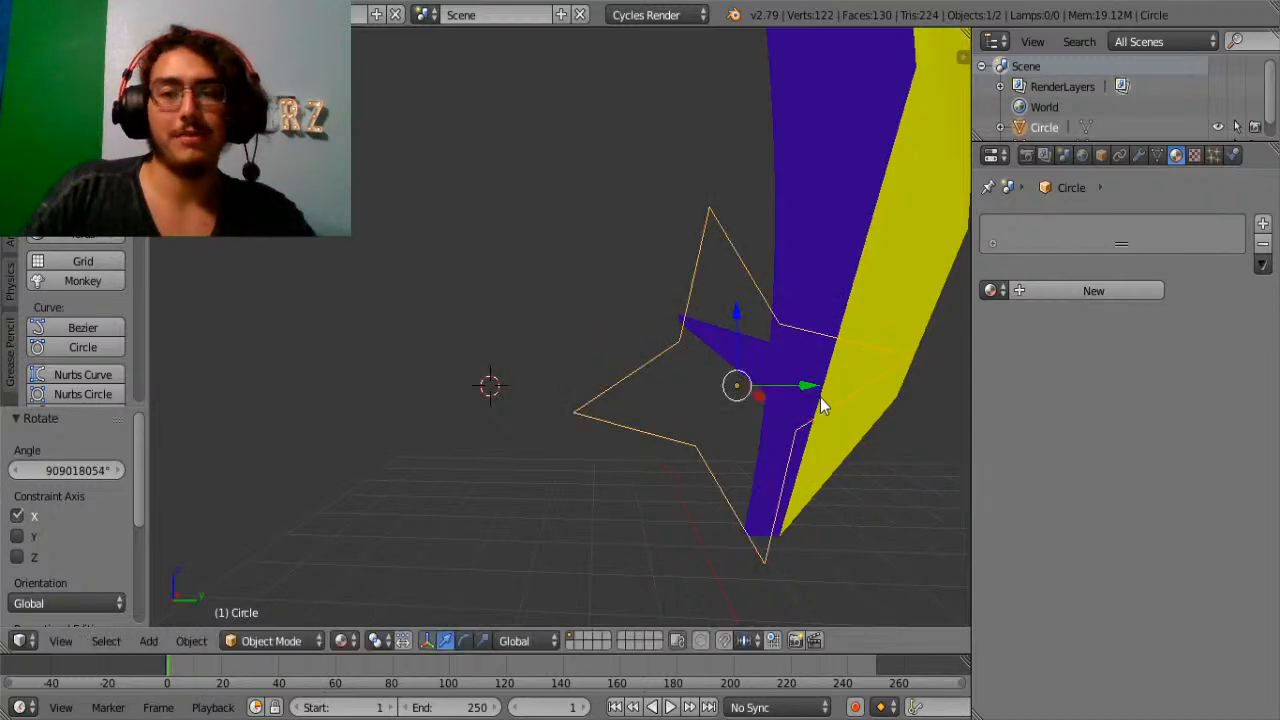
Rotate the star about -7.21° around the X axis so its points align vertically and horizontally.
middle_click_drag(828, 457, 738, 343, "shift")
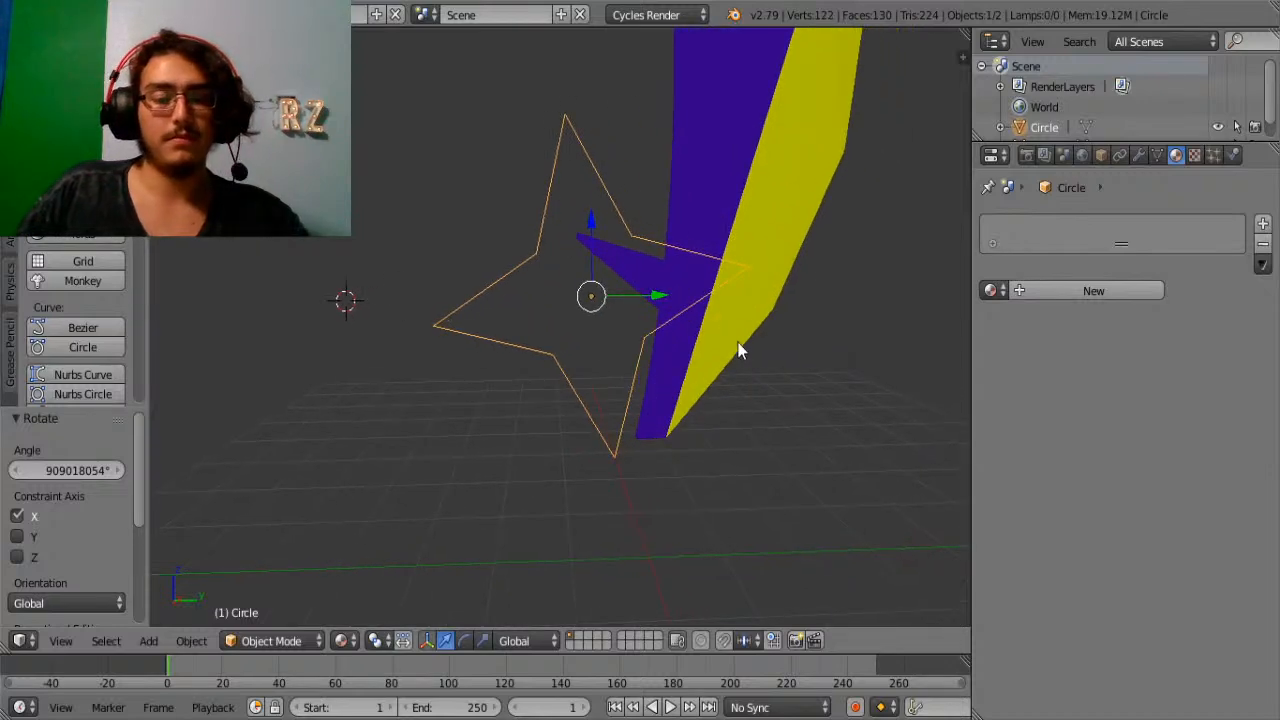
key("r")
key("x")
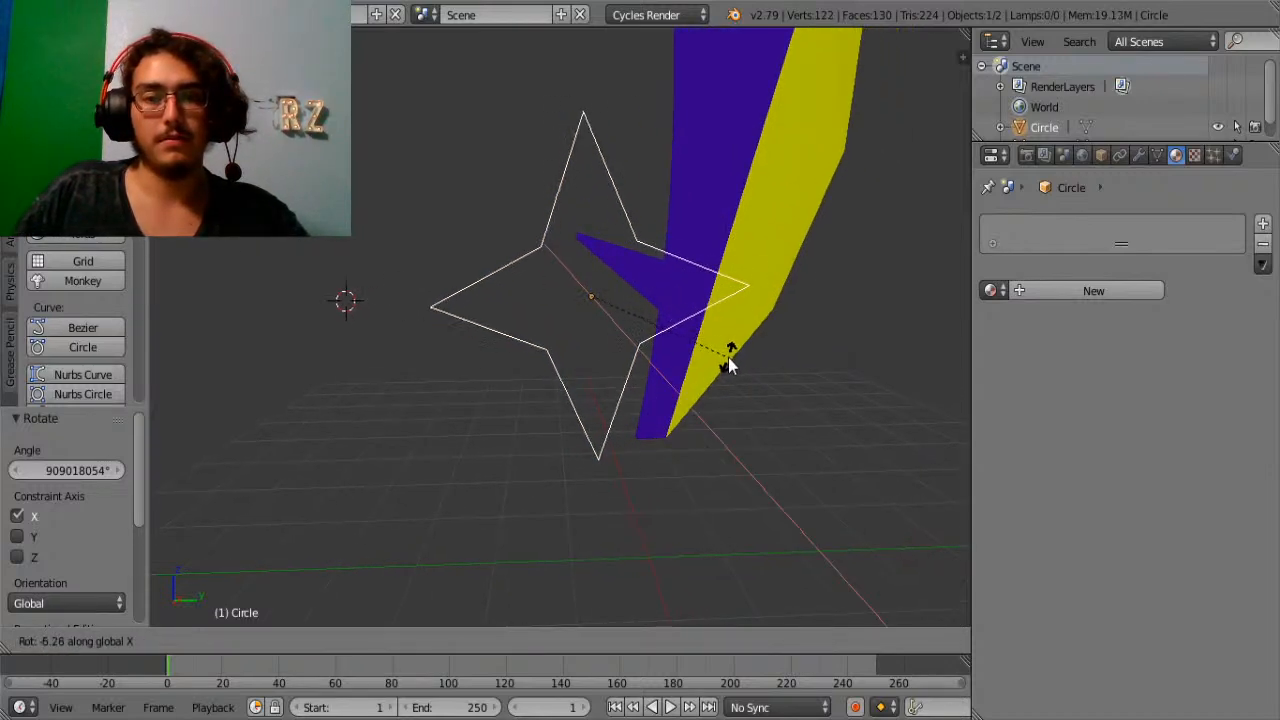
left_click(726, 359)
middle_click_drag(726, 359, 718, 347)
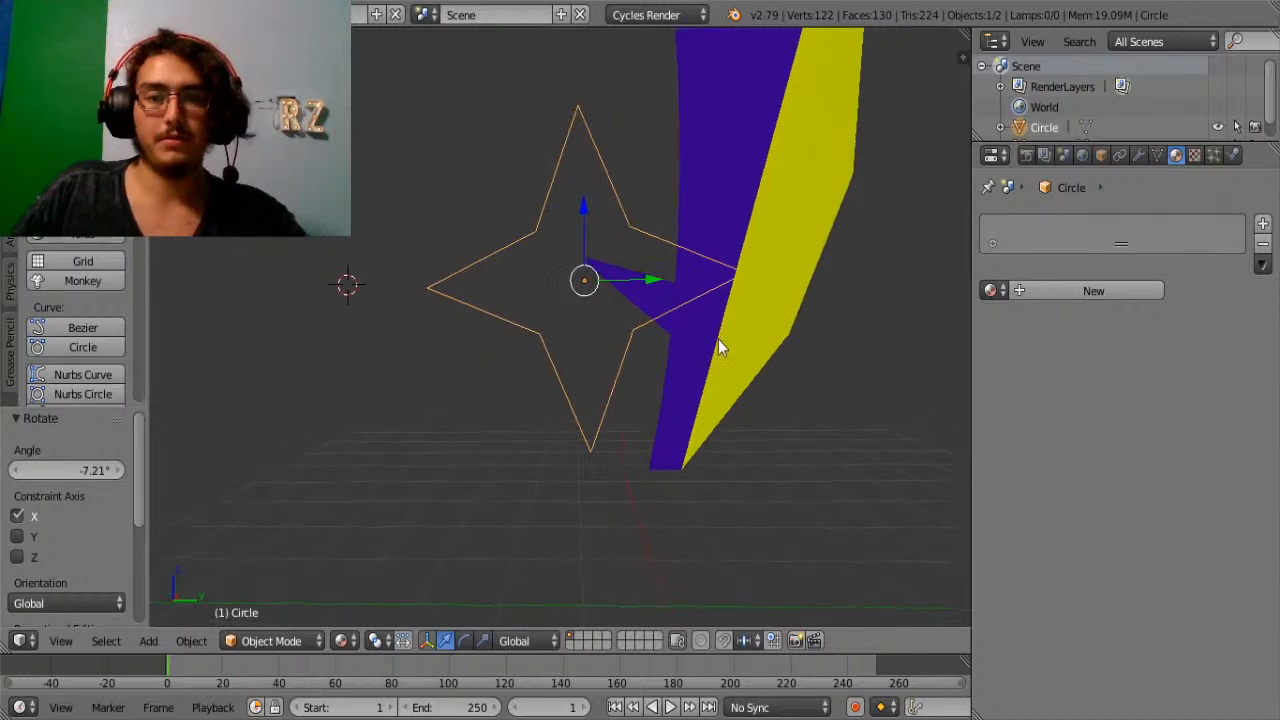
key("r")
key("x")
key("x")
key("x")
key("x")
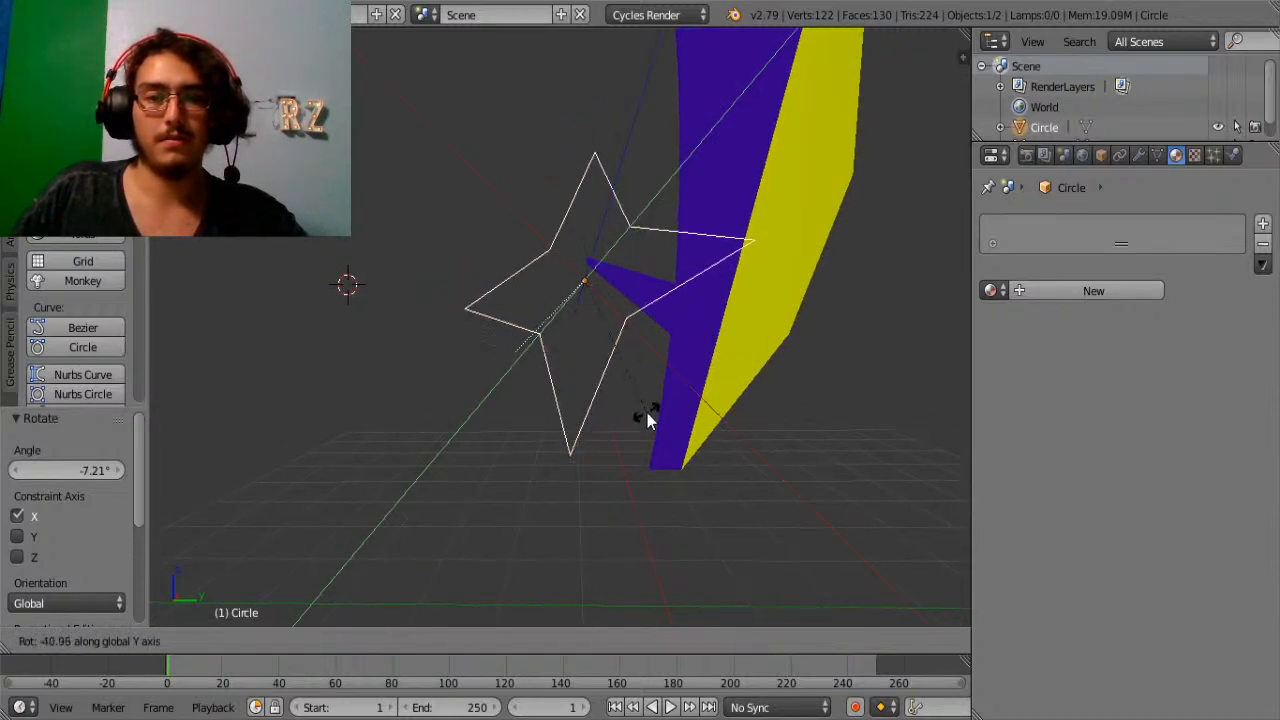
right_click(768, 345)
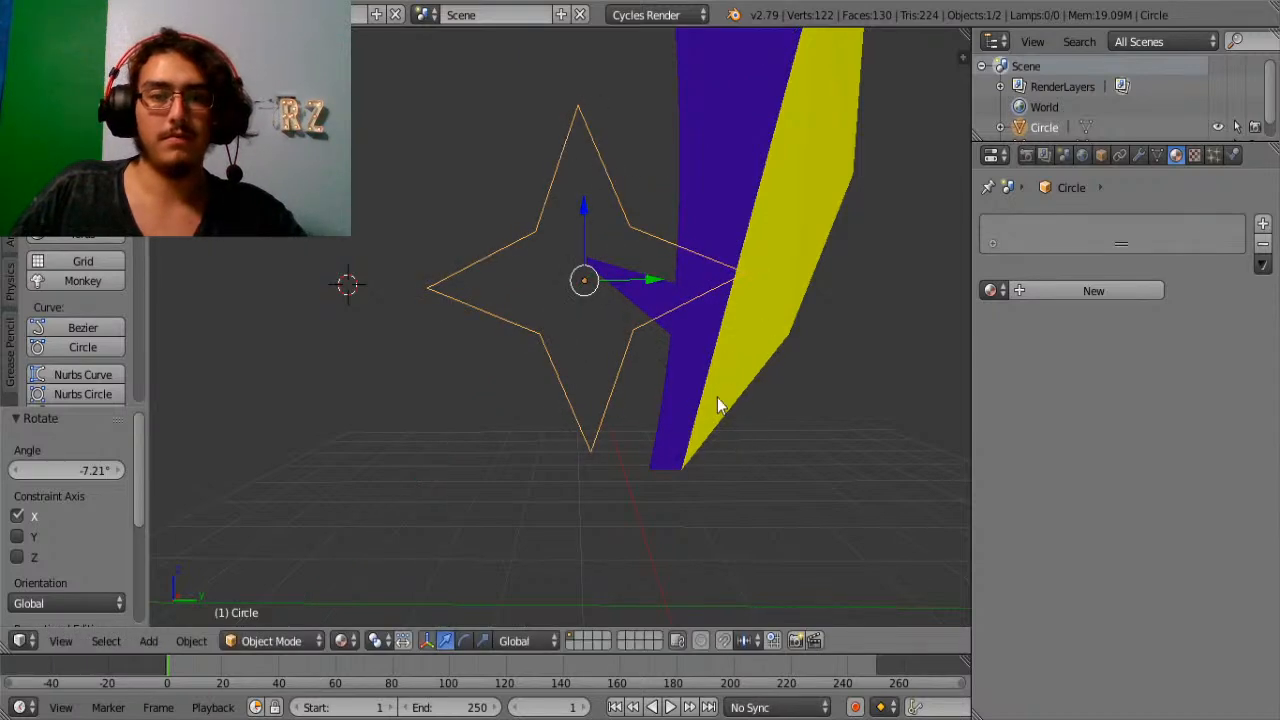
Check the star's position from the side and move it about 0.603 along Y.
middle_click_drag(717, 403, 820, 461)
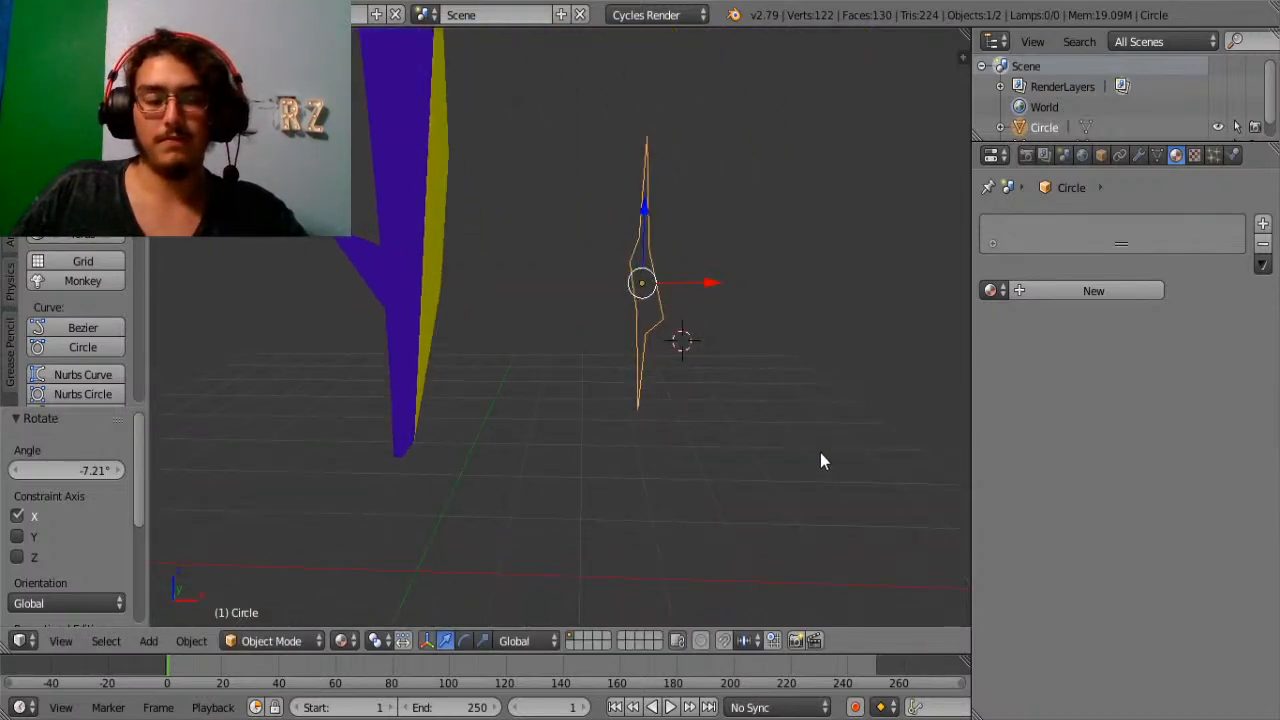
middle_click_drag(787, 380, 678, 330)
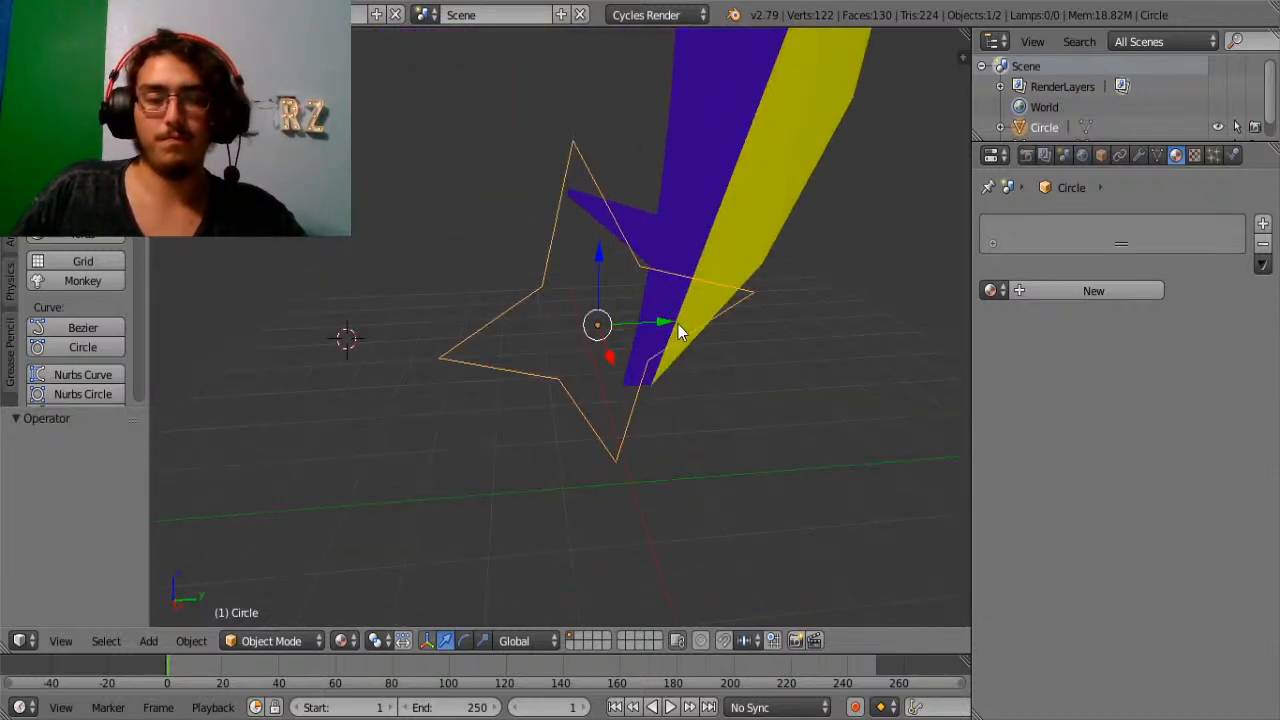
left_click_drag(678, 324, 756, 322)
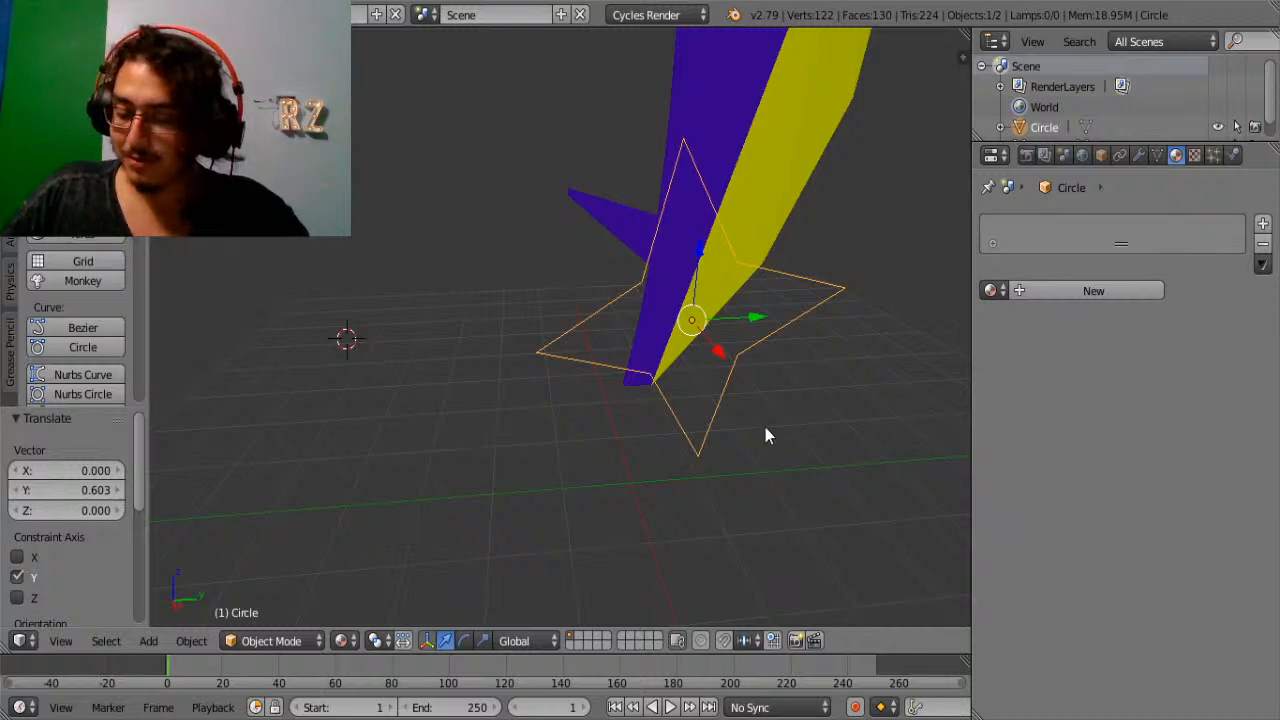
Move the star about -1.589 along X and -0.814 along Z to the blade's lower end.
scroll(765, 427, "down", 1)
scroll(750, 426, "up", 2)
middle_click_drag(794, 320, 503, 290)
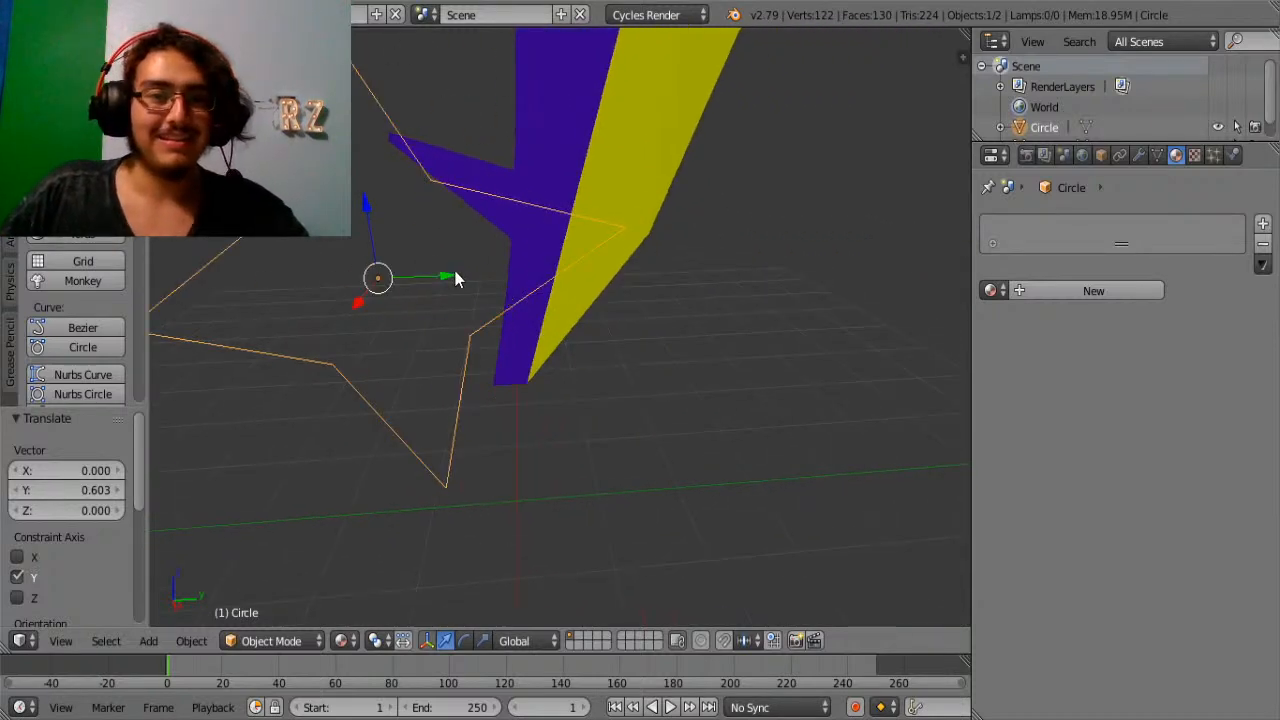
left_click_drag(453, 275, 560, 236)
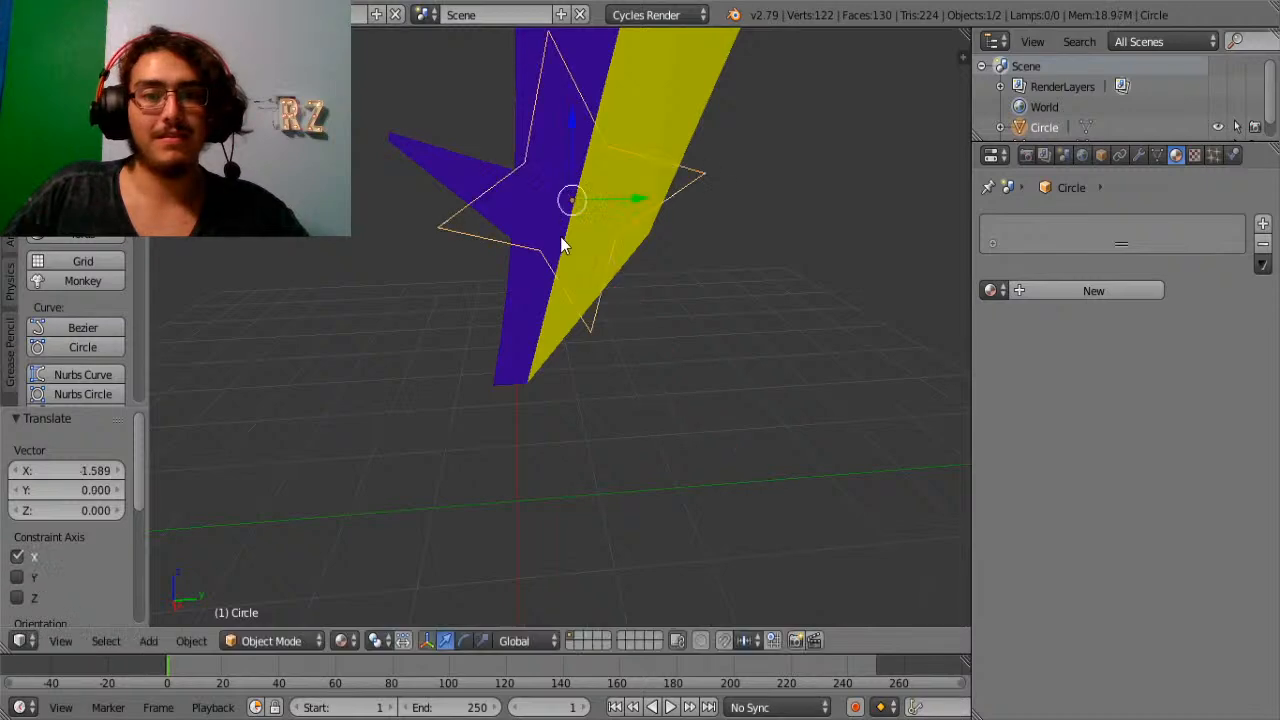
middle_click_drag(560, 236, 643, 282)
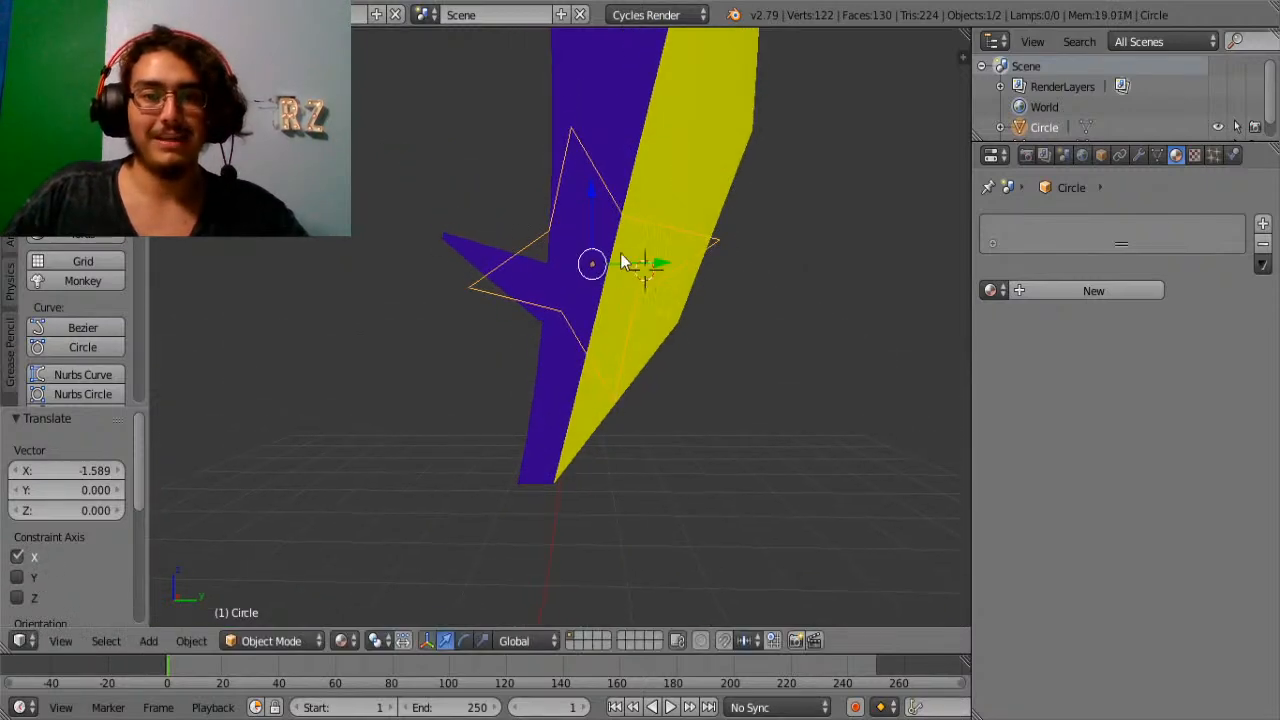
left_click_drag(594, 203, 608, 324)
Rotate the star outline -10° about the X axis and lower it -0.580 along Z.
middle_click_drag(610, 337, 739, 315)
key("r")
key("x")
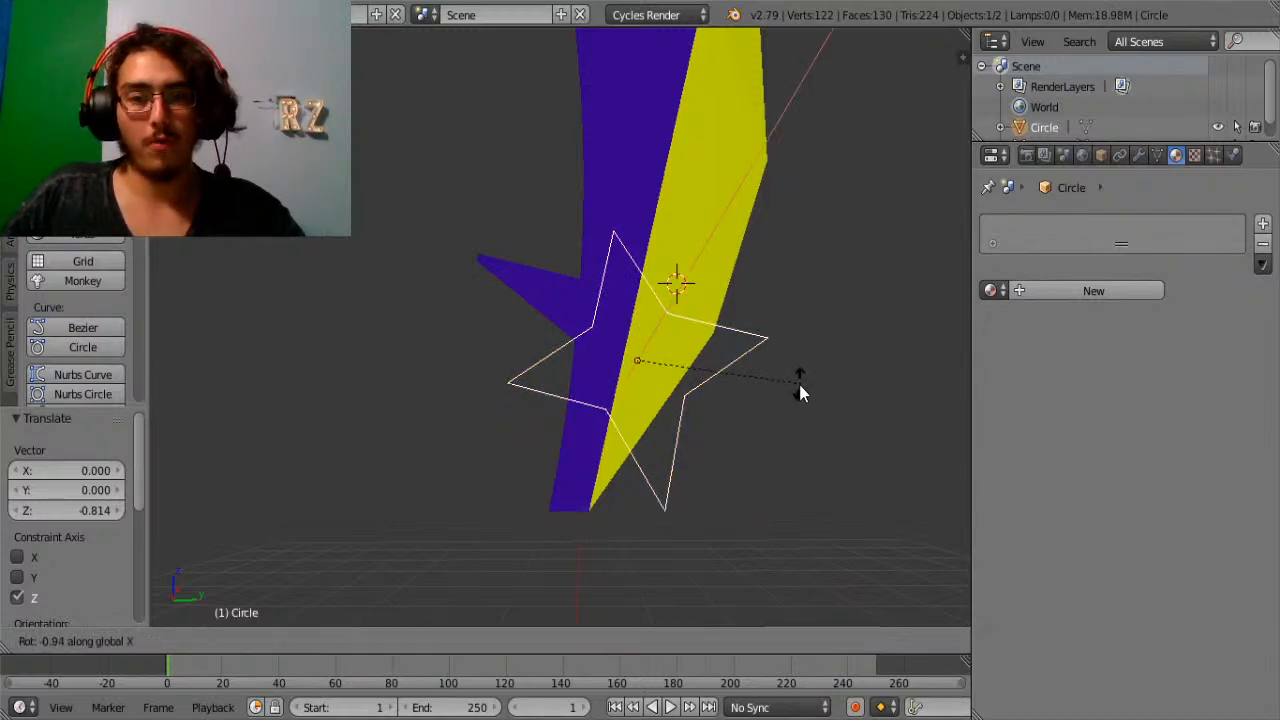
left_click(776, 410)
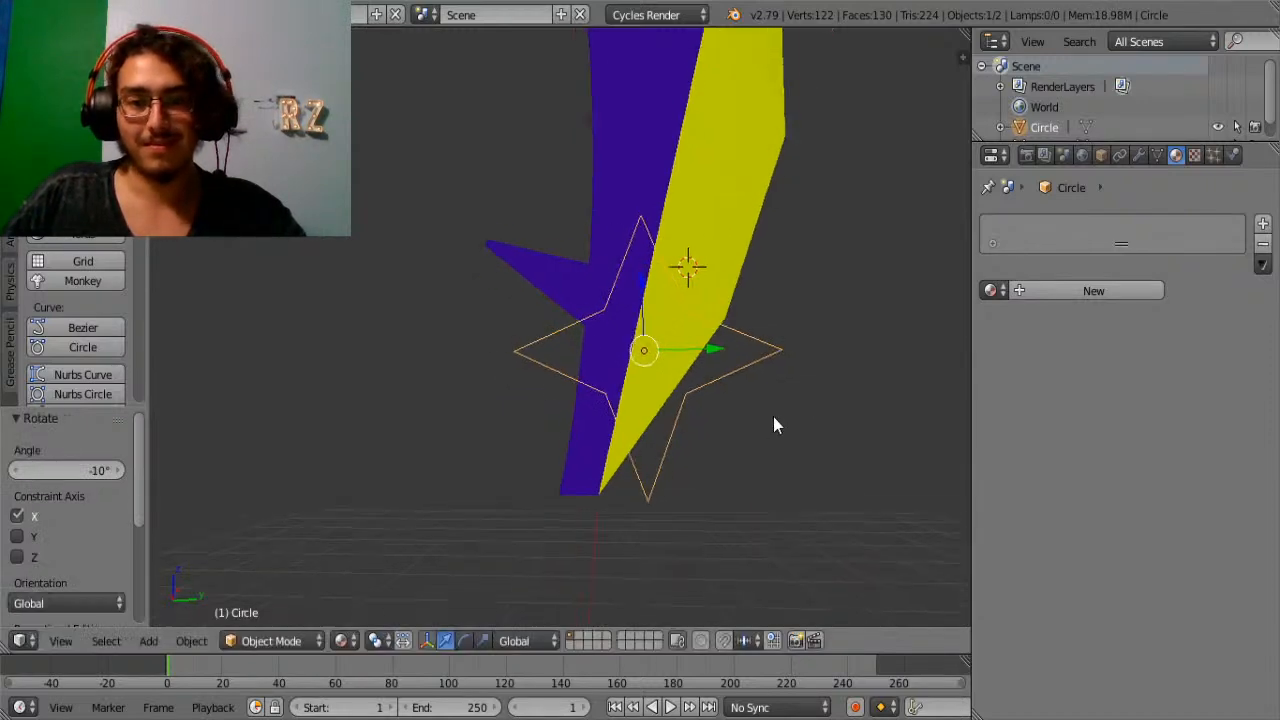
middle_click_drag(773, 416, 610, 213)
key("g")
key("z")
left_click(597, 294)
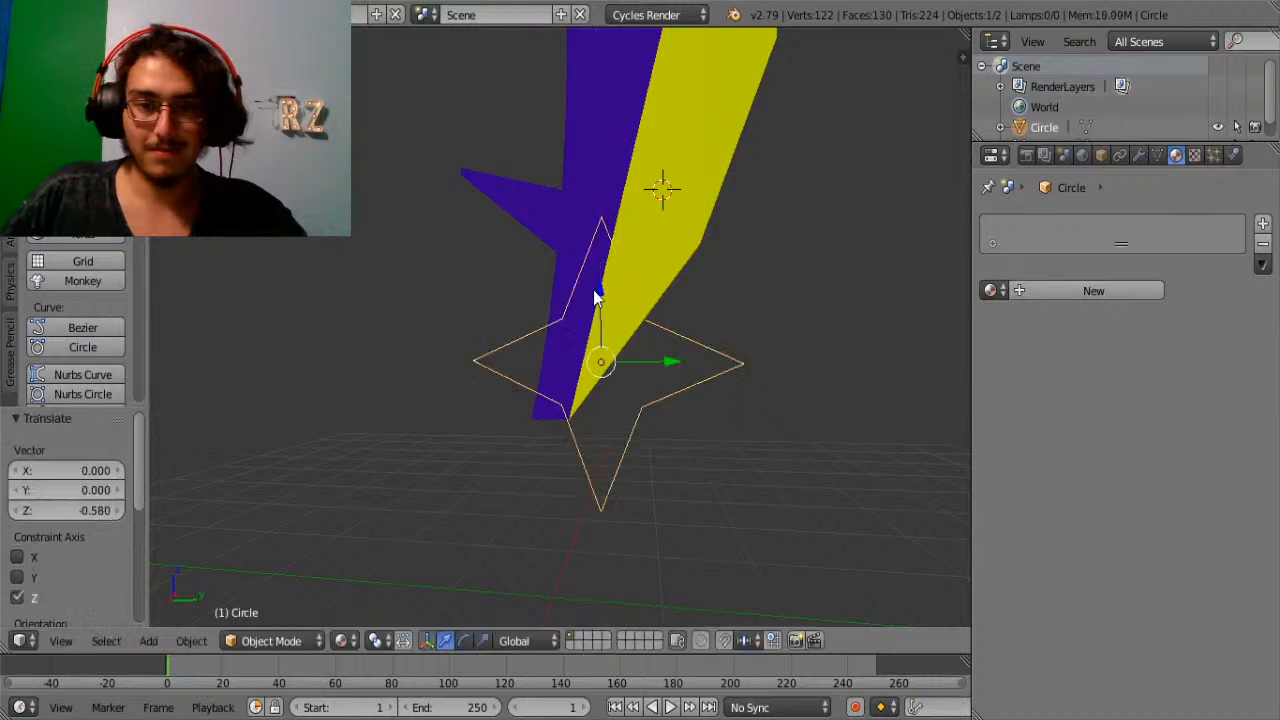
Fill the star outline with a face and extrude it about 0.2 to give the ornament thickness.
middle_click_drag(597, 294, 708, 360)
key("Tab")
key("a")
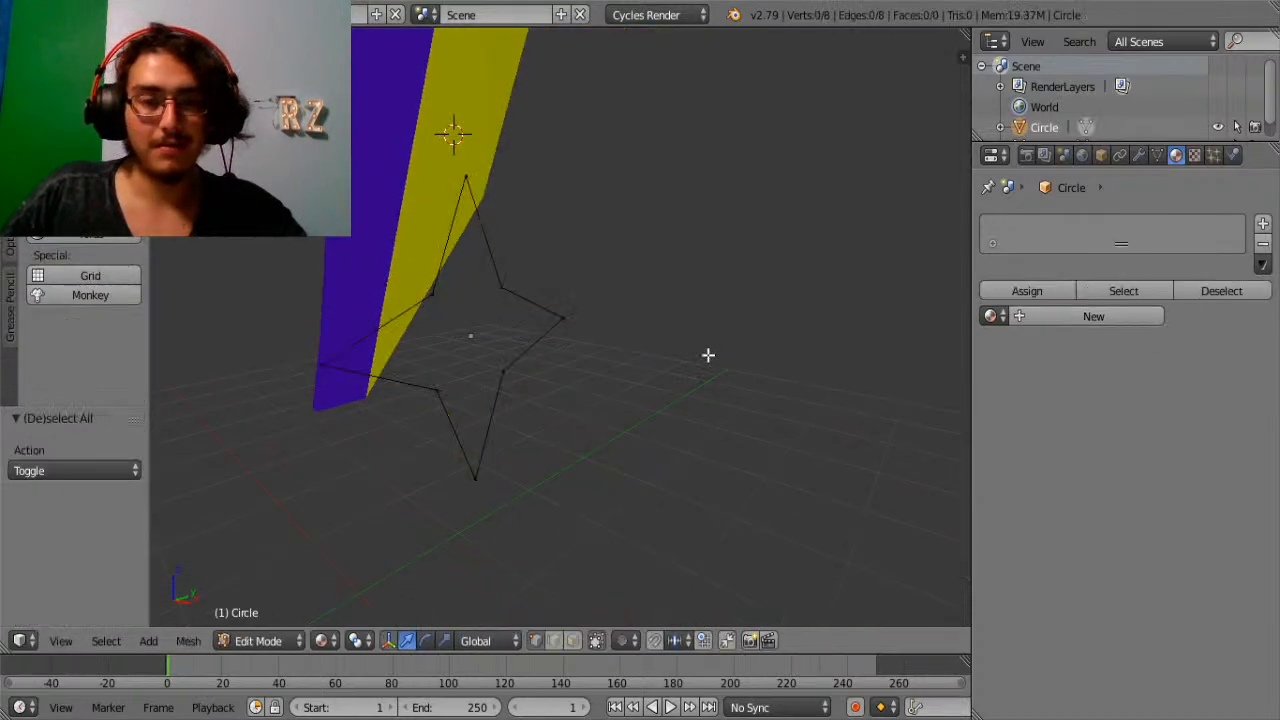
key("a")
key("f")
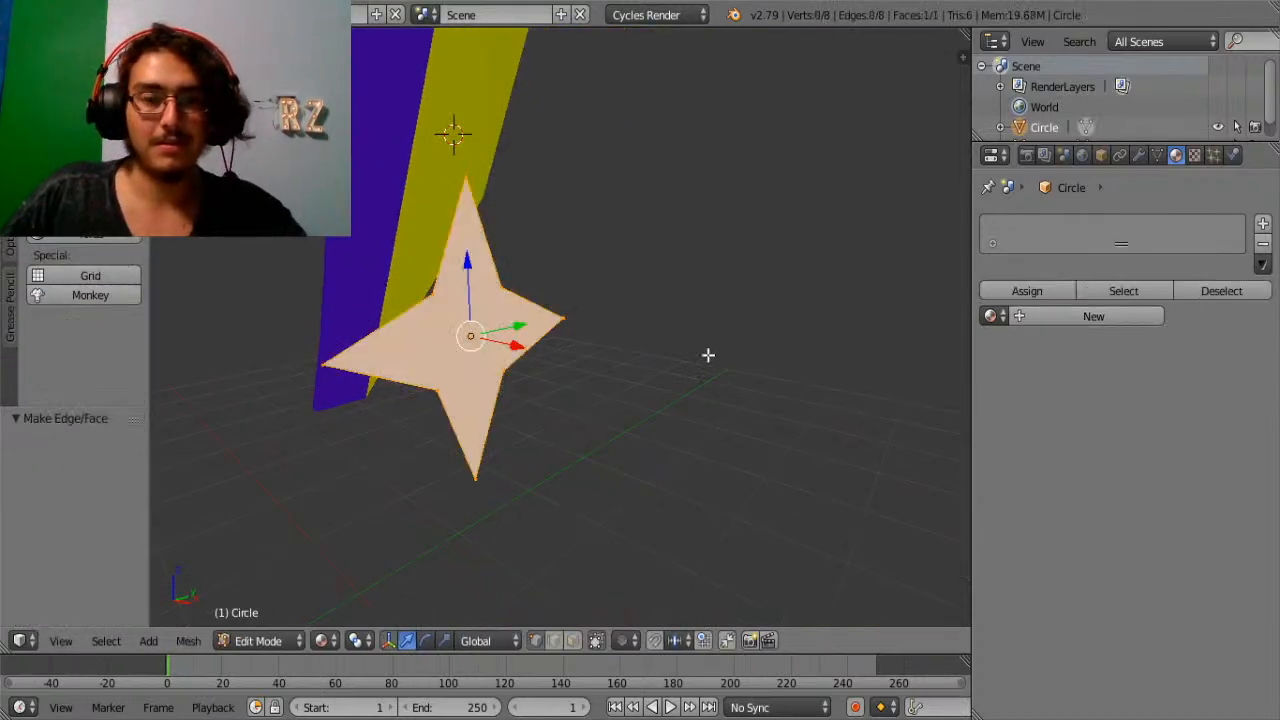
key("Tab")
key("Tab")
key("e")
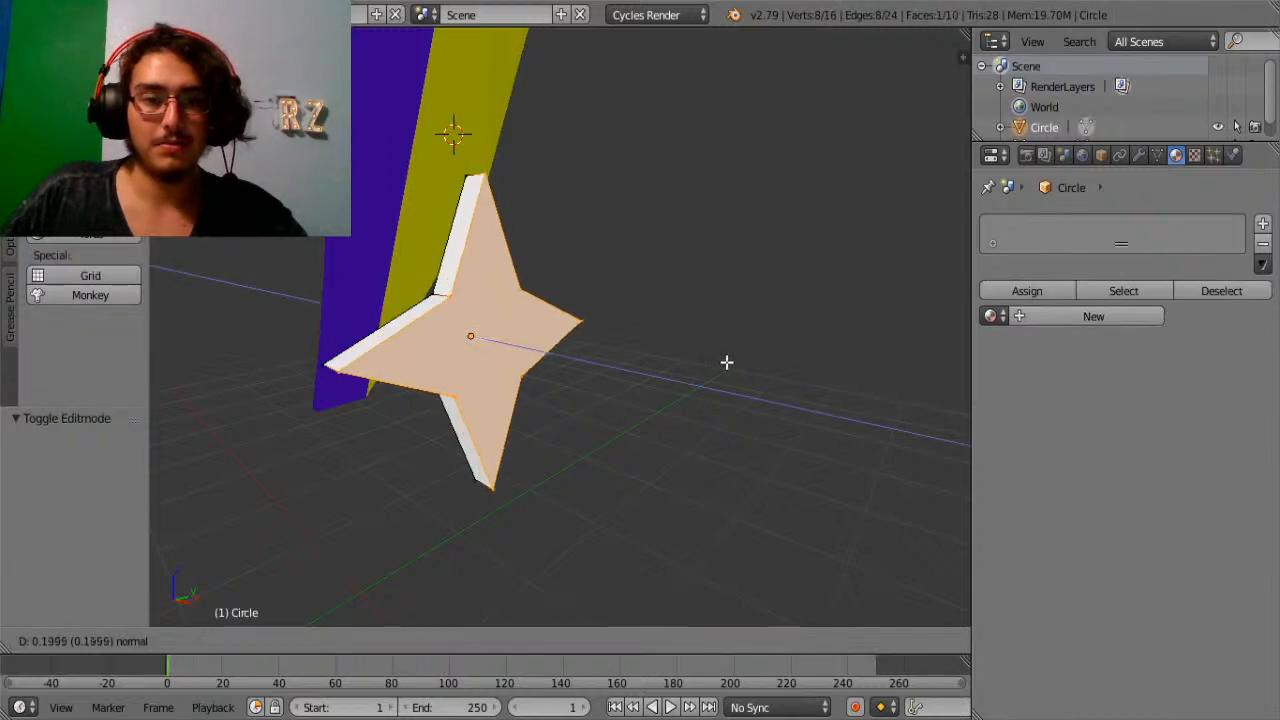
left_click(724, 361)
key("Tab")
Move the star -0.957 and a further -0.054 along X to line it up with the blade.
middle_click_drag(628, 394, 523, 364)
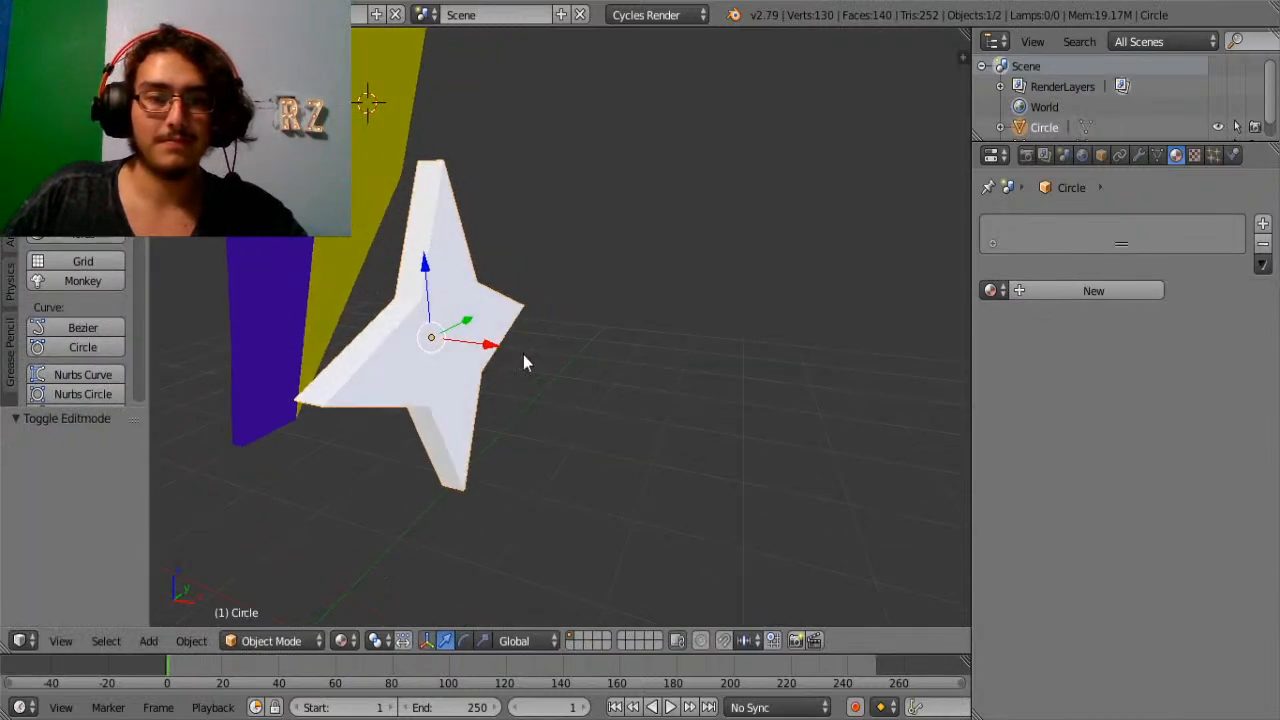
left_click_drag(495, 352, 390, 322)
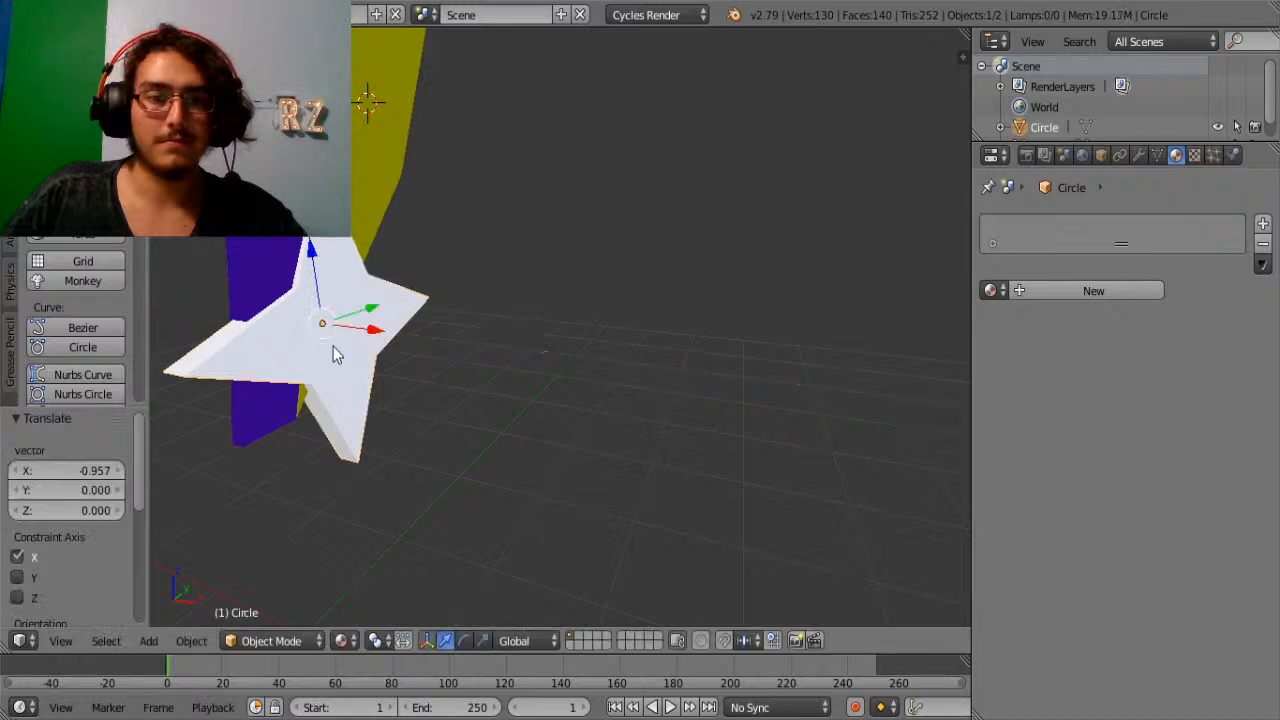
scroll(334, 352, "up", 3)
middle_click_drag(331, 349, 591, 451)
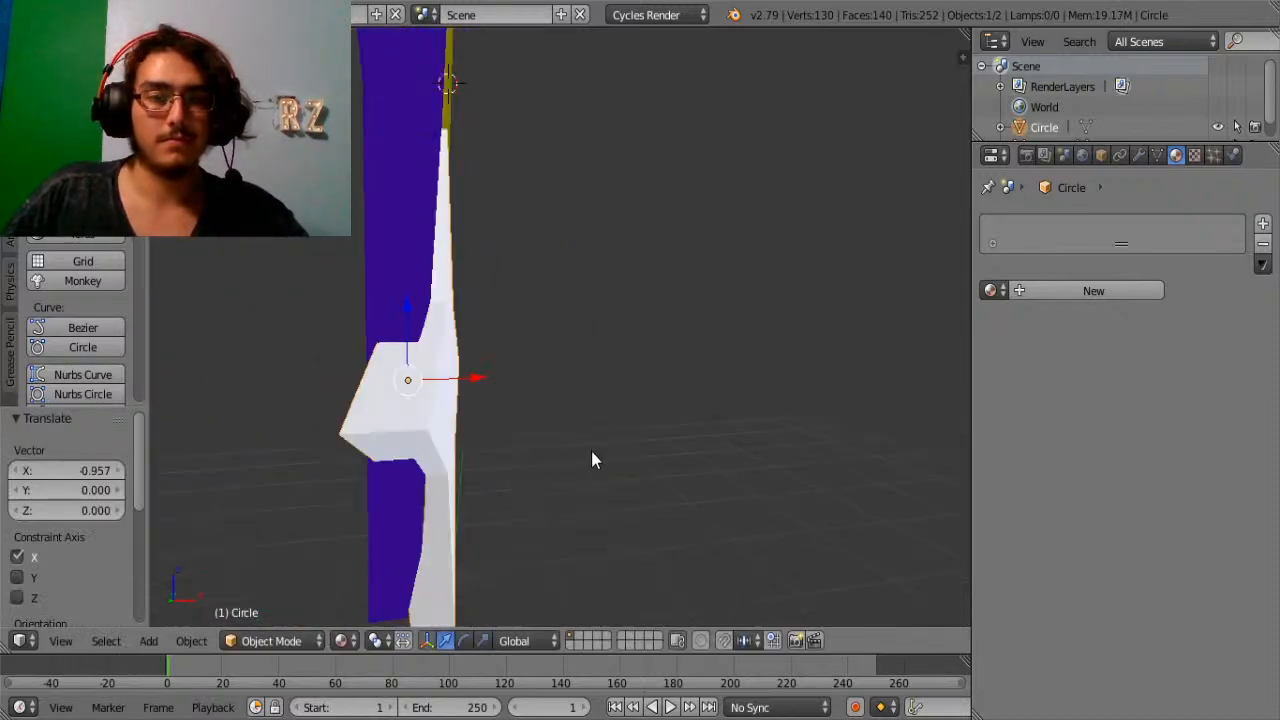
left_click_drag(475, 380, 463, 378)
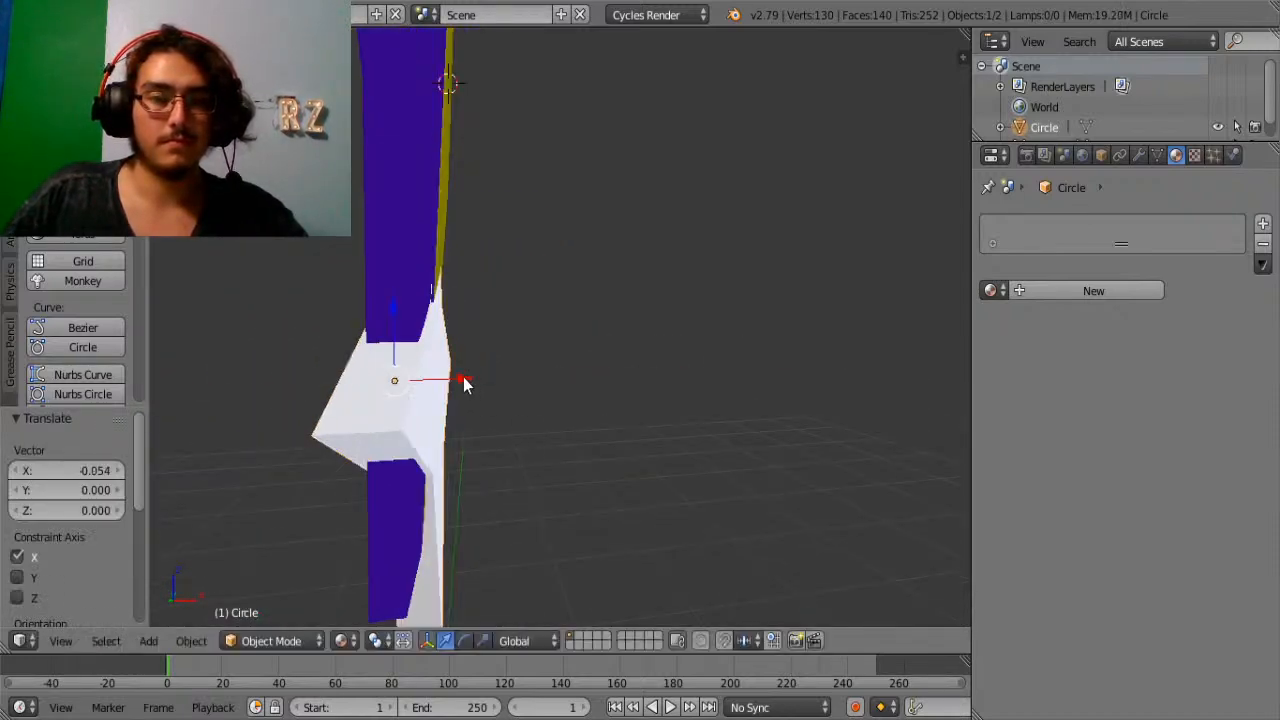
Thicken the star by scaling it 1.508 along the X axis.
key("s")
key("x")
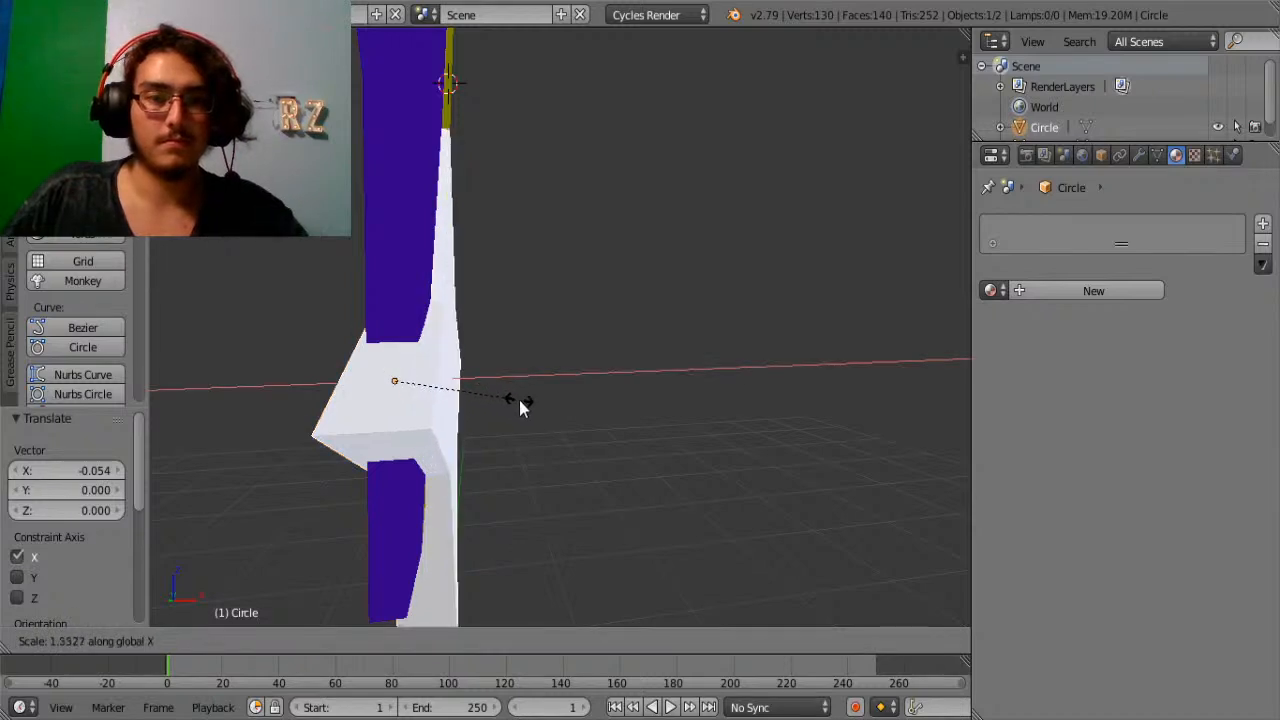
left_click(533, 413)
Move the star -0.473 along Z and about -0.2 along Y beneath the blade.
mouse_move(533, 413)
middle_mouse_down()
mouse_move(572, 391)
mouse_move(533, 388)
middle_mouse_up()
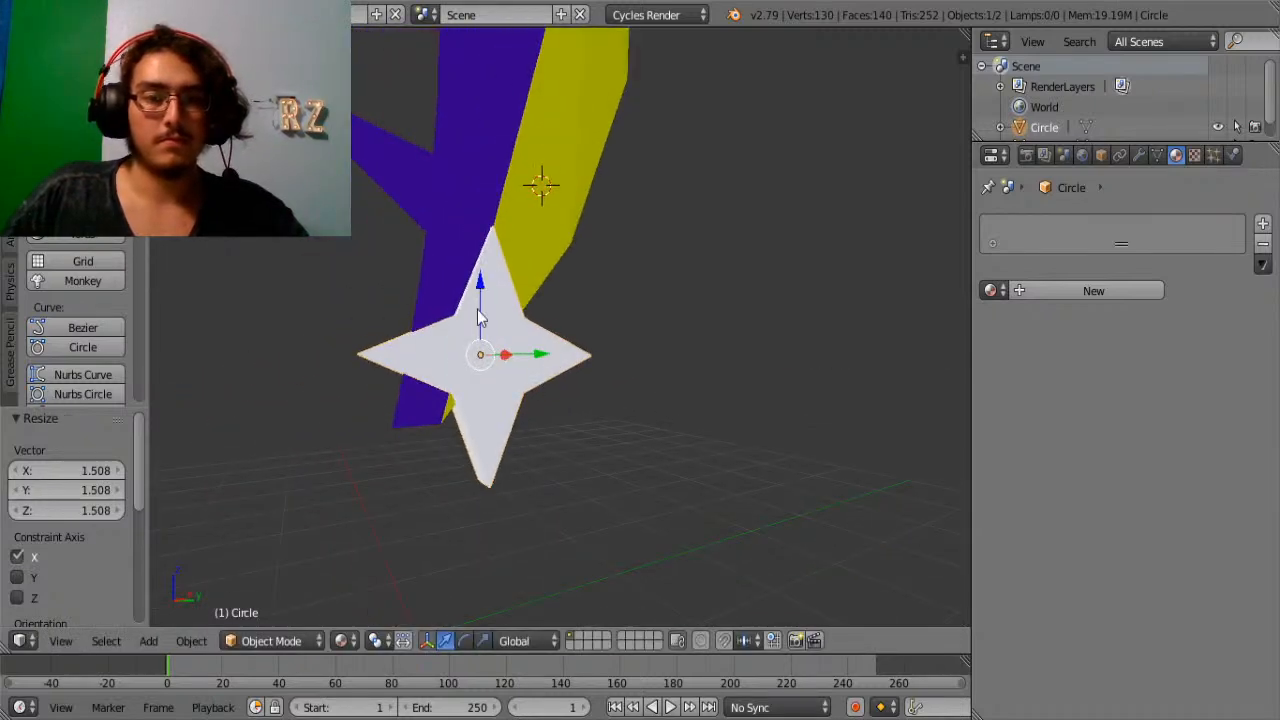
left_click_drag(478, 318, 460, 368)
middle_click_drag(460, 368, 575, 360)
key("g")
key("y")
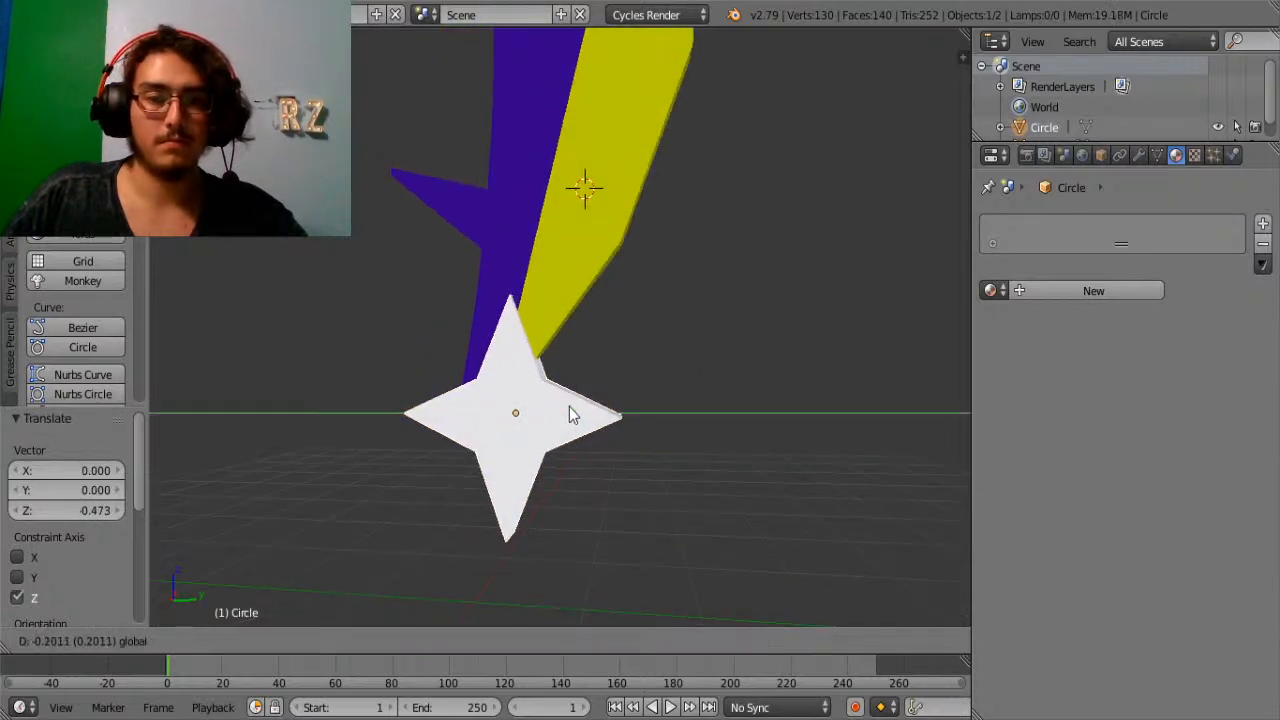
left_click(569, 406)
Shift the star a further -0.089 along Y at the blade's lower end.
middle_click_drag(566, 407, 723, 359)
scroll(723, 357, "down", 6)
middle_click_drag(679, 247, 591, 77, "shift")
scroll(720, 410, "up", 5)
key("Tab")
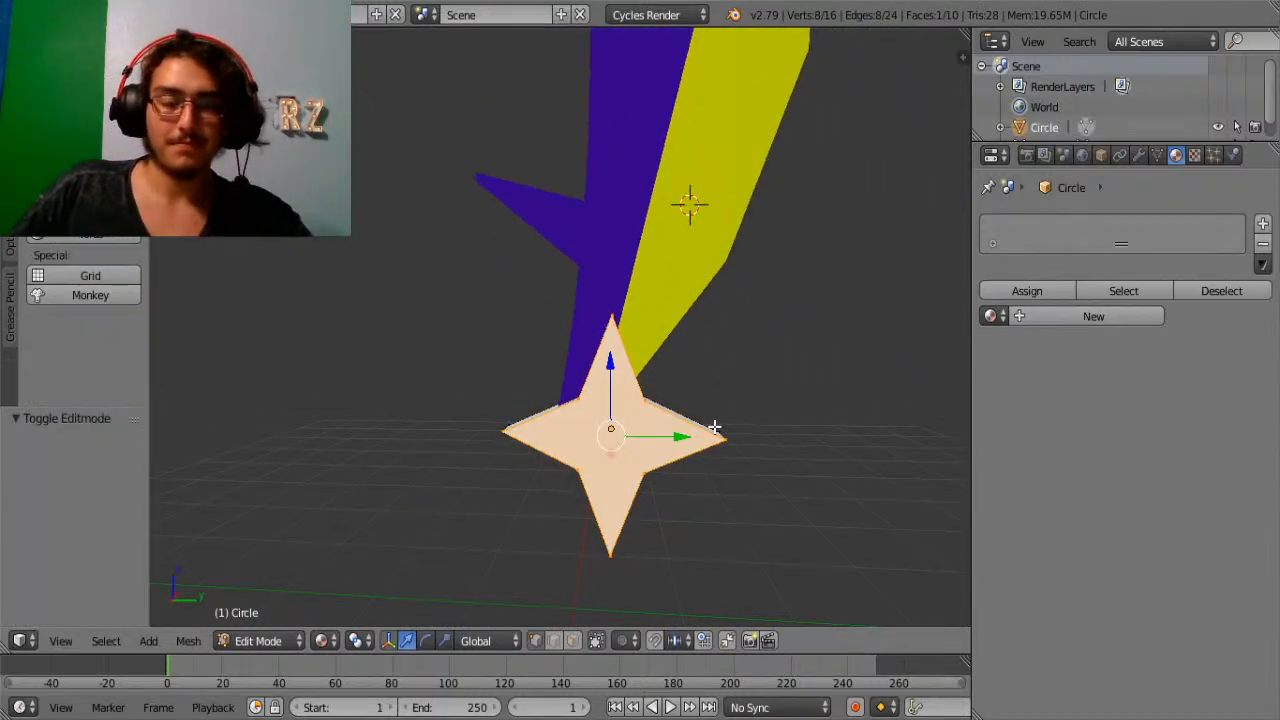
key("Tab")
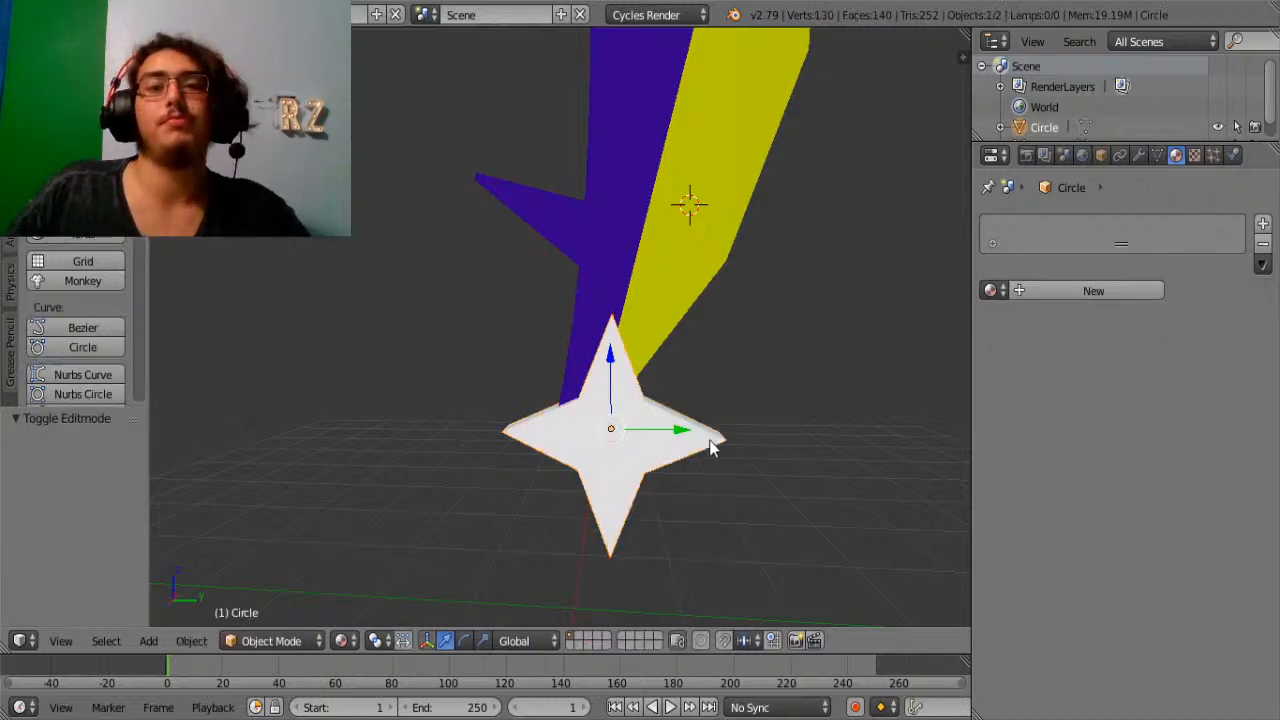
left_click_drag(690, 438, 667, 427)
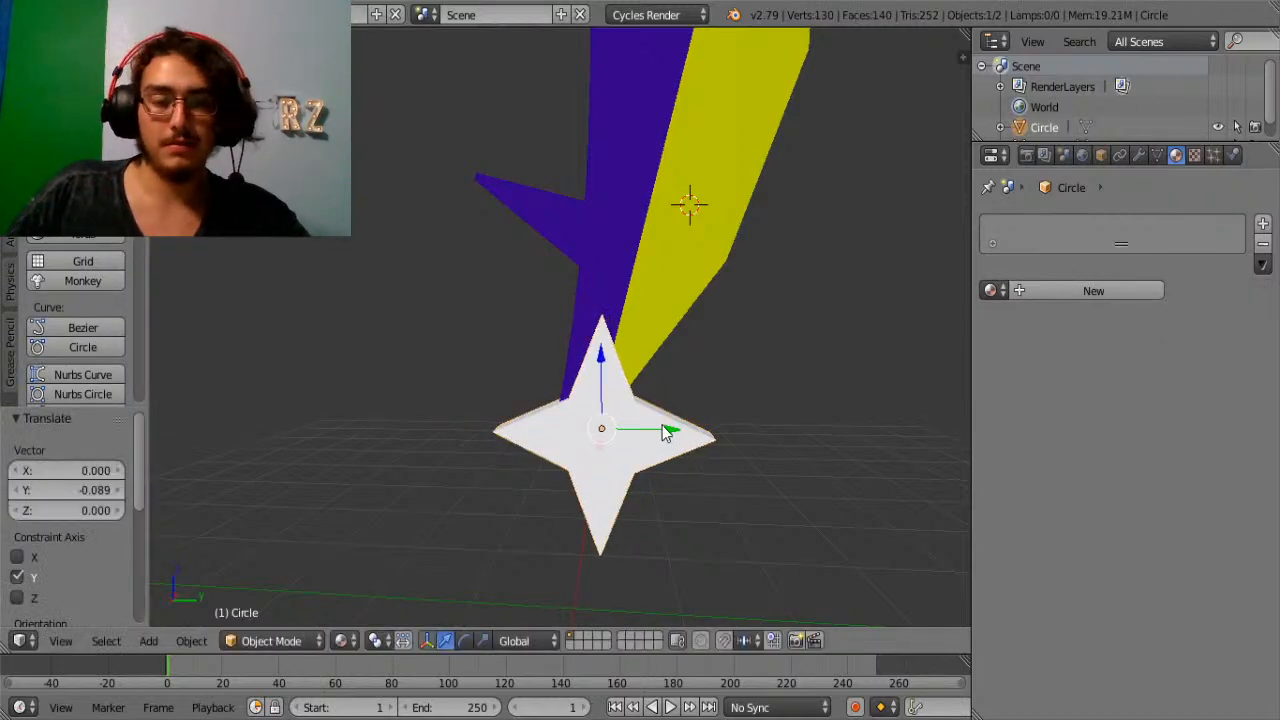
Enlarge the star by scaling it 1.572 with the Y constraint and 1.083 with the Z constraint.
key("Tab")
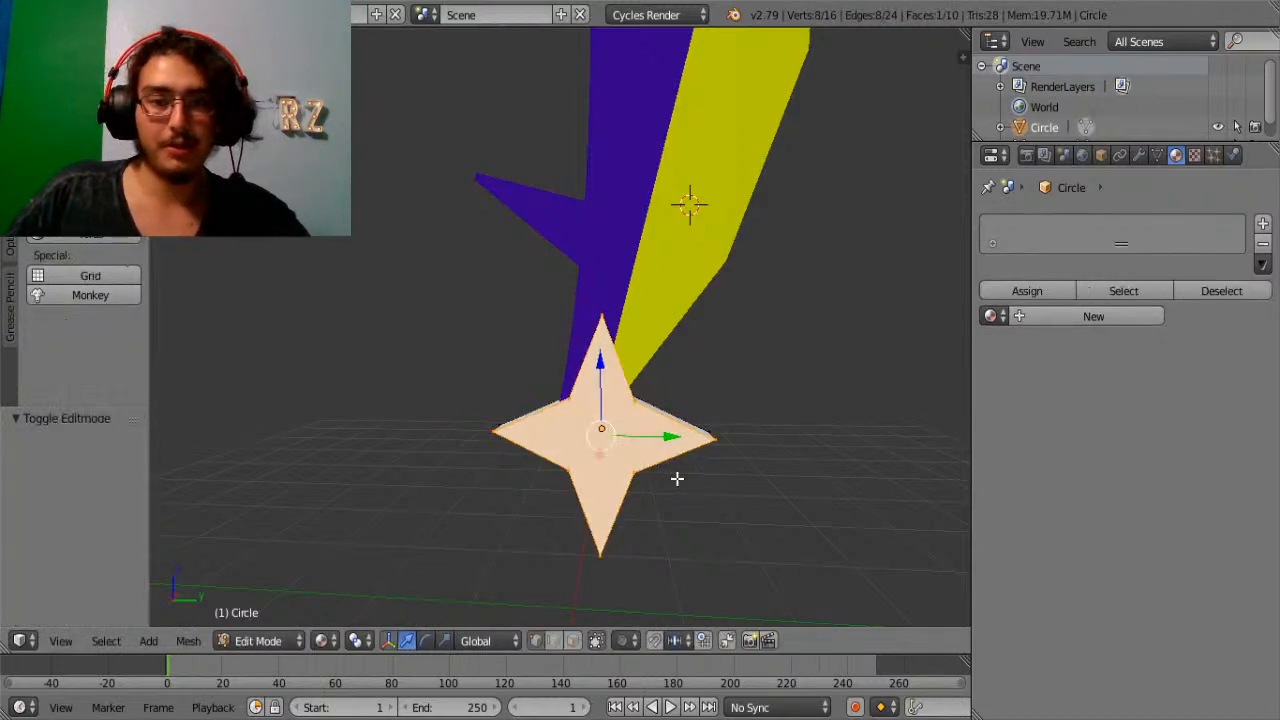
key("Tab")
key("s")
key("y")
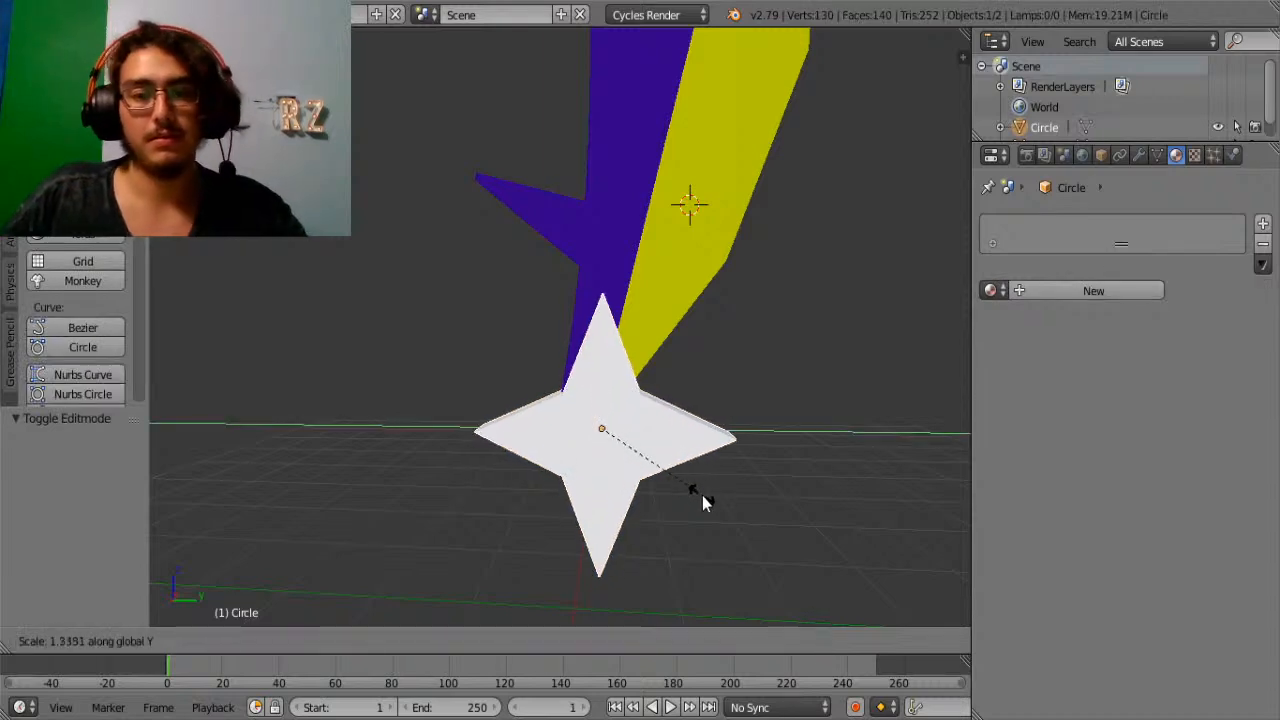
left_click(719, 509)
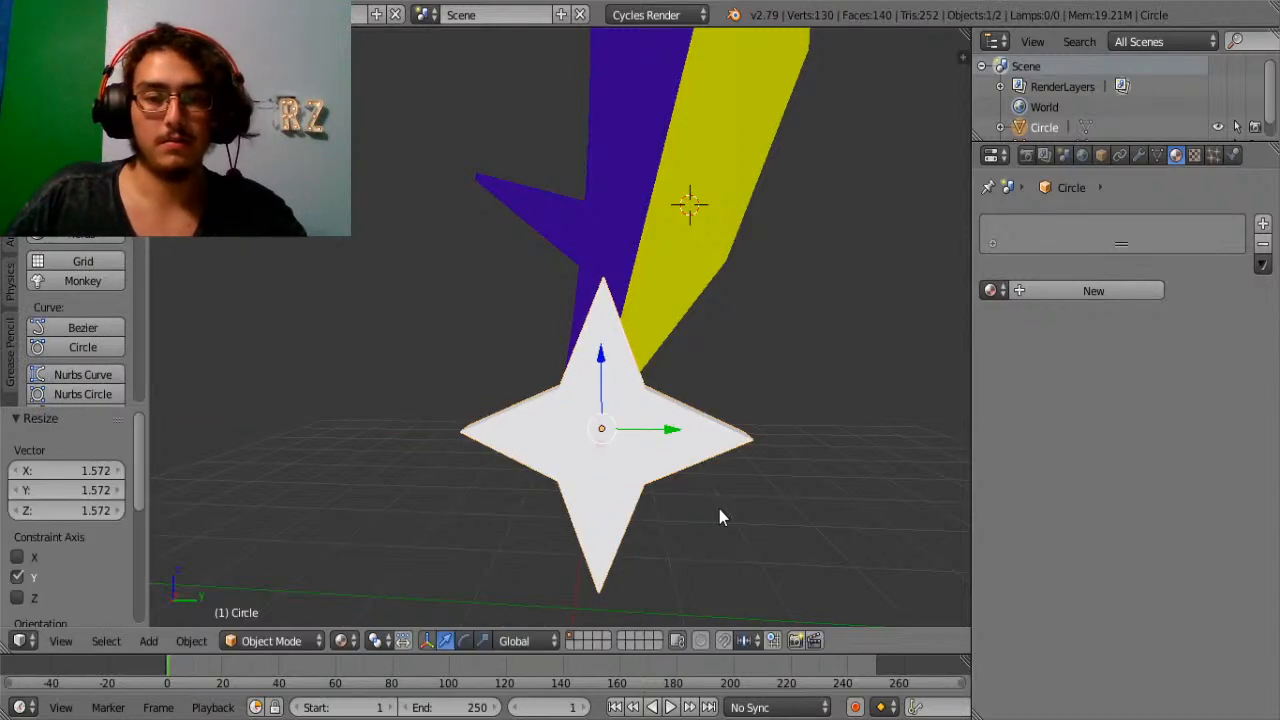
key("s")
key("z")
left_click(734, 497)
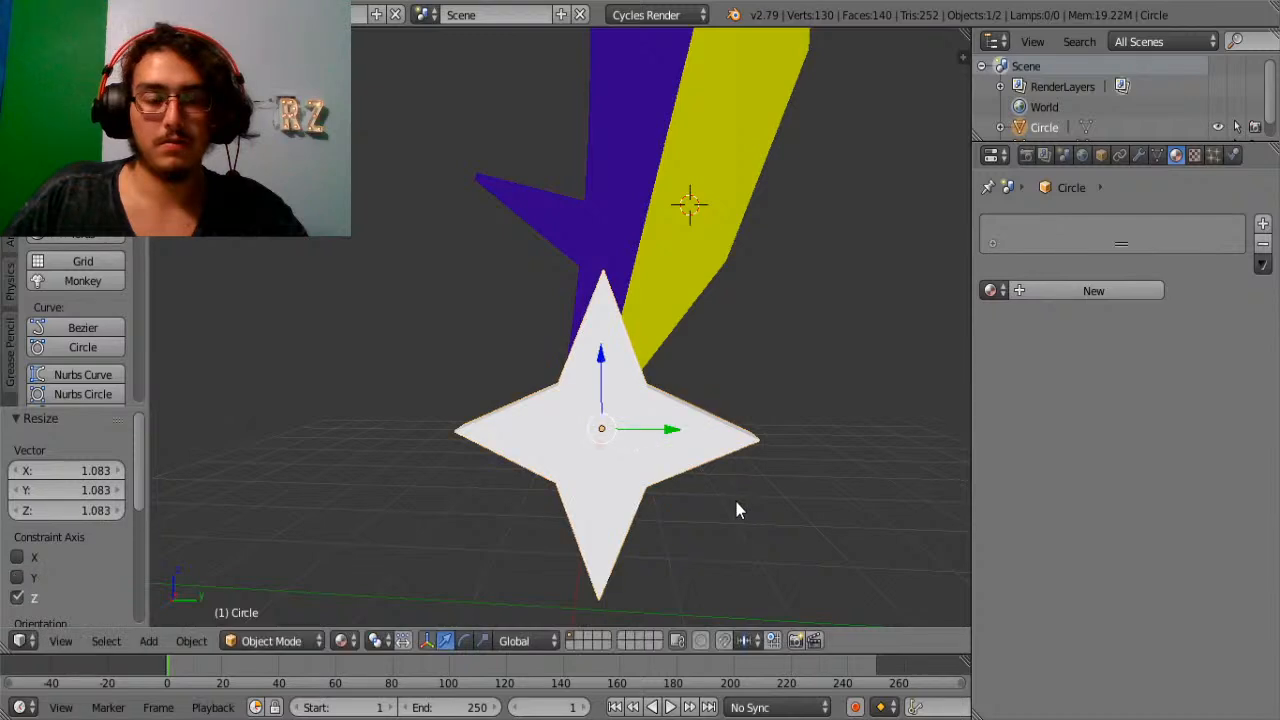
Select the edges at the star's two horizontal tips and scale them outward along Y to lengthen those points.
middle_click_drag(734, 497, 653, 425)
key("Tab")
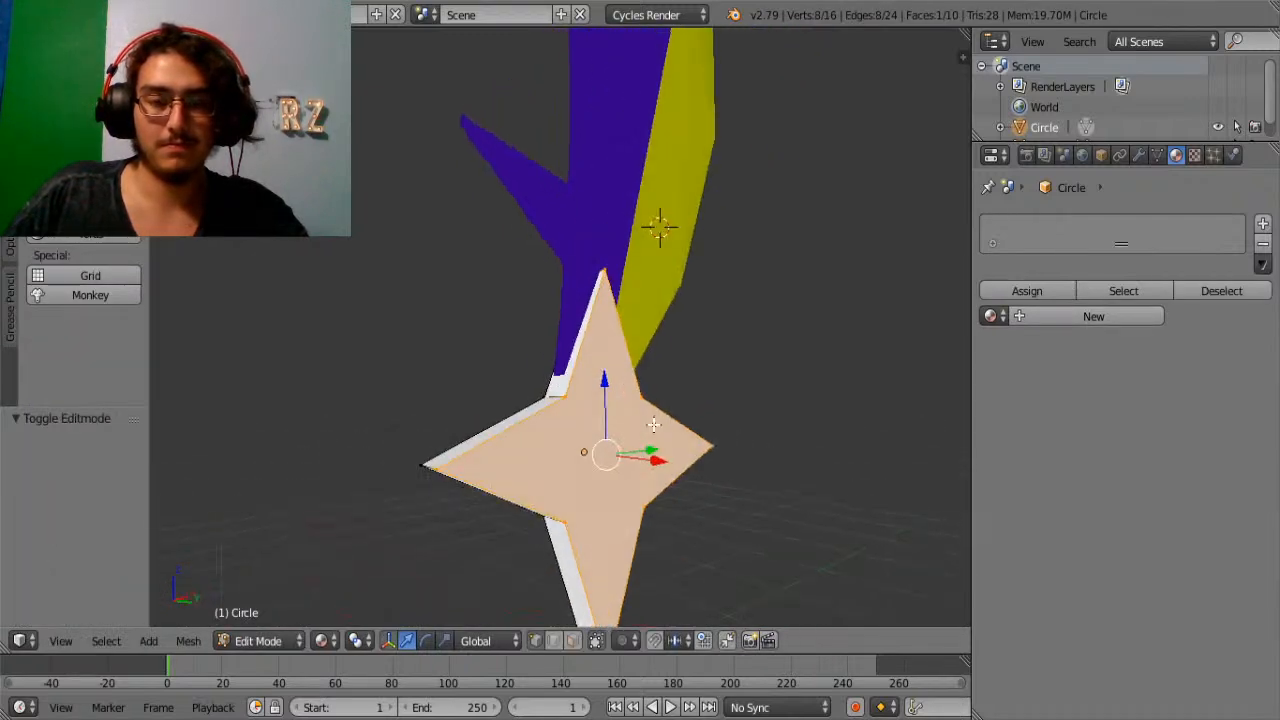
key("a")
key("a")
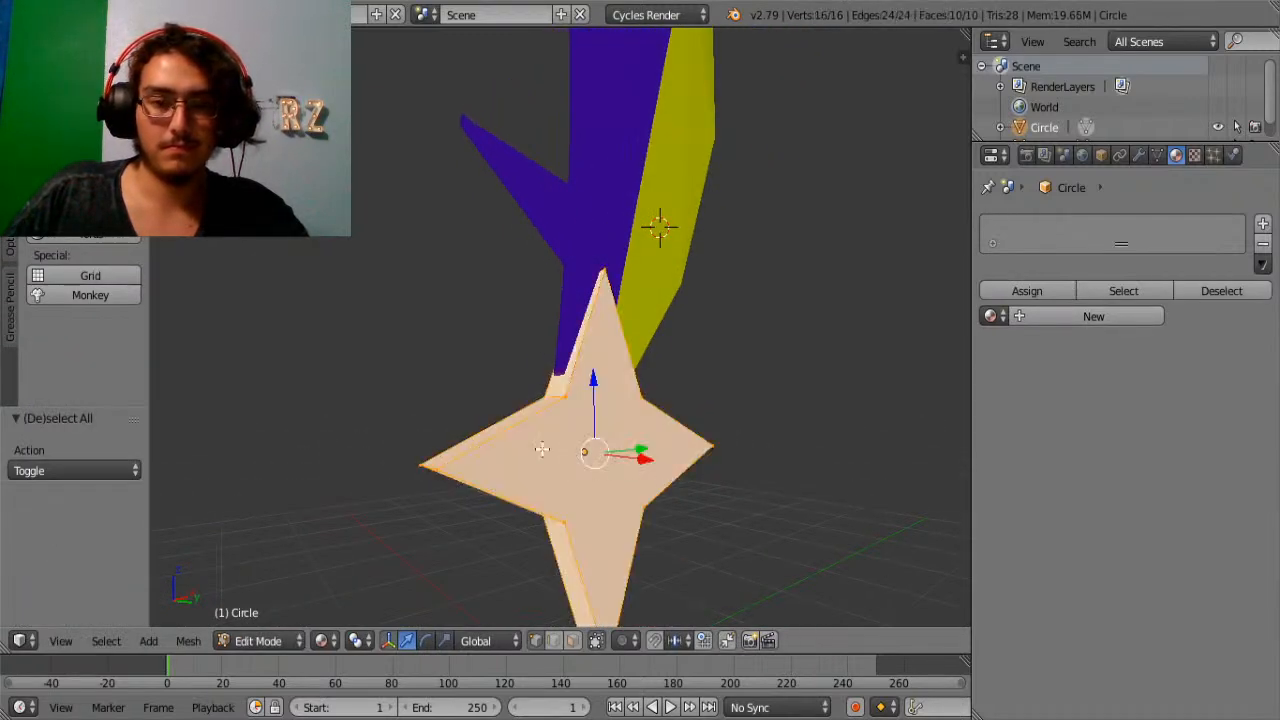
middle_click_drag(492, 435, 571, 666)
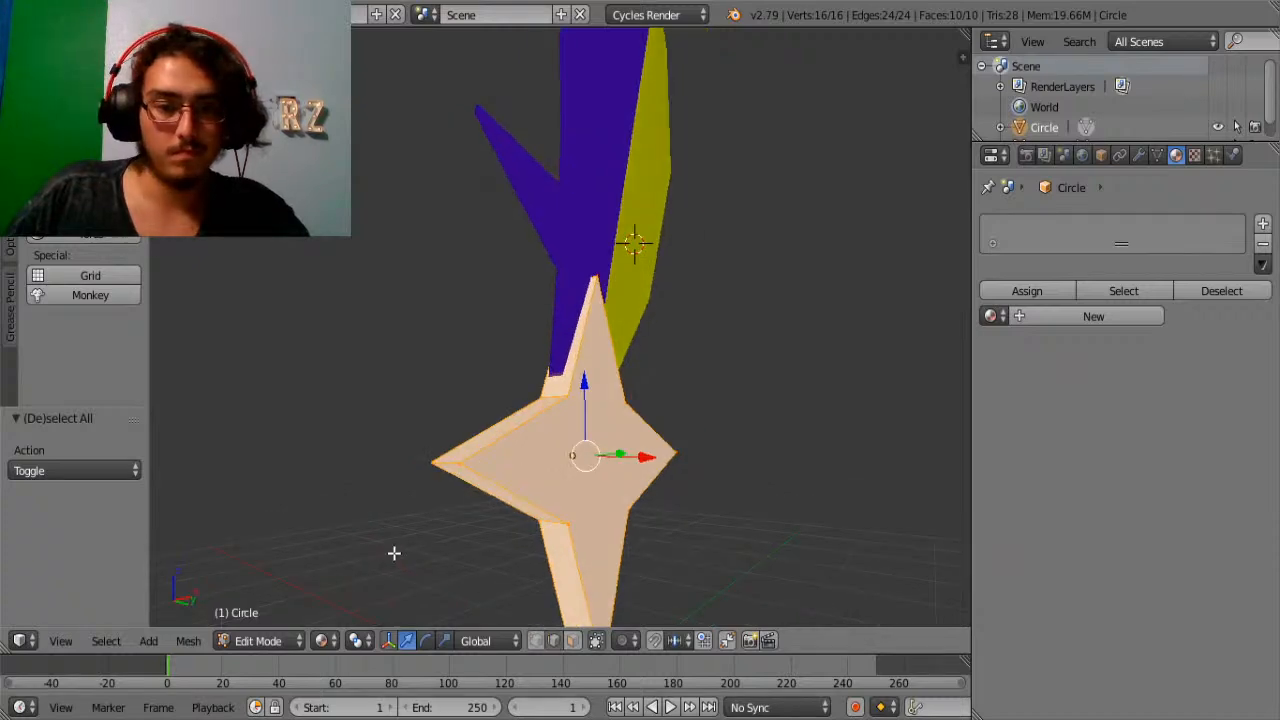
right_click(437, 456, "alt")
right_click(443, 467, "alt")
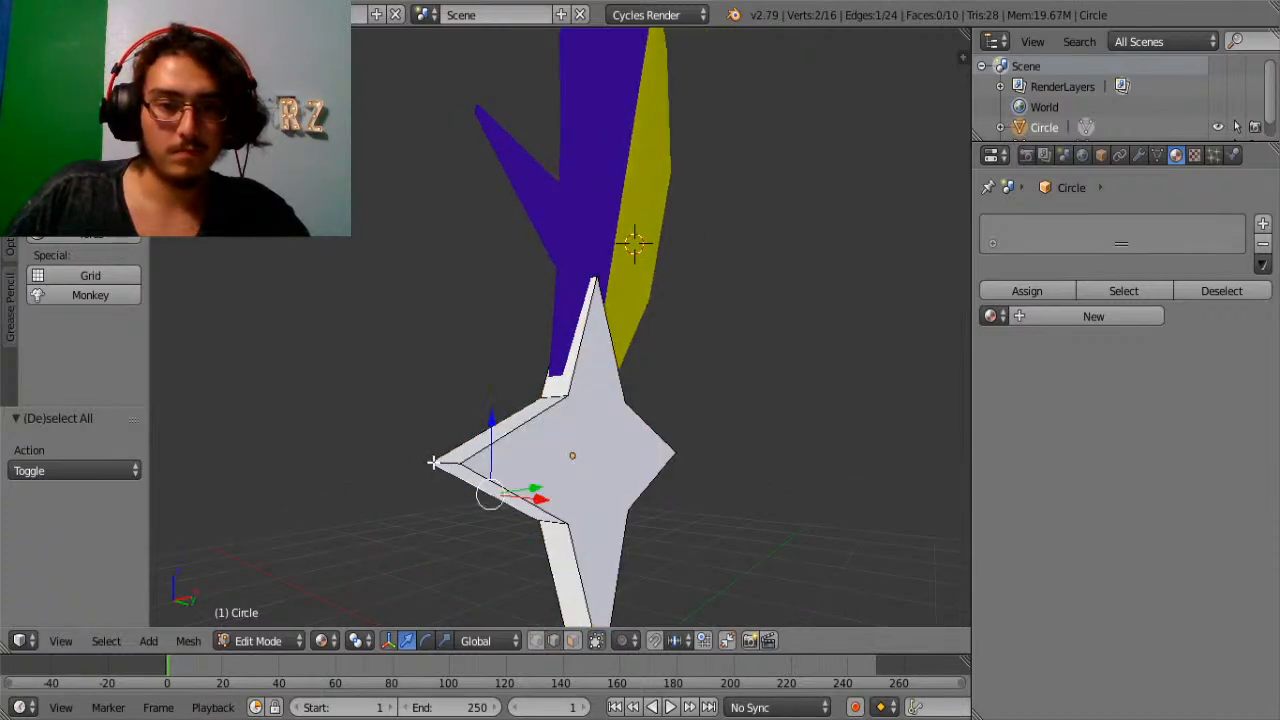
right_click(440, 458, "alt")
right_click(448, 470, "alt")
middle_click_drag(448, 470, 446, 482)
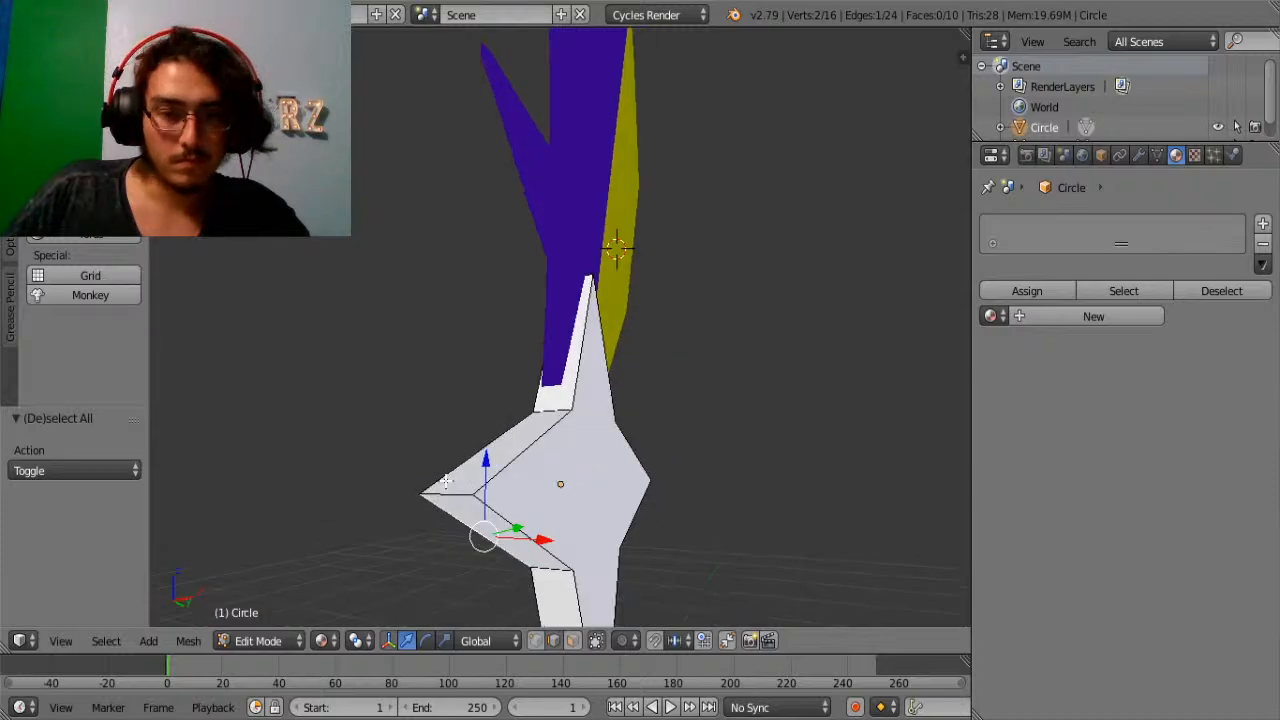
right_click(444, 497)
middle_click_drag(709, 491, 448, 484)
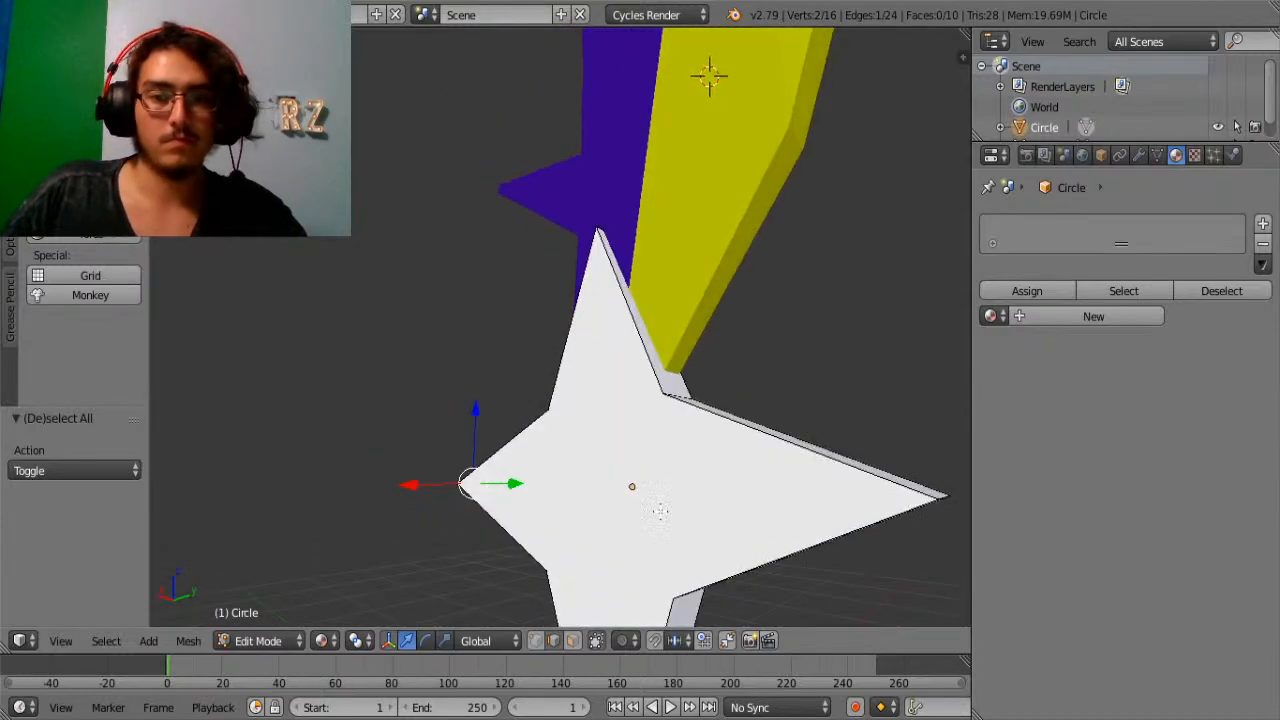
middle_click_drag(660, 511, 543, 484)
right_click(513, 336, "shift")
middle_click_drag(513, 336, 766, 523)
key("s")
key("y")
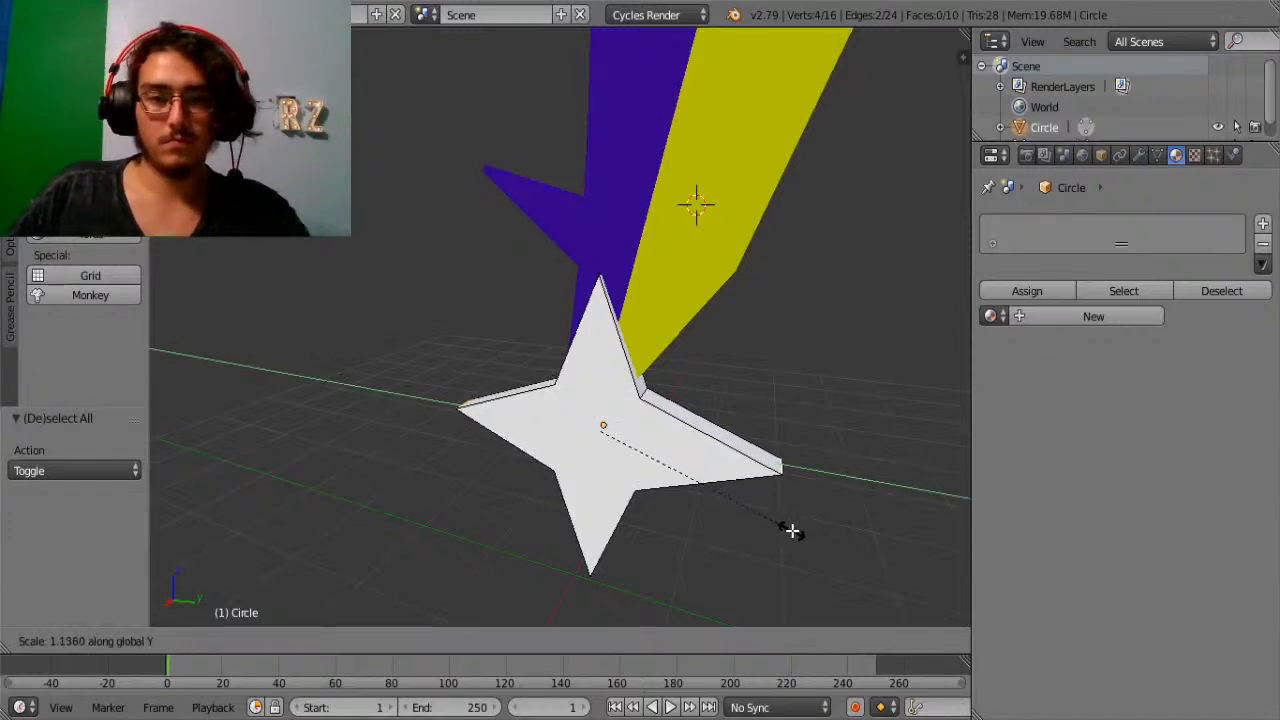
left_click(803, 531)
key("Tab")
Reselect only the star, switch its mesh to face selection and select its large flat faces.
middle_click_drag(803, 536, 732, 449)
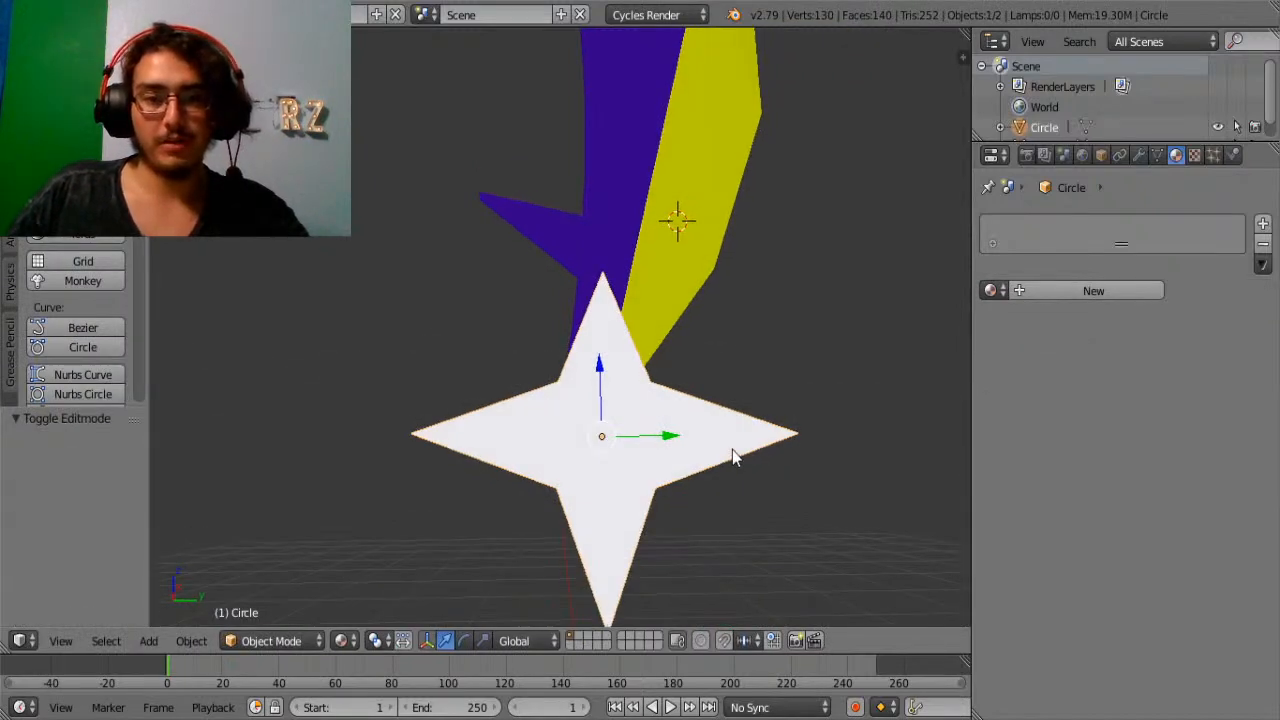
scroll(732, 449, "down", 2, "shift")
key("a")
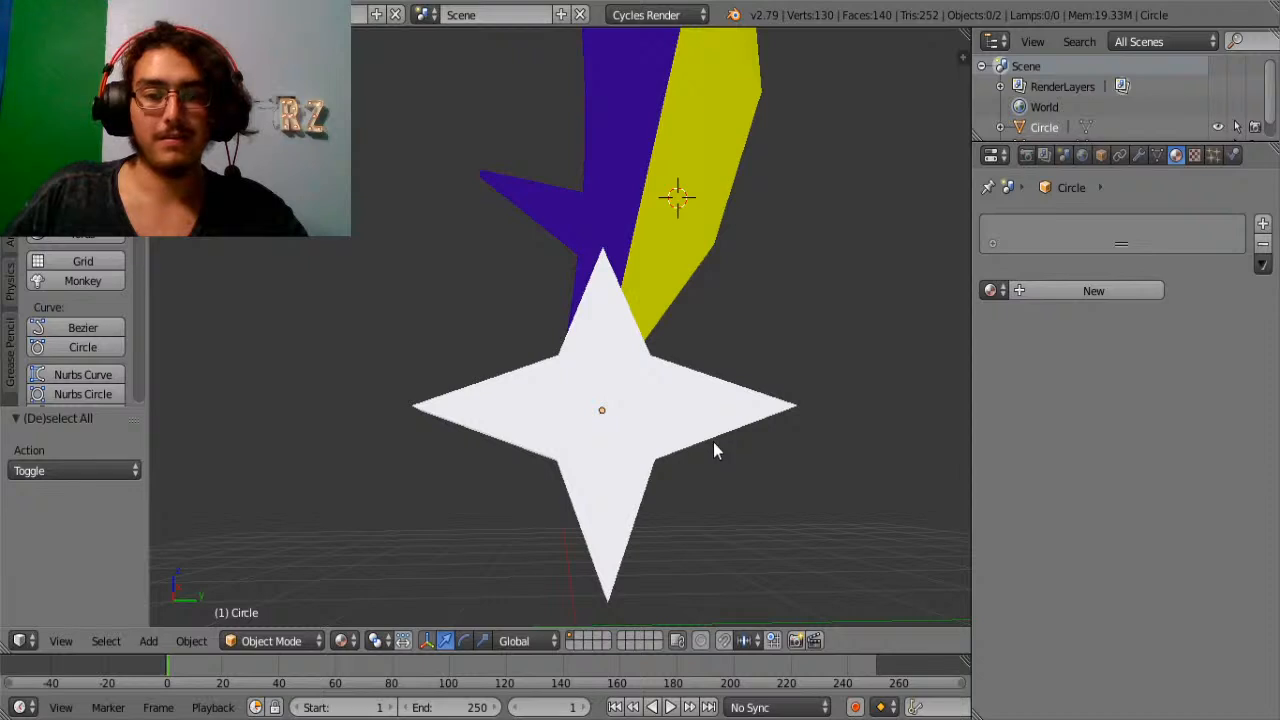
key("a")
key("Tab")
key("Tab")
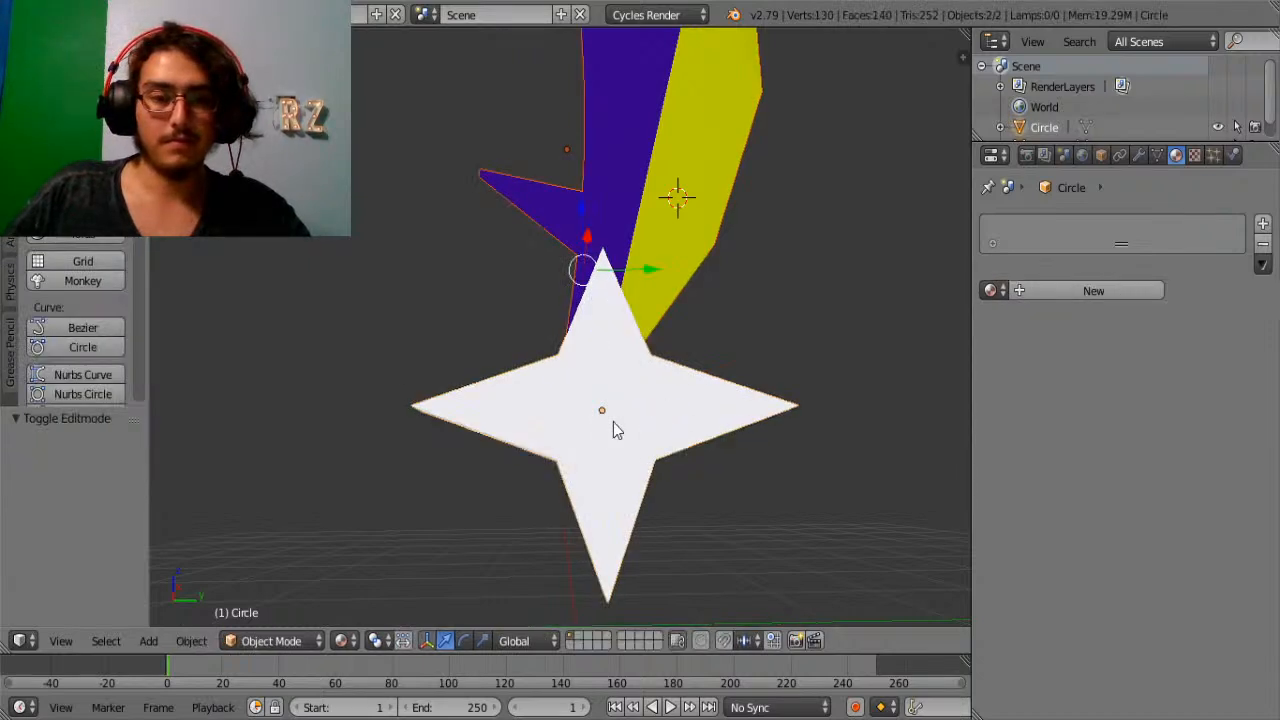
right_click(613, 422)
key("Tab")
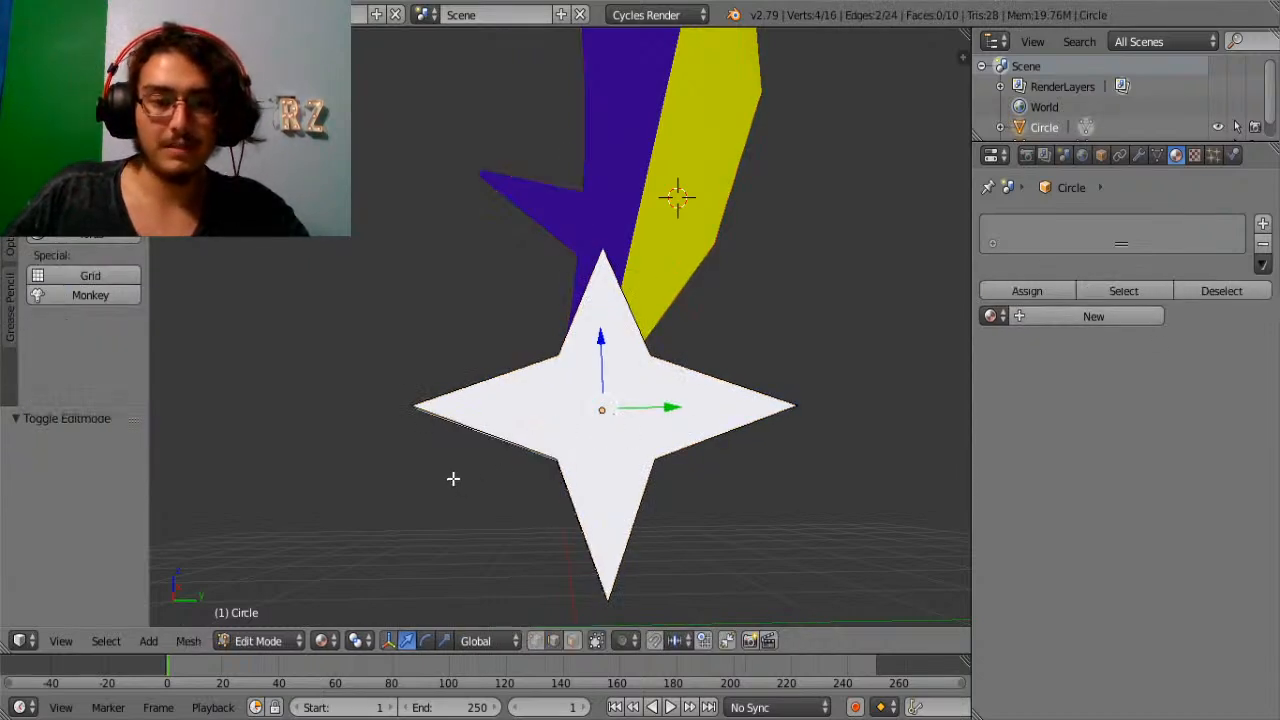
left_click(584, 642)
right_click(600, 409)
middle_click_drag(522, 472, 496, 453)
key("Tab")
Nudge the star 0.008 along X to center it on the blade's thickness.
middle_click_drag(698, 397, 592, 401)
left_click(600, 404)
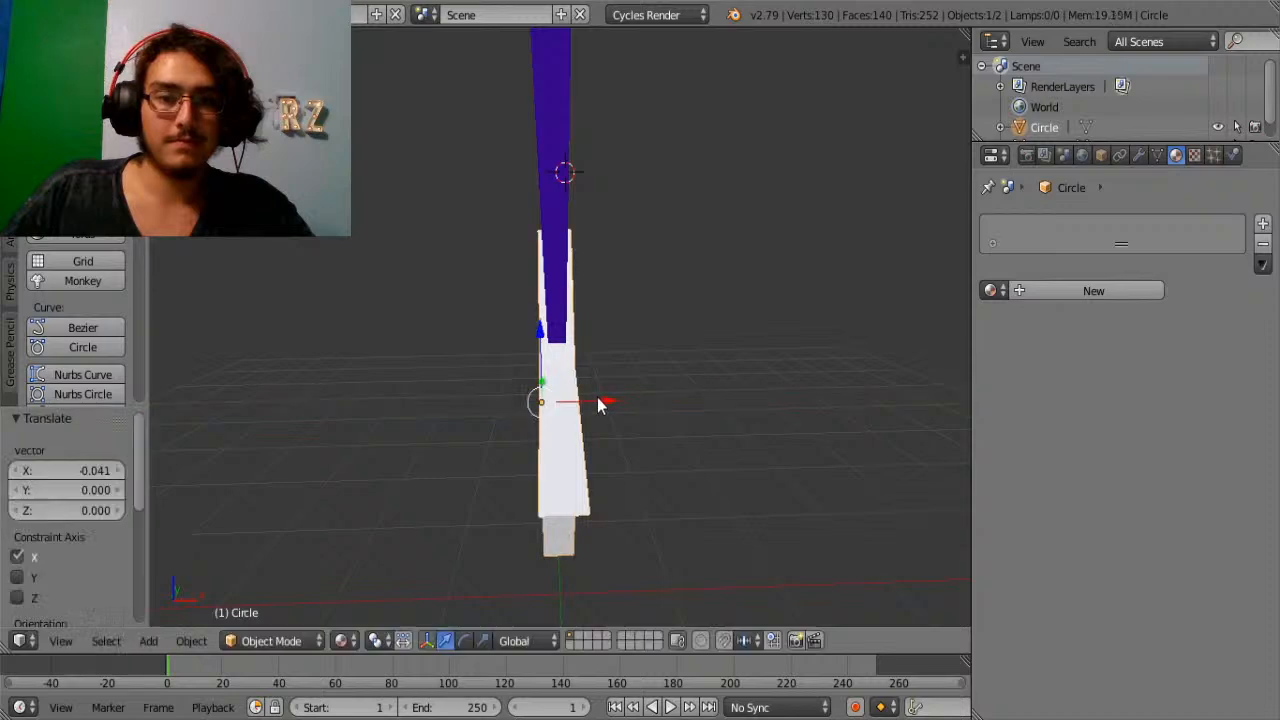
middle_click_drag(600, 402, 647, 386)
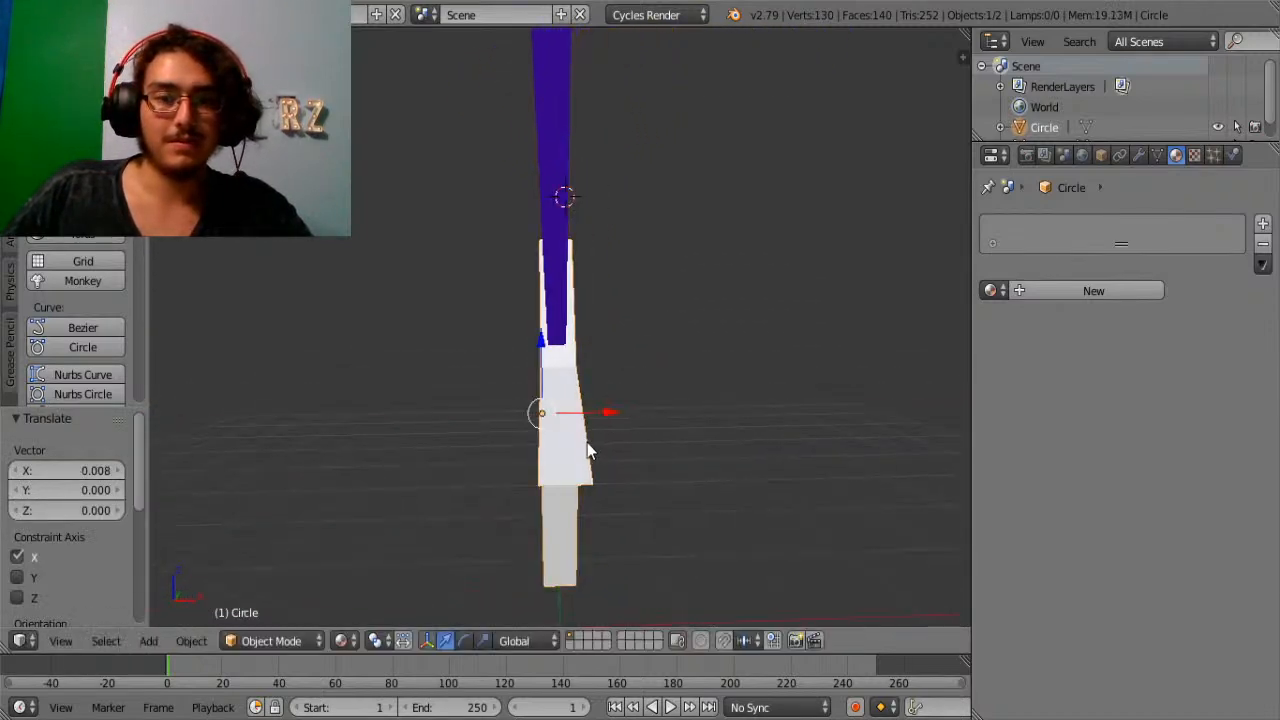
Inset the star's large front and back faces with a thickness of 0.1364.
key("Tab")
middle_click_drag(628, 452, 584, 469)
key("a")
key("a")
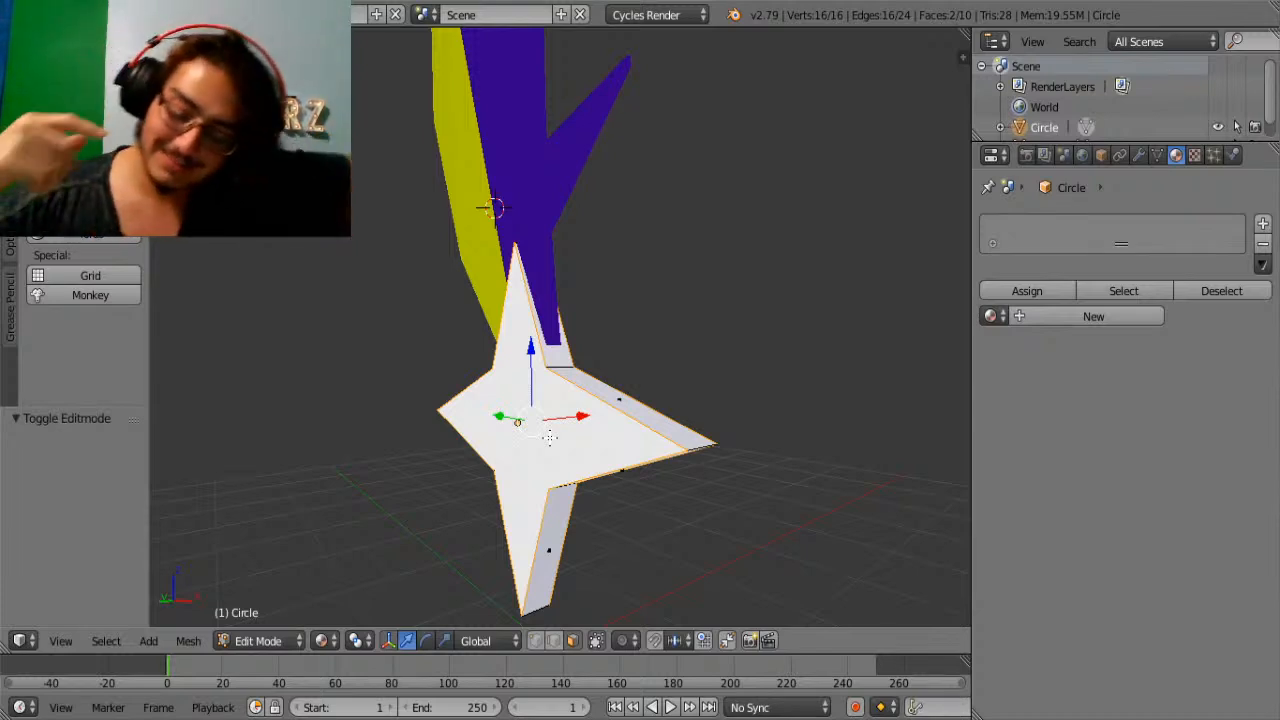
left_click(10, 50)
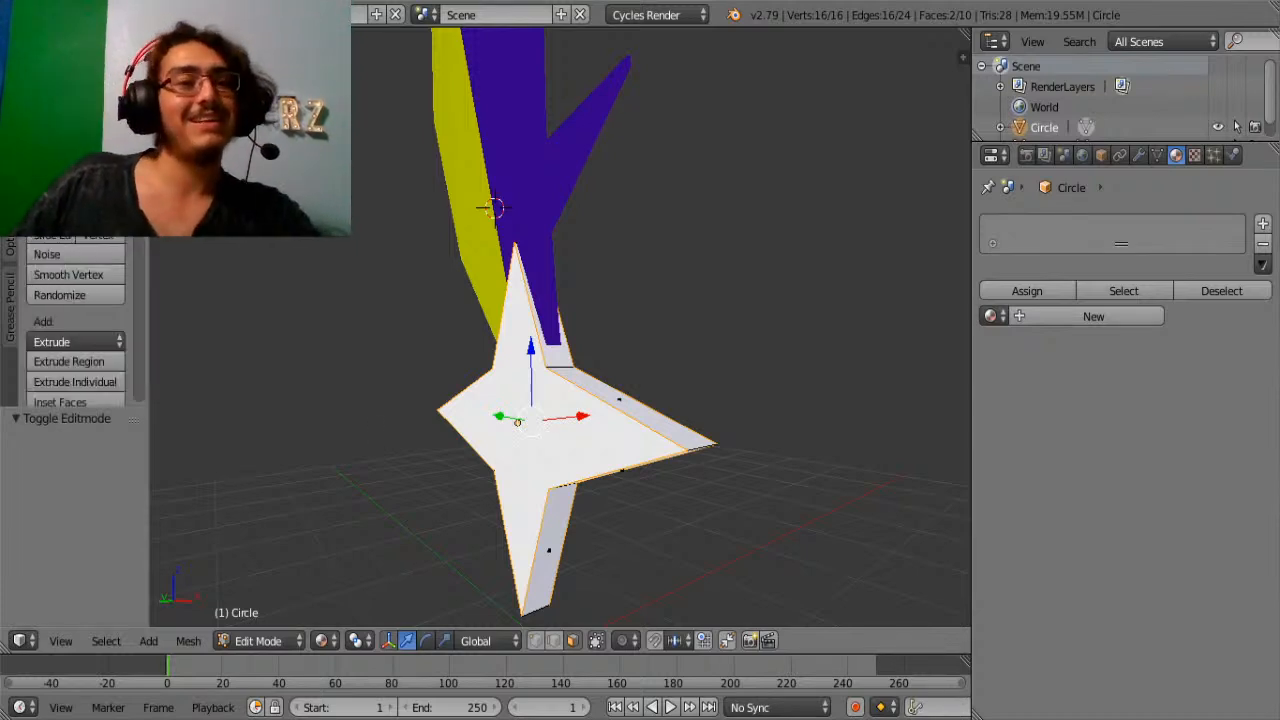
scroll(88, 289, "down", 3)
left_click(87, 321)
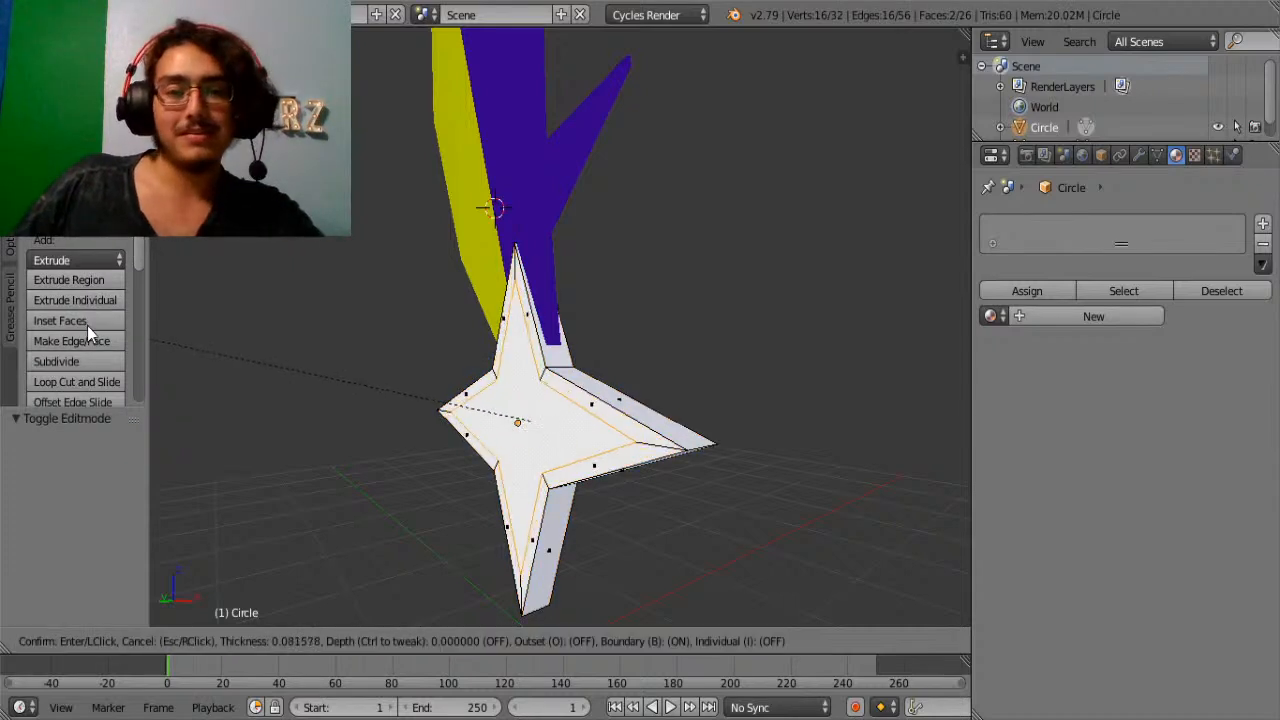
left_click(93, 327)
middle_click_drag(480, 430, 636, 422)
key("r")
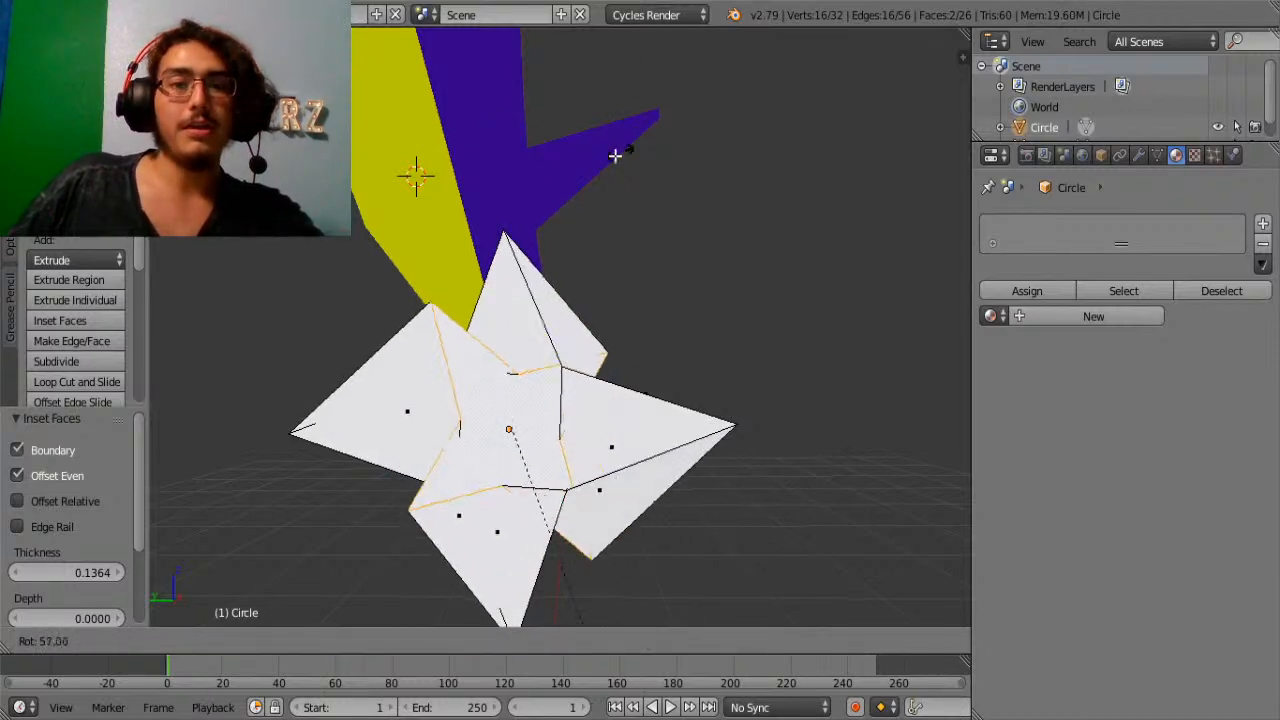
left_click(674, 486)
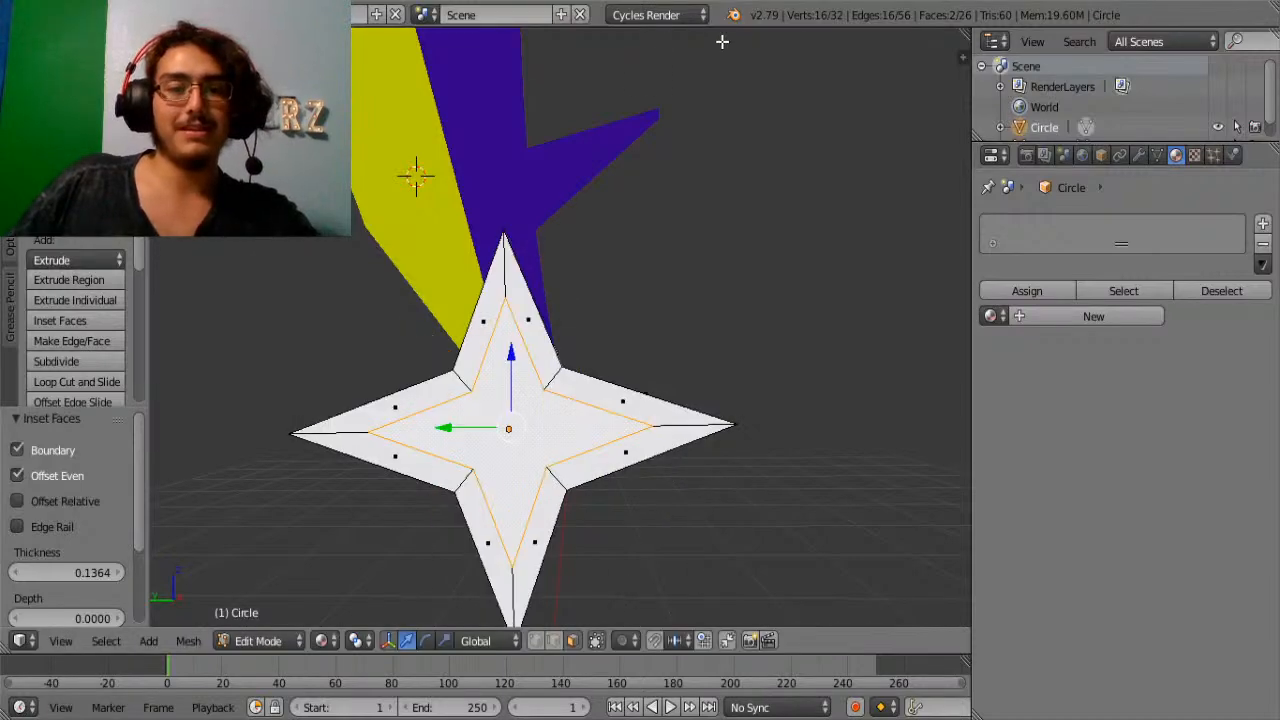
Inset the star's front and back faces again by 0.1404 and scale the resulting faces 2.758 along X.
middle_click_drag(723, 37, 521, 434)
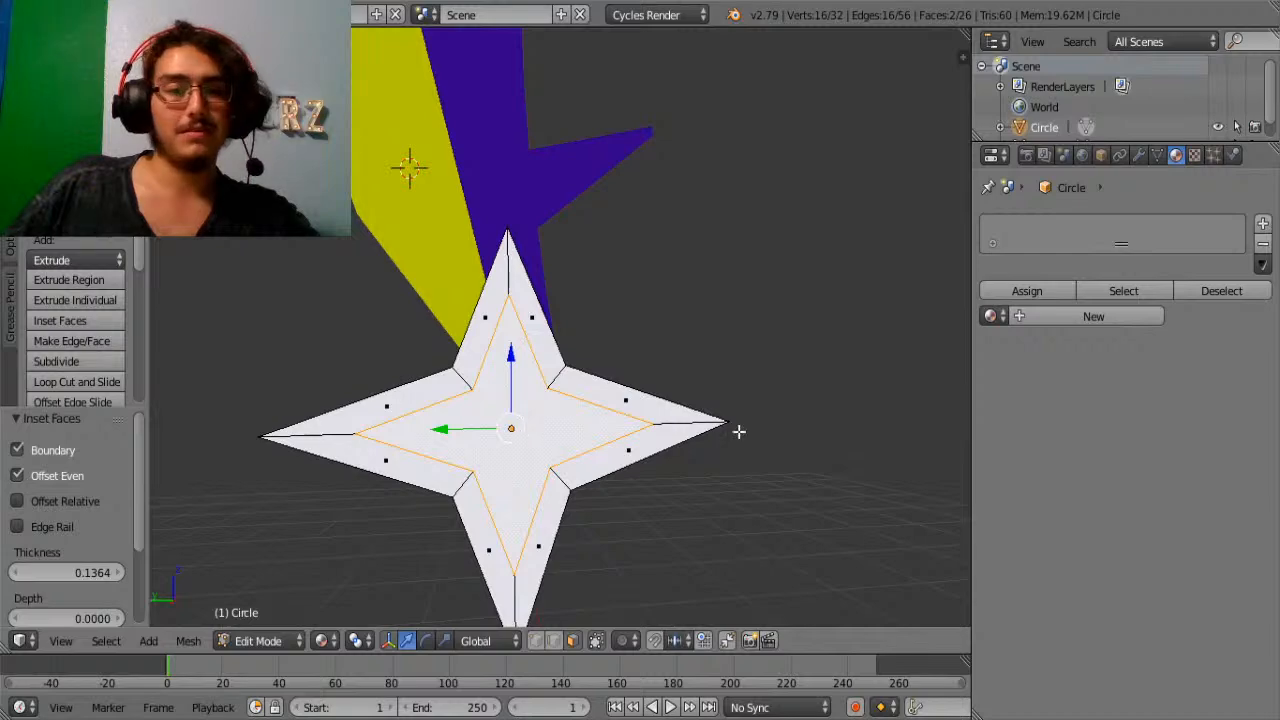
left_click(71, 320)
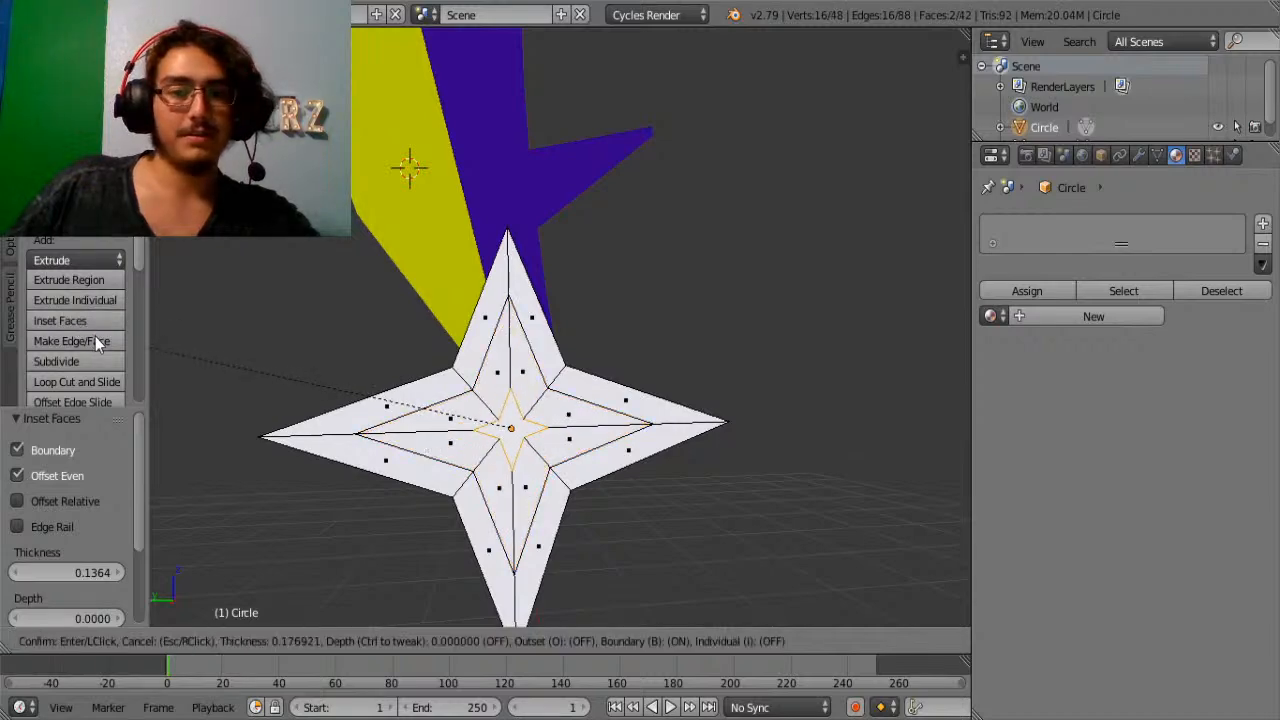
left_click(90, 334)
middle_click_drag(510, 430, 557, 470)
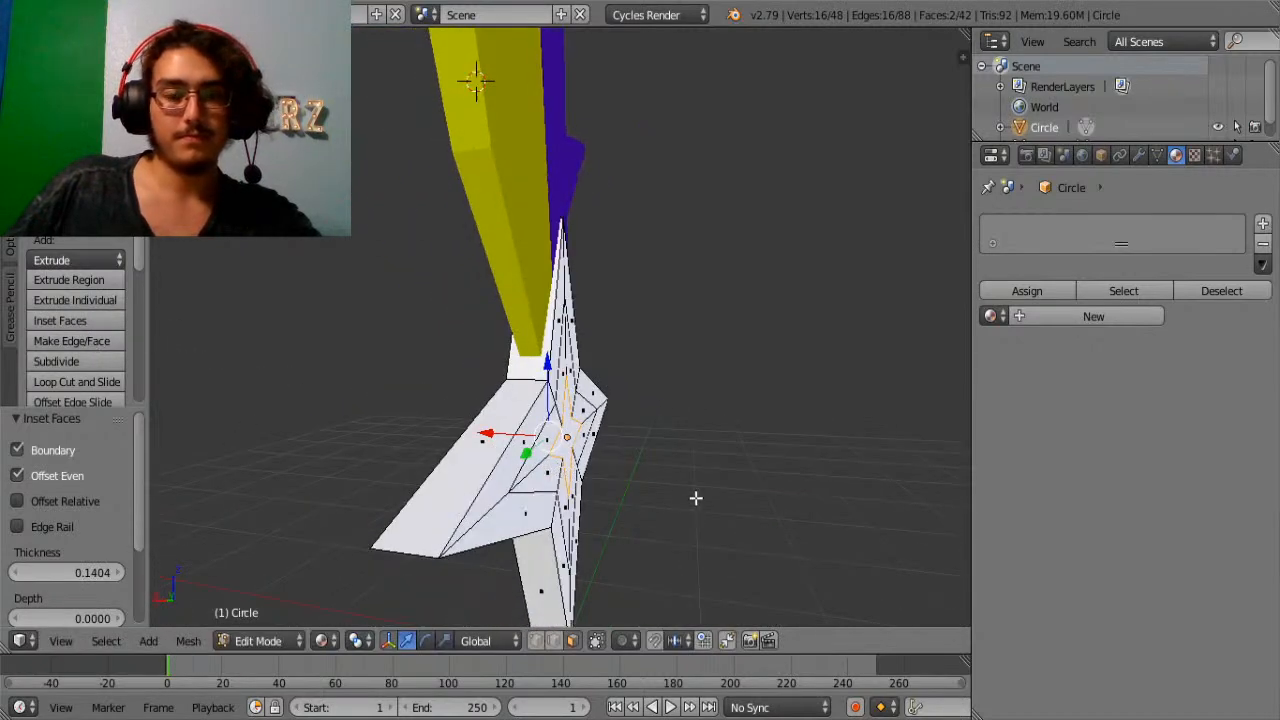
key("s")
key("x")
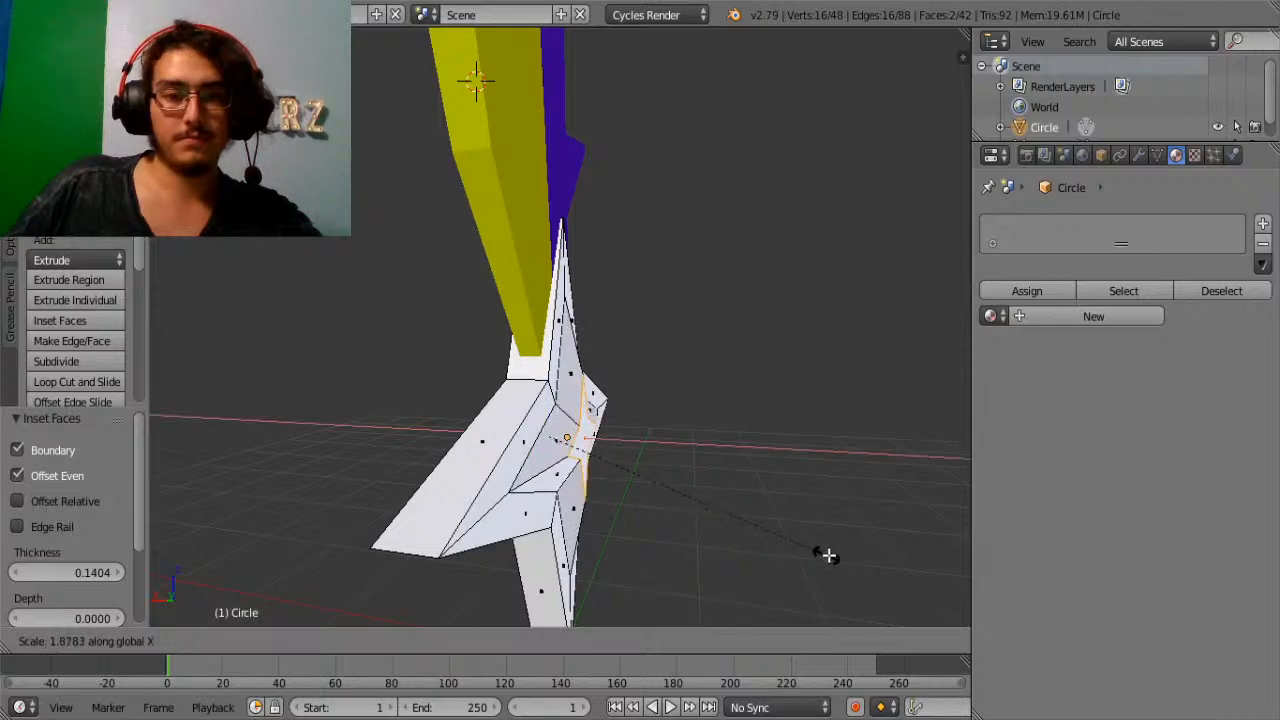
left_click(932, 40)
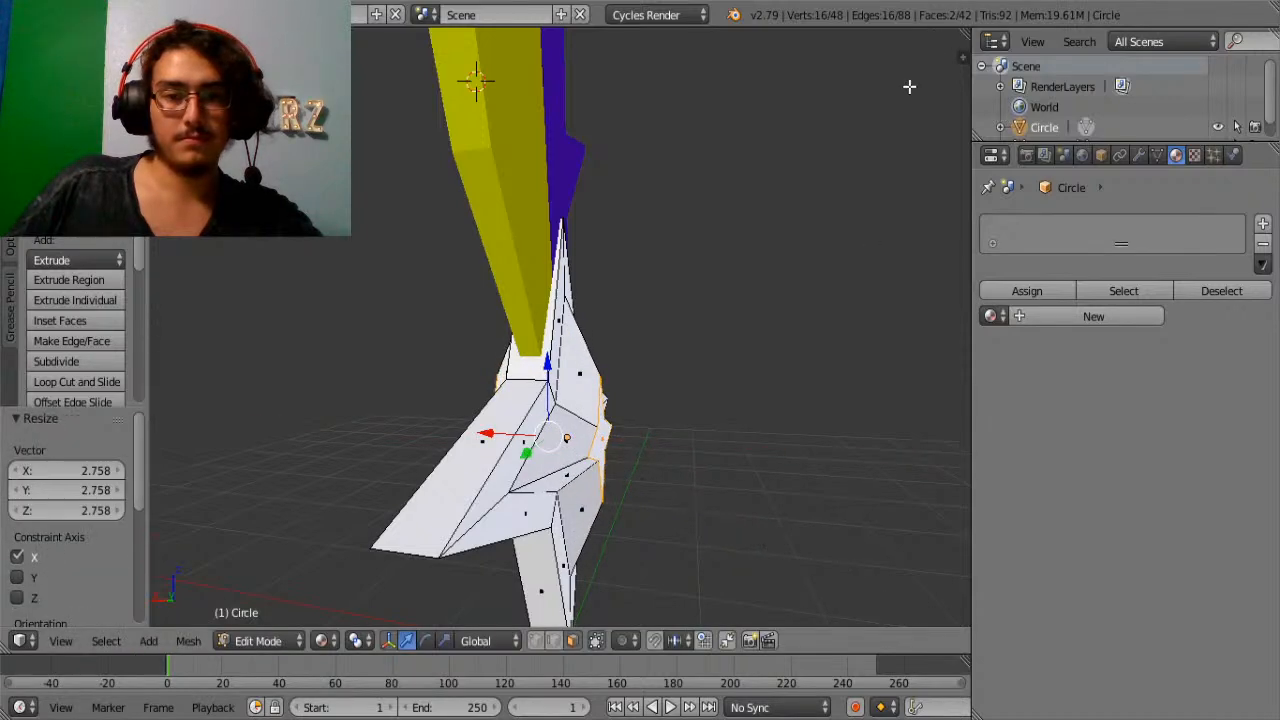
Extrude the two inner star faces in place and scale them about 1.21 along X.
middle_click_drag(772, 305, 550, 354)
key("e")
right_click(681, 382)
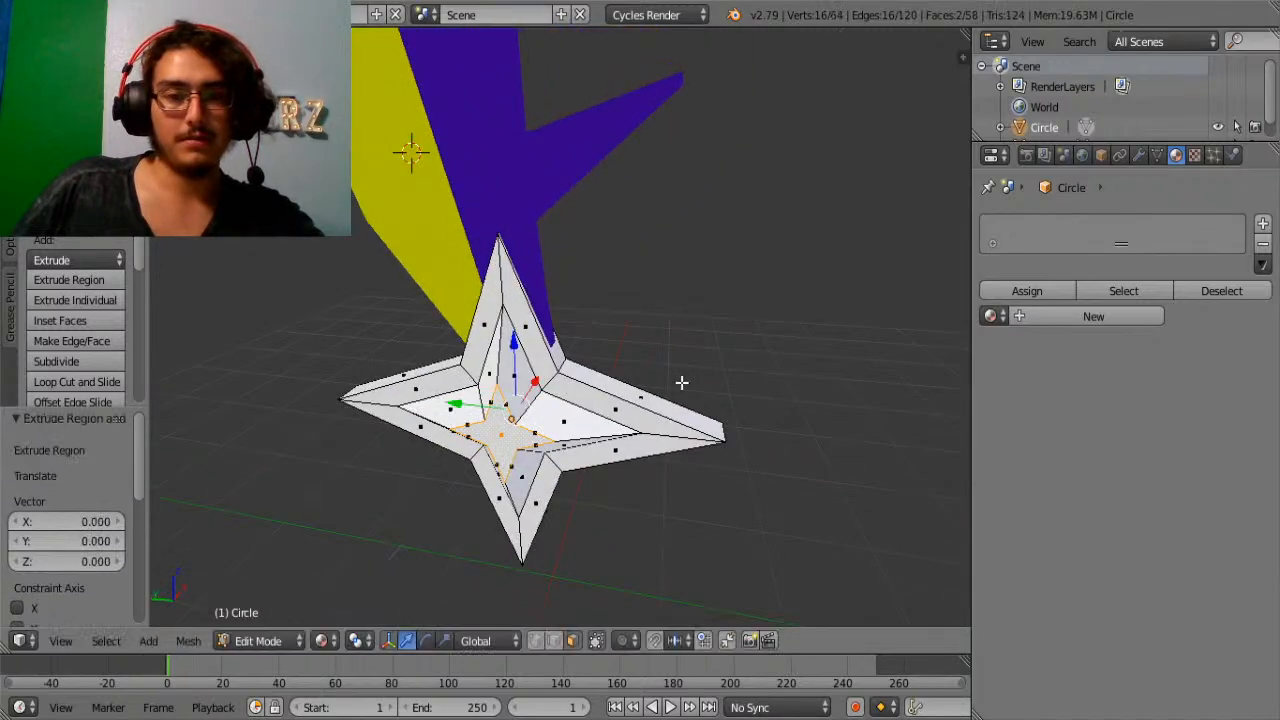
middle_click_drag(776, 366, 637, 366)
key("s")
key("x")
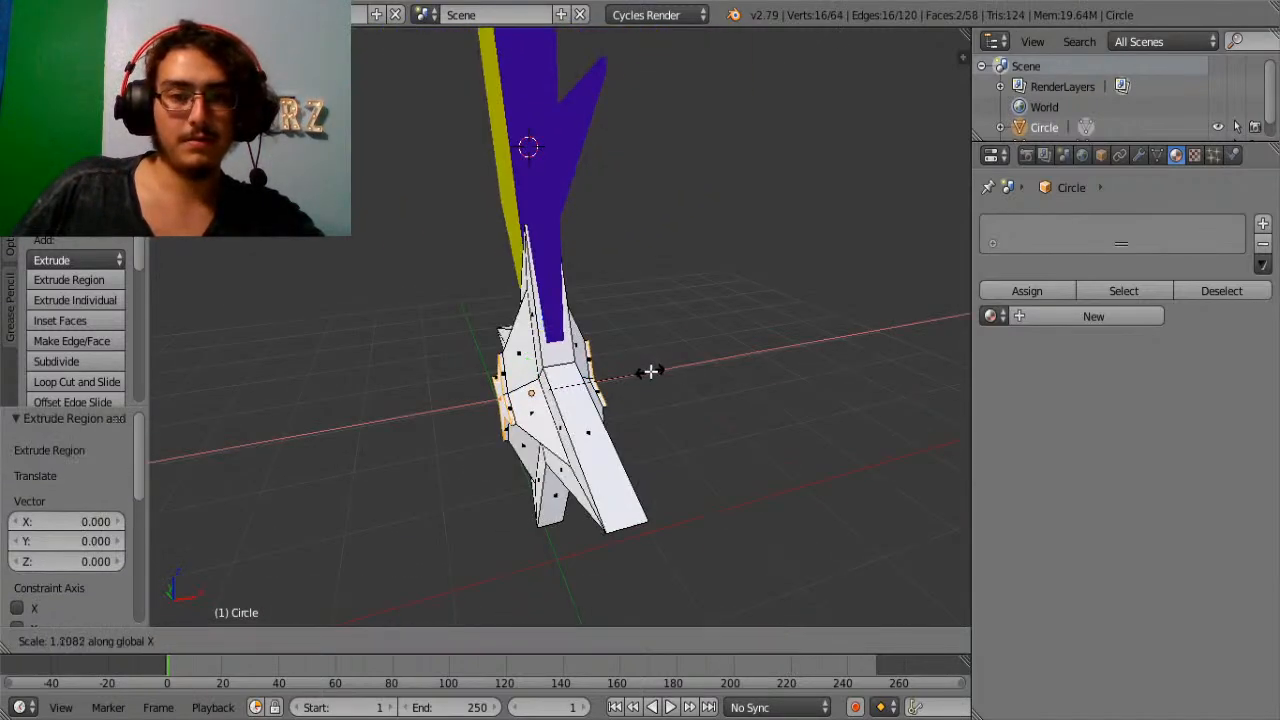
left_click(651, 372)
Shrink the extruded central star faces by scaling them uniformly to about 0.545.
key("KP_7")
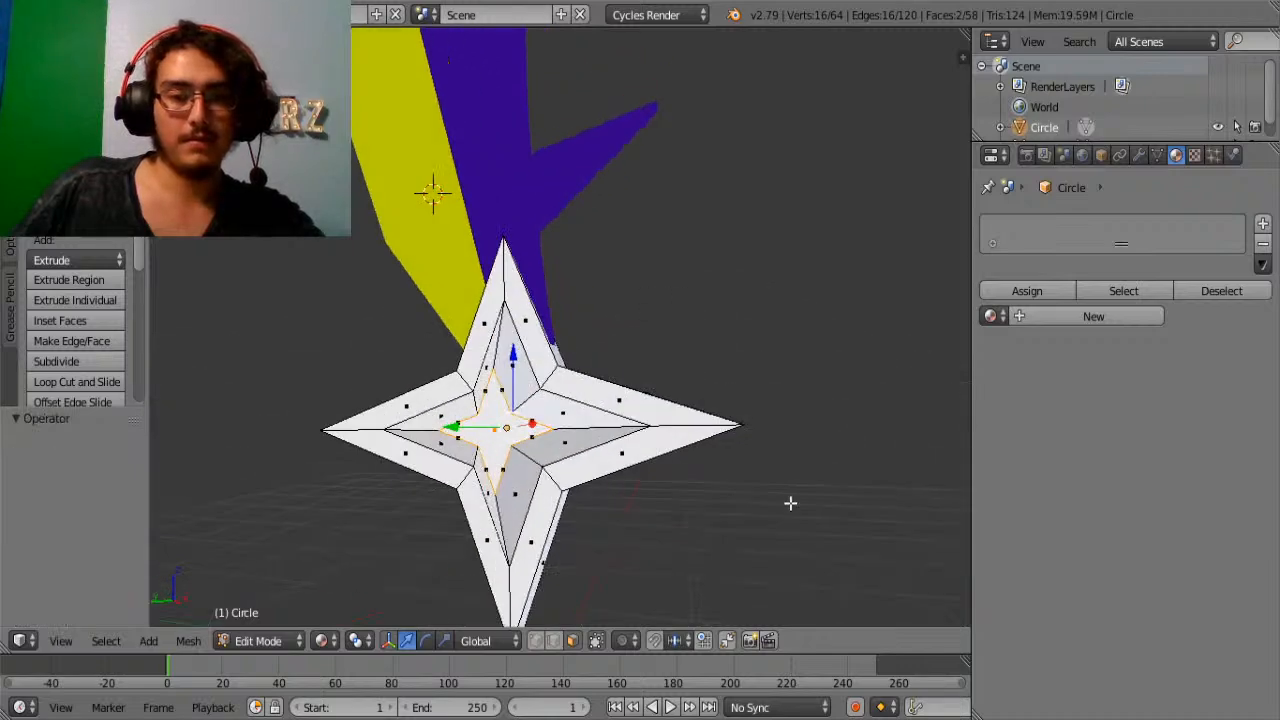
key("s")
left_click(743, 443)
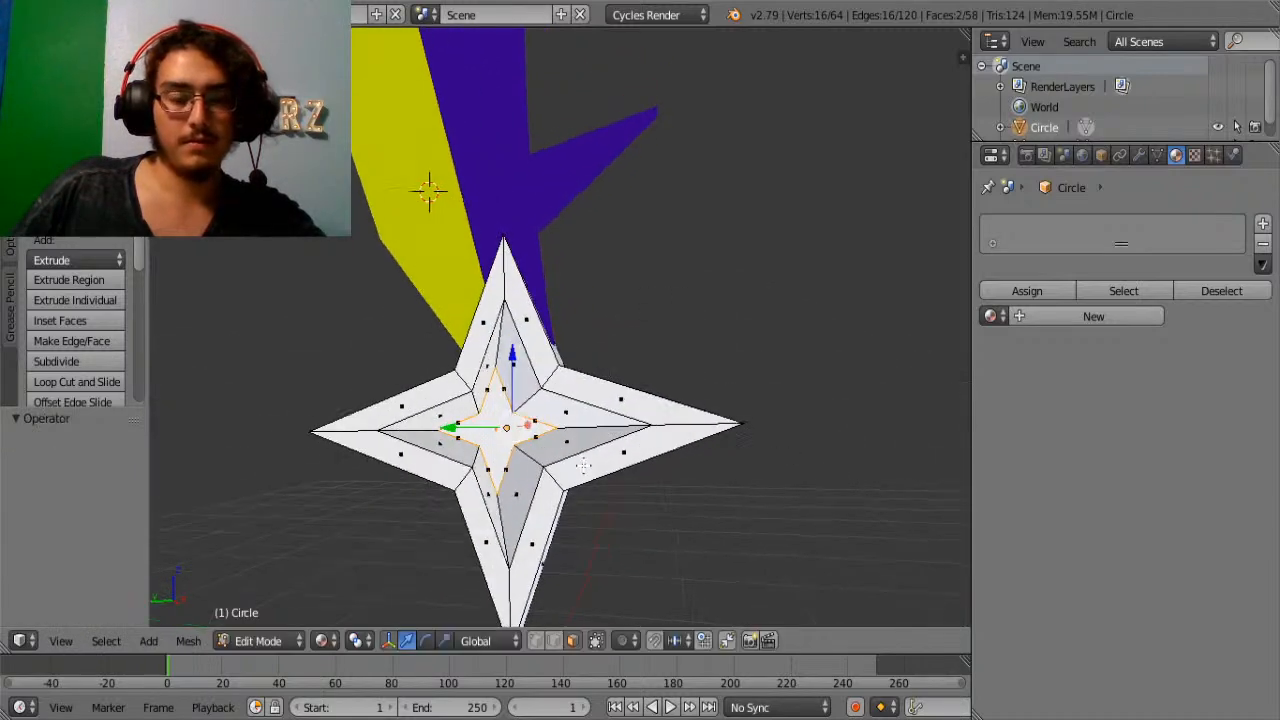
middle_click_drag(743, 443, 751, 414)
key("s")
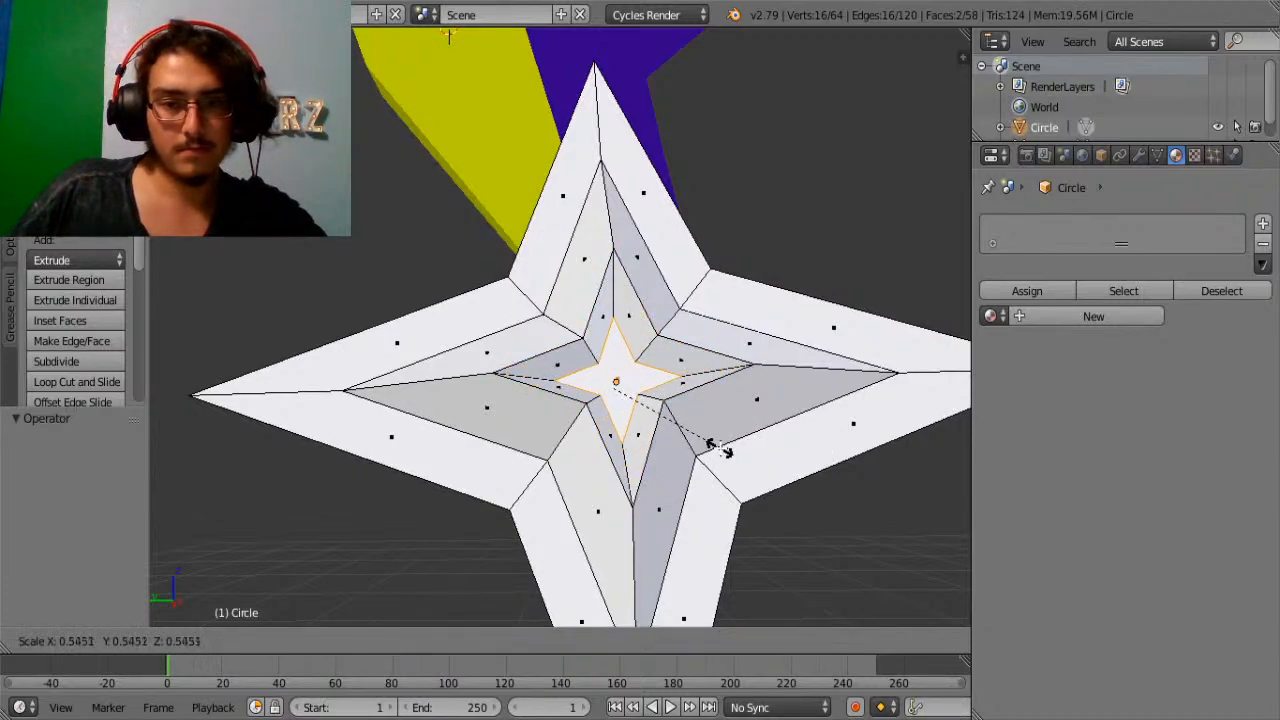
left_click(720, 446)
middle_click_drag(720, 446, 623, 398)
key("Tab")
key("Tab")
scroll(608, 432, "down", 1)
scroll(608, 432, "up", 3)
scroll(621, 397, "down", 3)
Select the two inner rings of sloped faces around the center on both the front and back of the star.
key("a")
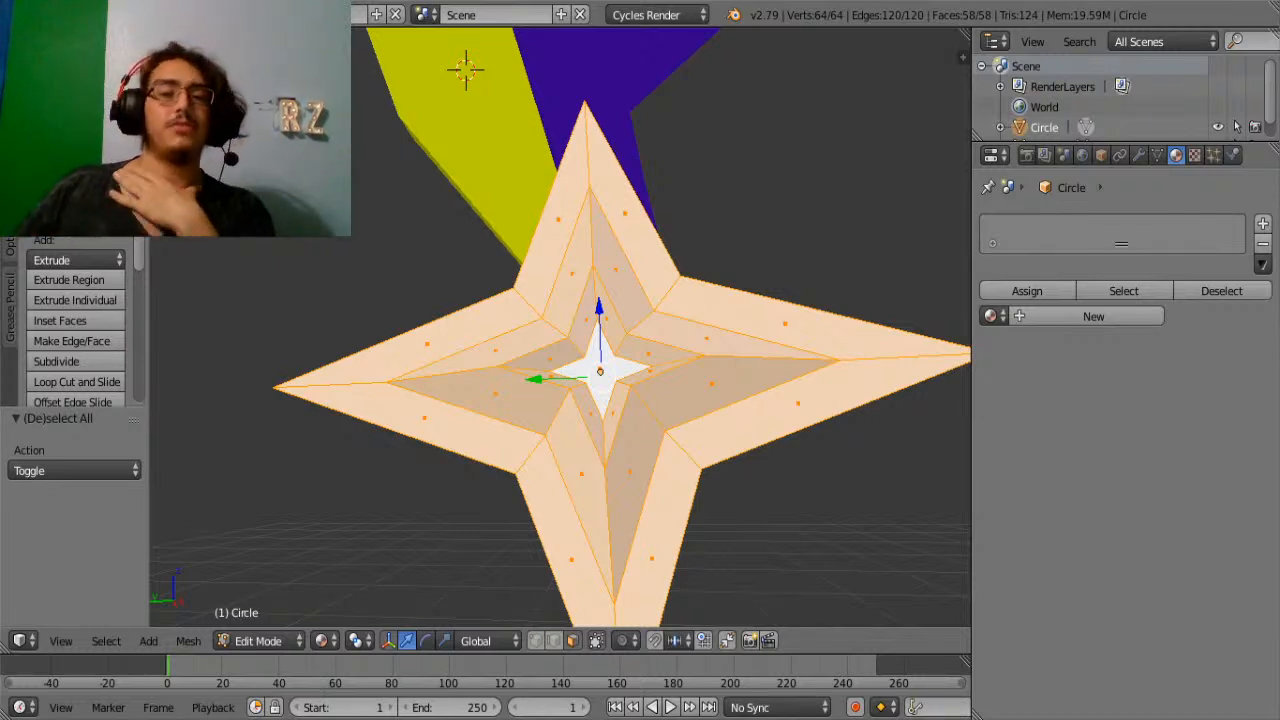
right_click(586, 358)
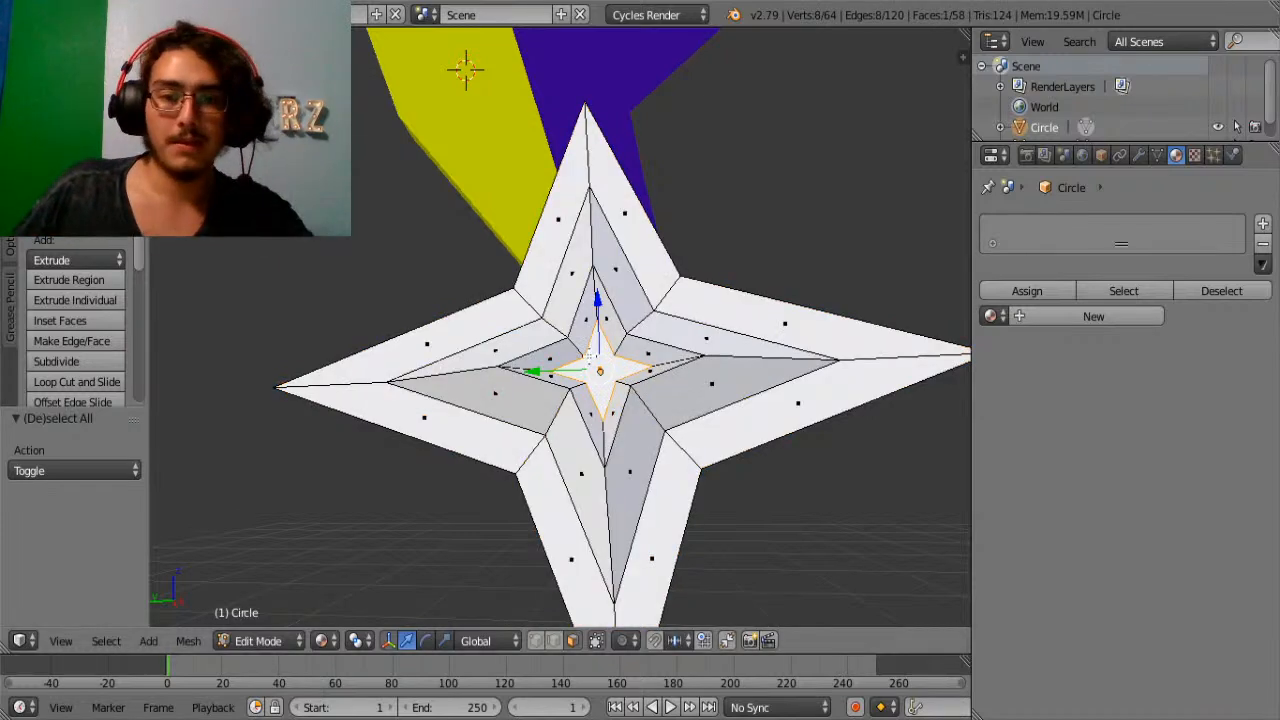
right_click(734, 366)
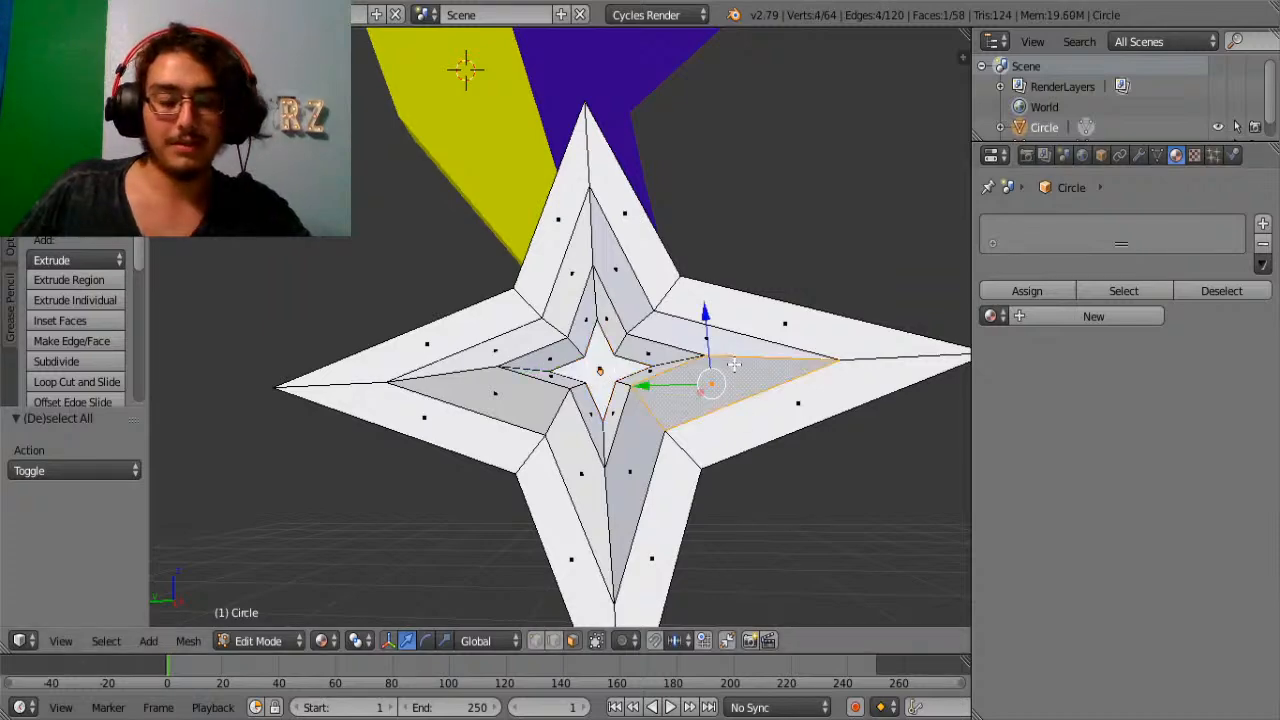
right_click(719, 346, "alt")
middle_click_drag(757, 357, 520, 363)
right_click(446, 373, "alt+shift")
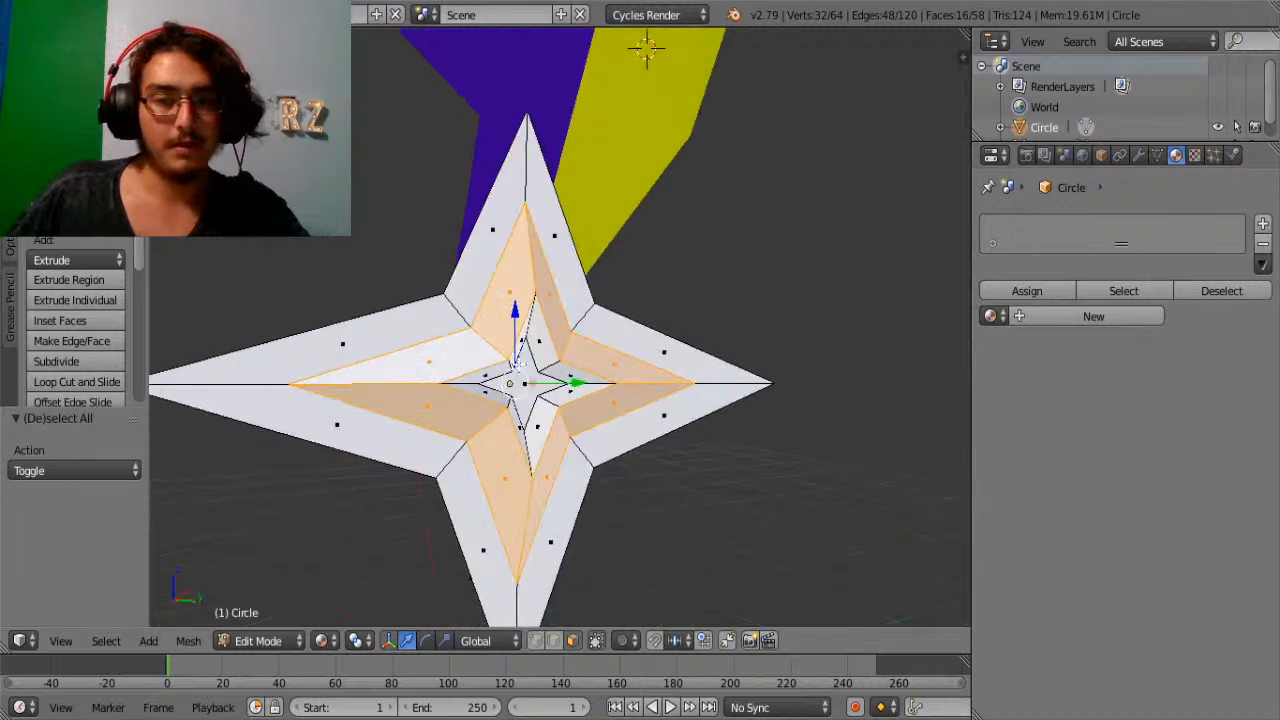
right_click(537, 348, "alt+shift")
key("ctrl+z")
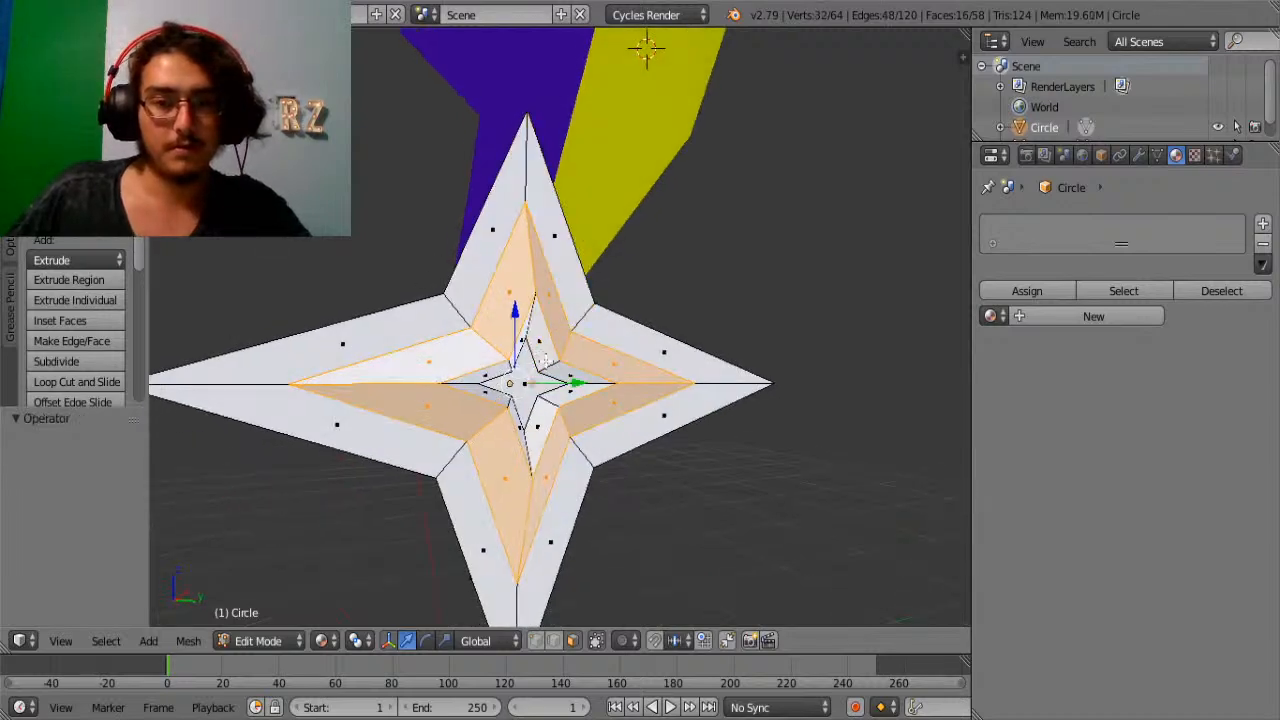
right_click(552, 364, "alt+shift")
middle_click_drag(554, 364, 850, 360)
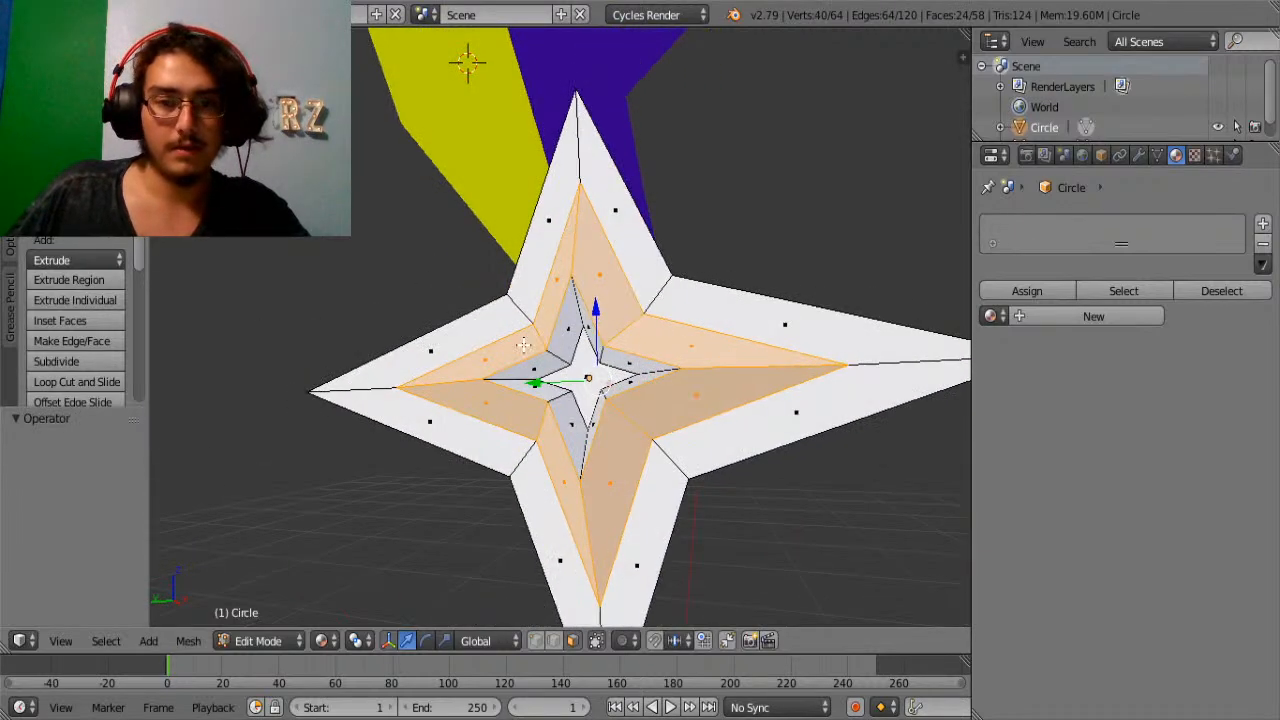
right_click(560, 355, "alt+shift")
Give the star the existing Gold material and assign it to the selected inner rings.
left_click(990, 316)
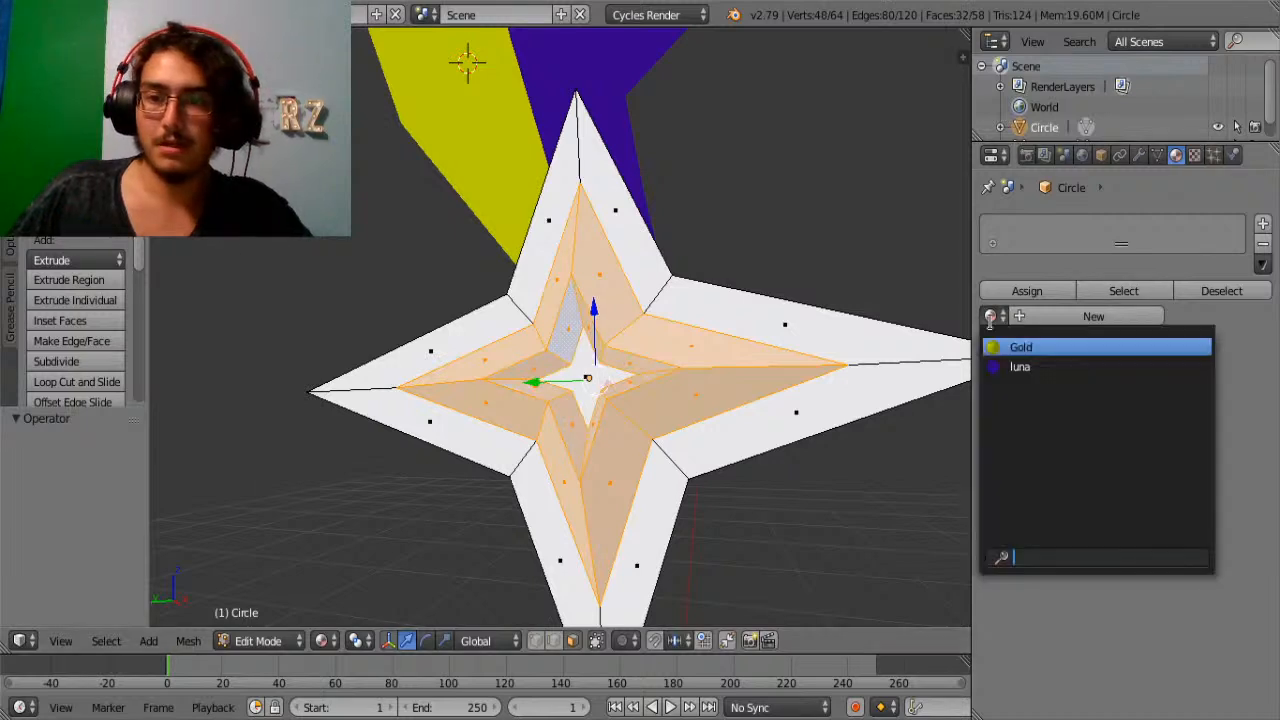
left_click(1016, 348)
left_click(1016, 288)
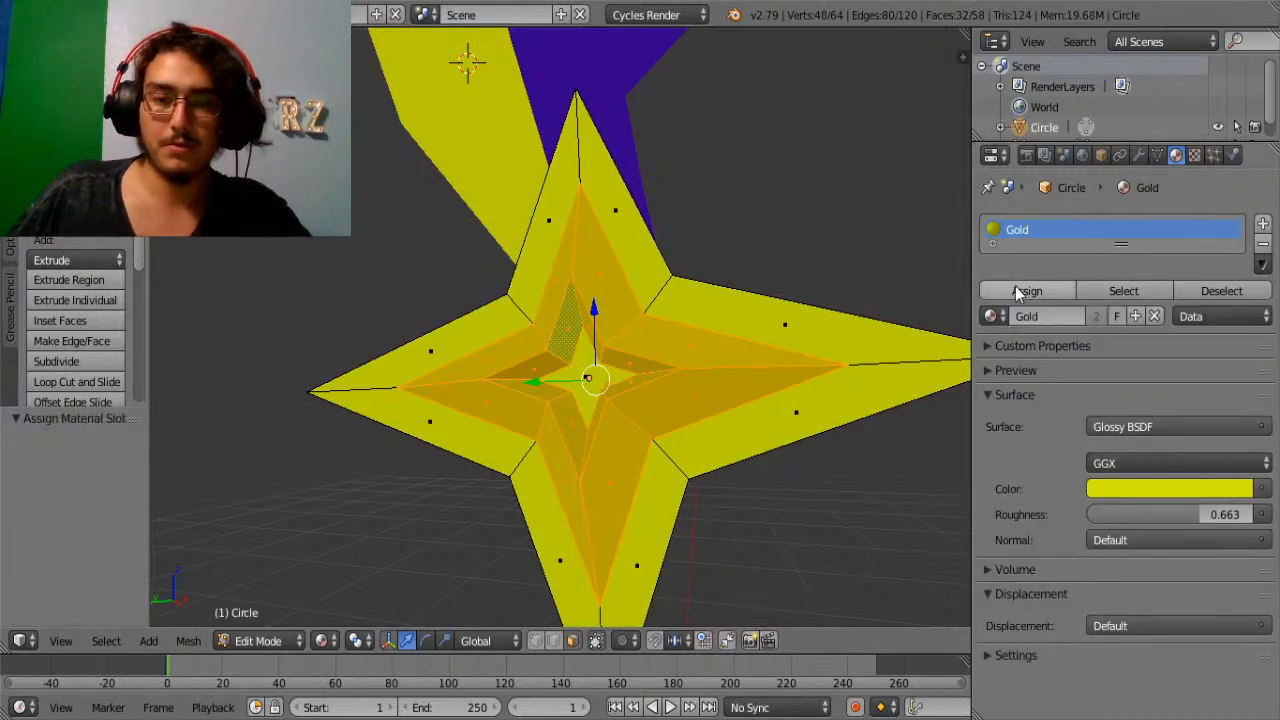
Select only the outer border ring of faces on both the front and back of the star.
key("a")
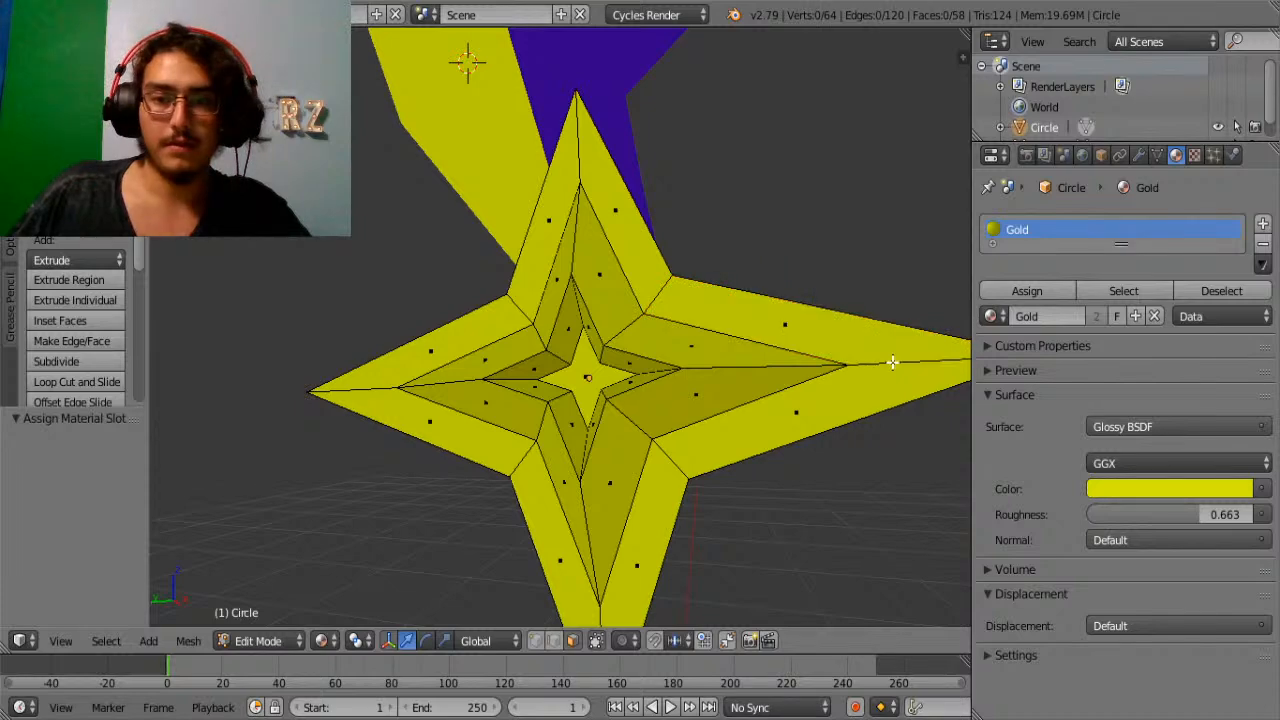
right_click(893, 368, "alt")
middle_click_drag(898, 377, 391, 360)
right_click(234, 365, "alt+shift")
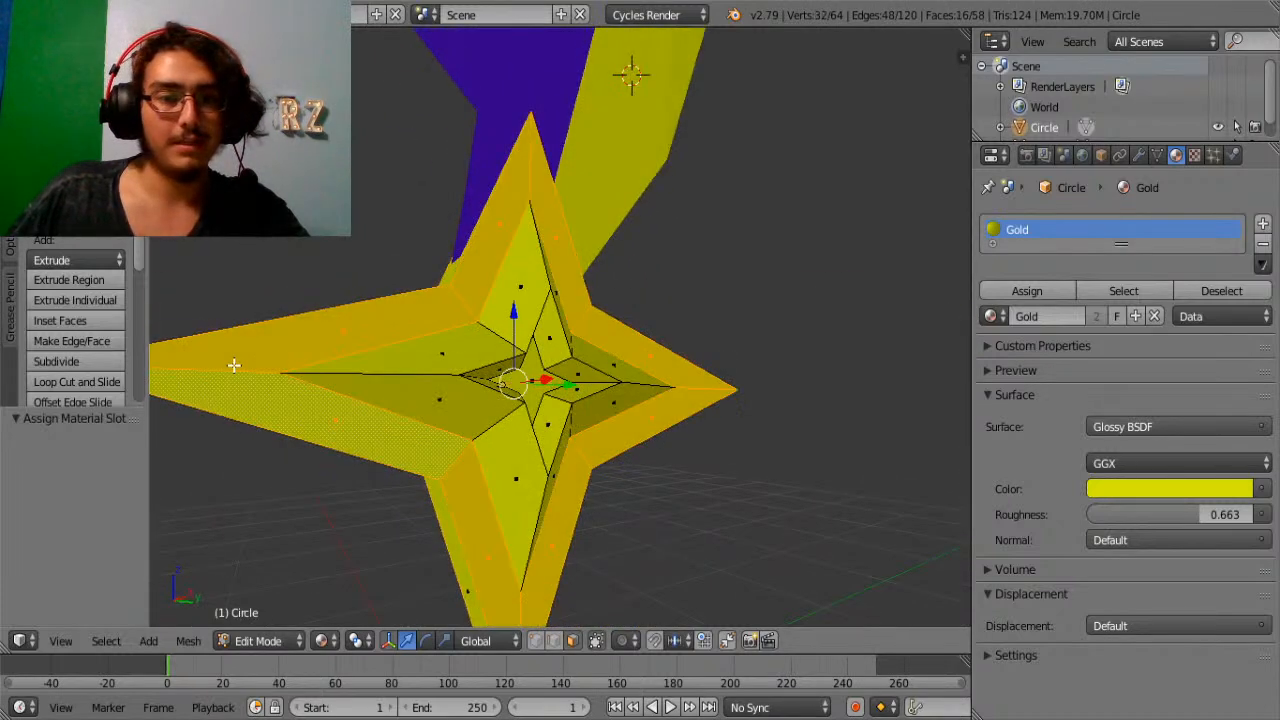
Add a second material slot with a new light violet diffuse material (R 0.395, G 0.355, B 0.800) and assign it to the border rings.
left_click(1262, 223)
left_click(1040, 362)
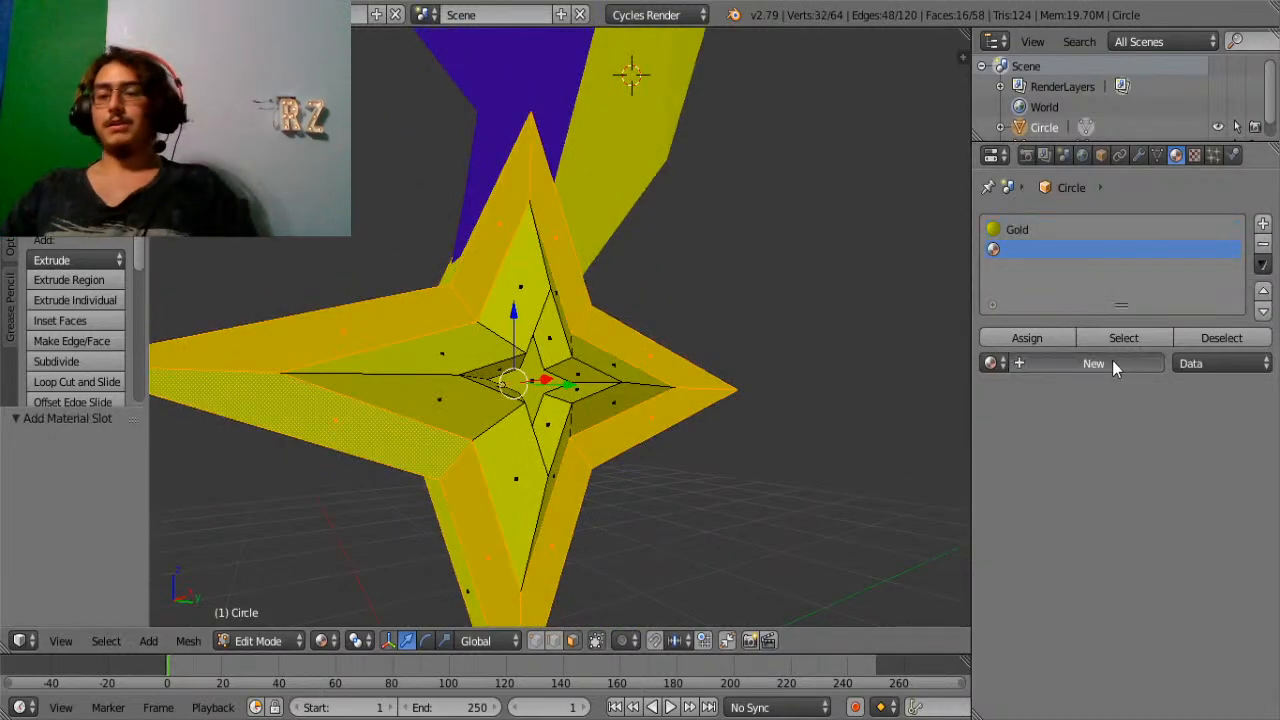
left_click(1142, 516)
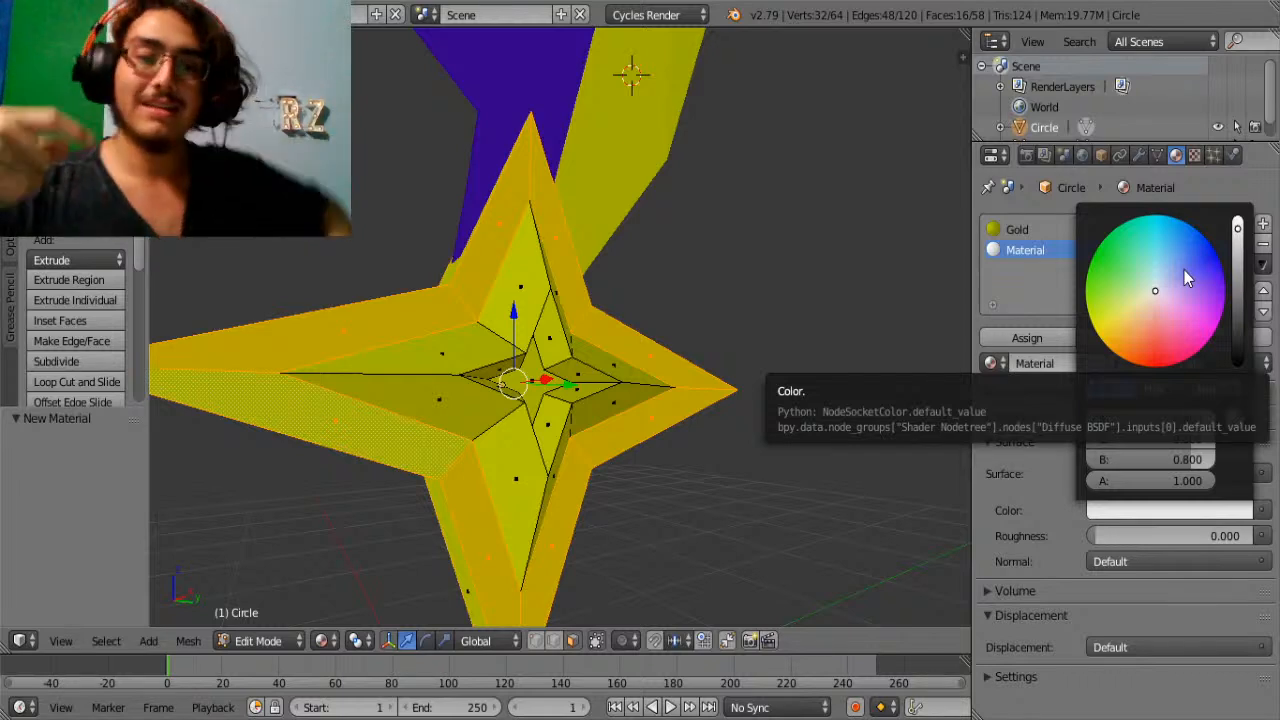
left_click_drag(1157, 291, 1171, 281)
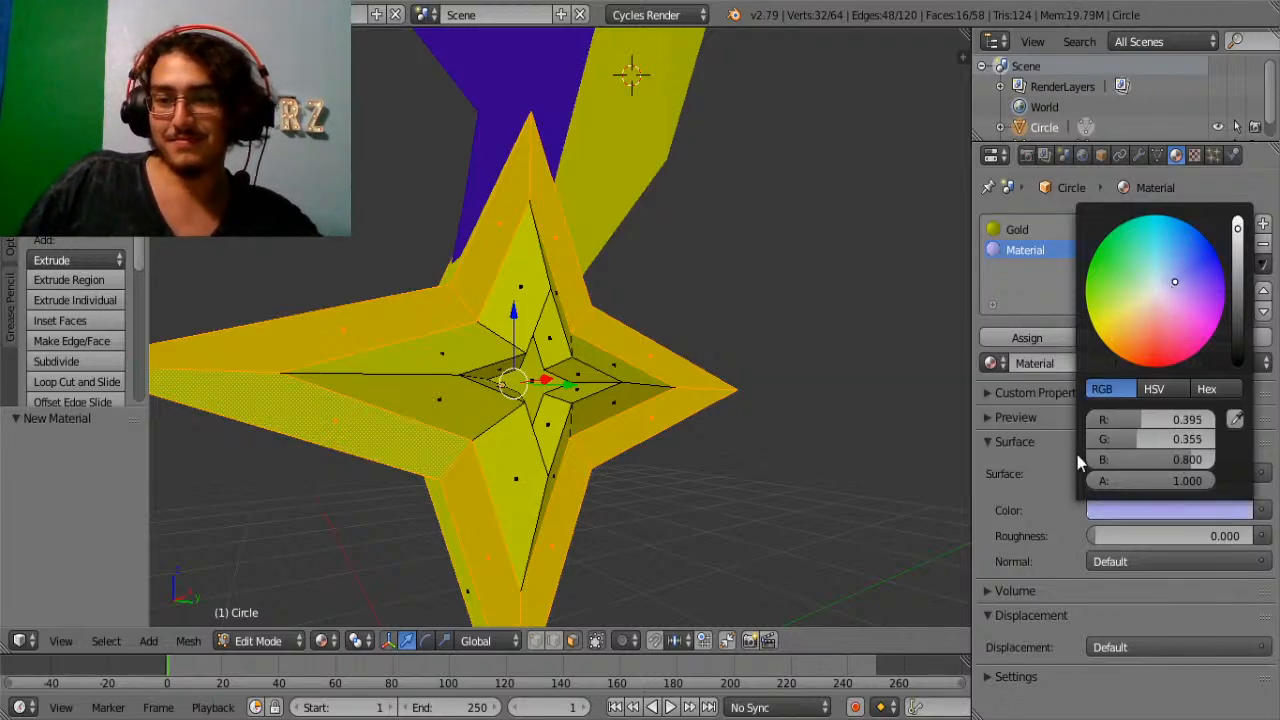
left_click(1020, 338)
key("Tab")
Select the loop of side faces around the star's thickness and assign the light violet material to them.
middle_click_drag(566, 415, 1034, 466)
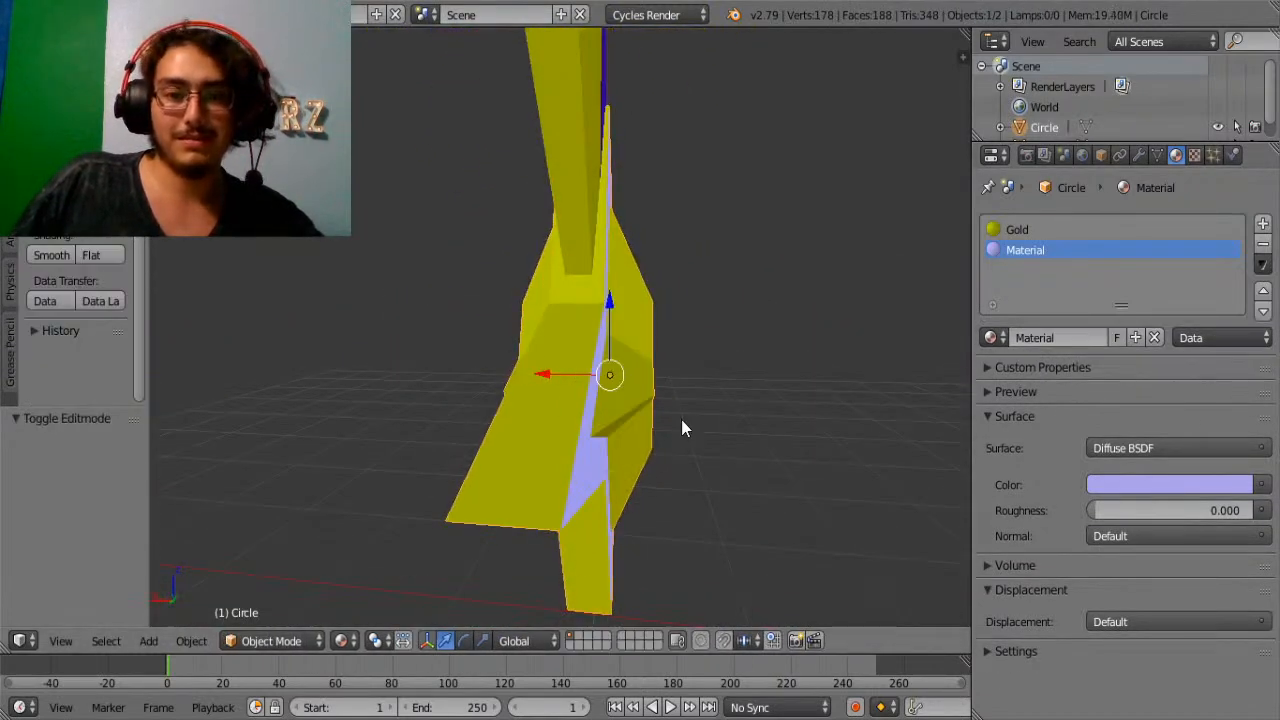
key("Tab")
right_click(542, 394)
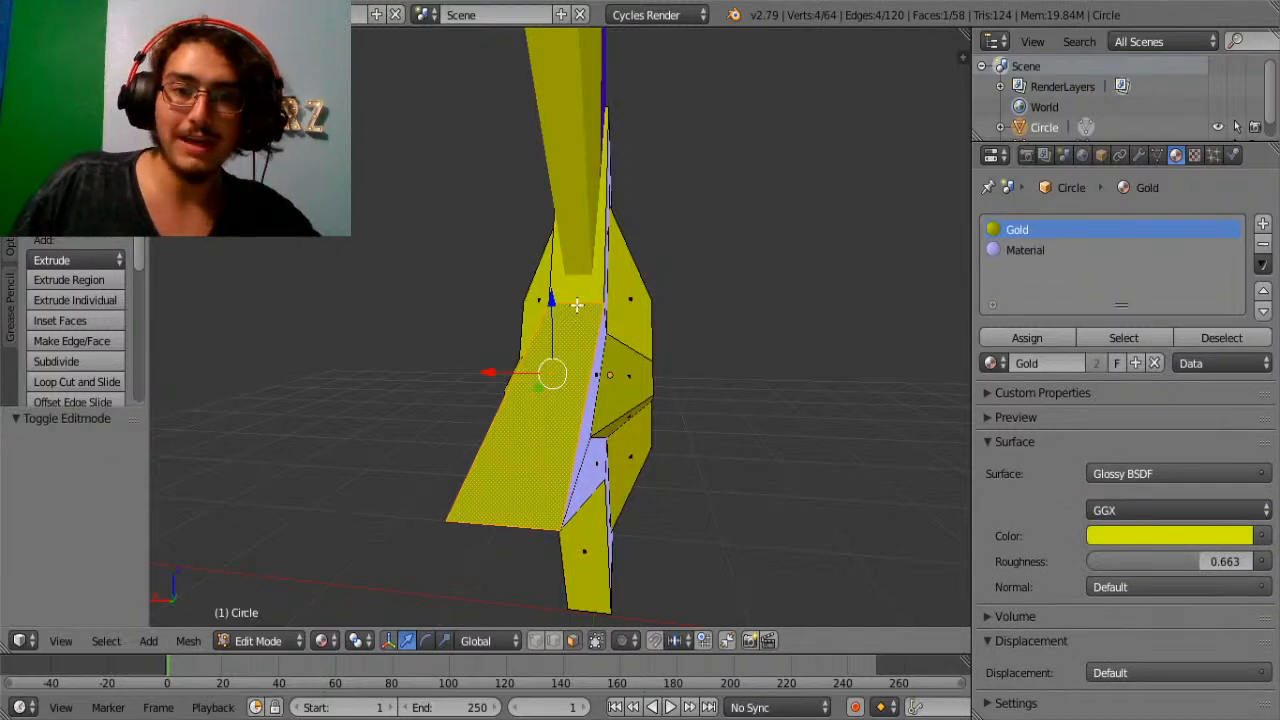
key("ctrl+KP_Add")
left_click(1066, 250)
left_click(1036, 333)
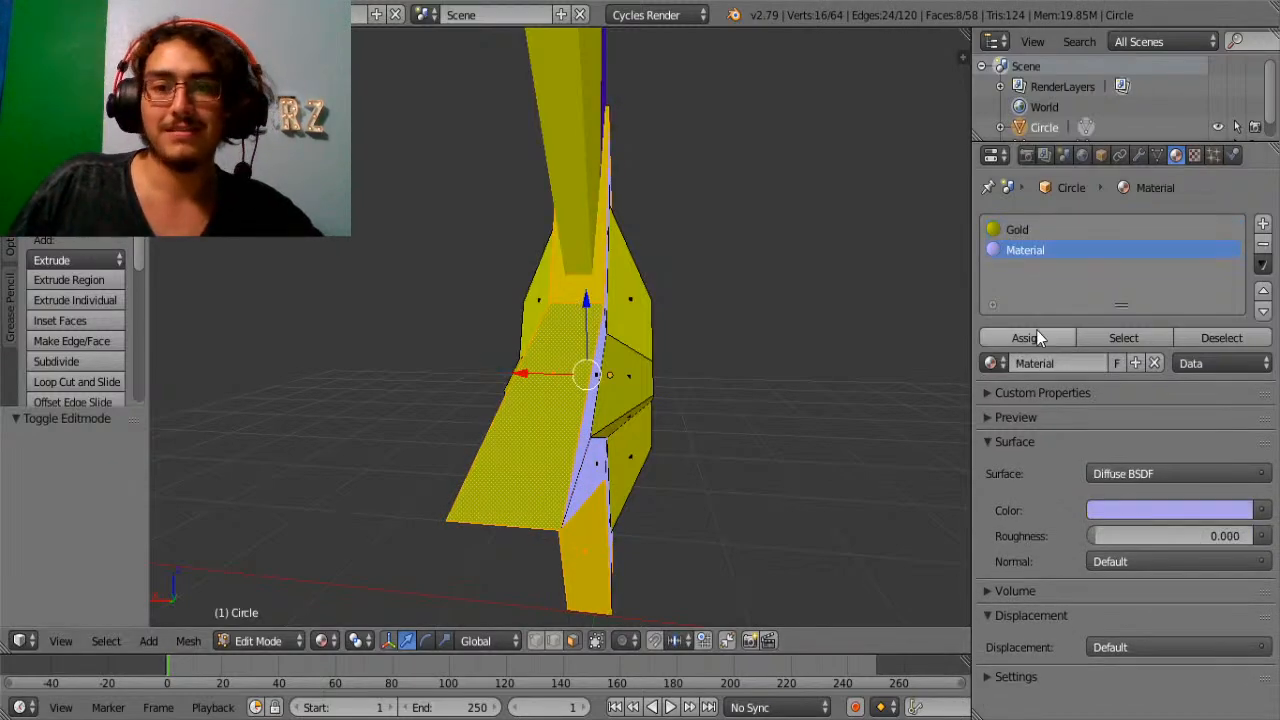
Select the small central star faces on both the front and back of the ornament.
middle_click_drag(900, 430, 690, 400)
right_click(608, 393)
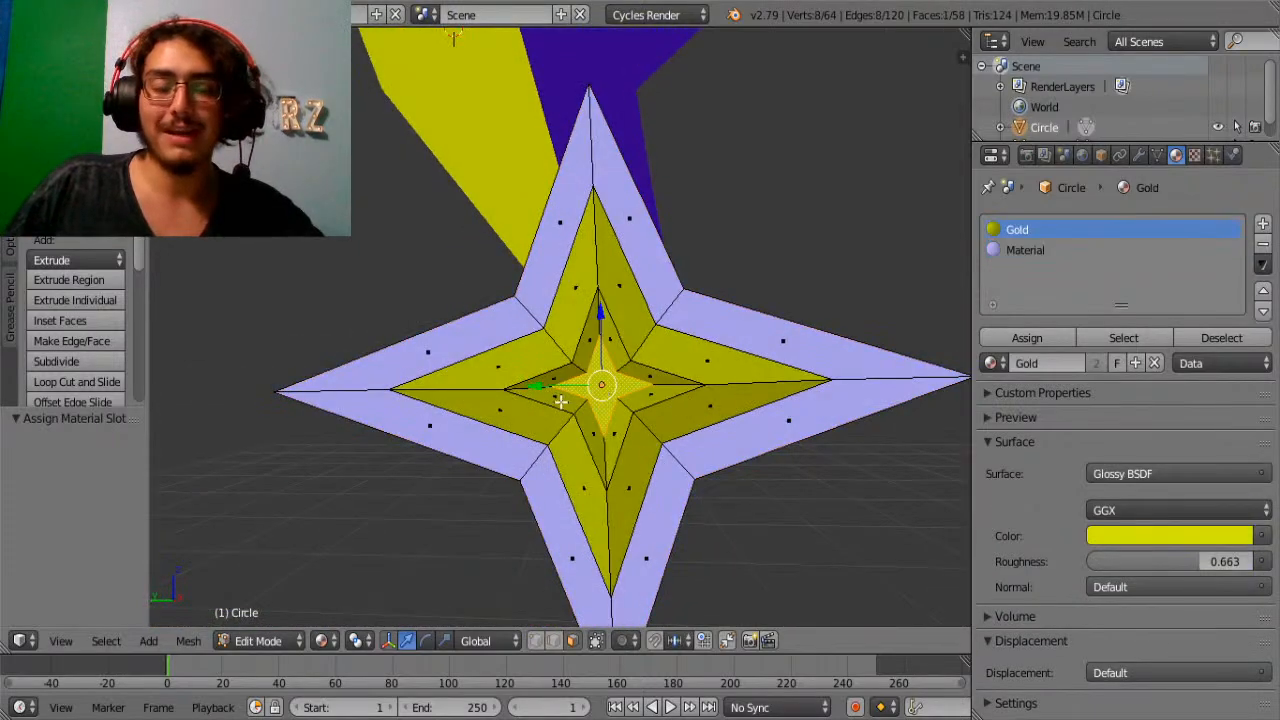
middle_click_drag(561, 401, 904, 367)
right_click(516, 389, "shift")
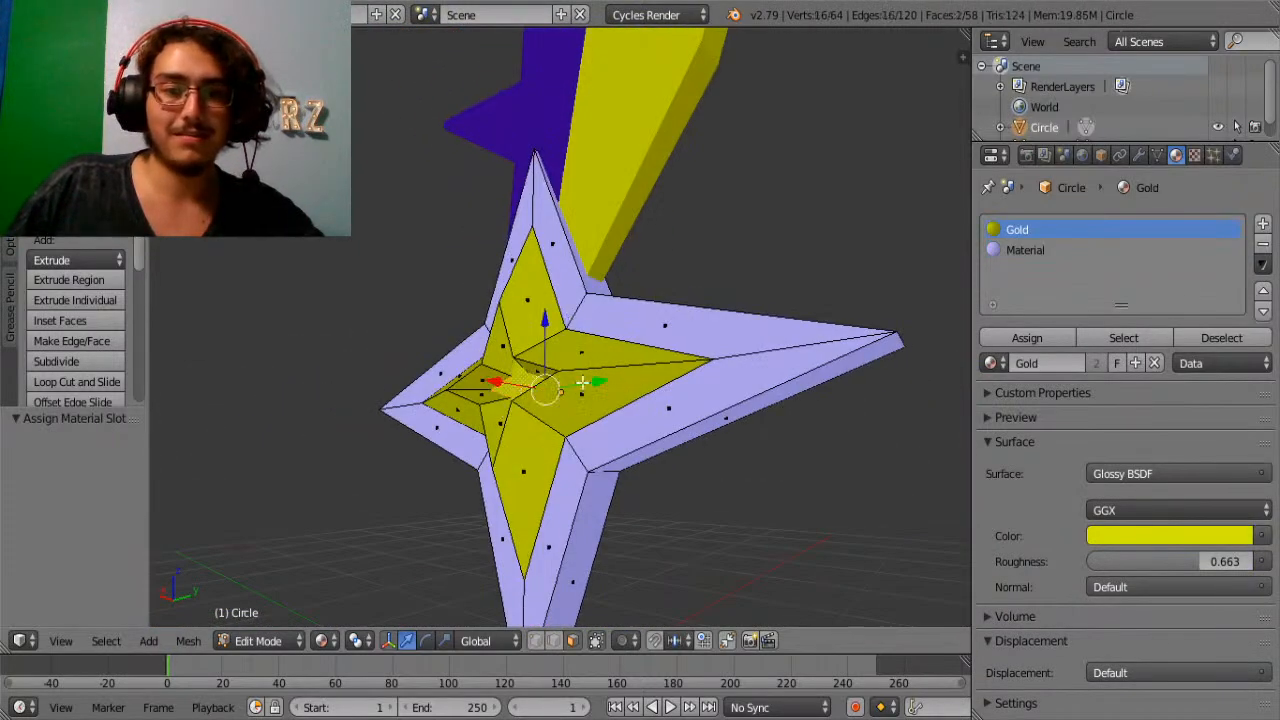
Add a third material slot with a new material and set its surface shader to Emission.
left_click(1262, 224)
left_click(1093, 363)
left_click(1125, 473)
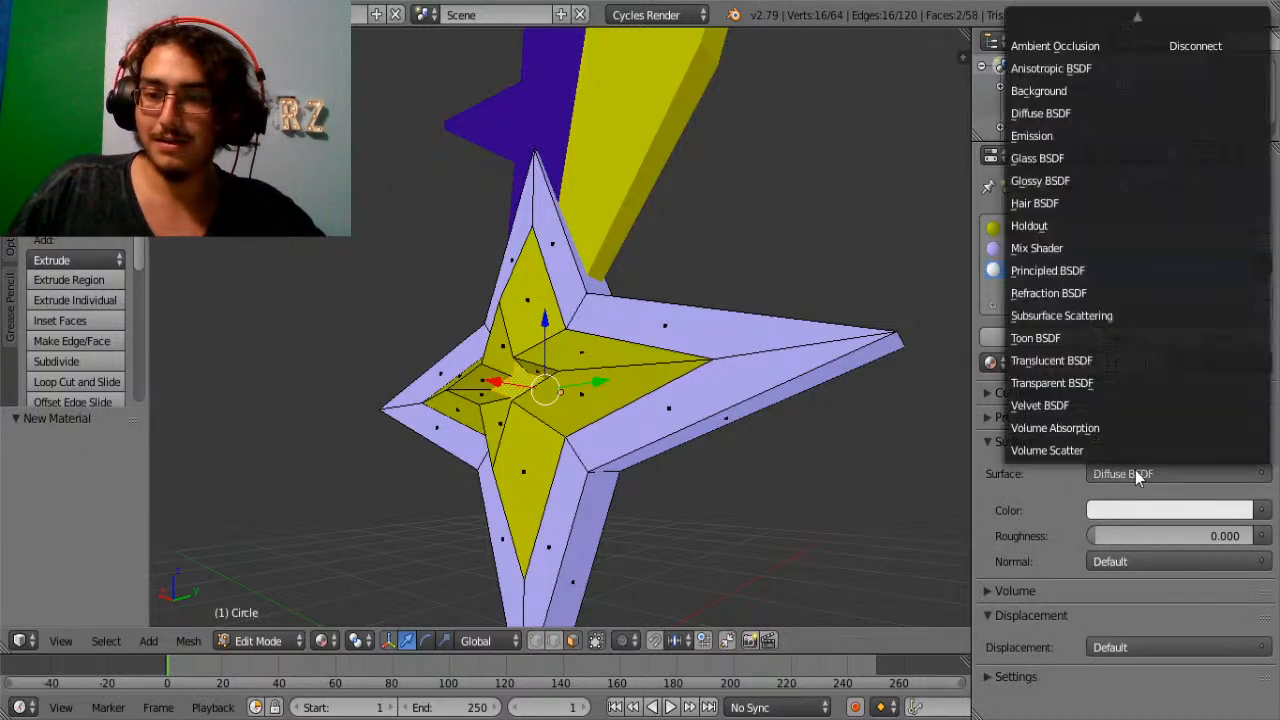
left_click(1057, 135)
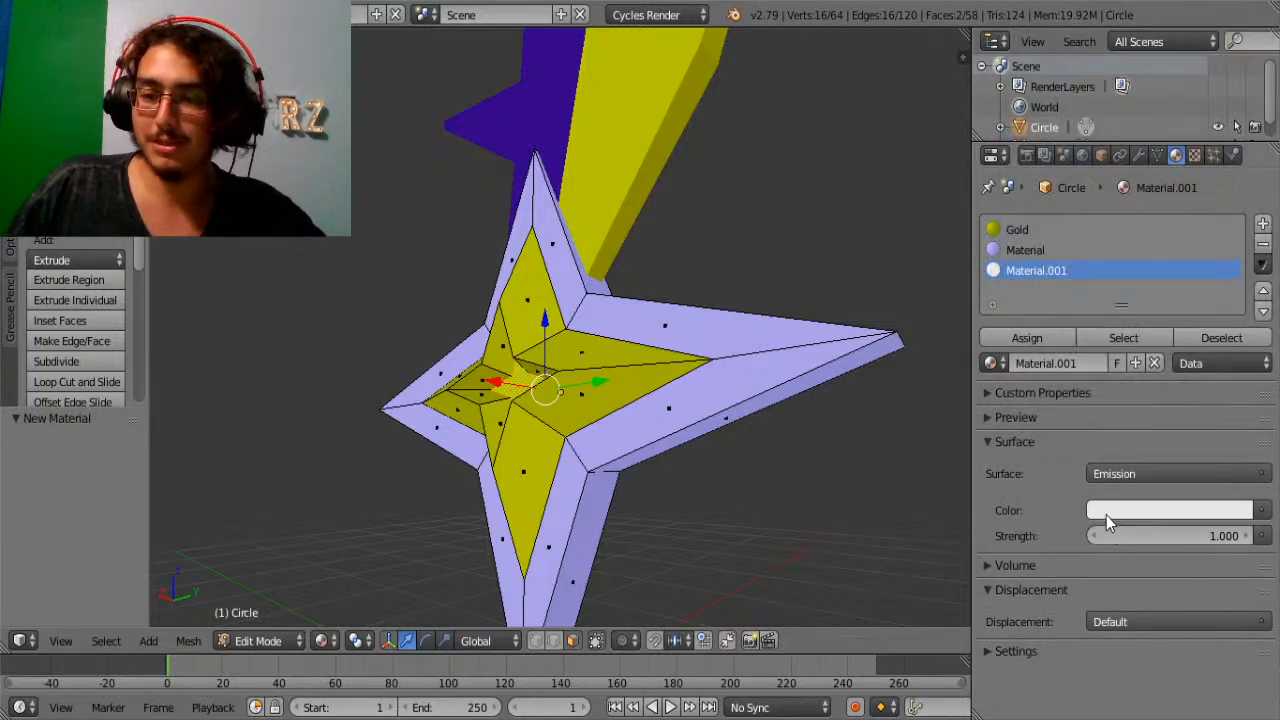
Set the emission color to soft blue-violet (R 0.296, G 0.275, B 0.627) and assign it to the selected central star faces.
left_click(1106, 512)
left_click_drag(1153, 294, 1175, 281)
left_click_drag(1240, 236, 1239, 244)
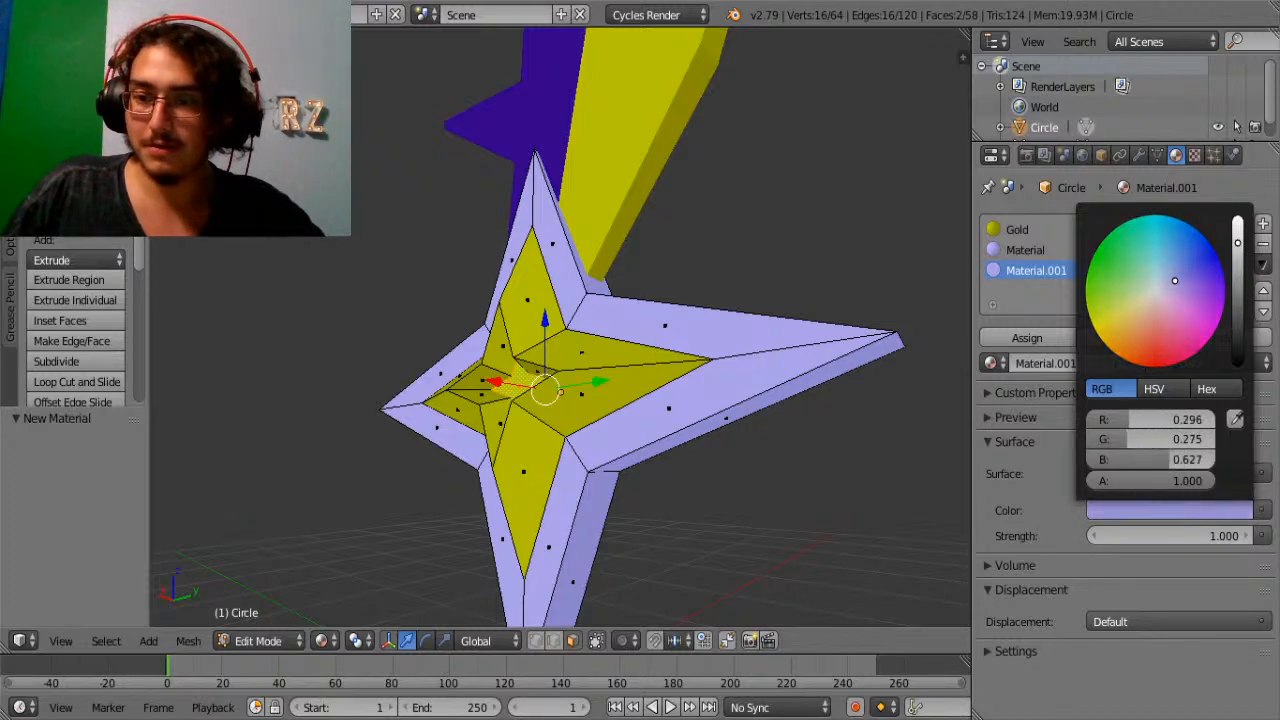
left_click(1025, 338)
Rename the emission material to Light and the border's light violet material to Sky.
middle_click_drag(760, 470, 680, 465)
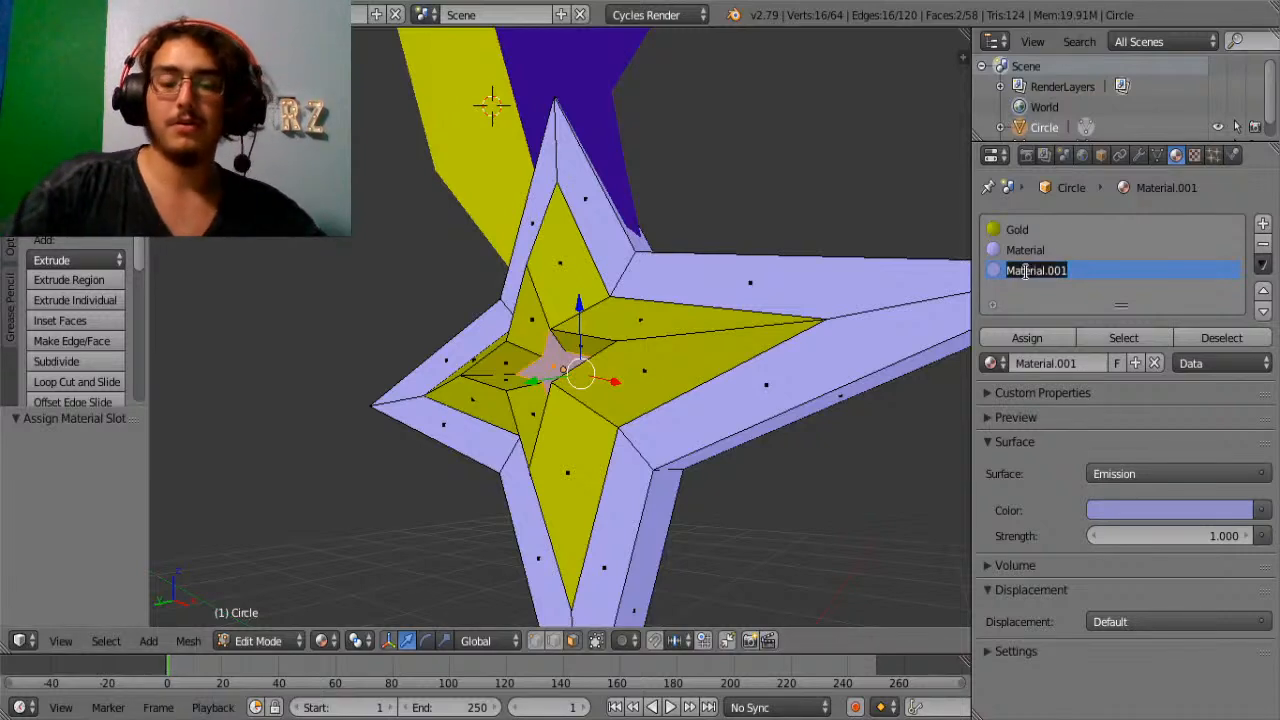
type("Light")
key("Return")
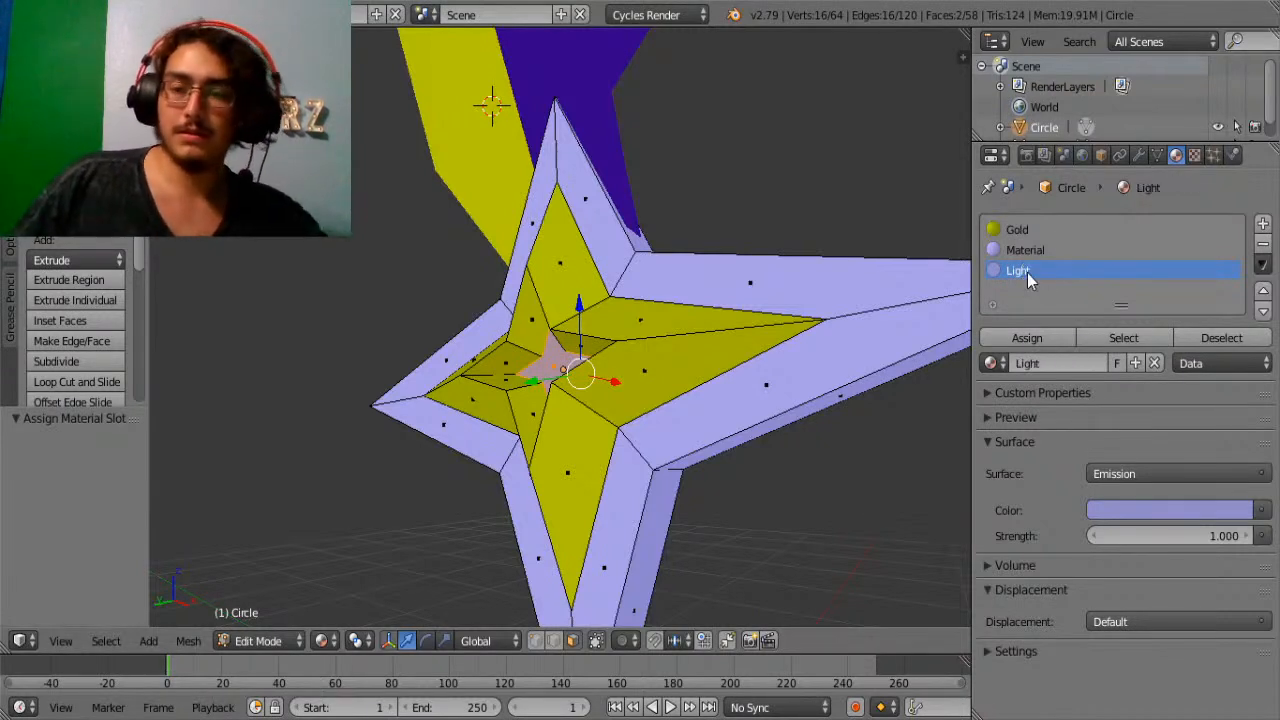
double_click(1024, 249)
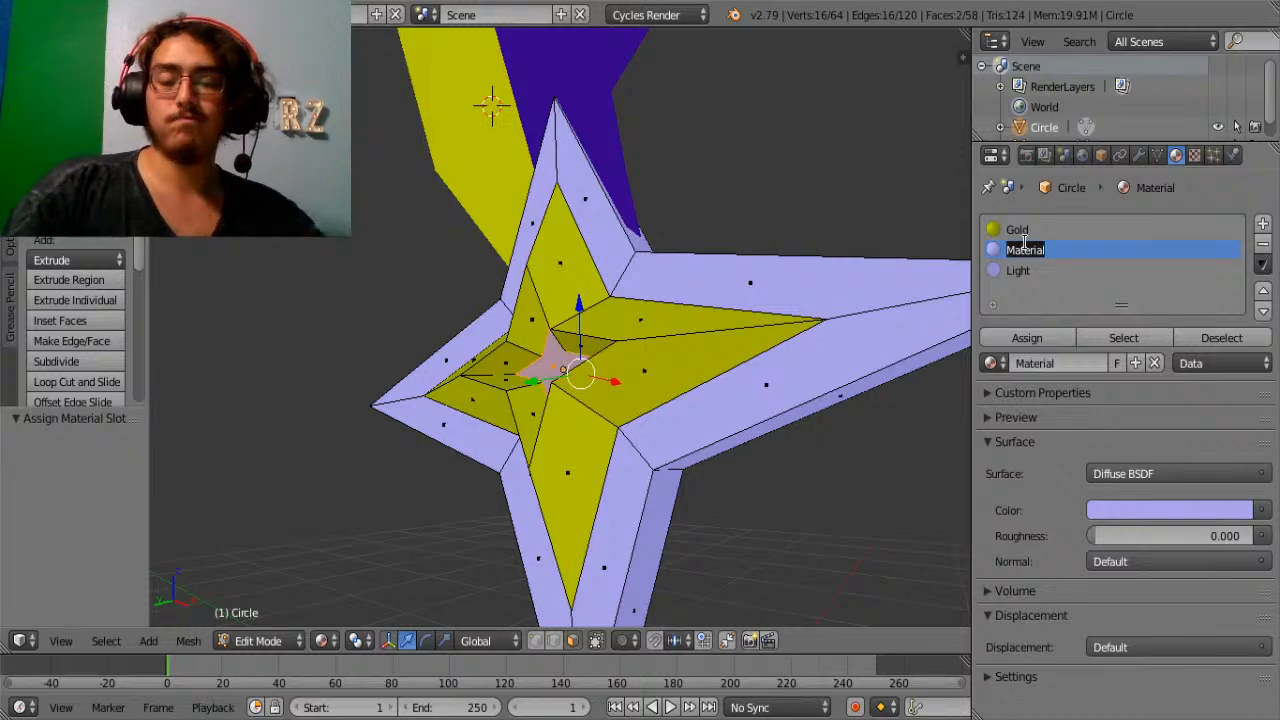
key("Return")
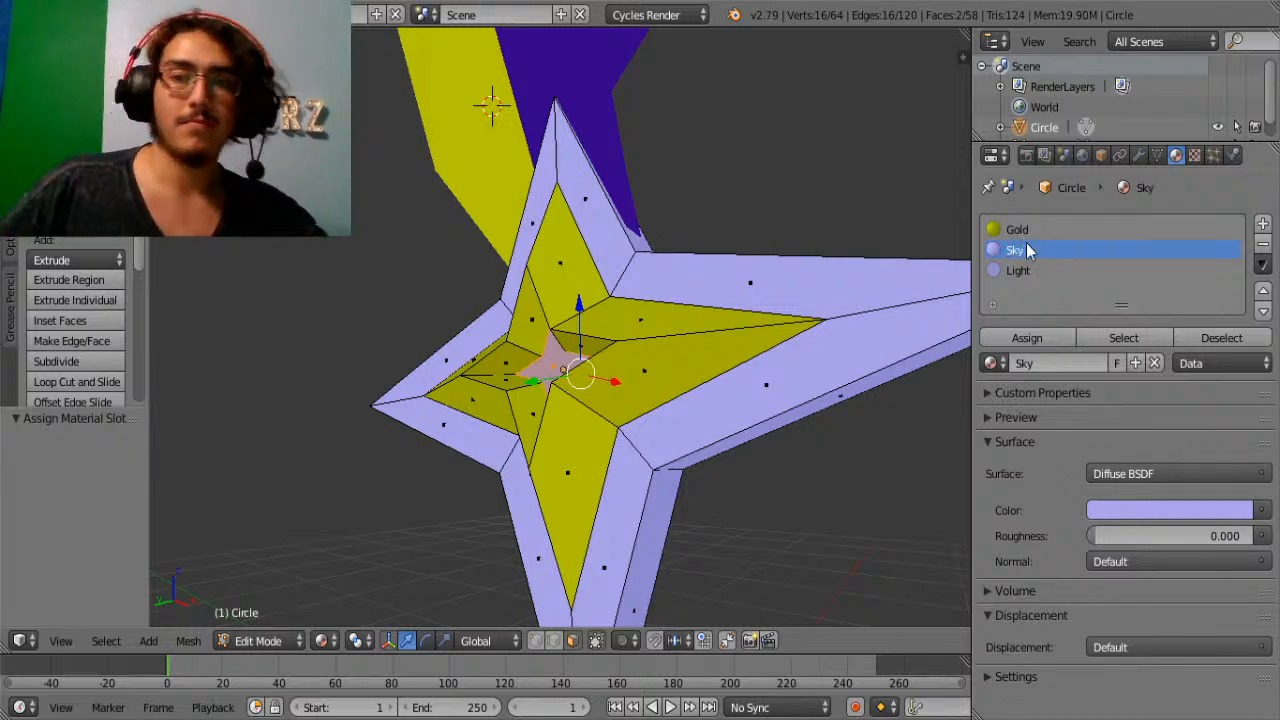
Preview the star ornament and lower blade with rendered shading, leave mesh editing, and return to the colored material display.
left_click(325, 641)
left_click(362, 503)
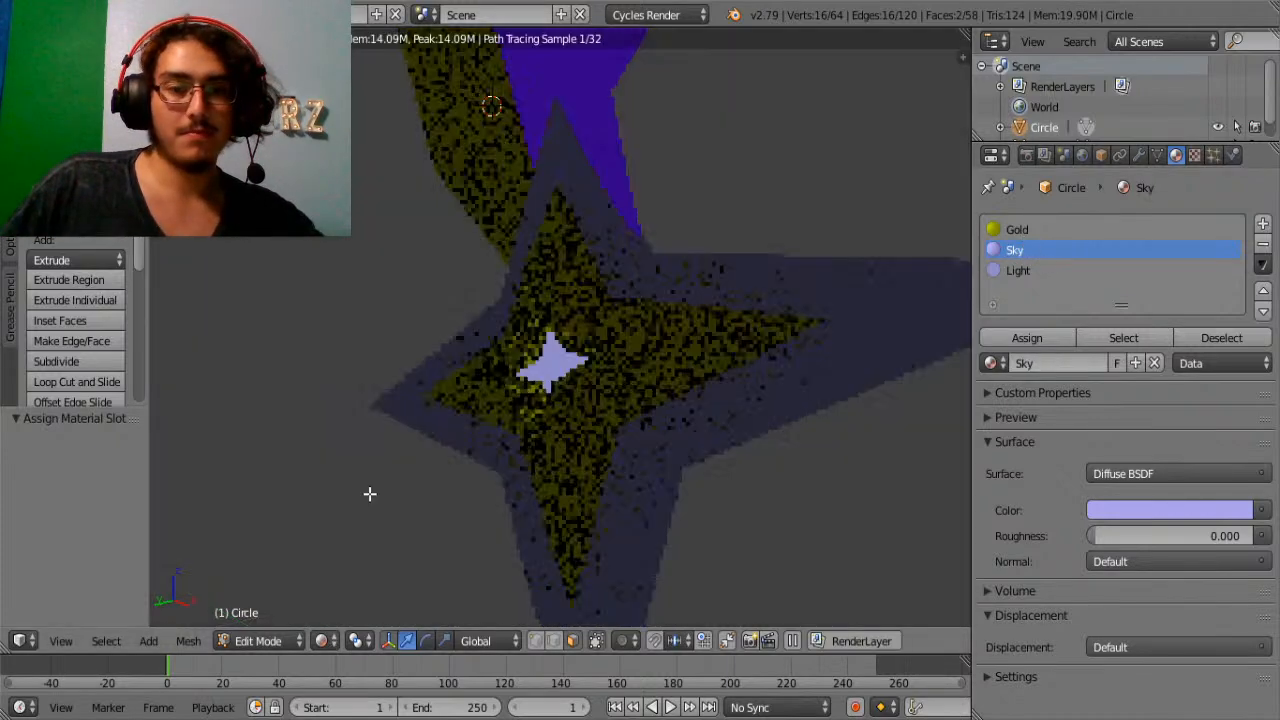
key("KP_7")
scroll(635, 410, "down", 3)
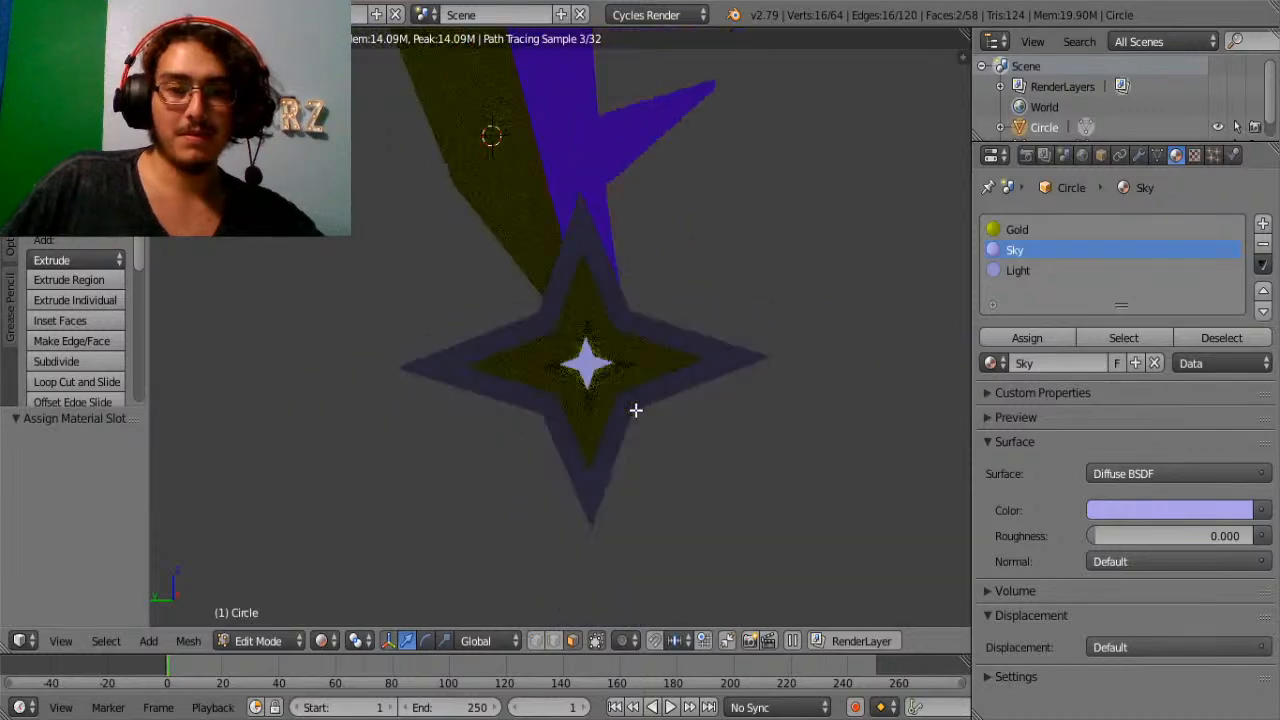
middle_click_drag(636, 410, 675, 508, "shift")
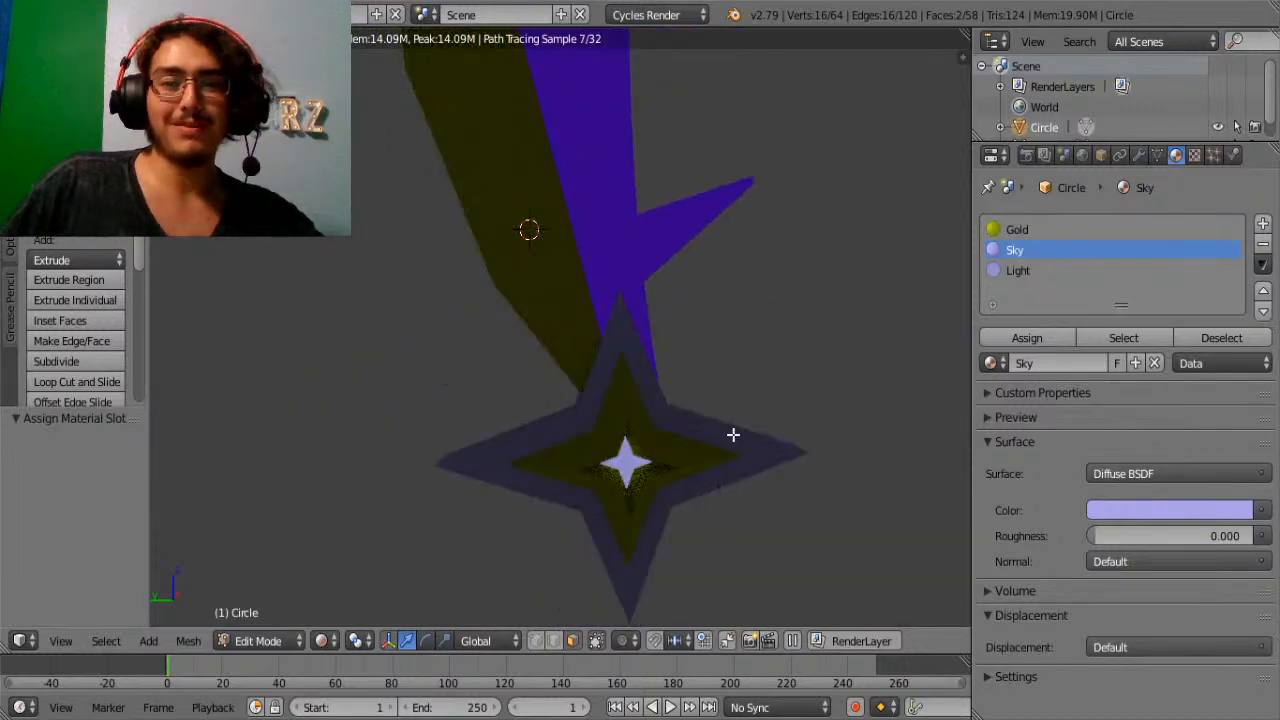
scroll(734, 438, "up", 1)
middle_click_drag(736, 440, 700, 480)
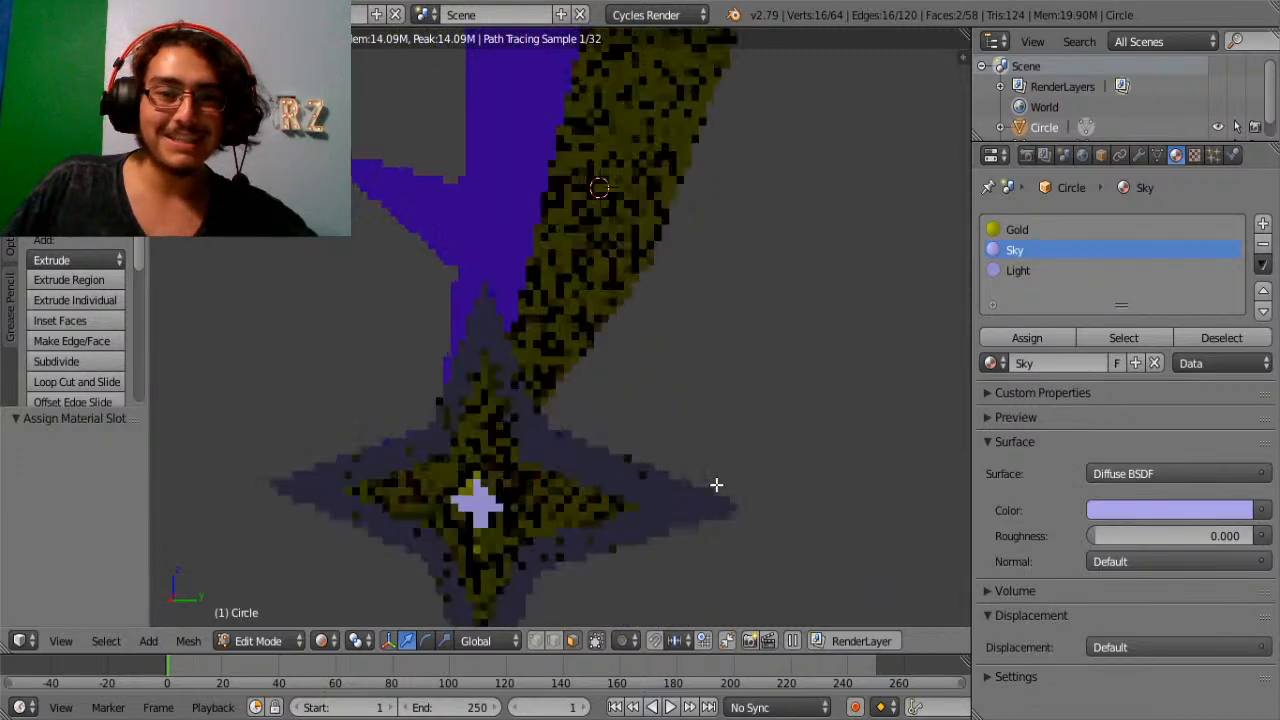
key("Tab")
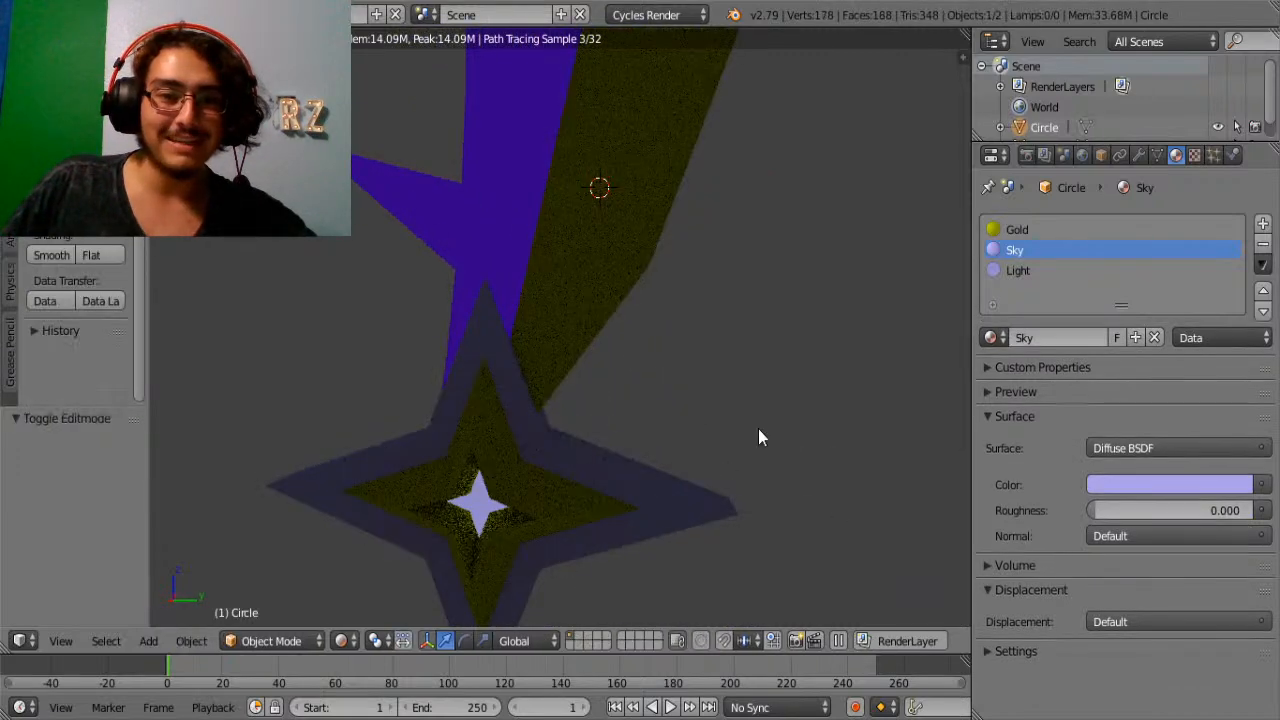
left_click(341, 641)
left_click(399, 535)
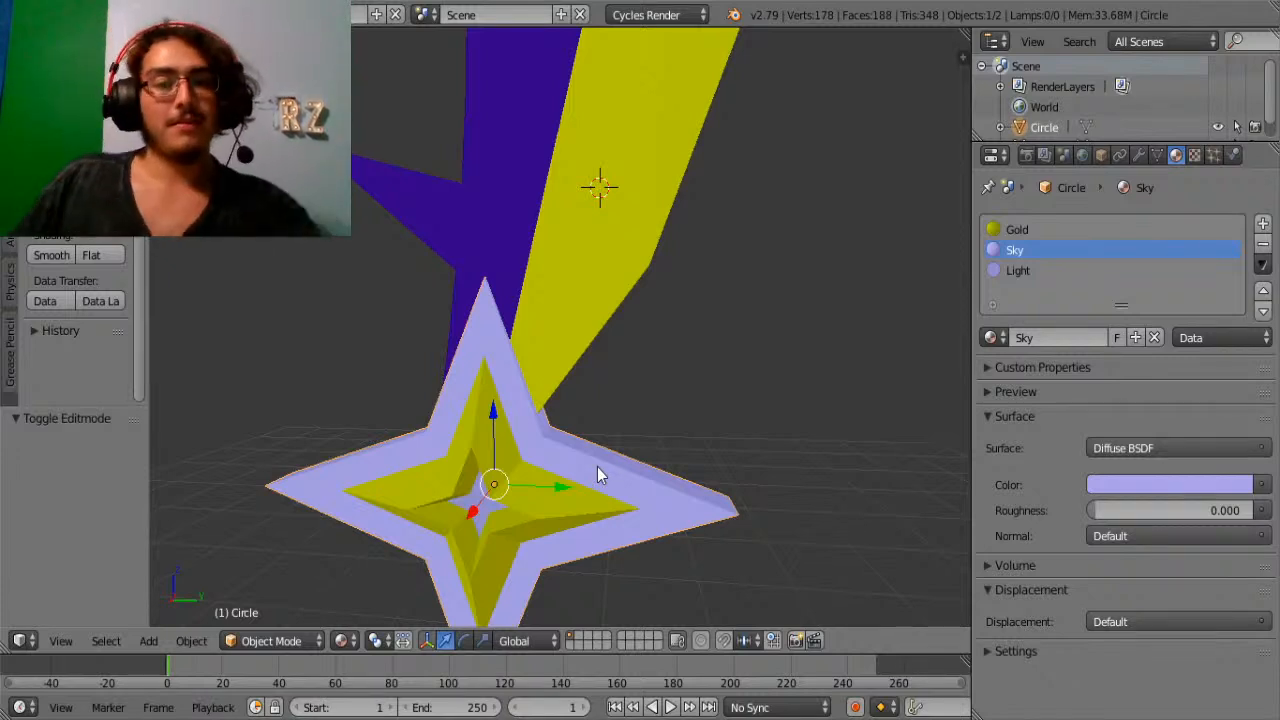
Select the curved blade object and open its mesh for editing at the gold outer side.
scroll(548, 422, "down", 6)
middle_click_drag(587, 375, 700, 509, "shift")
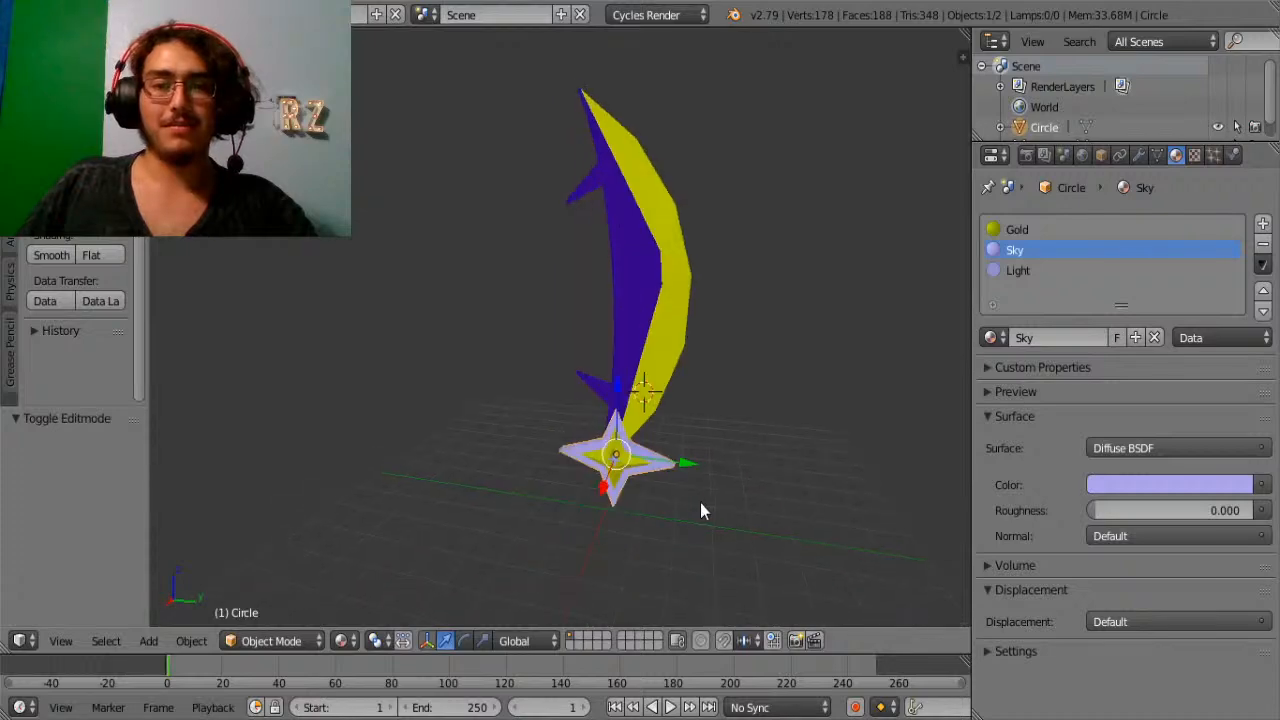
key("Tab")
key("Tab")
right_click(666, 326)
key("Tab")
middle_click_drag(723, 257, 622, 262)
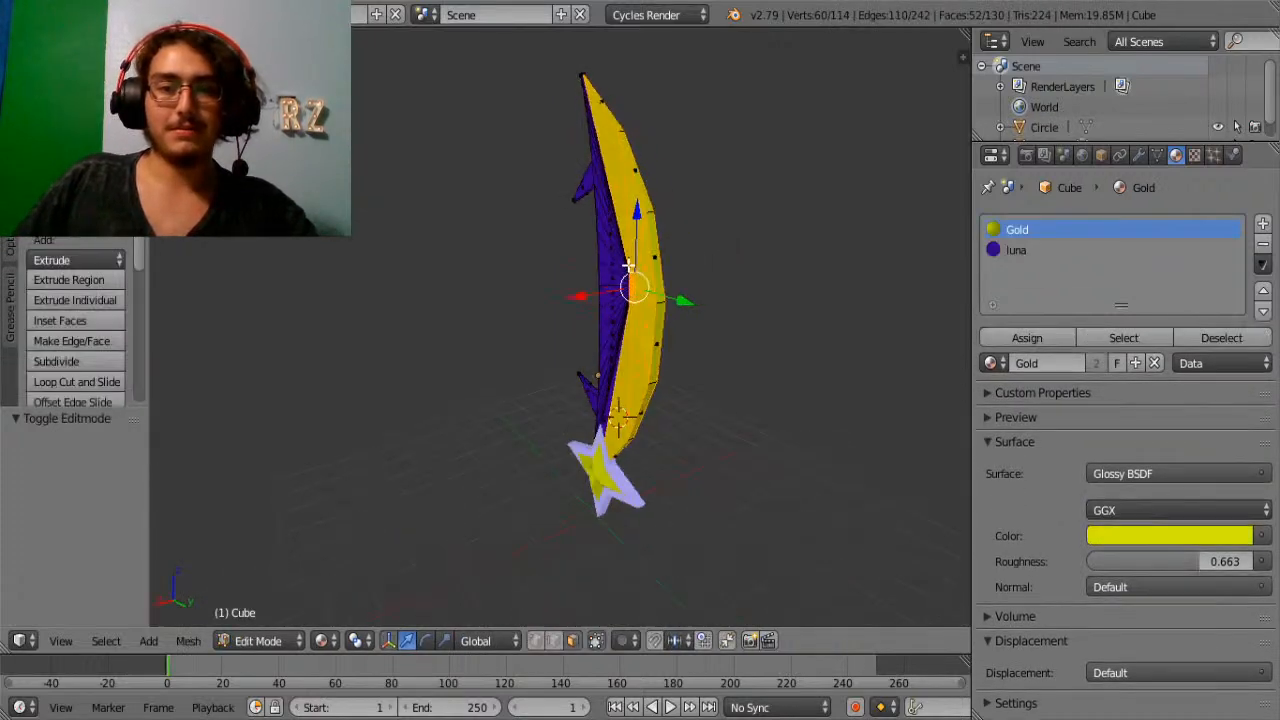
scroll(816, 138, "up", 7)
middle_click_drag(816, 138, 743, 163)
scroll(743, 163, "down", 5)
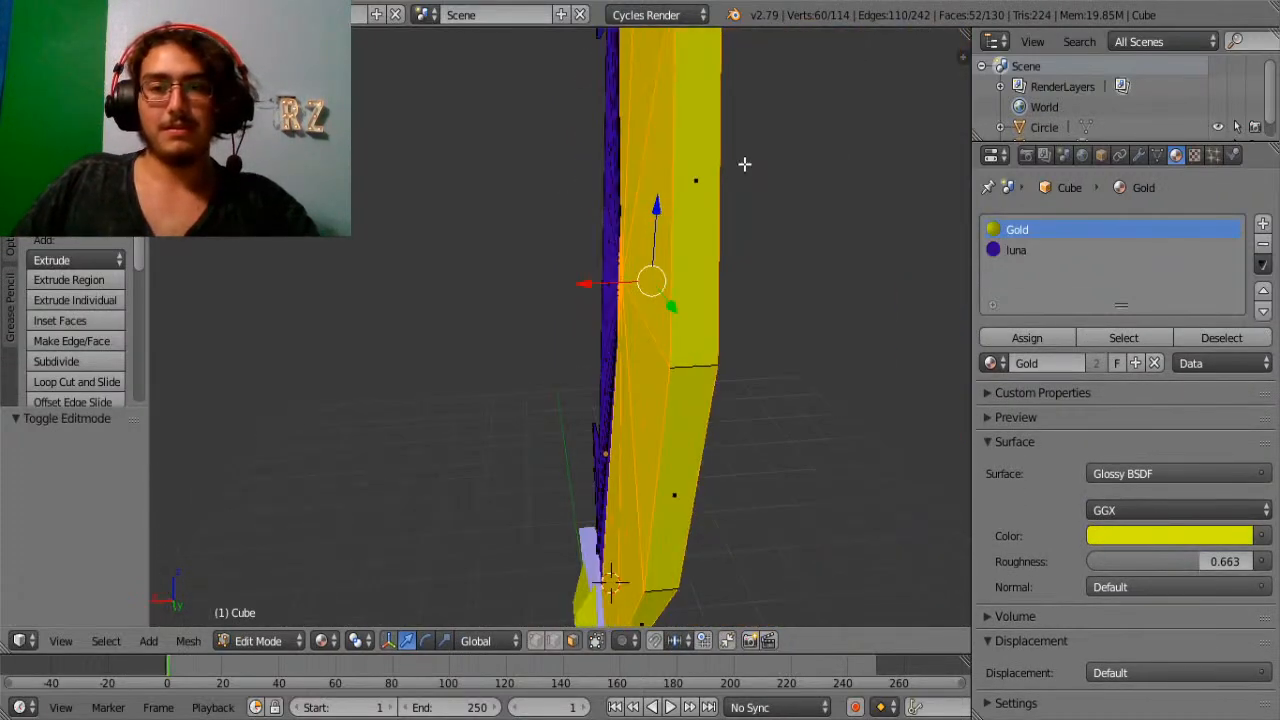
right_click(627, 168)
middle_click_drag(542, 260, 727, 230)
middle_click_drag(676, 155, 505, 125, "shift")
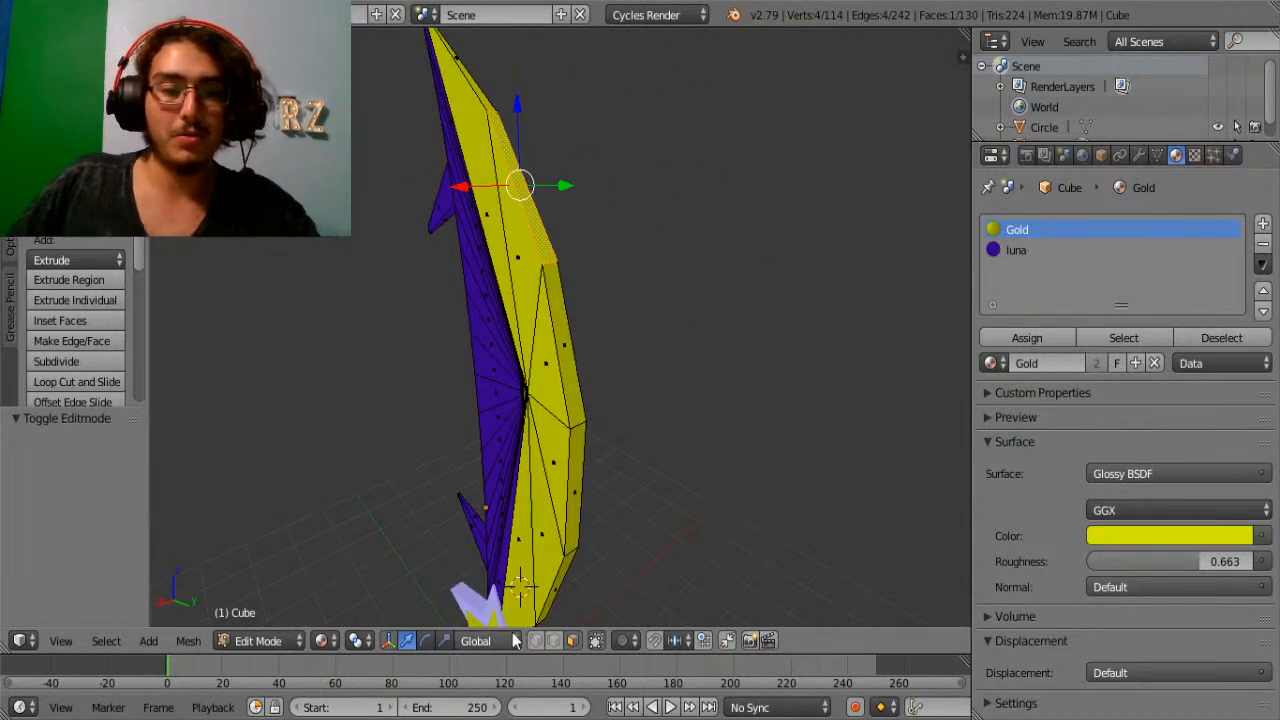
Select the five short edges crossing the blade's thickness at the corners of the gold outer curve.
right_click(490, 114)
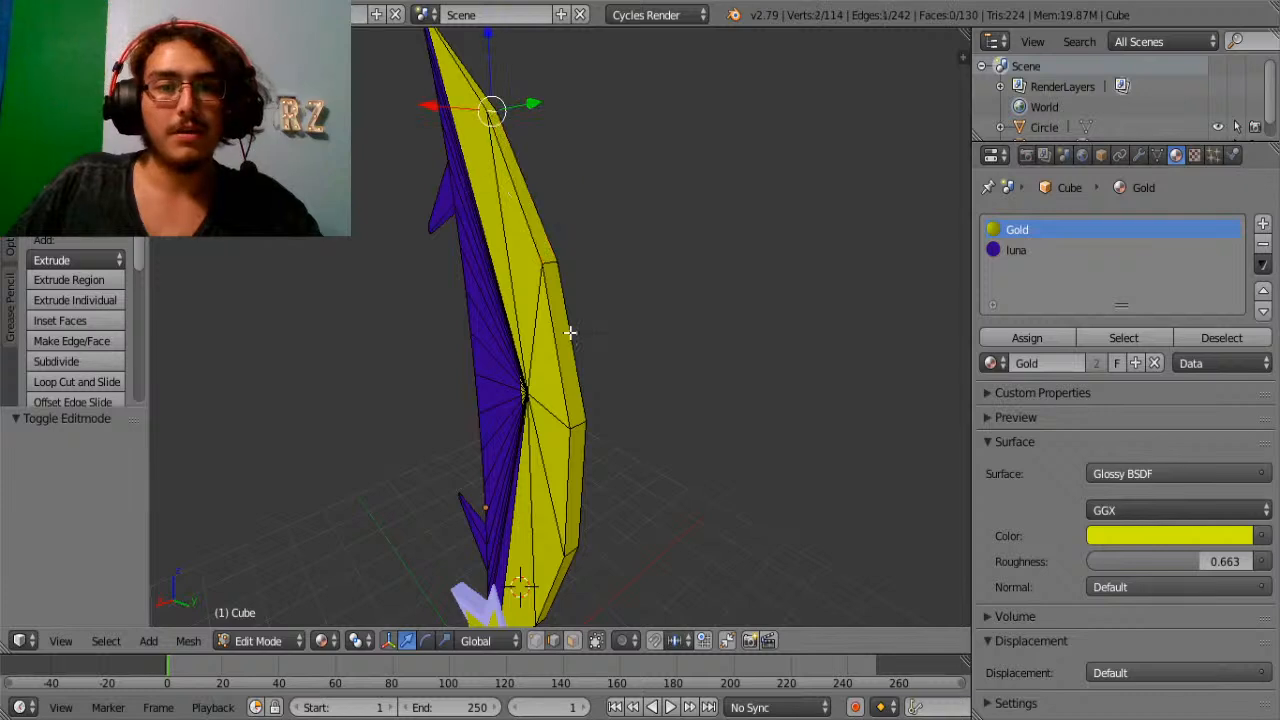
right_click(553, 270, "shift")
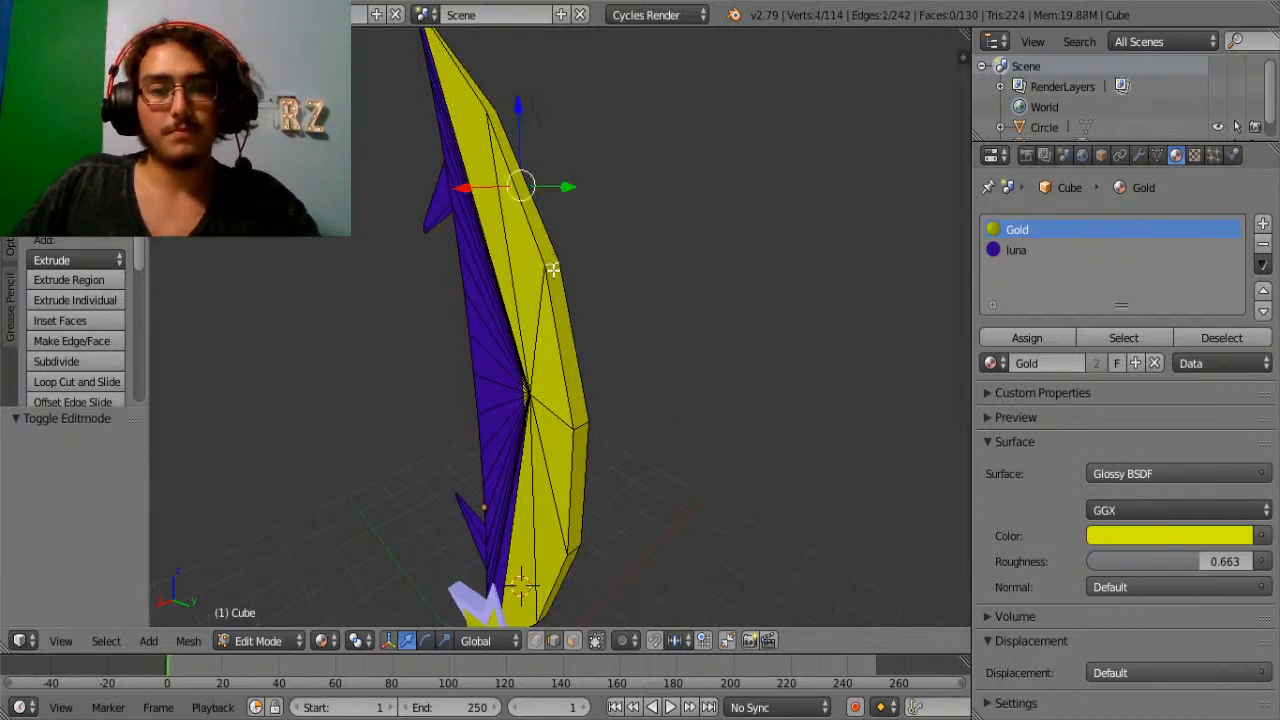
right_click(581, 418, "shift")
middle_click_drag(606, 549, 606, 486)
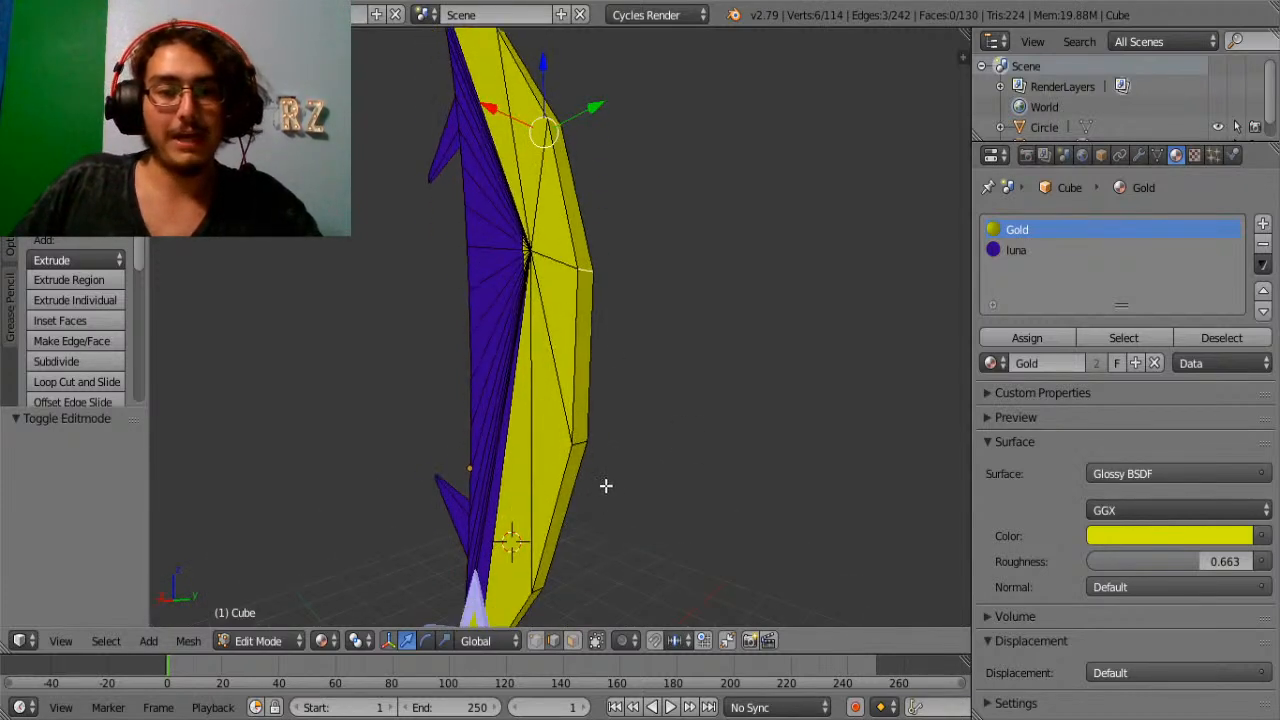
right_click(579, 437, "shift")
middle_click_drag(579, 437, 581, 520)
right_click(538, 350, "shift")
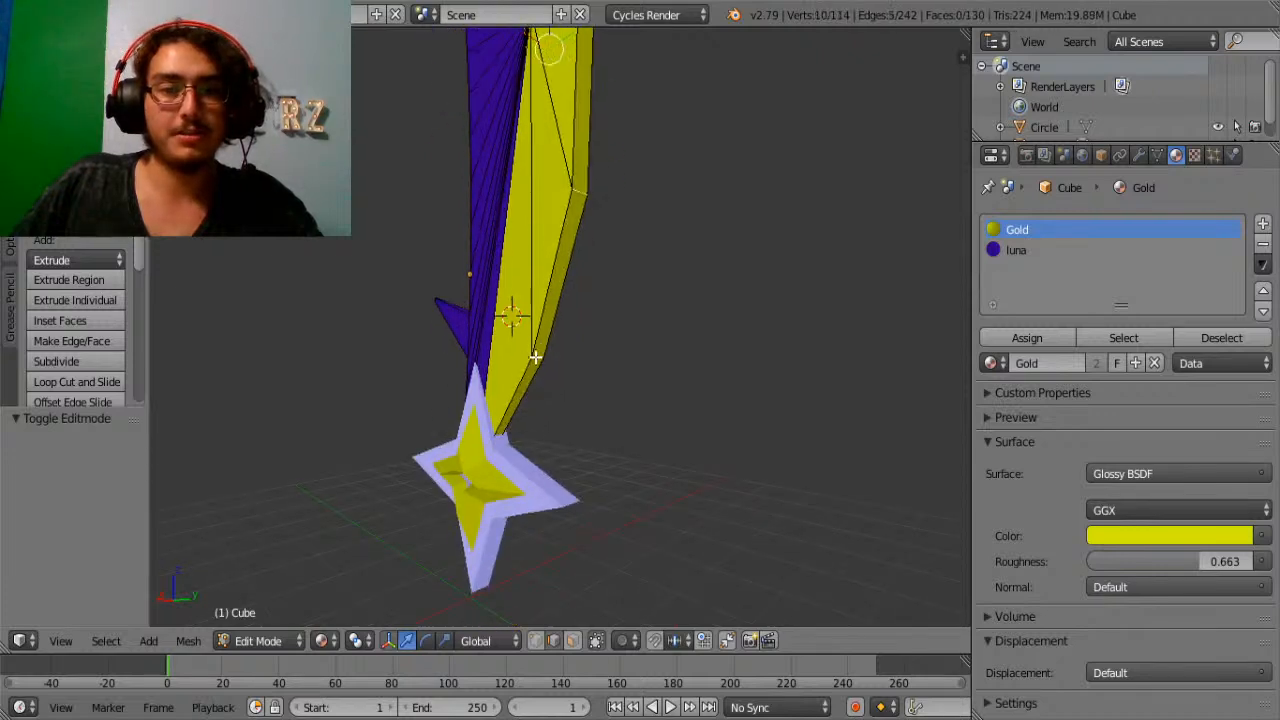
middle_click_drag(537, 356, 600, 432)
Try beveling the five selected edges with three segments and an offset of about 0.25, and undo the bevel.
key("ctrl+b")
scroll(661, 421, "up", 3)
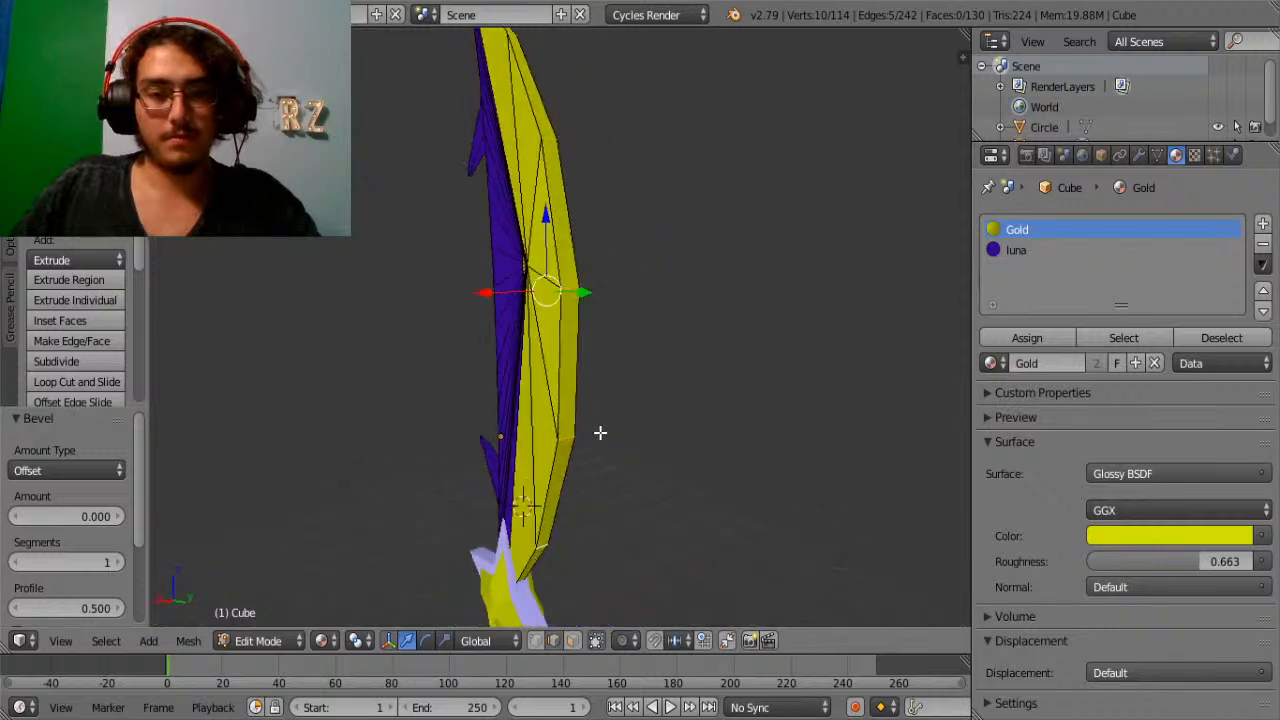
key("ctrl+b")
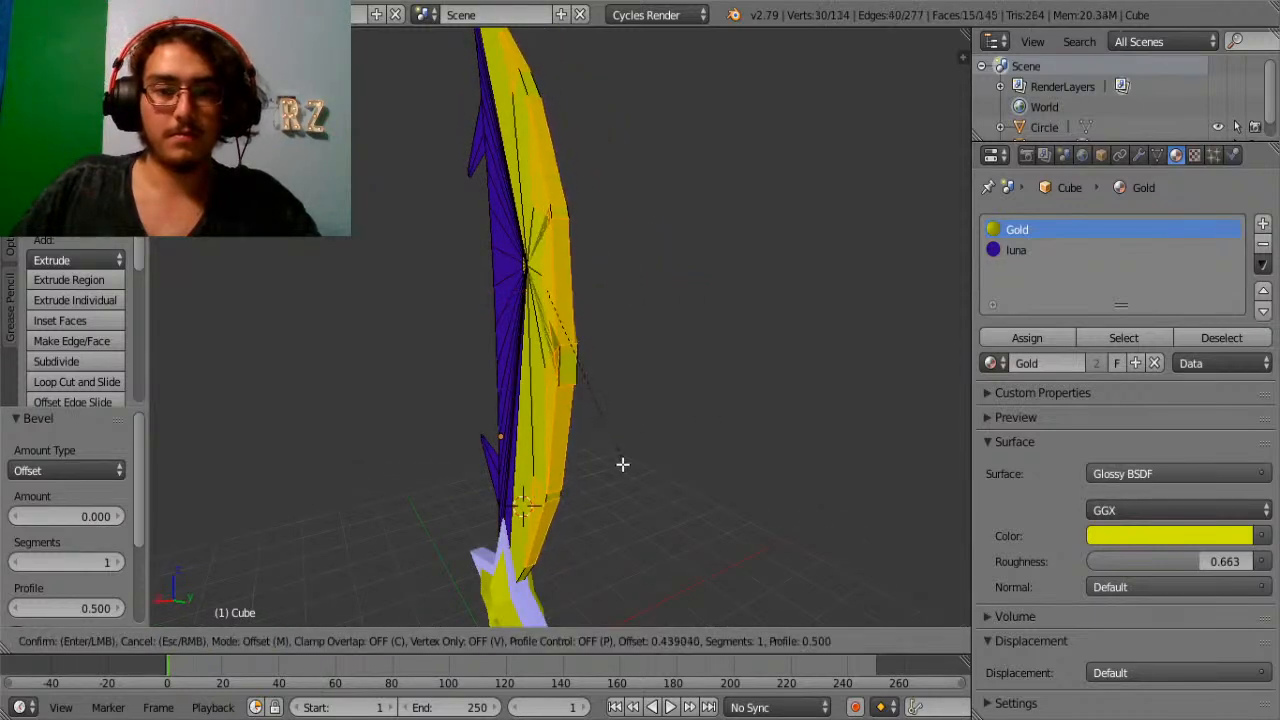
scroll(616, 456, "up", 2)
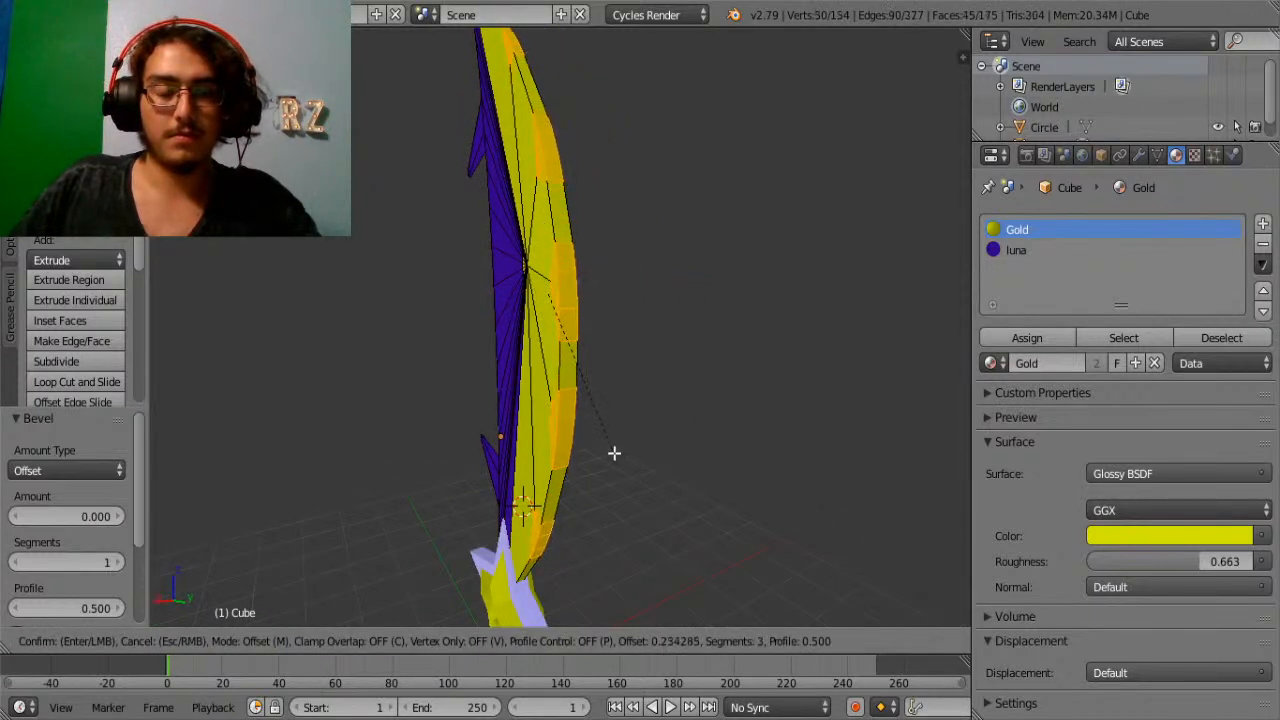
left_click(614, 453)
key("grave")
key("Tab")
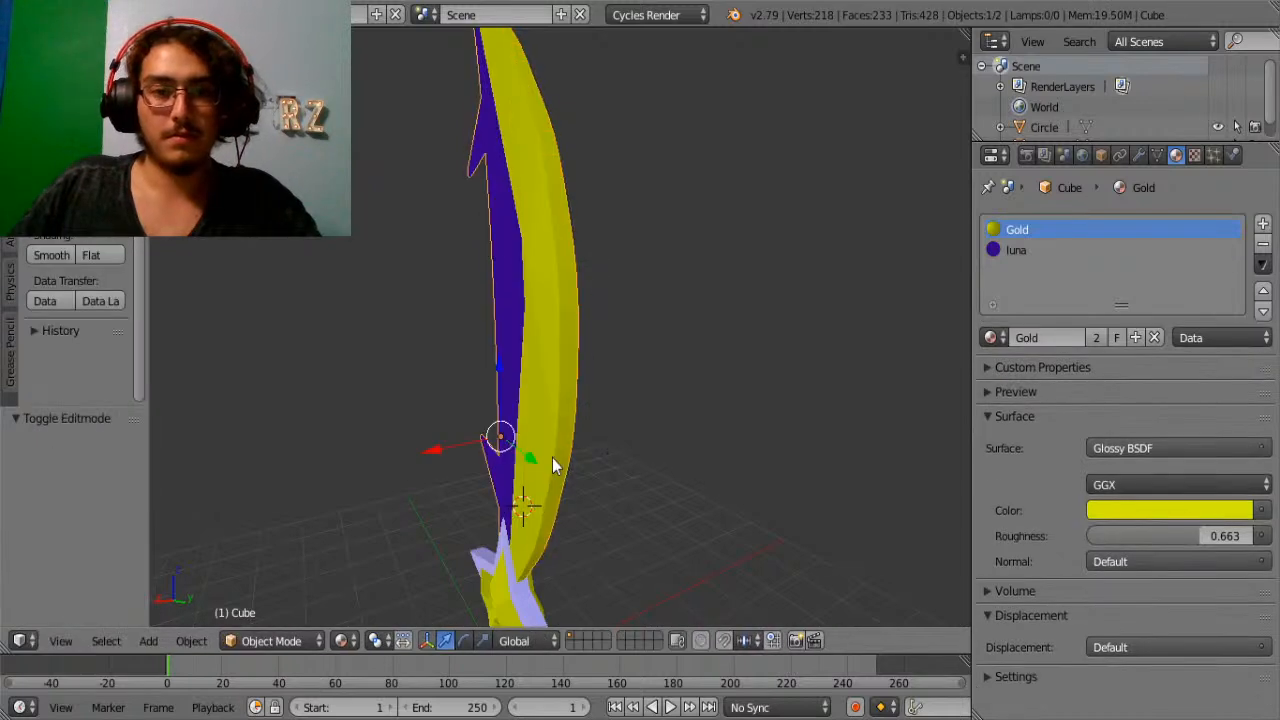
middle_click_drag(552, 458, 653, 419)
key("Tab")
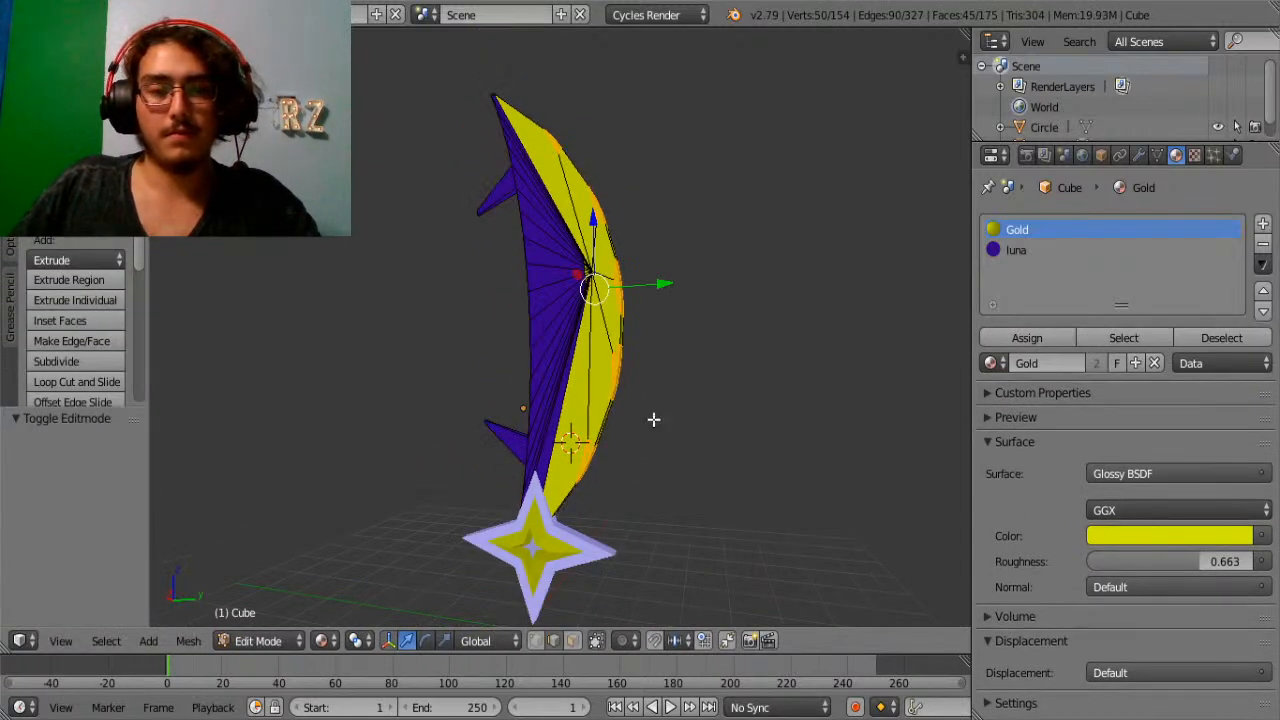
middle_click_drag(744, 397, 680, 409)
key("ctrl+z")
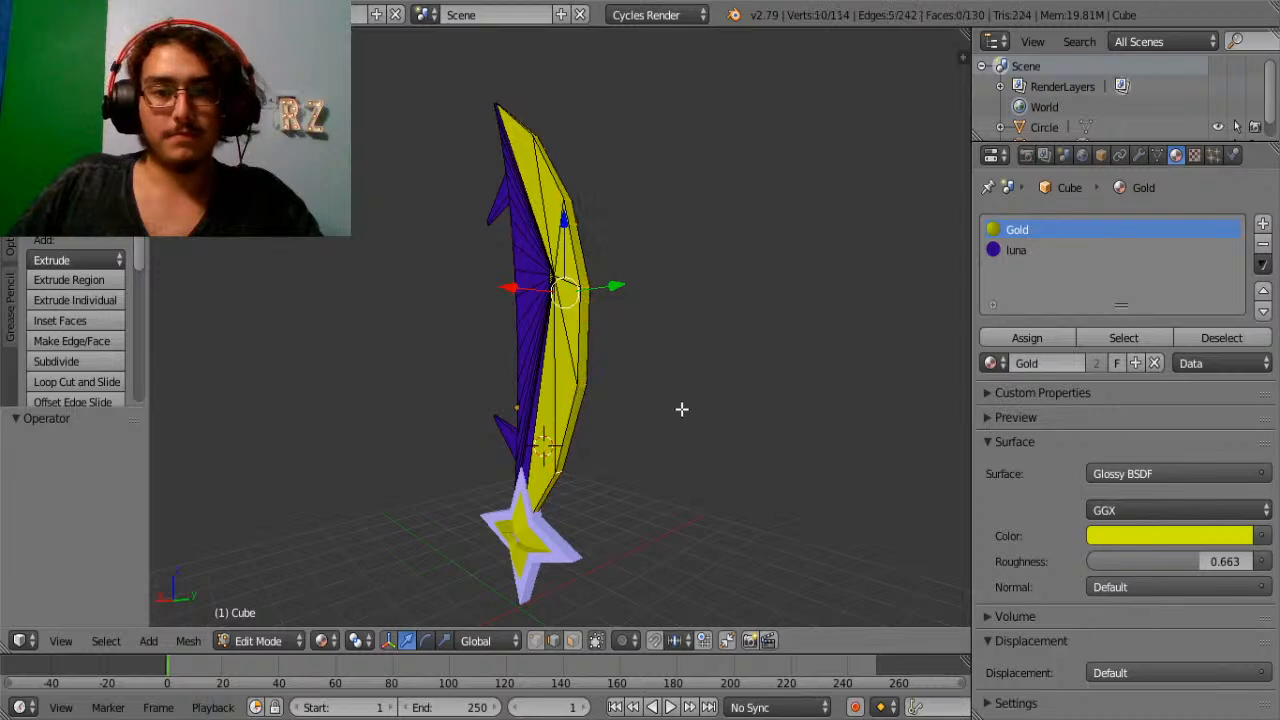
Bevel the five selected edges of the gold outer curve with seven segments and an offset of about 0.28.
key("ctrl+b")
scroll(694, 431, "up", 6)
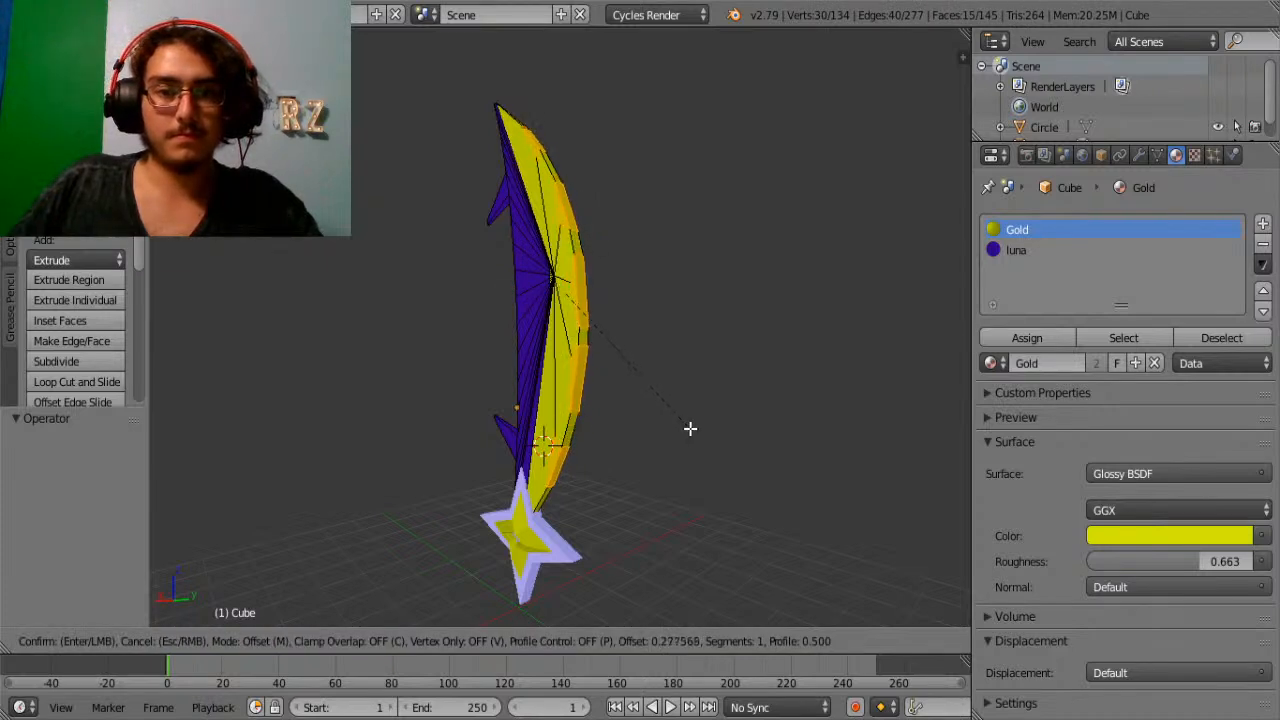
left_click(690, 428)
key("Tab")
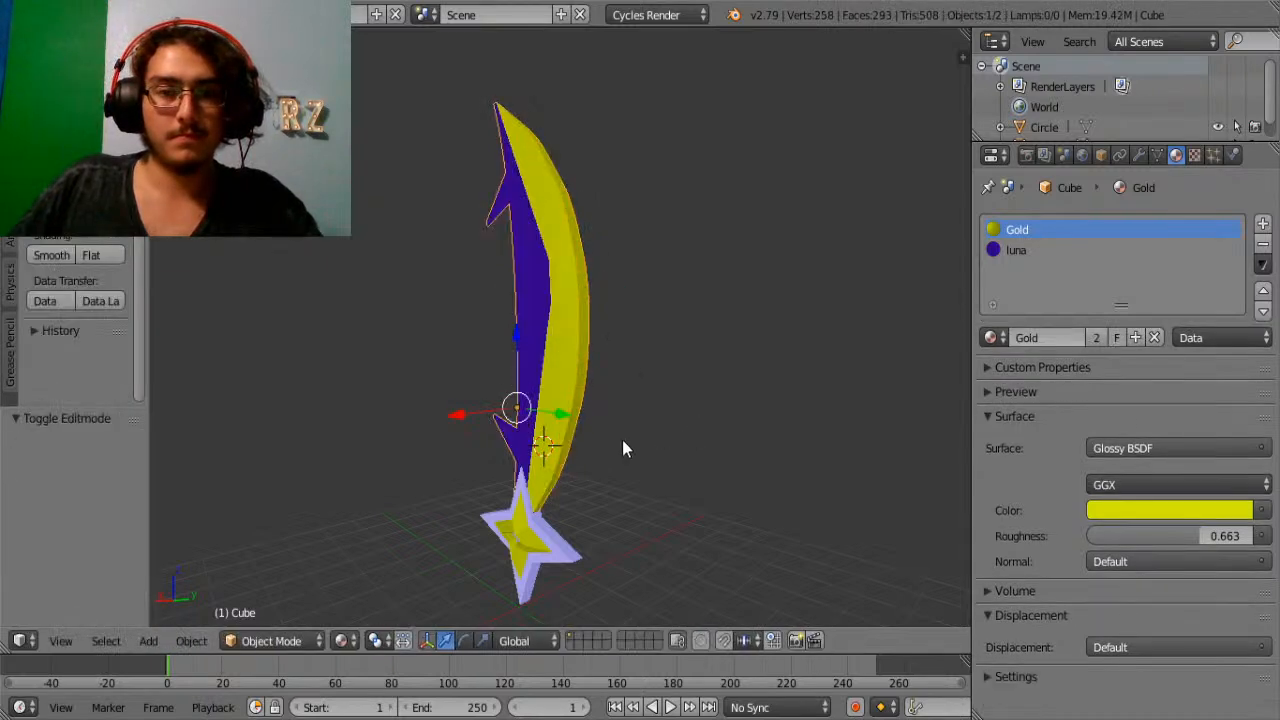
middle_click_drag(622, 442, 730, 447)
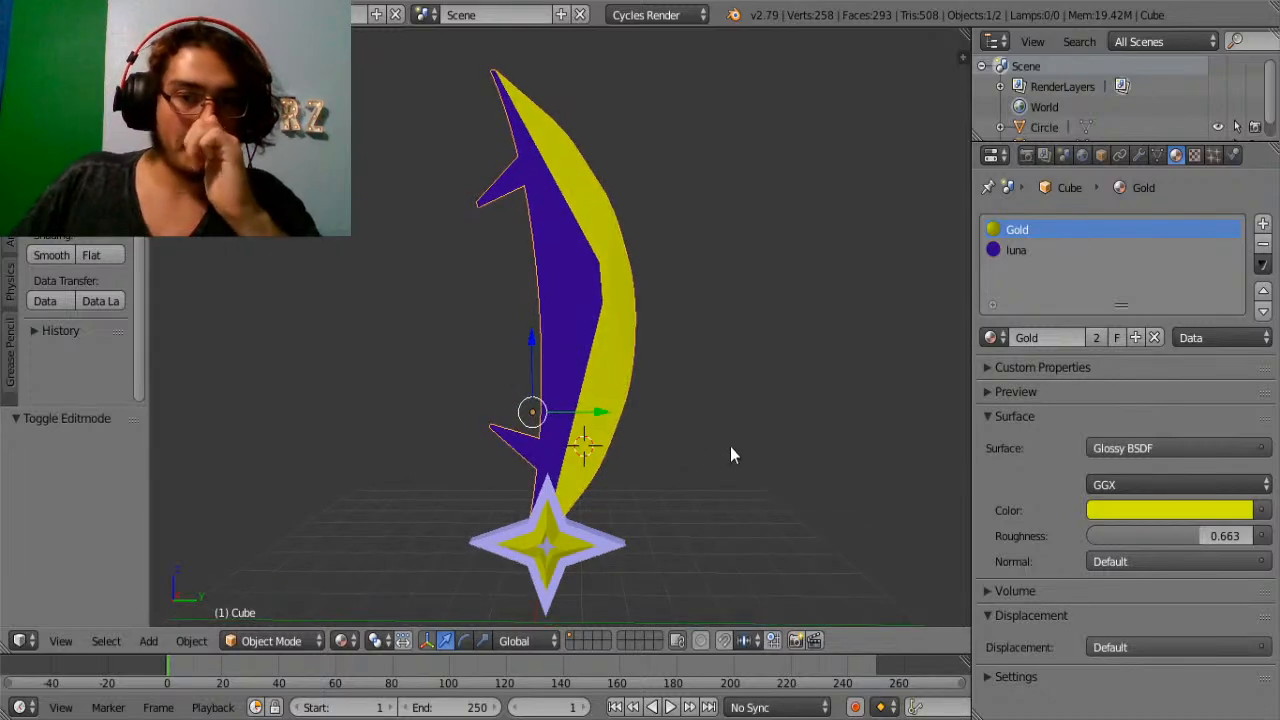
Examine the angular boundary between the gold and violet areas at the middle of the blade, from both sides.
key("Tab")
key("Tab")
key("Tab")
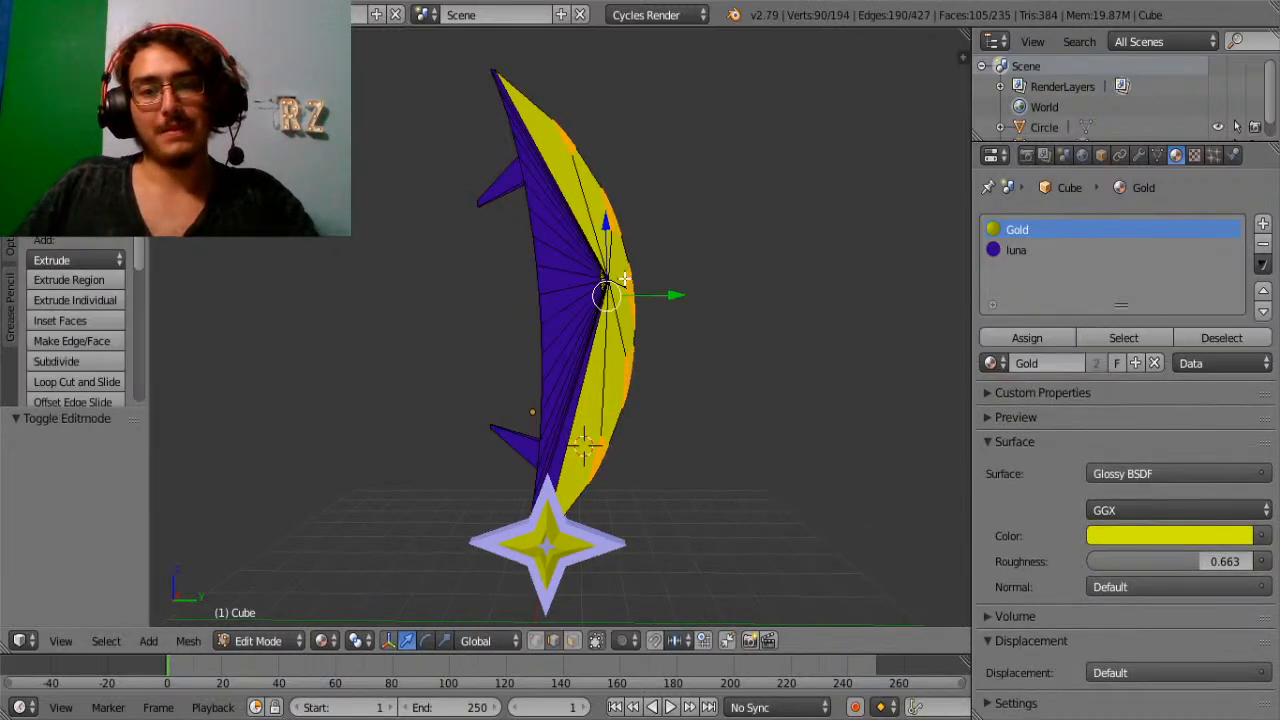
scroll(662, 268, "up", 6)
middle_click_drag(662, 268, 686, 305)
scroll(596, 239, "up", 6)
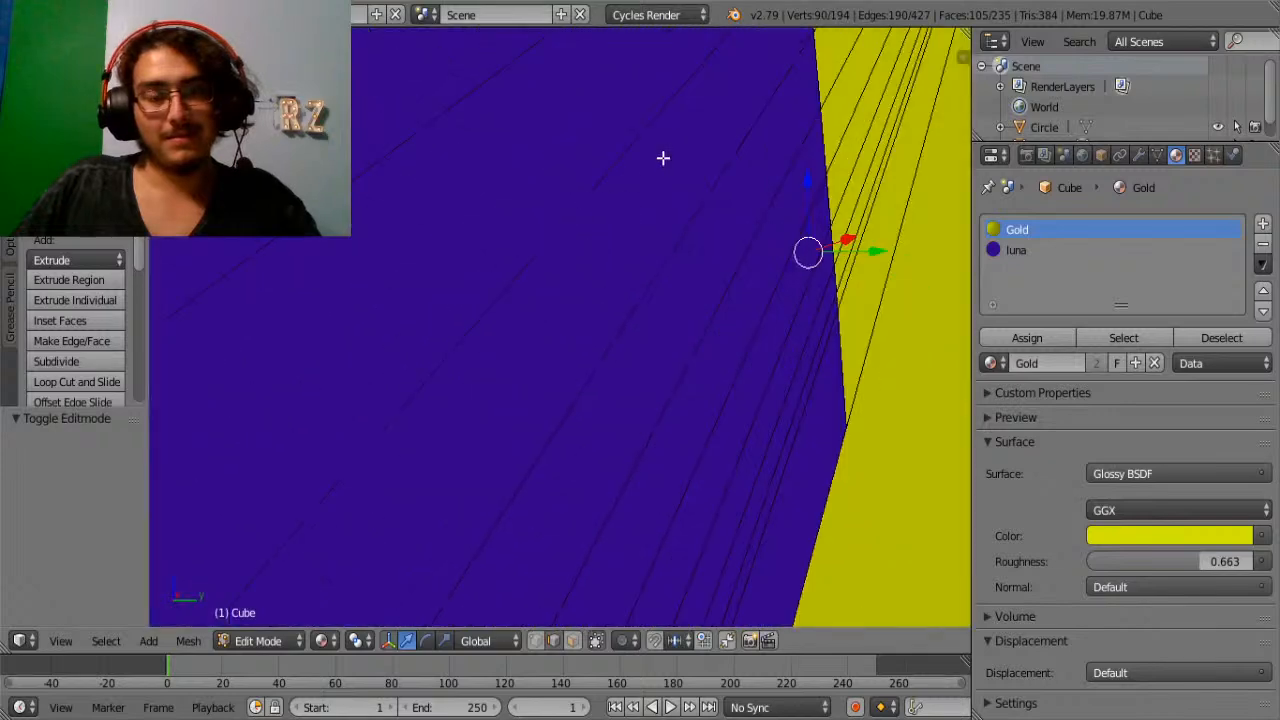
middle_click_drag(663, 157, 617, 386, "shift")
scroll(618, 388, "down", 2)
key("Tab")
middle_click_drag(472, 362, 908, 392)
scroll(604, 282, "up", 5)
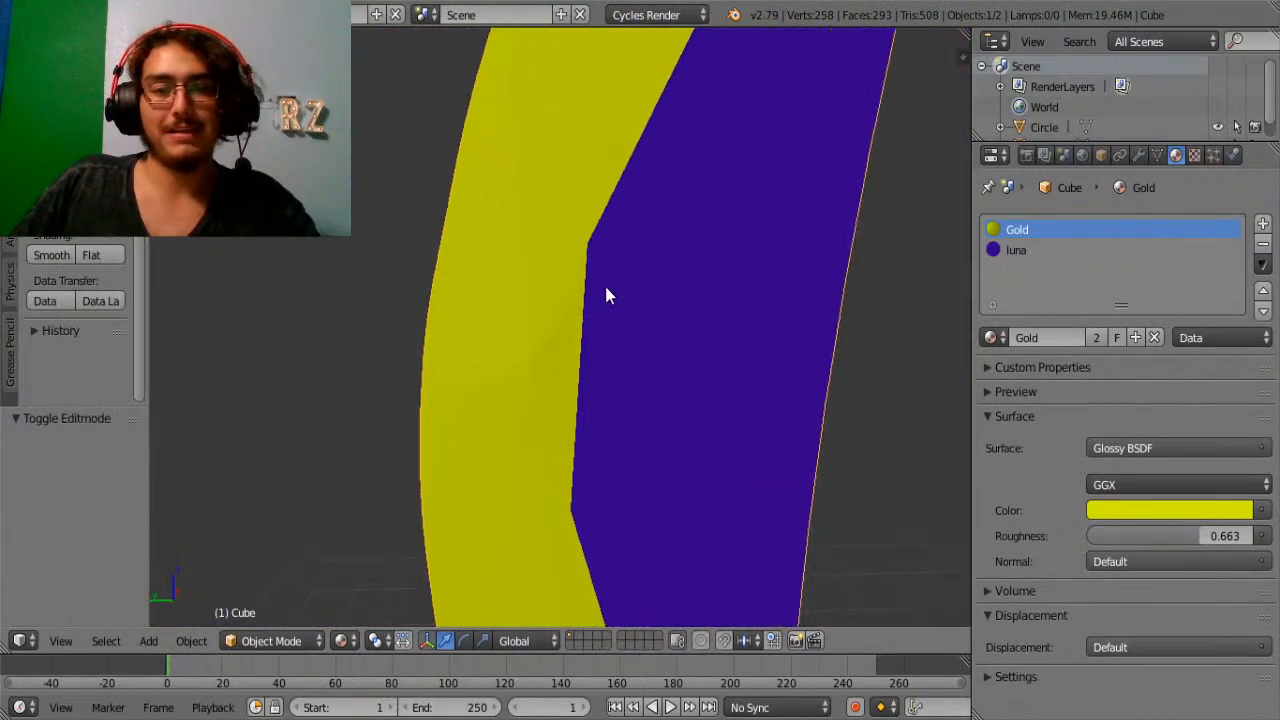
middle_click_drag(601, 279, 525, 361, "shift")
Knife-cut the violet area across the upper corner of the gold boundary, from just below the corner to just above it.
key("Tab")
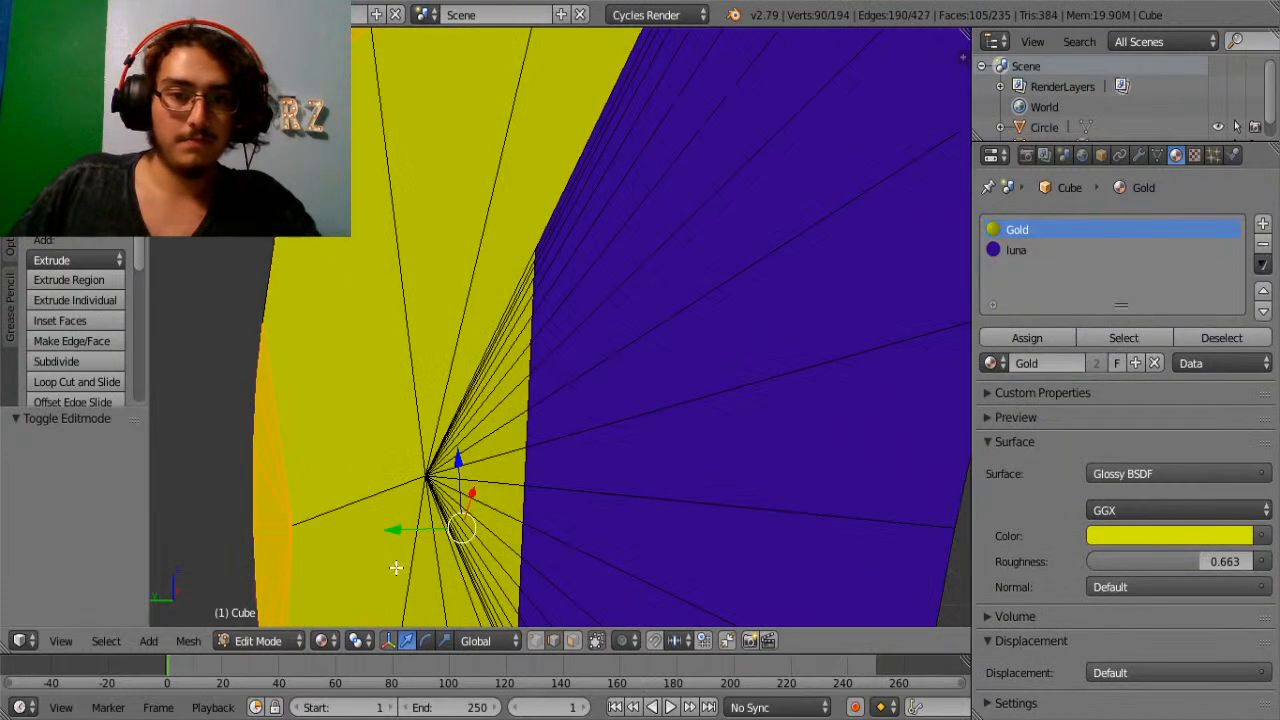
scroll(80, 376, "down", 5)
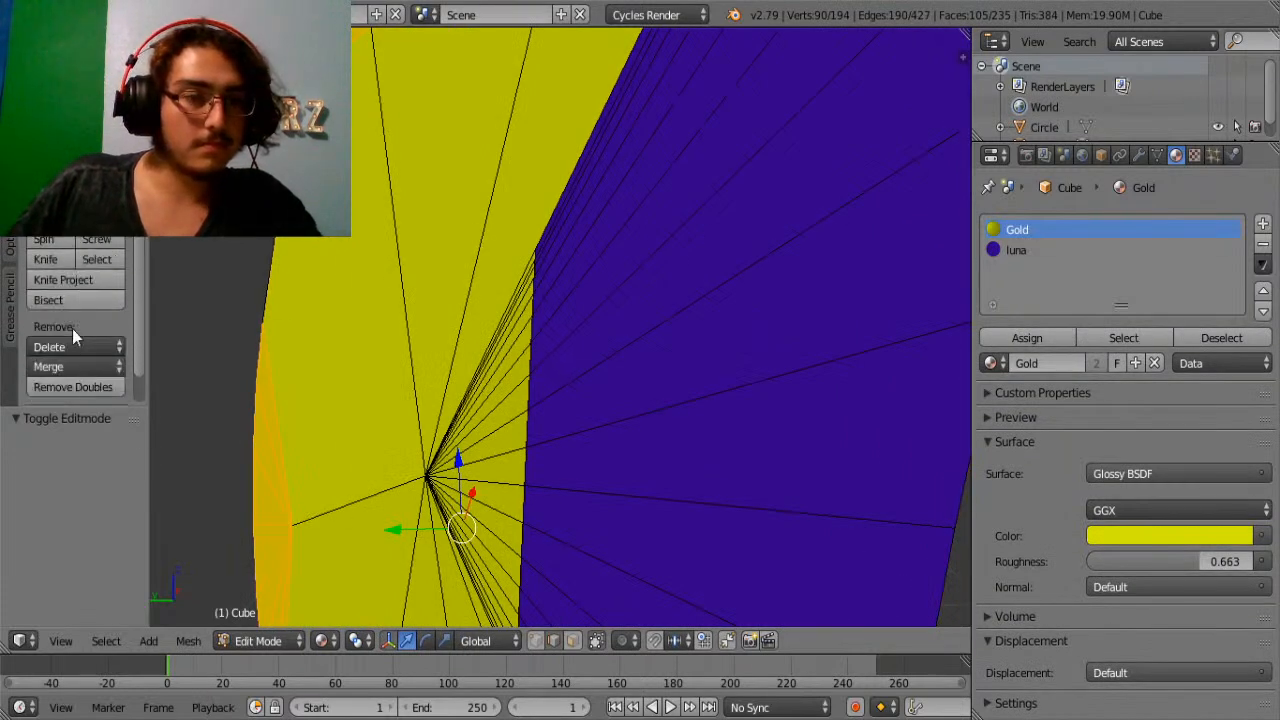
left_click(46, 259)
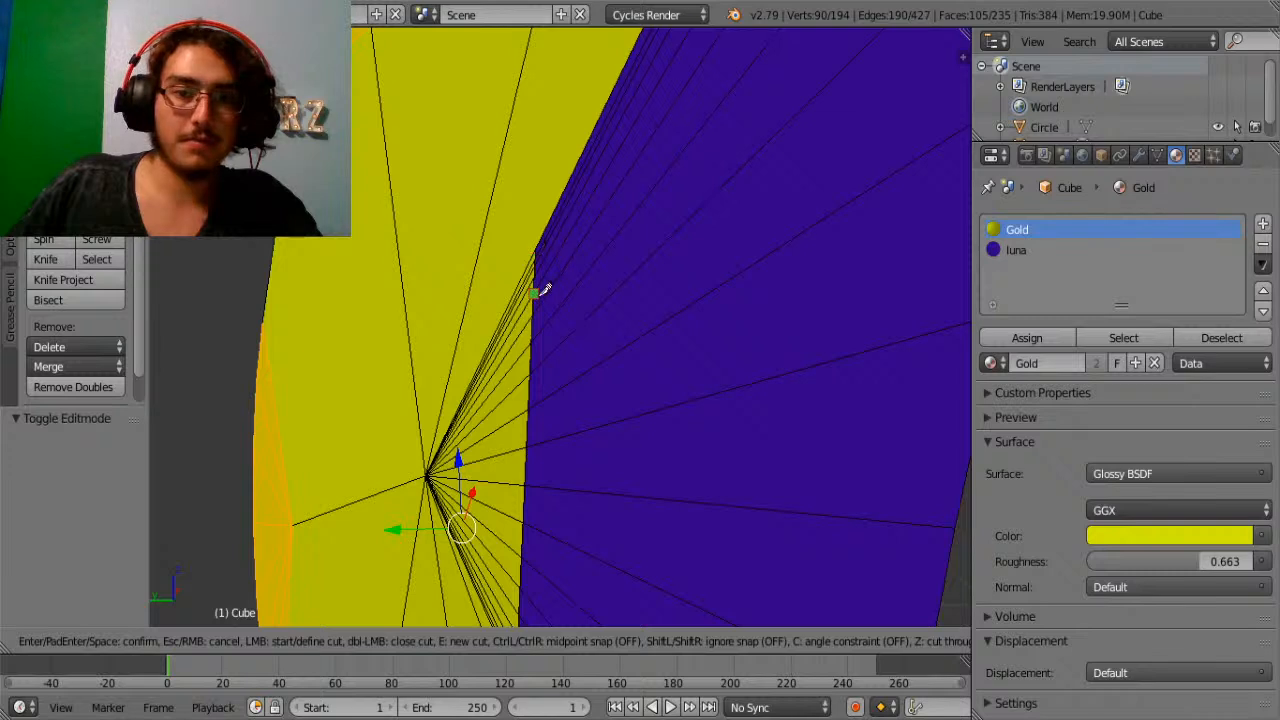
left_click(534, 291)
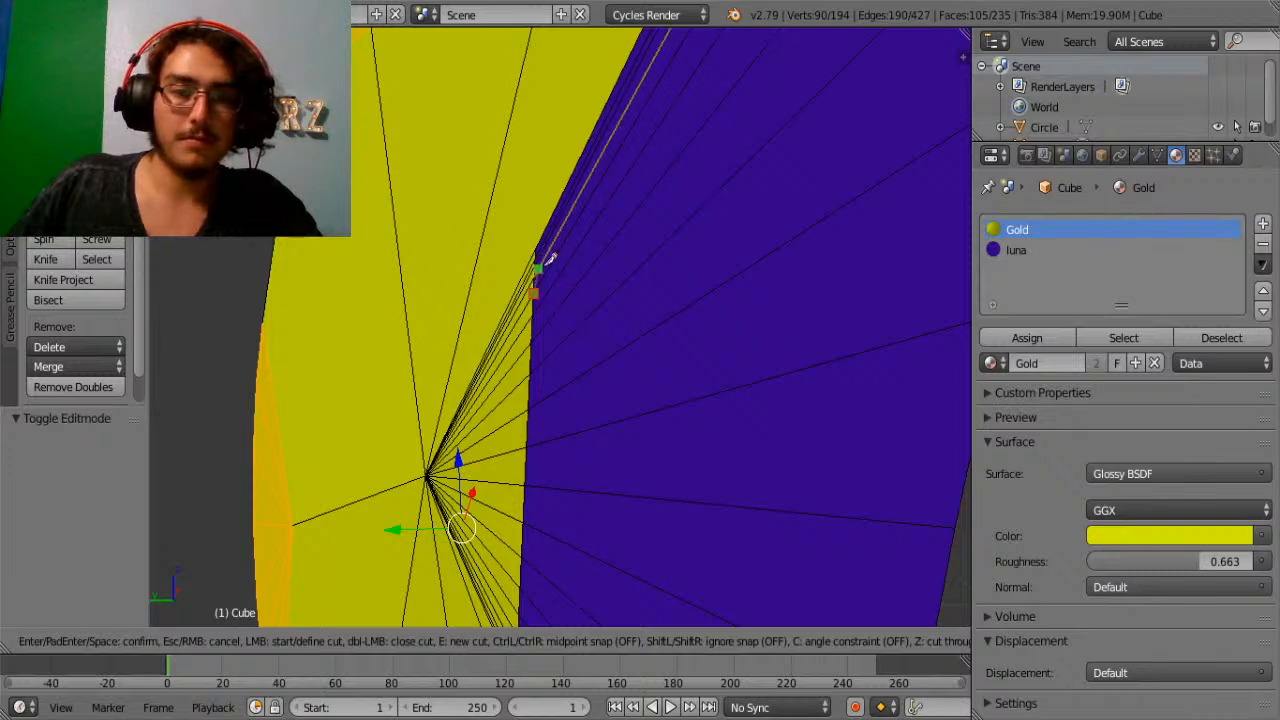
left_click(567, 186)
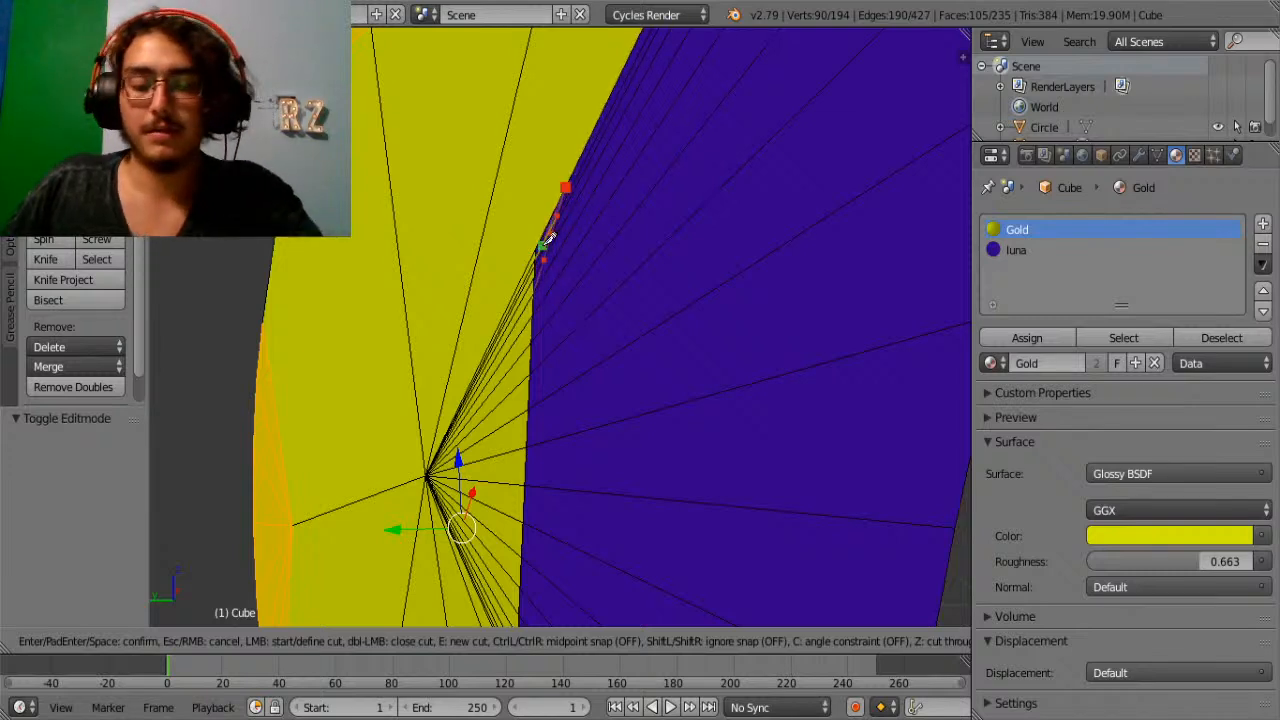
key("Return")
Select the small faces cut off at the boundary's upper corner in face mode and assign them the Gold material.
left_click(572, 641)
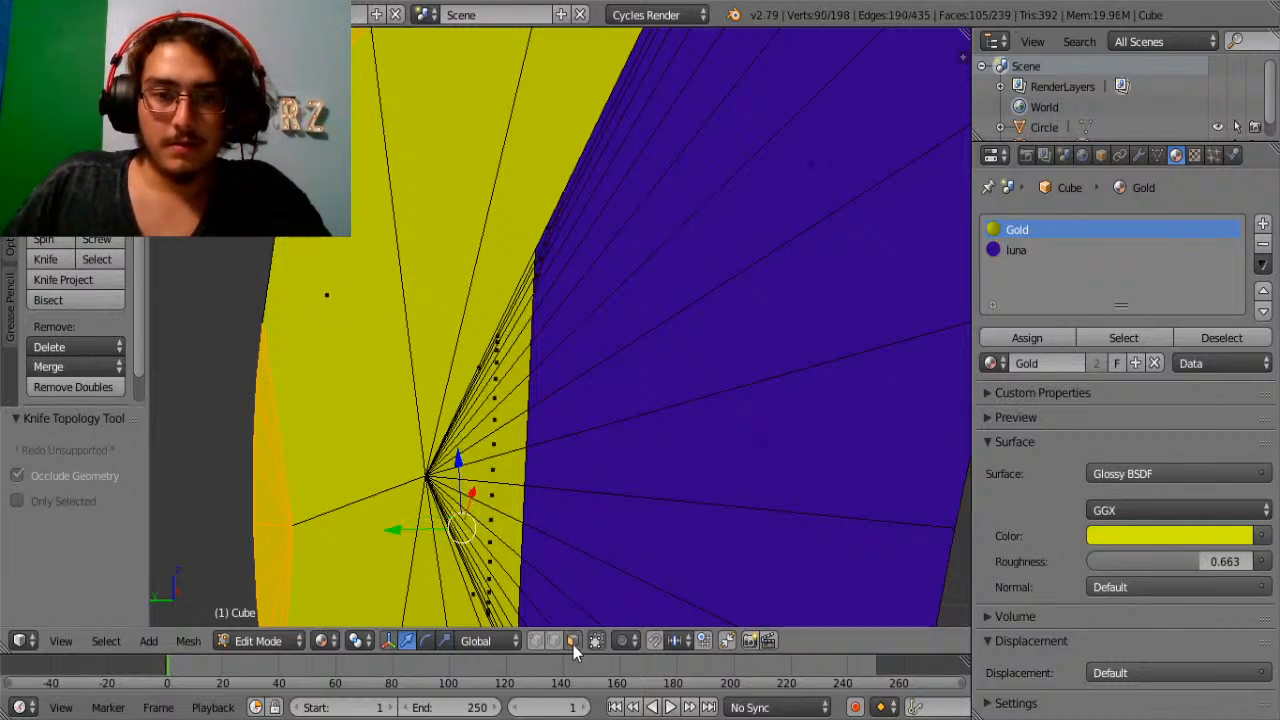
key("b")
left_click_drag(541, 146, 519, 271)
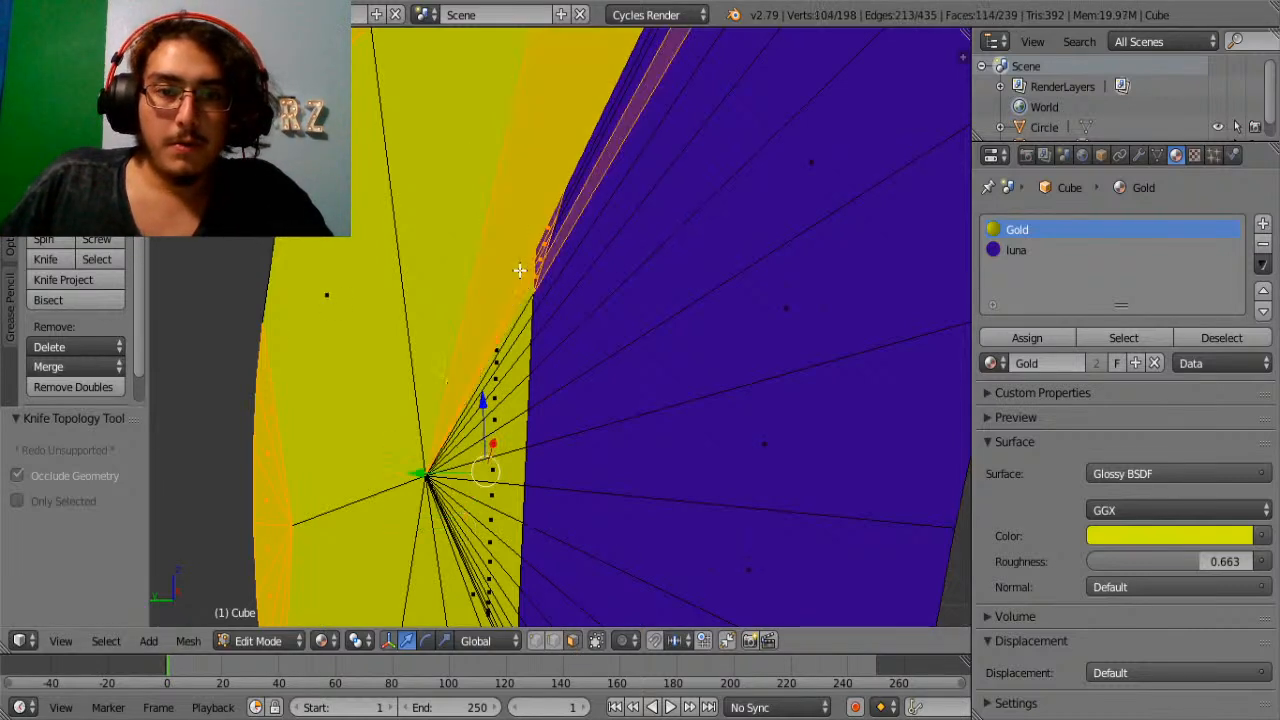
left_click(1045, 229)
left_click(1008, 331)
key("Tab")
Knife-cut the violet area across the lower corner of the gold boundary, from just above the corner to just below it.
scroll(598, 340, "down", 14, "shift")
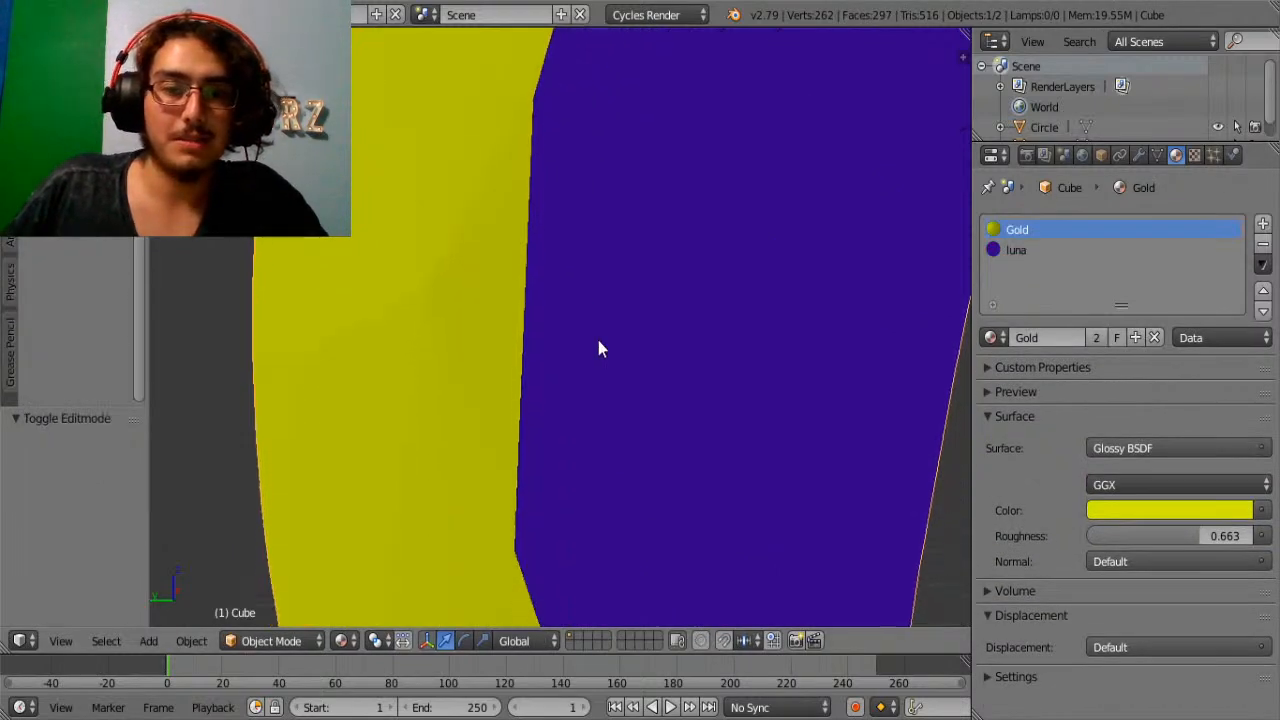
key("Tab")
left_click(45, 259)
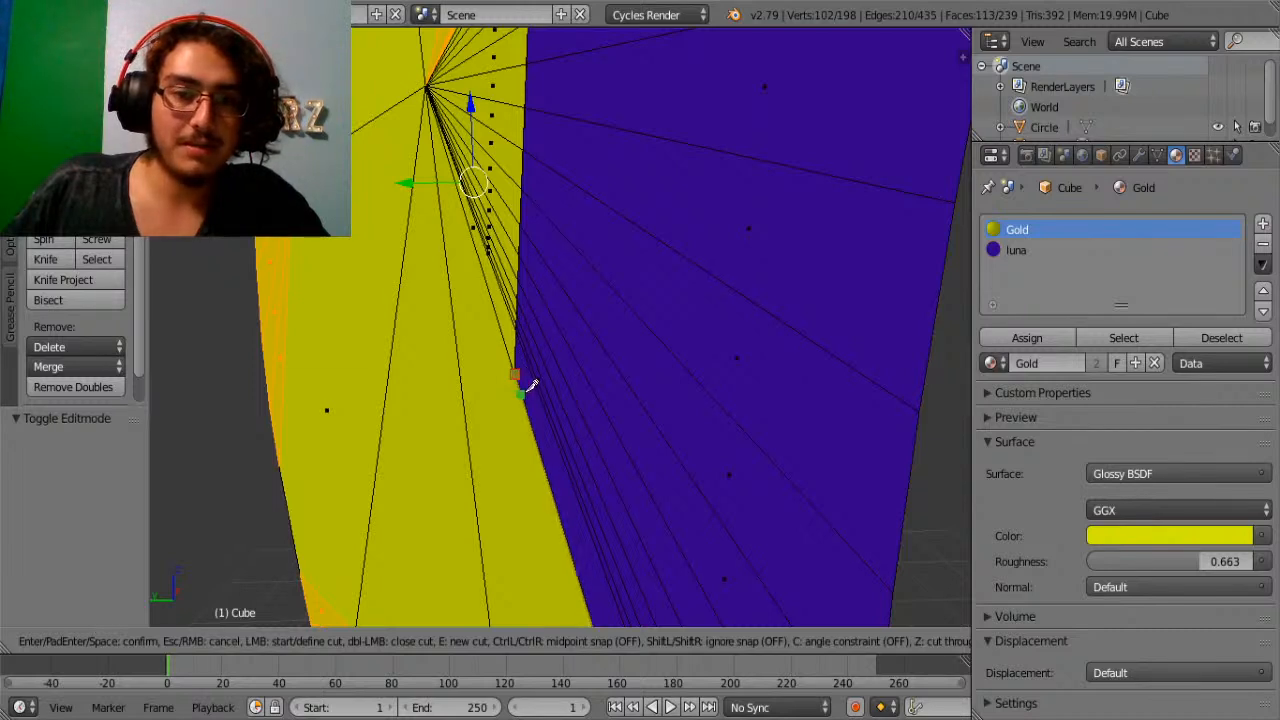
key("Escape")
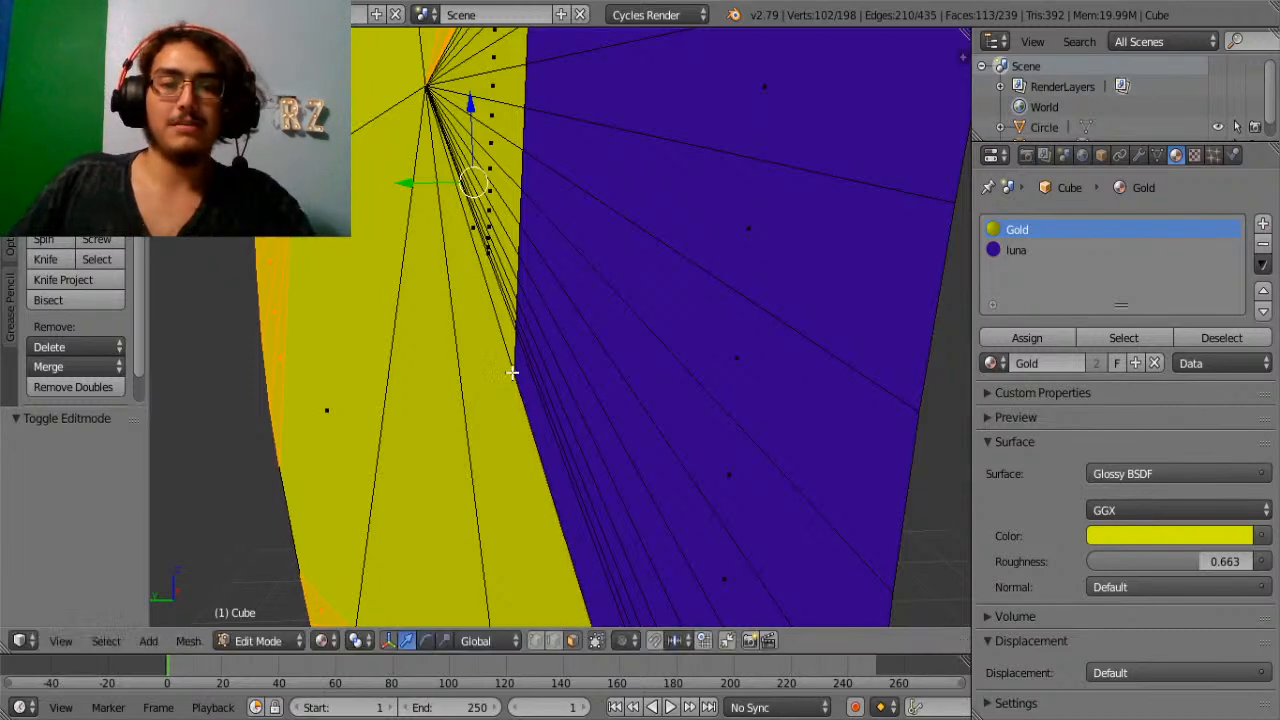
left_click(45, 259)
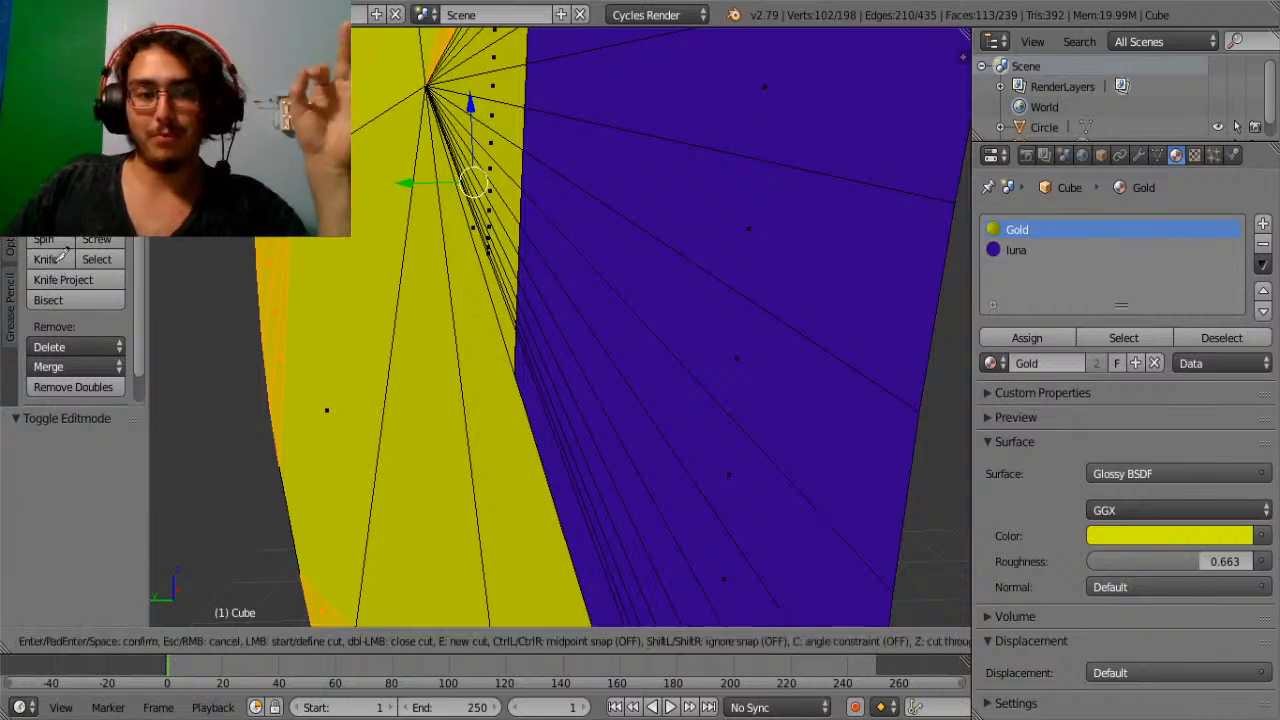
scroll(524, 306, "up", 2)
scroll(536, 313, "up", 1)
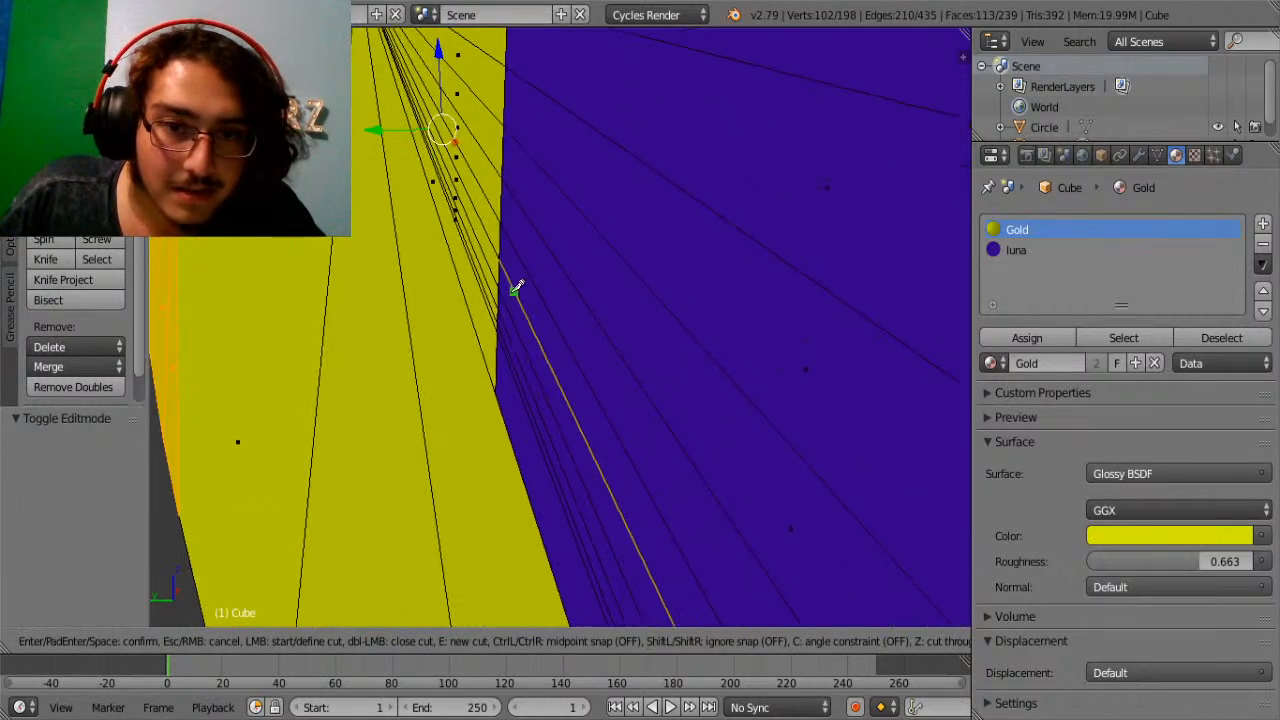
left_click(498, 288)
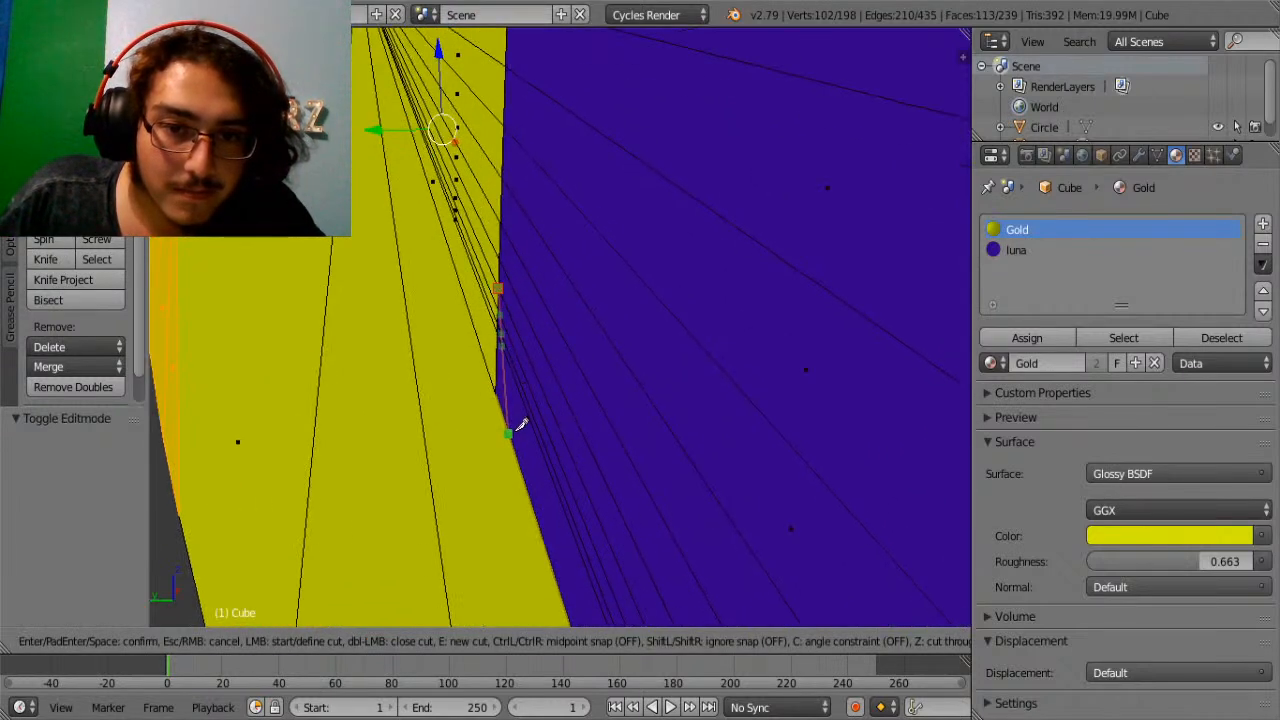
left_click(513, 446)
key("Return")
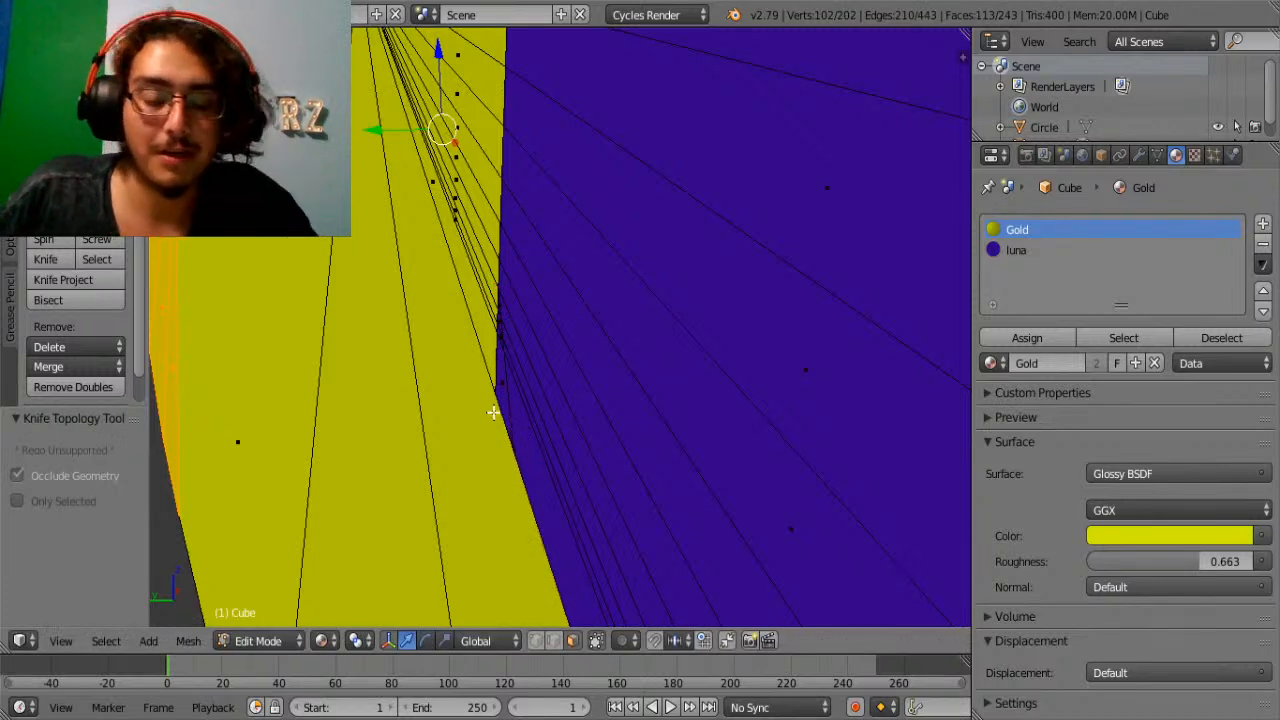
Select only the violet slivers cut off at the boundary's lower corner, excluding the long violet faces, and assign them the Gold material.
left_click_drag(494, 353, 470, 288)
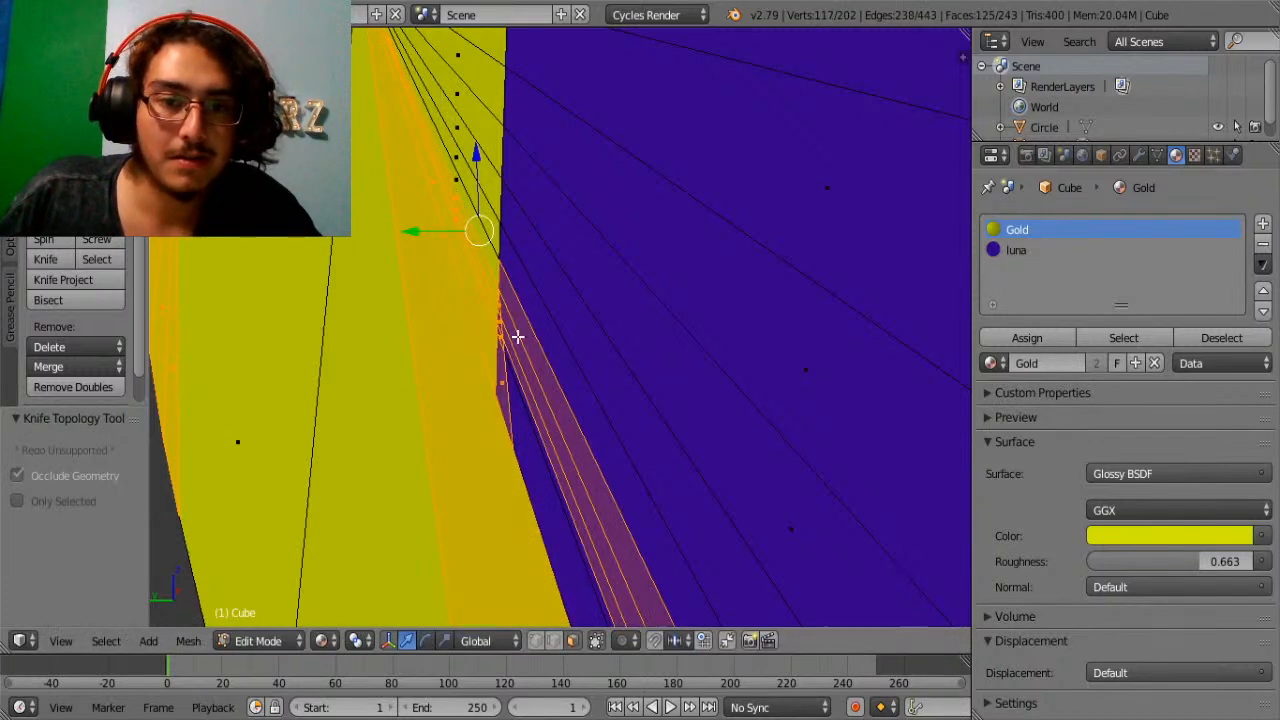
right_click(522, 325, "shift")
right_click(511, 330, "shift")
right_click(508, 348, "shift")
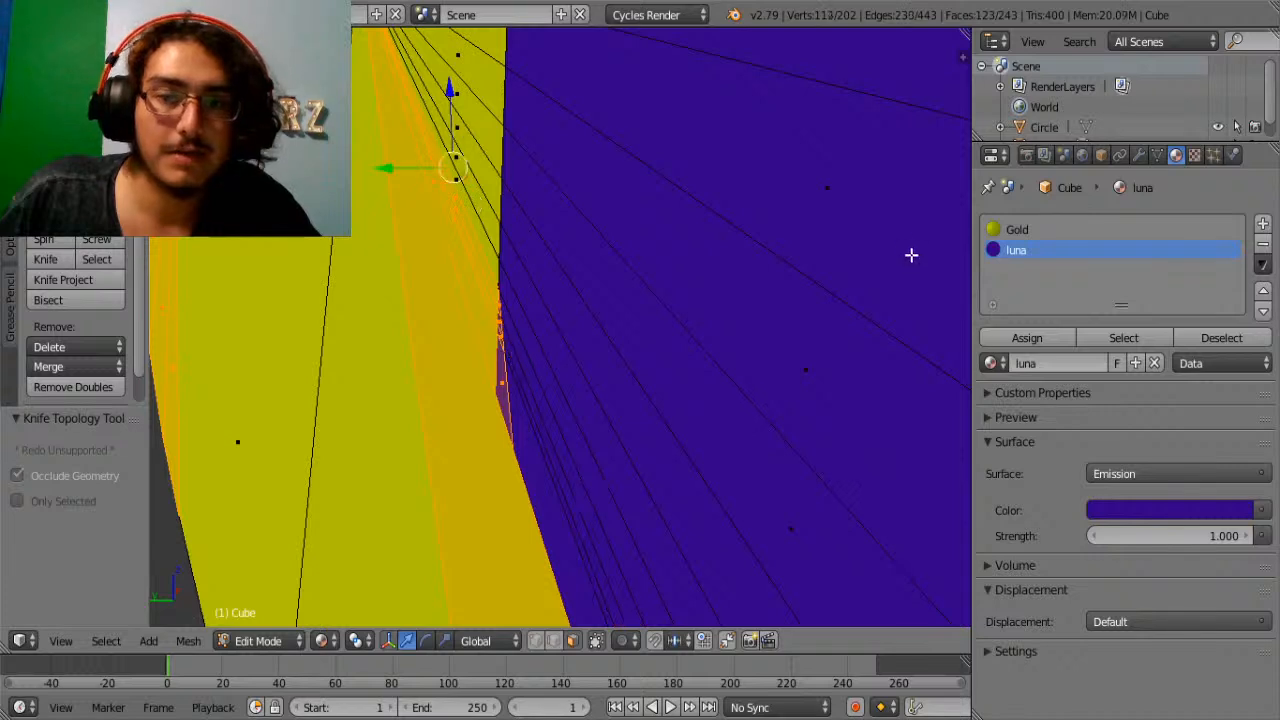
left_click(1017, 231)
left_click(1020, 336)
key("Tab")
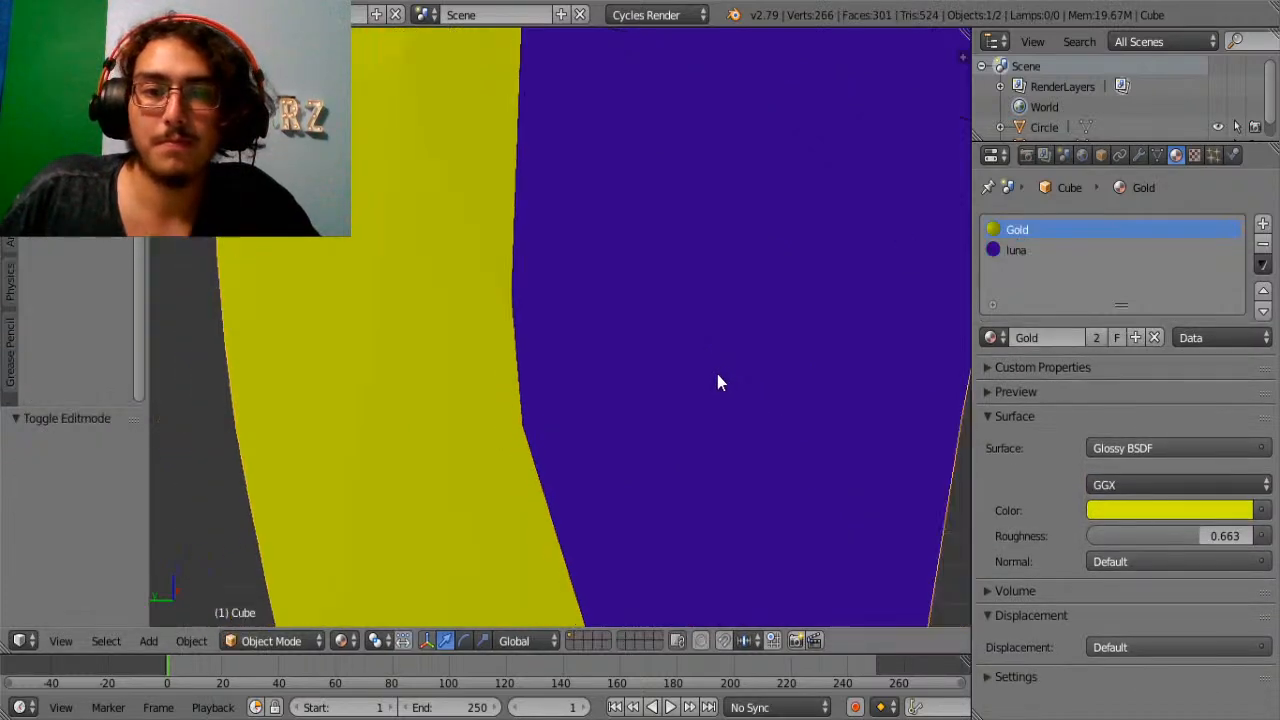
Turn to the blade's opposite side and clear the mesh selection.
scroll(717, 374, "down", 5)
middle_click_drag(717, 381, 897, 328)
scroll(897, 328, "up", 3)
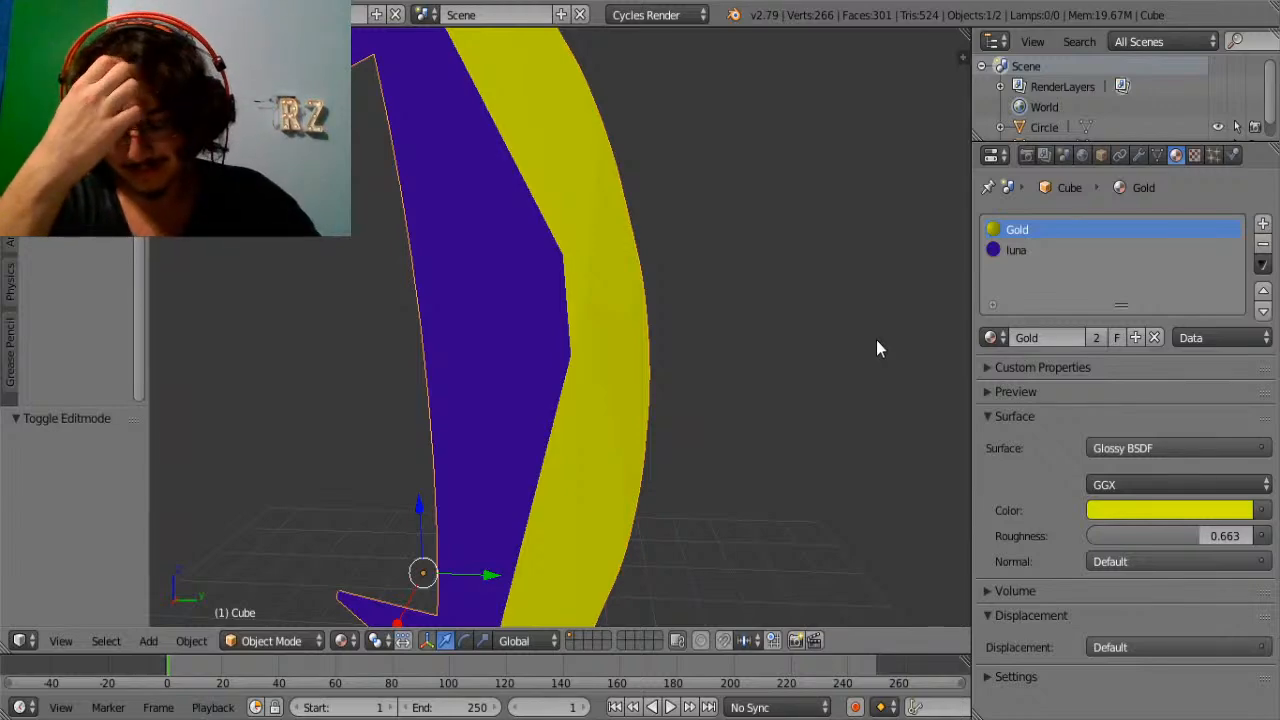
key("Tab")
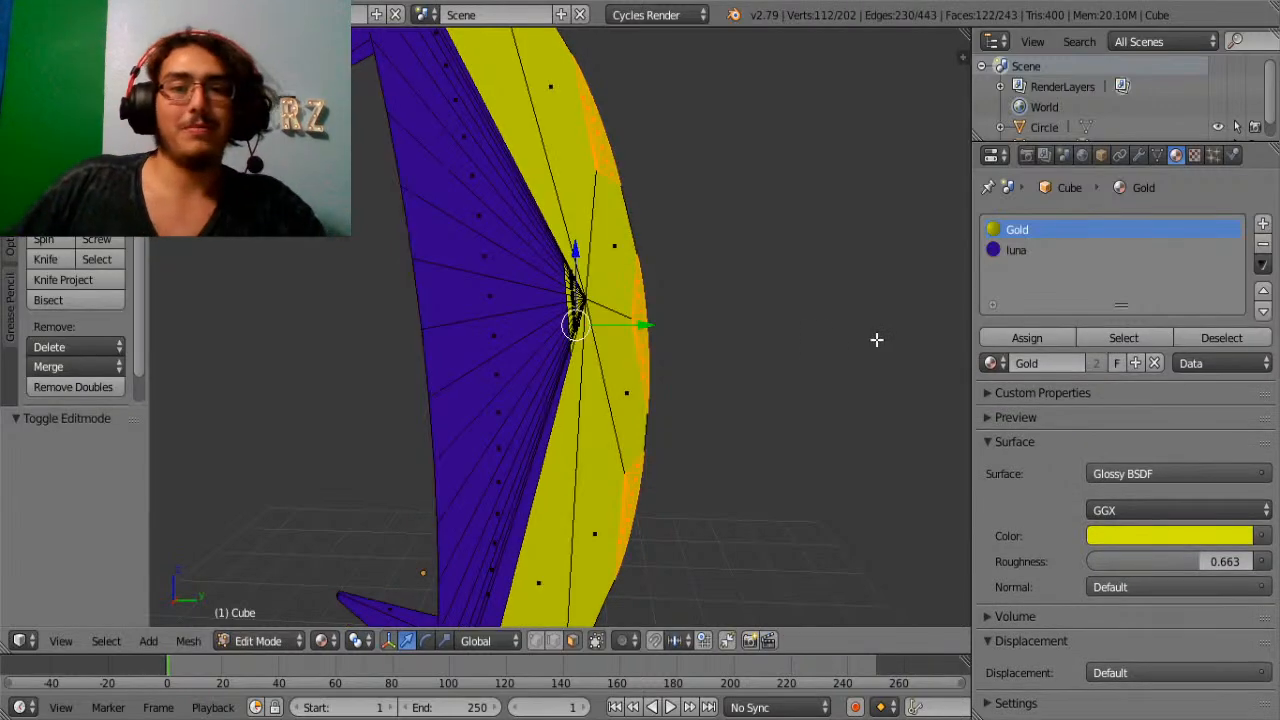
scroll(763, 231, "up", 6)
scroll(763, 231, "down", 7)
scroll(634, 303, "up", 6, "shift")
scroll(599, 320, "up", 2)
scroll(599, 320, "up", 4, "shift")
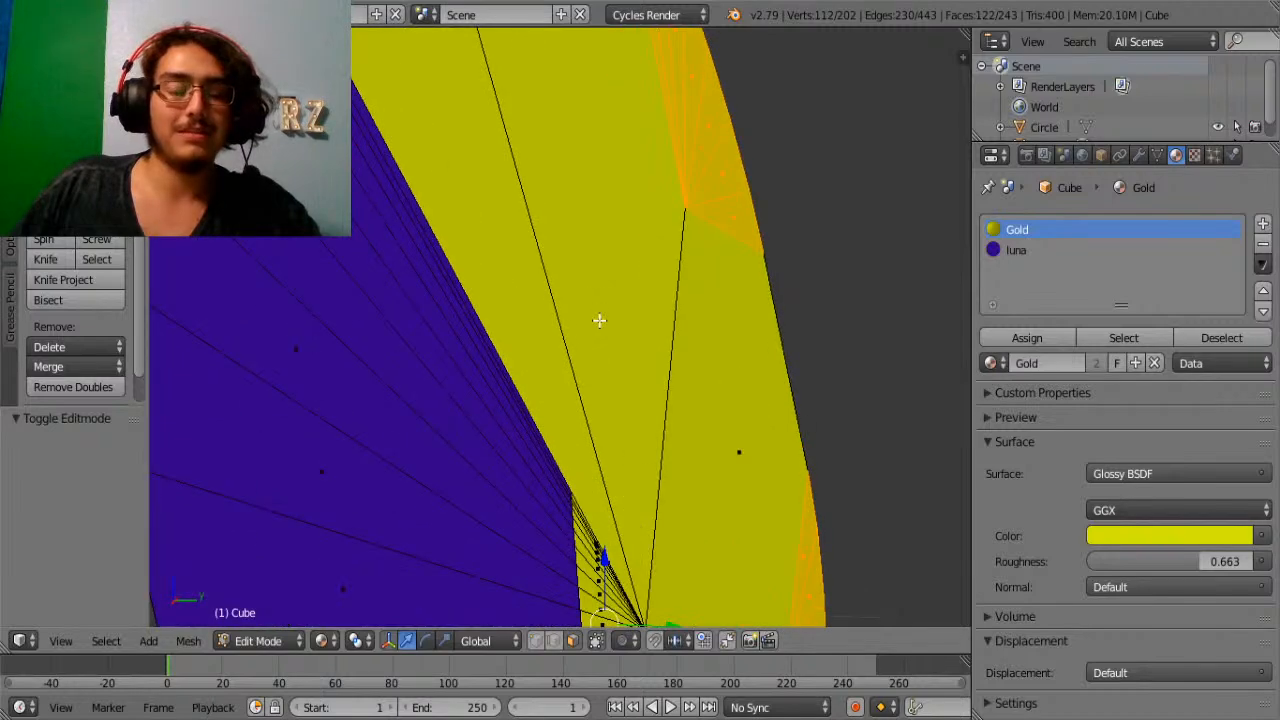
key("a")
Examine the mesh around the angular color boundary on the blade's opposite side.
scroll(600, 320, "down", 3)
scroll(649, 326, "up", 4)
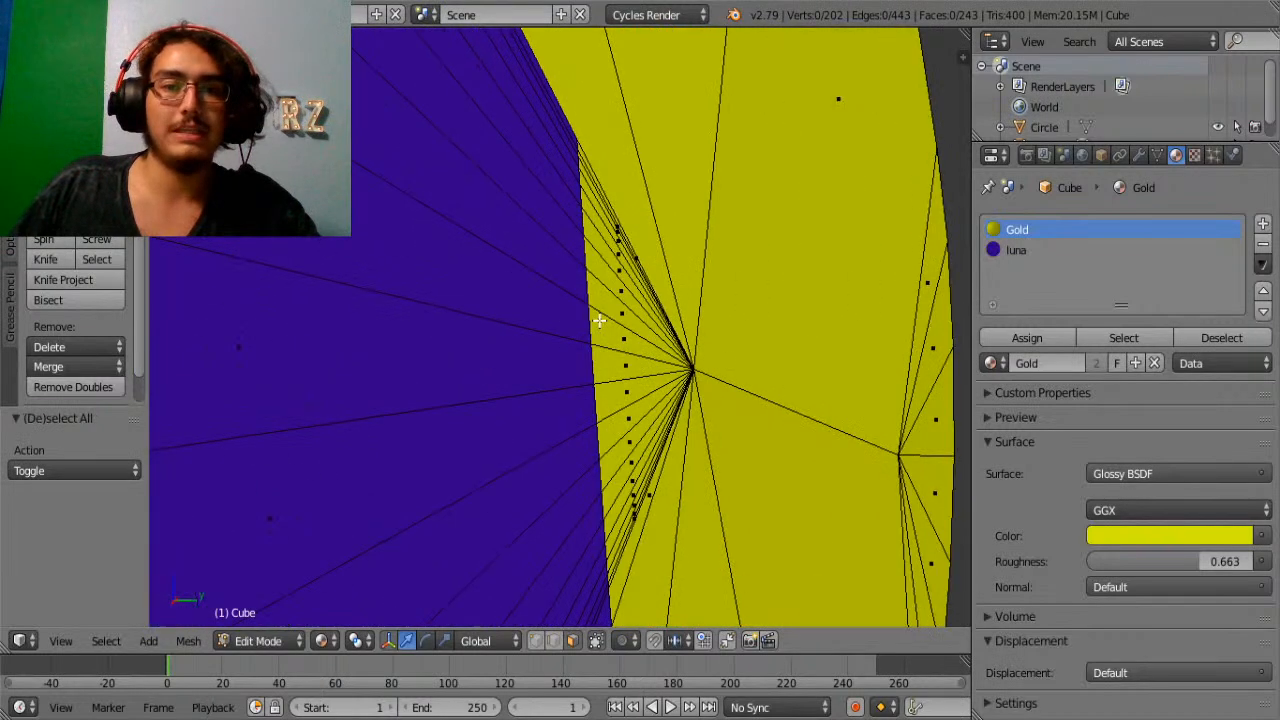
middle_click_drag(720, 405, 680, 337, "shift")
scroll(681, 337, "up", 2)
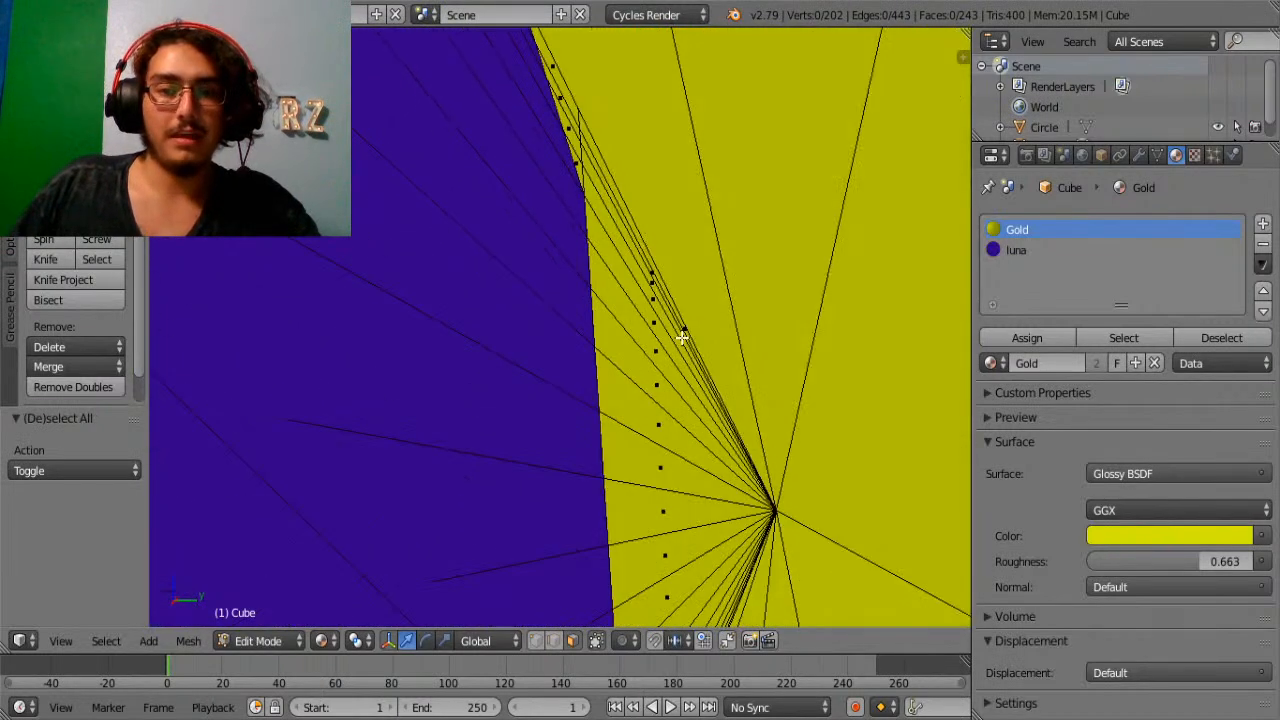
scroll(622, 192, "down", 3)
key("Tab")
key("Tab")
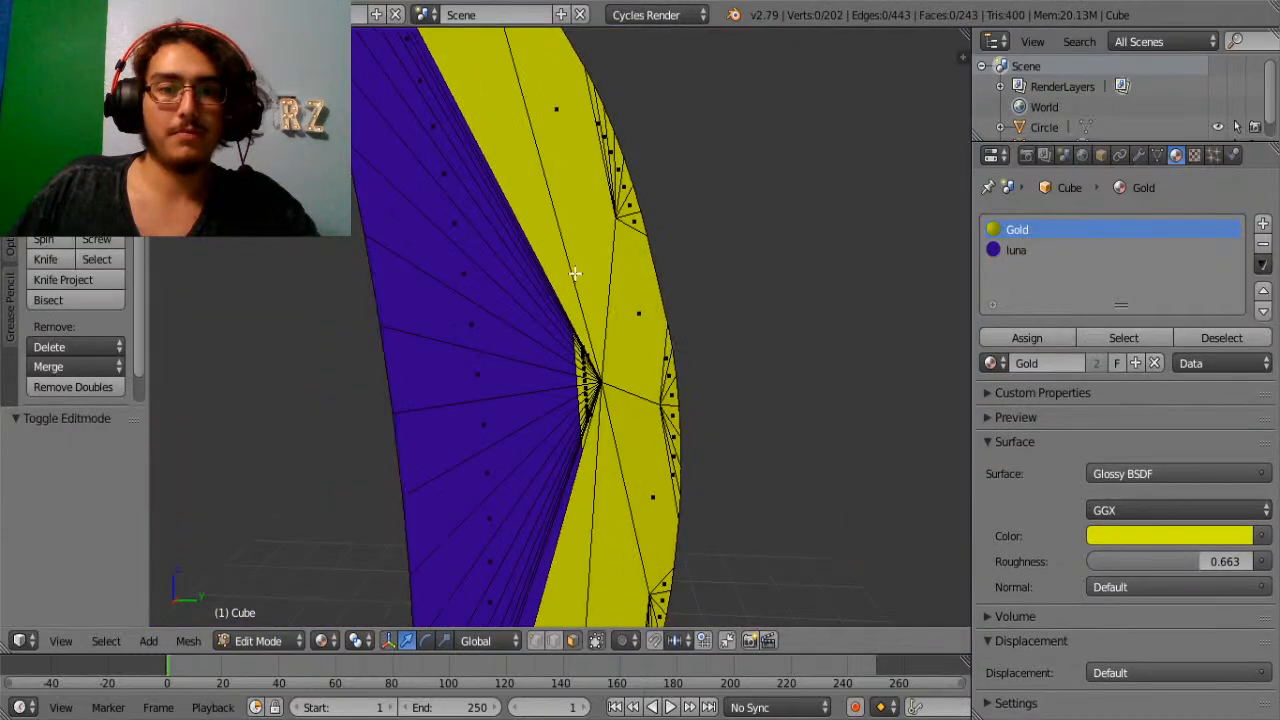
scroll(640, 300, "up", 3)
middle_click_drag(651, 354, 530, 270)
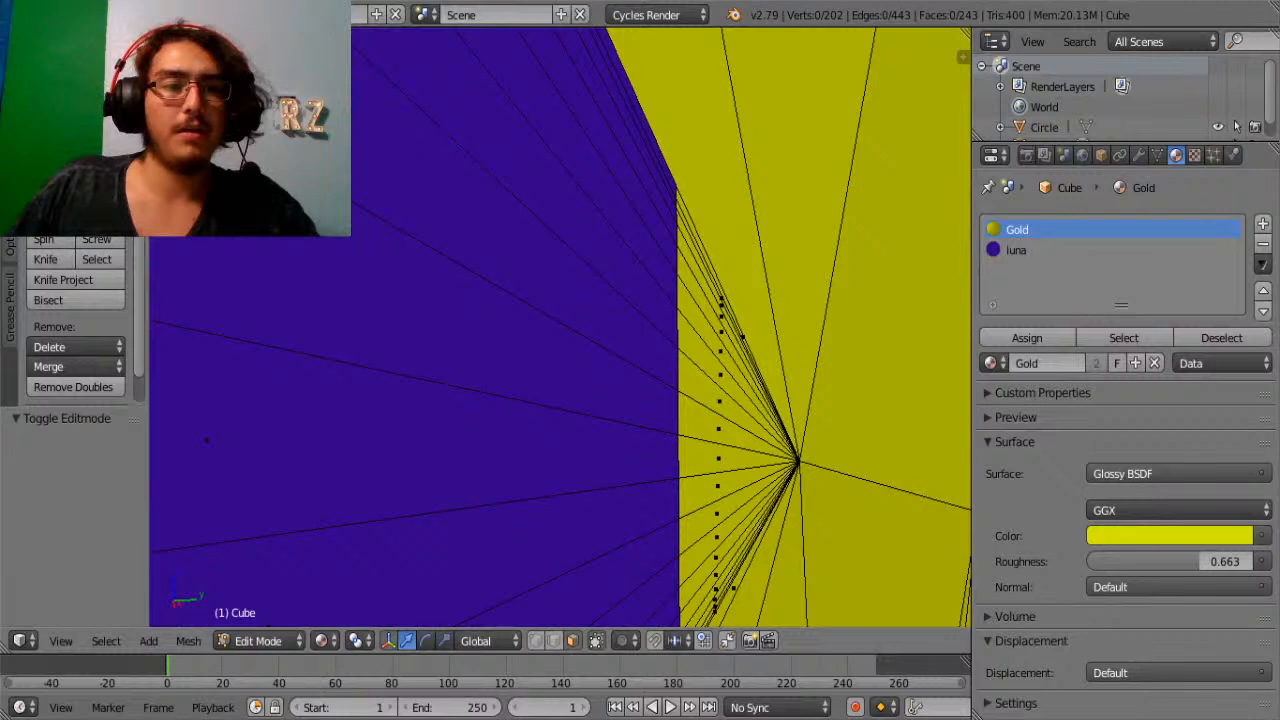
left_click(46, 259)
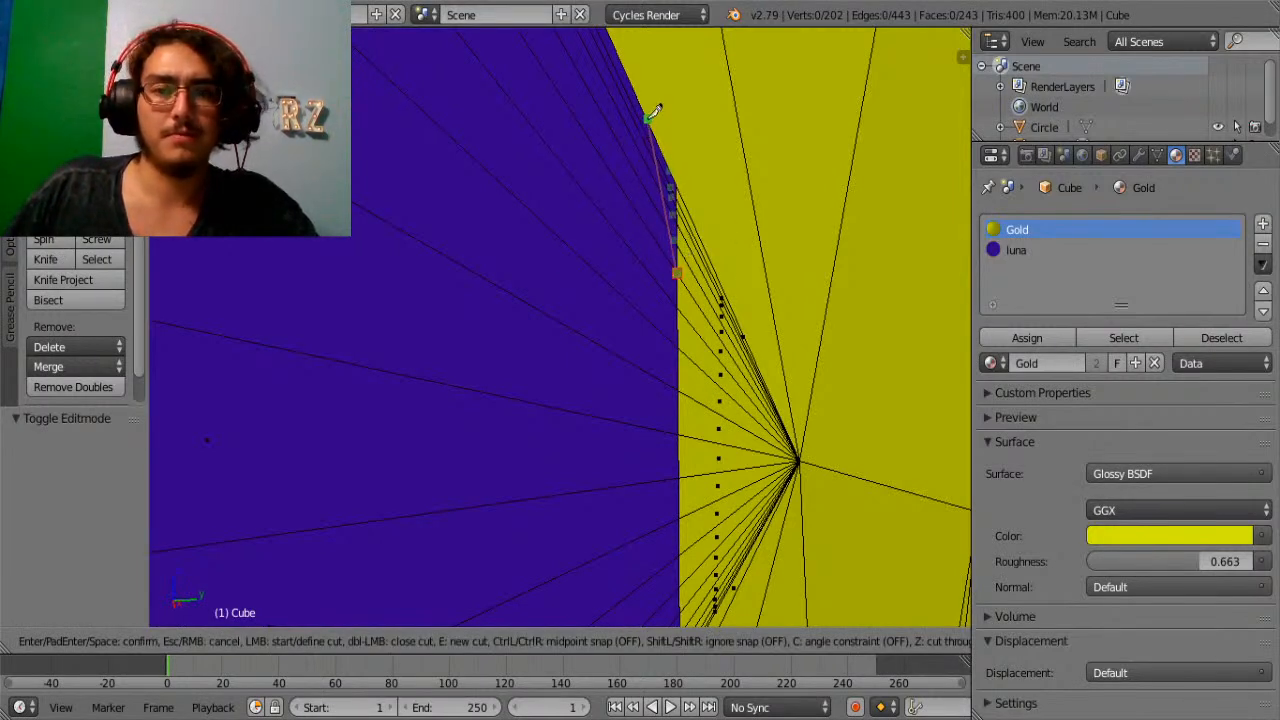
scroll(690, 118, "up", 3)
scroll(700, 123, "down", 5)
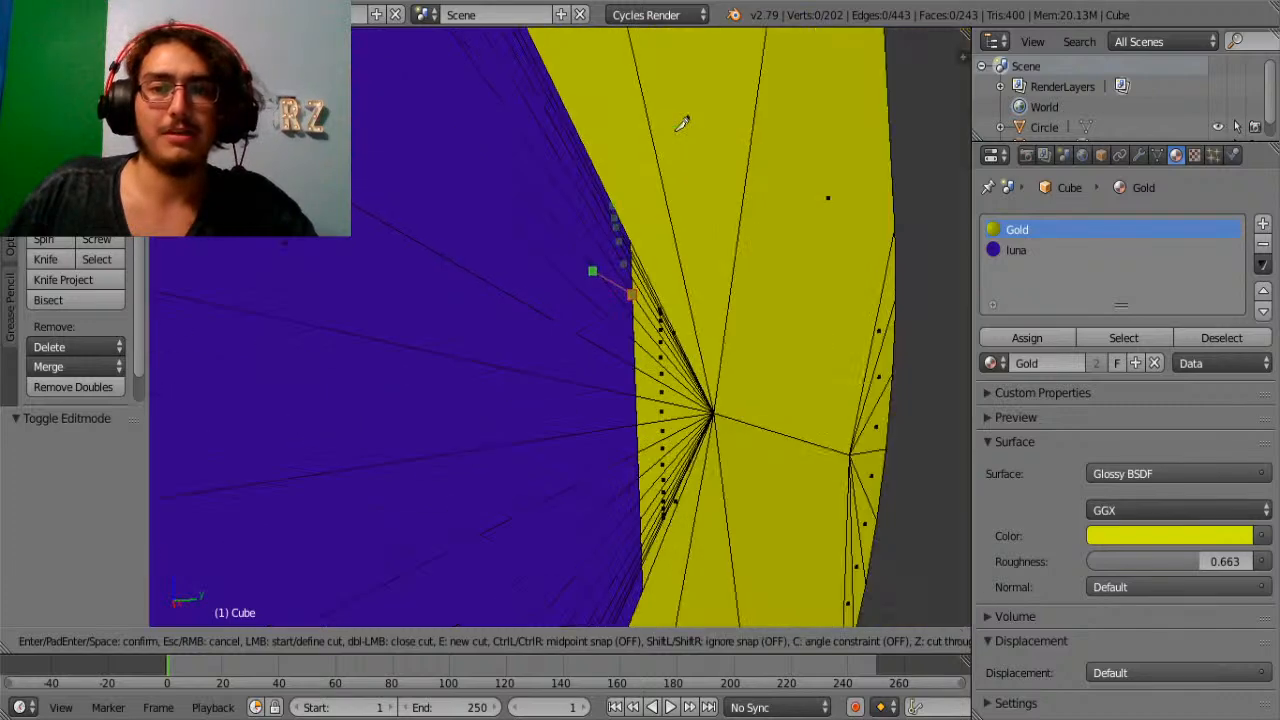
scroll(650, 186, "up", 5)
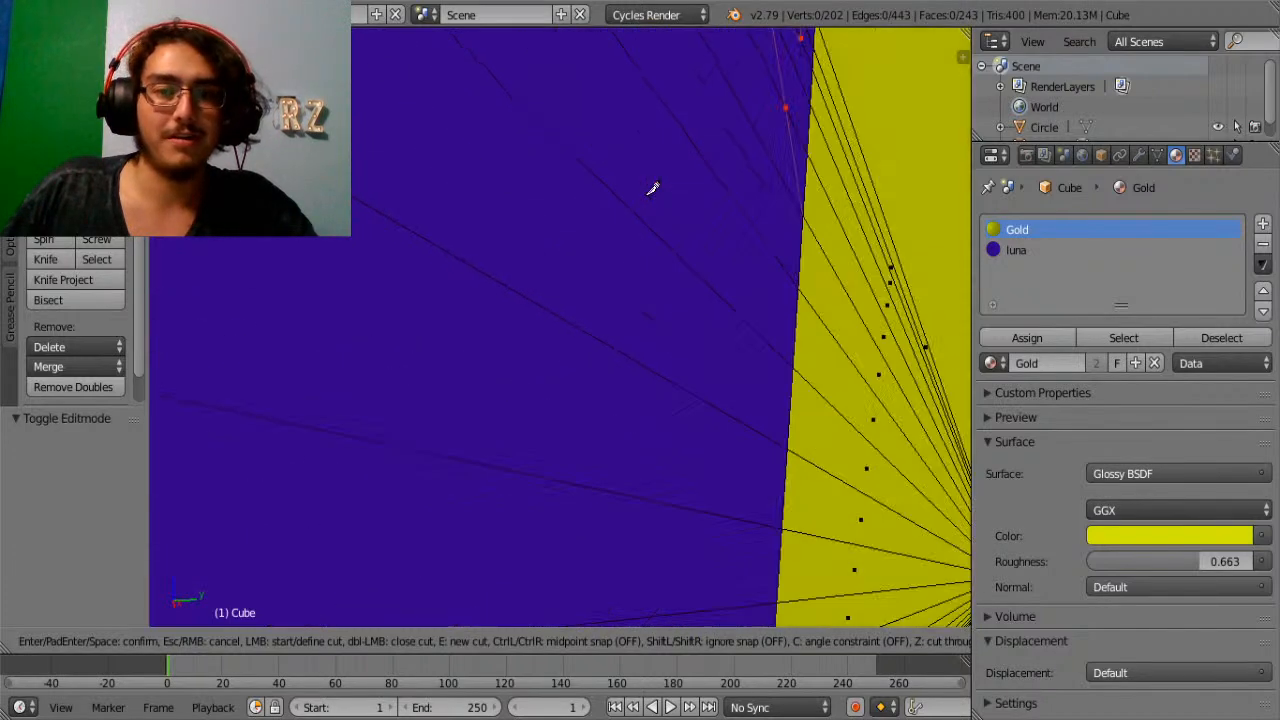
key("Escape")
Knife-cut the violet area across the boundary's upper corner on the blade's opposite side.
middle_click_drag(591, 200, 494, 284)
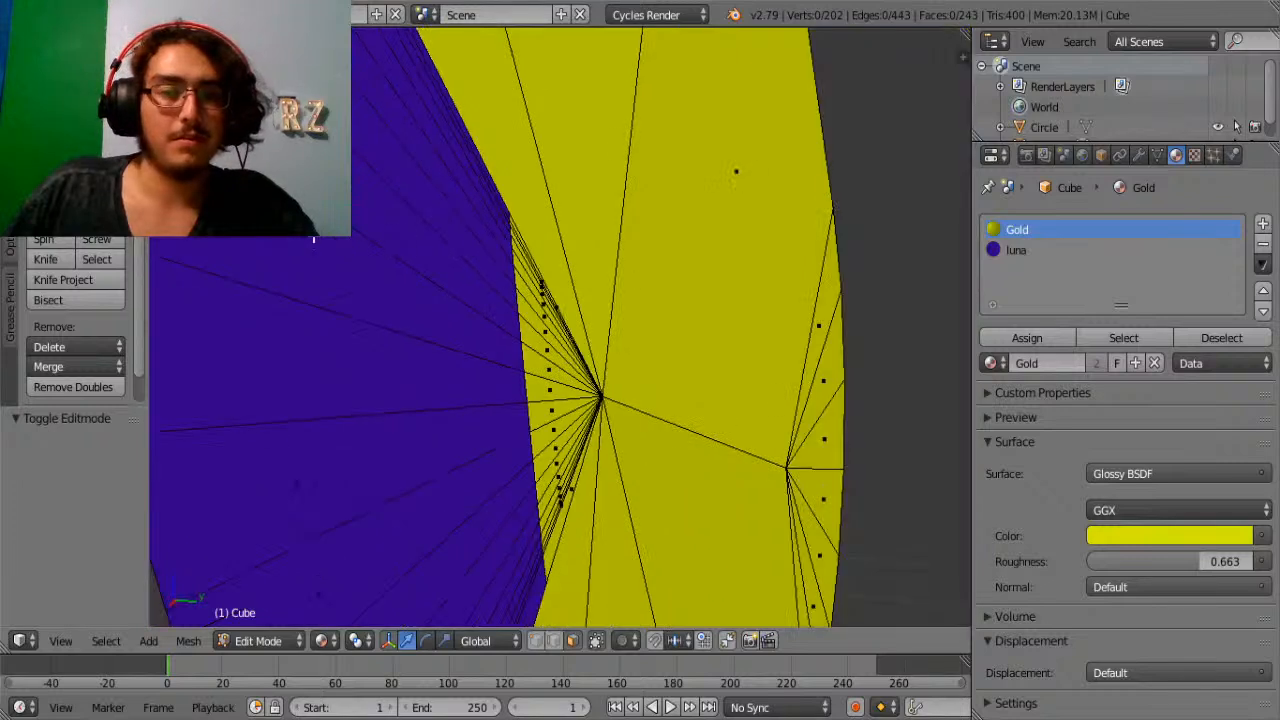
left_click(57, 263)
left_click(510, 260)
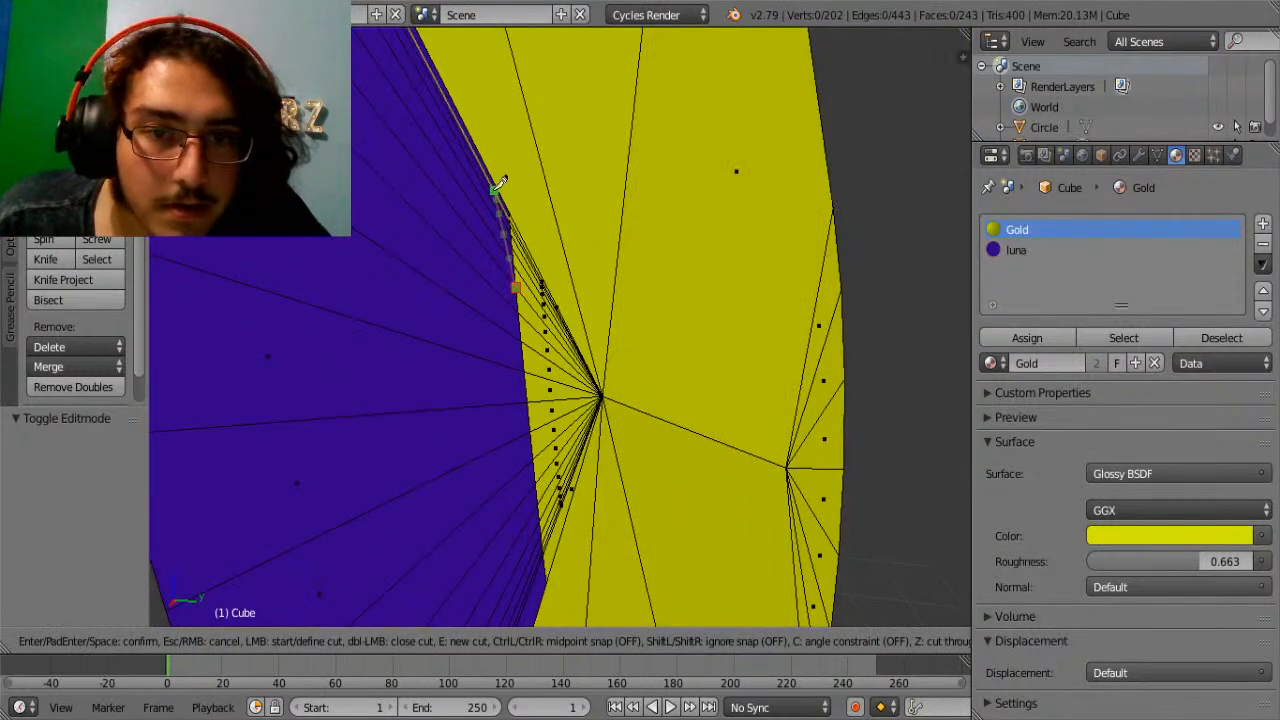
left_click(493, 182)
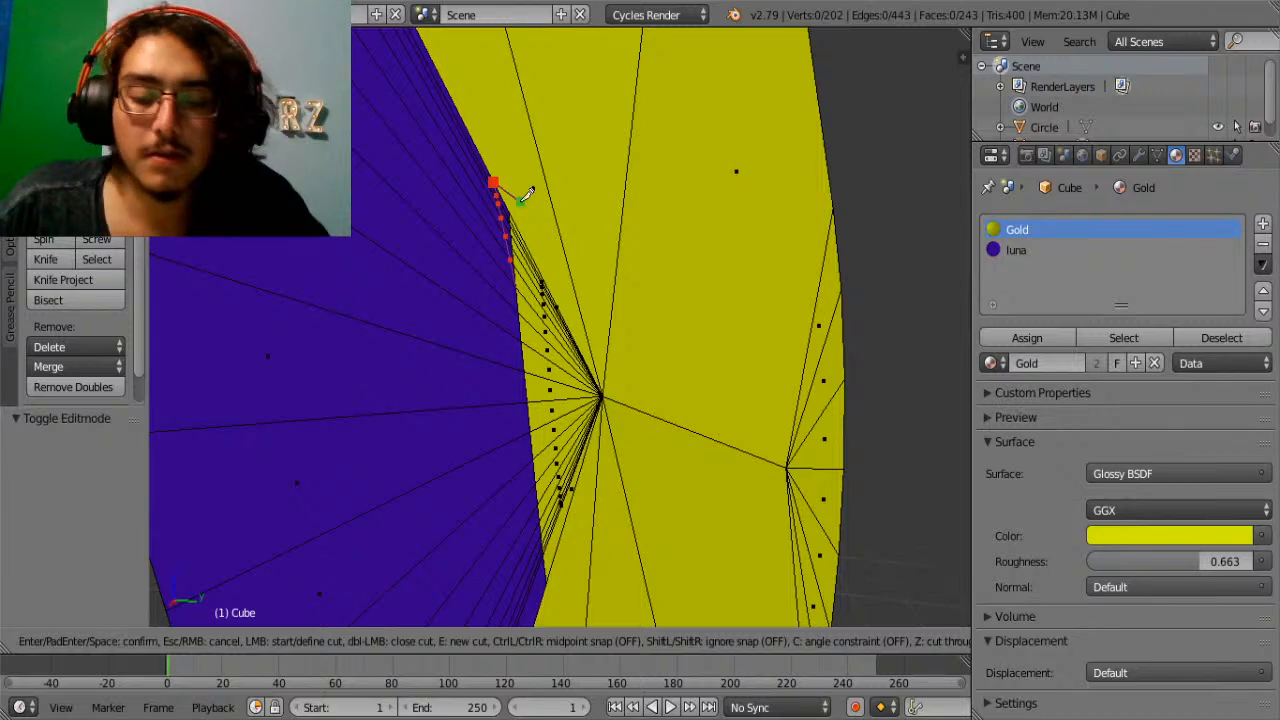
key("Return")
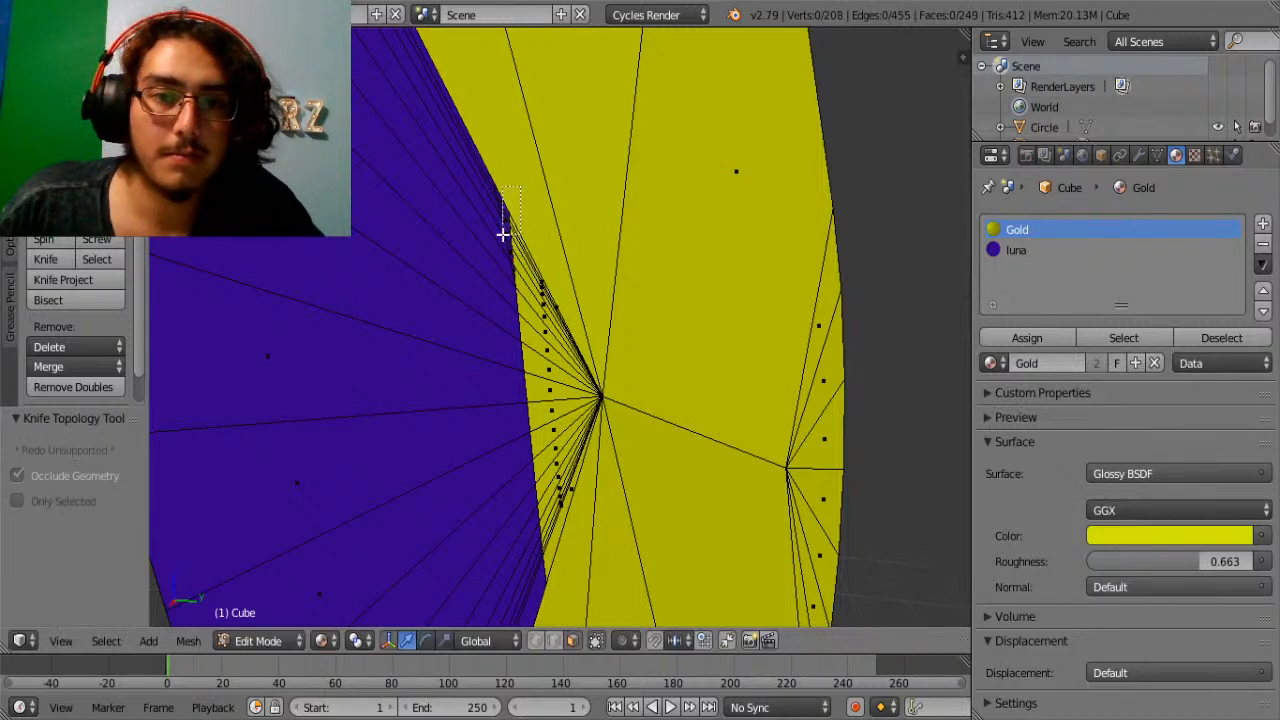
Select the violet slivers cut off at the upper corner on this side, excluding the long violet face, and assign them the Gold material.
left_click_drag(500, 223, 506, 227)
scroll(506, 227, "up", 2)
right_click(489, 210, "shift")
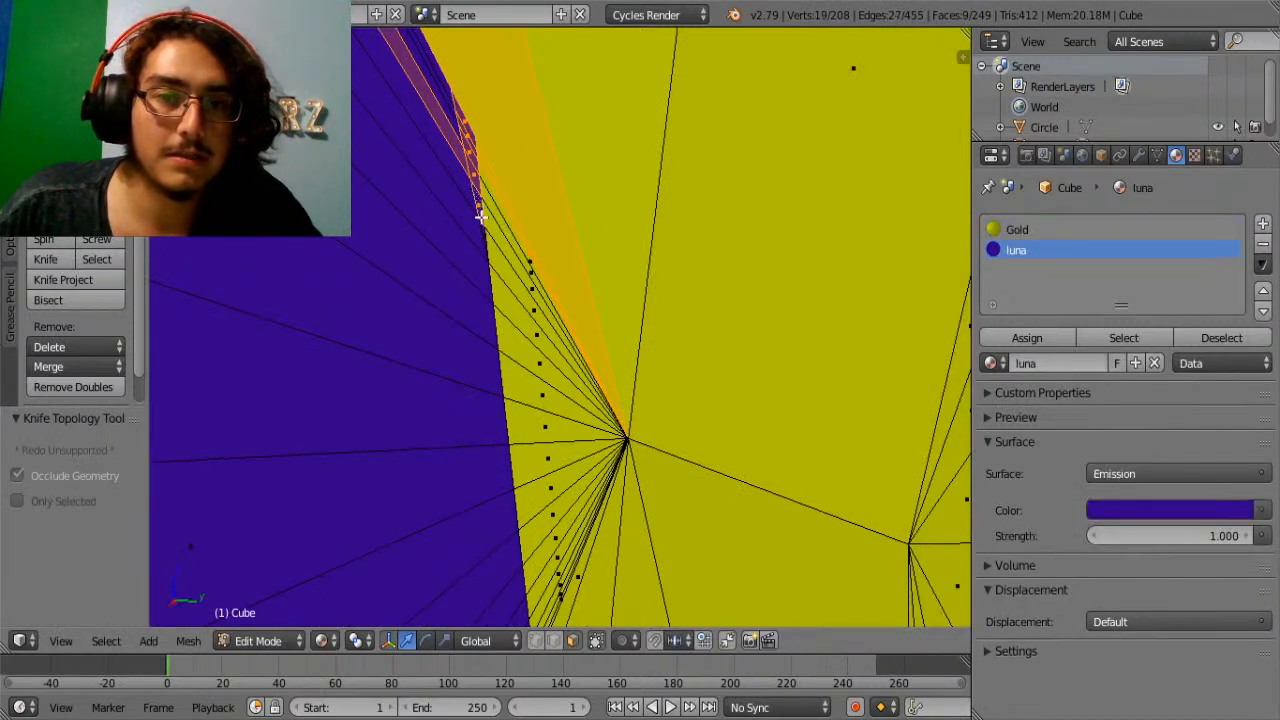
right_click(436, 106, "shift")
left_click(1004, 231)
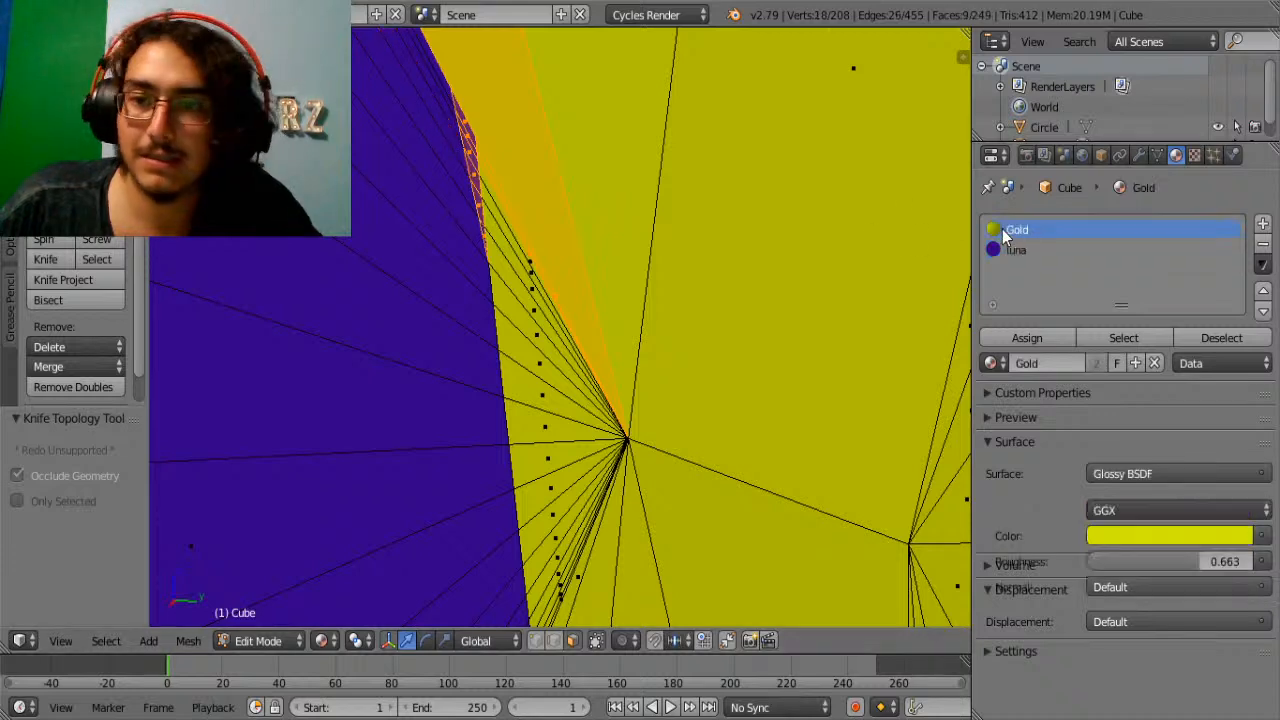
middle_click_drag(566, 150, 650, 316, "shift")
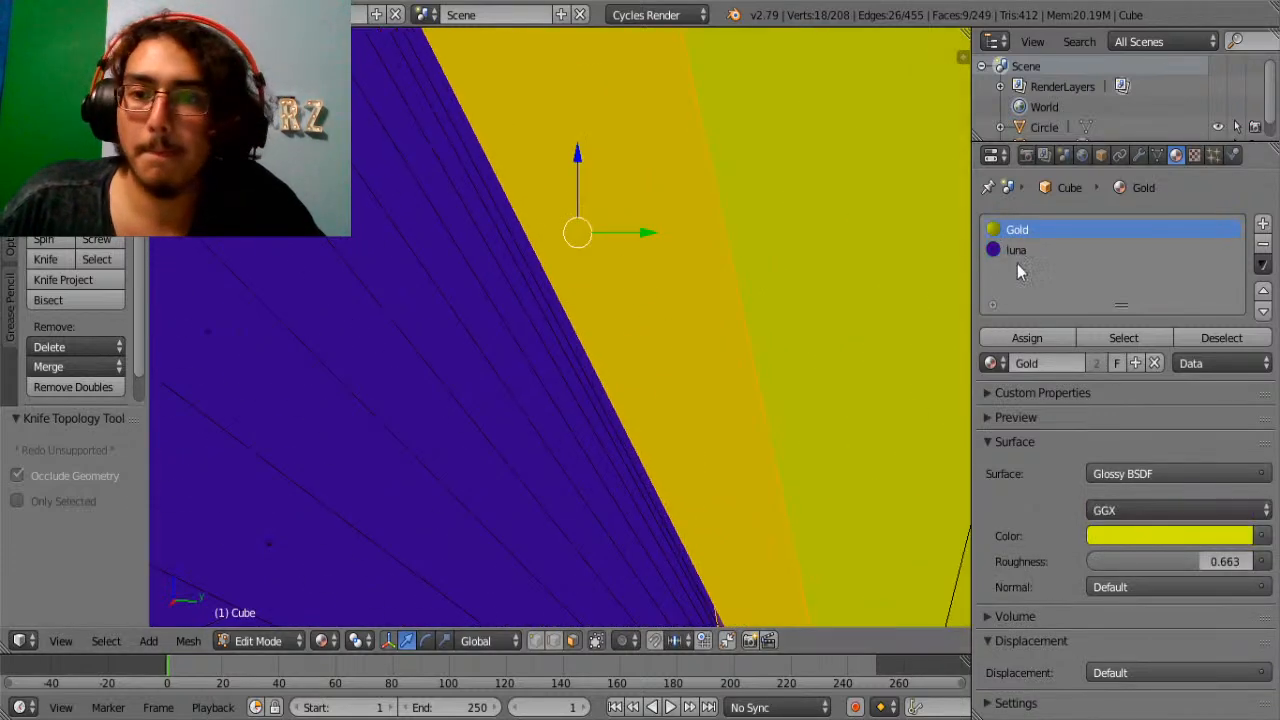
left_click(1027, 337)
key("Tab")
scroll(788, 435, "down", 3)
key("Tab")
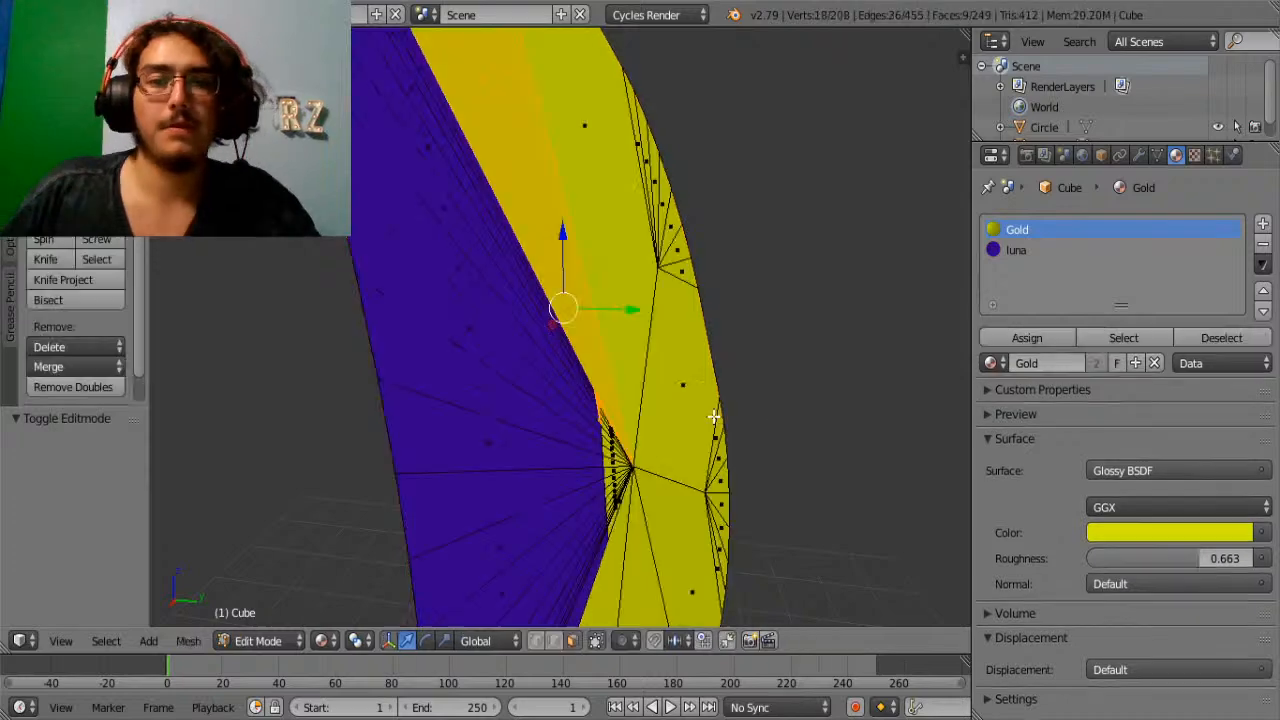
Clear the selection and knife-cut the violet area across the color boundary's lower corner on this side.
middle_click_drag(655, 410, 670, 408, "shift")
key("a")
scroll(671, 409, "up", 1, "shift")
scroll(671, 409, "down", 4, "shift")
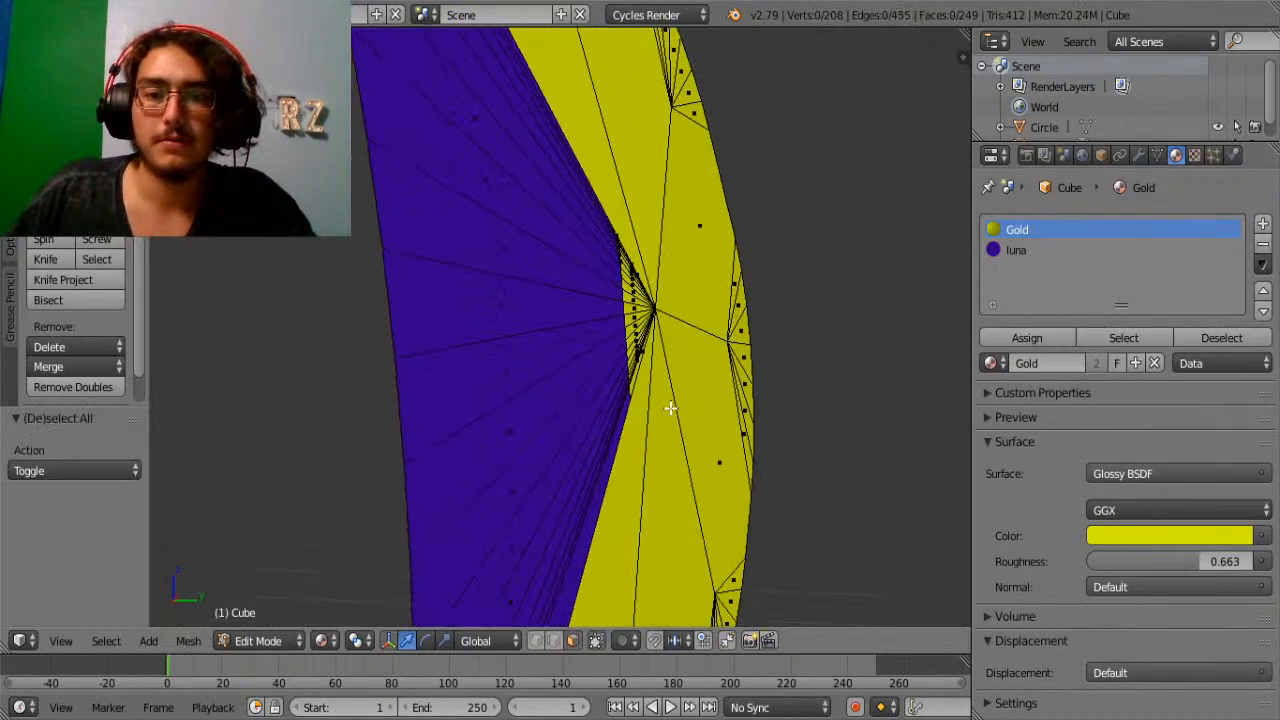
scroll(671, 409, "up", 6)
scroll(740, 422, "down", 5)
scroll(743, 424, "up", 2)
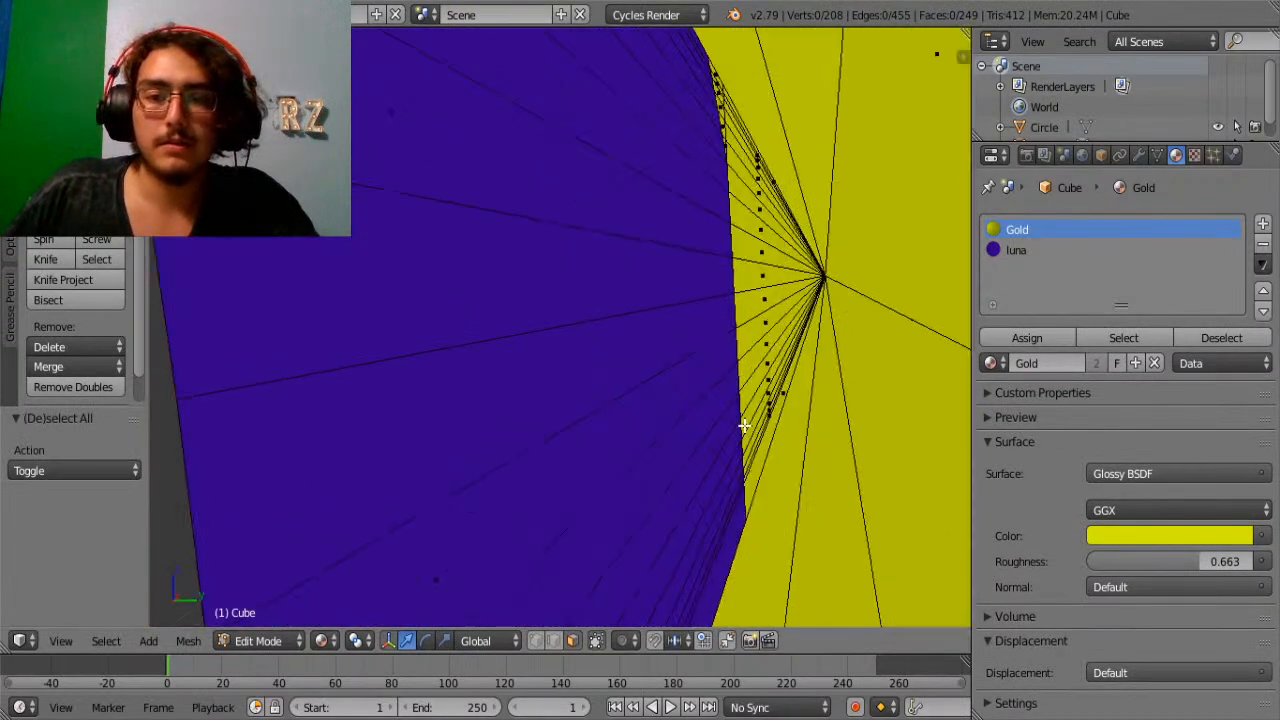
middle_click_drag(740, 423, 696, 346, "shift")
scroll(696, 346, "up", 2)
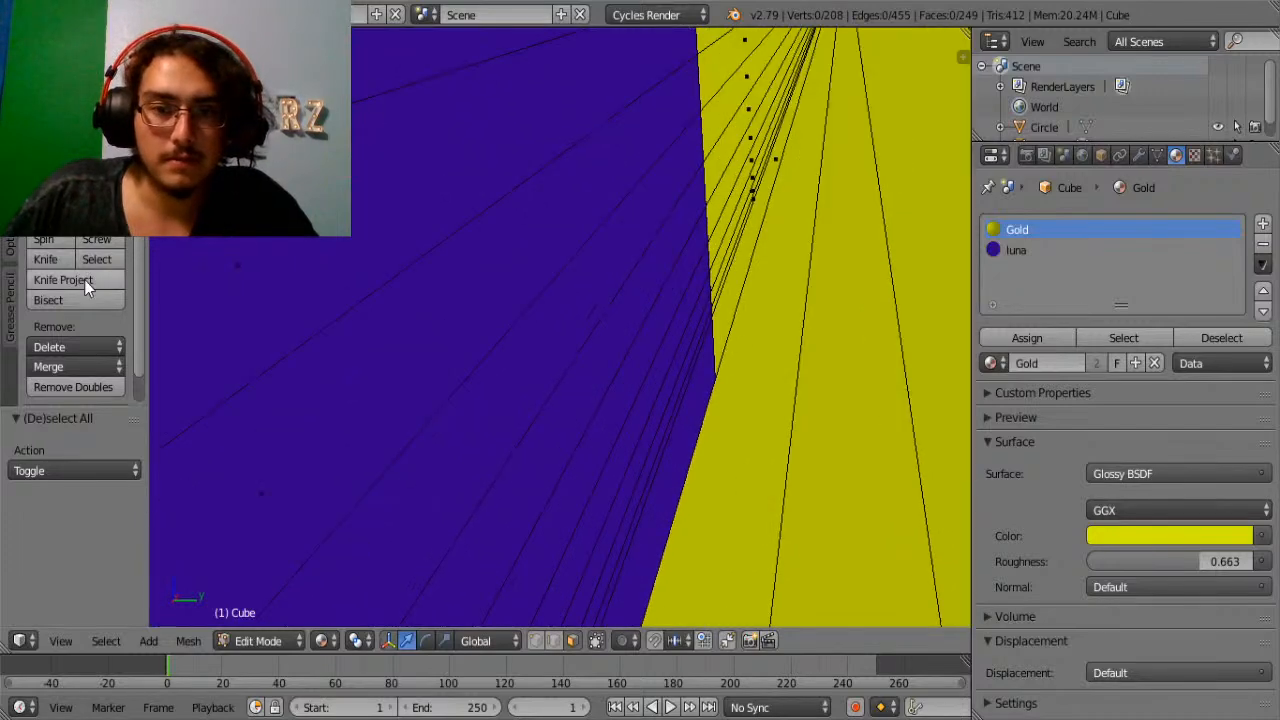
left_click(49, 260)
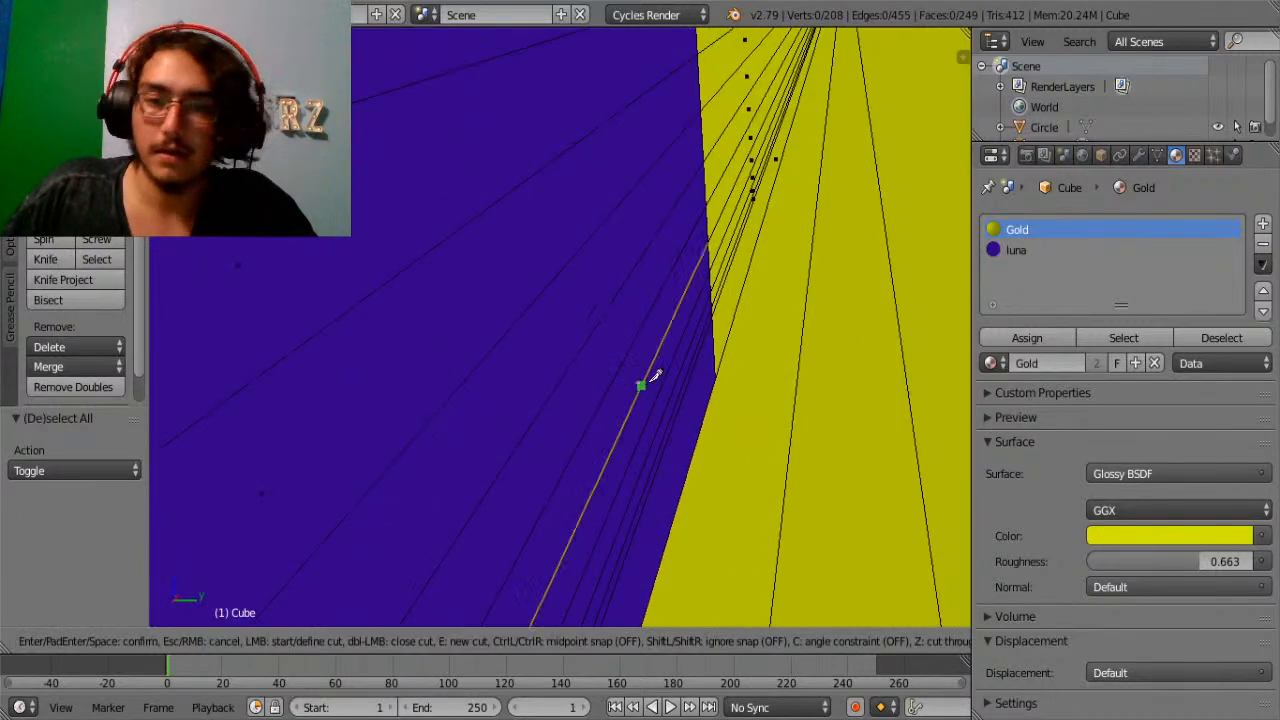
left_click(710, 308)
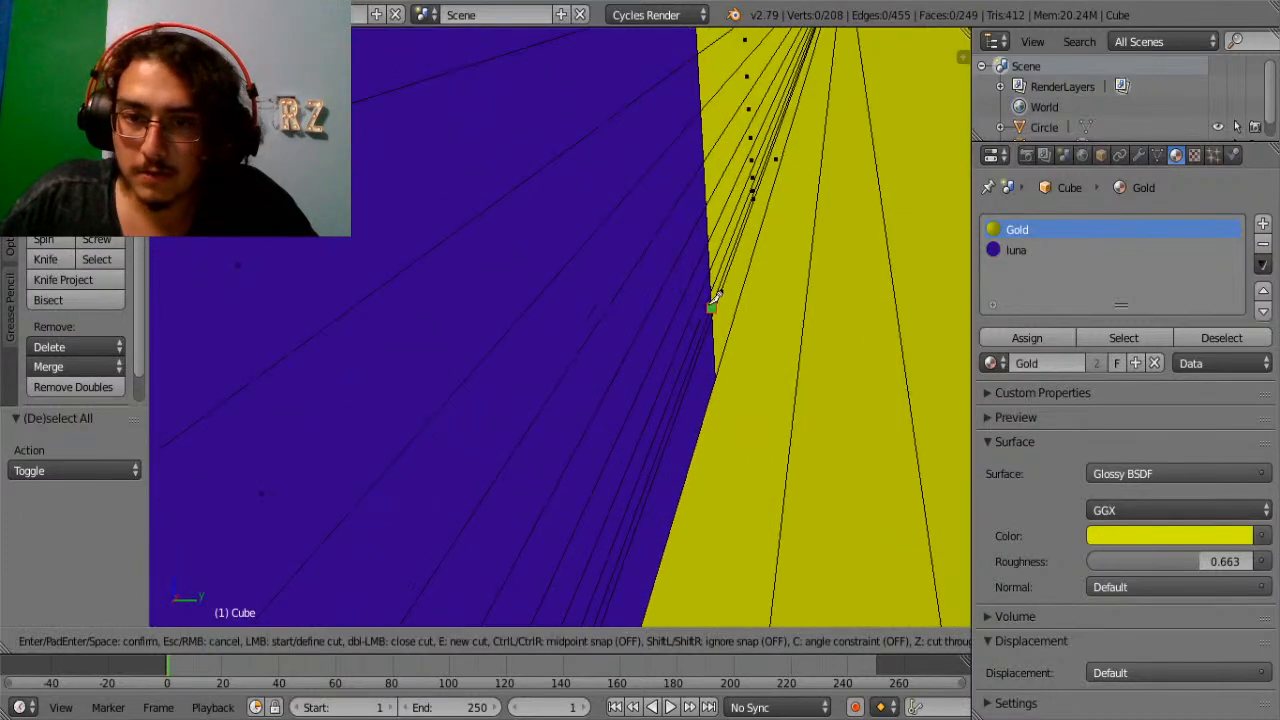
left_click(696, 434)
key("Return")
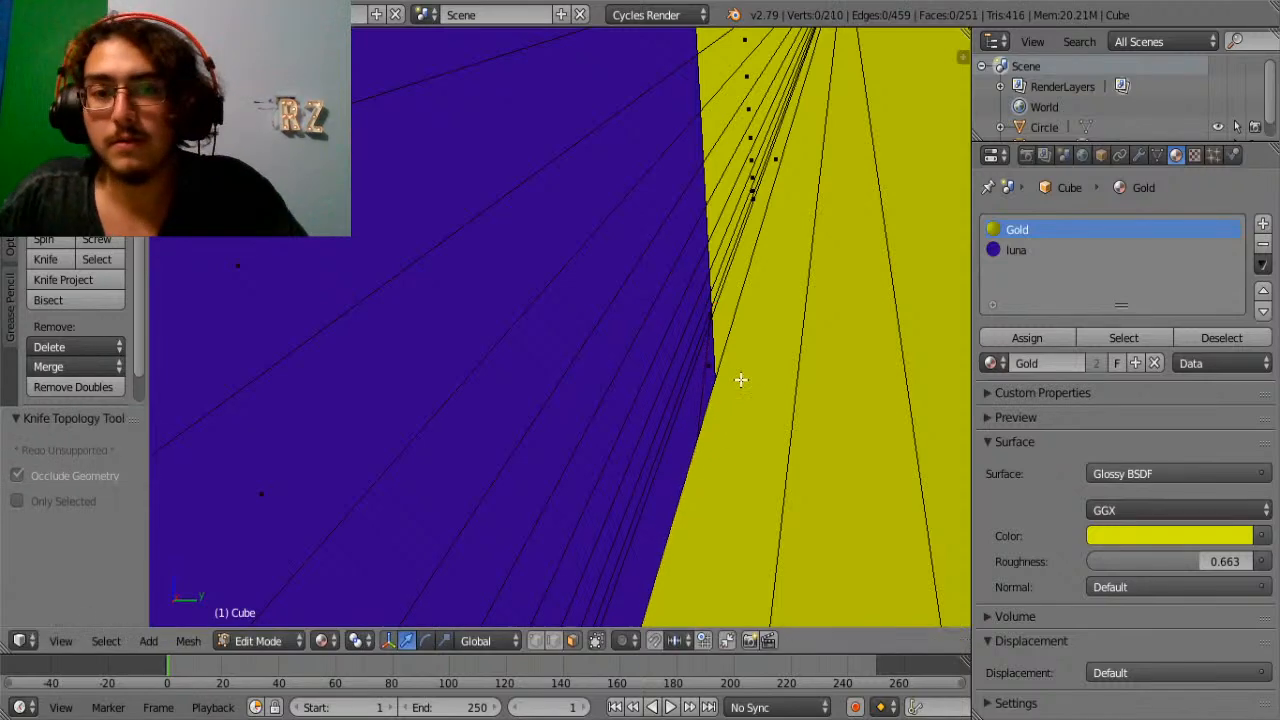
Select the violet sliver cut off at the lower corner, excluding the long violet faces, and assign it the Gold material.
middle_click_drag(728, 380, 488, 357)
right_click(420, 356)
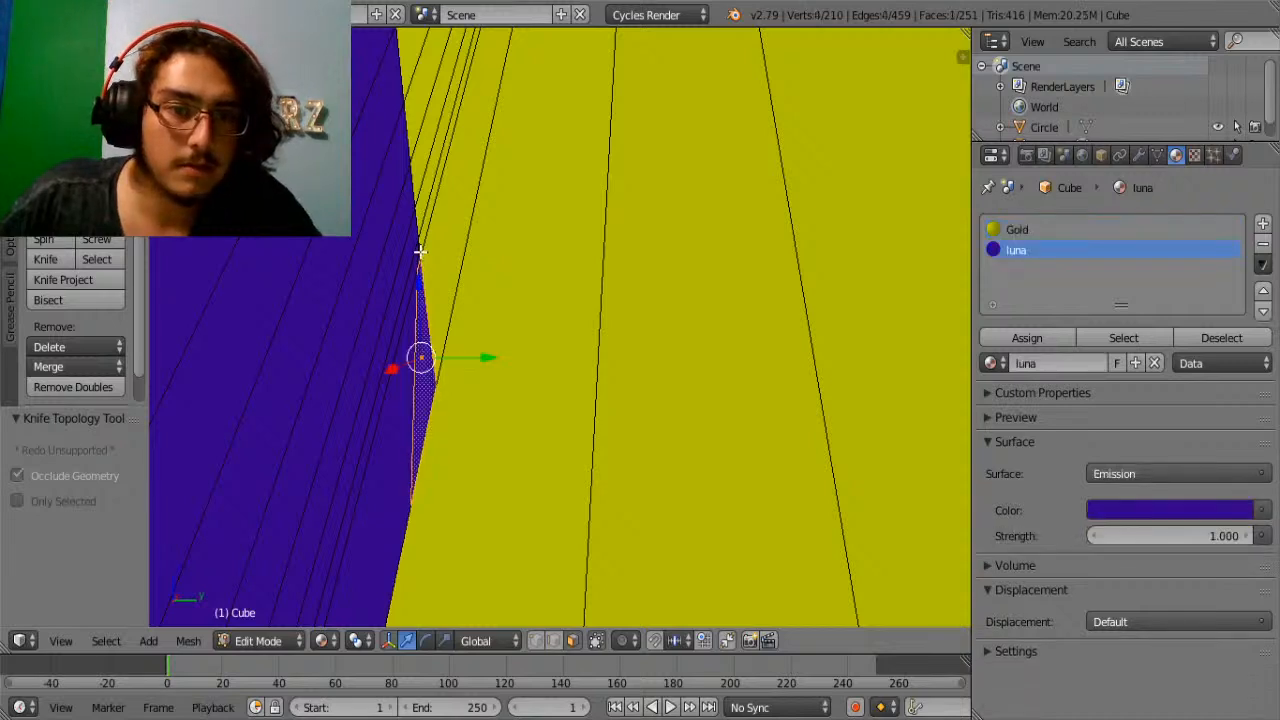
right_click(404, 300, "alt+shift")
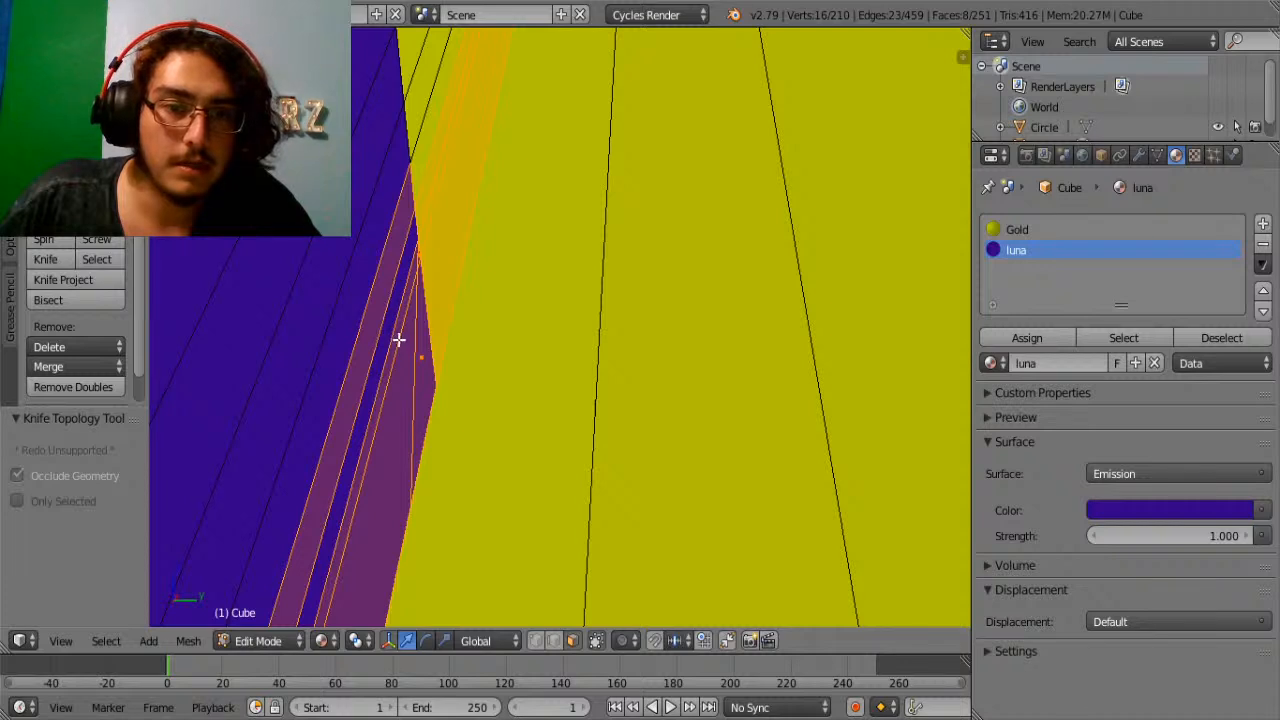
right_click(398, 340, "shift")
right_click(406, 349, "shift")
right_click(386, 309, "shift")
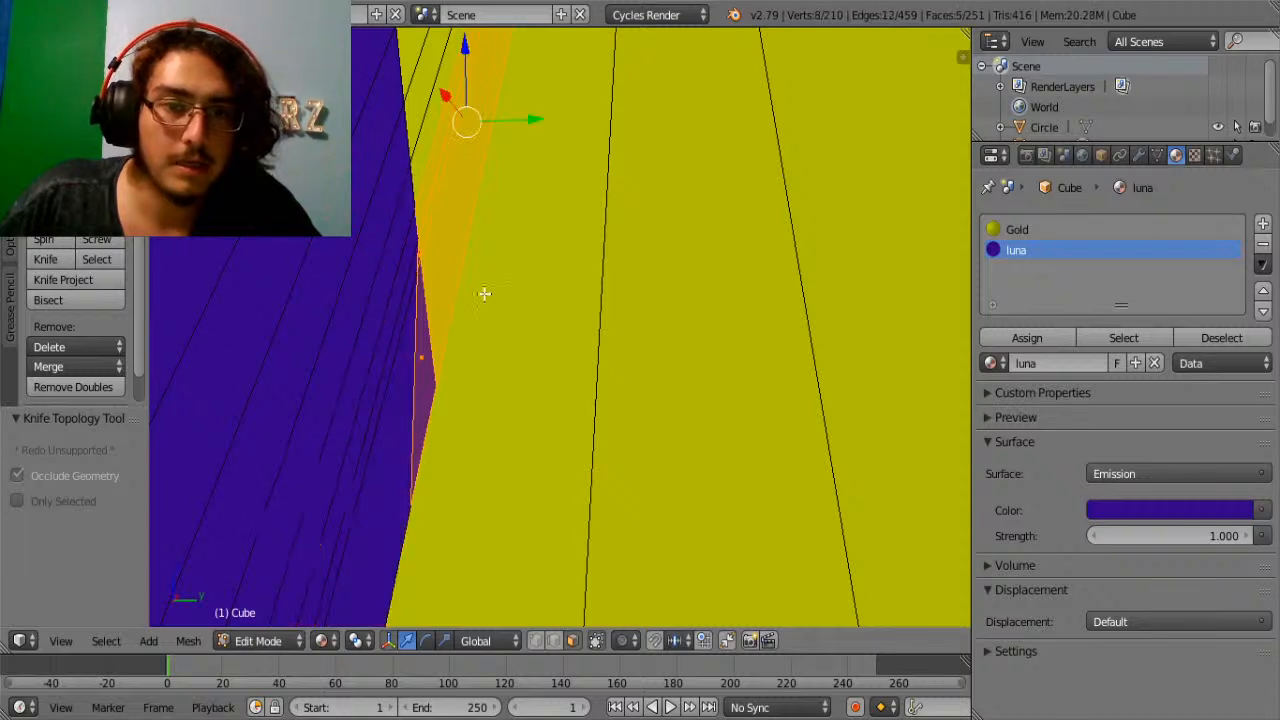
left_click(1017, 229)
left_click(1030, 337)
key("Tab")
Resume editing the blade mesh and add four spaced violet wedge faces along this side to the selection.
scroll(593, 314, "down", 5)
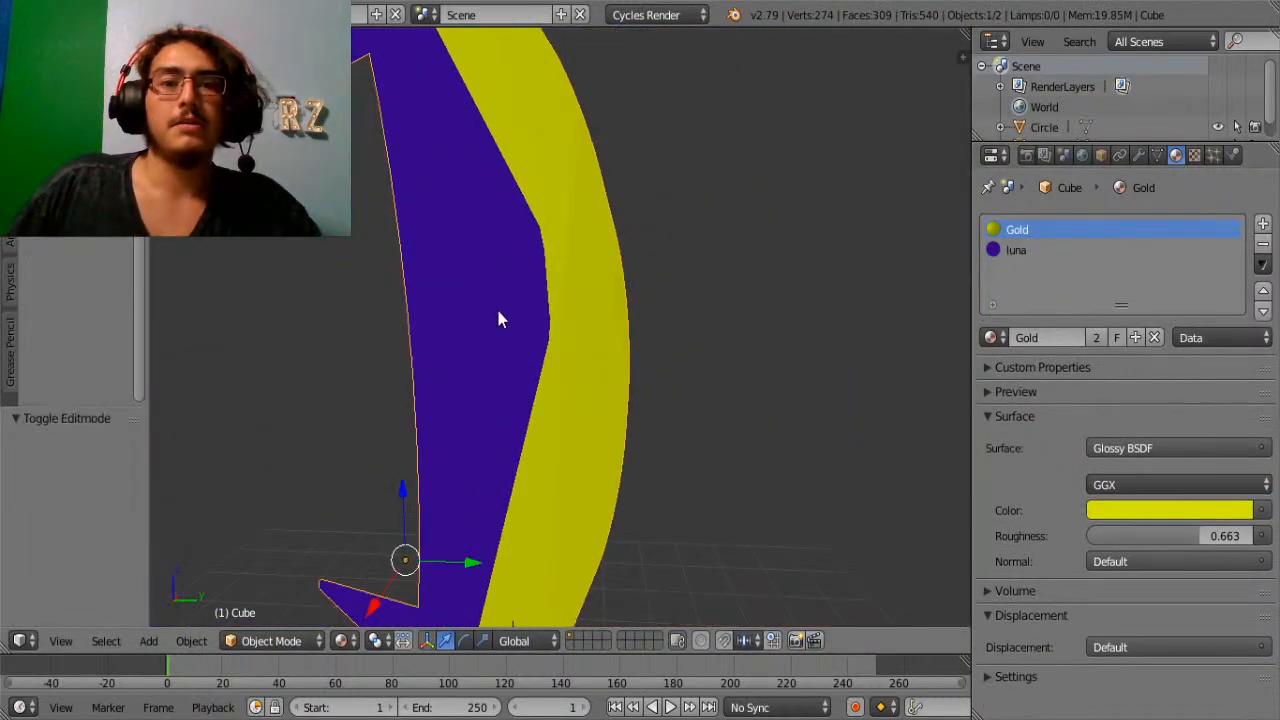
middle_click_drag(500, 320, 673, 365)
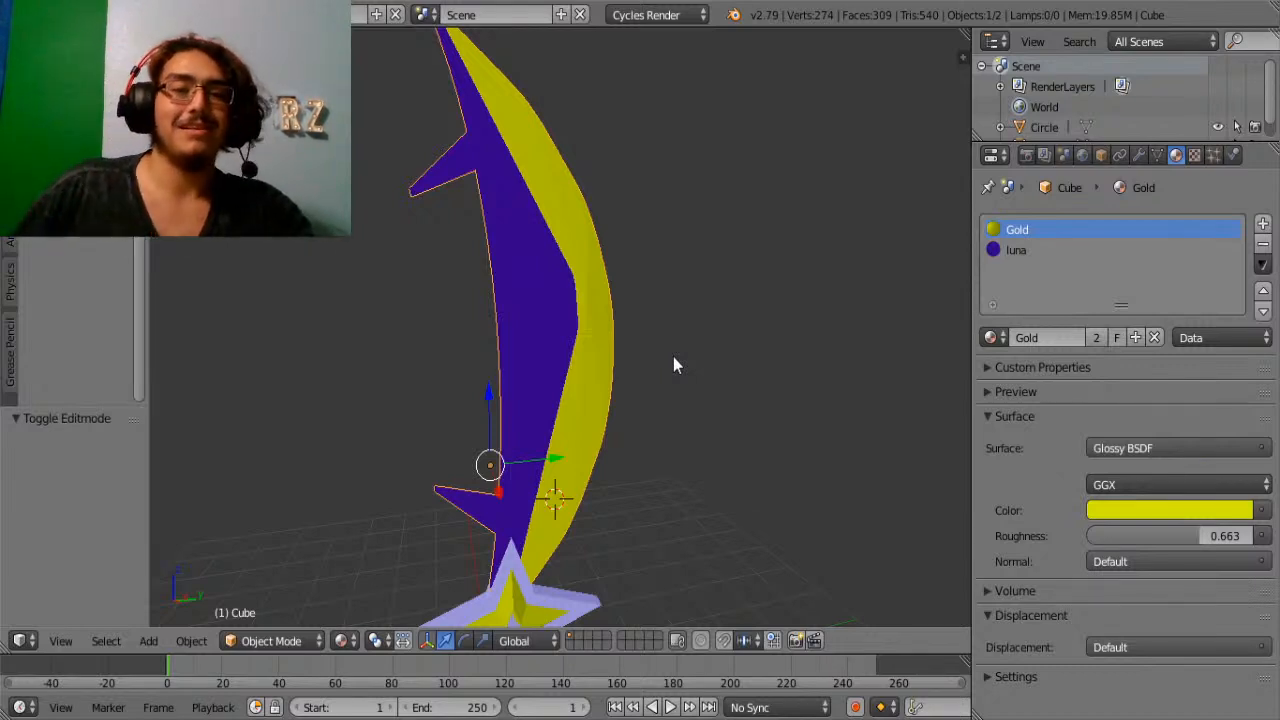
scroll(549, 323, "up", 5)
scroll(540, 324, "down", 3)
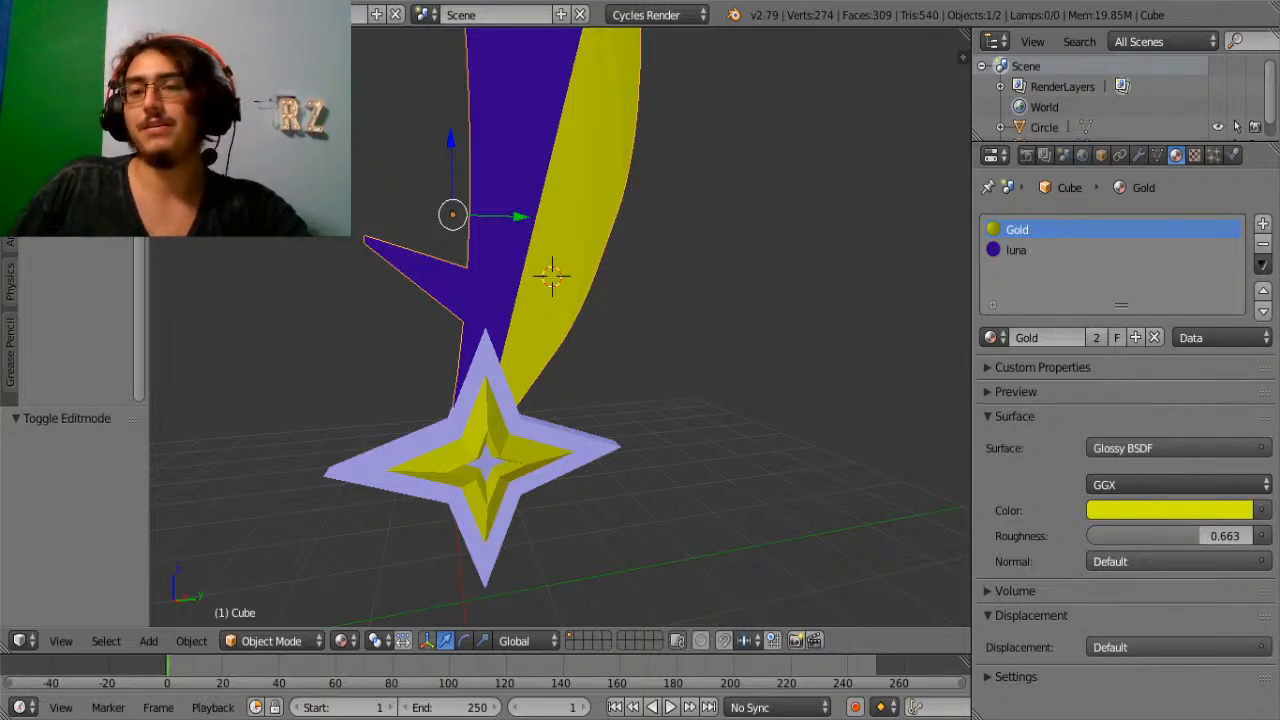
key("Tab")
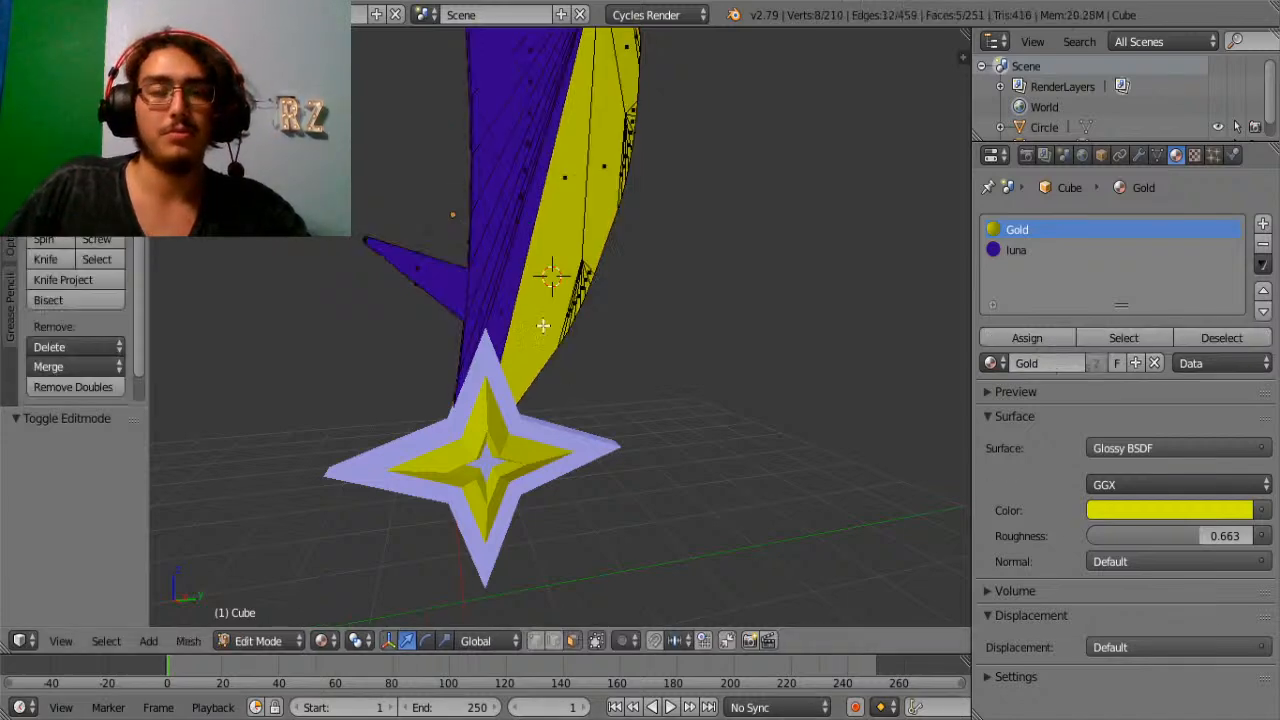
key("KP_Decimal")
middle_click_drag(537, 377, 491, 286)
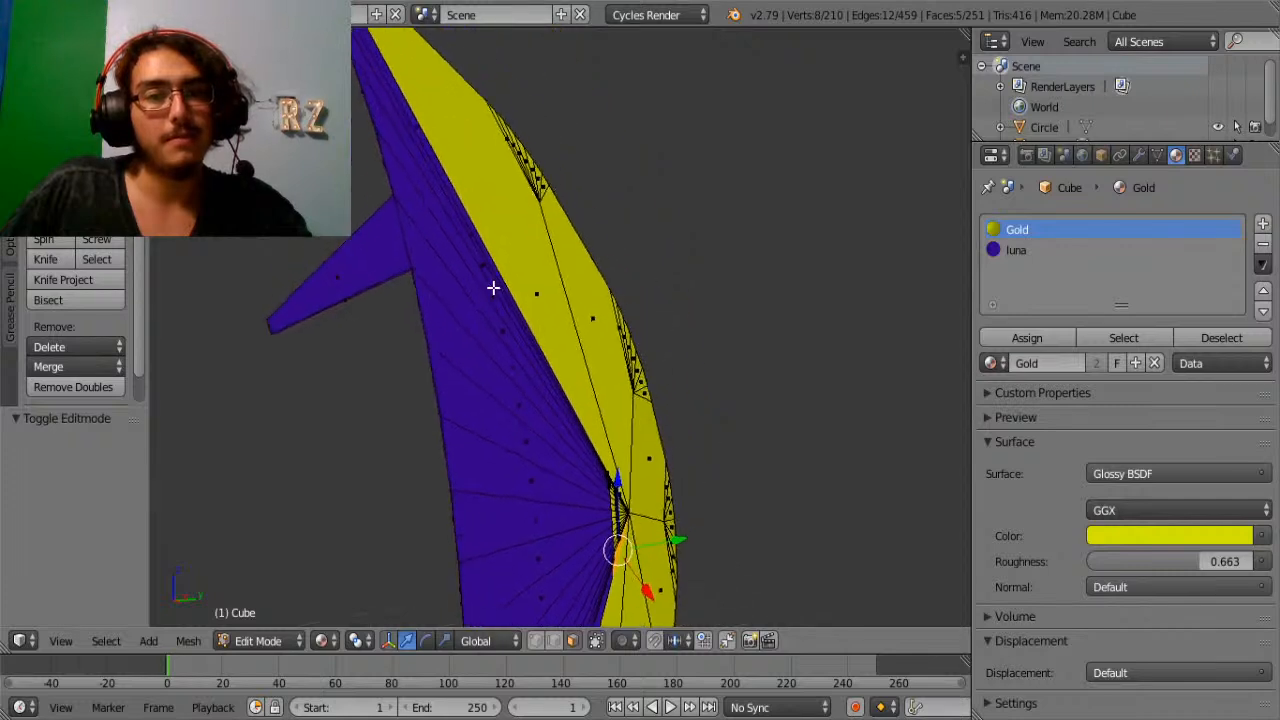
right_click(465, 311, "shift")
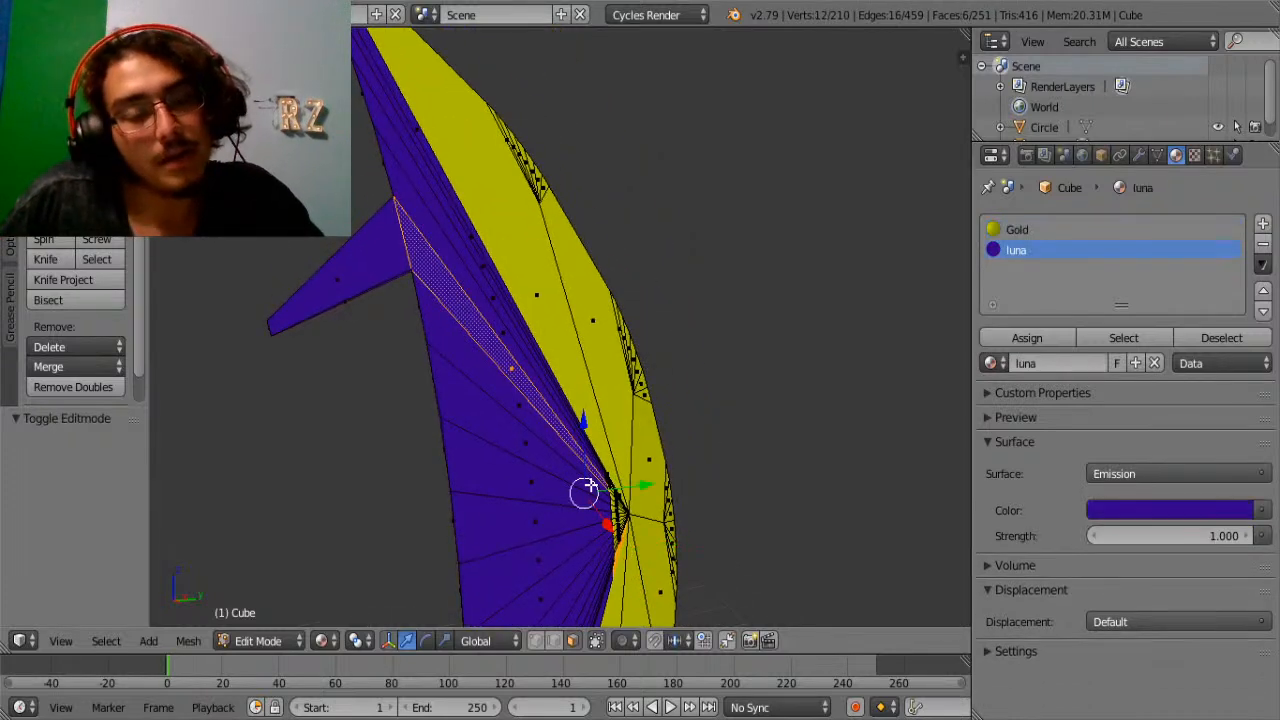
right_click(506, 488, "shift")
right_click(533, 563, "shift")
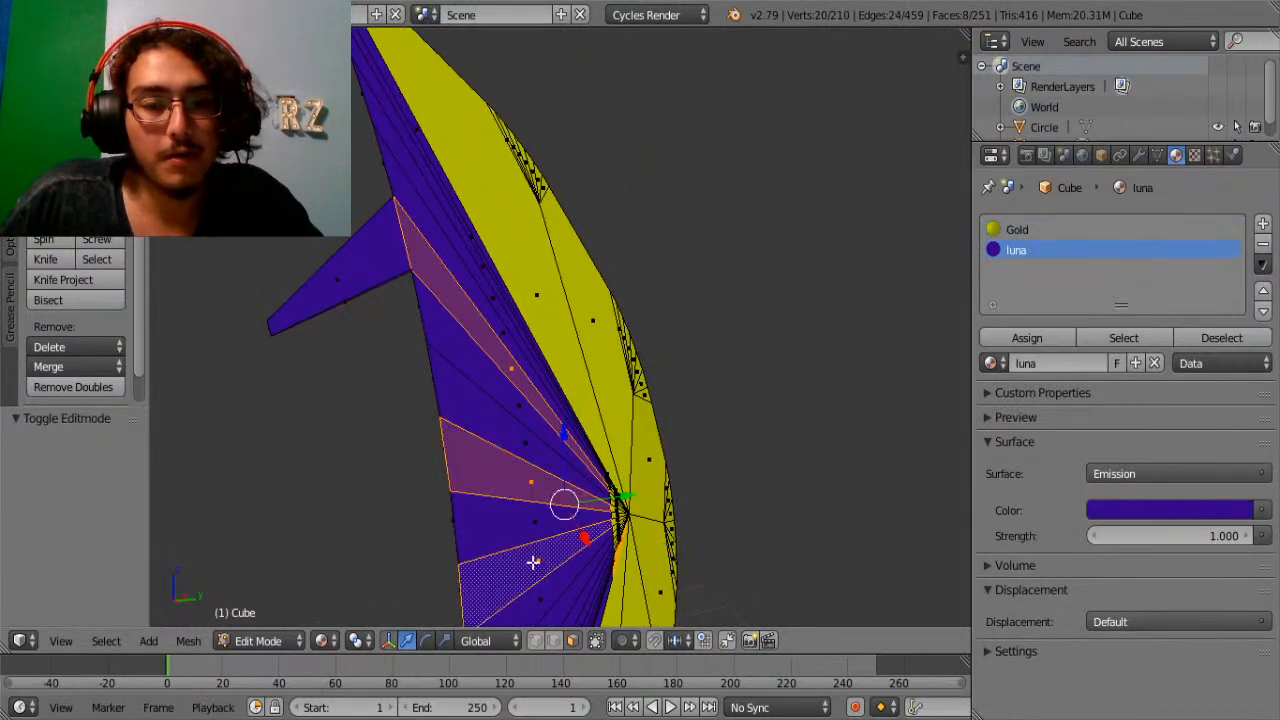
middle_click_drag(796, 562, 751, 340, "shift")
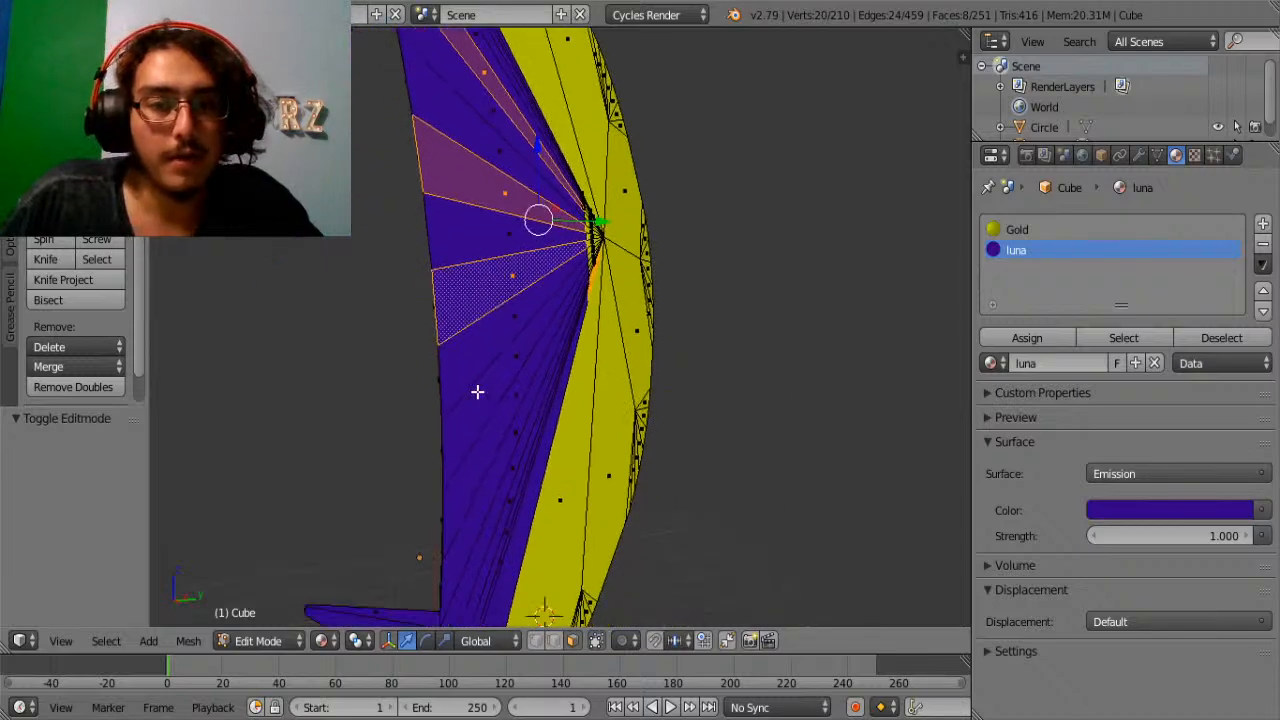
right_click(479, 464, "shift")
Add three spaced violet wedges on the blade's opposite side and their adjoining narrow edge faces to the selection.
middle_click_drag(459, 372, 754, 354)
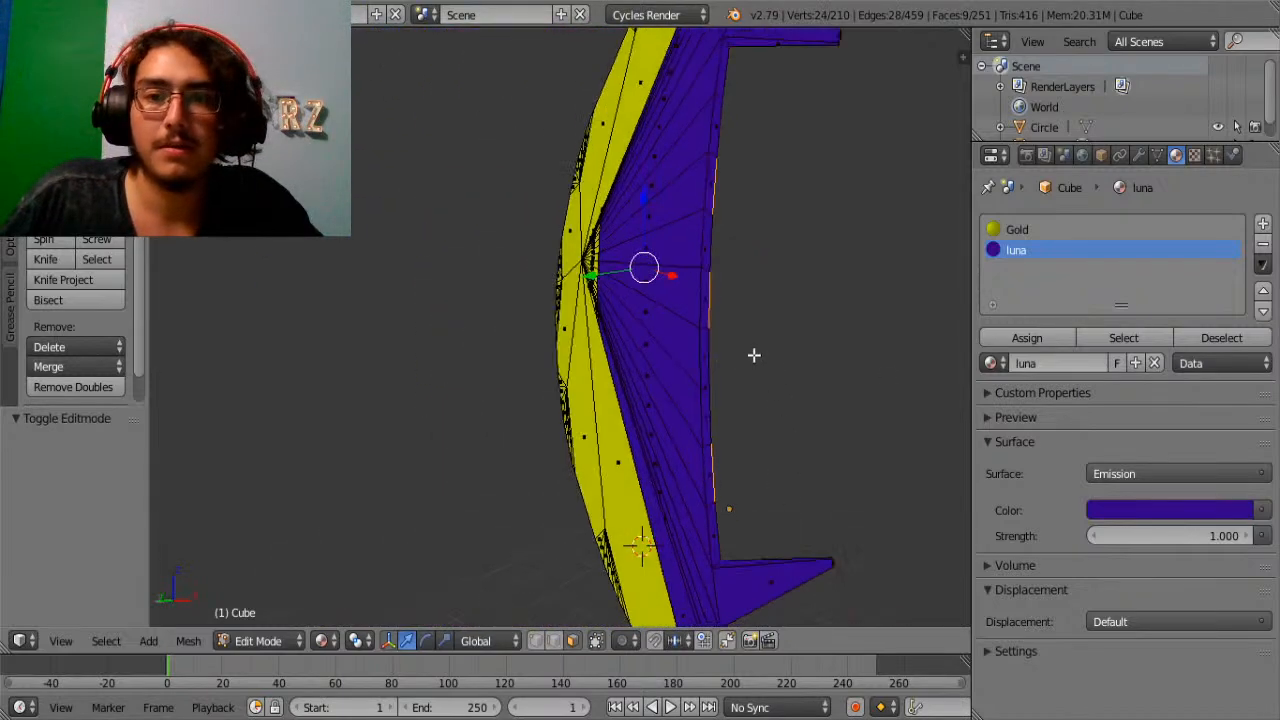
right_click(706, 184, "shift")
right_click(698, 307, "shift")
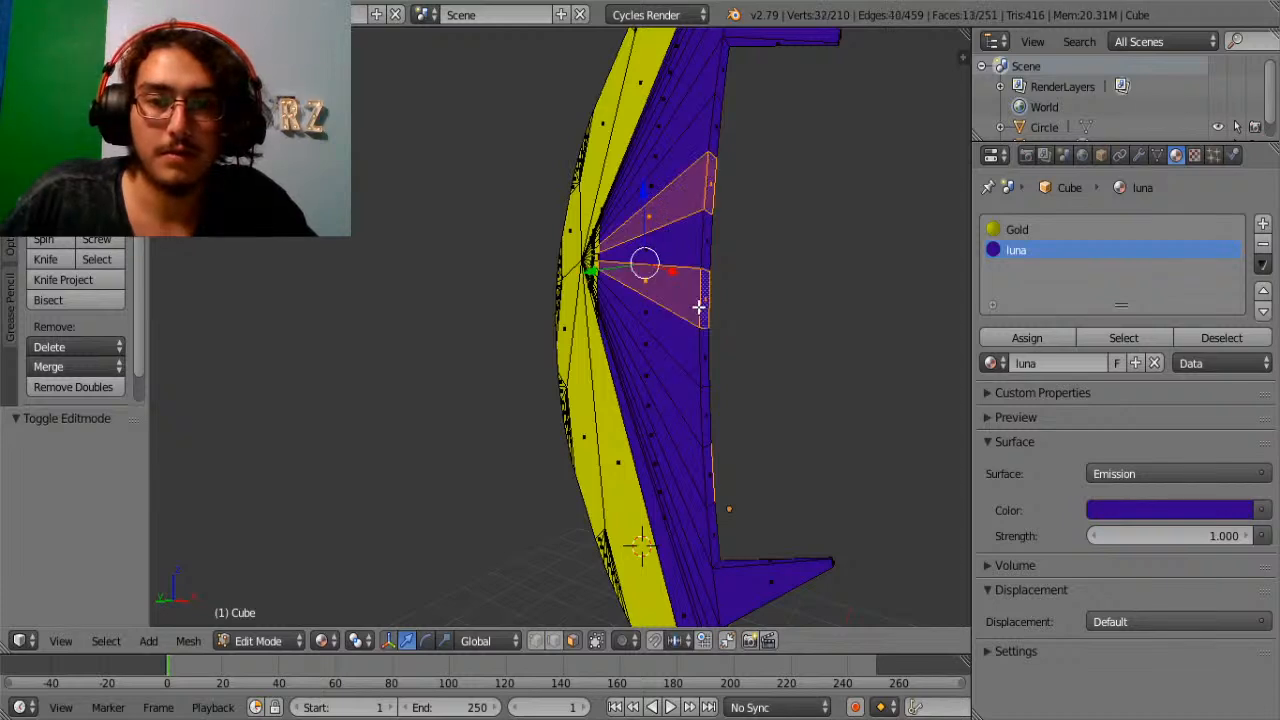
right_click(705, 464, "shift")
middle_click_drag(537, 317, 745, 318)
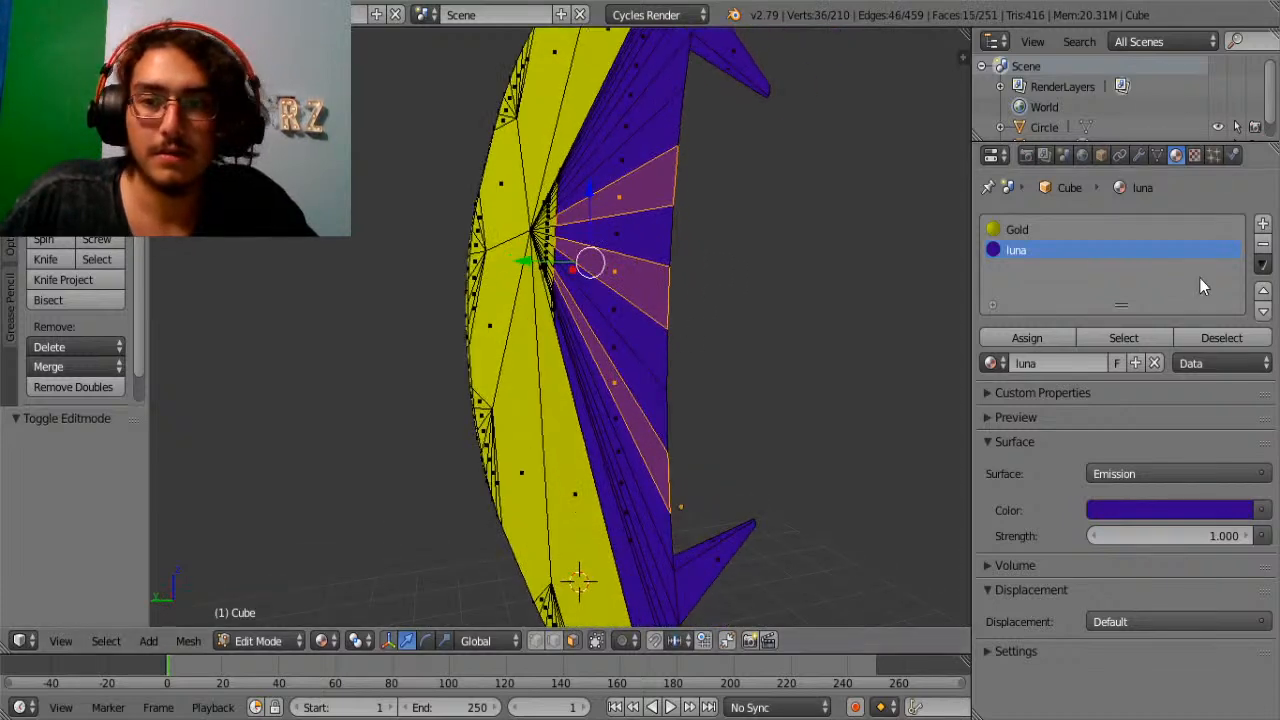
Add a material slot with the existing Sky material, assign it to the selected faces, and return to Object Mode.
left_click(1264, 228)
left_click(993, 363)
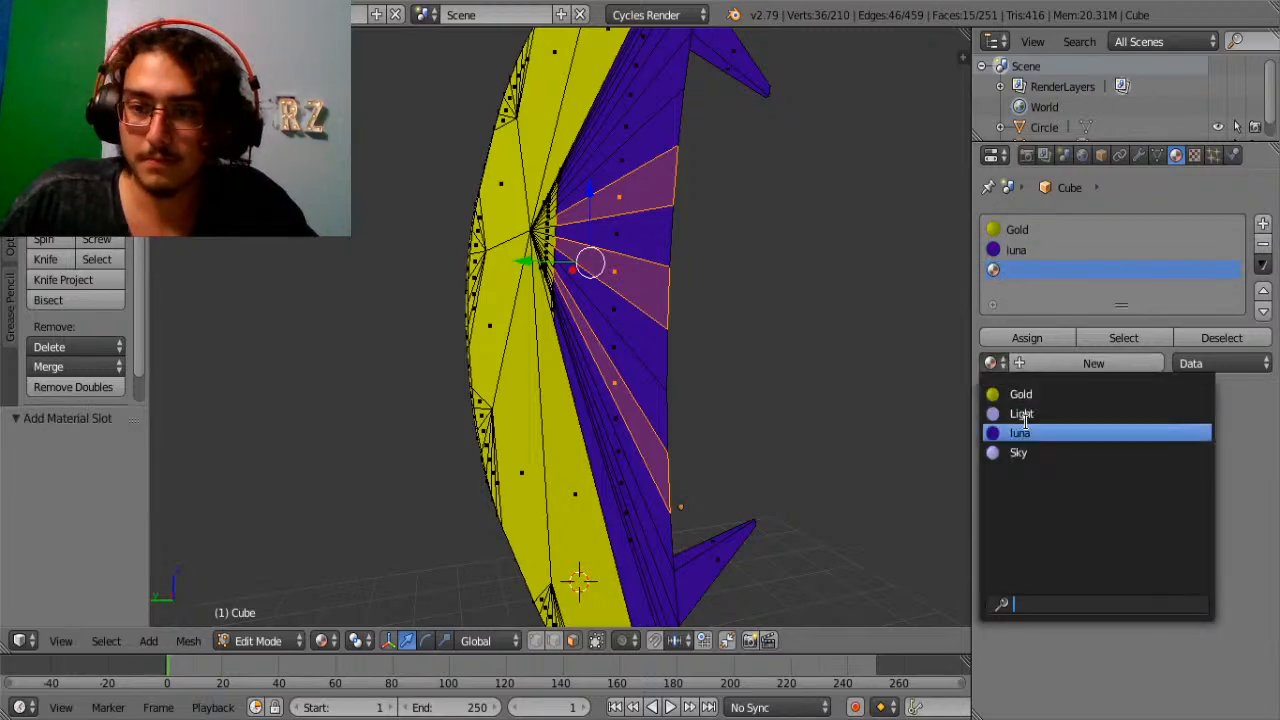
left_click(1018, 452)
left_click(1022, 338)
key("Tab")
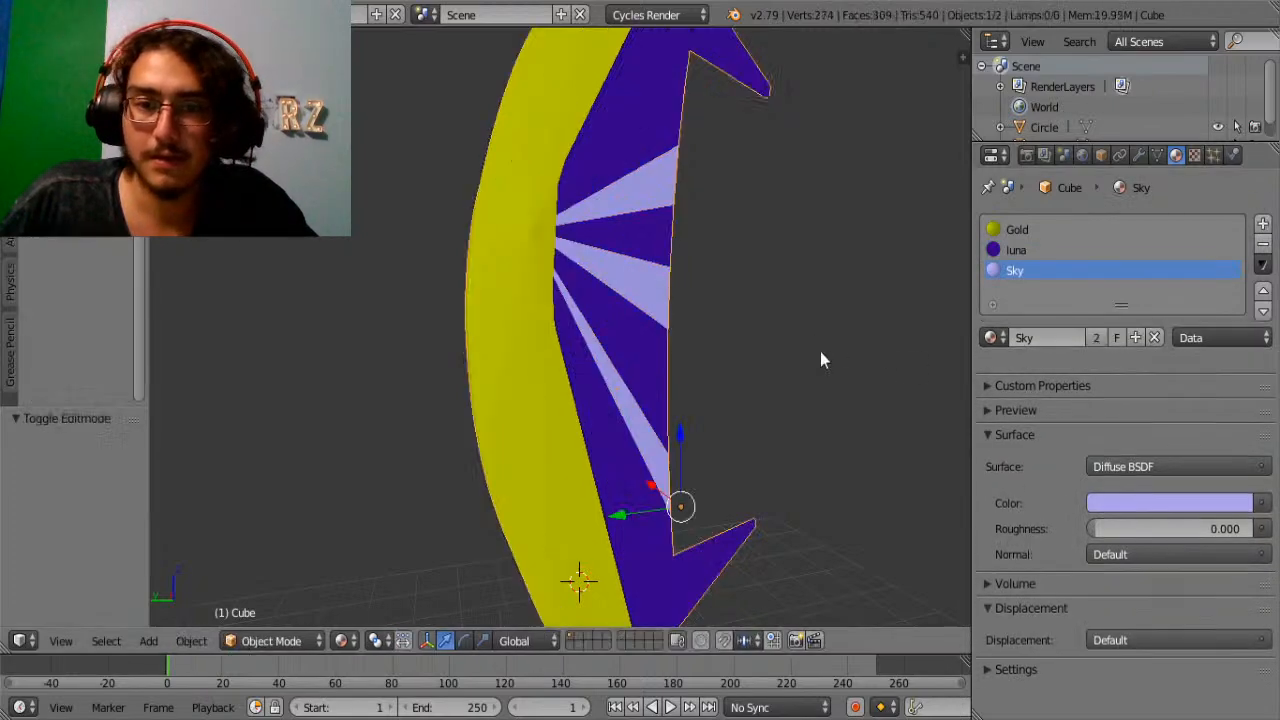
Return to mesh editing, clear the selection, and select the stray Sky-colored slivers along the gold boundary's lower corner.
scroll(652, 358, "up", 3)
middle_click_drag(652, 351, 371, 327)
scroll(370, 319, "down", 3)
scroll(509, 293, "up", 2)
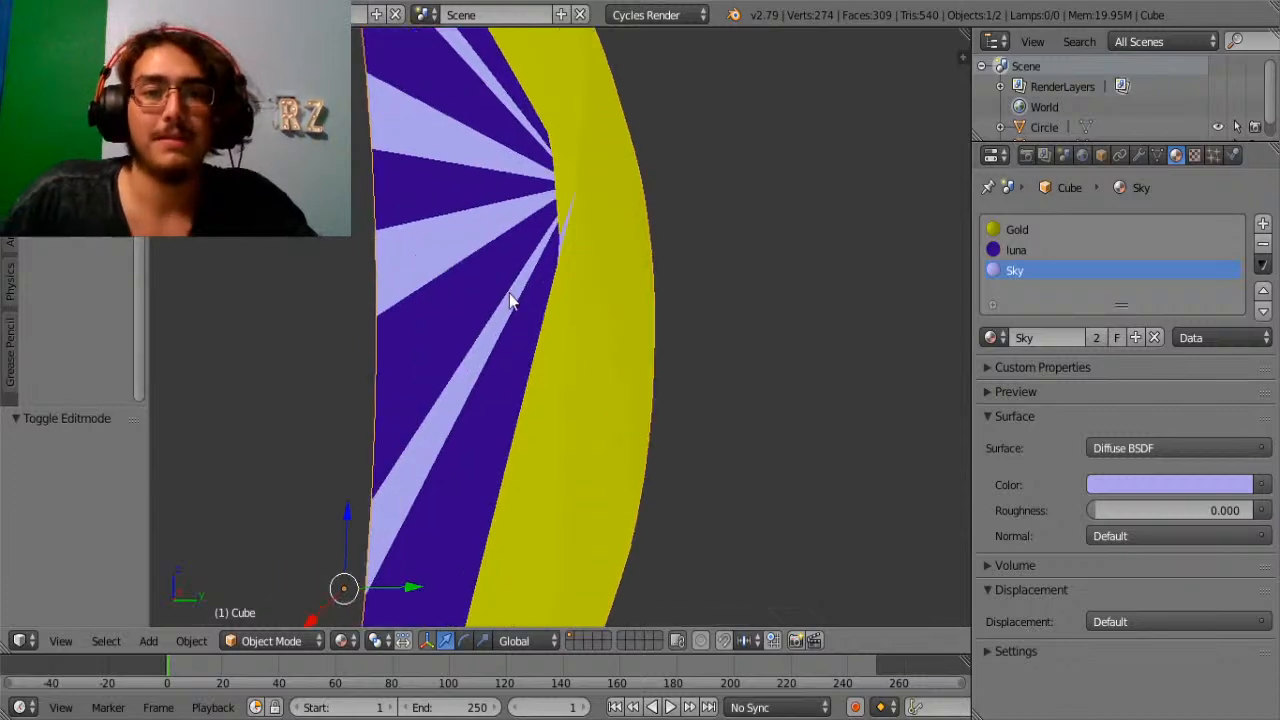
key("Tab")
scroll(542, 211, "up", 1)
scroll(542, 211, "up", 3)
middle_click_drag(616, 178, 589, 417, "shift")
scroll(550, 446, "up", 1)
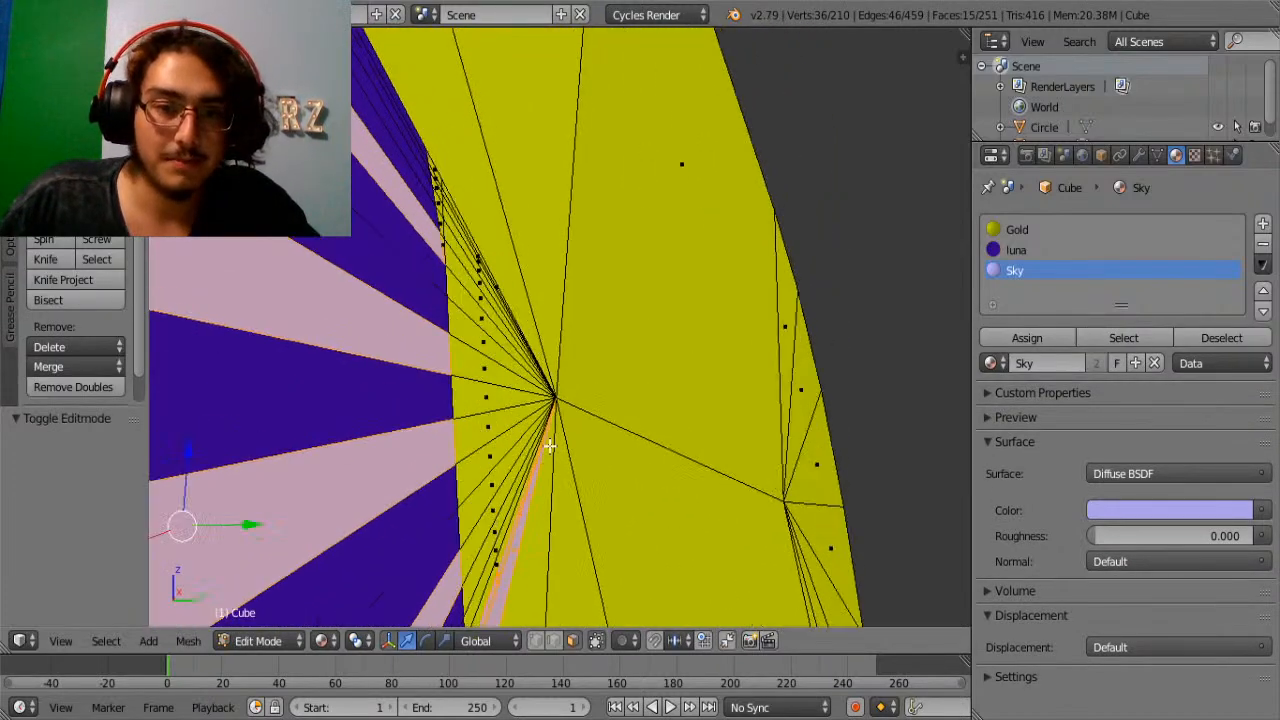
key("a")
scroll(549, 440, "down", 5, "shift")
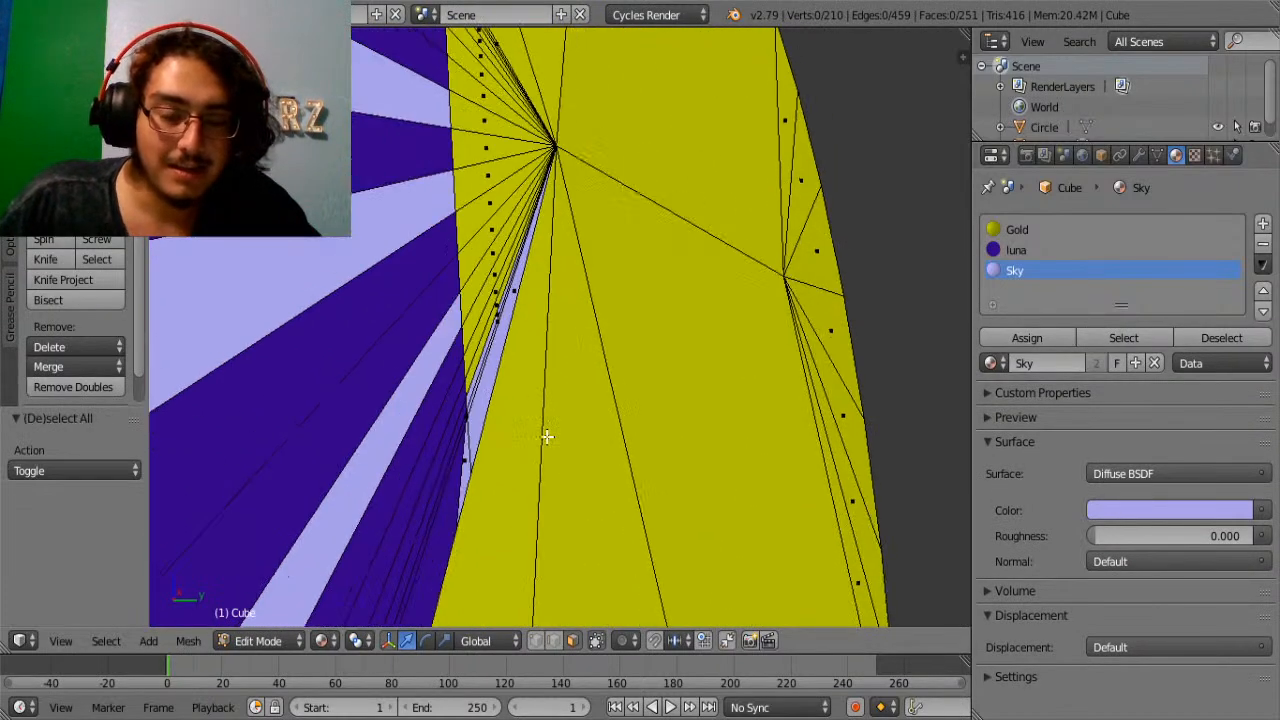
key("l")
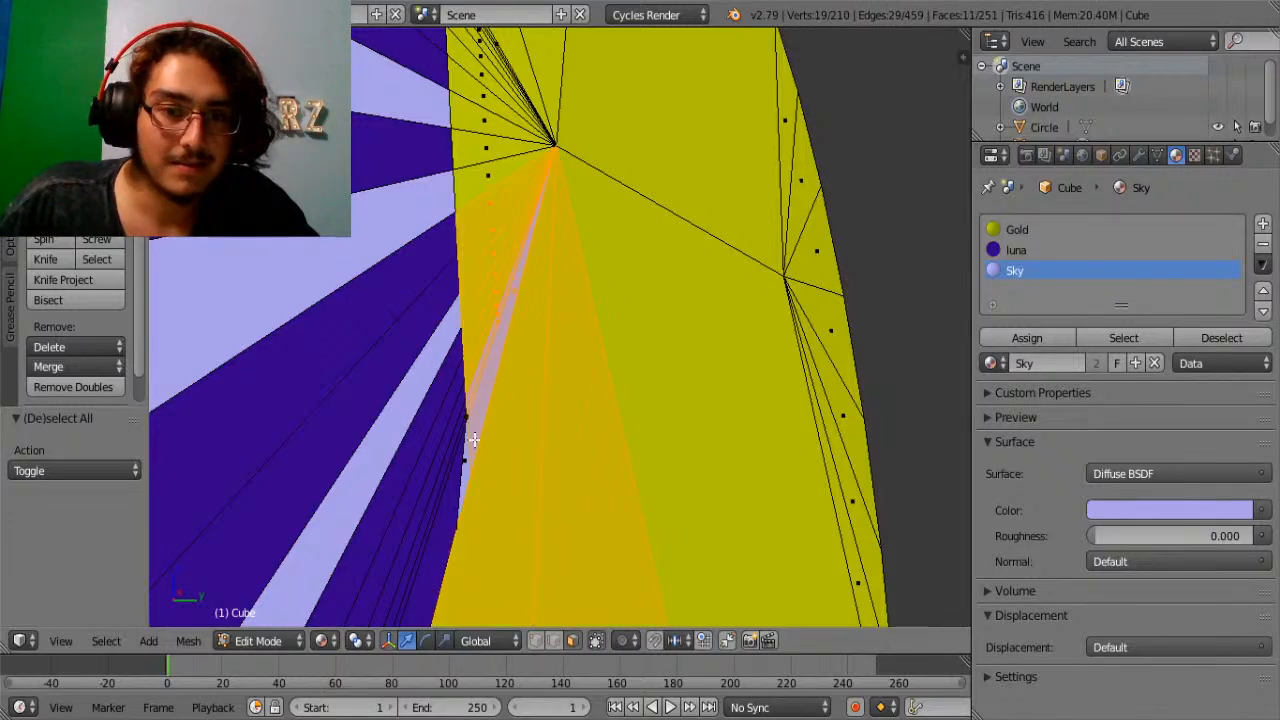
Assign the Gold material to the thin faces along the blade's inner edge, excluding the adjoining luna faces from the selection.
left_click_drag(482, 452, 466, 475)
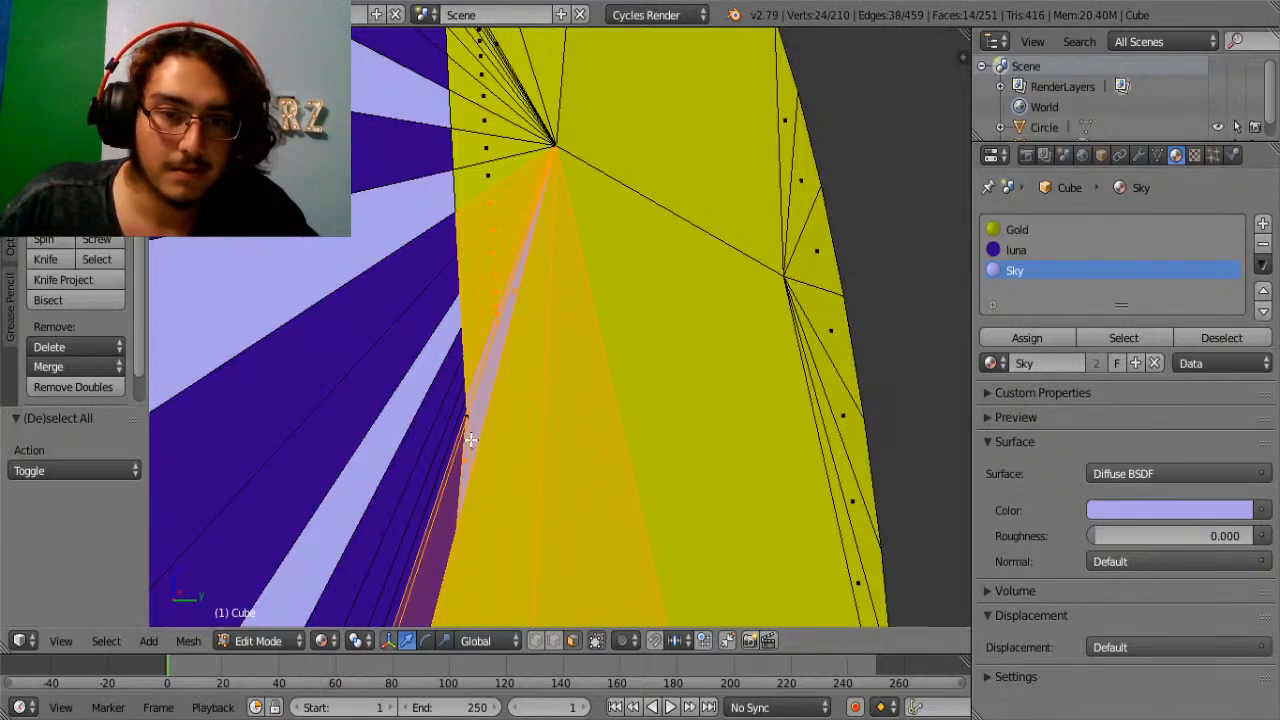
scroll(471, 440, "up", 4)
middle_click_drag(426, 453, 516, 291, "shift")
scroll(516, 291, "up", 1)
right_click(543, 334, "shift")
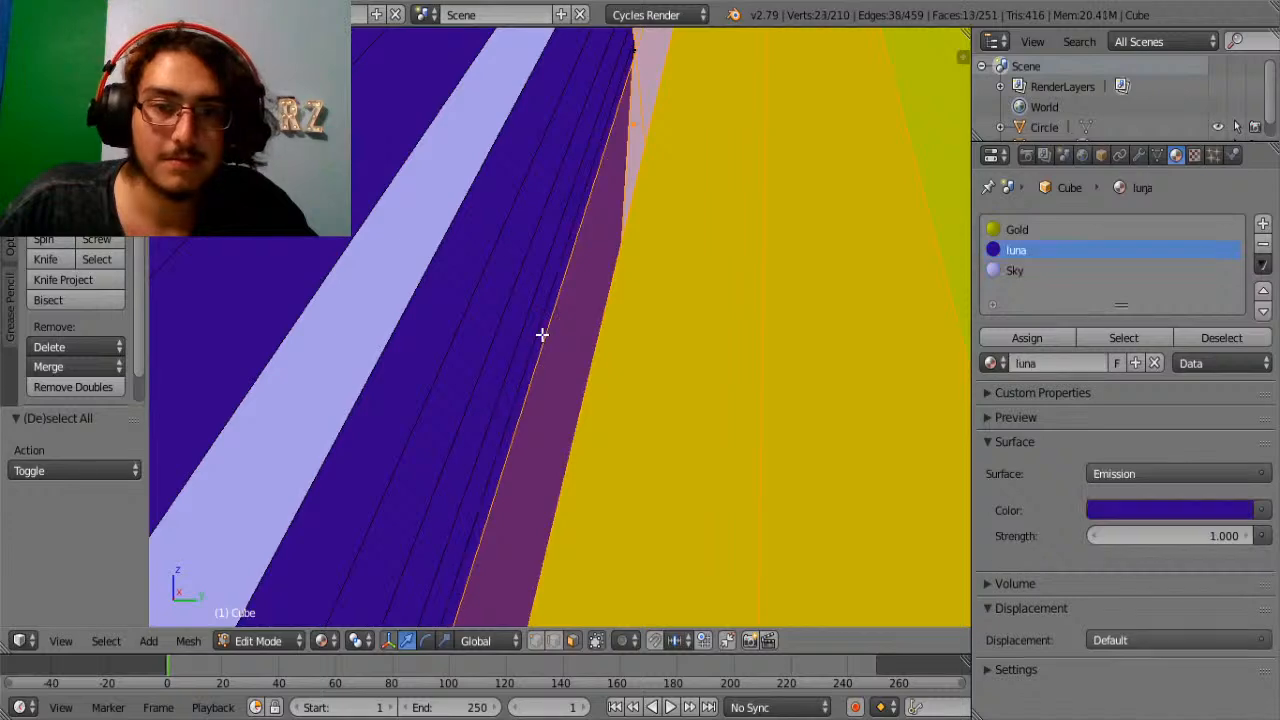
right_click(630, 265, "shift")
middle_click_drag(750, 117, 720, 249, "shift")
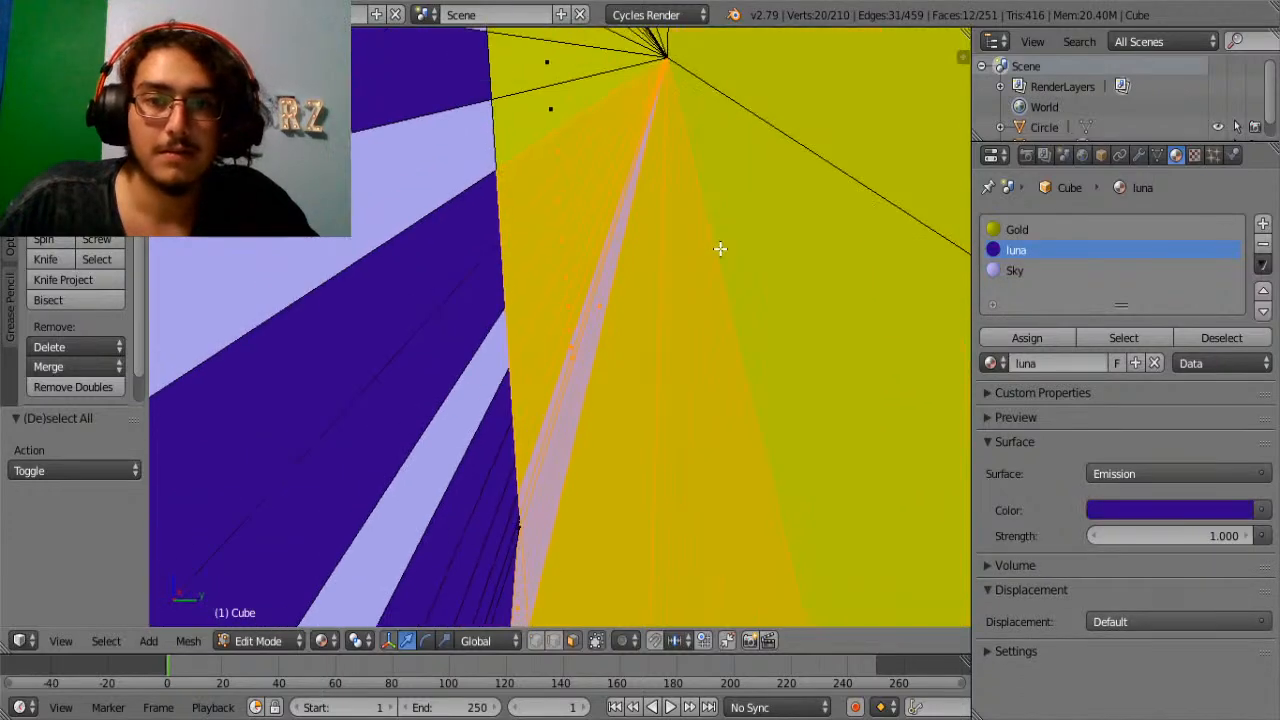
left_click(1020, 229)
left_click(1039, 339)
key("Tab")
scroll(826, 334, "down", 3)
middle_click_drag(826, 334, 928, 380)
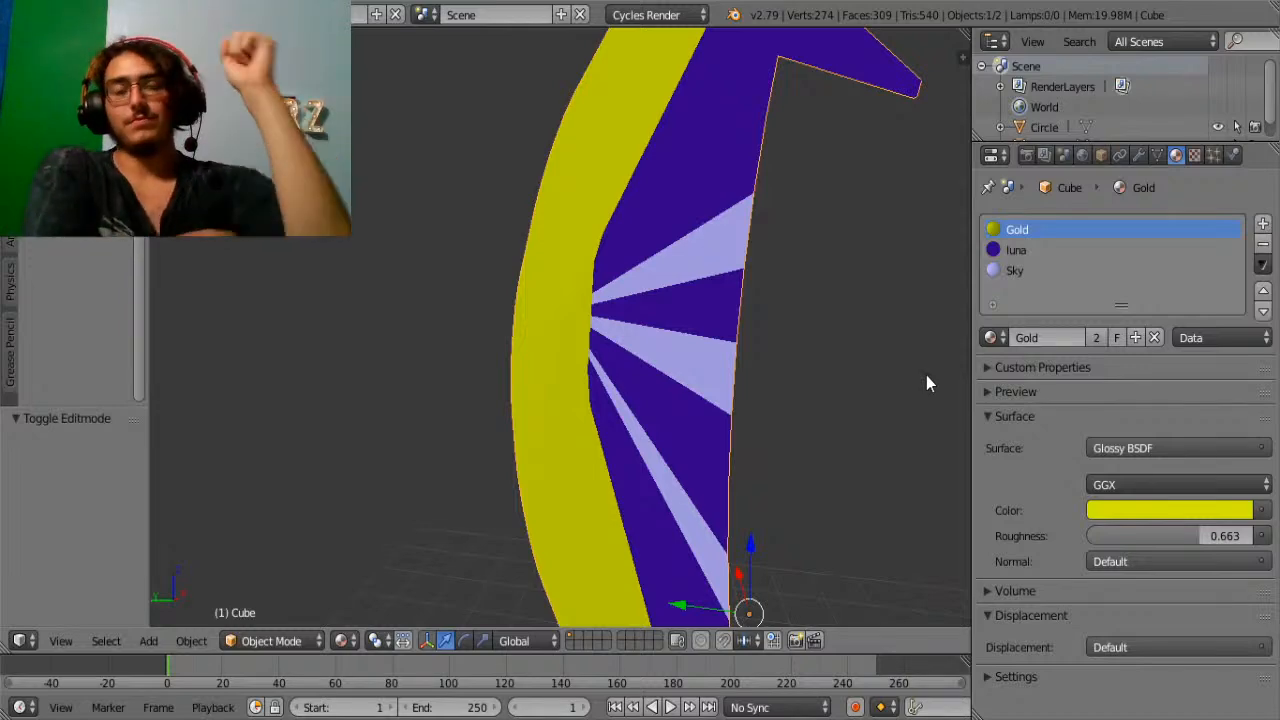
Assign the Sky material to the long narrow face near the upper spike on the blade's other side.
key("Tab")
middle_click_drag(926, 375, 749, 183)
right_click(737, 171, "shift")
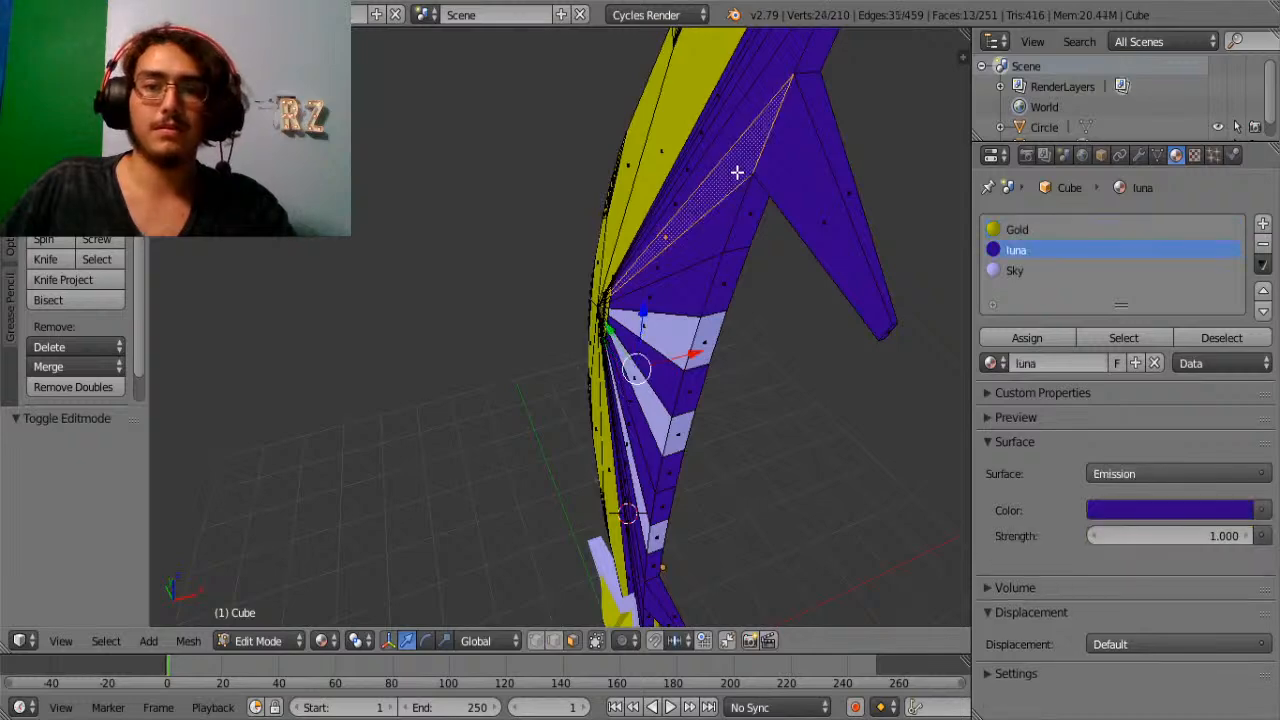
left_click(1030, 270)
left_click(1027, 338)
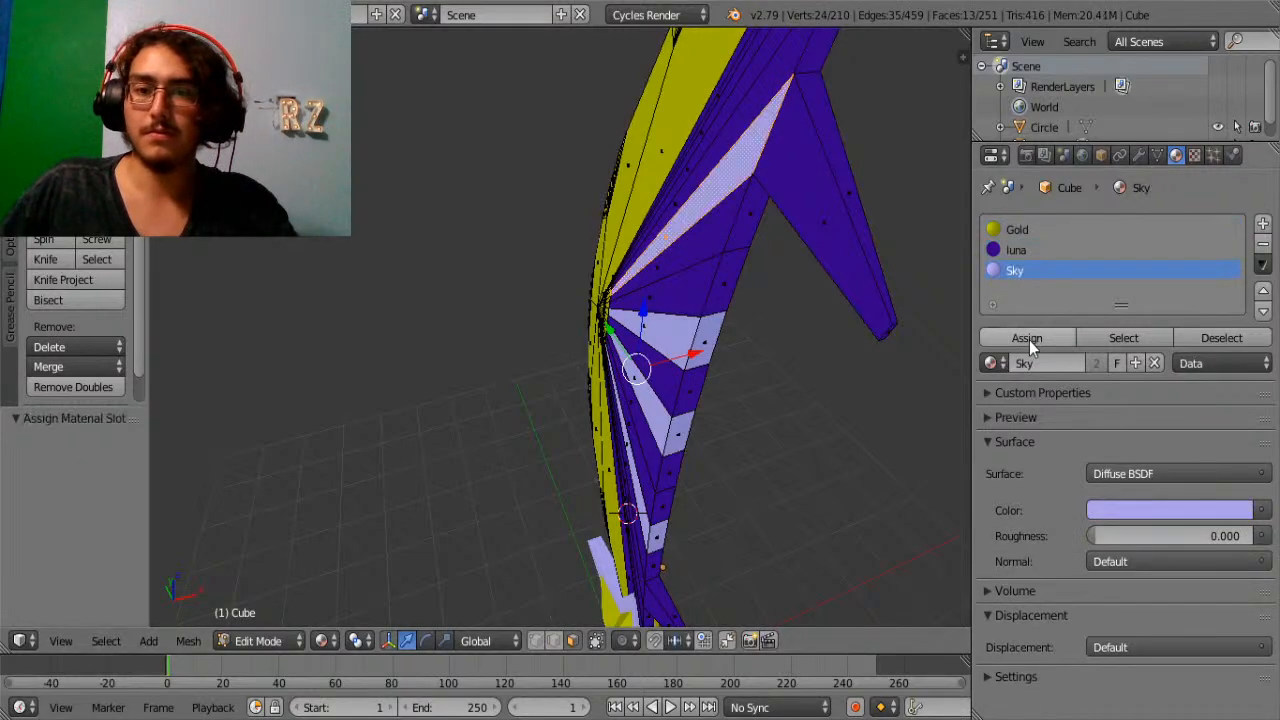
key("Tab")
middle_click_drag(930, 360, 498, 338)
Reassign the Gold material to the two large faces on the lower part of the blade's outer band.
scroll(497, 334, "down", 8)
key("Tab")
scroll(574, 423, "up", 10)
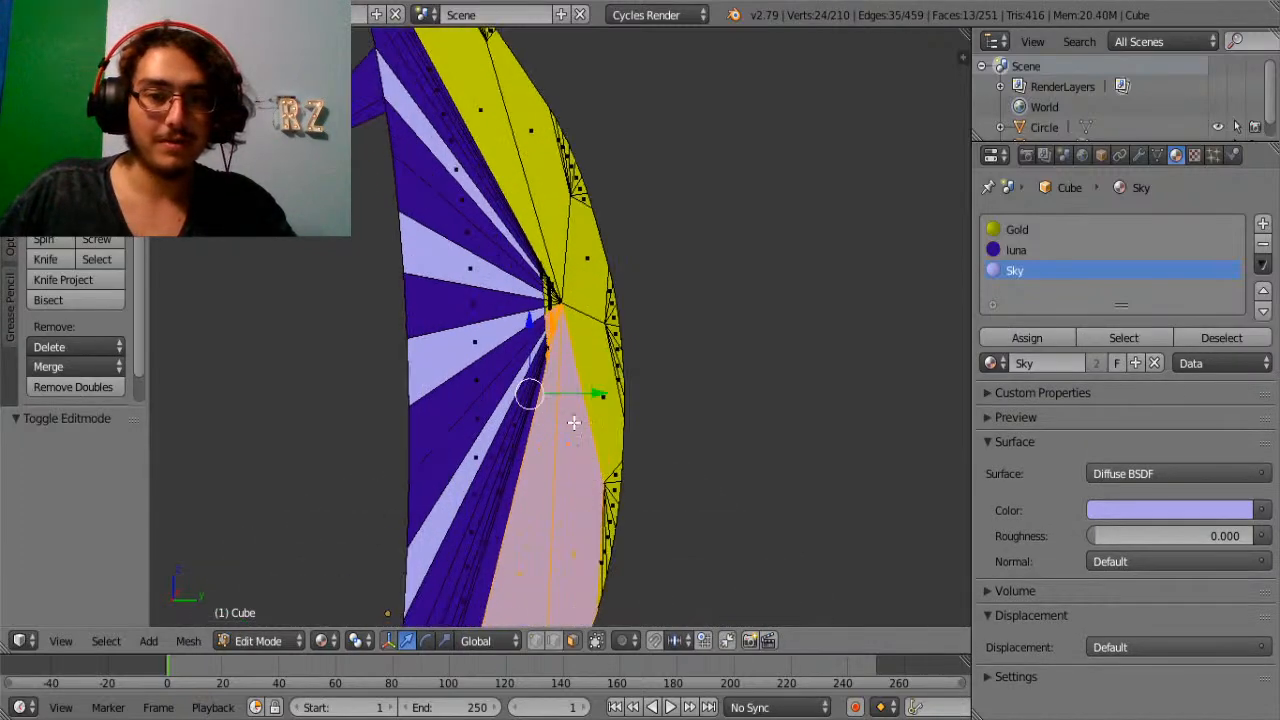
middle_click_drag(574, 423, 595, 270, "shift")
right_click(579, 315)
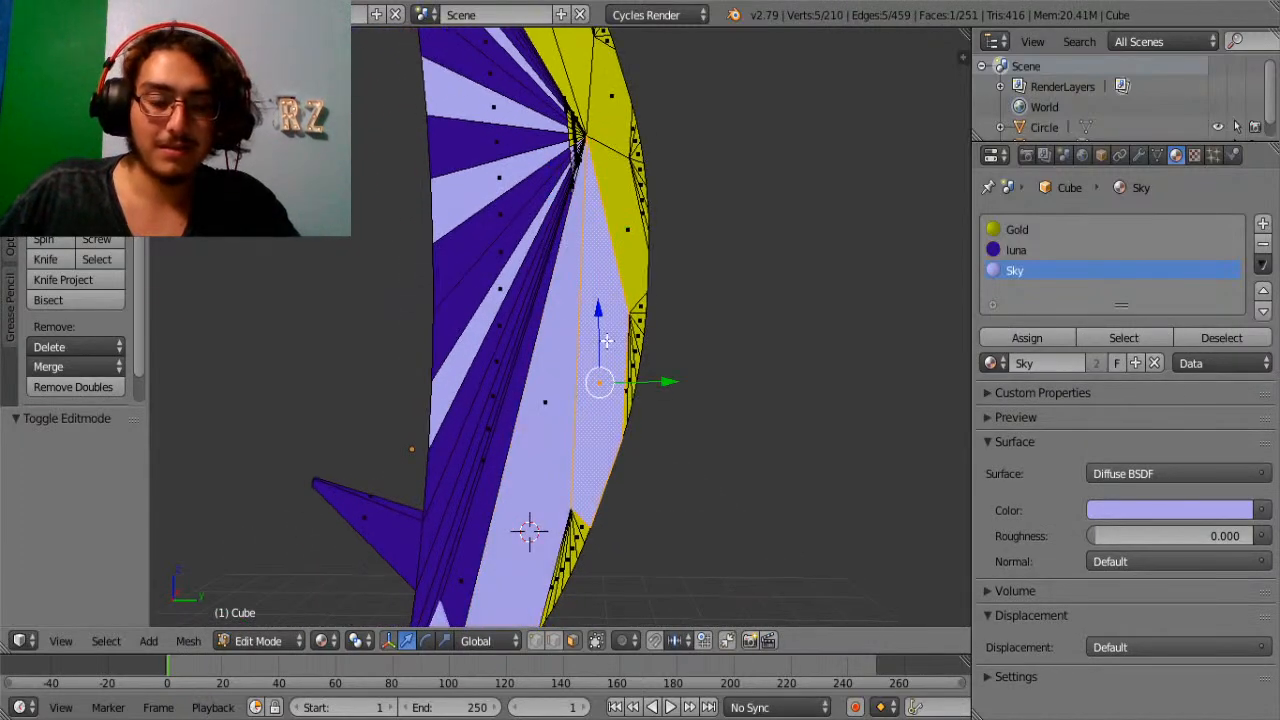
scroll(606, 341, "up", 3)
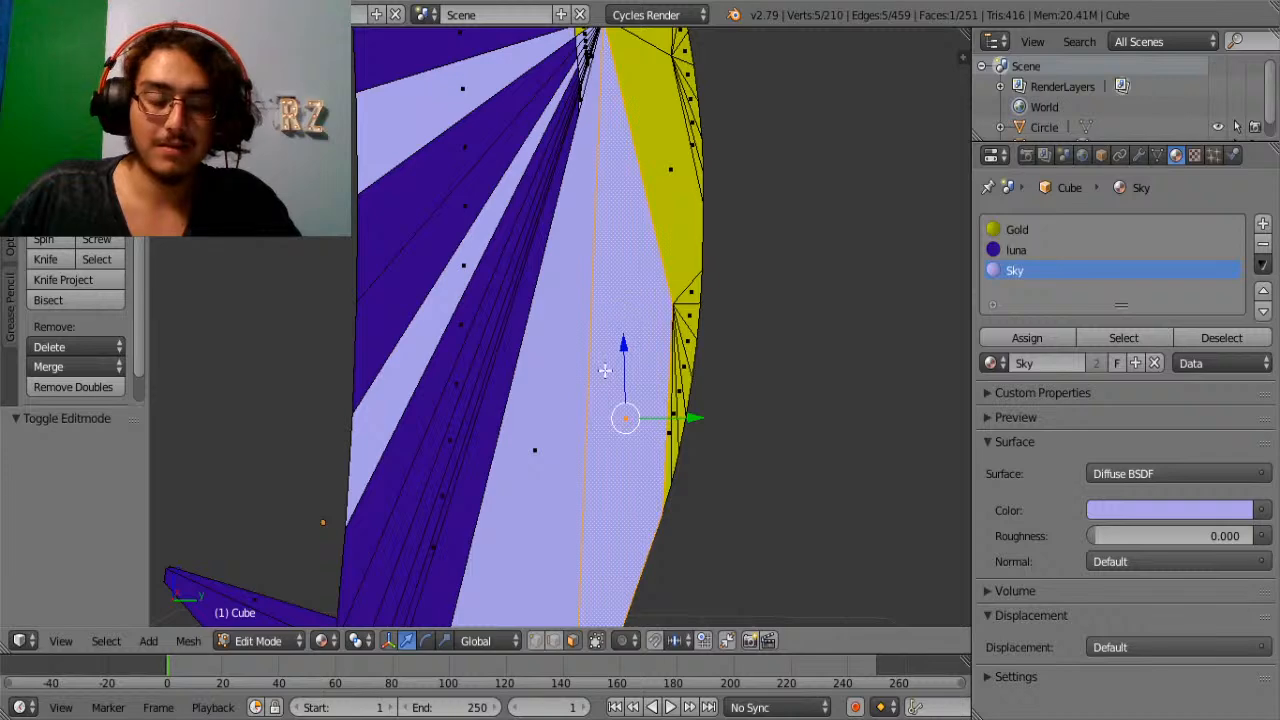
right_click(605, 371, "shift")
scroll(605, 371, "down", 5)
scroll(560, 420, "up", 4)
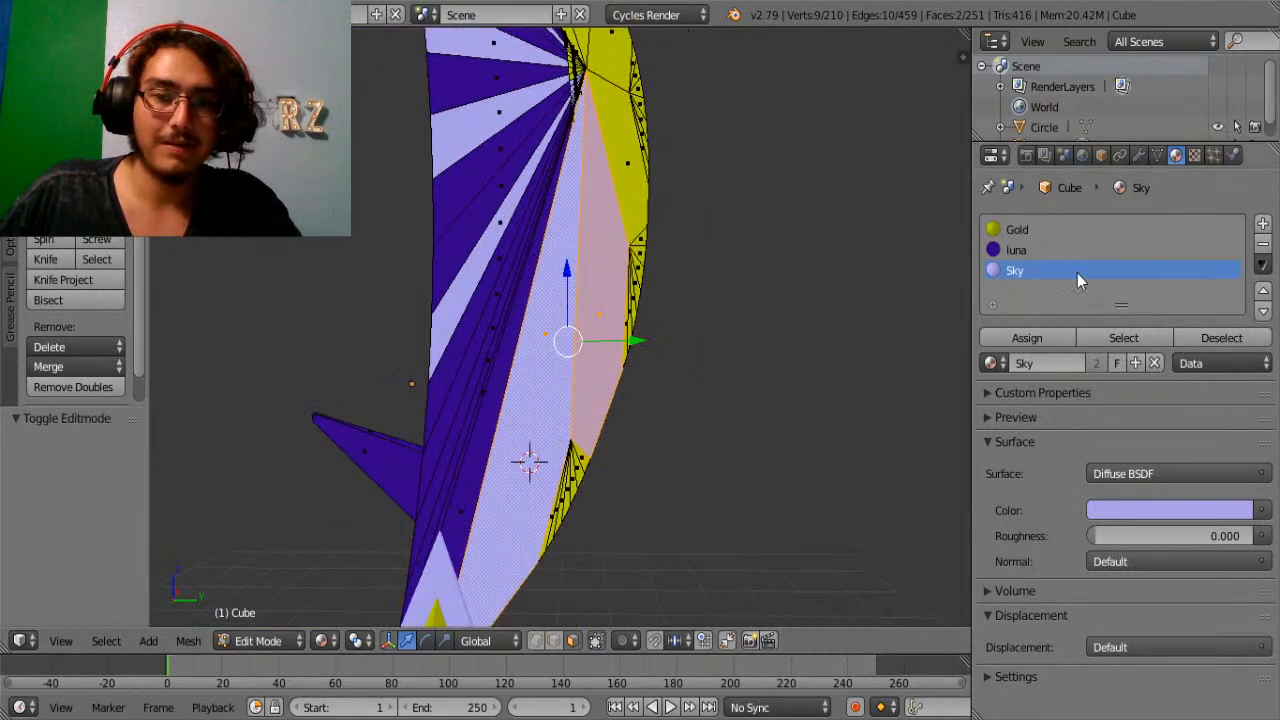
left_click(1012, 230)
left_click(1024, 338)
scroll(588, 243, "up", 5)
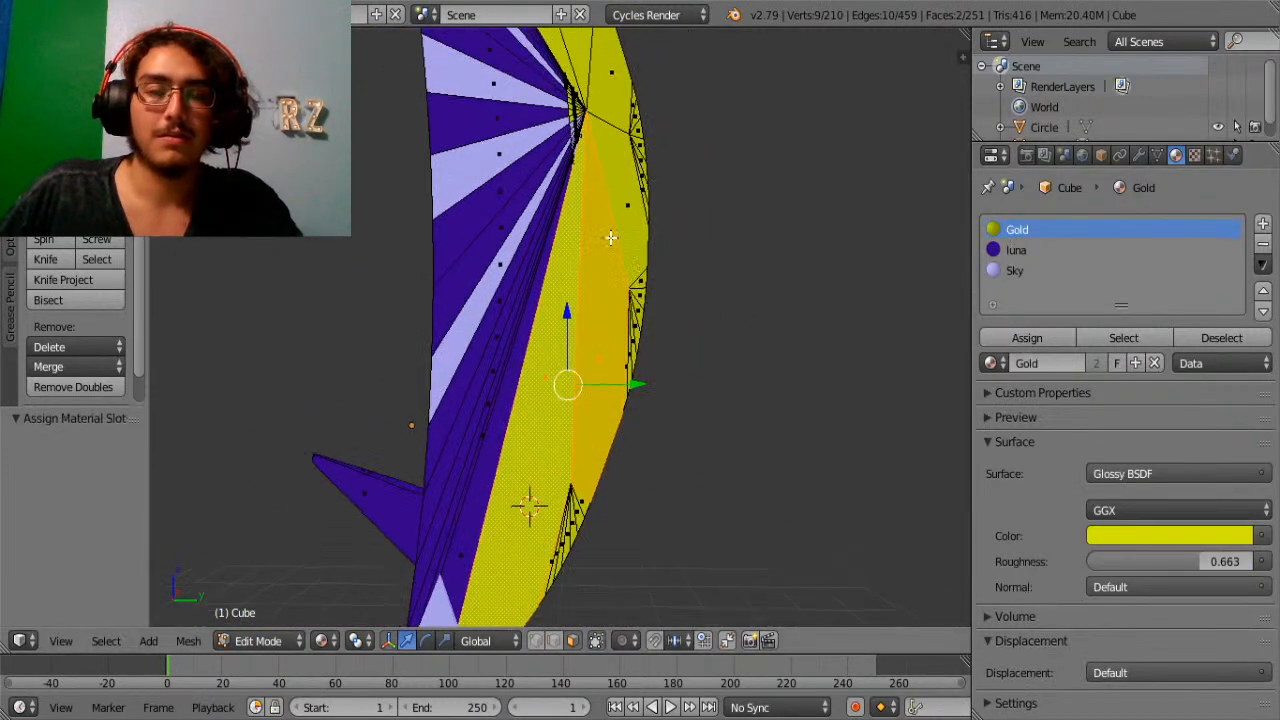
Box-select the small faces where the Sky rays meet the outer band, add the remaining sliver, and assign them Gold.
middle_click_drag(588, 243, 573, 650, "shift")
middle_click_drag(650, 420, 646, 200, "shift")
key("b")
left_click_drag(626, 260, 498, 73)
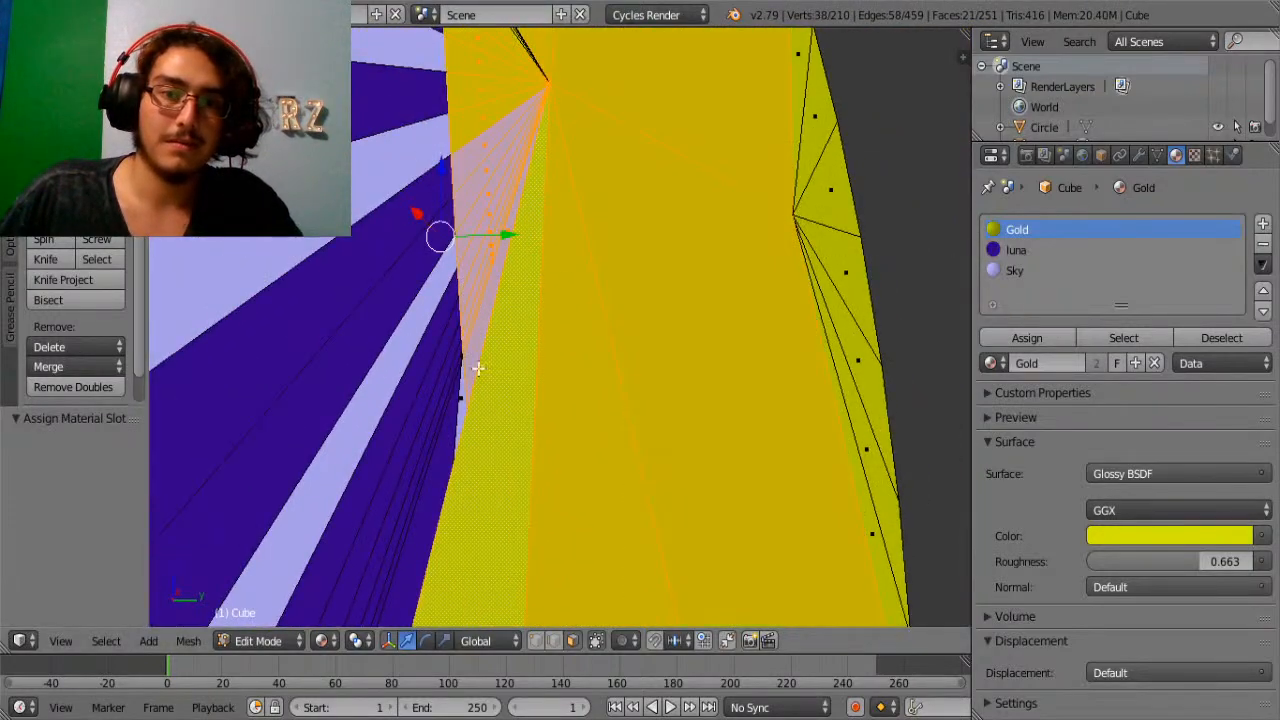
right_click(465, 395, "shift")
left_click(1015, 271)
left_click(1013, 230)
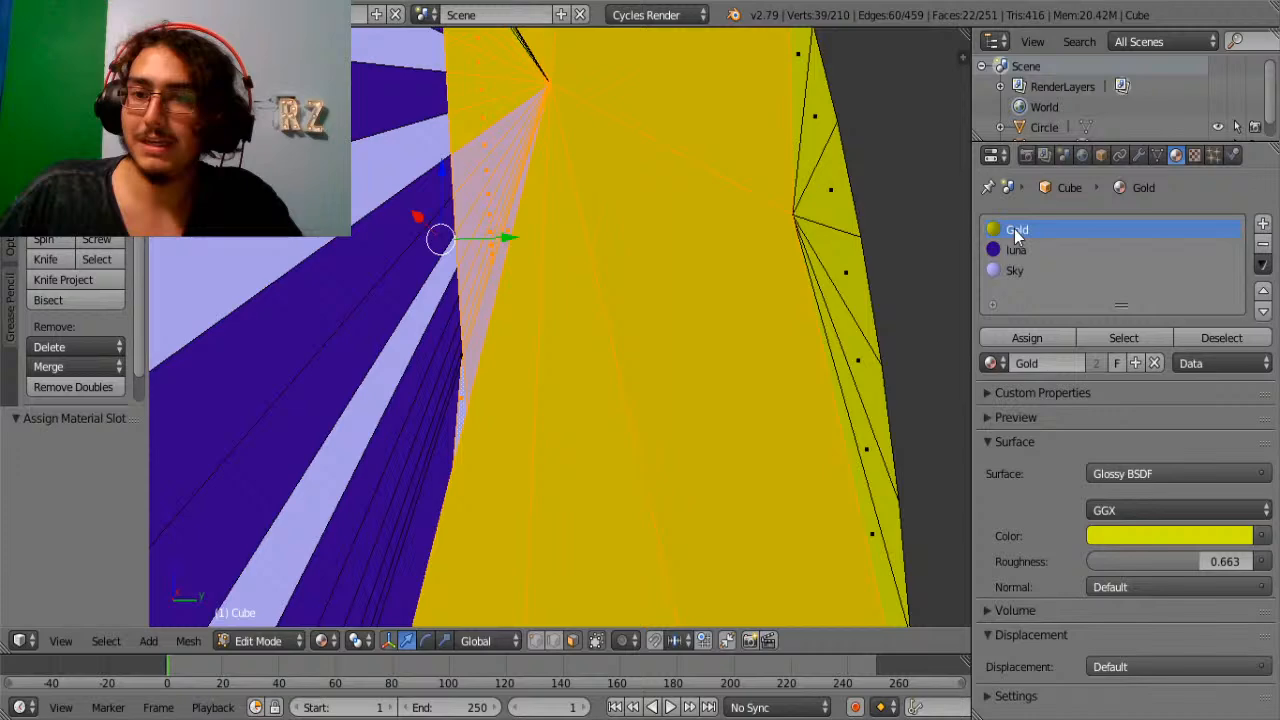
left_click(1036, 338)
key("Tab")
scroll(554, 371, "down", 5)
mouse_move(554, 371)
middle_mouse_down()
mouse_move(869, 389)
mouse_move(749, 394)
mouse_move(559, 362)
middle_mouse_up()
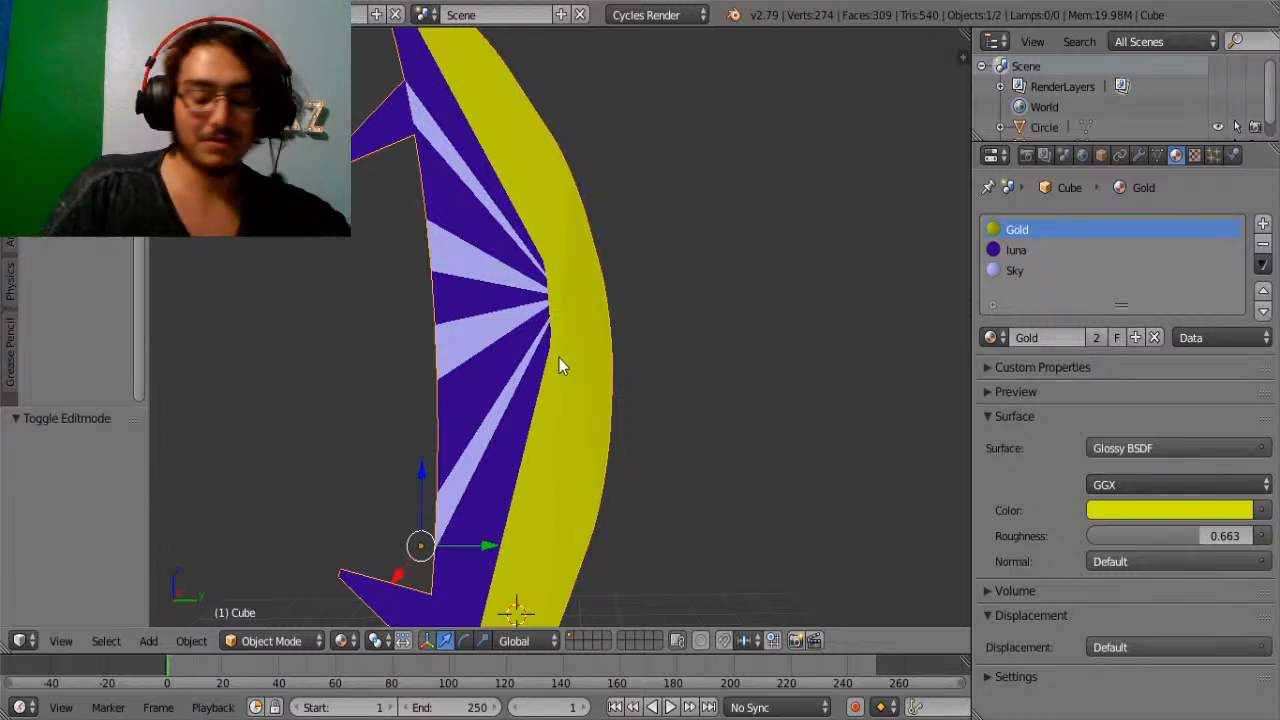
Examine the blade's recoloured outer band, the lower spike and the star guard from several distances.
scroll(559, 358, "up", 3)
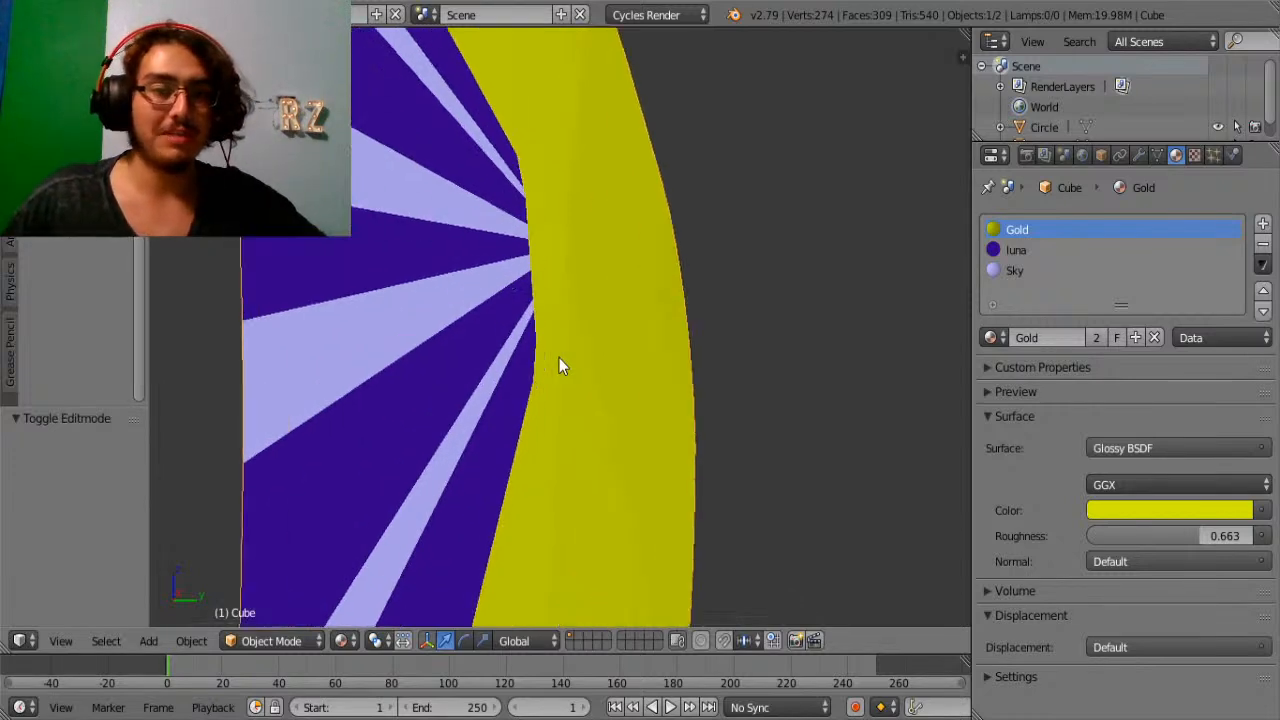
scroll(559, 358, "down", 4)
middle_click_drag(514, 474, 655, 268, "shift")
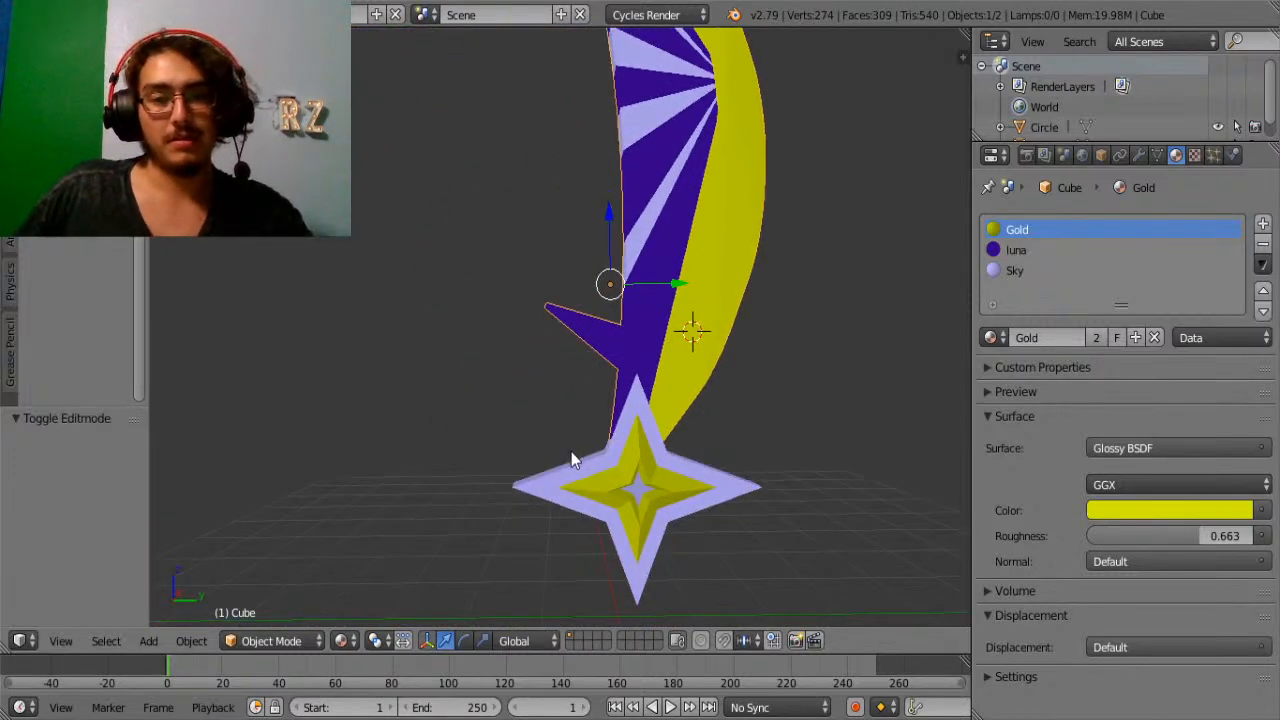
middle_click_drag(572, 460, 554, 395)
key("Tab")
key("Tab")
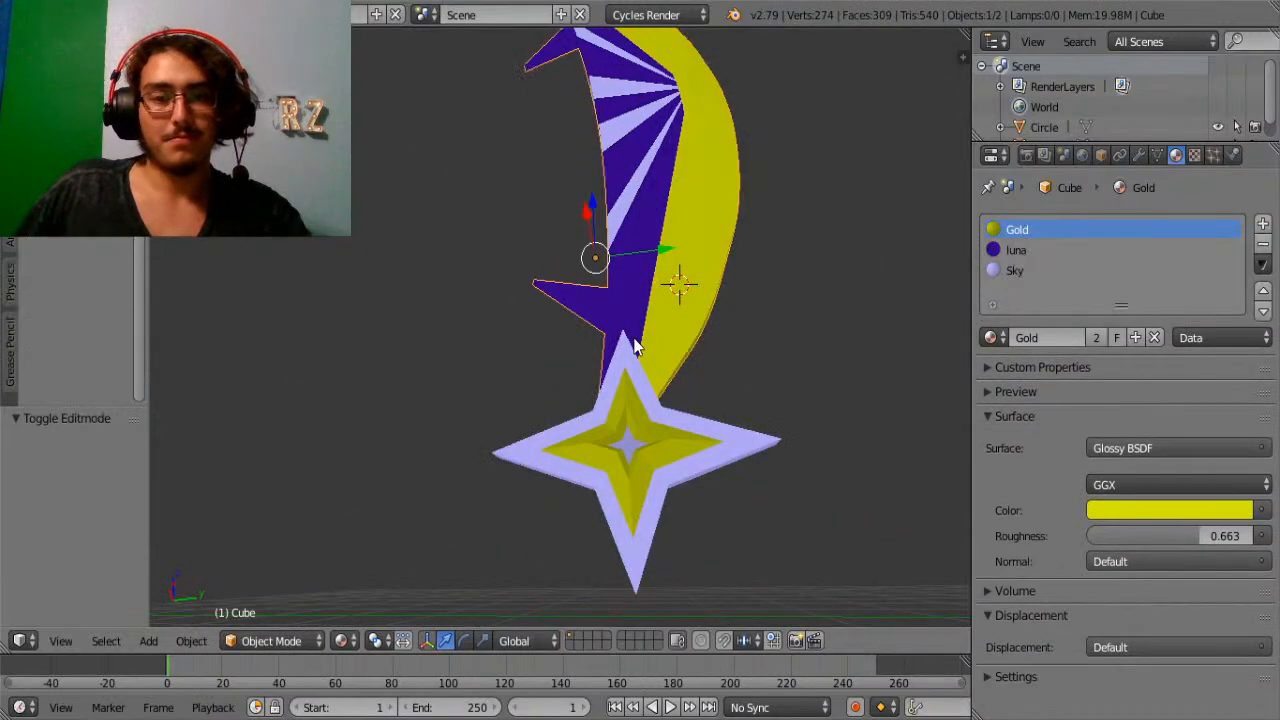
scroll(651, 375, "up", 4)
scroll(651, 375, "down", 6)
scroll(650, 377, "up", 5)
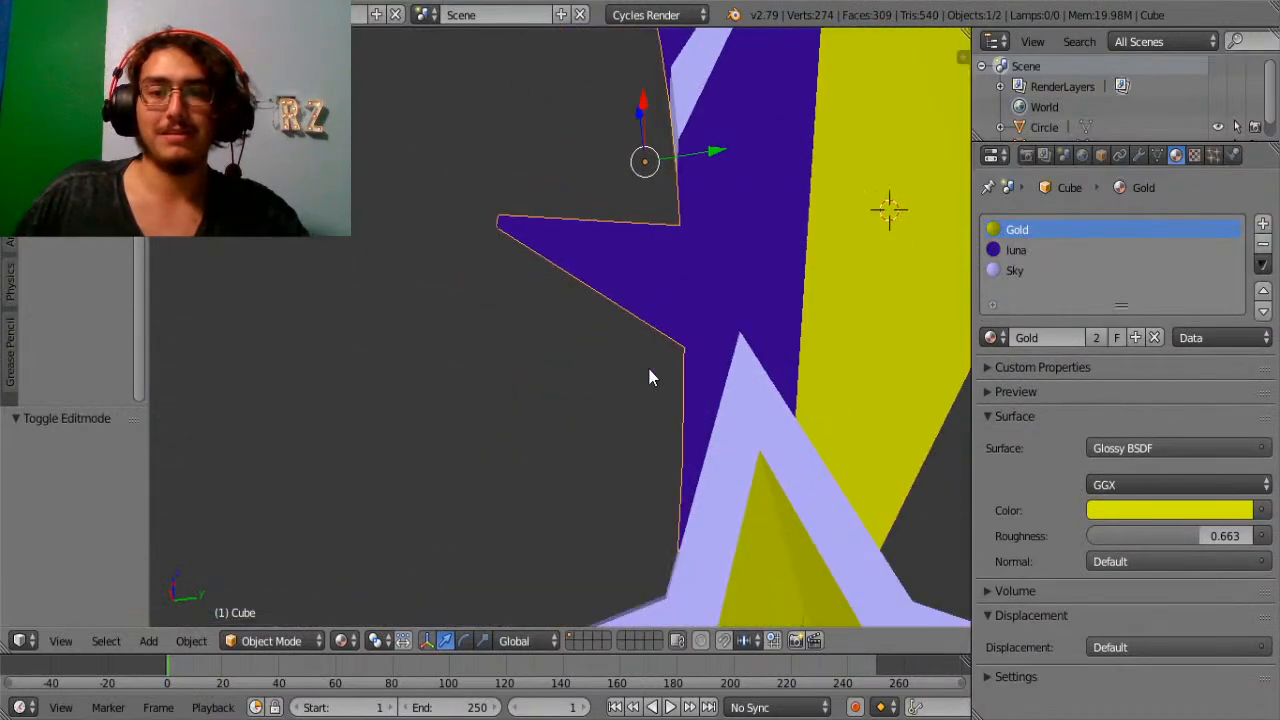
scroll(650, 377, "down", 5)
Add a cube at the star guard's lower tip and move it about 1.312 units along the X axis.
left_click(646, 397)
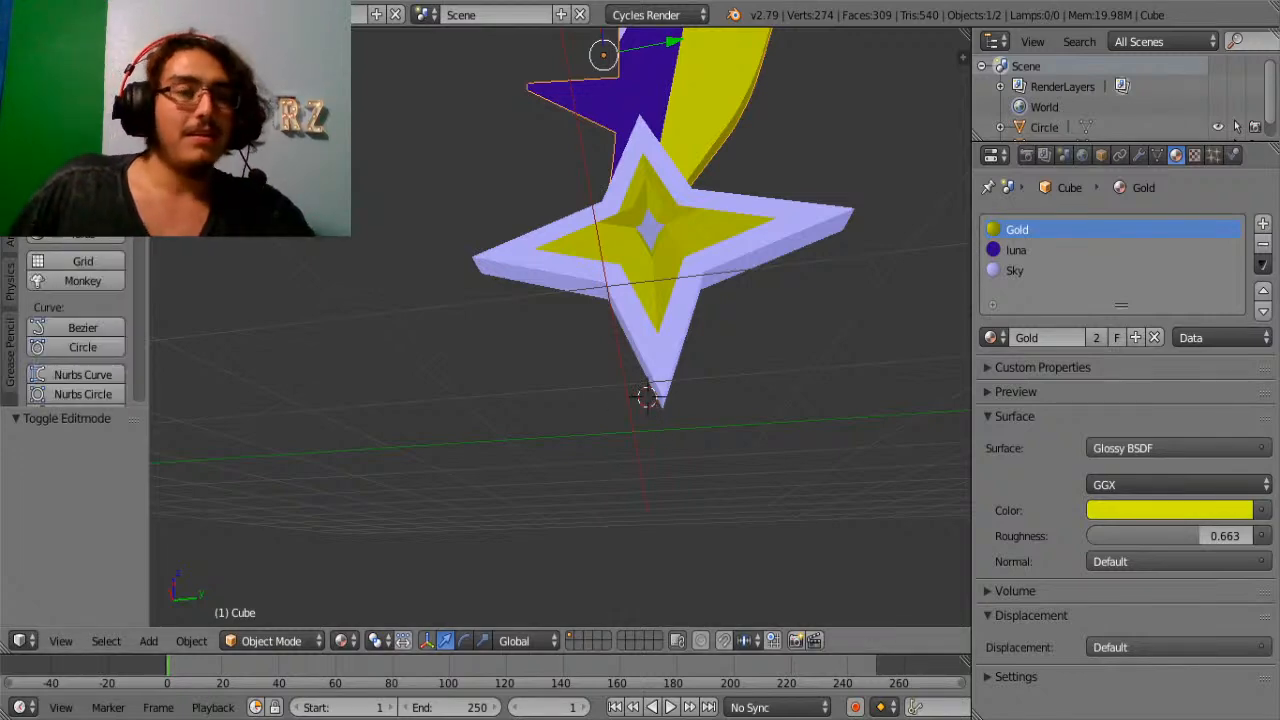
left_click(82, 117)
middle_click_drag(838, 441, 474, 408)
key("g")
key("x")
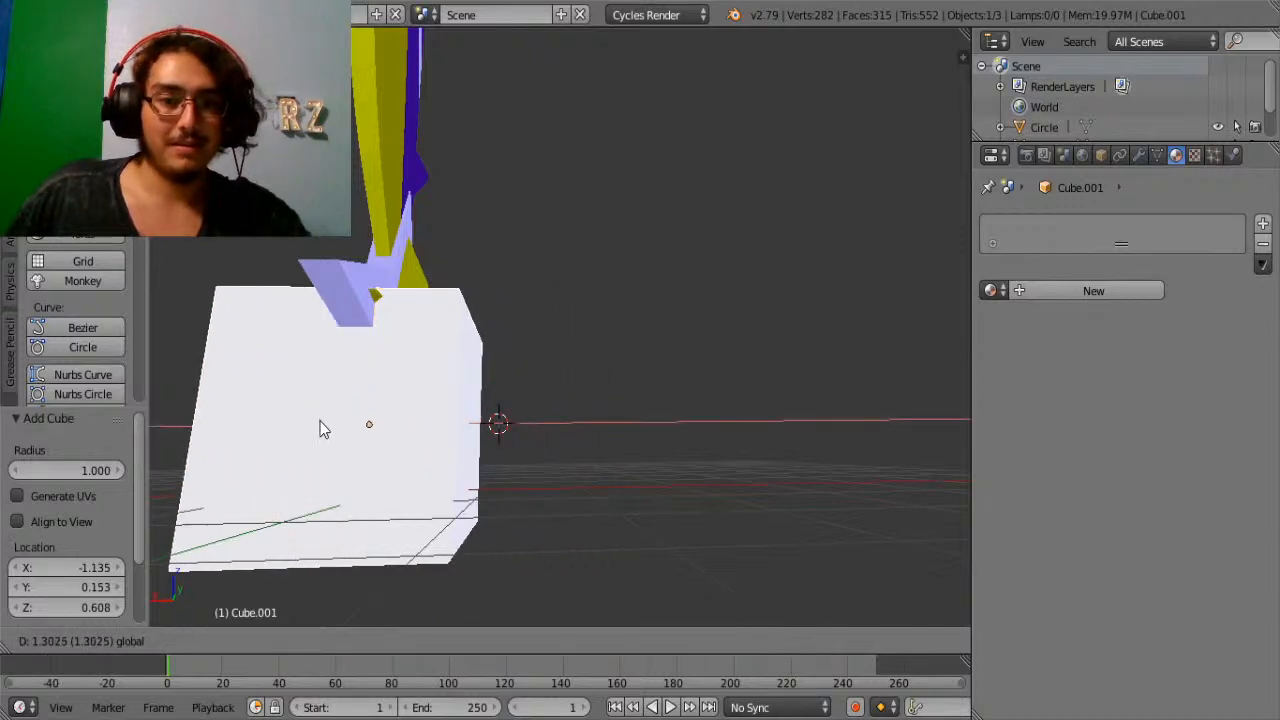
left_click(320, 430)
Scale the cube to about 0.18 along X and about 0.18 along Y to form a slim handle.
key("s")
key("x")
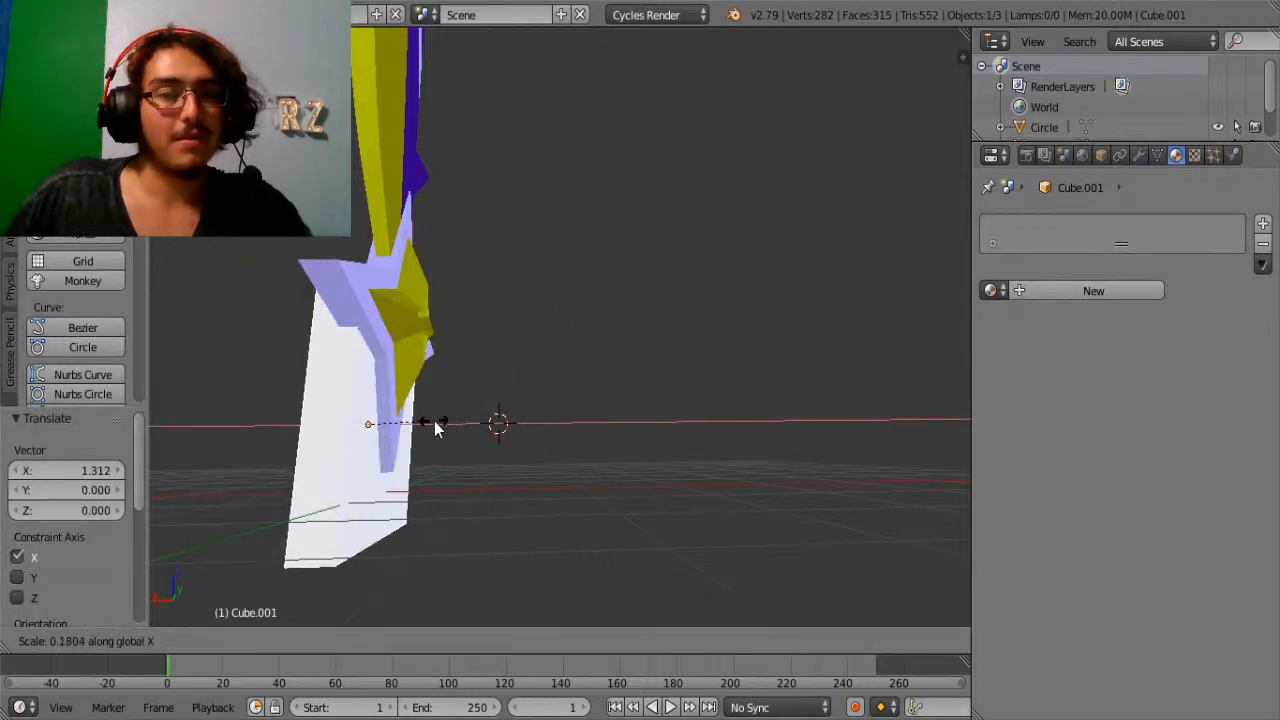
left_click(434, 423)
key("s")
key("y")
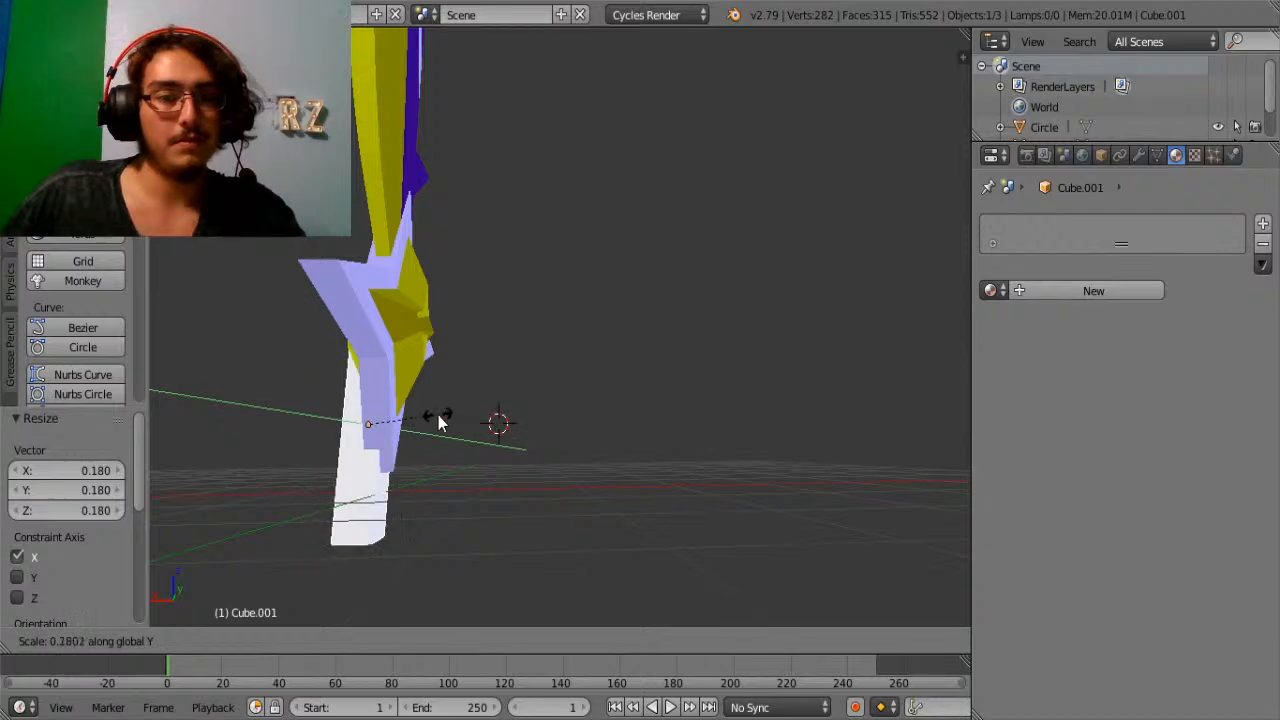
left_click(438, 415)
Lower the handle beneath the star guard, shift it -0.215 units along X, and centre it under the star along Y.
middle_click_drag(438, 415, 740, 392)
left_click_drag(723, 335, 735, 432)
middle_click_drag(735, 432, 795, 500)
left_click_drag(800, 507, 785, 499)
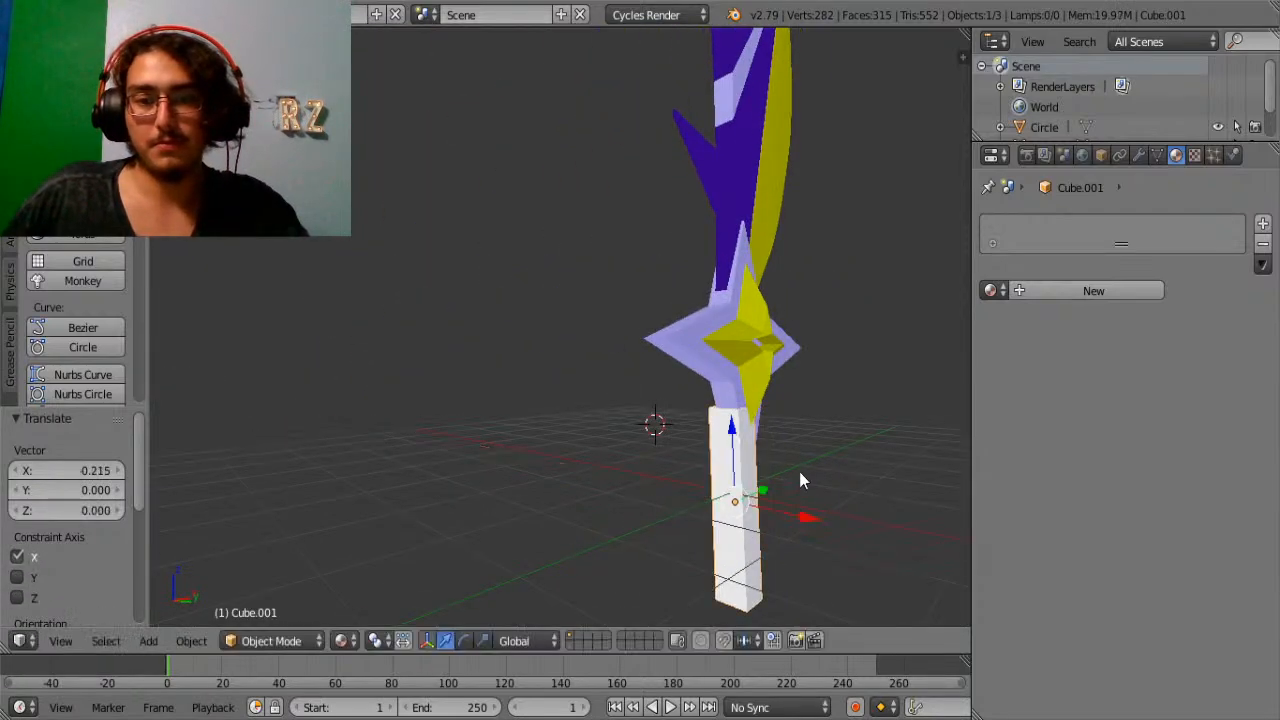
middle_click_drag(799, 471, 668, 314)
scroll(737, 426, "up", 5)
scroll(737, 426, "up", 3)
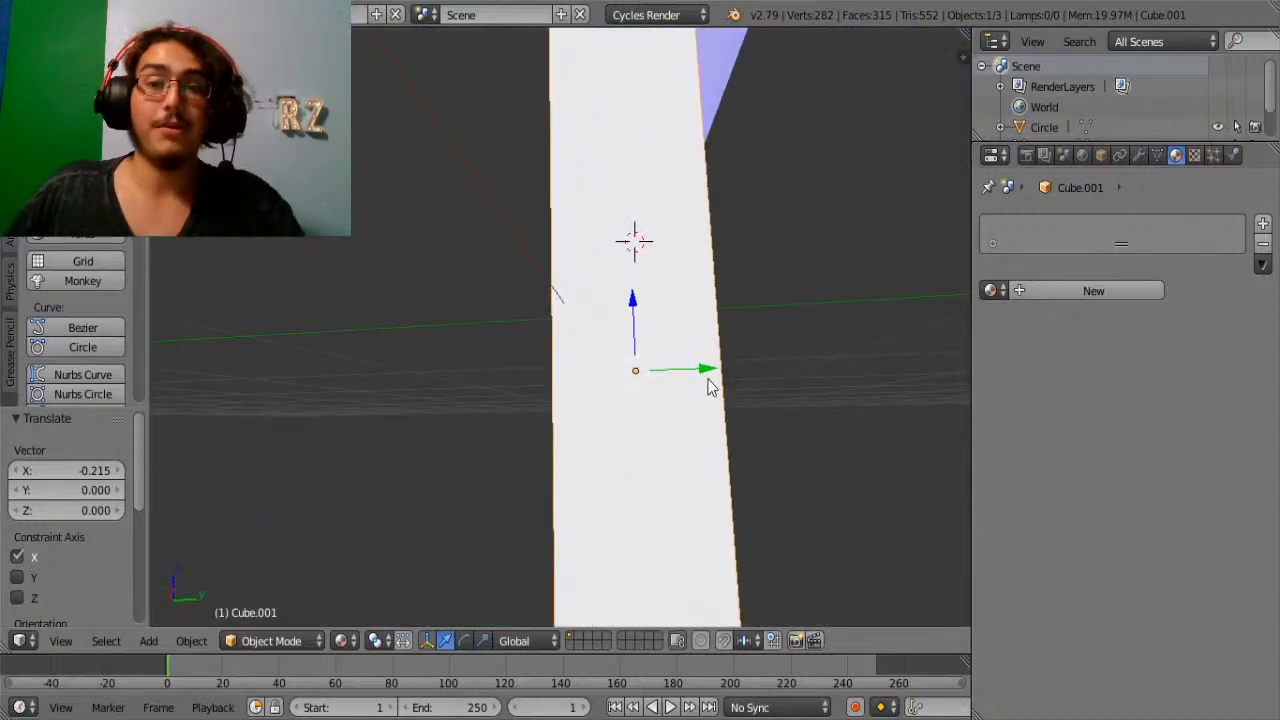
left_click_drag(707, 380, 727, 360)
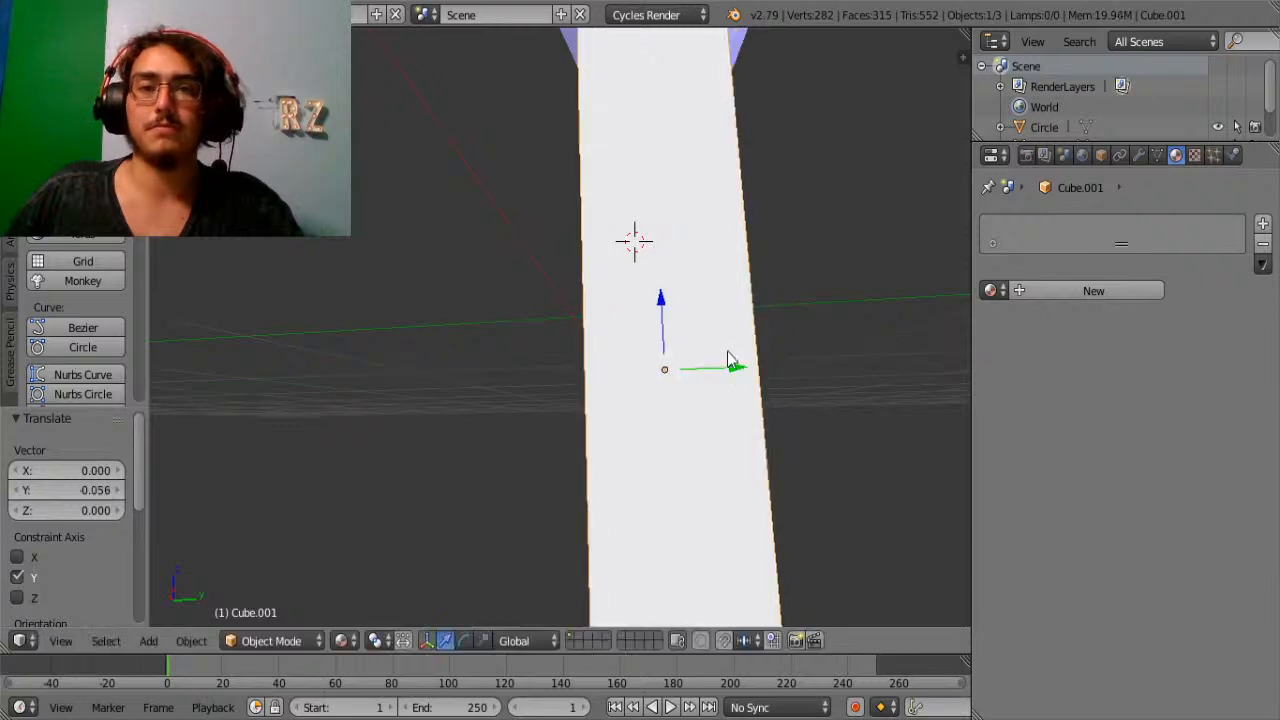
Scale the handle down slightly on all axes and shift it about 0.03 units along X.
mouse_move(727, 360)
middle_mouse_down()
mouse_move(417, 366)
mouse_move(706, 374)
middle_mouse_up()
key("s")
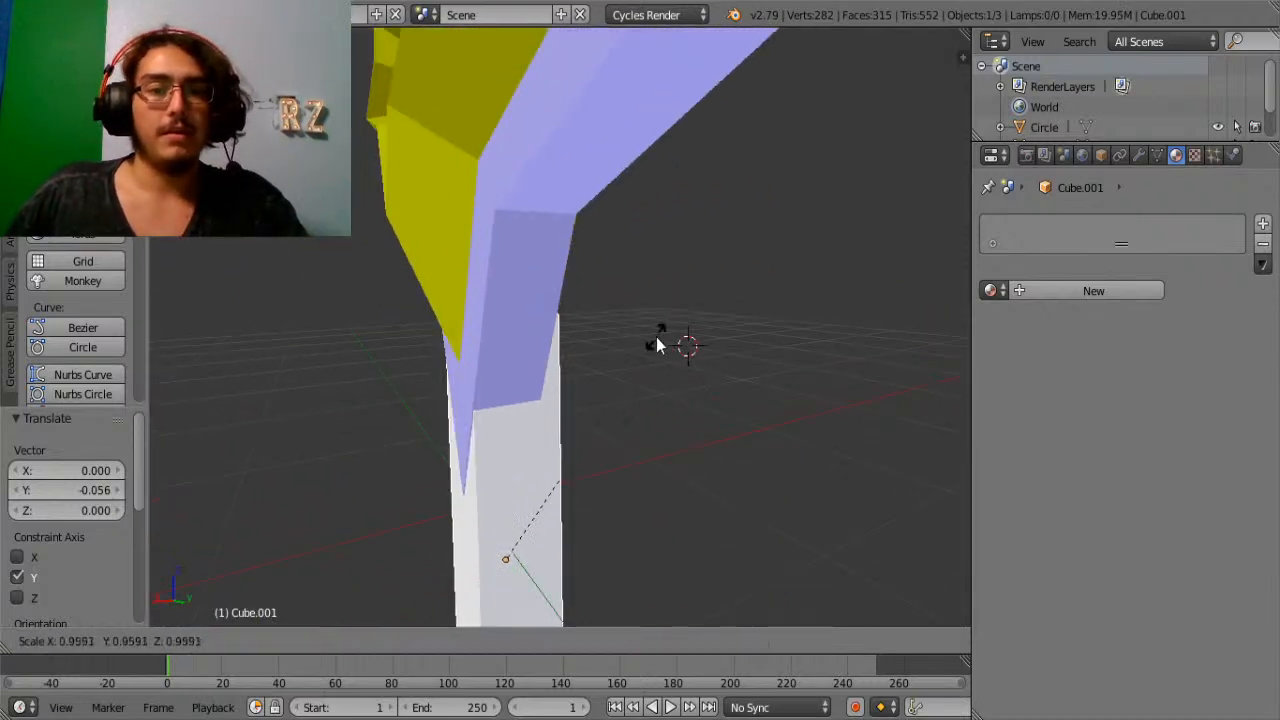
left_click(623, 371)
left_click_drag(473, 573, 463, 570)
Narrow the handle along X in two passes, about 0.94 and 0.855, nudging it along X to match the star's thickness.
middle_click_drag(463, 570, 578, 410)
key("s")
key("x")
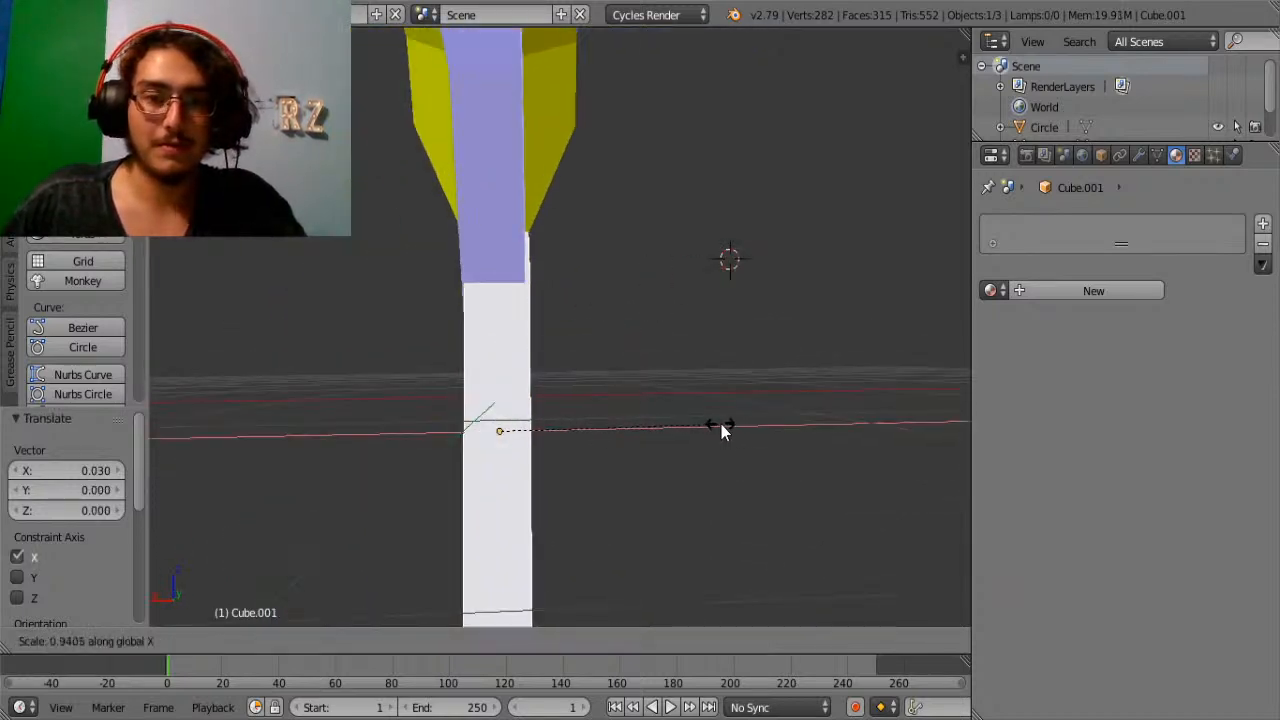
left_click(721, 424)
left_click_drag(443, 440, 439, 434)
key("s")
key("x")
left_click(641, 449)
Fine-tune the handle's alignment with the star guard by shifting it about -0.002 units along X.
middle_click_drag(638, 446, 640, 418)
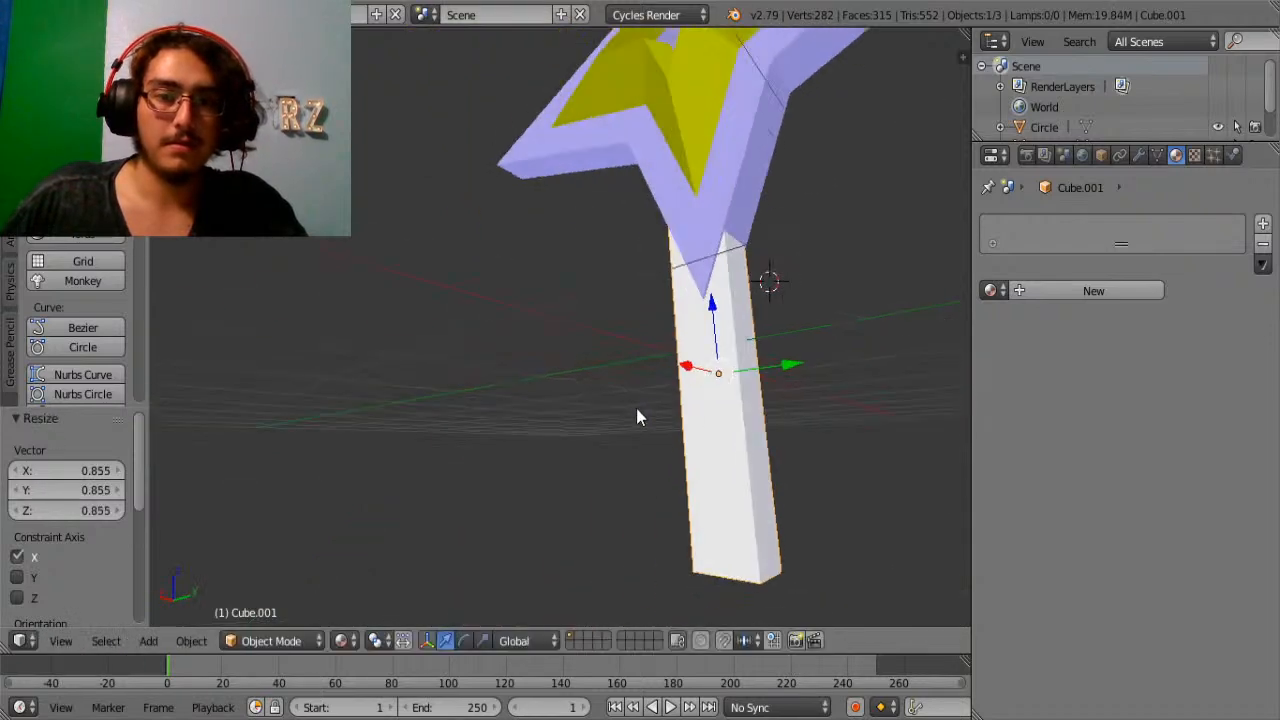
left_click_drag(697, 366, 694, 369)
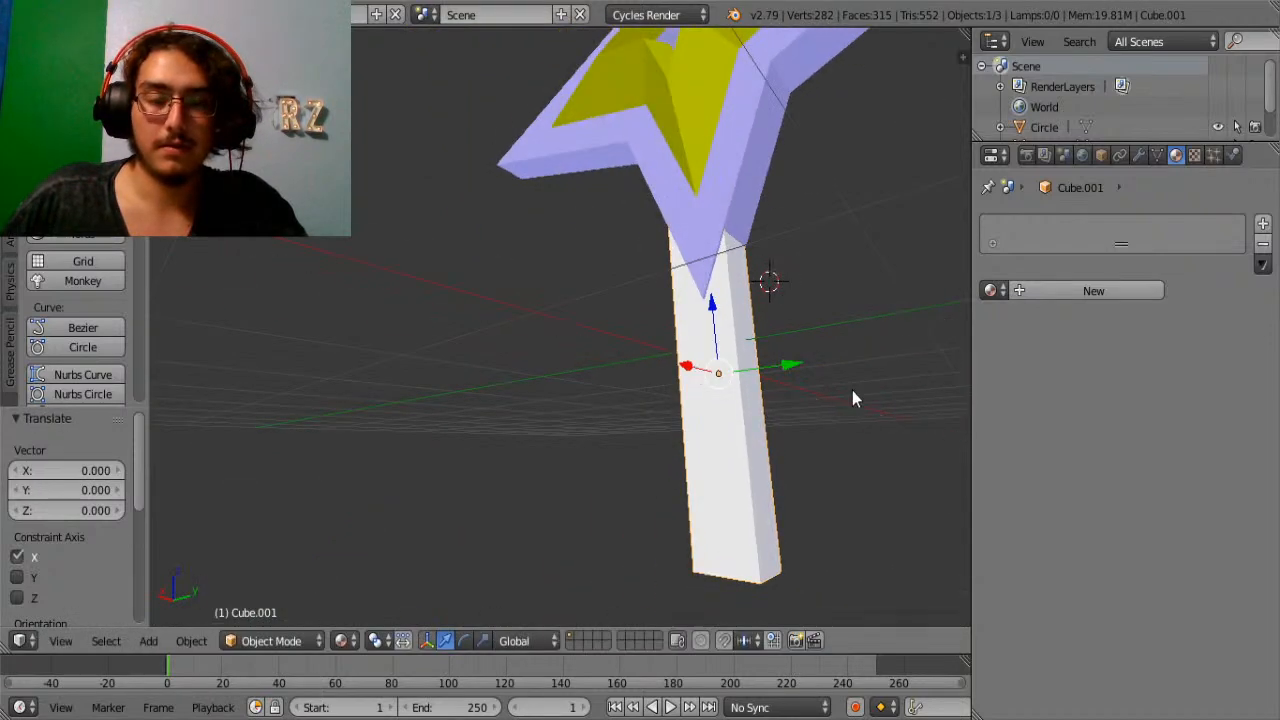
key("KP_1")
middle_click_drag(736, 377, 466, 429)
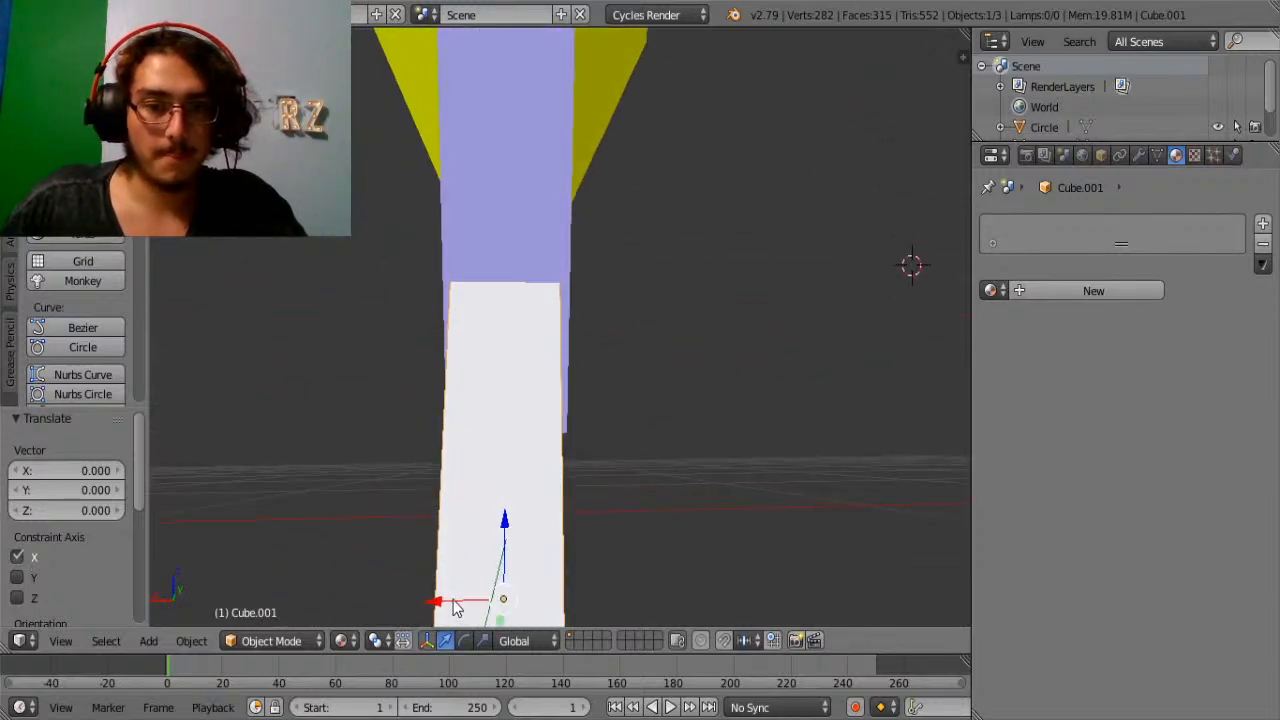
left_click_drag(451, 606, 450, 595)
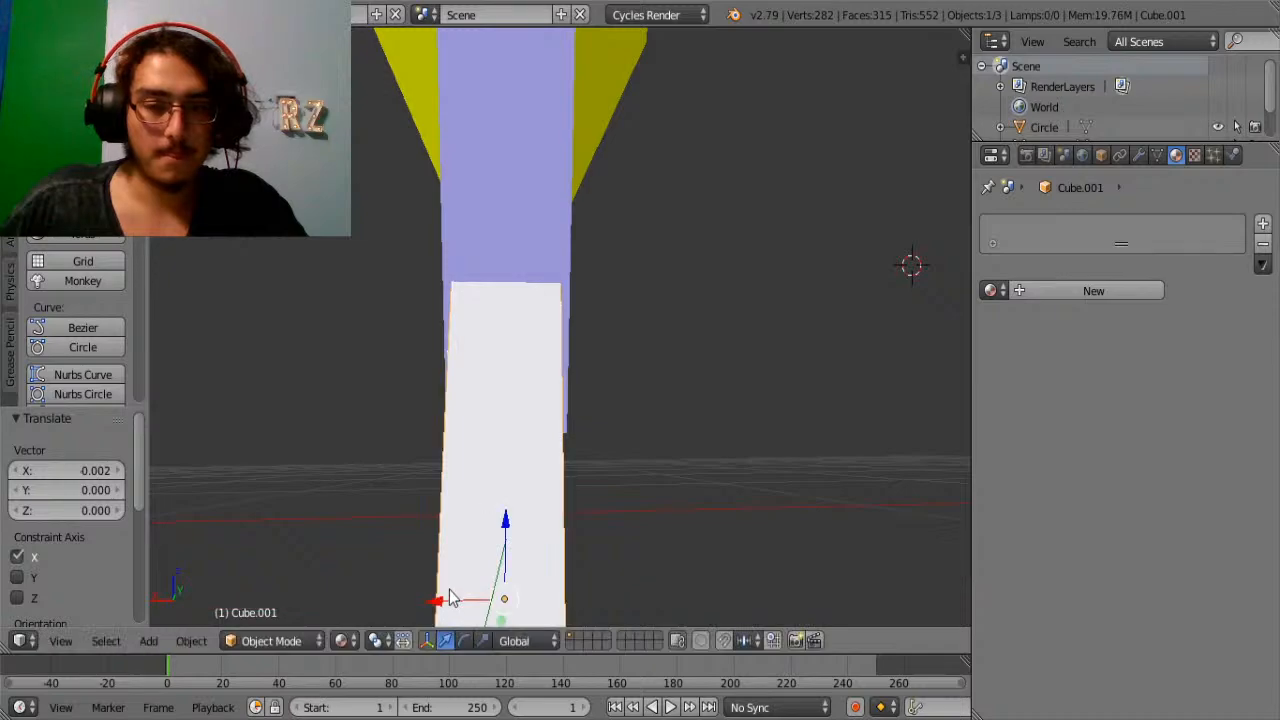
middle_click_drag(449, 589, 668, 591)
key("Tab")
key("Tab")
scroll(794, 535, "down", 6)
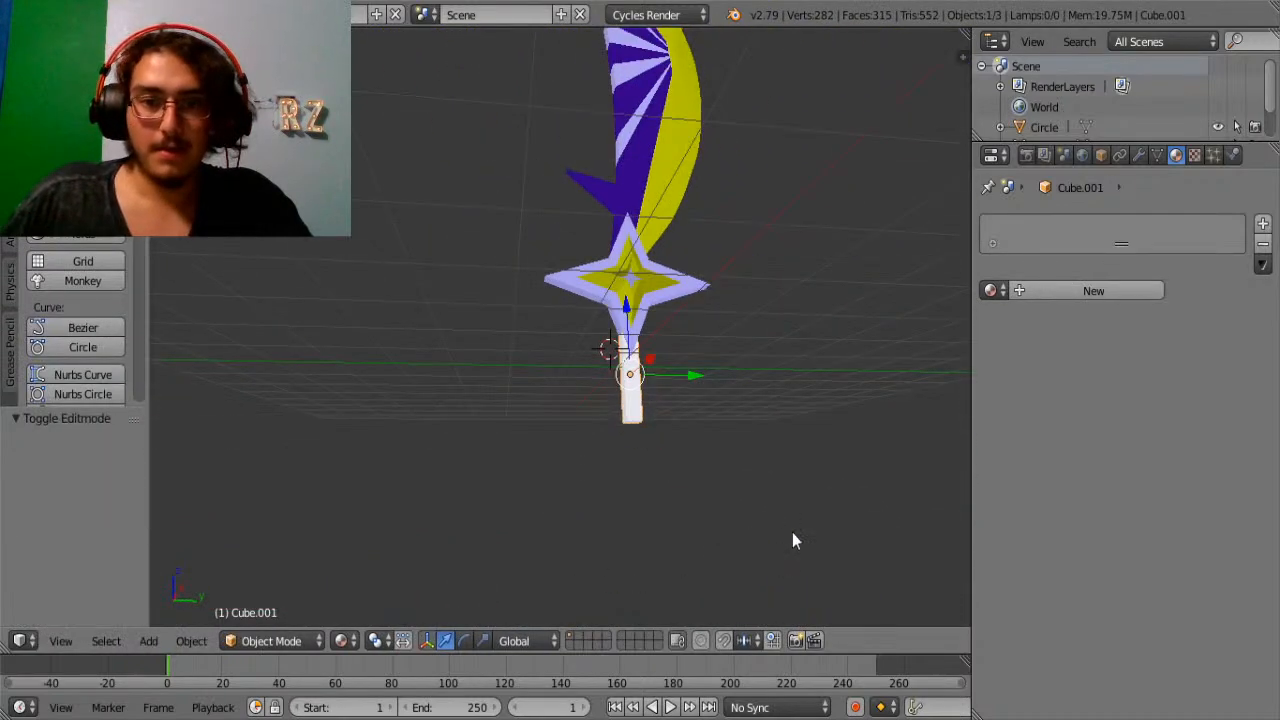
Select all sword objects, raise them about 2.143 units along Z, and place the 3D cursor just below the handle.
scroll(763, 481, "up", 4)
middle_click_drag(763, 481, 606, 480)
scroll(606, 474, "down", 4)
key("a")
key("a")
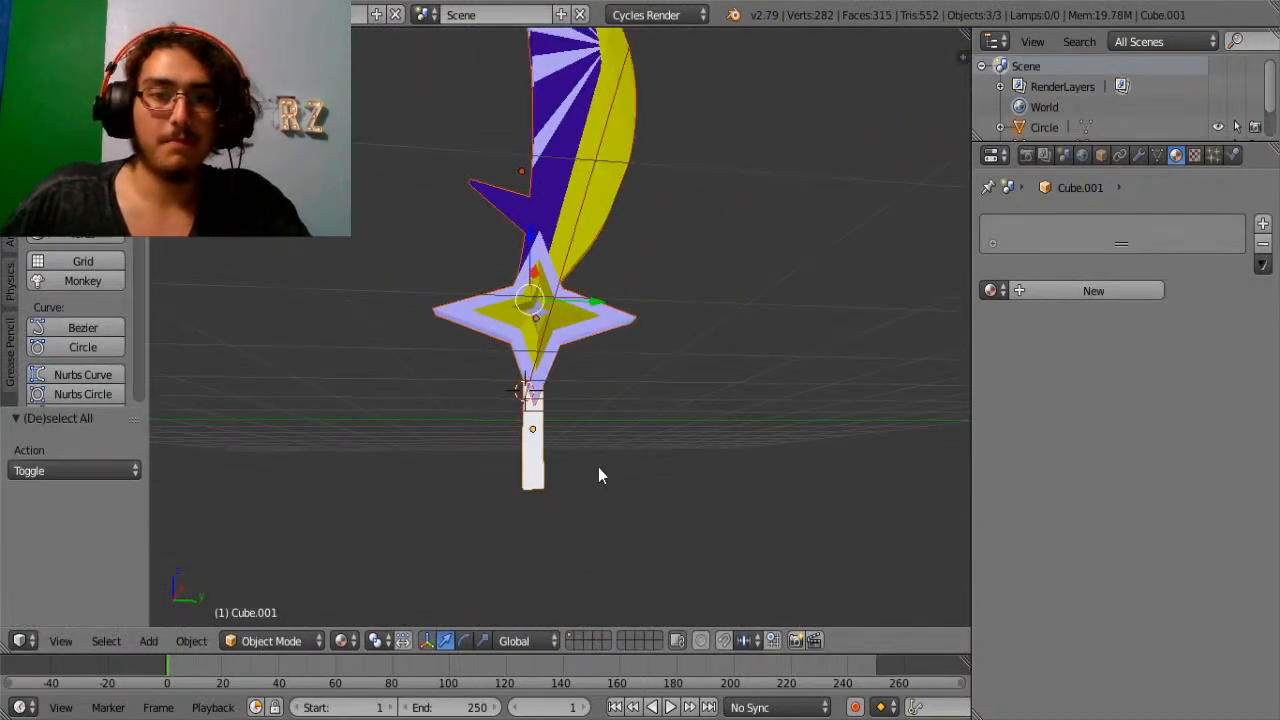
key("g")
key("z")
left_click(548, 126)
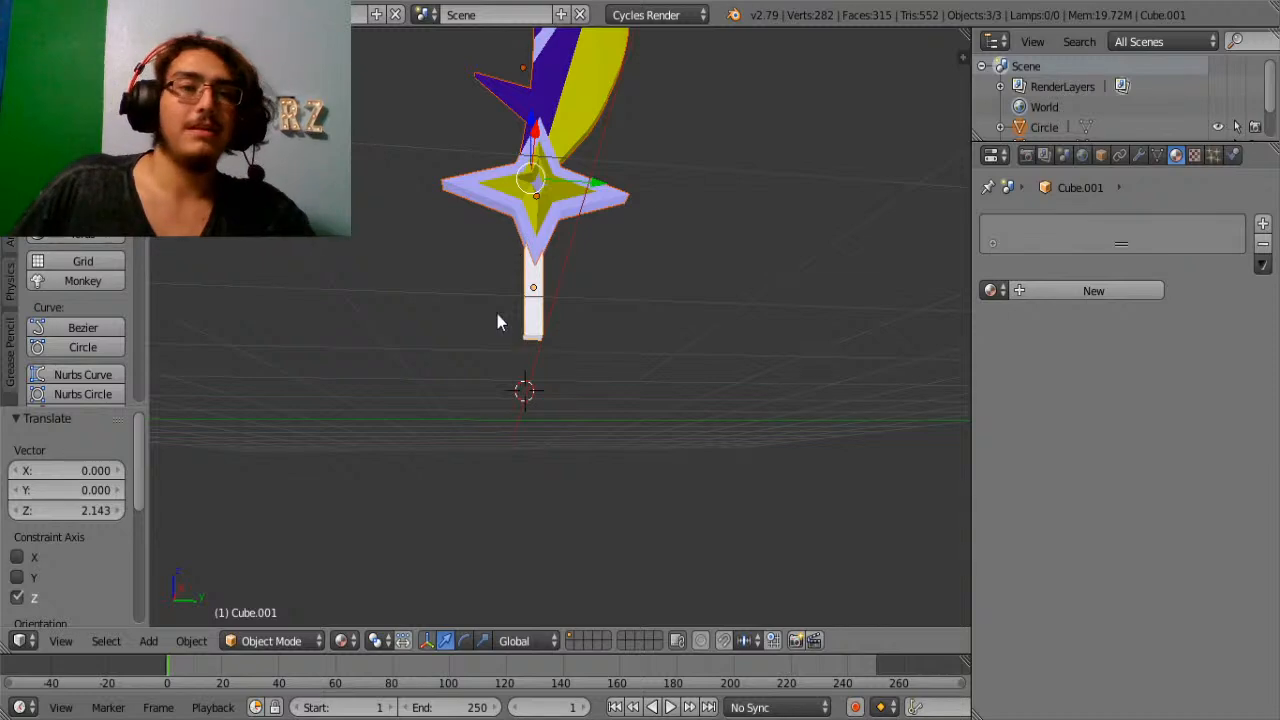
middle_click_drag(497, 314, 535, 364)
left_click(541, 370)
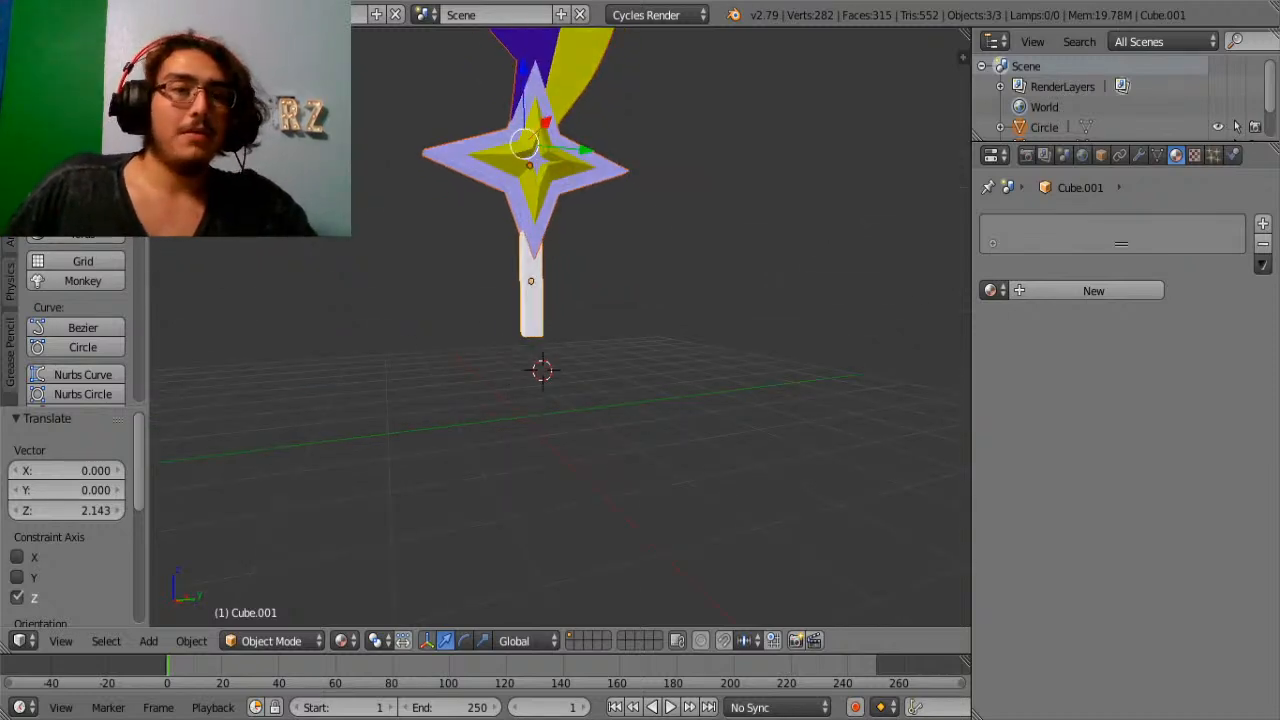
Add a cube beneath the handle and shift it forward along X and about -0.843 units along Y.
left_click(83, 115)
middle_click_drag(715, 369, 586, 395)
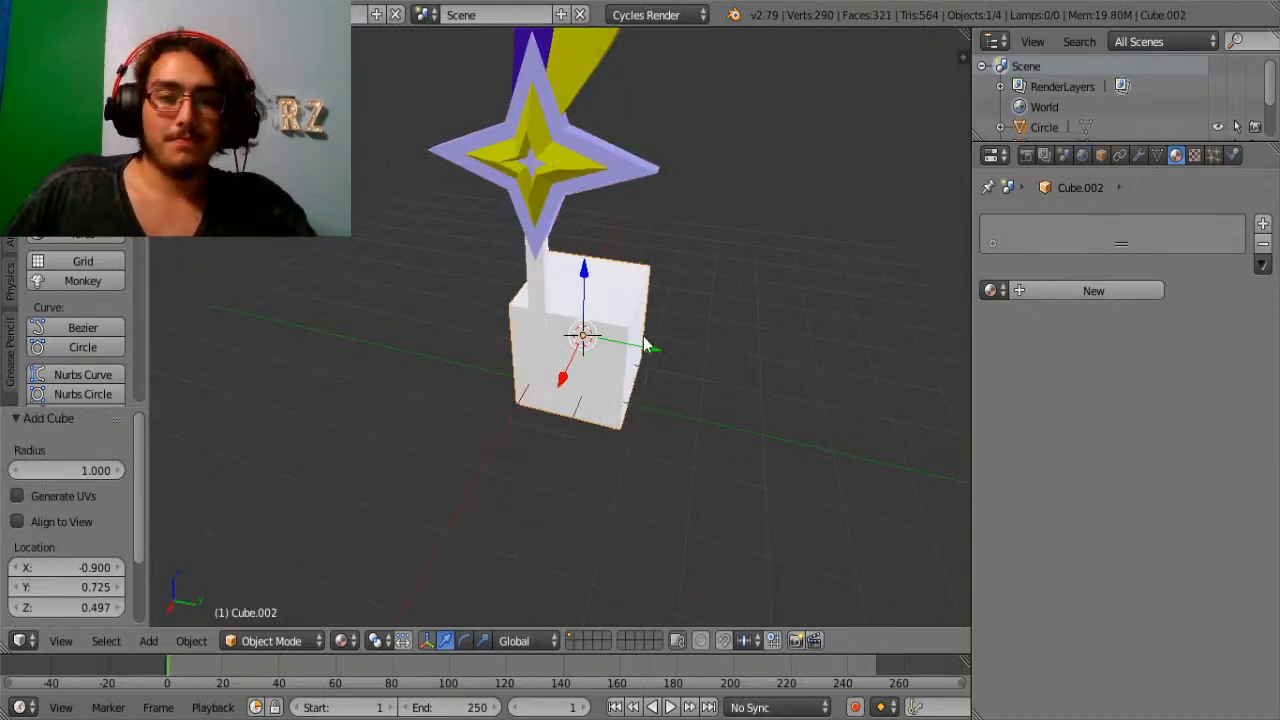
left_click_drag(562, 378, 520, 475)
left_click_drag(598, 440, 556, 417)
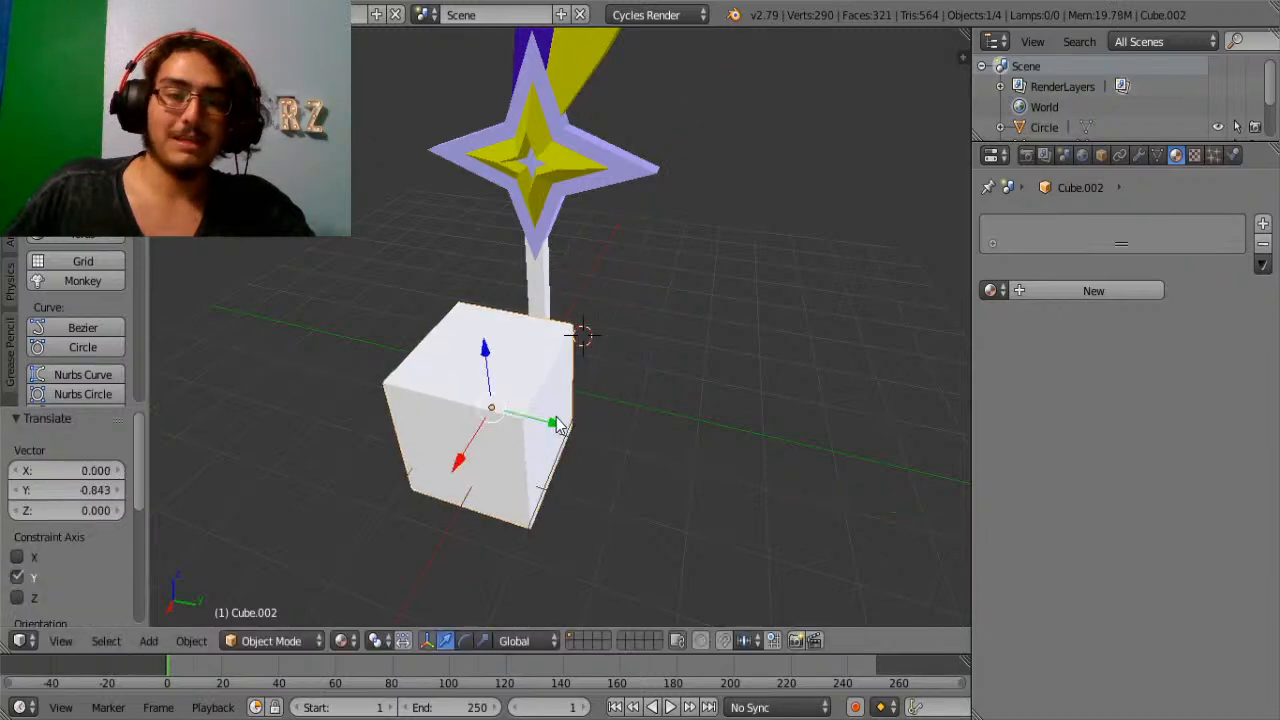
Shrink the cube into a thin bar, scaling it to about 0.082 along Z and 0.149 along X.
middle_click_drag(579, 394, 633, 375)
key("s")
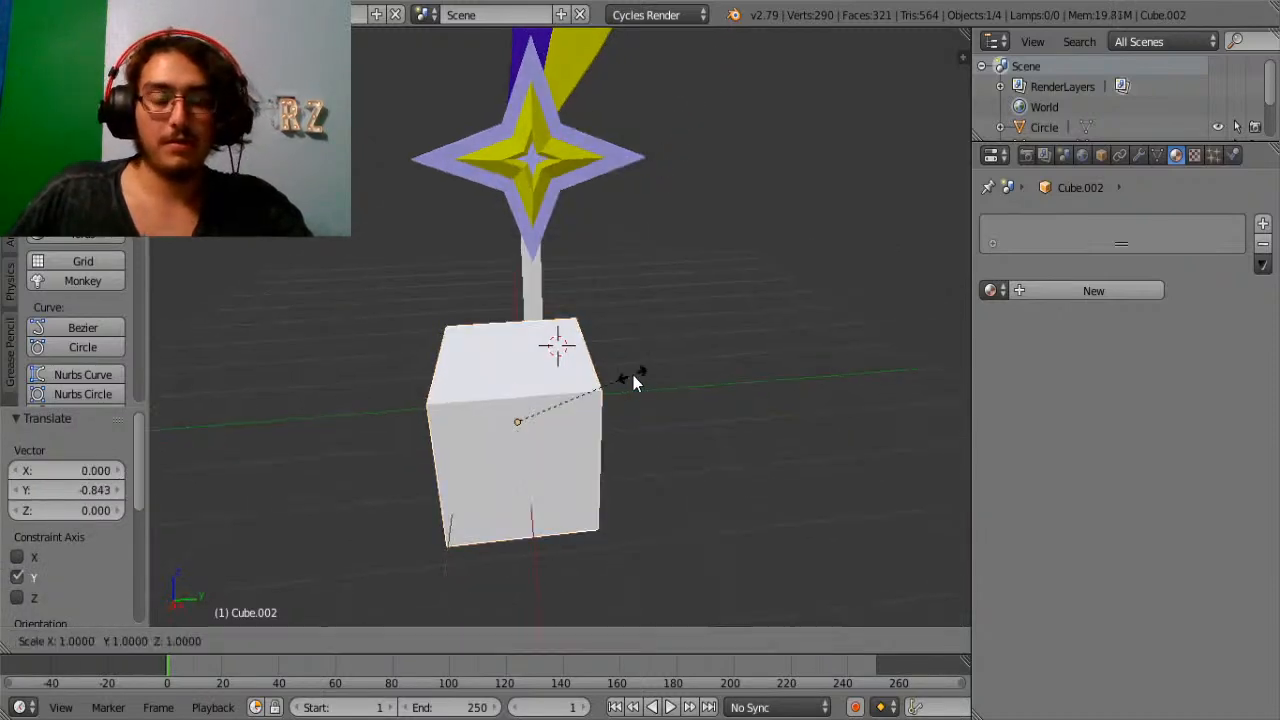
key("z")
left_click(528, 414)
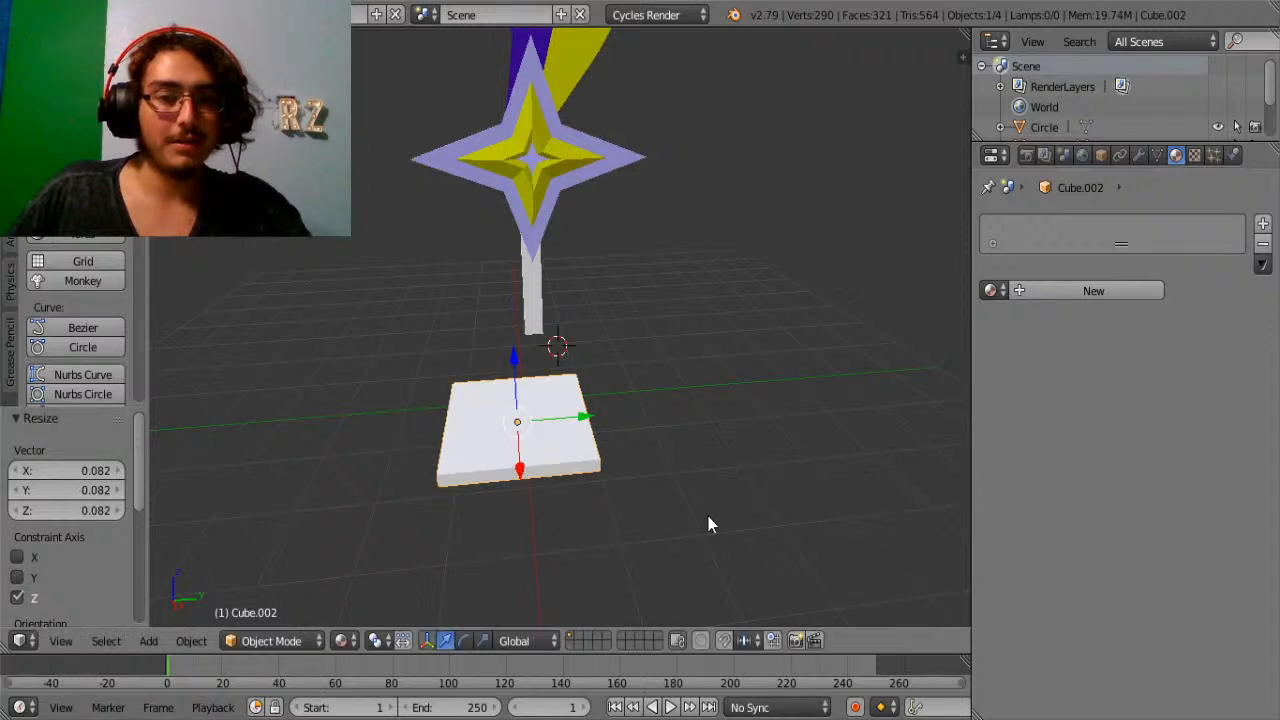
key("s")
key("x")
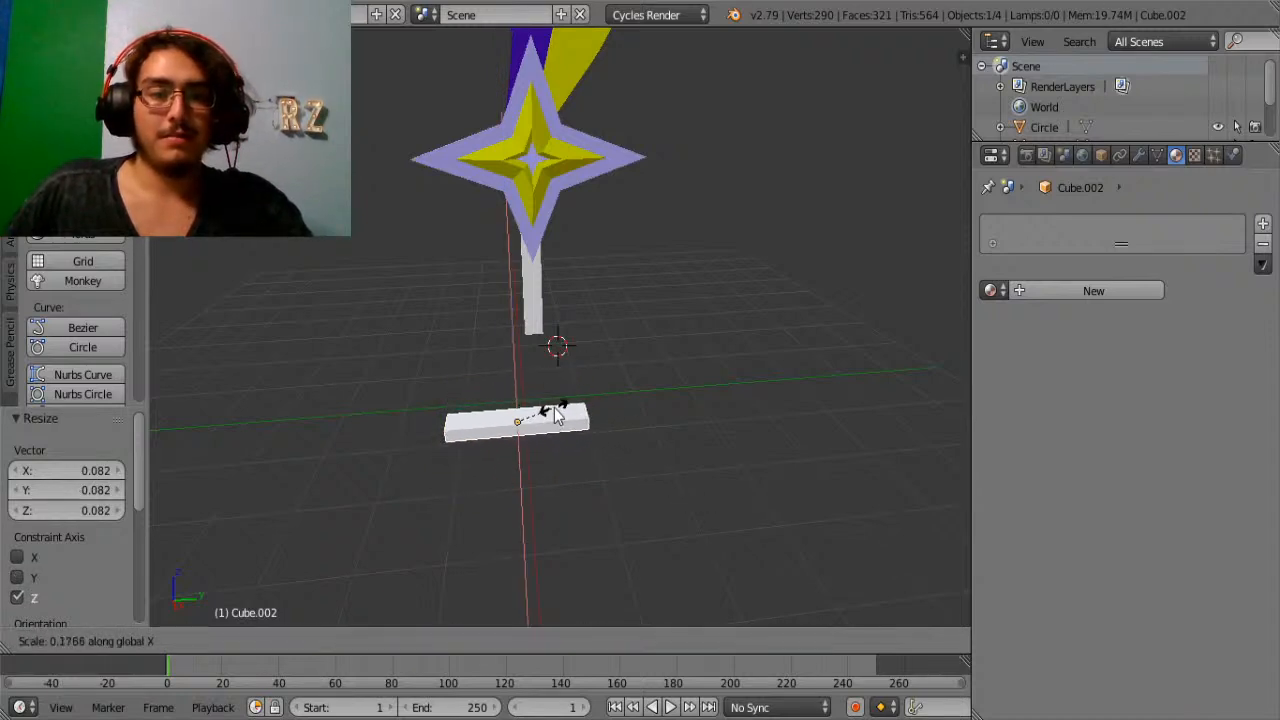
left_click(533, 418)
Extrude the bar's +Y end face outward by about 2.366 units to lengthen the bar.
scroll(520, 420, "up", 3)
middle_click_drag(520, 420, 551, 320)
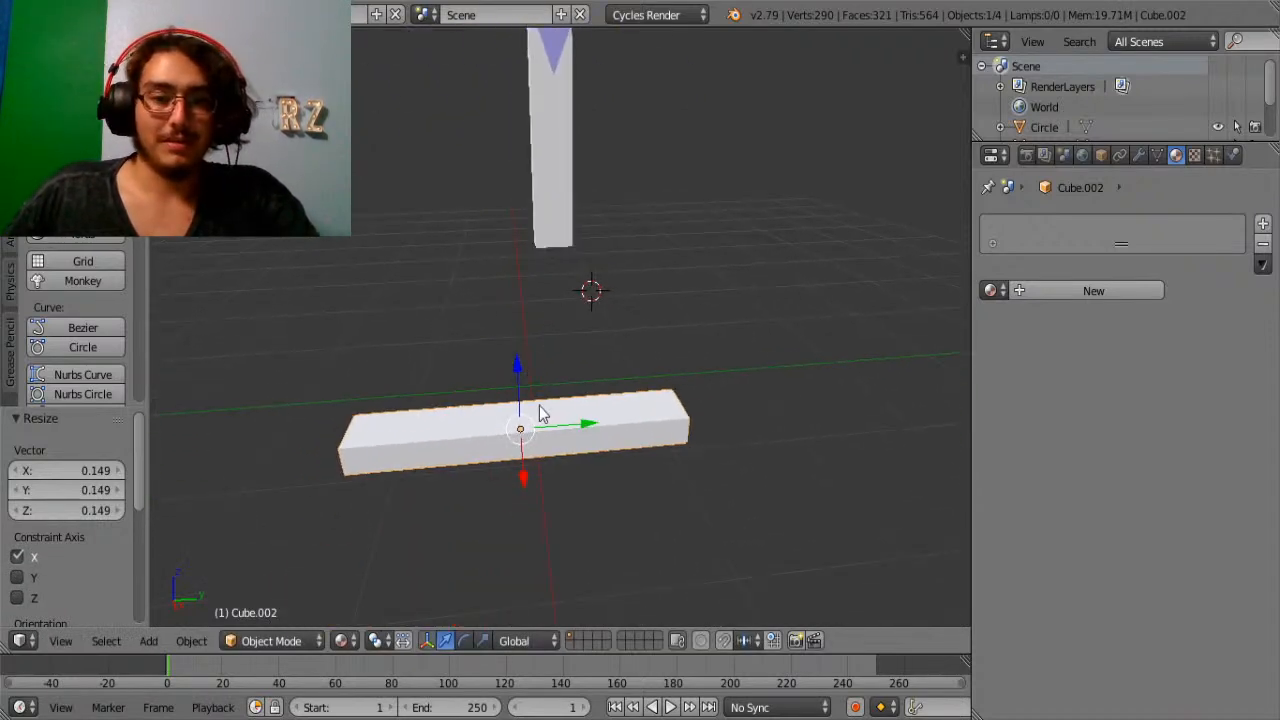
key("Tab")
key("Tab")
middle_click_drag(731, 420, 494, 403)
key("Tab")
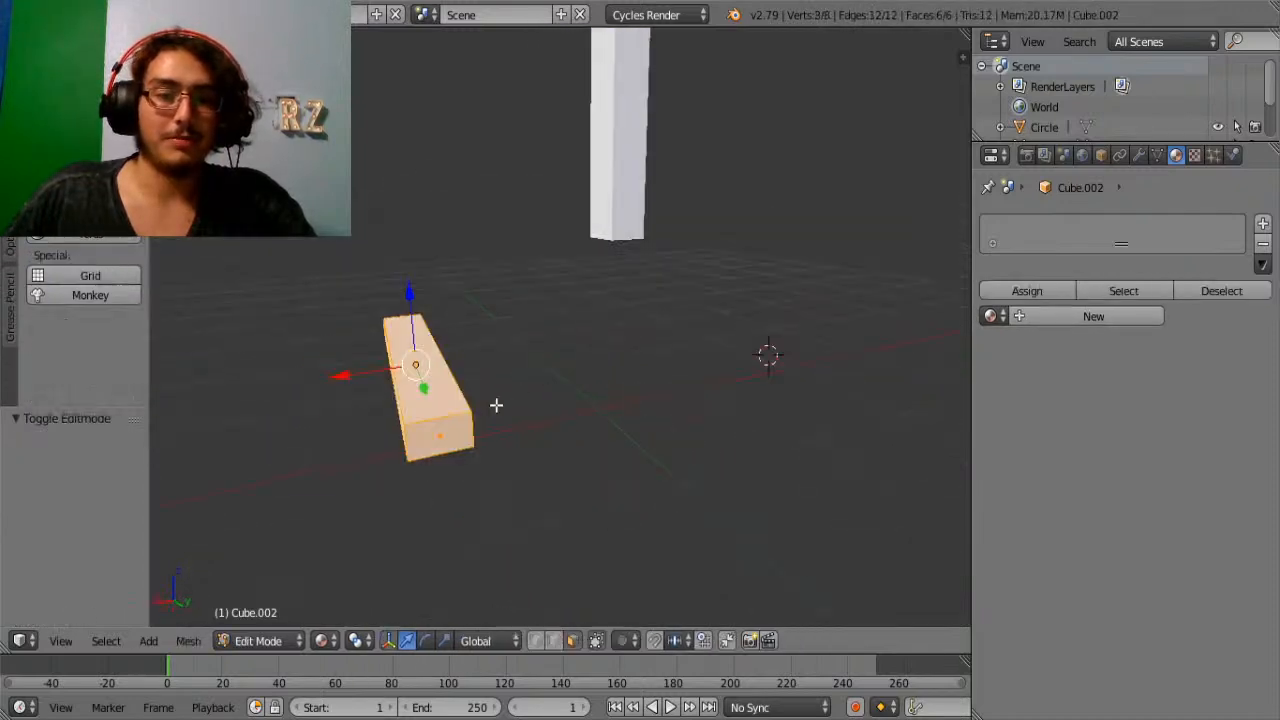
right_click(442, 447)
middle_click_drag(442, 447, 579, 442)
scroll(579, 442, "down", 4)
key("w")
left_click(830, 472)
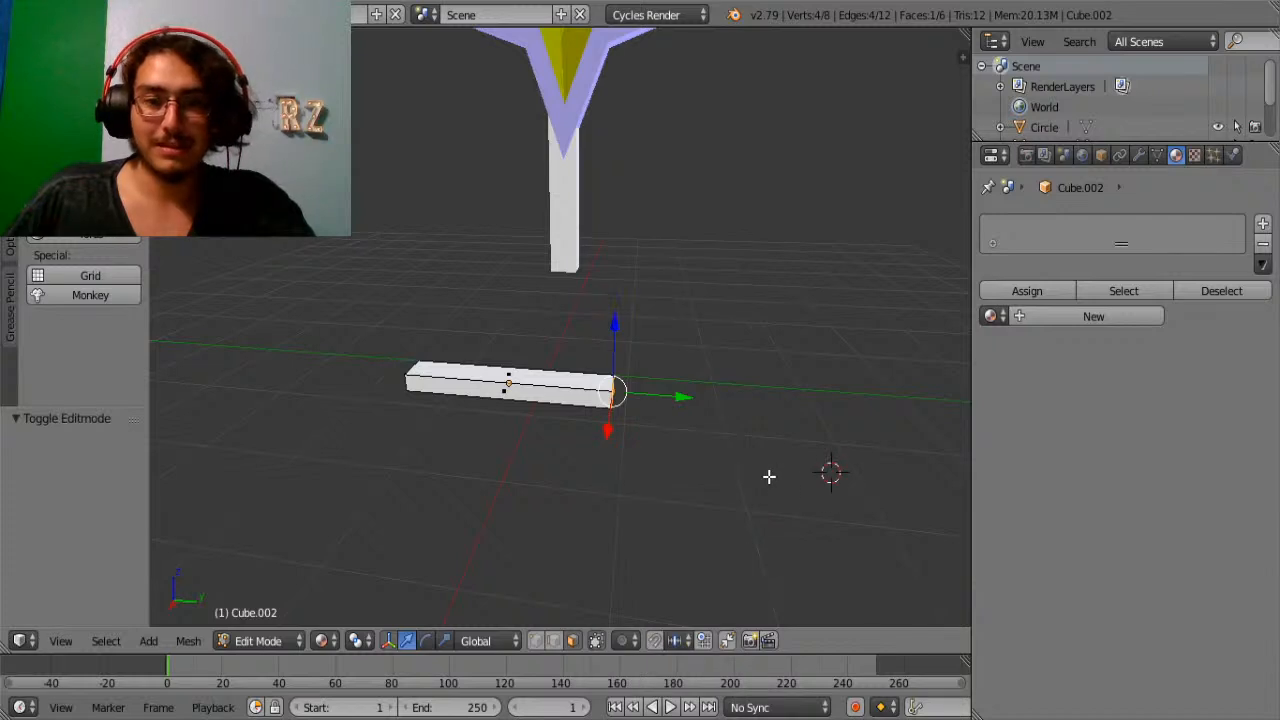
key("e")
left_click(955, 474)
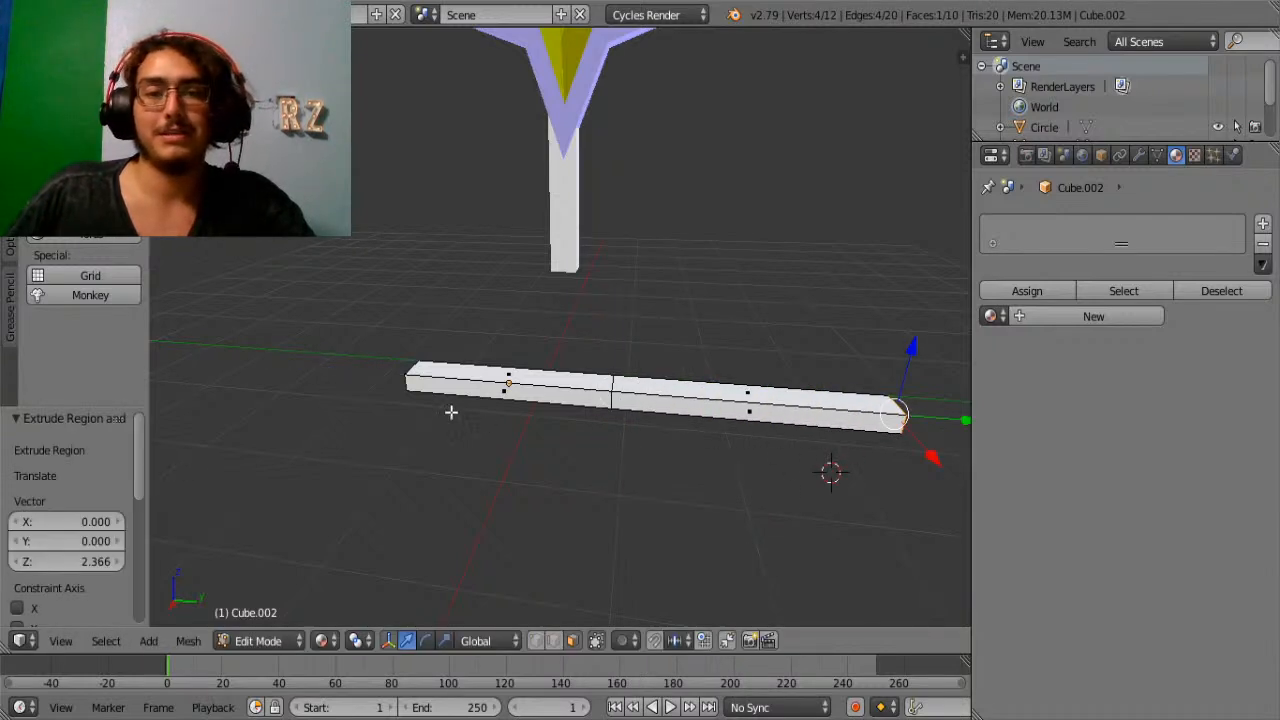
middle_click_drag(436, 412, 609, 371)
right_click(590, 383)
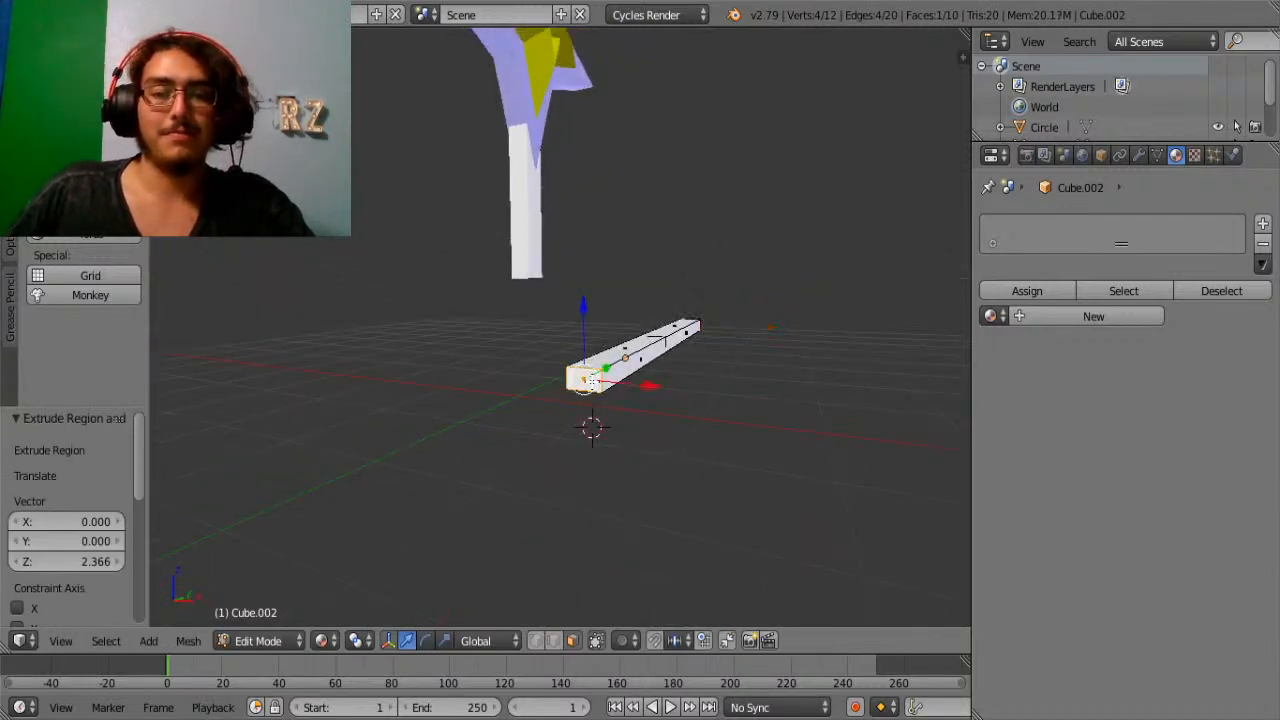
middle_click_drag(706, 366, 760, 540)
middle_click_drag(670, 428, 631, 411)
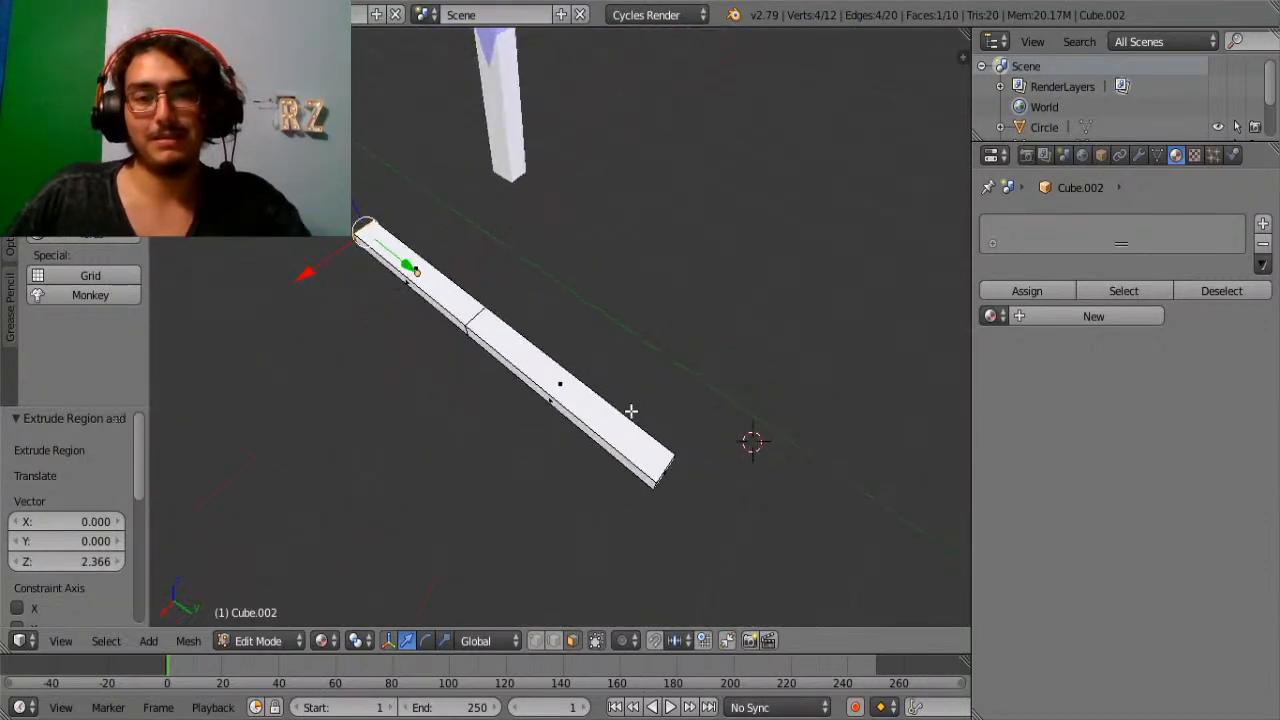
middle_click_drag(664, 476, 633, 440)
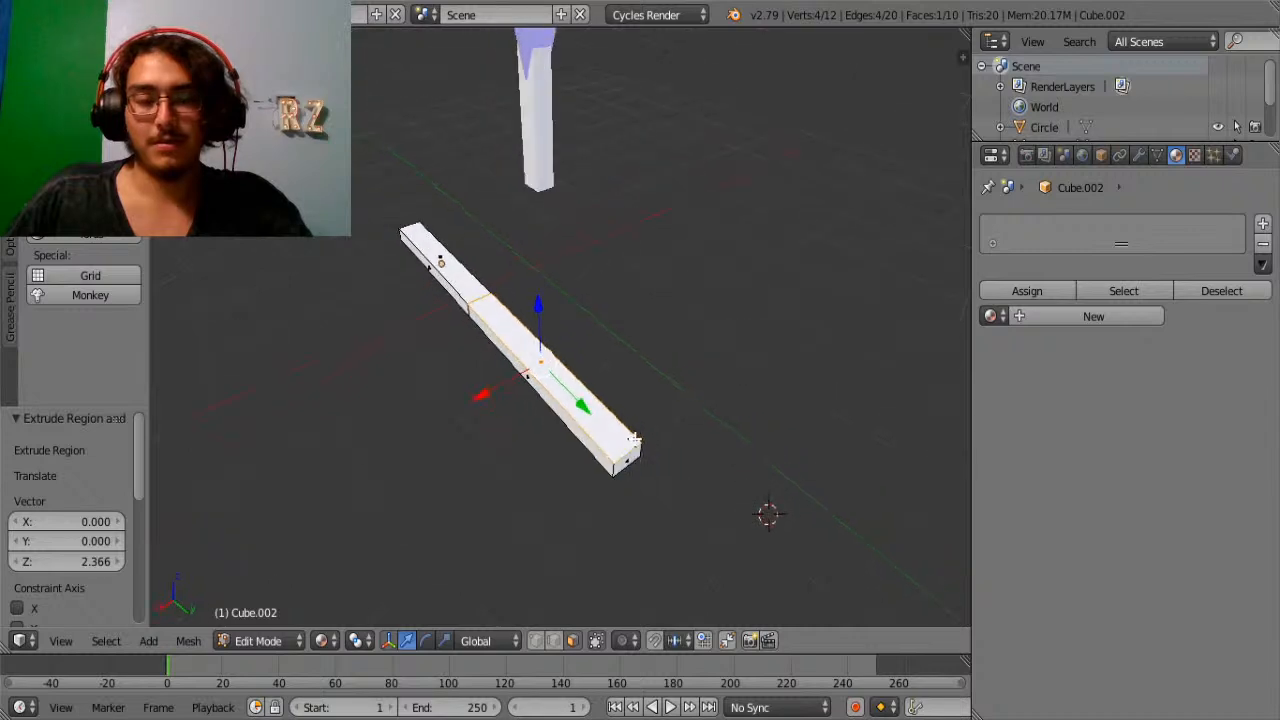
right_click(628, 462)
middle_click_drag(655, 512, 728, 568)
key("Tab")
middle_click_drag(541, 484, 457, 395)
key("g")
left_click(350, 380)
key("a")
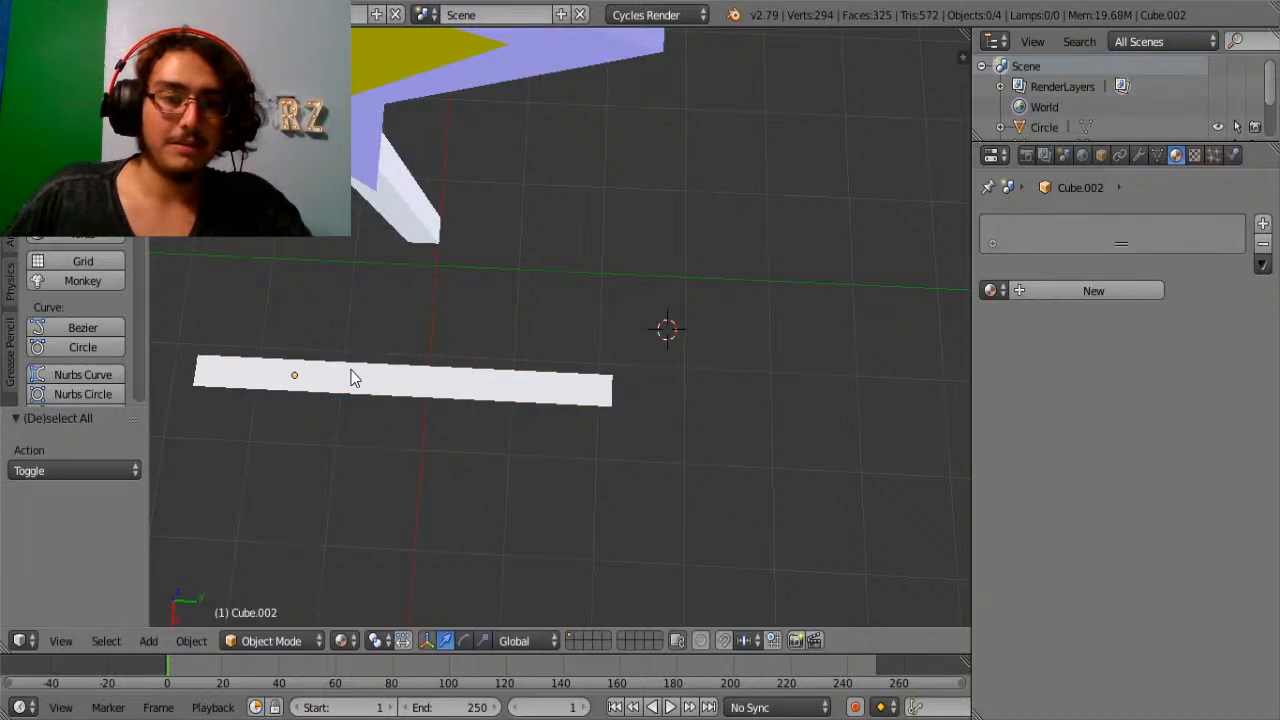
key("a")
key("a")
key("a")
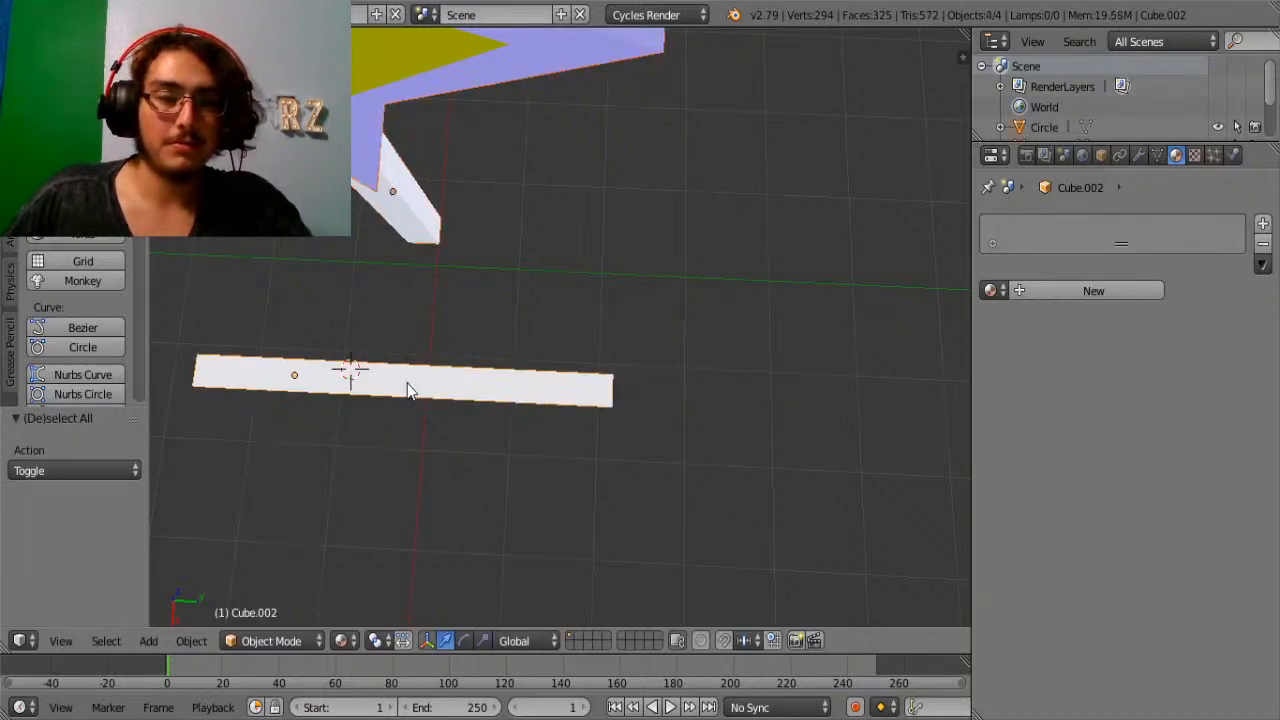
Place the 3D cursor near the bar's middle and shift the central edge loop about 0.308 units along Y.
left_click(407, 383)
key("a")
key("Tab")
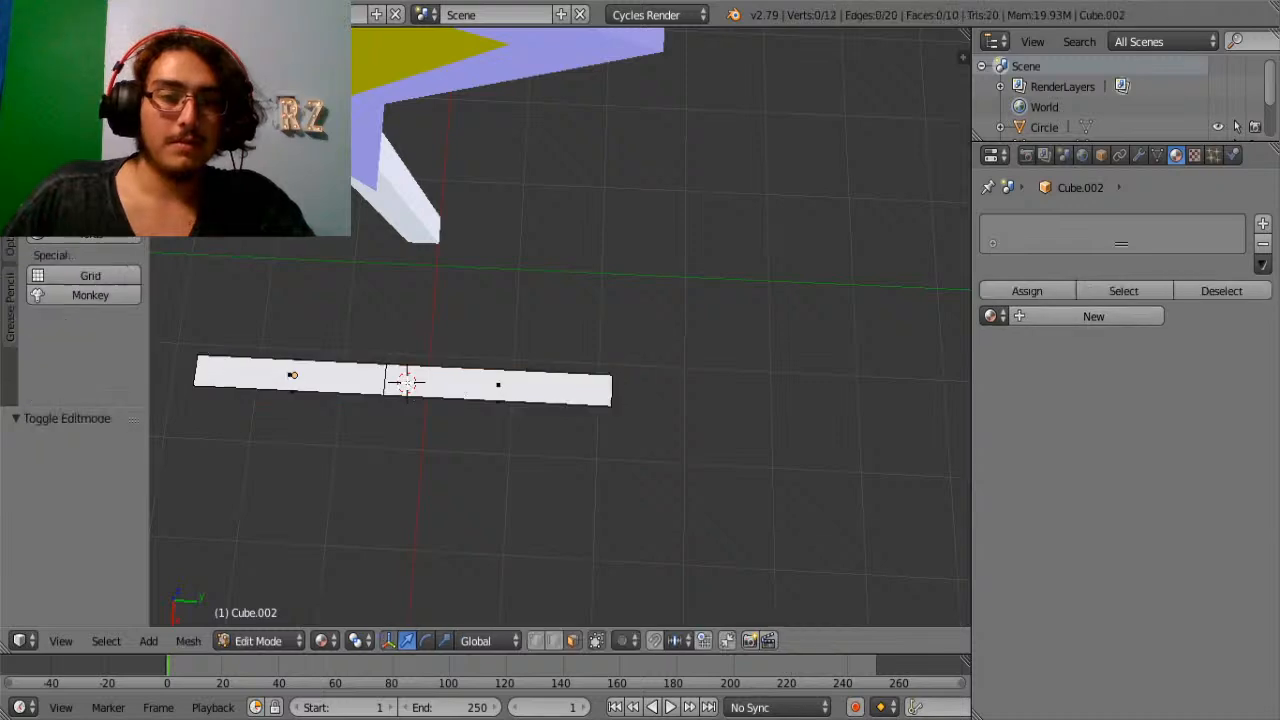
middle_click_drag(407, 398, 465, 362)
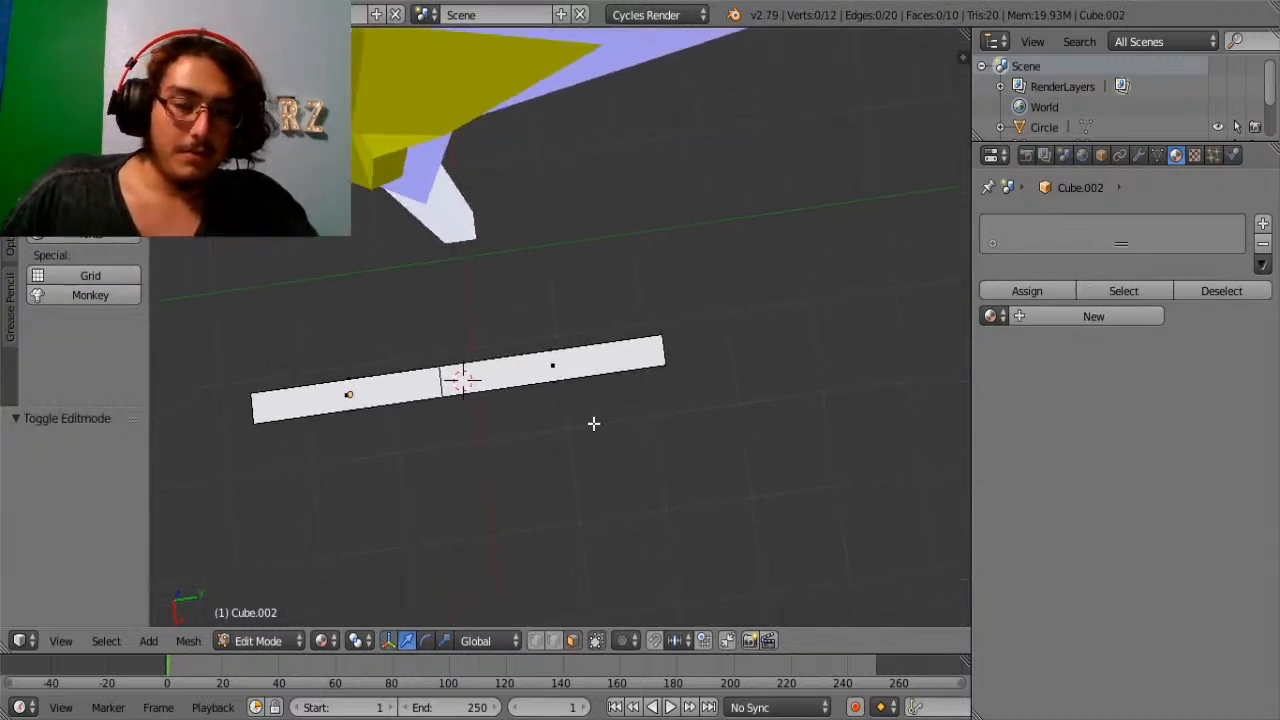
middle_click_drag(468, 429, 548, 570)
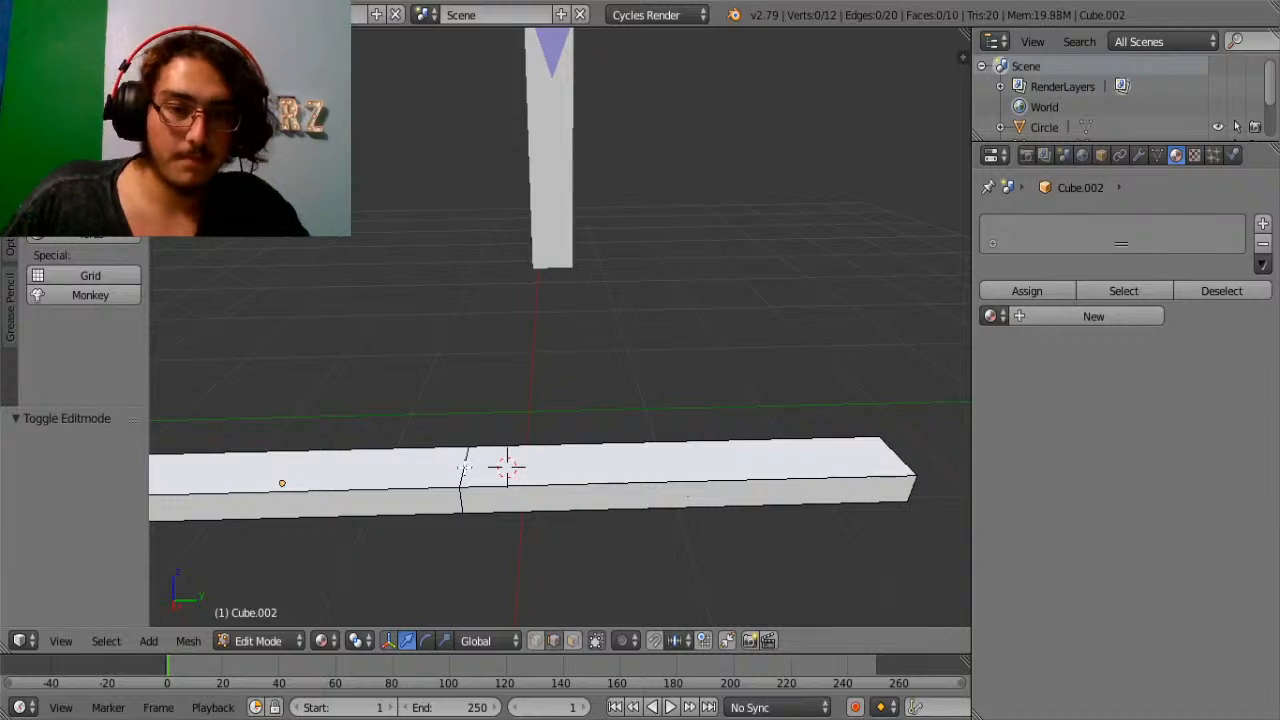
left_click_drag(534, 481, 590, 494)
Select the bar's +Y end face and move it about -0.229 units along Y.
middle_click_drag(590, 494, 560, 217)
right_click(577, 164)
middle_click_drag(751, 156, 597, 648)
key("a")
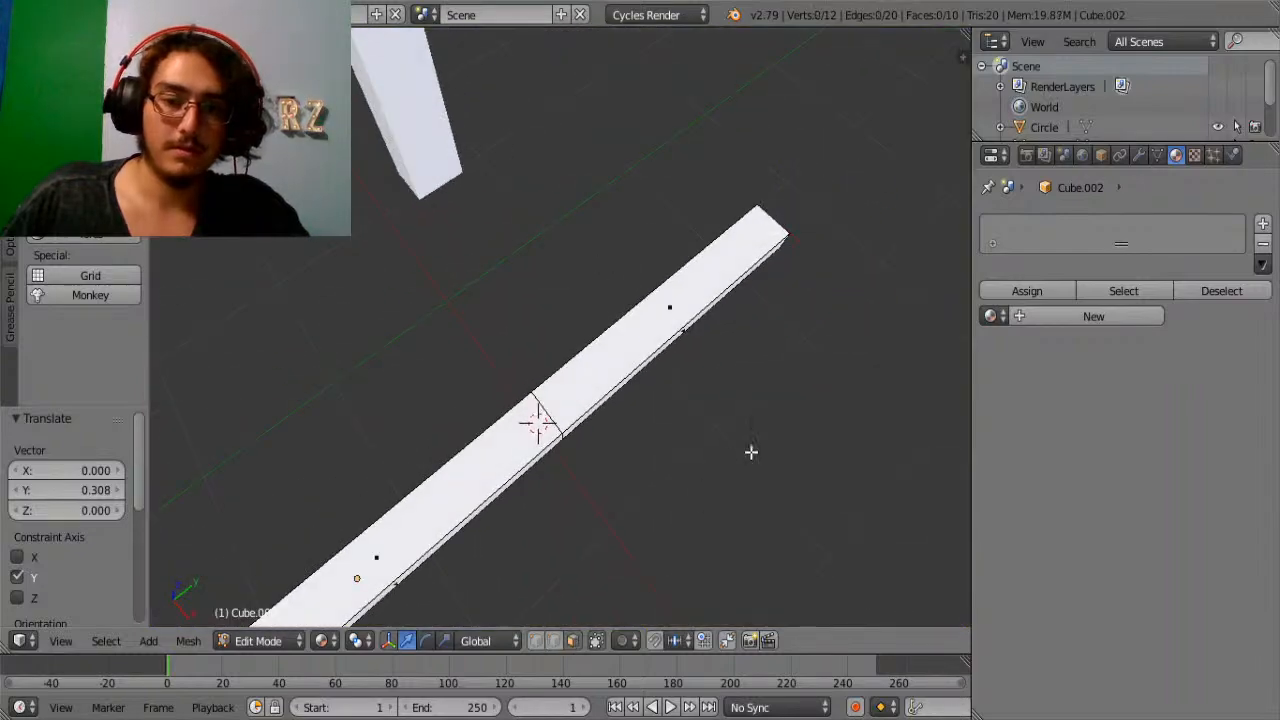
middle_click_drag(751, 451, 786, 79)
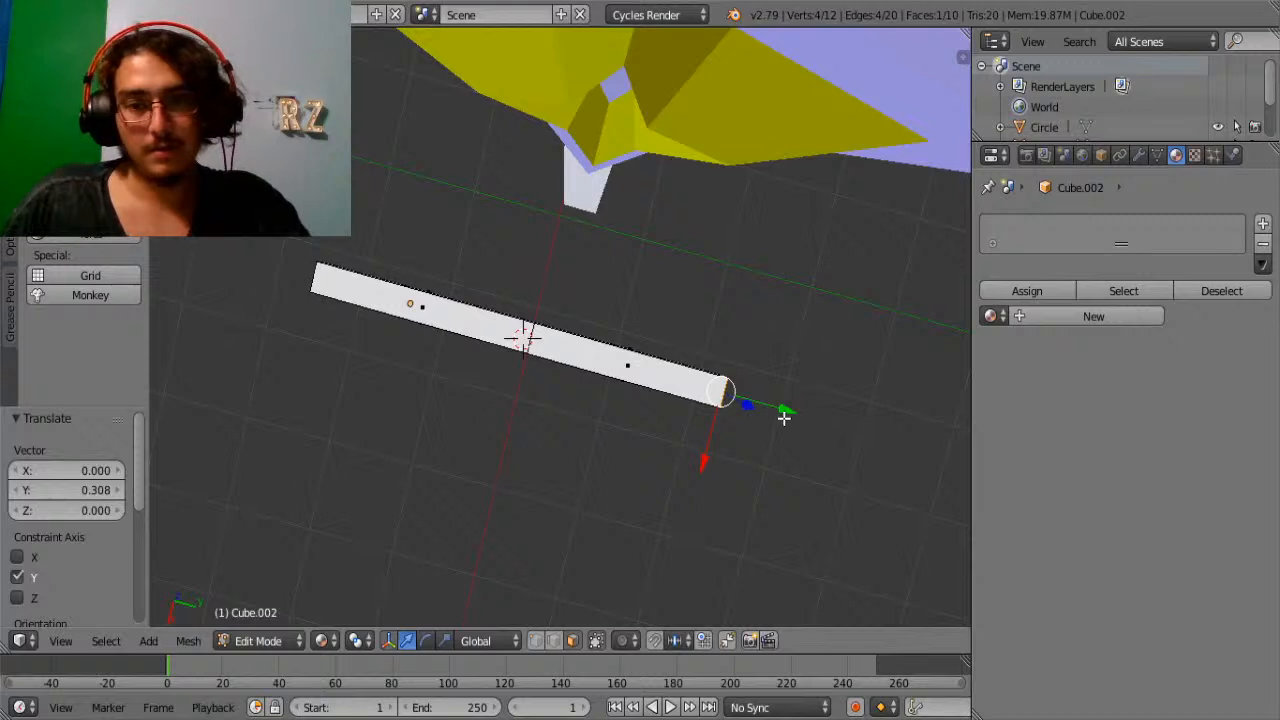
key("g")
key("y")
left_click(751, 383)
Move the bar's -Y end face inward by about 0.351 units along Y.
middle_click_drag(751, 383, 718, 610)
key("g")
key("y")
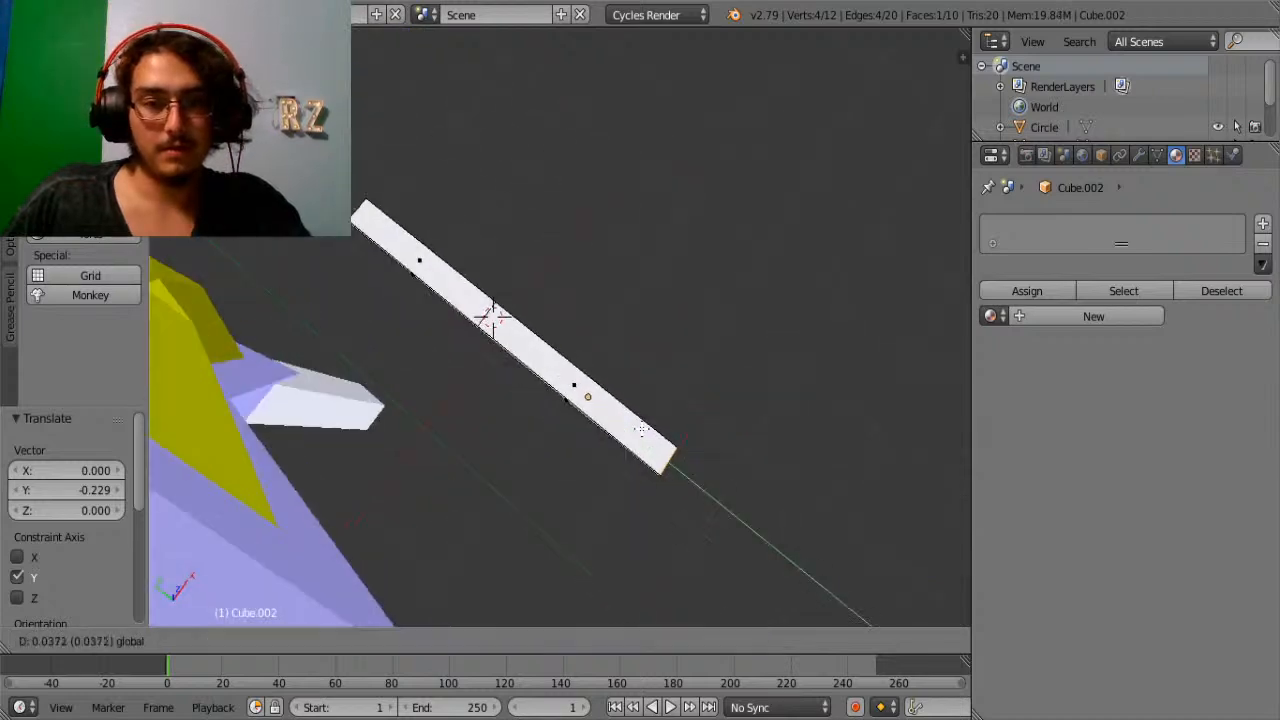
left_click(613, 410)
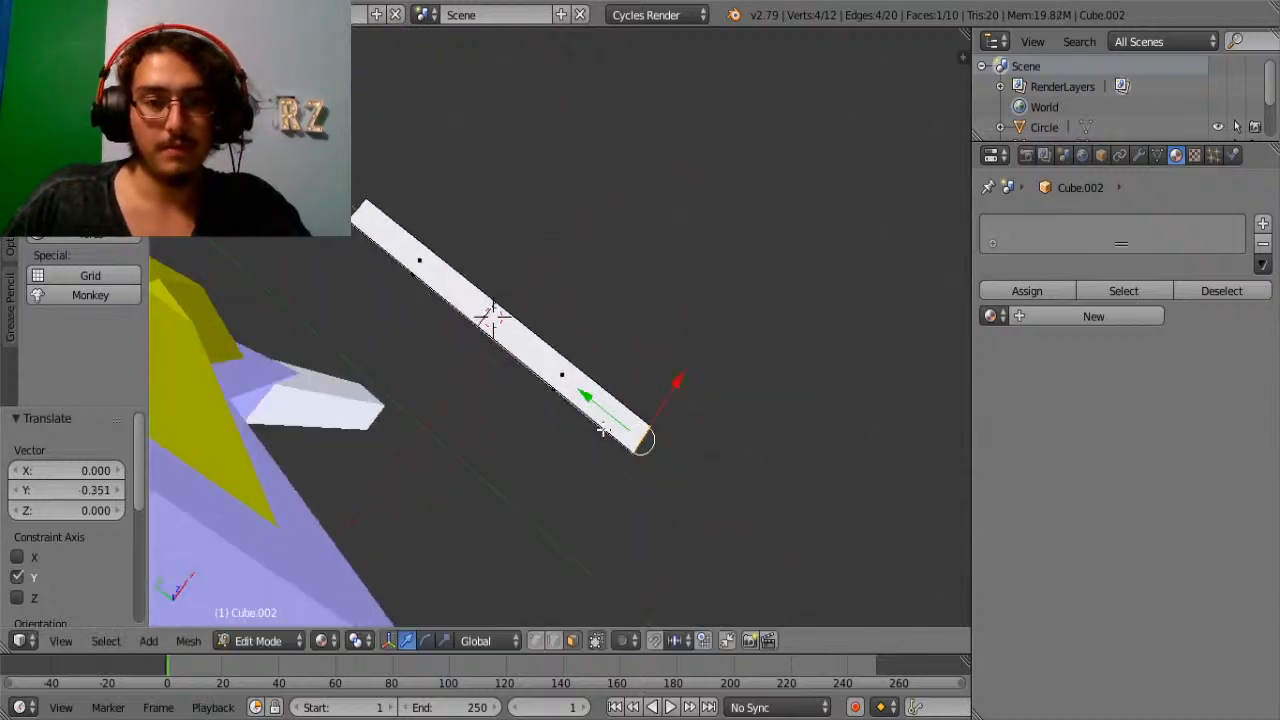
Select both end faces and raise them about 0.670 units along Z to bend the bar into a V.
middle_click_drag(603, 430, 1180, 514)
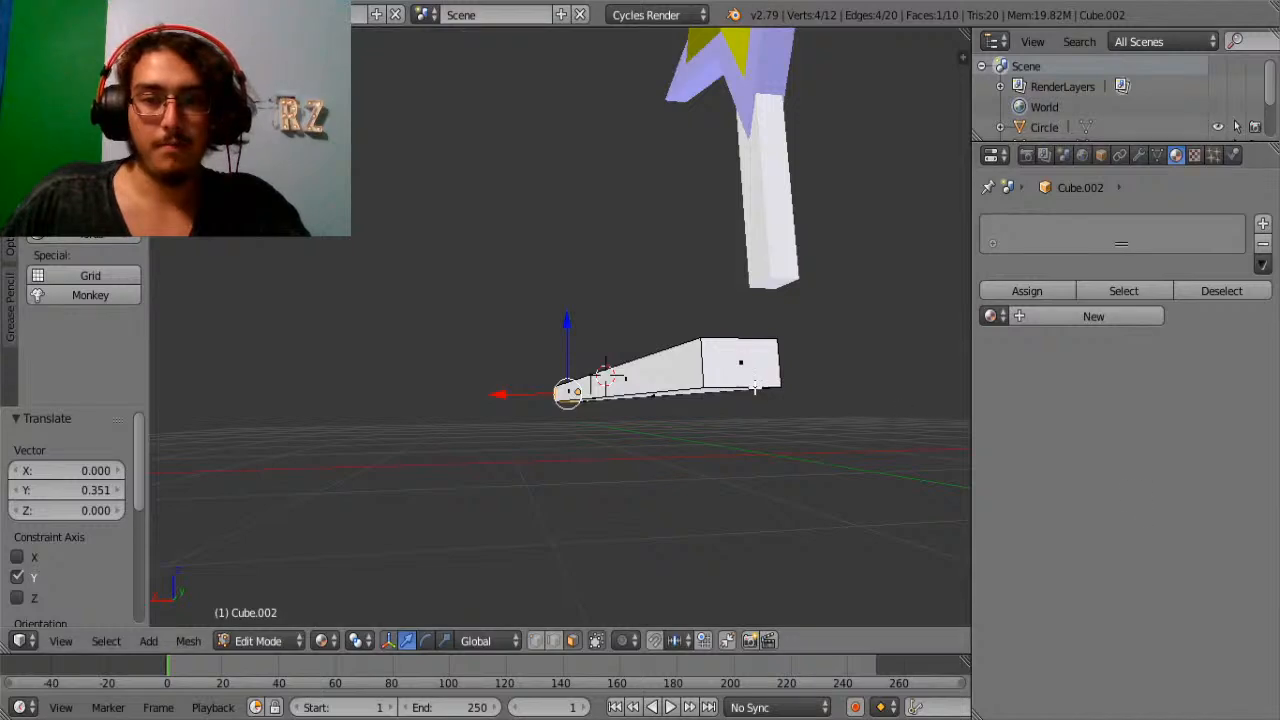
left_click(736, 358, "shift")
key("g")
key("z")
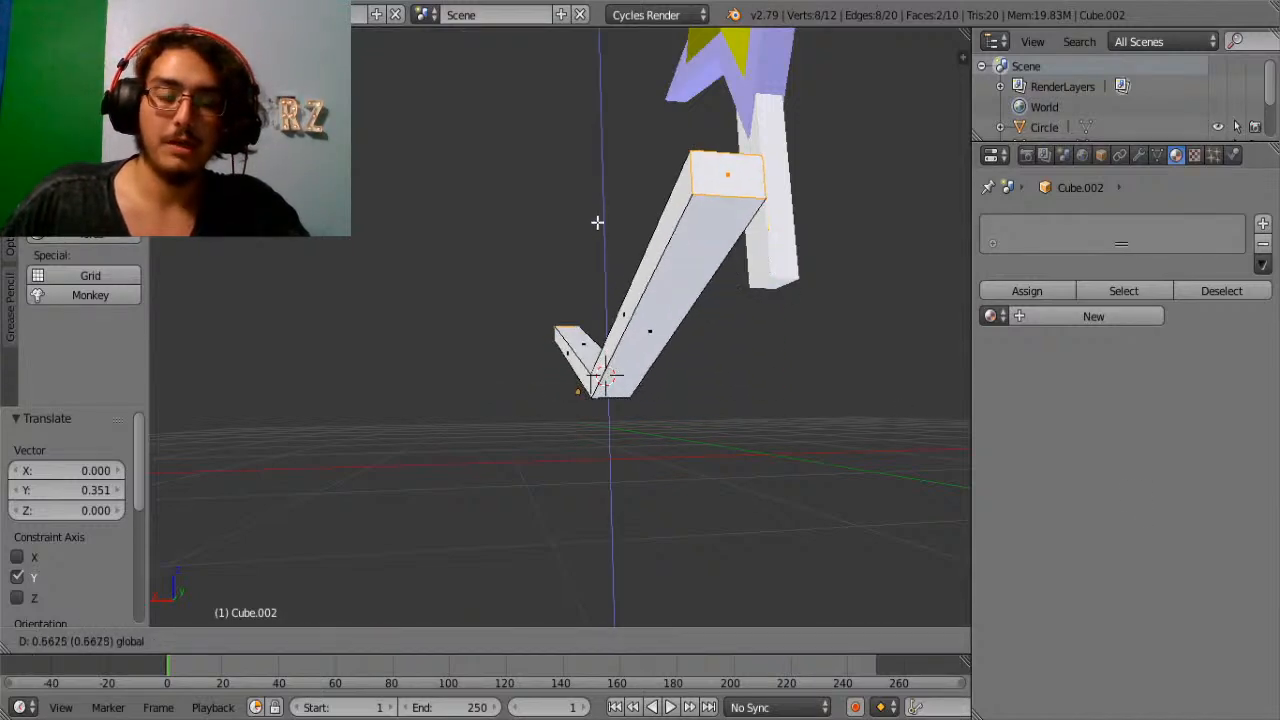
left_click(591, 228)
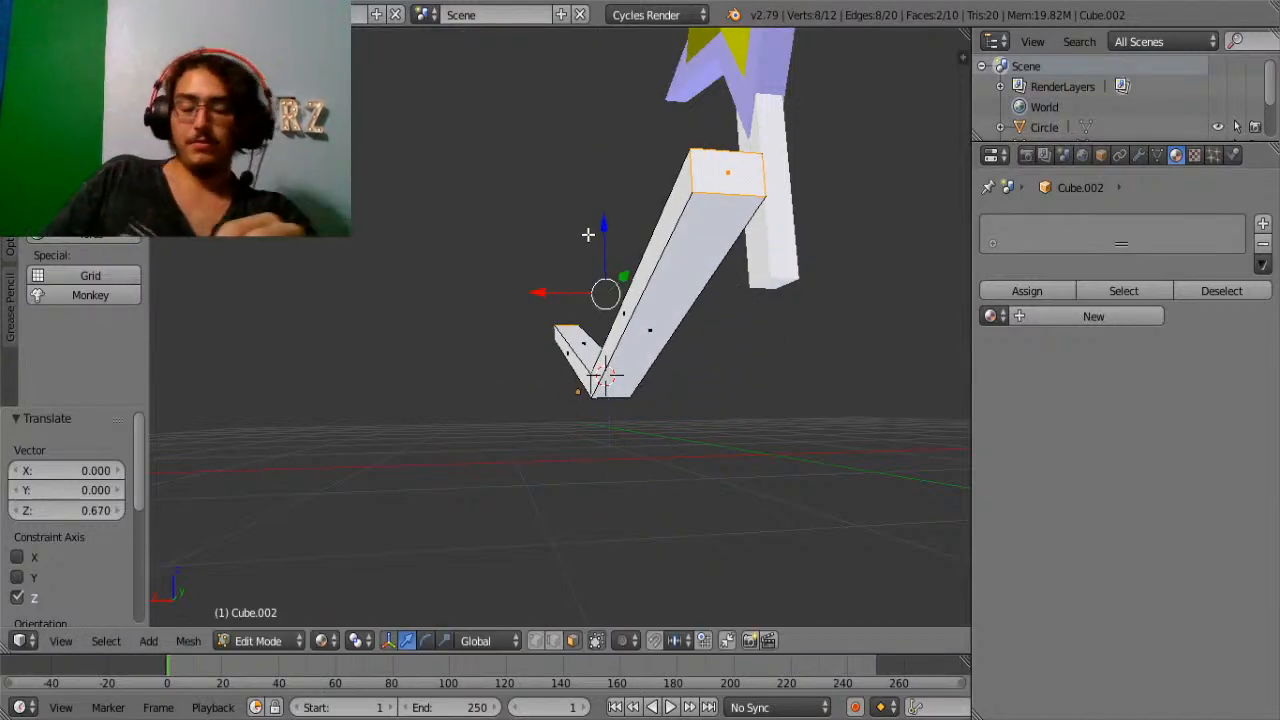
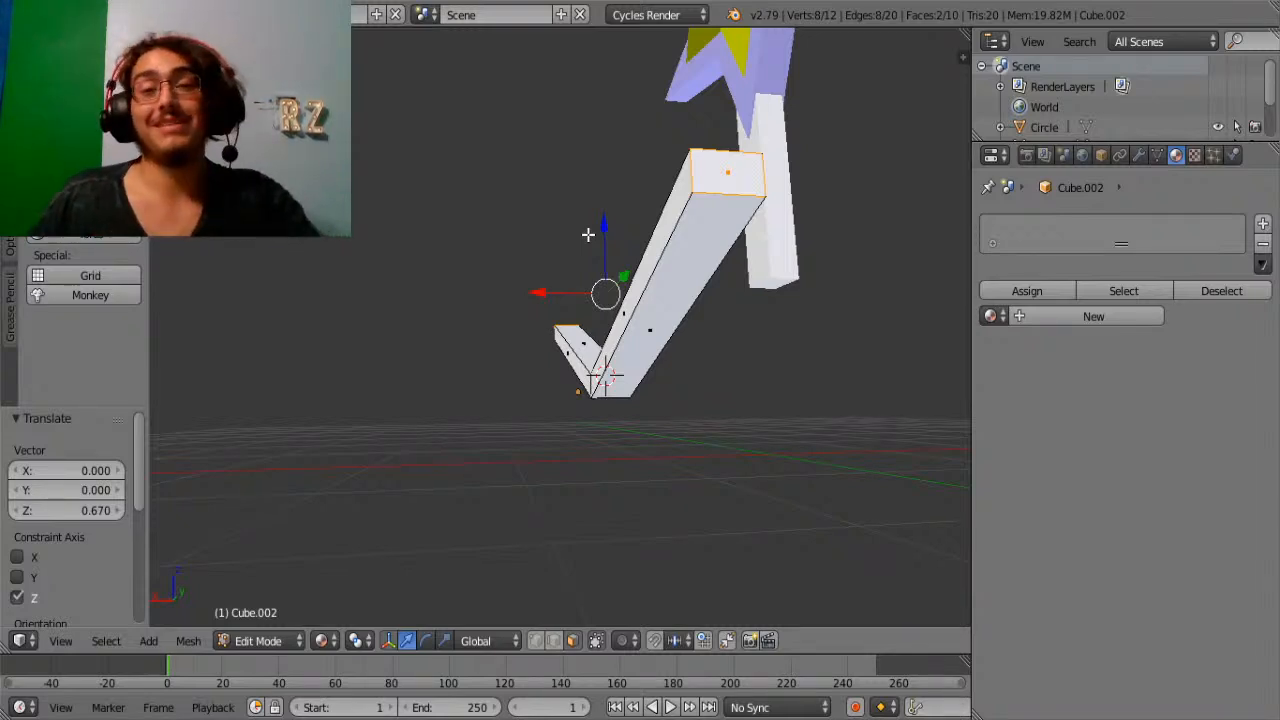
Scale both raised end faces to about 0.942, and taper one of them to a point at about 0.093.
key("s")
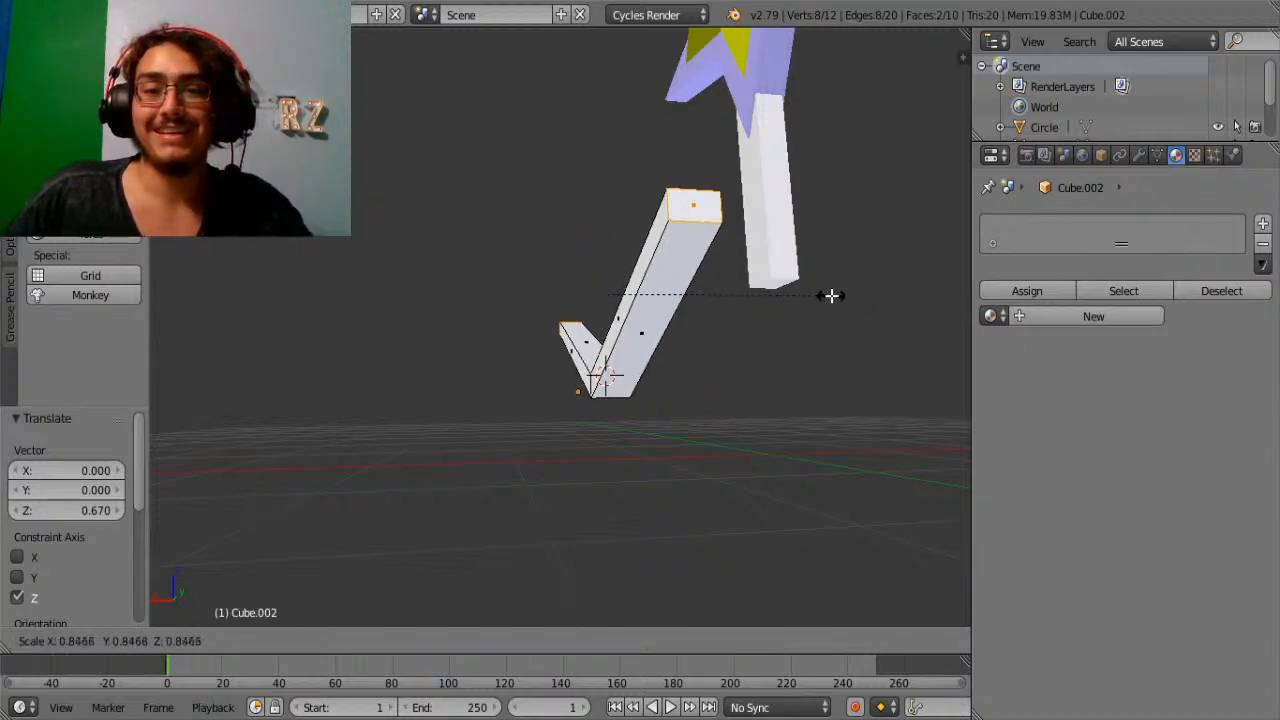
left_click(855, 327)
key("s")
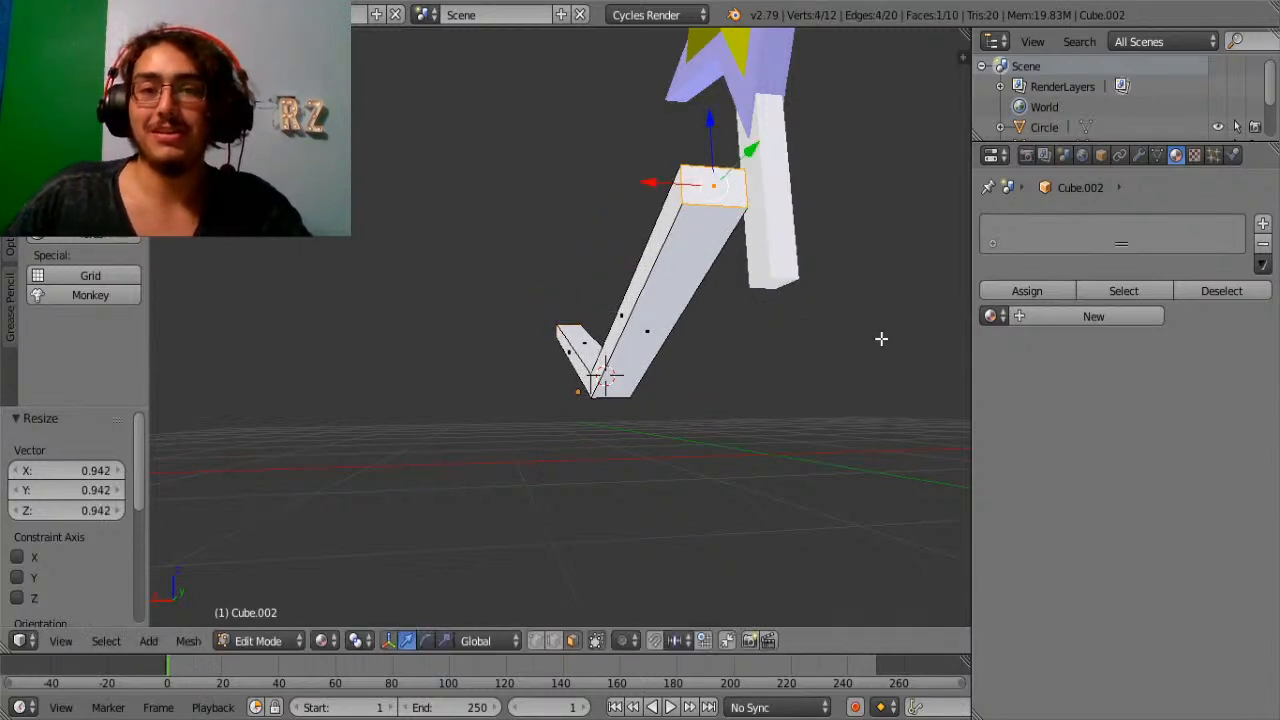
left_click(733, 195)
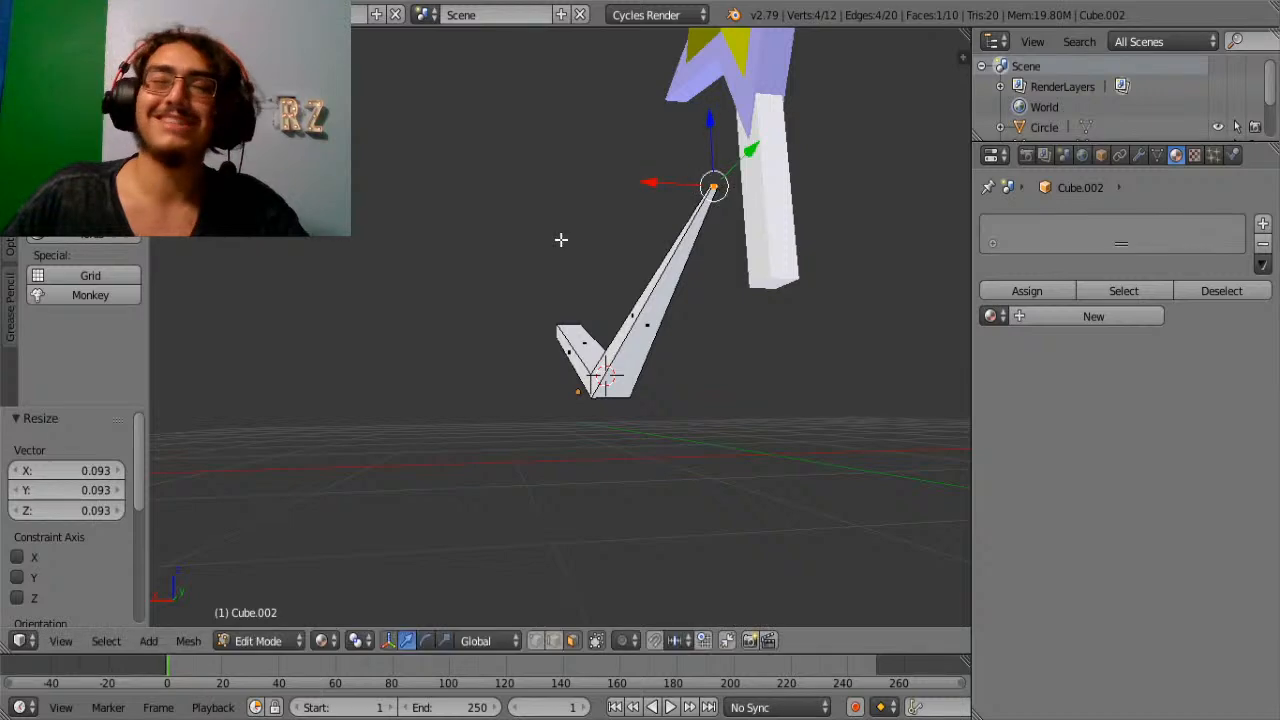
Taper the V's opposite end face to a point by scaling it to about 0.194.
middle_click_drag(530, 246, 925, 314)
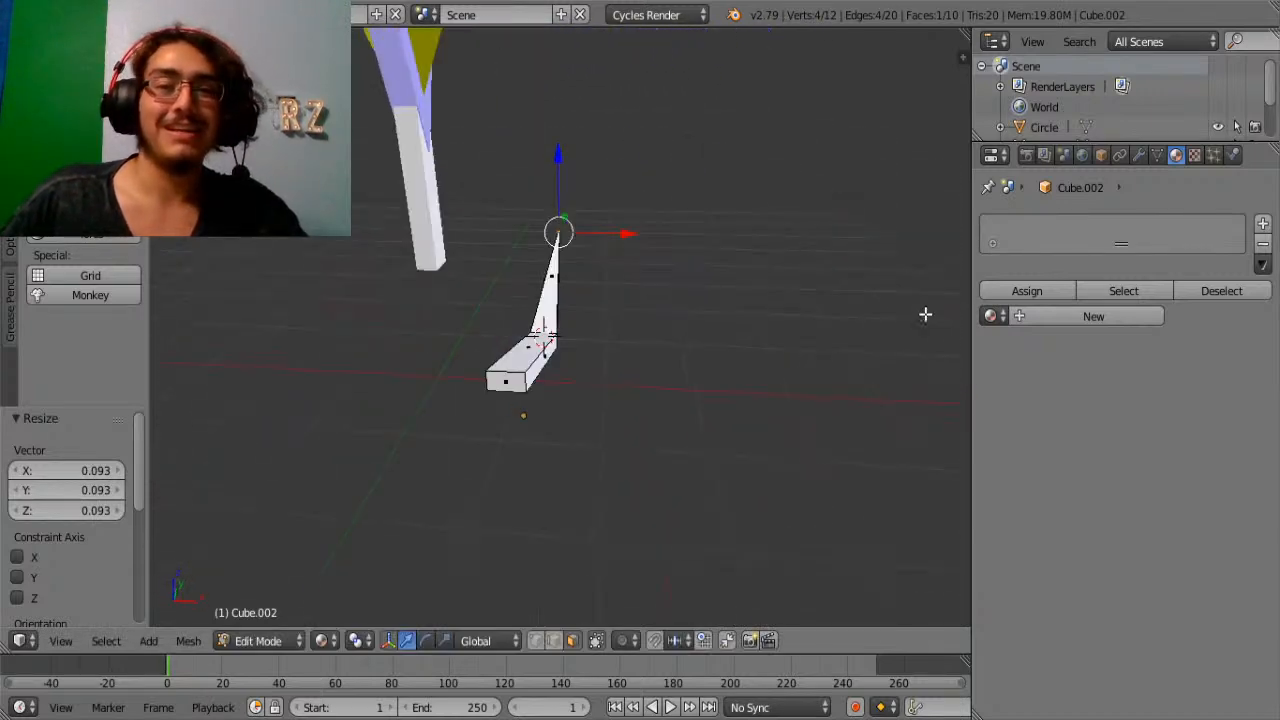
right_click(497, 390)
key("s")
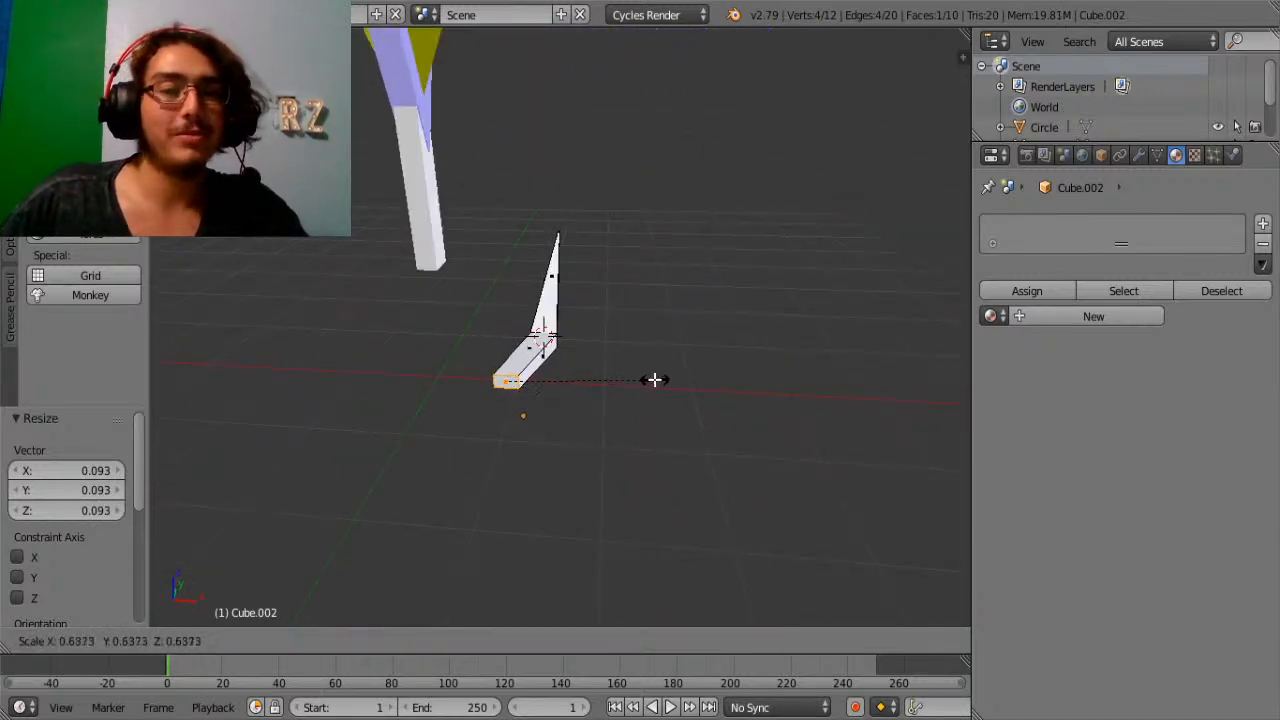
left_click(551, 375)
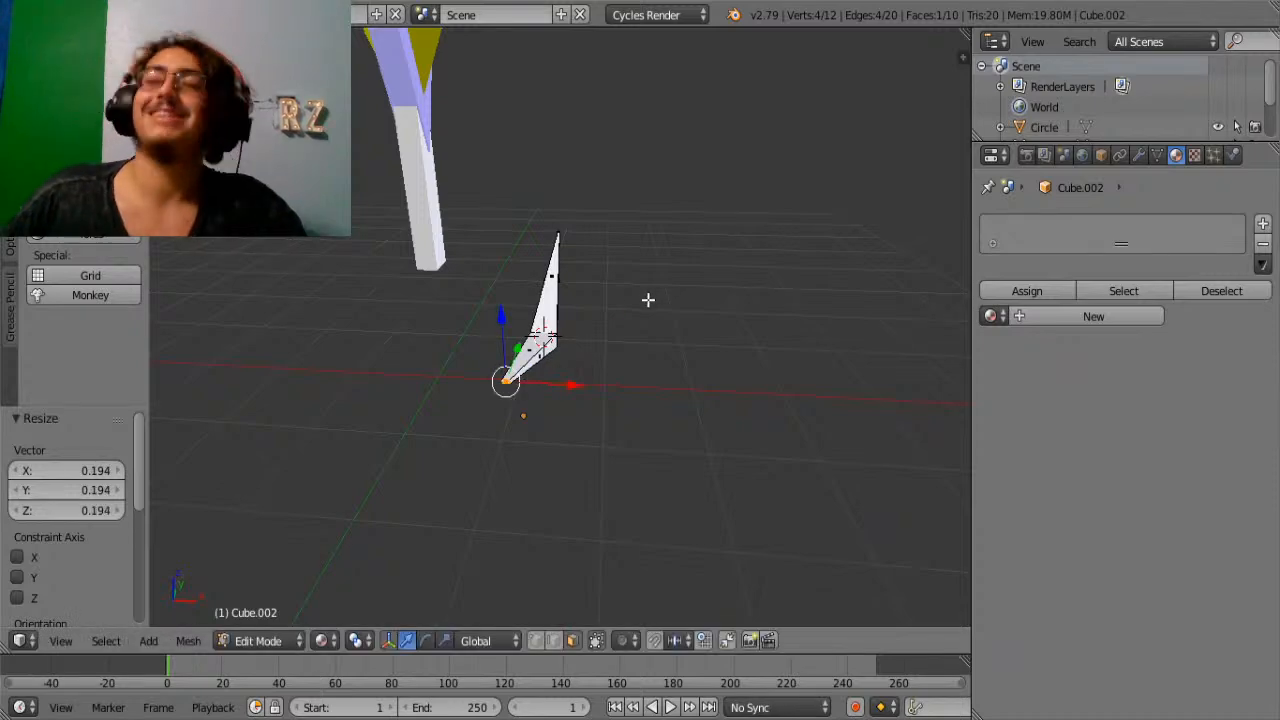
middle_click_drag(651, 299, 548, 403)
scroll(651, 355, "up", 3)
right_click(517, 447)
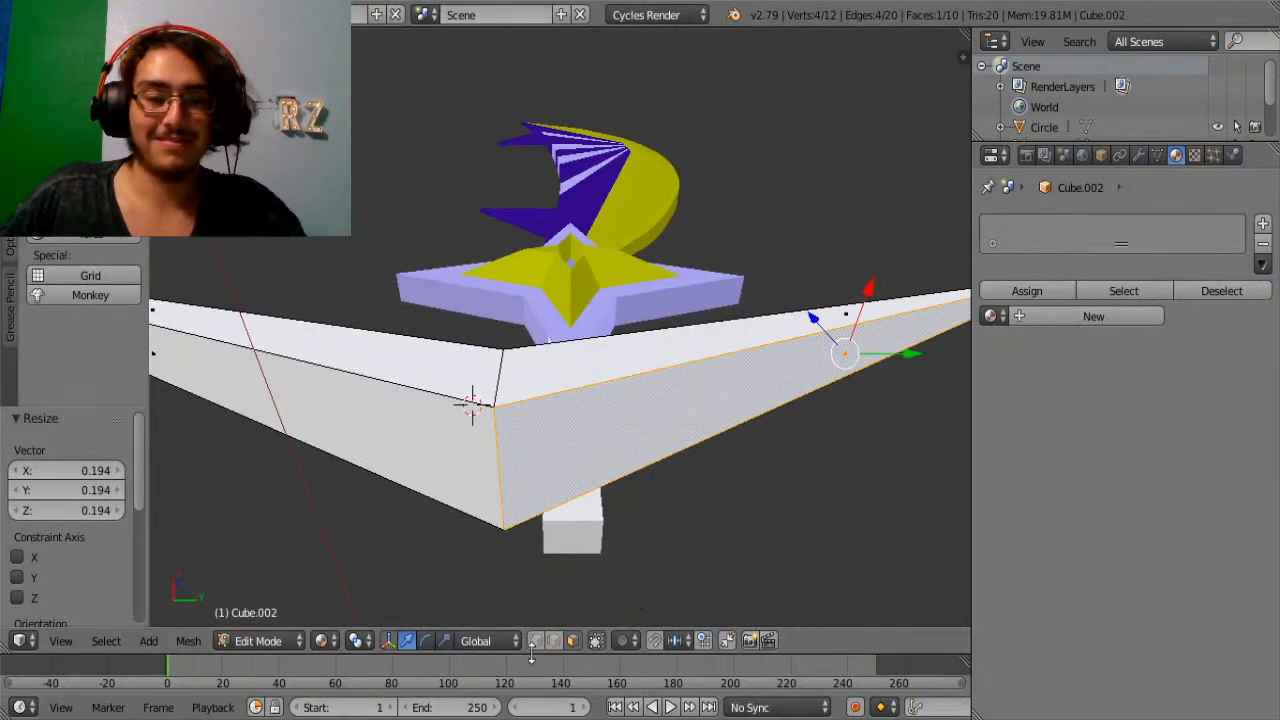
right_click(501, 477)
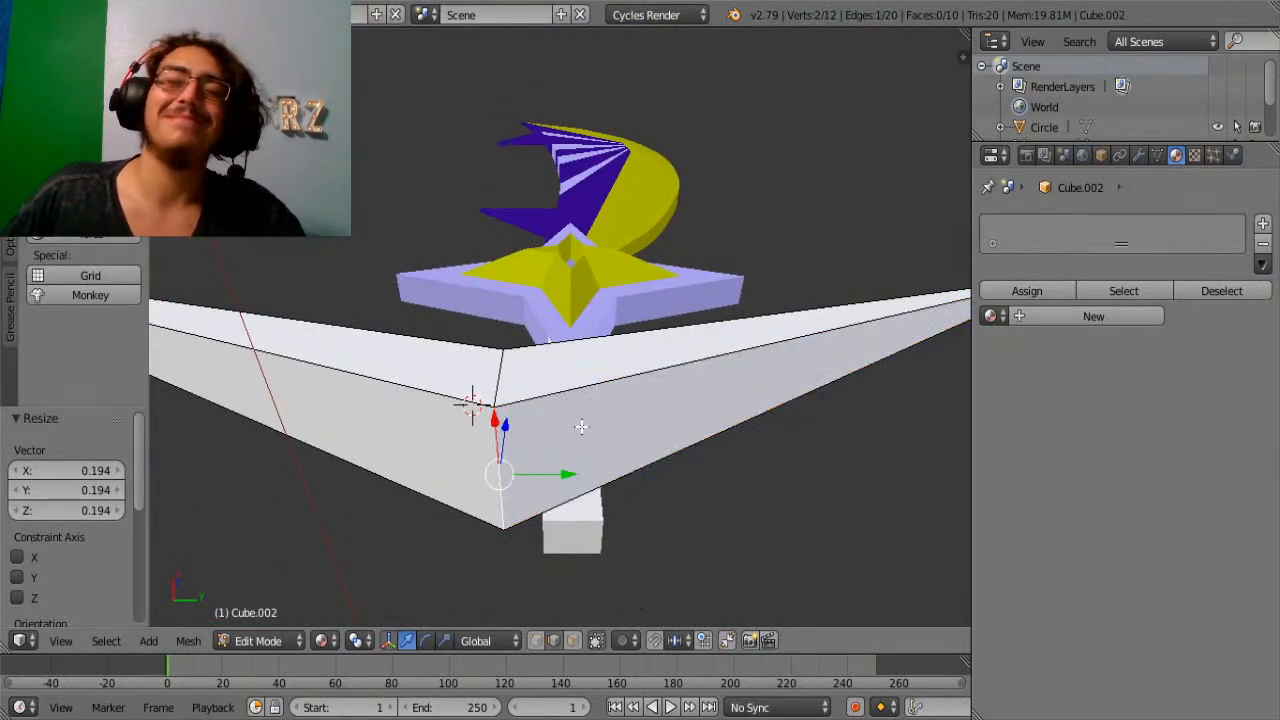
middle_click_drag(598, 383, 615, 527)
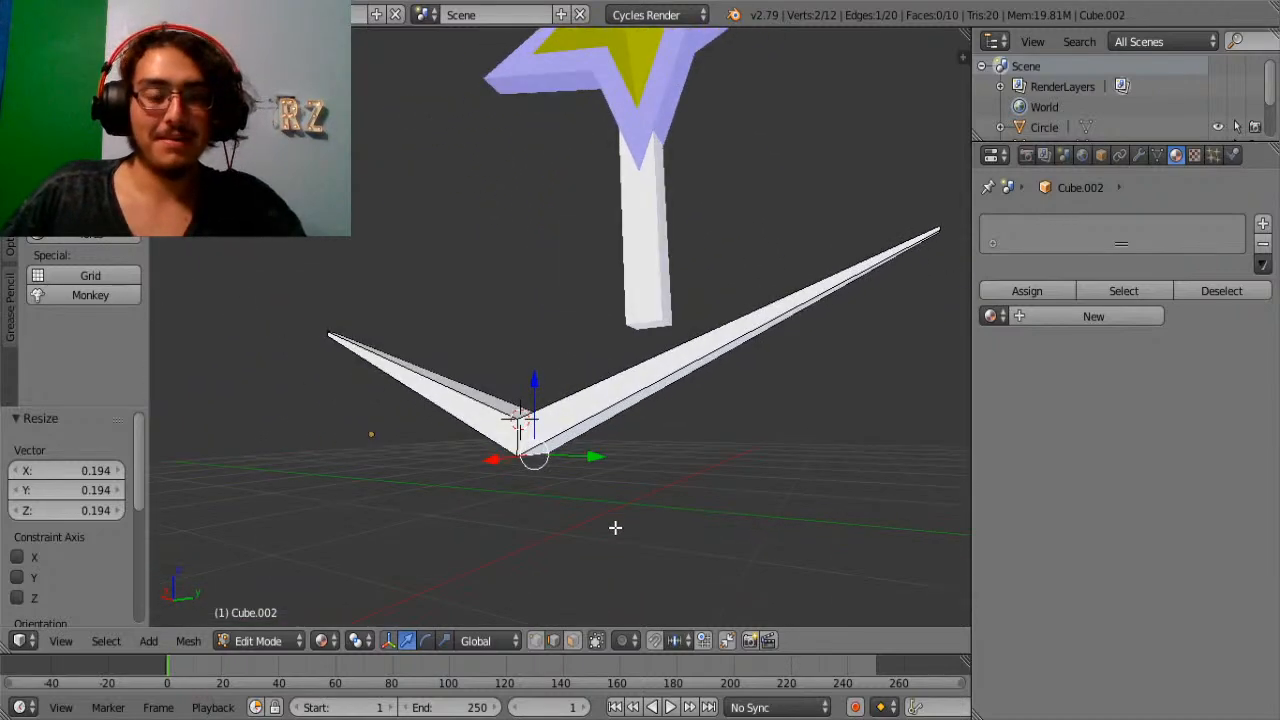
key("ctrl+b")
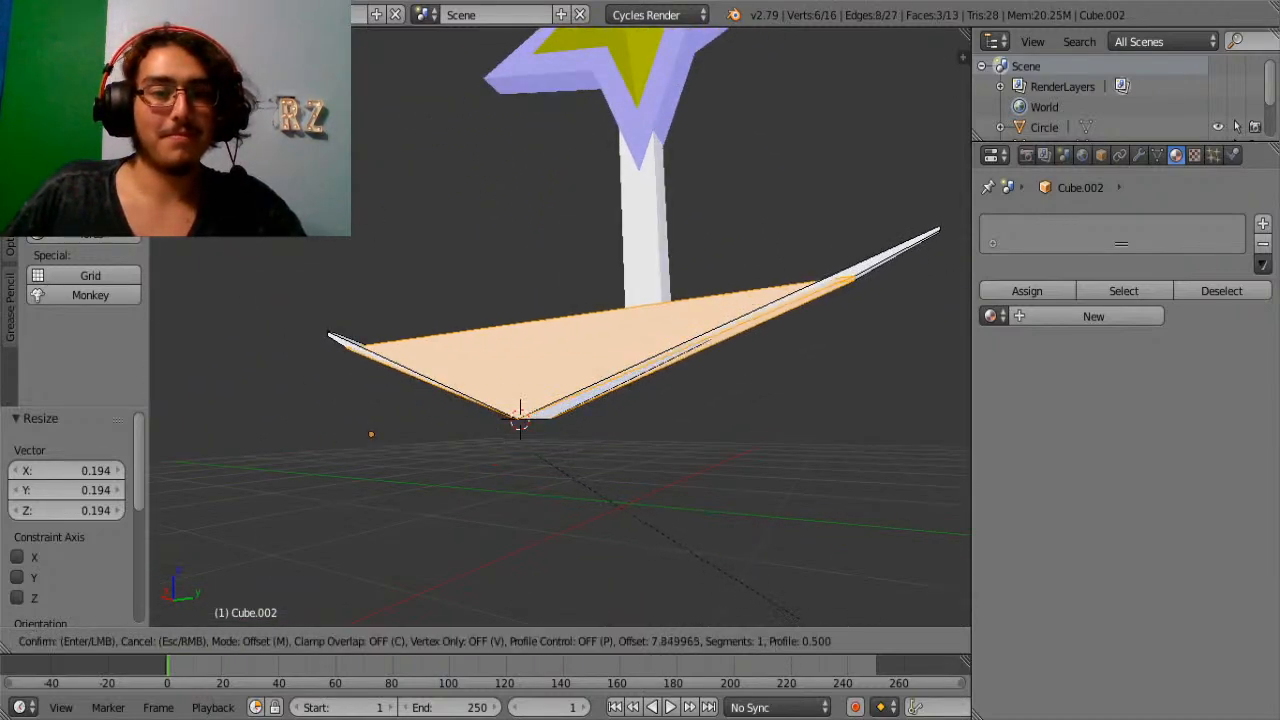
scroll(613, 414, "up", 20)
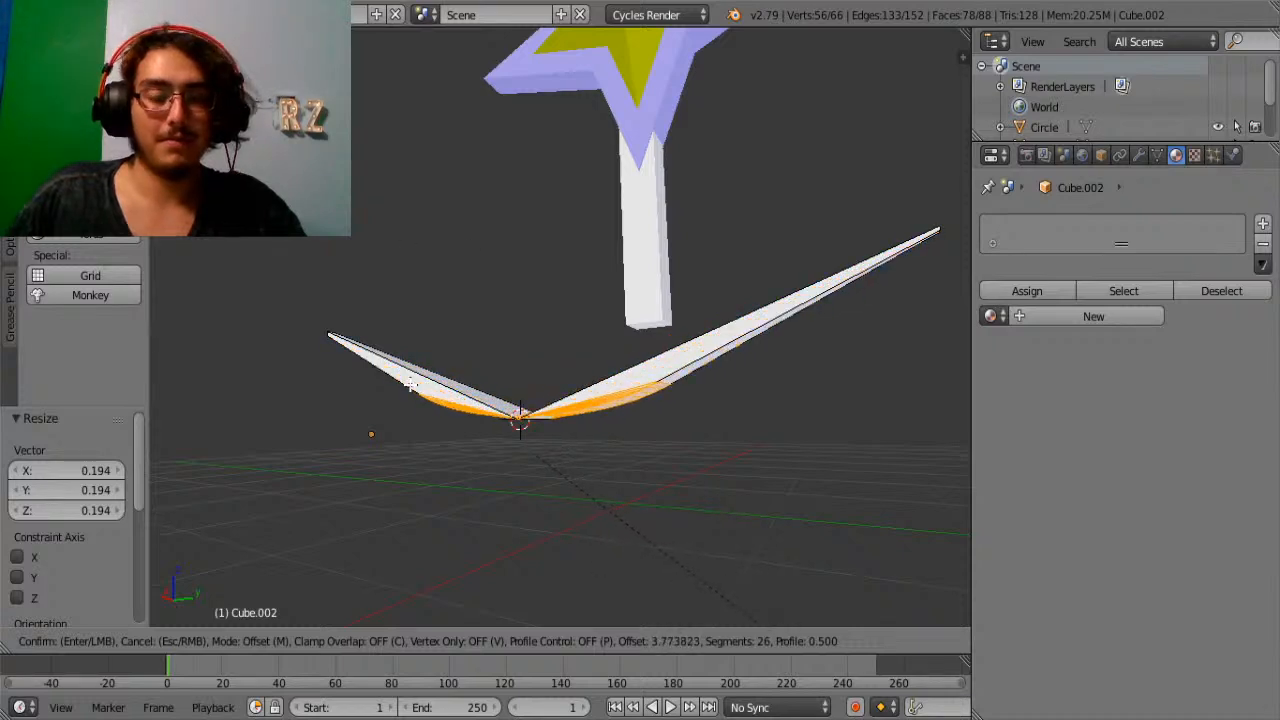
key("Escape")
Select the upper edge at the V's bend and raise it about 0.208 units along Z.
middle_click_drag(560, 440, 665, 480)
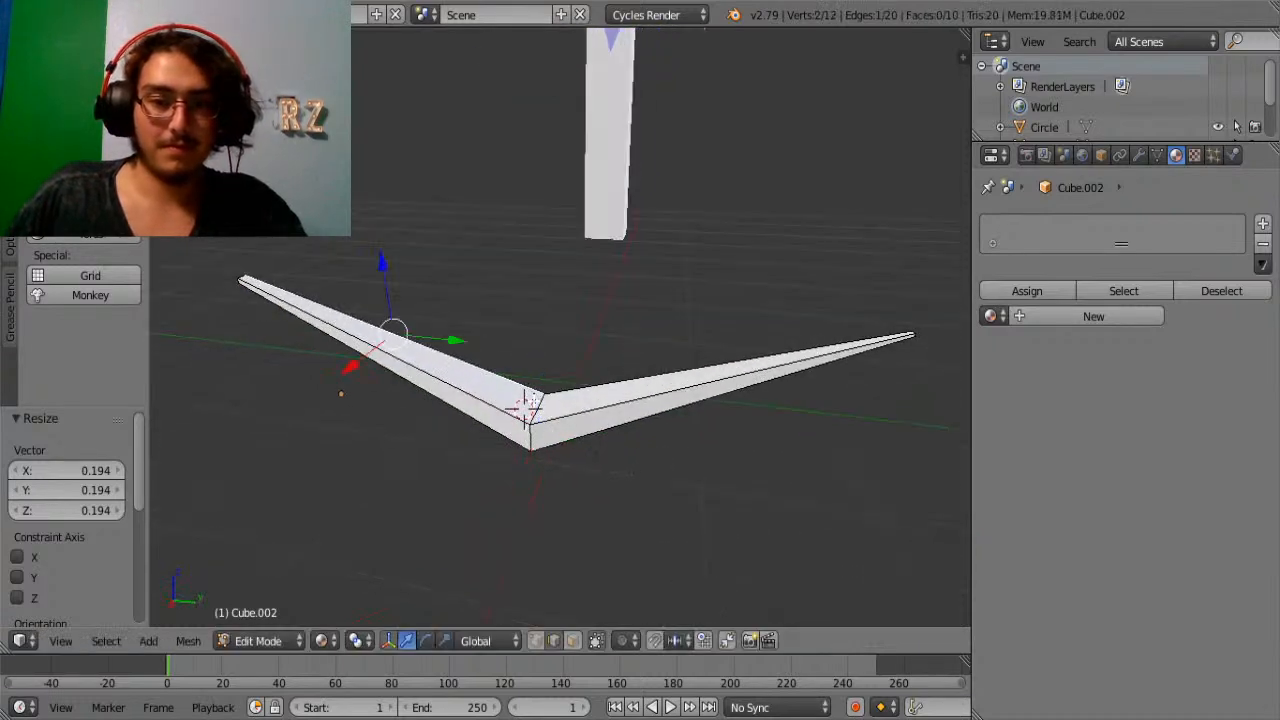
left_click_drag(536, 383, 523, 347)
middle_click_drag(574, 449, 497, 390)
right_click(530, 434)
middle_click_drag(530, 434, 649, 489)
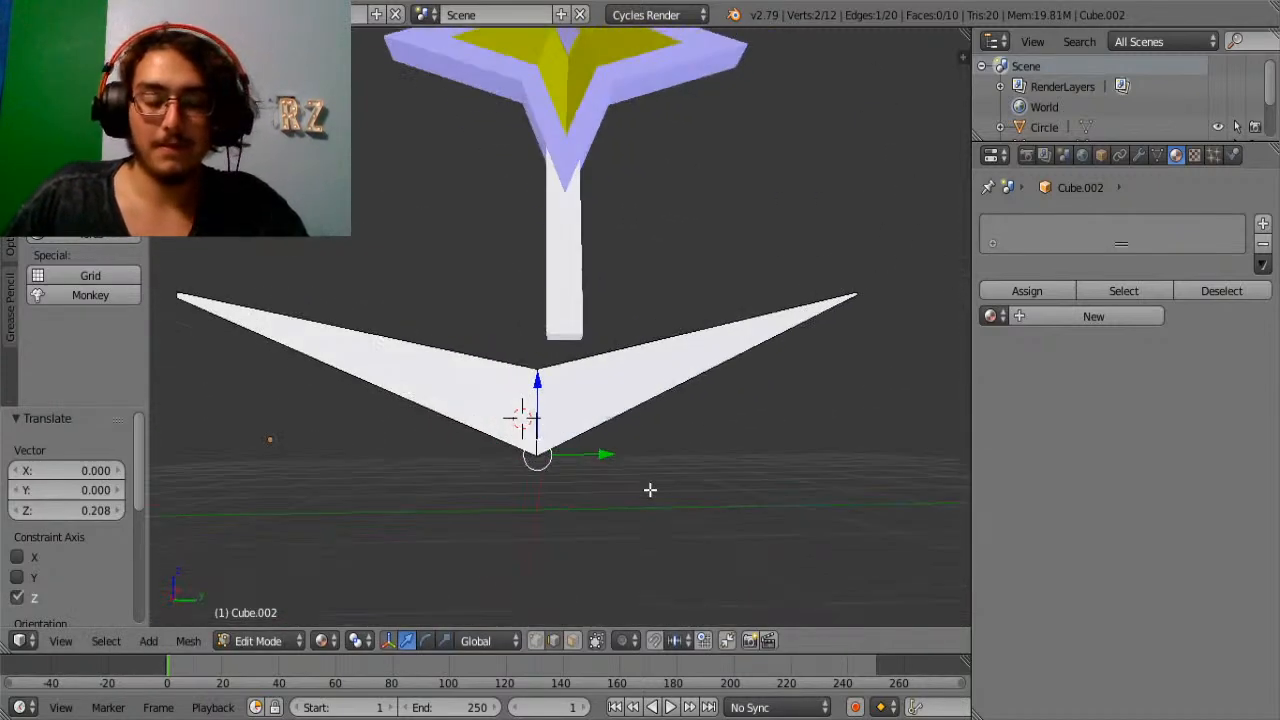
key("ctrl+b")
scroll(634, 434, "up", 12)
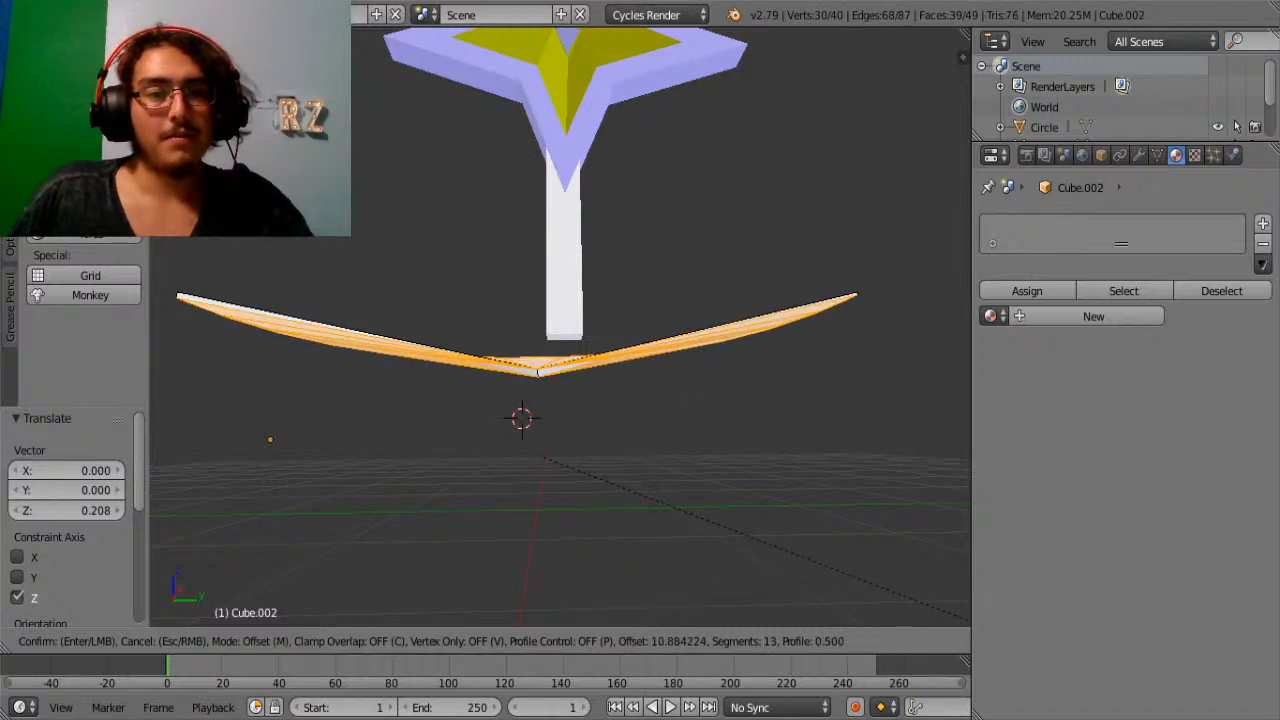
right_click(466, 392)
Raise the upper edge at the V's bend by a further 0.152 units or so along Z.
middle_click_drag(466, 392, 533, 459)
key("g")
key("z")
left_click(540, 445)
Bevel the lower edge at the V's bend with 6 segments and lower the bevelled faces about 0.054 units along Z.
right_click(529, 472)
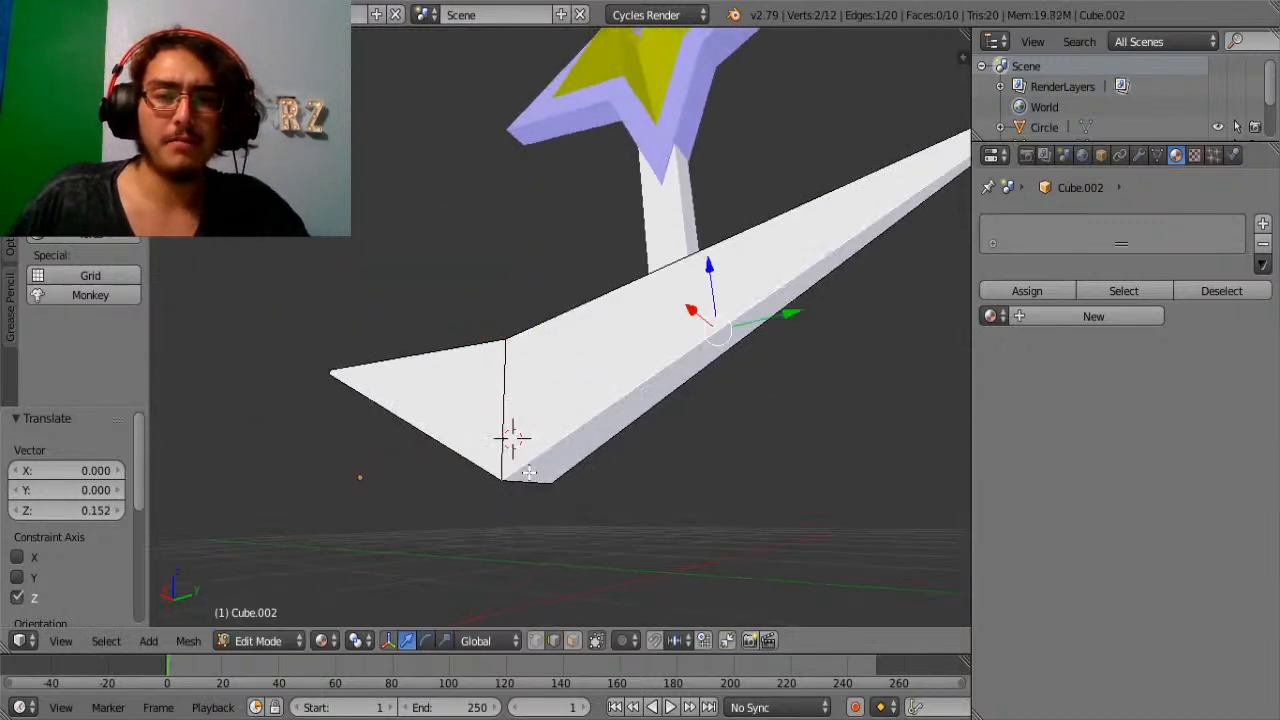
right_click(534, 483)
middle_click_drag(424, 485, 538, 513)
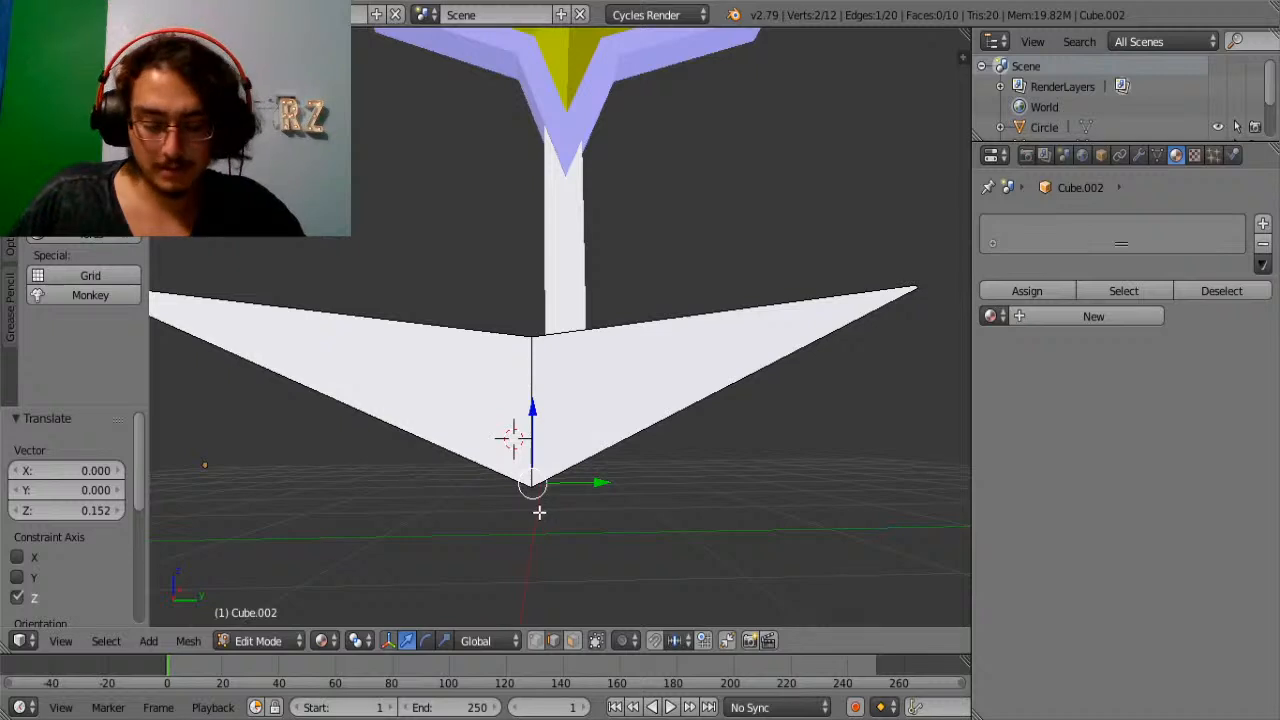
scroll(539, 512, "down", 2)
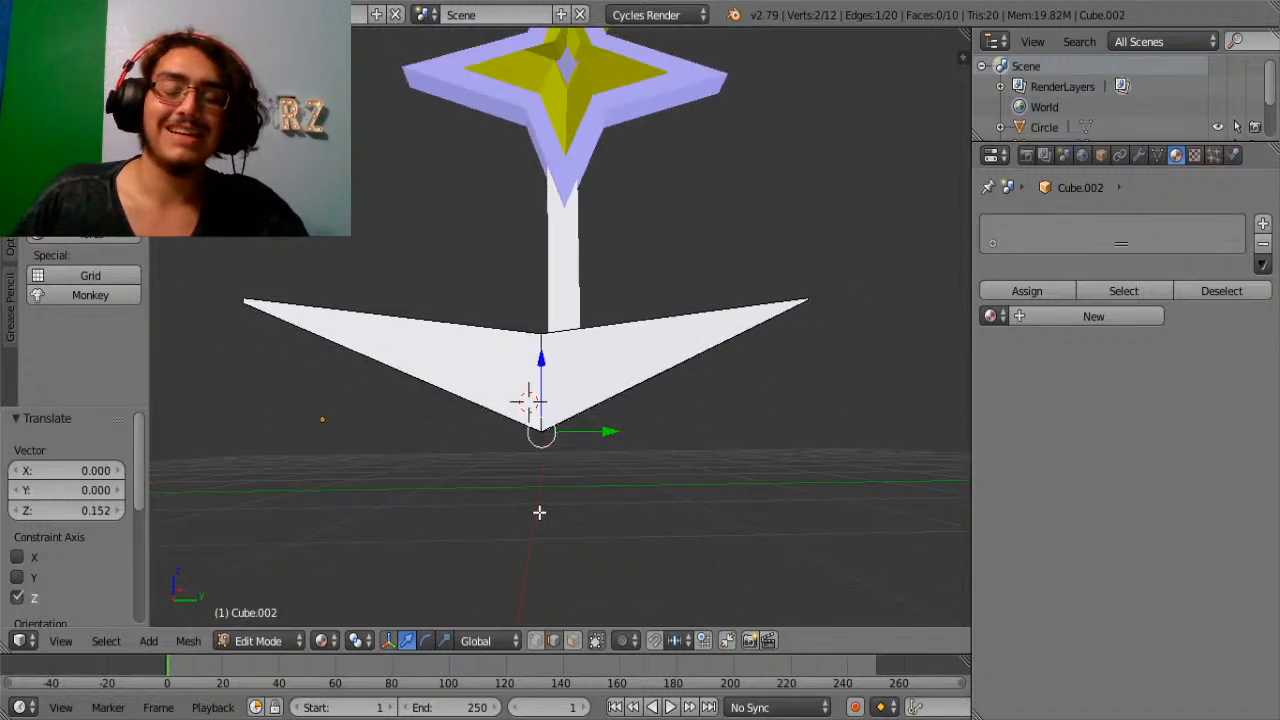
key("ctrl+b")
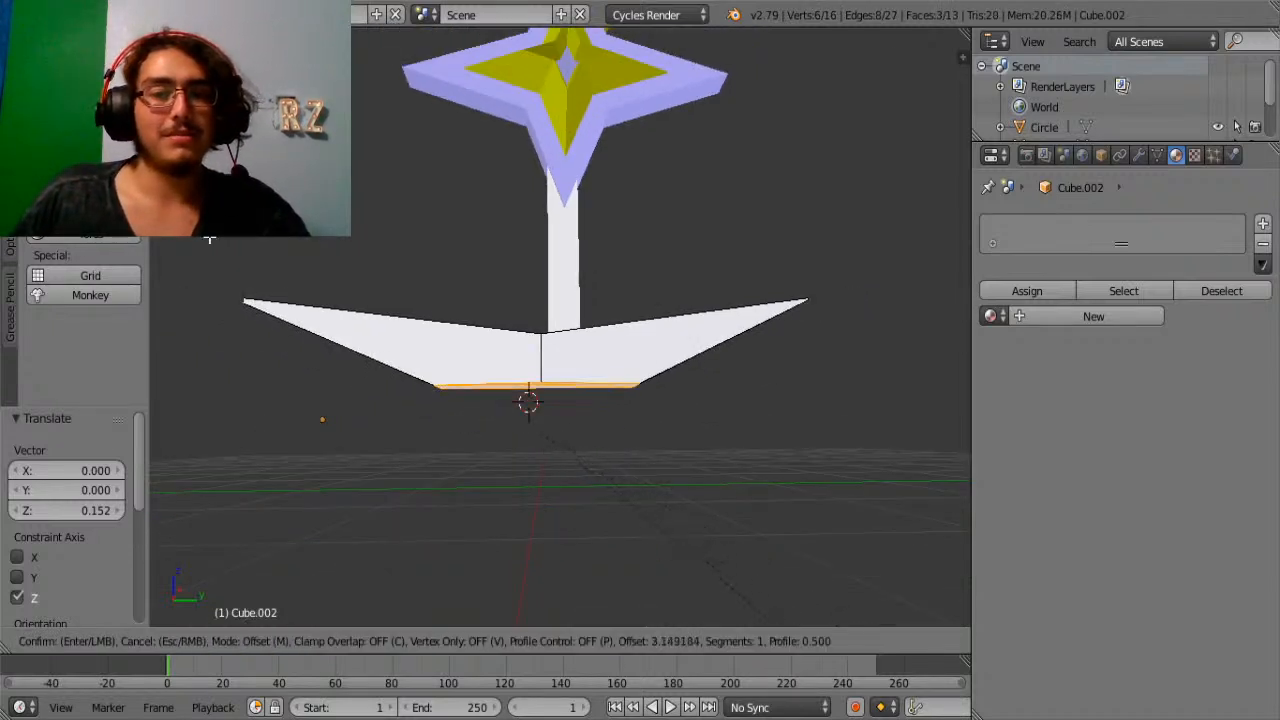
scroll(299, 316, "up", 3)
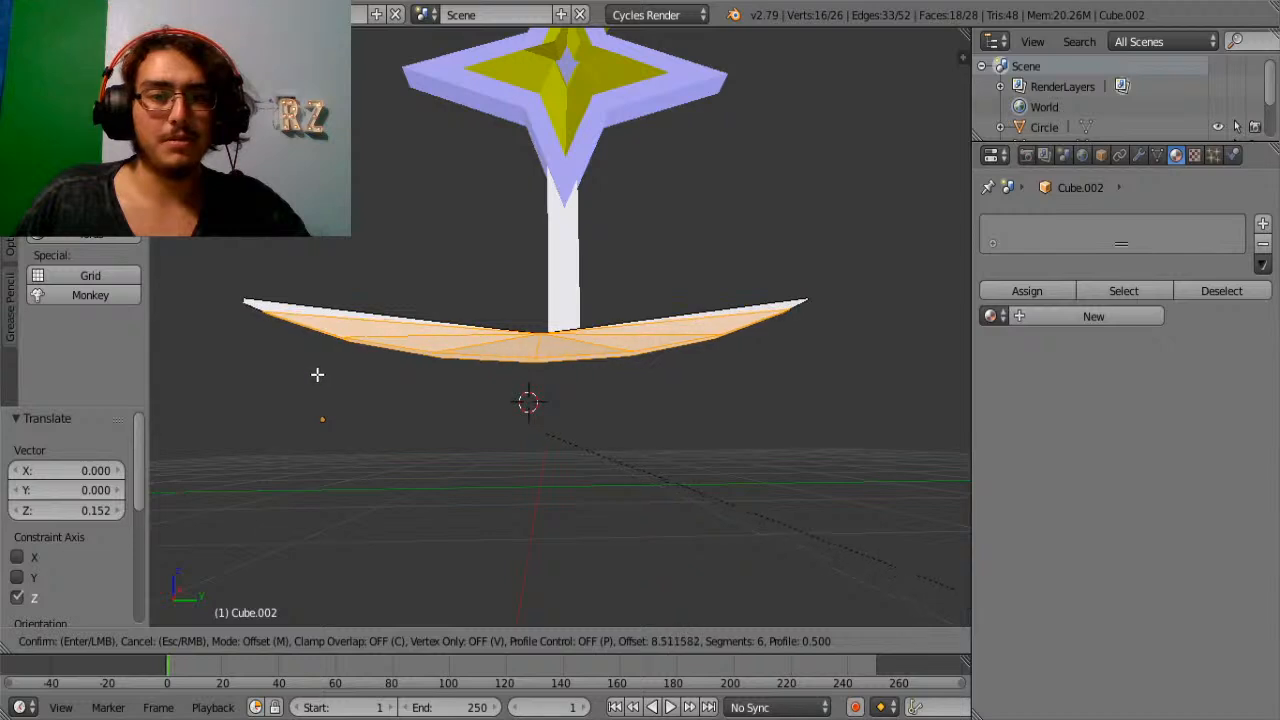
left_click(437, 443)
left_click_drag(531, 273, 526, 300)
middle_click_drag(526, 300, 537, 356)
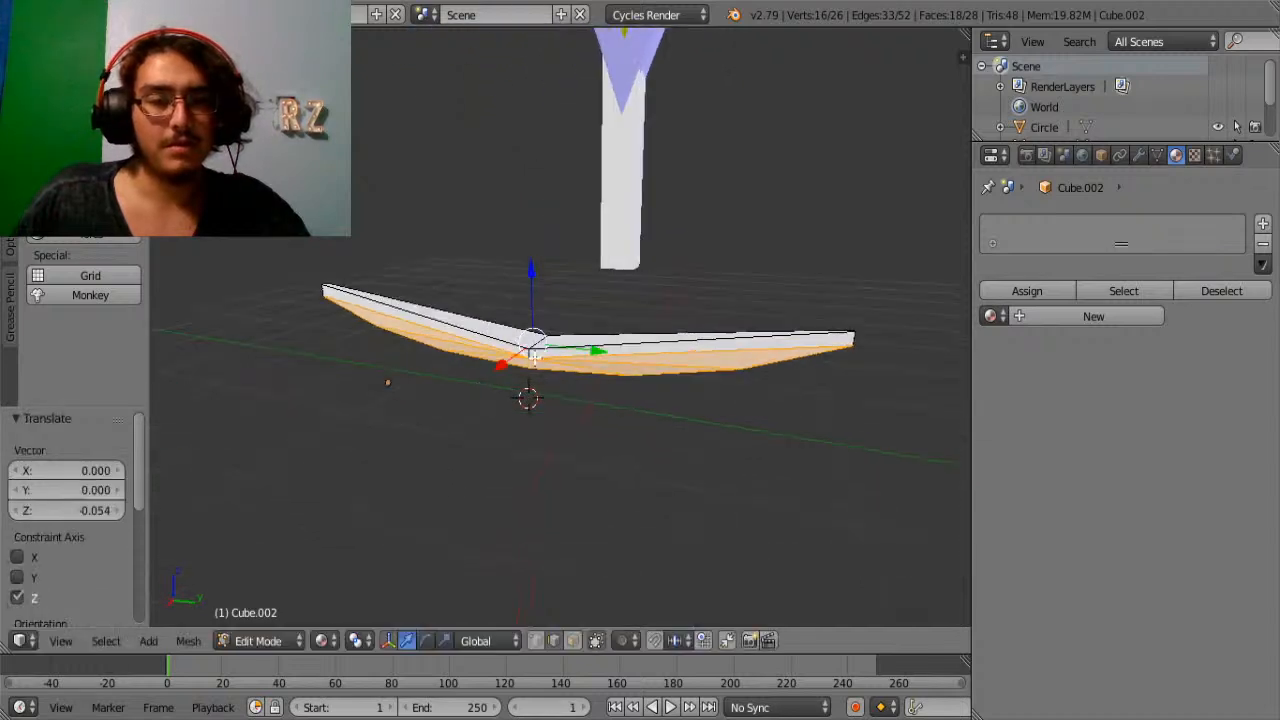
Bevel the upper edge at the V's bend with 16 segments to form a curve and return to Object Mode.
right_click(540, 341)
key("ctrl+b")
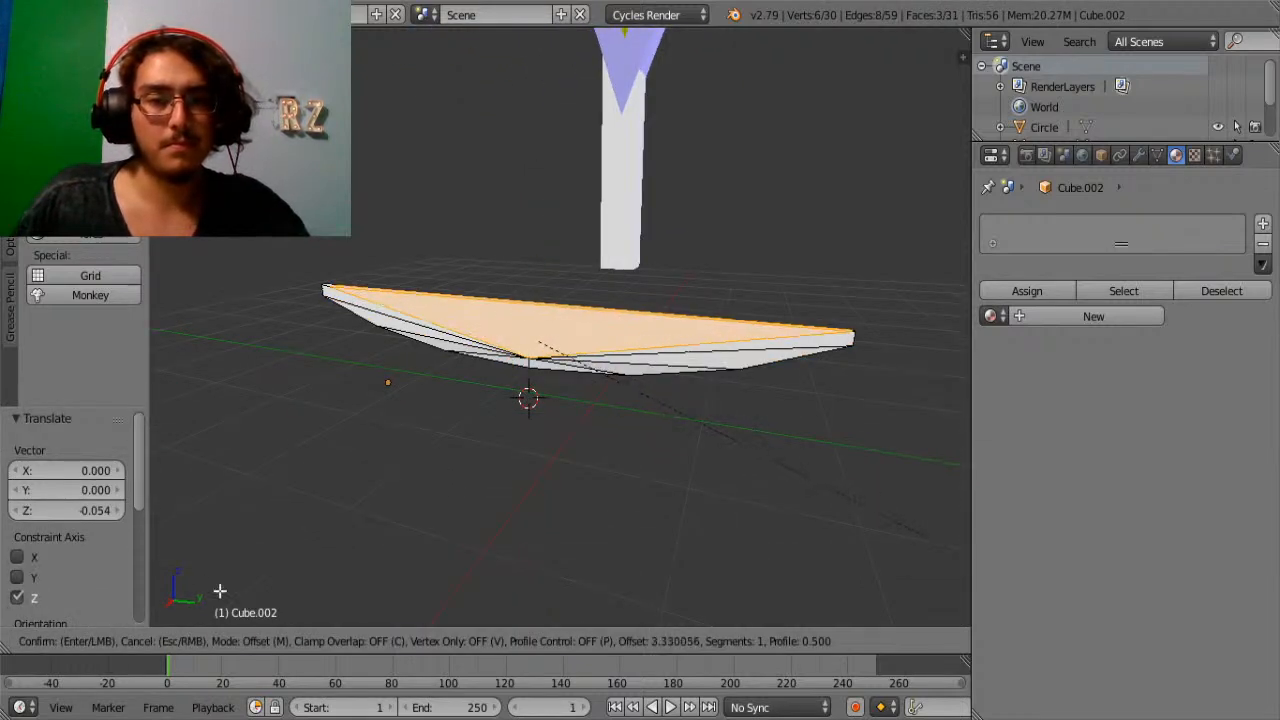
scroll(312, 595, "up", 4)
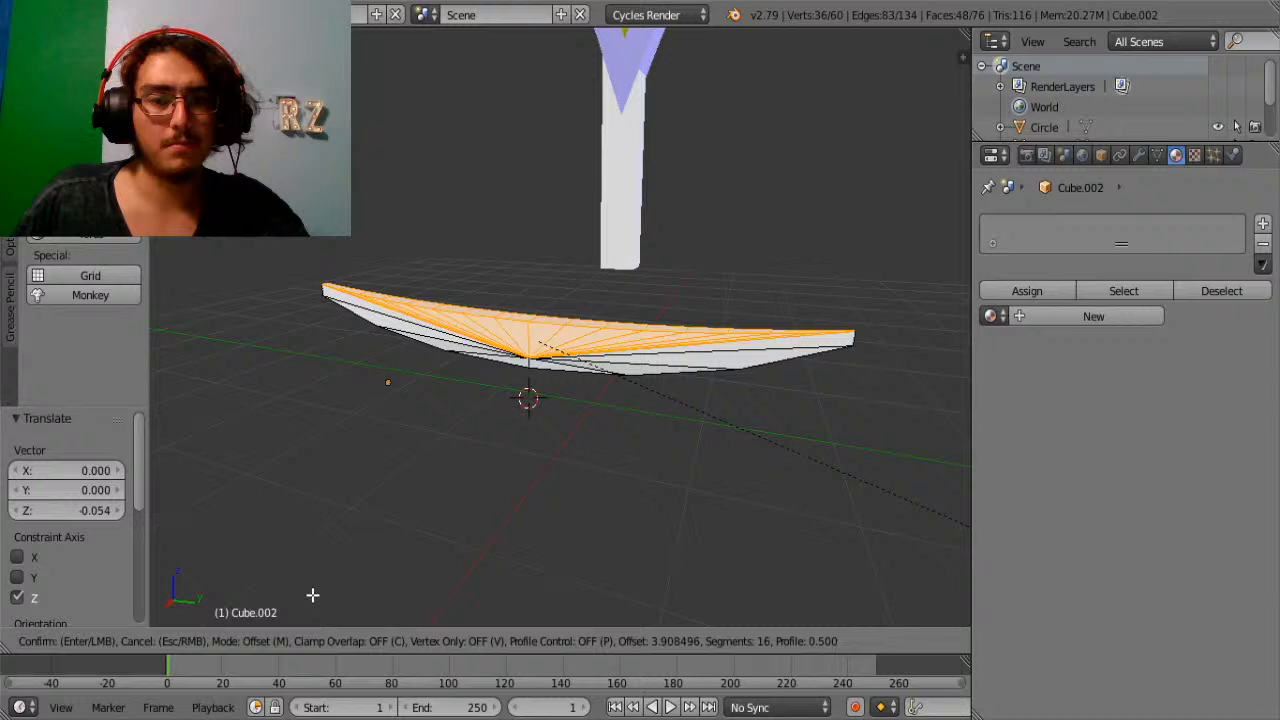
left_click(300, 536)
key("Tab")
middle_click_drag(443, 554, 436, 447)
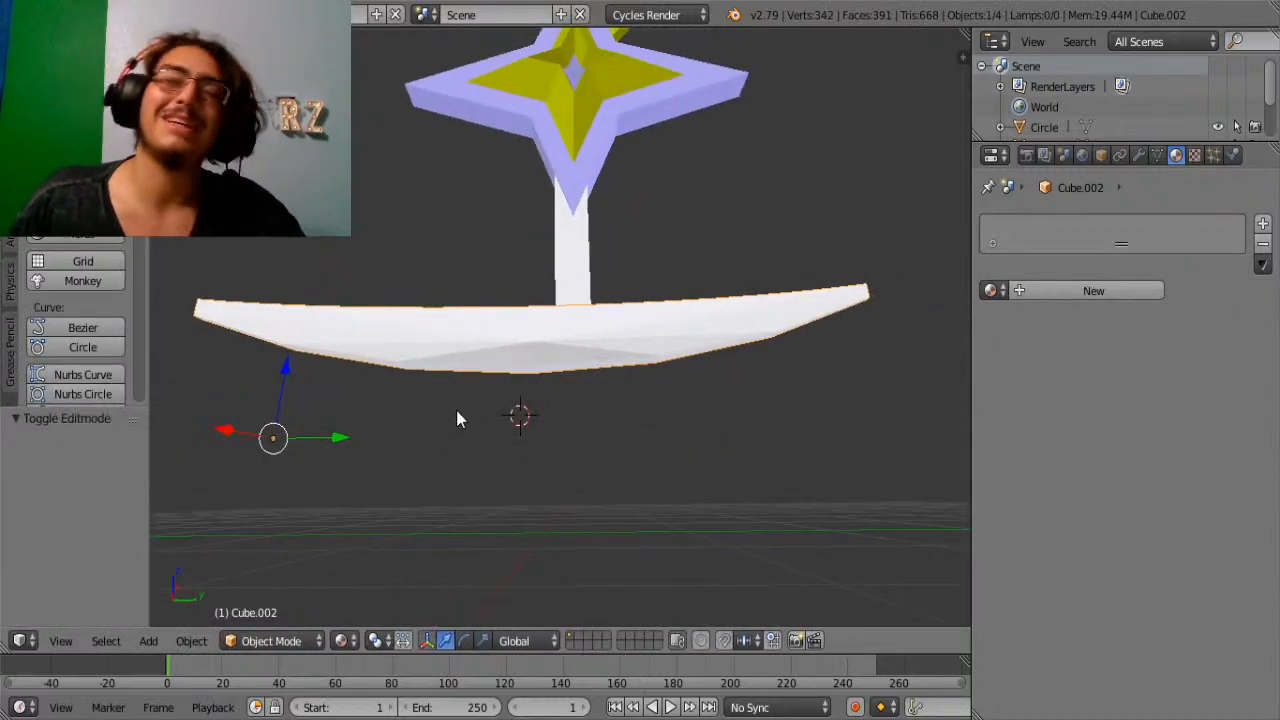
middle_click_drag(452, 276, 501, 411)
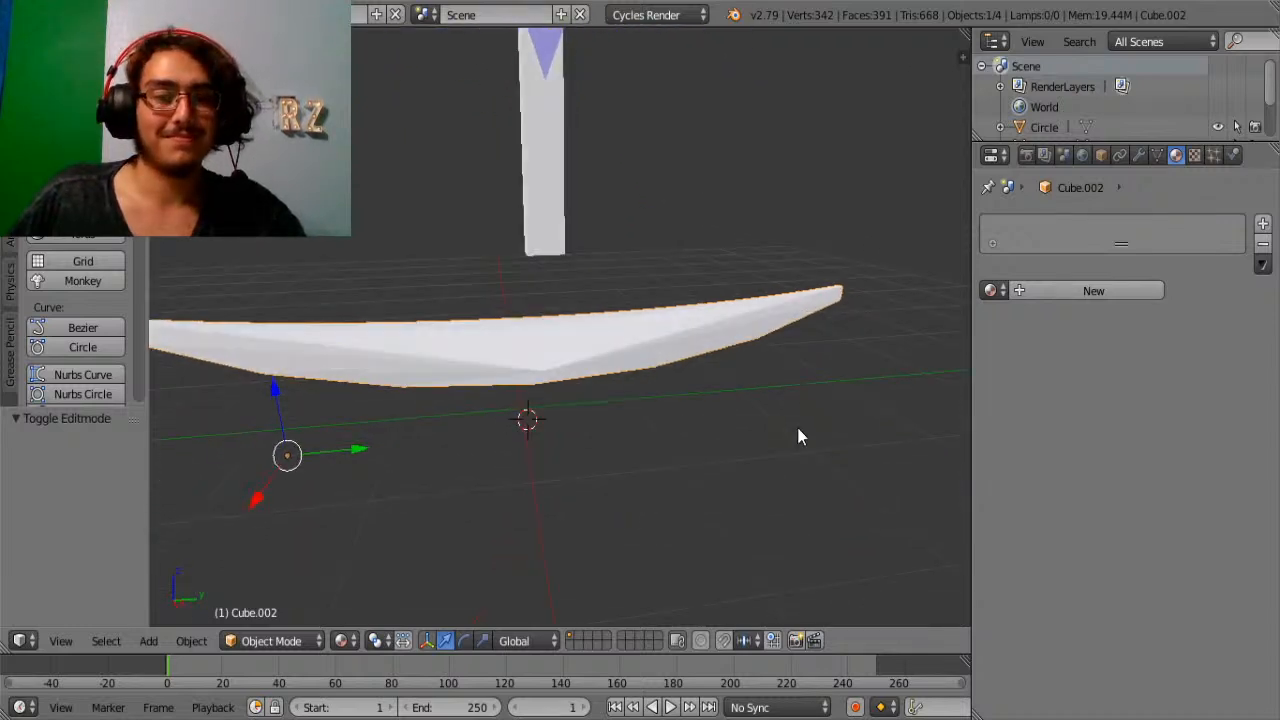
In Edit Mode, move the whole curved mesh about -1.282 units along Y and lower it along Z onto its origin.
key("Tab")
key("a")
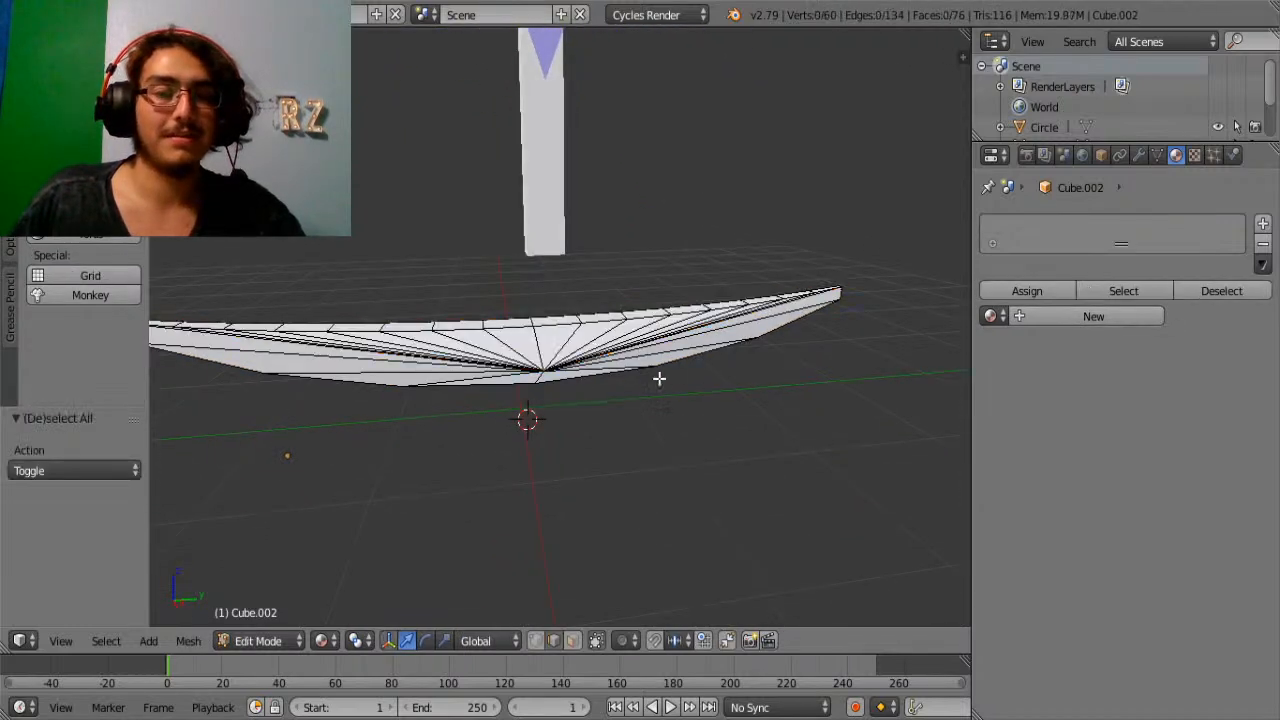
key("a")
key("g")
key("y")
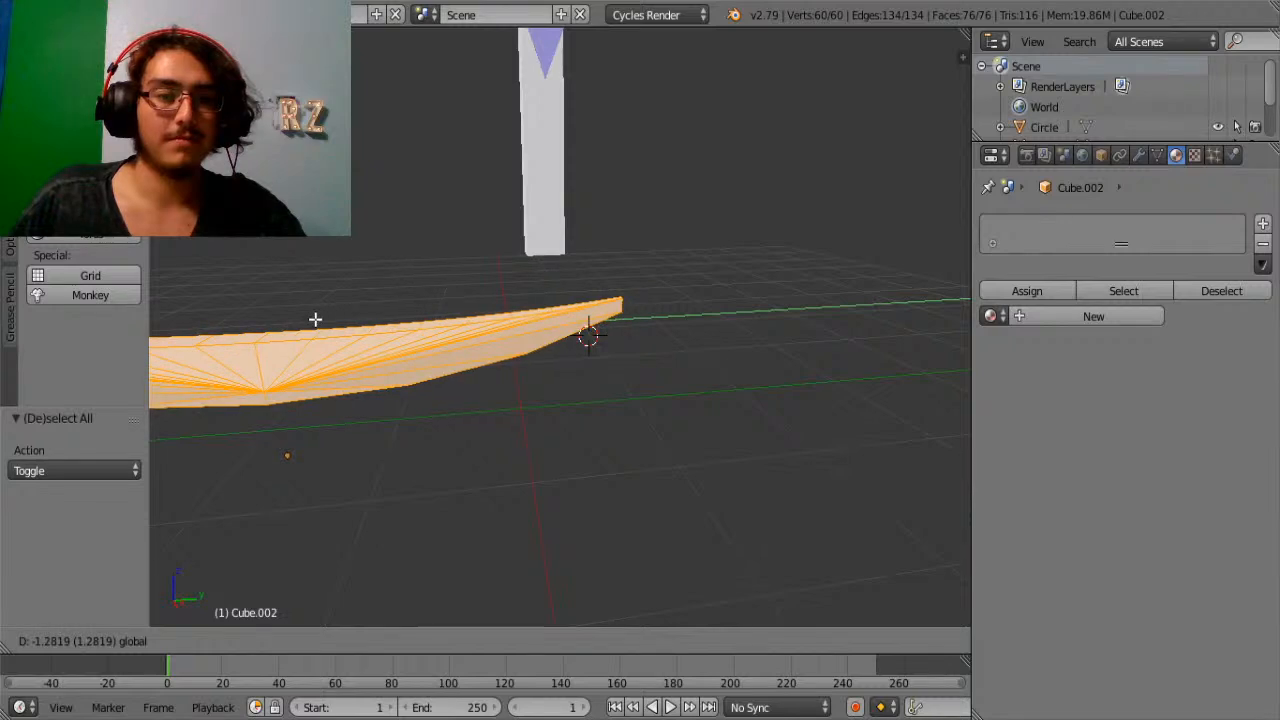
left_click(314, 320)
middle_click_drag(354, 537, 529, 411, "shift")
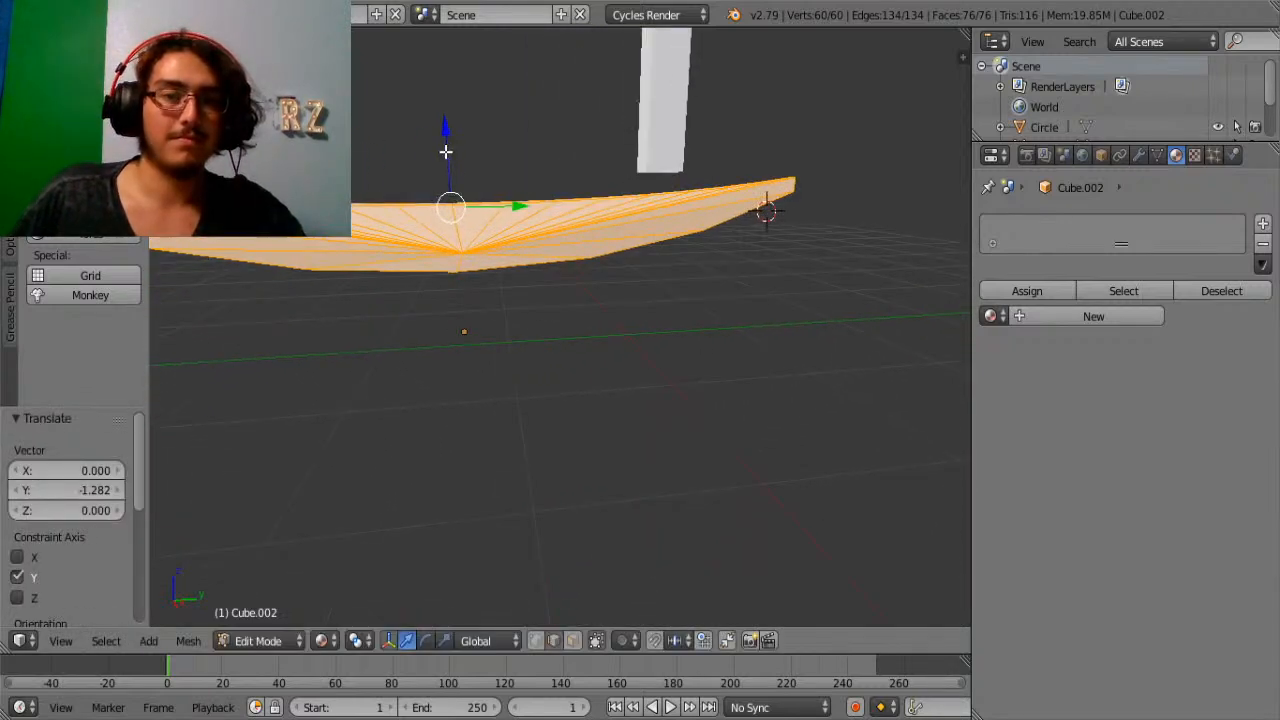
key("g")
key("z")
left_click(498, 343)
key("Tab")
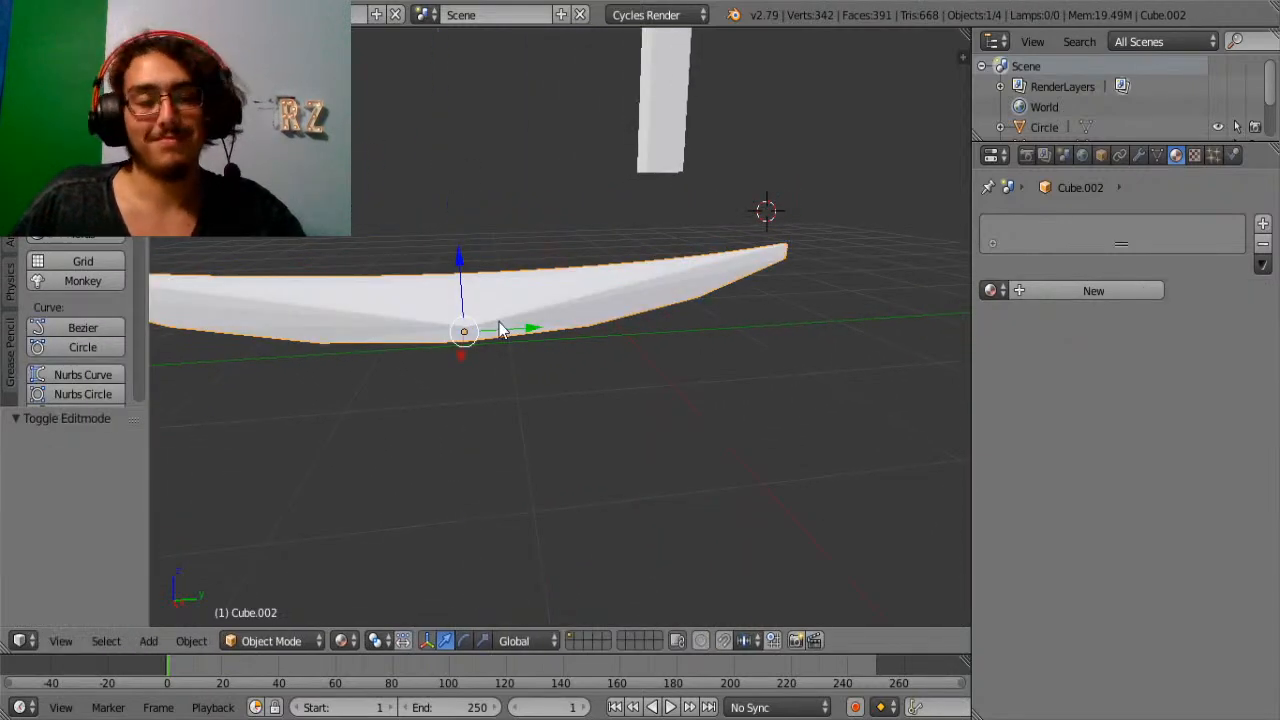
Scale the curved piece to about 0.414 along Y and move it about 0.92 units along Y toward the handle.
middle_click_drag(569, 334, 859, 348)
key("s")
key("y")
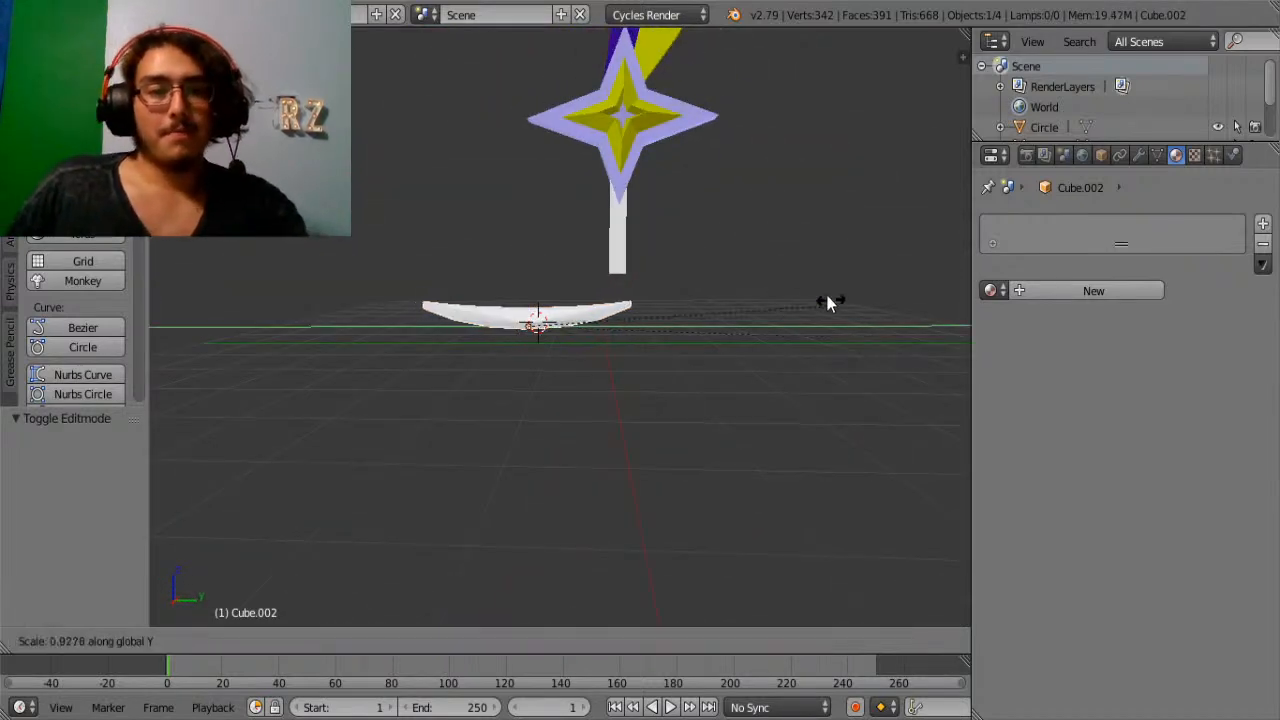
left_click(657, 279)
key("g")
key("y")
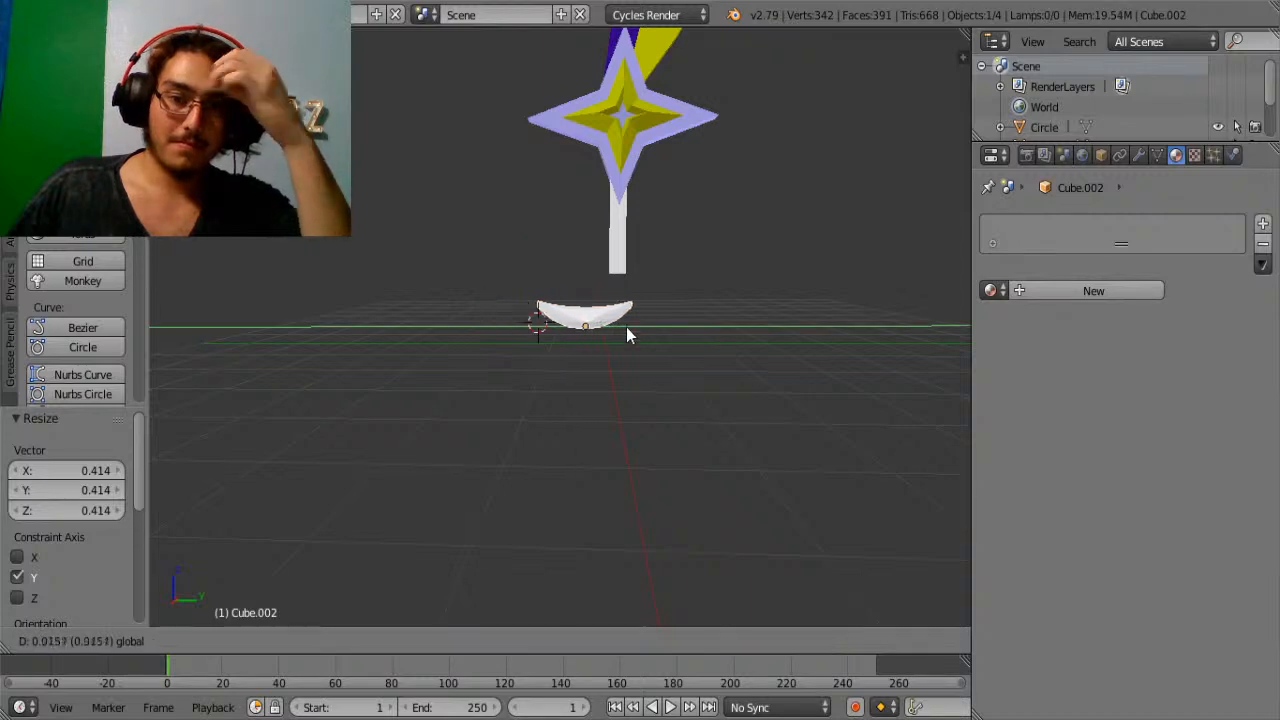
left_click(630, 328)
Raise the curved piece about 0.640 units along Z and move it about -1.152 units along X to the handle's end.
middle_click_drag(630, 328, 646, 289)
key("g")
key("z")
left_click(586, 240)
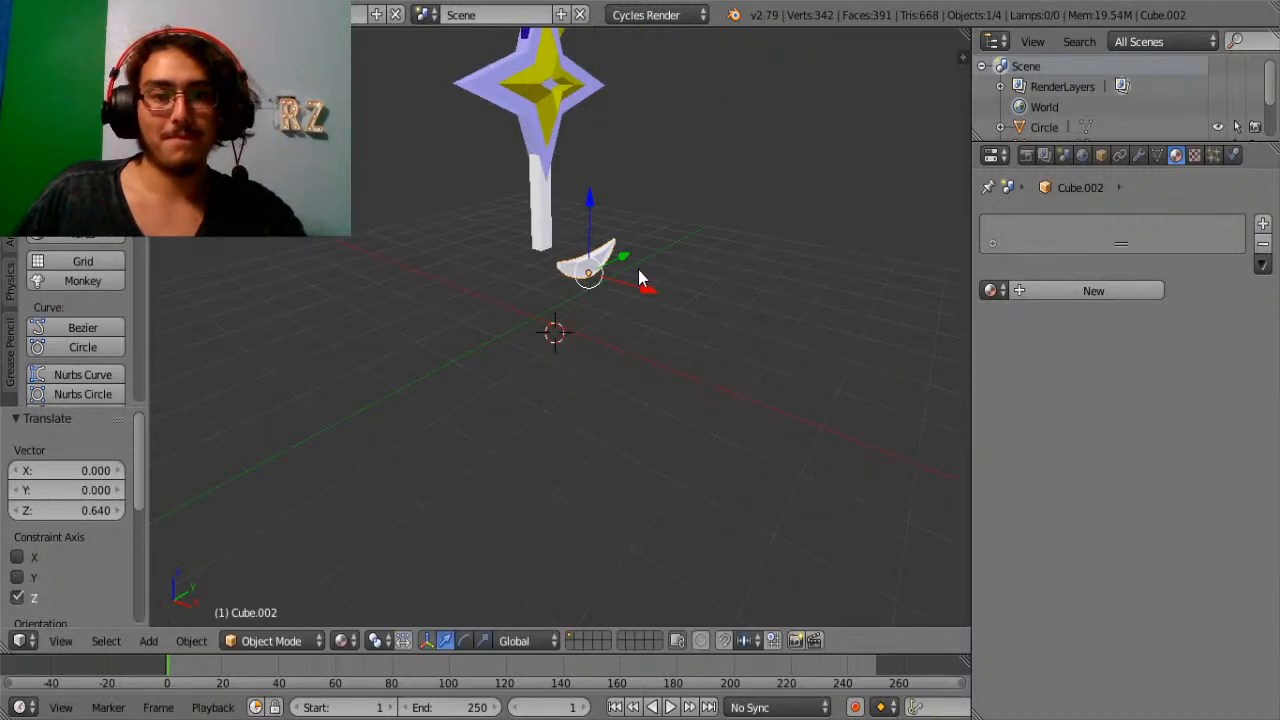
key("g")
key("x")
left_click(585, 271)
scroll(580, 270, "up", 4)
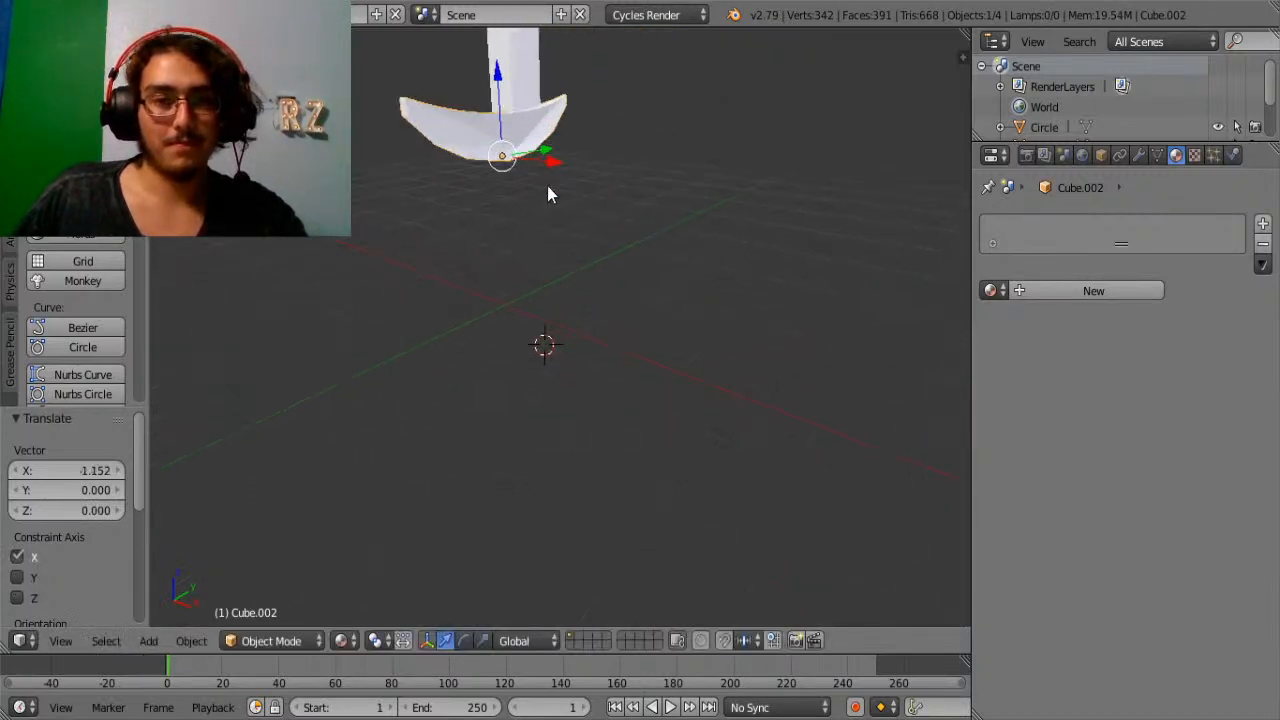
Shift the curved piece about 0.385 units along Y and -0.144 units along X to line it up with the handle.
middle_click_drag(547, 193, 503, 503)
key("g")
key("y")
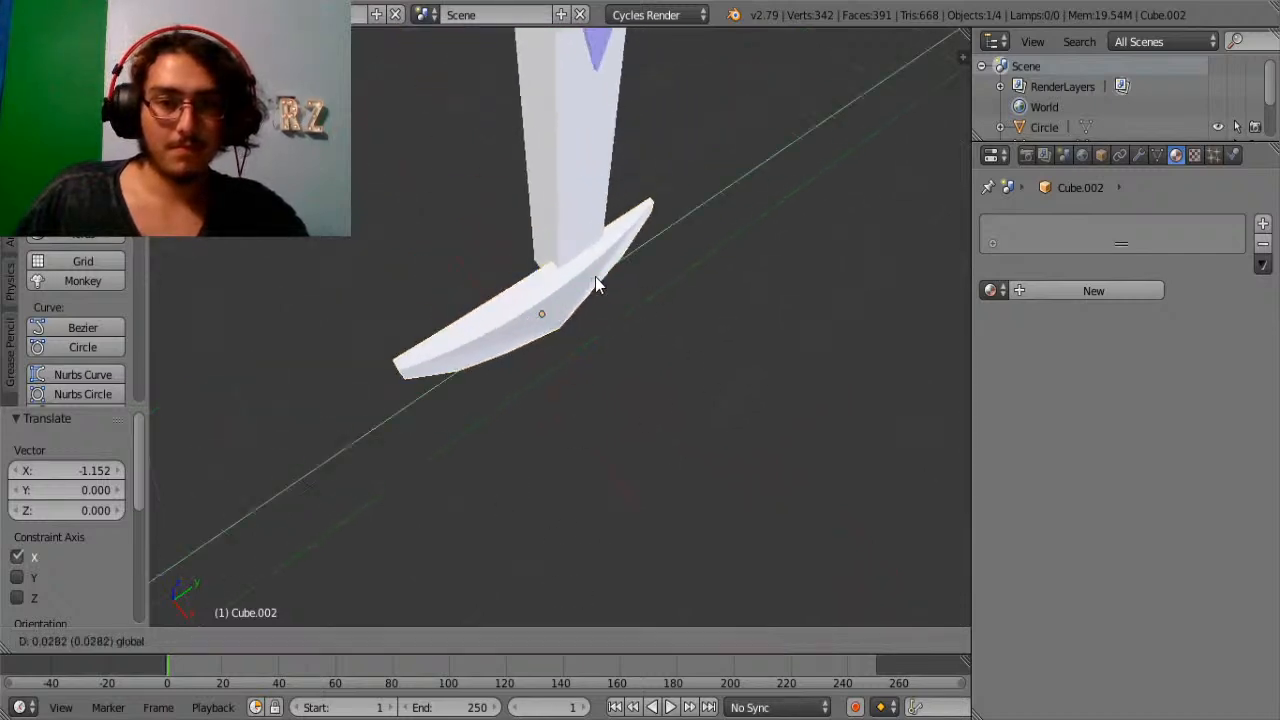
left_click(647, 247)
key("g")
key("x")
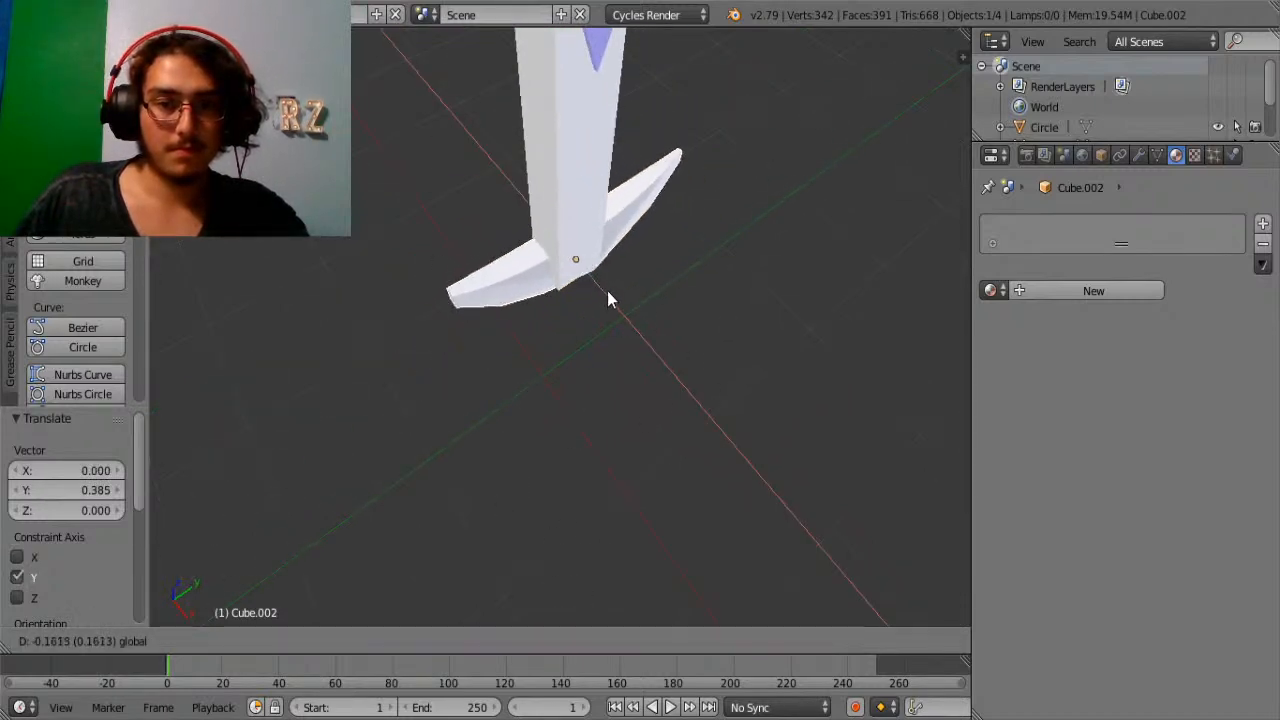
left_click(607, 299)
Centre the curved piece on the handle by moving it about -0.054 units along Y, and raise it about 0.114 along Z.
middle_click_drag(671, 294, 486, 251)
key("g")
key("y")
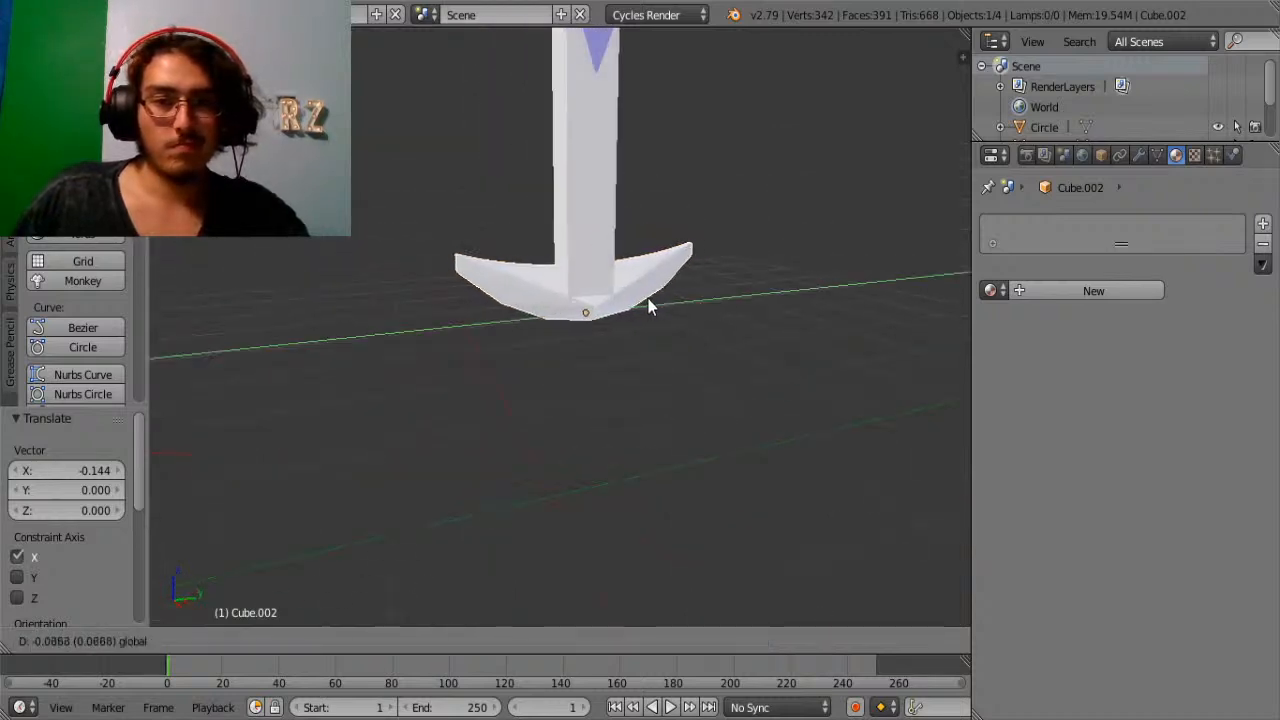
left_click(687, 303)
middle_click_drag(687, 303, 631, 289)
scroll(633, 287, "up", 5)
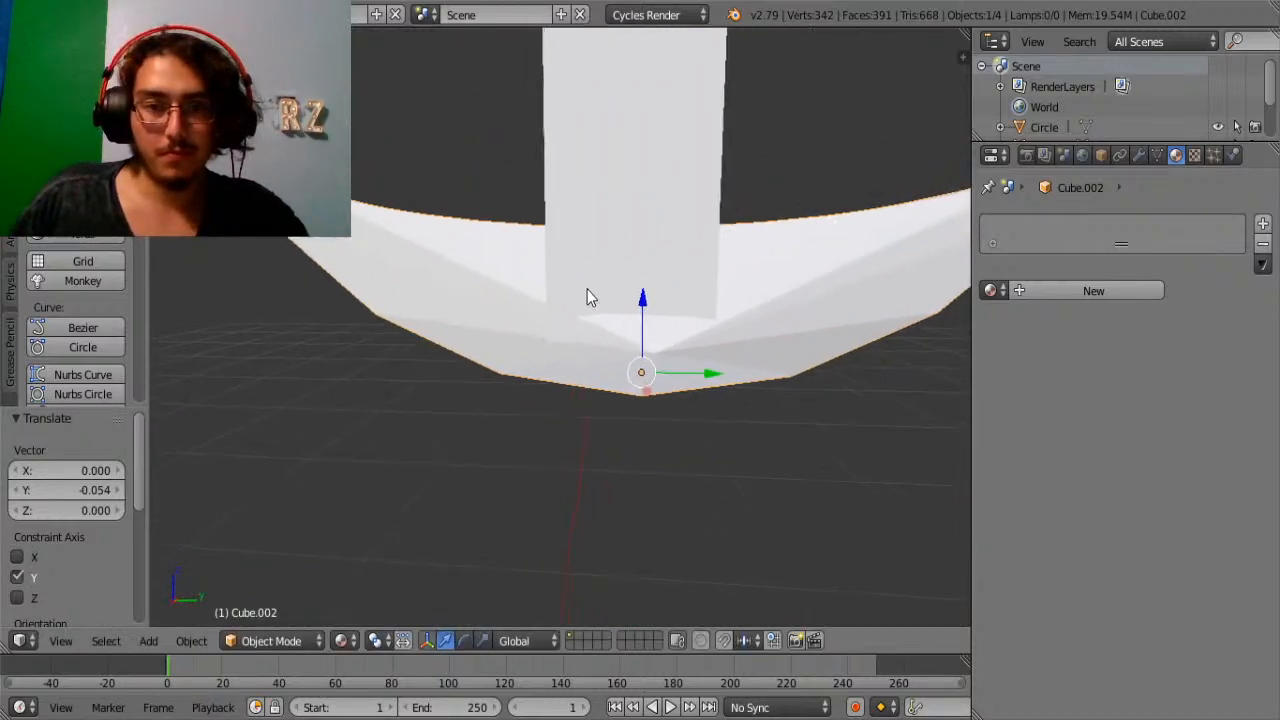
key("g")
key("z")
left_click(613, 260)
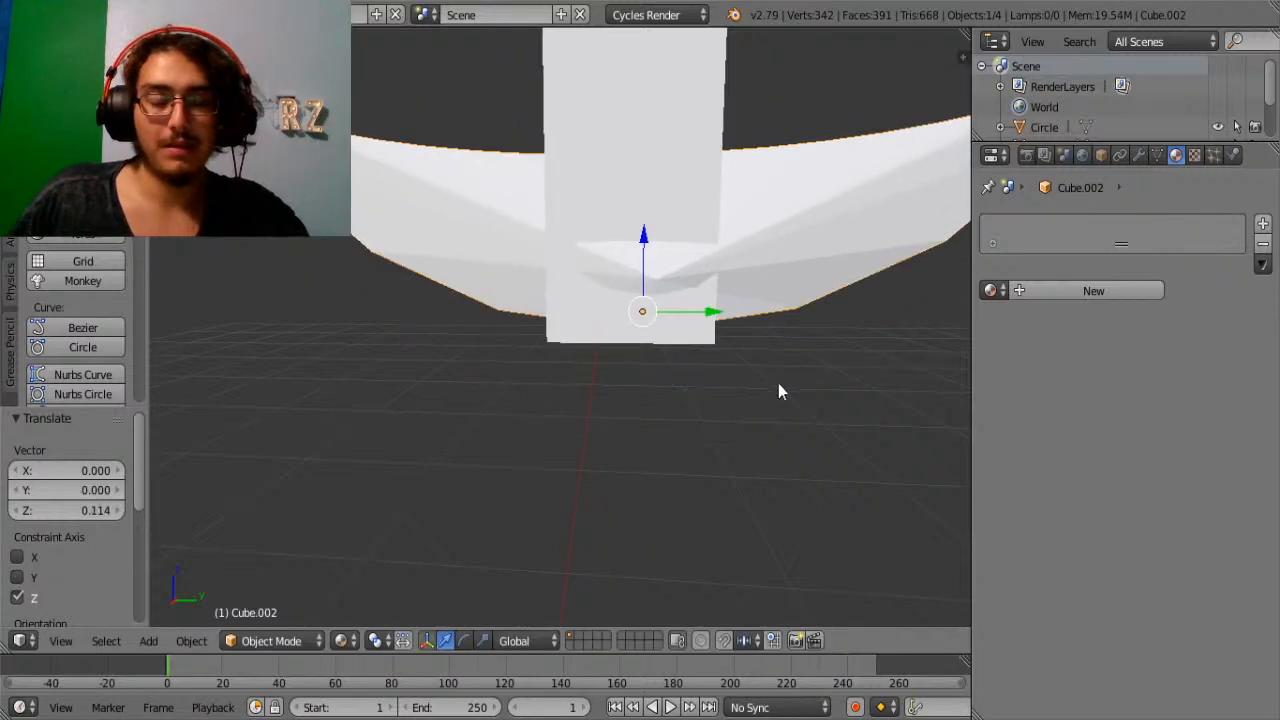
Scale the curved piece to about 0.802 along X, and widen it along X by a factor of about 1.94.
key("s")
key("x")
left_click(751, 372)
middle_click_drag(751, 372, 703, 408)
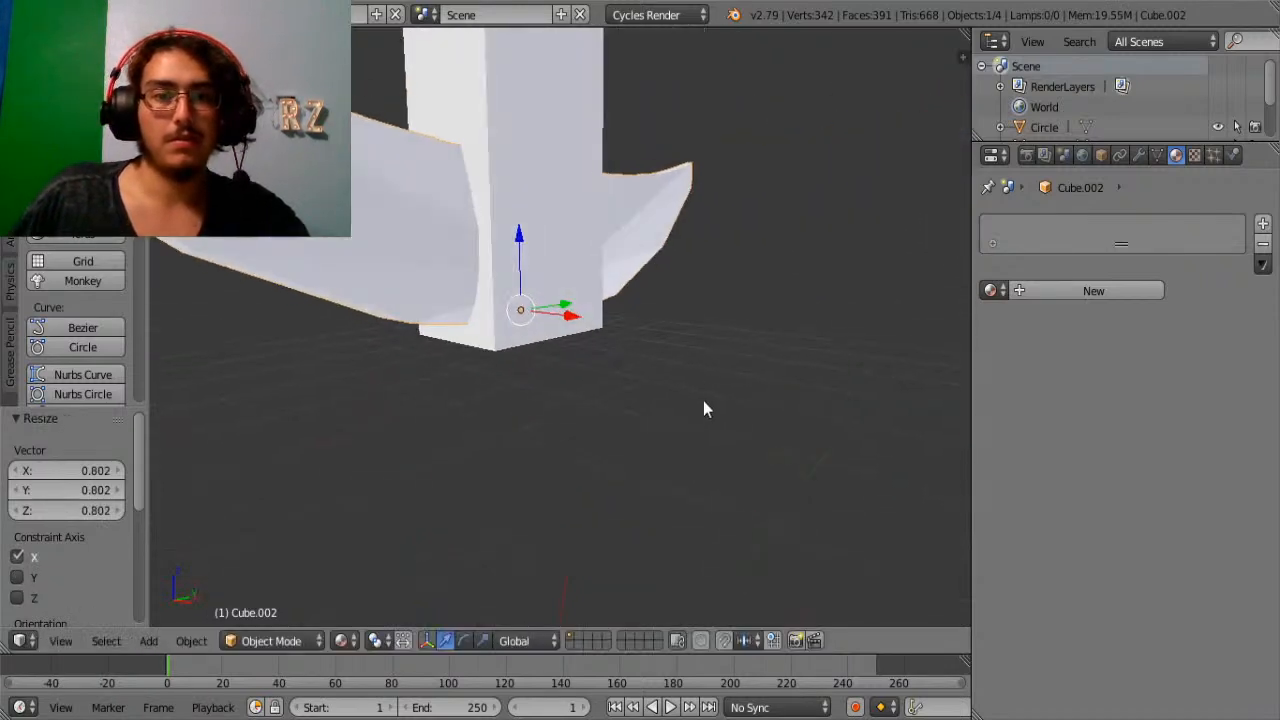
key("s")
key("x")
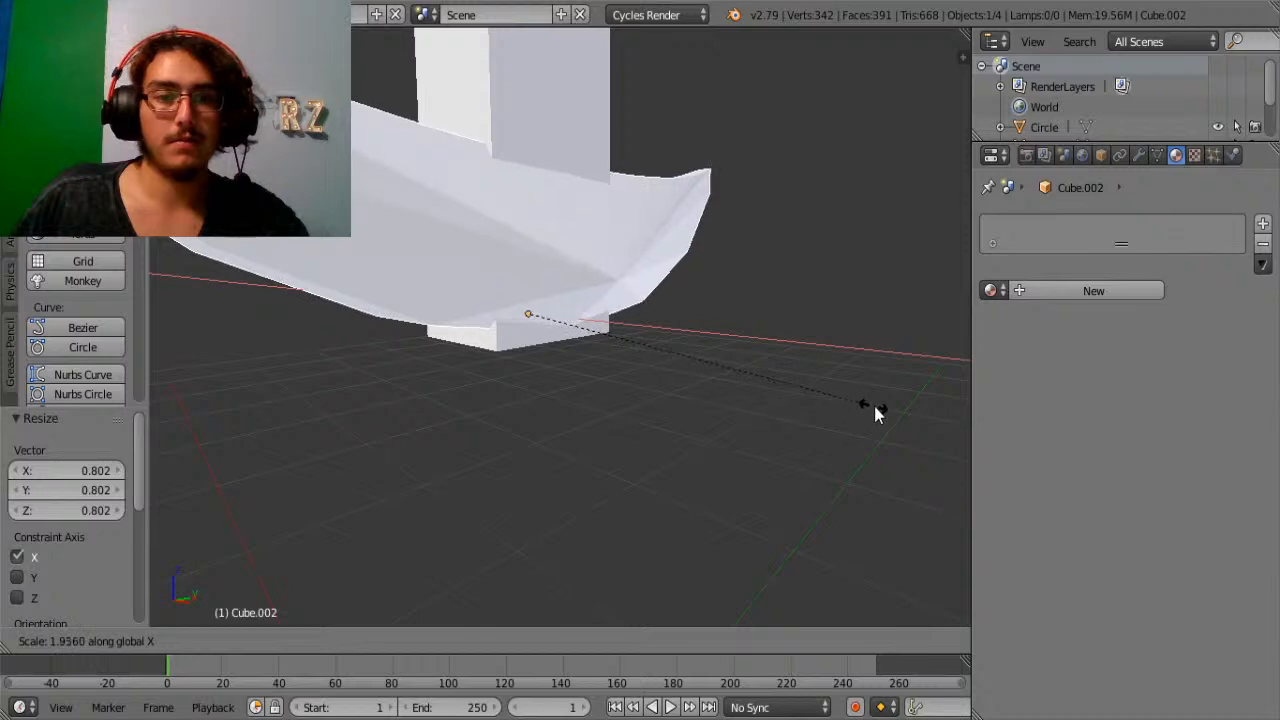
key("Escape")
Lower the curved piece about 0.036 and a further 0.014 units along Z to cover the handle's end.
key("g")
key("z")
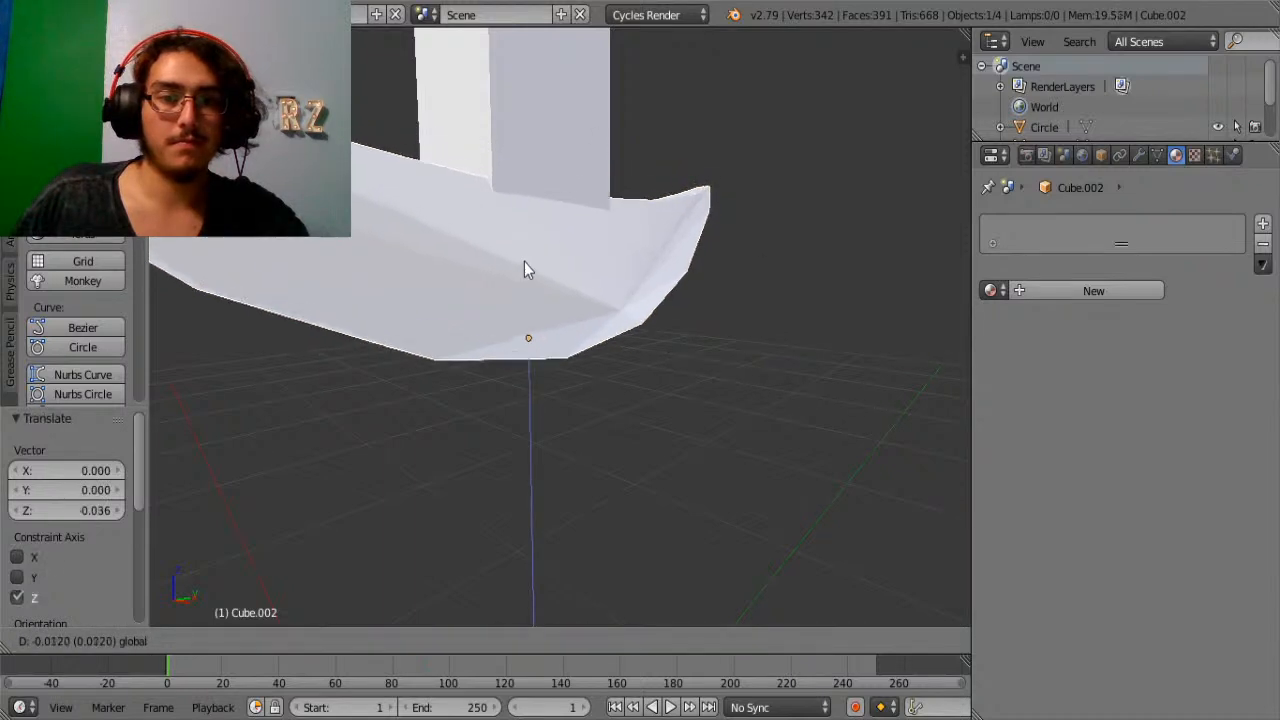
left_click(524, 261)
Widen the curved pommel along X by a factor of about 1.27.
middle_click_drag(524, 262, 571, 391)
key("s")
key("x")
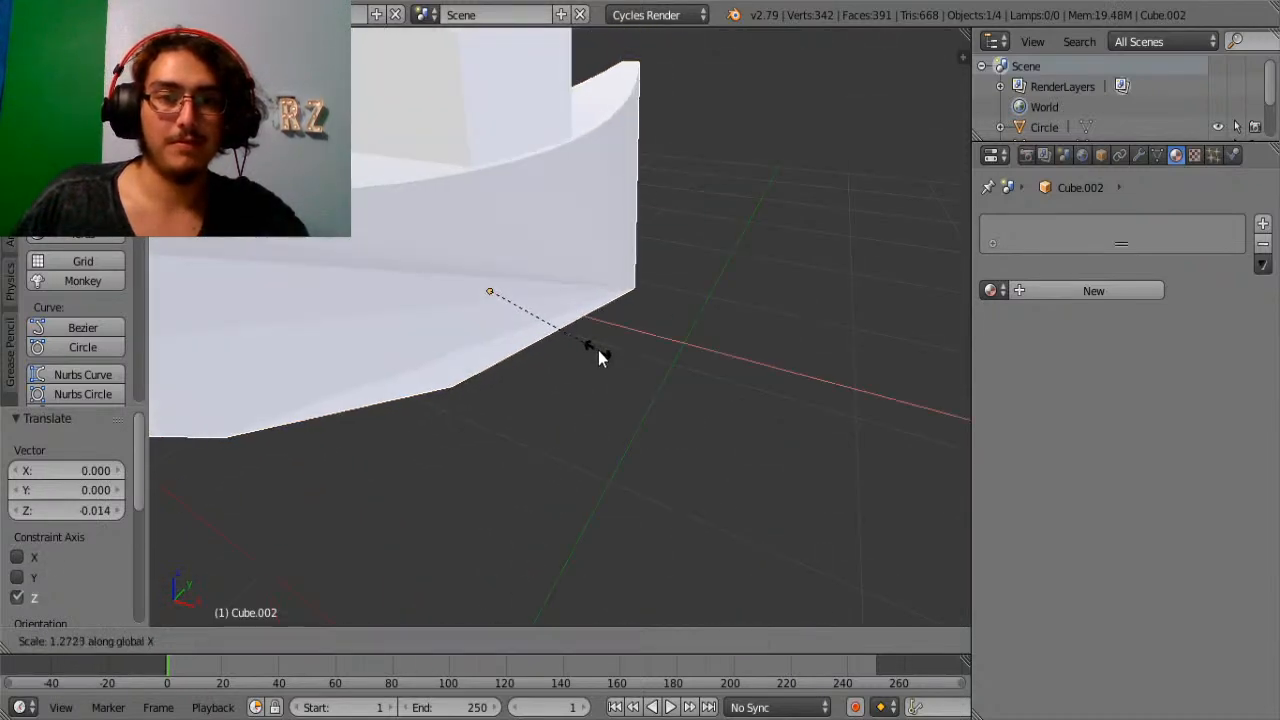
left_click(598, 355)
middle_click_drag(466, 400, 735, 368)
key("Tab")
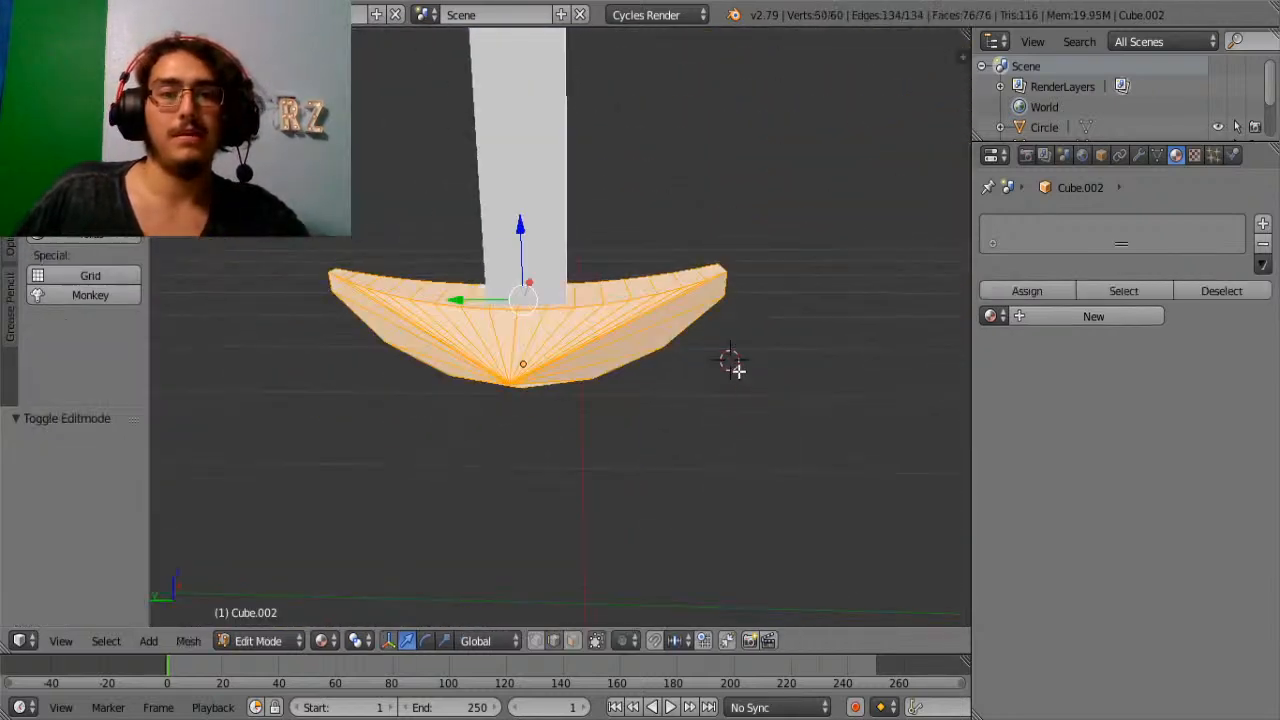
key("Tab")
middle_click_drag(527, 382, 858, 372)
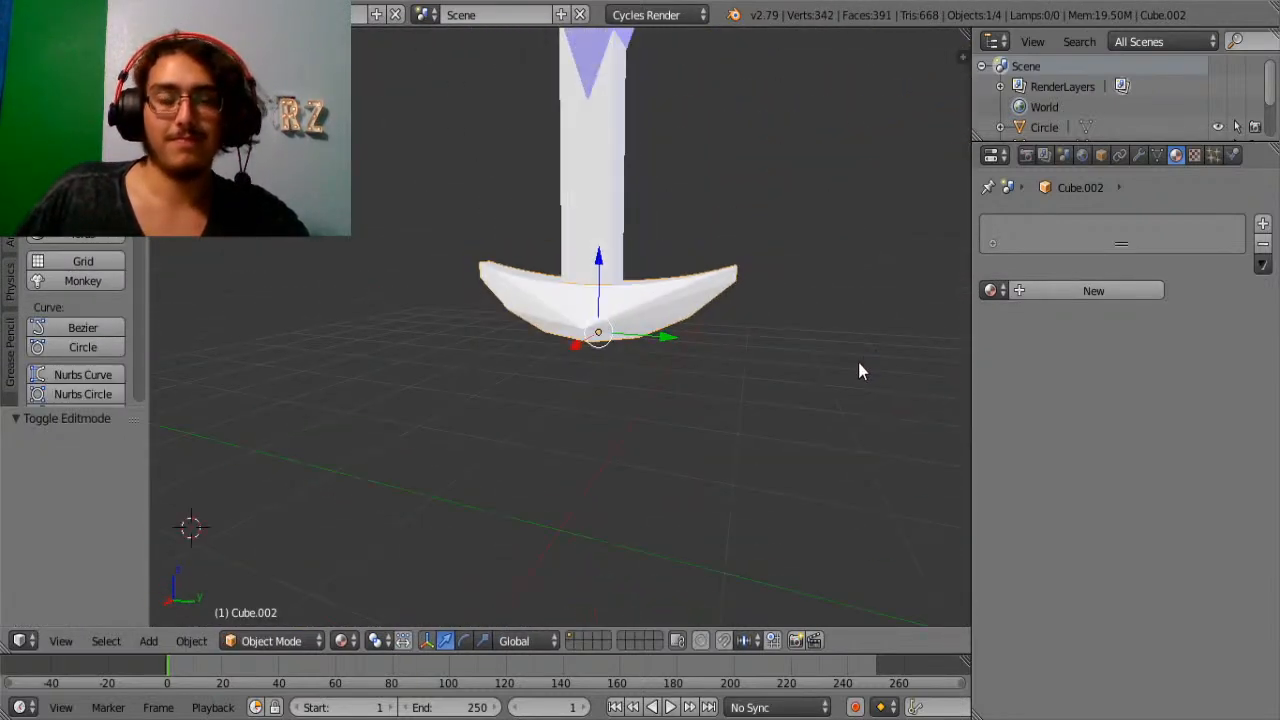
middle_click_drag(637, 336, 629, 520)
Lower the handle and the curved pommel together by about 0.117 units along Z.
right_click(588, 354)
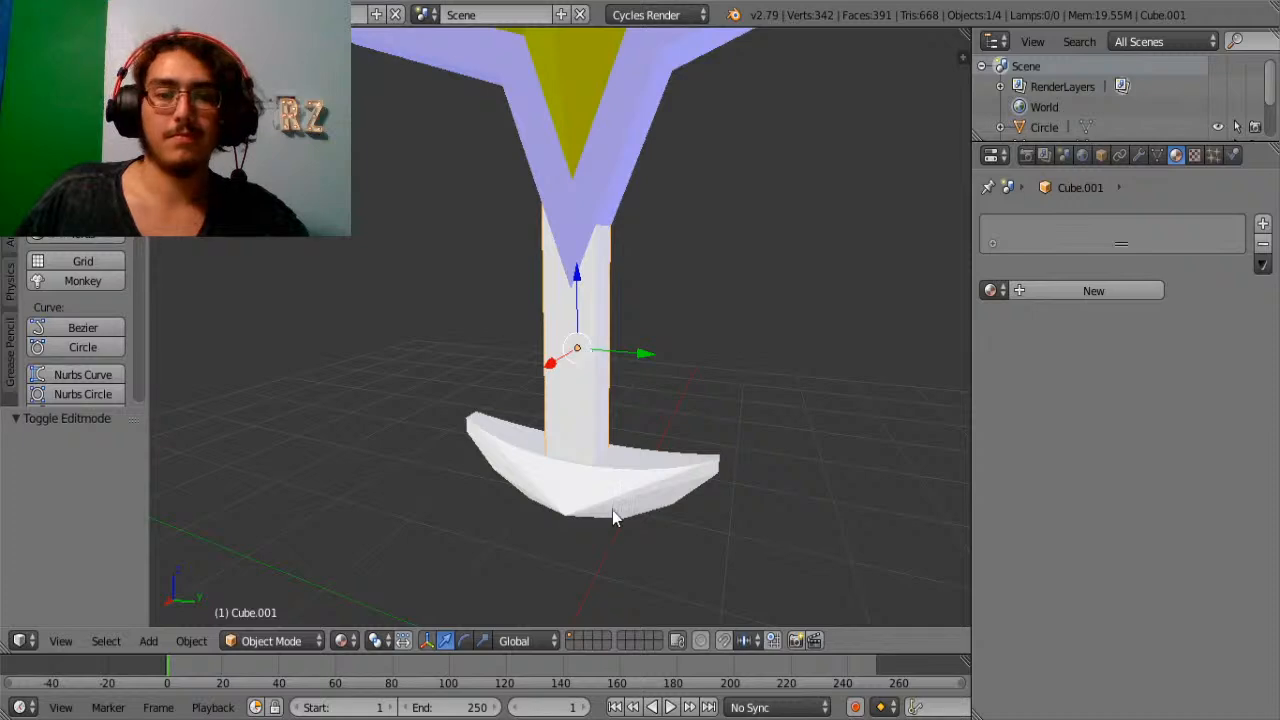
right_click(613, 517, "shift")
key("g")
key("z")
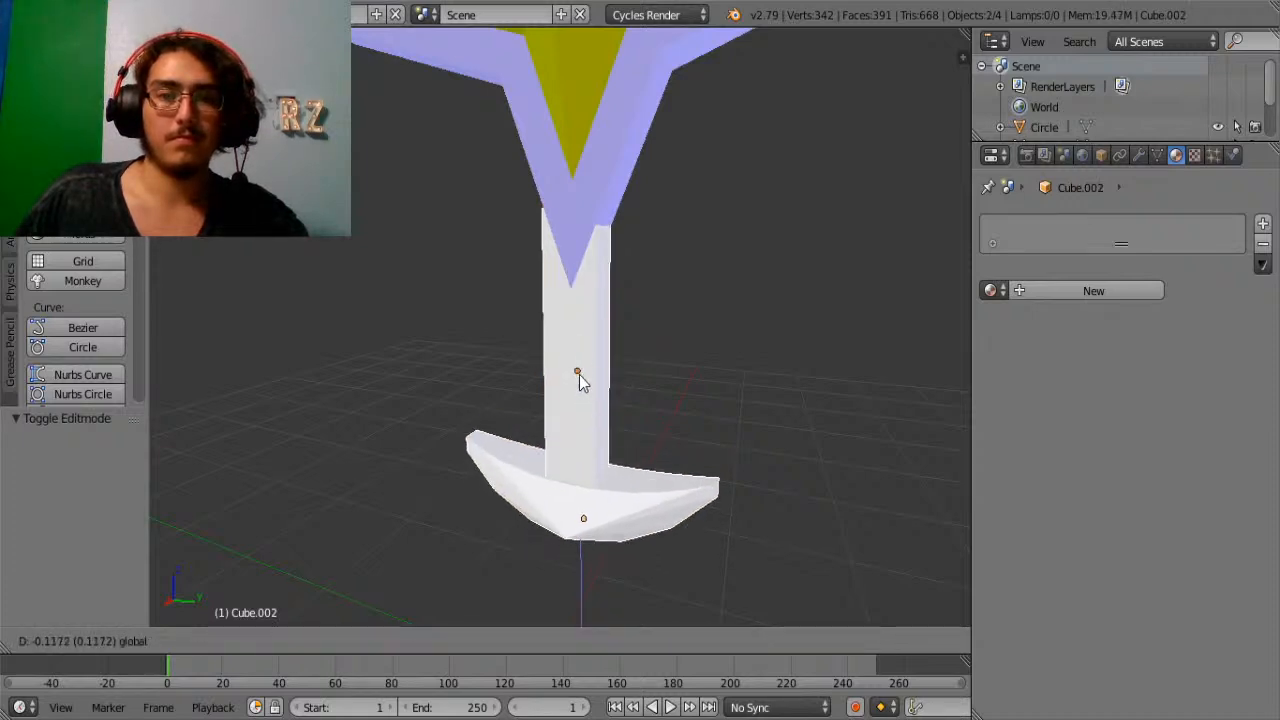
left_click(579, 375)
middle_click_drag(579, 375, 668, 395)
Lengthen the handle along Z by a factor of about 1.423.
right_click(573, 277)
right_click(596, 351)
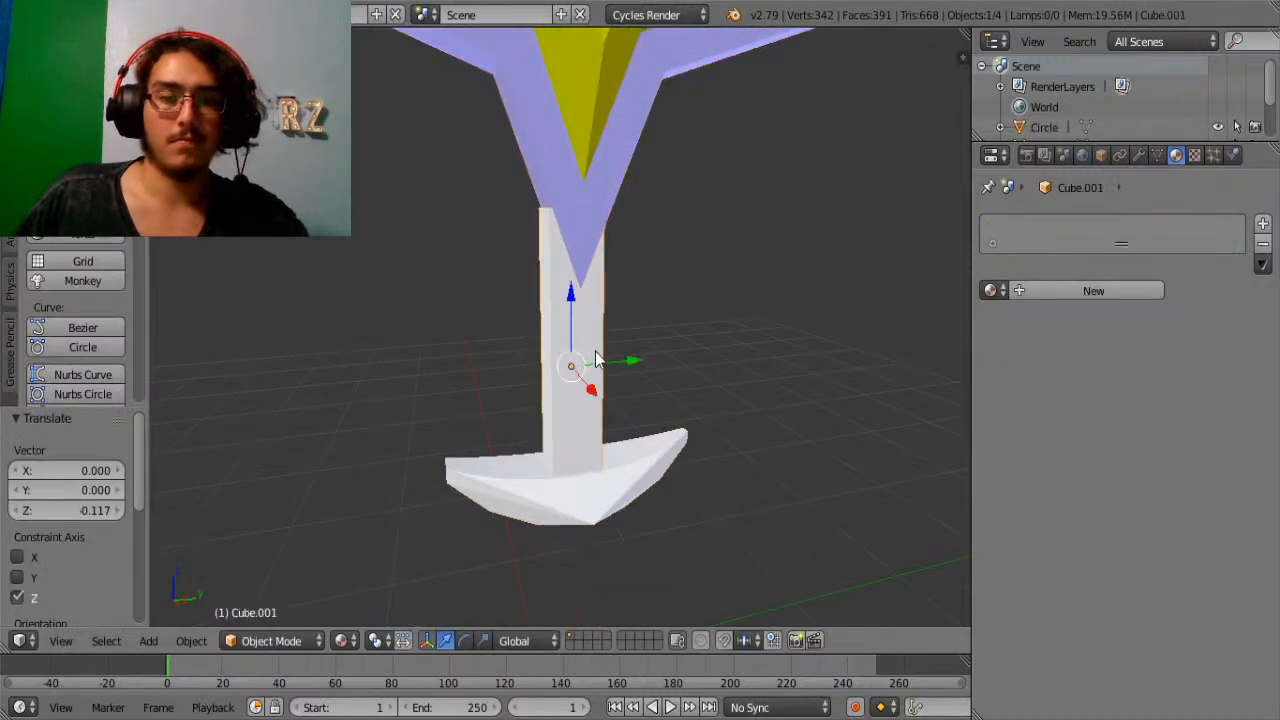
key("s")
key("z")
left_click(612, 402)
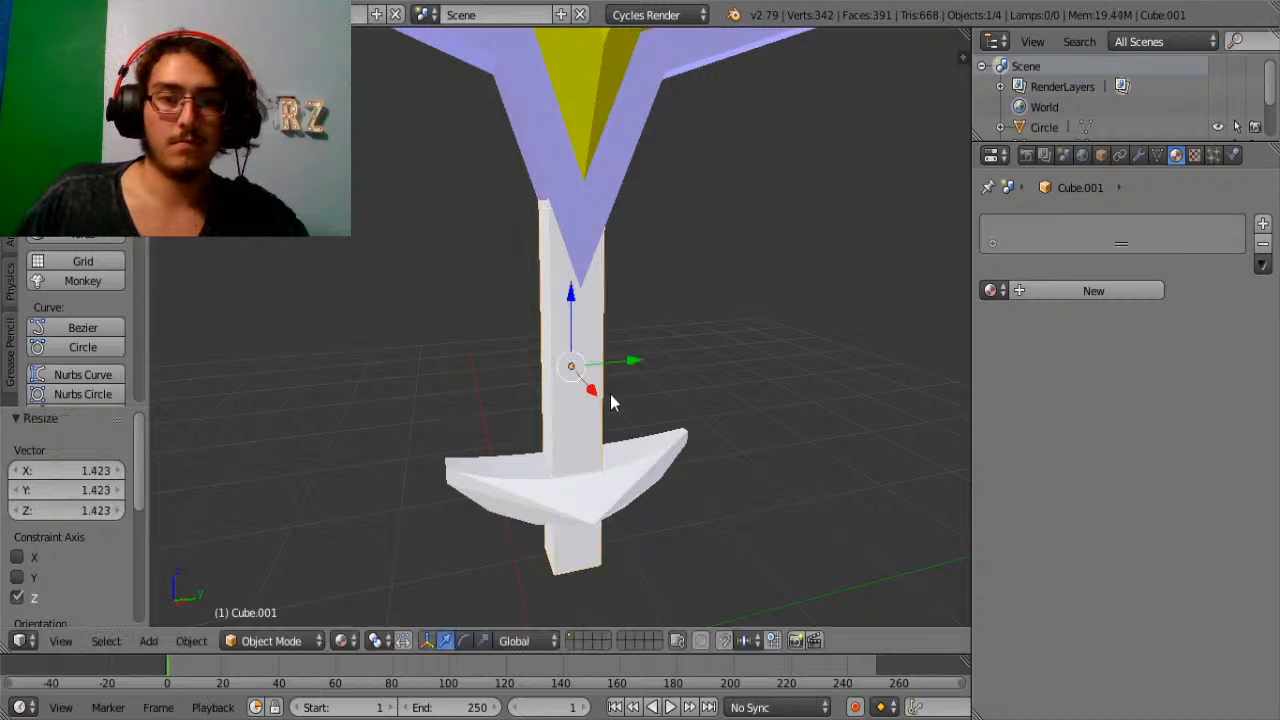
Lower the curved pommel about 0.323 units along Z to meet the lower end of the handle.
right_click(630, 458)
key("g")
key("z")
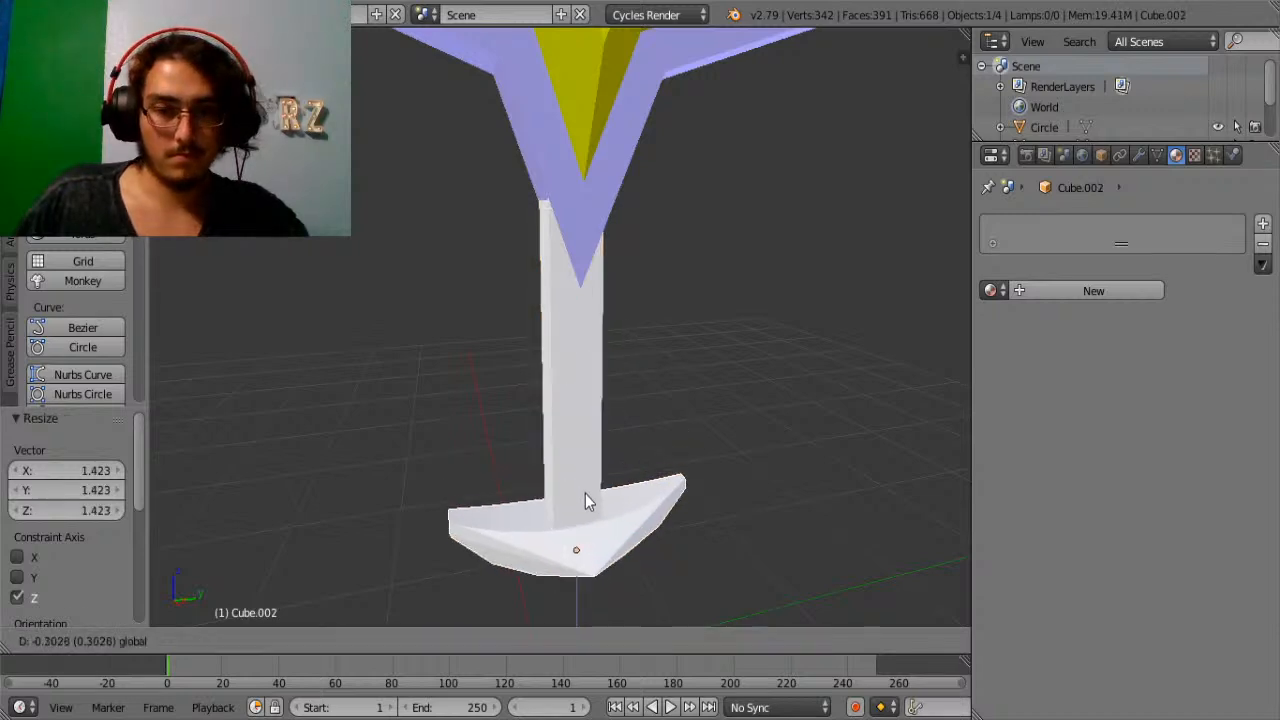
left_click(643, 495)
middle_click_drag(643, 495, 630, 339)
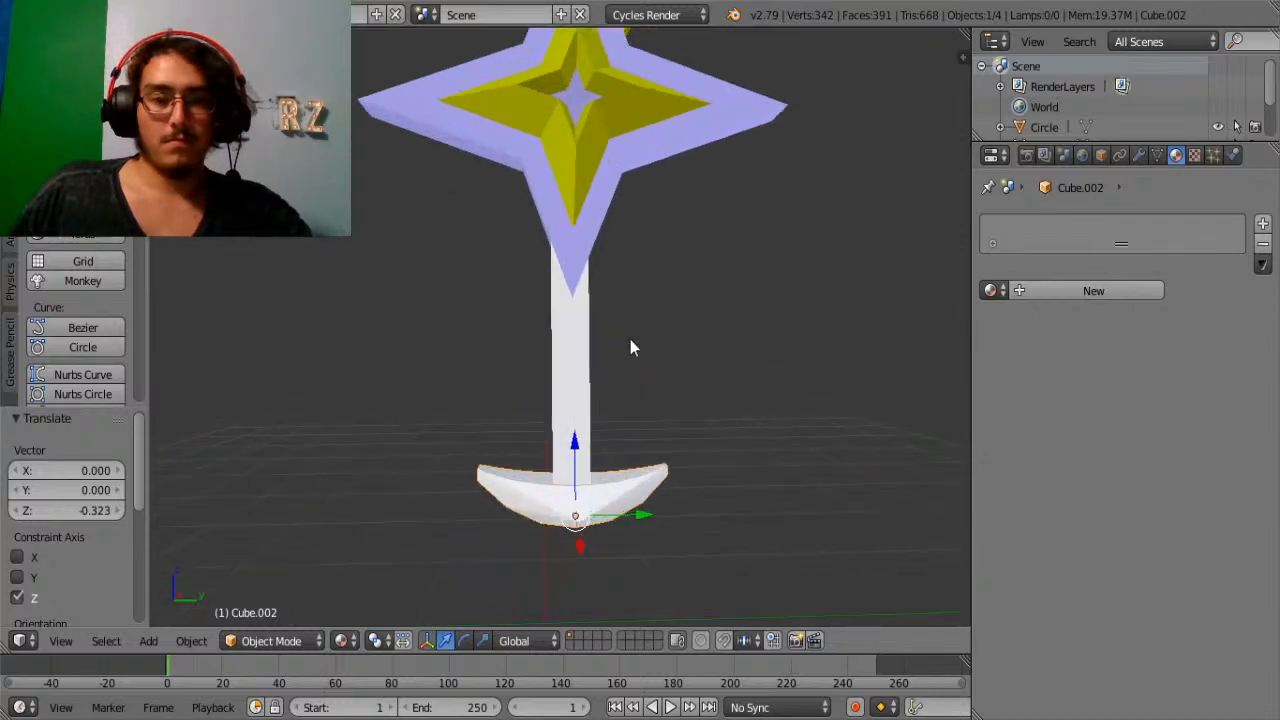
Shorten the handle by scaling it to about 0.736 along Z.
right_click(576, 390)
mouse_move(575, 389)
middle_mouse_down()
mouse_move(672, 374)
mouse_move(573, 393)
middle_mouse_up()
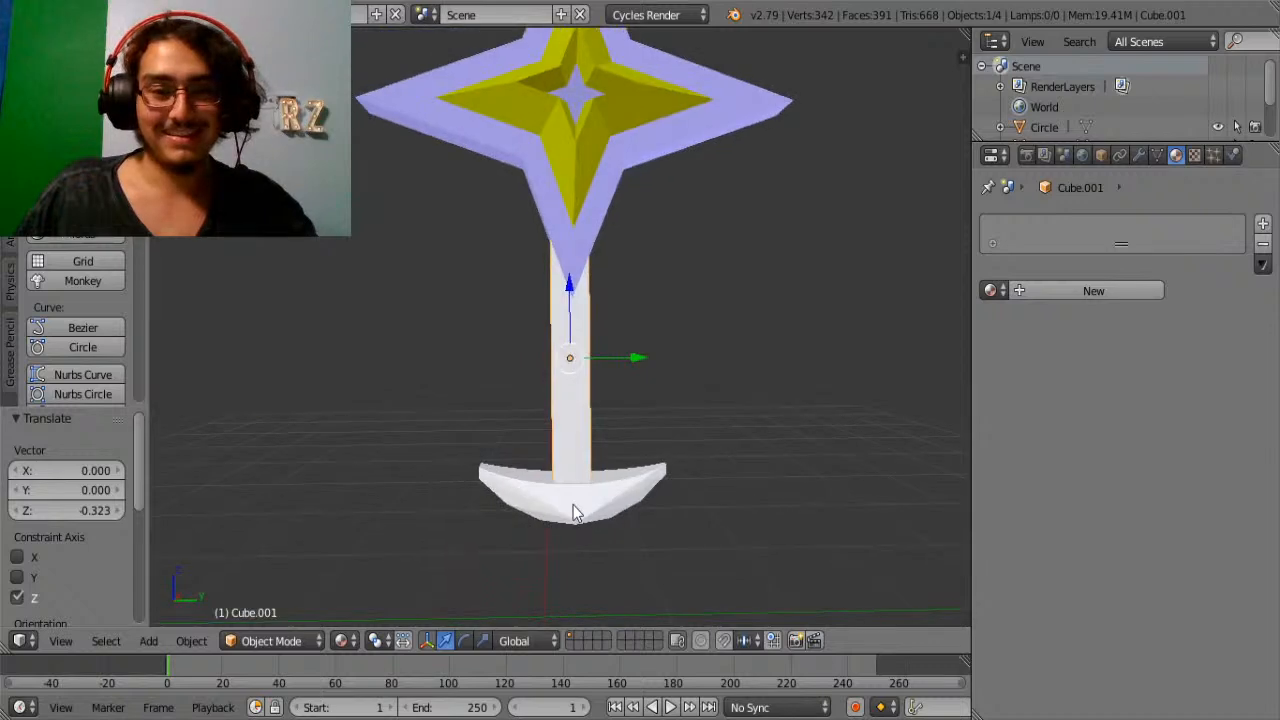
right_click(573, 512)
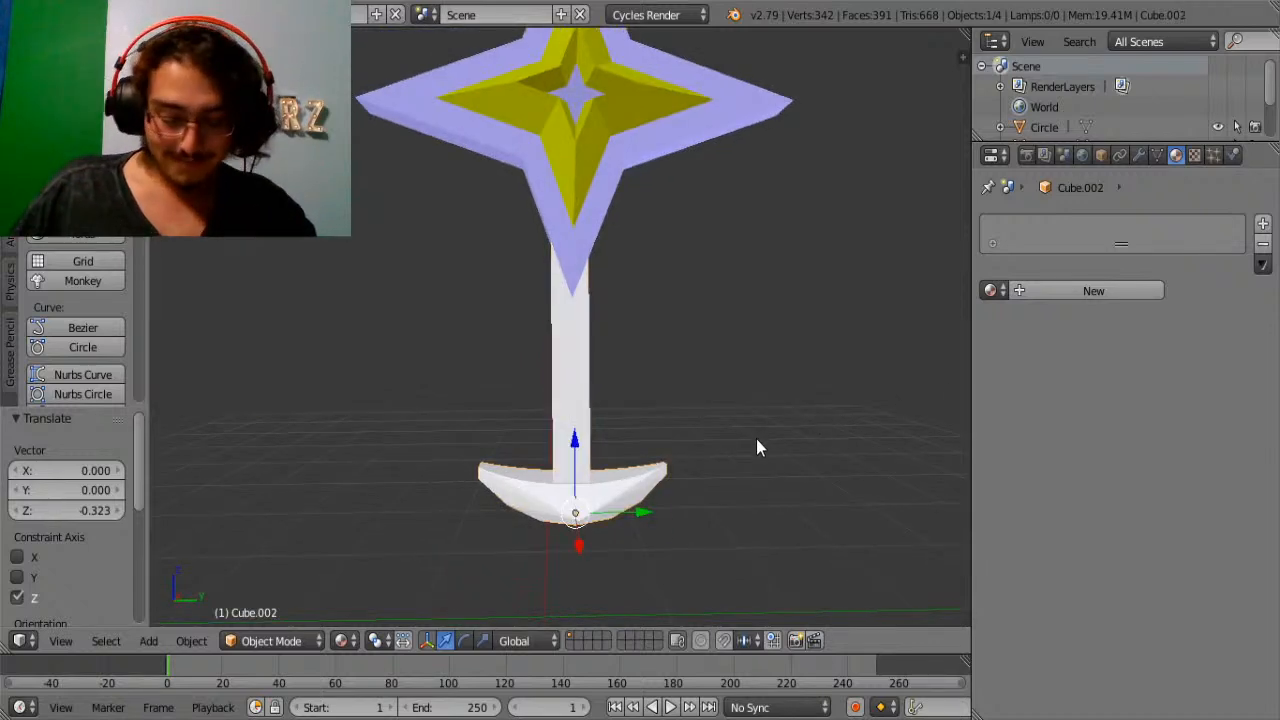
scroll(706, 452, "up", 4)
right_click(572, 378)
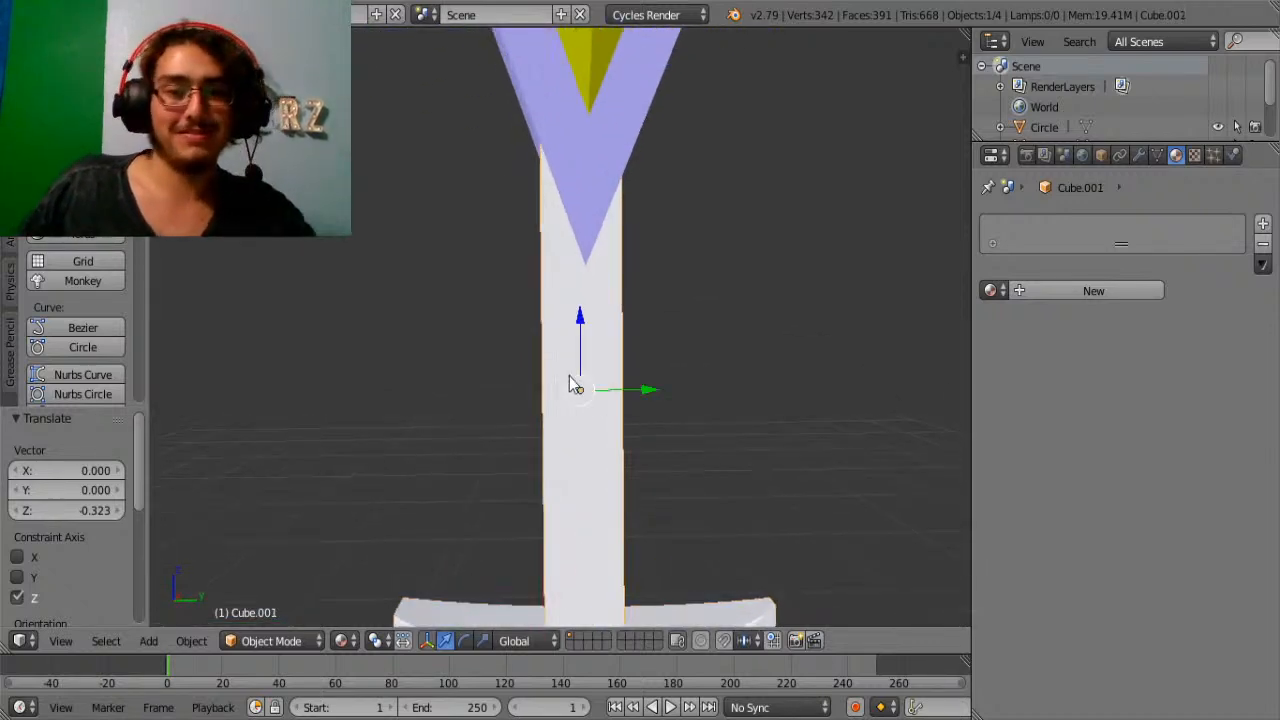
middle_click_drag(612, 410, 724, 463)
key("s")
key("z")
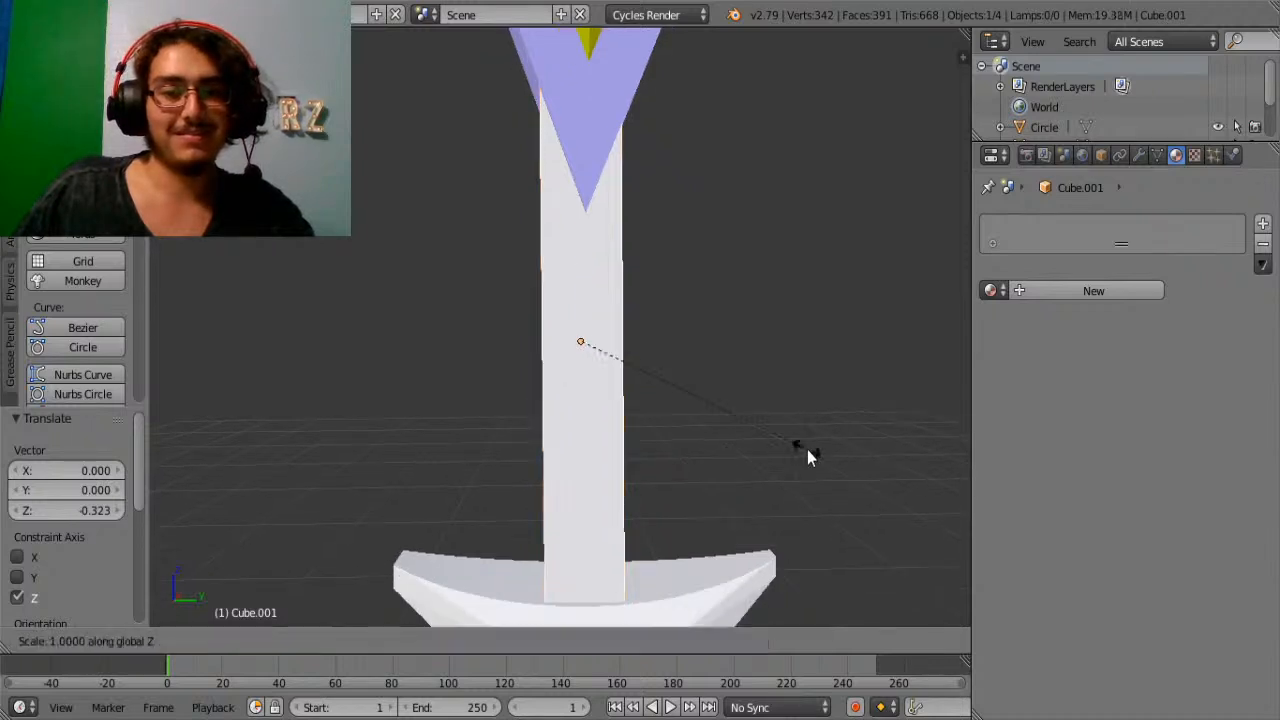
left_click(745, 424)
scroll(735, 434, "down", 3)
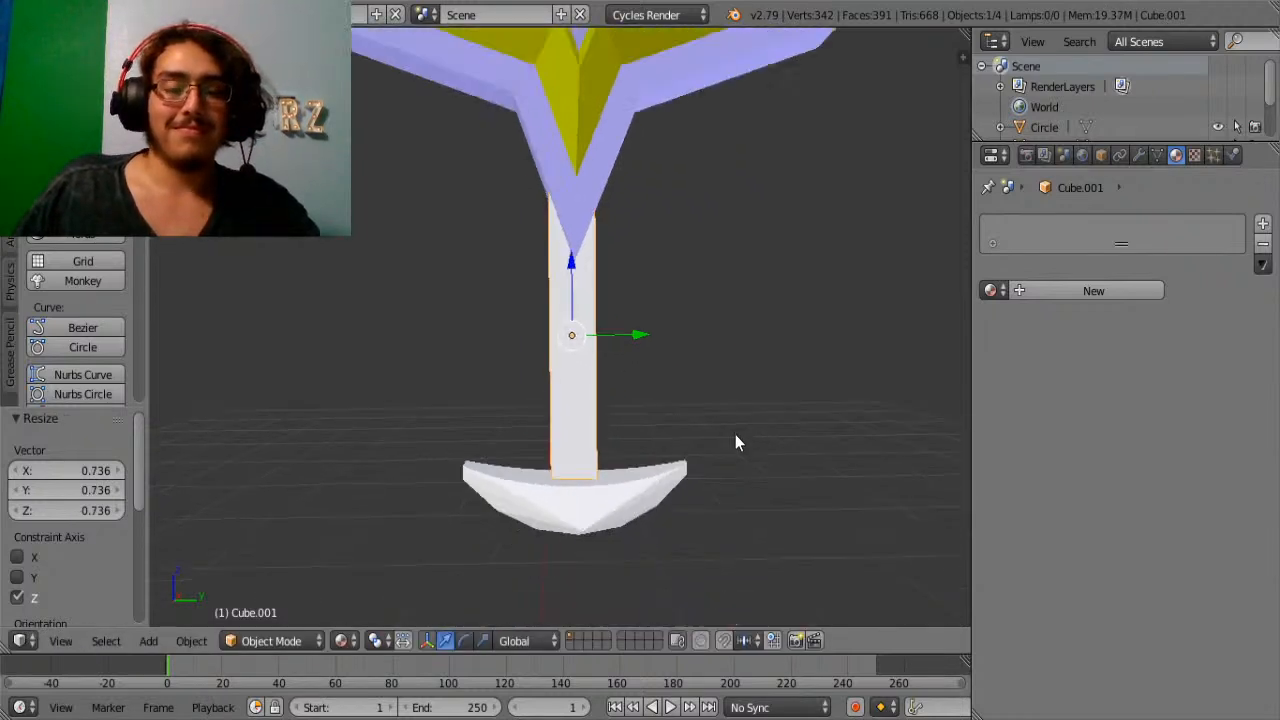
Raise the curved pommel about 0.271 units along Z to fit the handle's lower end.
right_click(630, 481)
key("g")
key("z")
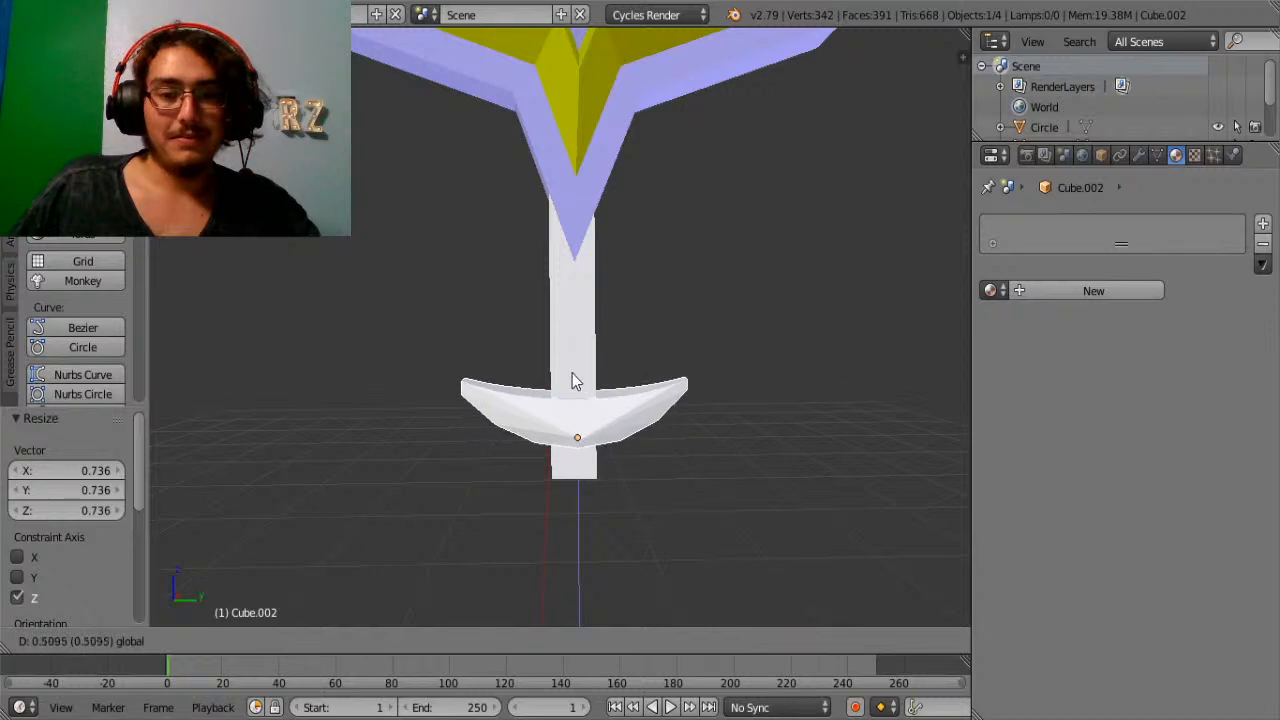
left_click(570, 415)
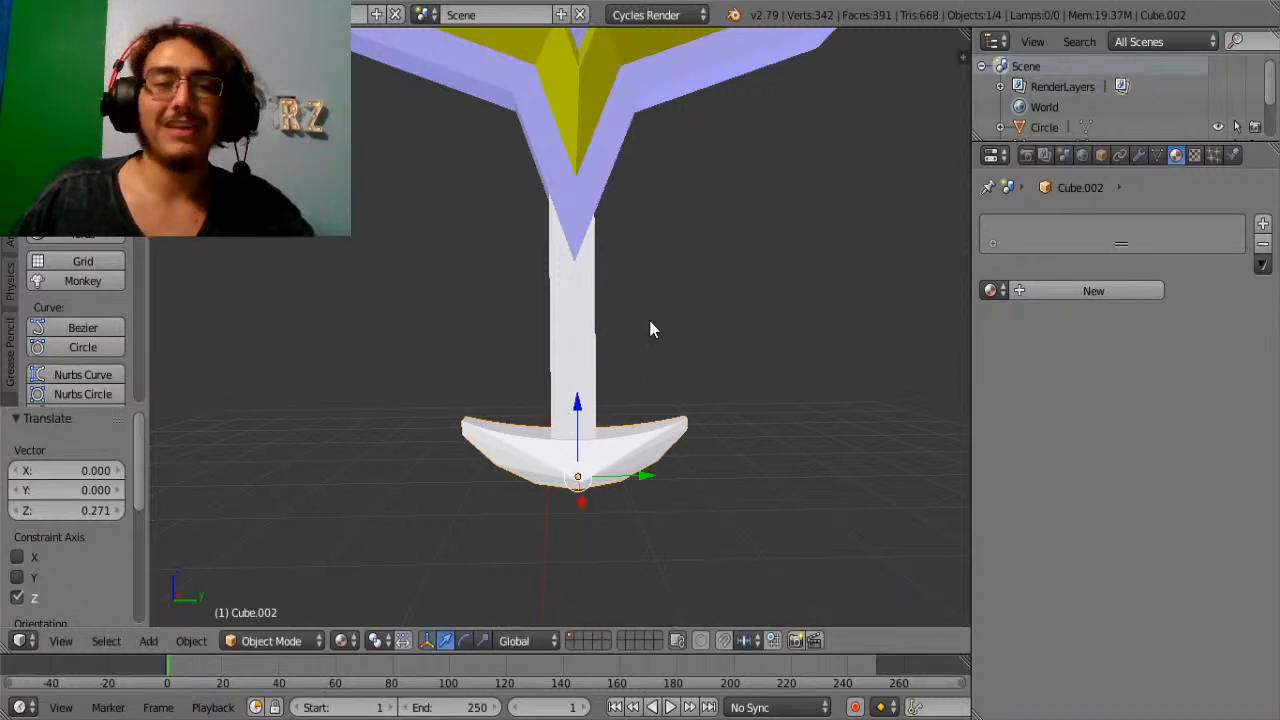
Give the curved pommel the existing Gold material.
left_click(990, 290)
left_click(1015, 322)
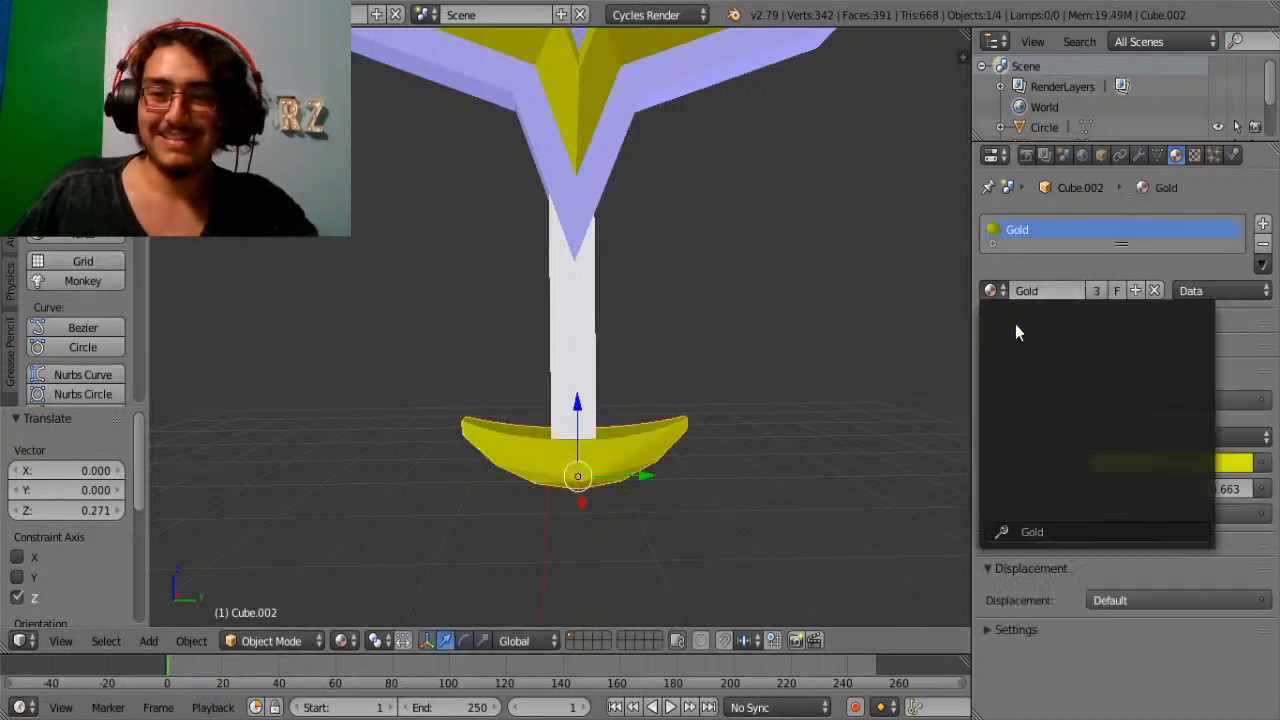
key("Tab")
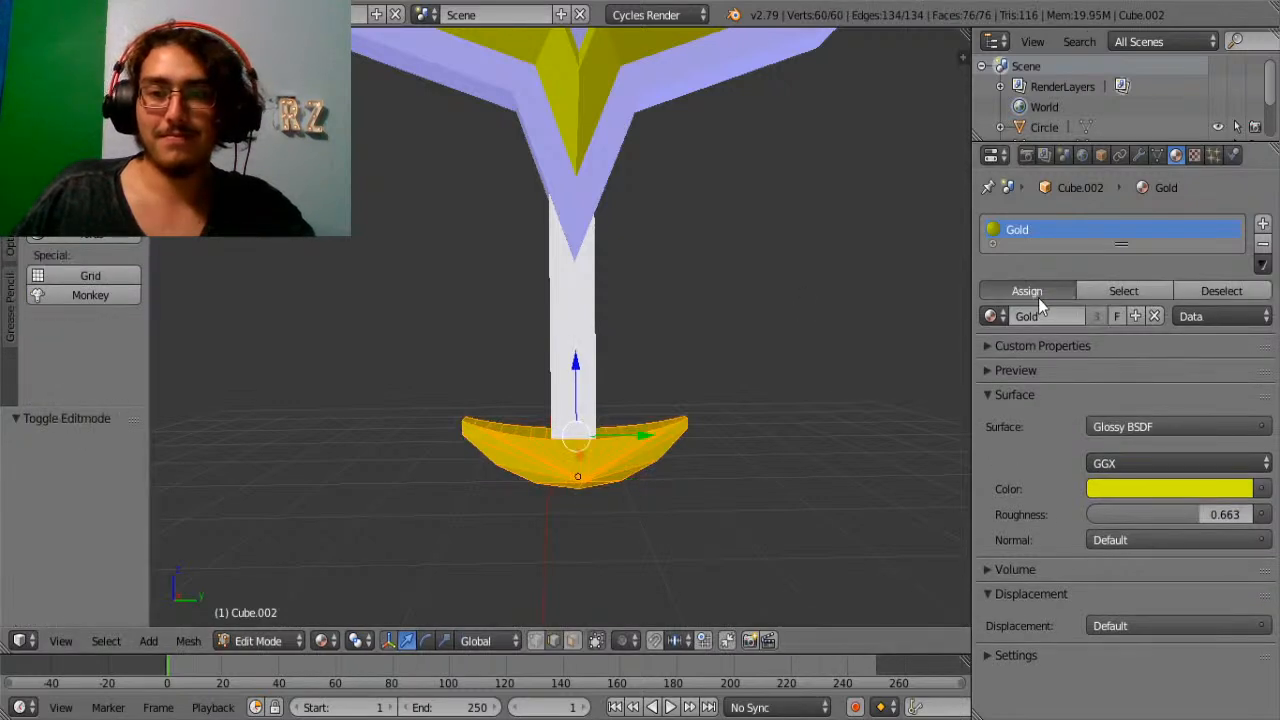
key("Tab")
Round the handle by bevelling its four vertical edges with 5 segments and an offset of about 1.007.
right_click(565, 331)
scroll(563, 331, "up", 1)
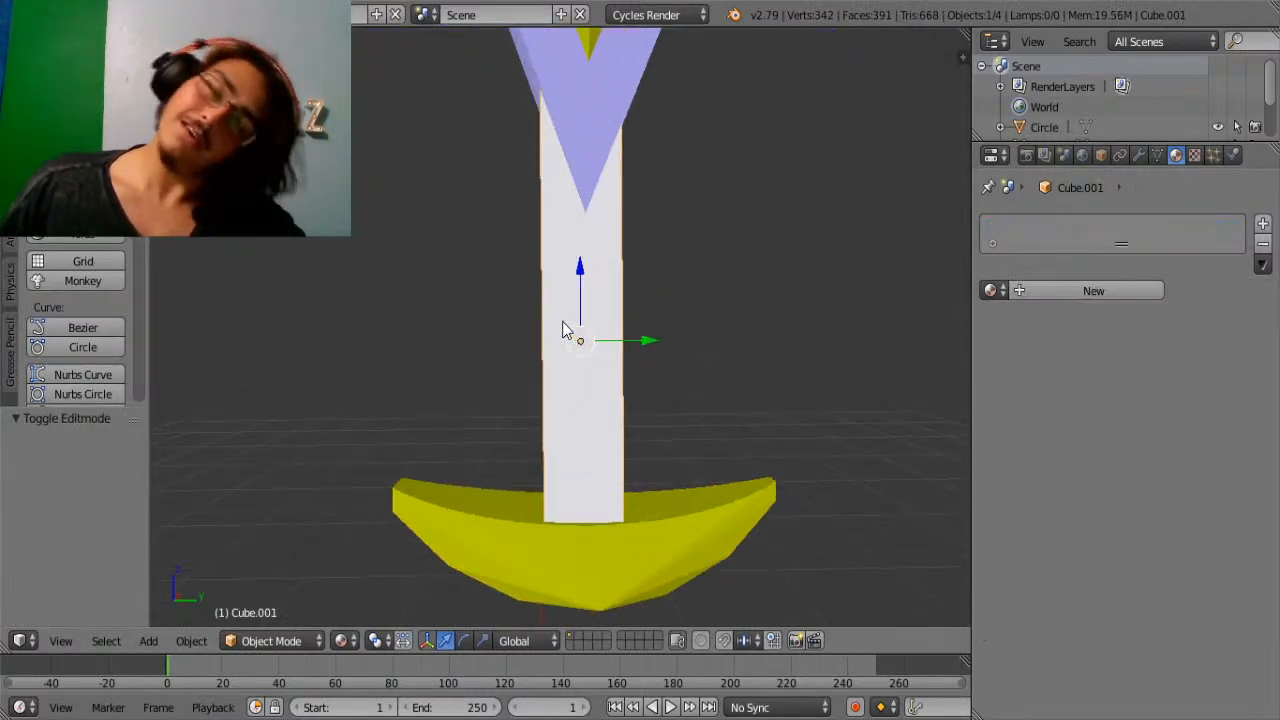
middle_click_drag(563, 331, 569, 481)
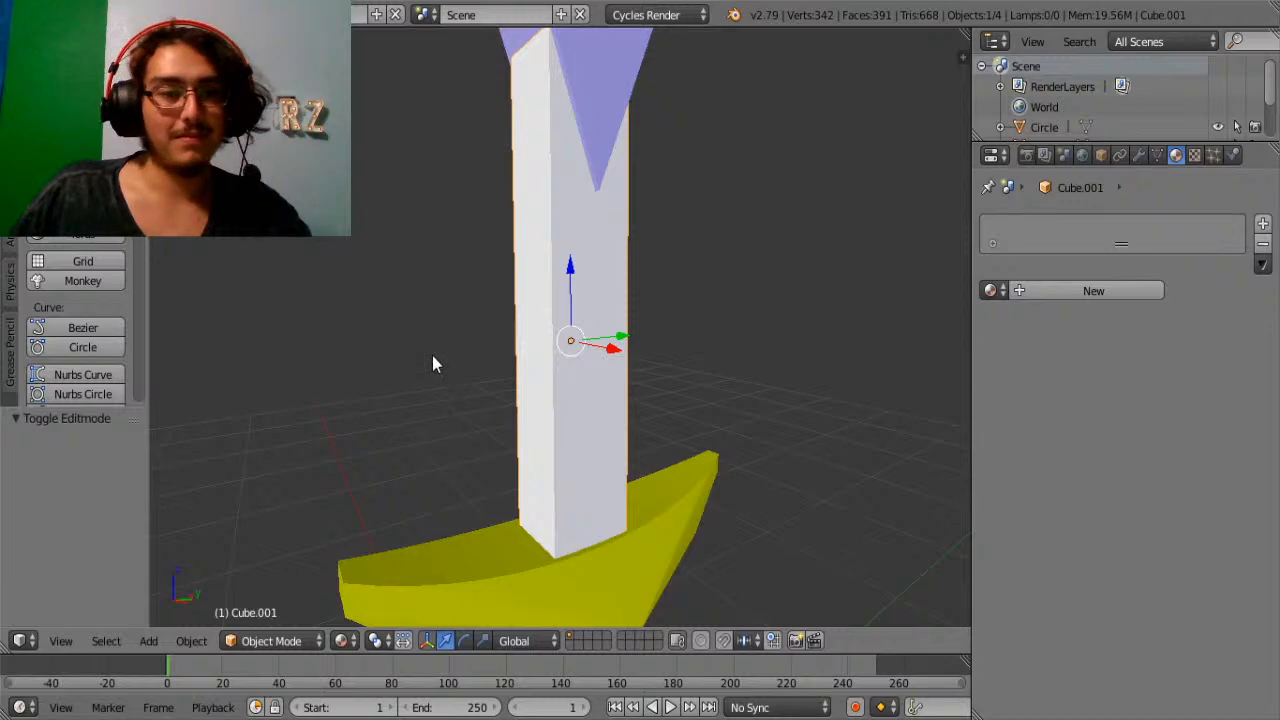
left_click(10, 50)
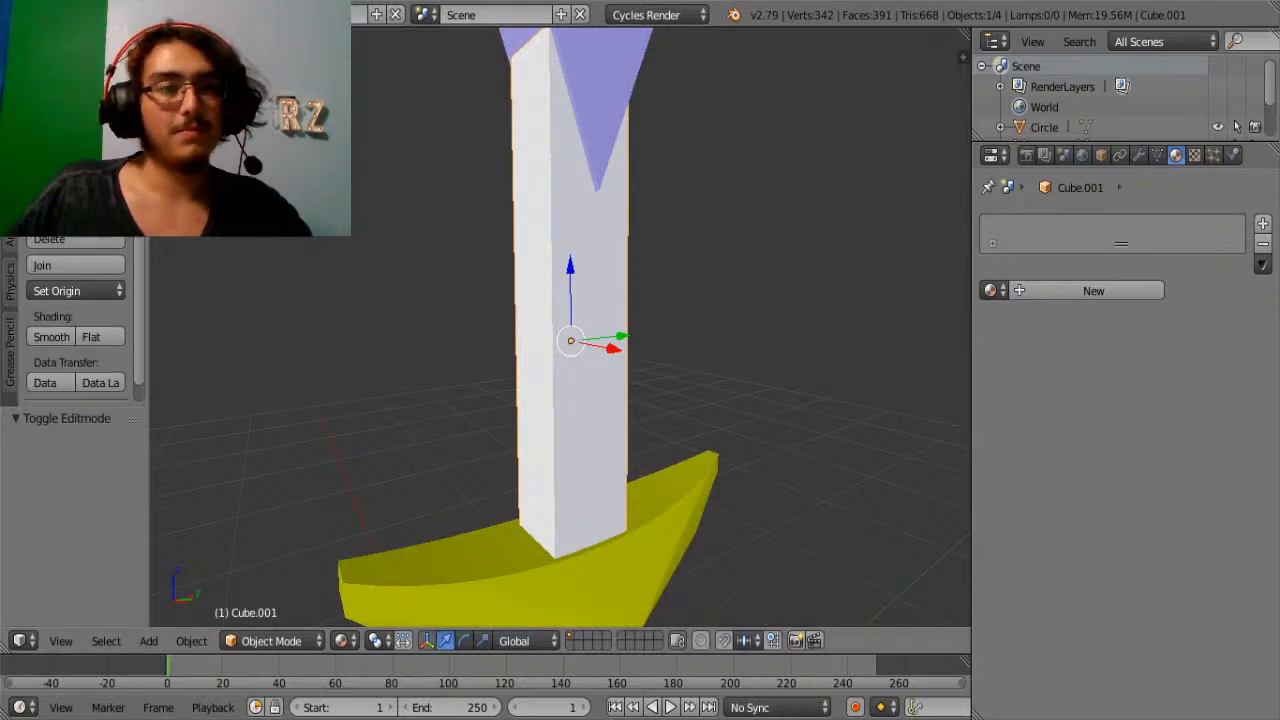
key("Tab")
right_click(553, 371)
right_click(615, 372, "shift")
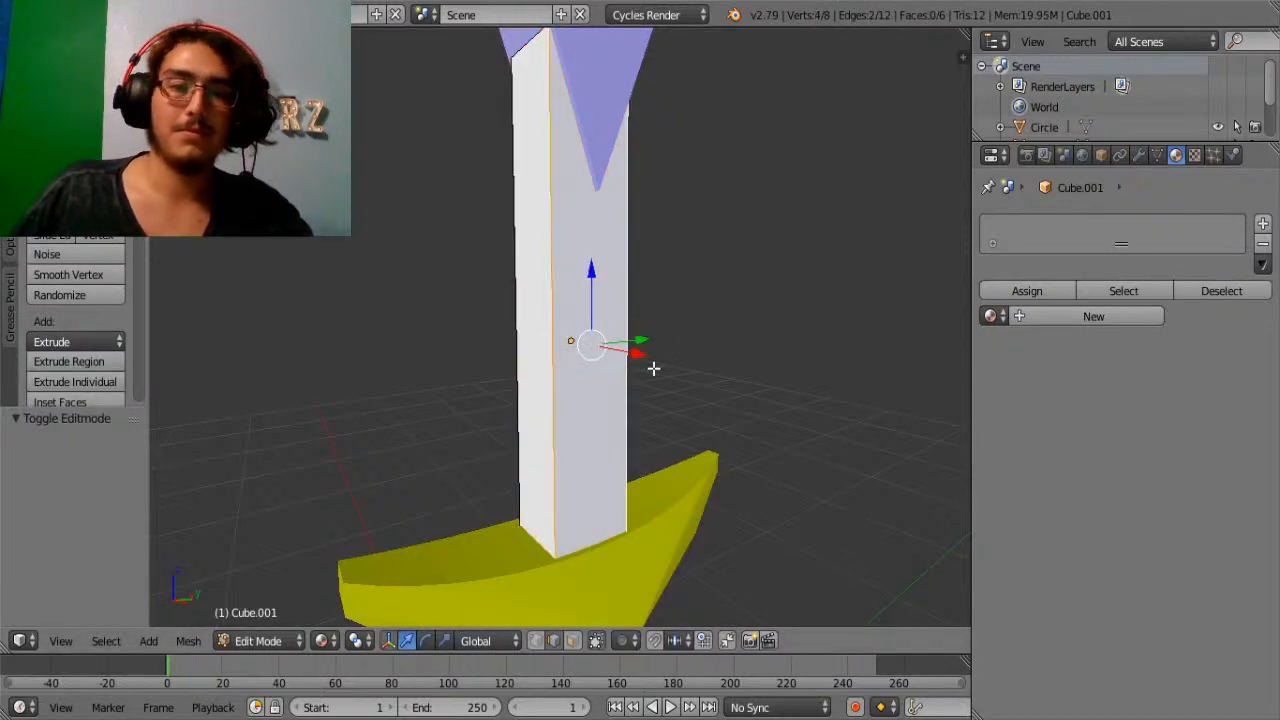
middle_click_drag(653, 337, 522, 381)
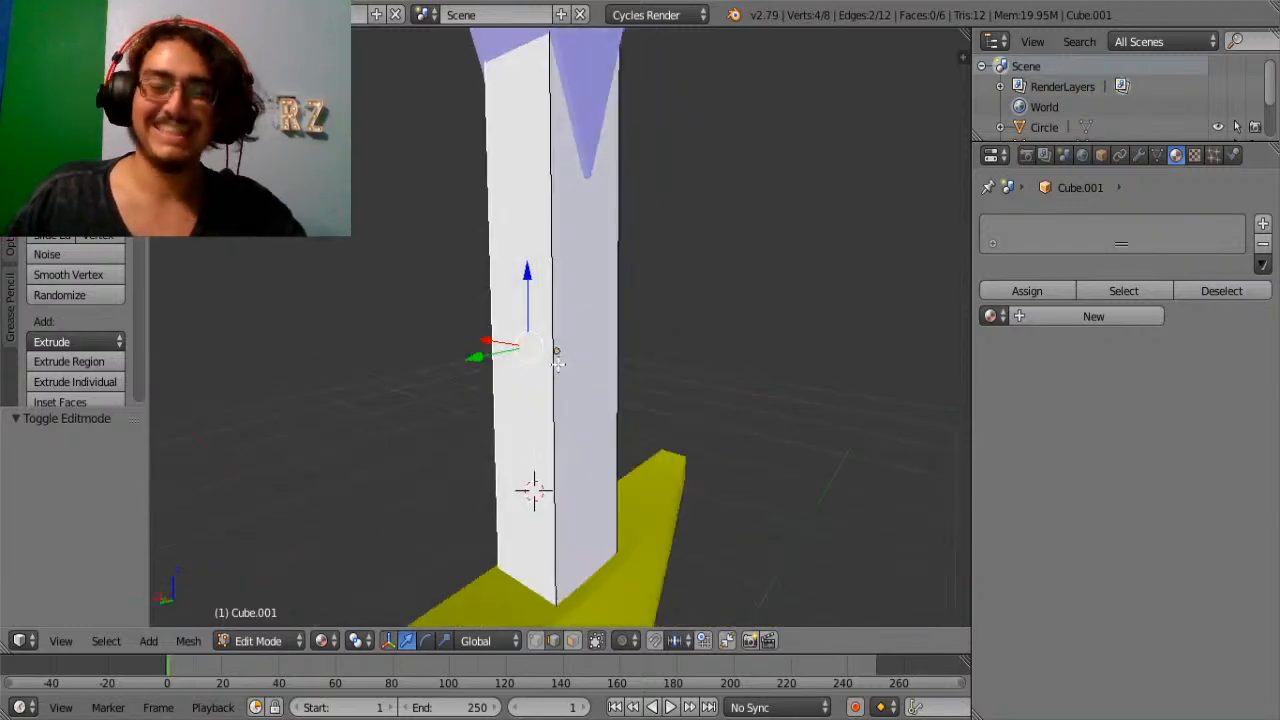
right_click(551, 362, "shift")
middle_click_drag(775, 418, 600, 416)
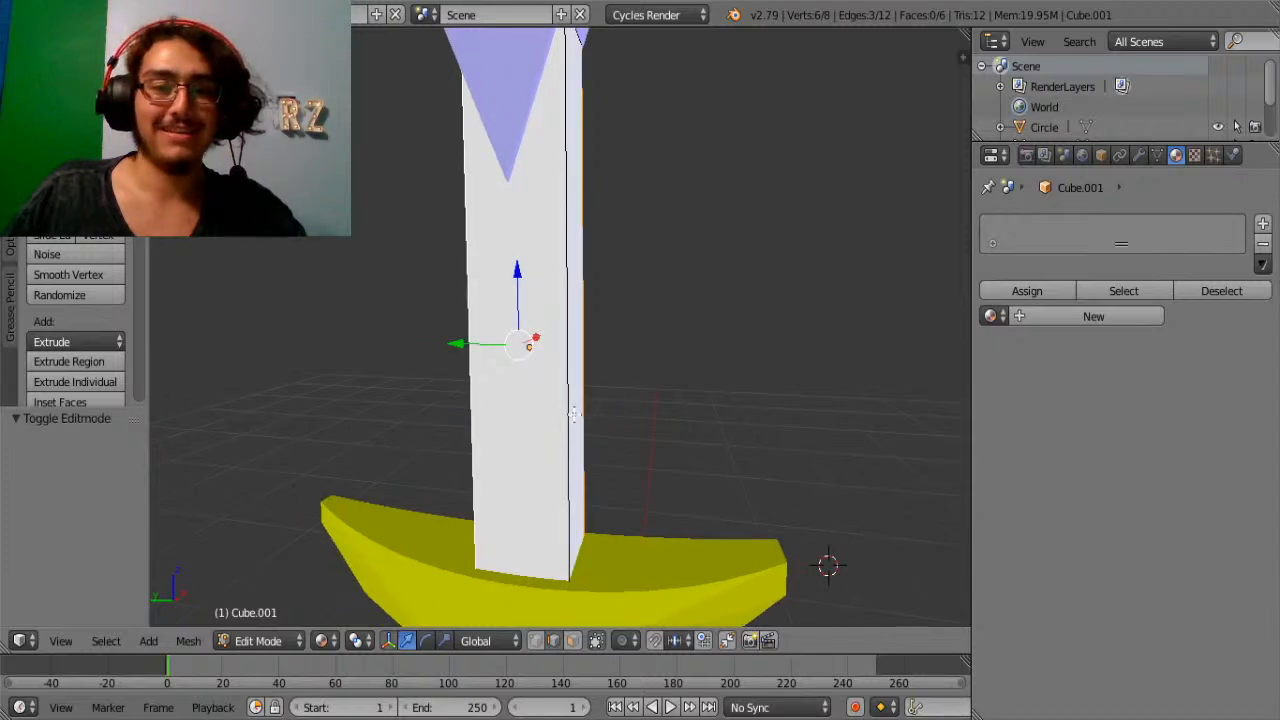
right_click(575, 413, "shift")
key("ctrl+b")
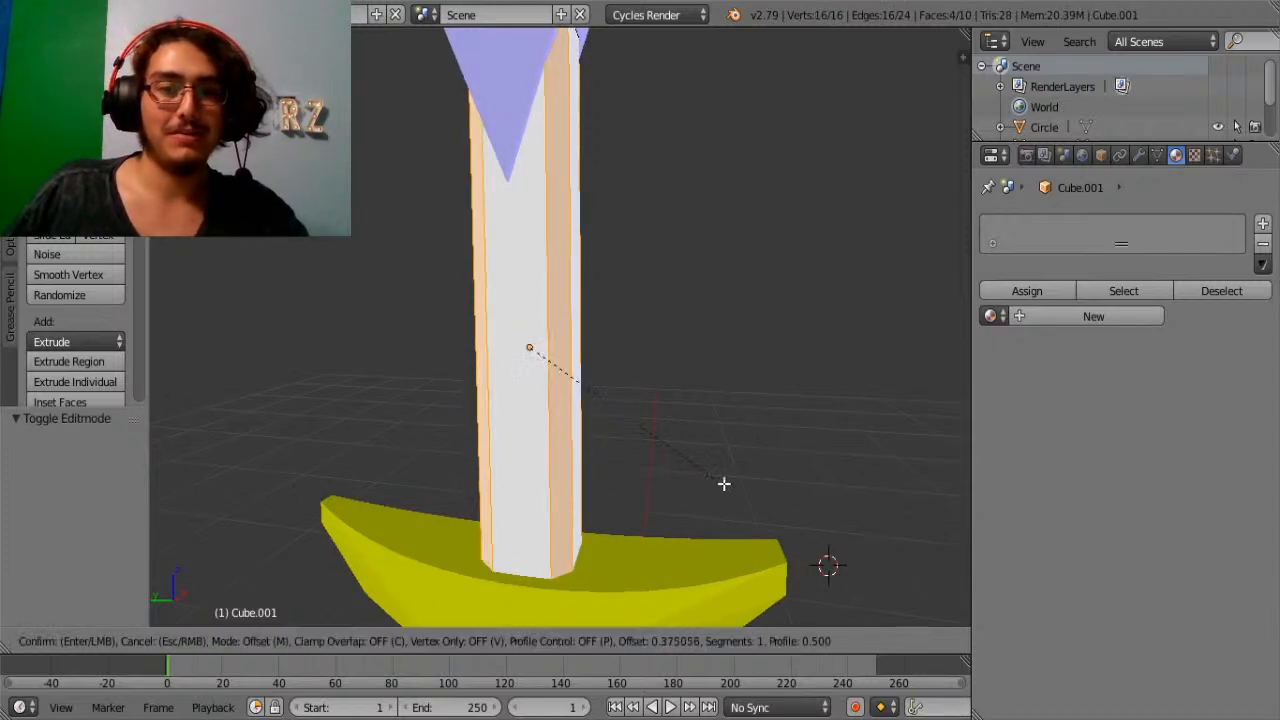
scroll(890, 588, "up", 4)
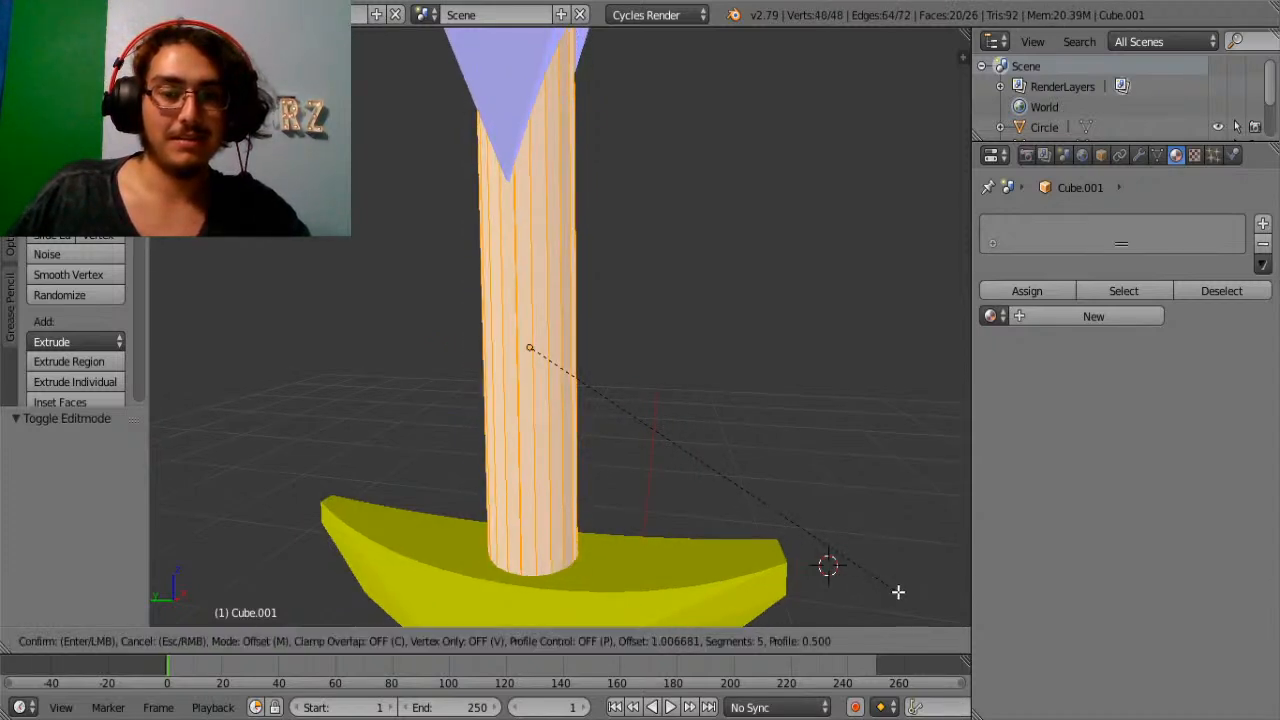
left_click(898, 592)
middle_click_drag(883, 560, 912, 347)
scroll(634, 357, "down", 5)
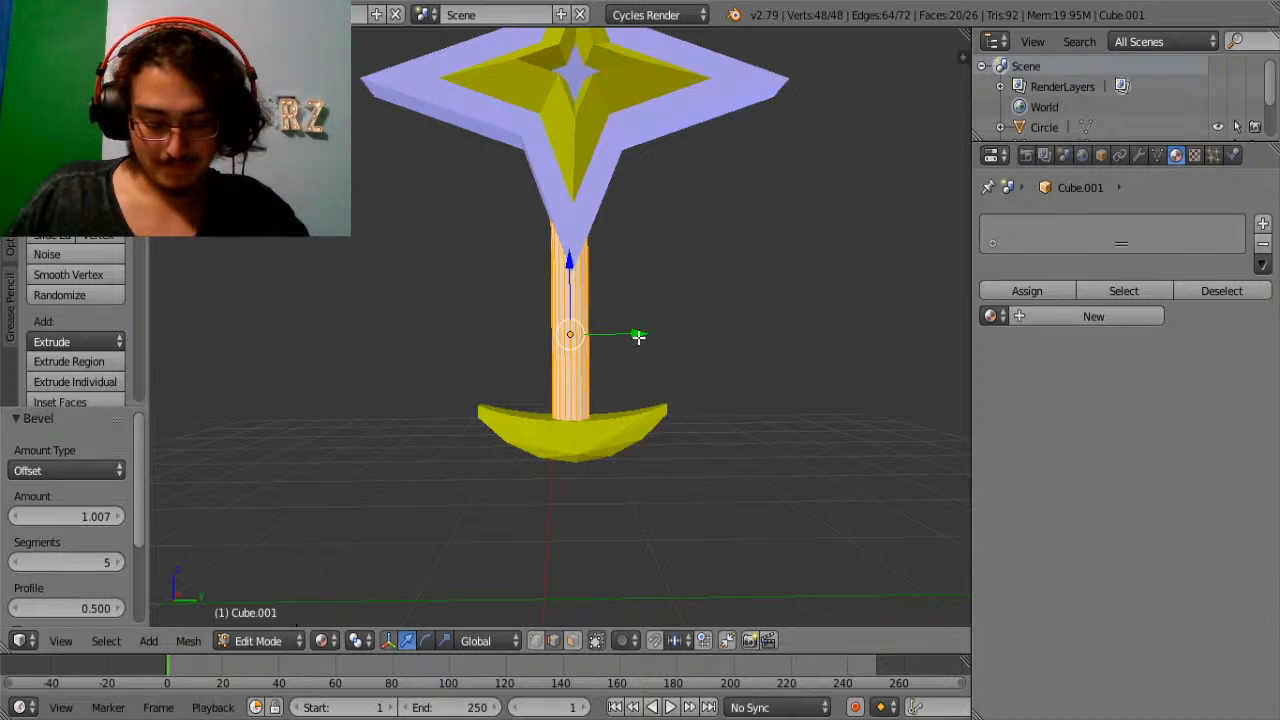
scroll(638, 337, "up", 5)
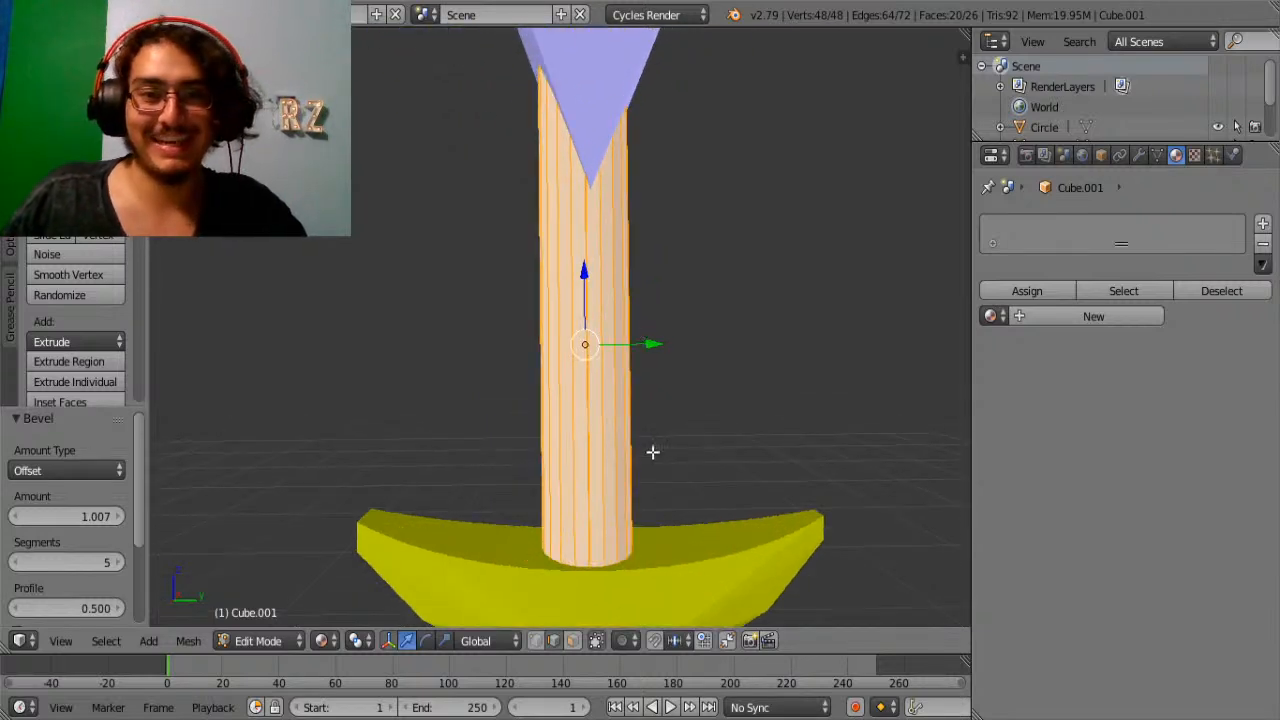
Shift the handle and the curved pommel together about 0.024 units along Y to centre them under the star guard.
key("Tab")
right_click(634, 585, "shift")
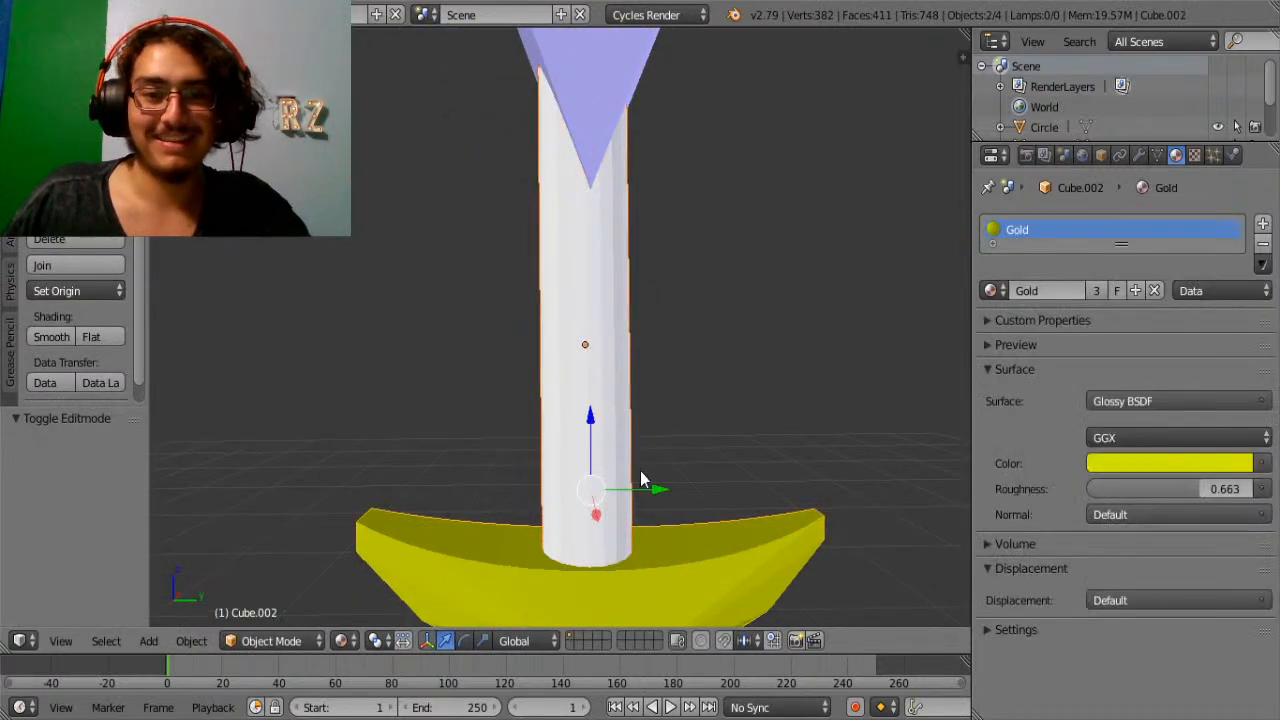
left_click(642, 477)
middle_click_drag(704, 403, 684, 507)
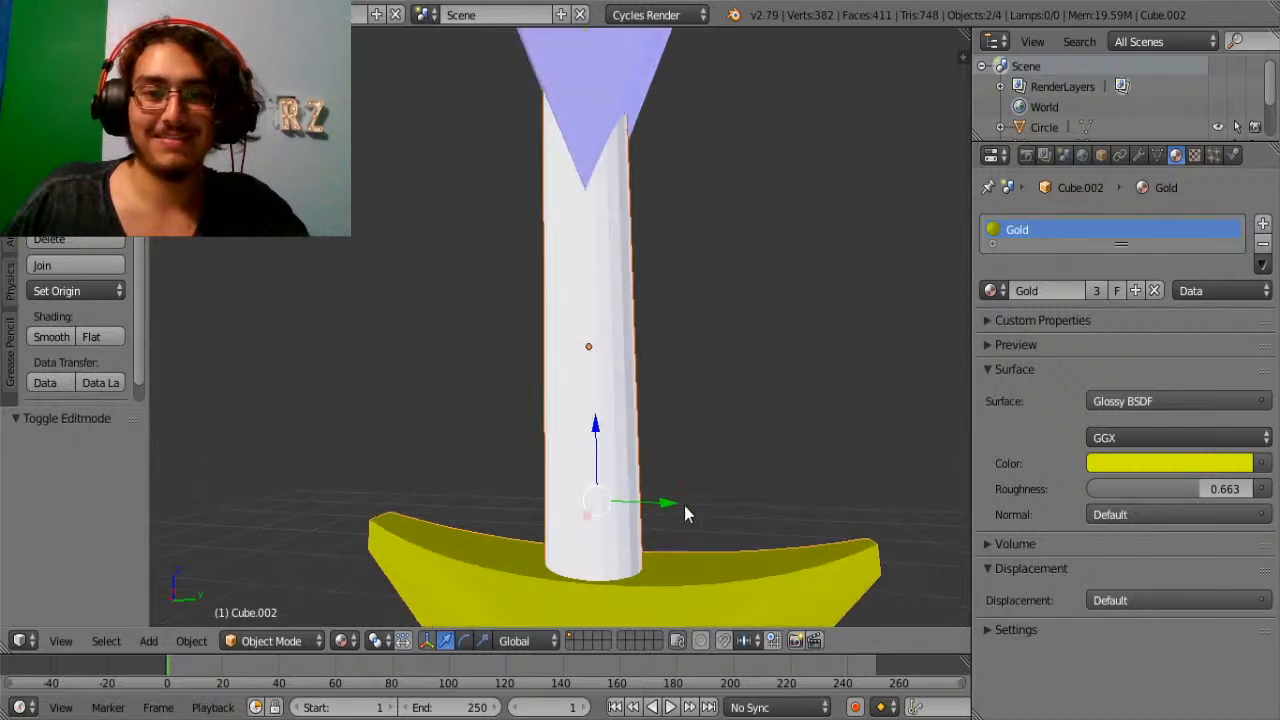
left_click_drag(668, 505, 677, 507)
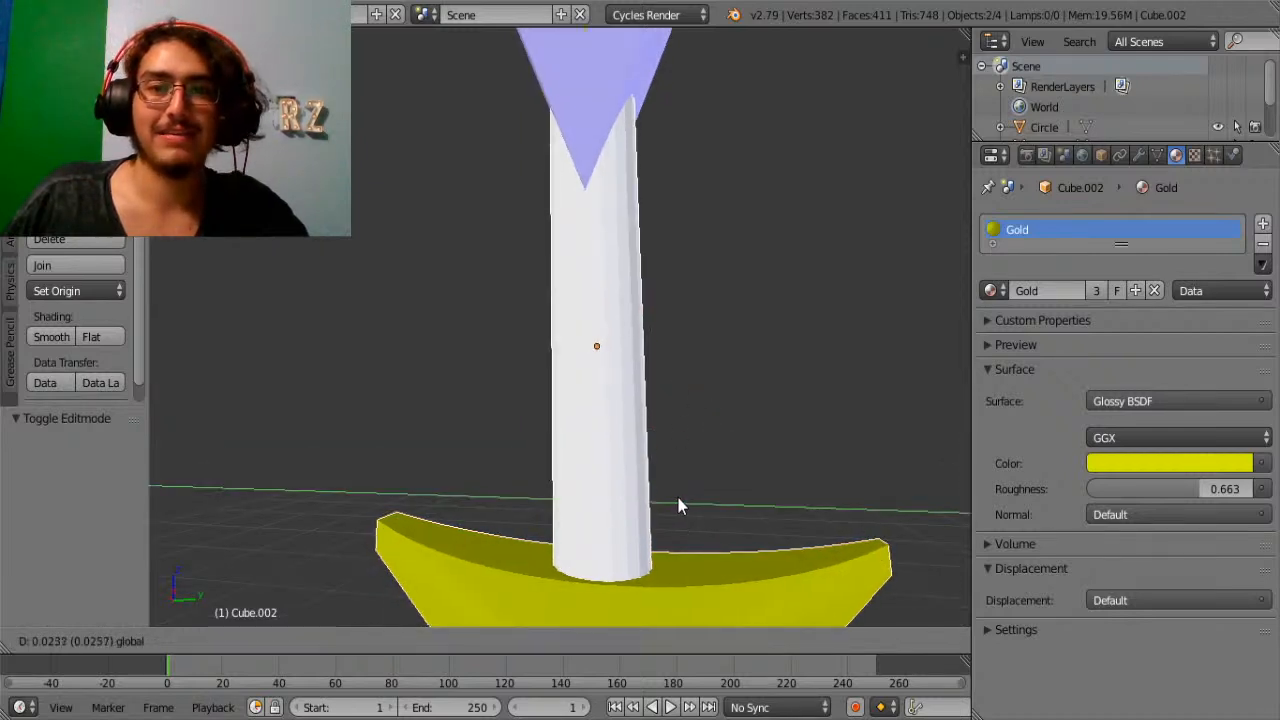
Select only the rounded handle and open its mesh for editing.
key("Tab")
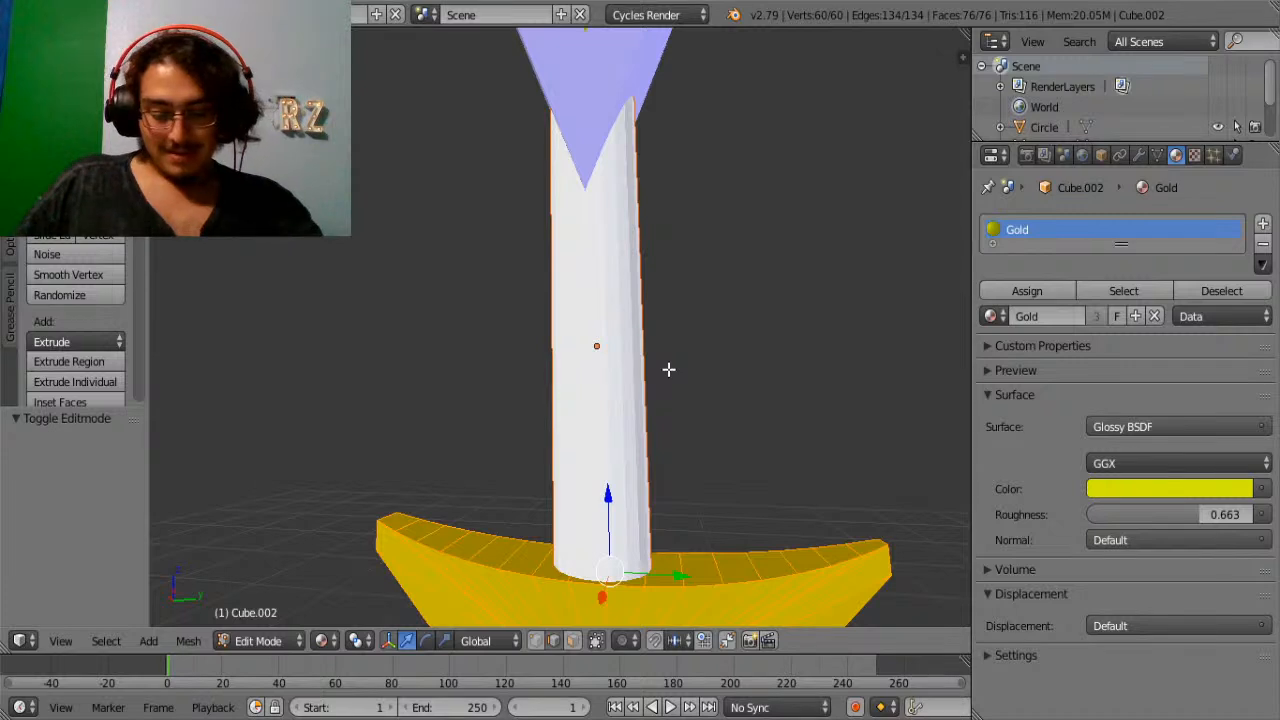
key("Tab")
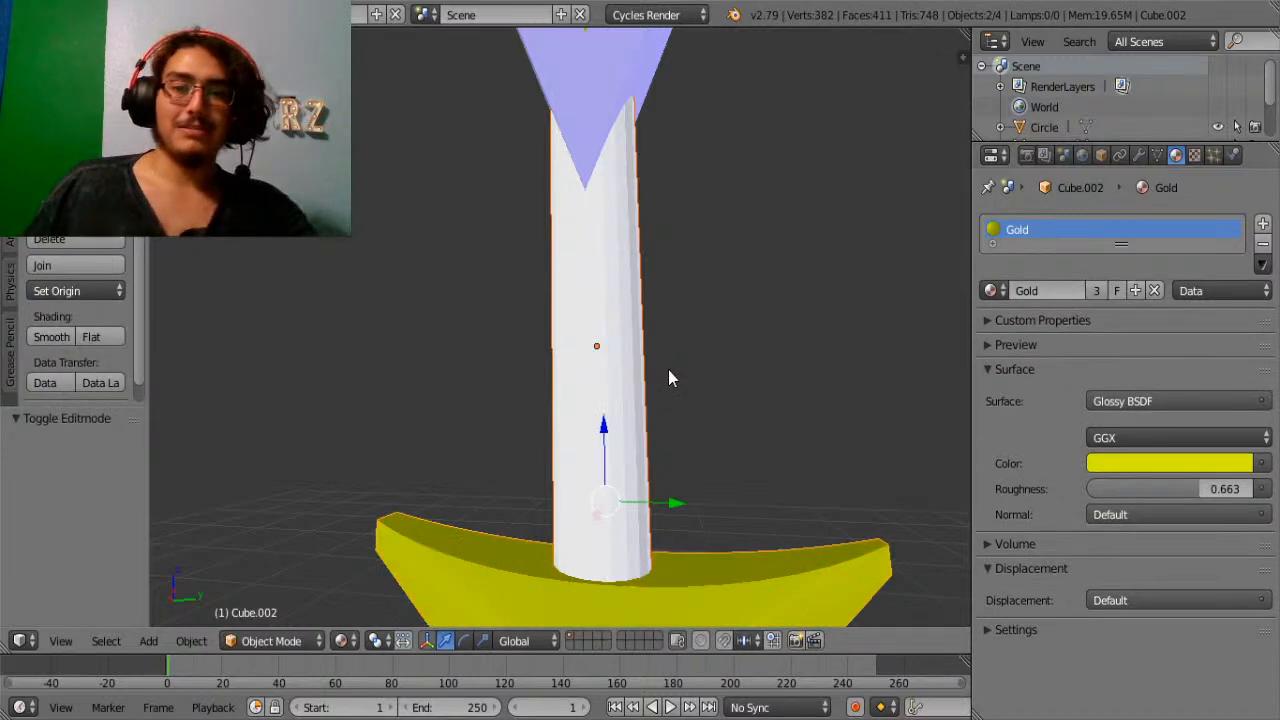
key("Tab")
key("Tab")
right_click(611, 398)
key("Tab")
scroll(610, 393, "up", 6)
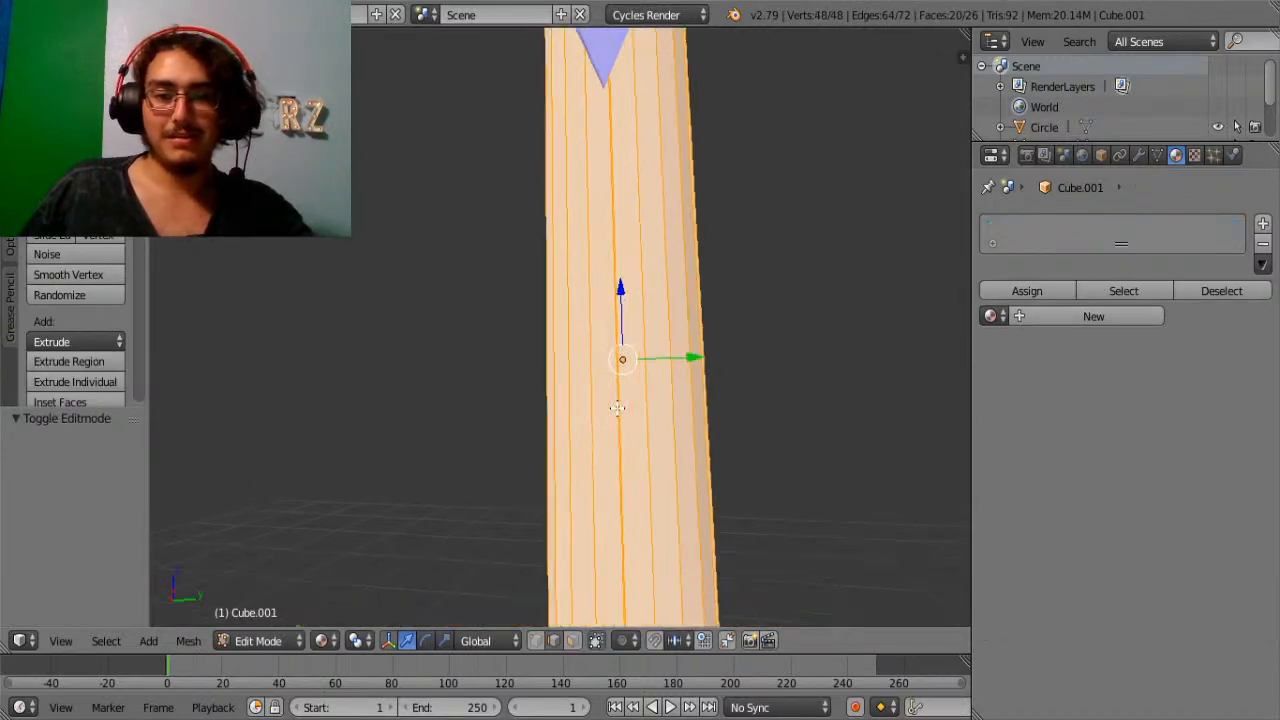
scroll(617, 408, "down", 3)
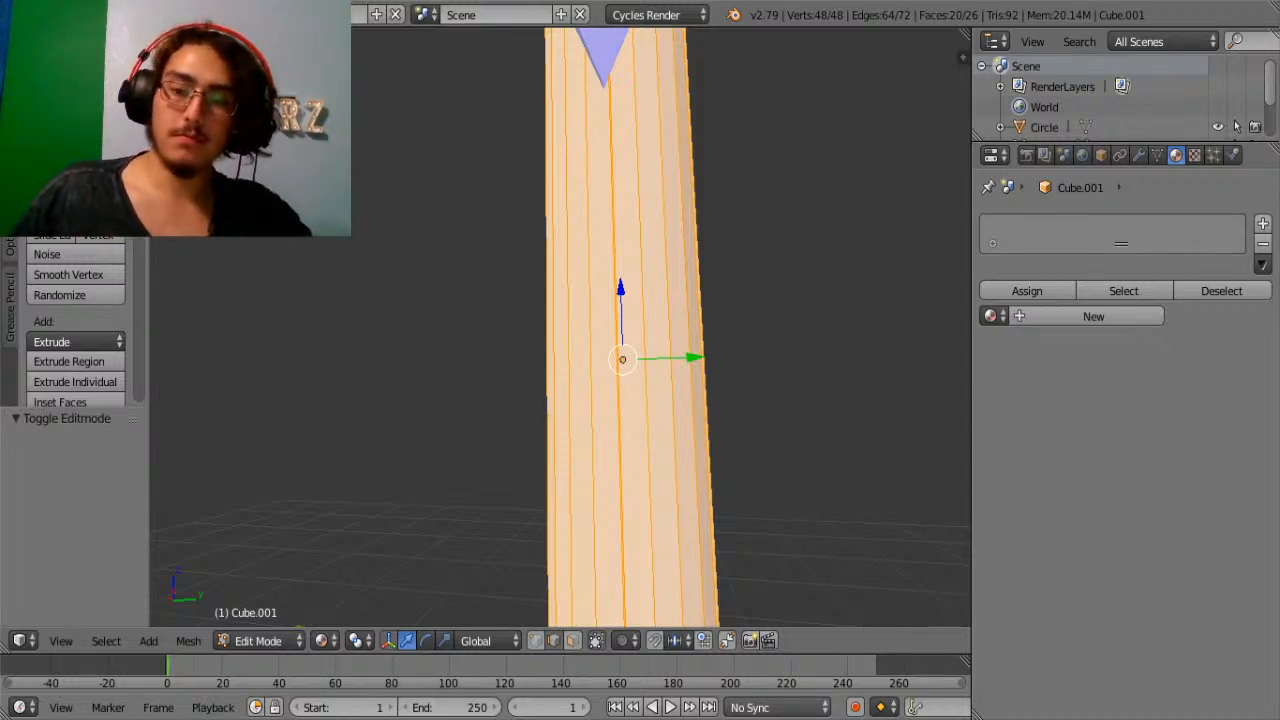
Give the handle the existing Sky material.
scroll(740, 480, "down", 2)
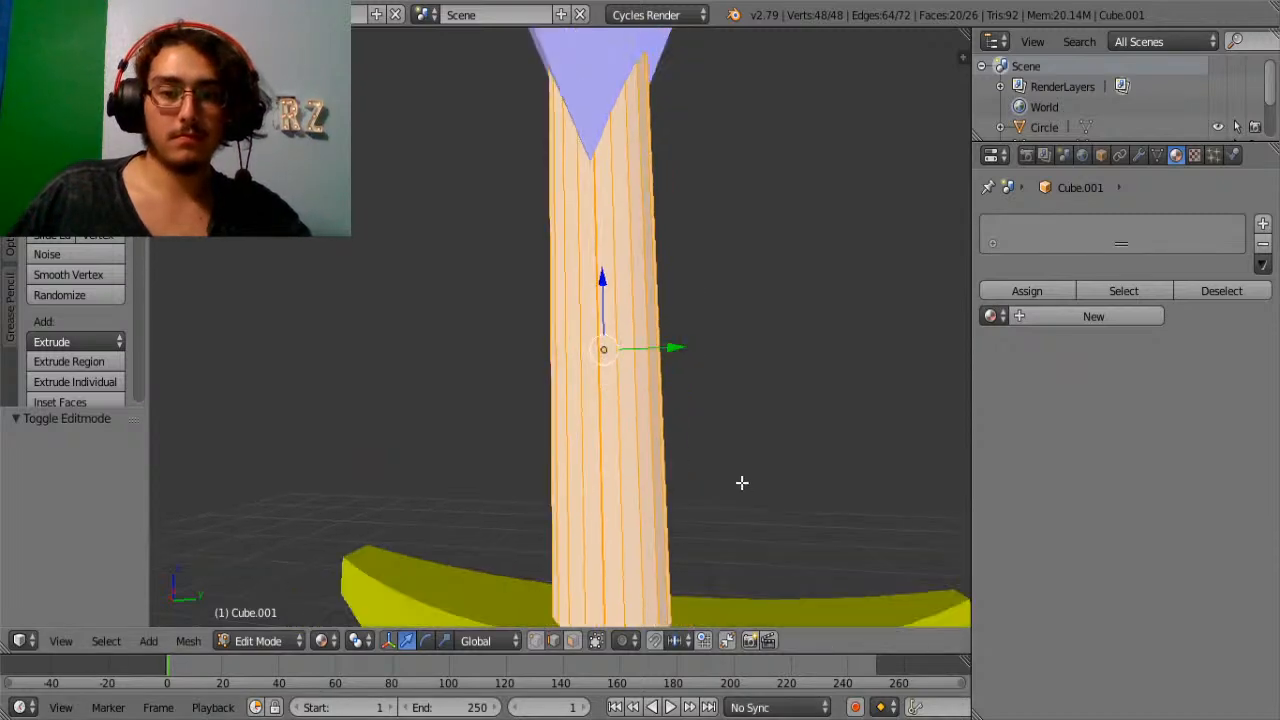
left_click(993, 316)
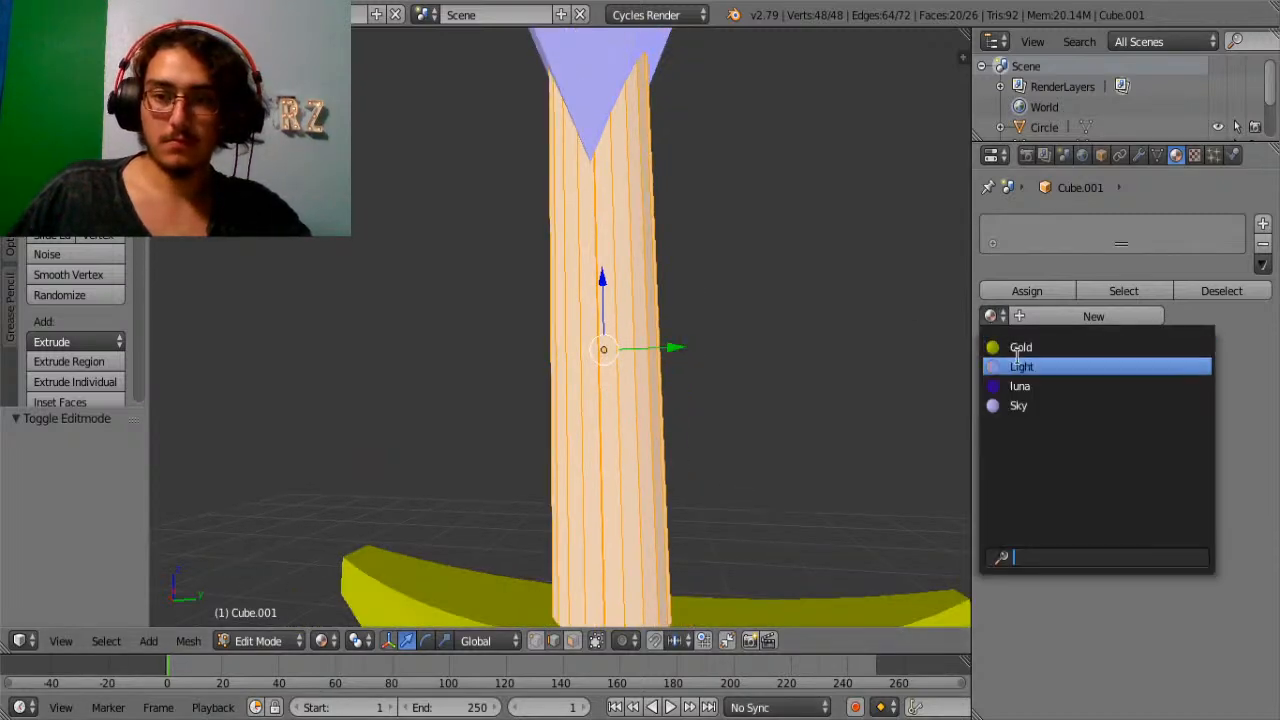
left_click(1018, 405)
key("Tab")
scroll(726, 295, "down", 3)
scroll(666, 346, "up", 1)
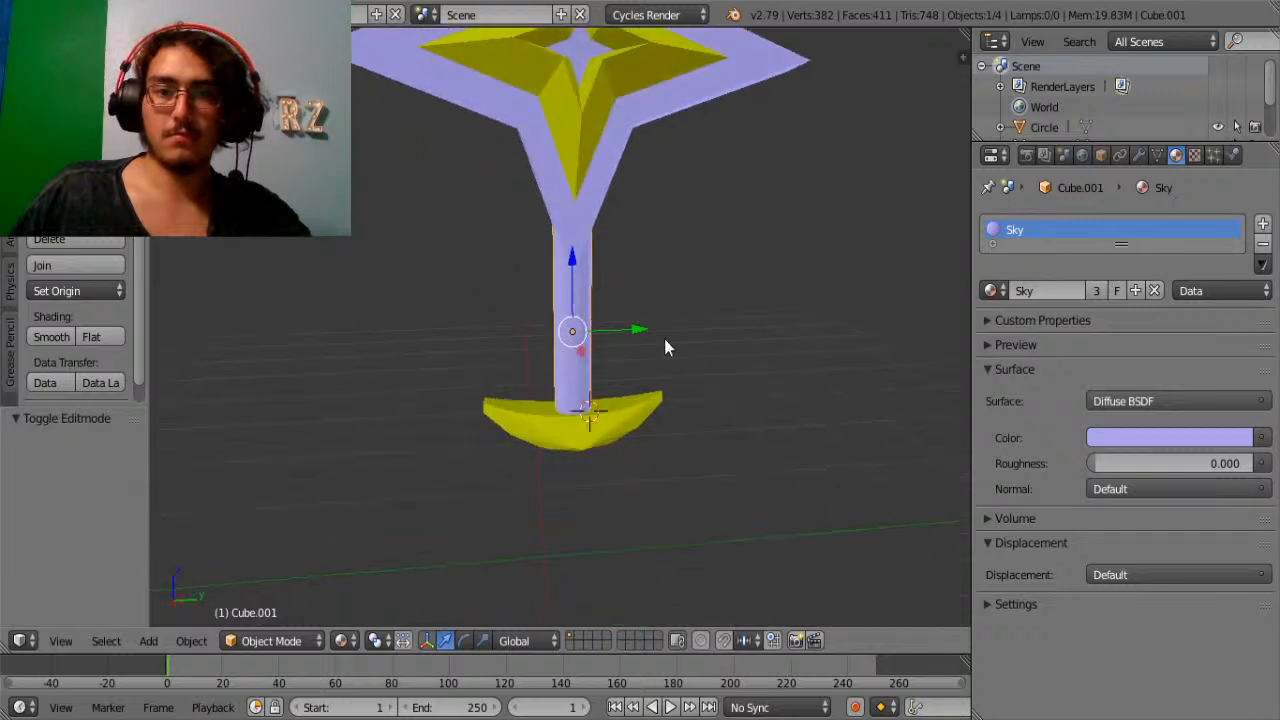
Select every other vertical face all the way around the handle's mesh.
key("Tab")
scroll(666, 346, "up", 4)
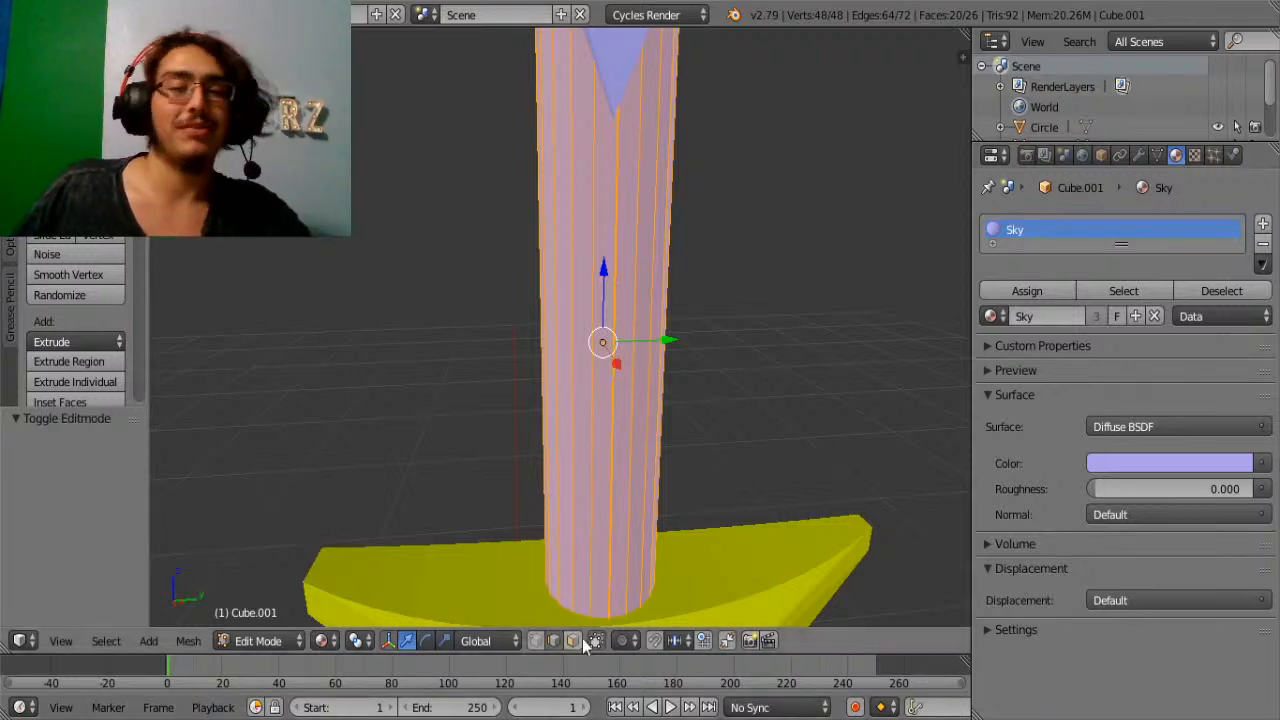
right_click(602, 421)
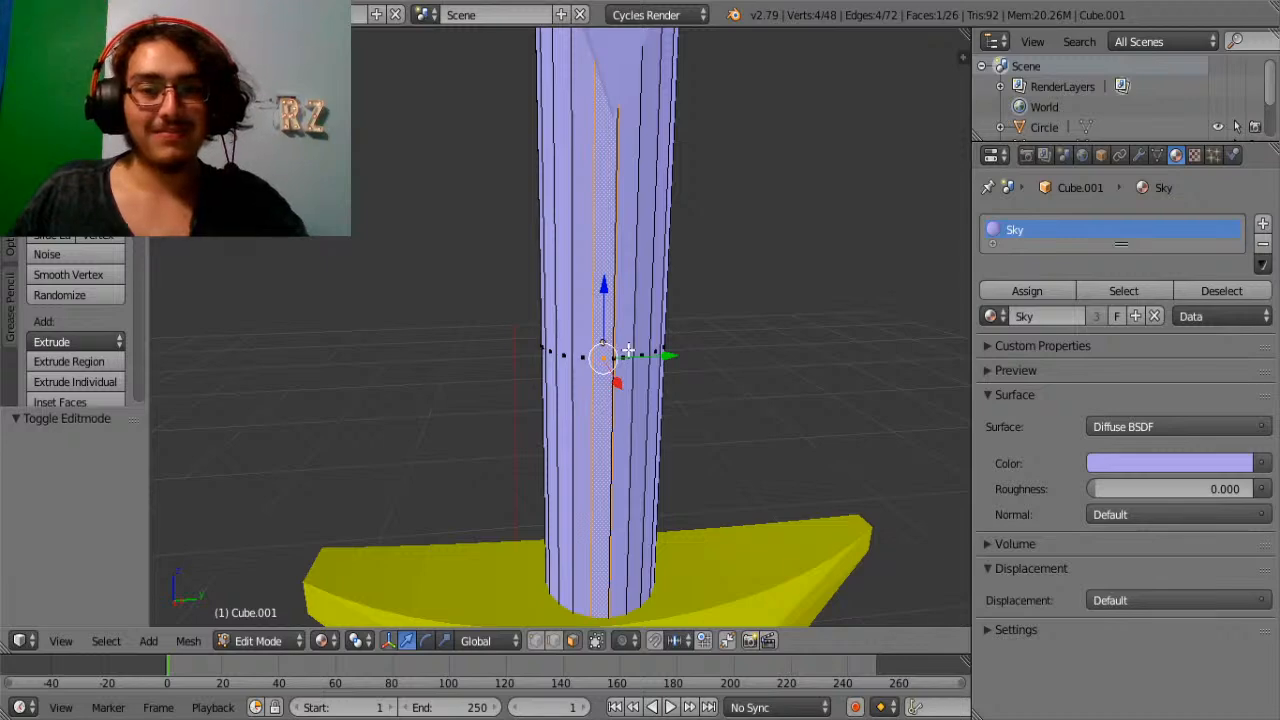
scroll(628, 350, "up", 3)
right_click(770, 400, "shift")
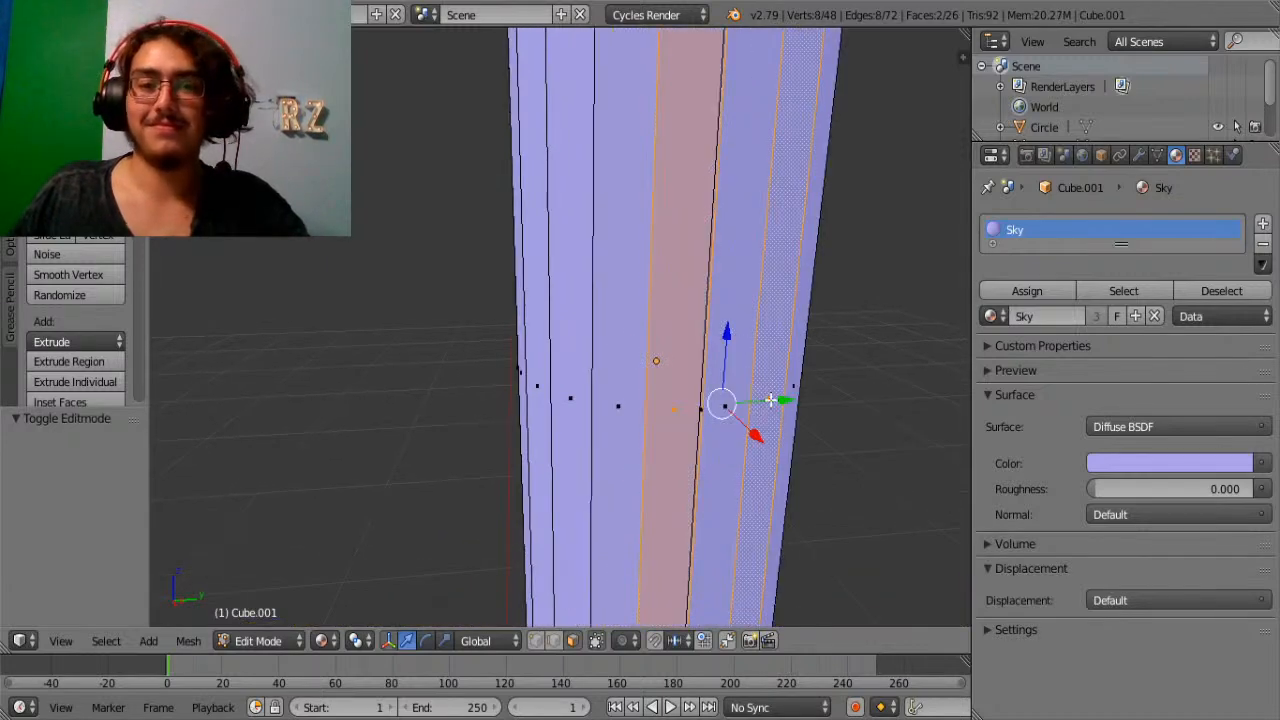
middle_click_drag(788, 408, 404, 420)
right_click(857, 447, "shift")
right_click(653, 452, "shift")
right_click(752, 454, "shift")
right_click(417, 397, "shift")
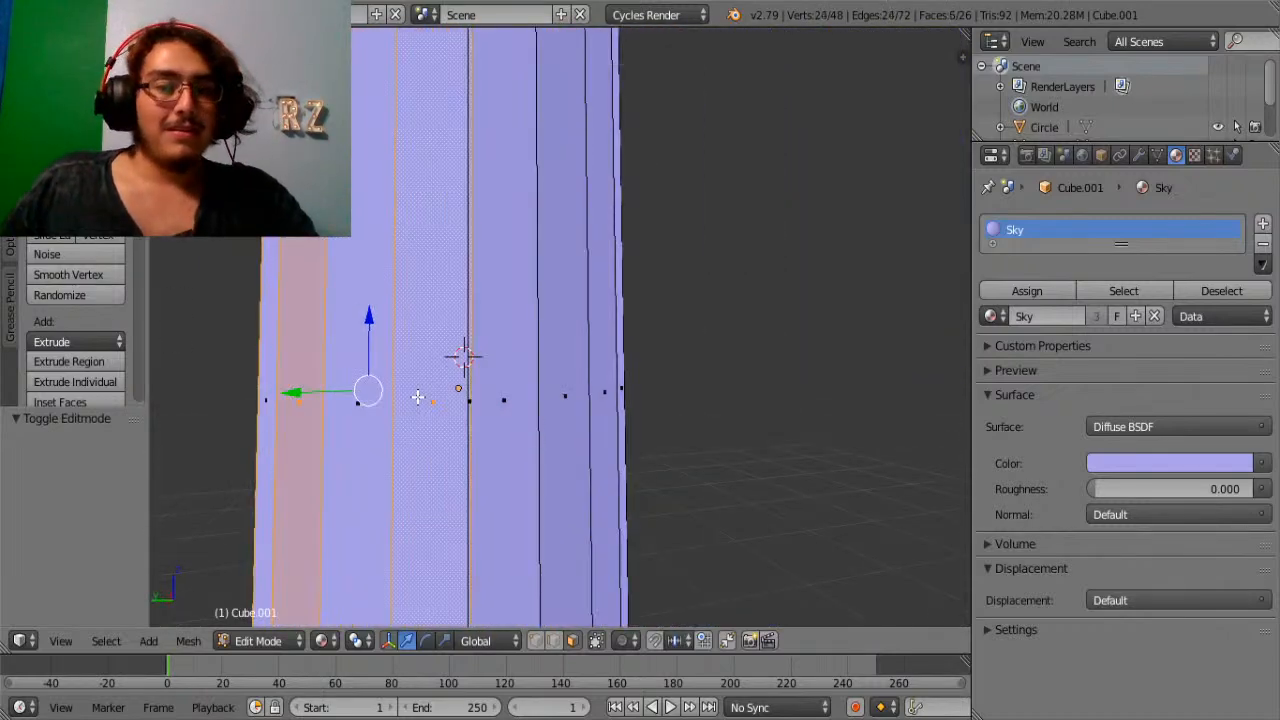
right_click(551, 385, "shift")
middle_click_drag(703, 383, 651, 389)
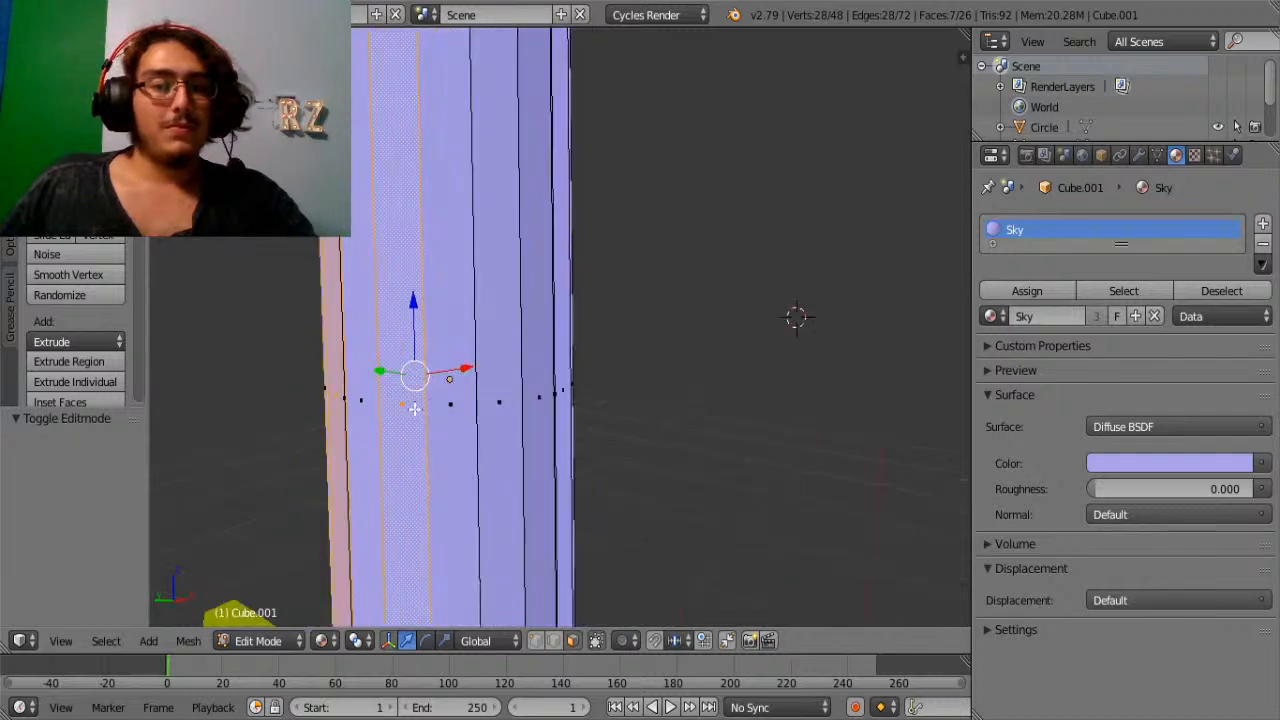
right_click(500, 395, "shift")
middle_click_drag(500, 395, 463, 401)
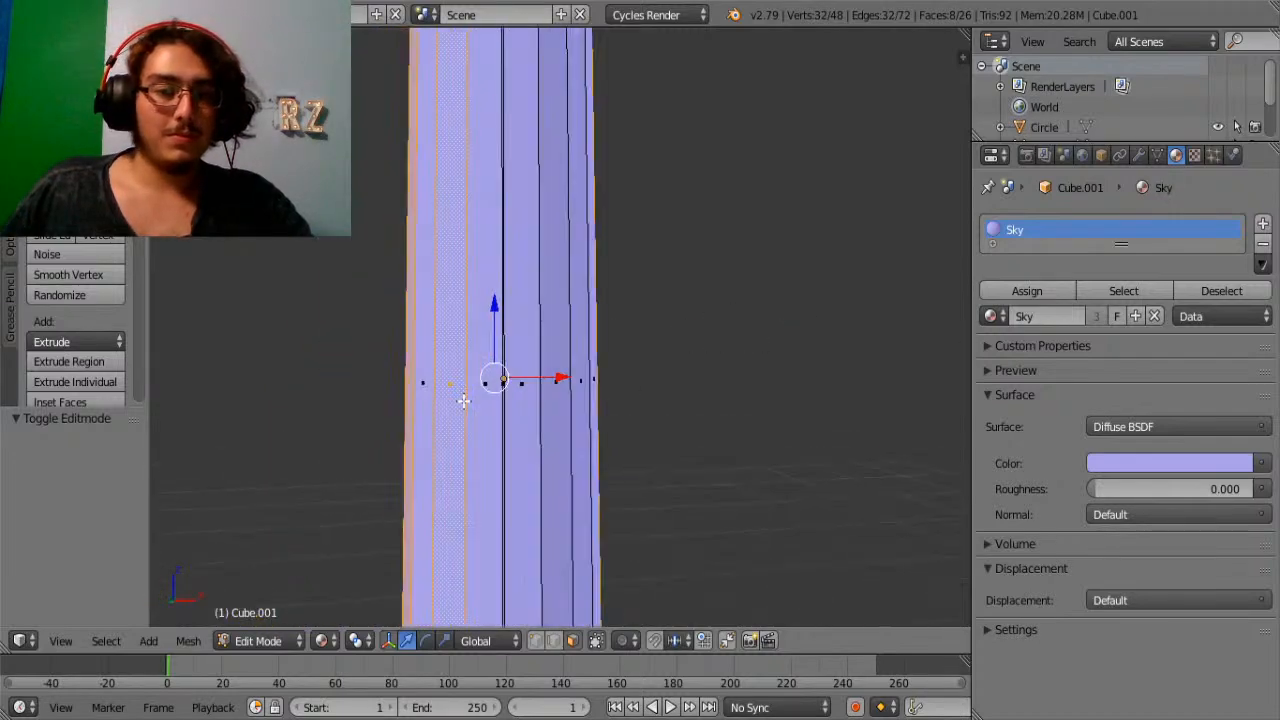
right_click(519, 381, "shift")
middle_click_drag(616, 405, 489, 406)
right_click(576, 385, "shift")
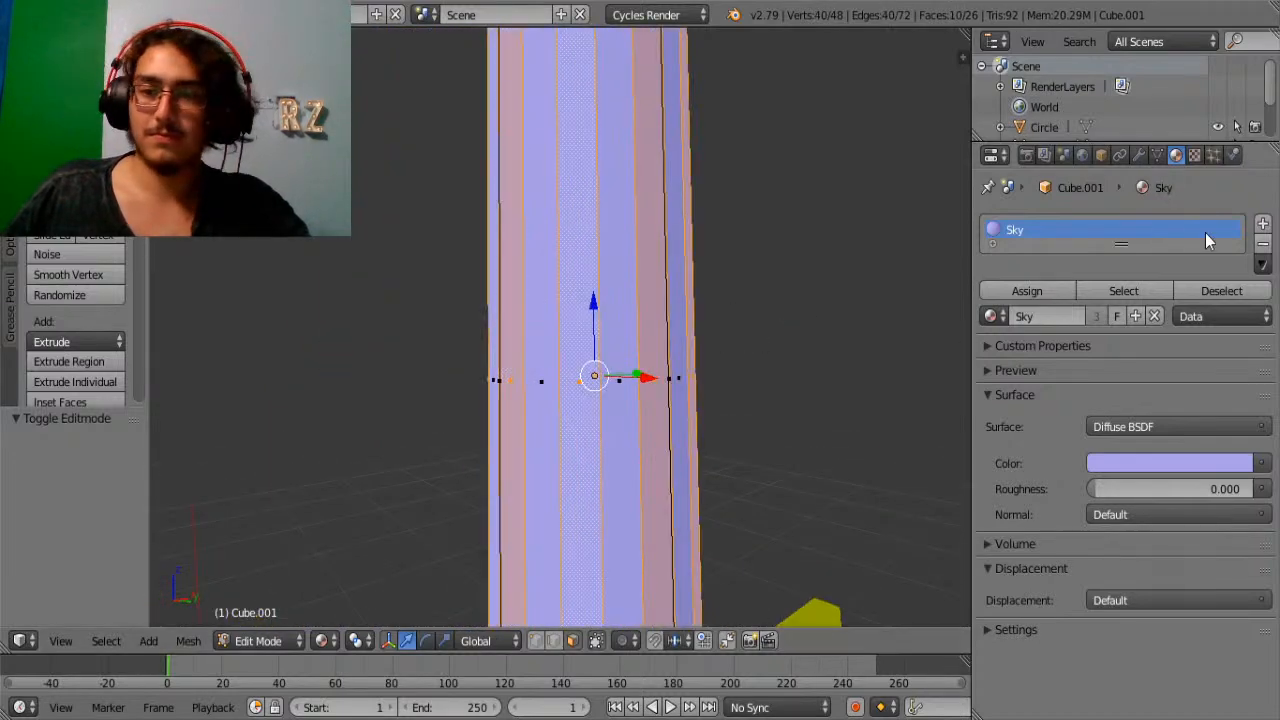
Add a second material slot to the handle, assign it to the selected strips and create a new material named luna2 in it.
left_click(1262, 224)
left_click(990, 363)
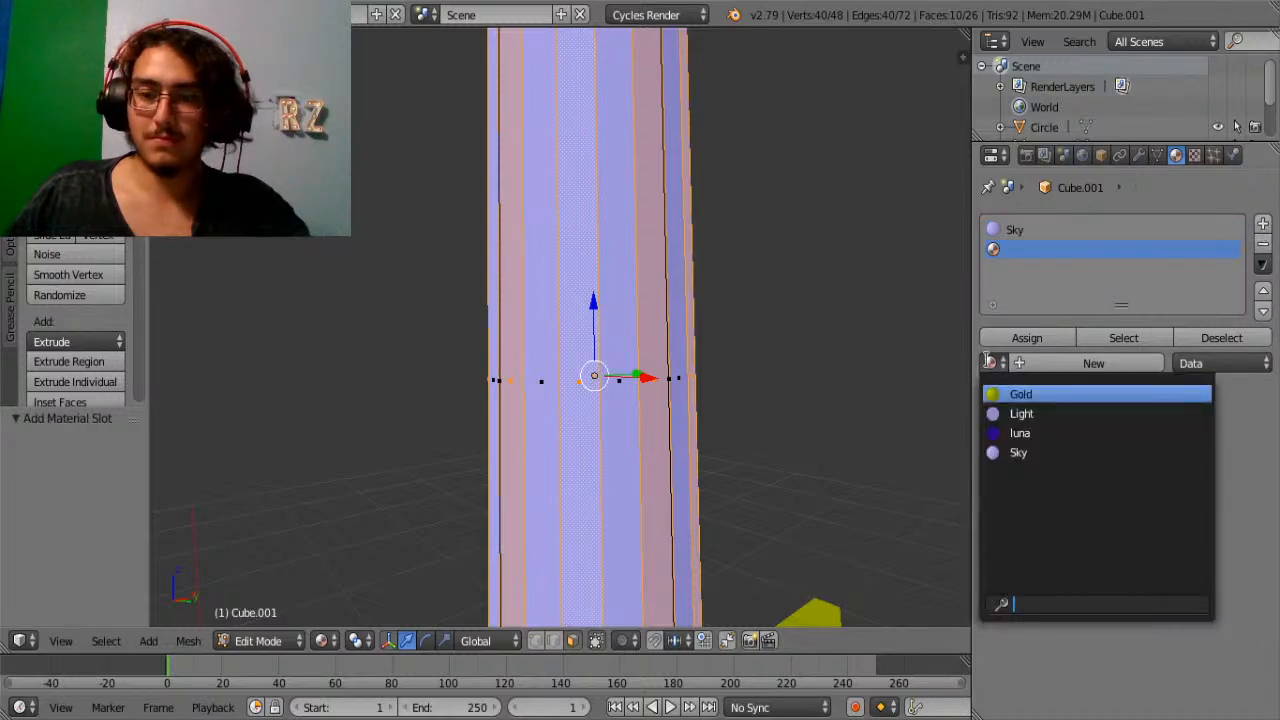
left_click(1017, 341)
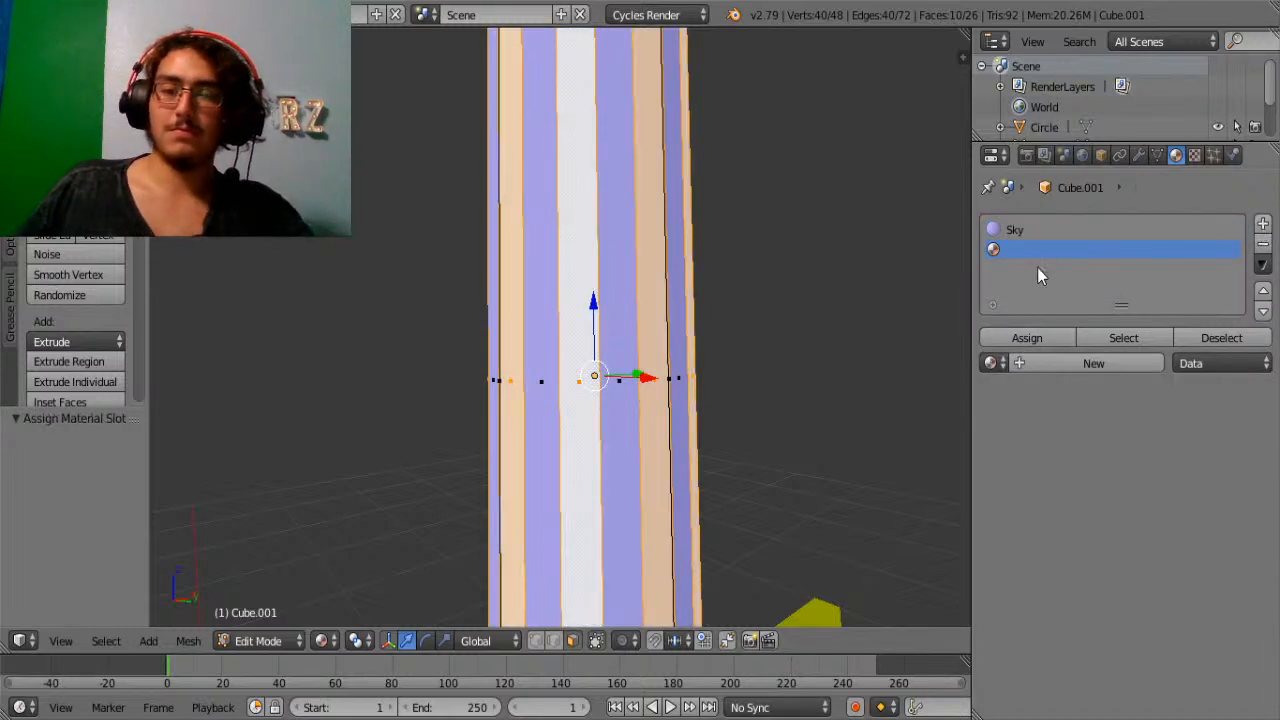
left_click(1102, 357)
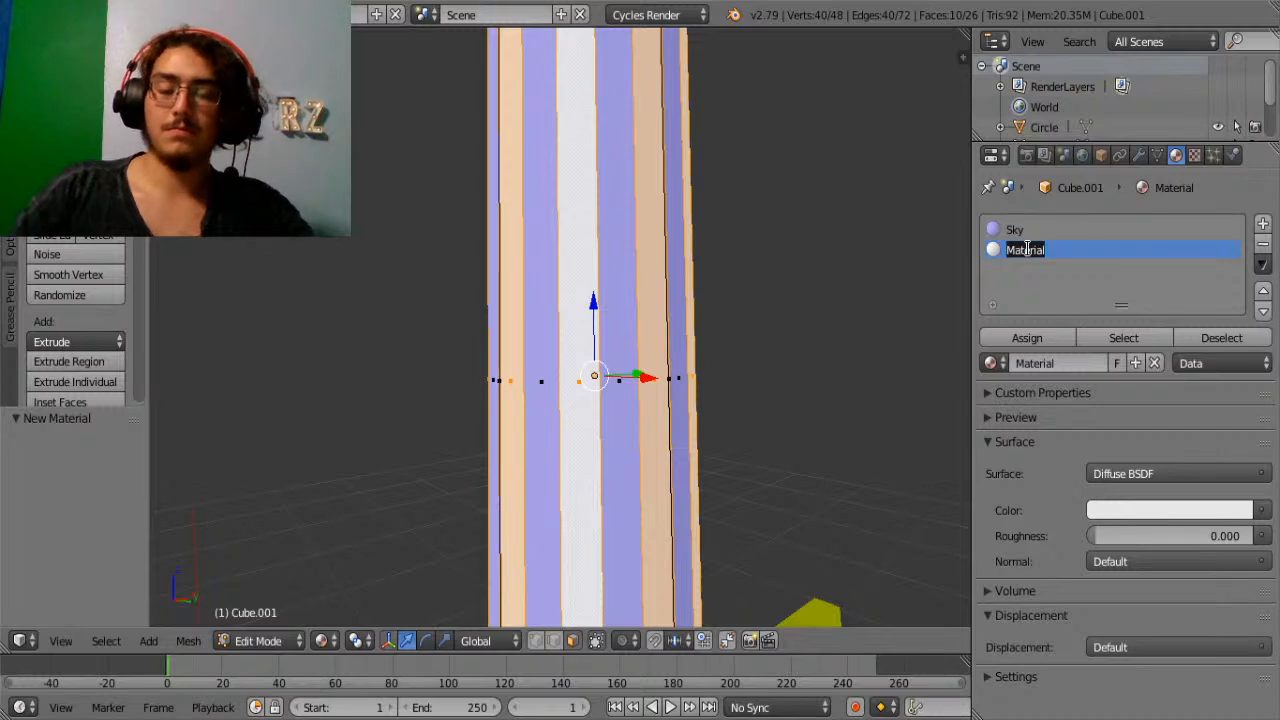
type("luna2")
key("Return")
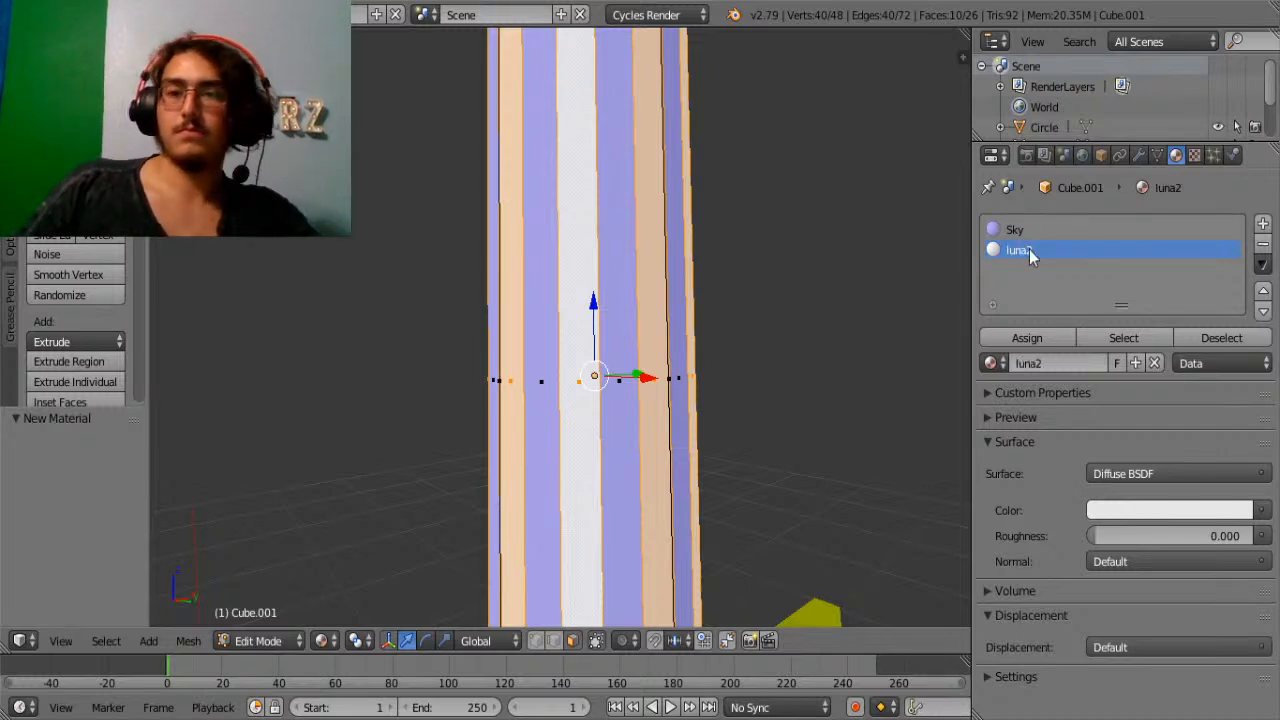
Colour luna2 dark blue-violet with a roughness of 0.077, assign it to the selected handle strips and finish editing the mesh.
left_click(1148, 510)
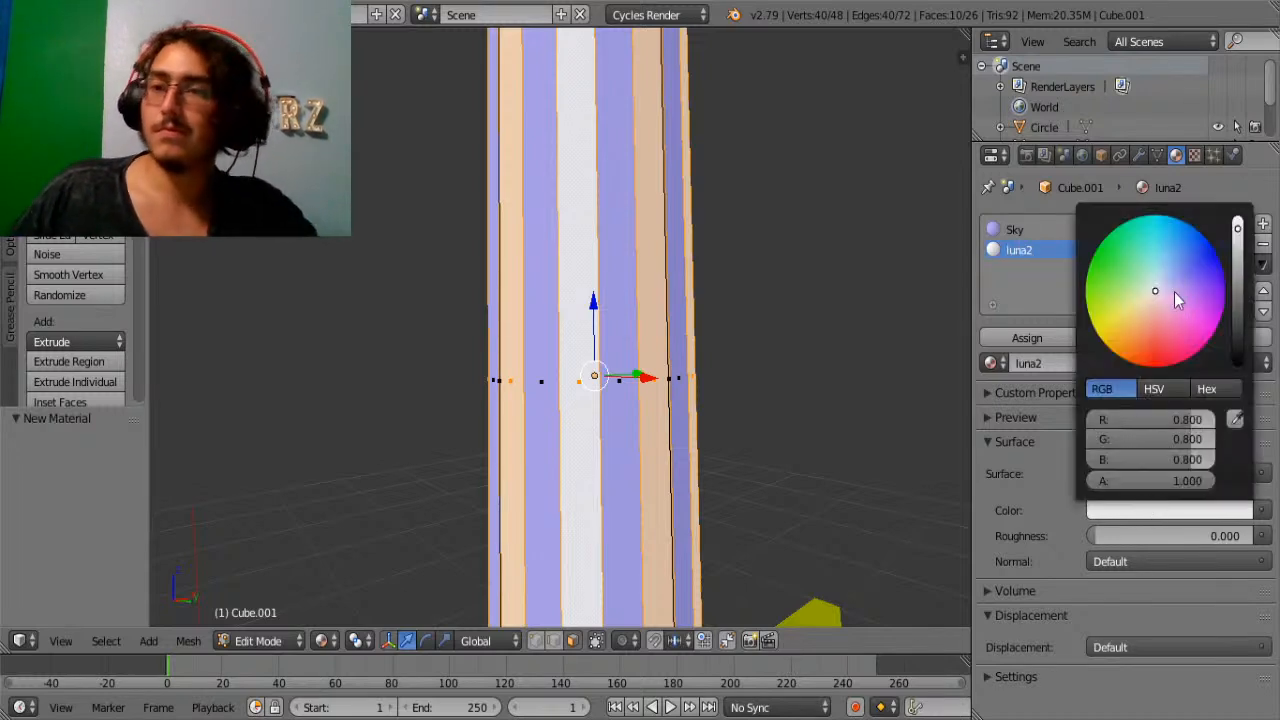
mouse_move(1174, 292)
left_mouse_down()
mouse_move(1171, 277)
mouse_move(1236, 257)
mouse_move(1237, 278)
mouse_move(1209, 271)
left_mouse_up()
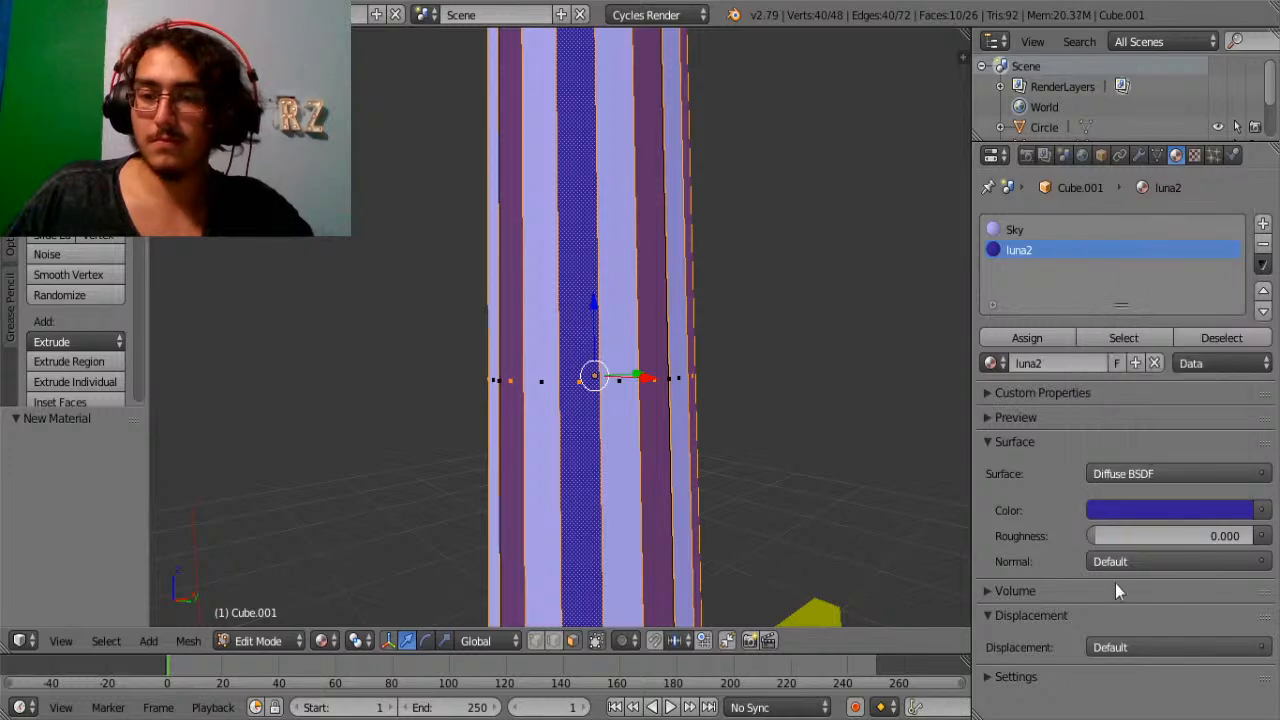
mouse_move(1107, 531)
left_mouse_down()
mouse_move(1118, 531)
mouse_move(1108, 536)
left_mouse_up()
left_click(1005, 339)
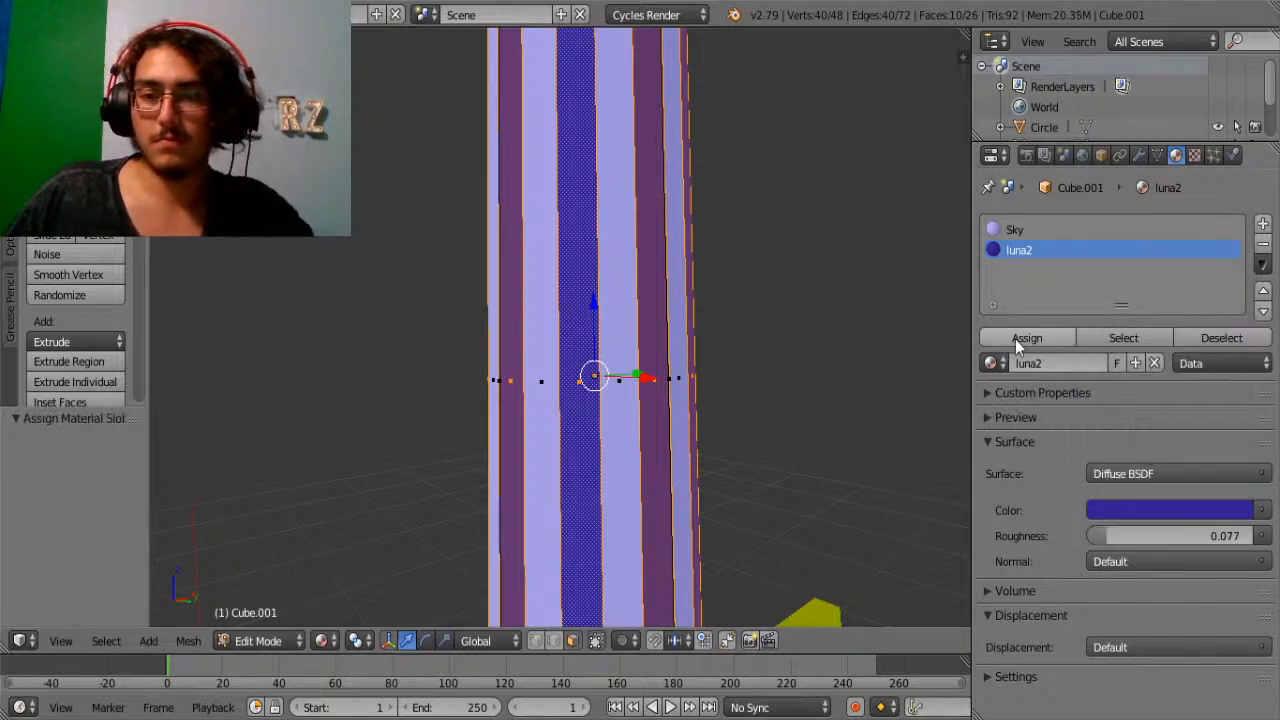
key("Tab")
Select the blade and open its mesh for editing at the spiked inner edge.
scroll(758, 385, "down", 8)
middle_click_drag(743, 338, 624, 397)
scroll(624, 397, "up", 4)
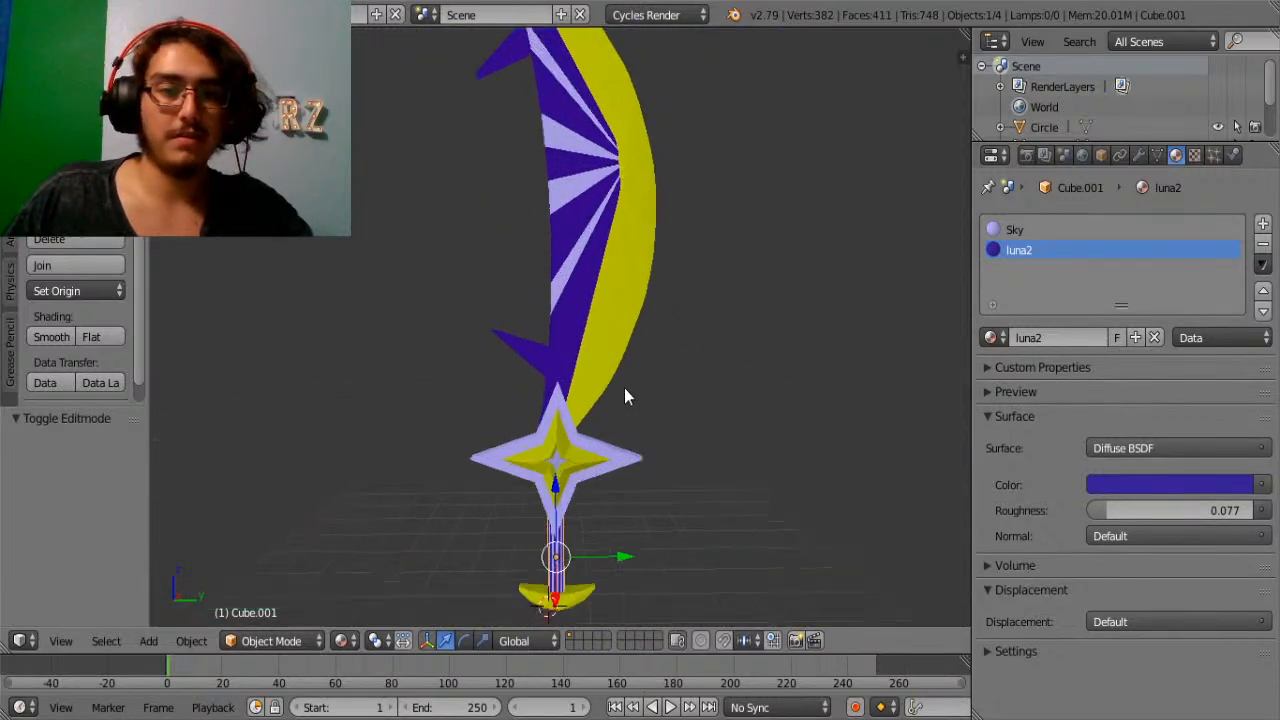
scroll(624, 397, "down", 2)
scroll(624, 397, "up", 2)
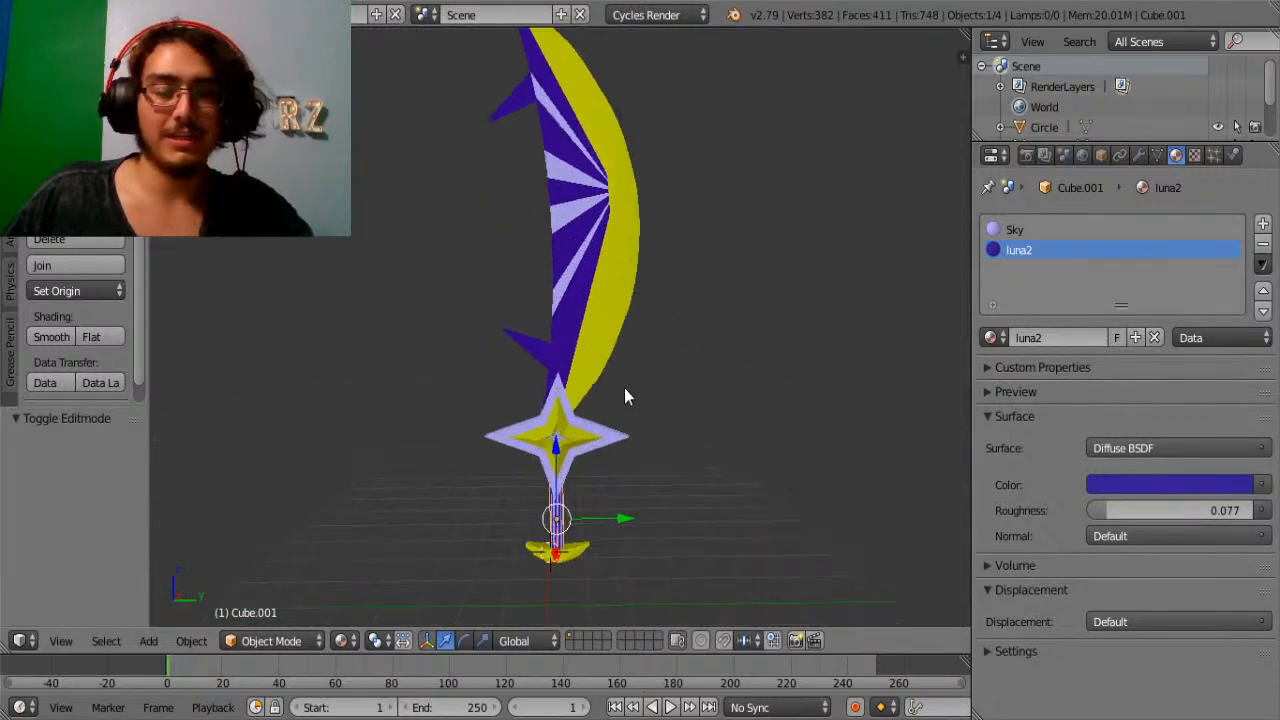
right_click(569, 309)
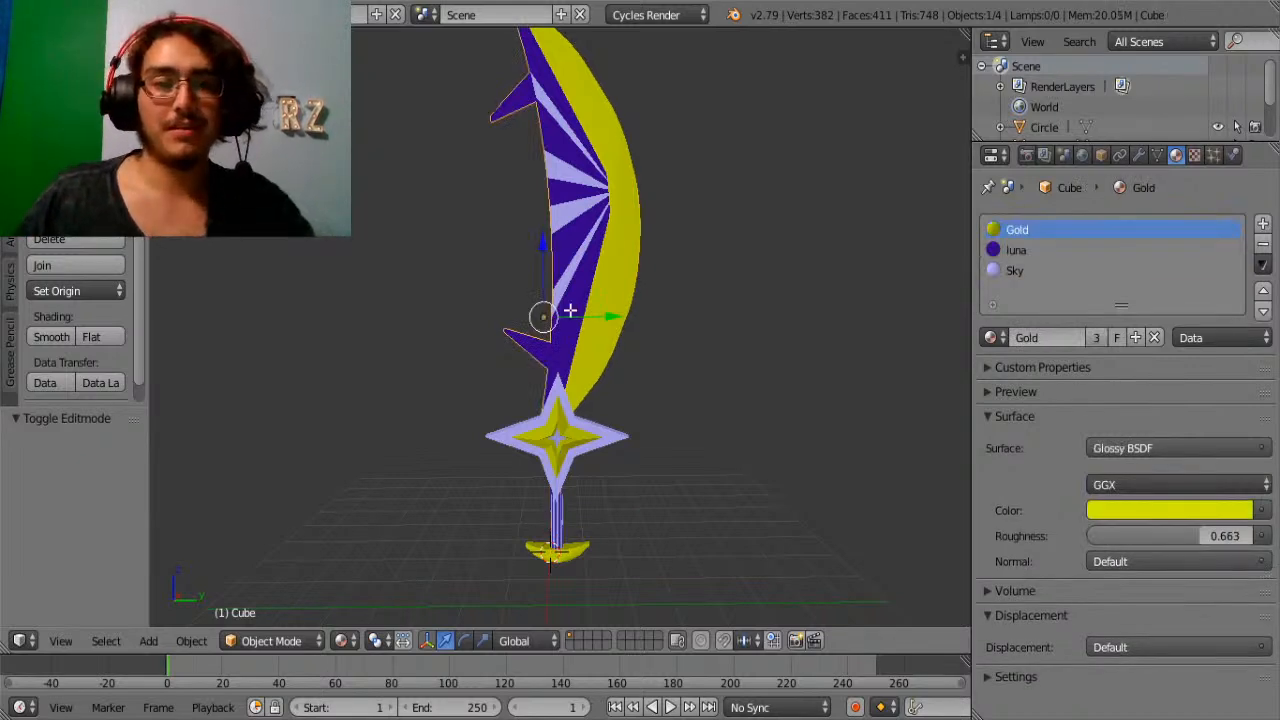
key("Tab")
middle_click_drag(569, 309, 789, 286)
scroll(531, 316, "up", 7)
scroll(650, 276, "down", 1)
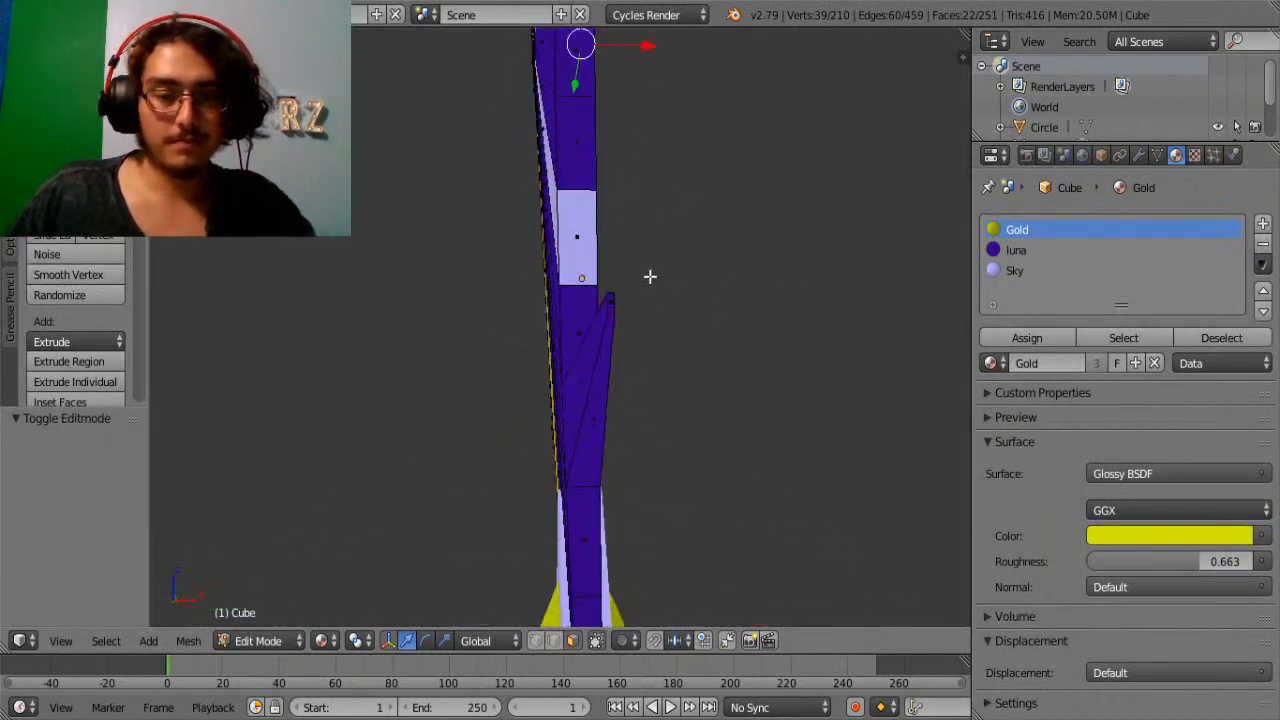
scroll(589, 577, "down", 1)
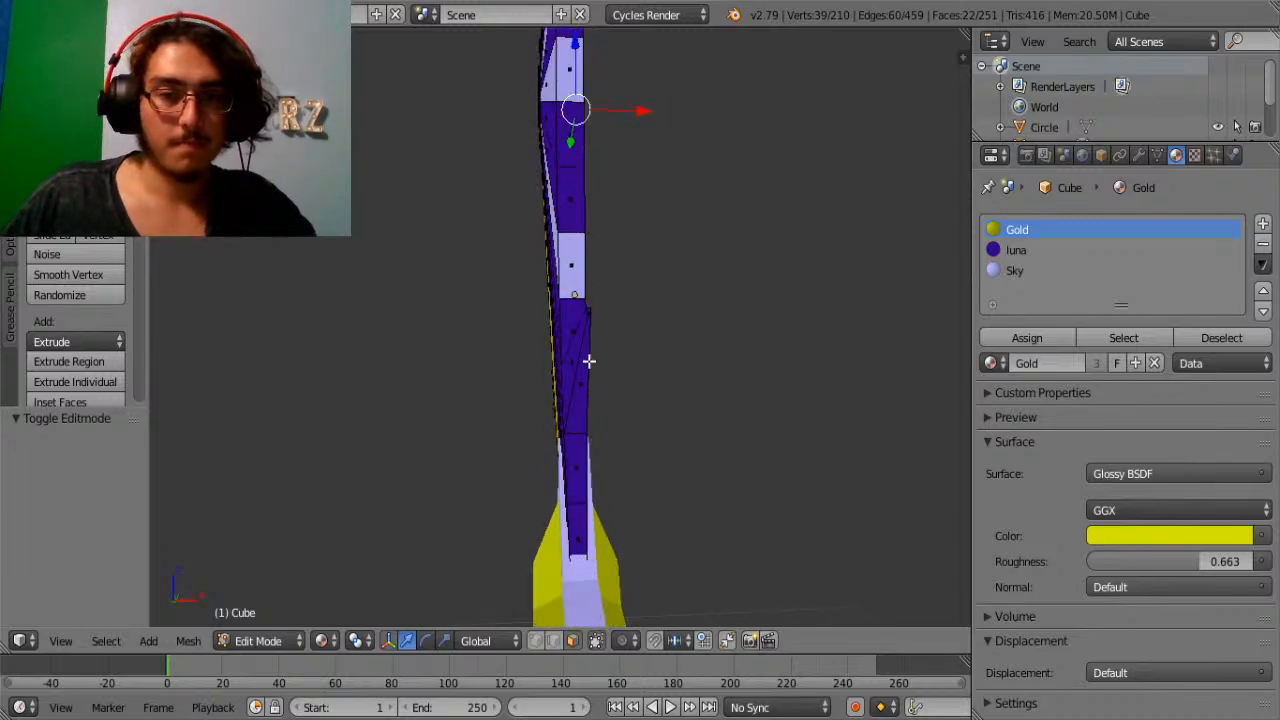
Select the run of narrow faces along the blade's inner edge, including the lower spike's underside and tip.
right_click(577, 291)
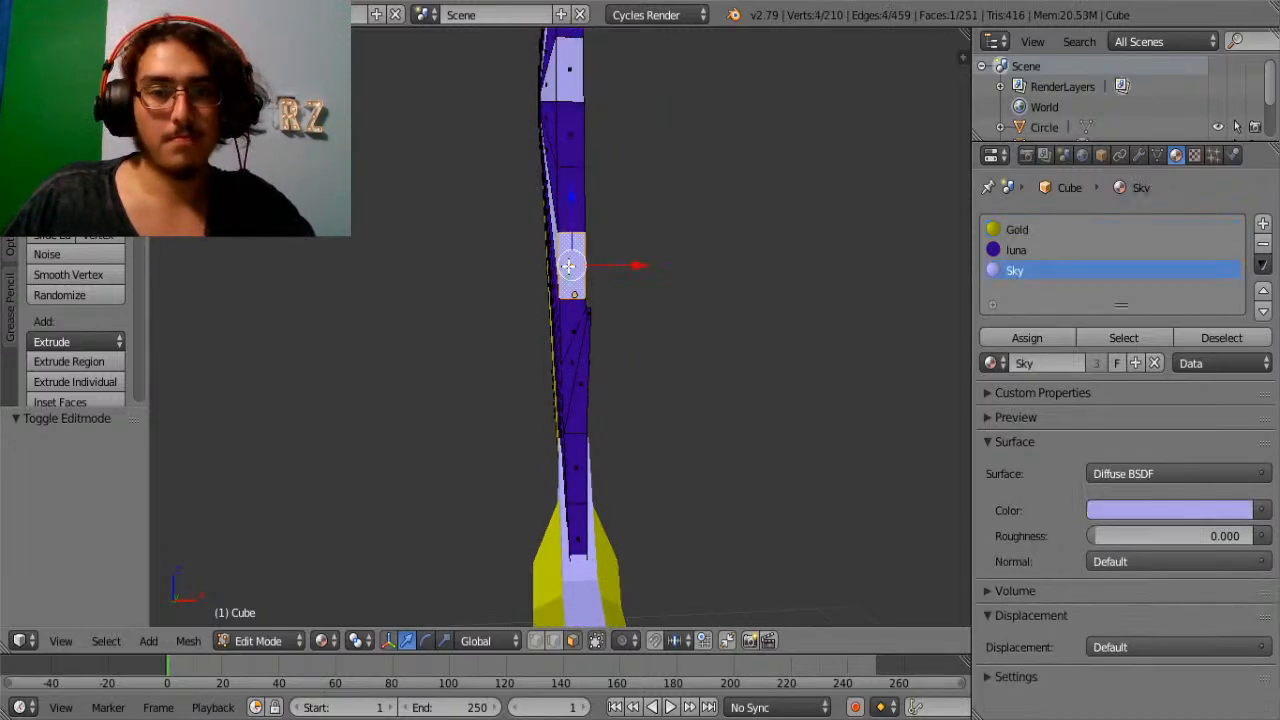
scroll(575, 209, "down", 2)
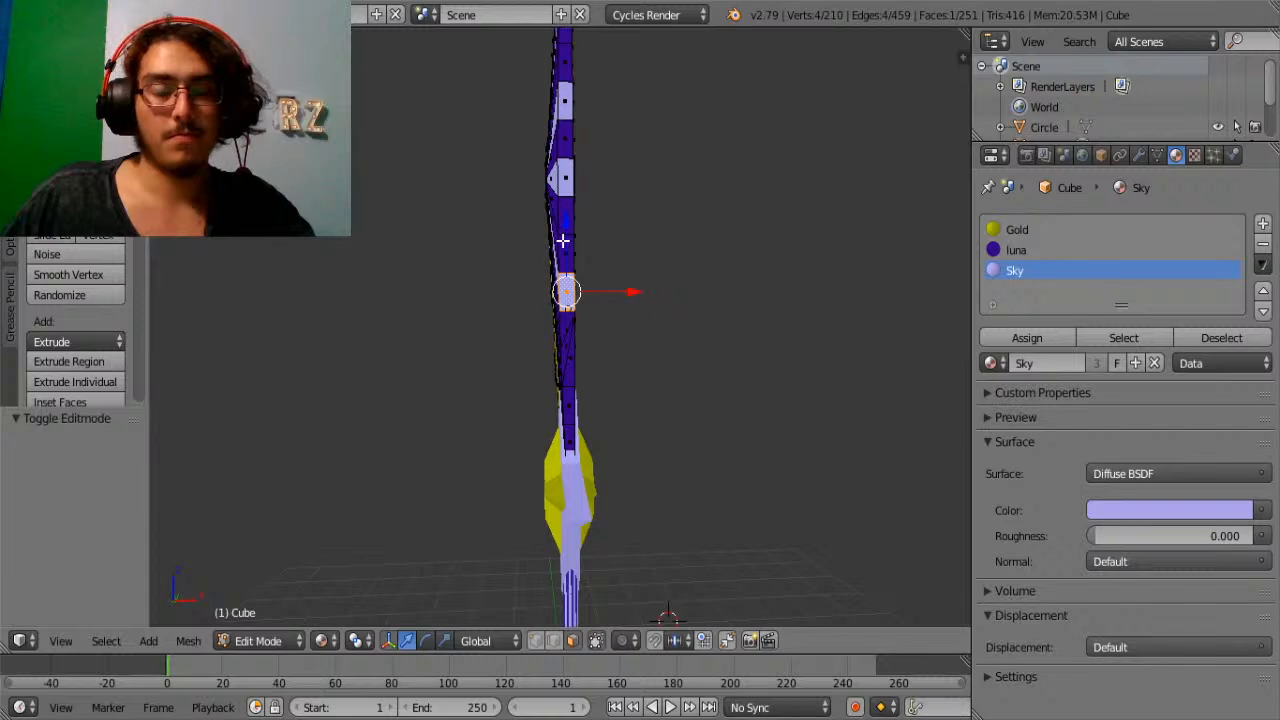
scroll(589, 277, "up", 3)
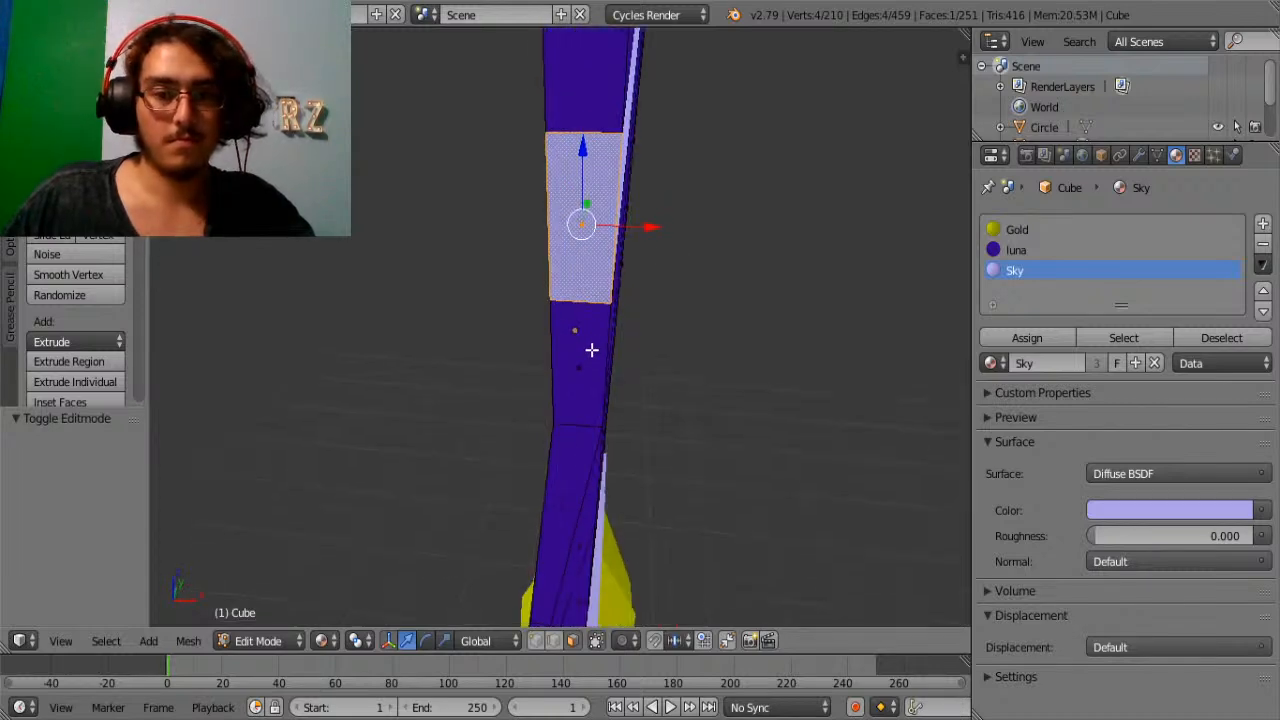
right_click(589, 380, "shift")
scroll(586, 336, "down", 2)
right_click(571, 171, "shift")
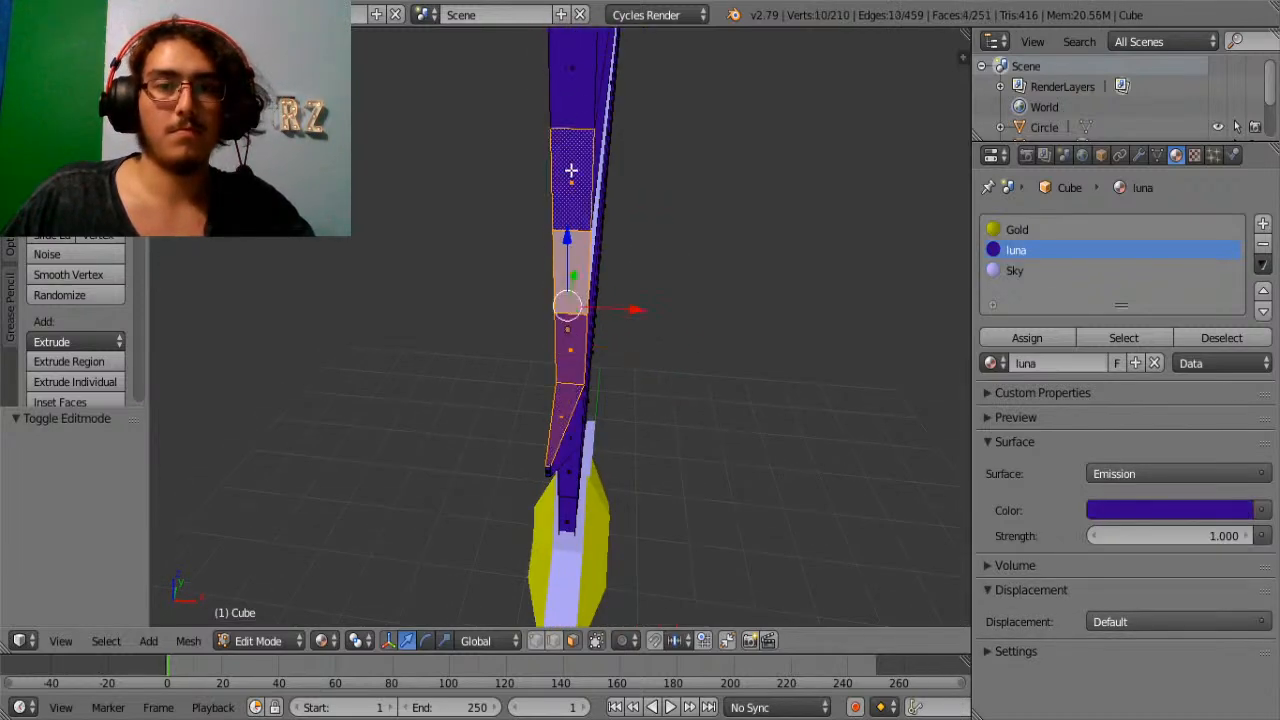
right_click(583, 190, "shift")
scroll(574, 240, "up", 2)
right_click(574, 238, "shift")
right_click(572, 130, "shift")
scroll(576, 137, "down", 4)
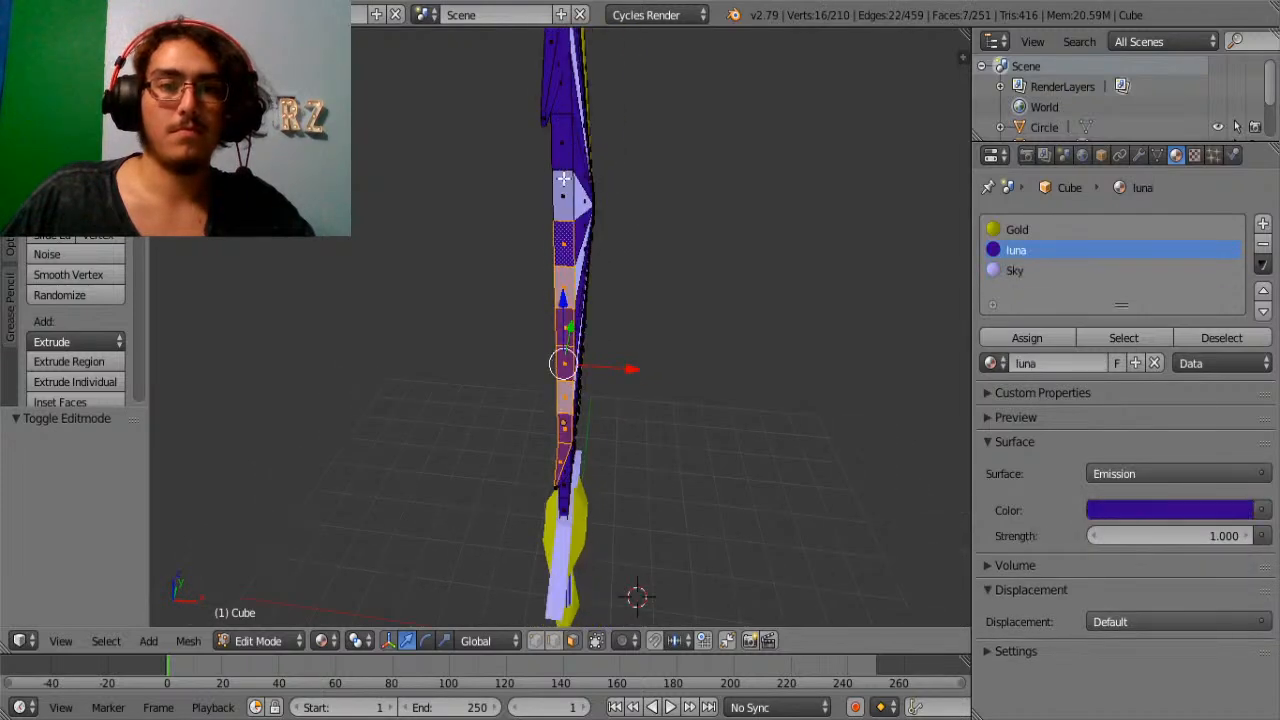
right_click(564, 178, "shift")
right_click(563, 137, "shift")
right_click(562, 106, "shift")
middle_click_drag(560, 496, 564, 310)
right_click(559, 280, "shift")
right_click(558, 230, "shift")
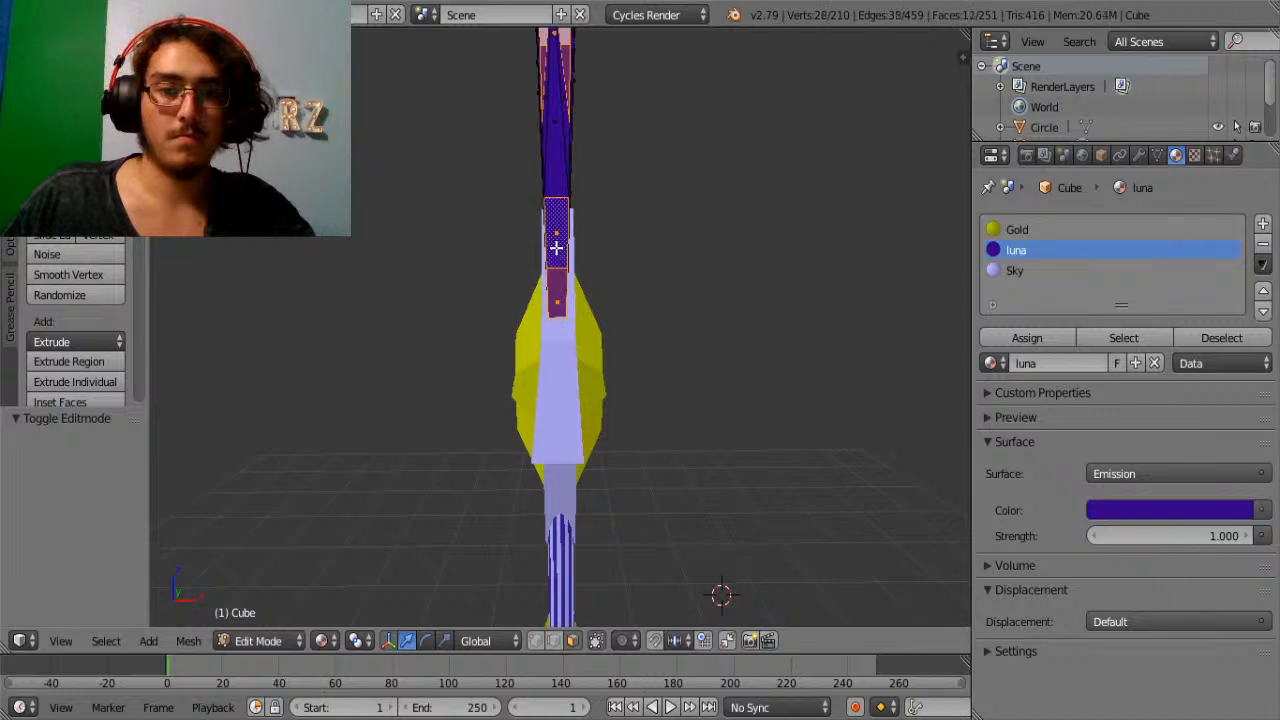
right_click(556, 183, "shift")
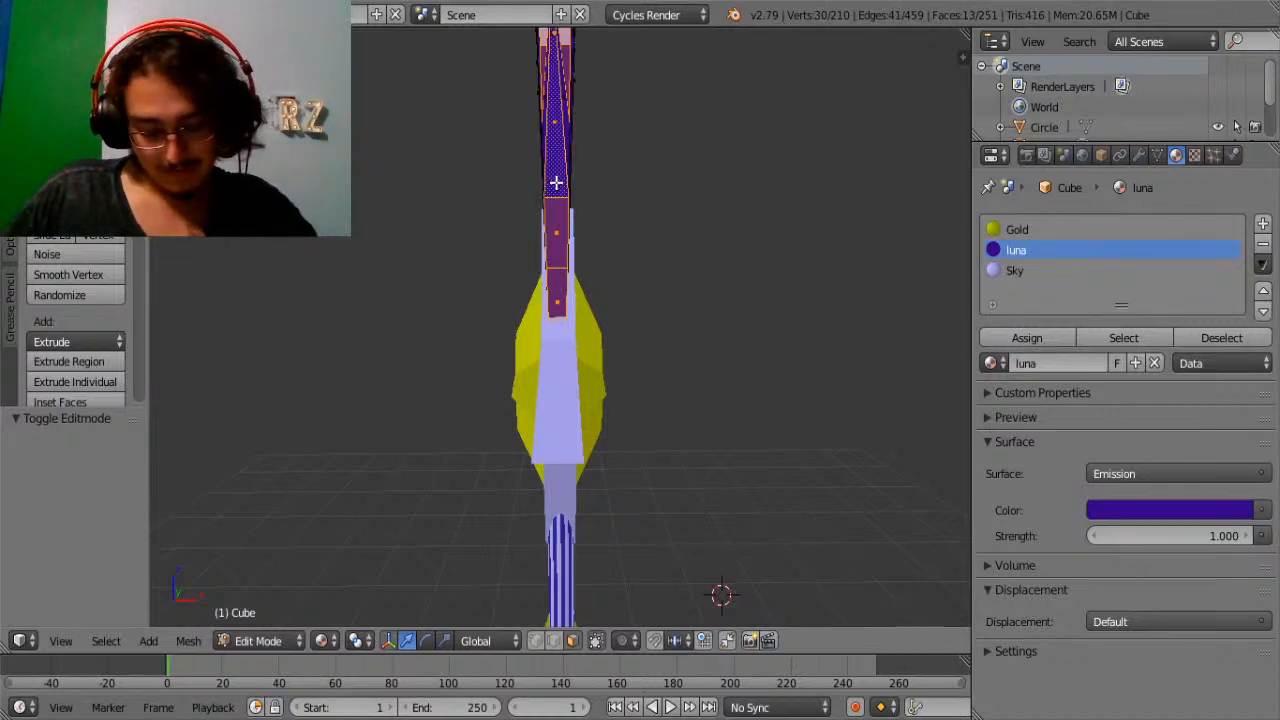
scroll(556, 183, "up", 6)
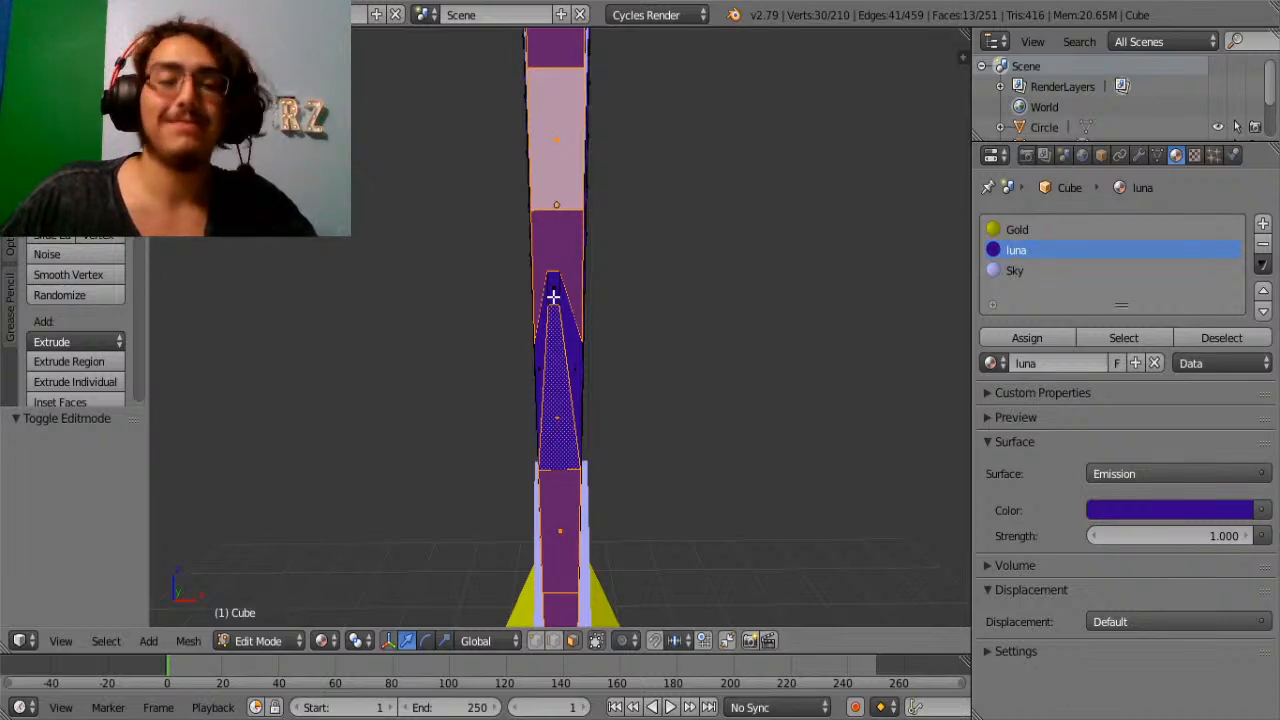
right_click(556, 287, "shift")
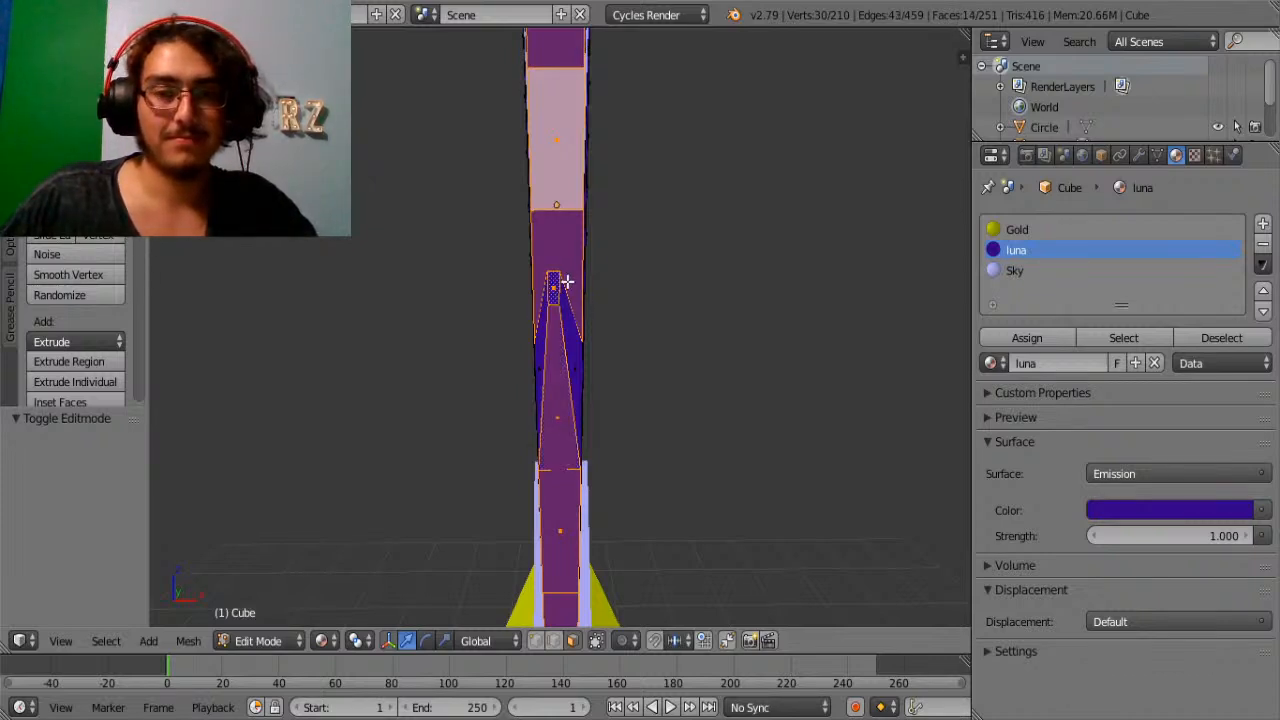
Sharpen the blade's spikes by scaling the lower spike's tip face to about 0.199 and the upper one's to about 0.269.
right_click(553, 287)
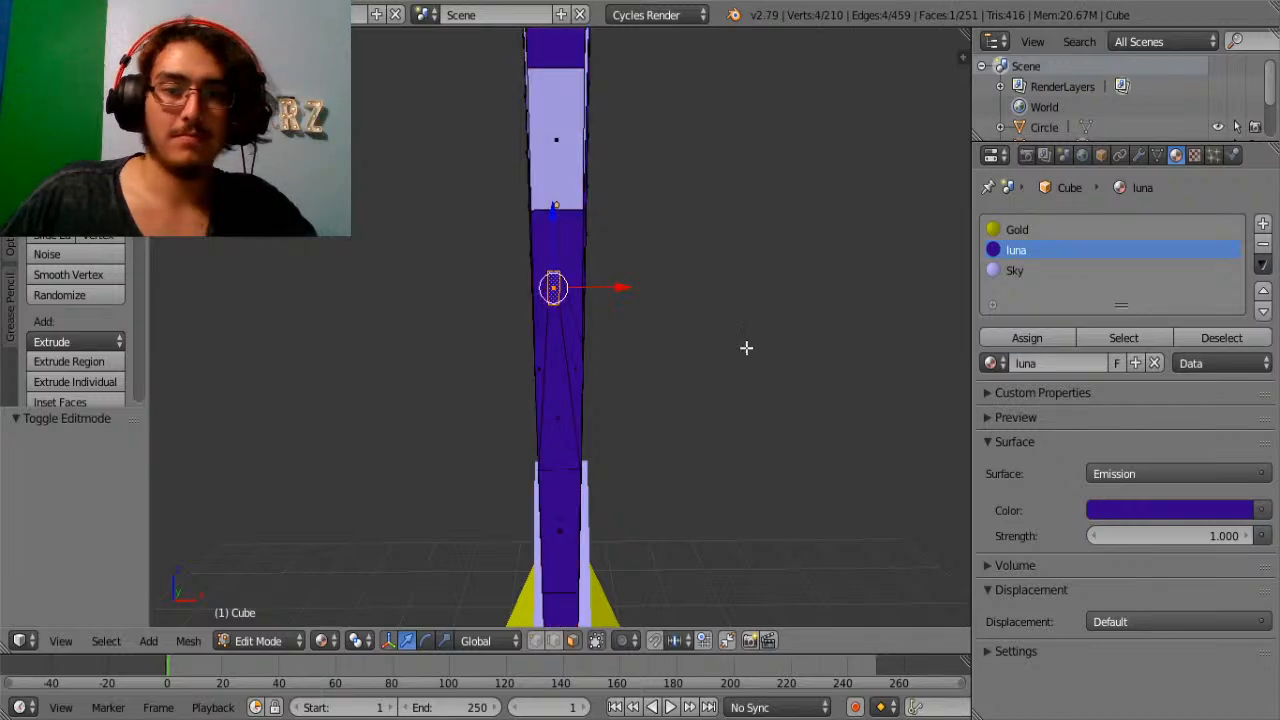
key("s")
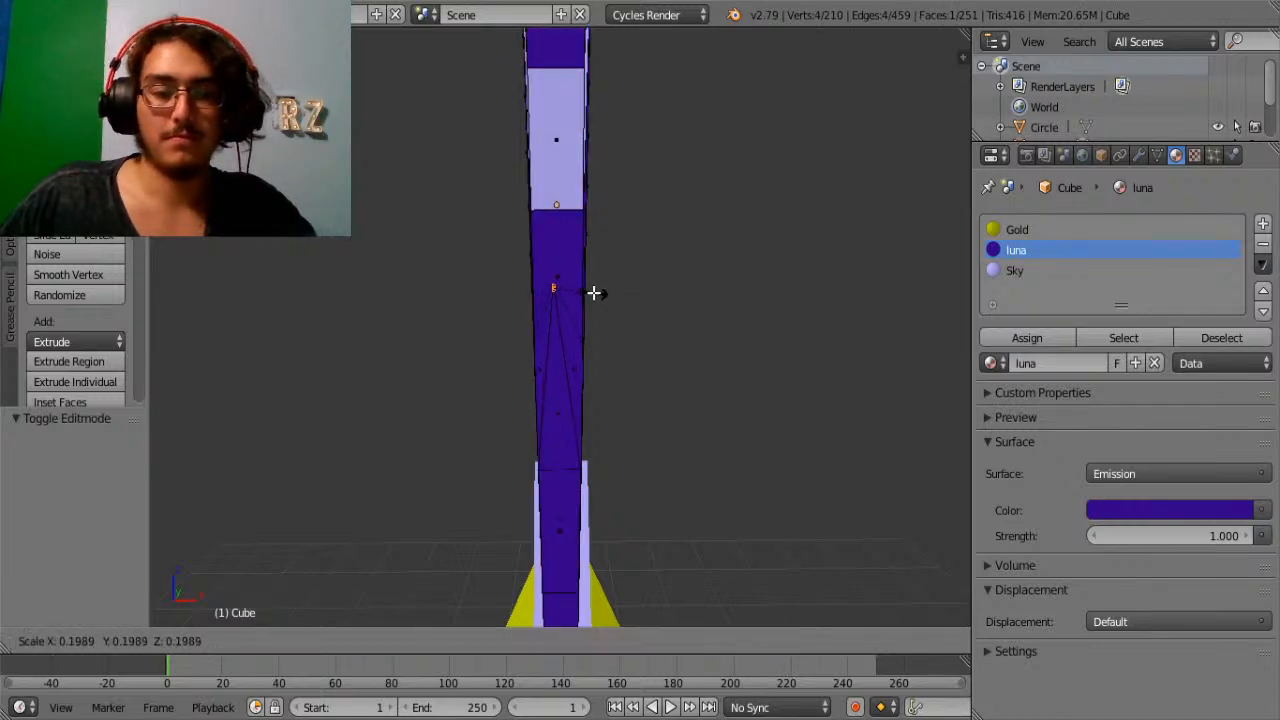
left_click(594, 291)
middle_click_drag(594, 291, 349, 245)
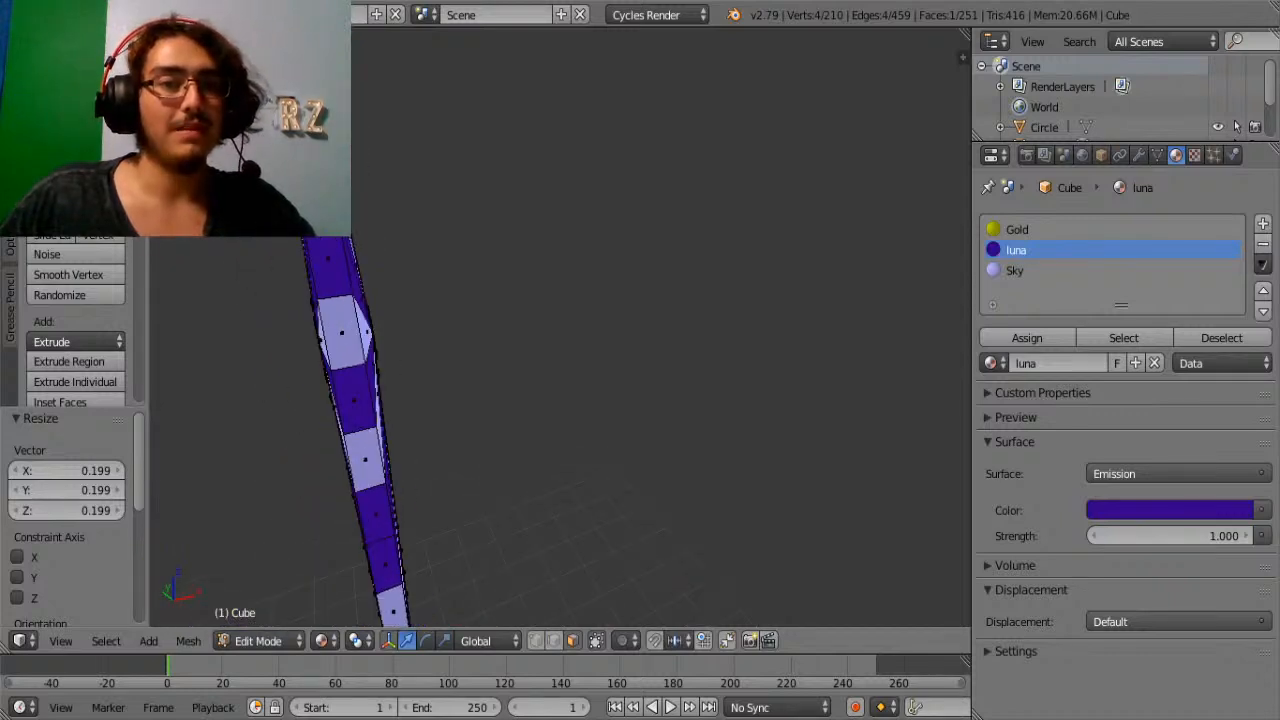
key("s")
left_click(395, 238)
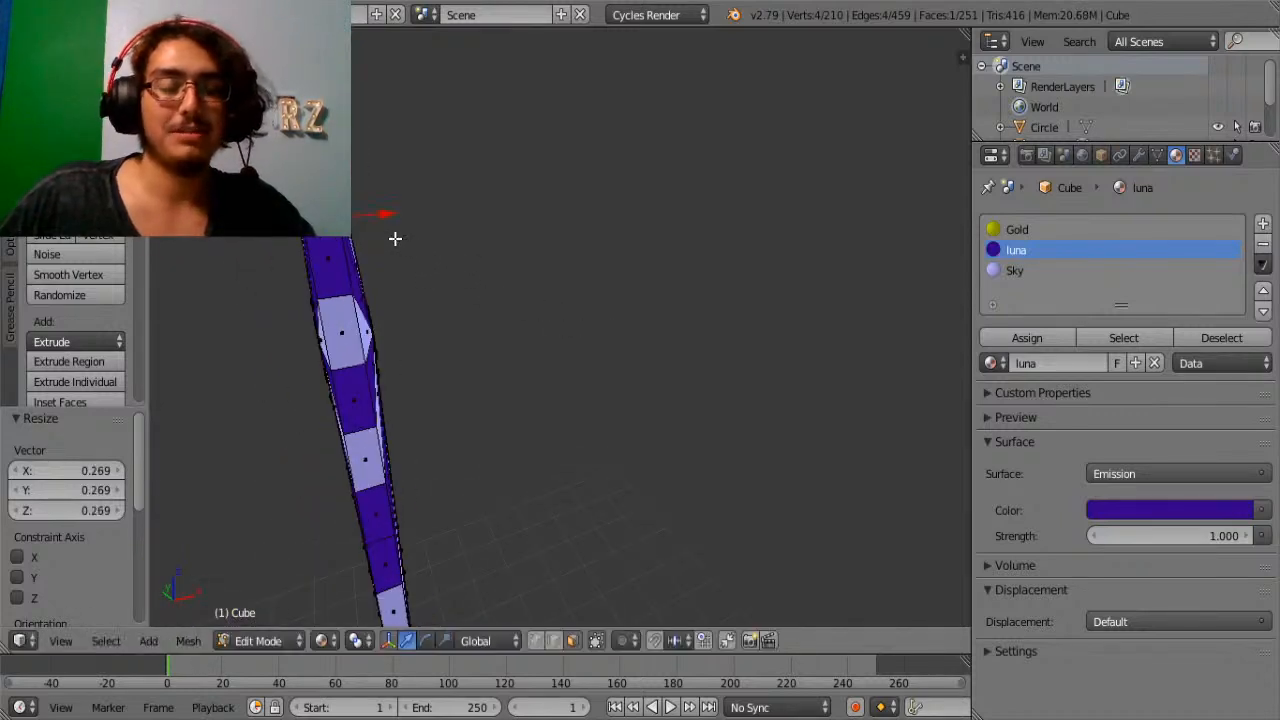
Select the run of narrow faces along the middle of the blade's inner edge, between the two spikes.
middle_click_drag(339, 436, 487, 178)
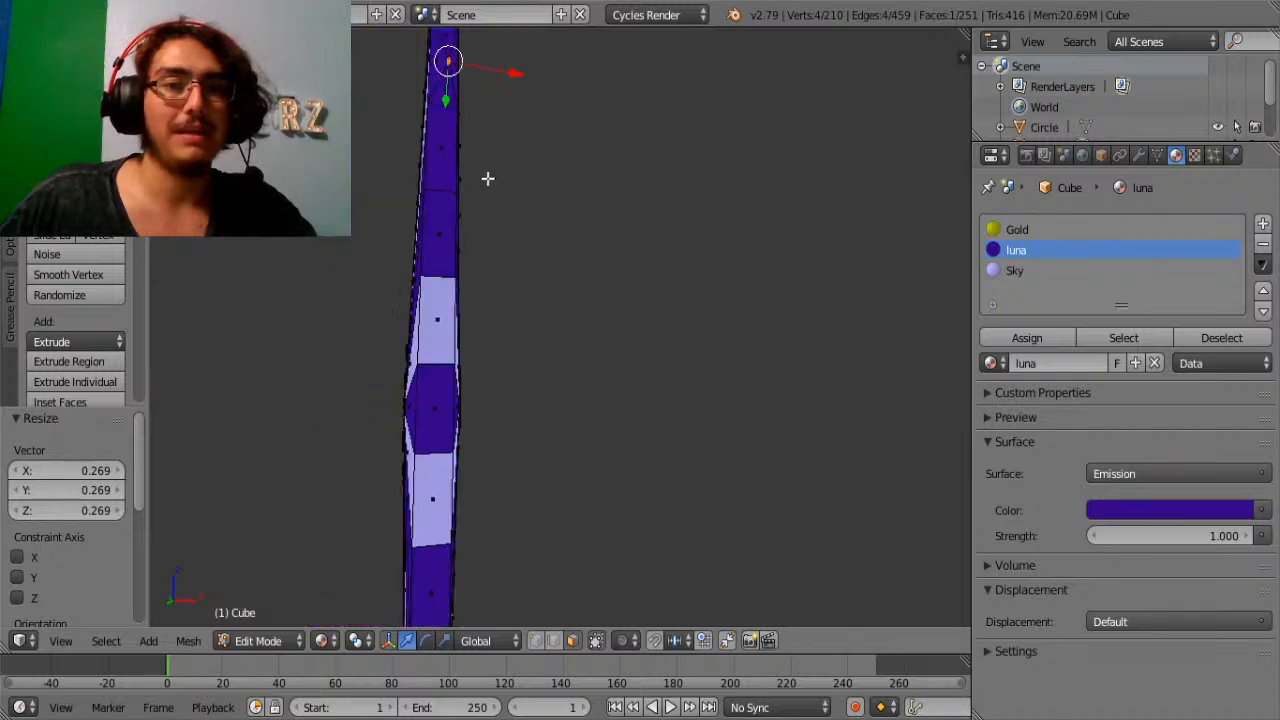
left_click(450, 157)
left_click(440, 233, "shift")
left_click(436, 319, "shift")
left_click(432, 405, "shift")
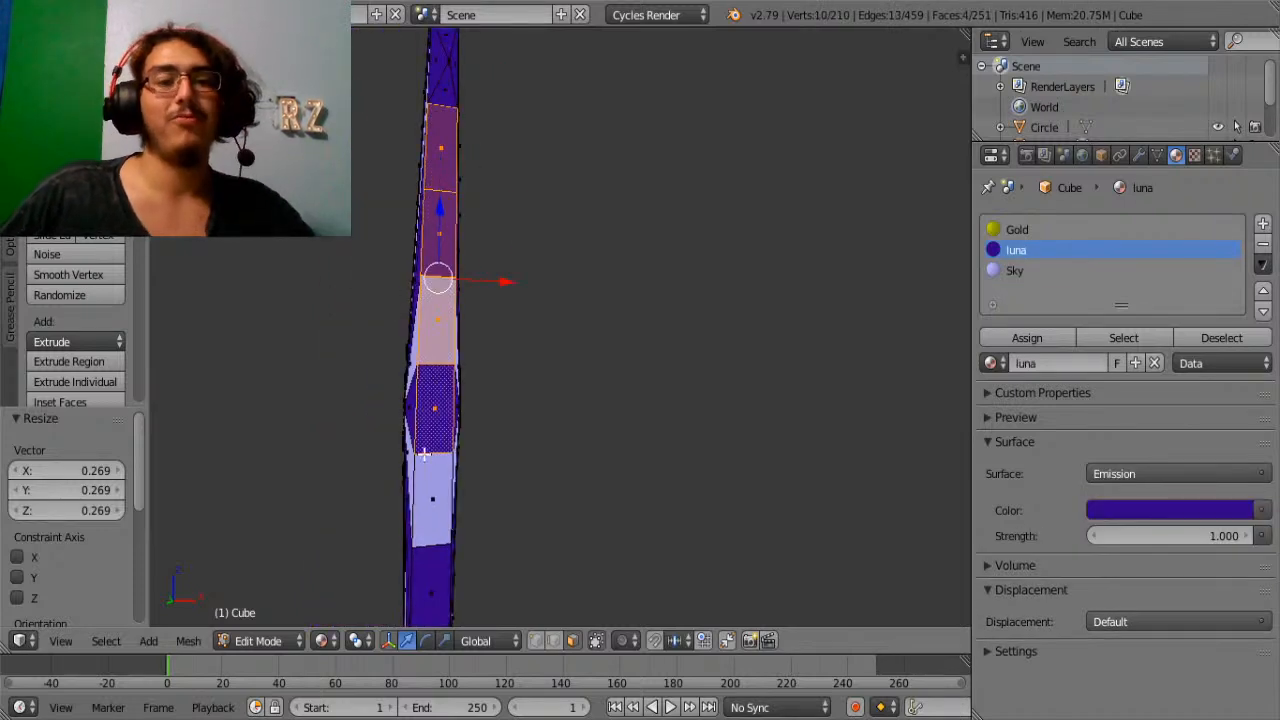
middle_click_drag(428, 500, 424, 460, "shift")
right_click(424, 460, "shift")
middle_click_drag(424, 548, 420, 451, "shift")
right_click(420, 451, "shift")
middle_click_drag(428, 570, 430, 432, "shift")
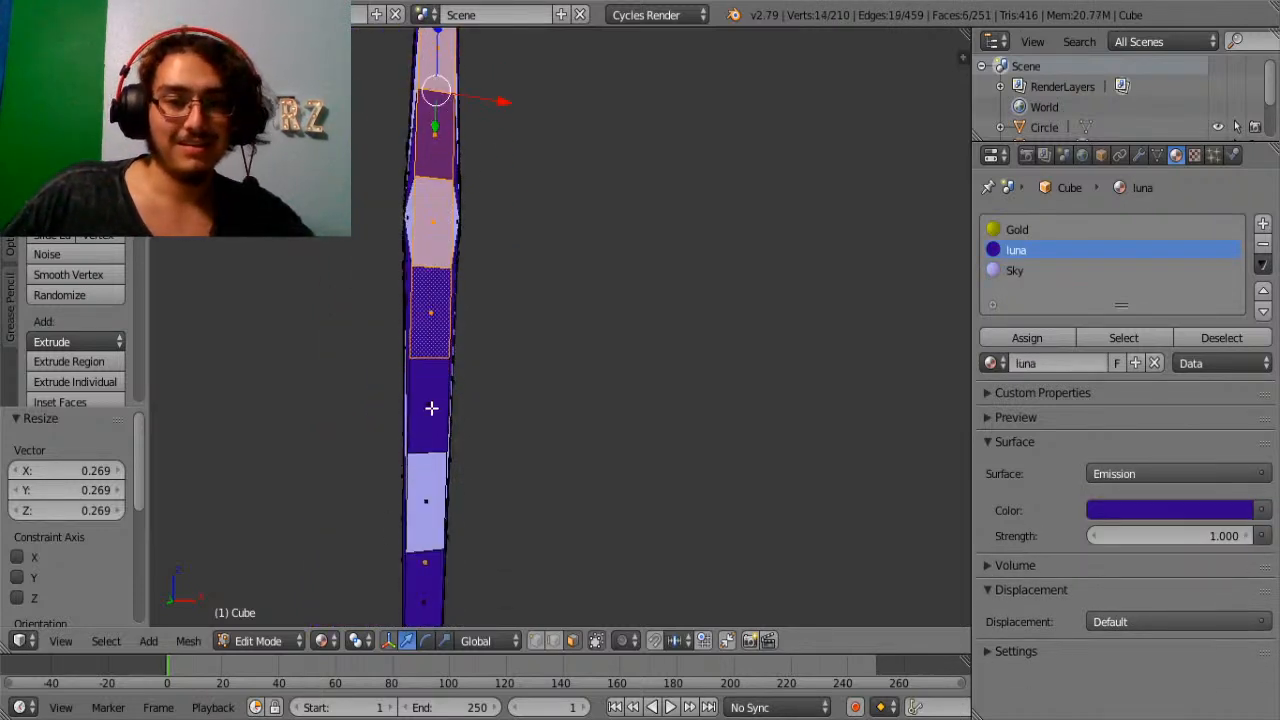
right_click(432, 408, "shift")
Extend the face selection down the inner edge, across the lower spike's upper side, to the blade's base.
middle_click_drag(428, 524, 417, 411, "shift")
right_click(434, 364, "shift")
right_click(437, 454, "shift")
right_click(417, 524, "shift")
middle_click_drag(369, 583, 366, 494, "shift")
right_click(334, 497, "shift")
scroll(334, 501, "down", 3)
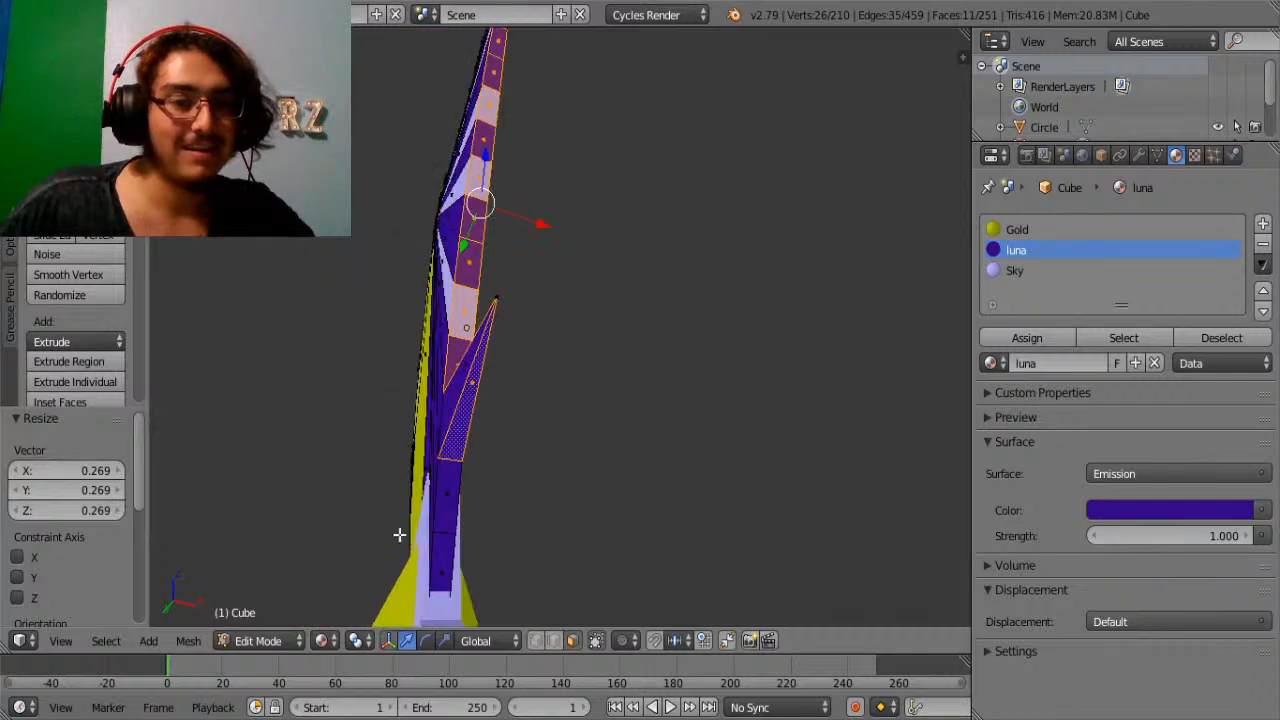
right_click(451, 500, "shift")
right_click(441, 566, "shift")
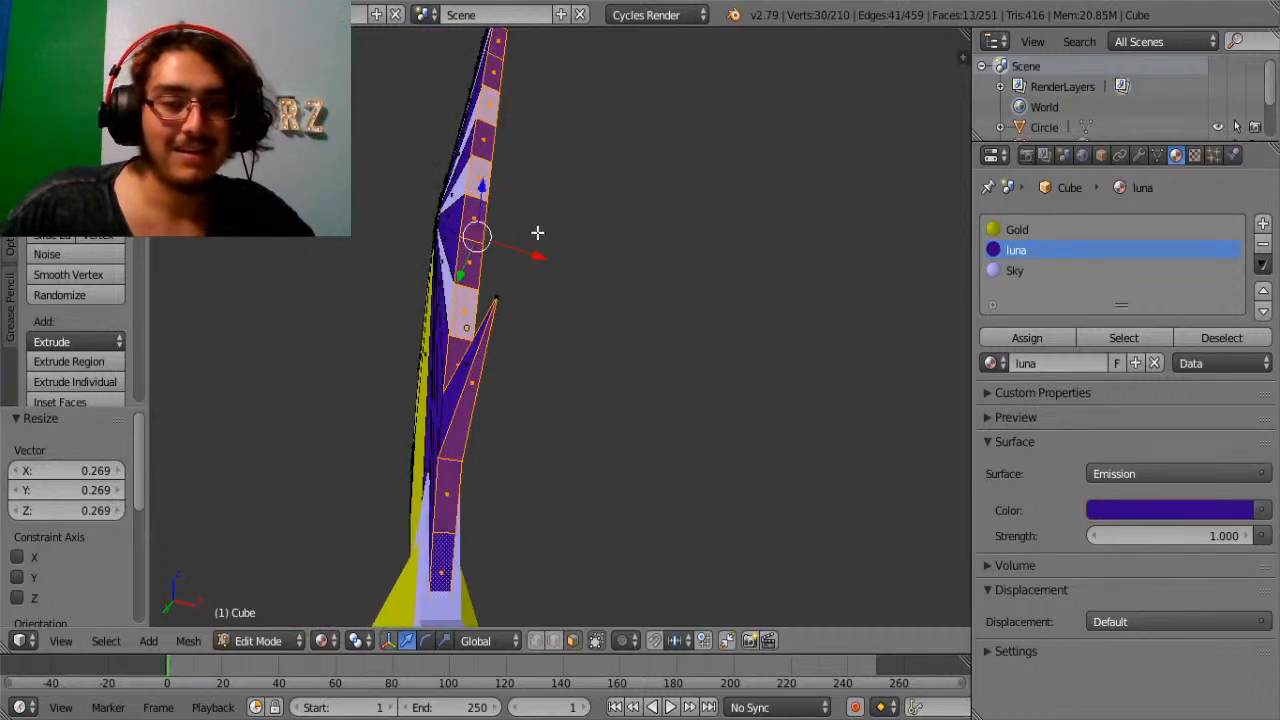
Extend the face selection up the inner edge, across the upper spike, to the blade's tip, leaving out the side faces.
middle_click_drag(537, 234, 486, 531)
scroll(487, 246, "up", 2)
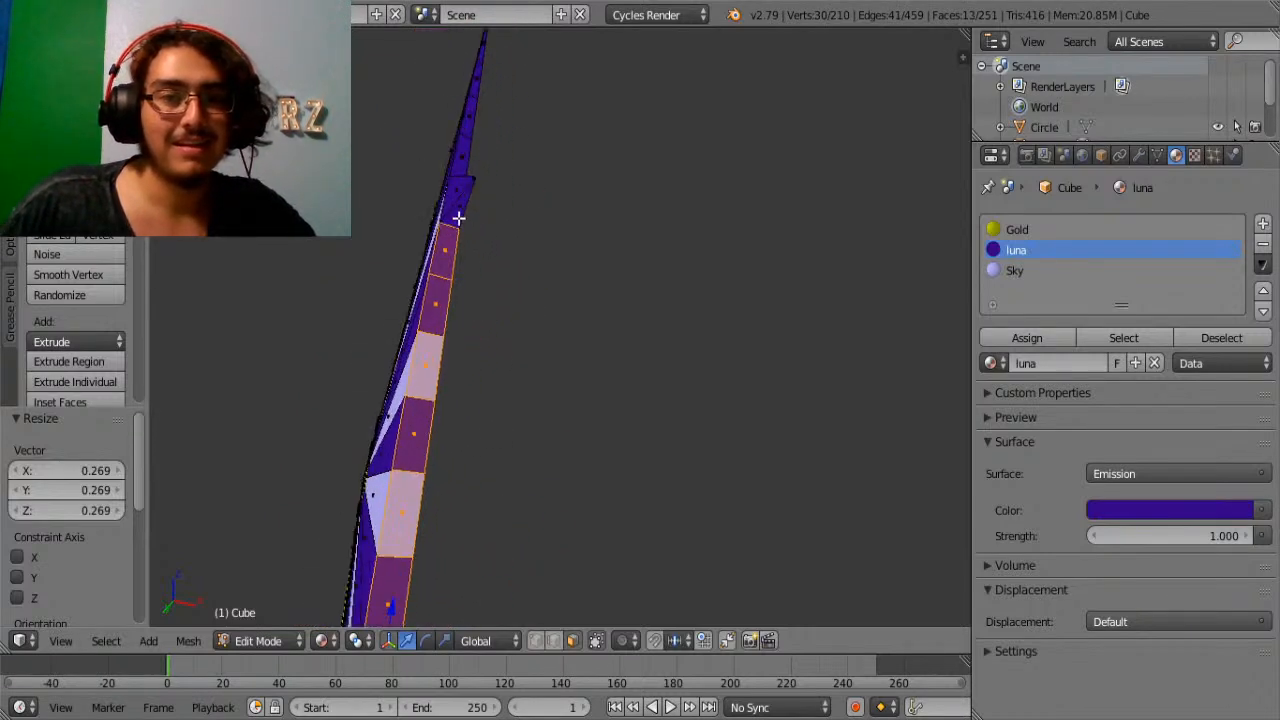
right_click(458, 217, "shift")
middle_click_drag(497, 209, 537, 254)
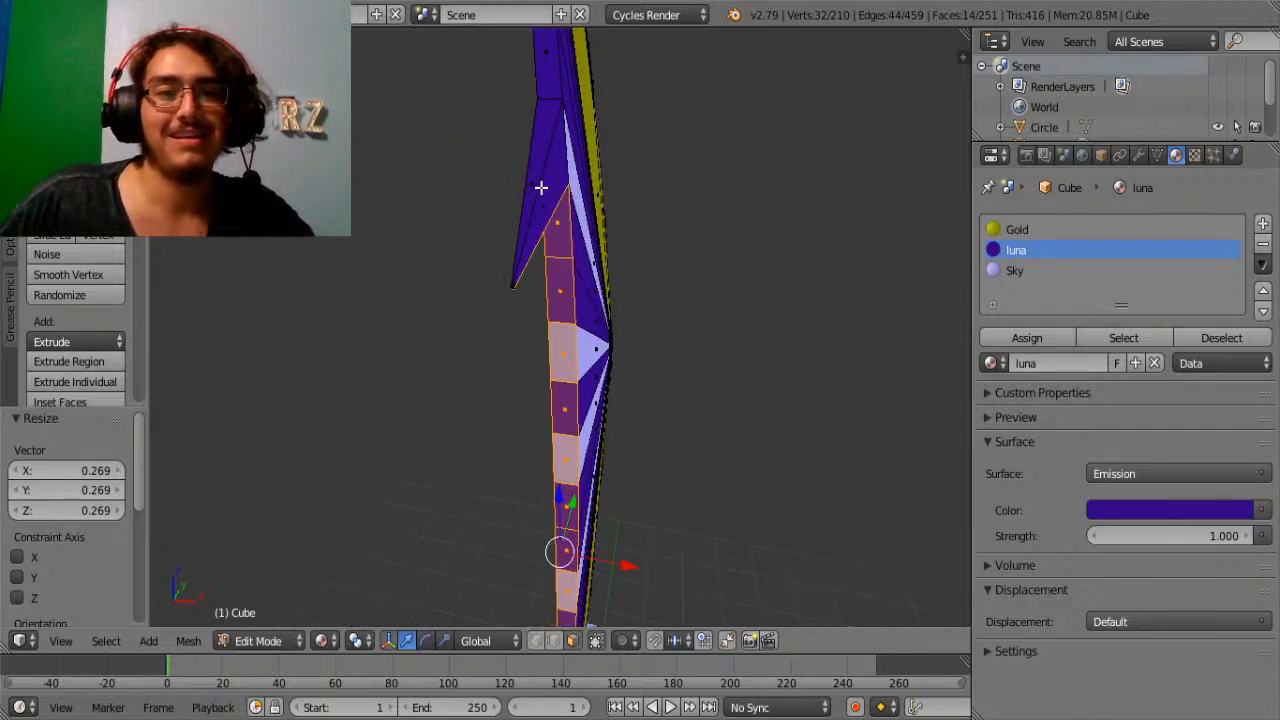
right_click(540, 187, "shift")
right_click(543, 77, "shift")
middle_click_drag(574, 108, 573, 111)
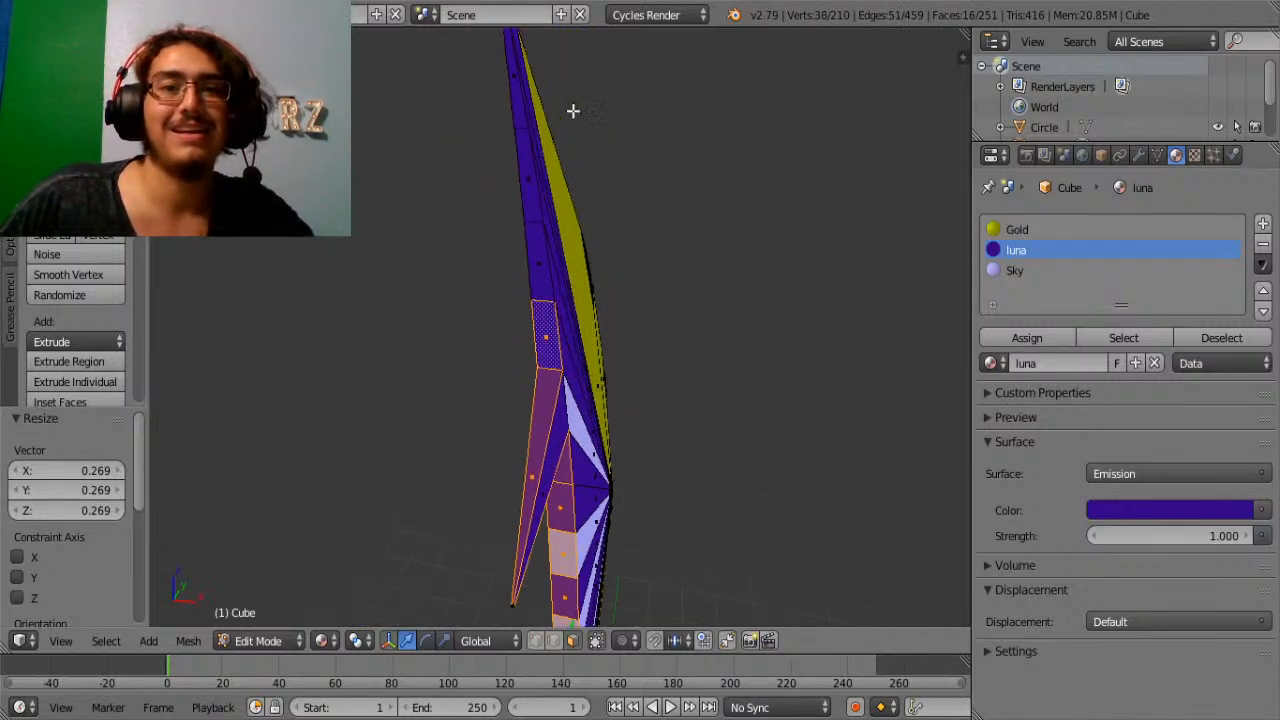
right_click(540, 250, "shift")
right_click(534, 177, "shift")
right_click(525, 108, "shift")
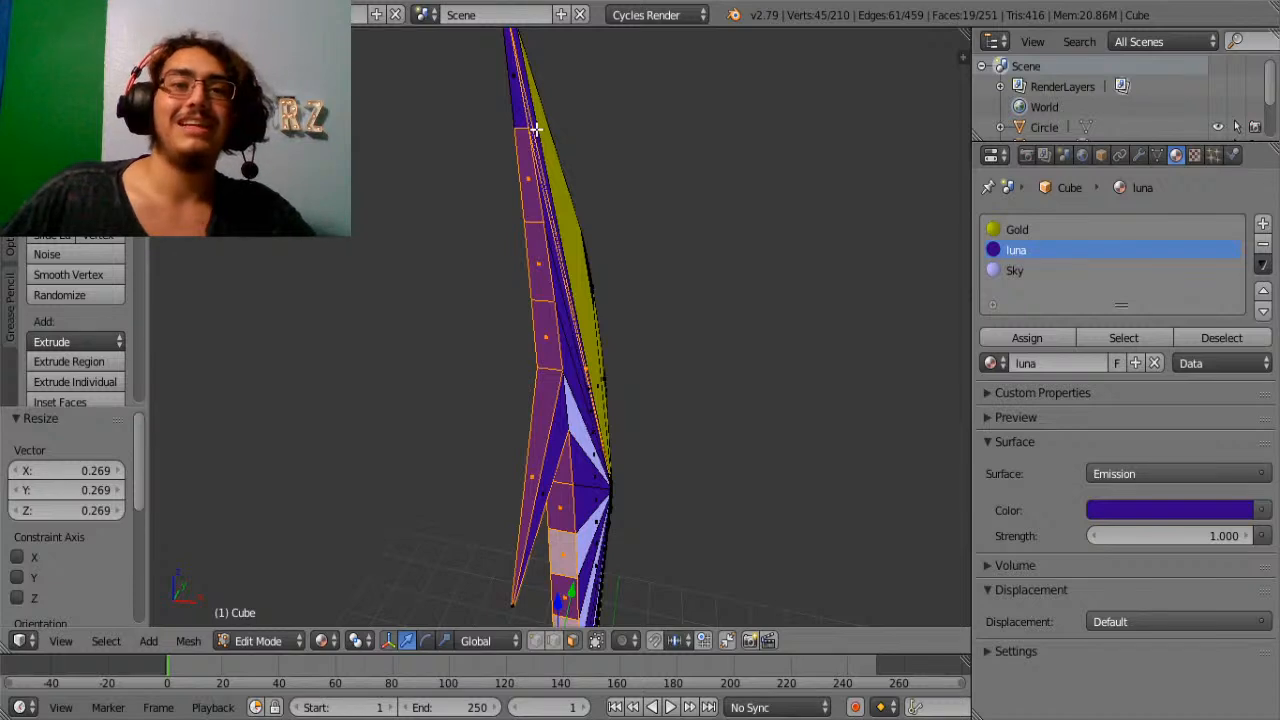
right_click(535, 130, "shift")
middle_click_drag(520, 114, 577, 143)
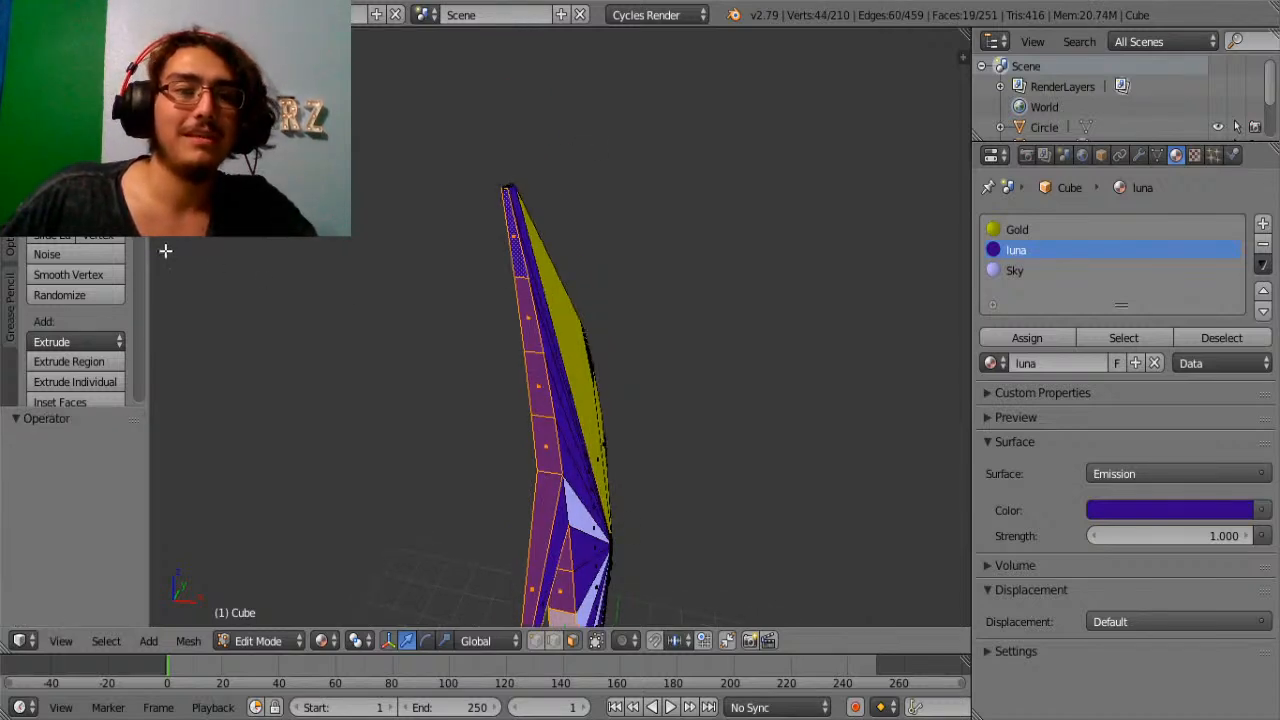
Subdivide the selected faces with one cut and select the new edge loop running along the middle of the inner edge.
scroll(48, 372, "down", 8)
scroll(60, 334, "up", 2)
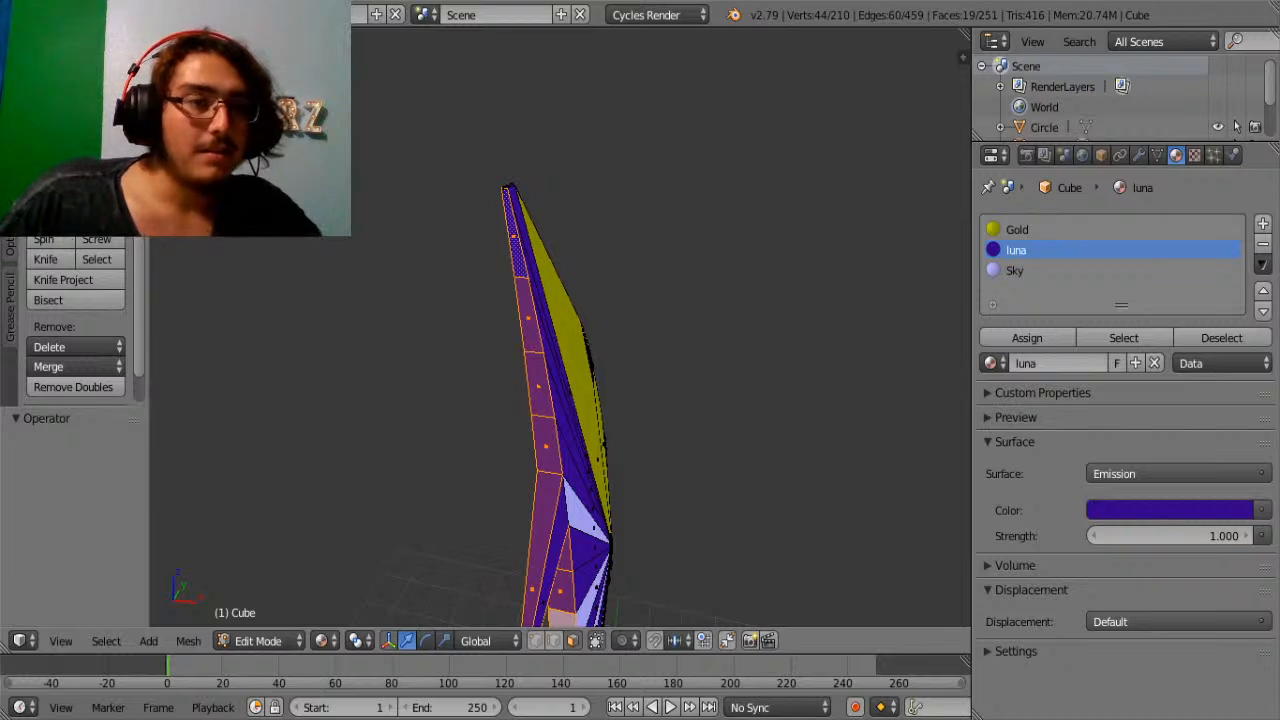
left_click(75, 159)
scroll(466, 330, "up", 1)
left_click(553, 641)
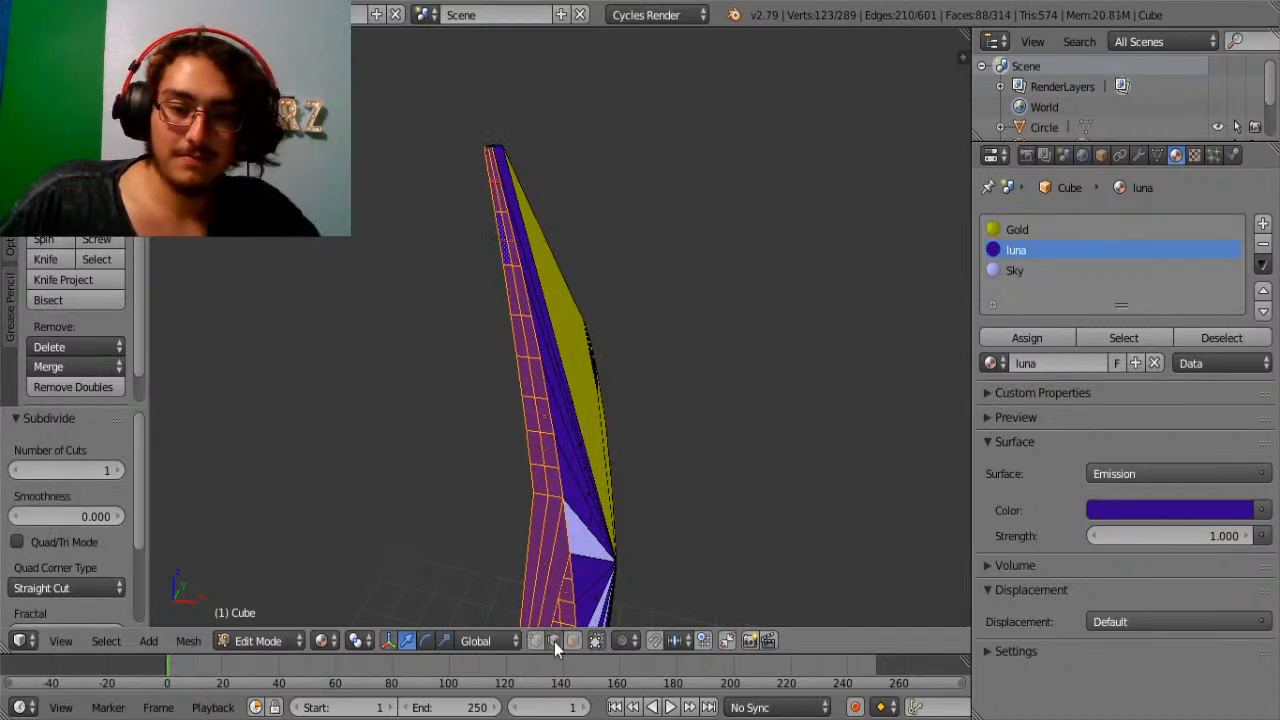
right_click(529, 372)
right_click(531, 367, "alt")
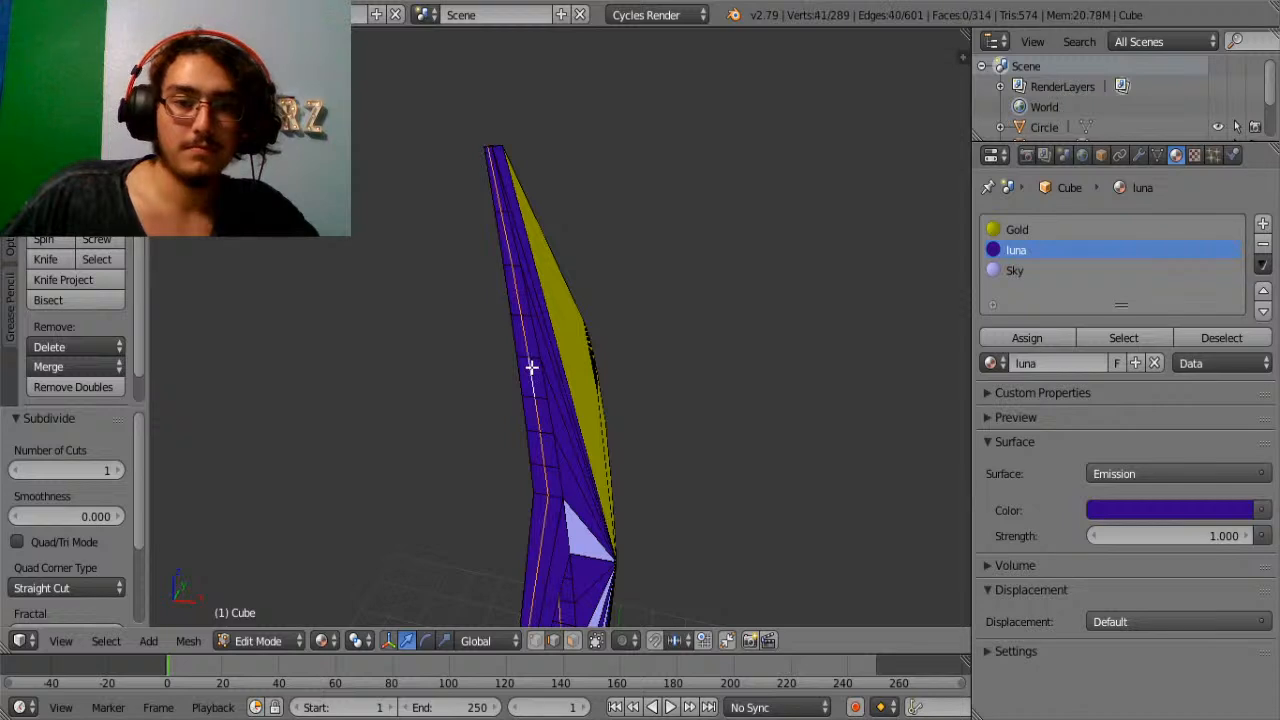
Try to shift the whole centre edge loop along the inner edge, and undo the move.
middle_click_drag(771, 400, 632, 466)
left_click_drag(636, 485, 630, 484)
key("Tab")
middle_click_drag(475, 520, 700, 455)
key("Tab")
scroll(462, 497, "up", 7)
middle_click_drag(462, 497, 418, 429)
key("ctrl+z")
key("ctrl+z")
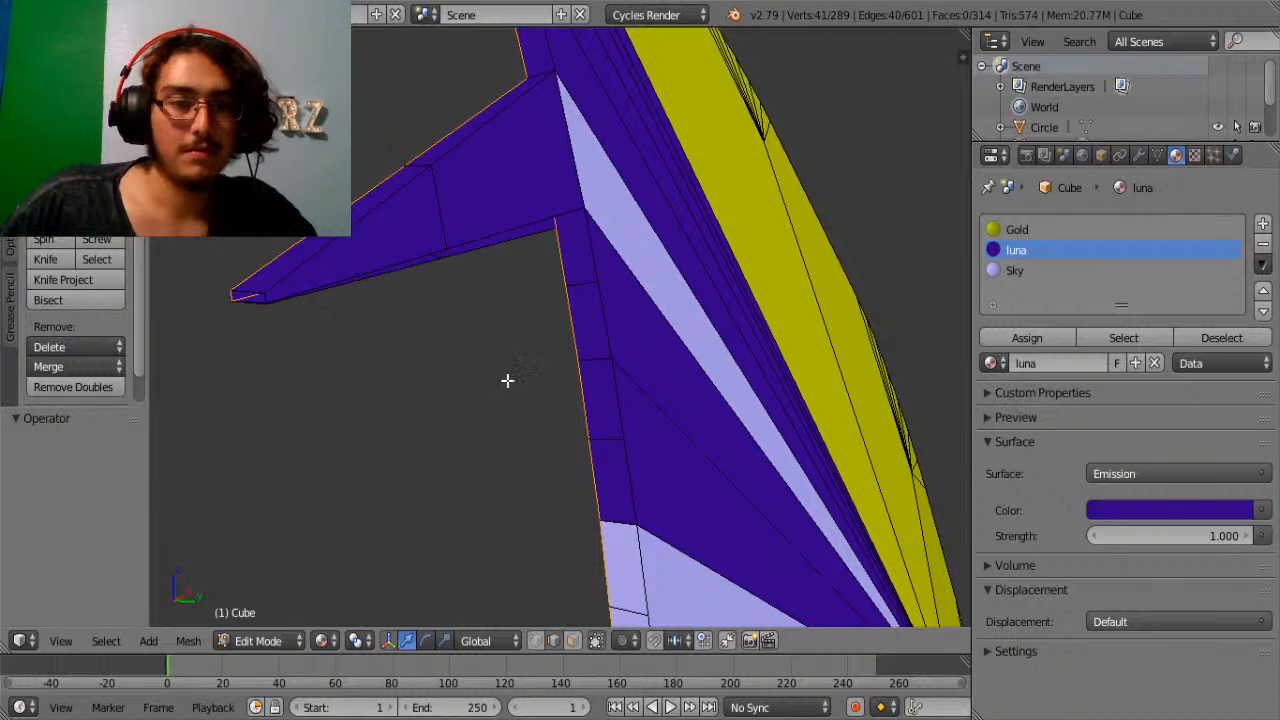
Remove the upper spike's edges from the selected centre edge loop.
middle_click_drag(449, 272, 525, 348)
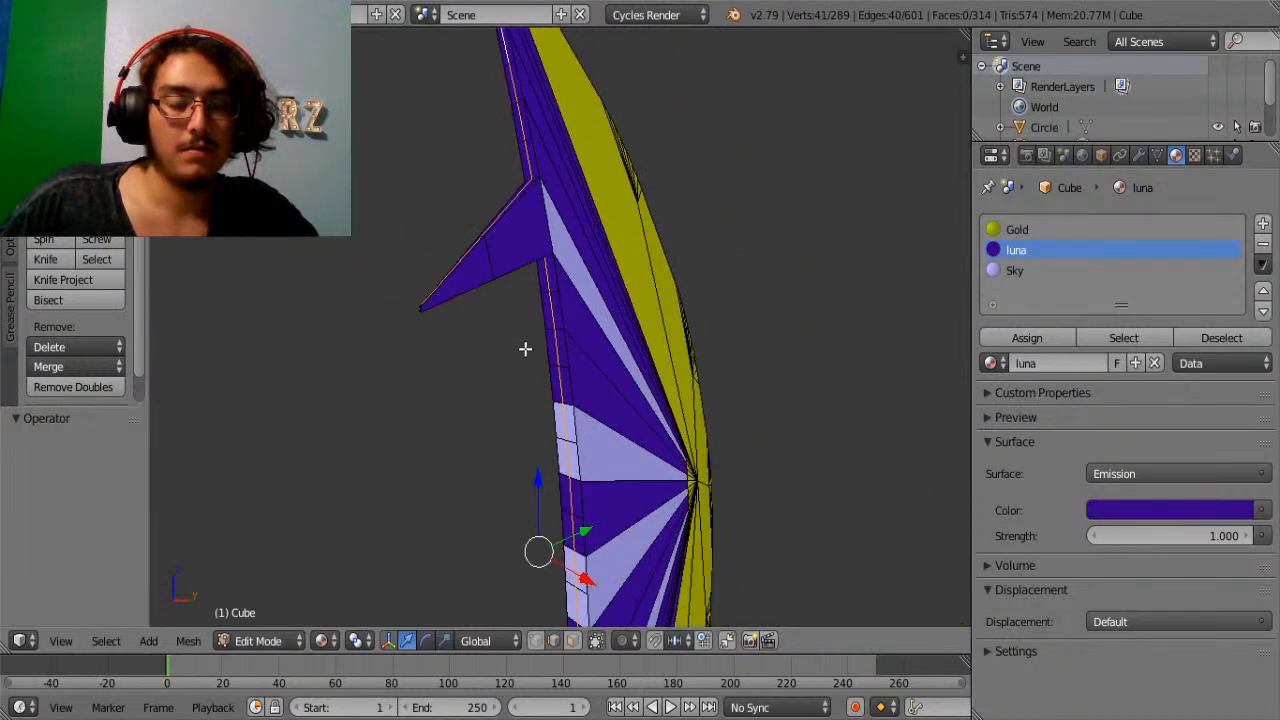
middle_click_drag(468, 316, 465, 213)
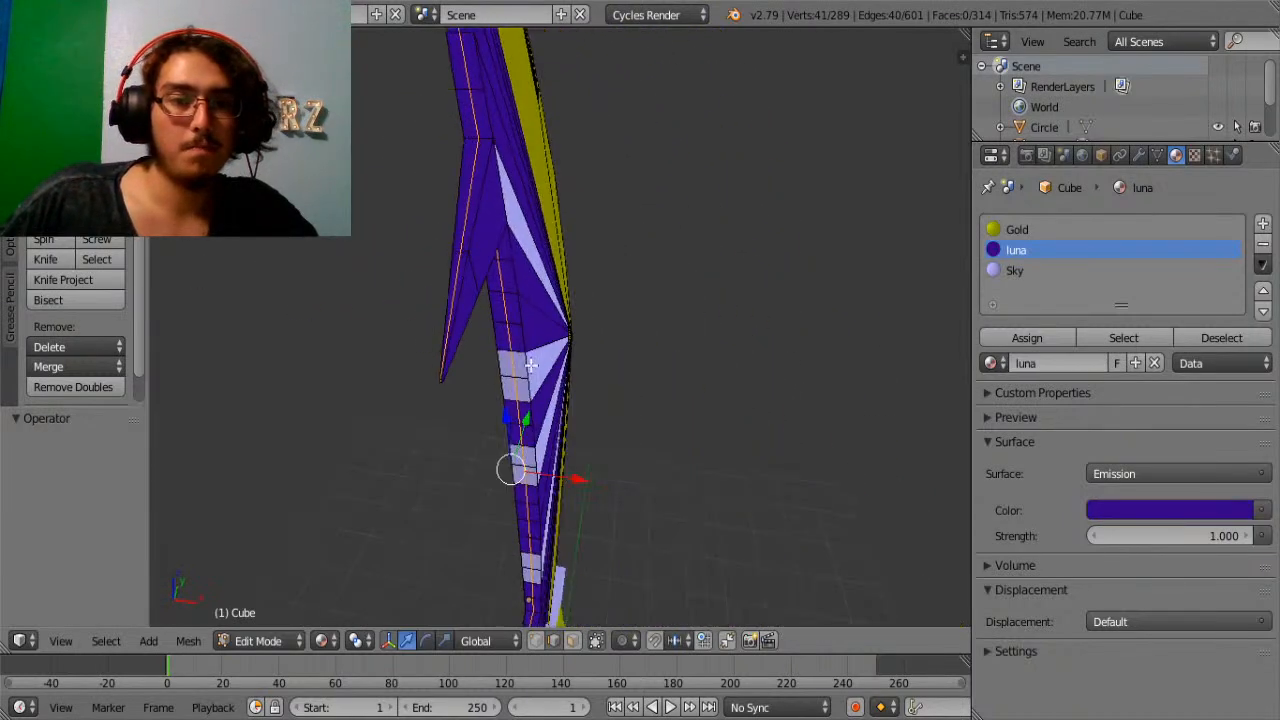
right_click(457, 273, "shift")
middle_click_drag(457, 273, 383, 226)
scroll(429, 381, "up", 3)
middle_click_drag(344, 329, 466, 184)
right_click(420, 157, "shift")
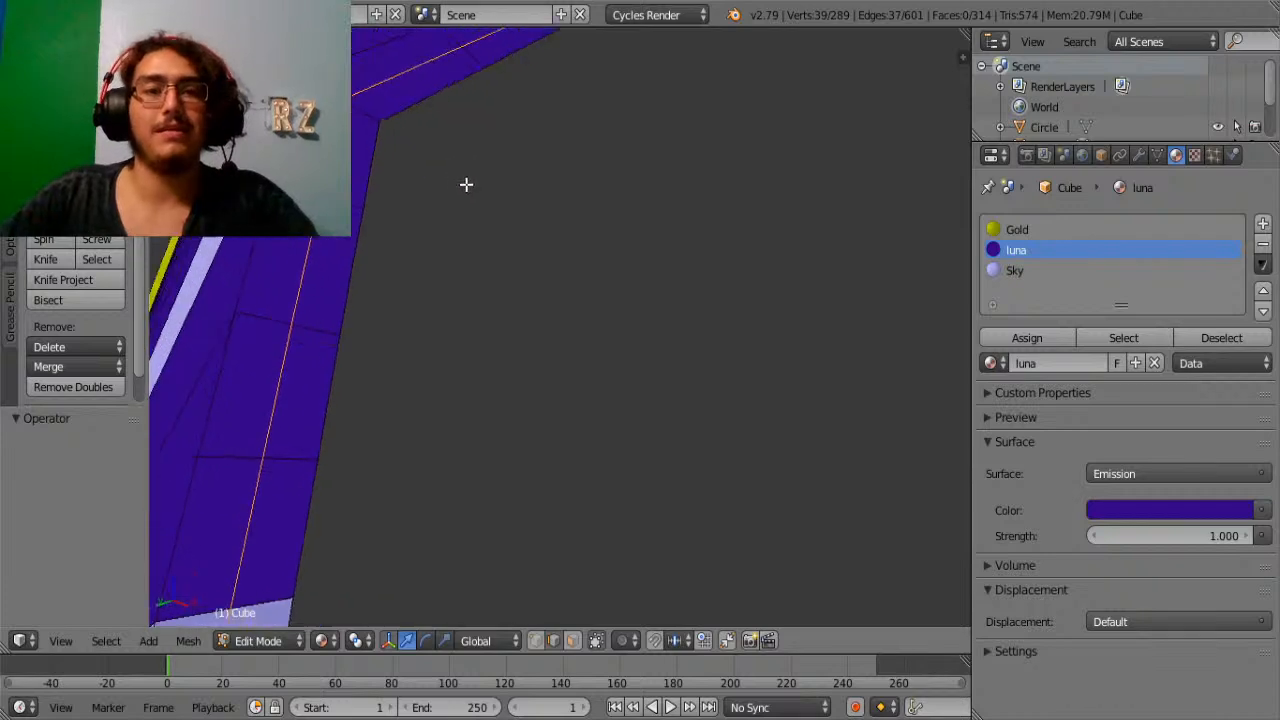
right_click(448, 80, "shift")
middle_click_drag(448, 80, 530, 138)
right_click(556, 162, "shift")
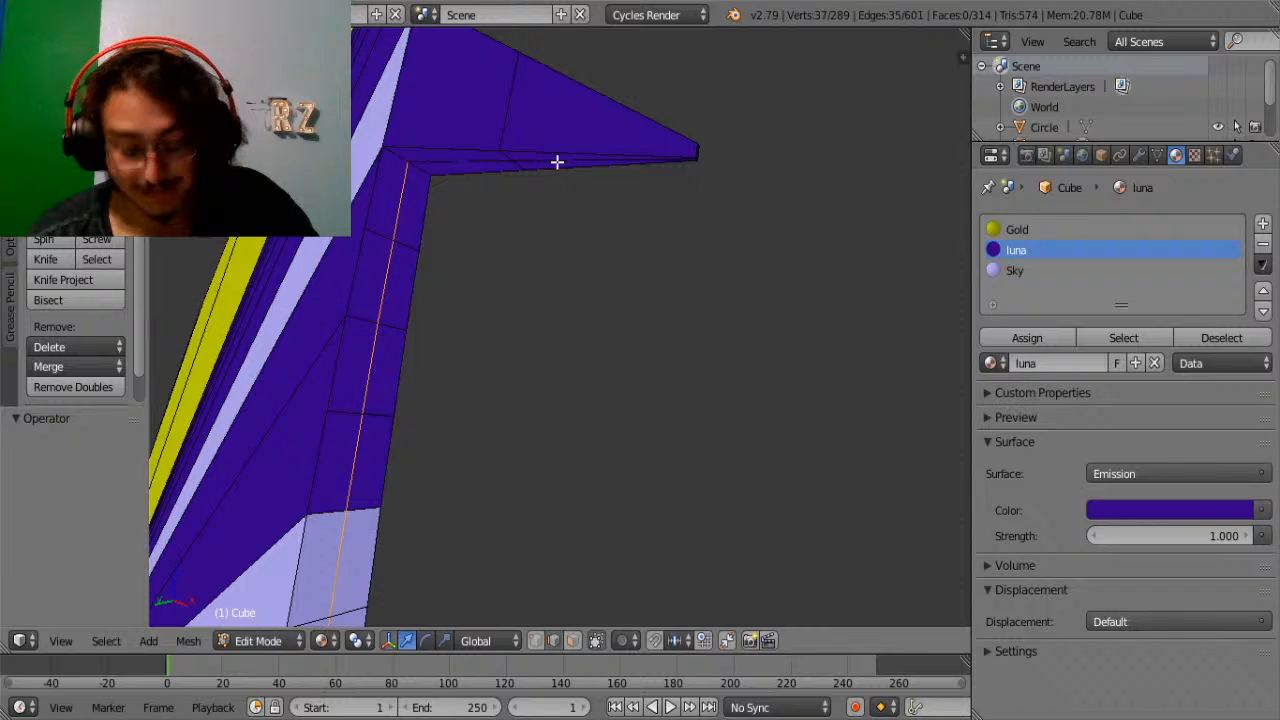
Remove the lower spike's edges from the selected centre edge loop.
scroll(557, 162, "down", 15, "shift")
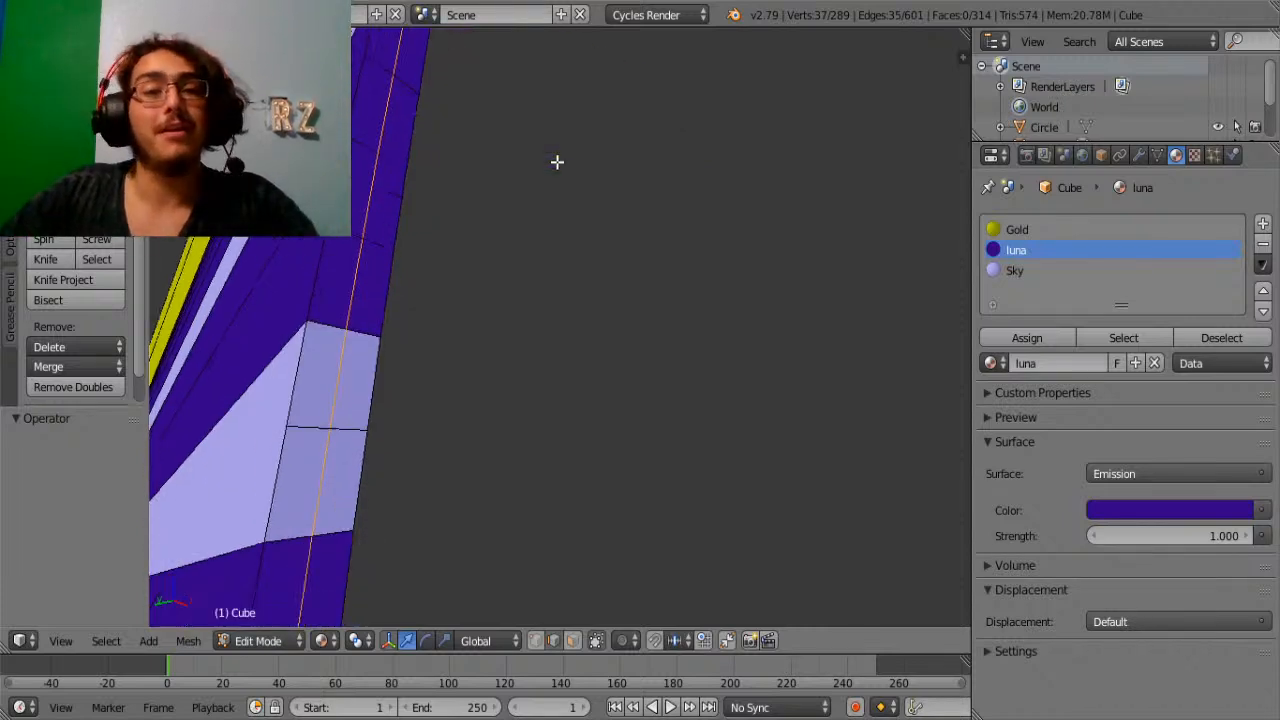
middle_click_drag(557, 162, 434, 352)
scroll(434, 352, "down", 6, "shift")
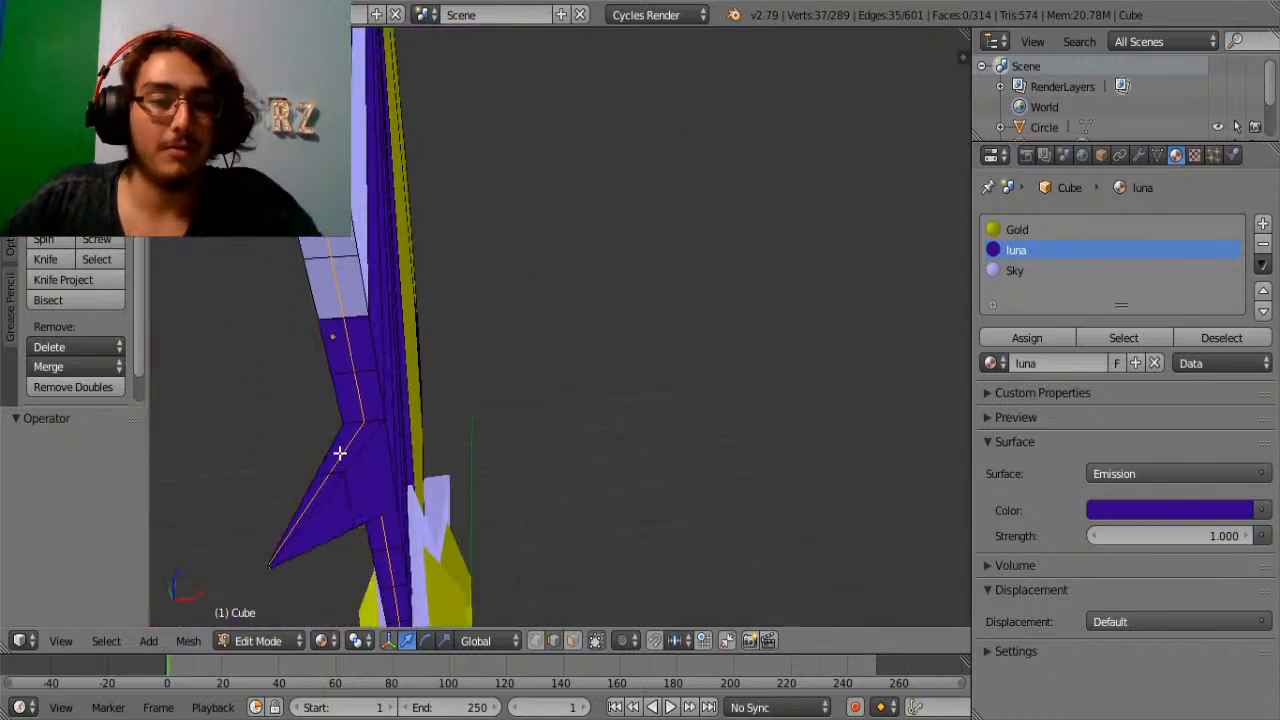
right_click(340, 454, "shift")
right_click(320, 492, "shift")
middle_click_drag(326, 500, 451, 437)
right_click(441, 434, "shift")
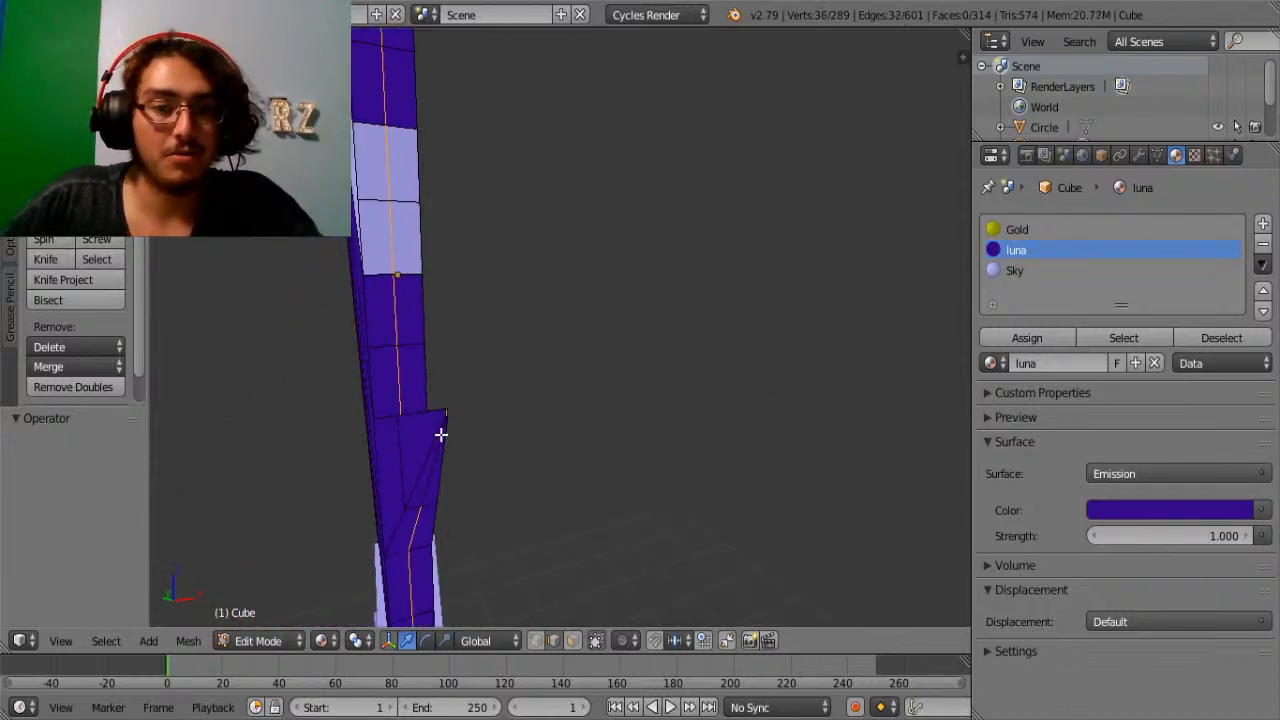
right_click(413, 523, "shift")
Move the remaining centre edges outward along Y by about -0.076 and a further -0.04 to form a cutting edge.
scroll(420, 520, "down", 8, "shift")
middle_click_drag(423, 520, 611, 351)
scroll(615, 353, "up", 3)
scroll(617, 354, "down", 7)
middle_click_drag(680, 114, 539, 343, "shift")
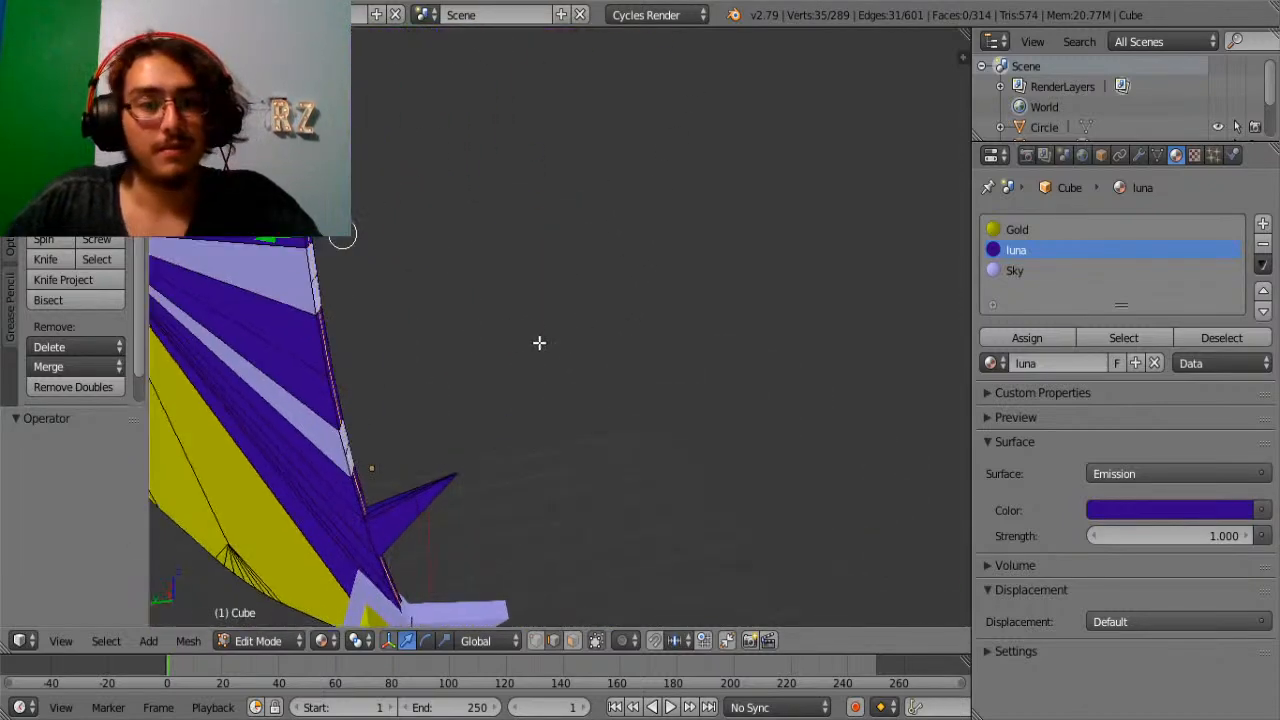
key("g")
key("y")
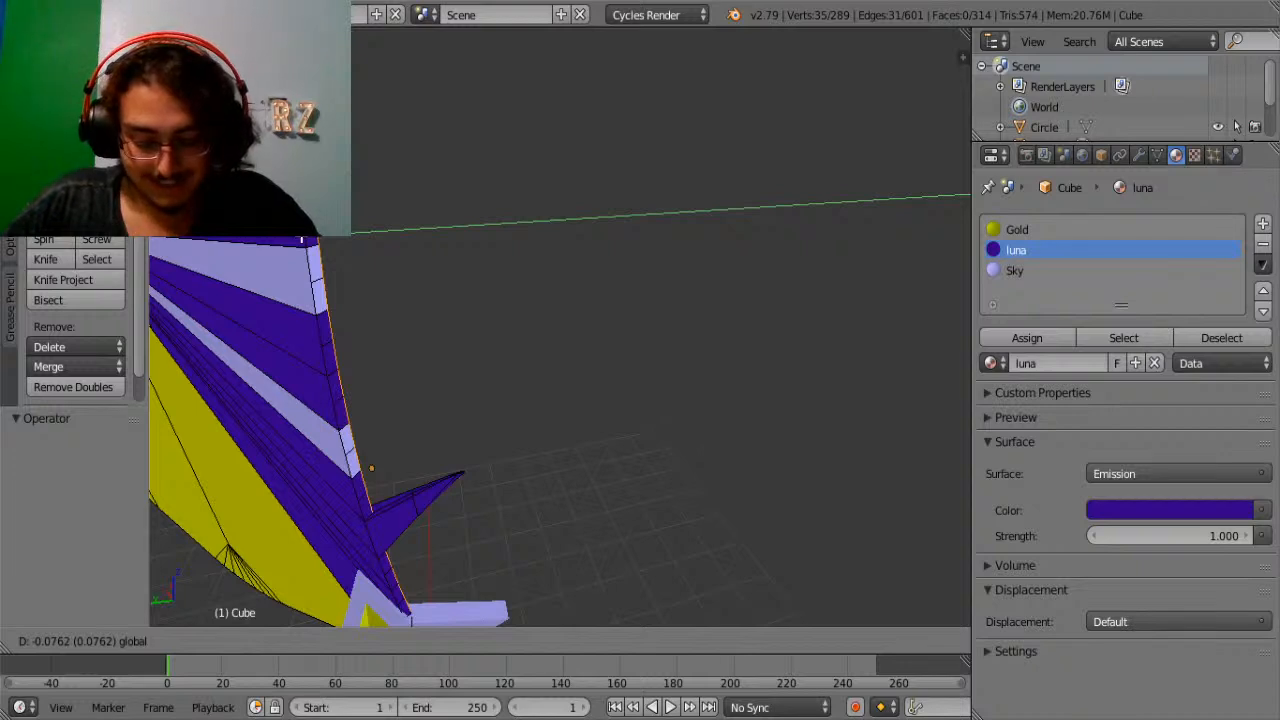
left_click(301, 238)
key("g")
key("y")
left_click(387, 394)
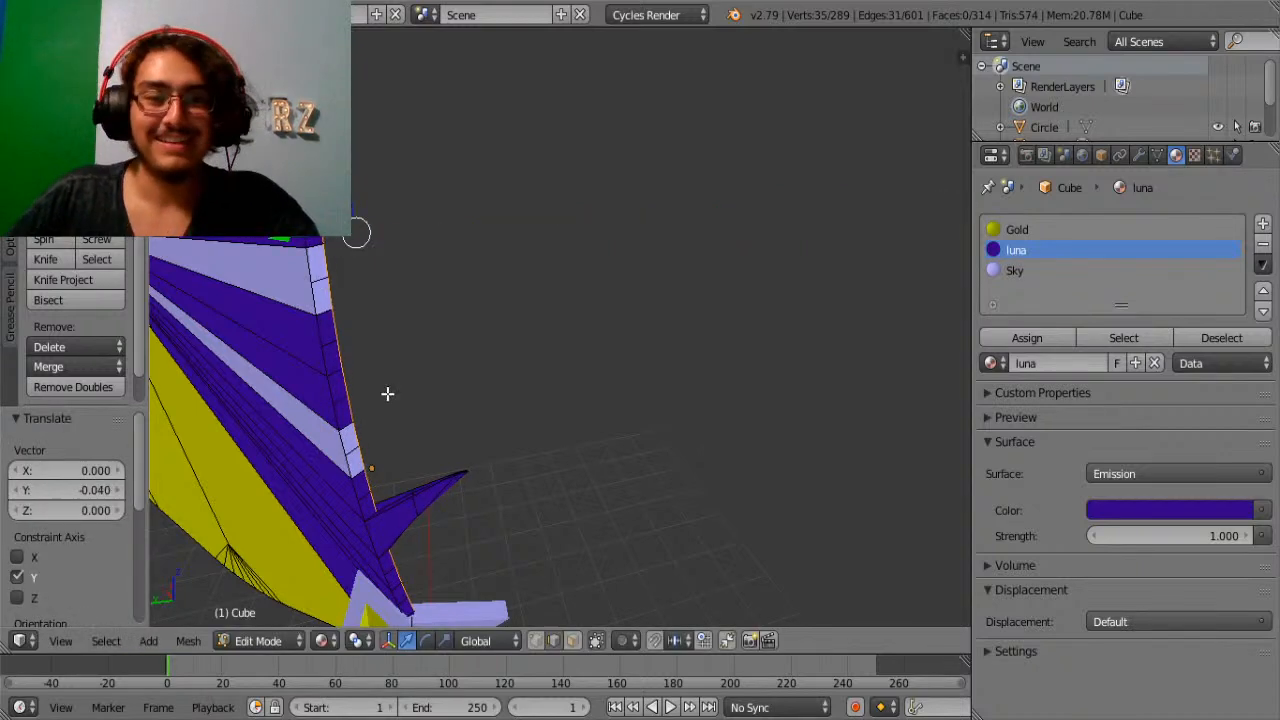
Raise the selected centre edges along Z by about 0.017 and a further 0.033.
key("g")
key("z")
left_click(357, 194)
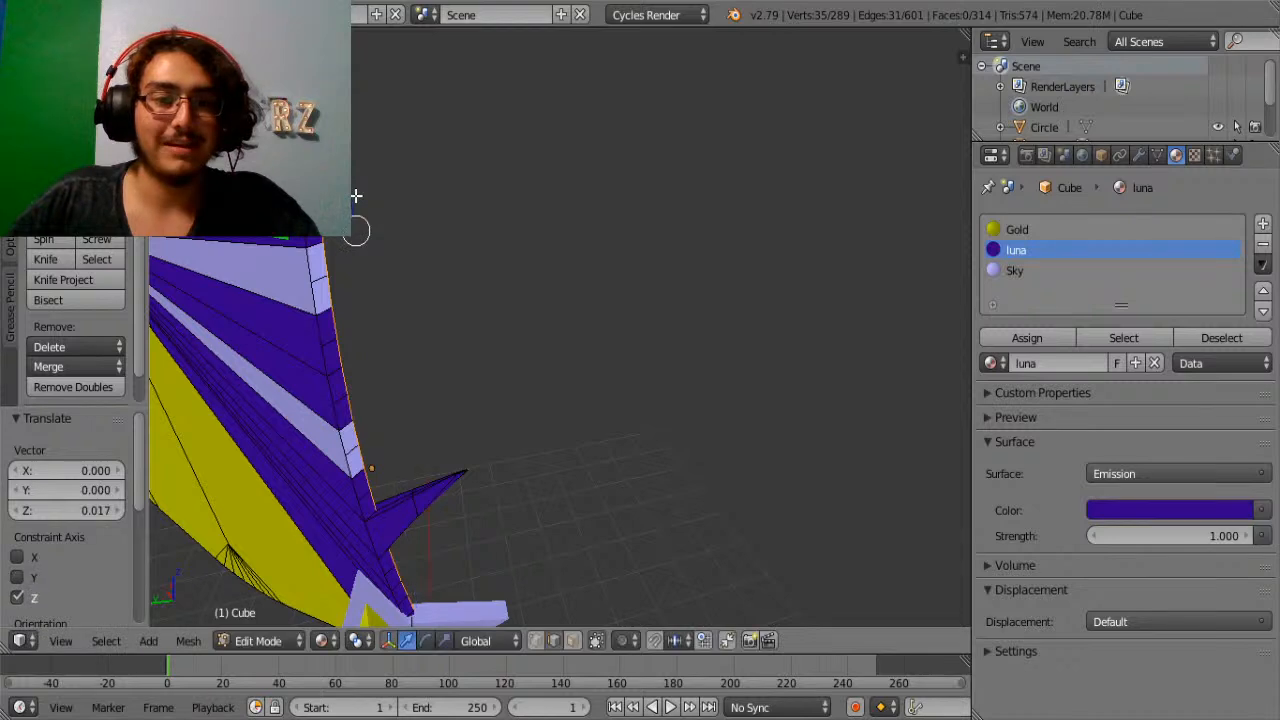
key("g")
key("z")
left_click(357, 191)
Select the two centre edges running along the upper spike's top side to its tip.
scroll(406, 440, "up", 3)
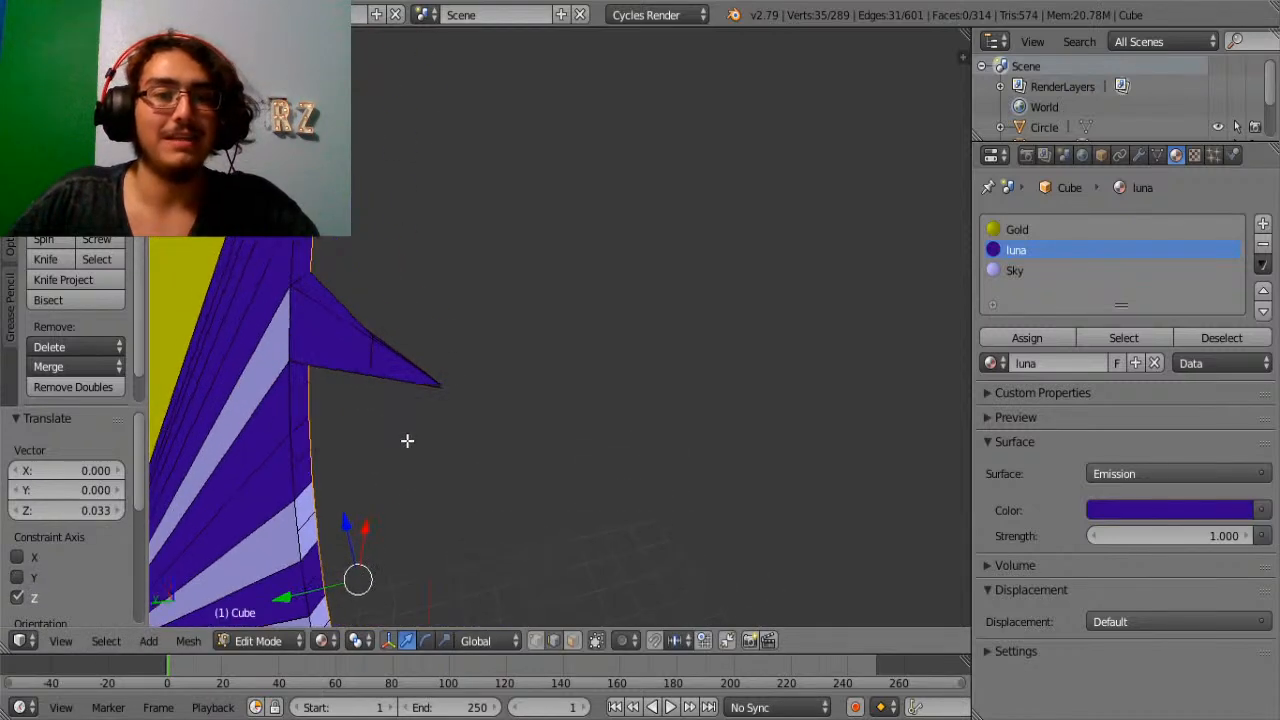
middle_click_drag(406, 440, 160, 312, "shift")
scroll(160, 312, "down", 3)
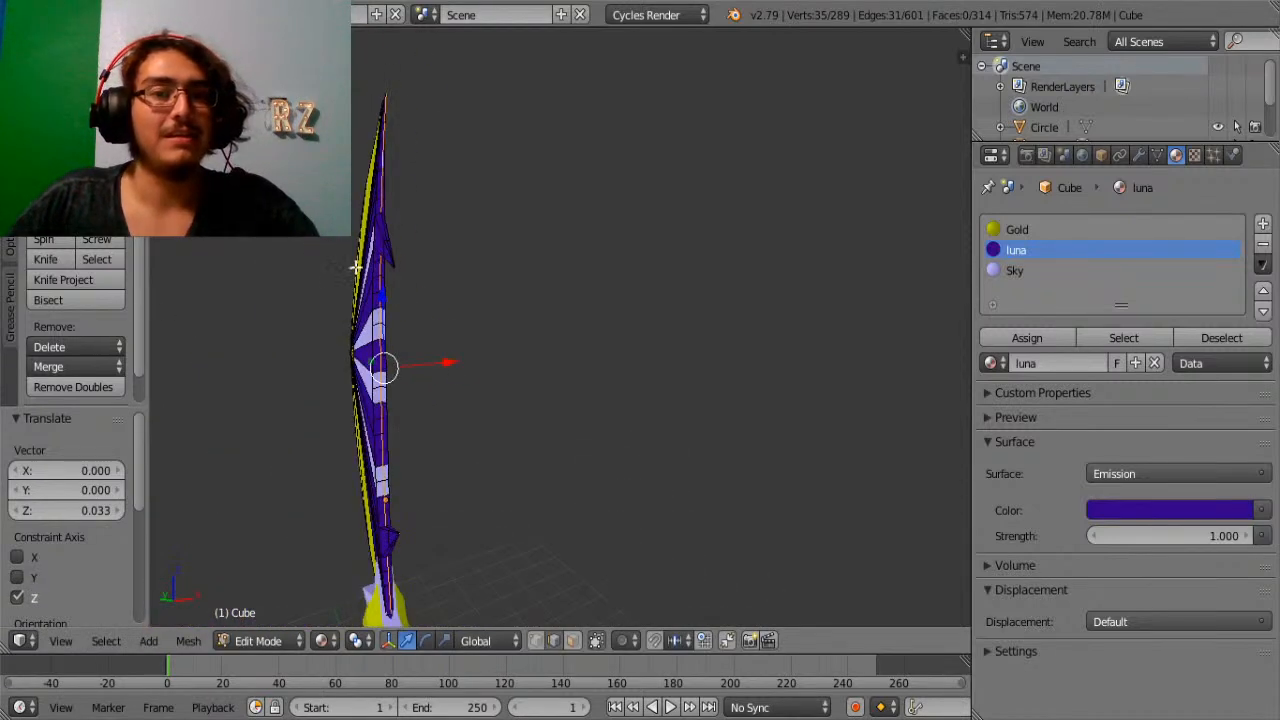
scroll(359, 205, "up", 3)
middle_click_drag(359, 205, 637, 414)
scroll(637, 414, "up", 5)
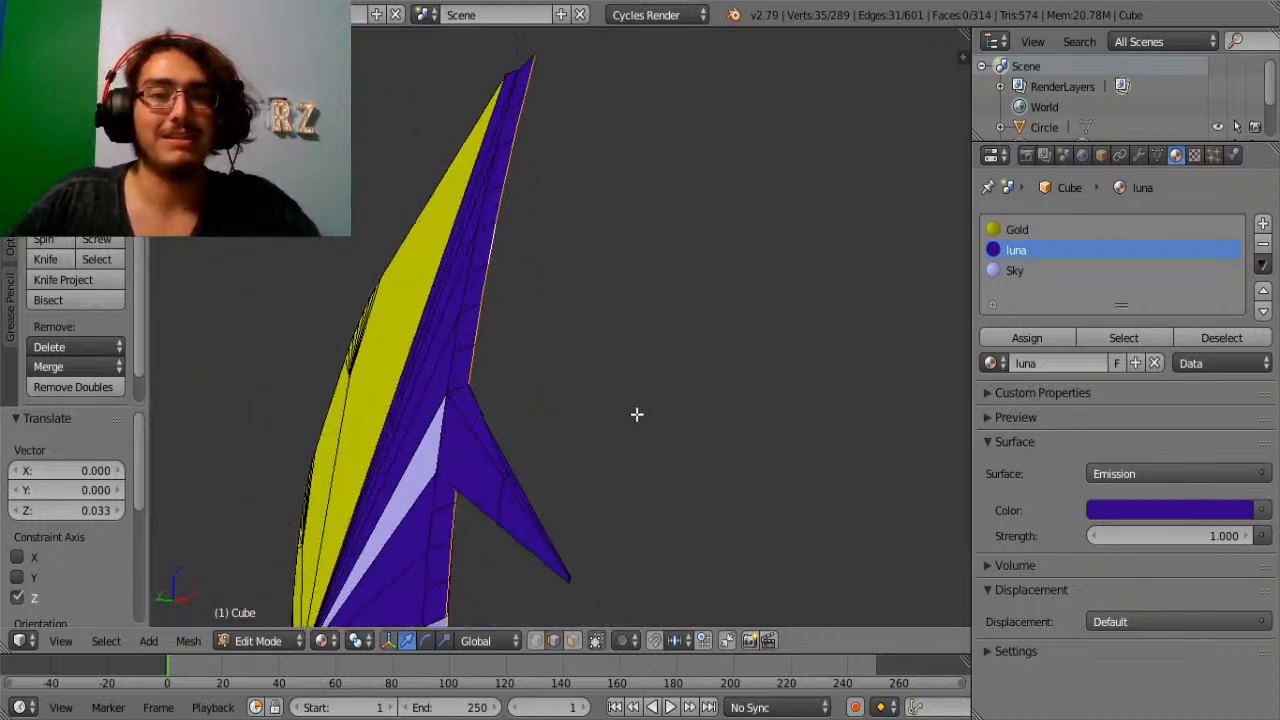
middle_click_drag(428, 434, 586, 429)
right_click(574, 431)
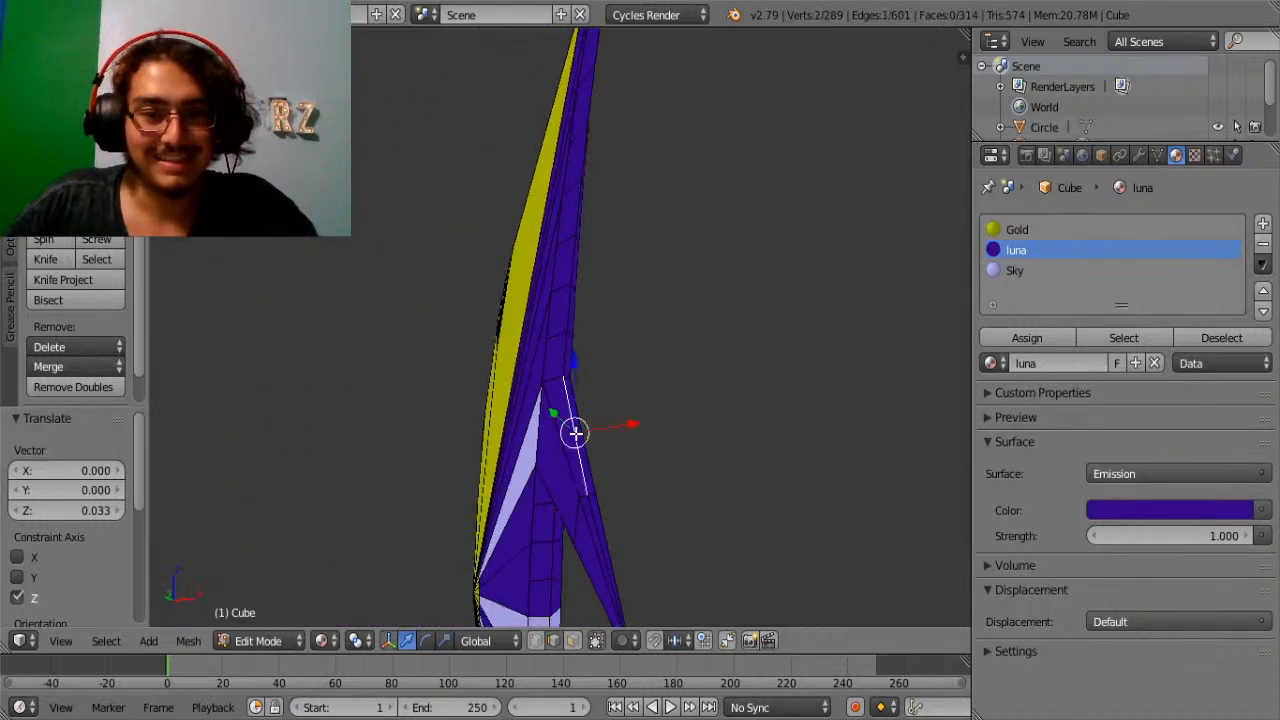
right_click(592, 495)
right_click(593, 514)
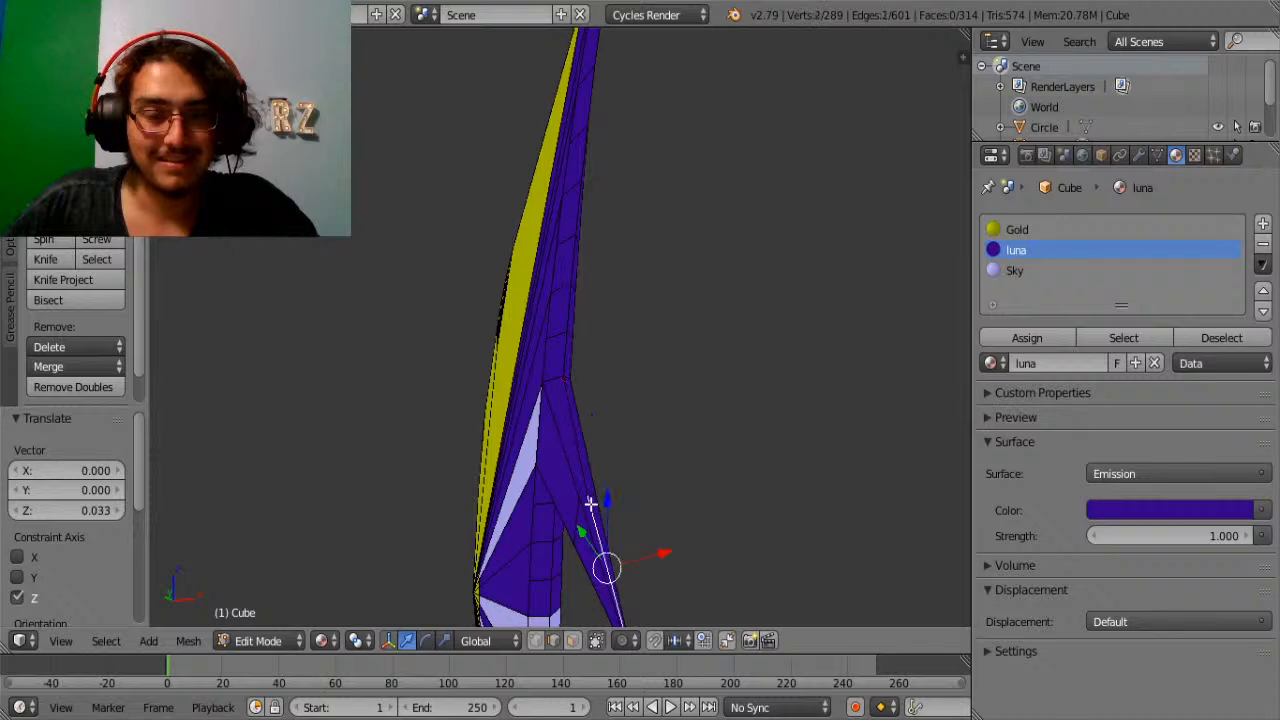
right_click(589, 490, "shift")
middle_click_drag(589, 490, 637, 265)
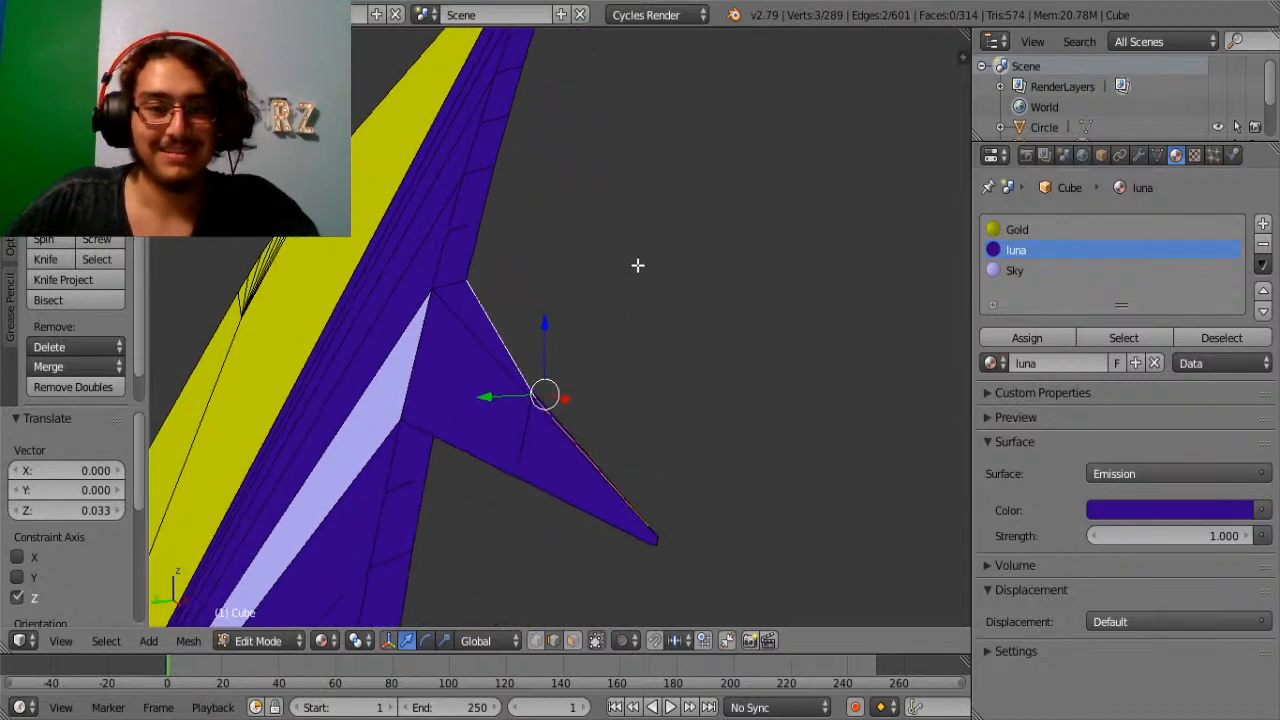
Move the upper spike's ridge edges by about 0.026 along Z and -0.004 along Y.
left_click(552, 352)
key("g")
key("z")
left_click(509, 400)
key("g")
key("y")
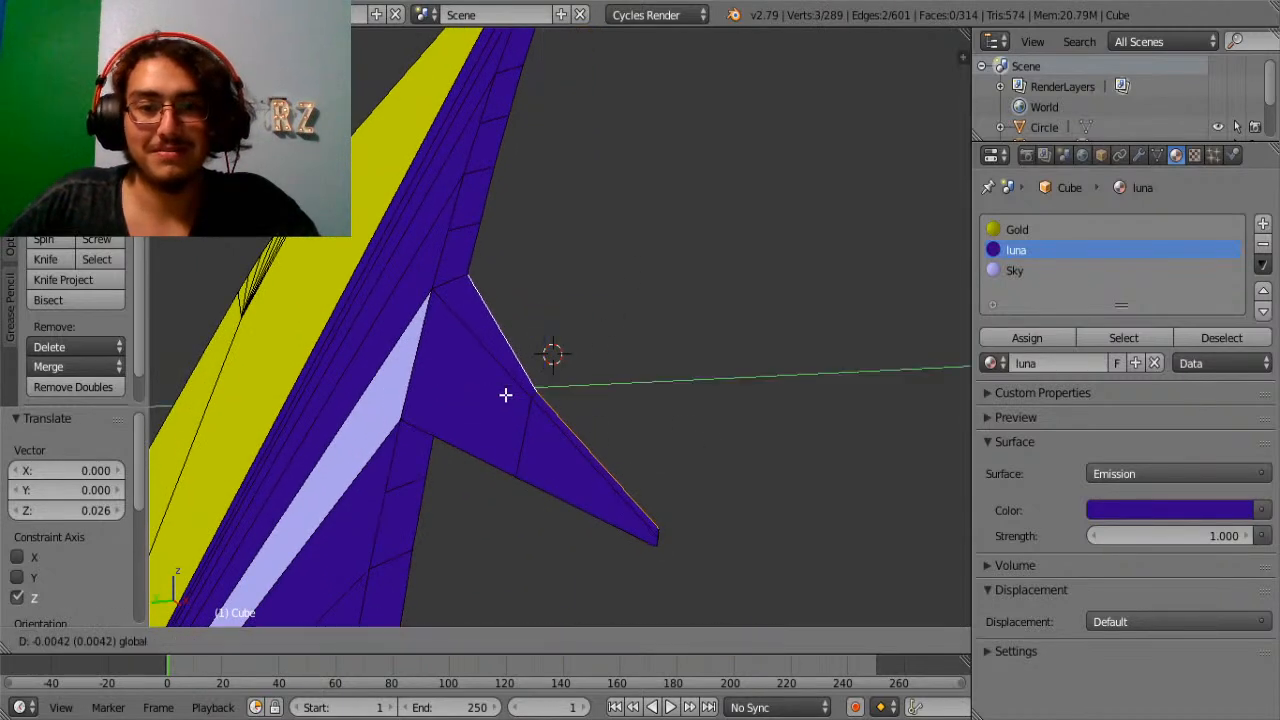
left_click(510, 394)
Switch to face selection and select the upper spike's underside face nearest the blade.
middle_click_drag(574, 466, 600, 337)
right_click(502, 576)
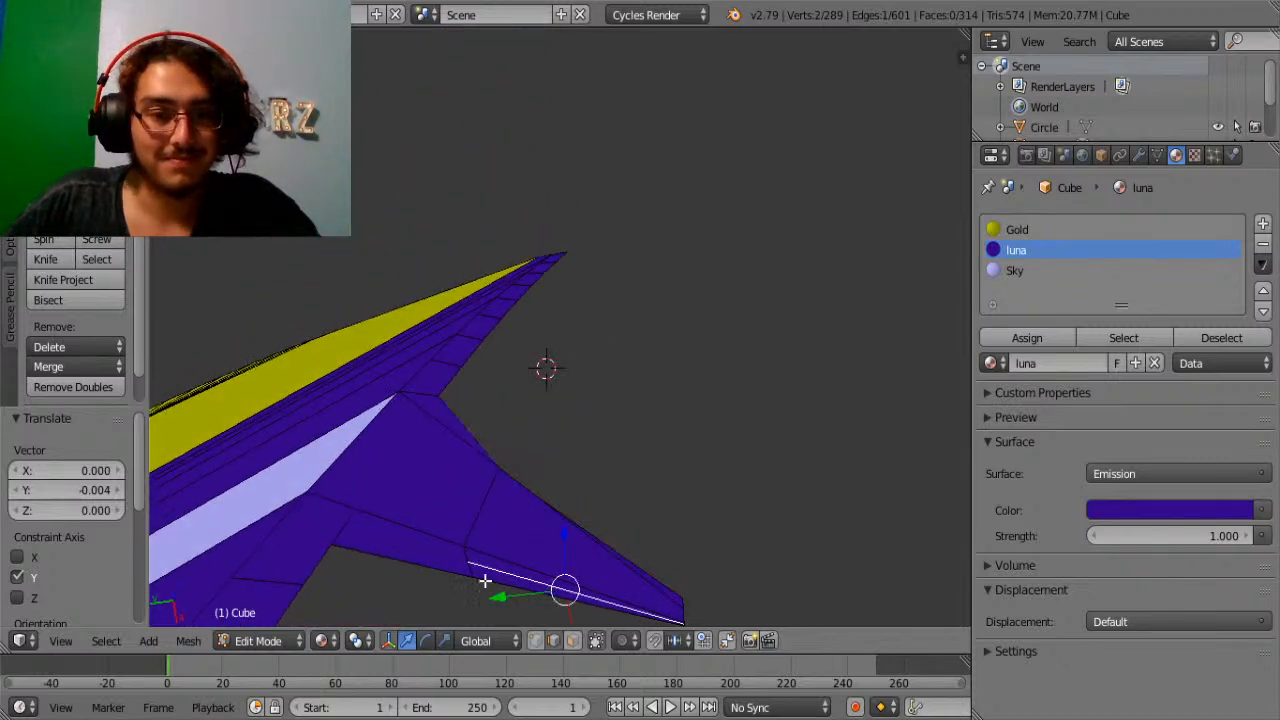
right_click(446, 565)
left_click(571, 641)
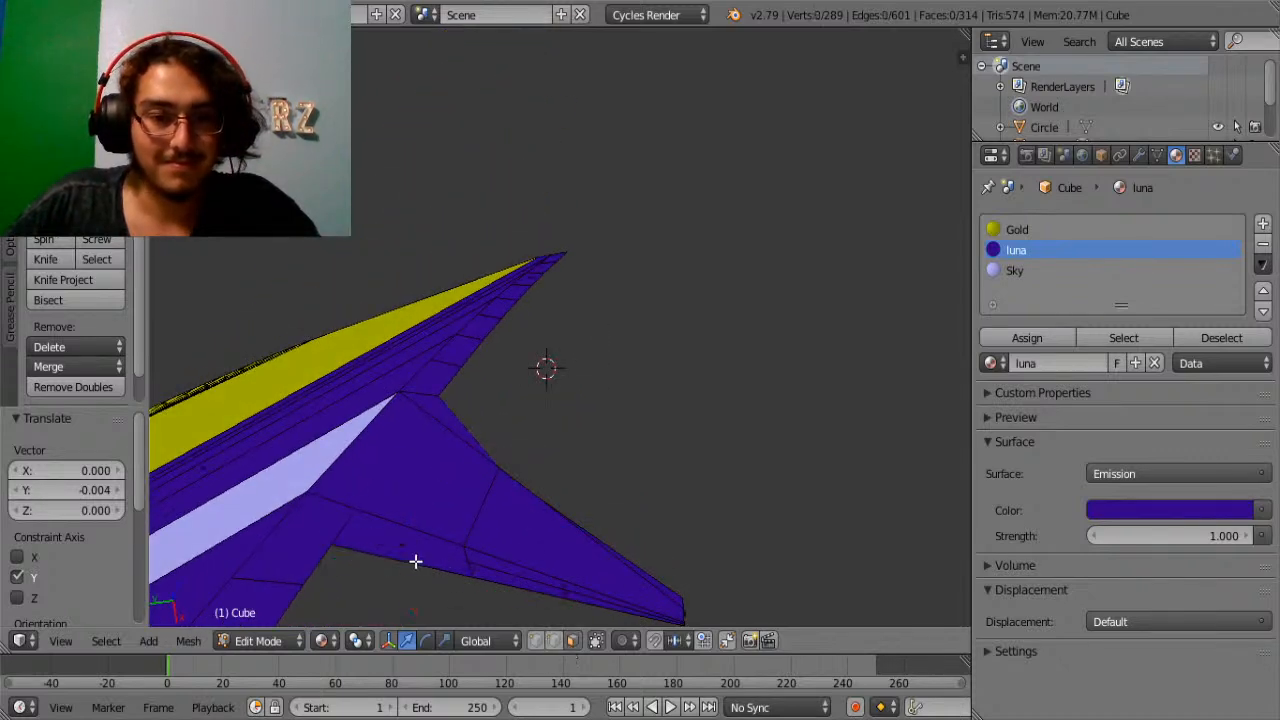
right_click(414, 558)
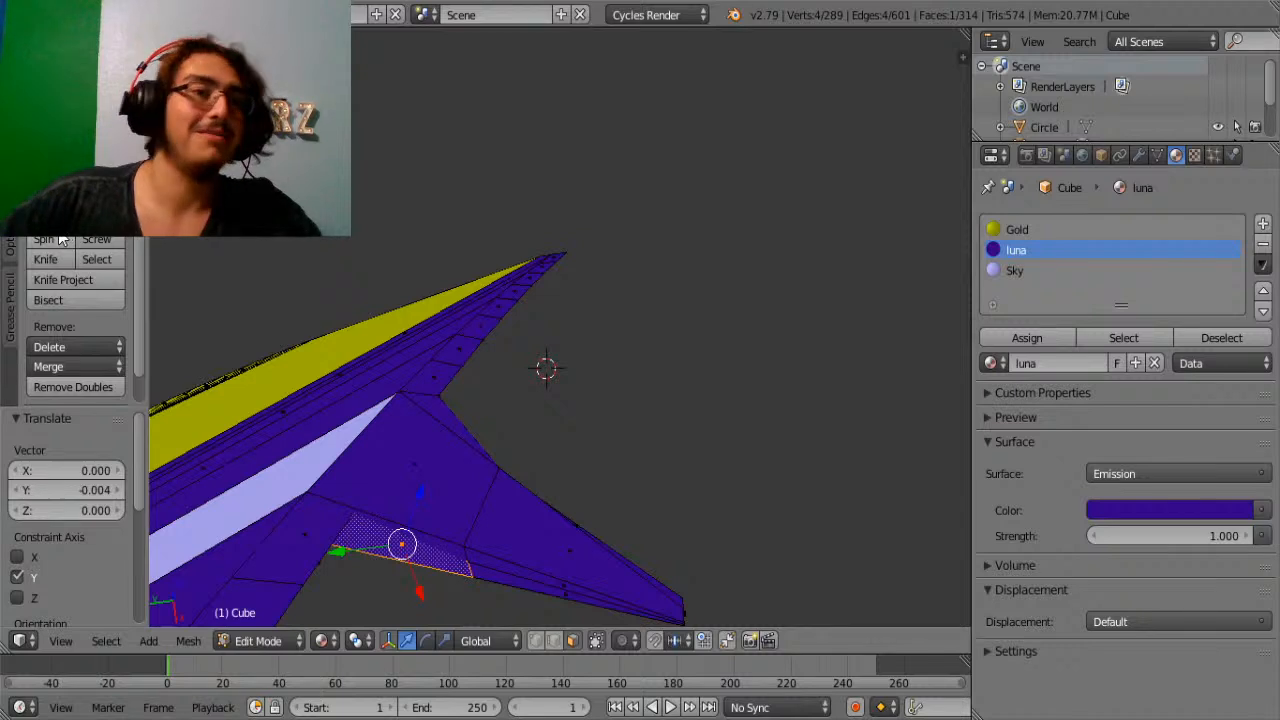
Try subdividing the upper spike's selected underside face with one cut, and undo it.
left_click(75, 159)
middle_click_drag(436, 584, 443, 500)
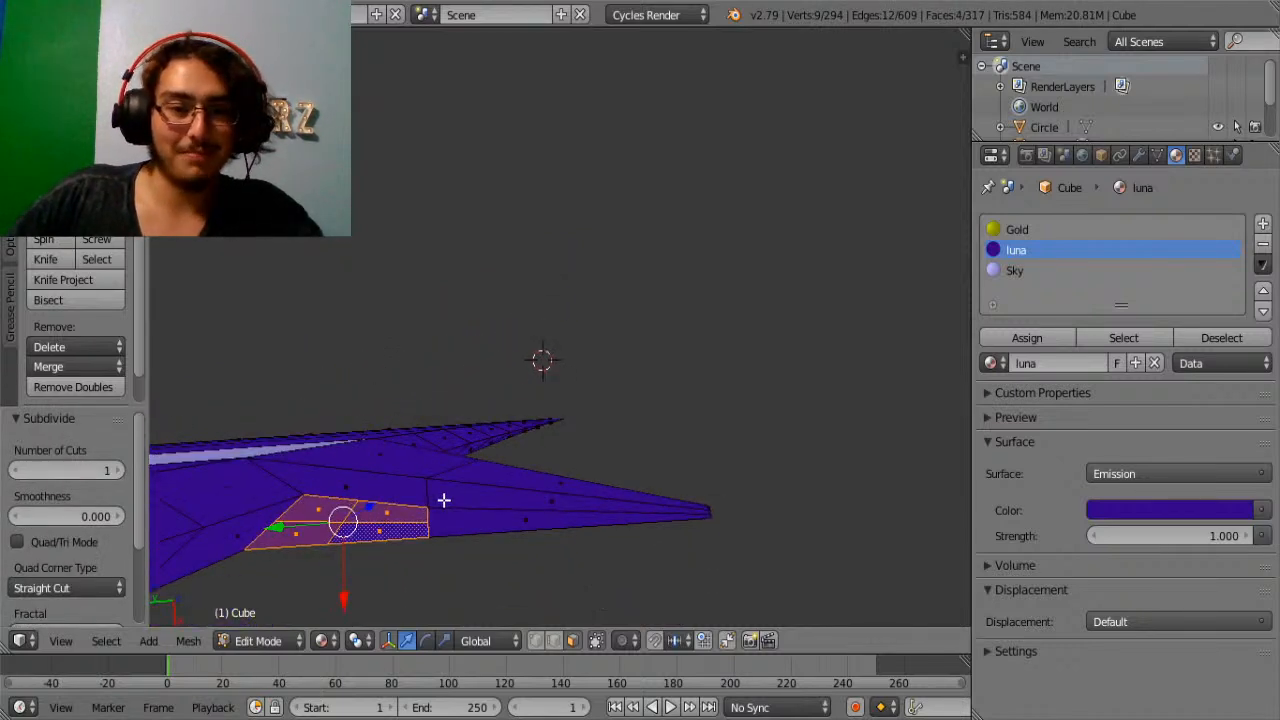
middle_click_drag(378, 543, 521, 580)
key("ctrl+z")
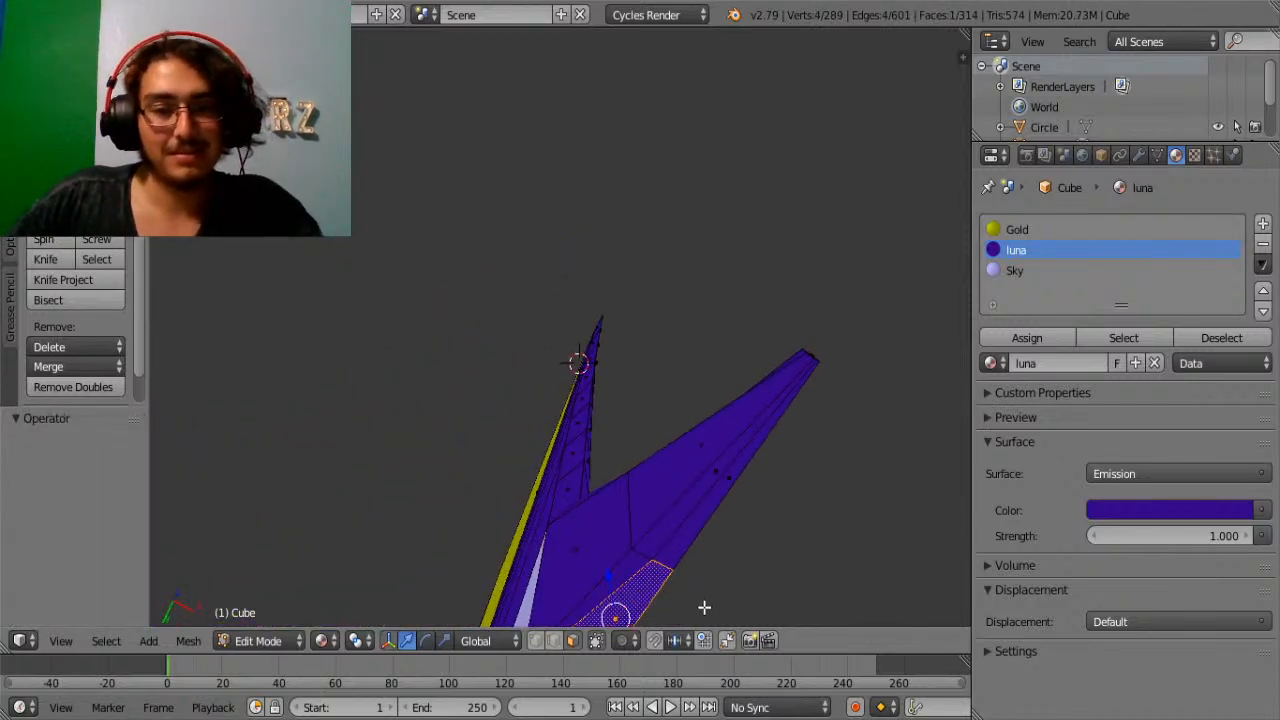
Select the two centre edges running along the upper spike's underside toward its tip.
middle_click_drag(703, 606, 440, 543)
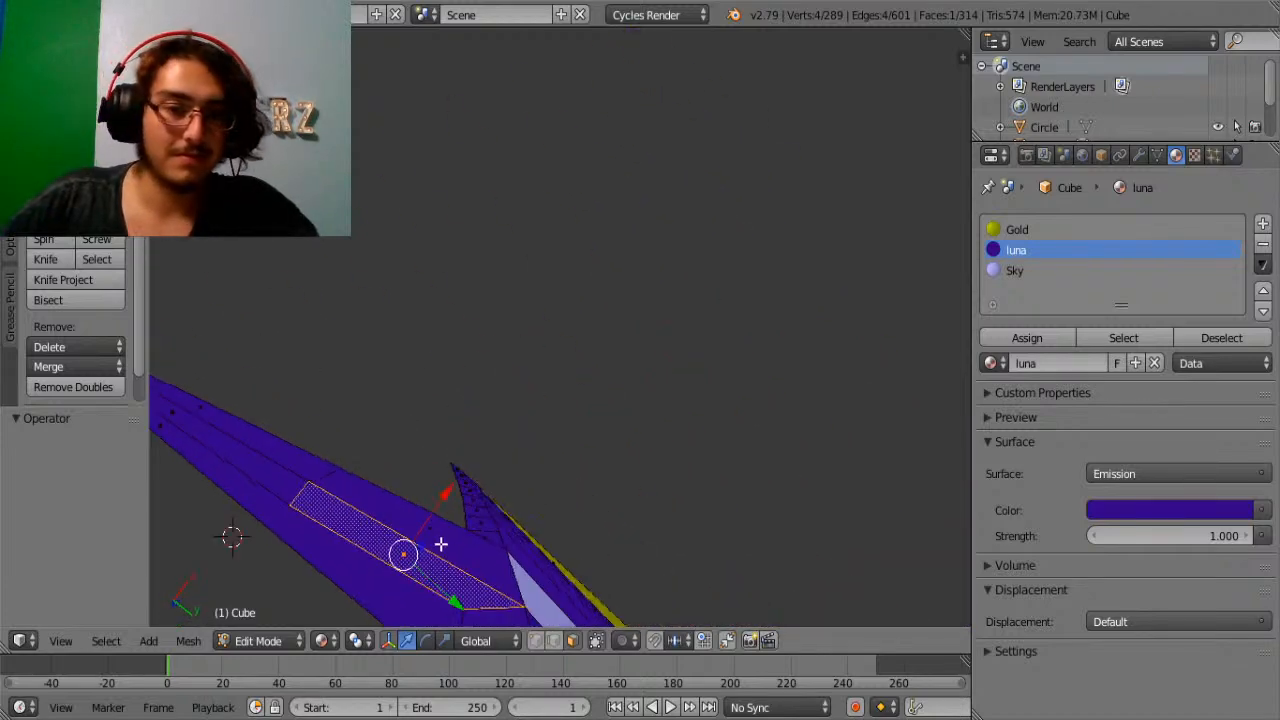
right_click(373, 553)
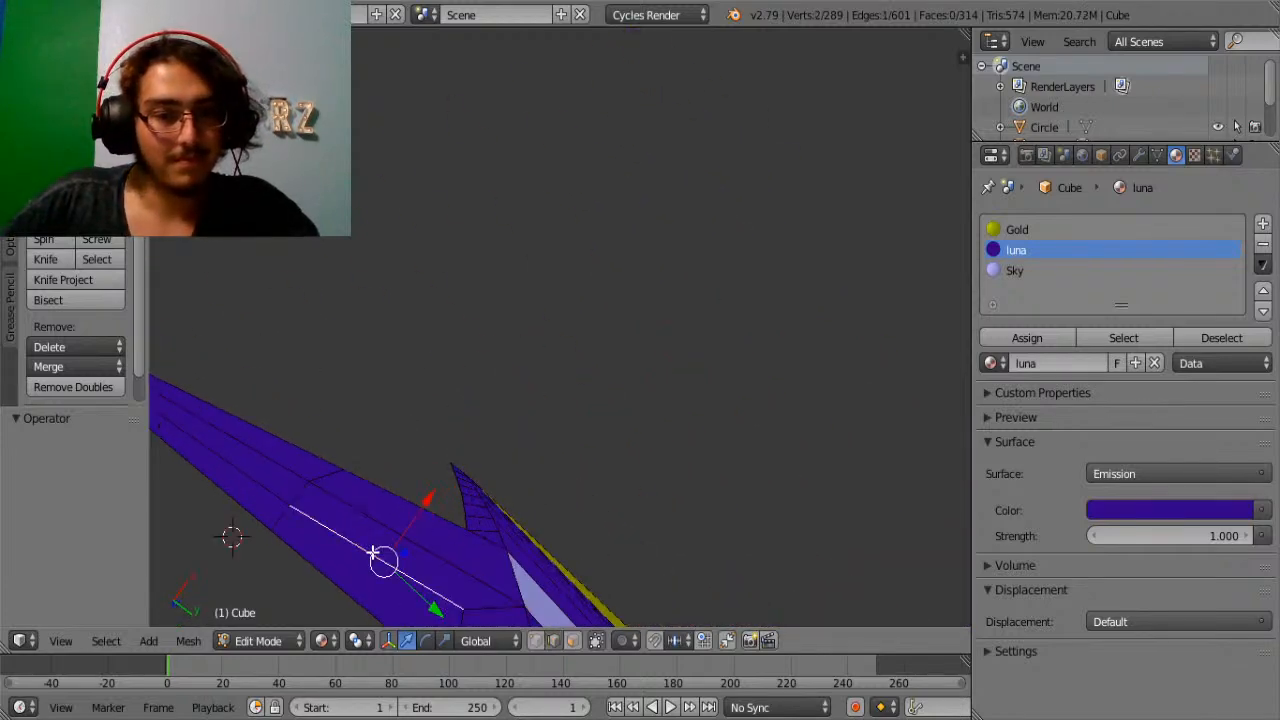
right_click(267, 487, "shift")
middle_click_drag(267, 487, 585, 359)
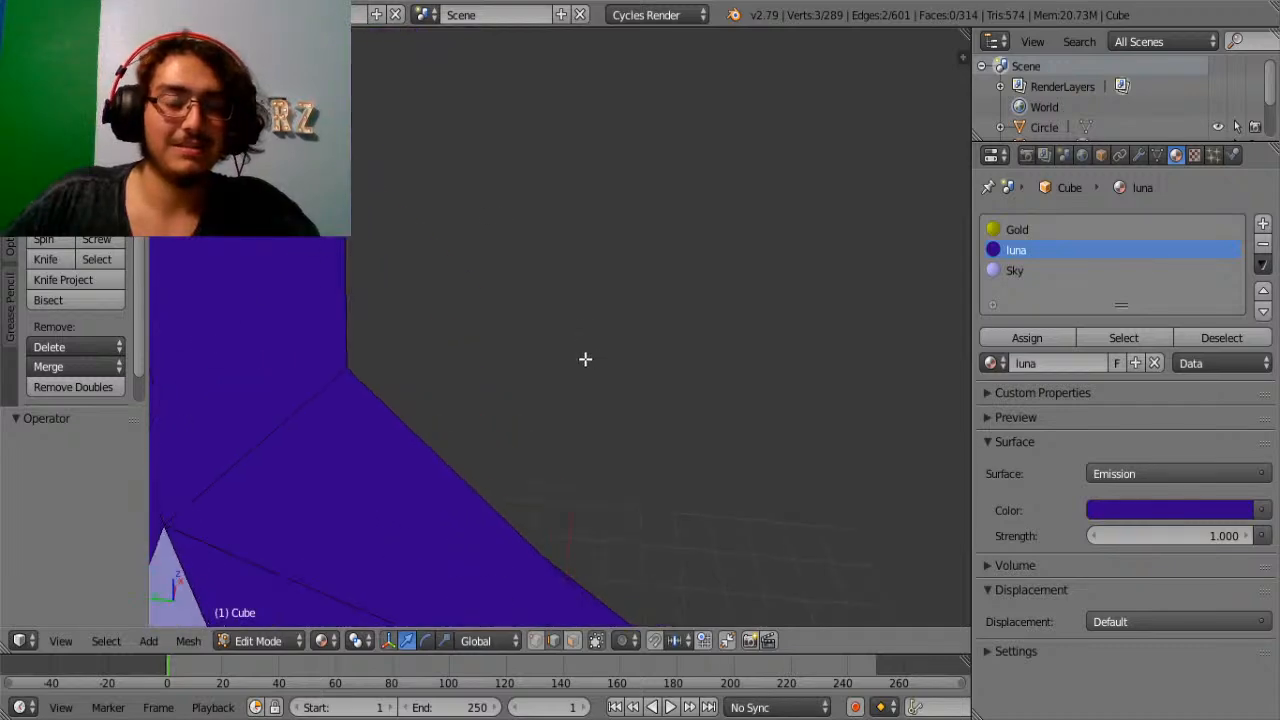
Lower the underside ridge edges about 0.10 along Z, move them 0.102 along Y and raise them 0.085 along Z.
scroll(585, 359, "down", 4)
key("g")
key("z")
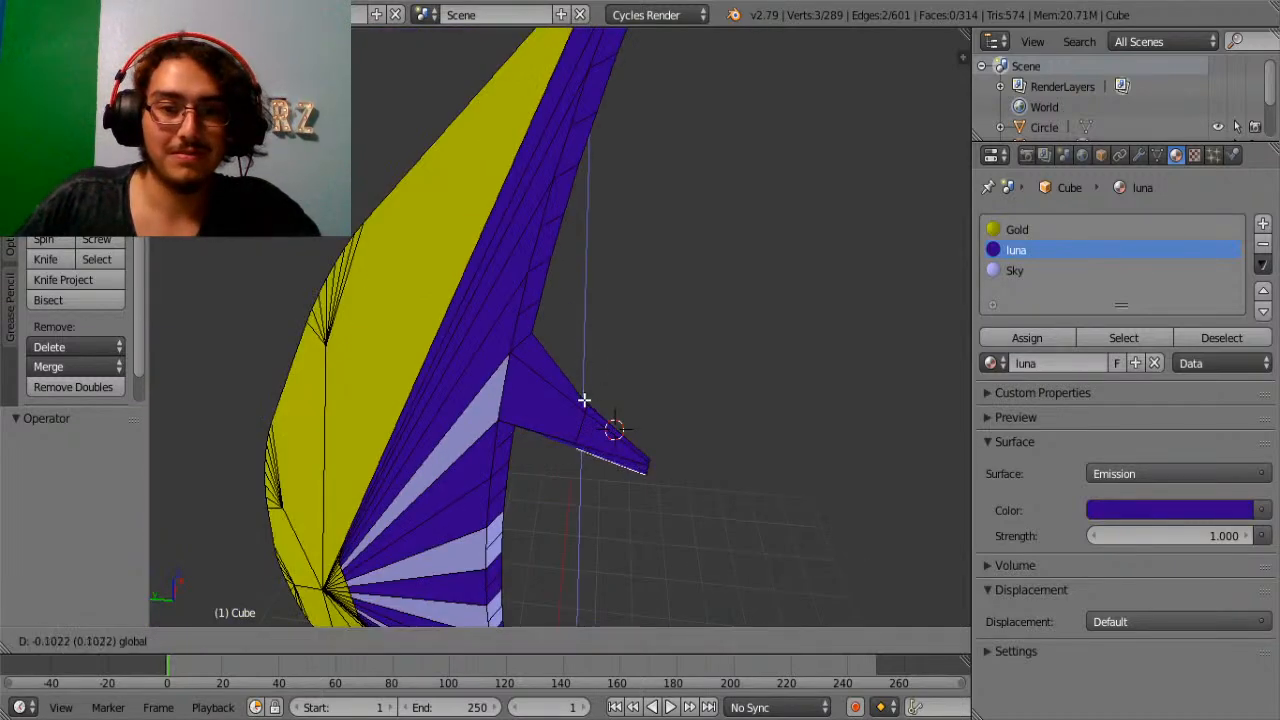
left_click(584, 400)
middle_click_drag(650, 482, 663, 389)
mouse_move(541, 392)
left_mouse_down()
mouse_move(529, 380)
mouse_move(565, 392)
left_mouse_up()
key("g")
key("z")
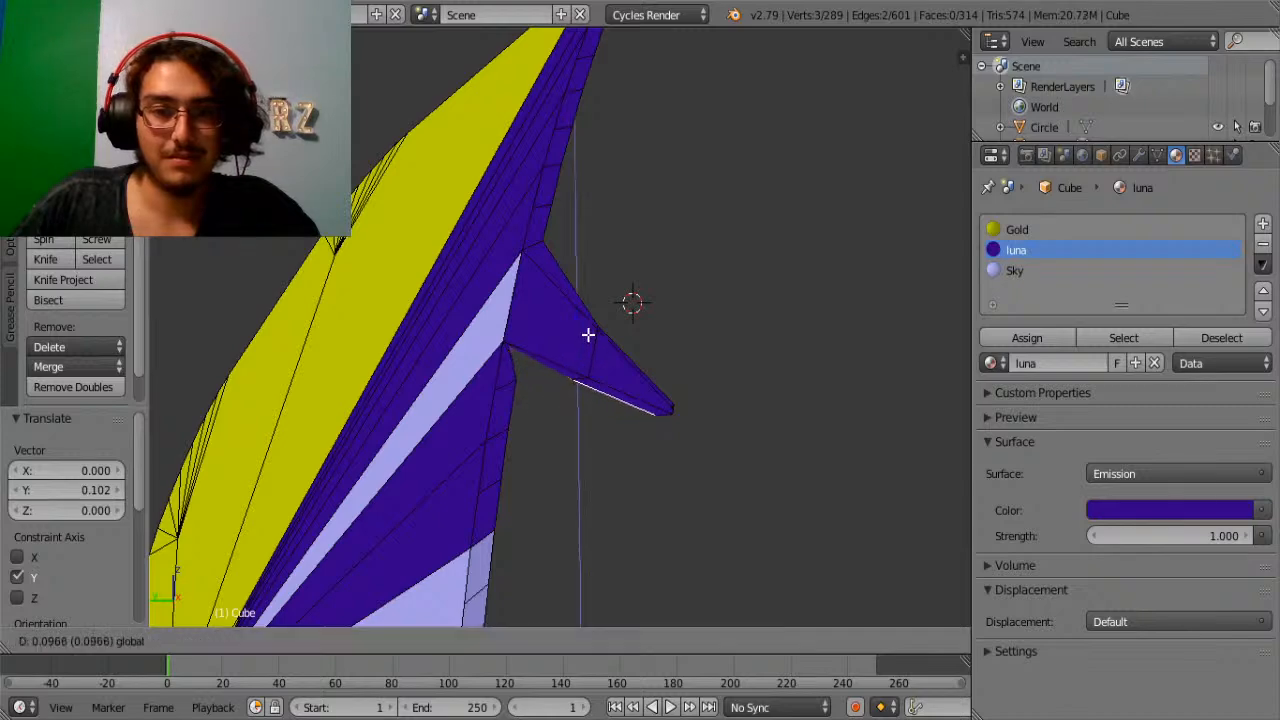
left_click(583, 337)
Select the middle vertex of the upper spike's top ridge and reposition it, finishing with a 0.016 move along Z.
middle_click_drag(583, 337, 526, 363)
scroll(526, 366, "up", 2)
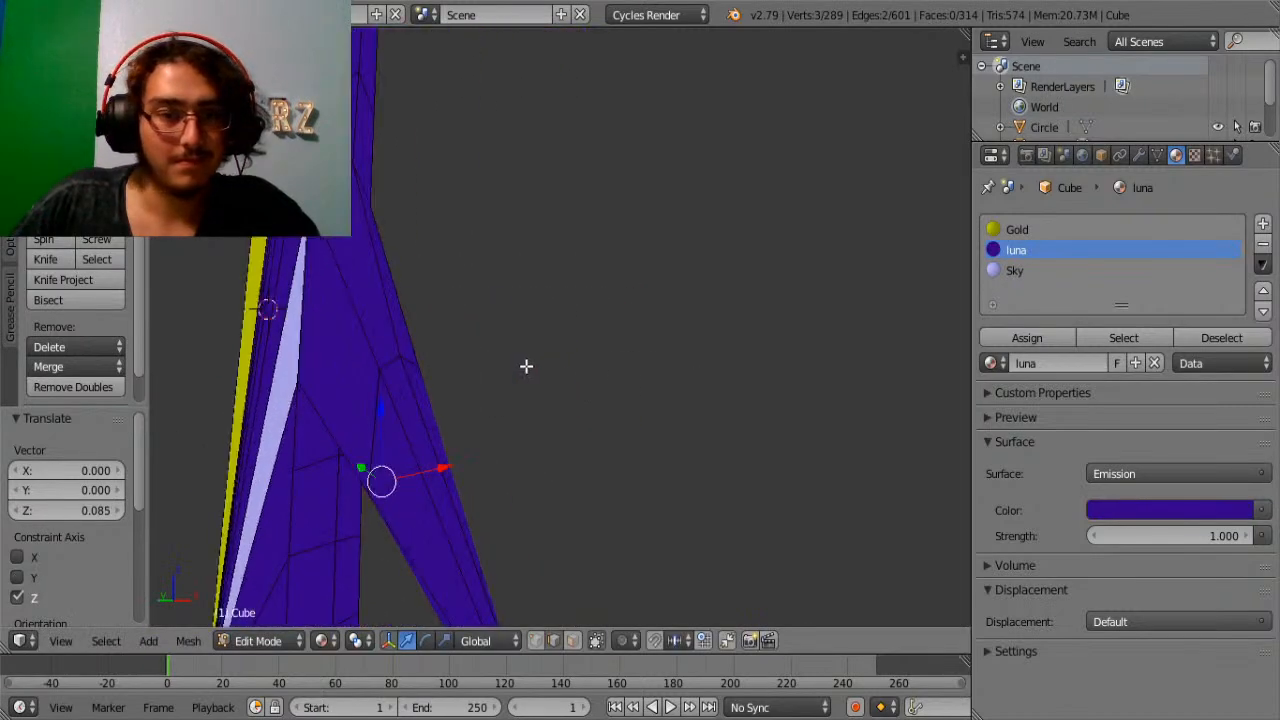
right_click(395, 357)
key("ctrl+r")
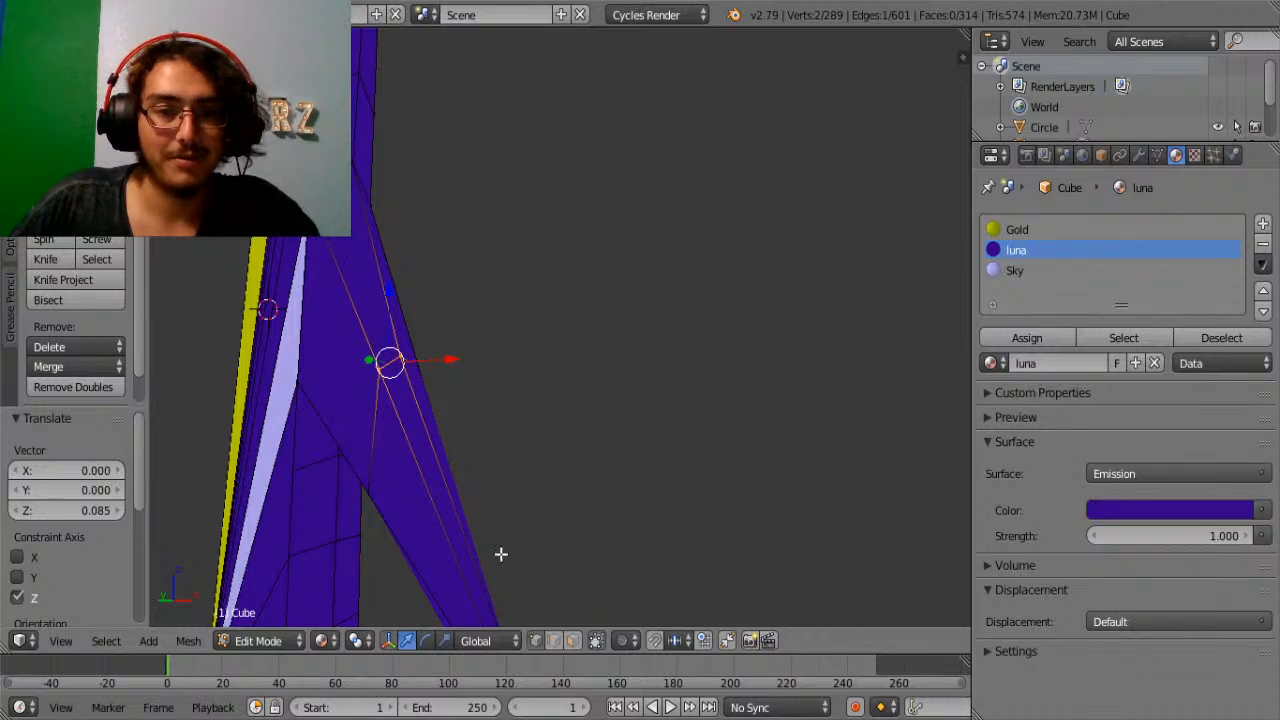
right_click(405, 358)
key("g")
left_click(409, 329)
middle_click_drag(386, 356, 497, 352)
key("g")
key("z")
left_click(717, 317)
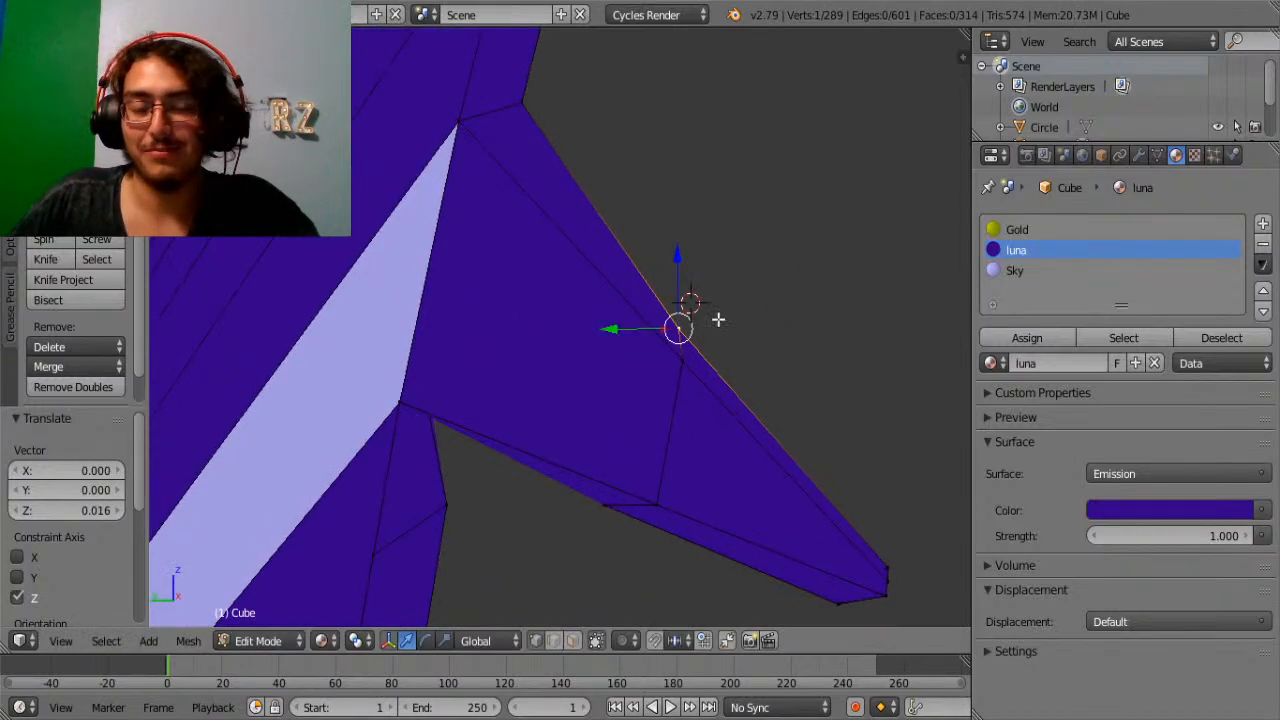
Select the upper spike's underside ridge vertex near the tip and raise it about 0.043 along Z.
middle_click_drag(717, 317, 670, 316)
scroll(670, 316, "down", 4)
scroll(670, 316, "down", 16, "shift")
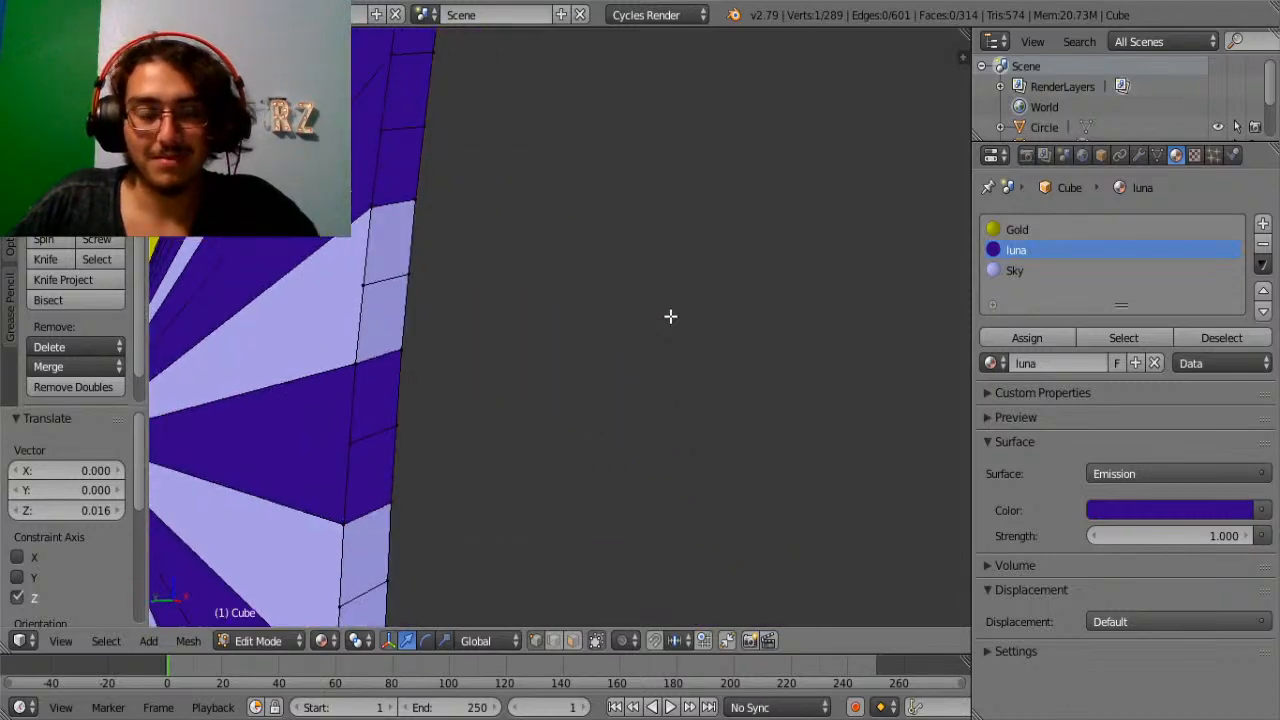
scroll(669, 314, "up", 8, "shift")
right_click(659, 180)
key("g")
key("z")
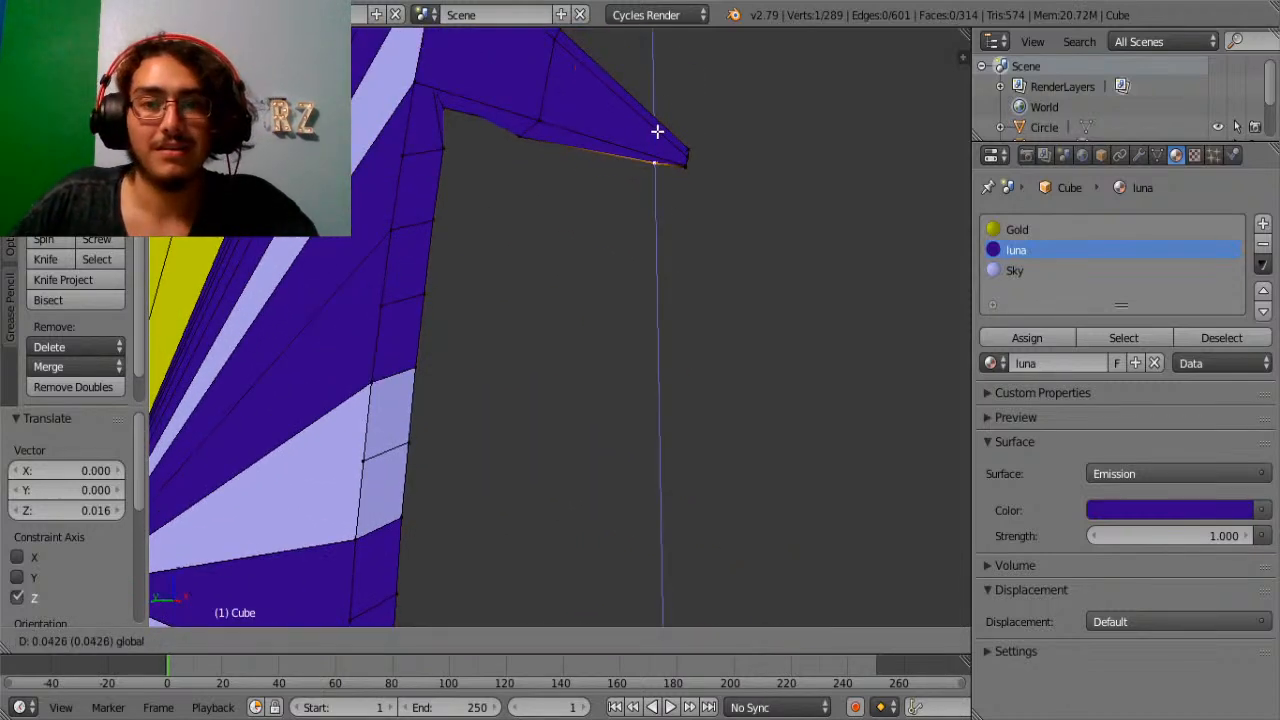
left_click(657, 131)
Switch to edge selection, select the two centre edges along the lower spike's top side and raise them 0.031 along Z.
scroll(623, 262, "down", 15, "shift")
scroll(623, 262, "down", 11, "shift")
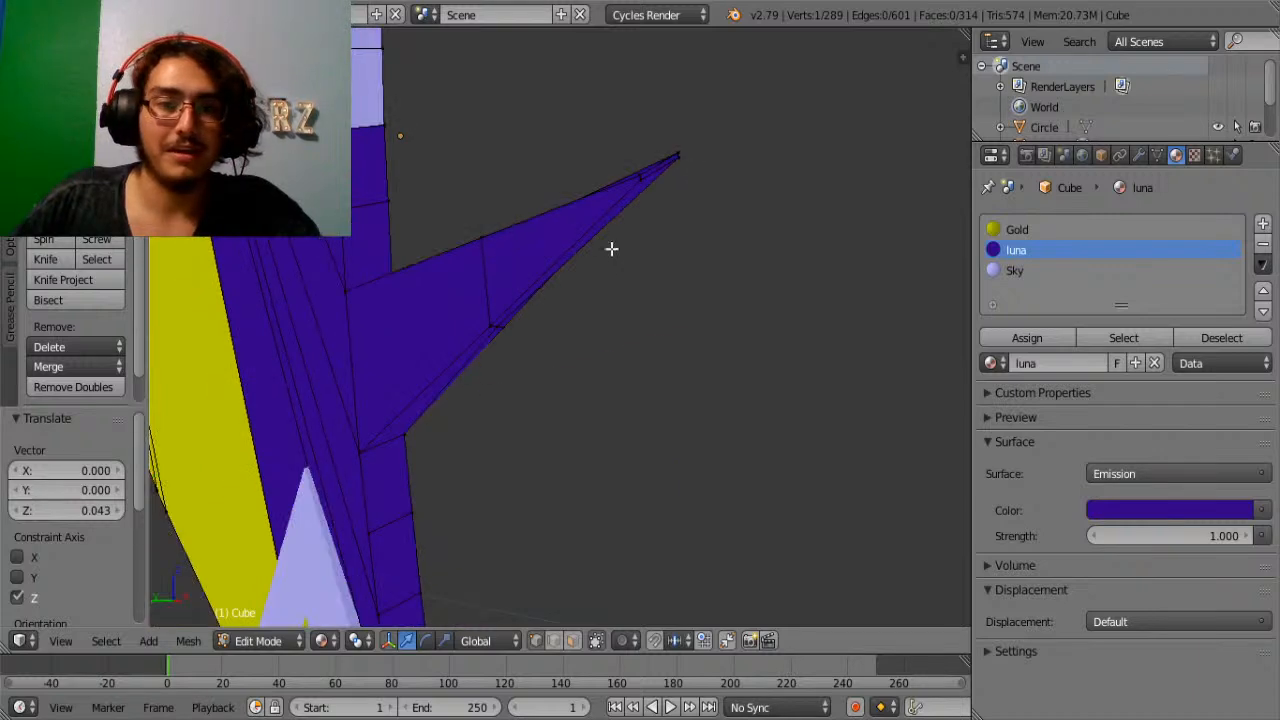
middle_click_drag(611, 249, 617, 357)
left_click(556, 640)
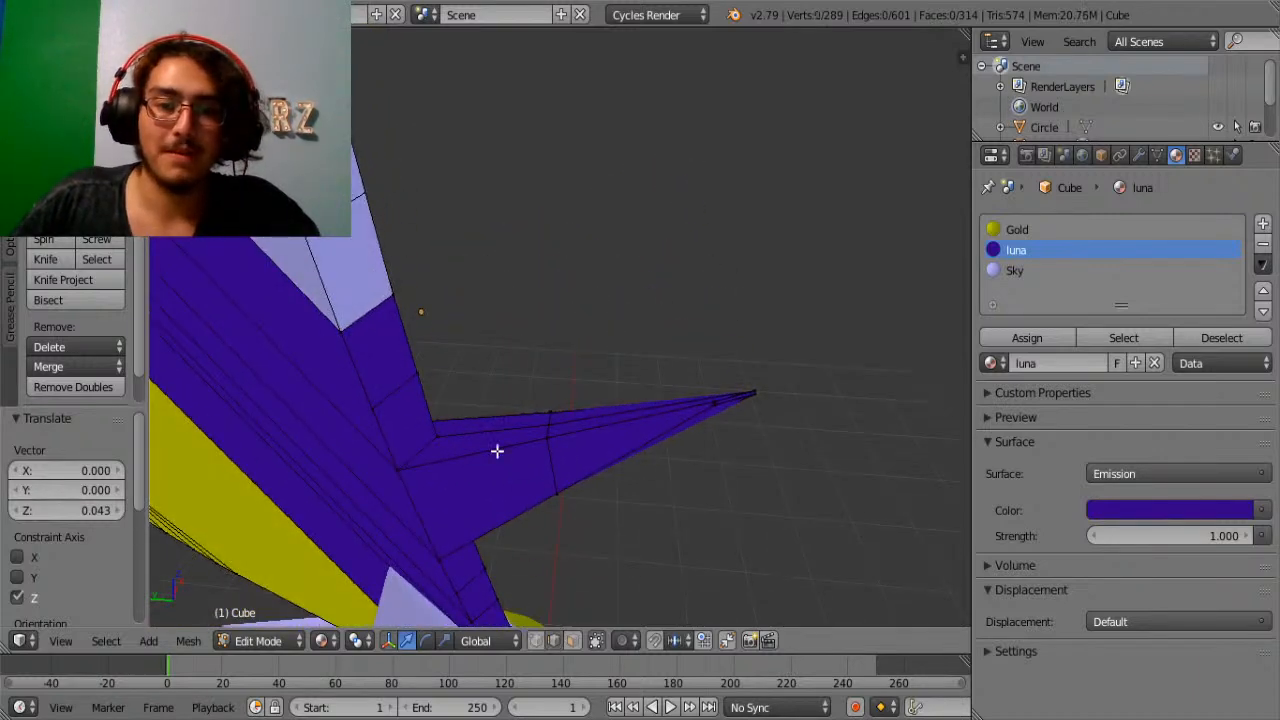
right_click(492, 428)
right_click(597, 421, "shift")
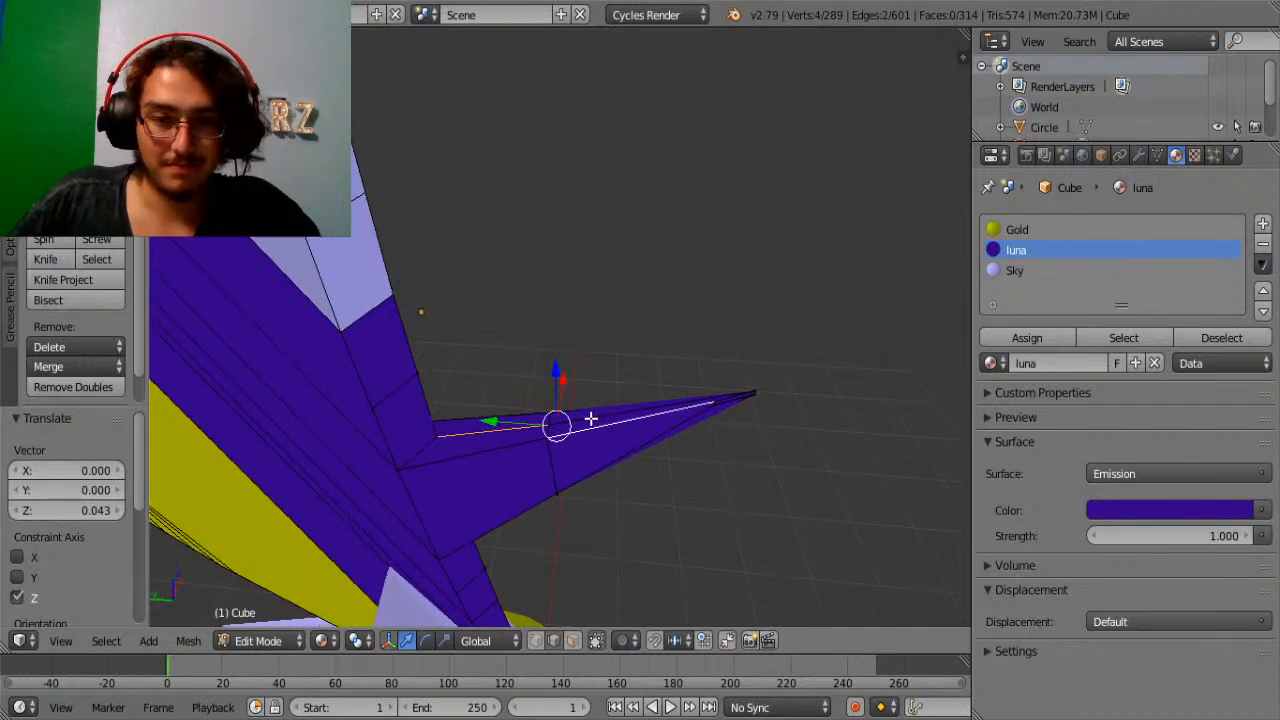
right_click(591, 418)
right_click(531, 425, "shift")
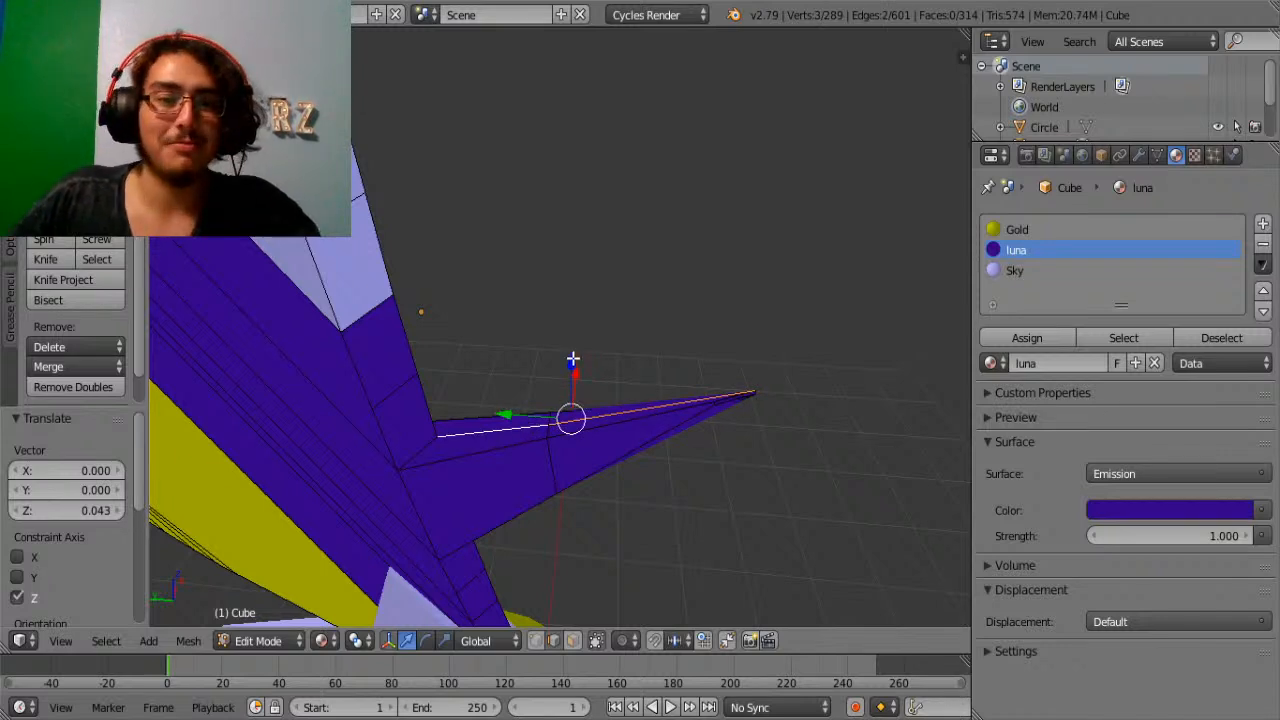
left_click_drag(572, 358, 571, 349)
middle_click_drag(646, 466, 628, 308)
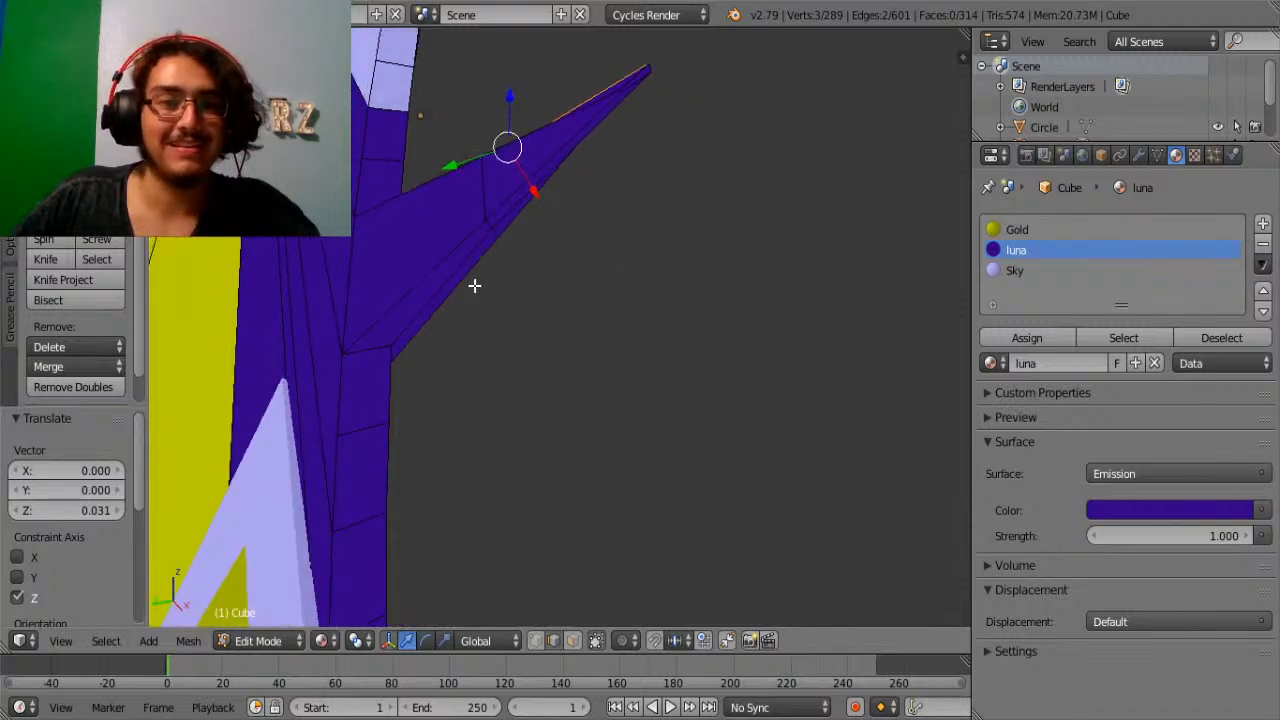
Select the two centre edges along the lower spike's underside and move them about -0.048 along Z.
right_click(462, 271)
right_click(504, 216, "shift")
left_click_drag(506, 189, 506, 200)
middle_click_drag(506, 200, 675, 310)
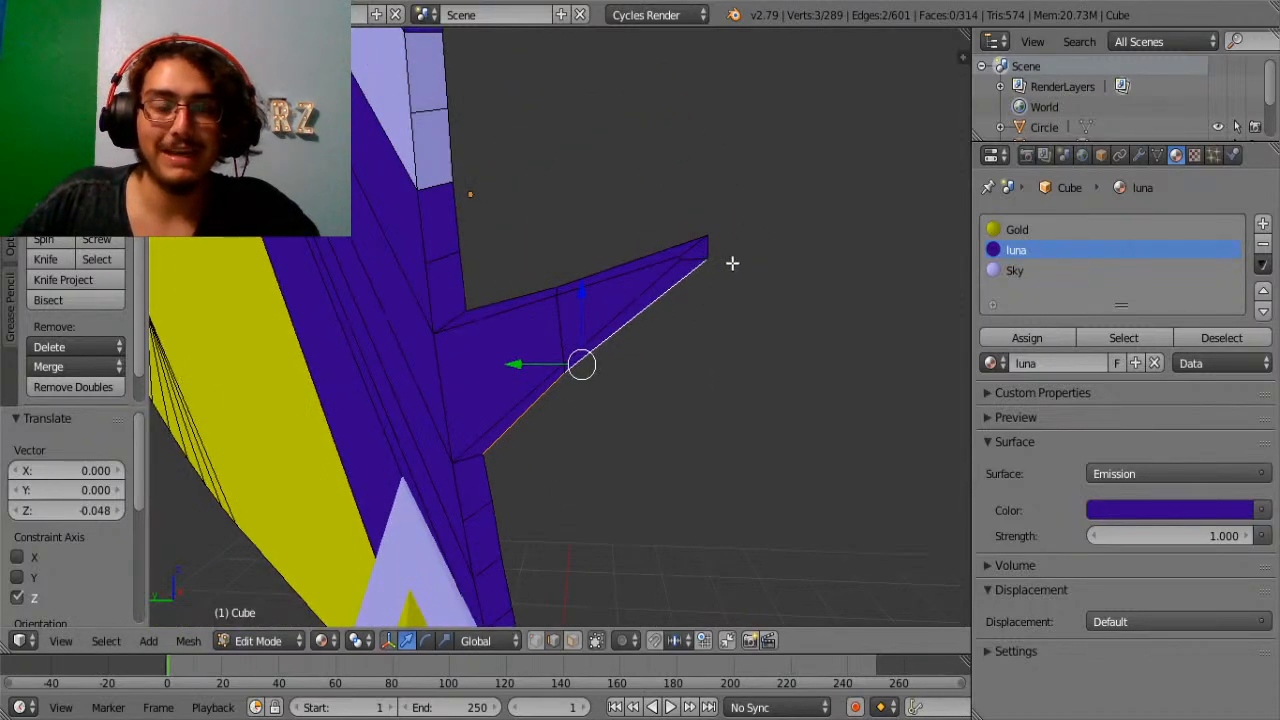
Select the vertex where the upper spike's underside meets the blade, move it about -0.091 along Y and leave Edit Mode.
middle_click_drag(732, 262, 665, 433)
key("Tab")
middle_click_drag(628, 388, 893, 350)
key("Tab")
scroll(717, 340, "up", 4)
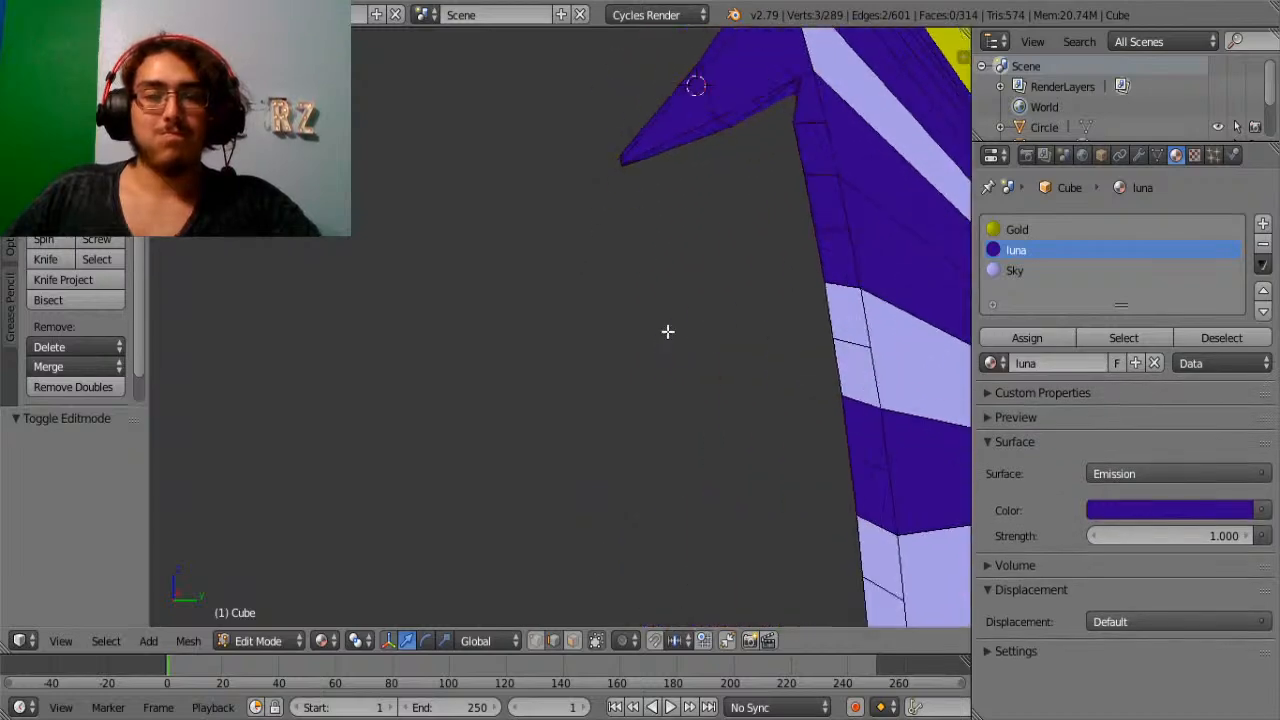
middle_click_drag(666, 331, 693, 271)
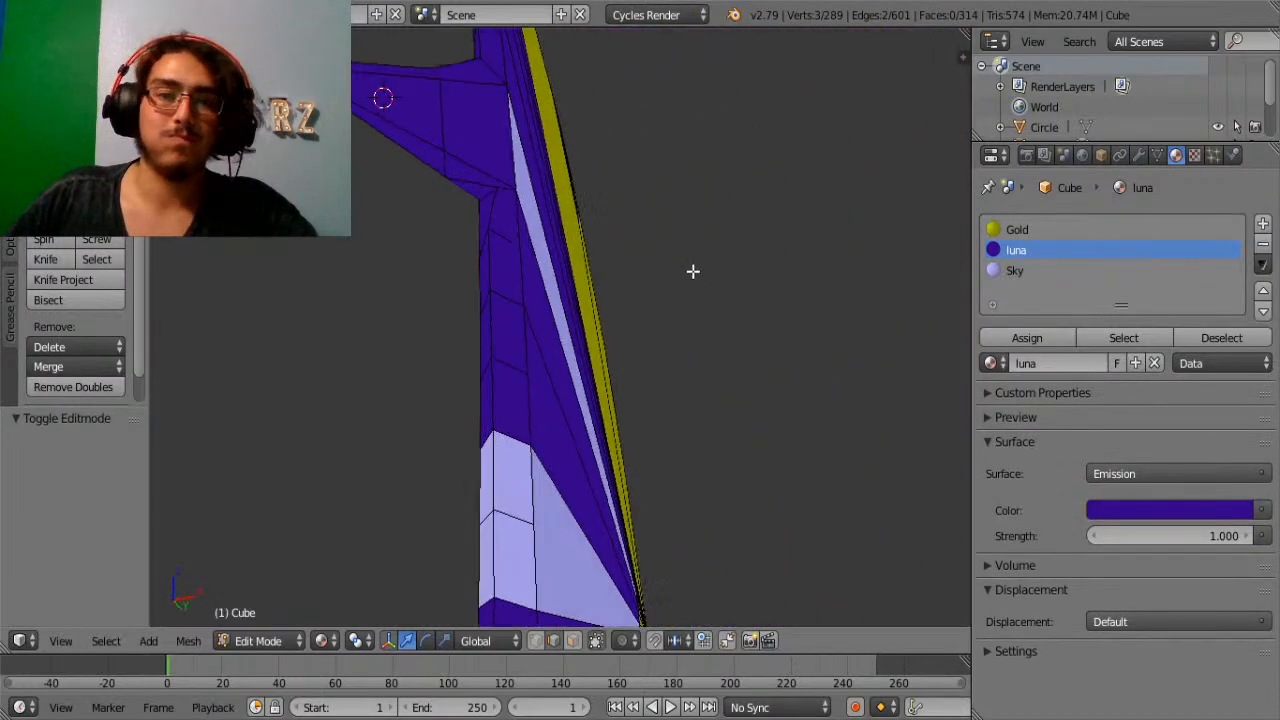
right_click(497, 190)
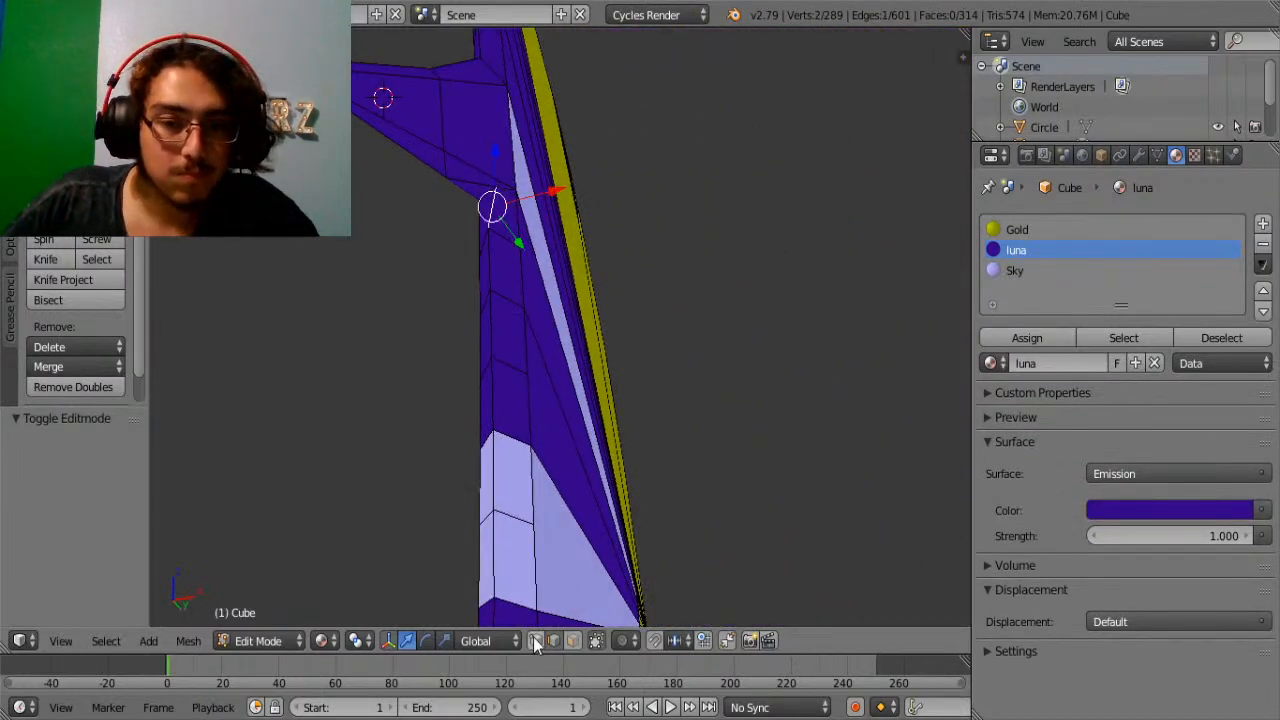
right_click(497, 187)
middle_click_drag(561, 187, 493, 197)
middle_click_drag(916, 134, 439, 404, "shift")
middle_click_drag(749, 196, 295, 464, "shift")
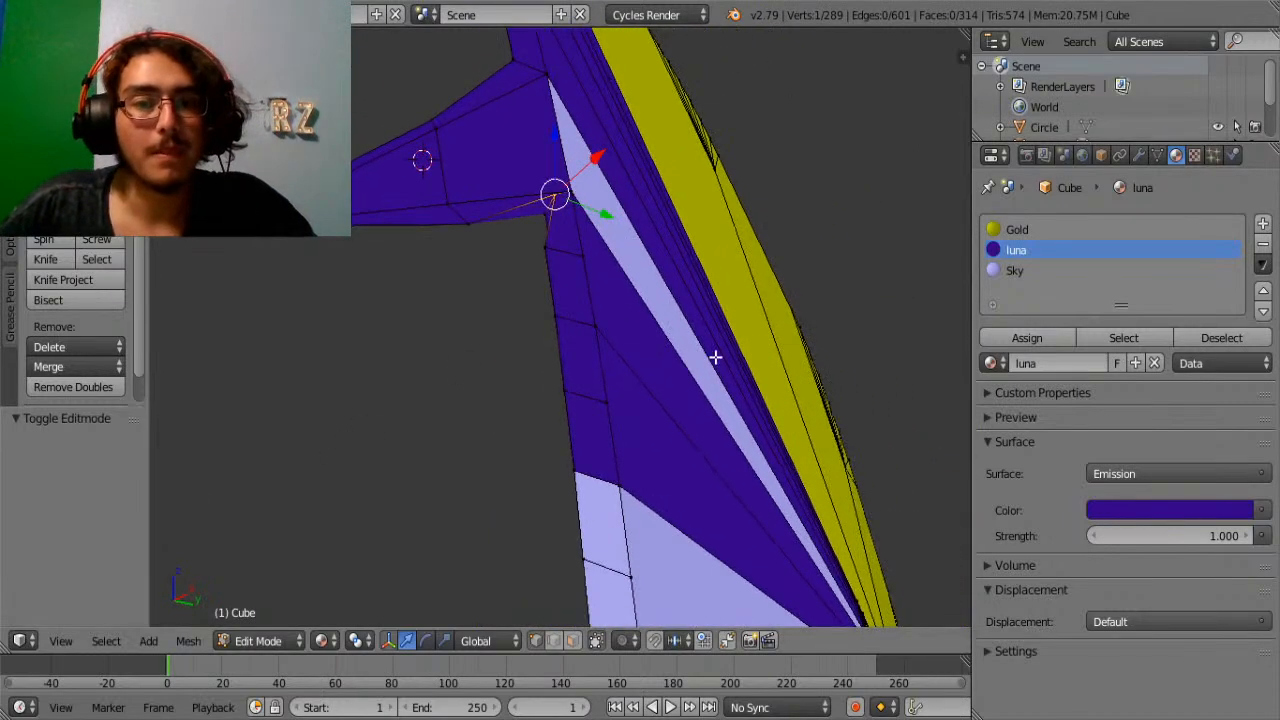
left_click_drag(607, 212, 577, 197)
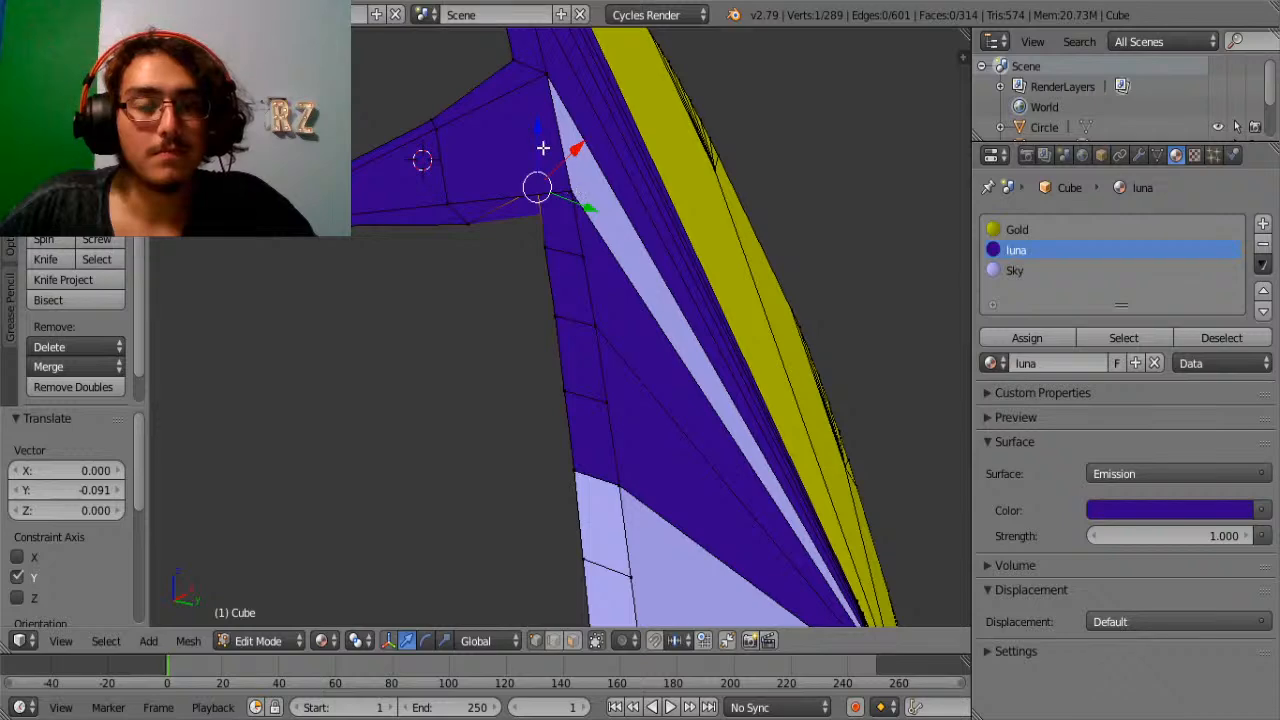
key("Tab")
Add the star guard, the handle and the crescent pommel to the selection together with the blade.
middle_click_drag(616, 271, 620, 359)
scroll(682, 295, "down", 6)
scroll(620, 359, "down", 12, "shift")
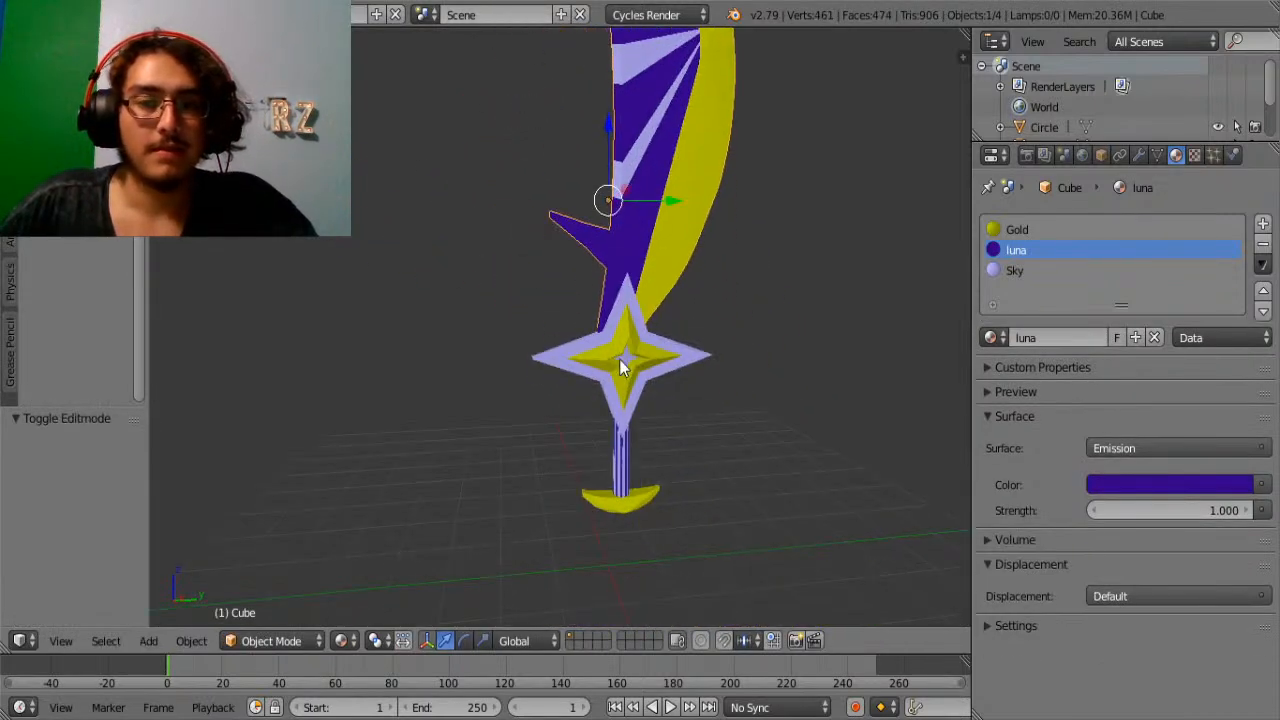
right_click(620, 367, "shift")
right_click(622, 450, "shift")
right_click(624, 507, "shift")
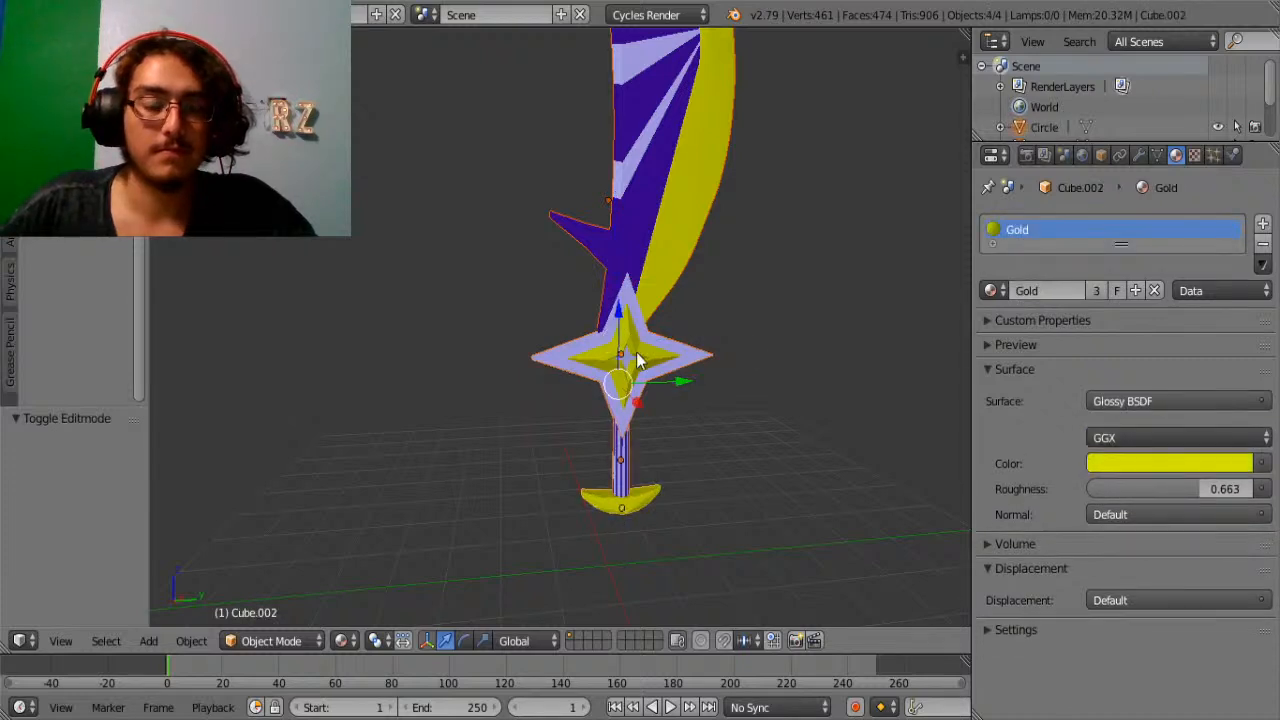
Move the whole sword along Y by about 4.144 and a further 1.305.
scroll(637, 362, "down", 3)
mouse_move(637, 362)
middle_mouse_down()
mouse_move(757, 351)
mouse_move(617, 374)
middle_mouse_up()
left_click_drag(560, 390, 650, 368)
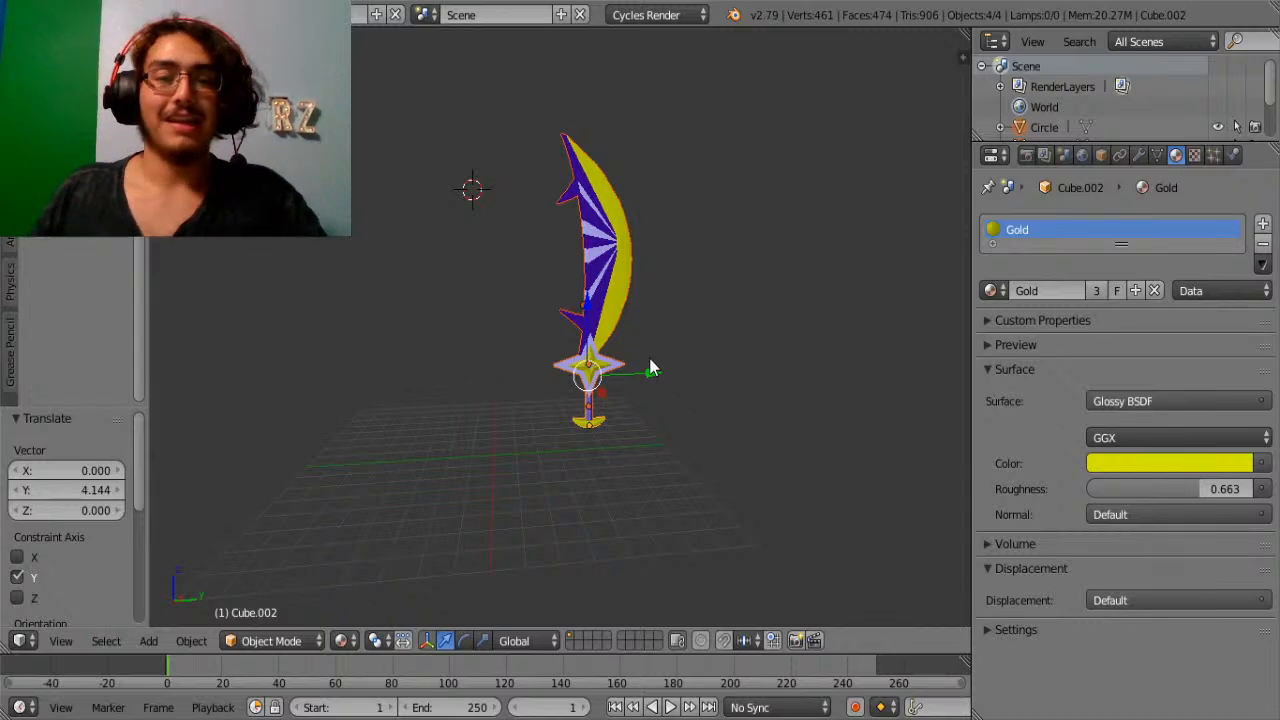
left_click_drag(652, 383, 680, 388)
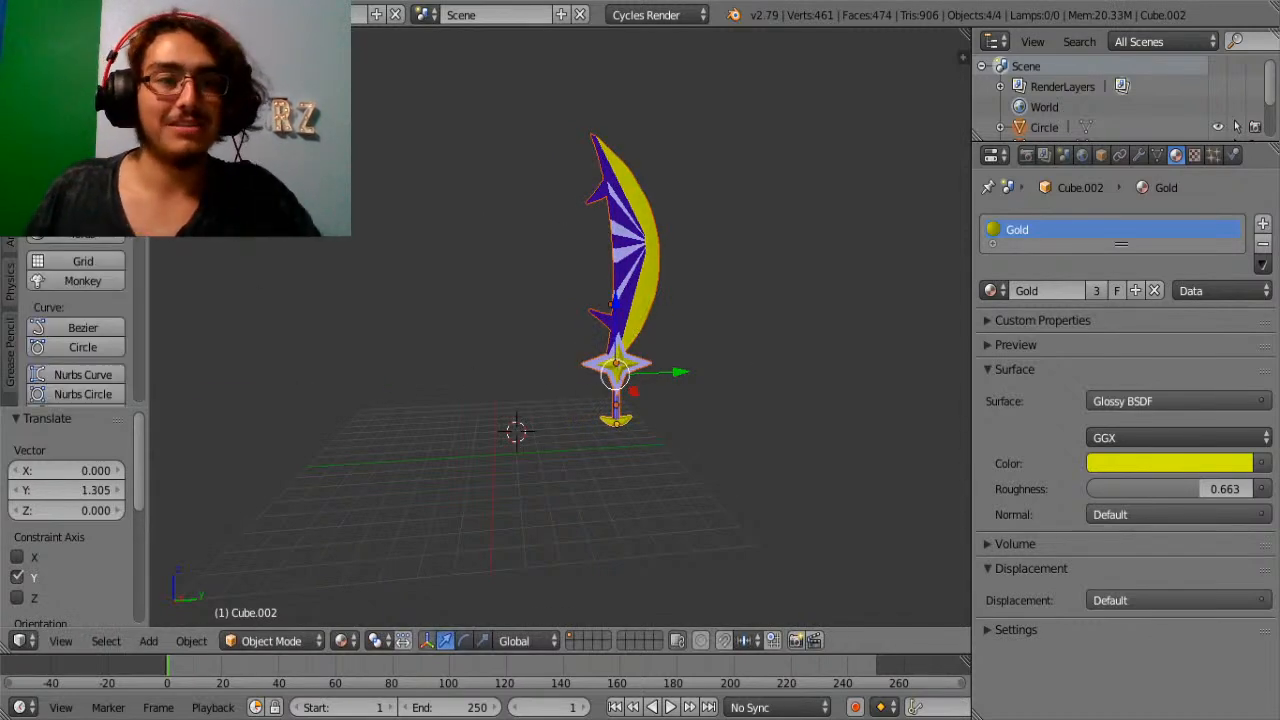
Try adding a cube beside the sword and moving it in the XZ plane, and undo both.
key("shift+a")
left_click(512, 430)
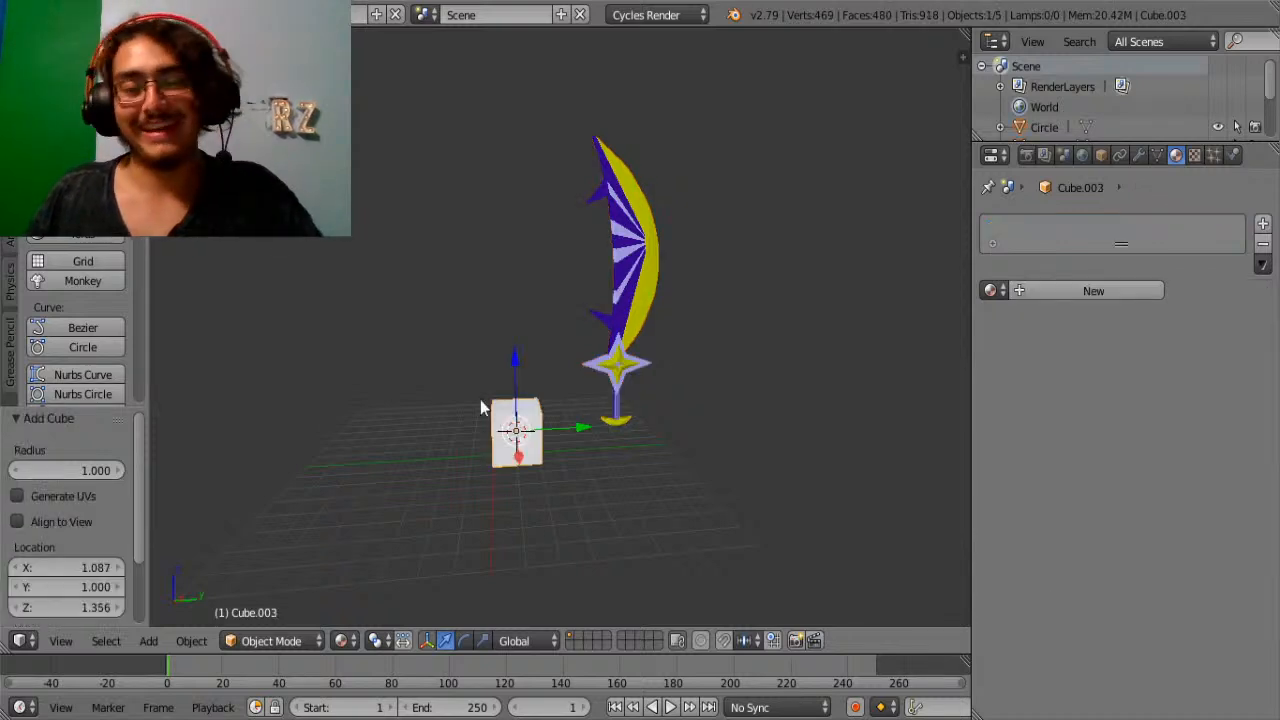
left_click_drag(585, 428, 508, 428, "shift")
key("KP_Decimal")
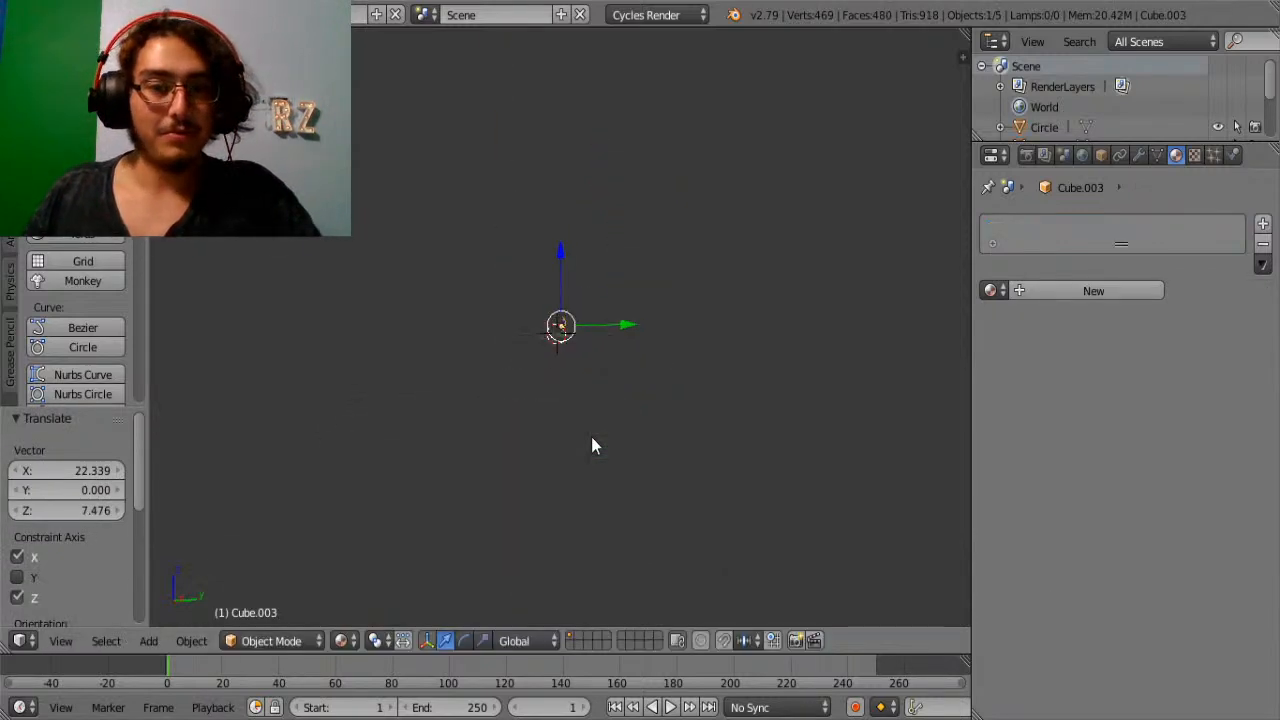
scroll(591, 446, "down", 3)
key("ctrl+z")
key("ctrl+z")
scroll(580, 440, "up", 4)
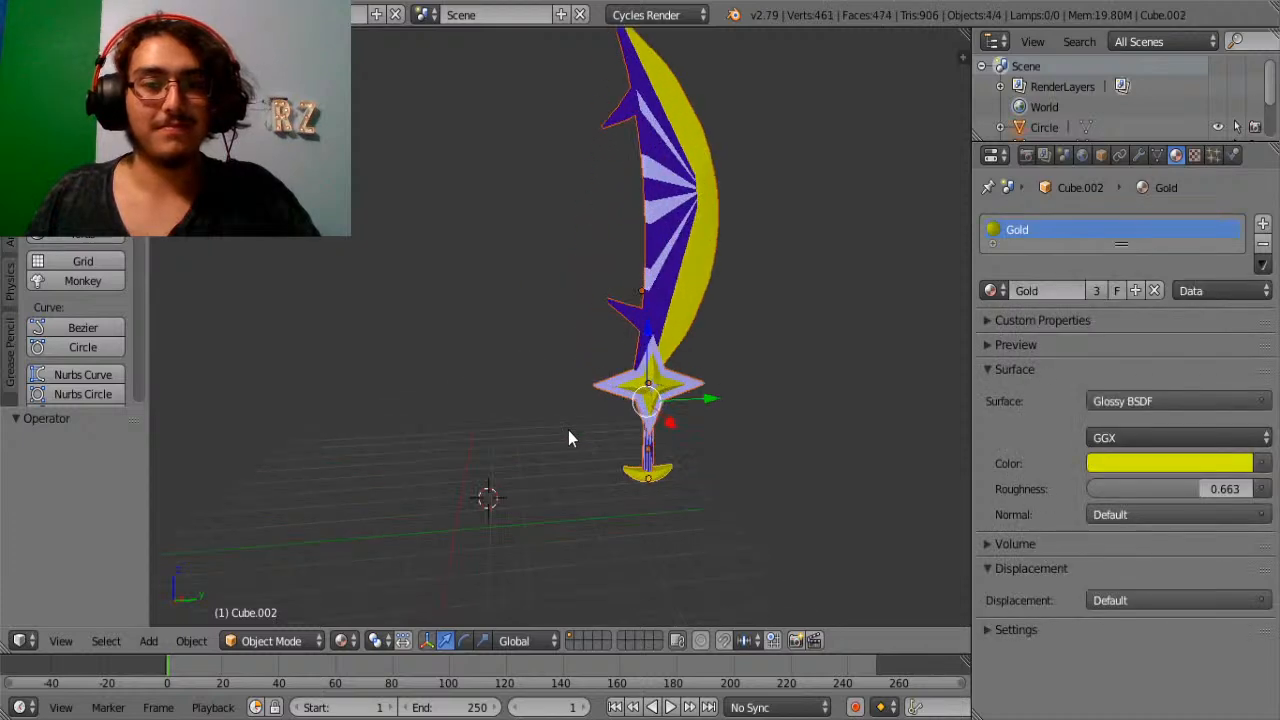
Place the 3D cursor on the floor beside the sword, add a cube there and move it about -1.041 along Y.
left_click(507, 499)
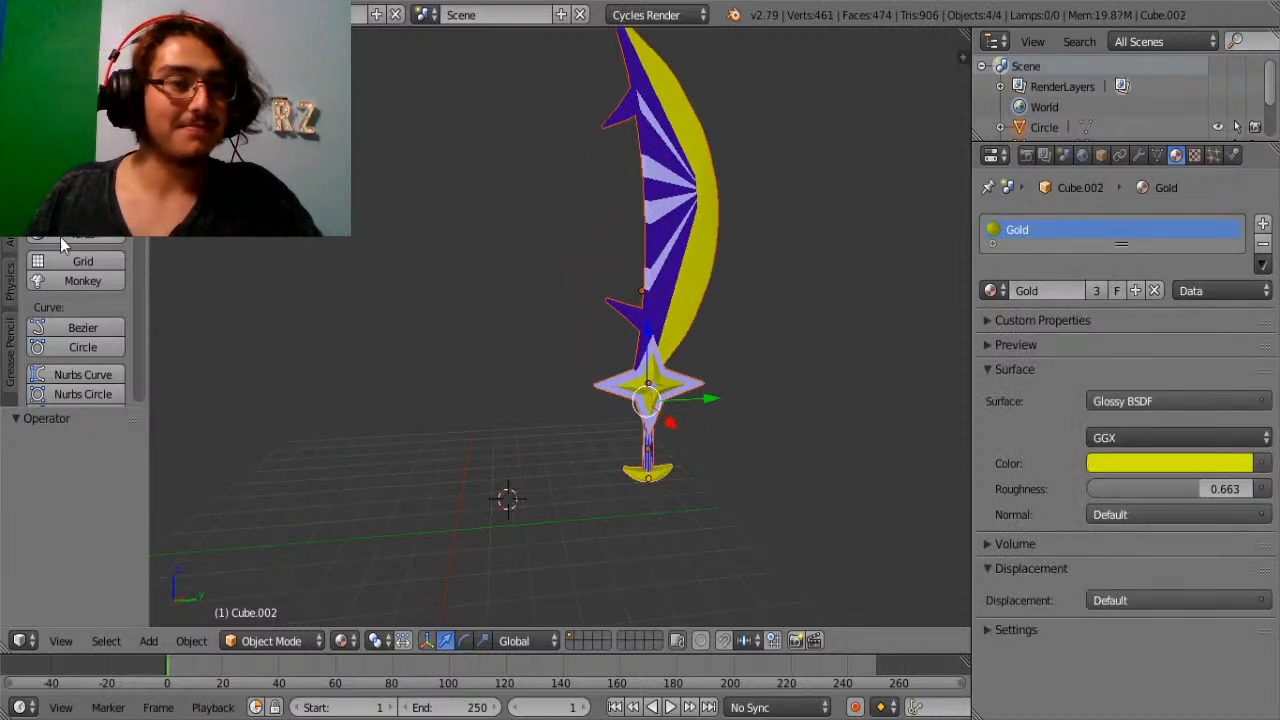
key("shift+a")
left_click(712, 470)
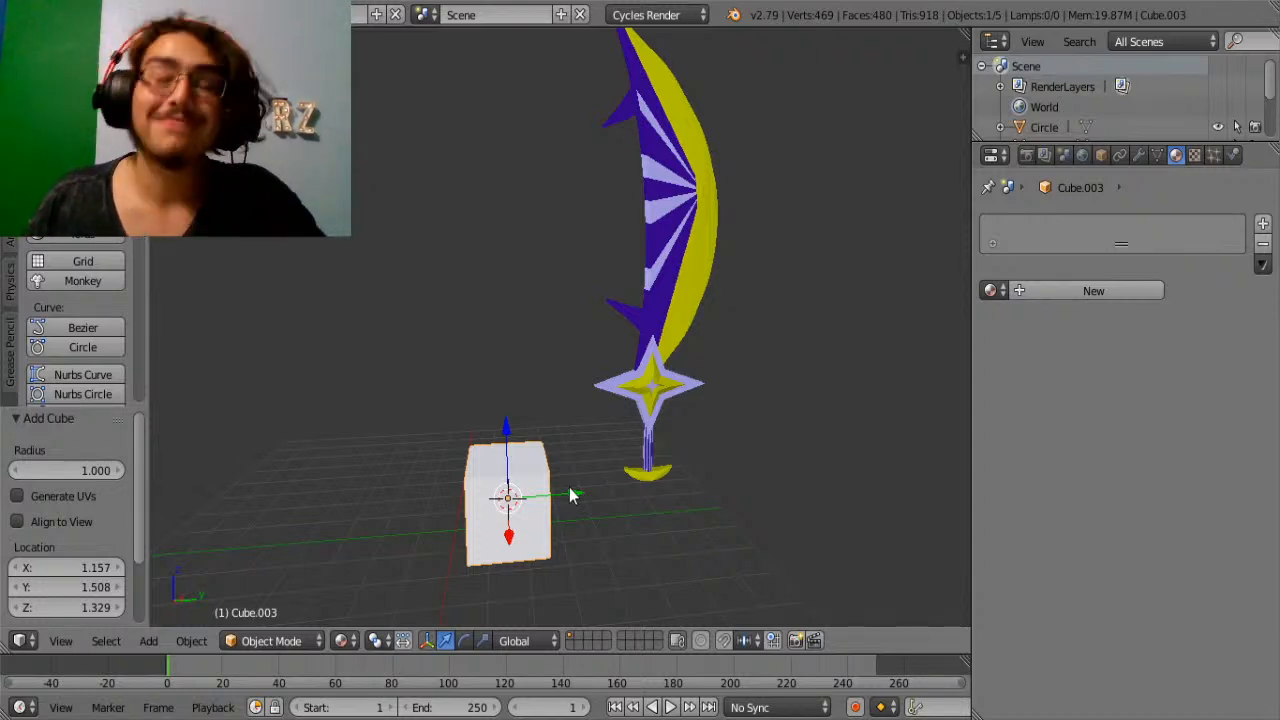
left_click_drag(567, 493, 514, 520)
Scale the new cube to about 0.365 along X to make it a thinner block.
scroll(520, 510, "up", 3)
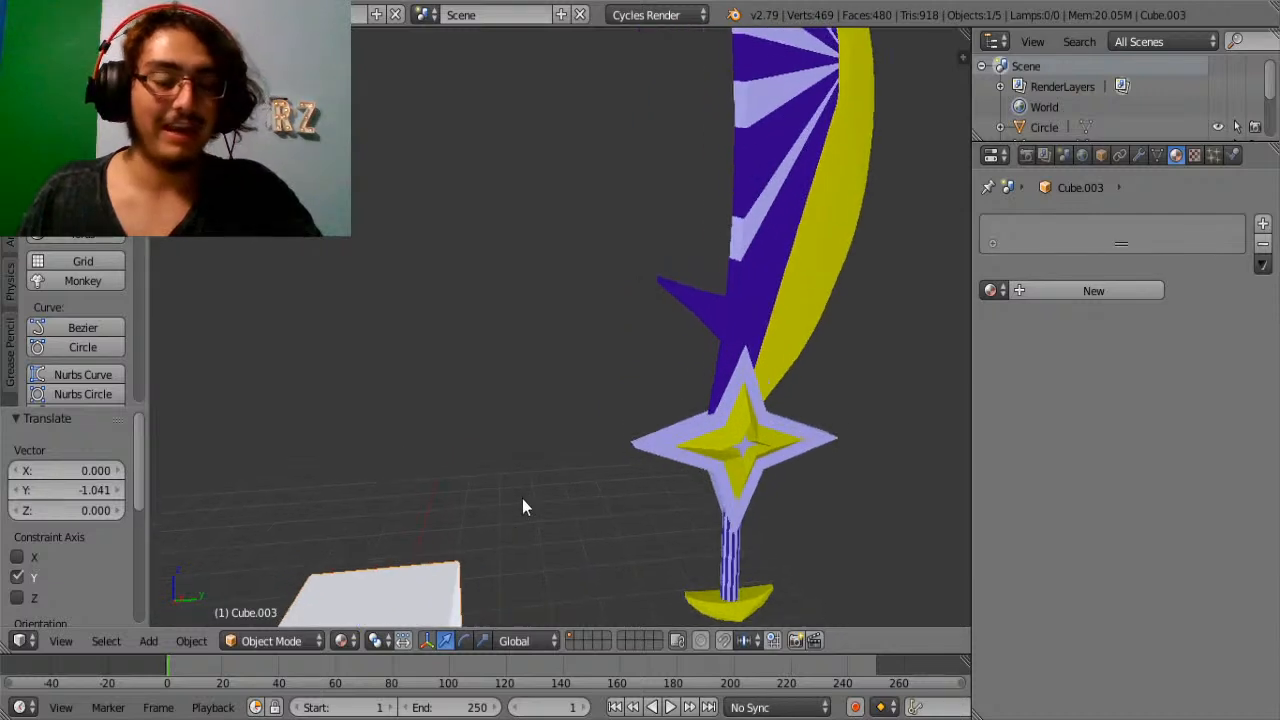
middle_click_drag(682, 560, 682, 543)
key("s")
key("x")
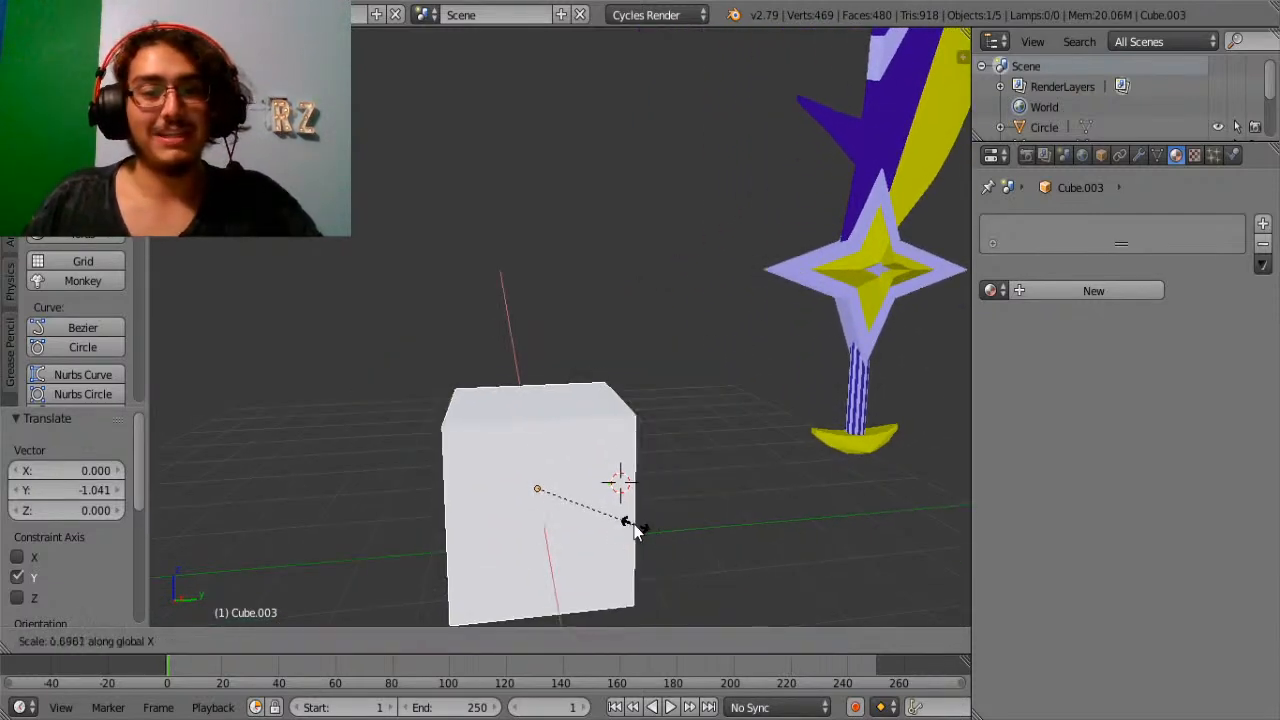
left_click(586, 516)
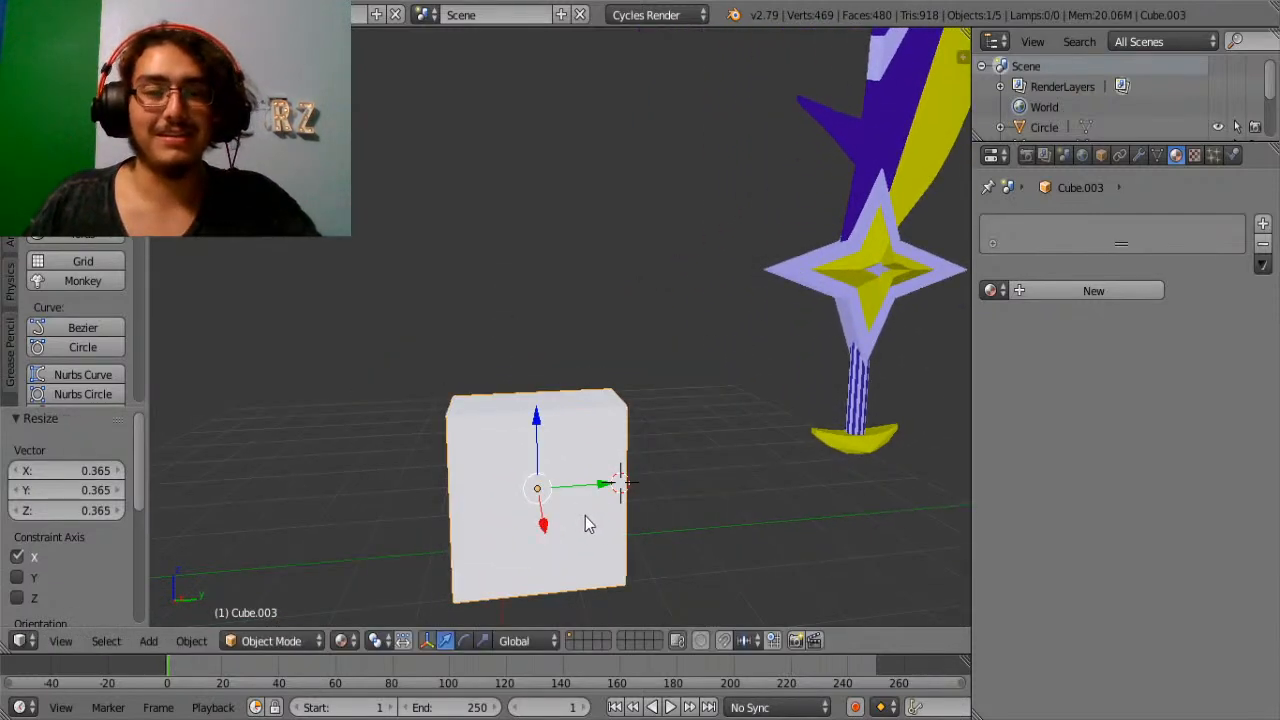
Move the thin block about -1.260 along X to line it up with the finished sword.
middle_click_drag(586, 516, 682, 502)
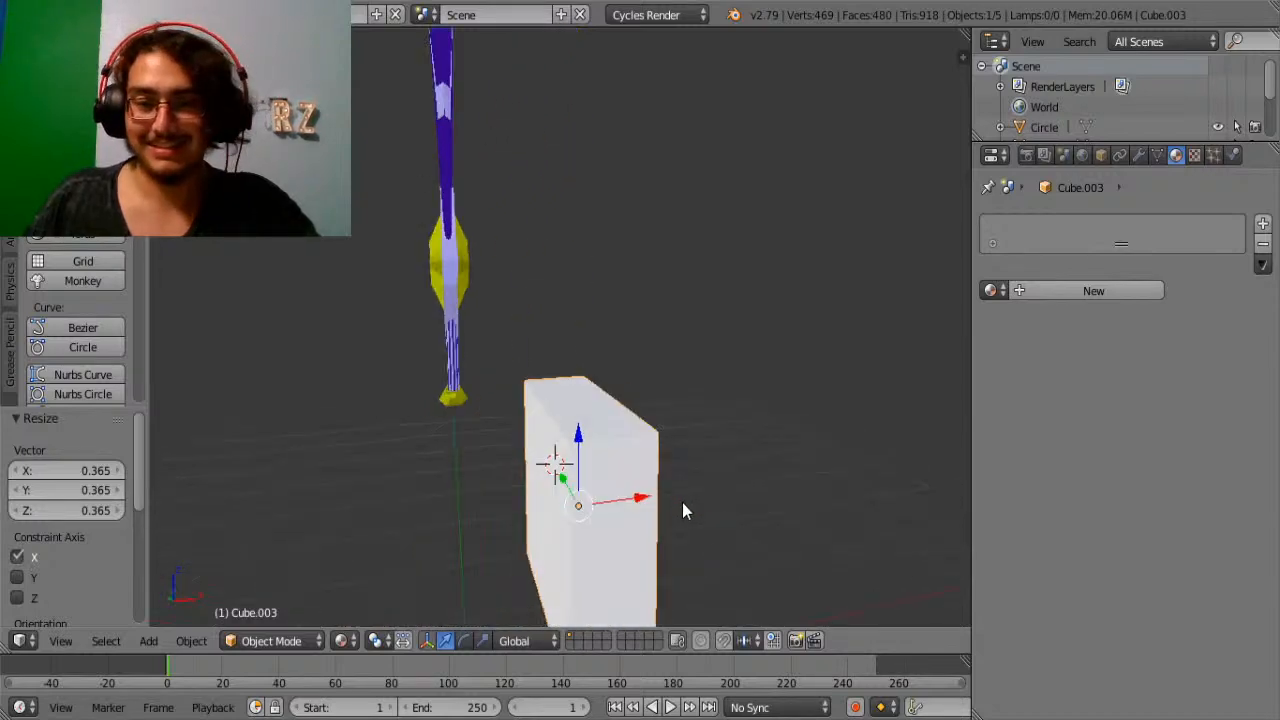
key("g")
key("x")
left_click(517, 482)
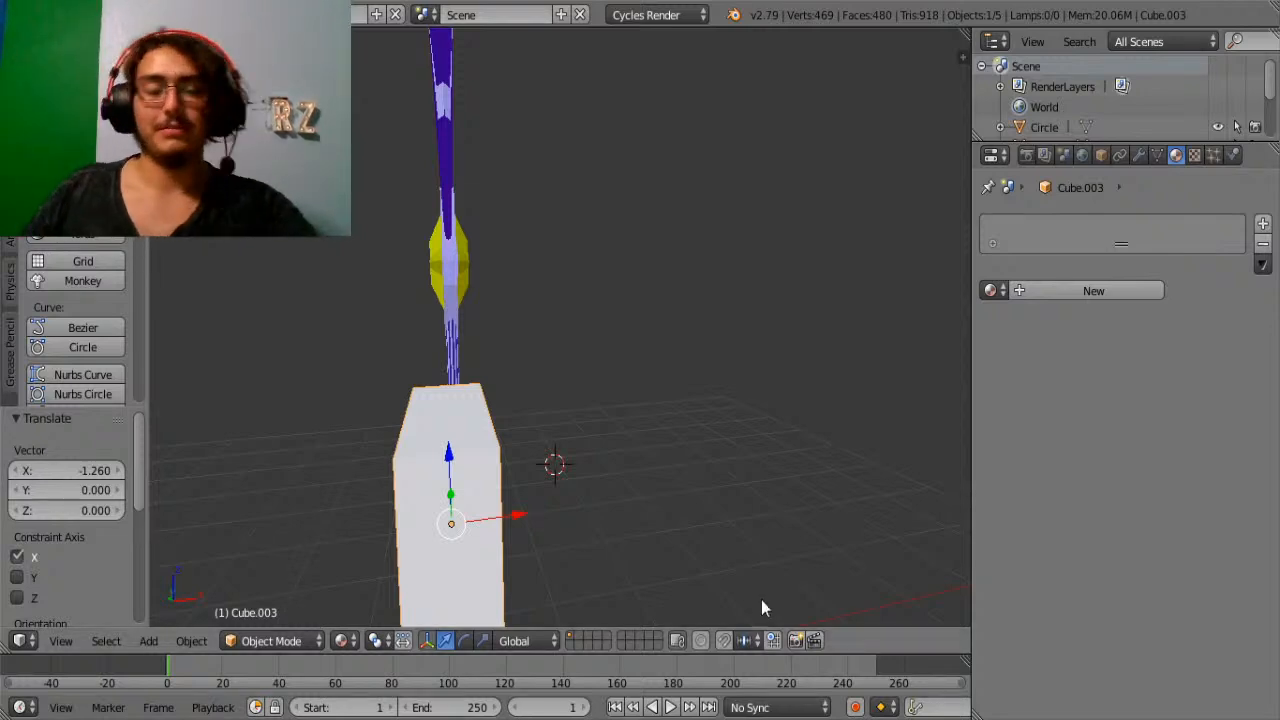
Stretch the block into a tall slab by scaling it to about 4.245 along Z.
middle_click_drag(760, 603, 567, 578)
key("s")
key("z")
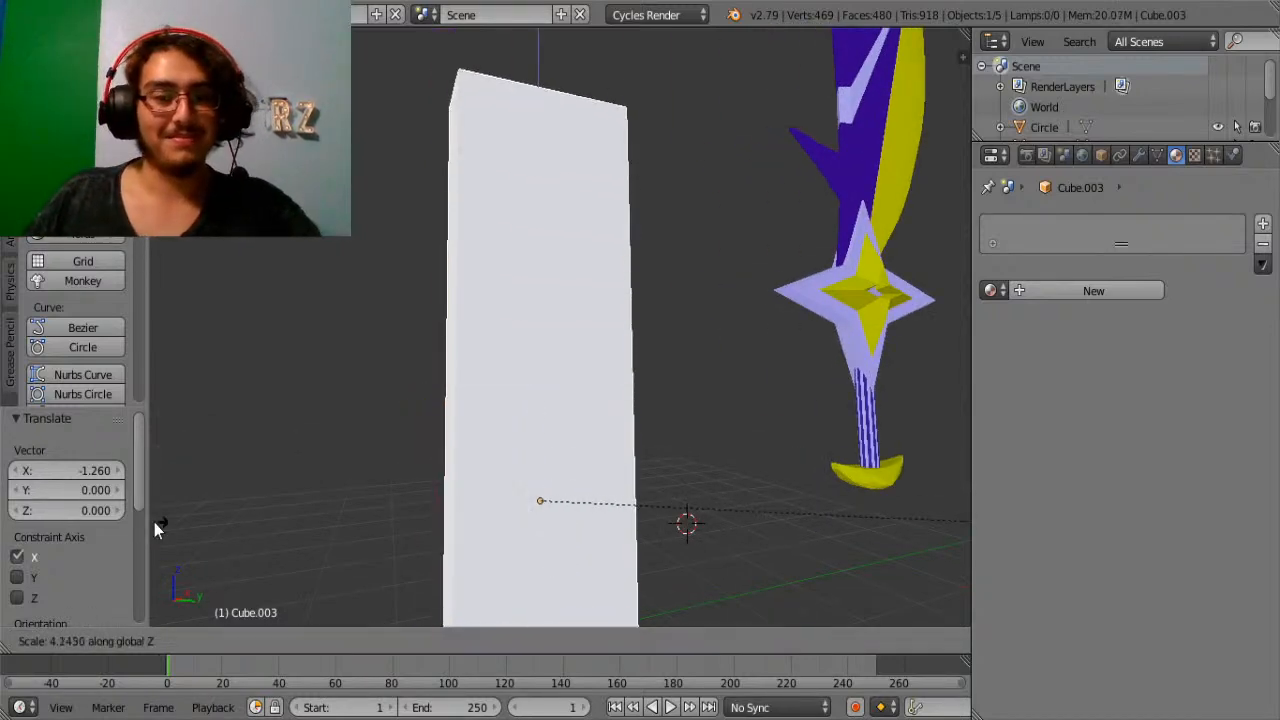
left_click(157, 523)
Raise the tall slab about 4.260 along Z and lower it slightly toward the floor.
middle_click_drag(351, 508, 503, 337)
key("g")
key("z")
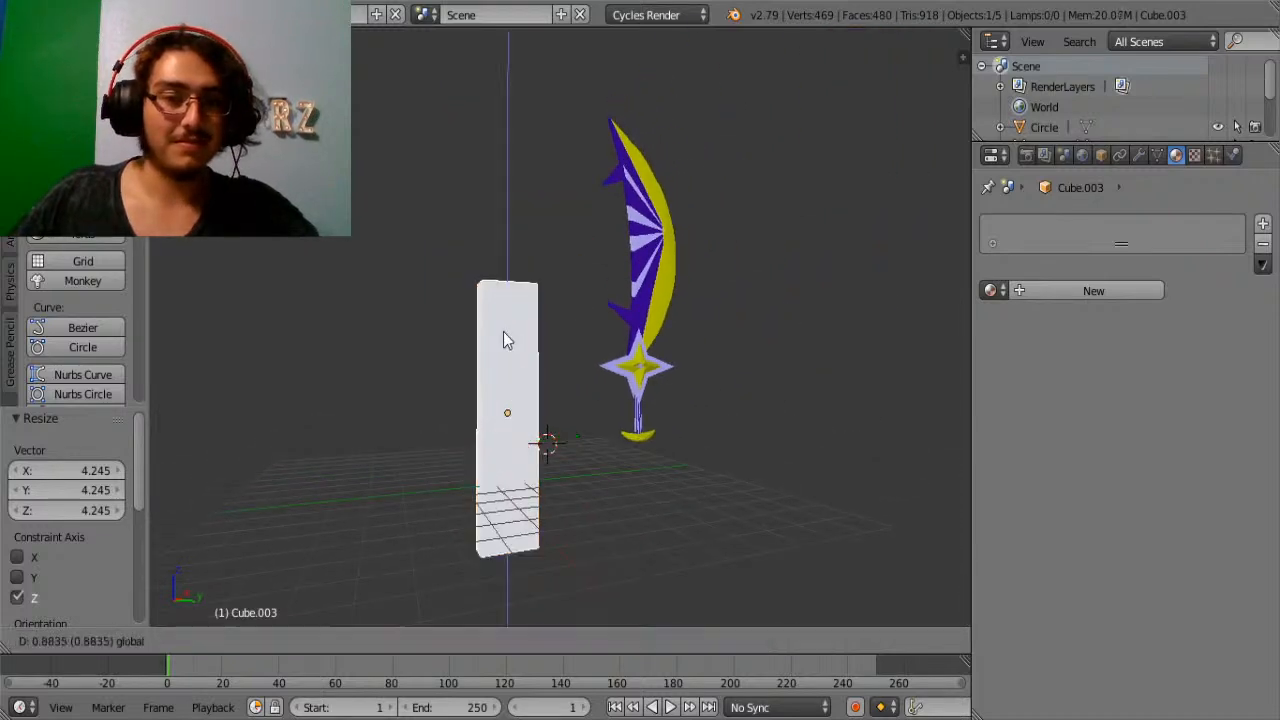
left_click(496, 243)
middle_click_drag(579, 324, 604, 331, "shift")
scroll(603, 333, "up", 4)
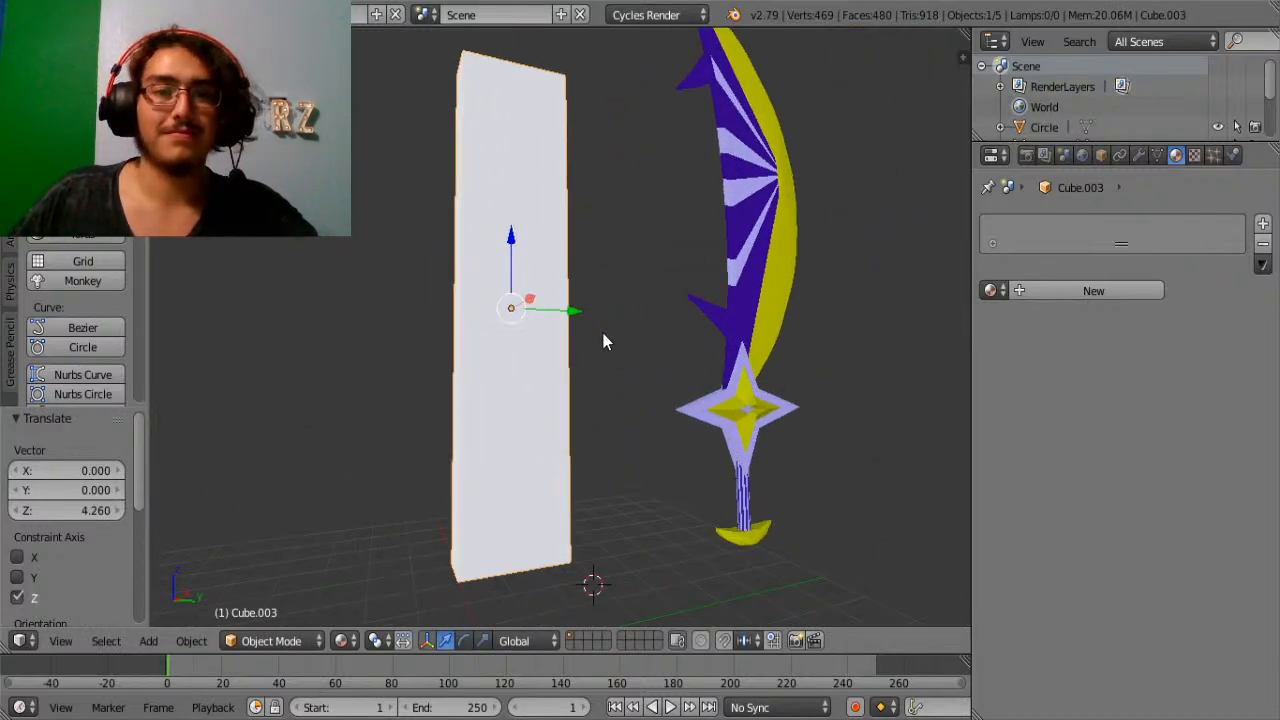
left_click_drag(509, 237, 511, 281)
Extrude the slab's top face about 2.447 upward and shift it about -0.374 along Y.
middle_click_drag(555, 178, 454, 343)
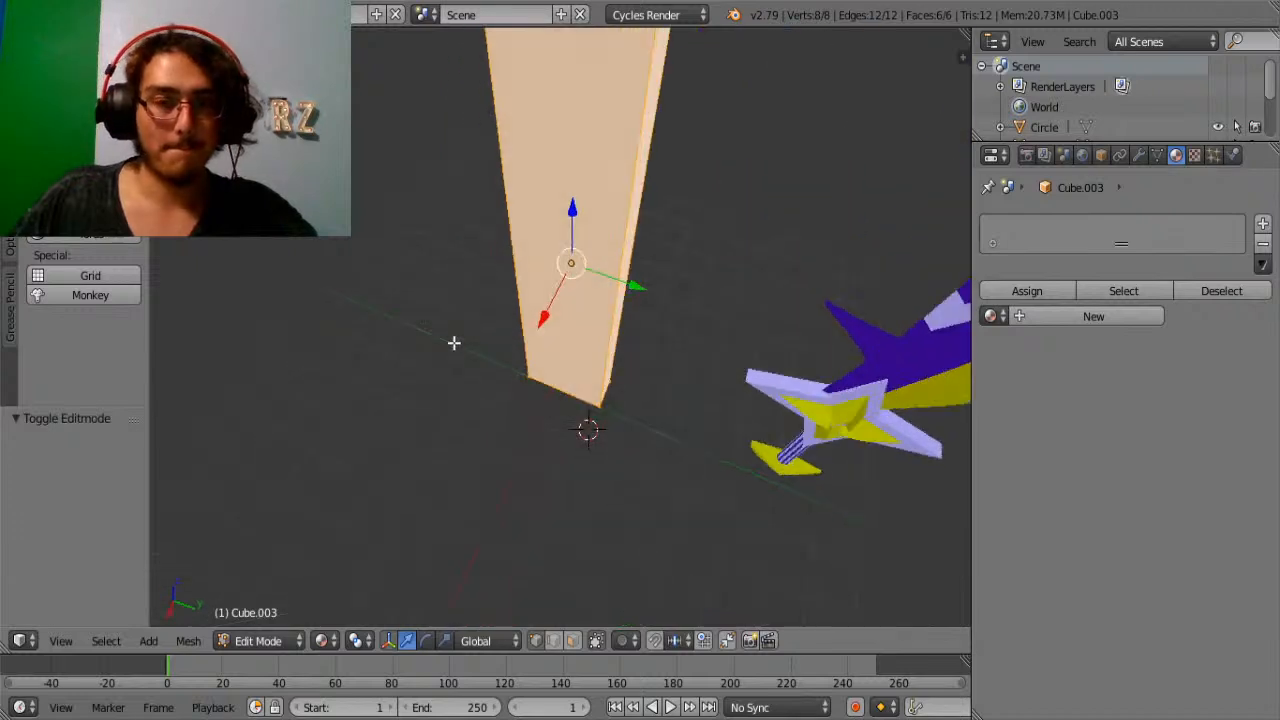
middle_click_drag(563, 313, 615, 495)
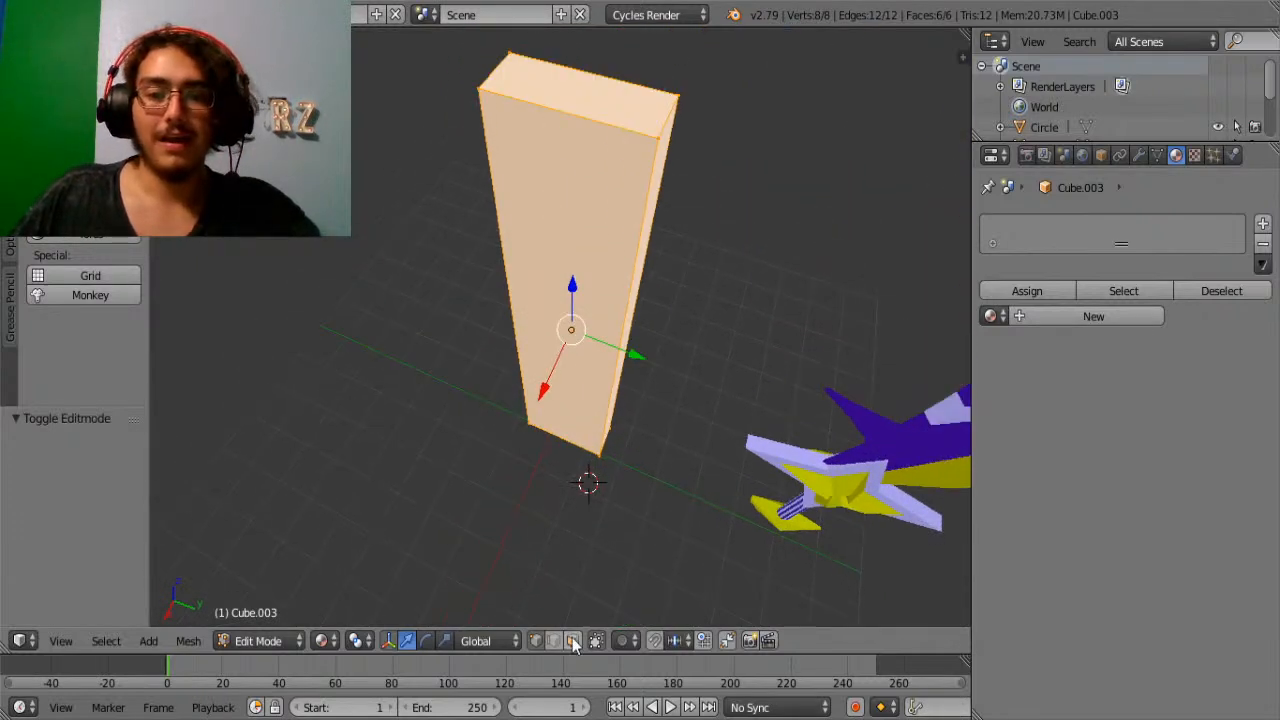
right_click(588, 108)
middle_click_drag(595, 100, 697, 280, "shift")
middle_click_drag(740, 420, 794, 289)
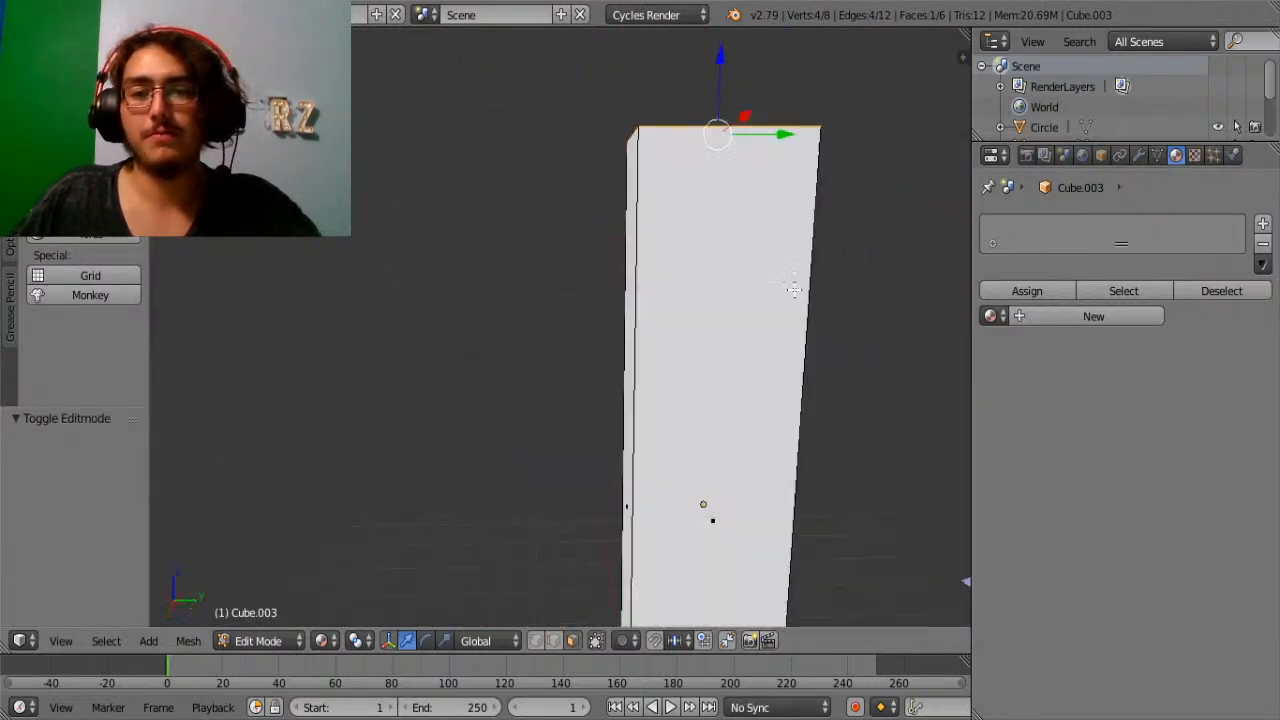
middle_click_drag(783, 235, 664, 467, "shift")
key("e")
left_click(664, 467)
left_click_drag(575, 341, 569, 104)
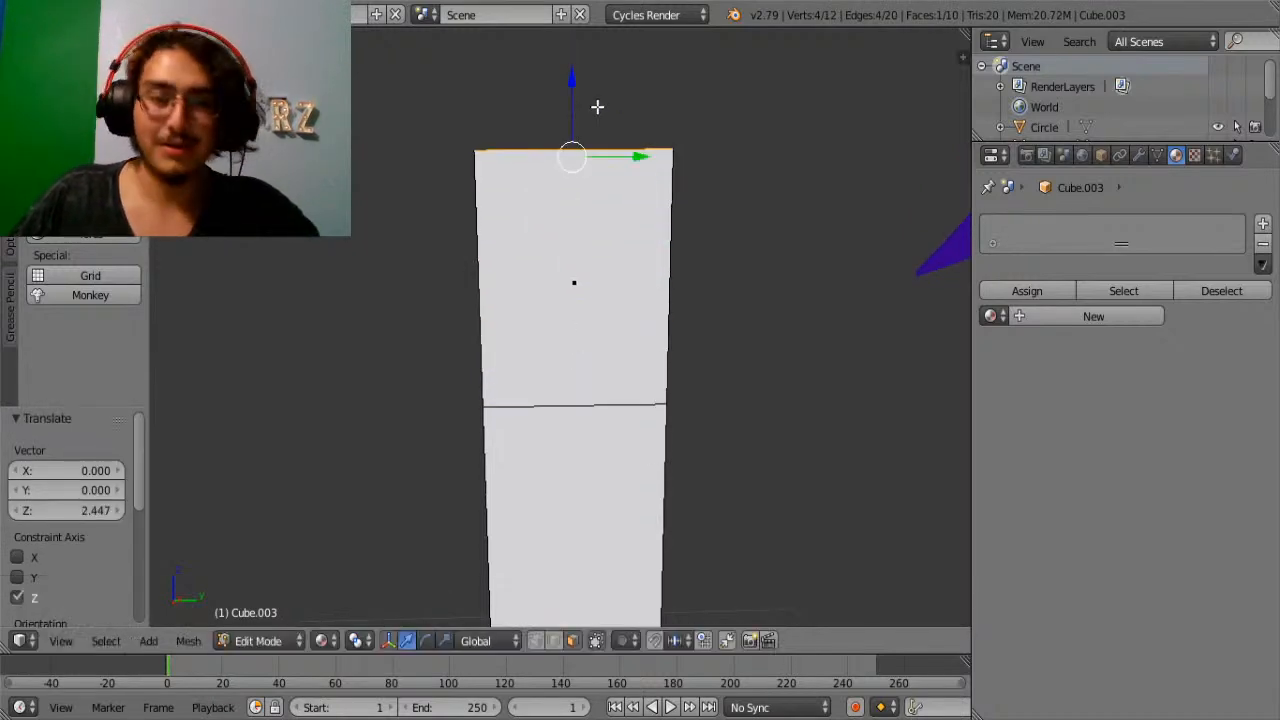
left_click_drag(628, 157, 585, 157)
Try to bevel the inner edge of the bend where the extruded section meets the slab.
middle_click_drag(585, 157, 503, 201)
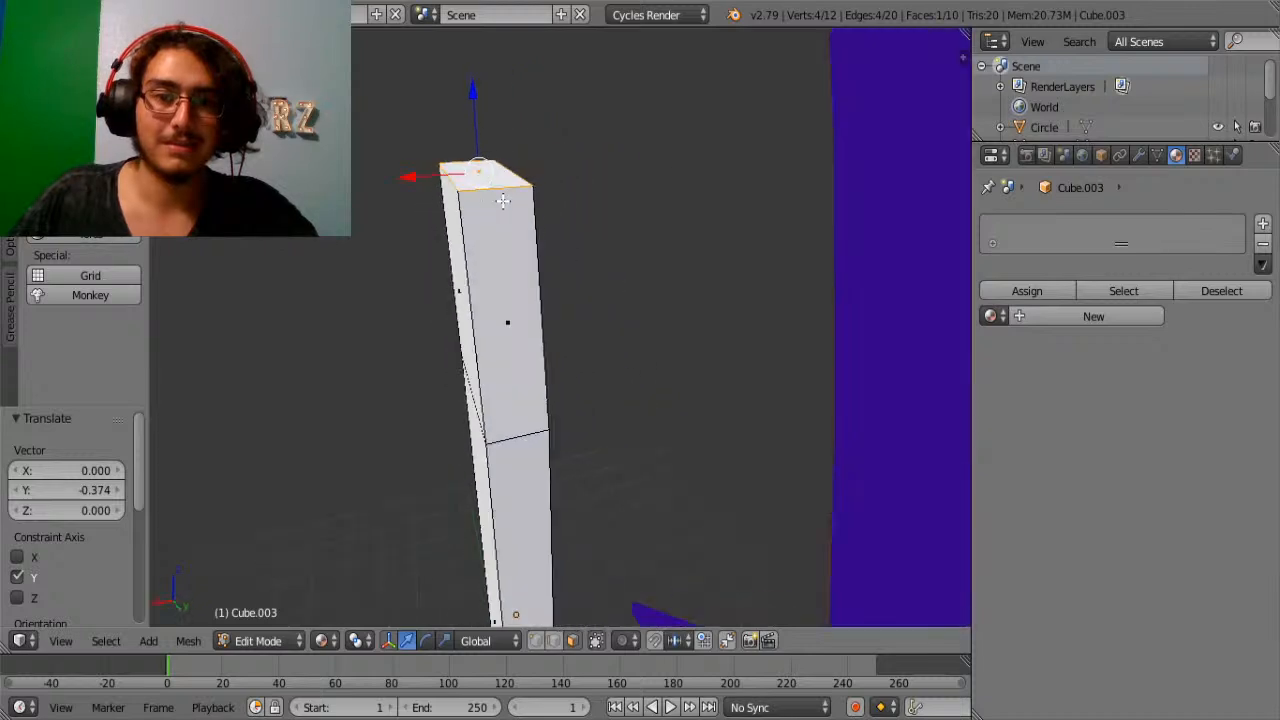
right_click(503, 201)
right_click(506, 193)
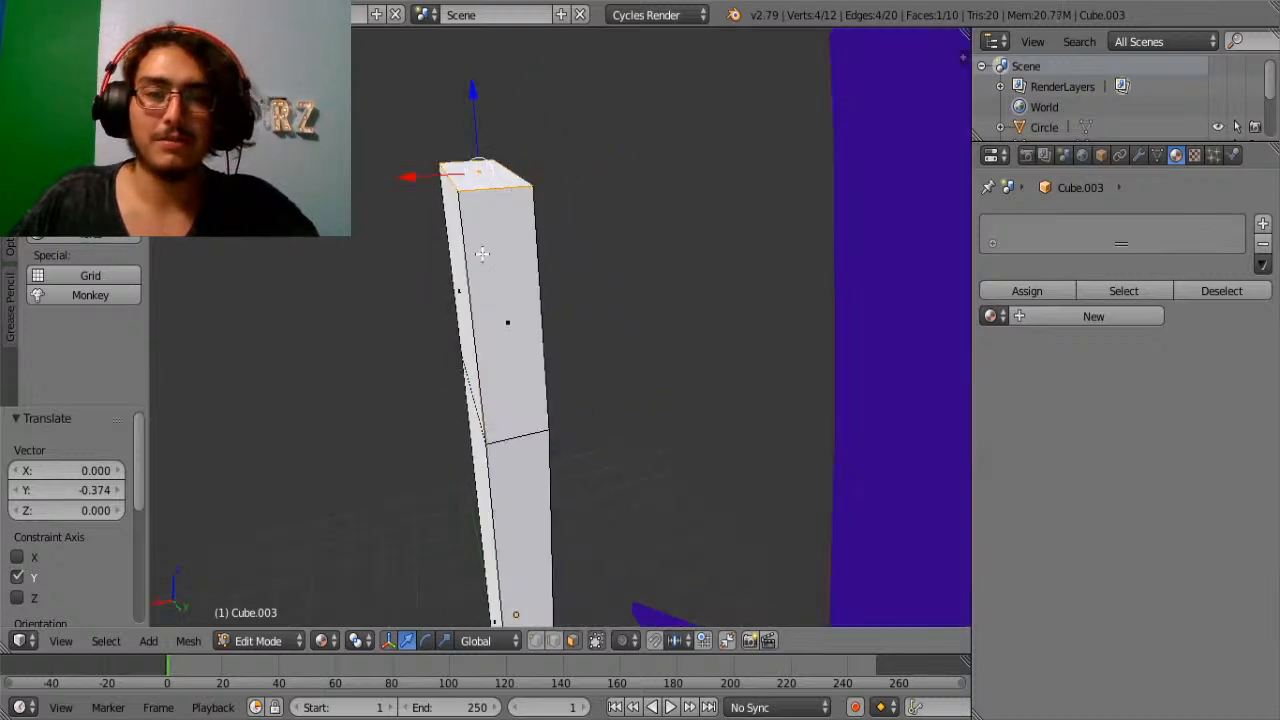
middle_click_drag(482, 254, 565, 375)
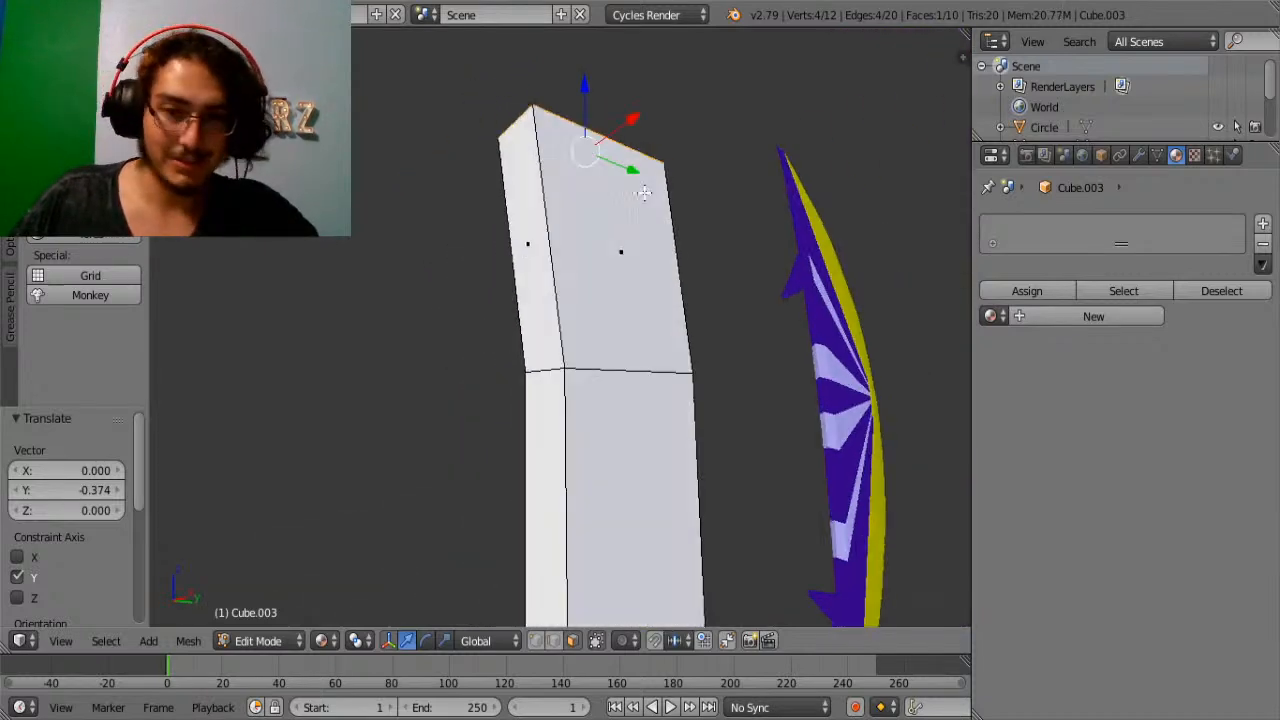
right_click(551, 381)
right_click(549, 370)
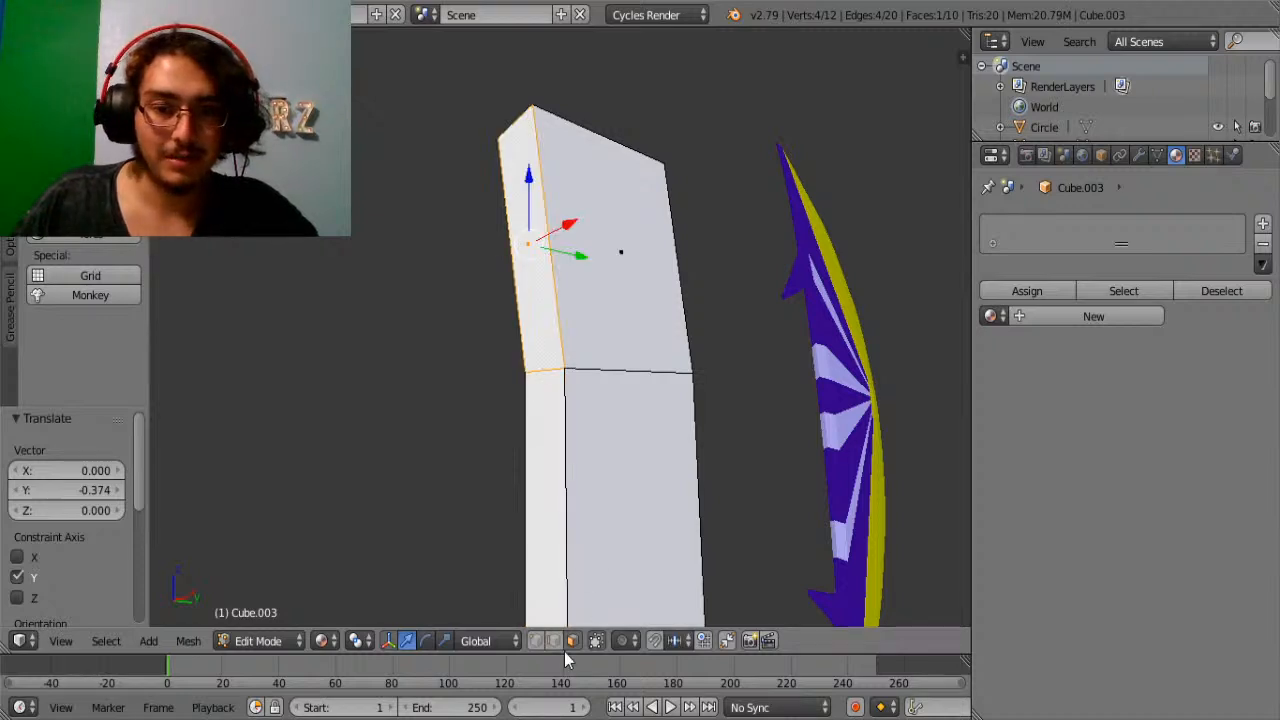
right_click(546, 373)
middle_click_drag(743, 391, 583, 387)
scroll(585, 387, "down", 3, "shift")
key("ctrl+b")
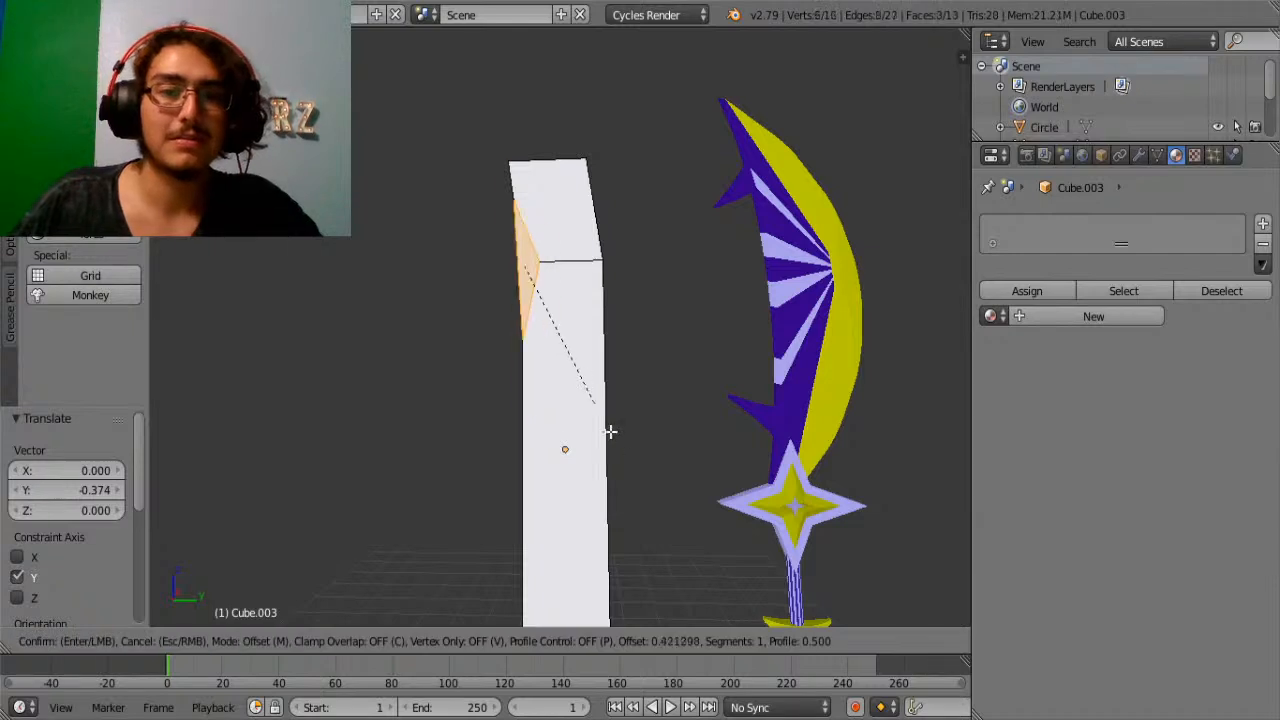
scroll(633, 490, "up", 3)
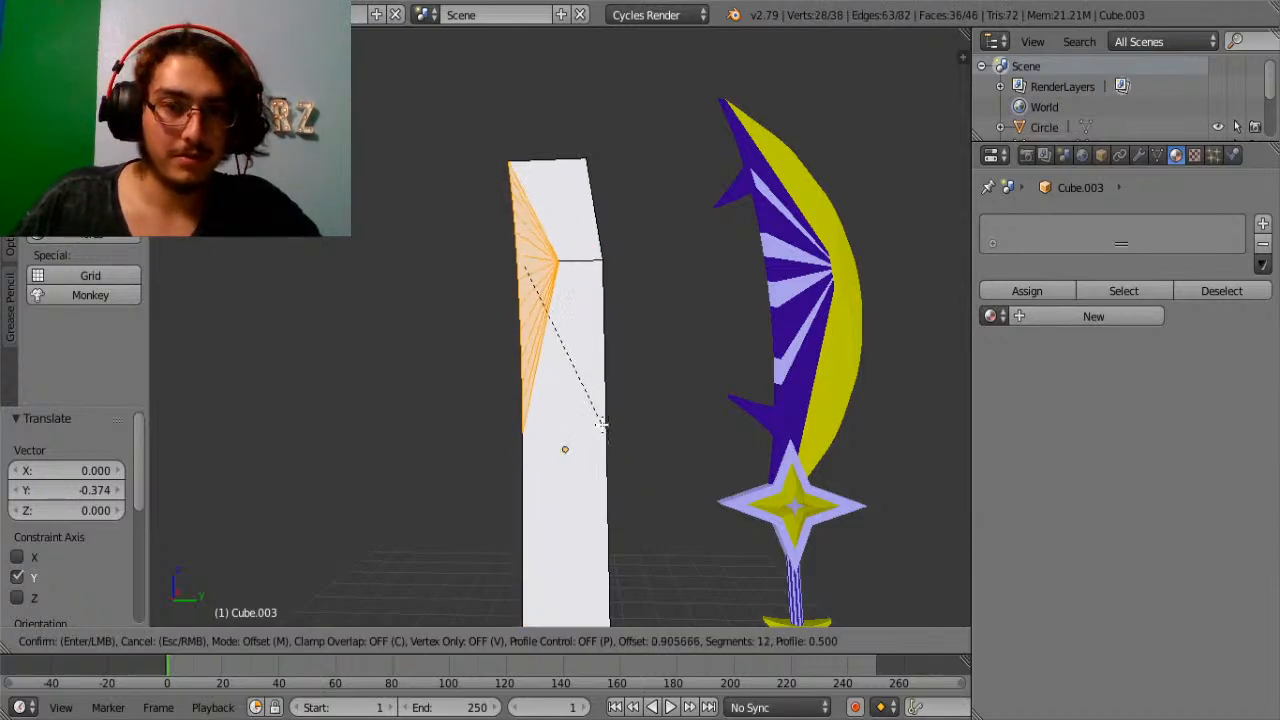
right_click(617, 427)
Raise the top's edge on the sword-facing side and move the bend's edge on that side about 0.305 along Y.
middle_click_drag(522, 347, 512, 185)
key("g")
key("y")
left_click(594, 173)
right_click(585, 160)
left_click_drag(574, 141, 574, 79)
right_click(590, 280)
left_click_drag(641, 277, 658, 277)
Bevel the bend's inner edge with an amount of about 3.606 and 13 segments to curve that side.
middle_click_drag(488, 289, 643, 234)
right_click(576, 264)
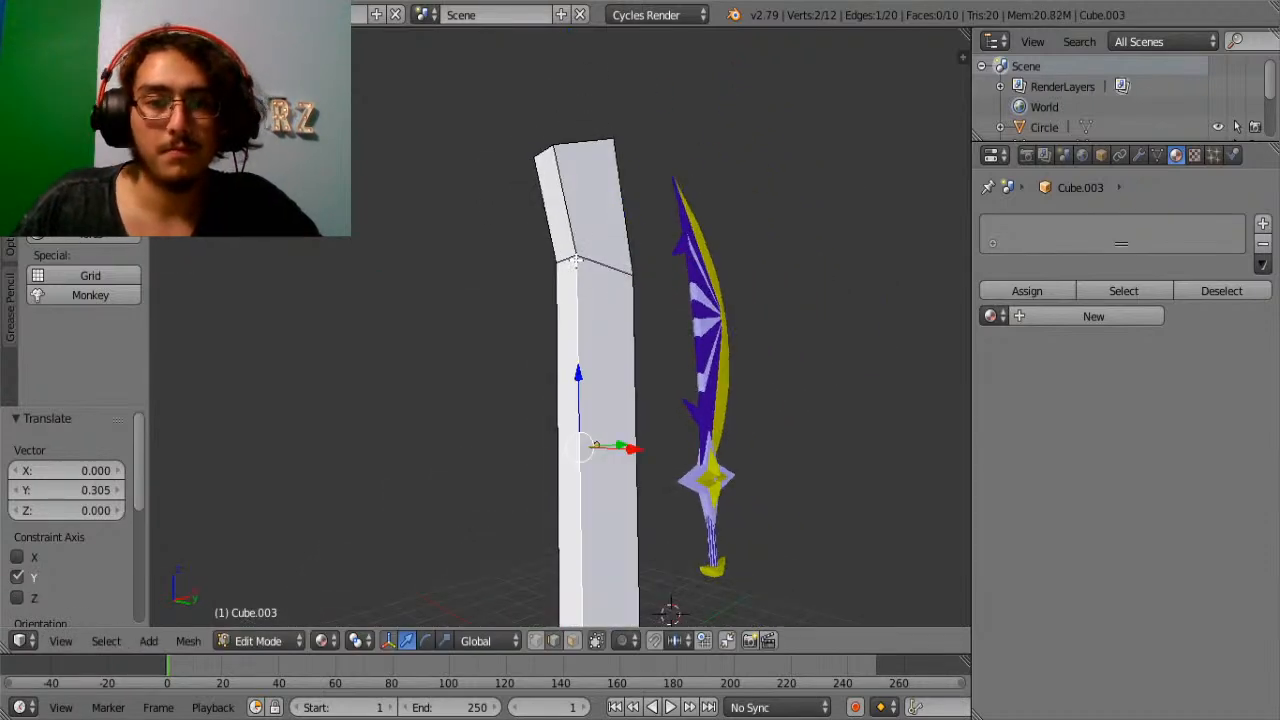
right_click(567, 259)
key("ctrl+b")
scroll(774, 498, "up", 12)
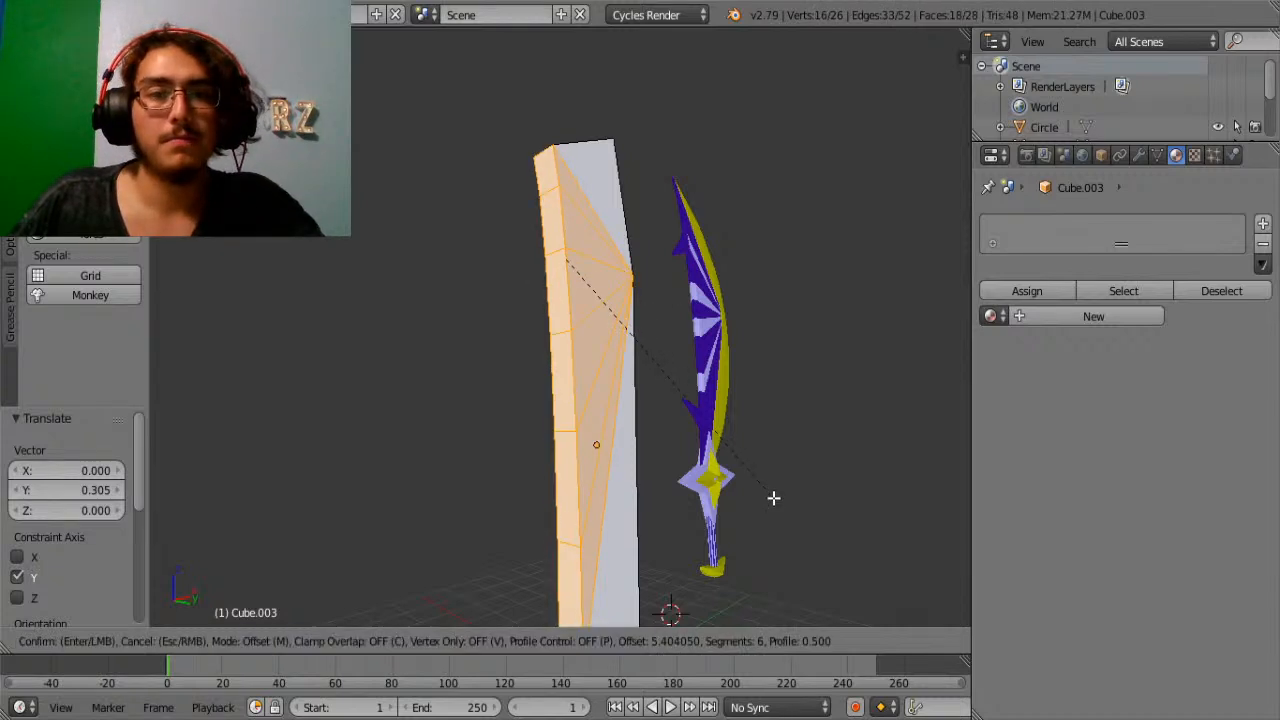
left_click(735, 430)
Try to bevel the bend's edge on the side facing the finished sword.
scroll(716, 348, "up", 3)
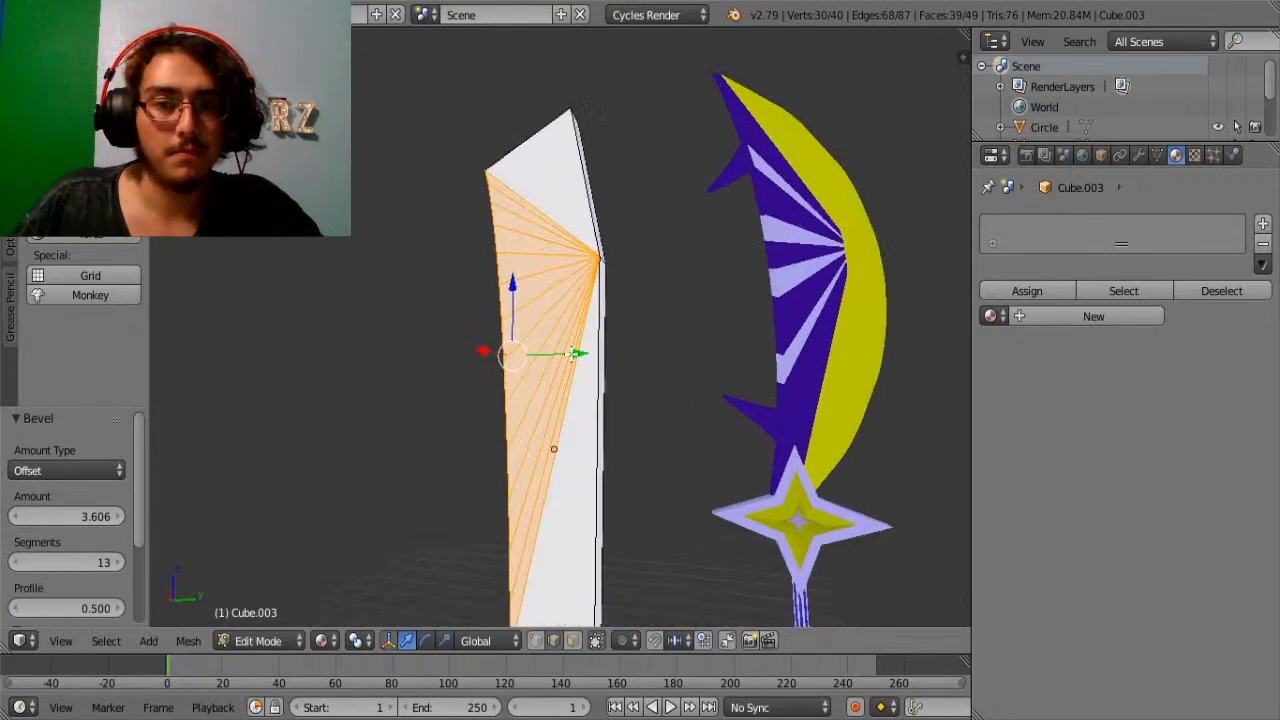
right_click(617, 289)
scroll(613, 280, "up", 3)
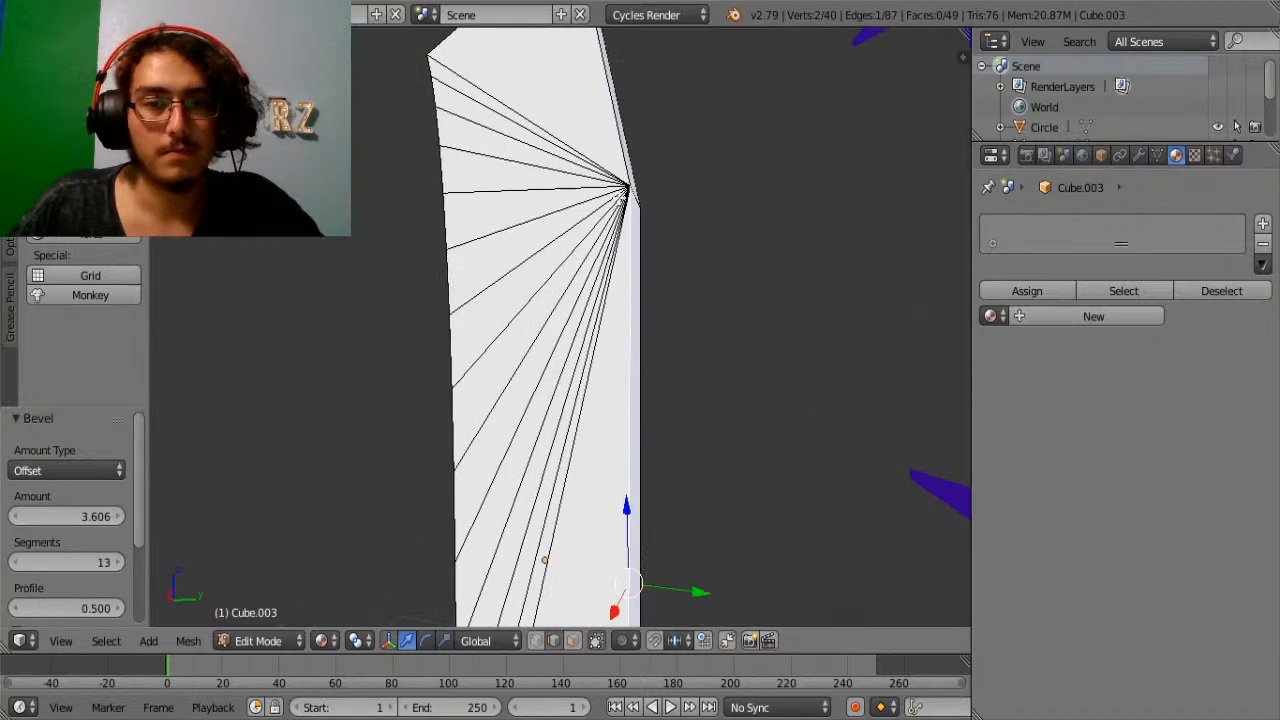
right_click(626, 193)
right_click(634, 194)
key("ctrl+b")
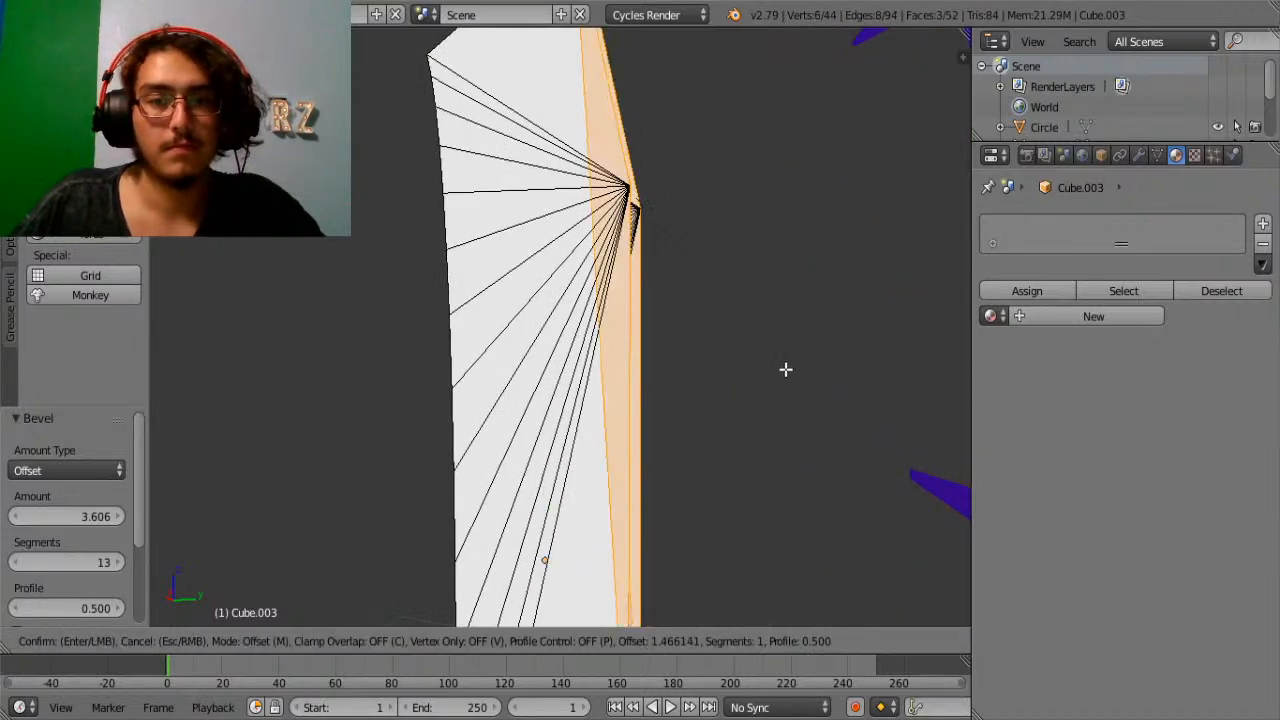
right_click(835, 594)
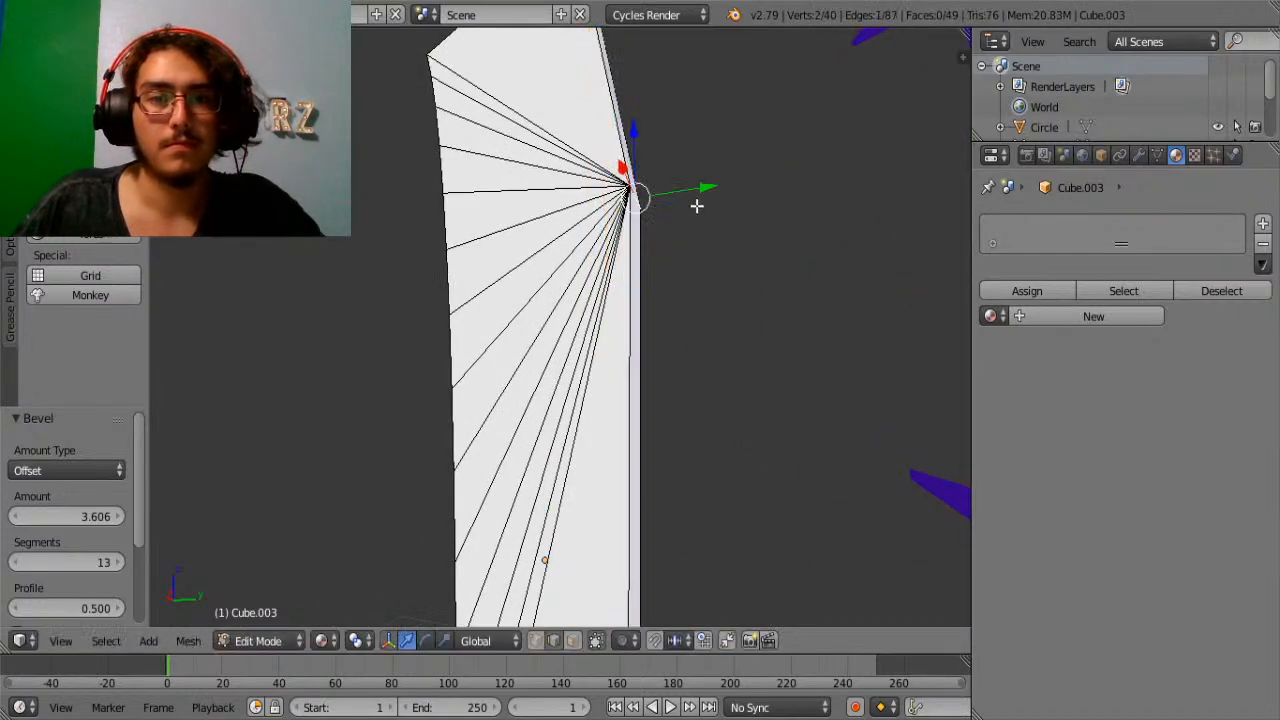
Move the bend's sword-facing edge about 0.483 along Y and try a bevel on it.
key("g")
key("y")
left_click(726, 174)
key("ctrl+b")
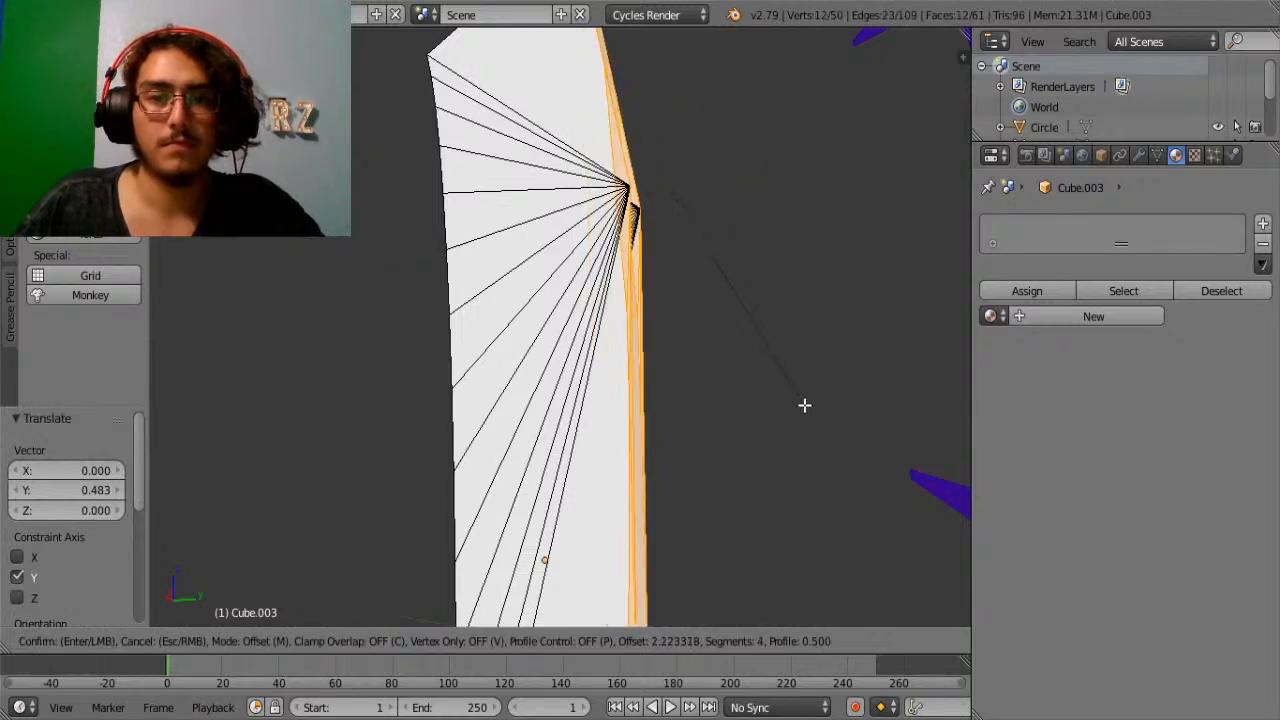
right_click(773, 329)
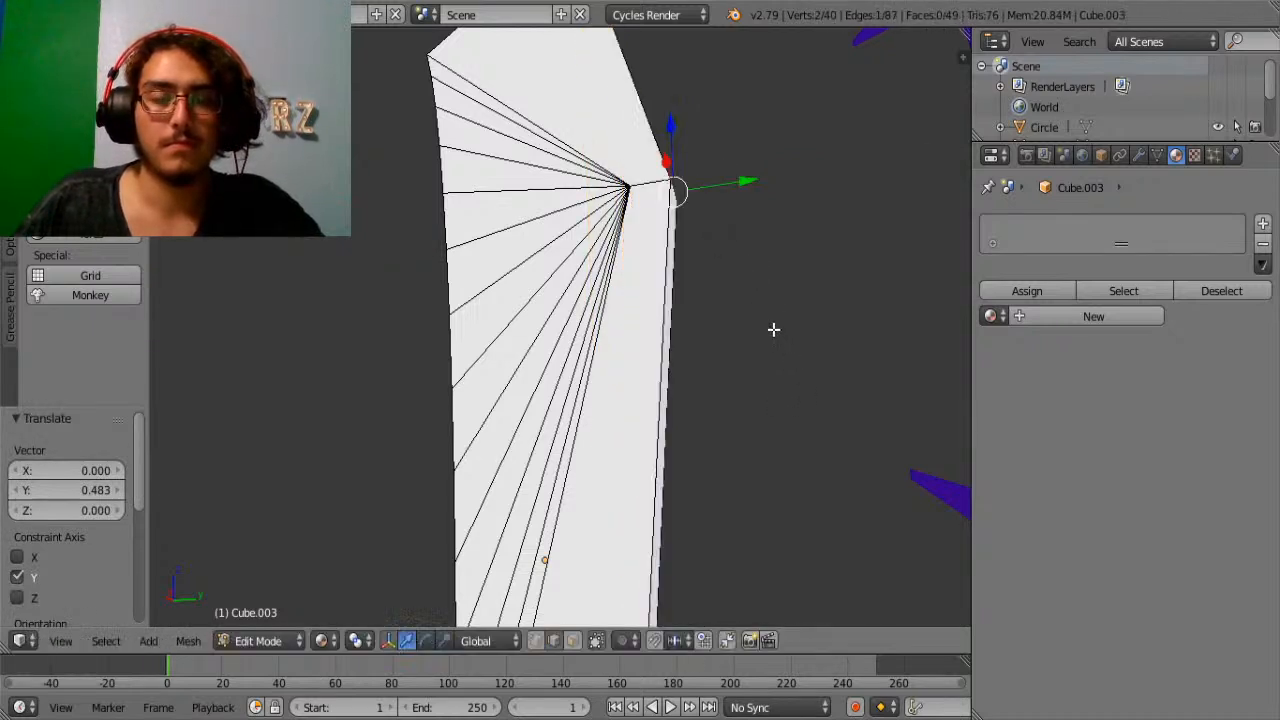
Move the same bend edge about 0.281 further along Y and try another multi-segment bevel.
scroll(773, 329, "down", 5)
key("ctrl+b")
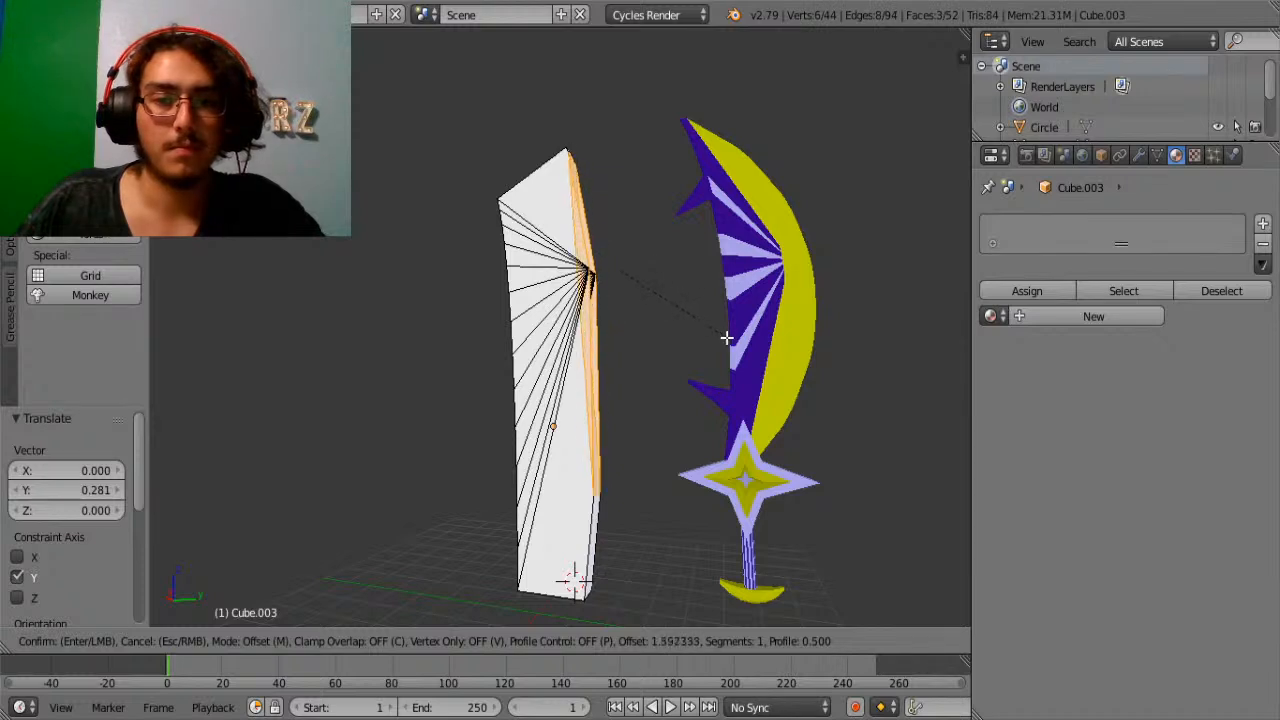
scroll(850, 529, "up", 10)
right_click(850, 529)
Move the bend's sword-facing edge a further 0.675 along Y and bevel it with many segments into a smooth curve.
left_click_drag(682, 269, 703, 257)
key("ctrl+b")
scroll(808, 437, "up", 12)
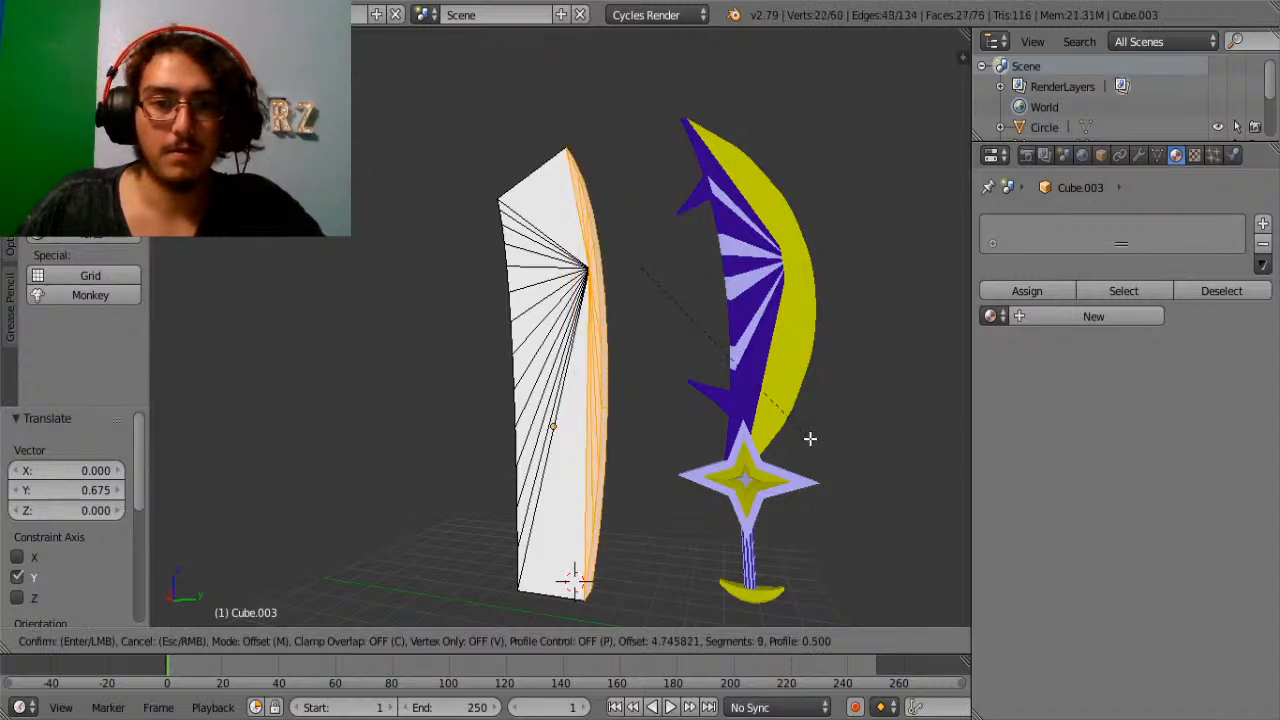
left_click(797, 418)
Narrow the whole blade by scaling it to about 0.817 along Y in Object Mode.
key("Tab")
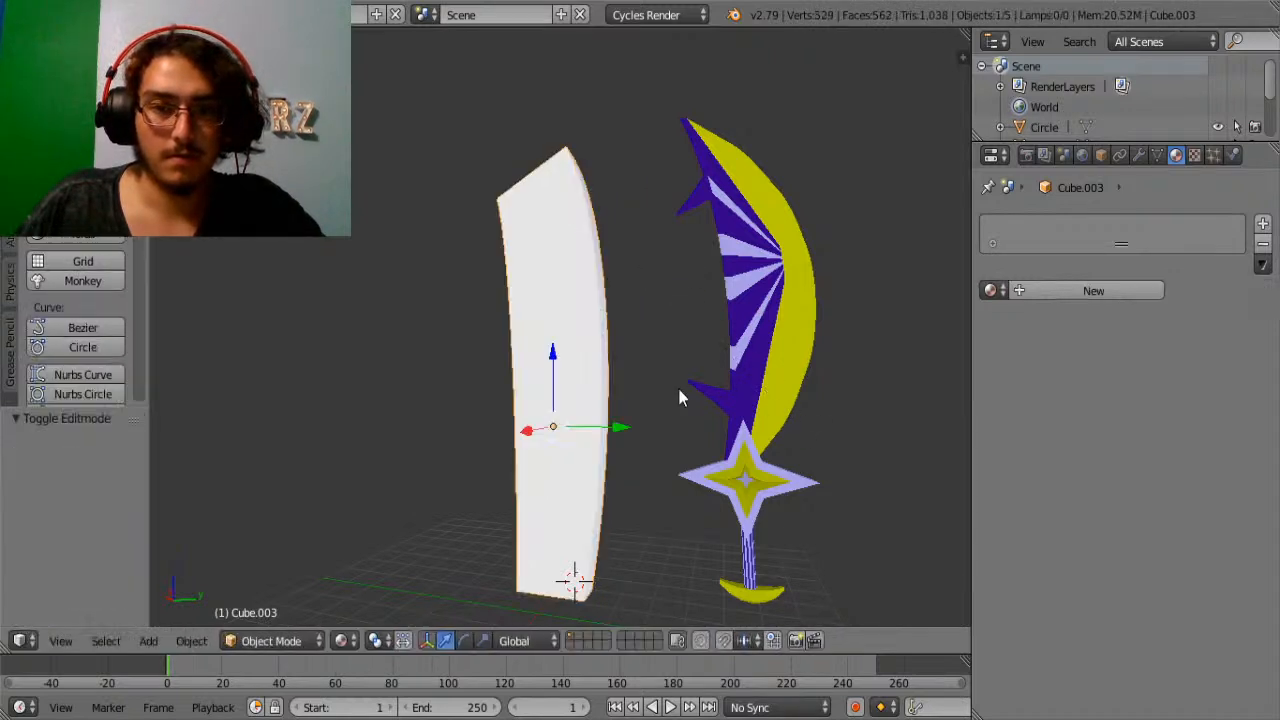
scroll(677, 384, "up", 1)
key("Tab")
key("Tab")
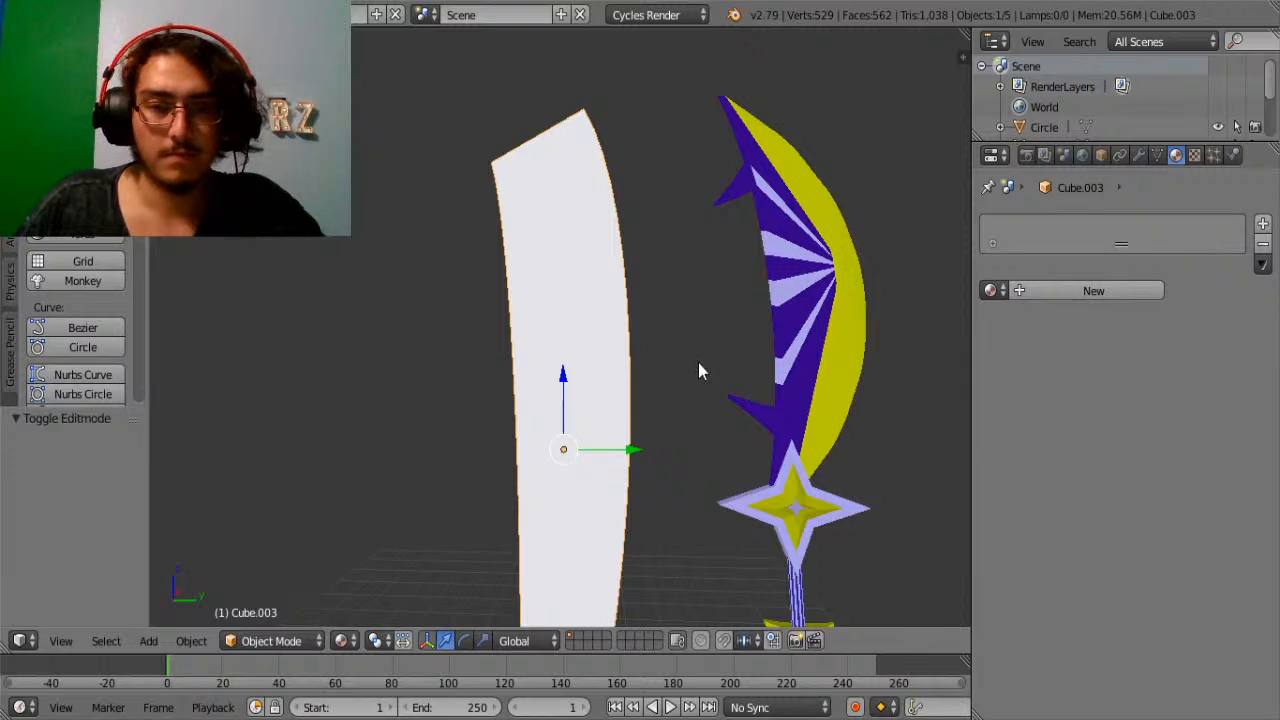
key("s")
key("y")
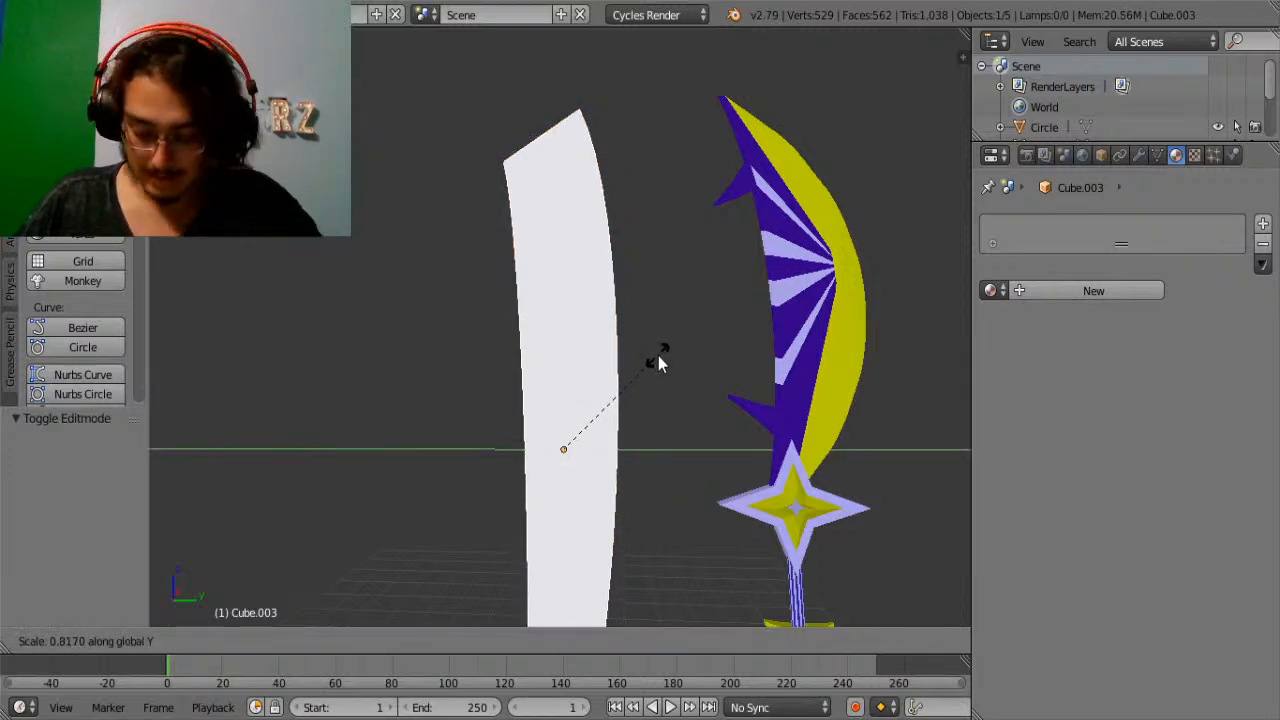
left_click(658, 355)
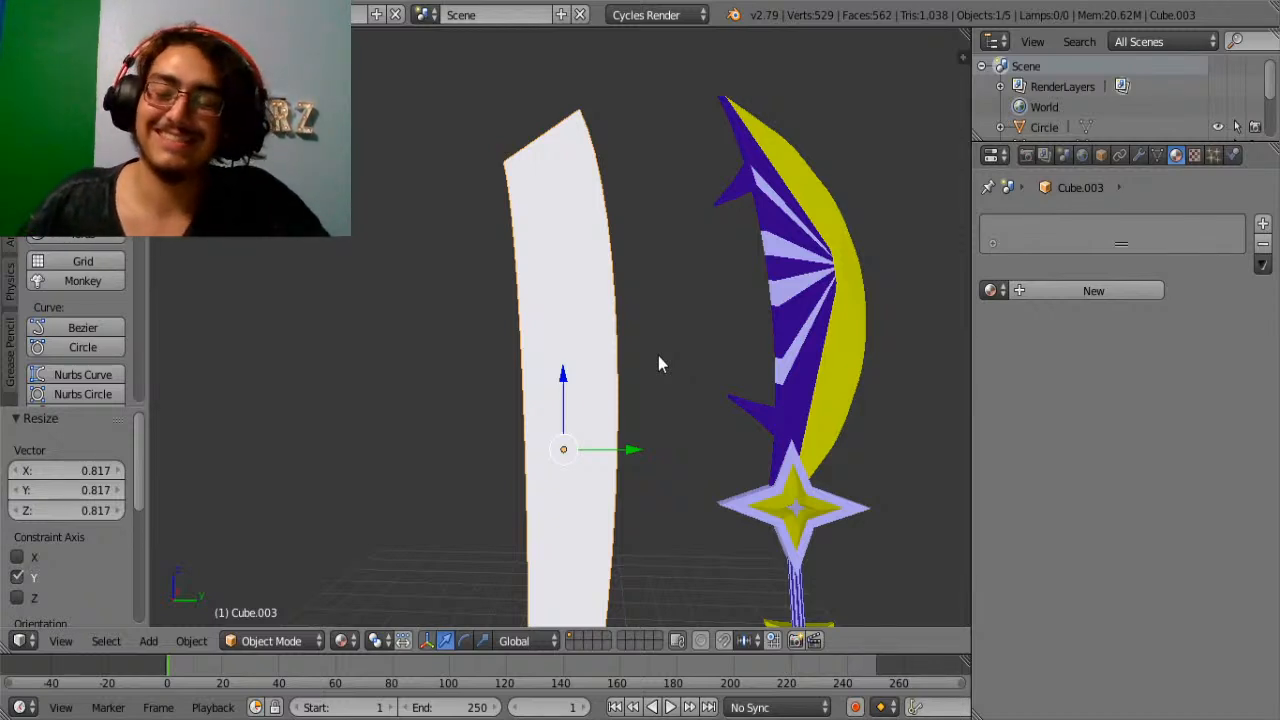
Lower the edge at the blade's tip about 0.425 along Z and return to Object Mode.
middle_click_drag(583, 266, 632, 388)
scroll(630, 328, "up", 3)
key("Tab")
right_click(748, 169)
middle_click_drag(788, 162, 740, 151)
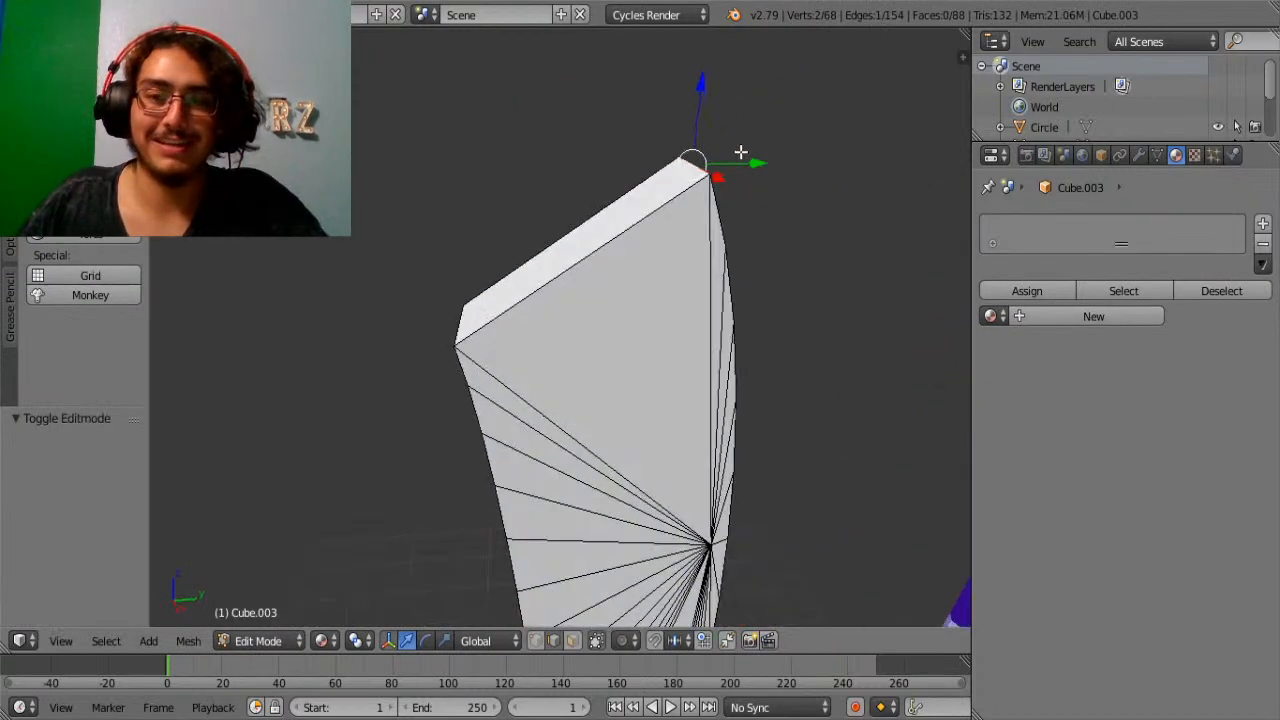
mouse_move(712, 128)
left_mouse_down()
mouse_move(708, 70)
mouse_move(706, 118)
left_mouse_up()
key("ctrl+z")
right_click(700, 80)
mouse_move(770, 170)
middle_mouse_down()
mouse_move(703, 177)
mouse_move(759, 159)
middle_mouse_up()
middle_click_drag(500, 278, 586, 283)
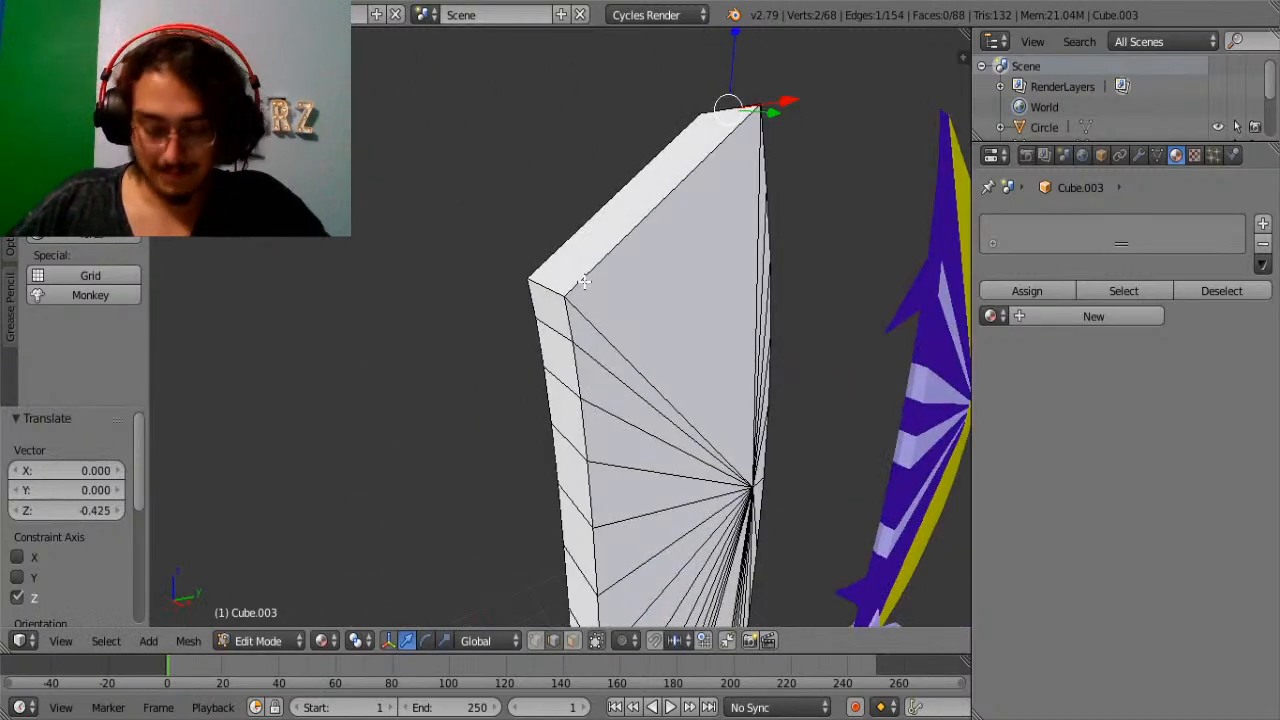
scroll(586, 283, "down", 5)
key("Tab")
middle_click_drag(654, 326, 624, 294)
scroll(623, 295, "down", 3)
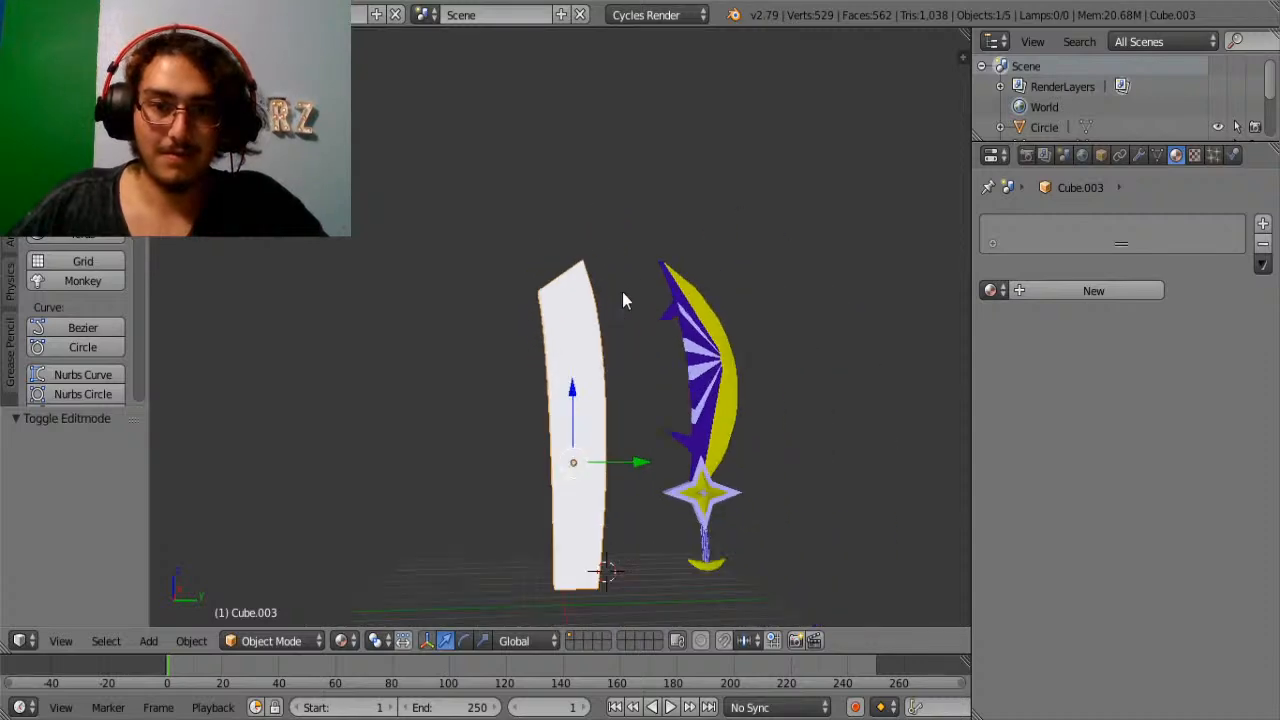
In Edit Mode, move one edge at the blade's lower top corner about 0.342 along Y to form a notch.
scroll(625, 295, "up", 5)
key("Tab")
middle_click_drag(544, 263, 559, 329)
scroll(559, 329, "up", 2)
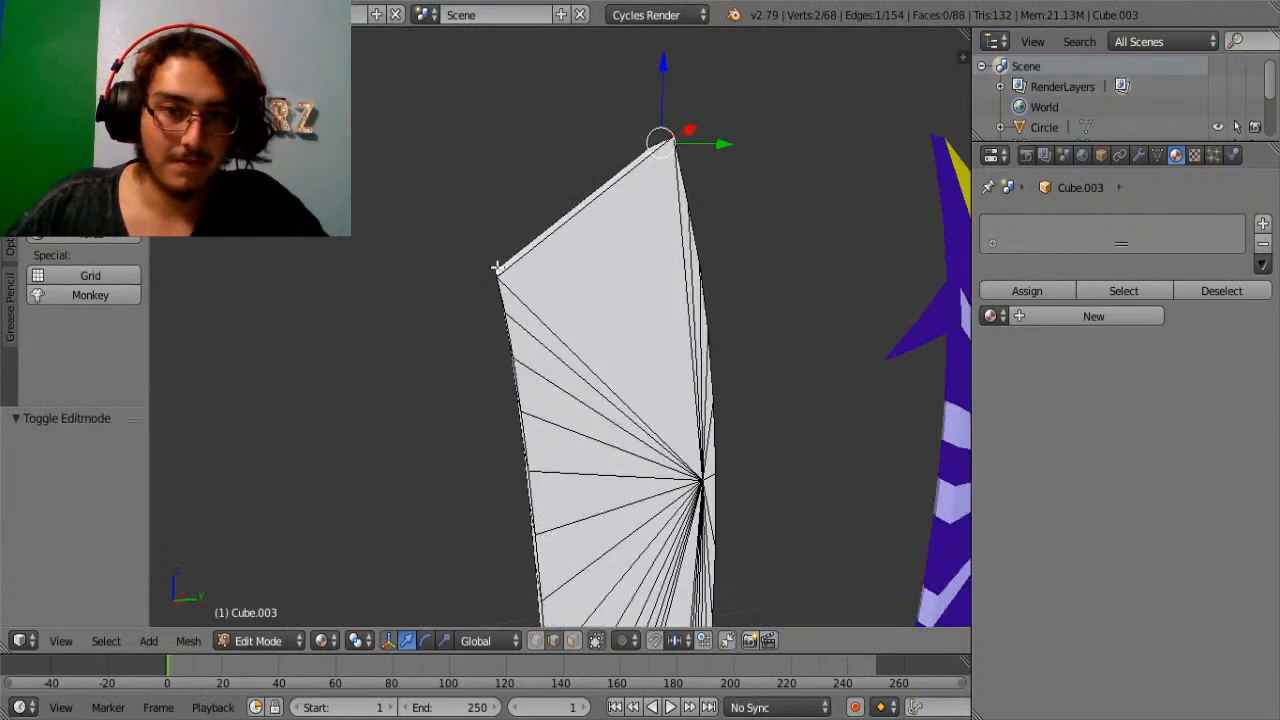
scroll(497, 267, "up", 1)
middle_click_drag(497, 267, 530, 284)
right_click(528, 298)
left_click_drag(568, 292, 598, 289)
Move the remaining outer edge at that corner slightly outward along negative Y.
right_click(531, 296)
right_click(527, 298)
right_click(518, 306)
right_click(528, 301)
middle_click_drag(528, 301, 534, 268)
scroll(534, 268, "up", 2)
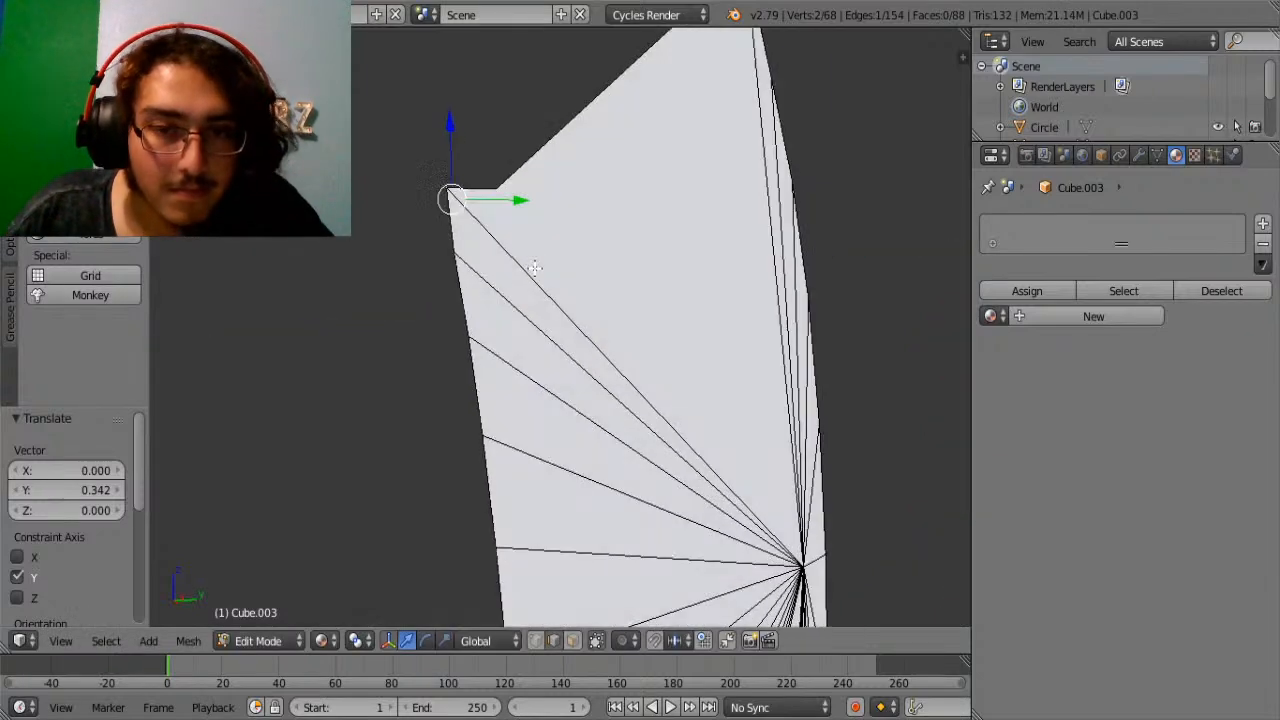
left_click(525, 214)
left_click_drag(520, 201, 508, 202)
Pull the notch's edge along the slanted top and extrude a new edge from it.
middle_click_drag(508, 202, 520, 294)
right_click(519, 332)
left_click_drag(523, 314, 637, 282)
left_click(637, 229, "ctrl")
key("ctrl+b")
right_click(670, 250)
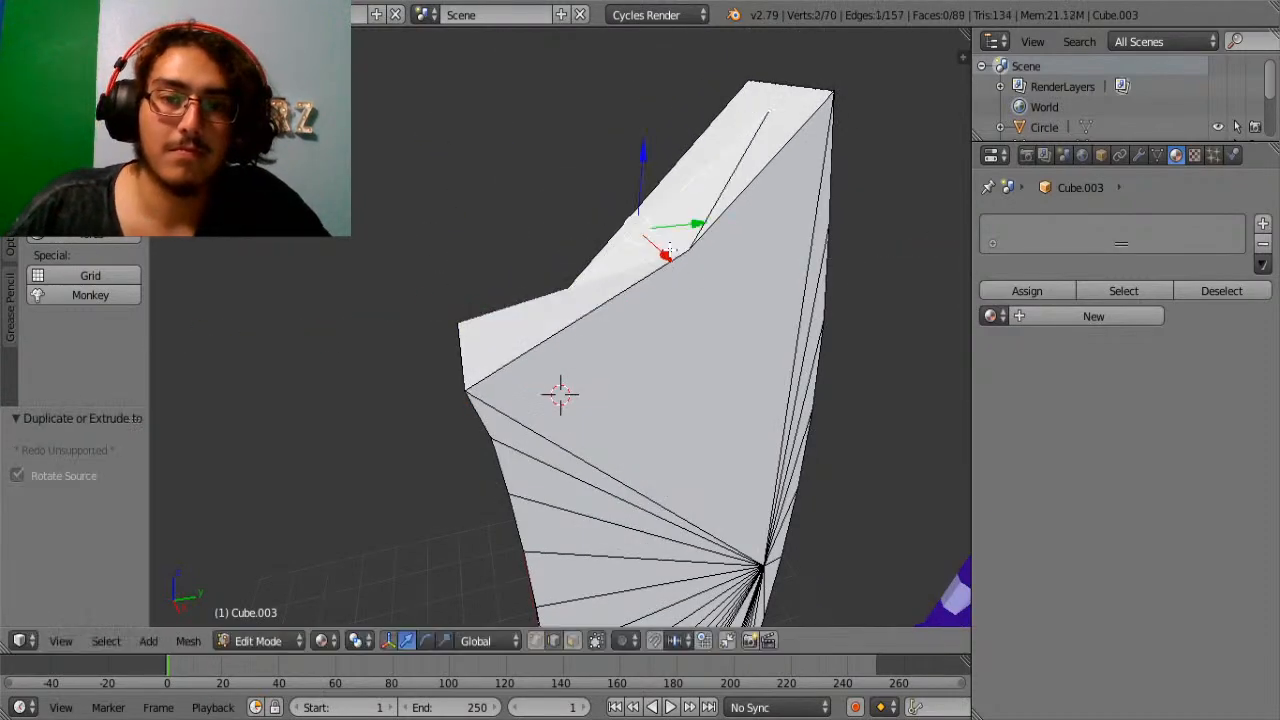
Bevel the notch's edge with 17 segments to round the slanted top and return to Object Mode.
key("ctrl+b")
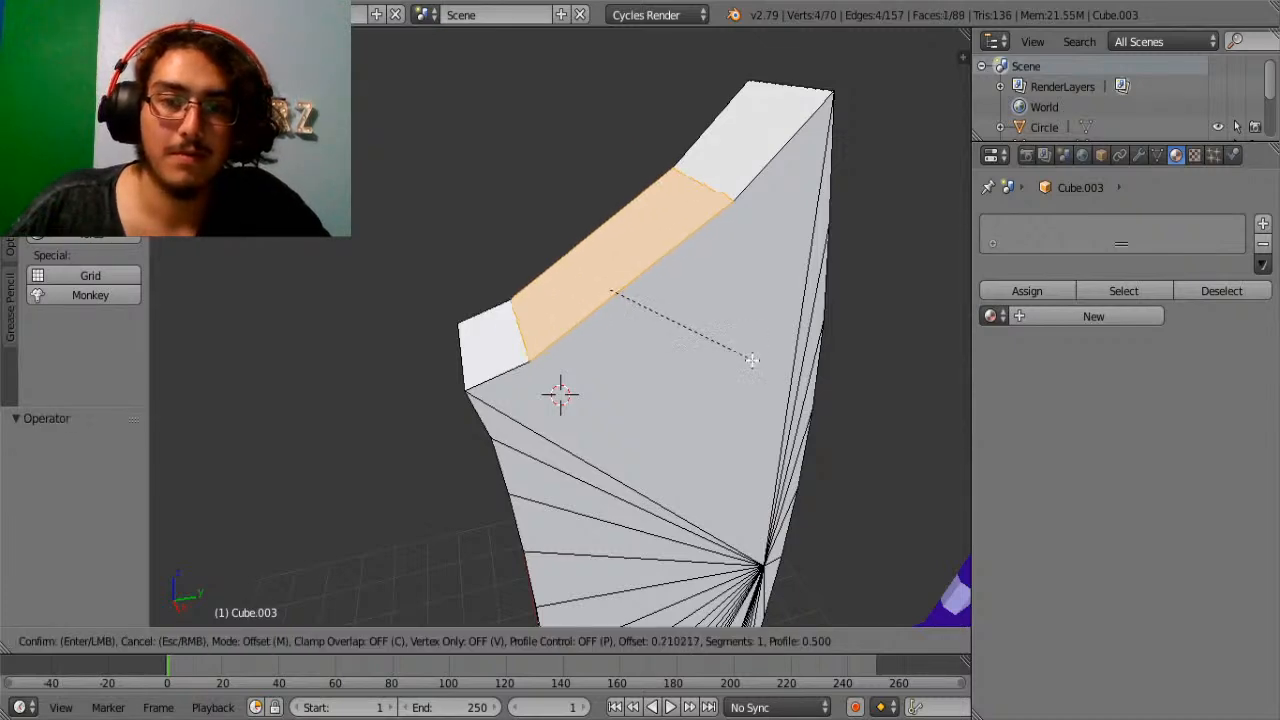
scroll(890, 414, "up", 16)
left_click(888, 414)
scroll(871, 414, "down", 8)
key("Tab")
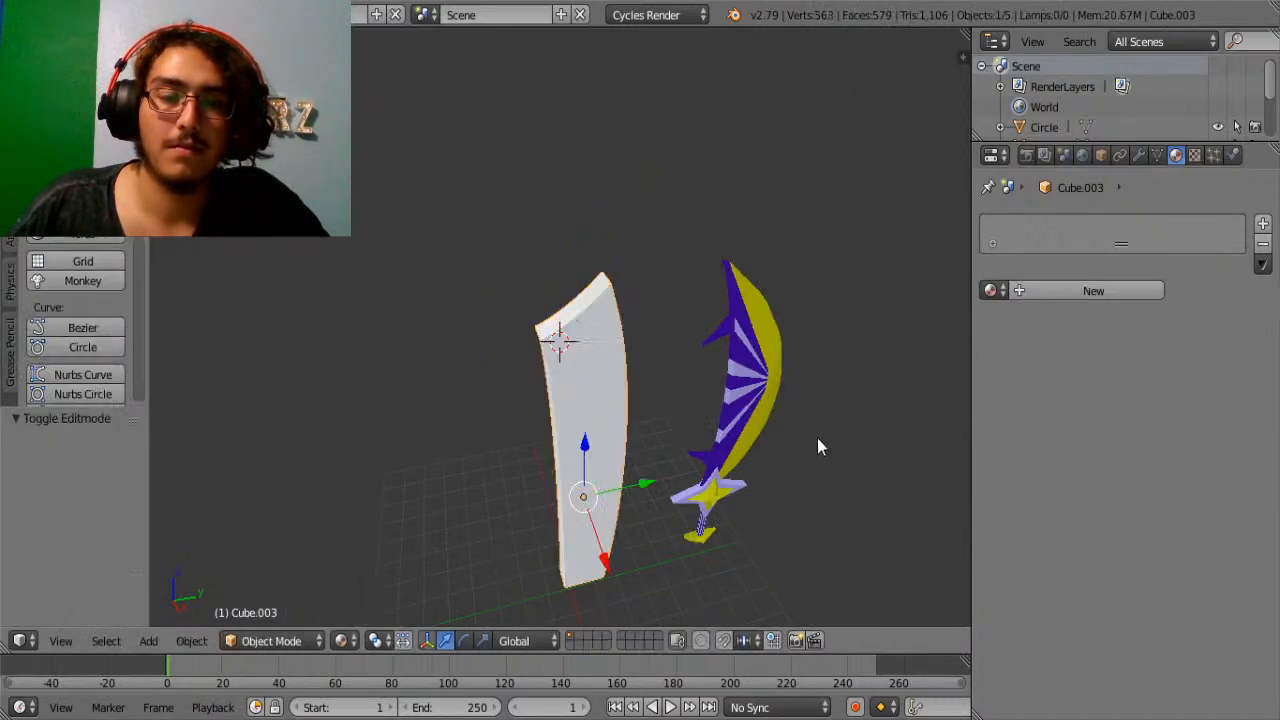
Try narrowing the whole blade mesh along the Y axis in Edit Mode and check it in Object Mode.
middle_click_drag(817, 438, 702, 335)
scroll(702, 335, "up", 2)
key("Tab")
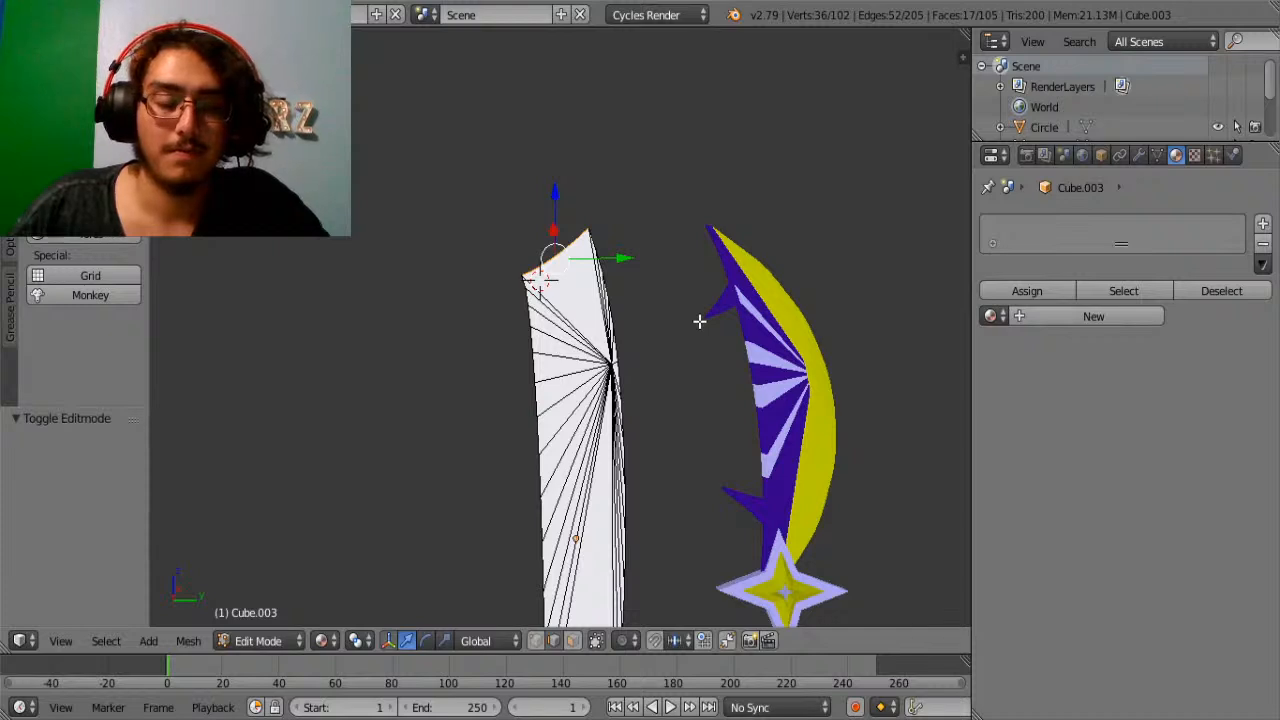
key("a")
key("a")
key("s")
key("y")
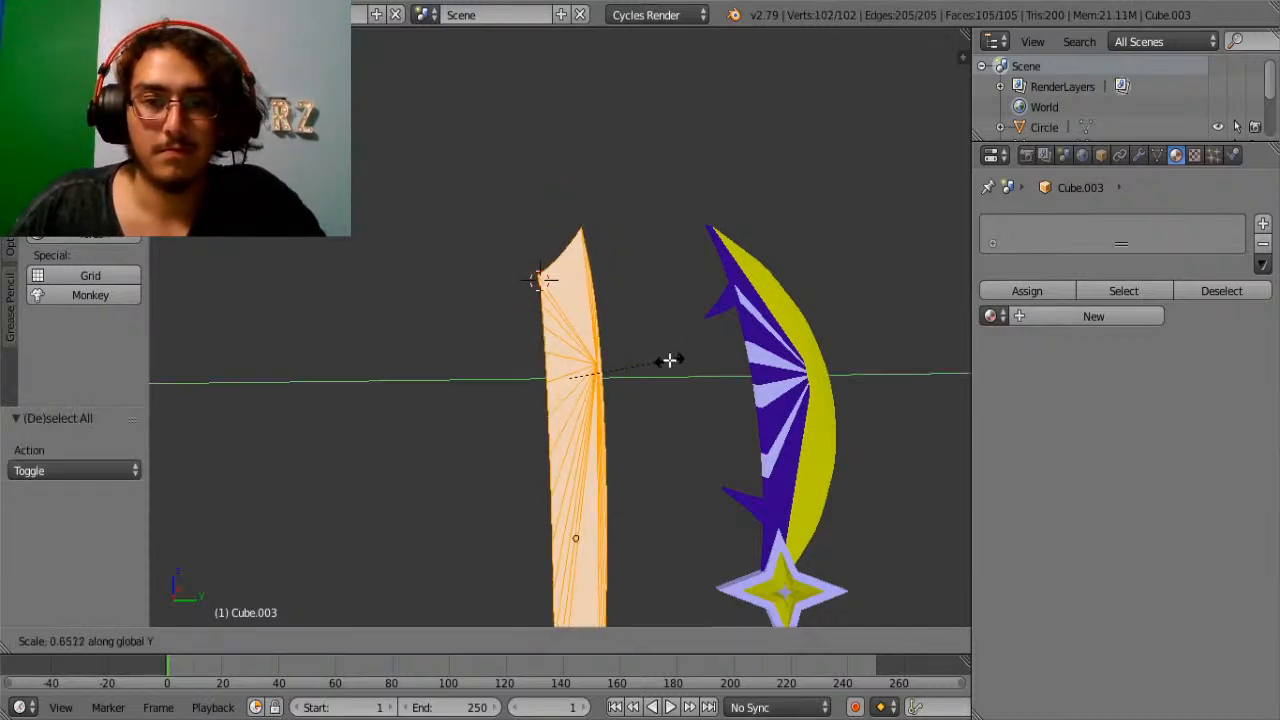
key("Escape")
key("Tab")
key("Tab")
key("s")
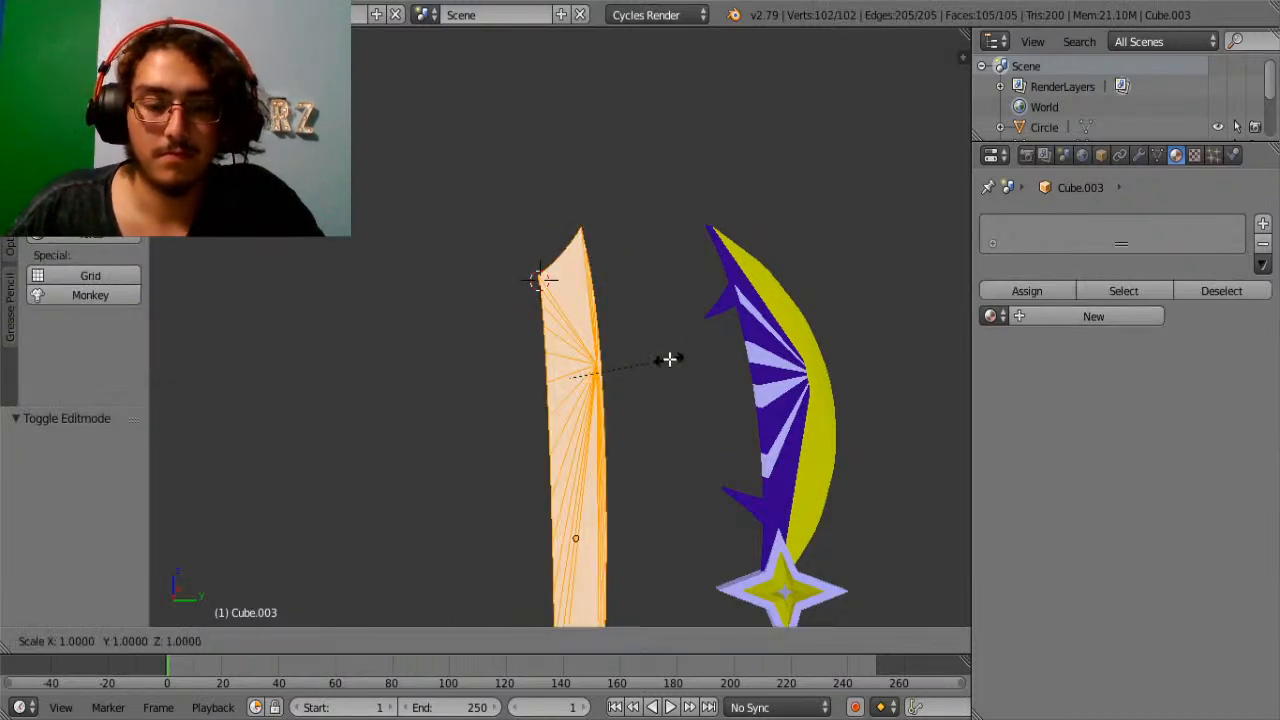
key("y")
left_click(690, 372)
key("Tab")
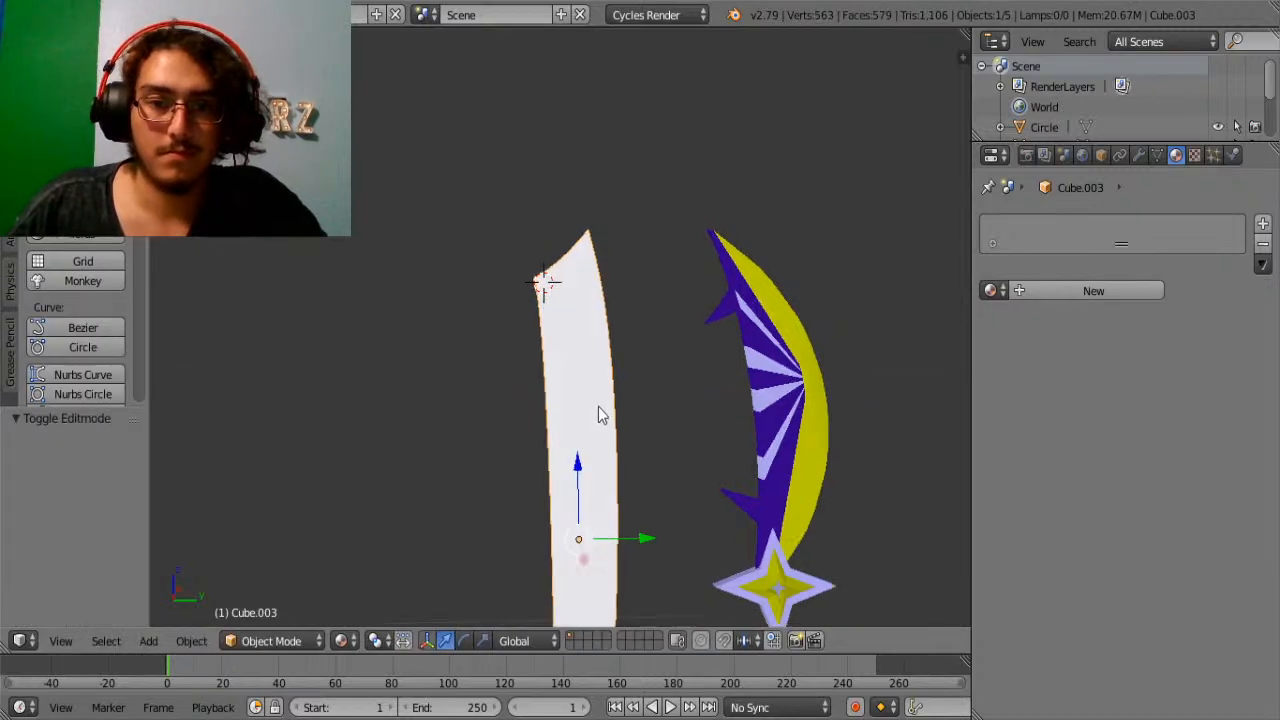
Undo the Y-axis scaling, the bevel and the extra edge extruded at the notch.
middle_click_drag(600, 415, 639, 428)
key("Tab")
key("ctrl+z")
key("ctrl+z")
key("ctrl+z")
key("ctrl+z")
key("ctrl+z")
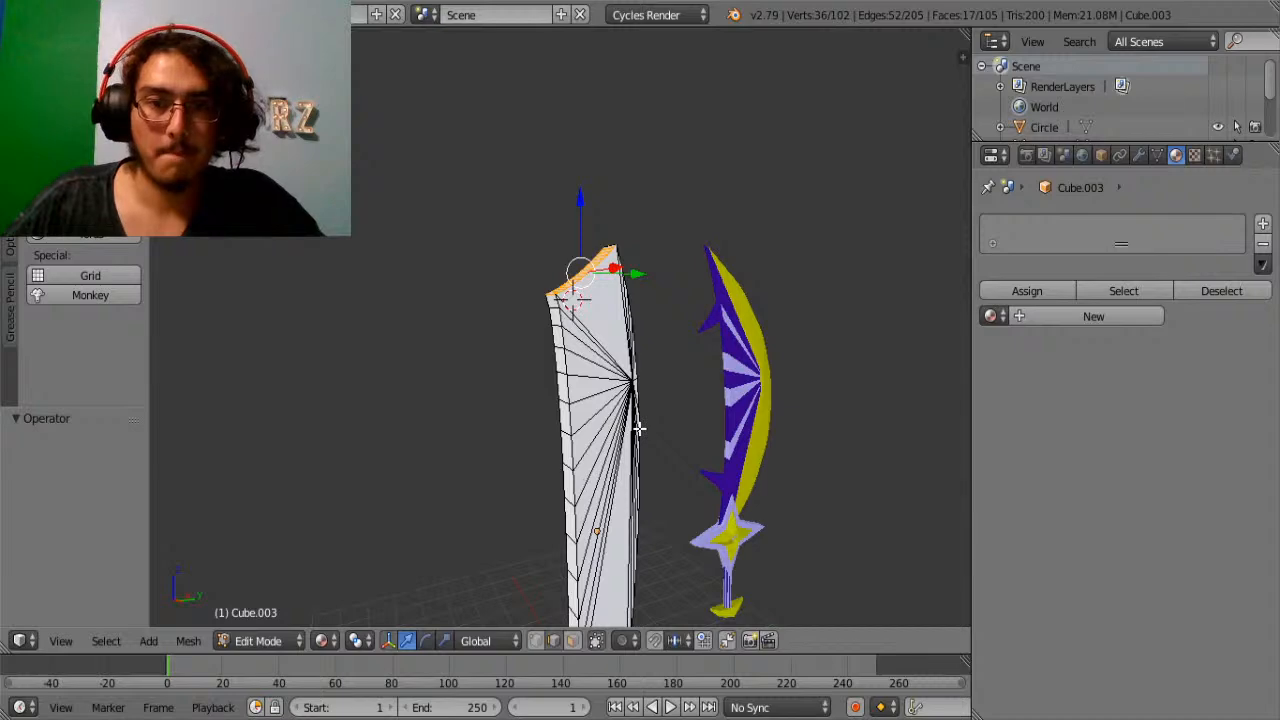
key("ctrl+z")
Raise the edge at the blade's tip along Z and nudge it slightly along negative Y.
scroll(639, 428, "up", 6)
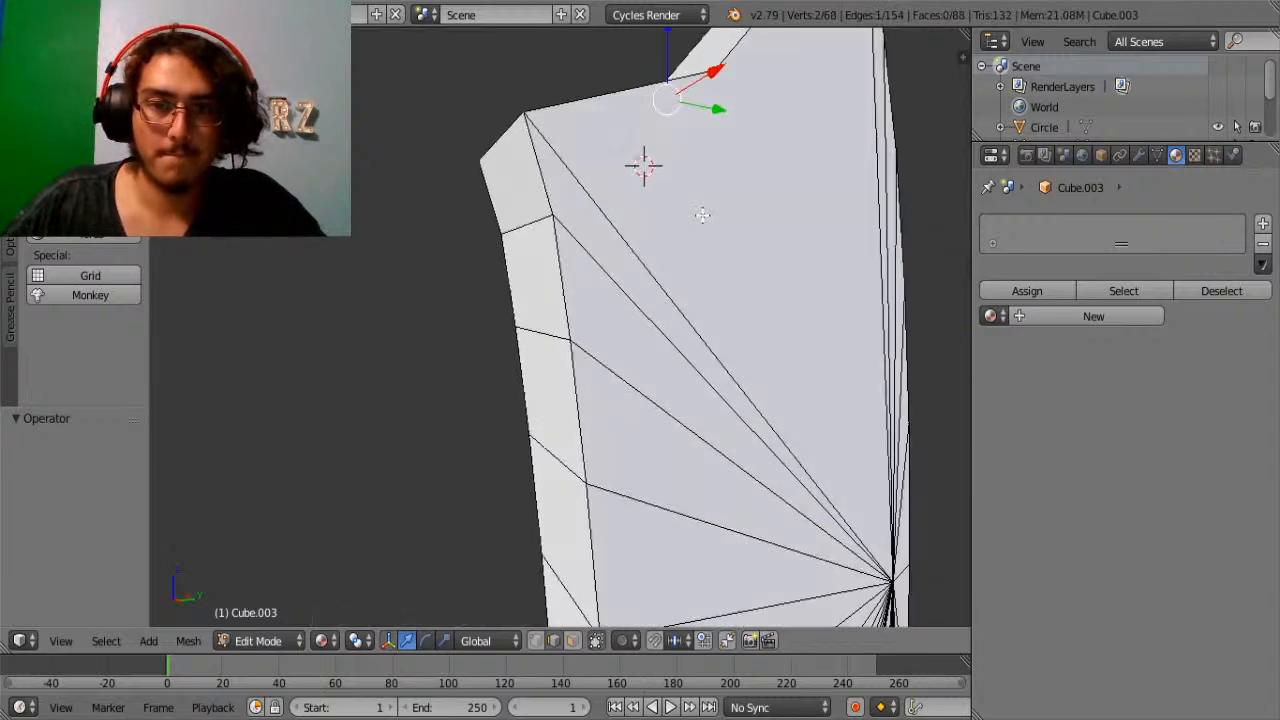
middle_click_drag(643, 163, 711, 306)
key("g")
right_click(762, 425)
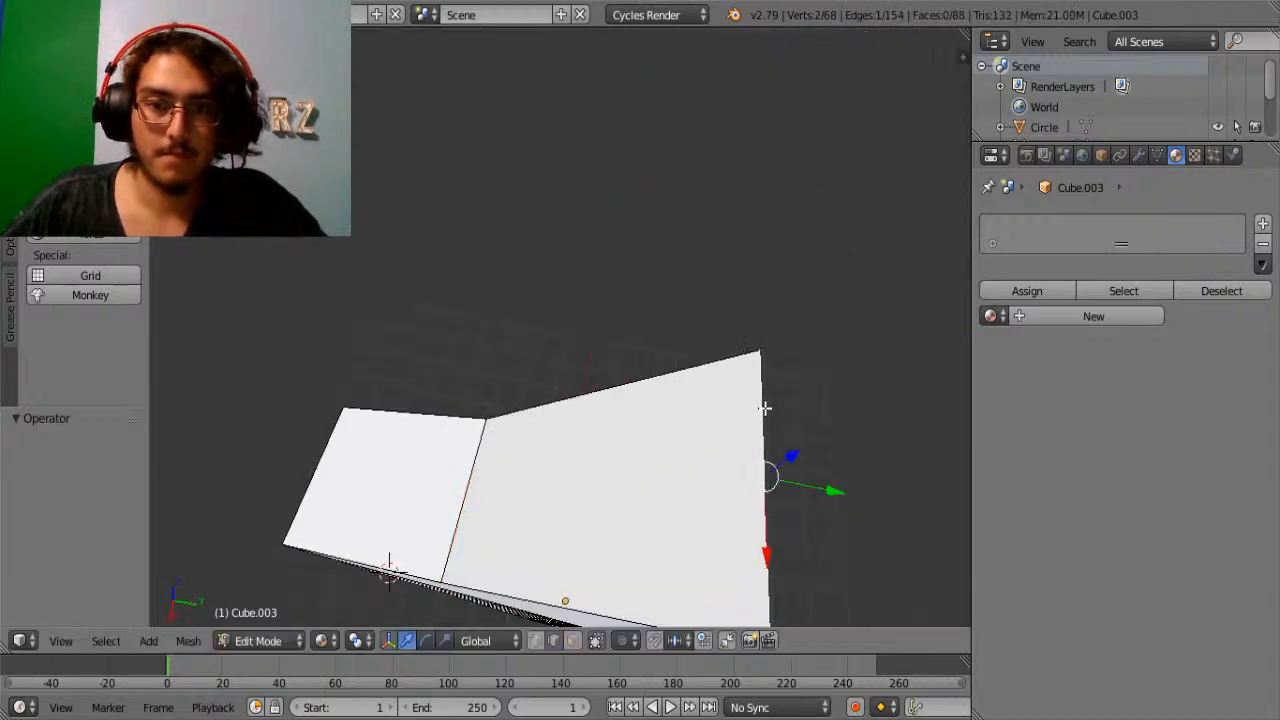
middle_click_drag(764, 414, 797, 154)
left_click_drag(640, 155, 637, 79)
left_click_drag(714, 128, 700, 117)
Move the notch's inner edge about 0.11 along Y and about 0.09 up along Z.
middle_click_drag(700, 117, 600, 320)
right_click(594, 316)
key("g")
key("y")
key("z")
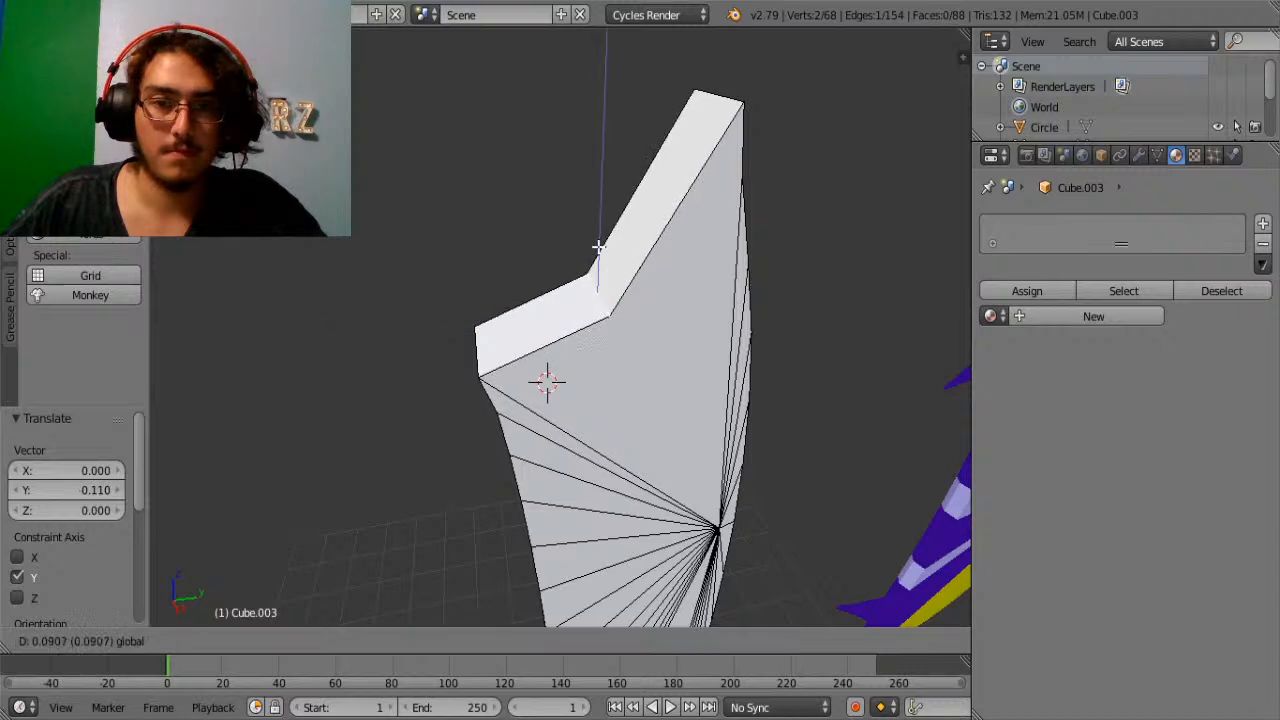
key("Return")
Bevel the notch's edge by about 1.492 with 19 segments and return to Object Mode.
key("ctrl+b")
scroll(774, 406, "up", 16)
left_click(775, 406)
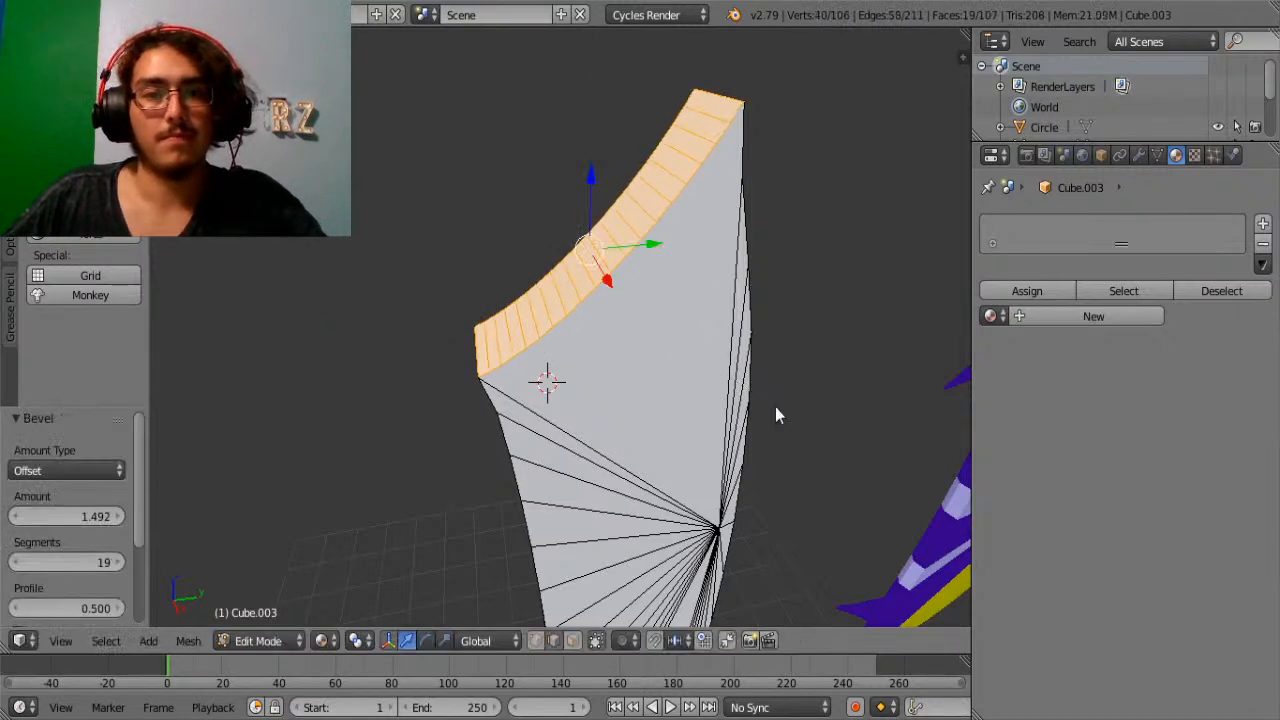
key("Tab")
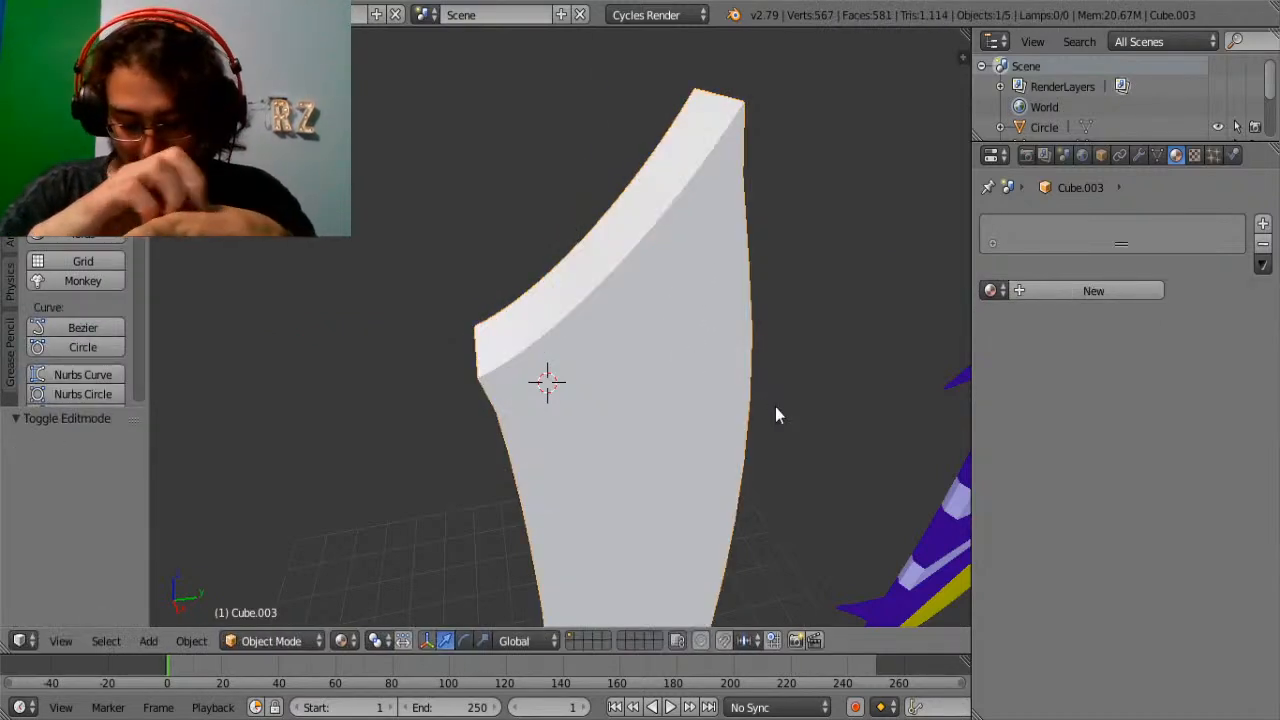
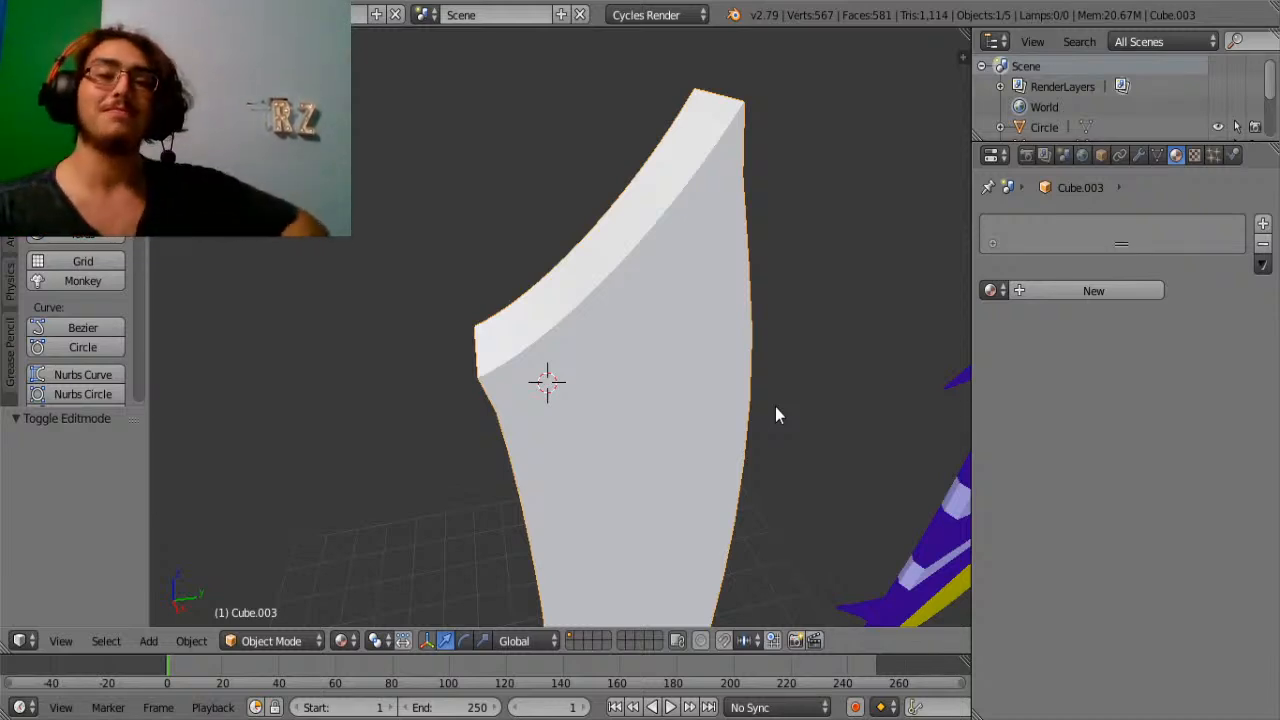
In Edit Mode, shift the edge at the blade's tip slightly along Y to sharpen the point, and return to Object Mode.
key("Tab")
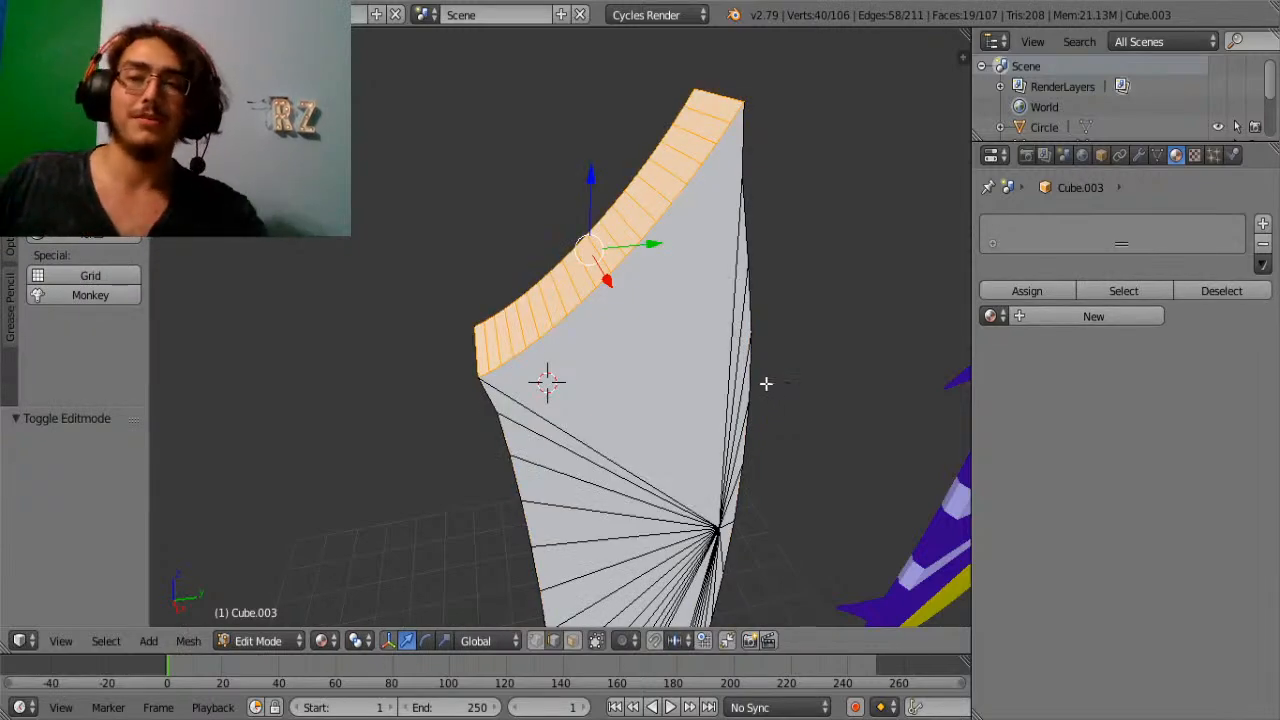
middle_click_drag(766, 383, 504, 152)
right_click(437, 175)
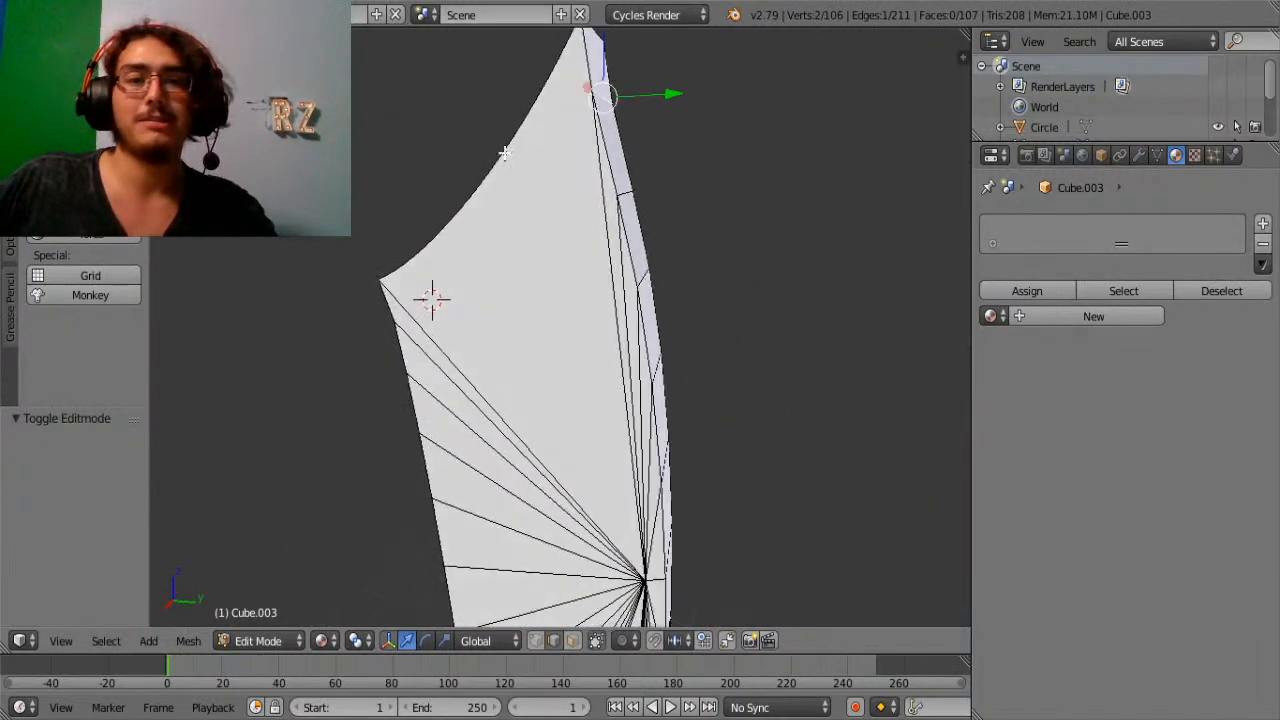
left_click_drag(638, 101, 634, 100)
middle_click_drag(634, 98, 613, 138, "shift")
right_click(615, 128)
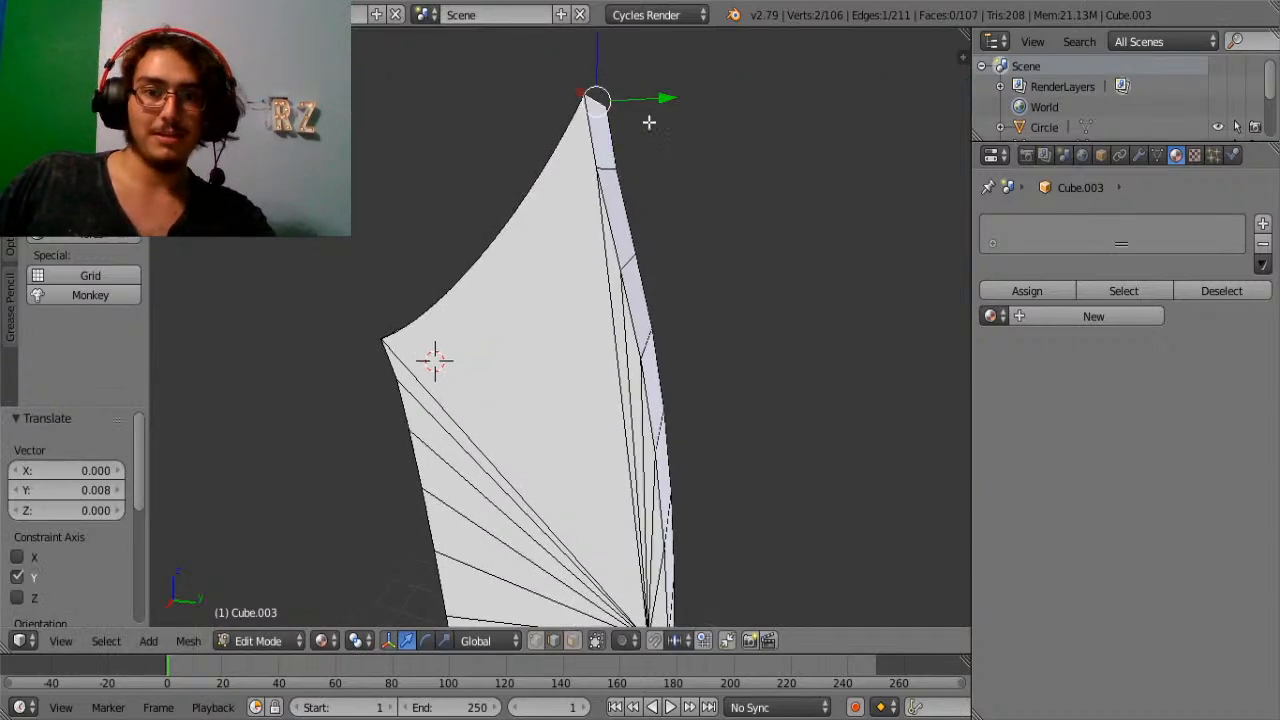
left_click_drag(653, 104, 623, 123)
key("Tab")
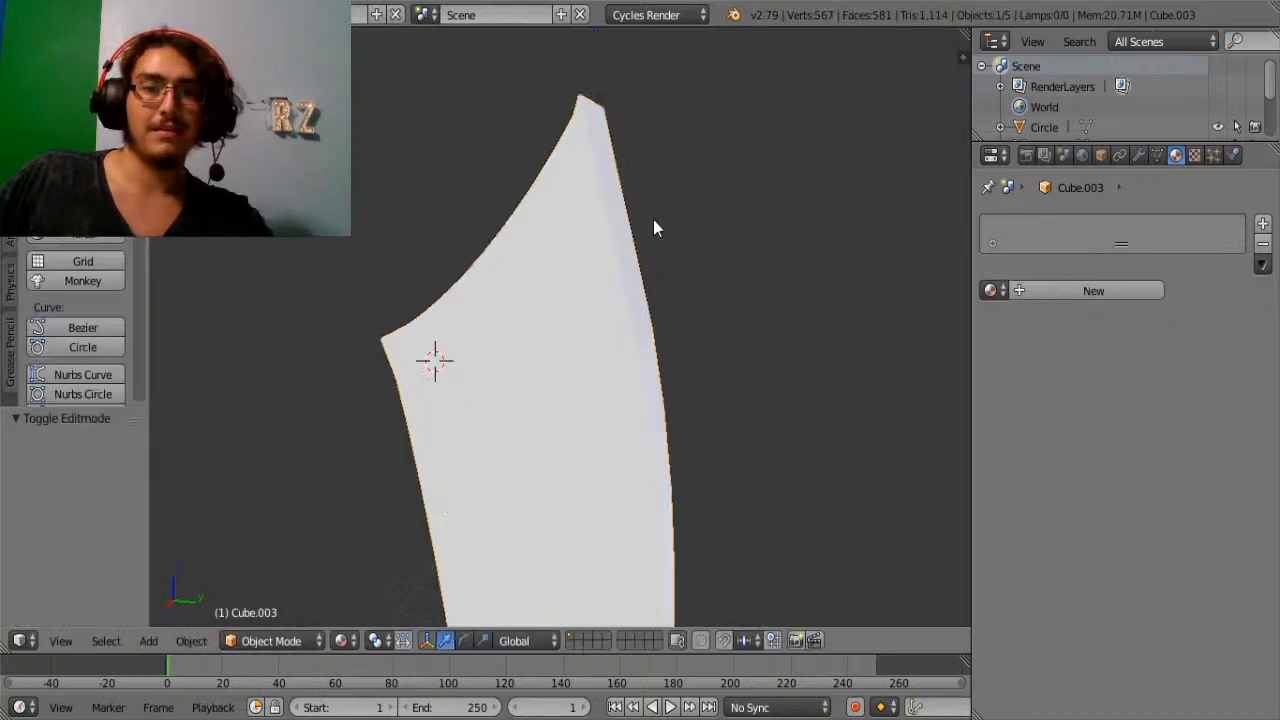
Duplicate the finished sword's star-shaped guard and move the copy about 8.87 along negative Y, past the white blade.
middle_click_drag(654, 226, 668, 339)
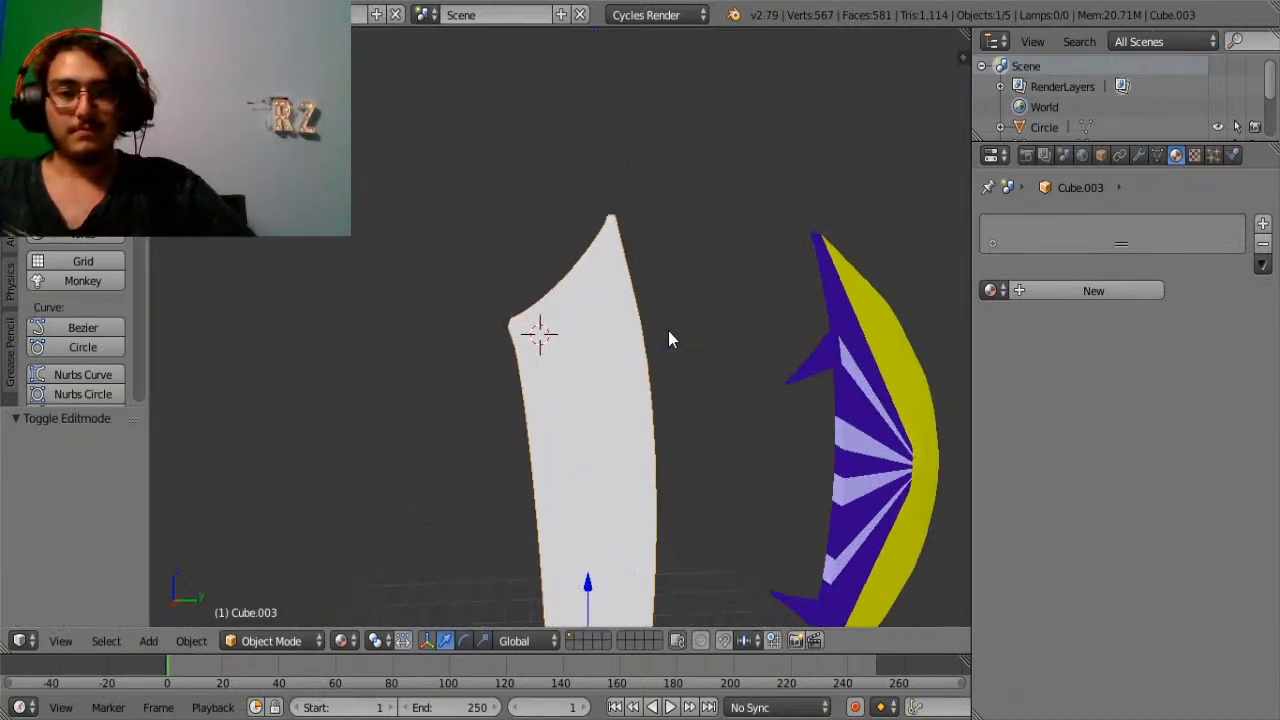
scroll(668, 339, "down", 3)
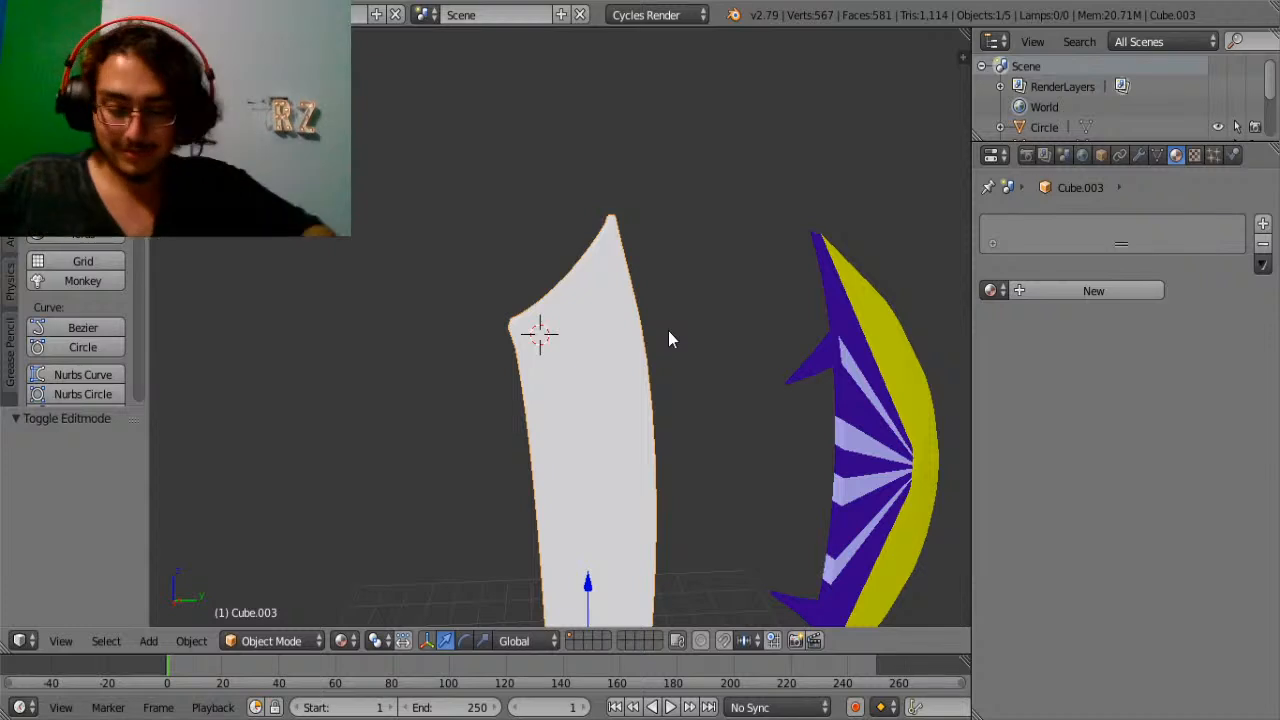
scroll(669, 331, "down", 4, "shift")
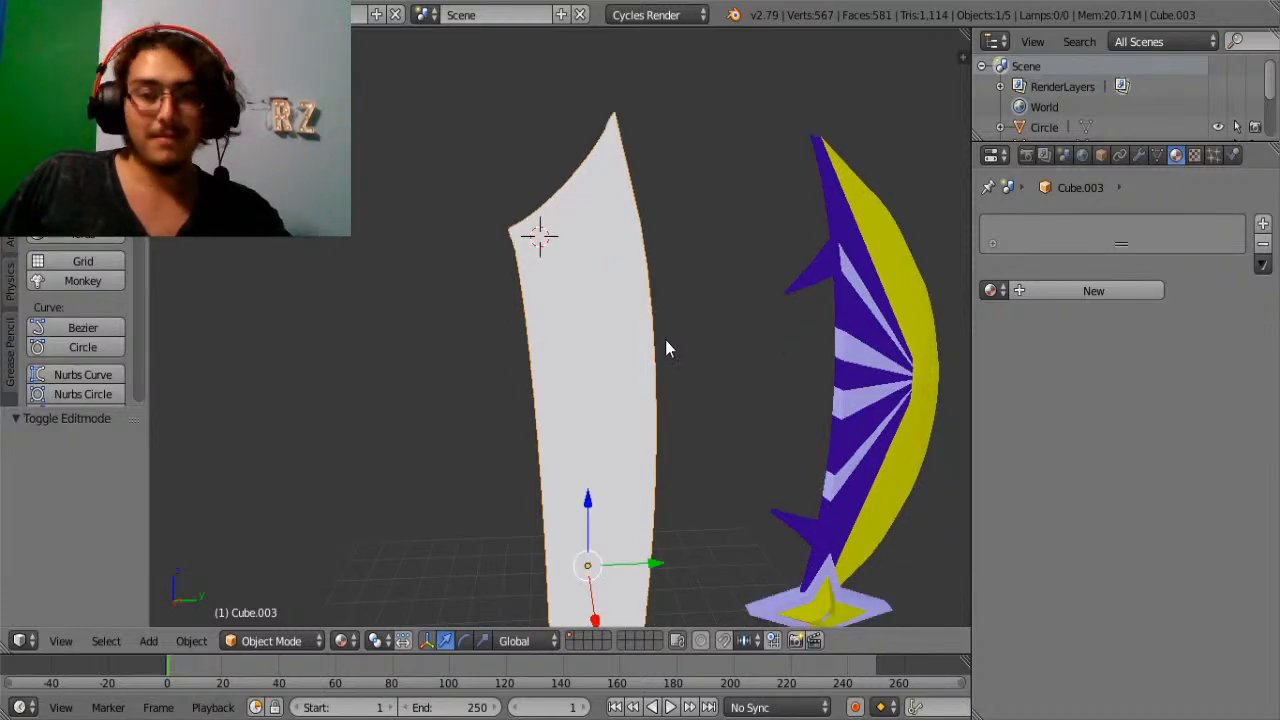
scroll(712, 451, "down", 1)
scroll(708, 445, "up", 1)
middle_click_drag(708, 445, 683, 342, "shift")
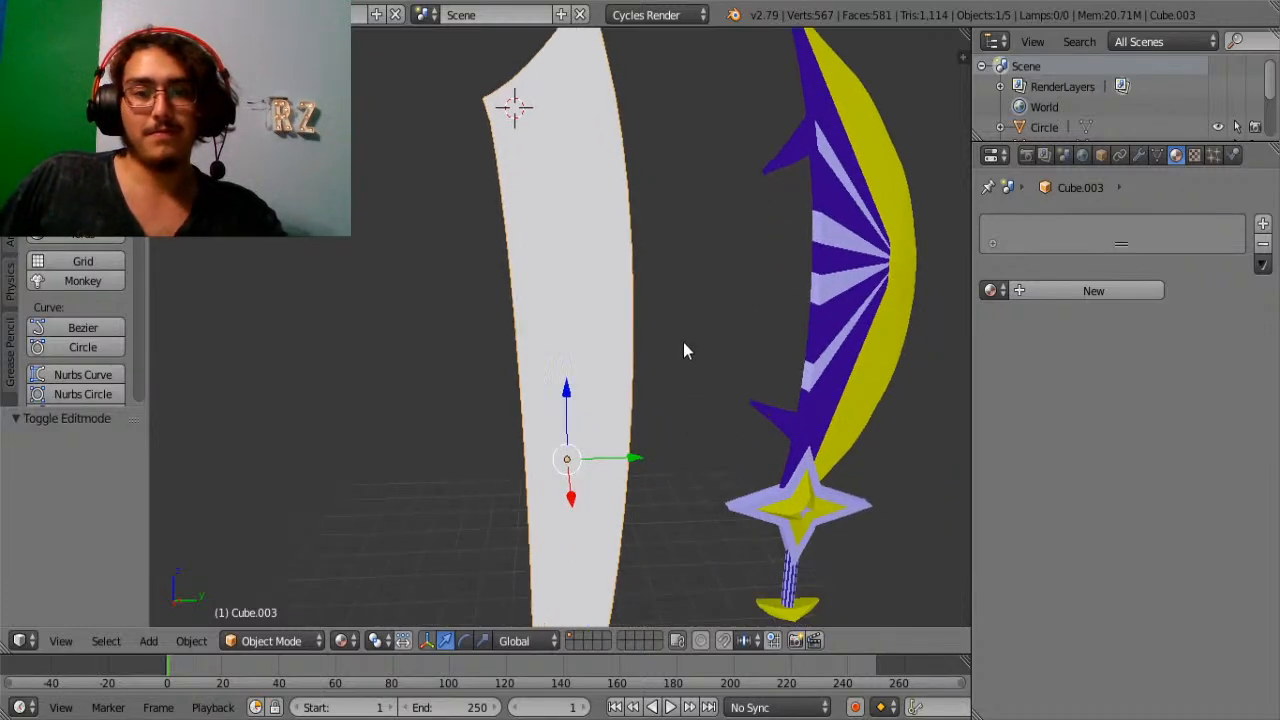
right_click(748, 510)
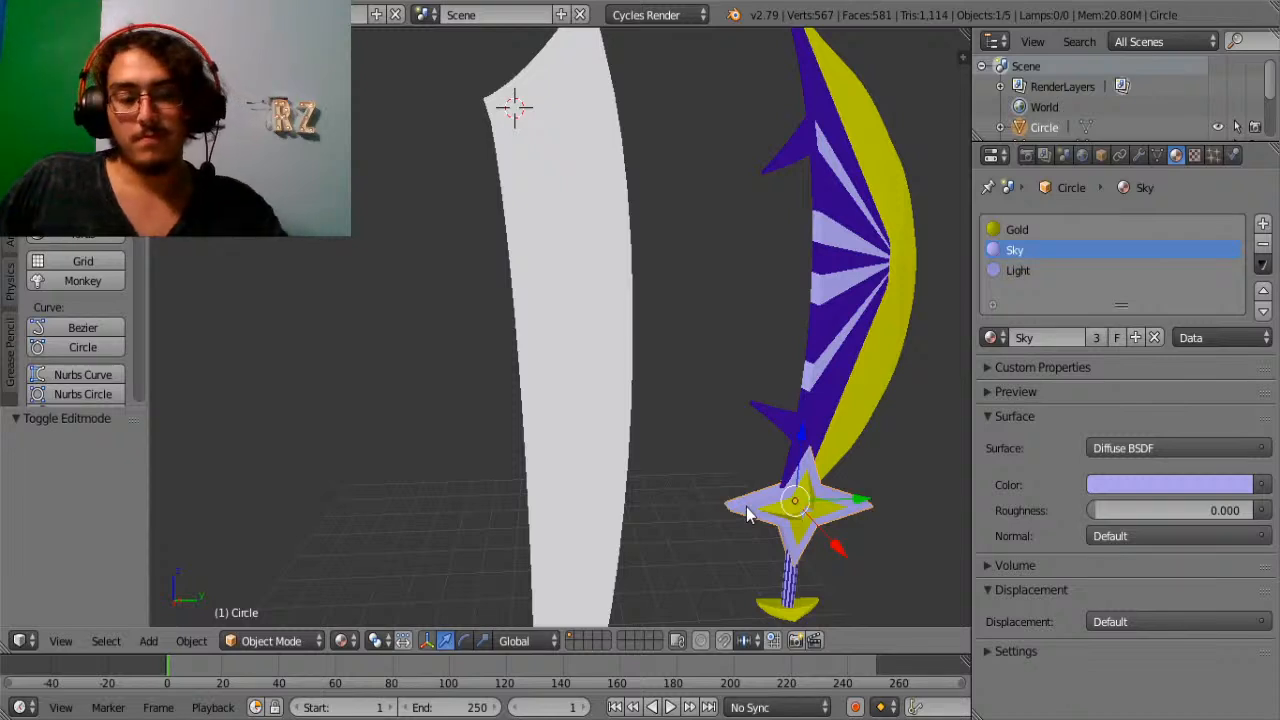
key("shift+d")
right_click(748, 510)
key("g")
key("y")
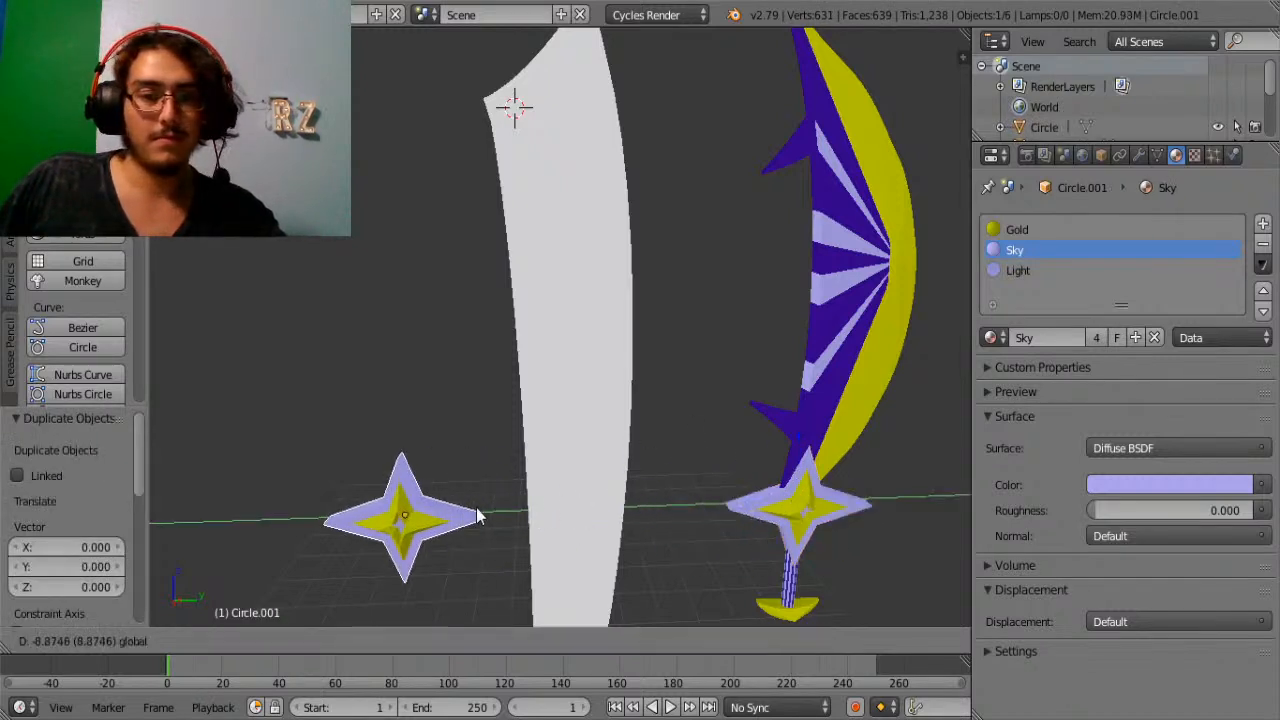
left_click(476, 516)
In Edit Mode, scale the whole copied star to about 0.775 along Y.
key("Tab")
scroll(426, 522, "up", 2)
scroll(426, 522, "down", 1)
key("a")
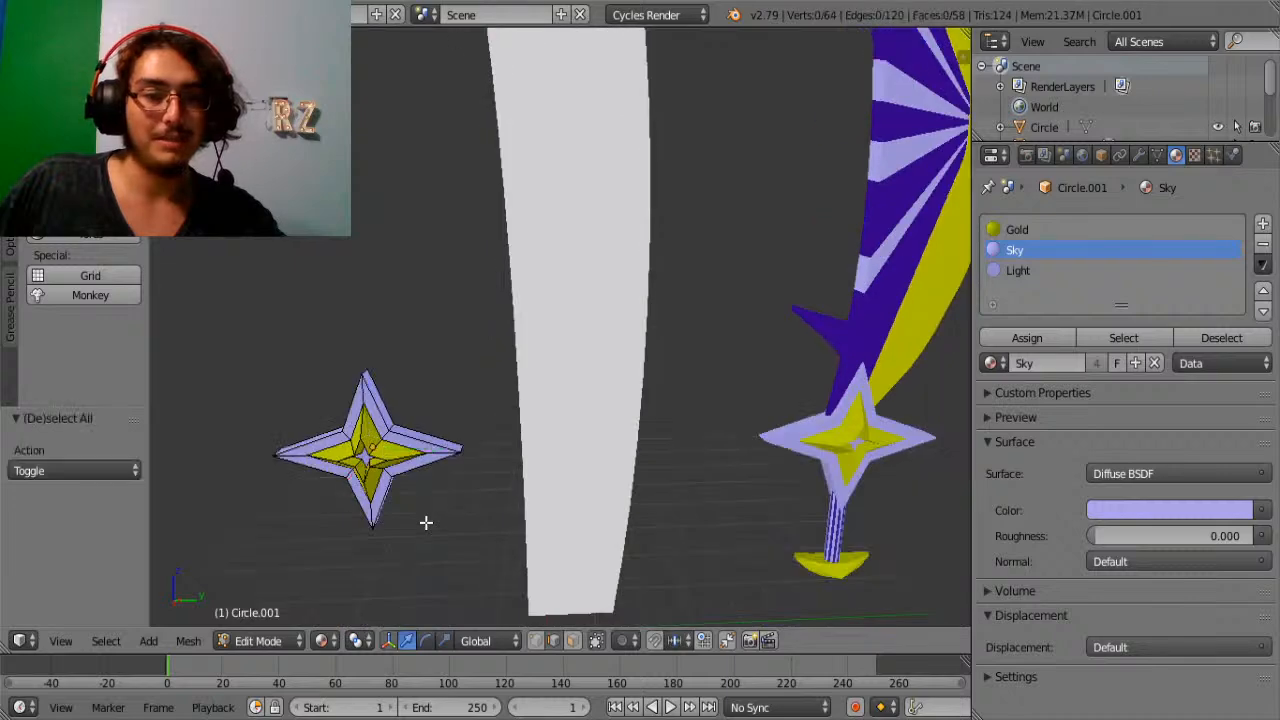
key("a")
key("s")
key("y")
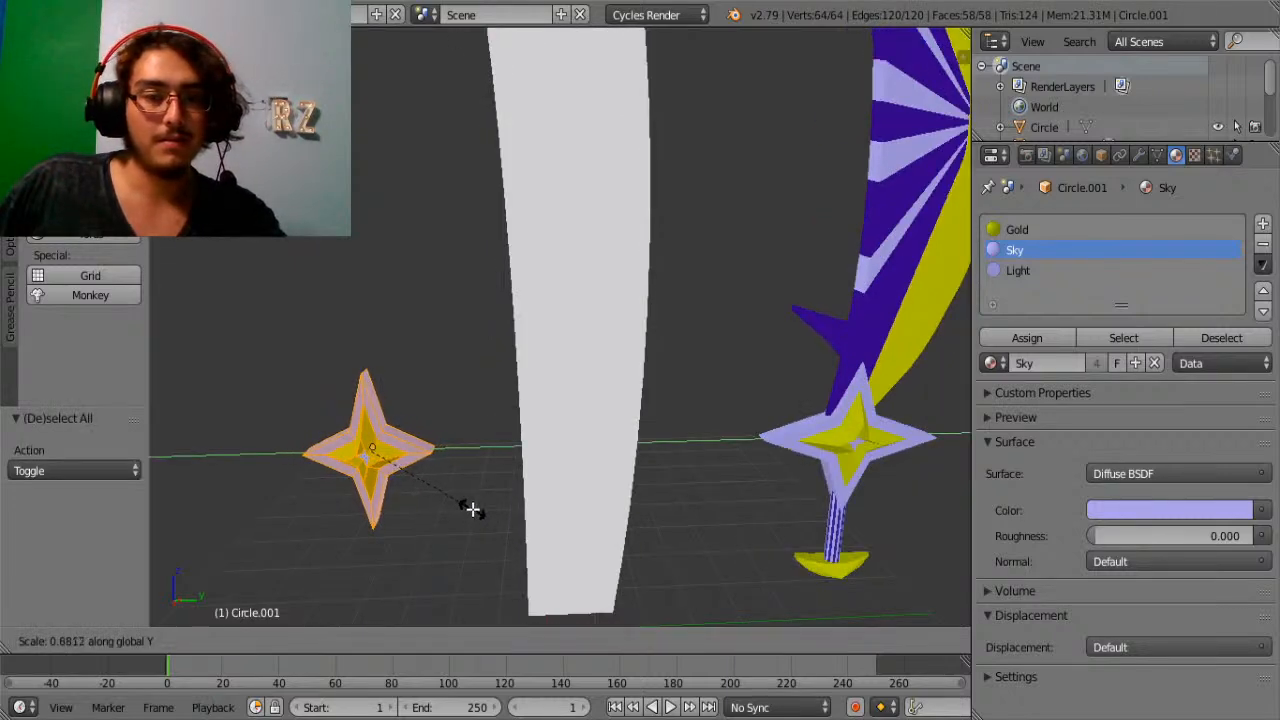
left_click(486, 514)
Raise the star along Z and move it about 3.097 along Y onto the white blade.
middle_click_drag(414, 500, 525, 502)
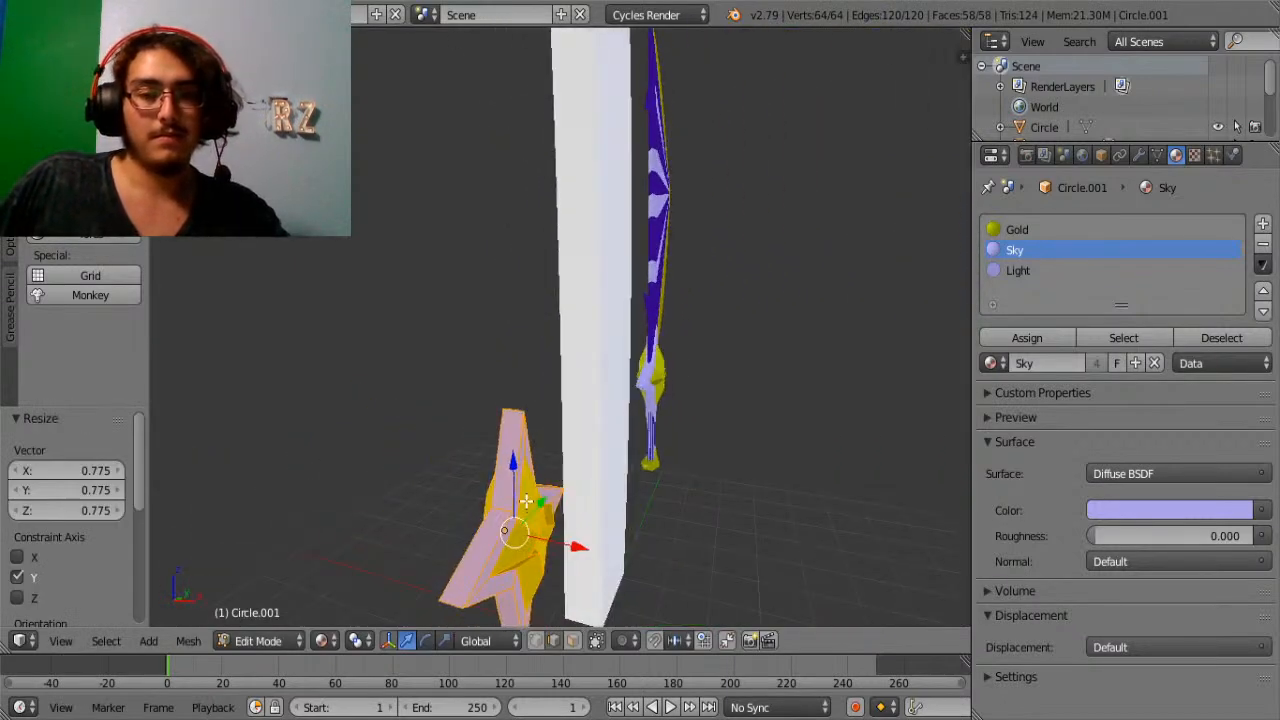
key("g")
key("z")
left_click(561, 290)
middle_click_drag(561, 310, 628, 375)
key("g")
key("y")
left_click(600, 306)
Scale the star by about 4.987 along X through the blade and raise it about 2.496 along Z.
key("s")
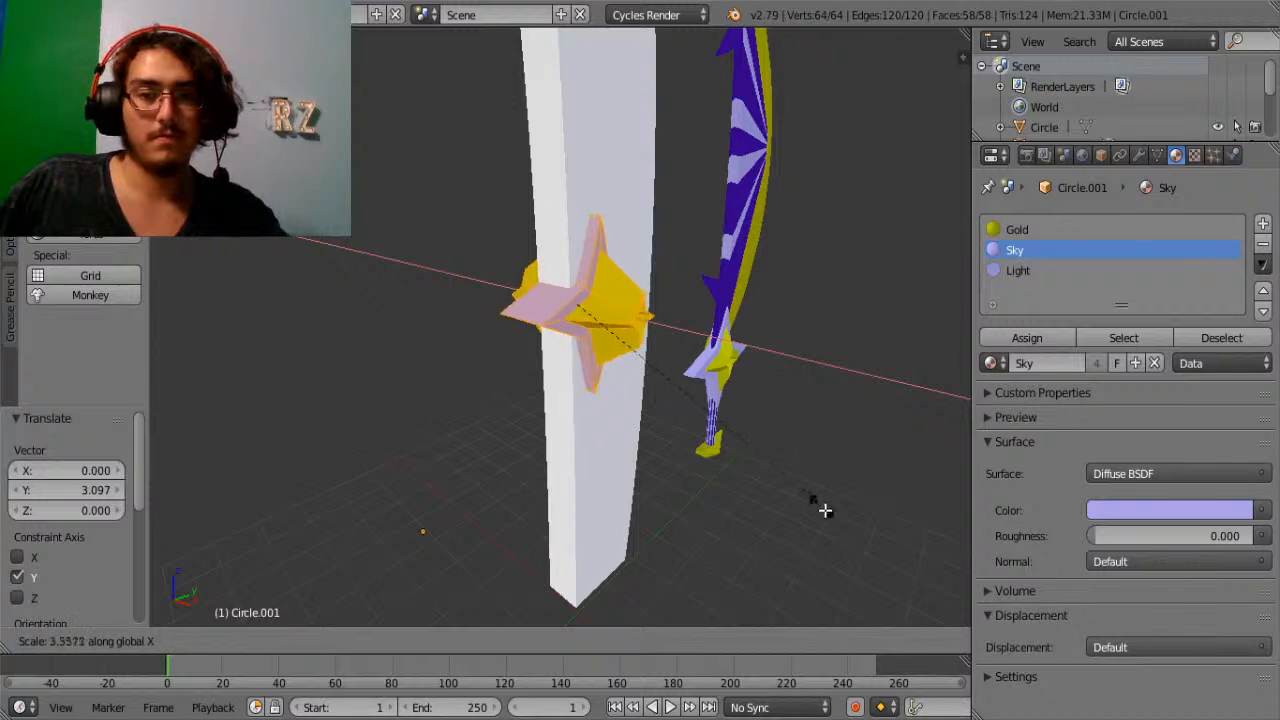
left_click(834, 581)
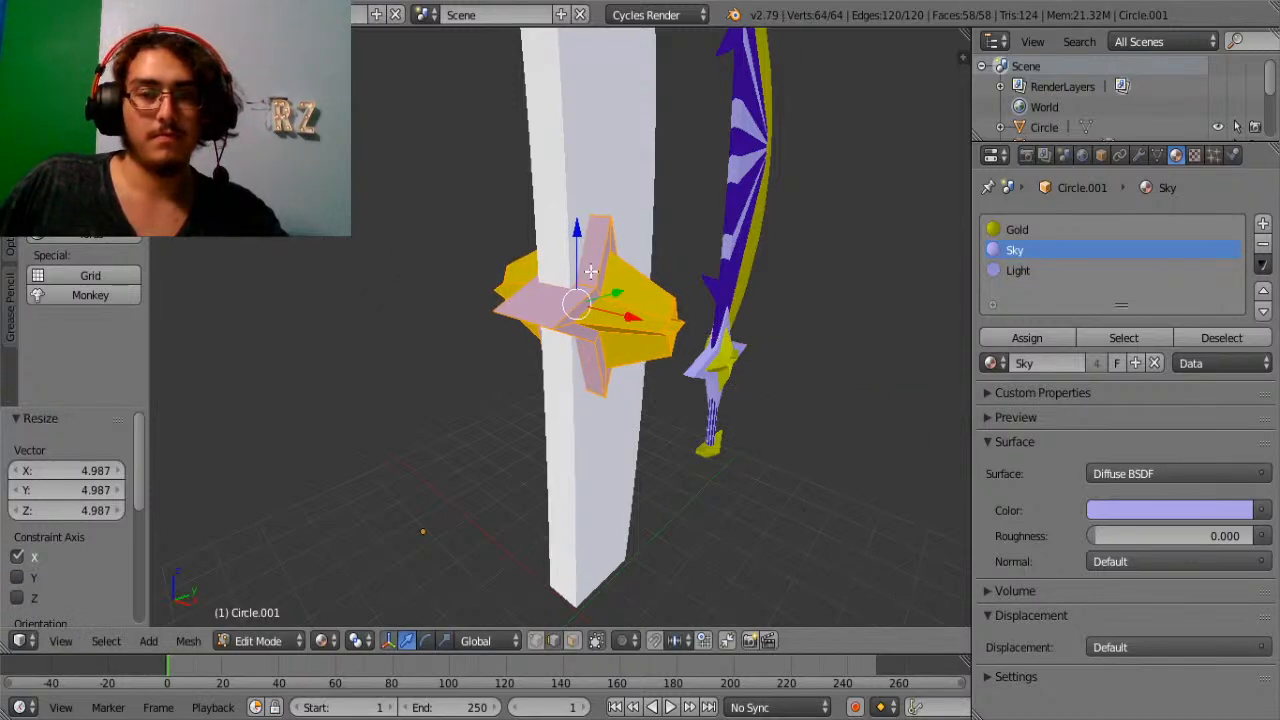
left_click_drag(579, 265, 583, 150)
middle_click_drag(620, 145, 672, 288)
Scale the star uniformly by about 0.472, followed by about 4.501.
key("s")
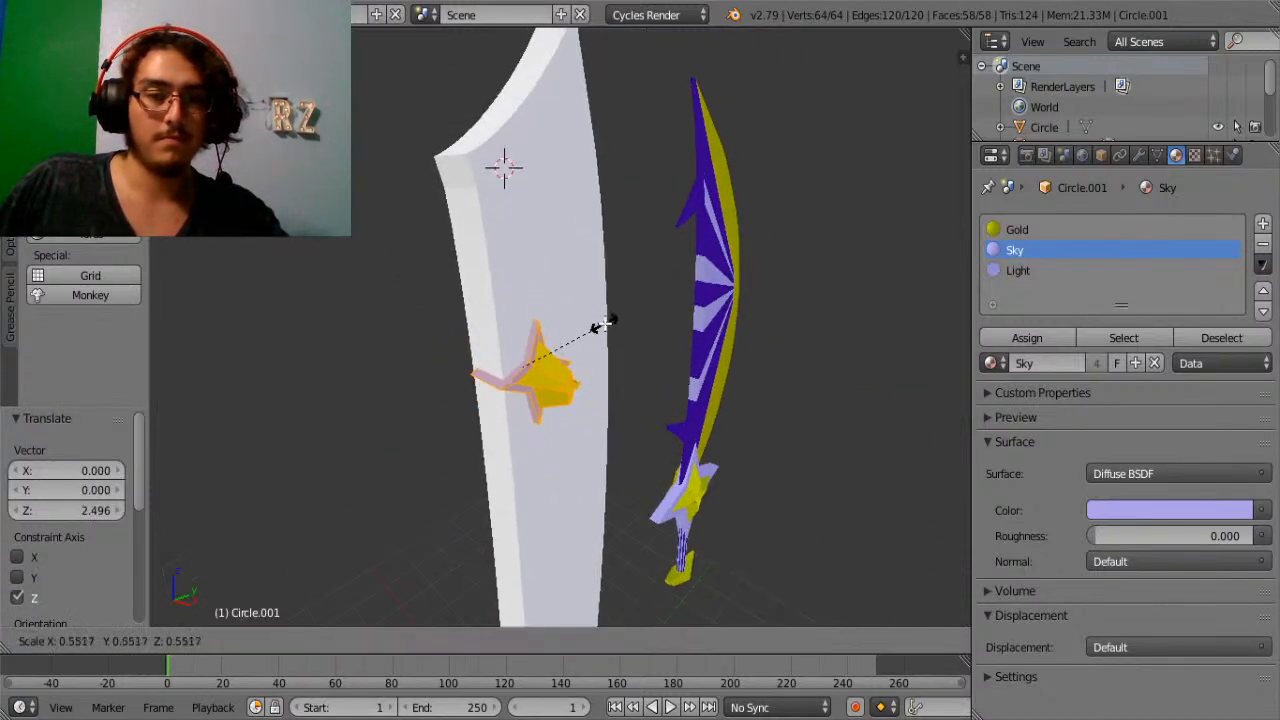
left_click(592, 332)
key("s")
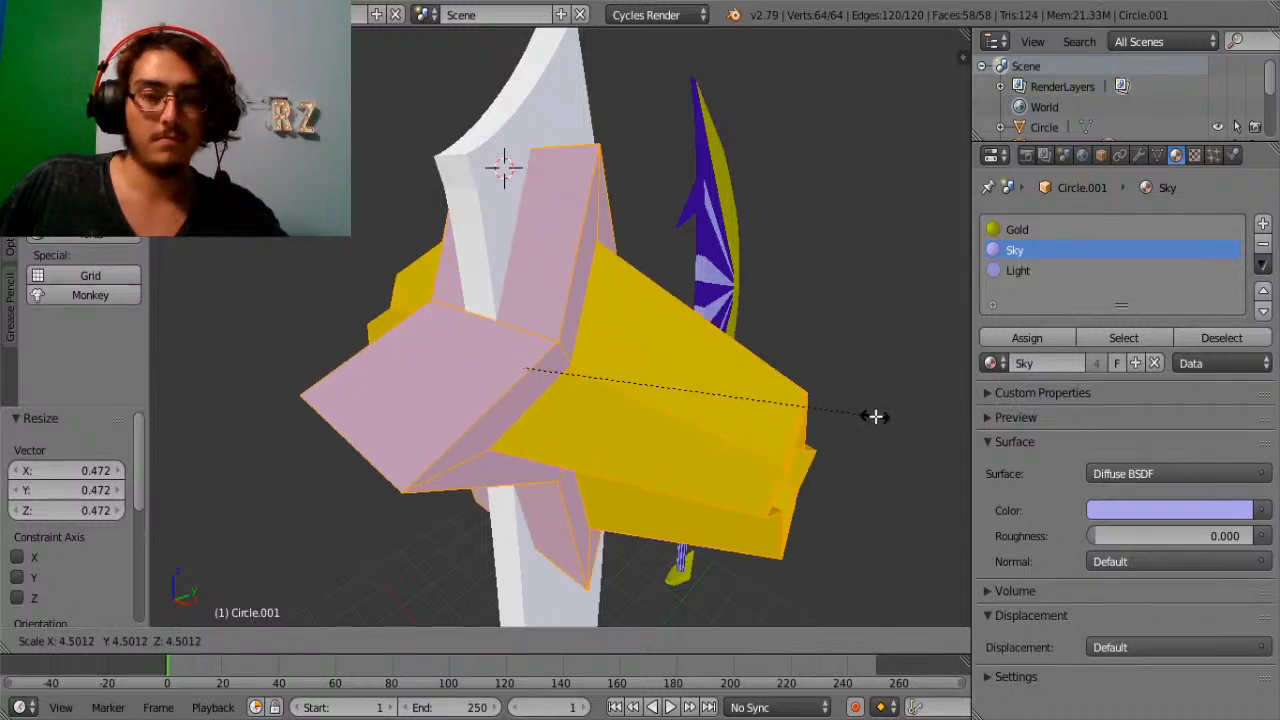
left_click(875, 416)
Stretch the star along X through the blade and shrink it uniformly to about 0.361 of its size.
key("s")
key("x")
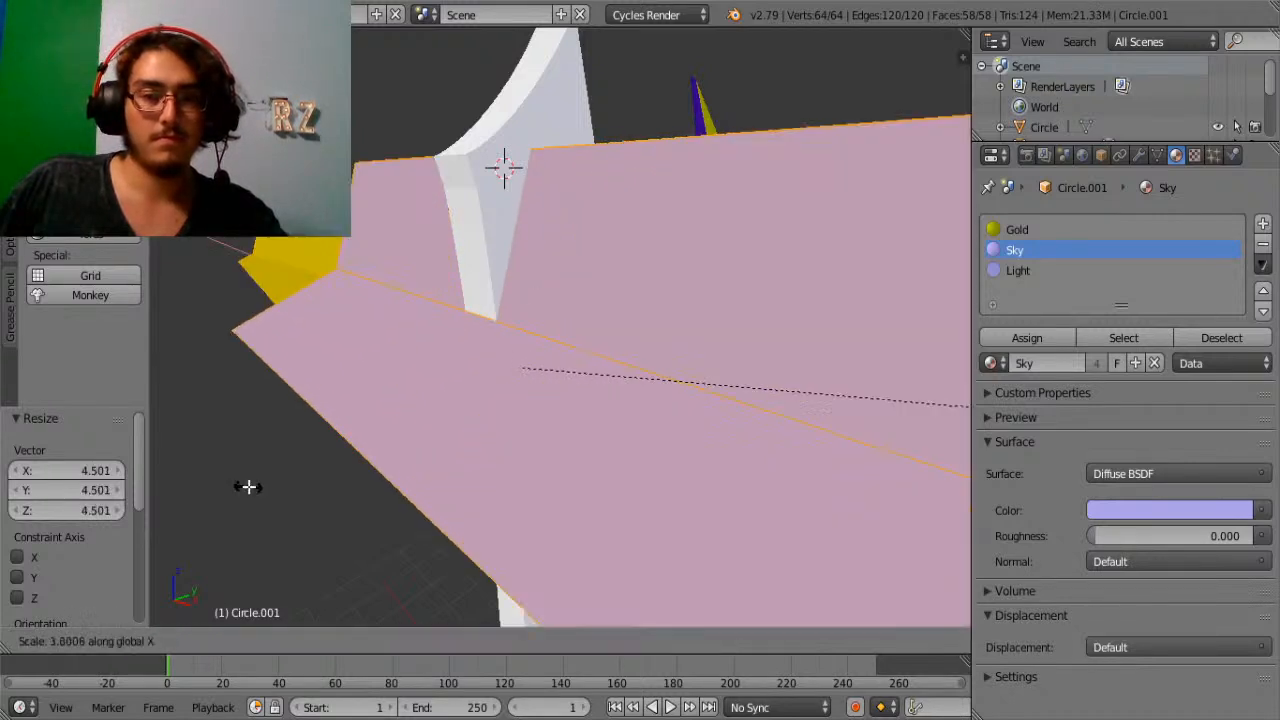
left_click(208, 438)
key("s")
left_click(461, 364)
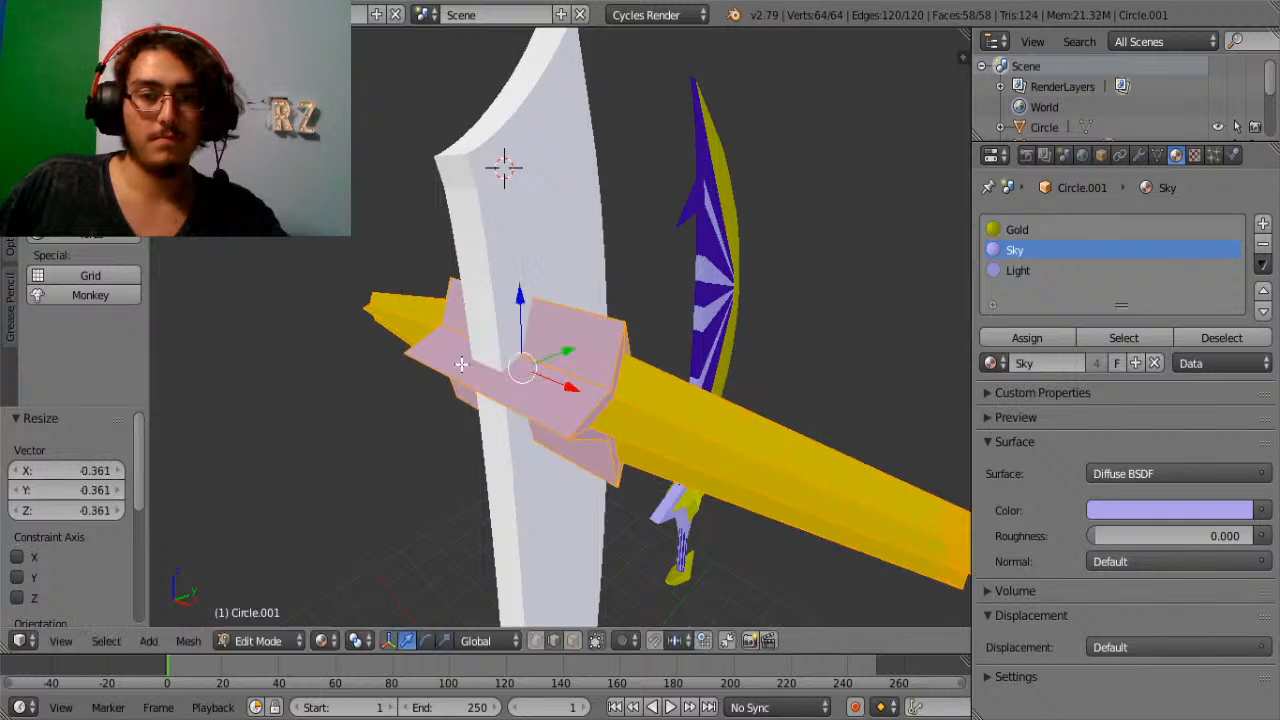
Raise the star about 2.454 along Z to the upper end of the blade.
key("g")
key("z")
left_click(626, 263)
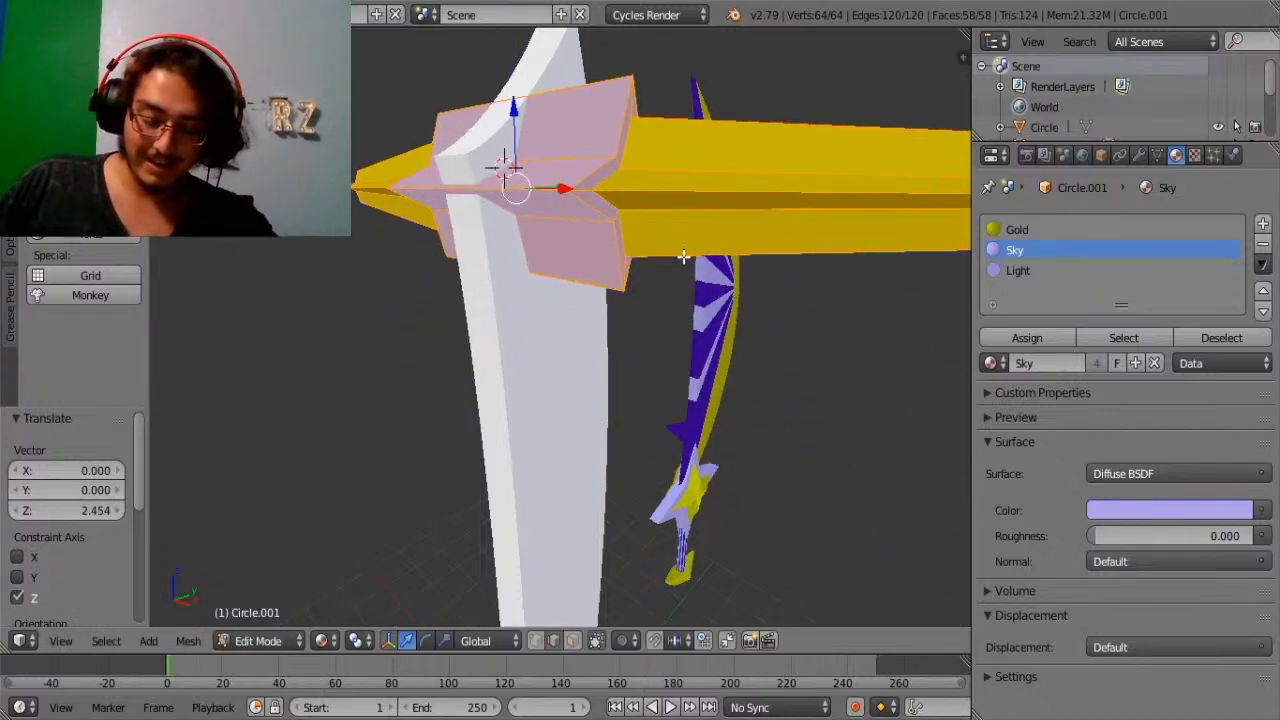
Shrink the star to a small ornament and move it about 0.388 along negative Y, near the blade's notched corner.
middle_click_drag(682, 257, 603, 266)
key("s")
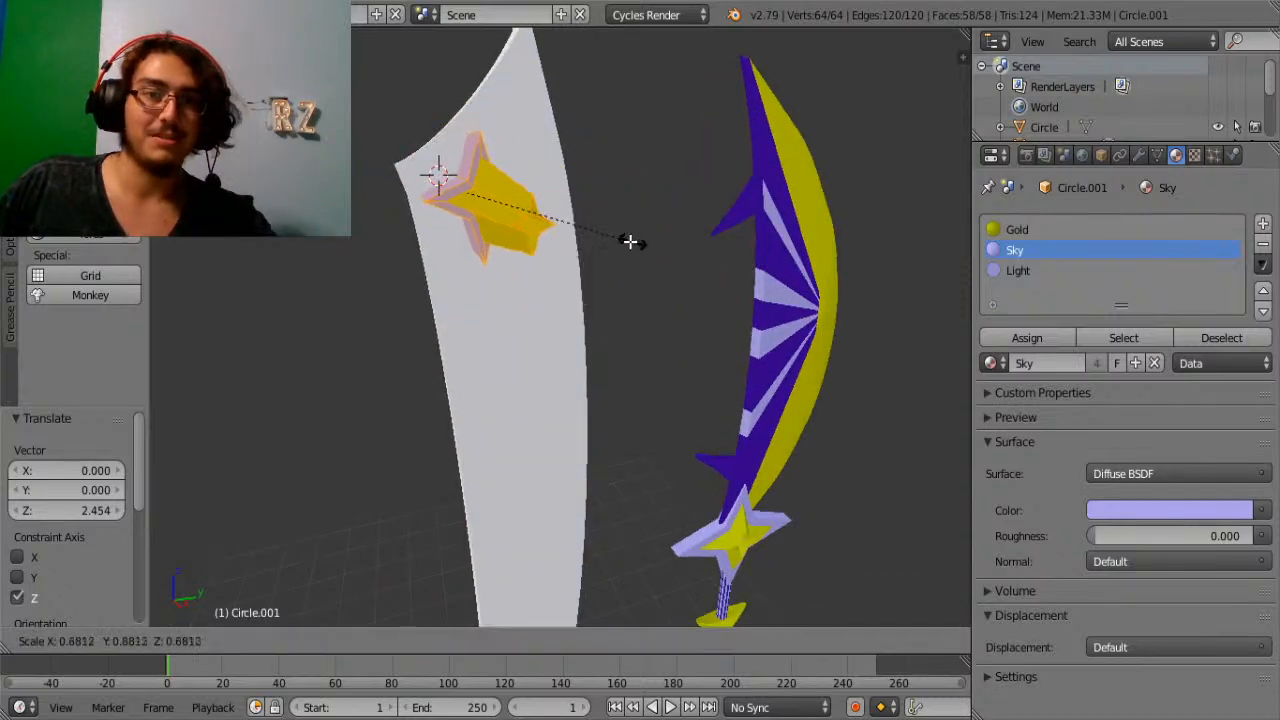
left_click(530, 203)
middle_click_drag(530, 203, 527, 207)
key("g")
key("y")
left_click(538, 213)
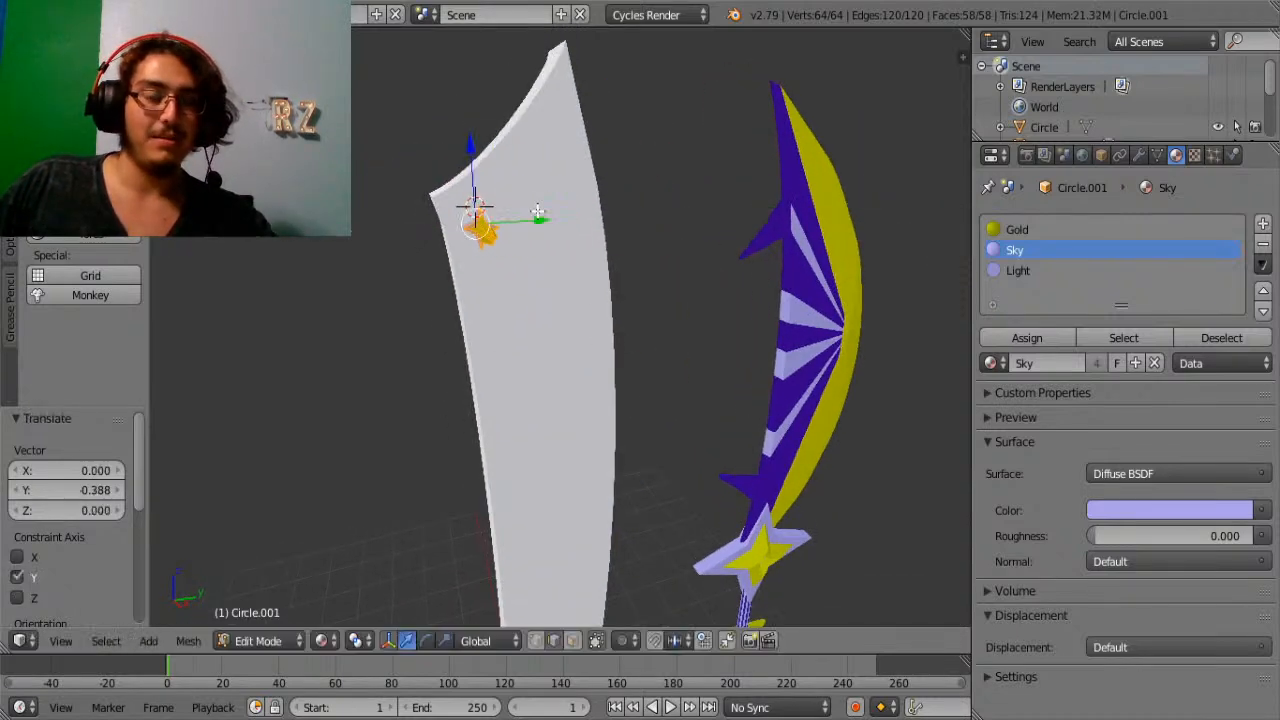
Raise the star about 0.120 along Z and tilt it around the X axis near the blade's notched corner.
key("g")
key("z")
left_click(471, 163)
middle_click_drag(471, 163, 685, 246)
key("r")
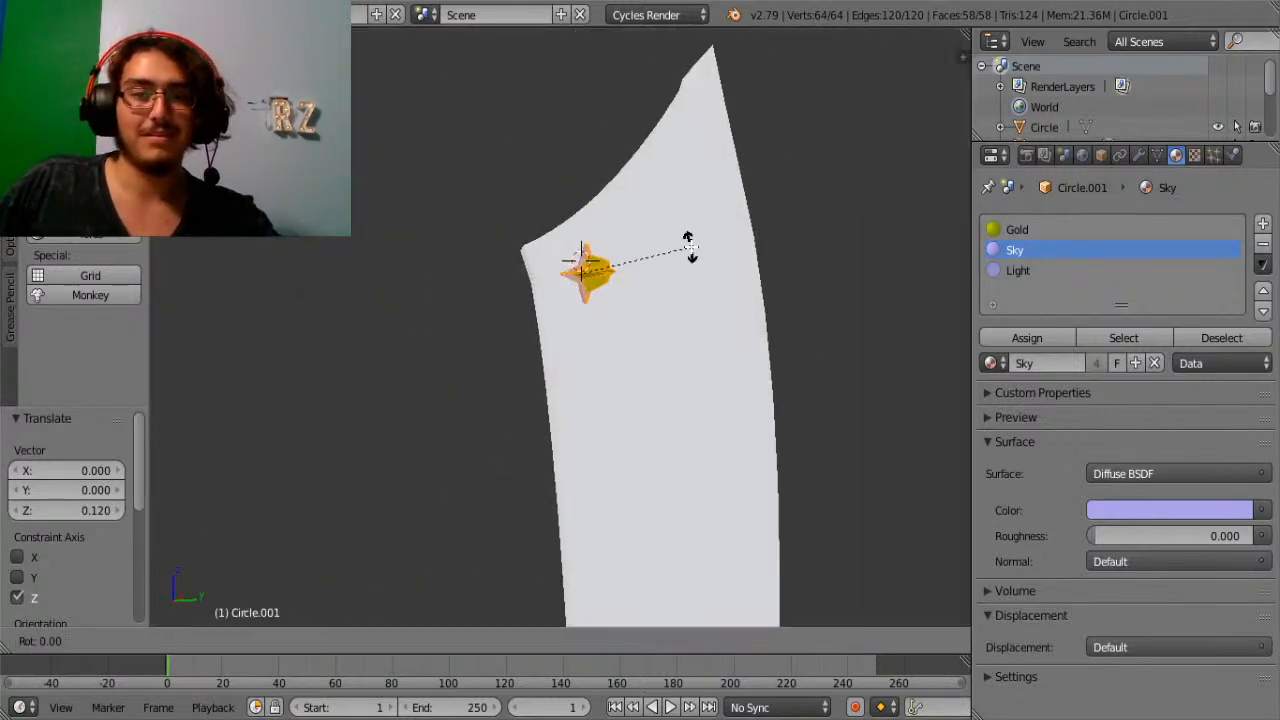
key("x")
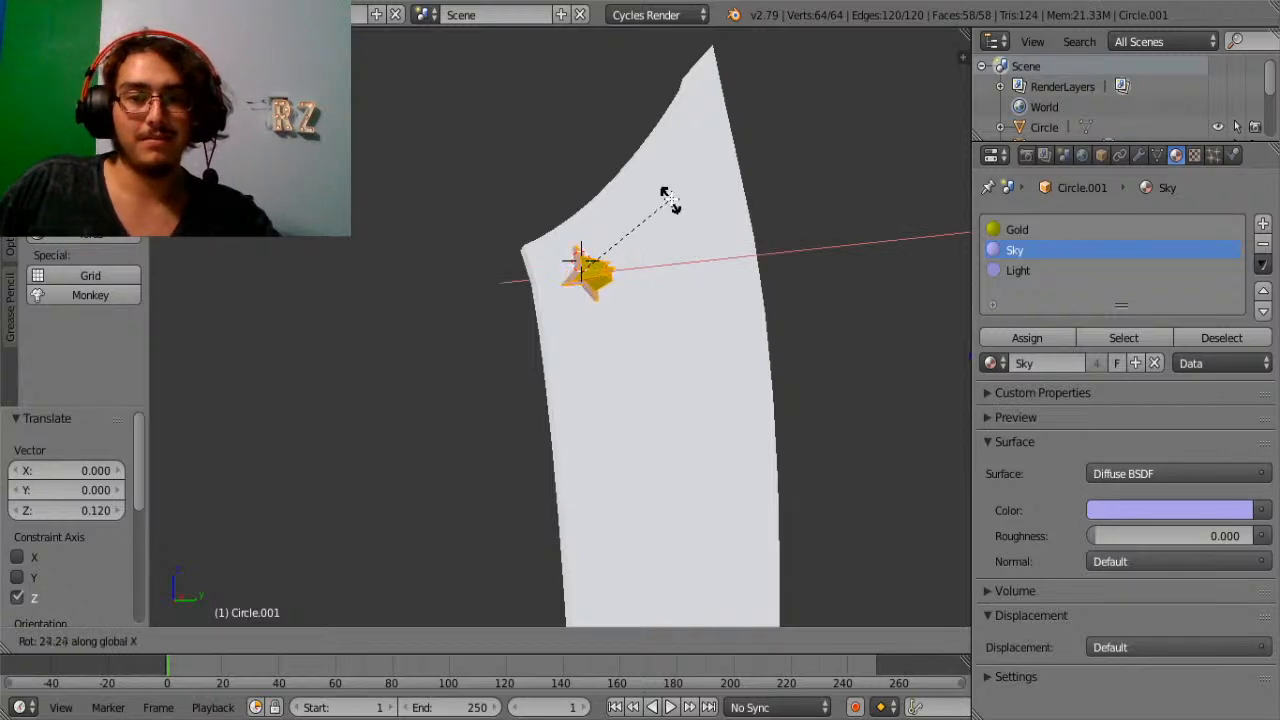
left_click(647, 248)
Shift the star about 0.059 along negative Y and about 0.159 along negative X to centre it across the blade's thickness.
key("g")
key("y")
left_click(640, 286)
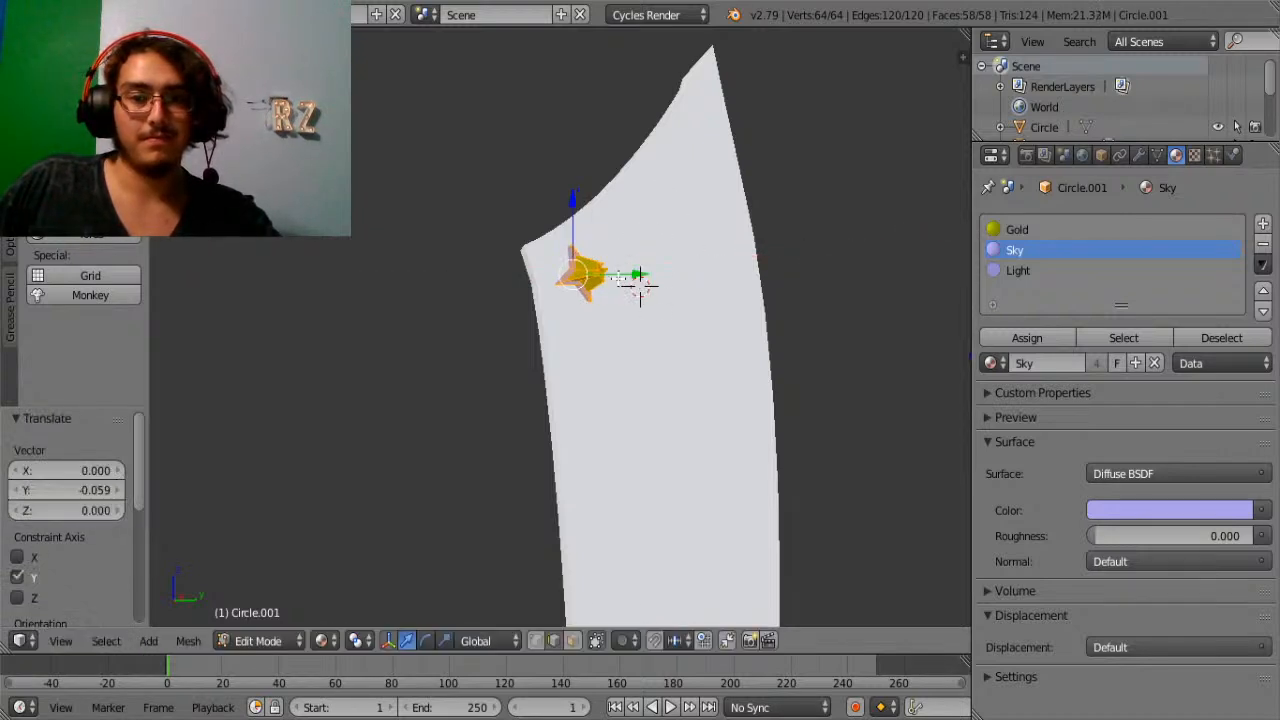
middle_click_drag(640, 286, 779, 291)
key("g")
key("x")
left_click(750, 278)
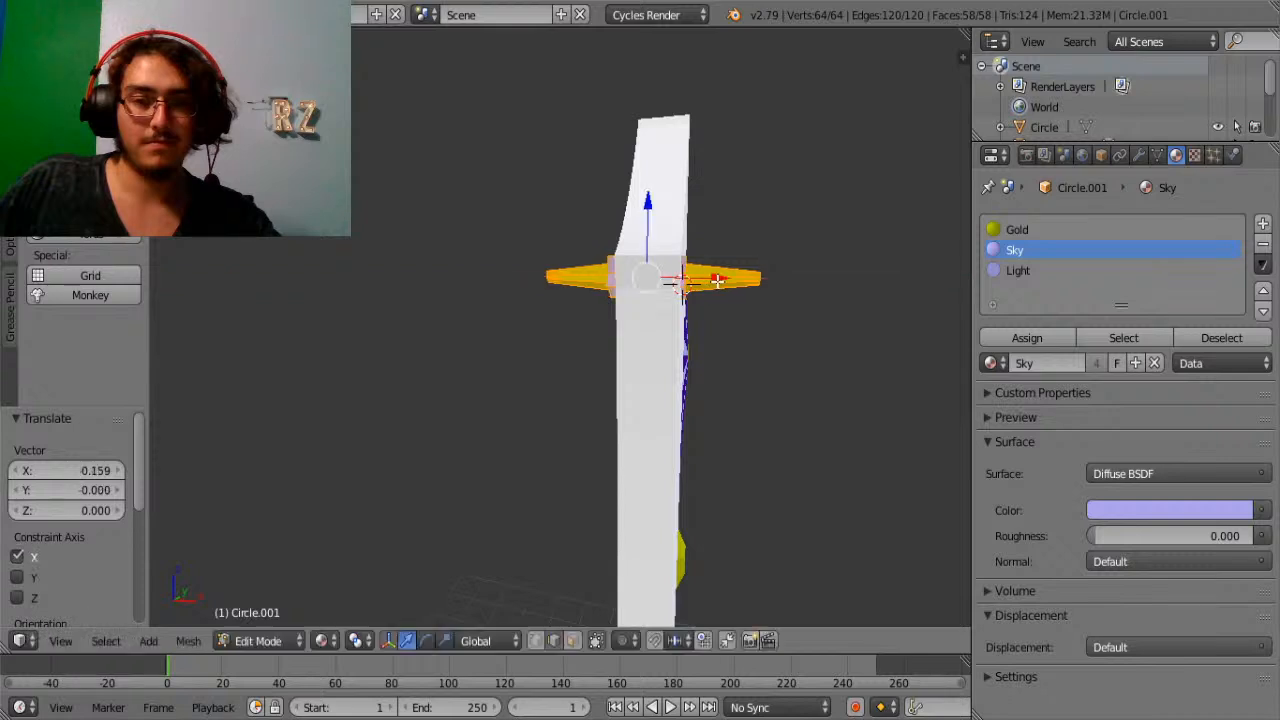
Stretch the star along X so it sticks out further on both sides of the blade, and return to Object Mode.
key("s")
key("x")
left_click(758, 290)
key("Tab")
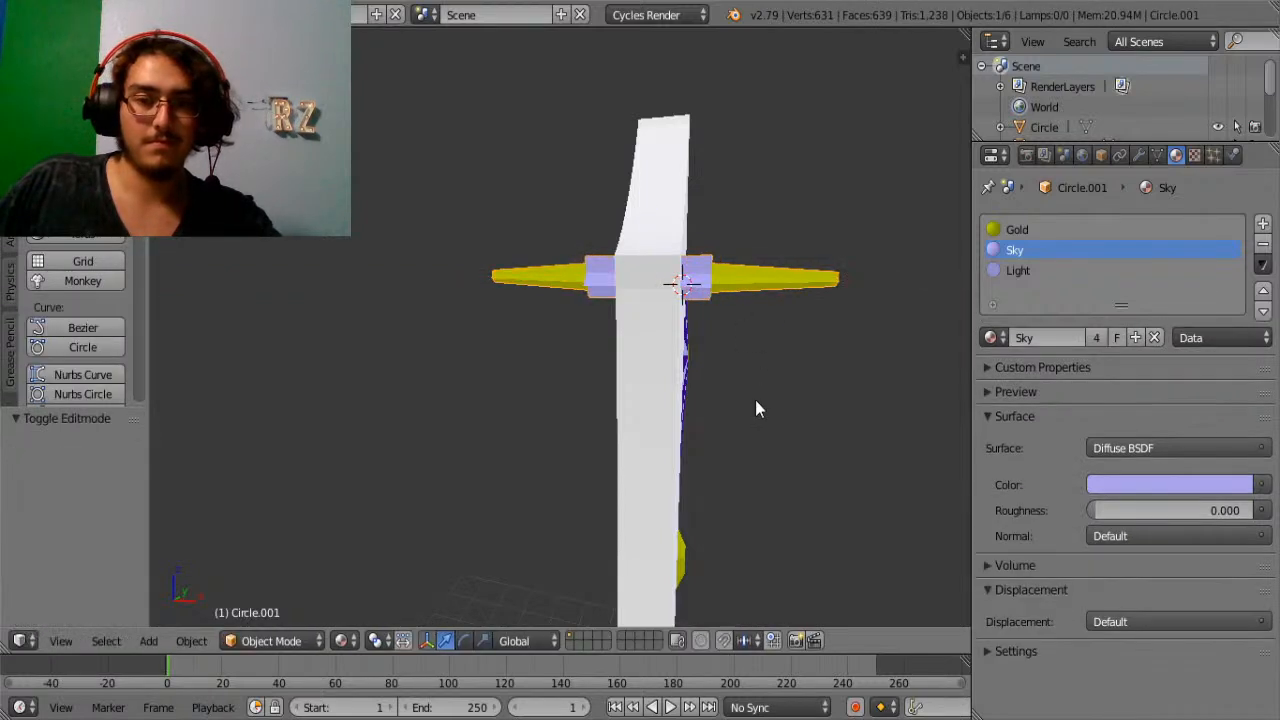
Add a Boolean modifier to the blade with Difference as the operation and the star as the cutting object, and apply it.
middle_click_drag(755, 400, 524, 317)
right_click(524, 317)
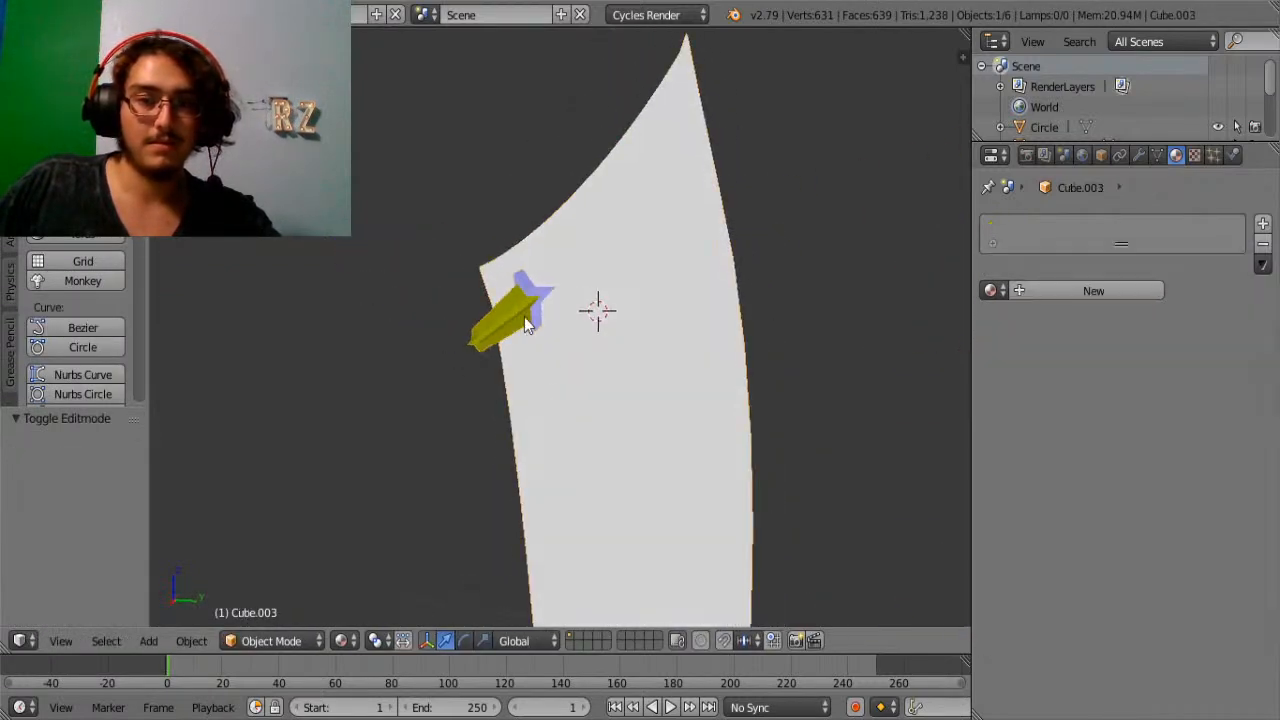
right_click(509, 310)
right_click(599, 310)
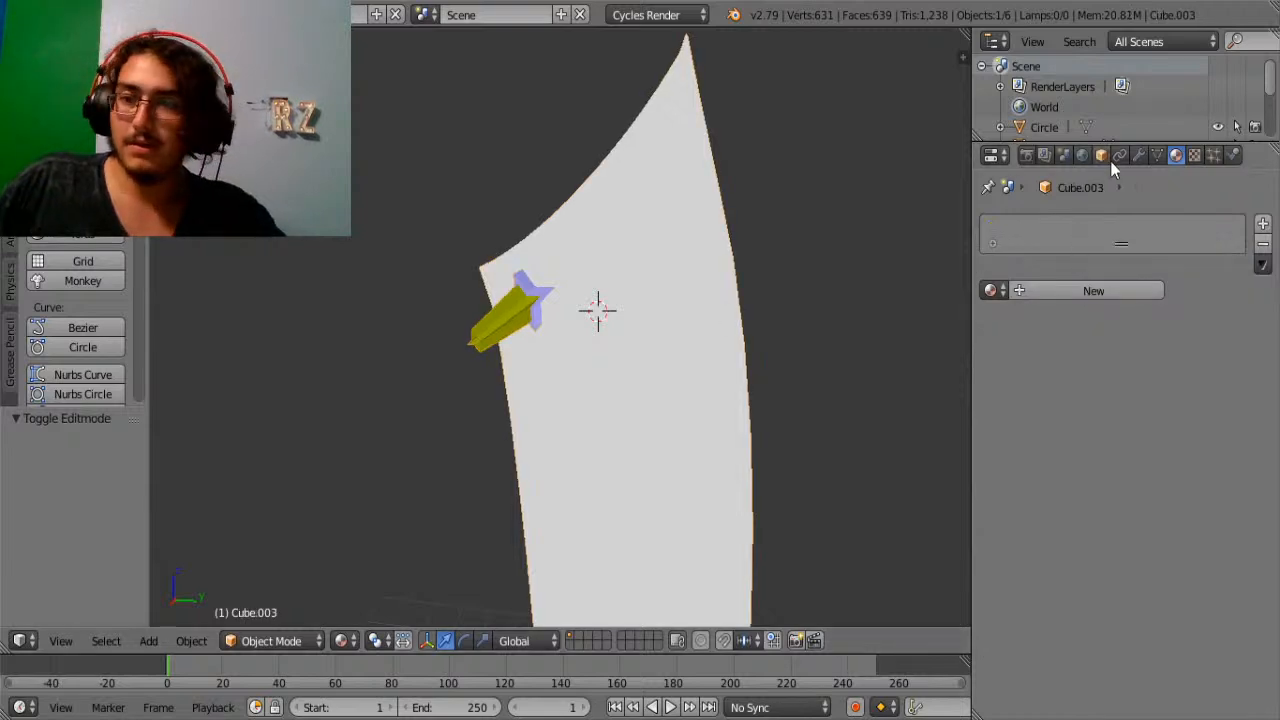
left_click(1139, 156)
left_click(1111, 222)
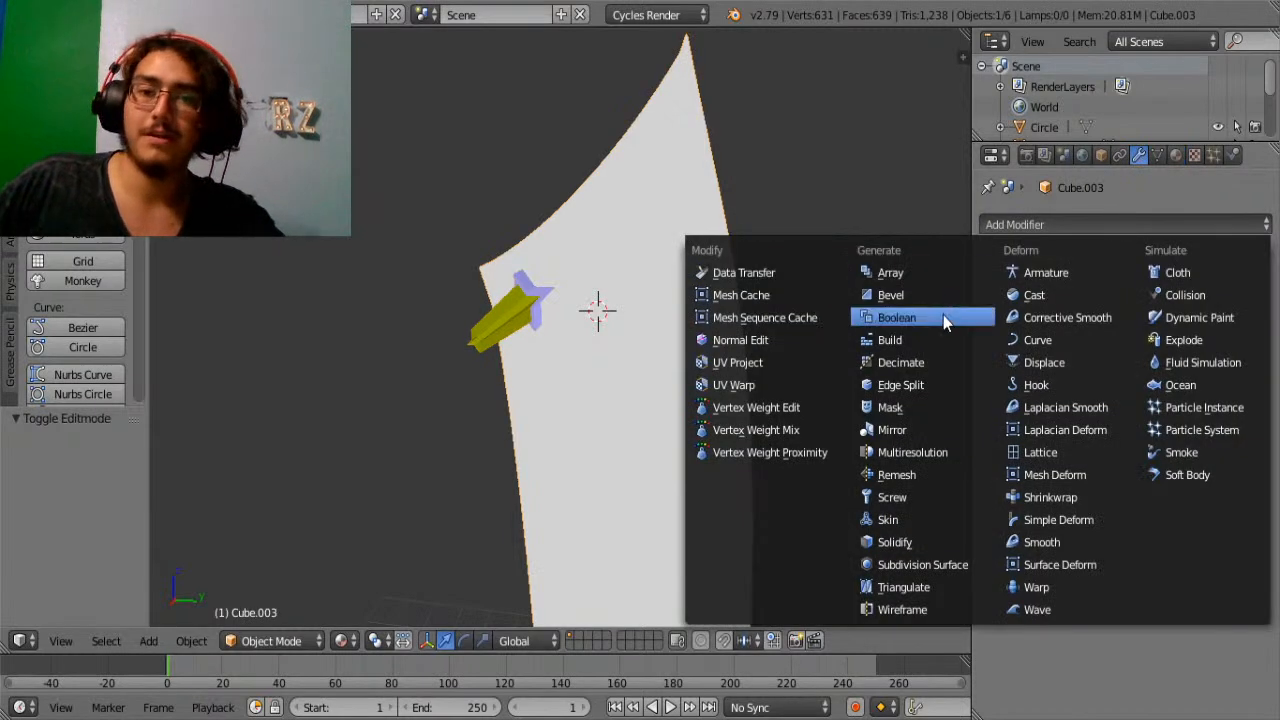
left_click(900, 316)
left_click(1085, 337)
left_click(1073, 272)
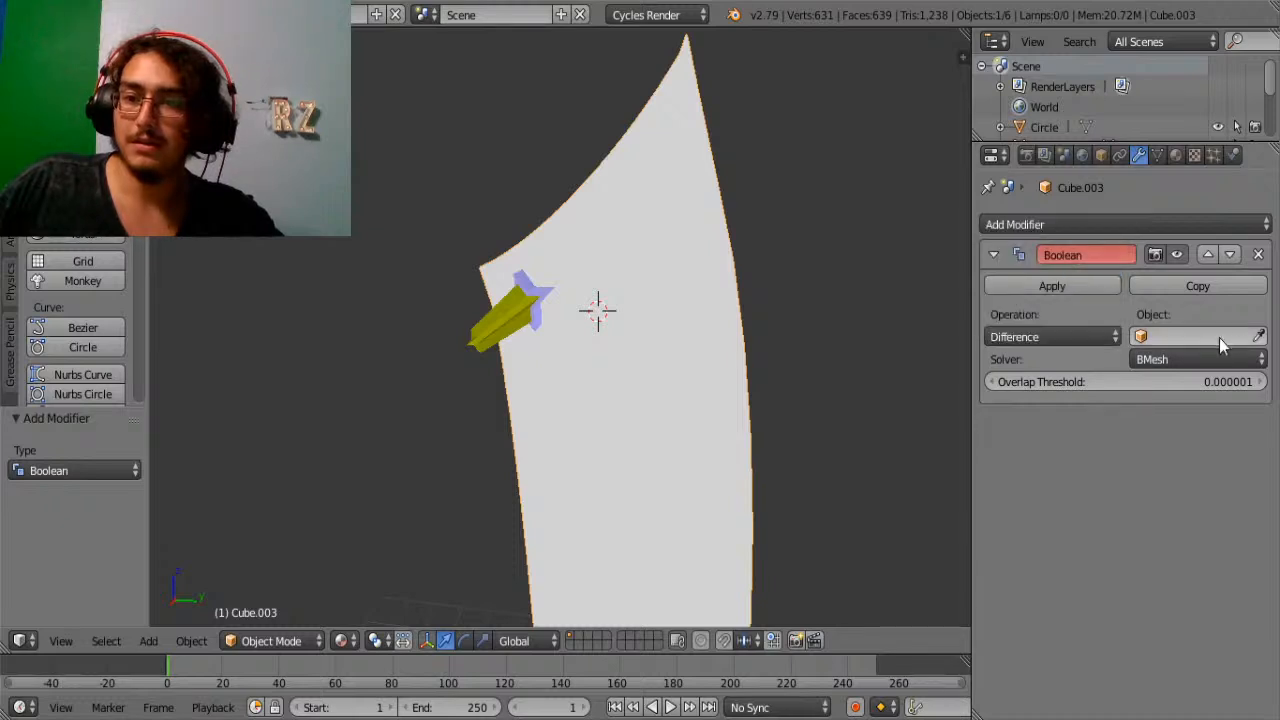
left_click(1259, 337)
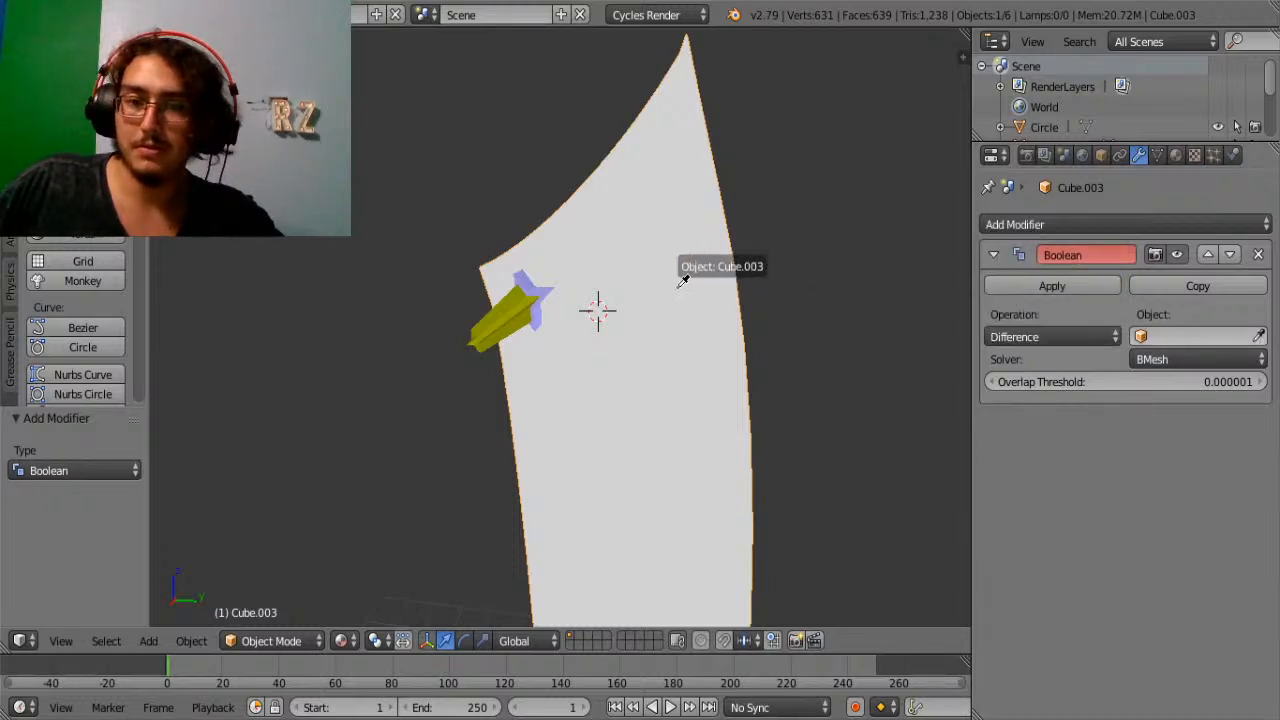
left_click(518, 310)
left_click(1096, 290)
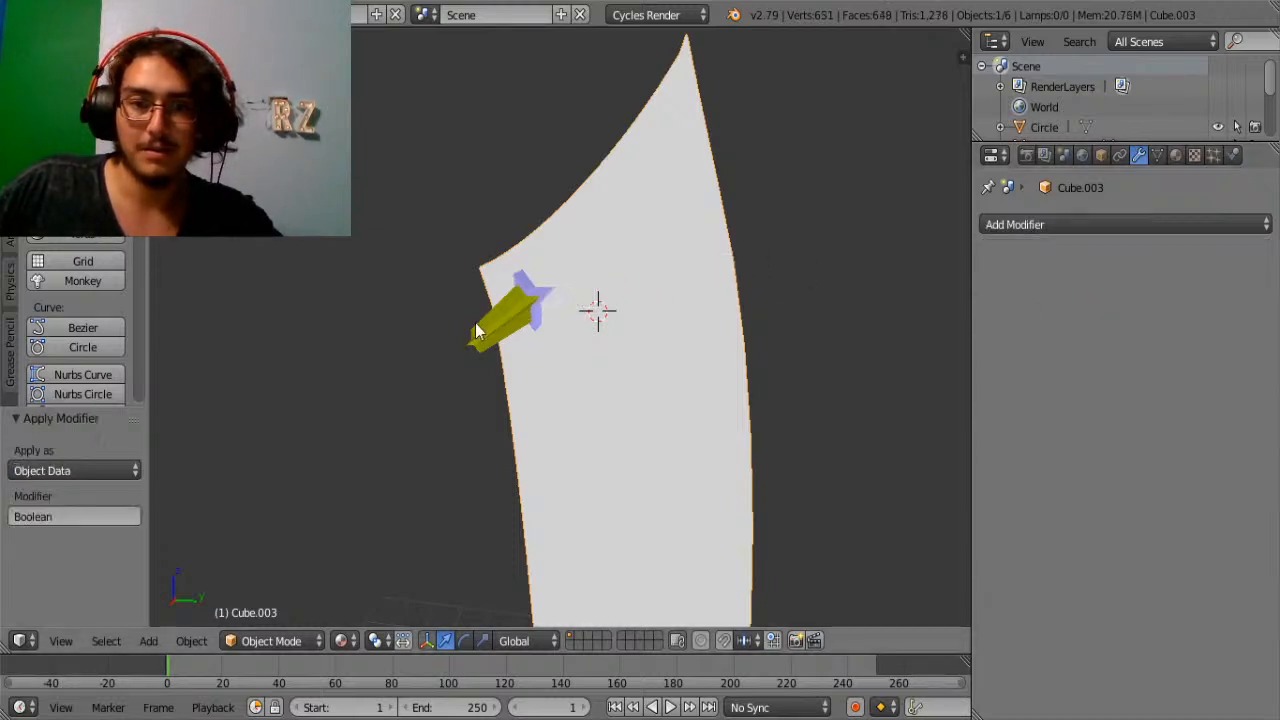
Move the star about 1.700 along negative Y, clear of the blade, and inspect the cut at the notched corner.
right_click(508, 312)
middle_click_drag(514, 316, 605, 329)
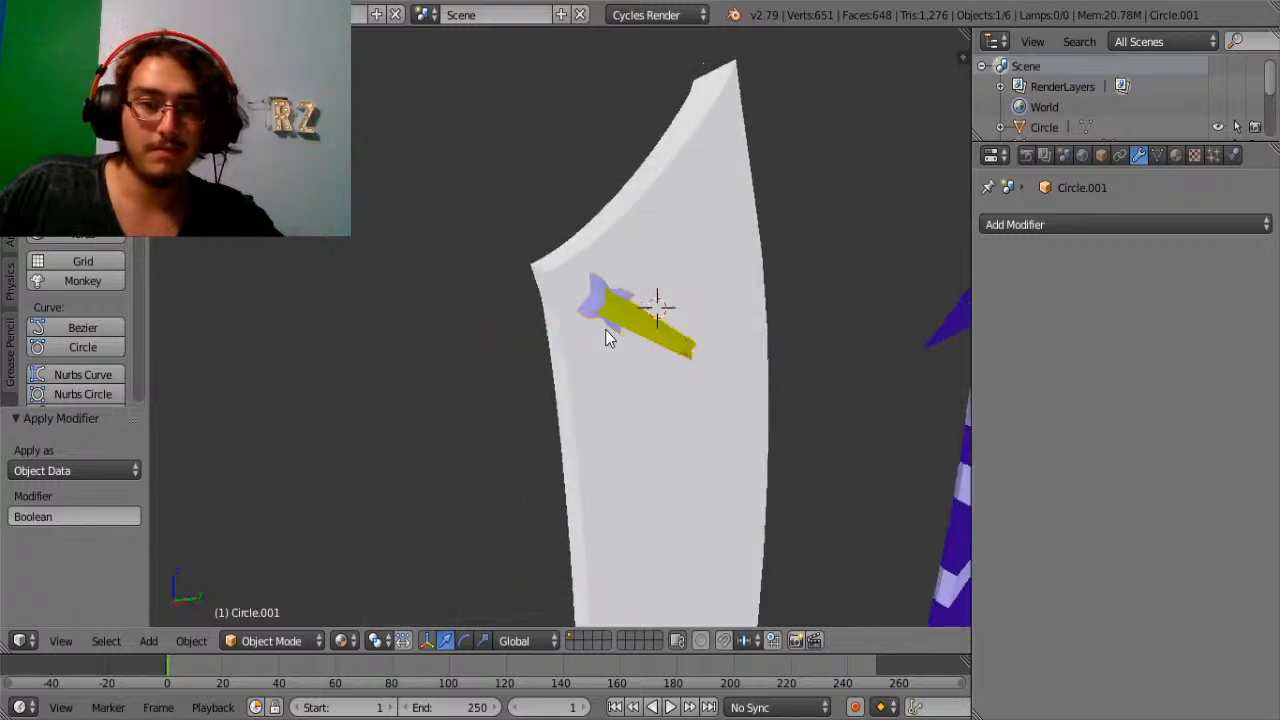
scroll(605, 329, "down", 5)
left_click_drag(551, 586, 489, 562)
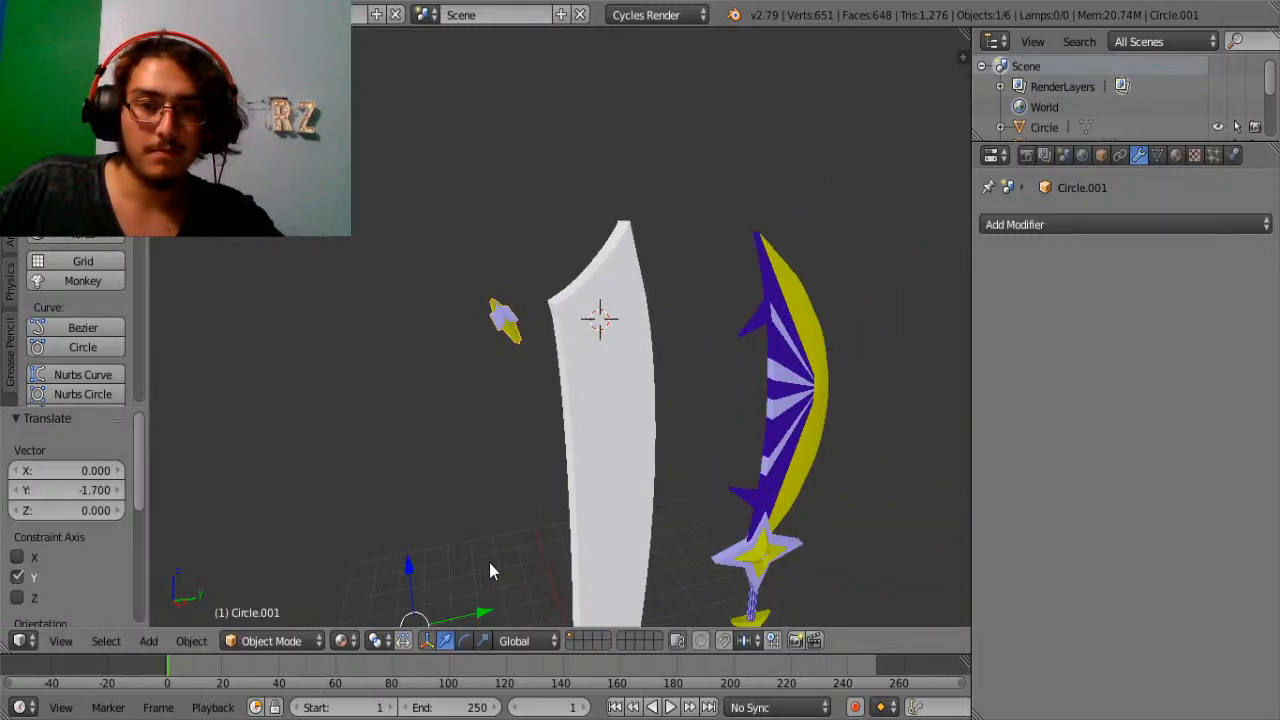
scroll(595, 442, "up", 6)
middle_click_drag(650, 343, 563, 248)
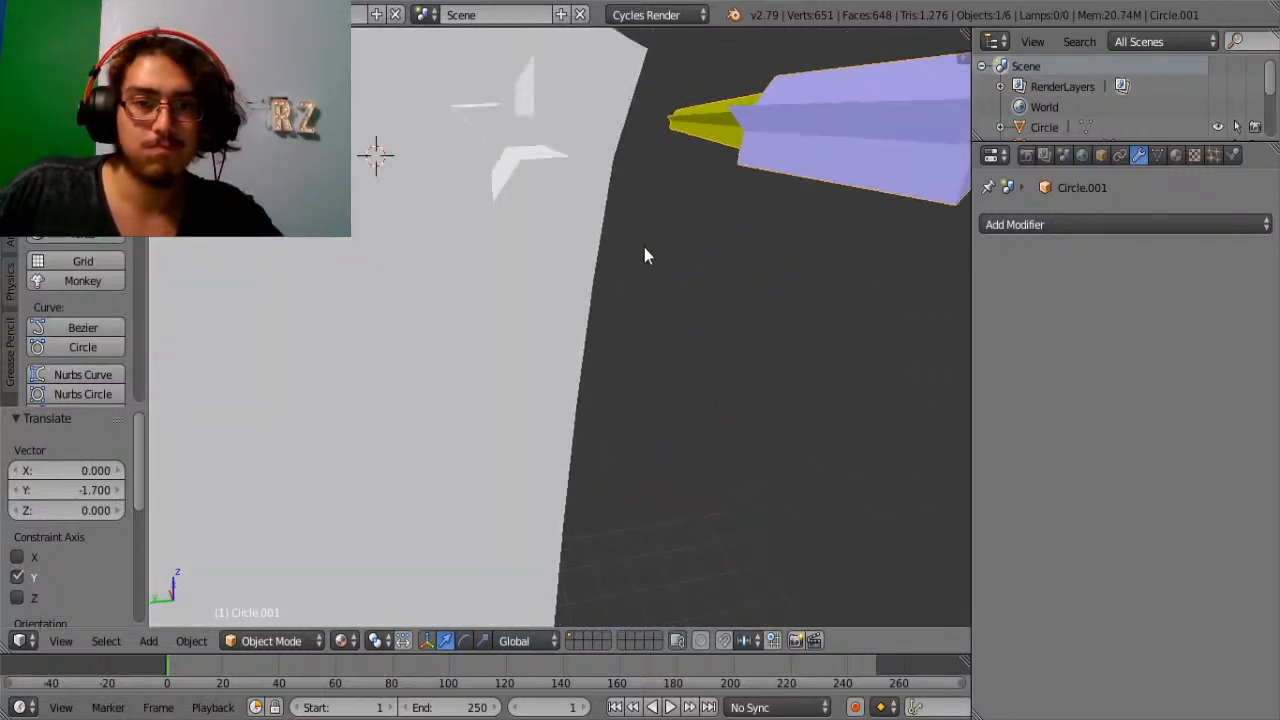
Undo the star's move away from the blade.
key("ctrl+z")
key("ctrl+z")
middle_click_drag(644, 247, 431, 253)
scroll(680, 232, "down", 4)
middle_click_drag(680, 240, 810, 290)
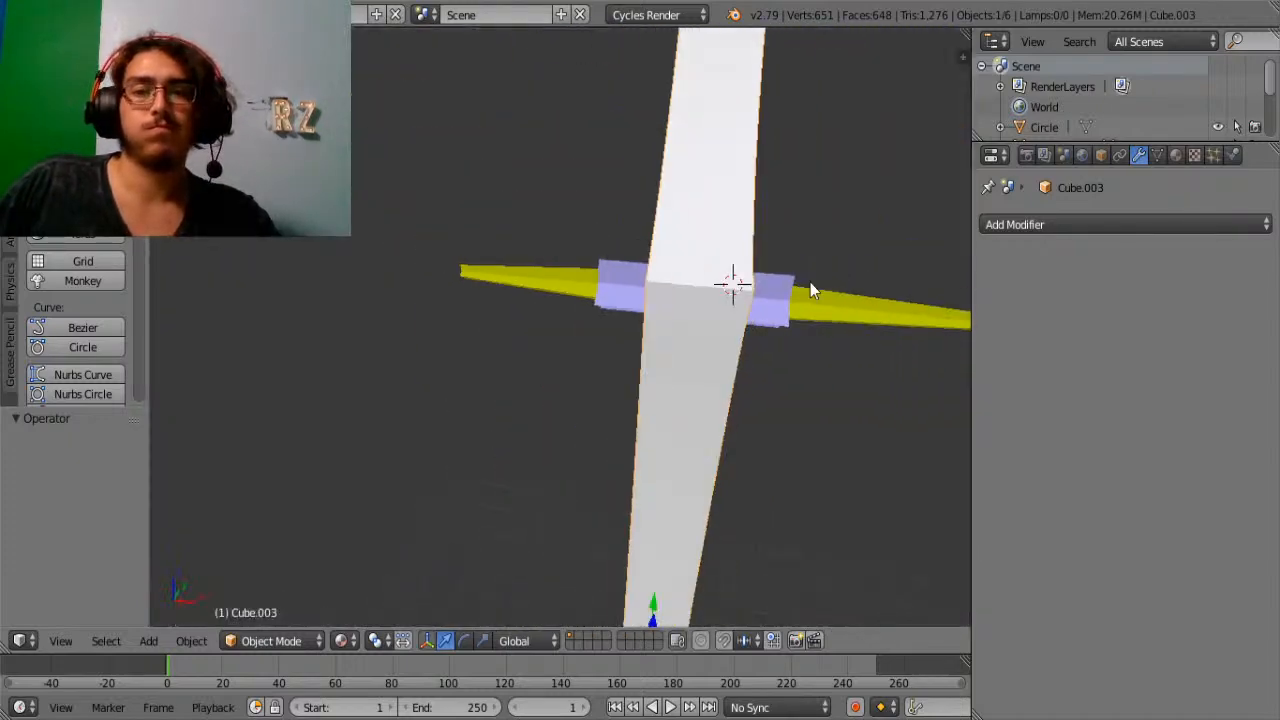
scroll(740, 318, "down", 3)
key("Tab")
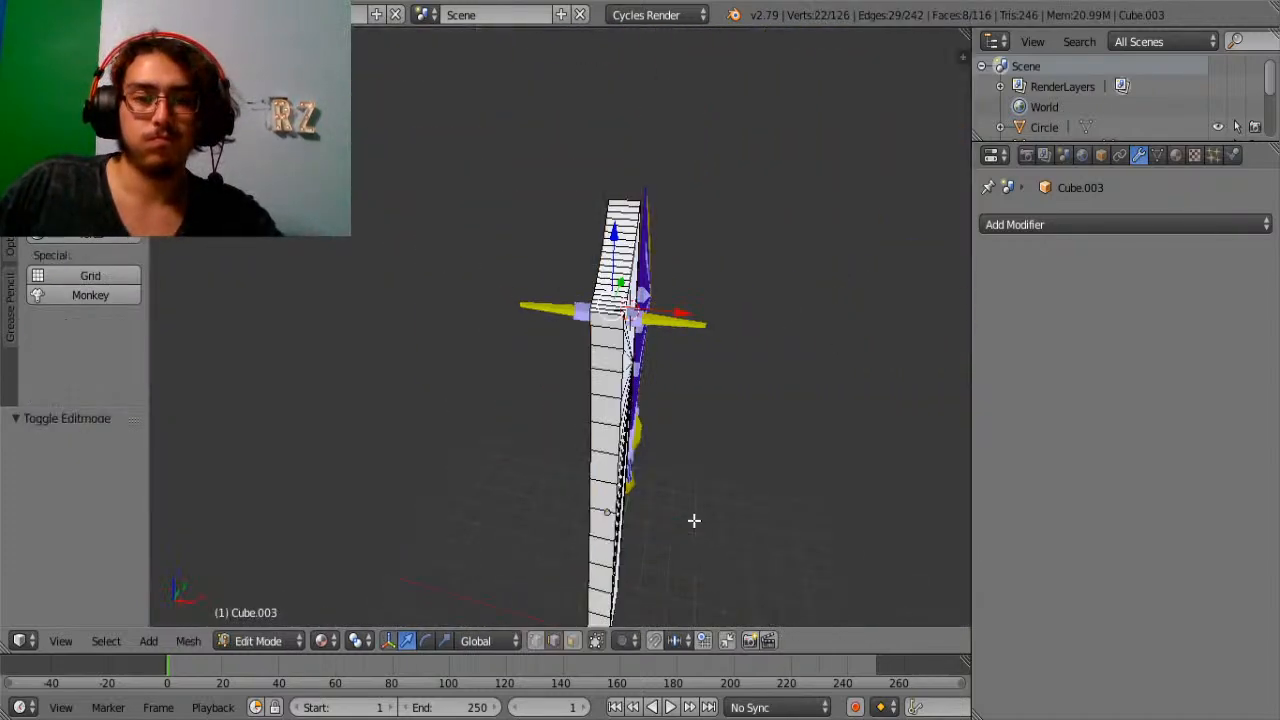
middle_click_drag(741, 446, 591, 276)
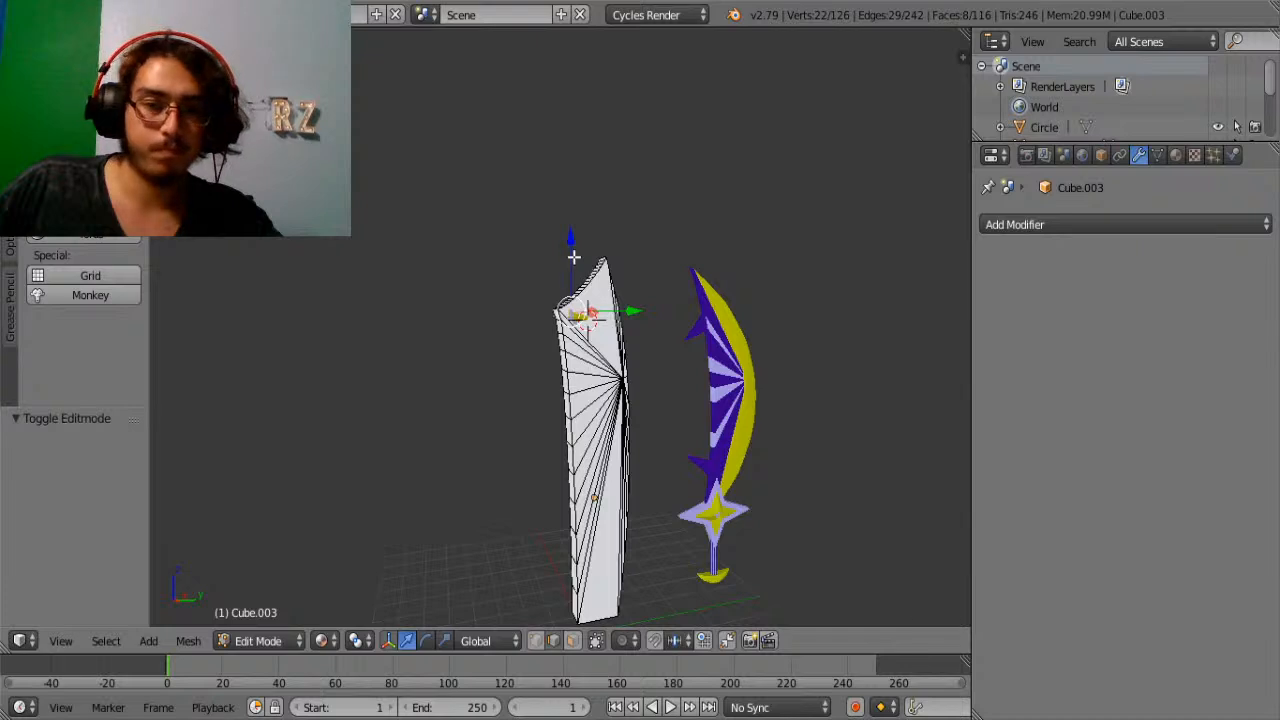
left_click_drag(574, 257, 581, 430)
key("ctrl+z")
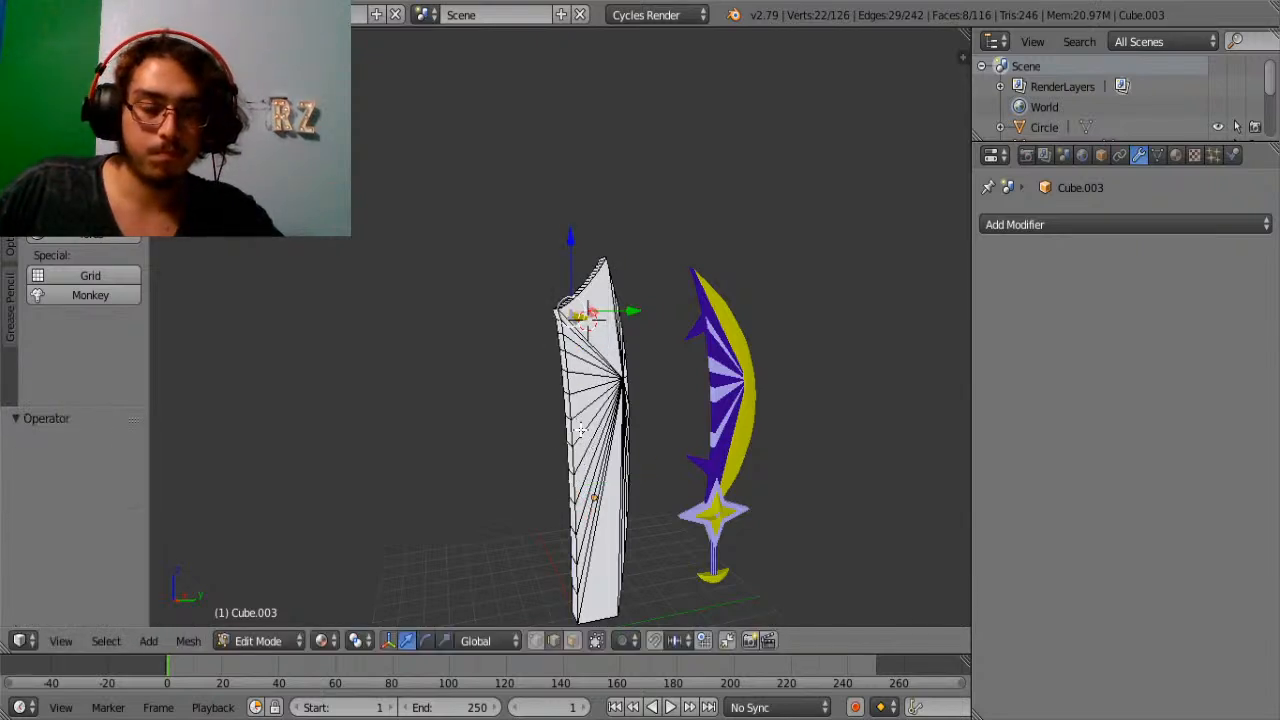
key("Tab")
In Edit Mode, move the star's mesh out of the blade and down onto its own object origin.
right_click(585, 328)
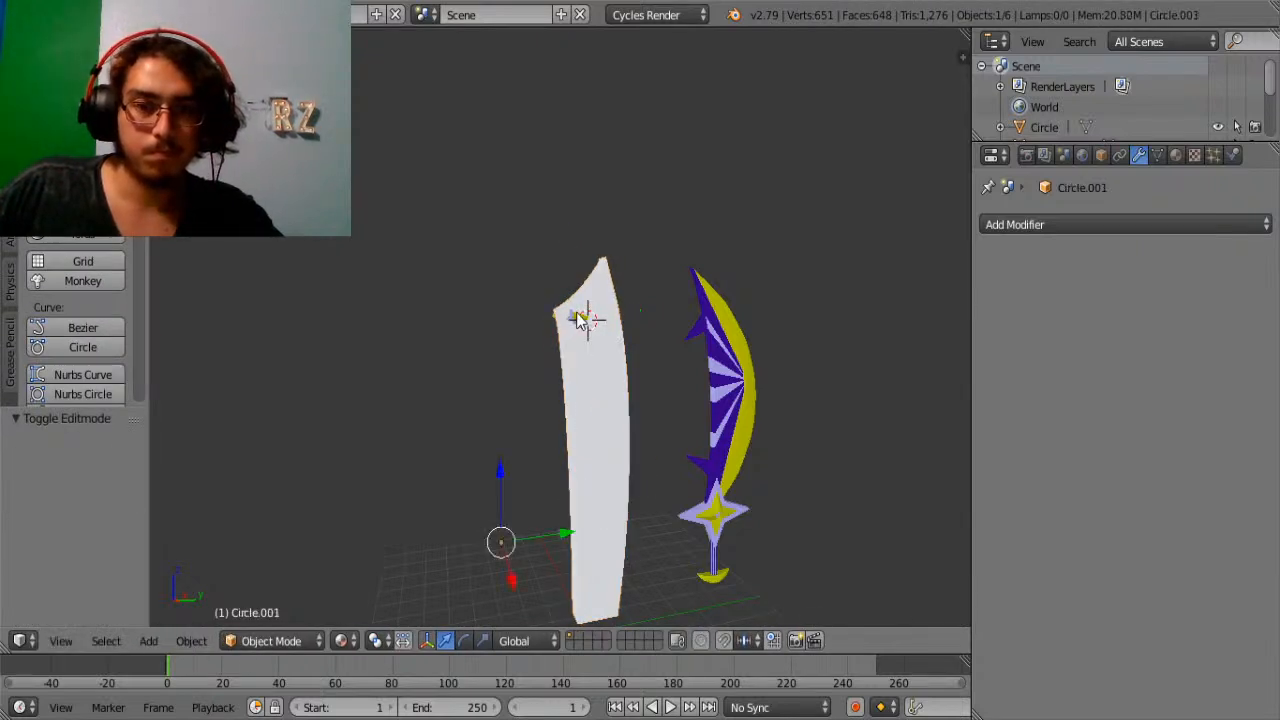
key("Tab")
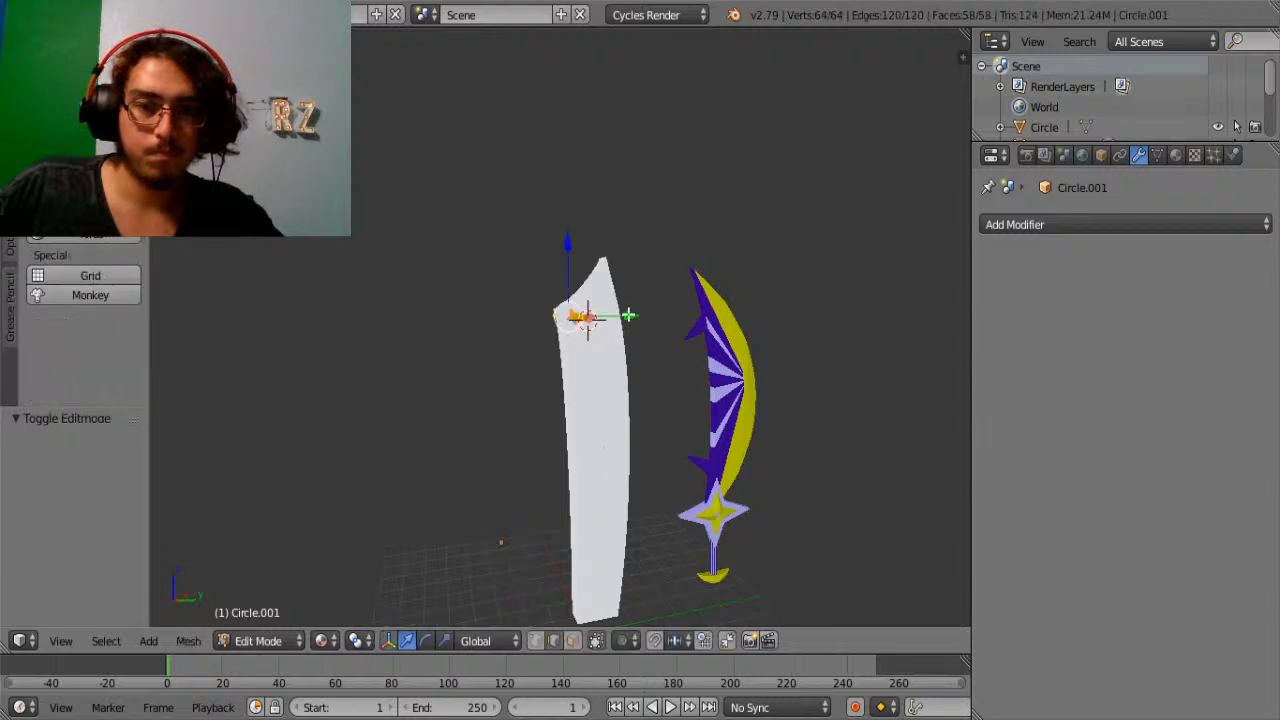
left_click_drag(628, 315, 541, 316)
left_click_drag(484, 272, 508, 491)
left_click_drag(536, 532, 550, 535)
key("Tab")
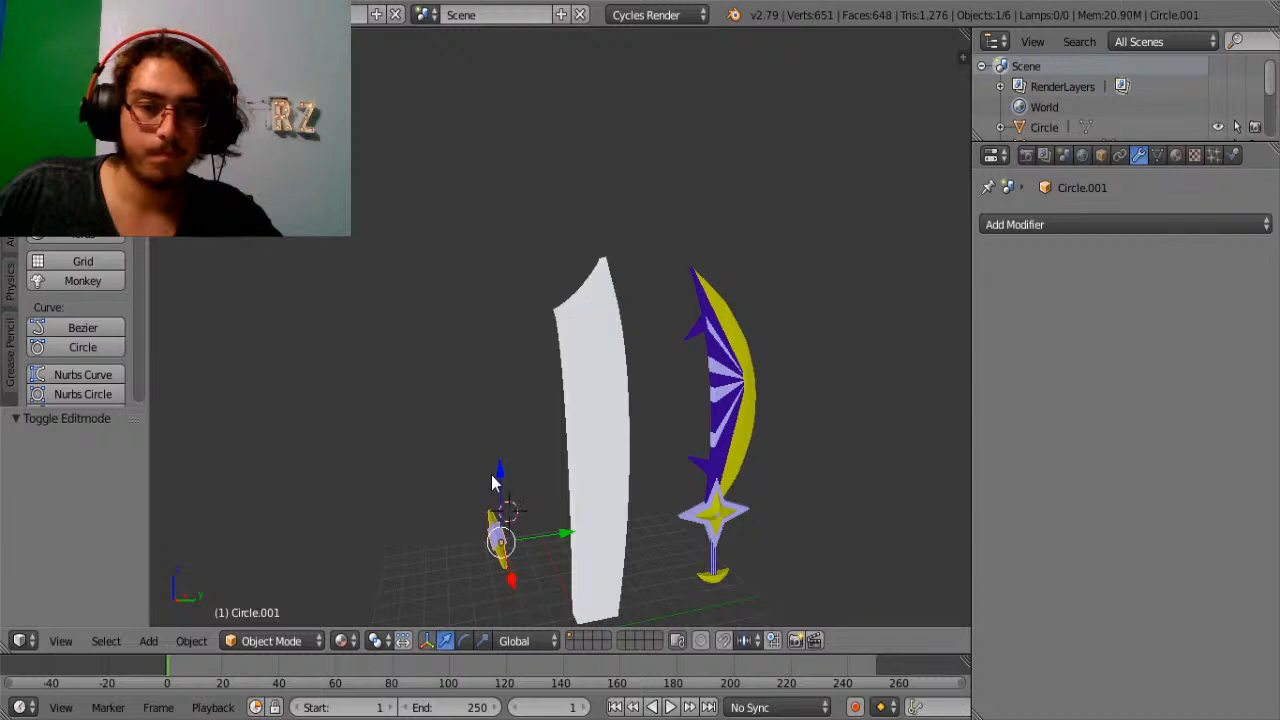
Raise the star object to the blade's notched corner and move it about 2.740 along Y into the blade.
left_click_drag(495, 472, 491, 262)
middle_click_drag(491, 262, 588, 352)
left_click_drag(576, 334, 624, 320)
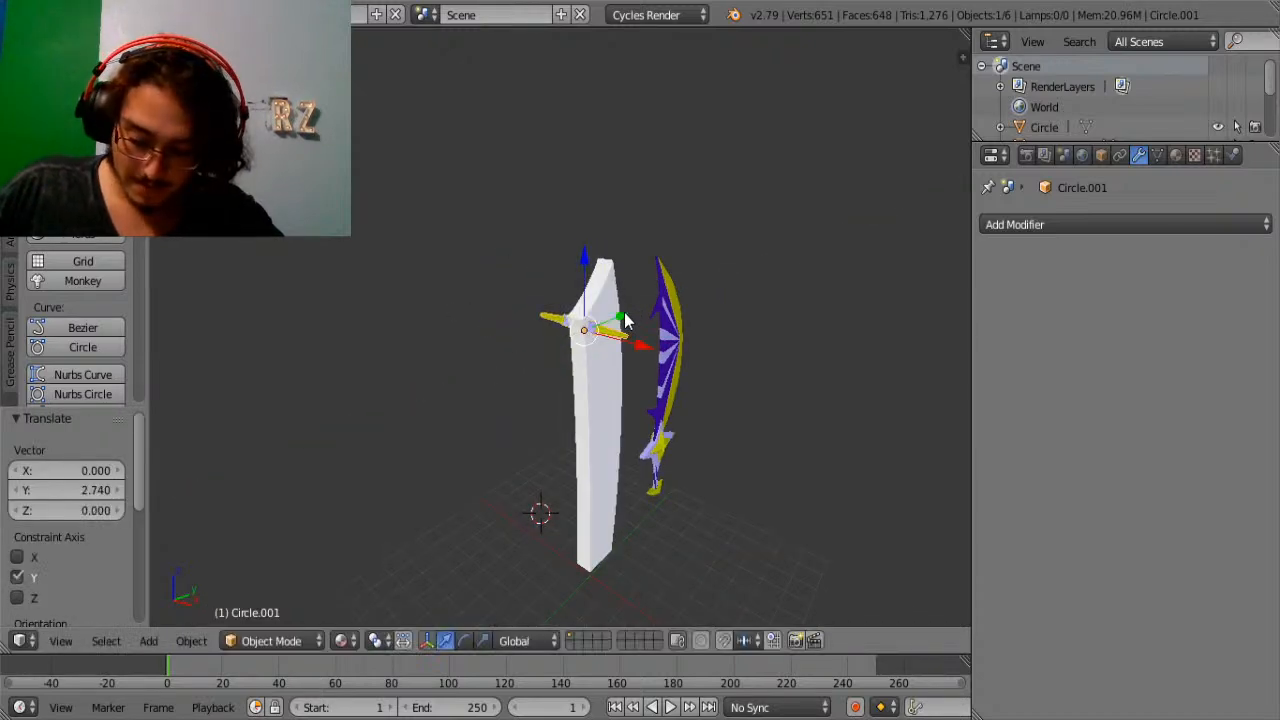
Nudge the star about 0.010 along Y and about 0.062 along X to centre it through the blade.
scroll(711, 296, "up", 4)
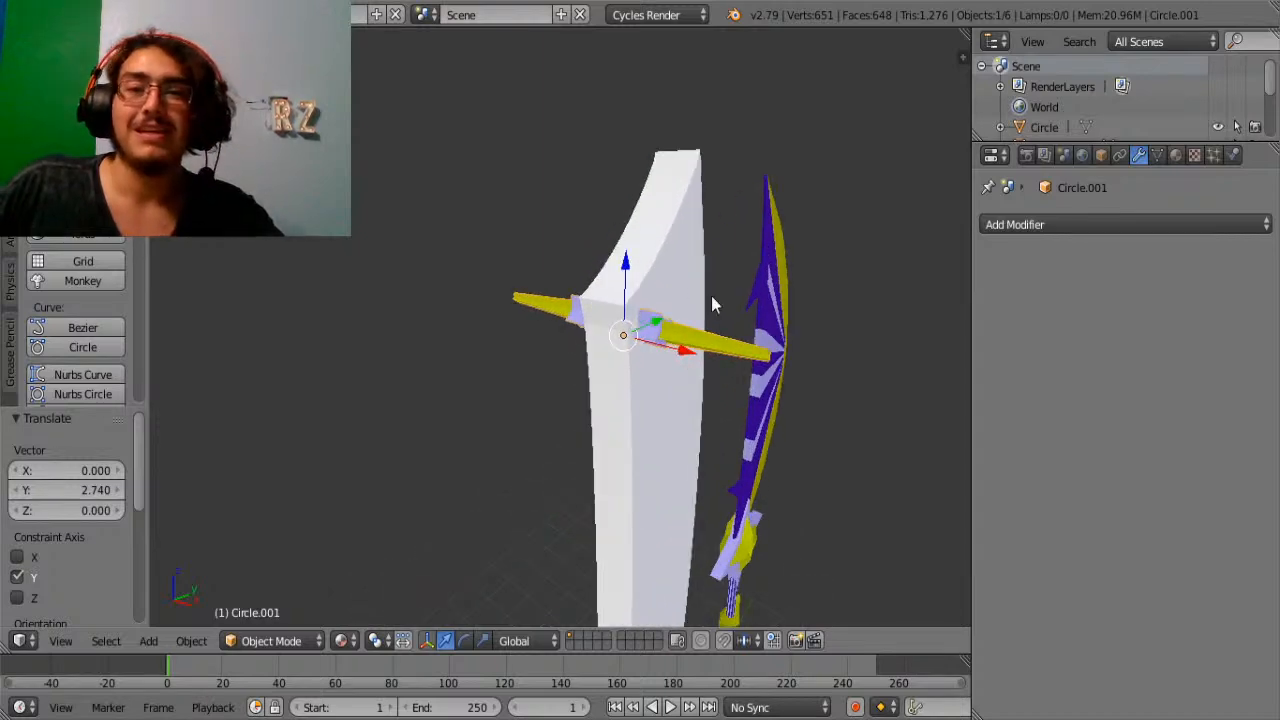
key("KP_3")
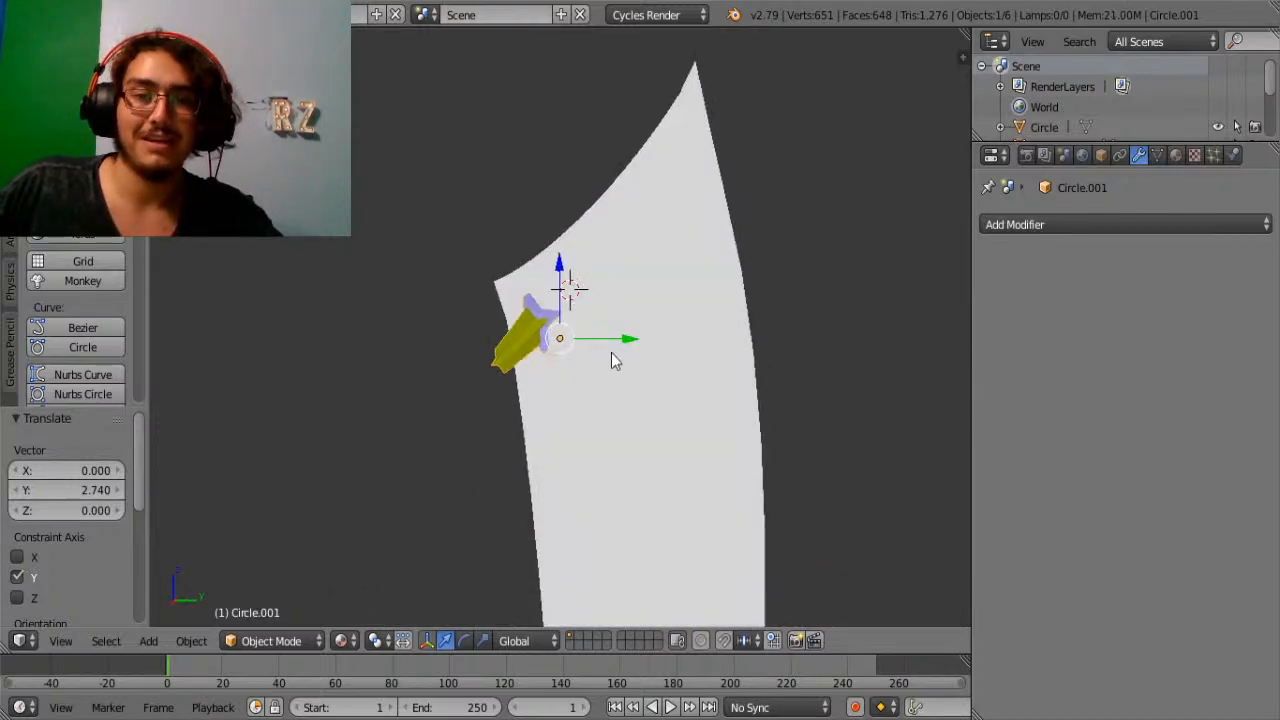
left_click_drag(602, 341, 604, 342)
middle_click_drag(604, 342, 744, 323)
left_click_drag(720, 319, 724, 319)
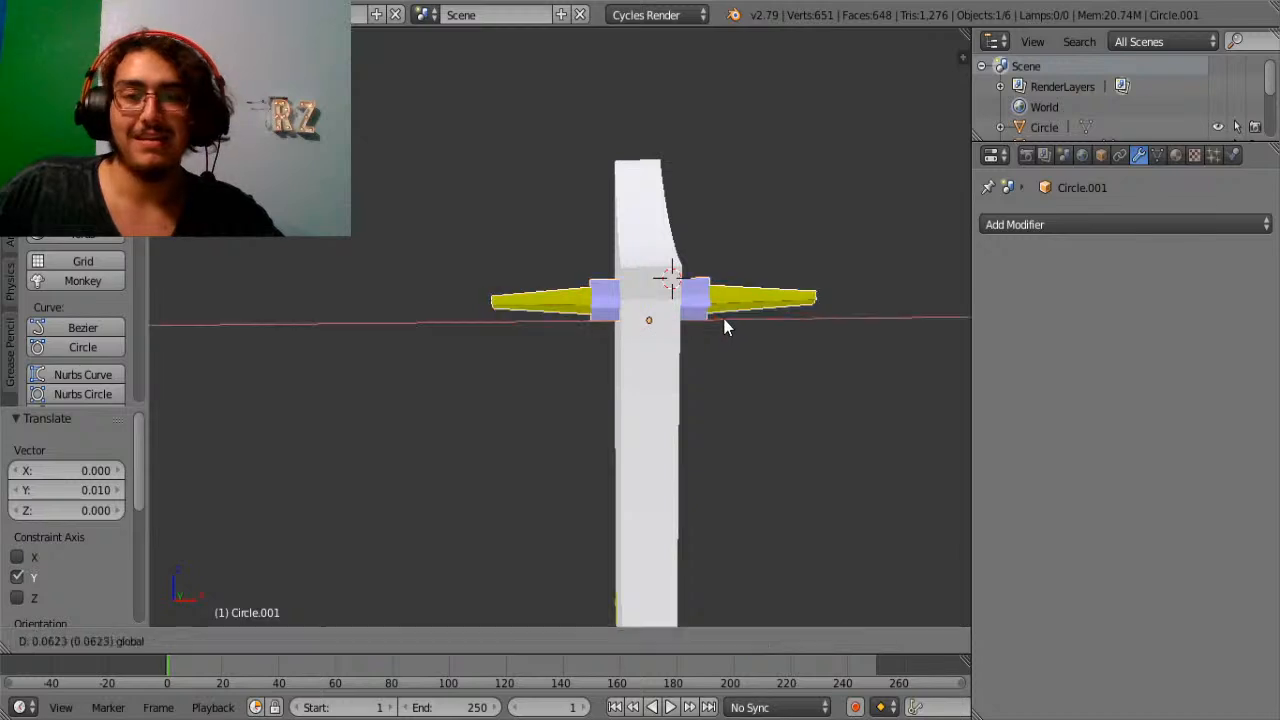
left_click(724, 319)
Scale the star by about 1.830 along X.
key("s")
key("x")
left_click(784, 340)
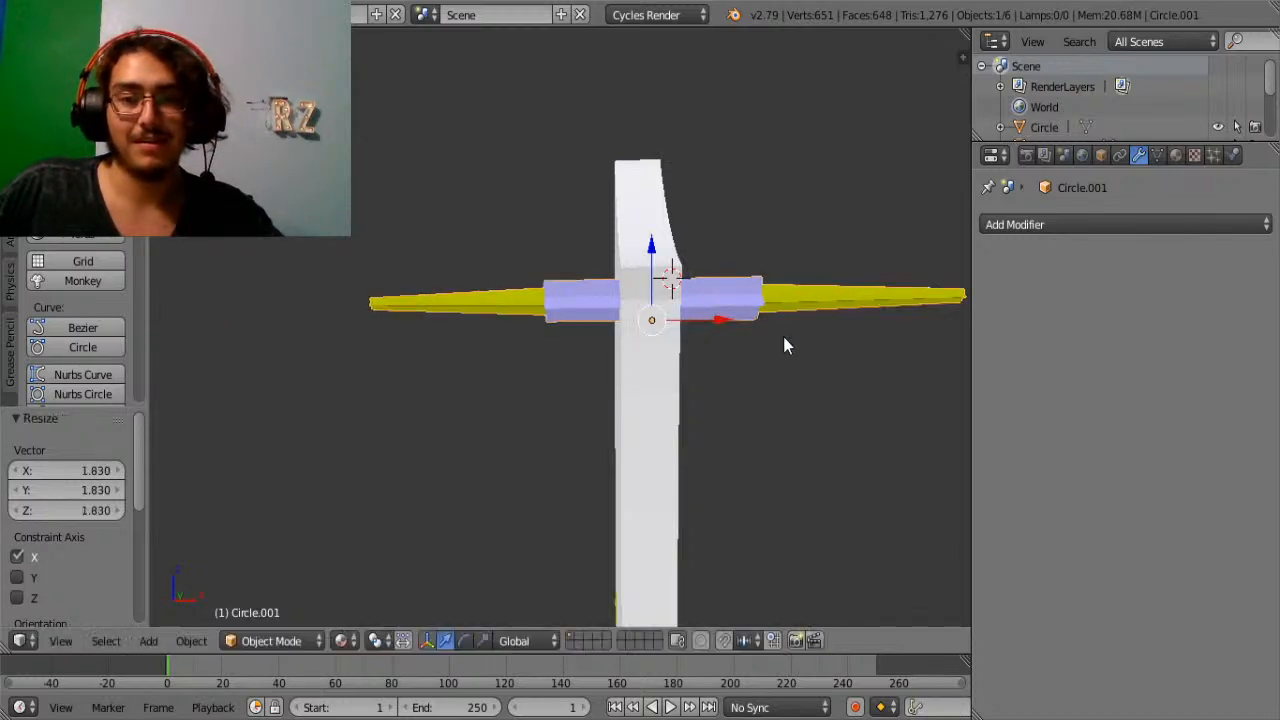
Try to give the star a Boolean Difference modifier, choose its target object in the scene, and apply it.
middle_click_drag(784, 345, 945, 276)
left_click(1075, 222)
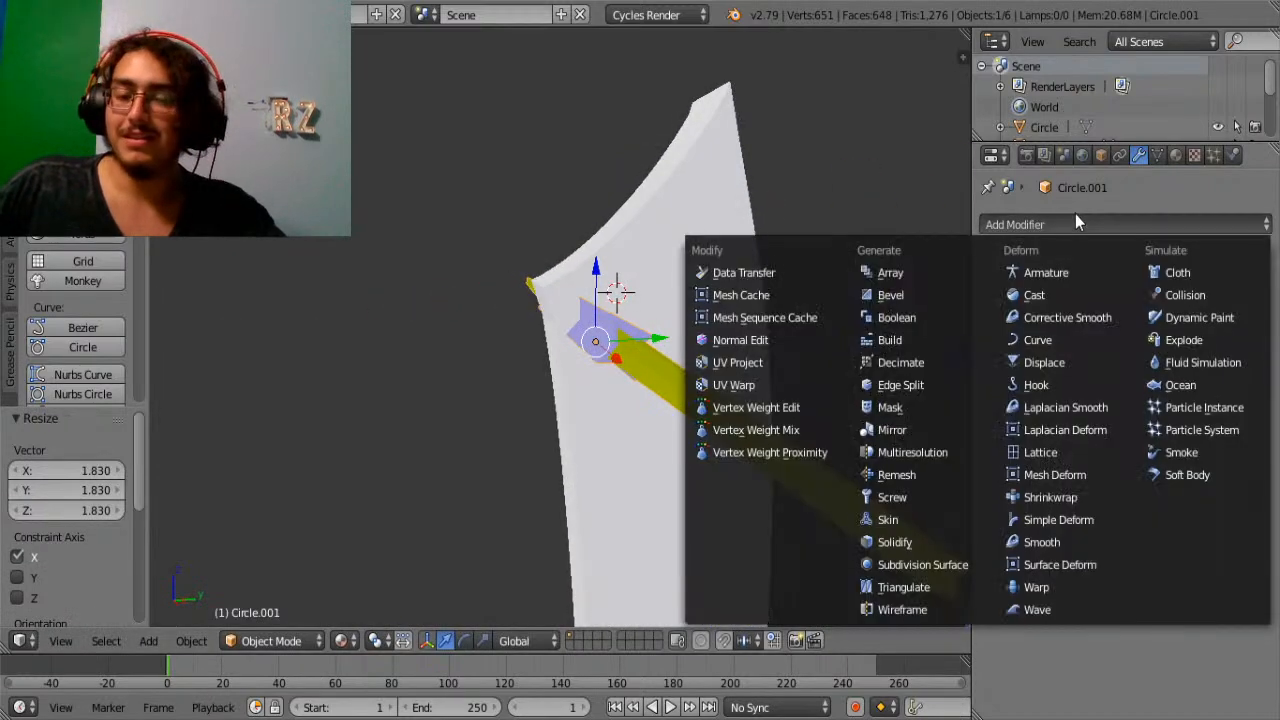
left_click(943, 319)
left_click(1067, 340)
left_click(1037, 264)
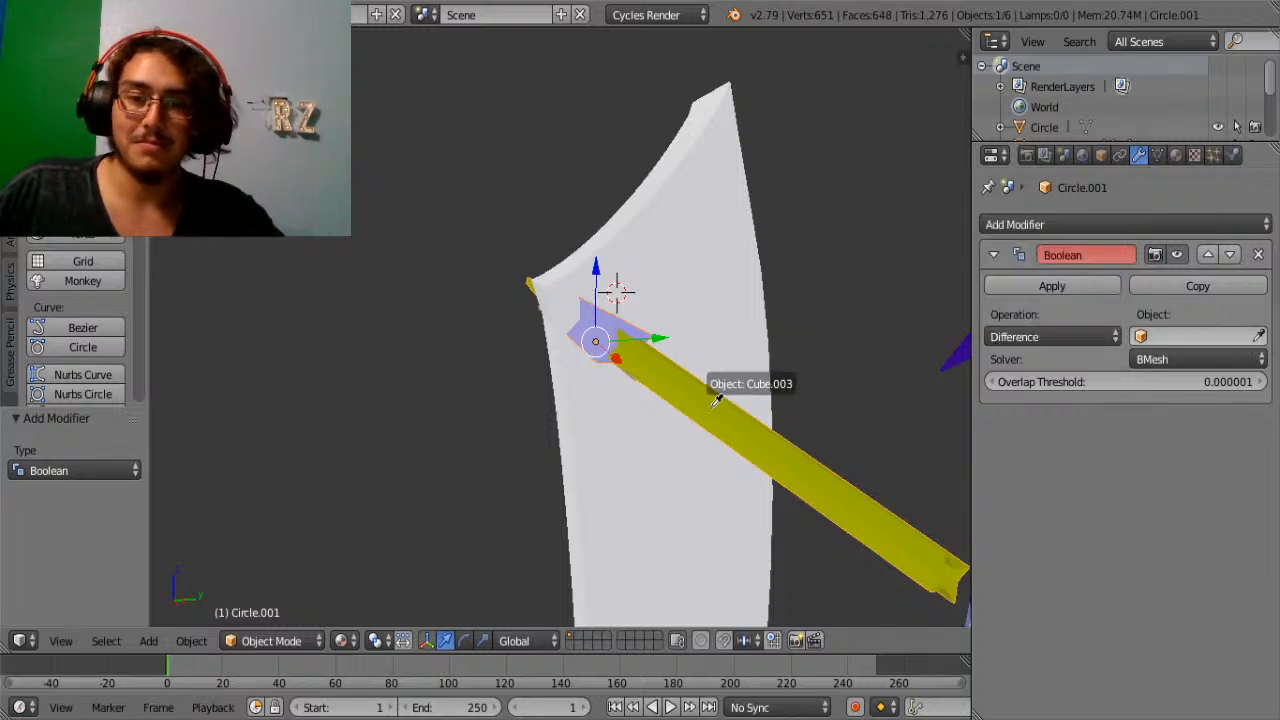
left_click(930, 545)
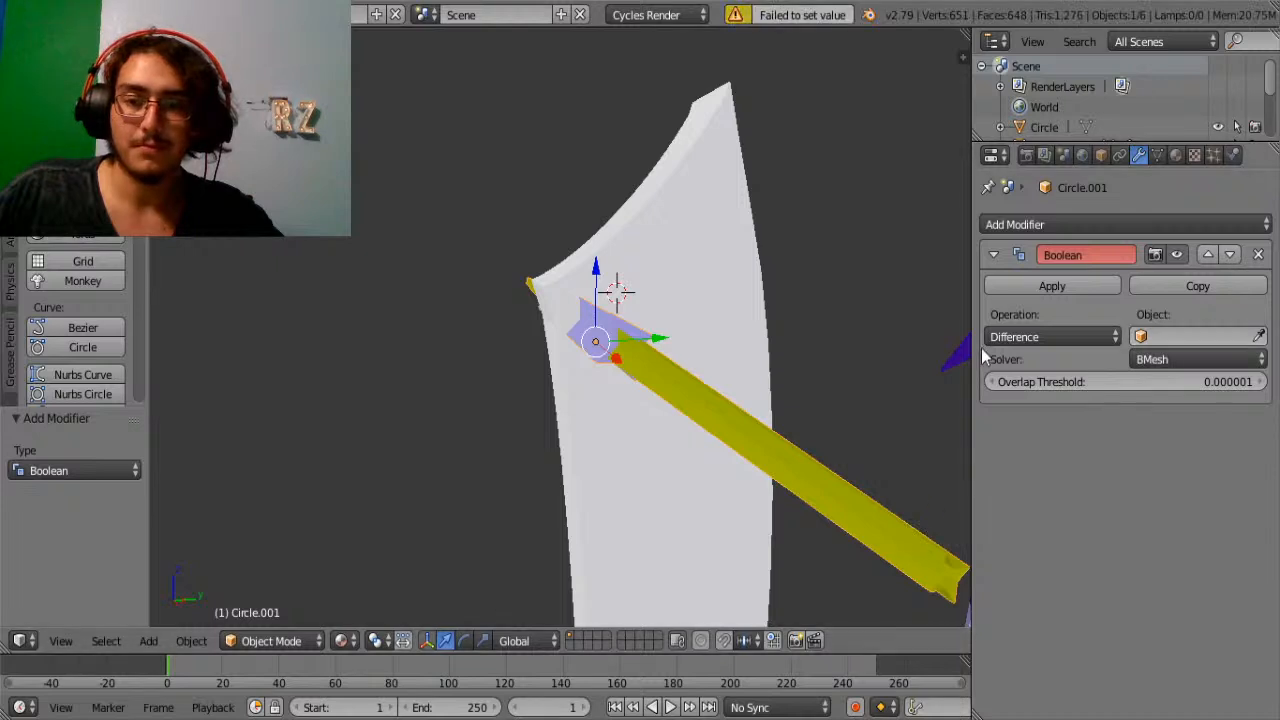
left_click(1008, 285)
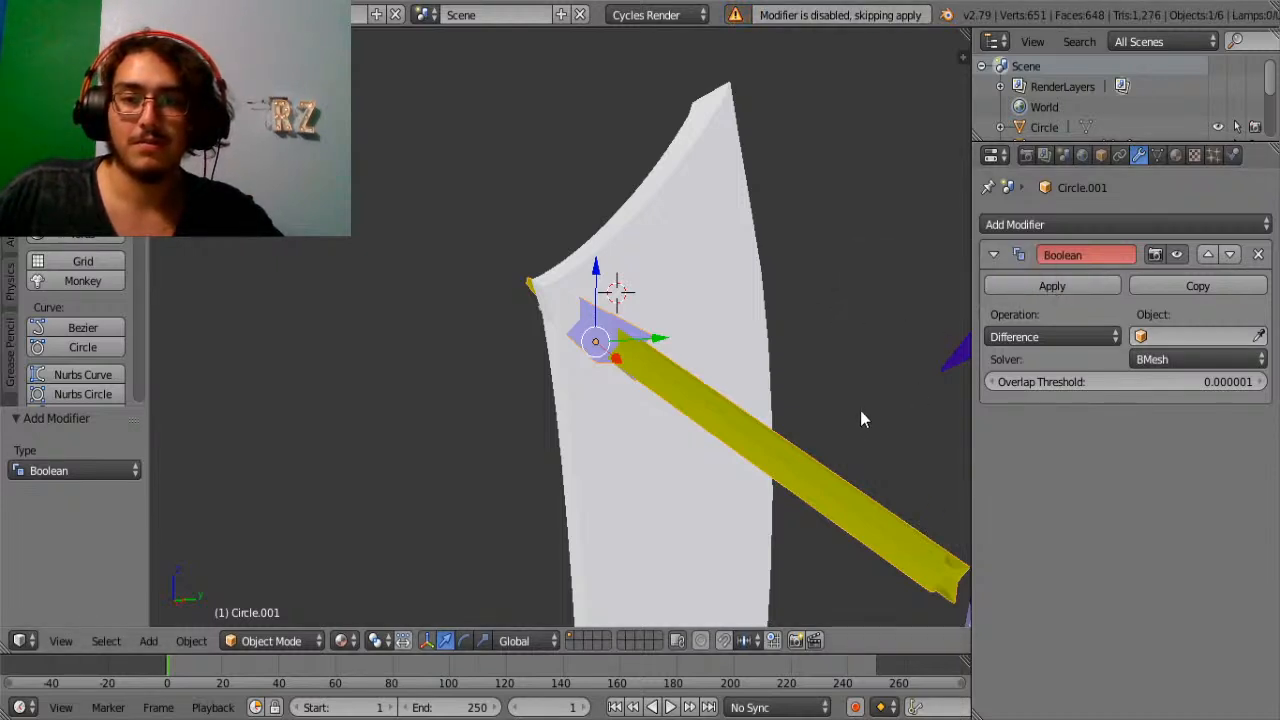
left_click(857, 506)
middle_click_drag(856, 507, 900, 420)
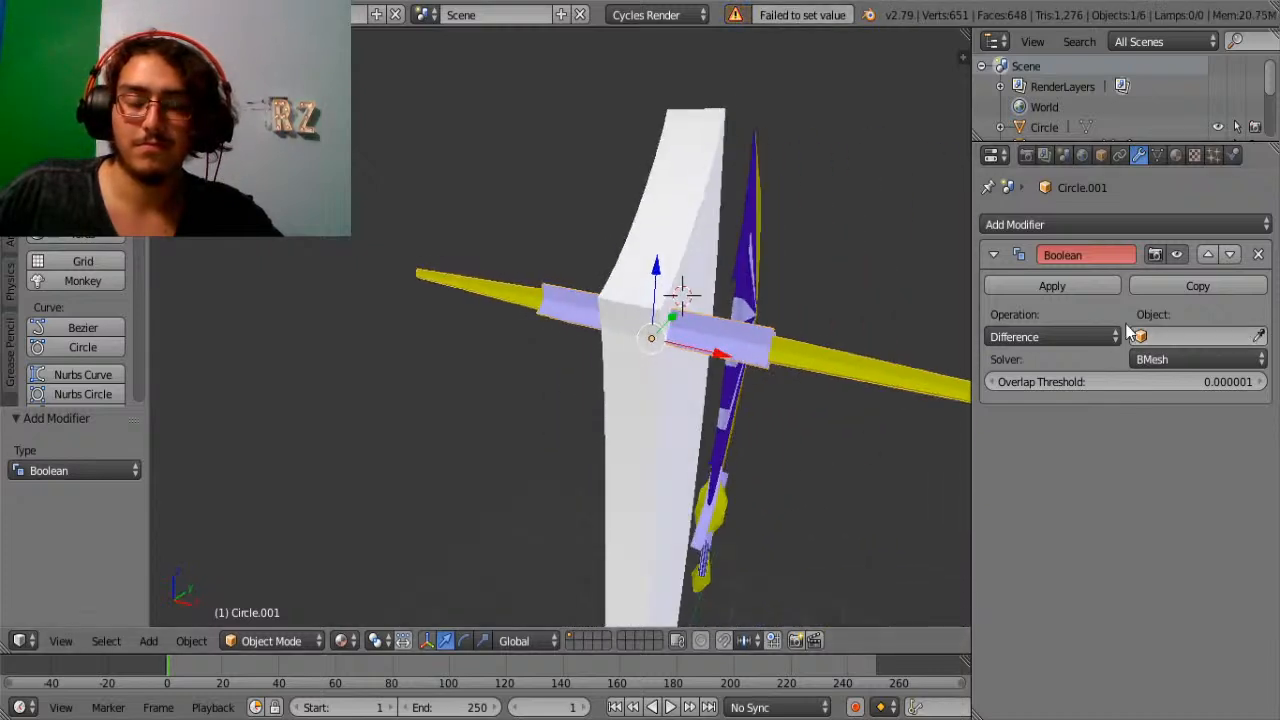
left_click(551, 292)
Raise the star's mesh slightly along Z in Edit Mode and remove the Boolean modifier from the star.
key("Tab")
middle_click_drag(744, 318, 637, 340)
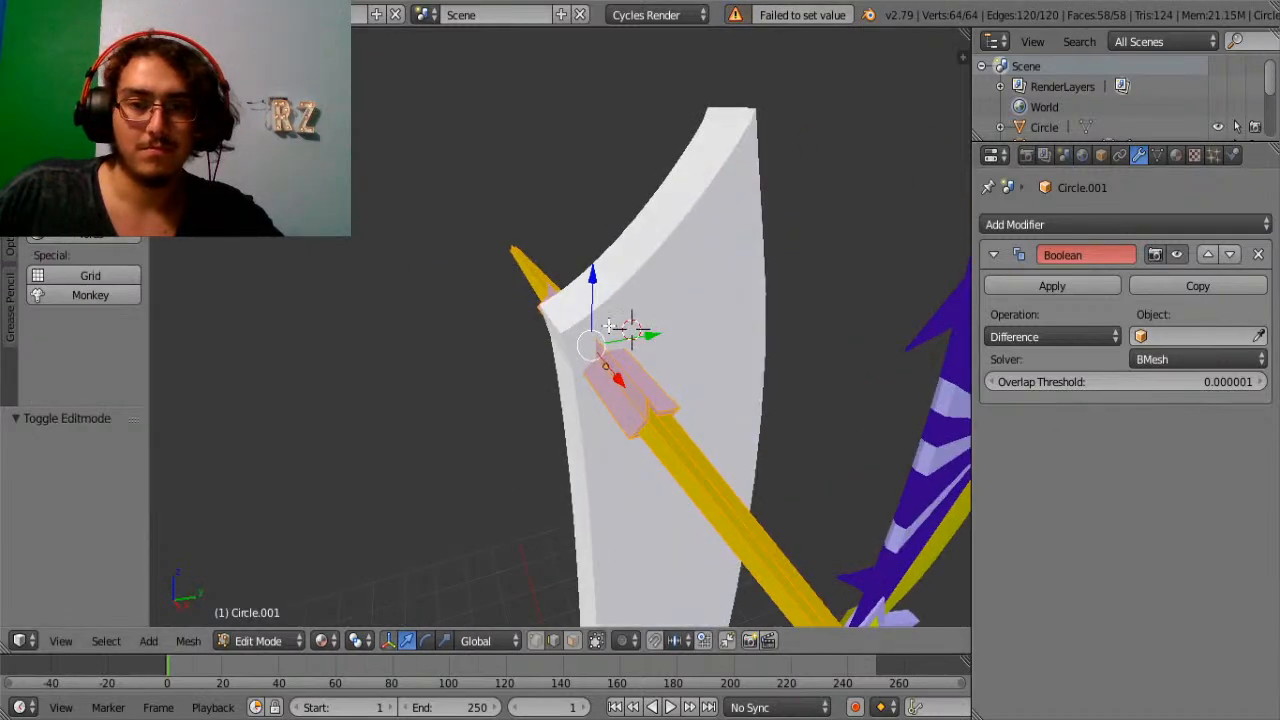
left_click_drag(588, 290, 640, 335)
left_click(1258, 254)
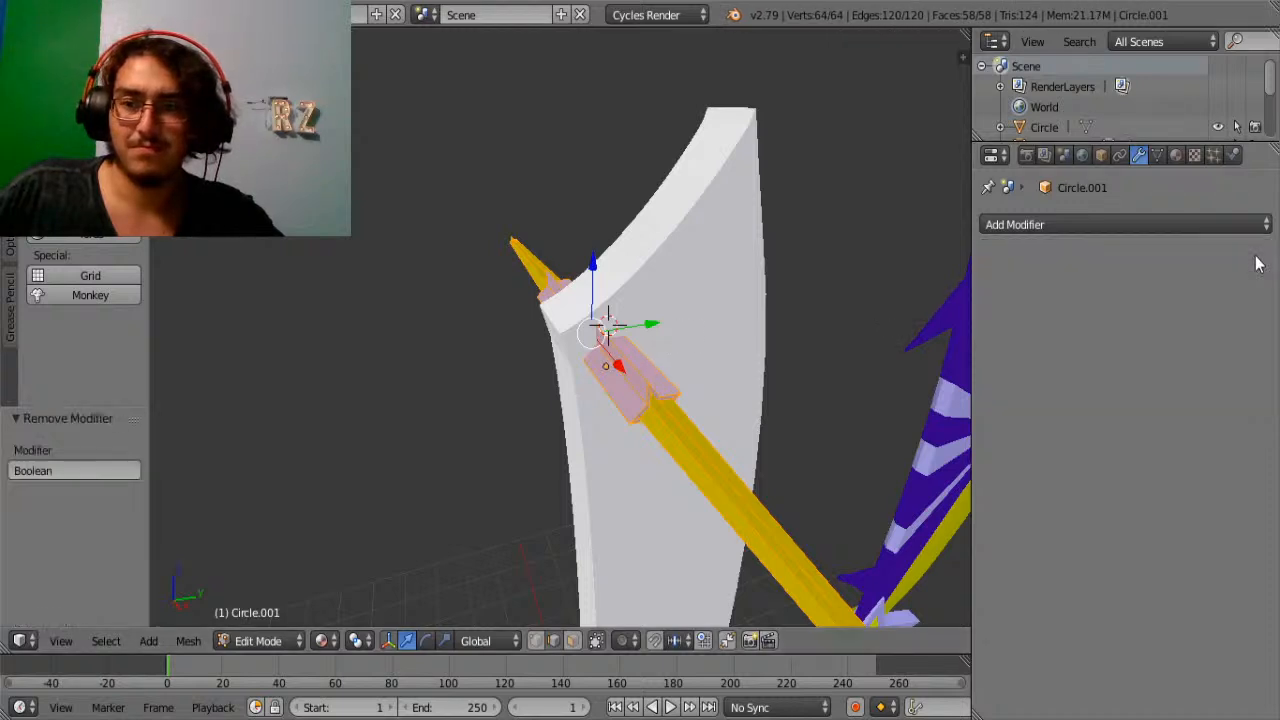
key("Tab")
Try to cut the star through the white blade by adding a Boolean Difference modifier targeting the star and applying it.
right_click(690, 272)
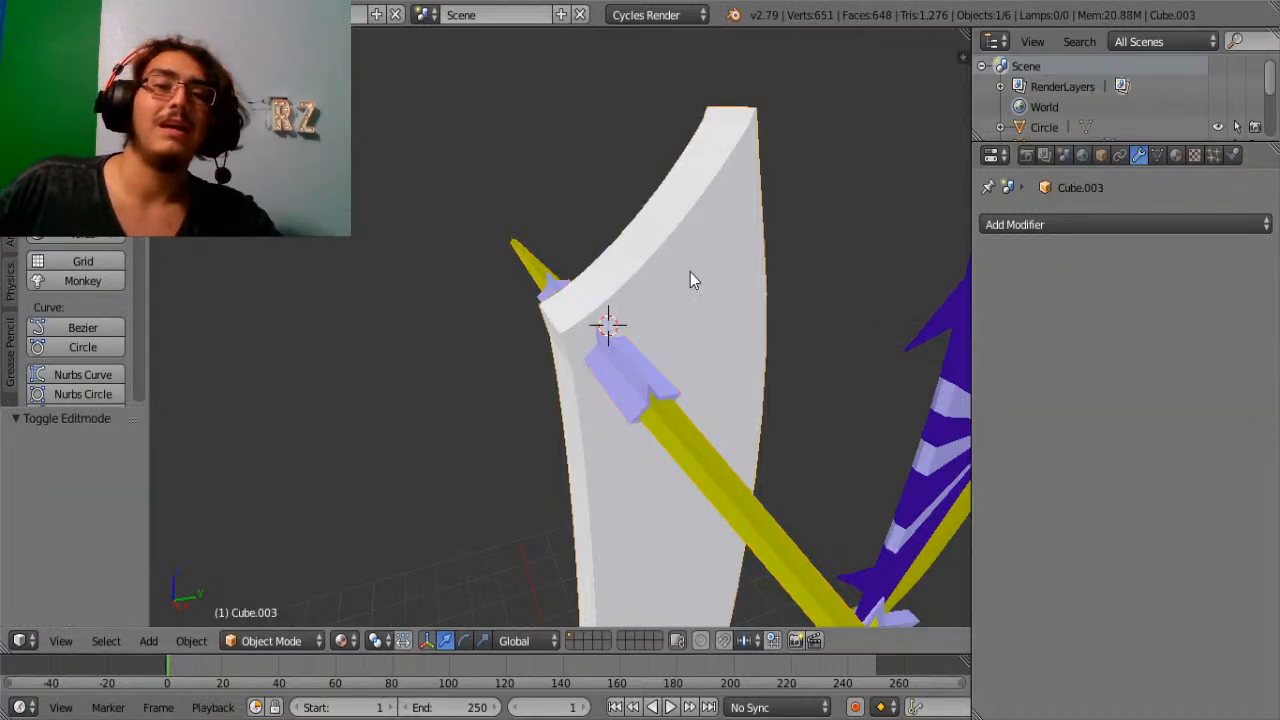
left_click(1144, 225)
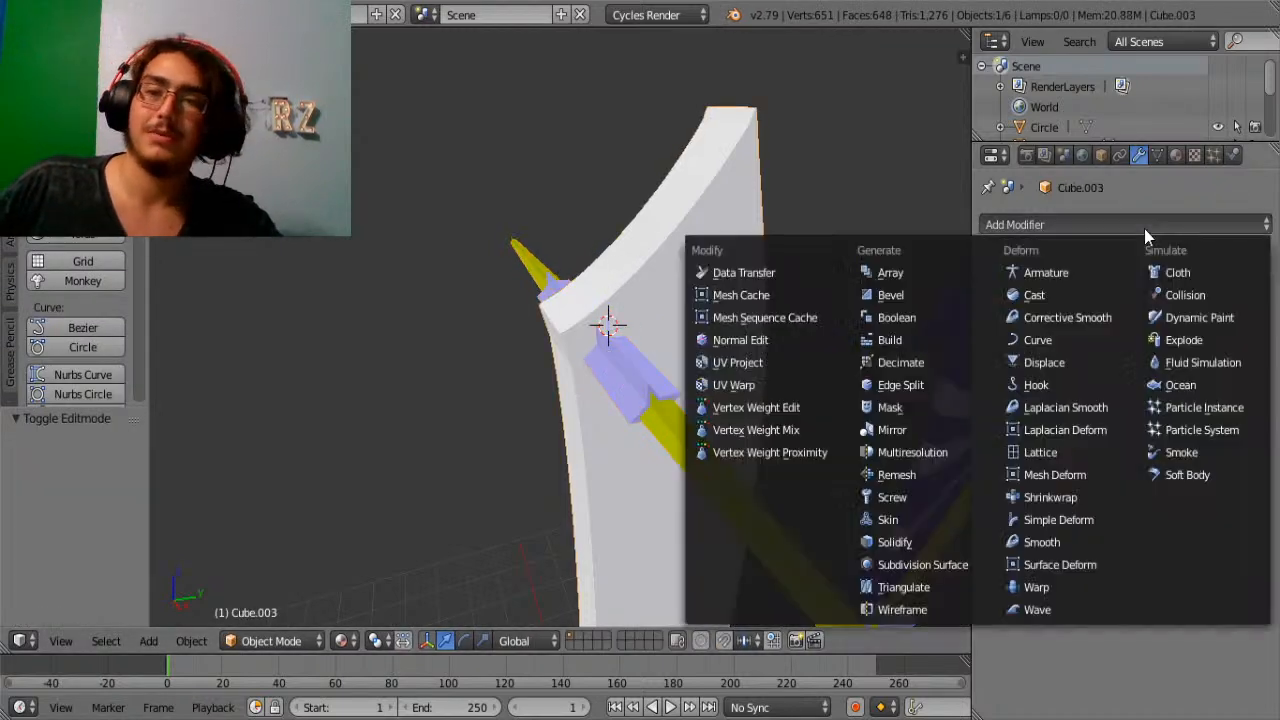
left_click(928, 327)
left_click(1050, 337)
left_click(1020, 266)
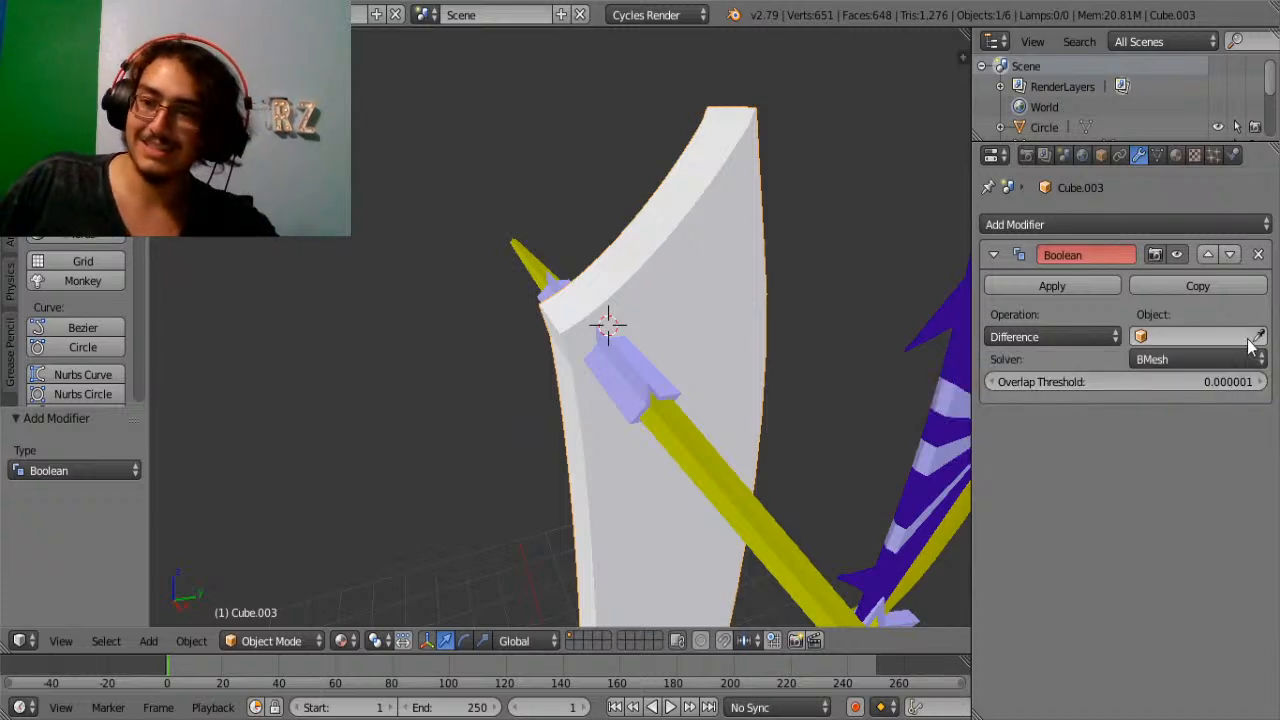
left_click(1259, 337)
left_click(606, 323)
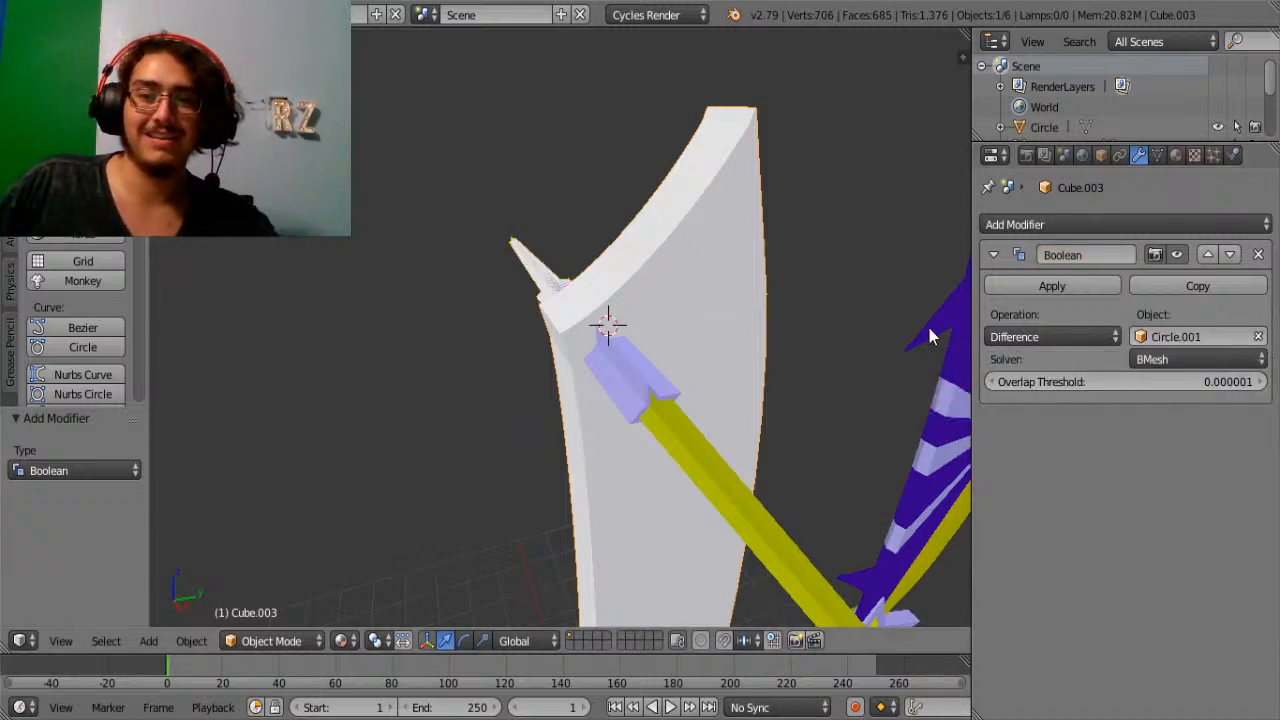
left_click(1072, 285)
Move the star about -0.886 along Y out of the blade to check the cut.
right_click(626, 394)
left_click_drag(660, 364, 575, 380)
middle_click_drag(575, 388, 600, 388)
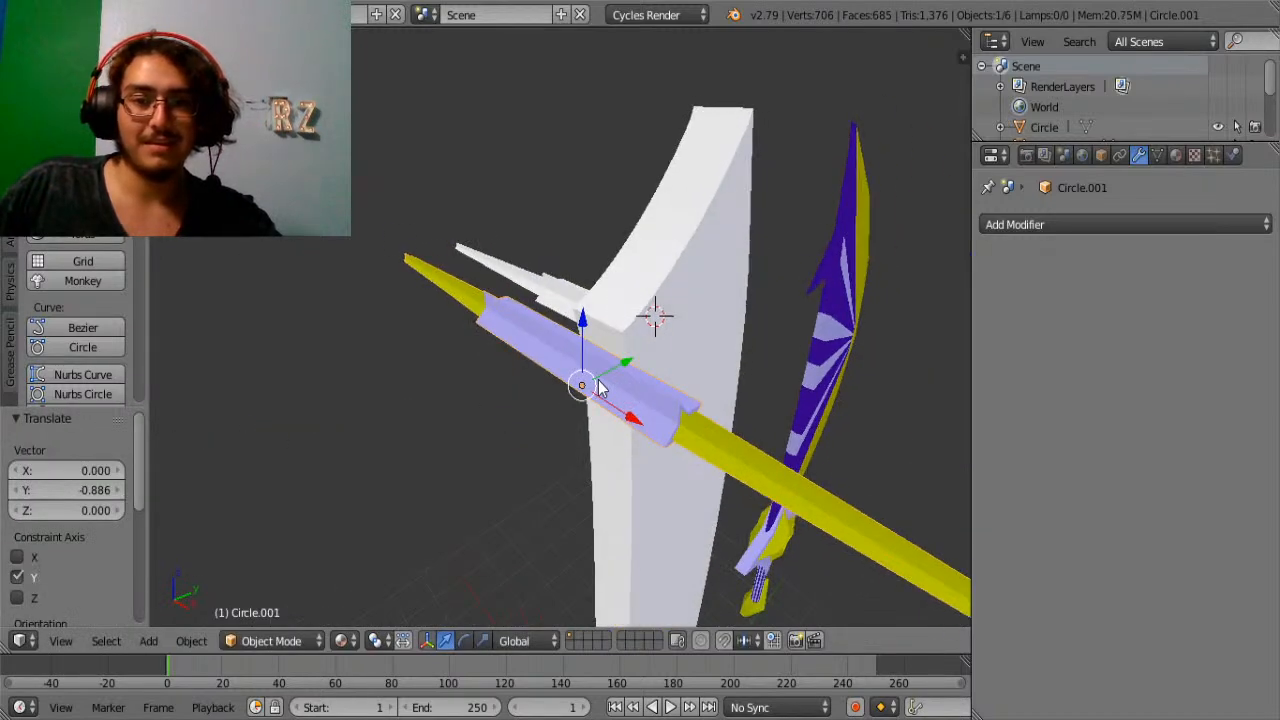
Undo the star's move and the applied Boolean cut on the blade.
key("ctrl+z")
key("ctrl+z")
key("ctrl+z")
key("ctrl+z")
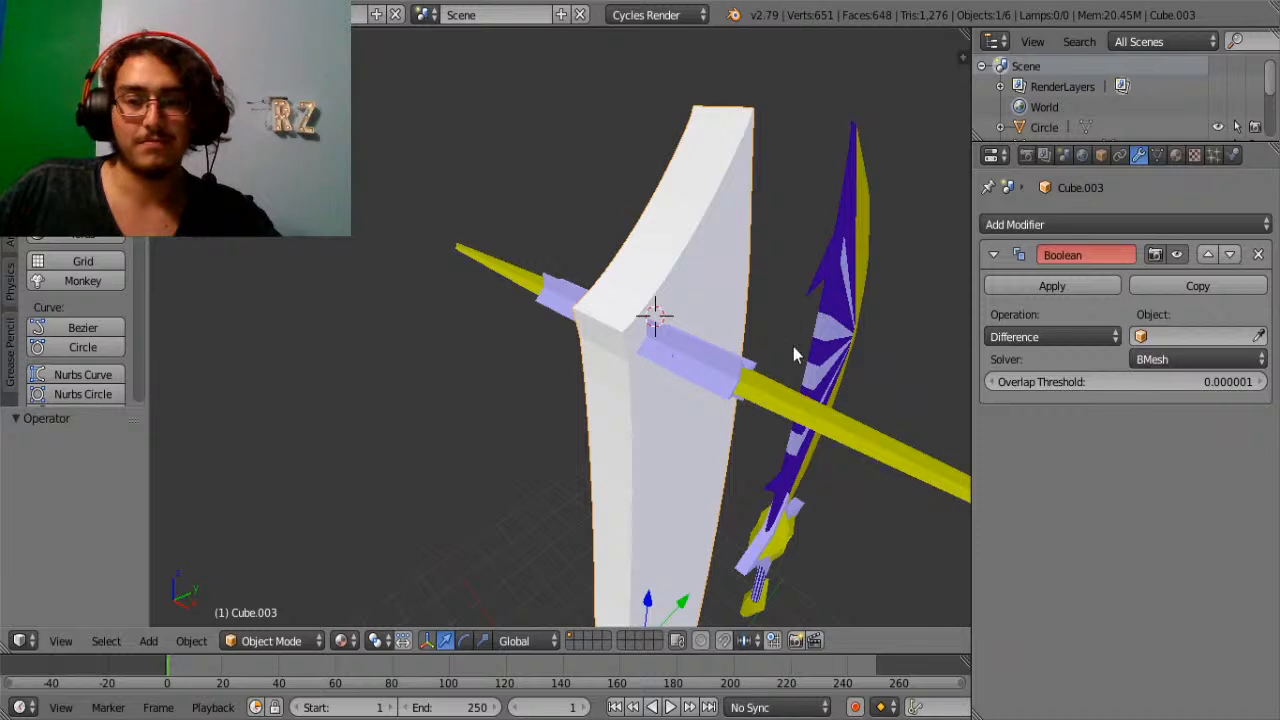
Set the blade's Boolean modifier to Difference with the star as target, and shift the blade about -0.095 along X.
left_click(1110, 337)
left_click(1068, 268)
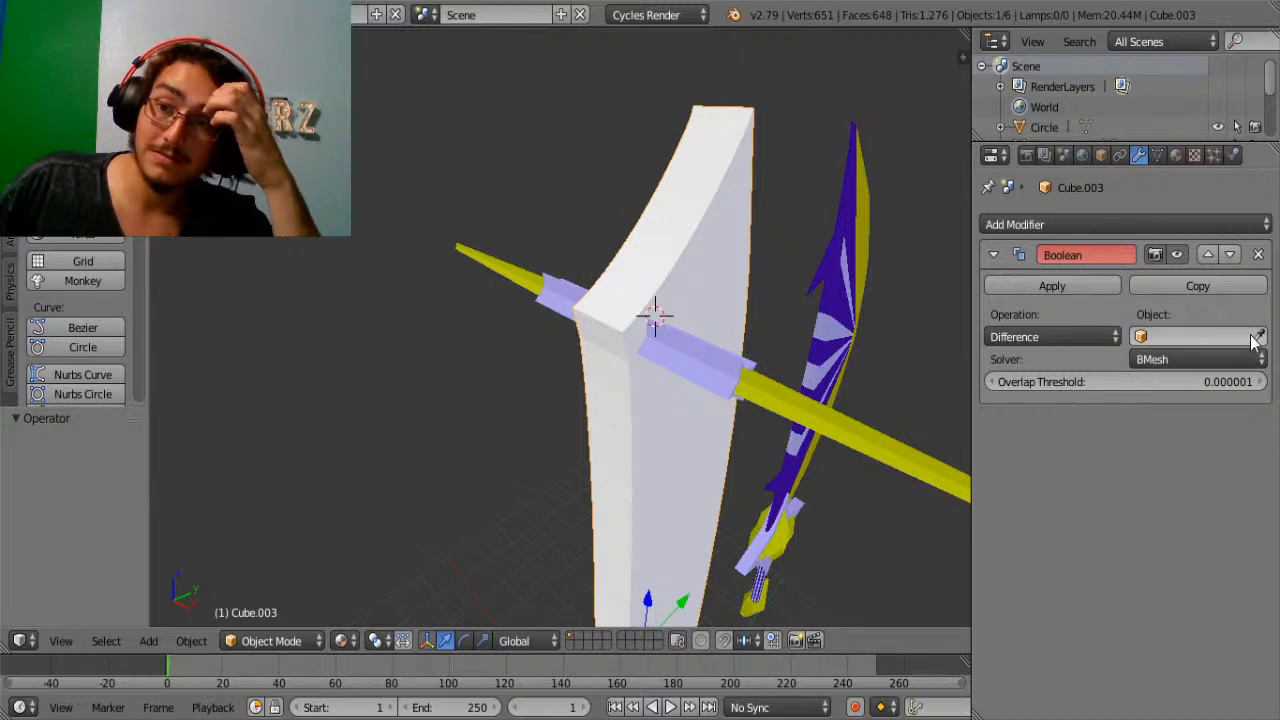
left_click(690, 335)
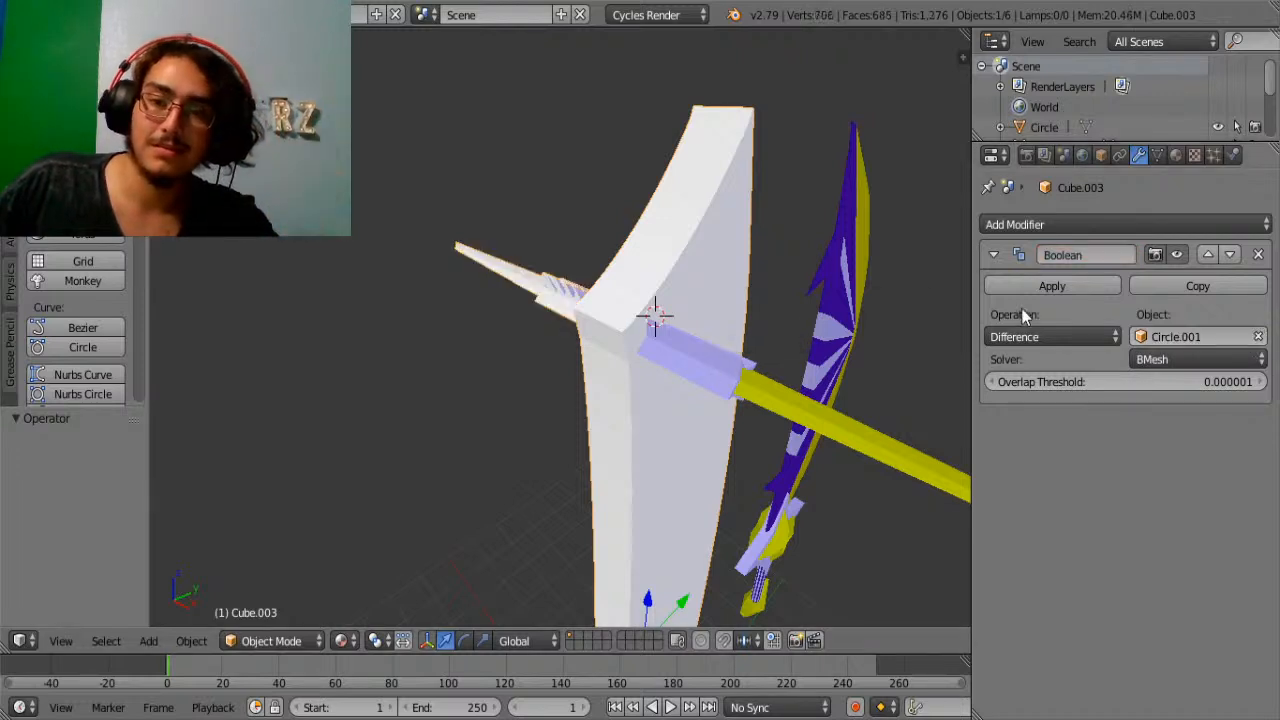
middle_click_drag(598, 342, 700, 349)
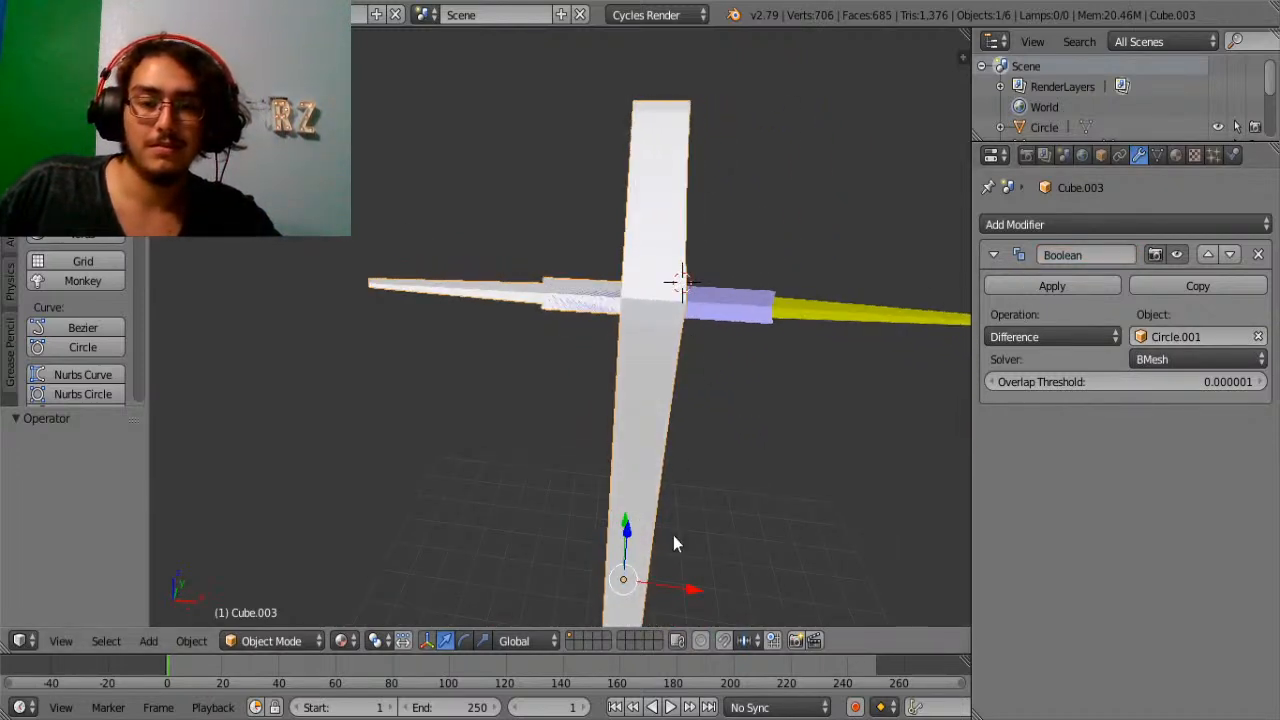
left_click_drag(684, 589, 685, 545)
middle_click_drag(685, 546, 673, 450)
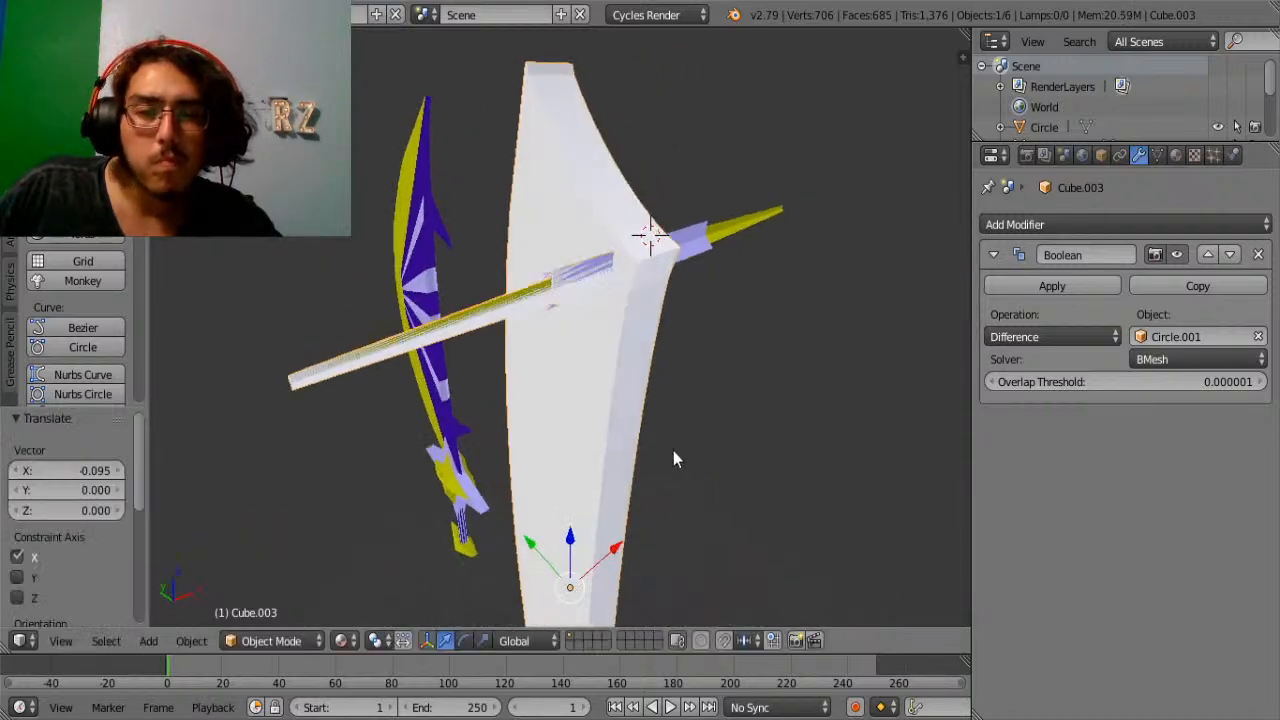
Try the Union and Intersect operations in the blade's Boolean modifier, ending on Union.
left_click(1050, 335)
left_click(1036, 292)
left_click(1040, 333)
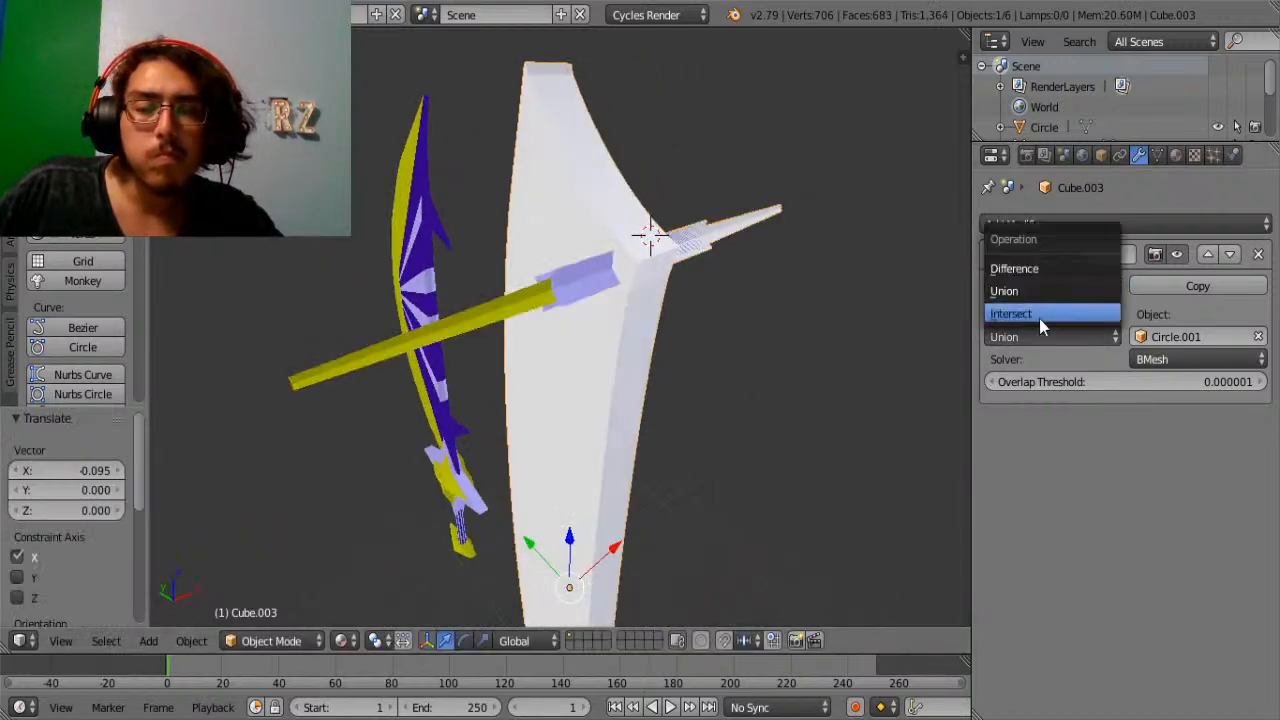
left_click(1039, 314)
left_click(1045, 334)
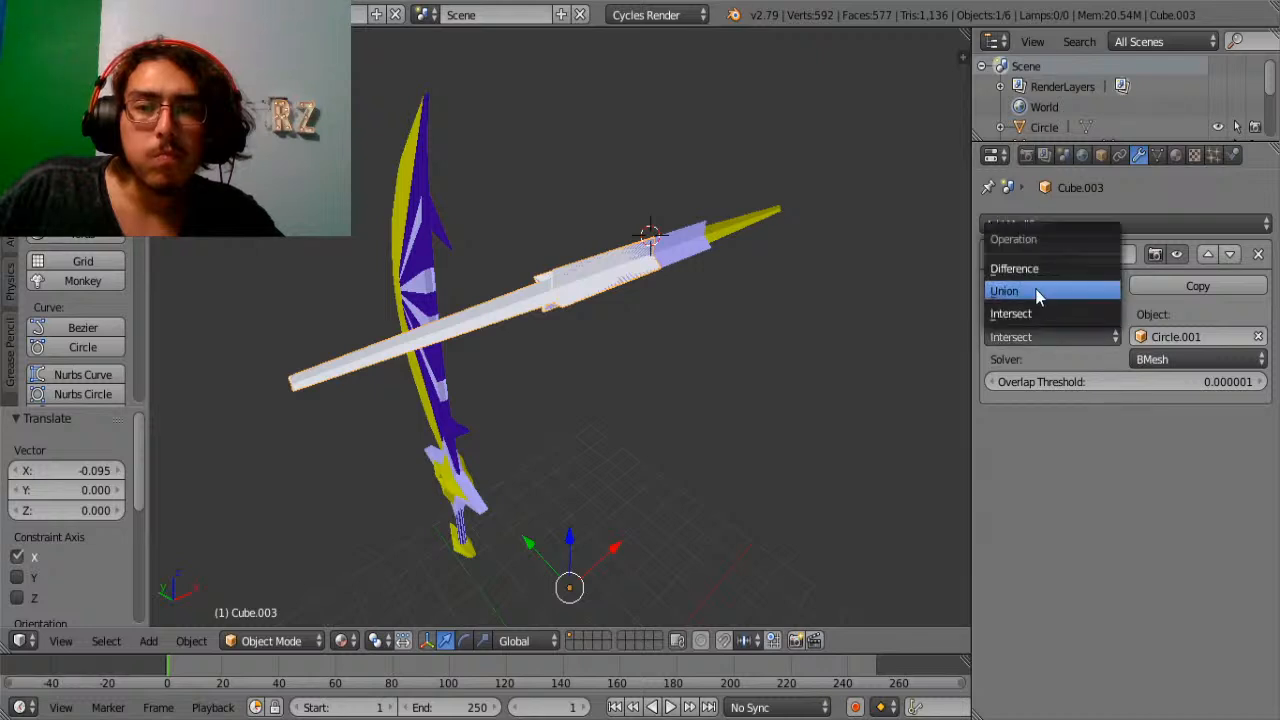
left_click(1037, 291)
middle_click_drag(760, 328, 650, 312)
scroll(664, 464, "down", 3)
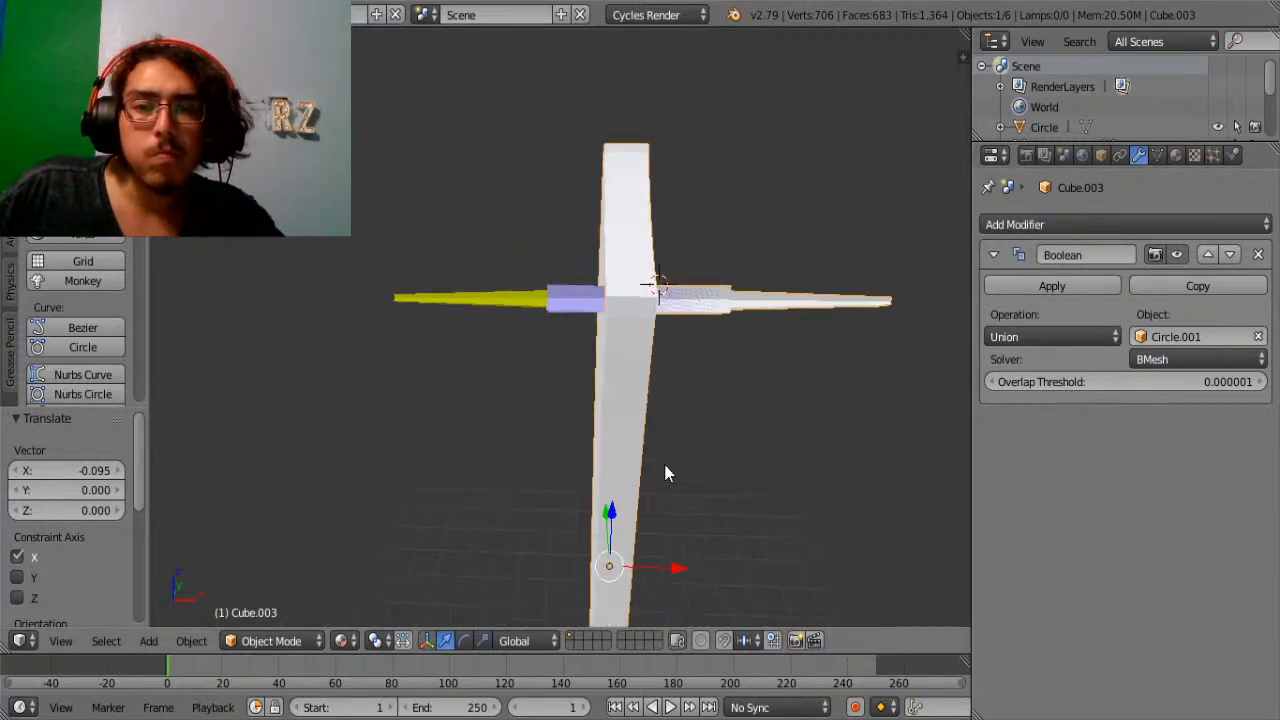
left_click(1075, 341)
left_click(755, 335)
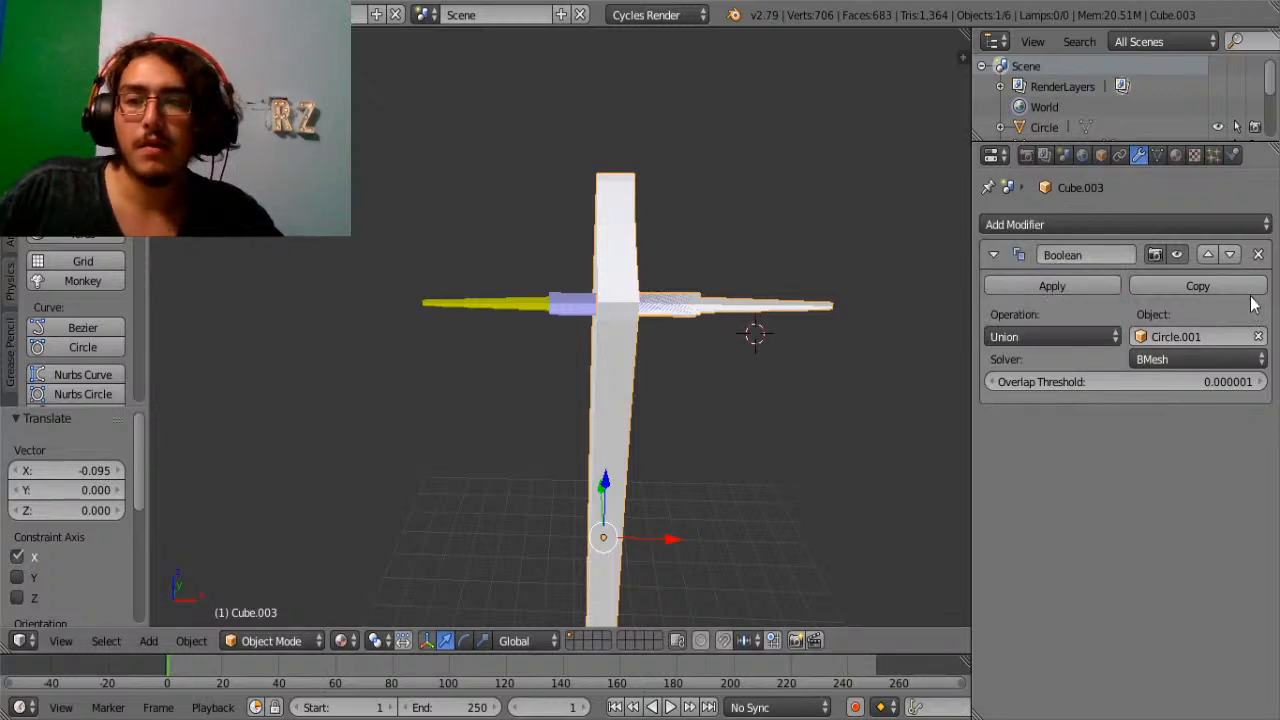
Remove the Boolean modifier from the blade and delete the star running through it.
left_click(1258, 255)
right_click(663, 315)
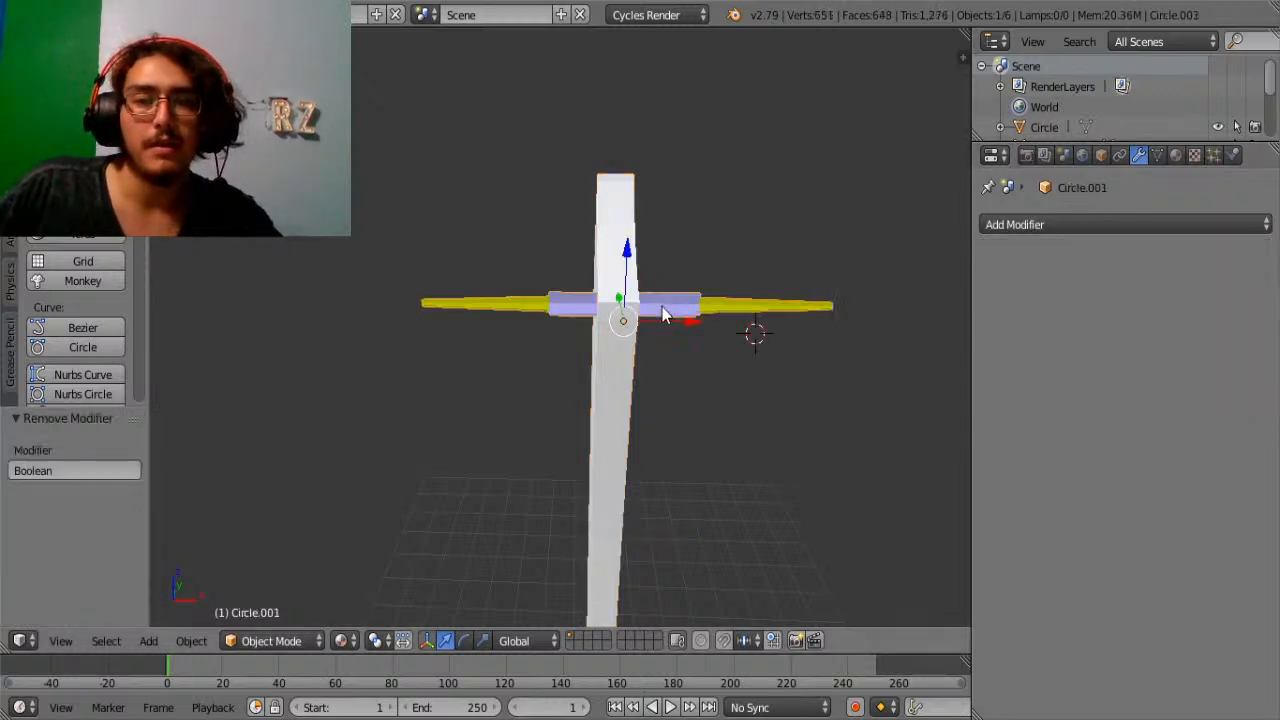
middle_click_drag(663, 315, 587, 317)
key("x")
left_click(670, 355)
scroll(657, 322, "up", 1)
scroll(585, 316, "up", 3)
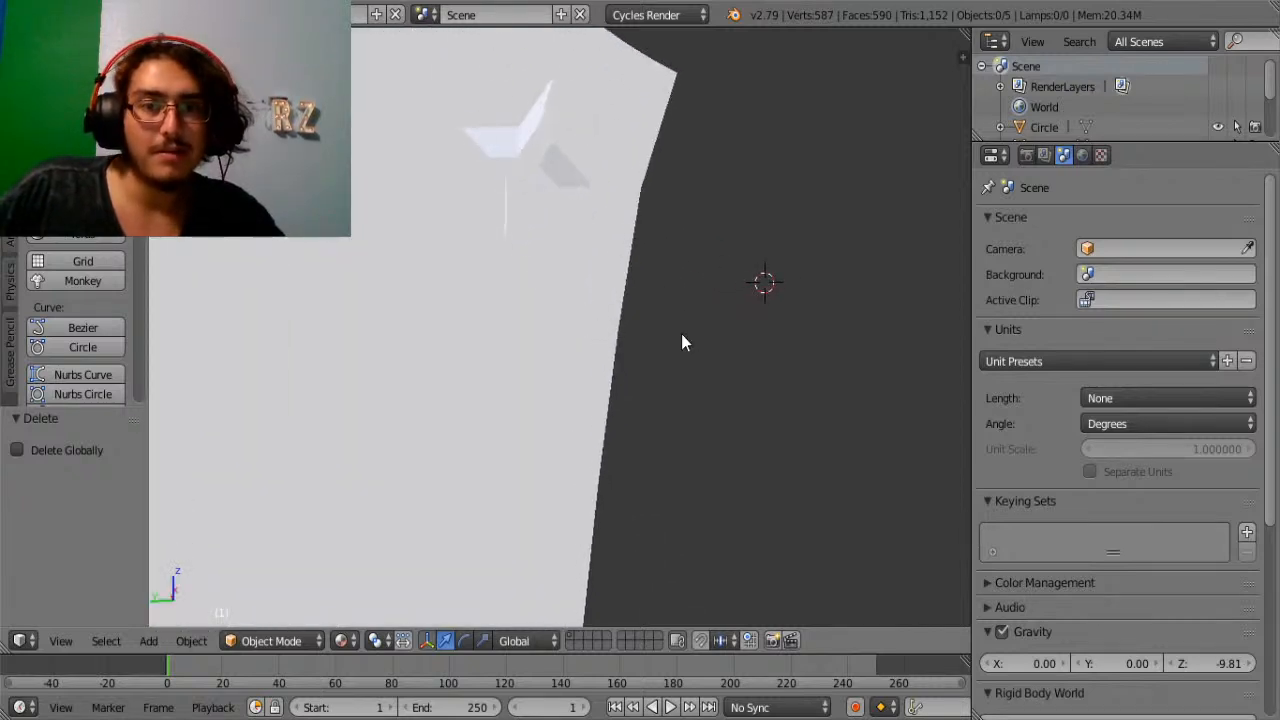
scroll(682, 336, "down", 3)
Undo the star's deletion and the run of earlier Boolean, scale and move edits on the star and blade.
key("ctrl+z")
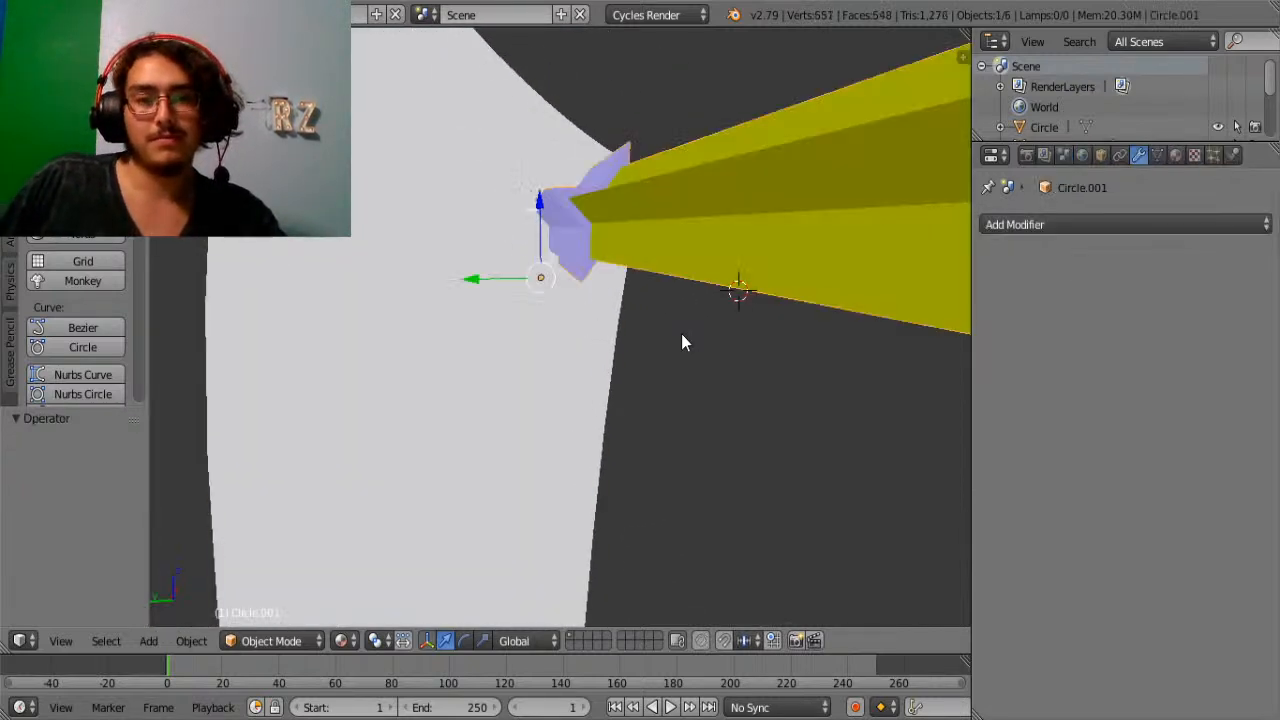
key("ctrl+z")
key("ctrl+z")
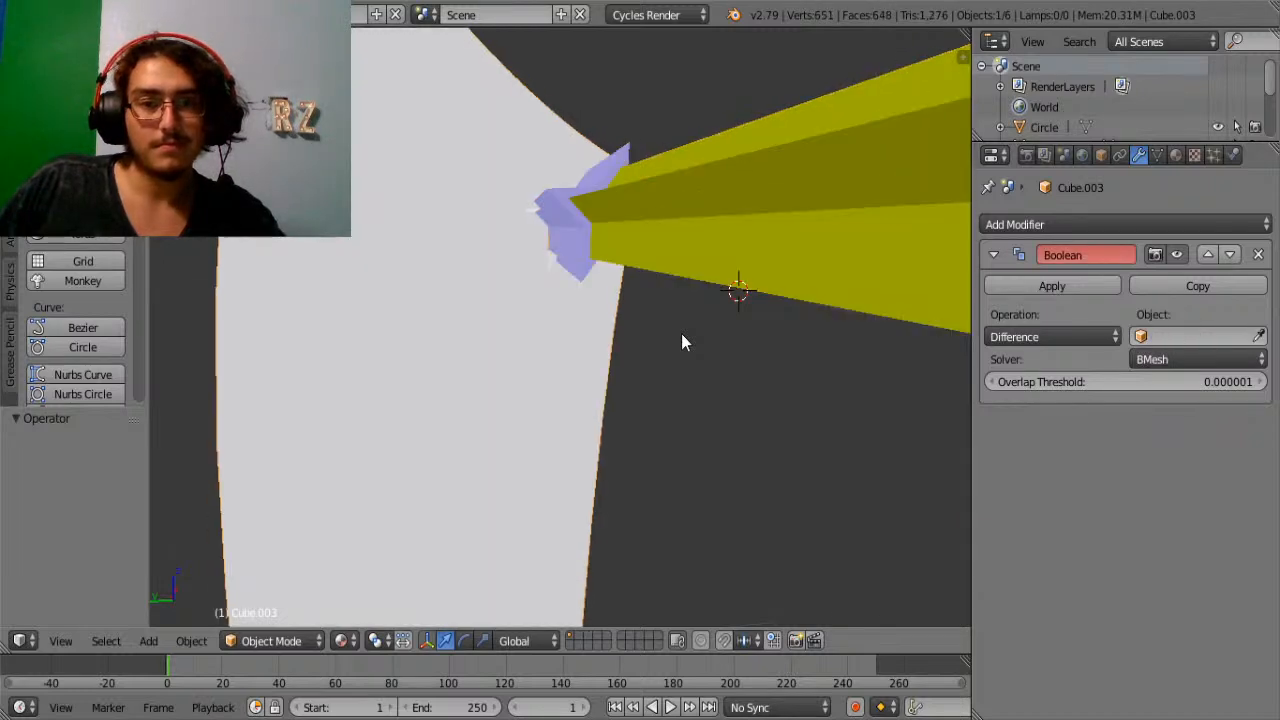
key("ctrl+z")
key("ctrl+z")
key("ctrl+z")
key("ctrl+z")
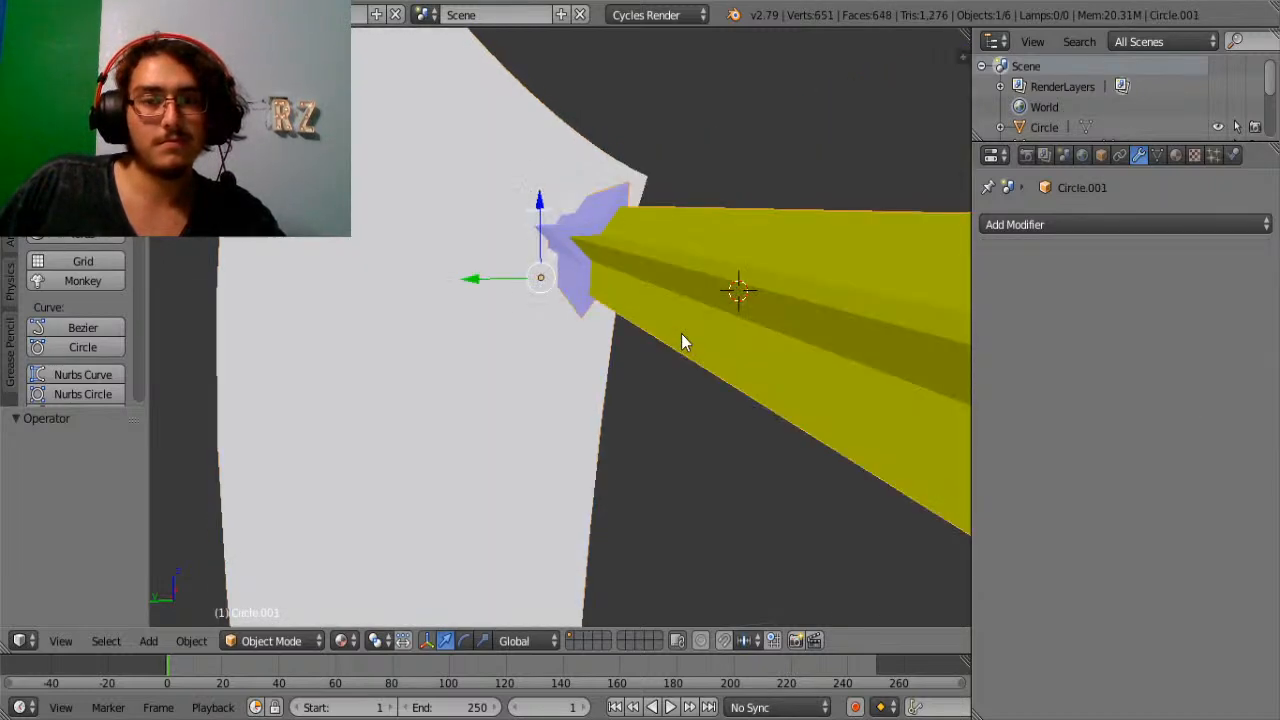
key("ctrl+z")
key("ctrl+z")
key("ctrl+z")
key("ctrl+z")
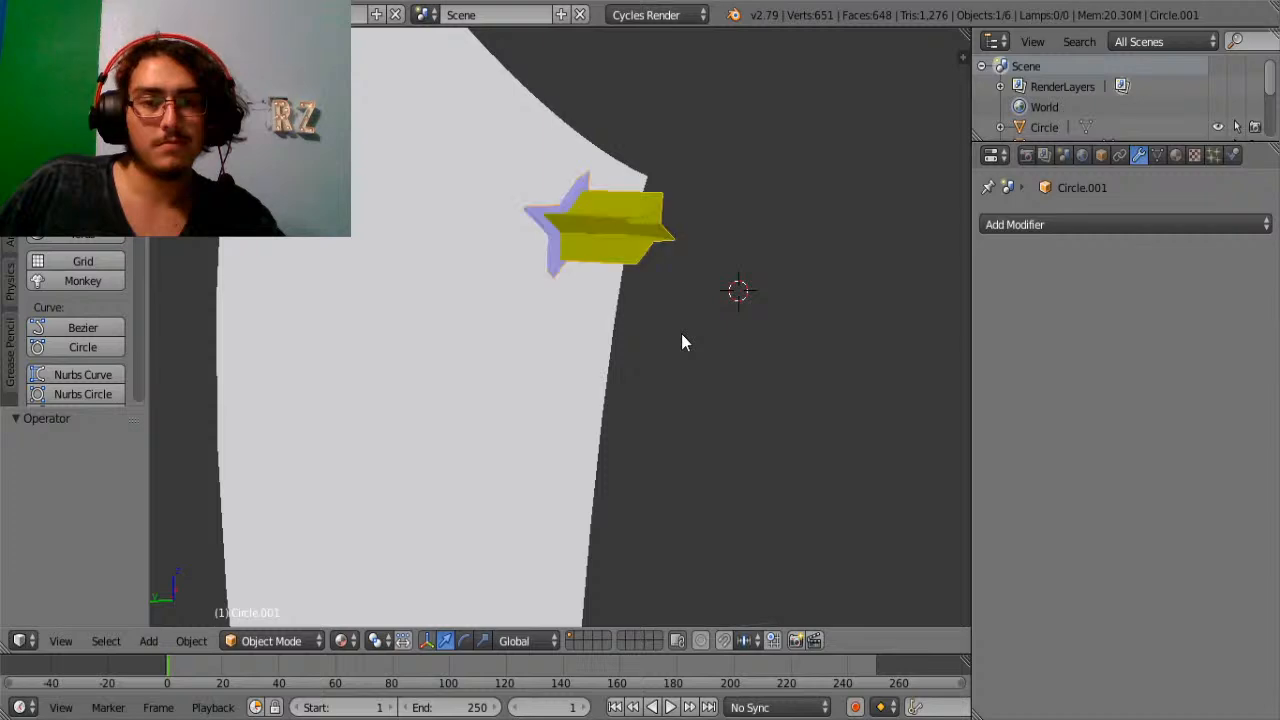
key("ctrl+z")
key("ctrl+z")
key("ctrl+z")
key("ctrl+z")
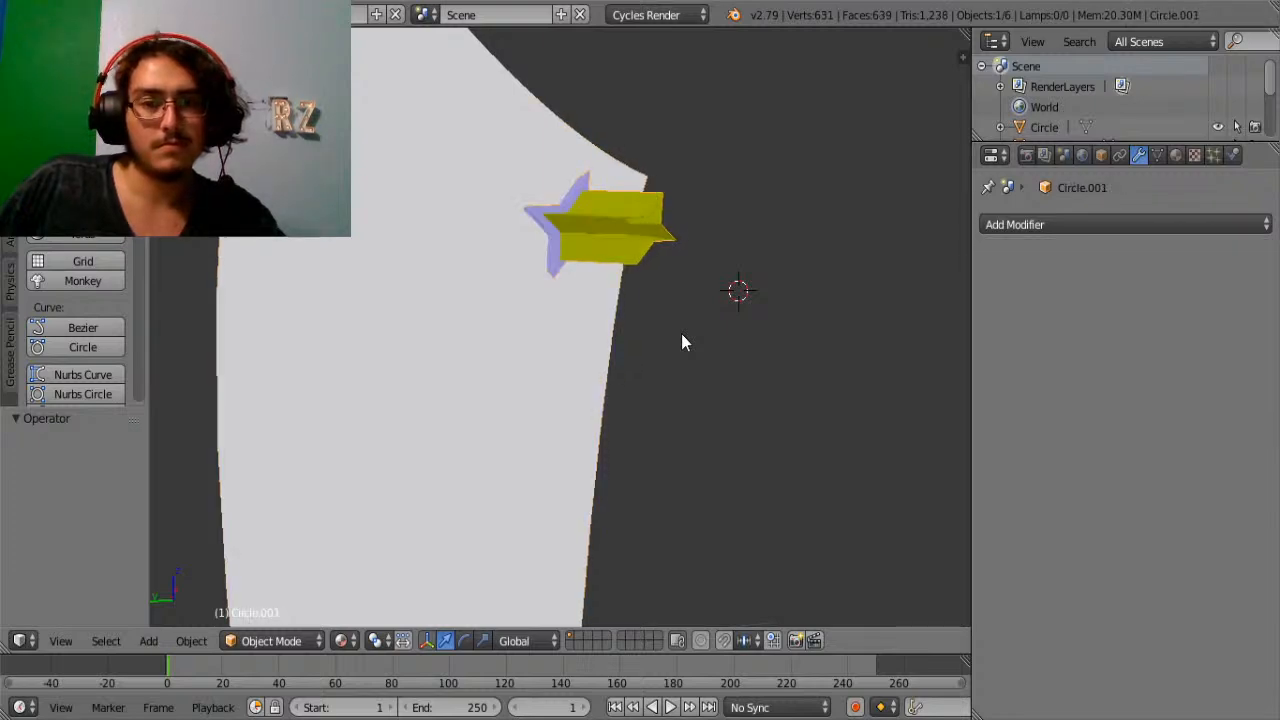
Add a mesh circle with 8 vertices and a radius of 1.000 beside the white blade.
middle_click_drag(681, 333, 546, 343)
key("Tab")
scroll(546, 343, "down", 3)
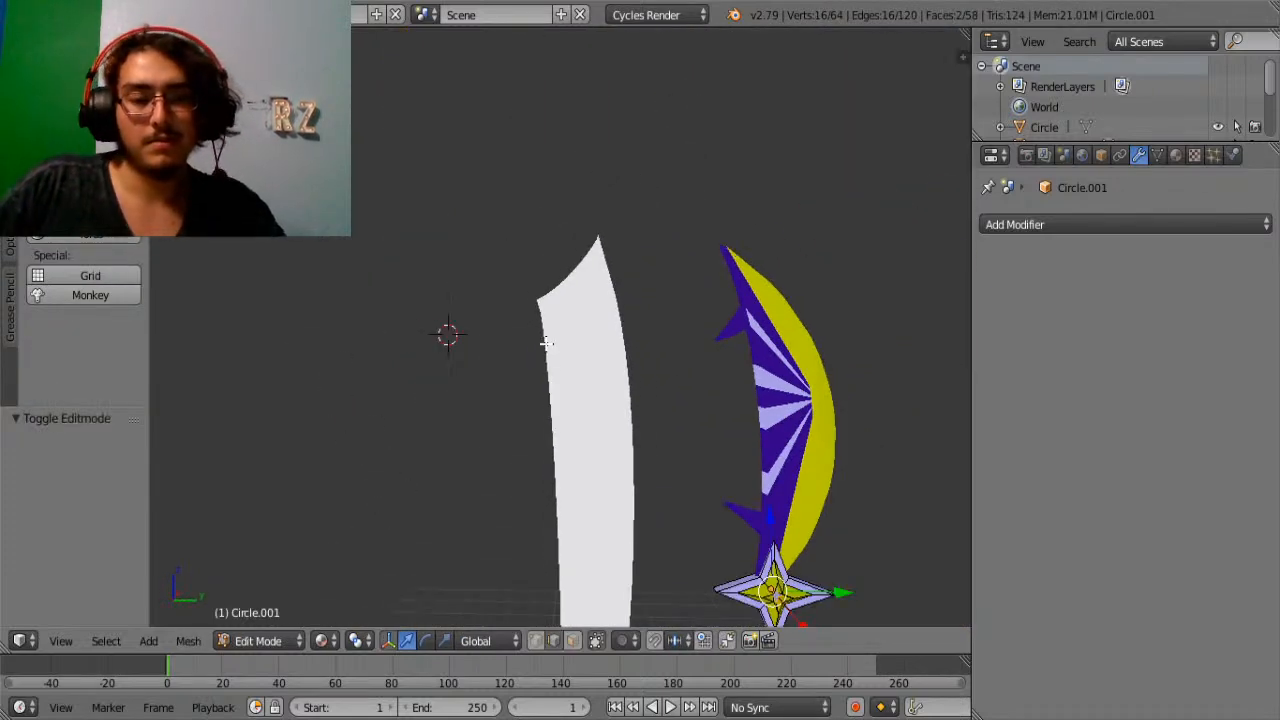
key("Tab")
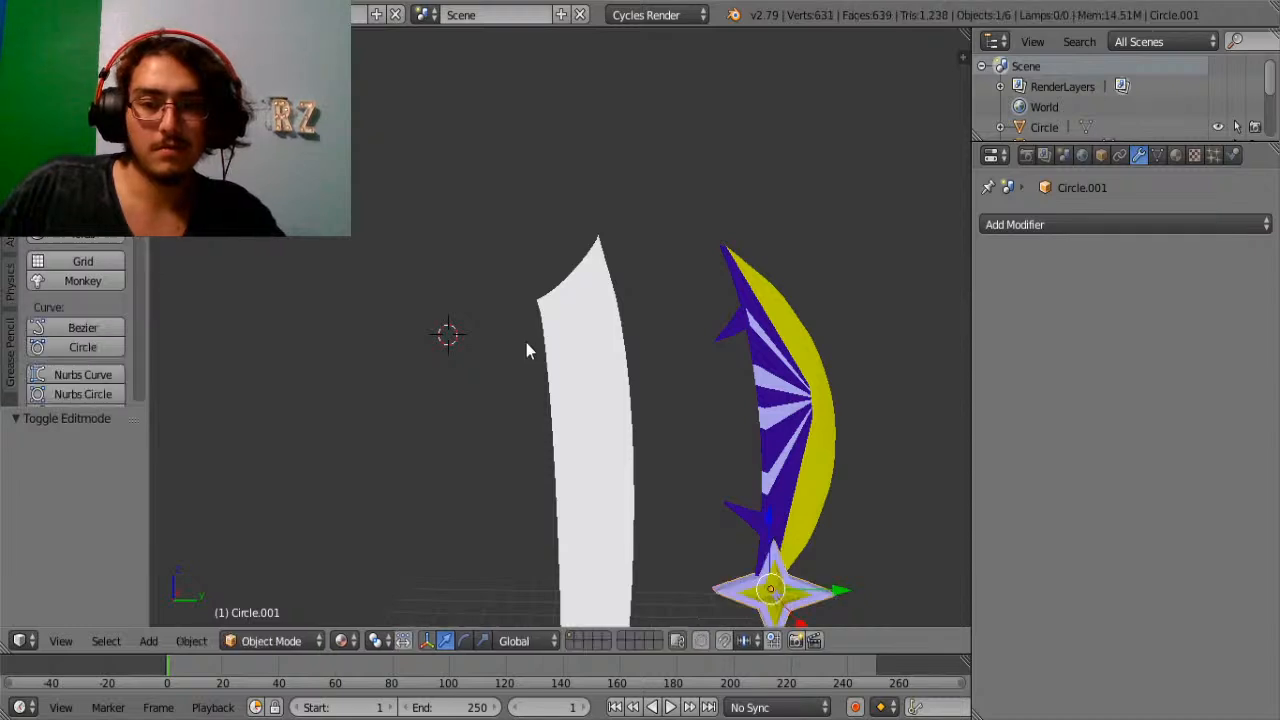
left_click(456, 473)
left_click(82, 134)
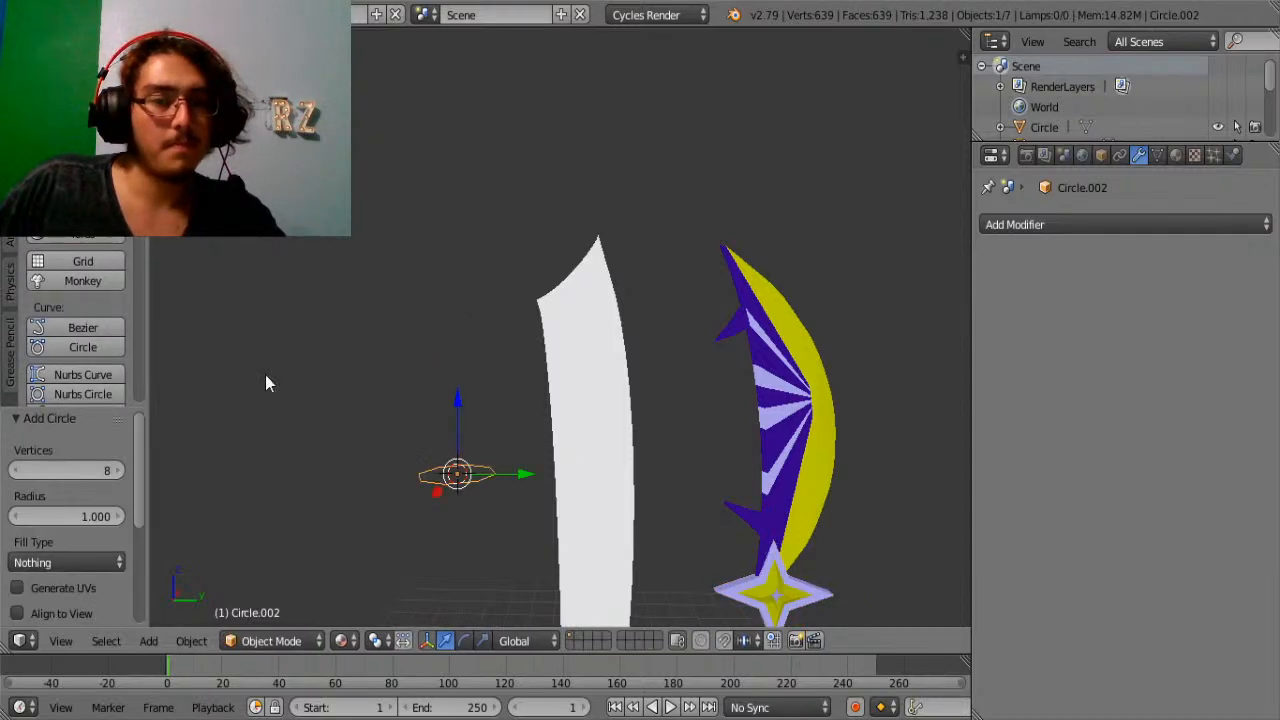
Shape the new circle into a four-pointed star by scaling every other vertex inward to about 0.371 in Edit Mode.
middle_click_drag(330, 405, 368, 529)
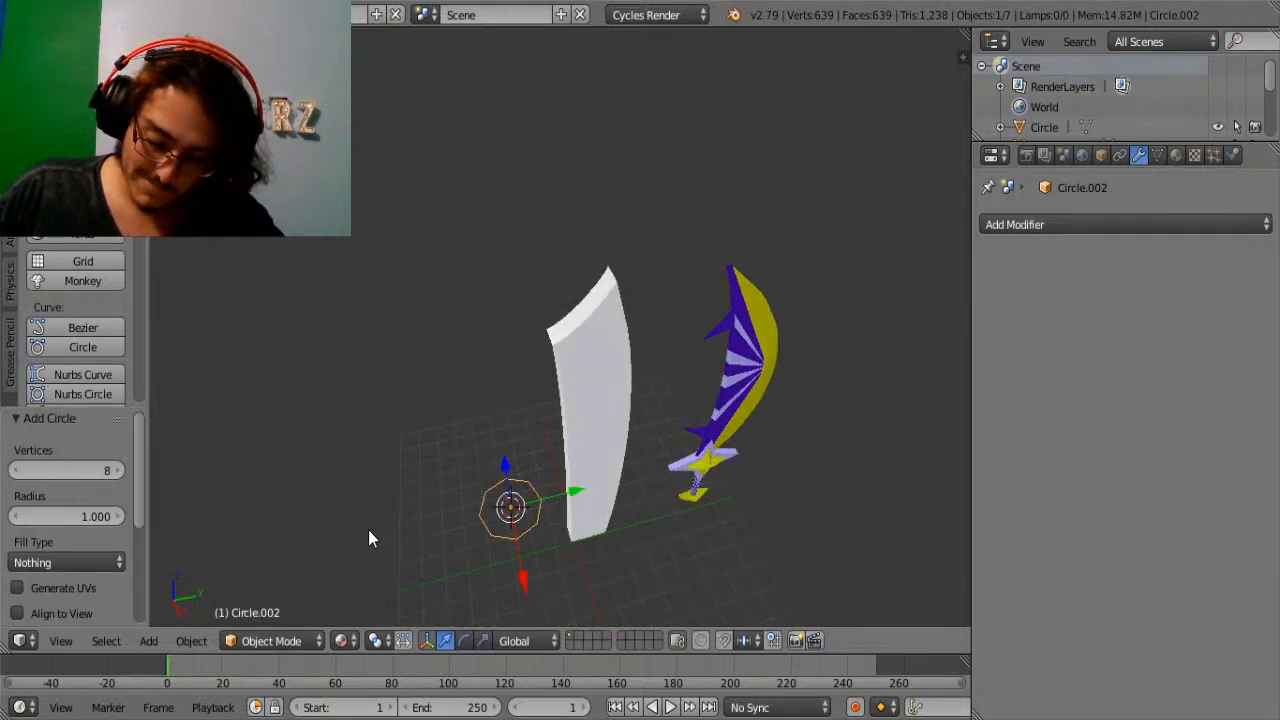
scroll(432, 524, "up", 7)
middle_click_drag(430, 527, 567, 239, "shift")
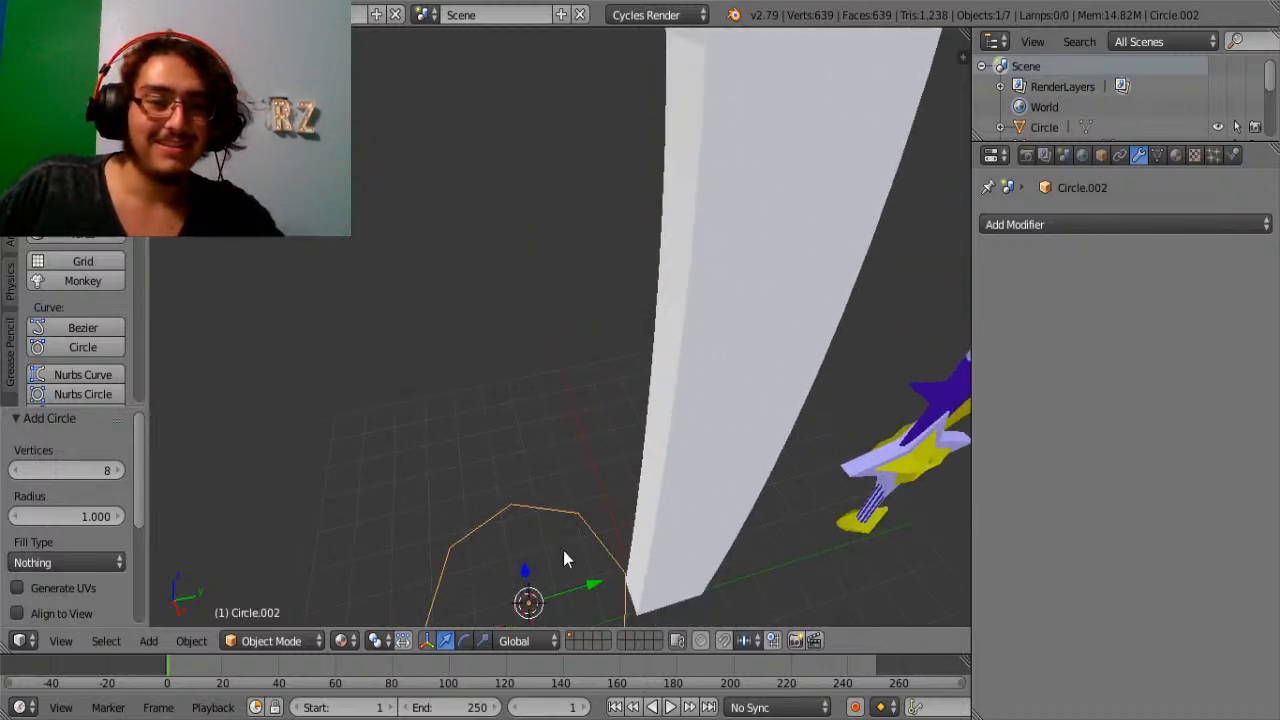
key("Tab")
middle_click_drag(437, 586, 466, 391, "shift")
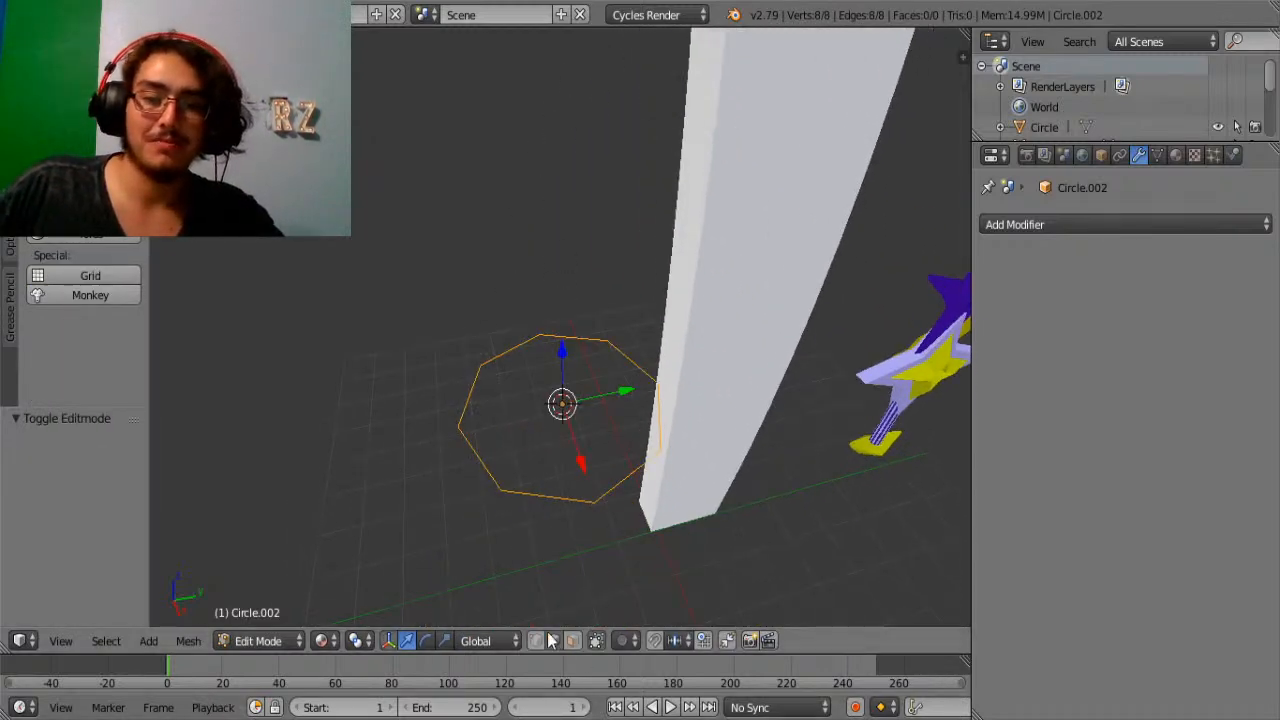
right_click(545, 337)
right_click(662, 384, "shift")
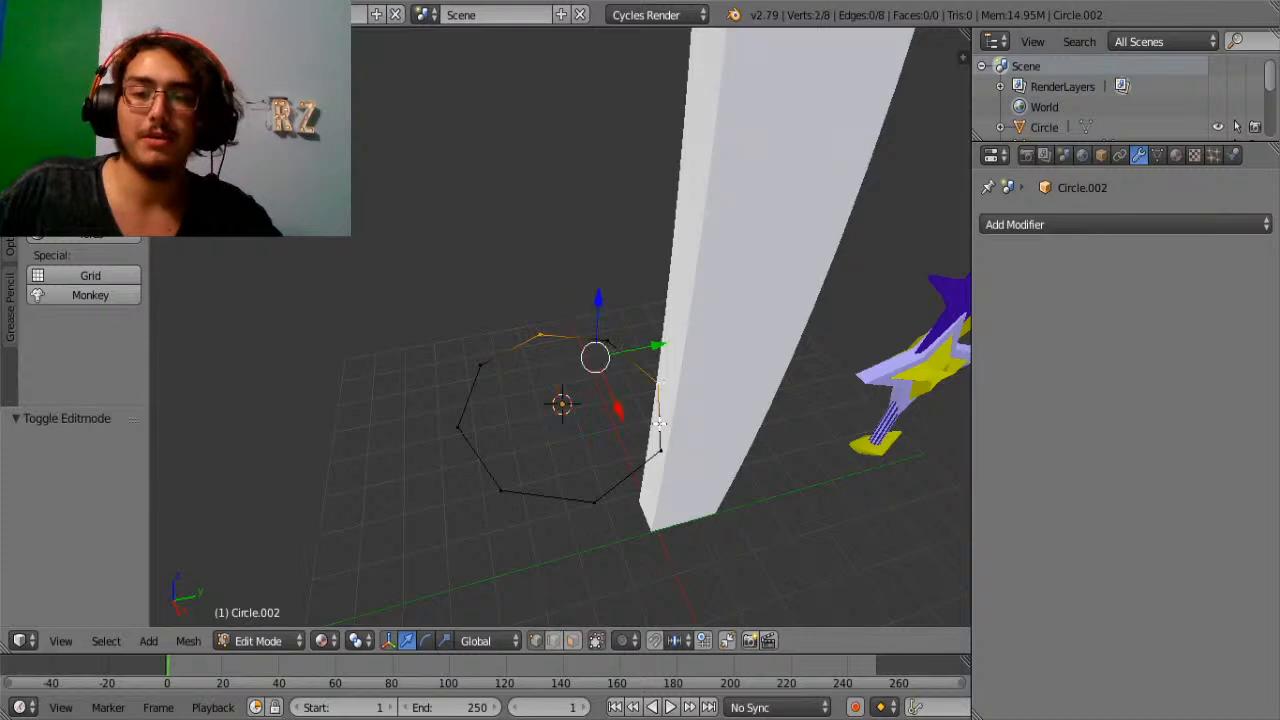
right_click(591, 497, "shift")
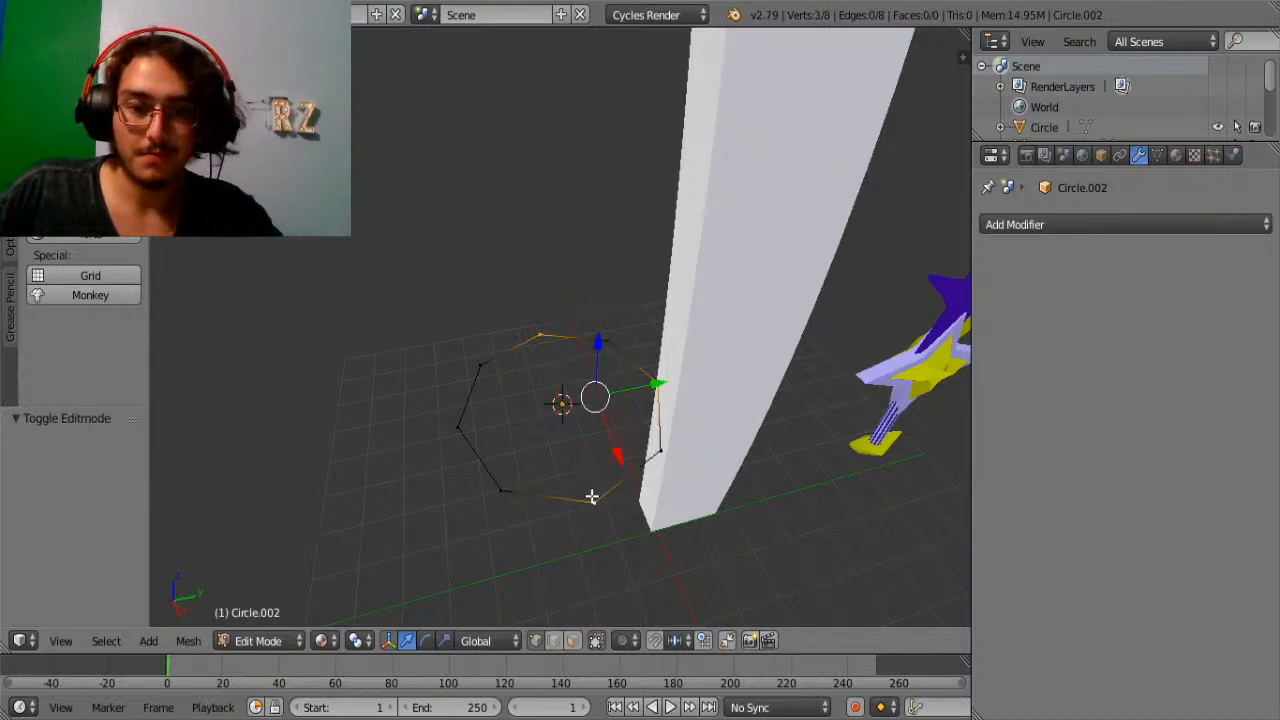
right_click(482, 437, "shift")
key("s")
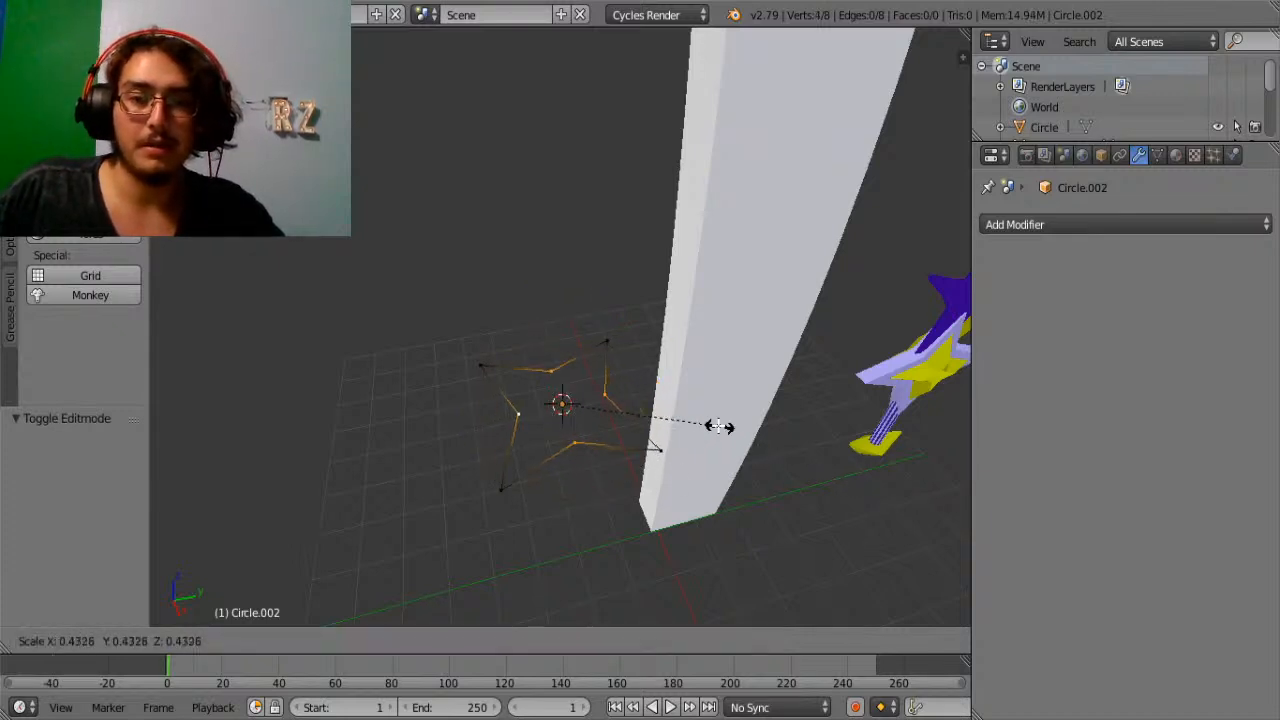
left_click(700, 422)
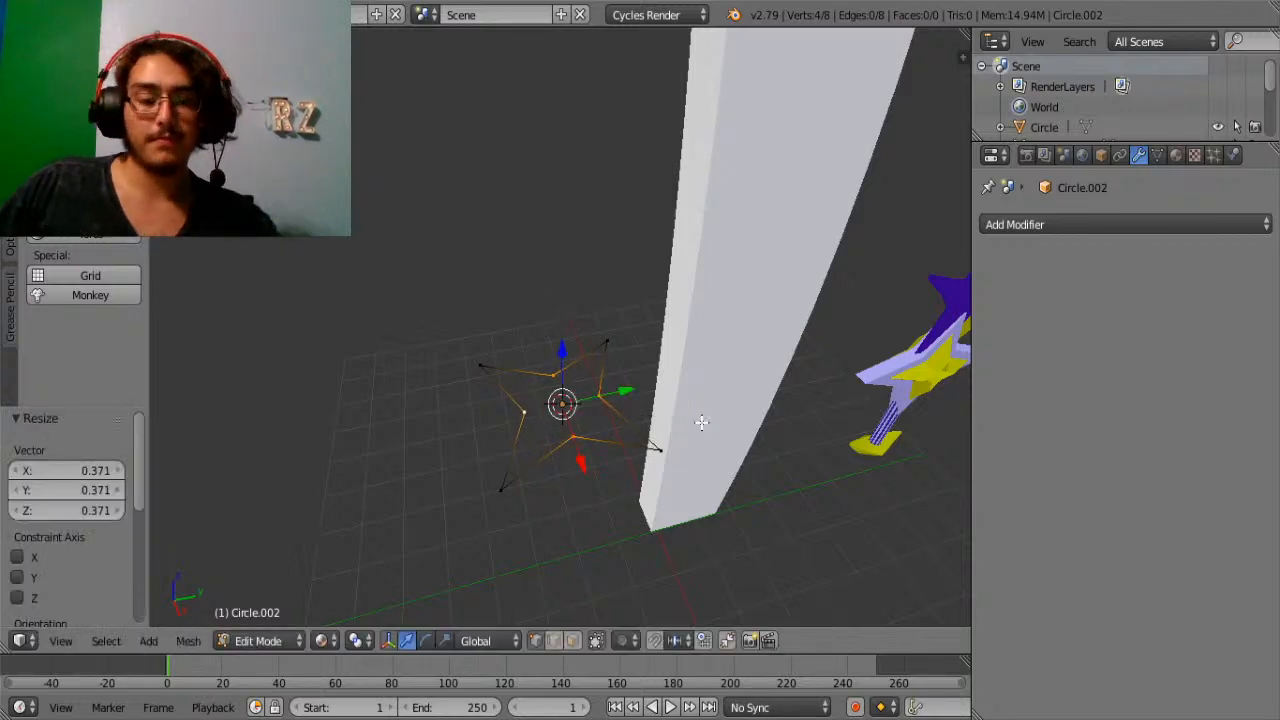
Fill the star outline with a face and extrude it upward into a tall star-shaped prism.
key("a")
key("f")
key("a")
key("a")
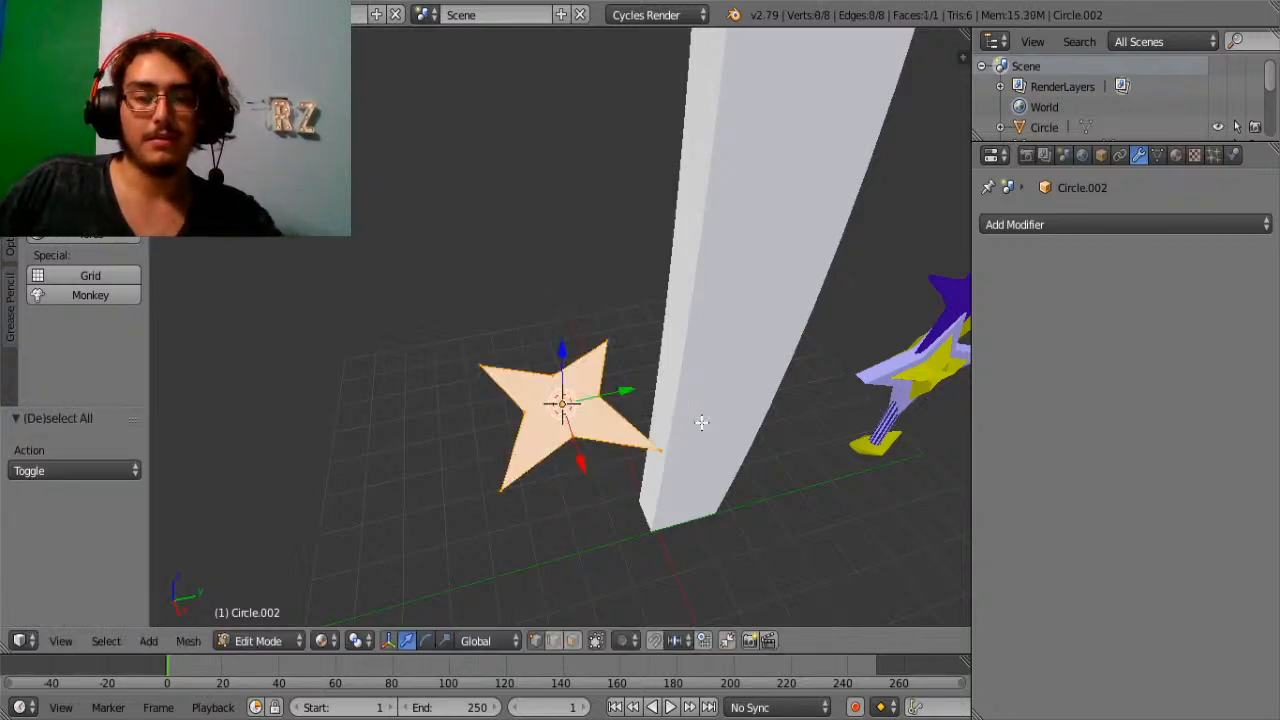
key("e")
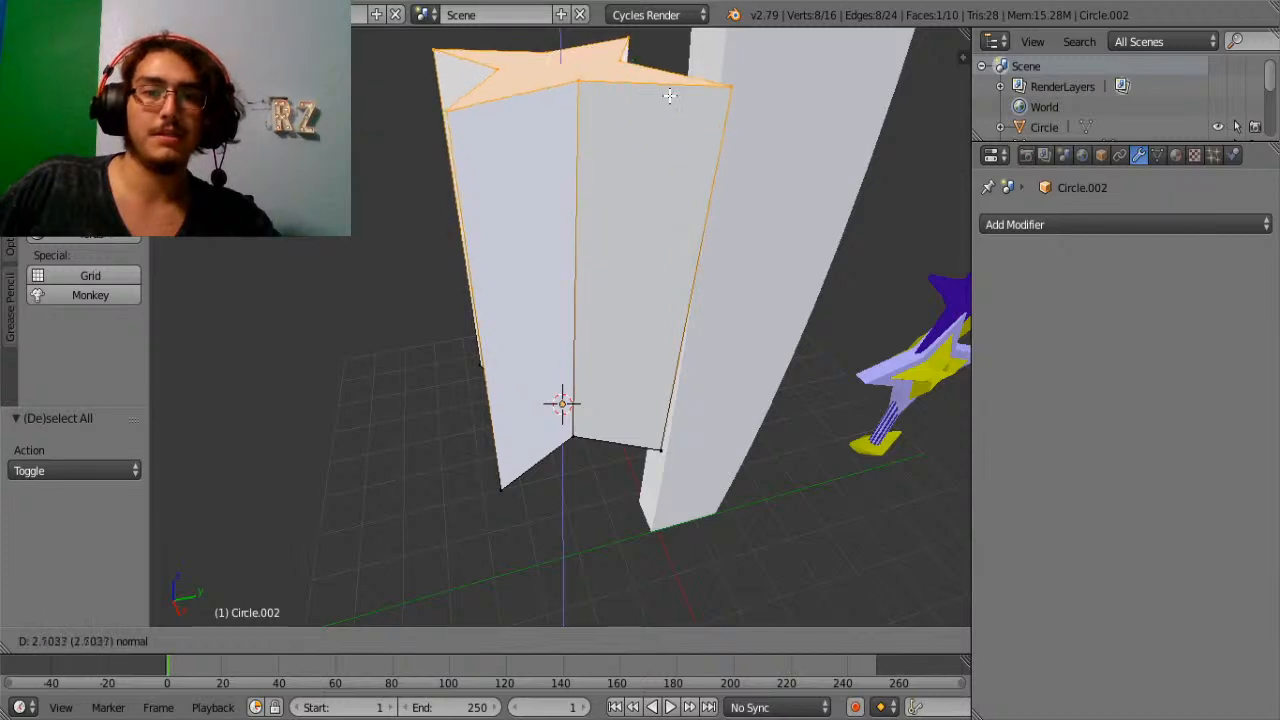
left_click(669, 94)
key("Tab")
scroll(639, 215, "down", 5)
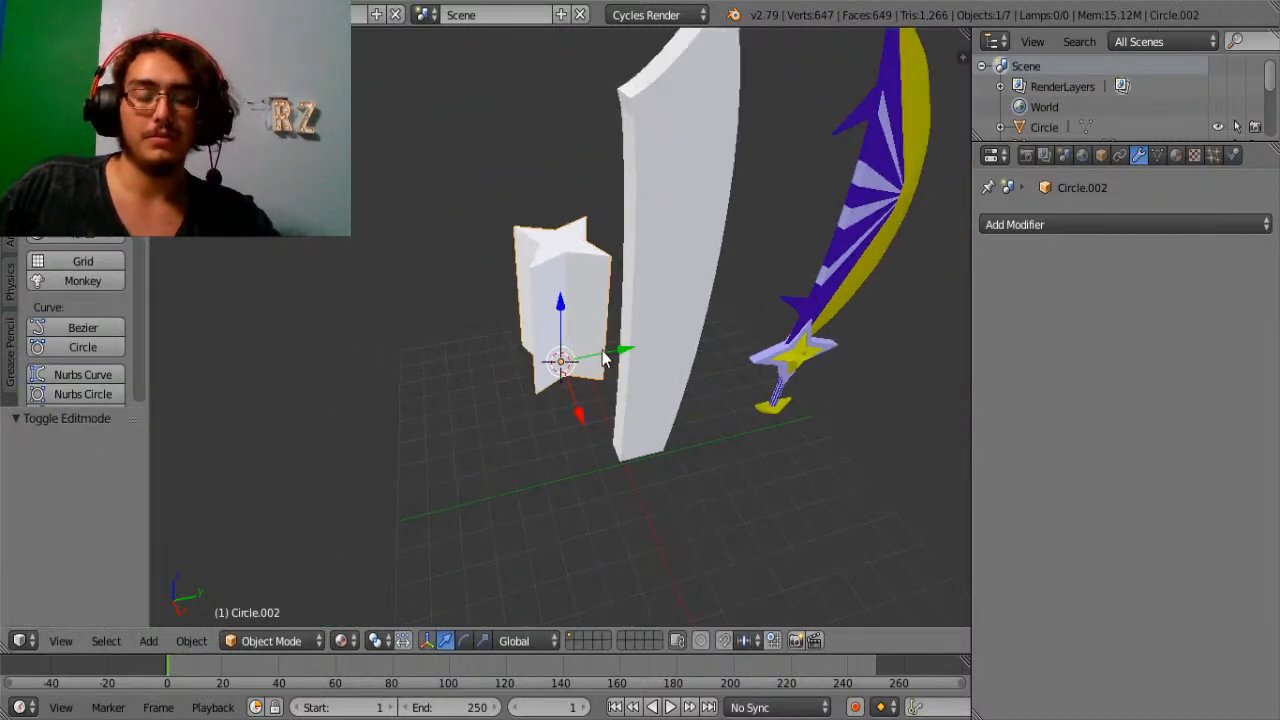
Lower the star prism's entire mesh along Z in Edit Mode so that it is roughly centred on its origin.
key("Tab")
key("a")
key("a")
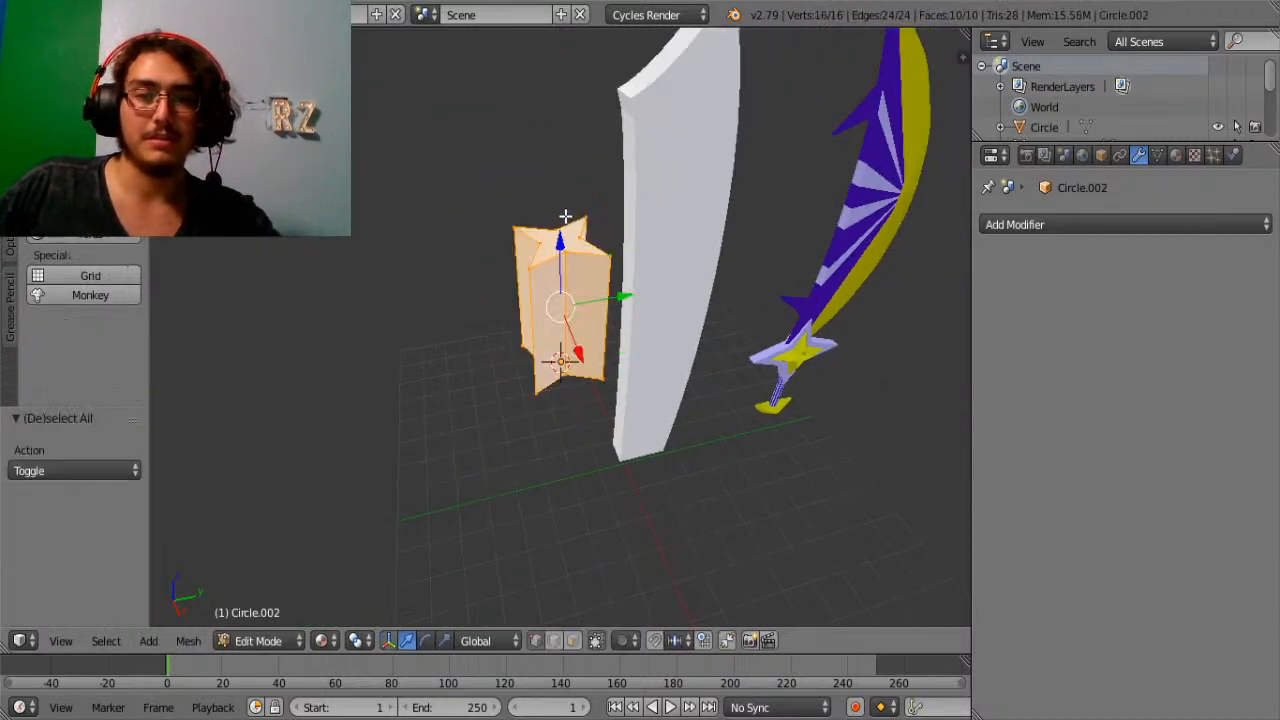
key("g")
key("z")
left_click(567, 320)
key("Tab")
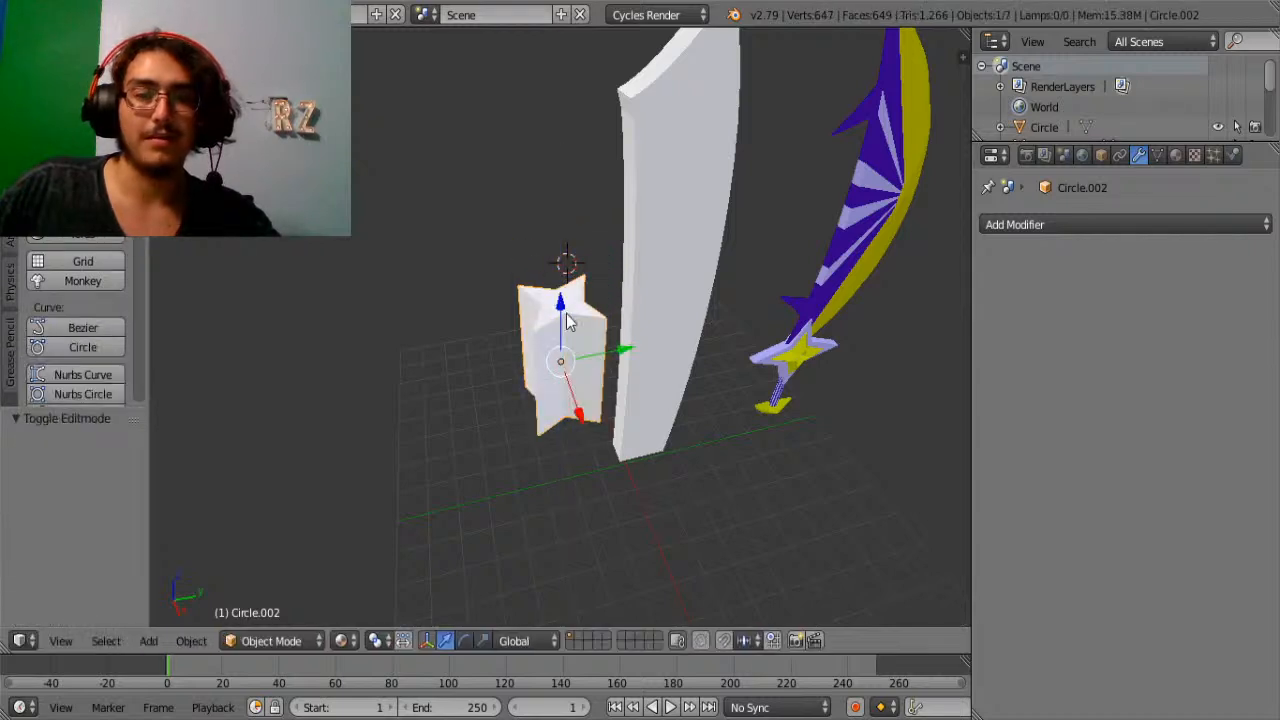
Rotate the star prism 90° about the global Y axis.
key("a")
key("a")
key("a")
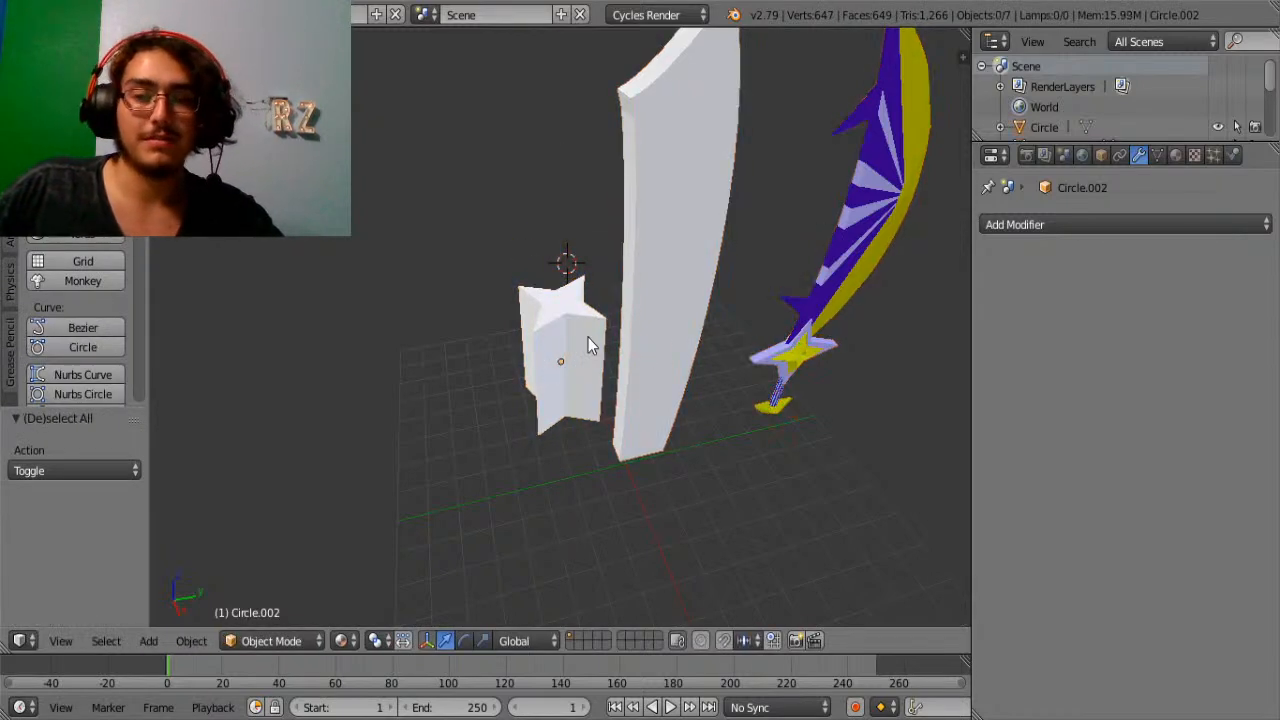
right_click(588, 337)
type("ry")
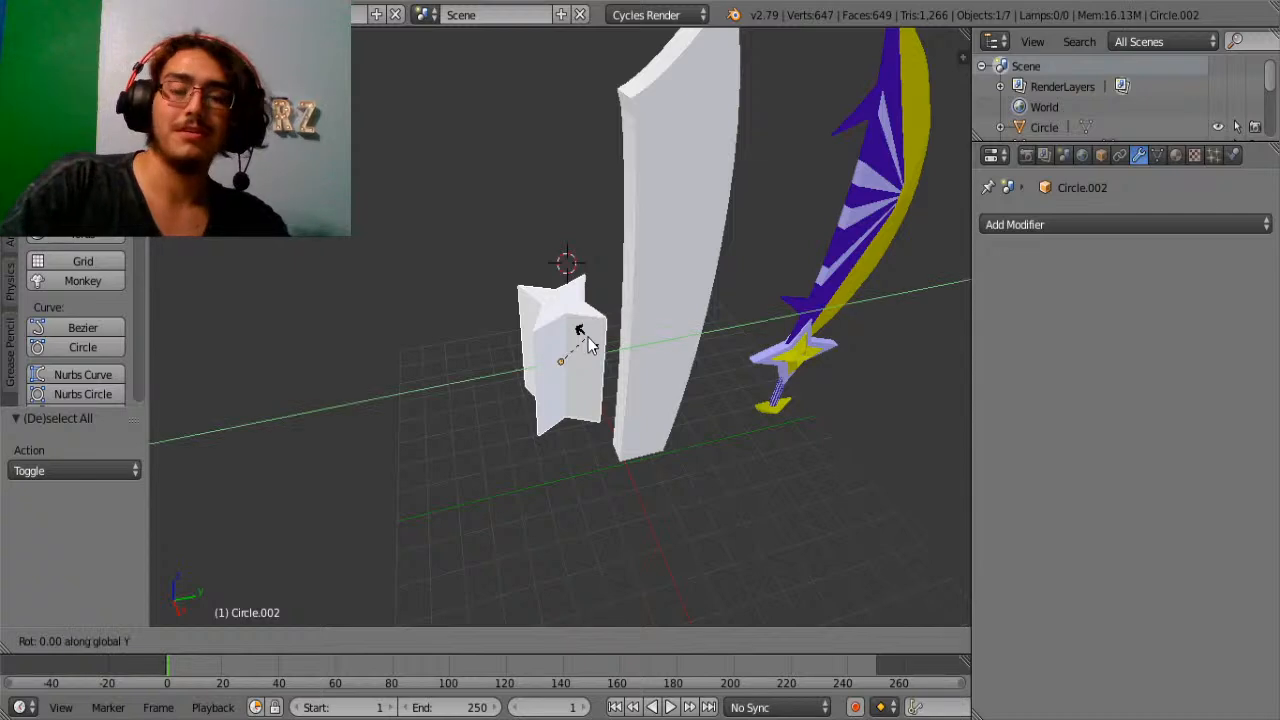
type("90")
key("Return")
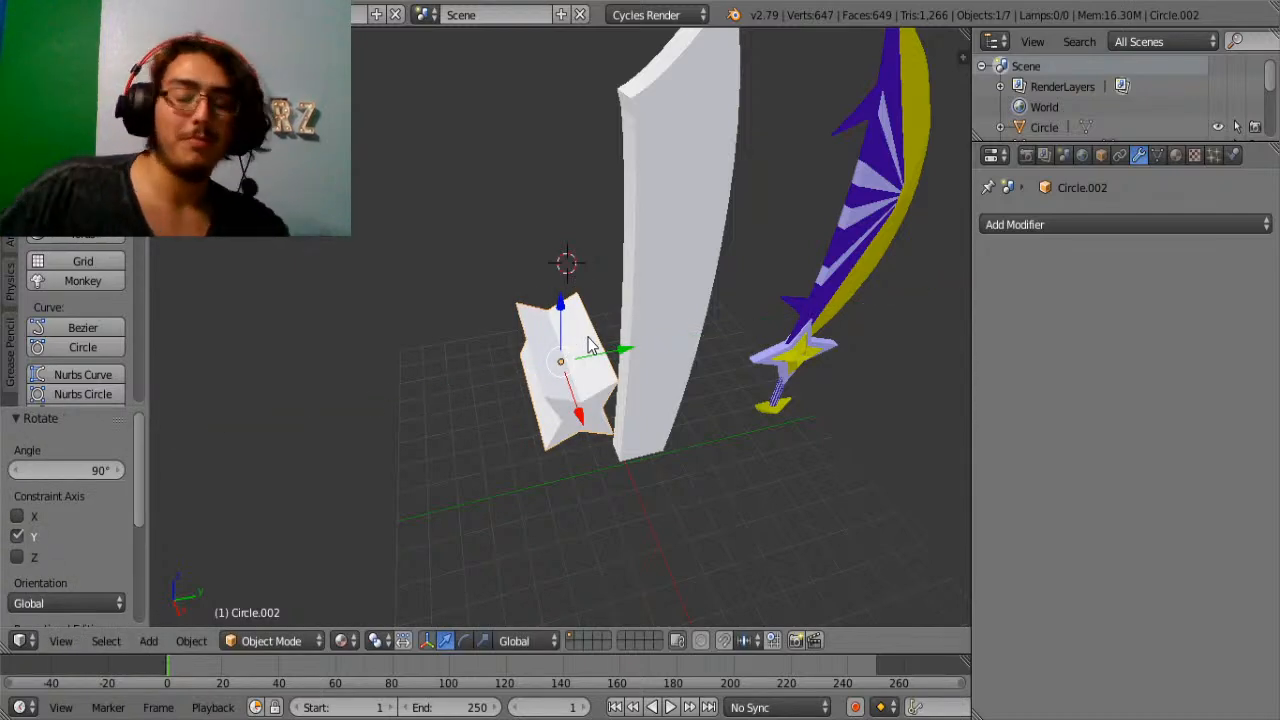
Move the star prism about 3.233 along Y and -2.726 along X into the white blade.
left_click_drag(617, 357, 740, 301)
middle_click_drag(744, 360, 707, 298)
scroll(707, 298, "up", 1)
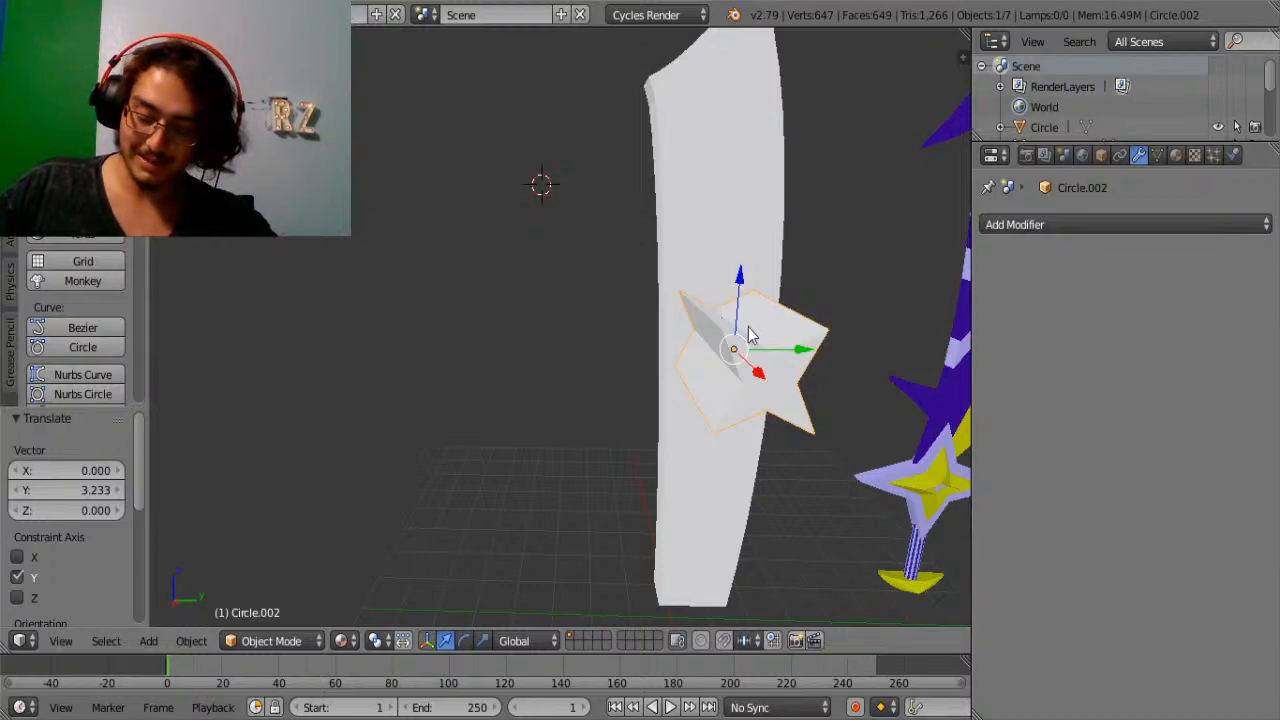
key("g")
key("x")
left_click(731, 315)
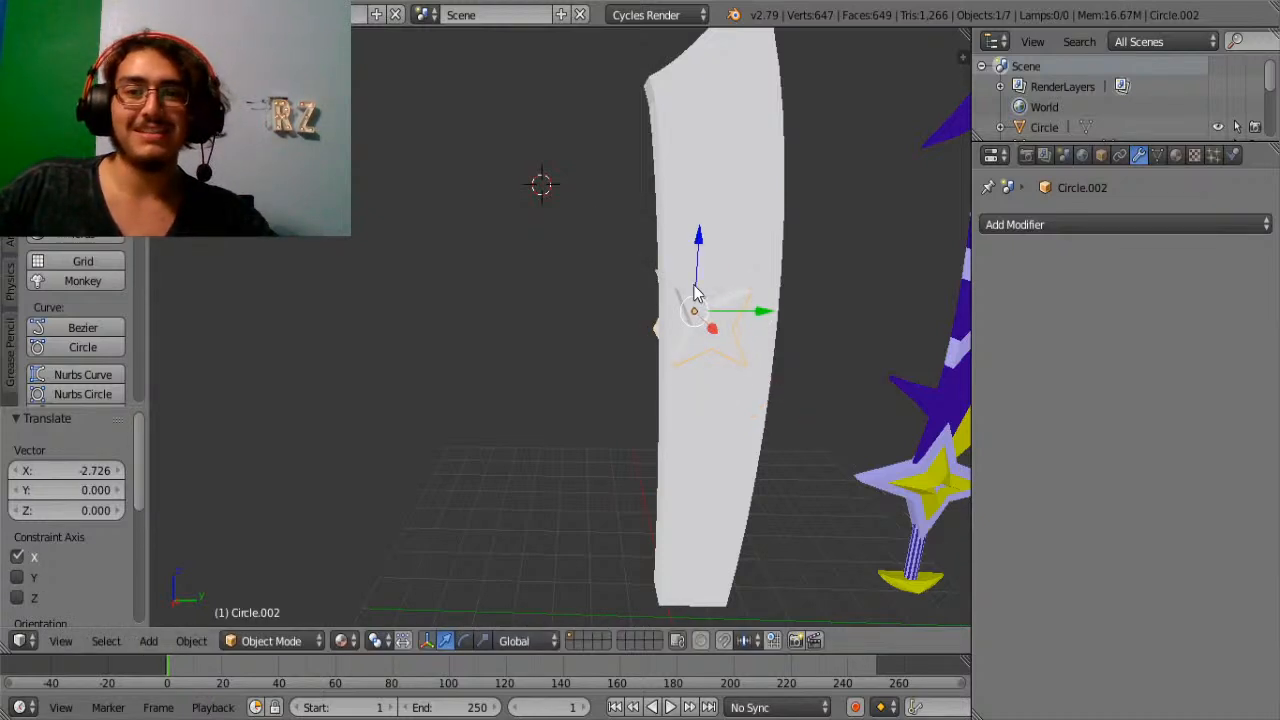
Raise the prism to the upper blade, scale it by about 0.580, stretch it about 7.365 along X, and shrink it by about 0.353.
left_click_drag(695, 287, 706, 96)
key("s")
left_click(791, 116)
key("s")
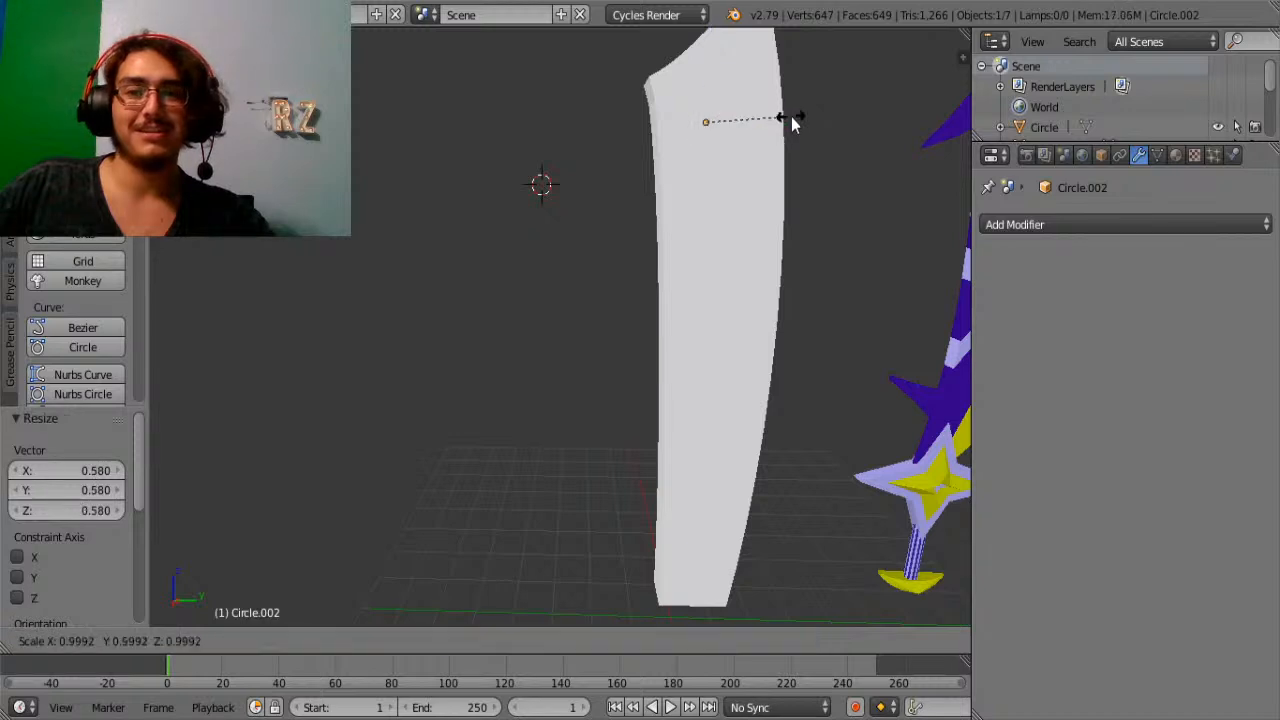
key("x")
left_click(483, 296)
key("s")
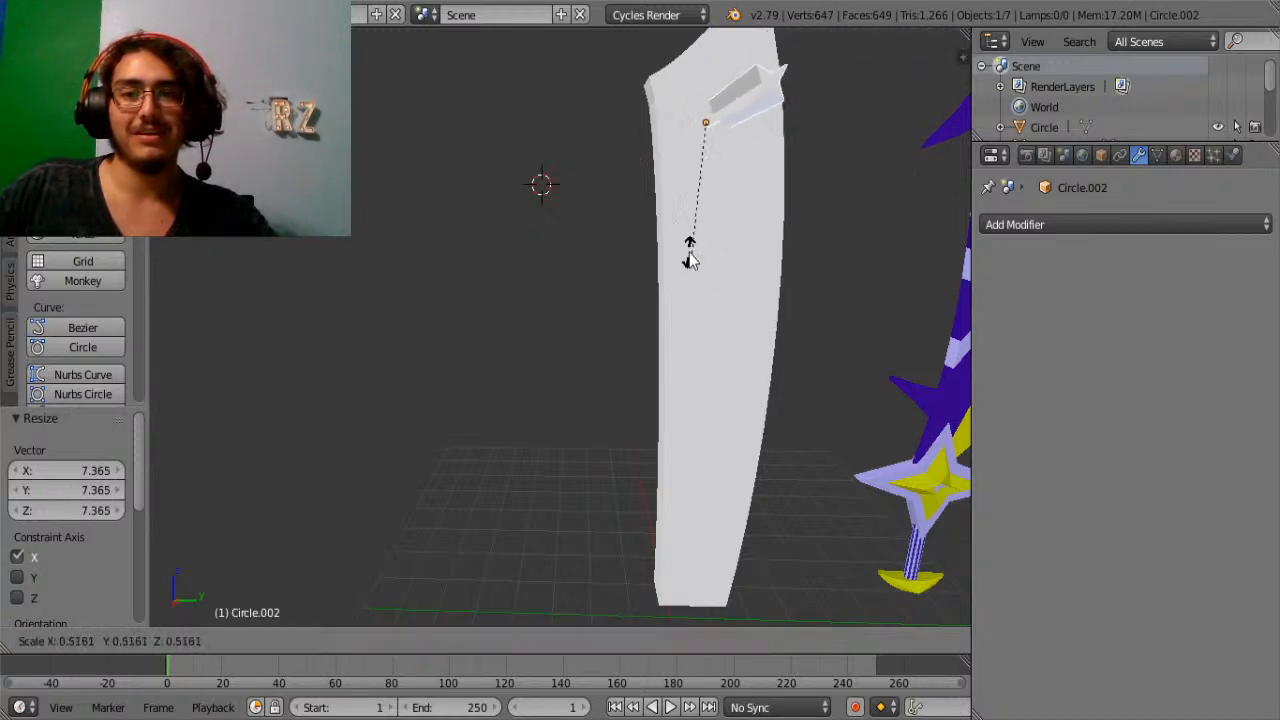
left_click(671, 207)
Move the prism about -0.745 along Y and raise it about 0.343, close to the blade's pointed inner corner.
mouse_move(671, 207)
middle_mouse_down()
mouse_move(636, 277)
mouse_move(675, 198)
middle_mouse_up()
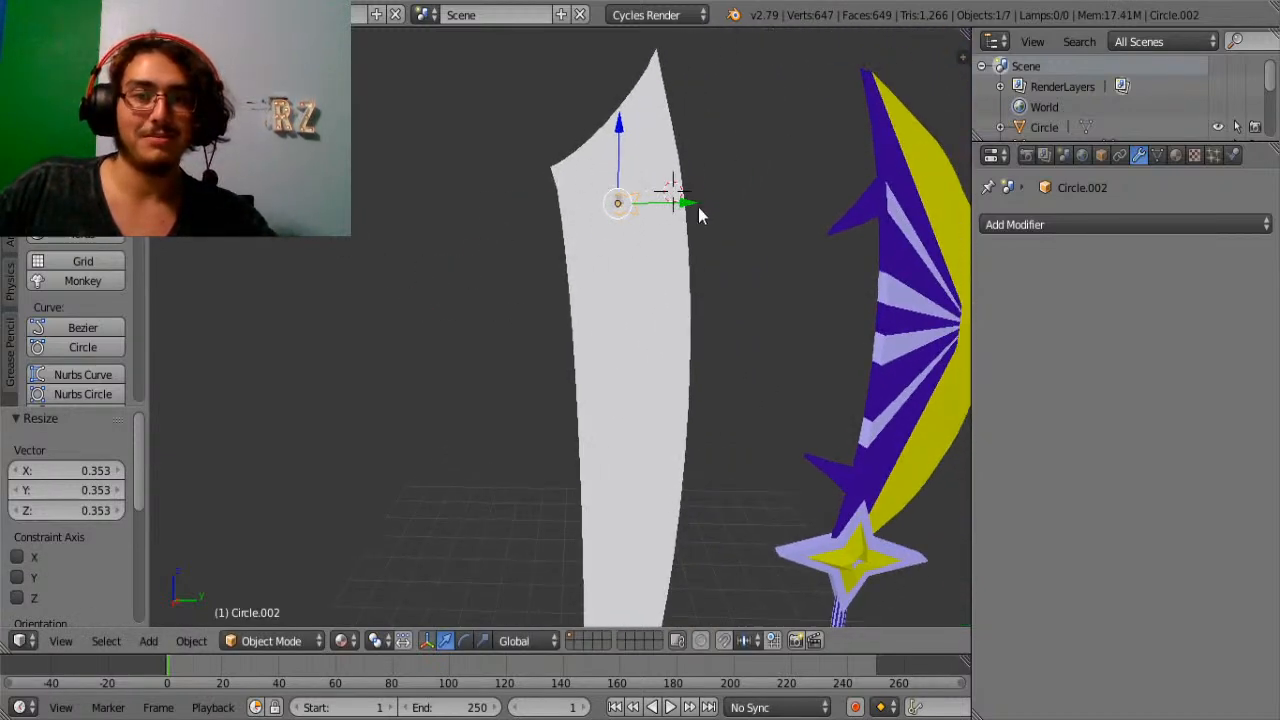
left_click_drag(698, 207, 659, 197)
scroll(655, 190, "up", 4)
middle_click_drag(652, 181, 612, 365, "shift")
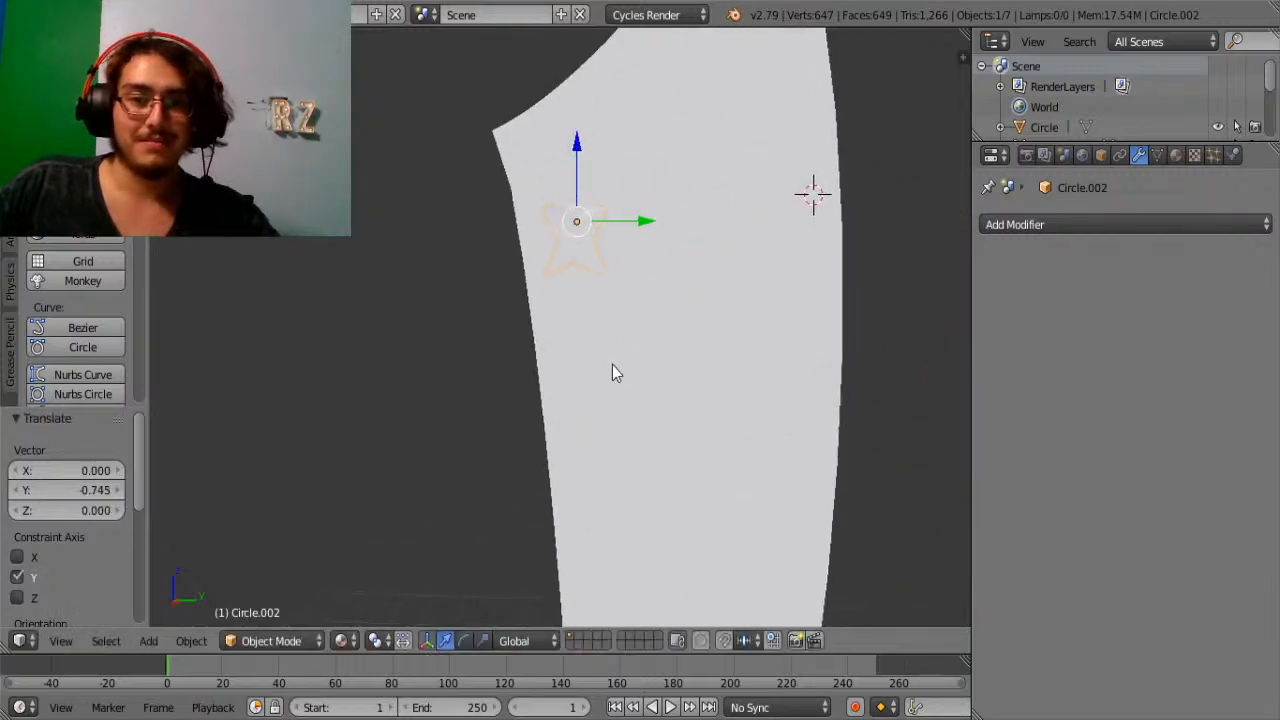
key("g")
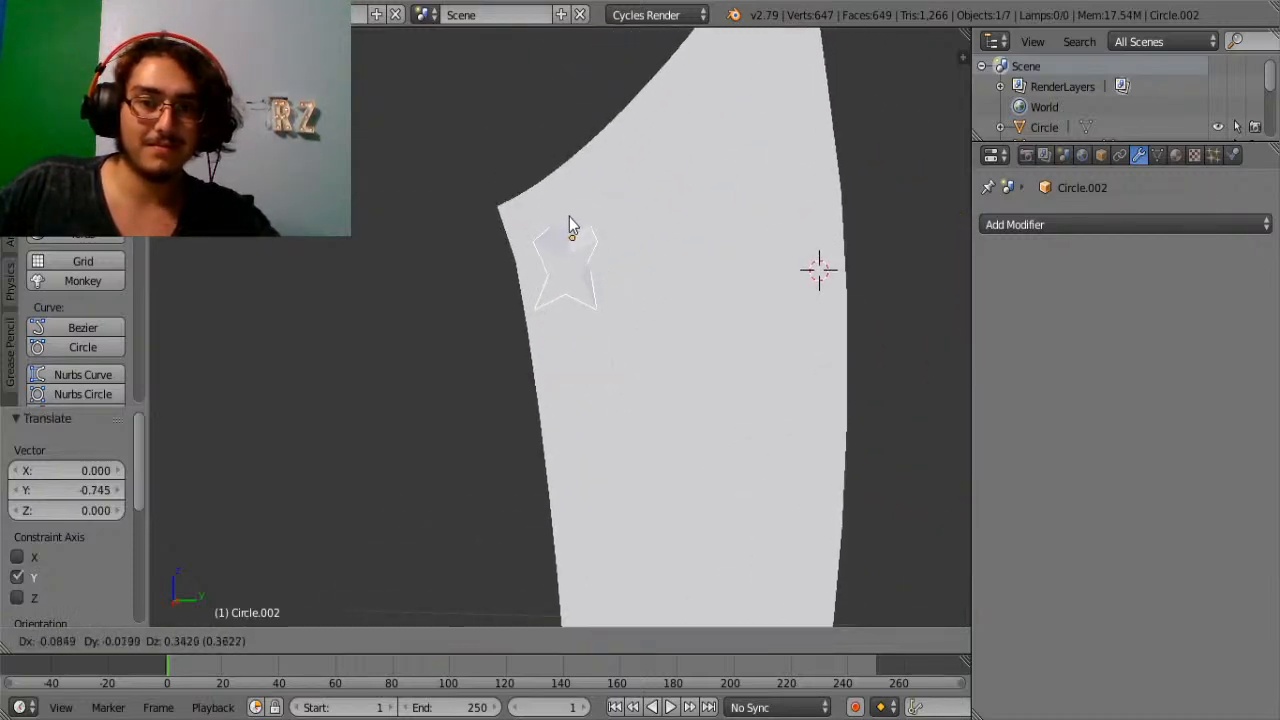
left_click(569, 216)
Tilt the prism slightly about the X axis and shift it about 0.035 along Y and 0.530 along X through the blade.
key("r")
key("x")
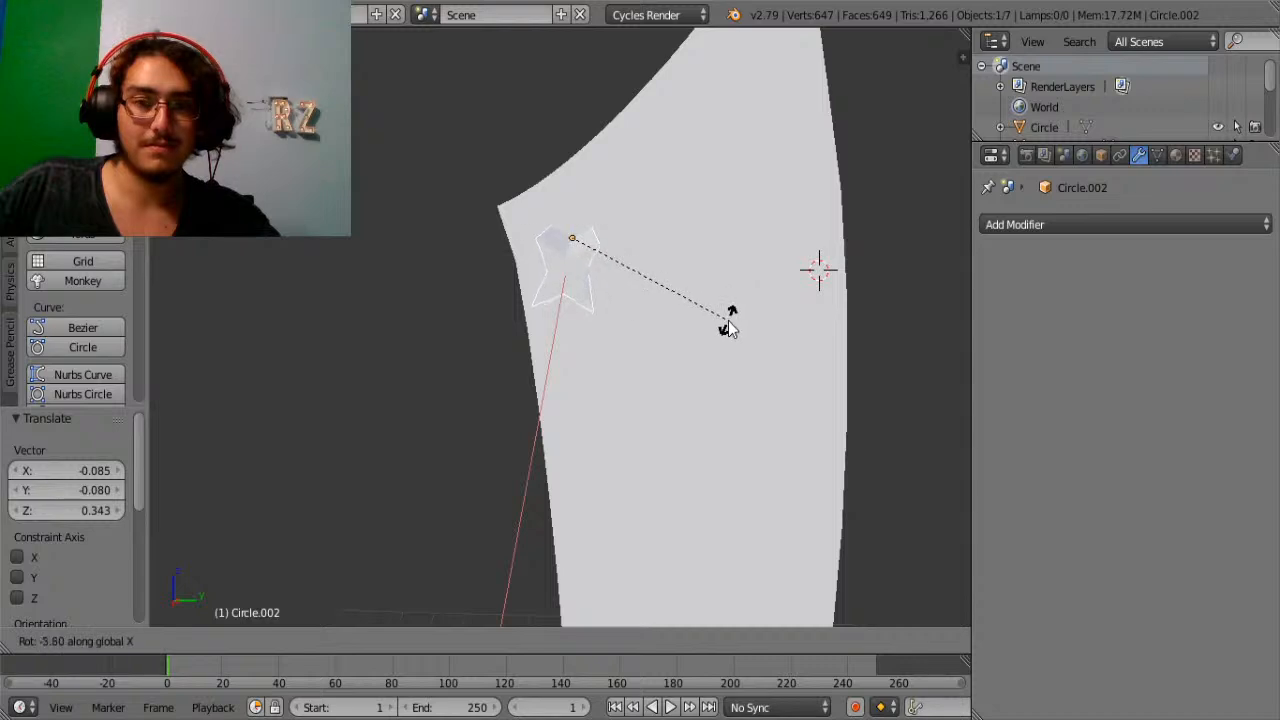
left_click(727, 340)
left_click_drag(637, 240, 642, 241)
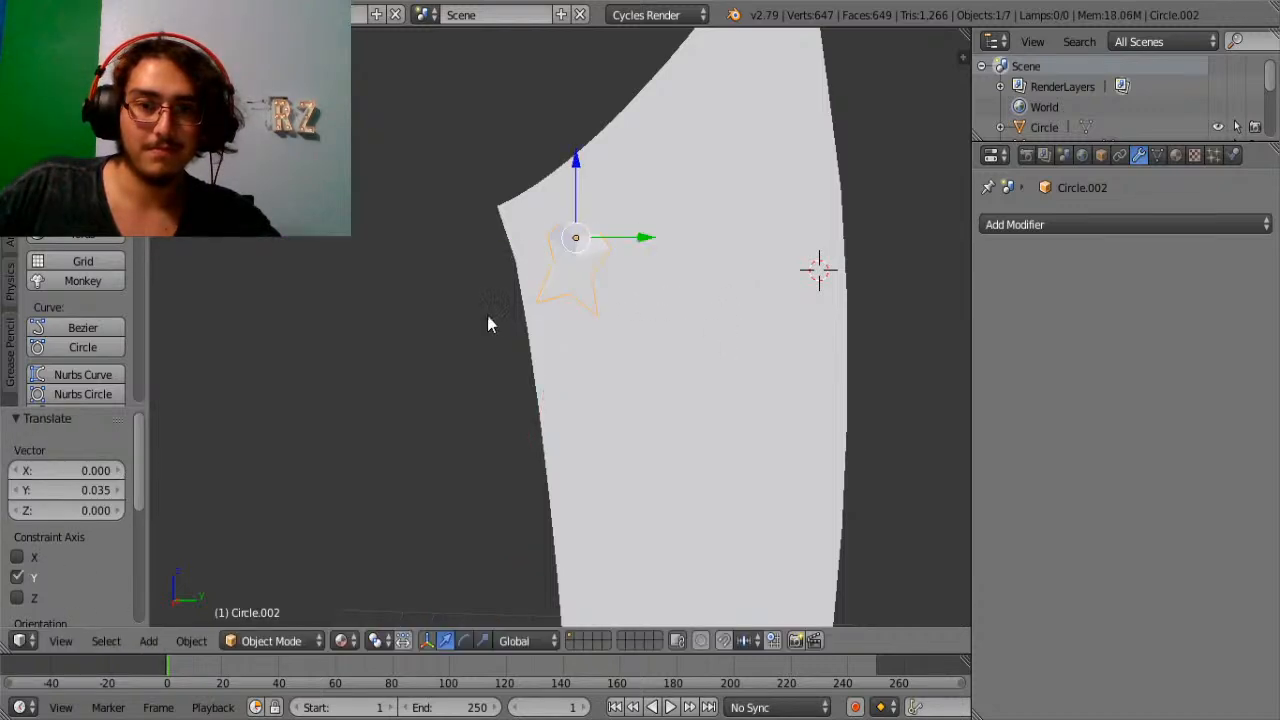
middle_click_drag(488, 318, 786, 301)
left_click_drag(501, 249, 567, 249)
Add a Boolean modifier set to Difference on the white blade with the star prism as its object, and apply it.
right_click(559, 387)
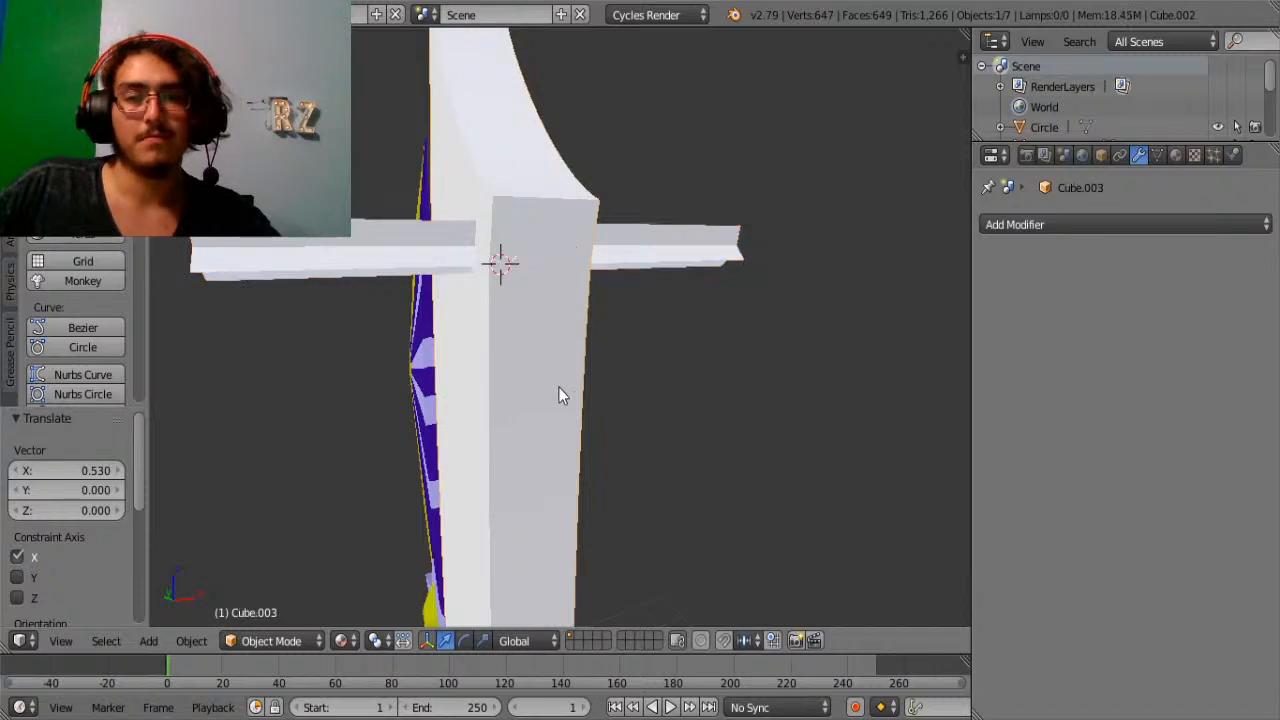
left_click(1196, 228)
left_click(912, 314)
left_click(1098, 333)
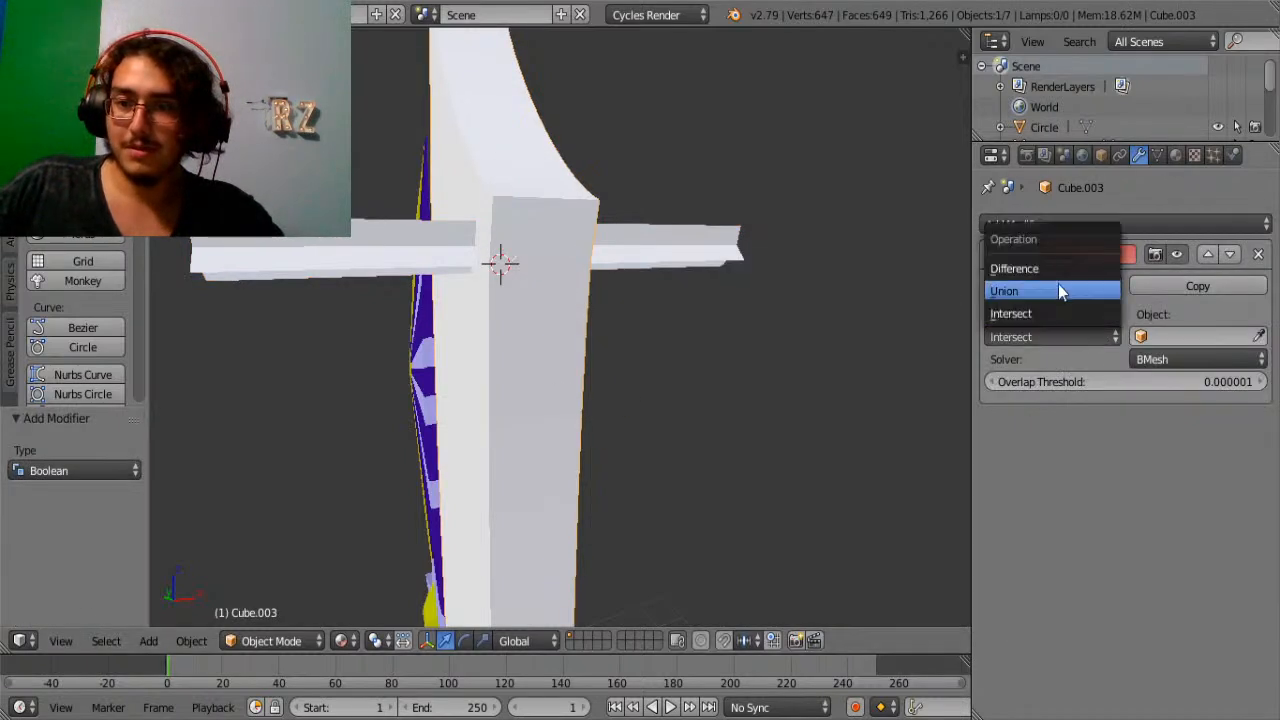
left_click(1054, 270)
left_click(1260, 330)
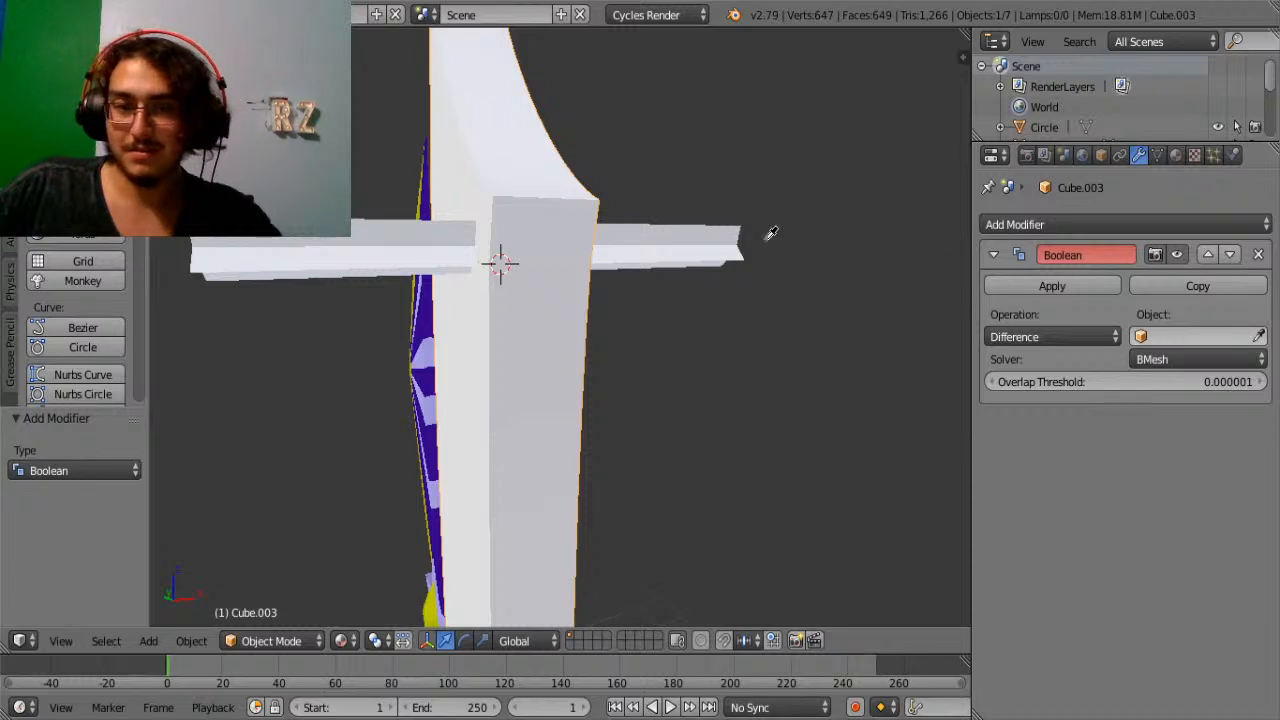
left_click(760, 236)
left_click(1036, 287)
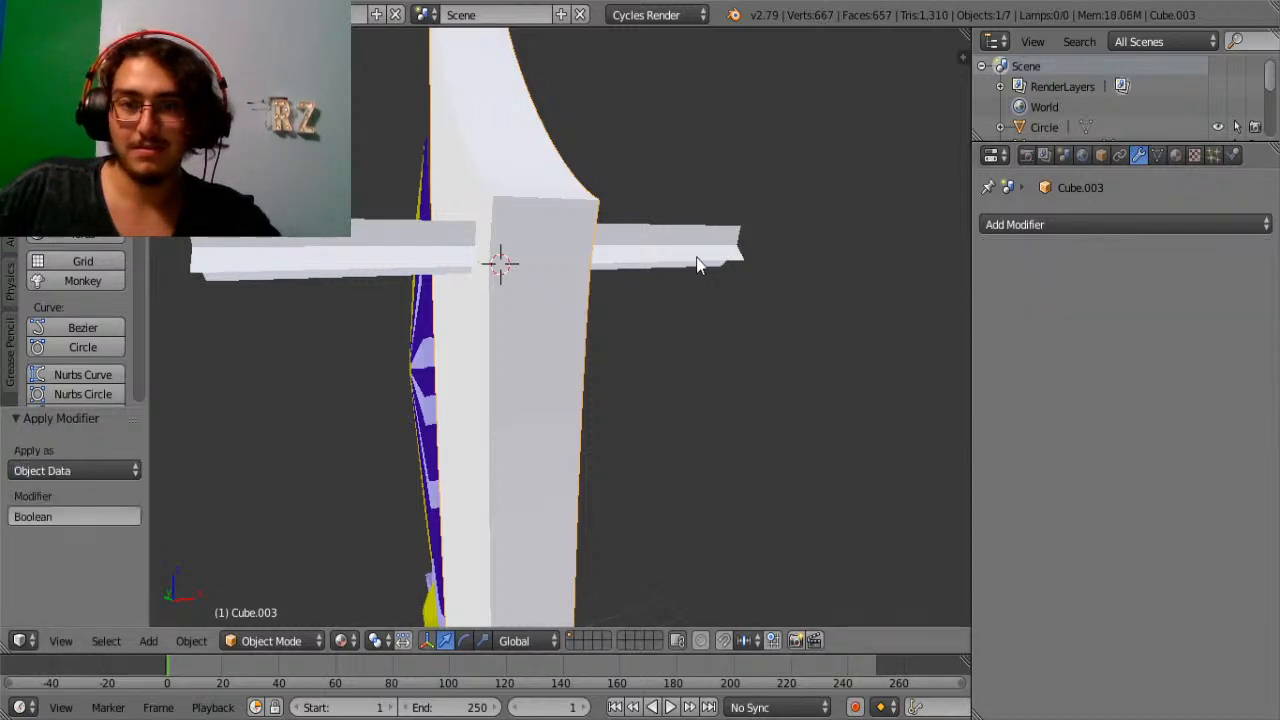
Slide the star prism about -1.456 along Y out of the blade, inspect the cut, and delete the prism.
right_click(557, 288)
key("KP_Decimal")
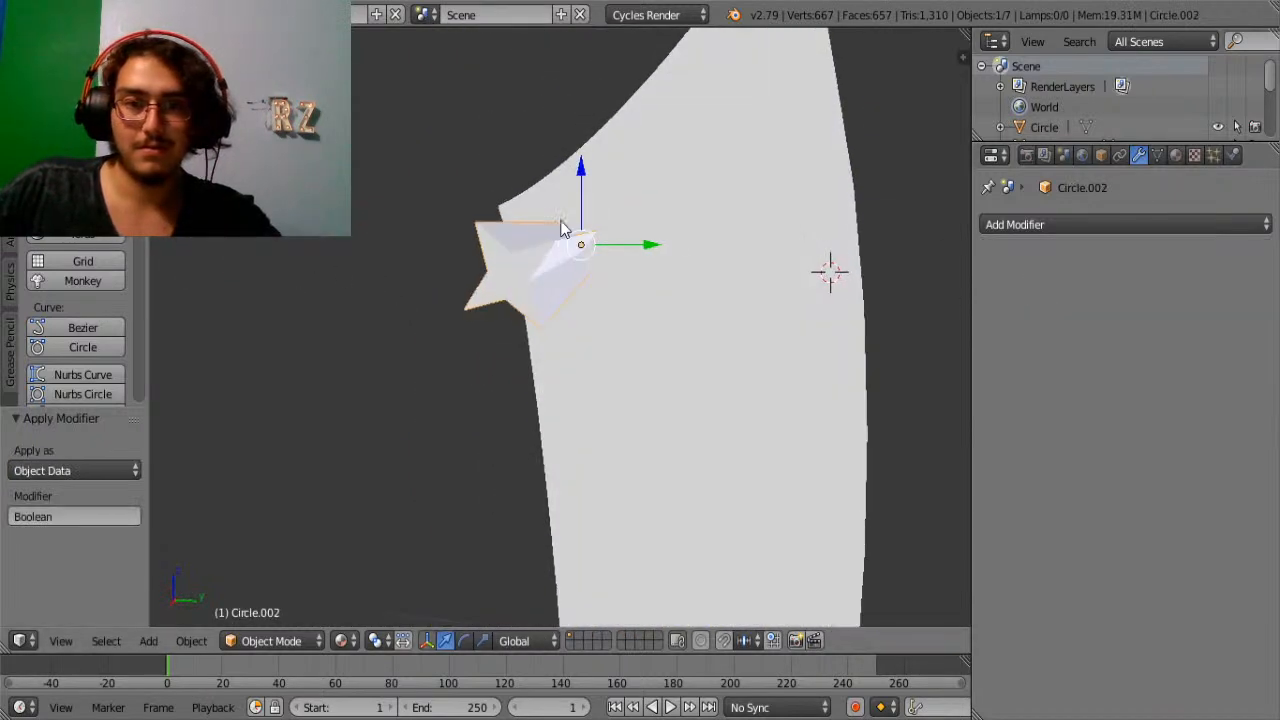
left_click_drag(658, 245, 490, 245)
scroll(590, 249, "up", 6)
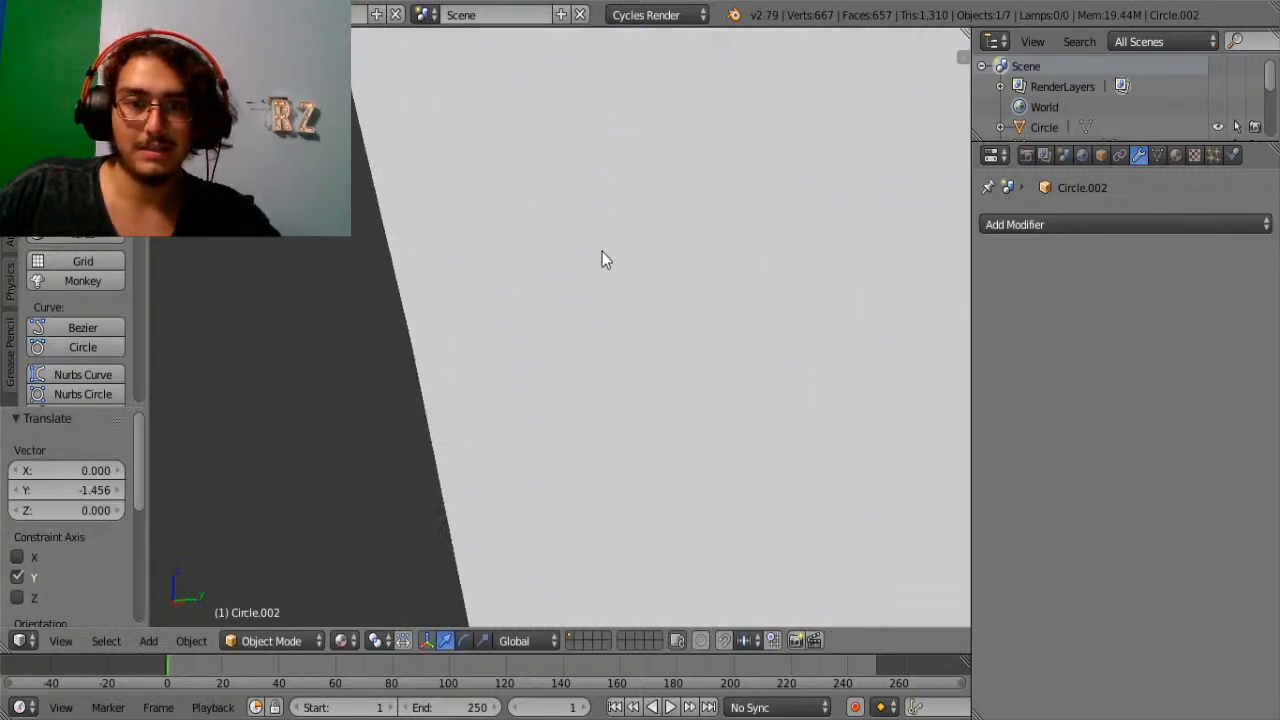
mouse_move(608, 303)
middle_mouse_down()
mouse_move(654, 297)
mouse_move(606, 297)
mouse_move(628, 318)
mouse_move(624, 295)
middle_mouse_up()
key("Tab")
key("Tab")
scroll(626, 309, "down", 8)
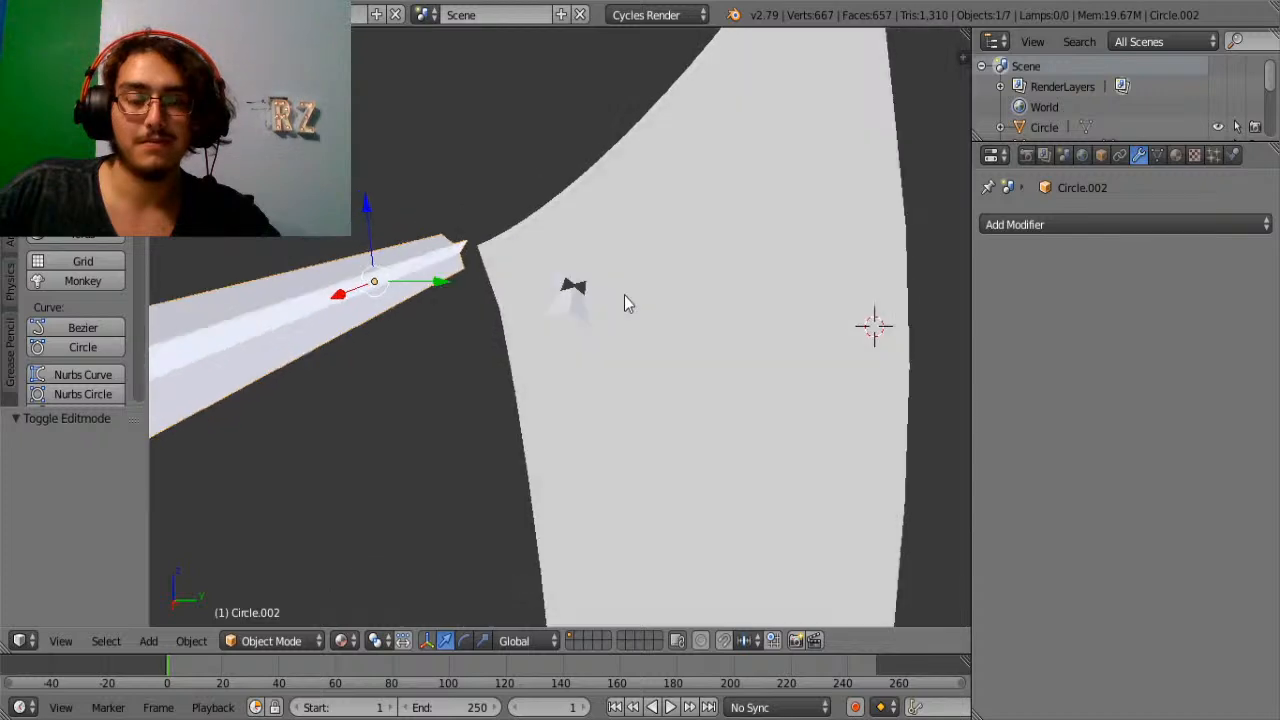
scroll(624, 295, "down", 4)
key("x")
left_click(531, 320)
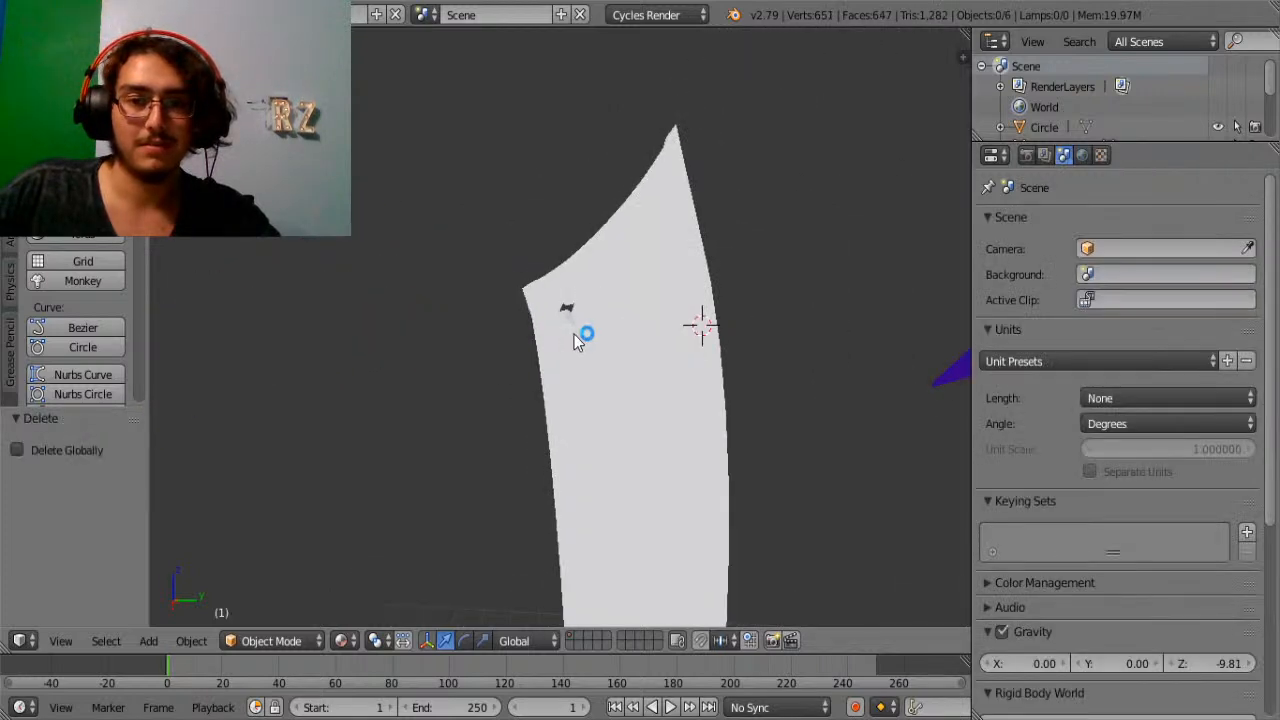
Select the white blade object and enter Edit Mode around its star-shaped cutout.
scroll(575, 334, "up", 5)
middle_click_drag(580, 337, 561, 399)
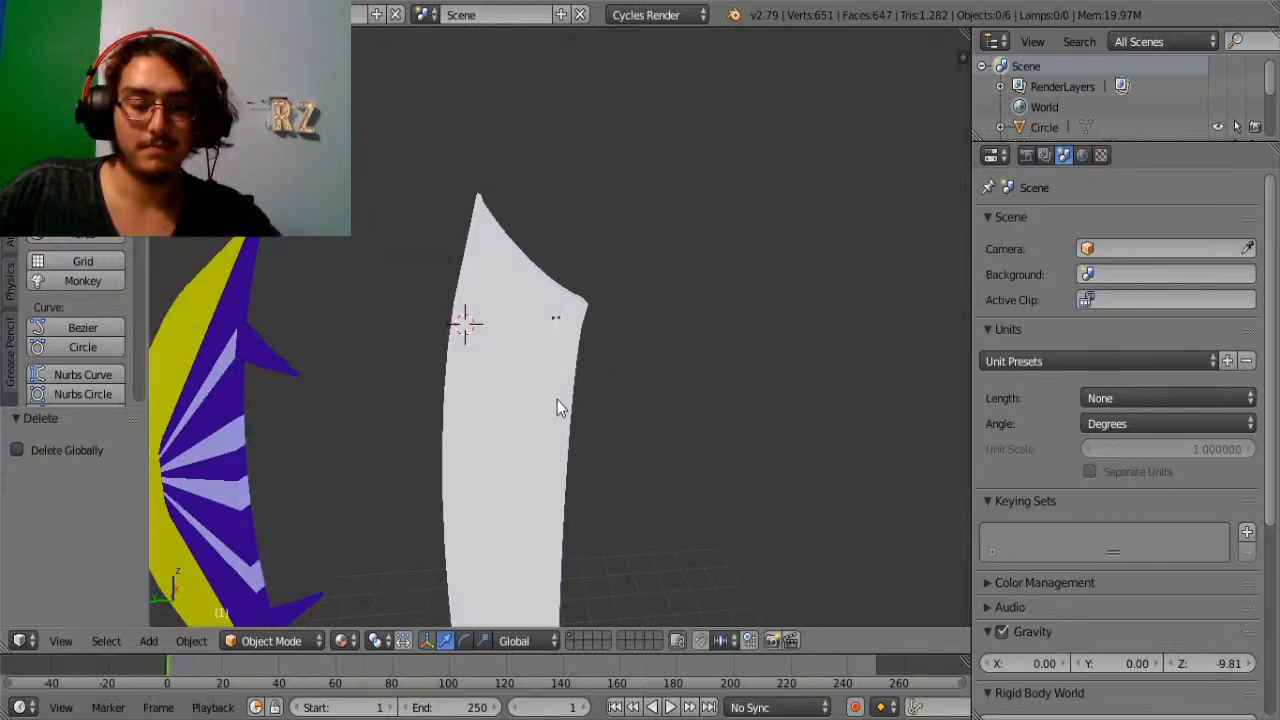
key("a")
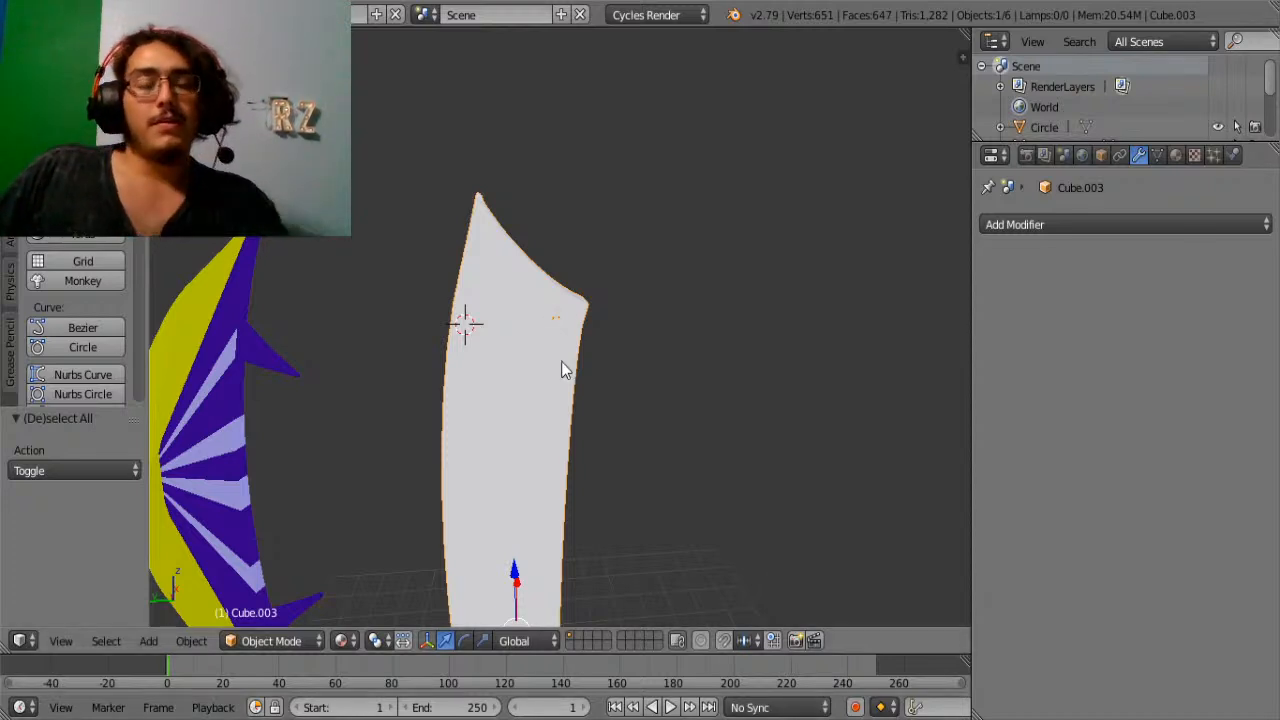
scroll(563, 366, "up", 5)
scroll(569, 368, "up", 1)
key("Tab")
scroll(600, 268, "down", 3)
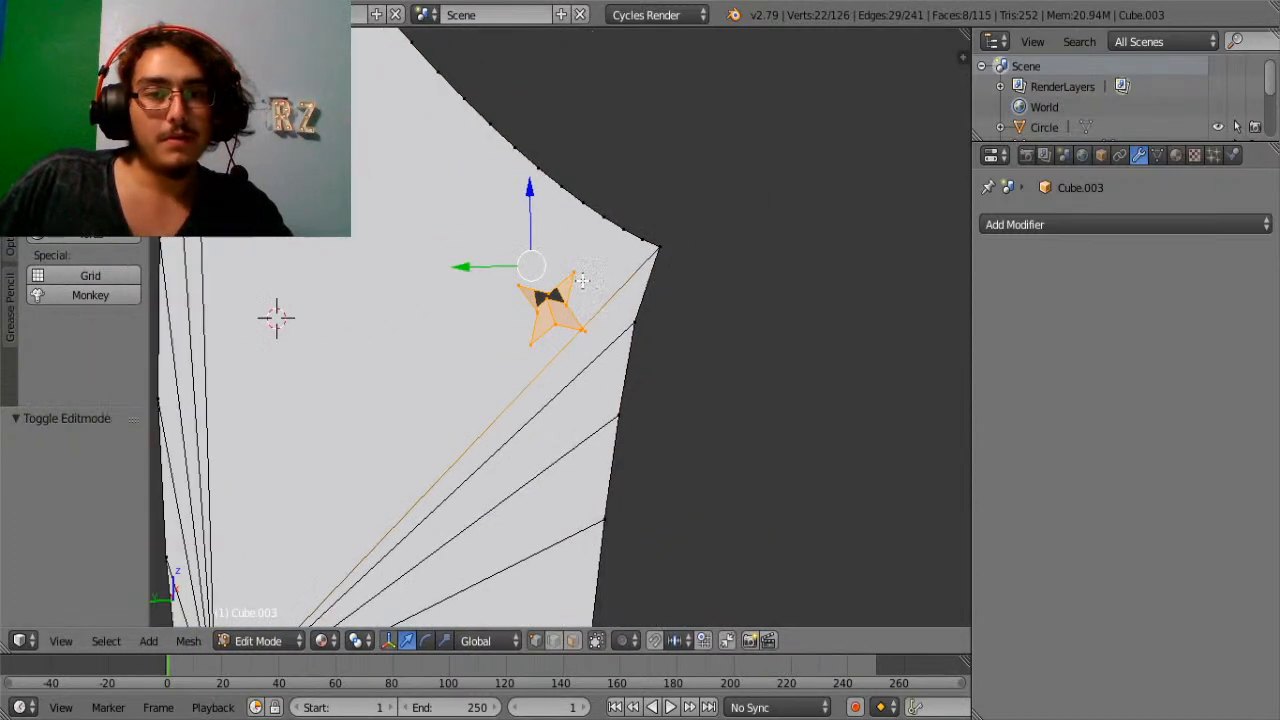
In face selection mode, select all eight inner wall faces of the star-shaped cutout.
scroll(580, 275, "up", 1)
right_click(576, 238)
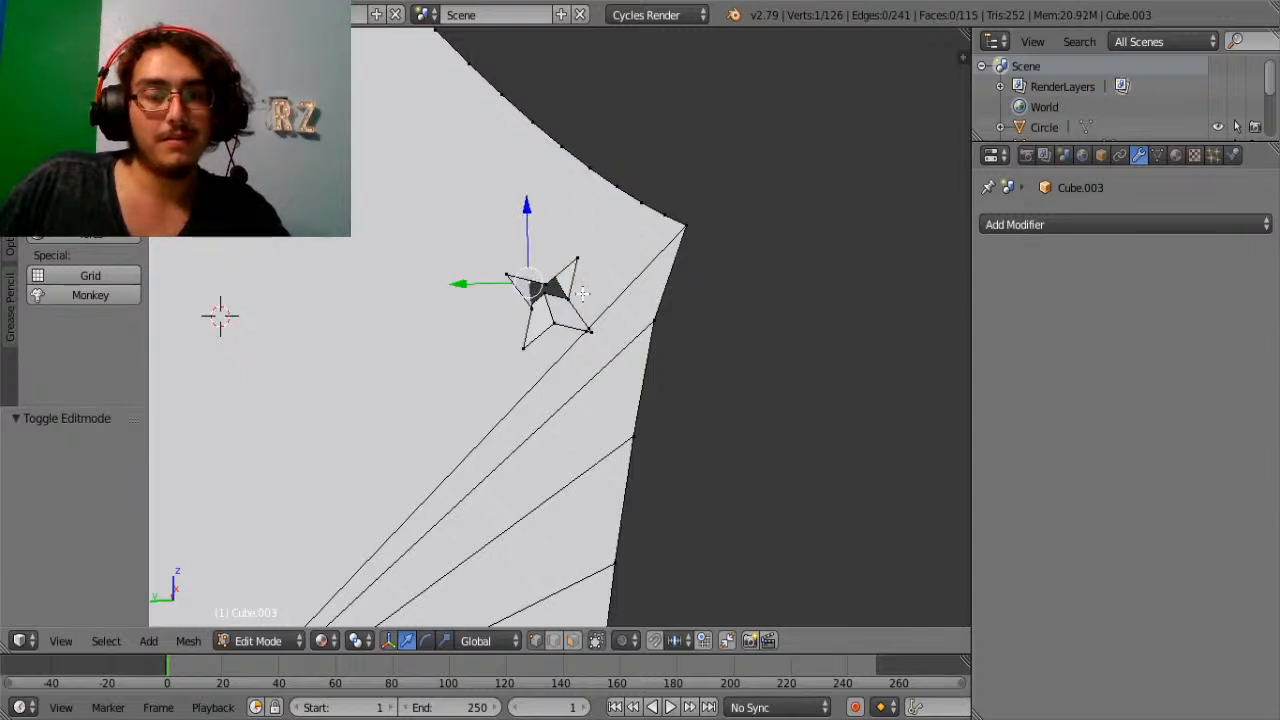
scroll(588, 294, "up", 2)
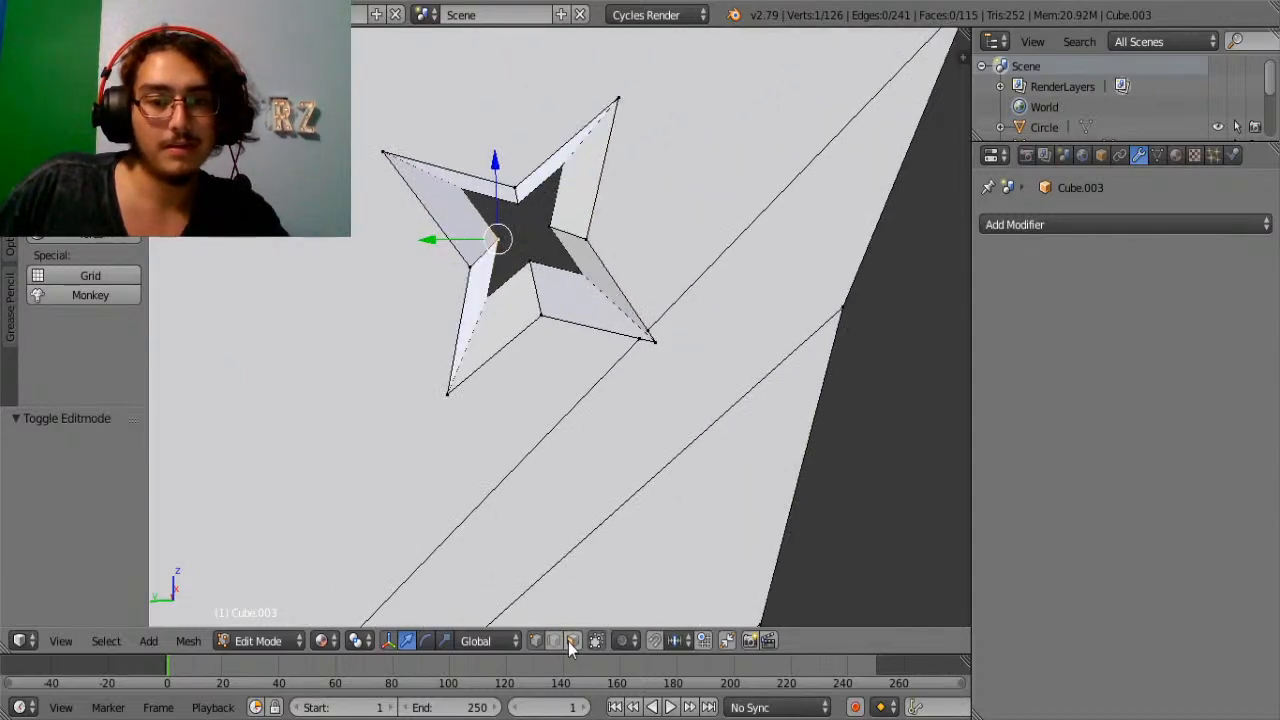
left_click(572, 641)
right_click(492, 281)
right_click(509, 305, "shift")
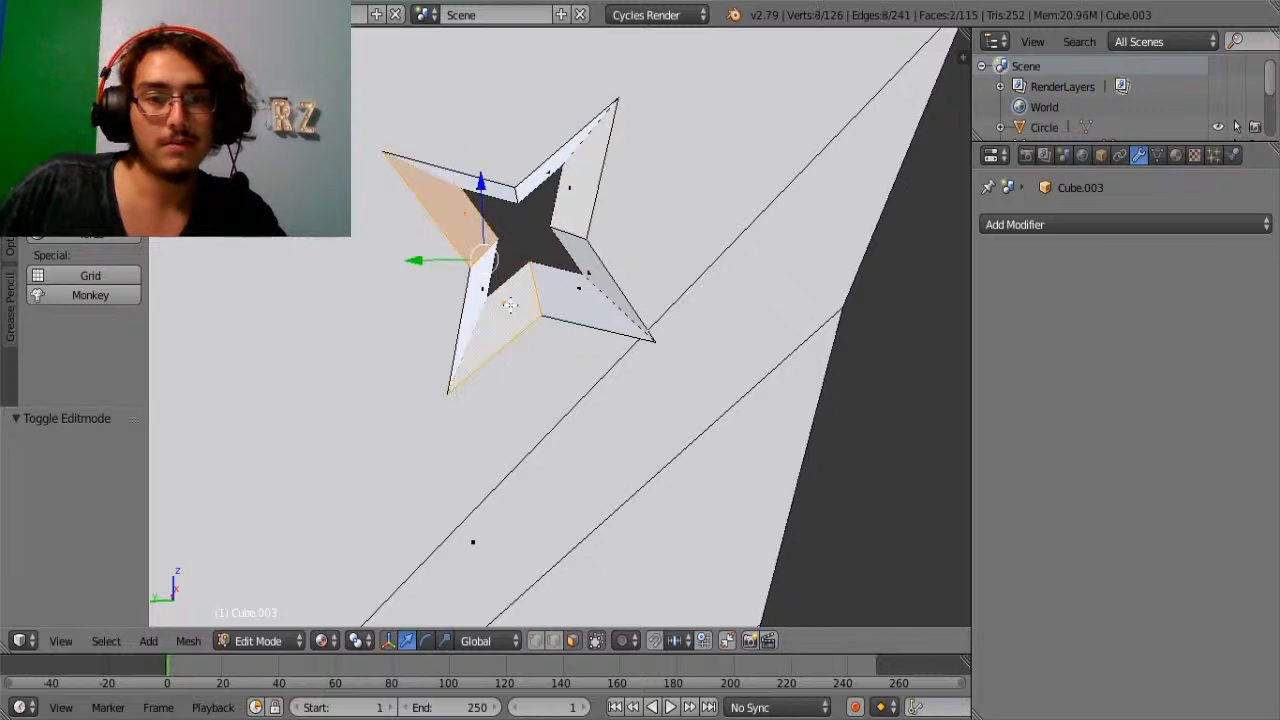
key("a")
right_click(556, 292)
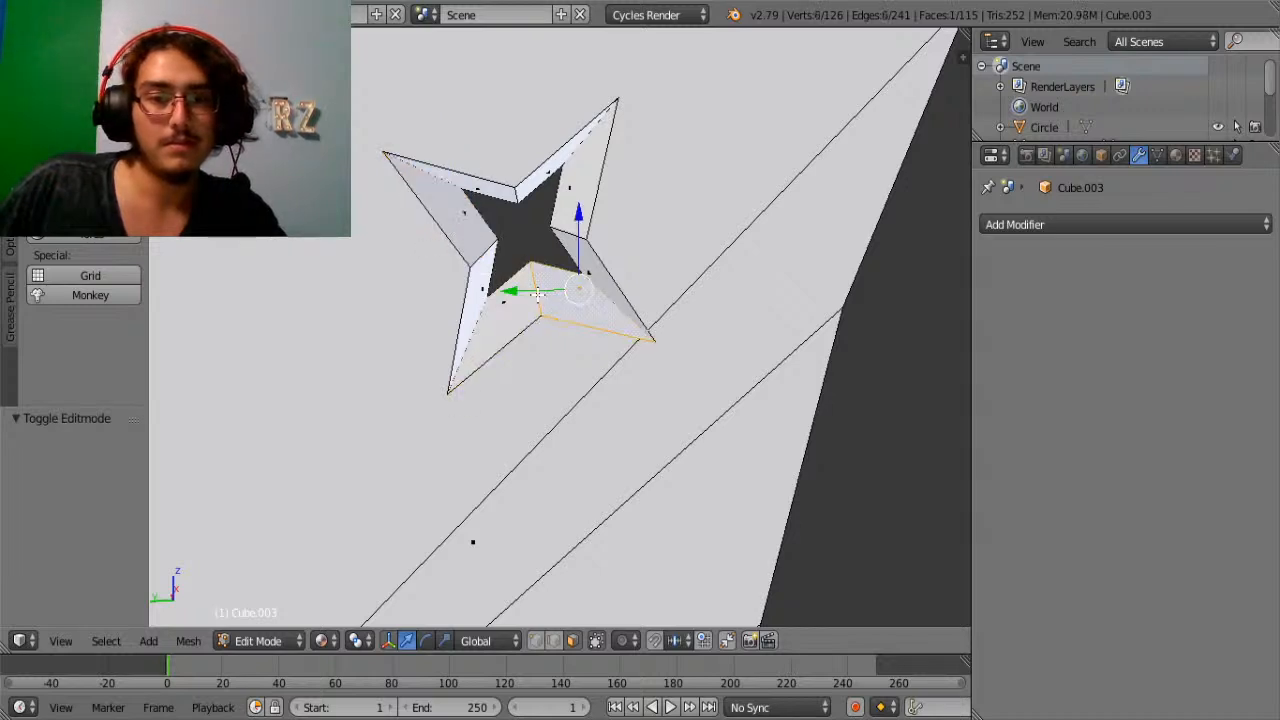
right_click(535, 290)
right_click(579, 232, "alt")
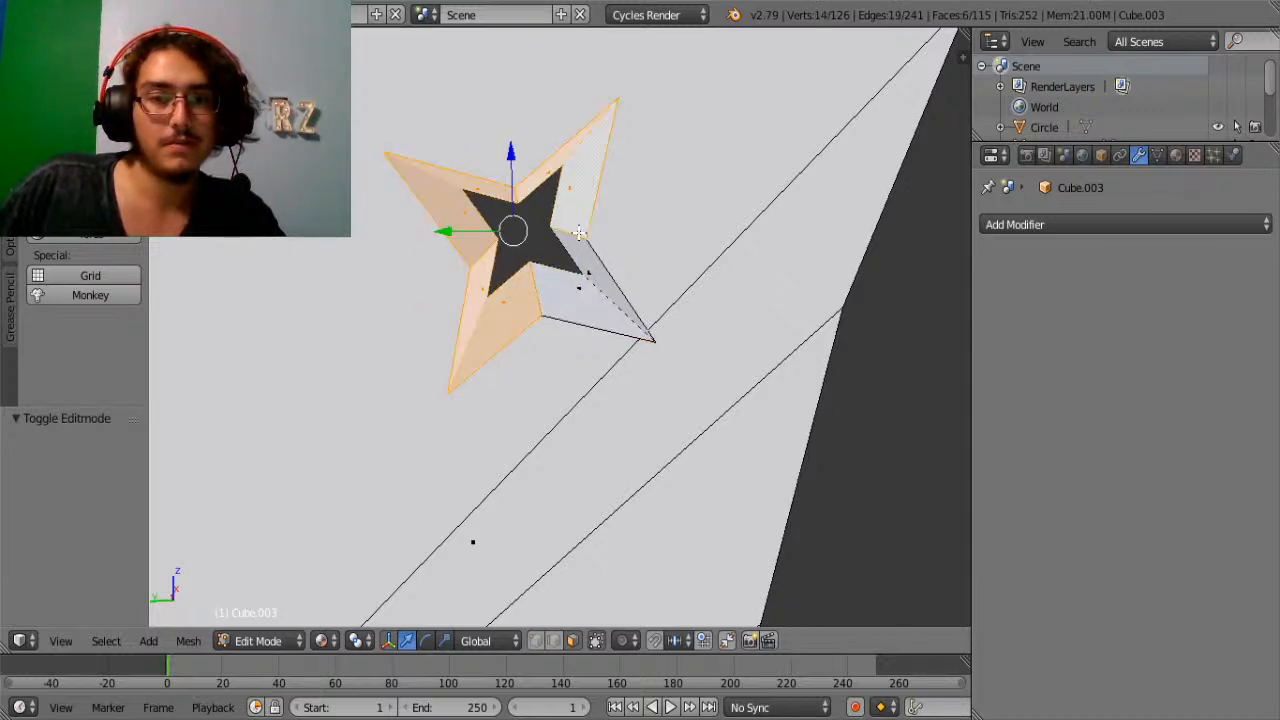
right_click(586, 250, "shift")
right_click(567, 305, "shift")
Extrude the star's inner wall faces by about 0.0075 and scale them to 0.845.
key("e")
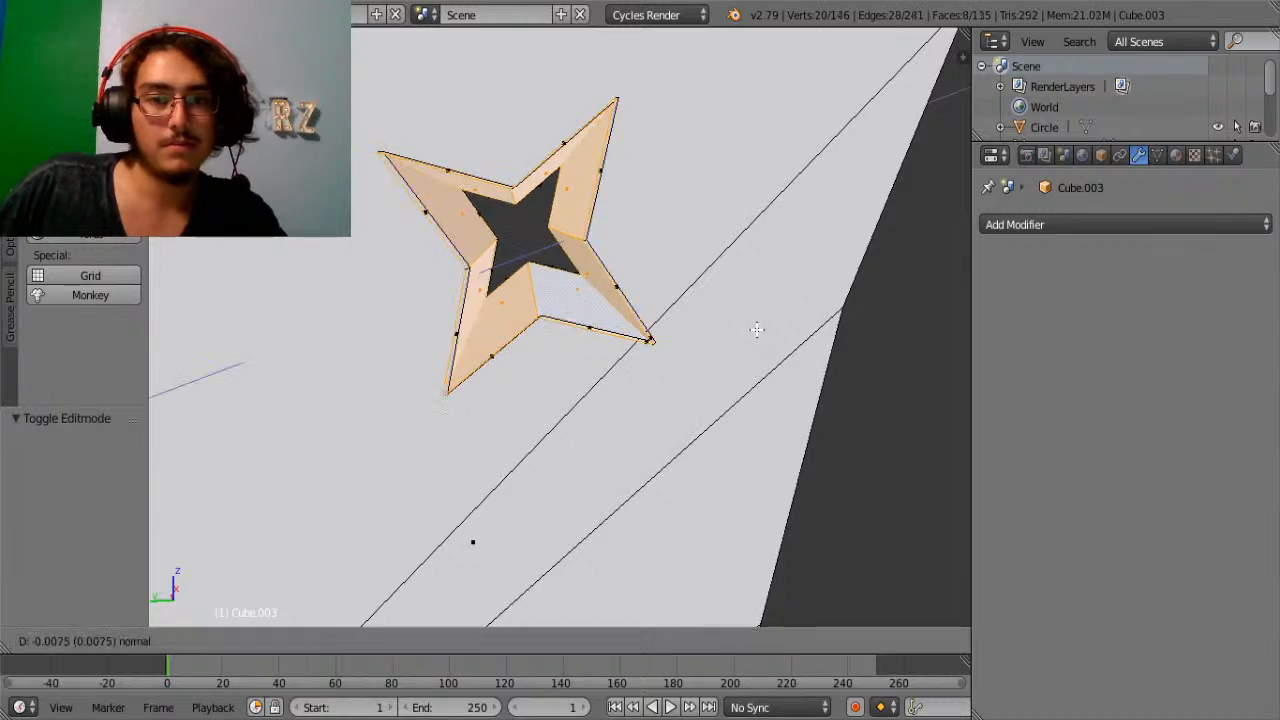
left_click(757, 330)
key("s")
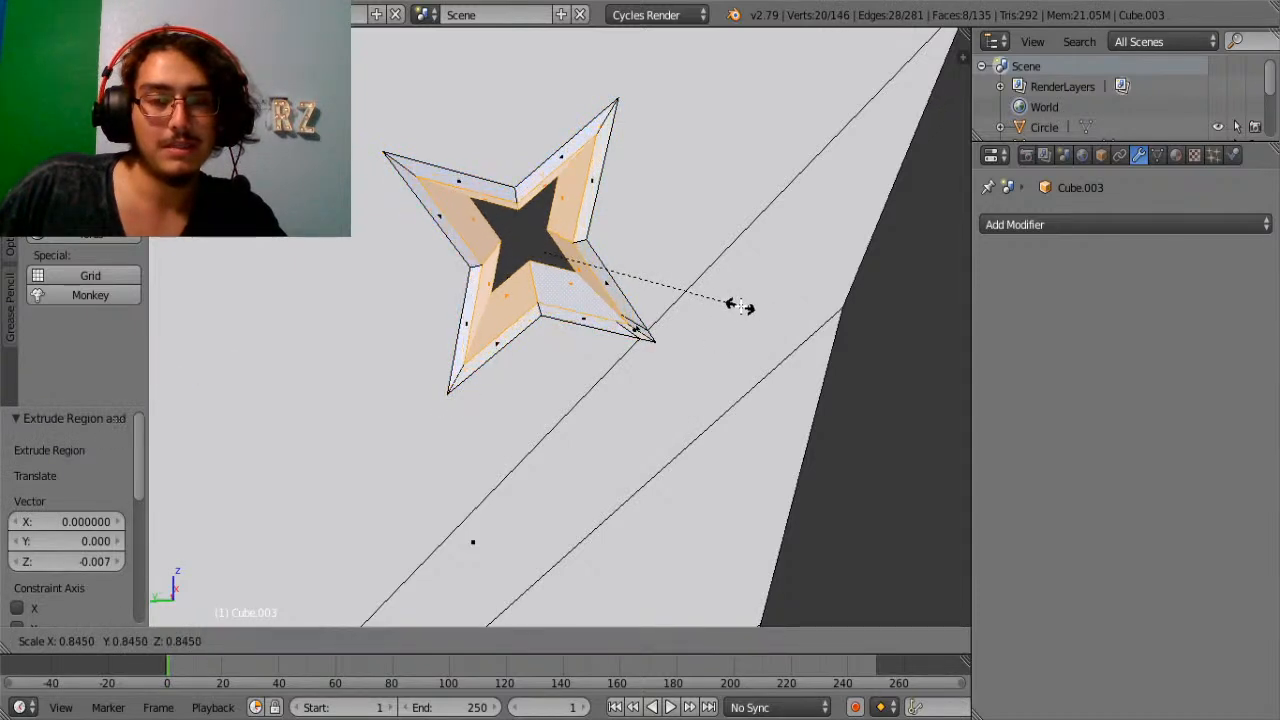
left_click(731, 308)
Select the loops of rim faces around the star cutout on both sides of the blade.
right_click(590, 200)
right_click(588, 198, "shift")
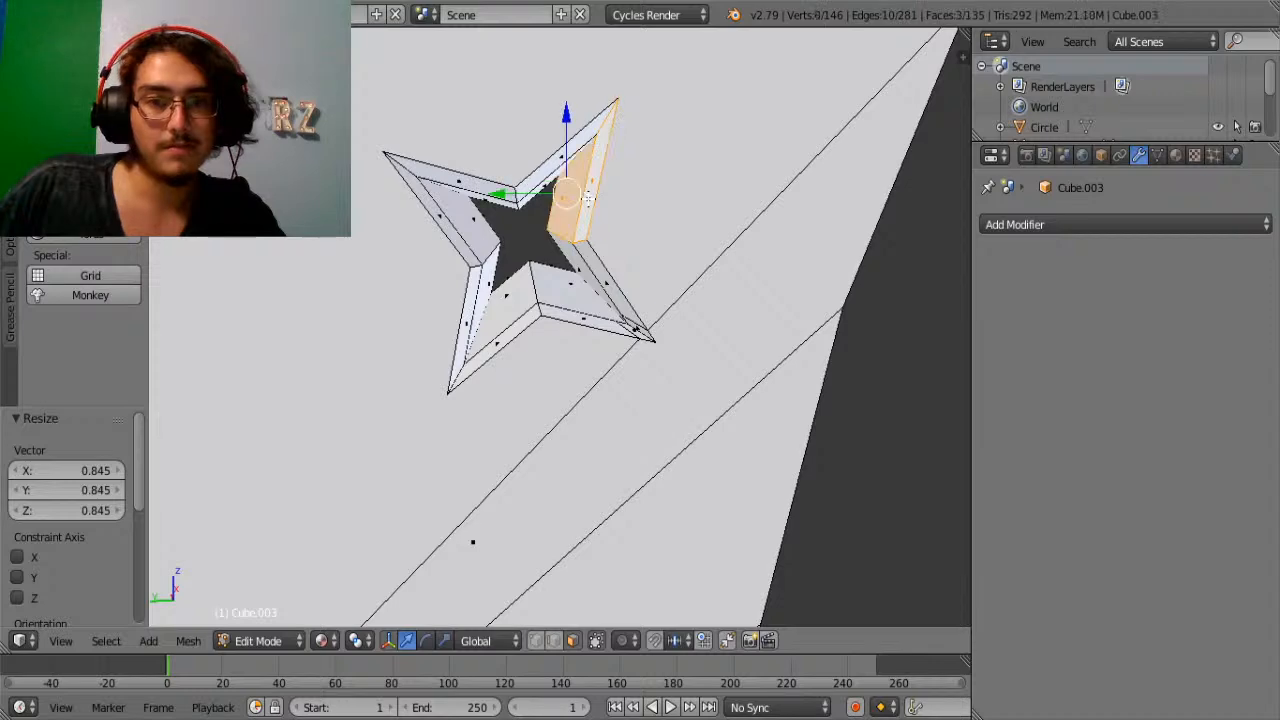
right_click(598, 269, "alt")
key("a")
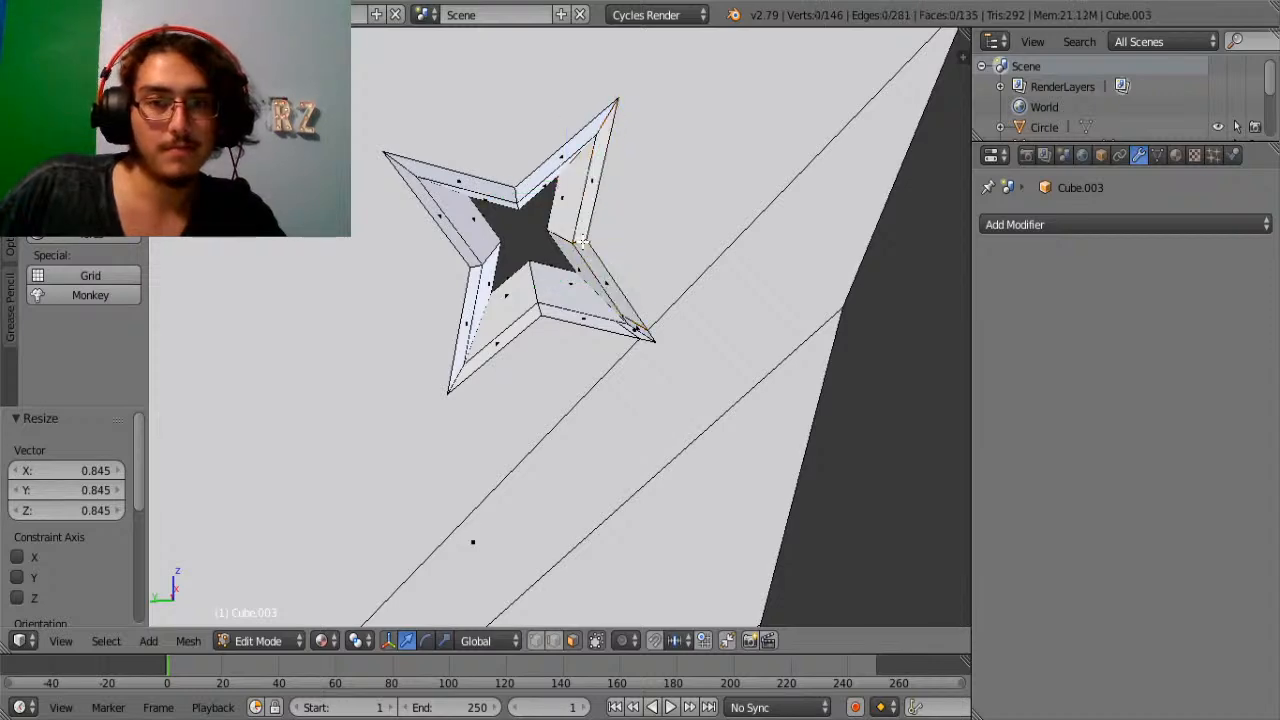
right_click(583, 241, "alt")
key("KP_1")
middle_click_drag(610, 272, 500, 253)
right_click(515, 270, "alt+shift")
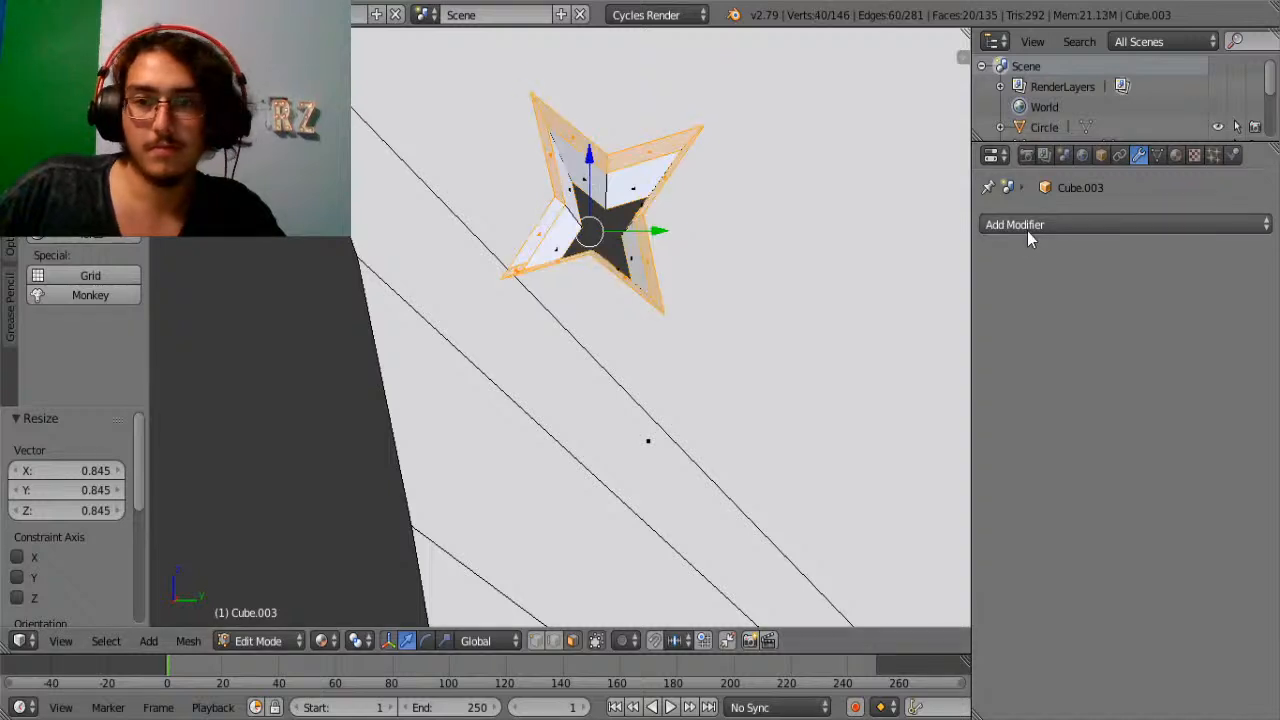
Add two material slots, set the second to the Gold material and assign it to the star's rim faces.
left_click(1176, 155)
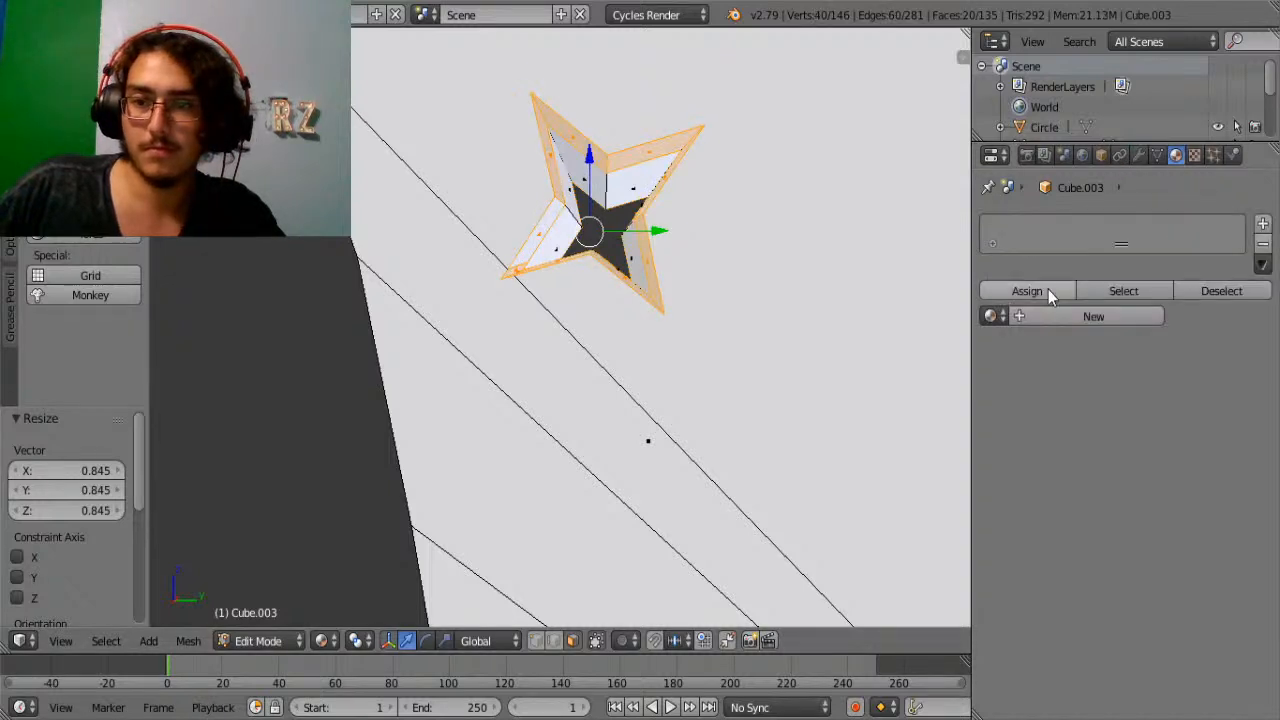
left_click(1000, 316)
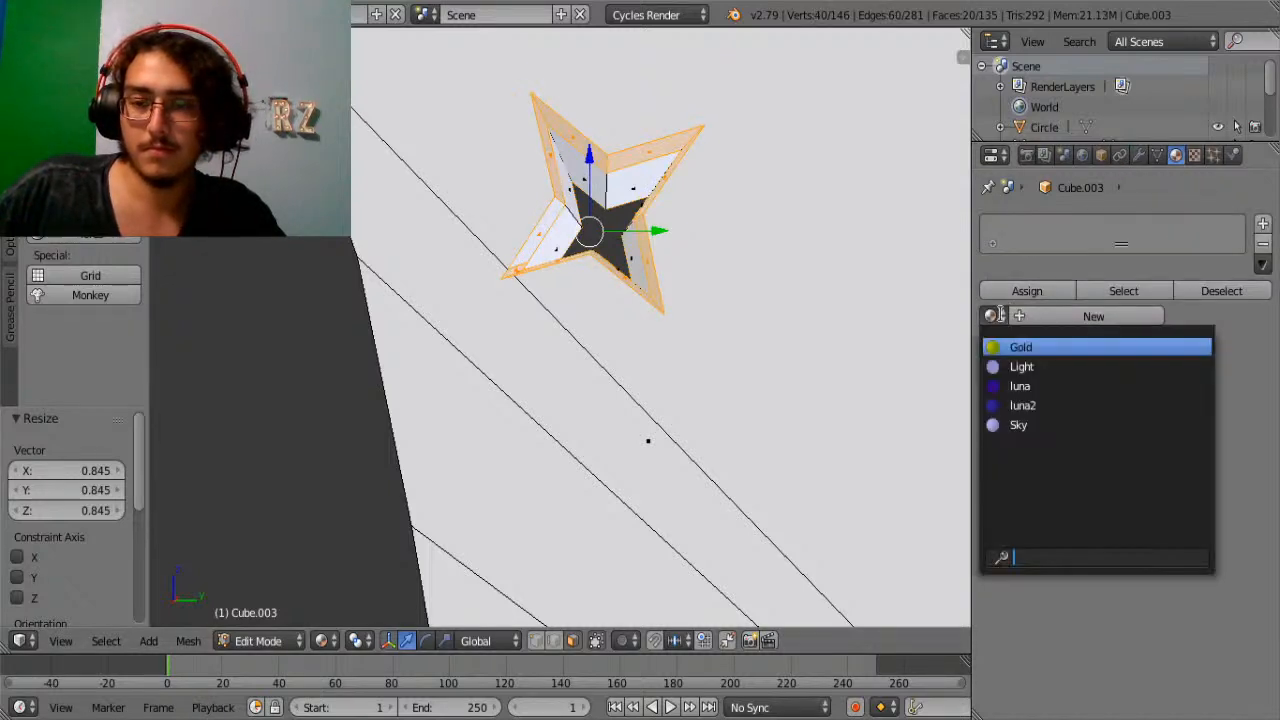
left_click(1262, 224)
left_click(1262, 224)
left_click(993, 363)
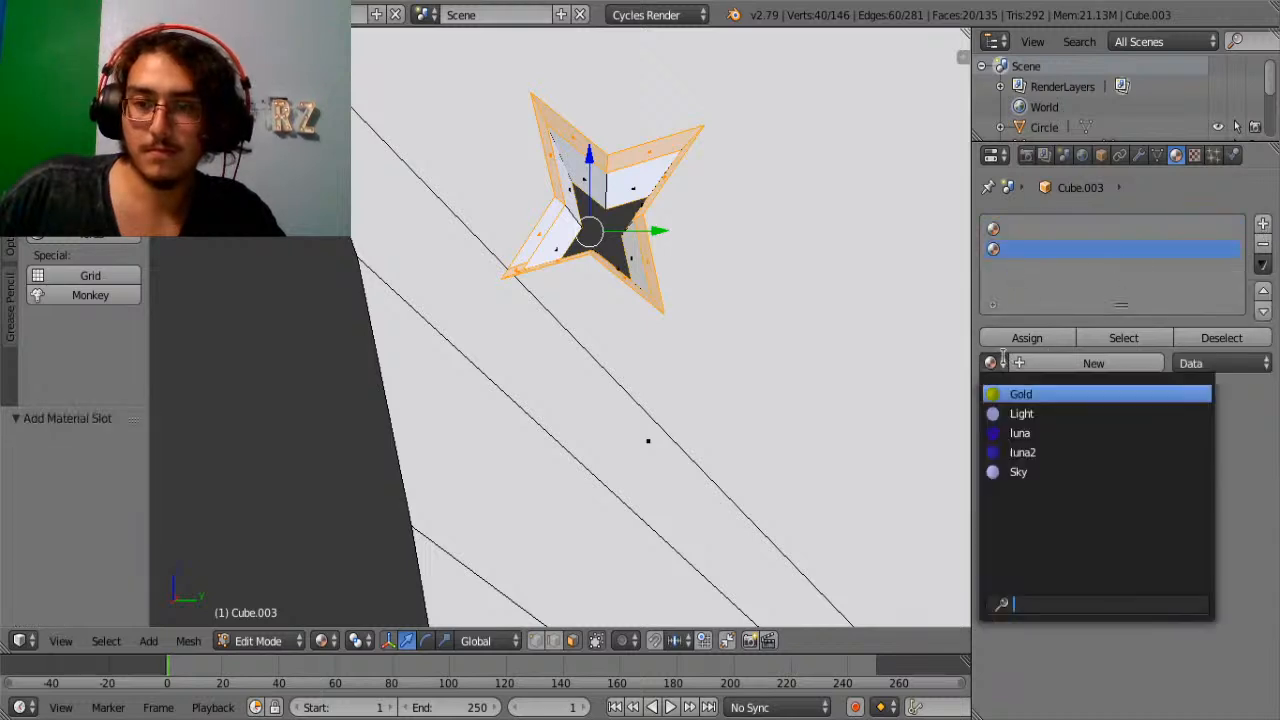
left_click(1020, 394)
left_click(1019, 336)
key("Tab")
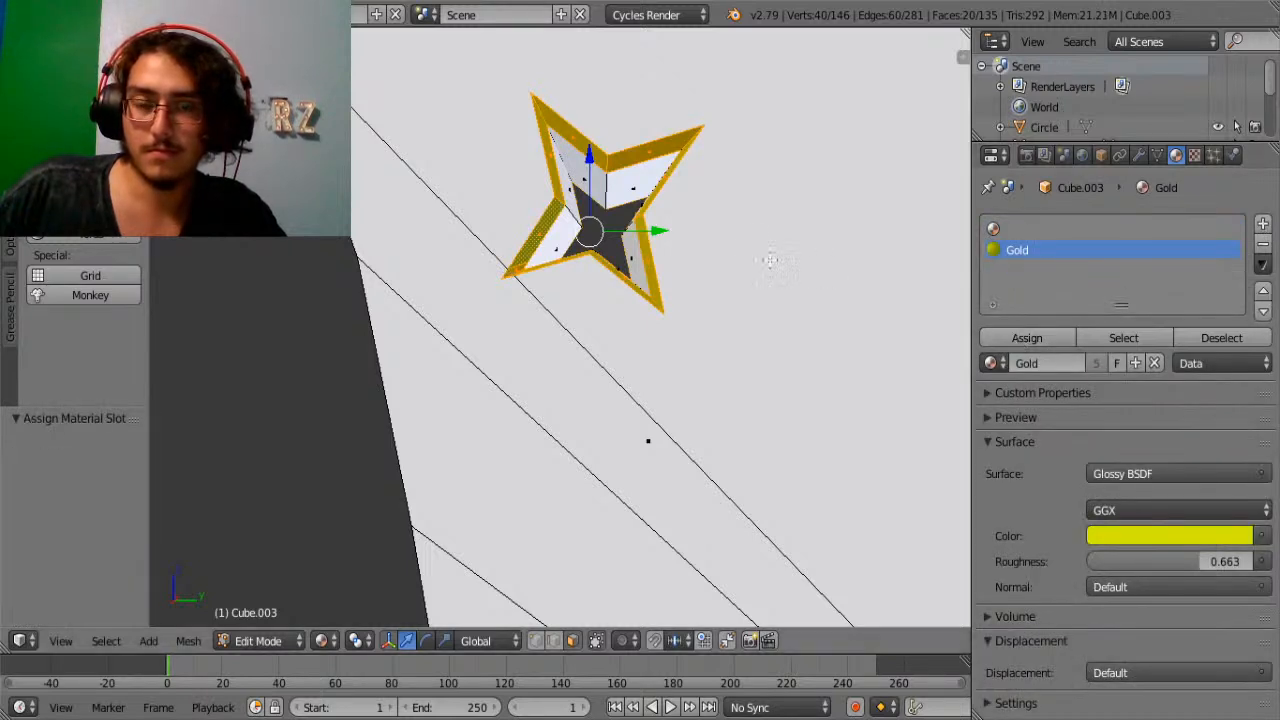
Return to Edit Mode and select the linked strip of side faces around the blade's outline in face selection mode.
scroll(742, 255, "down", 3)
scroll(740, 255, "up", 10)
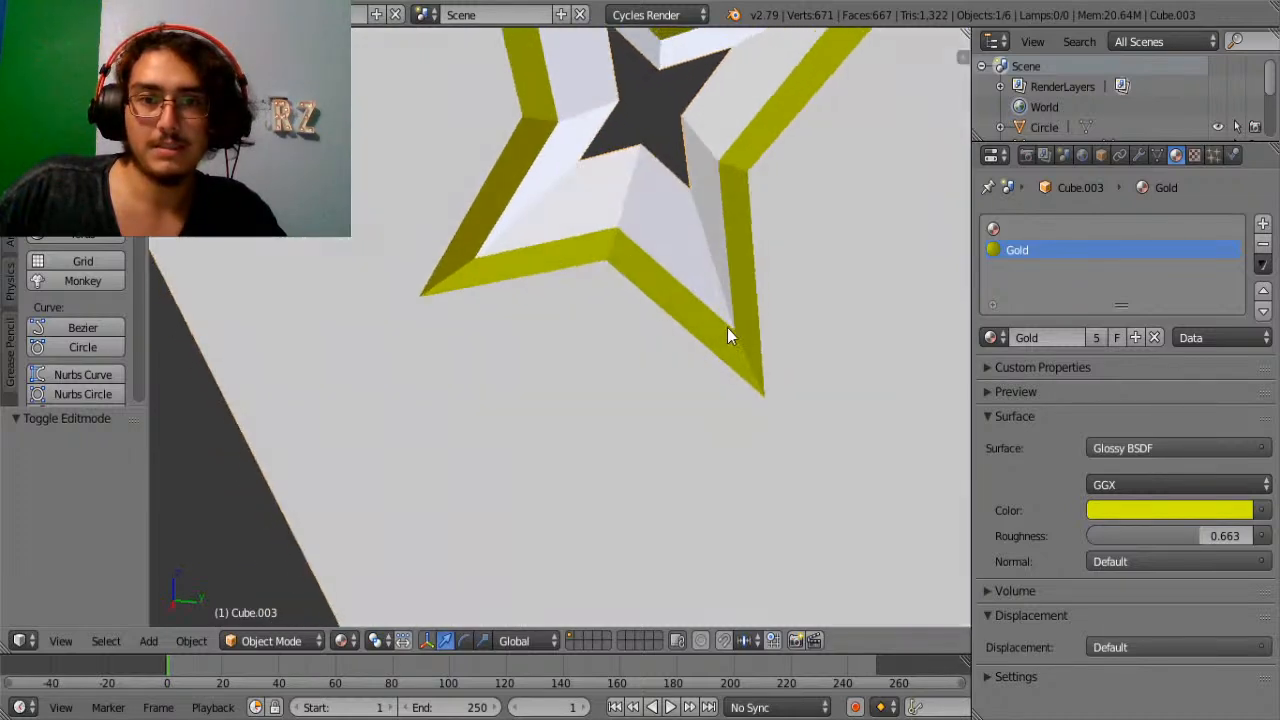
scroll(620, 355, "down", 3)
key("Tab")
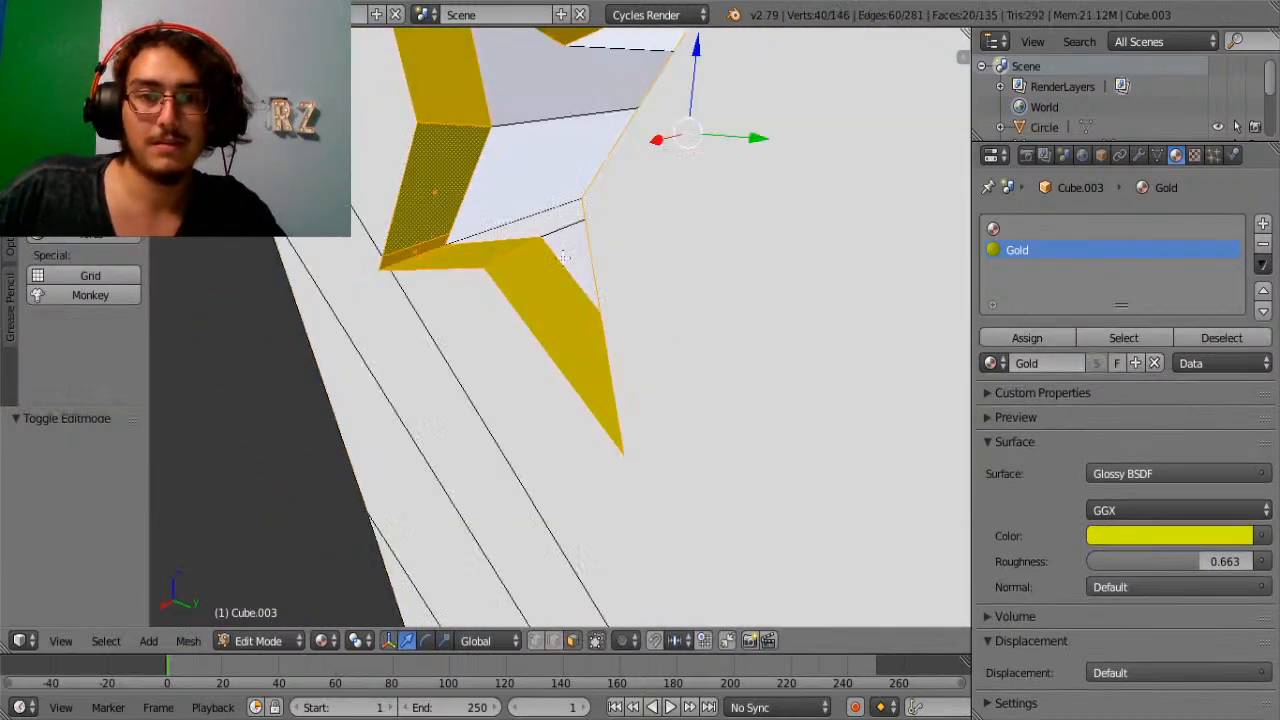
right_click(480, 132)
middle_click_drag(480, 132, 607, 150)
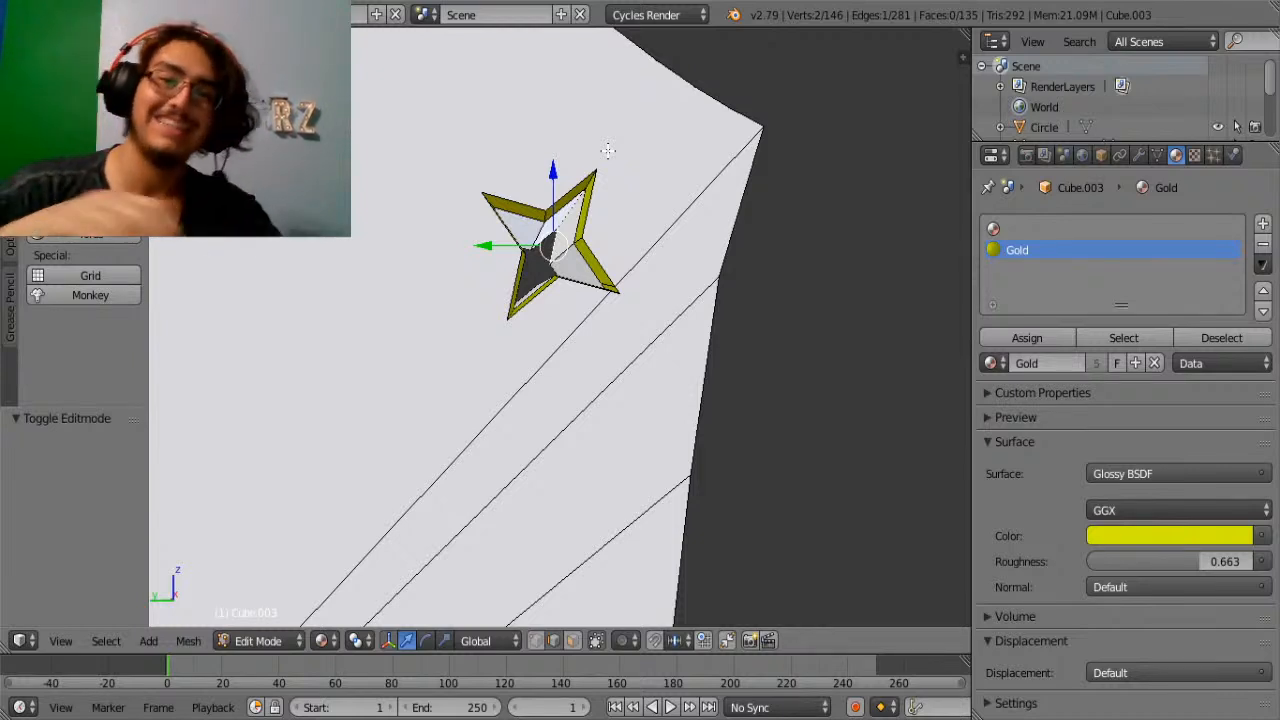
scroll(826, 323, "down", 1)
middle_click_drag(823, 320, 607, 485)
left_click(571, 640)
right_click(545, 163)
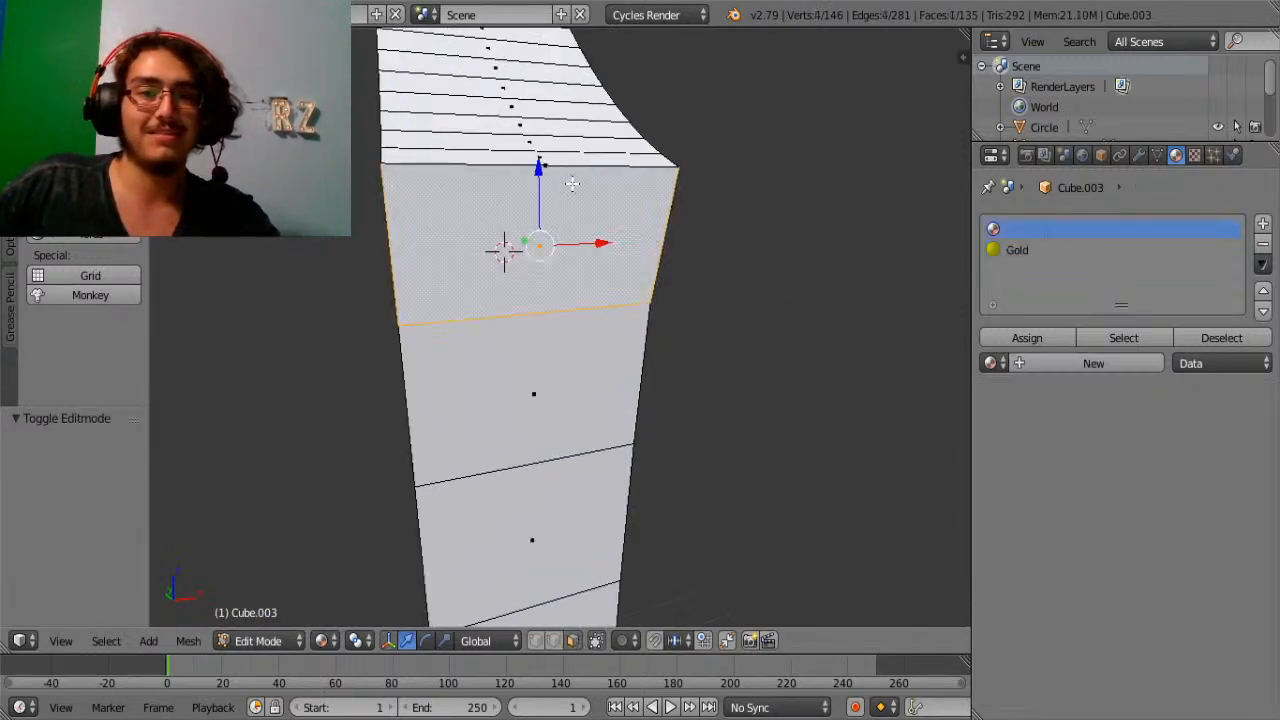
key("a")
key("l")
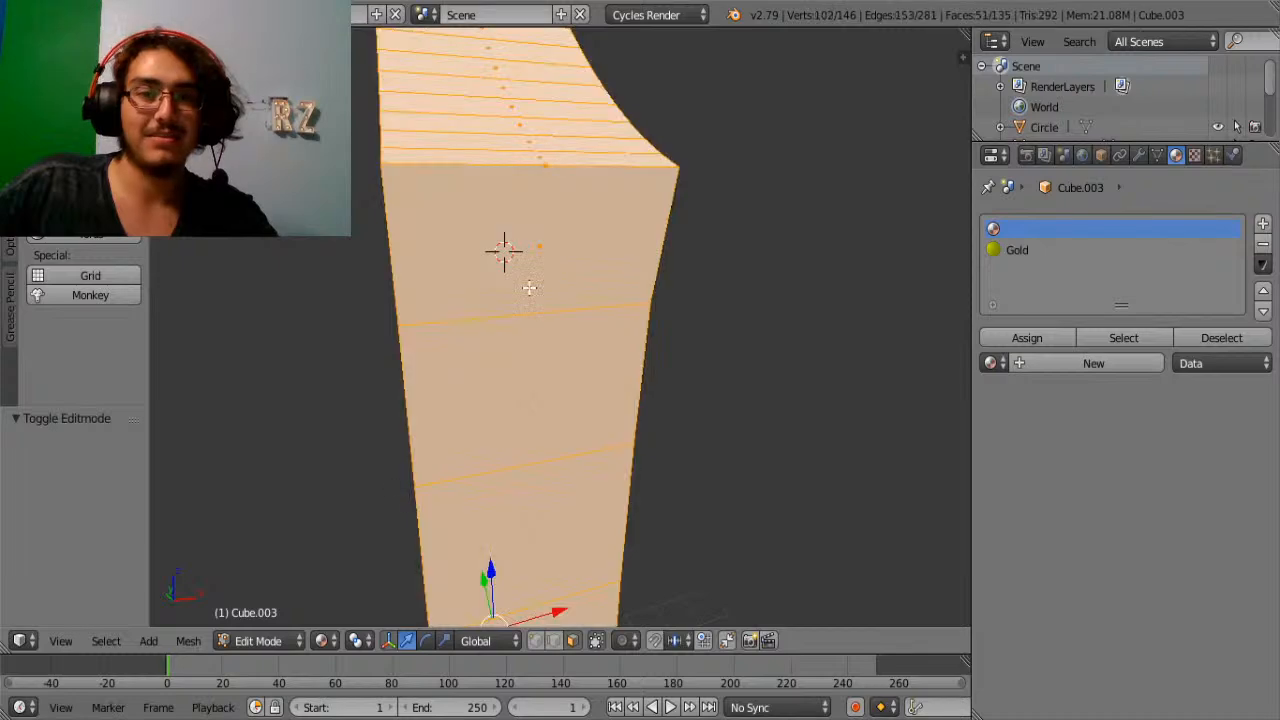
Deselect the faces along the blade's long curved edge one by one, from the tip down to the base.
middle_click_drag(554, 160, 755, 330)
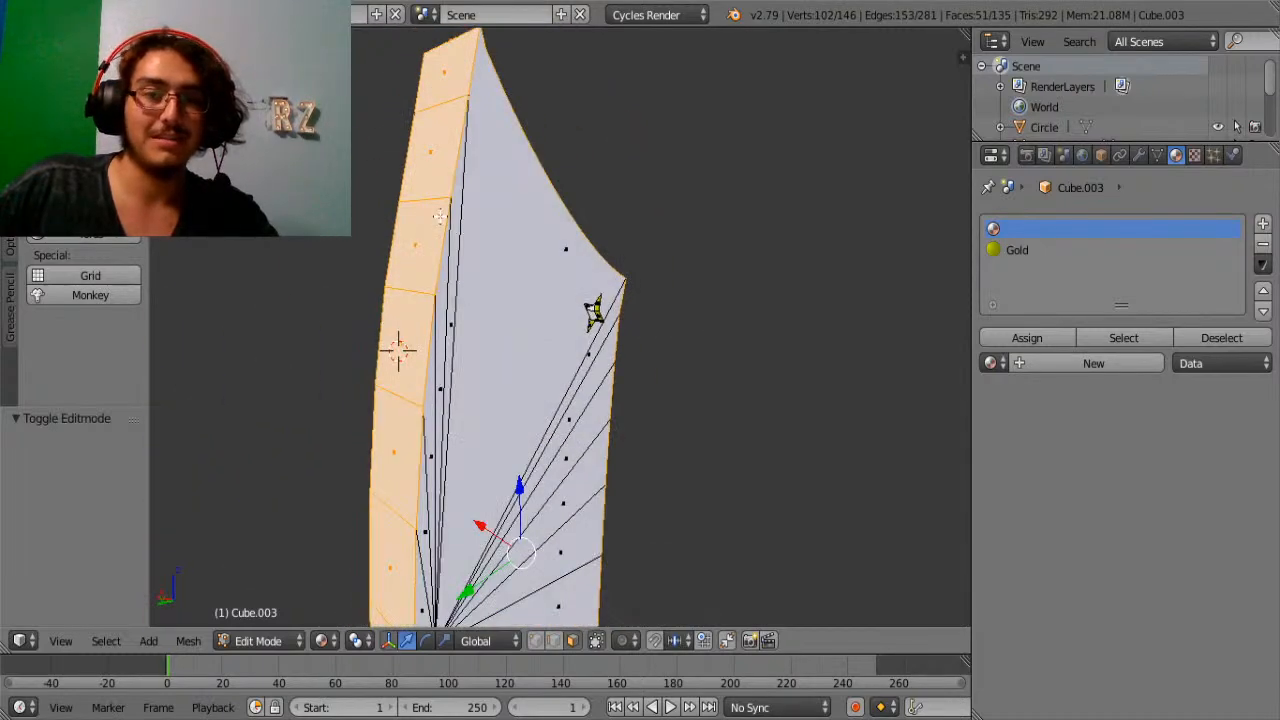
right_click(443, 88, "shift")
right_click(425, 150, "shift")
right_click(412, 245, "shift")
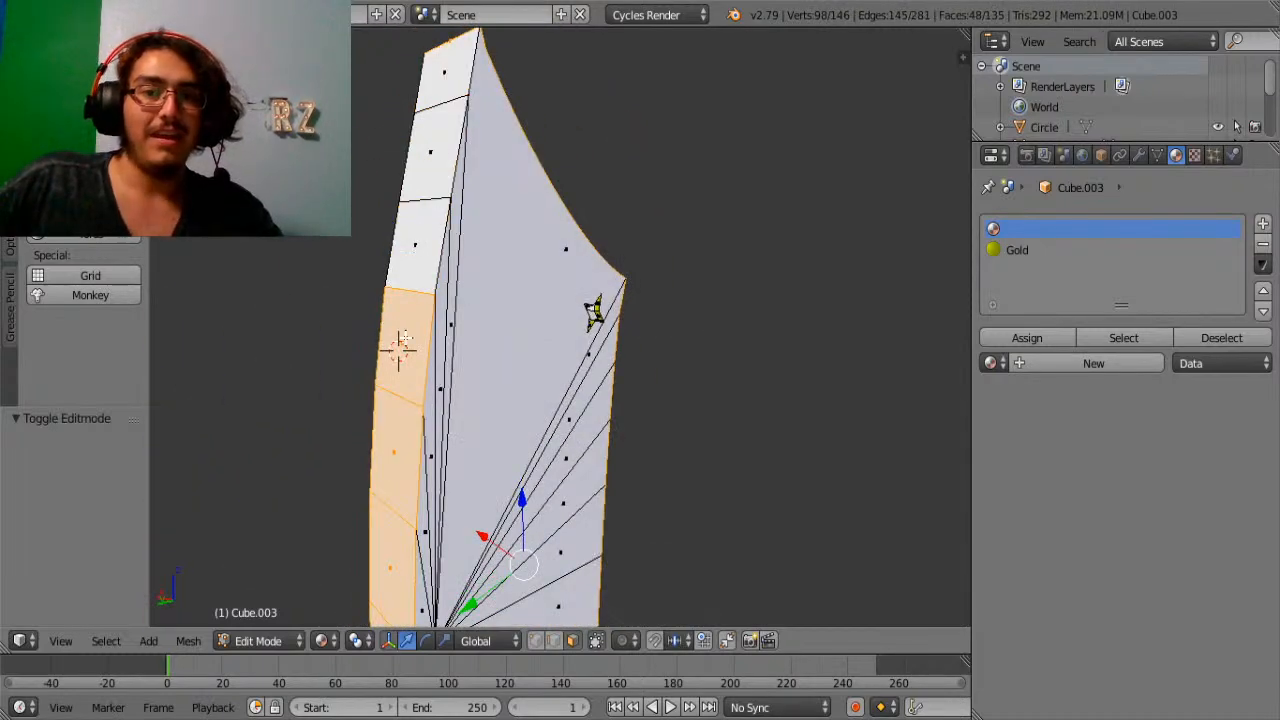
right_click(404, 340, "shift")
middle_click_drag(404, 370, 406, 327)
right_click(400, 380, "shift")
scroll(400, 380, "down", 2, "shift")
right_click(400, 370, "shift")
scroll(400, 370, "down", 3, "shift")
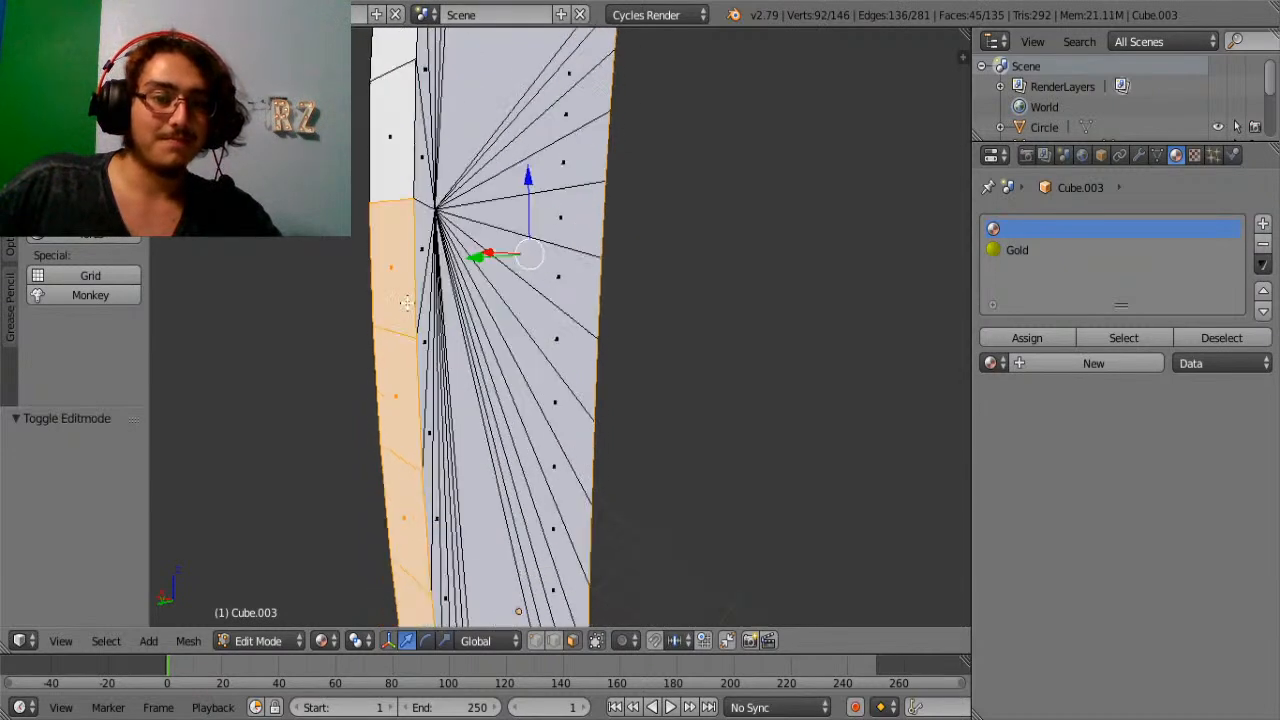
right_click(400, 293, "shift")
right_click(398, 340, "shift")
scroll(398, 341, "down", 3, "shift")
right_click(400, 343, "shift")
scroll(402, 344, "down", 6, "shift")
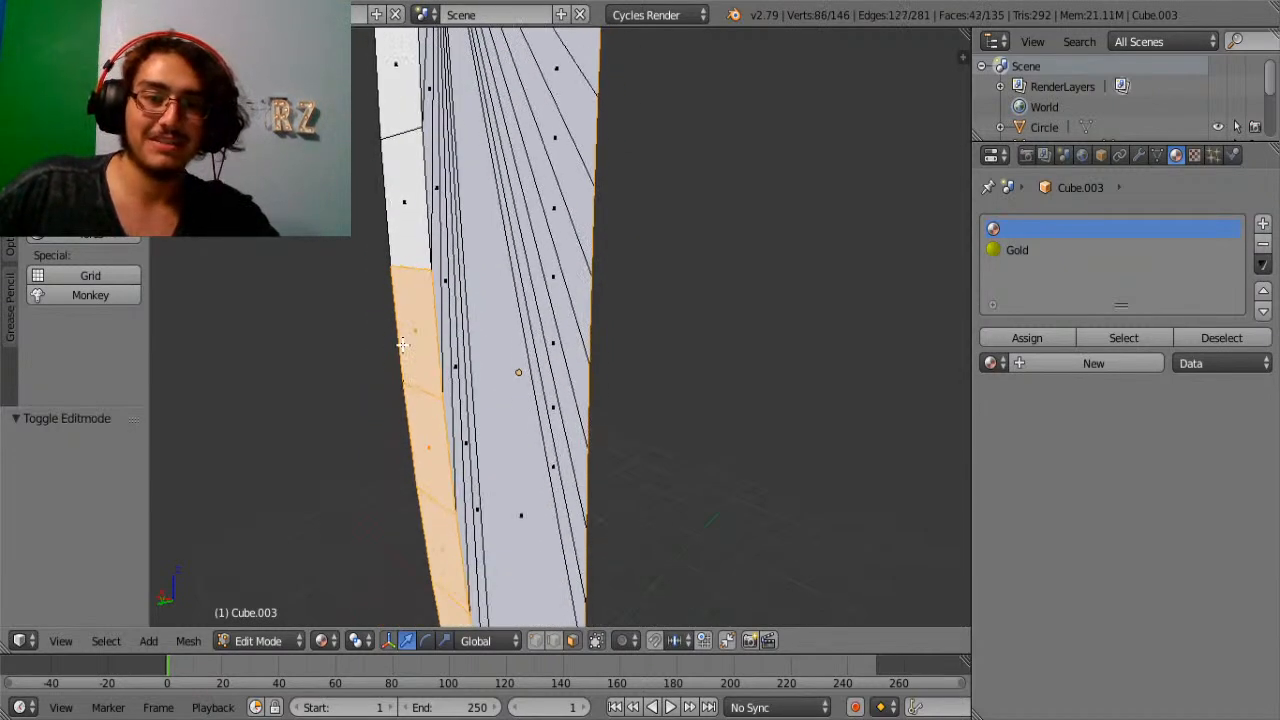
right_click(403, 344, "shift")
scroll(410, 334, "down", 7, "shift")
right_click(424, 302, "shift")
right_click(440, 345, "shift")
right_click(444, 447, "shift")
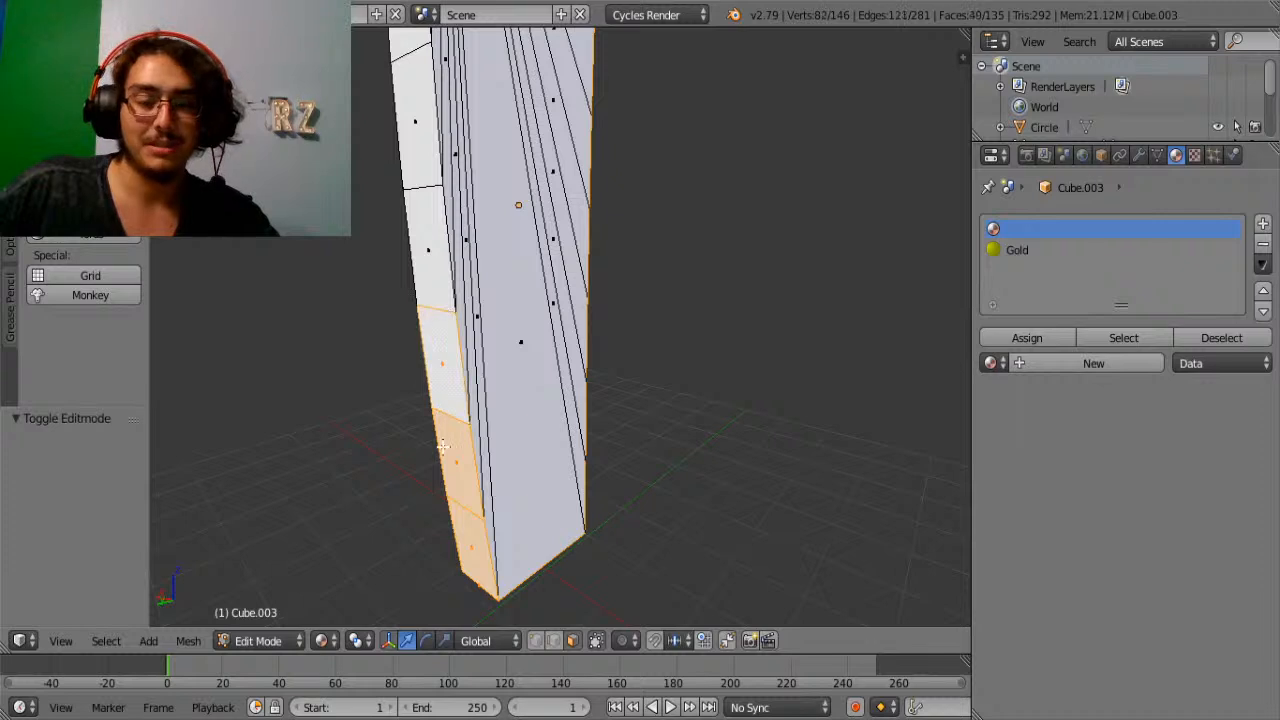
right_click(457, 499, "shift")
right_click(464, 529, "shift")
right_click(452, 428, "shift")
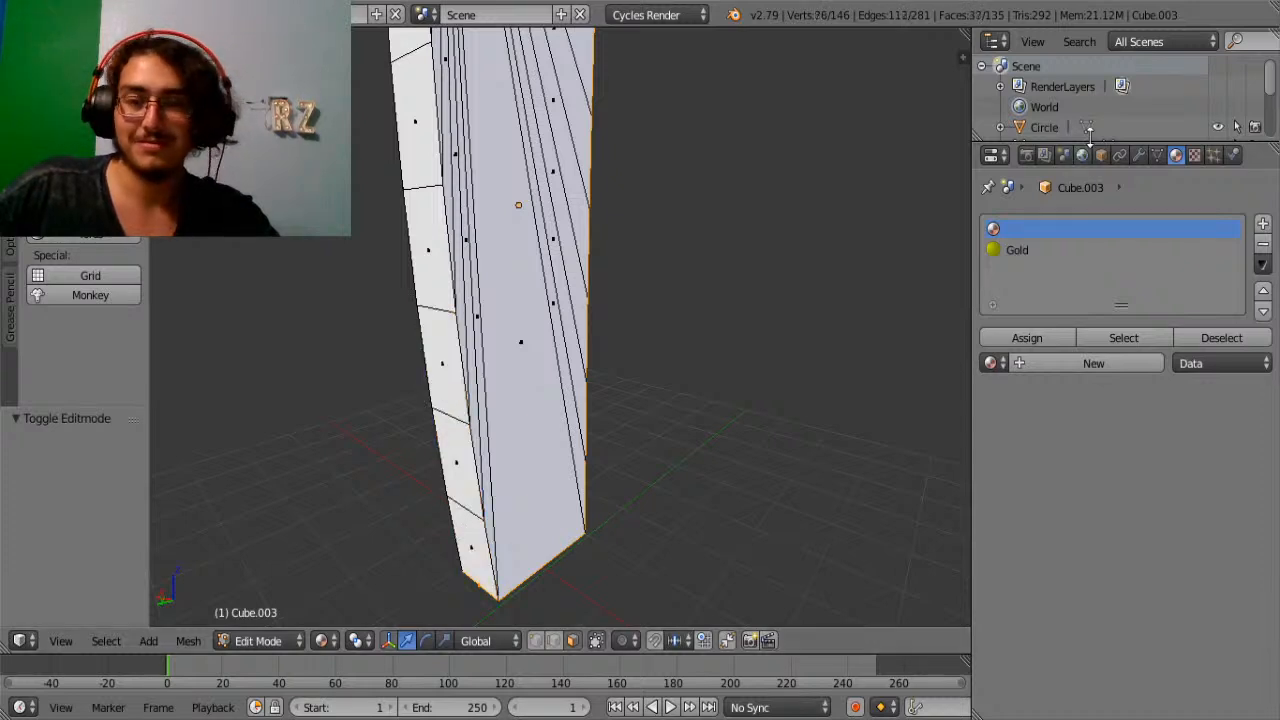
Assign the Gold material to the side faces still selected and leave Edit Mode.
left_click(1051, 249)
left_click(1035, 337)
key("Tab")
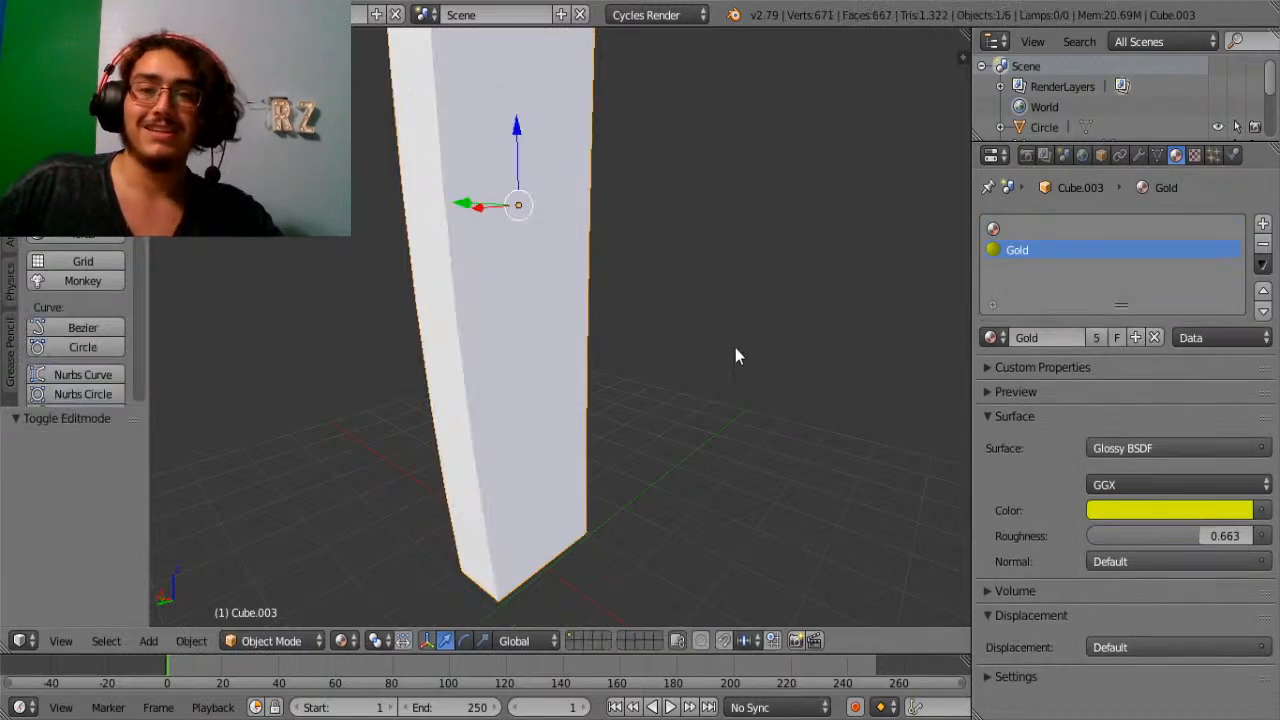
In Edit Mode, make the empty material slot active and select all blade faces except the strip of side faces around the outline.
middle_click_drag(735, 347, 579, 300)
key("Tab")
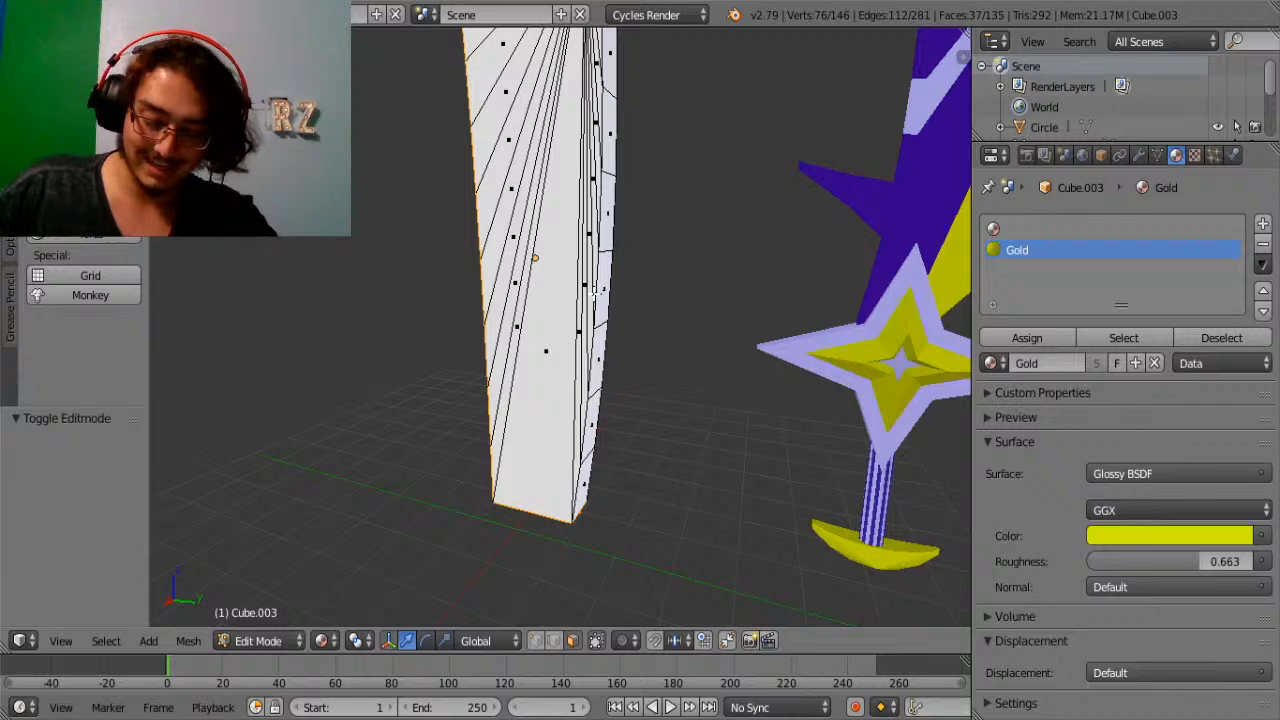
middle_click_drag(594, 288, 556, 222)
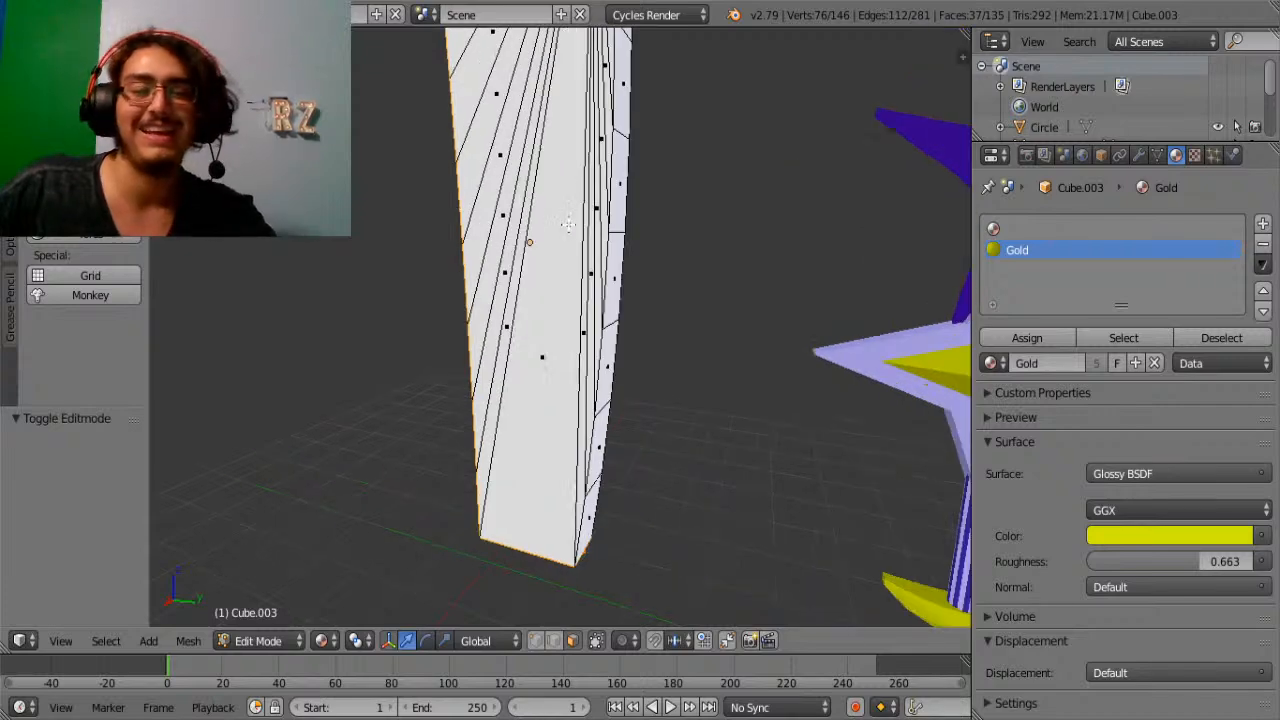
left_click(1088, 236)
key("a")
key("a")
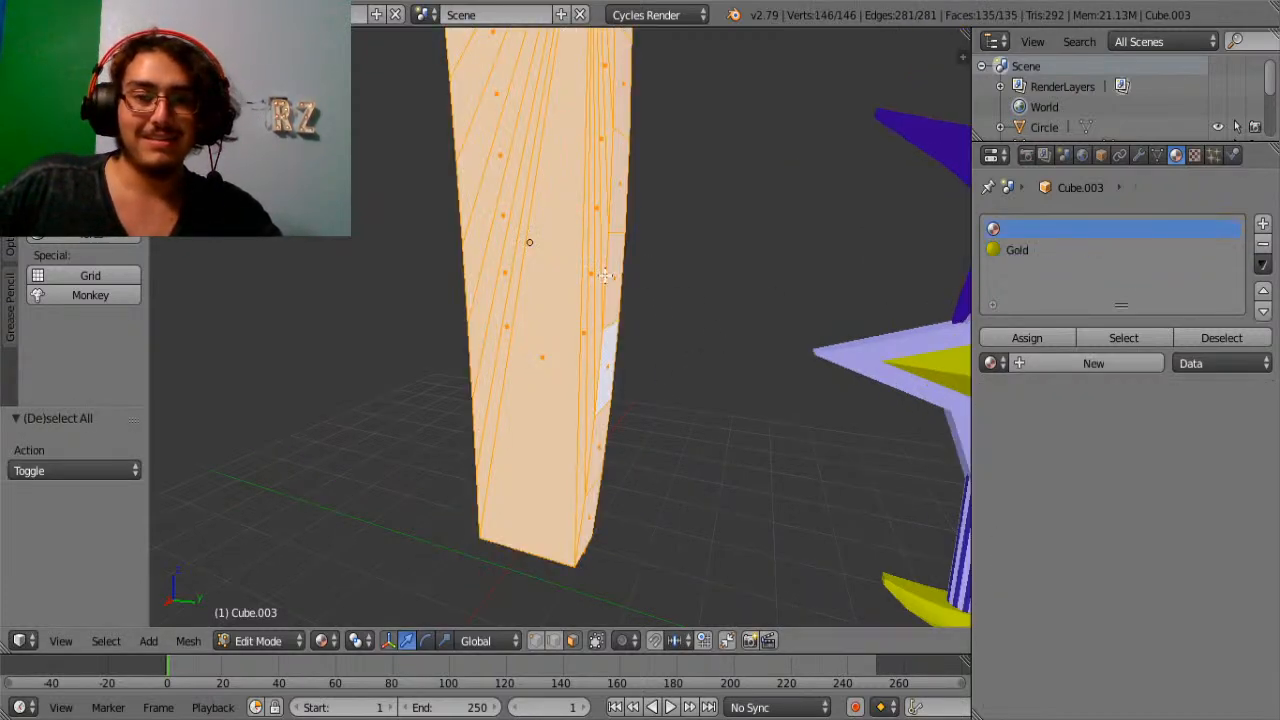
middle_click_drag(605, 276, 599, 399)
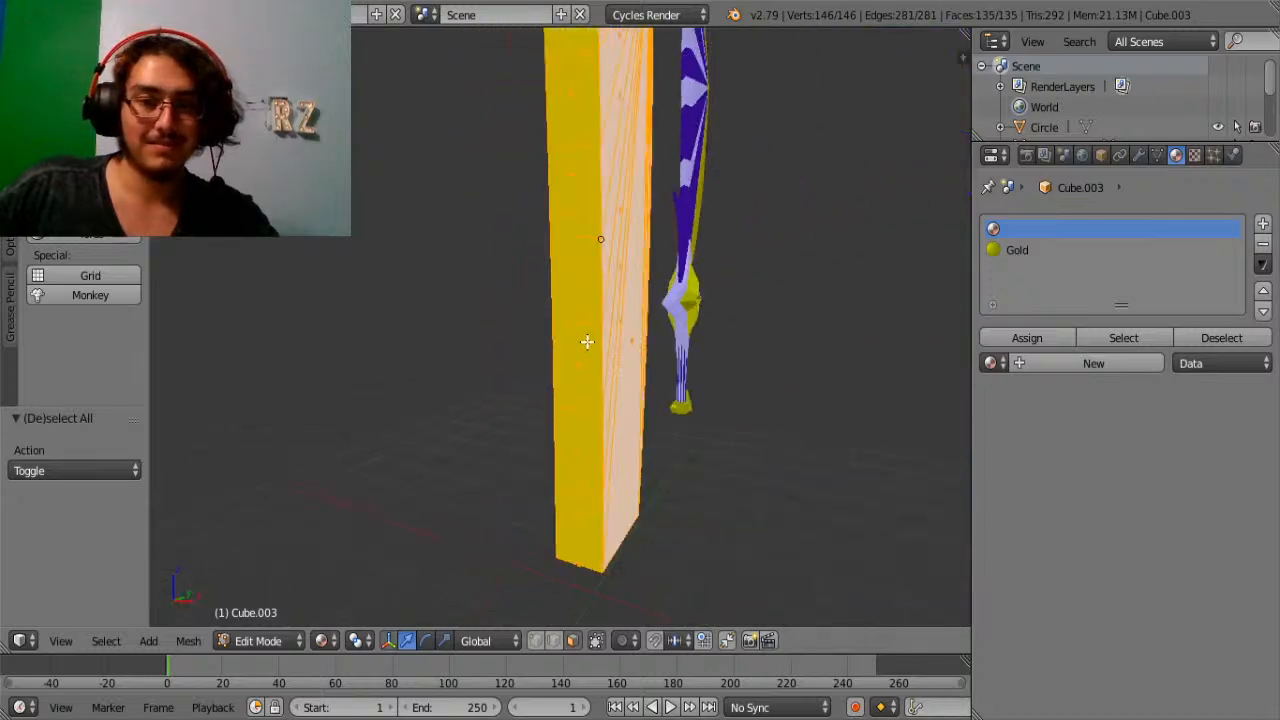
scroll(691, 249, "down", 3)
scroll(649, 123, "up", 3)
middle_click_drag(649, 123, 473, 318)
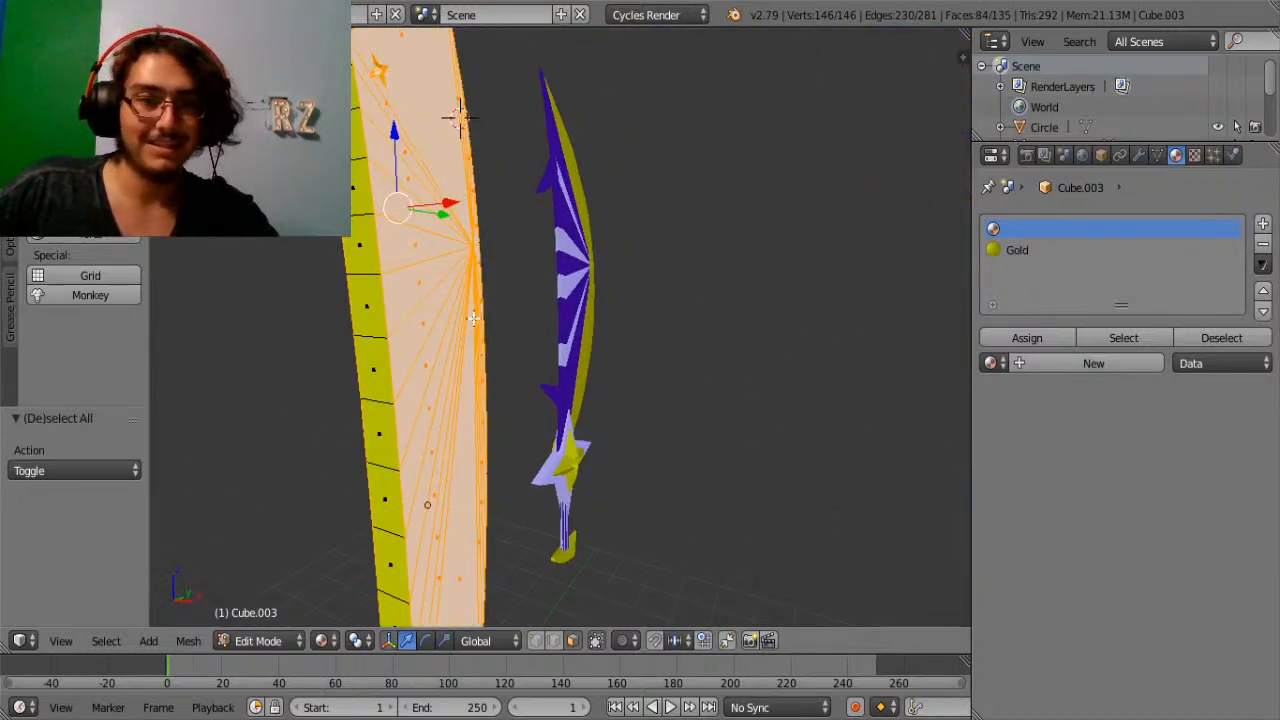
Deselect the loops of gold rim faces around the star cutout on both sides of the blade.
scroll(456, 117, "up", 2)
middle_click_drag(449, 100, 610, 438)
scroll(417, 203, "up", 2)
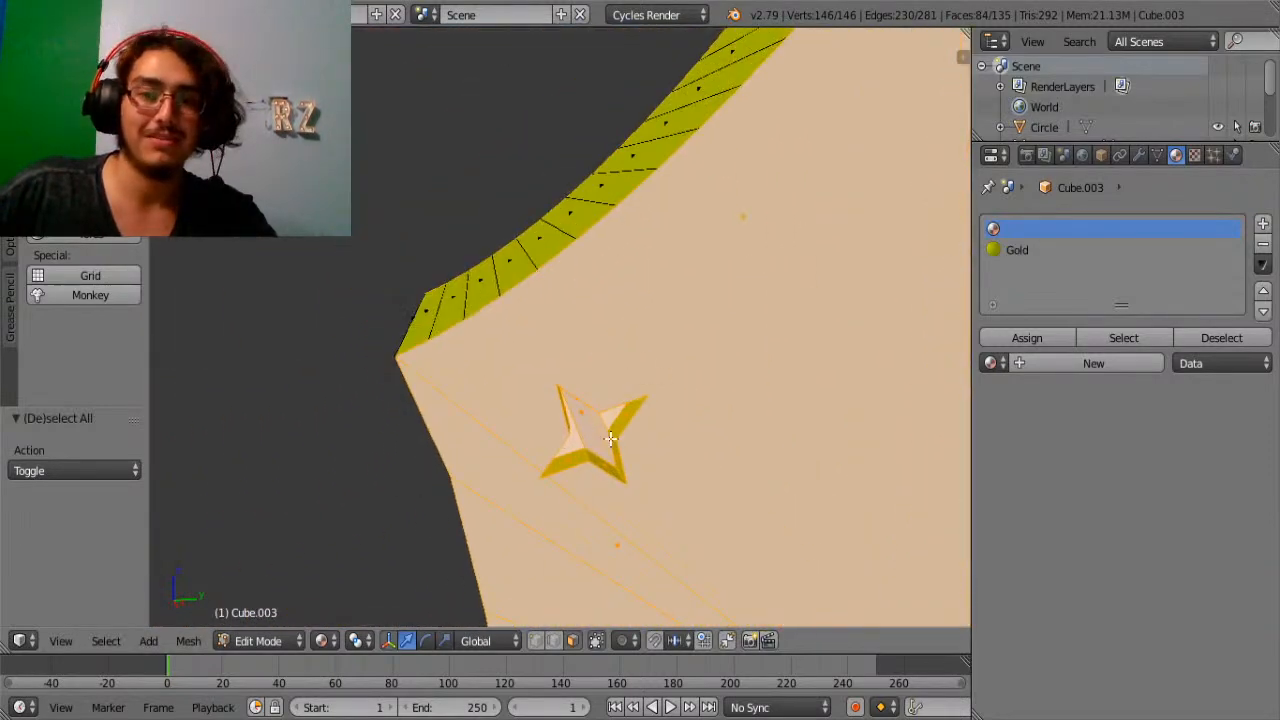
scroll(610, 438, "up", 3)
right_click(631, 361, "alt+shift")
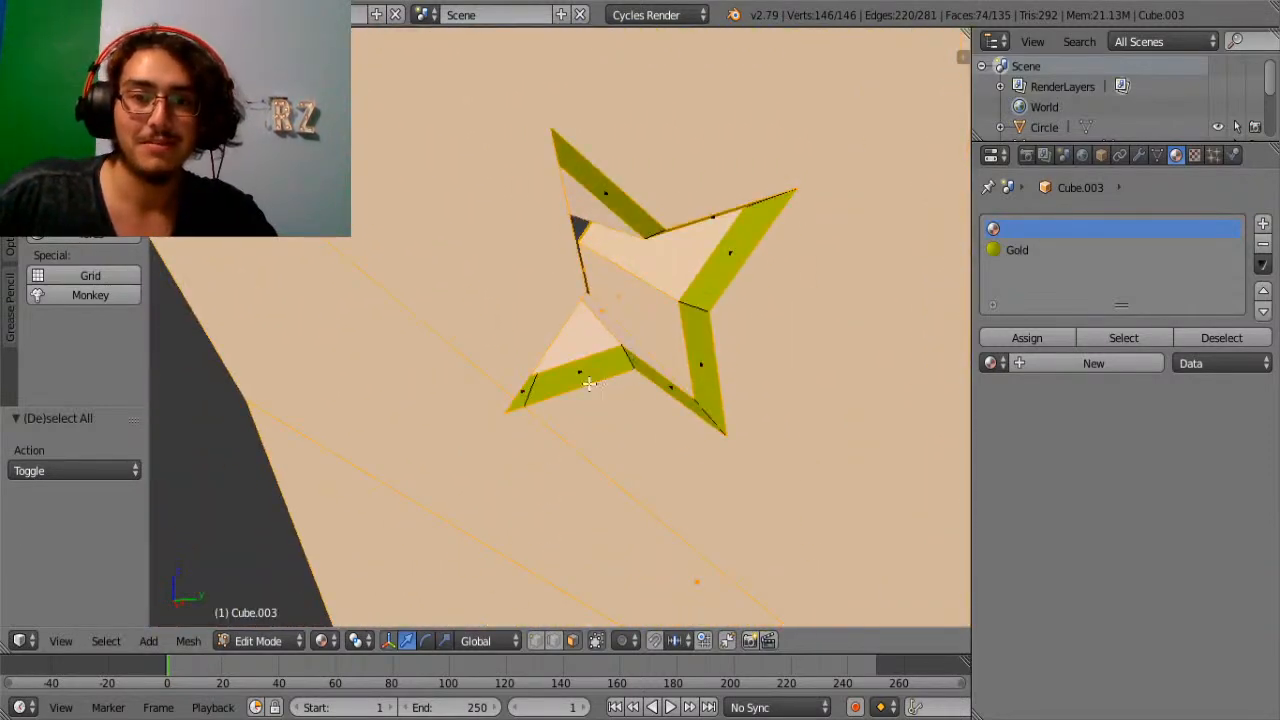
middle_click_drag(586, 386, 392, 326)
right_click(320, 366, "alt+shift")
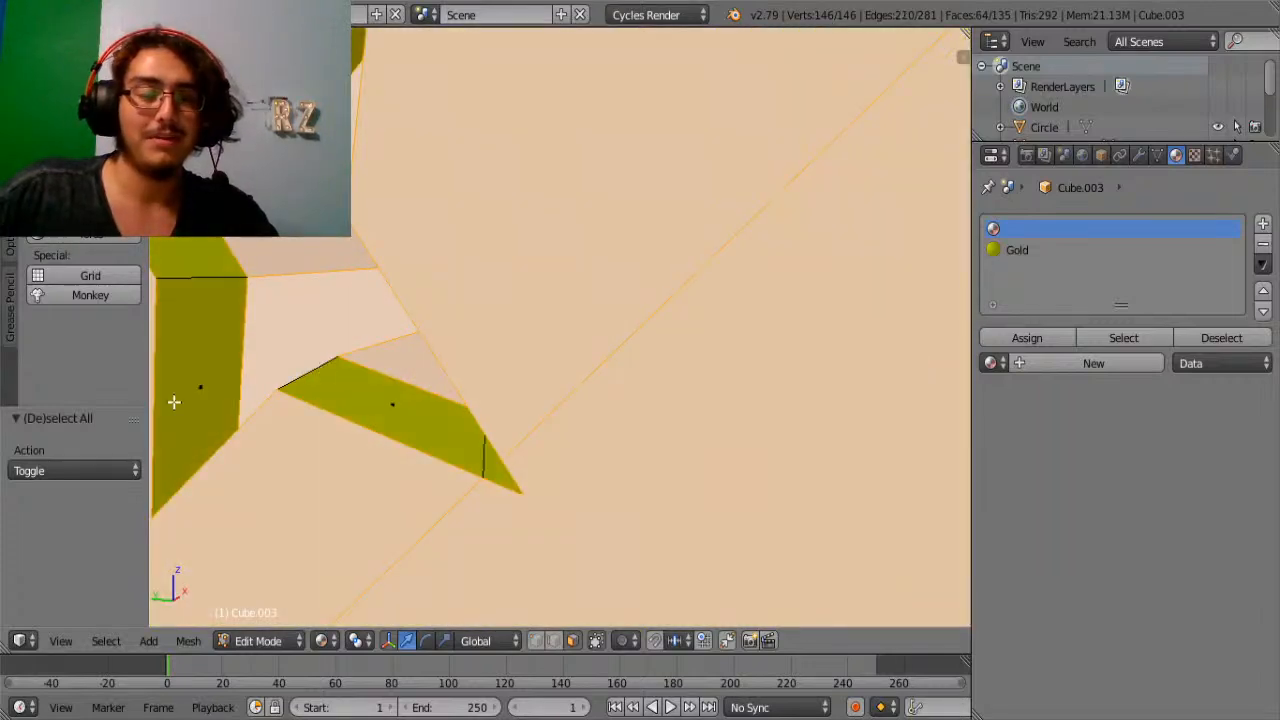
Add the upper side faces along the blade's long curved edge, up to the tip, to the selection.
scroll(269, 409, "down", 5)
middle_click_drag(269, 409, 451, 389)
scroll(450, 391, "down", 9)
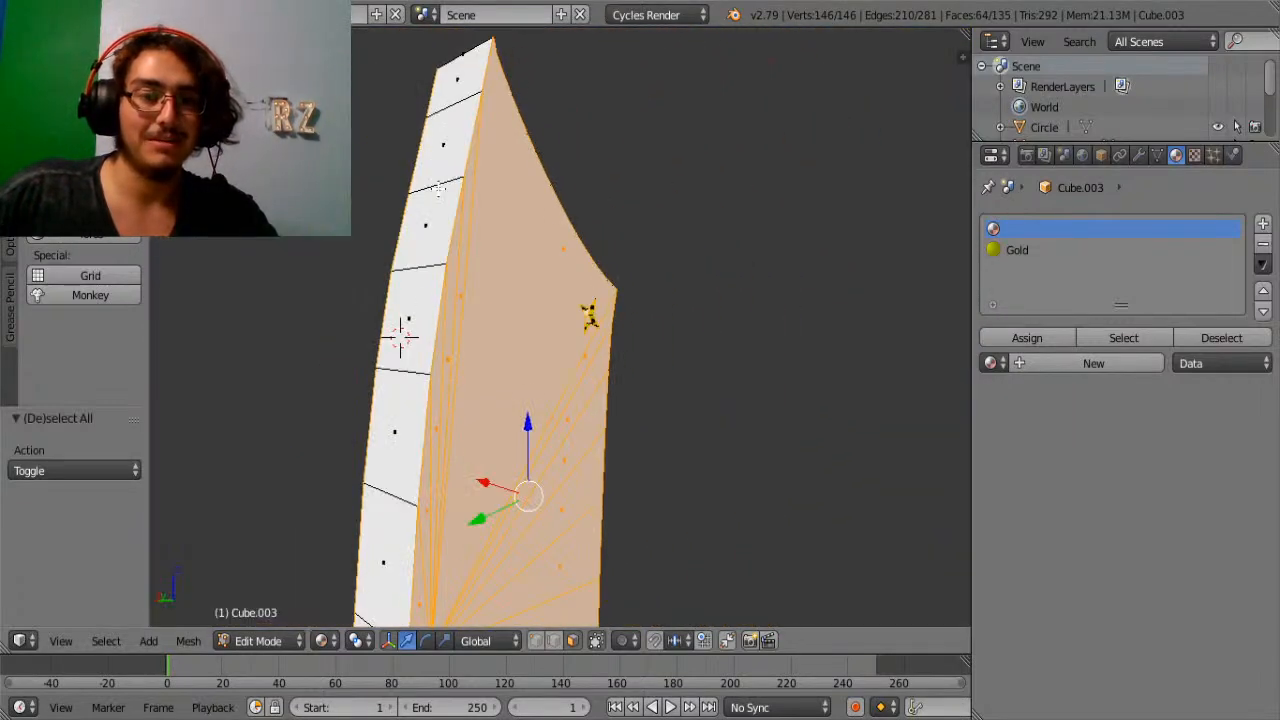
key("b")
left_click_drag(462, 140, 336, 428)
right_click(454, 89, "shift")
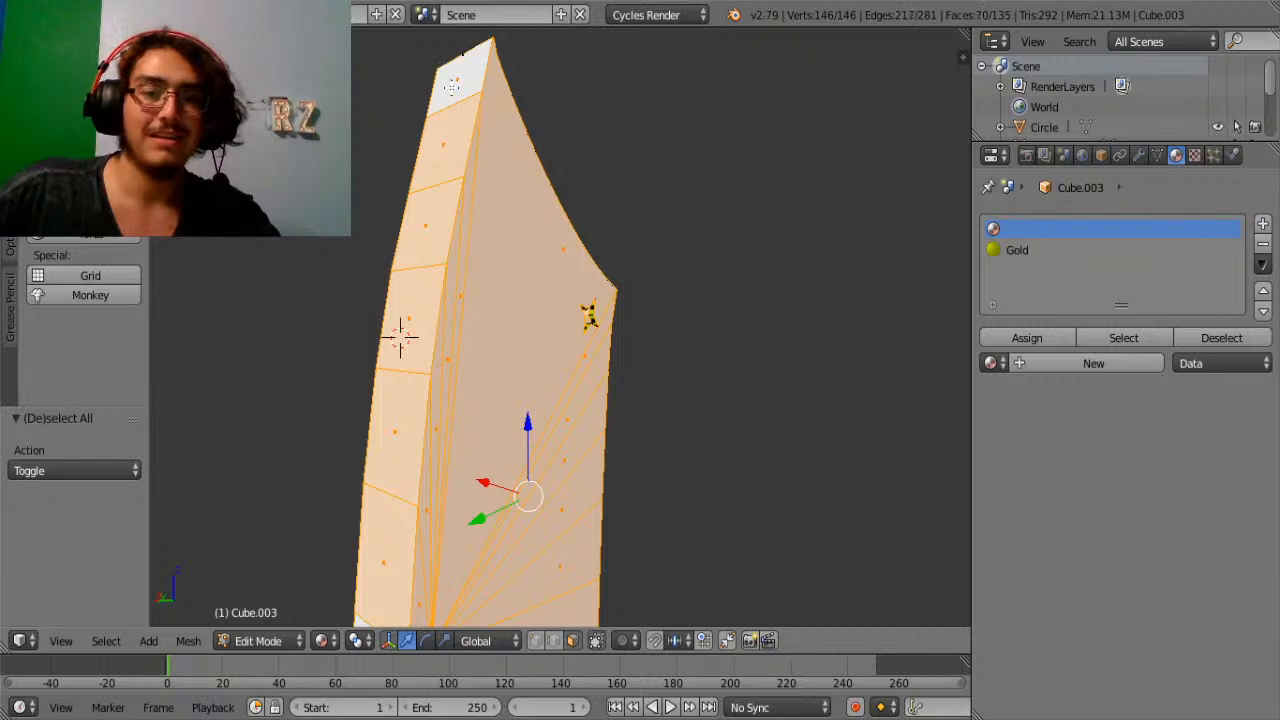
Box-select the remaining side faces along the curved edge down to the base, adding them to the selection.
scroll(508, 190, "down", 6)
key("shift+b")
left_click_drag(543, 206, 484, 291)
middle_click_drag(582, 407, 569, 365, "shift")
scroll(509, 255, "down", 3)
scroll(569, 365, "down", 5)
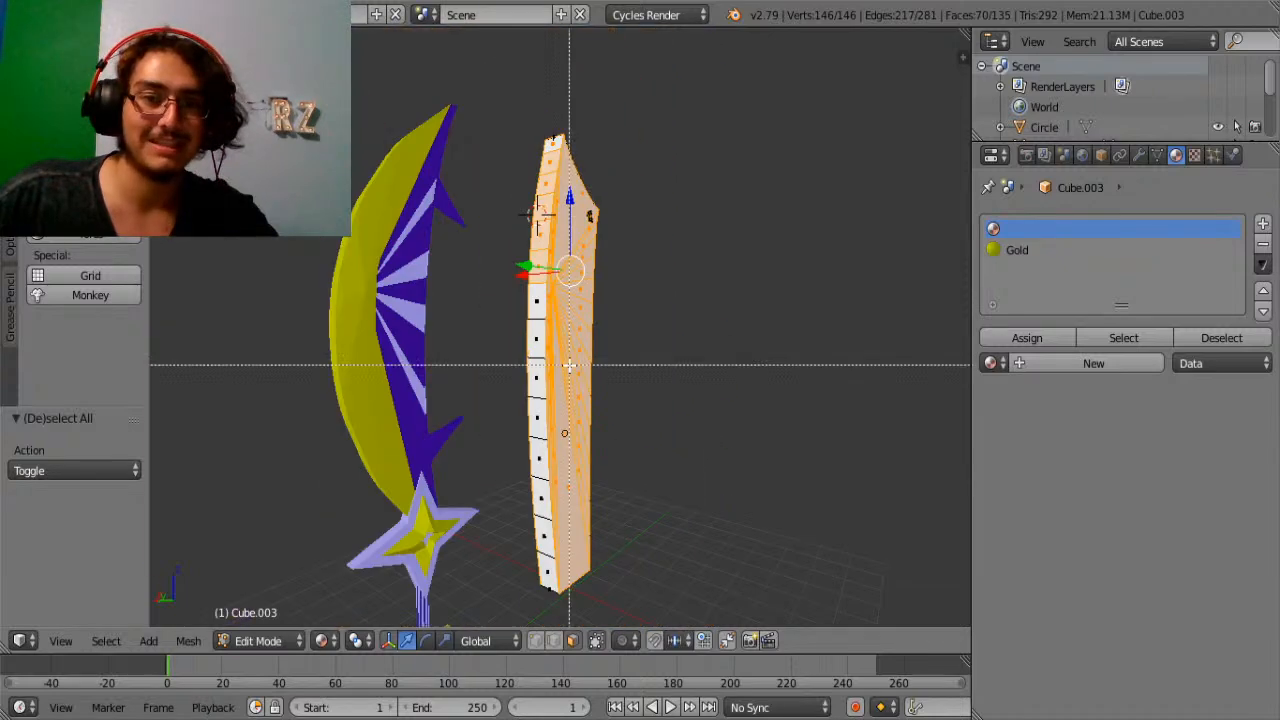
key("b")
left_click_drag(526, 272, 577, 594)
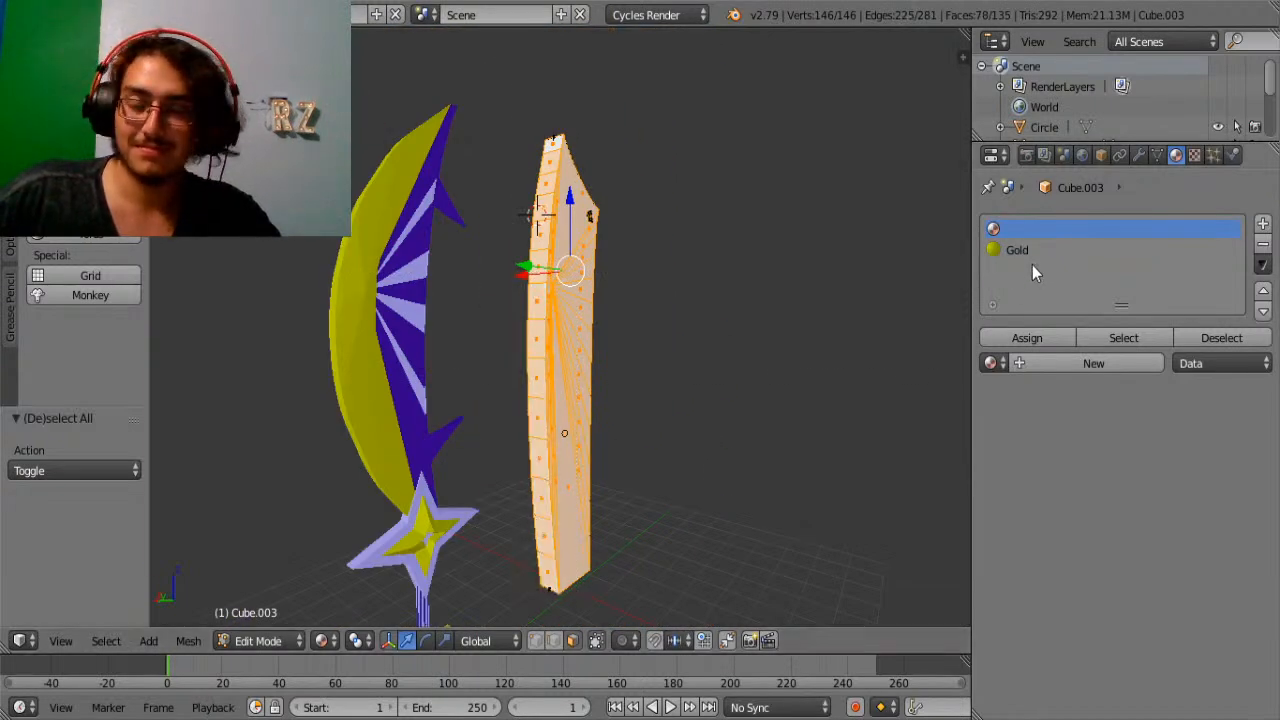
Create a new material in the empty first slot and name it solar.
left_click(1076, 366)
double_click(1027, 230)
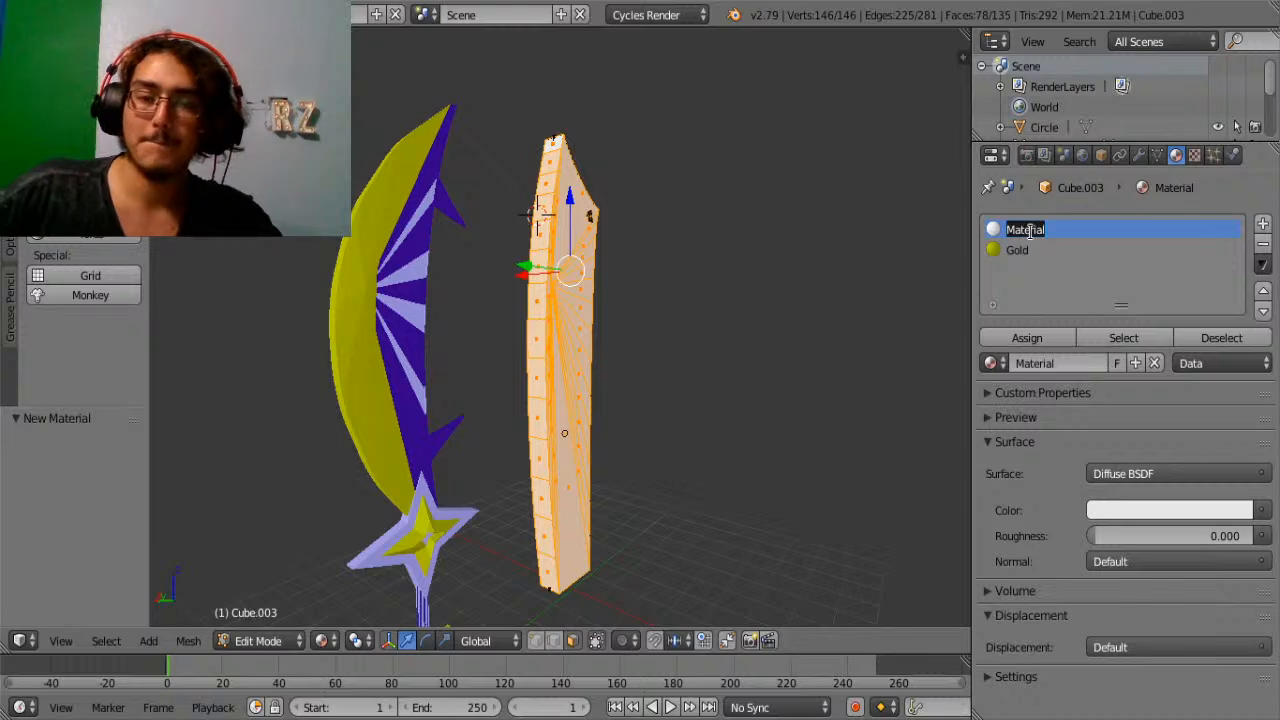
type("solar")
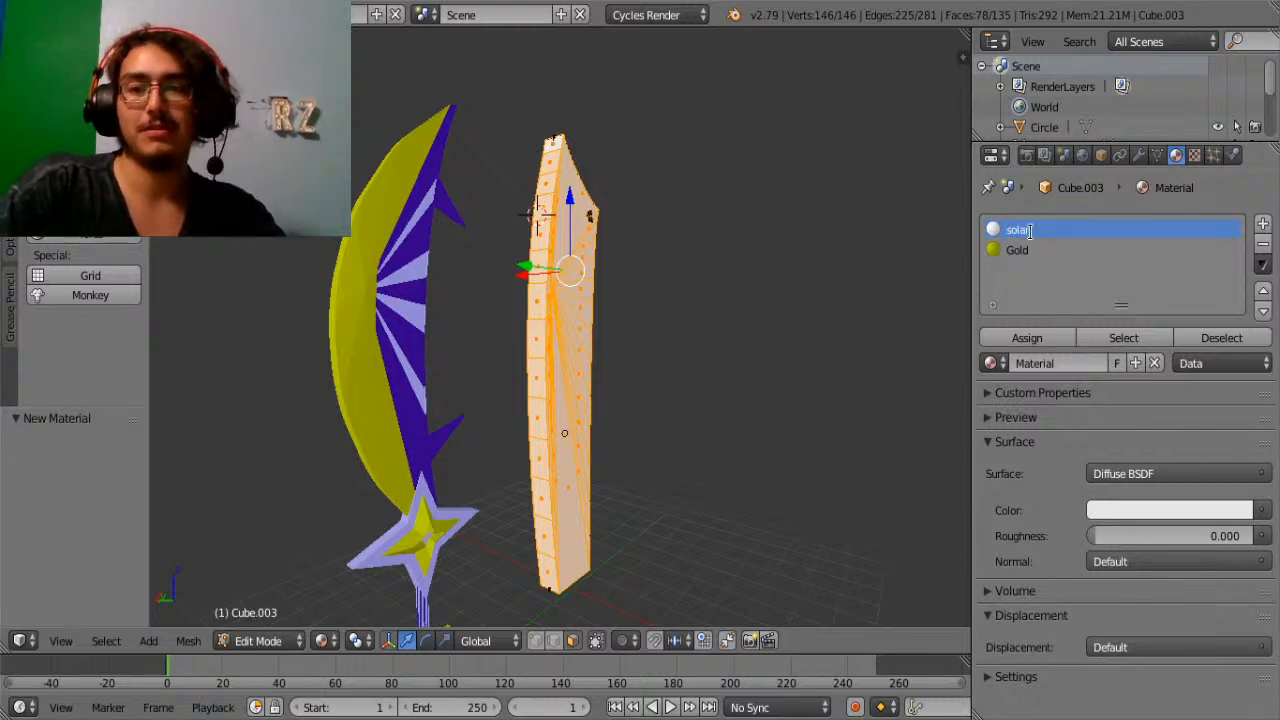
key("Return")
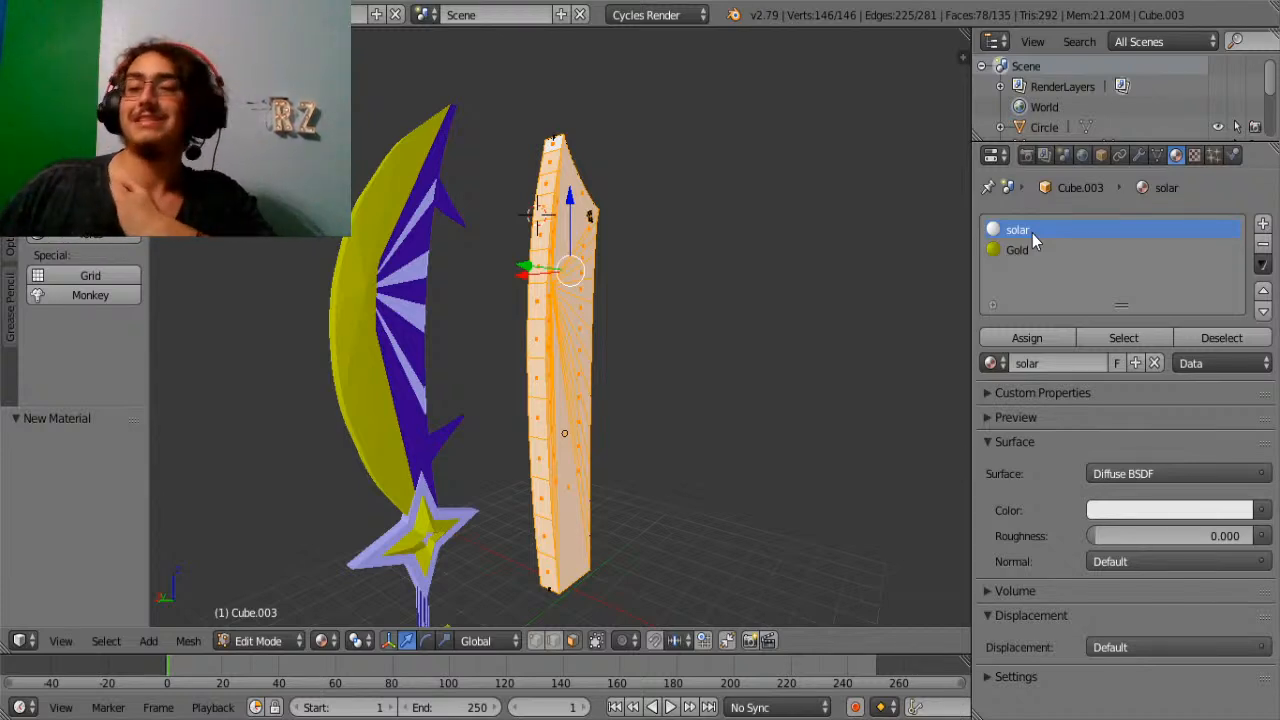
Make the solar material a light grey Glossy BSDF with roughness 0.053, assign it to the selected faces and leave Edit Mode.
left_click(1105, 509)
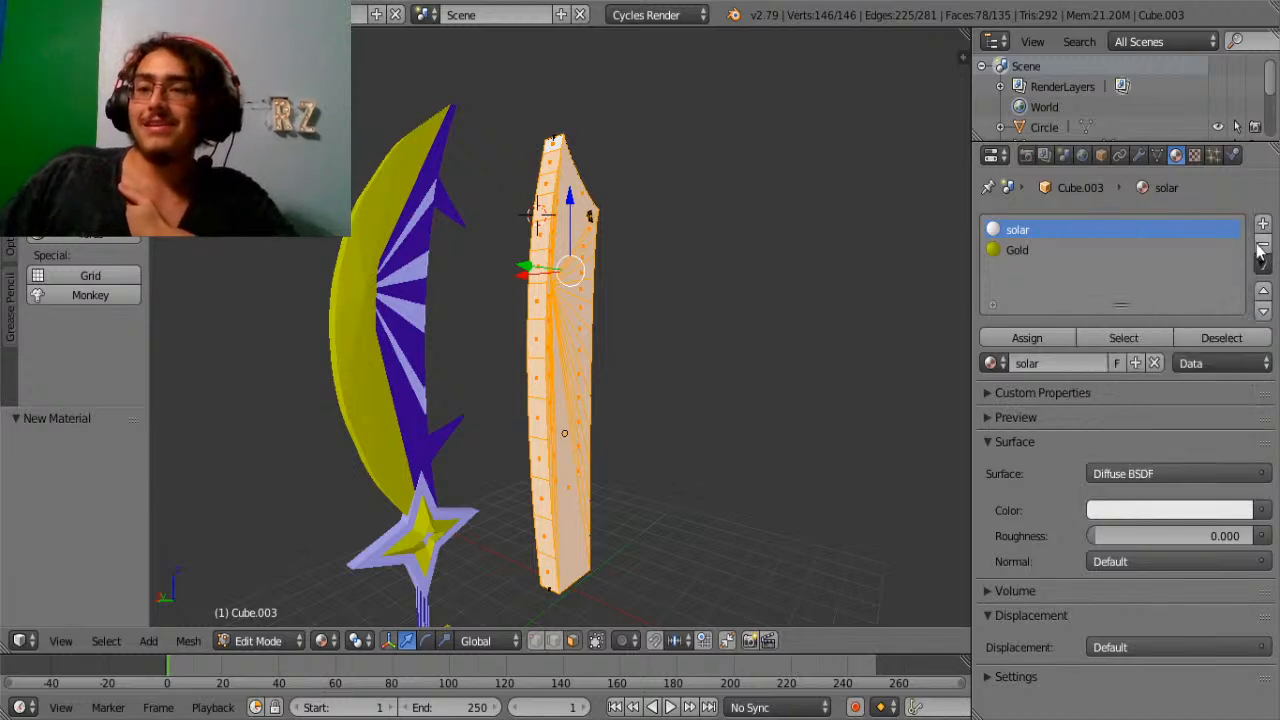
left_click(1157, 511)
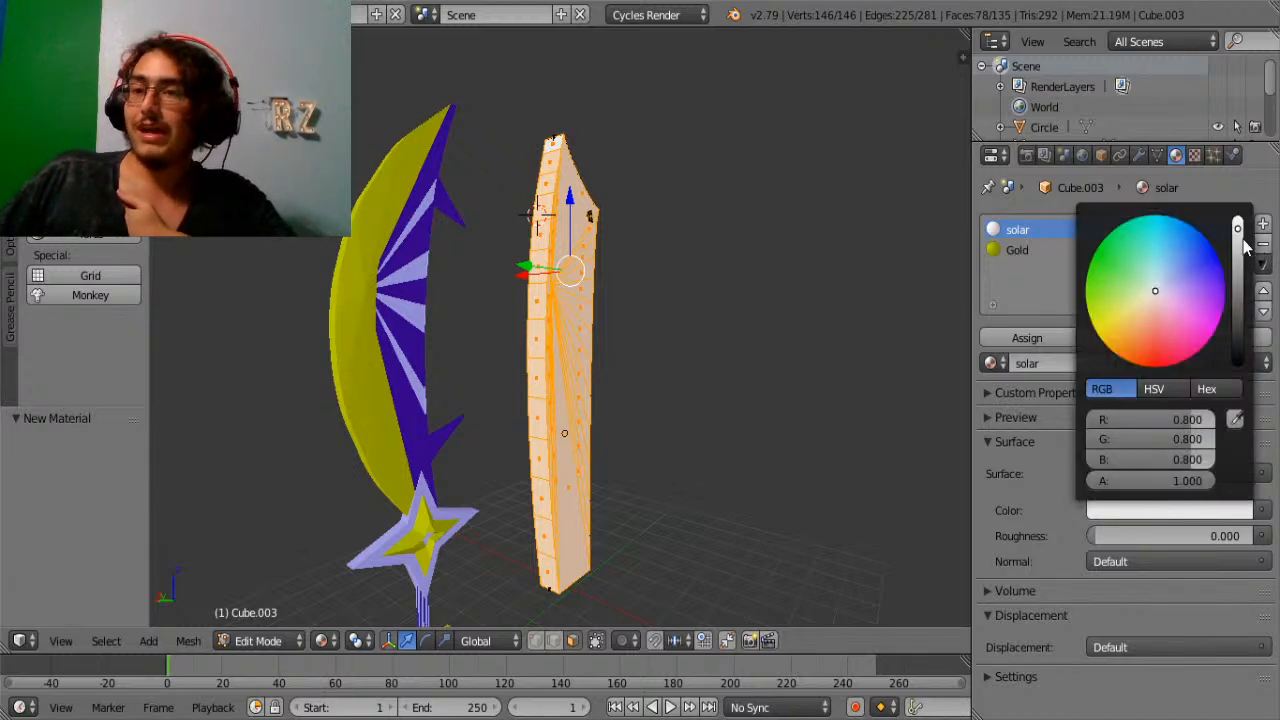
left_click_drag(1240, 239, 1238, 255)
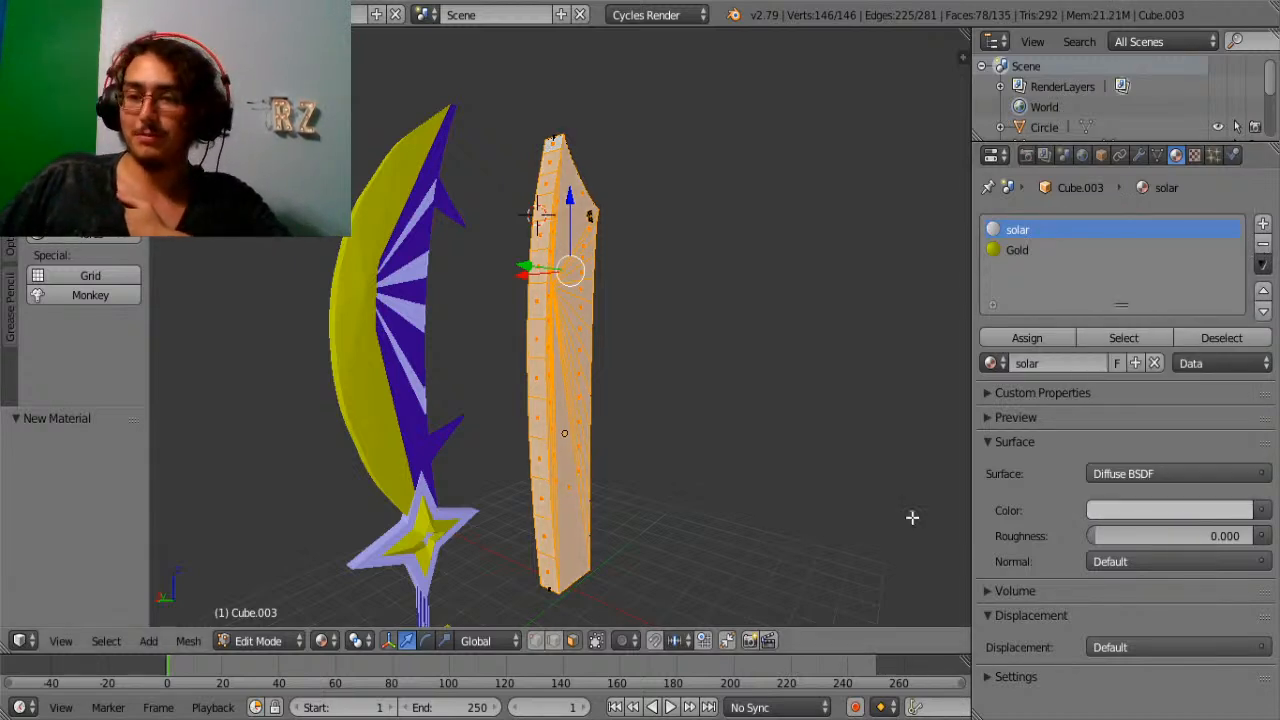
left_click(1137, 468)
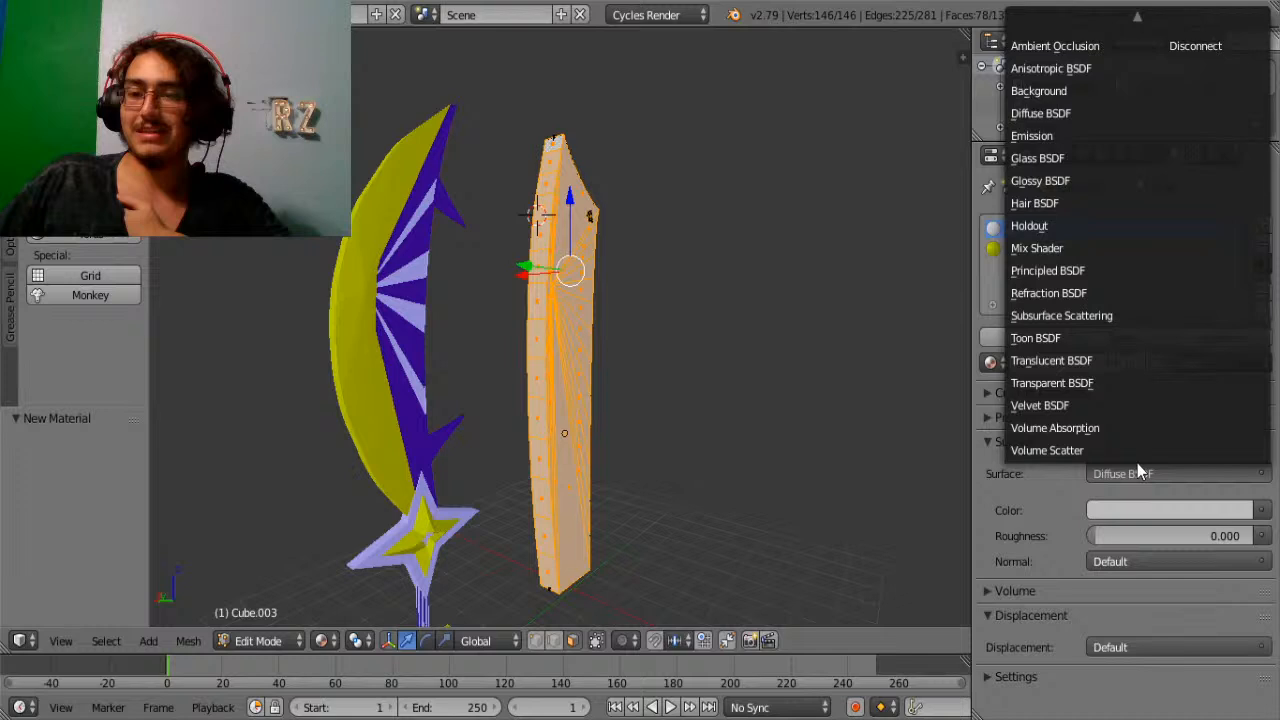
left_click(1069, 181)
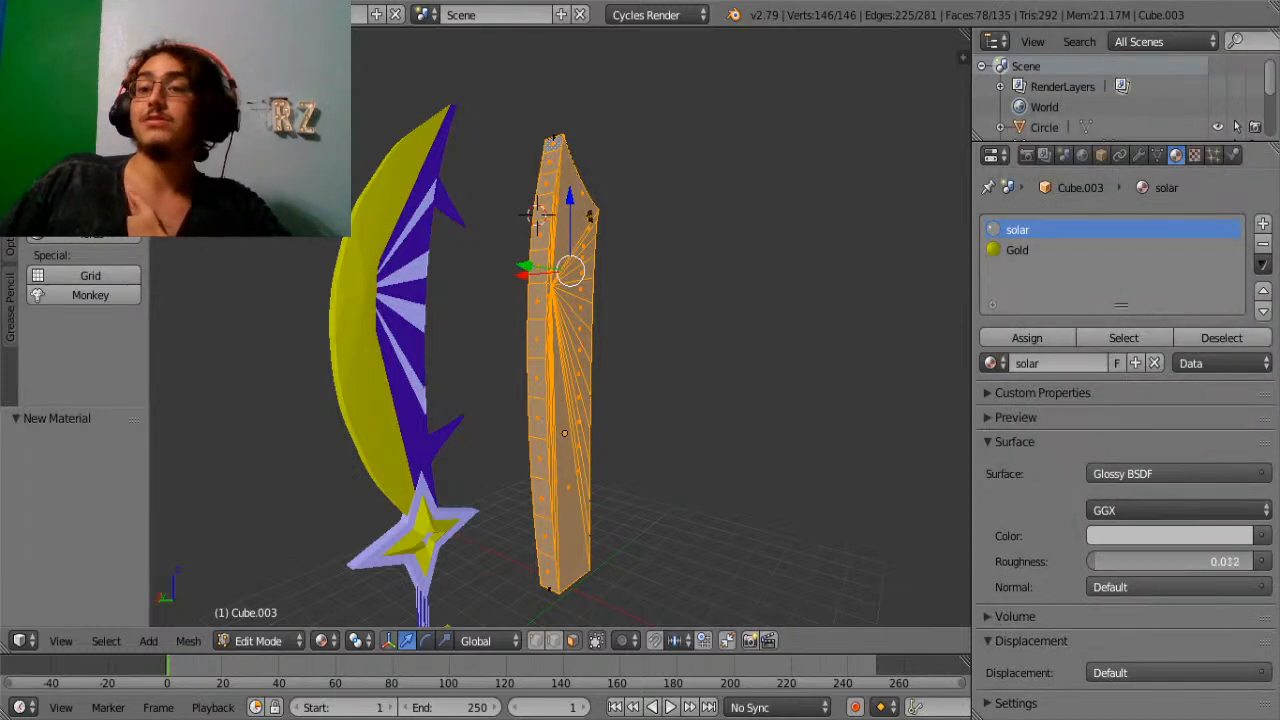
left_click(1017, 338)
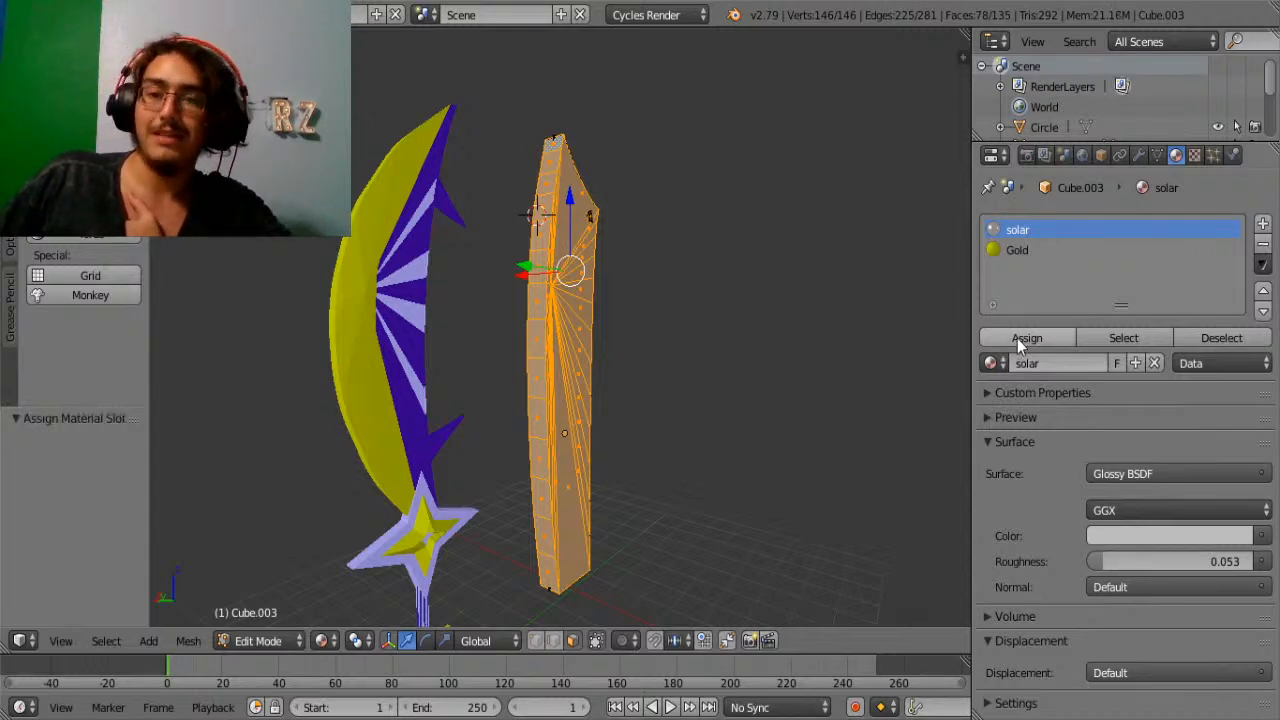
key("Tab")
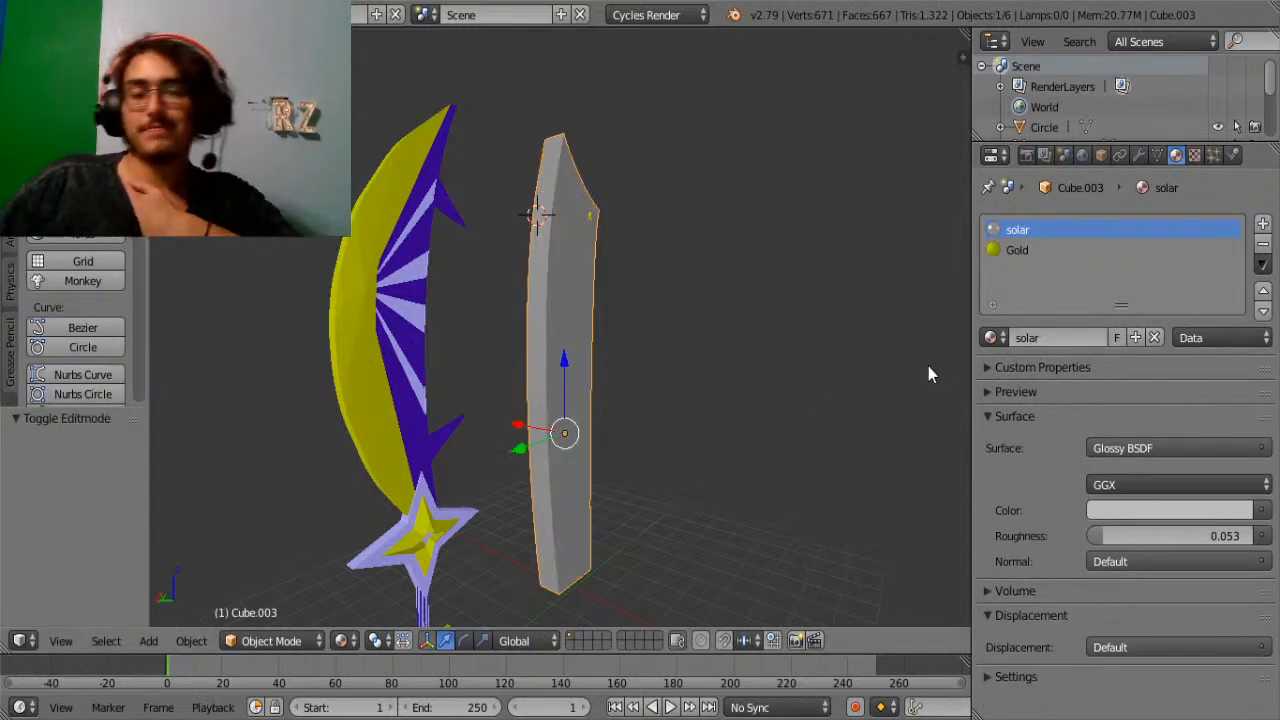
Thin the blade by scaling it along the global X axis to about 0.483.
scroll(854, 350, "up", 4)
middle_click_drag(668, 314, 617, 344)
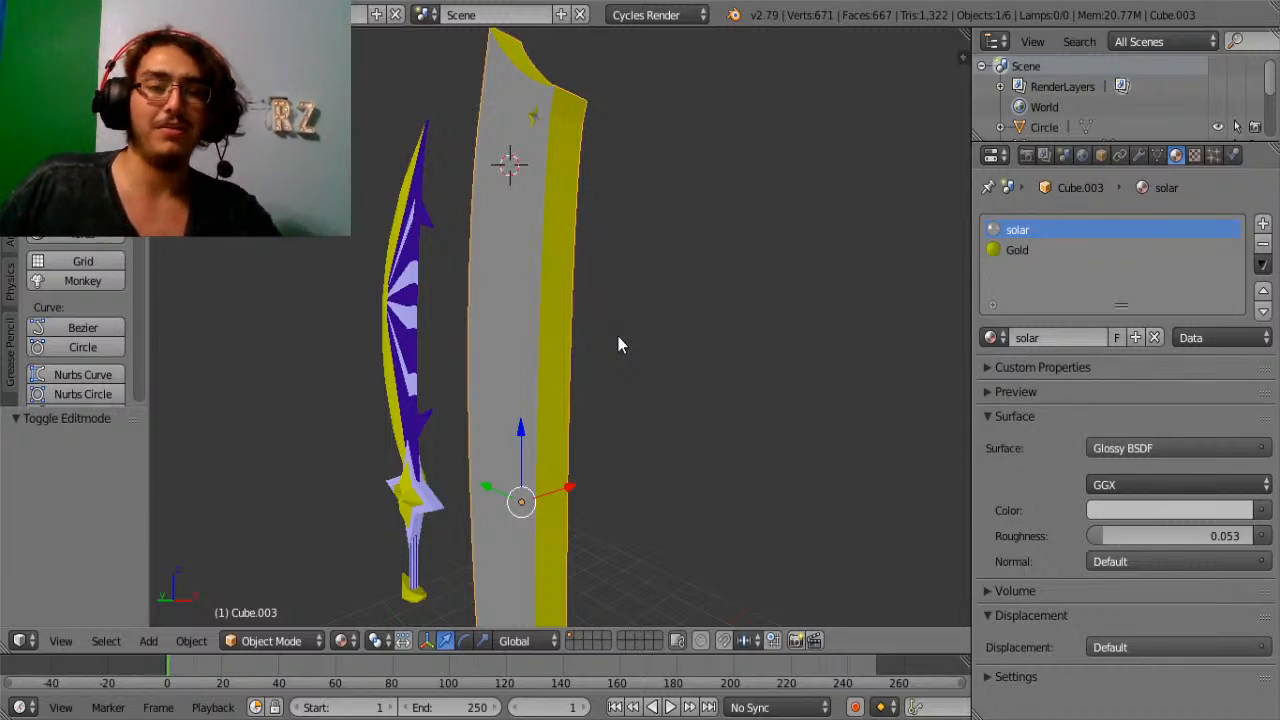
key("s")
key("x")
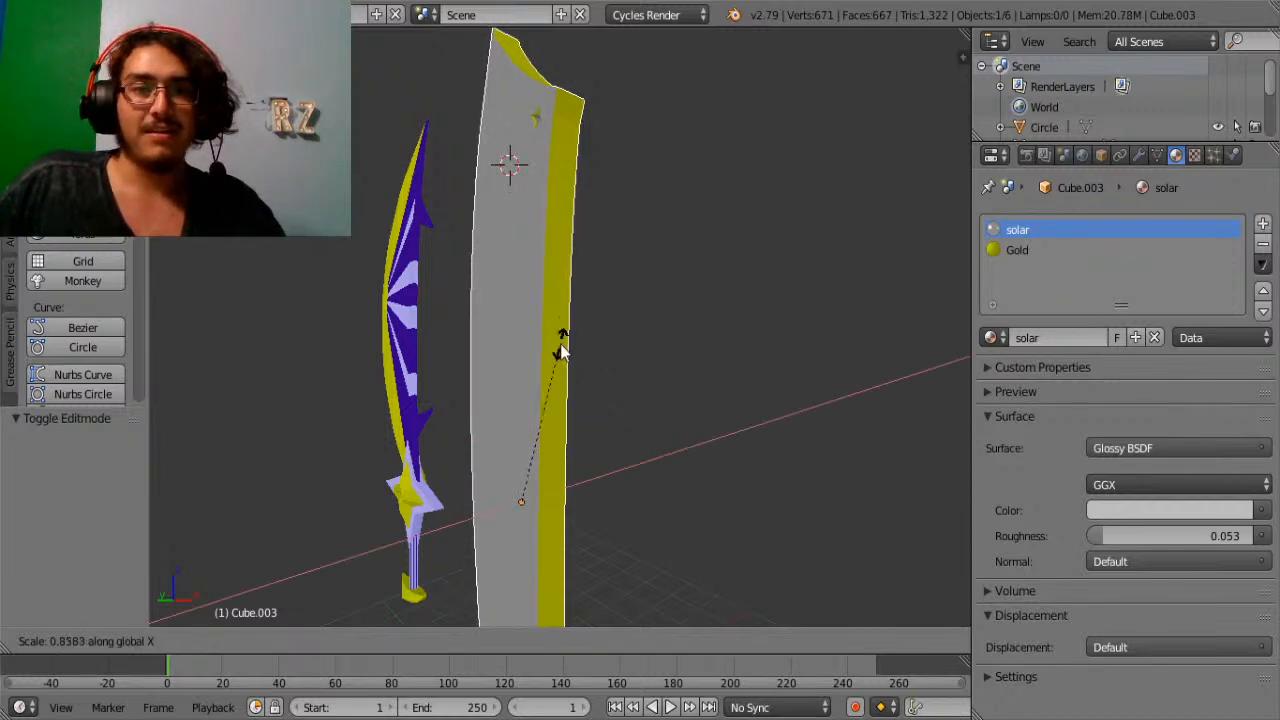
left_click(512, 415)
key("KP_1")
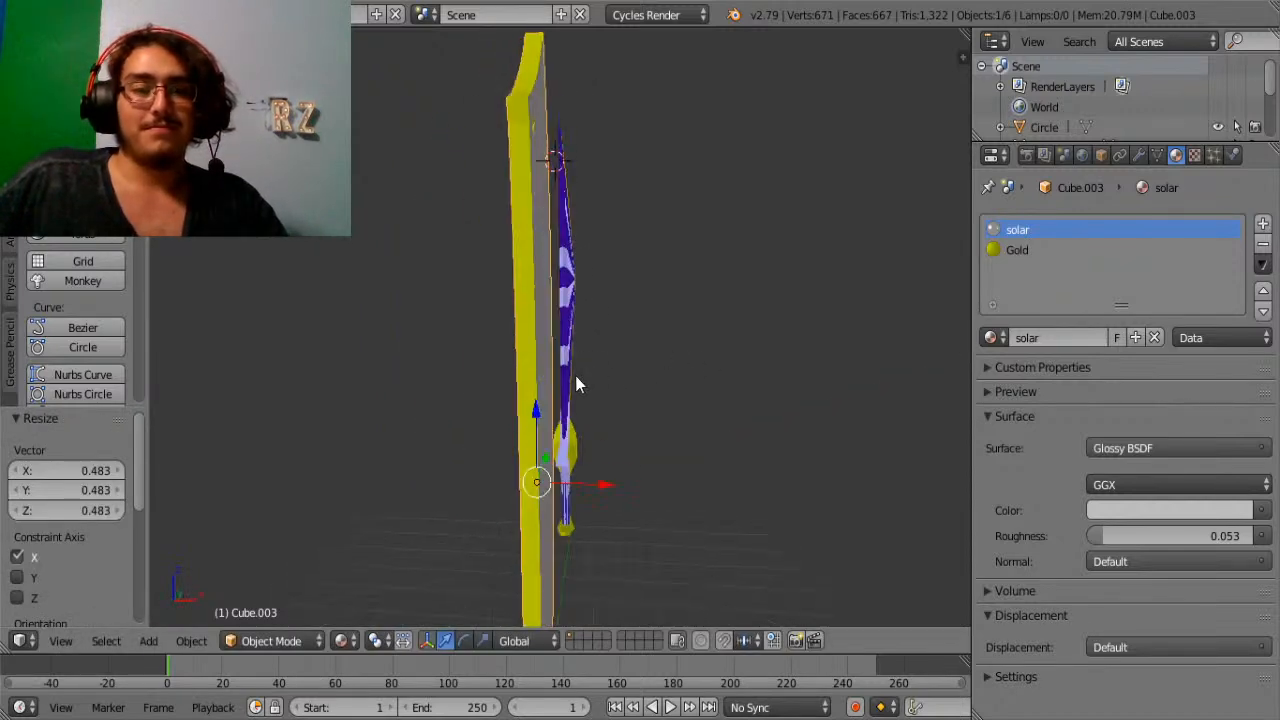
Thin the blade further by scaling it along the global X axis by about 0.673.
middle_click_drag(657, 366, 553, 359)
key("s")
key("x")
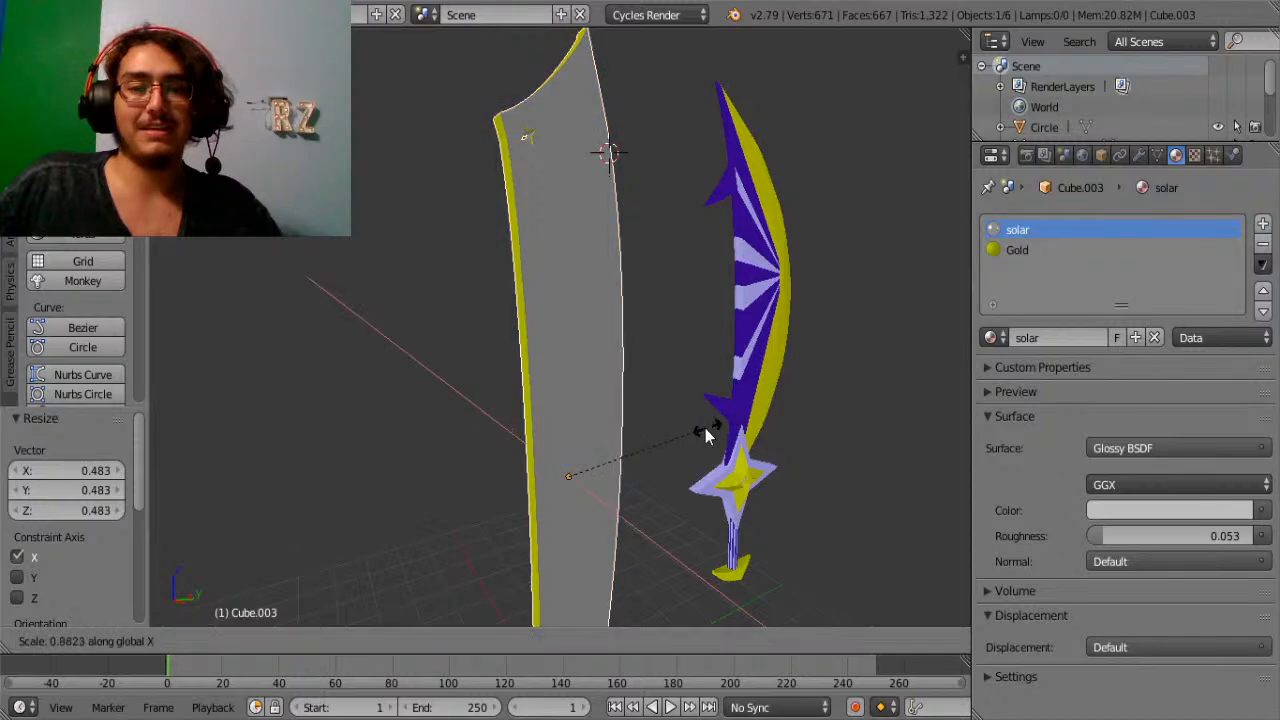
left_click(623, 443)
key("KP_1")
Set the roughness of the solar material to 0.178 and of the Gold material to 0.420.
scroll(620, 403, "up", 3)
middle_click_drag(618, 403, 518, 361)
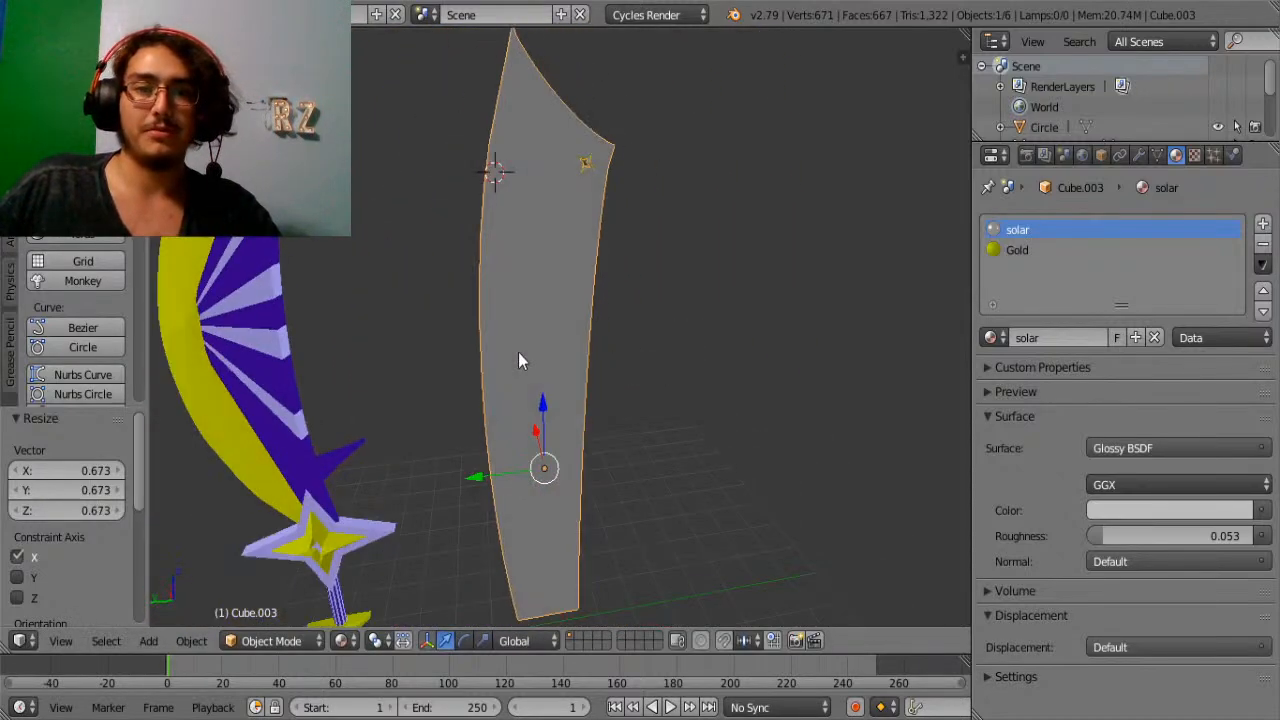
scroll(518, 360, "up", 4)
middle_click_drag(695, 278, 170, 308)
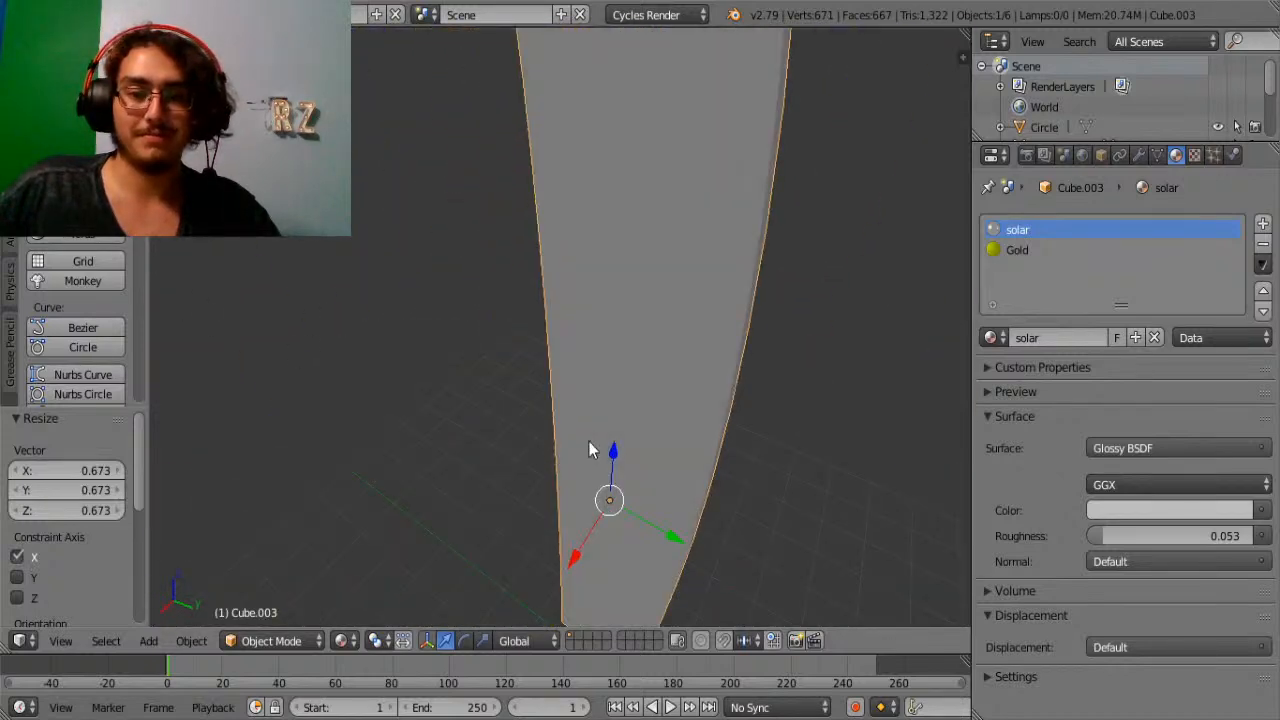
middle_click_drag(589, 450, 860, 600)
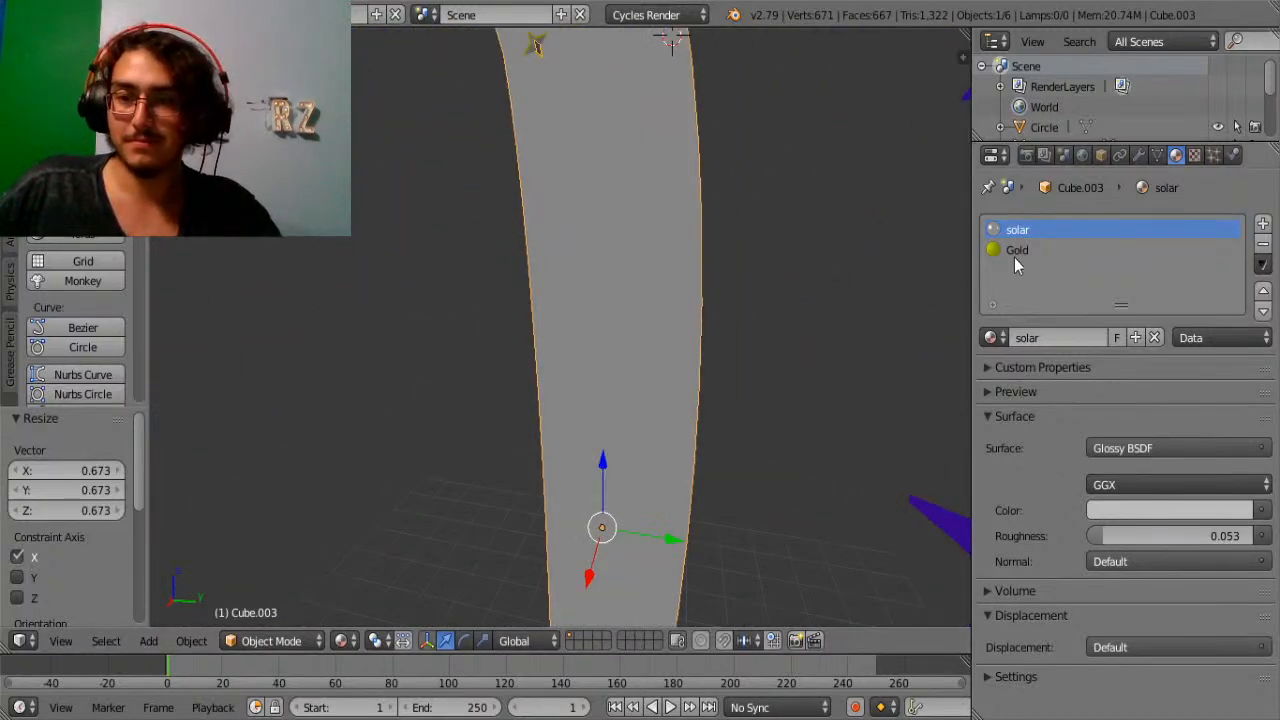
left_click(1016, 251)
left_click(1020, 230)
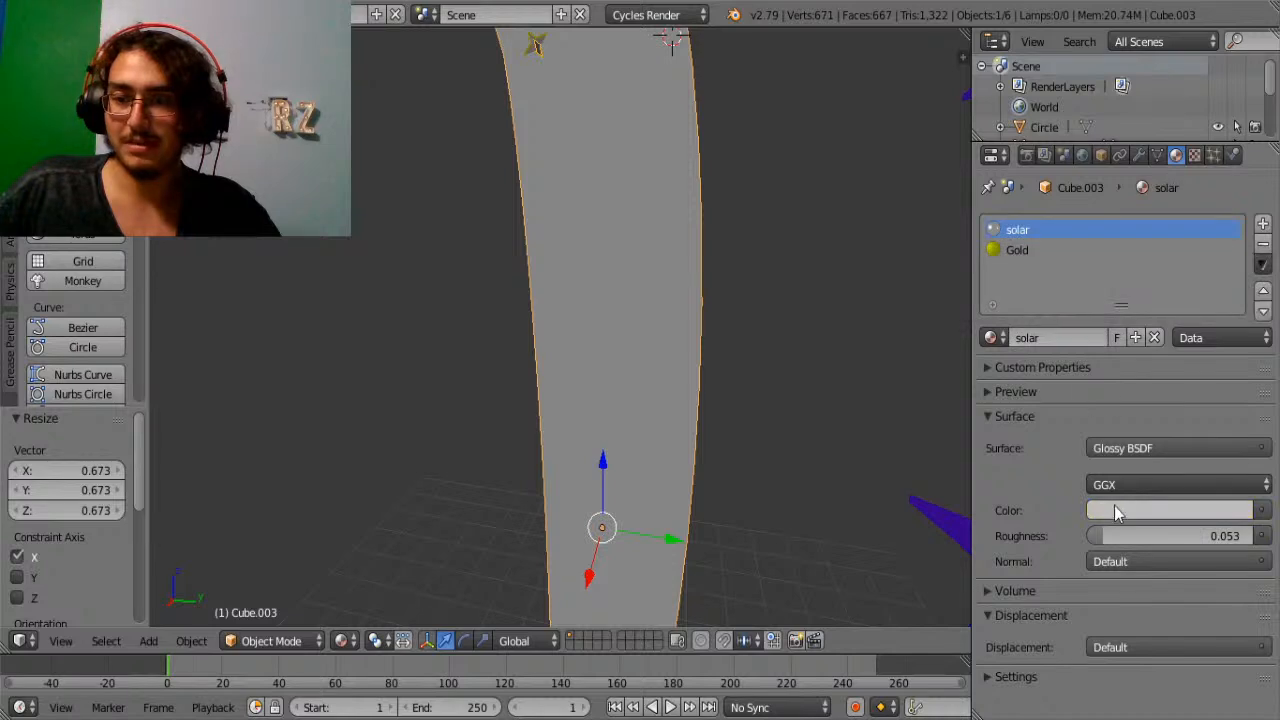
left_click_drag(1134, 540, 1162, 535)
left_click(1028, 253)
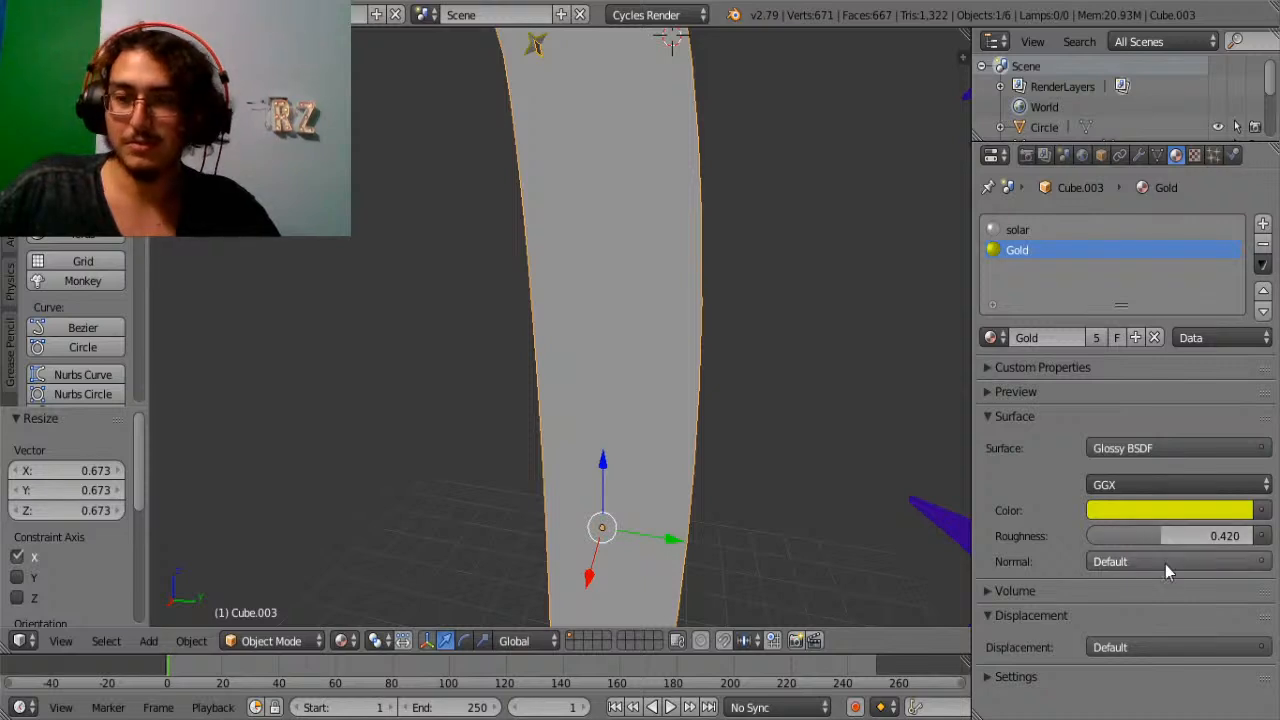
Brighten the solar material's colour to about 0.914 in R, G and B.
left_click(1048, 232)
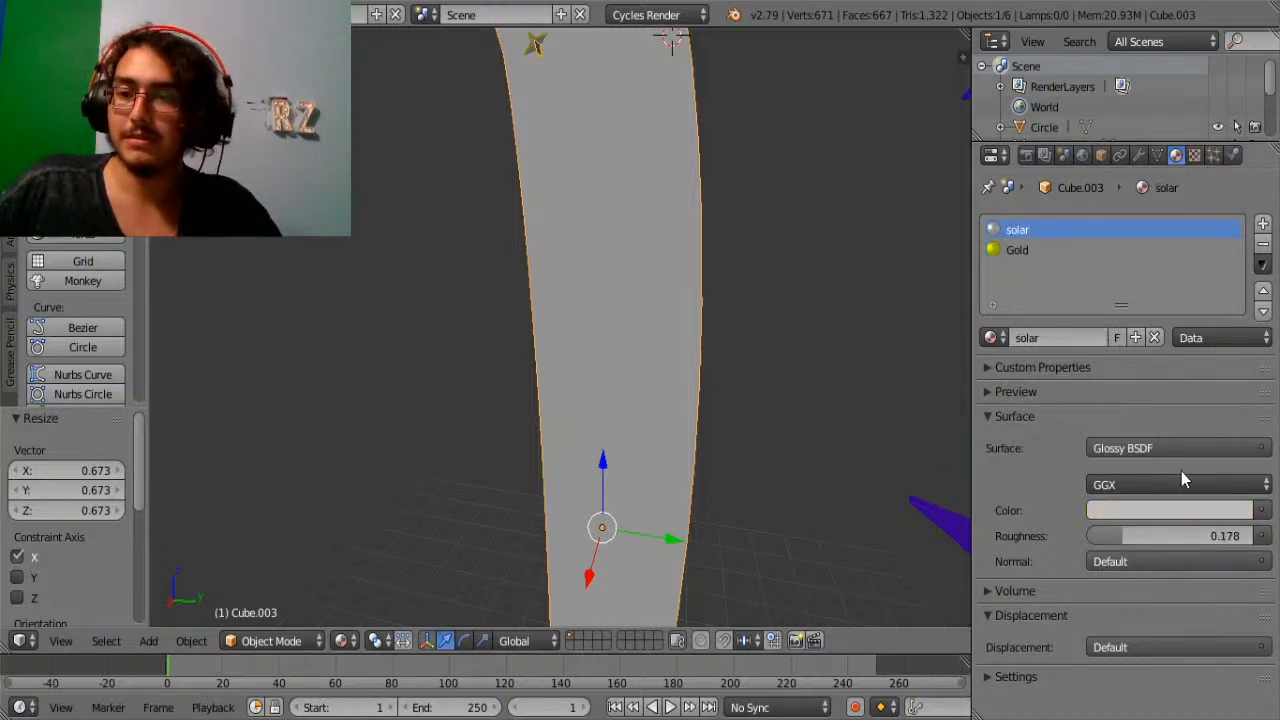
left_click(1180, 509)
left_click_drag(1240, 270, 1238, 218)
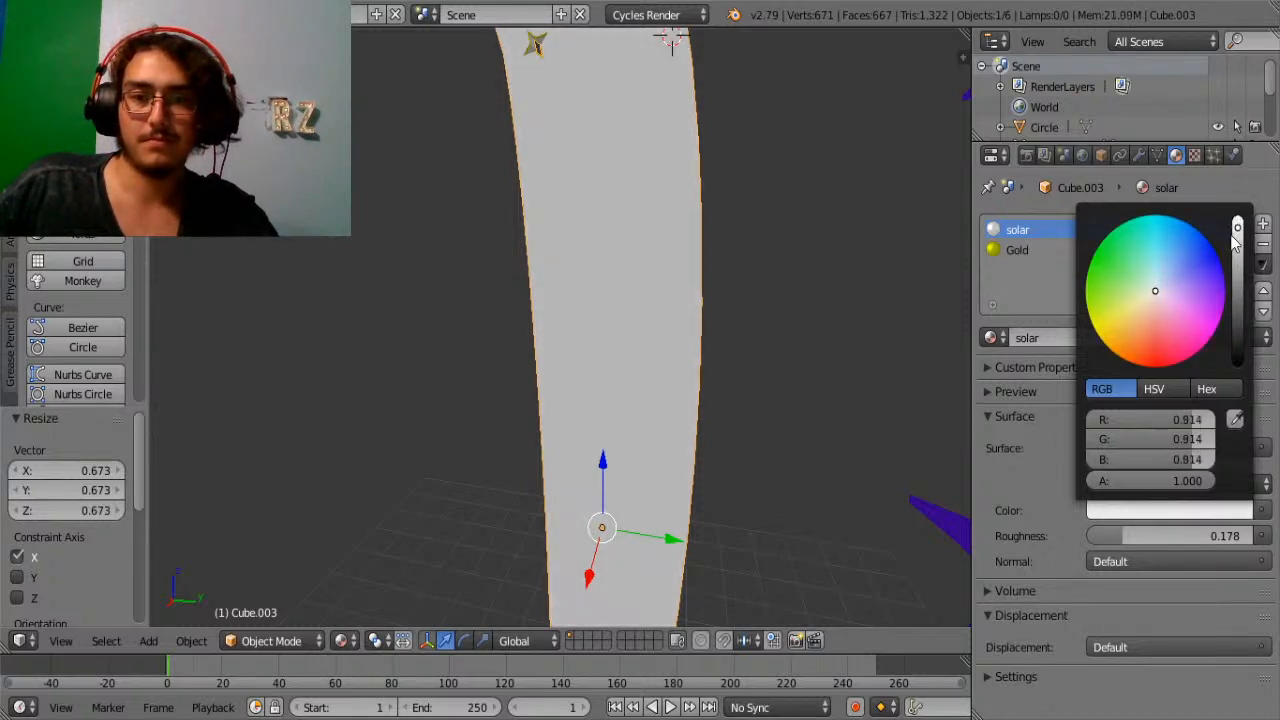
In the blade's mesh, select the narrow side faces along its curved edge from mid-blade up to the tip.
key("Tab")
key("Tab")
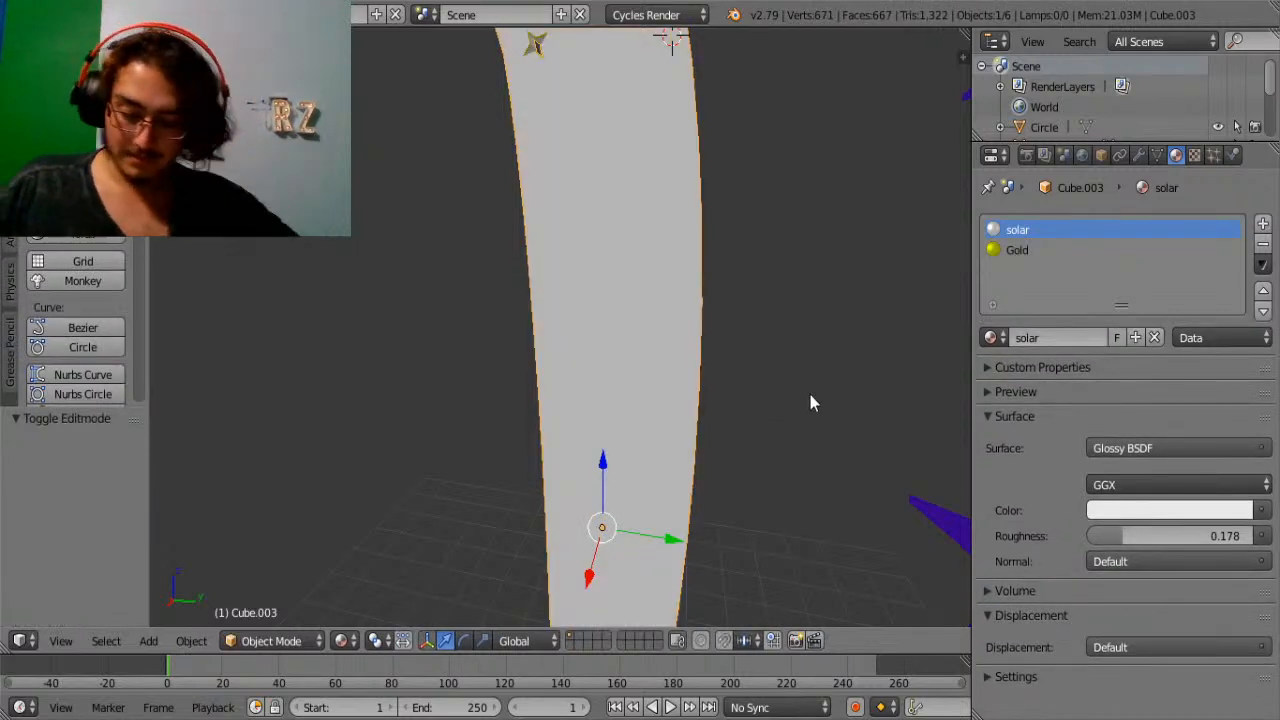
middle_click_drag(810, 402, 623, 486)
key("Tab")
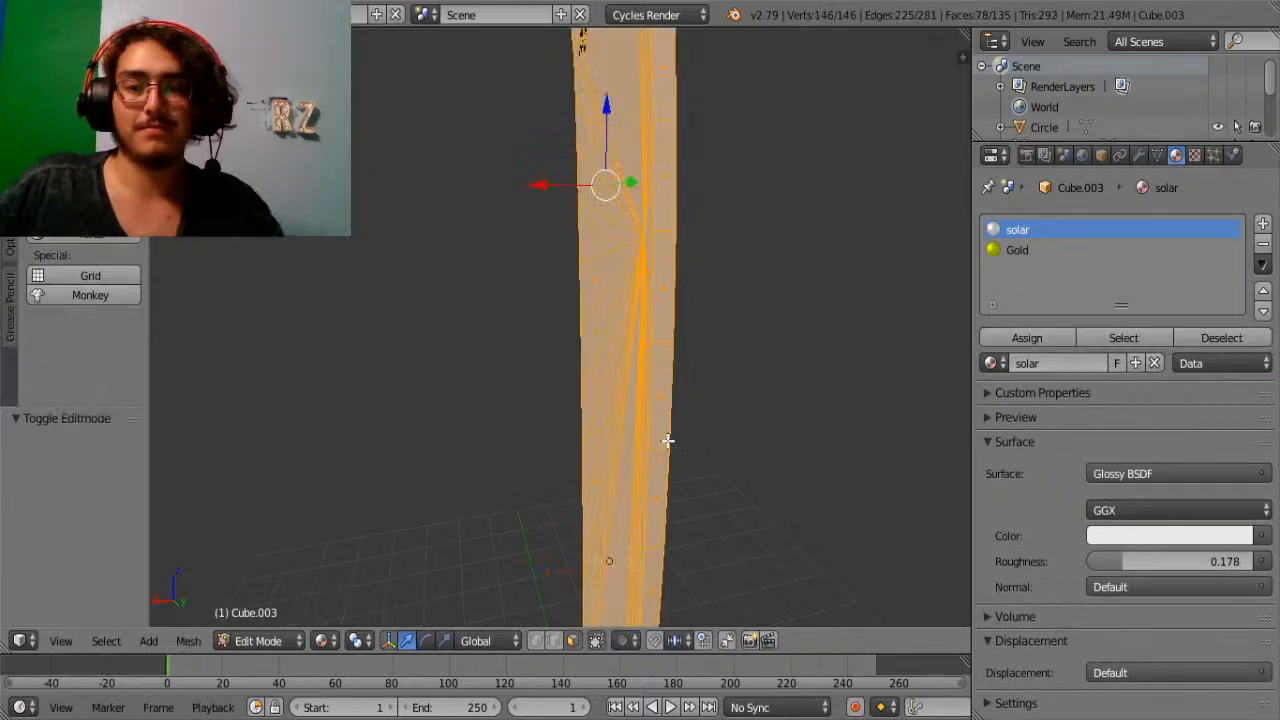
right_click(664, 401)
right_click(674, 308, "shift")
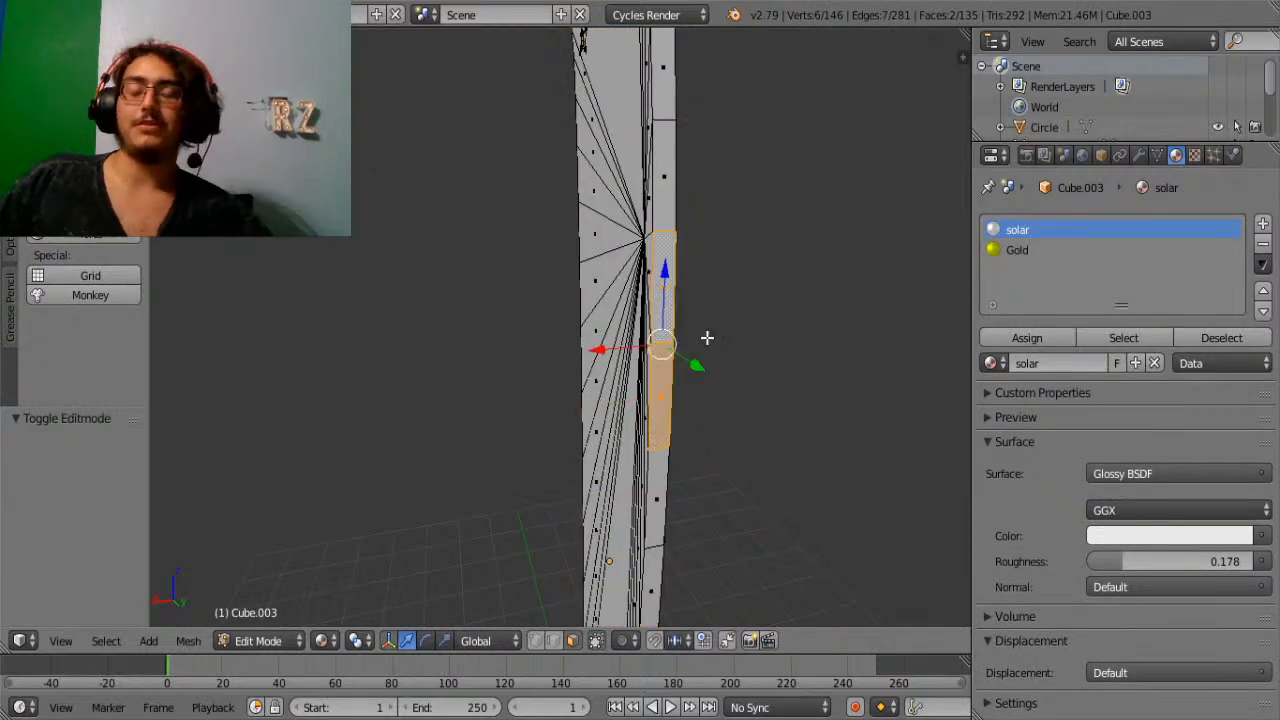
middle_click_drag(707, 338, 666, 331)
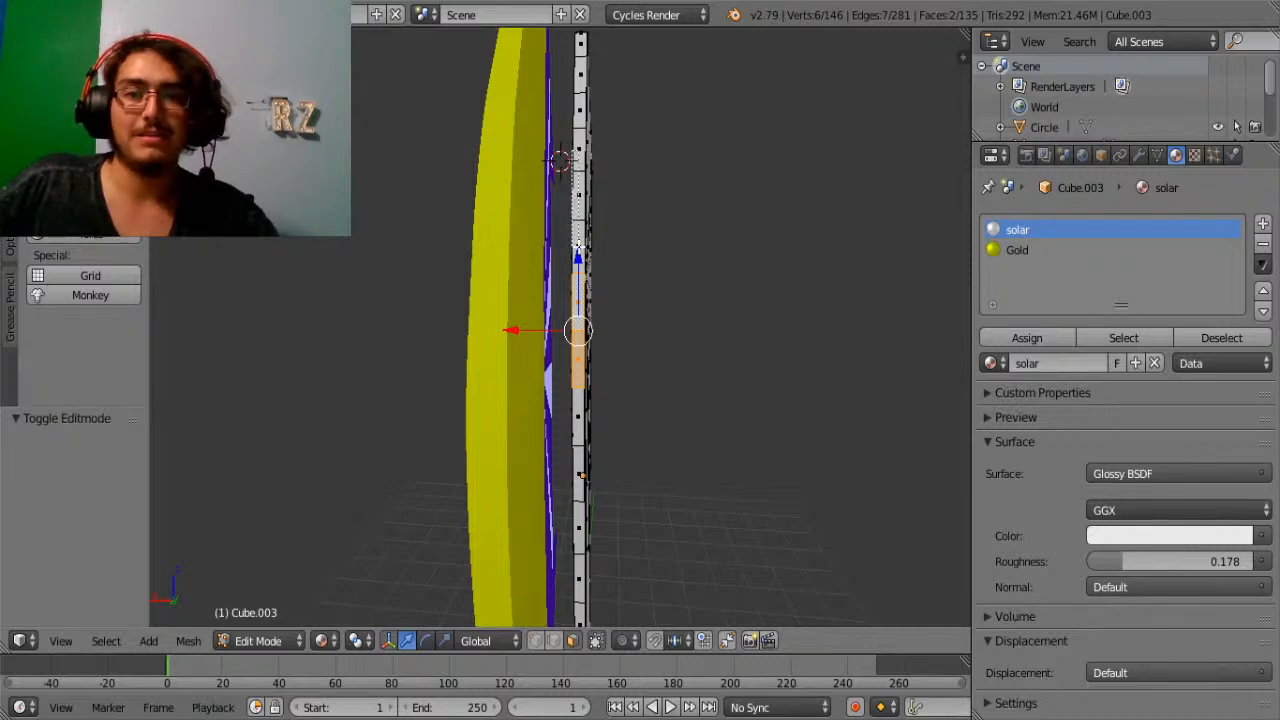
left_click_drag(578, 246, 580, 246)
scroll(612, 155, "up", 8, "shift")
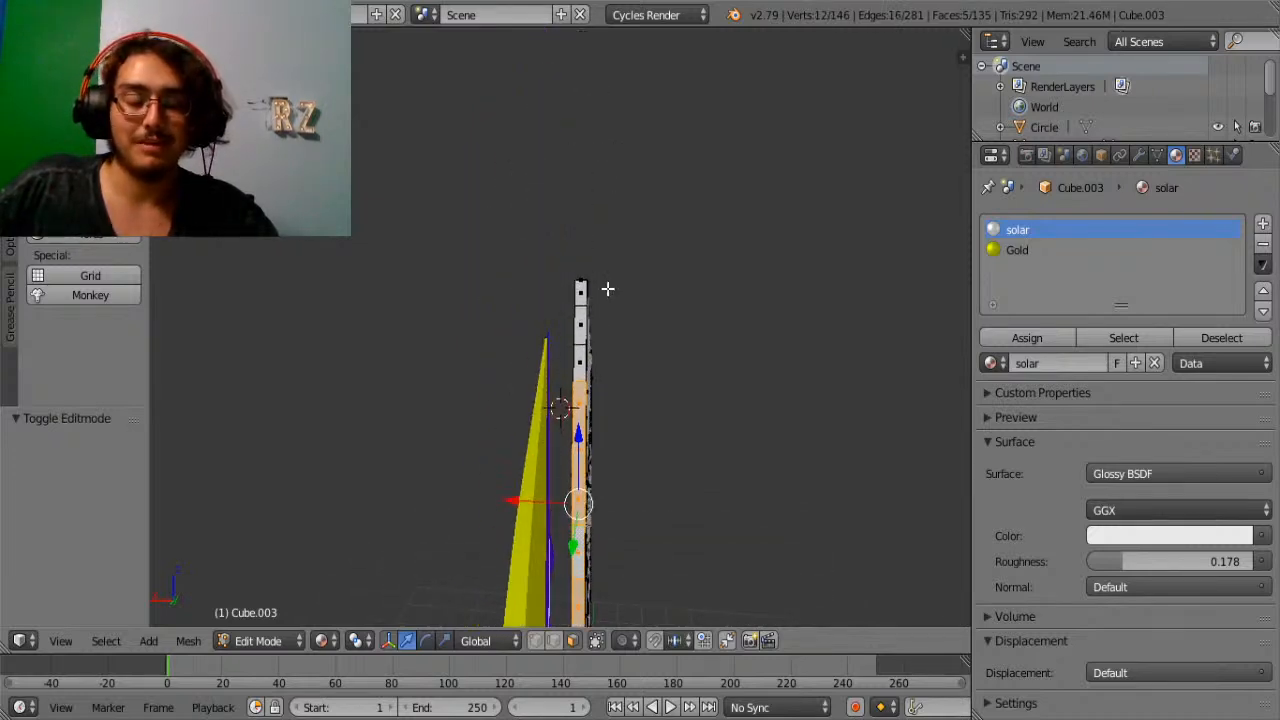
right_click(578, 304, "shift")
right_click(582, 318, "shift")
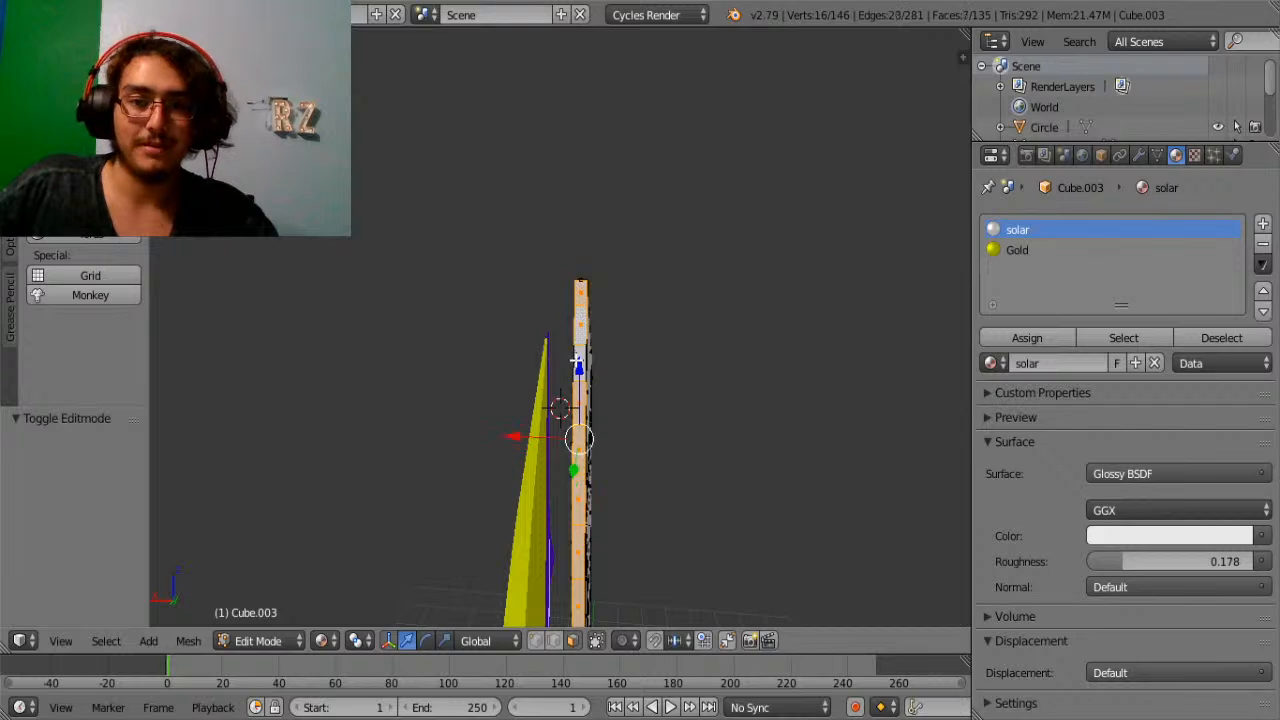
right_click(577, 361, "shift")
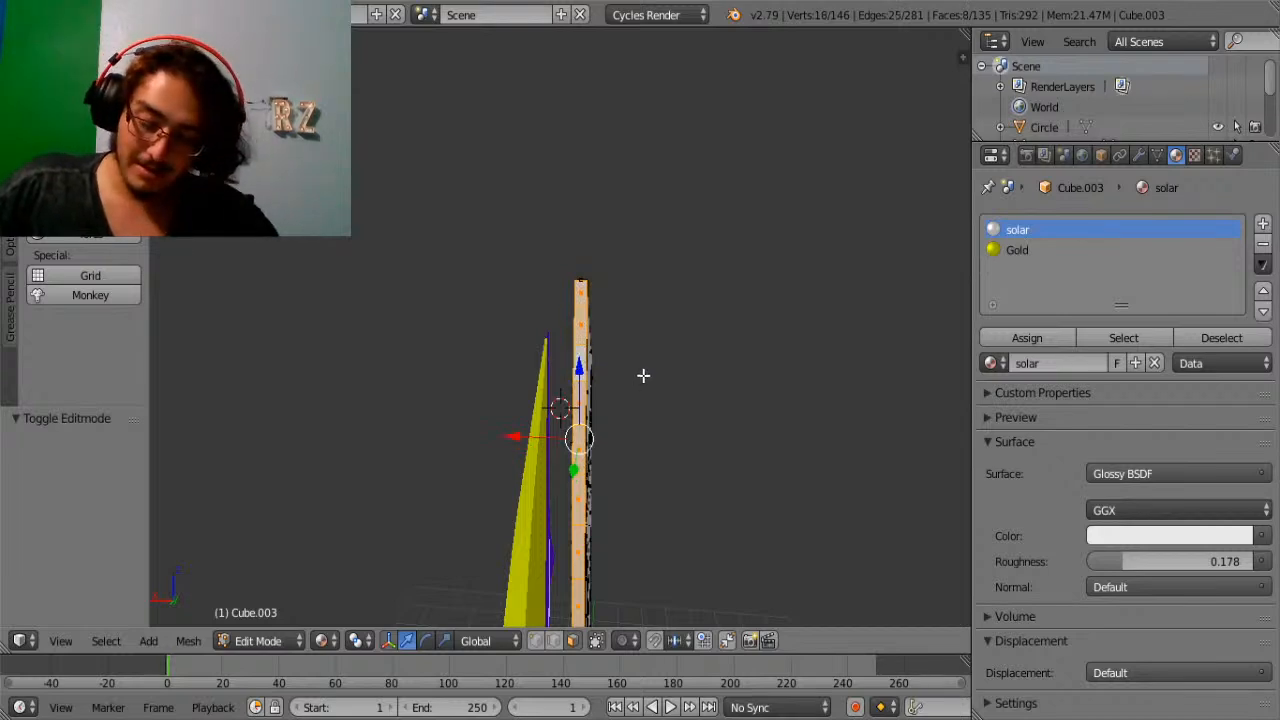
Extend the face selection along the curved edge down to the blade's base and subdivide those faces with one cut.
mouse_move(640, 380)
middle_mouse_down()
mouse_move(669, 366)
mouse_move(629, 373)
middle_mouse_up()
scroll(637, 369, "down", 20, "shift")
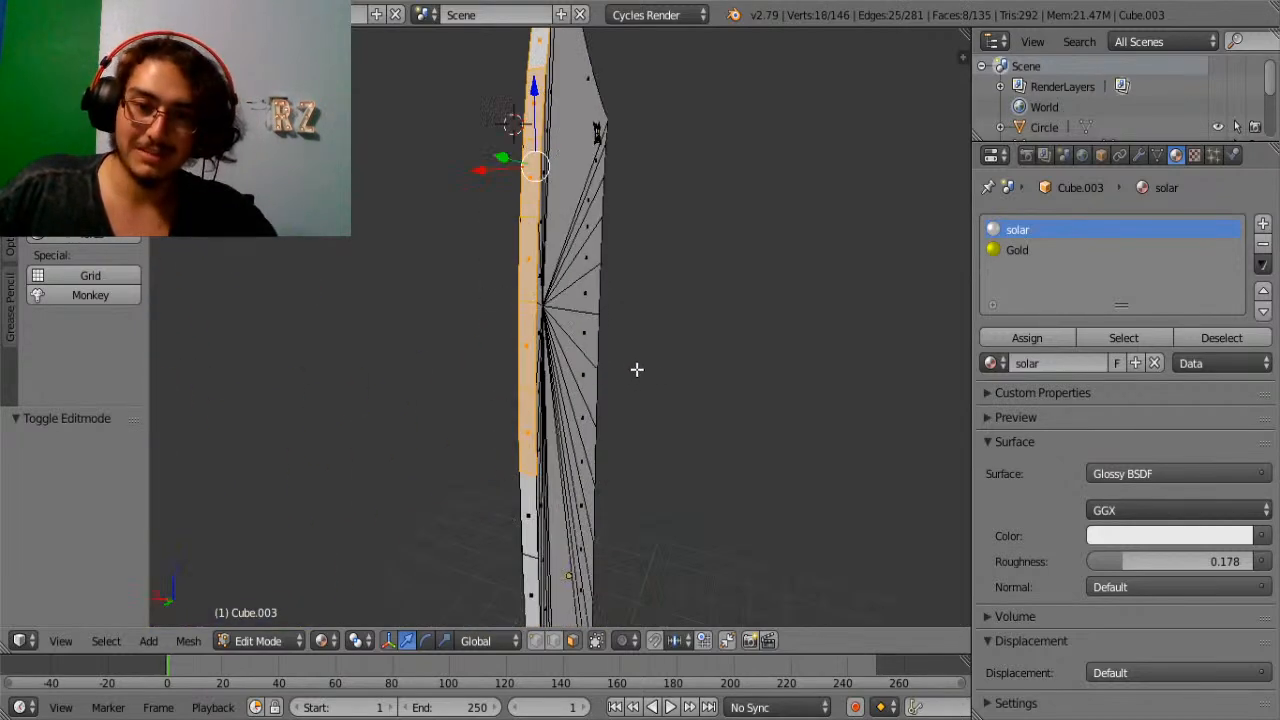
right_click(529, 240, "shift")
right_click(517, 362, "shift")
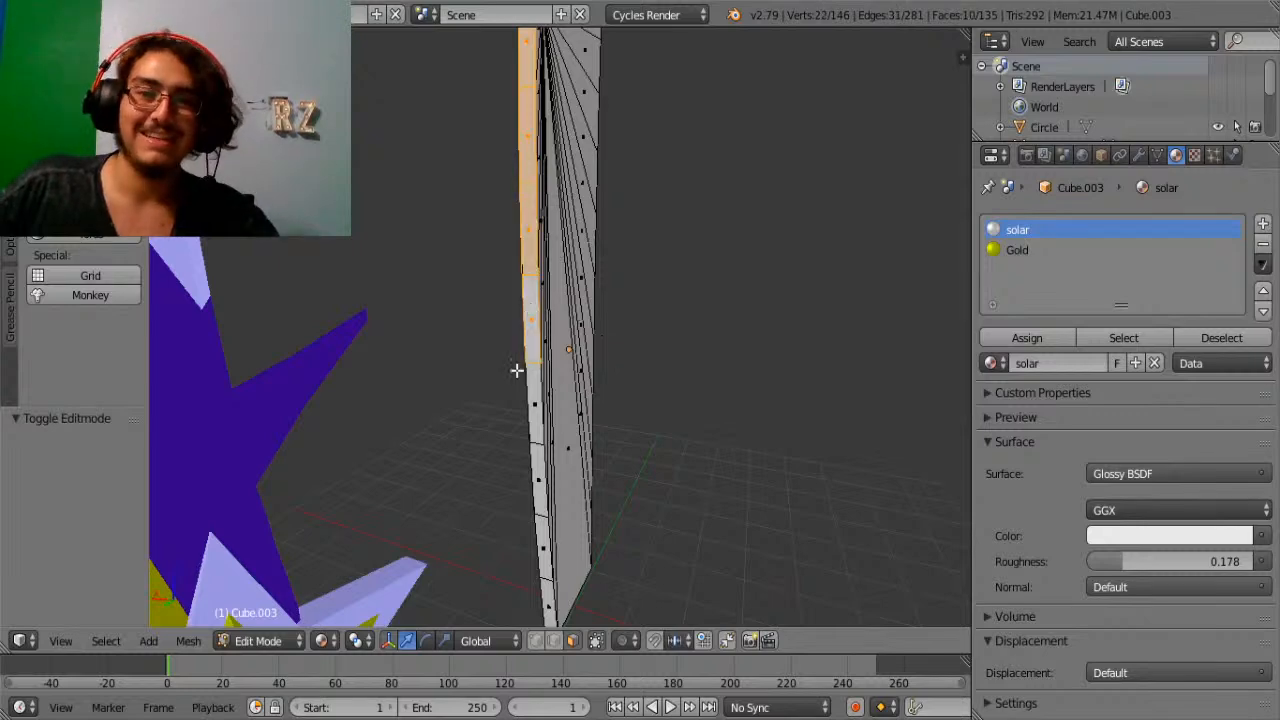
middle_click_drag(517, 366, 634, 380)
scroll(634, 380, "up", 5)
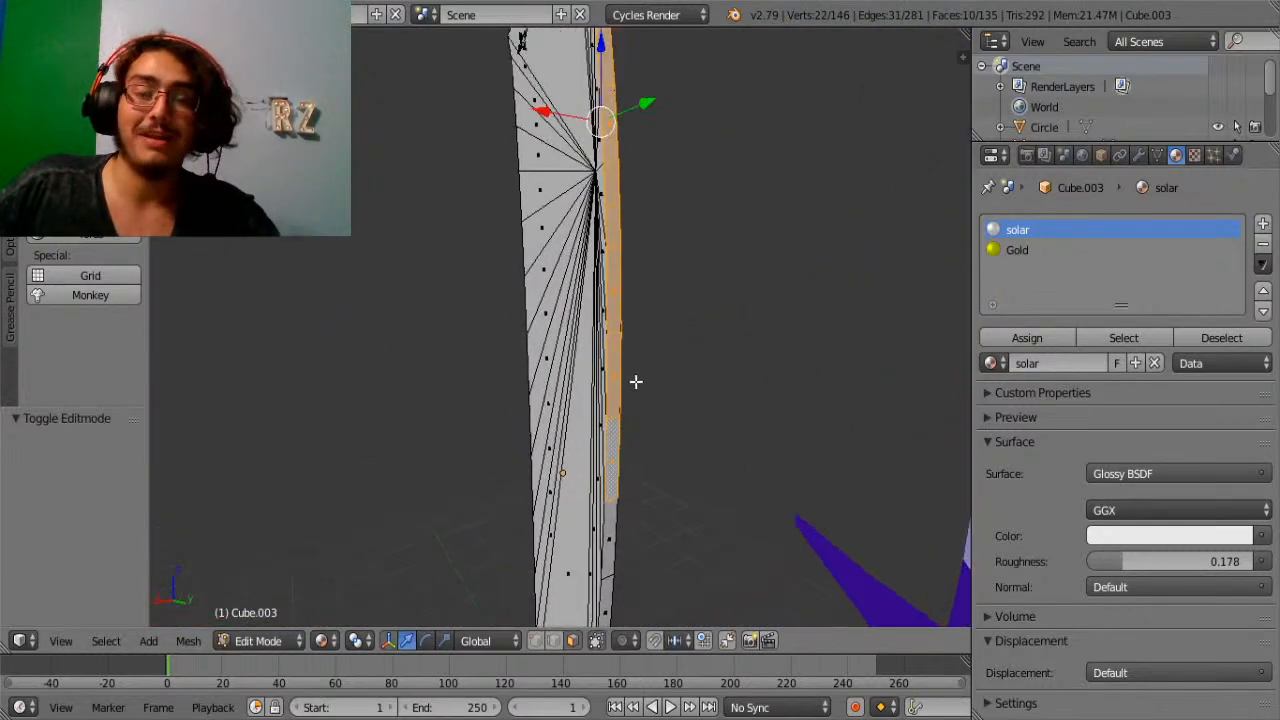
right_click(683, 216, "shift")
scroll(699, 233, "down", 3, "shift")
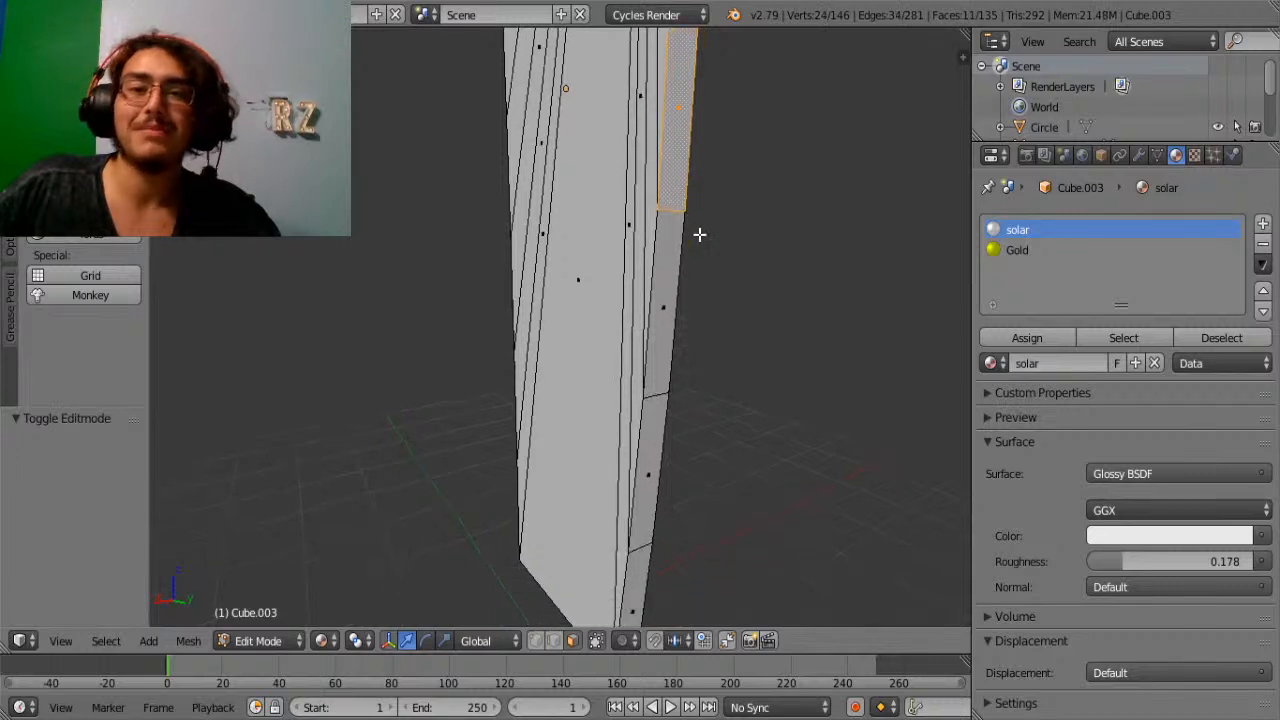
right_click(682, 241, "shift")
right_click(661, 440, "shift")
scroll(661, 440, "down", 3, "shift")
right_click(649, 434, "shift")
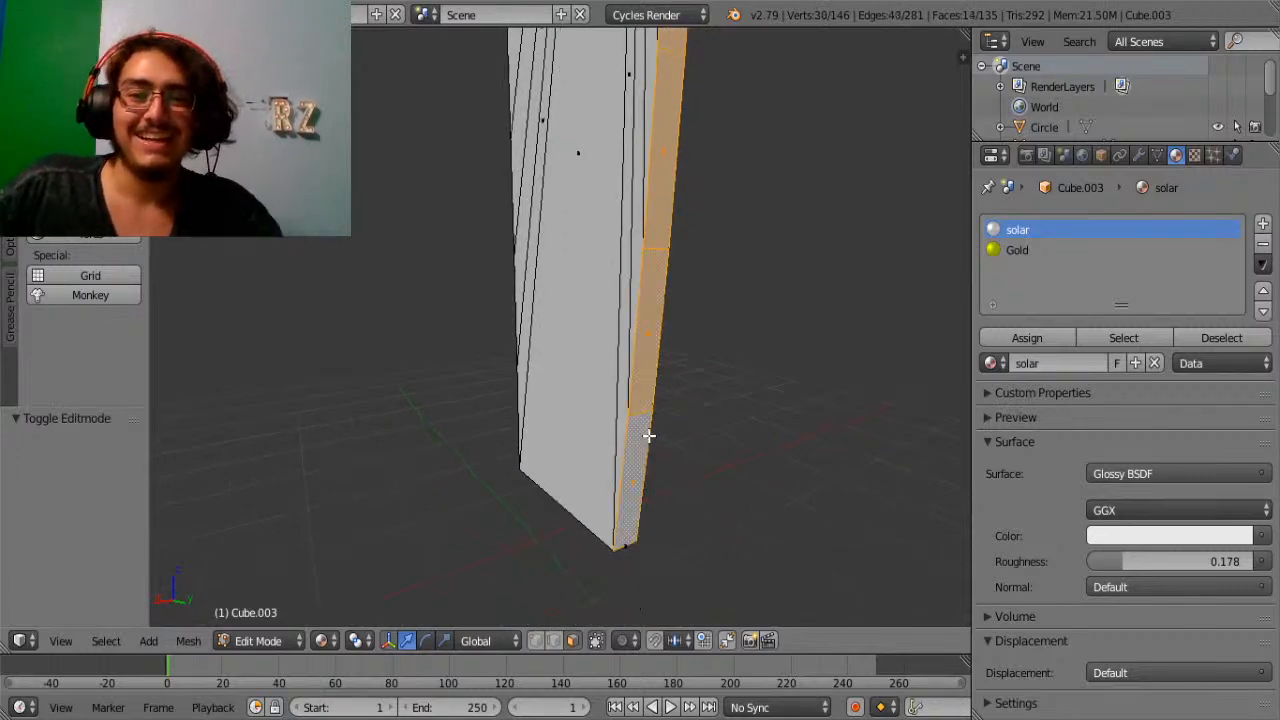
scroll(75, 260, "down", 5)
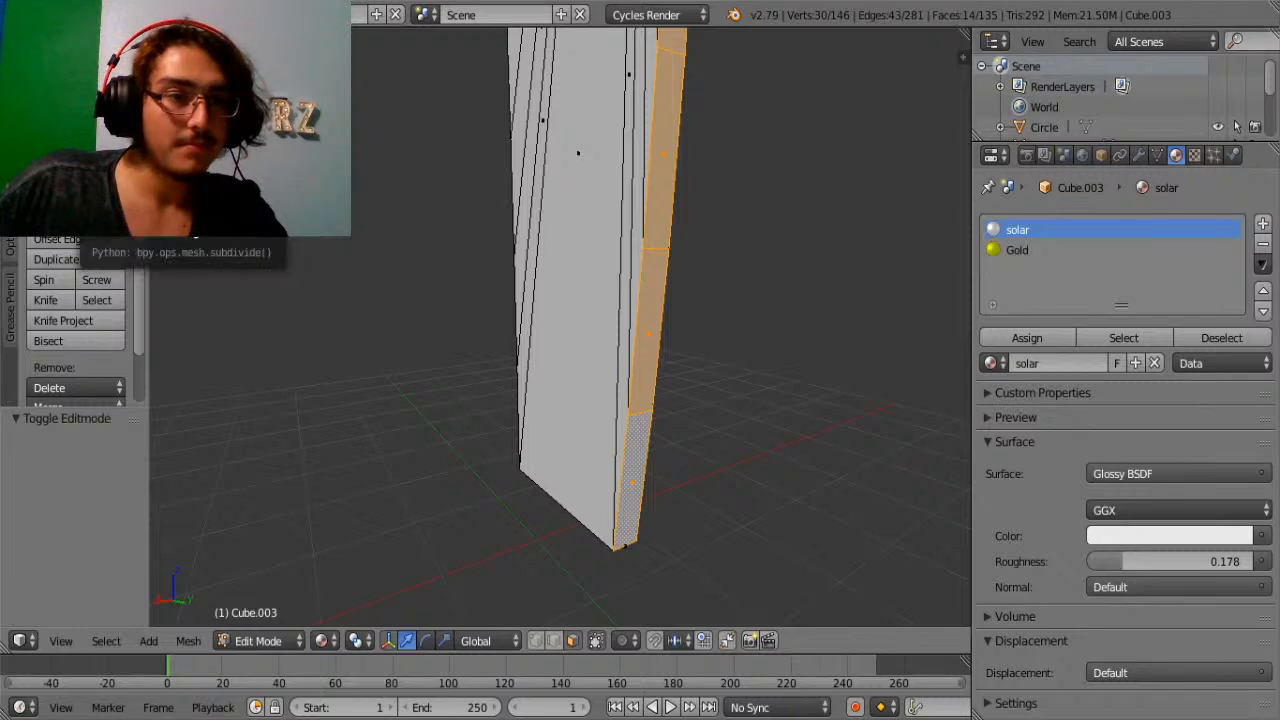
left_click(60, 199)
scroll(623, 540, "up", 5)
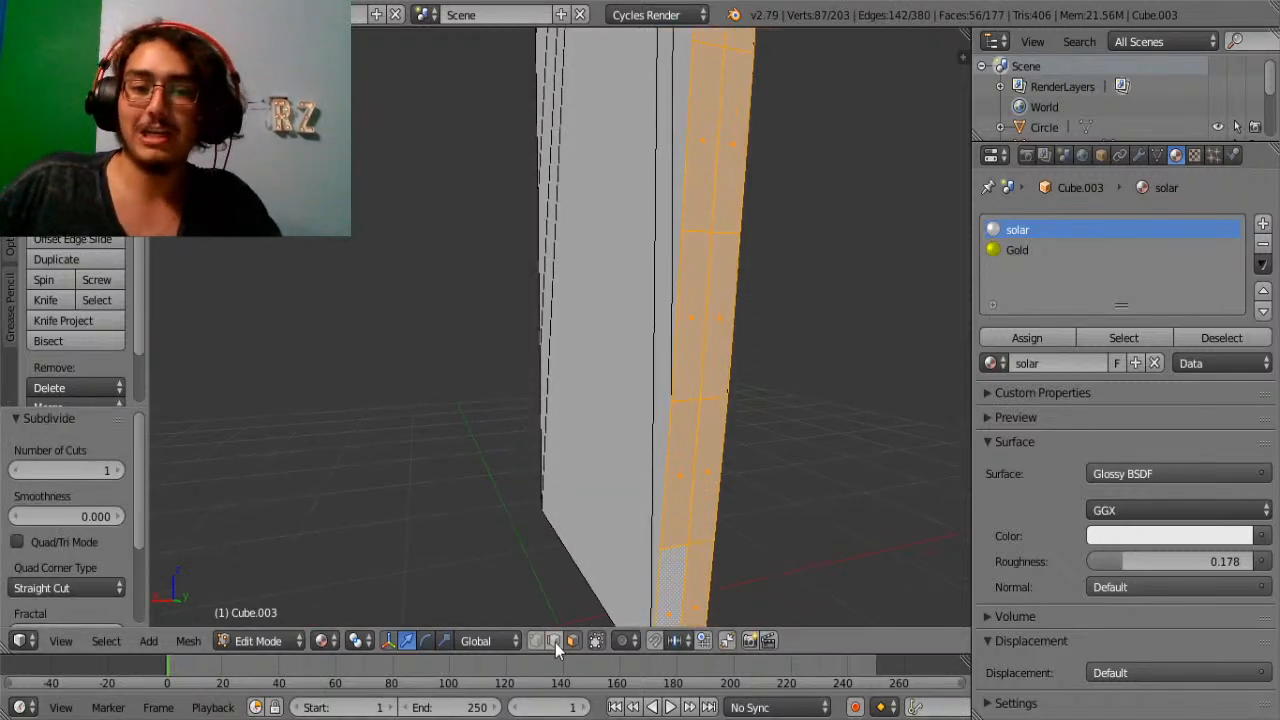
Select the centre edge loop along the blade's curved side and pull it slightly outward along the Y axis to sharpen the edge.
right_click(691, 507)
right_click(689, 507, "alt")
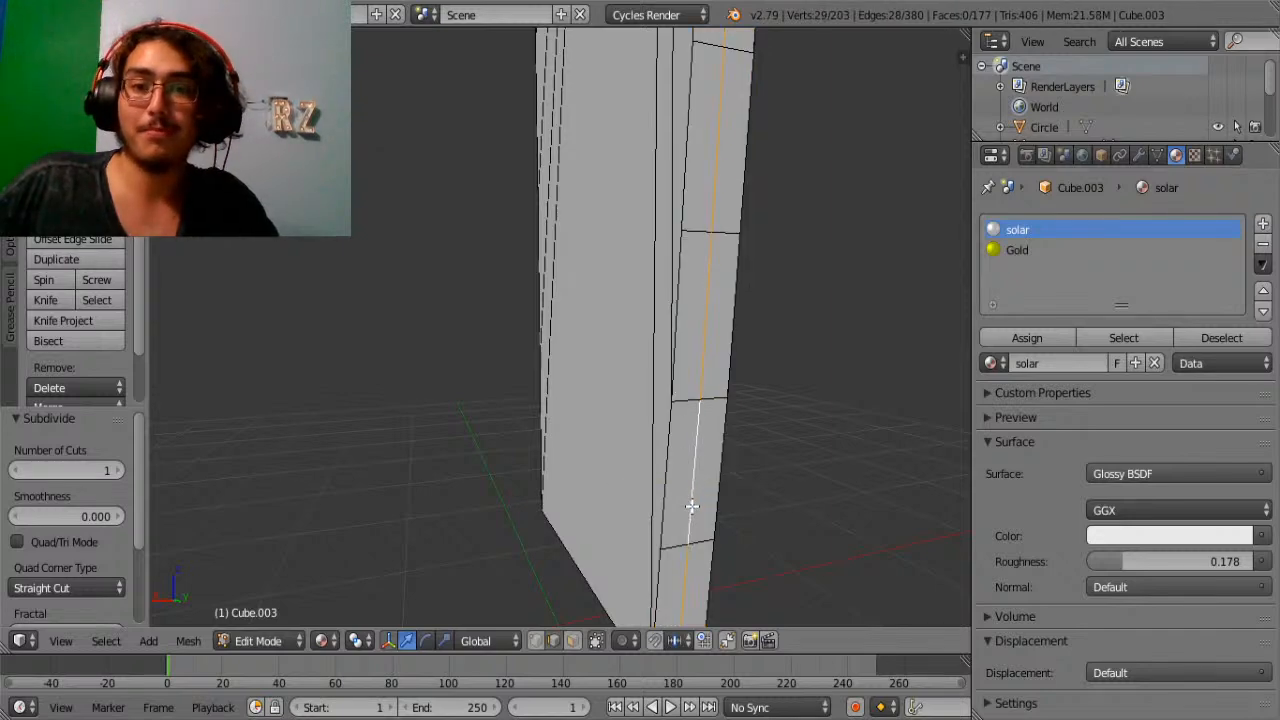
scroll(720, 440, "down", 4)
middle_click_drag(523, 236, 597, 287)
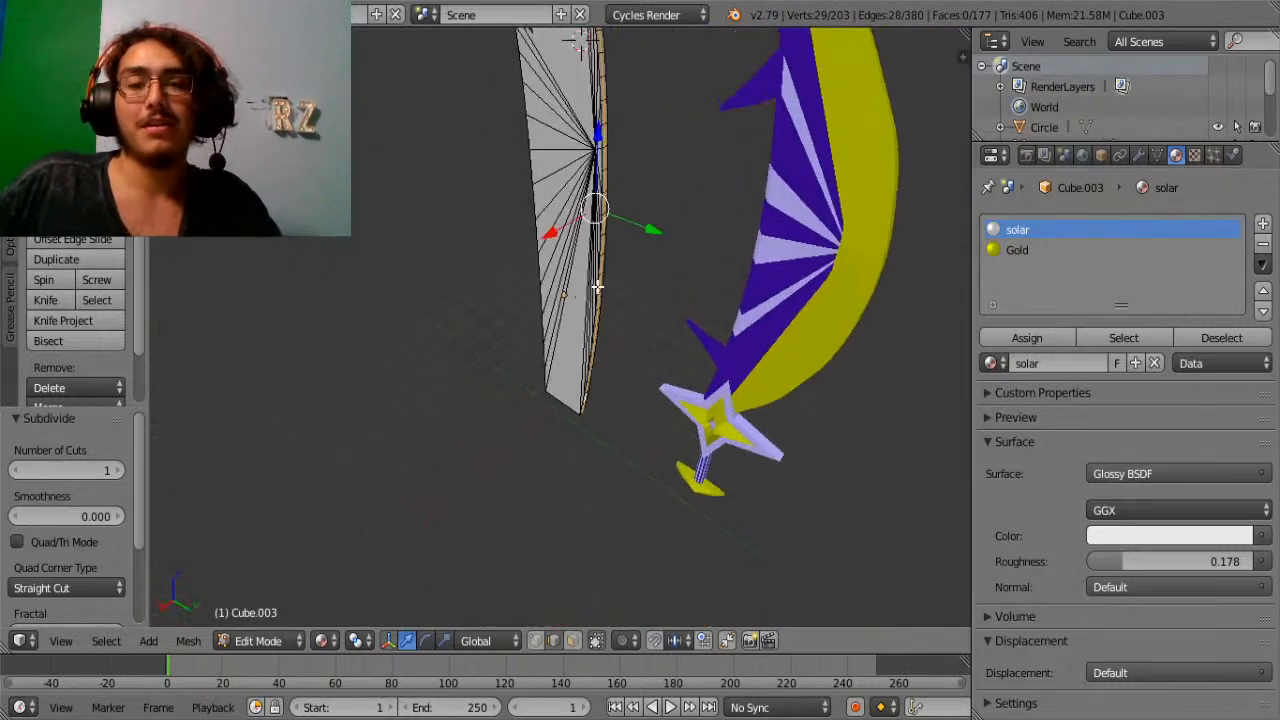
left_click_drag(651, 231, 655, 229)
Narrow the whole blade in Object Mode by scaling it along the global Y axis to about 0.814.
middle_click_drag(655, 229, 678, 400)
key("Tab")
key("s")
key("y")
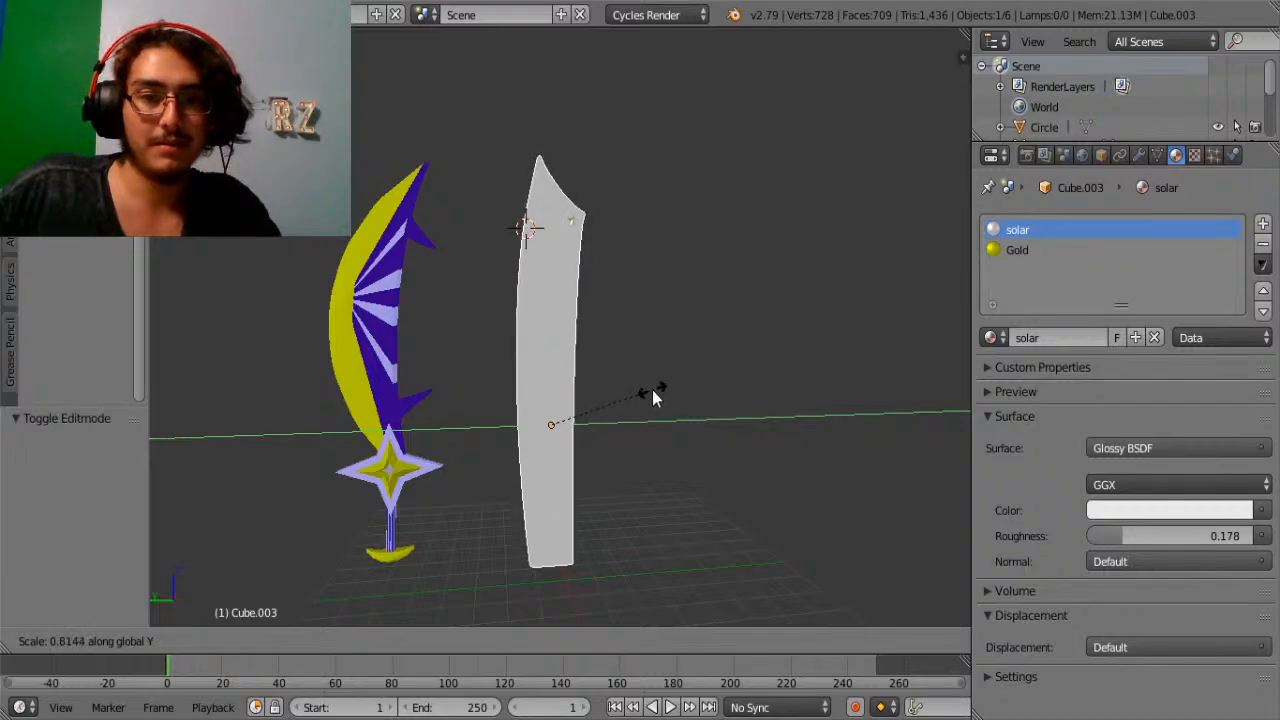
left_click(652, 390)
Examine the blade's sharpened edge, gold rim, tip and base from all sides and compare its shape with the finished sword.
key("Tab")
middle_click_drag(652, 390, 808, 437)
key("Tab")
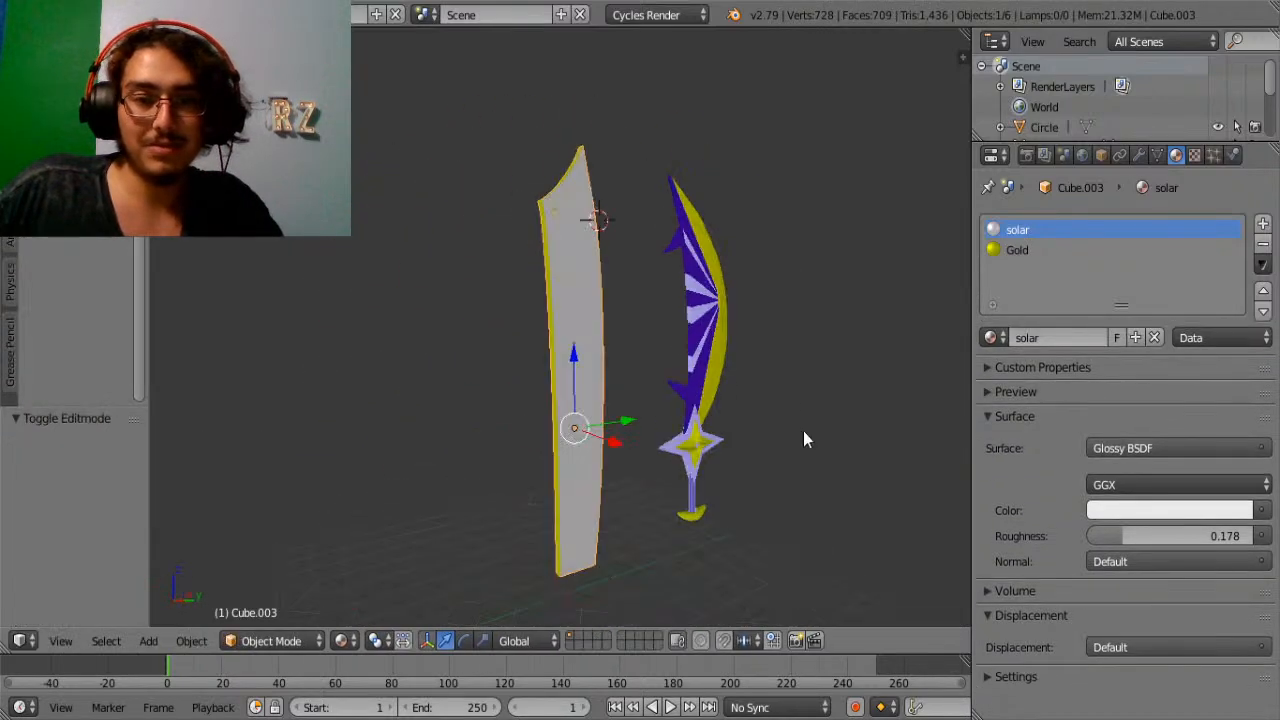
middle_click_drag(597, 418, 745, 400)
scroll(646, 390, "up", 4)
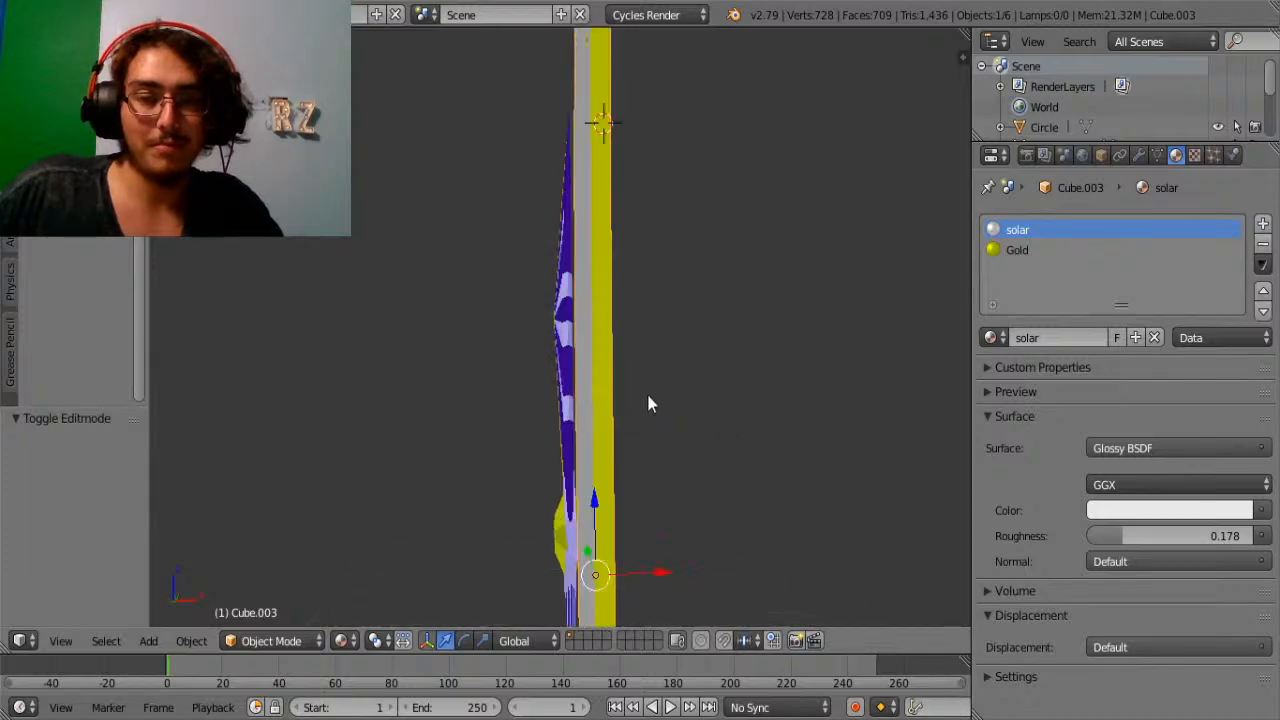
key("Tab")
middle_click_drag(626, 370, 745, 205)
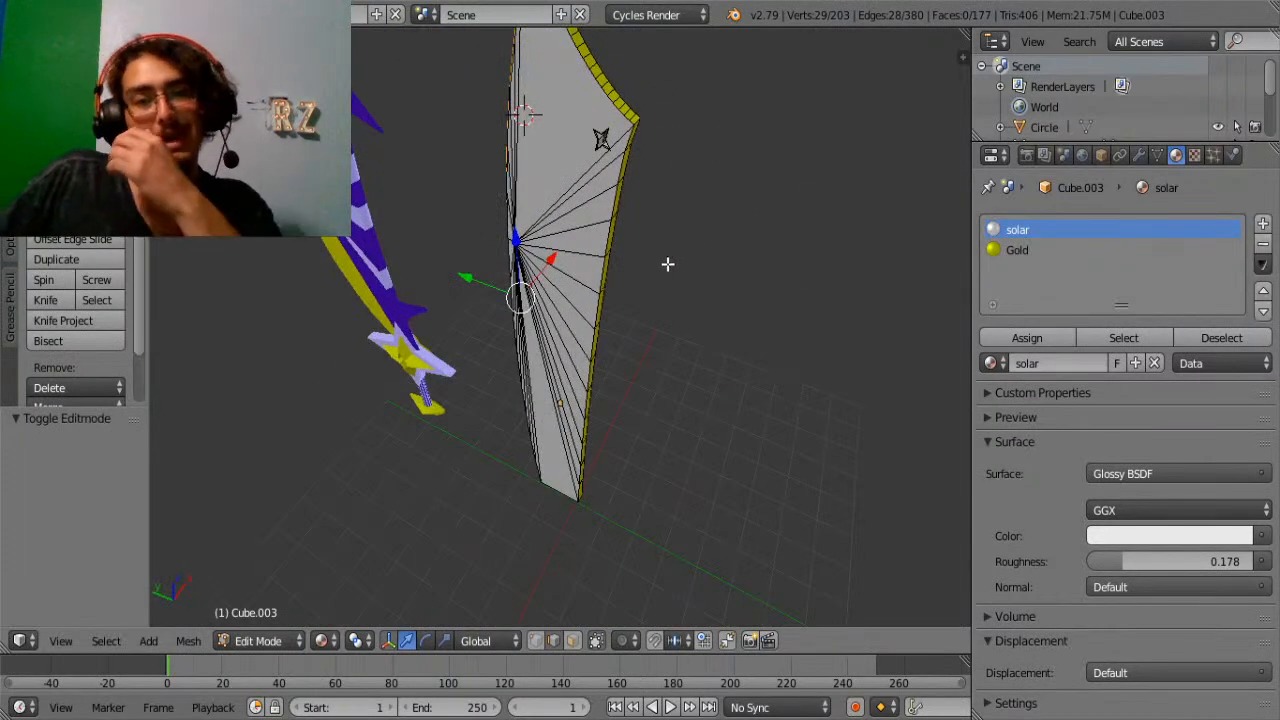
middle_click_drag(668, 264, 788, 166)
middle_click_drag(628, 273, 824, 276)
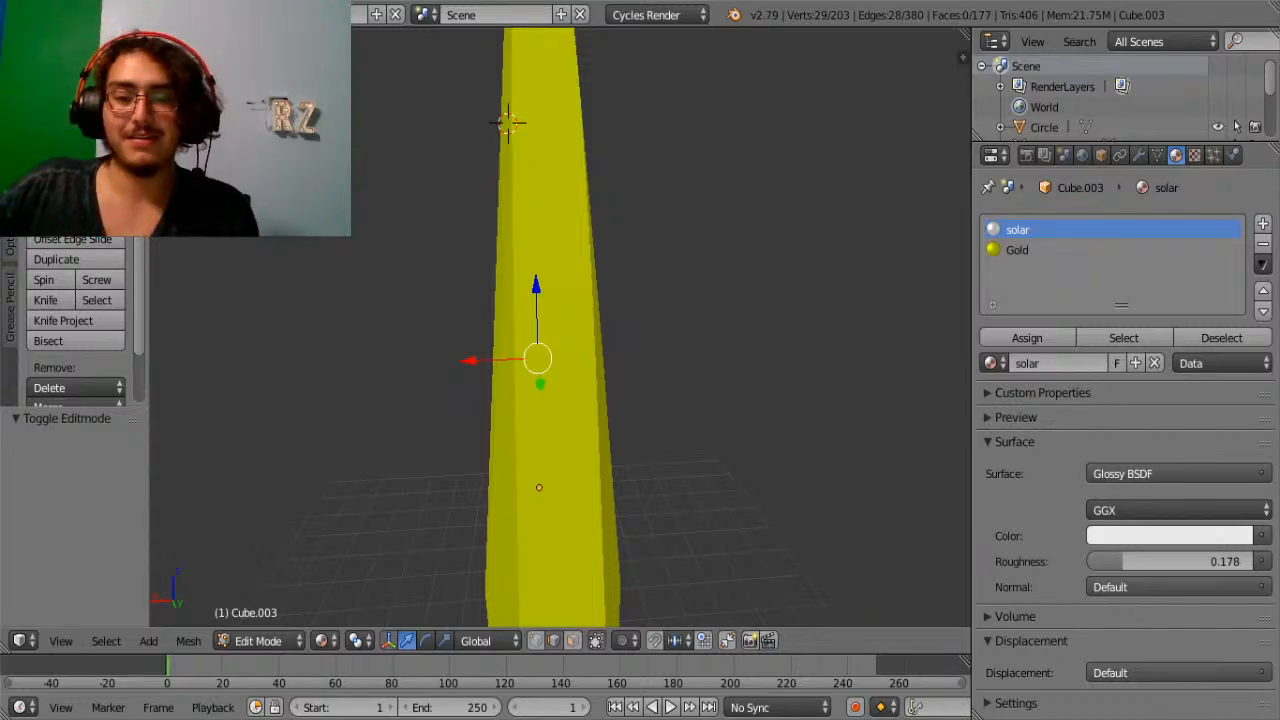
middle_click_drag(651, 346, 432, 305)
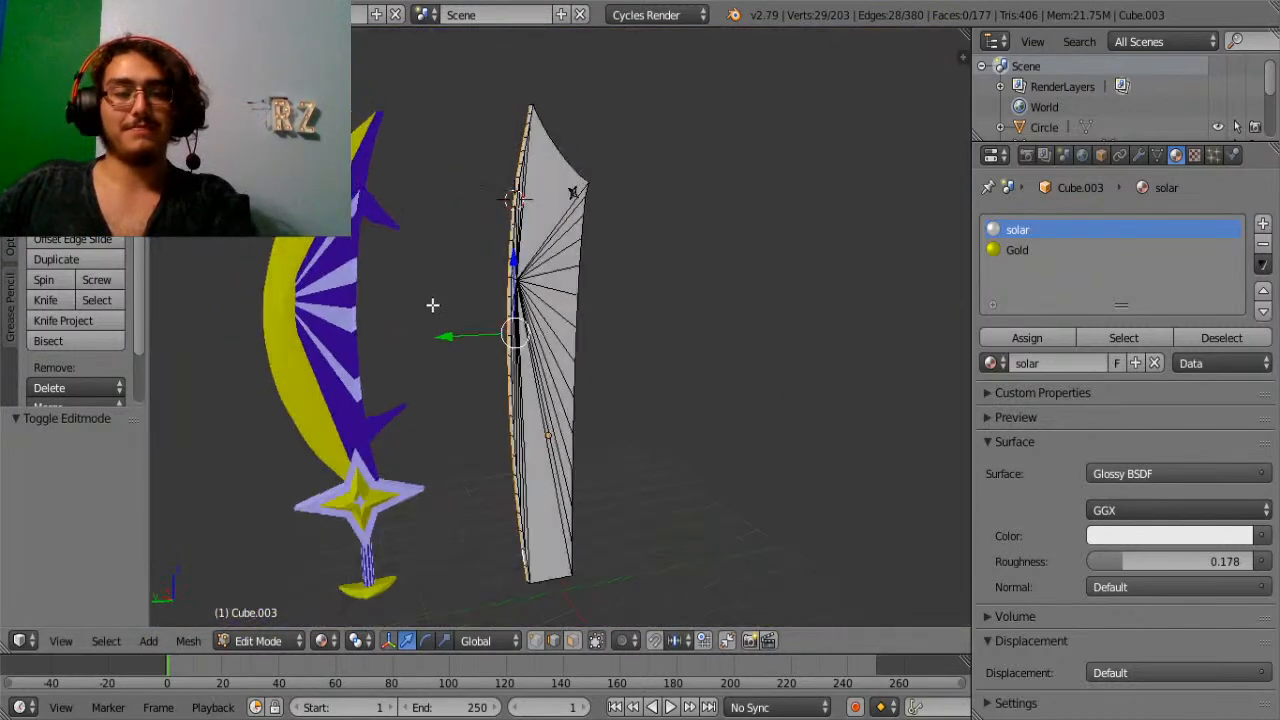
scroll(663, 251, "up", 4)
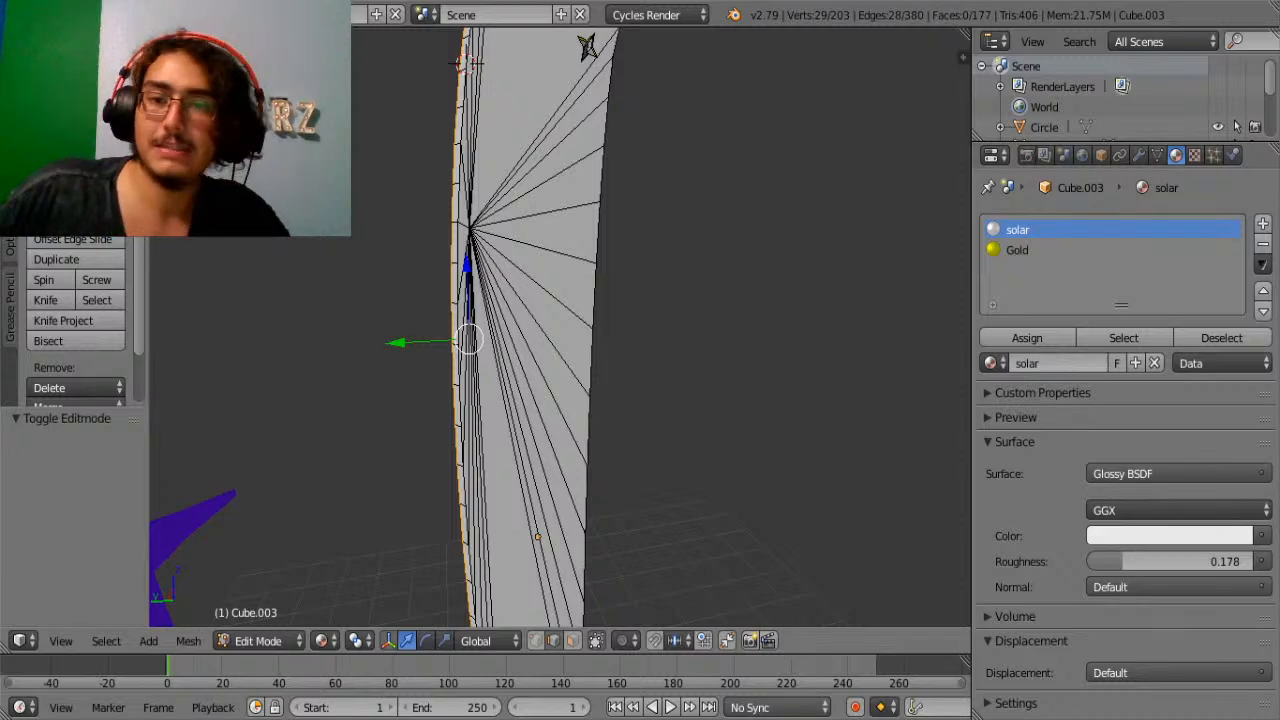
scroll(691, 431, "down", 1)
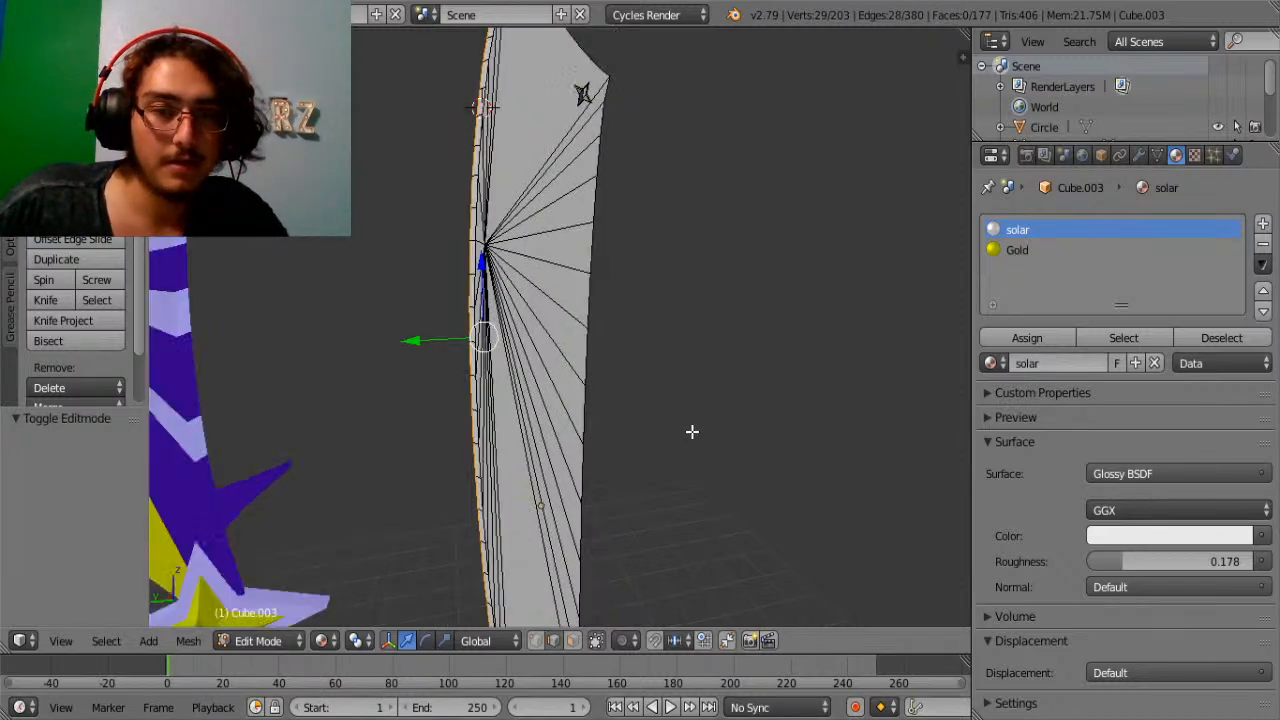
middle_click_drag(691, 431, 611, 426)
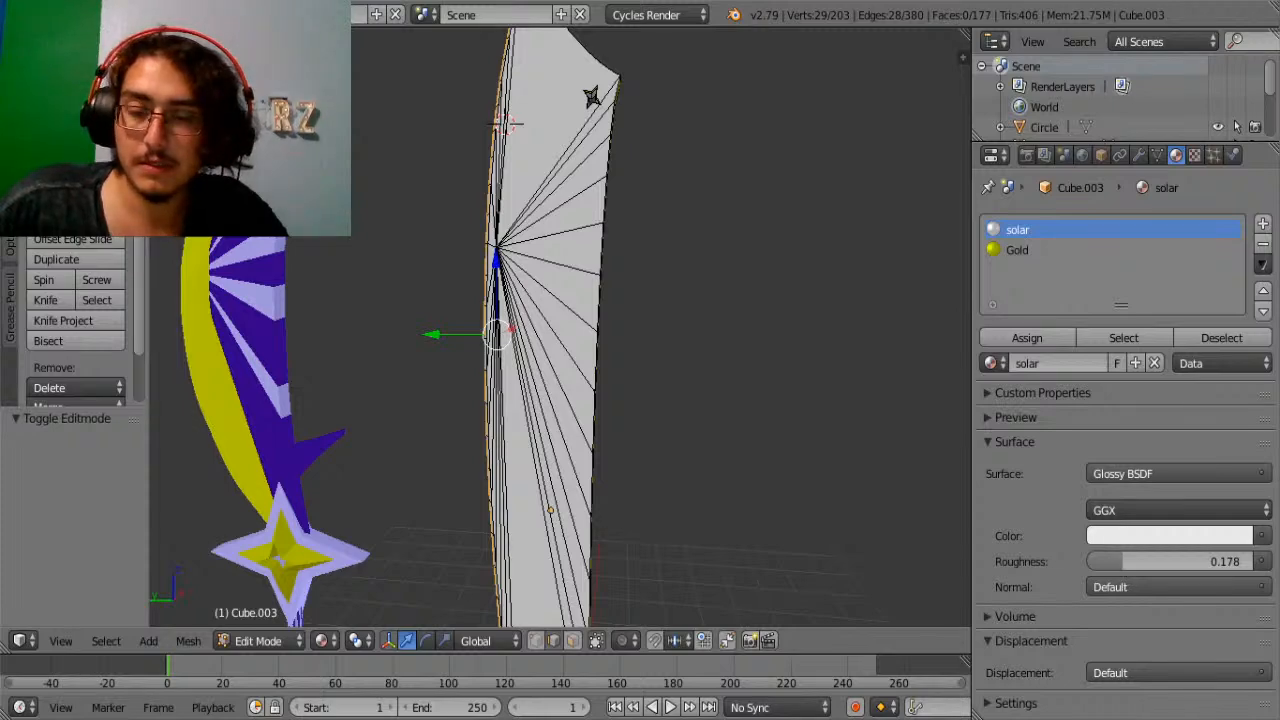
middle_click_drag(663, 354, 631, 400)
scroll(628, 305, "up", 2)
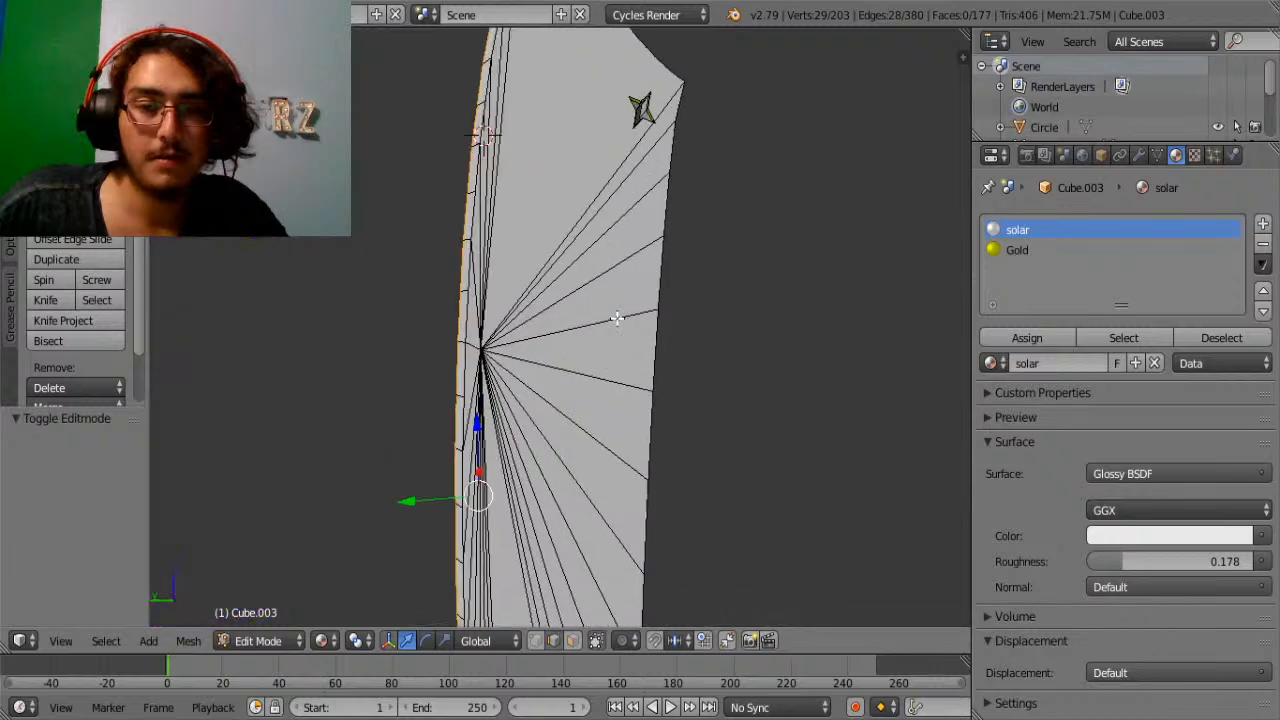
scroll(595, 354, "down", 20, "shift")
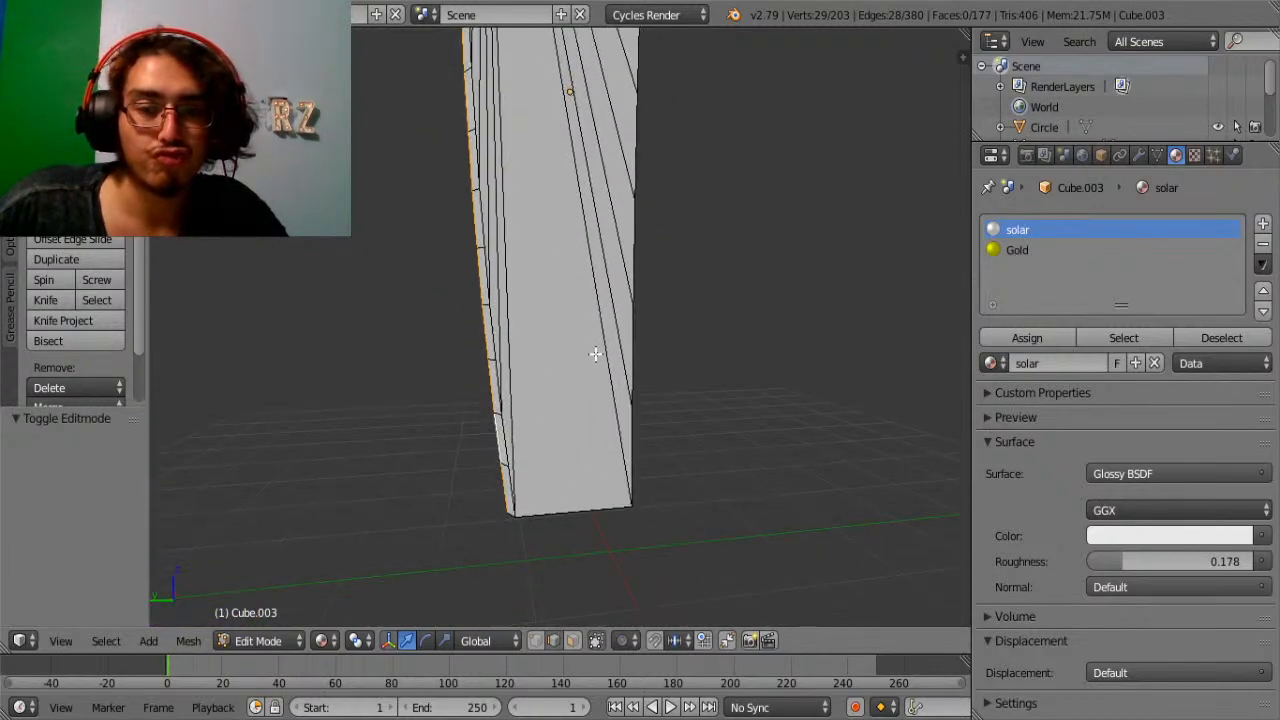
middle_click_drag(595, 354, 800, 420, "shift")
middle_click_drag(540, 403, 970, 390)
scroll(487, 385, "down", 4)
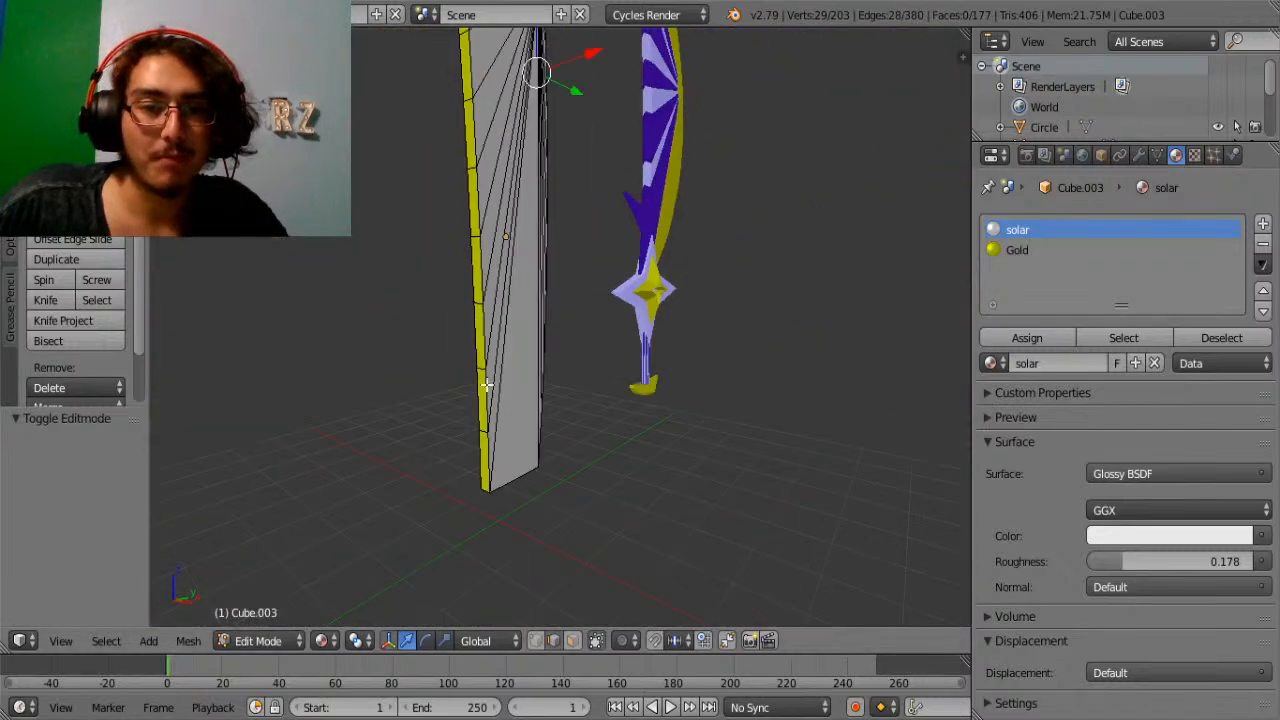
middle_click_drag(487, 385, 280, 405)
middle_click_drag(402, 382, 575, 505, "shift")
middle_click_drag(529, 451, 712, 443)
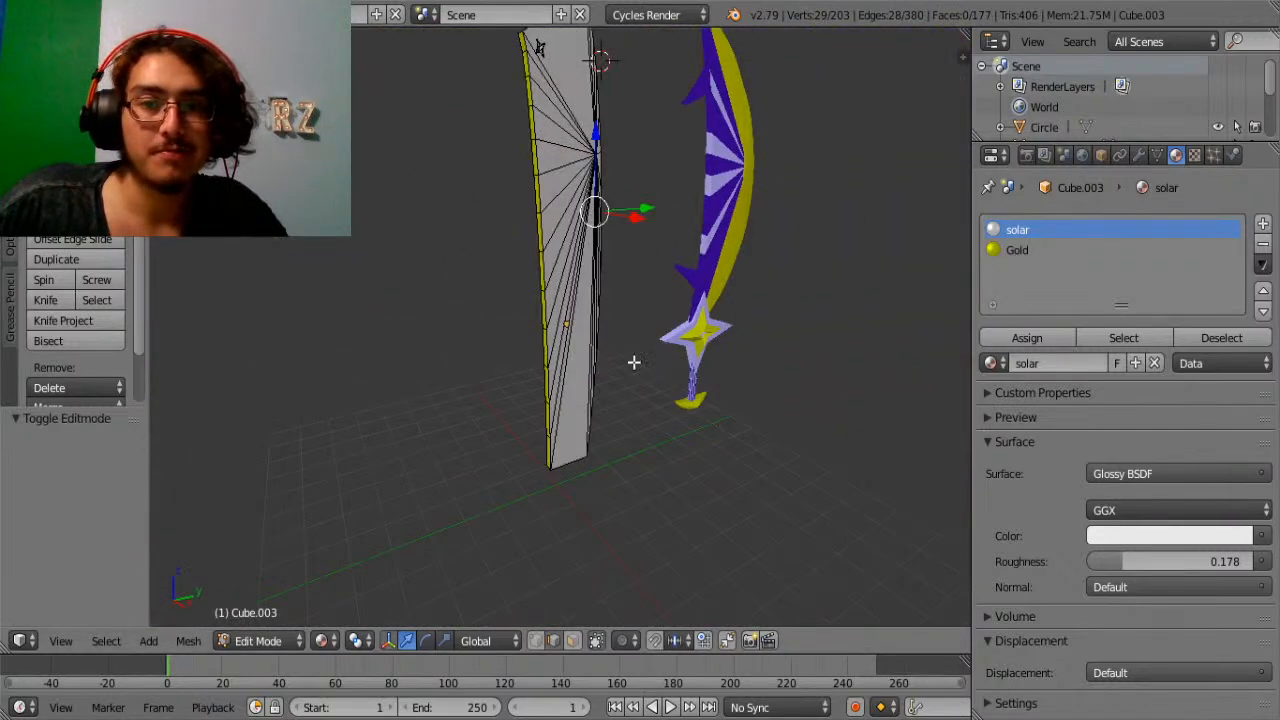
middle_click_drag(634, 362, 548, 472)
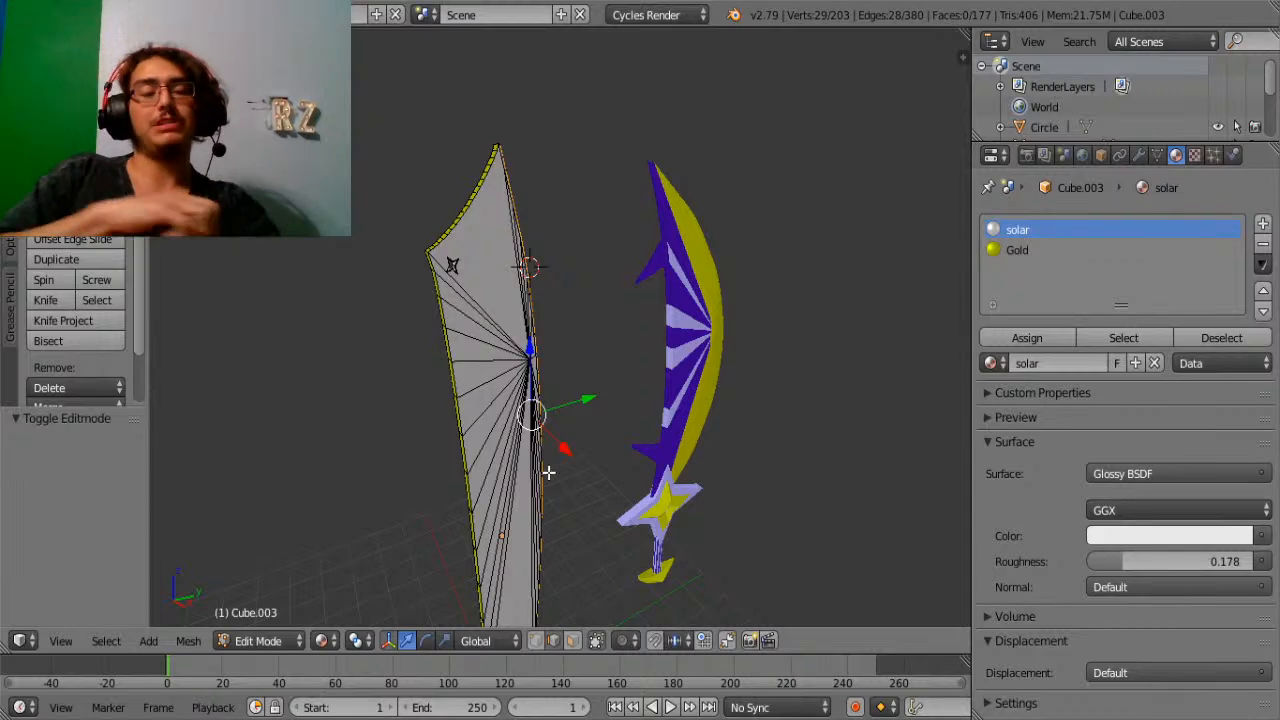
Add a cube to the mesh beside the blade's gold edge and flatten it along the global X axis to about 0.136.
left_click(446, 522)
left_click(10, 105)
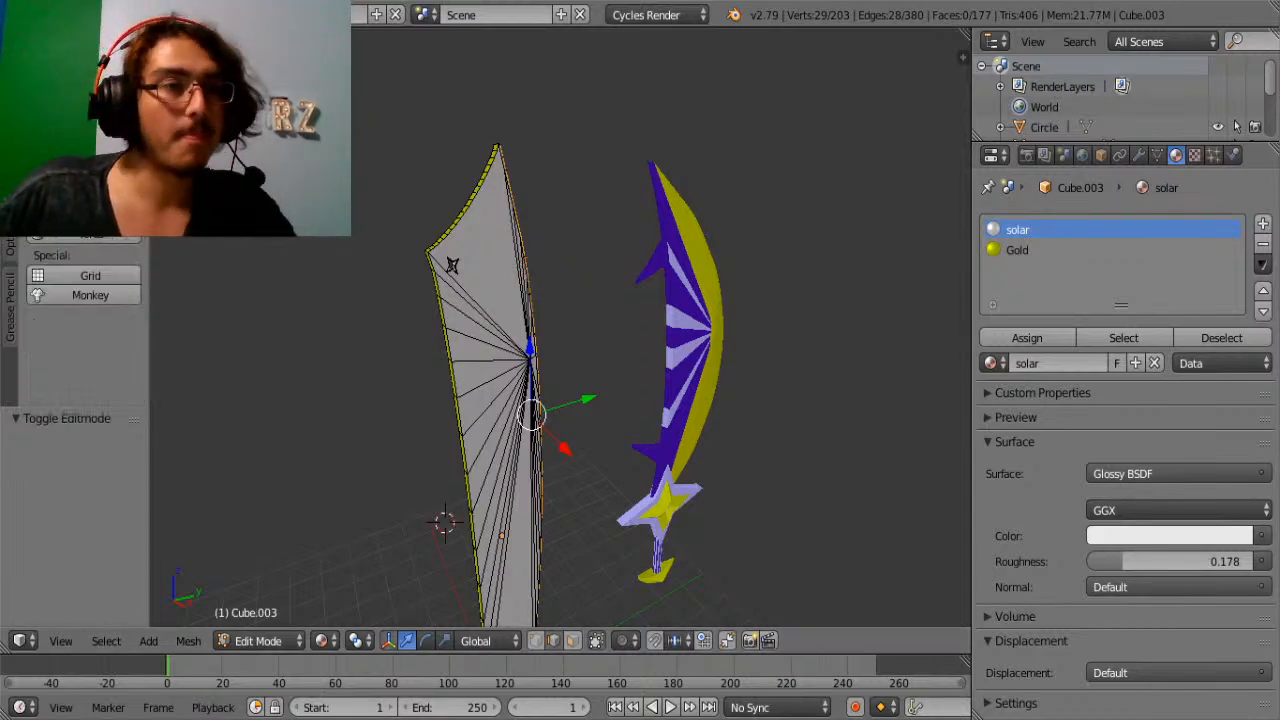
left_click(90, 117)
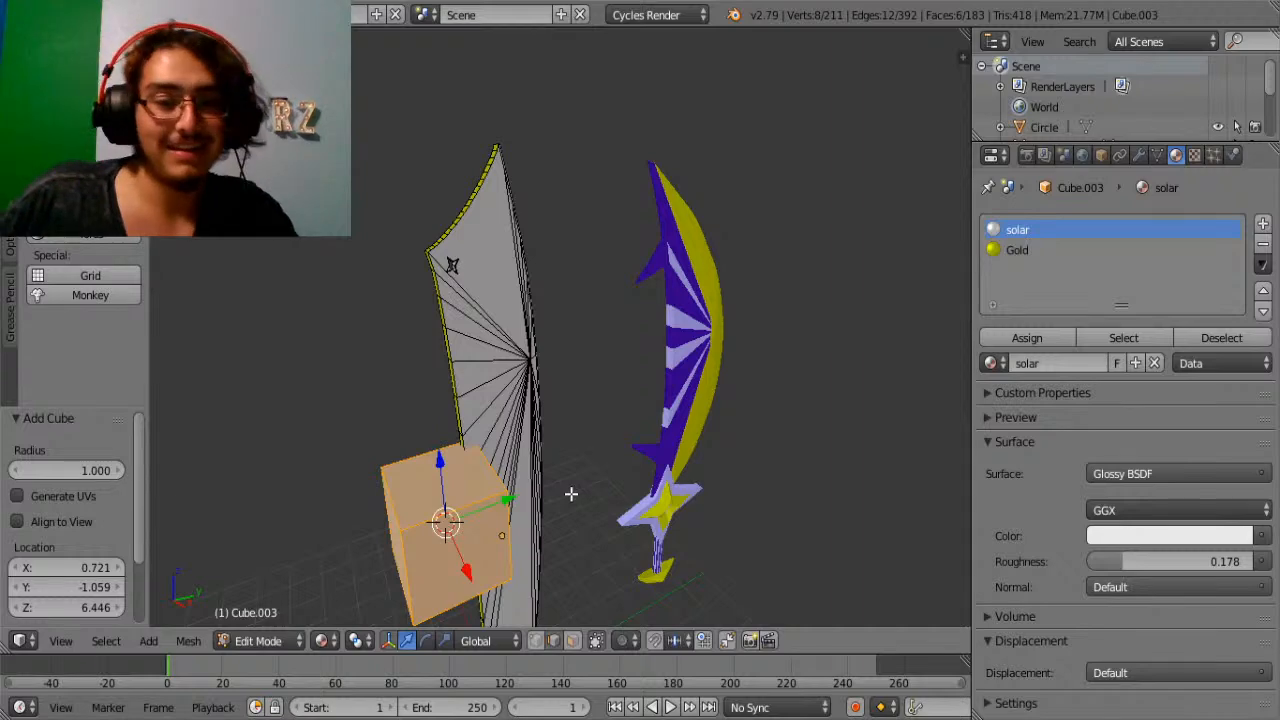
key("s")
key("x")
left_click(450, 505)
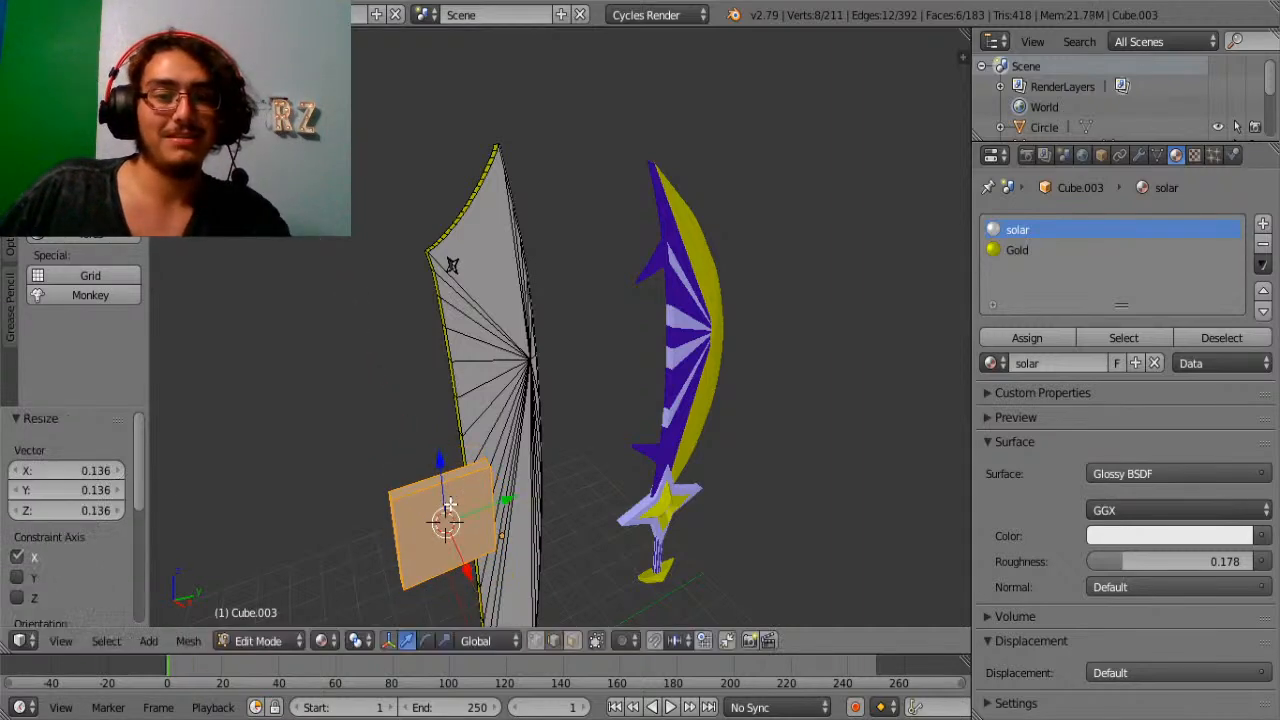
Move the flattened cube about 0.816 along the X axis, in front of the blade's face.
key("Tab")
key("Tab")
left_click_drag(466, 568, 480, 591)
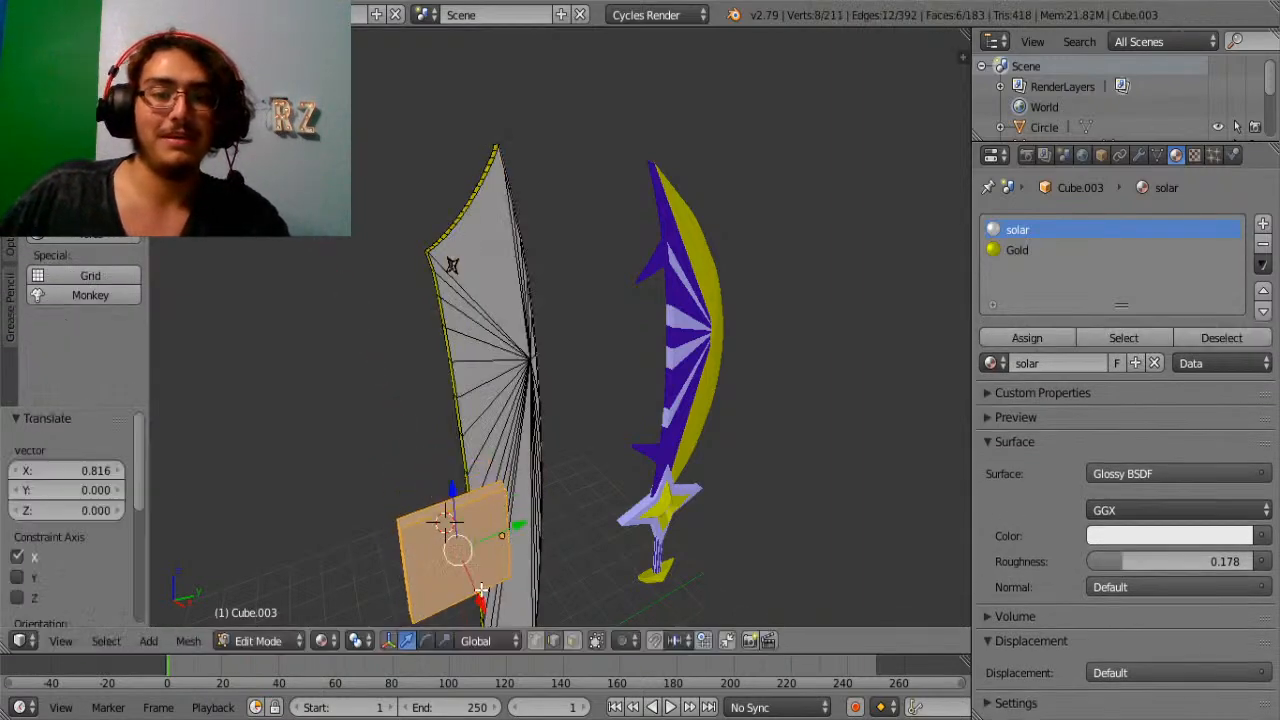
middle_click_drag(481, 590, 659, 264, "shift")
scroll(549, 419, "up", 5)
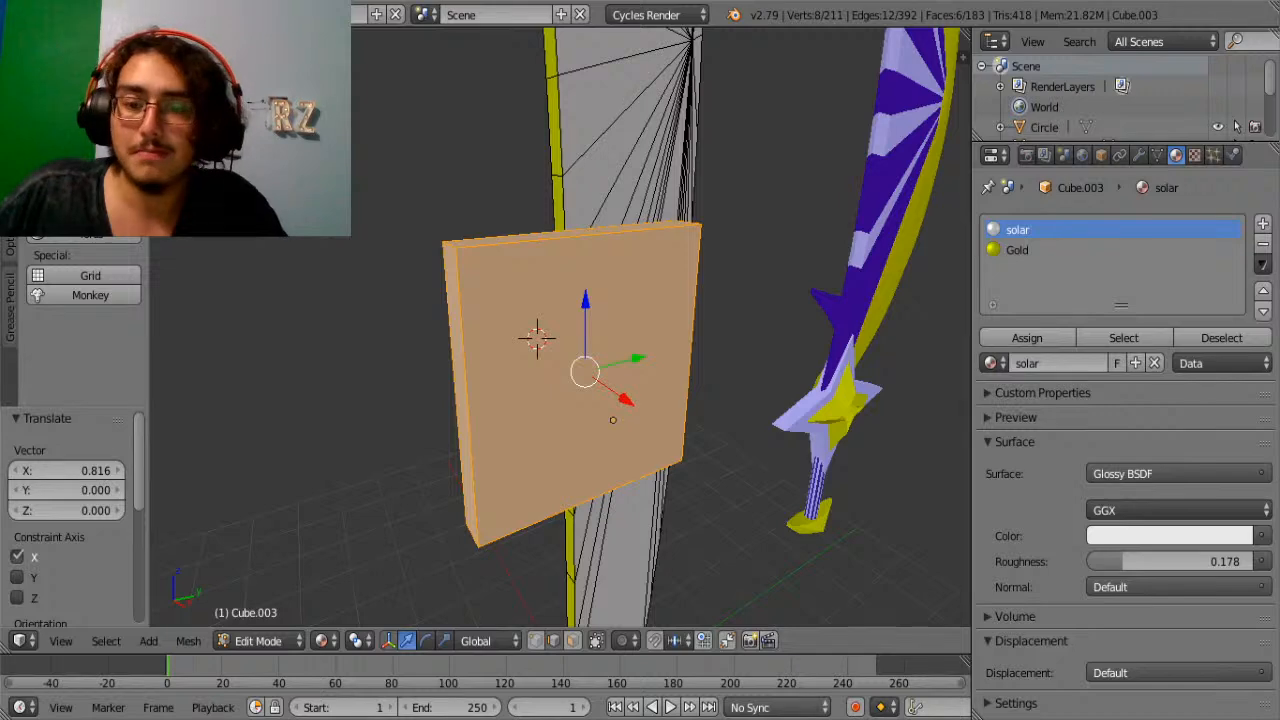
Rotate the flattened cube 45° about the global X axis into a diamond and stretch it along Z to about 1.850.
key("KP_1")
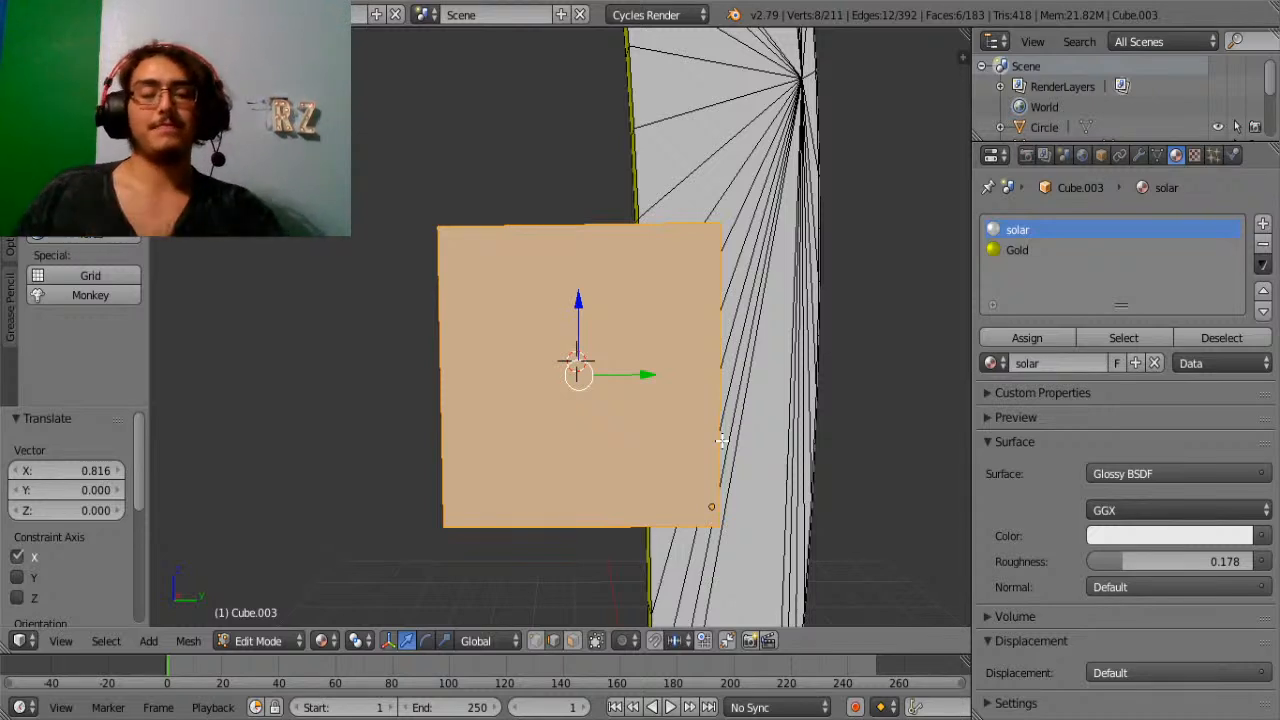
type("rx90")
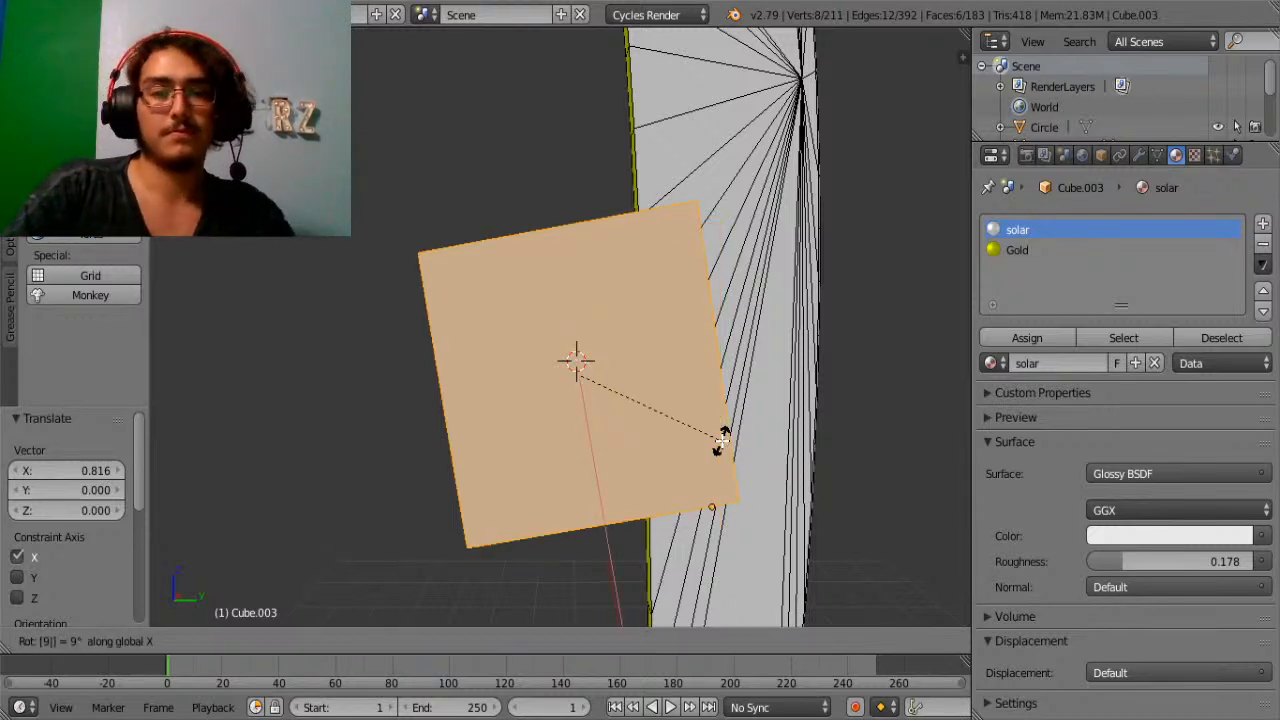
type("45")
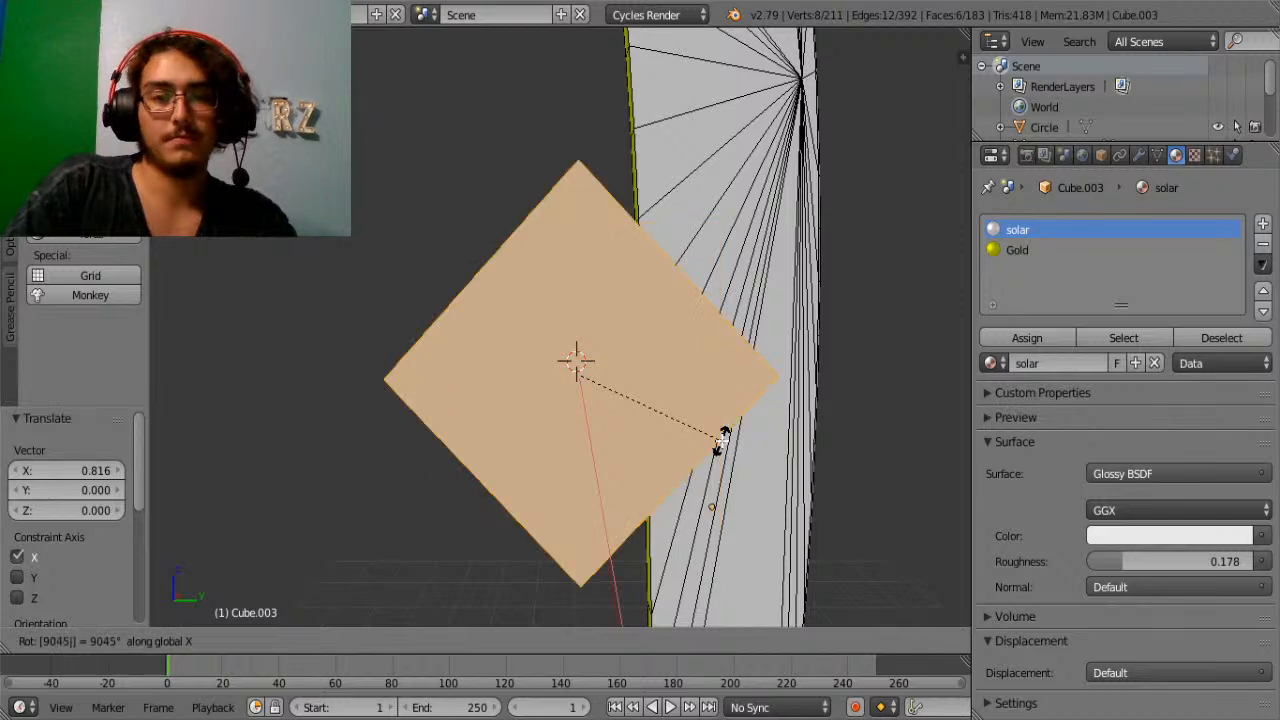
key("Return")
key("Tab")
key("Tab")
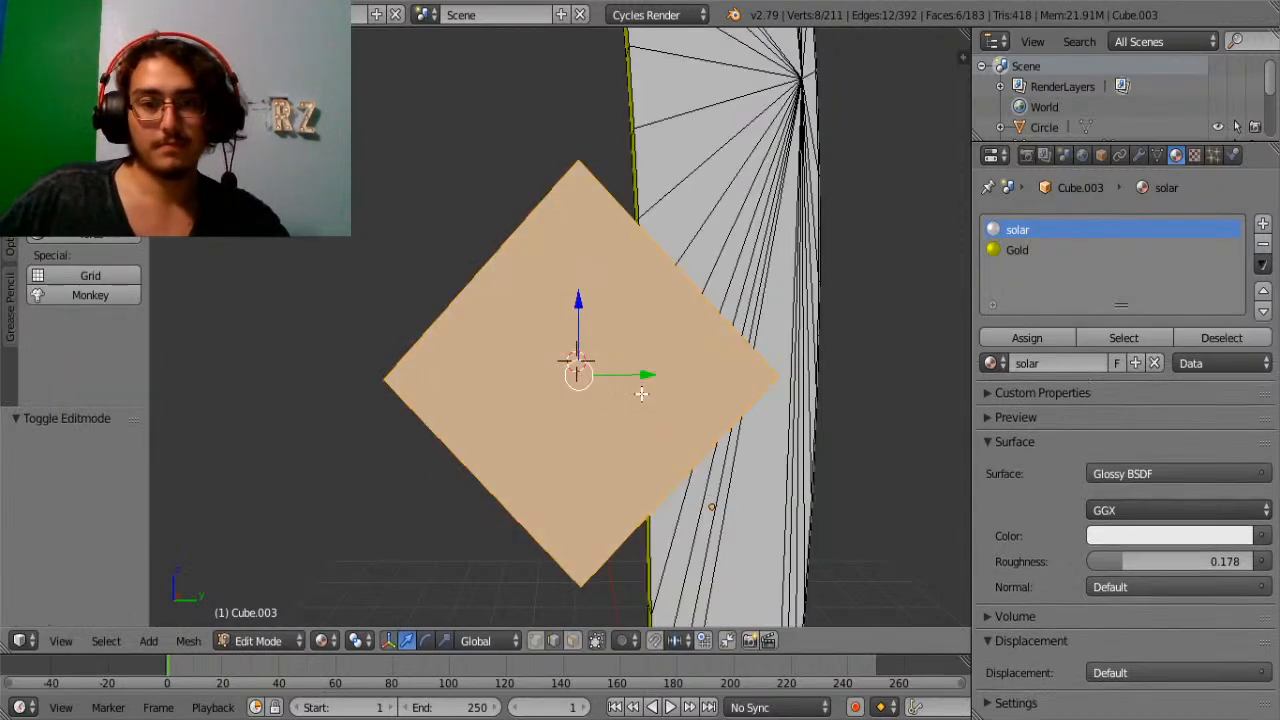
key("s")
key("z")
left_click(694, 397)
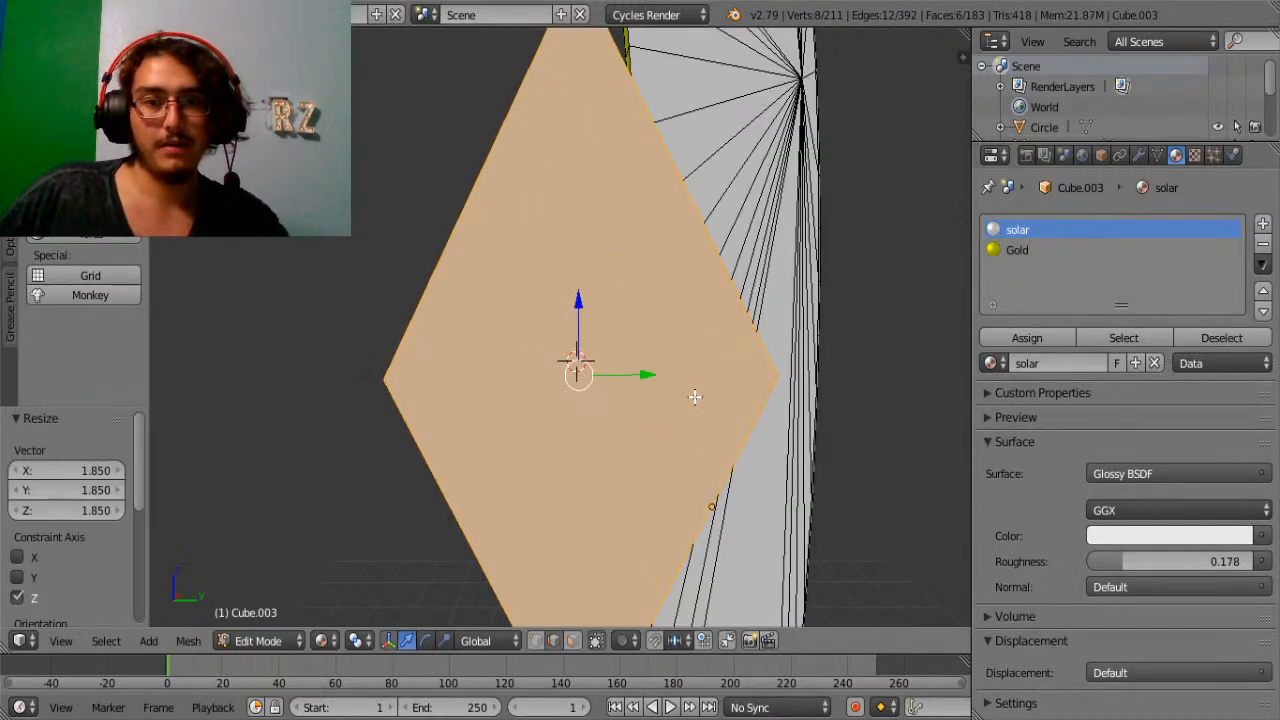
Select the diamond's large front and back faces together.
right_click(594, 423)
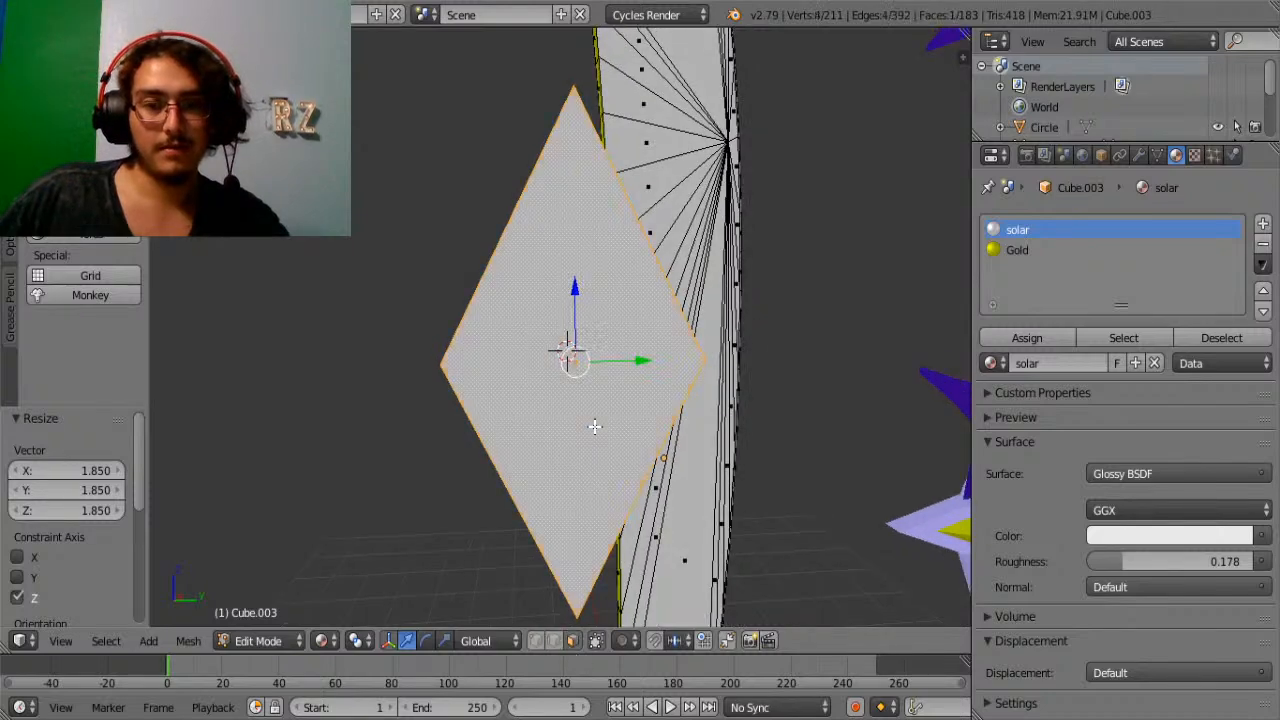
middle_click_drag(594, 423, 760, 458)
right_click(590, 380, "shift")
middle_click_drag(680, 408, 454, 424)
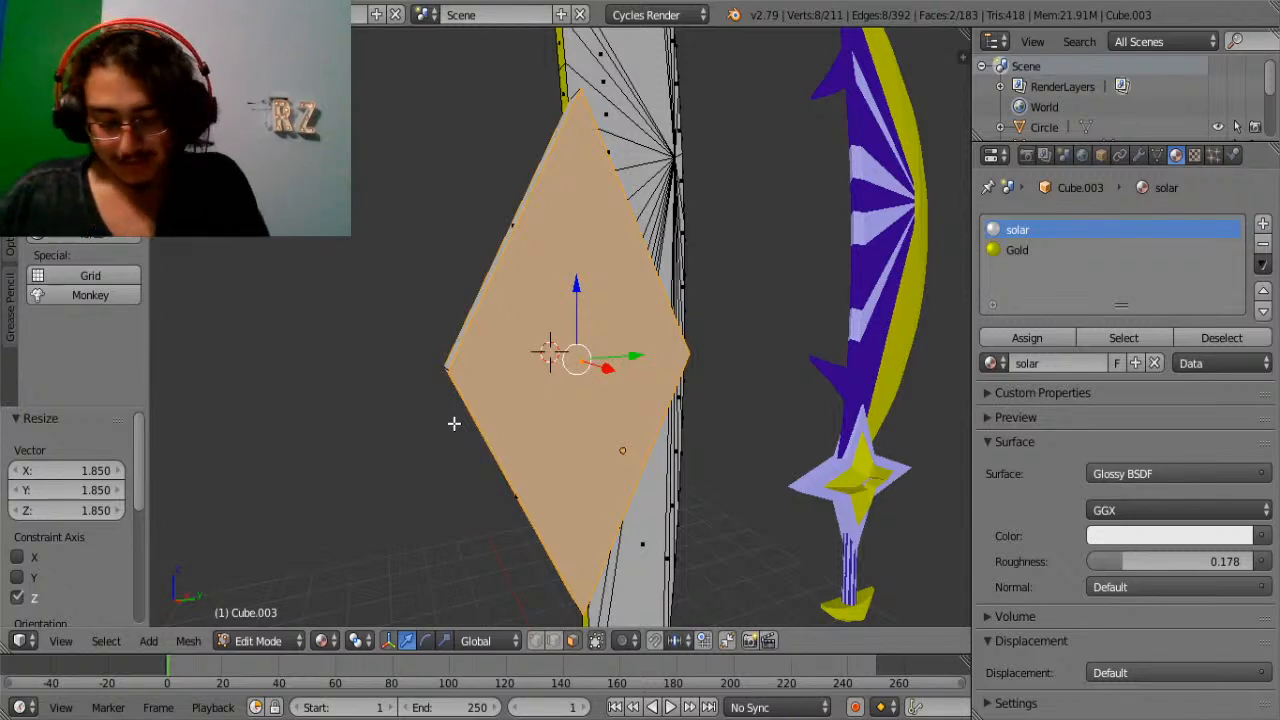
Try subdividing the diamond's front and back faces once, and undo the subdivision.
left_click(10, 55)
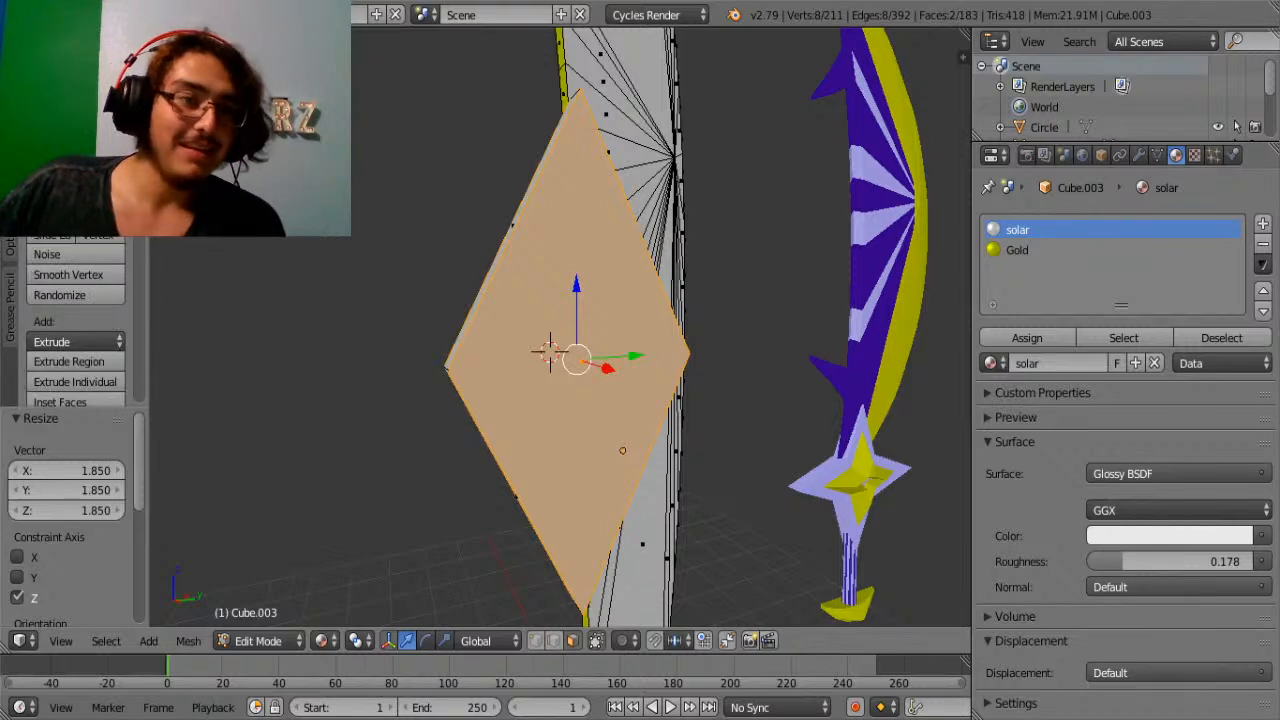
scroll(112, 298, "down", 2)
scroll(112, 298, "down", 4)
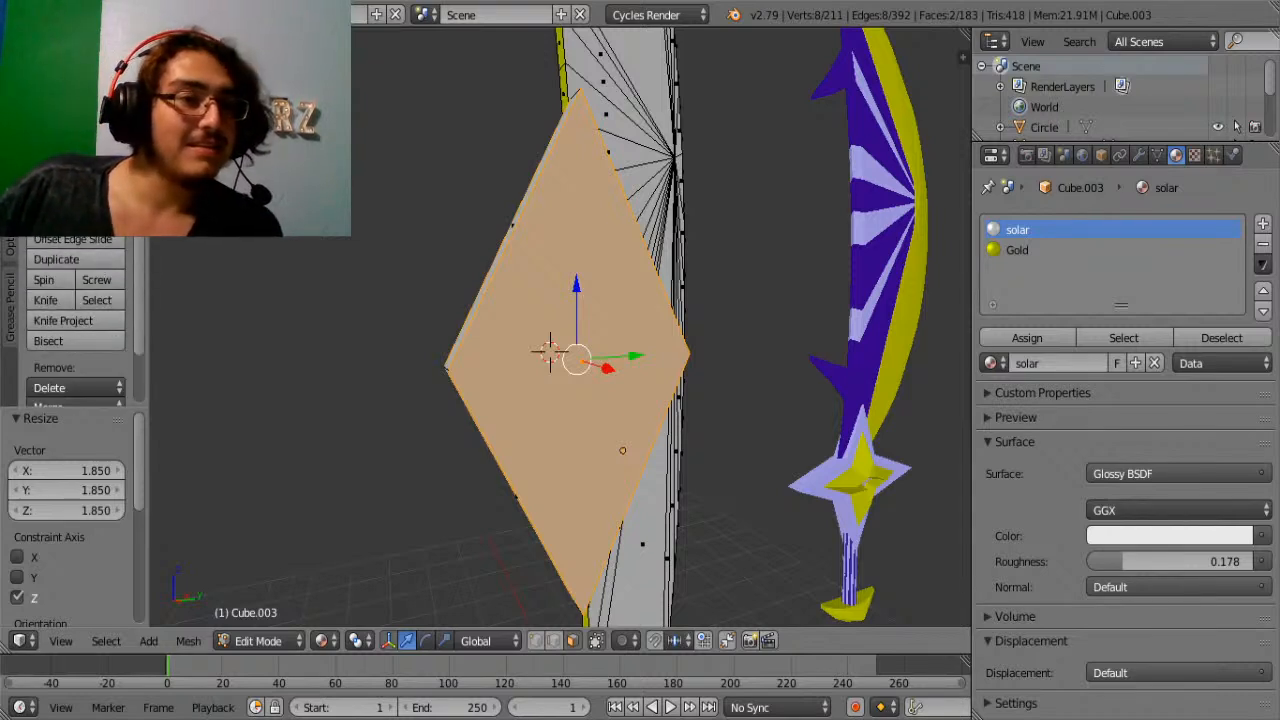
left_click(70, 199)
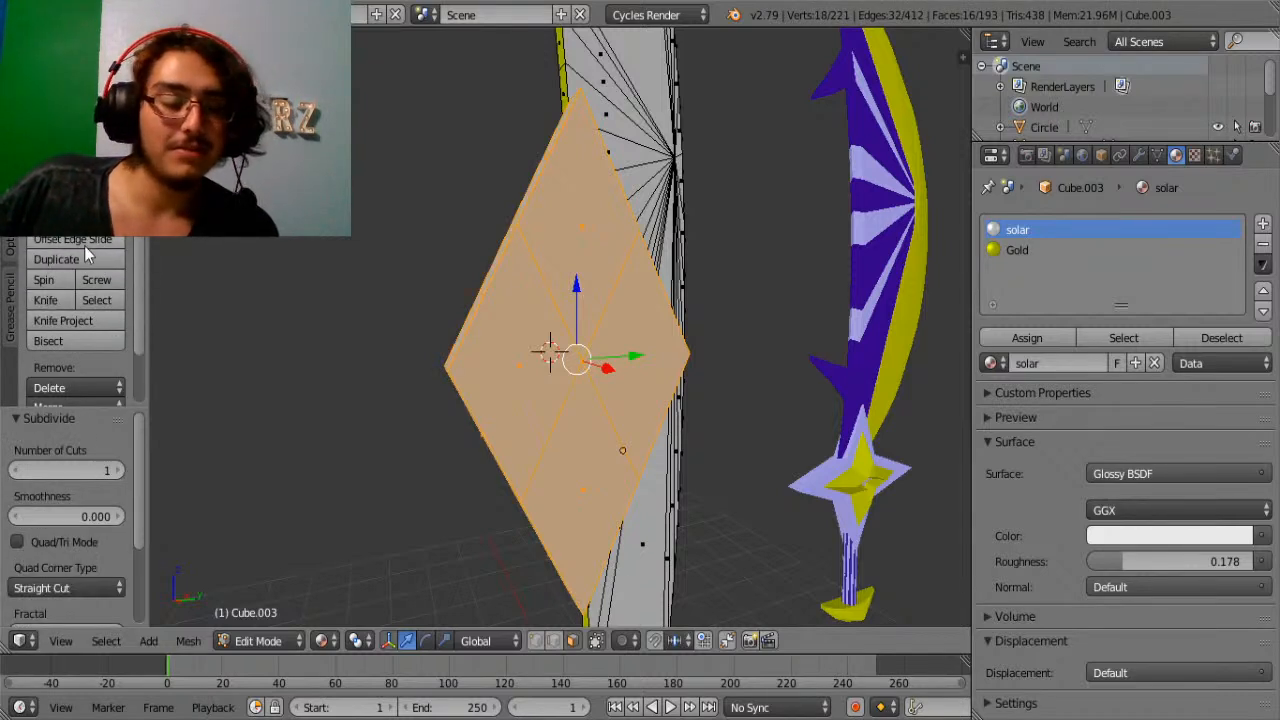
key("ctrl+z")
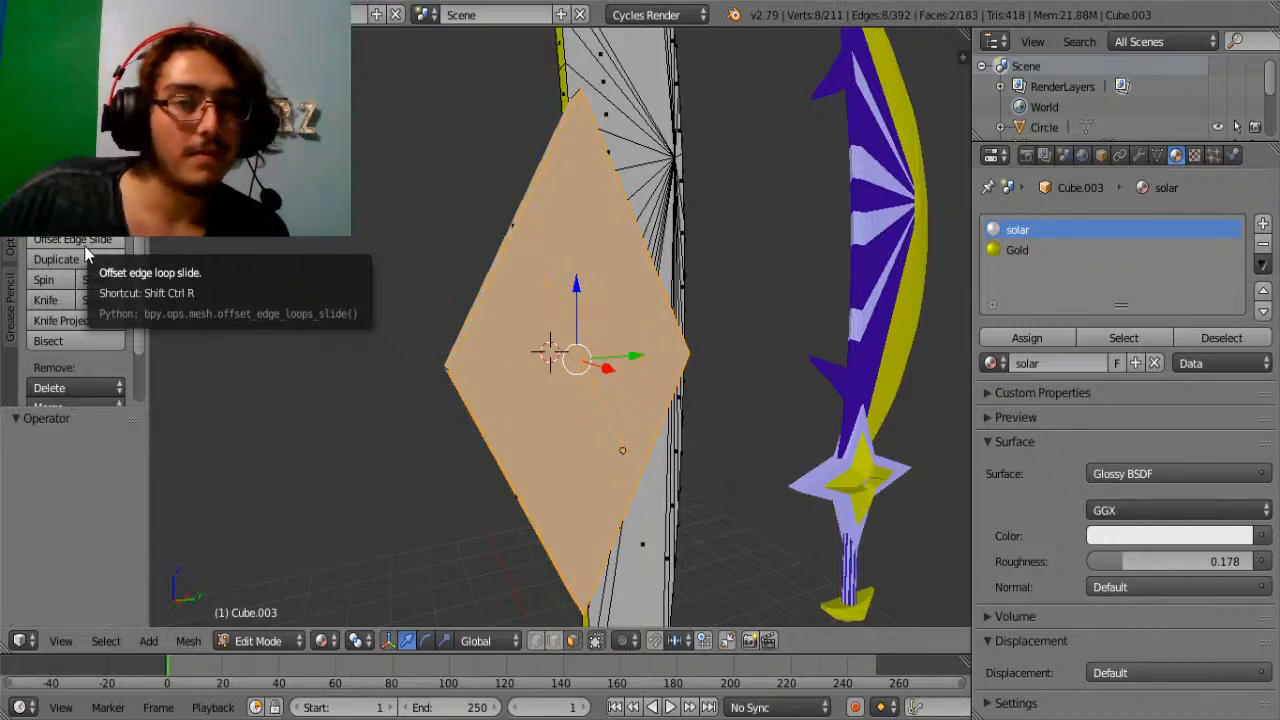
Inset the diamond's front and back faces with a thickness of about 0.2145.
key("i")
key("Return")
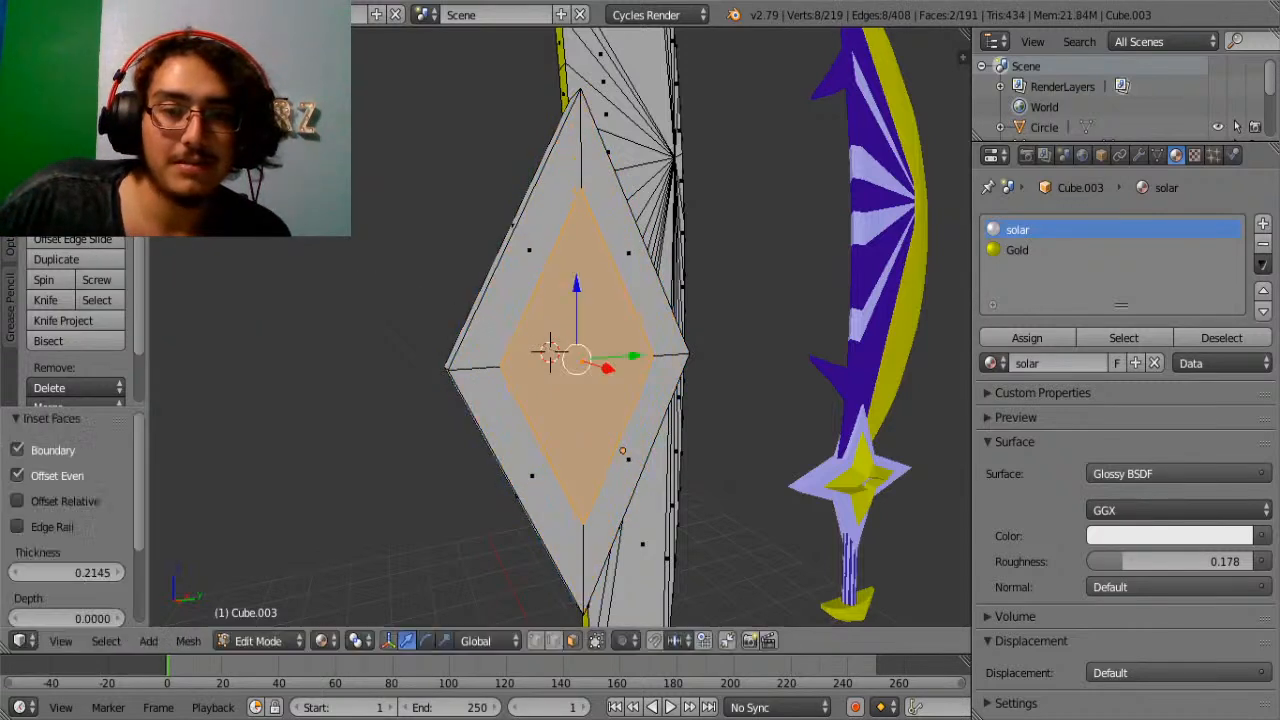
Try a second inset inside the diamond's front and back faces, and undo it.
key("i")
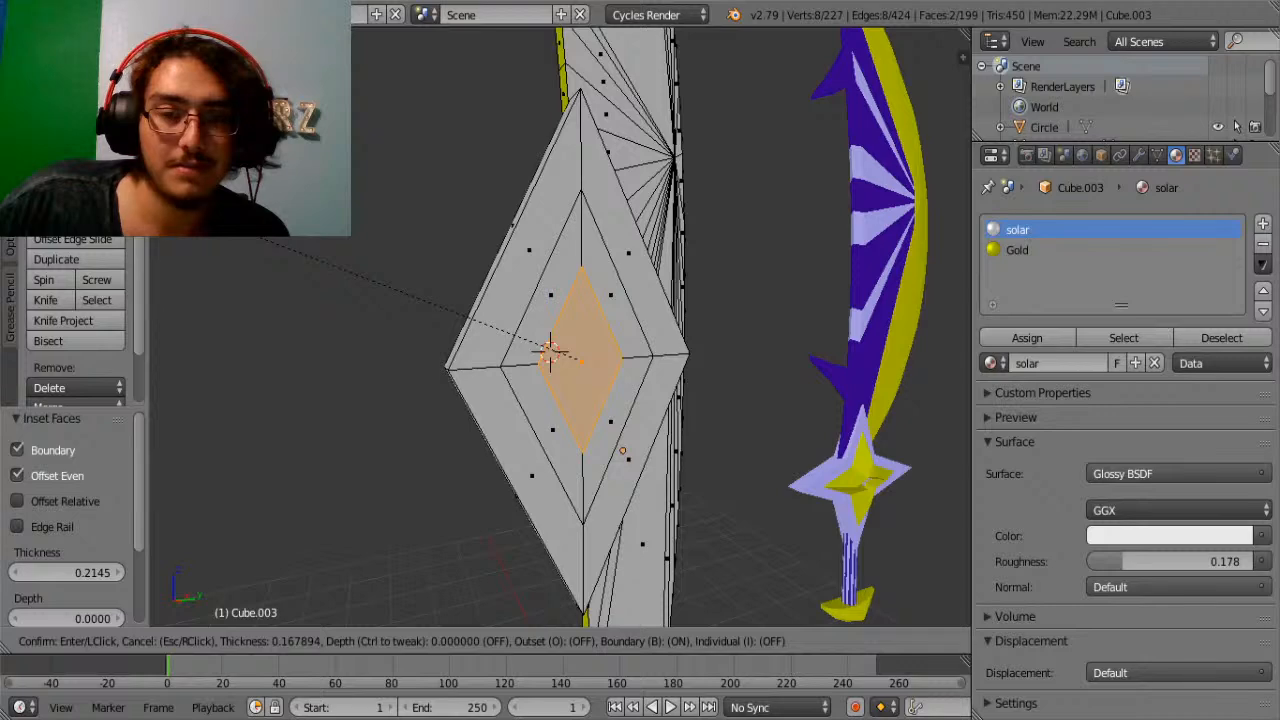
key("Return")
middle_click_drag(357, 320, 590, 352)
key("ctrl+z")
Spread the two inset faces apart by scaling them along the global X axis to about 3.145.
key("s")
key("x")
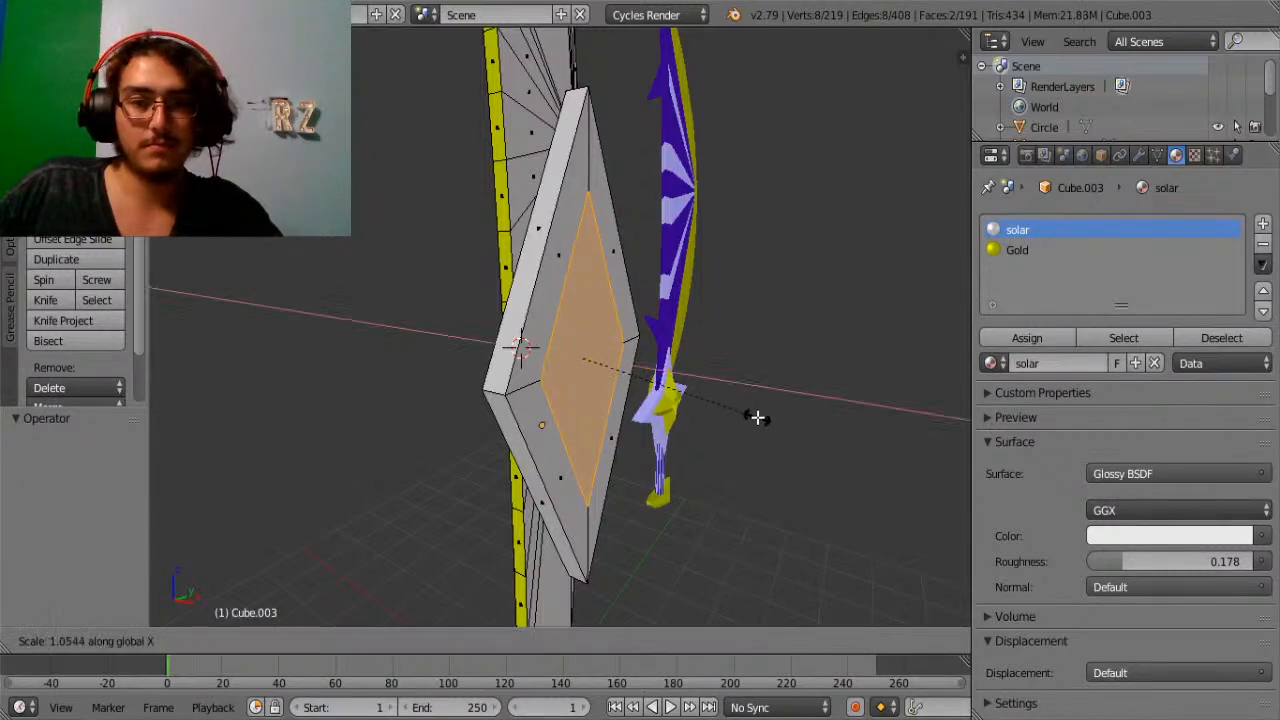
left_click(290, 559)
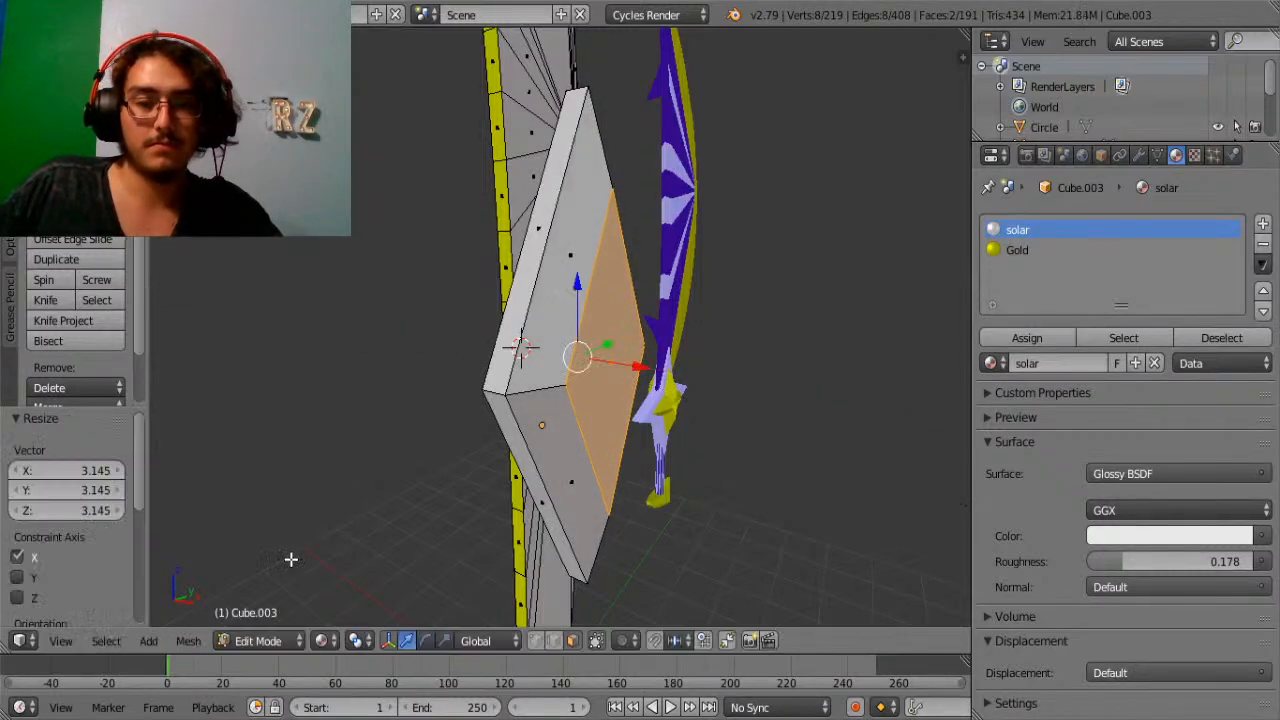
Try deleting the vertices of a sloped face on the diamond's blade-facing side, and undo the deletion.
middle_click_drag(700, 480, 596, 368)
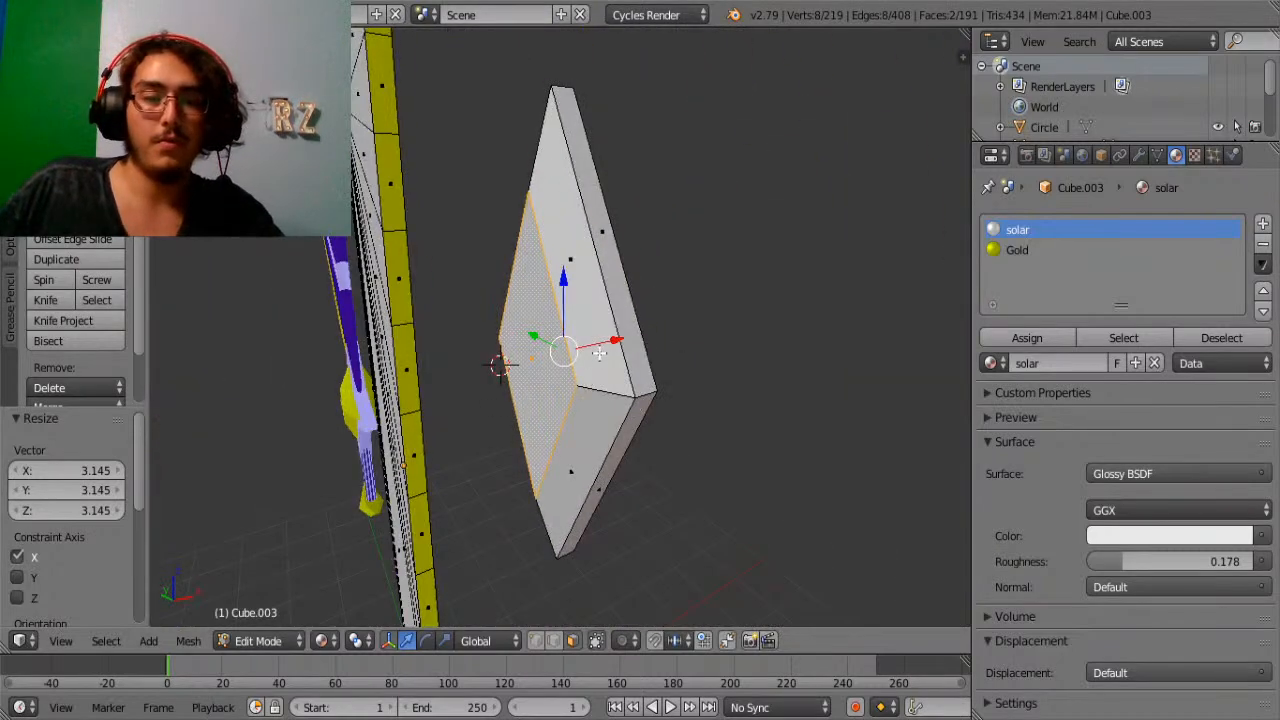
right_click(599, 353)
key("x")
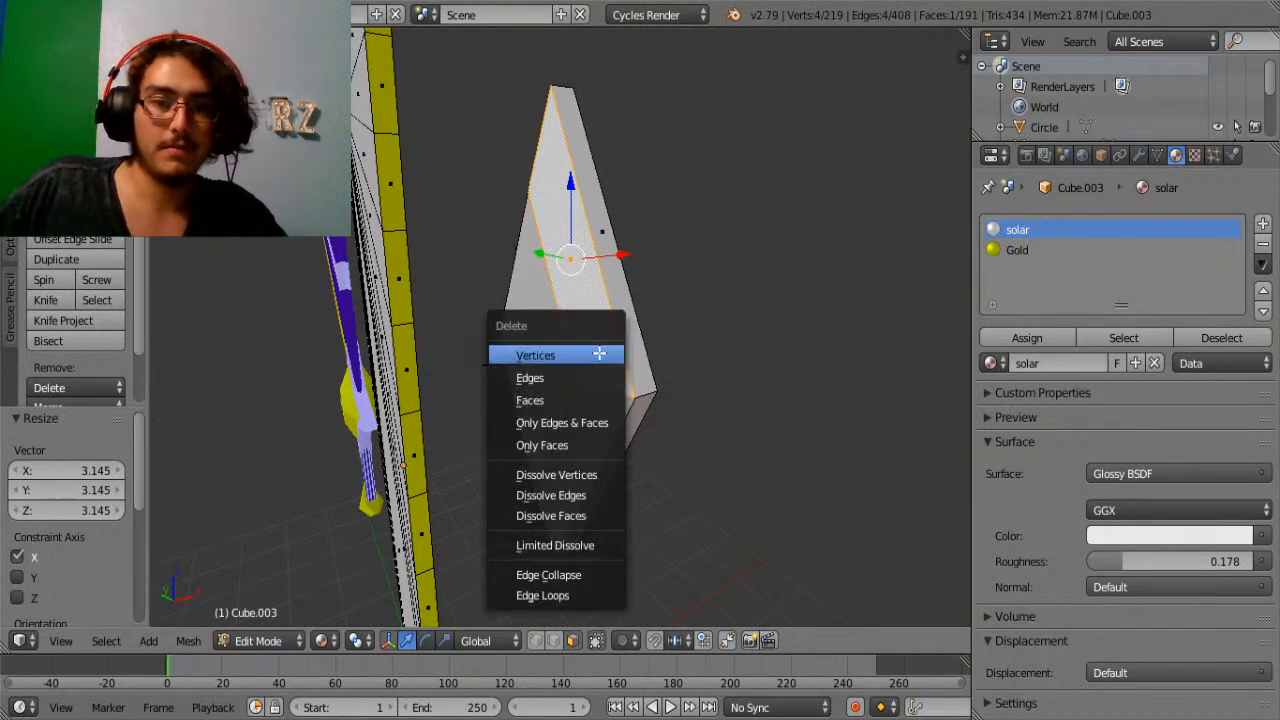
left_click(599, 355)
key("ctrl+z")
Delete the upper sloped face and the central inset face on the diamond's blade-facing side.
key("x")
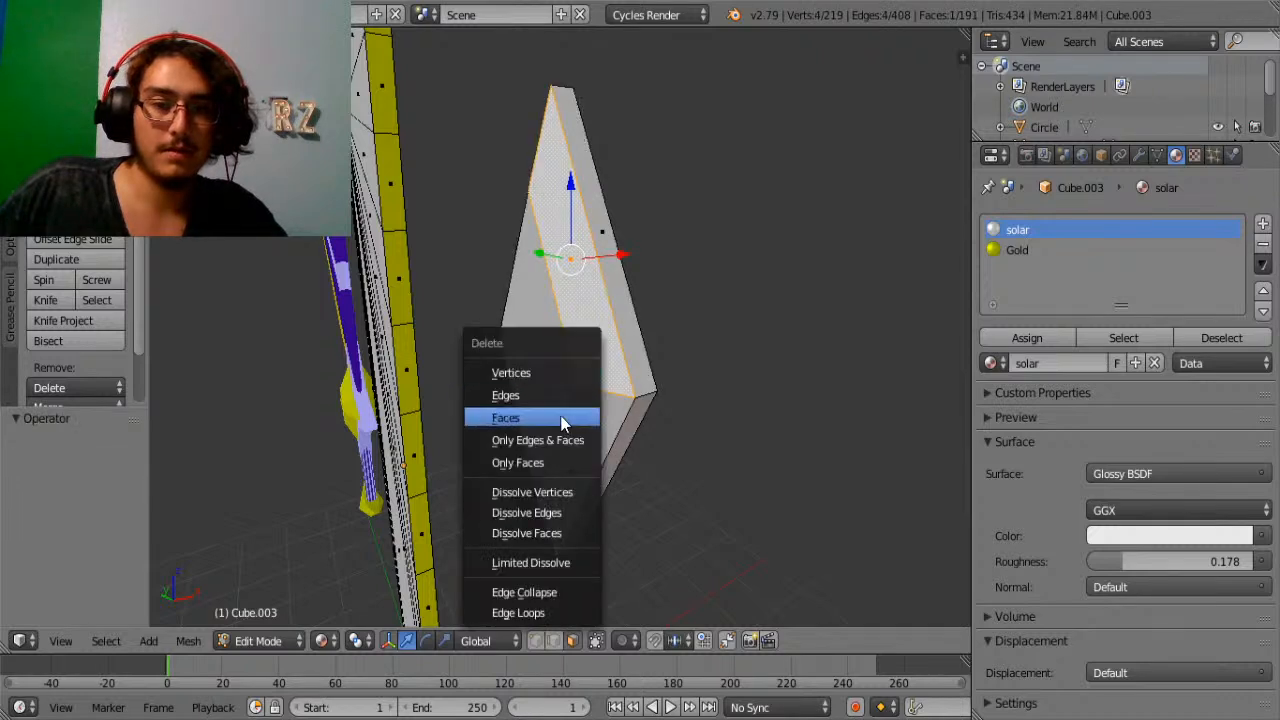
left_click(563, 419)
key("ctrl+z")
key("x")
left_click(548, 379)
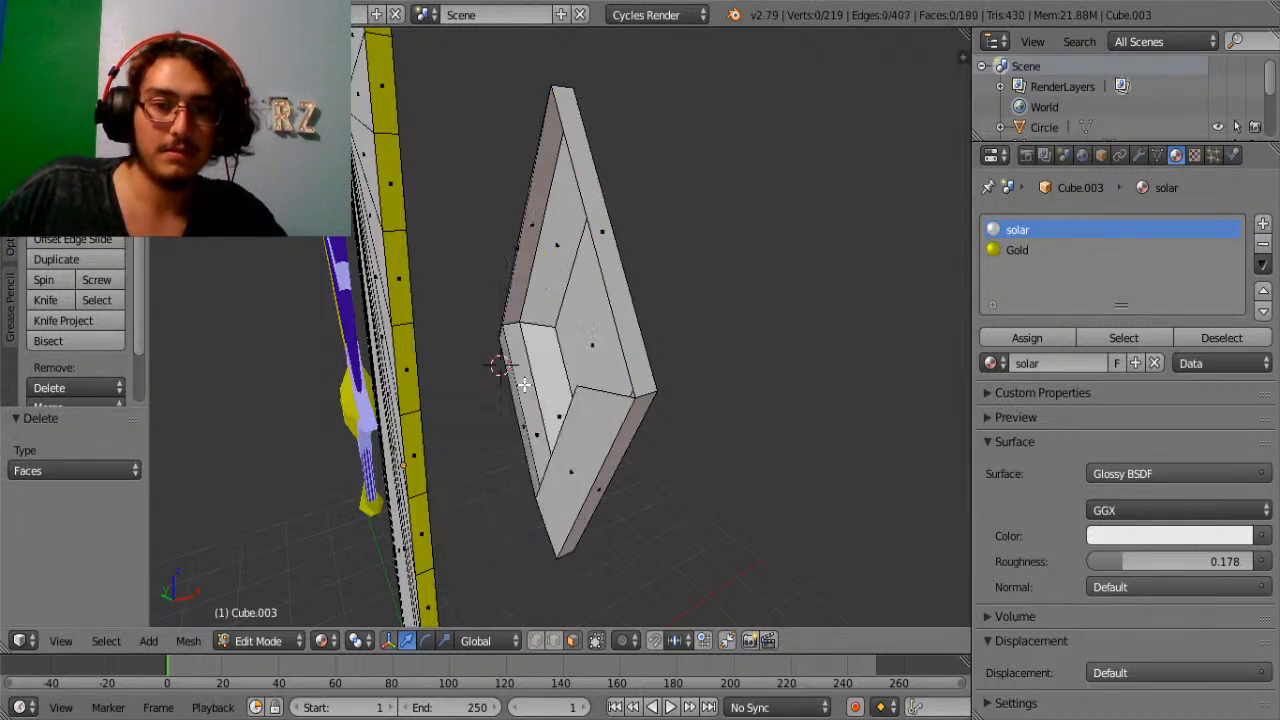
Delete the three remaining sloped faces on the diamond's blade-facing side, leaving its back open.
right_click(560, 428)
key("x")
left_click(565, 437)
middle_click_drag(454, 446, 536, 350)
scroll(536, 350, "down", 1)
right_click(513, 264)
key("x")
left_click(500, 260)
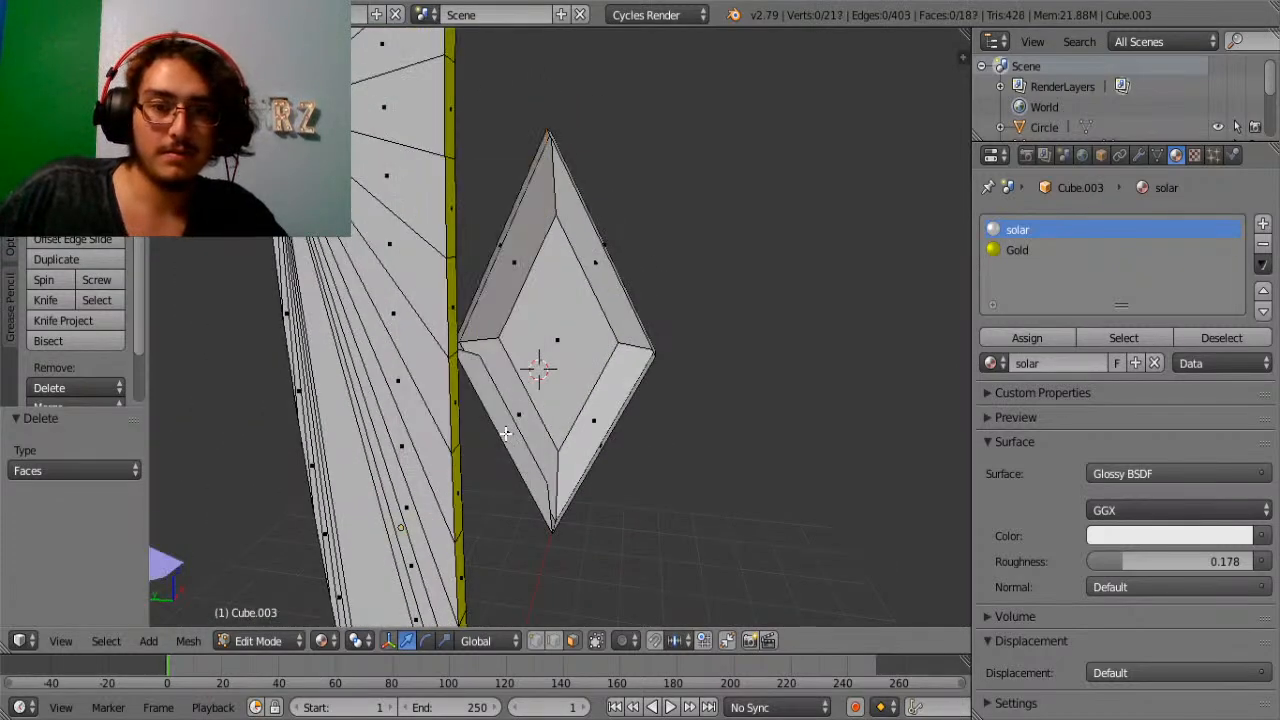
right_click(505, 430)
key("x")
left_click(488, 430)
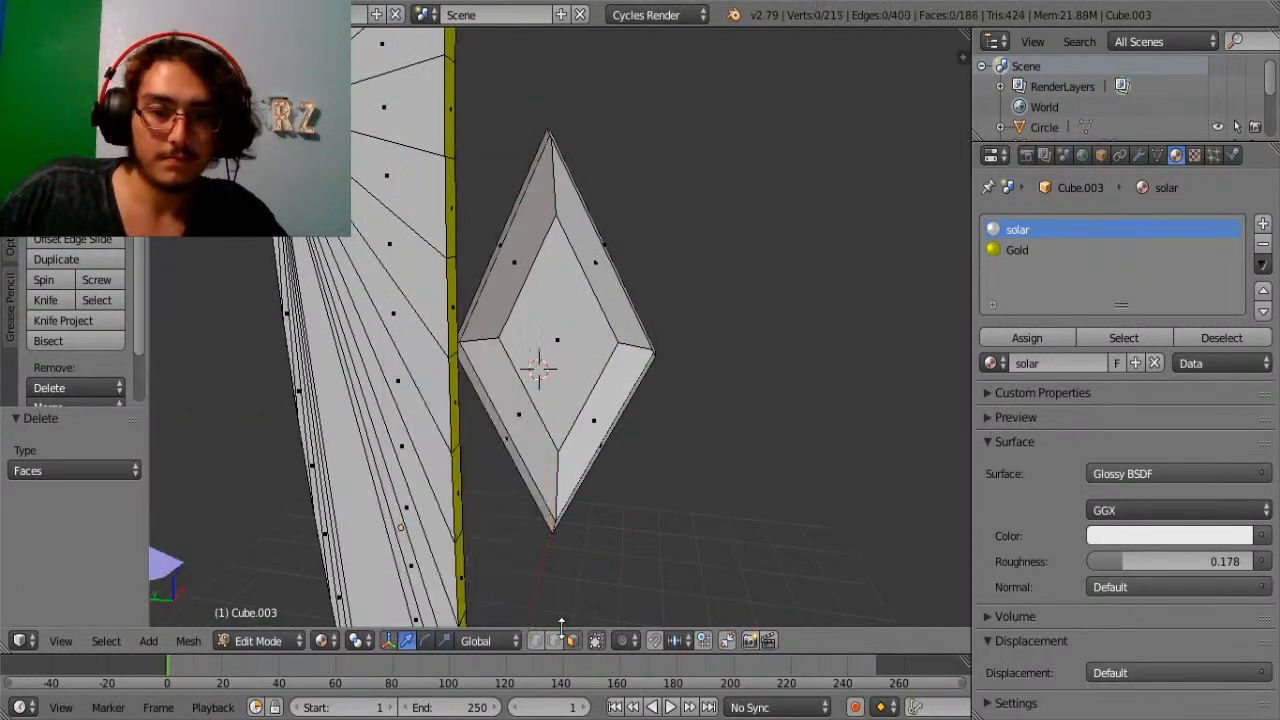
Select the edge loop around the diamond's open back and fill it with a single flat face.
scroll(620, 472, "up", 4)
middle_click_drag(756, 332, 641, 357)
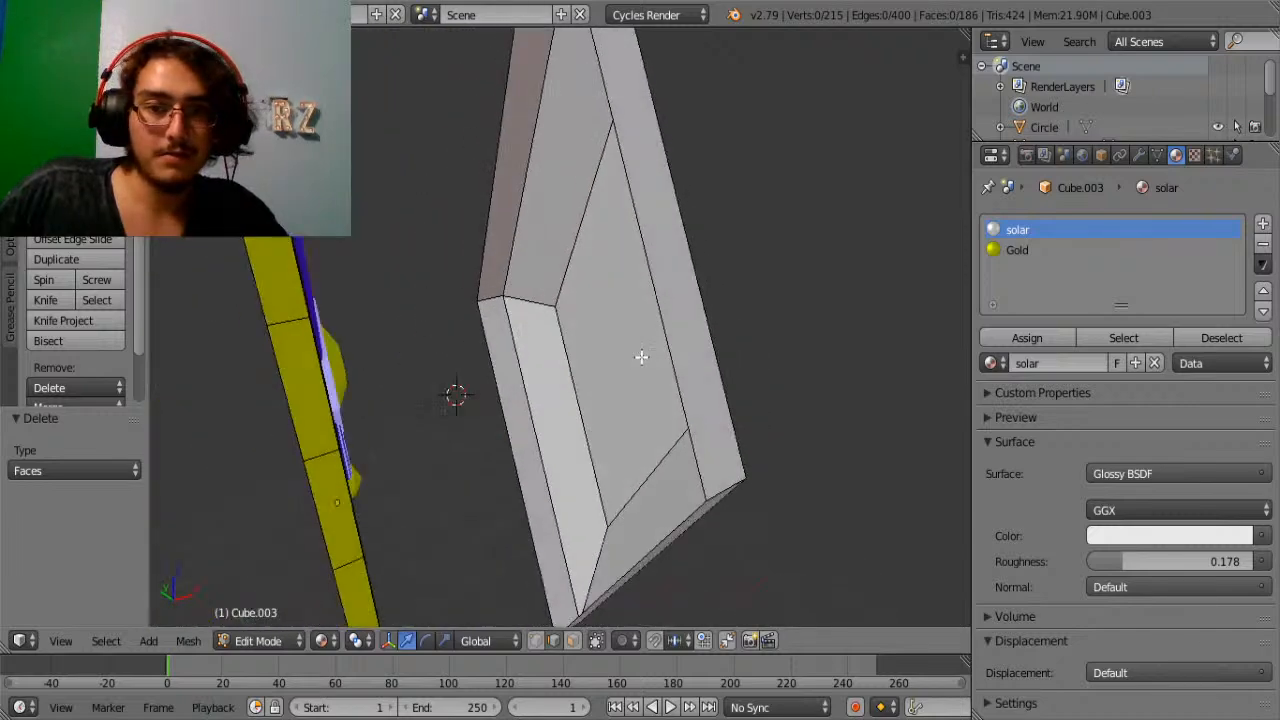
right_click(666, 352)
right_click(666, 352, "alt")
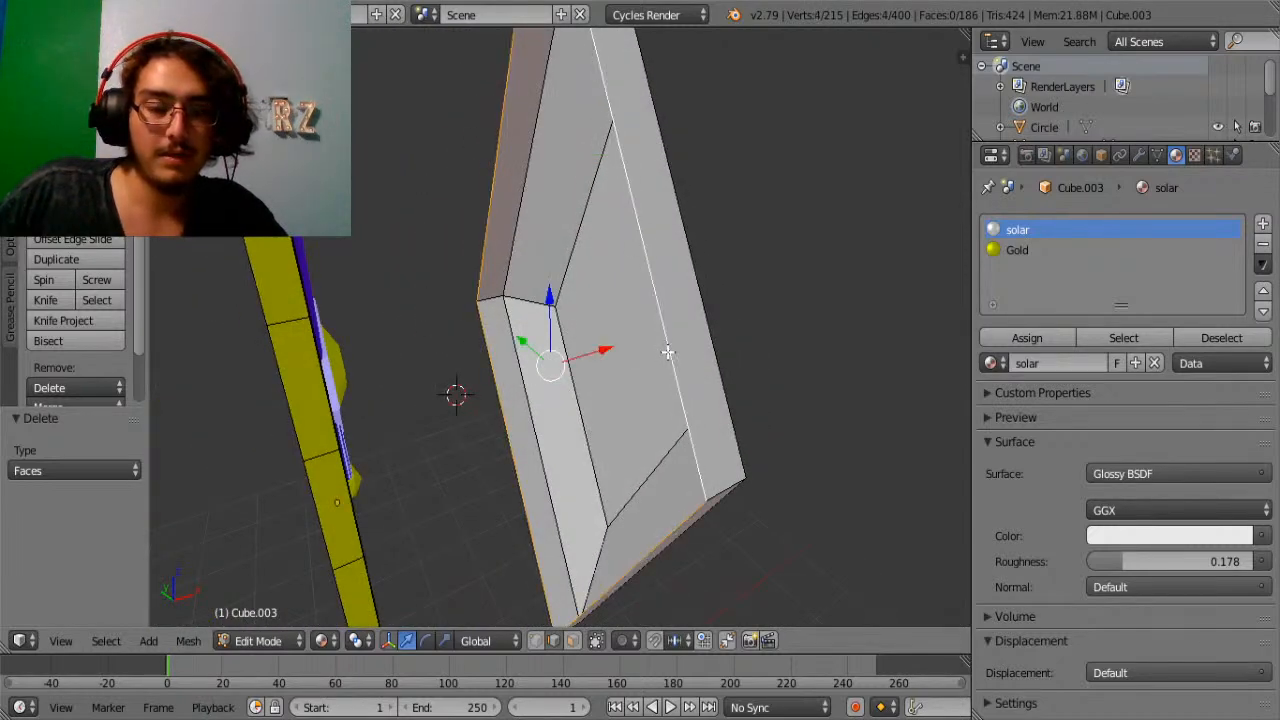
key("f")
key("Tab")
mouse_move(668, 352)
middle_mouse_down()
mouse_move(754, 358)
mouse_move(520, 337)
mouse_move(663, 355)
middle_mouse_up()
key("Tab")
Inset the diamond's raised front face by about 0.1486 and recess it about -0.235 along the X axis.
right_click(663, 355)
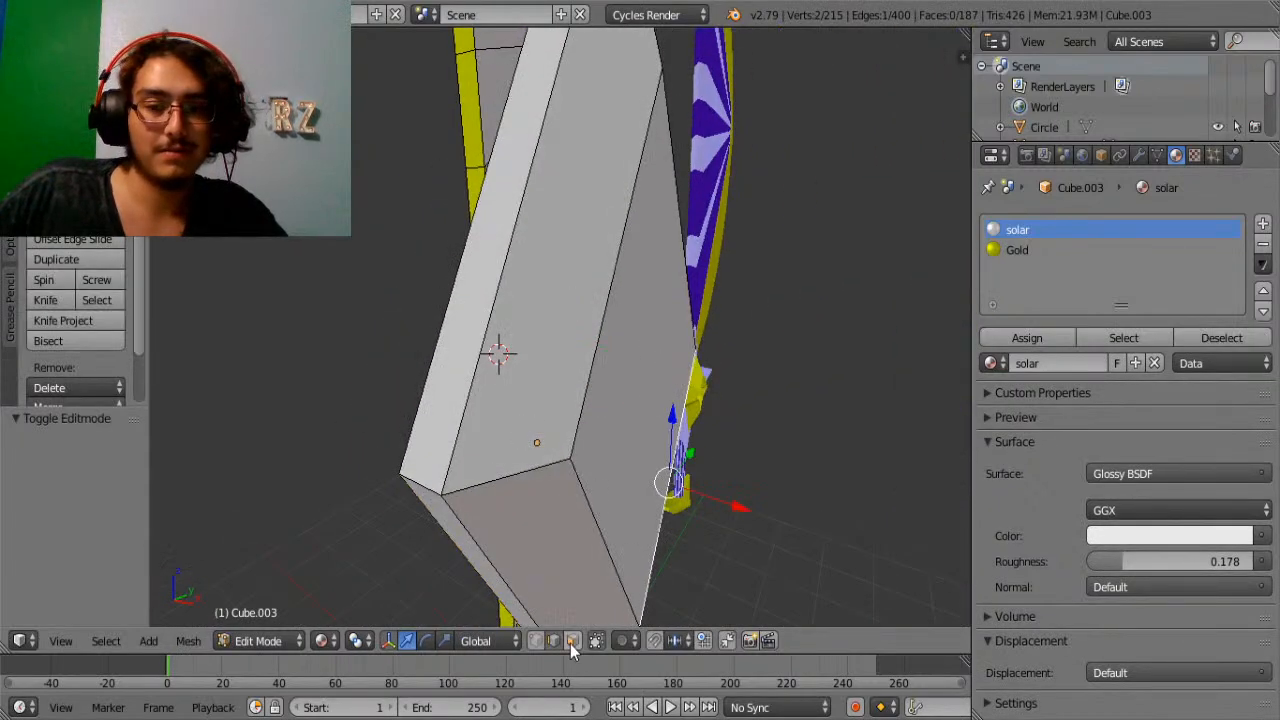
left_click(572, 641)
right_click(634, 444)
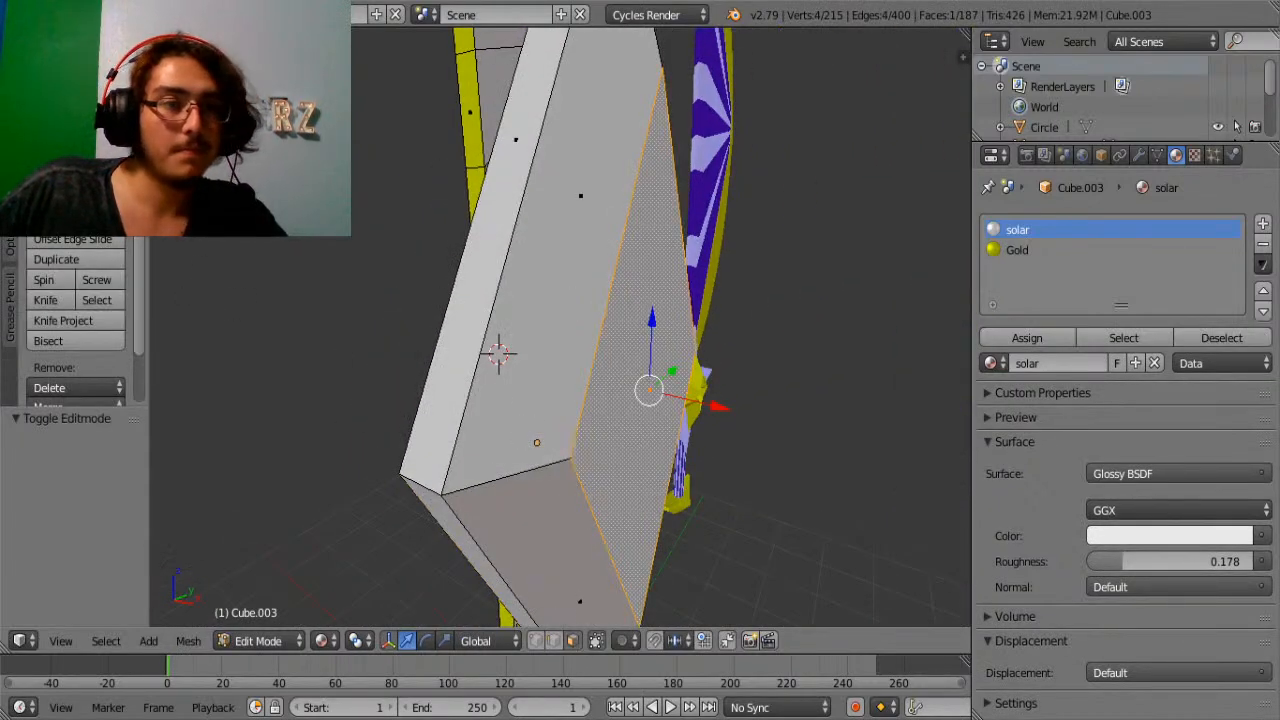
key("i")
key("Return")
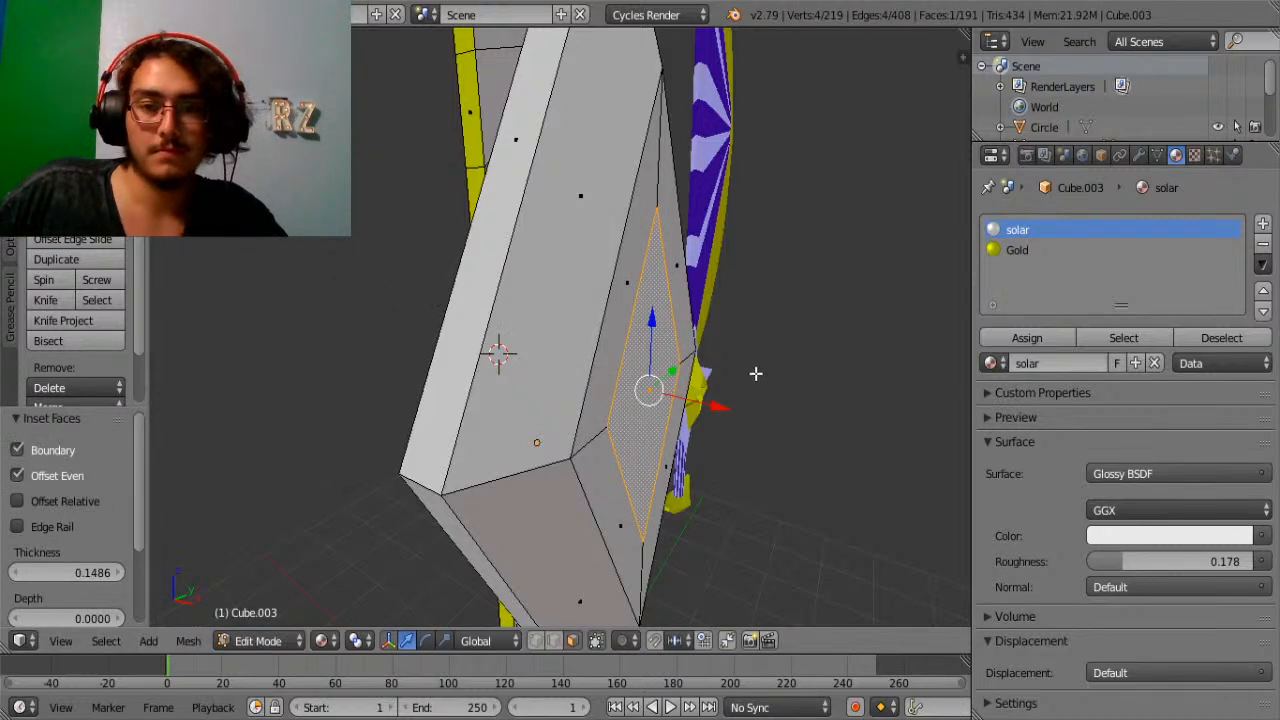
middle_click_drag(717, 407, 748, 460)
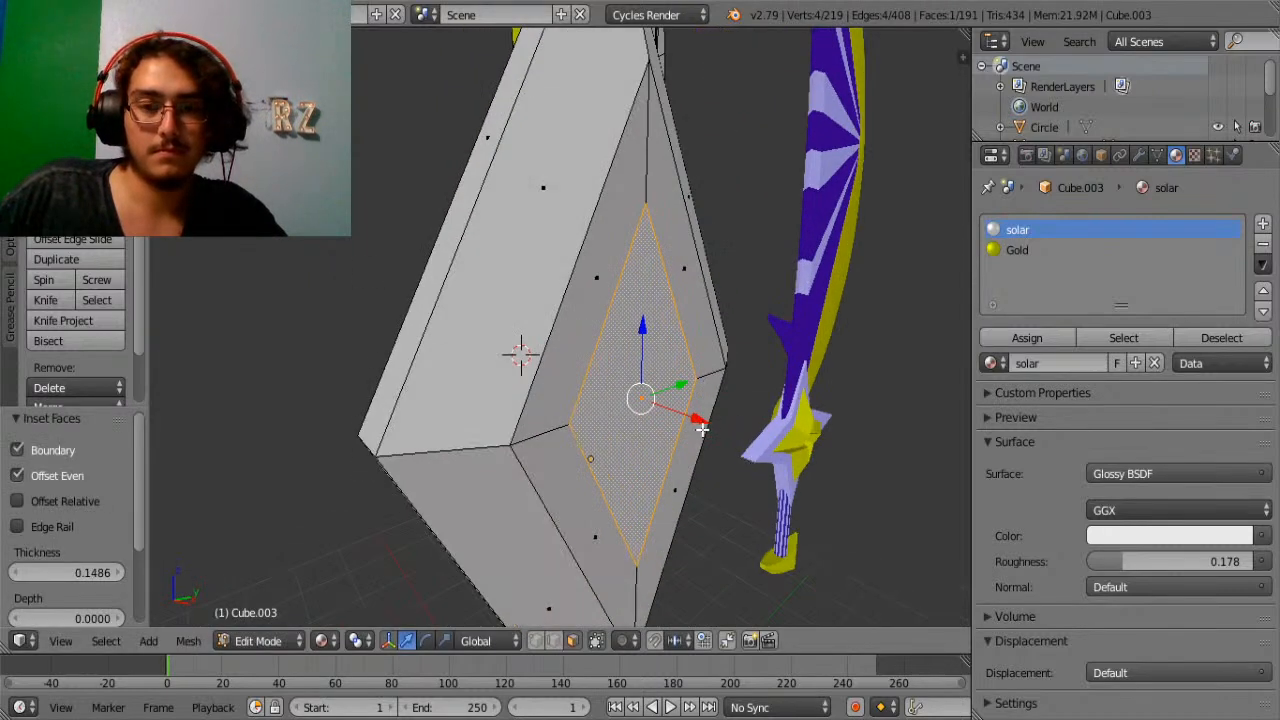
left_click_drag(702, 428, 668, 408)
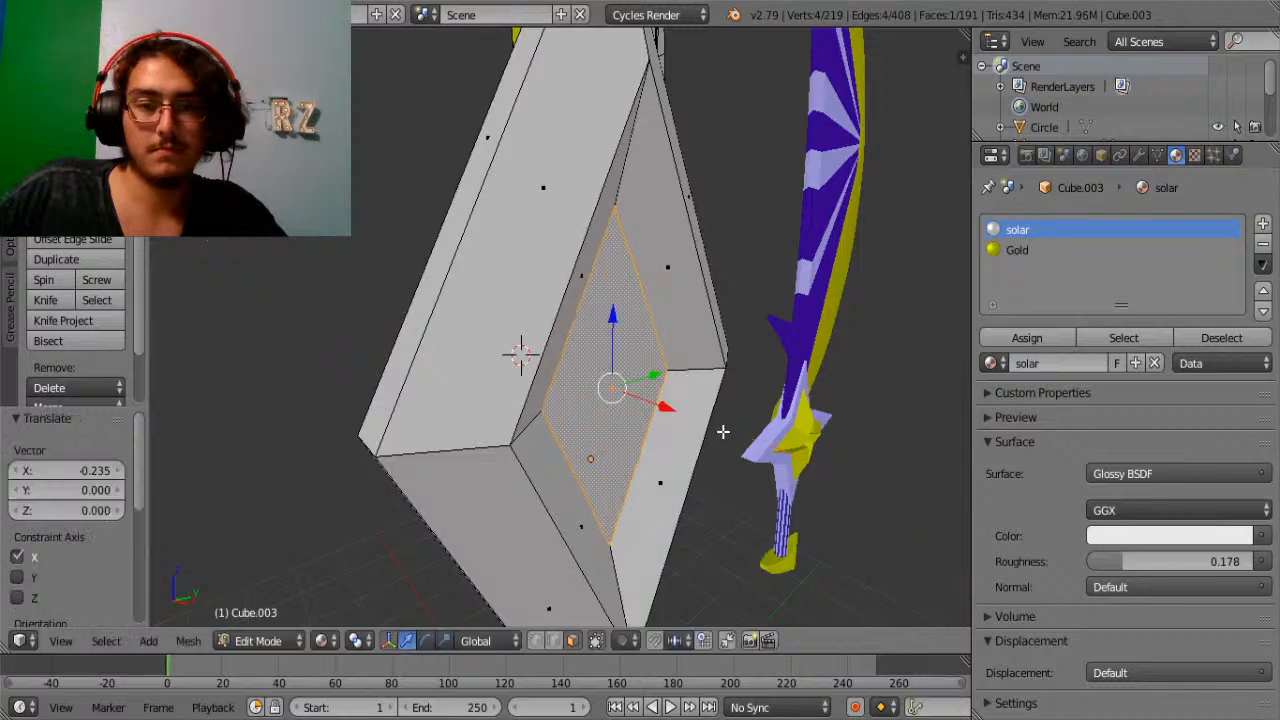
Select all linked geometry of the diamond and scale it down uniformly to less than half its size.
middle_click_drag(723, 431, 608, 406)
key("Tab")
middle_click_drag(891, 443, 644, 341)
key("Tab")
key("a")
key("l")
key("l")
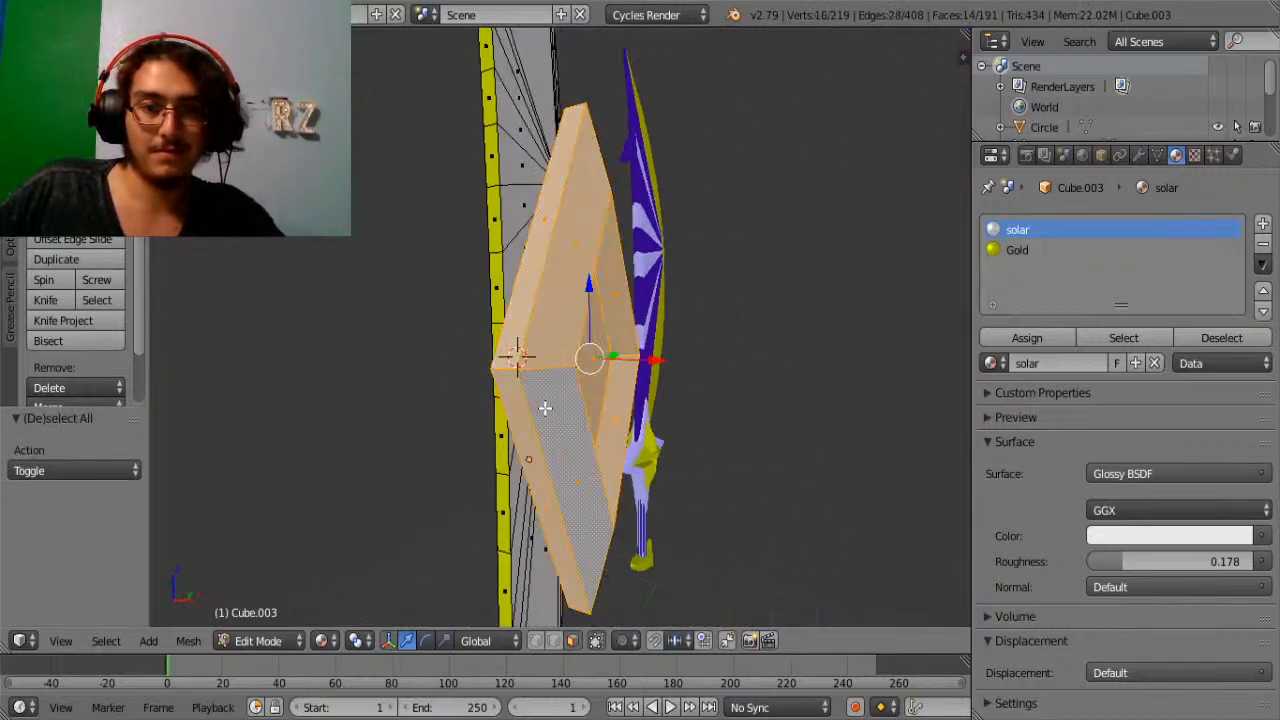
middle_click_drag(676, 383, 209, 423)
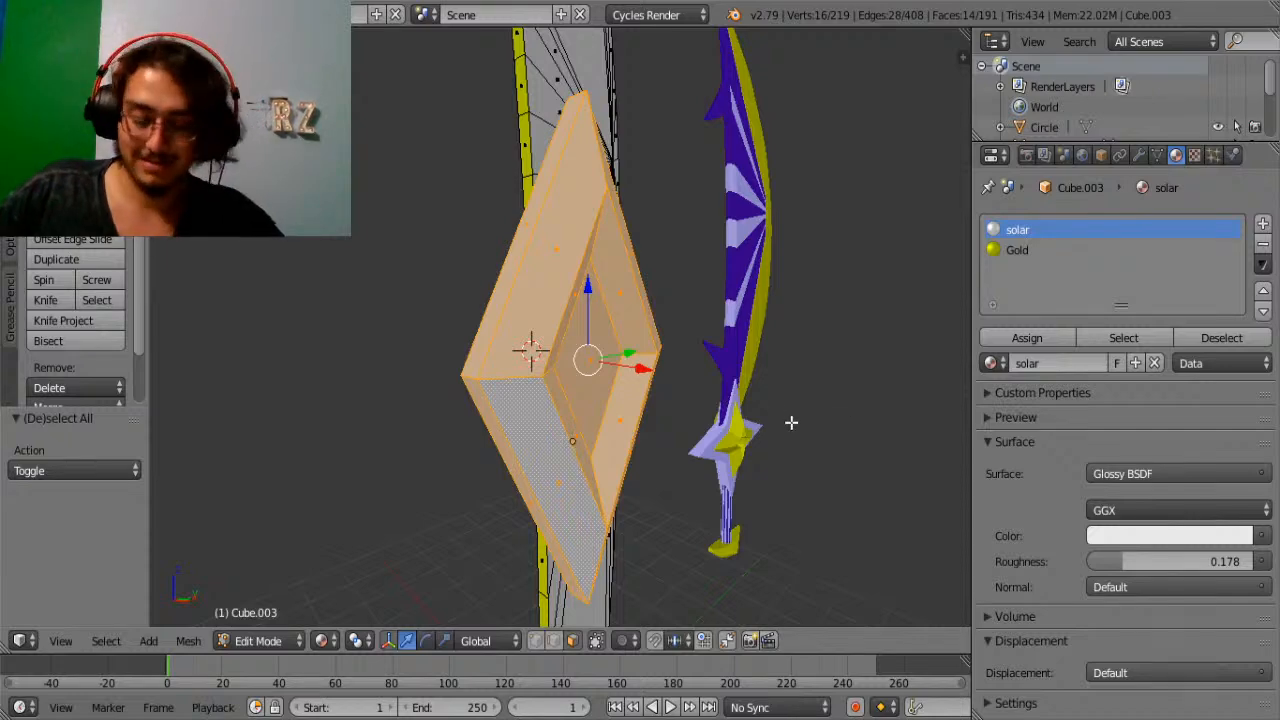
middle_click_drag(791, 423, 662, 424)
key("s")
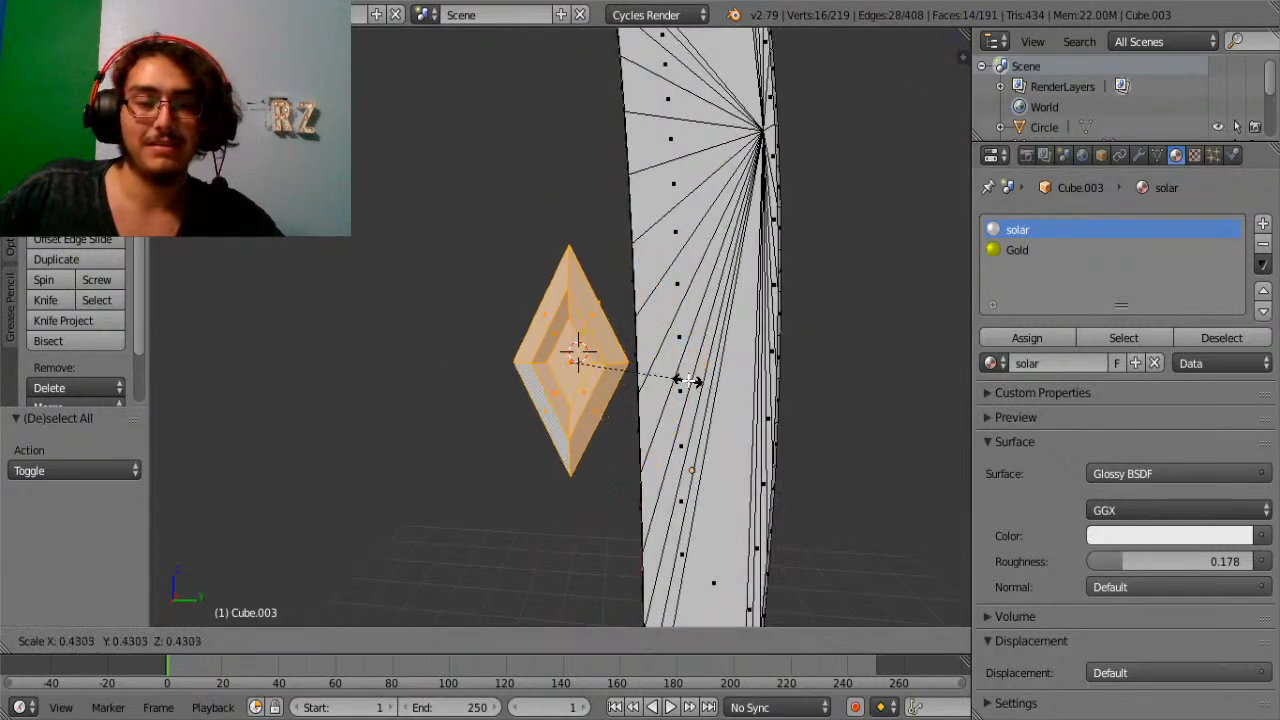
left_click(636, 376)
Move the diamond along Y over the blade and about -1.430 along X toward the blade's face.
key("g")
key("y")
left_click(786, 357)
middle_click_drag(786, 357, 867, 338)
key("g")
key("x")
left_click(613, 330)
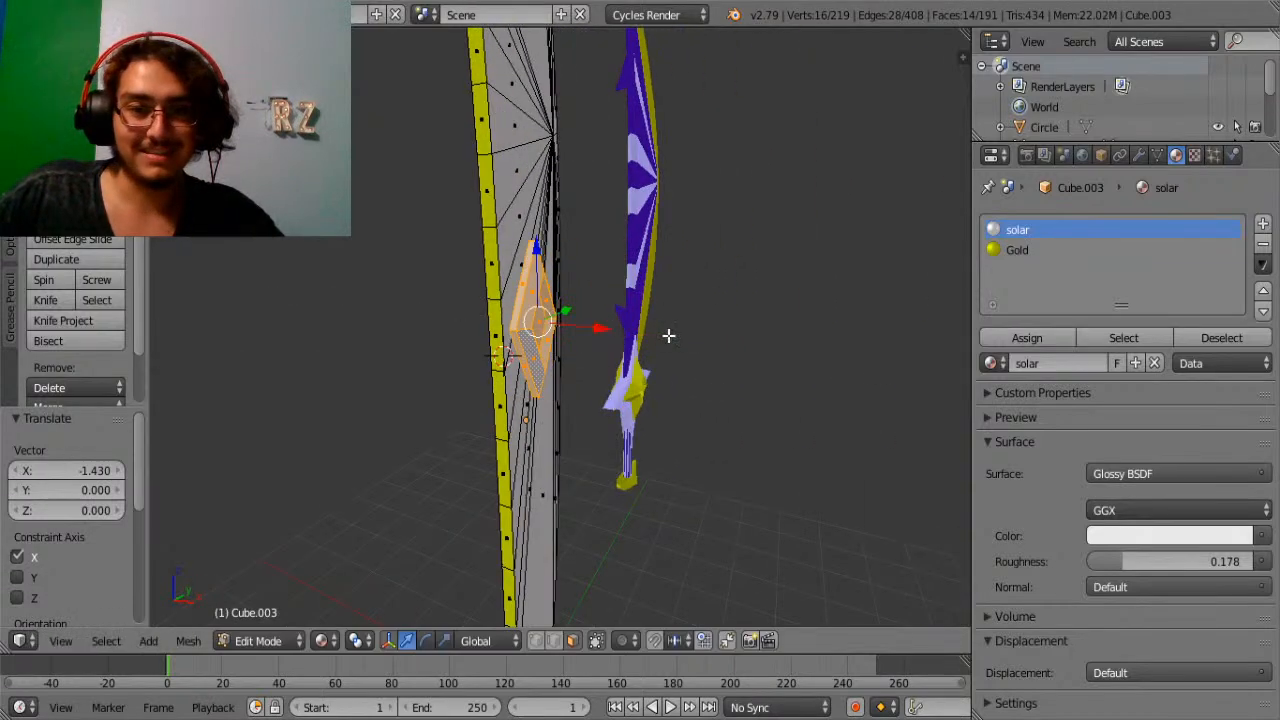
Adjust the diamond's position along Y on the blade and raise it about 3.215 along the Z axis.
key("KP_3")
key("g")
key("y")
left_click(744, 340)
middle_click_drag(744, 340, 543, 420)
key("g")
key("z")
left_click(528, 135)
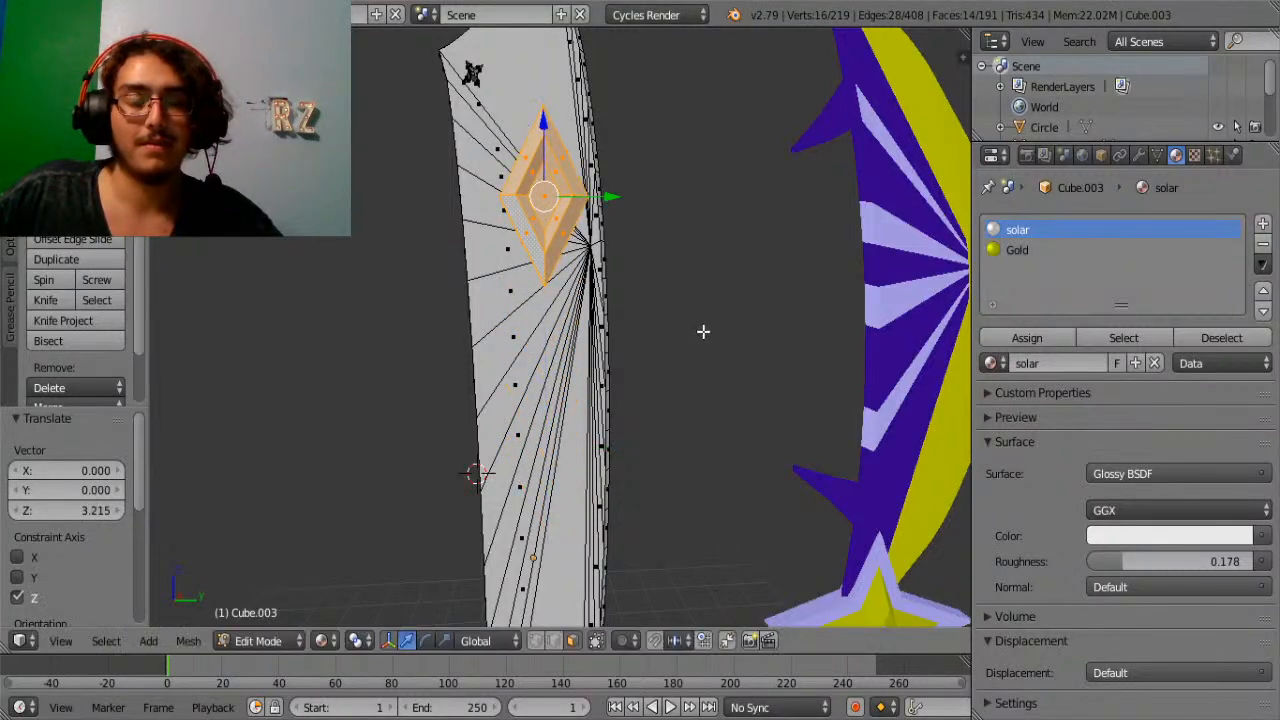
Shift the diamond about -0.265 along Y and move it along X closer into the blade's face.
middle_click_drag(703, 331, 517, 166)
key("g")
key("y")
left_click(500, 157)
key("g")
key("x")
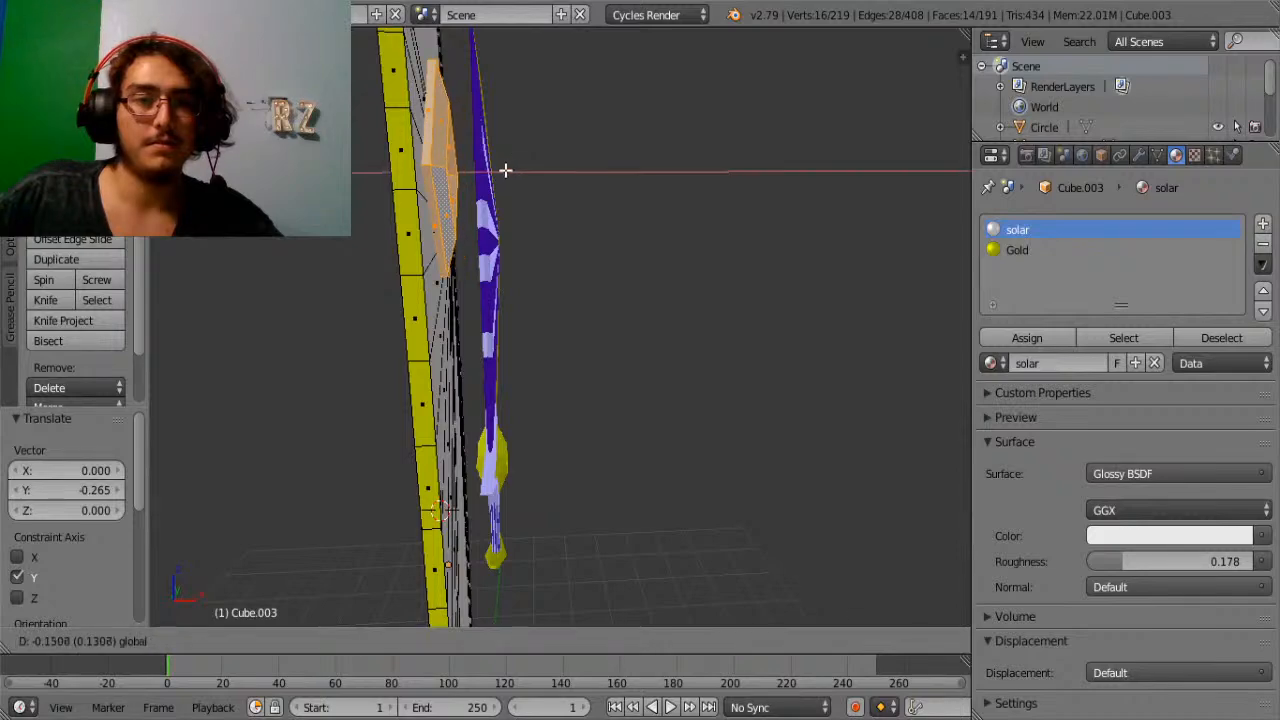
left_click(506, 195)
Scale the diamond on the blade's face down uniformly to about 0.560.
key("s")
left_click(510, 191)
middle_click_drag(600, 240, 398, 220)
scroll(450, 180, "up", 1)
middle_click_drag(472, 140, 476, 236, "shift")
scroll(478, 274, "up", 2)
scroll(476, 275, "up", 1)
middle_click_drag(436, 288, 434, 255, "shift")
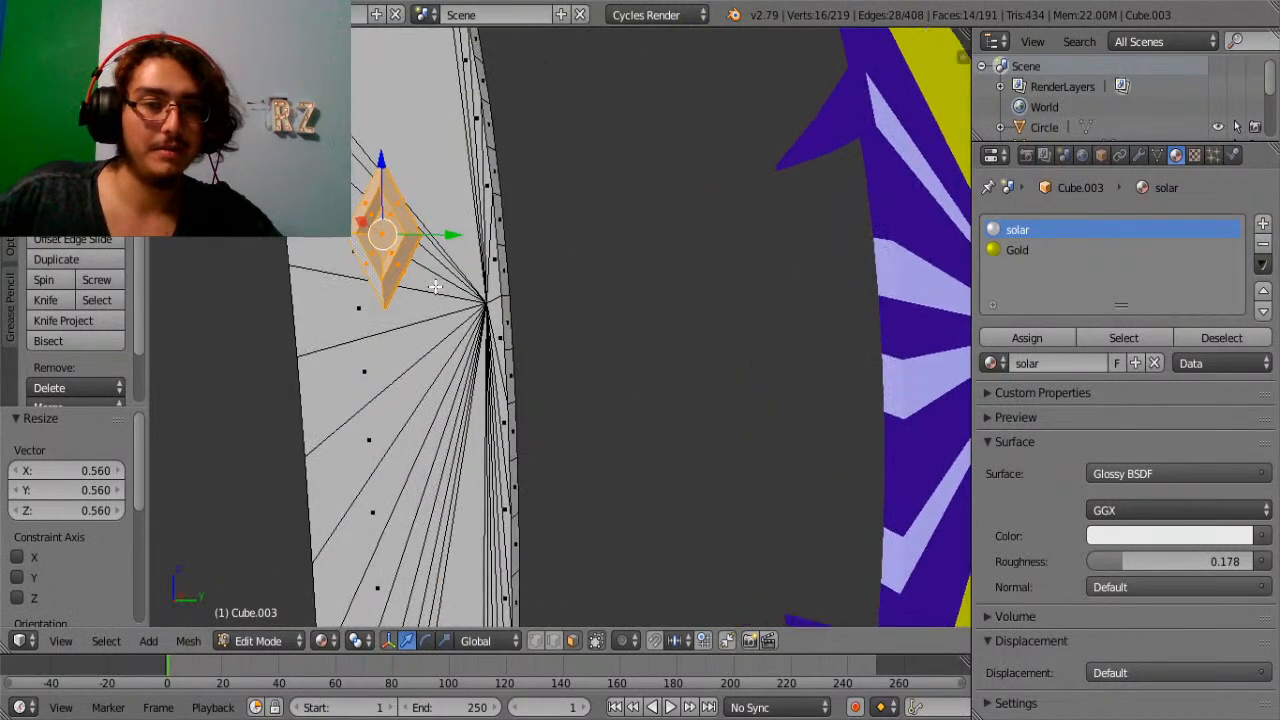
Add a new material slot to the blade object and create a material named sunrise in it.
scroll(478, 320, "down", 4)
middle_click_drag(821, 471, 761, 333, "shift")
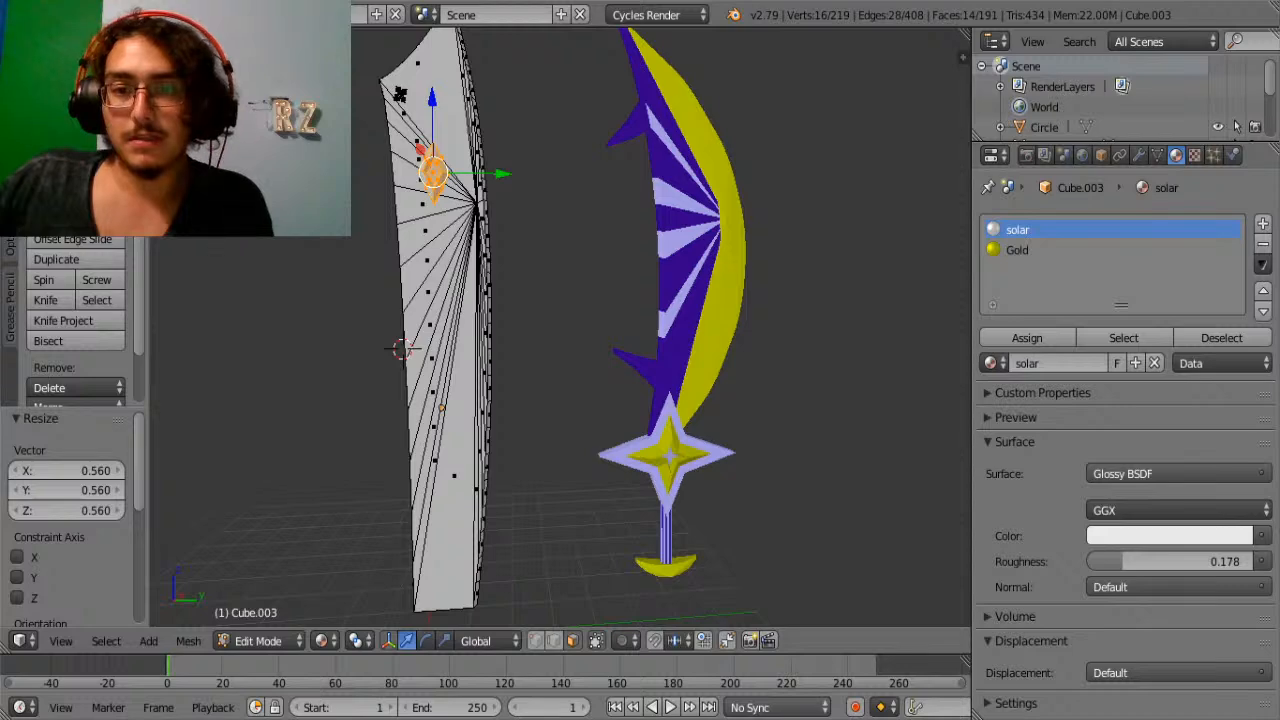
scroll(494, 269, "up", 4)
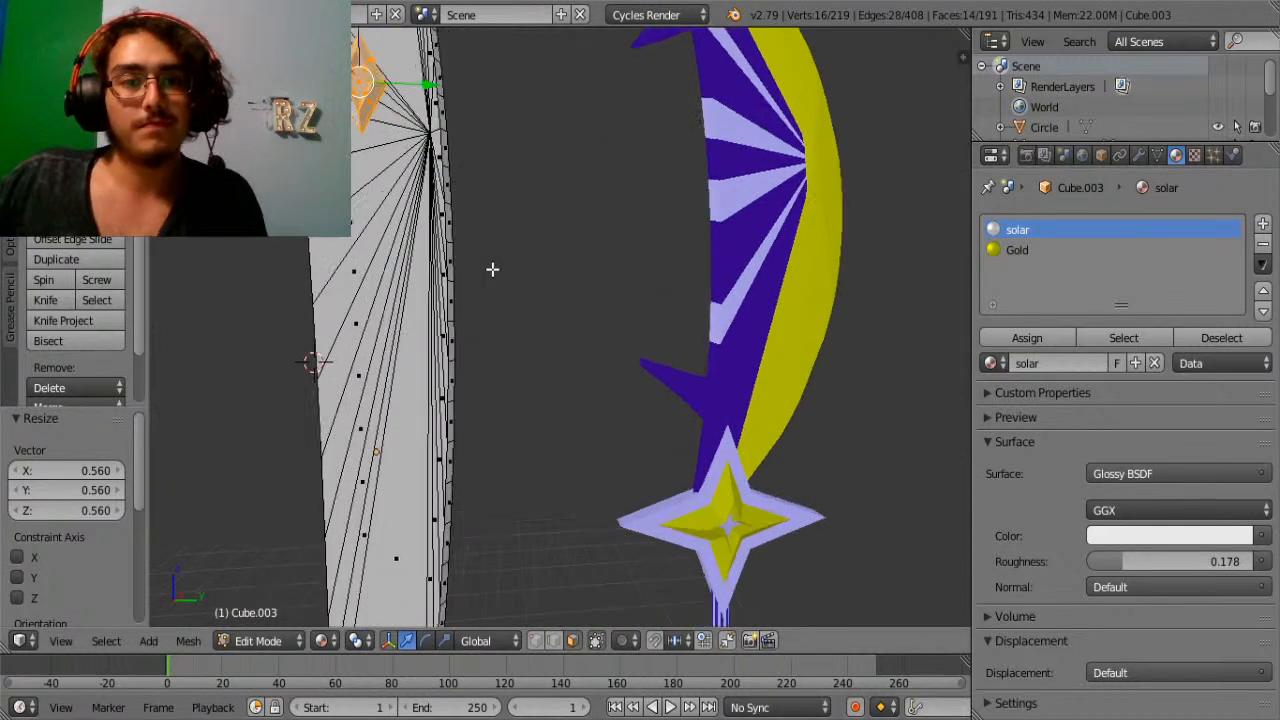
middle_click_drag(450, 252, 674, 460, "shift")
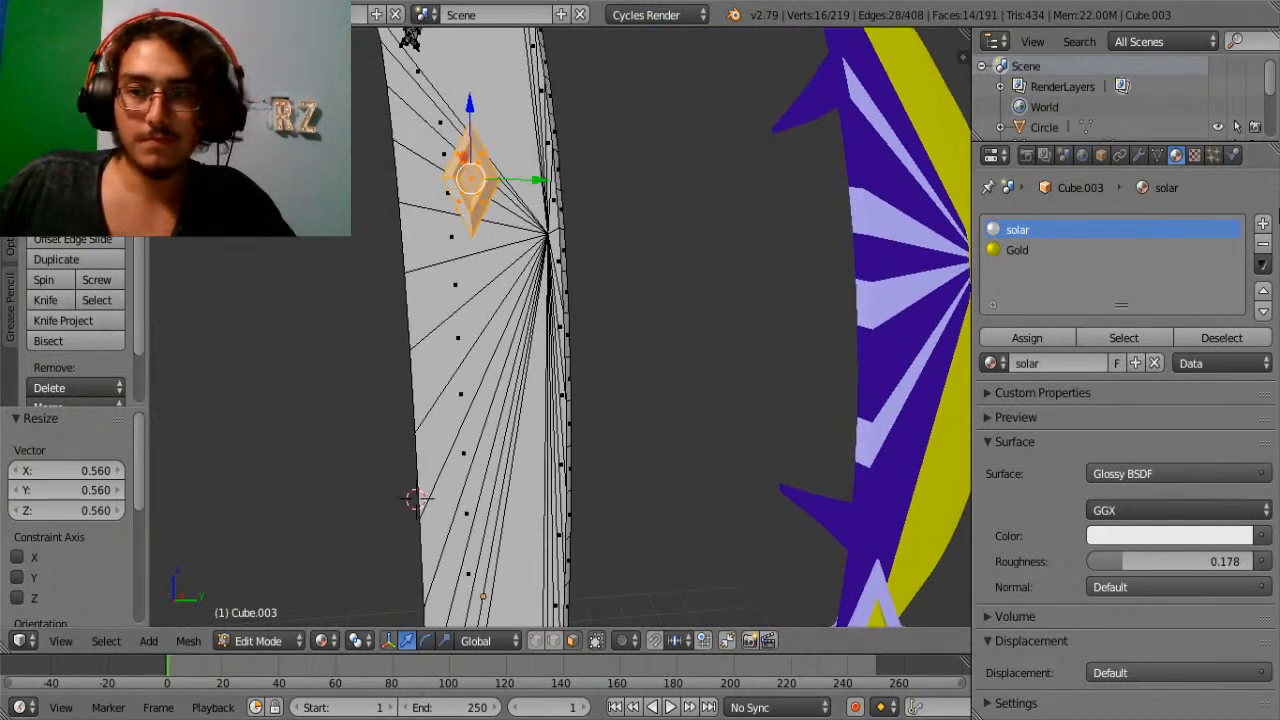
left_click(1262, 223)
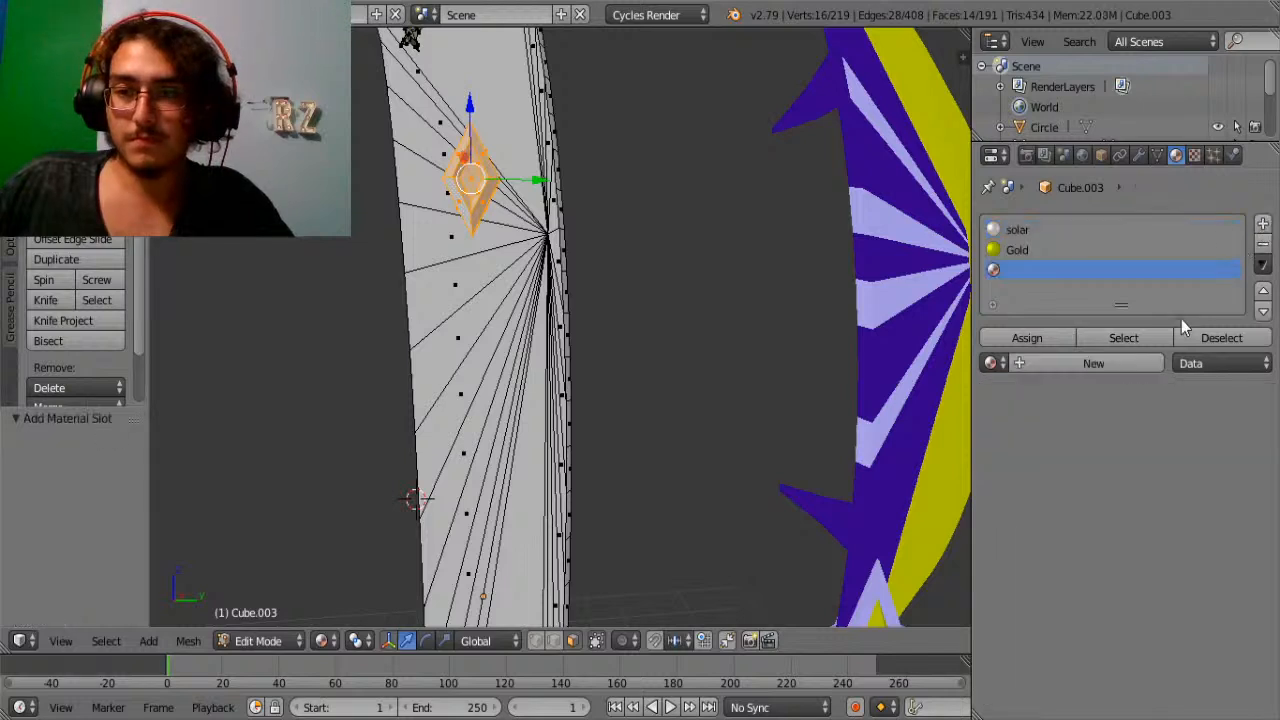
left_click(1070, 362)
double_click(1022, 268)
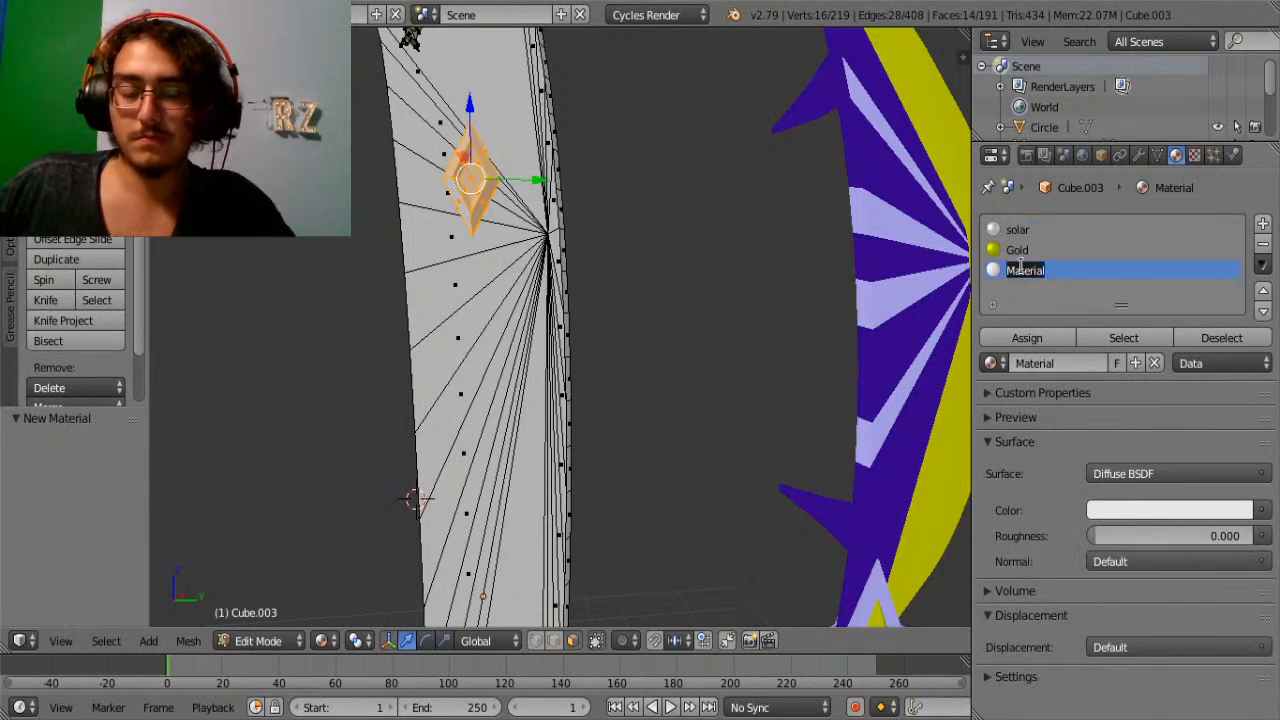
type("dawn")
key("Return")
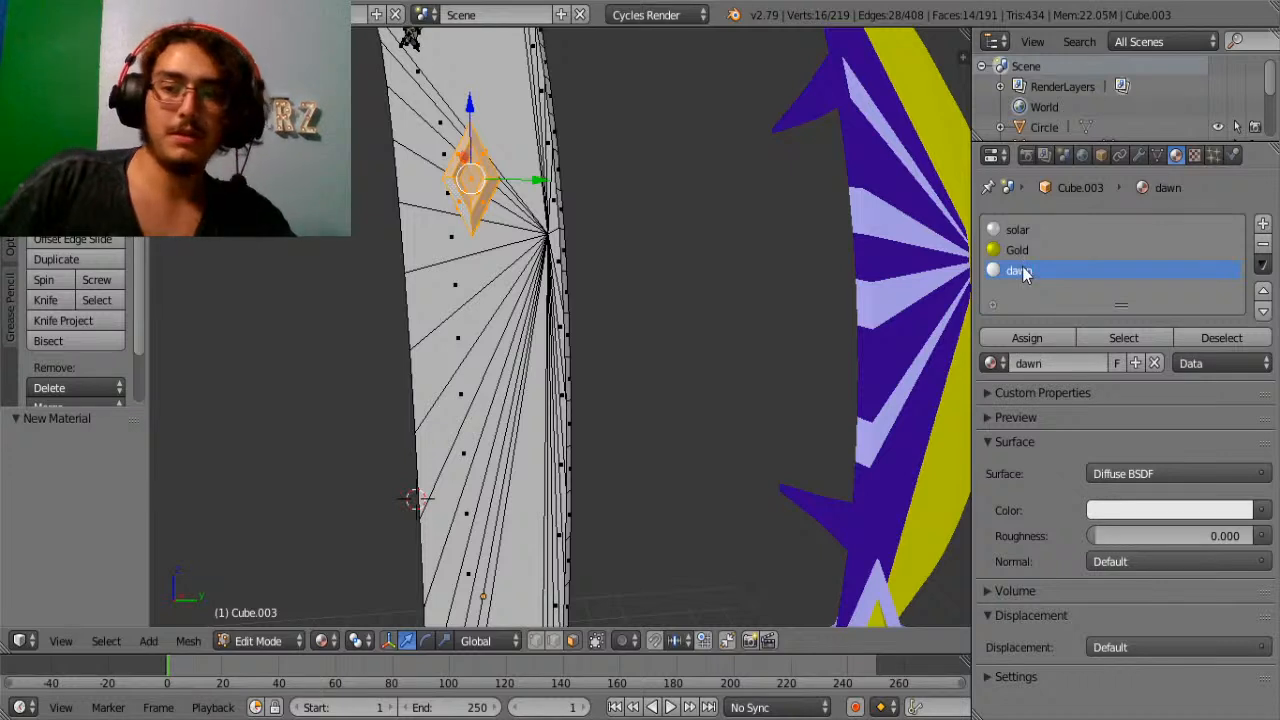
double_click(1022, 272)
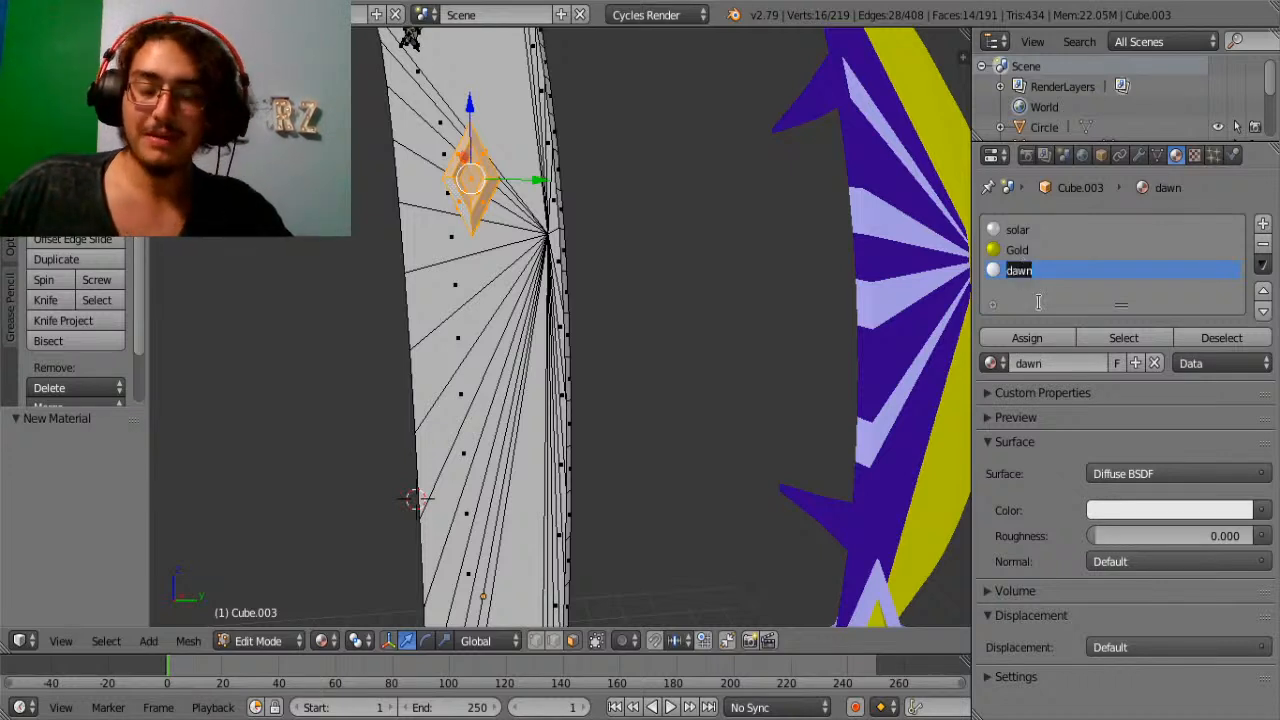
type("sunrise")
key("Return")
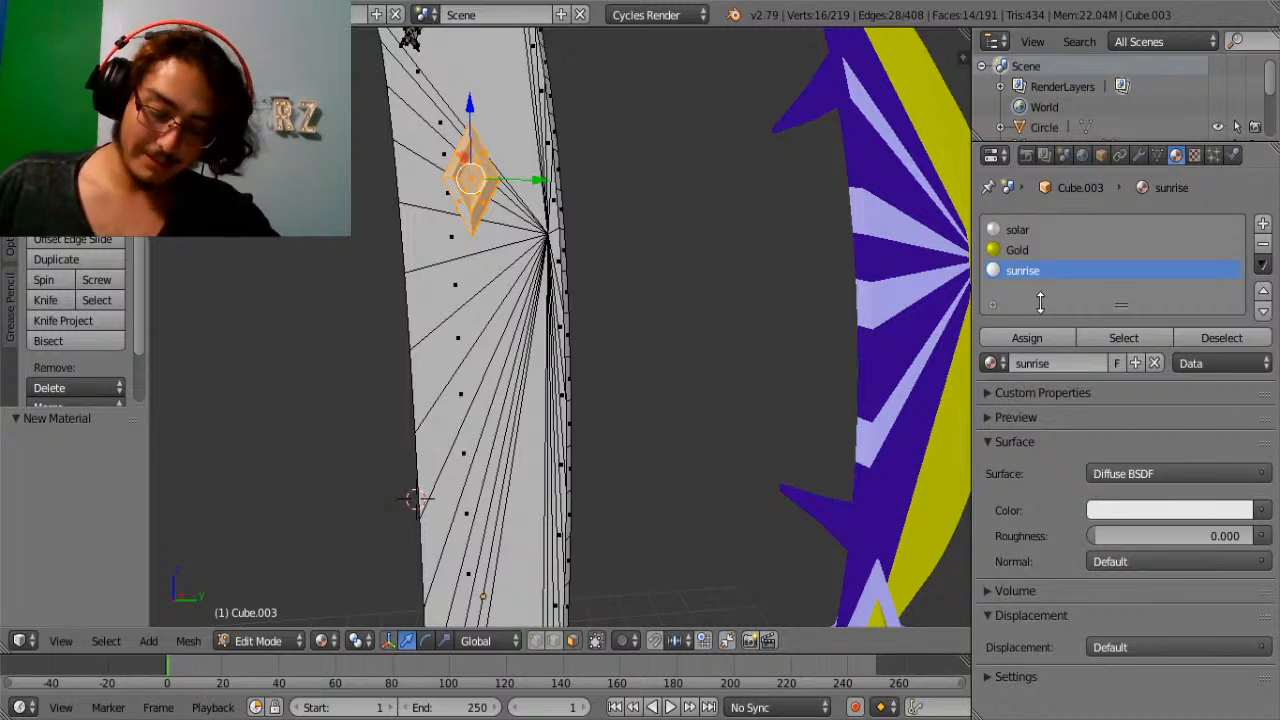
Give sunrise a Glass BSDF surface with colour R 0.650, G 0.450, B 0.000 and assign it to the diamond.
left_click(1150, 475)
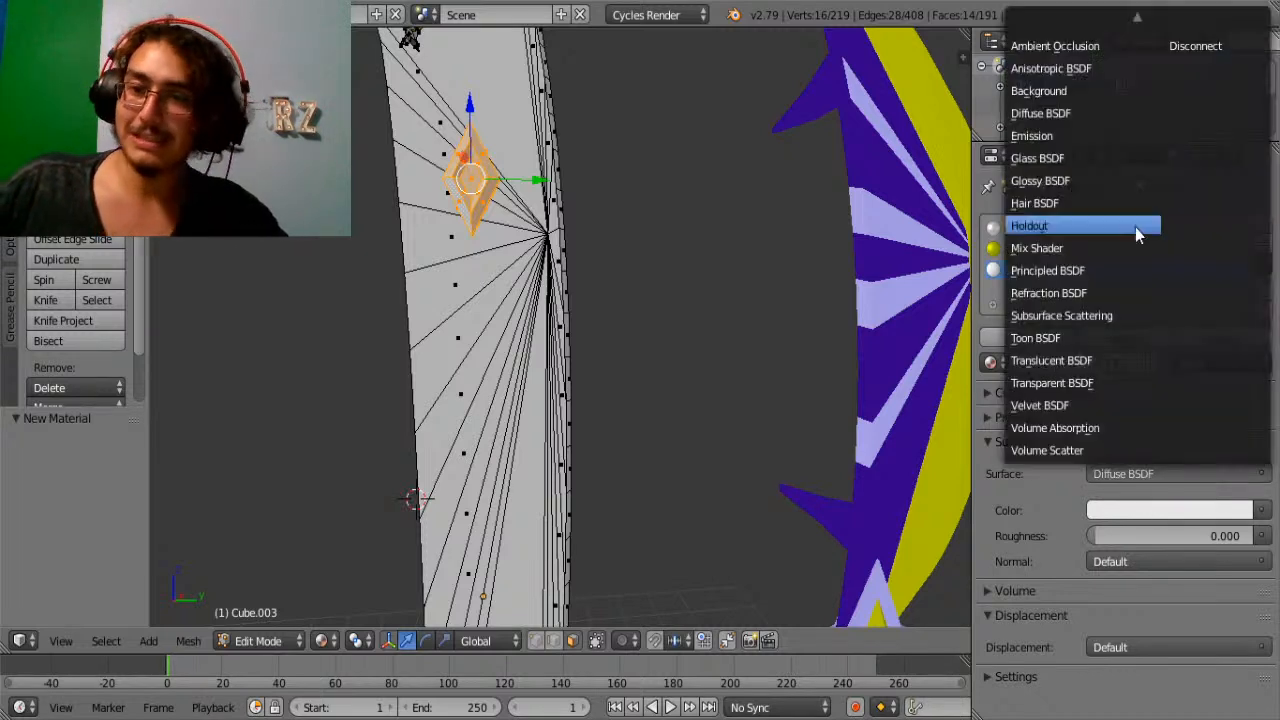
left_click(1068, 152)
left_click(1137, 538)
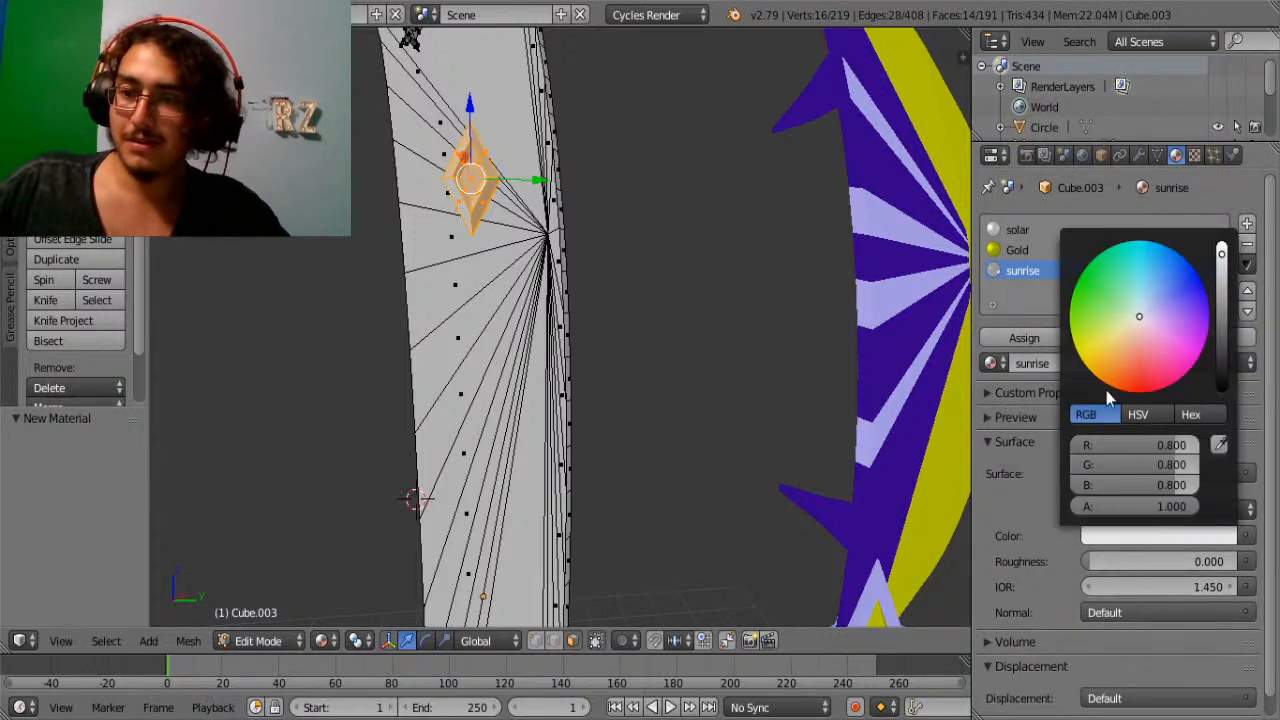
left_click_drag(1128, 322, 1081, 362)
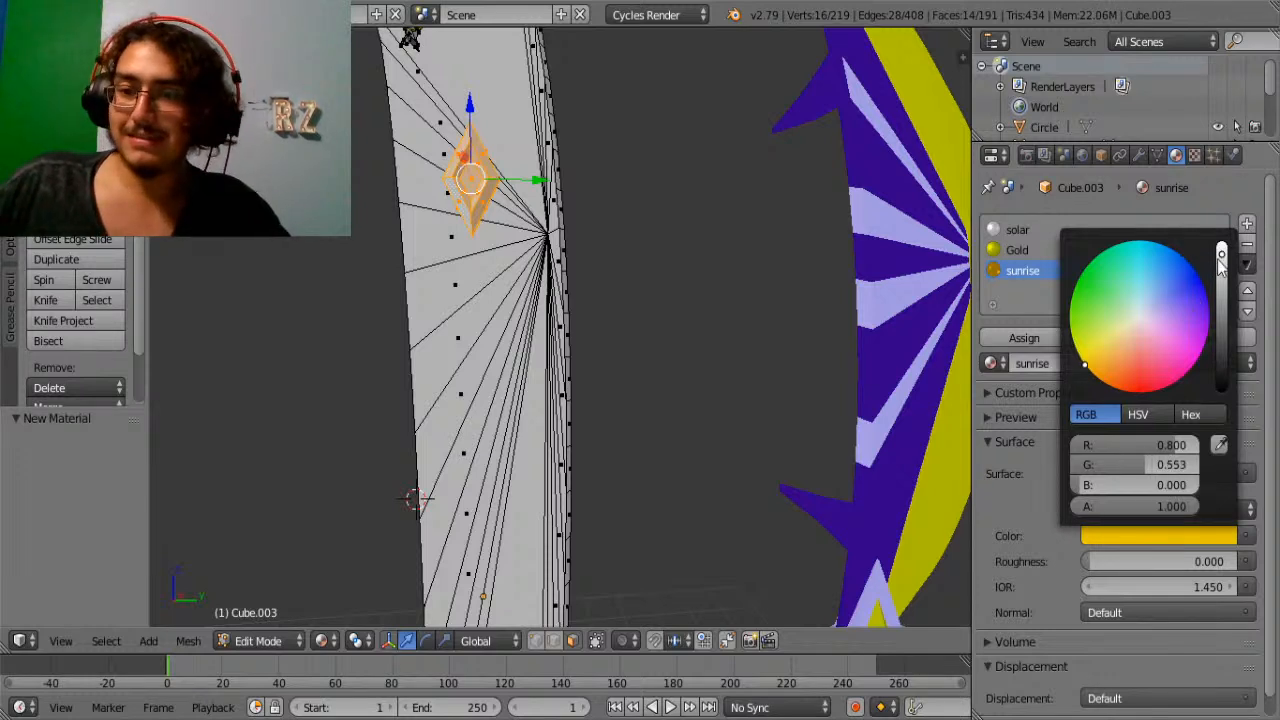
left_click_drag(1221, 256, 1222, 268)
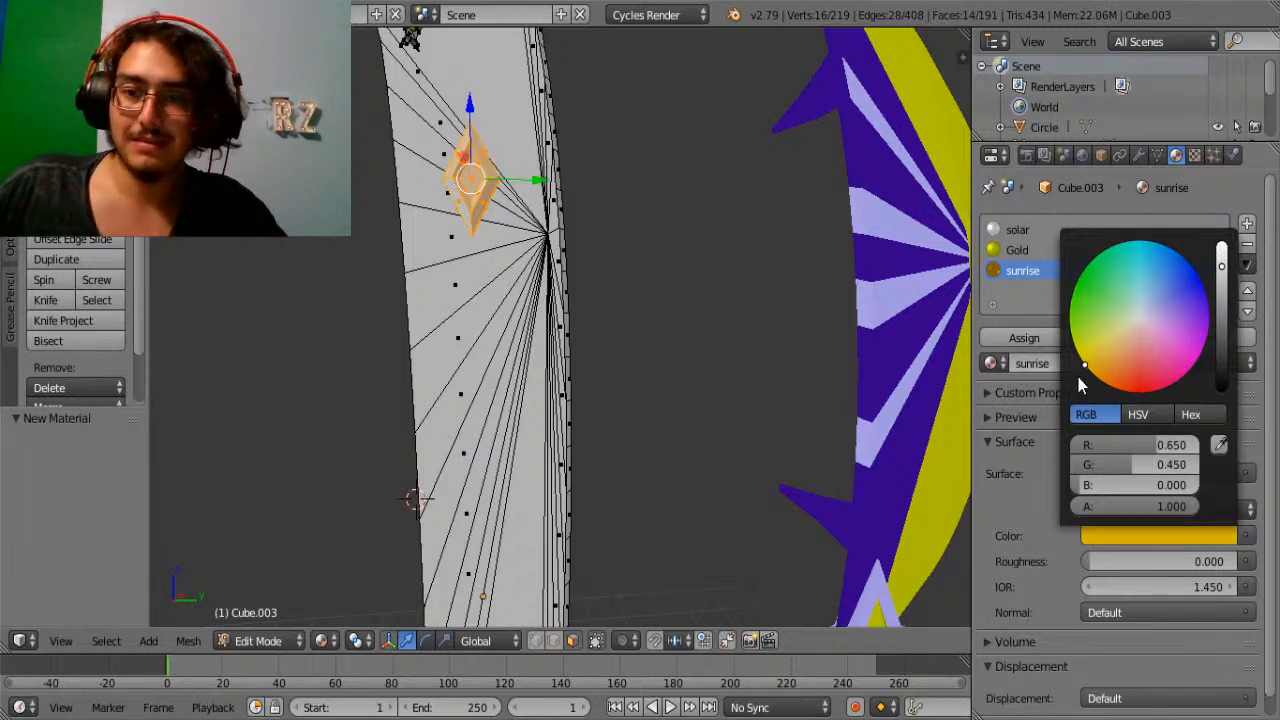
left_click(1039, 339)
key("Tab")
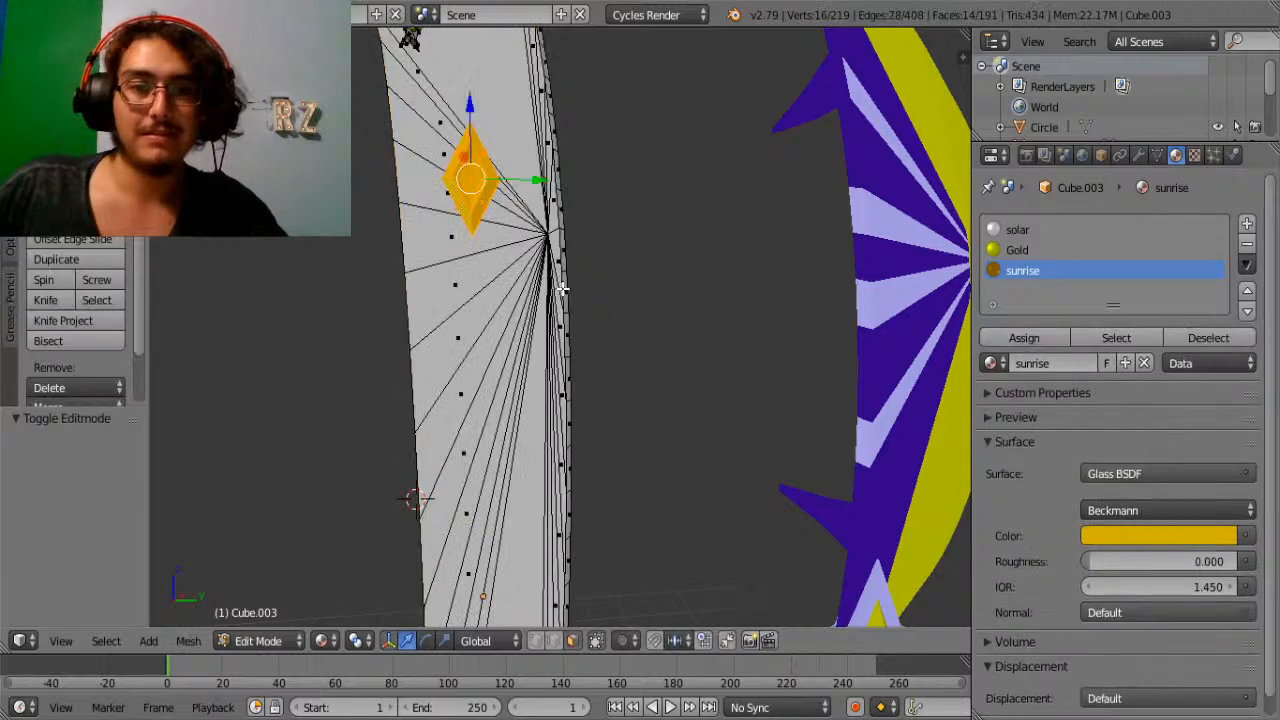
Add a material slot with the existing luna material and assign it to the diamond's central face.
middle_click_drag(496, 280, 624, 348, "shift")
scroll(670, 361, "up", 3)
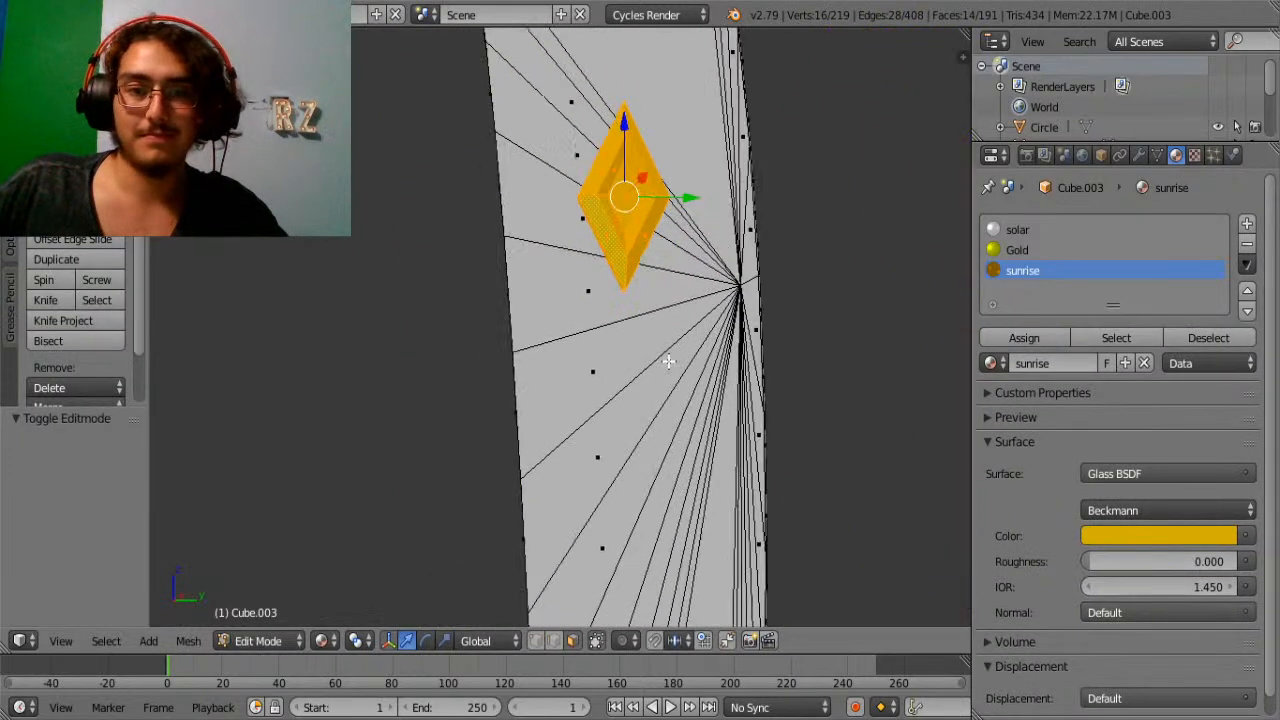
right_click(617, 198)
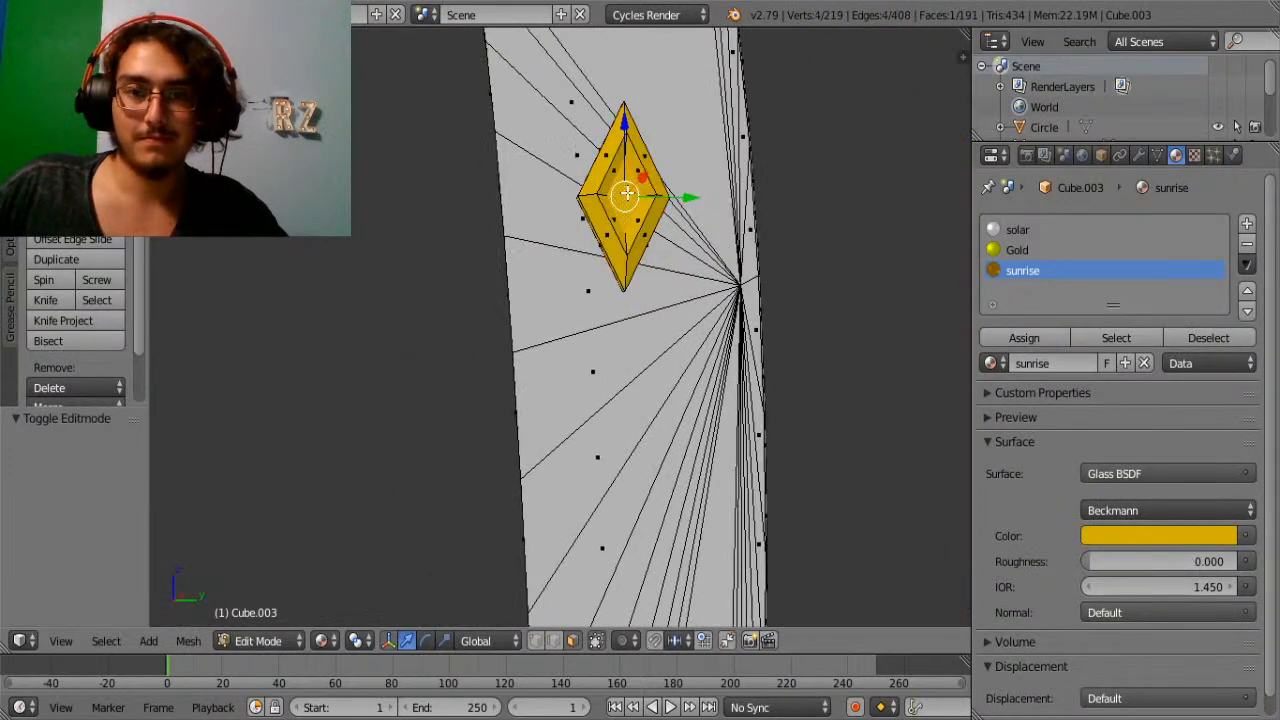
left_click(1247, 226)
left_click(990, 363)
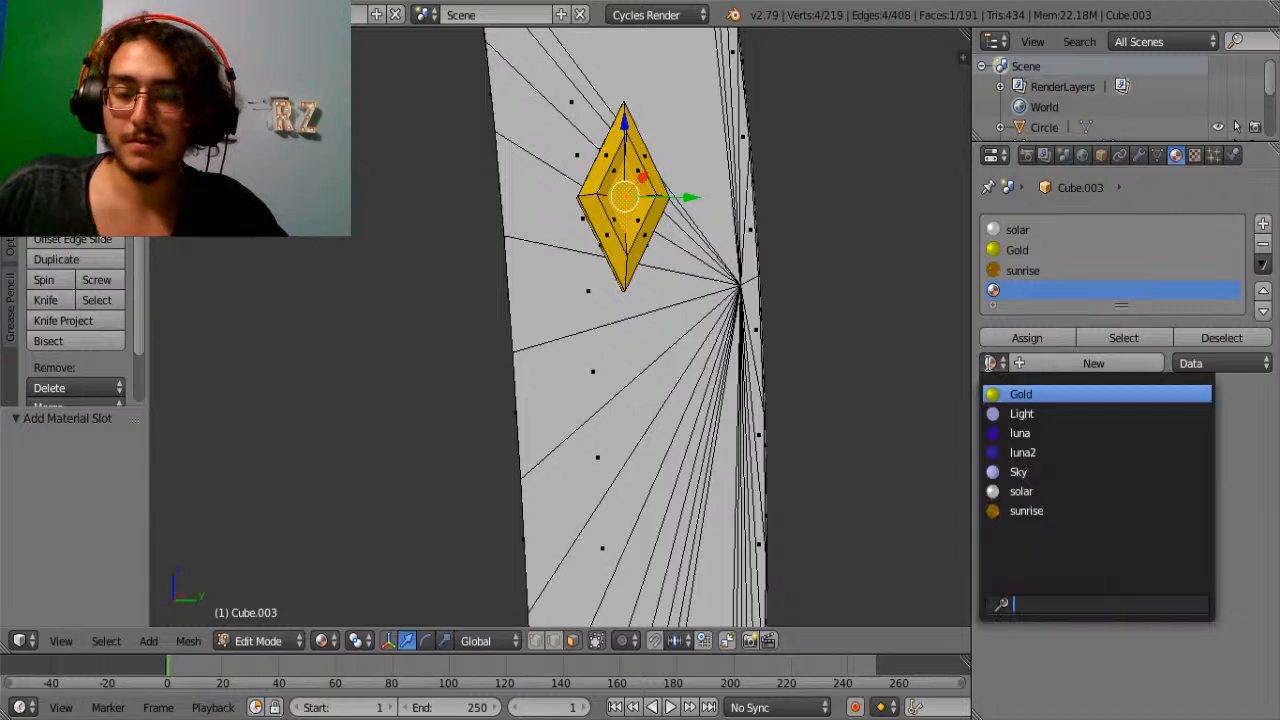
left_click(1050, 433)
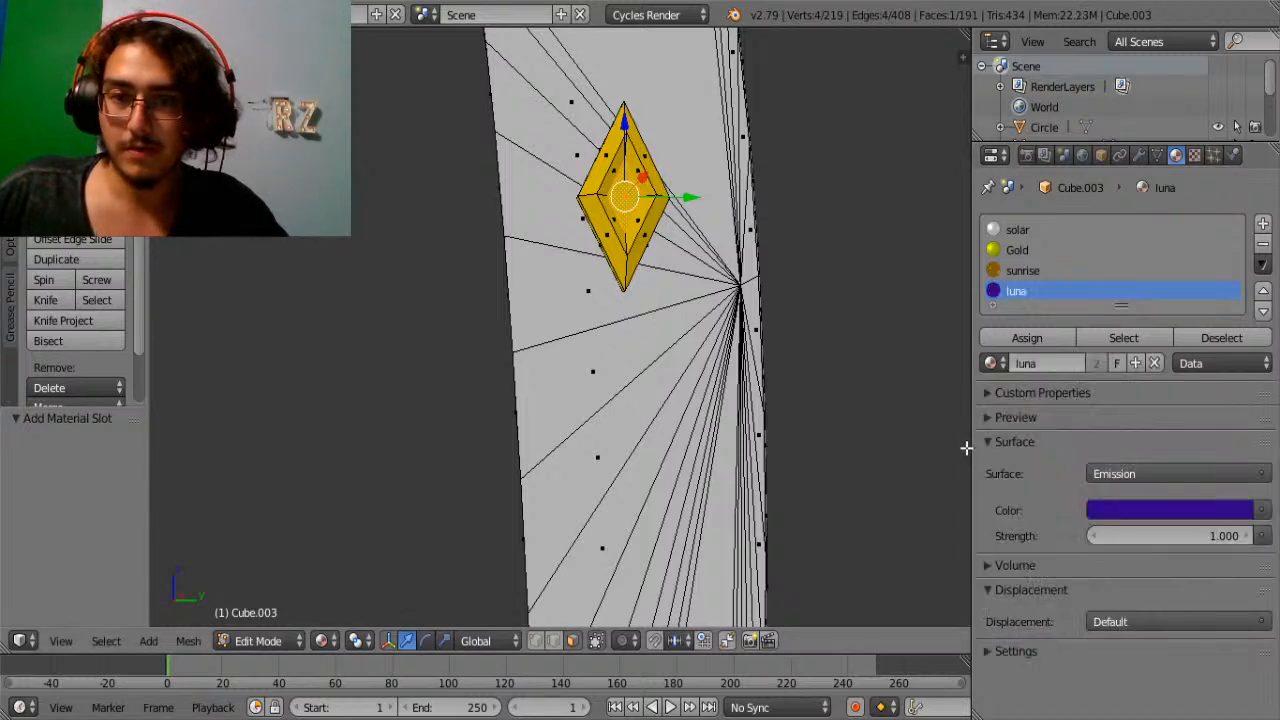
left_click(1029, 338)
key("Tab")
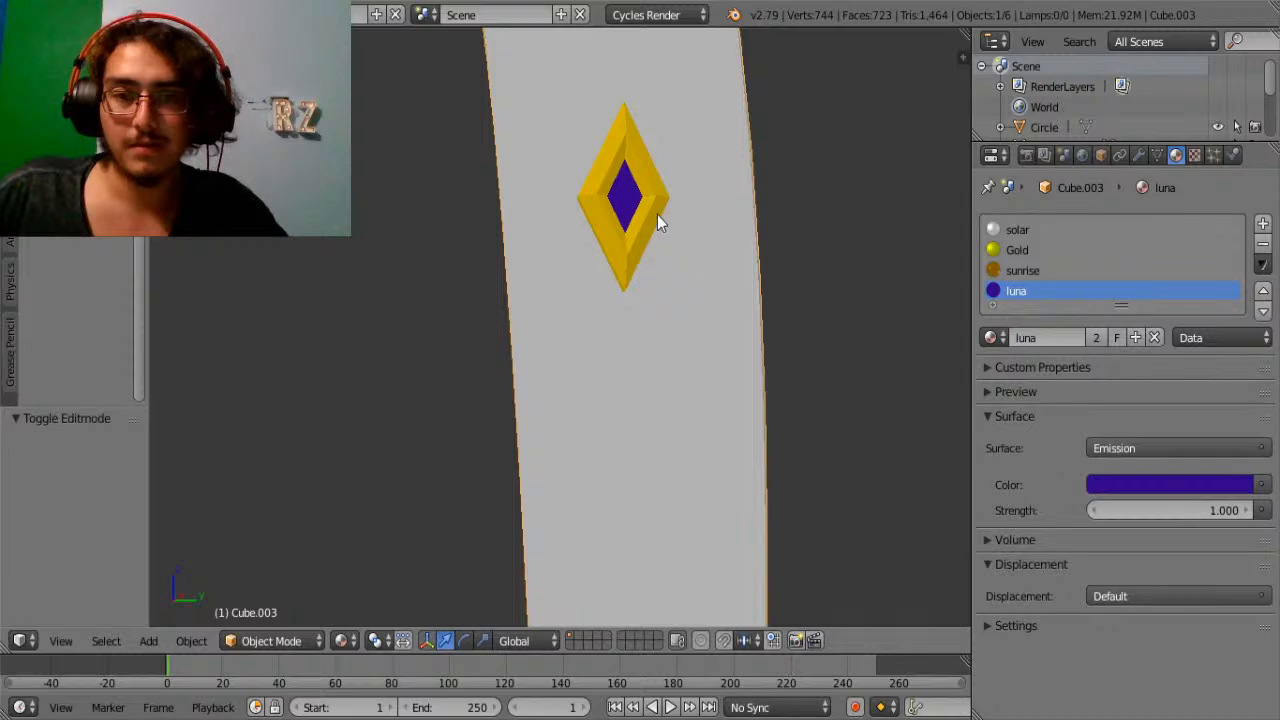
Select every face of the diamond, including its gold rim, its luna centre and its back.
scroll(655, 216, "up", 1)
middle_click_drag(653, 215, 785, 270)
key("Tab")
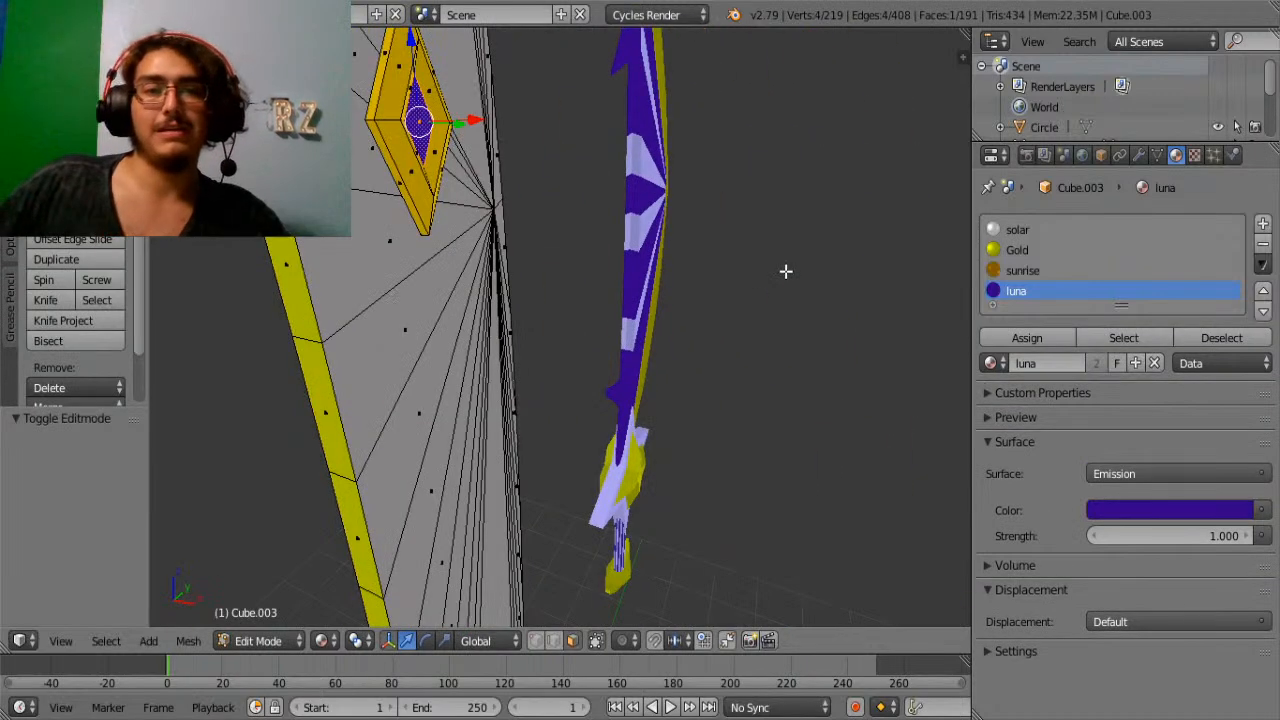
middle_click_drag(531, 166, 590, 216)
mouse_move(366, 157)
middle_mouse_down("shift")
mouse_move(586, 286)
mouse_move(618, 267)
mouse_move(660, 317)
mouse_move(666, 303)
mouse_move(375, 159)
middle_mouse_up("shift")
scroll(569, 251, "up", 8)
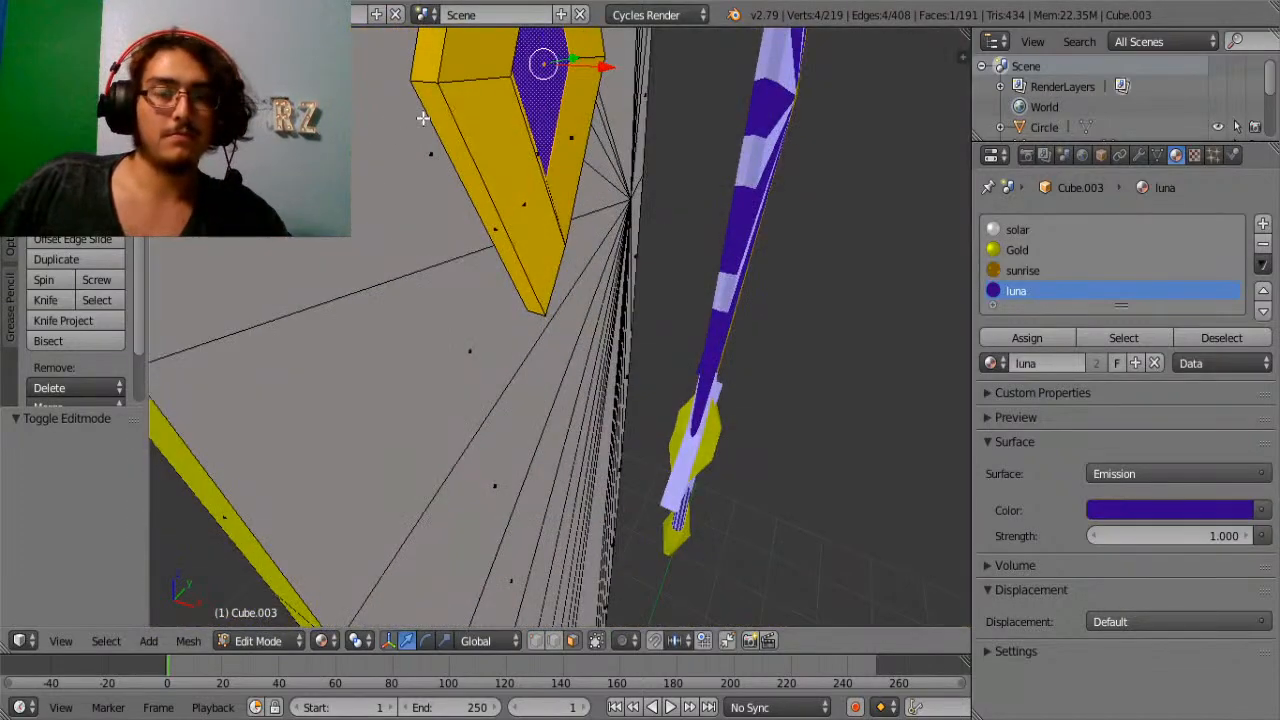
key("l")
key("l")
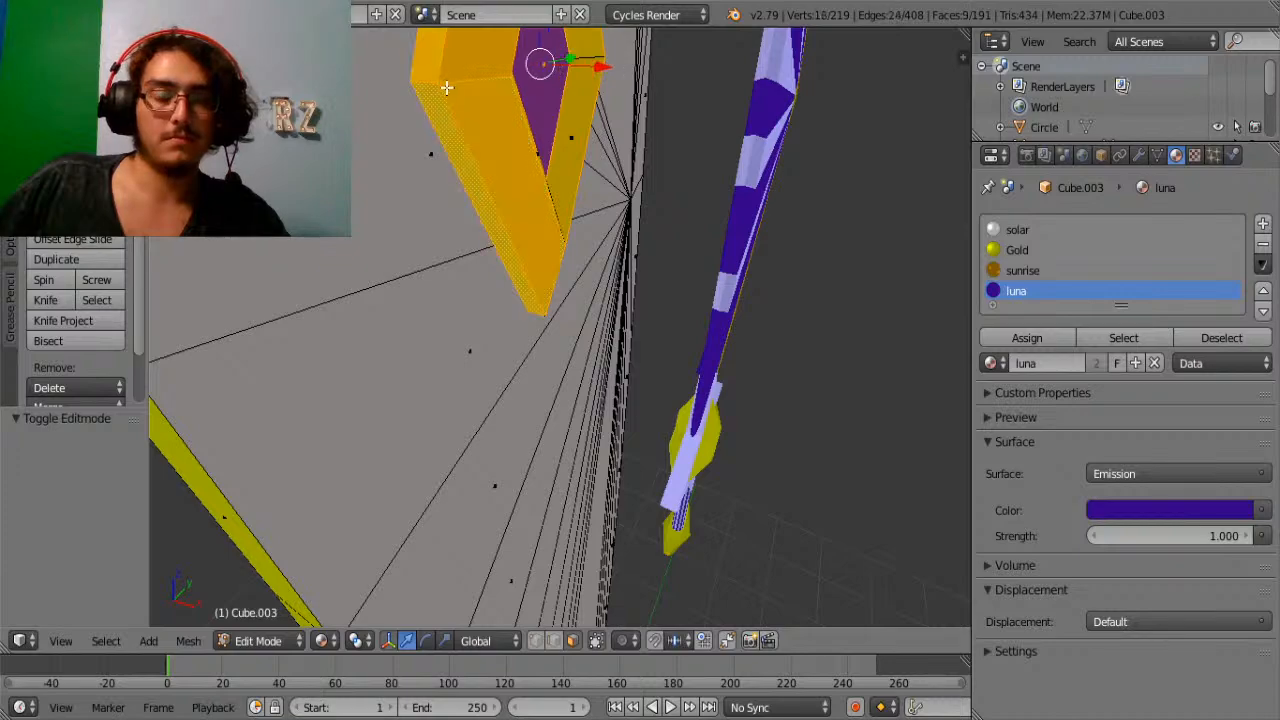
middle_click_drag(434, 79, 862, 147)
middle_click_drag(717, 245, 657, 226)
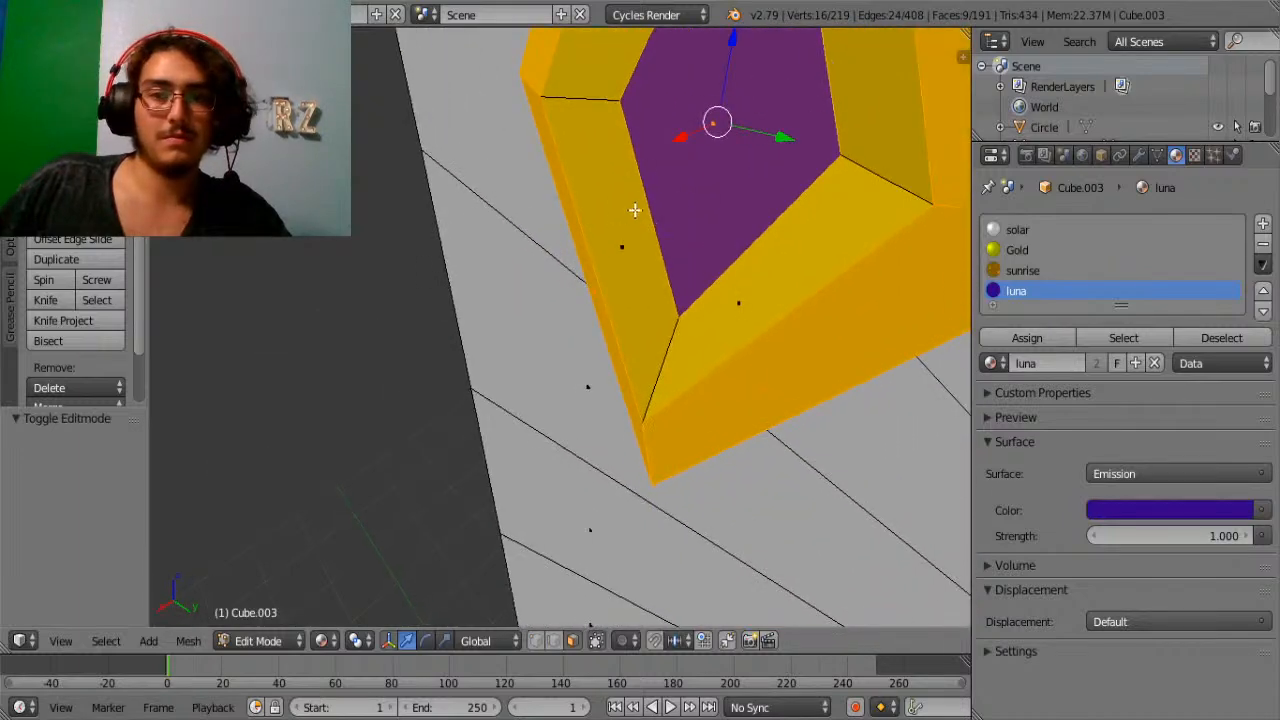
scroll(590, 110, "down", 1)
right_click(593, 137, "alt+shift")
right_click(657, 160, "shift")
right_click(665, 160, "shift")
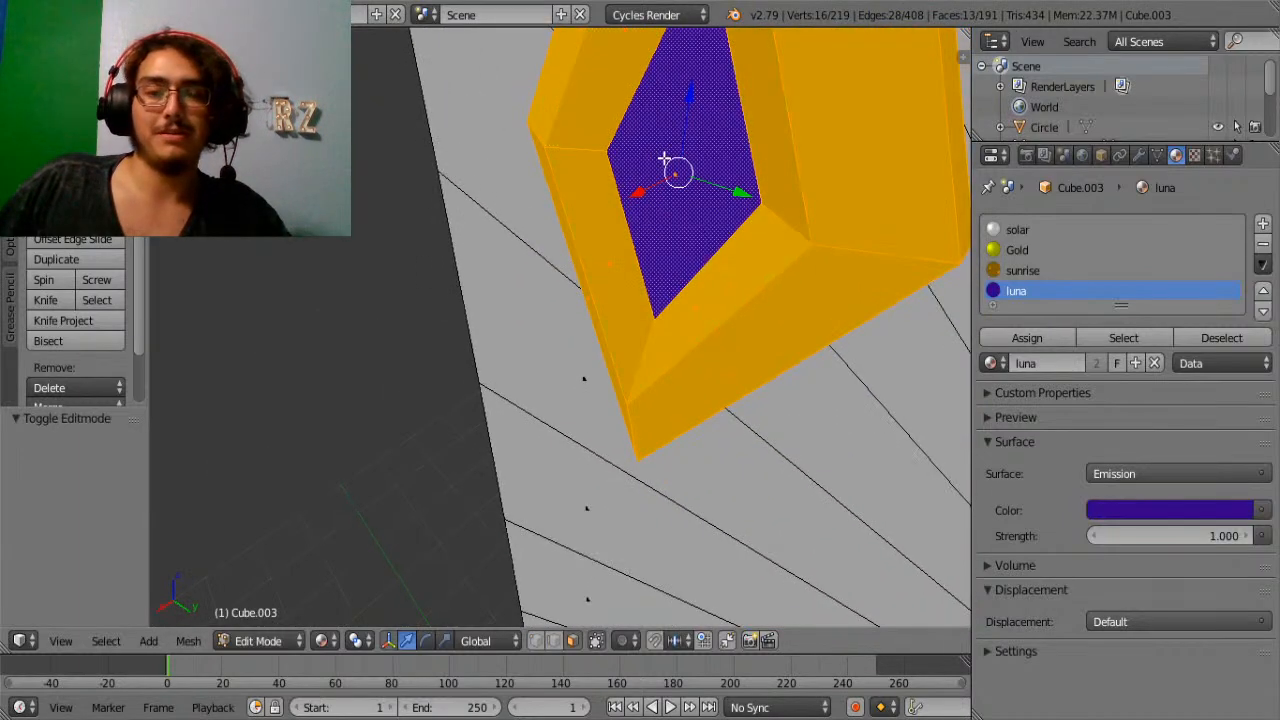
middle_click_drag(666, 160, 571, 220)
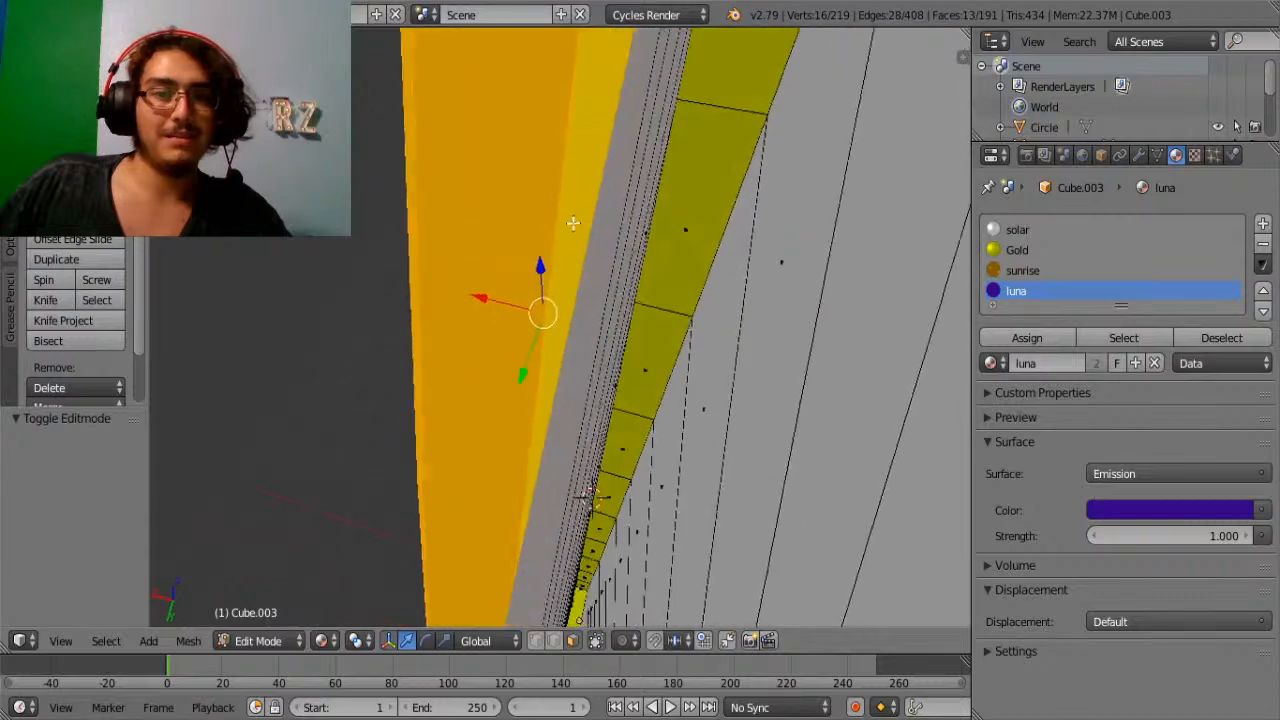
right_click(563, 228, "shift")
Move the whole diamond slightly in the negative X direction, deeper into the blade's face.
scroll(563, 227, "down", 1)
middle_click_drag(500, 258, 670, 185)
middle_click_drag(623, 266, 716, 199)
scroll(716, 199, "down", 4)
middle_click_drag(630, 315, 757, 343)
key("g")
key("x")
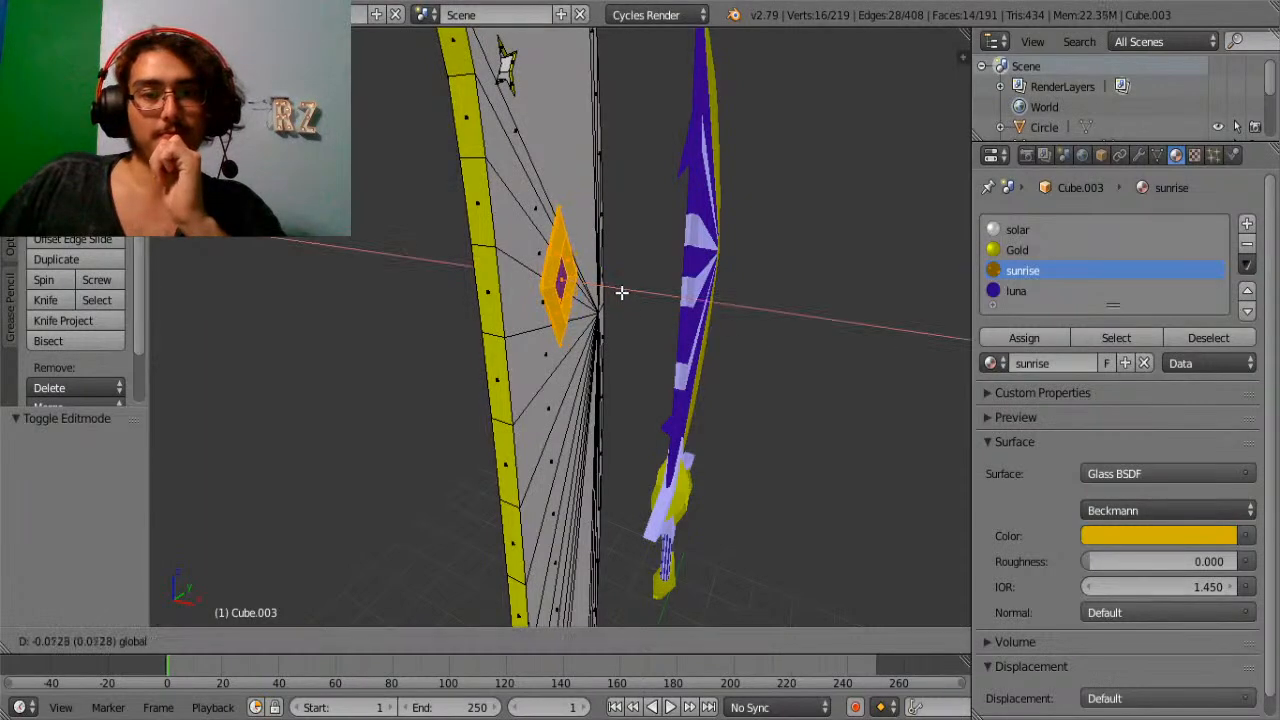
left_click(626, 291)
Duplicate the diamond and move the copy about -2.131 along Z, down the blade.
scroll(685, 293, "up", 2)
middle_click_drag(685, 293, 597, 259)
key("shift+d")
right_click(597, 259)
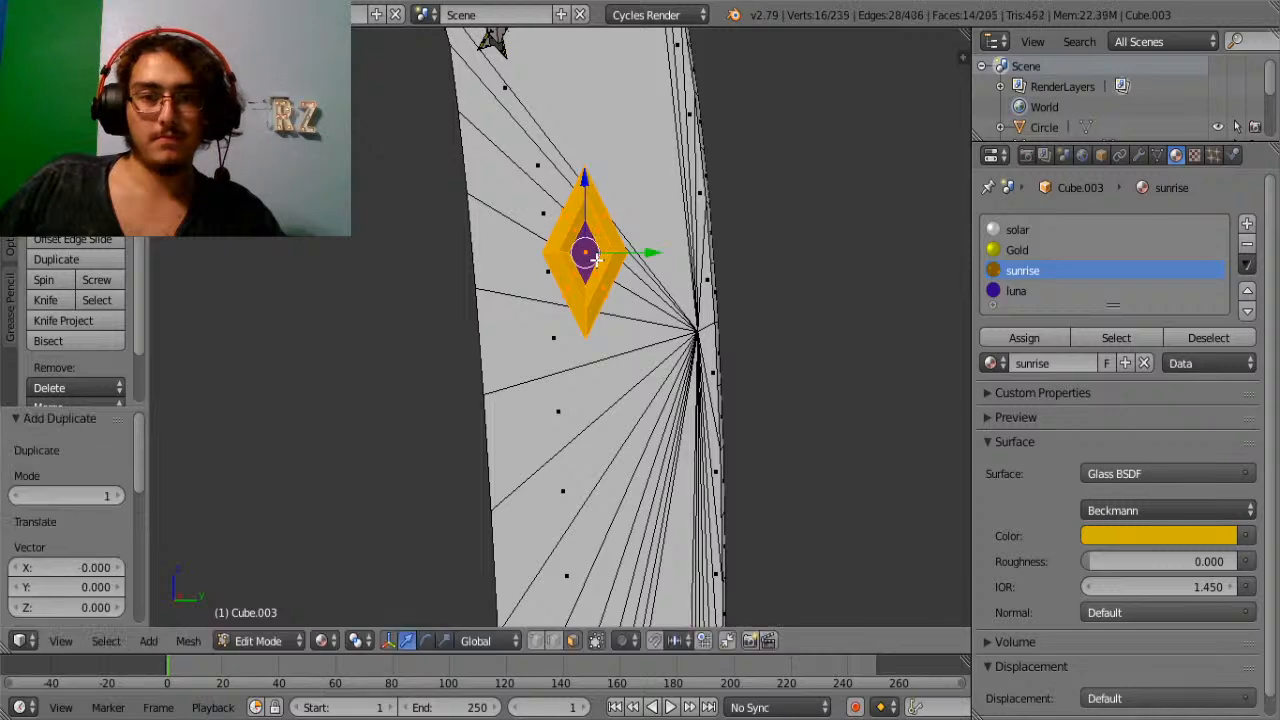
left_click_drag(585, 198, 600, 499)
scroll(600, 490, "down", 6)
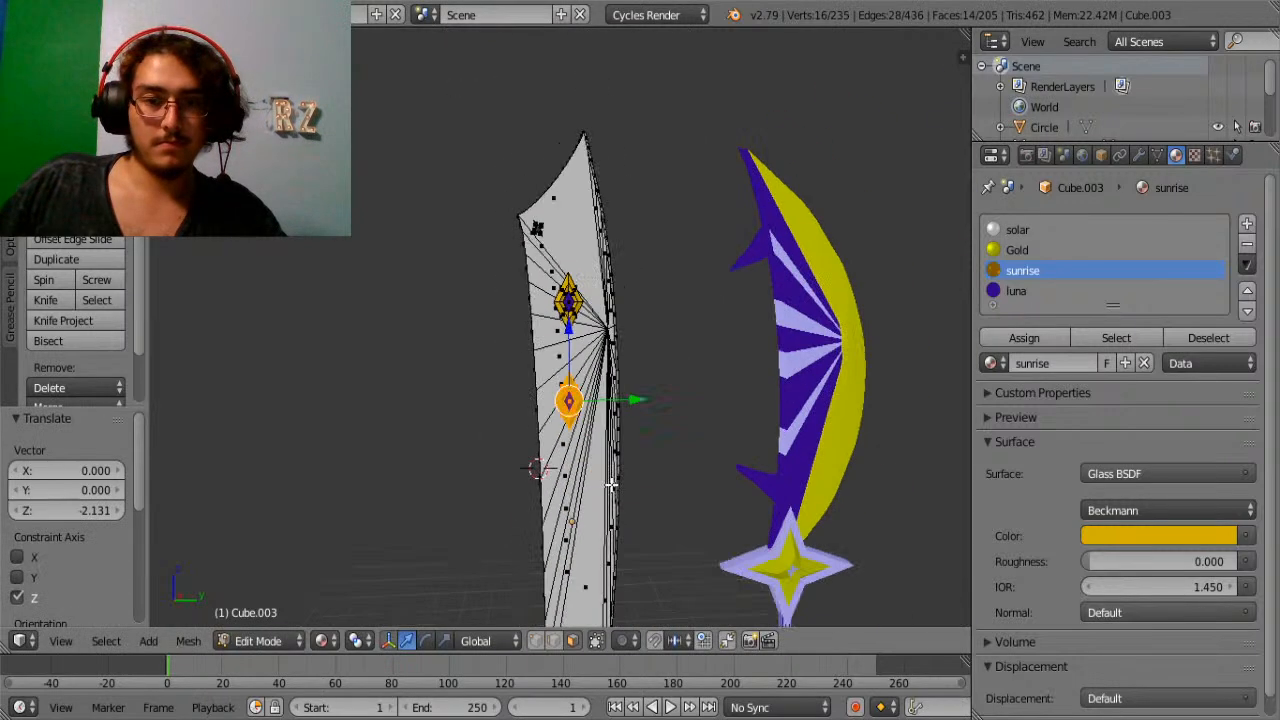
Duplicate the second diamond and move the new copy about -2.475 along Z, toward the blade's base.
middle_click_drag(600, 449, 618, 313, "shift")
left_click_drag(588, 211, 596, 328)
key("shift+d")
right_click(690, 298)
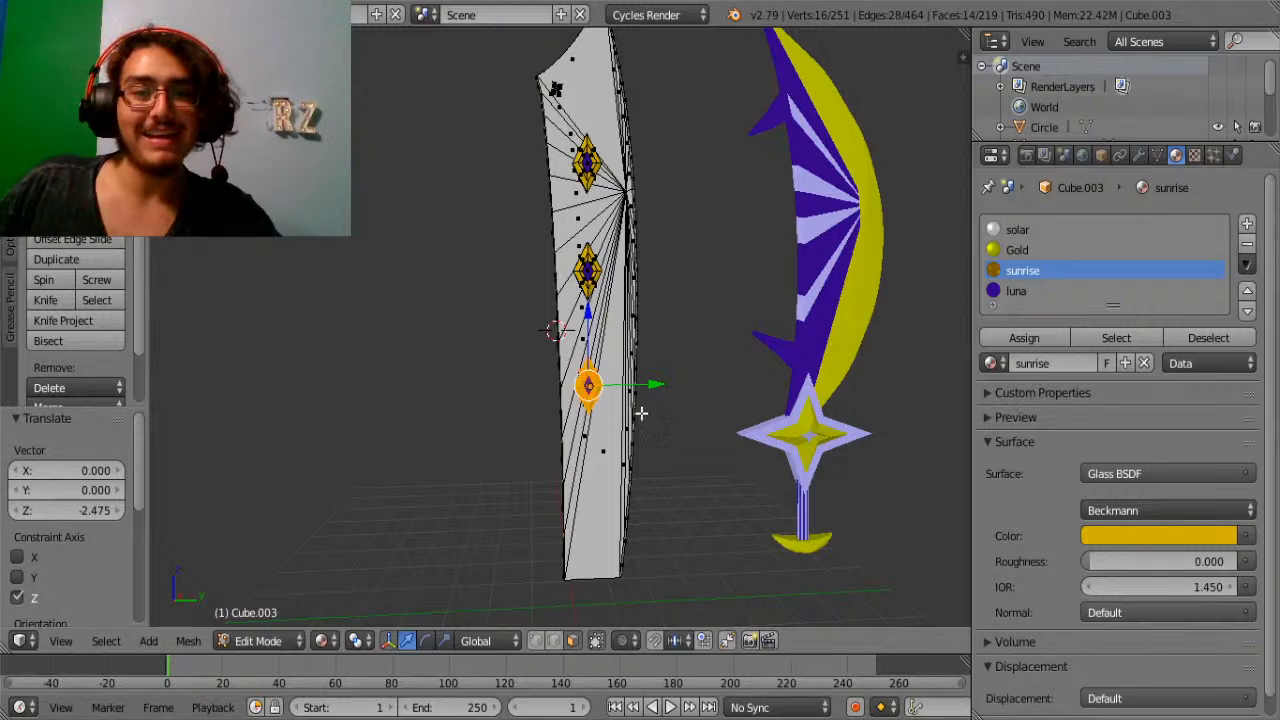
Add all faces of the middle and upper diamonds to the selection with the lowest diamond.
scroll(611, 328, "up", 6)
middle_click_drag(611, 328, 584, 274)
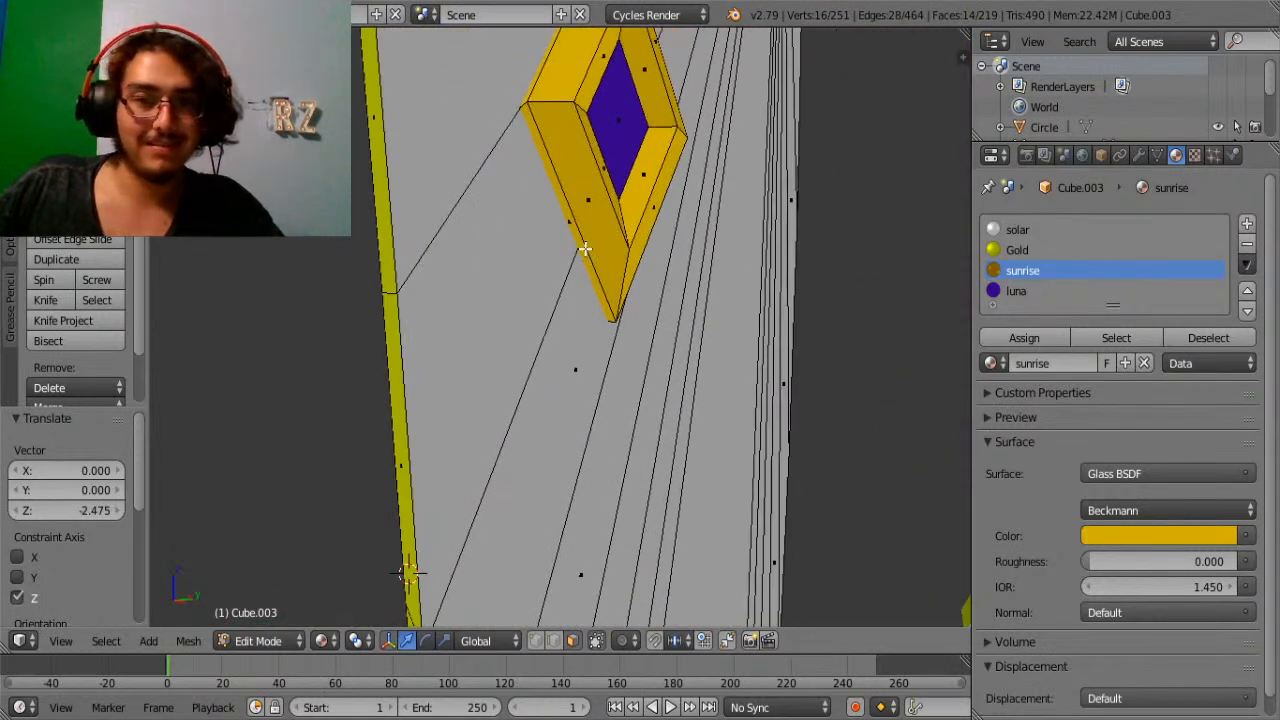
key("l")
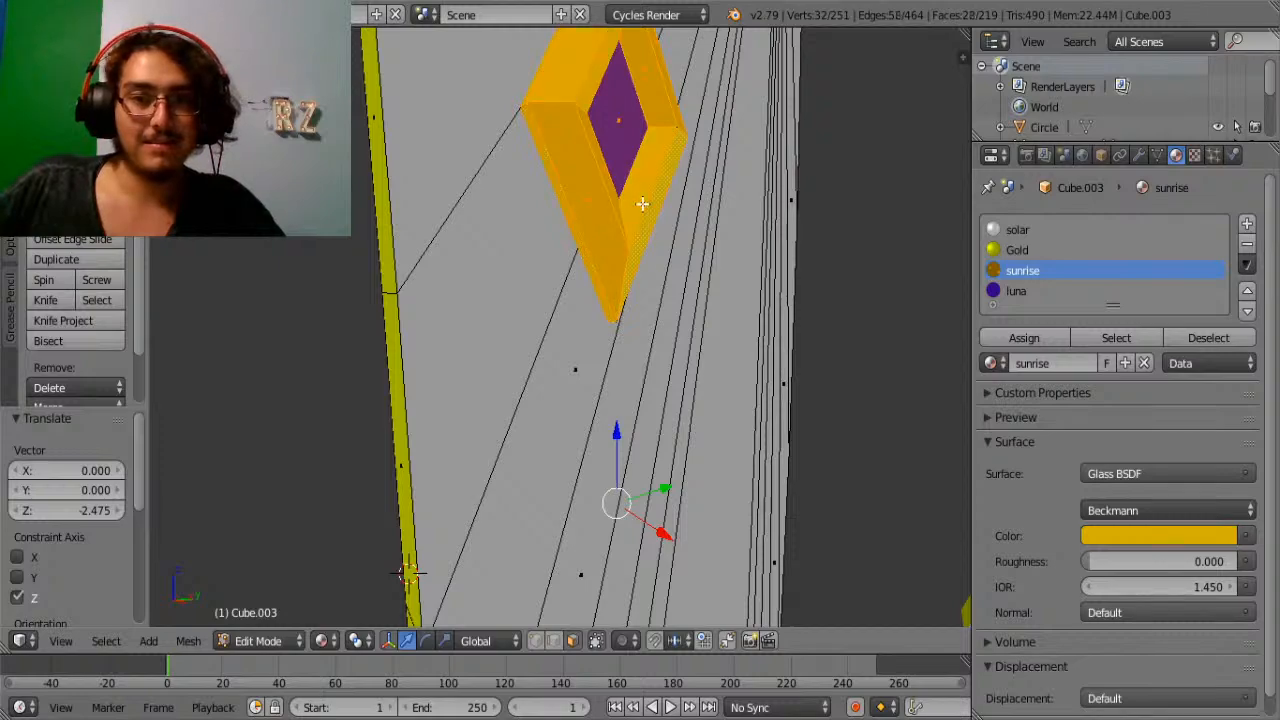
middle_click_drag(549, 131, 357, 354)
key("l")
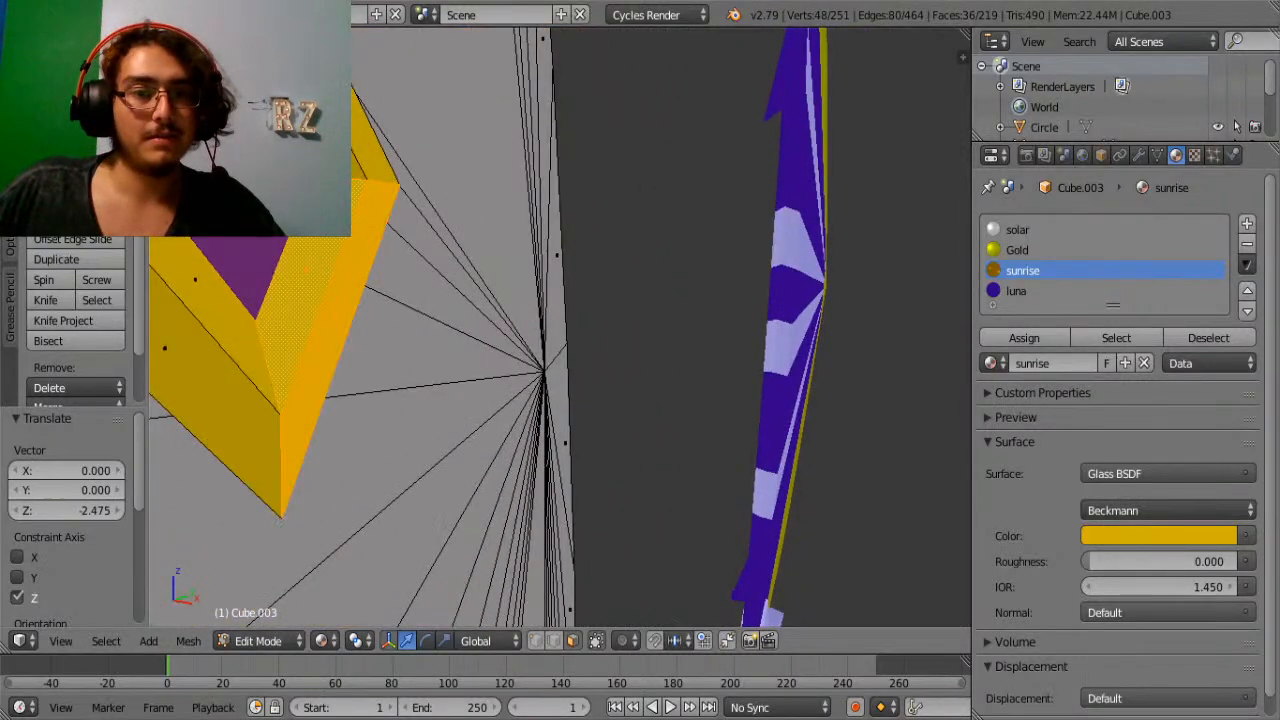
key("l")
scroll(698, 448, "down", 8)
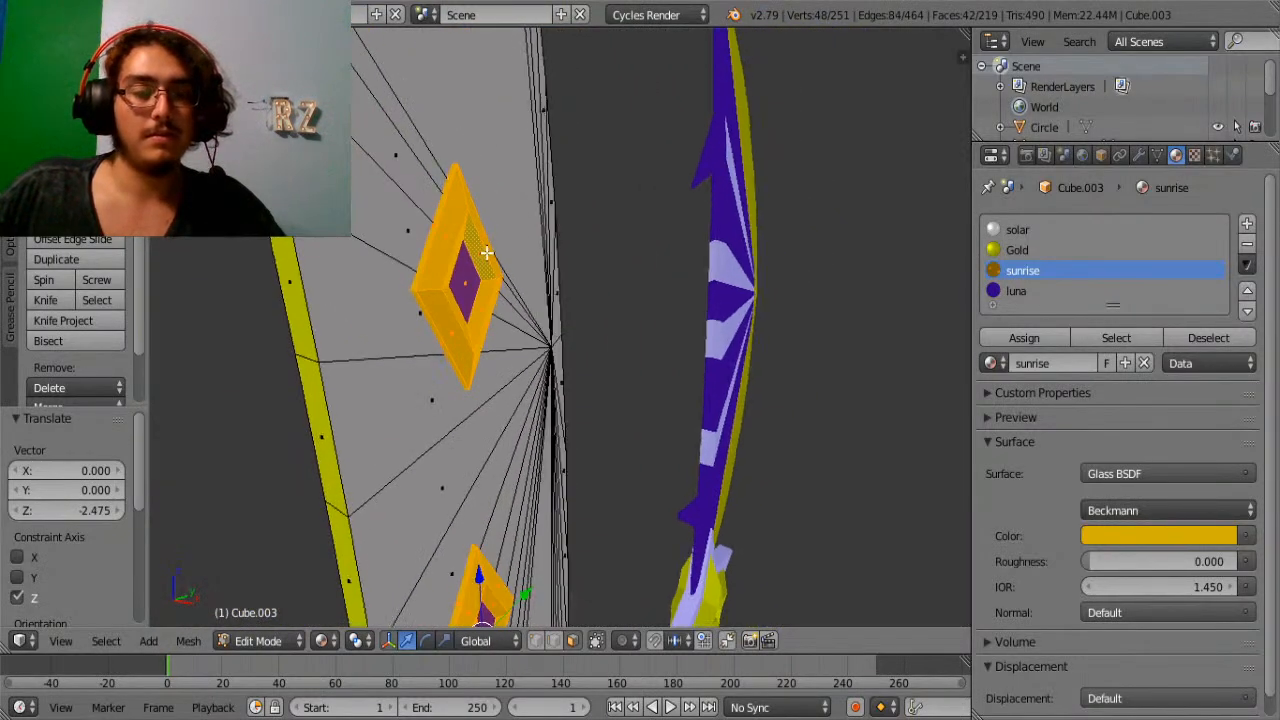
Duplicate the three diamonds in place and rotate the copies 180° about the Z axis.
key("shift+d")
right_click(698, 448)
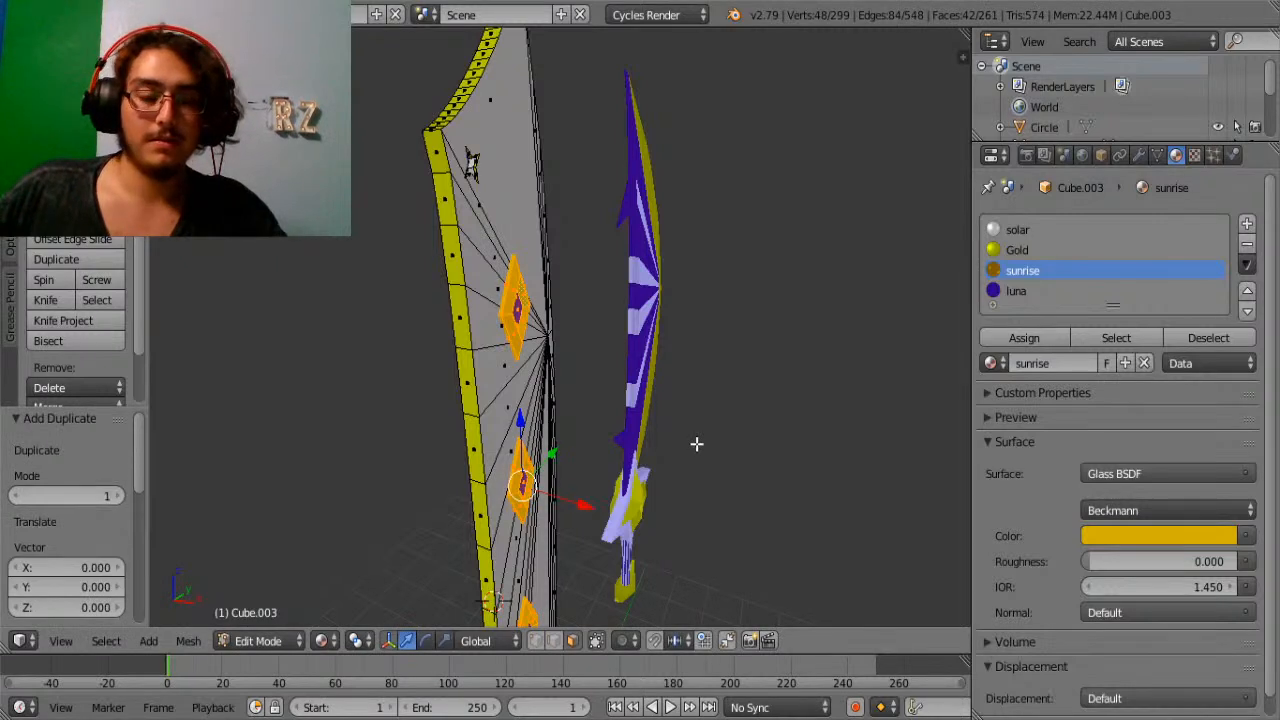
type("rz")
type("18")
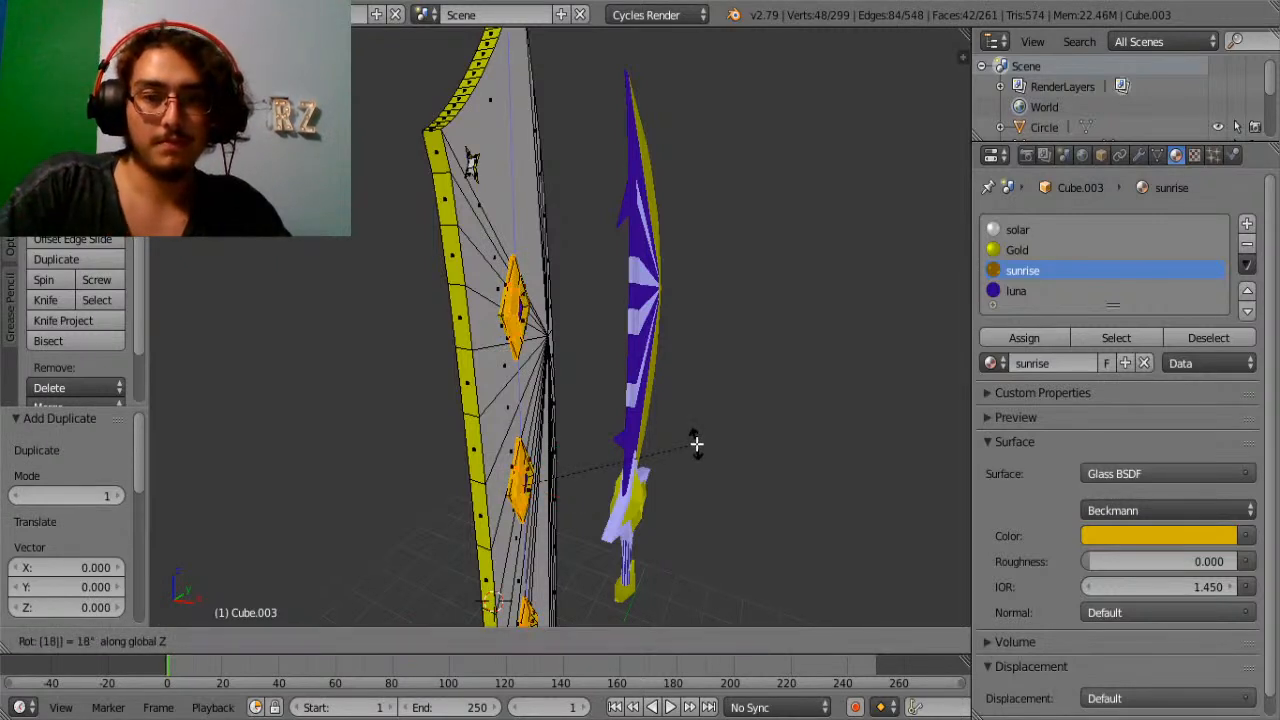
type("0")
key("Return")
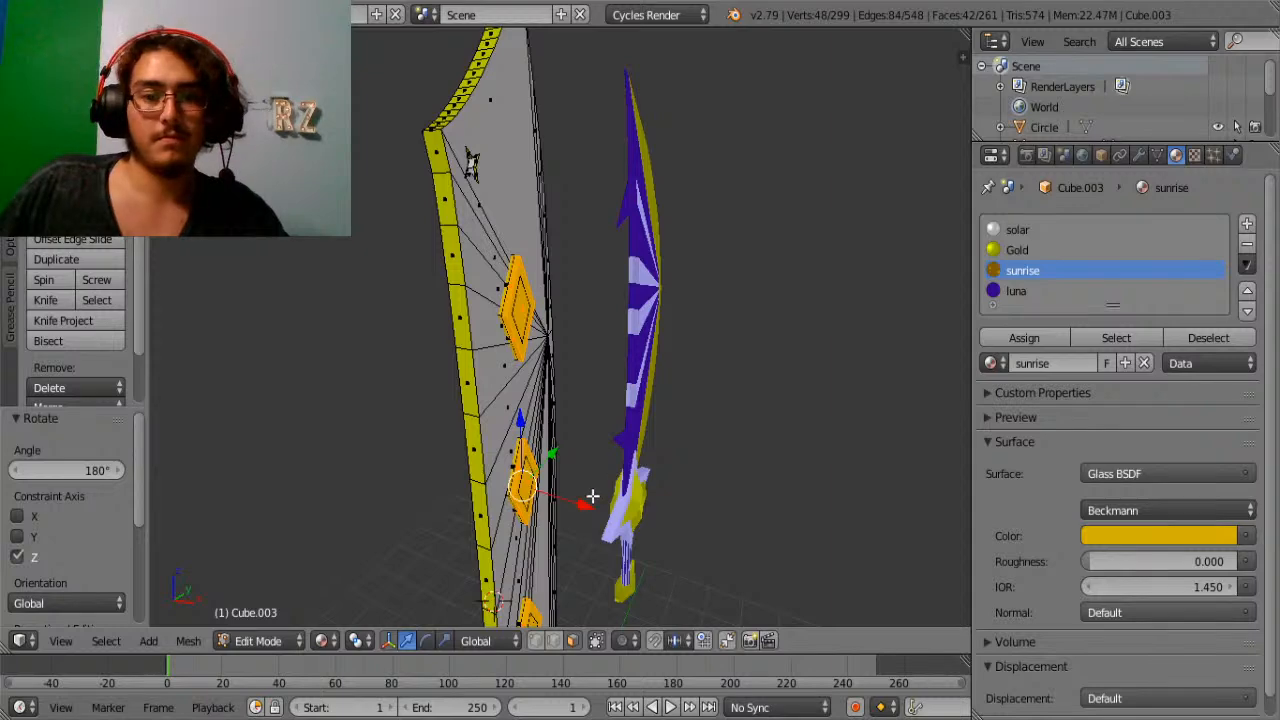
Move the rotated diamond copies about -0.222 along X onto the blade's opposite face, then fine-tune their depth along X.
left_click_drag(587, 503, 572, 494)
middle_click_drag(572, 494, 614, 411)
middle_click_drag(566, 447, 604, 438)
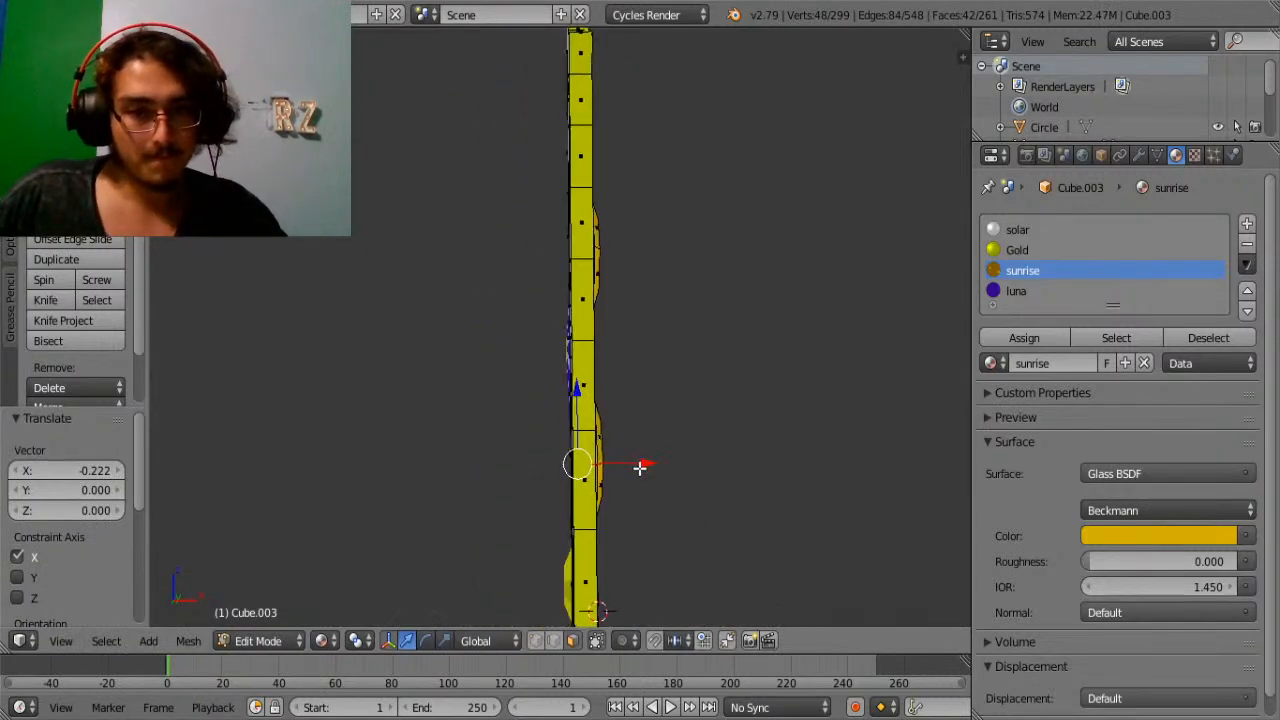
left_click_drag(640, 467, 630, 464)
key("Tab")
middle_click_drag(630, 464, 680, 423)
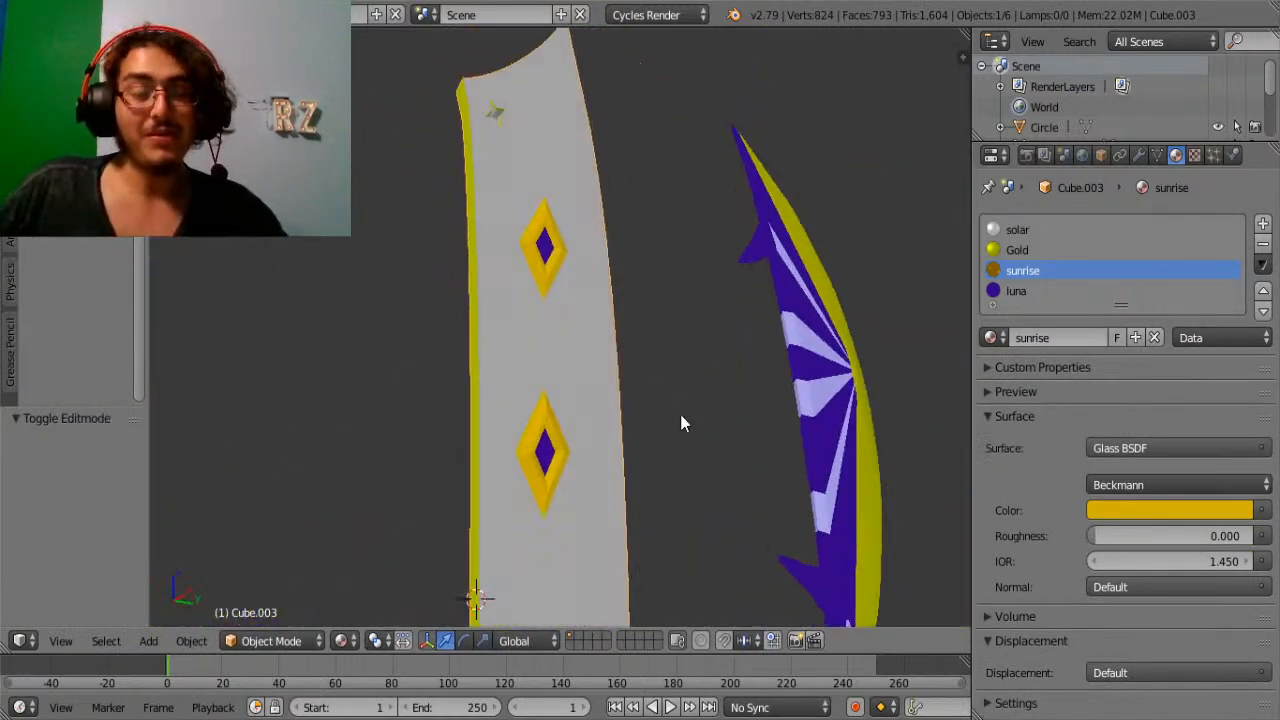
scroll(681, 415, "down", 4)
key("Tab")
scroll(681, 415, "down", 1)
key("Tab")
middle_click_drag(612, 476, 603, 438)
Add all faces of the three diamonds on the facing side of the blade to the selection.
key("Tab")
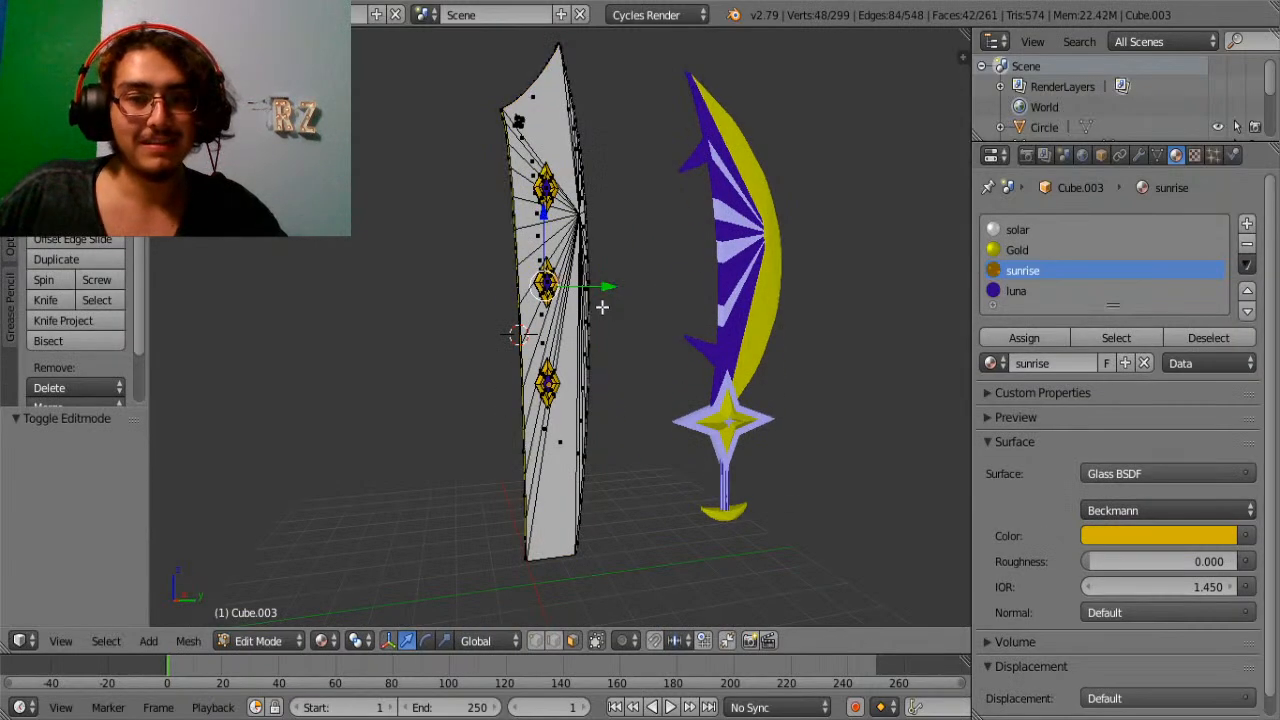
scroll(558, 371, "up", 6)
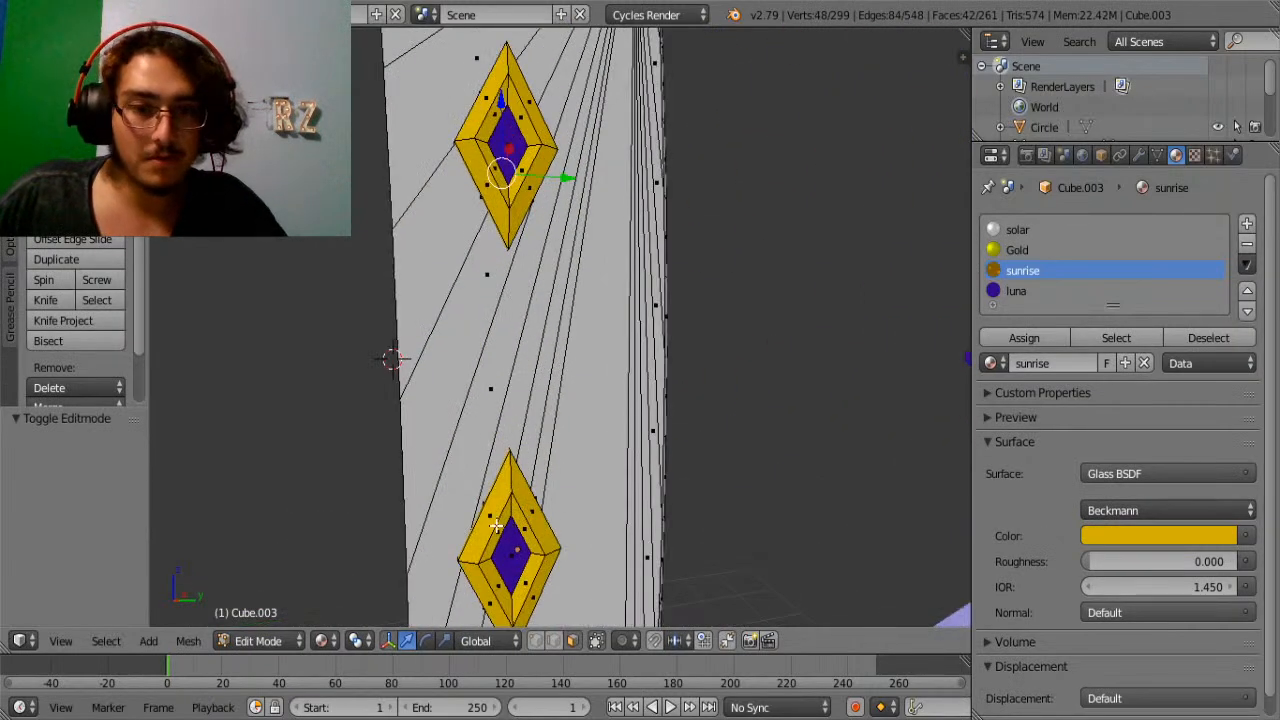
key("l")
right_click(526, 510, "alt+shift")
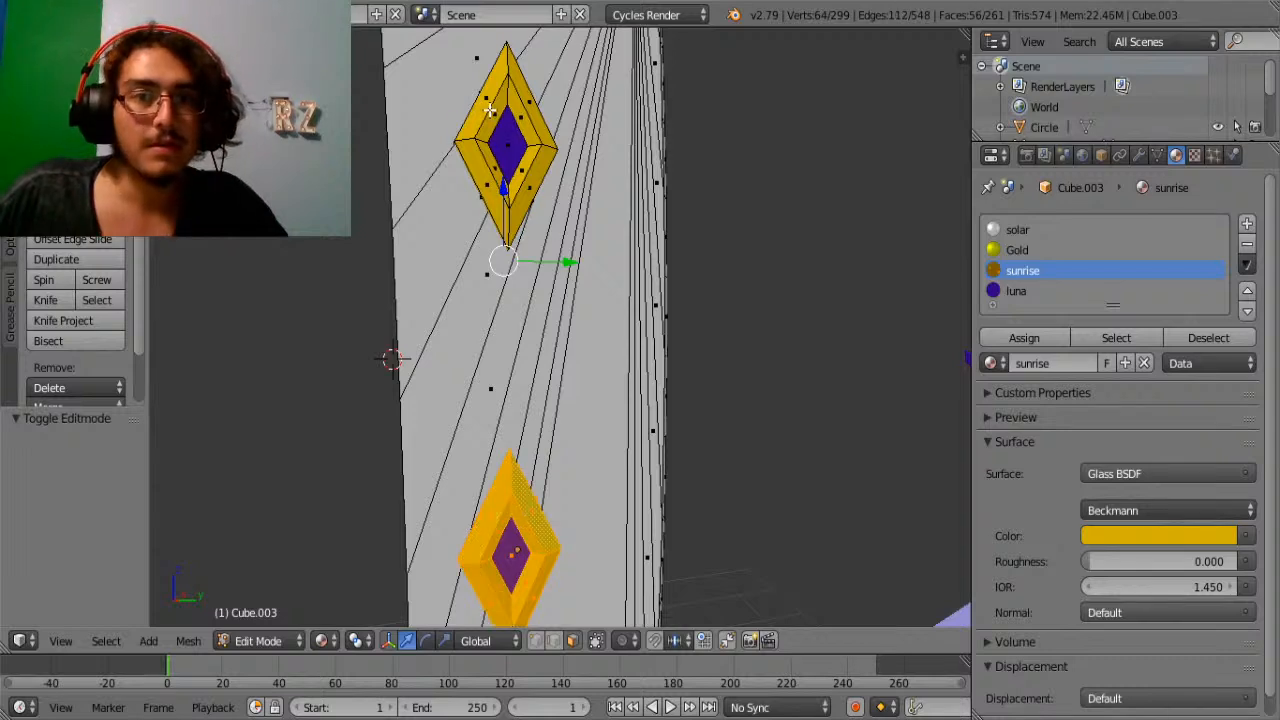
key("l")
scroll(529, 120, "up", 5, "ctrl")
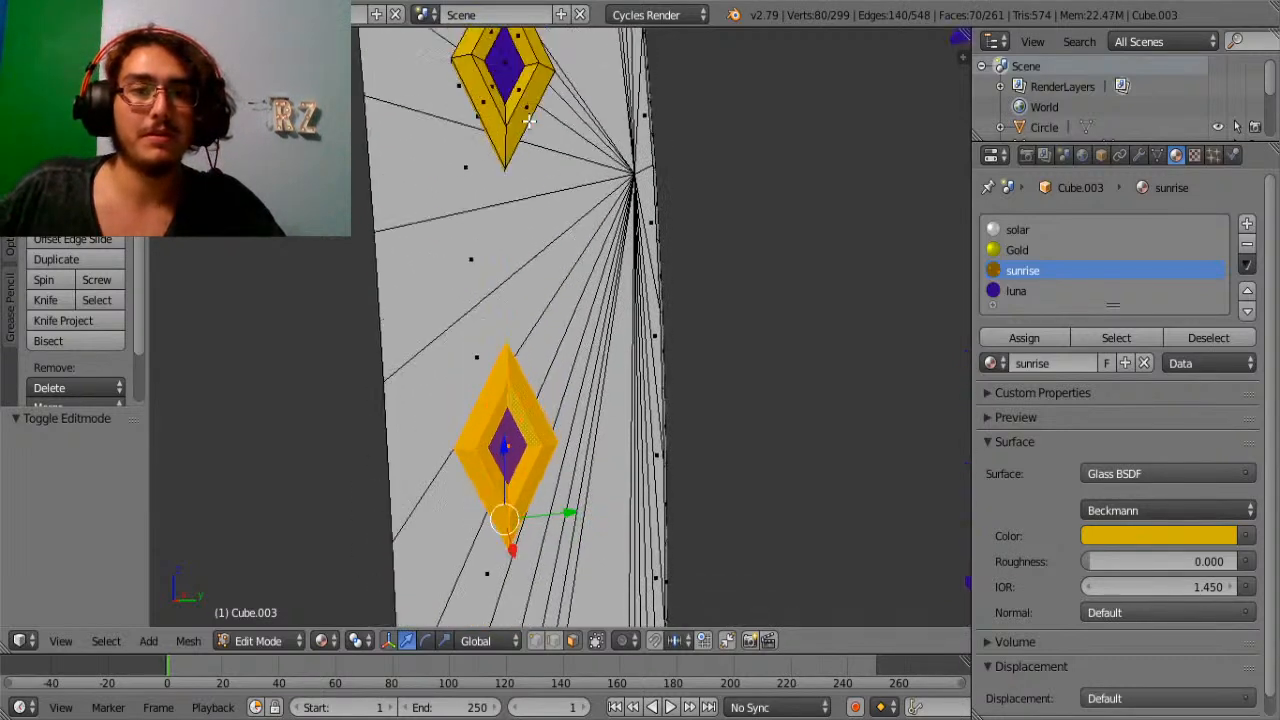
scroll(529, 121, "up", 3, "shift")
right_click(496, 118, "alt+shift")
right_click(520, 126, "alt+shift")
scroll(647, 234, "down", 7)
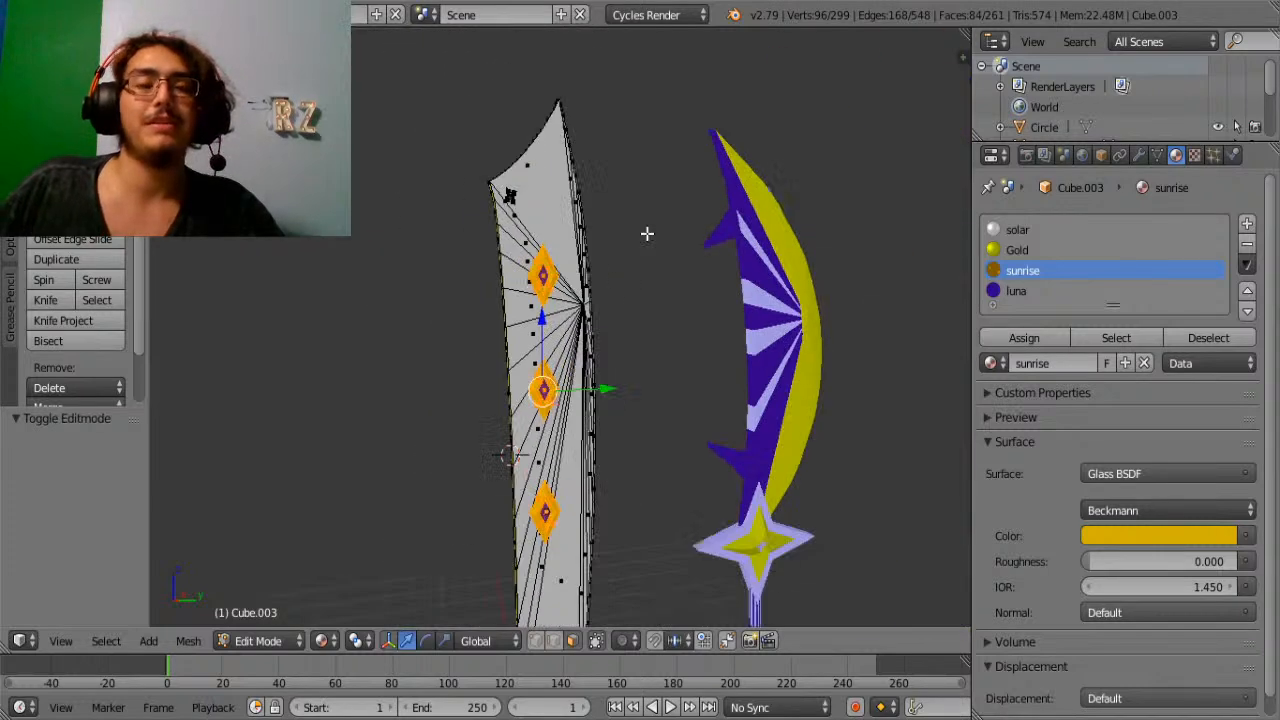
Move the diamonds on both faces of the blade together about 0.147 along Y.
scroll(640, 260, "down", 3)
key("g")
key("y")
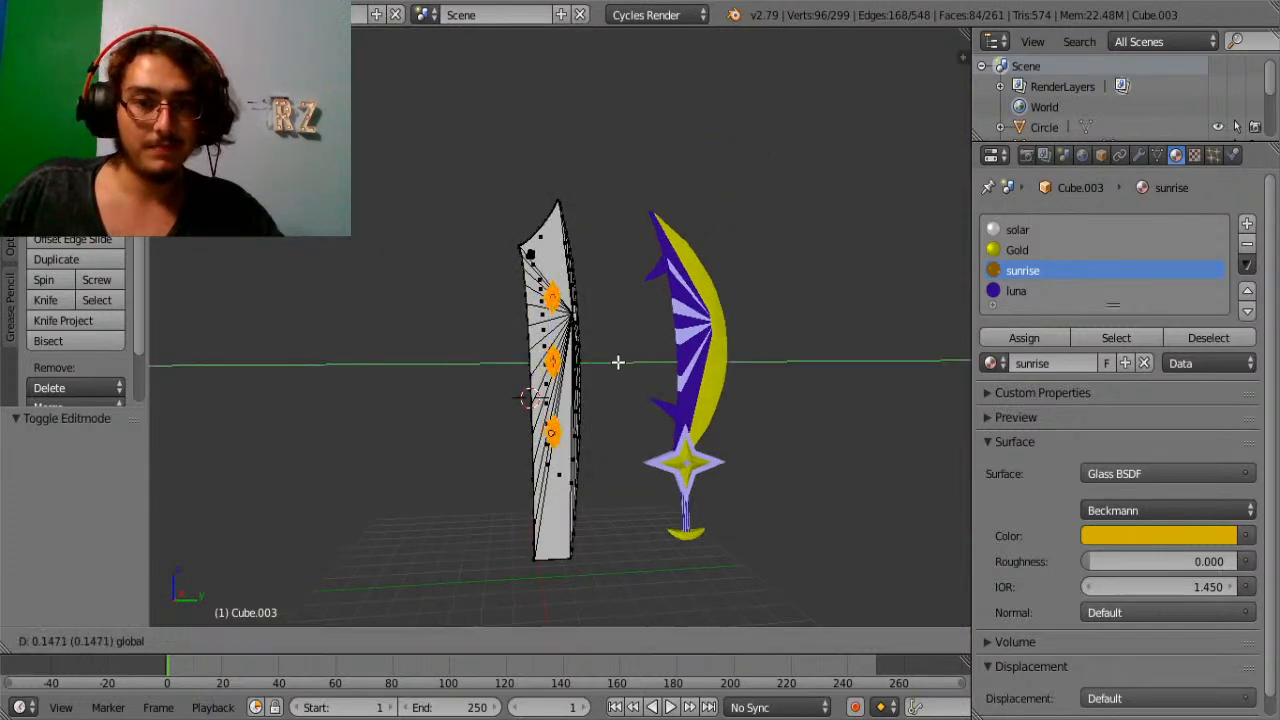
left_click(617, 361)
key("Tab")
Scale the whole blade object slightly narrower along the Y axis.
middle_click_drag(537, 386, 679, 415)
key("s")
key("y")
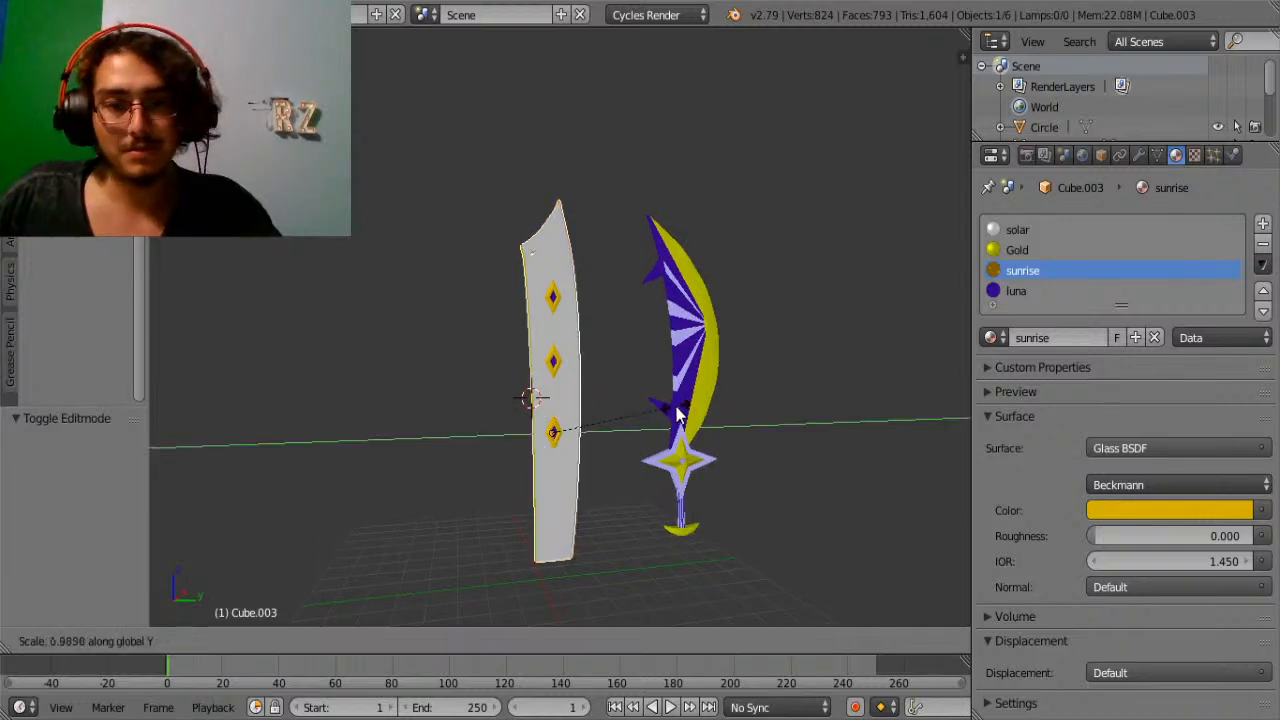
left_click(666, 423)
key("Tab")
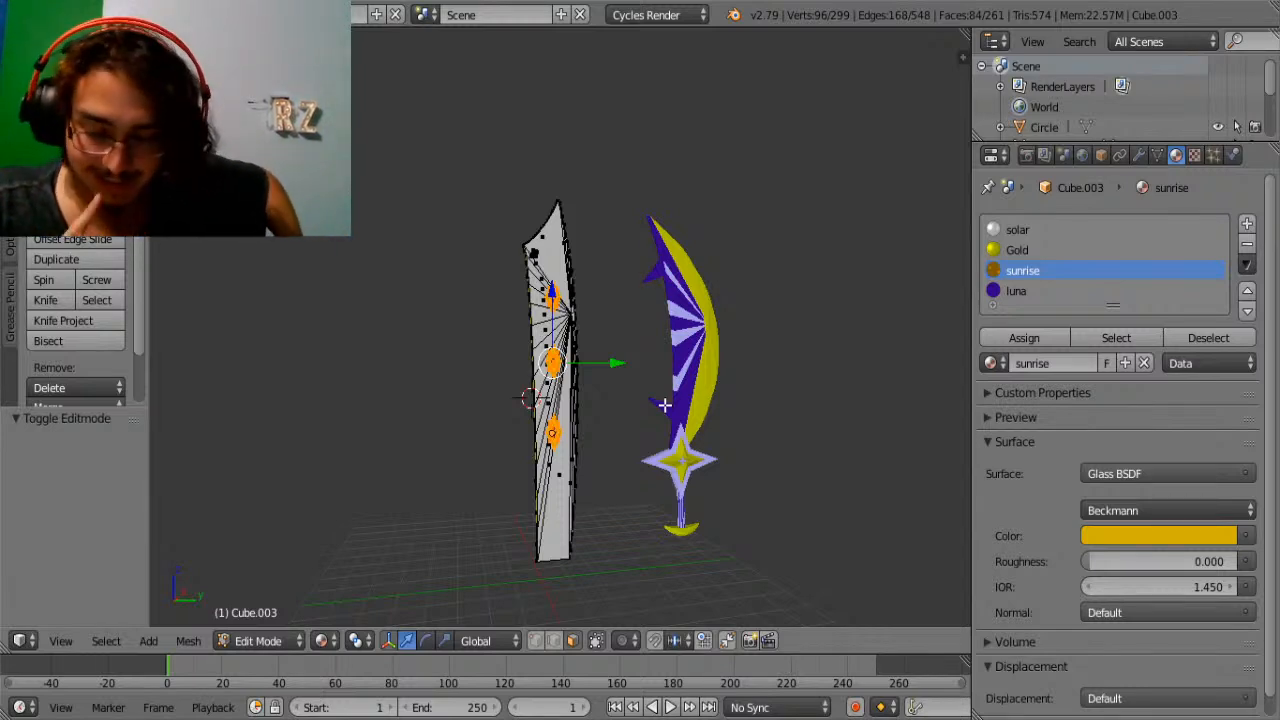
key("Tab")
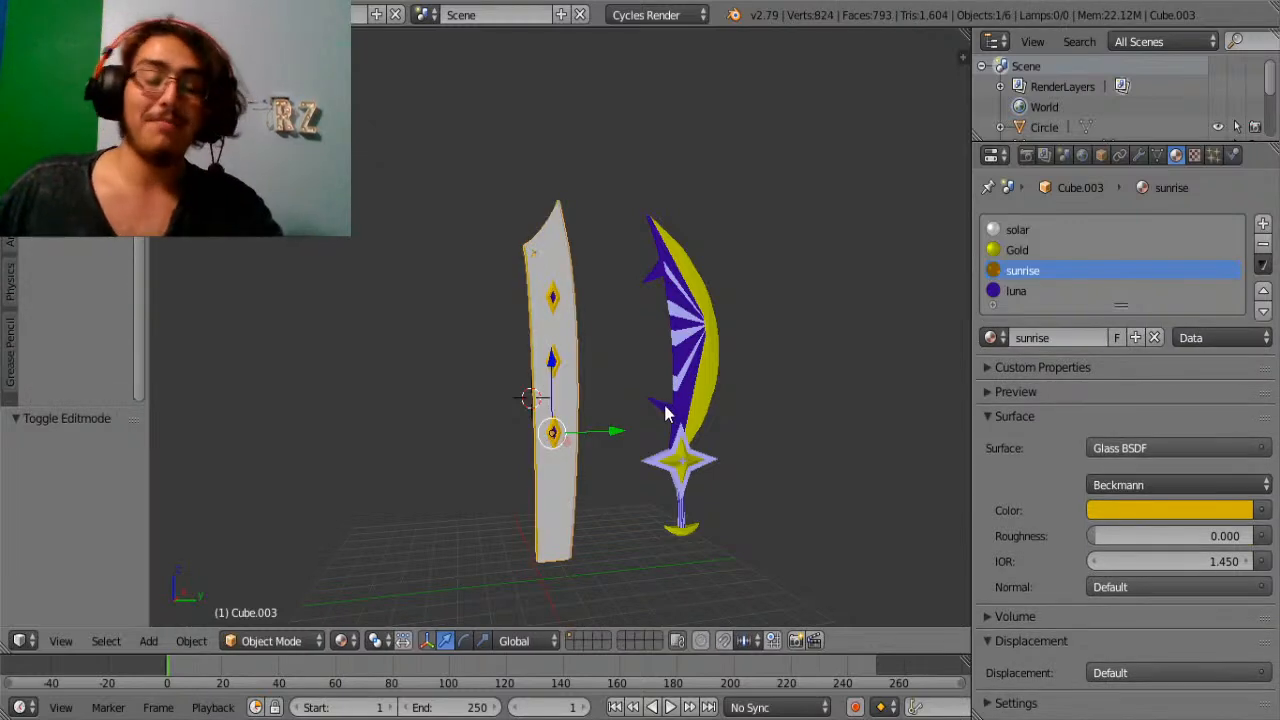
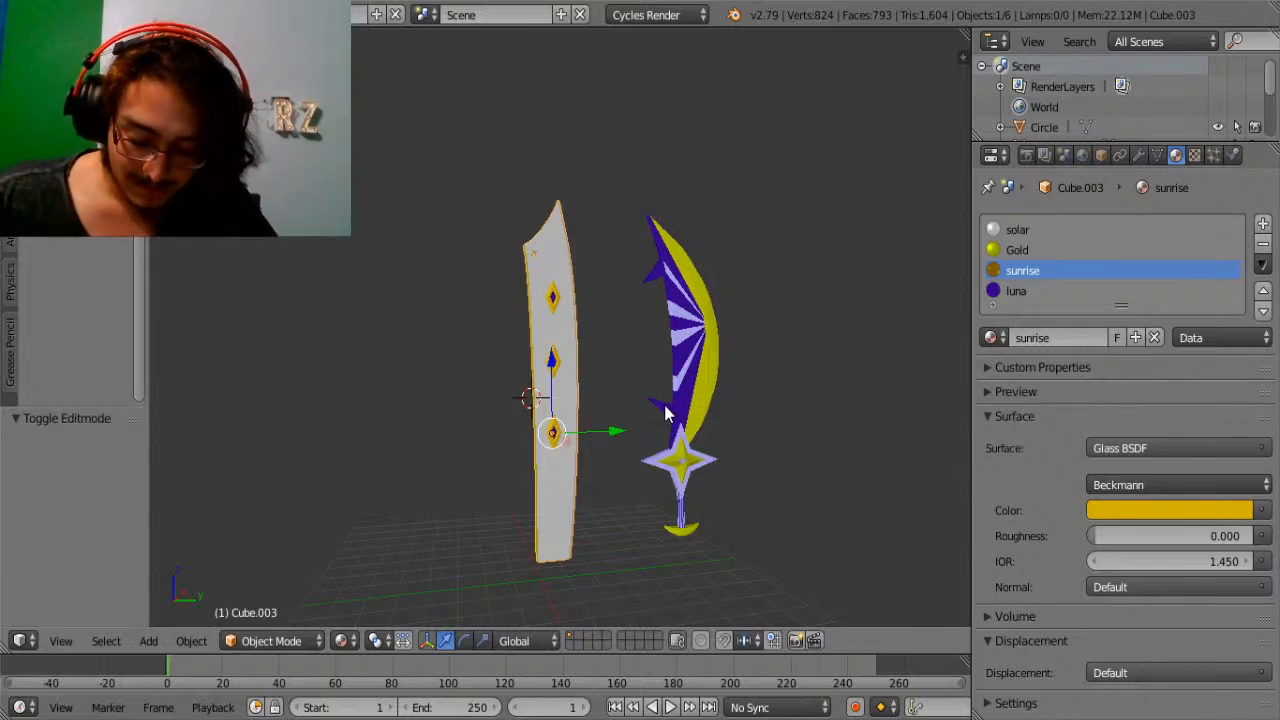
Select the Gold rim faces around the upper points of the star-shaped cutout near the blade's tip.
scroll(563, 373, "up", 4)
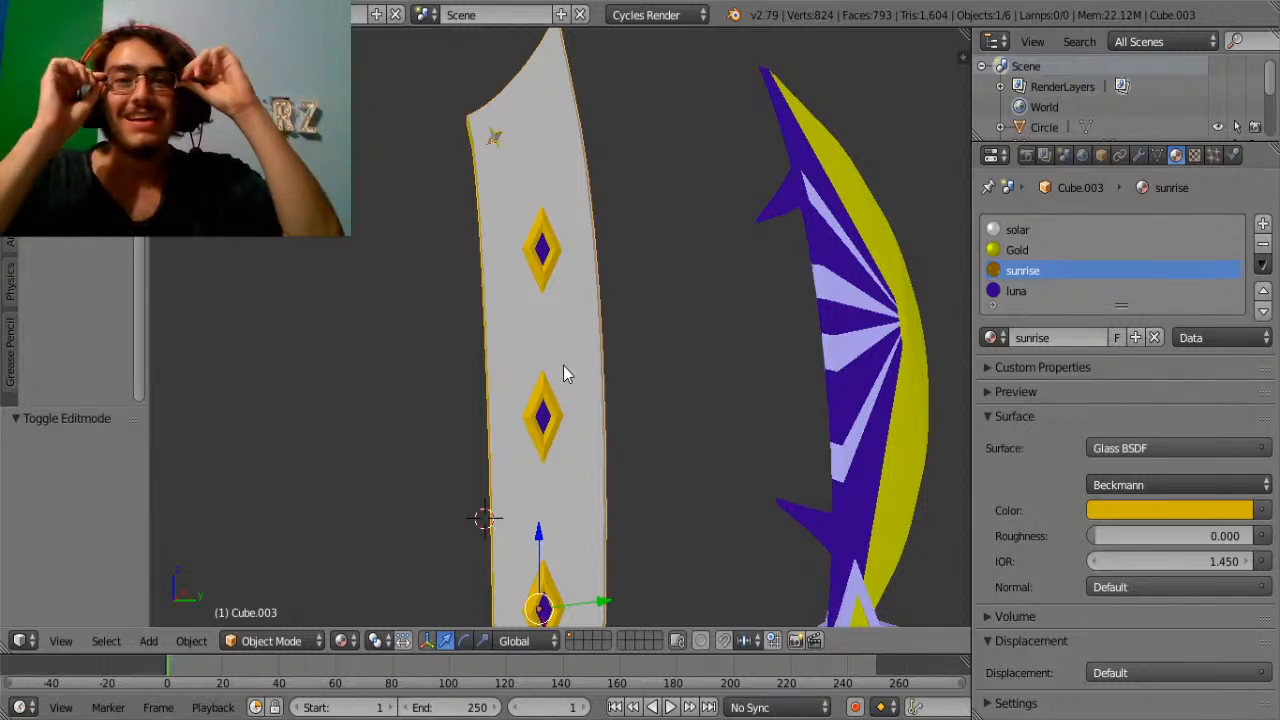
key("Tab")
scroll(533, 276, "up", 2)
key("Tab")
middle_click_drag(495, 136, 546, 334, "shift")
scroll(523, 406, "up", 3)
scroll(546, 334, "up", 3)
key("Tab")
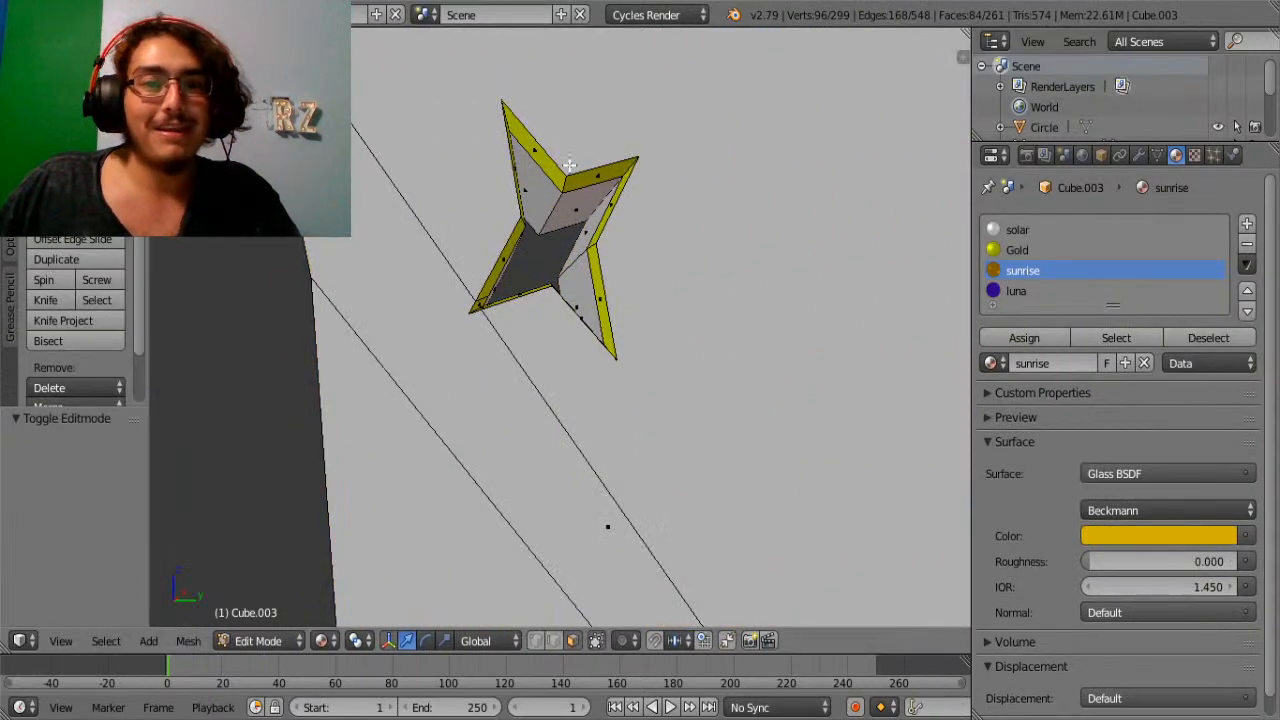
right_click(540, 152)
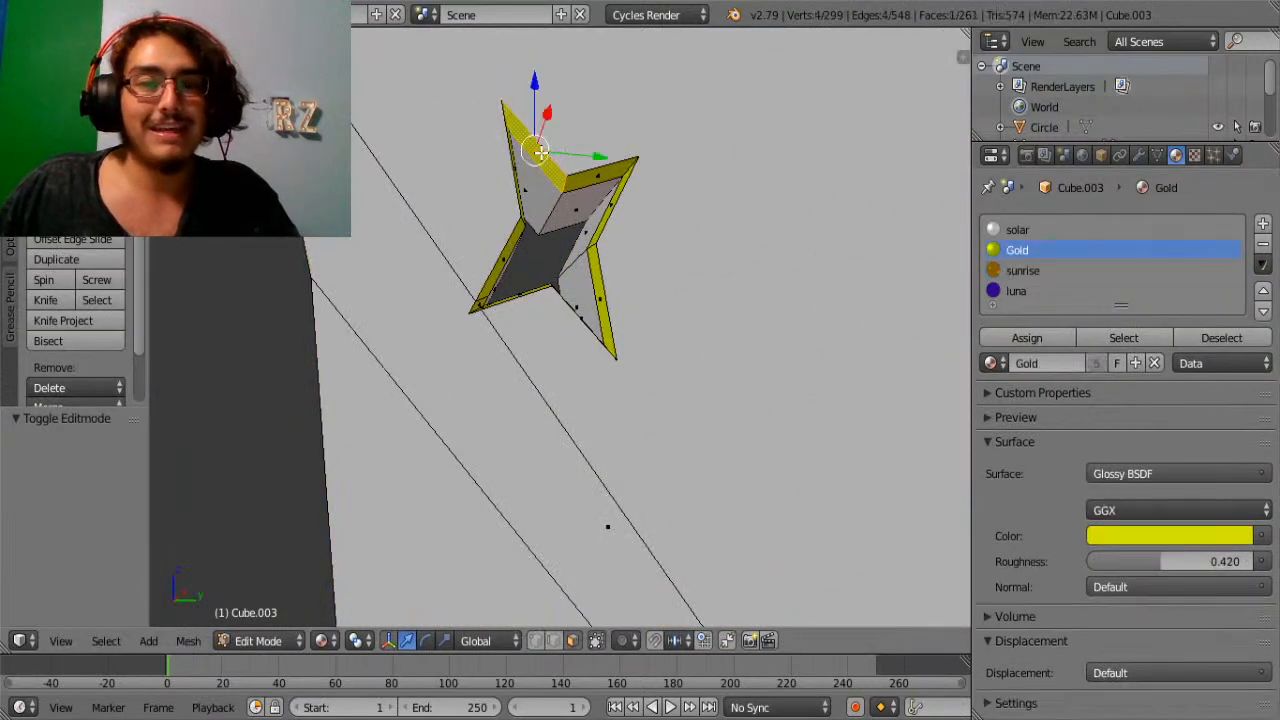
right_click(607, 208, "shift")
scroll(607, 233, "up", 3)
right_click(622, 149)
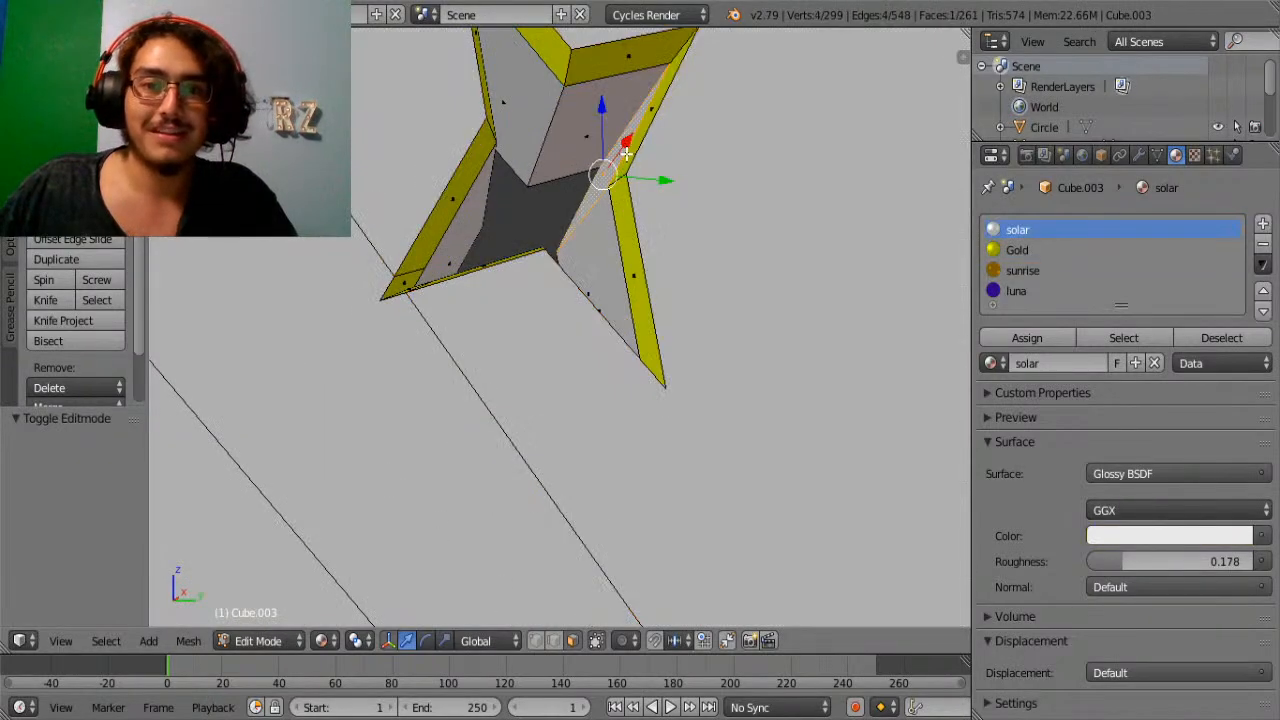
right_click(624, 130)
right_click(603, 77, "shift")
right_click(543, 55, "shift")
middle_click_drag(556, 120, 420, 220)
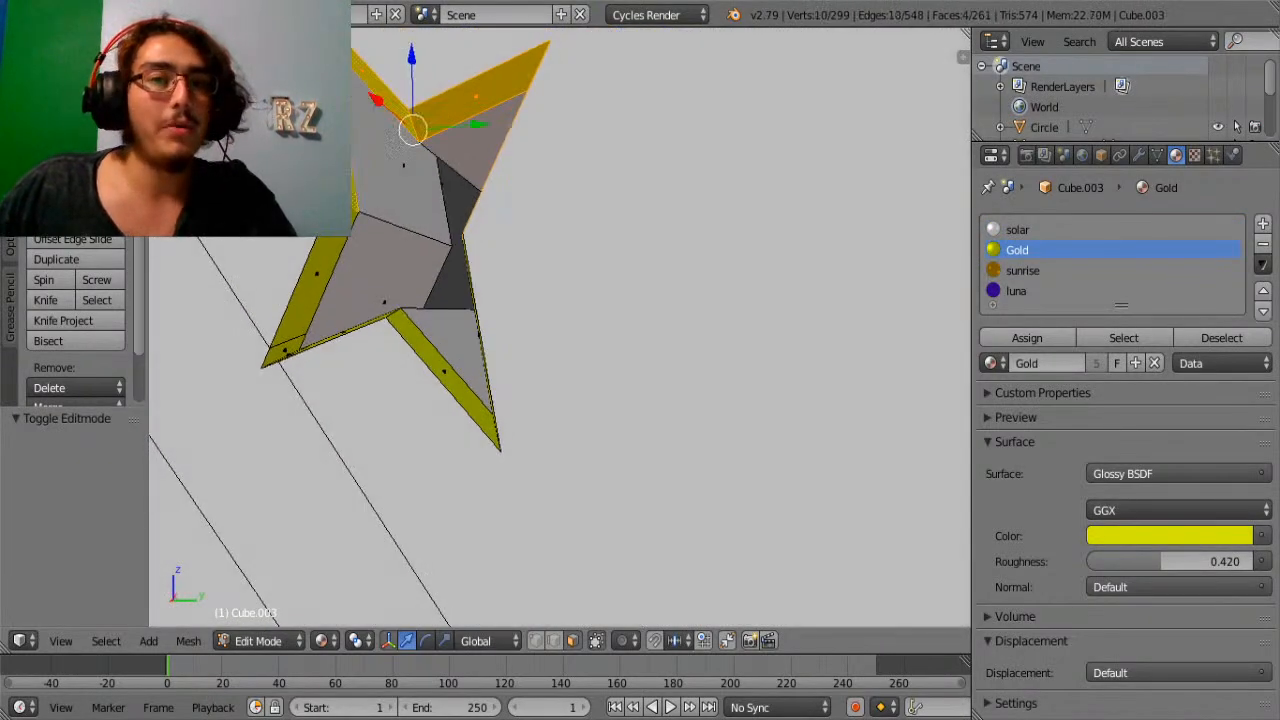
Add the star cutout's remaining Gold rim faces on both sides of the blade to the selection.
right_click(349, 290, "shift")
middle_click_drag(363, 342, 314, 443)
right_click(306, 434, "shift")
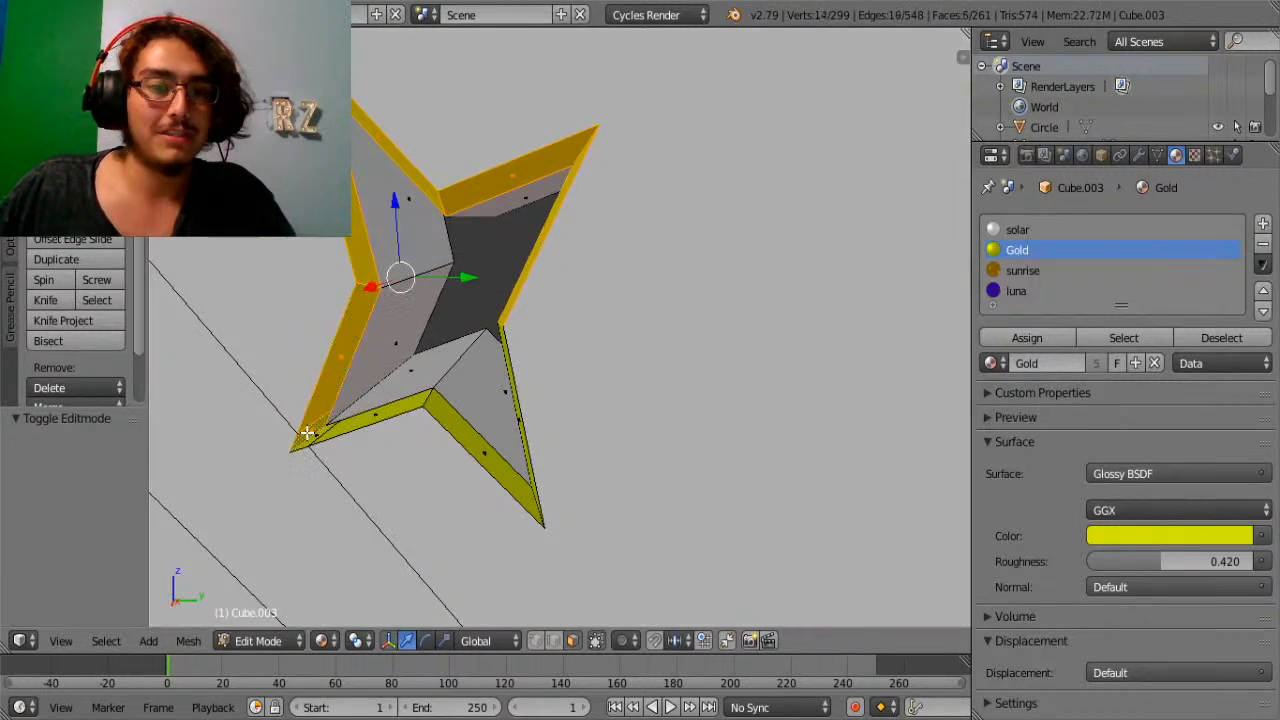
right_click(311, 437, "shift")
right_click(389, 410, "shift")
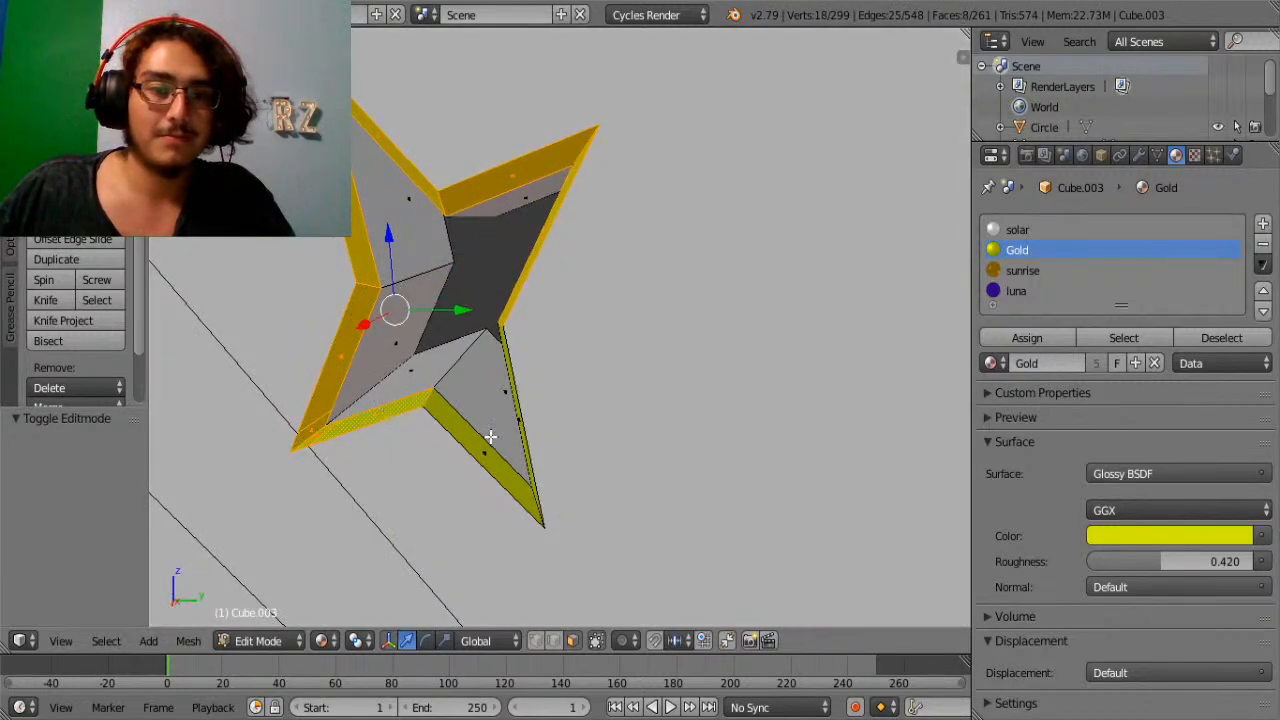
right_click(431, 401, "alt+shift")
middle_click_drag(314, 417, 692, 421)
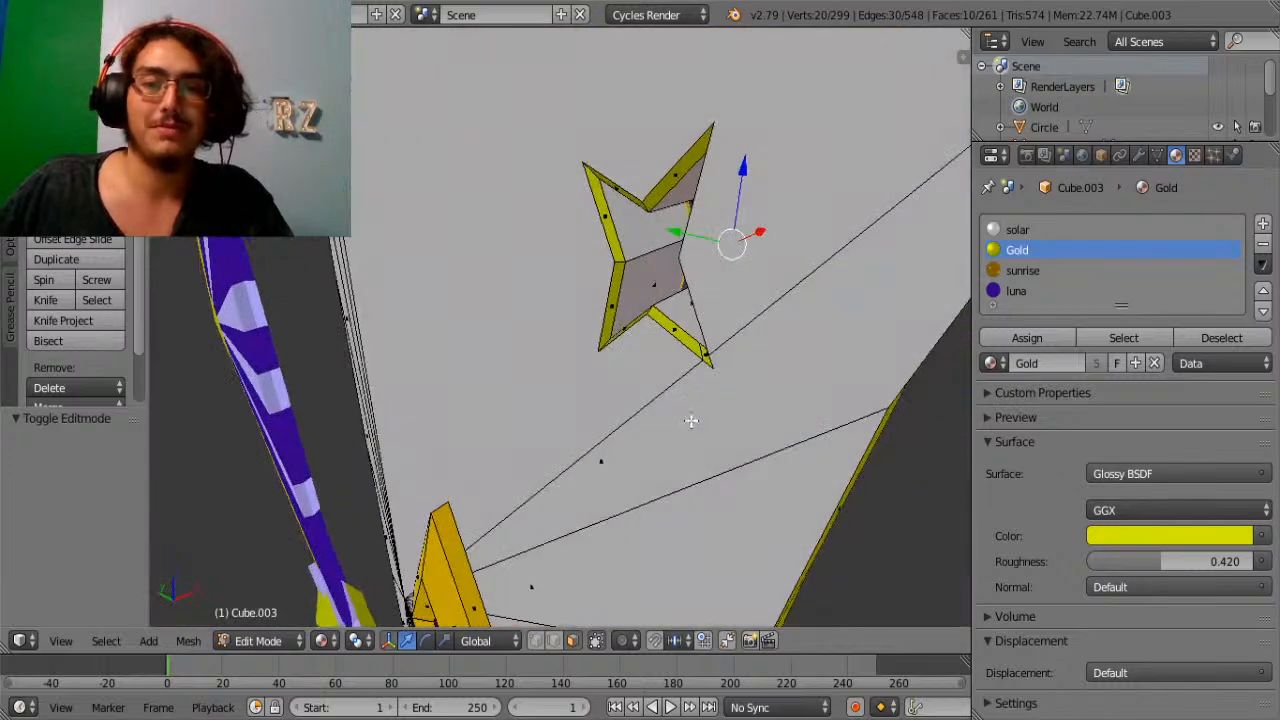
right_click(650, 312, "alt+shift")
middle_click_drag(722, 331, 857, 331)
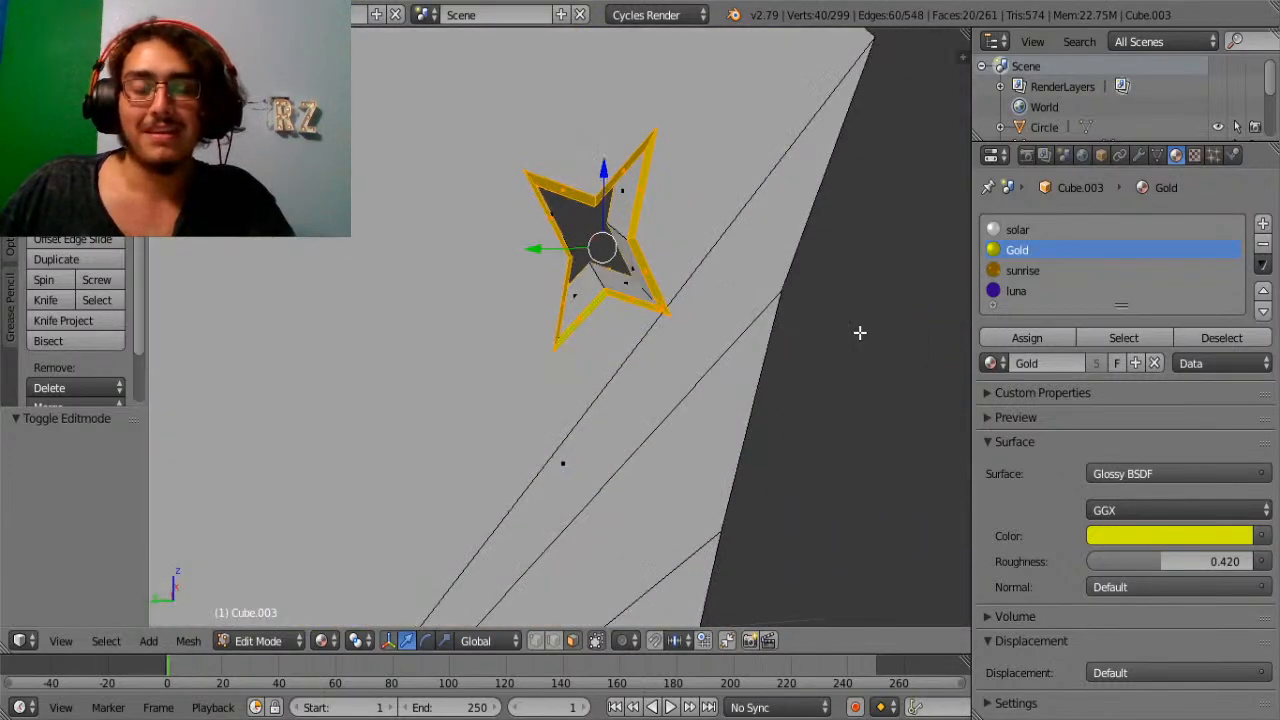
Try scaling the star rim faces to 0.992, extruding them in place and scaling the extrusion to 0.735.
key("s")
left_click(852, 328)
key("e")
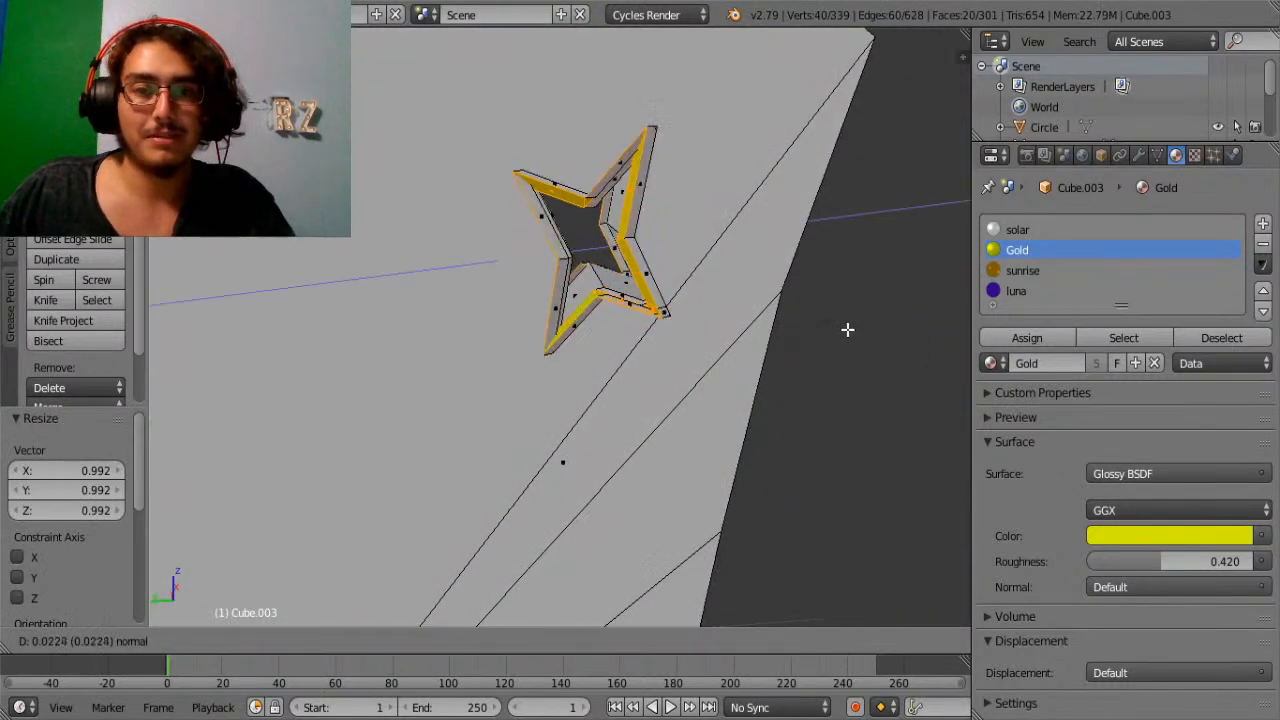
right_click(848, 322)
key("s")
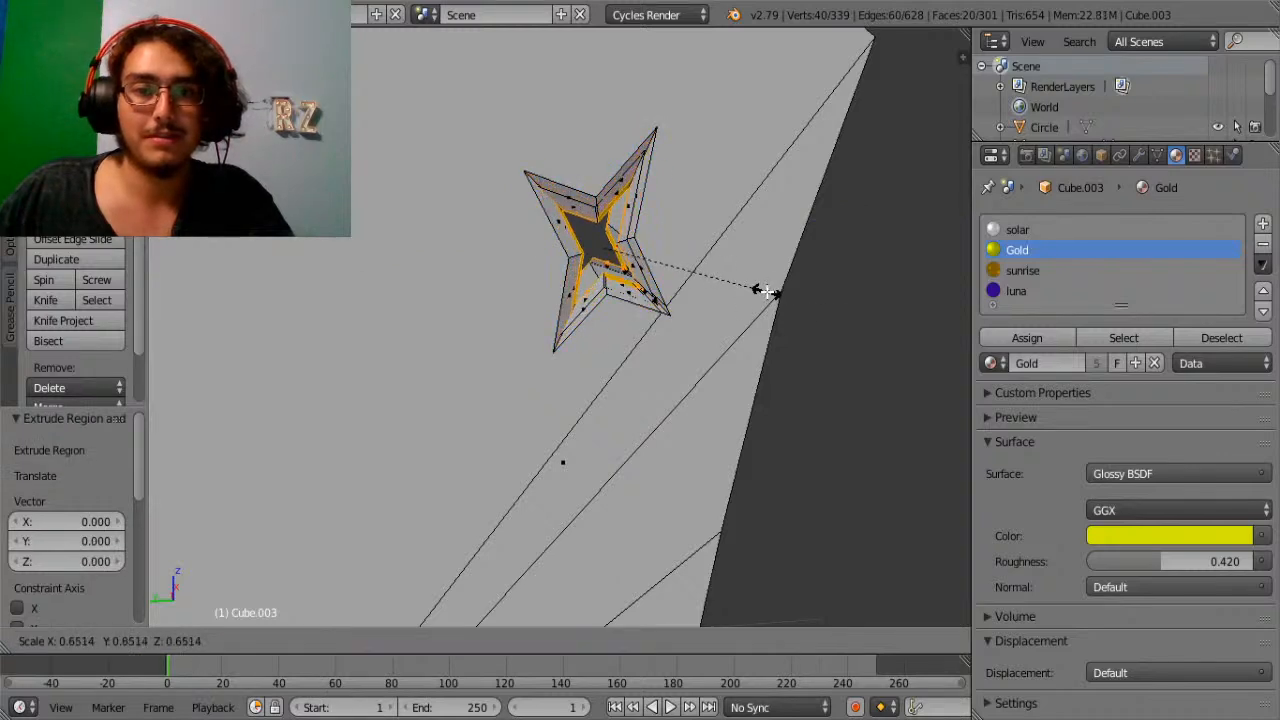
left_click(778, 296)
Try stretching the extruded star rim along X, then undo the extrusion and scaling of the rim.
middle_click_drag(615, 288, 657, 284)
key("s")
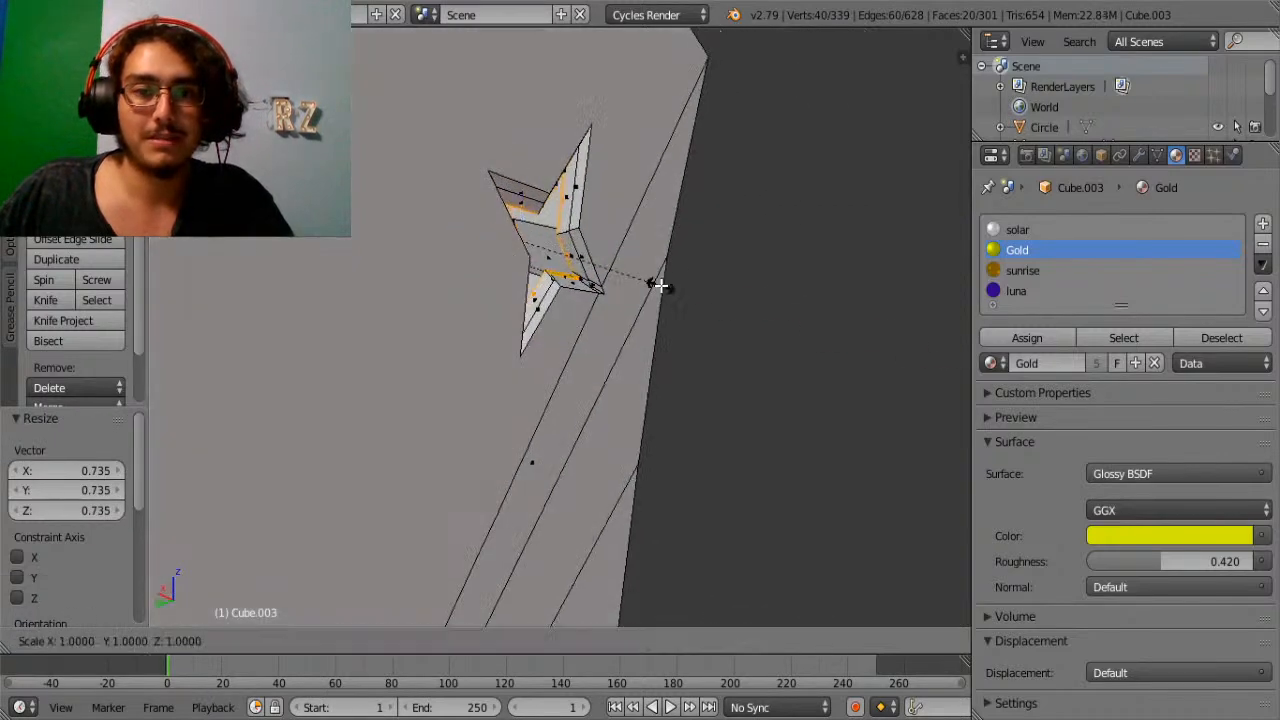
key("x")
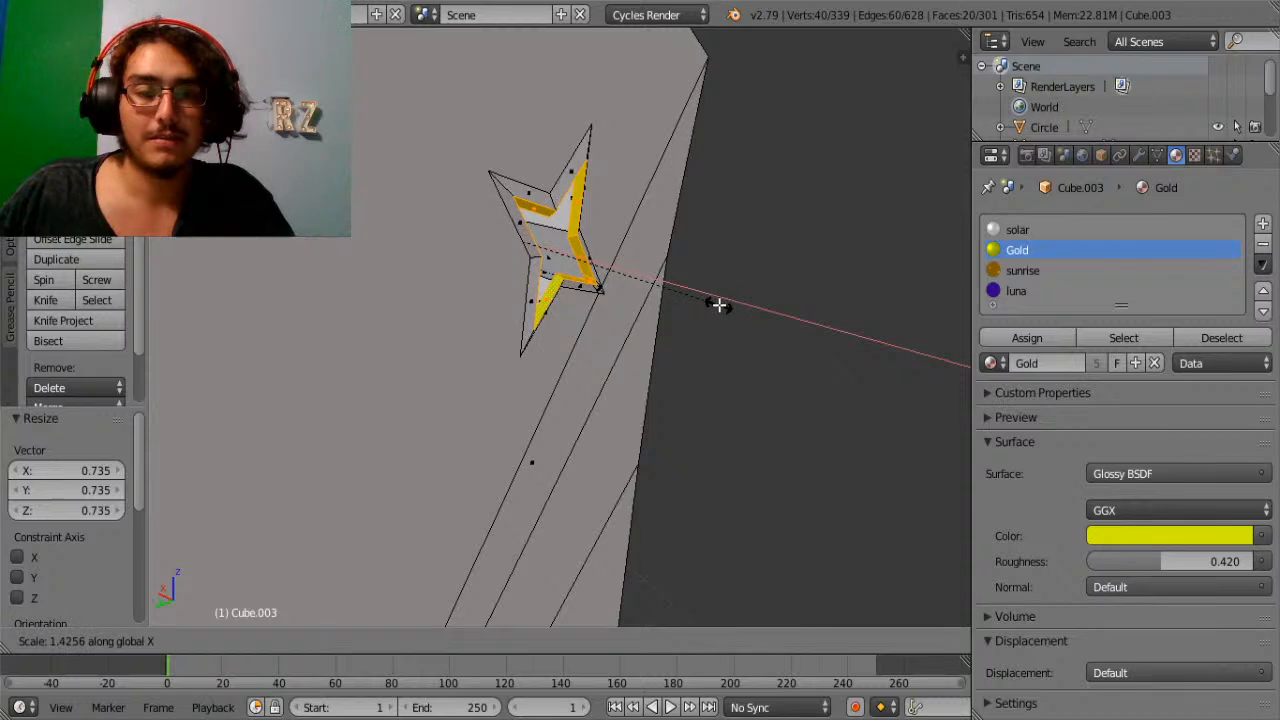
right_click(718, 304)
key("a")
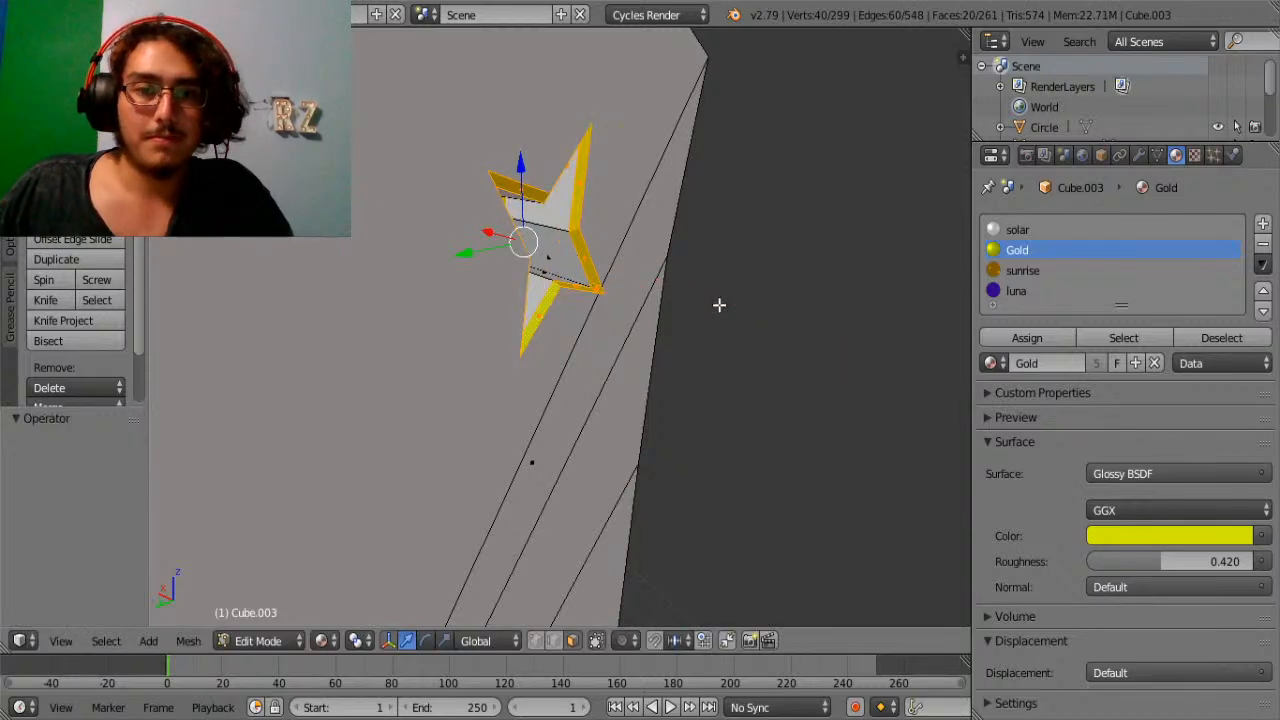
key("ctrl+z")
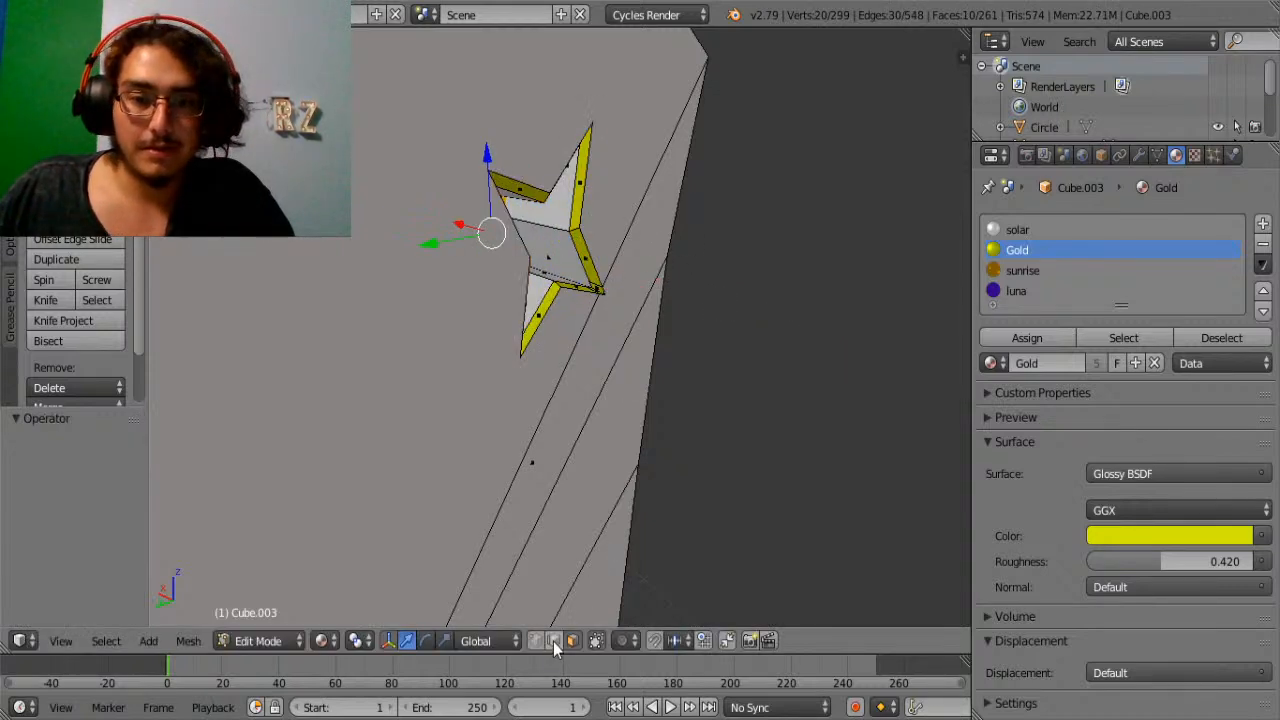
Select the inner edge loops of the star cutout's Gold rim on both sides of the blade.
right_click(567, 198)
right_click(571, 198, "alt")
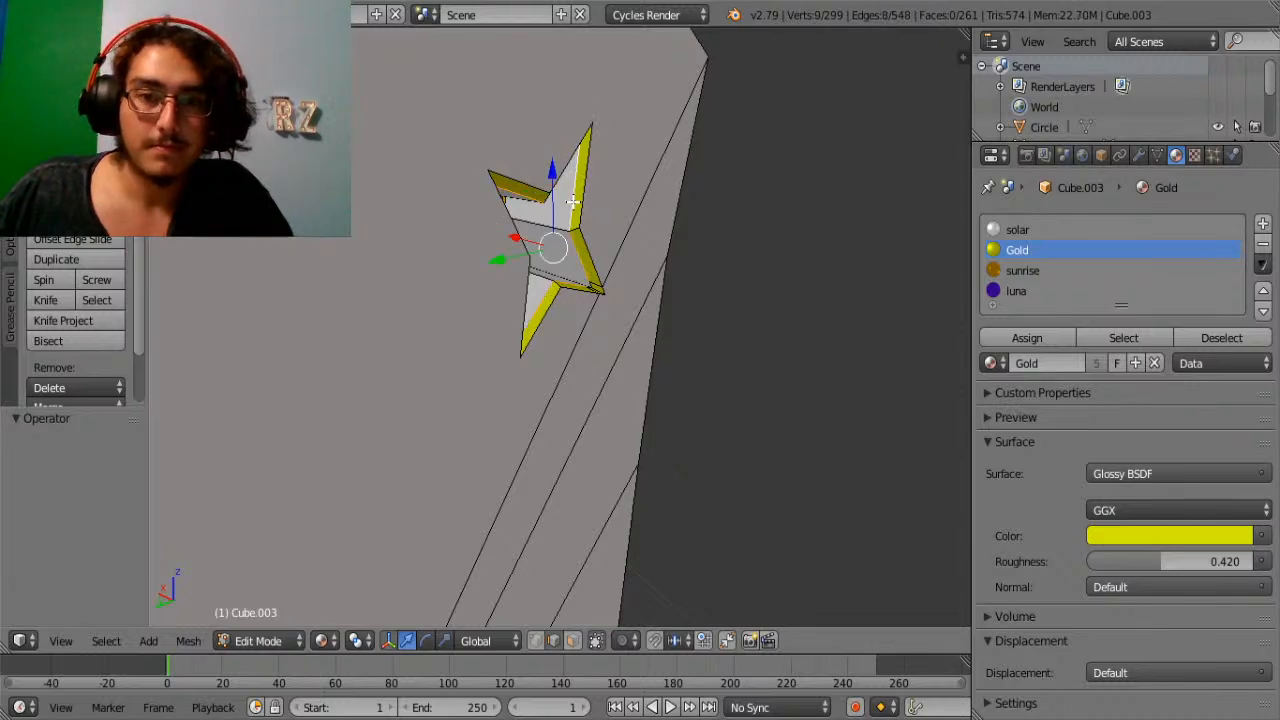
key("KP_Decimal")
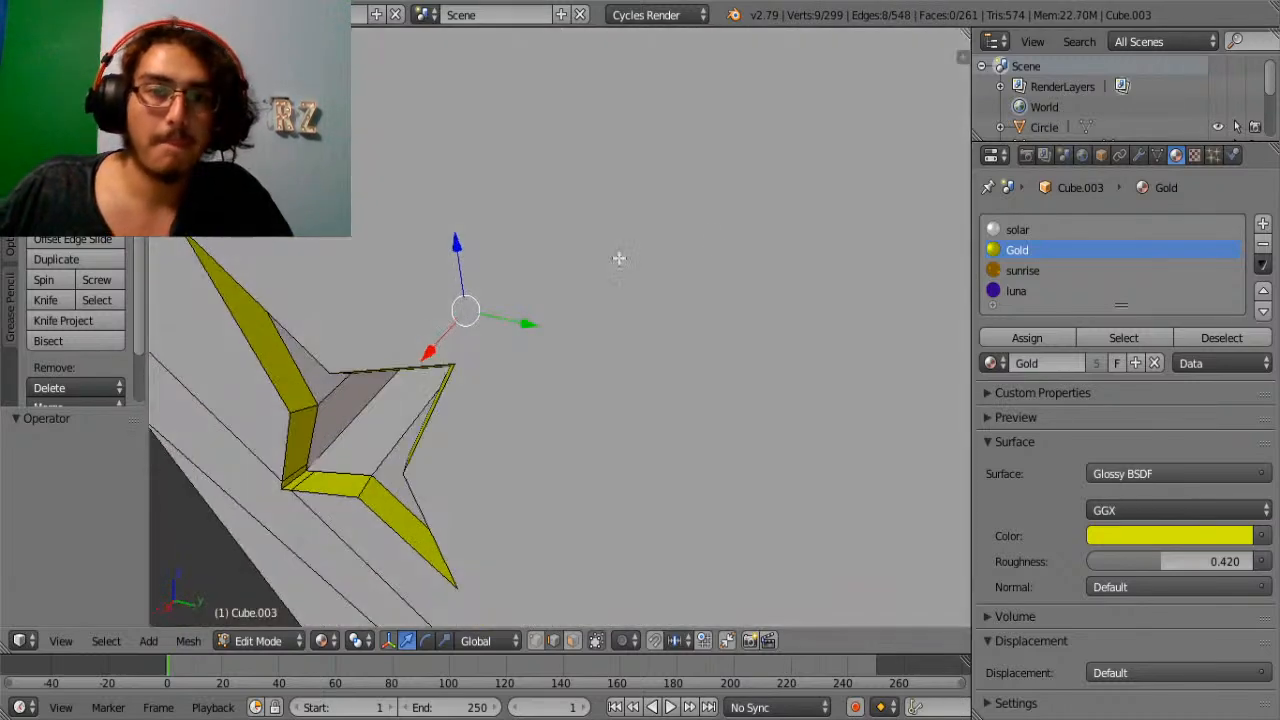
right_click(307, 382, "alt+shift")
Scale the star's two inner edge loops apart along X by about 1.273.
middle_click_drag(307, 382, 475, 283)
scroll(475, 283, "down", 2)
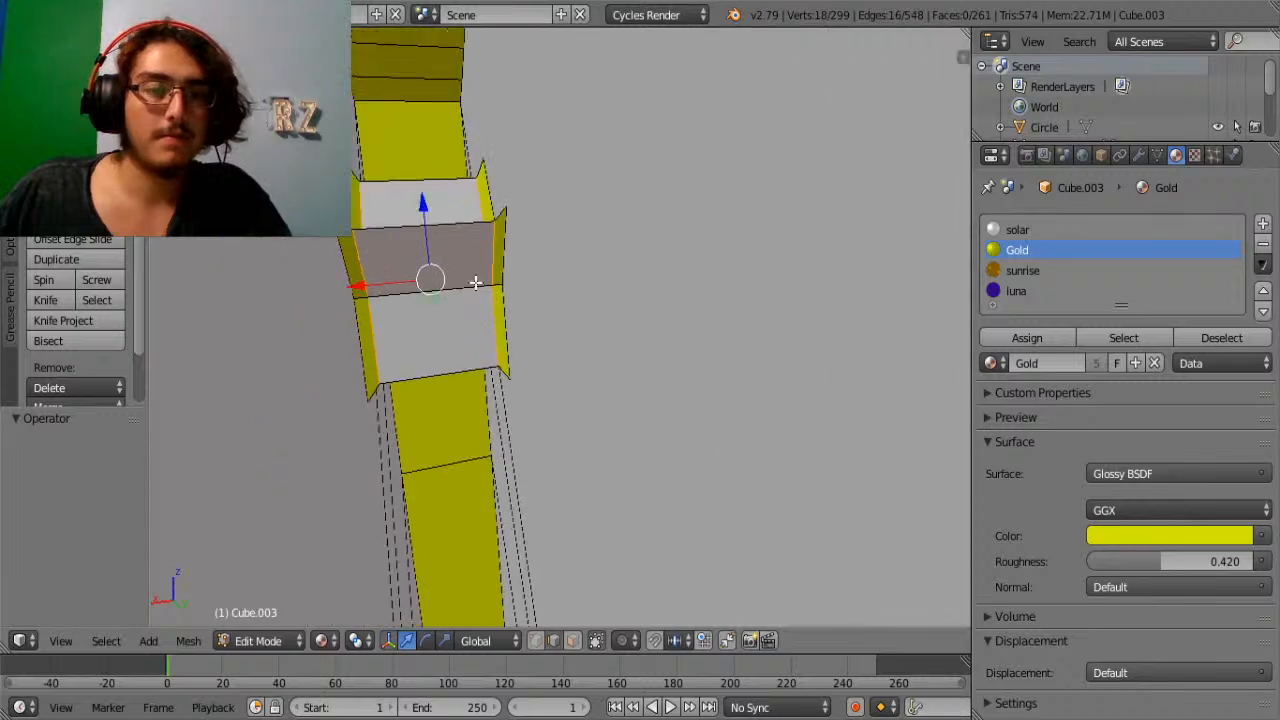
key("s")
key("x")
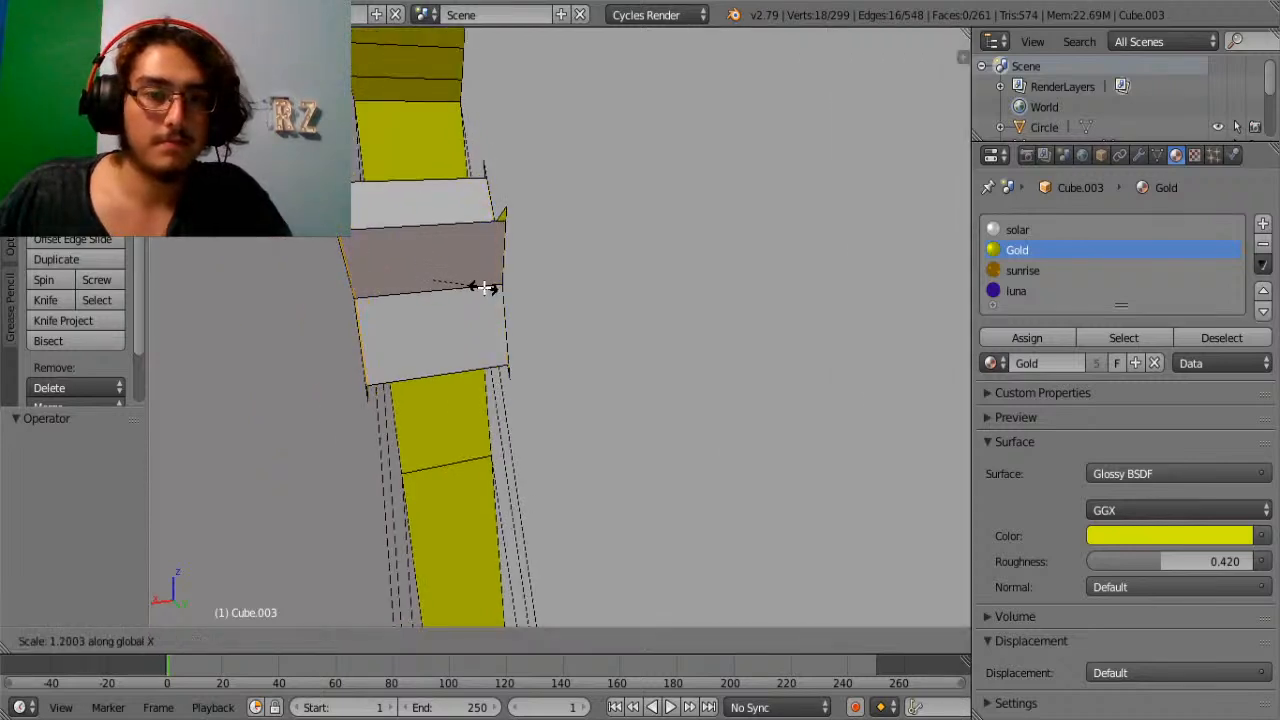
left_click(477, 291)
Scale the star's inner edge loops uniformly to about 0.817 to widen the Gold rim.
middle_click_drag(477, 291, 576, 288)
key("s")
right_click(544, 289)
scroll(544, 289, "down", 4)
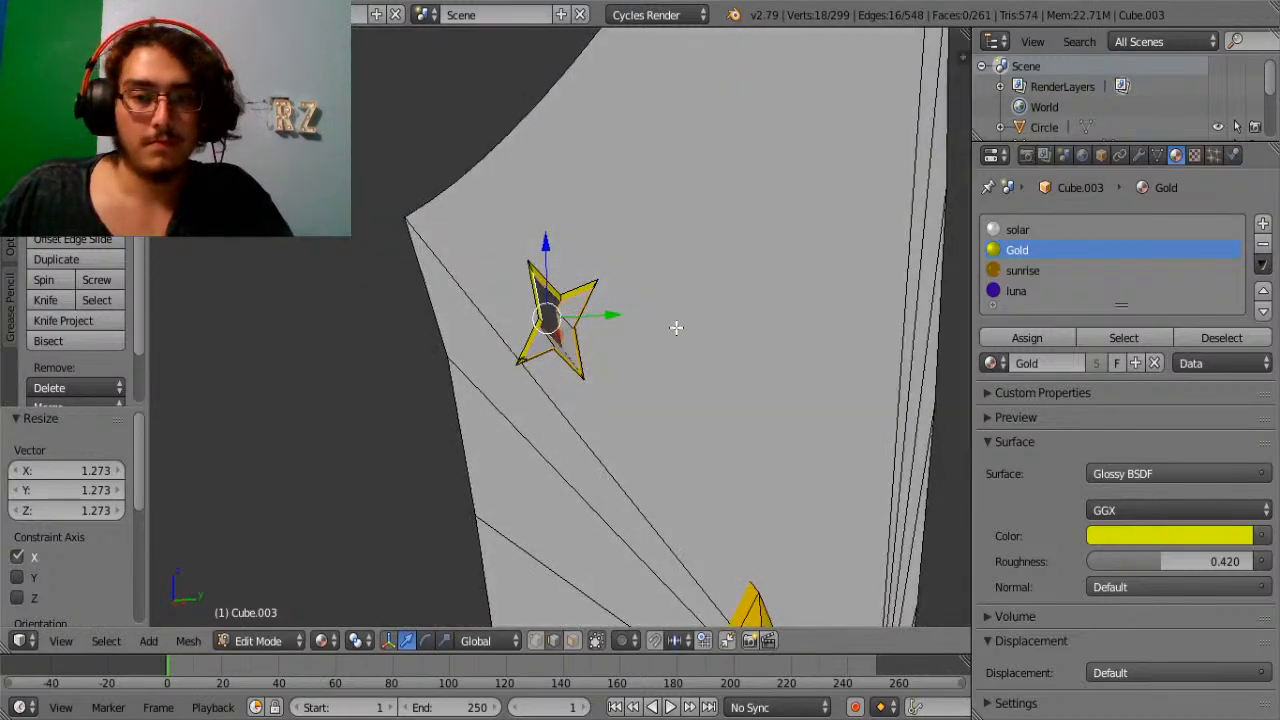
middle_click_drag(662, 315, 623, 304)
key("s")
left_click(718, 305)
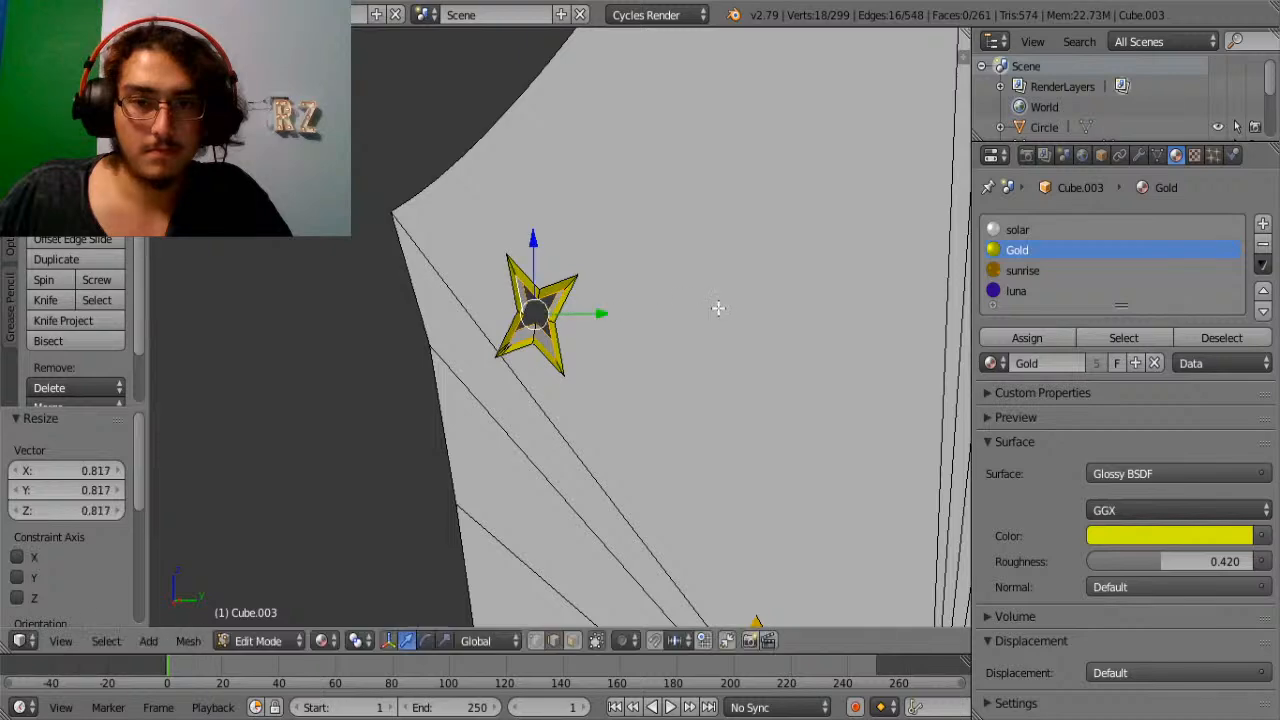
Scale the star's inner edge loops along X by about 1.156 and check the cutout in Object Mode.
key("s")
key("x")
left_click(740, 298)
middle_click_drag(743, 297, 586, 314)
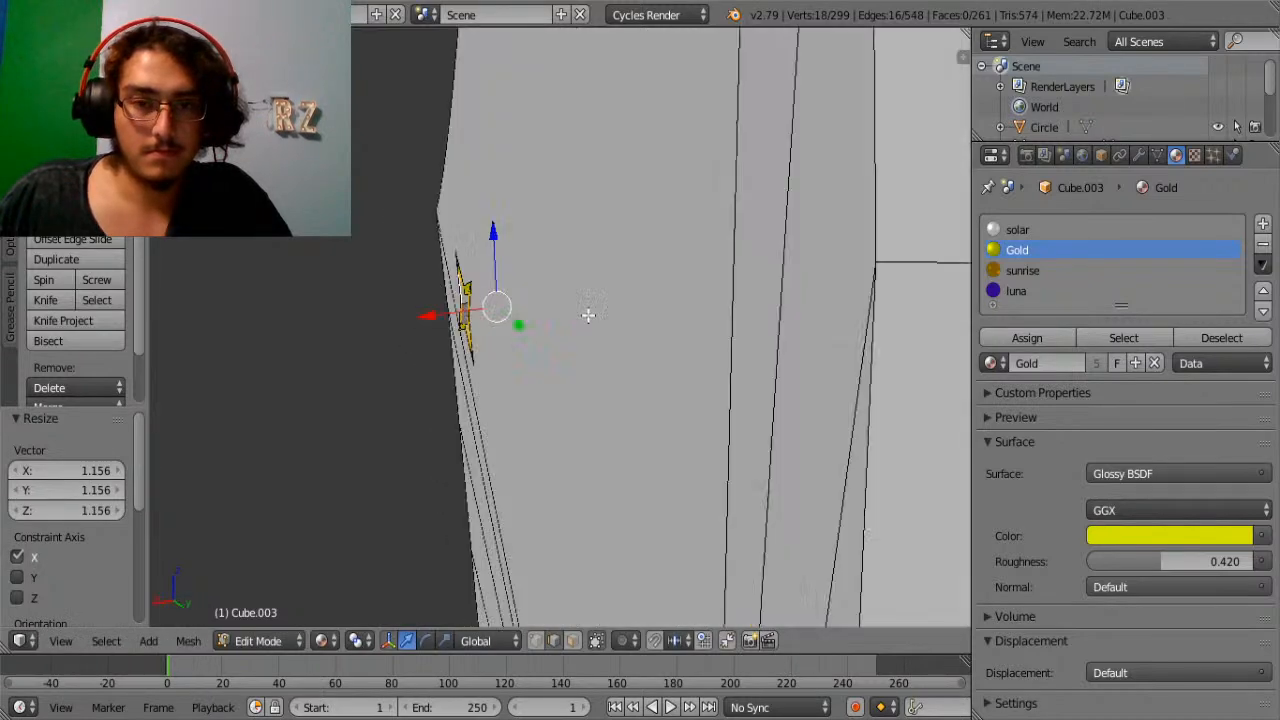
scroll(553, 316, "up", 5)
scroll(555, 317, "up", 2)
key("Tab")
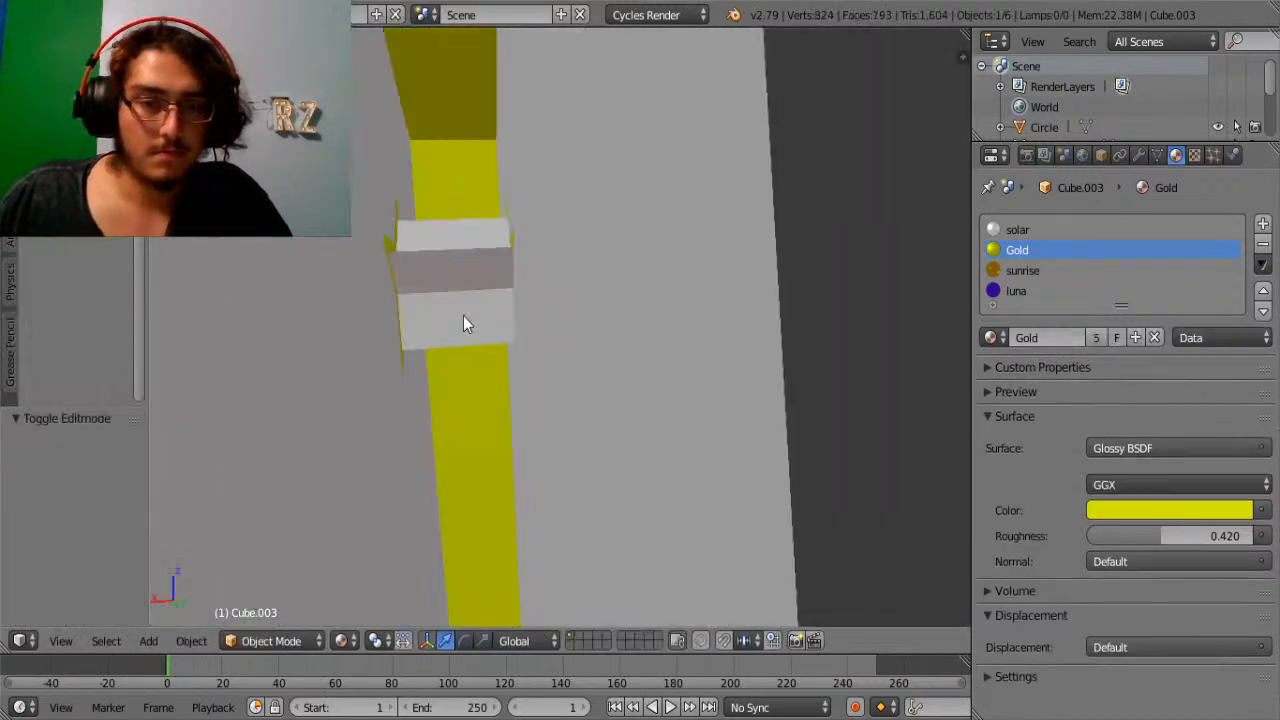
Select the outer edge loop of the star cutout's Gold rim on one face of the blade.
scroll(610, 306, "down", 6)
scroll(587, 347, "up", 1)
mouse_move(587, 340)
middle_mouse_down()
mouse_move(682, 300)
mouse_move(673, 350)
mouse_move(600, 178)
mouse_move(572, 324)
middle_mouse_up()
key("Tab")
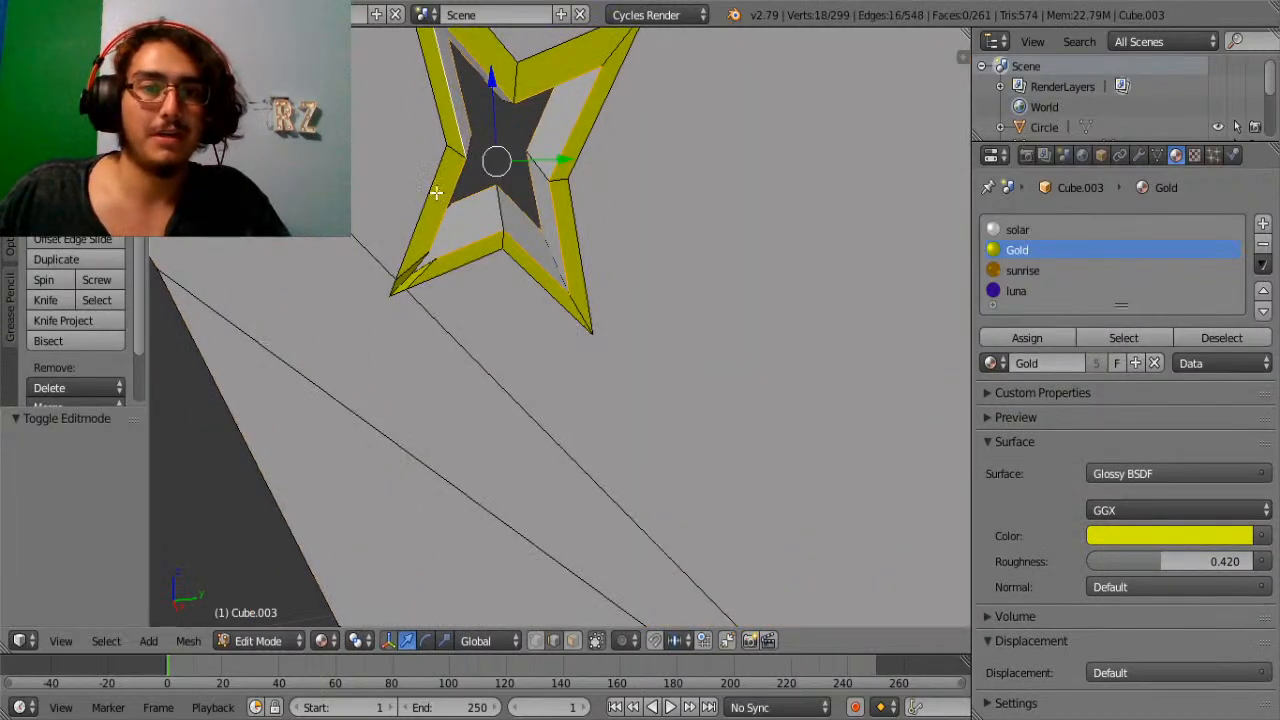
right_click(433, 177)
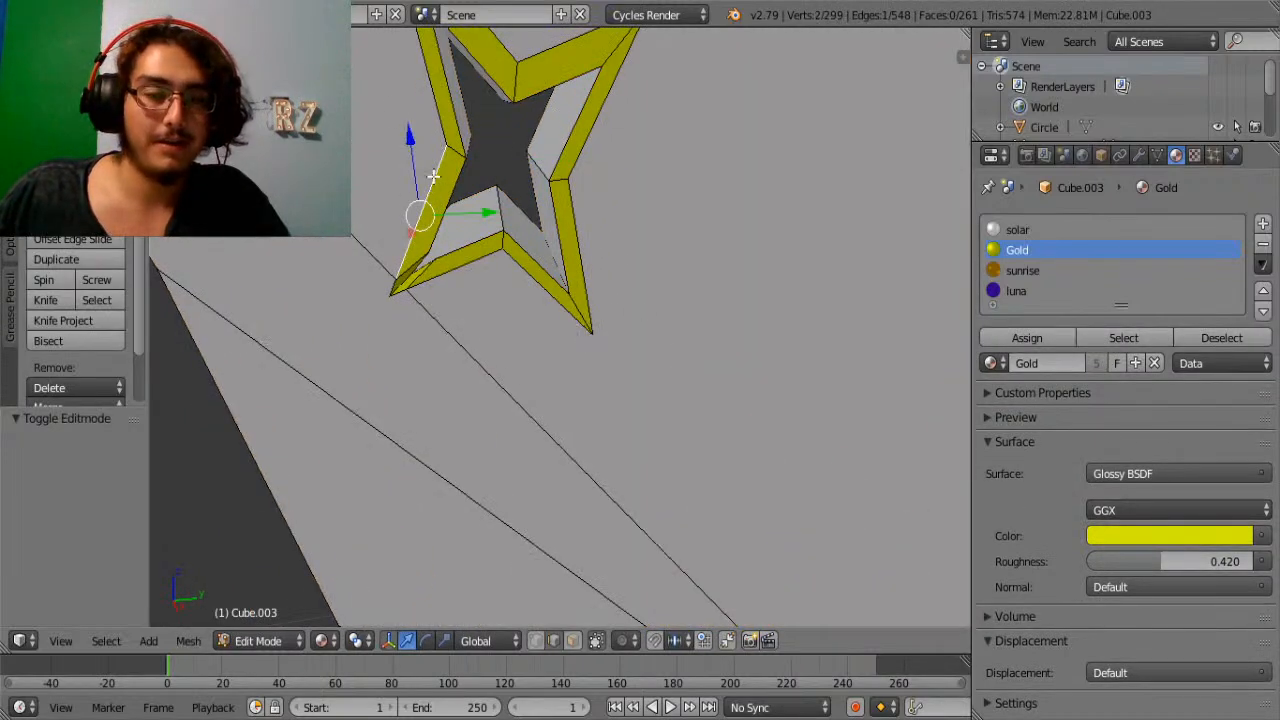
right_click(392, 292, "shift")
scroll(455, 290, "up", 4)
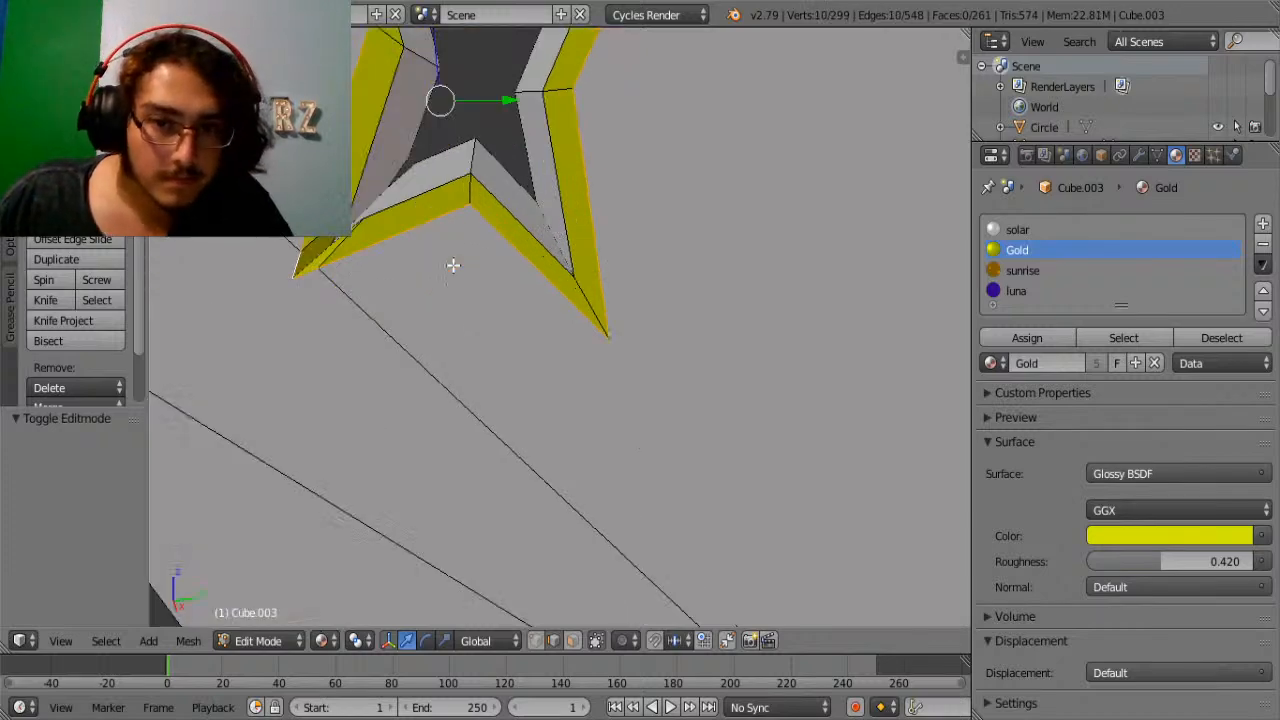
Add the Gold rim's outer edge loop on the opposite blade face to the selection and scale both loops.
middle_click_drag(462, 295, 816, 250)
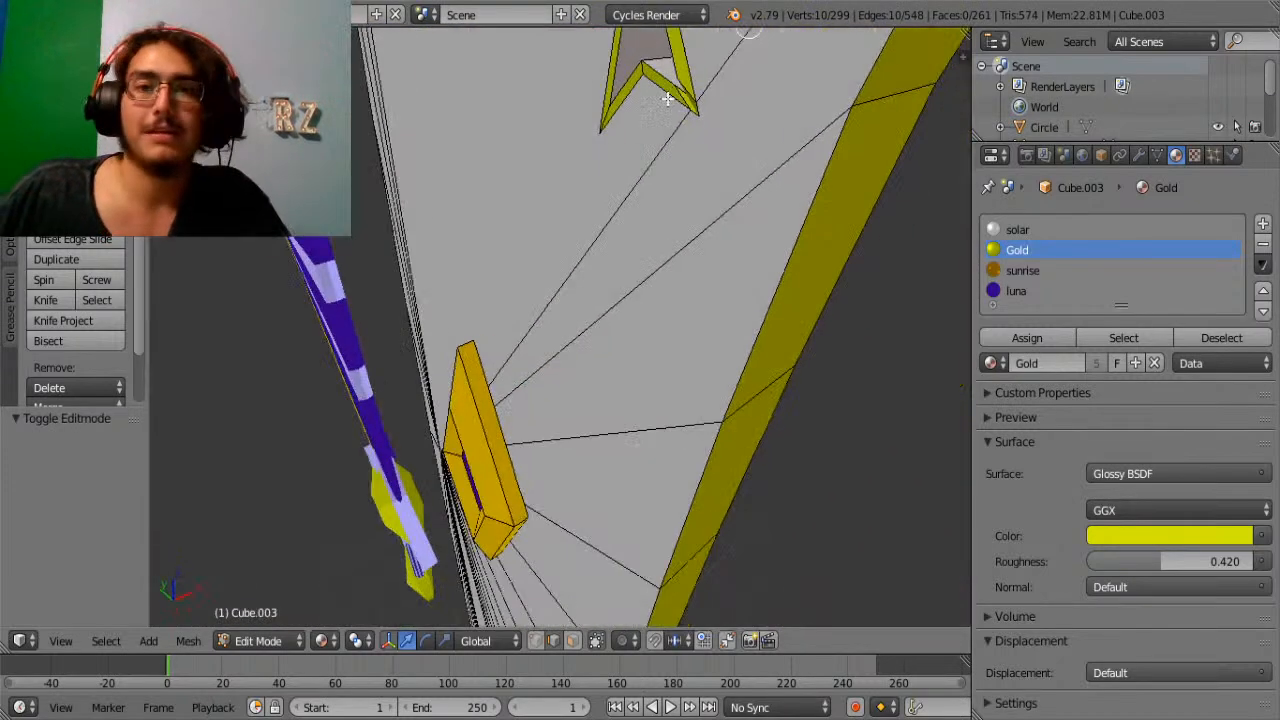
mouse_move(460, 110)
middle_mouse_down()
mouse_move(557, 120)
mouse_move(624, 304)
middle_mouse_up()
right_click(512, 138, "alt+shift")
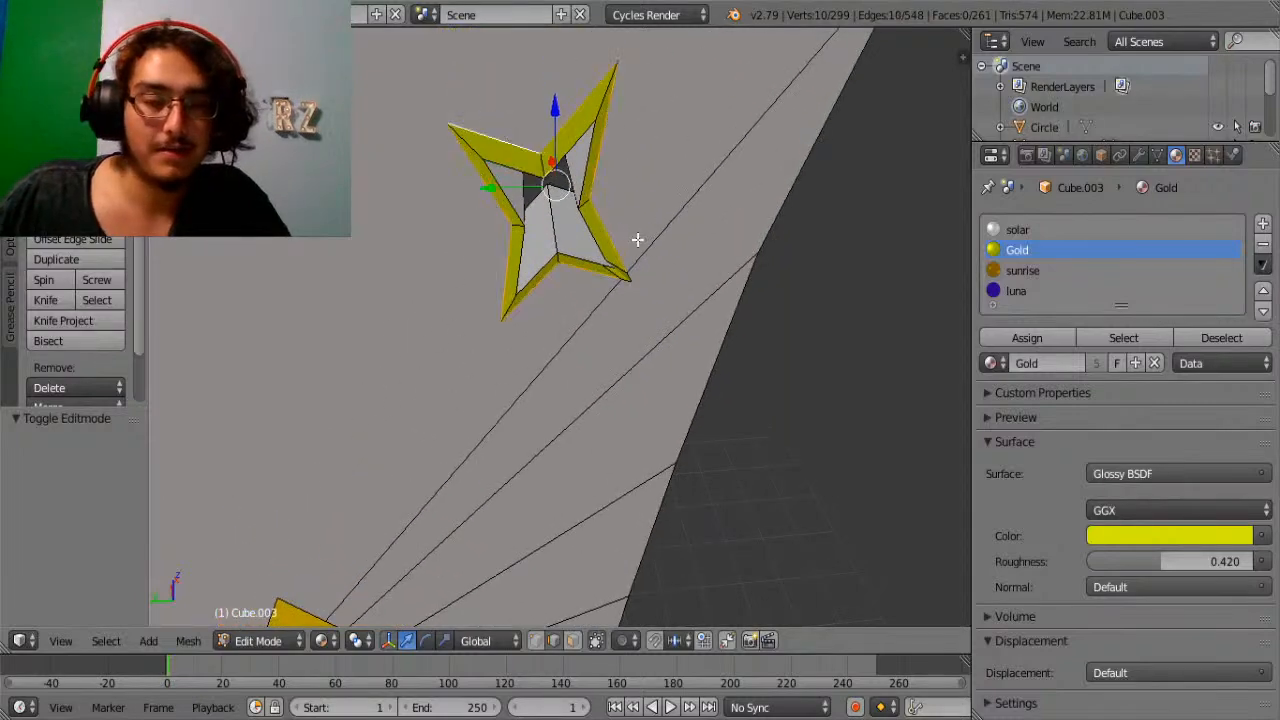
scroll(643, 233, "up", 5)
scroll(735, 211, "up", 4)
middle_click_drag(774, 191, 583, 258, "shift")
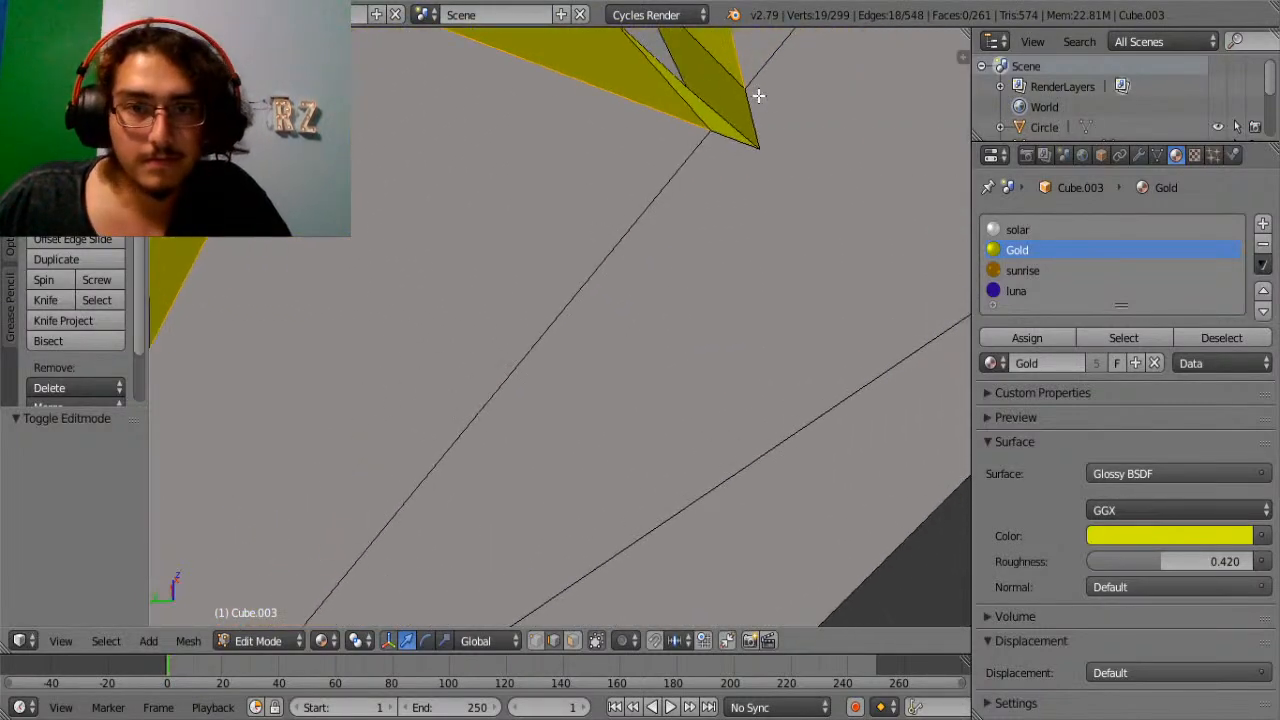
right_click(750, 123, "alt+shift")
key("s")
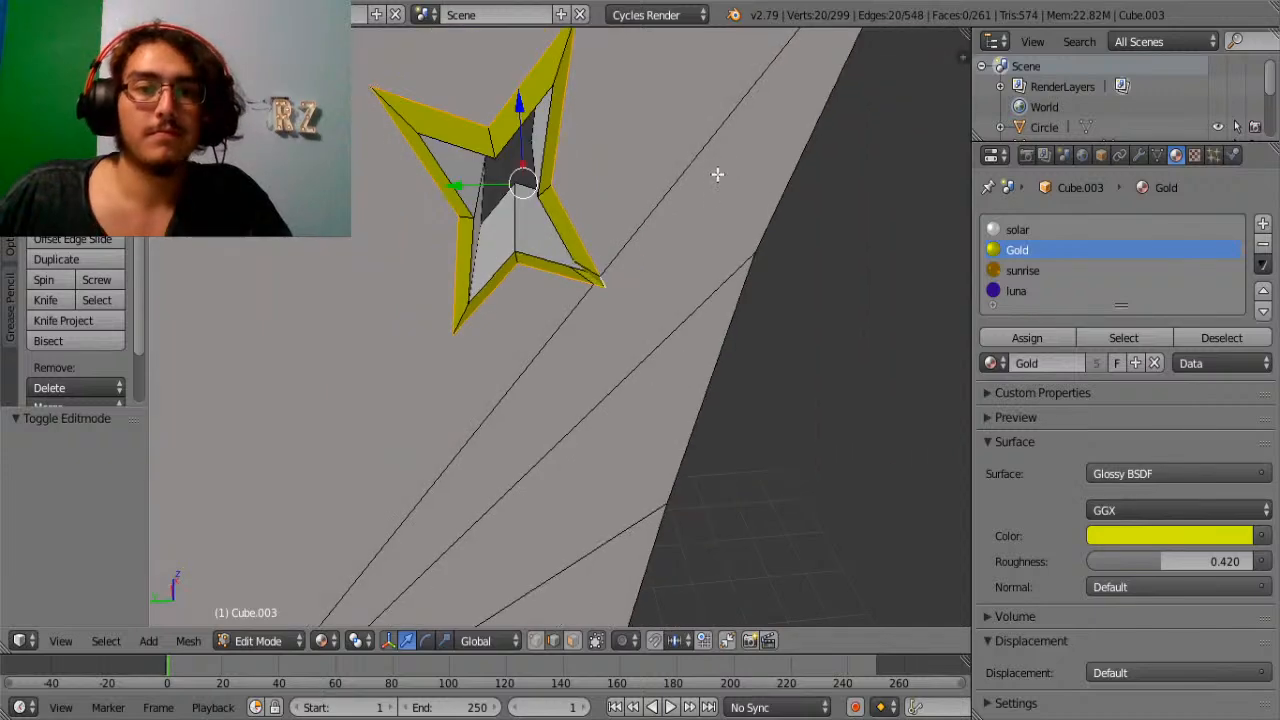
left_click(730, 196)
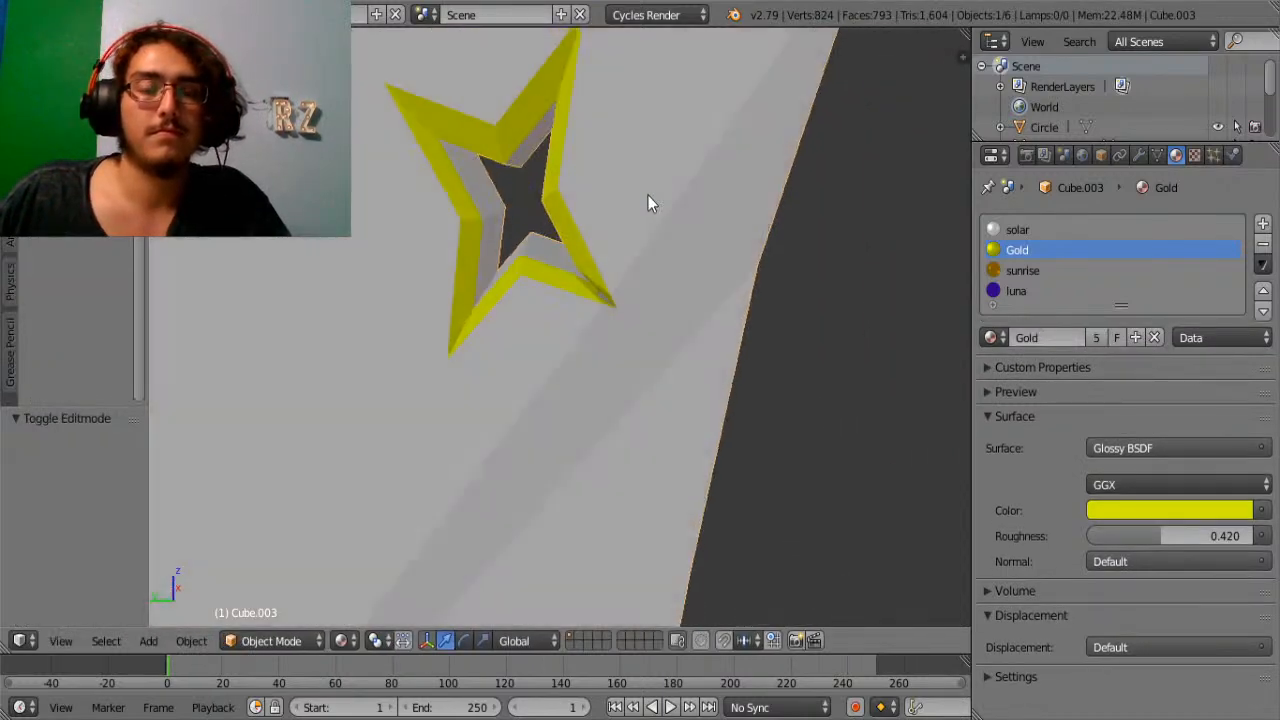
Try to move the misaligned edge at the star rim's lower tip, and undo the move.
scroll(567, 205, "up", 3)
right_click(655, 266)
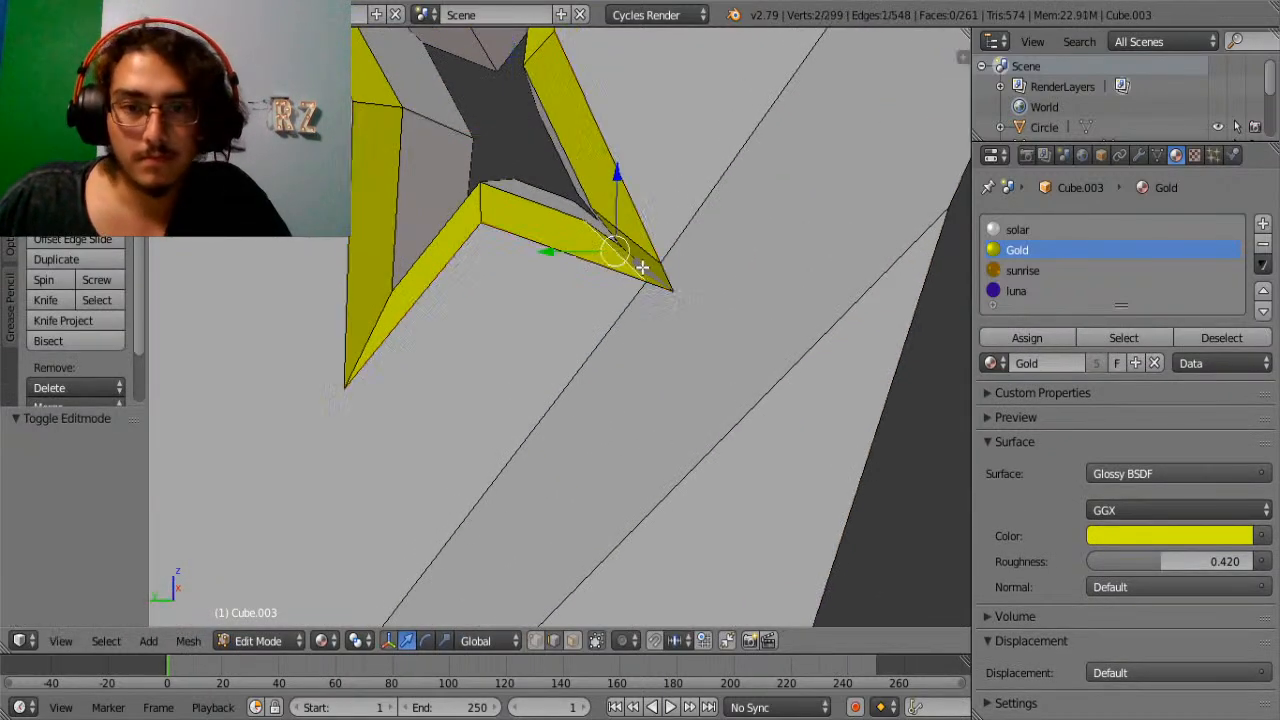
scroll(656, 270, "up", 3)
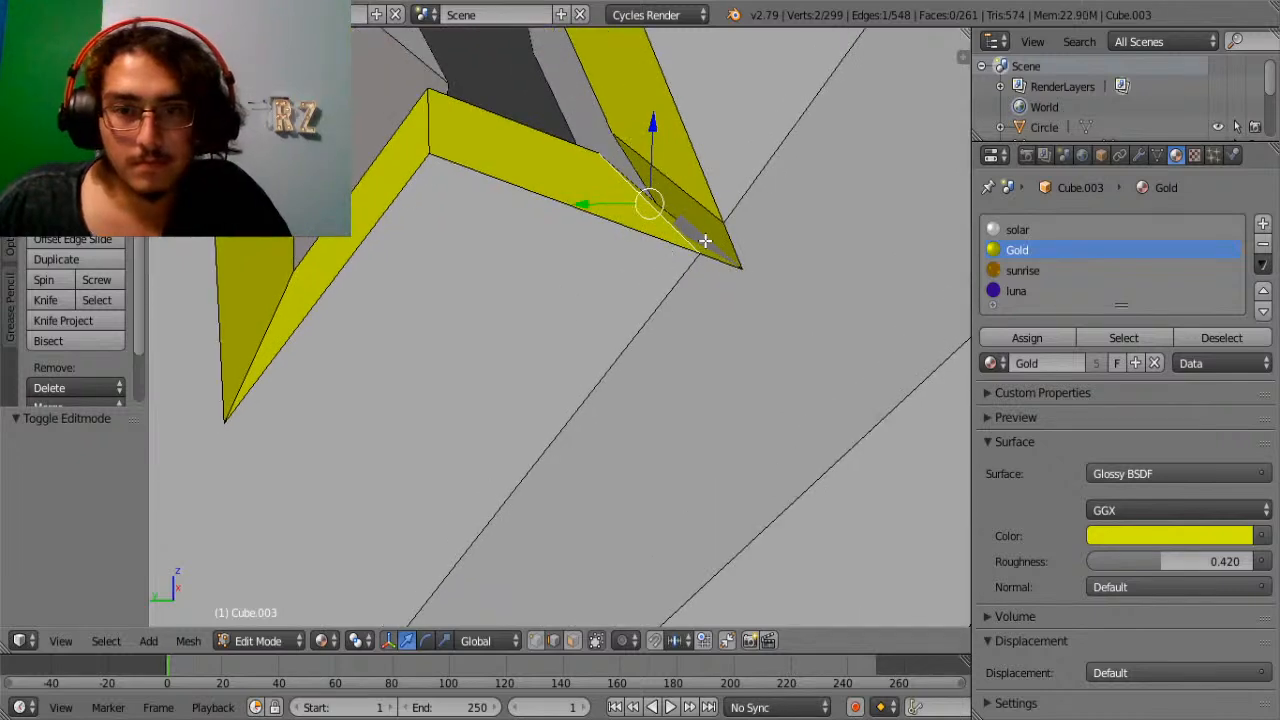
middle_click_drag(705, 241, 647, 318)
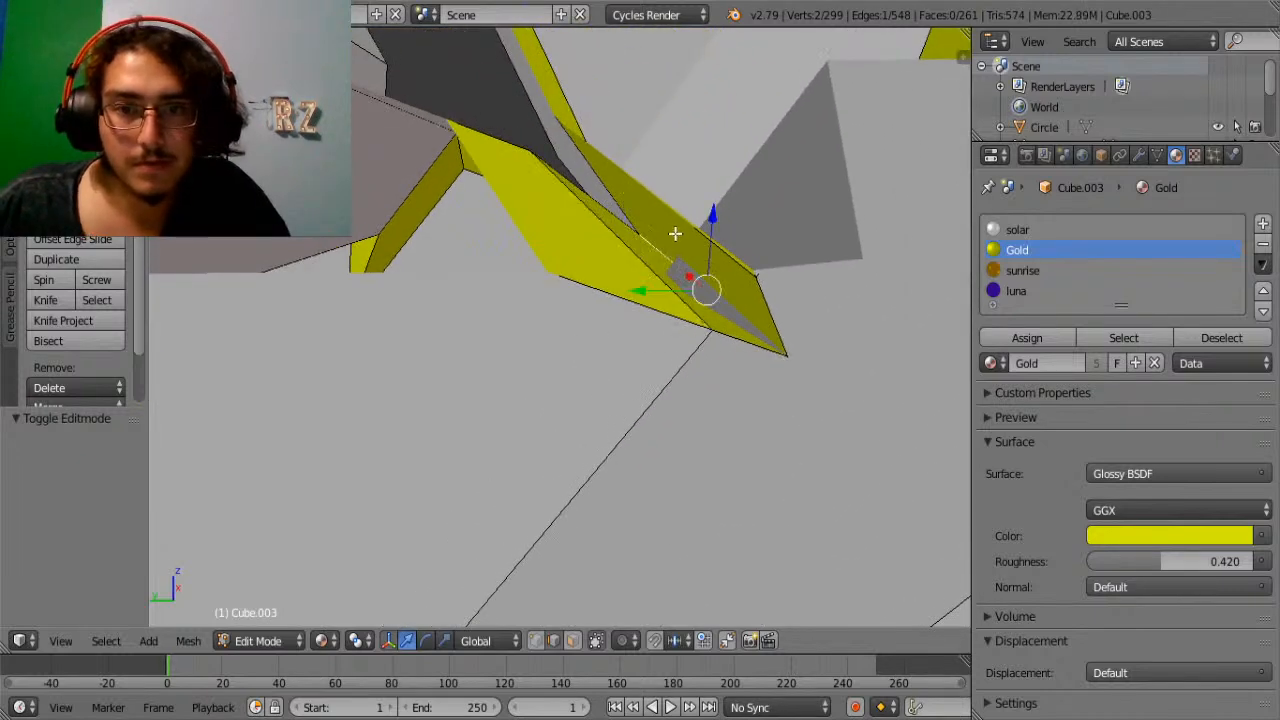
key("g")
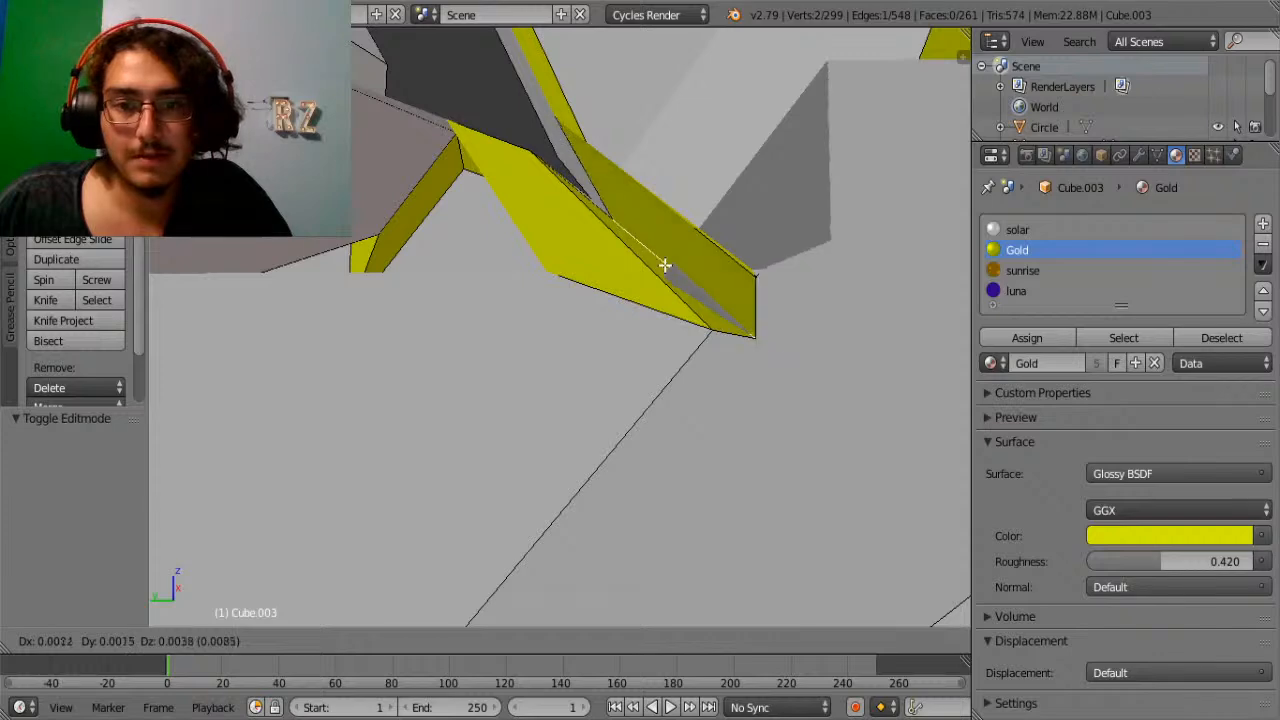
left_click(645, 248)
scroll(650, 252, "down", 5)
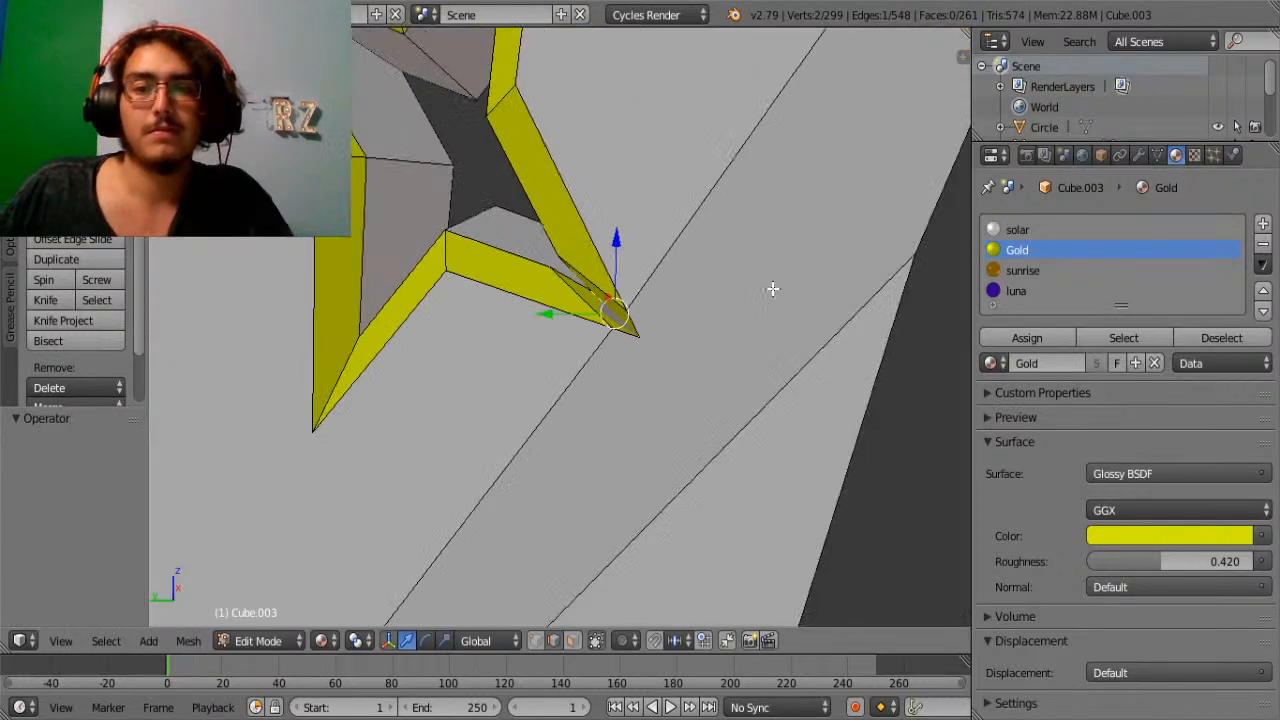
key("ctrl+l")
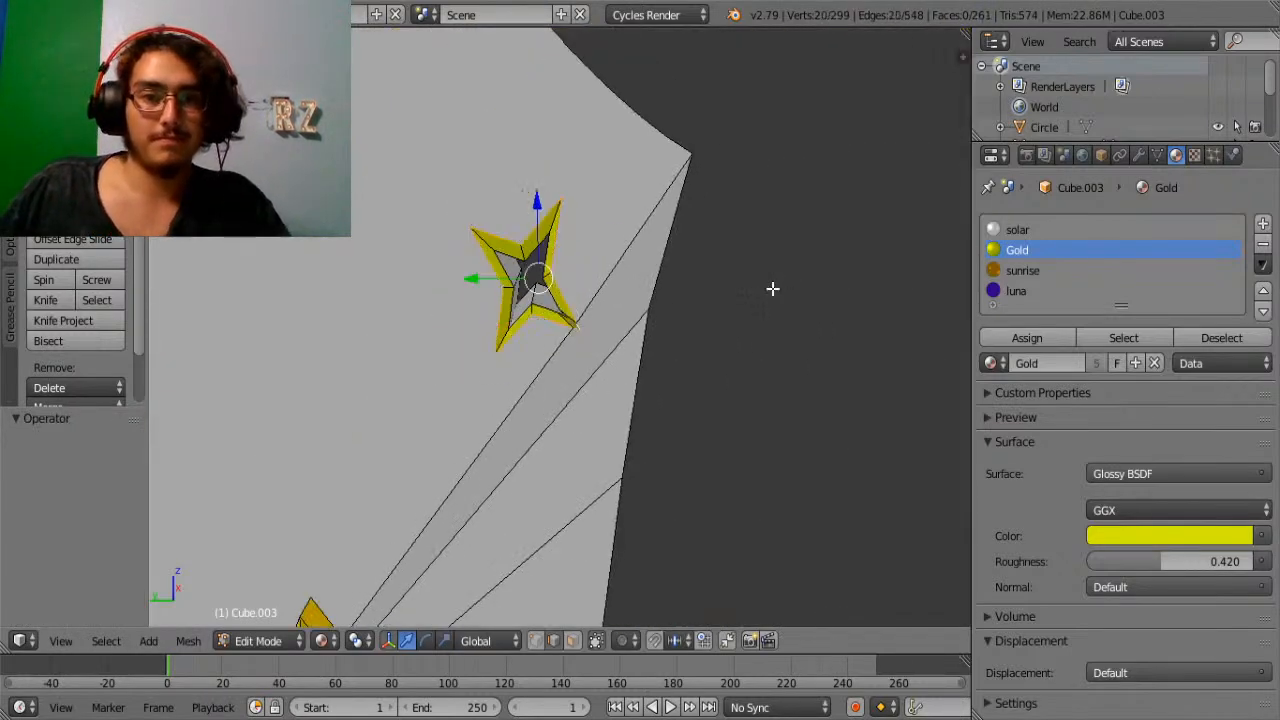
key("ctrl+z")
key("Tab")
Select the edge loop running along the blade's plain edge opposite the Gold one and move it outward along Y.
middle_click_drag(772, 297, 686, 345)
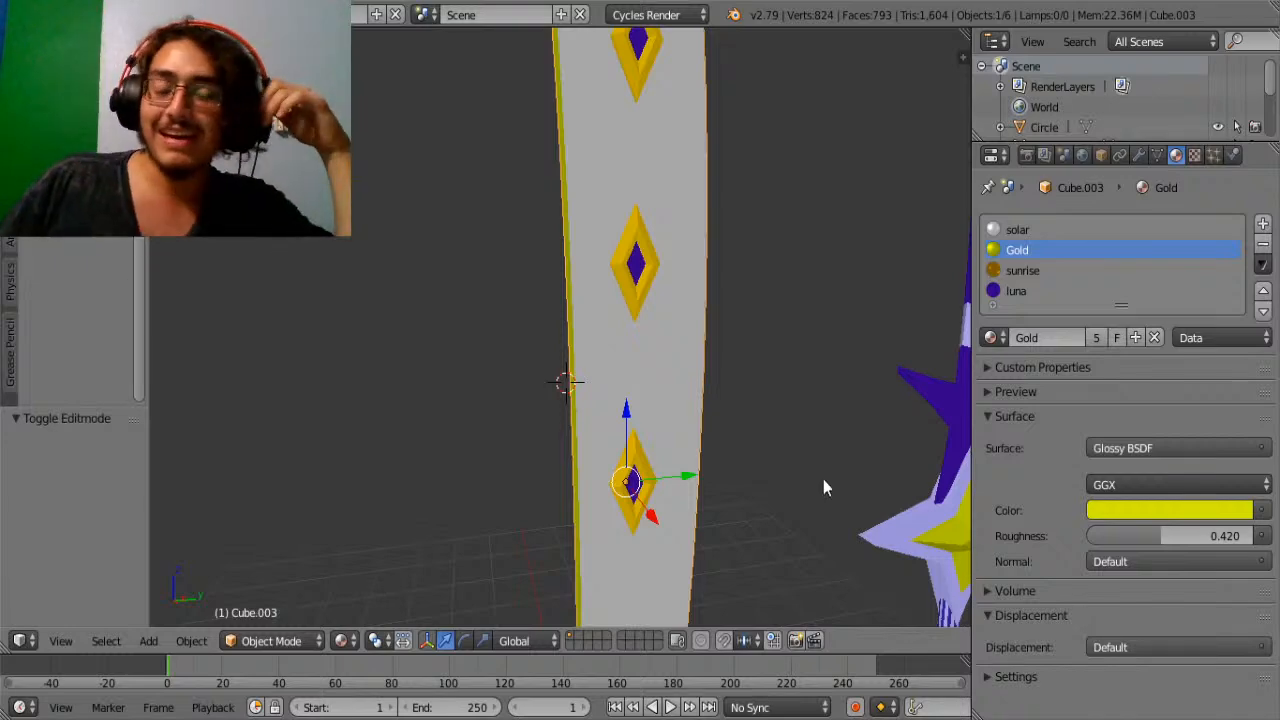
scroll(793, 461, "up", 4)
middle_click_drag(786, 443, 580, 445)
key("Tab")
scroll(580, 445, "down", 5)
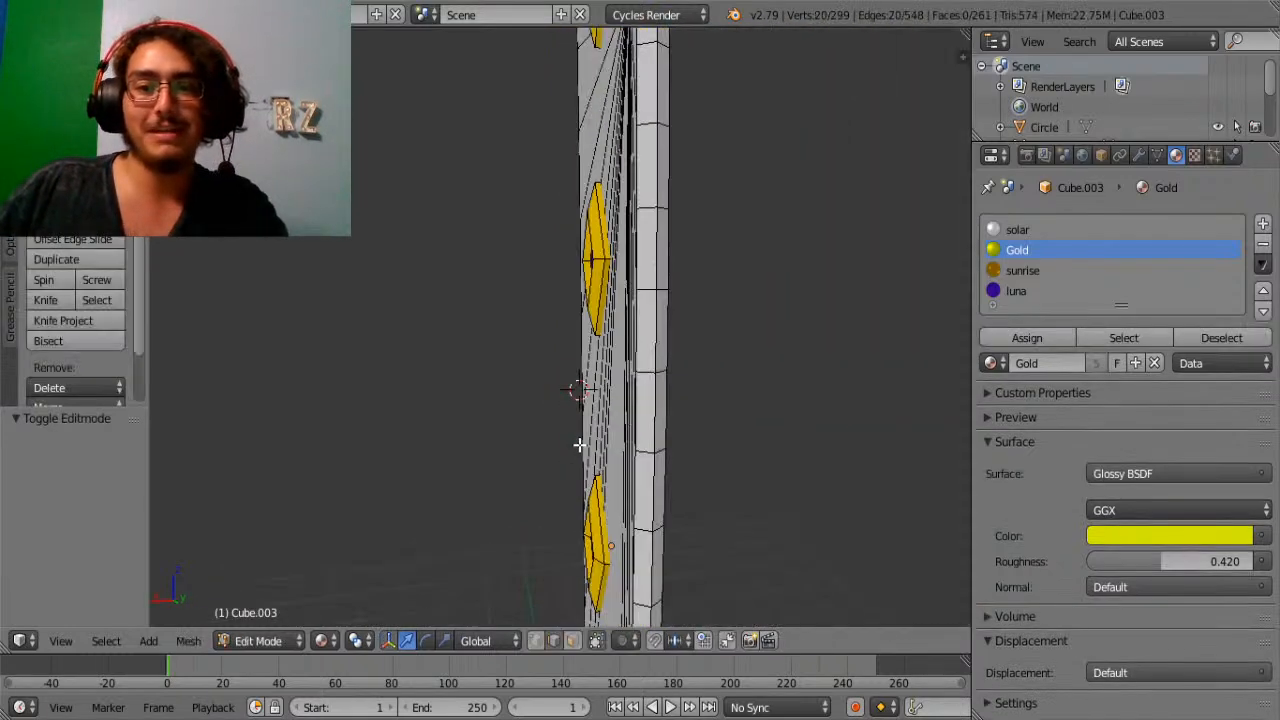
right_click(659, 339)
right_click(659, 333, "alt")
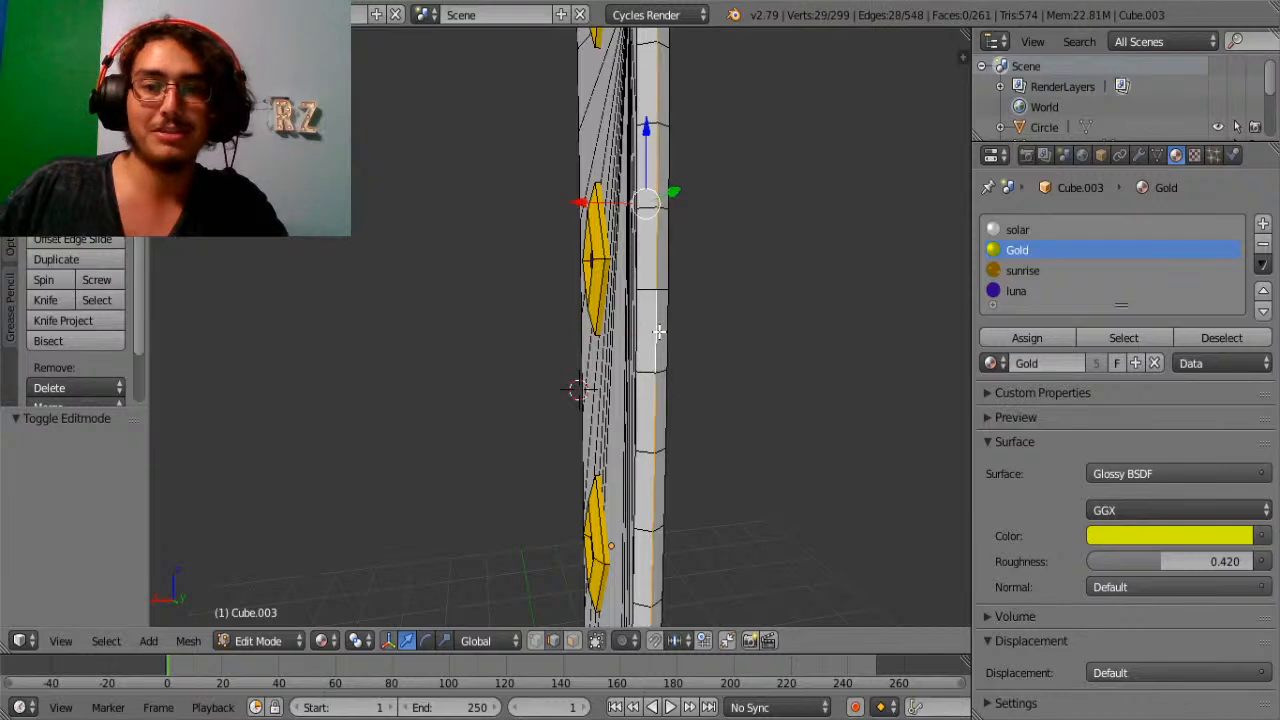
middle_click_drag(659, 333, 777, 348)
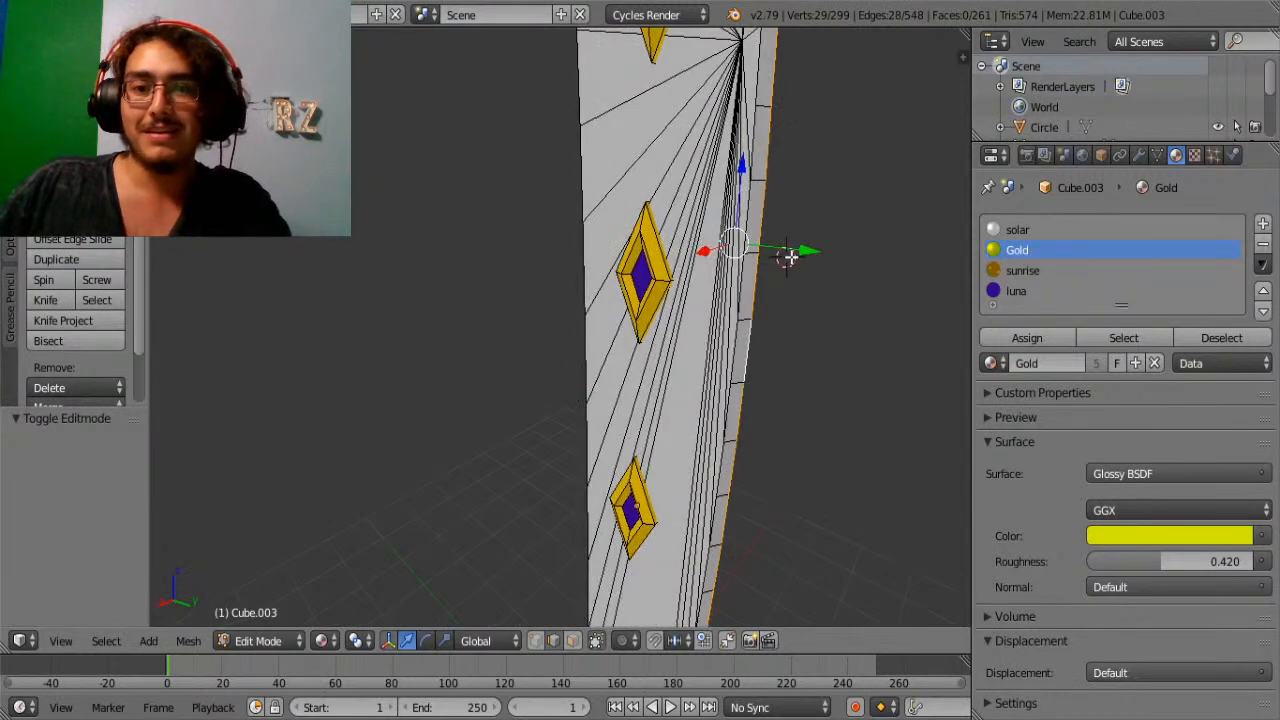
left_click_drag(789, 251, 803, 251)
Raise the plain edge's loop about 0.191 along Z and return to Object Mode.
middle_click_drag(803, 251, 443, 301)
left_click_drag(456, 351, 456, 338)
scroll(456, 337, "down", 12, "shift")
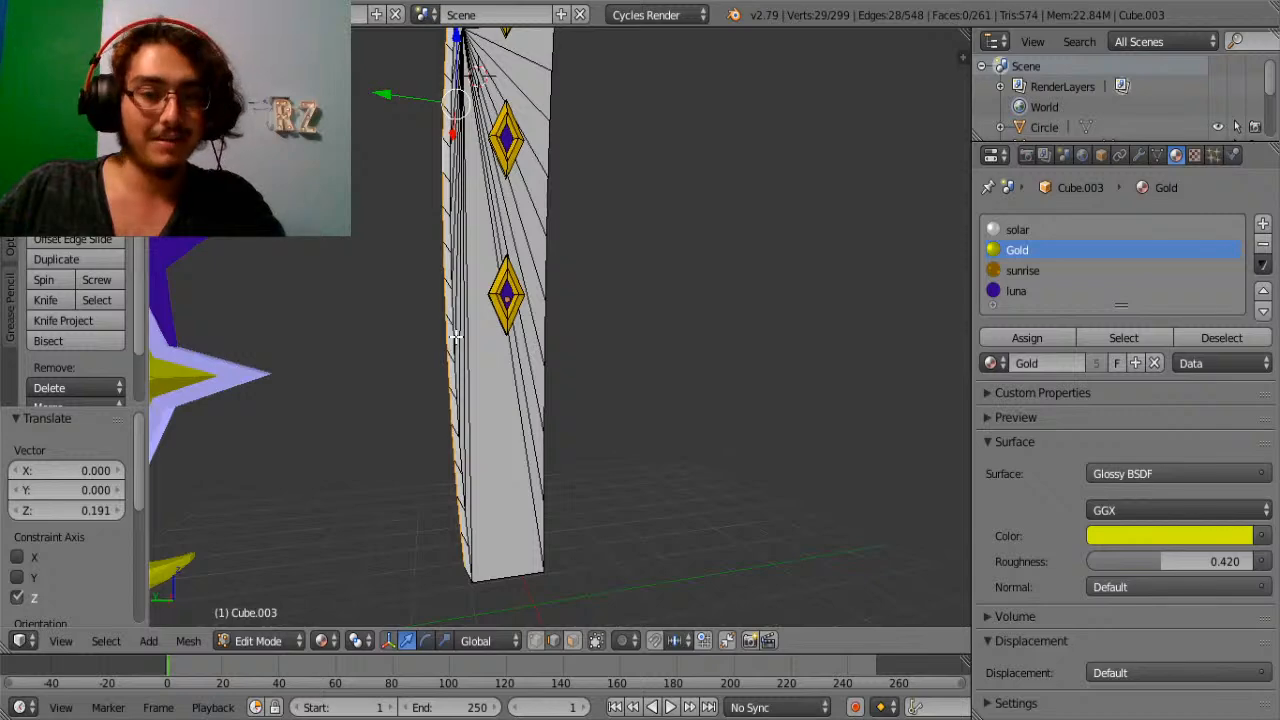
key("Tab")
Raise the whole blade object about 1.230 along Z.
middle_click_drag(456, 338, 693, 395)
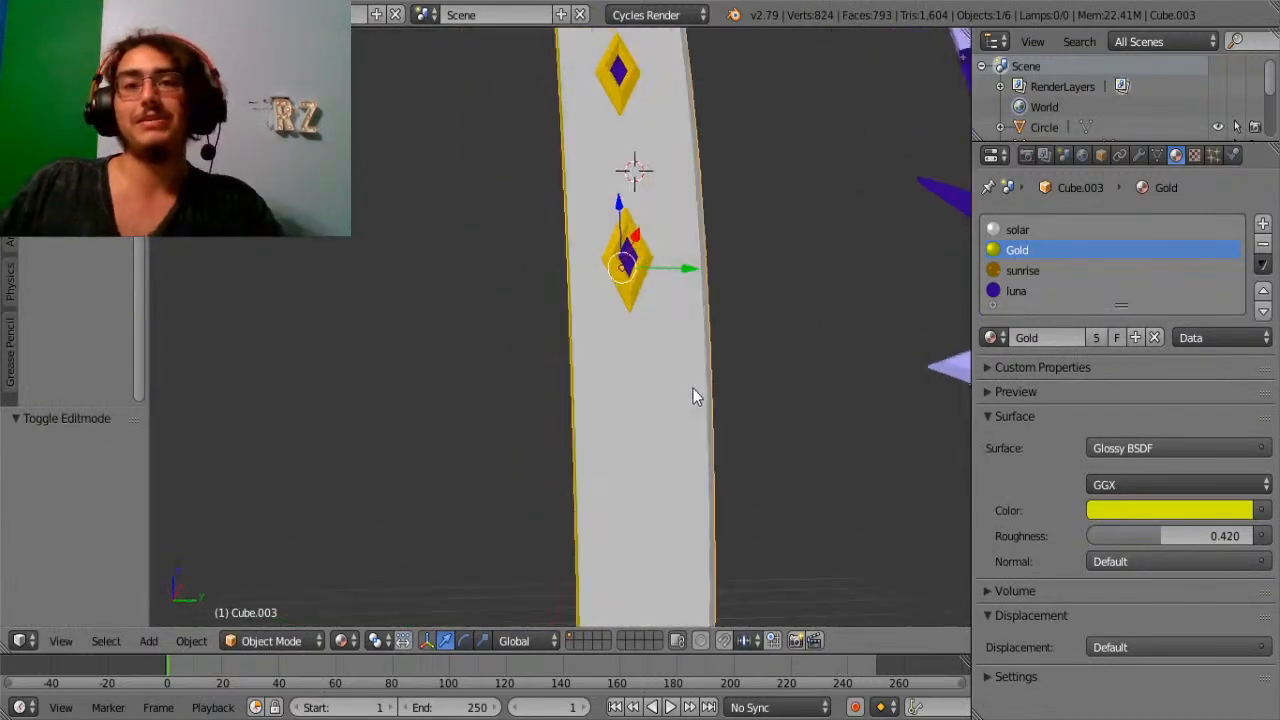
scroll(693, 388, "down", 7)
left_click_drag(583, 258, 570, 222)
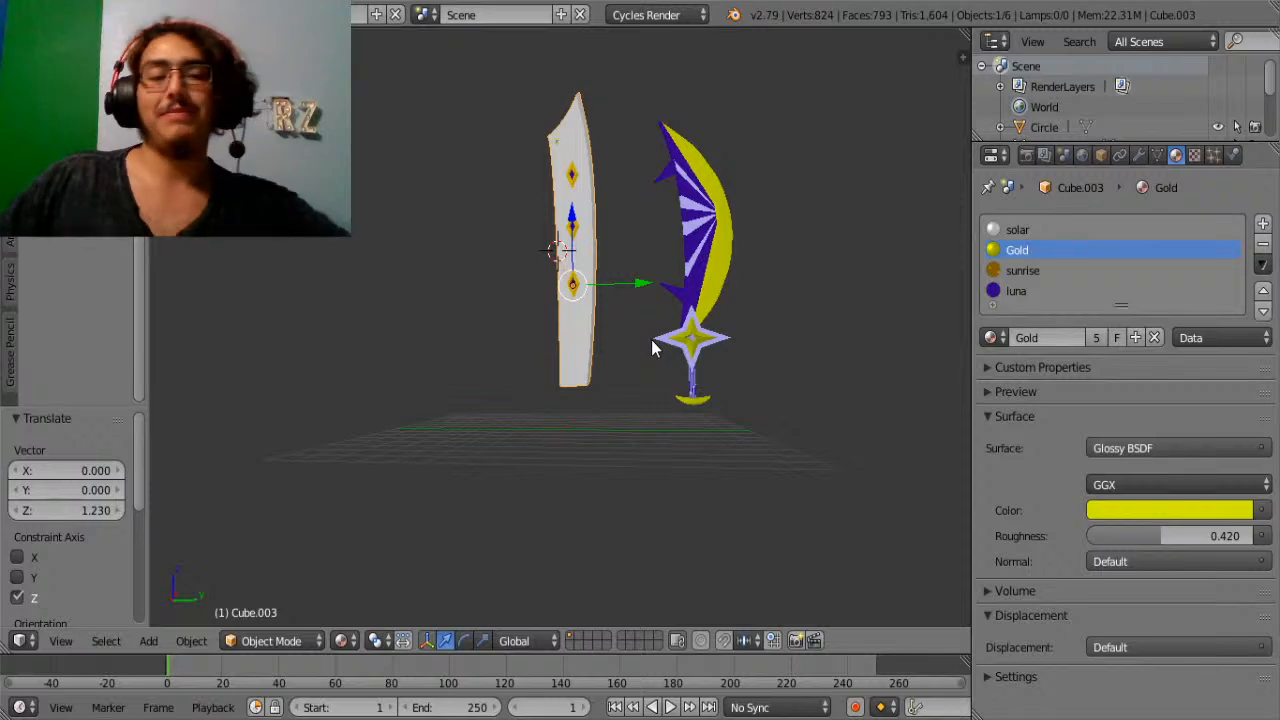
key("Tab")
scroll(631, 363, "up", 10)
key("Tab")
scroll(537, 487, "down", 9)
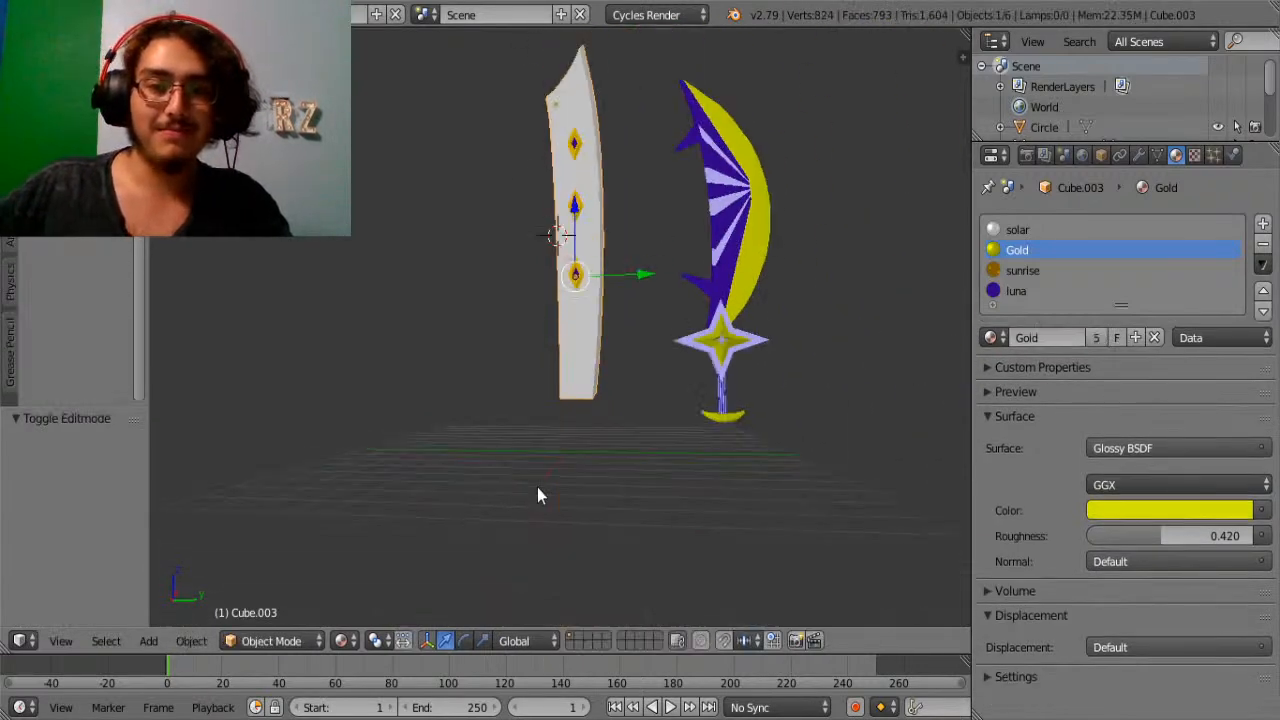
Place the 3D cursor beside the base of the blade and add a mesh circle there.
left_click(477, 537)
left_click(515, 426)
left_click(11, 96)
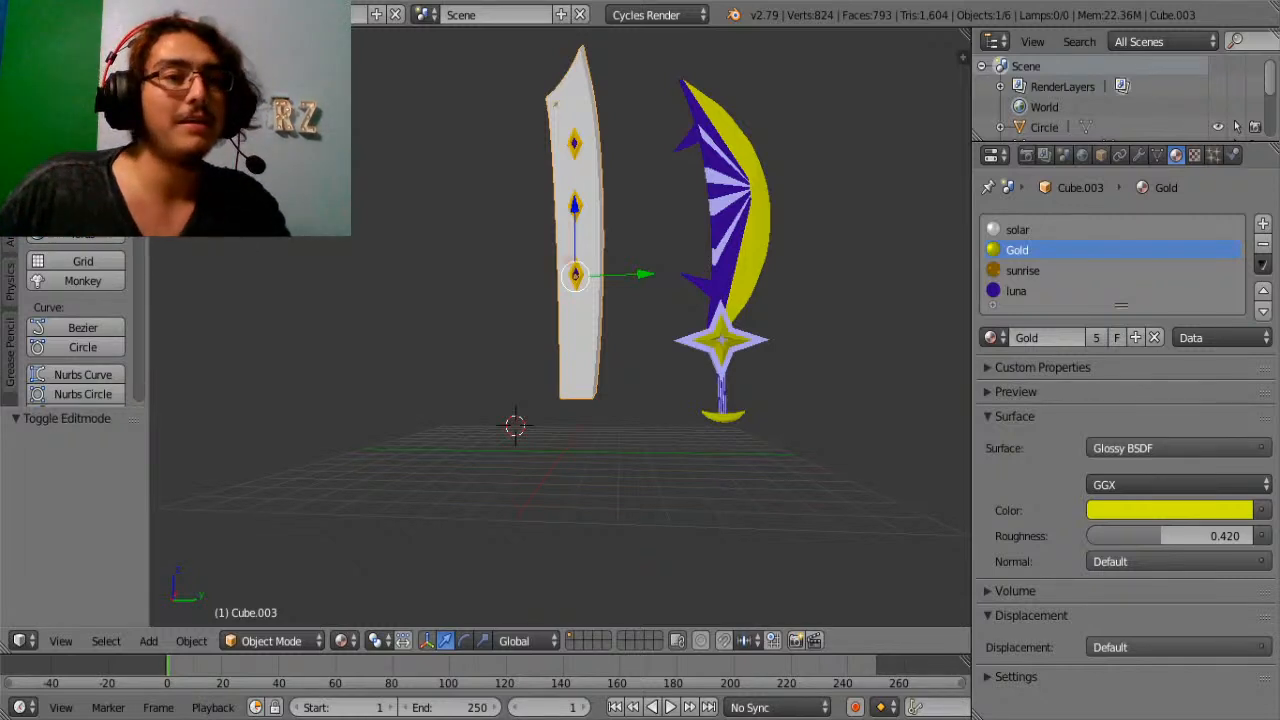
left_click(82, 136)
scroll(475, 410, "up", 5)
middle_click_drag(475, 410, 493, 525)
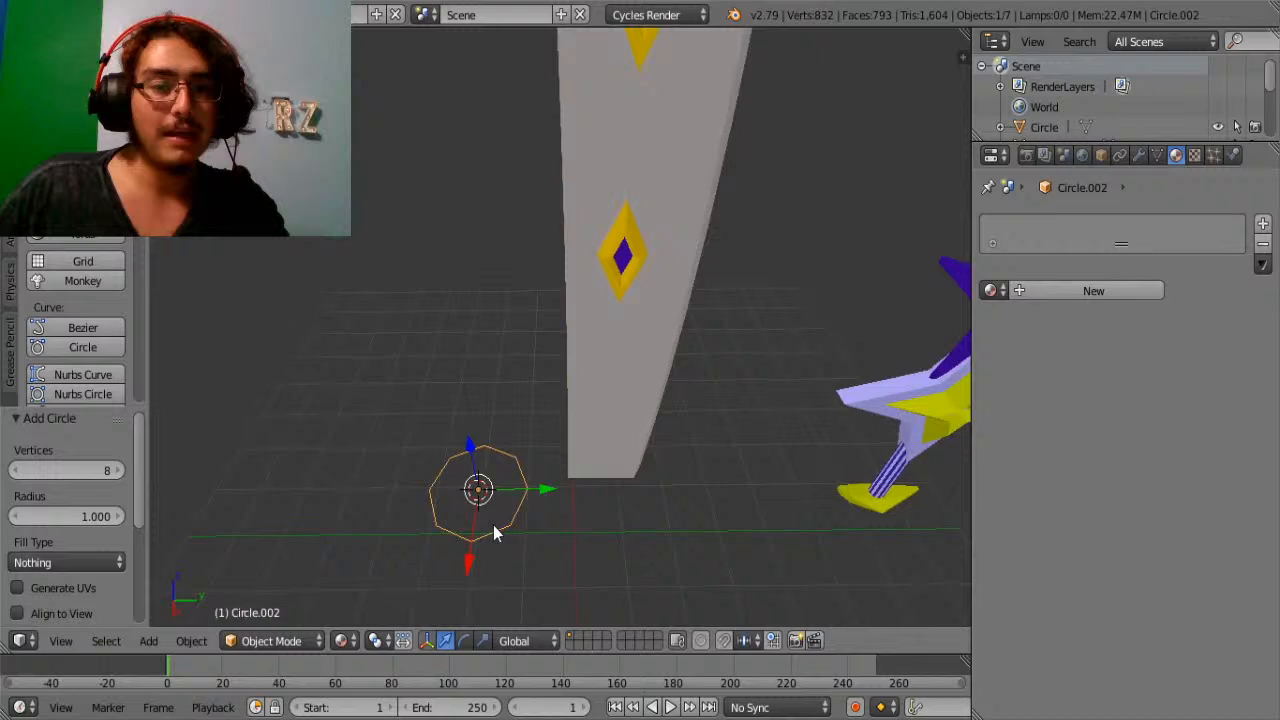
Set the new circle's vertex count to 16.
left_click(98, 472)
left_click_drag(96, 474, 162, 472)
left_click(83, 471)
type("16")
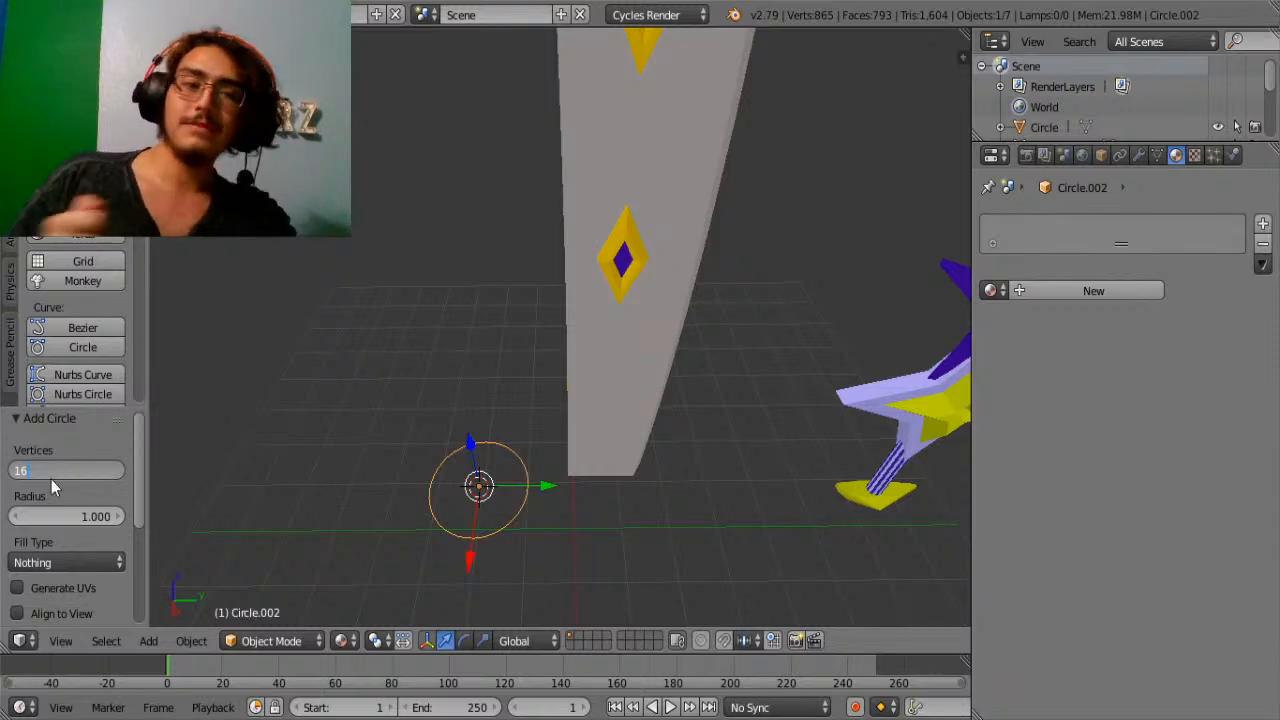
key("Return")
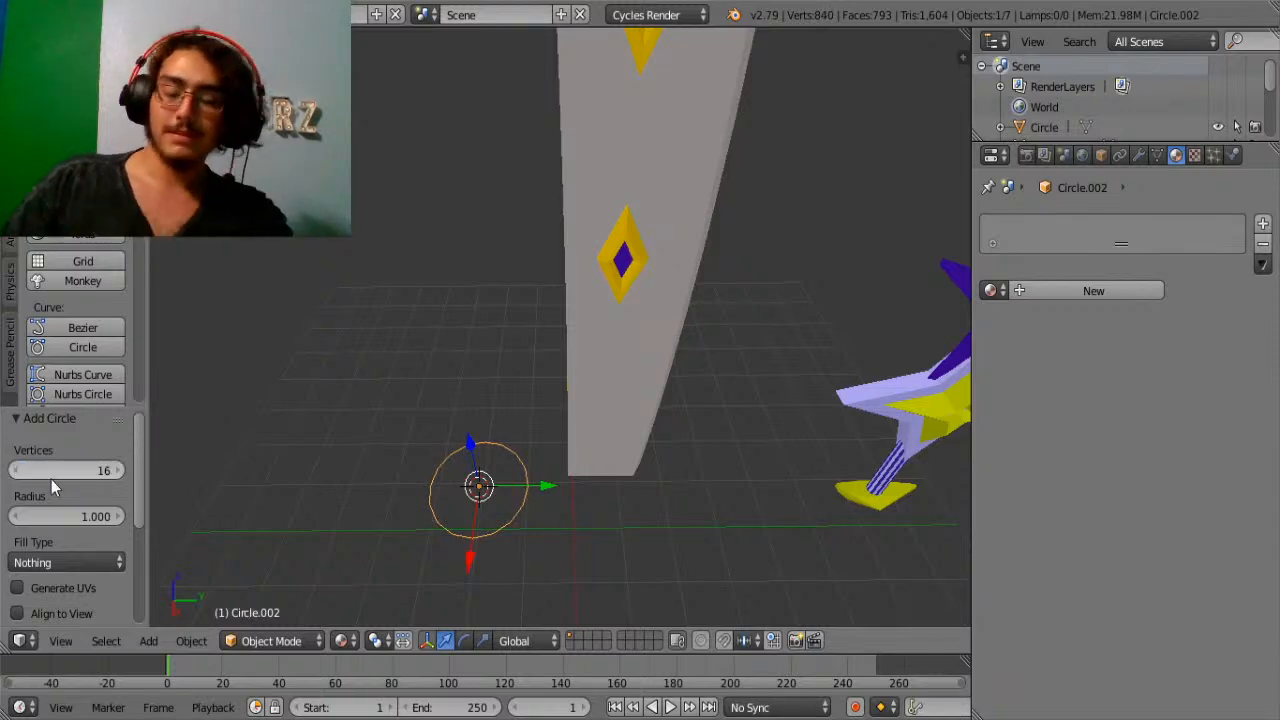
left_click(50, 476)
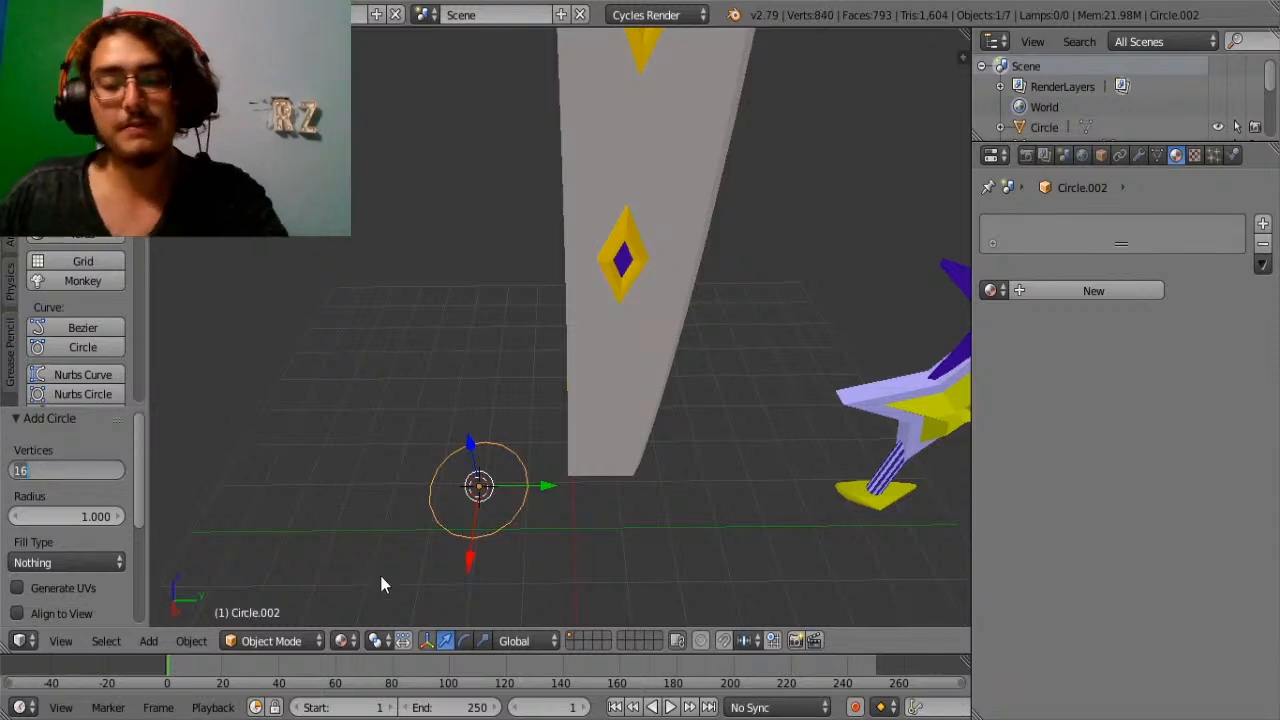
key("Return")
Select every other vertex around the circle in Edit Mode, eight in total.
scroll(204, 472, "up", 3)
middle_click_drag(465, 505, 457, 204, "shift")
scroll(613, 350, "up", 3)
key("Tab")
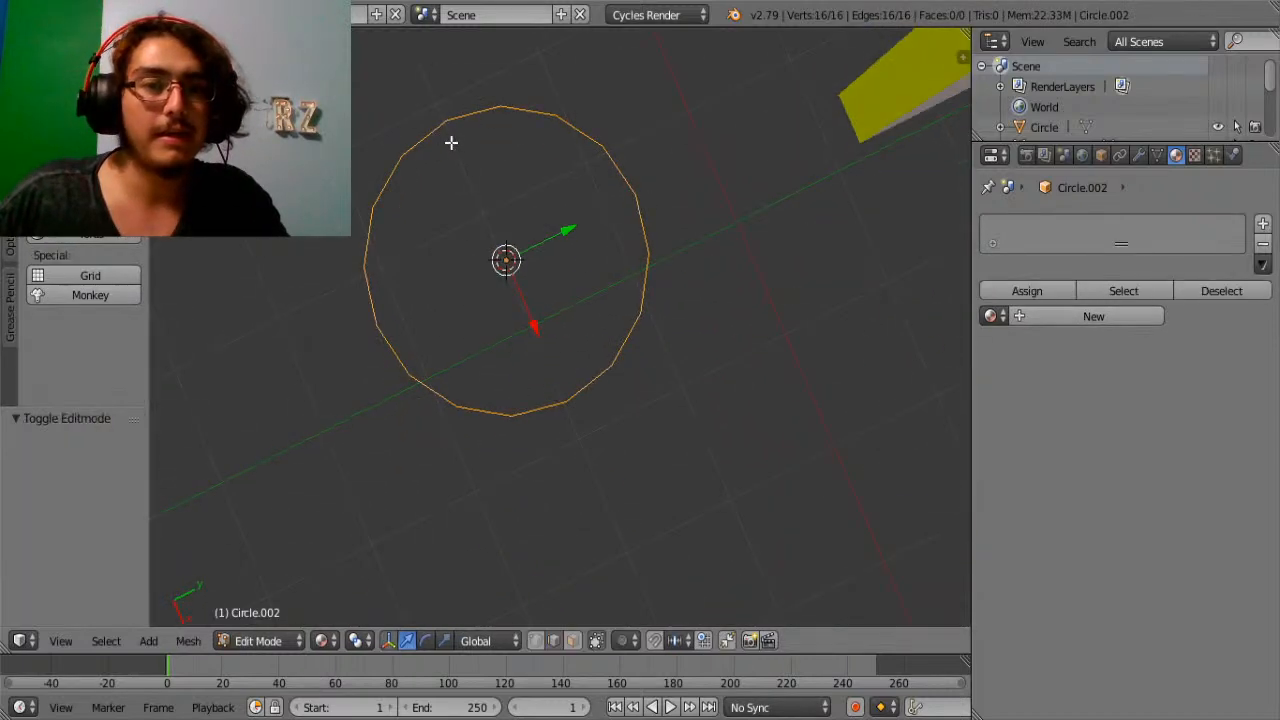
right_click(445, 123)
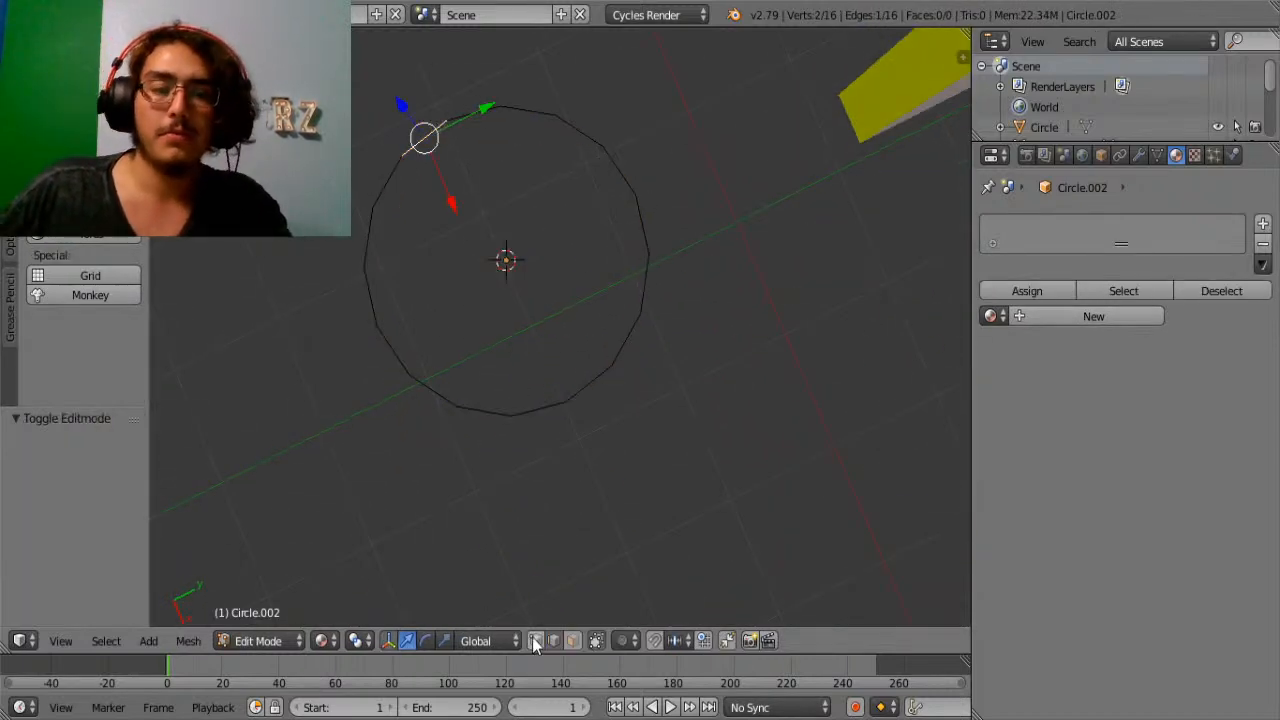
right_click(553, 115, "shift")
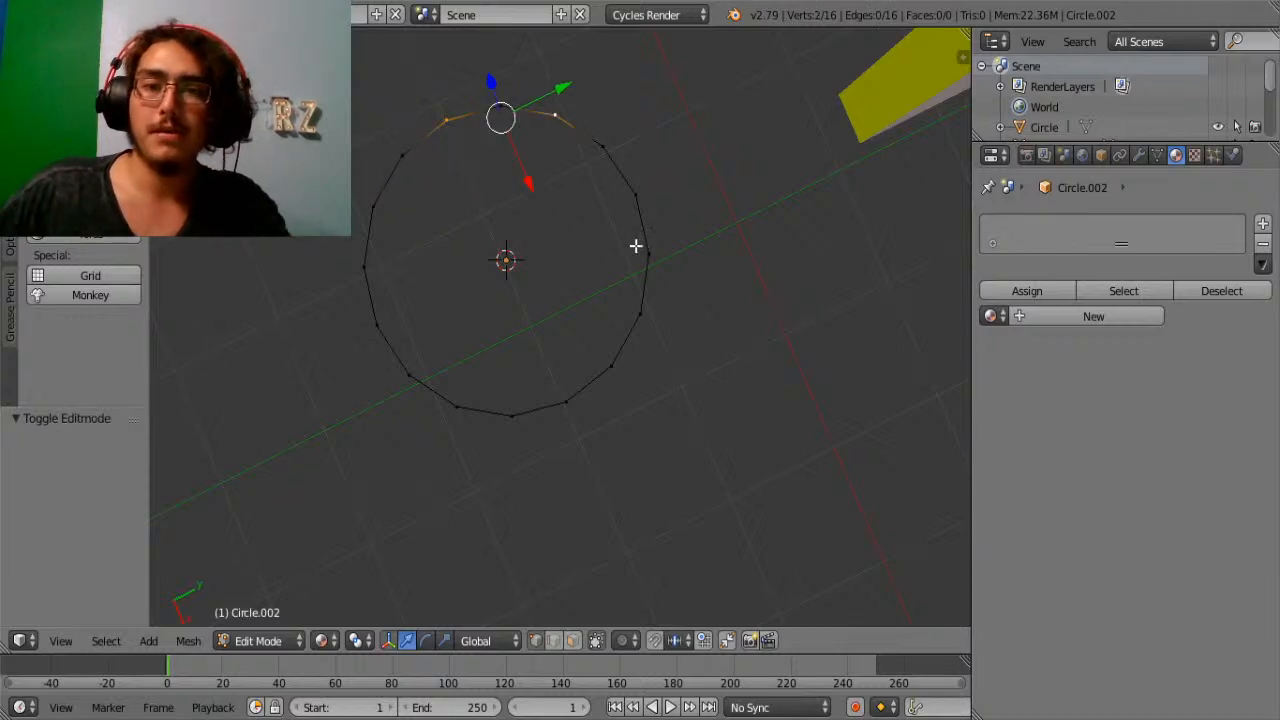
right_click(635, 197, "shift")
right_click(644, 311, "shift")
right_click(566, 402, "shift")
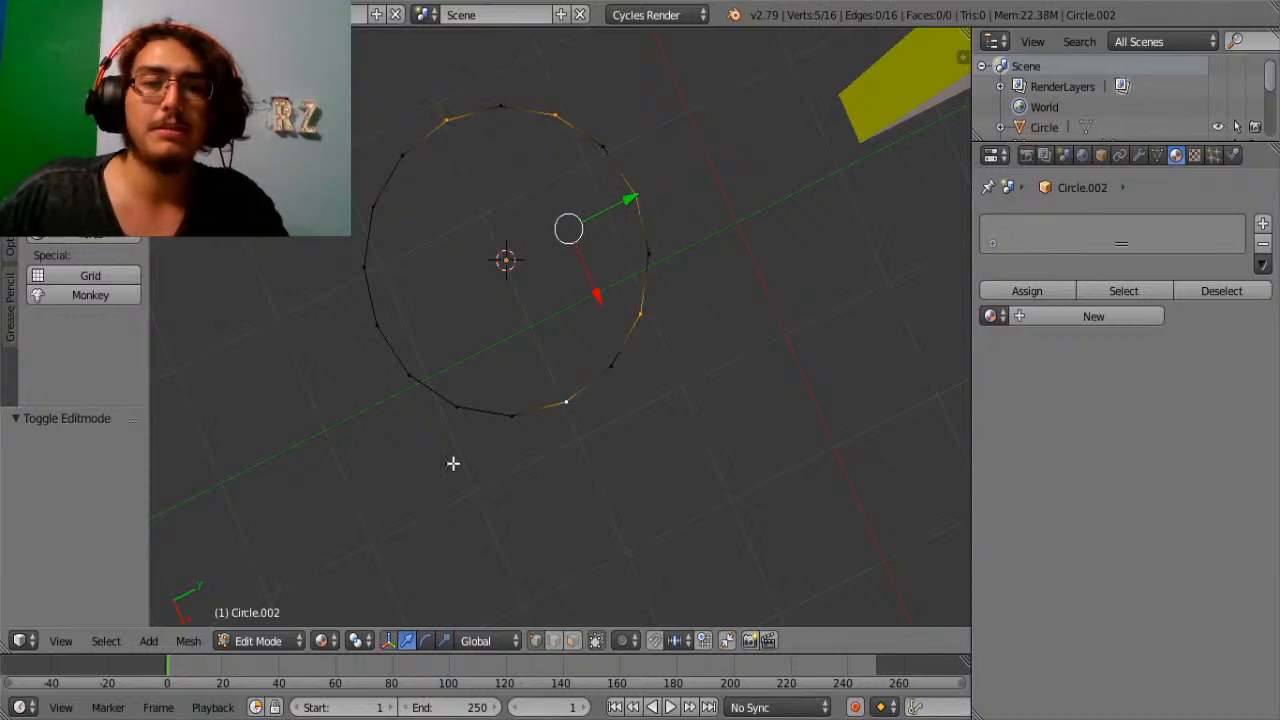
right_click(460, 407, "shift")
right_click(377, 322, "shift")
right_click(374, 204, "shift")
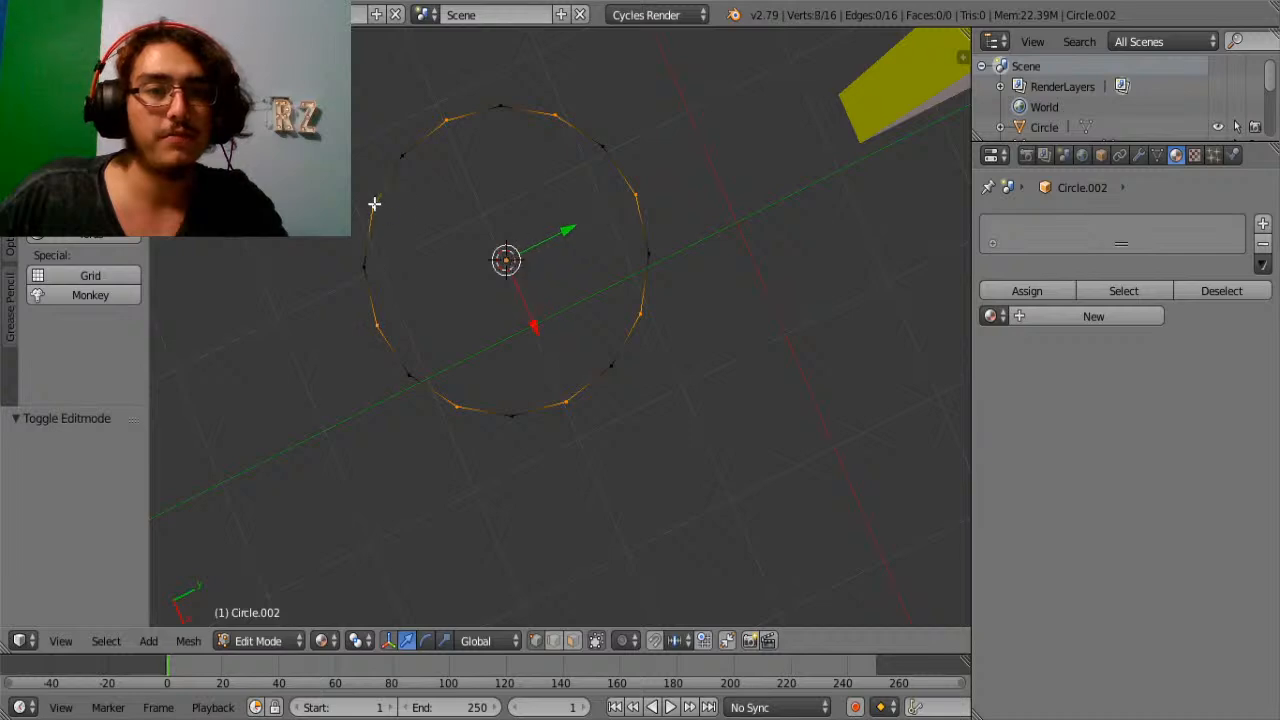
Scale the selected vertices to 0.5 to form an eight-pointed star, and scale the whole star by about 2.001.
key("s")
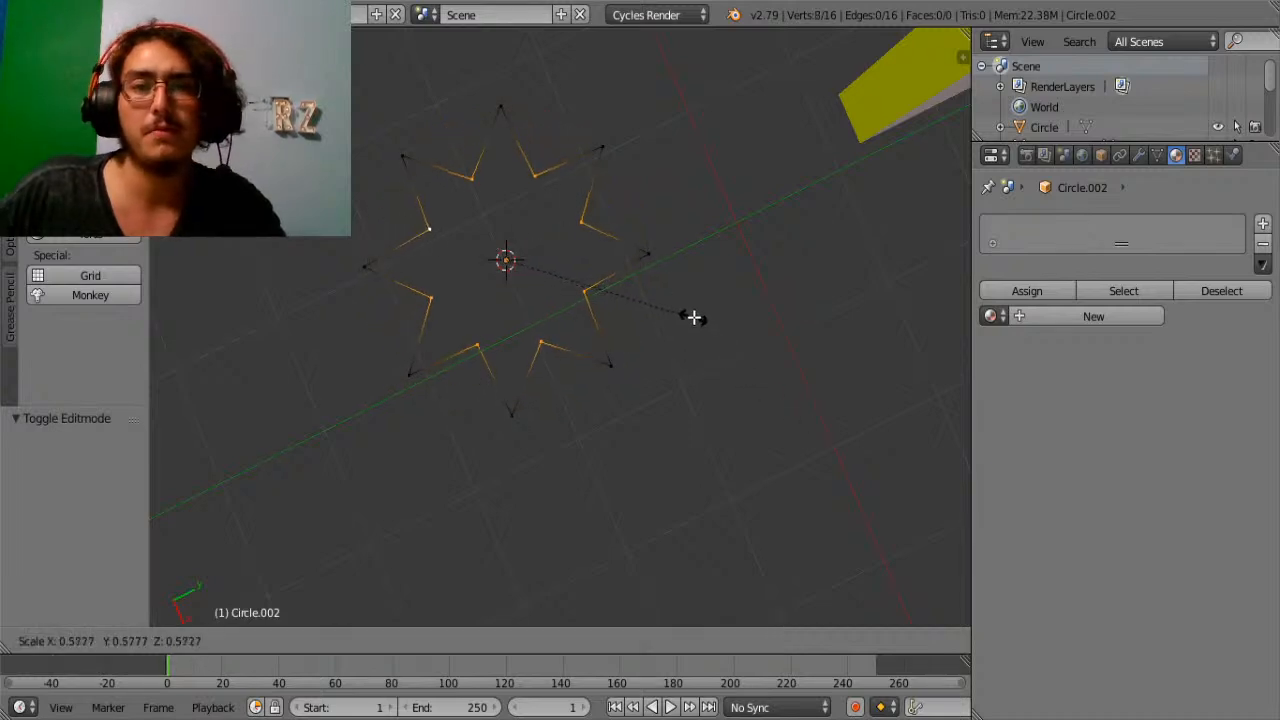
left_click(672, 293)
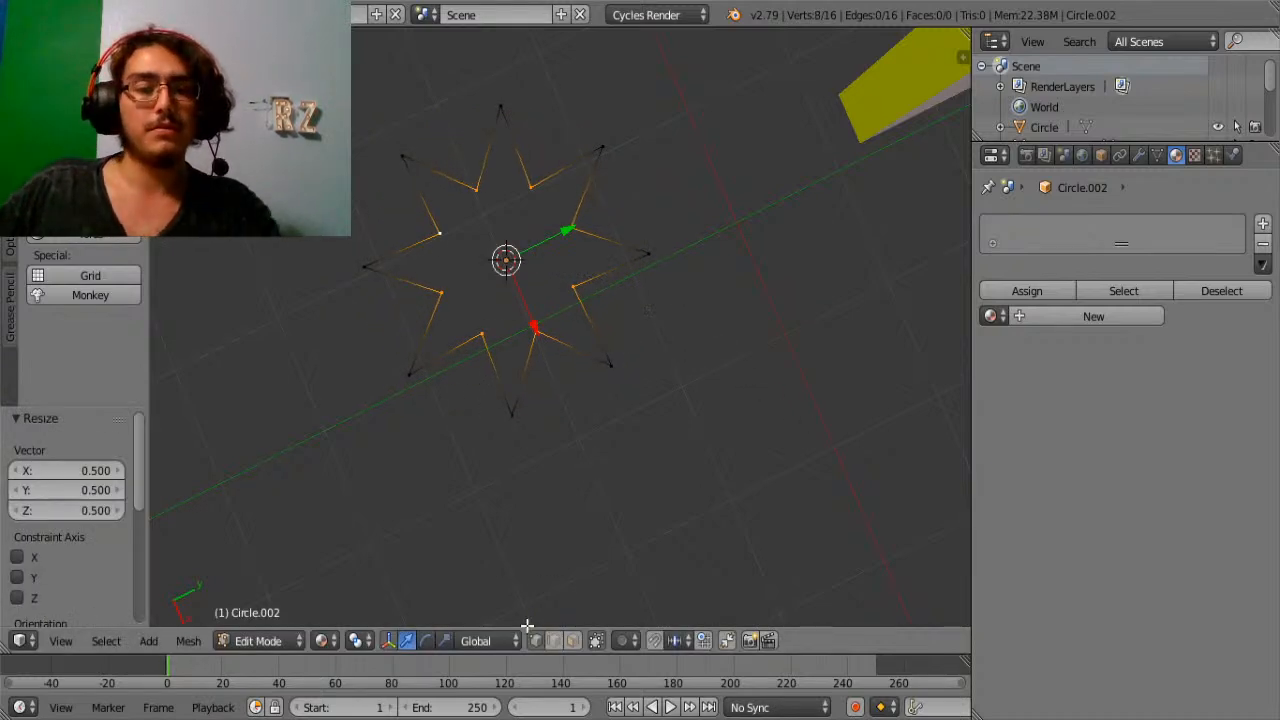
key("a")
key("a")
key("s")
left_click(823, 557)
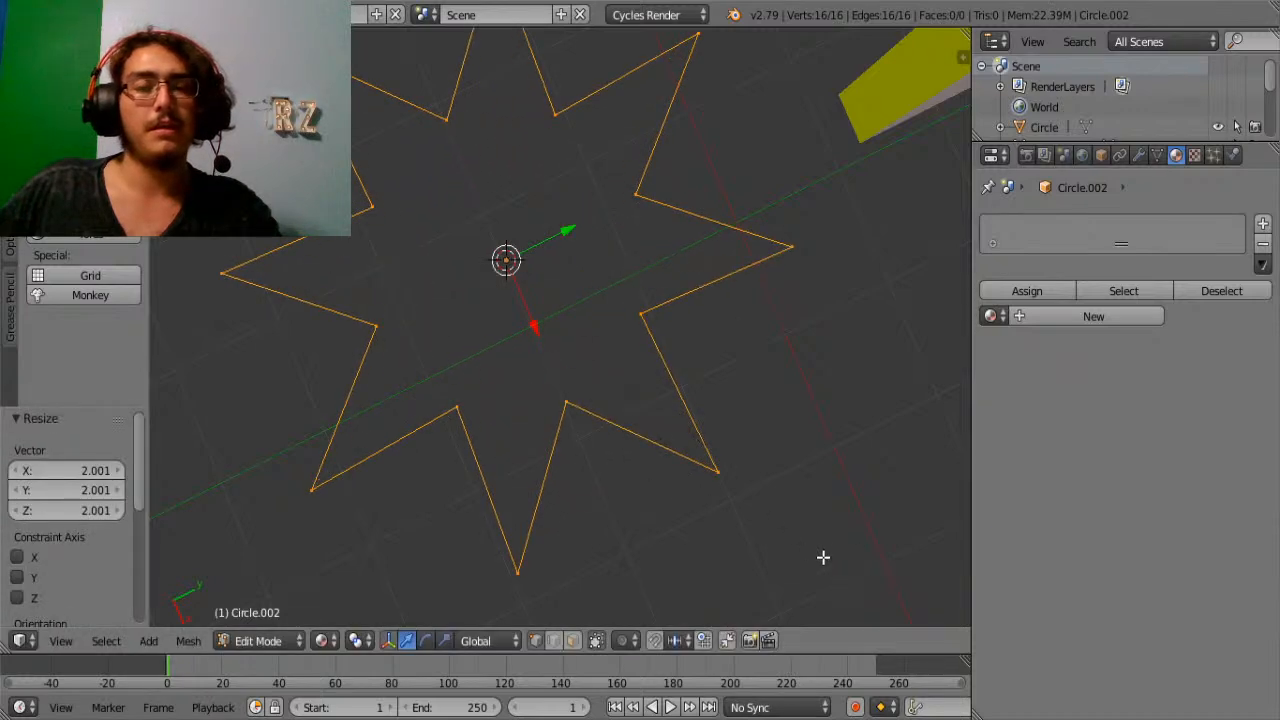
Select the star's eight outer tip vertices and scale them outward by about 1.437.
right_click(398, 235)
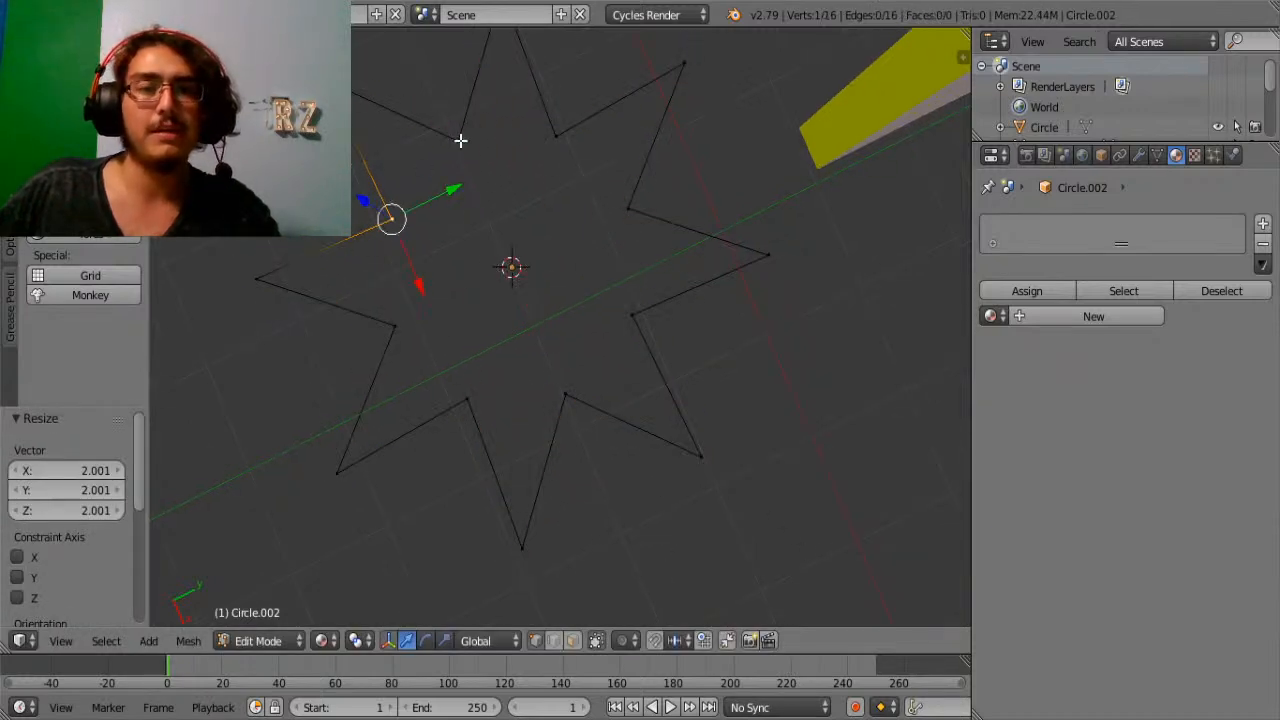
middle_click_drag(398, 235, 543, 117)
right_click(516, 57, "shift")
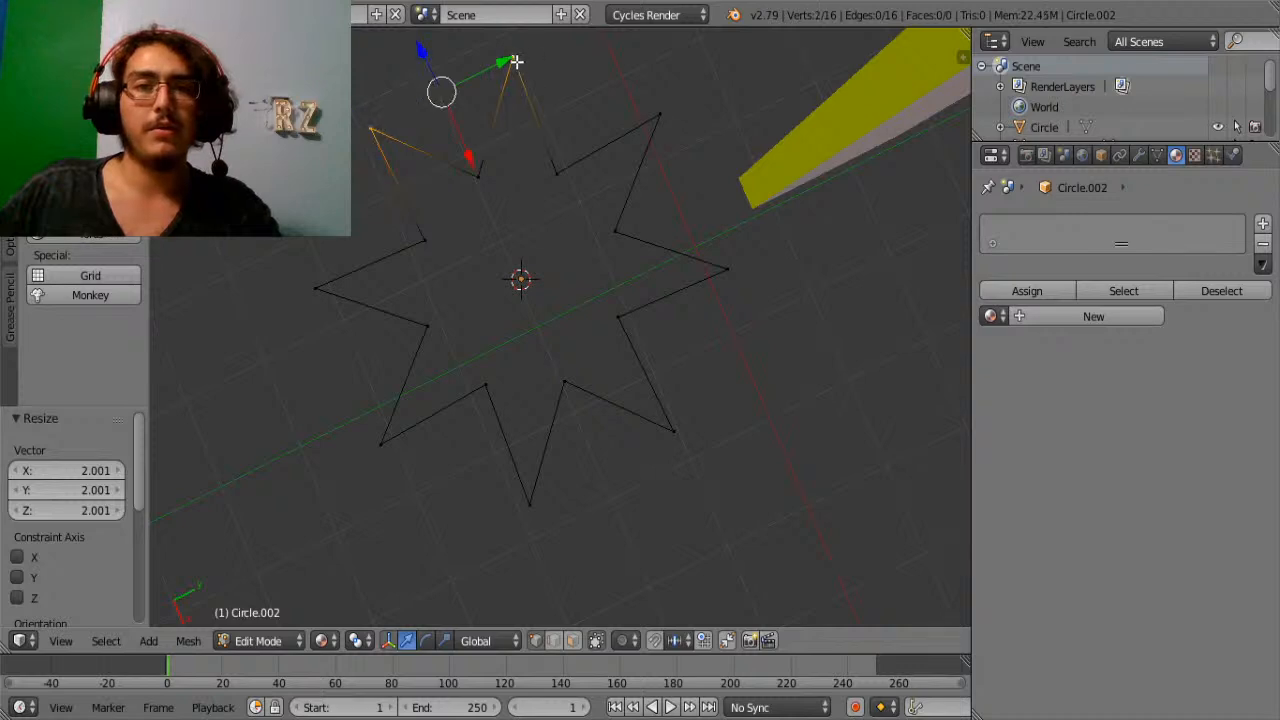
right_click(652, 119, "shift")
right_click(722, 264, "shift")
right_click(688, 424, "shift")
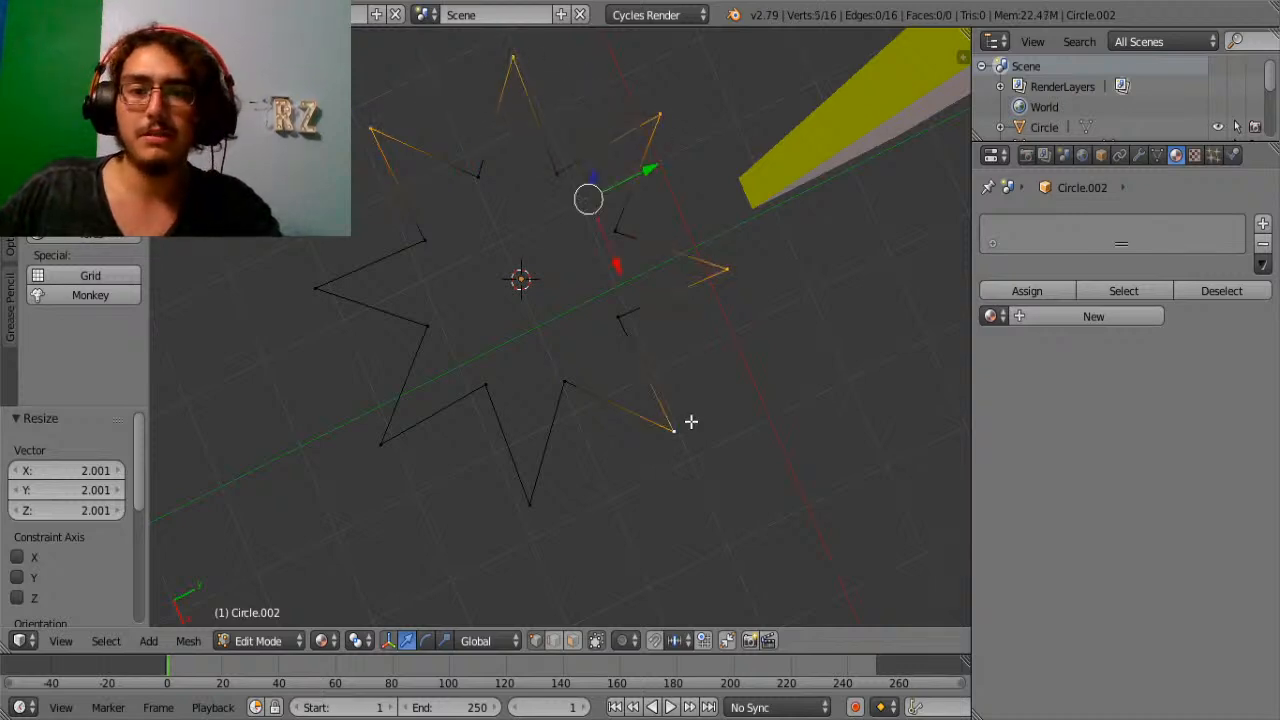
right_click(538, 506, "shift")
right_click(384, 444, "shift")
right_click(318, 288, "shift")
scroll(600, 470, "down", 3)
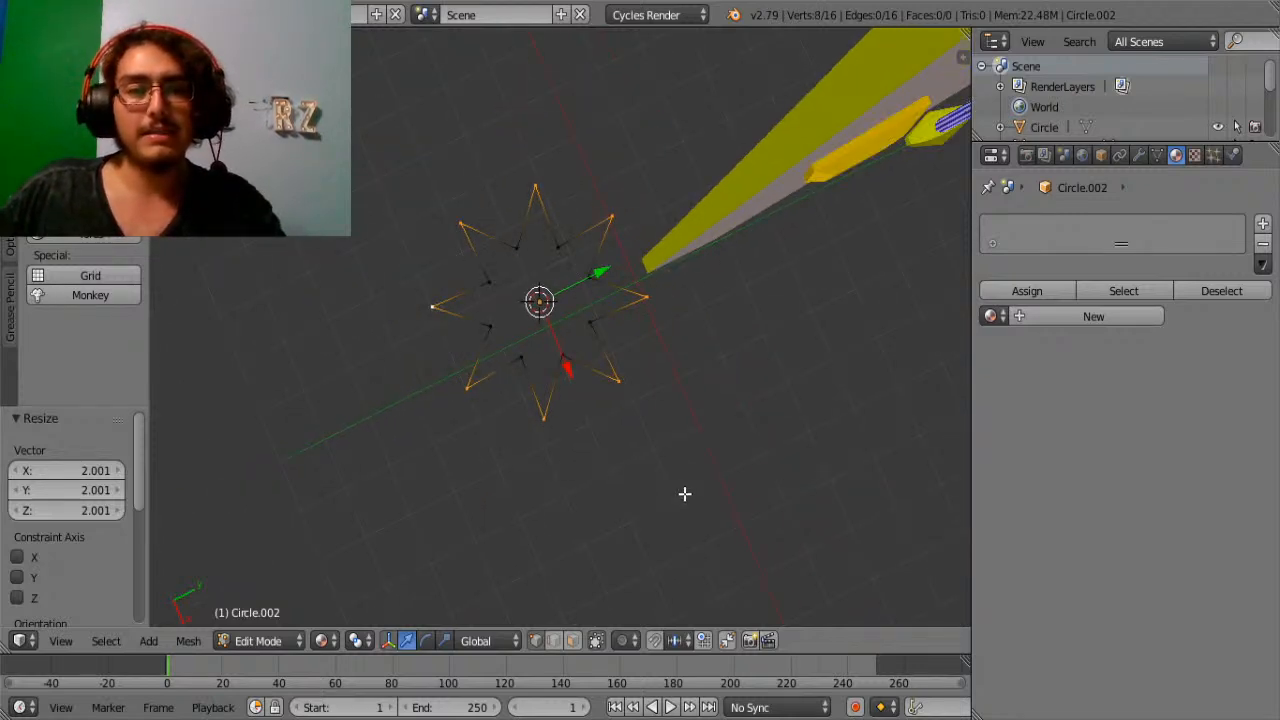
key("s")
left_click(771, 554)
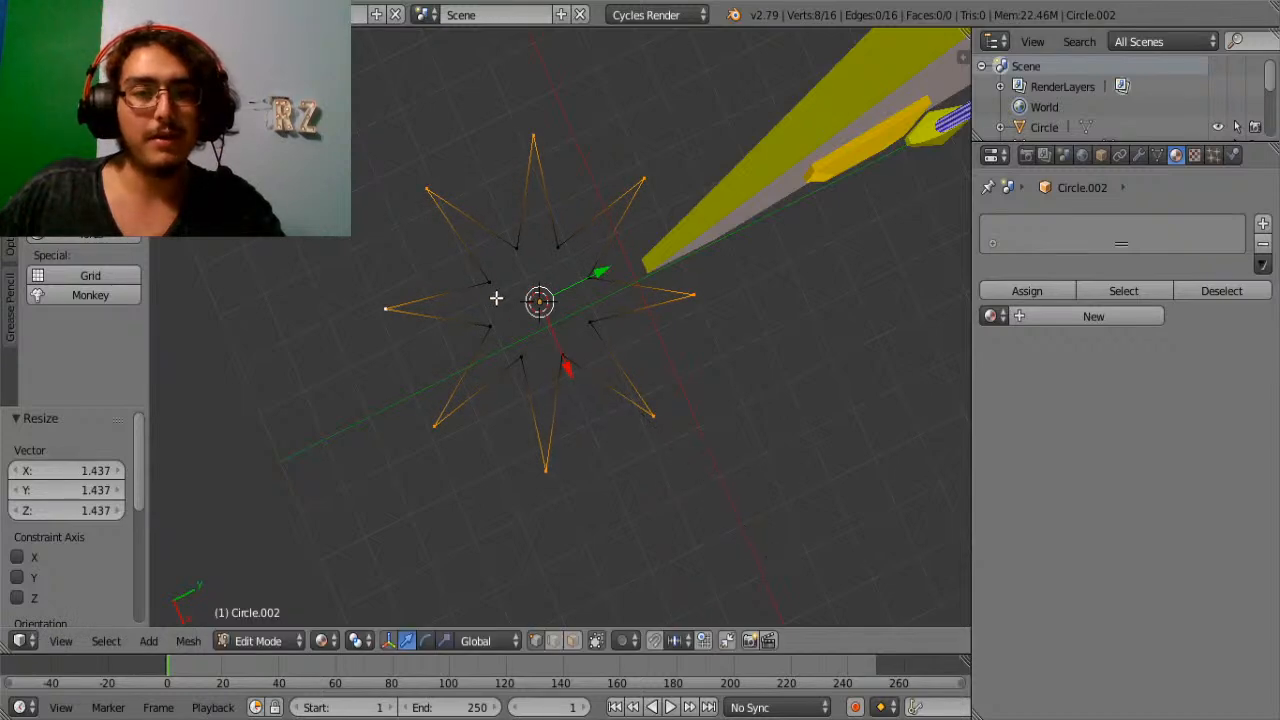
Select only the star's eight inner corner vertices and scale them outward by about 1.334.
key("a")
key("c")
mouse_move(517, 254)
left_mouse_down()
mouse_move(569, 257)
mouse_move(591, 289)
mouse_move(555, 349)
mouse_move(480, 329)
mouse_move(595, 290)
left_mouse_up()
key("s")
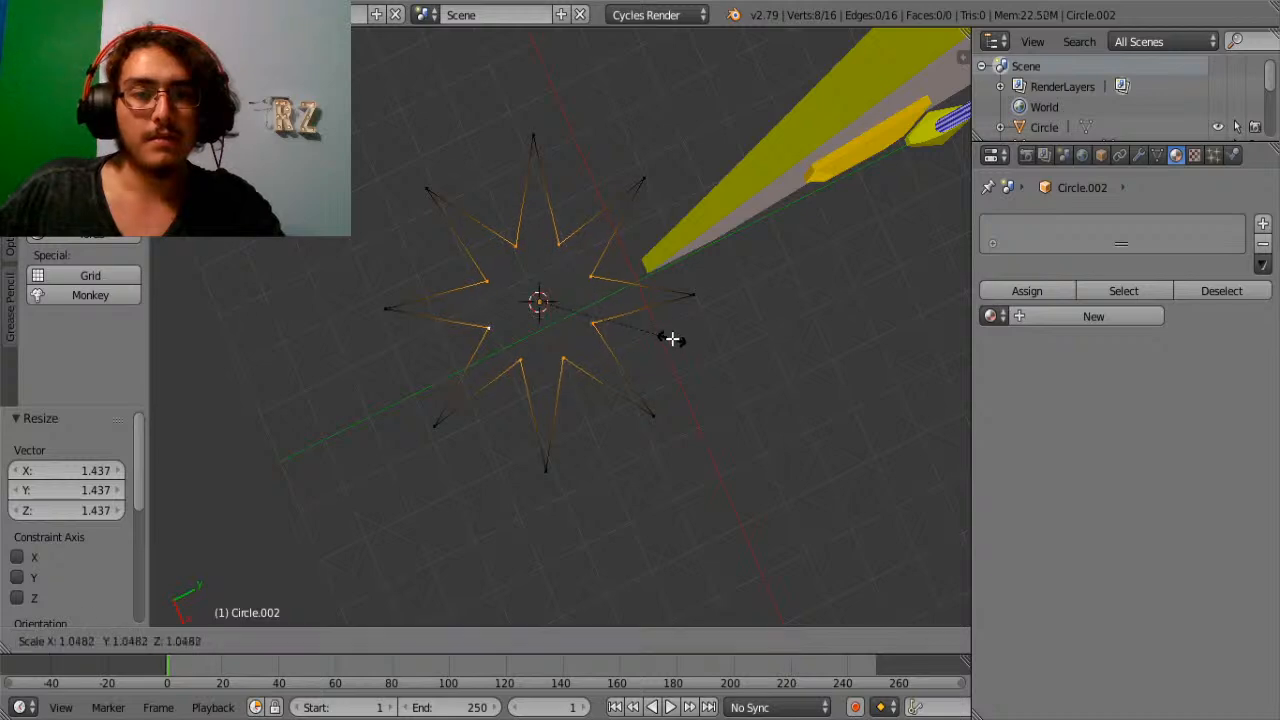
left_click(705, 354)
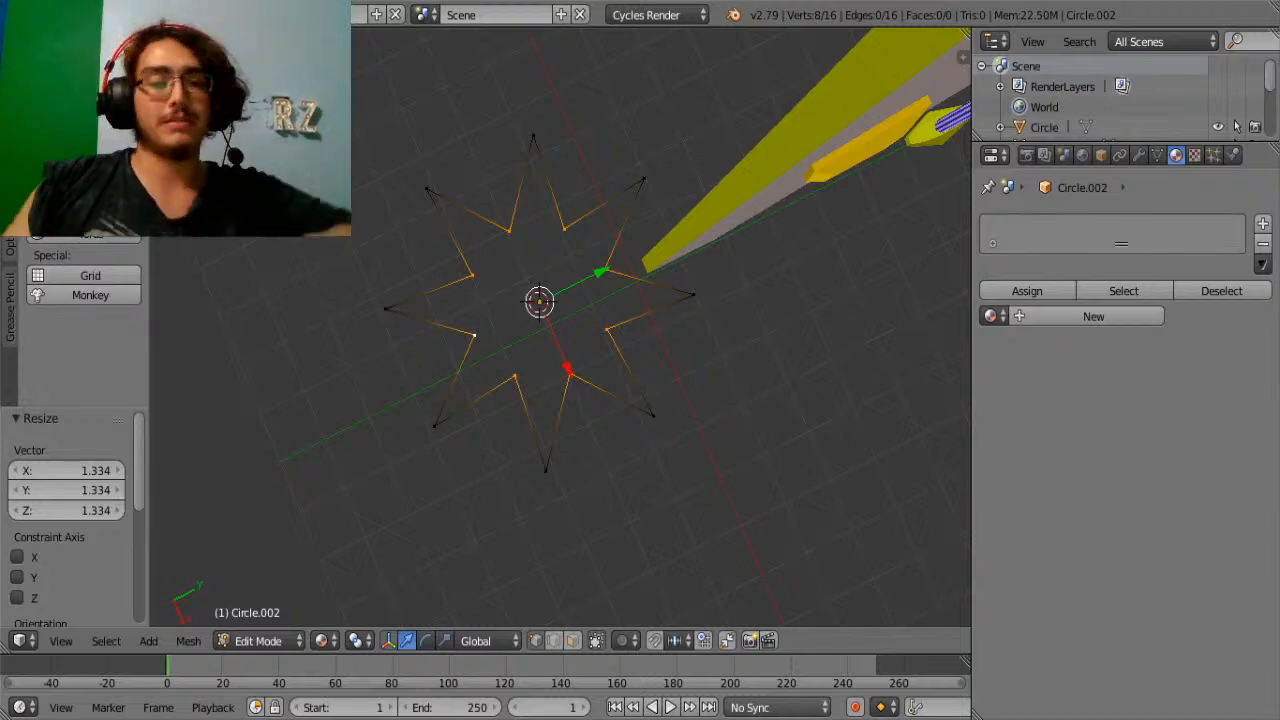
Fill the whole star outline with a single face and return to Object Mode.
key("a")
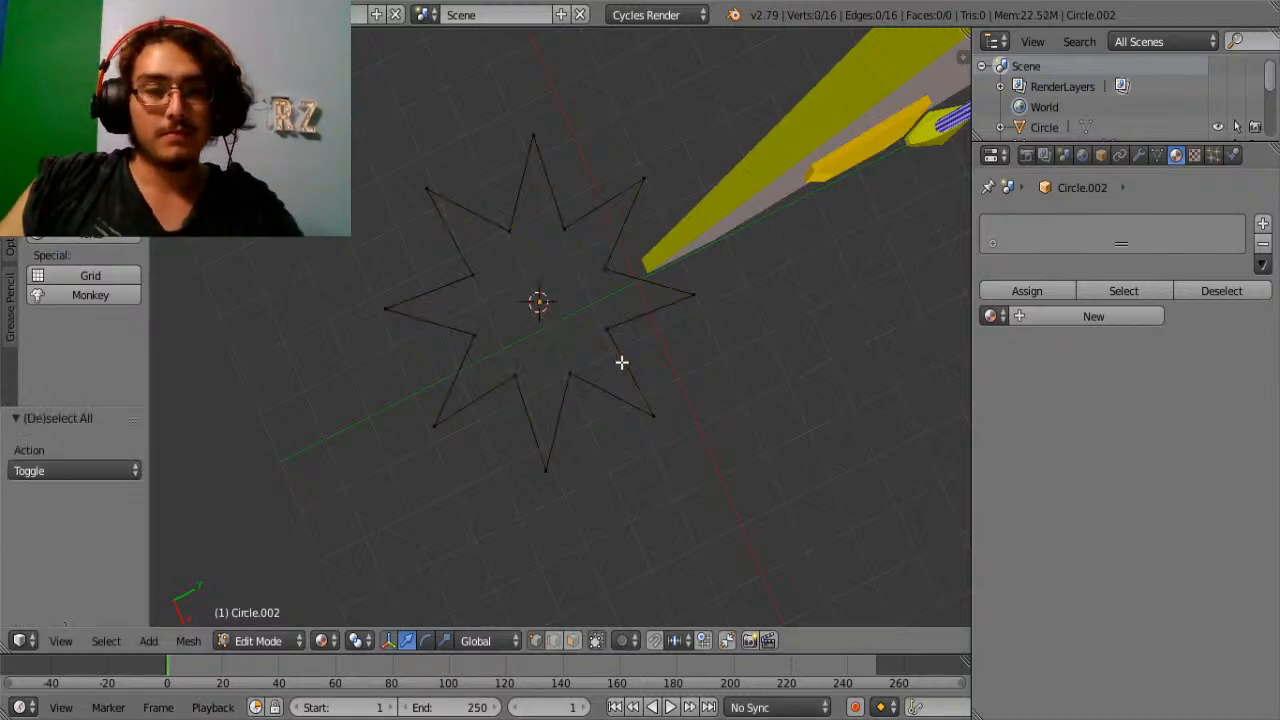
key("a")
key("f")
key("Tab")
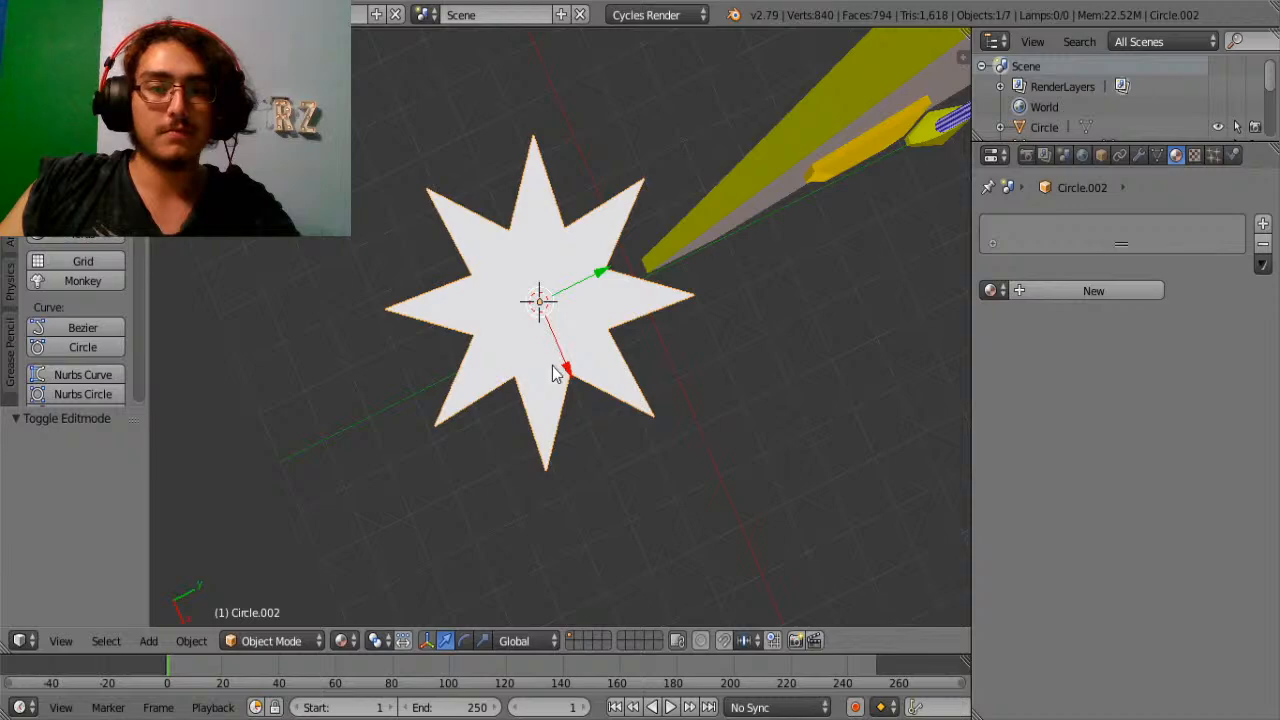
Extrude the star face upward in Edit Mode by about 0.982 along Z.
middle_click_drag(556, 373, 577, 433)
key("Tab")
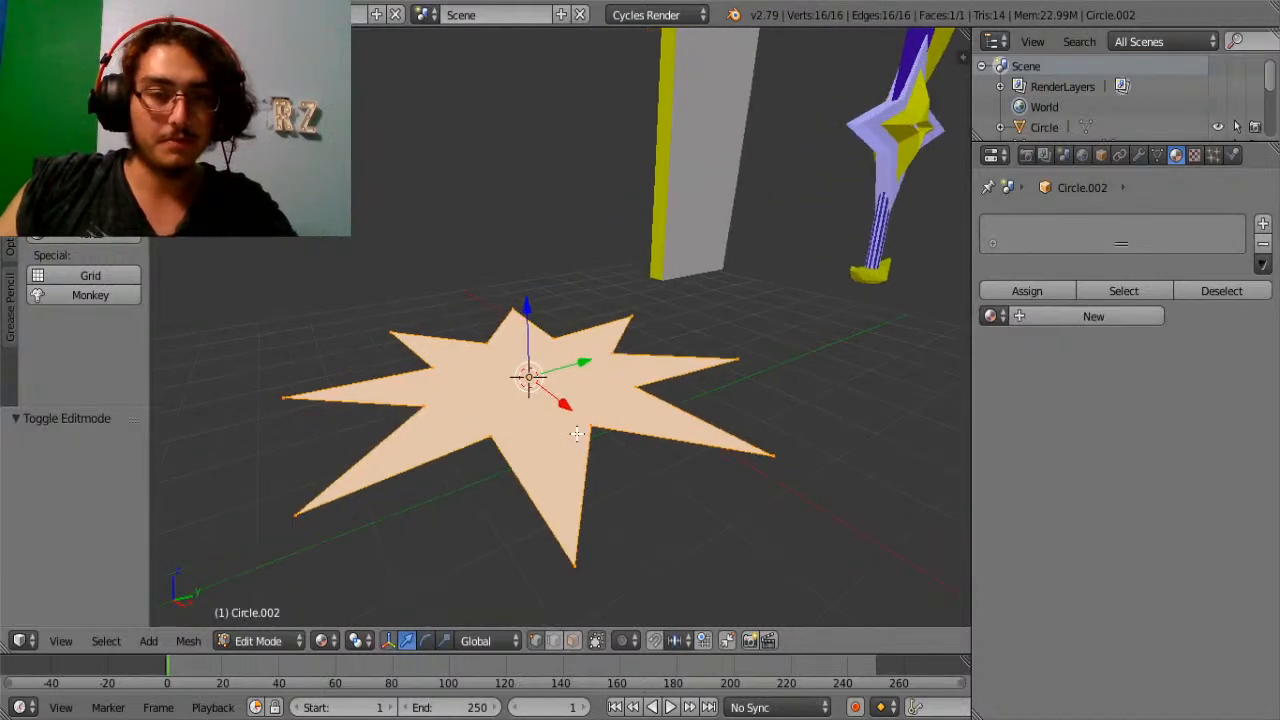
key("e")
left_click(527, 374)
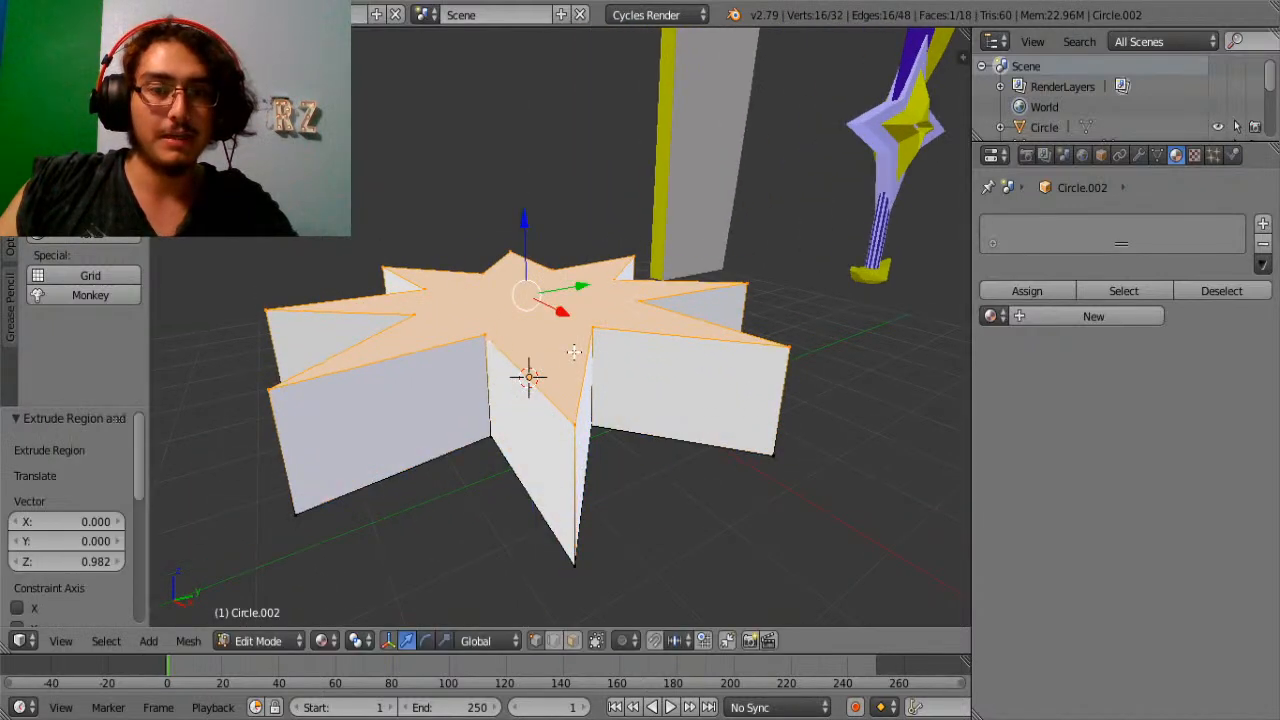
Inset the star's top face by a thickness of about 0.2475.
scroll(76, 320, "down", 4)
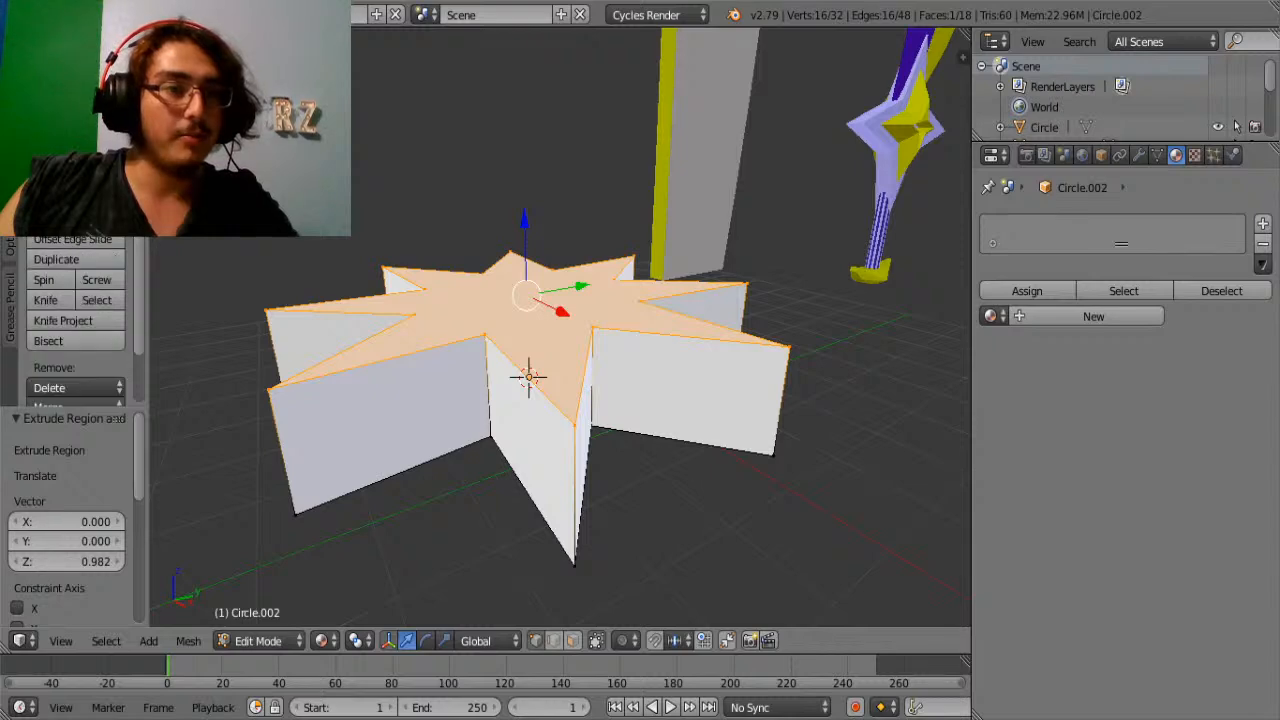
key("i")
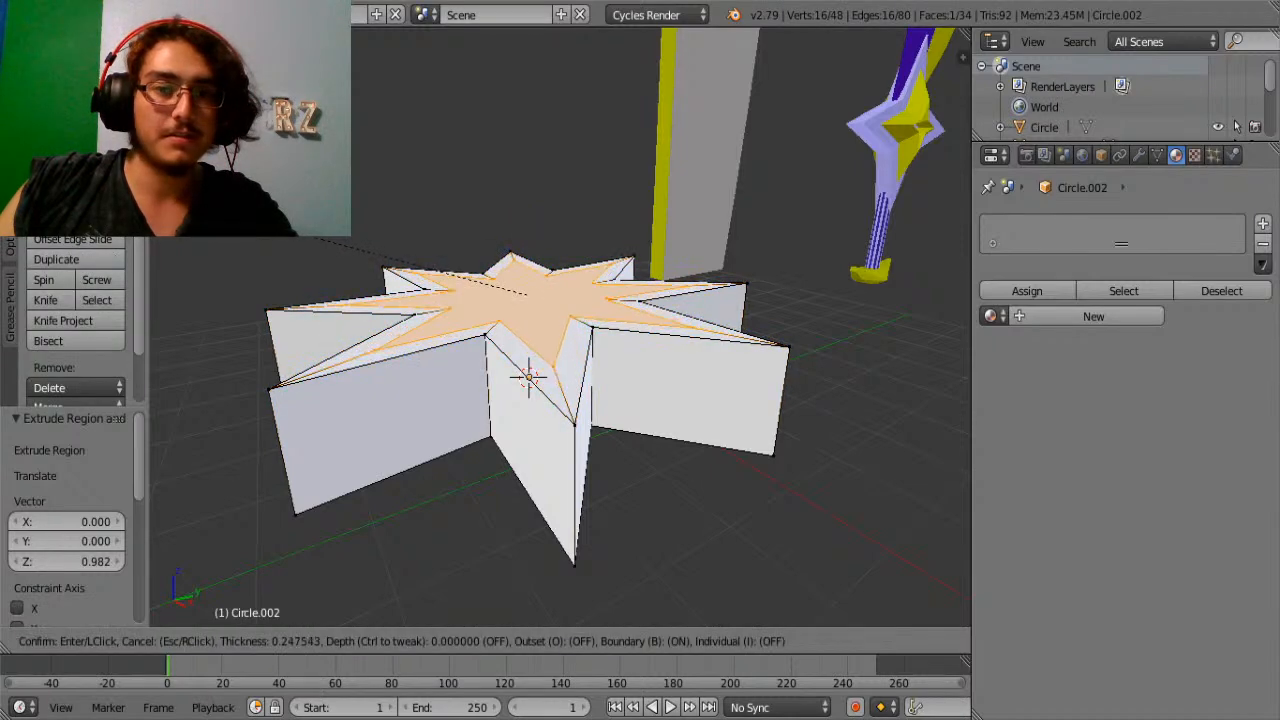
left_click(527, 377)
middle_click_drag(527, 377, 529, 363)
middle_click_drag(586, 217, 362, 285)
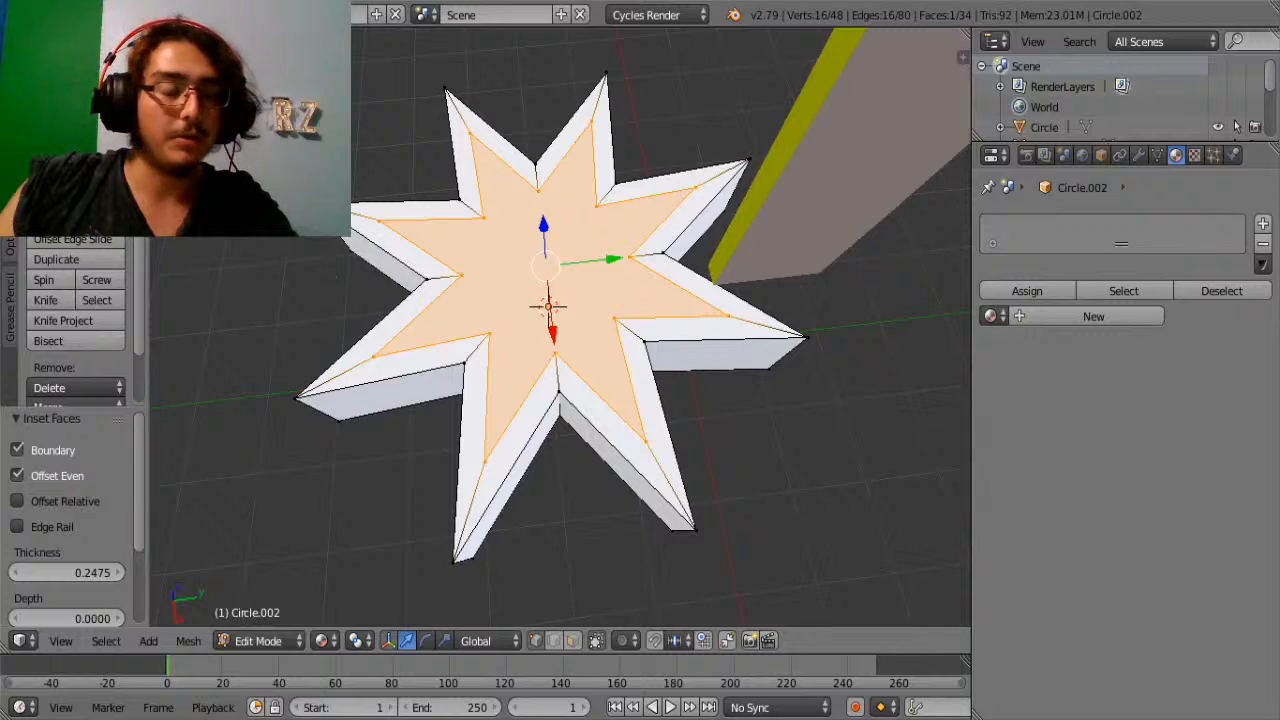
Try subdividing the inset top face with one cut and undo the subdivision.
key("i")
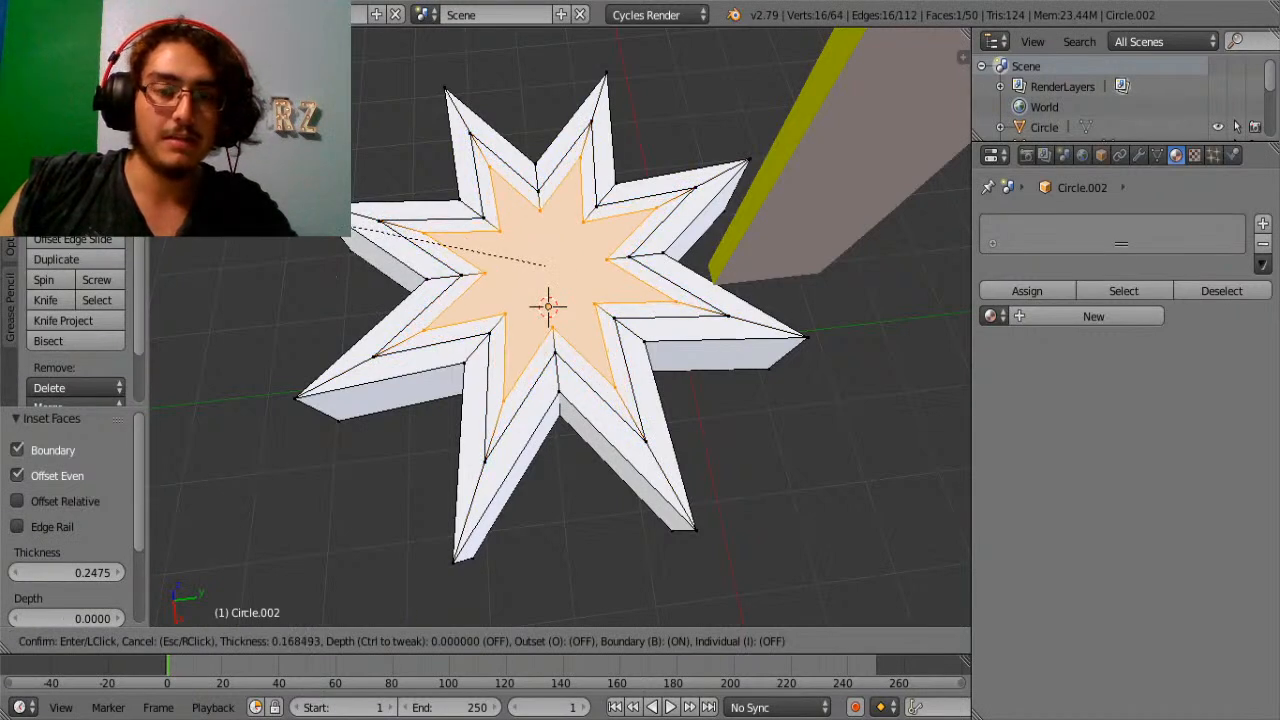
key("Escape")
key("w")
left_click(545, 265)
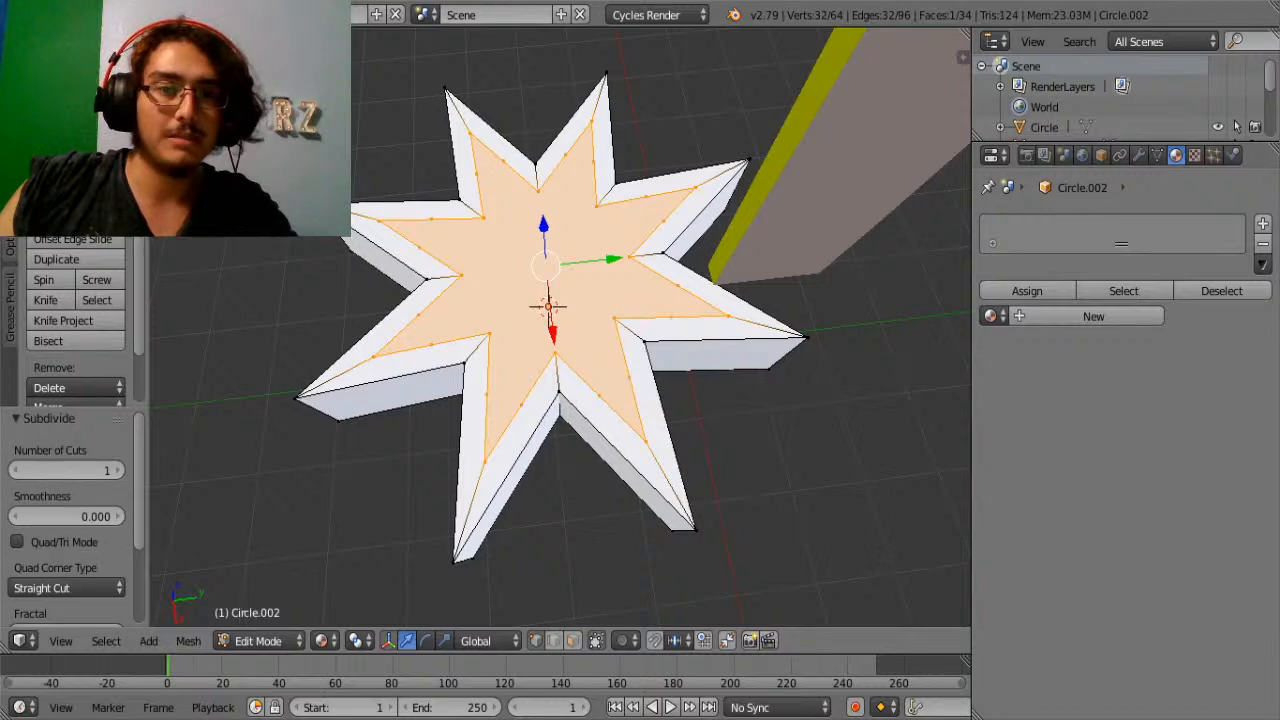
key("ctrl+z")
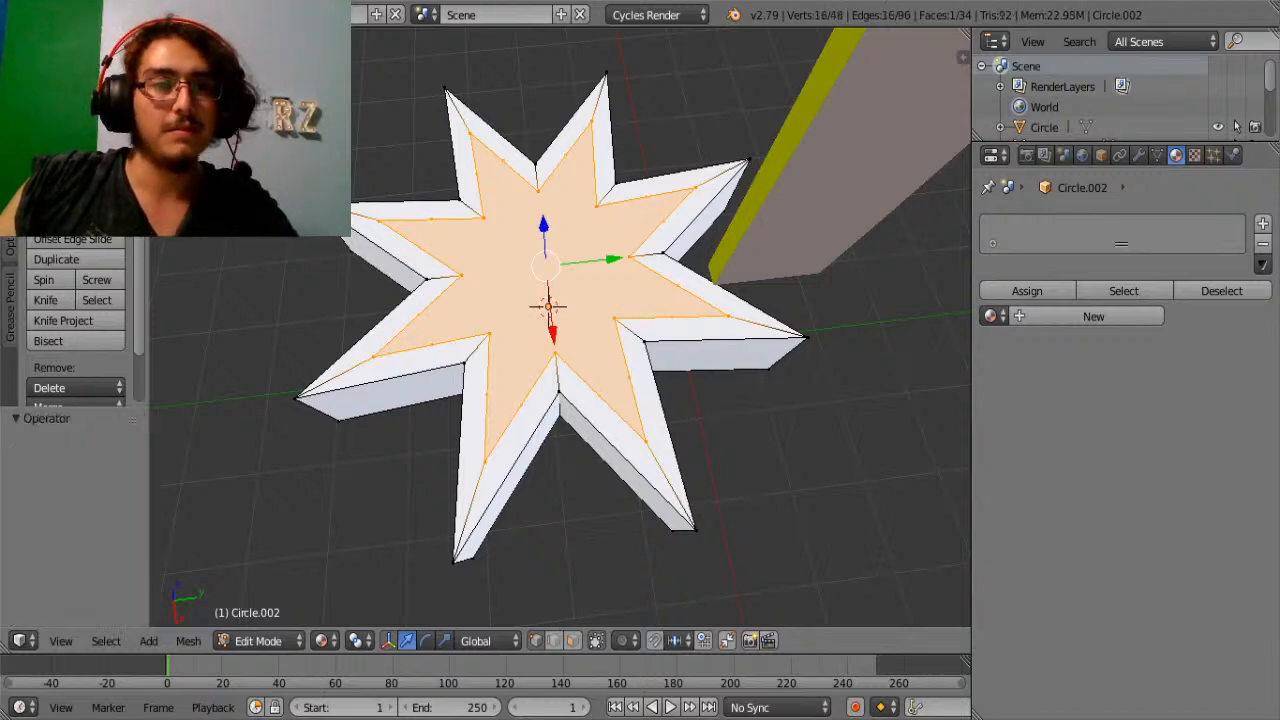
Try a second inset of about 0.2083 on the top face and undo both insets.
key("i")
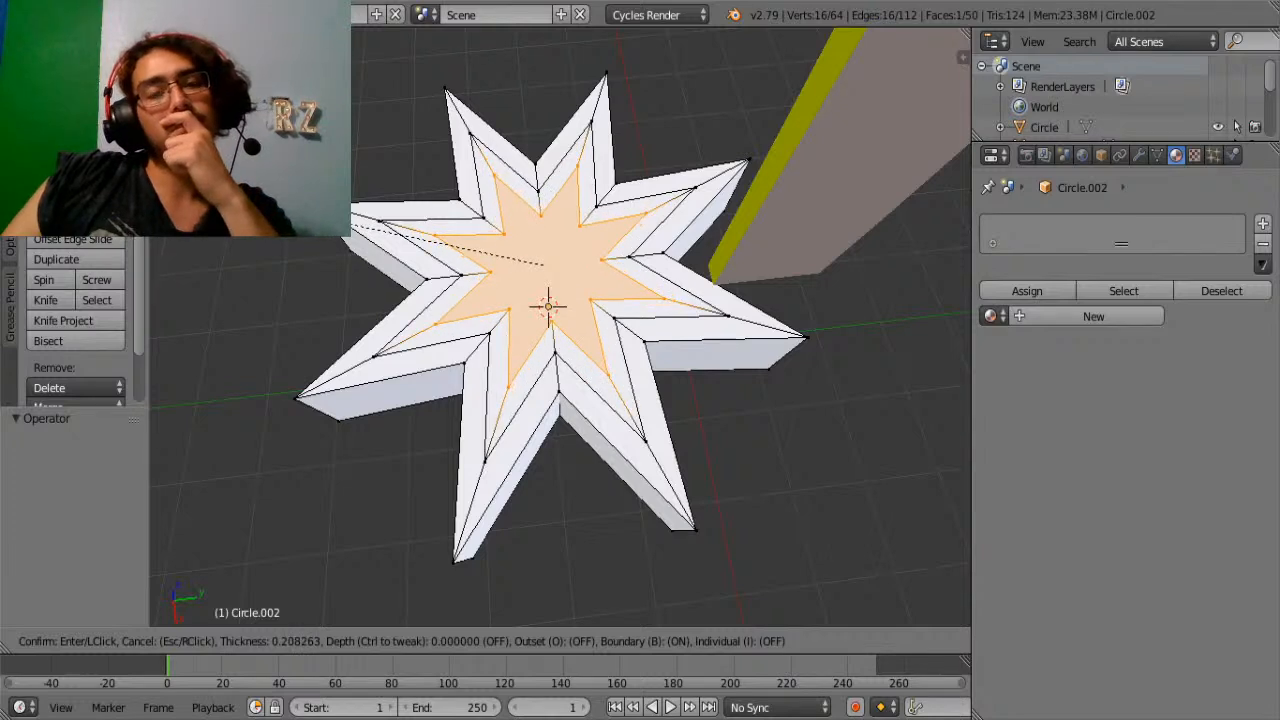
left_click(352, 222)
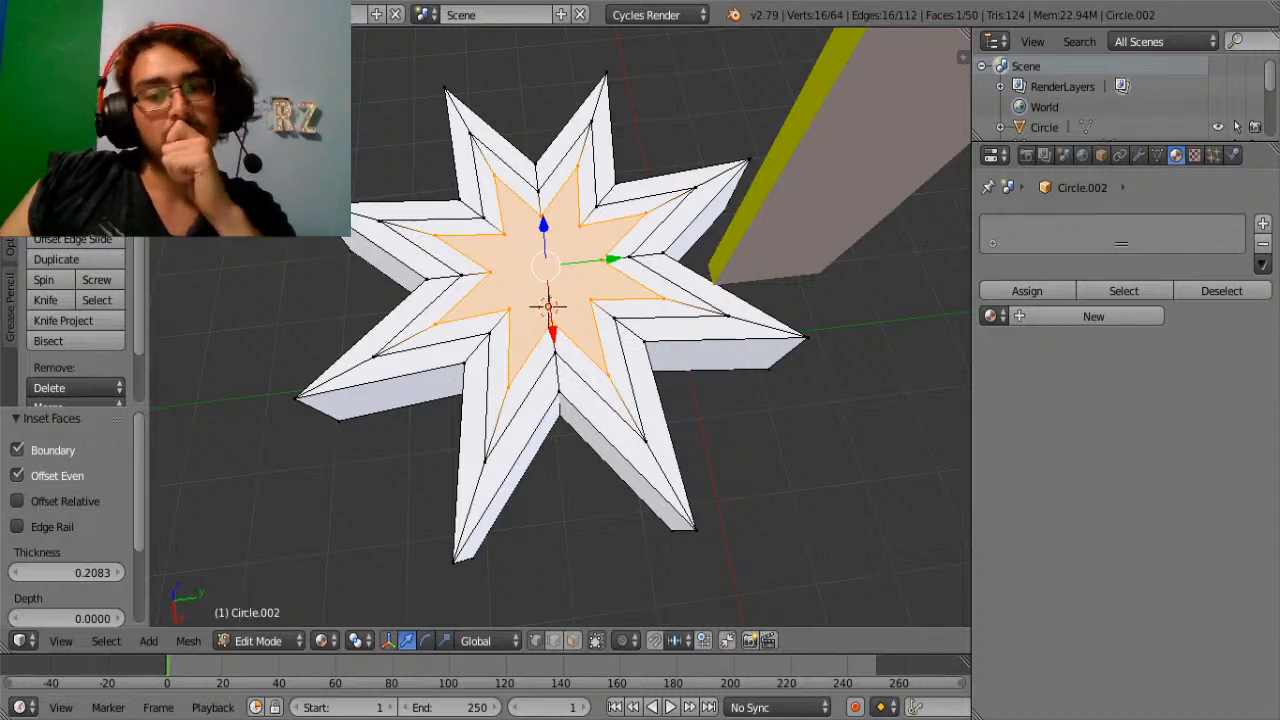
middle_click_drag(548, 306, 588, 347)
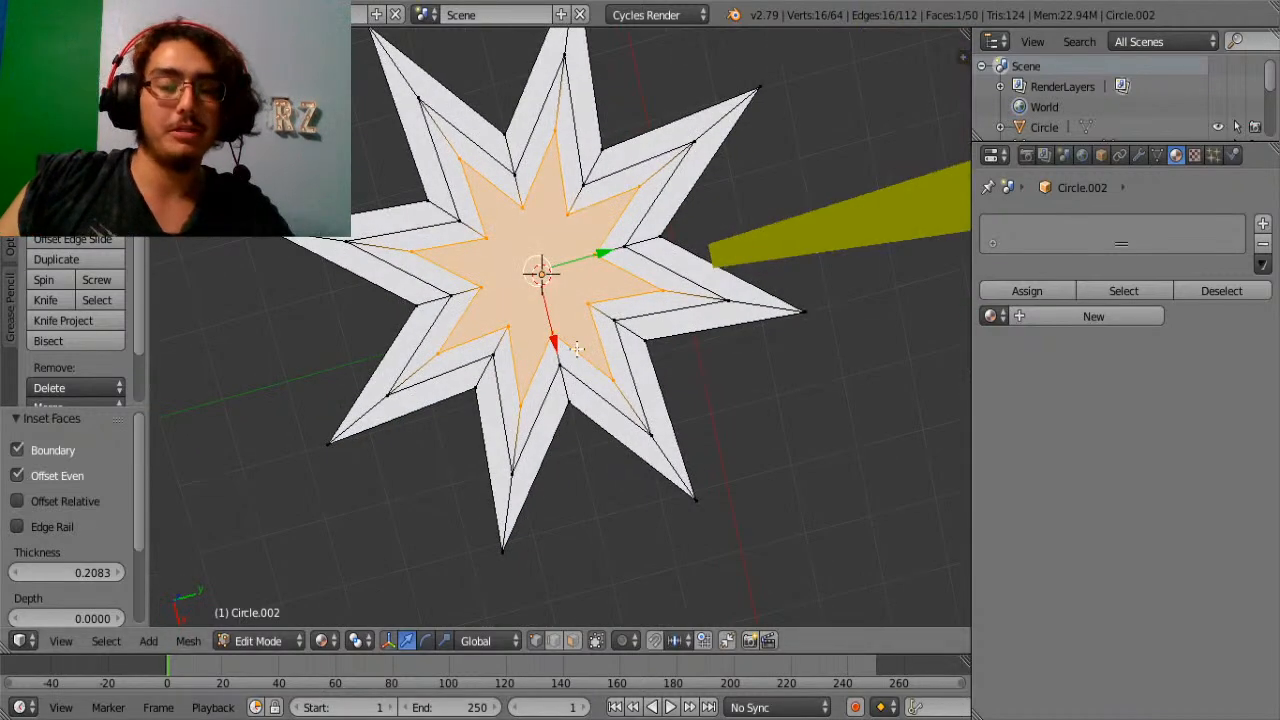
key("ctrl+z")
middle_click_drag(471, 334, 443, 549)
key("ctrl+z")
Select both the top and bottom star faces in face select mode and inset them by about 0.3151.
middle_click_drag(505, 458, 578, 286)
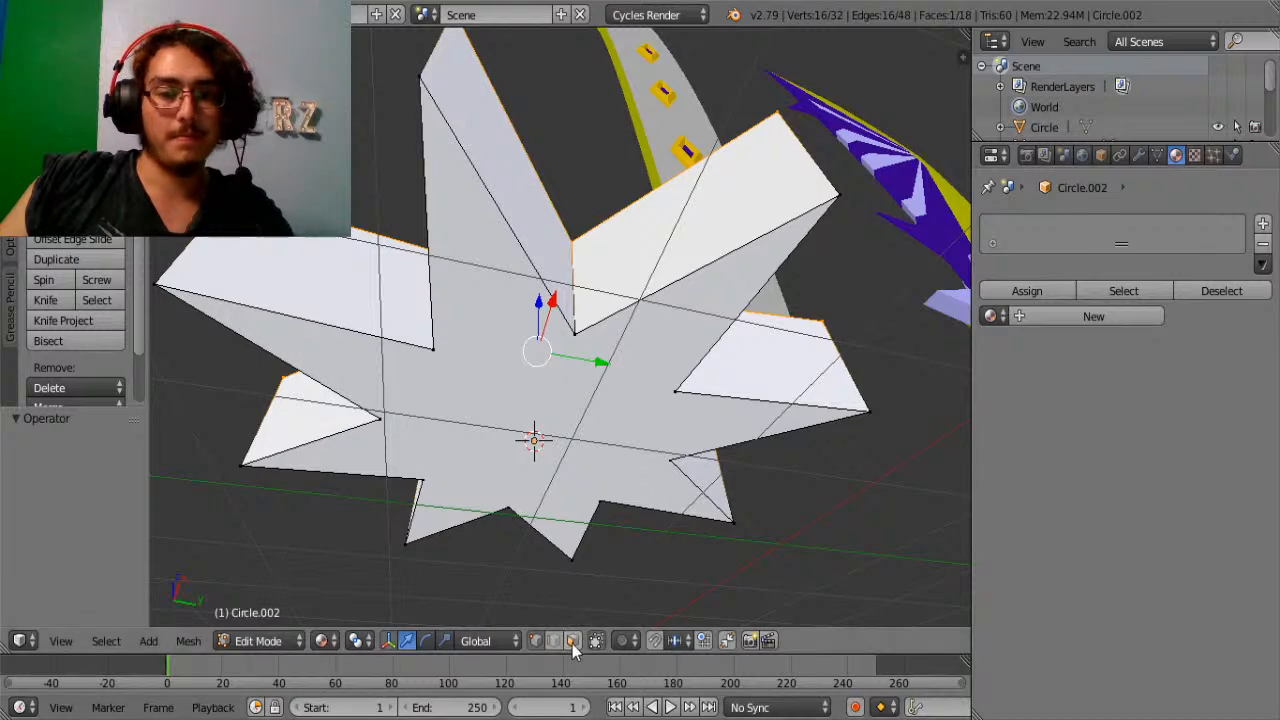
left_click(572, 642)
right_click(543, 432, "shift")
middle_click_drag(543, 432, 564, 620)
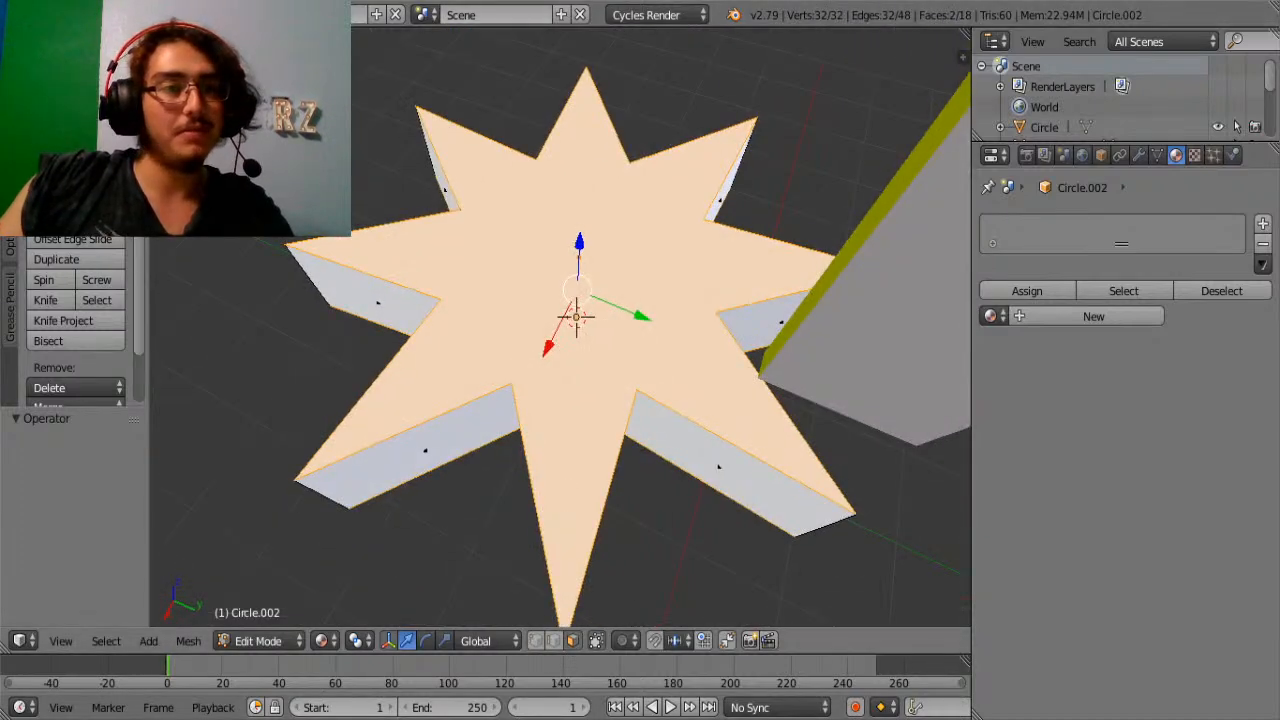
key("i")
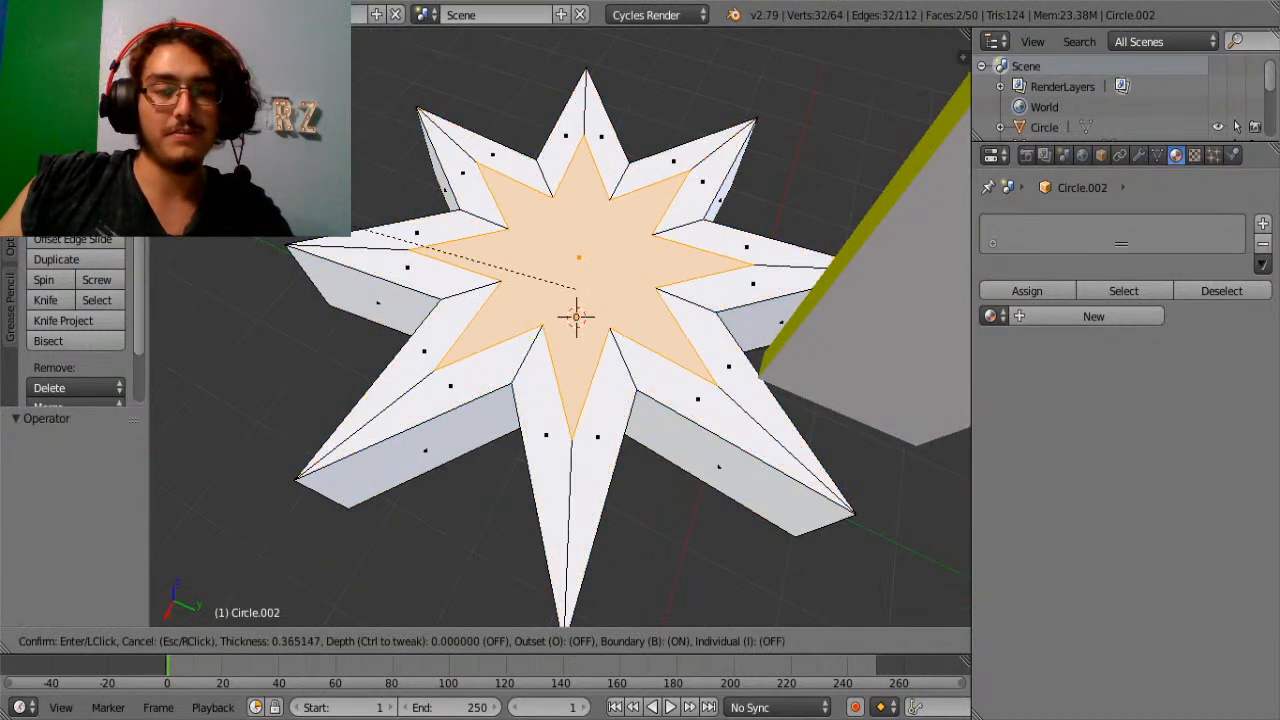
left_click(359, 260)
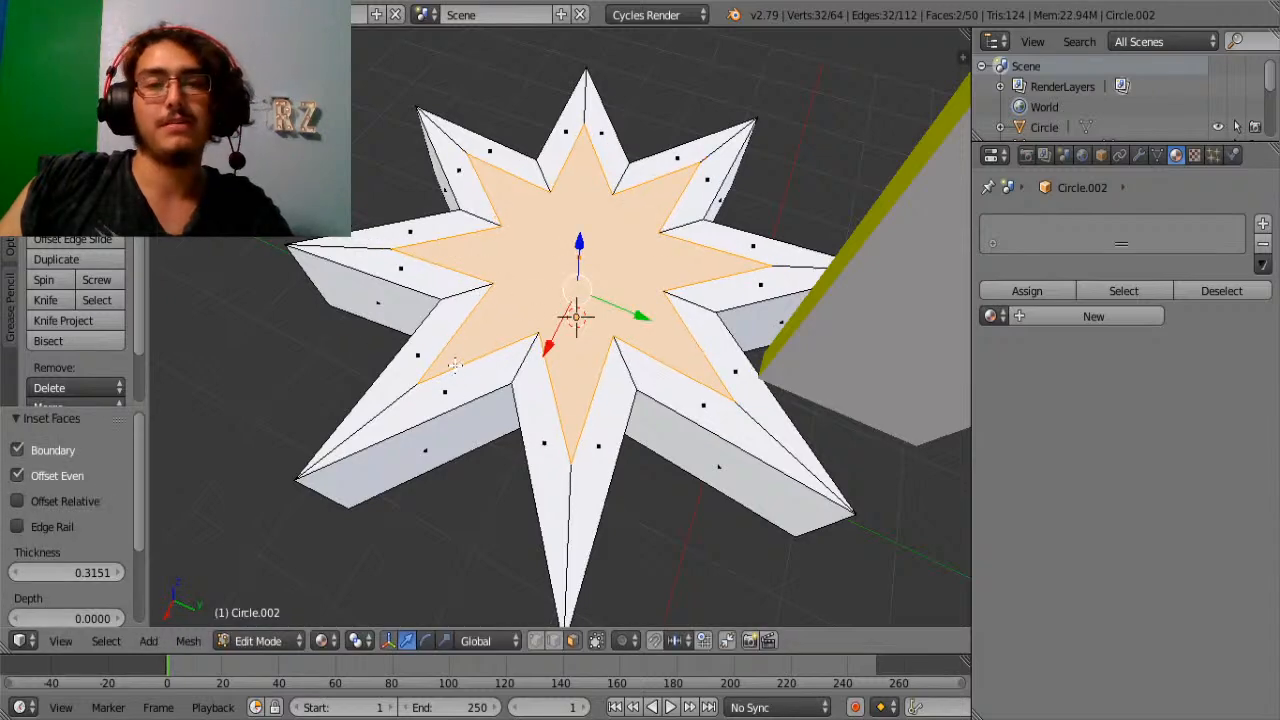
Scale the two inset star faces apart along Z by about 1.322.
middle_click_drag(583, 275, 571, 247)
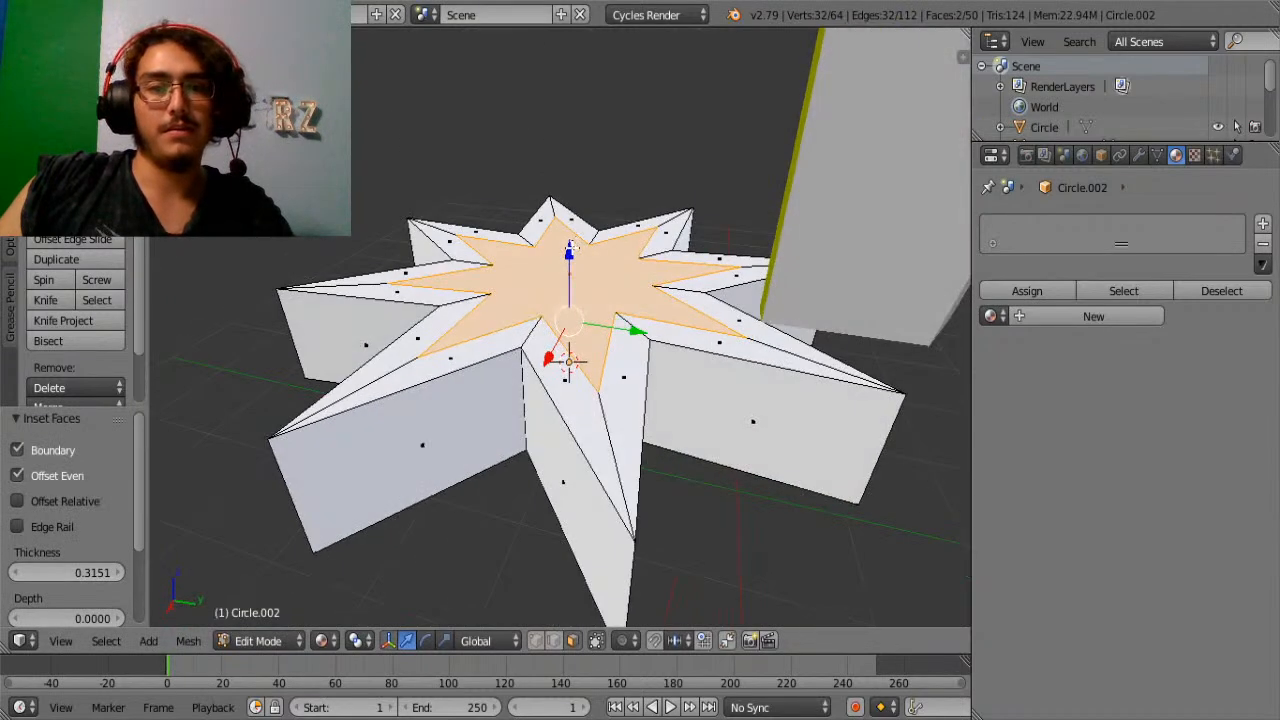
key("s")
key("z")
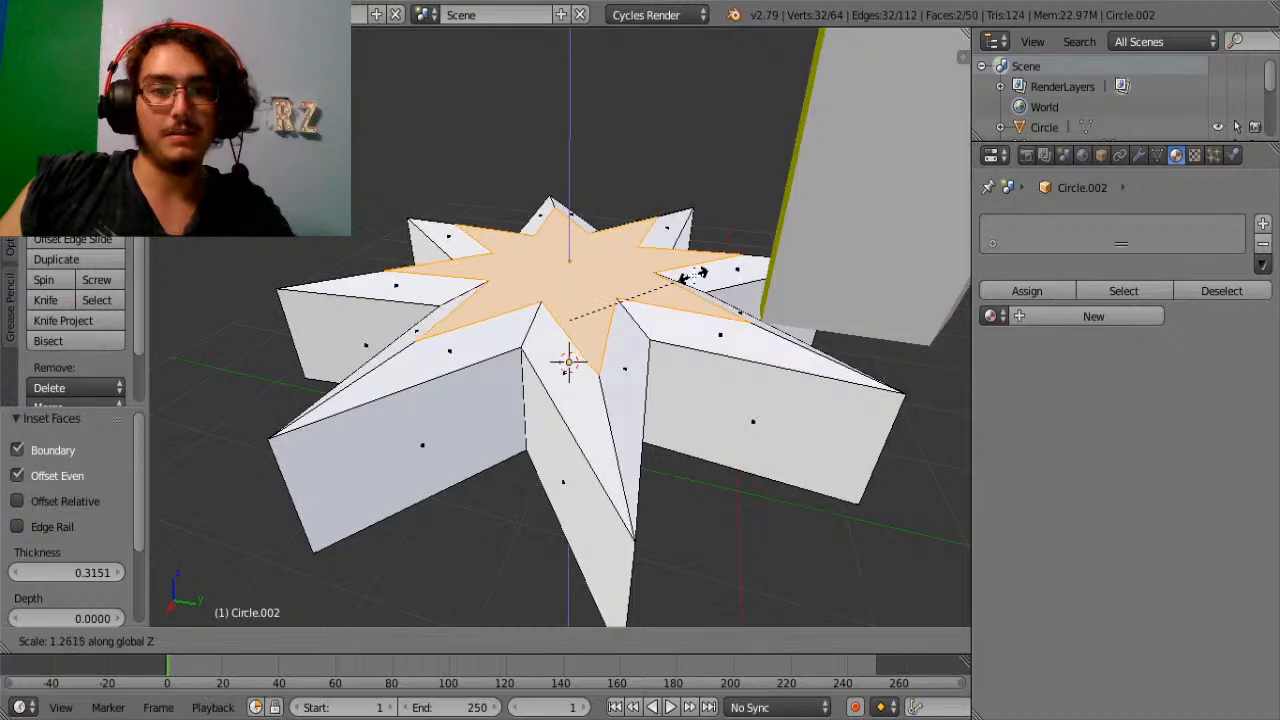
left_click(703, 272)
middle_click_drag(700, 268, 686, 450)
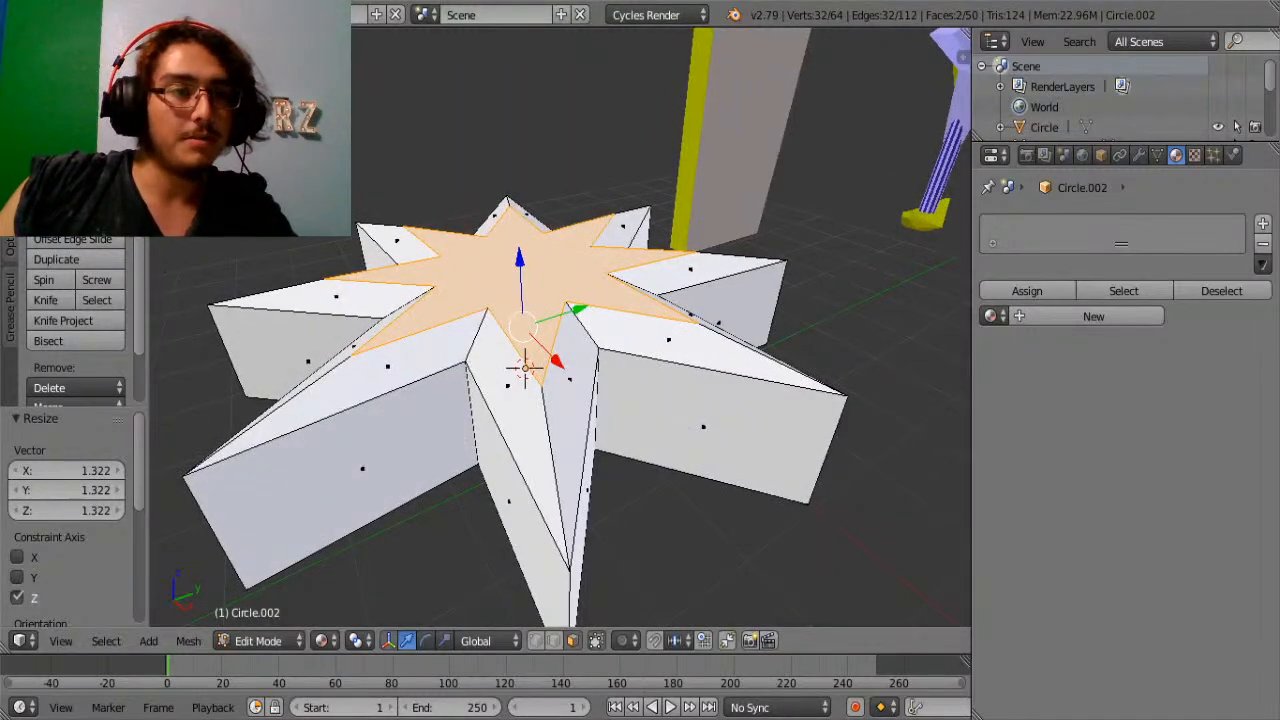
Inset both star faces again by about 0.1284 and scale them along Z by about 1.11.
key("i")
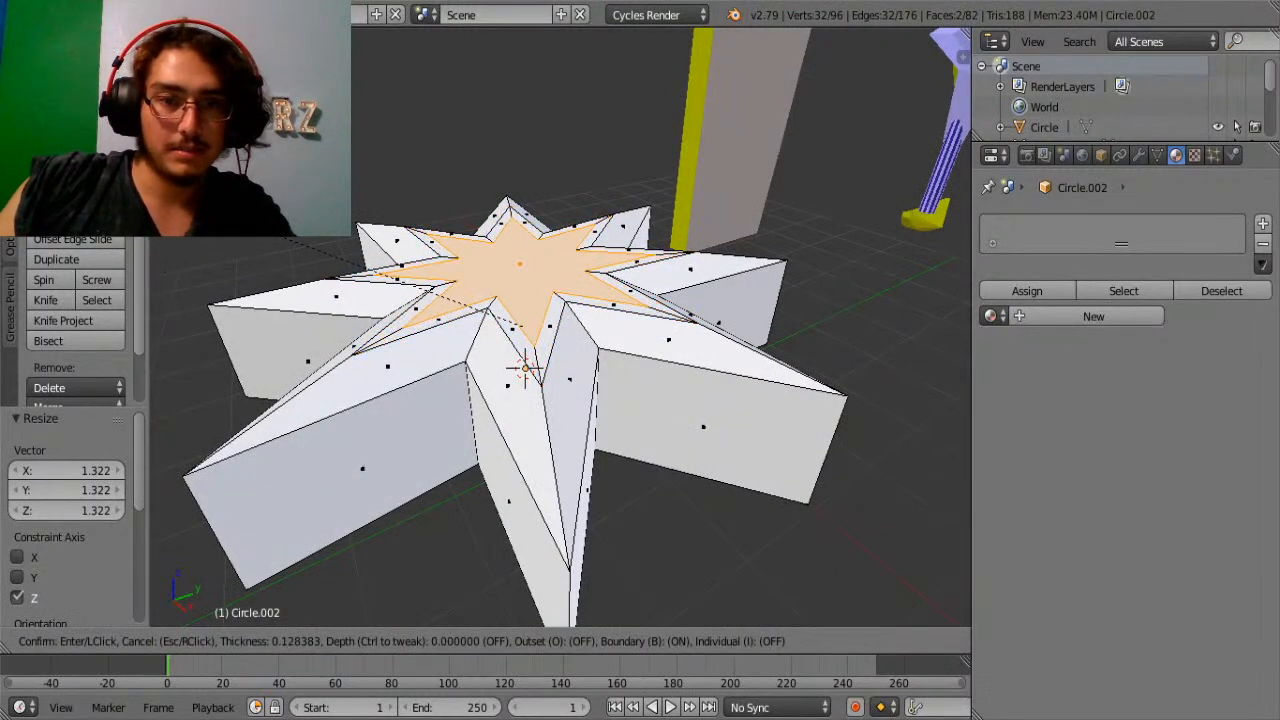
left_click(625, 246)
mouse_move(625, 246)
middle_mouse_down()
mouse_move(638, 305)
mouse_move(622, 249)
middle_mouse_up()
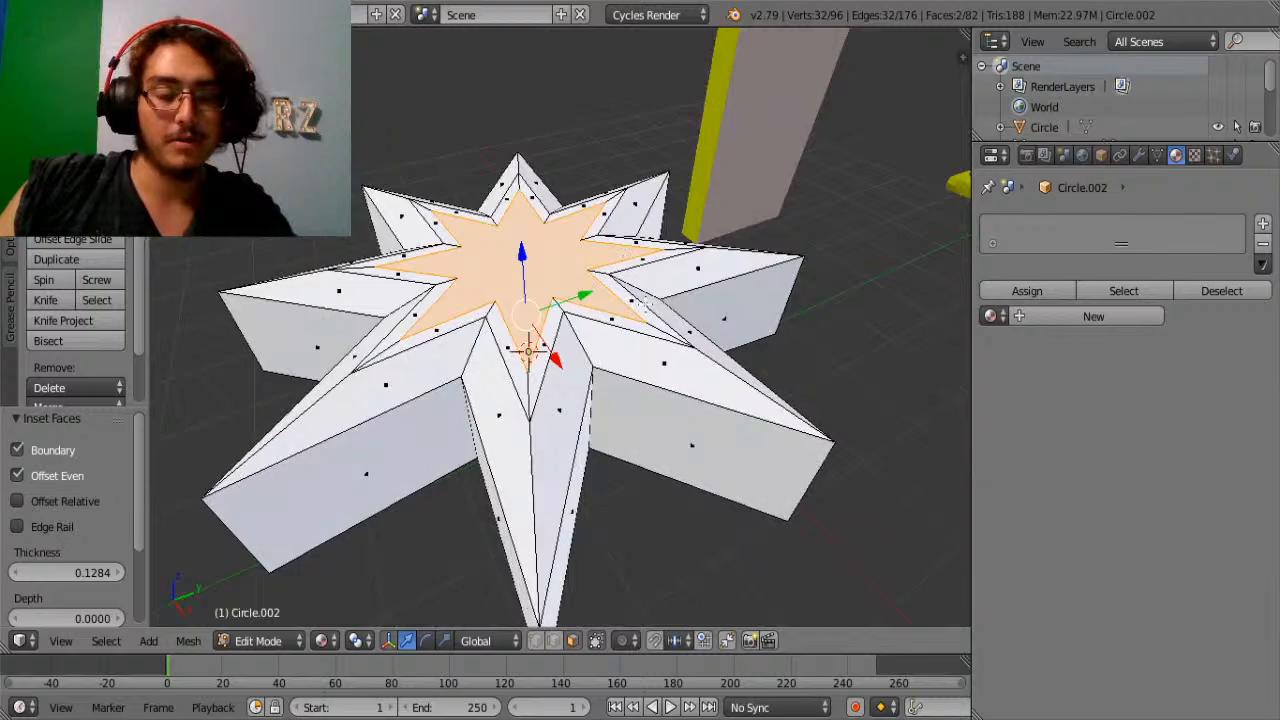
key("s")
key("z")
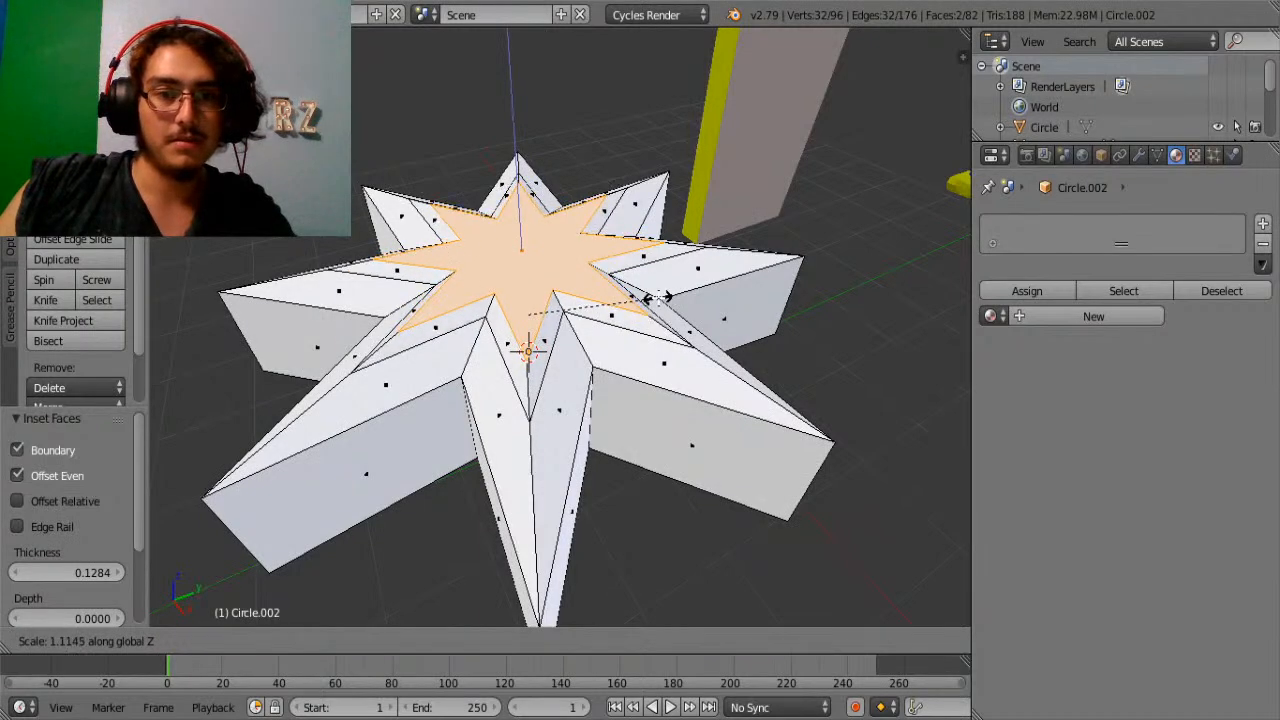
left_click(655, 298)
mouse_move(655, 298)
middle_mouse_down()
mouse_move(660, 258)
mouse_move(641, 318)
middle_mouse_up()
Try subdividing the two inner star faces with one cut and undo it.
key("w")
key("Return")
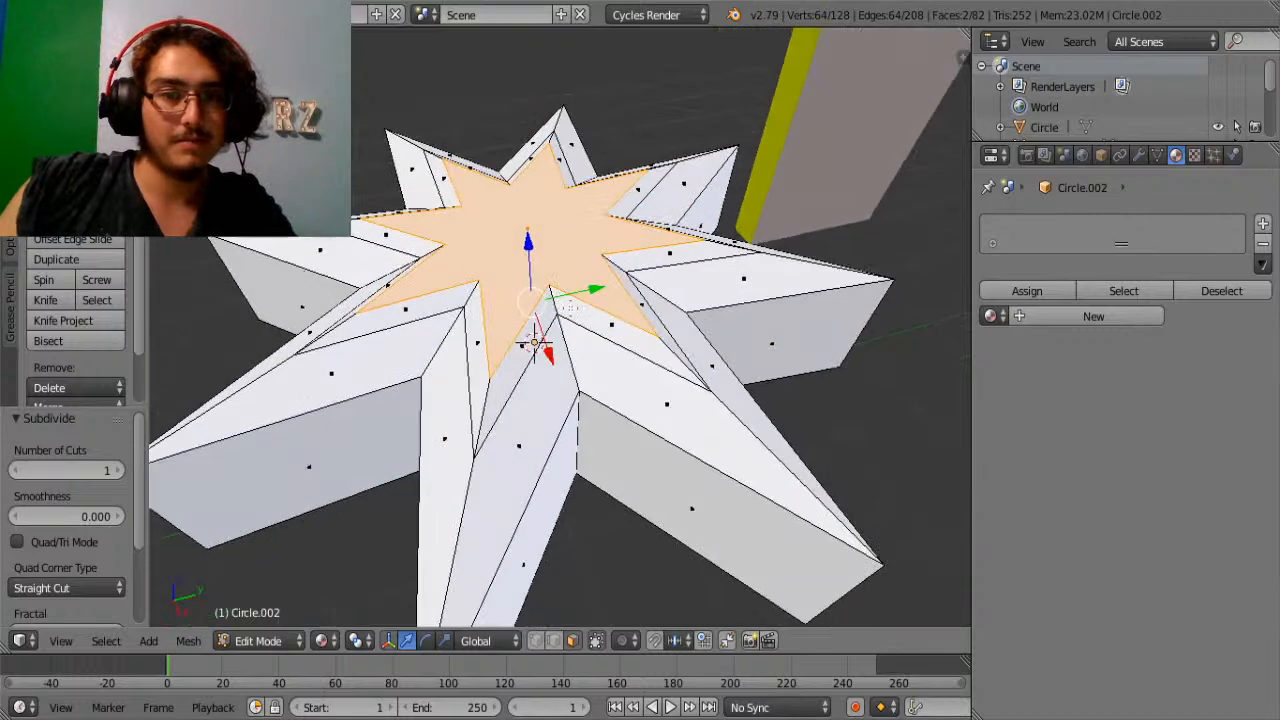
key("ctrl+z")
Inset the two inner star faces once more by about 0.1522.
key("i")
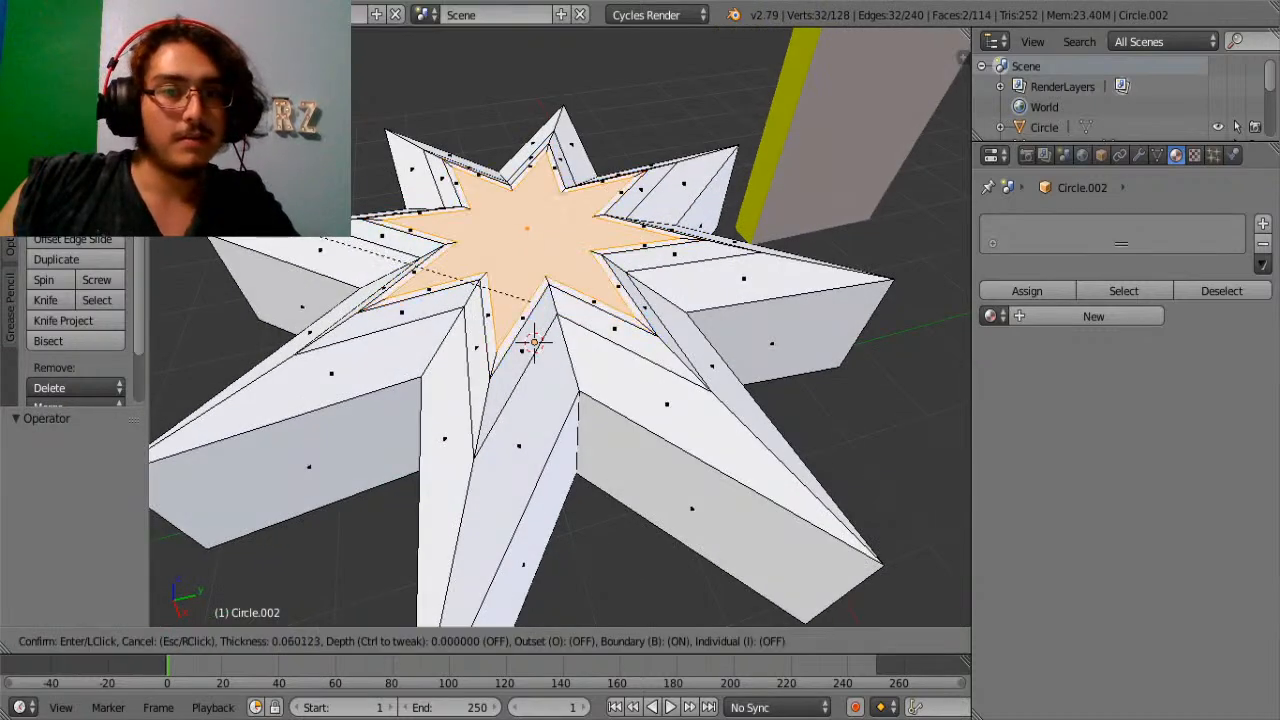
key("Return")
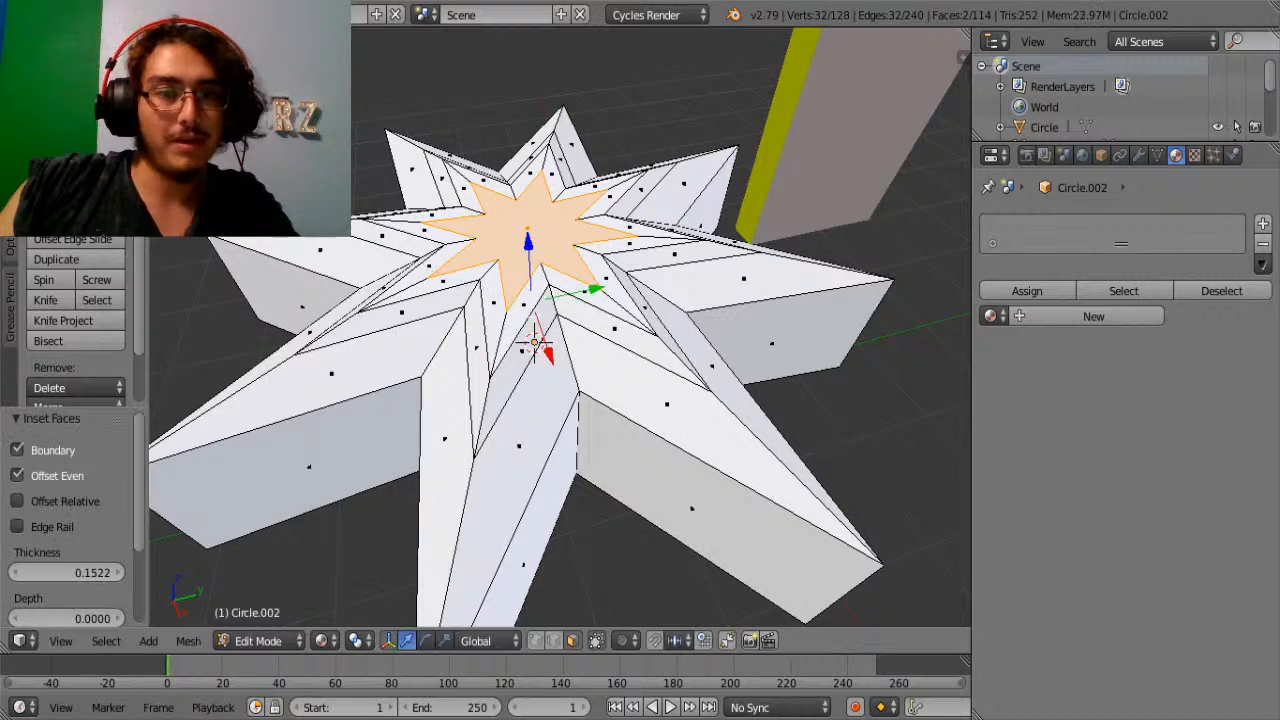
Try a further inset of about 0.0449 on both star faces and undo it.
key("i")
key("Return")
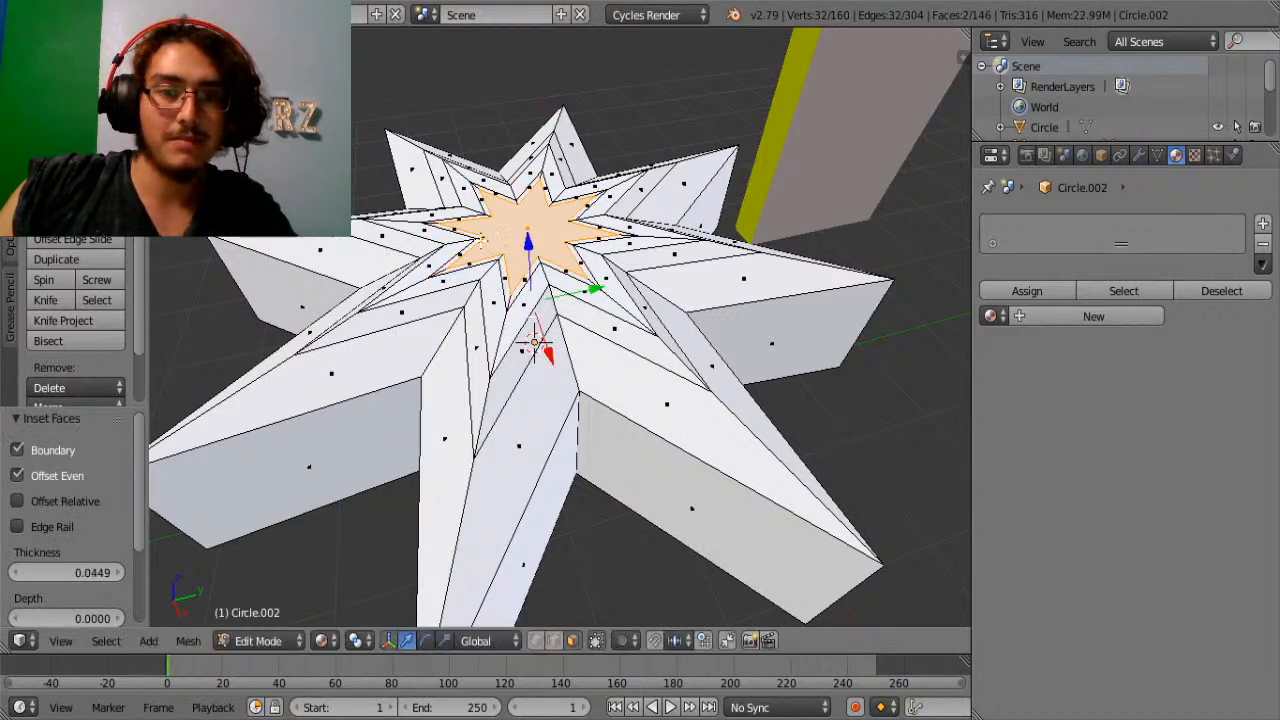
key("ctrl+z")
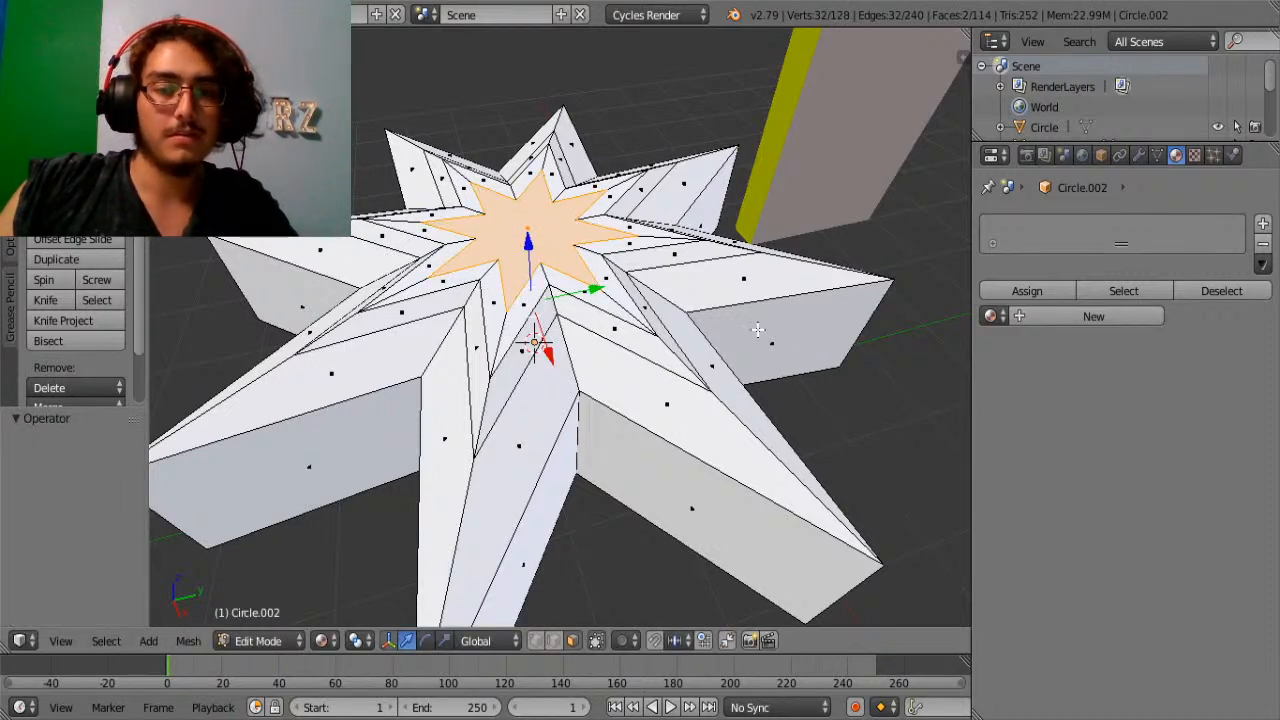
Scale the two inner star faces along Z by about 1.105 and inset them by about 0.0890.
key("s")
key("z")
left_click(787, 330)
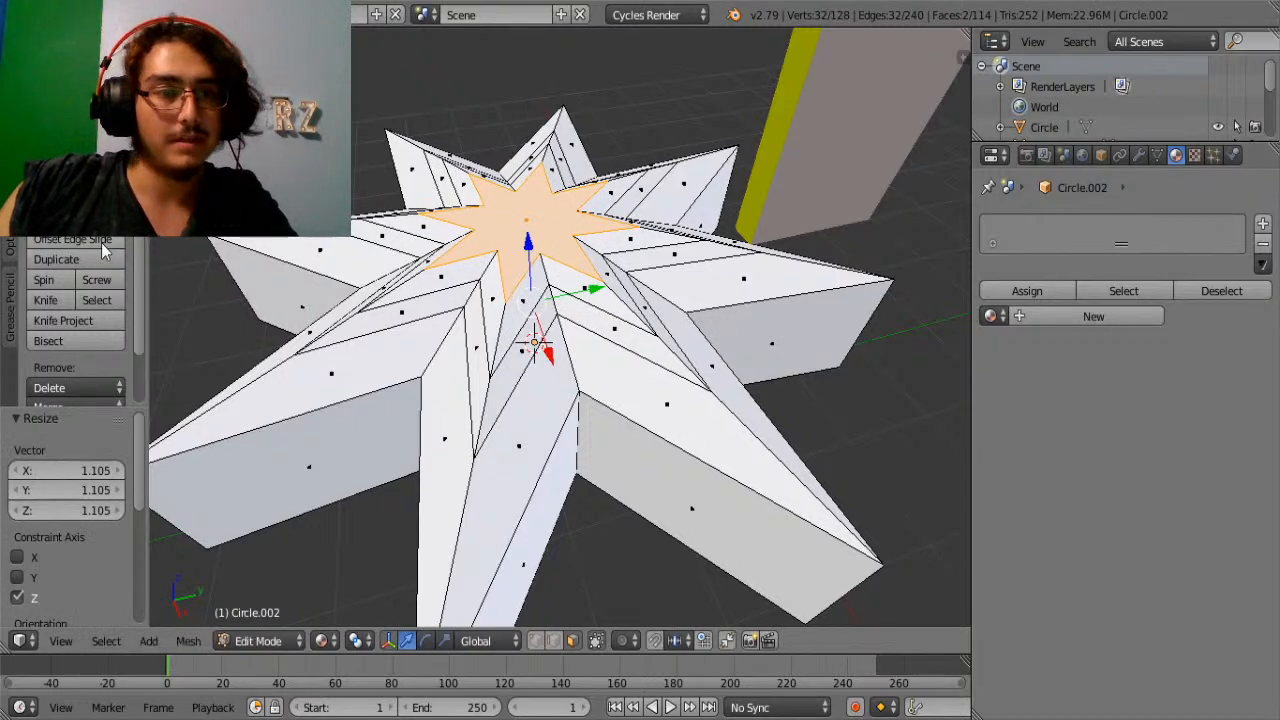
key("i")
key("Return")
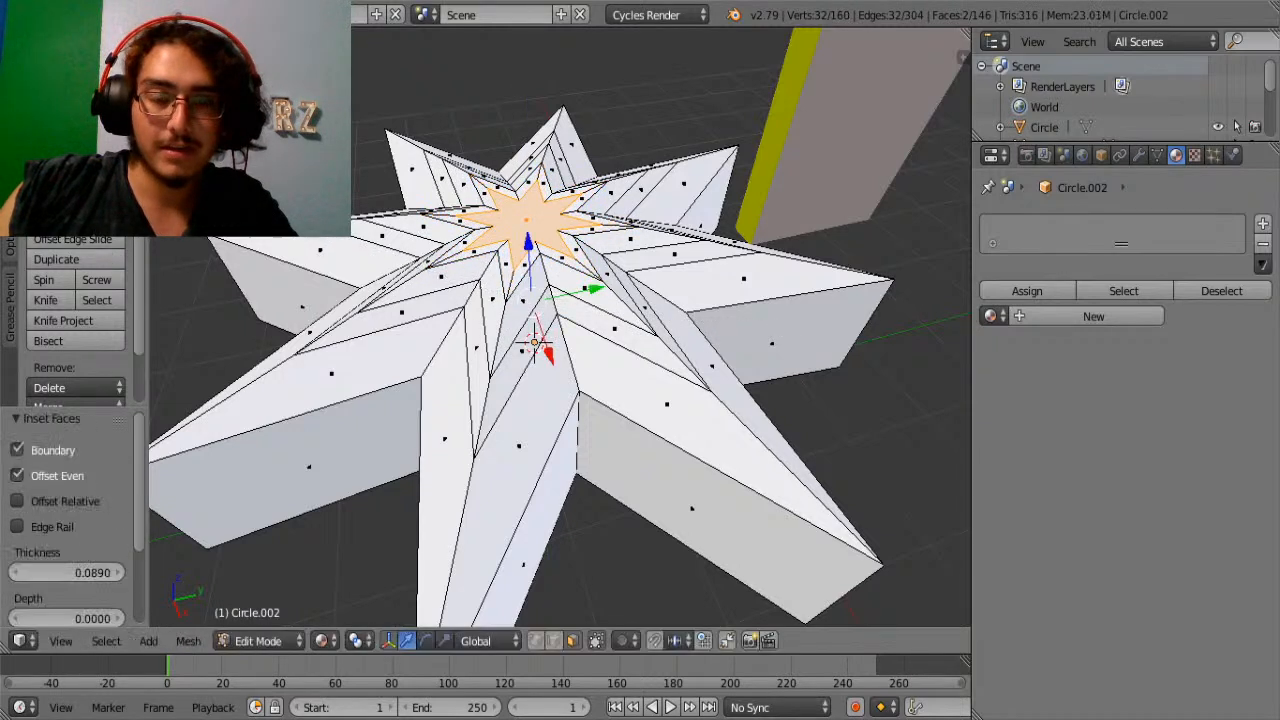
Scale the two newly inset star faces along Z by about 0.815 and leave Edit Mode.
key("s")
key("z")
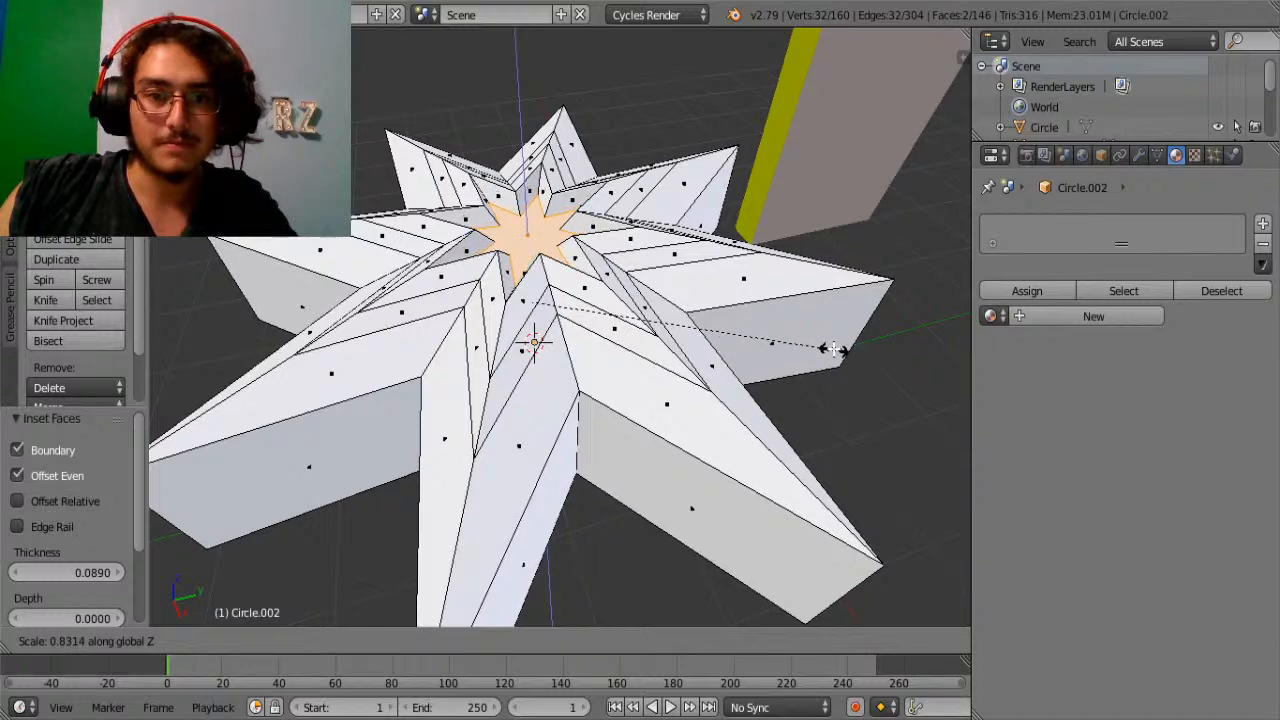
left_click(830, 348)
middle_click_drag(583, 328, 622, 434)
scroll(622, 434, "down", 3)
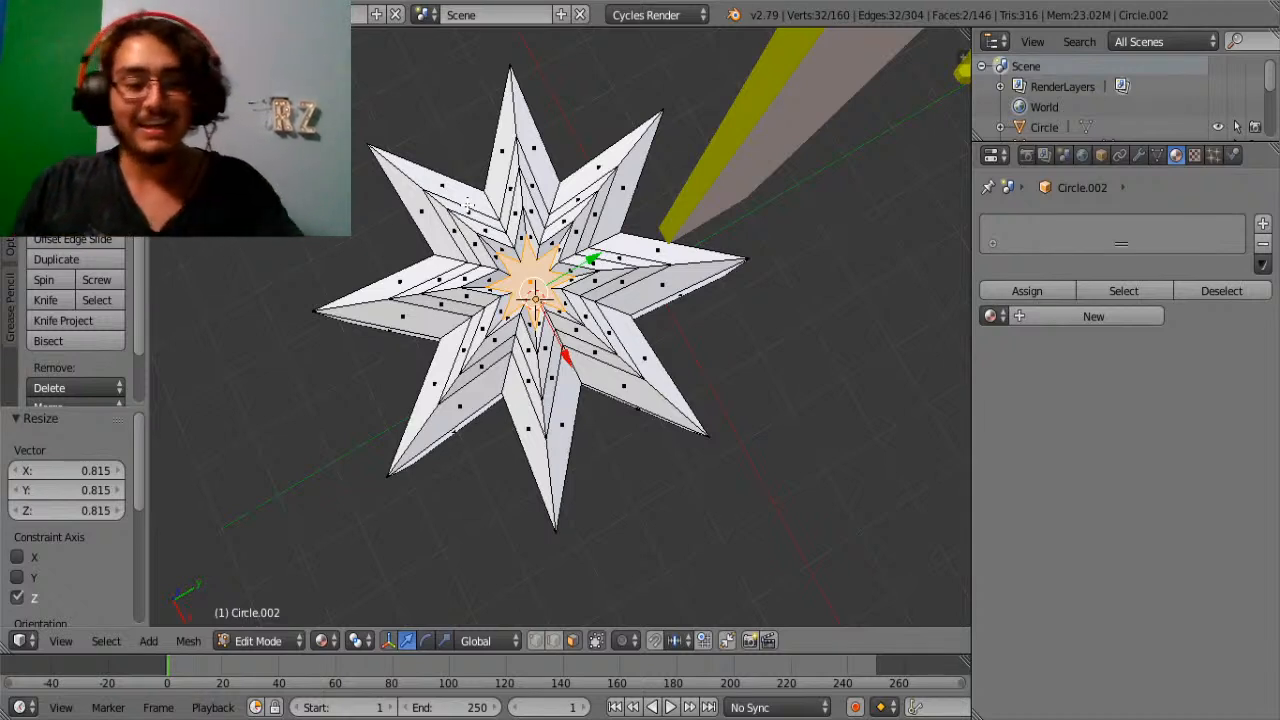
key("Tab")
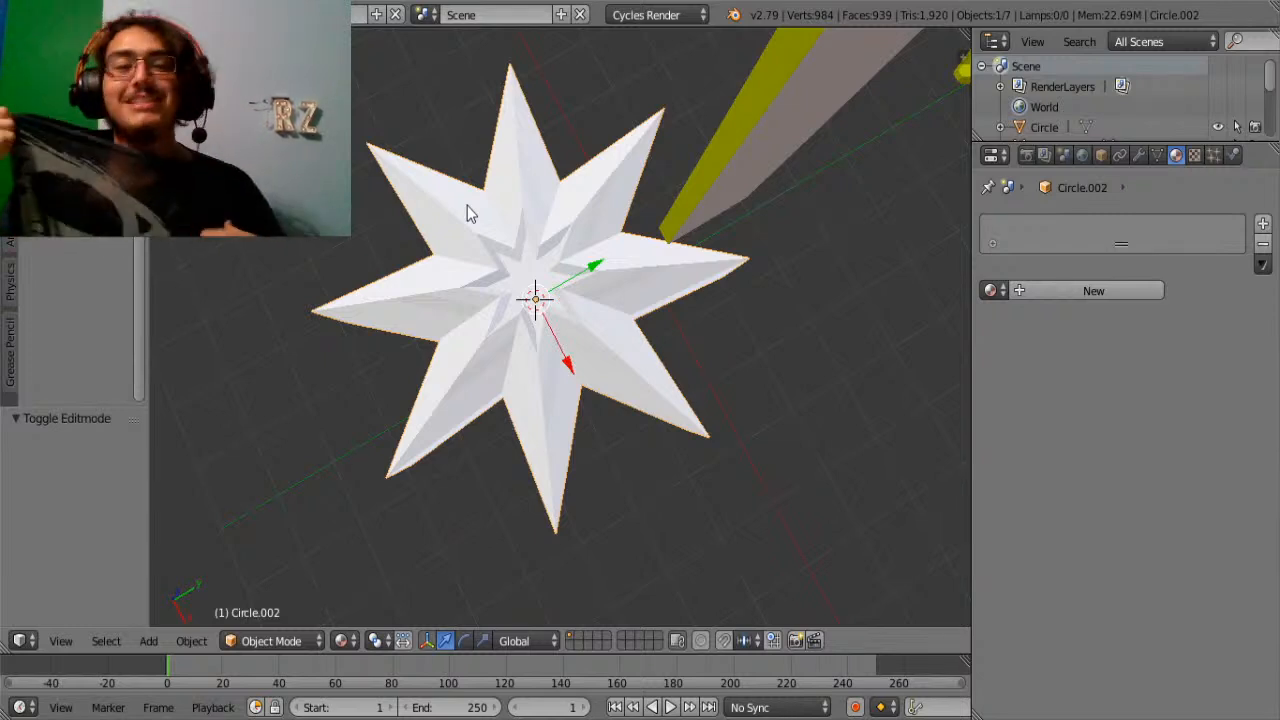
Rotate the whole eight-pointed star 90° about the global Y axis.
middle_click_drag(505, 231, 677, 380)
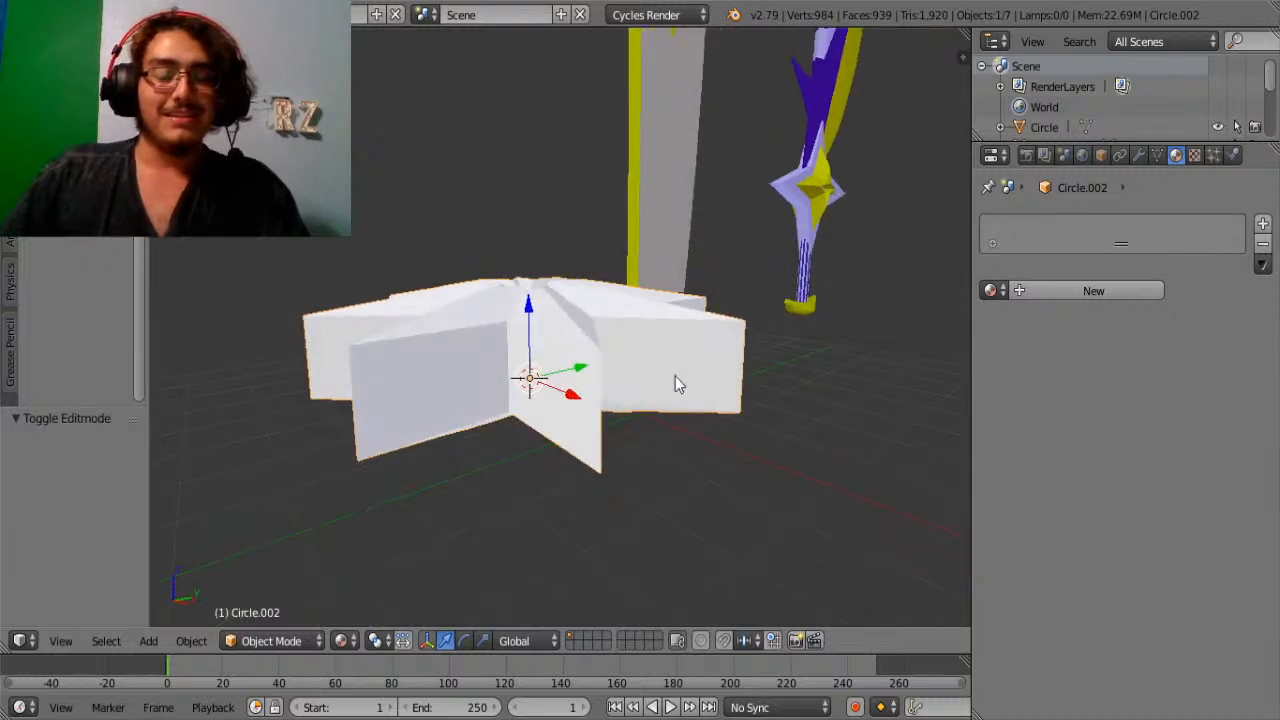
middle_click_drag(676, 455, 682, 461)
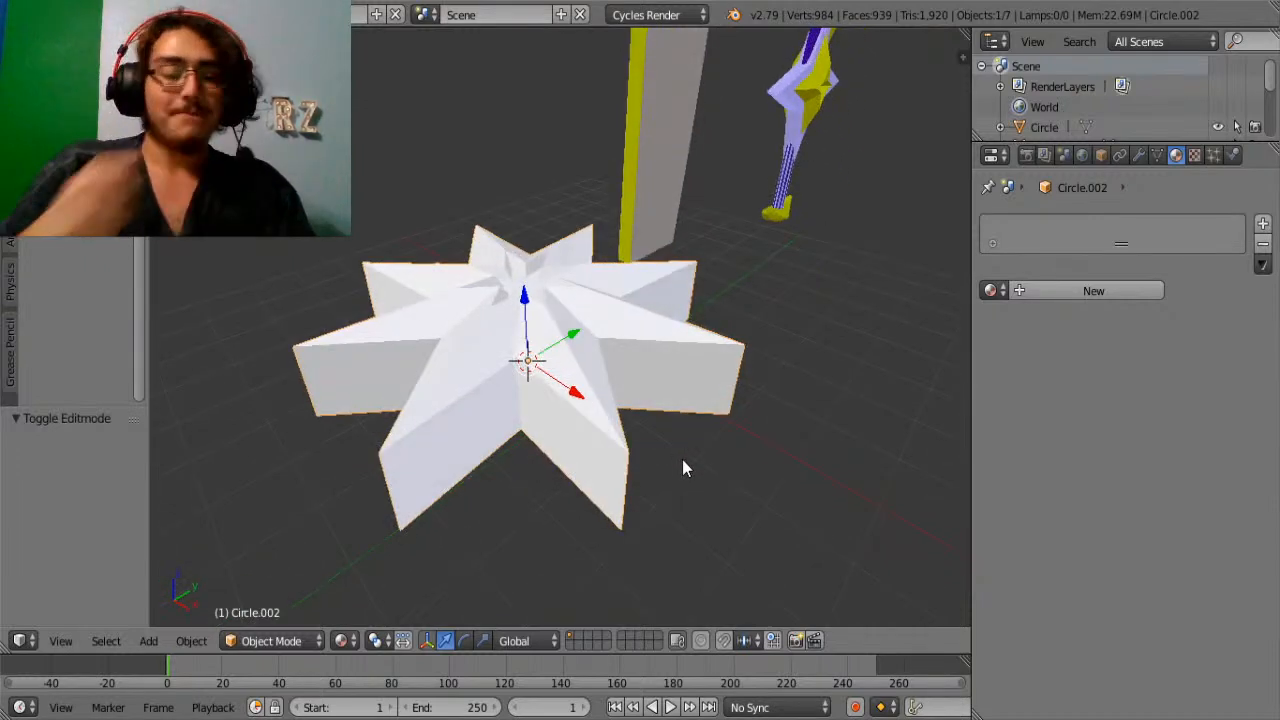
key("r")
key("y")
key("9")
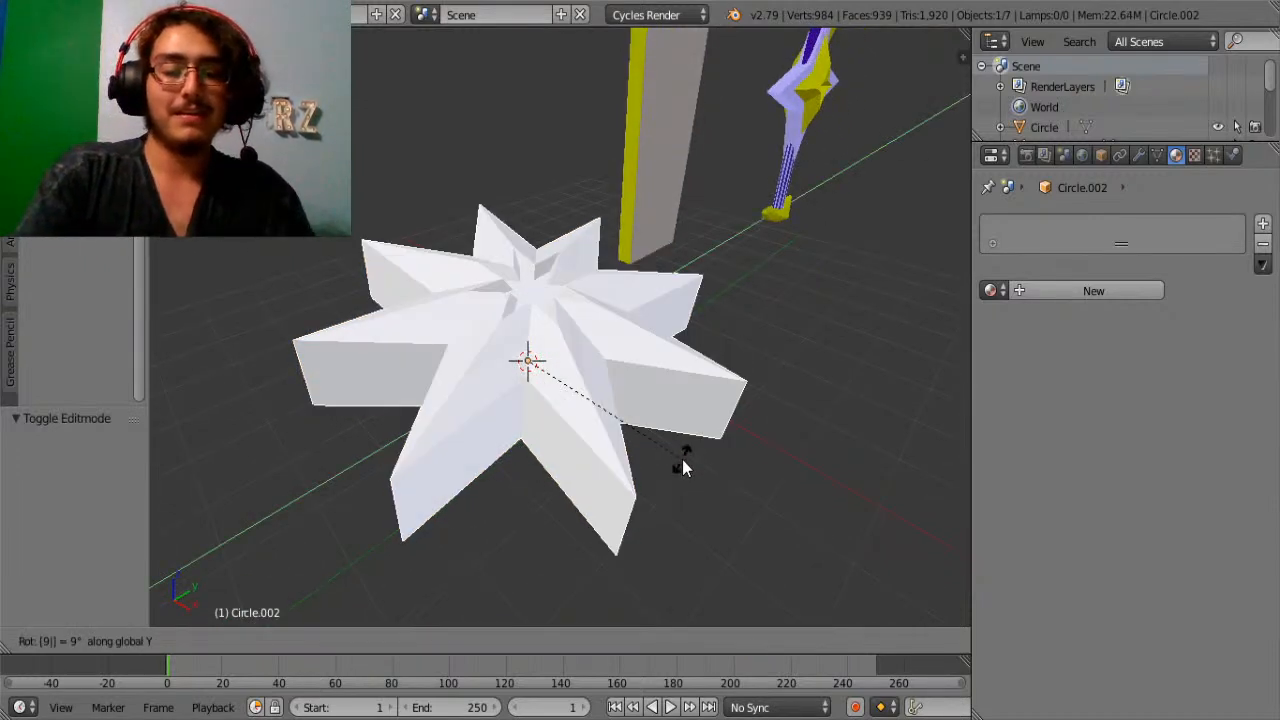
key("0")
key("Return")
Move the star along Y by about 3.104 and back by about 0.515 to line it up with the blade.
middle_click_drag(682, 468, 554, 314)
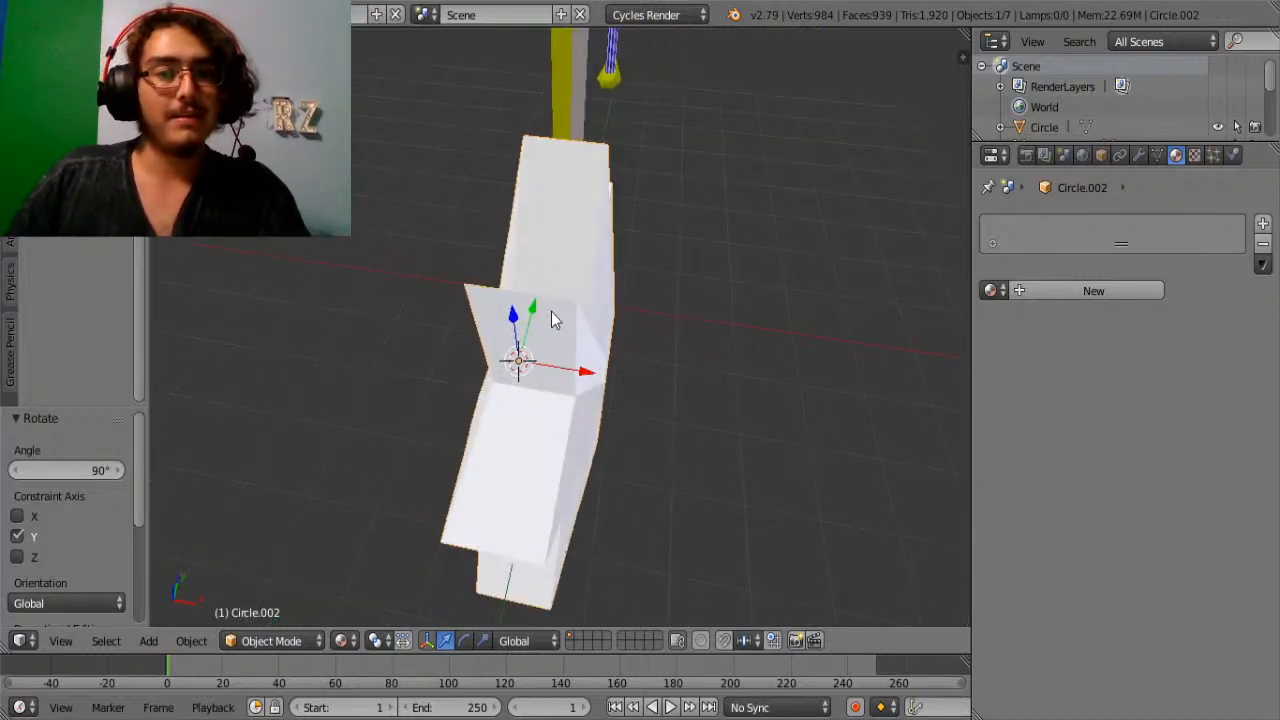
key("g")
key("y")
left_click(714, 220)
middle_click_drag(714, 212, 646, 288)
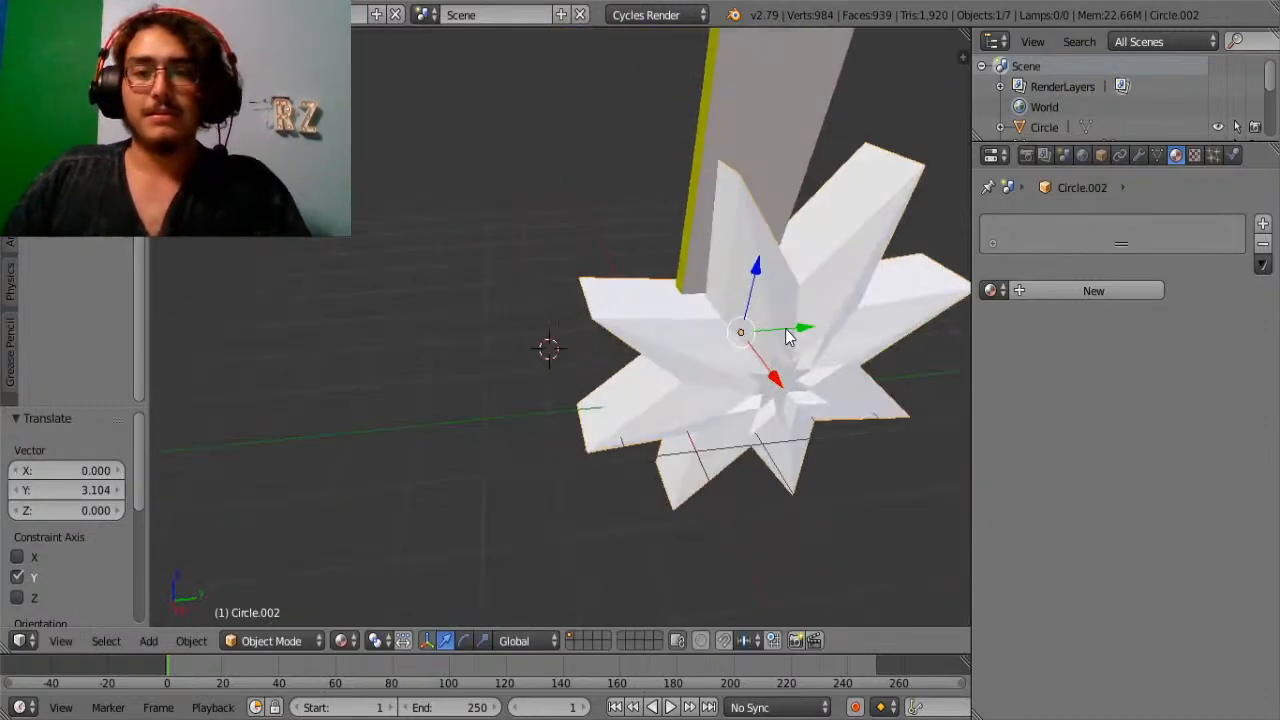
left_click_drag(786, 329, 753, 316)
Rotate the star by 9045° about the global X axis.
middle_click_drag(819, 429, 738, 287)
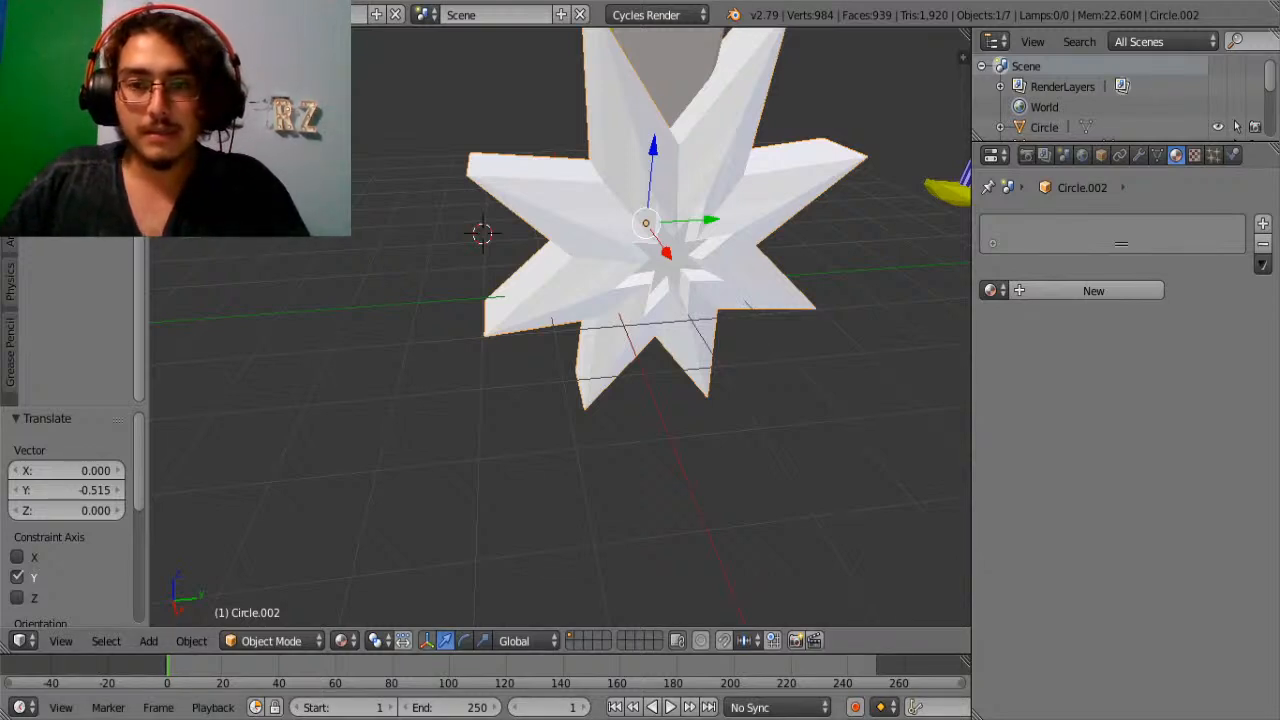
middle_click_drag(814, 494, 824, 542)
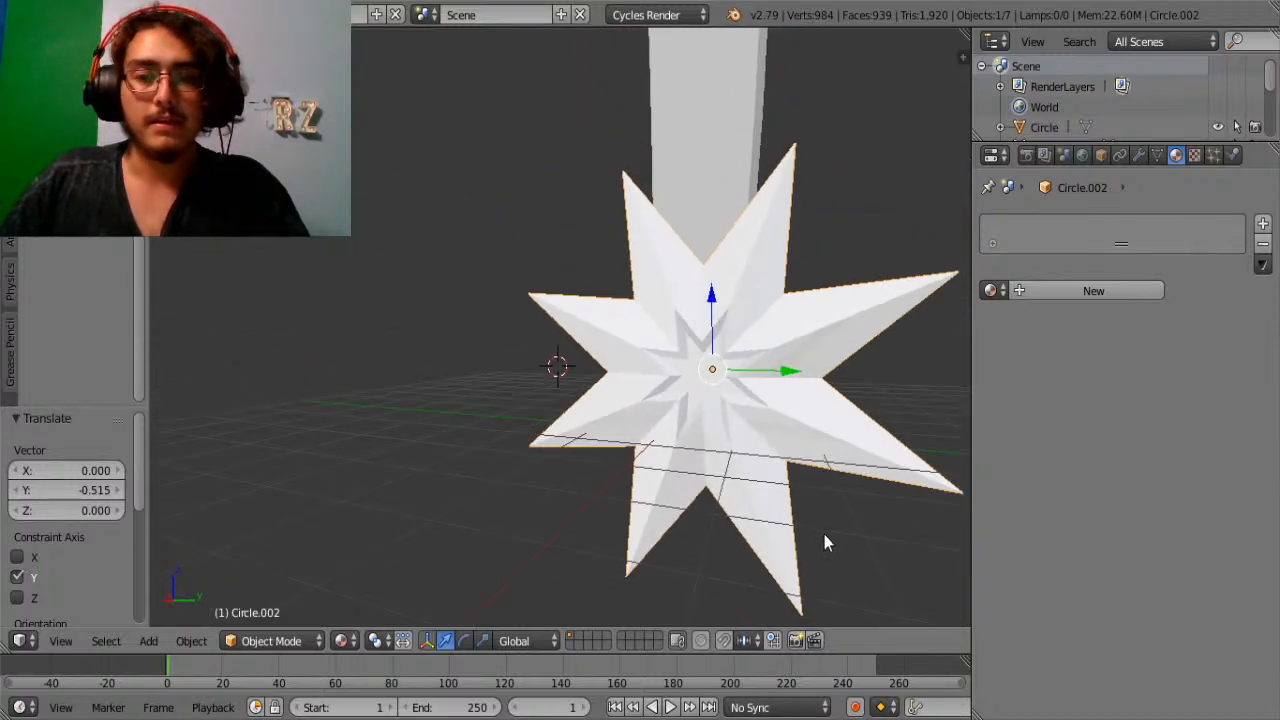
key("r")
key("x")
key("9")
key("0")
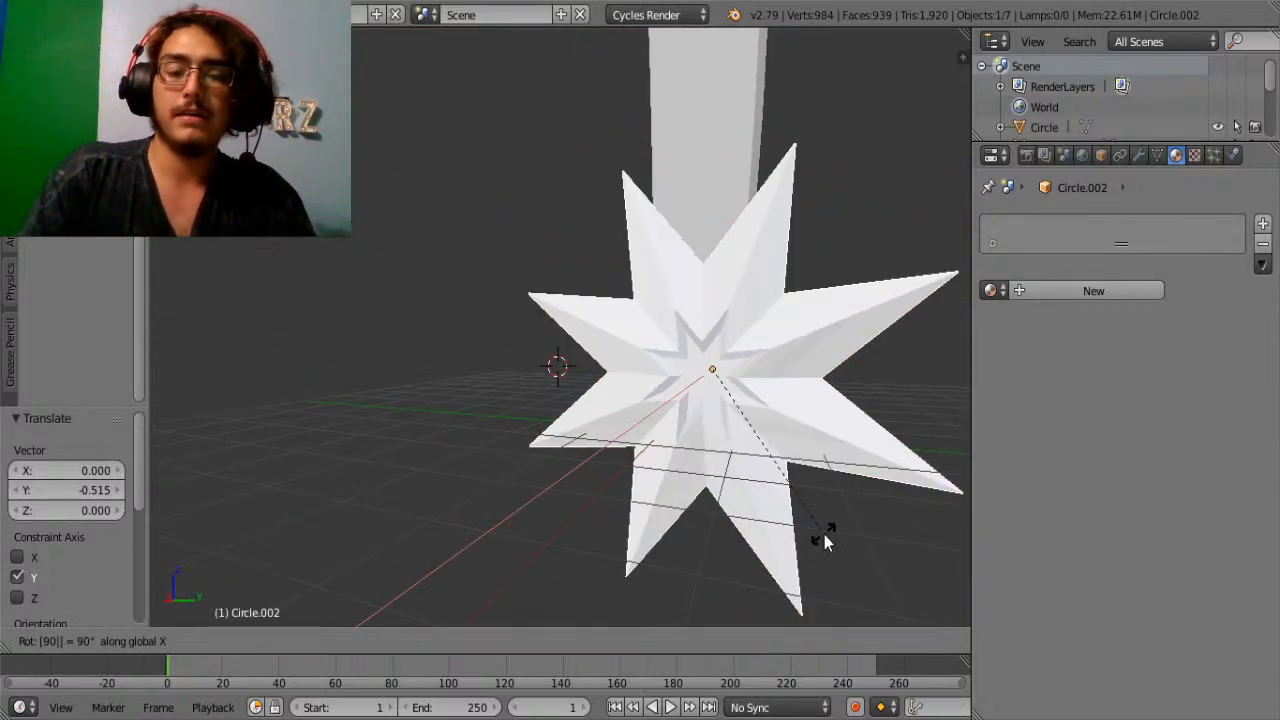
key("4")
key("5")
key("Return")
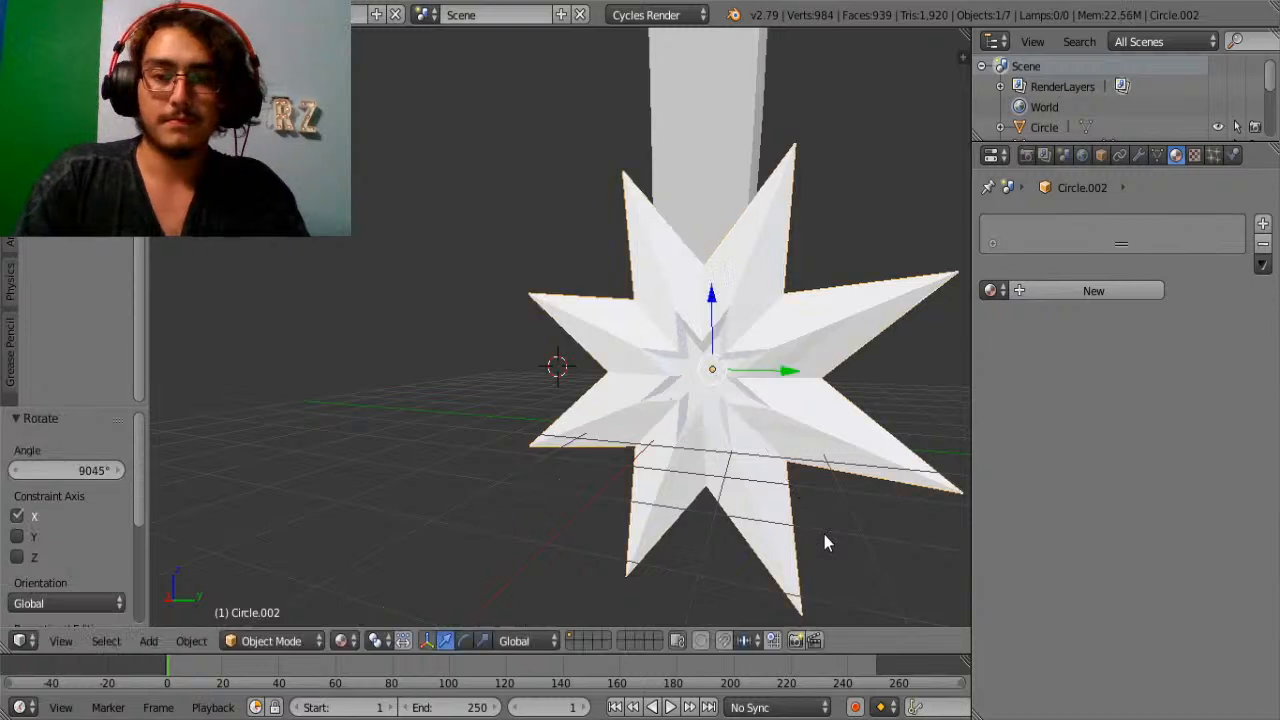
Rotate the star about global X until one point faces straight up, and shift it about -0.236 along Y.
middle_click_drag(825, 536, 800, 467)
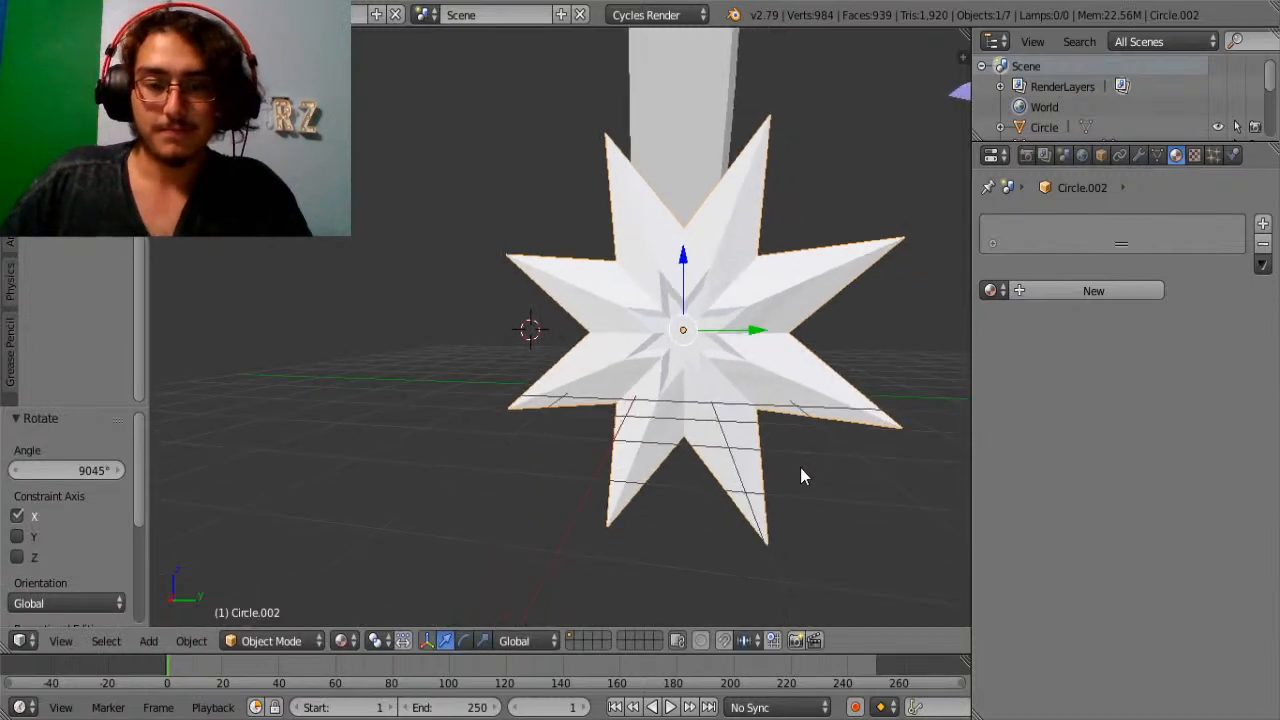
key("r")
key("x")
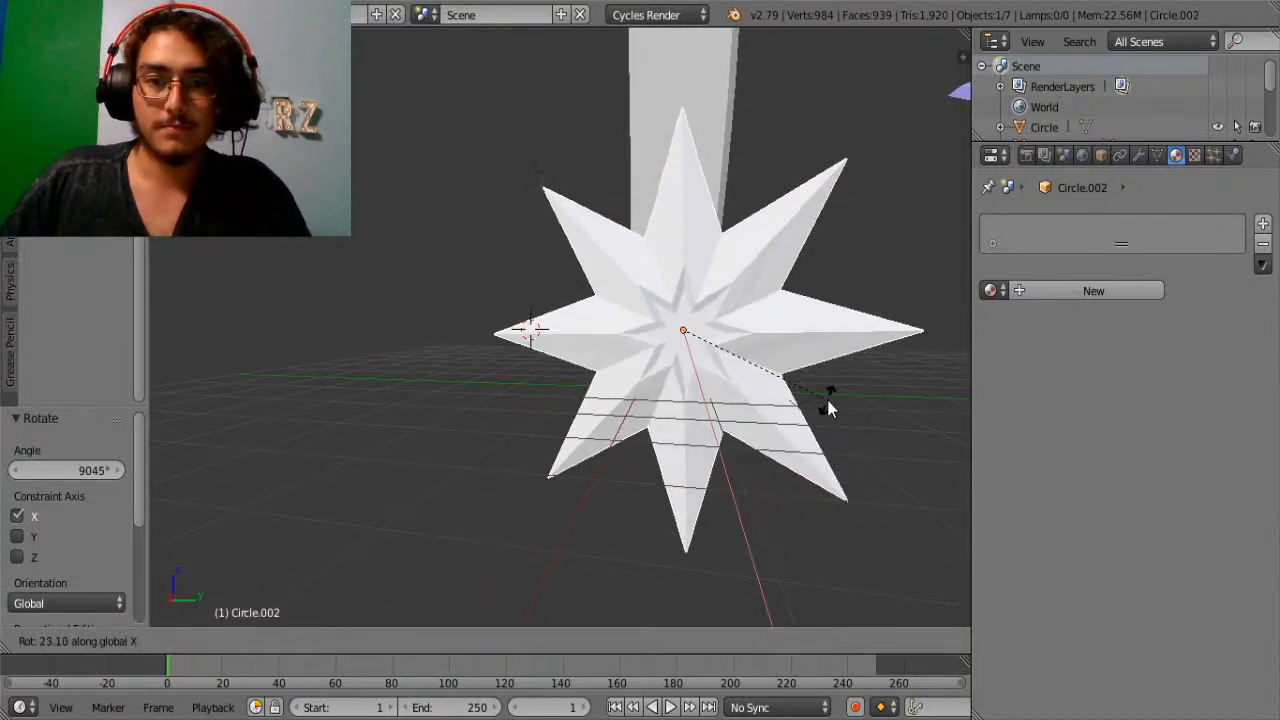
left_click(823, 410)
left_click_drag(755, 332, 743, 350)
middle_click_drag(663, 400, 687, 411)
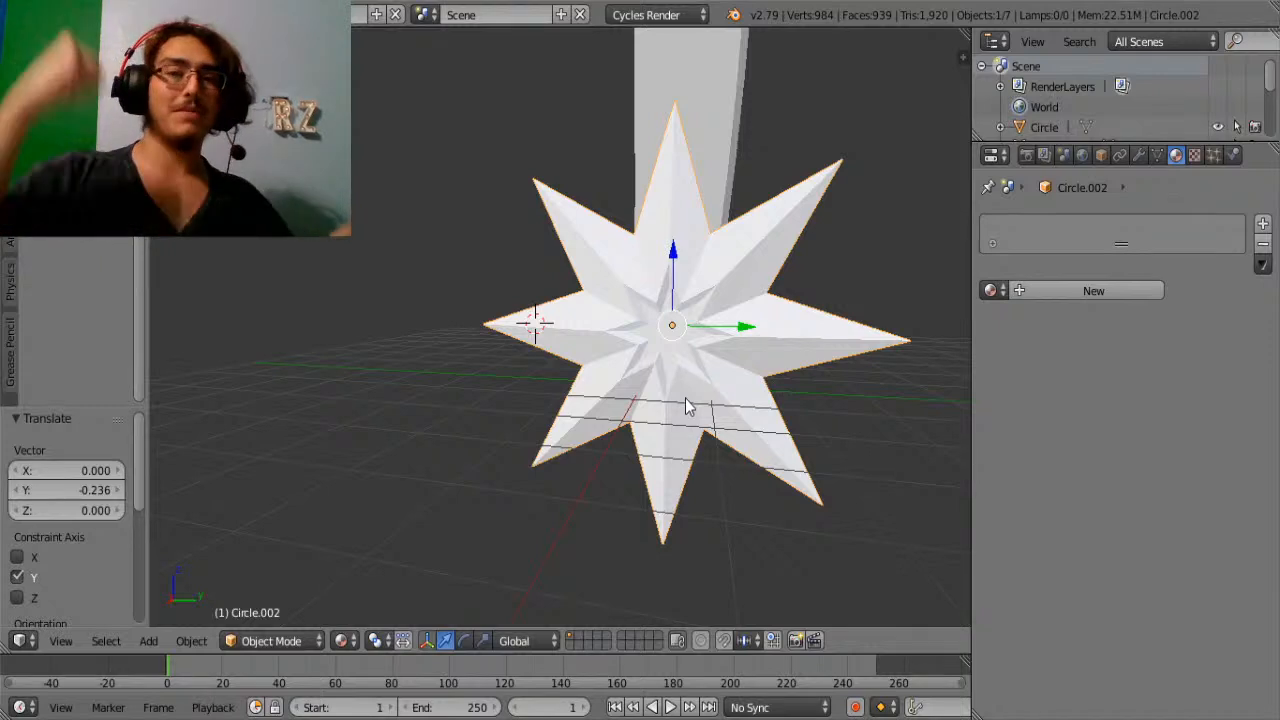
Select the star's entire mesh and add a material slot with a new material named cloud.
key("Tab")
key("a")
key("a")
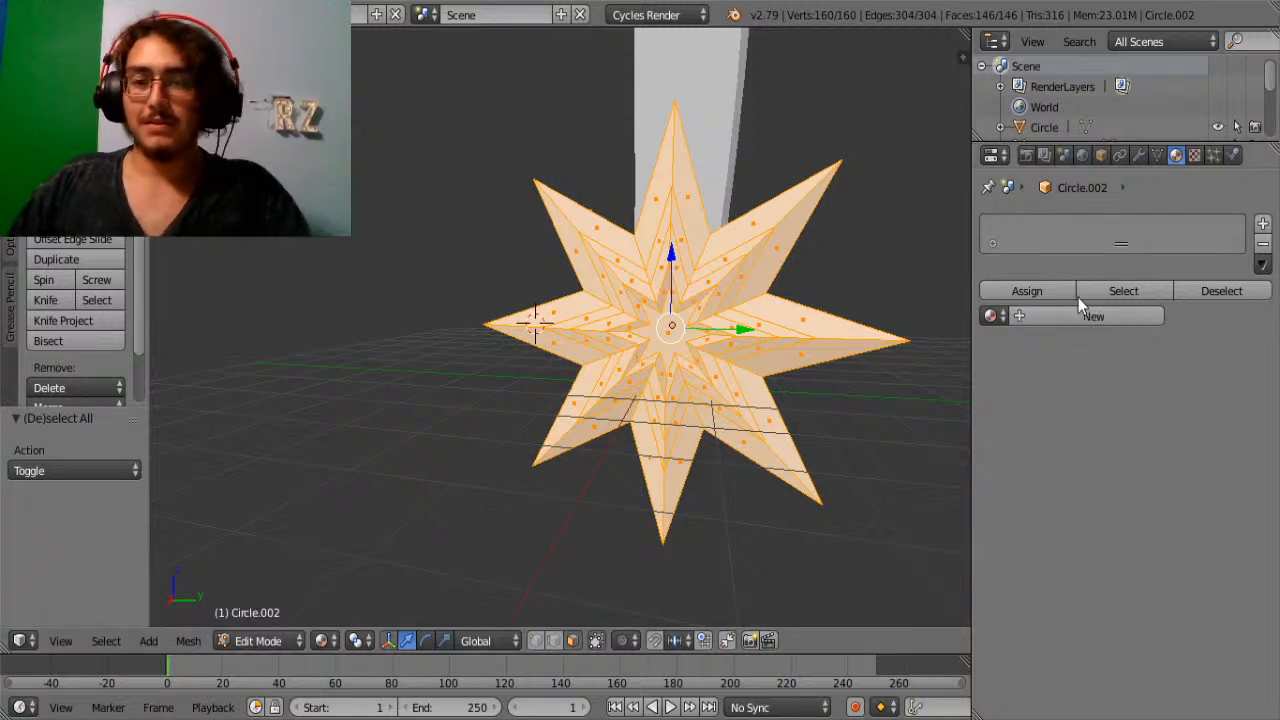
left_click(991, 316)
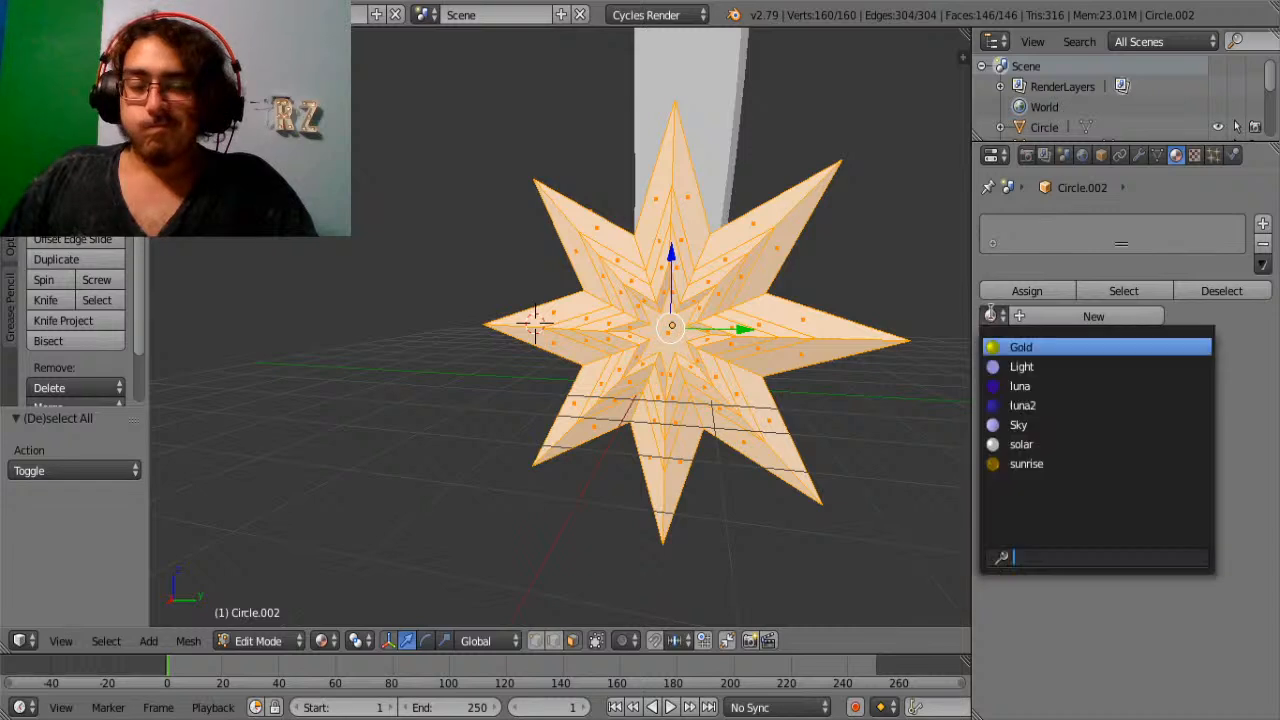
left_click(1018, 289)
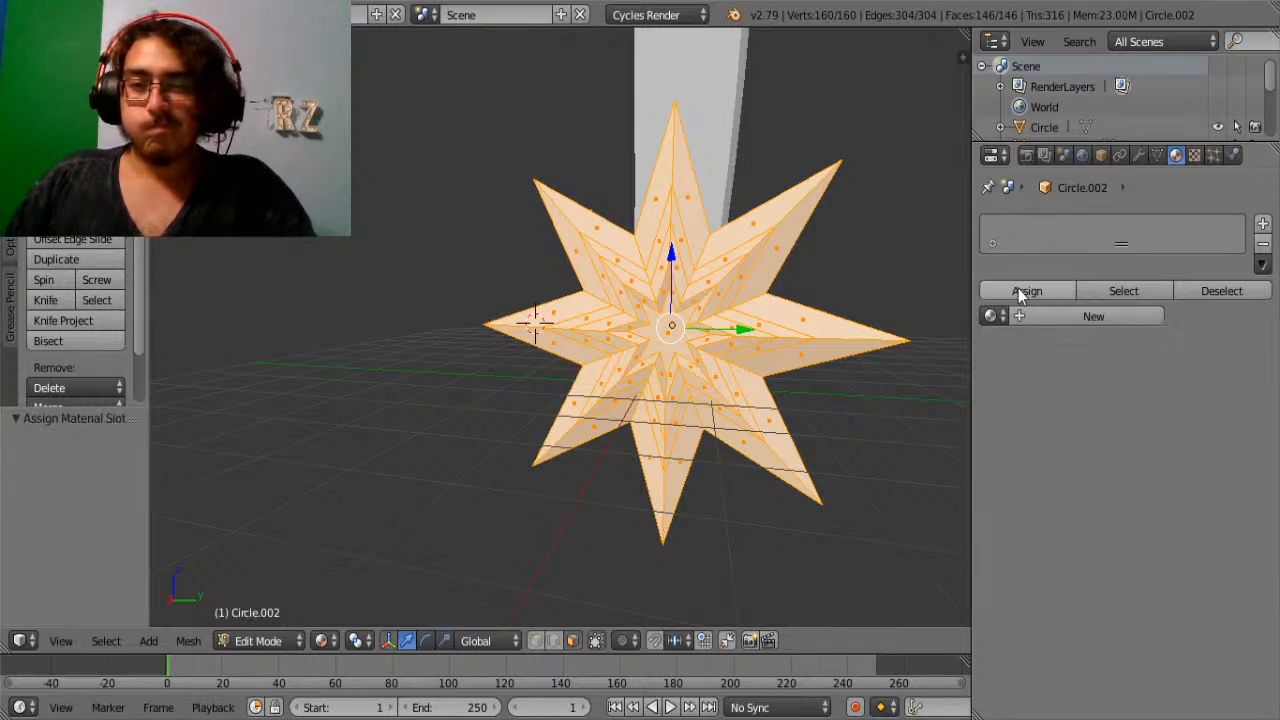
left_click(1263, 224)
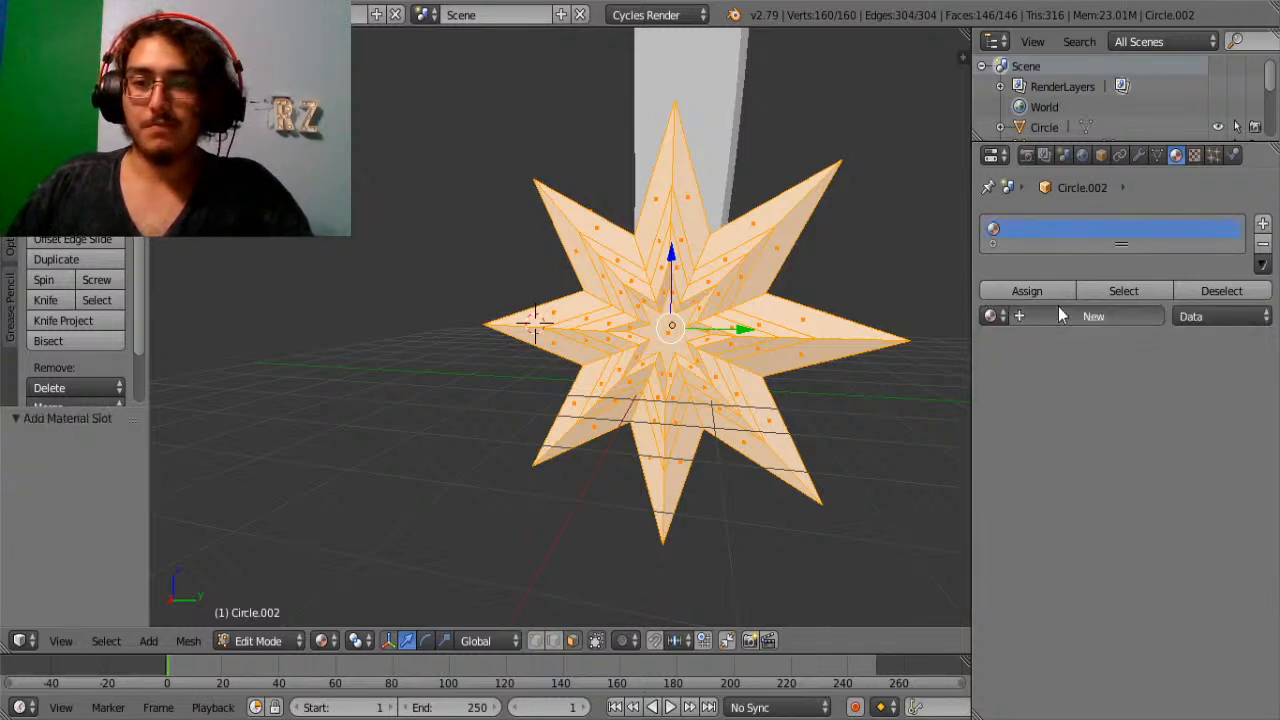
left_click(1093, 316)
double_click(1030, 229)
type("cloud")
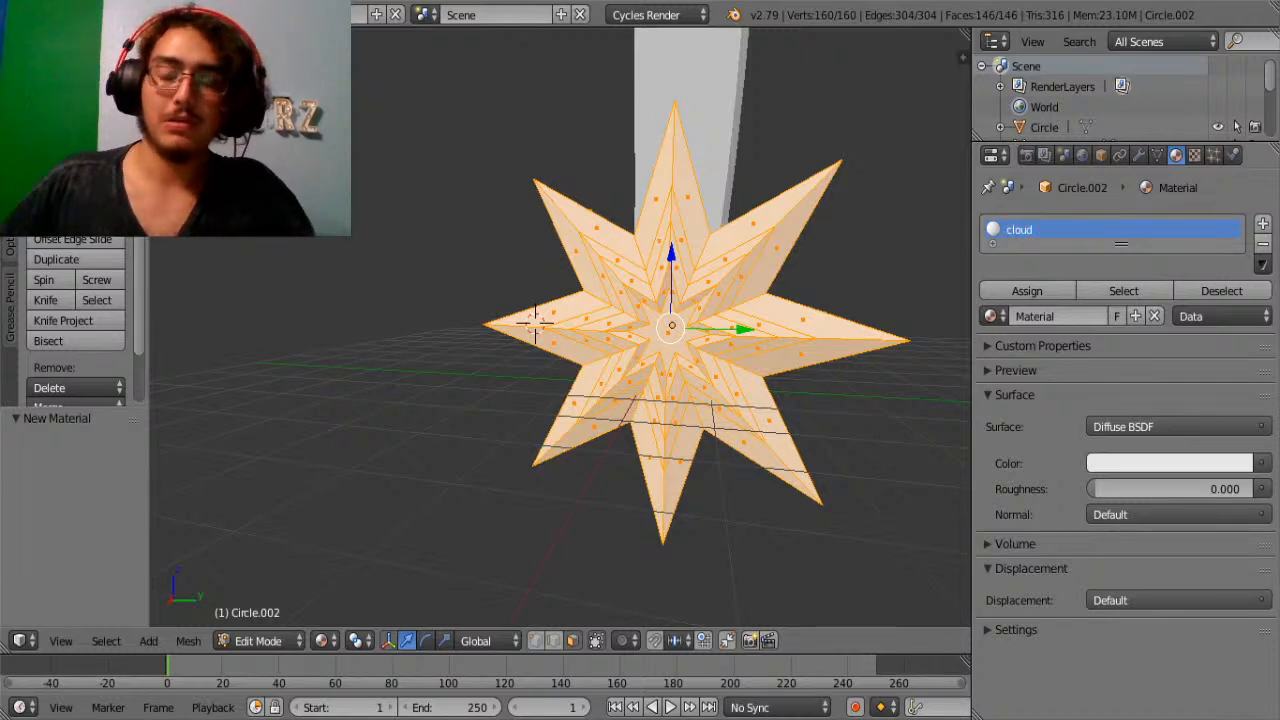
key("Return")
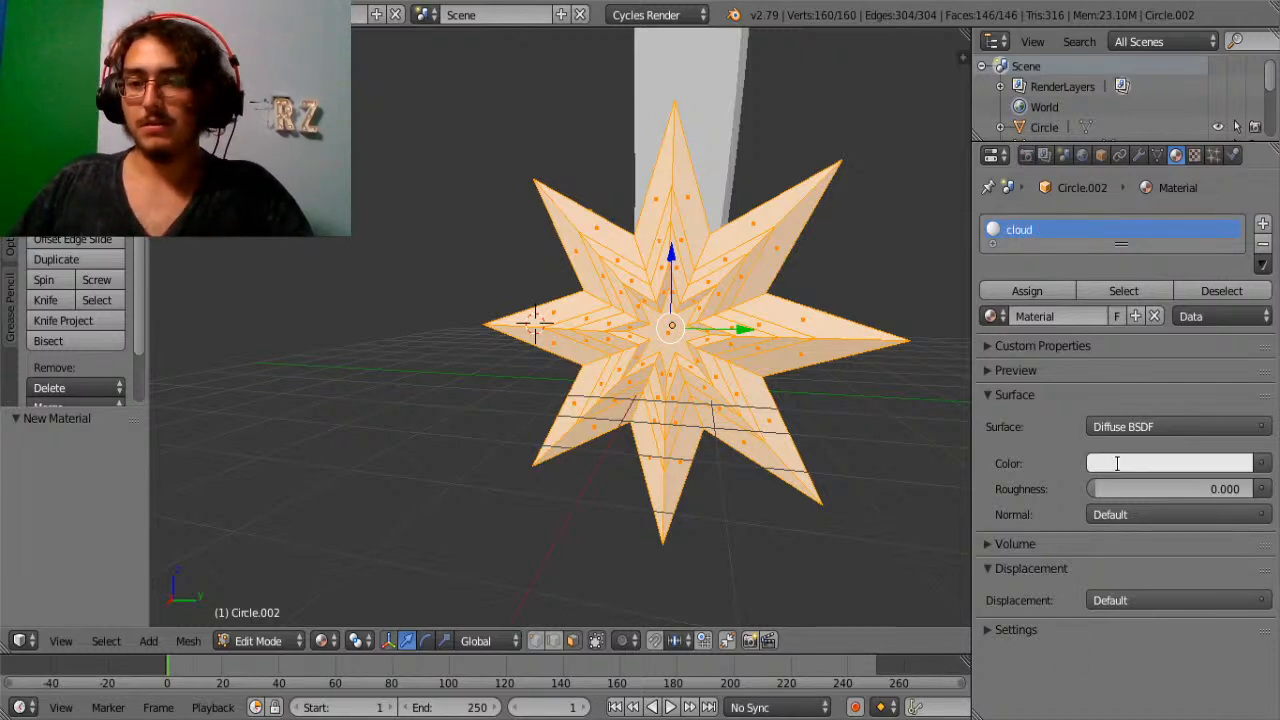
left_click(907, 399)
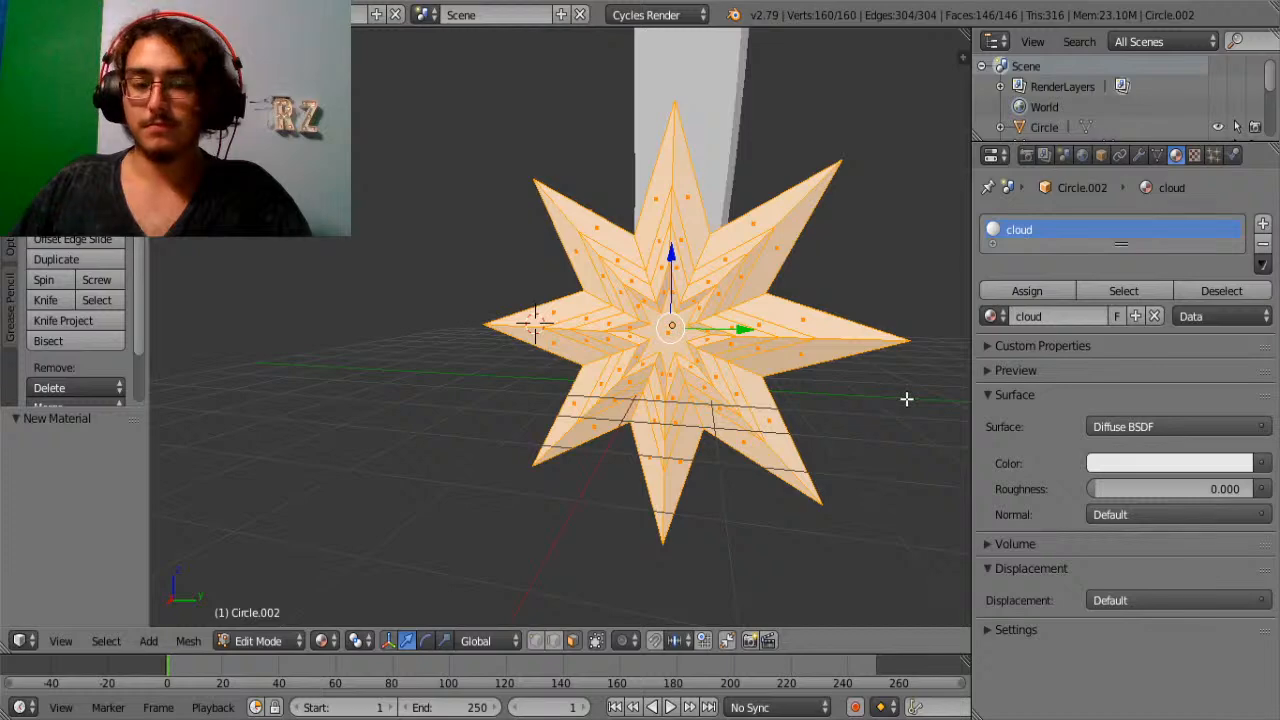
Examine the Light and Sky materials on the other sword's four-pointed star guard.
key("Tab")
scroll(906, 399, "down", 4)
right_click(799, 243)
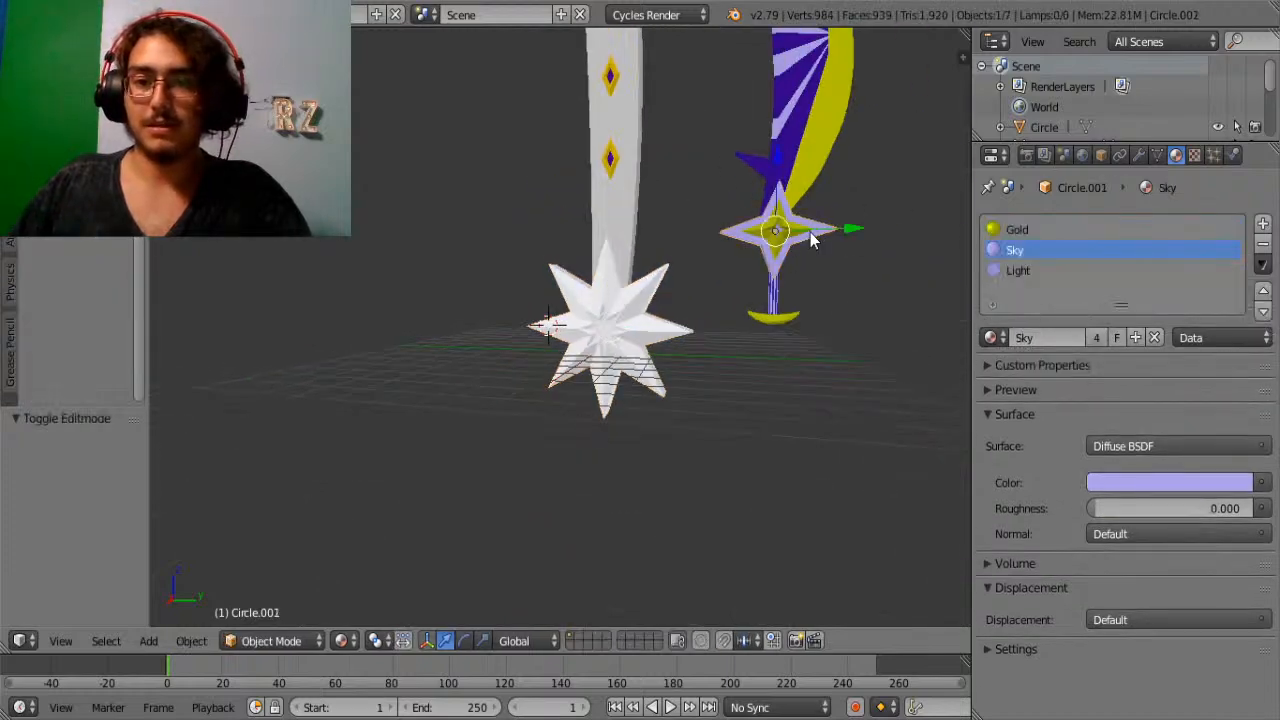
left_click(1015, 272)
left_click(1015, 251)
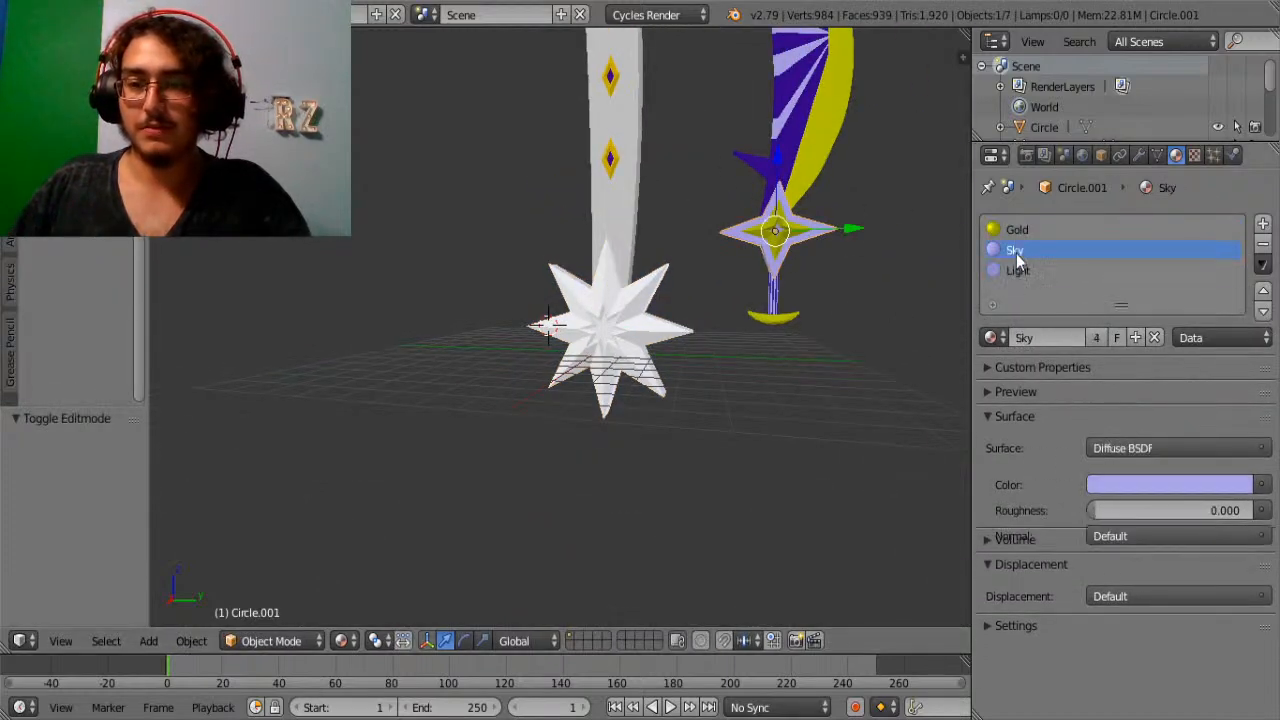
Darken the eight-pointed star's cloud material colour slightly and assign the material to all of its faces.
right_click(608, 362)
key("Tab")
scroll(606, 358, "up", 6)
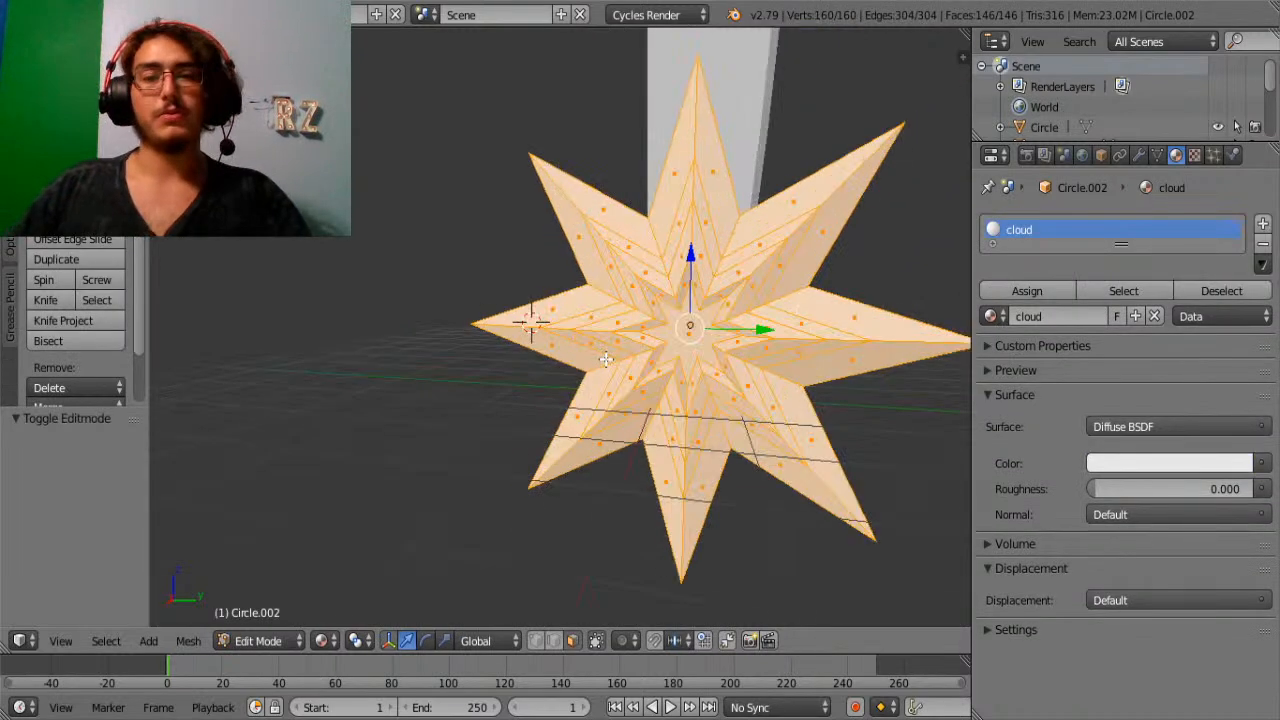
left_click(1146, 463)
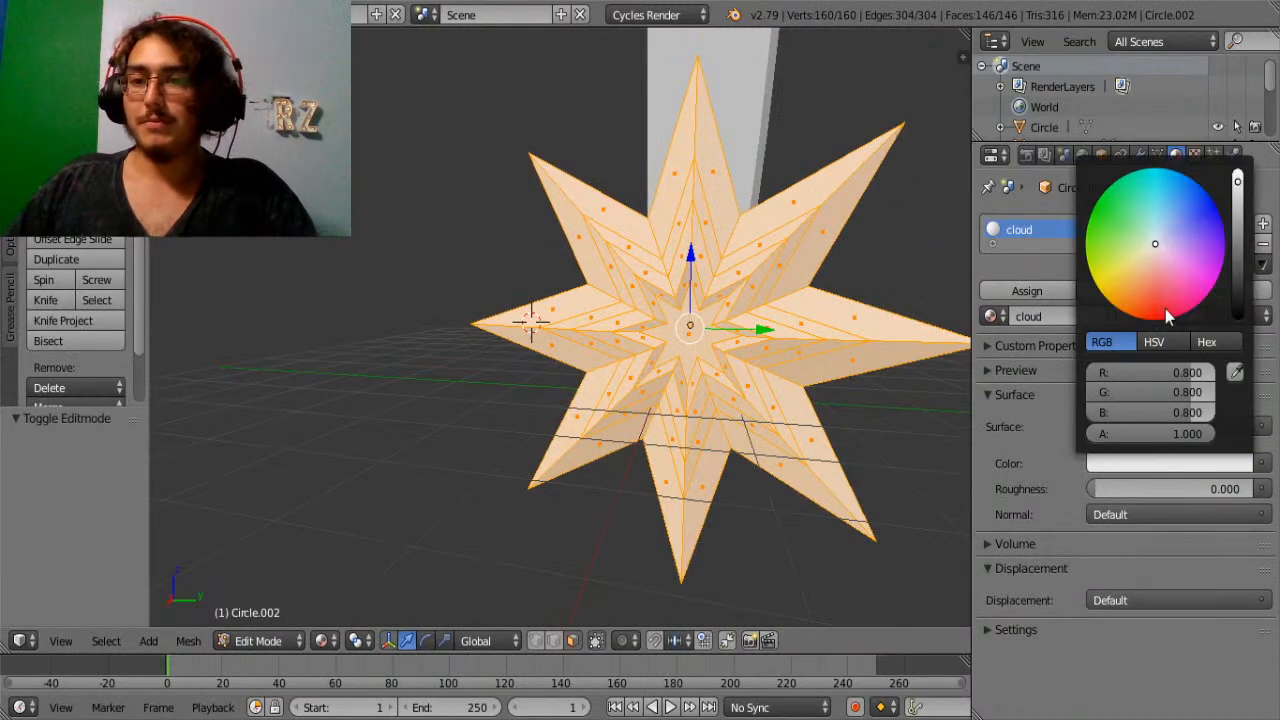
left_click_drag(1242, 192, 1238, 182)
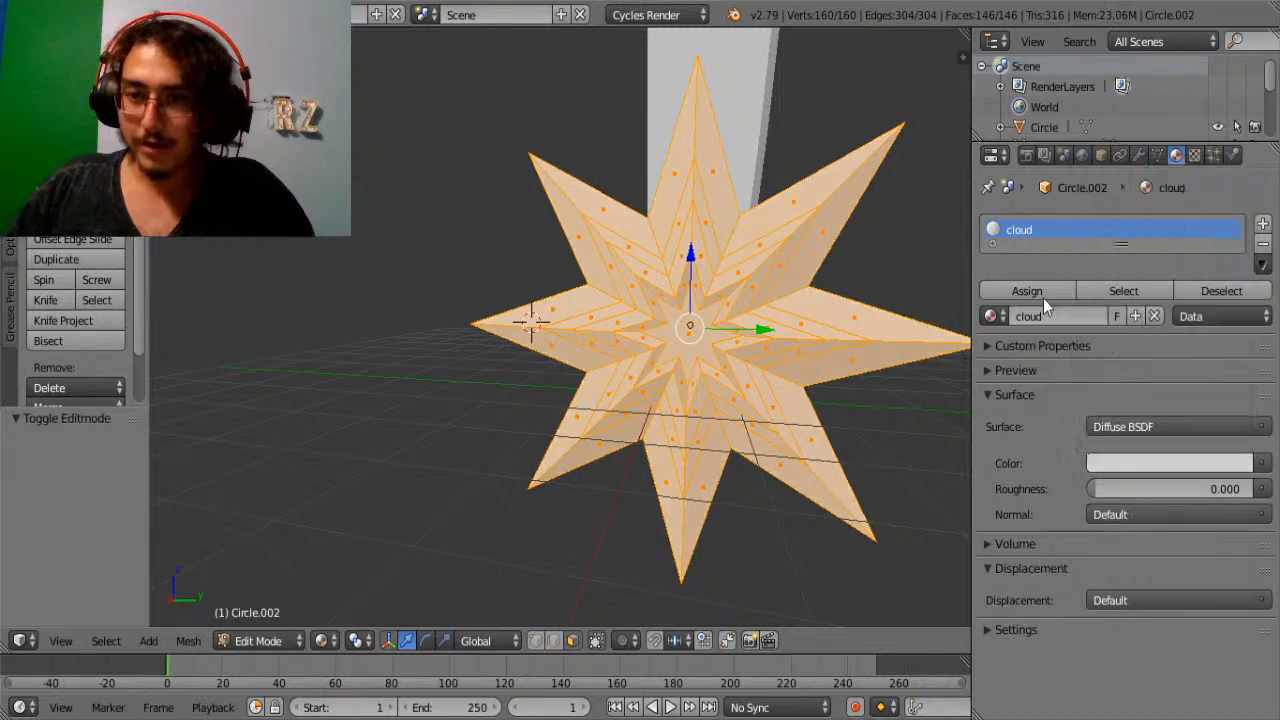
left_click(1029, 296)
key("Tab")
key("Tab")
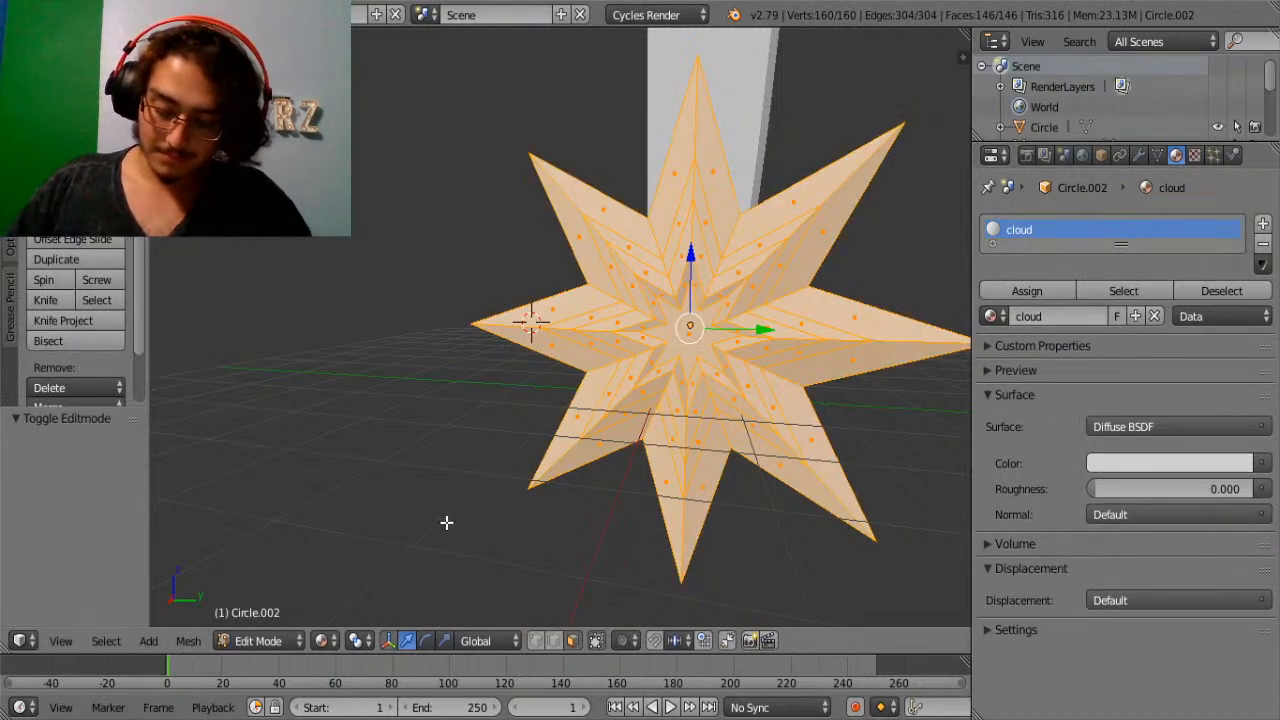
scroll(515, 490, "up", 4)
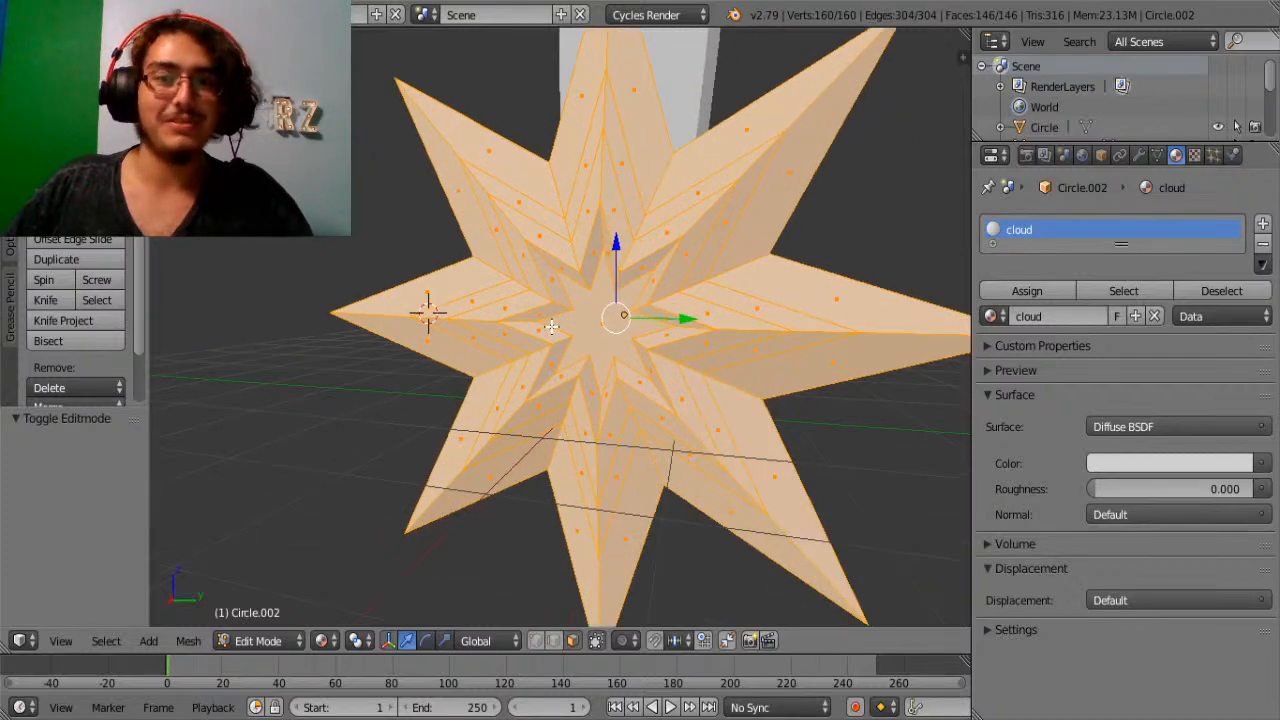
right_click(491, 176)
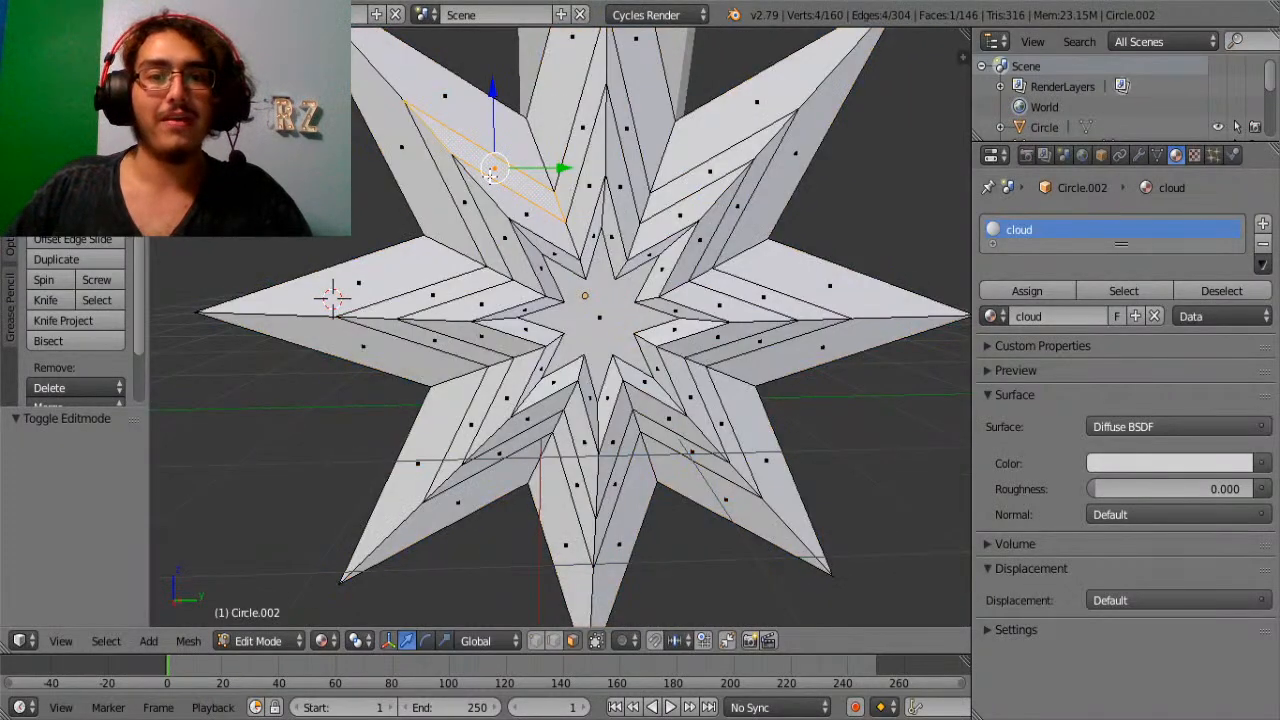
mouse_move(455, 180)
middle_mouse_down()
mouse_move(623, 223)
mouse_move(469, 191)
middle_mouse_up()
right_click(456, 185, "shift")
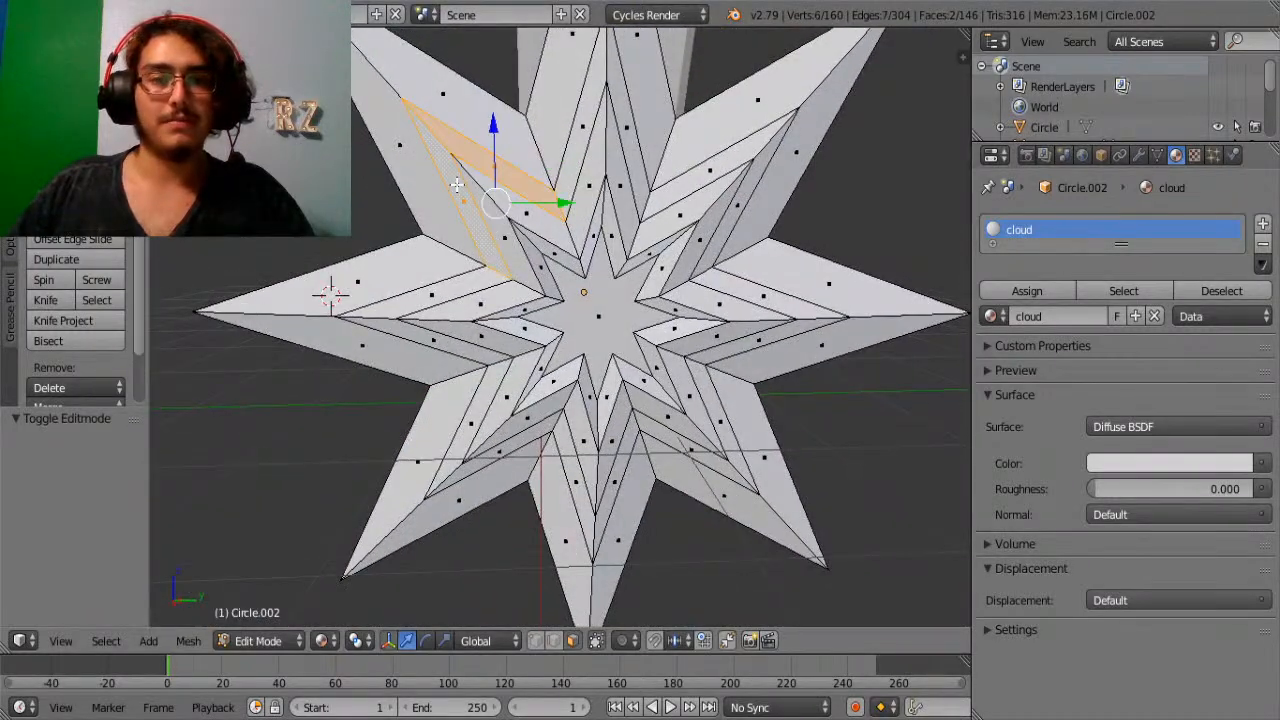
key("ctrl+KP_Add")
key("ctrl+KP_Subtract")
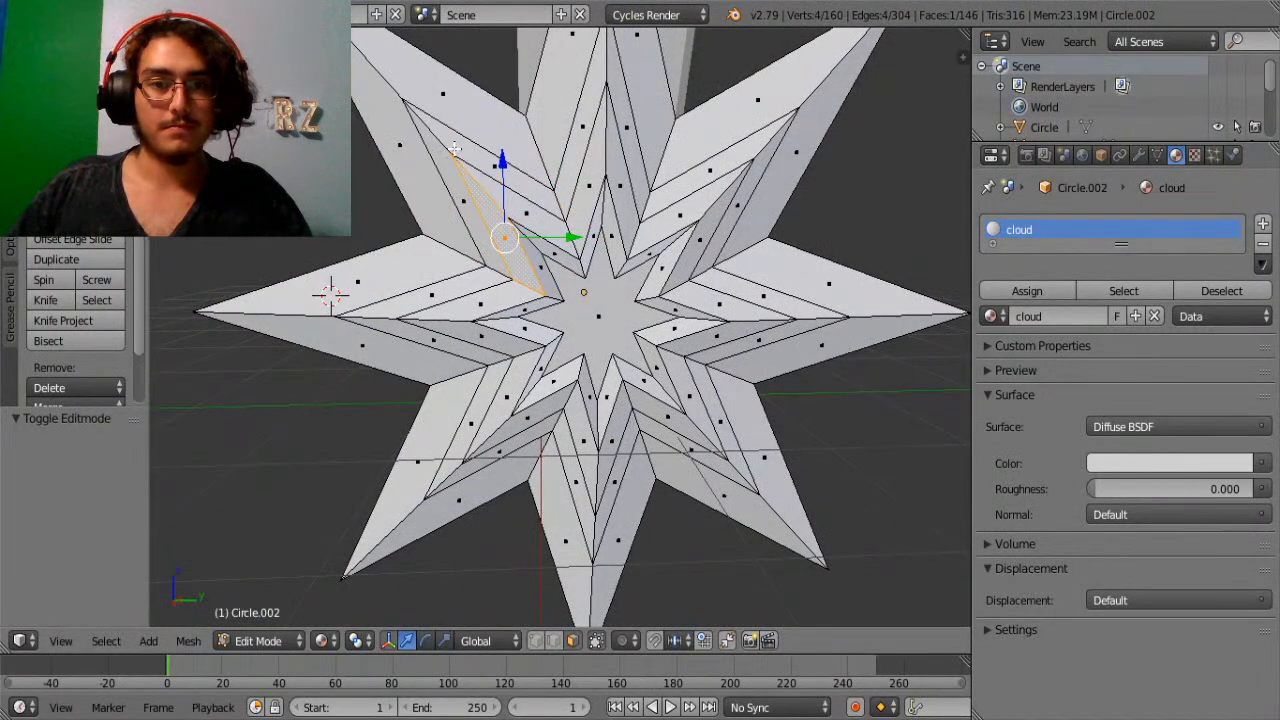
right_click(448, 145)
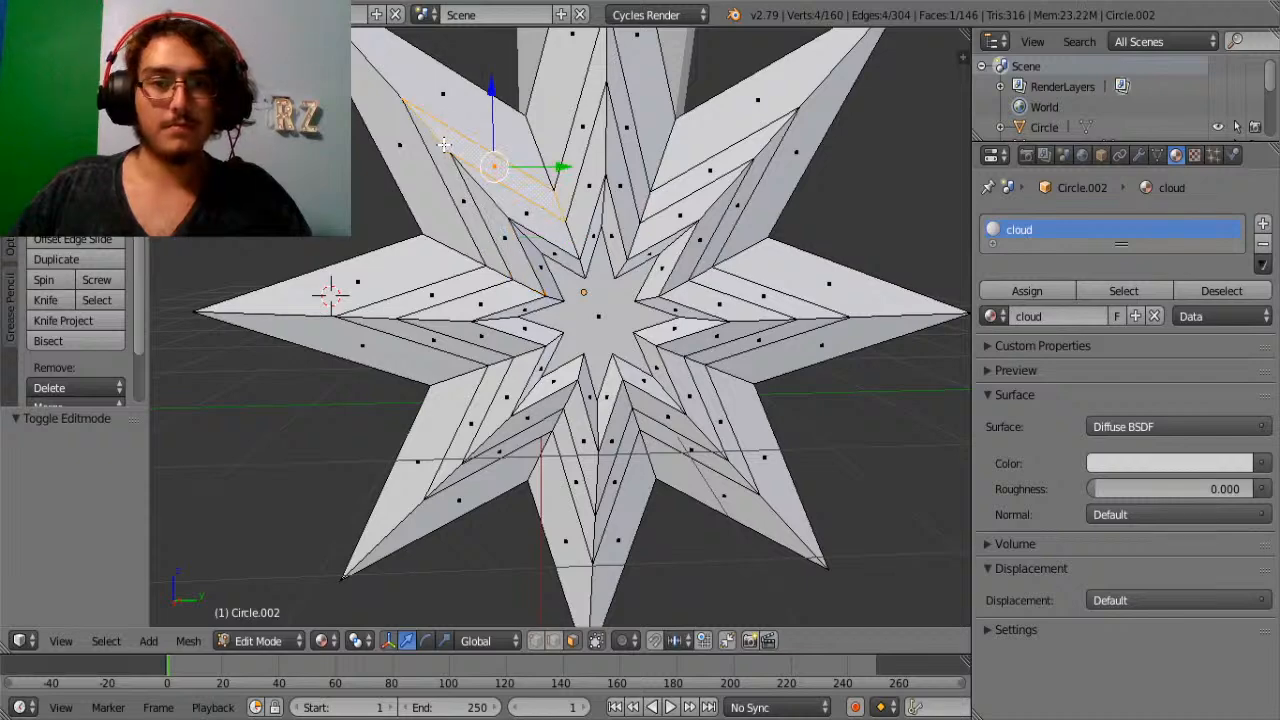
right_click(444, 145)
right_click(388, 311)
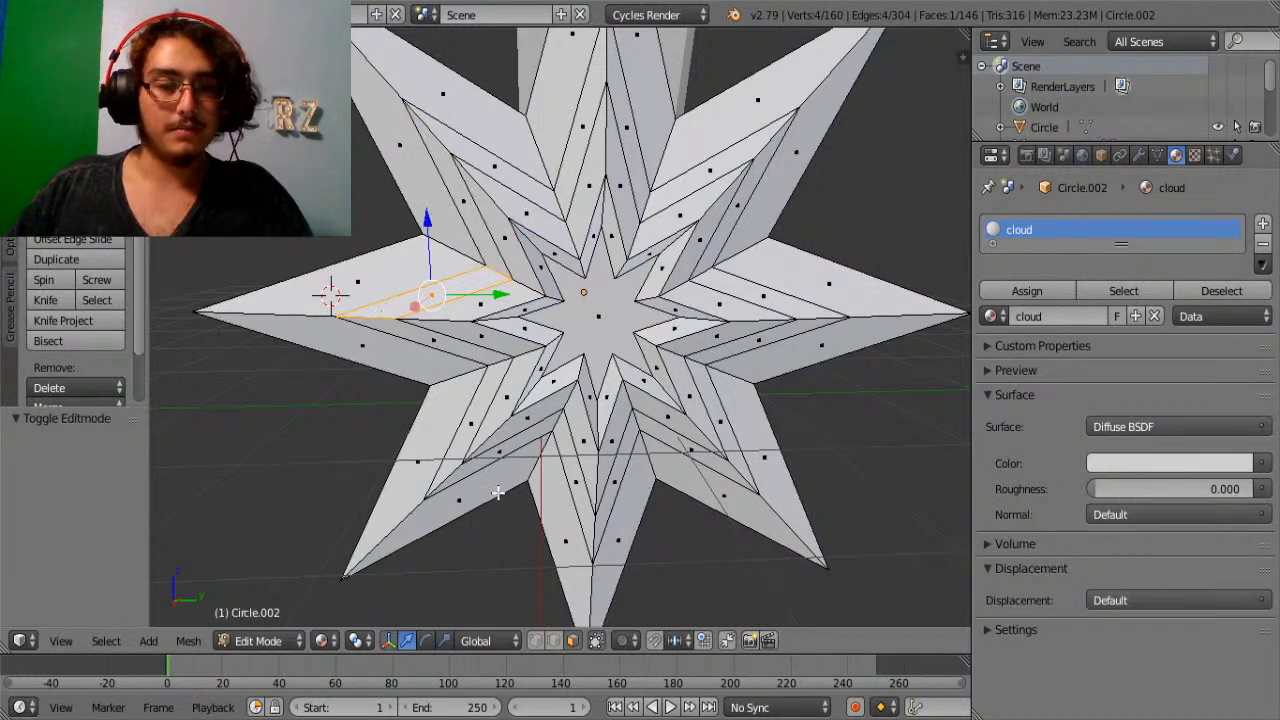
Select the narrow ring of faces on both sides of the star and add a material slot with a new material named sunset.
right_click(380, 316, "alt")
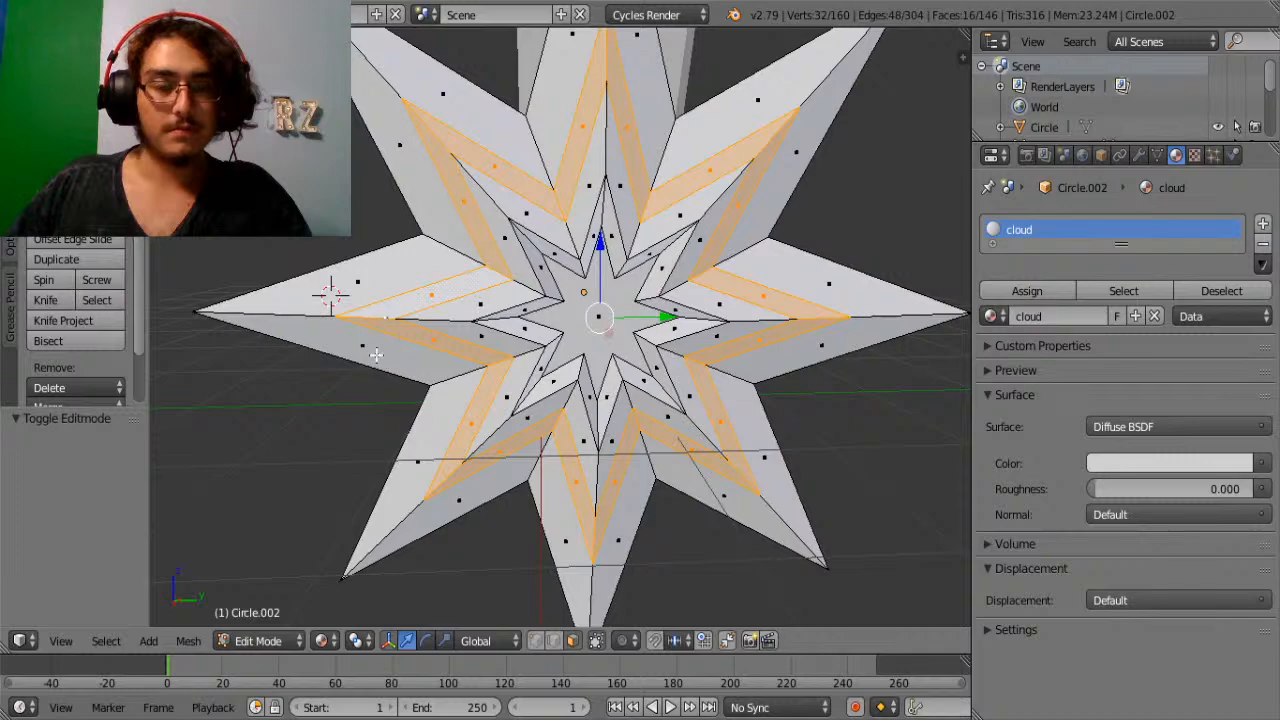
middle_click_drag(376, 354, 690, 320)
right_click(683, 189, "alt+shift")
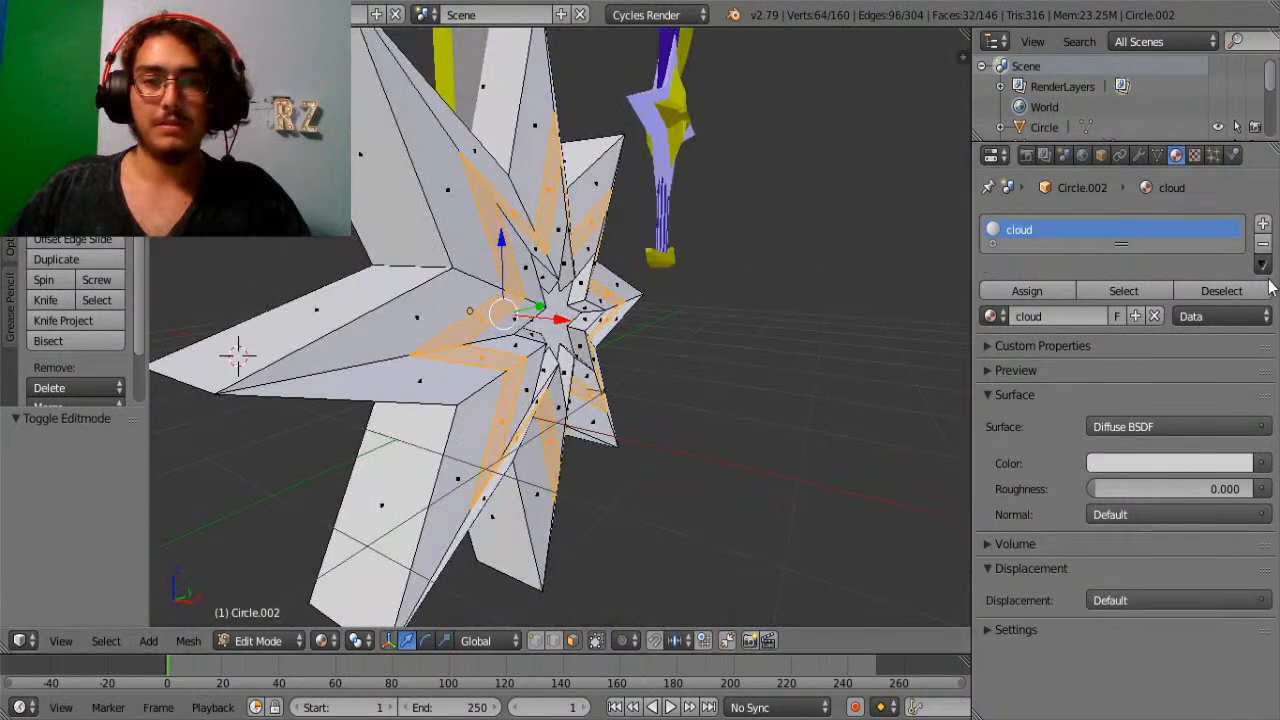
left_click(1262, 224)
left_click(991, 363)
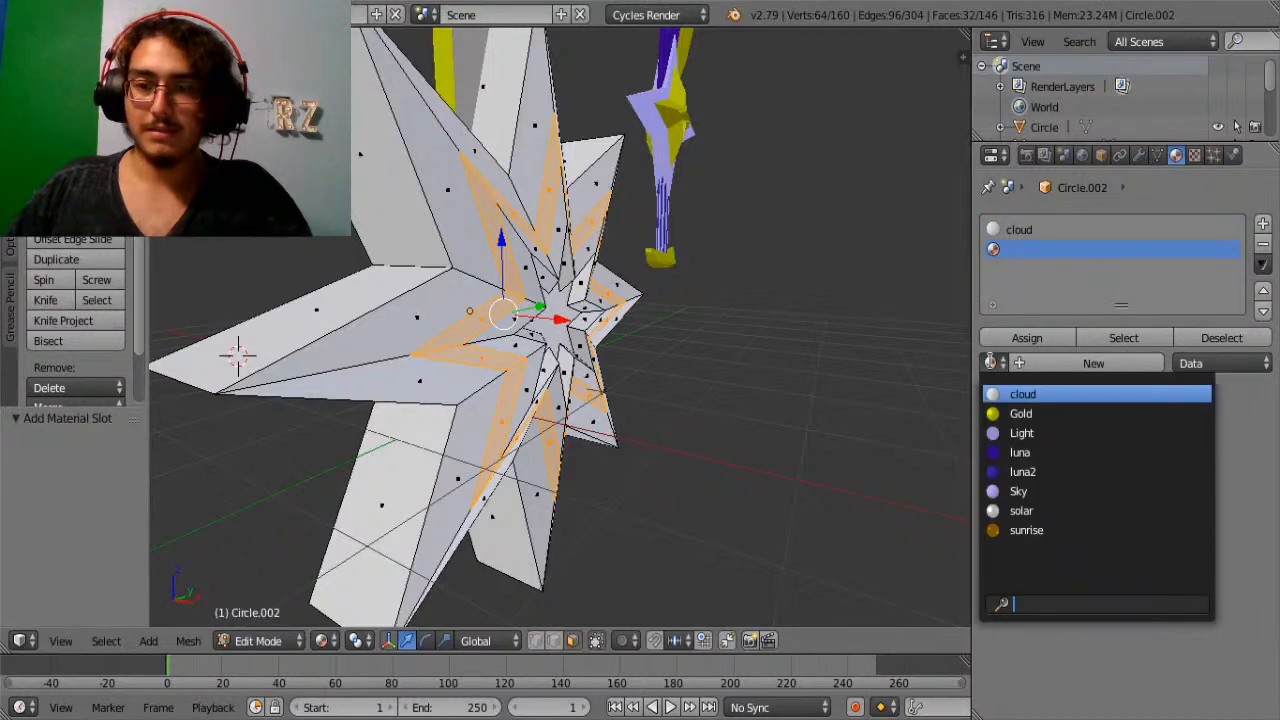
left_click(1064, 357)
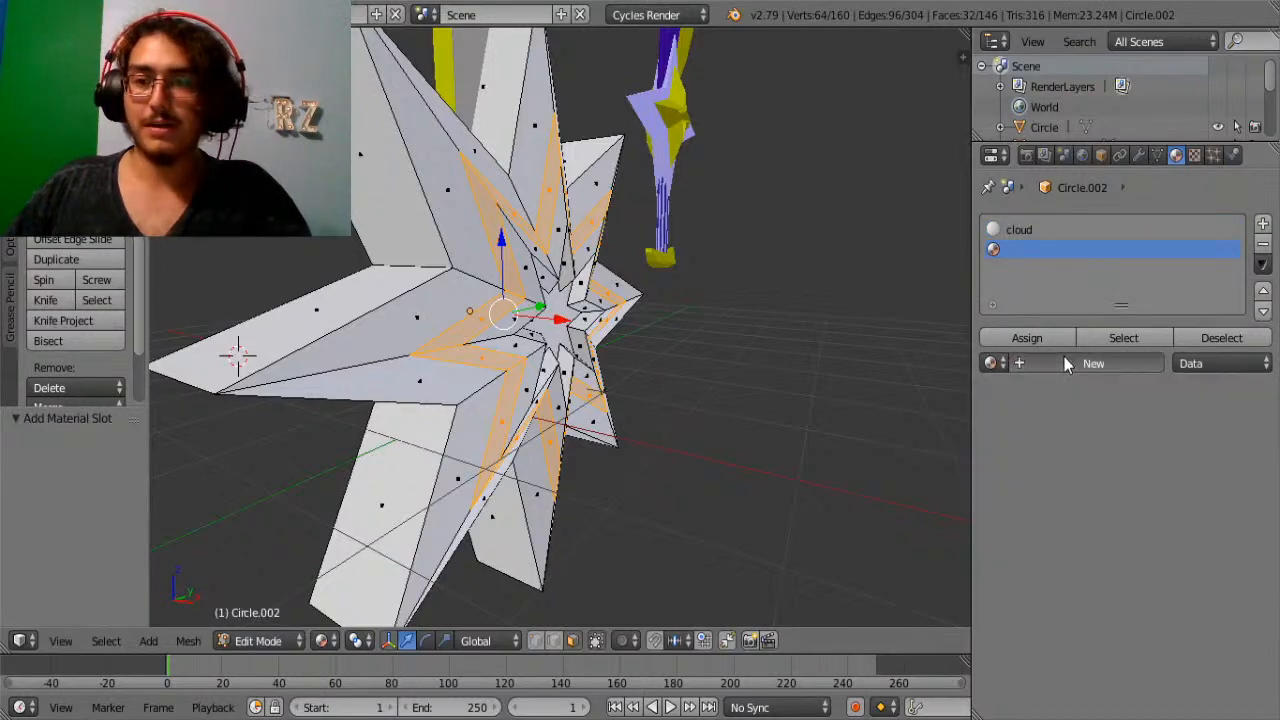
double_click(1022, 254)
type("sunset")
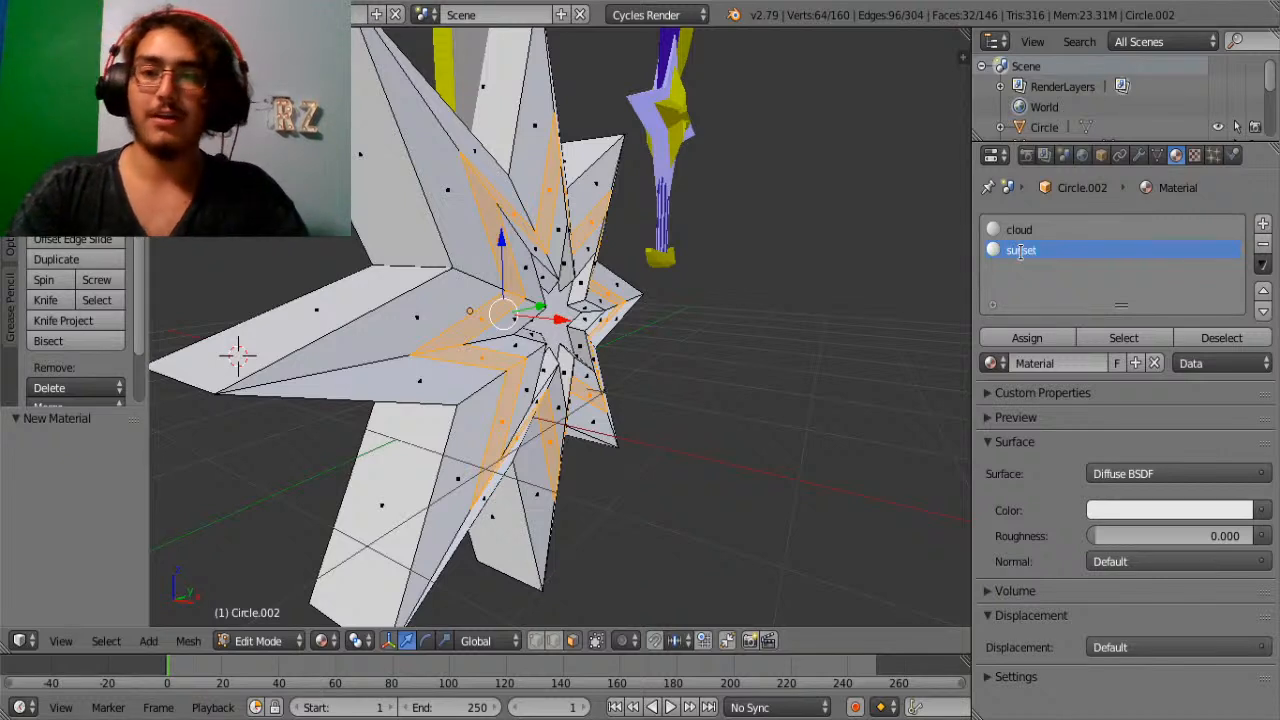
key("Return")
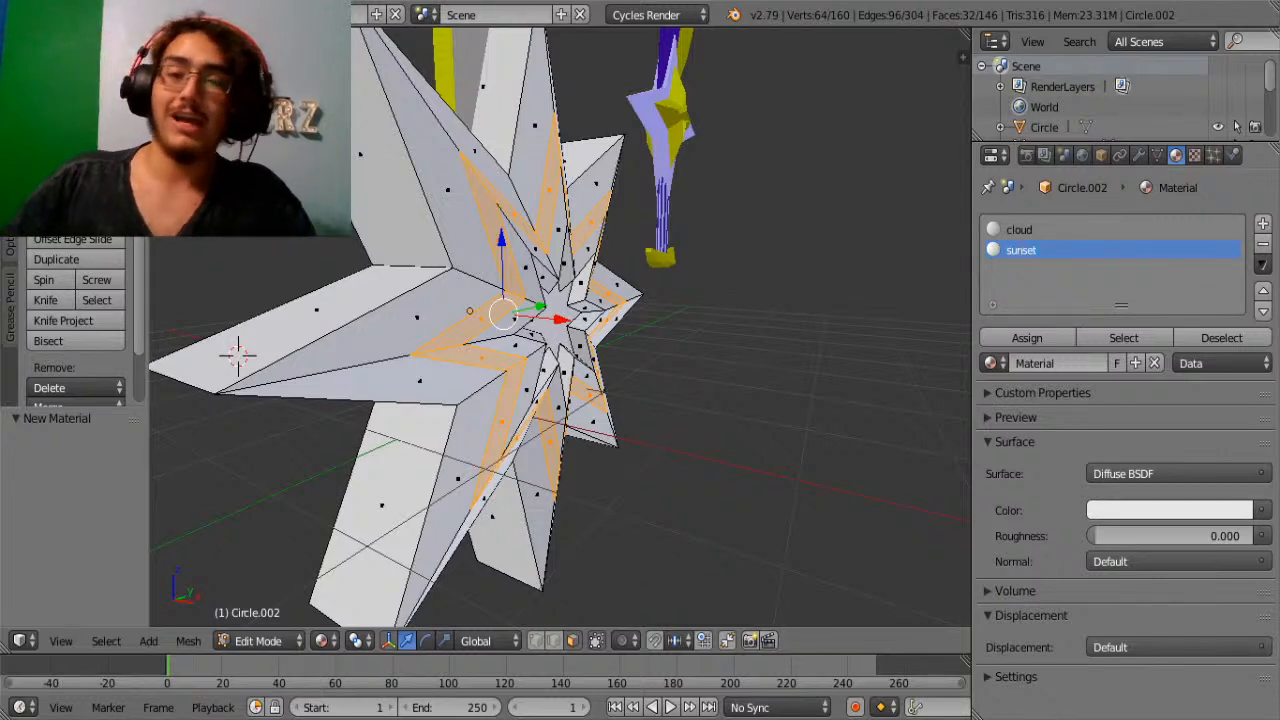
Set the sunset colour to orange (R 0.800, G 0.445, B 0.017) and assign the material to the selected rings.
left_click(1214, 510)
left_click(1145, 301)
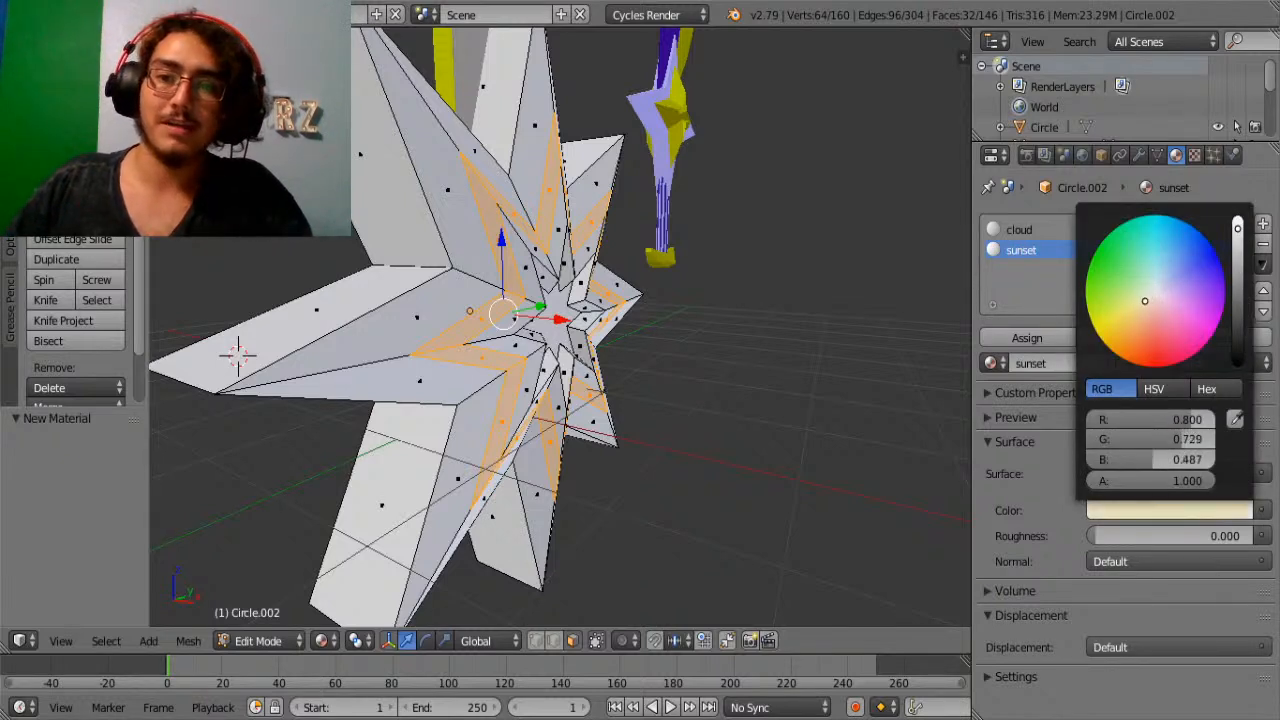
left_click_drag(1145, 301, 1113, 338)
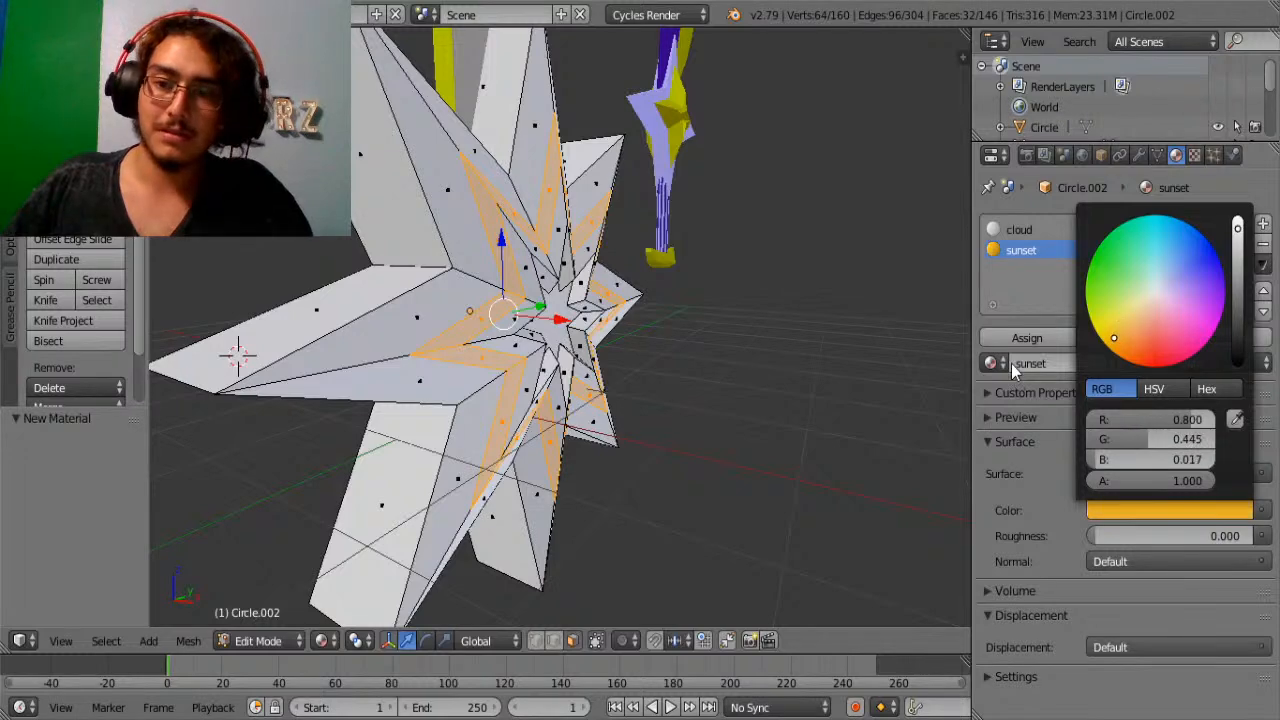
key("Tab")
key("KP_3")
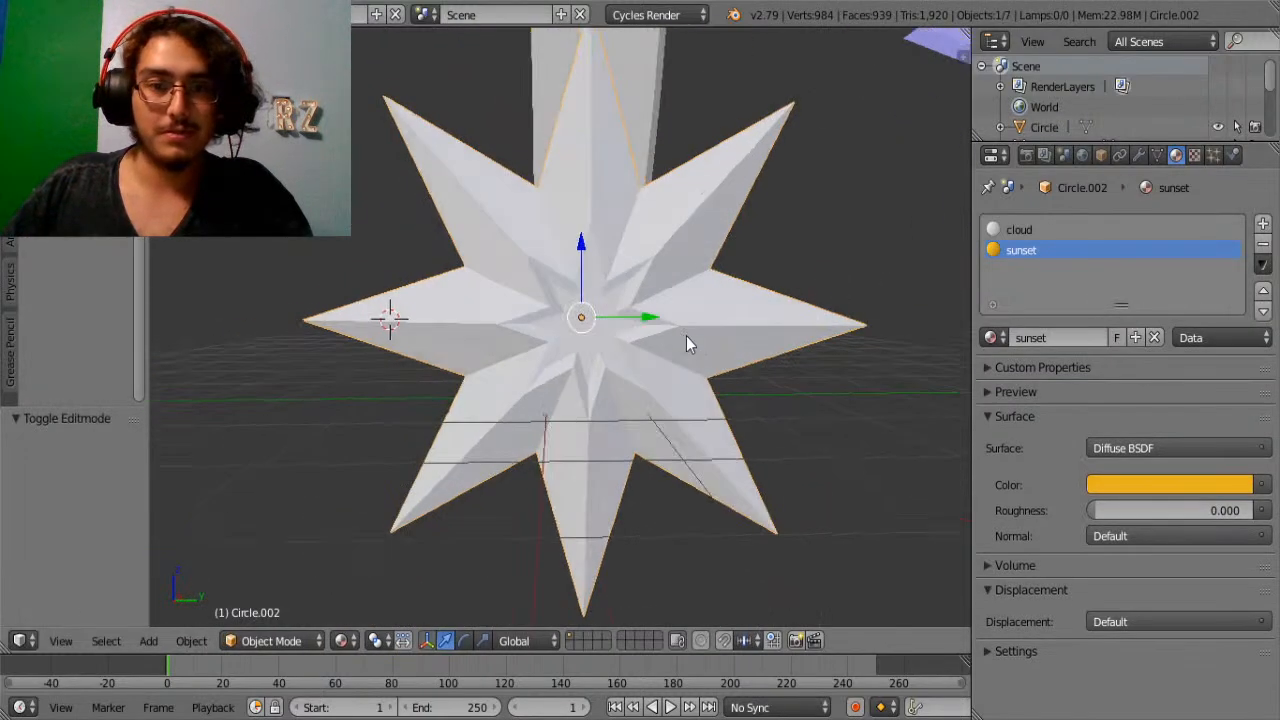
key("Tab")
left_click(1011, 331)
key("Tab")
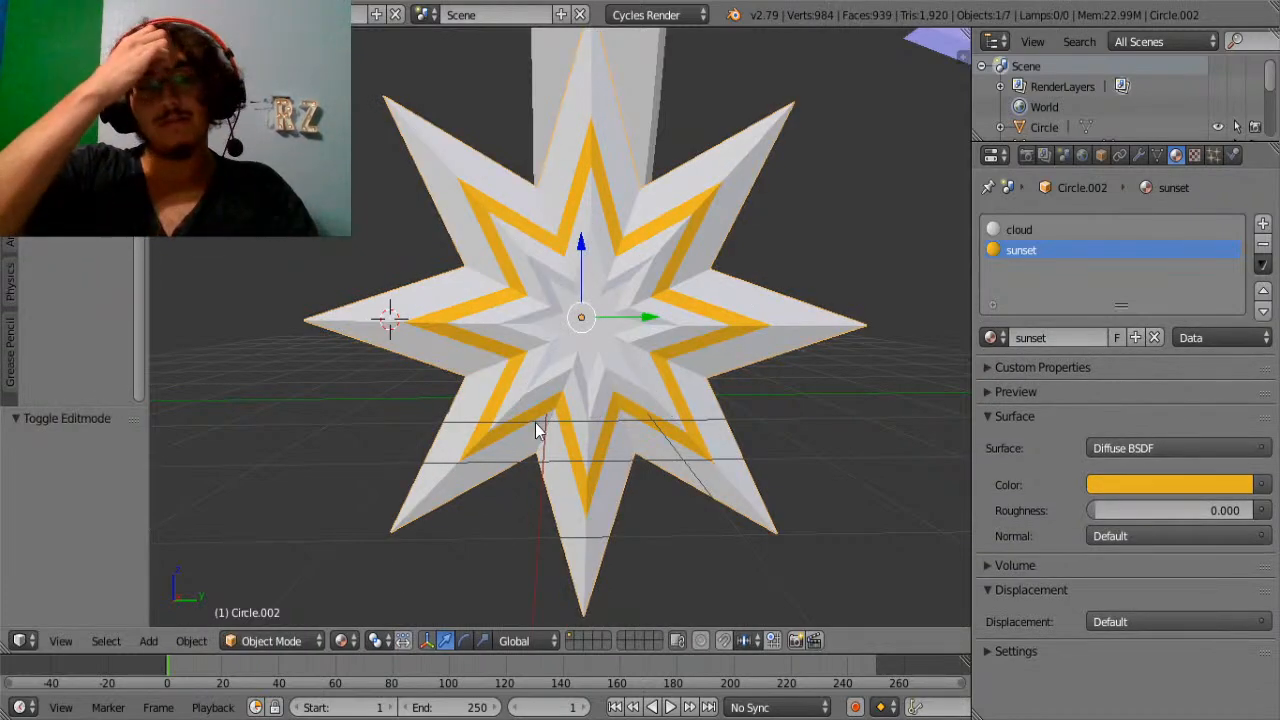
Select the faces just inside the sunset ring on the six vertical and diagonal points and assign them the existing Gold material in a new slot.
key("Tab")
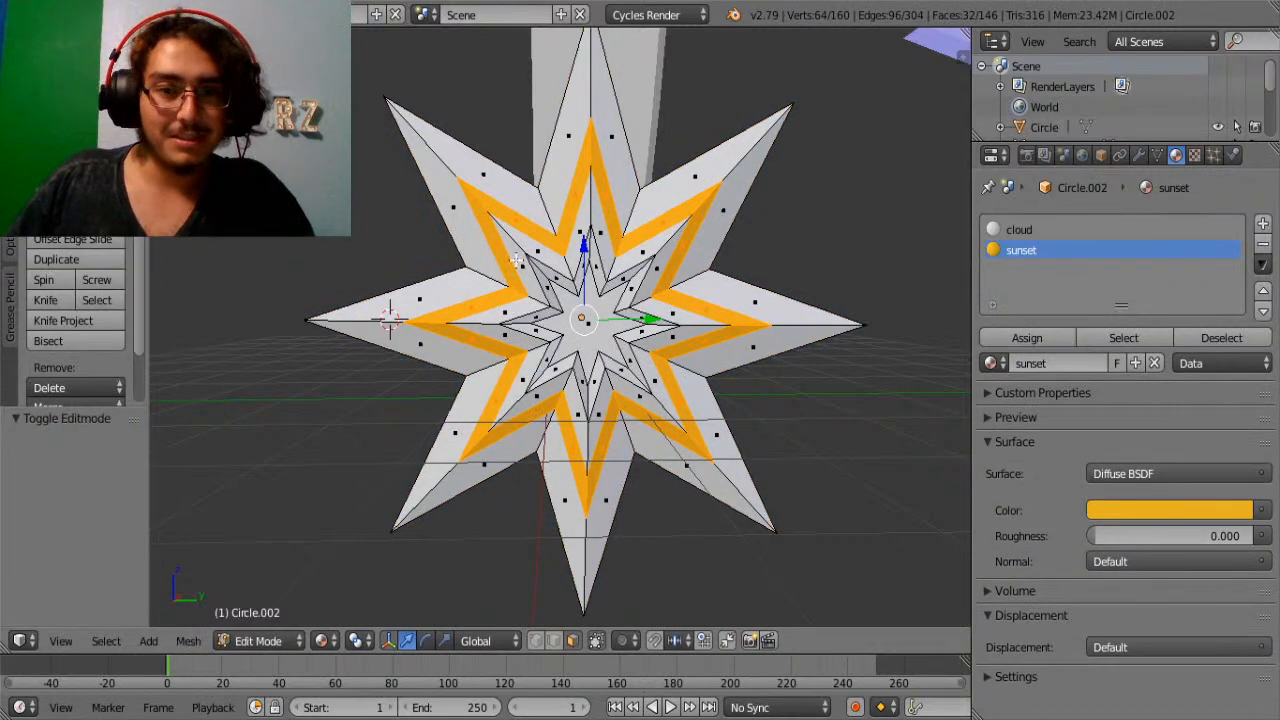
right_click(517, 260)
right_click(580, 232, "shift")
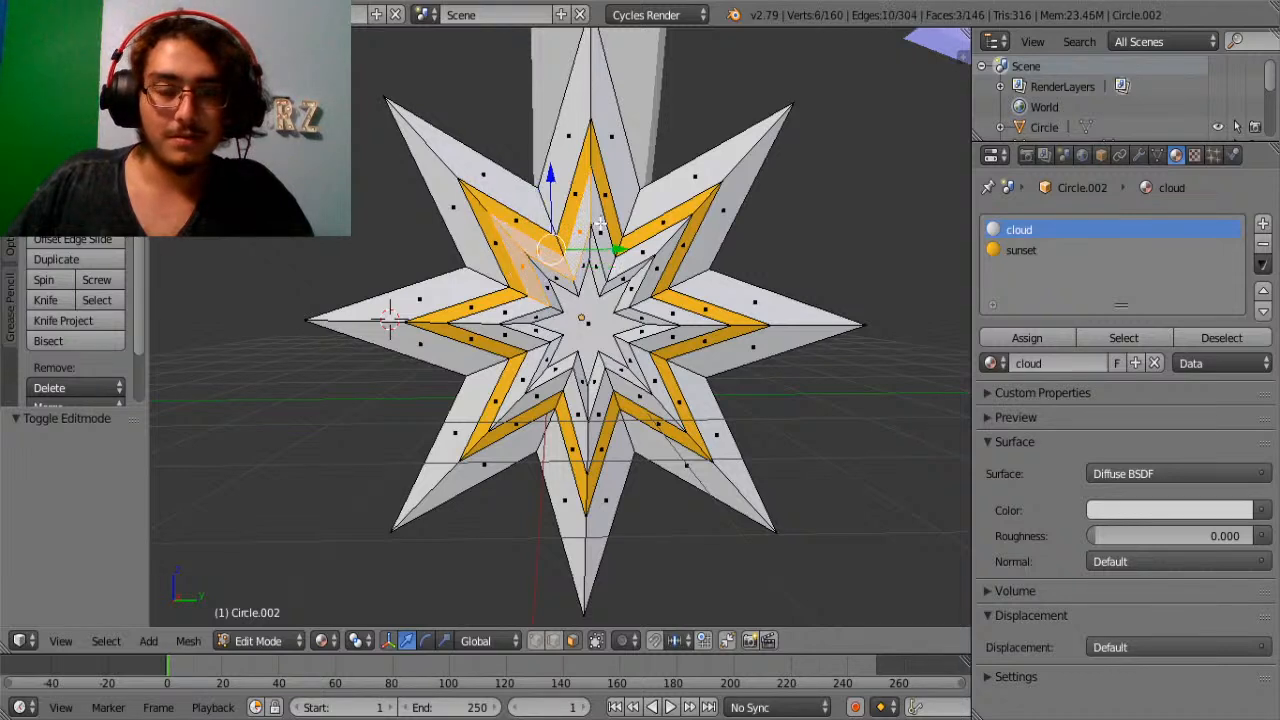
right_click(612, 236, "shift")
right_click(652, 257, "shift")
right_click(650, 254, "shift")
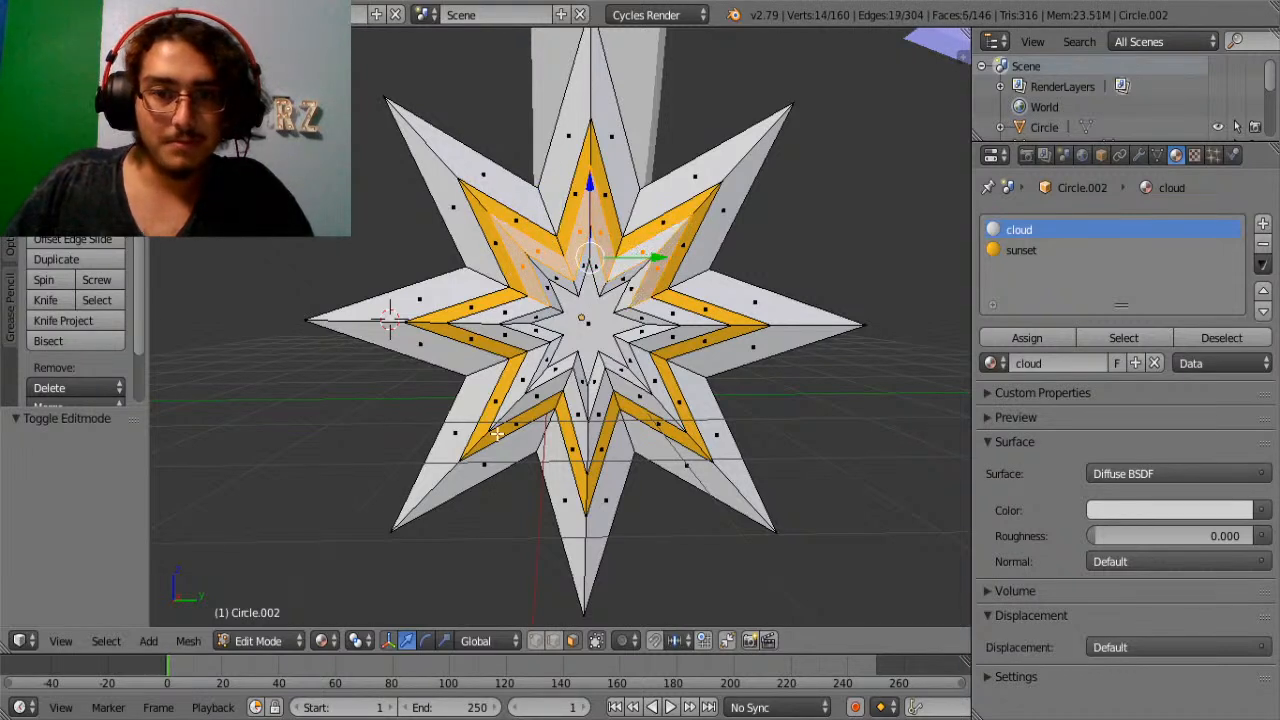
right_click(522, 395, "shift")
right_click(546, 398, "shift")
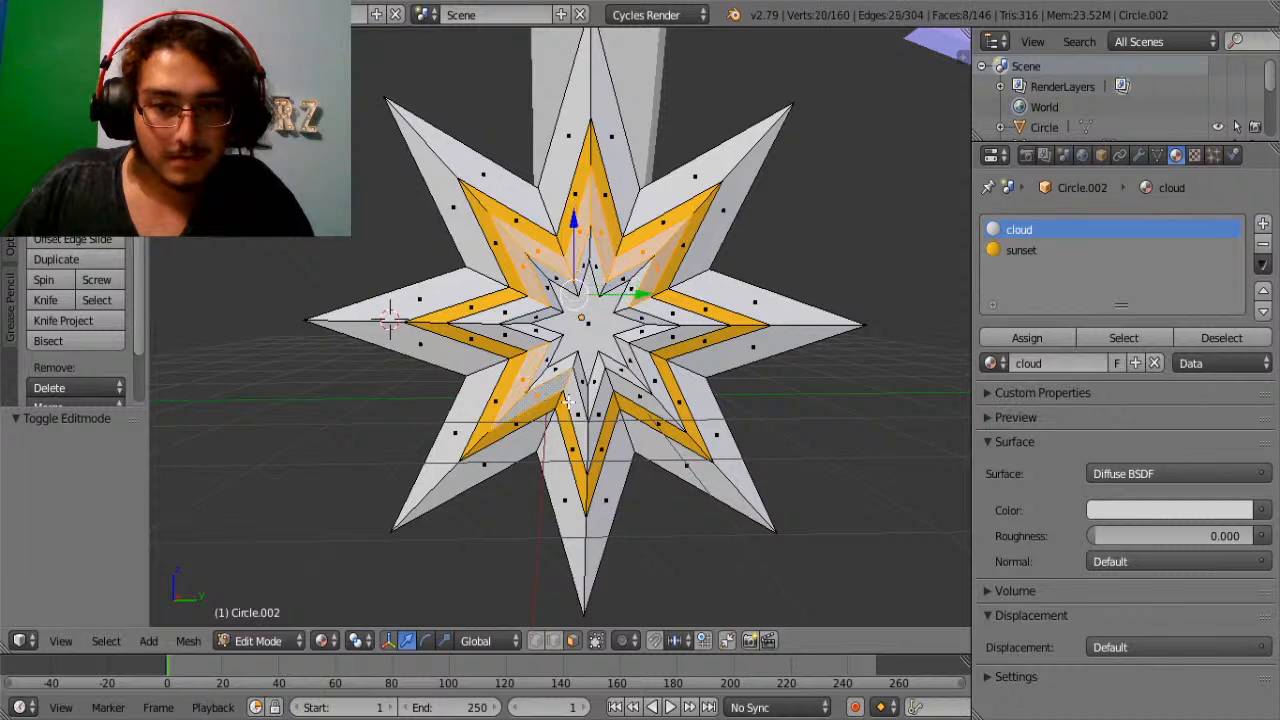
right_click(571, 406, "shift")
right_click(599, 411, "shift")
right_click(629, 401, "shift")
right_click(651, 390, "shift")
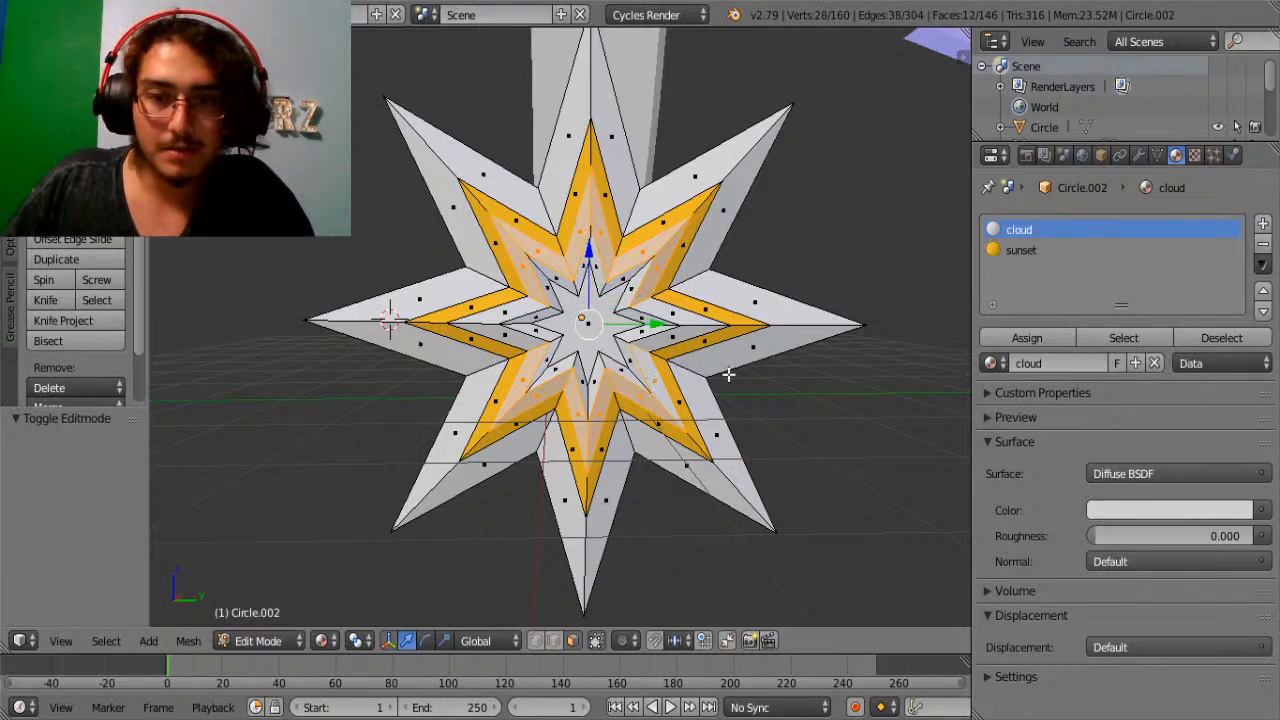
left_click(1262, 224)
left_click(991, 363)
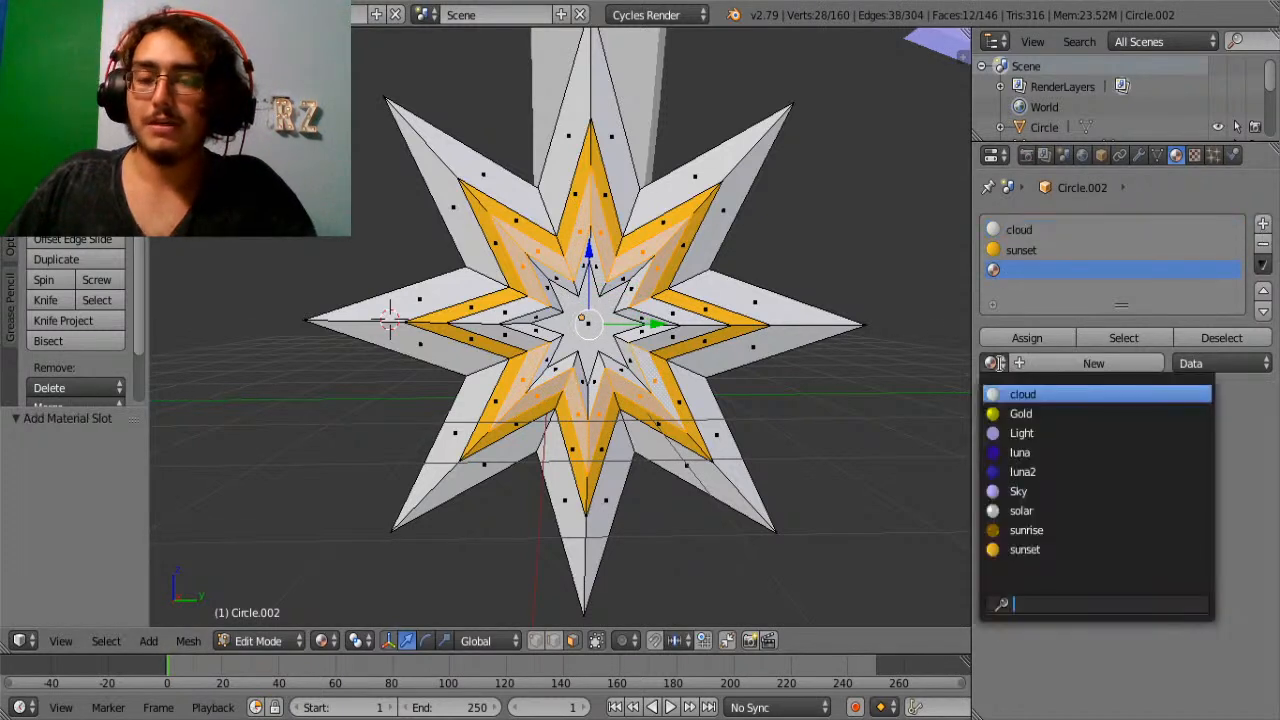
left_click(1022, 411)
left_click(1024, 334)
key("Tab")
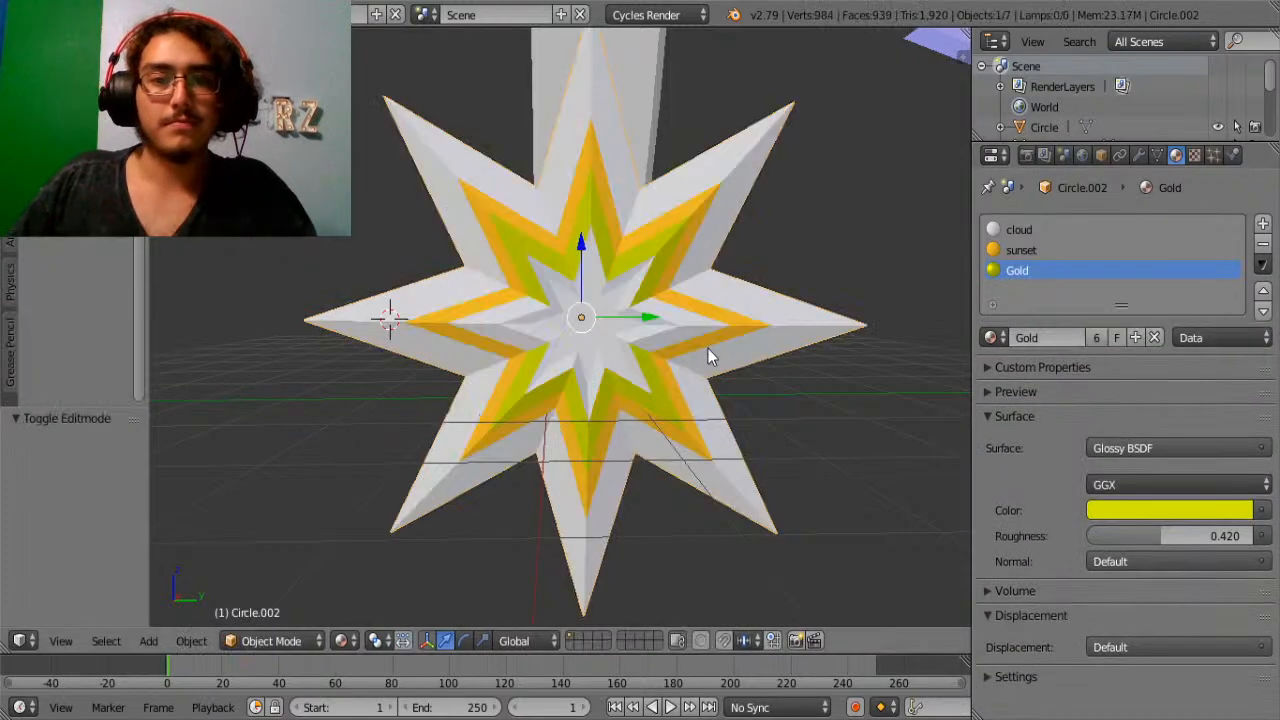
On the star's opposite side, assign the Gold material to the matching faces inside the sunset ring on the six vertical and diagonal points.
key("Tab")
middle_click_drag(708, 348, 830, 347)
middle_click_drag(490, 274, 555, 276)
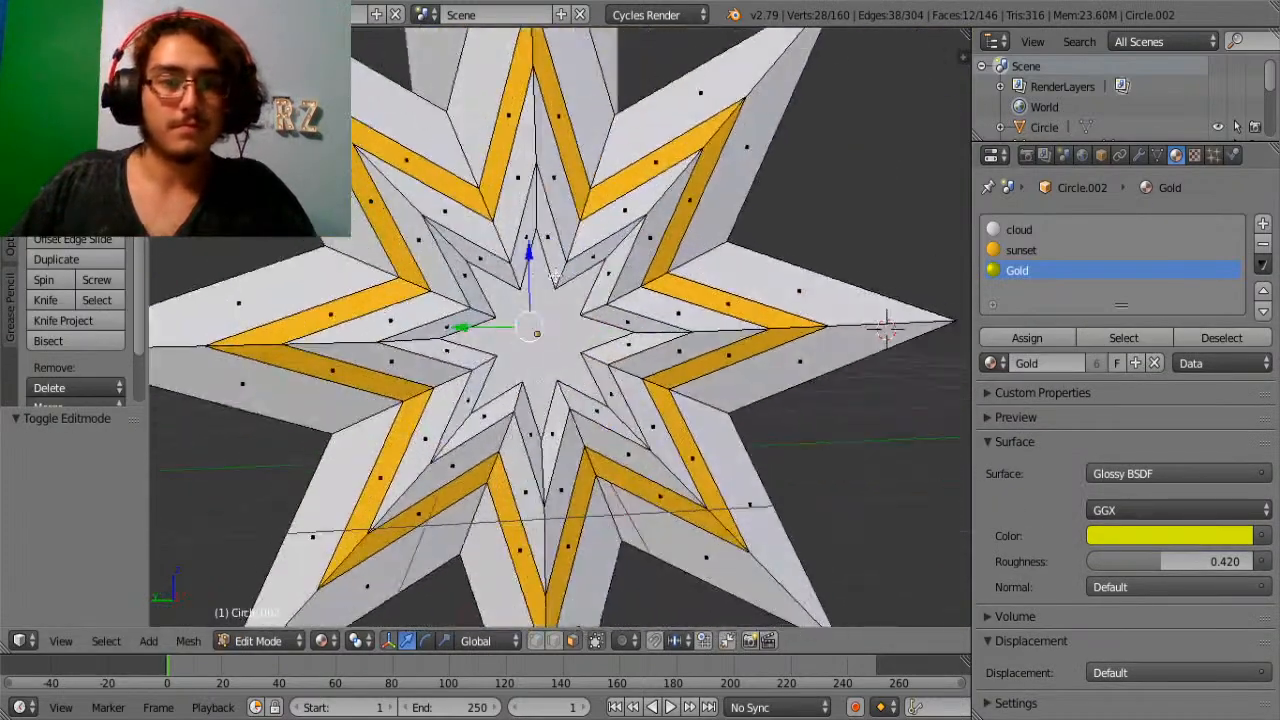
right_click(419, 236, "shift")
right_click(438, 213, "shift")
right_click(516, 180, "shift")
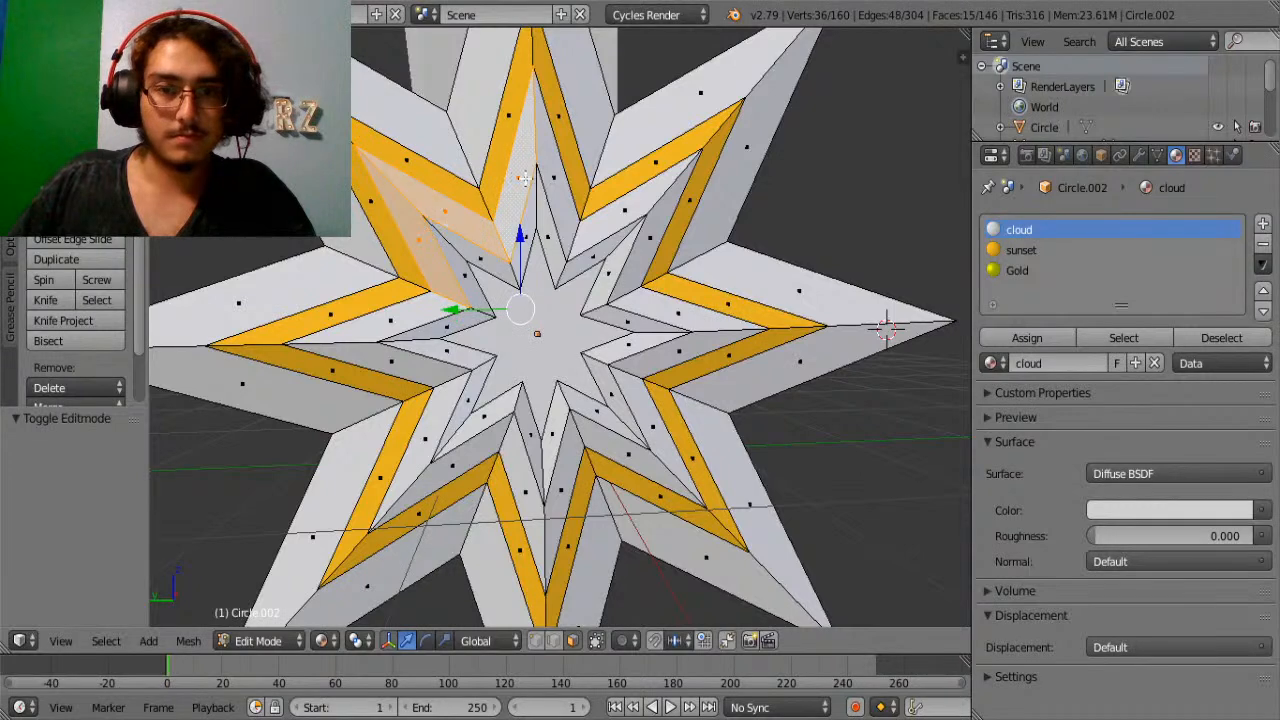
right_click(552, 172, "shift")
right_click(617, 199, "shift")
right_click(657, 214, "shift")
right_click(436, 399, "shift")
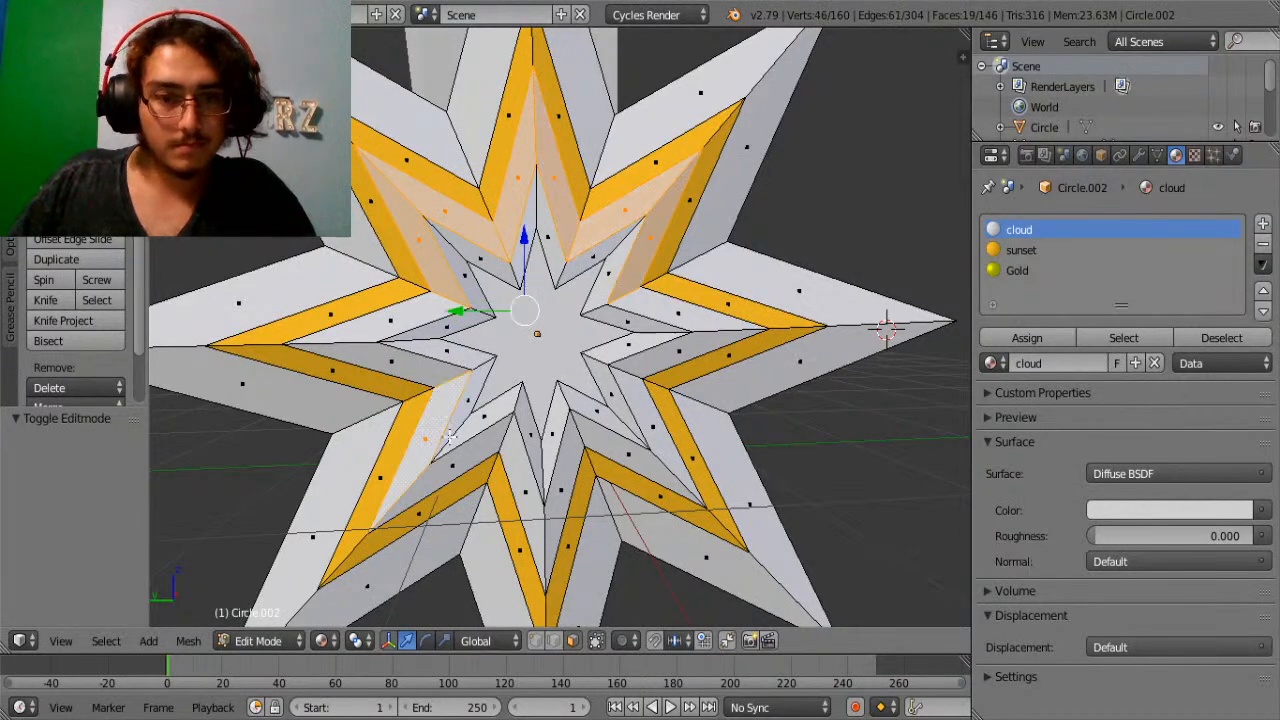
right_click(461, 451, "shift")
right_click(480, 500, "shift")
right_click(555, 480, "shift")
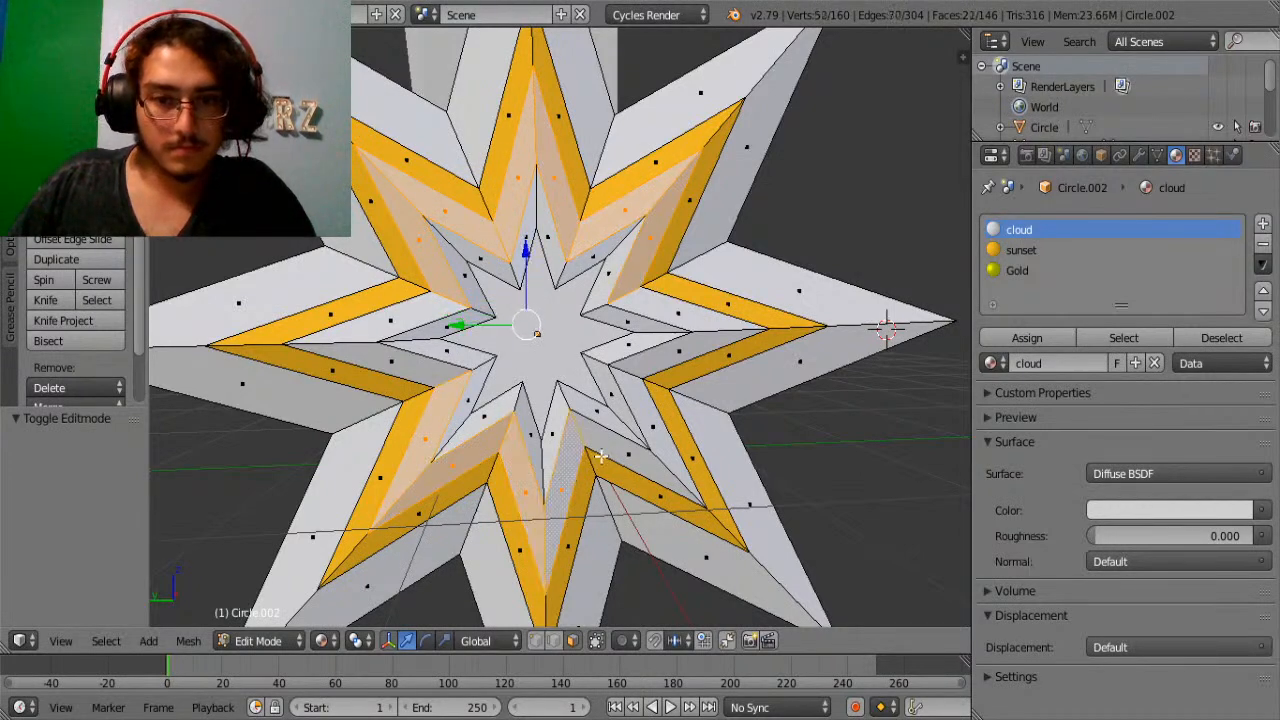
right_click(625, 460, "shift")
right_click(660, 420, "shift")
left_click(1003, 274)
left_click(1022, 338)
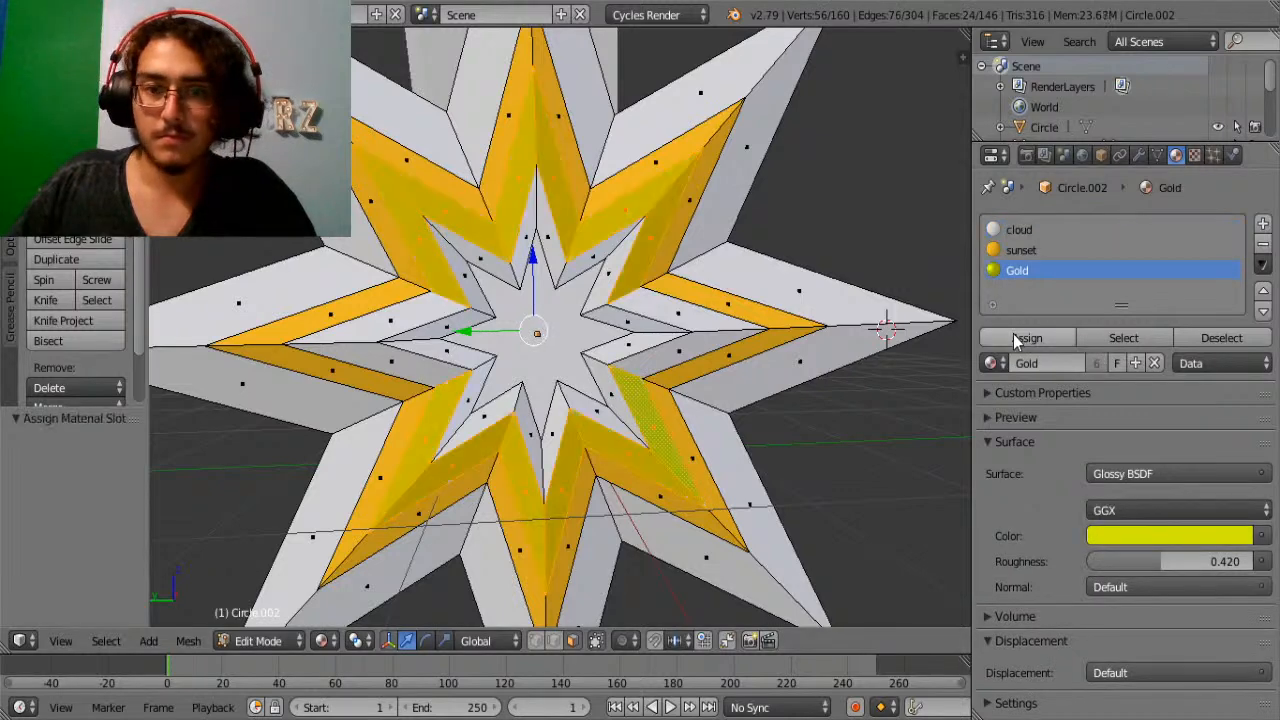
Select the central star-shaped face on this side and assign it the existing luna material in a new slot.
right_click(579, 337)
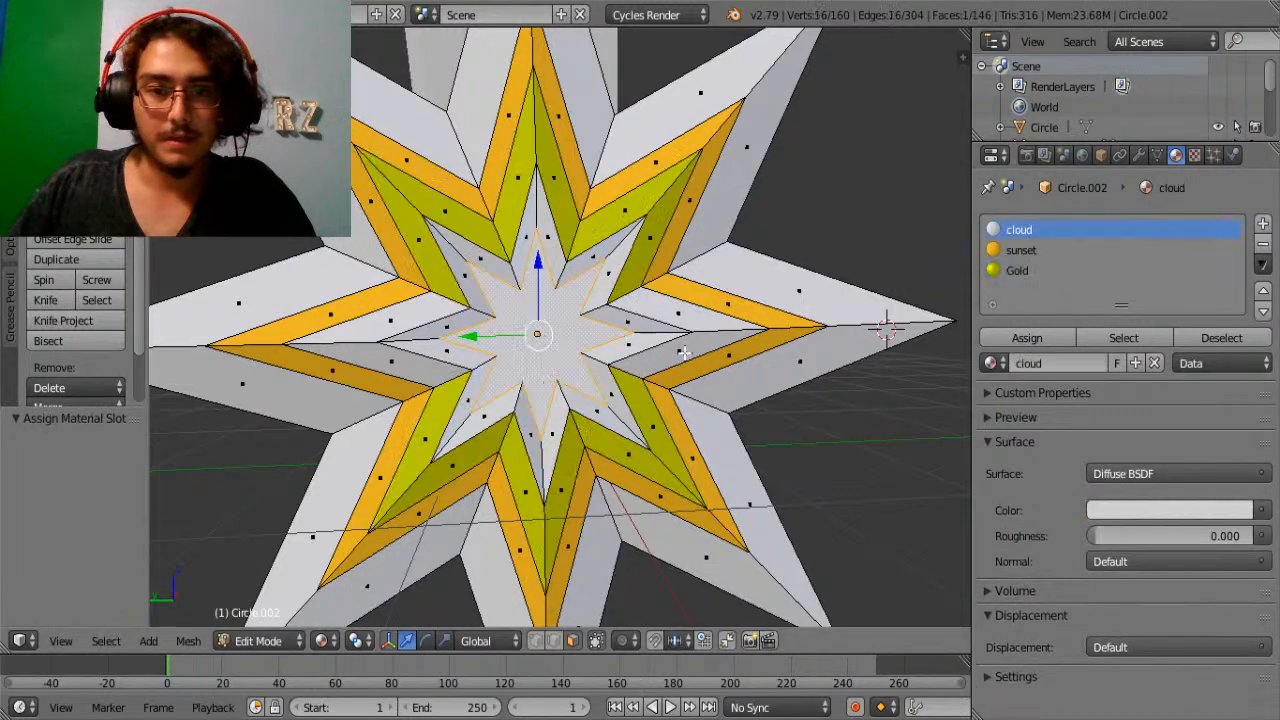
left_click(1011, 334)
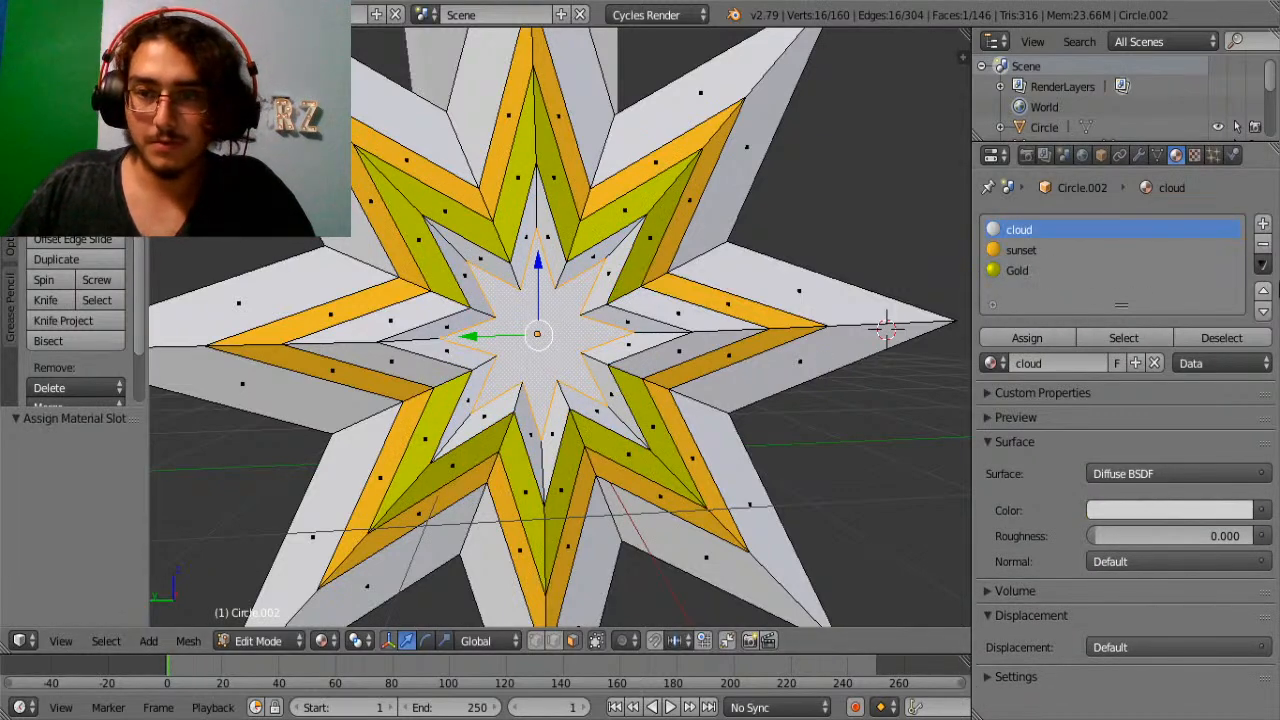
left_click(1262, 226)
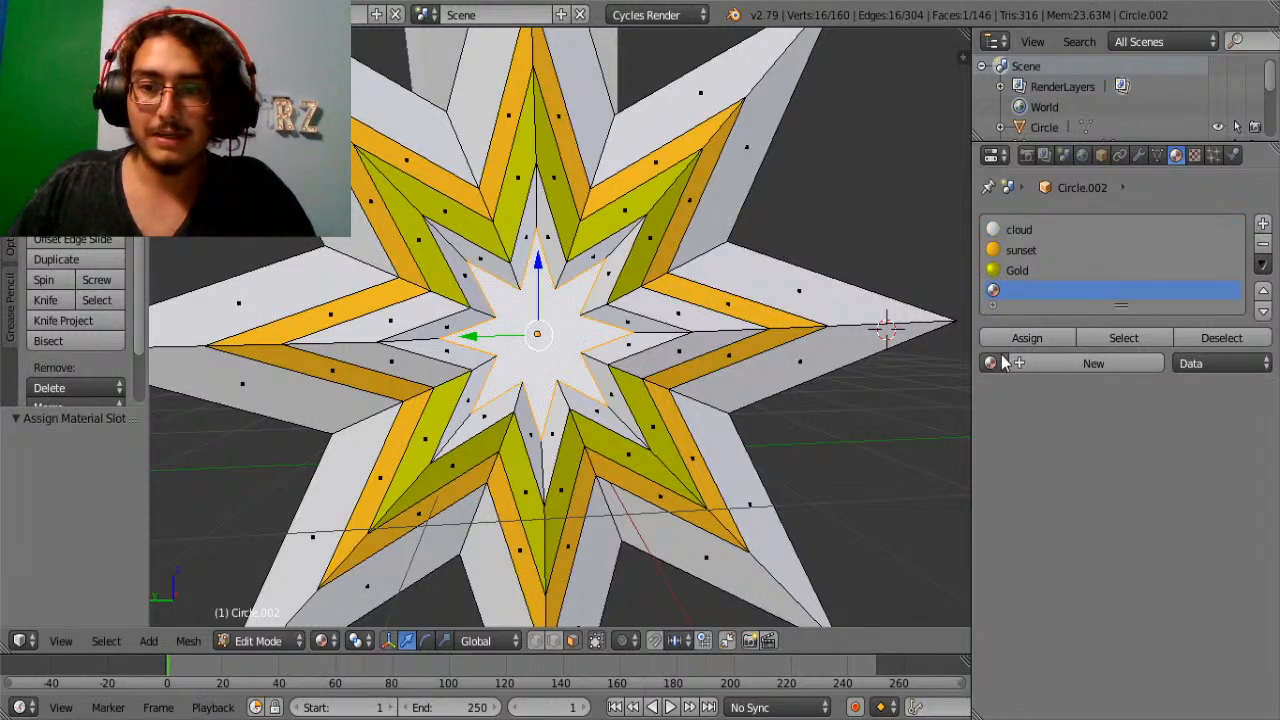
left_click(990, 363)
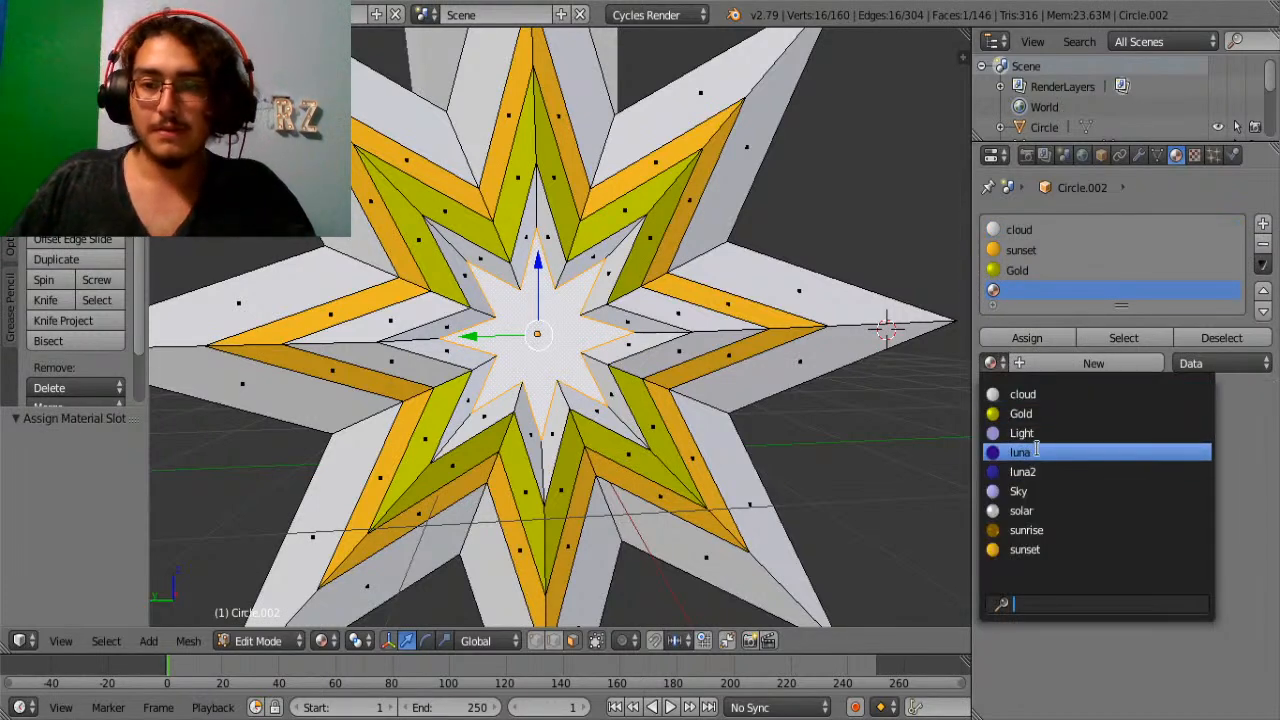
left_click(1036, 451)
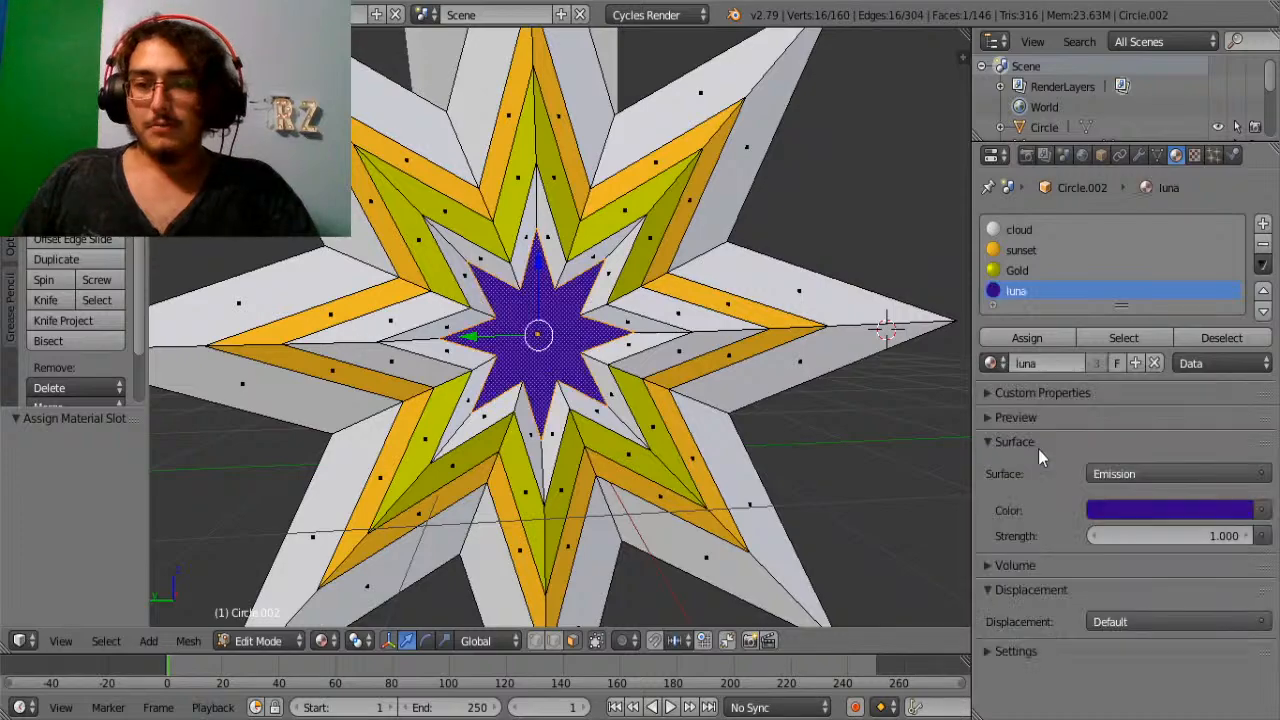
left_click(1039, 337)
Assign the luna material to the central star-shaped face on the other side and return to Object Mode.
middle_click_drag(380, 340, 710, 371)
left_click(1019, 229)
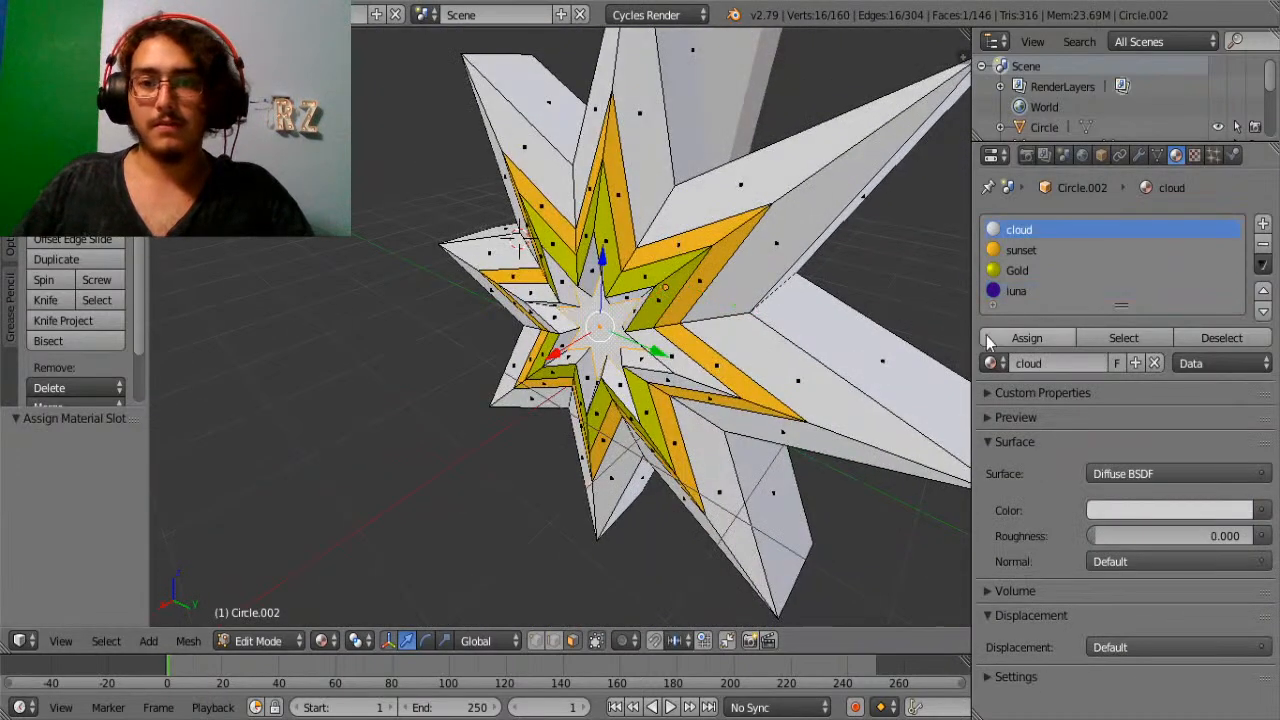
left_click(1016, 290)
left_click(1027, 337)
key("Tab")
scroll(843, 281, "down", 3)
middle_click_drag(746, 360, 710, 411)
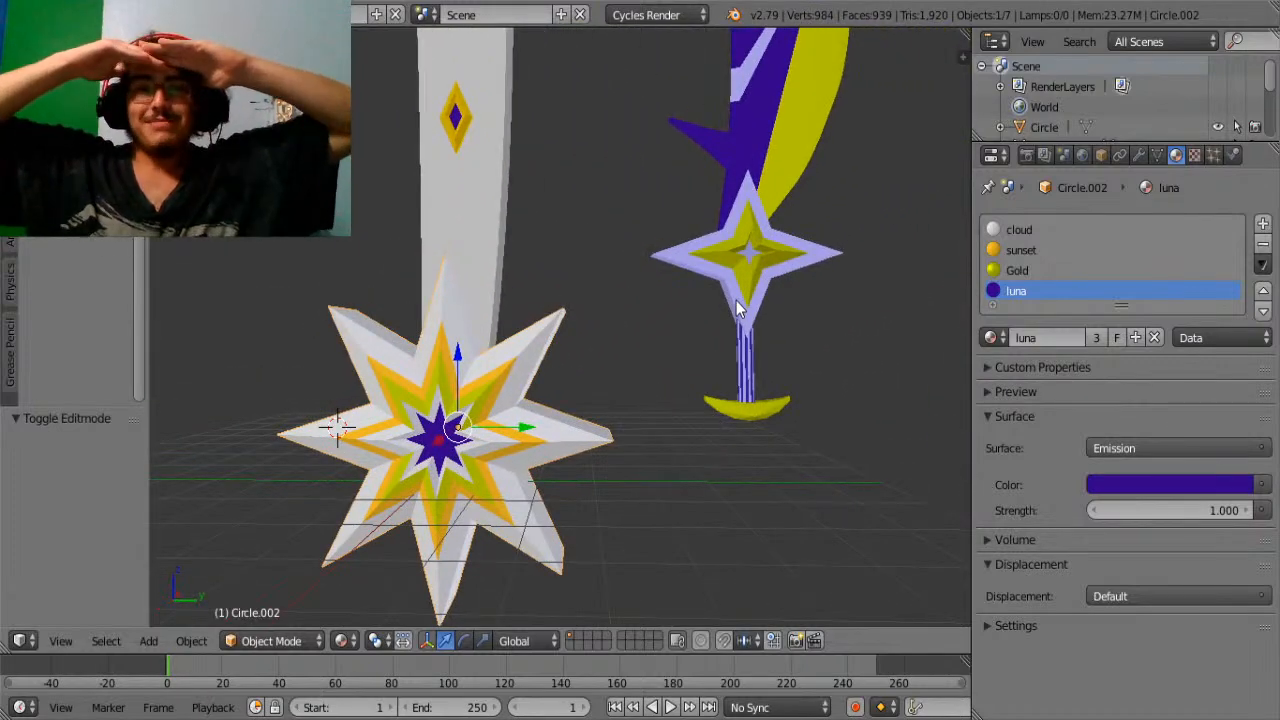
Examine the material on the central face of the other sword's four-pointed star and compare it with the eight-pointed star.
scroll(736, 306, "up", 5)
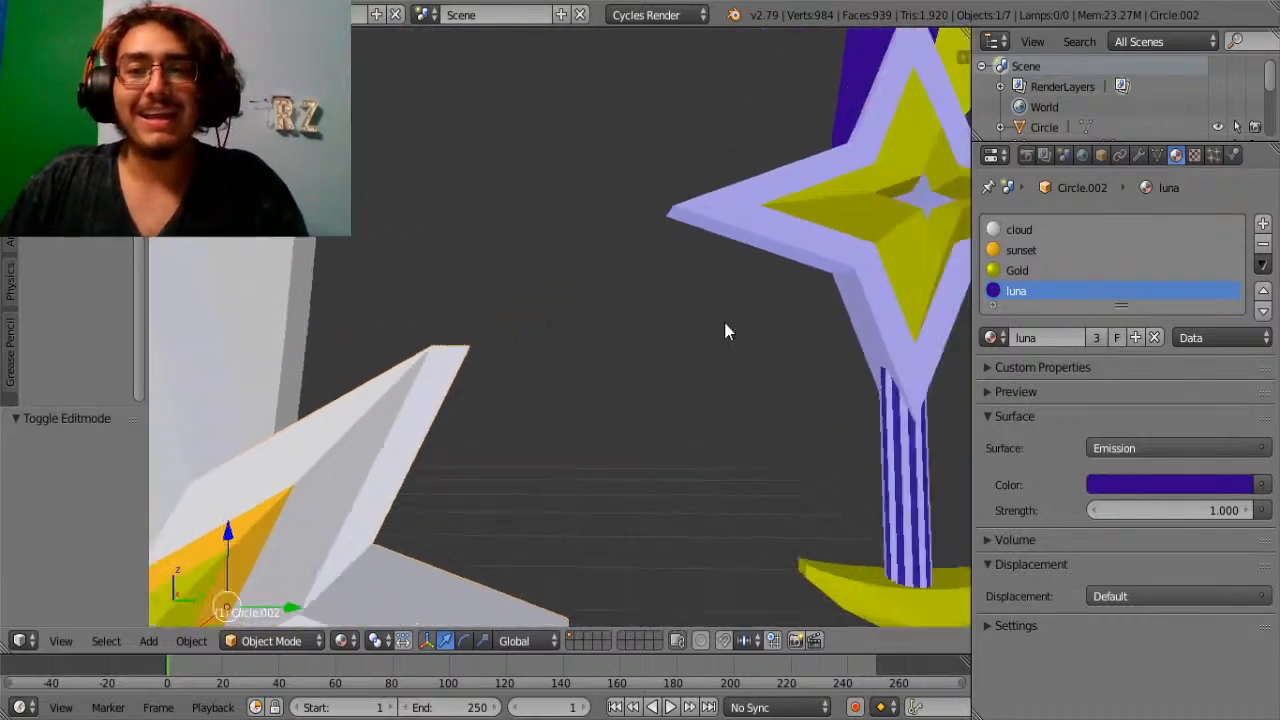
key("KP_1")
right_click(602, 347)
key("Tab")
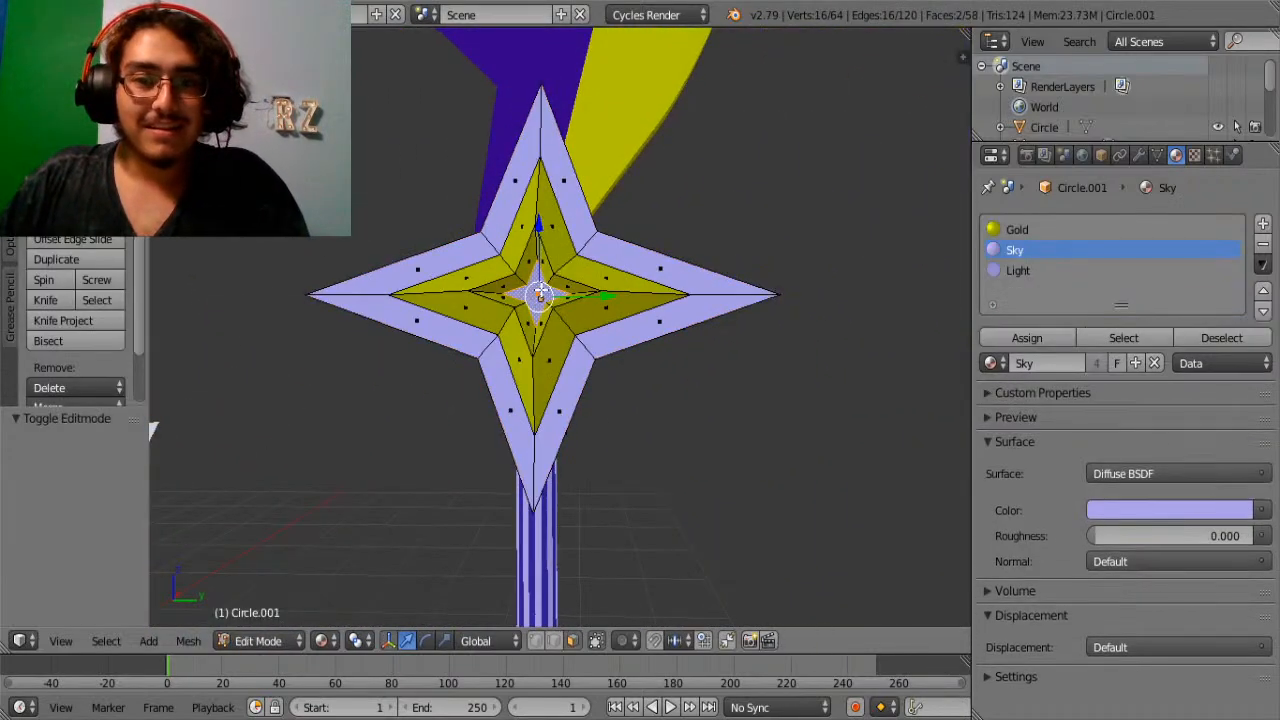
right_click(541, 291)
middle_click_drag(436, 400, 532, 444)
key("Tab")
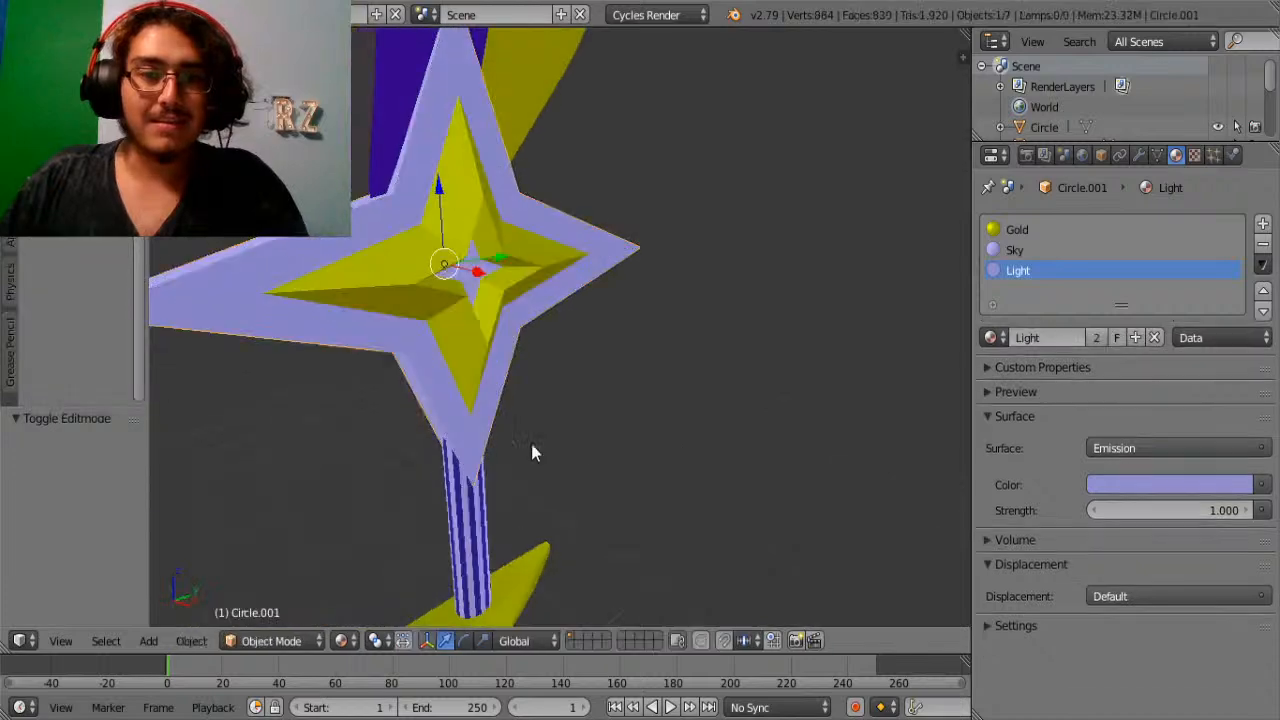
scroll(532, 444, "down", 4)
middle_click_drag(520, 354, 781, 226)
scroll(791, 223, "down", 4)
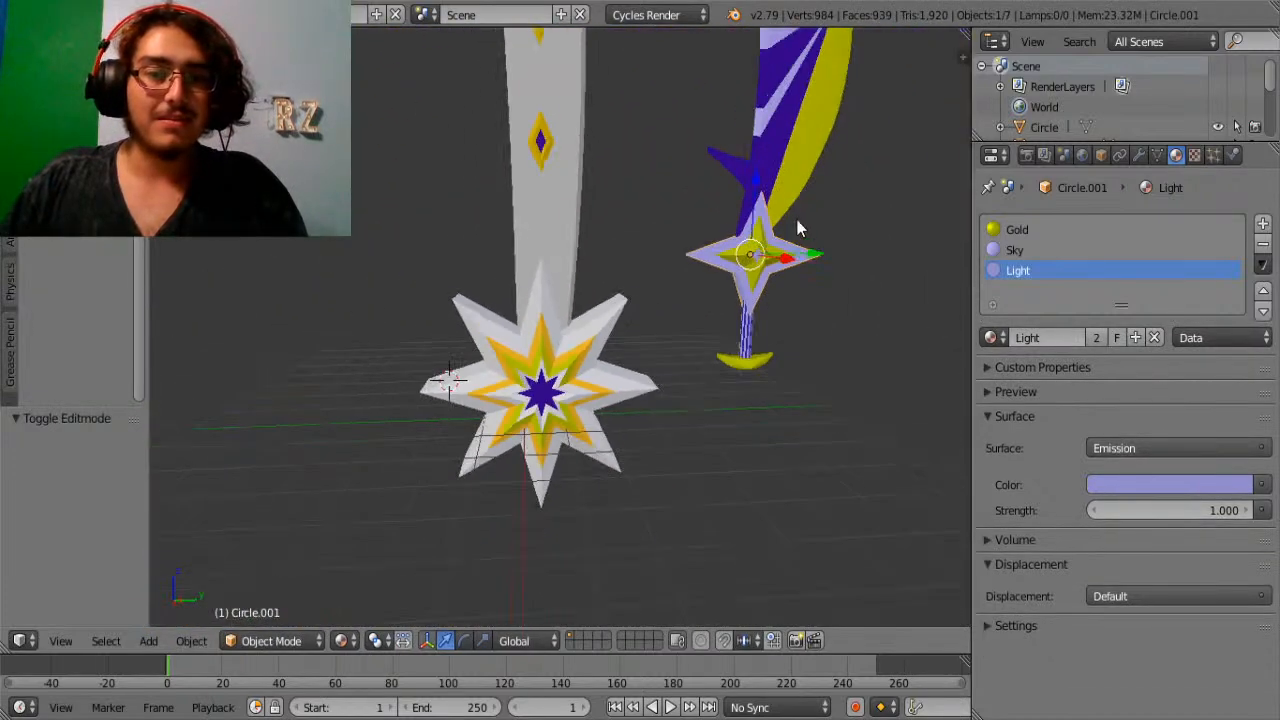
Scale the eight-pointed star down uniformly by a factor of about 0.659.
right_click(497, 375)
key("s")
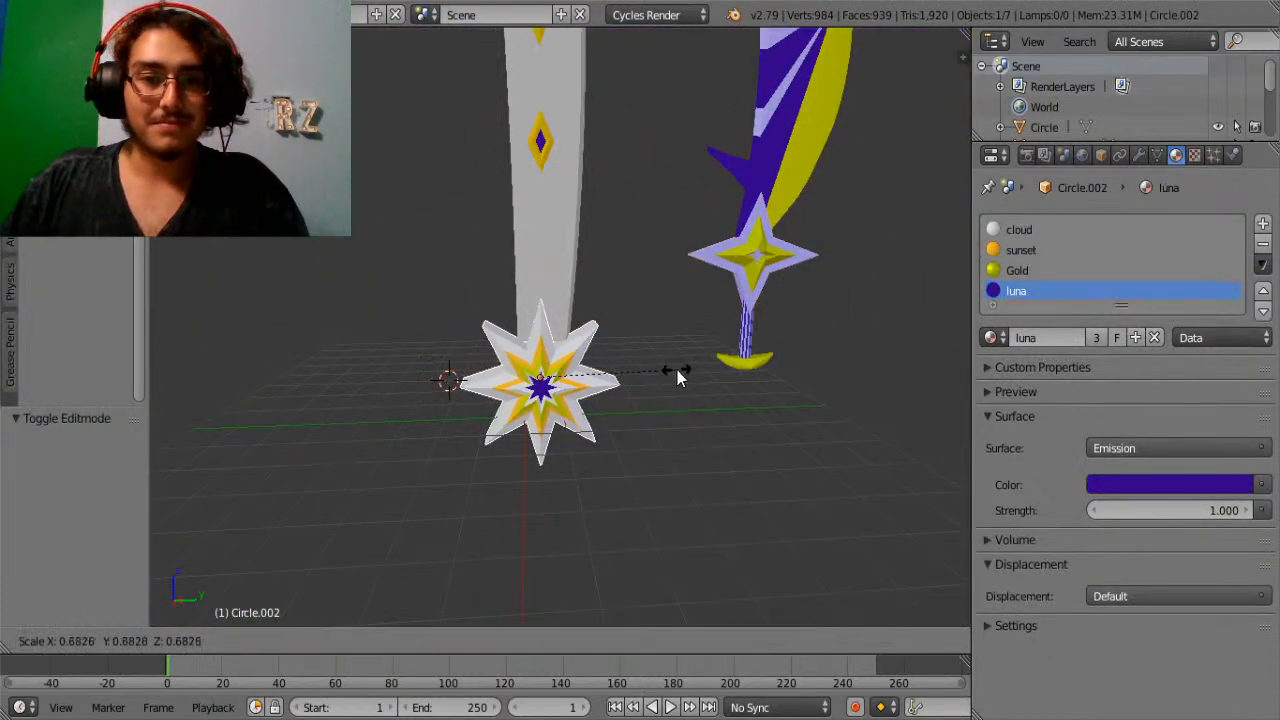
left_click(672, 372)
Raise the star together with the blade about 2.38 along Z, and raise the star alone by about 0.902.
right_click(543, 306, "shift")
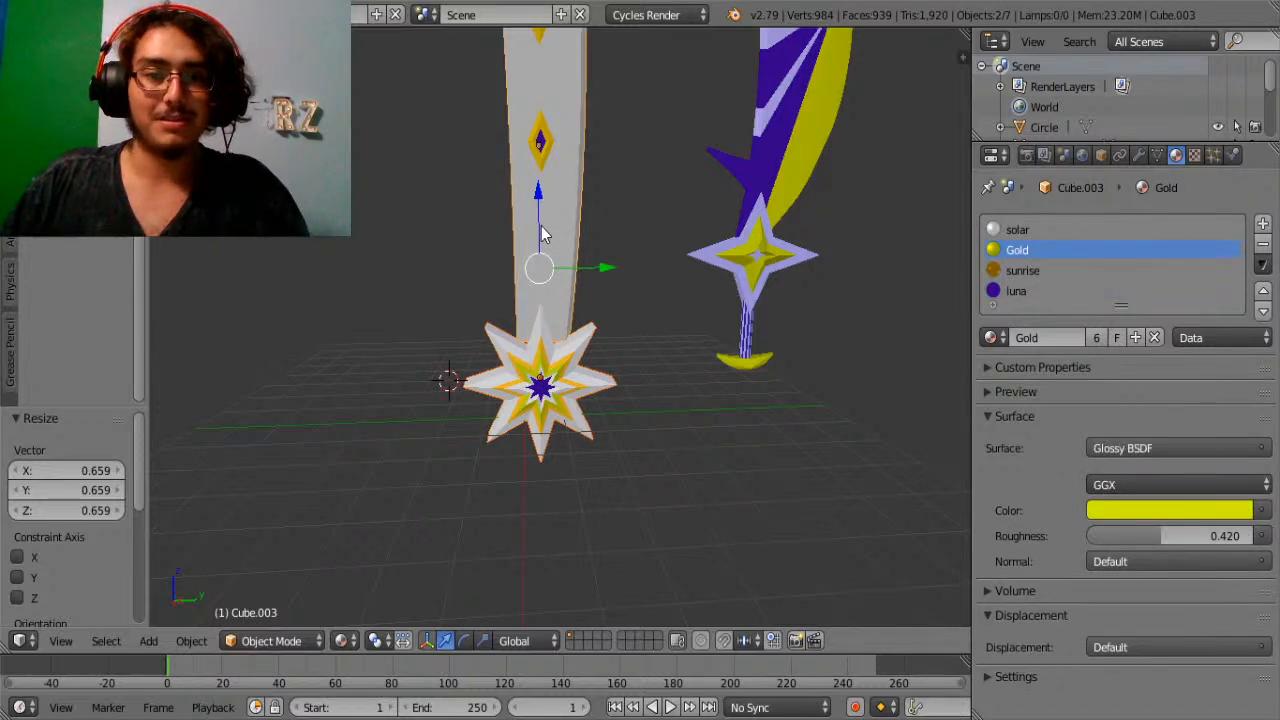
left_click_drag(541, 226, 537, 111)
right_click(556, 266)
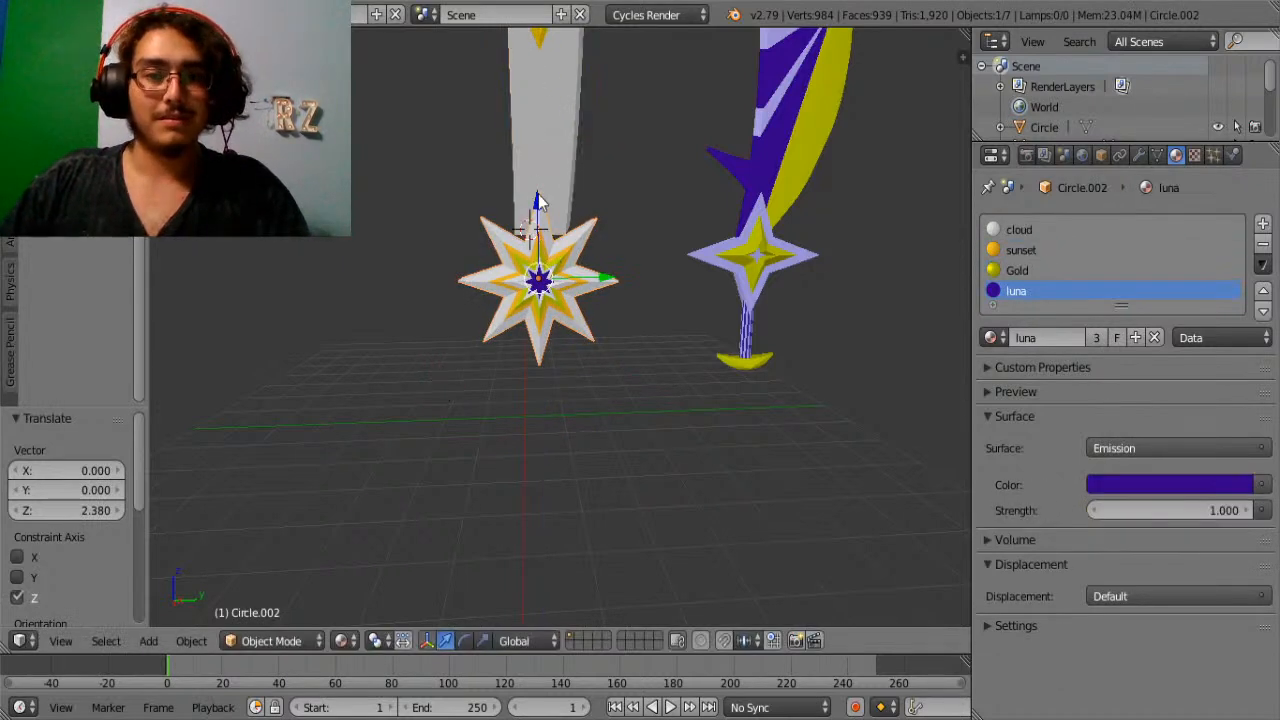
left_click_drag(537, 201, 537, 160)
Inspect the shape and colour tiers of the eight-pointed star from several angles.
middle_click_drag(545, 190, 956, 224)
scroll(568, 353, "up", 5)
middle_click_drag(564, 286, 968, 294)
middle_click_drag(513, 285, 725, 456, "shift")
scroll(597, 373, "up", 3)
scroll(725, 456, "up", 1, "shift")
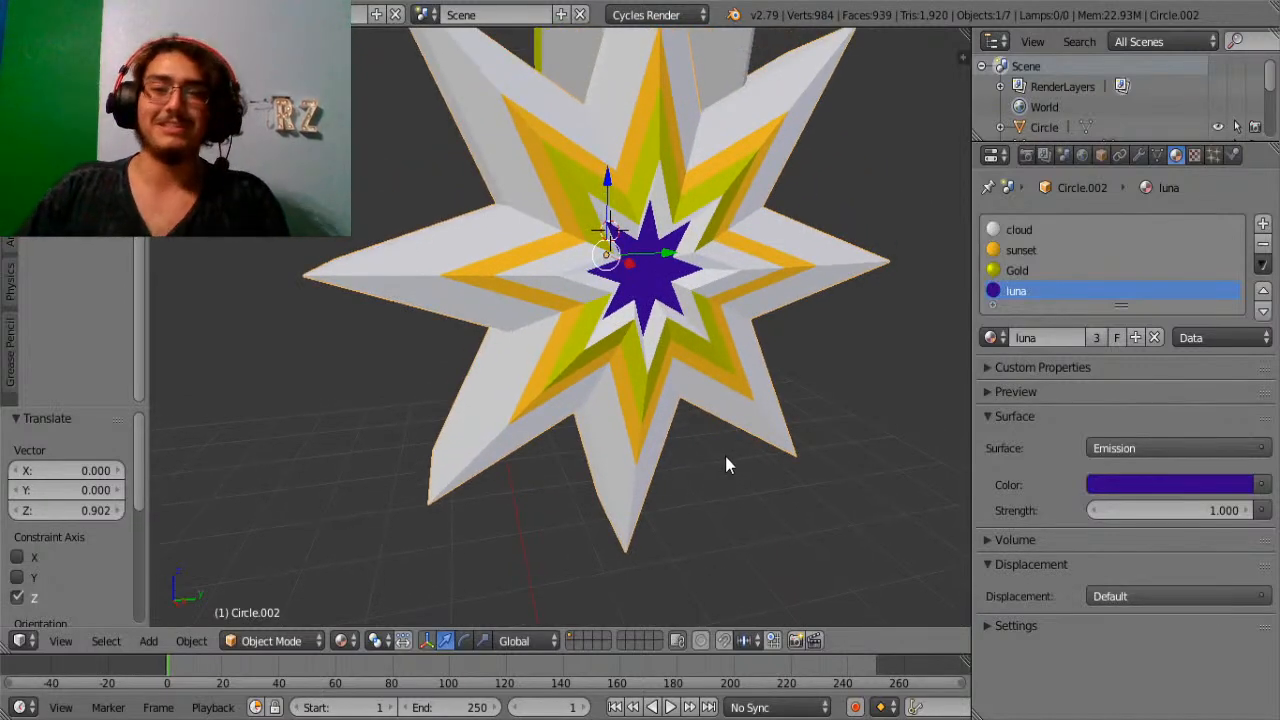
middle_click_drag(673, 367, 641, 600)
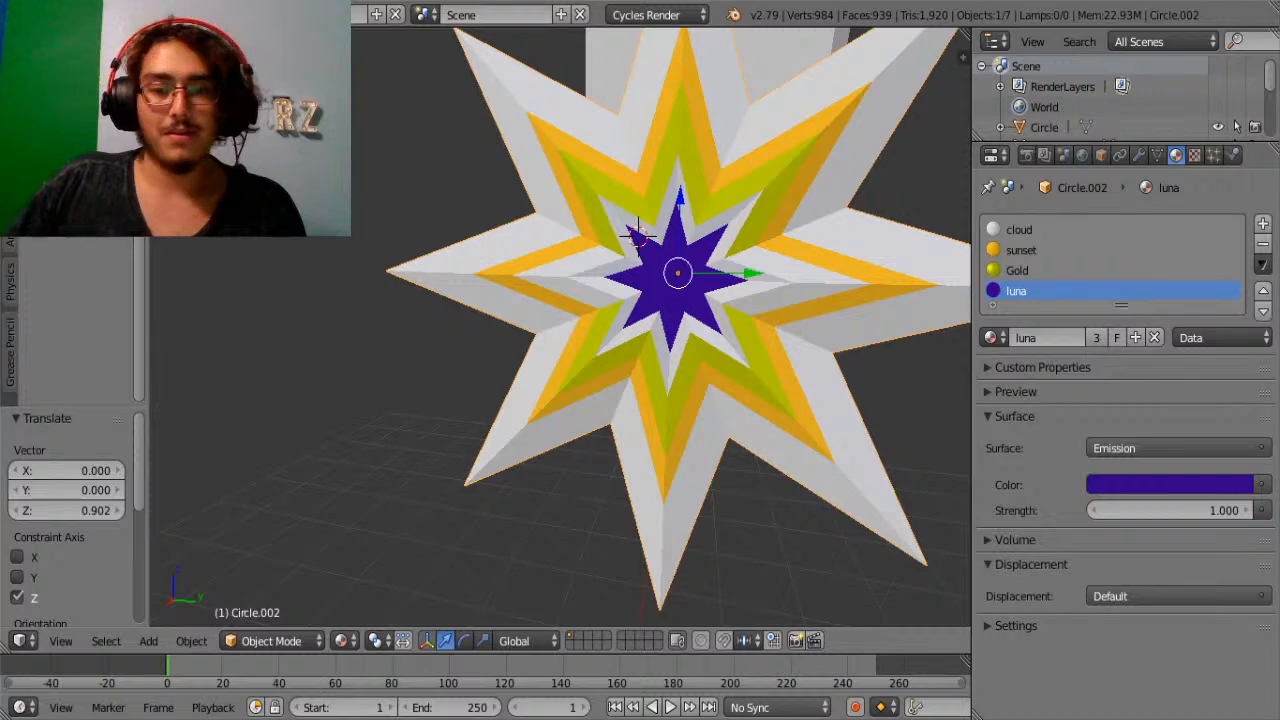
middle_click_drag(700, 440, 577, 403)
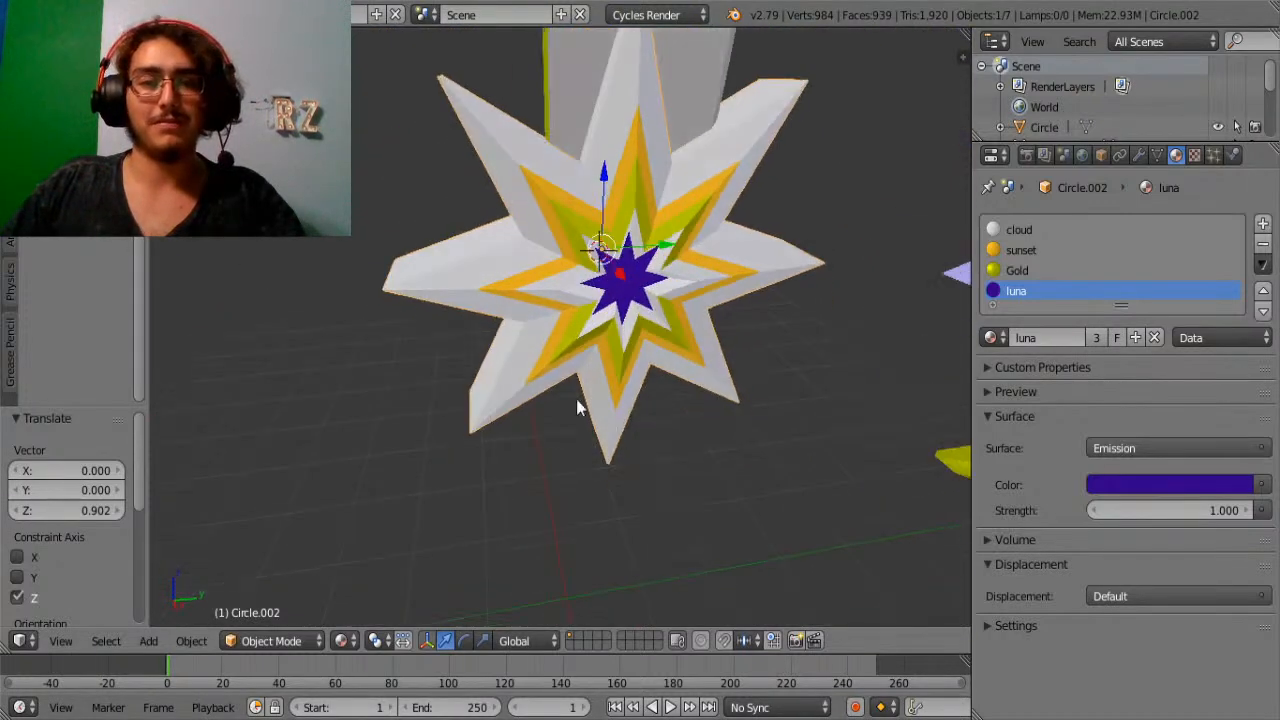
In edge select mode, select the tip edges of the star's two horizontal points and scale them about 1.393 along Y.
key("Tab")
middle_click_drag(345, 302, 419, 314)
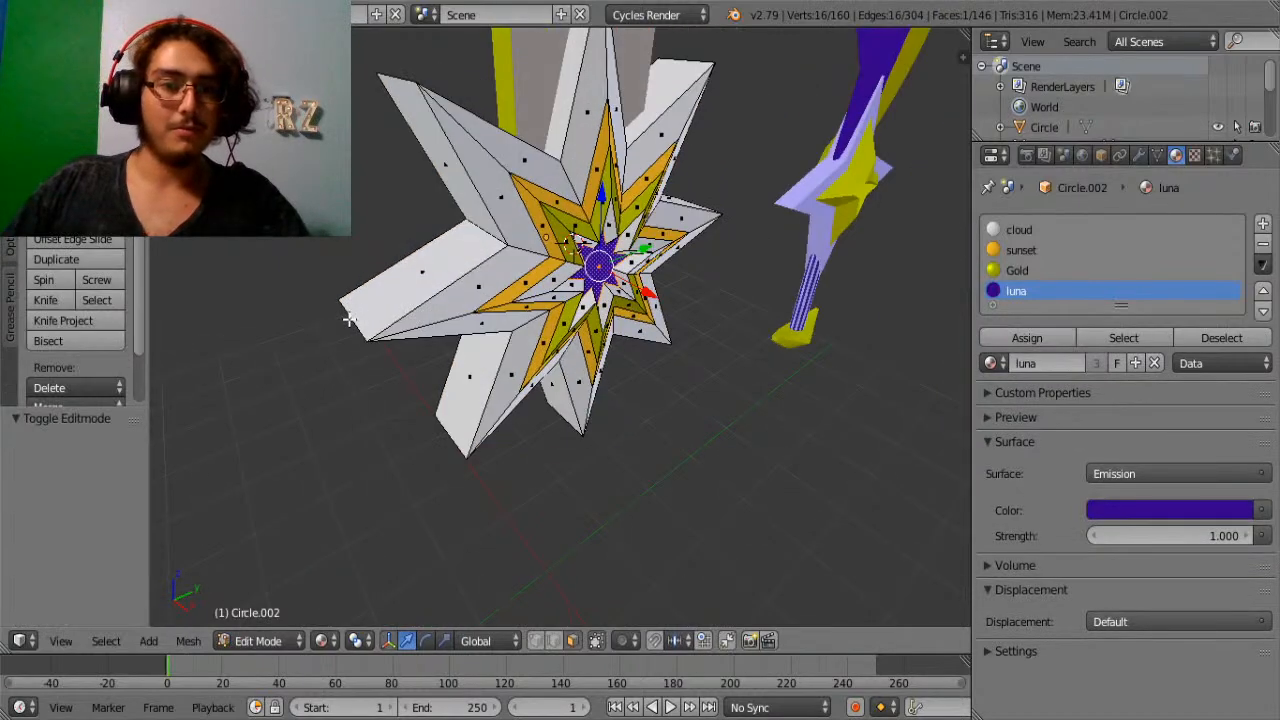
left_click(552, 641)
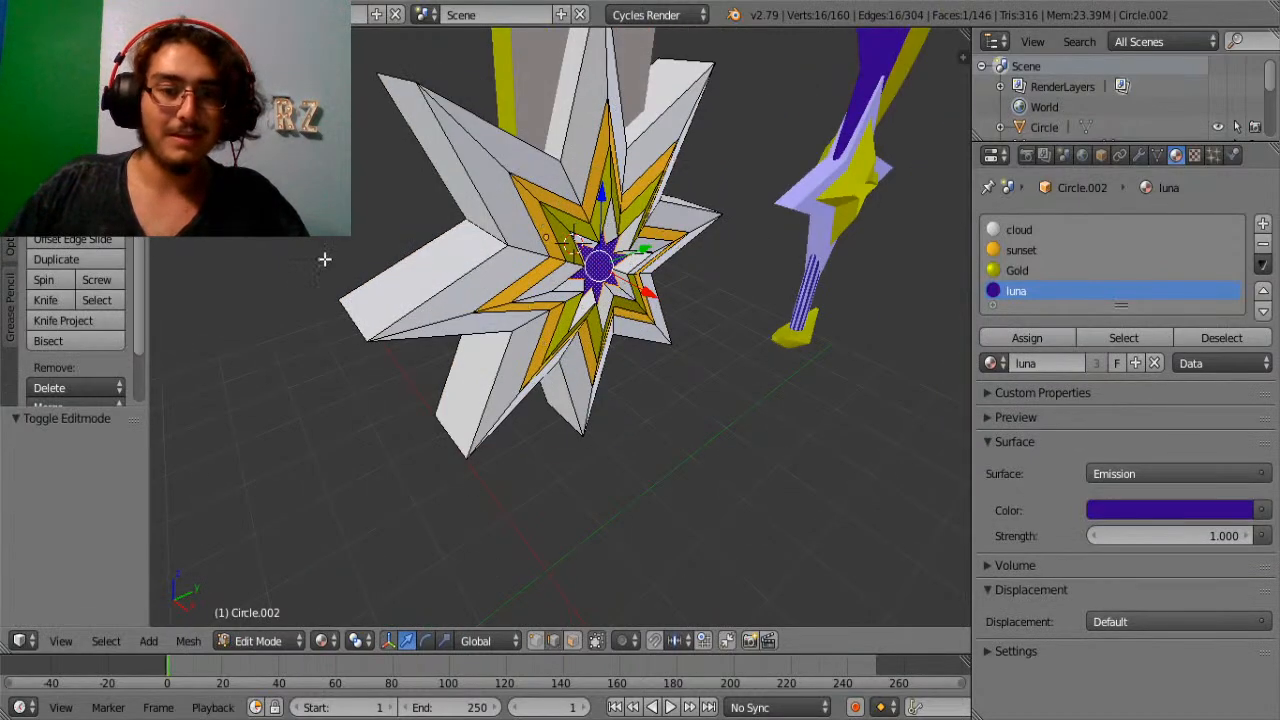
right_click(352, 310)
middle_click_drag(731, 288, 843, 328)
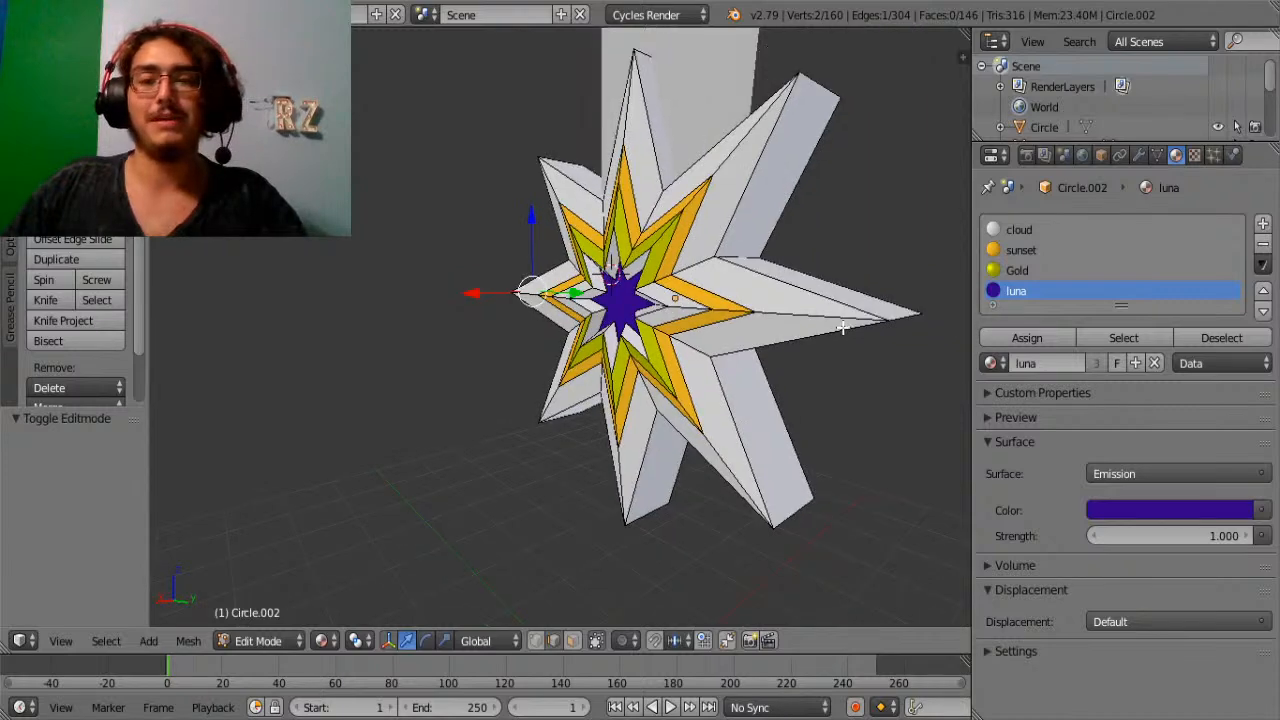
right_click(640, 290, "shift")
middle_click_drag(640, 290, 690, 268)
key("s")
key("y")
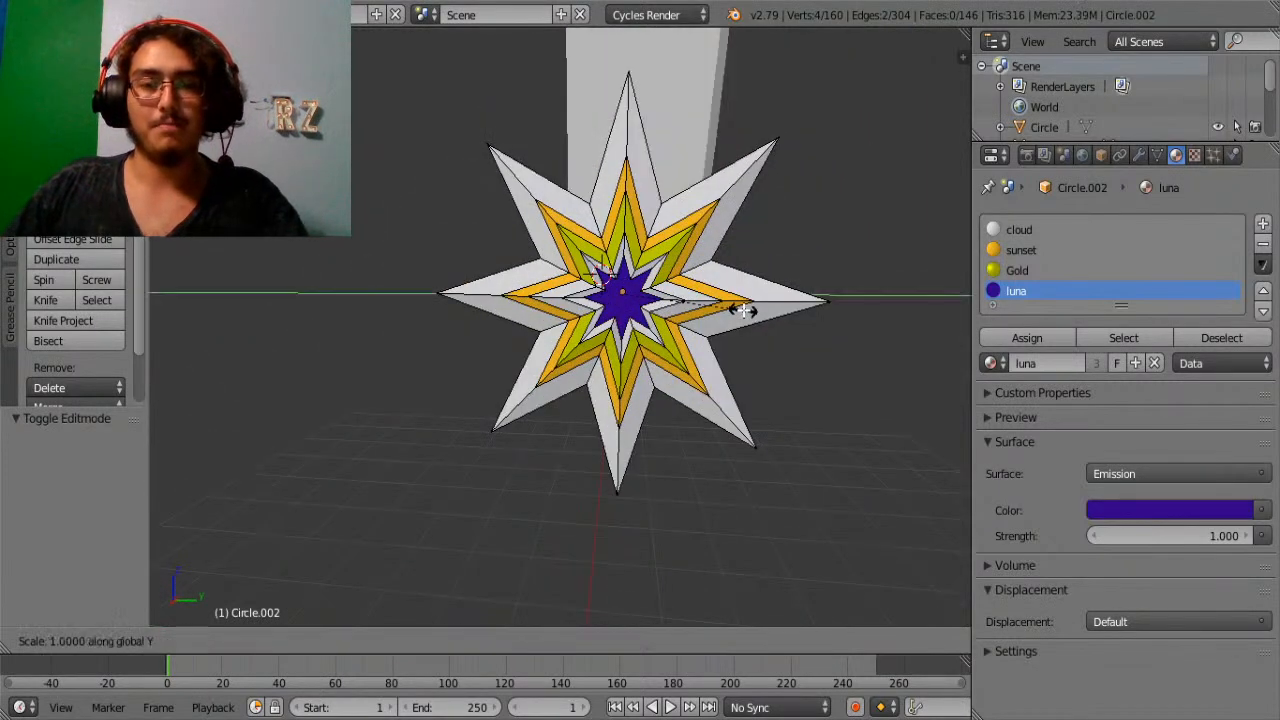
left_click(784, 347)
Add the tip edges of the upper and lower points, scale the selection about 1.241 along Z, and deselect everything.
middle_click_drag(784, 347, 677, 115)
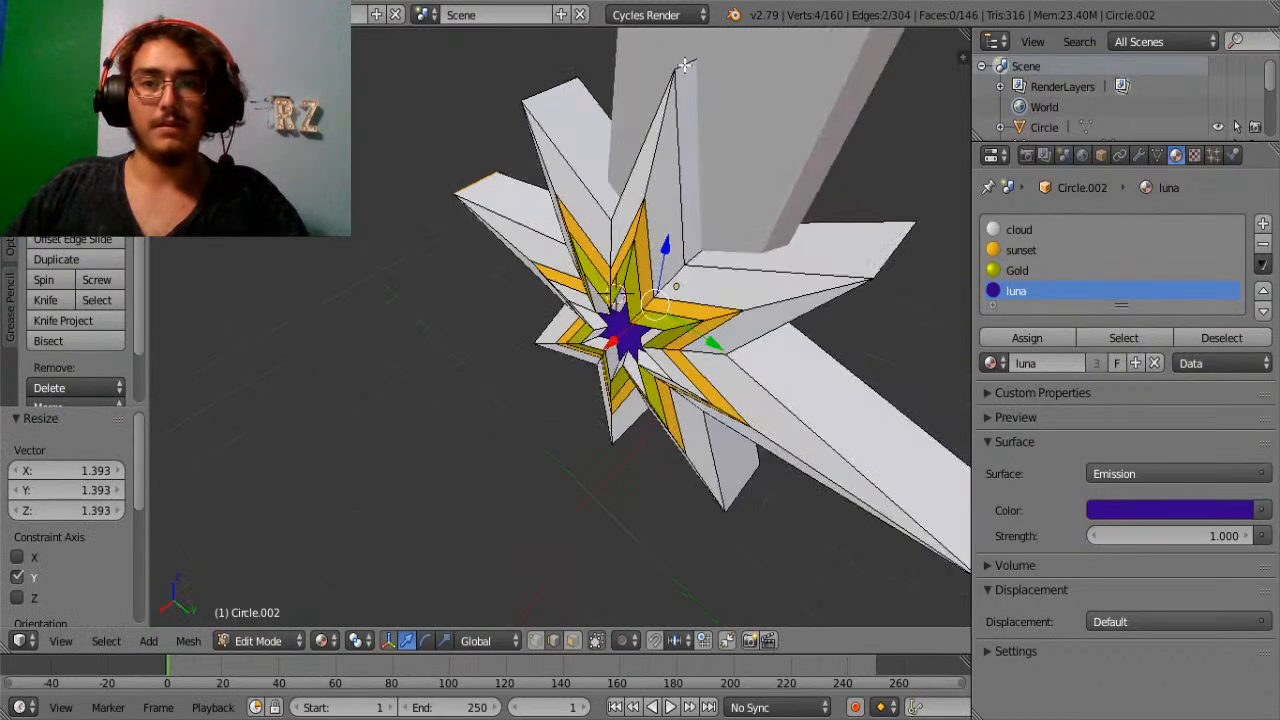
middle_click_drag(685, 65, 662, 242)
right_click(660, 529, "shift")
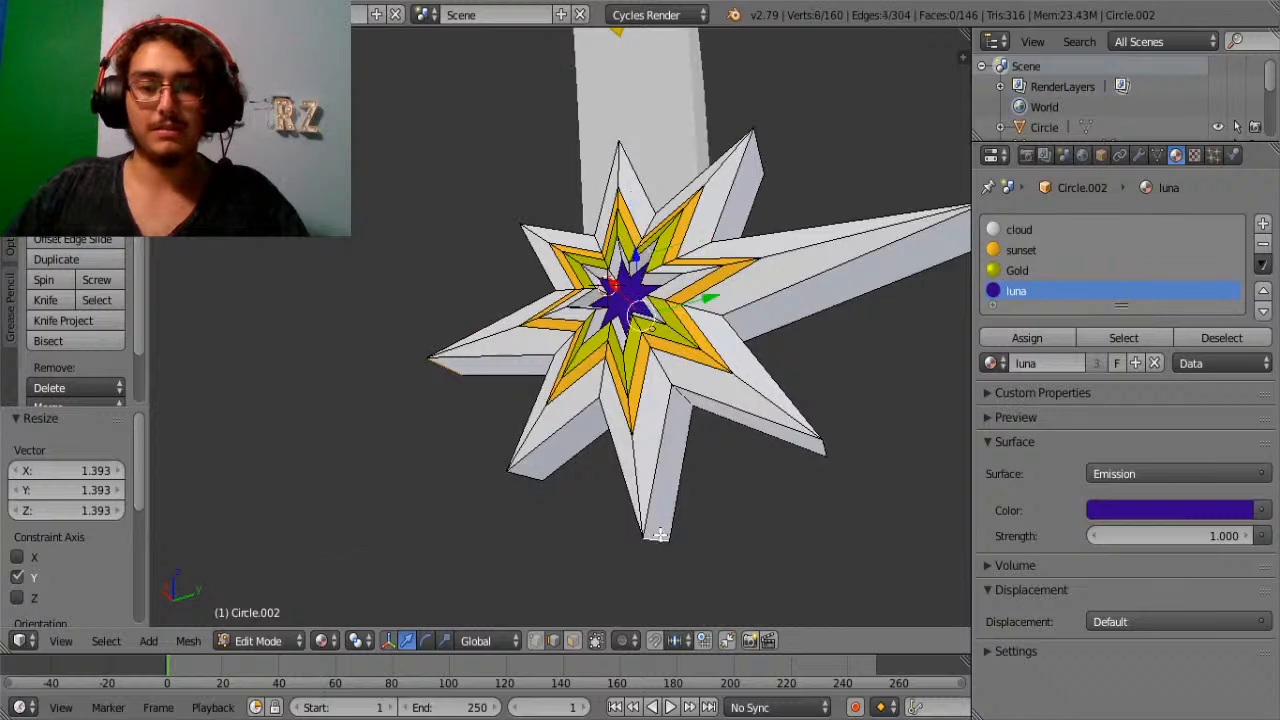
key("KP_1")
key("s")
key("z")
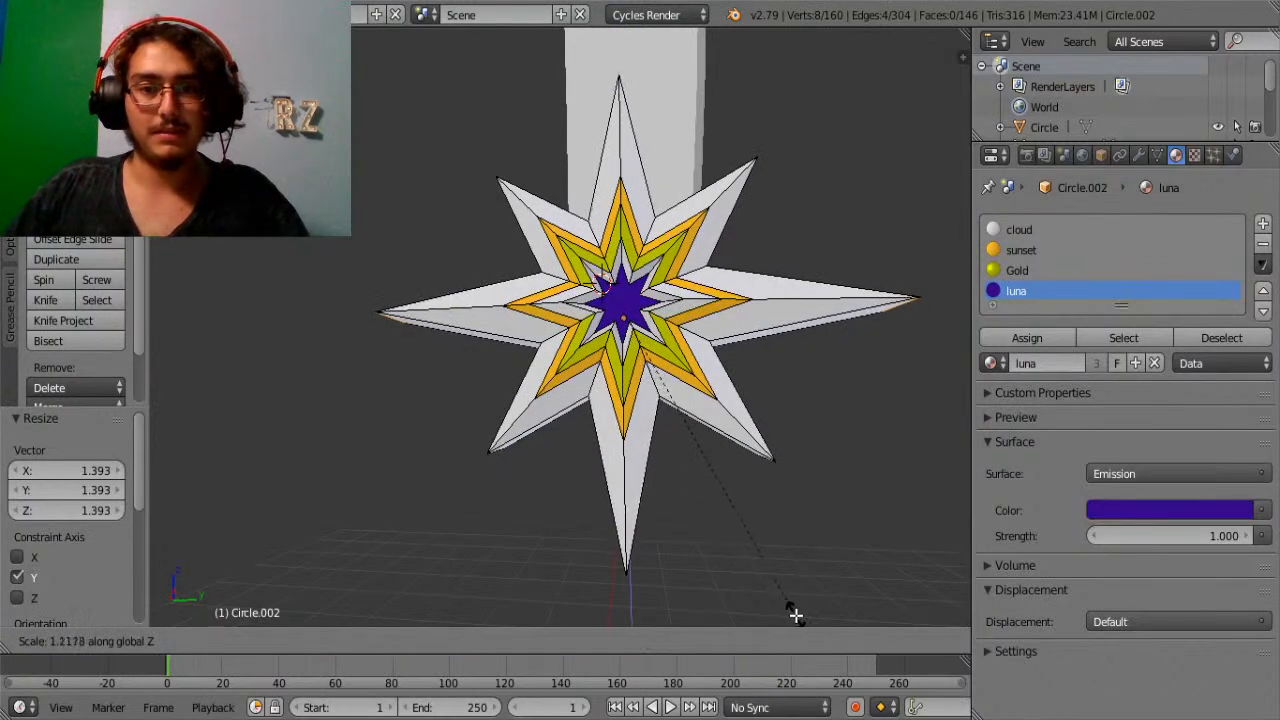
left_click(820, 616)
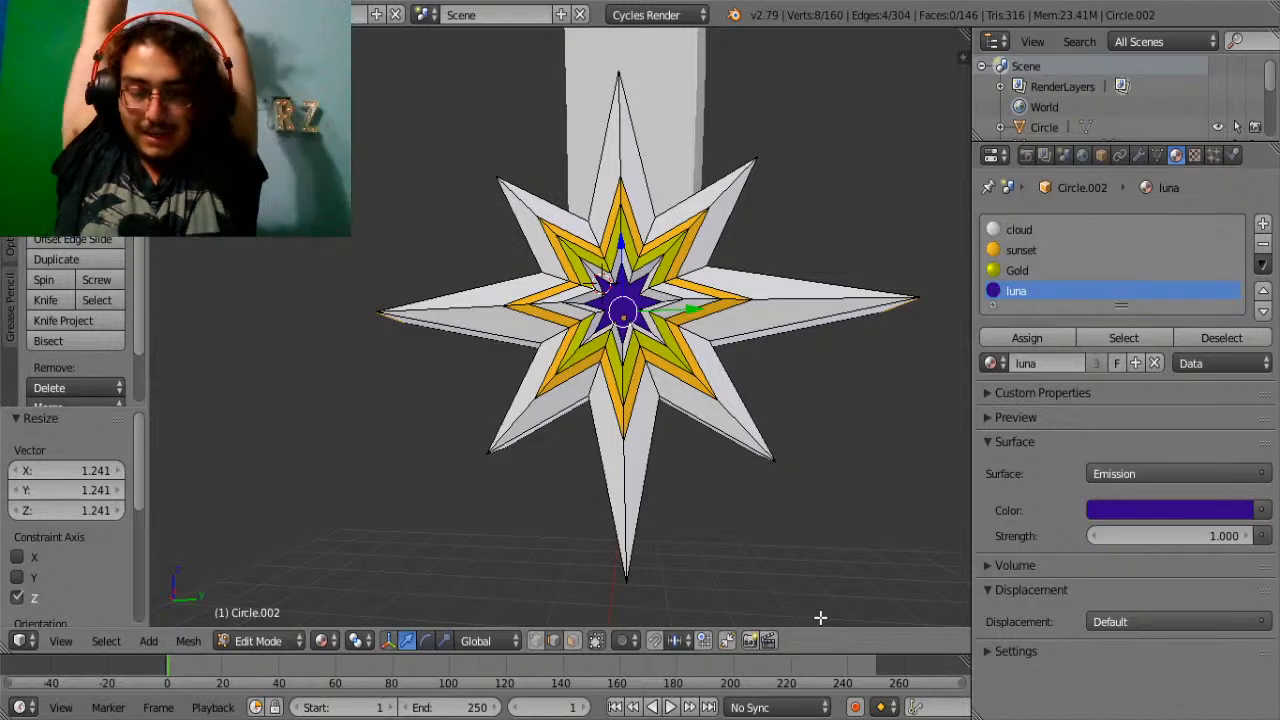
key("Tab")
key("Tab")
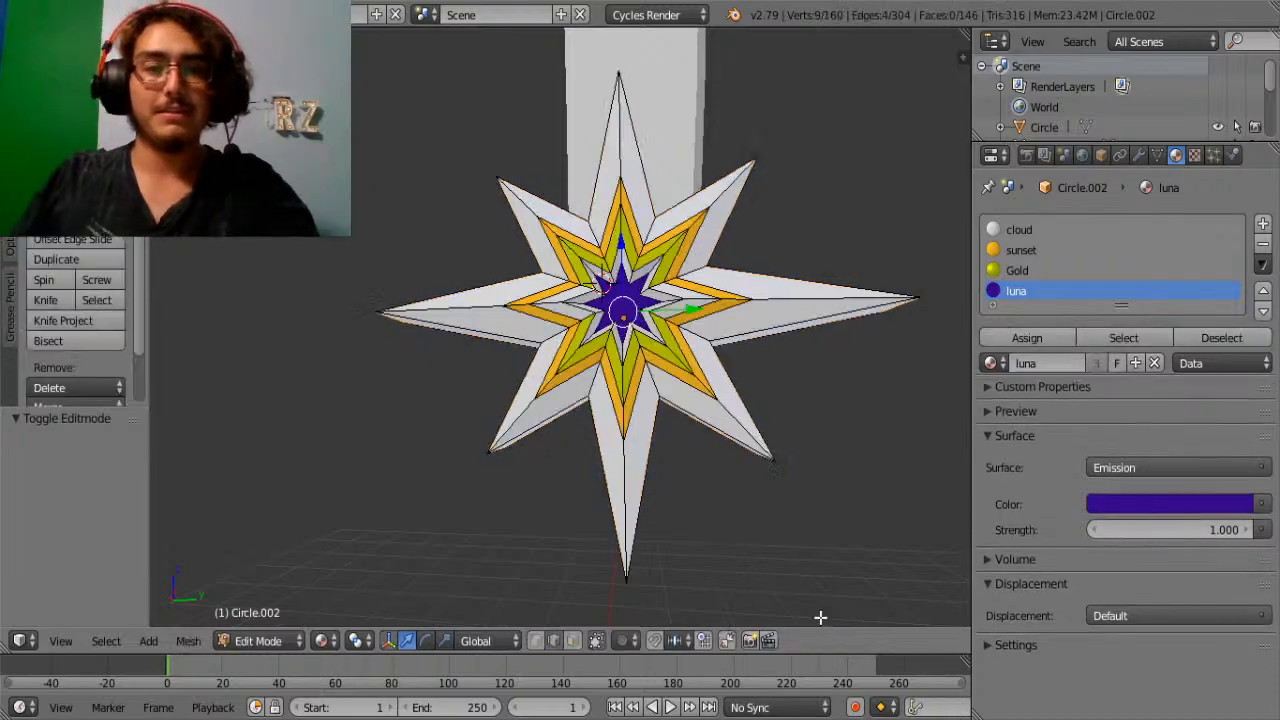
key("a")
Compare the reshaped star and blade with the other sword's guard and handle.
middle_click_drag(736, 461, 453, 461)
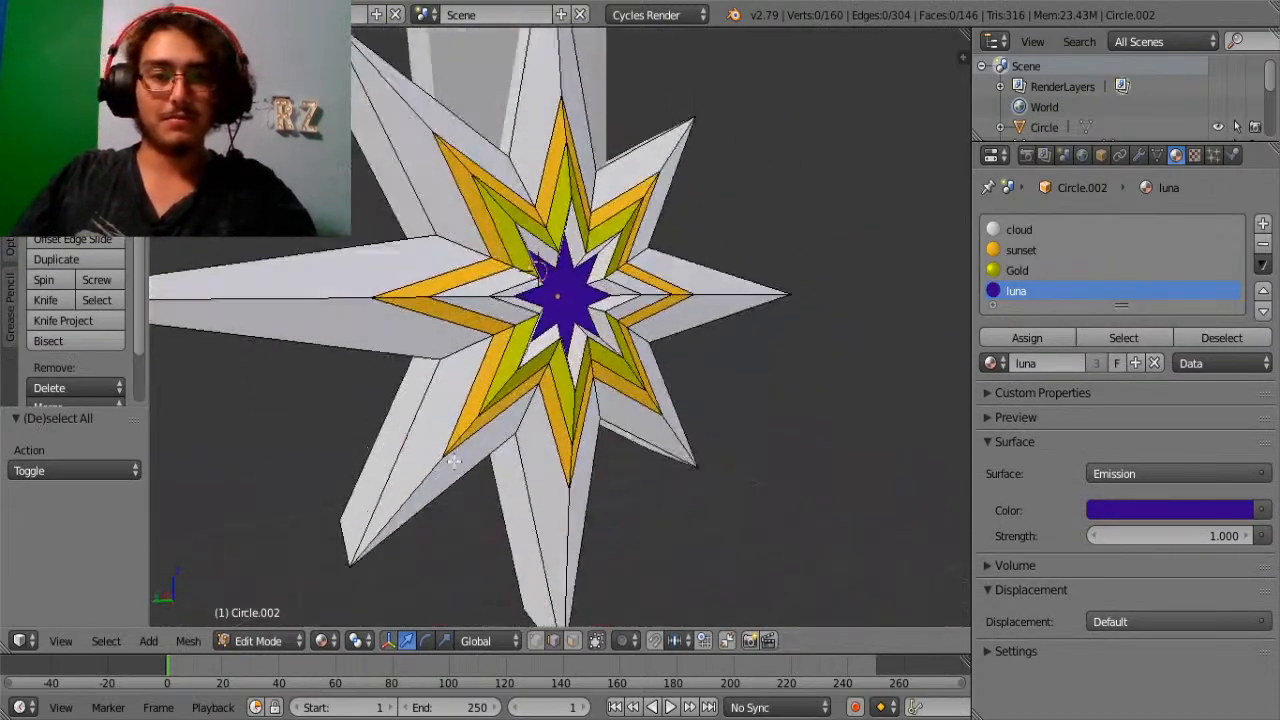
middle_click_drag(436, 367, 597, 355)
scroll(723, 389, "down", 5)
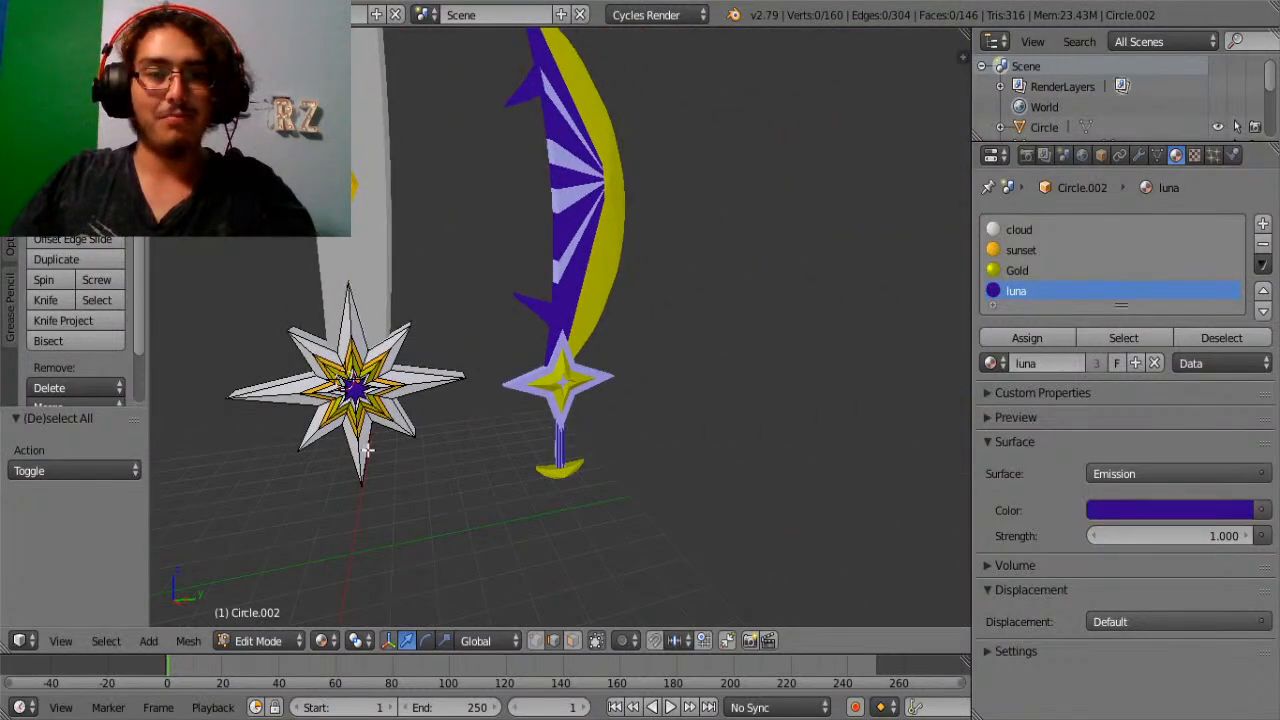
middle_click_drag(639, 460, 443, 605)
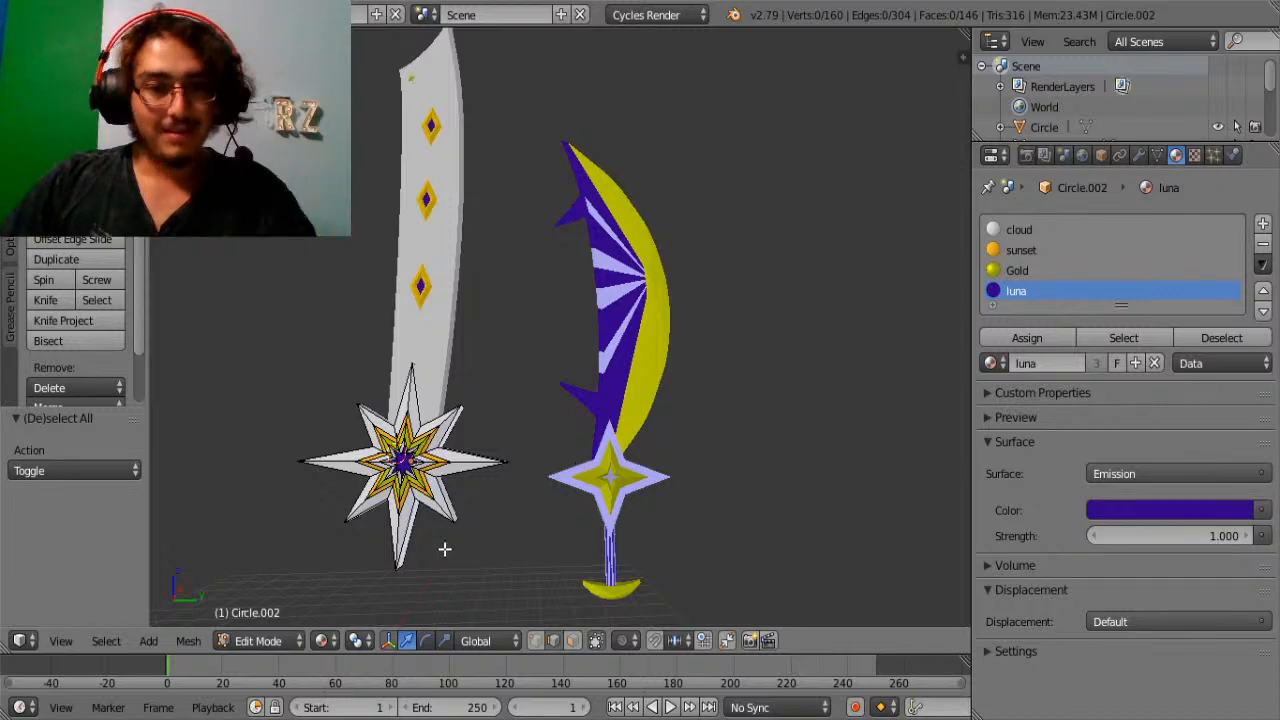
middle_click_drag(442, 559, 574, 434, "shift")
scroll(578, 432, "up", 3)
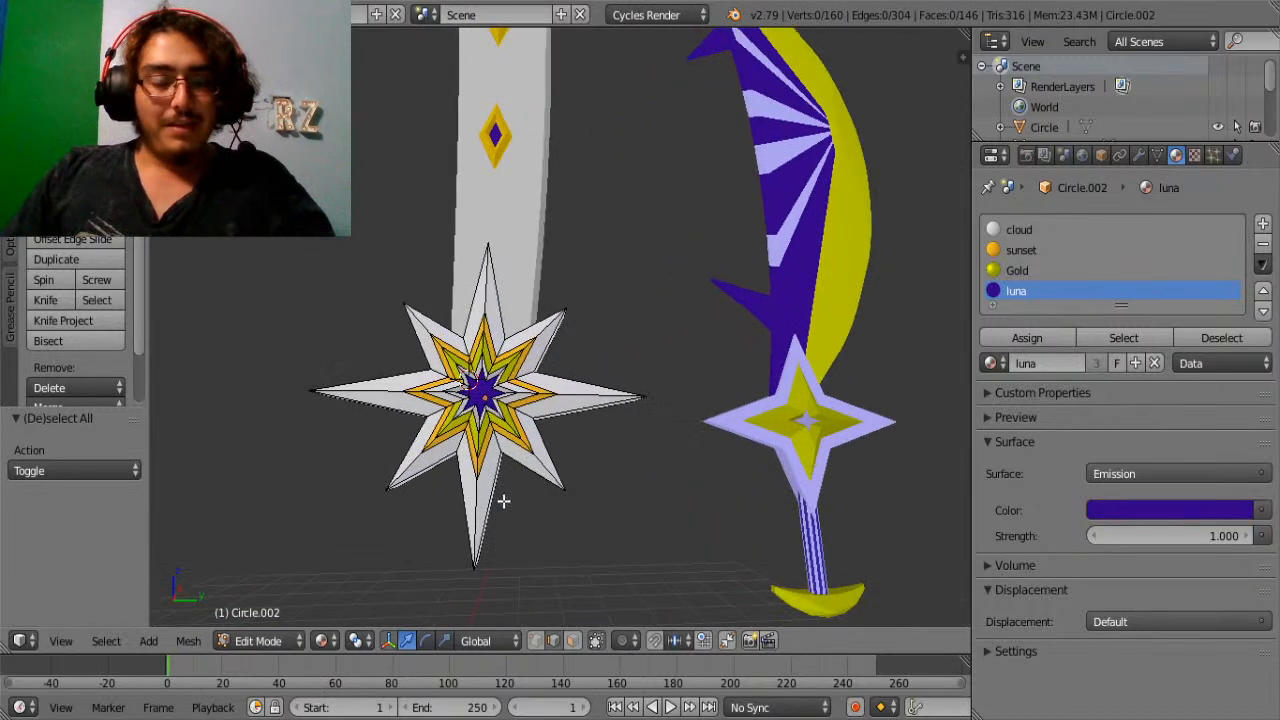
middle_click_drag(503, 518, 518, 500)
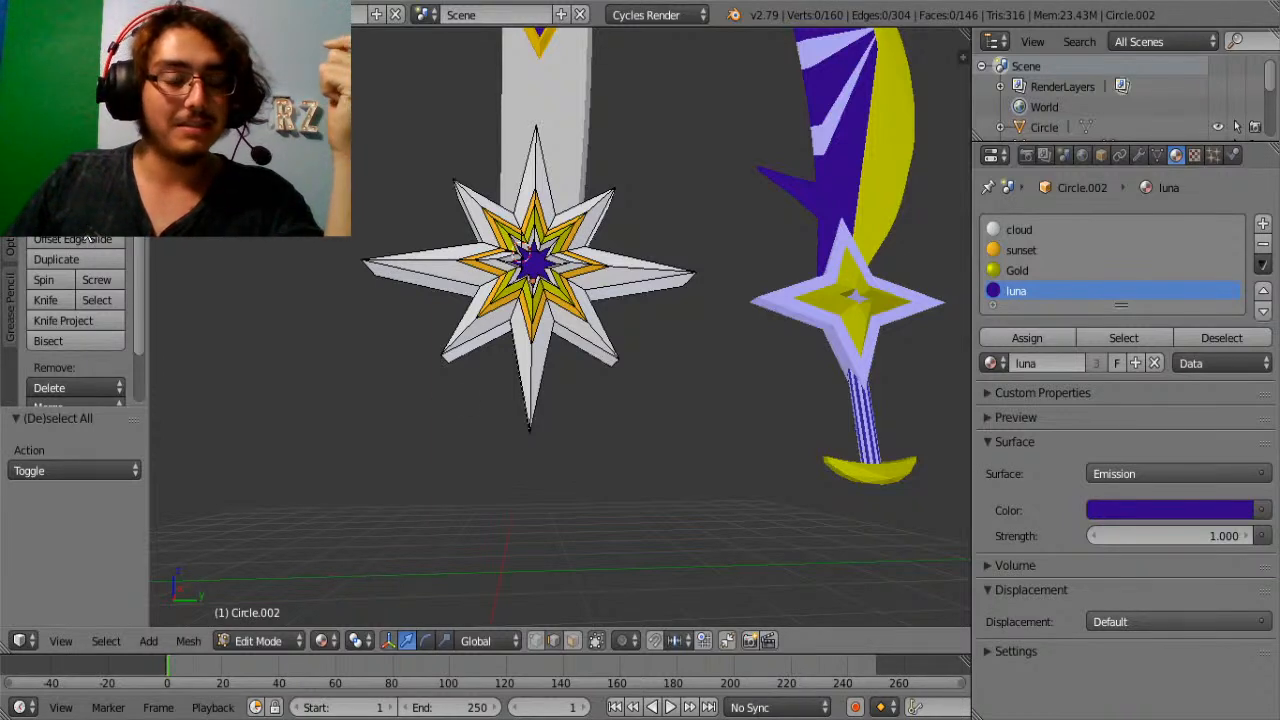
Add a cube below the star within the same mesh and move it about 0.548 along Y and 1.57 along Z.
left_click(10, 95)
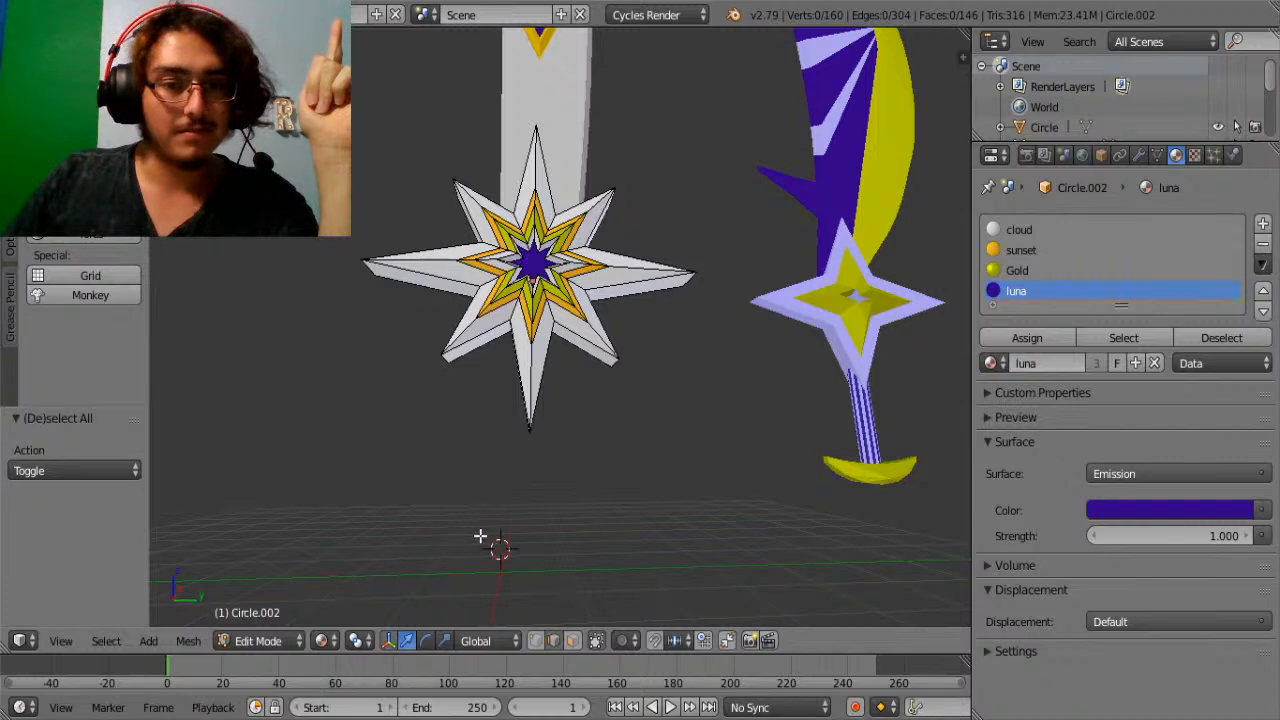
left_click(90, 115)
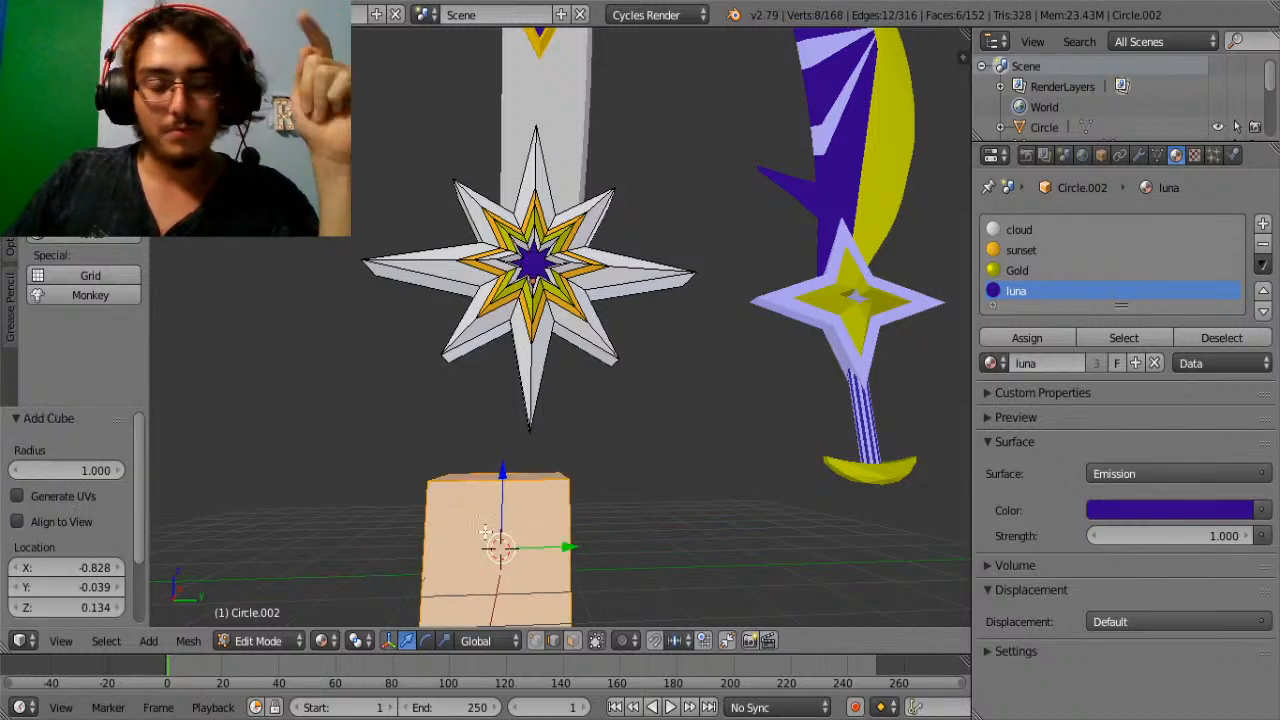
key("g")
key("y")
left_click(608, 546)
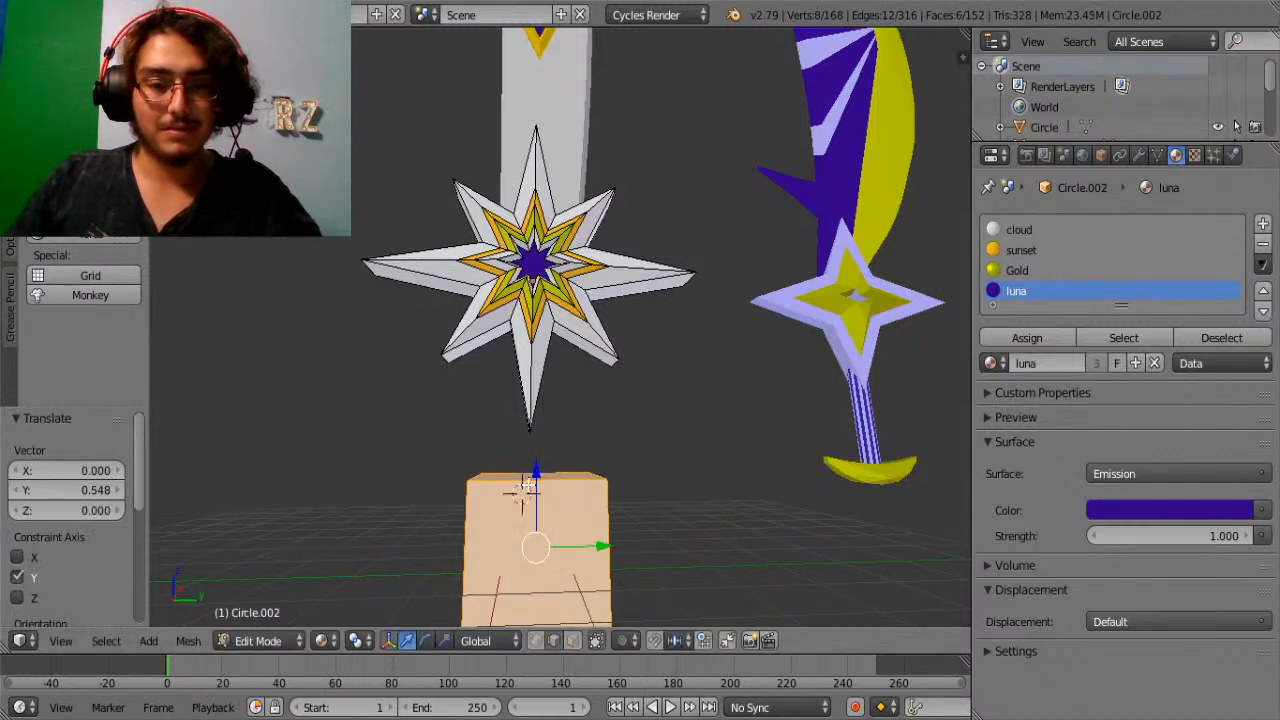
left_click_drag(536, 510, 536, 400)
Scale the cube uniformly by about 0.592 and thin it along X by about 0.474.
middle_click_drag(458, 484, 630, 499)
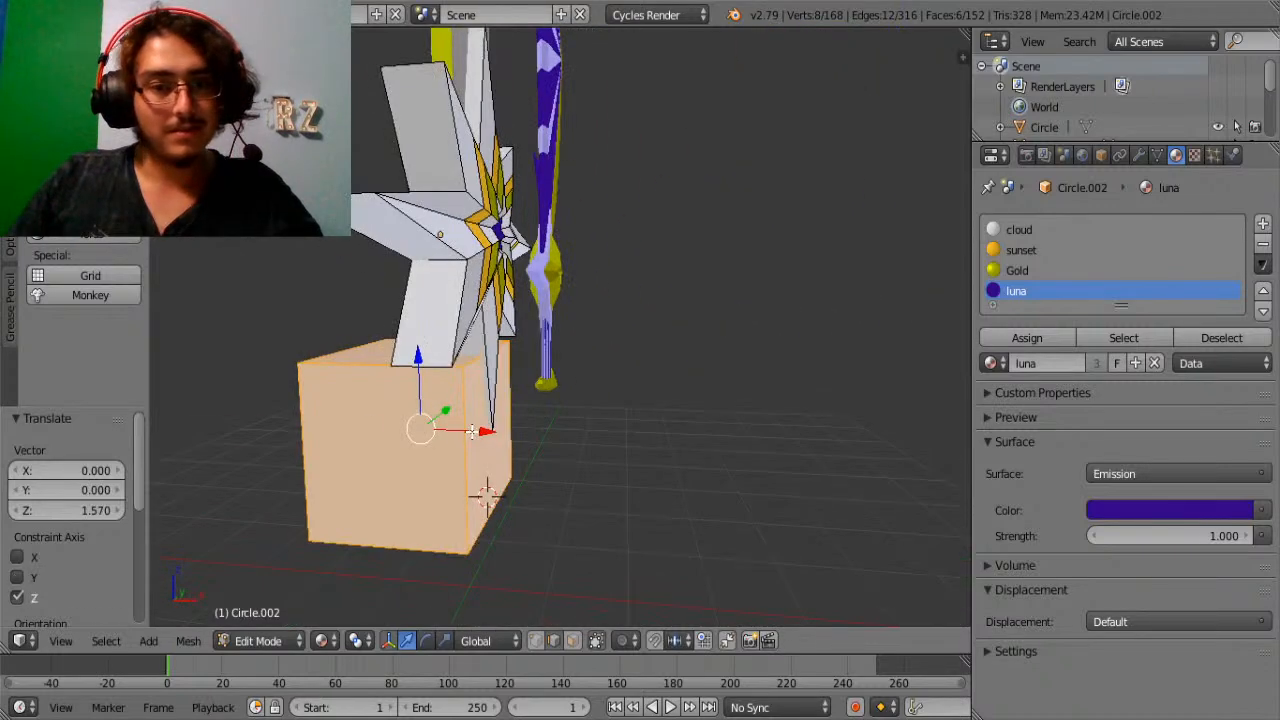
key("s")
left_click(651, 451)
key("s")
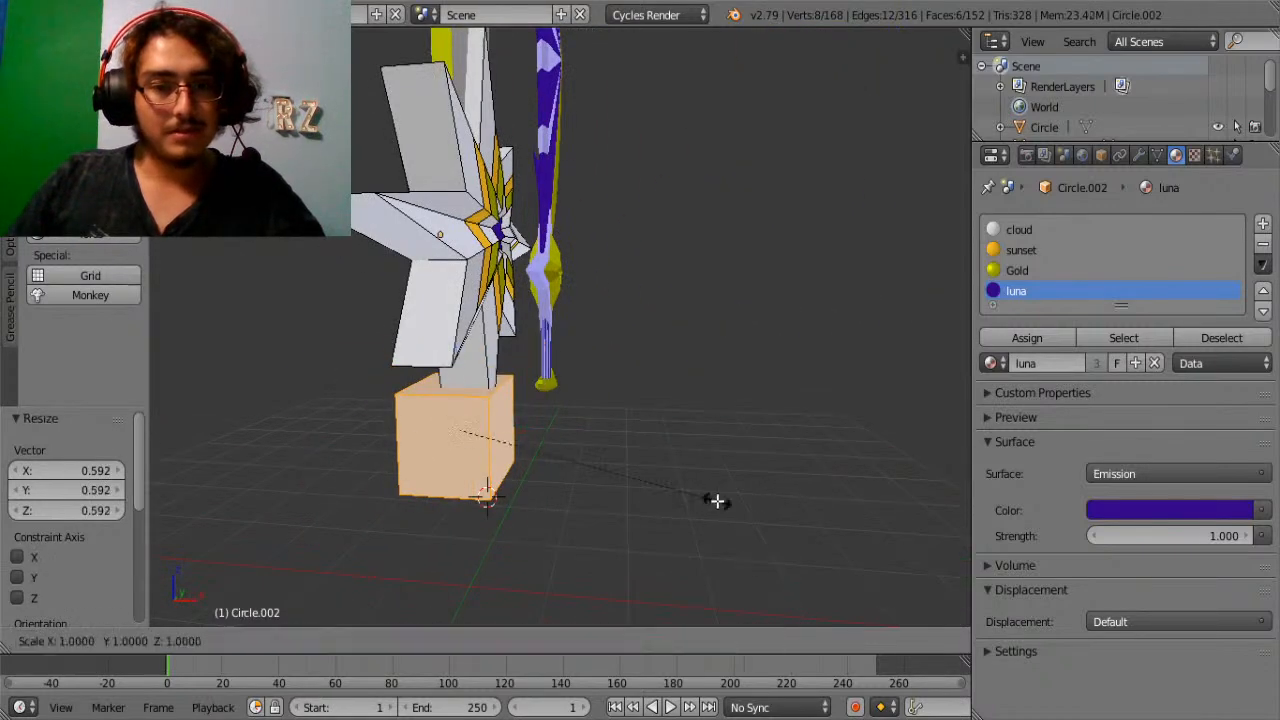
key("x")
left_click(584, 453)
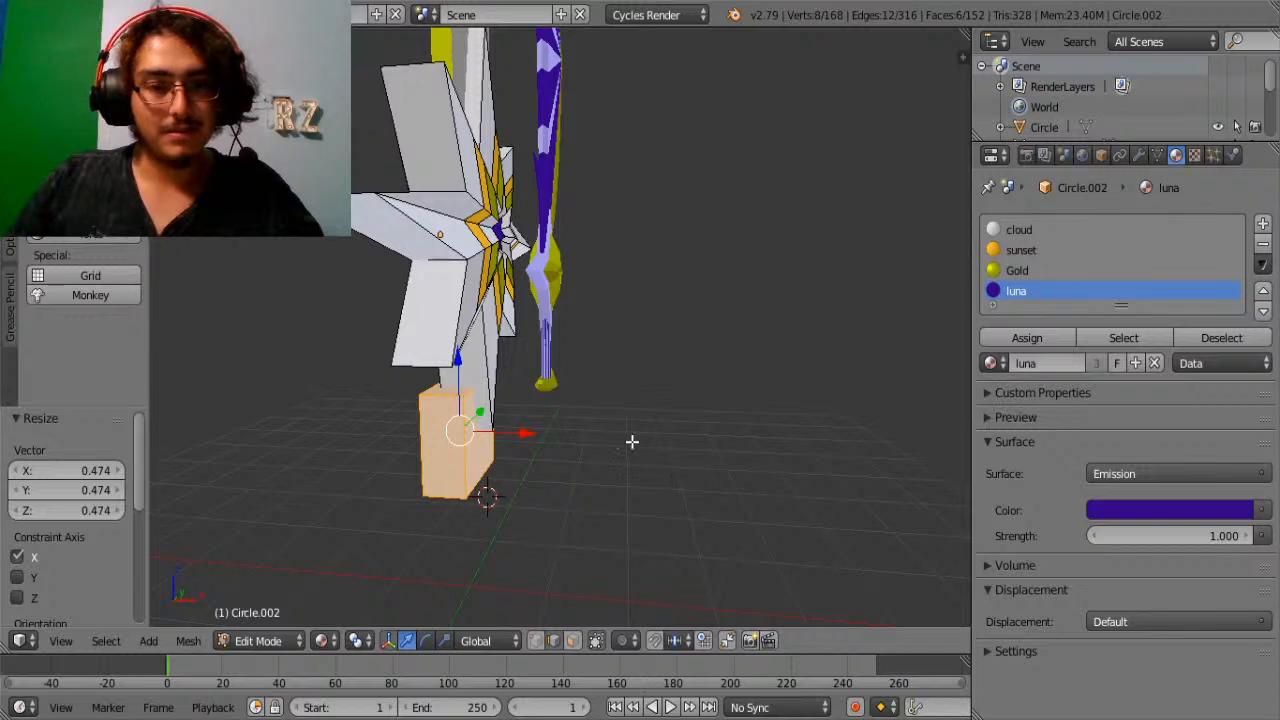
Align the block with the star's lower point by moving it about 0.212 along X and -0.154 along Y.
middle_click_drag(632, 441, 524, 437)
key("g")
key("x")
left_click(537, 430)
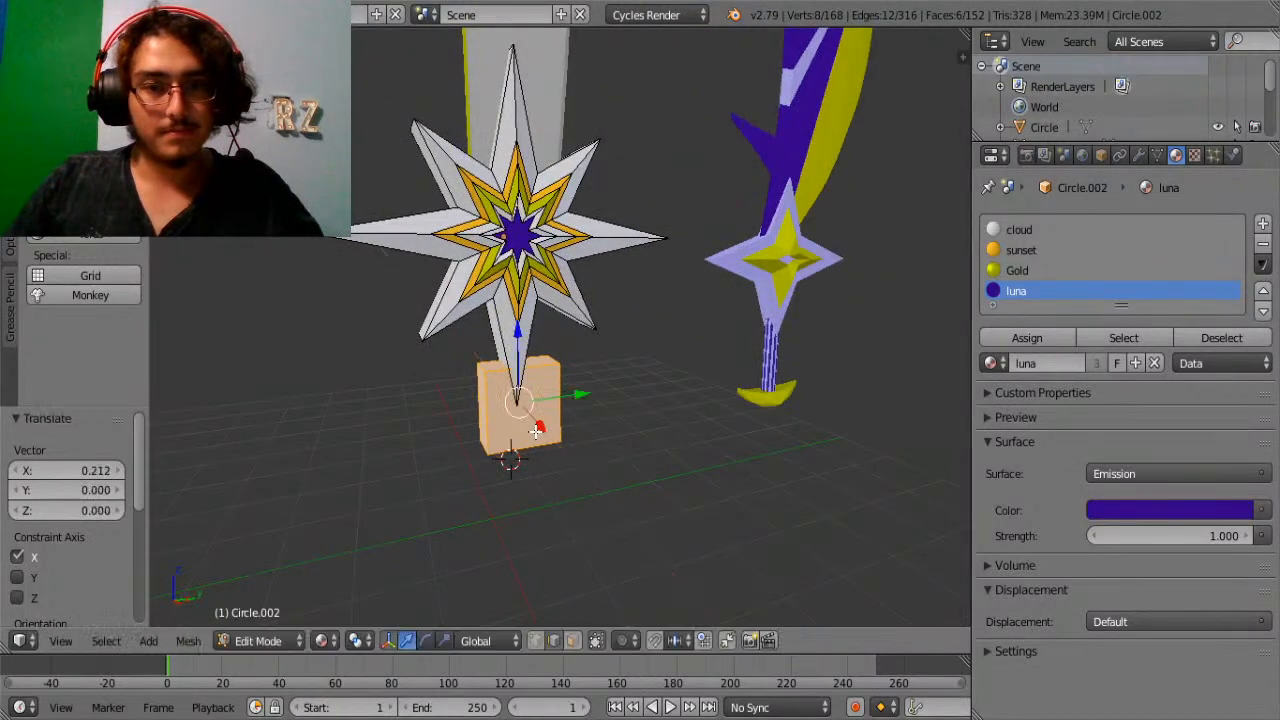
key("g")
key("y")
left_click(572, 404)
Narrow the block along Y to roughly half its width and shift it about 0.046 along Y.
middle_click_drag(572, 404, 601, 407)
key("s")
key("y")
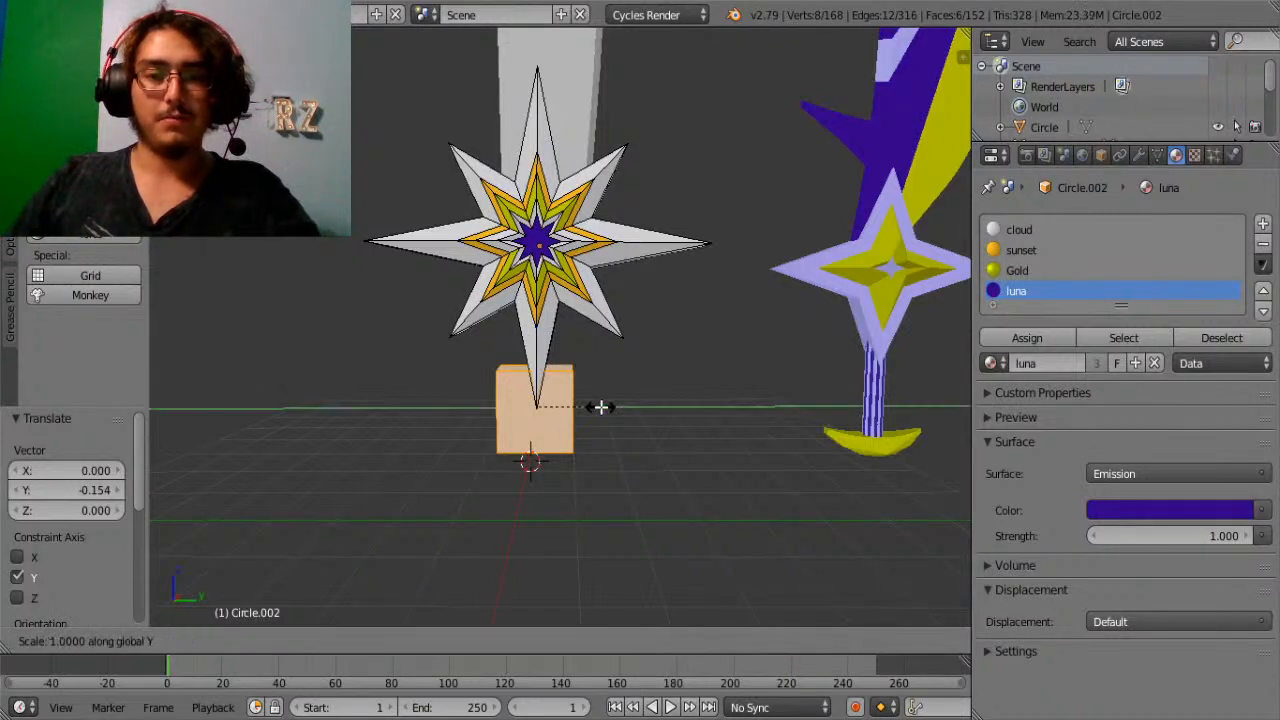
left_click(578, 406)
key("g")
key("y")
left_click(590, 407)
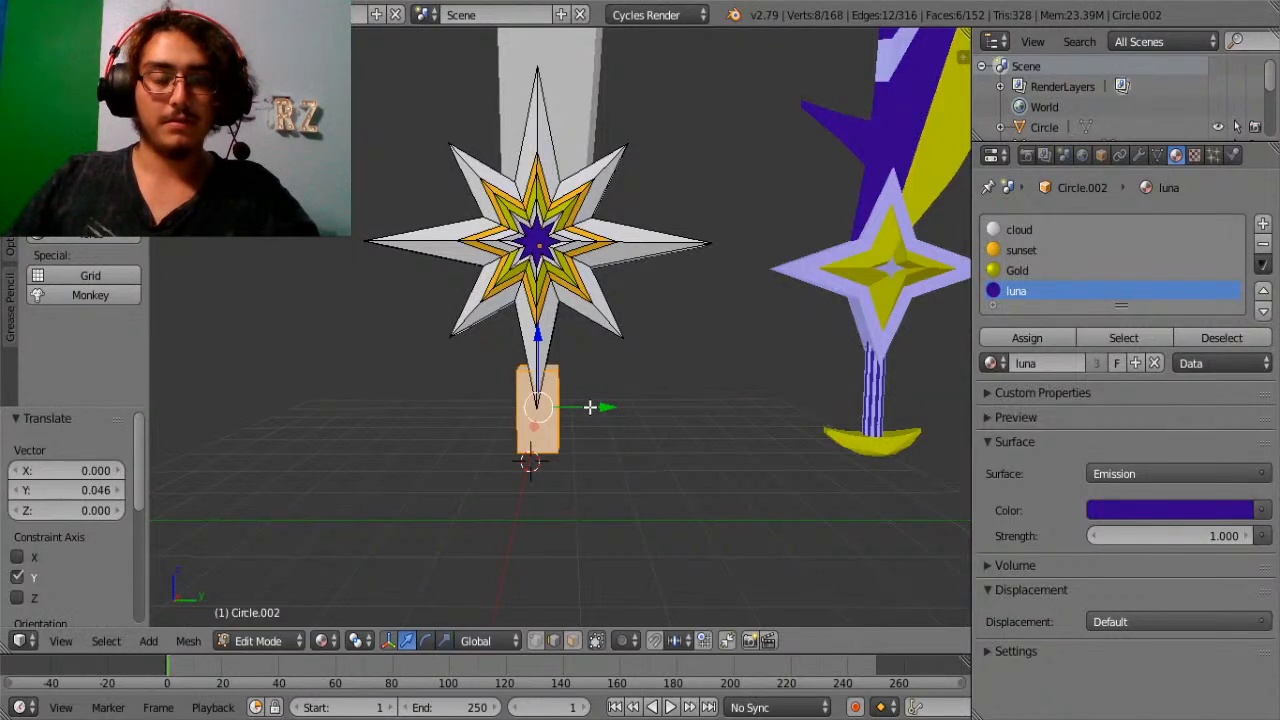
Lengthen the block into a handle by scaling it along Z by about 2.852 and again by about 1.157.
key("s")
key("z")
left_click(690, 435)
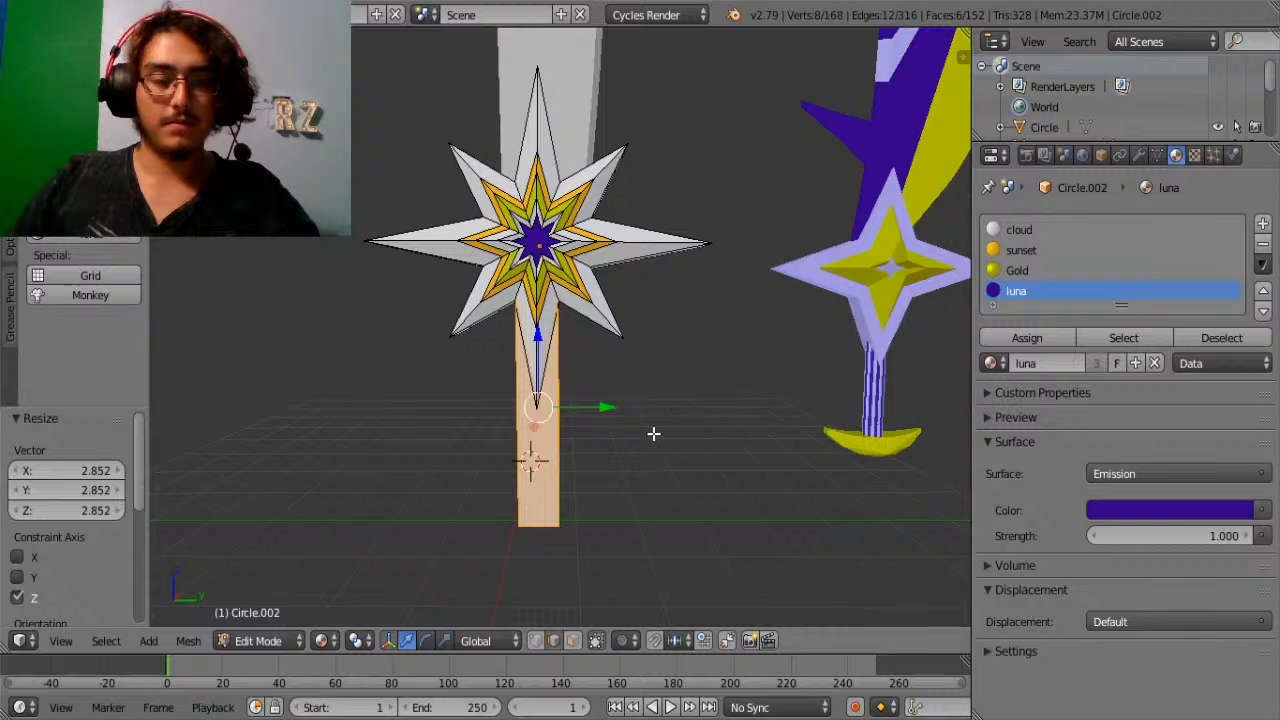
key("s")
key("z")
left_click(668, 438)
Make the Gold material slot active and select the handle's vertical side edge.
middle_click_drag(449, 451, 628, 449)
left_click(1040, 272)
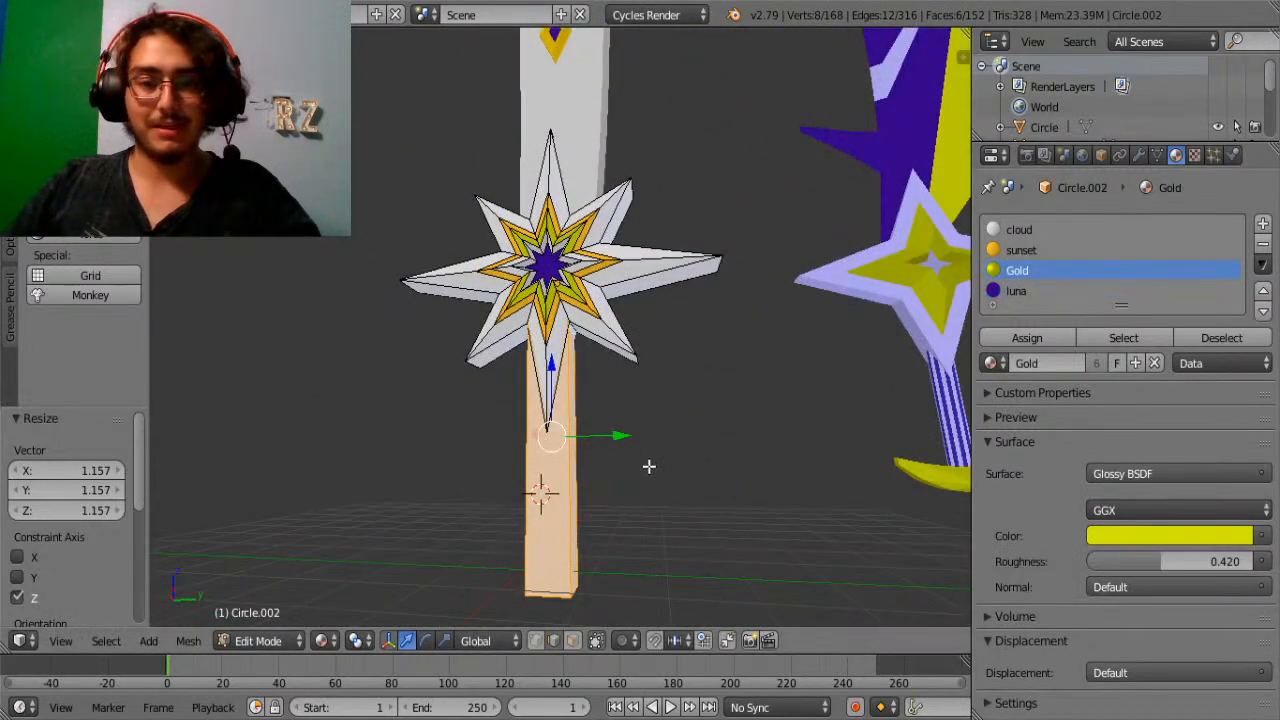
right_click(574, 480)
scroll(574, 480, "up", 1)
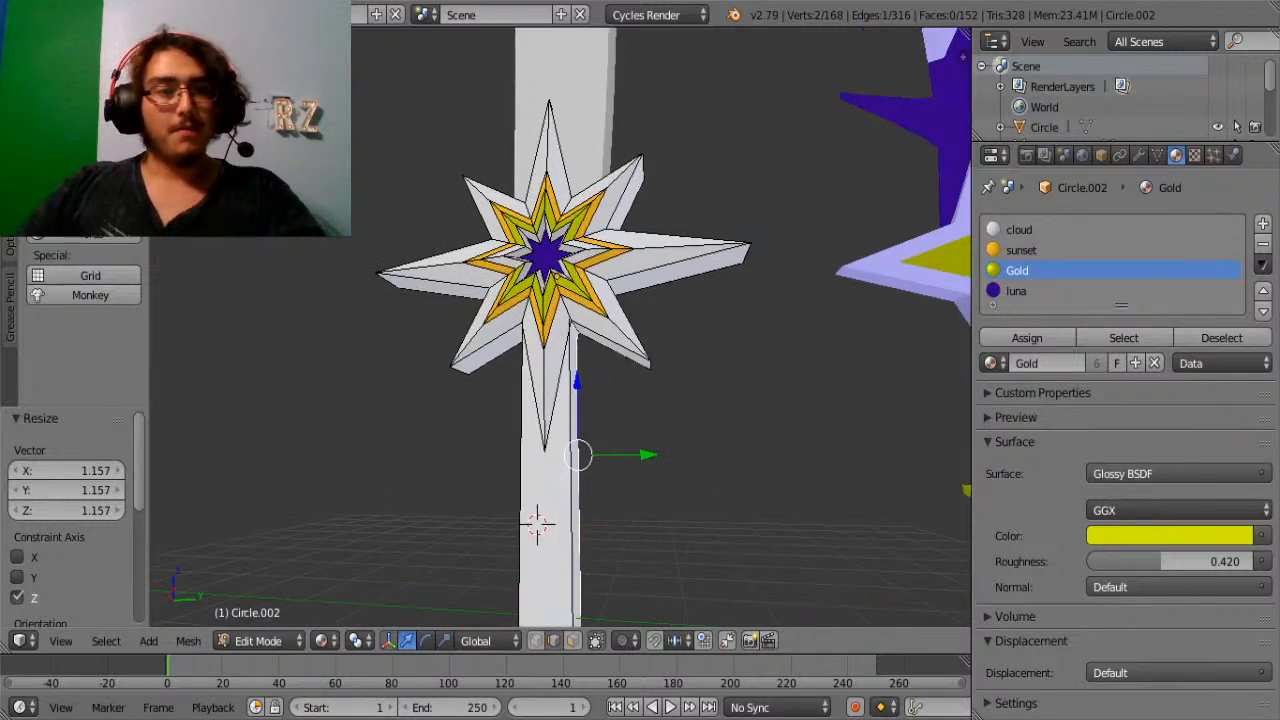
left_click(10, 55)
scroll(68, 280, "down", 9)
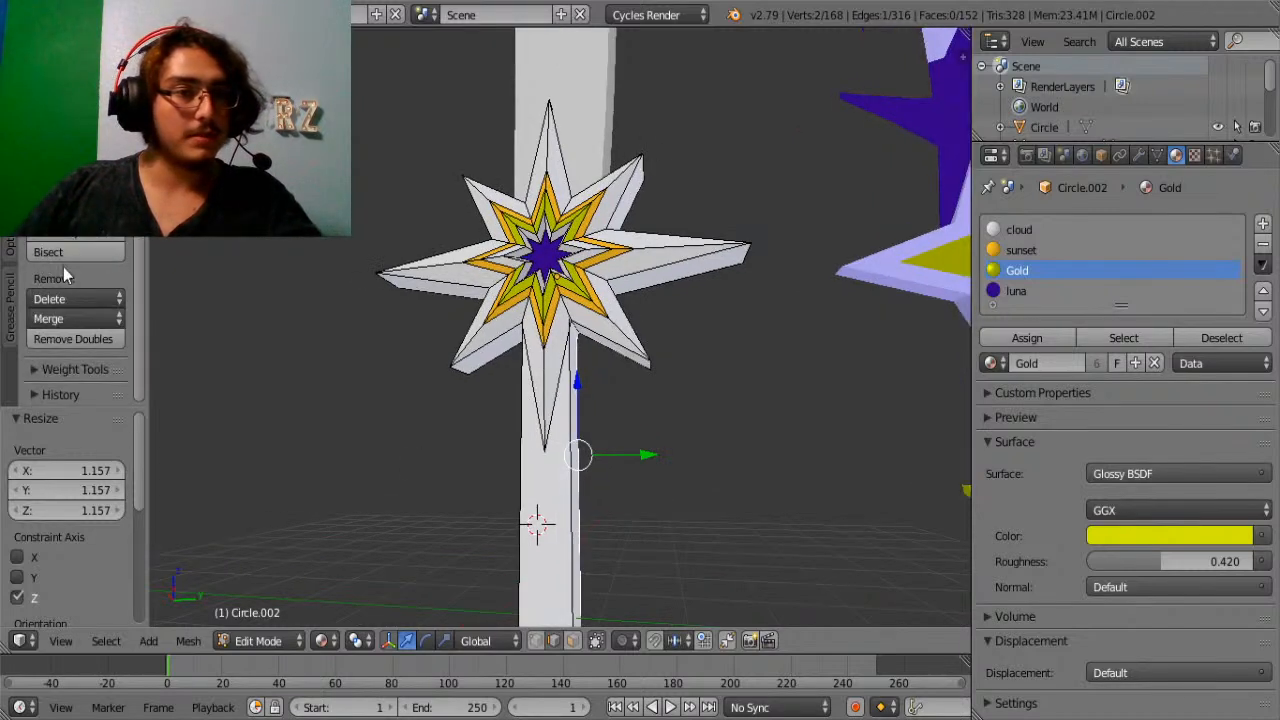
key("k")
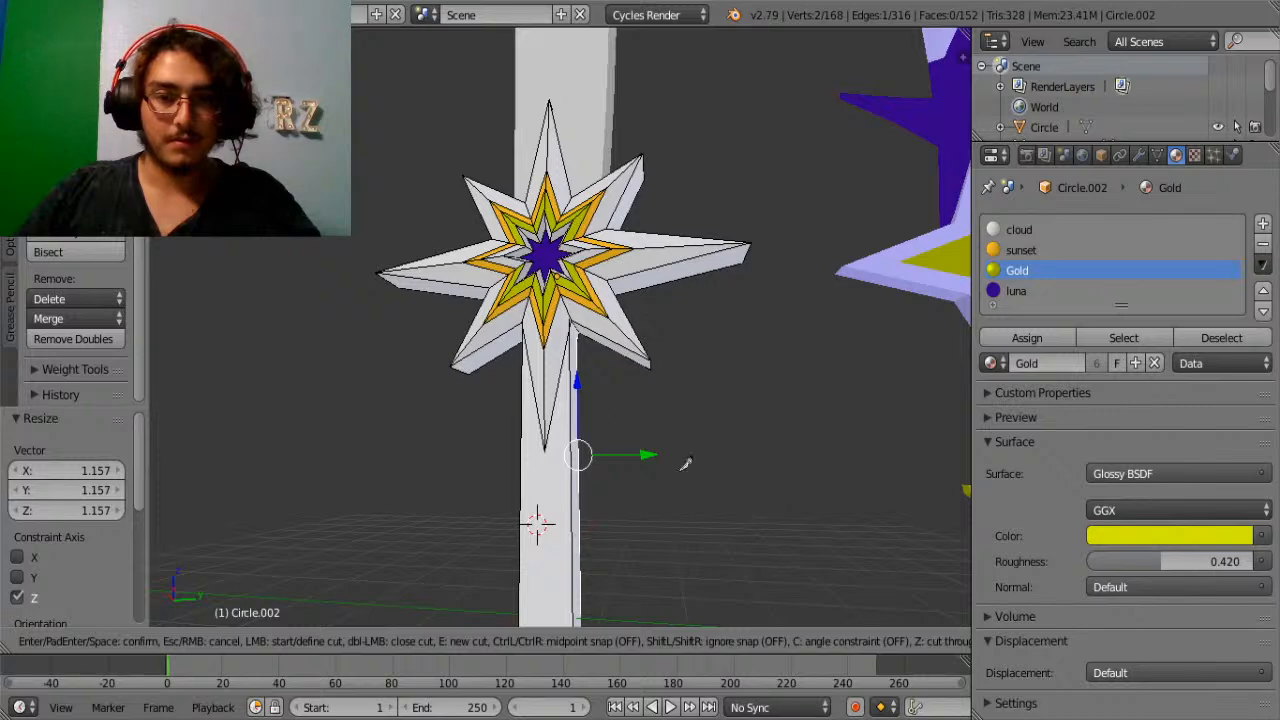
middle_click_drag(525, 330, 606, 337)
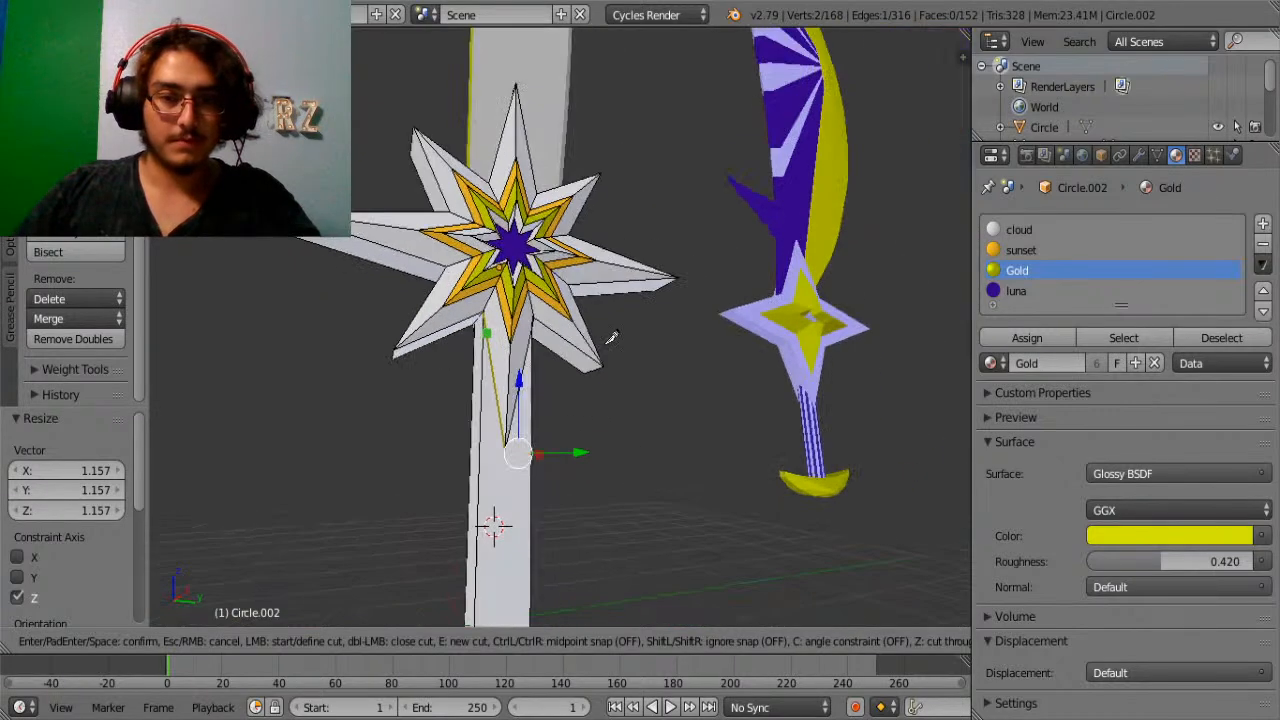
scroll(491, 371, "up", 5)
left_click(316, 275)
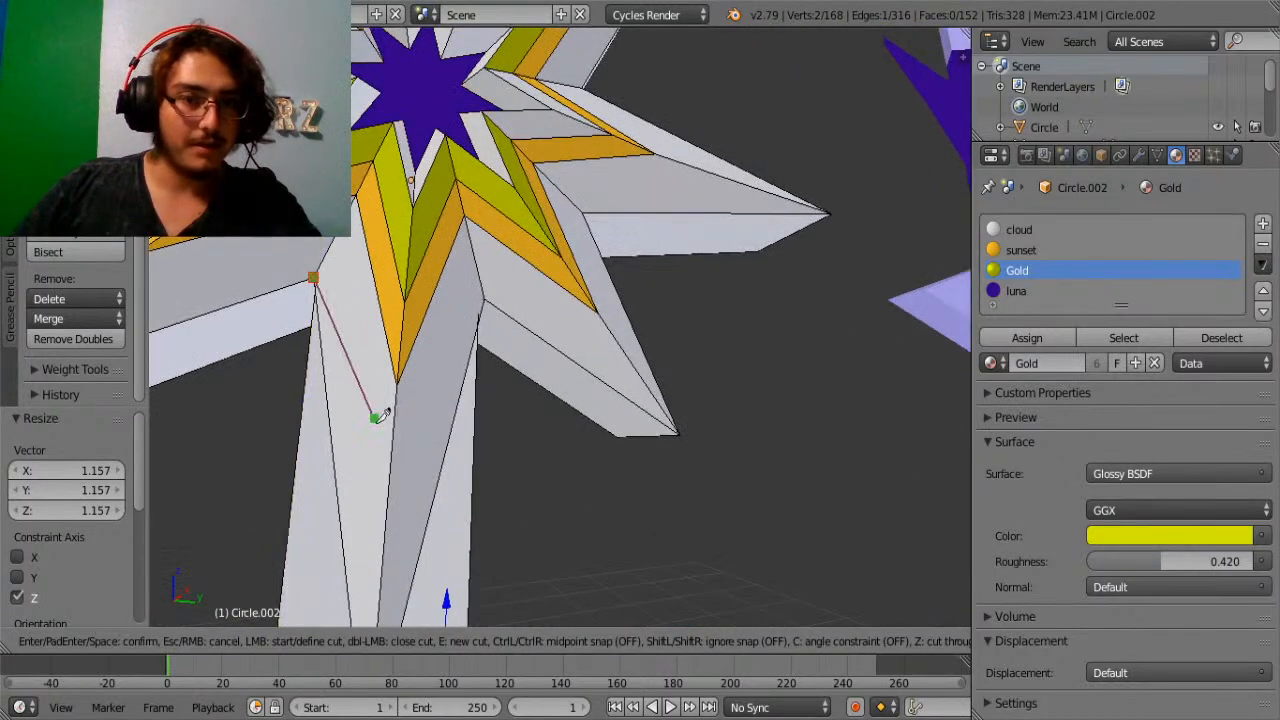
middle_click_drag(580, 571, 610, 548)
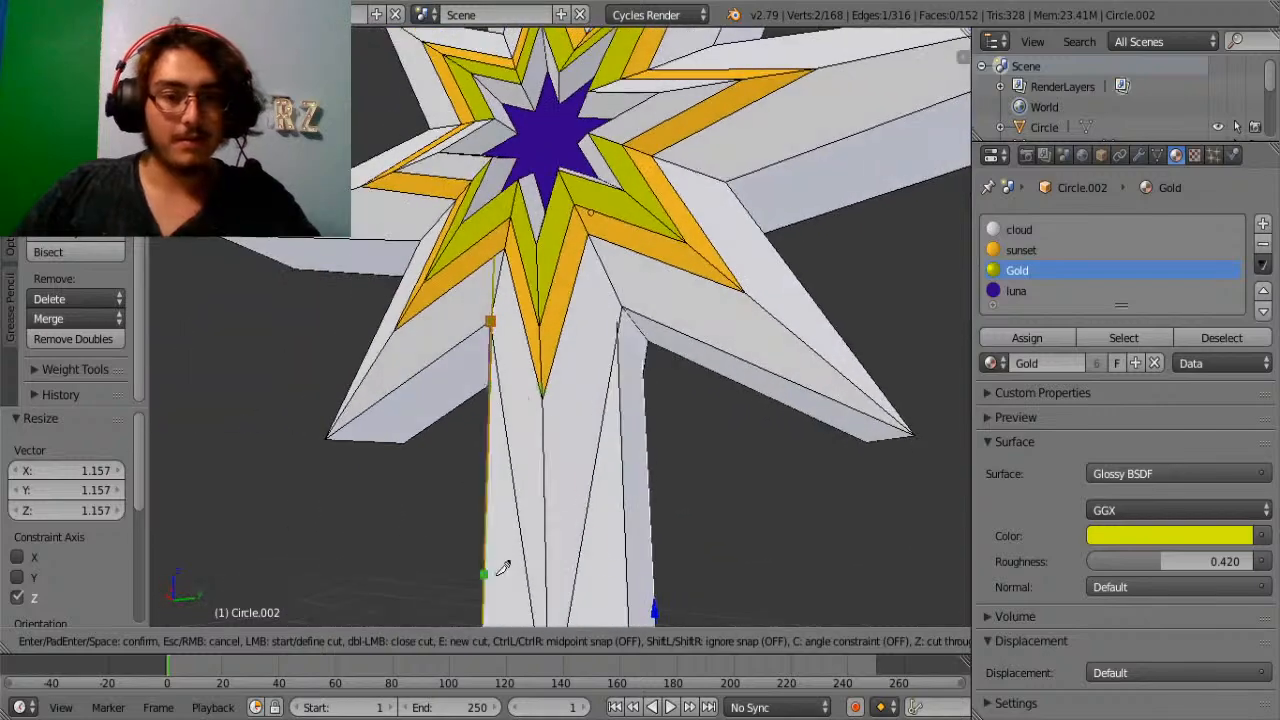
left_click(625, 533)
middle_click_drag(686, 578, 599, 571)
scroll(706, 534, "down", 3)
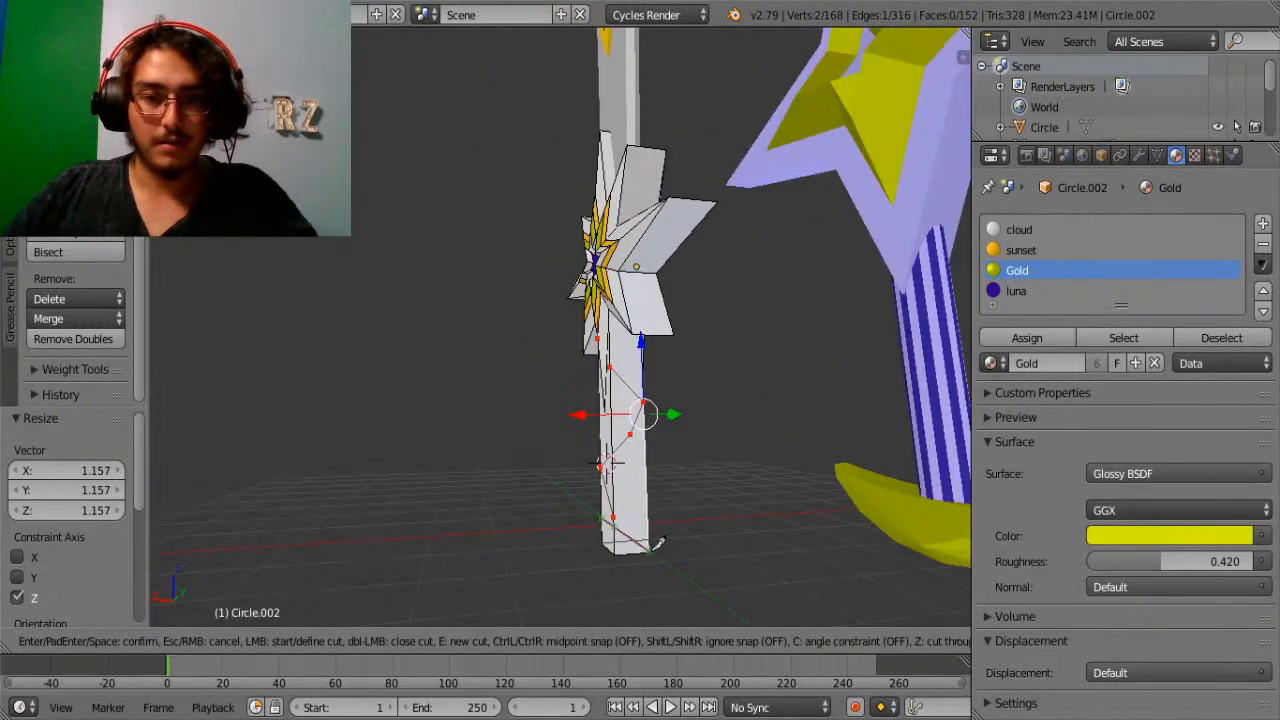
middle_click_drag(617, 553, 634, 517)
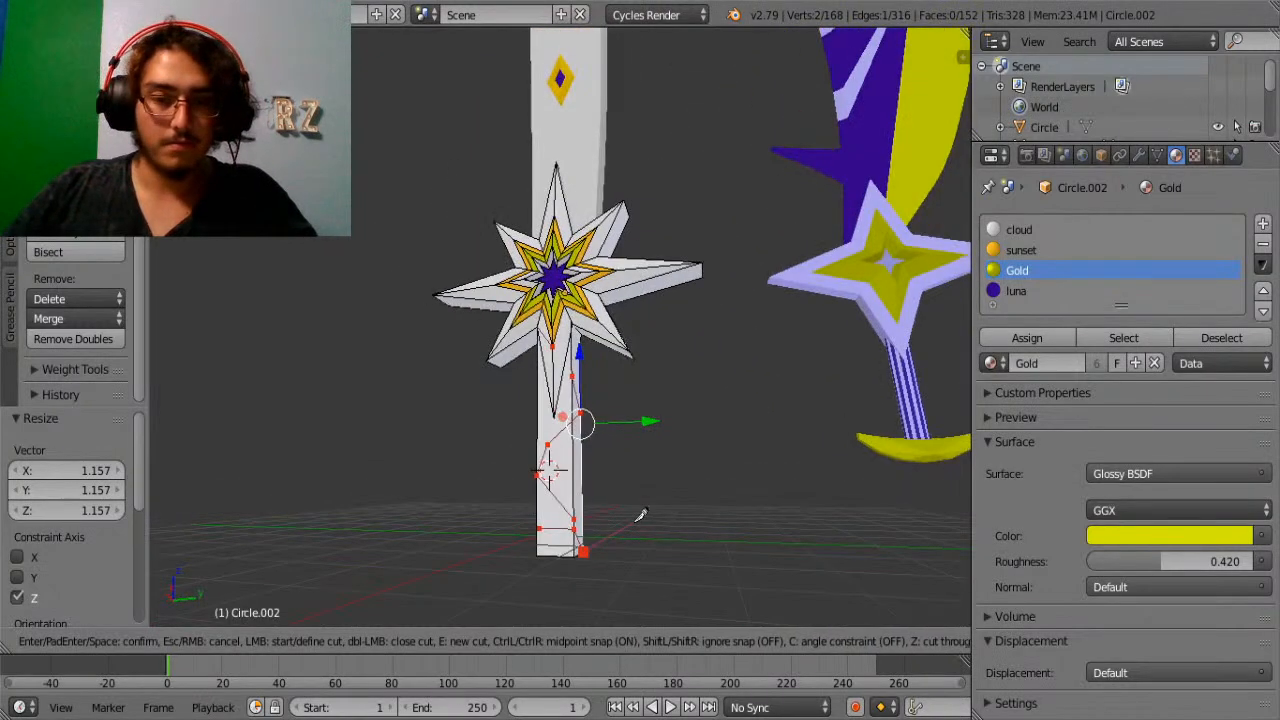
scroll(606, 551, "up", 3)
scroll(601, 564, "down", 3)
scroll(601, 564, "up", 4)
scroll(601, 564, "down", 14, "shift")
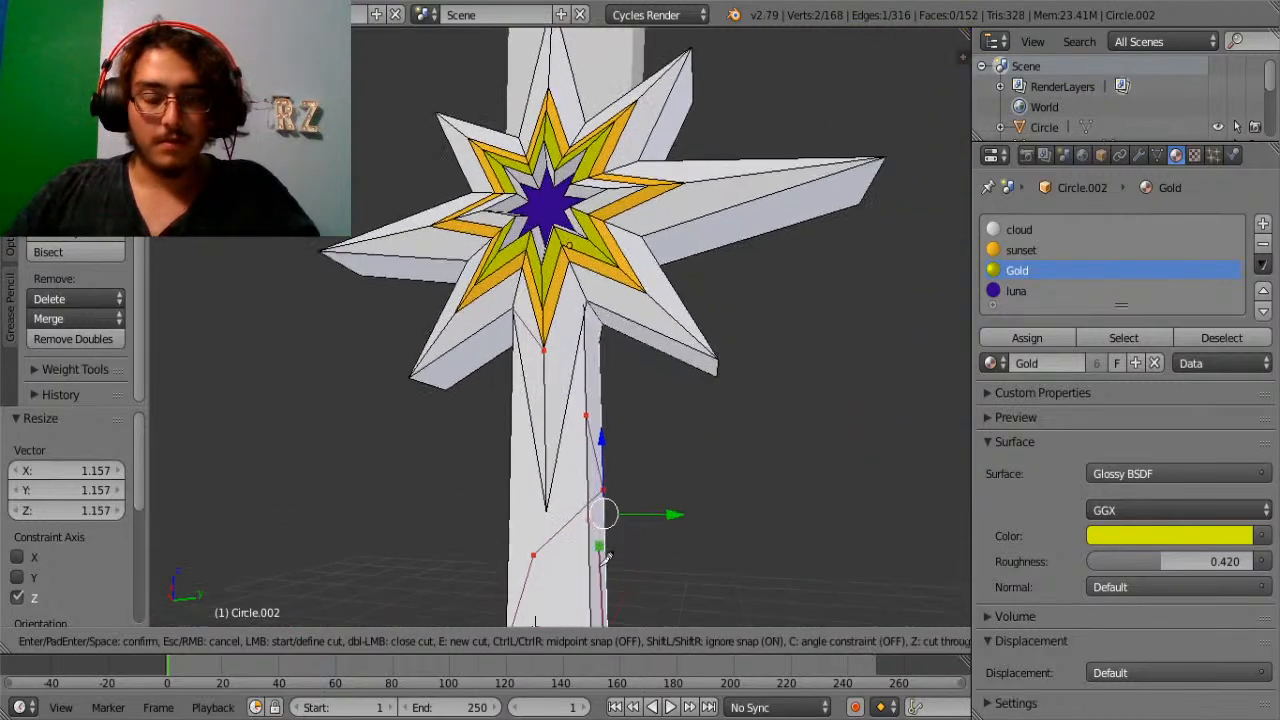
middle_click_drag(711, 430, 641, 463)
key("Escape")
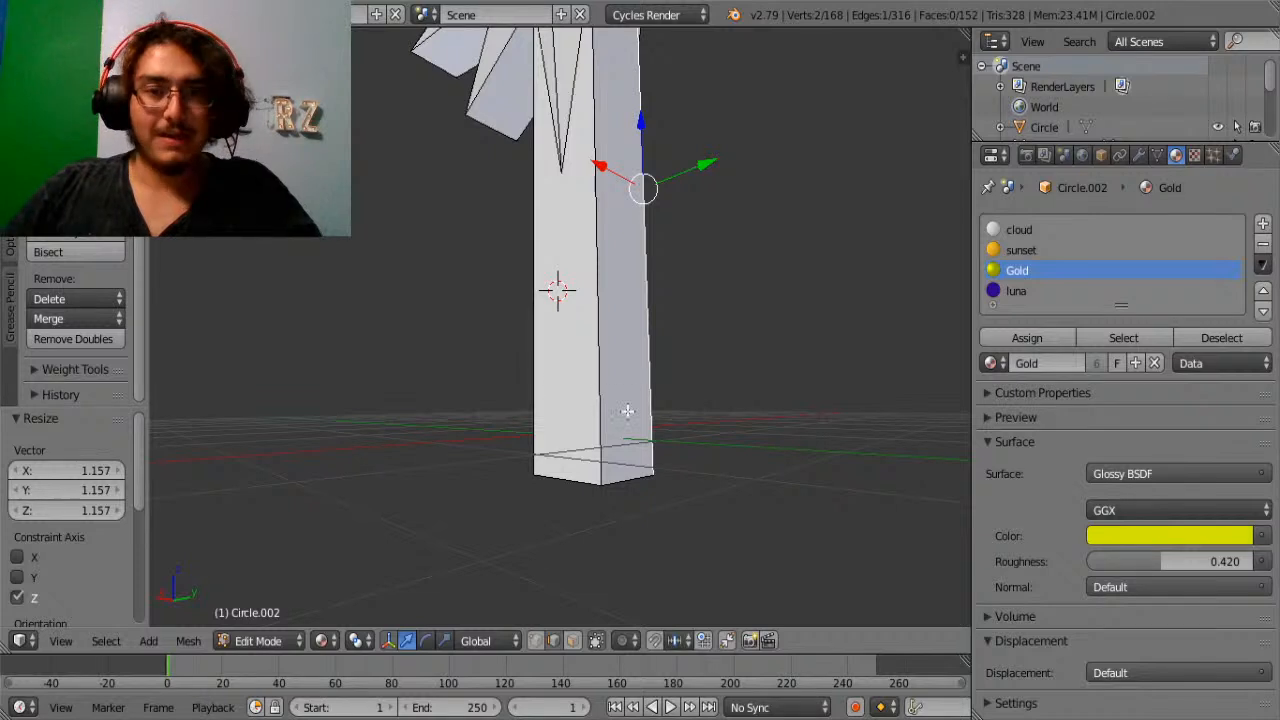
key("KP_3")
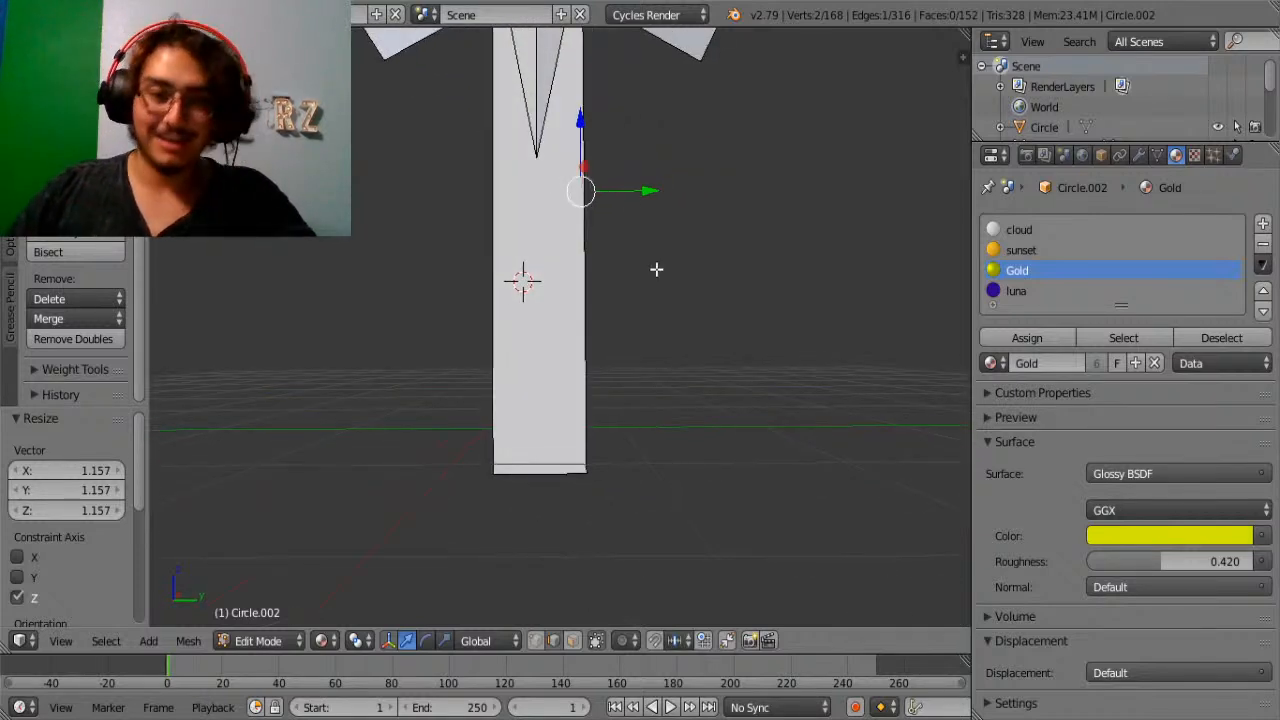
middle_click_drag(630, 232, 642, 359, "shift")
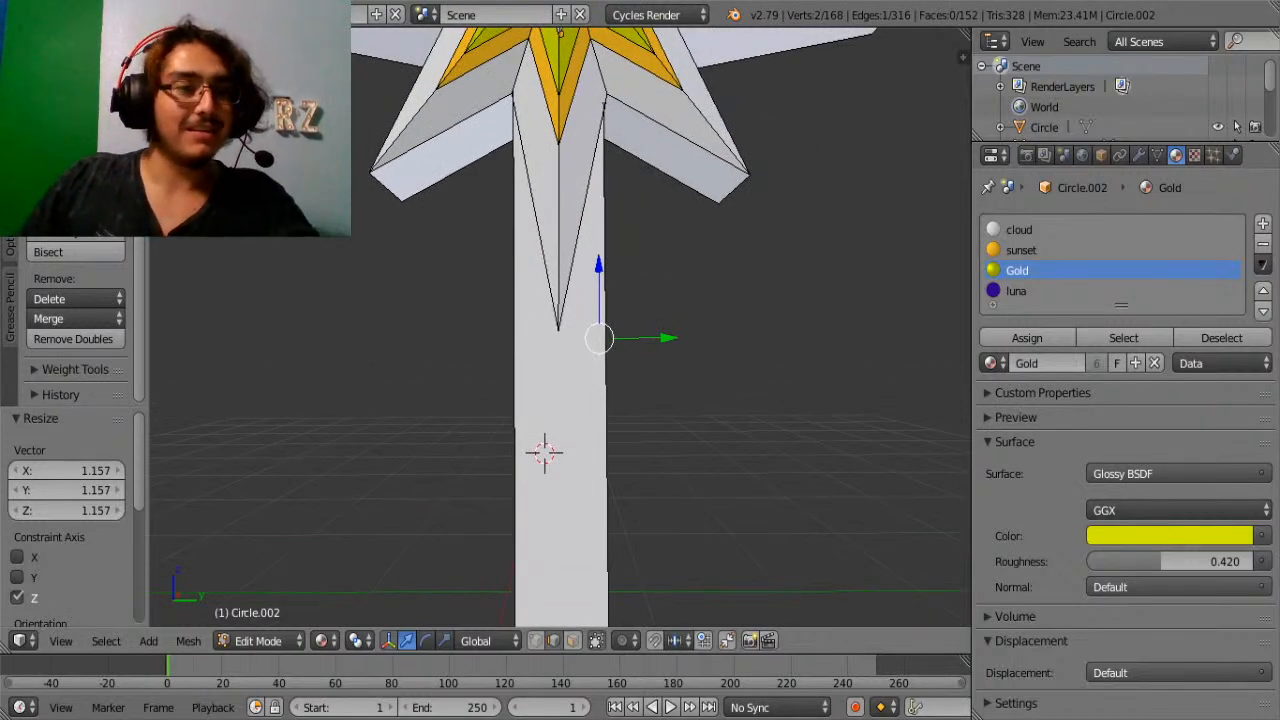
key("k")
scroll(720, 351, "down", 4, "shift")
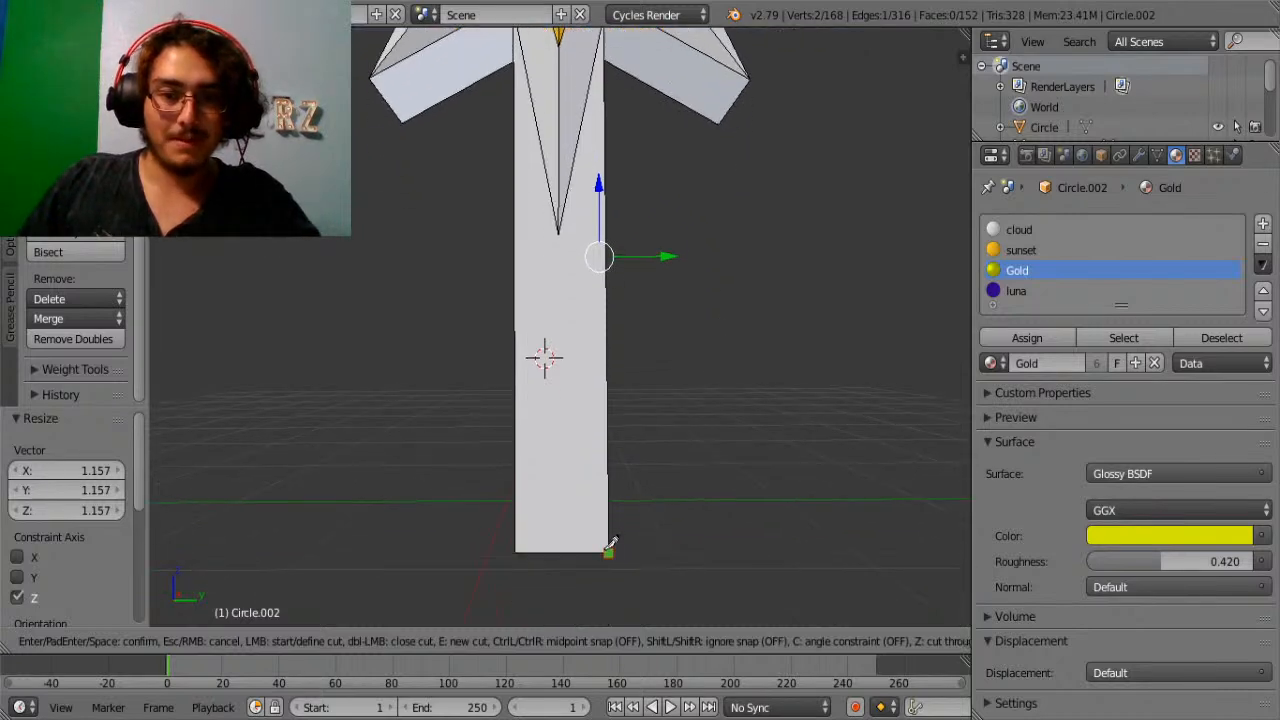
left_click(584, 551)
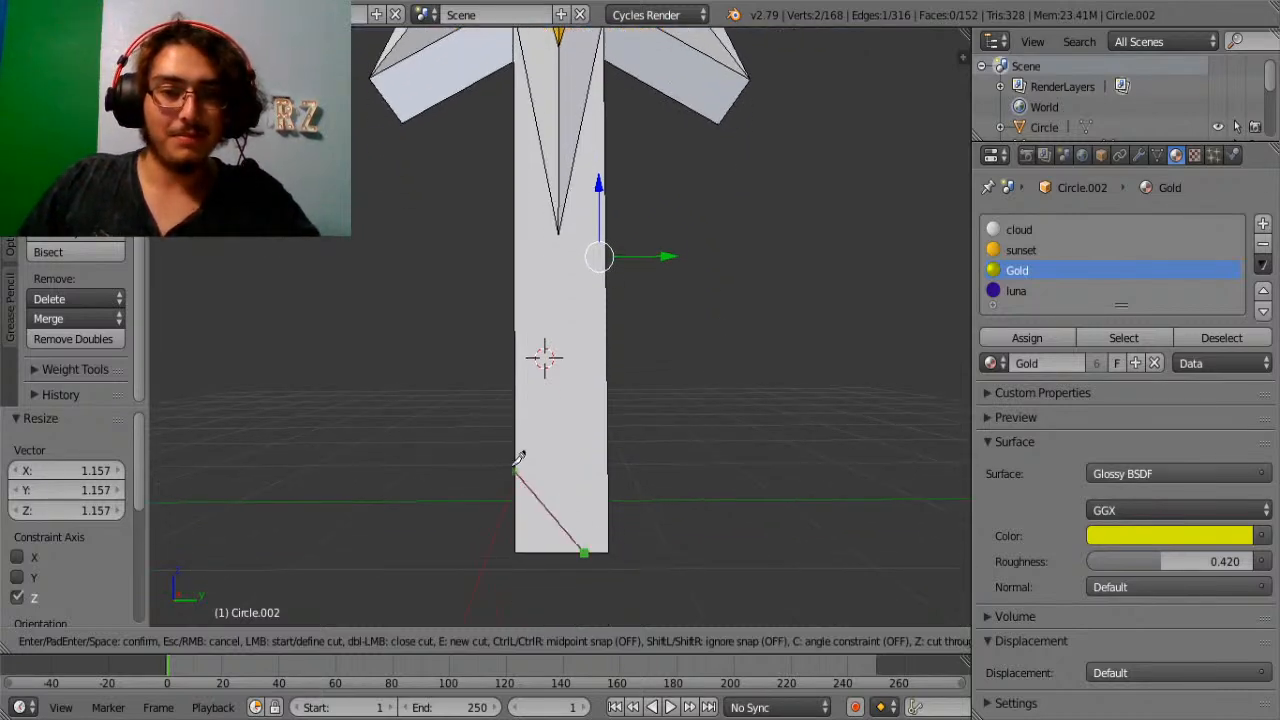
middle_click_drag(631, 472, 773, 455)
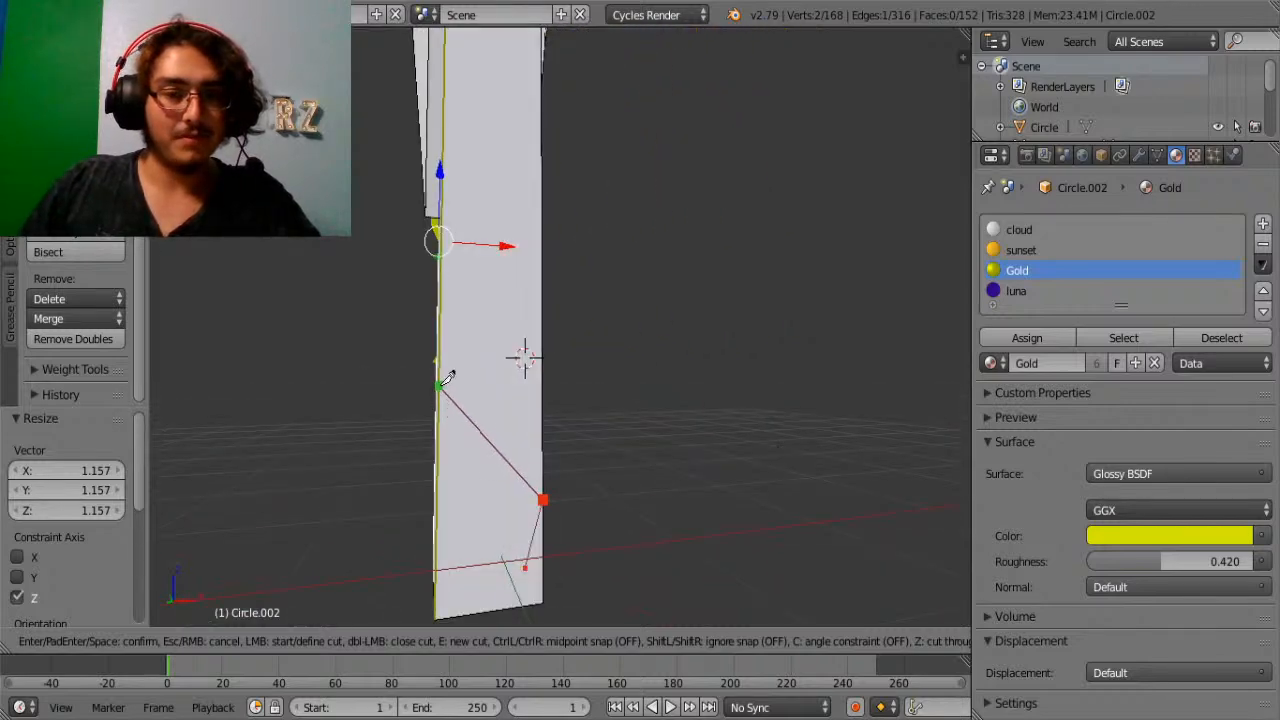
middle_click_drag(446, 374, 514, 306)
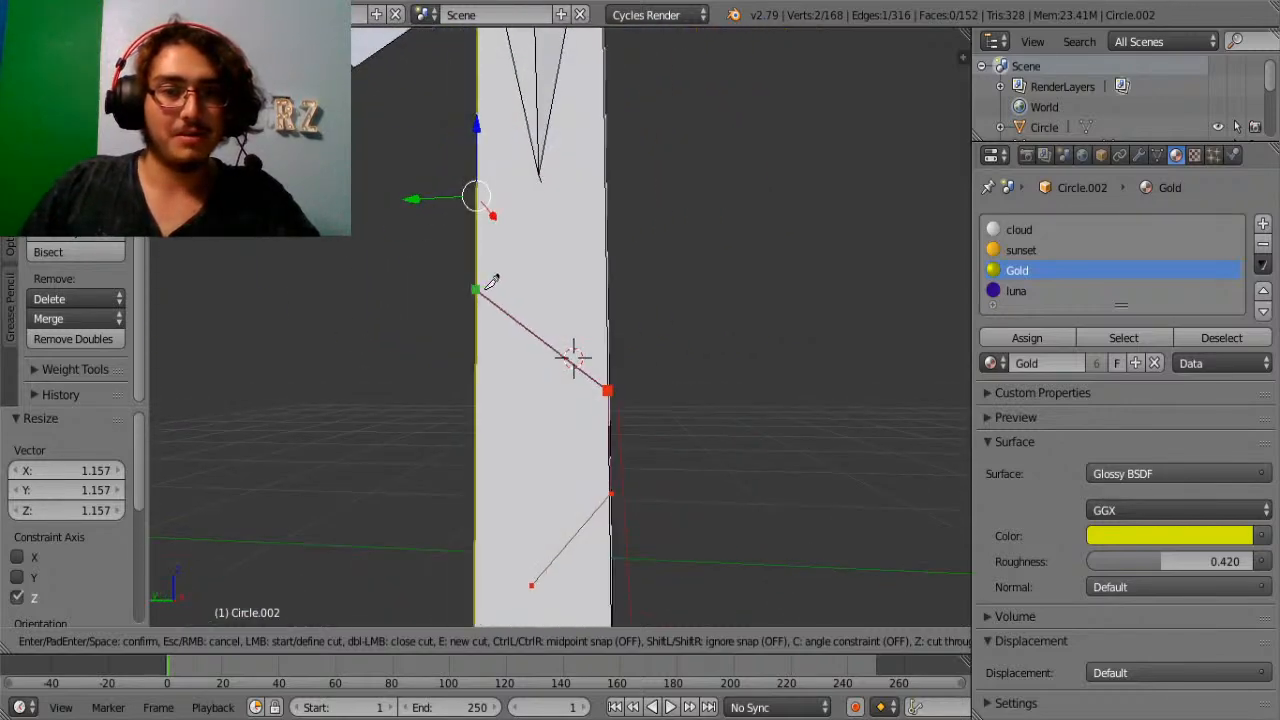
left_click(486, 286)
middle_click_drag(488, 265, 706, 276)
left_click(604, 178)
middle_click_drag(597, 174, 717, 172)
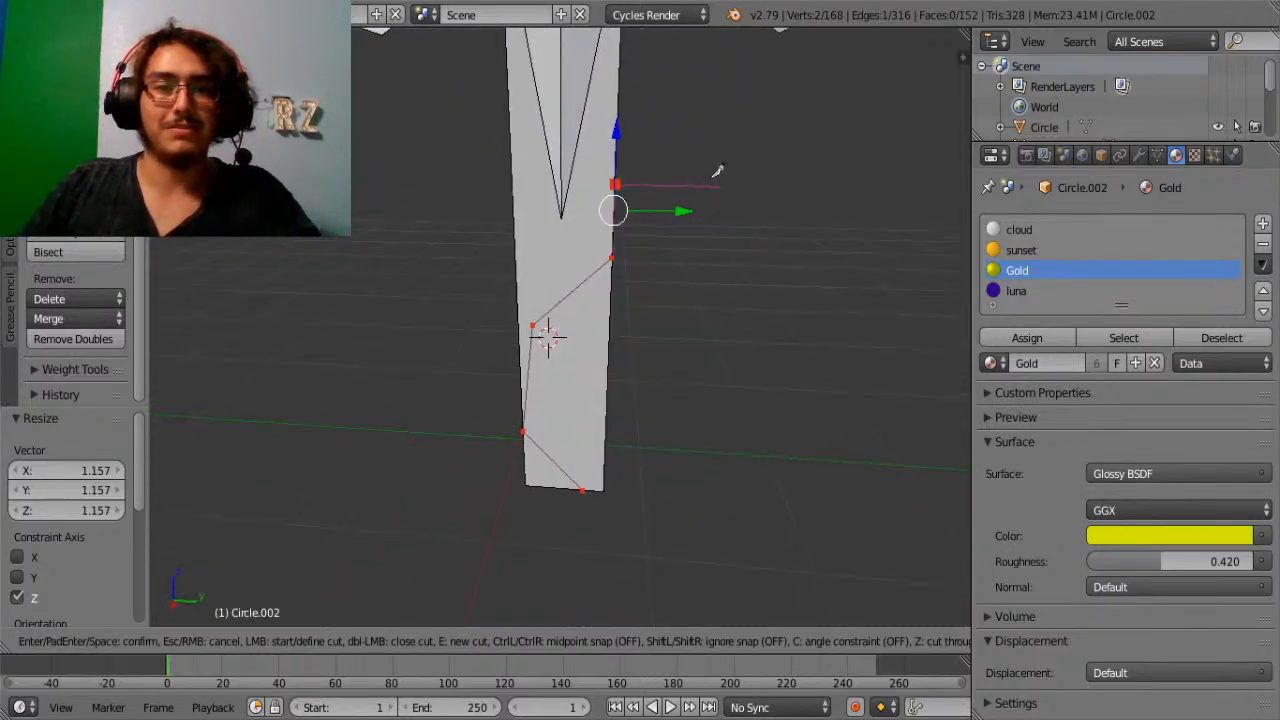
left_click(509, 89)
middle_click_drag(490, 84, 586, 190)
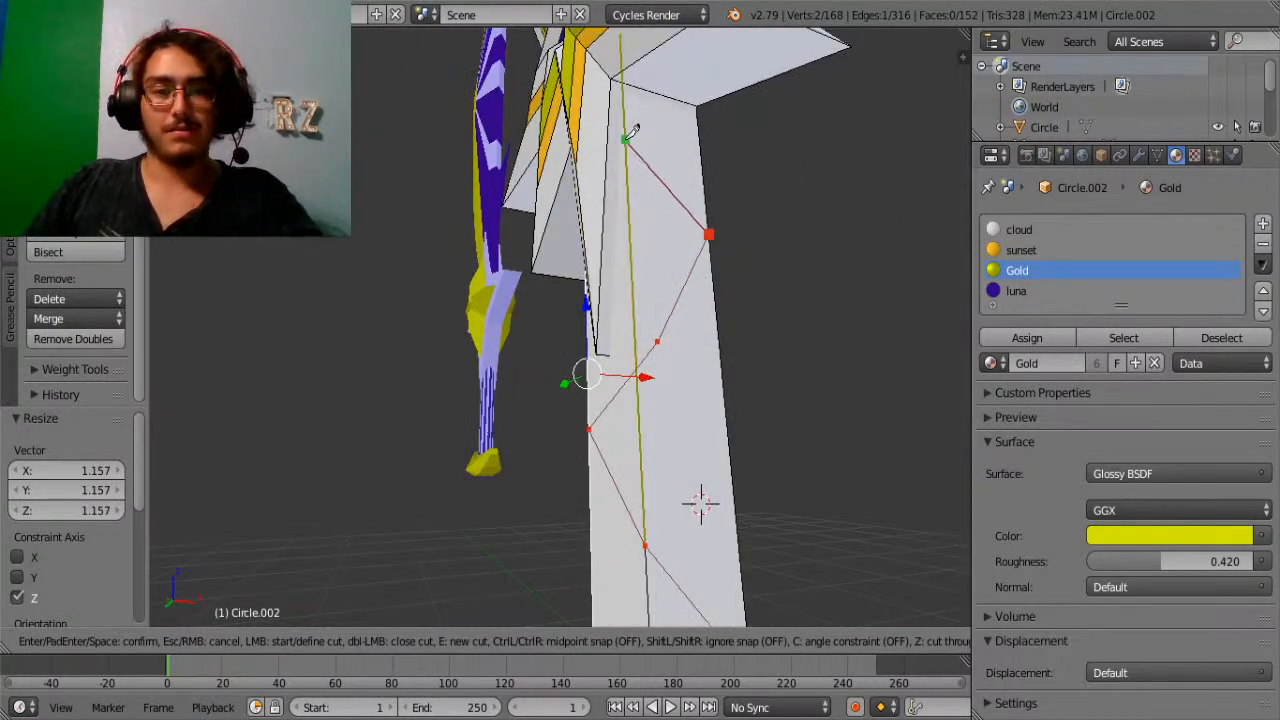
middle_click_drag(632, 130, 709, 173)
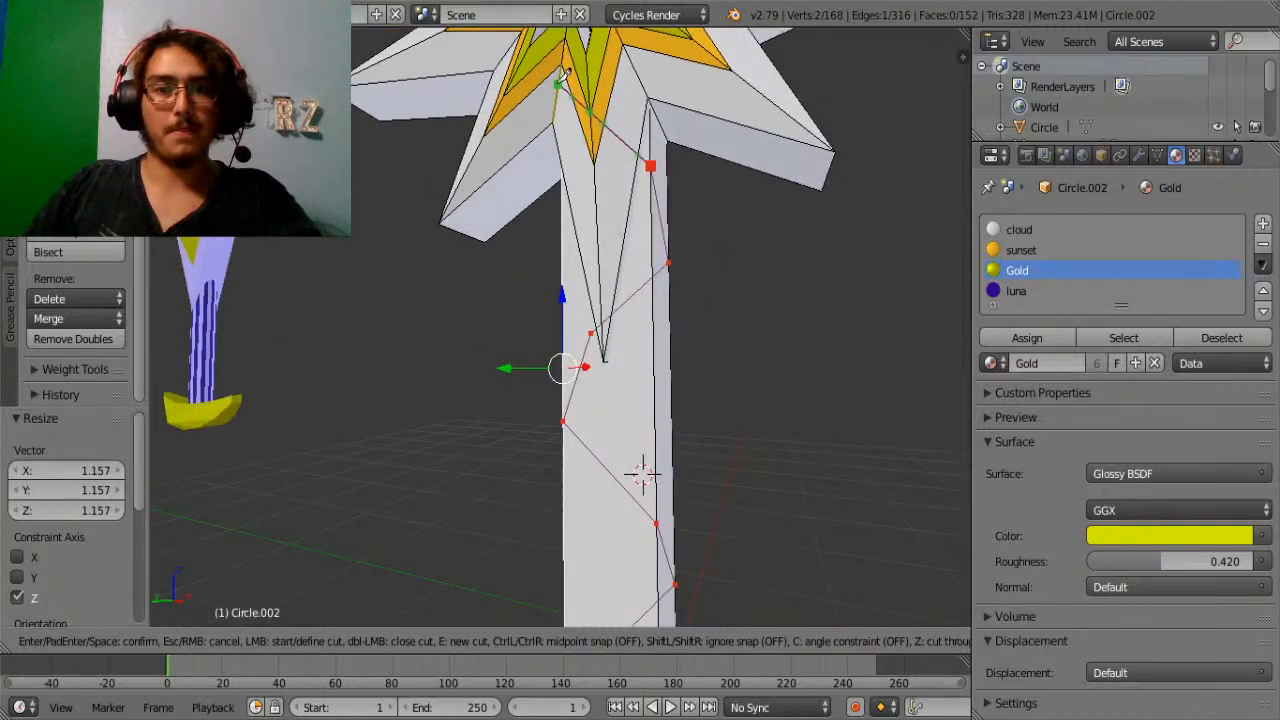
middle_click_drag(622, 80, 714, 118)
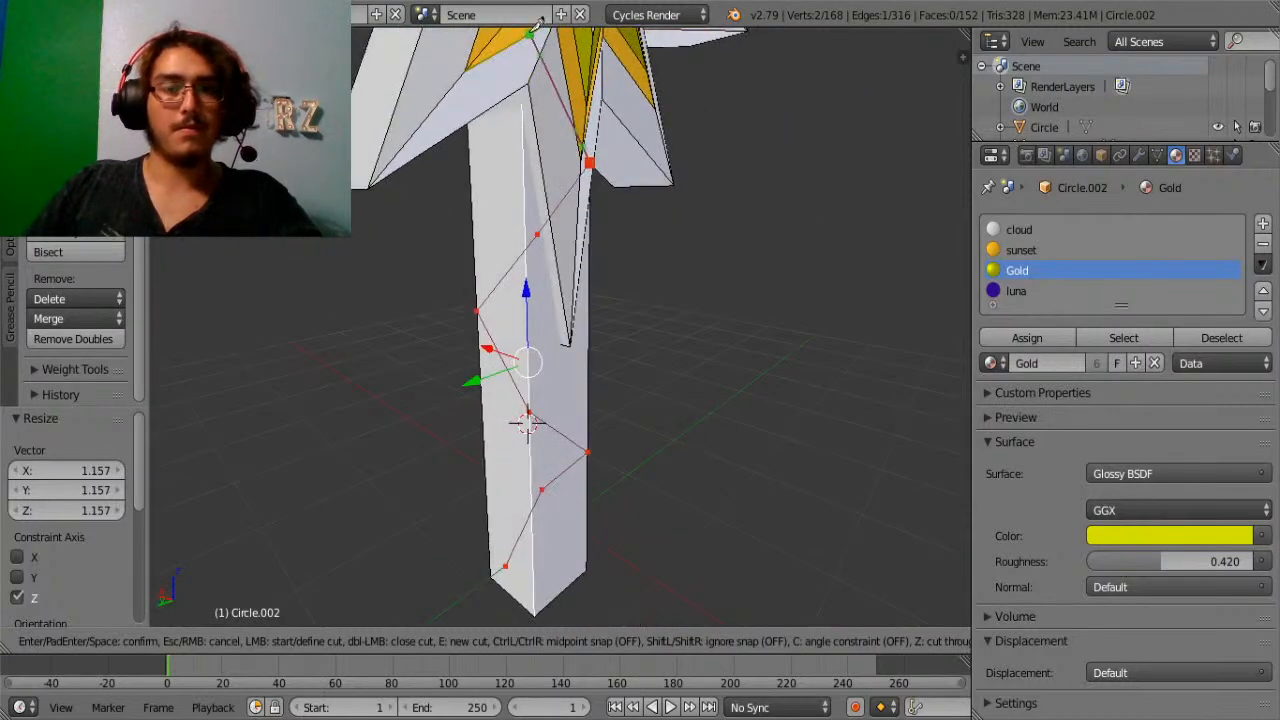
middle_click_drag(534, 30, 506, 602)
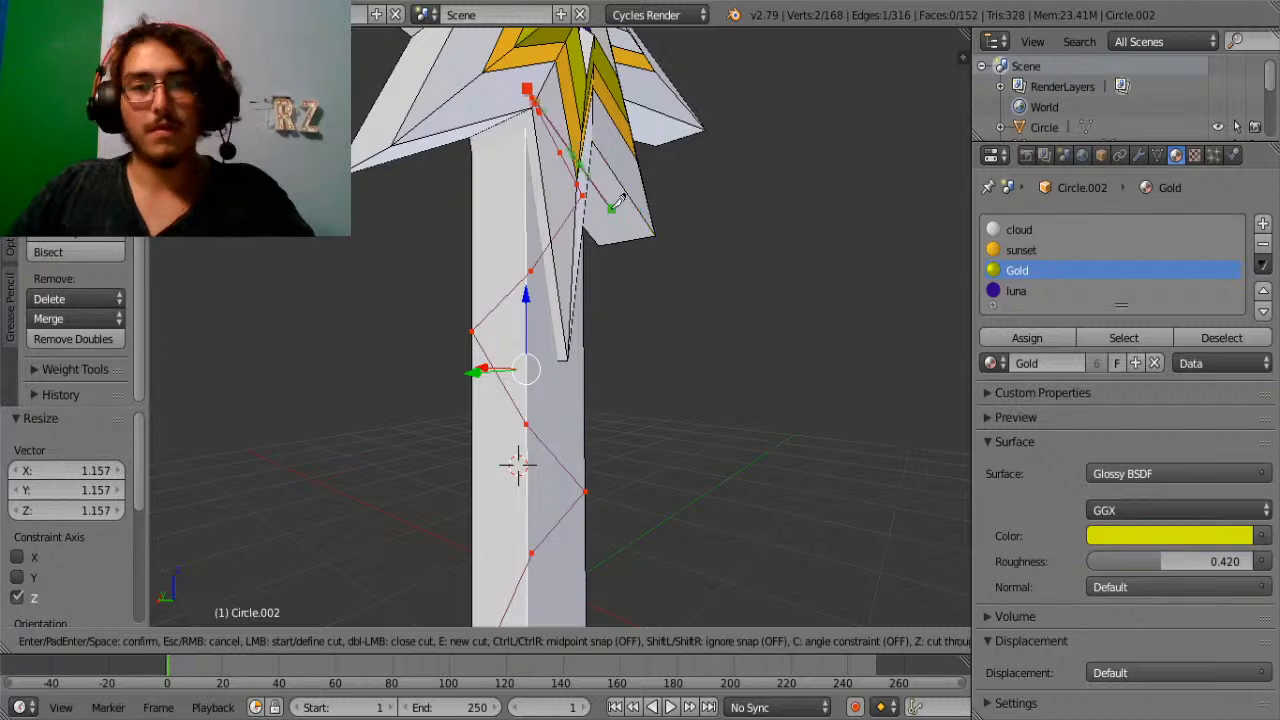
key("Escape")
Cut a zigzag line spiralling up around the handle's faces with the Knife tool, starting at the front face's lower edge.
middle_click_drag(530, 85, 480, 212)
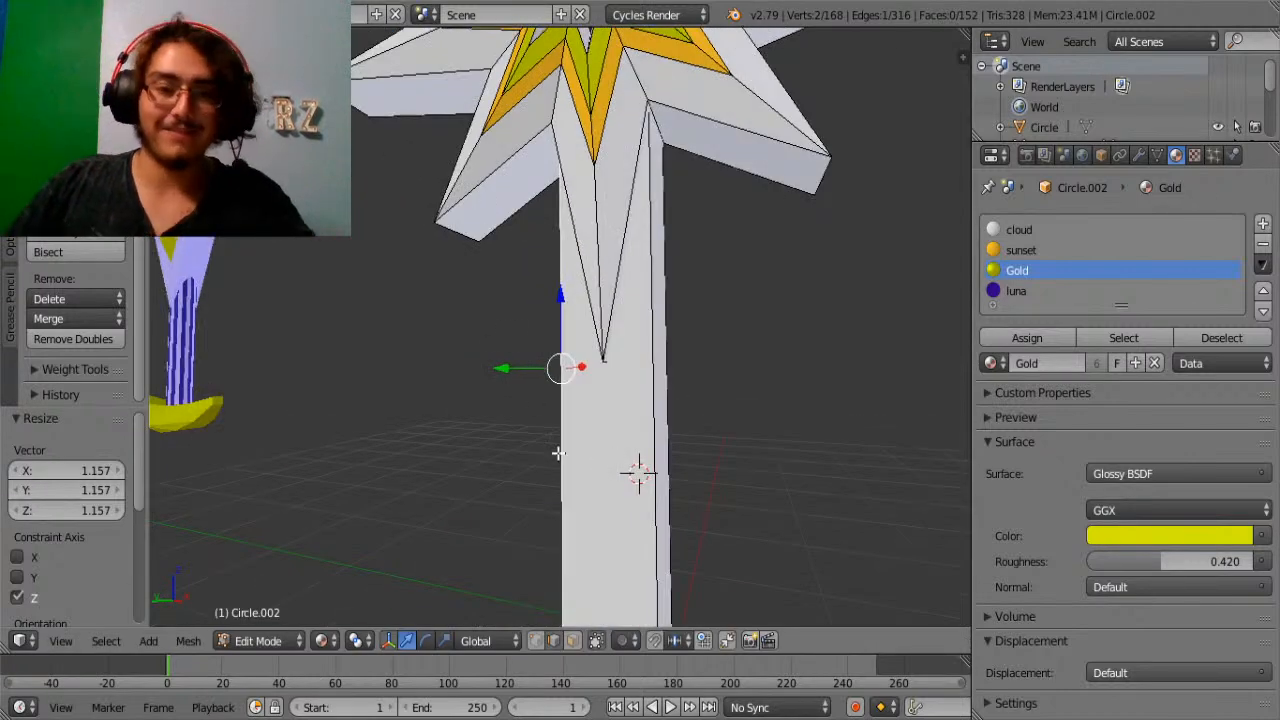
key("k")
middle_click_drag(743, 494, 552, 507)
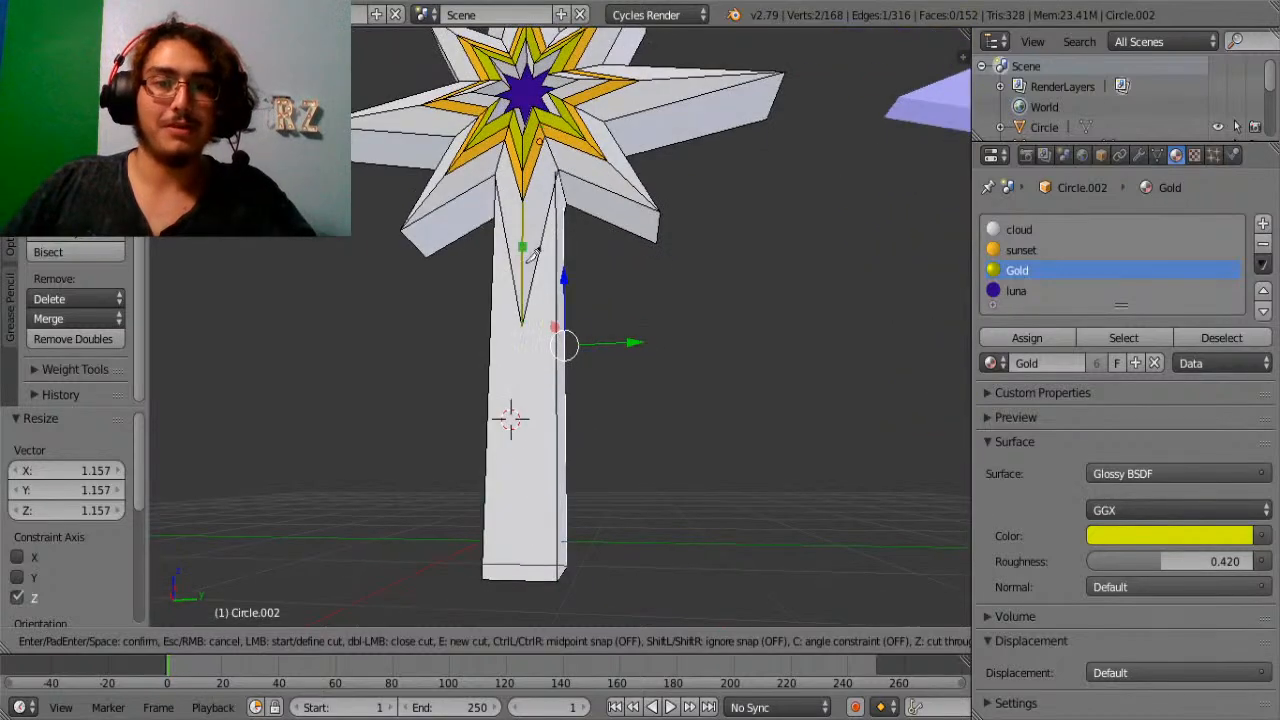
left_click(540, 570)
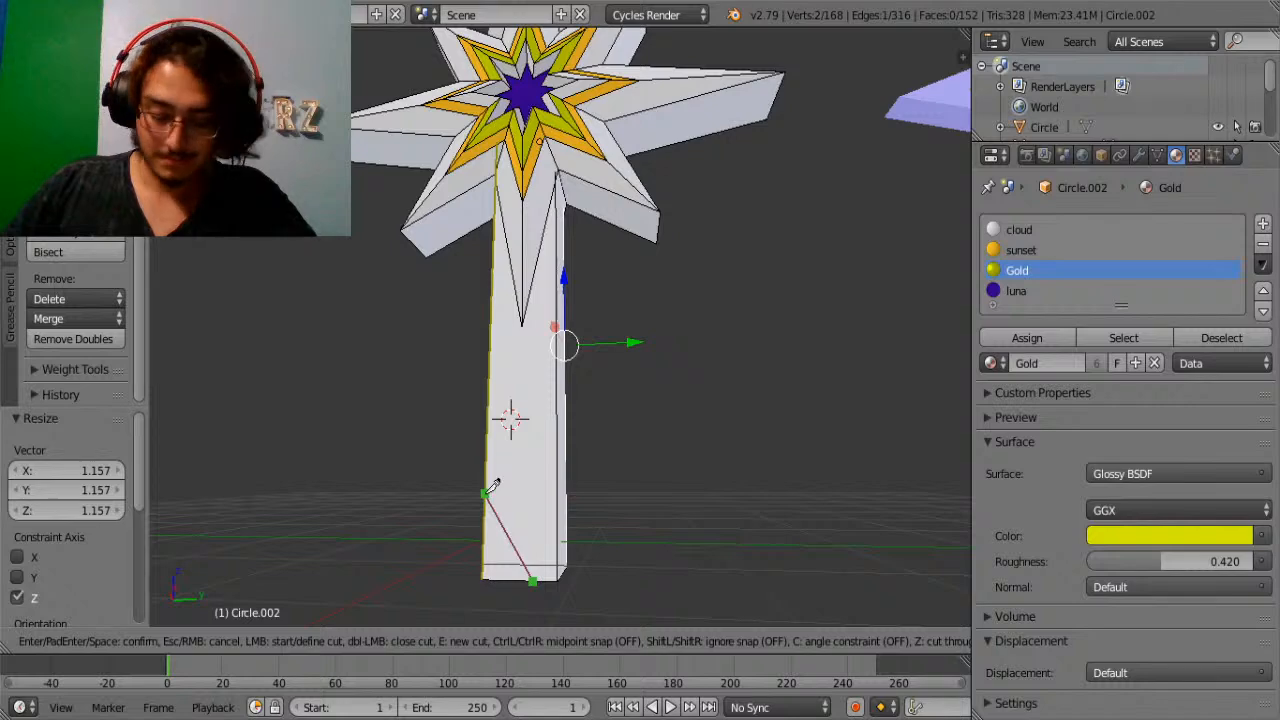
middle_click_drag(493, 487, 680, 420)
left_click(549, 406)
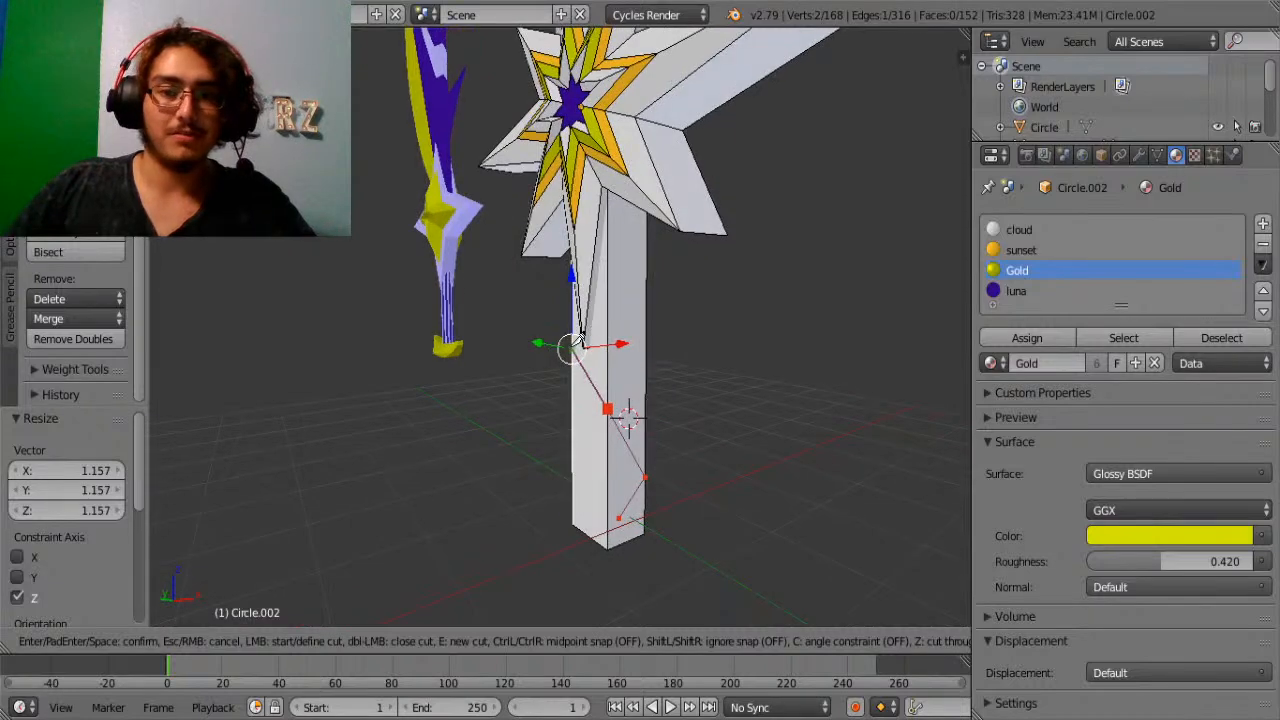
middle_click_drag(571, 343, 943, 371)
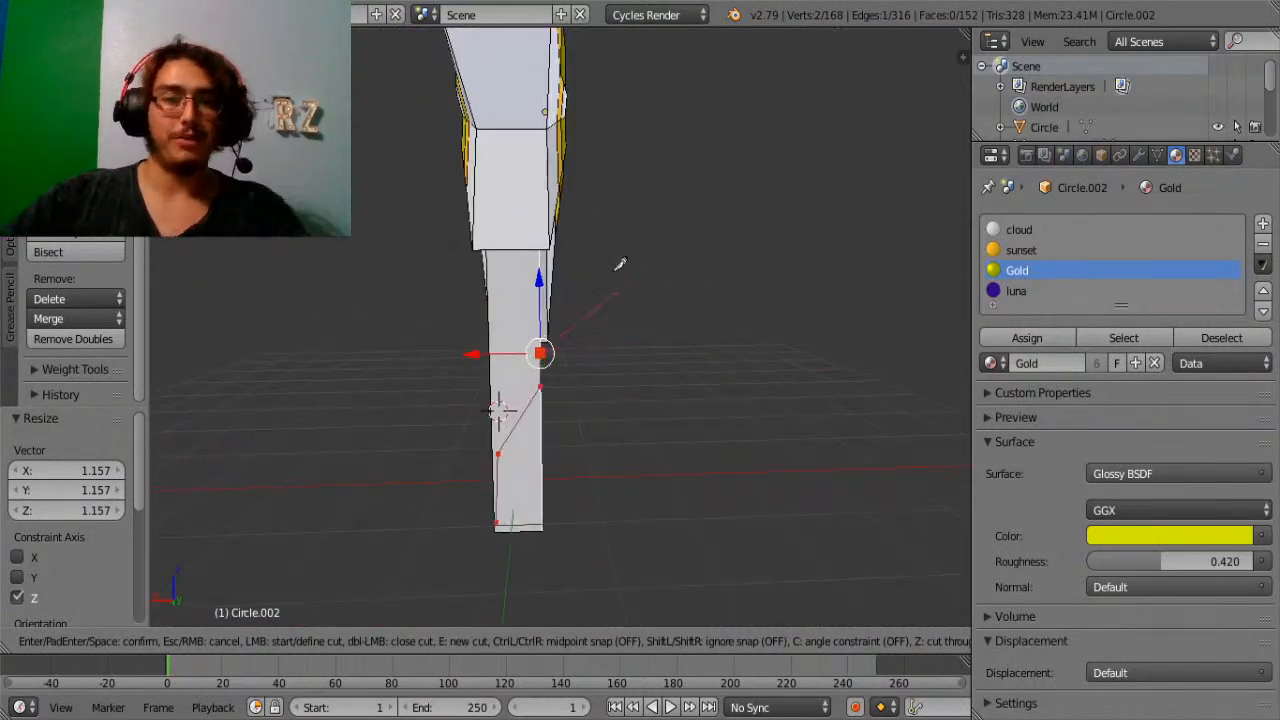
Finish a Knife cut that zigzags up around the faces of the box-shaped sword handle.
left_click(491, 288)
middle_click_drag(491, 288, 641, 297)
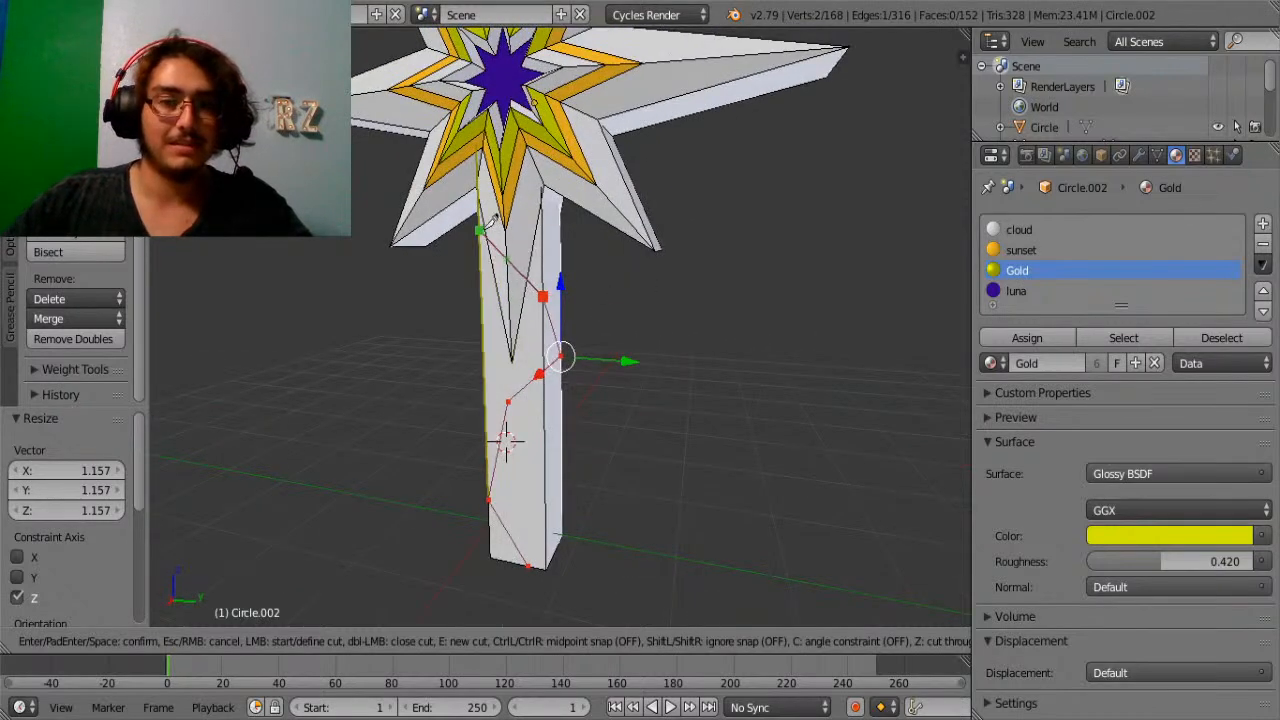
left_click(480, 216)
middle_click_drag(480, 216, 780, 231)
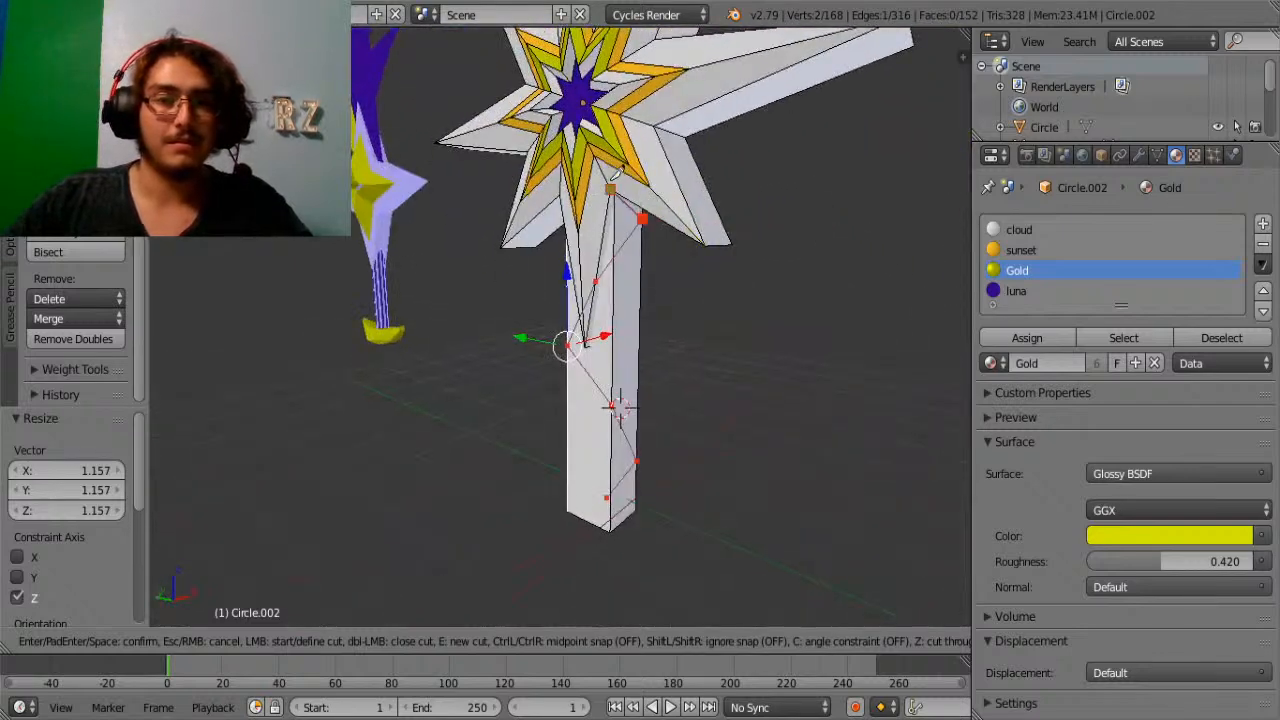
key("Return")
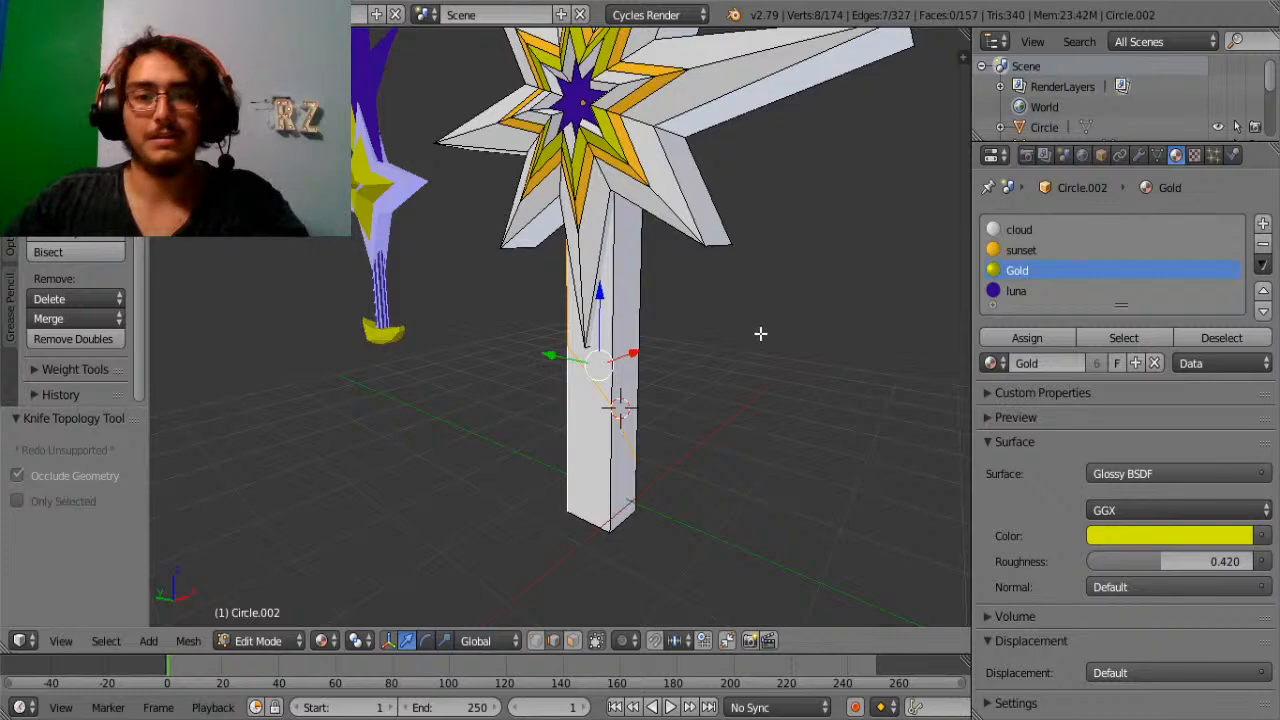
Cut a second diagonal Knife line spiralling around the handle above the first one, up to the star guard.
middle_click_drag(760, 331, 444, 292)
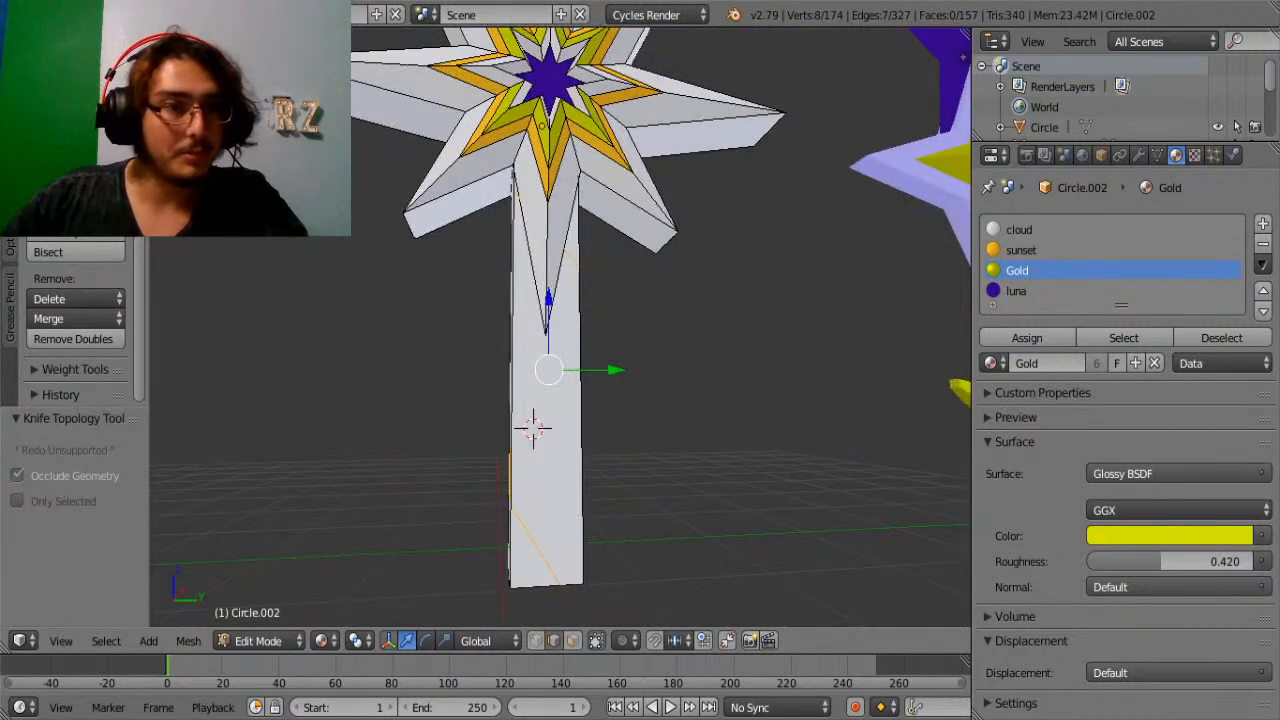
key("k")
left_click(583, 518)
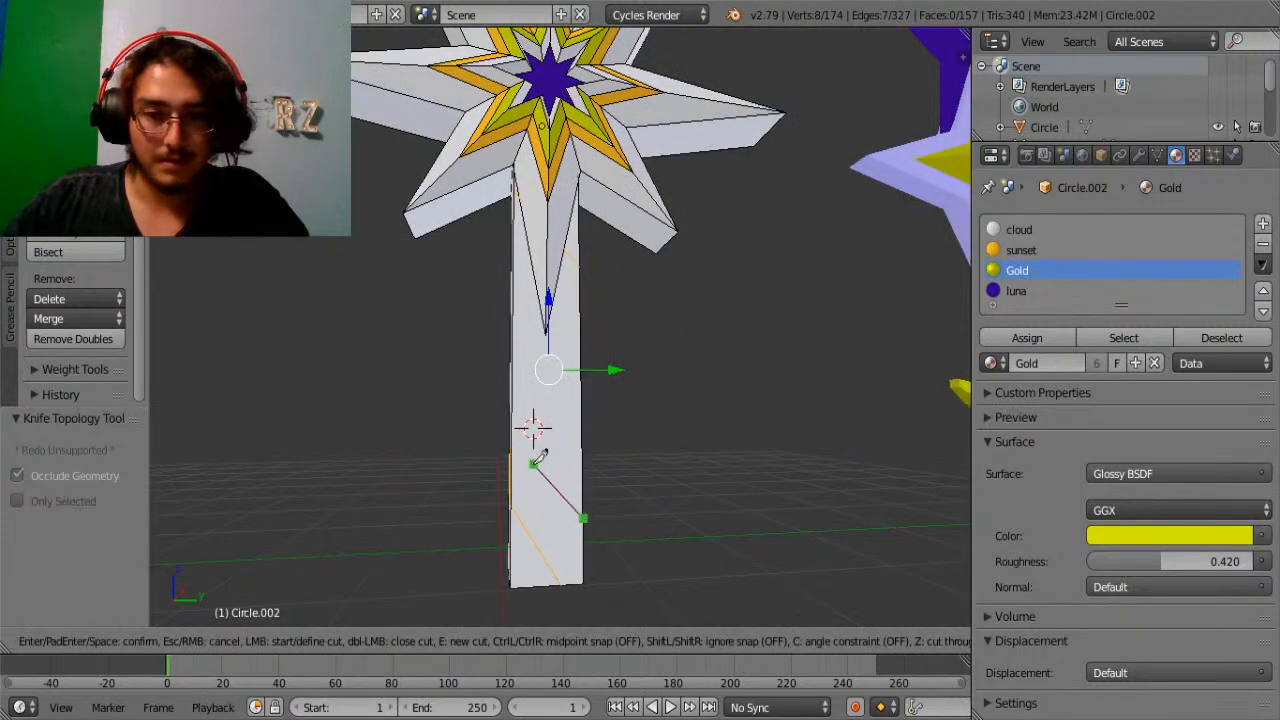
middle_click_drag(527, 420, 580, 340)
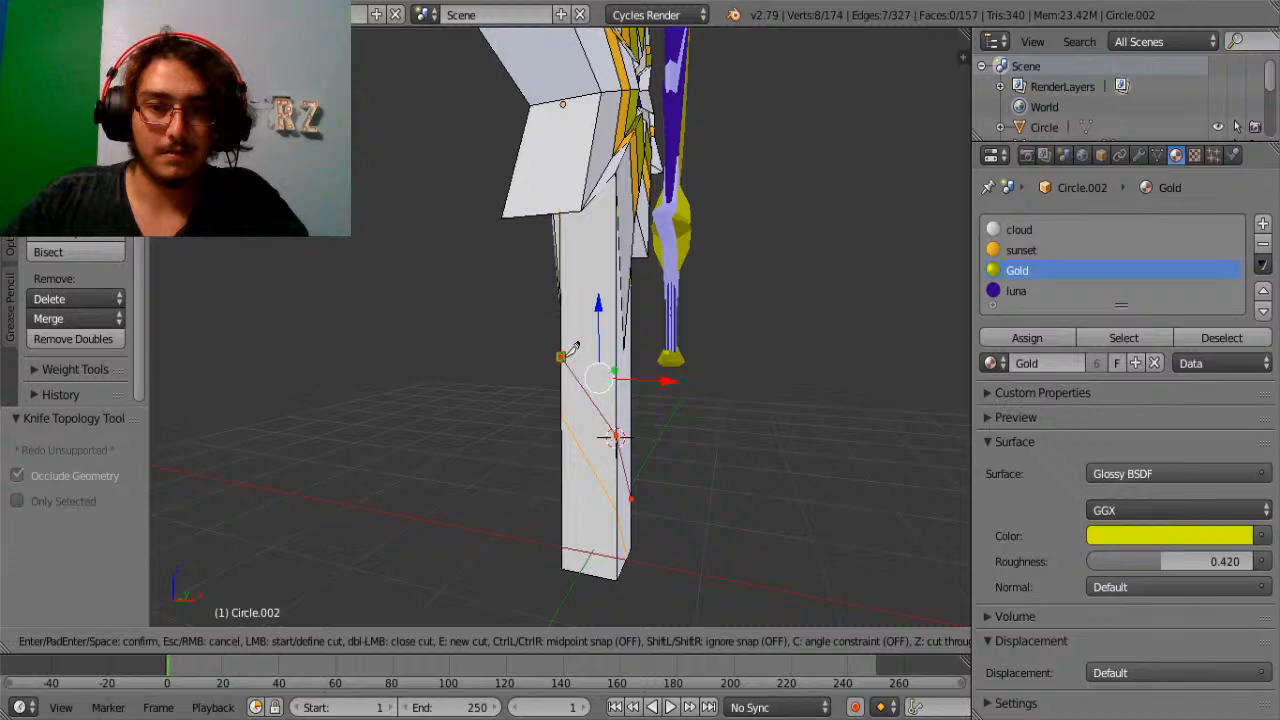
middle_click_drag(568, 357, 800, 341)
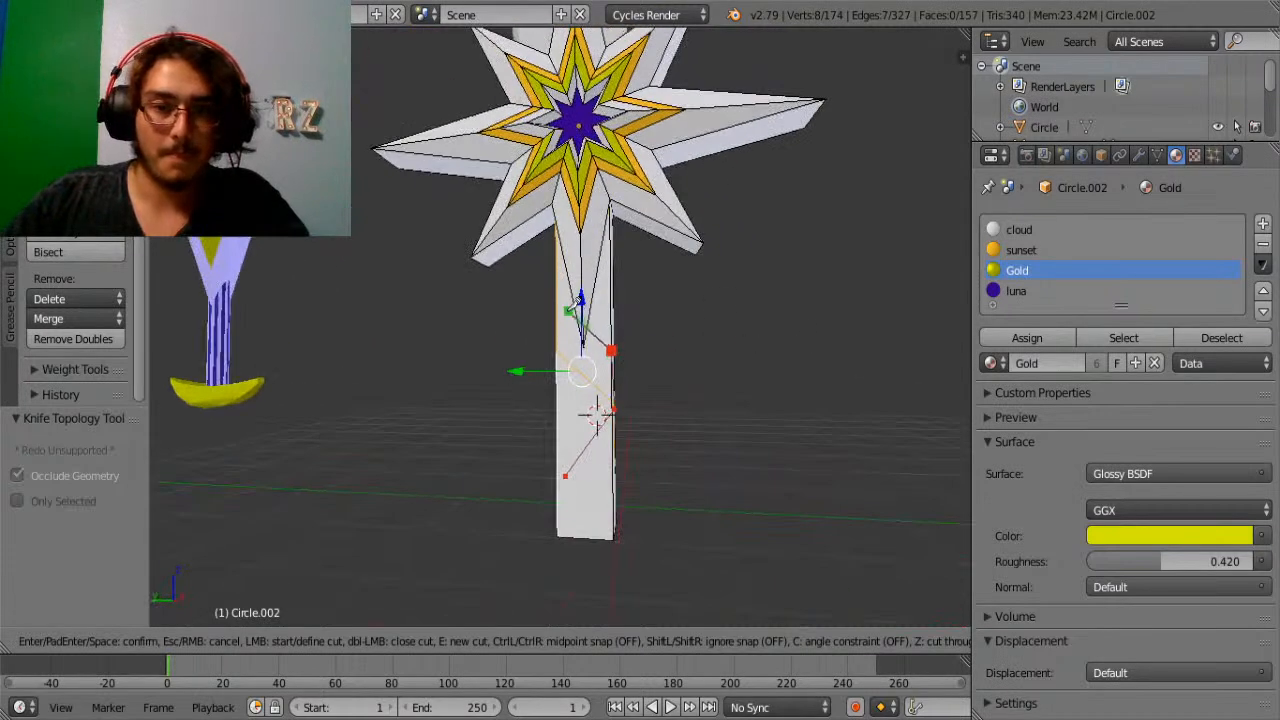
middle_click_drag(572, 300, 815, 334)
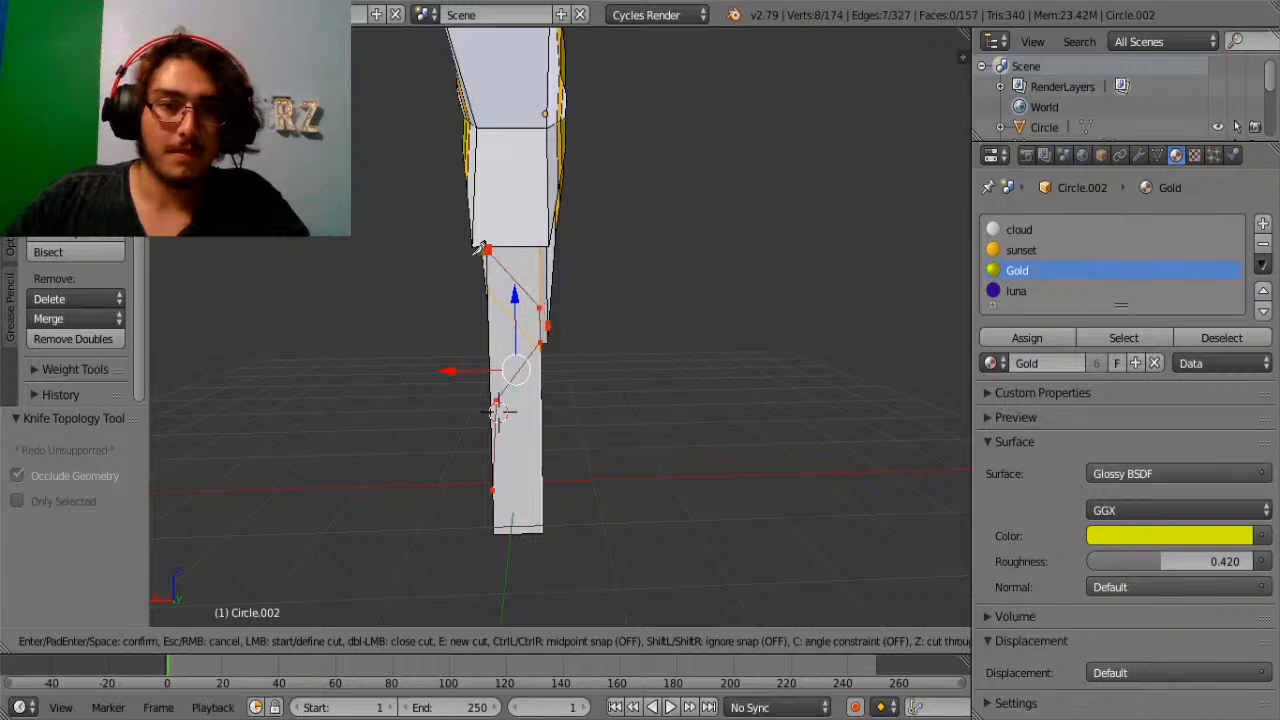
middle_click_drag(503, 241, 628, 283)
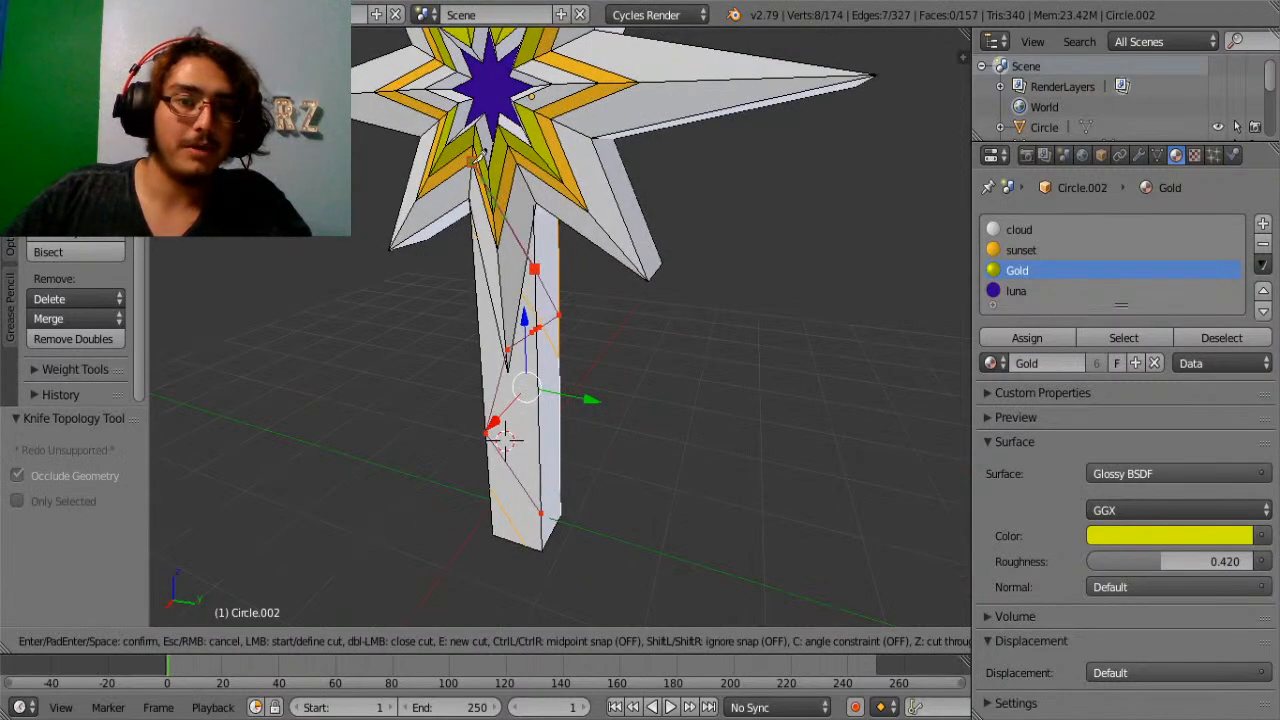
middle_click_drag(474, 161, 596, 182)
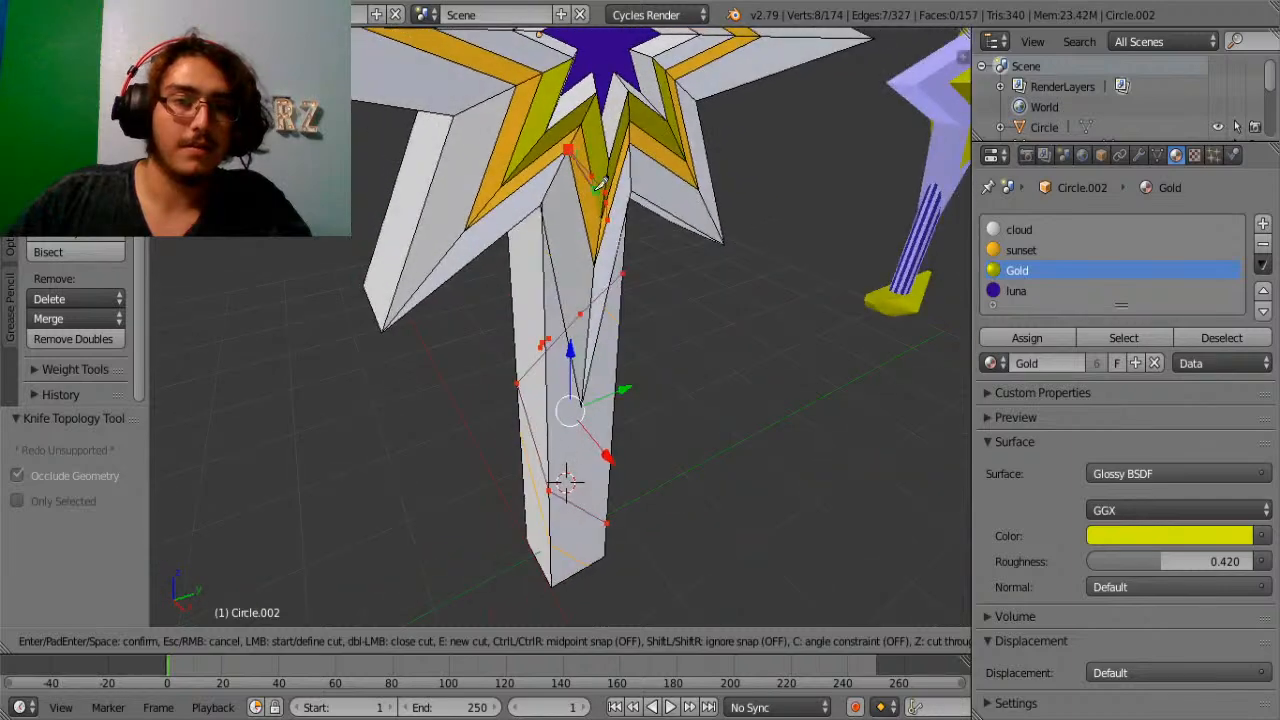
key("Return")
Examine the spiral cuts around the handle in both Object Mode and Edit Mode.
middle_click_drag(714, 200, 646, 294)
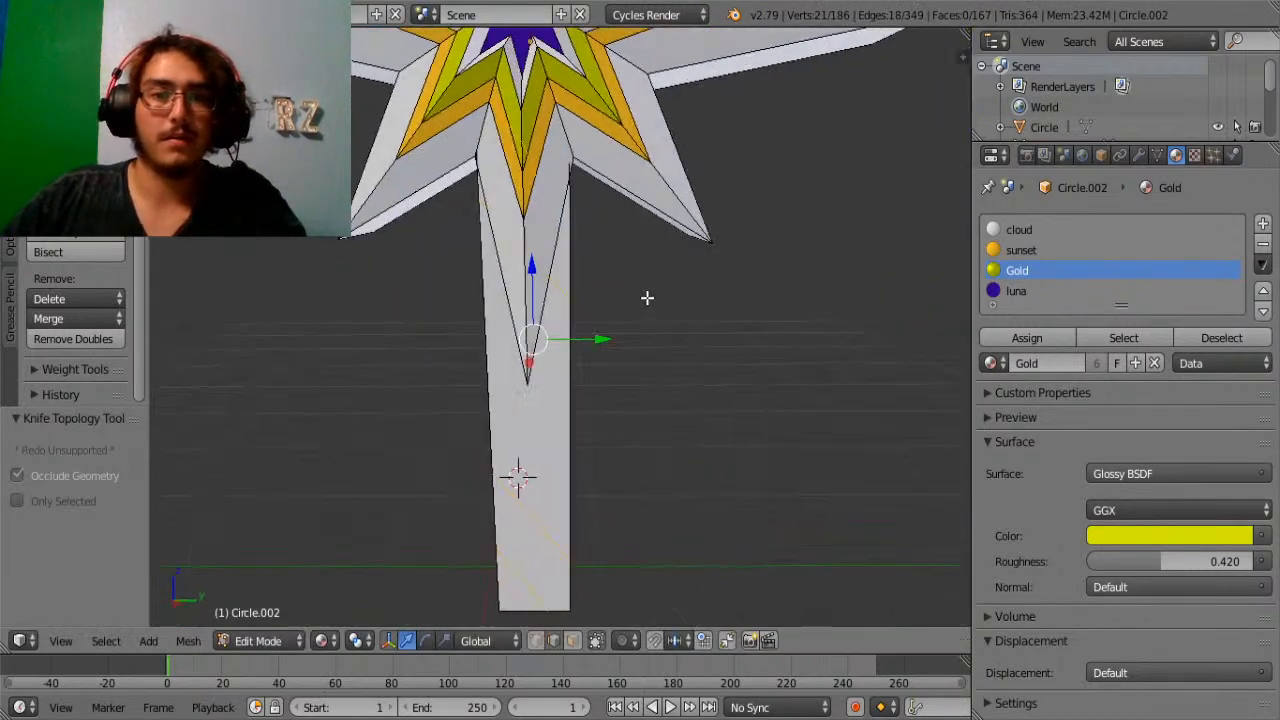
key("Tab")
key("Tab")
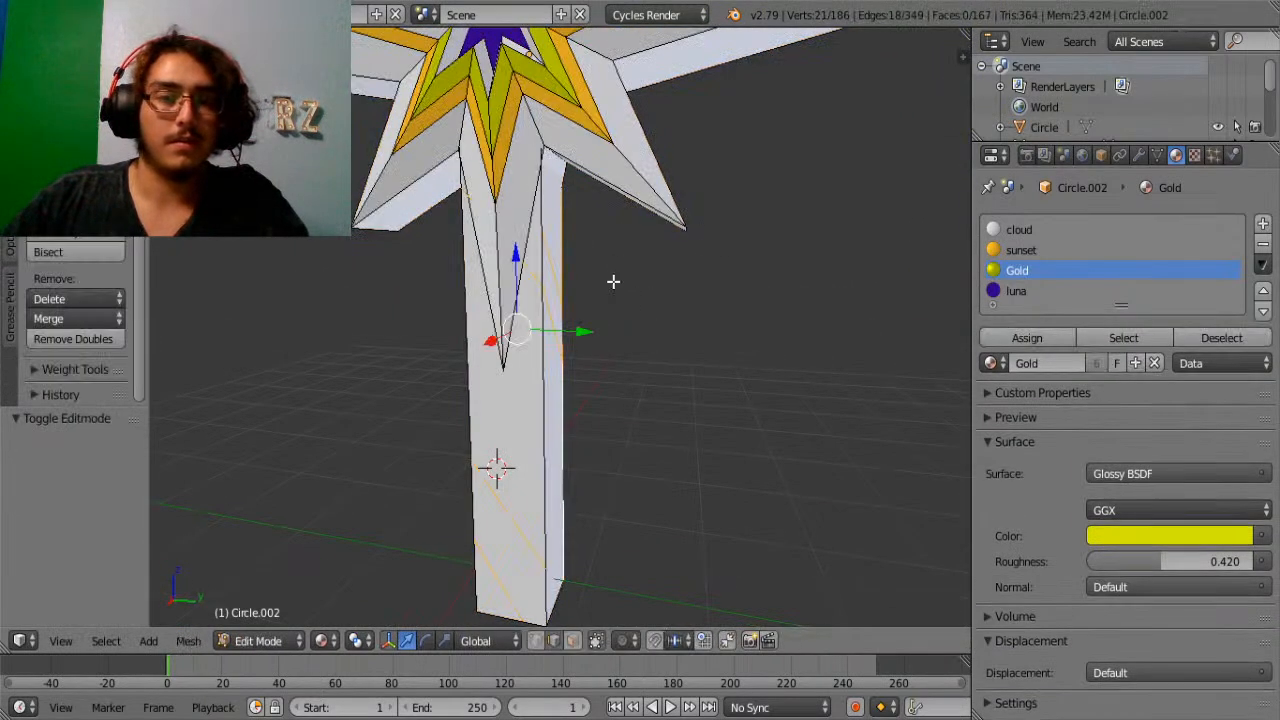
middle_click_drag(611, 234, 439, 211)
key("Tab")
middle_click_drag(550, 318, 764, 340)
key("Tab")
scroll(764, 340, "down", 3)
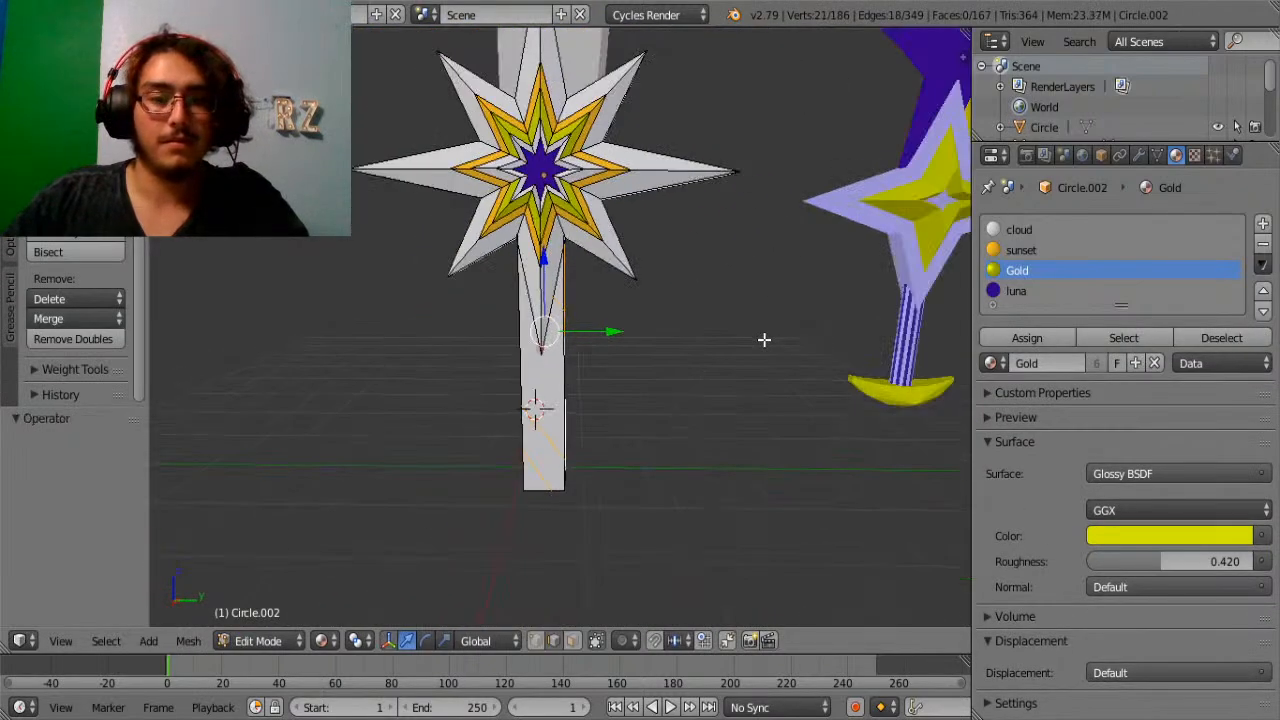
Undo the knife cuts along with the earlier resizing and positioning of the handle box.
key("ctrl+z")
key("ctrl+z")
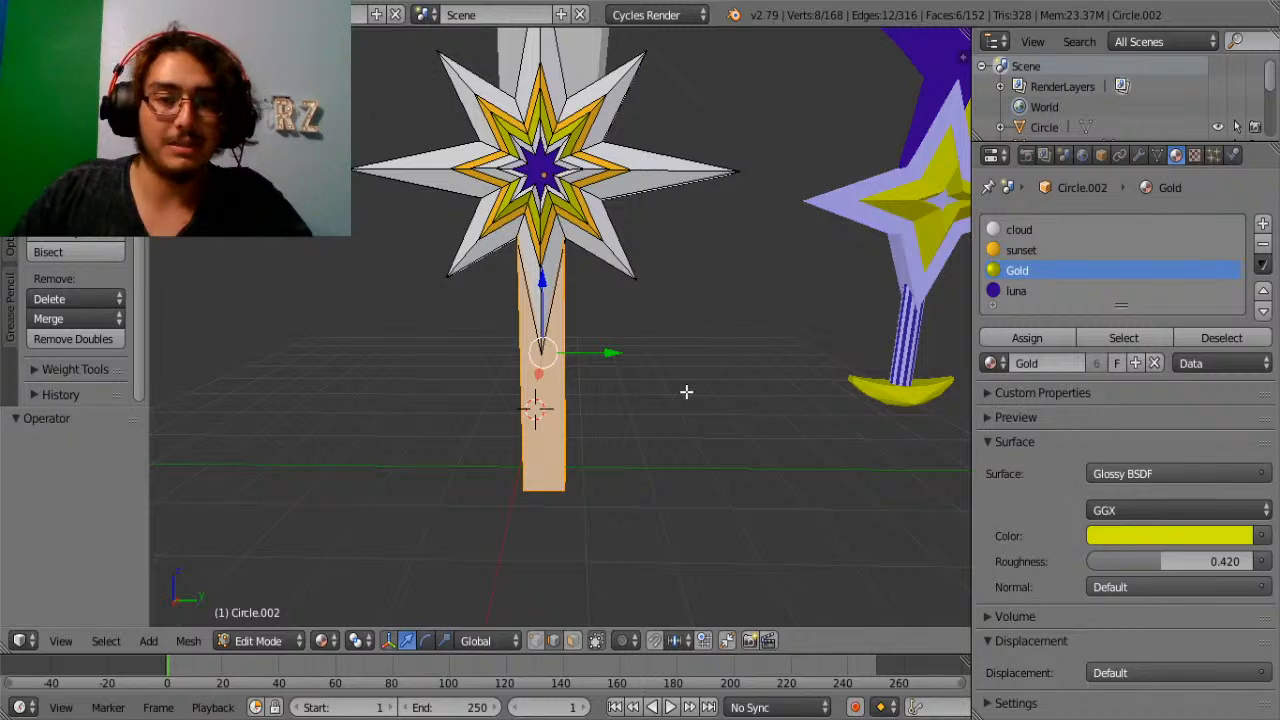
key("ctrl+z")
key("ctrl+z")
key("ctrl+z")
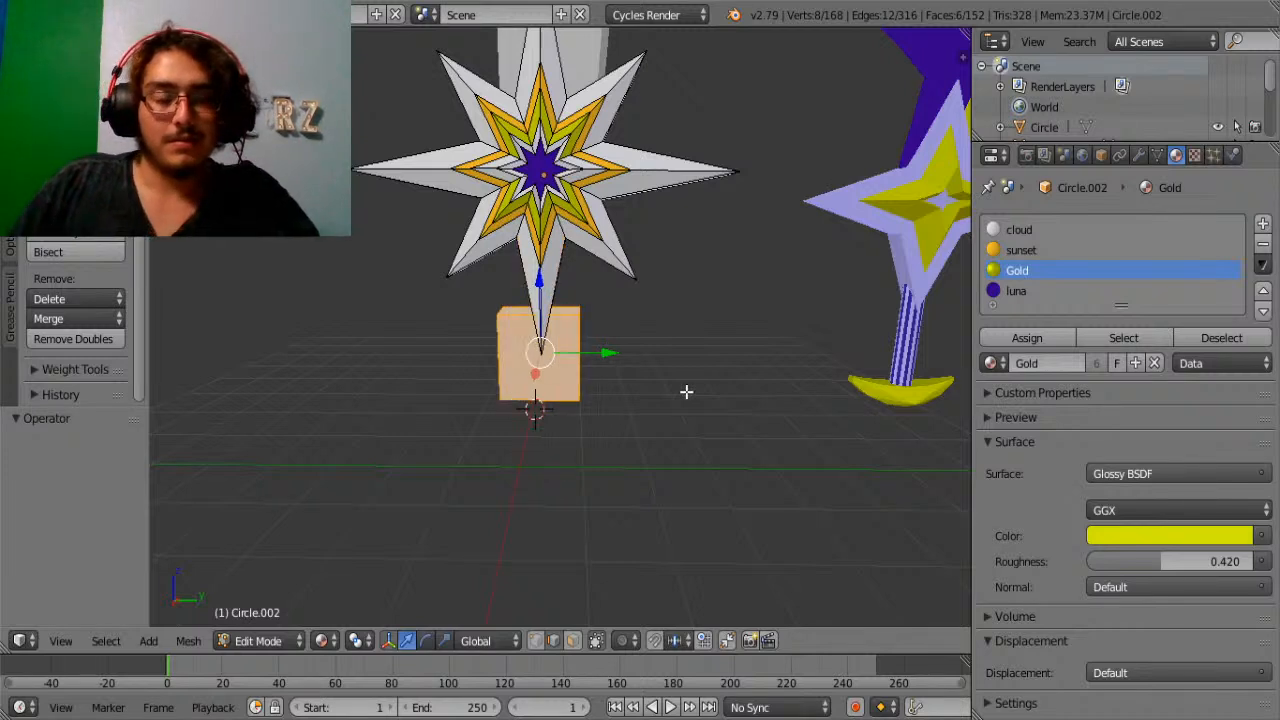
key("x")
left_click(522, 452)
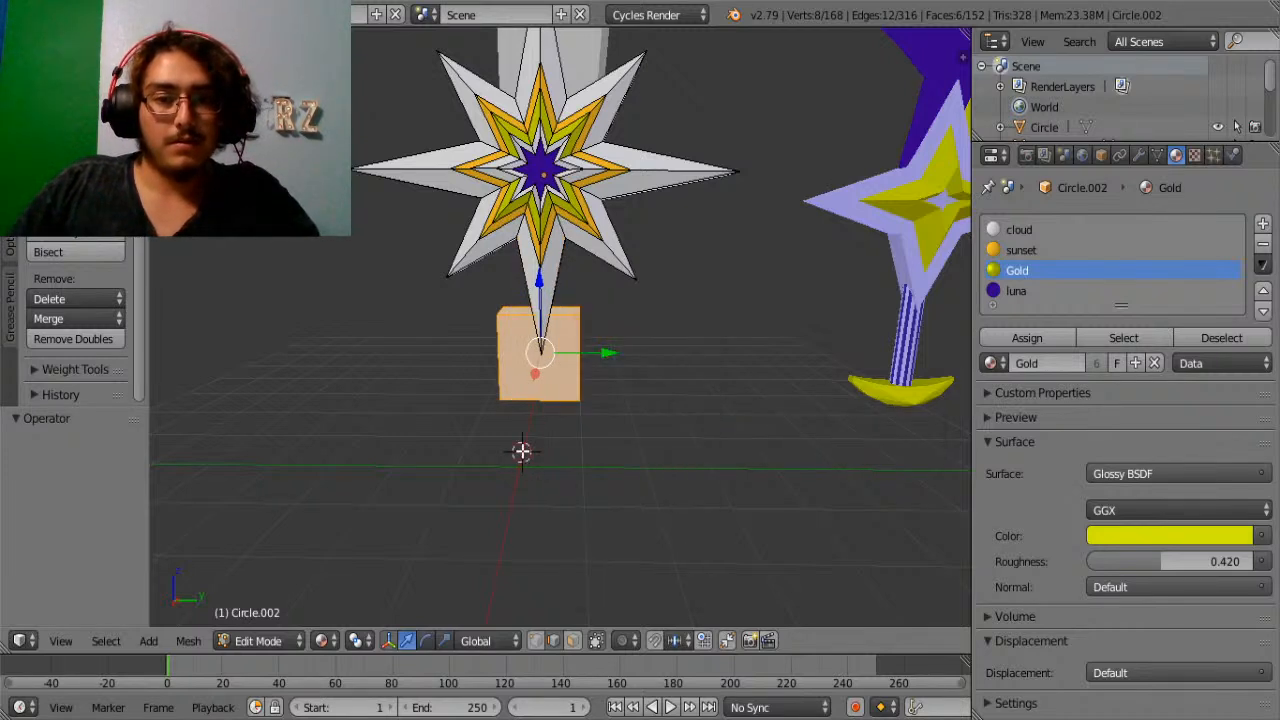
key("ctrl+z")
key("ctrl+z")
key("ctrl+z")
key("ctrl+z")
key("ctrl+z")
key("ctrl+z")
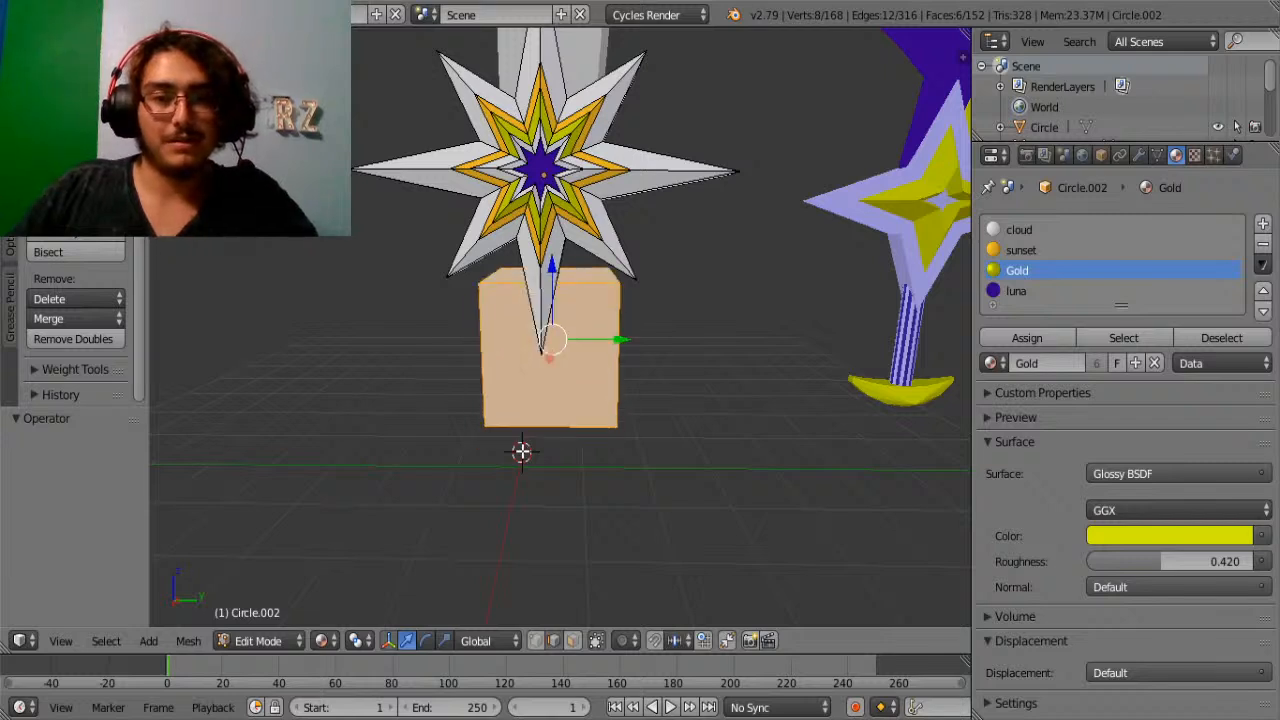
Delete the handle box from the star guard's mesh and add a separate cube of radius 1 in Object Mode.
key("x")
left_click(522, 457)
key("Tab")
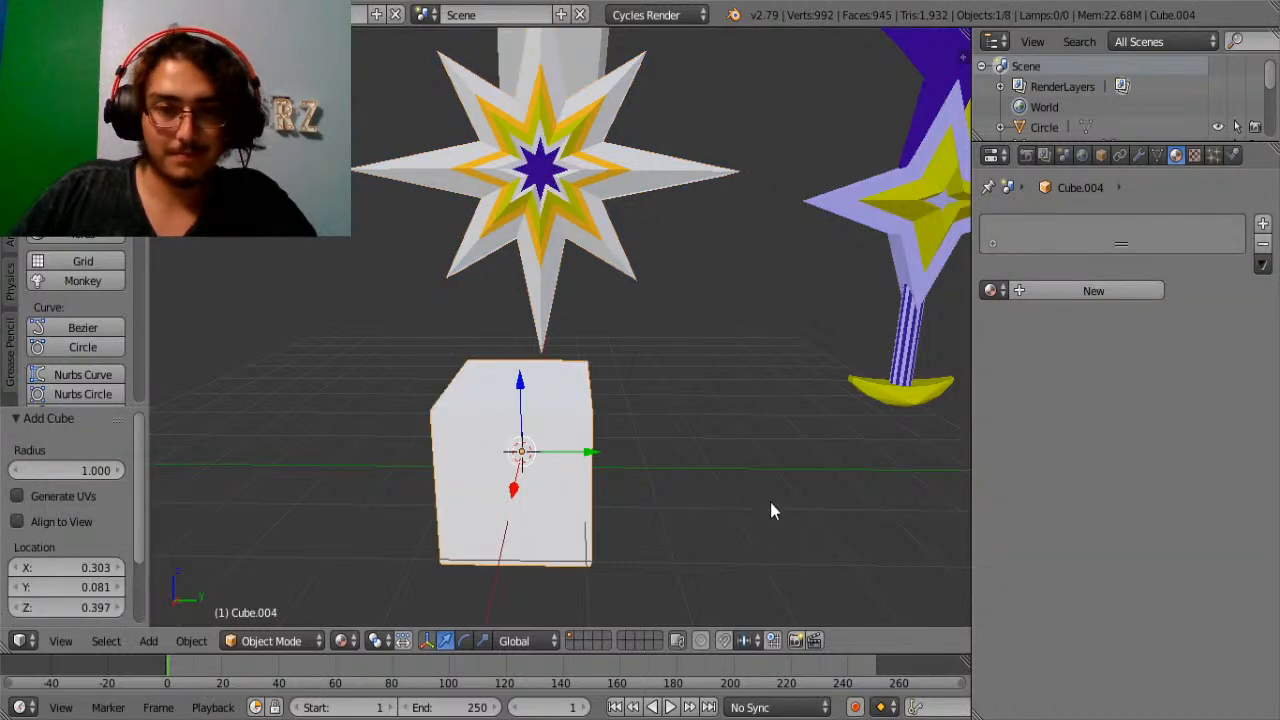
Scale the new cube uniformly by about 0.283.
key("KP_1")
key("s")
left_click(644, 445)
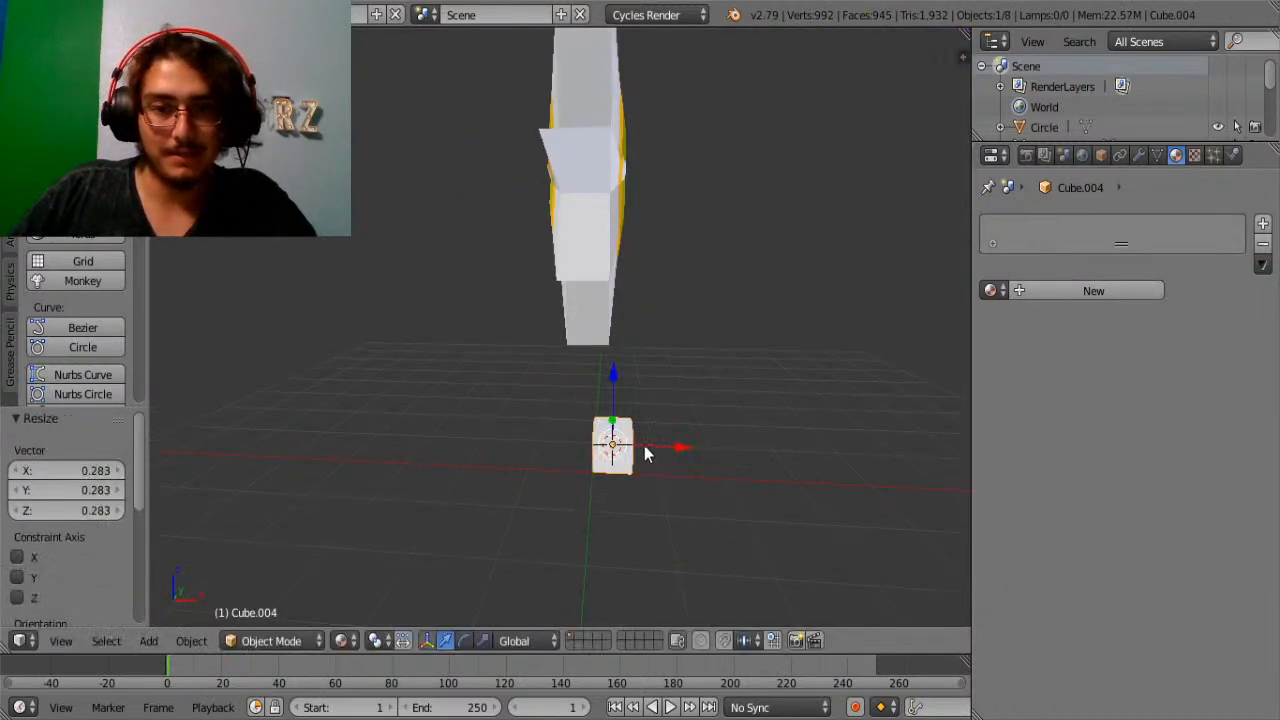
Move the small cube up to the star guard's lowest spike and centre it there along Y.
key("g")
key("z")
left_click_drag(618, 341, 618, 323)
left_click_drag(655, 380, 646, 379)
middle_click_drag(649, 375, 529, 358)
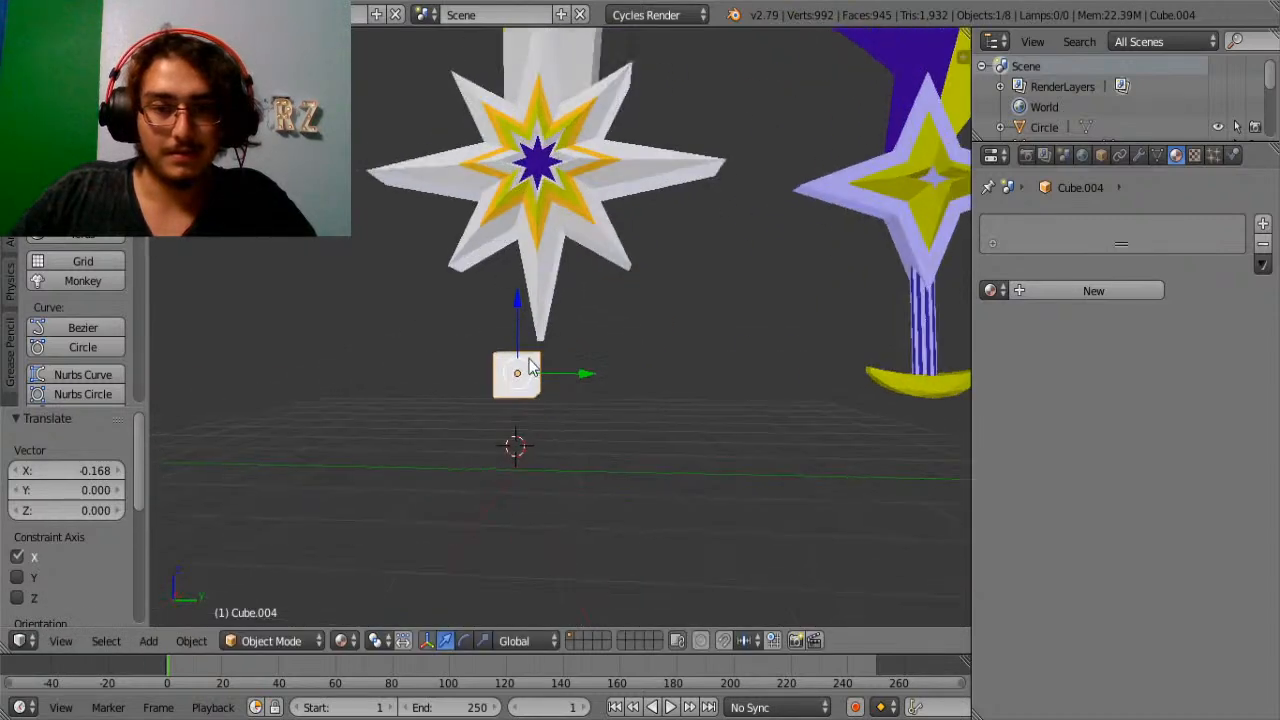
left_click_drag(509, 320, 518, 260)
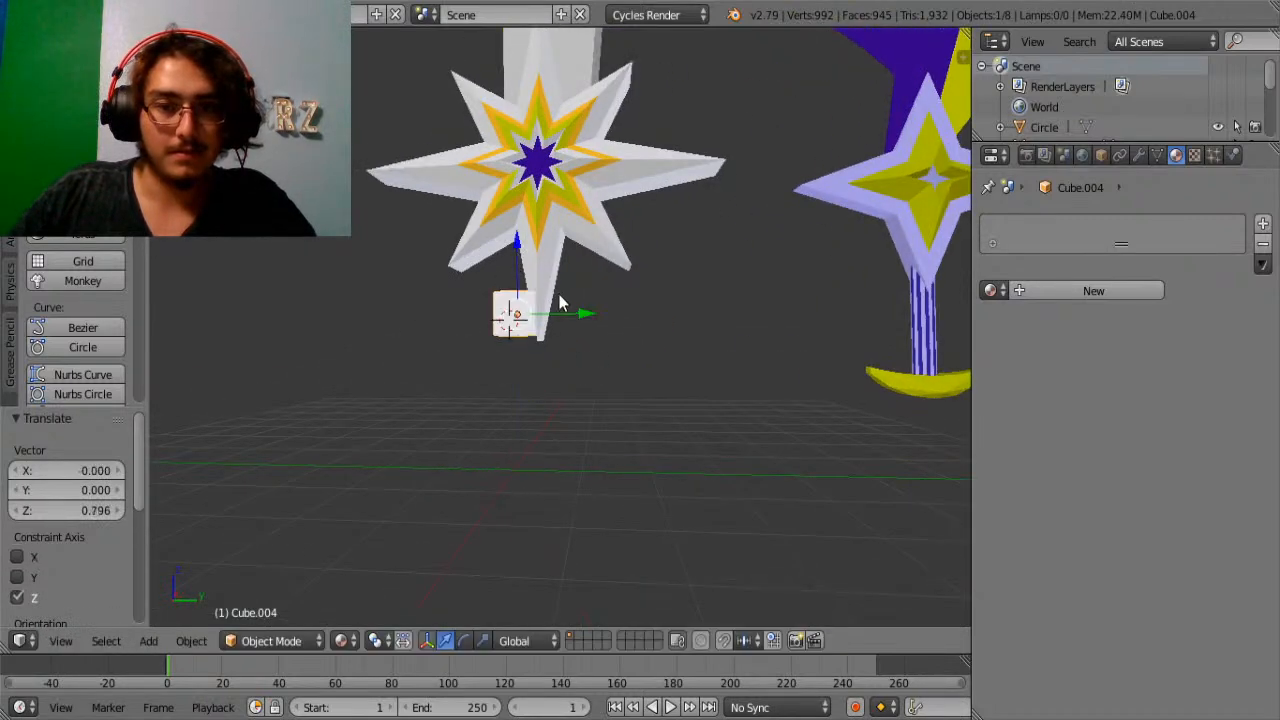
left_click_drag(585, 315, 601, 321)
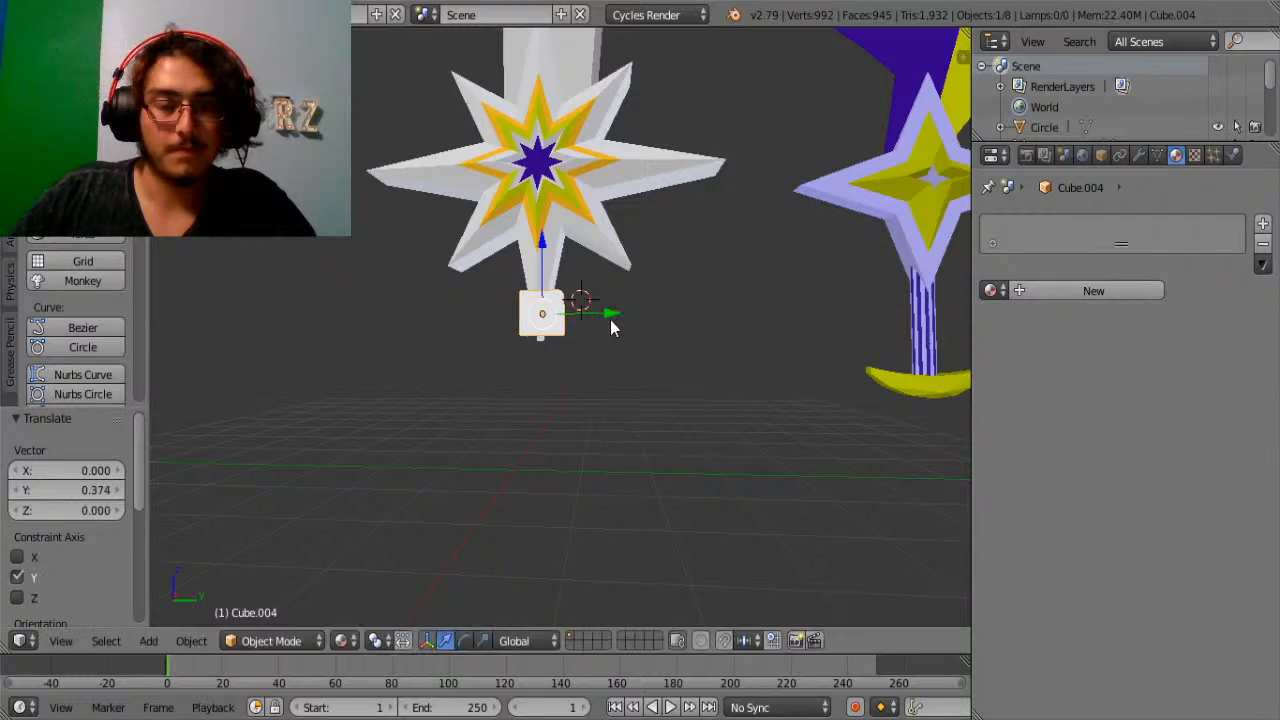
Align the cube with the guard's thickness by shifting it about -0.232 along X, and fine-tune its Y position.
middle_click_drag(610, 320, 417, 335)
mouse_move(425, 311)
left_mouse_down()
mouse_move(452, 295)
mouse_move(447, 308)
left_mouse_up()
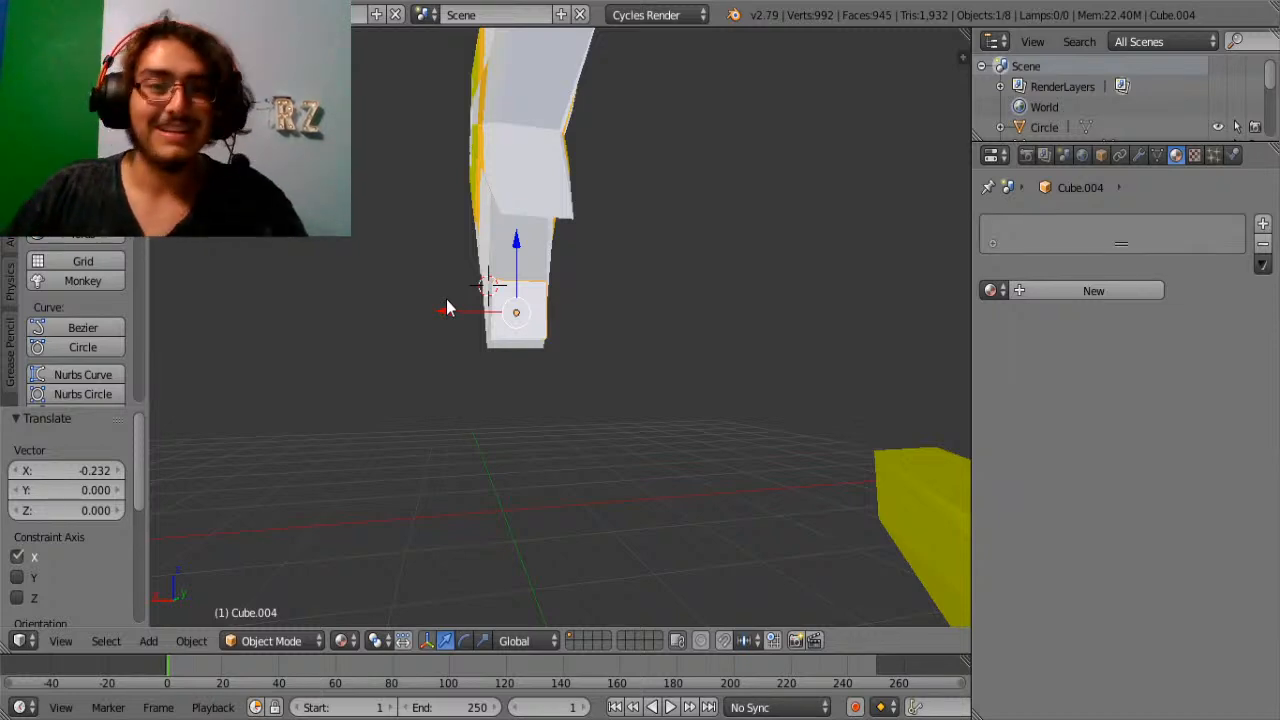
middle_click_drag(446, 299, 616, 376)
left_click_drag(605, 330, 570, 333)
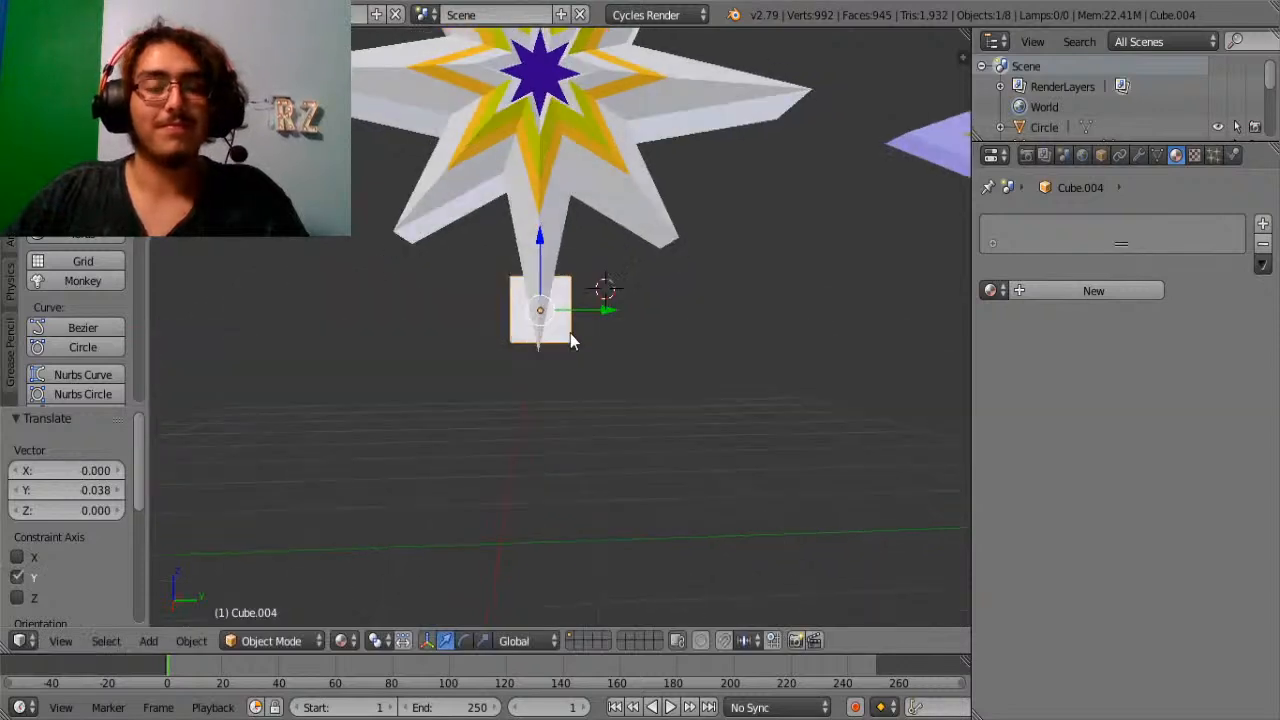
Stretch the cube along Z by about 5.268 to form a long handle.
key("s")
key("z")
left_click(713, 393)
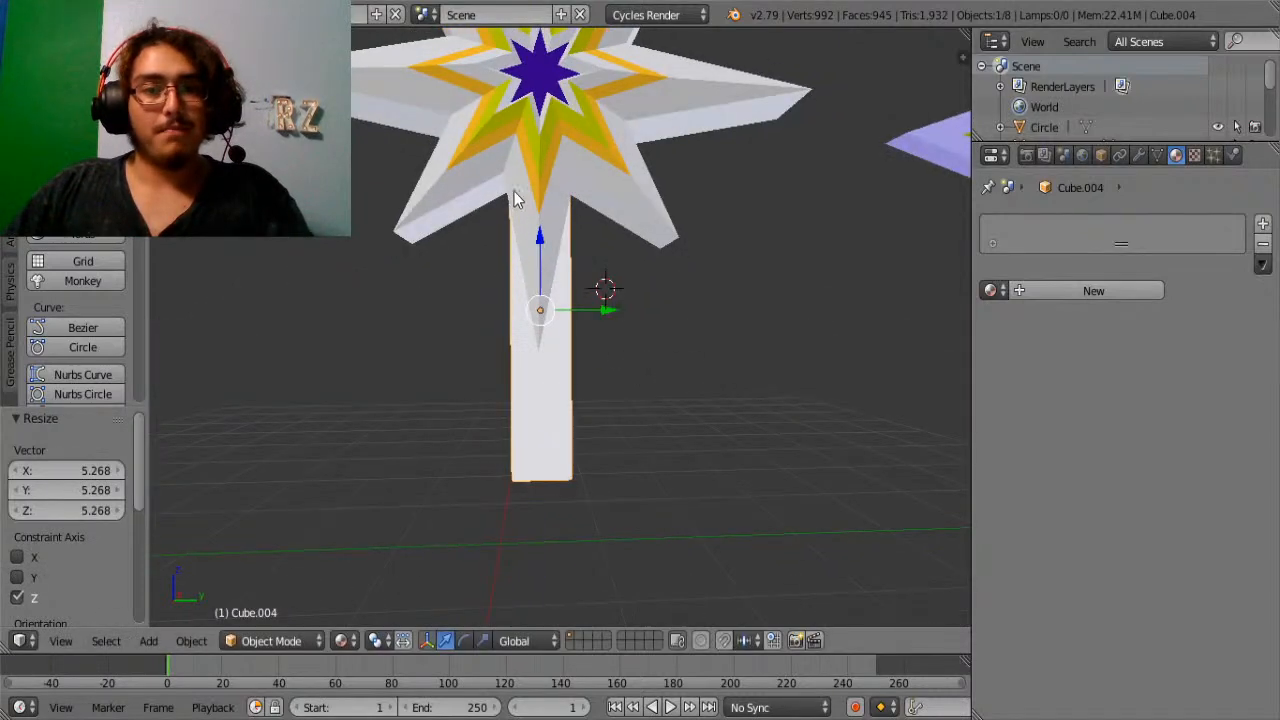
Lower the handle beneath the star guard and adjust its length and height along Z.
left_click_drag(535, 235, 546, 289)
key("s")
key("z")
left_click(537, 261)
left_click(537, 259)
mouse_move(546, 289)
middle_mouse_down()
mouse_move(651, 323)
mouse_move(503, 286)
mouse_move(524, 300)
middle_mouse_up()
left_click_drag(524, 300, 526, 283)
middle_click_drag(526, 283, 512, 307)
Widen the handle along Y by about 1.199.
key("s")
key("y")
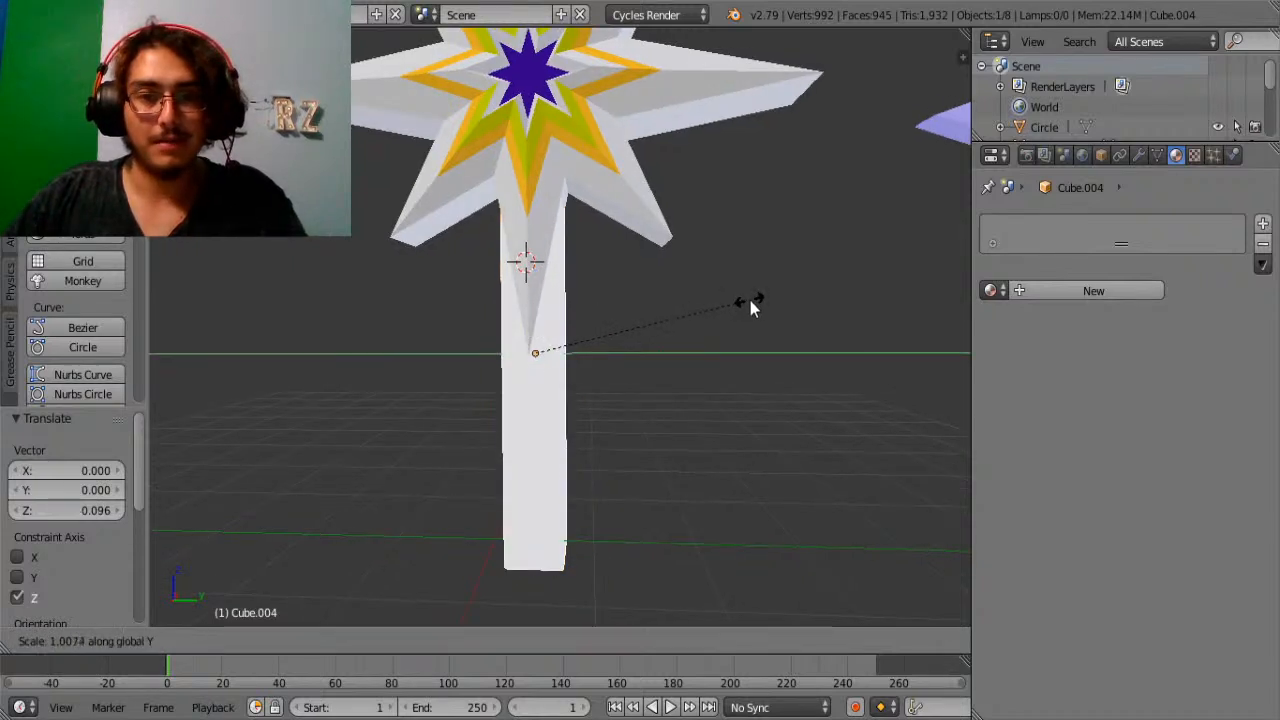
left_click(768, 326)
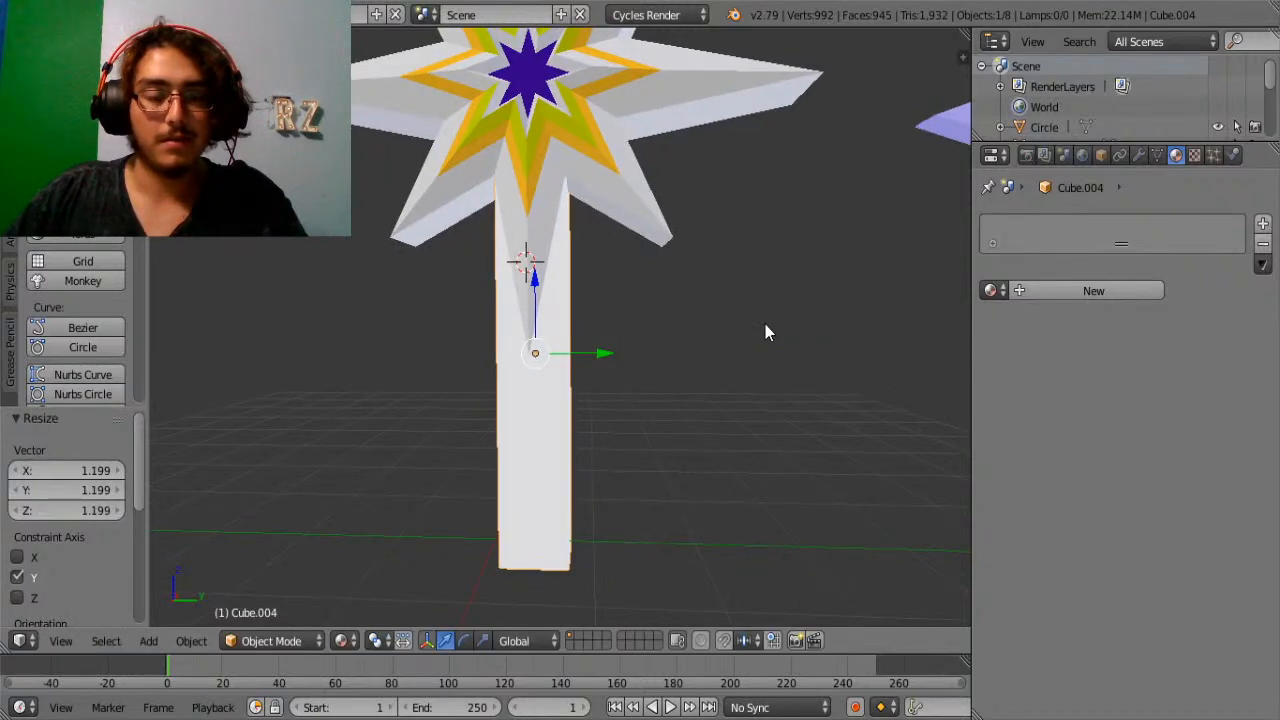
middle_click_drag(766, 330, 856, 368)
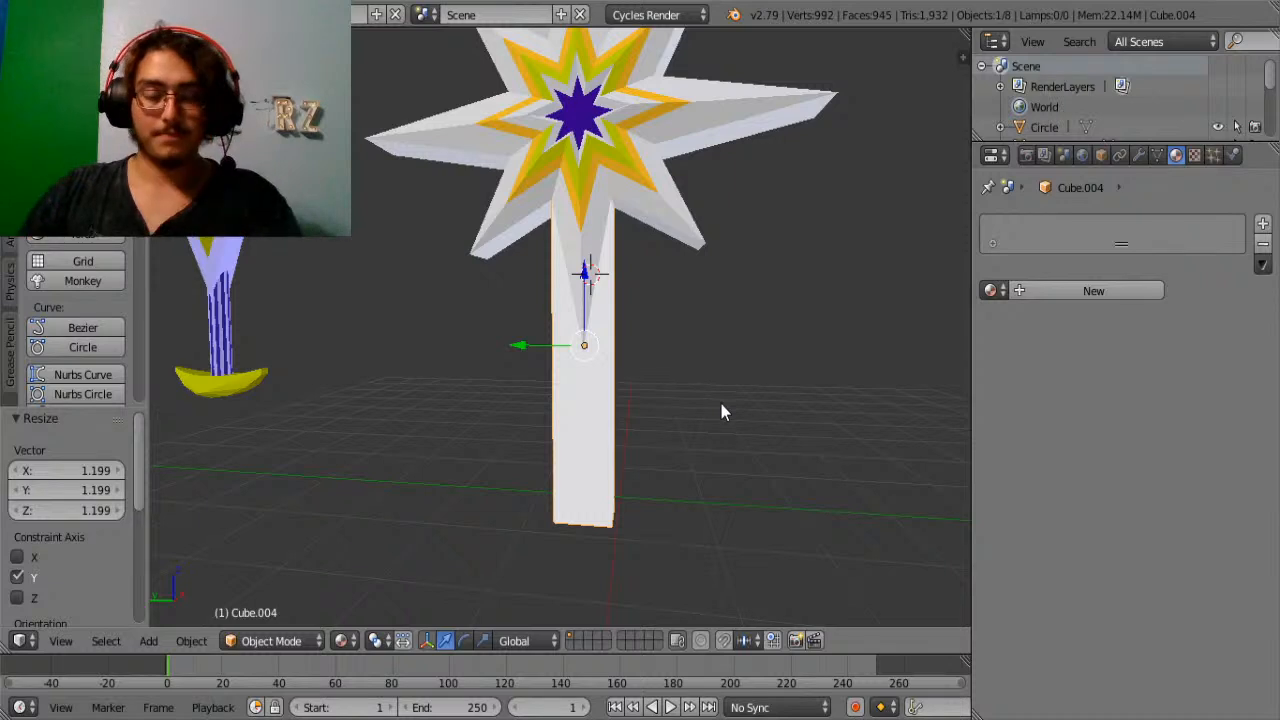
Start a knife cut at the handle's bottom edge in Edit Mode and run it diagonally upward across the first faces.
key("Tab")
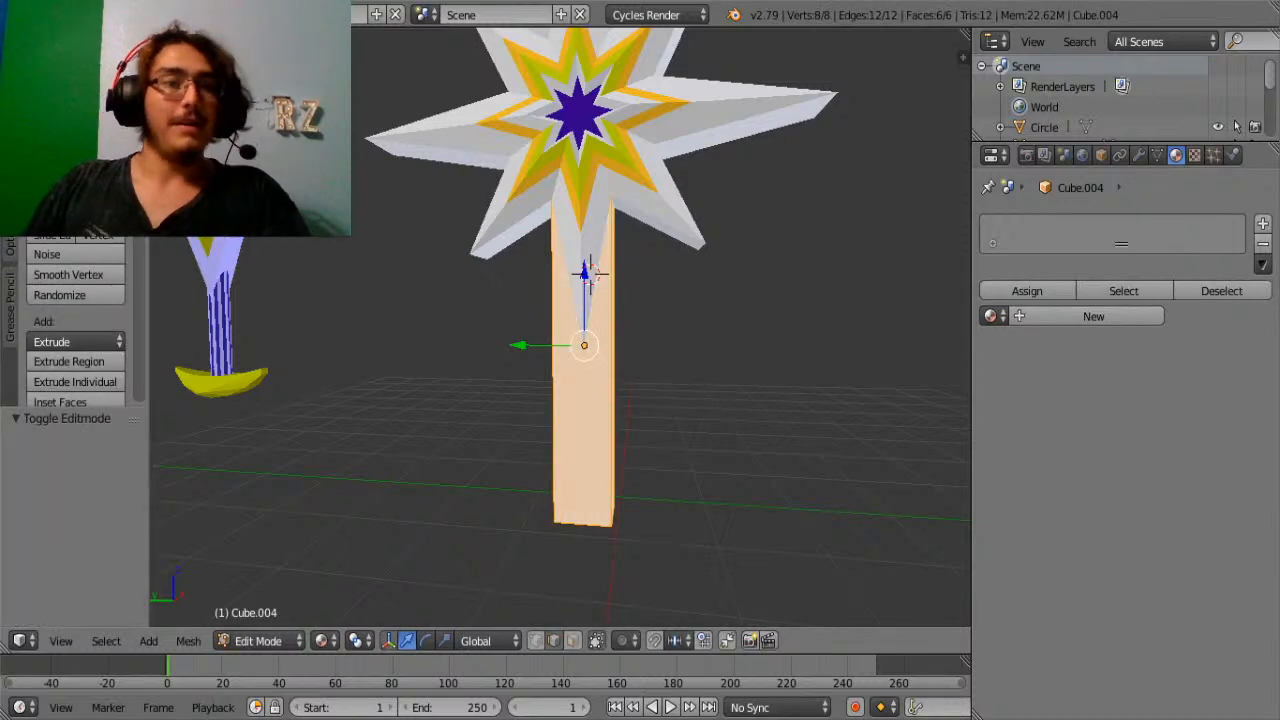
scroll(82, 300, "down", 5)
left_click(63, 299)
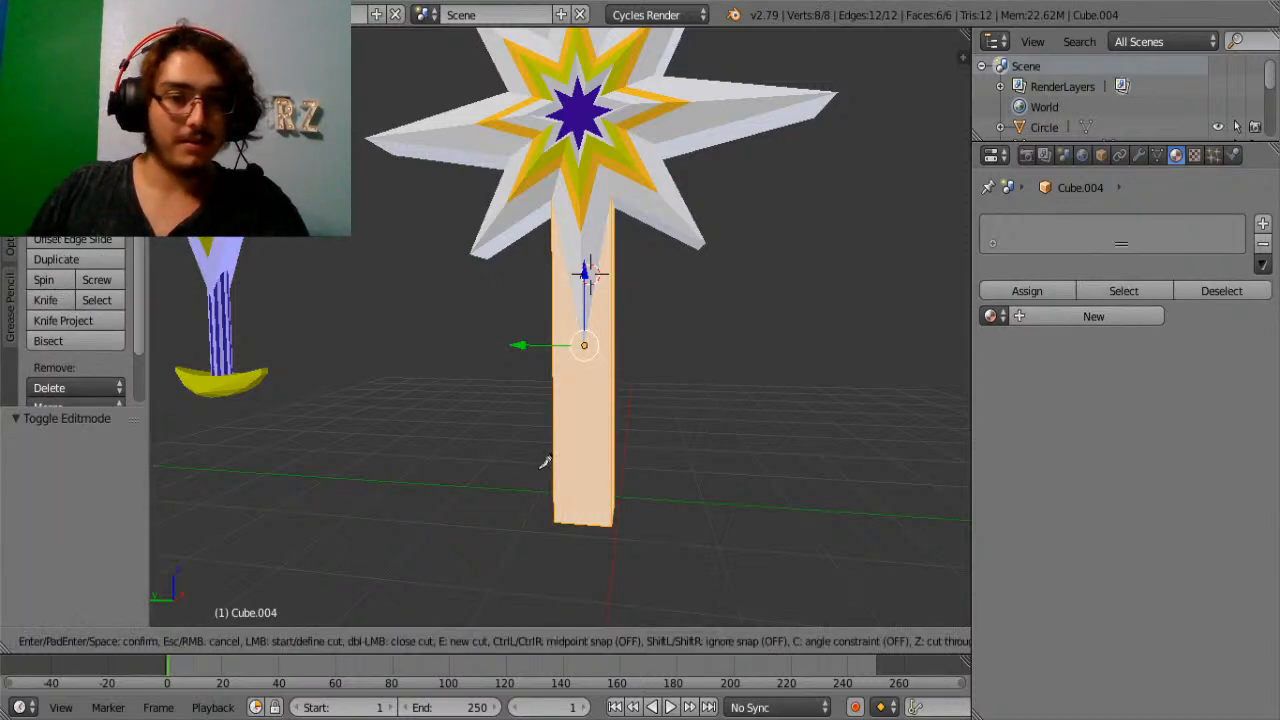
scroll(591, 497, "up", 5)
scroll(597, 500, "down", 5, "ctrl")
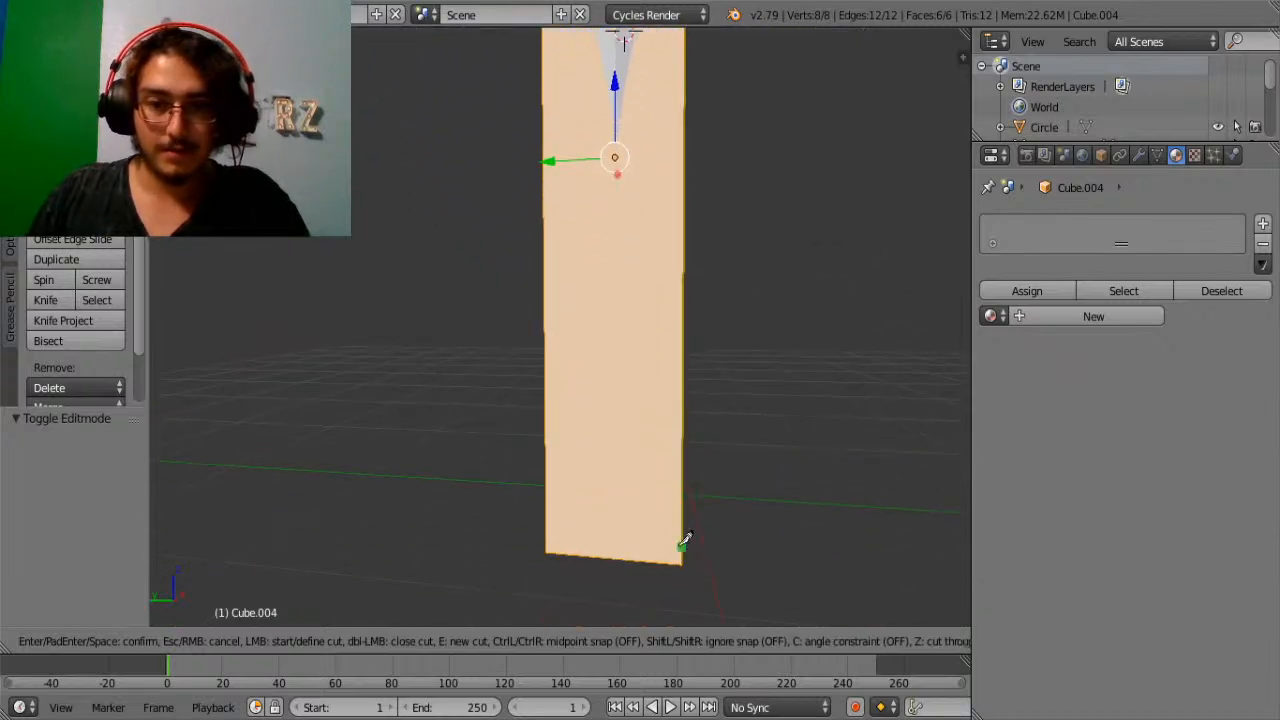
left_click(632, 554)
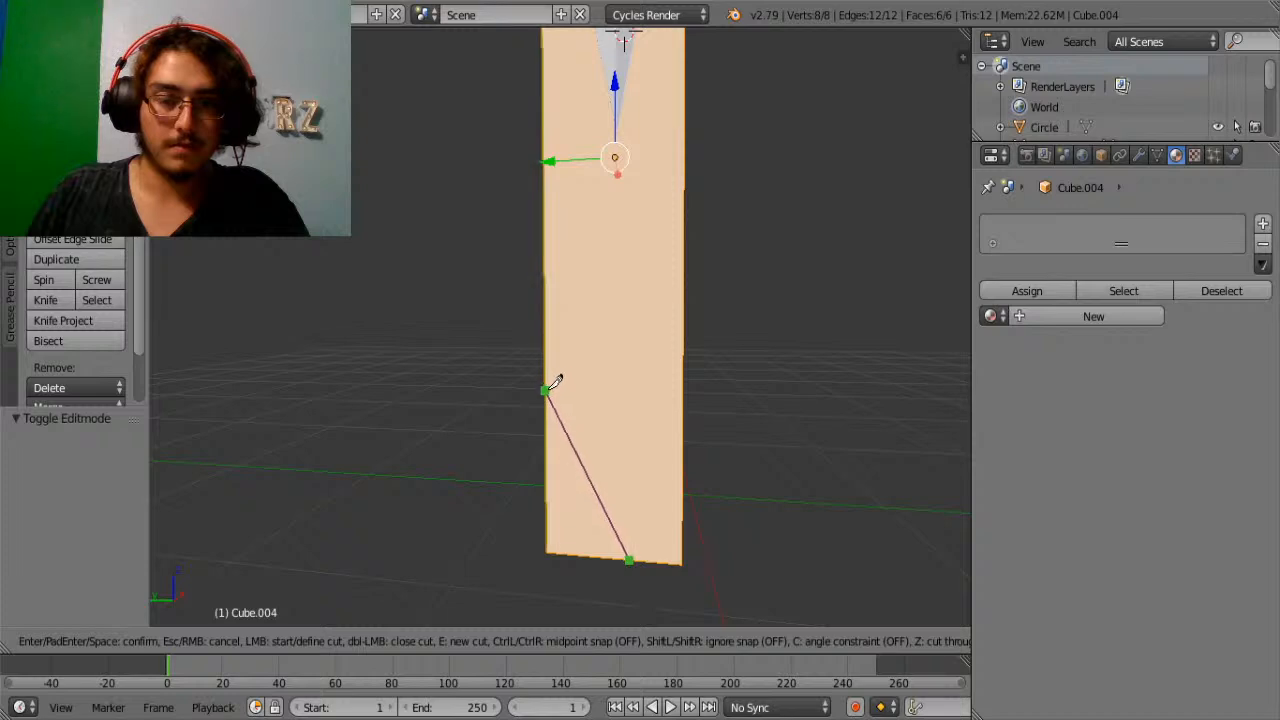
middle_click_drag(548, 420, 785, 408)
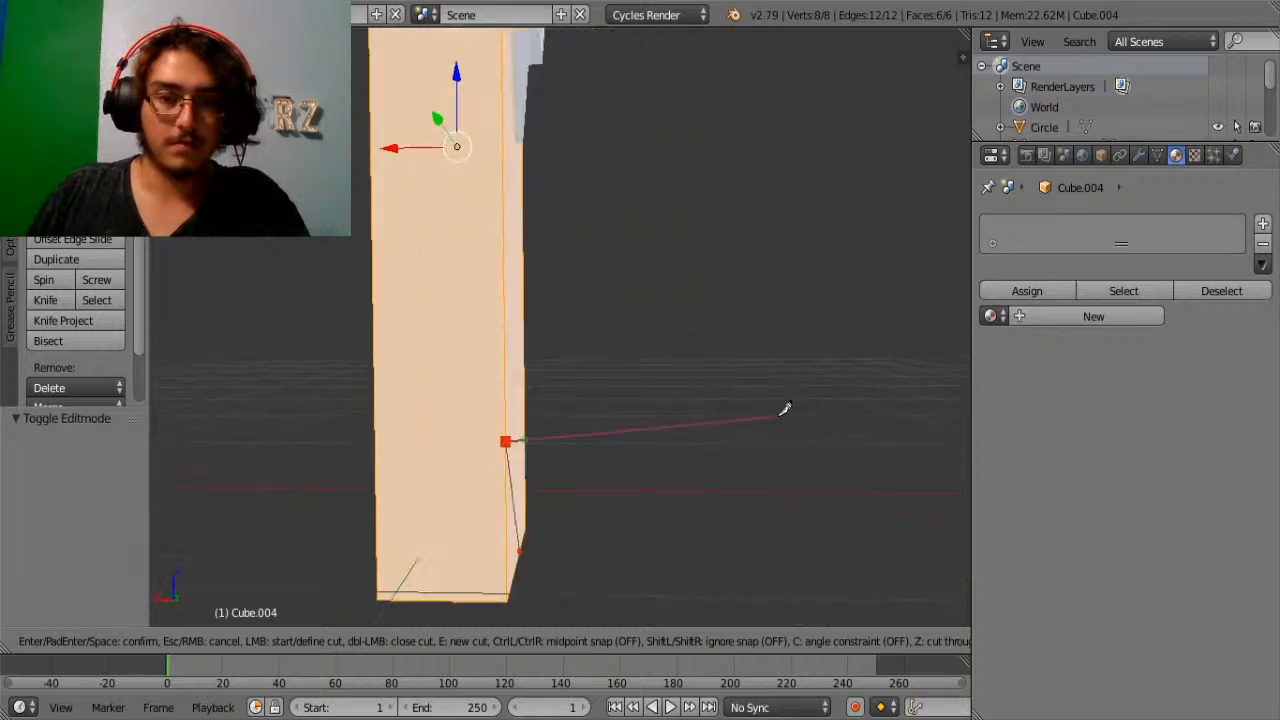
left_click(381, 312)
middle_click_drag(381, 312, 671, 297)
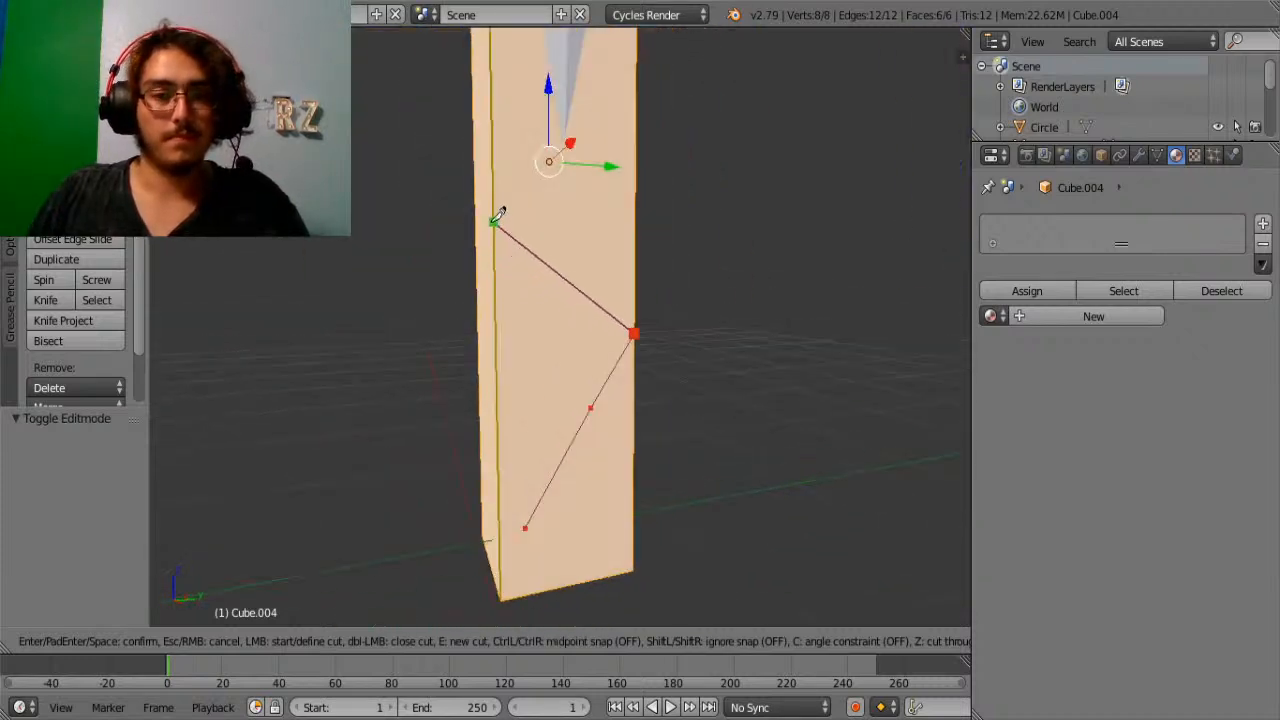
Continue the knife cut spiralling up the remaining handle faces to beneath the star guard and complete it.
middle_click_drag(497, 209, 571, 237)
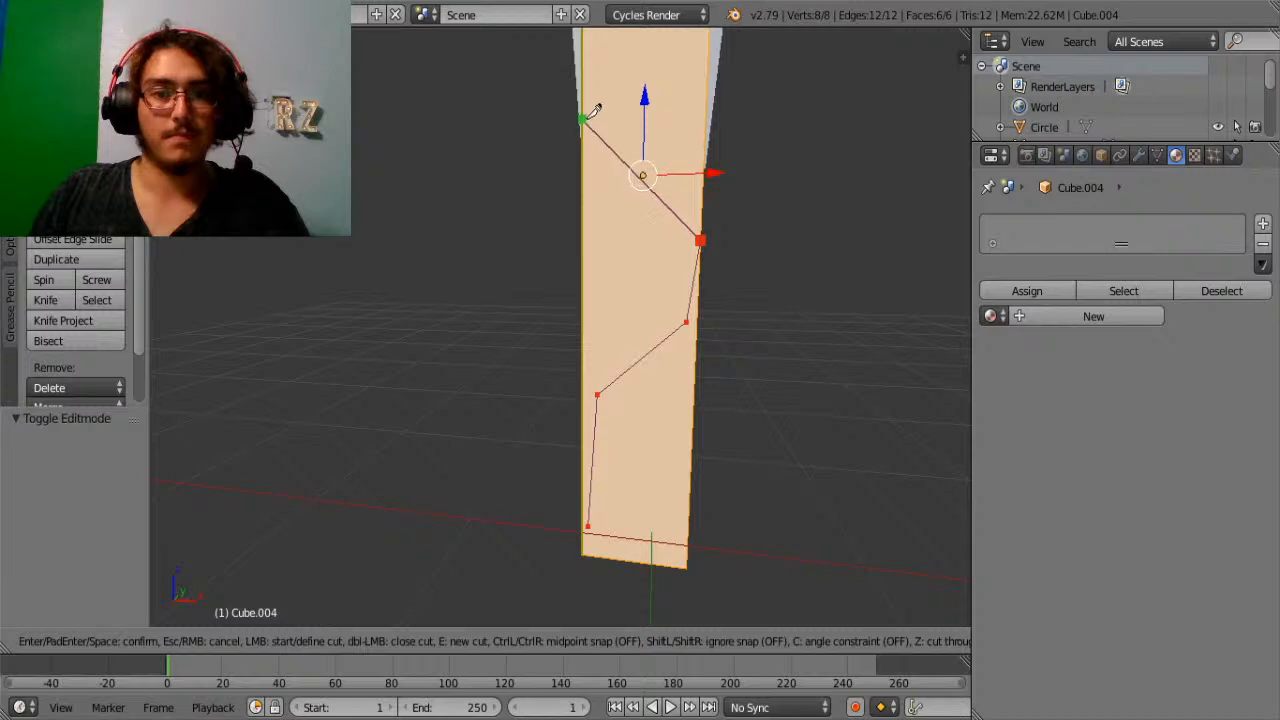
middle_click_drag(586, 120, 808, 193)
left_click(551, 200)
middle_click_drag(594, 142, 552, 127)
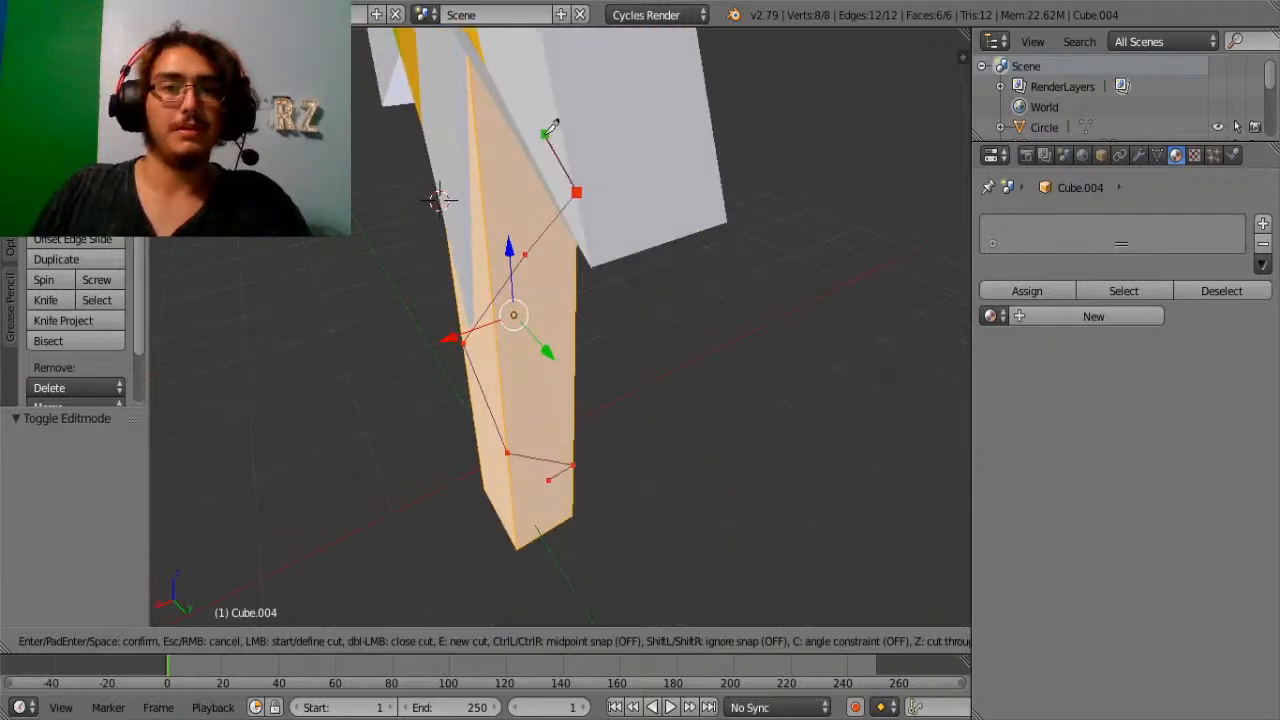
middle_click_drag(480, 82, 480, 148)
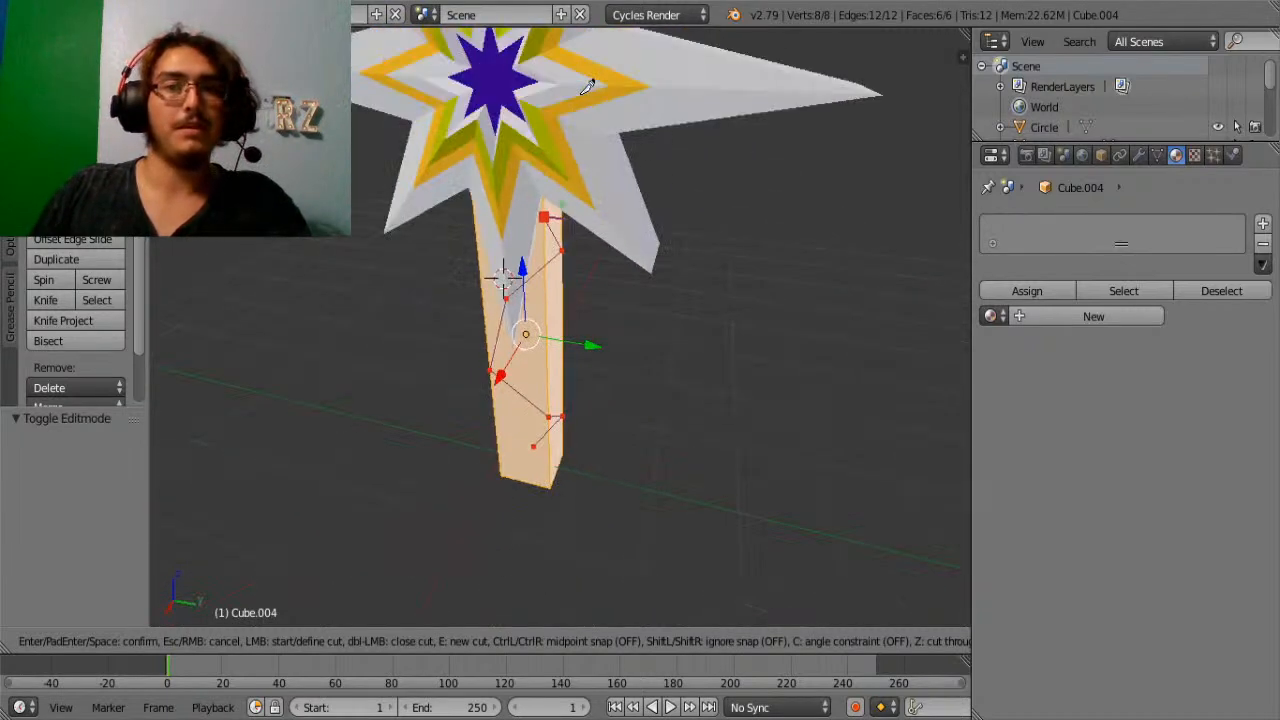
left_click(479, 155)
key("Return")
Knife a second spiral cut above the first, winding around the handle up to the guard.
middle_click_drag(474, 164, 385, 251)
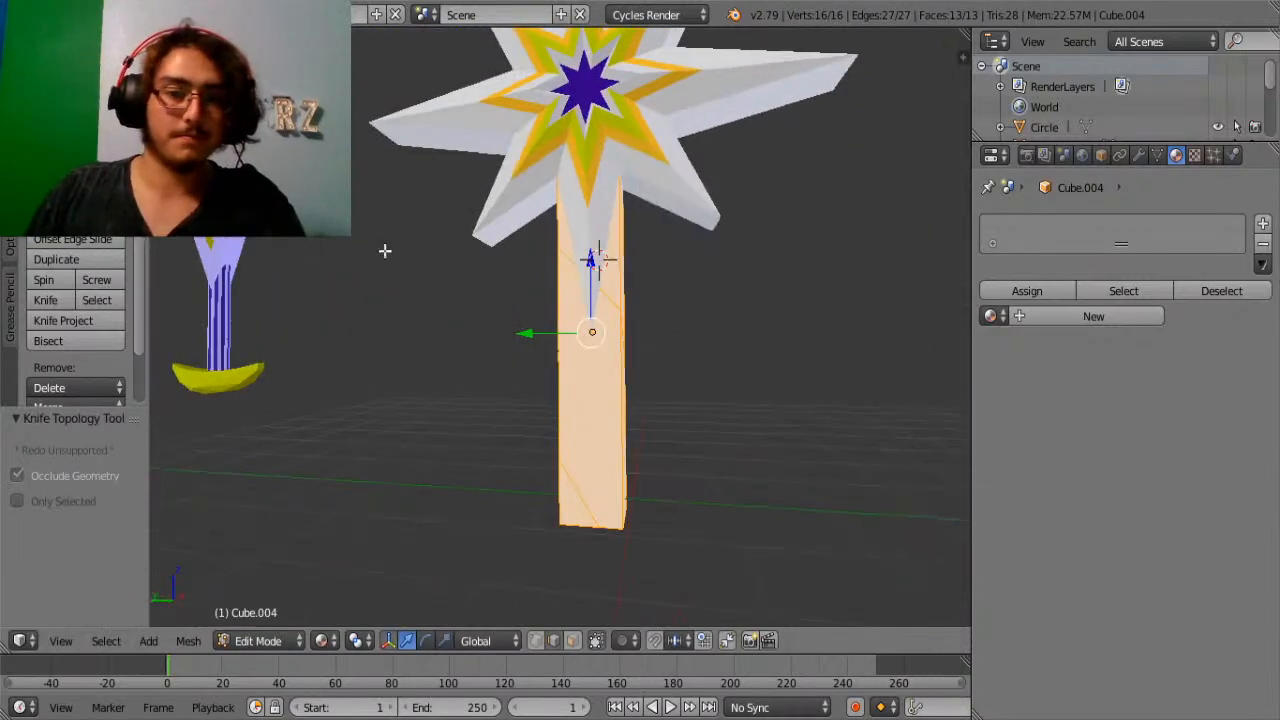
left_click(58, 300)
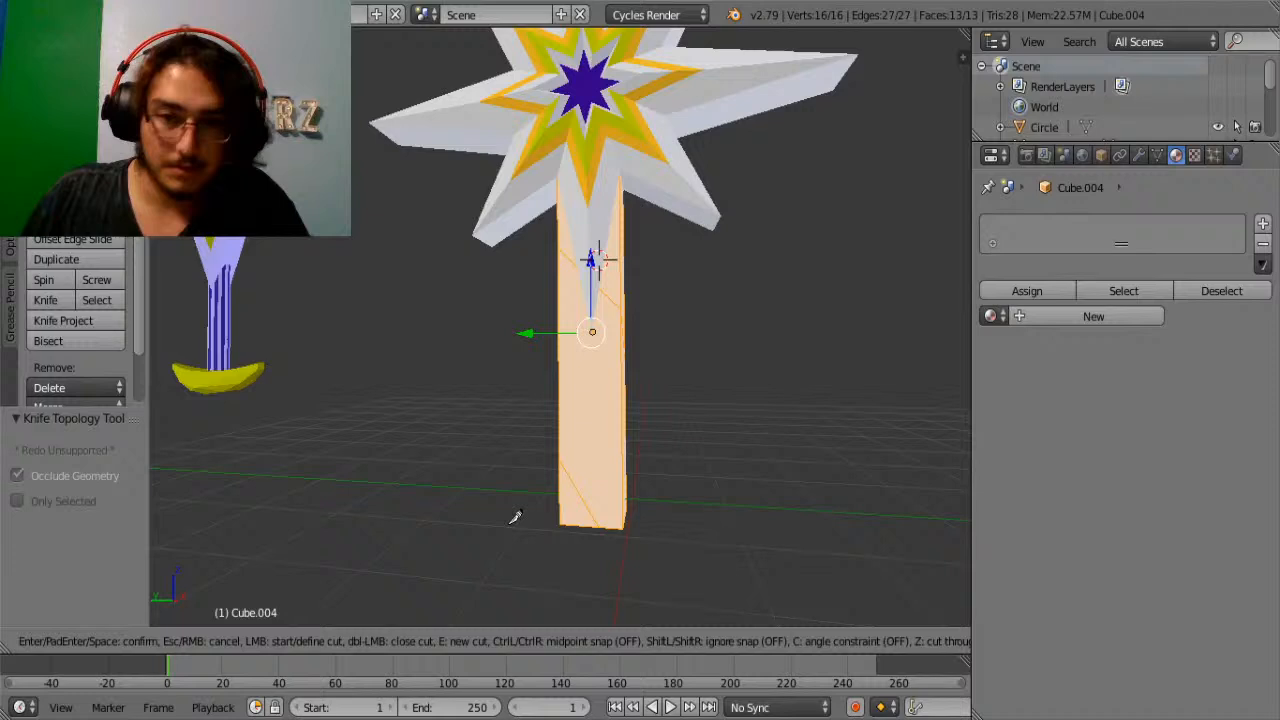
left_click(621, 480)
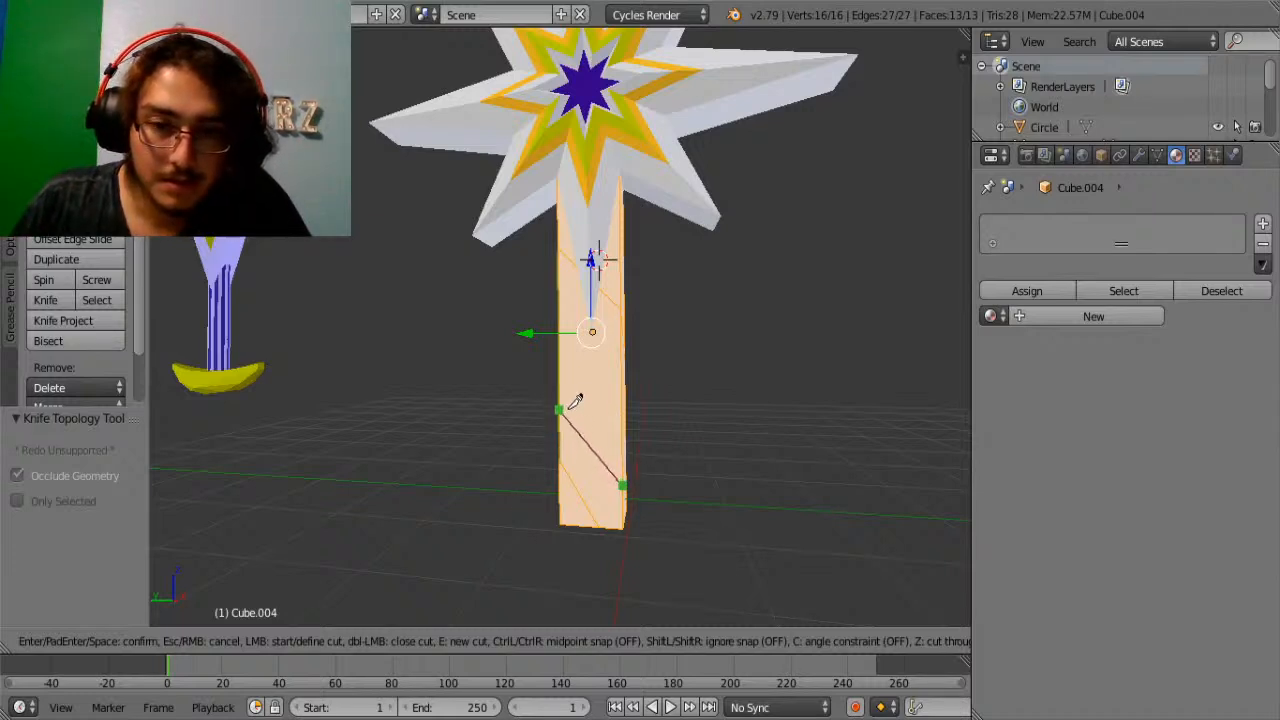
middle_click_drag(576, 398, 560, 350)
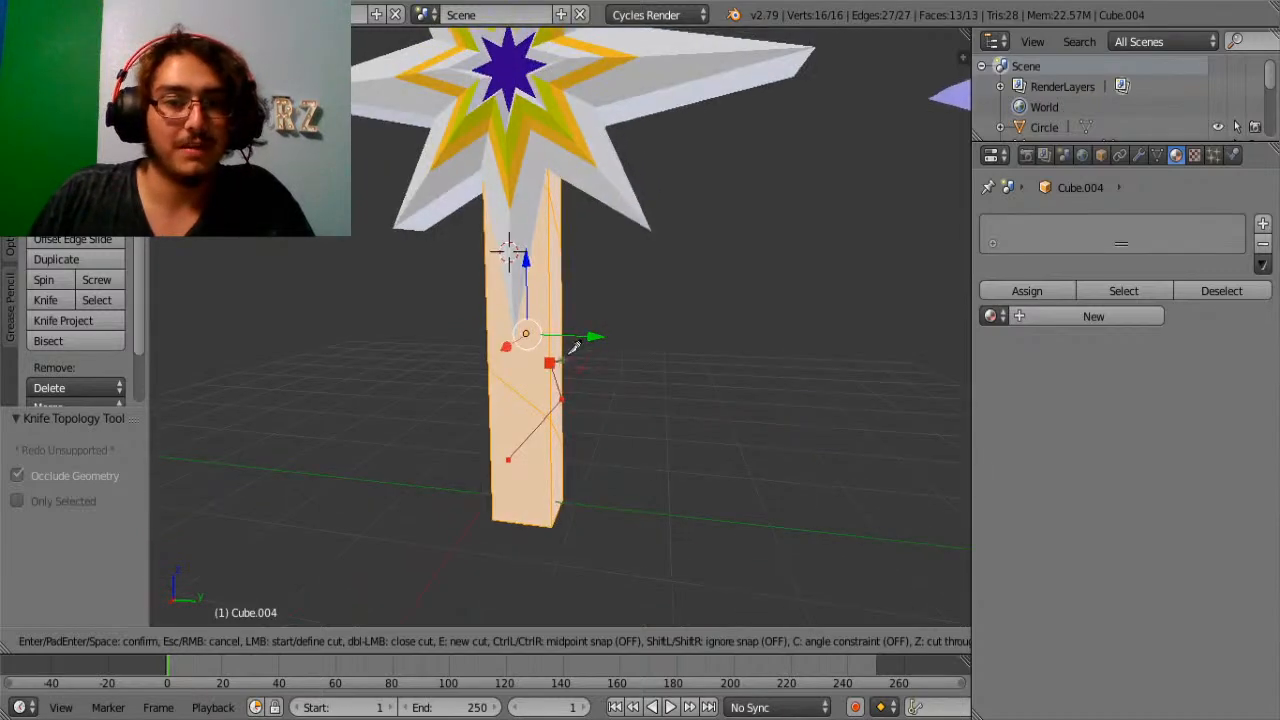
middle_click_drag(500, 305, 680, 277)
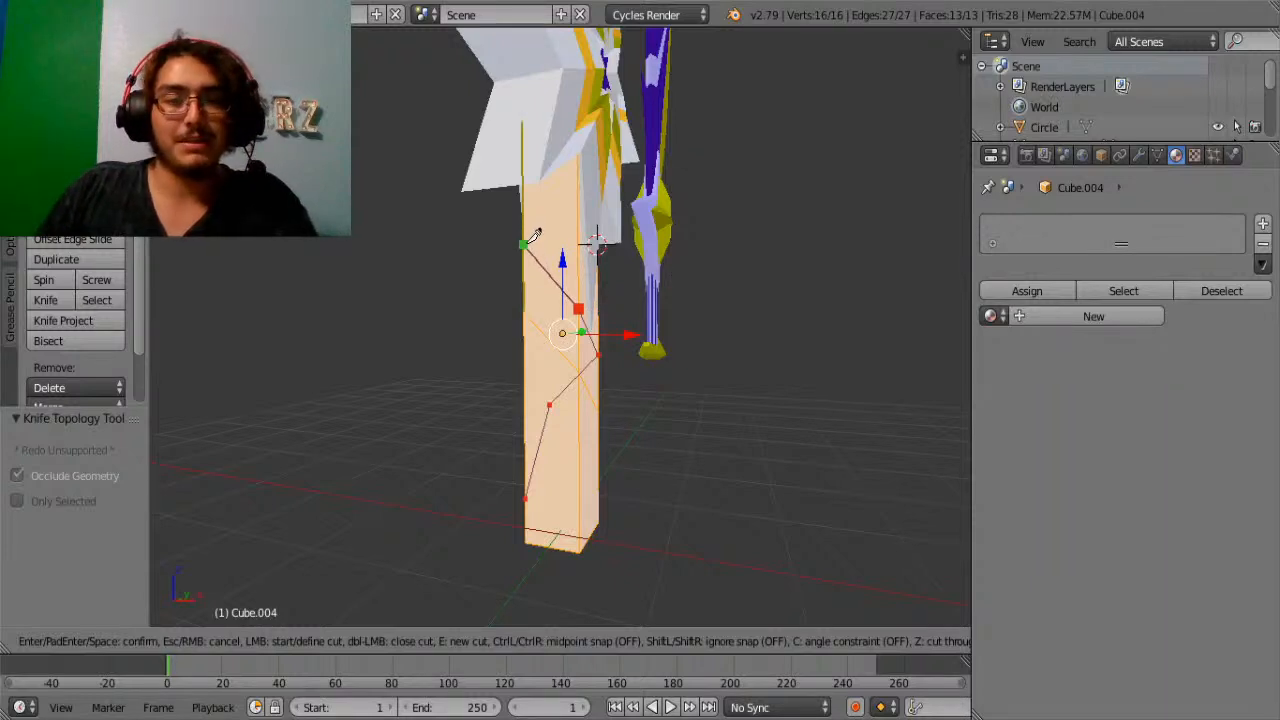
middle_click_drag(538, 236, 575, 135)
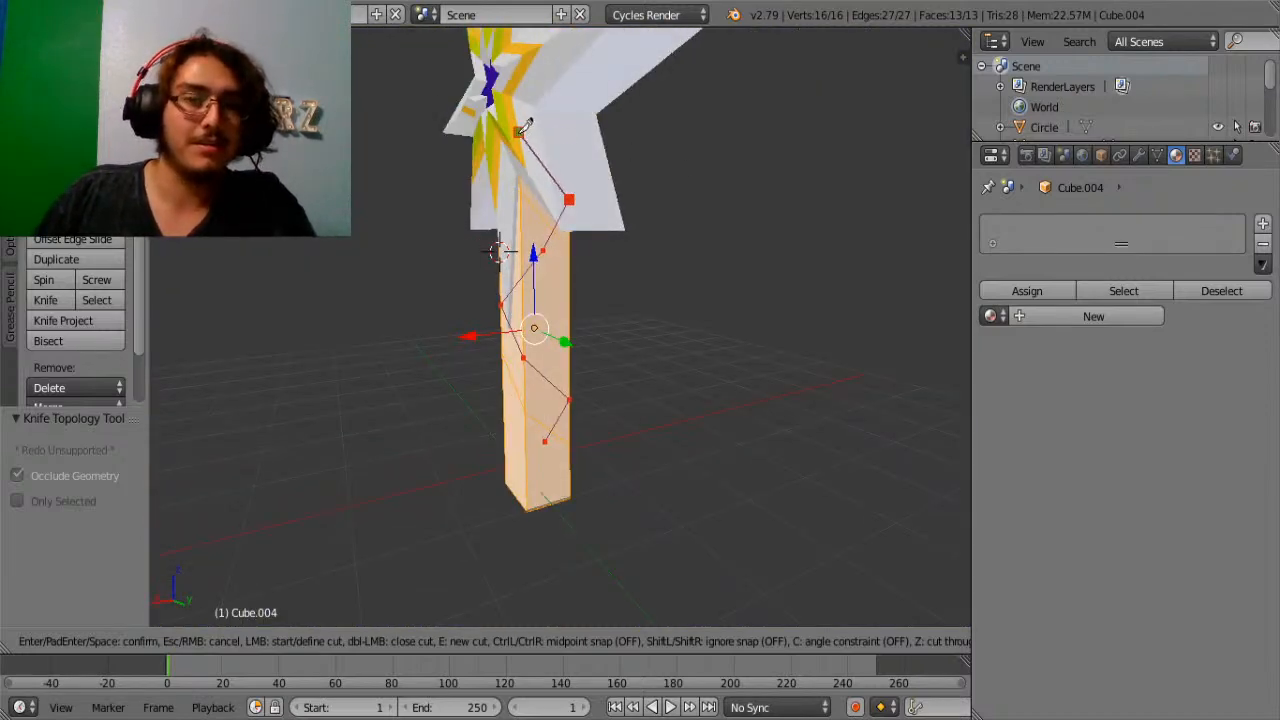
key("Return")
Switch to face selection and select the spiral band between the two cuts, including its lowest face.
middle_click_drag(641, 323, 600, 389)
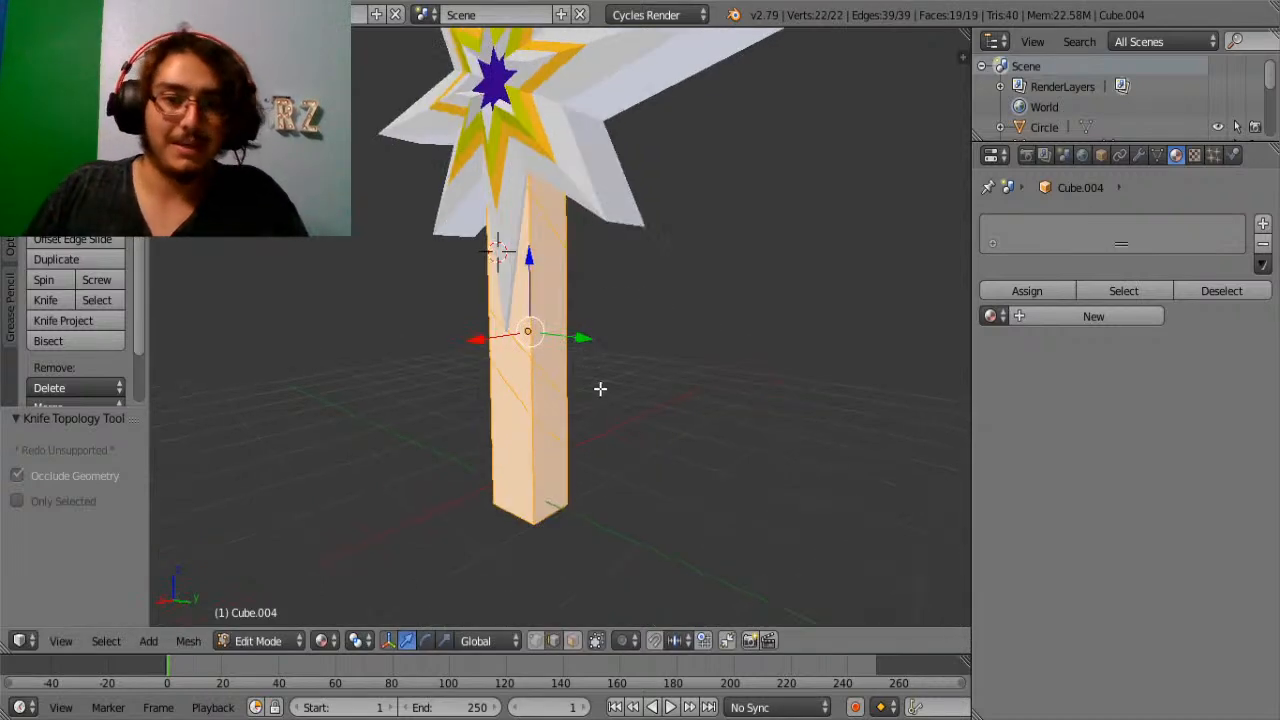
right_click(572, 392)
right_click(543, 444)
left_click(572, 640)
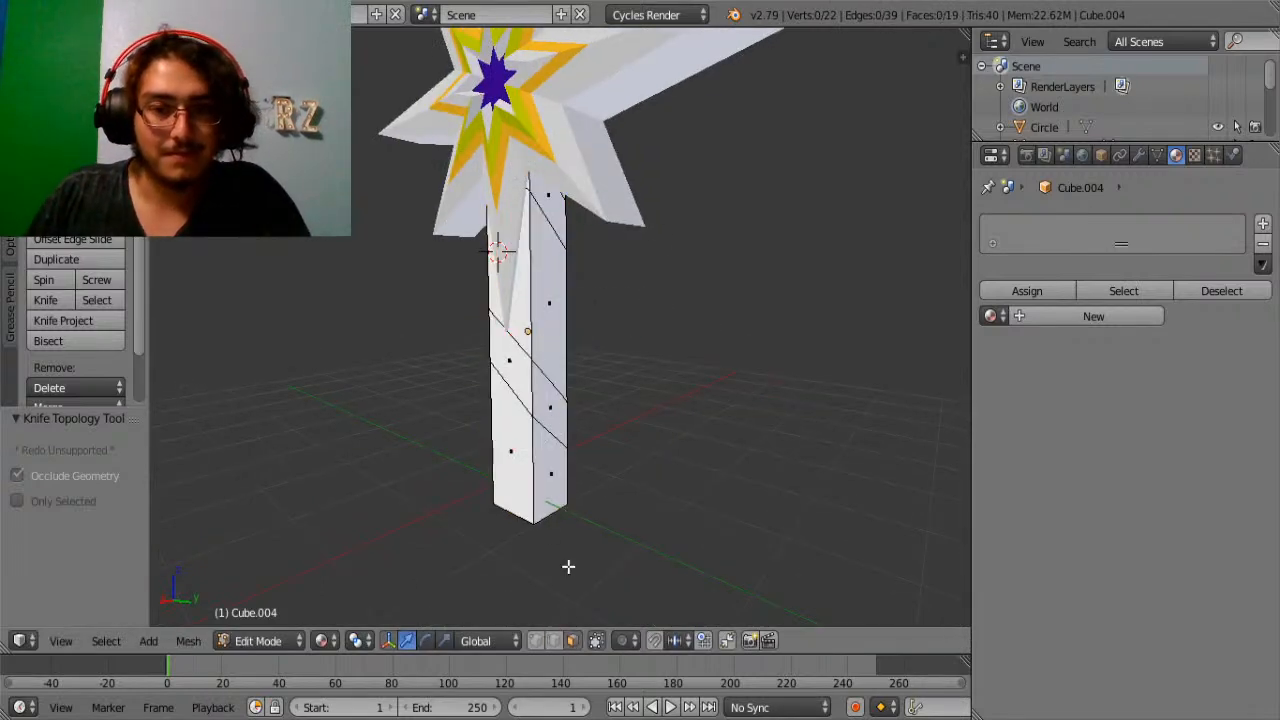
right_click(560, 422)
right_click(536, 393, "alt")
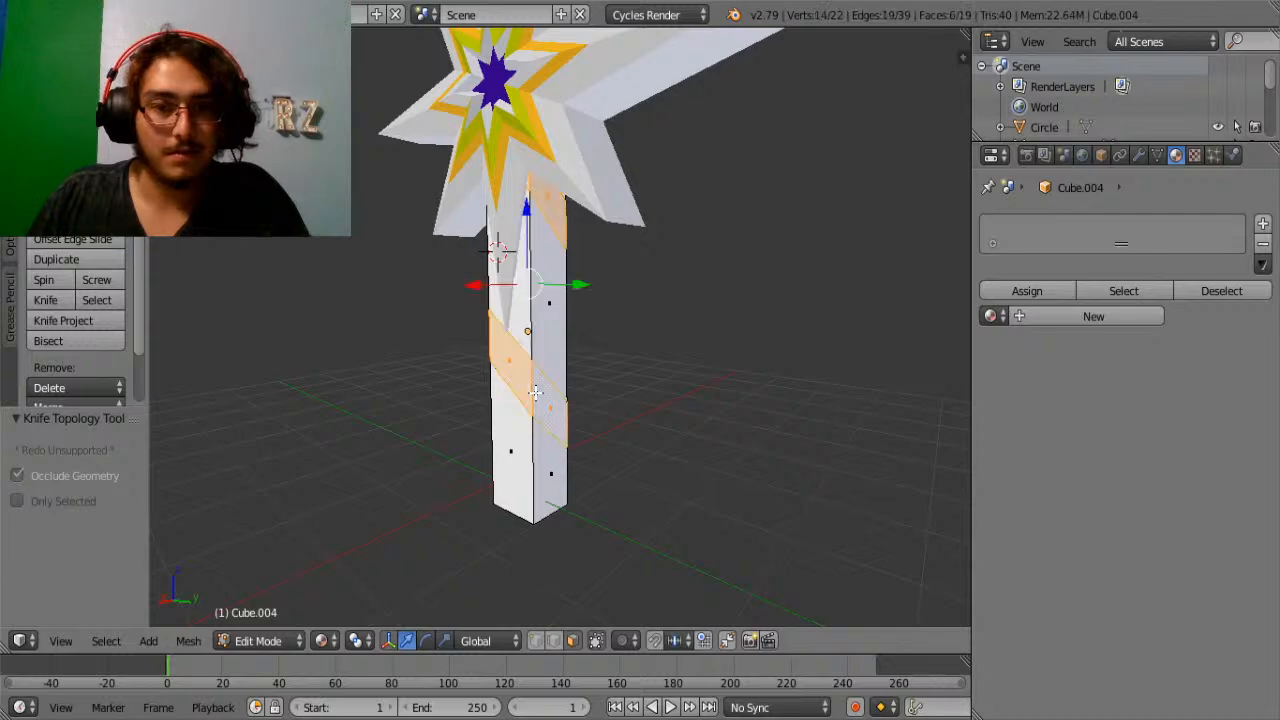
middle_click_drag(558, 397, 372, 401)
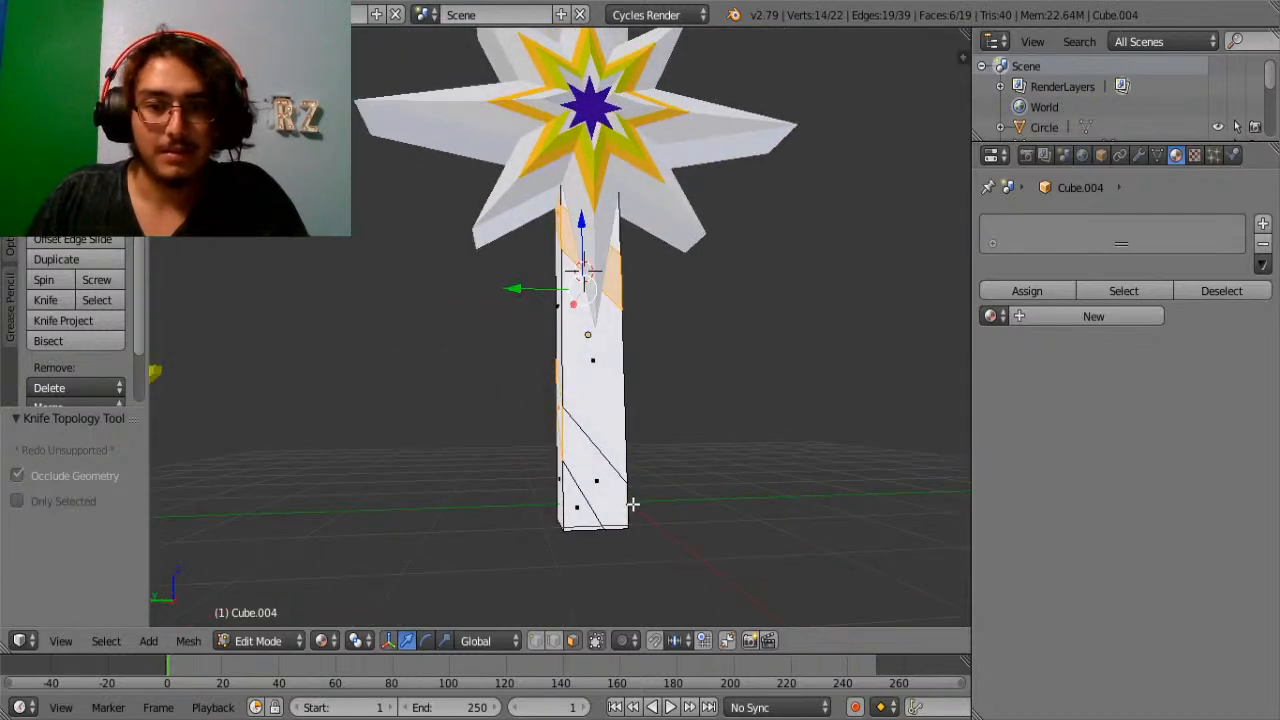
right_click(607, 496, "shift")
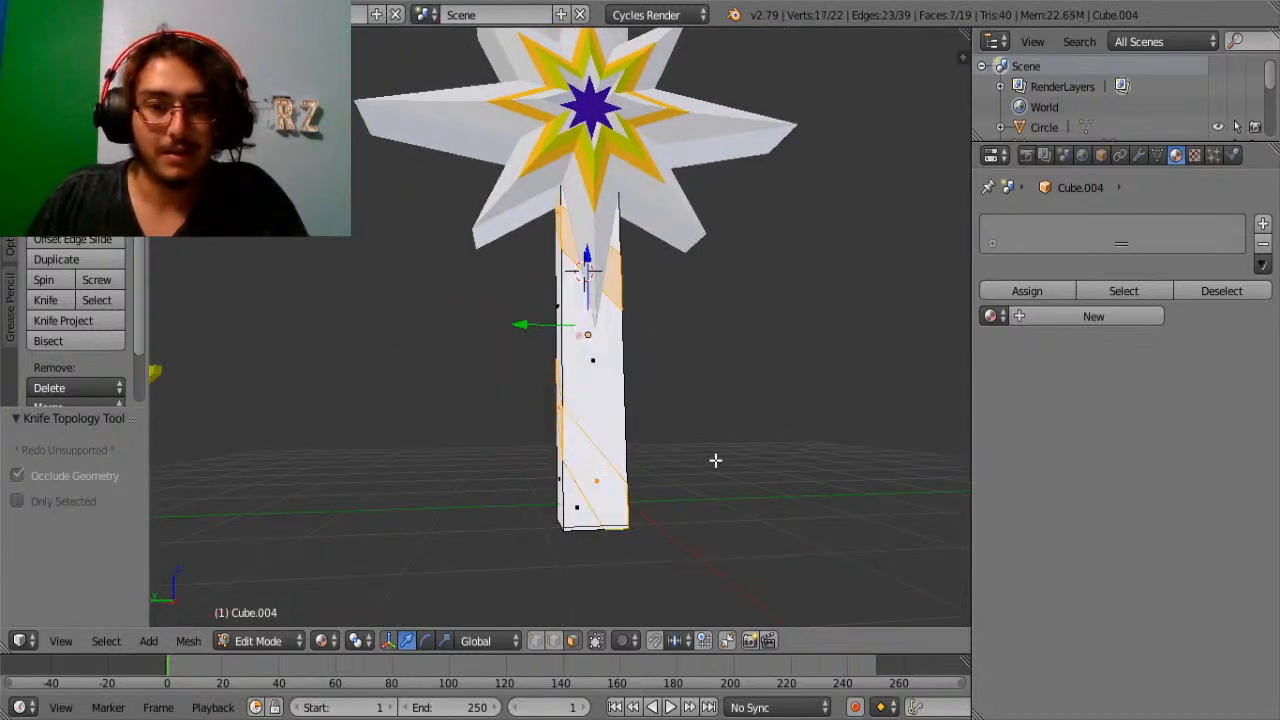
Select the handle's entire mesh and rotate it 180° around the global Z axis.
middle_click_drag(714, 460, 560, 390)
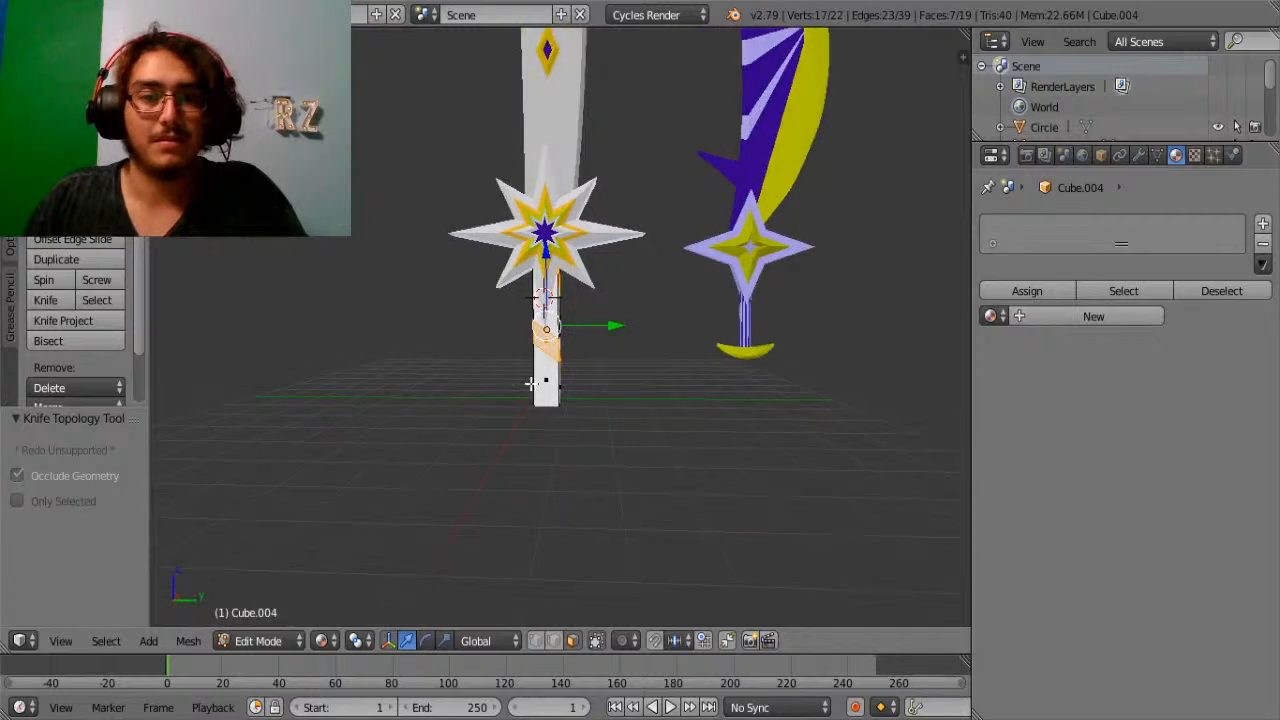
key("a")
key("a")
key("r")
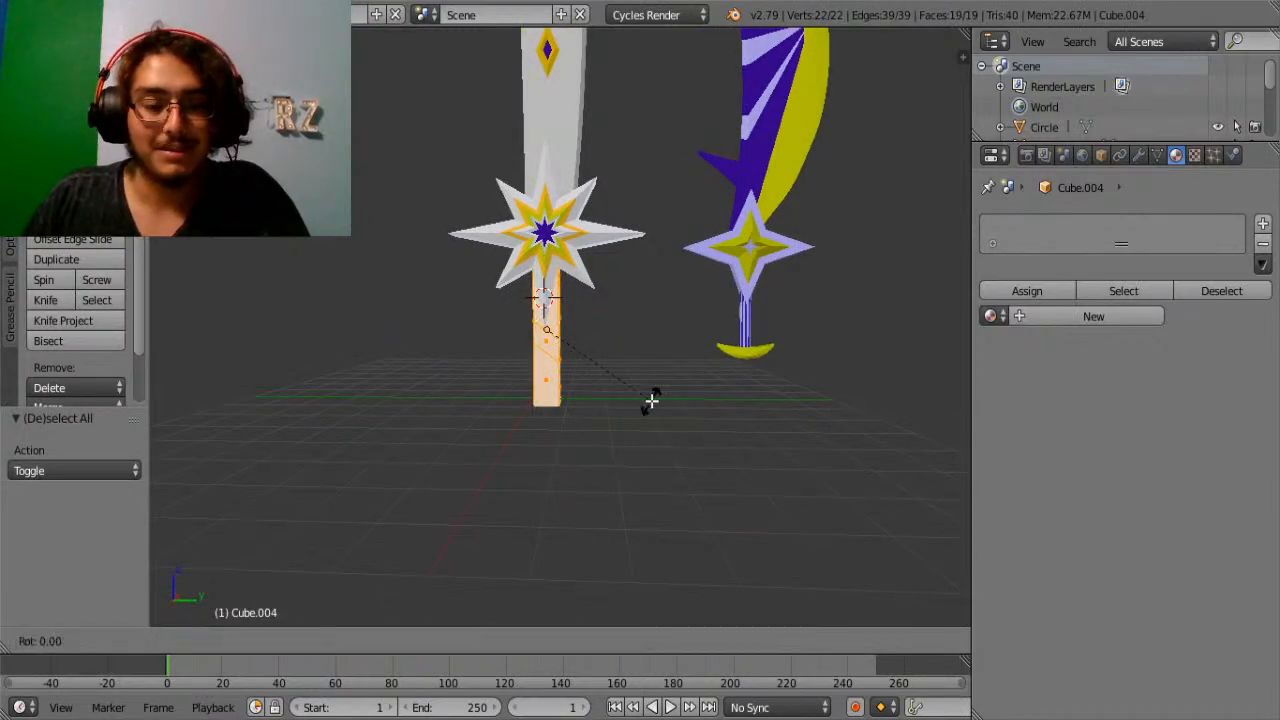
type("z")
type("180")
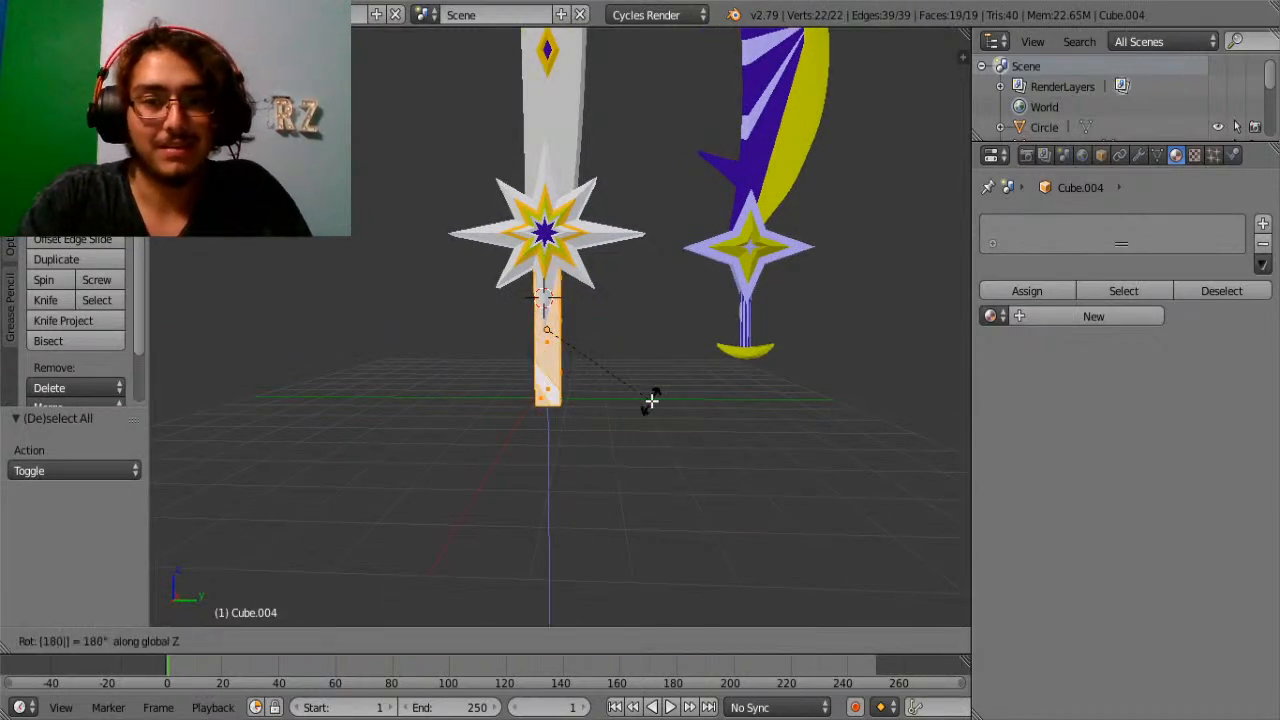
key("Return")
key("Tab")
key("Tab")
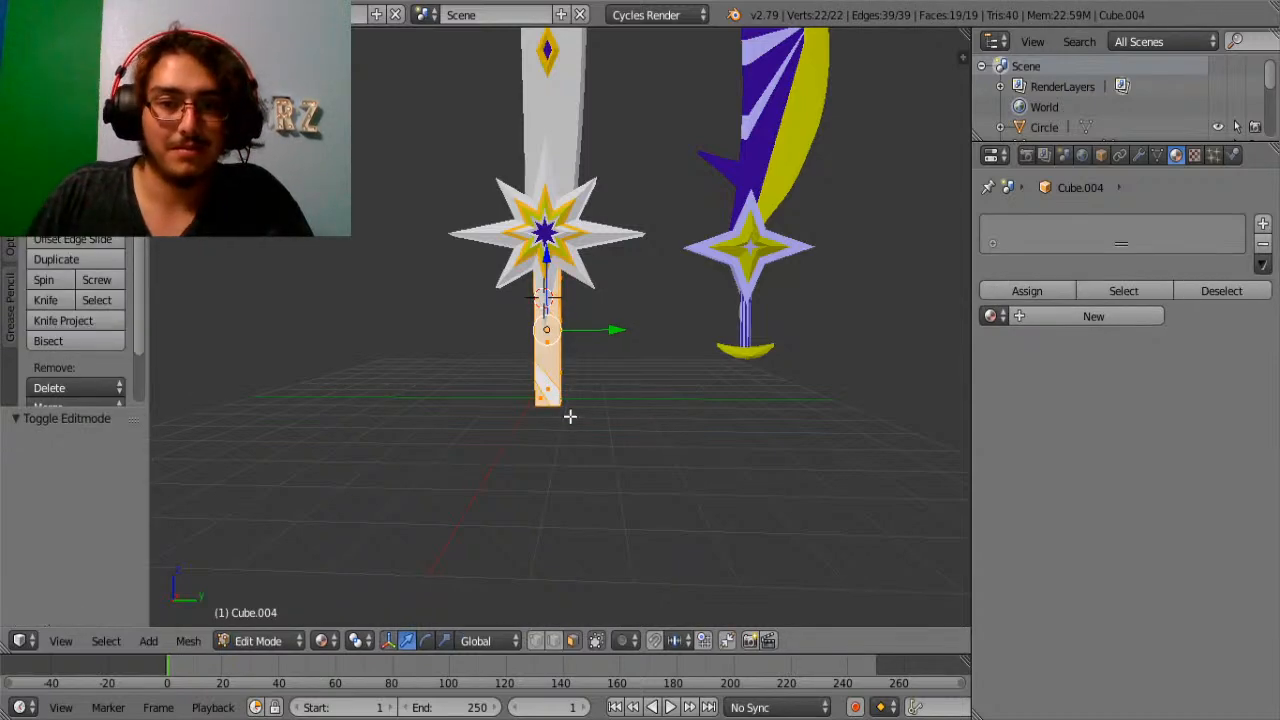
Reselect the spiral band's face loop around the handle together with the band's lowest face.
scroll(570, 416, "up", 5)
mouse_move(571, 414)
middle_mouse_down()
mouse_move(794, 406)
mouse_move(178, 405)
mouse_move(590, 412)
middle_mouse_up()
right_click(557, 509)
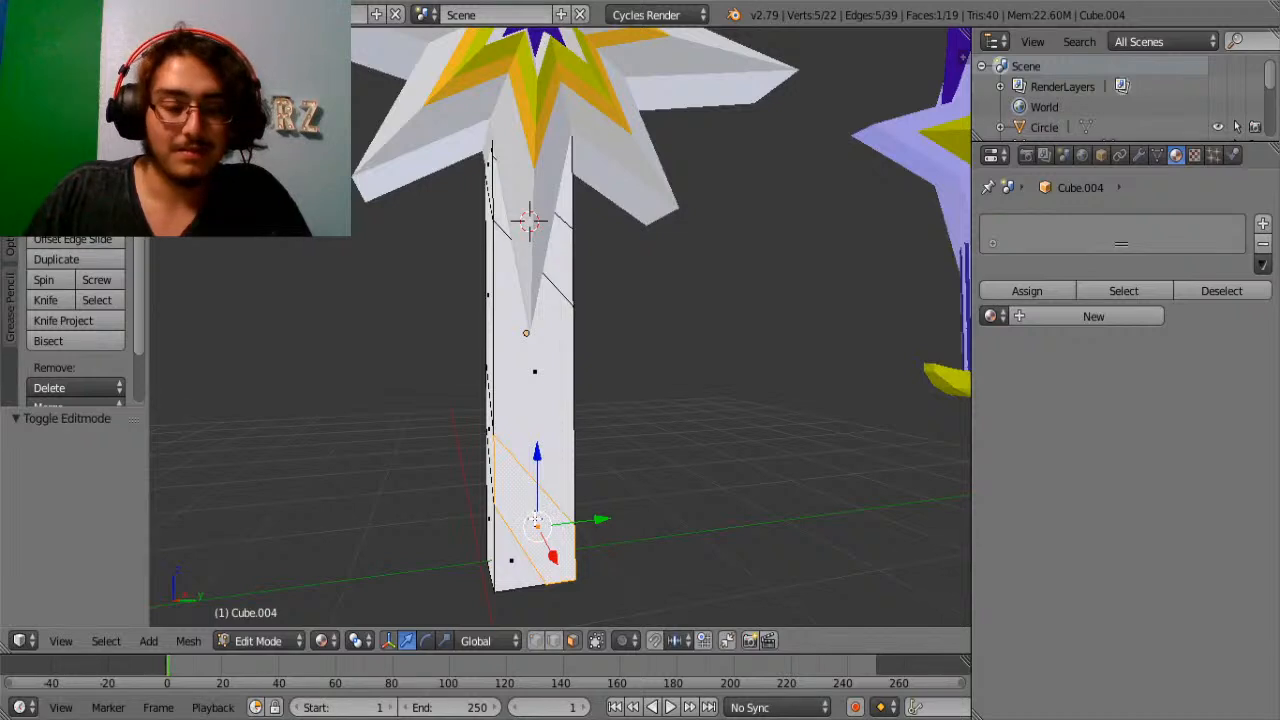
middle_click_drag(484, 525, 527, 521)
right_click(489, 466)
right_click(508, 460)
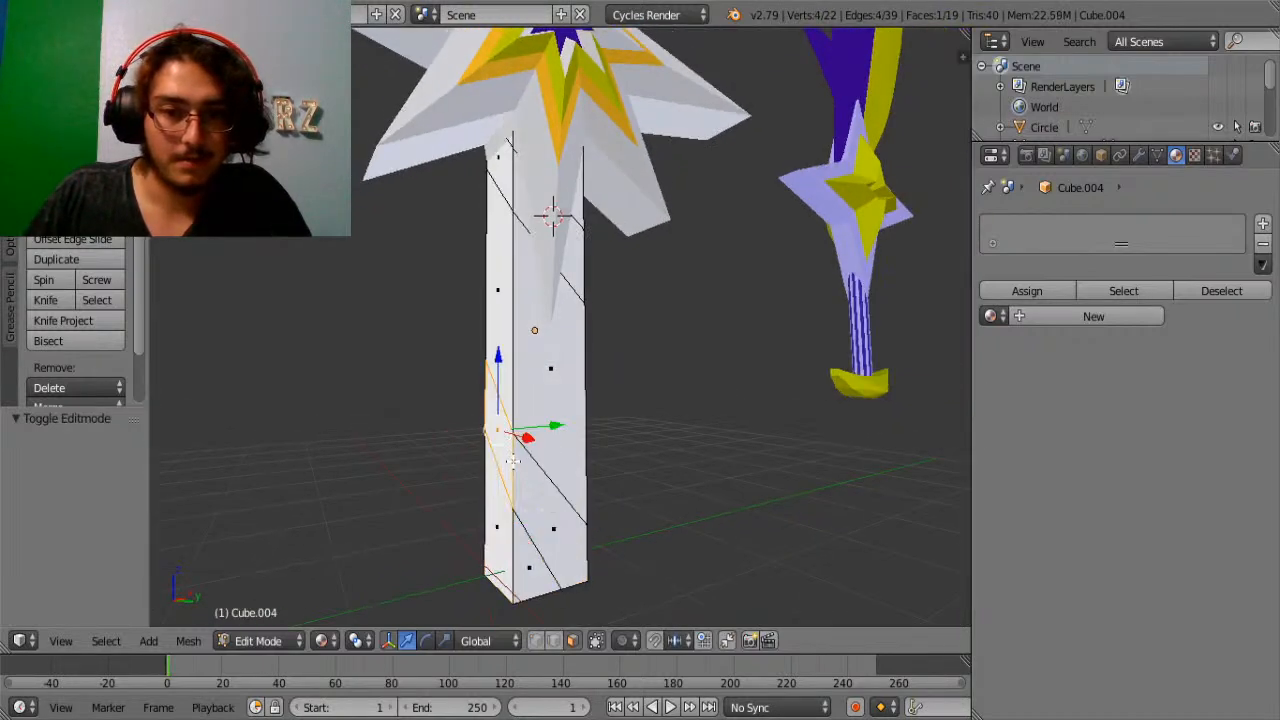
key("a")
right_click(515, 461, "alt")
right_click(566, 510, "shift")
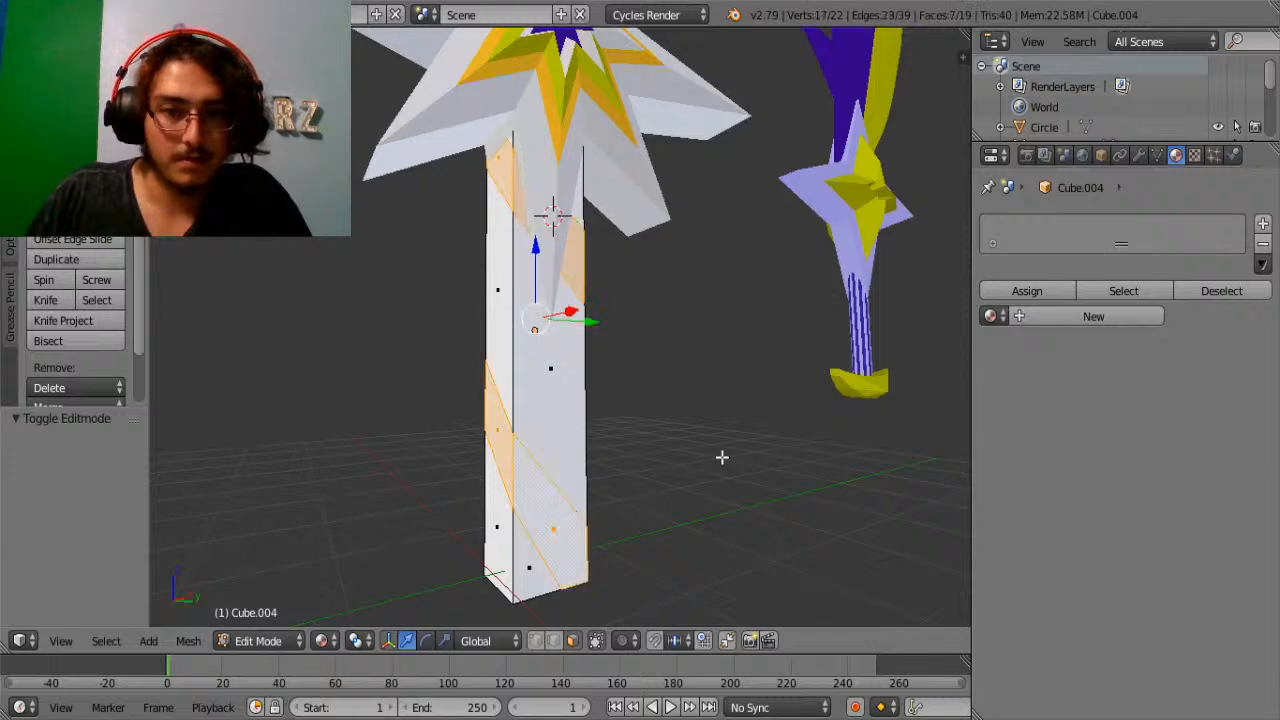
Add a new material to the handle and make its diffuse colour orange (R 0.800, G 0.385, B 0.085).
middle_click_drag(722, 457, 612, 438)
left_click(1262, 223)
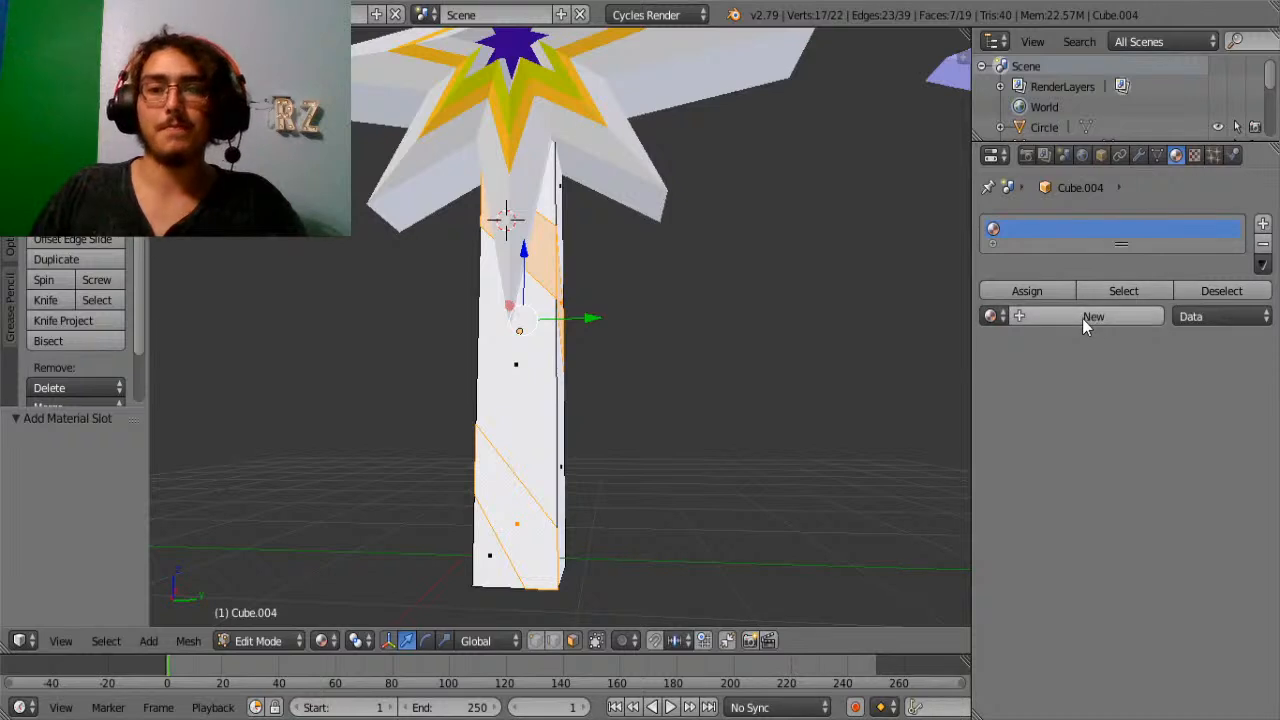
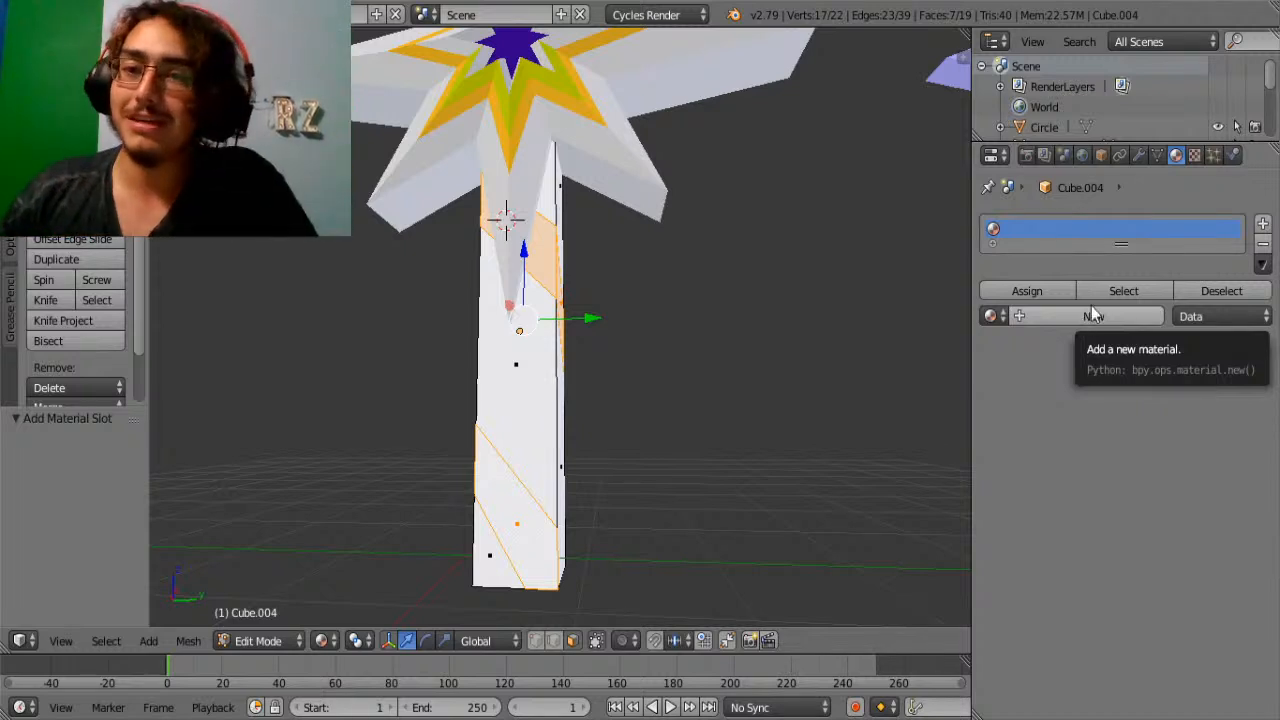
left_click(1081, 328)
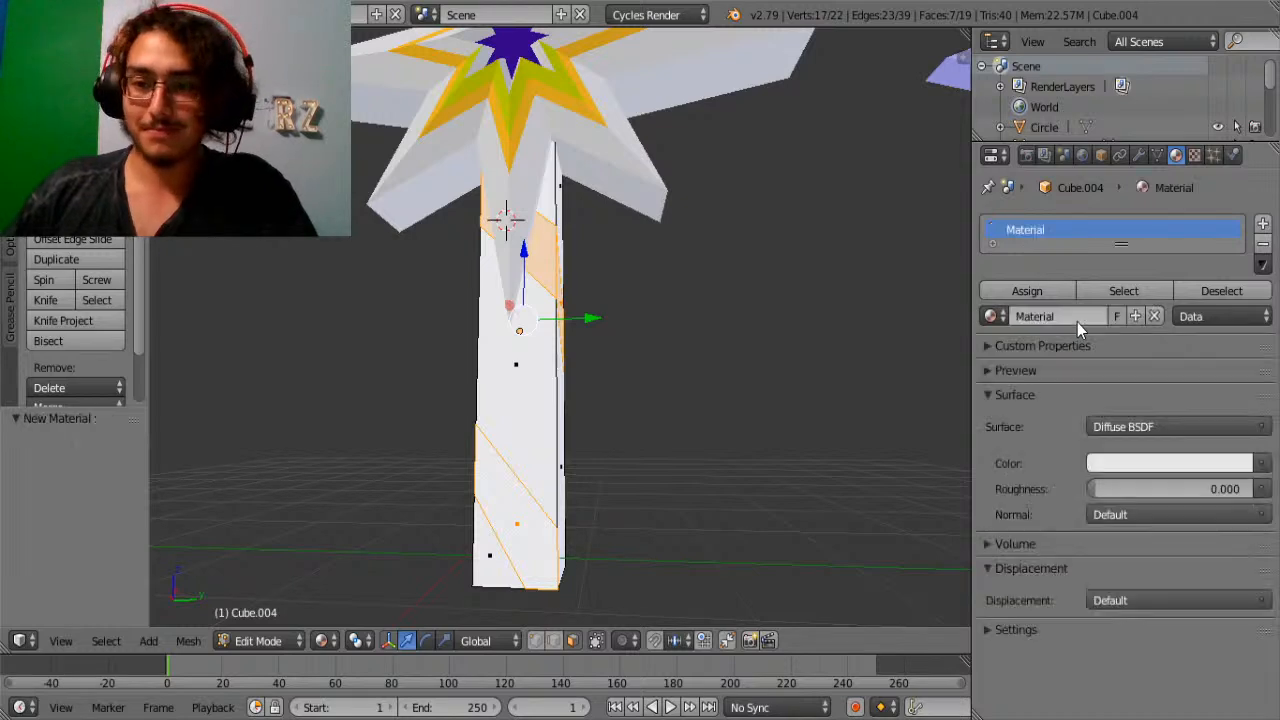
left_click(1146, 464)
left_click_drag(1151, 253, 1130, 285)
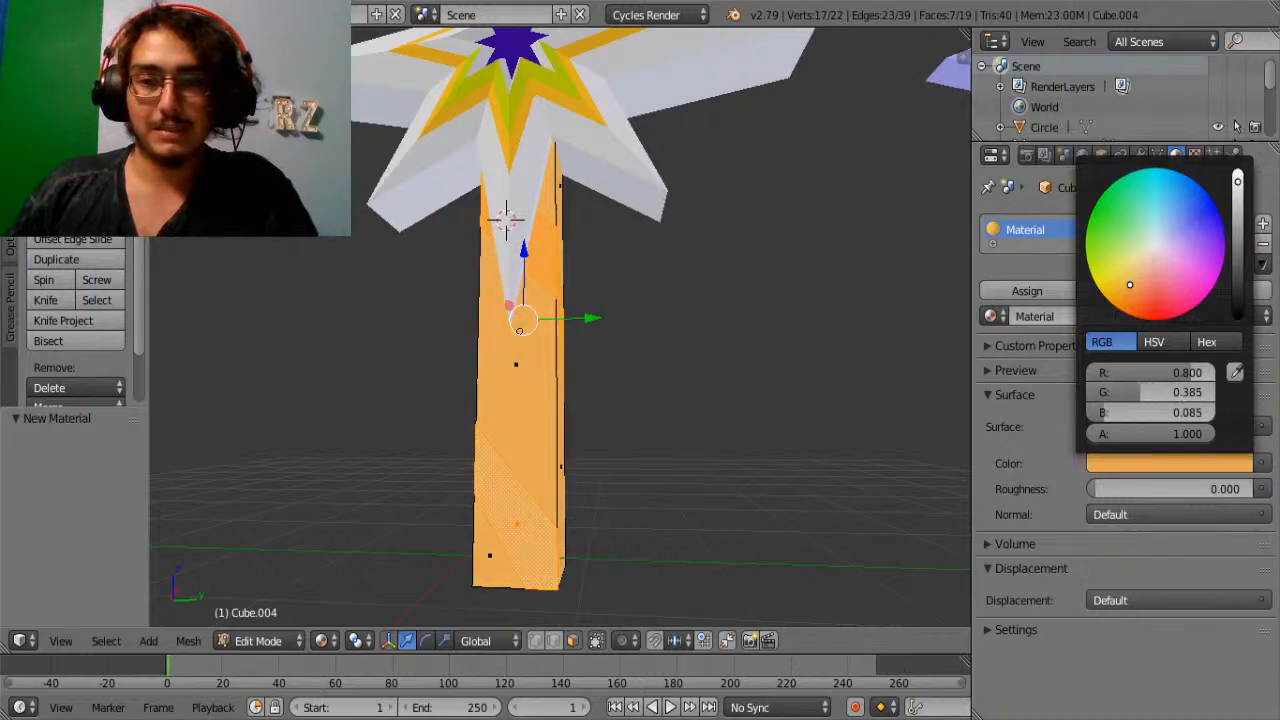
Name the material Daybreak and assign it to the selected spiral band.
double_click(1031, 234)
type("Daybreak")
key("Return")
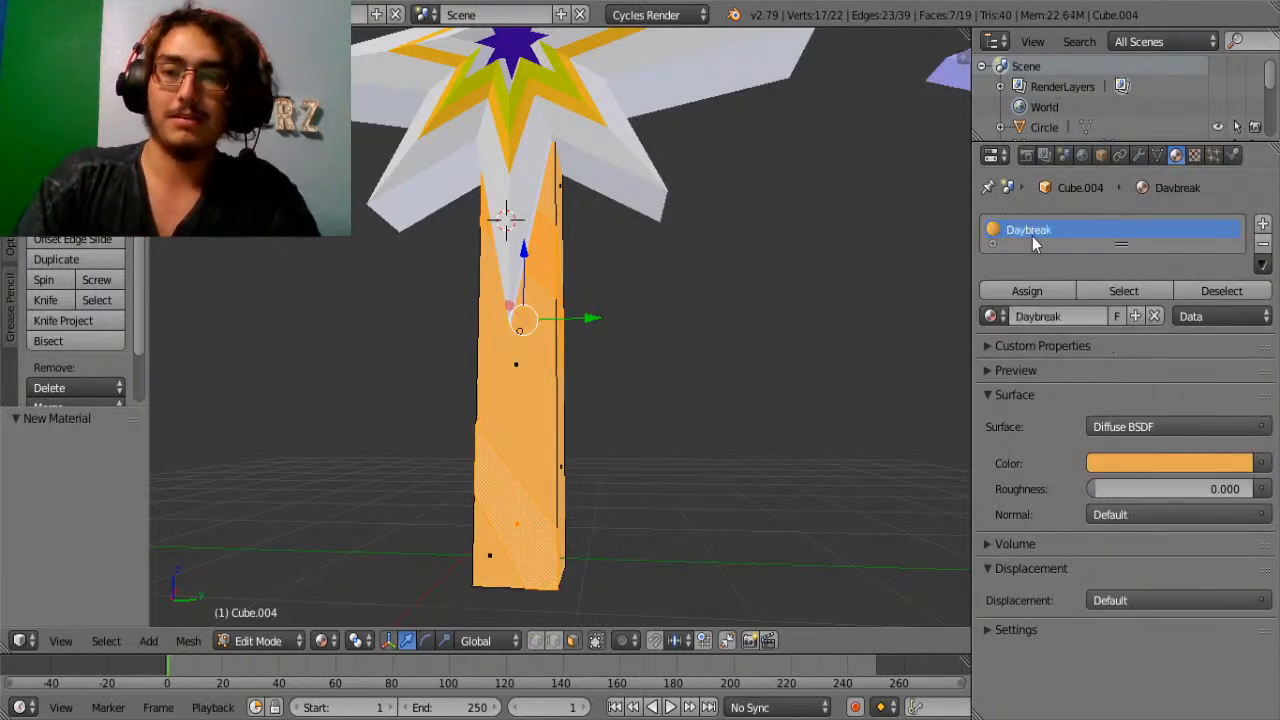
left_click(1030, 293)
Select the loop of non-band faces winding around the handle and add the uncoloured faces near its lower end.
right_click(539, 375)
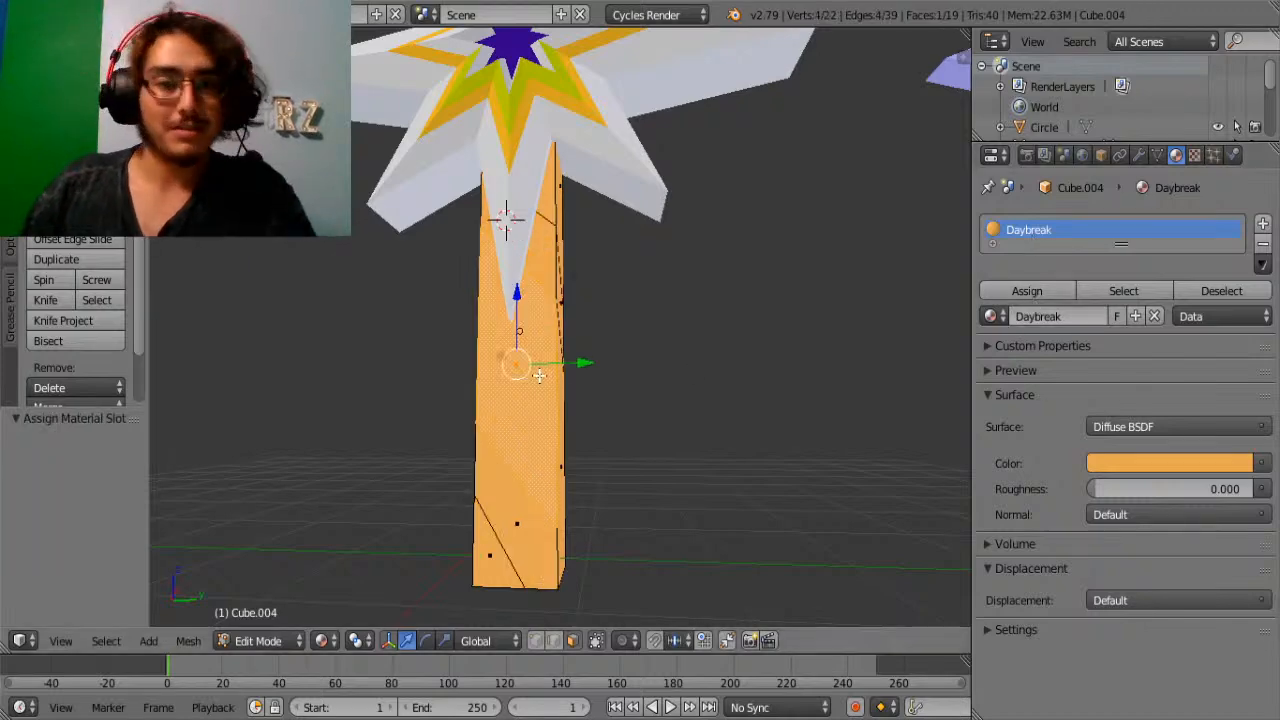
key("a")
right_click(540, 374, "alt")
right_click(470, 569, "shift")
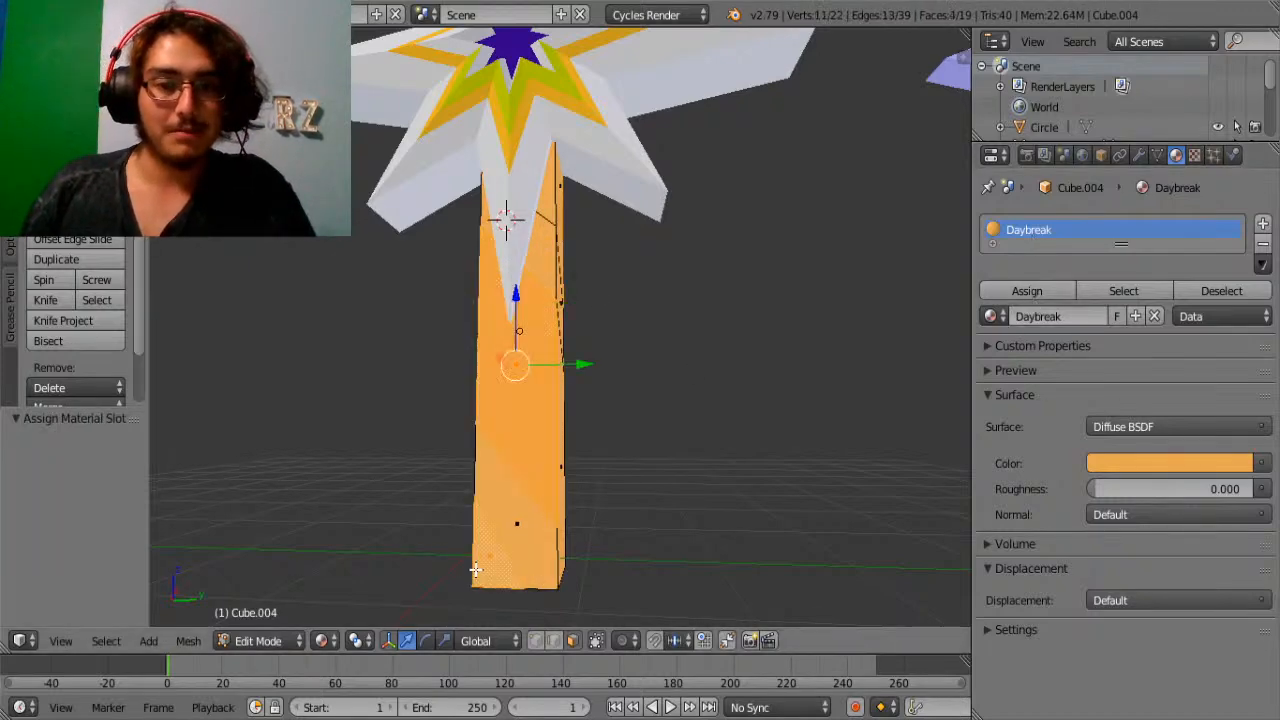
middle_click_drag(474, 568, 702, 554)
right_click(600, 558, "shift")
middle_click_drag(600, 558, 514, 434)
right_click(711, 481, "shift")
scroll(514, 434, "up", 4)
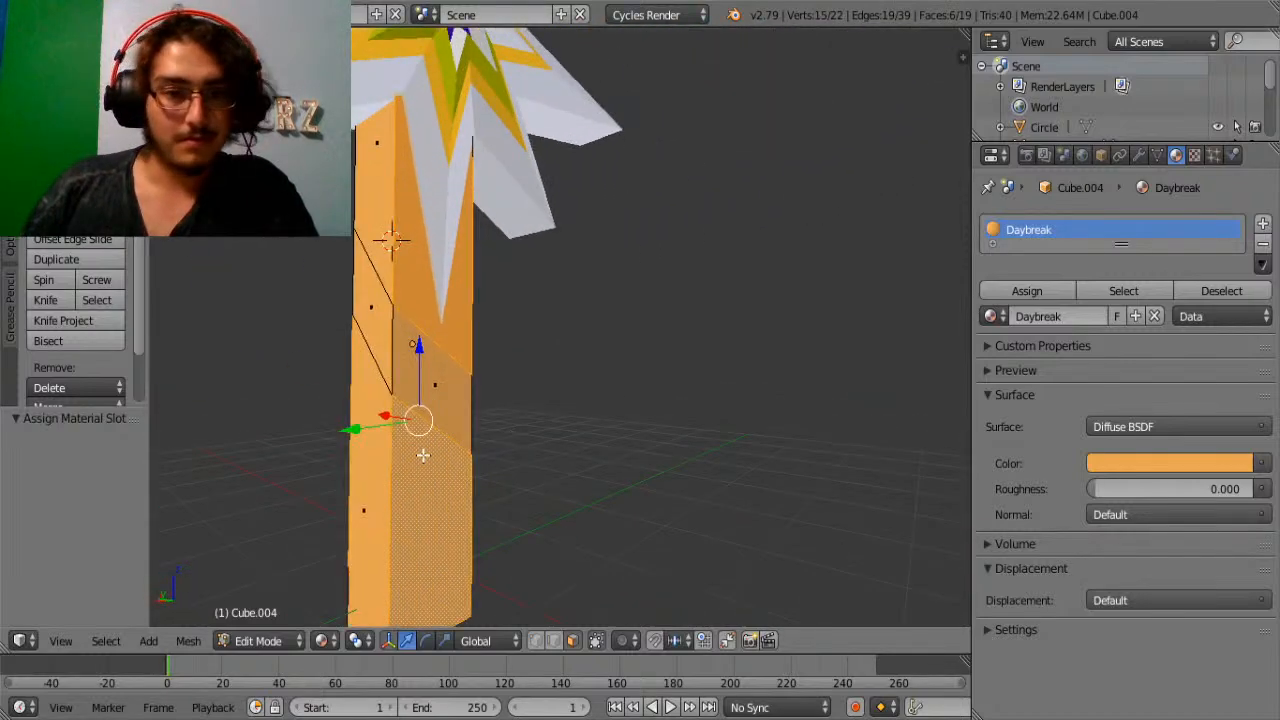
middle_click_drag(347, 450, 344, 446)
scroll(254, 446, "down", 2)
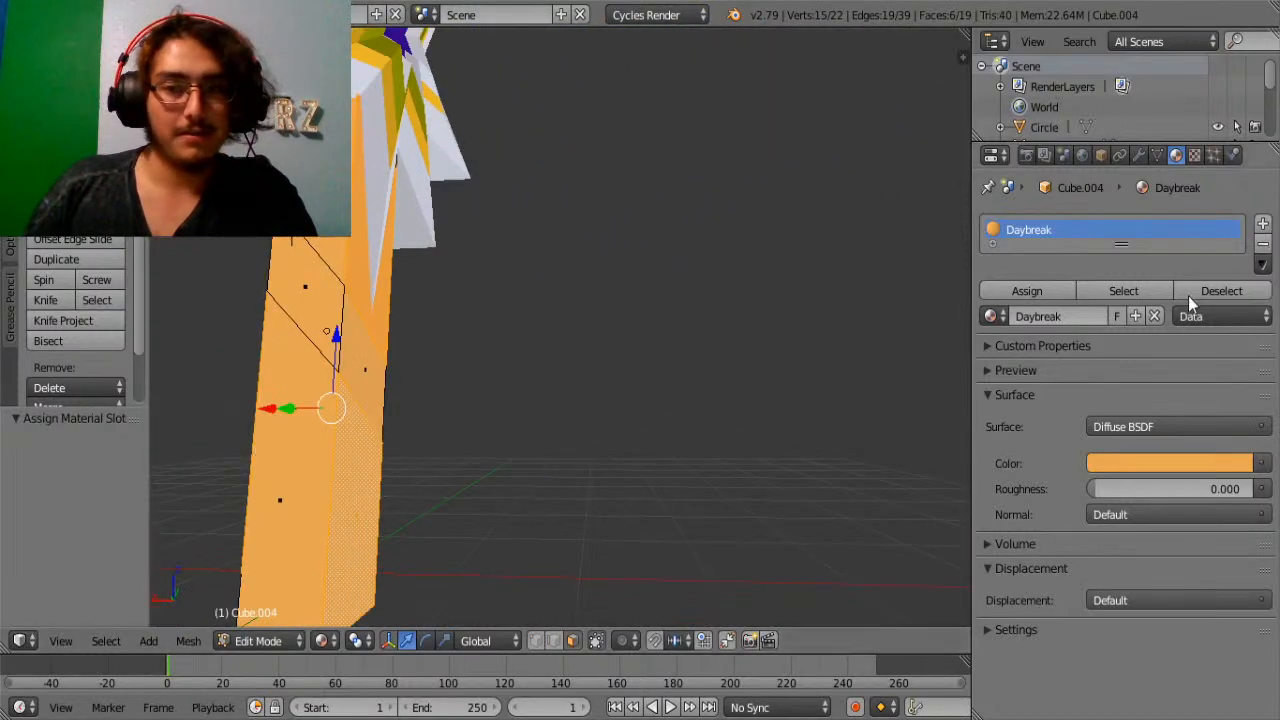
Add a second material slot to the handle, give it the existing cloud material and assign it to the selected faces.
left_click(1262, 226)
left_click(995, 363)
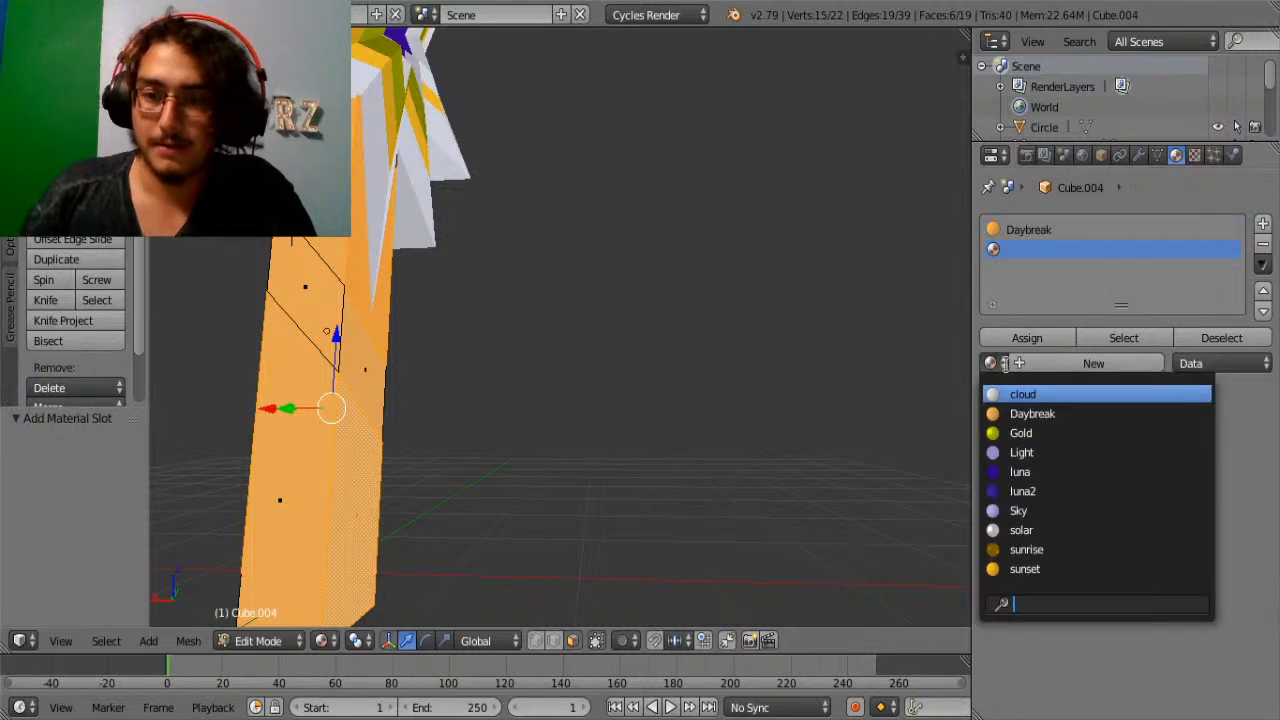
left_click(1027, 394)
left_click(1017, 340)
key("Tab")
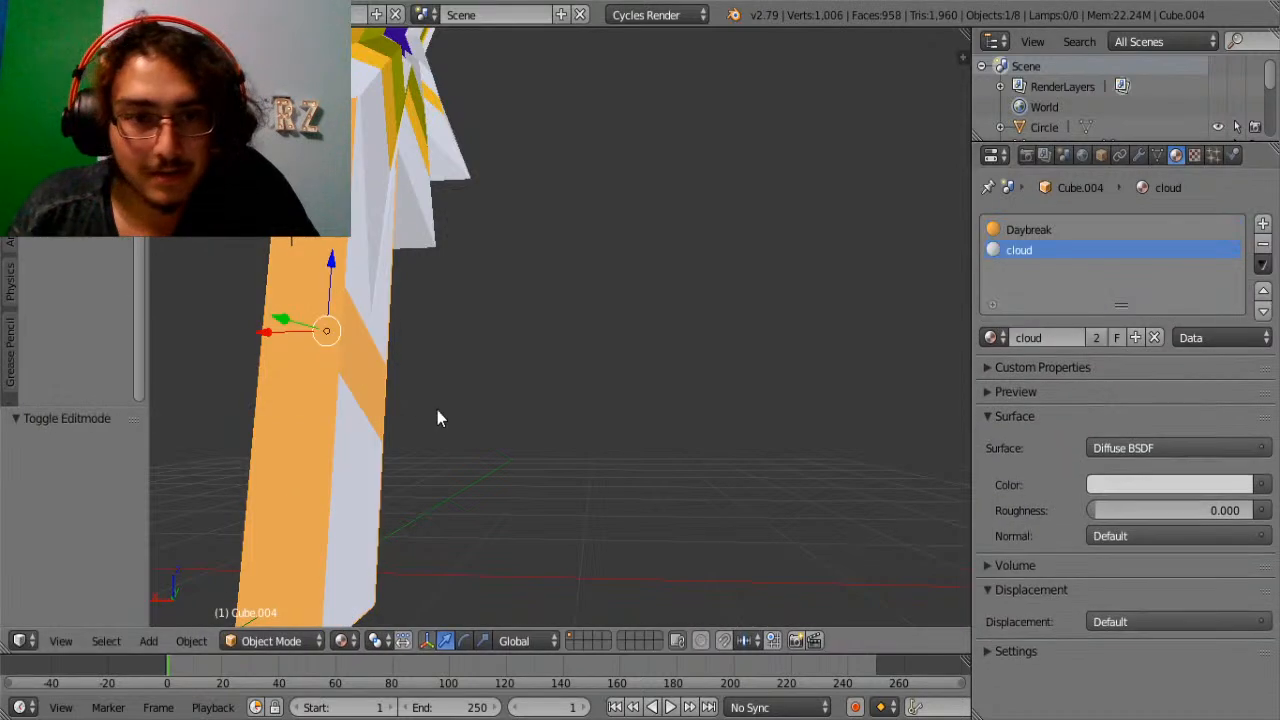
Extend the selection with the handle's remaining faces between the spiral bands, including those at the upper end.
key("Tab")
right_click(304, 441, "shift")
right_click(325, 254, "shift")
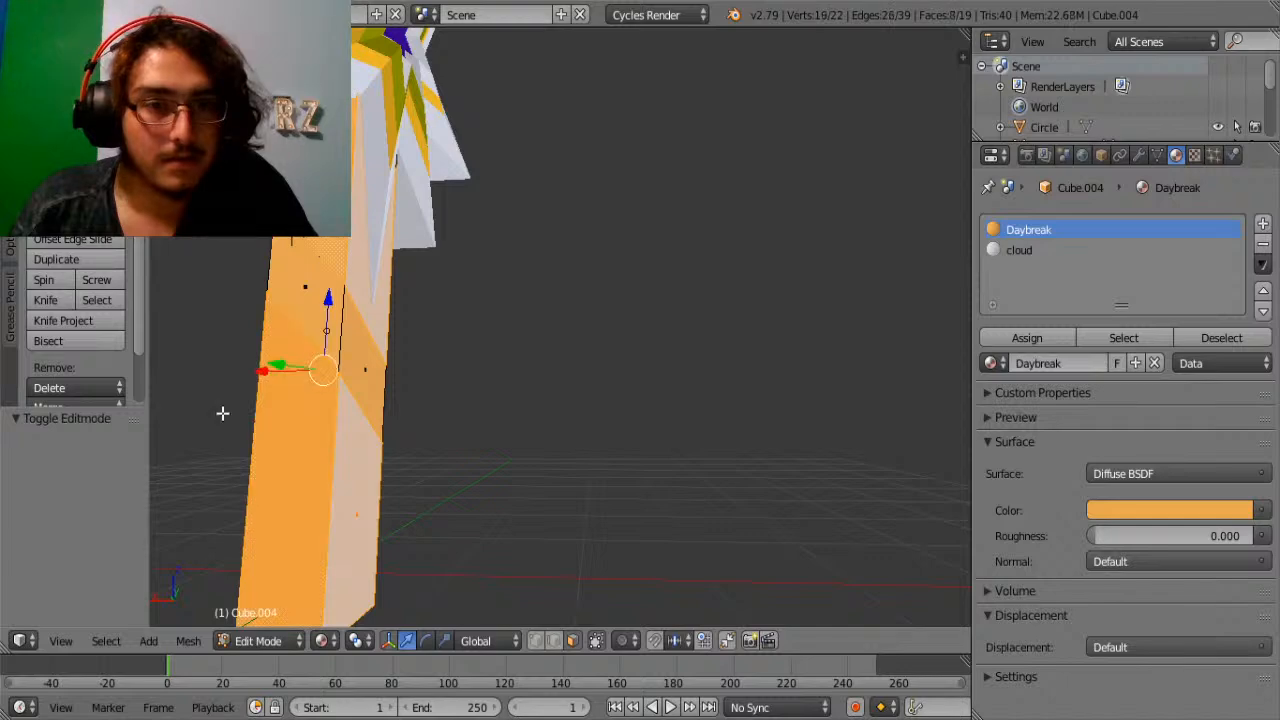
middle_click_drag(223, 414, 438, 420)
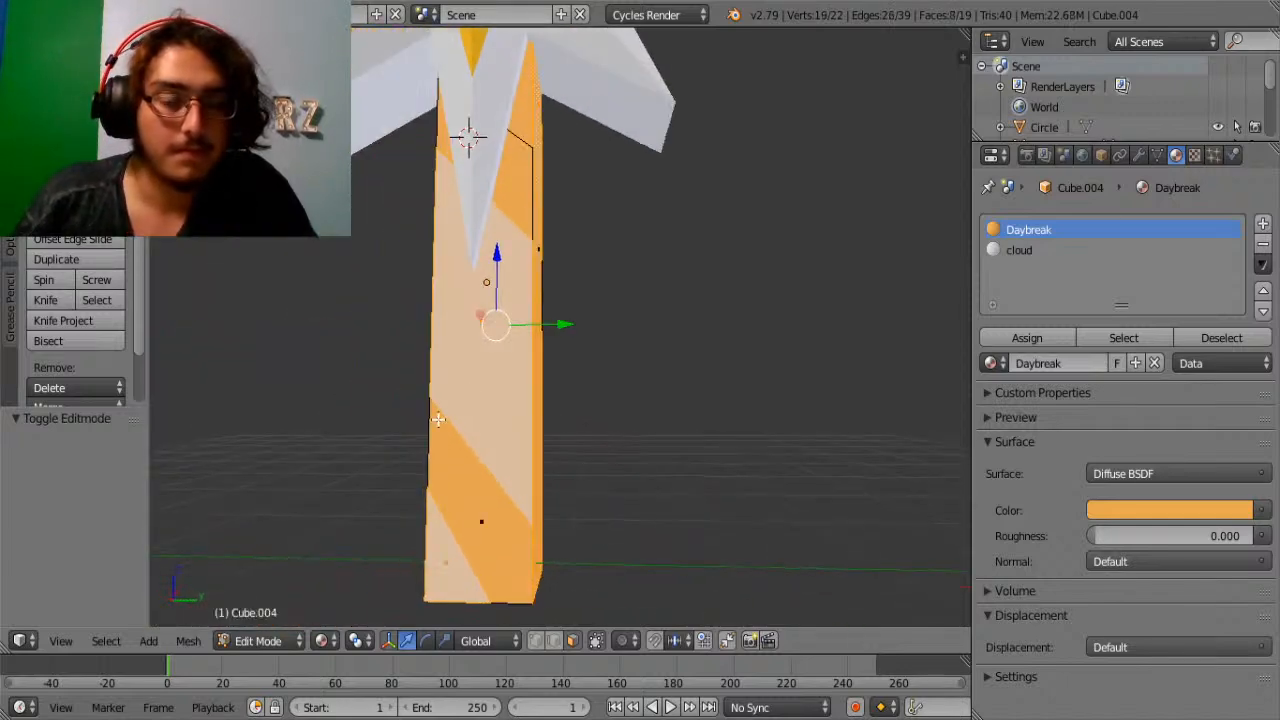
right_click(526, 152, "shift")
middle_click_drag(434, 257, 704, 137)
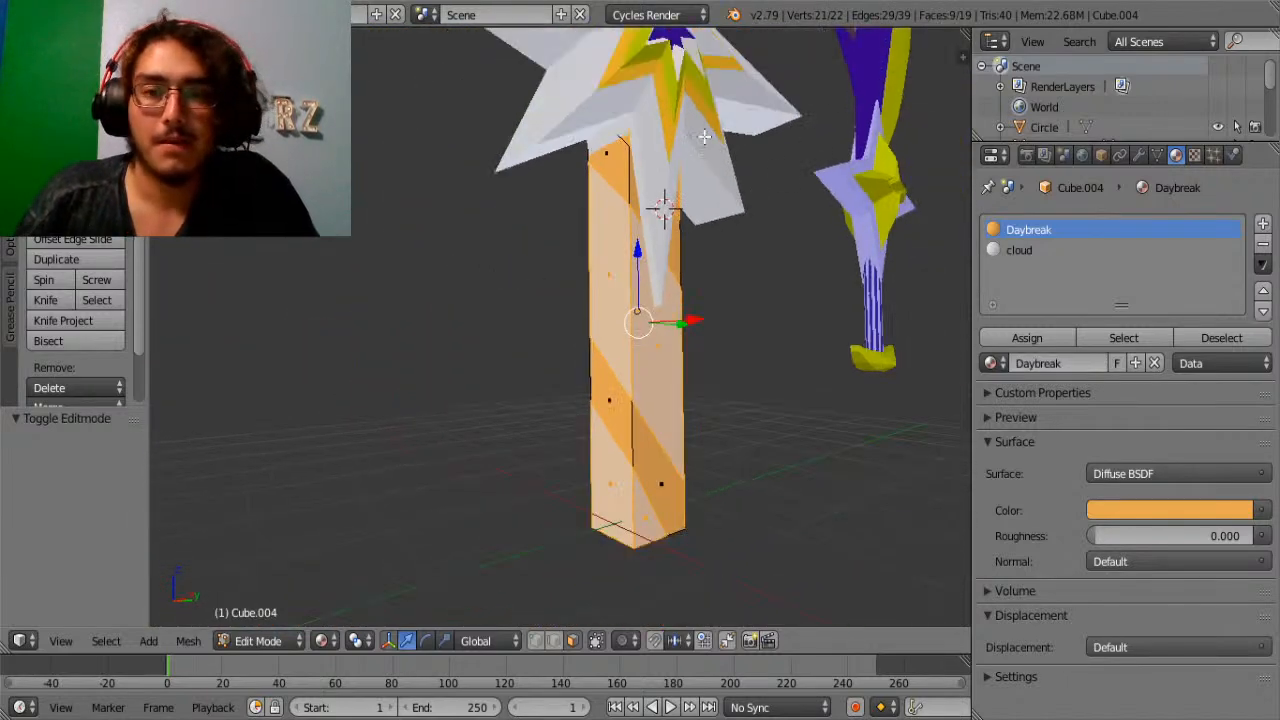
right_click(625, 139, "shift")
Assign the cloud material to all selected faces between the Daybreak bands and inspect the handle in Object Mode.
left_click(1015, 250)
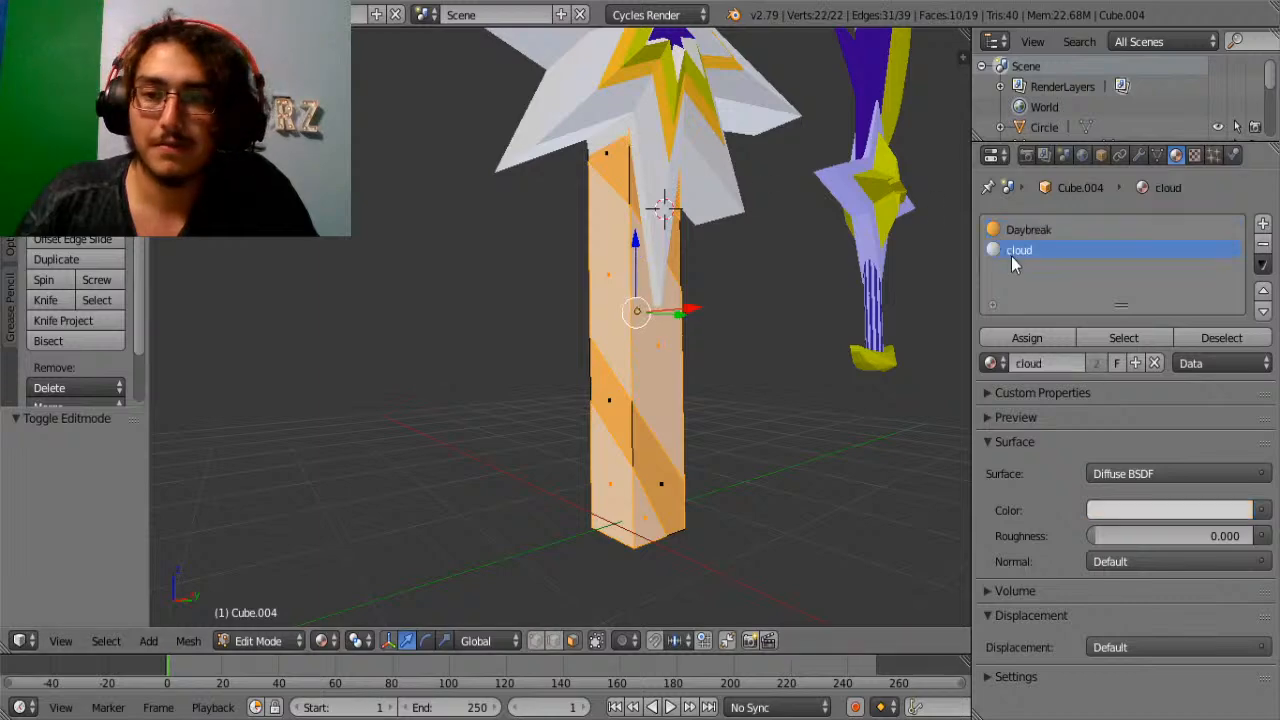
left_click(1020, 337)
key("Tab")
middle_click_drag(811, 312, 526, 310)
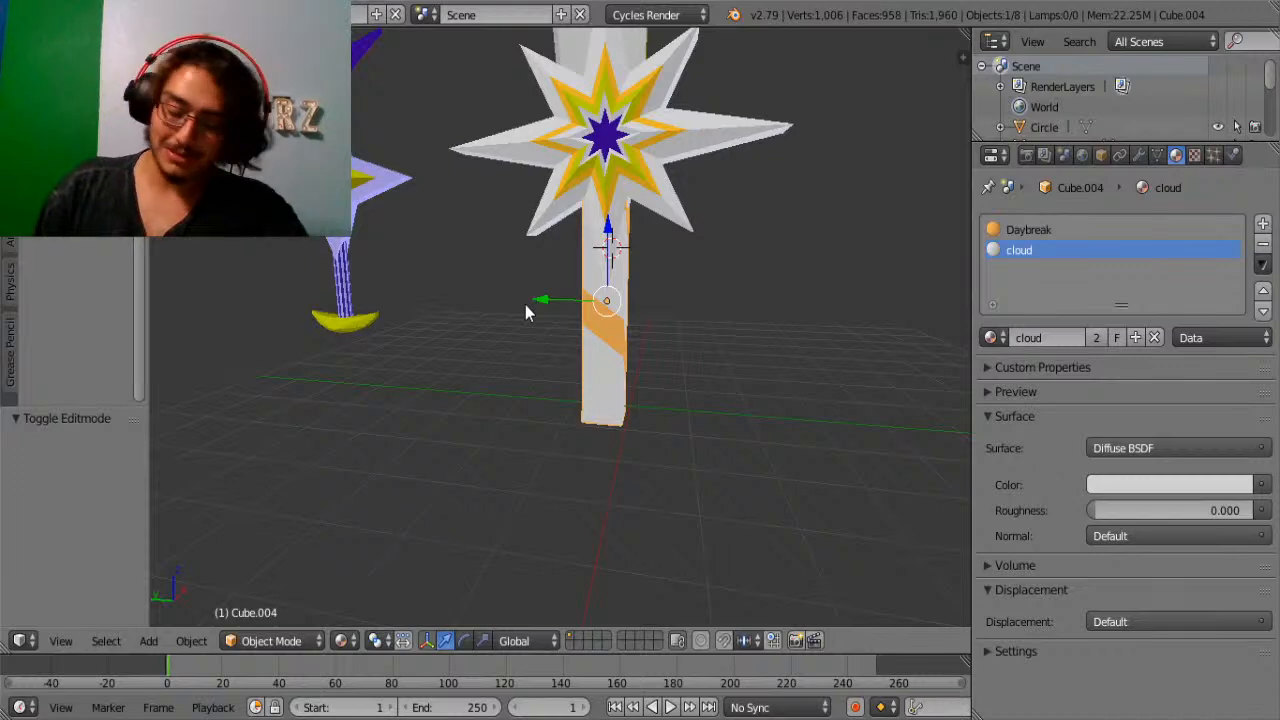
scroll(600, 280, "up", 2)
middle_click_drag(785, 257, 644, 247)
Clear the face selection and select the vertical edge loops along three of the handle's corners.
key("Tab")
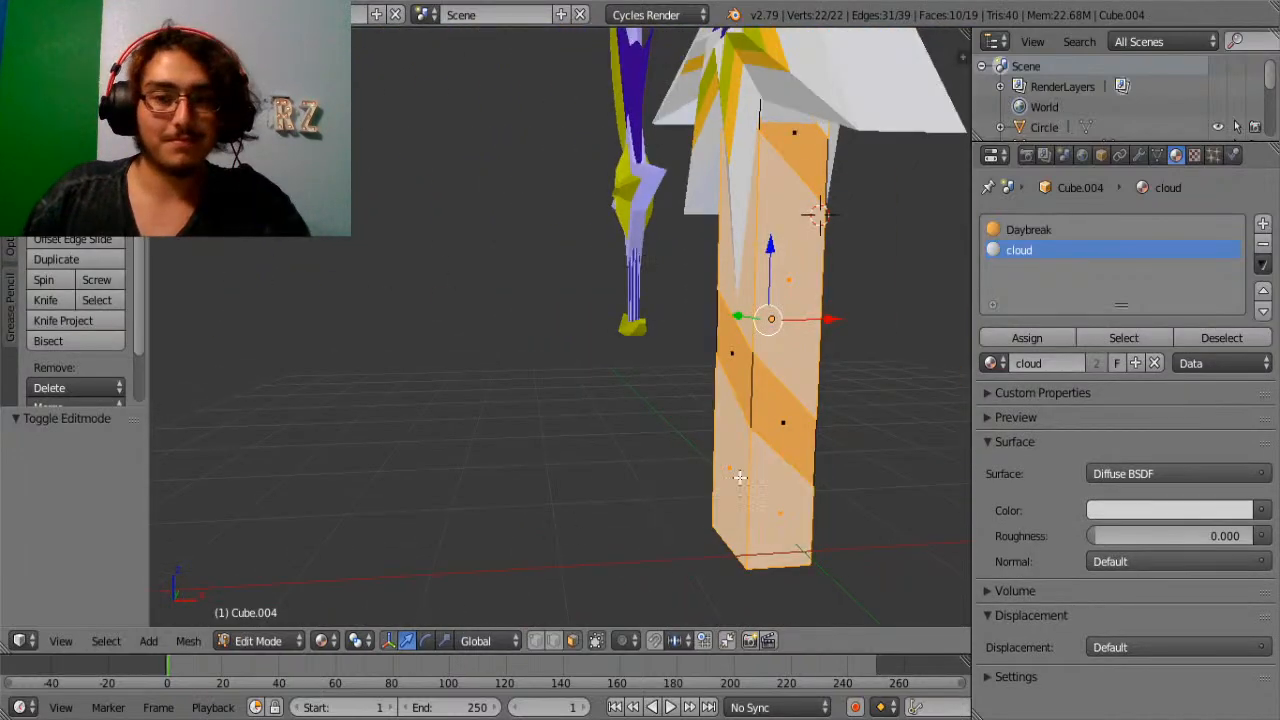
right_click(747, 514)
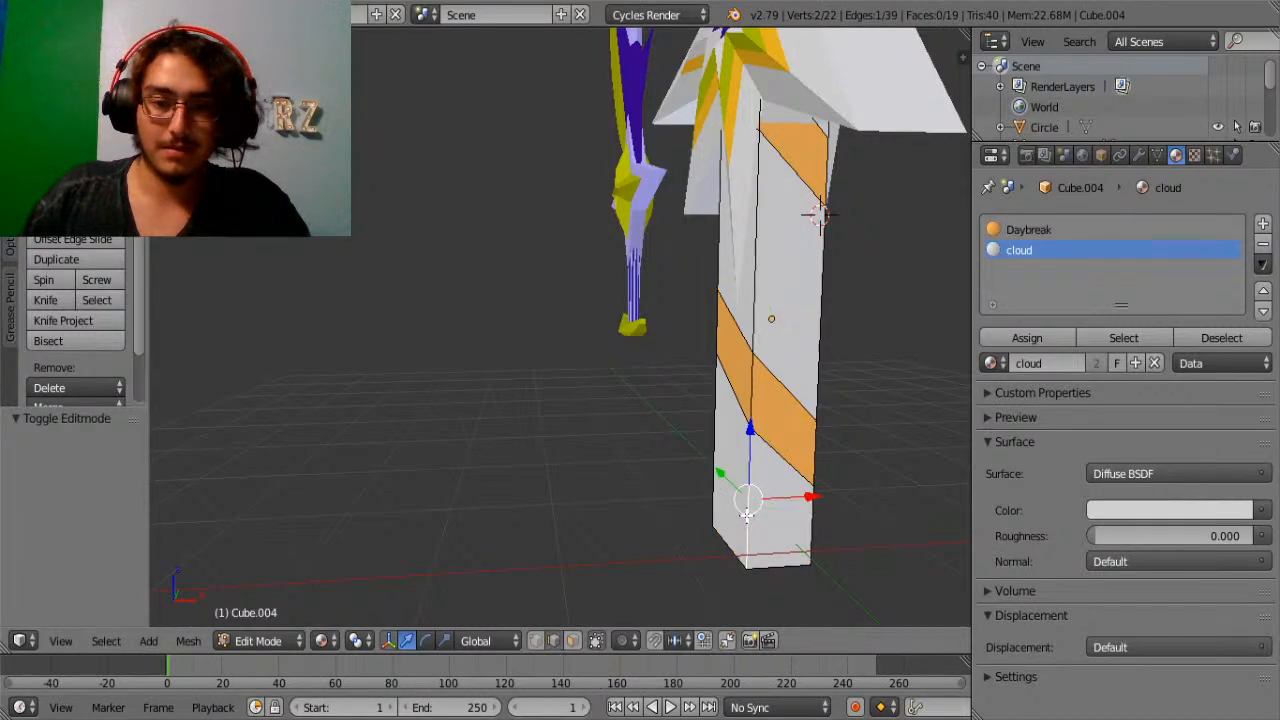
key("a")
right_click(751, 499, "alt")
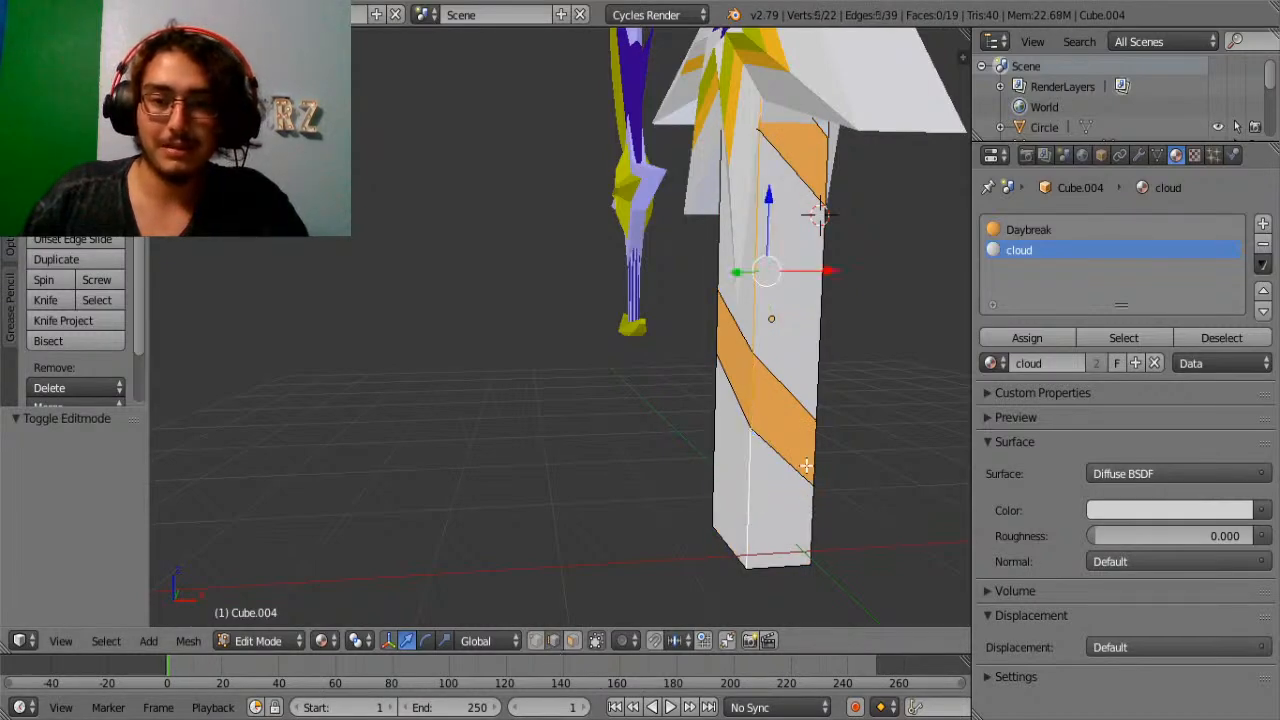
middle_click_drag(806, 466, 528, 424)
right_click(678, 376, "alt+shift")
right_click(455, 415, "alt+shift")
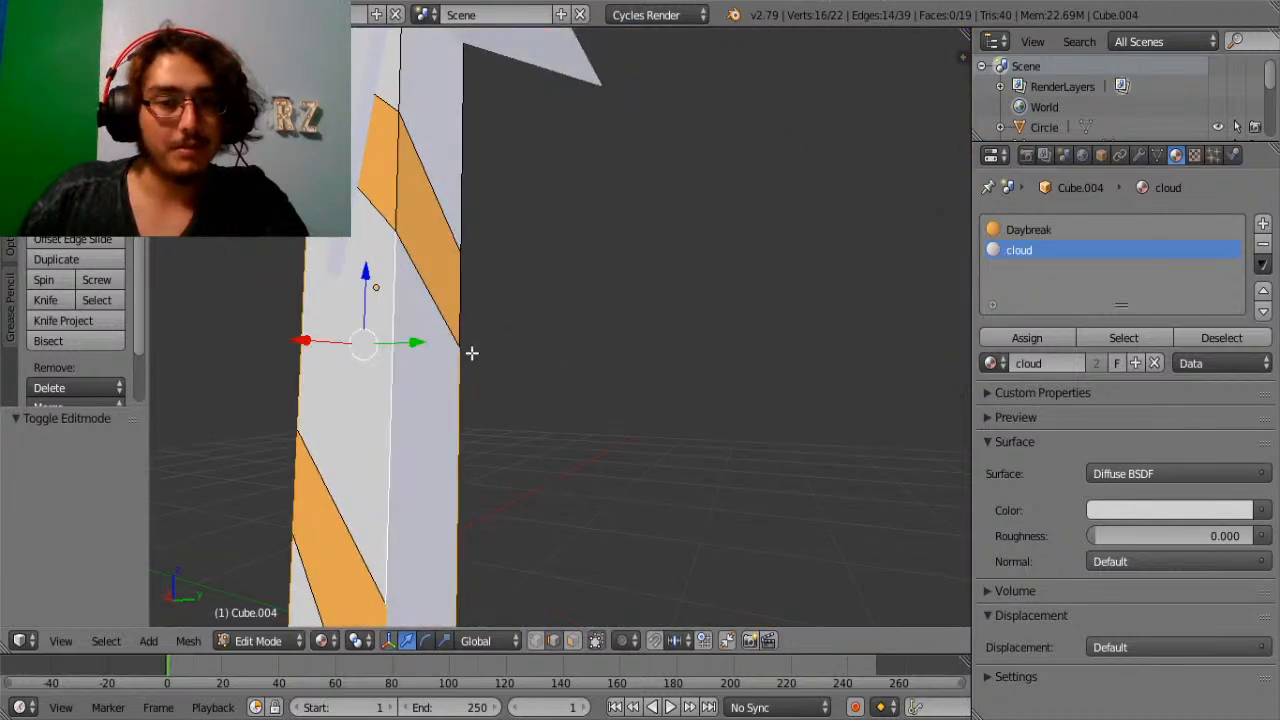
Add the remaining corner's vertical edge loop and the two missed edge segments beside the spiral band to the selection.
middle_click_drag(488, 298, 430, 273)
right_click(414, 228, "alt+shift")
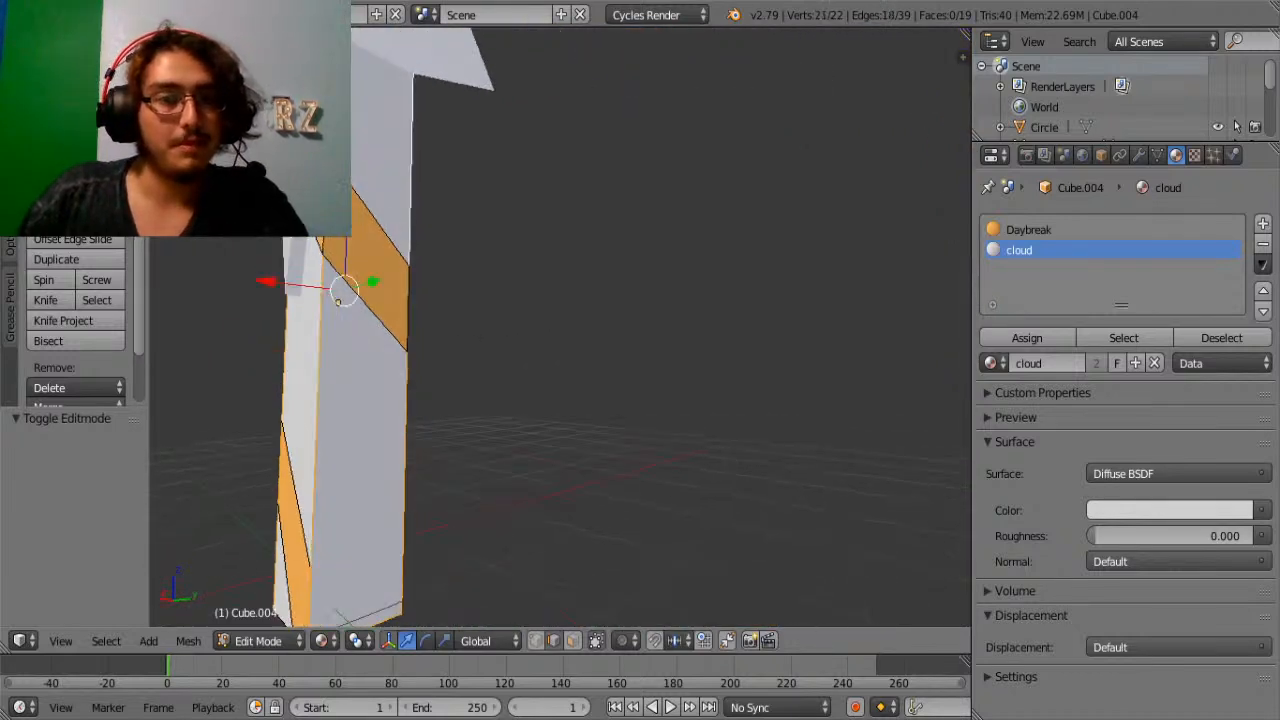
right_click(354, 232, "shift")
right_click(406, 312, "shift")
middle_click_drag(308, 502, 411, 438)
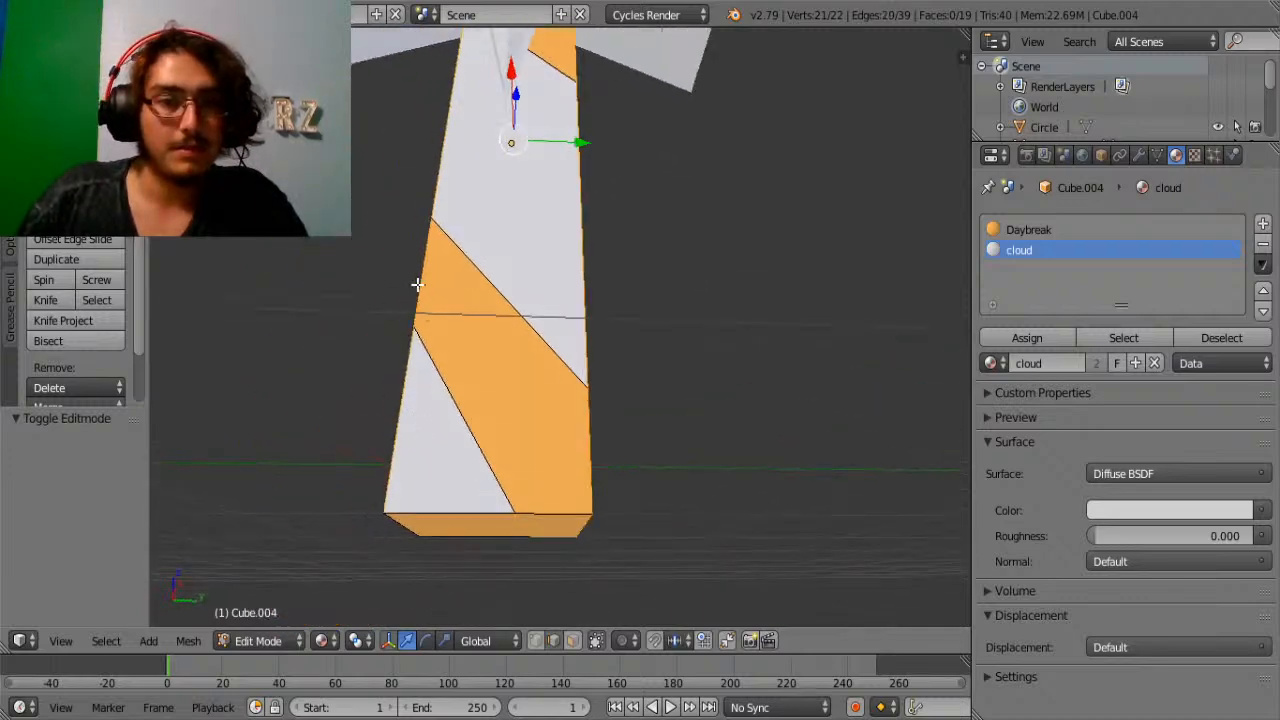
middle_click_drag(417, 284, 816, 413)
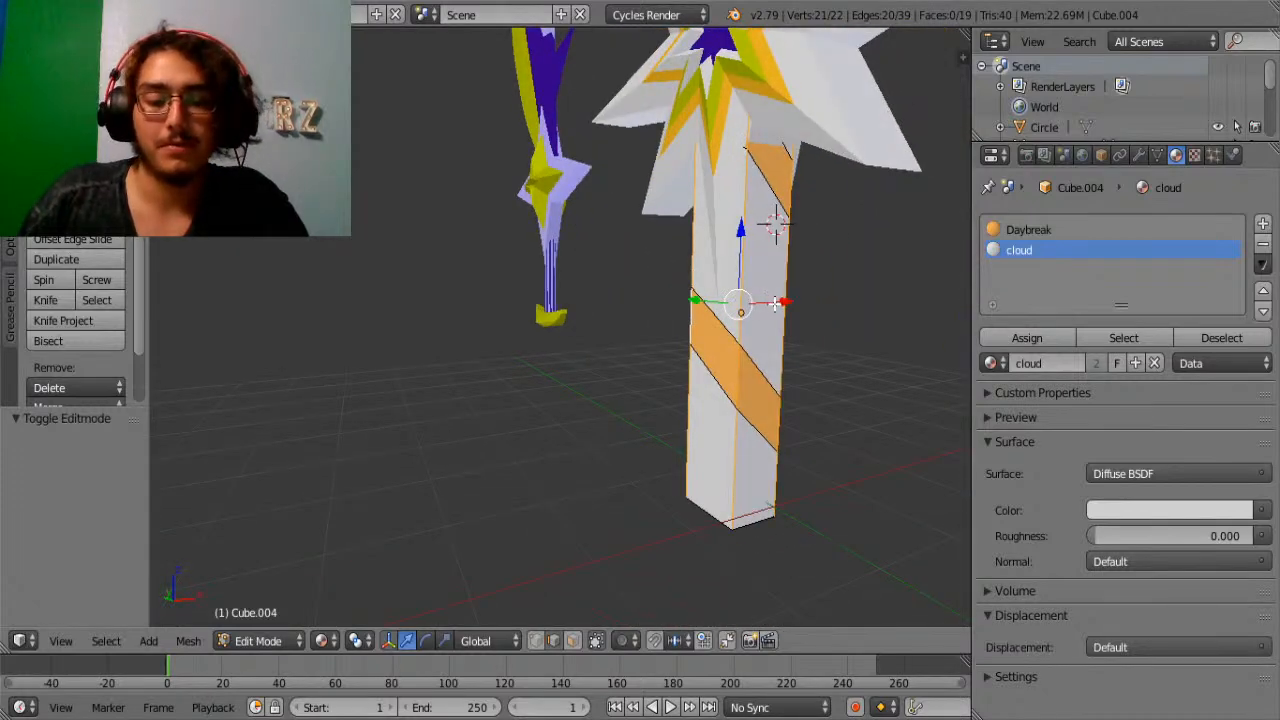
Try a multi-segment bevel of about 1.02 on the handle's selected corner edges, check it, and undo it.
key("ctrl+b")
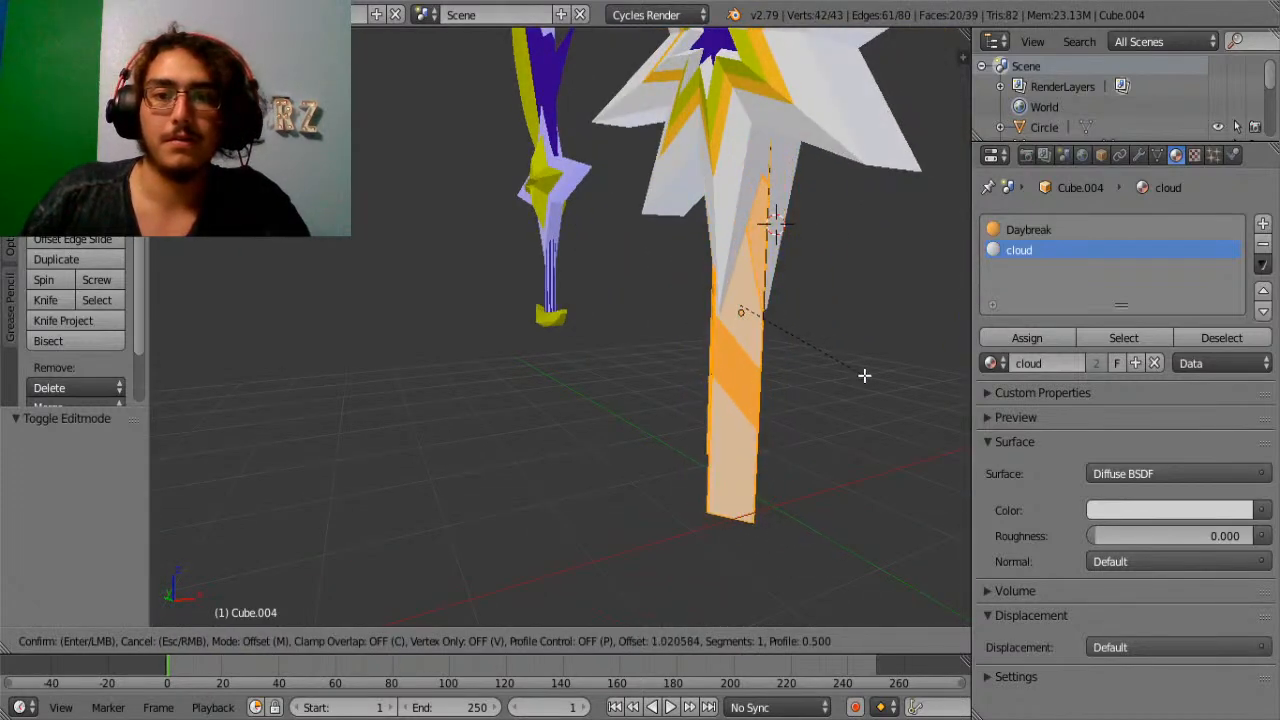
scroll(864, 375, "up", 6)
left_click(864, 375)
key("Tab")
scroll(862, 376, "up", 3)
middle_click_drag(862, 376, 663, 360)
key("ctrl+z")
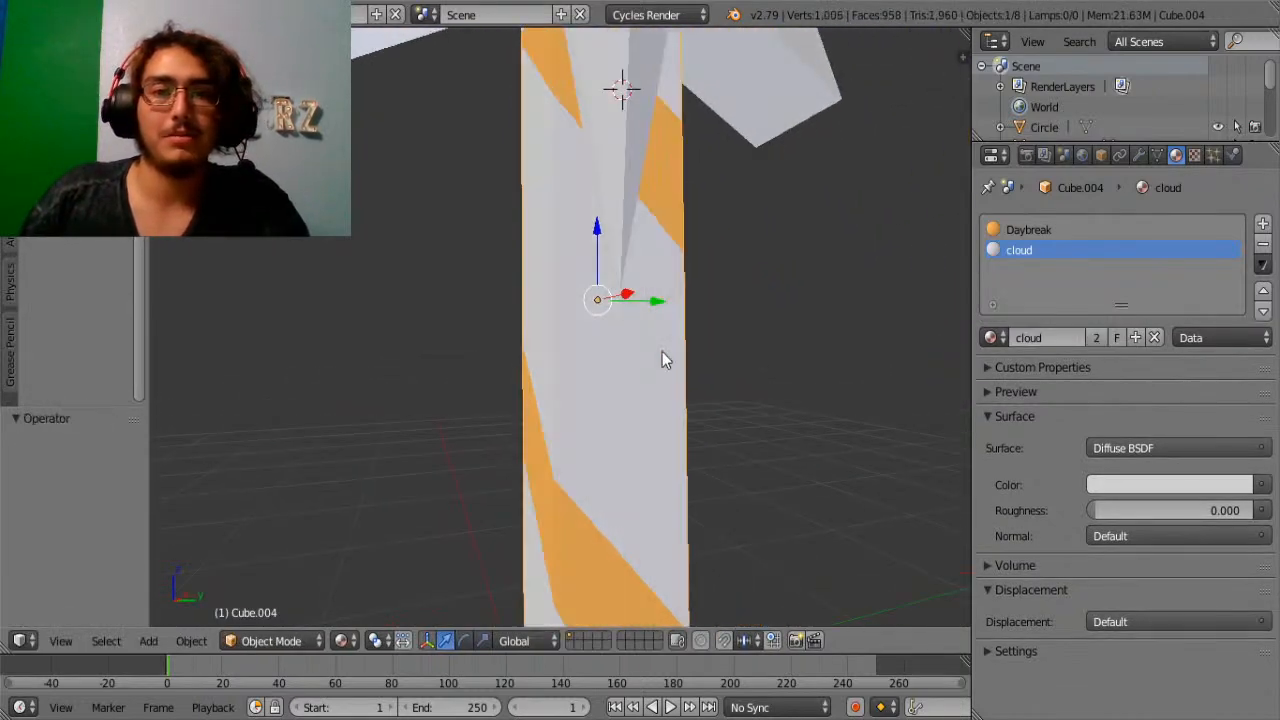
Reselect the vertical edge loops along two of the handle's corners, including the short edge at the lower end.
scroll(614, 300, "down", 4)
key("Tab")
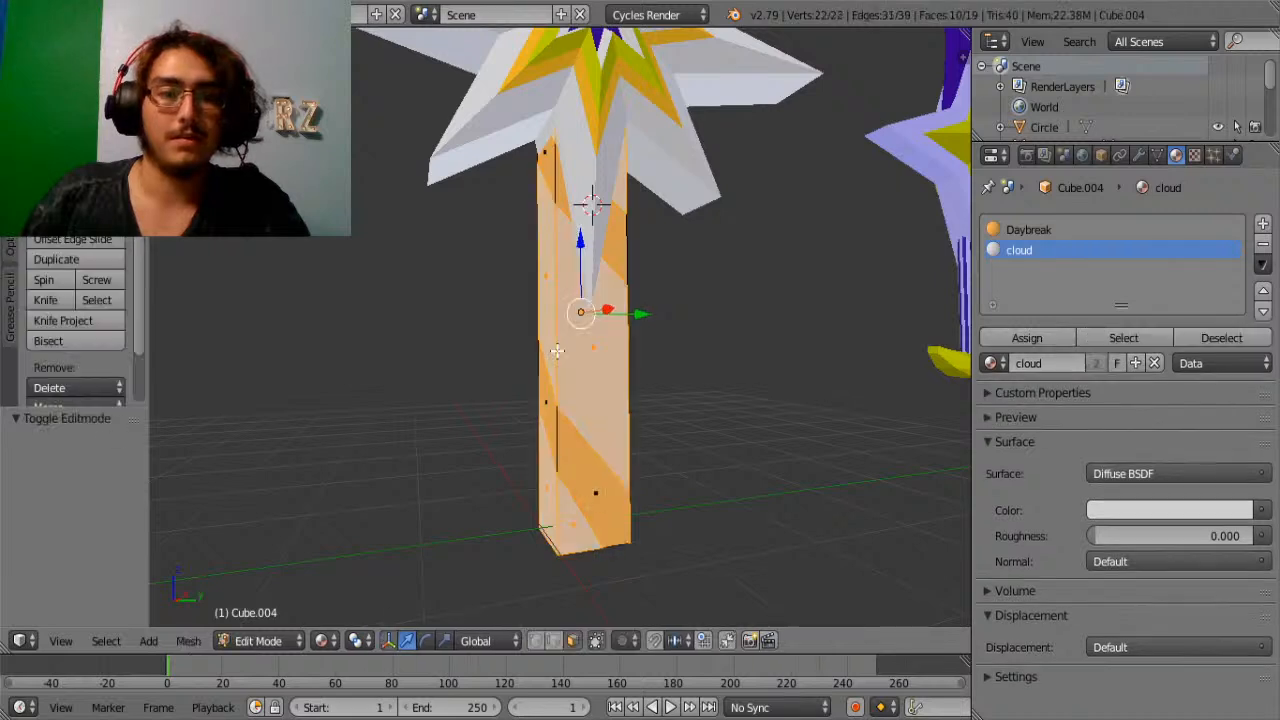
right_click(553, 170, "shift")
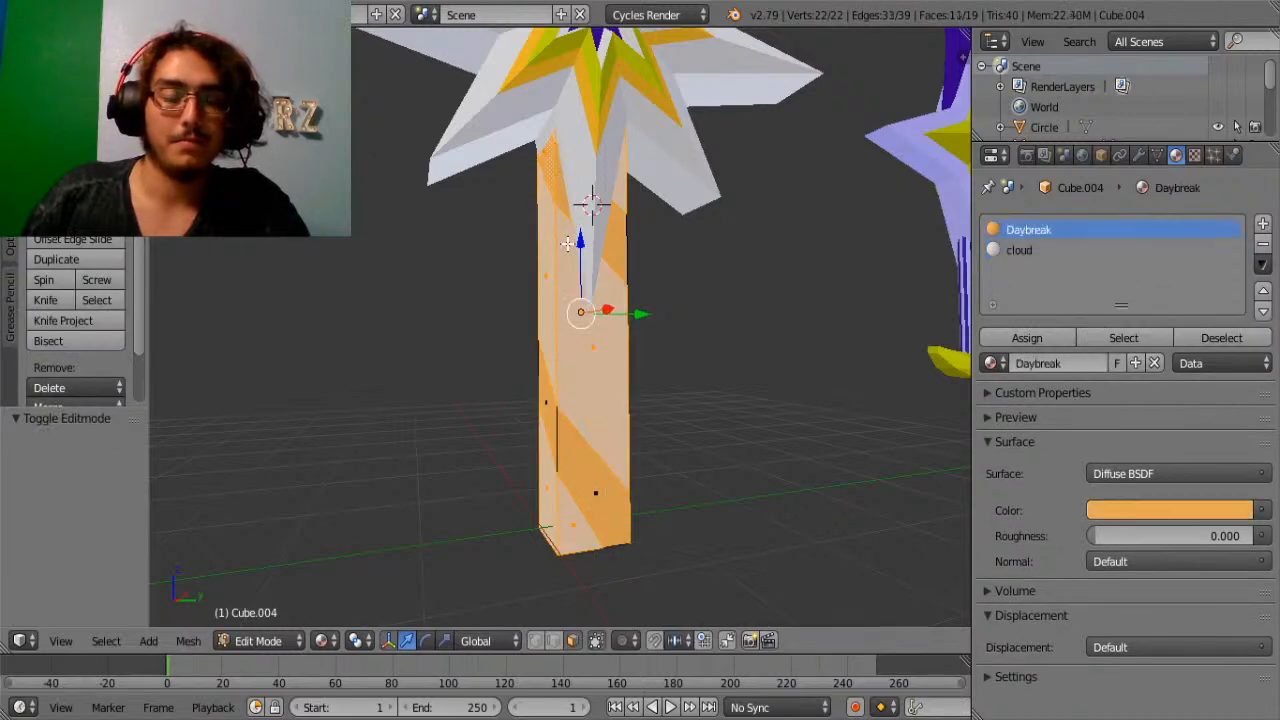
right_click(557, 517)
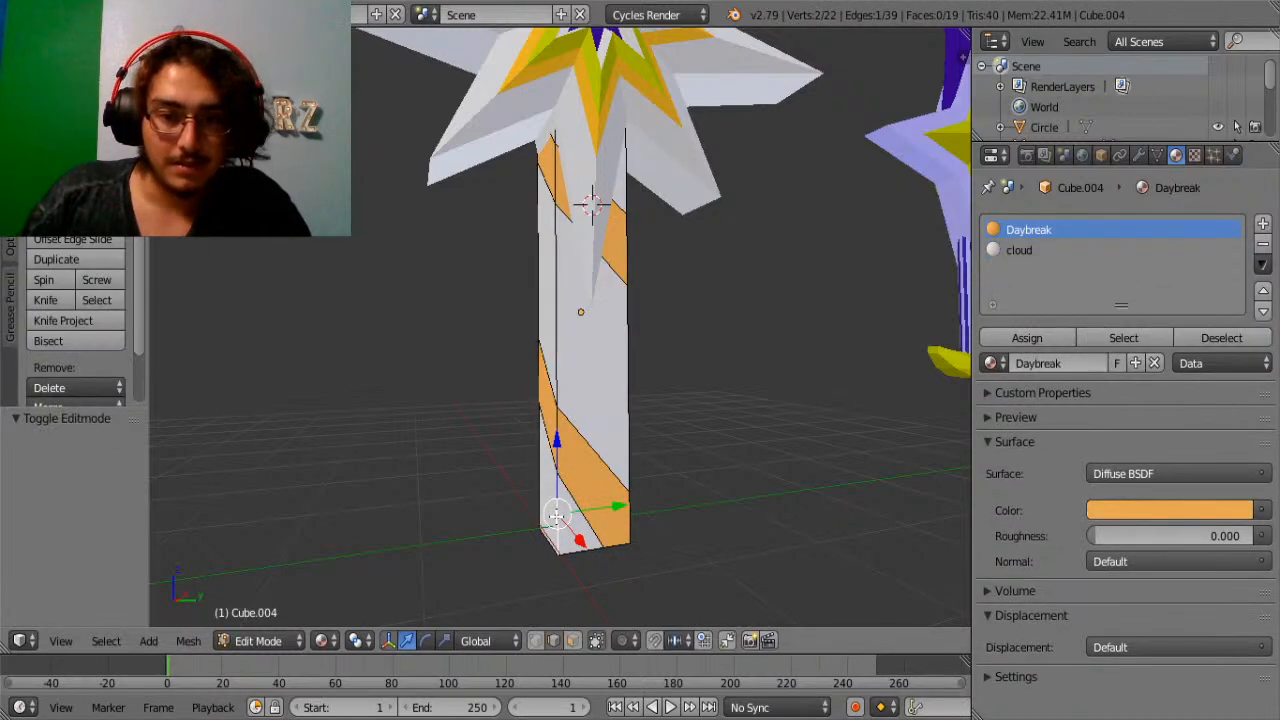
right_click(558, 450, "alt")
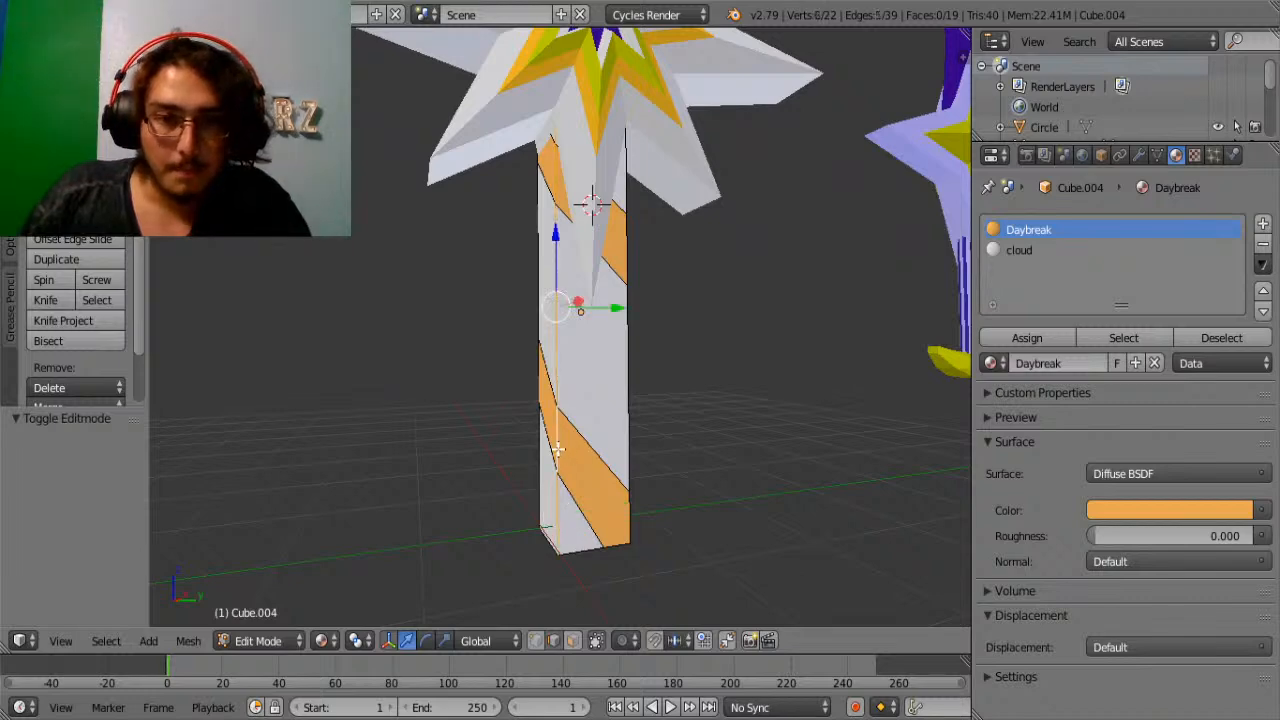
right_click(626, 245, "alt+shift")
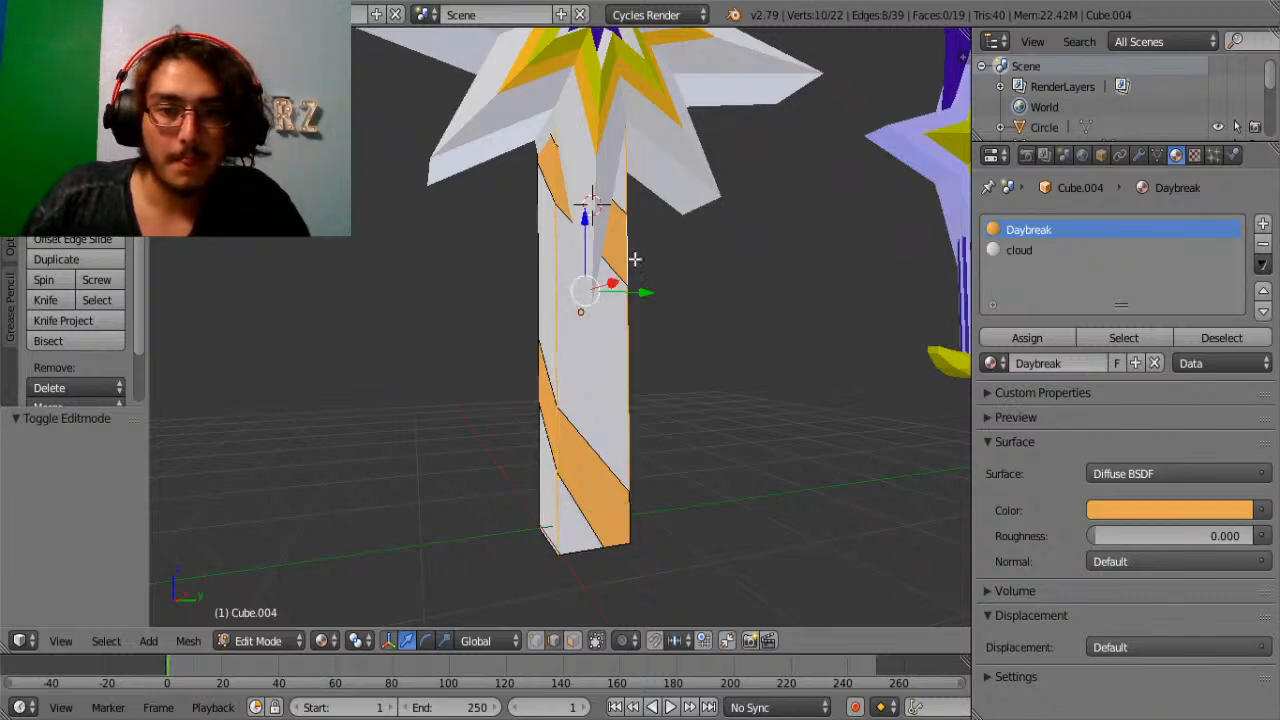
middle_click_drag(694, 433, 525, 490)
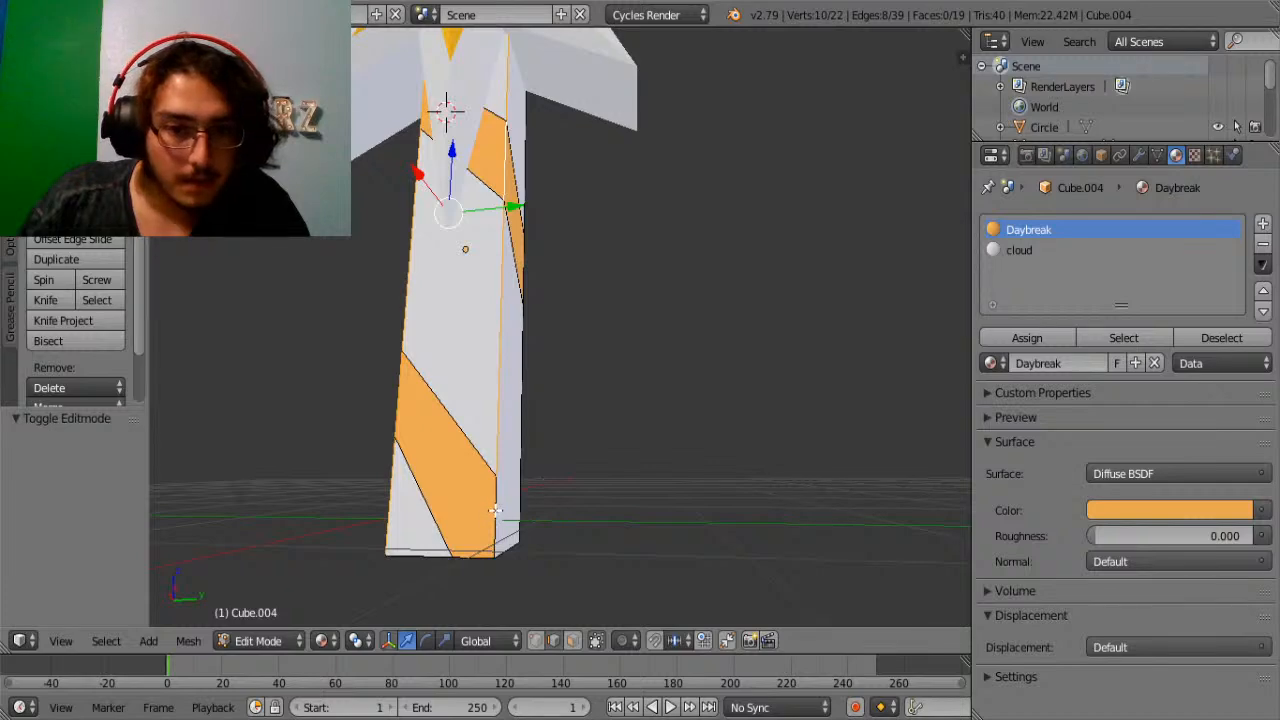
right_click(494, 510, "shift")
Add the vertical edge loops of the handle's other two corners to the selection.
middle_click_drag(697, 446, 388, 354)
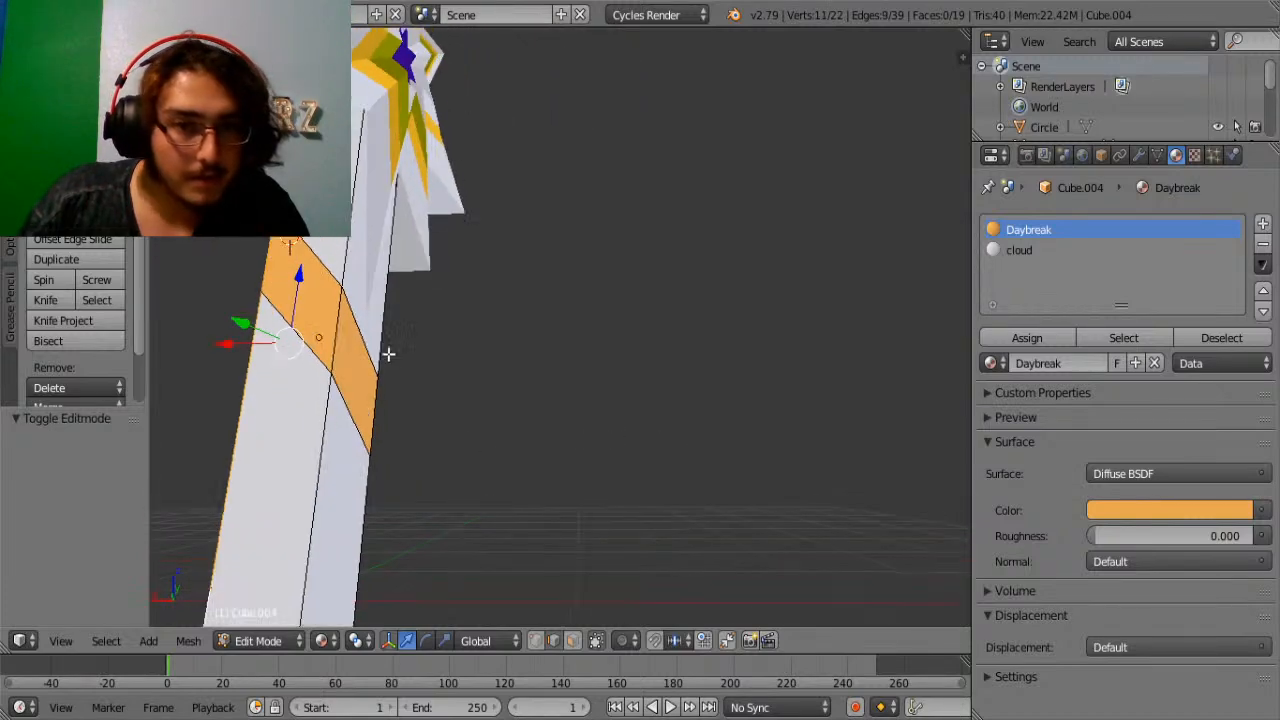
right_click(341, 322, "alt+shift")
scroll(434, 488, "down", 1)
middle_click_drag(434, 488, 404, 430)
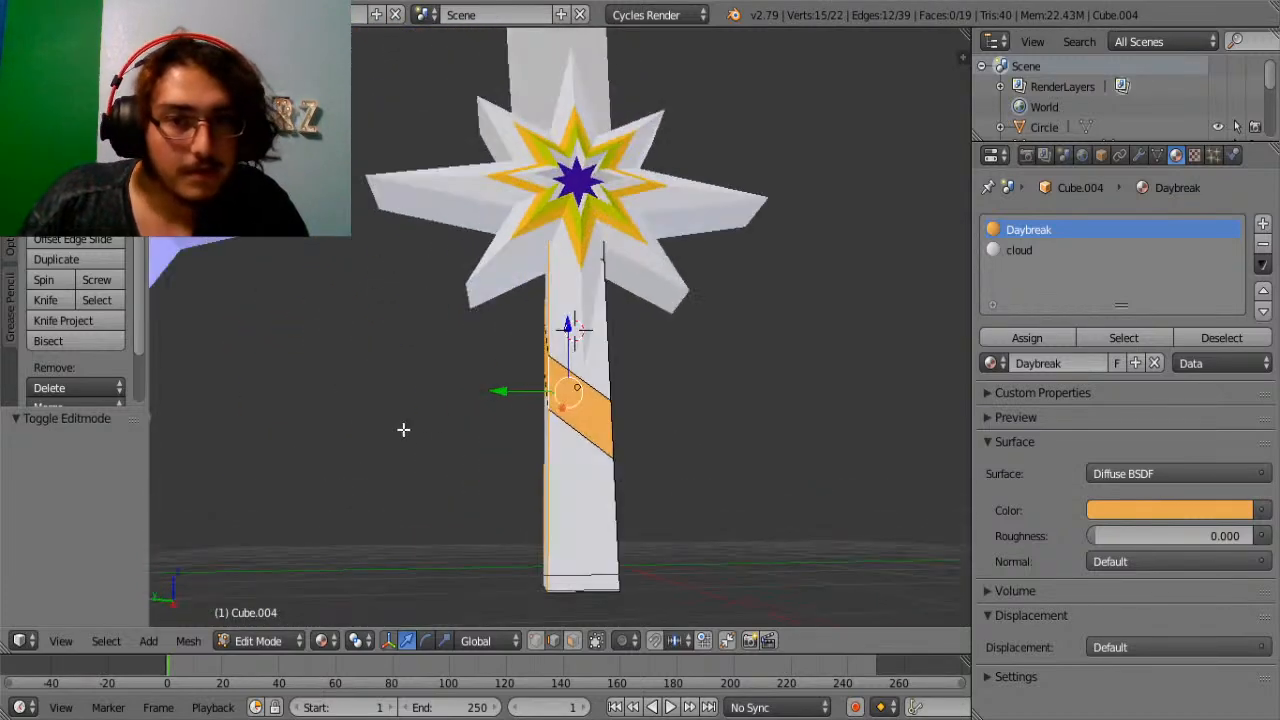
right_click(615, 422, "alt+shift")
scroll(663, 483, "up", 3)
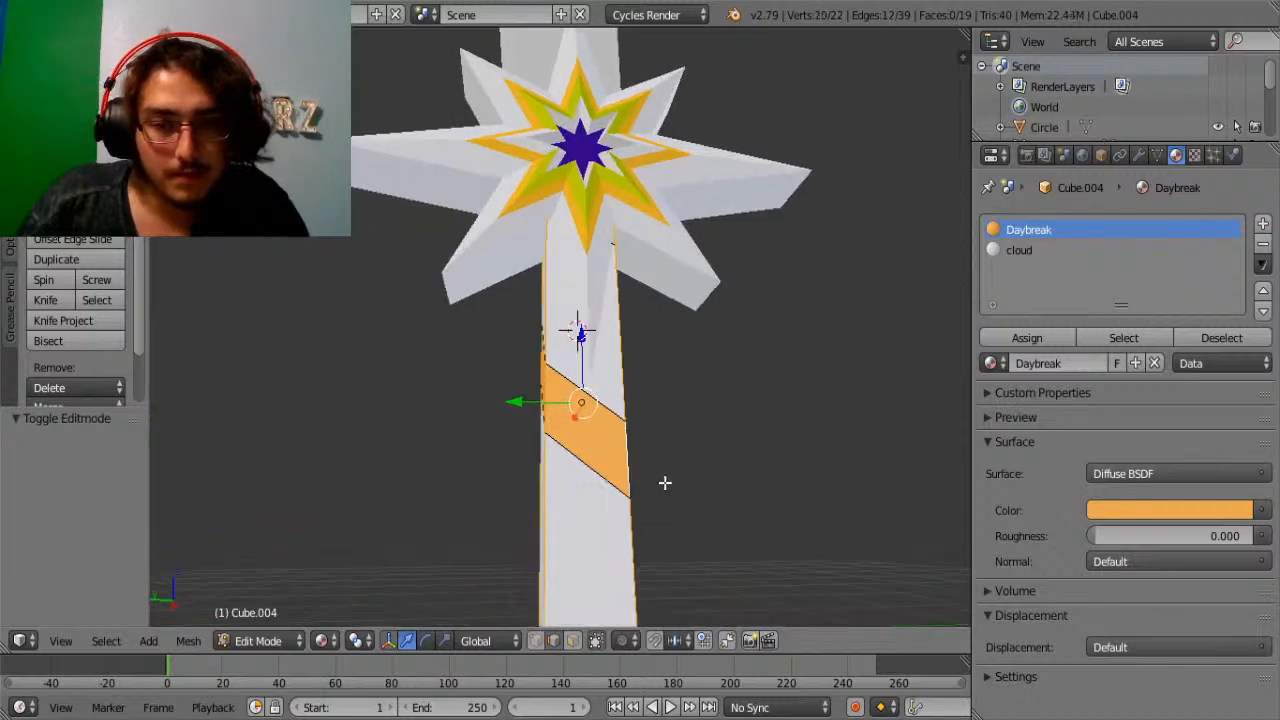
middle_click_drag(734, 460, 661, 503)
scroll(626, 453, "down", 2)
Try to bevel the selected corner edges by about 1.026 with 8 segments, inspect the rounded handle, and undo it.
key("ctrl+b")
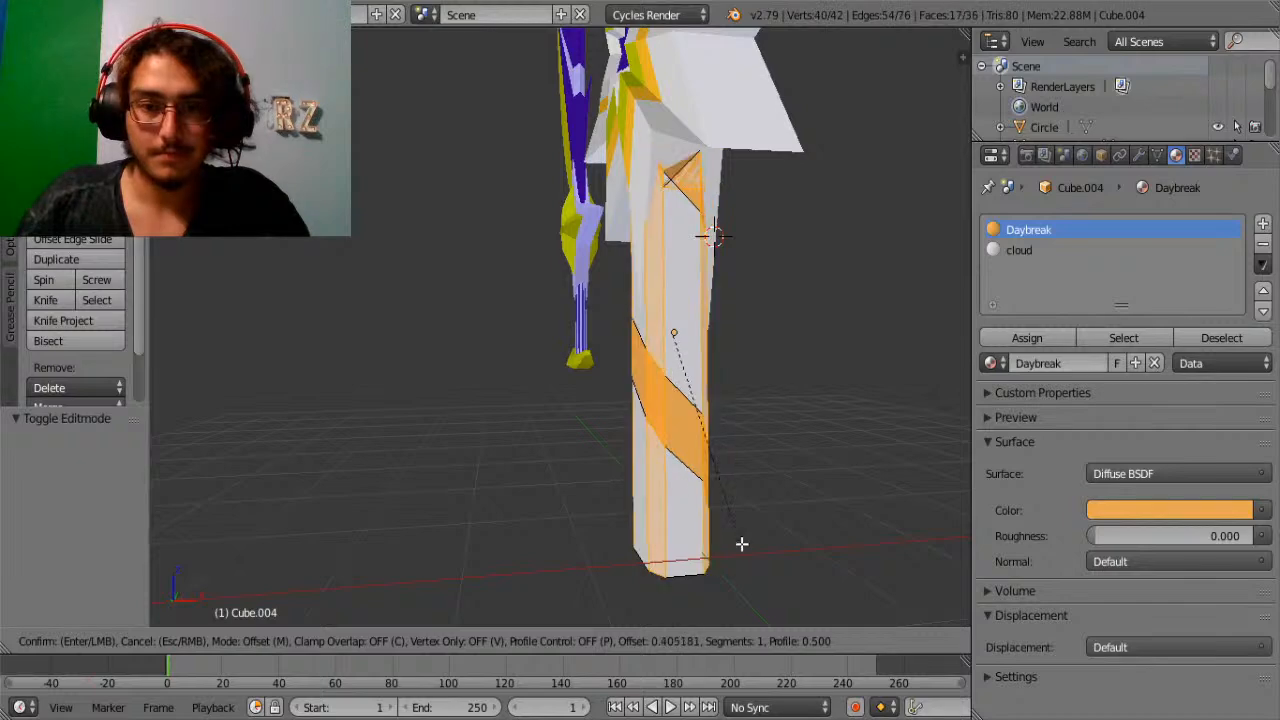
left_click(811, 589)
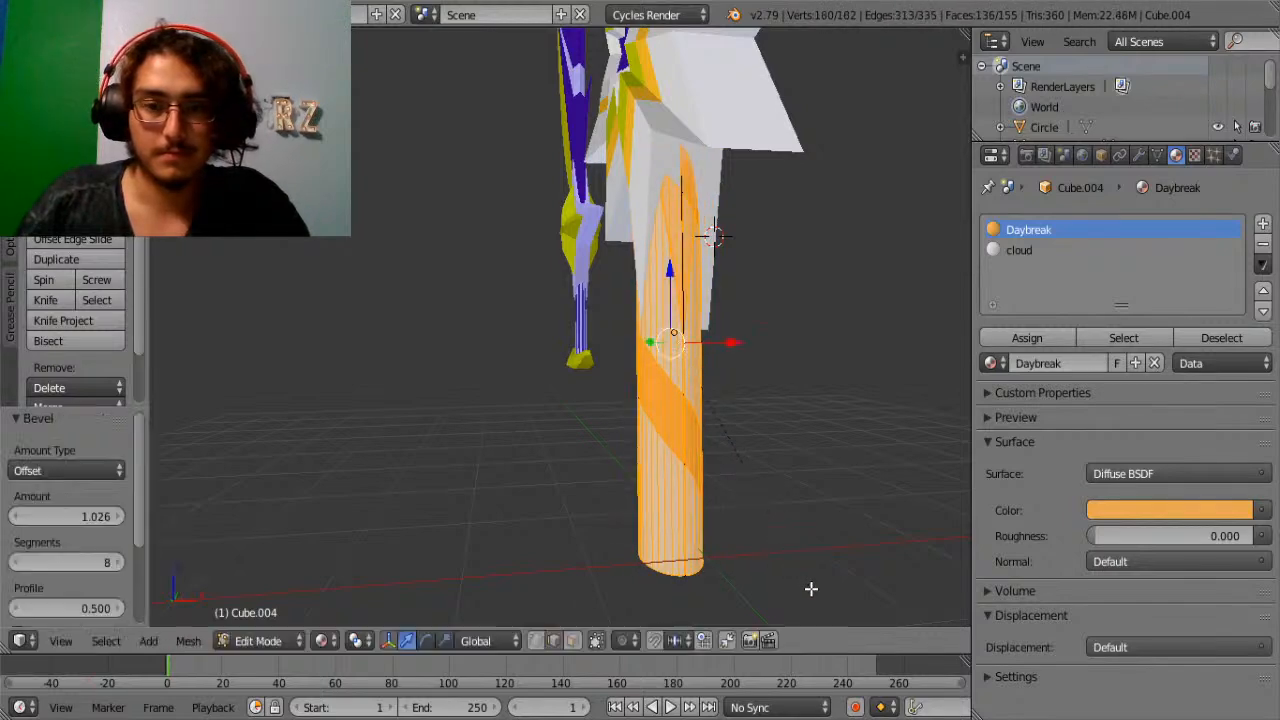
key("Tab")
scroll(620, 455, "up", 3)
middle_click_drag(605, 450, 642, 474)
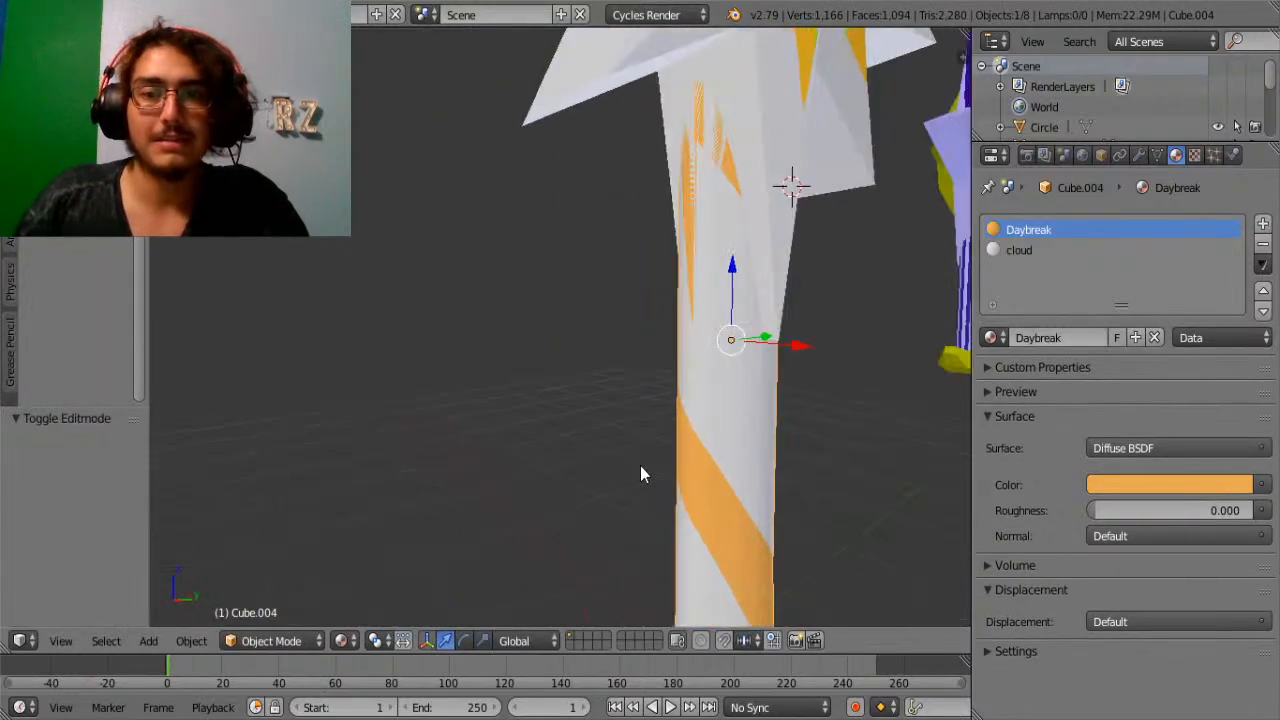
key("ctrl+z")
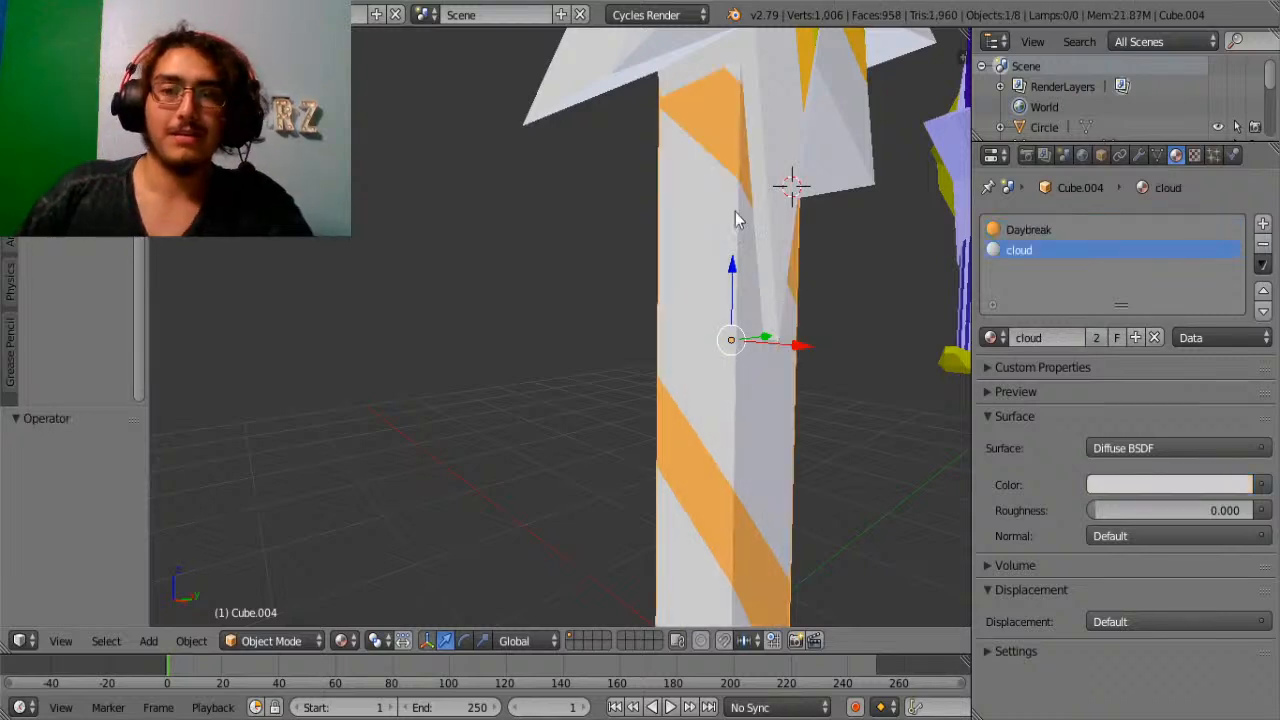
Open the handle's mesh for editing and select the vertical edge loops along three of its corners.
key("Tab")
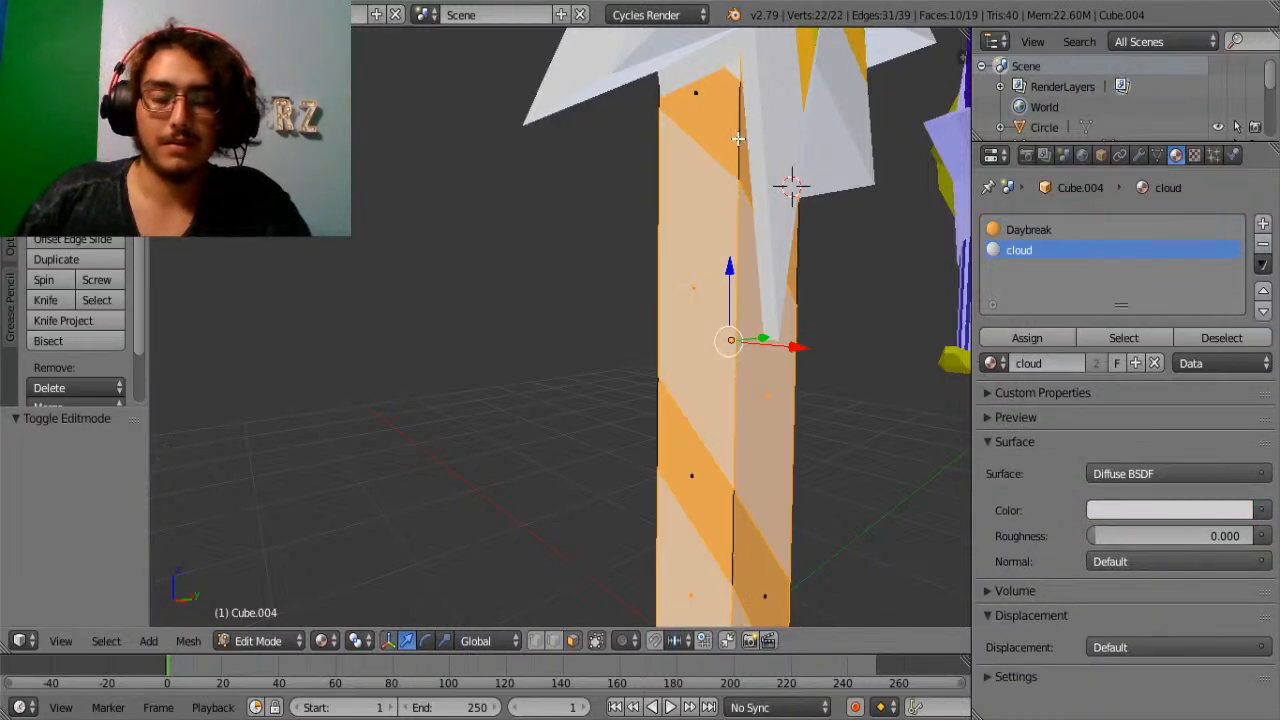
right_click(740, 162)
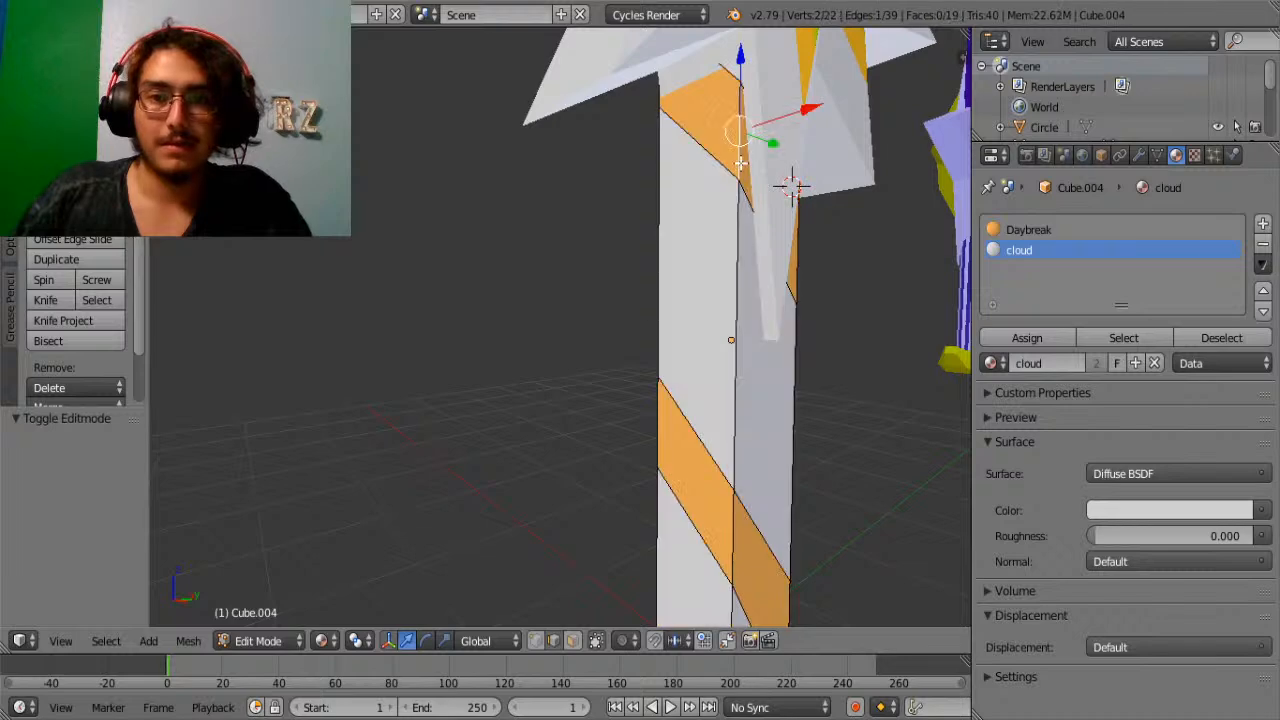
right_click(740, 162, "alt")
middle_click_drag(659, 118, 706, 146)
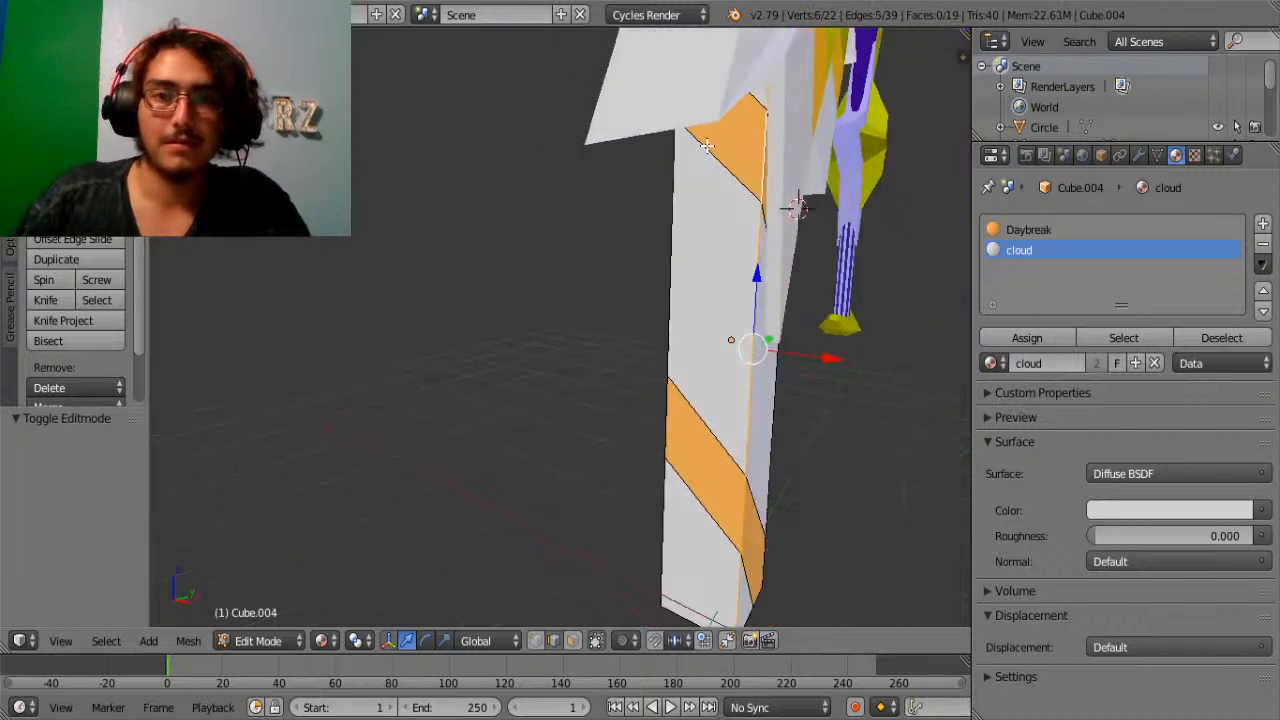
right_click(671, 200, "alt+shift")
middle_click_drag(671, 200, 629, 370)
right_click(622, 145, "alt+shift")
Add the vertical edge loop of the handle's fourth corner to the selection.
scroll(702, 304, "down", 3)
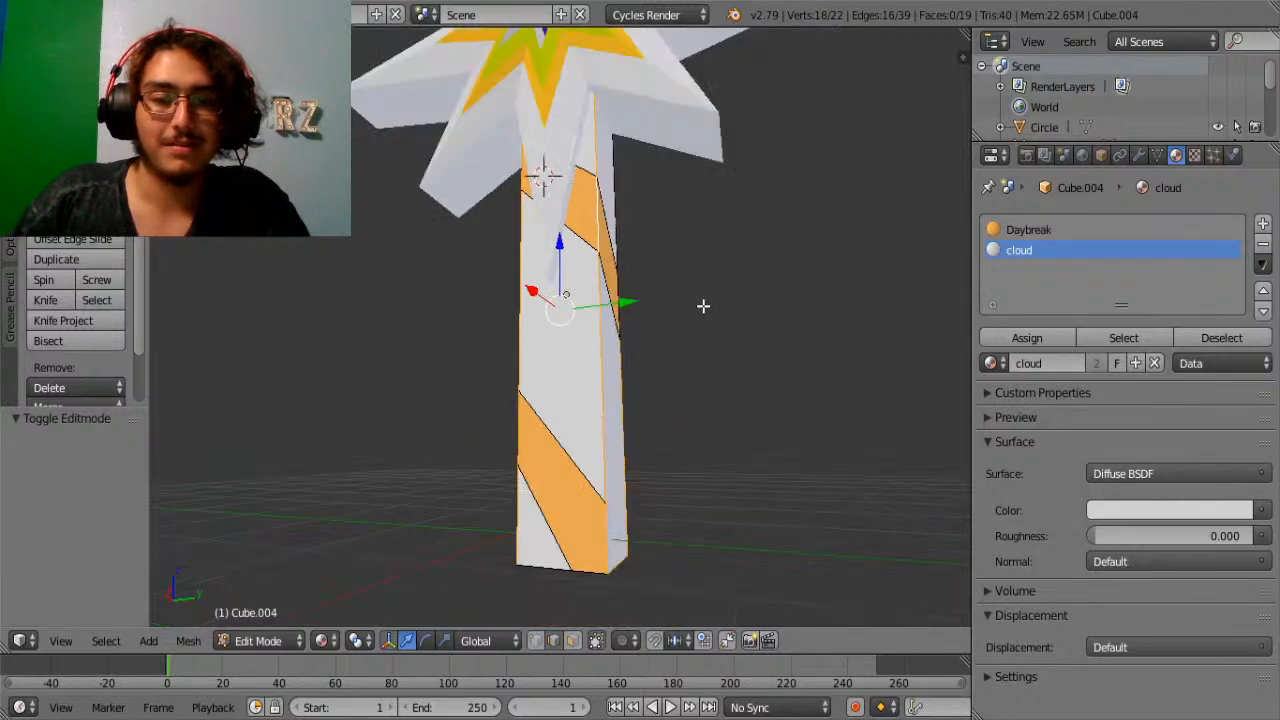
scroll(702, 306, "down", 1, "shift")
scroll(657, 382, "up", 3, "shift")
middle_click_drag(723, 351, 524, 342)
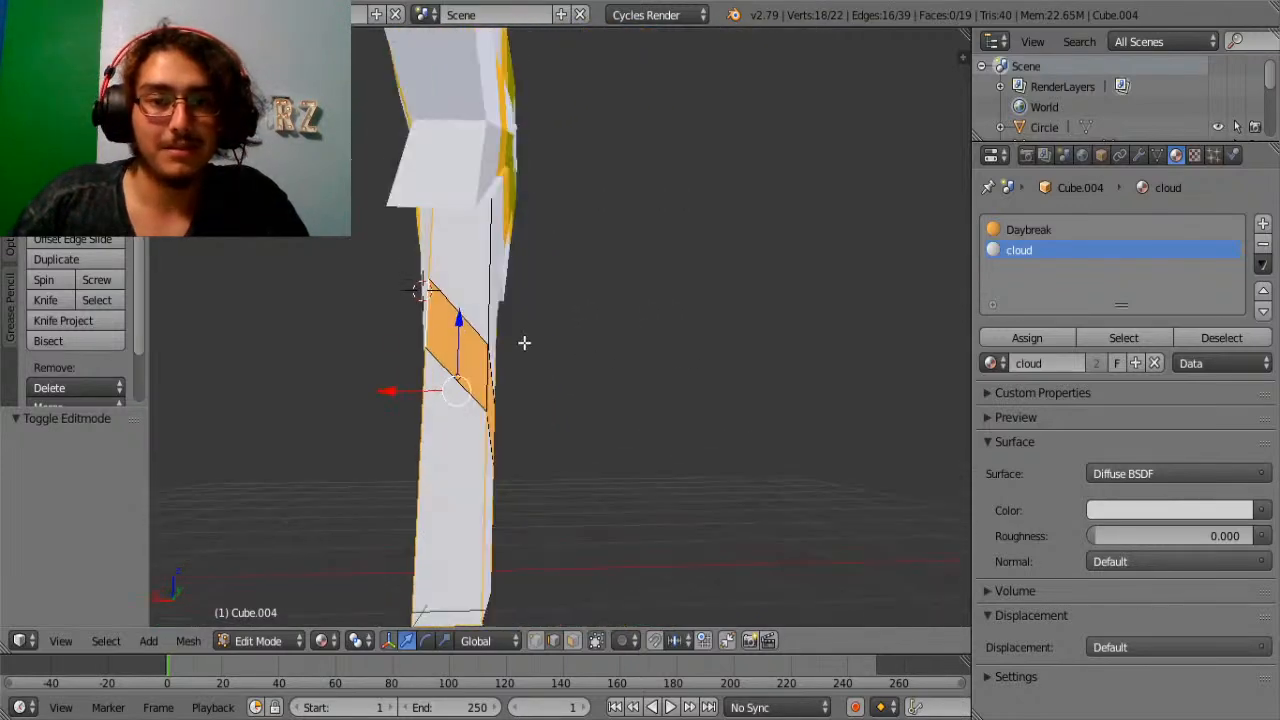
right_click(485, 389, "alt+shift")
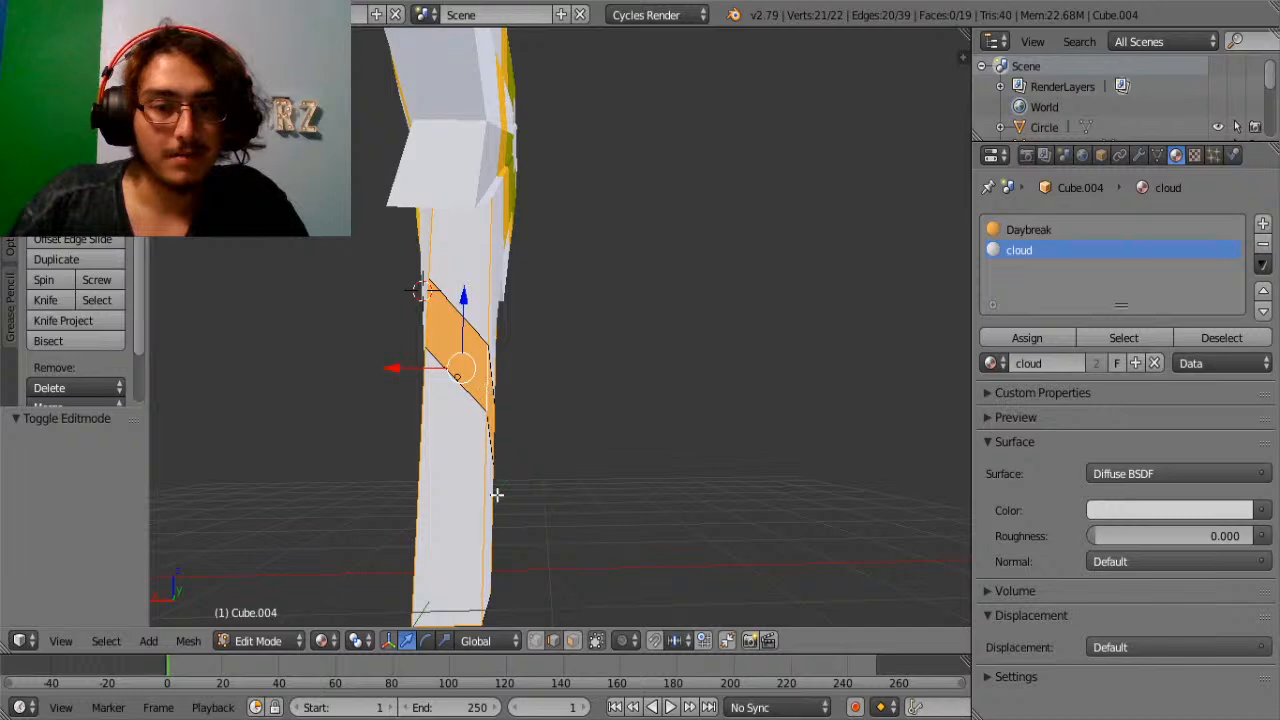
Check the selected corner edges in wireframe and try to bevel them by about 0.956 with 9 segments.
key("alt+z")
key("z")
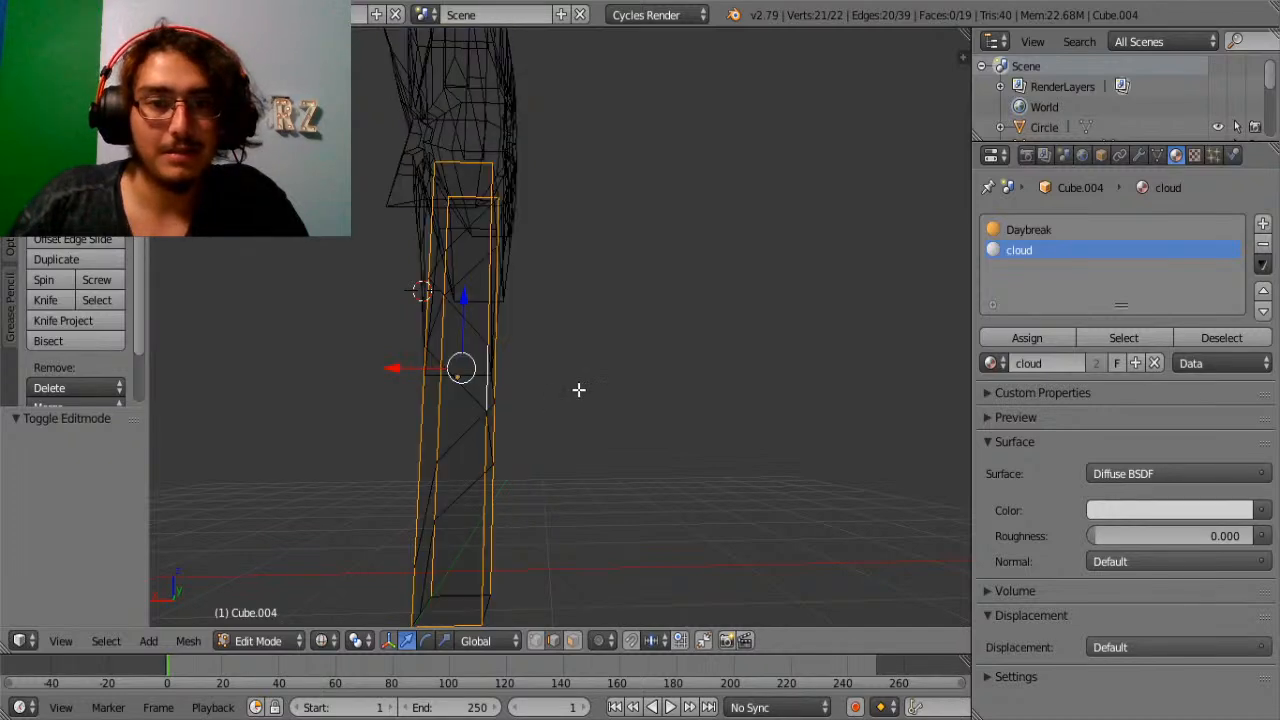
middle_click_drag(557, 361, 694, 403)
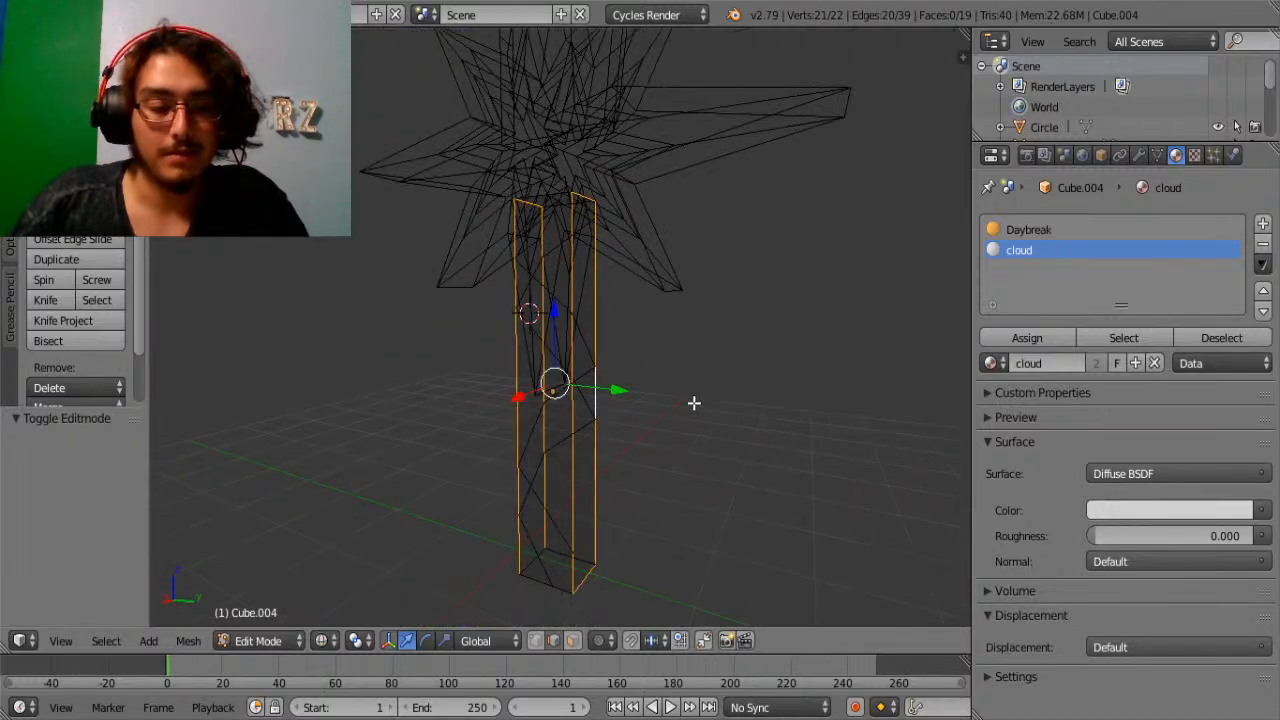
key("ctrl+b")
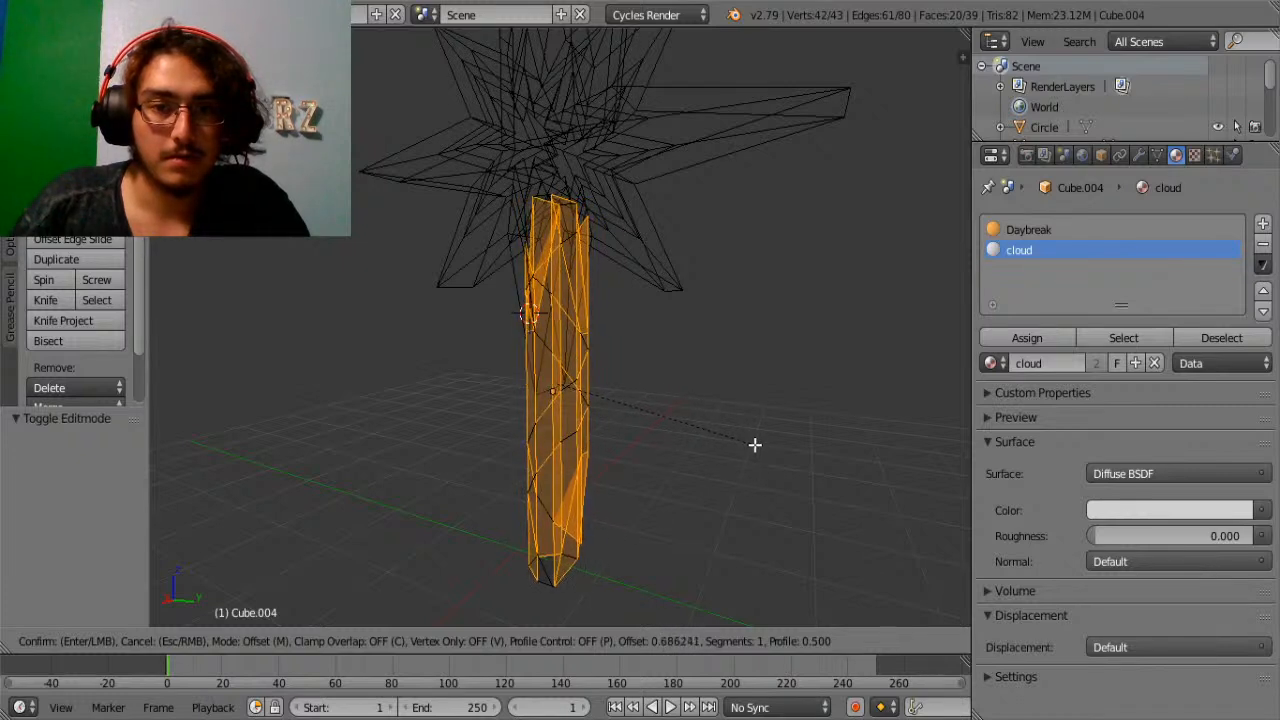
scroll(772, 462, "up", 8)
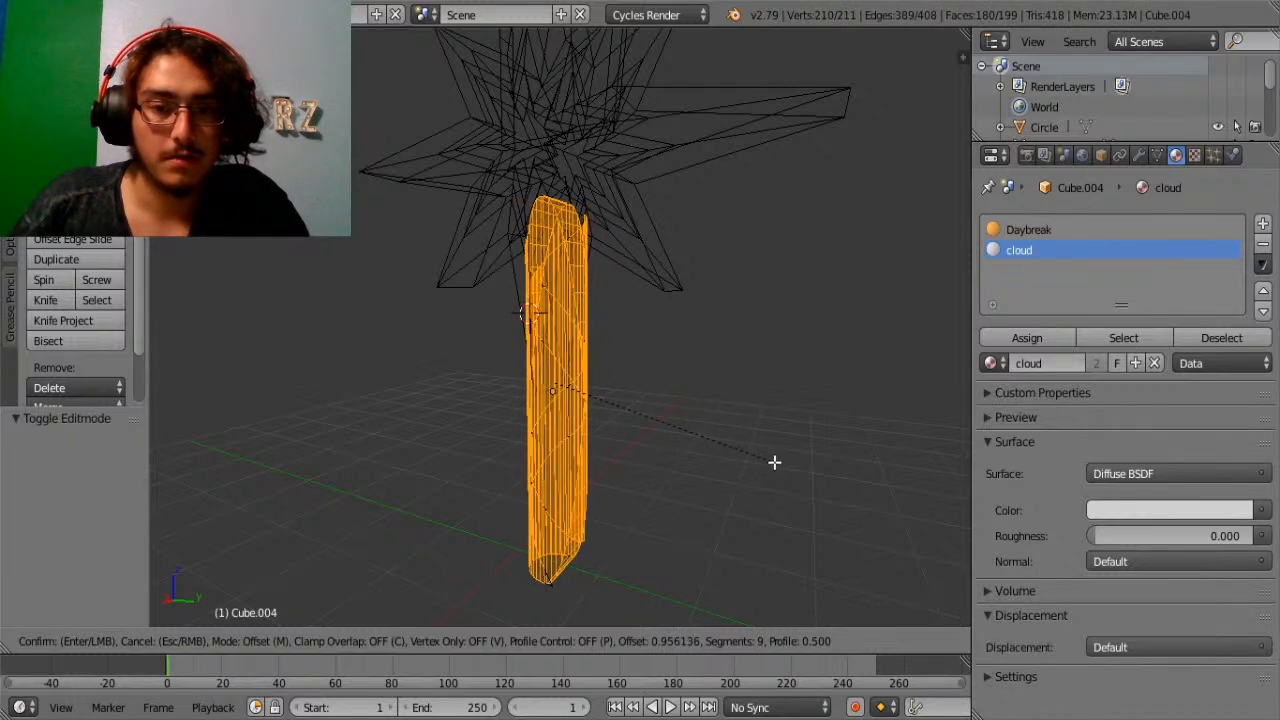
left_click(774, 462)
Inspect the bevelled handle shaded with its materials, clear the selection to see its faces, and undo the bevel.
key("Tab")
key("Tab")
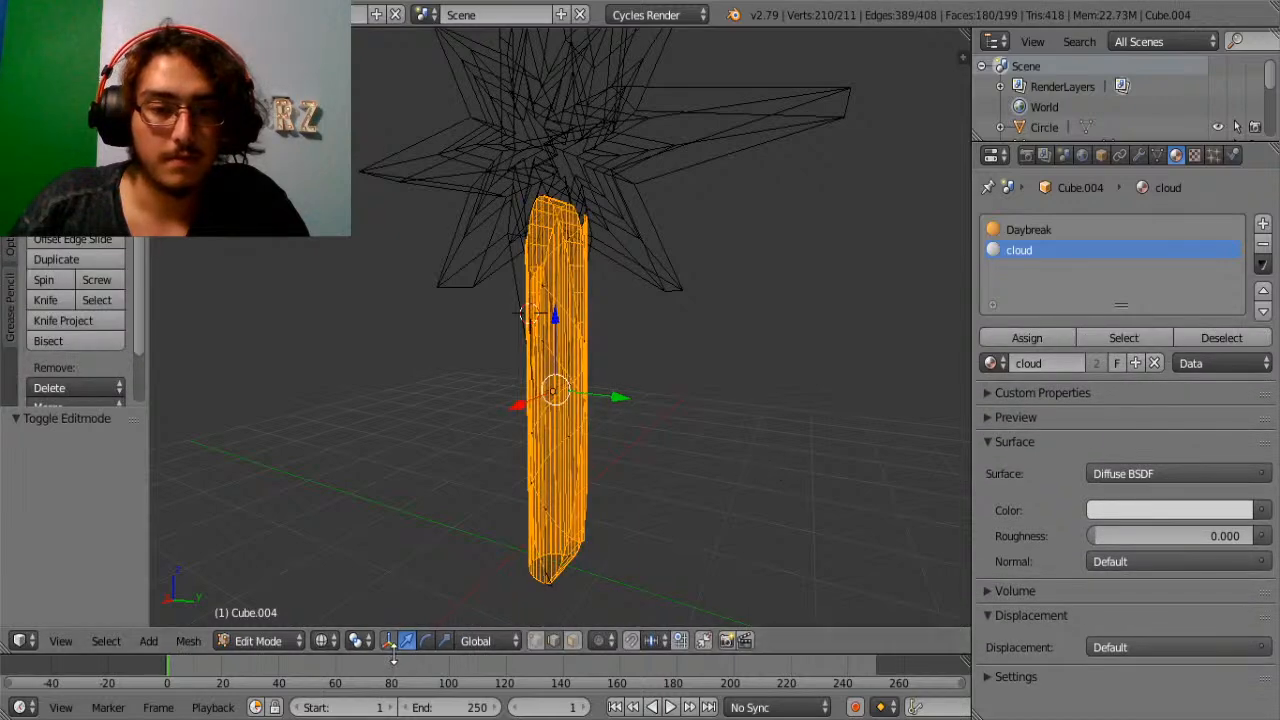
left_click(323, 640)
left_click(357, 528)
middle_click_drag(720, 500, 647, 460)
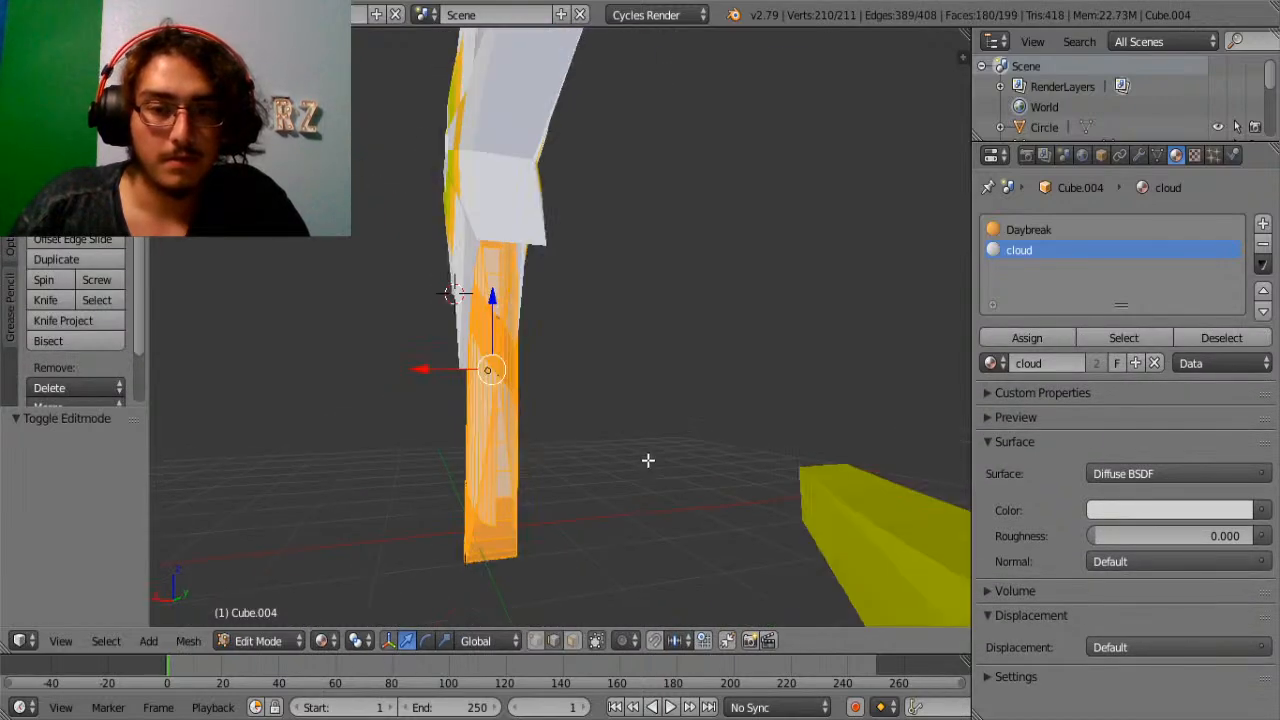
key("a")
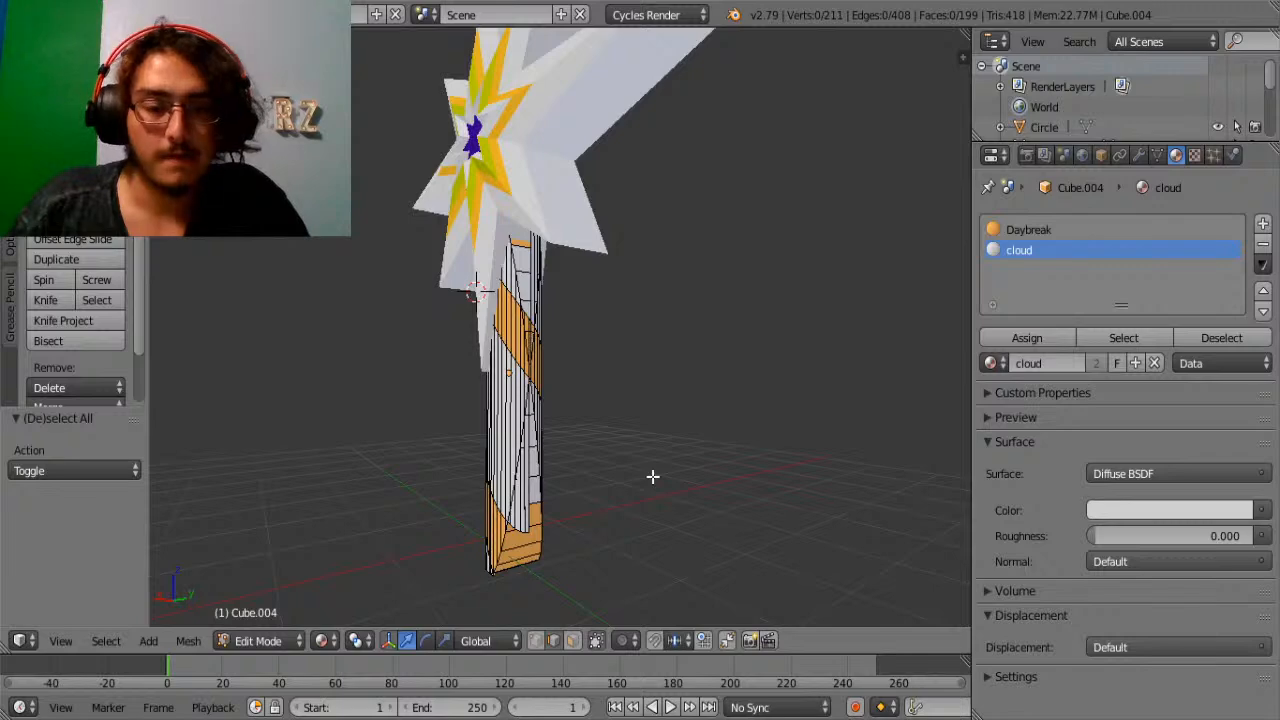
key("a")
key("ctrl+z")
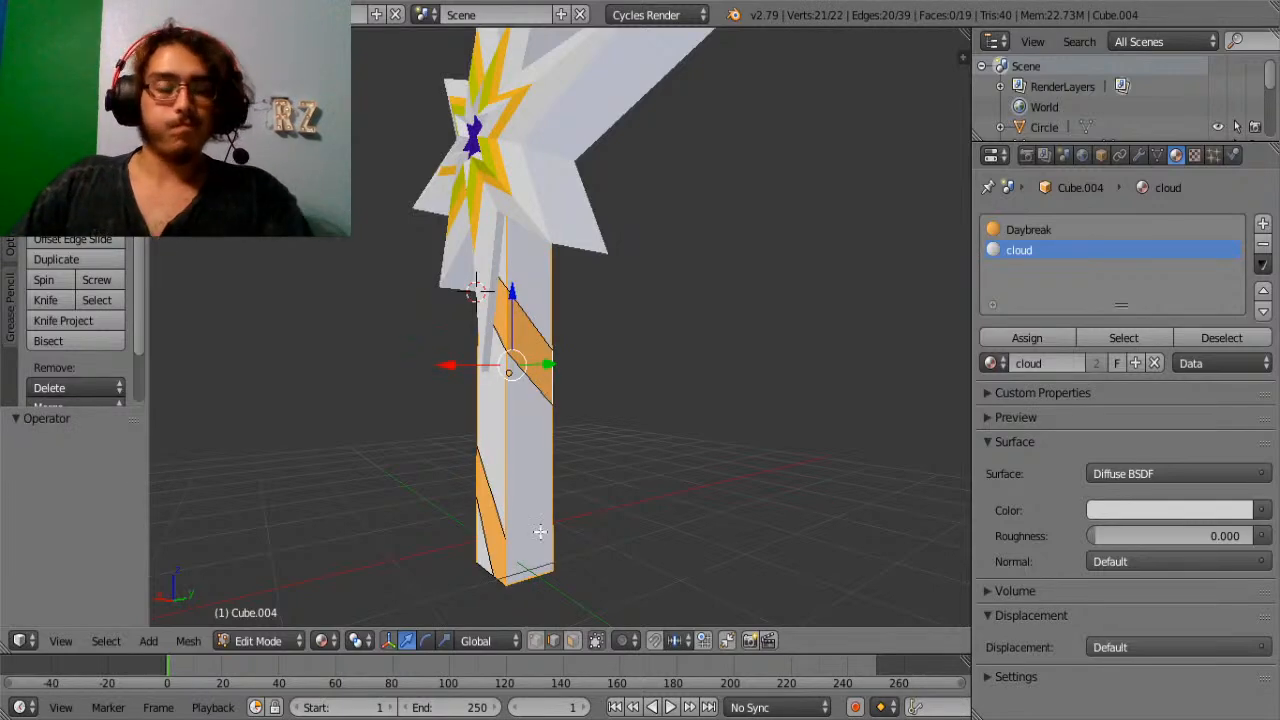
scroll(472, 568, "up", 4)
scroll(395, 293, "down", 2)
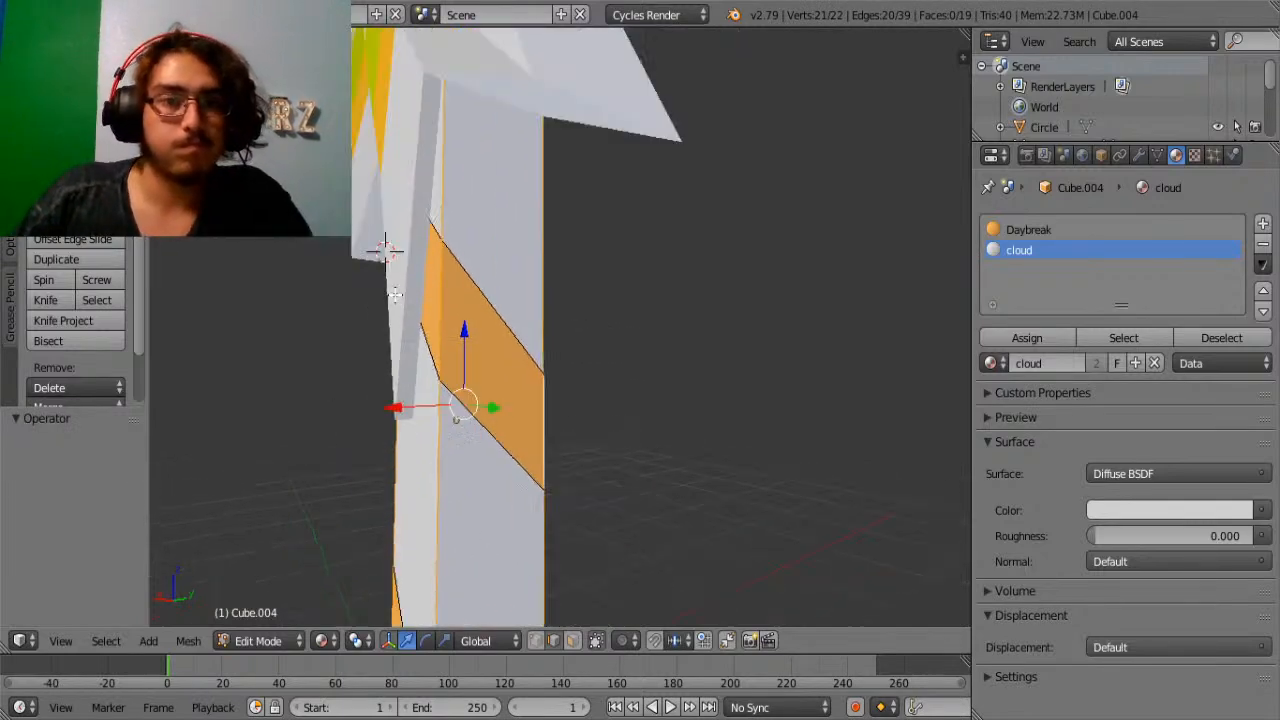
scroll(446, 372, "down", 7, "shift")
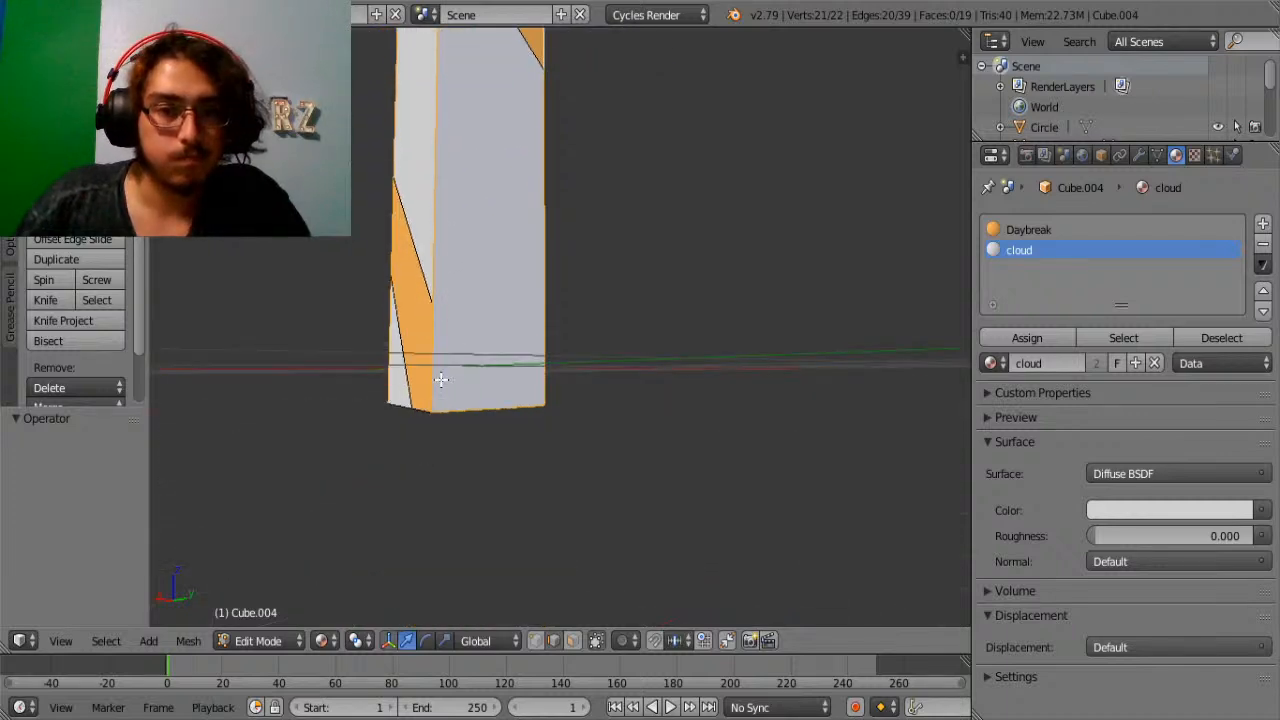
middle_click_drag(433, 345, 780, 370)
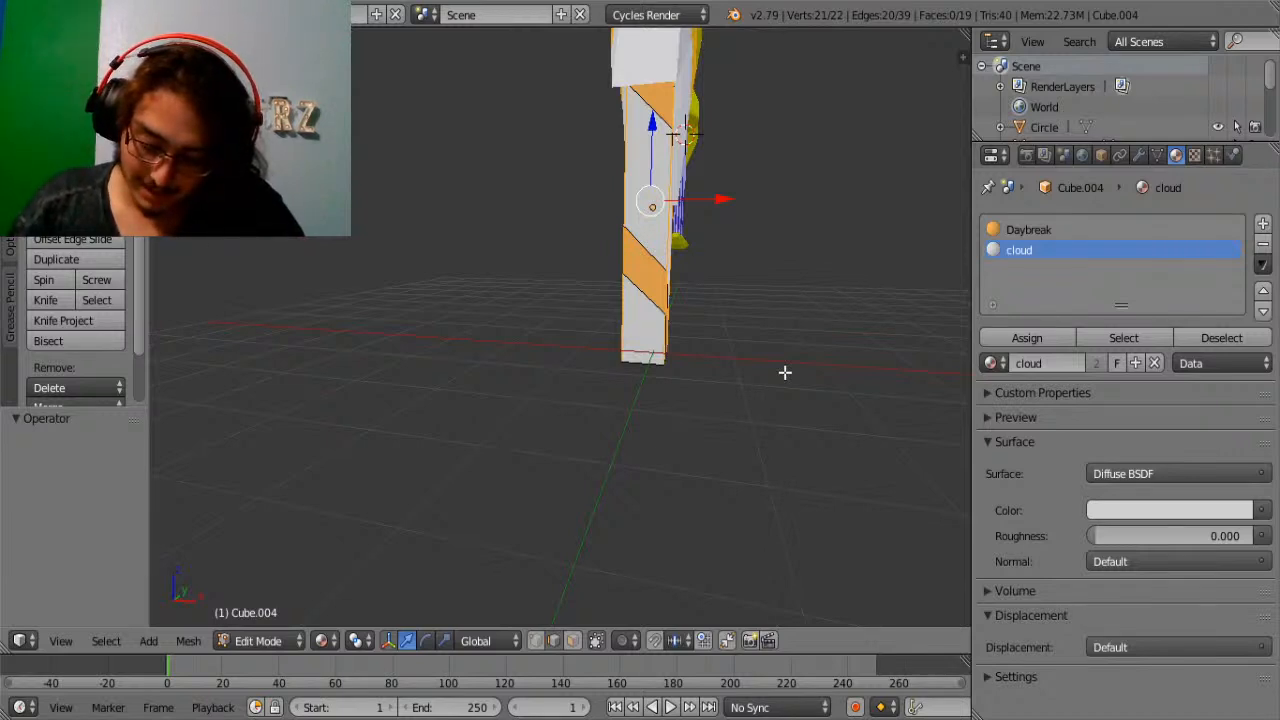
middle_click_drag(777, 357, 689, 262)
key("ctrl+b")
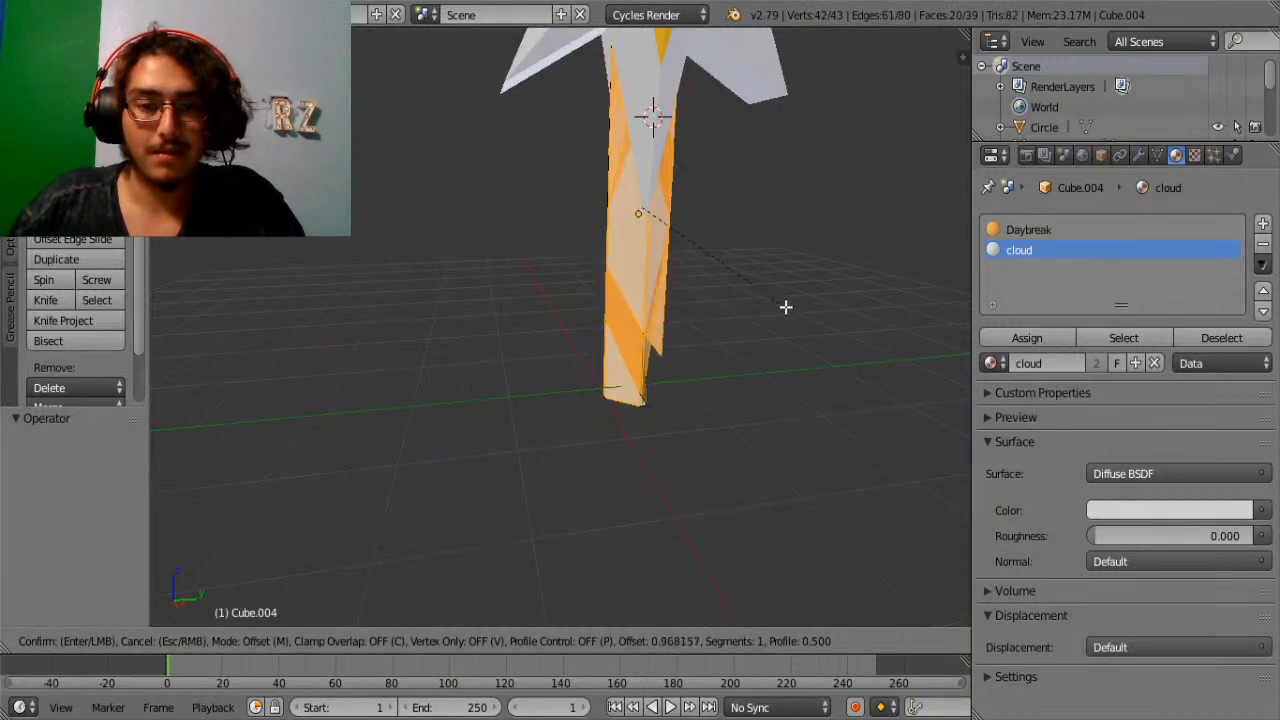
right_click(677, 258)
middle_click_drag(771, 297, 654, 354)
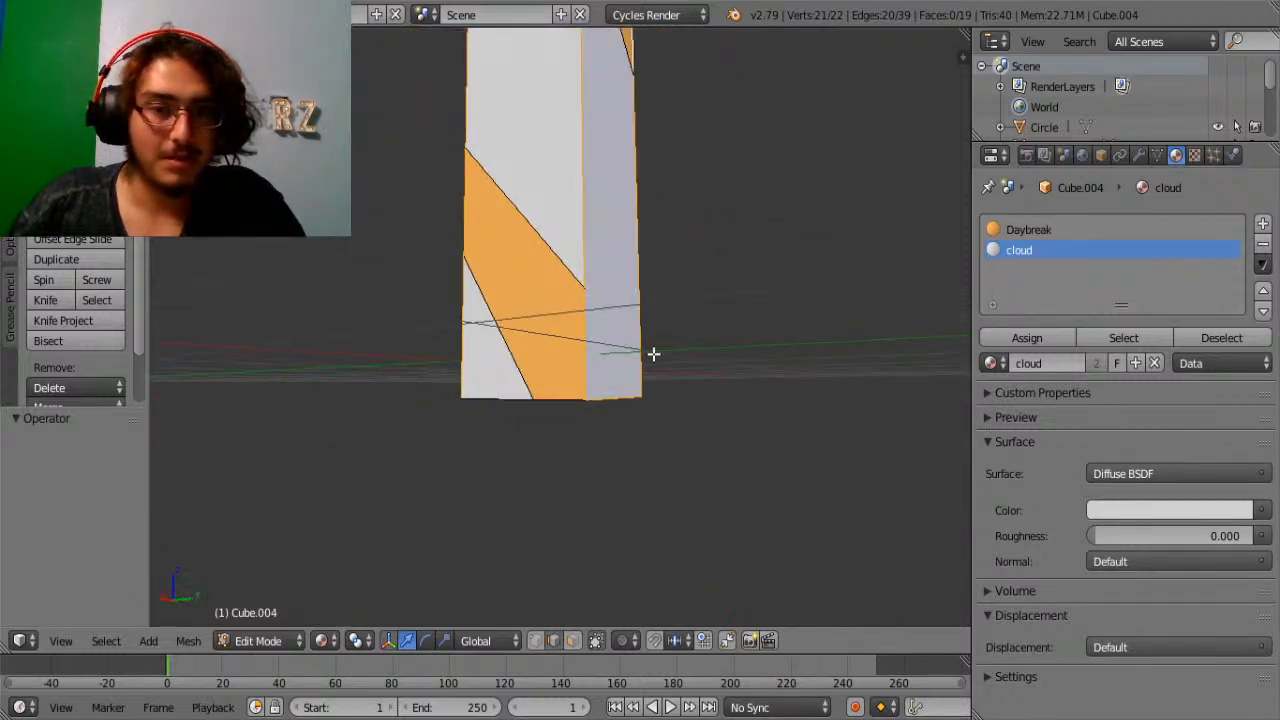
key("ctrl+b")
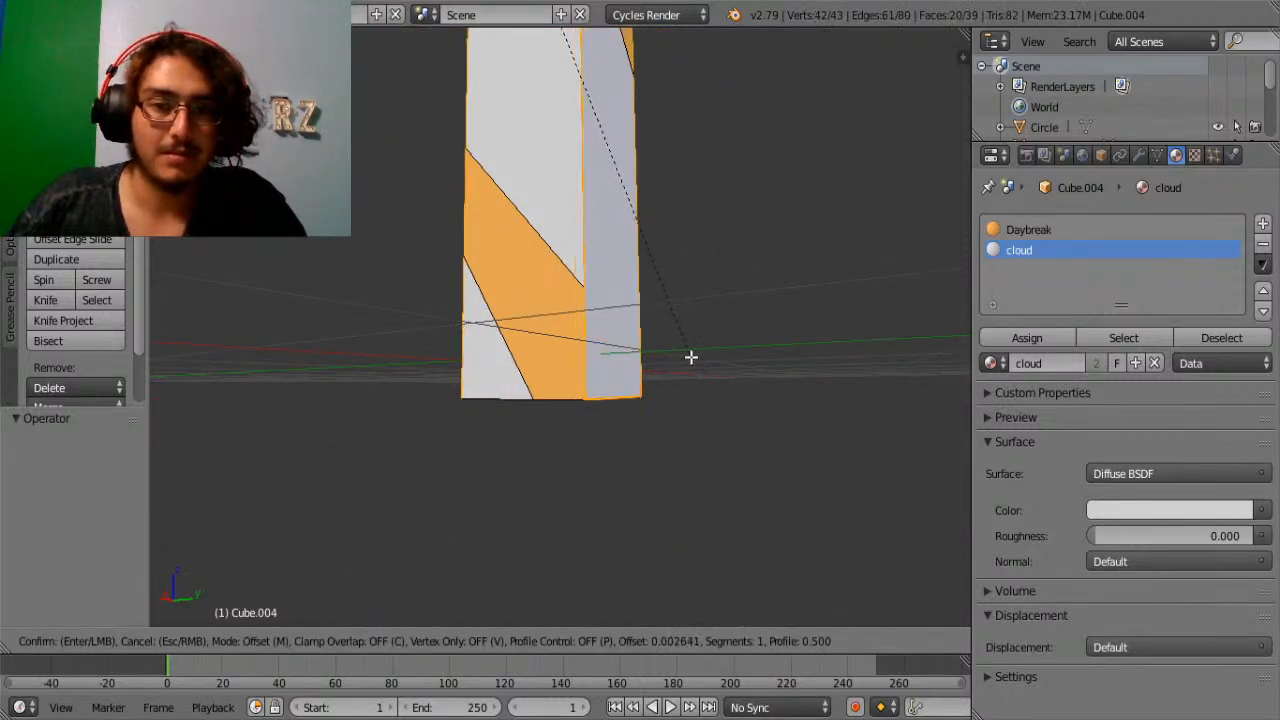
right_click(691, 356)
Try a multi-segment bevel on the handle's vertical corner edges, leaving out its lower end, and inspect the rounded handle in Object Mode.
middle_click_drag(691, 356, 616, 259)
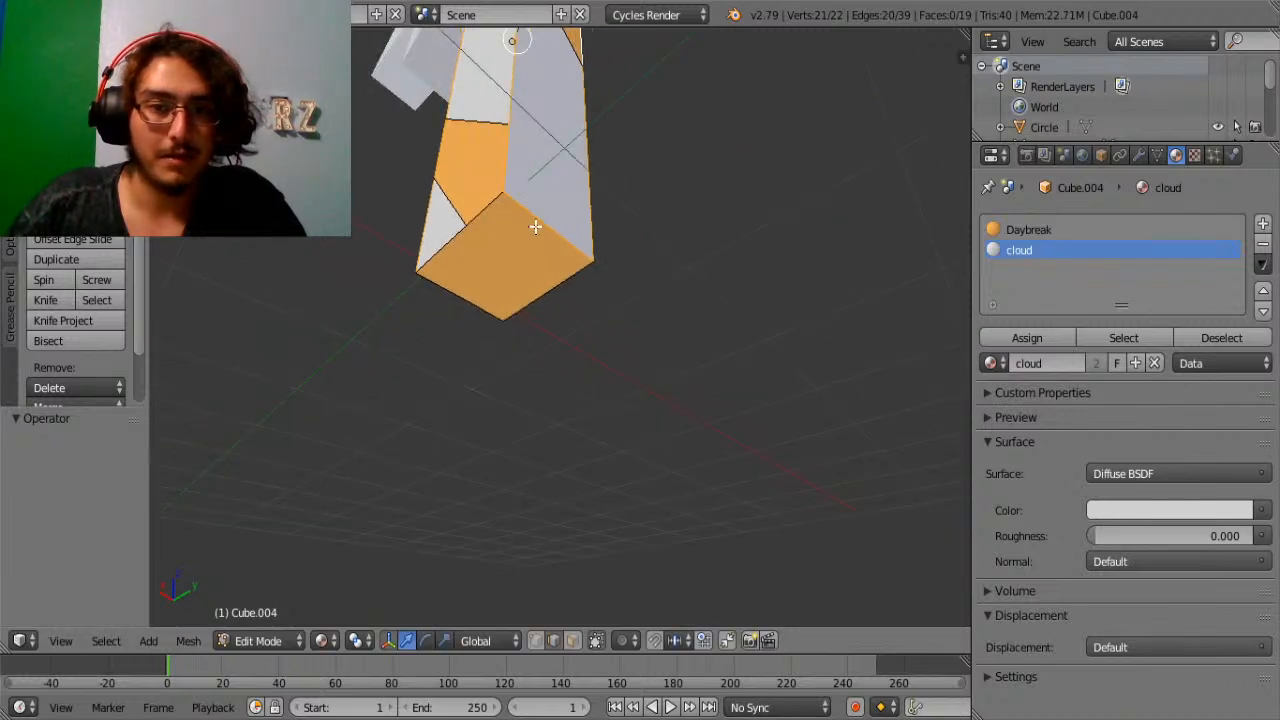
middle_click_drag(539, 220, 674, 406)
key("ctrl+b")
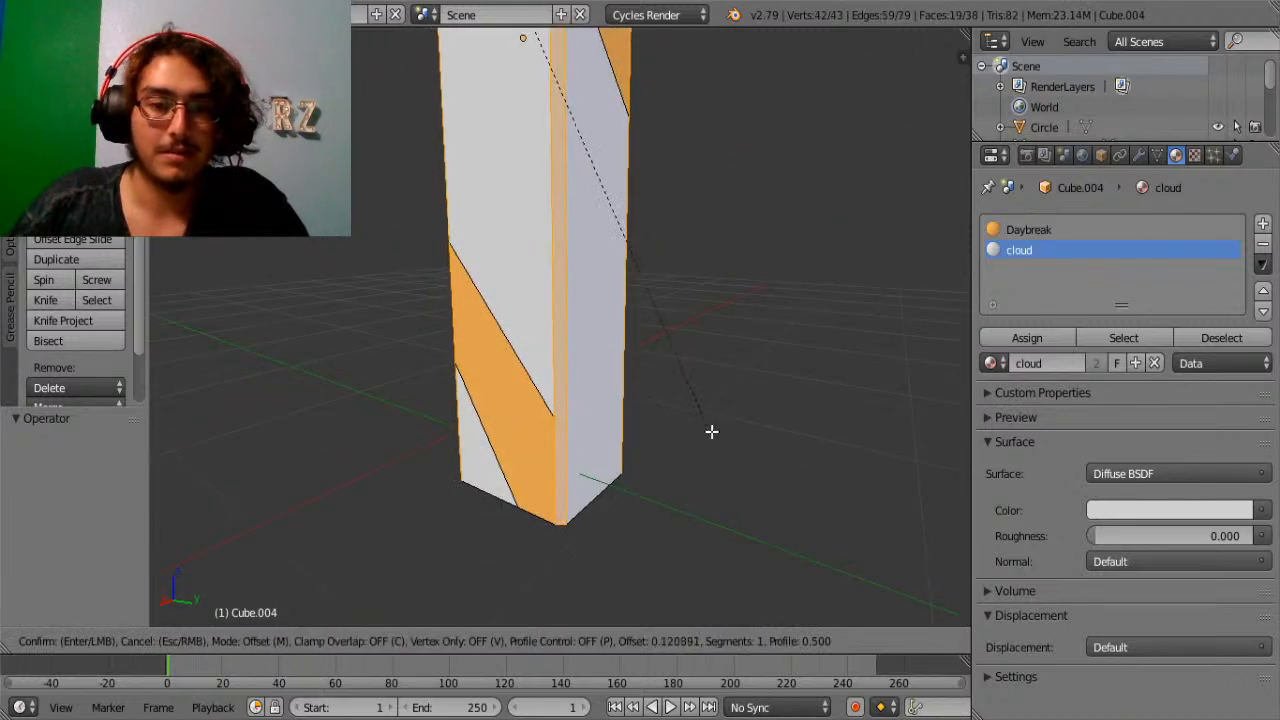
scroll(866, 506, "up", 4)
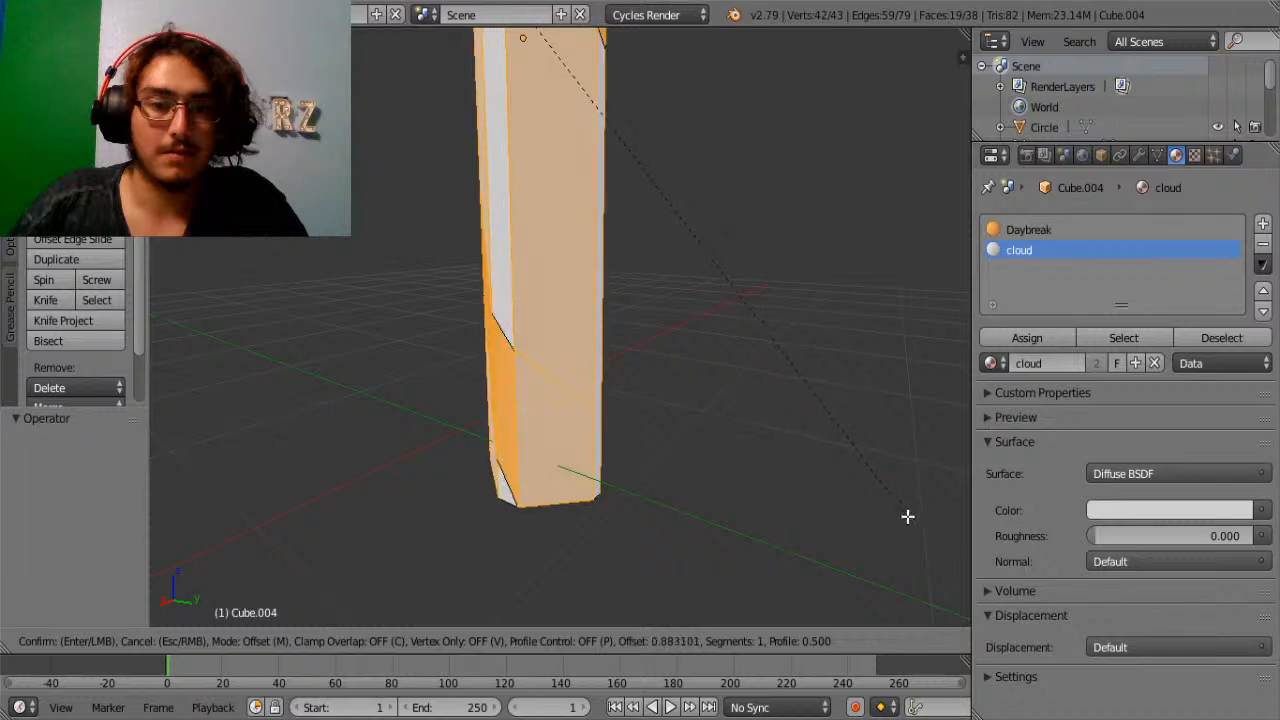
scroll(891, 505, "up", 3)
left_click(891, 505)
scroll(866, 496, "down", 4)
middle_click_drag(638, 385, 649, 323)
scroll(668, 380, "down", 3)
key("Tab")
scroll(767, 222, "up", 6)
middle_click_drag(767, 222, 706, 409, "shift")
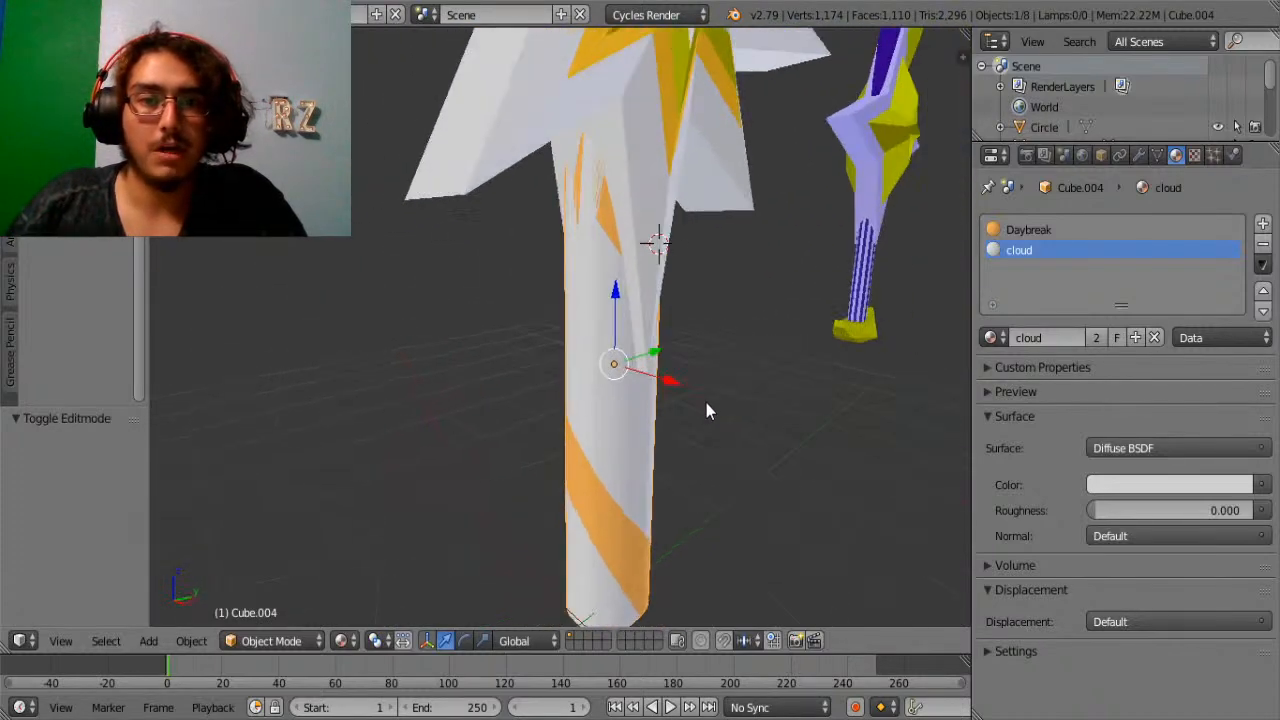
Try to scale the handle up by about 1.017, and undo both the scaling and the bevel.
key("s")
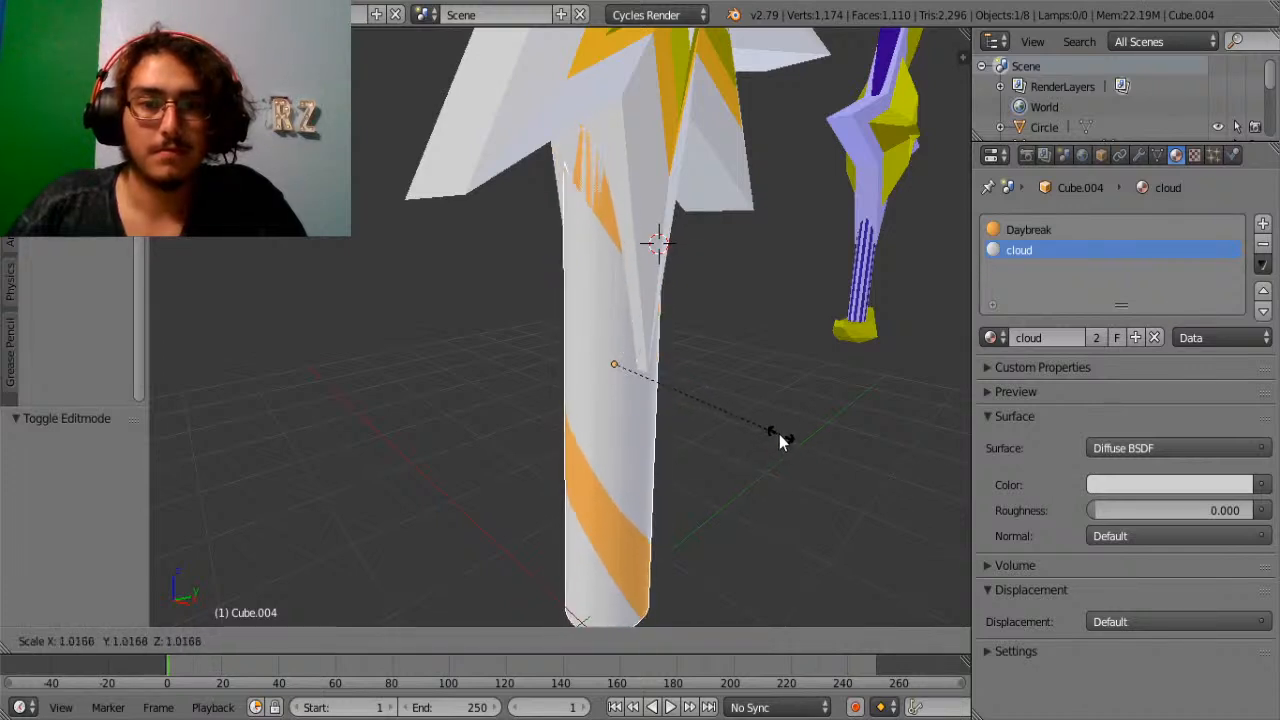
left_click(776, 438)
key("ctrl+z")
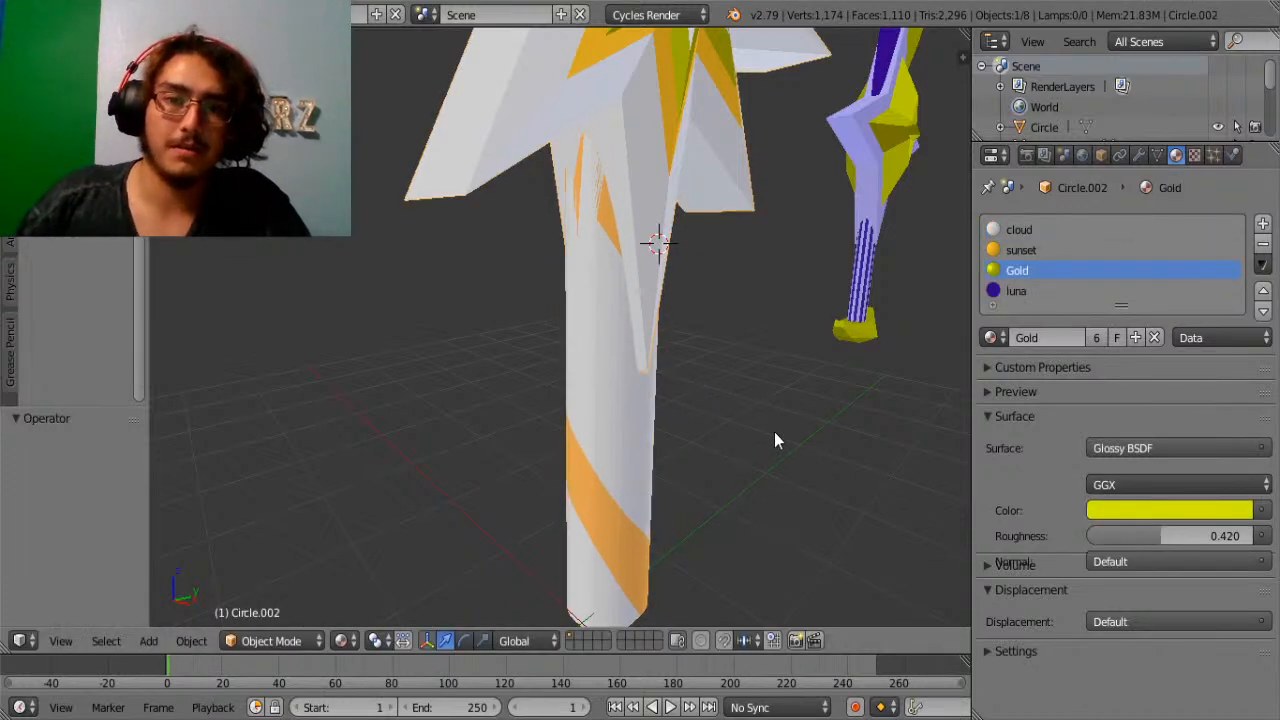
key("ctrl+shift+z")
key("ctrl+z")
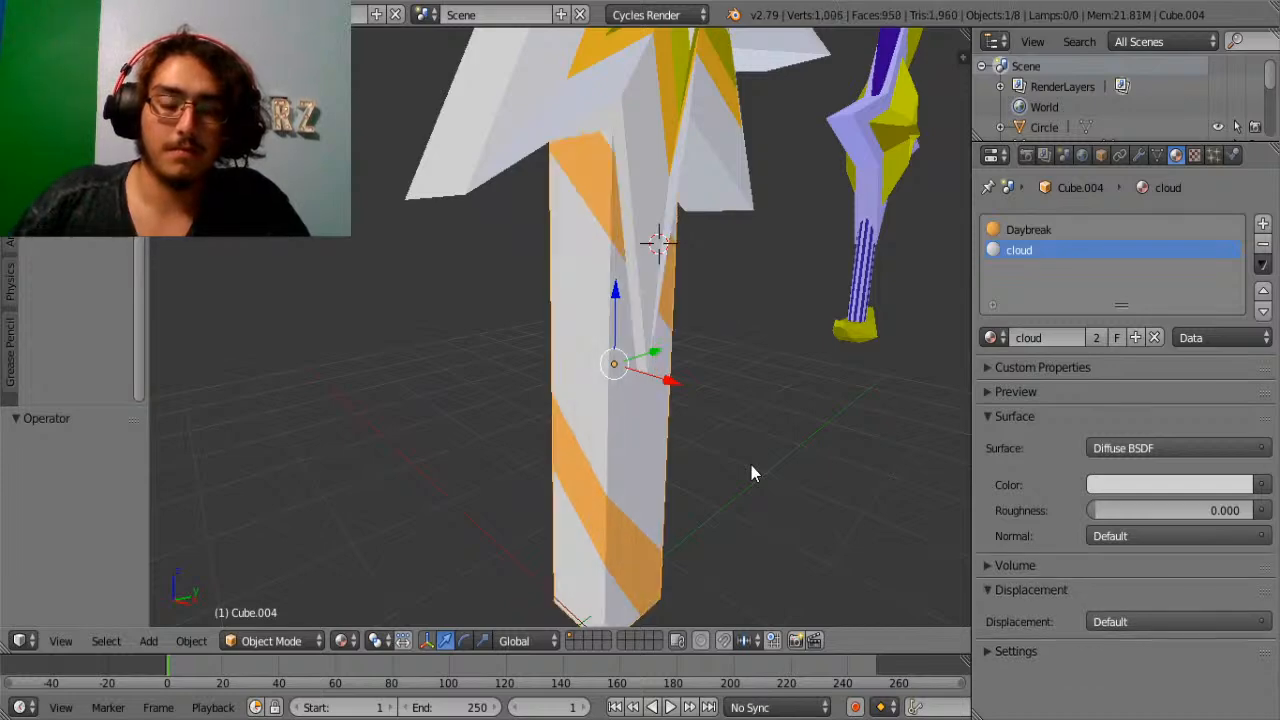
Show the scene in wireframe, select only the handle, and open its mesh for editing.
key("z")
middle_click_drag(618, 143, 584, 236)
right_click(590, 236, "shift")
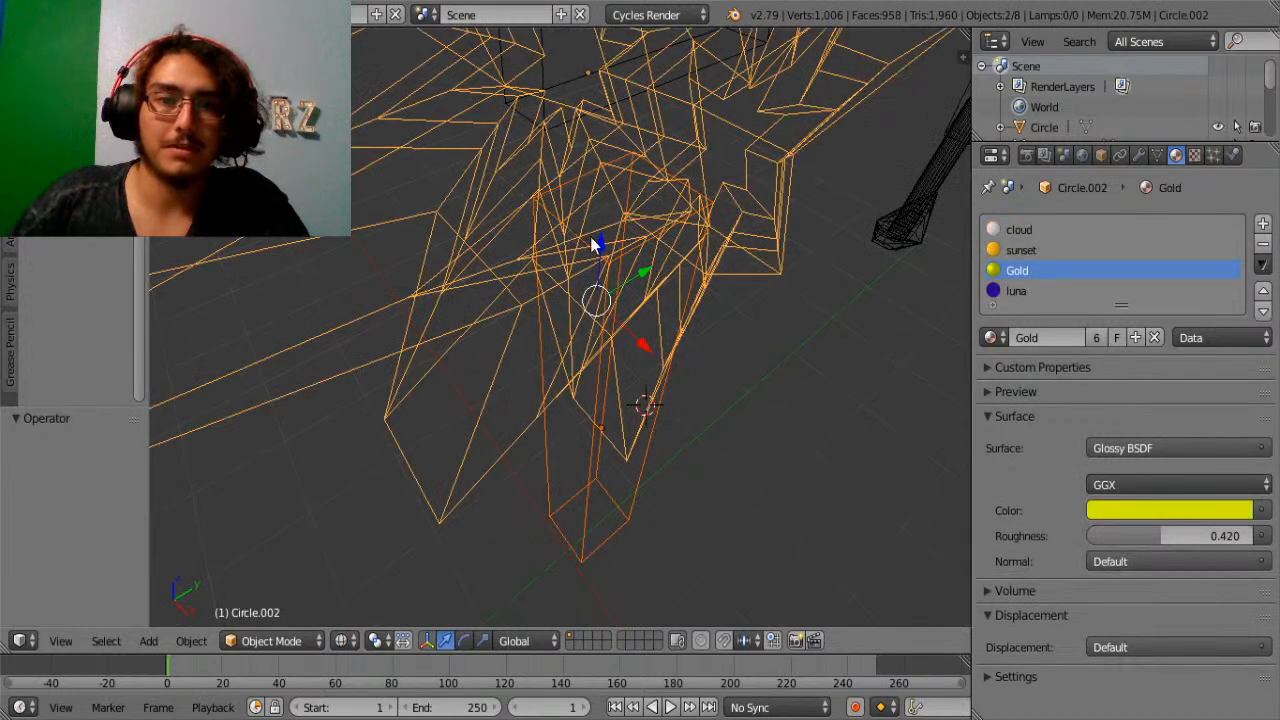
right_click(697, 367)
key("Tab")
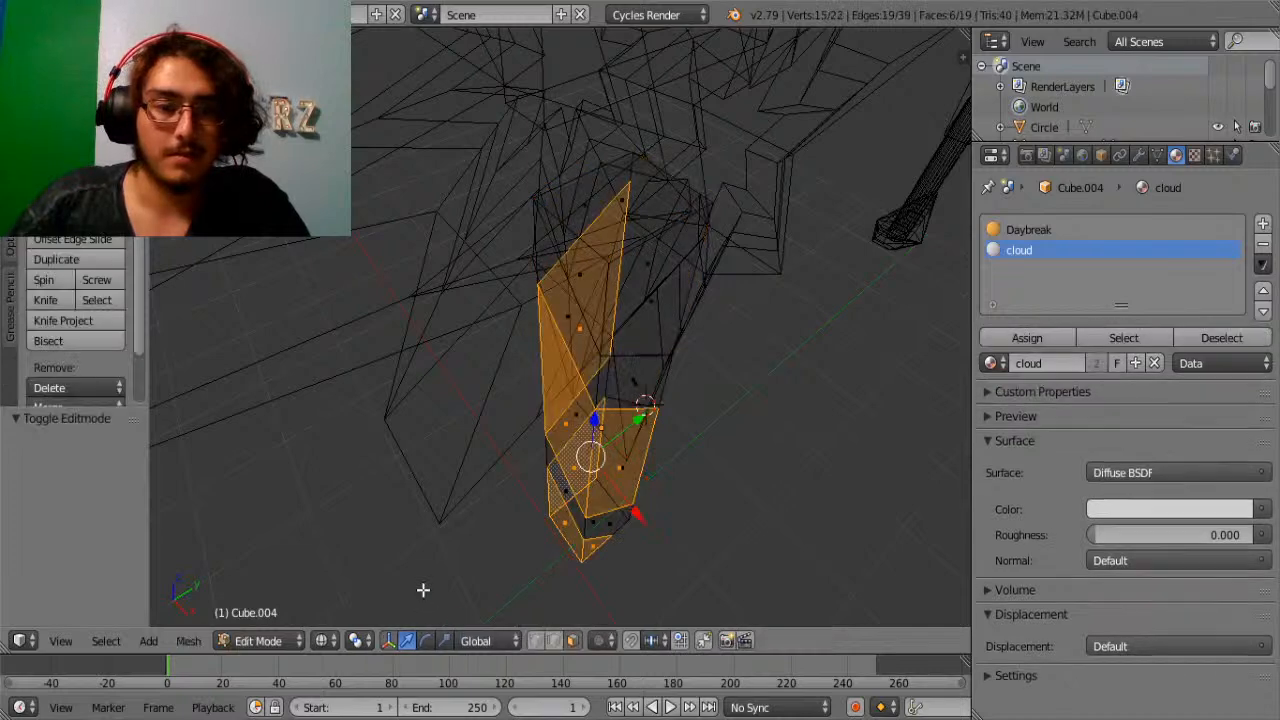
Clear the handle's face selection and select the vertical edge loops along two of its corners.
middle_click_drag(693, 302, 475, 302)
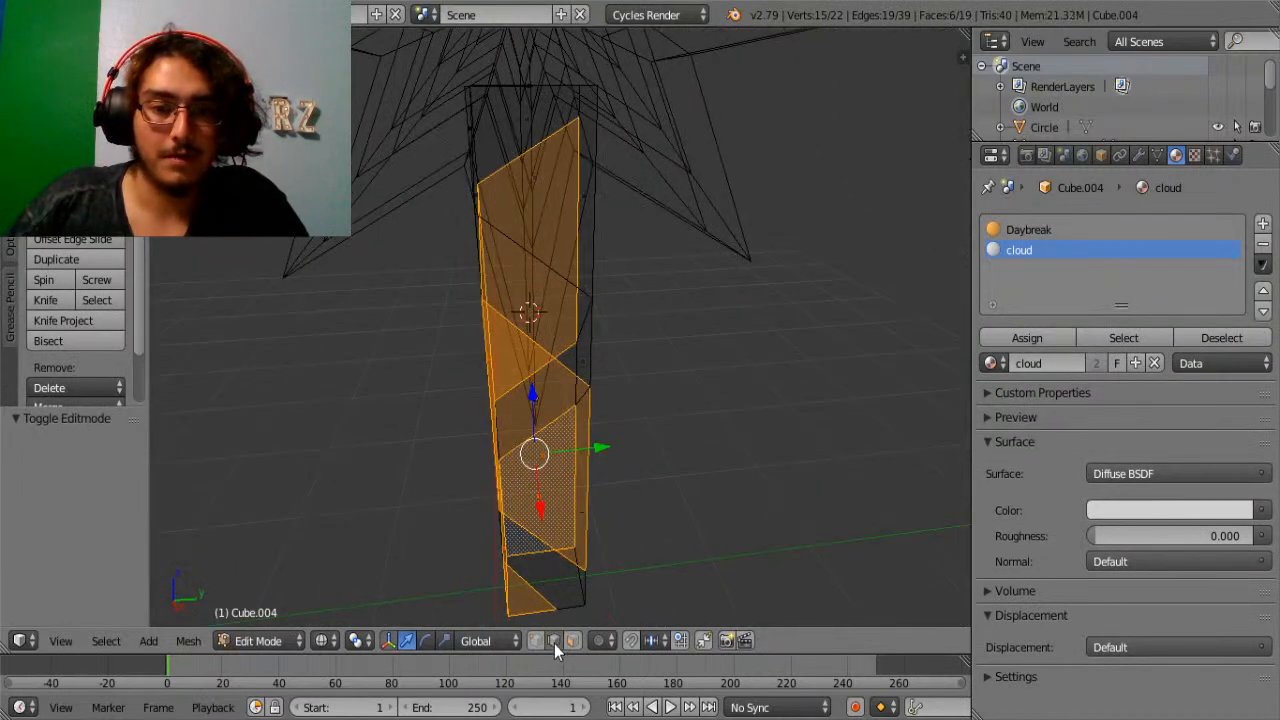
key("a")
middle_click_drag(536, 502, 573, 420)
right_click(559, 446, "alt")
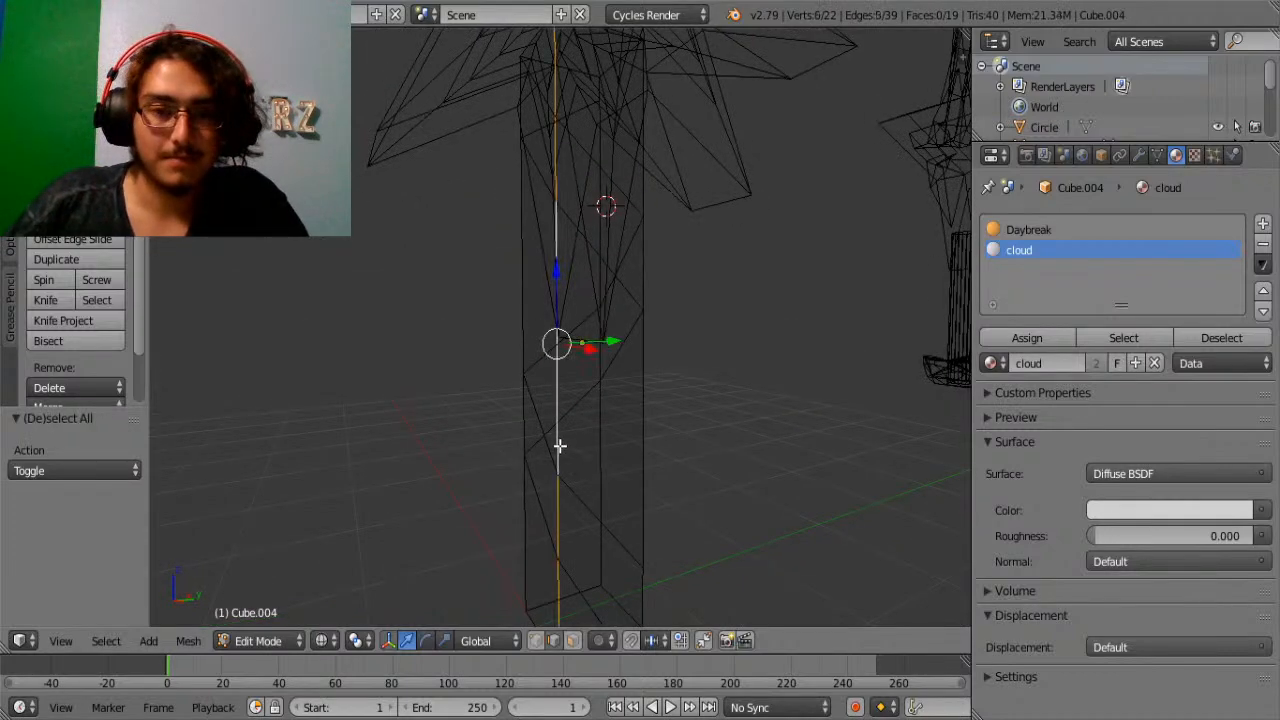
right_click(642, 440, "alt+shift")
middle_click_drag(742, 418, 563, 419)
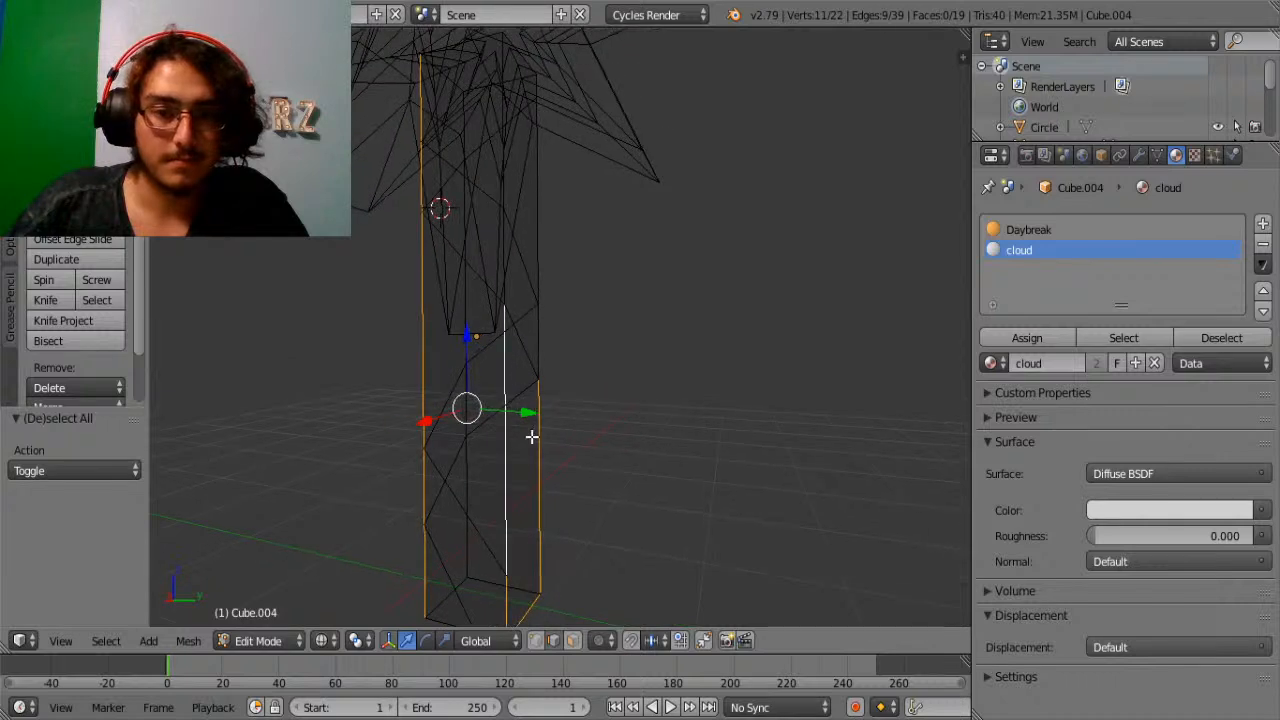
Extend the handle's edge selection to the vertical edges along all four corners, leaving out the edges across its top end.
right_click(539, 440, "shift")
right_click(532, 604, "shift")
right_click(505, 259, "shift")
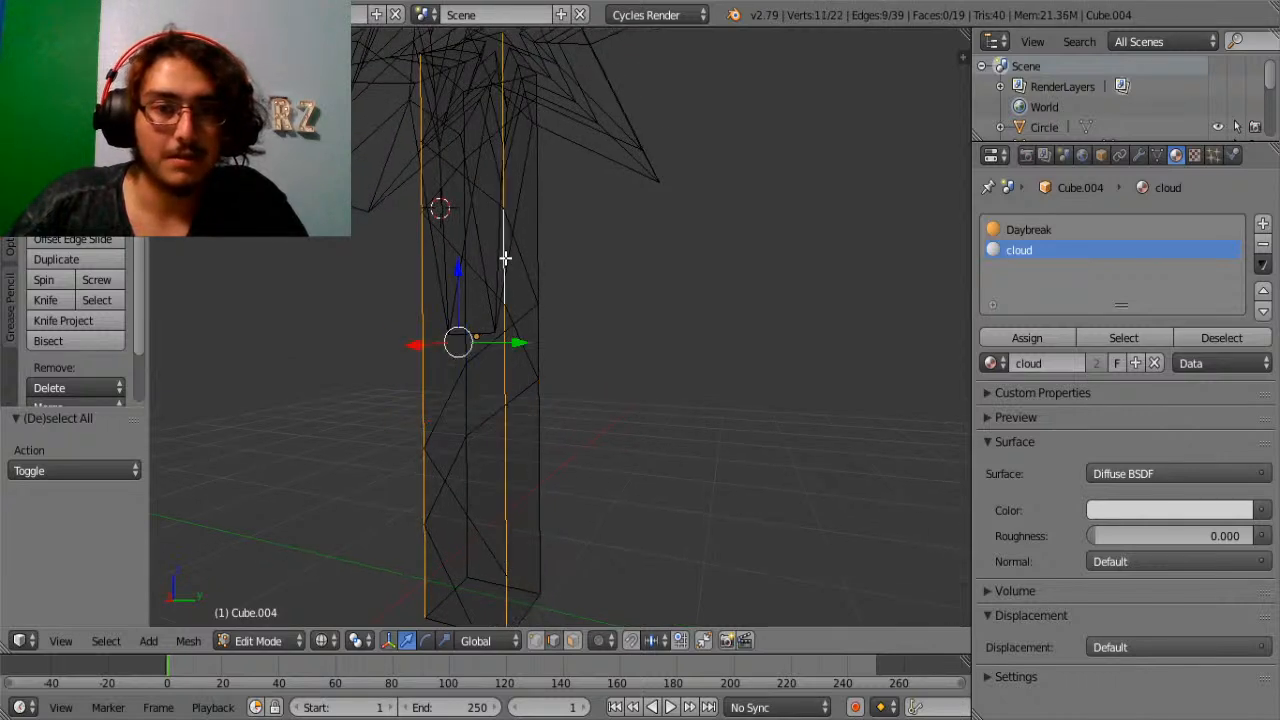
right_click(539, 243, "shift")
right_click(539, 325, "shift")
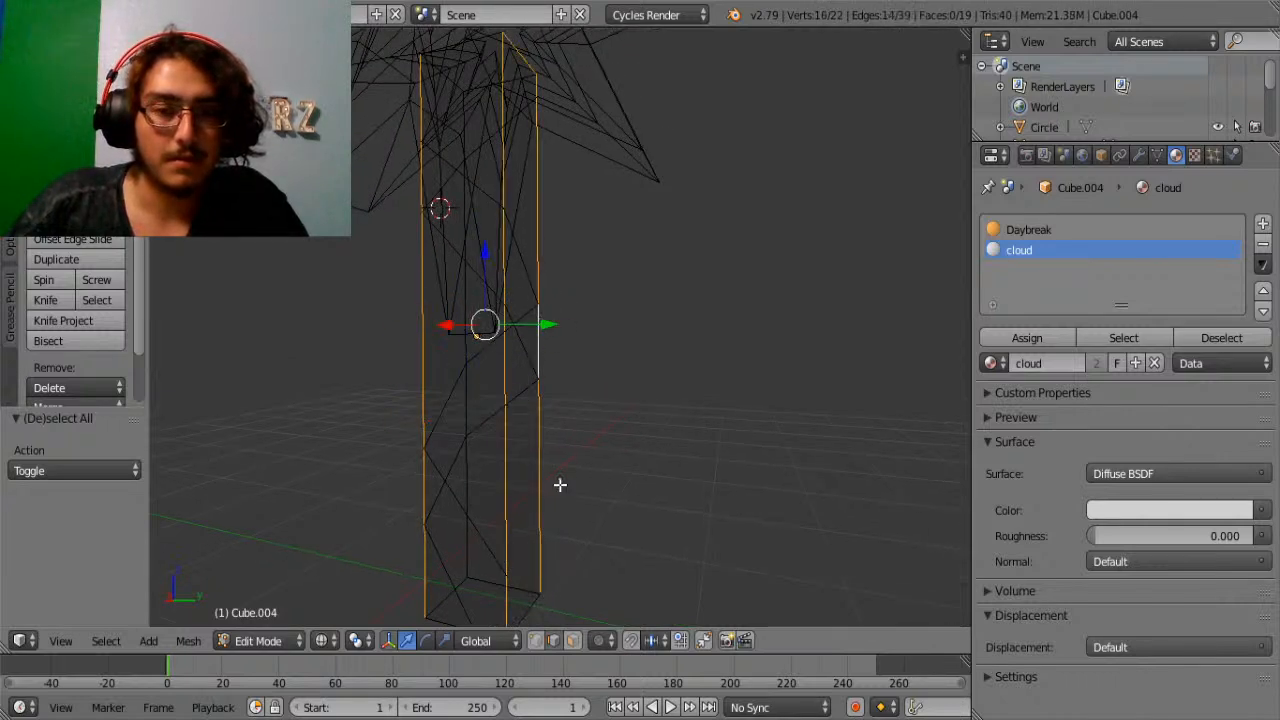
middle_click_drag(678, 322, 486, 340)
scroll(553, 344, "up", 4)
middle_click_drag(700, 342, 630, 369)
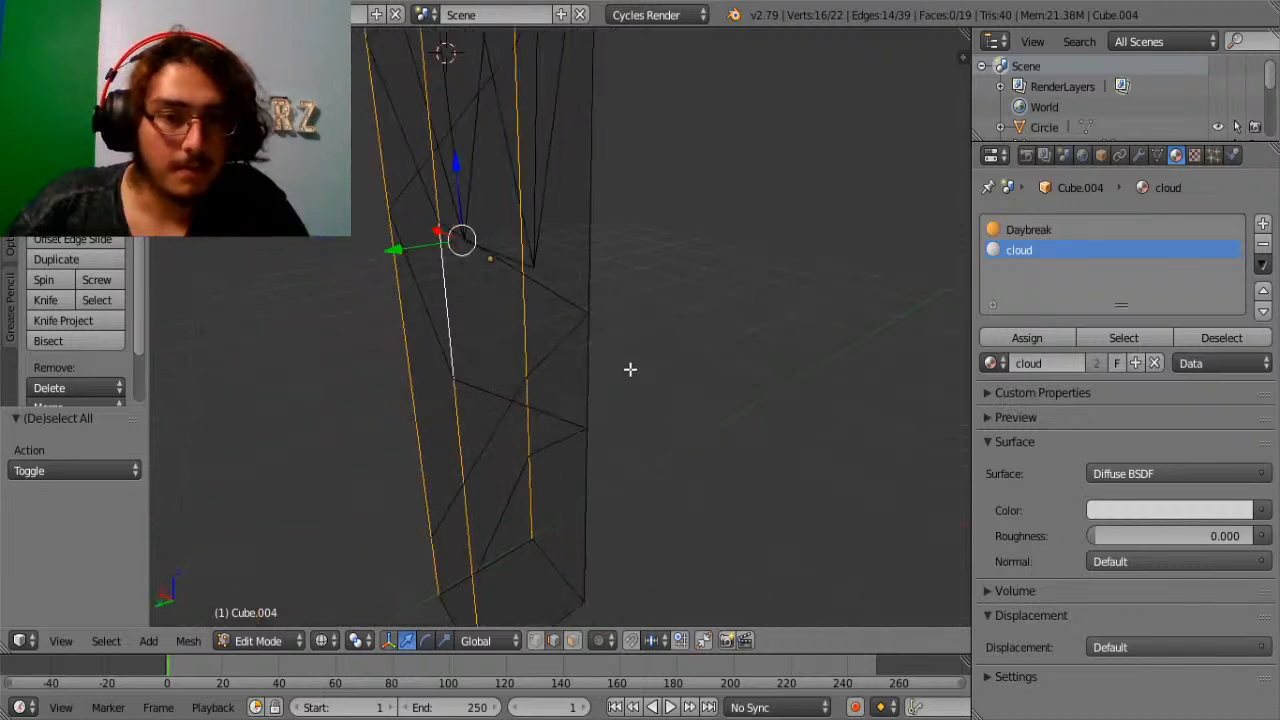
right_click(595, 360, "alt+shift")
middle_click_drag(744, 374, 620, 375)
scroll(829, 391, "down", 1)
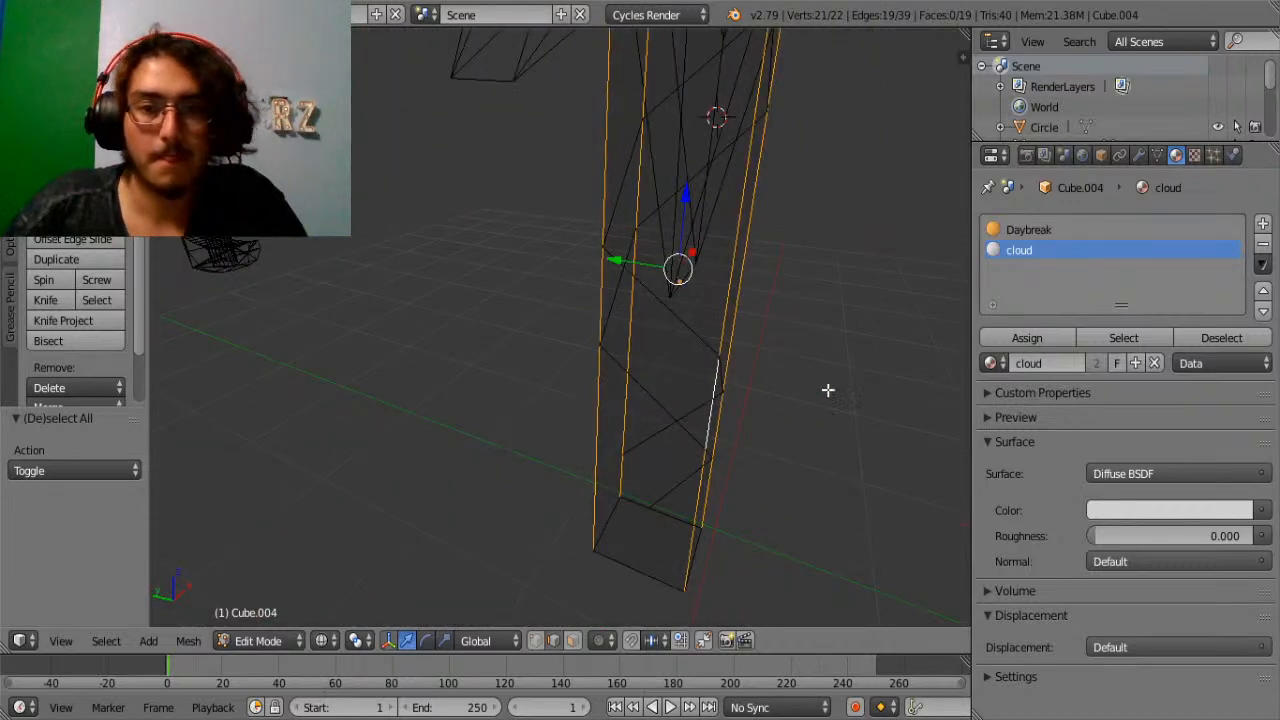
middle_click_drag(875, 392, 735, 355)
mouse_move(822, 389)
middle_mouse_down()
mouse_move(891, 377)
mouse_move(838, 375)
middle_mouse_up()
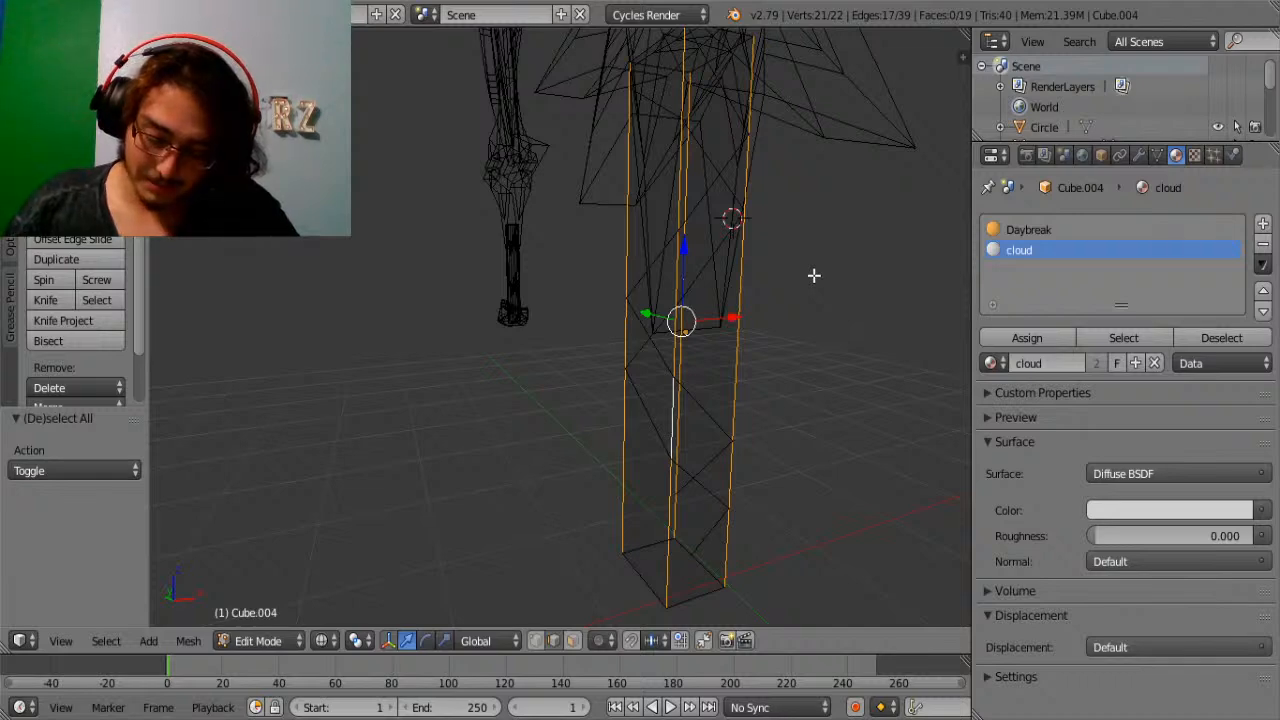
middle_click_drag(777, 412, 783, 431)
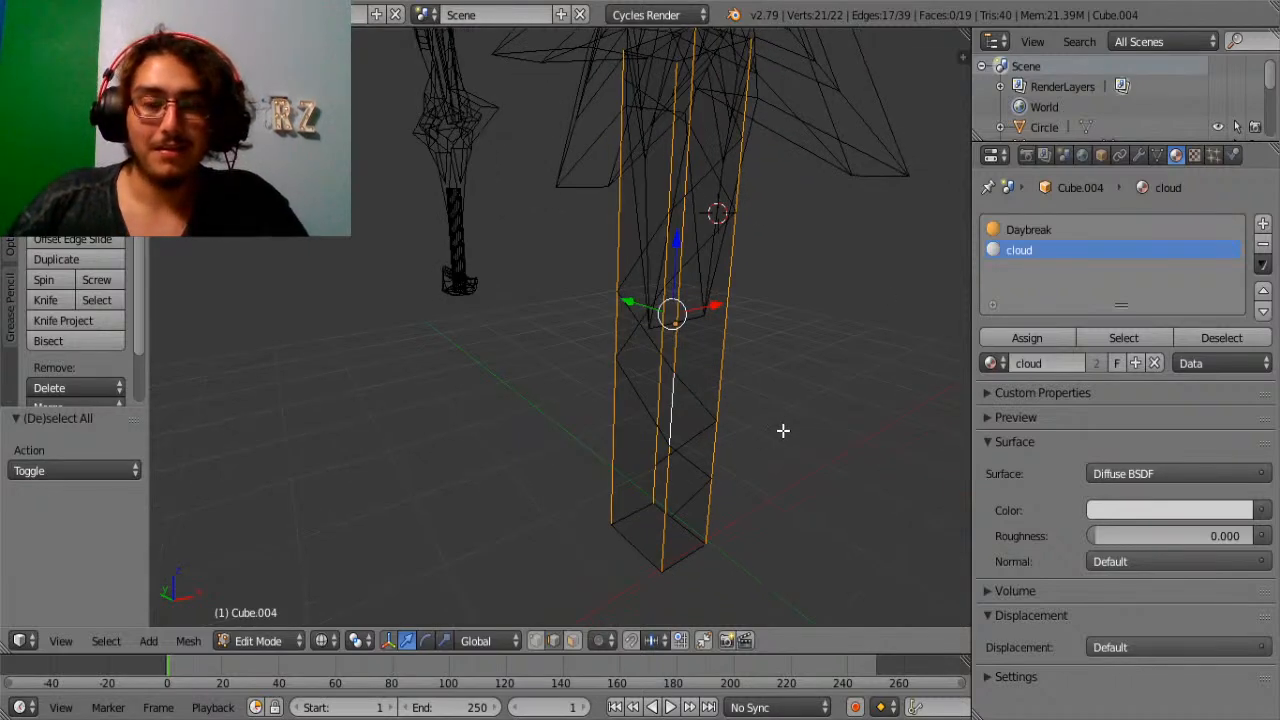
Try a multi-segment bevel on the handle's four vertical corner edges and return to Object Mode.
key("ctrl+b")
scroll(884, 493, "up", 10)
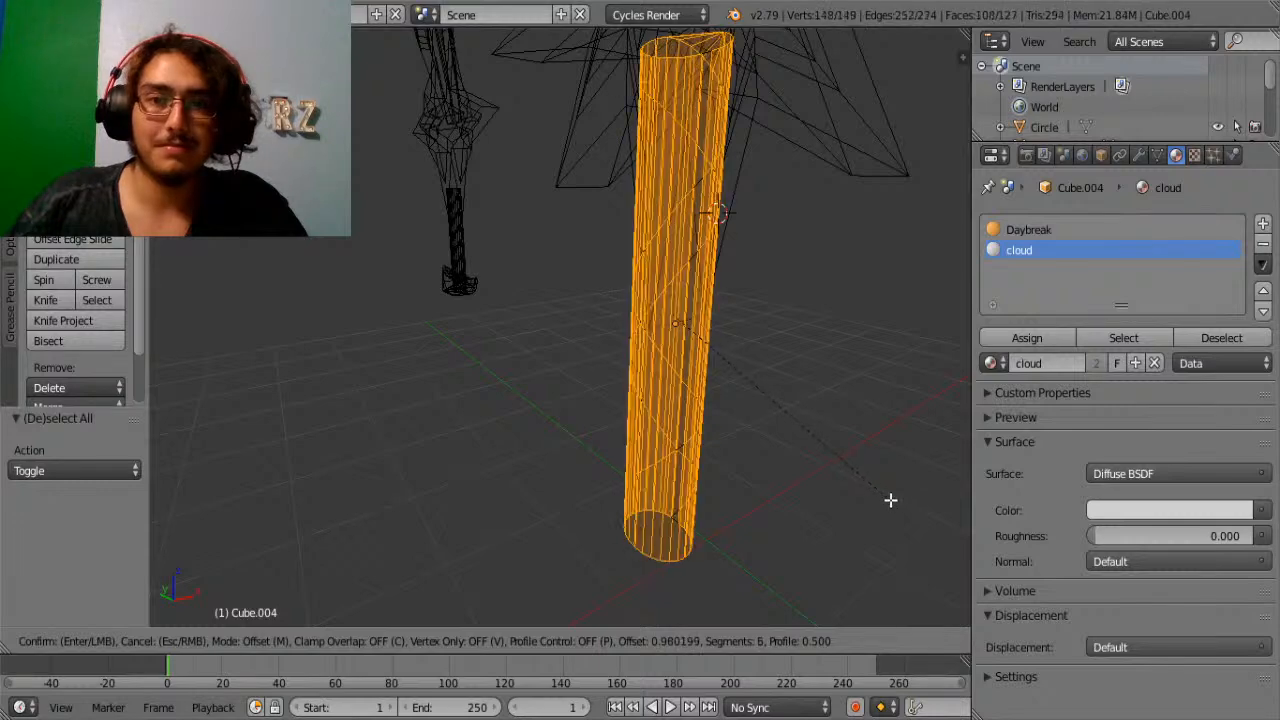
left_click(889, 503)
key("Tab")
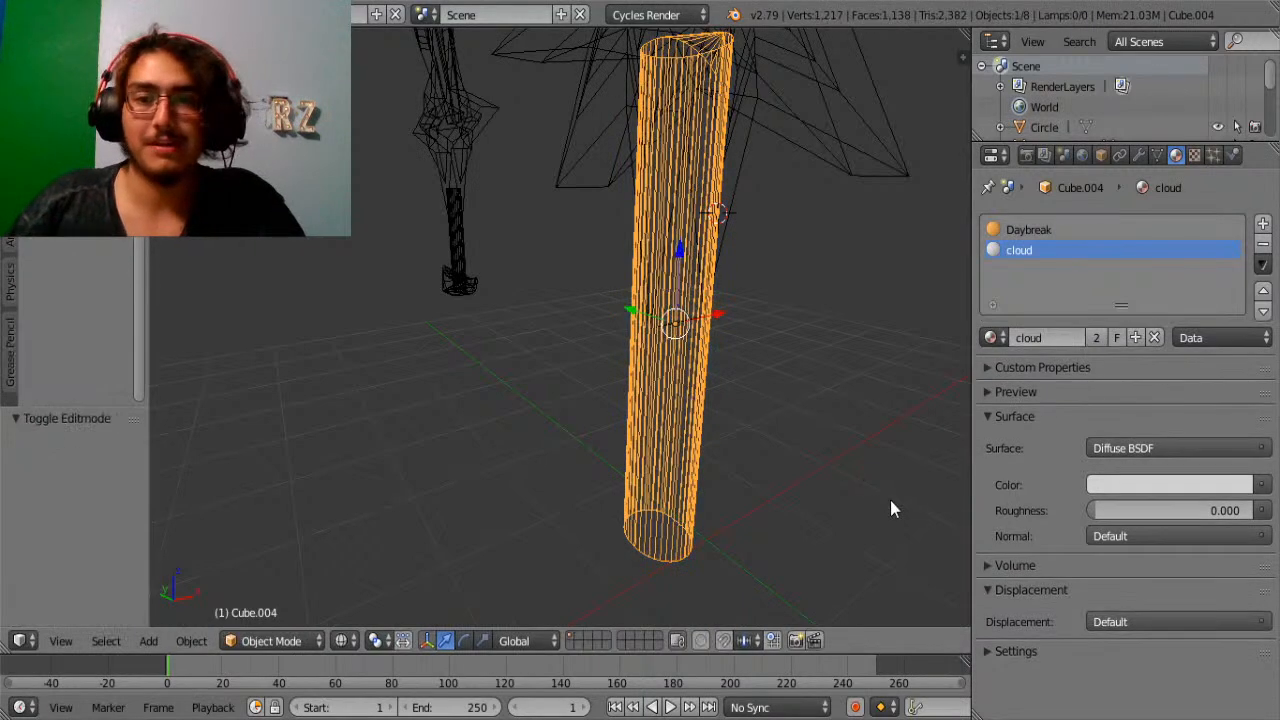
Inspect the rounded handle's colour bands with Material shading, and undo the bevel.
left_click(341, 640)
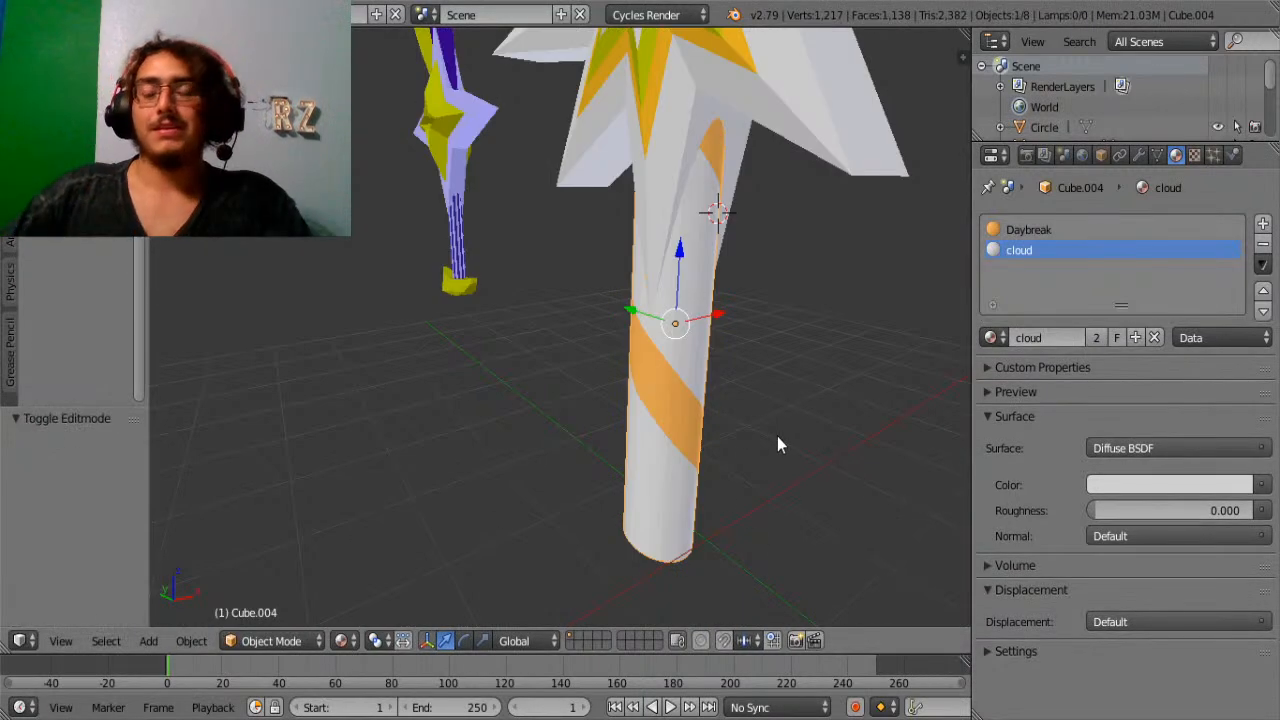
mouse_move(777, 436)
middle_mouse_down()
mouse_move(746, 388)
mouse_move(338, 337)
mouse_move(483, 361)
mouse_move(430, 342)
middle_mouse_up()
key("Tab")
key("Tab")
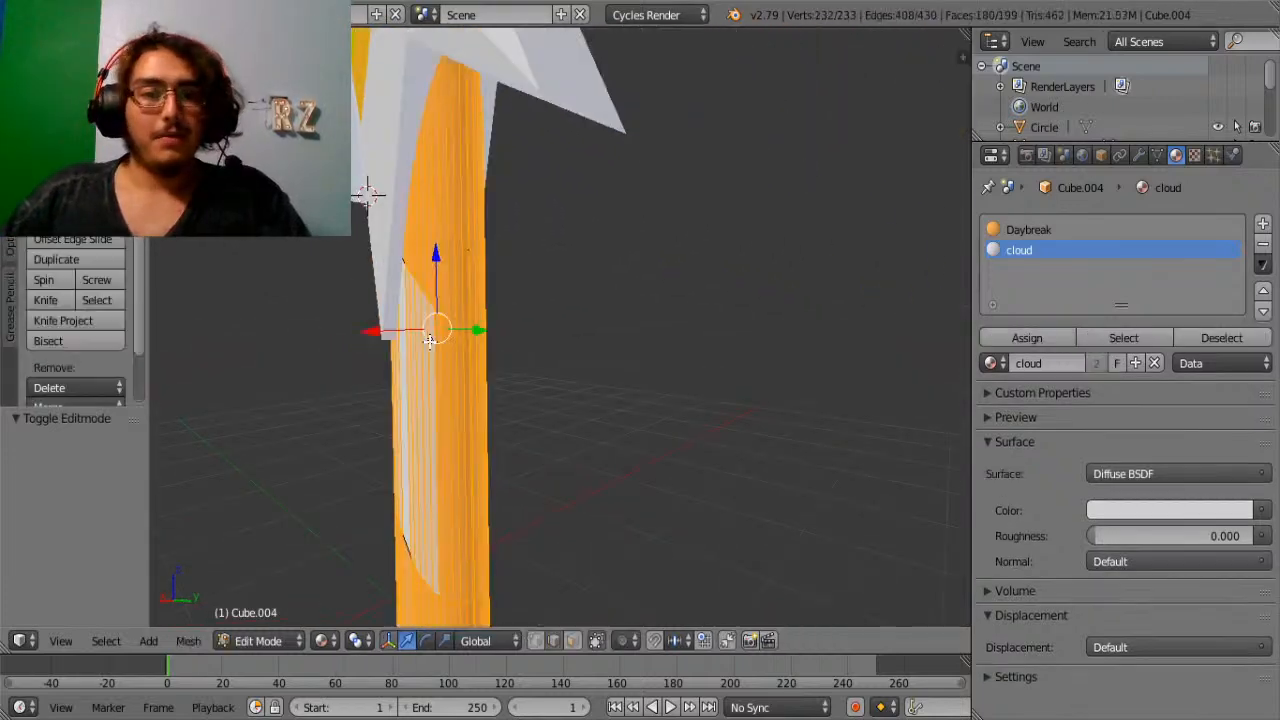
middle_click_drag(515, 375, 502, 376)
key("Tab")
key("Tab")
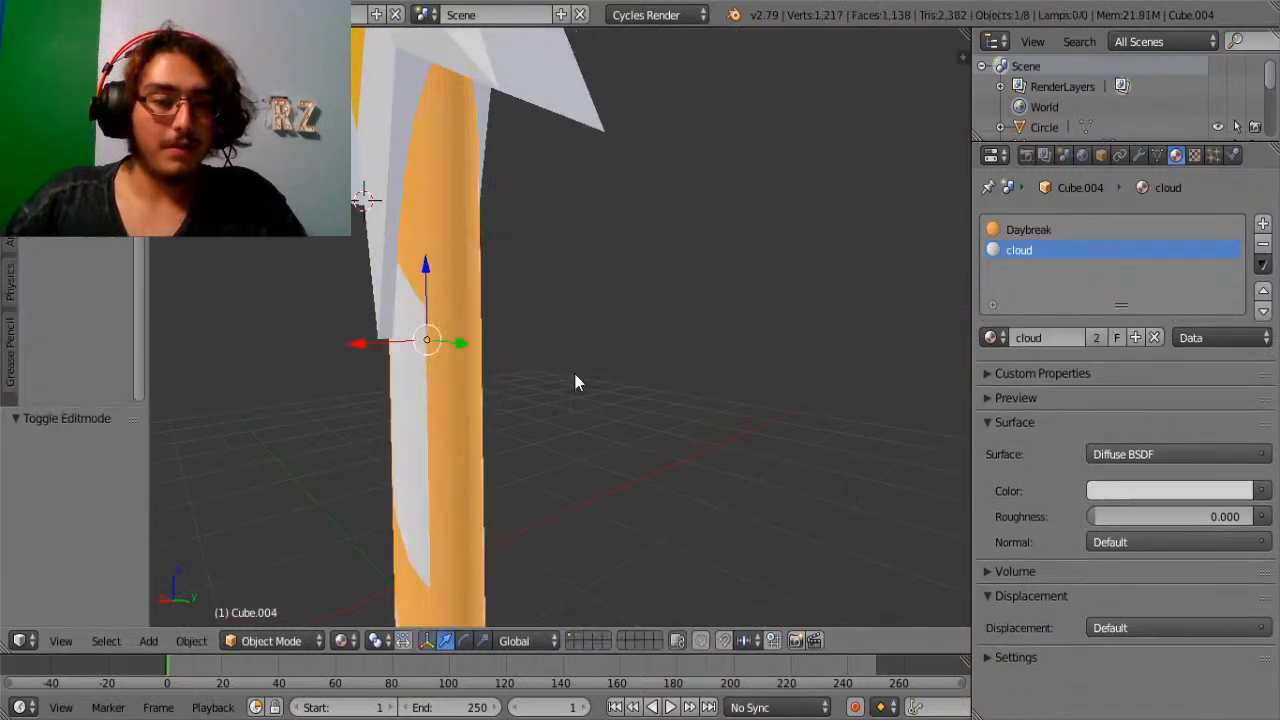
key("Tab")
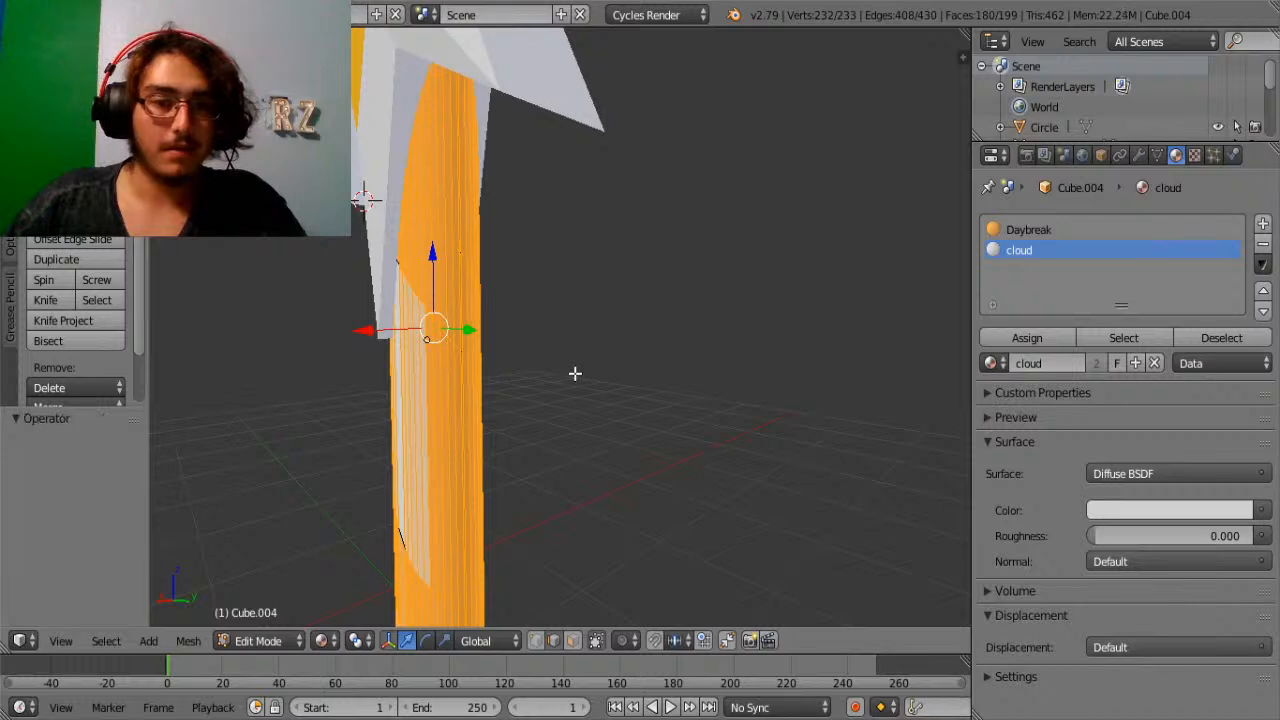
key("ctrl+z")
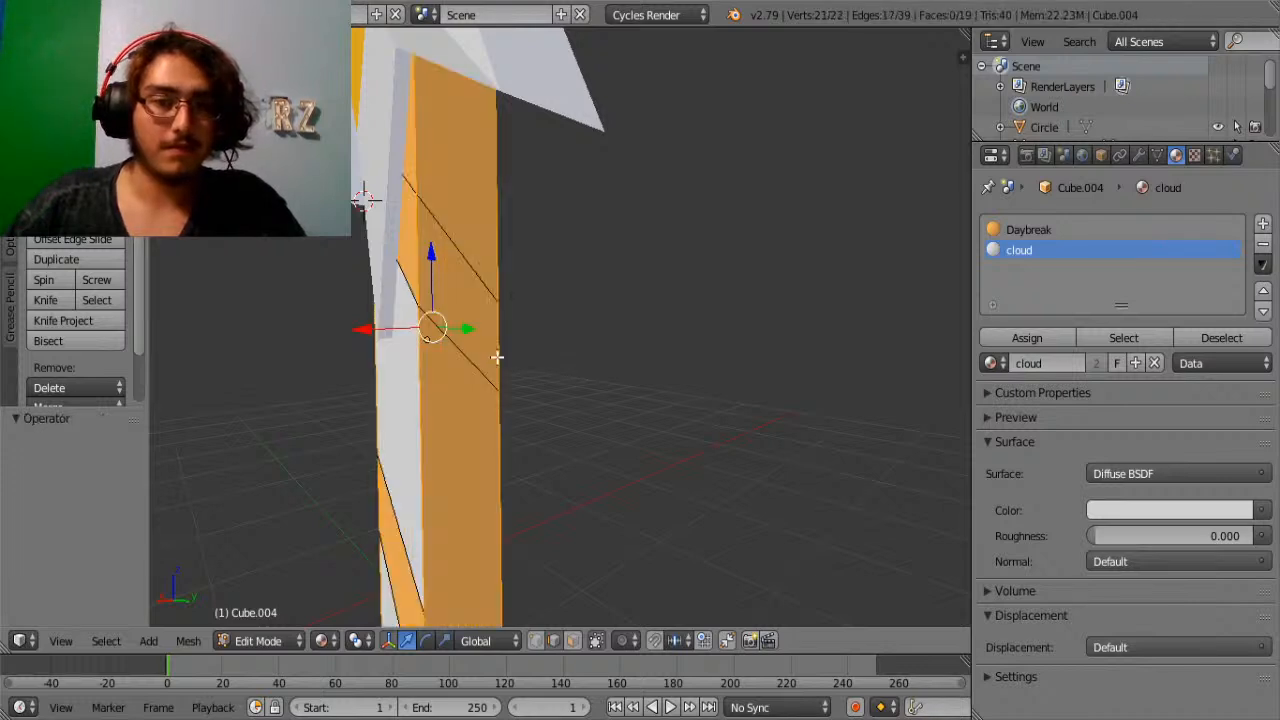
In face selection mode, assign the cloud material to the faces above and below the Daybreak band on the all-orange side of the handle.
right_click(465, 350)
left_click(572, 641)
right_click(436, 478)
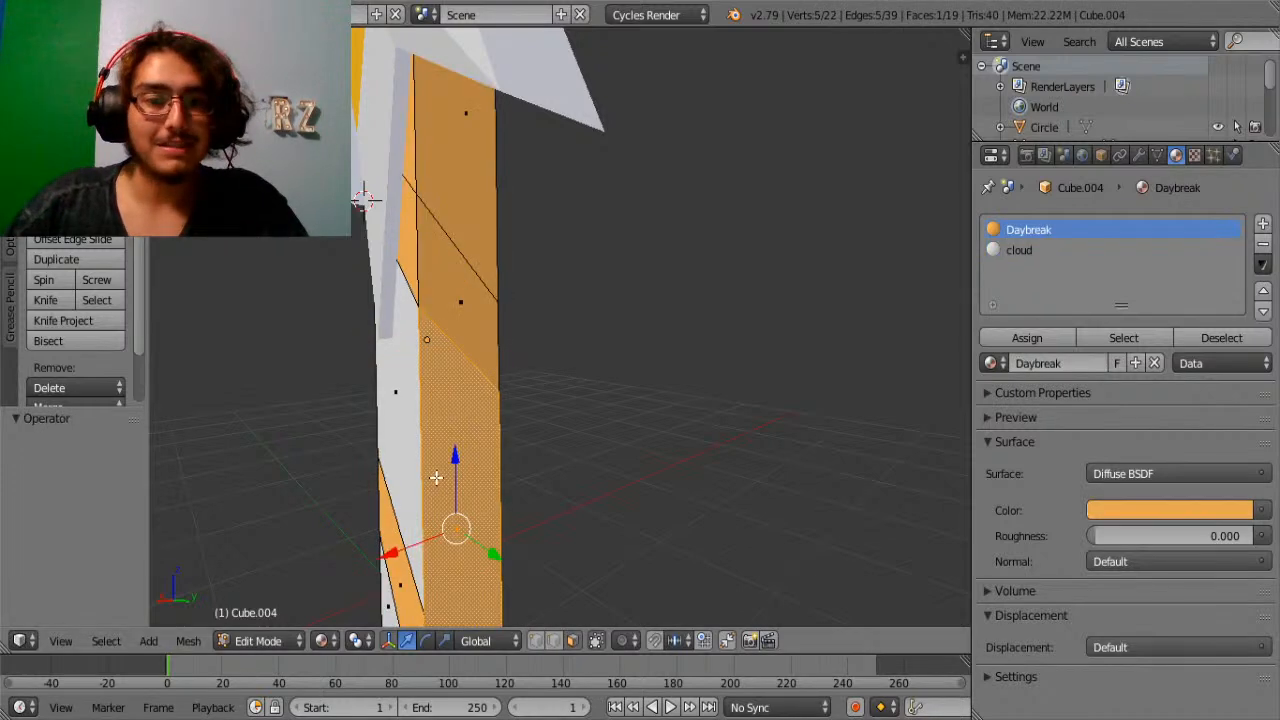
right_click(465, 195, "shift")
left_click(1025, 249)
left_click(1024, 337)
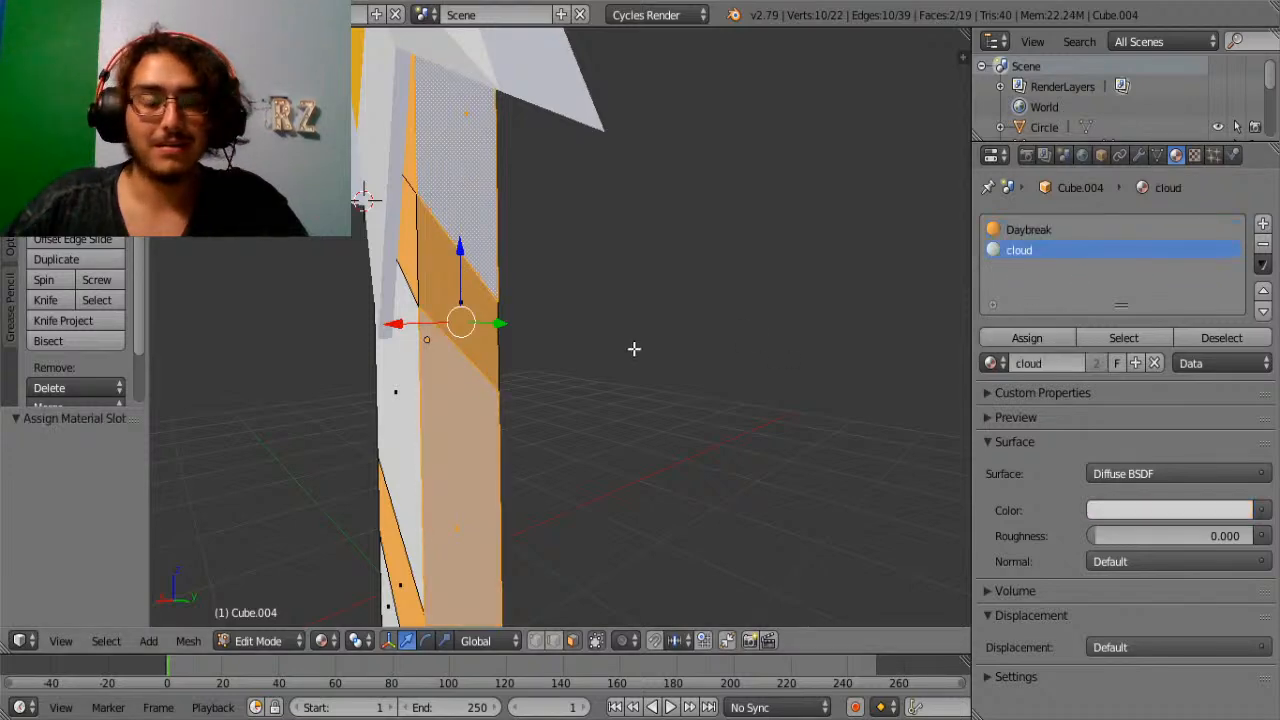
Assign the cloud material to the uppermost face on a neighbouring side of the handle and to the small triangular face beneath the guard.
scroll(634, 348, "down", 5)
scroll(634, 348, "up", 5)
middle_click_drag(634, 348, 407, 126)
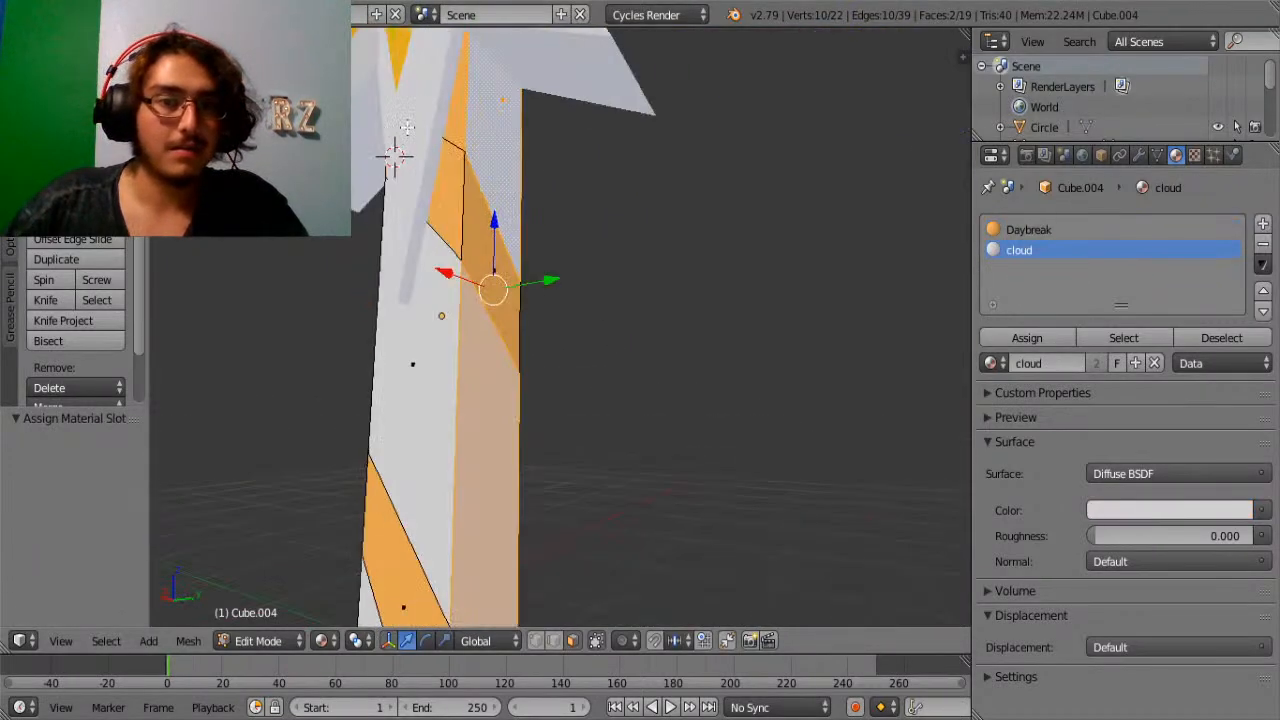
right_click(454, 119)
left_click(1012, 249)
left_click(1026, 337)
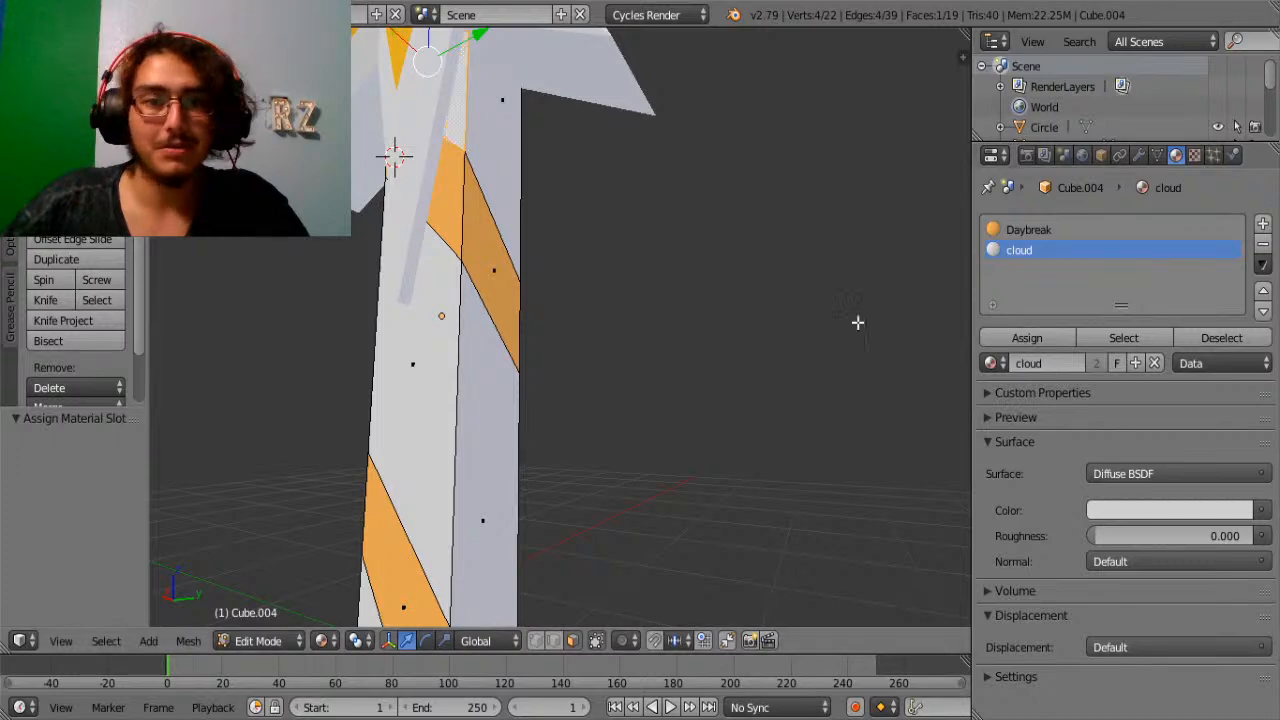
middle_click_drag(857, 322, 691, 161)
right_click(691, 68)
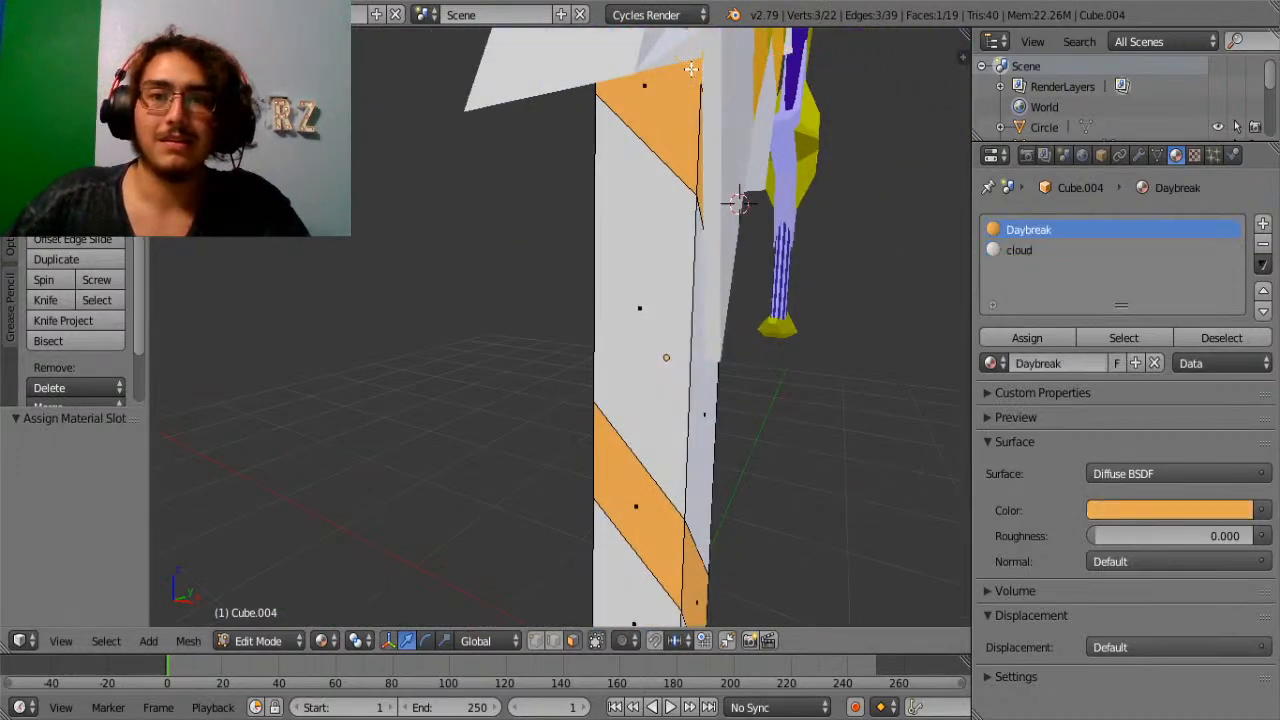
left_click(990, 249)
left_click(1008, 337)
middle_click_drag(900, 320, 819, 203)
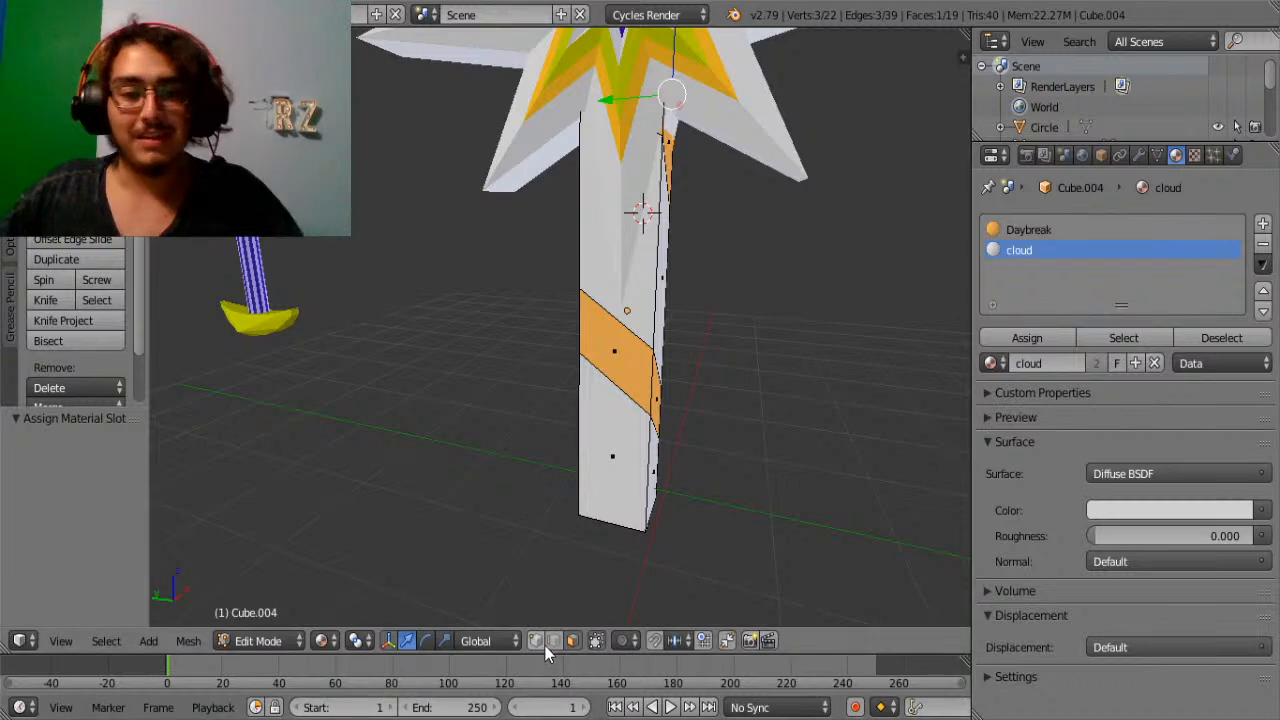
Show the scene in wireframe, clear the selection, and select the vertical edge loop along one corner of the handle in edge selection mode.
left_click(536, 641)
key("z")
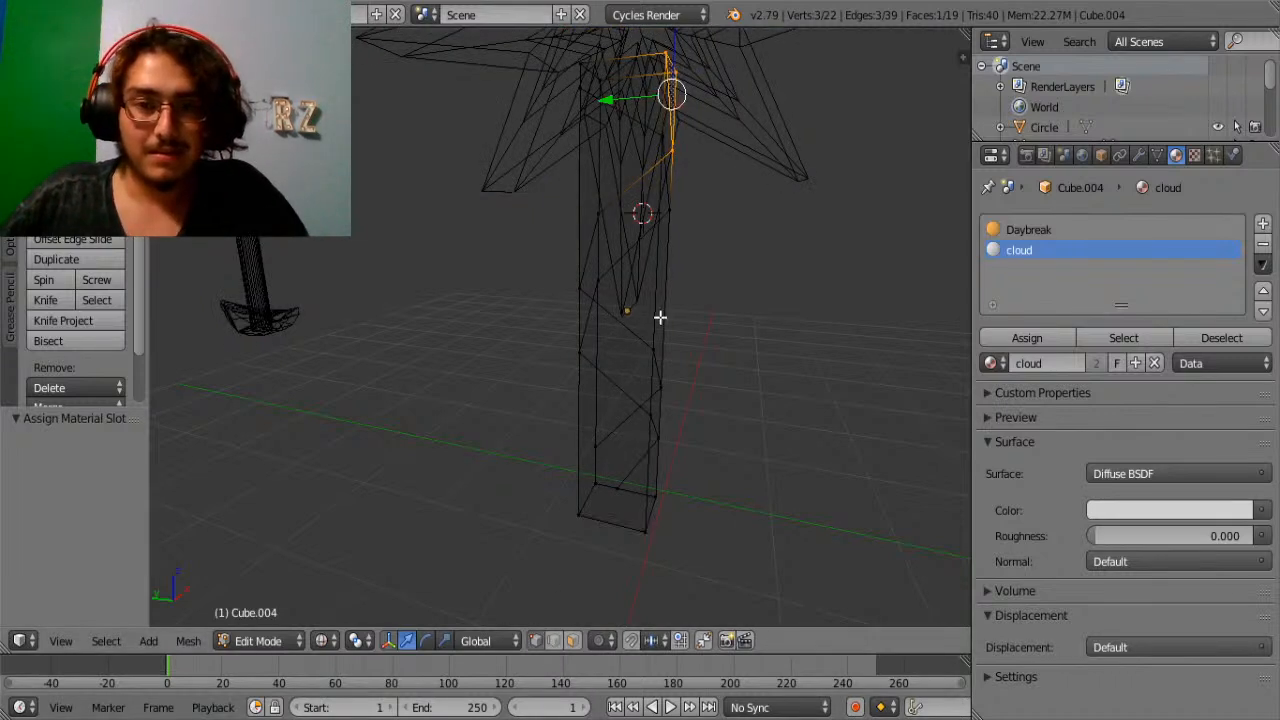
right_click(656, 316)
left_click(566, 641)
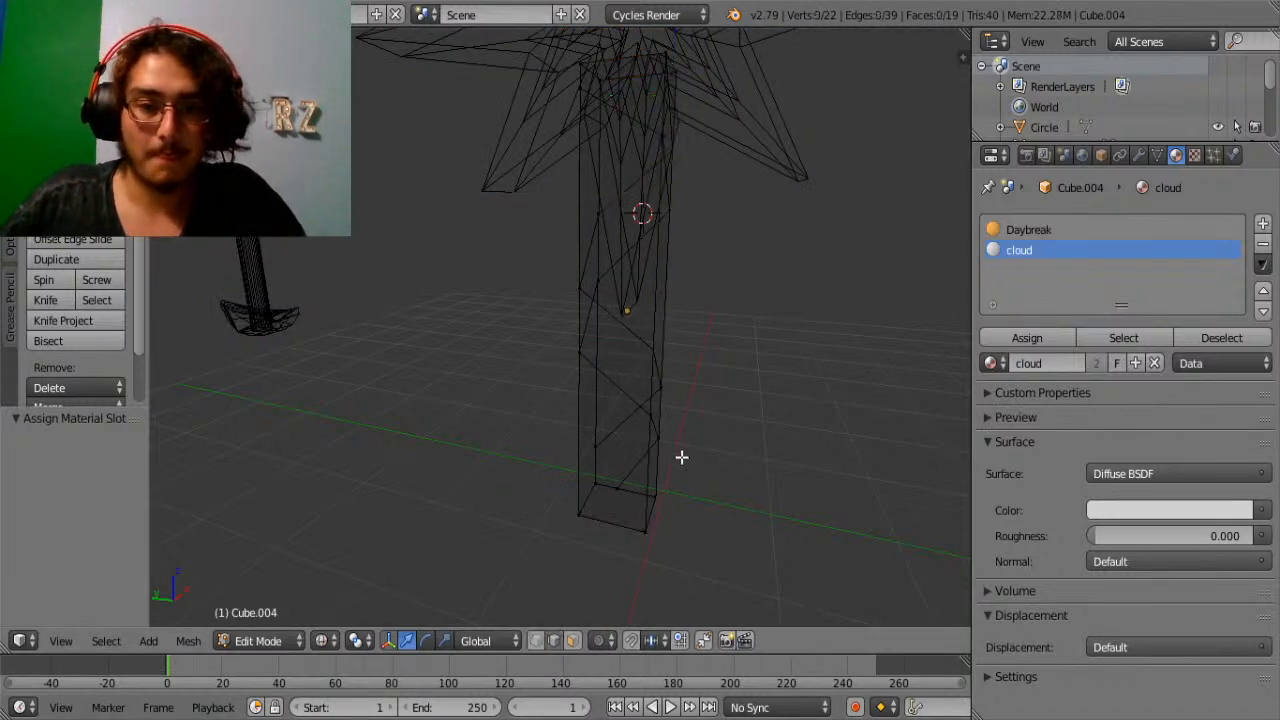
right_click(652, 399, "alt")
middle_click_drag(692, 403, 516, 340)
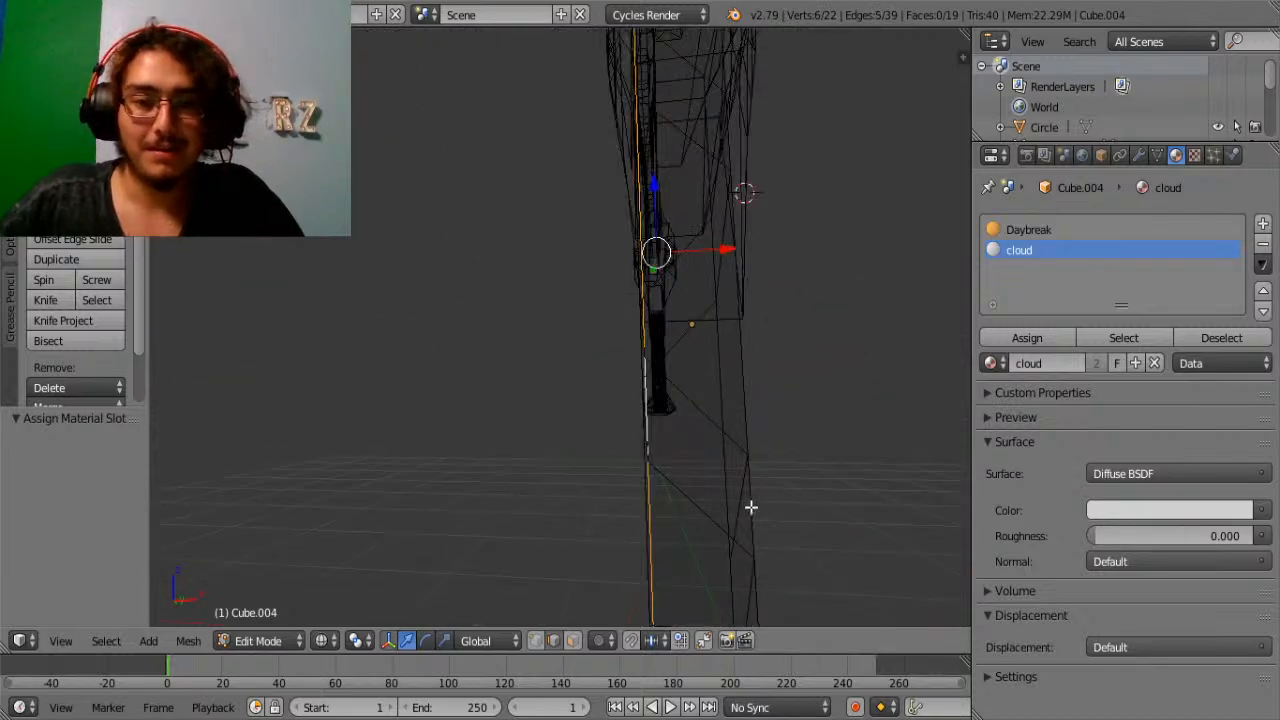
Add the vertical edges of the handle's other three corners to the selection, leaving out the edges across its top end.
right_click(757, 495, "alt+shift")
middle_click_drag(757, 495, 580, 460)
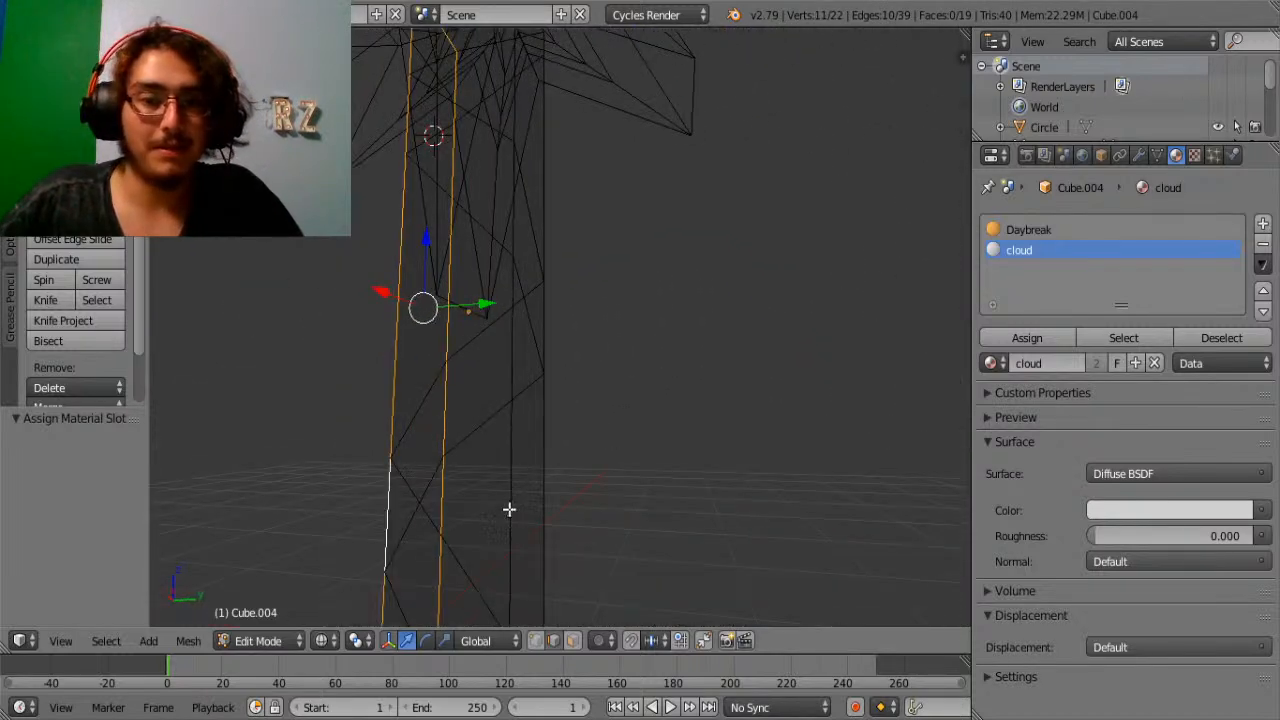
right_click(509, 509, "alt+shift")
right_click(509, 228, "alt+shift")
right_click(546, 290, "alt+shift")
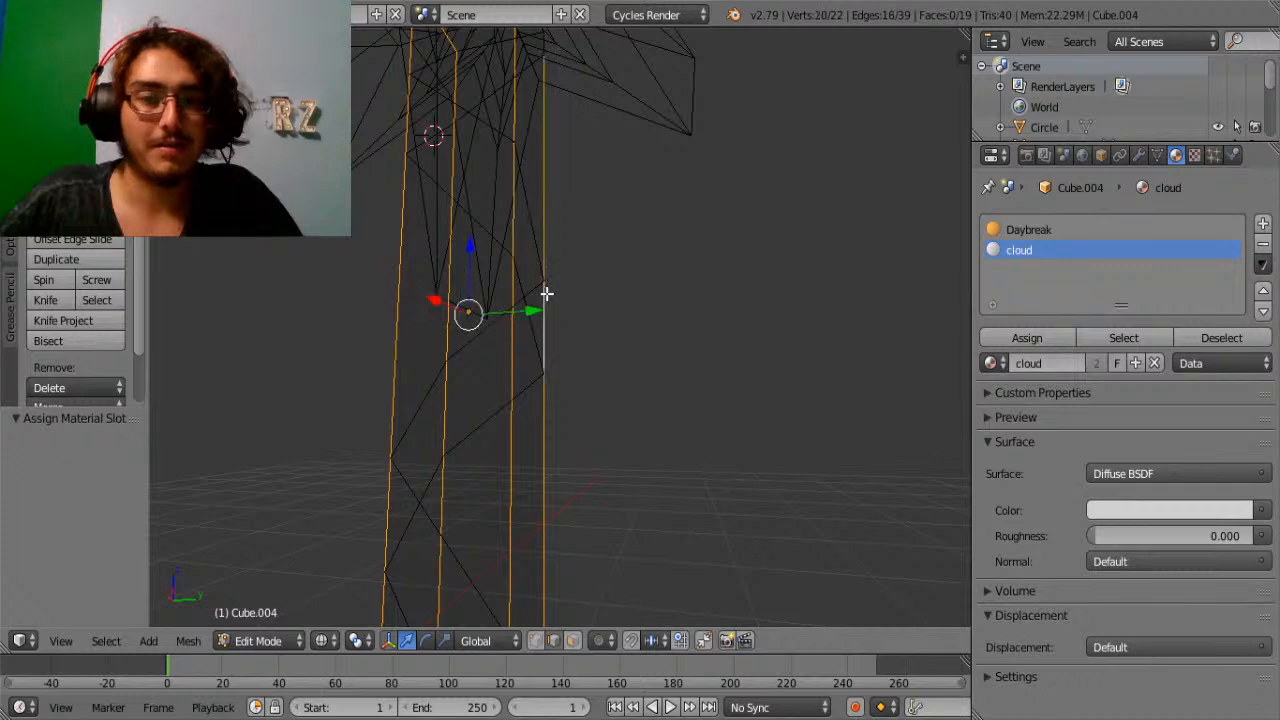
middle_click_drag(547, 295, 534, 533)
scroll(600, 421, "up", 14, "shift")
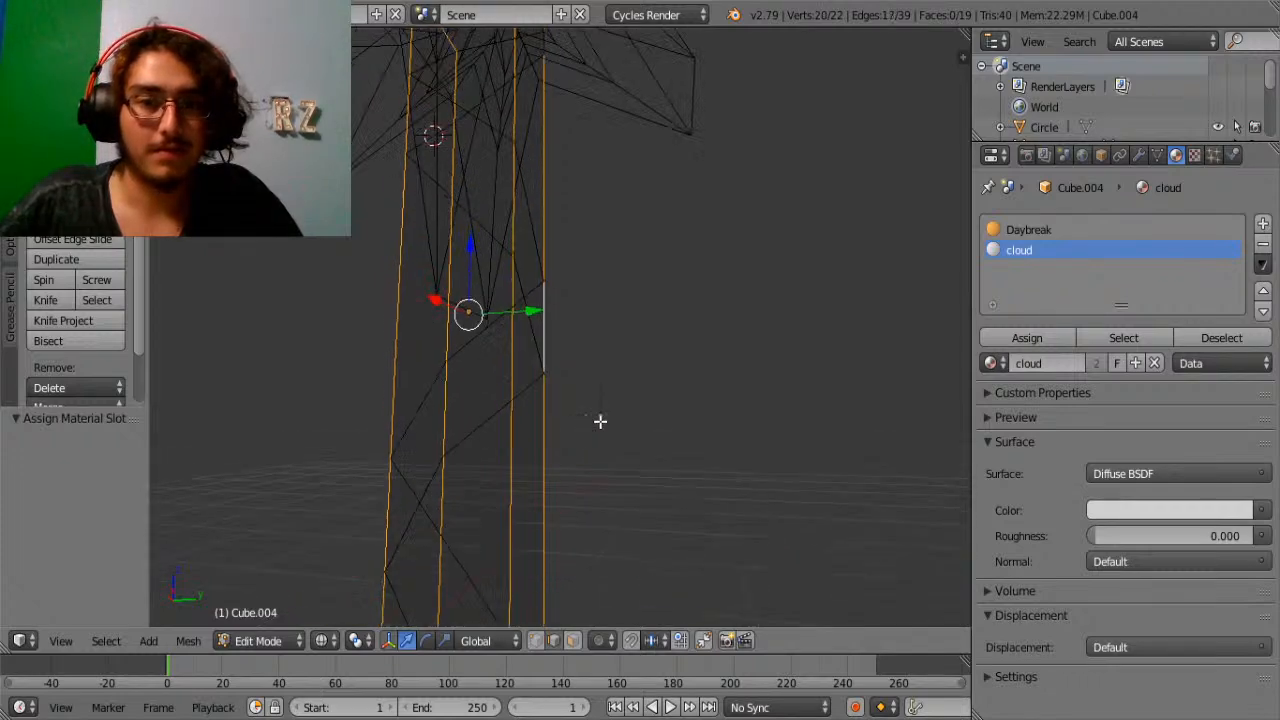
scroll(473, 246, "up", 5)
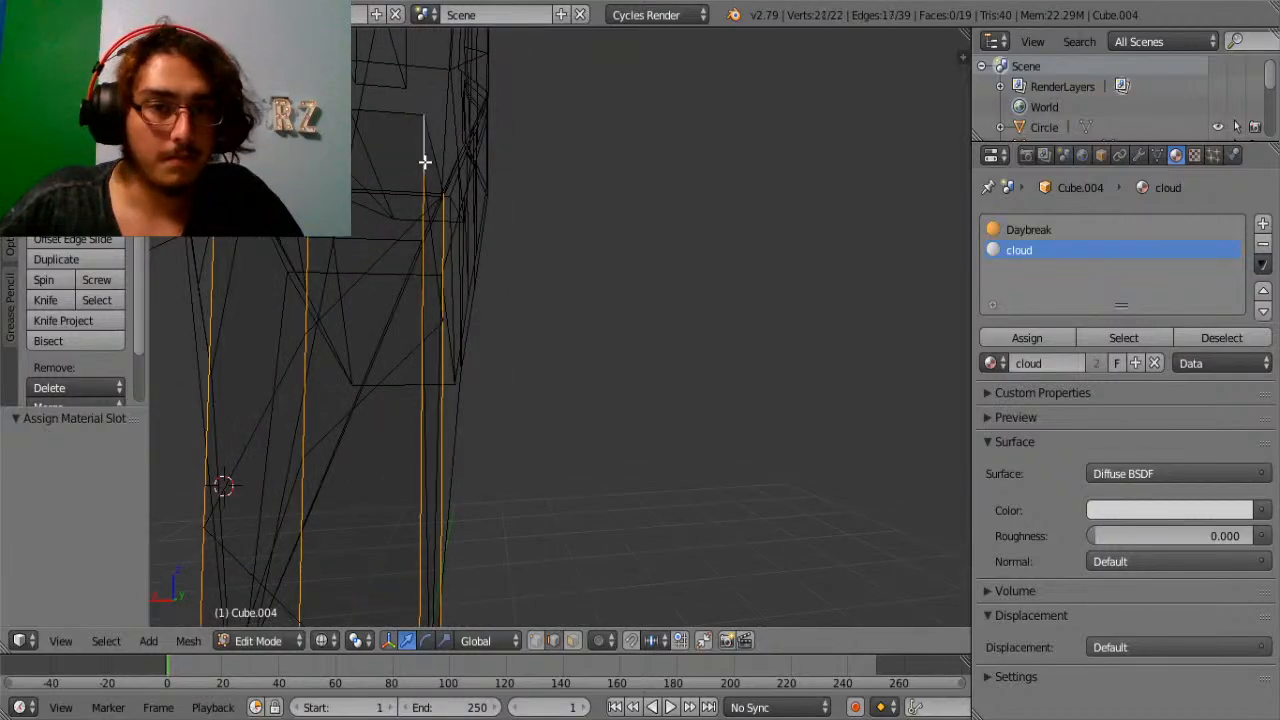
middle_click_drag(649, 282, 424, 297)
scroll(677, 389, "down", 5, "shift")
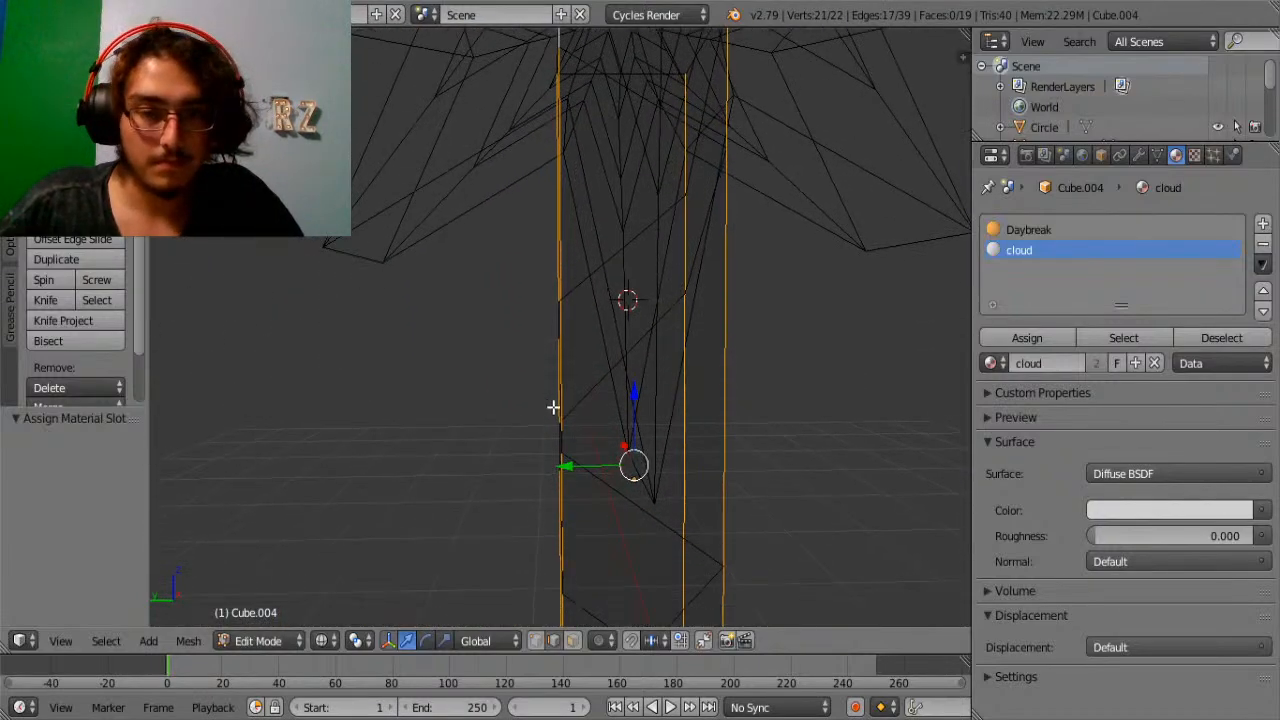
middle_click_drag(554, 406, 855, 392)
With Material shading shown, bevel the handle's four corner edges by 1.193 with 8 segments, and return to Object Mode.
left_click(355, 640)
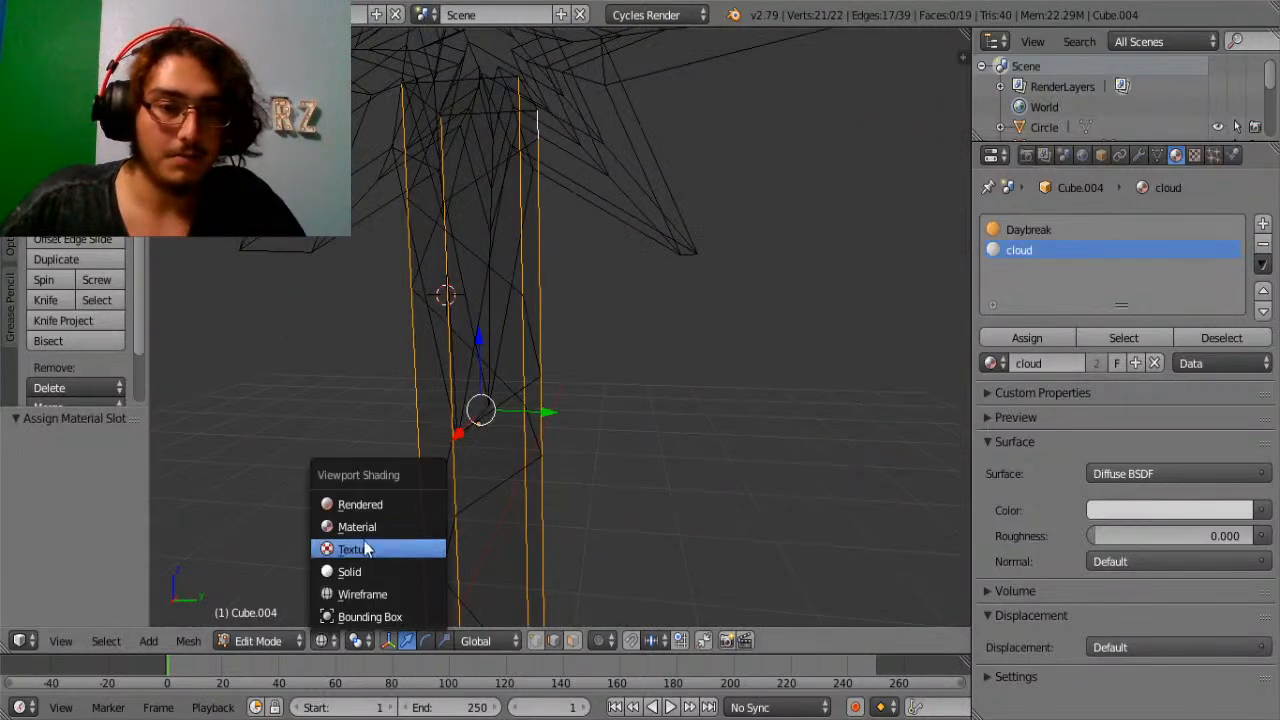
left_click(372, 527)
key("ctrl+b")
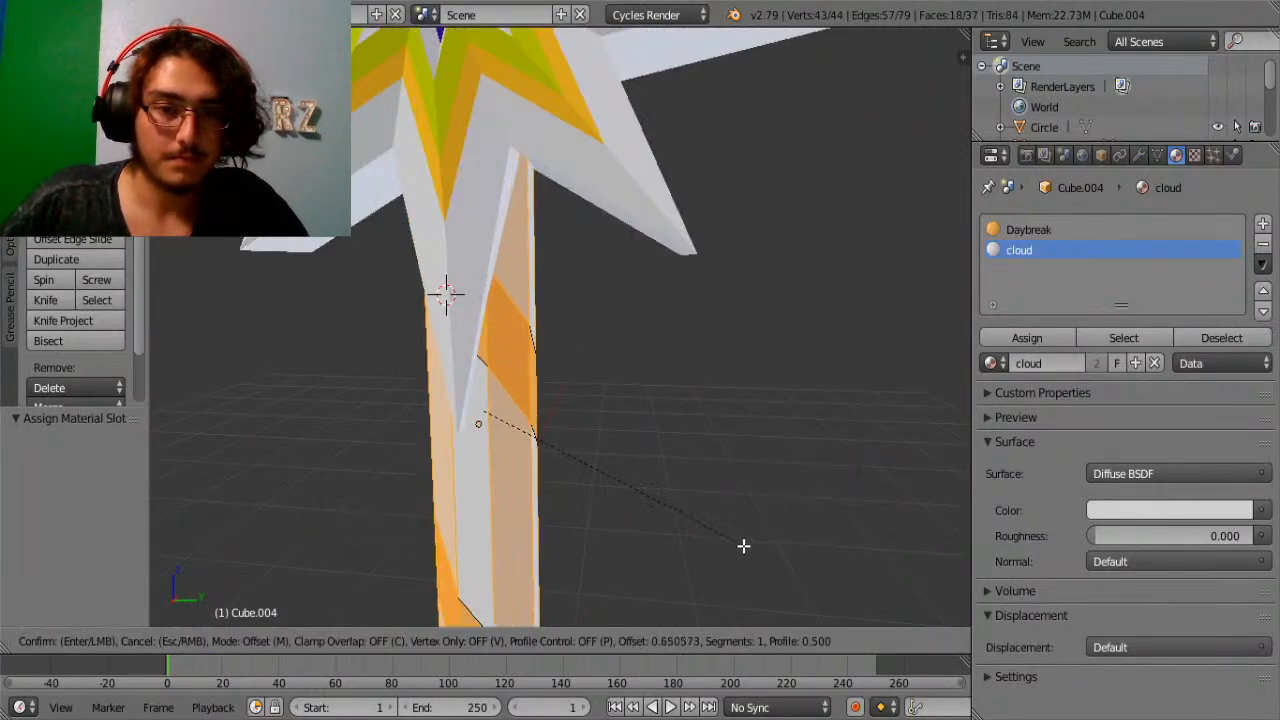
scroll(805, 593, "up", 5)
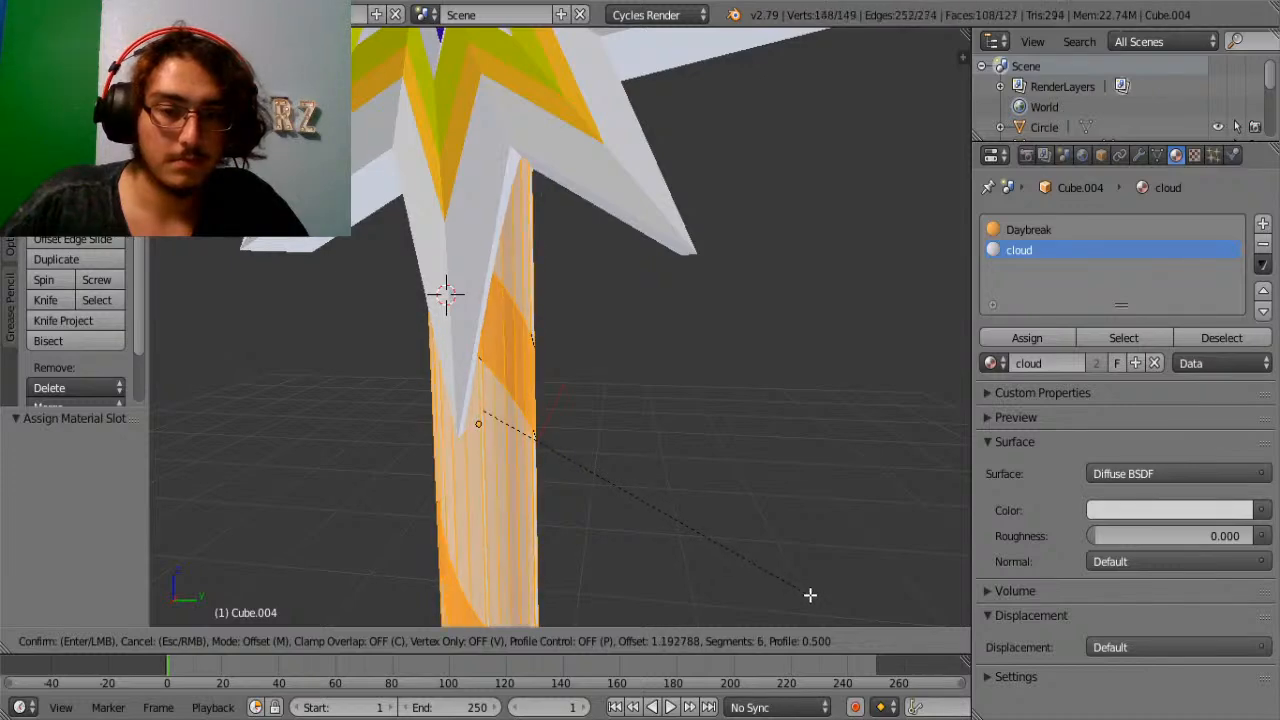
left_click(810, 595)
middle_click_drag(720, 571, 663, 517)
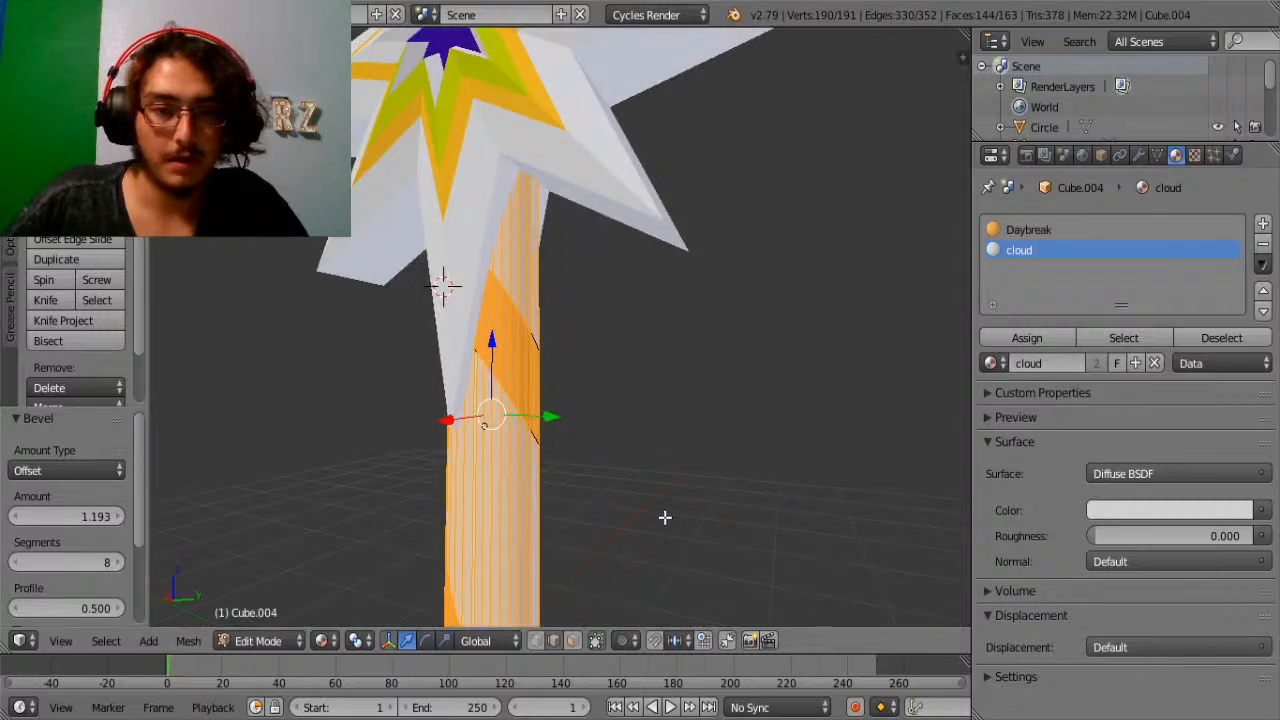
key("Tab")
Examine the rounded handle and its spiral colour bands from several sides, comparing Object Mode with Edit Mode.
middle_click_drag(552, 498, 314, 486)
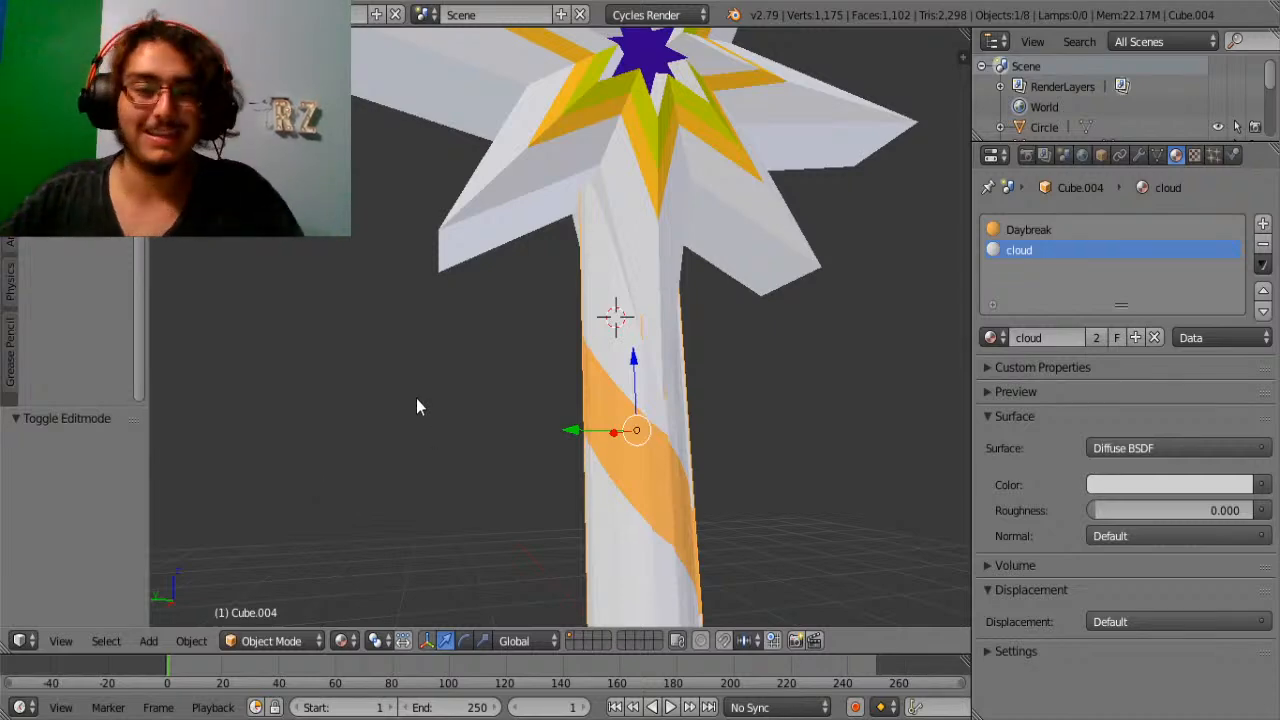
middle_click_drag(417, 403, 676, 477)
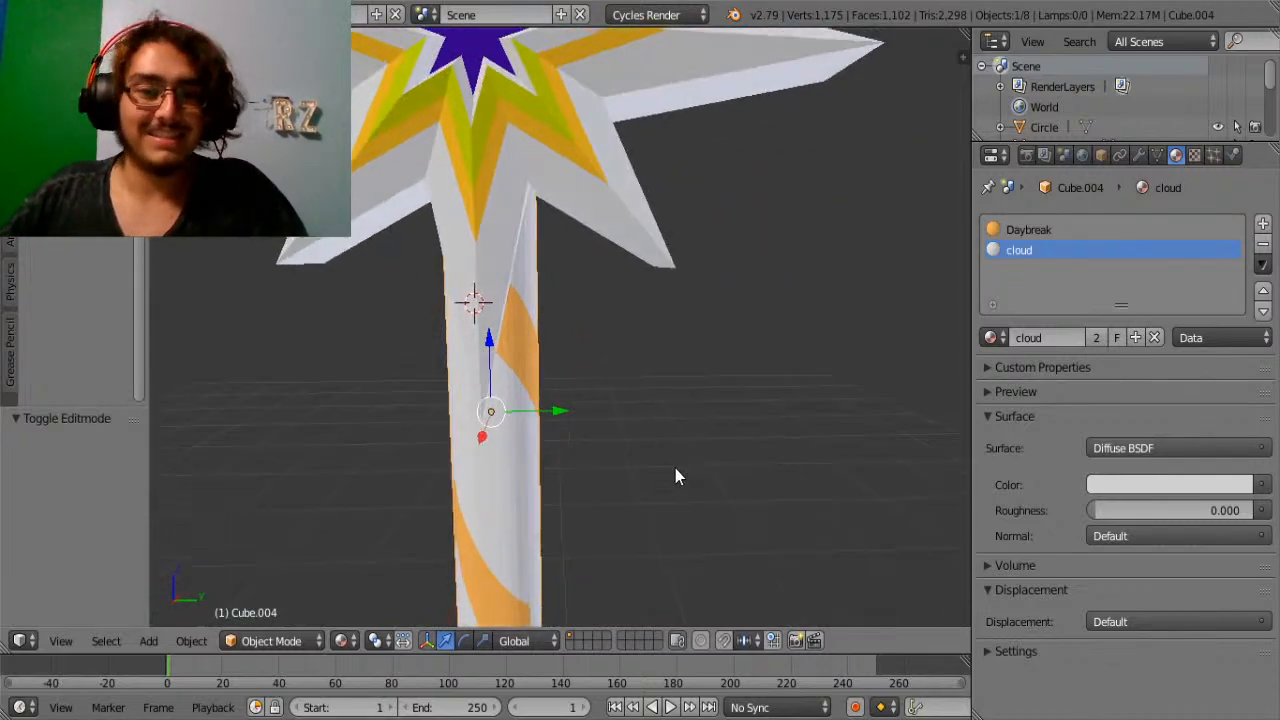
key("Tab")
key("Tab")
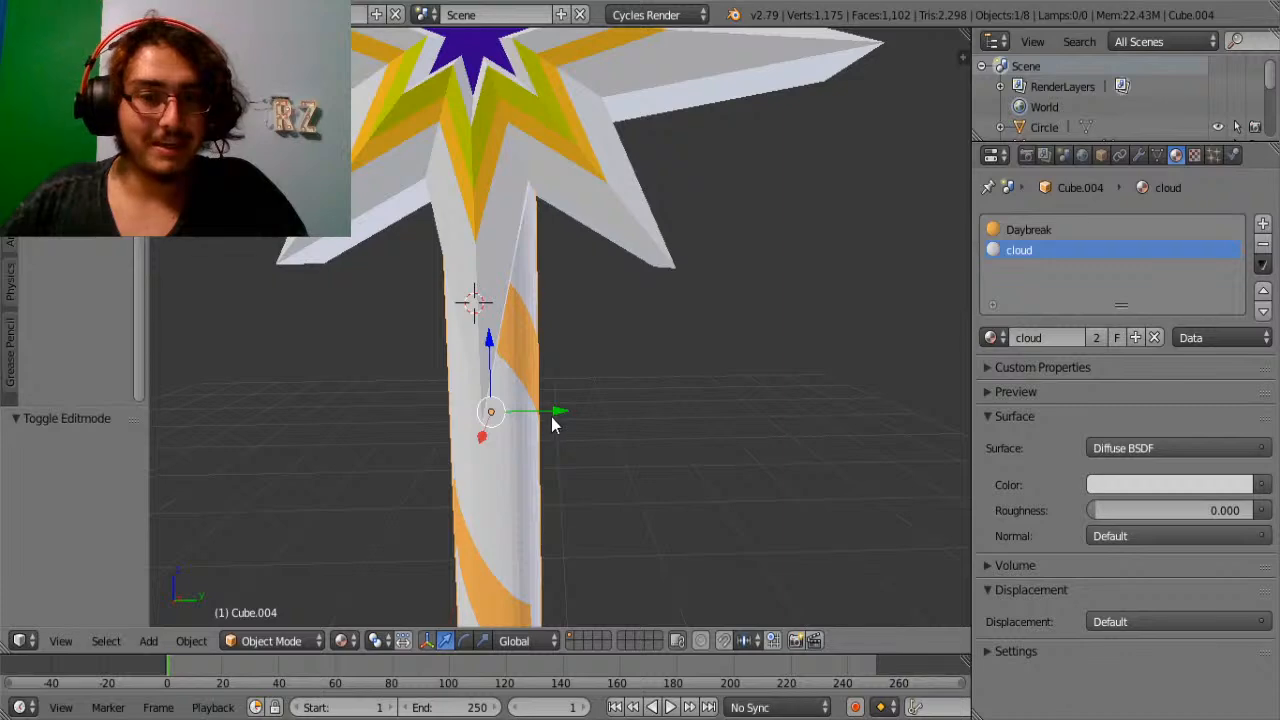
key("KP_3")
left_click_drag(588, 362, 586, 360)
key("Tab")
key("Tab")
scroll(601, 370, "up", 2)
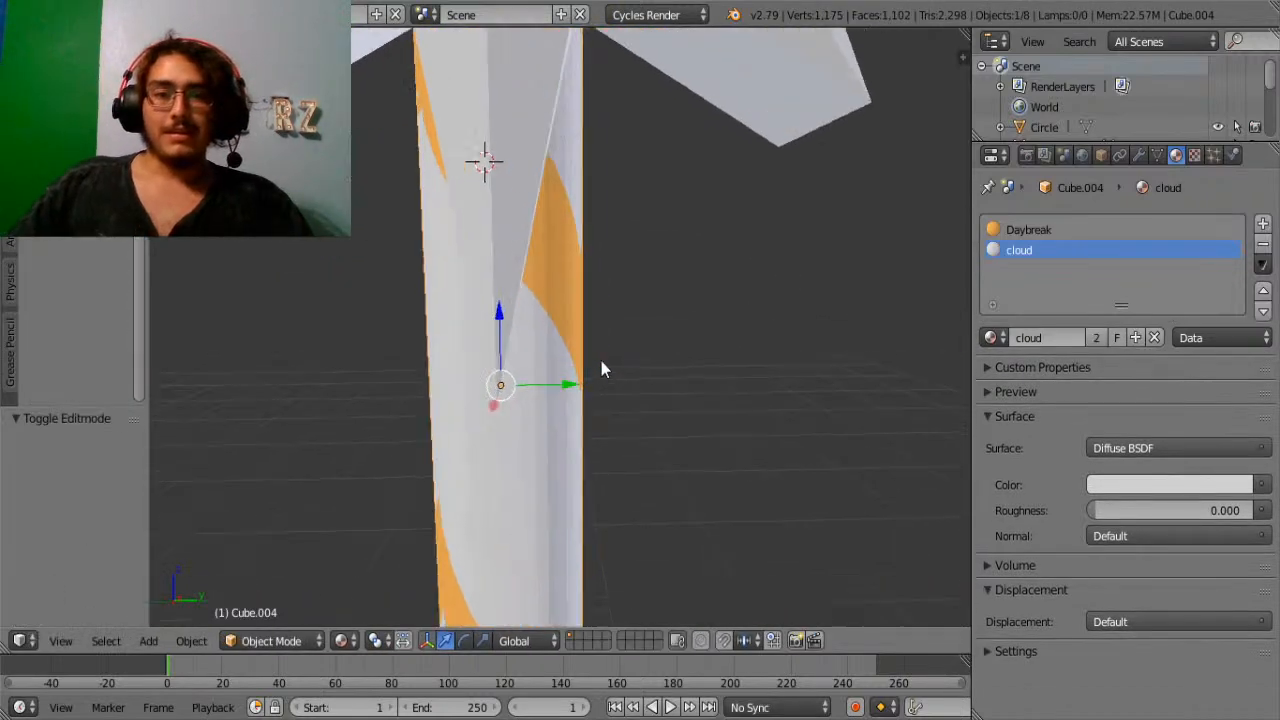
Place the 3D cursor on the empty ground beside the sword handle and add a mesh circle there.
scroll(602, 366, "down", 3)
middle_click_drag(602, 366, 606, 480)
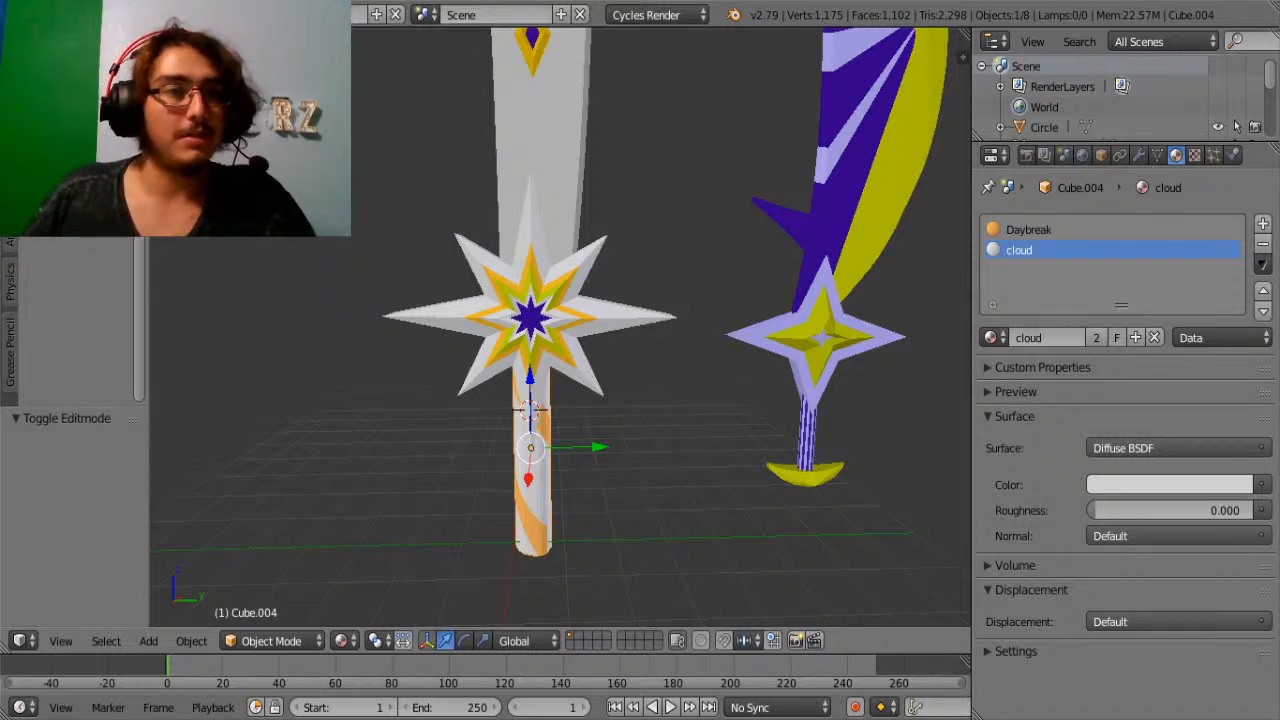
left_click(10, 95)
scroll(129, 311, "down", 8)
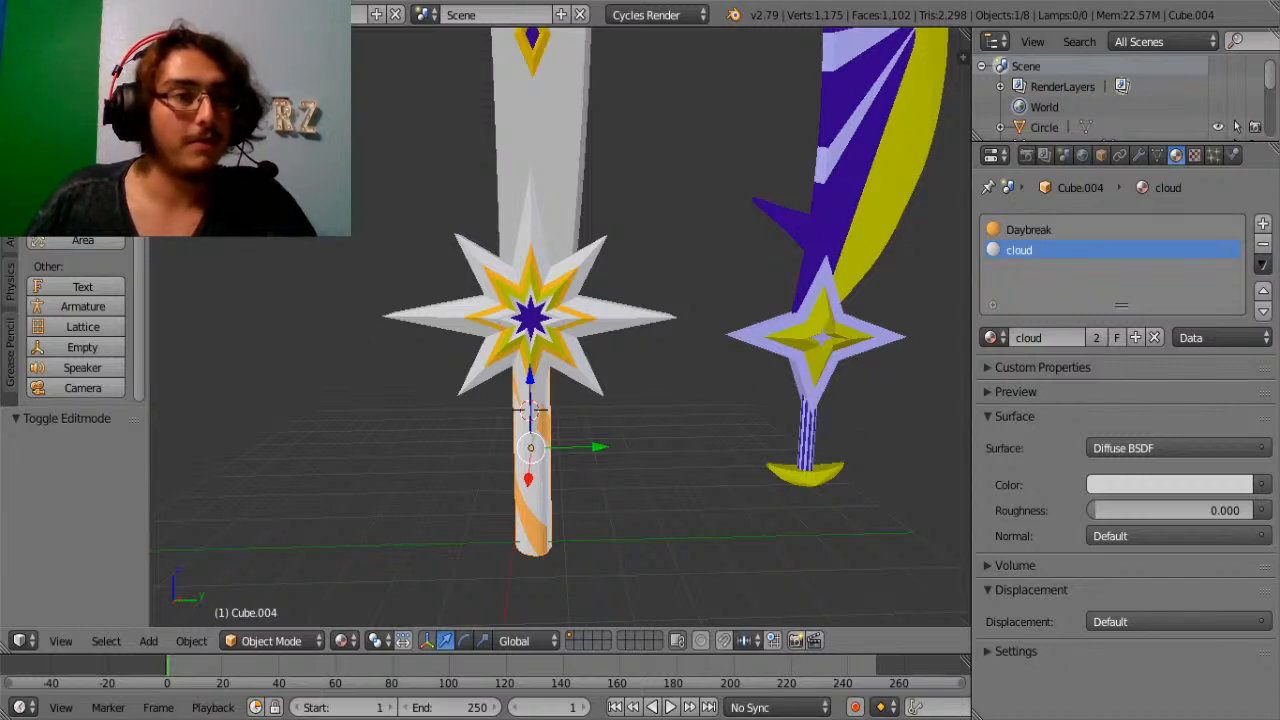
left_click(406, 594)
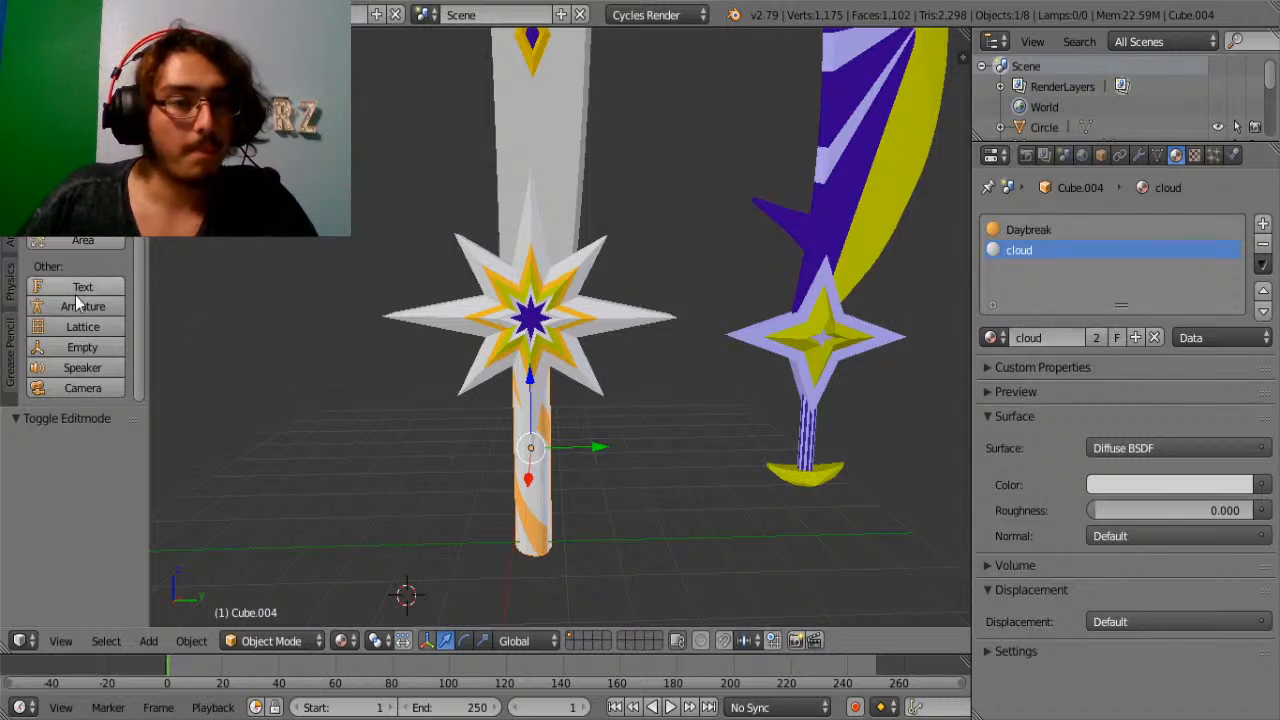
scroll(75, 295, "up", 8)
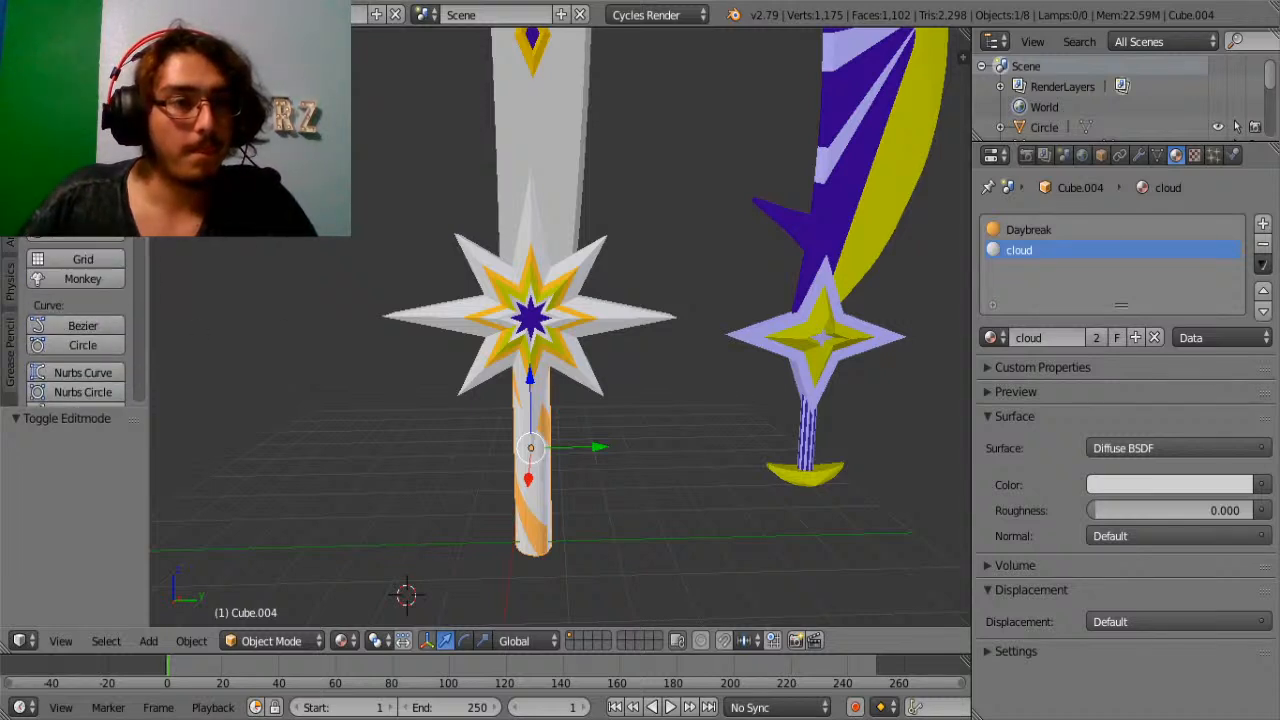
left_click(83, 345)
scroll(298, 428, "up", 3)
scroll(409, 438, "down", 2)
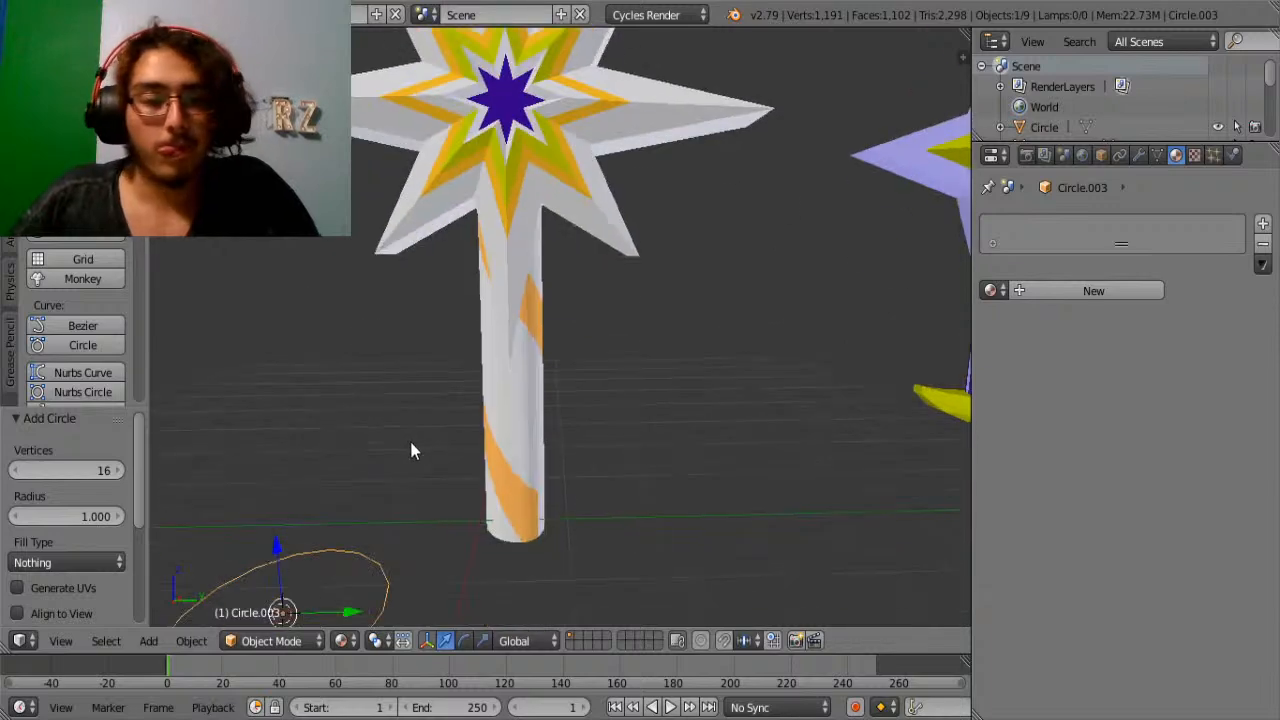
middle_click_drag(409, 438, 637, 271, "shift")
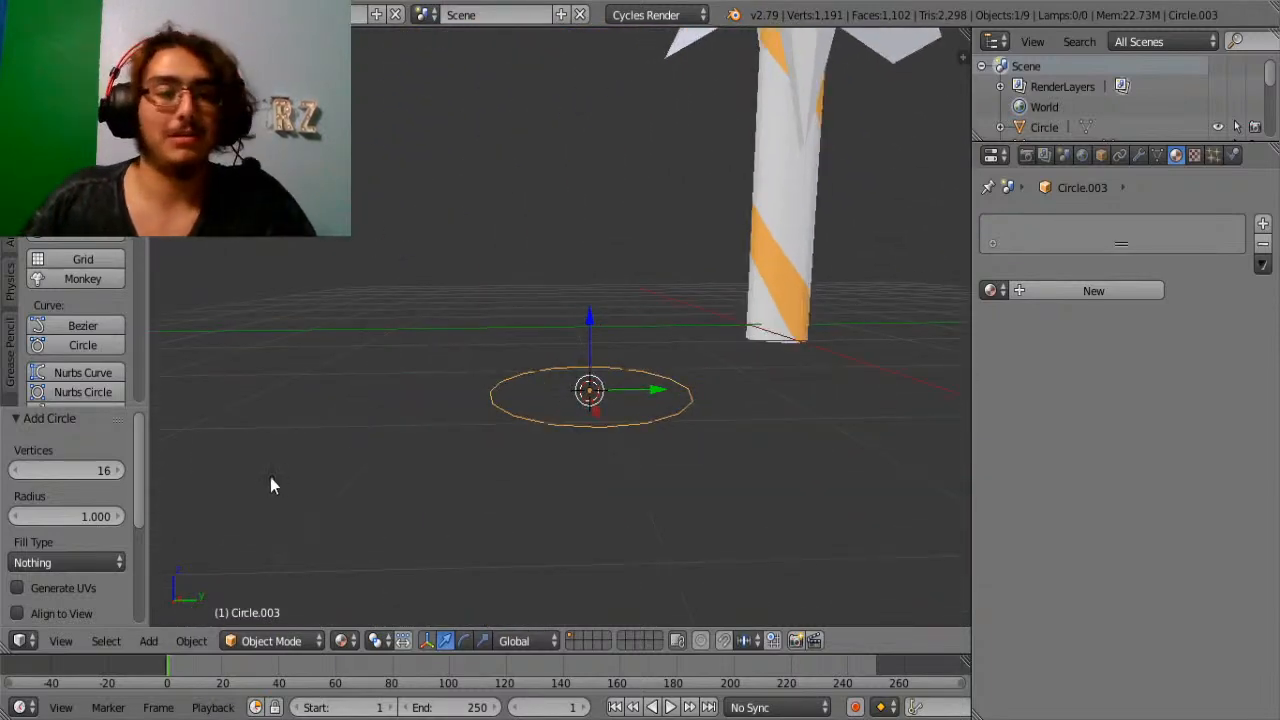
Set the new circle's vertex count to 8.
left_click(95, 466)
type("8")
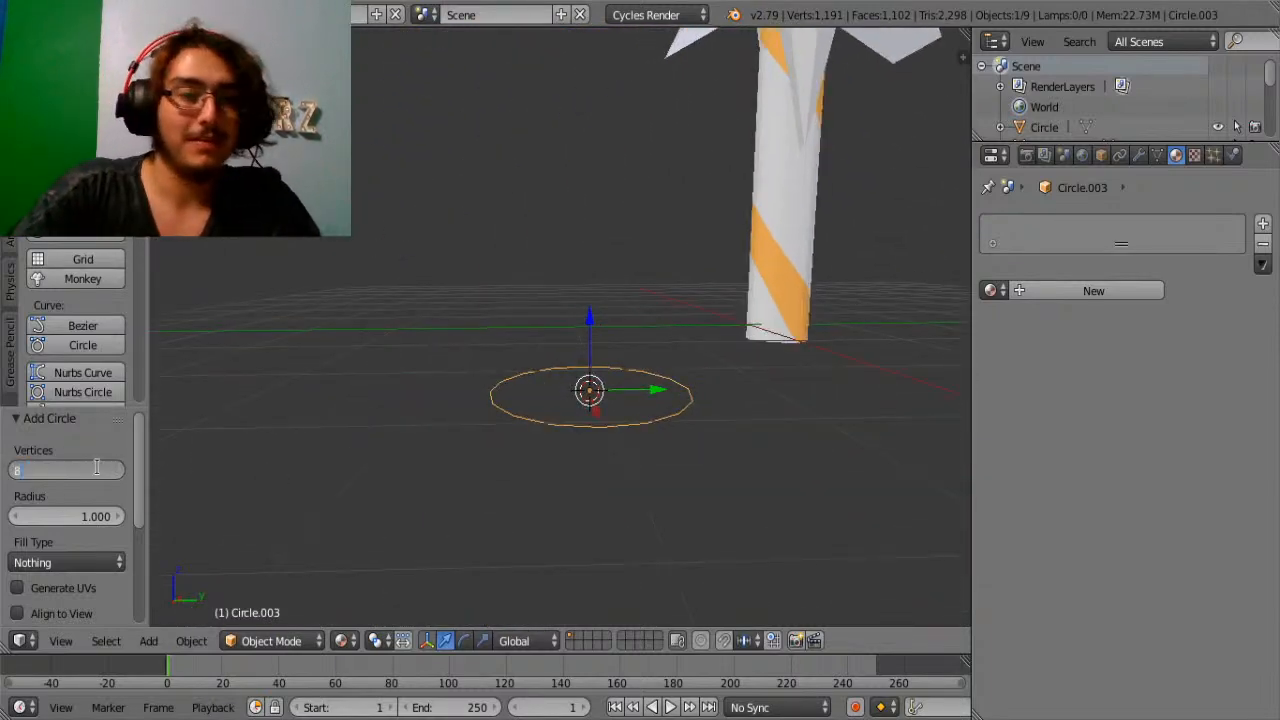
key("Return")
middle_click_drag(462, 412, 530, 570)
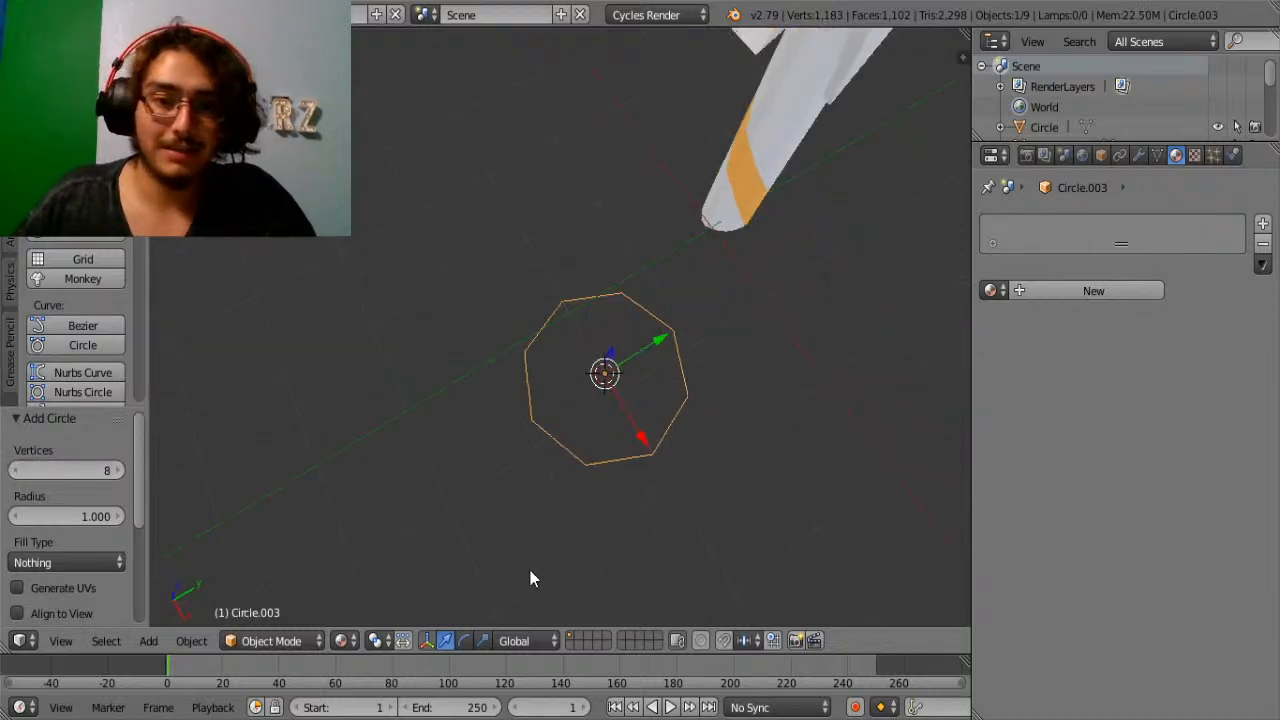
In Edit Mode, select every other vertex of the octagon and scale them inward to about 0.482 to form a four-pointed star.
key("Tab")
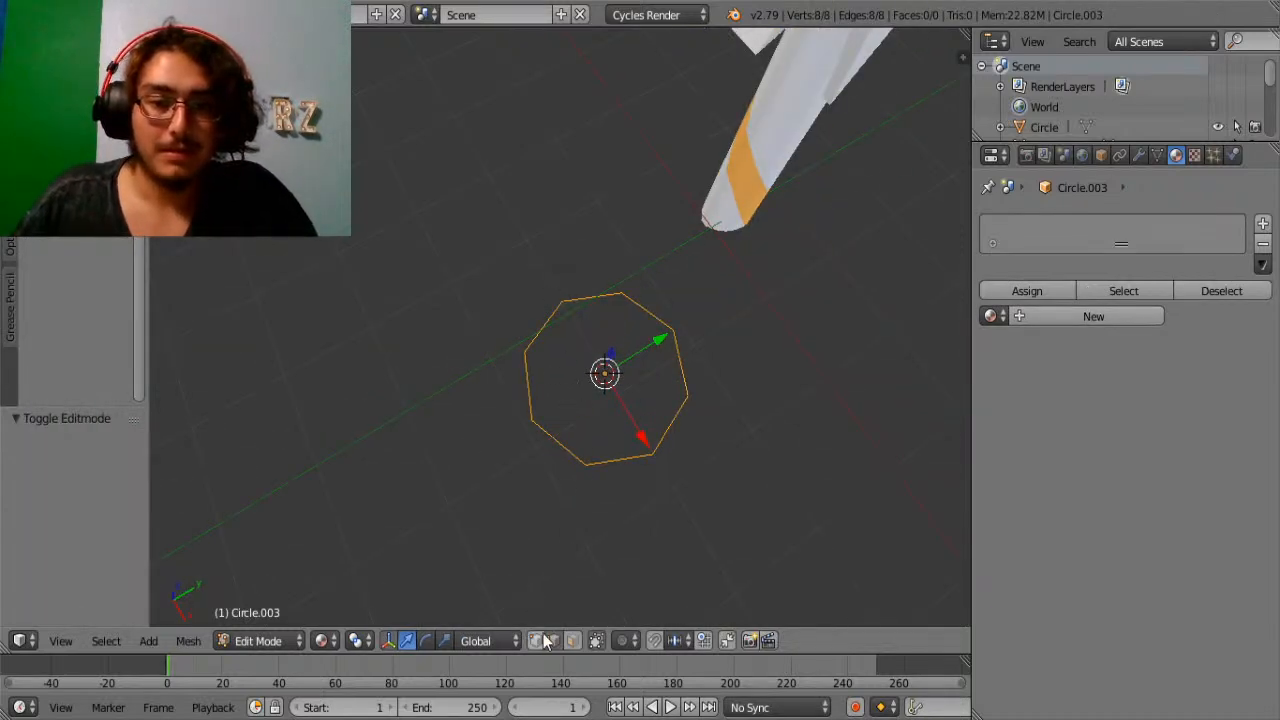
right_click(560, 302)
right_click(678, 332, "shift")
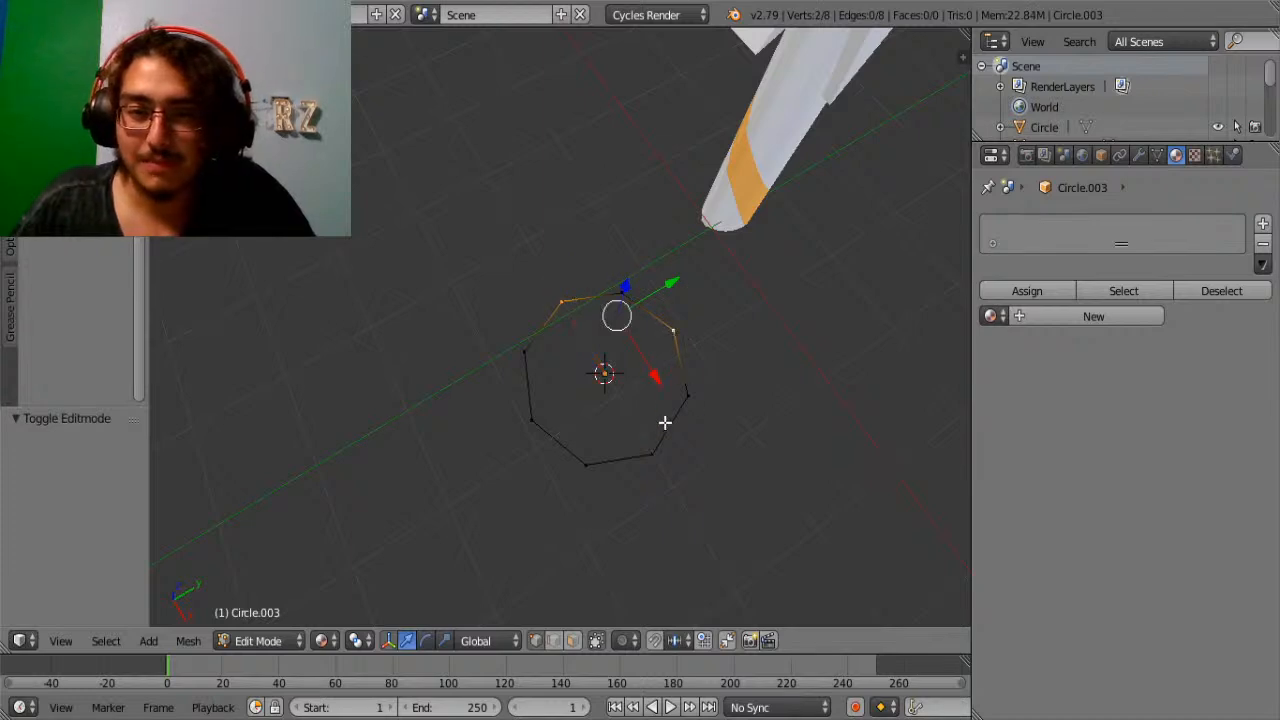
right_click(645, 447, "shift")
right_click(533, 421, "shift")
key("s")
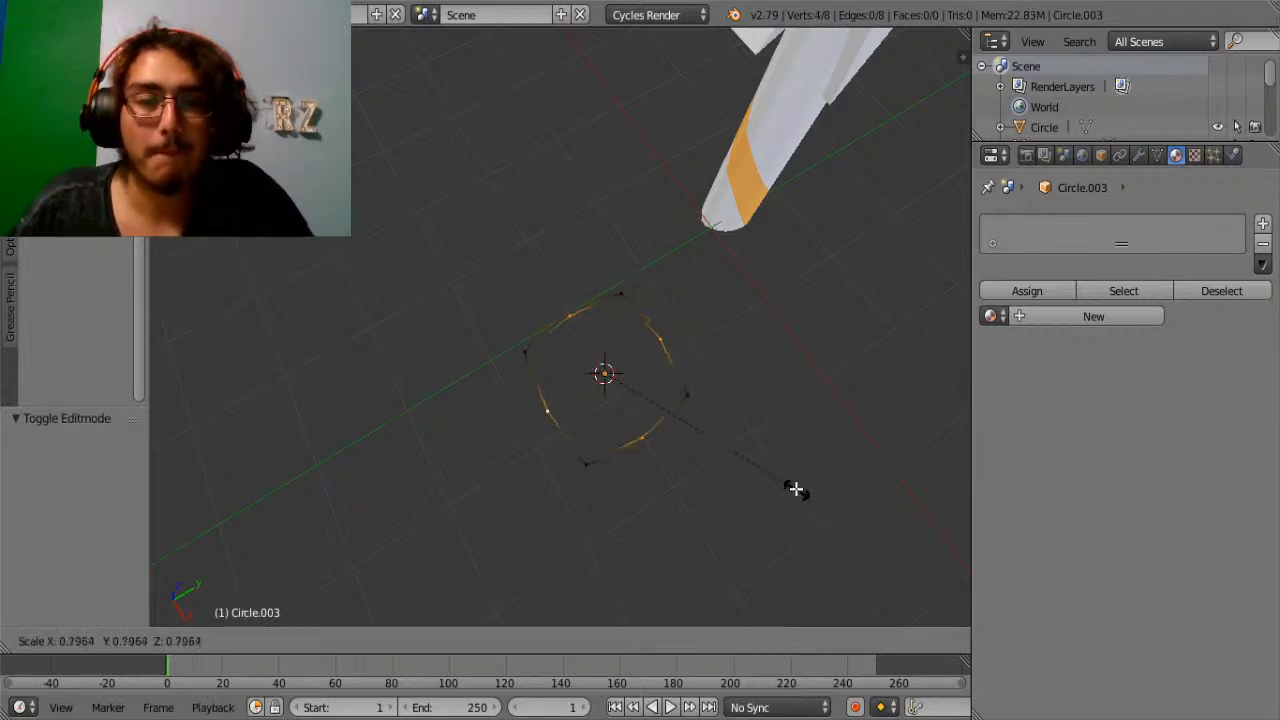
left_click(726, 435)
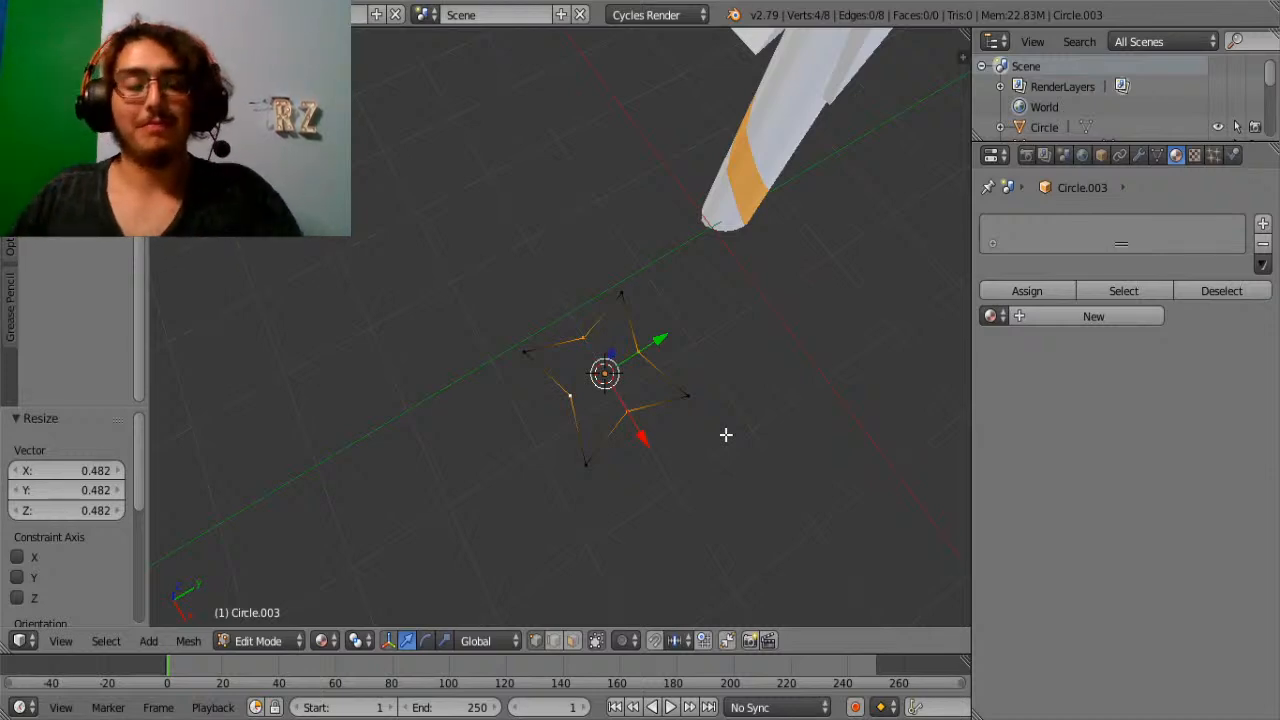
Fill the whole star outline with a face, extrude it upward into a thick block, and return to Object Mode.
key("a")
key("a")
key("f")
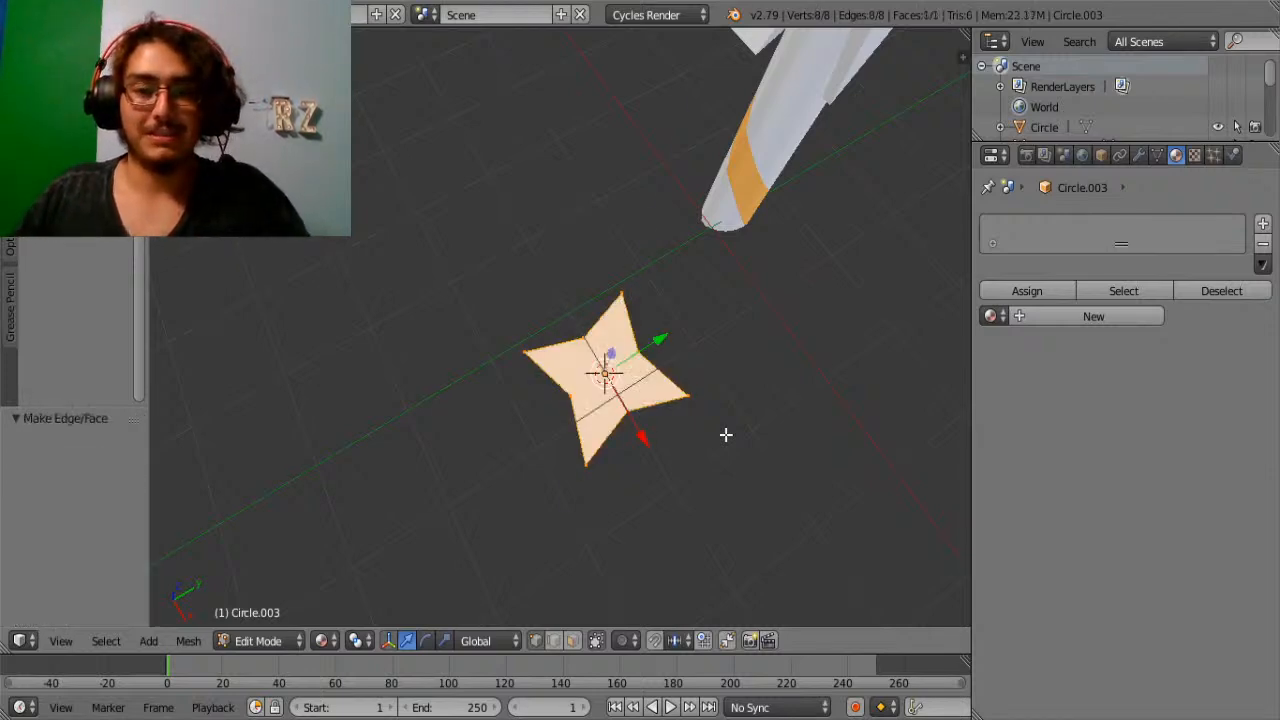
key("e")
left_click(728, 409)
key("Tab")
middle_click_drag(728, 409, 607, 460)
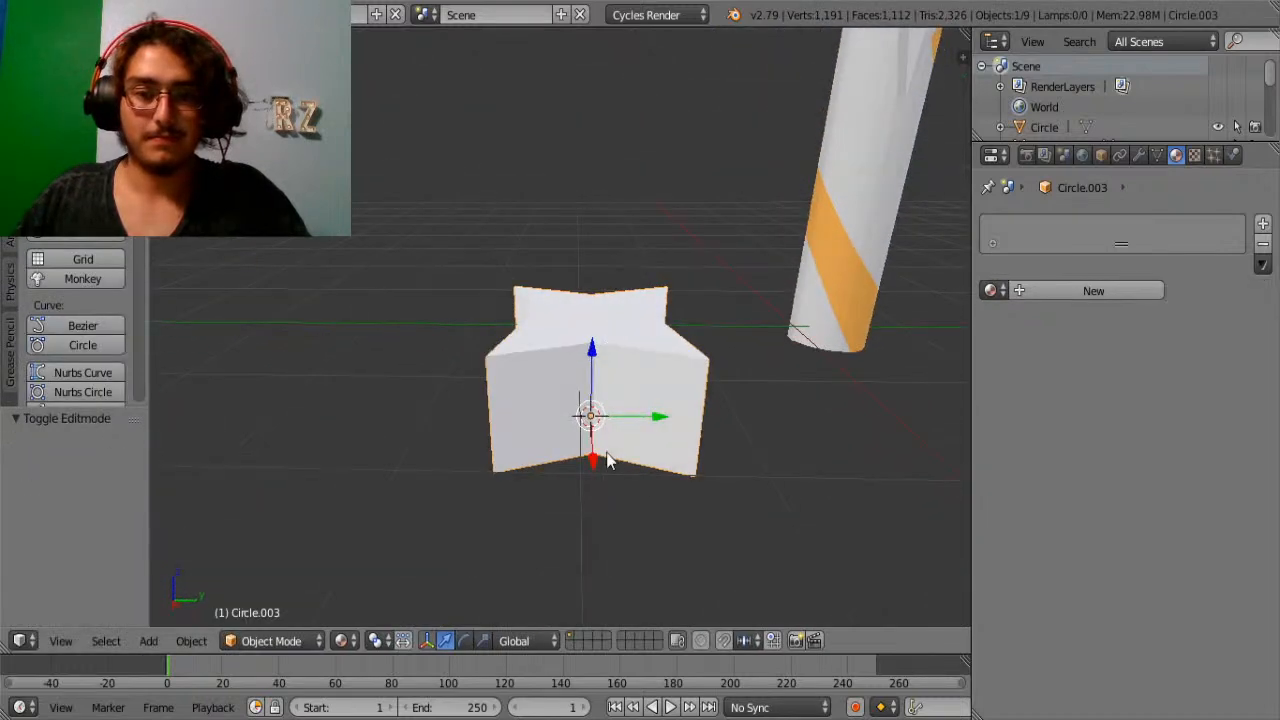
Rotate the star block 90° about the global X axis and 90° about the global Z axis.
key("r")
key("x")
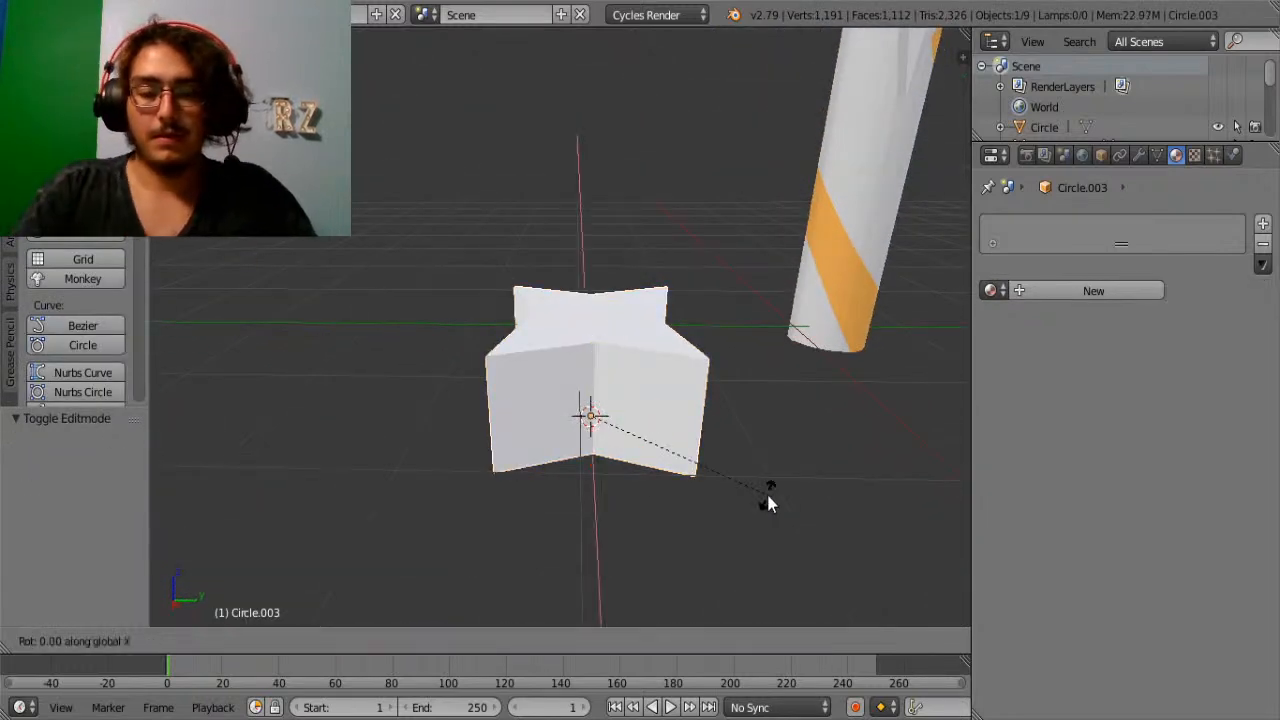
key("9")
key("0")
key("Return")
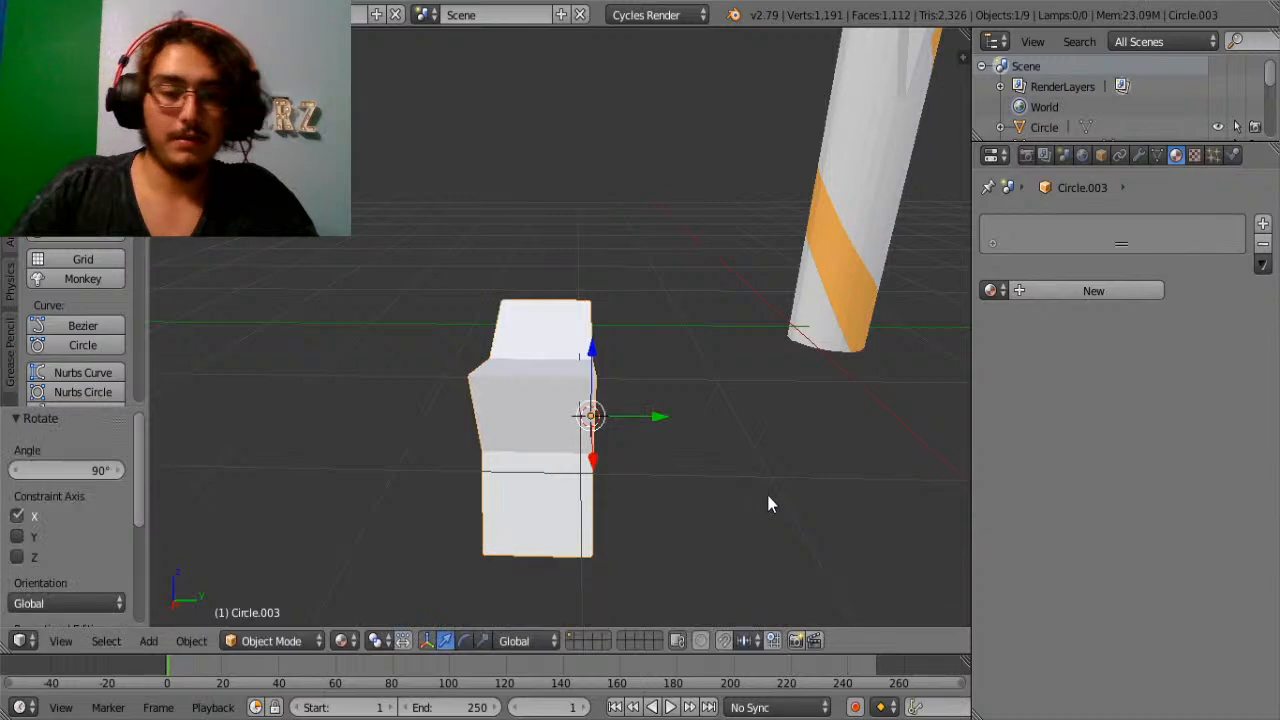
key("r")
key("z")
key("9")
key("0")
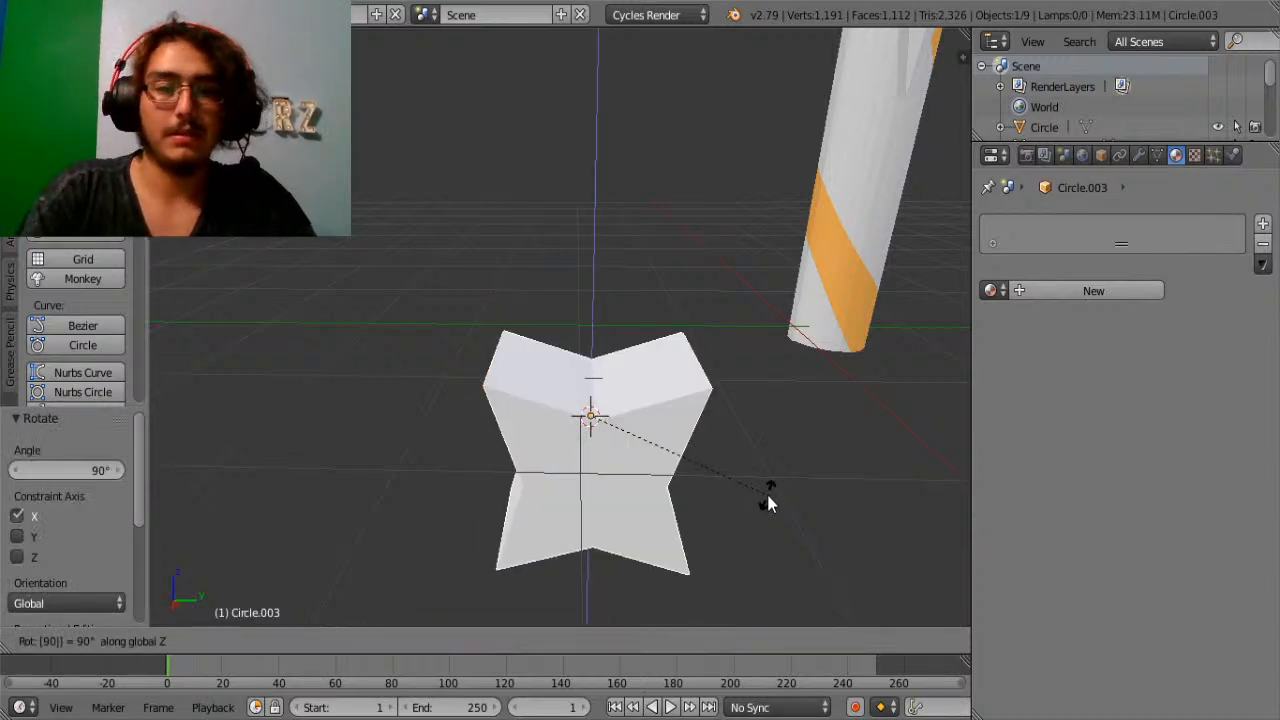
key("Return")
Move the star block under the handle's lower end, about 2.318 along Y and -1.227 along X, with a -0.047 Y correction.
left_click(651, 398)
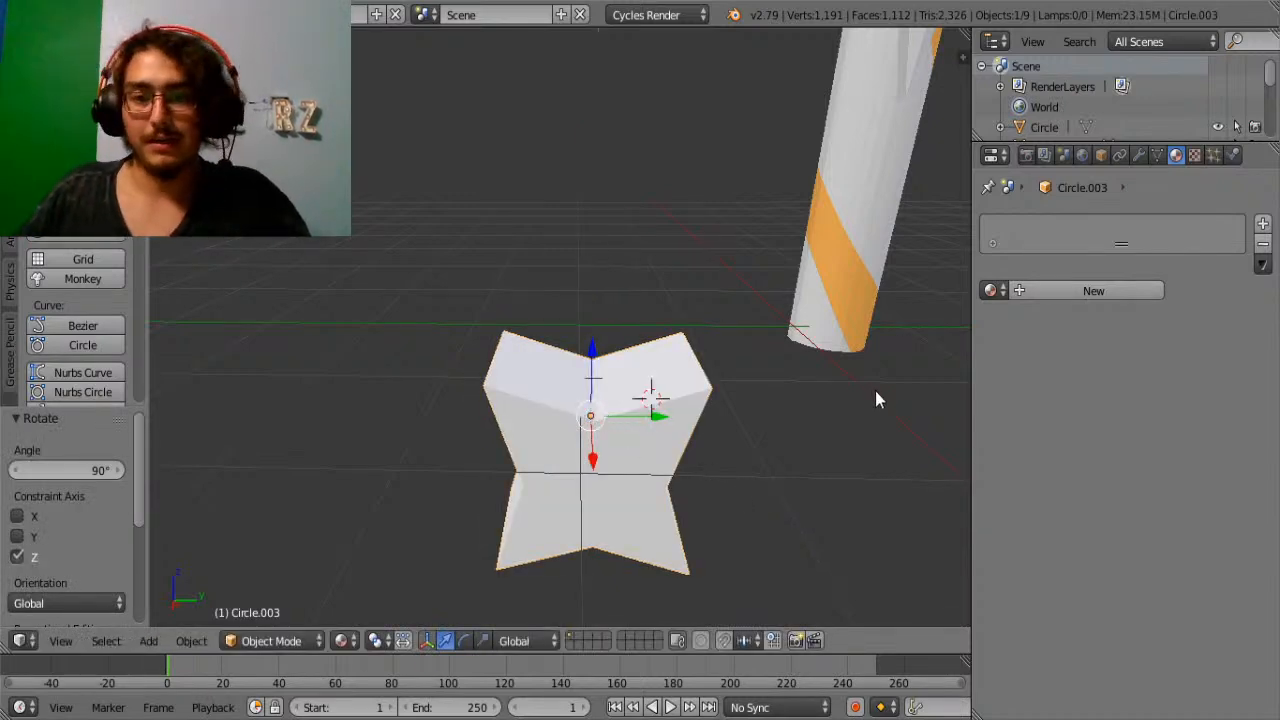
left_click_drag(662, 416, 956, 406)
middle_click_drag(830, 440, 968, 445)
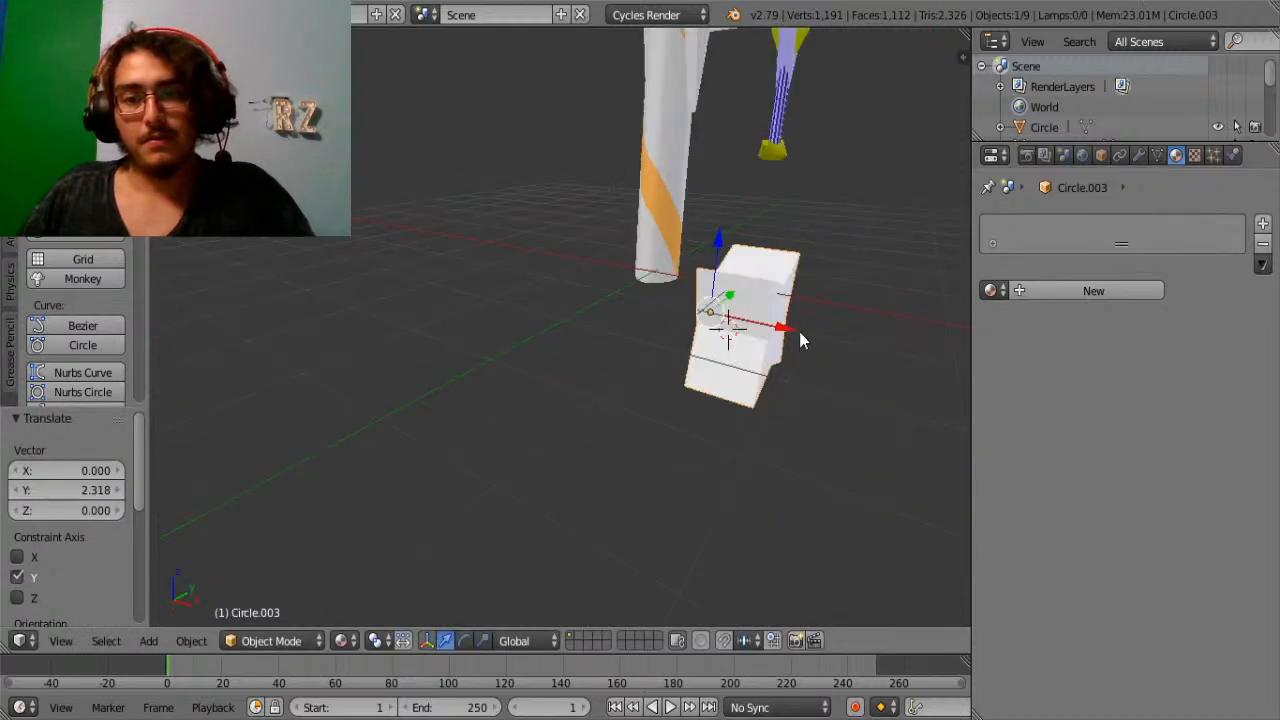
left_click_drag(783, 326, 701, 301)
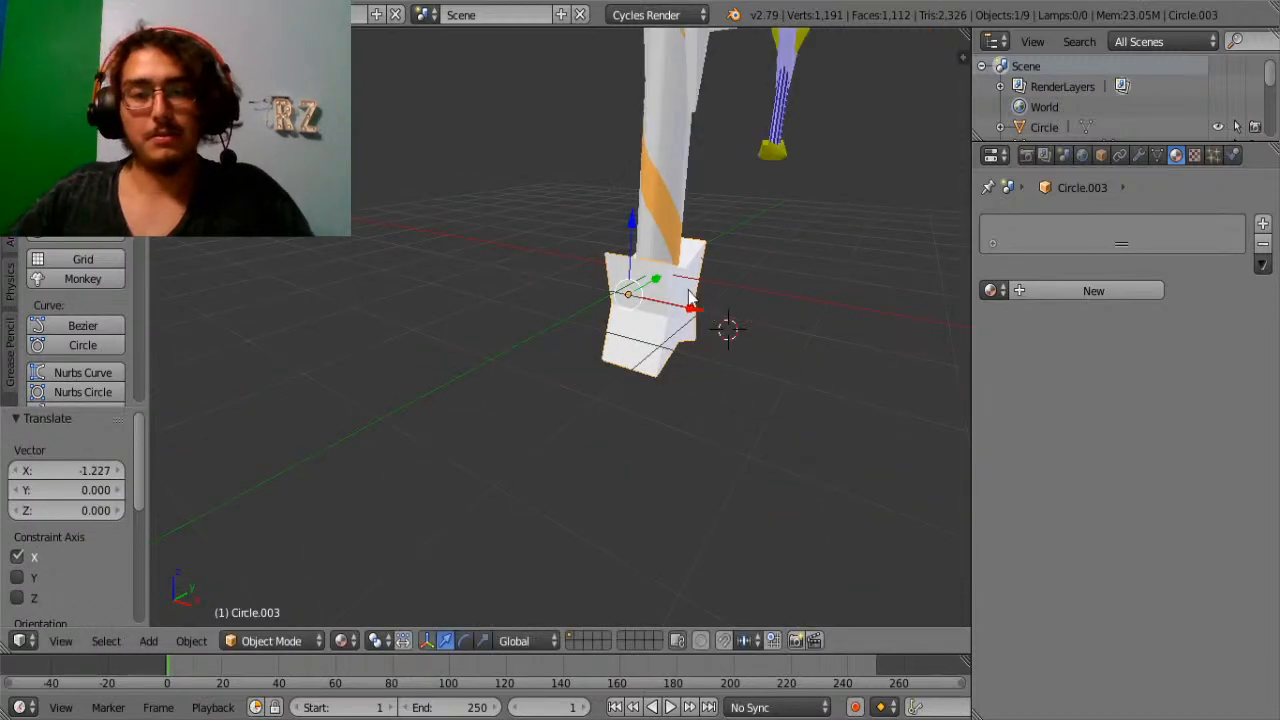
middle_click_drag(701, 301, 733, 568)
left_click_drag(688, 566, 690, 566)
Scale the star block down uniformly to about 0.8 and adjust its position under the handle.
key("s")
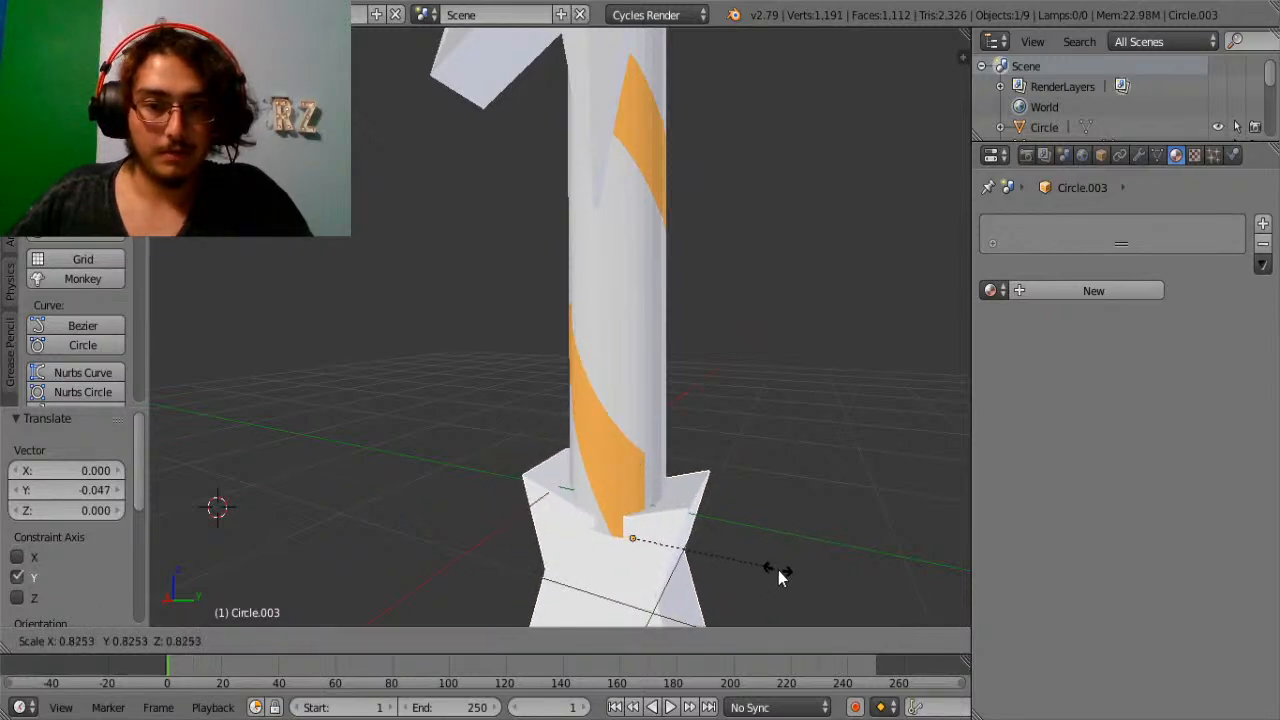
left_click(783, 573)
middle_click_drag(783, 573, 527, 583)
left_click_drag(527, 583, 462, 586)
middle_click_drag(462, 586, 652, 484)
middle_click_drag(785, 478, 577, 476)
In Edit Mode with face selection, select the two opposite star-shaped faces of the block.
key("Tab")
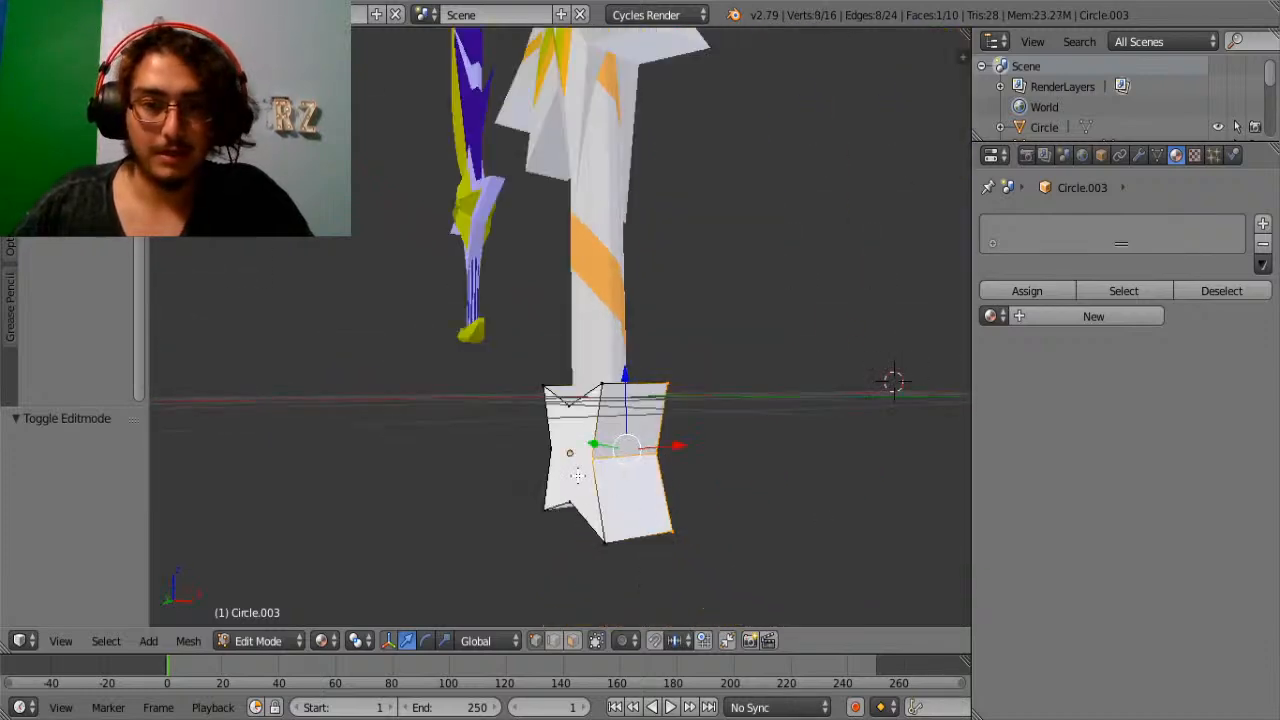
right_click(553, 454)
left_click(572, 640)
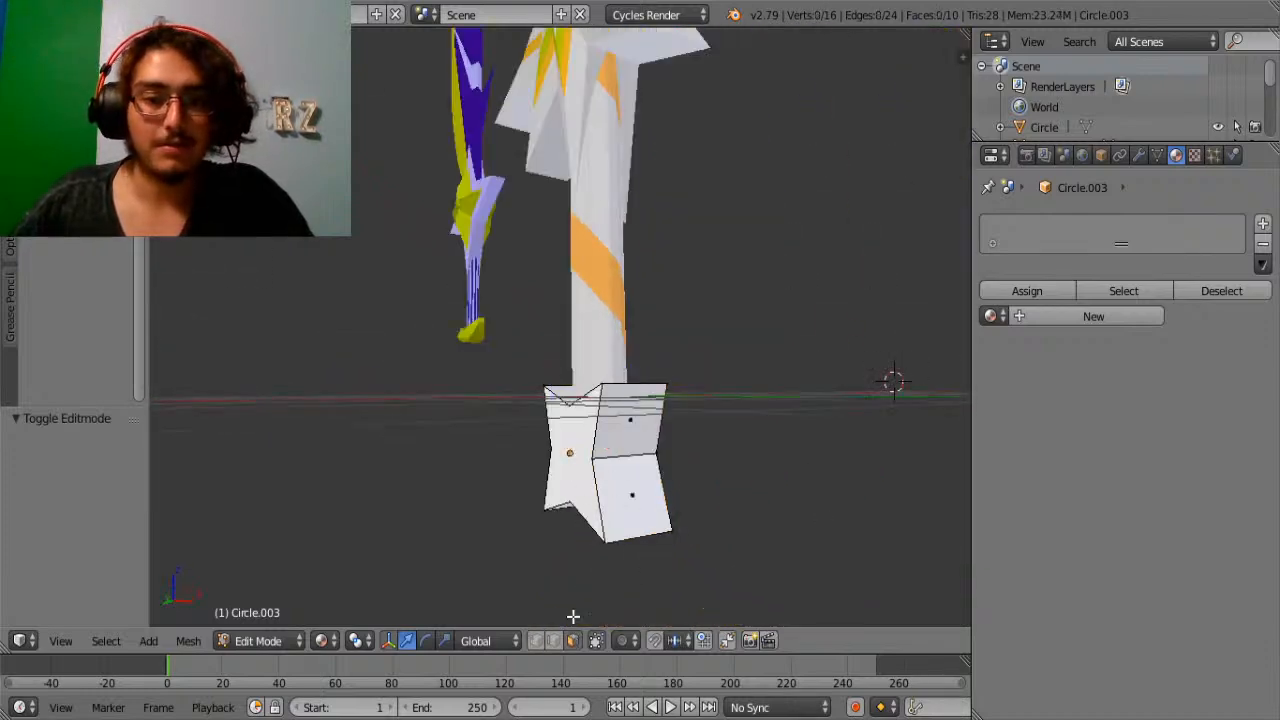
right_click(590, 466)
middle_click_drag(786, 468, 574, 452)
right_click(774, 490, "shift")
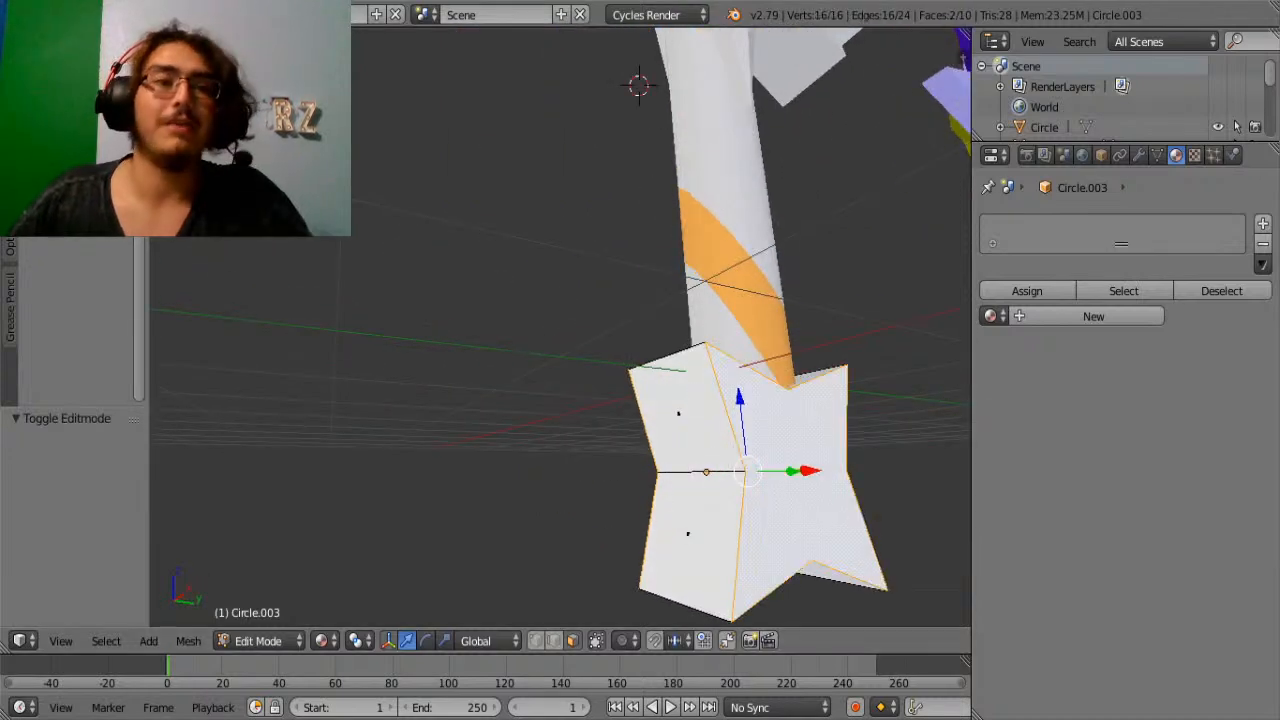
Inset both star-shaped faces by 0.1978 and delete the resulting inner faces.
scroll(75, 320, "down", 4)
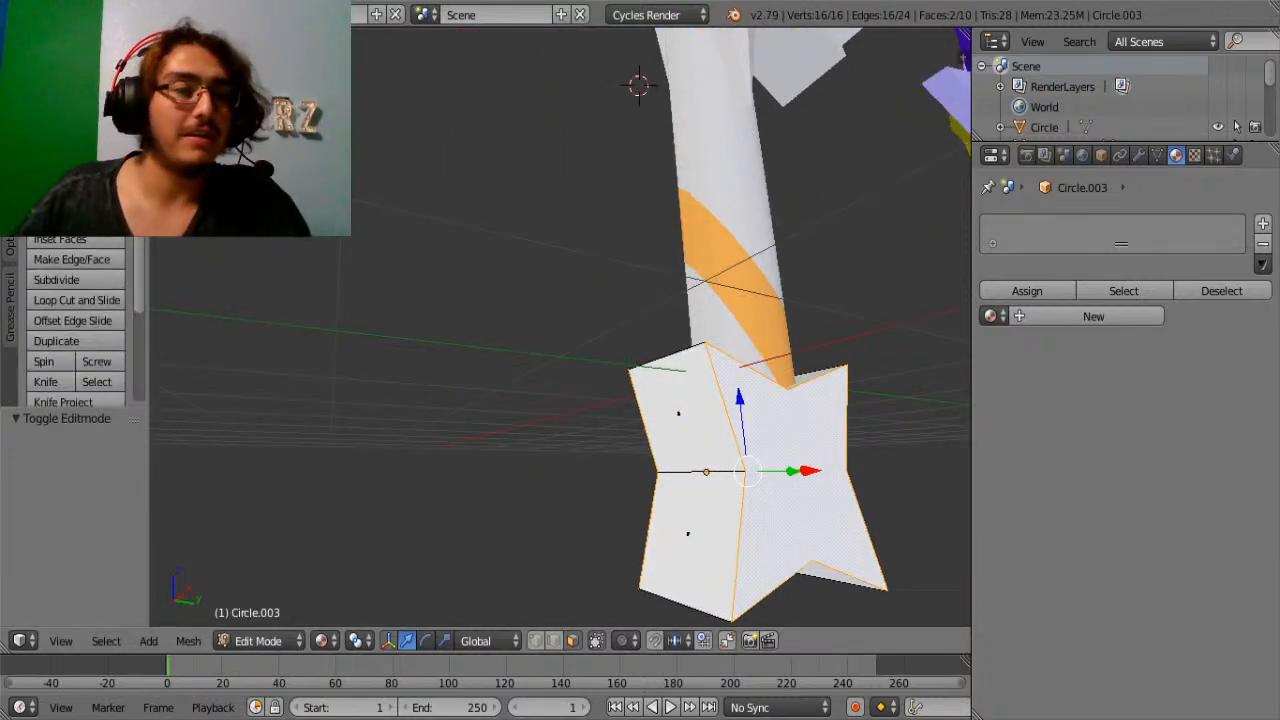
left_click(75, 241)
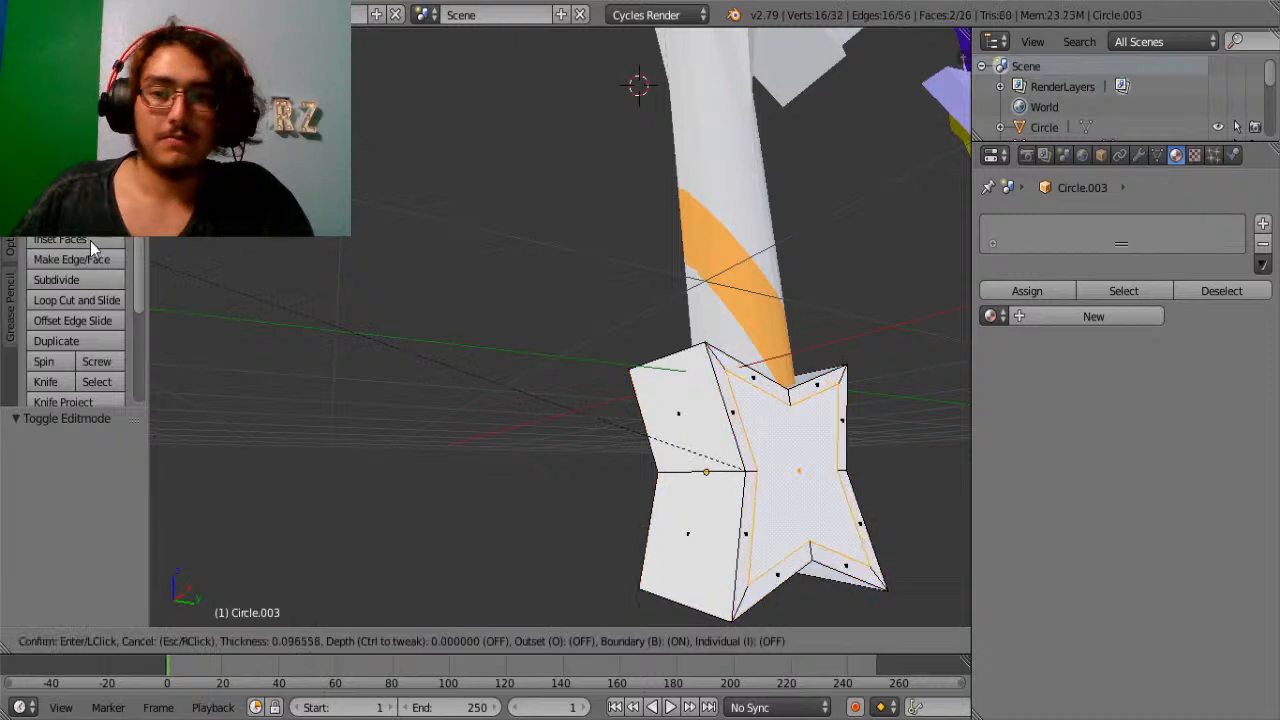
left_click(104, 247)
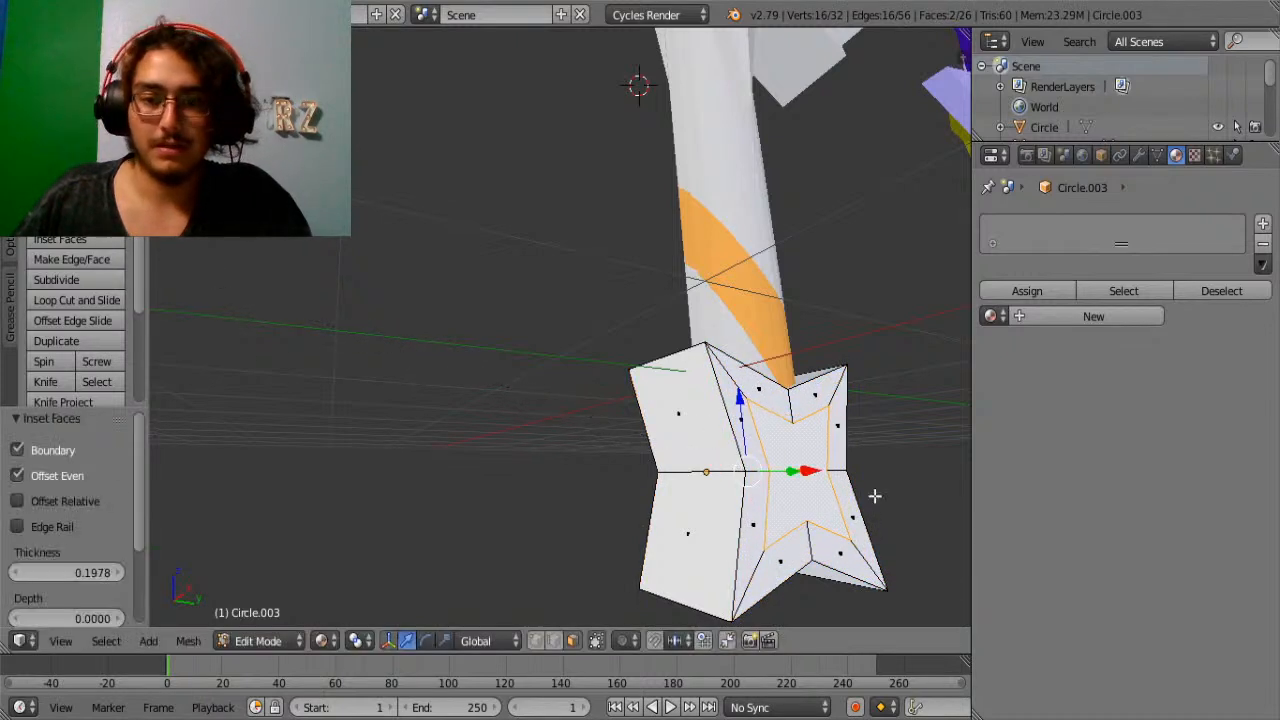
key("x")
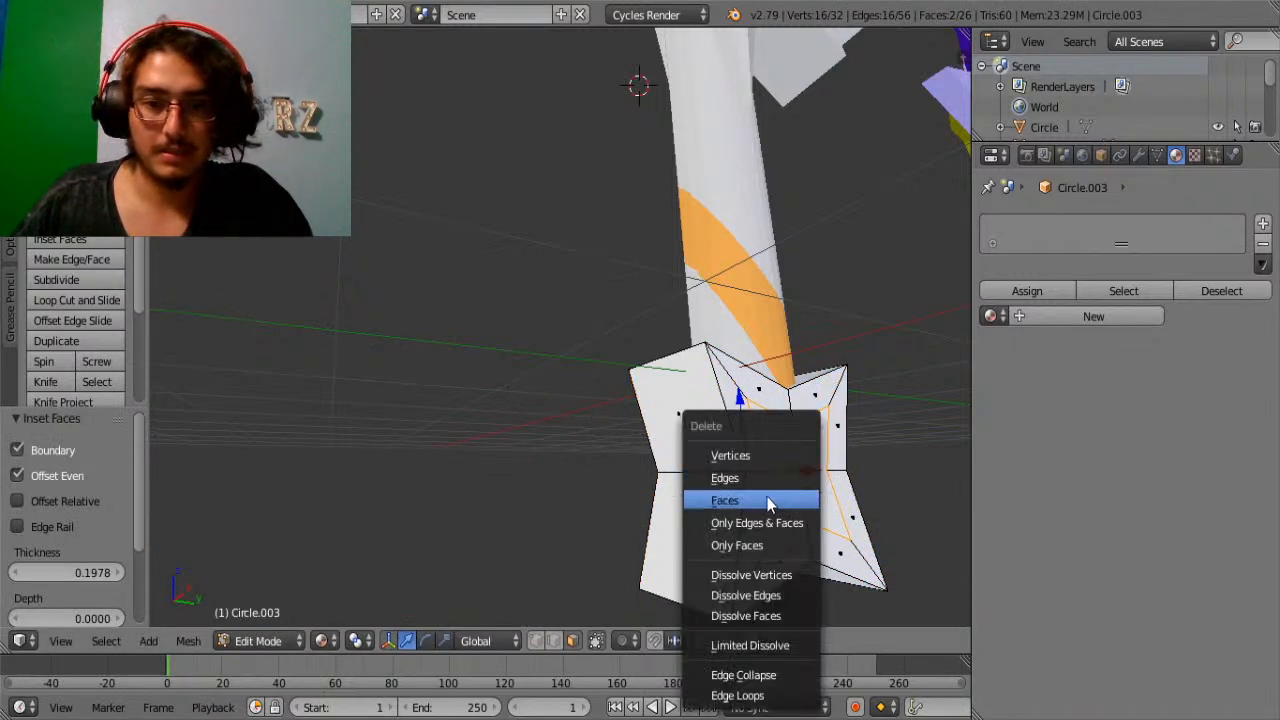
left_click(791, 498)
middle_click_drag(791, 498, 544, 418)
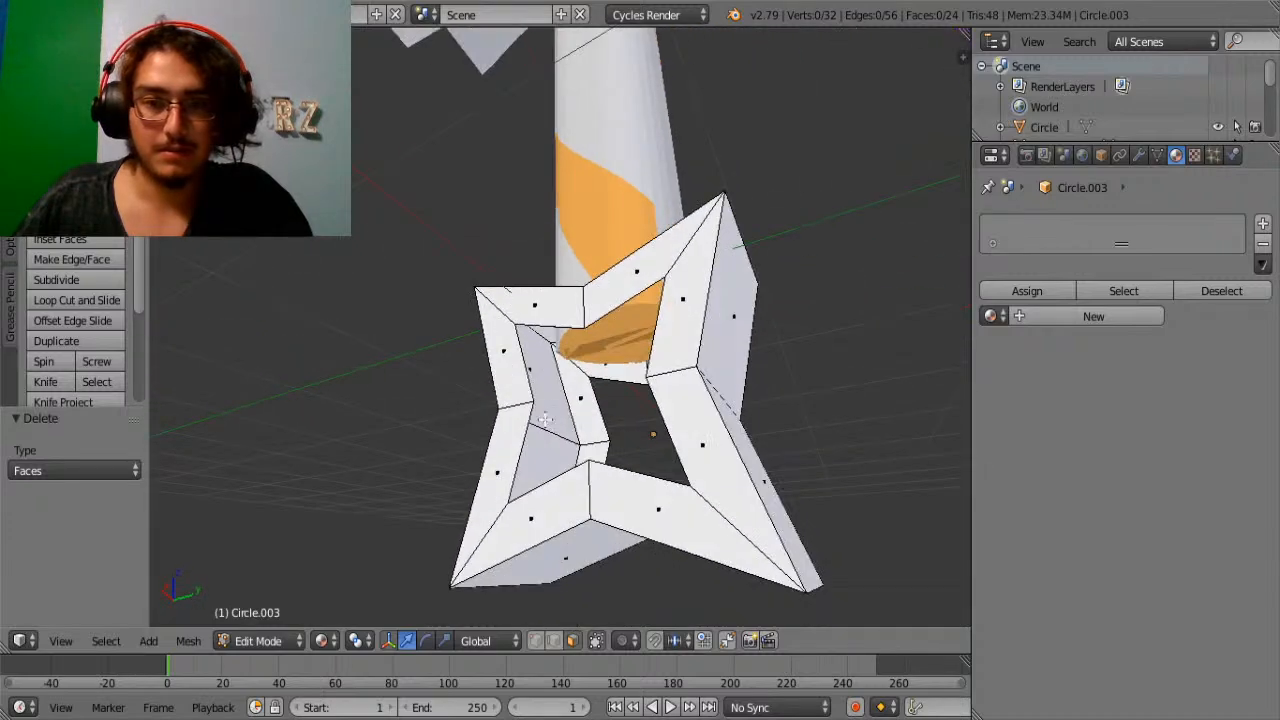
In edge selection mode, select the inner edges around the upper part of the two star openings and fill a face between them.
scroll(619, 412, "up", 8)
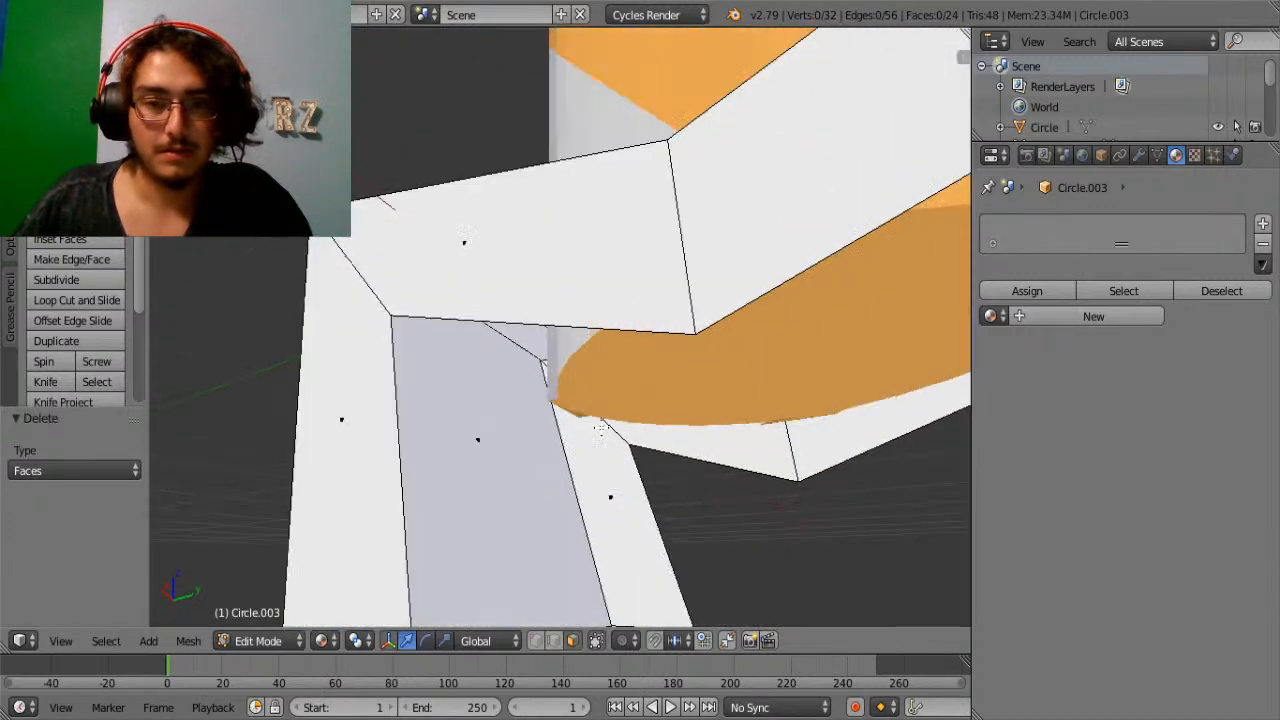
scroll(600, 426, "down", 3)
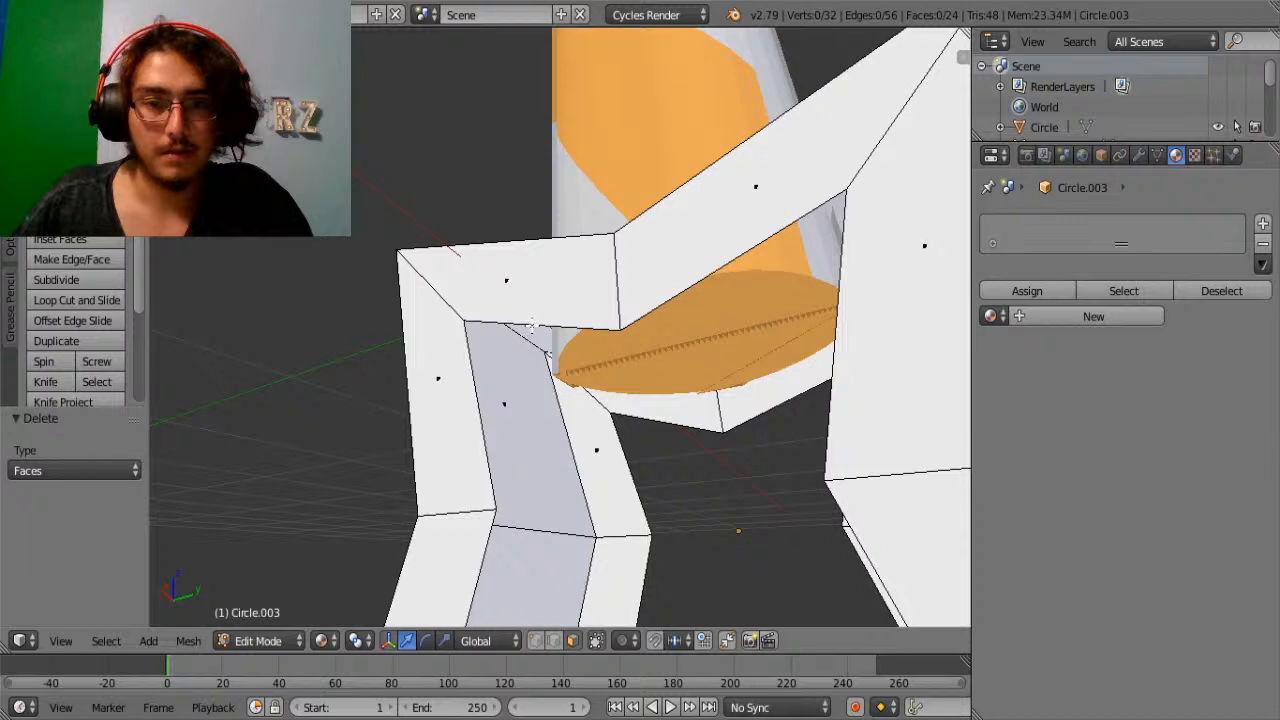
left_click(552, 642)
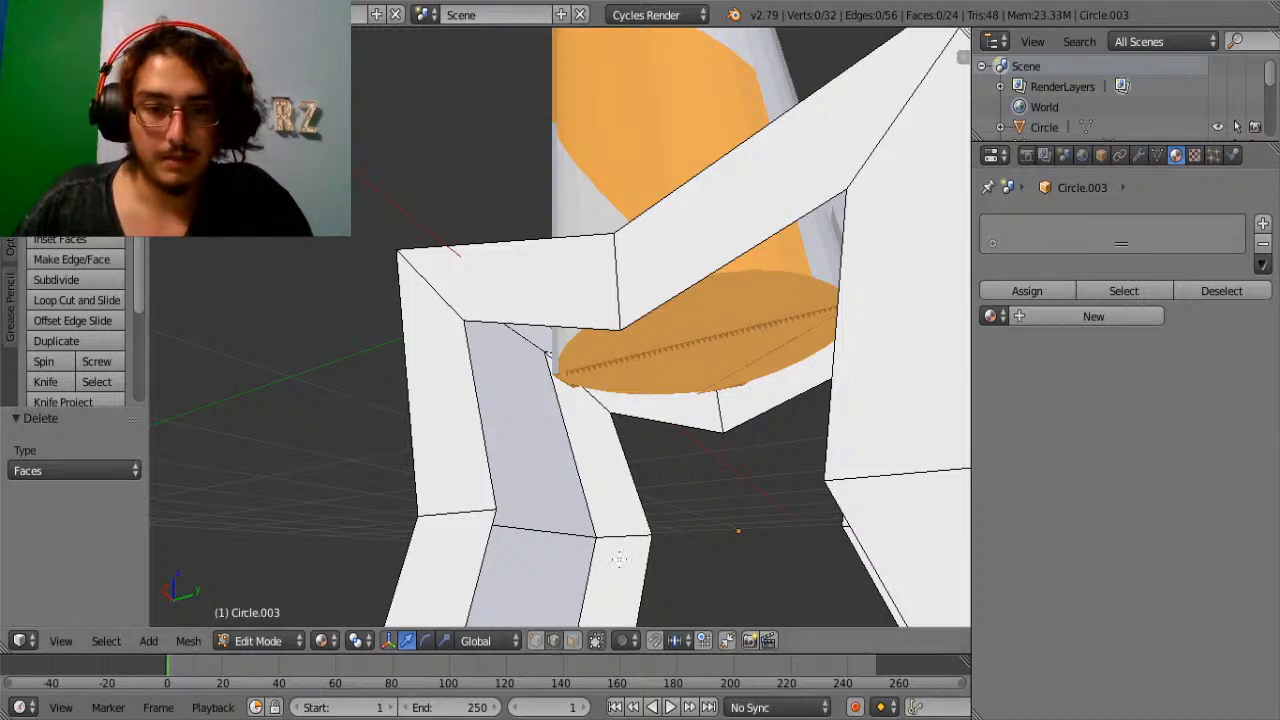
right_click(666, 428)
right_click(534, 320, "shift")
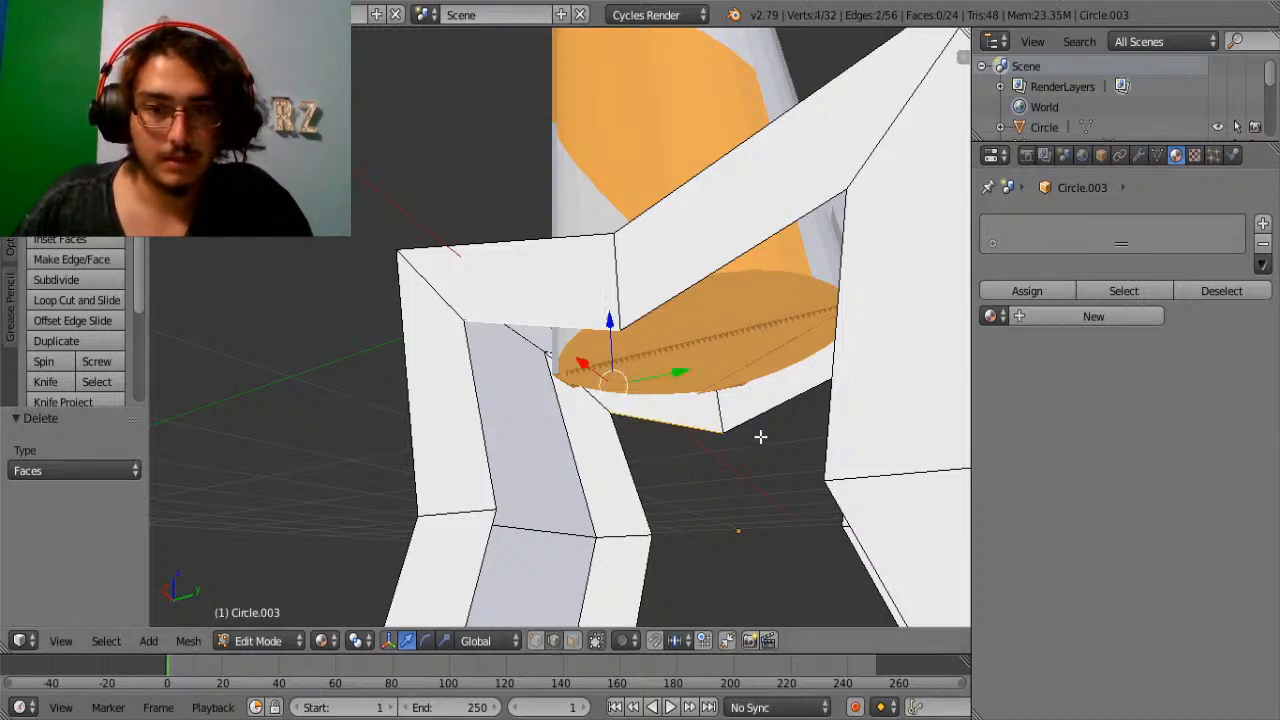
right_click(745, 398, "shift")
key("f")
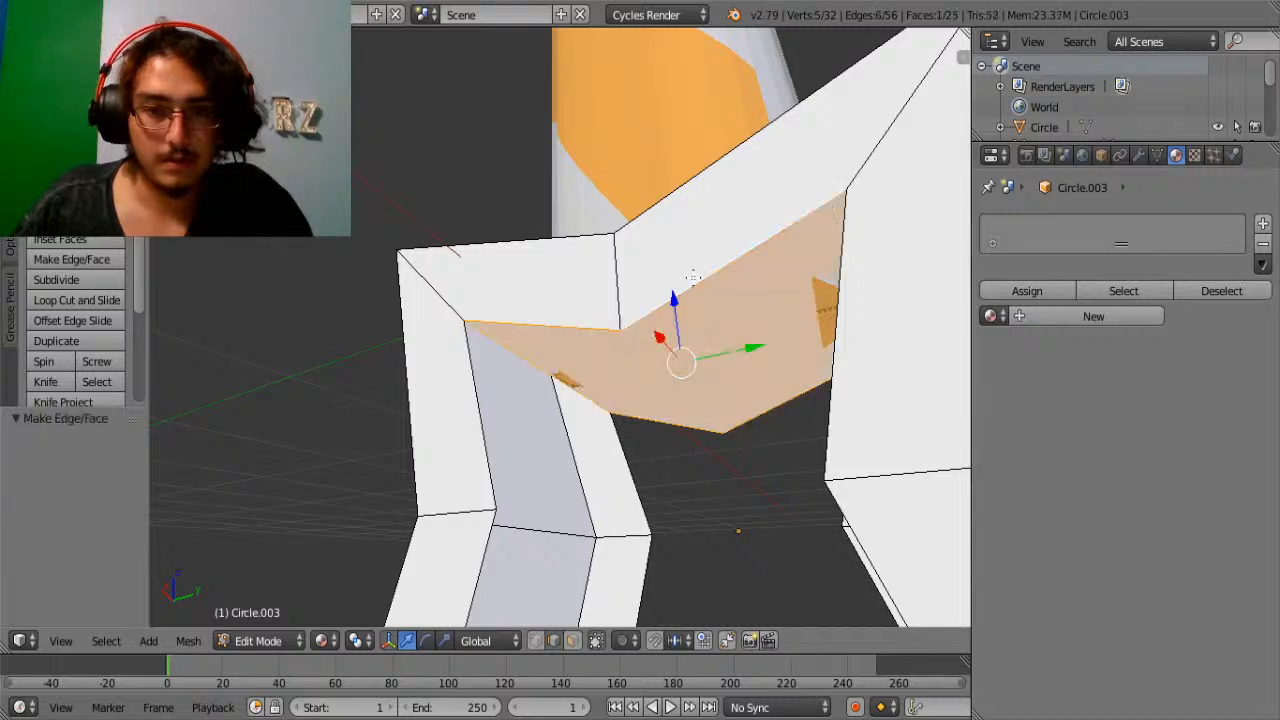
middle_click_drag(651, 340, 772, 405)
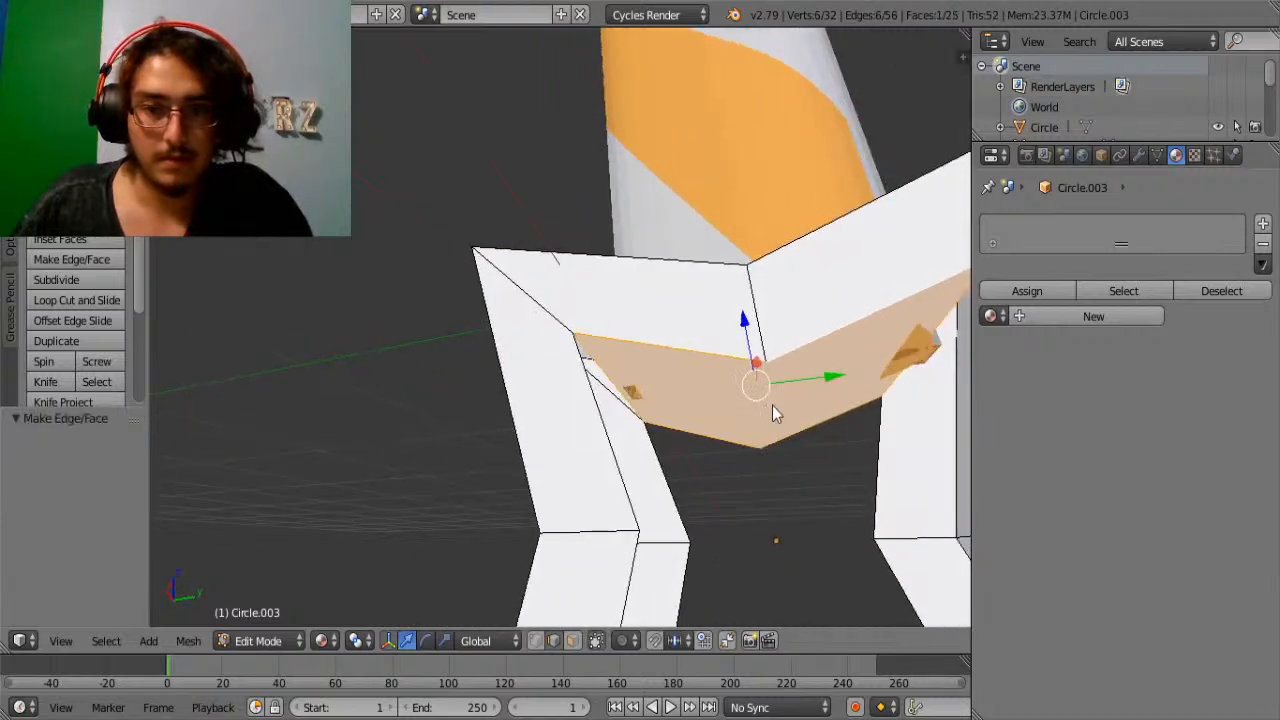
Fill the upper and lower inner faces along one side of the star opening between its front and back edges.
key("Tab")
left_click_drag(762, 460, 762, 477)
middle_click_drag(763, 444, 766, 473)
key("Tab")
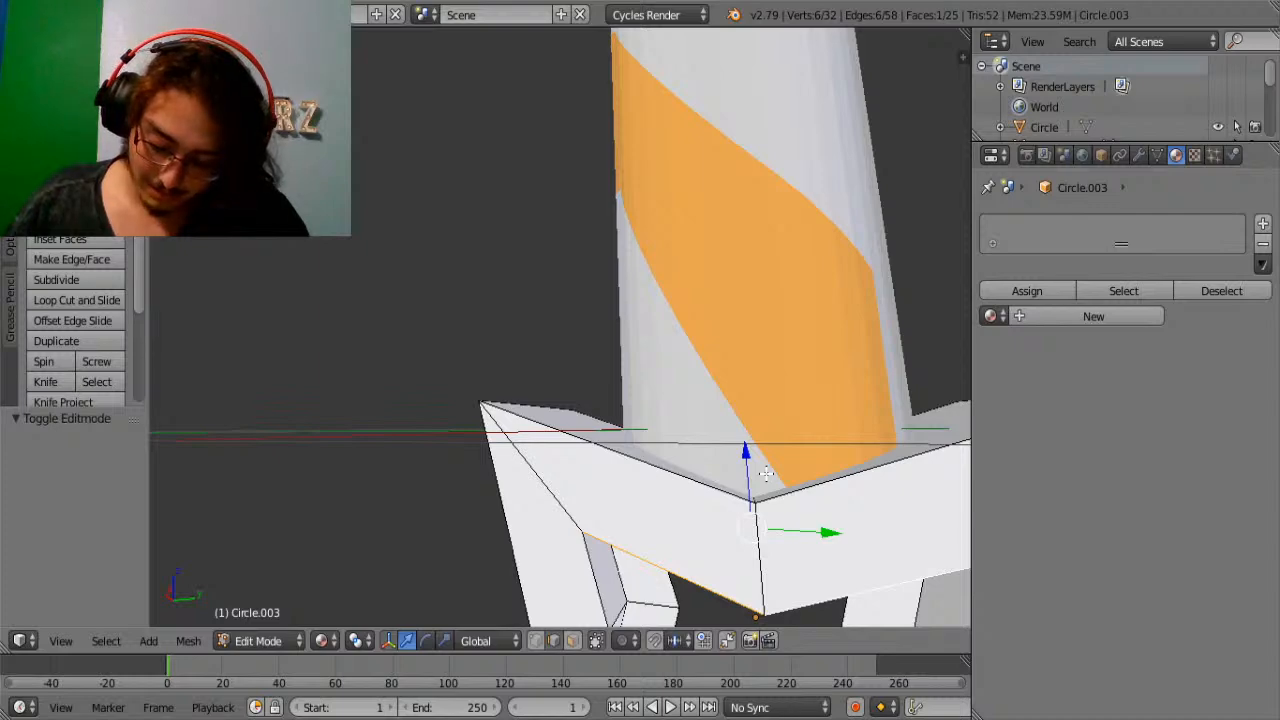
scroll(766, 473, "down", 5, "shift")
middle_click_drag(694, 426, 676, 428)
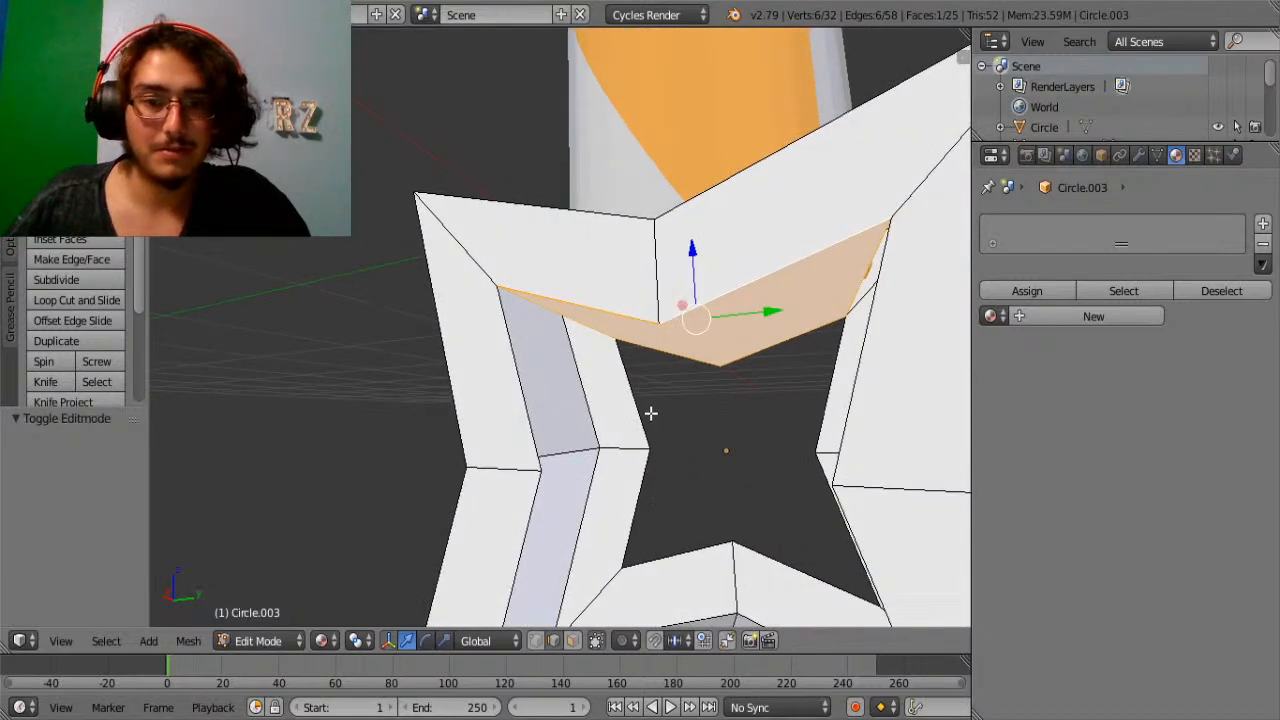
right_click(569, 419)
right_click(535, 421, "shift")
key("f")
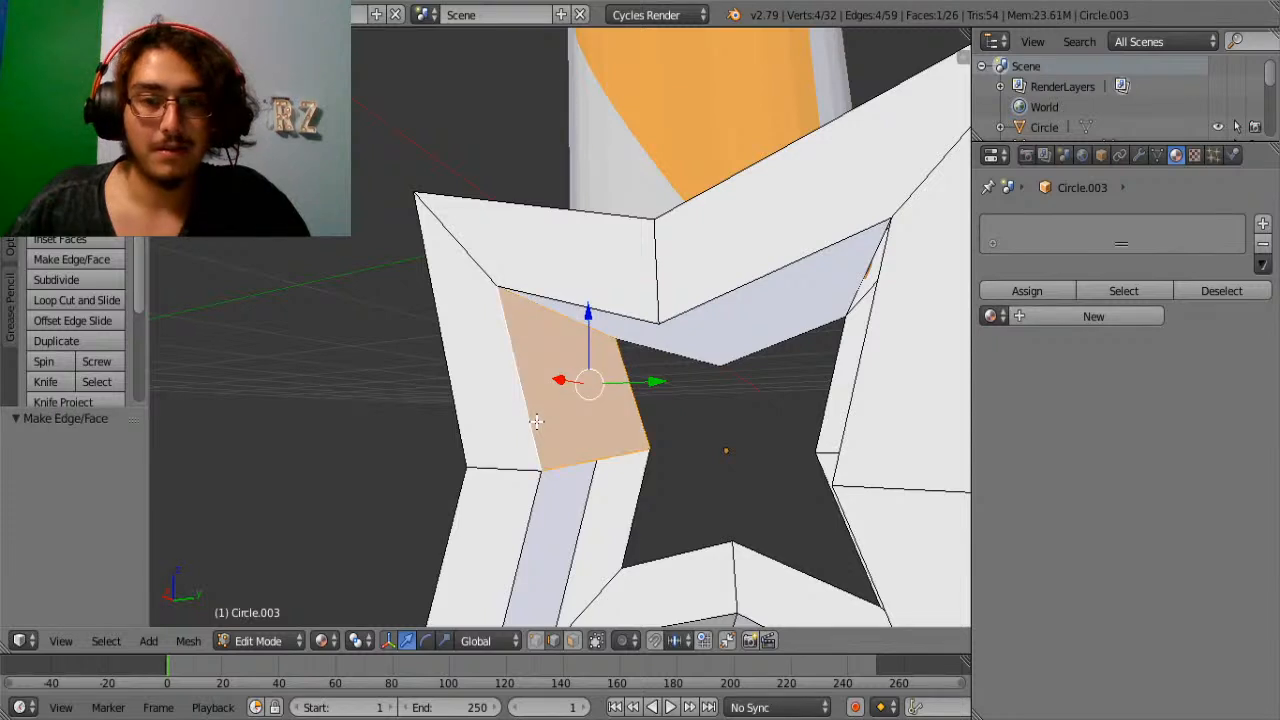
right_click(631, 535)
right_click(522, 550, "shift")
key("f")
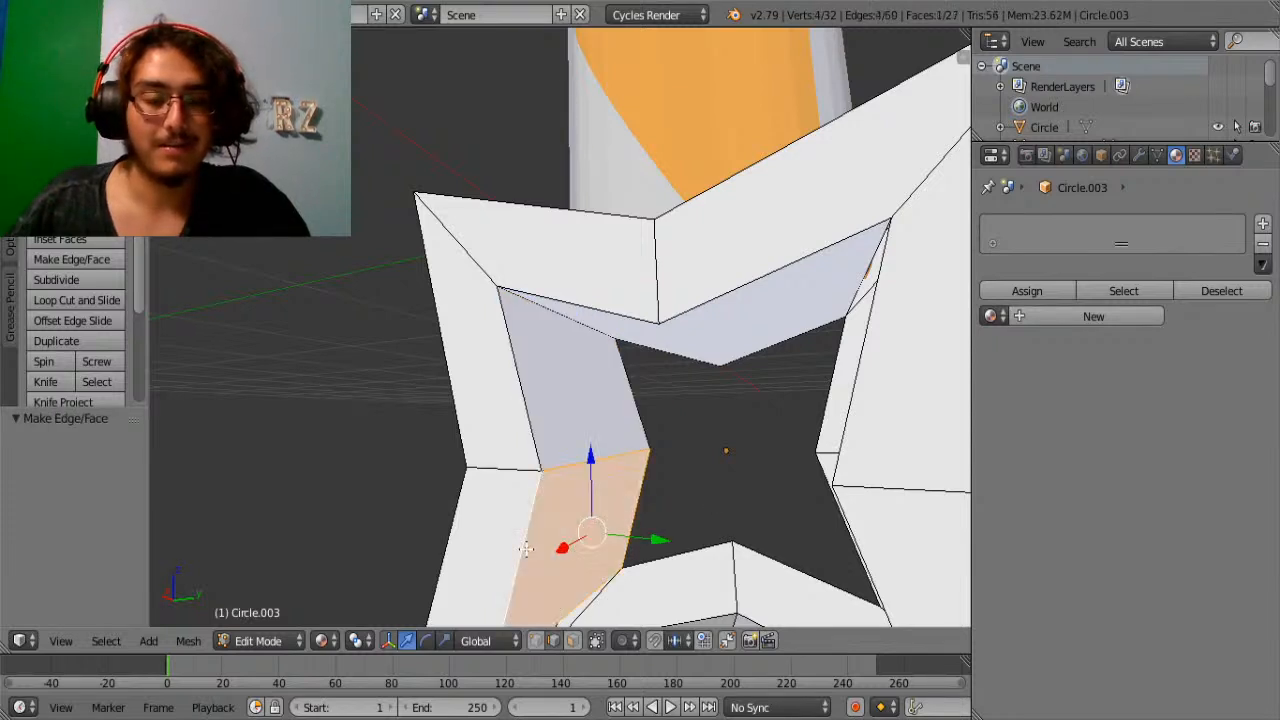
Fill the two inner faces along the bottom of the star opening between its front and back edges.
right_click(696, 560)
right_click(690, 608, "shift")
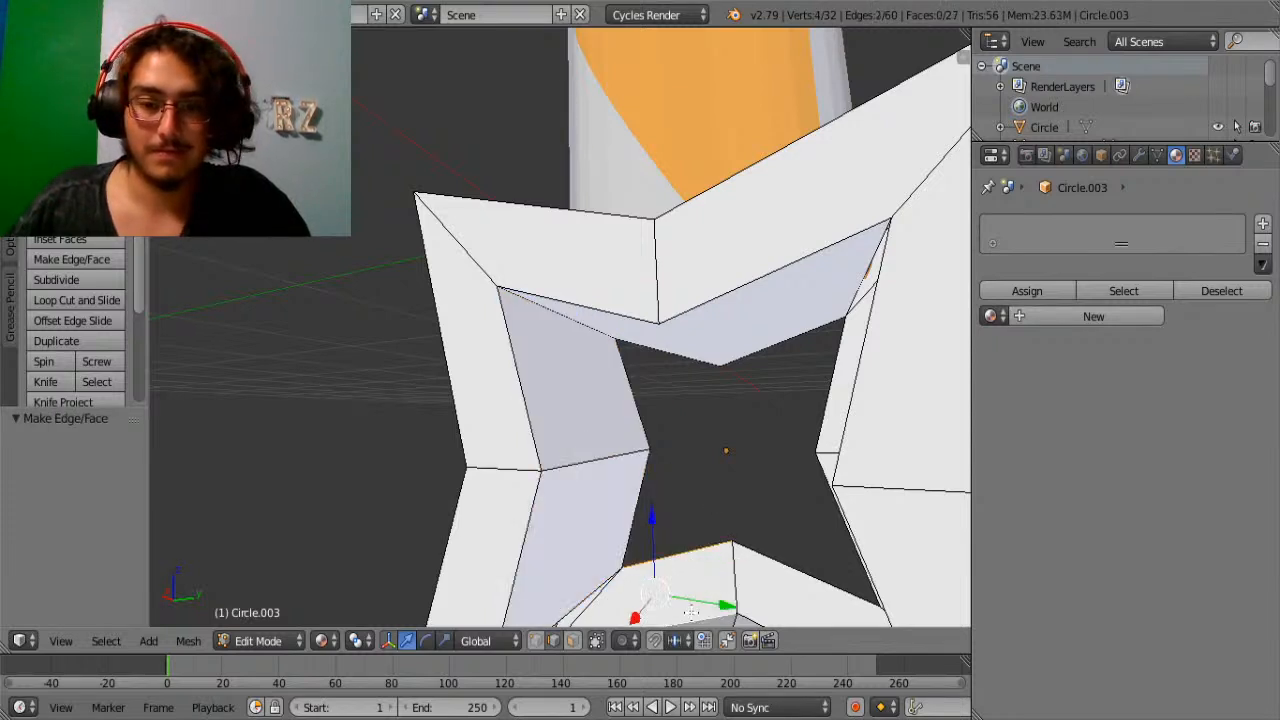
scroll(785, 547, "down", 3)
middle_click_drag(593, 475, 637, 502)
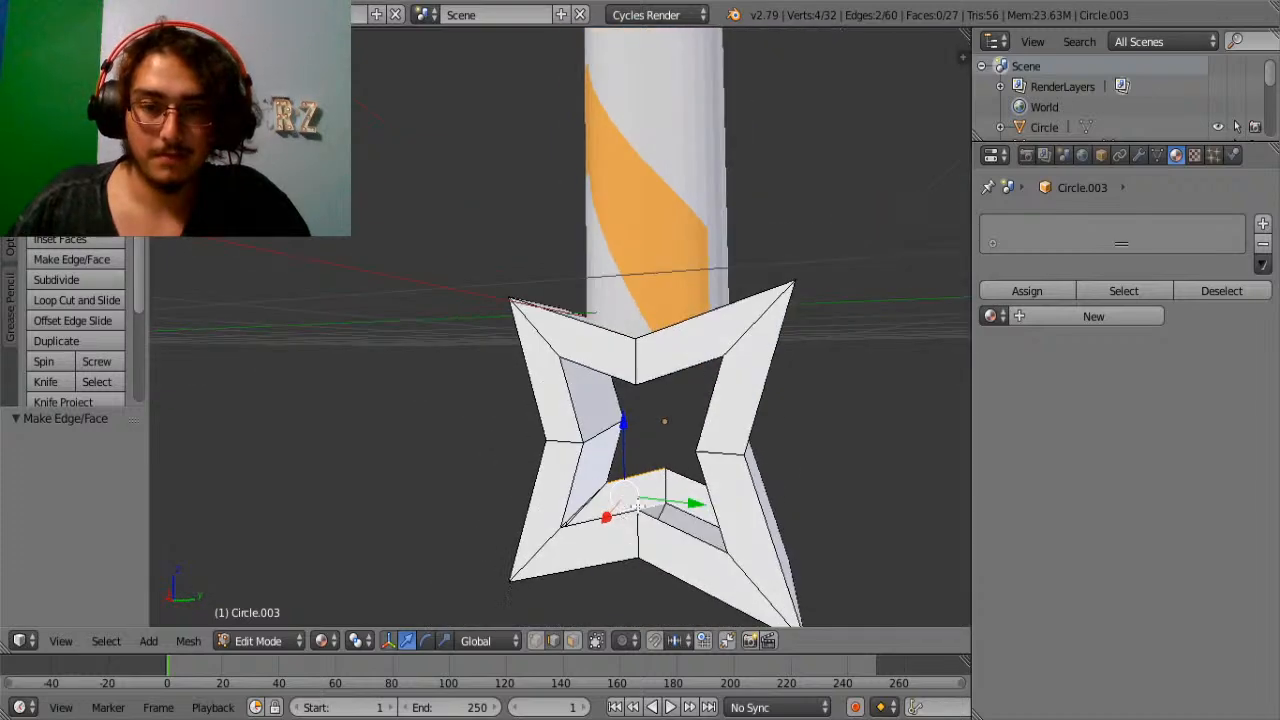
right_click(591, 521, "shift")
key("f")
right_click(694, 486)
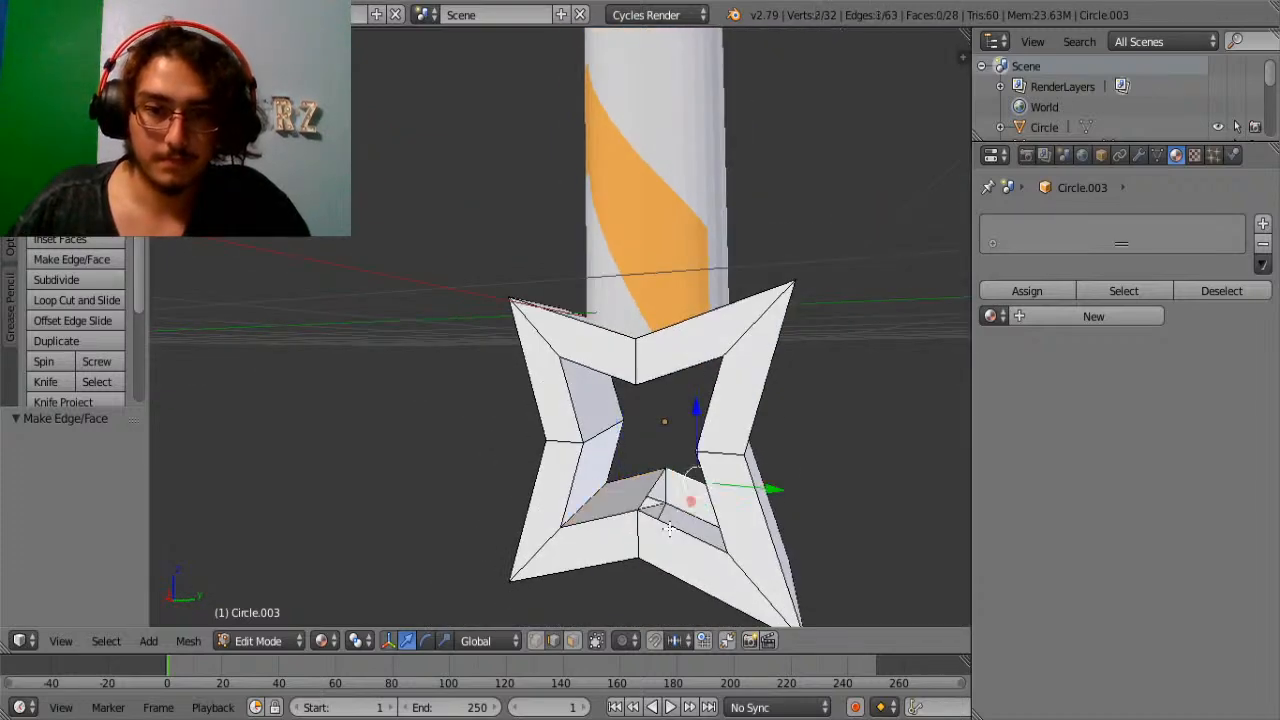
right_click(668, 528, "shift")
key("f")
Fill the two remaining inner faces on the opposite side of the star opening and return to Object Mode.
middle_click_drag(676, 527, 750, 420)
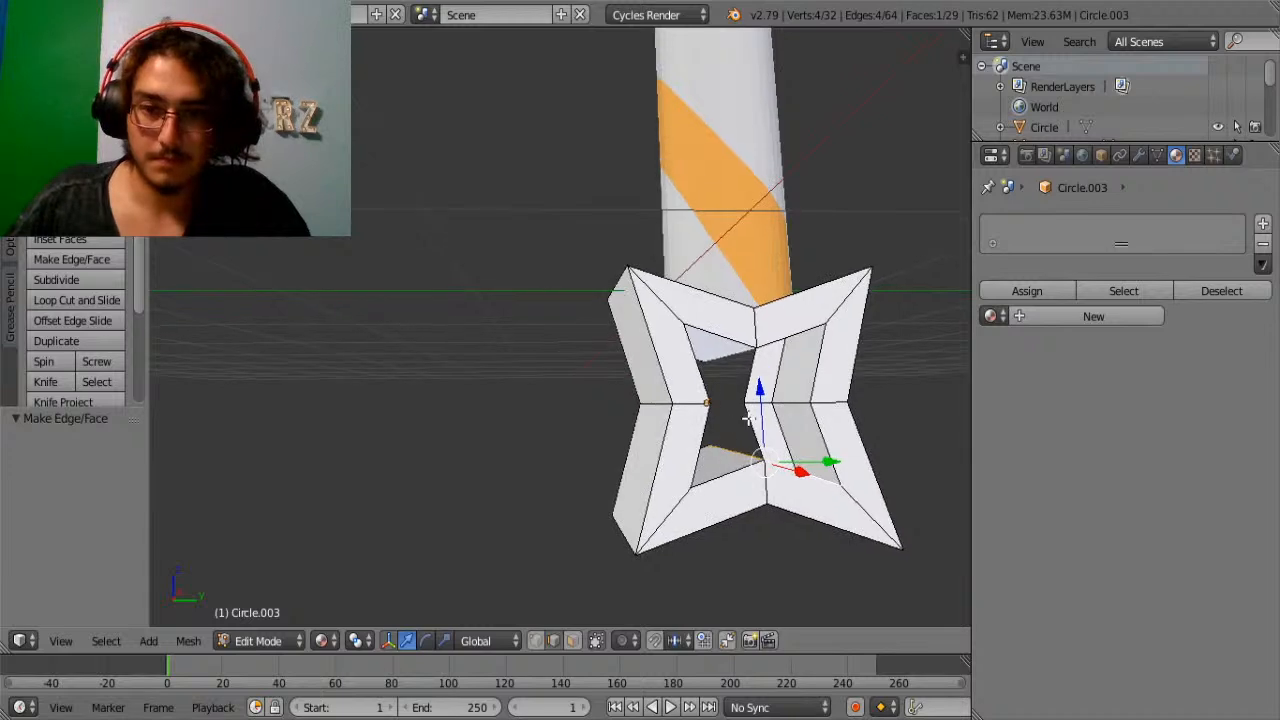
right_click(752, 421)
right_click(818, 433, "shift")
key("f")
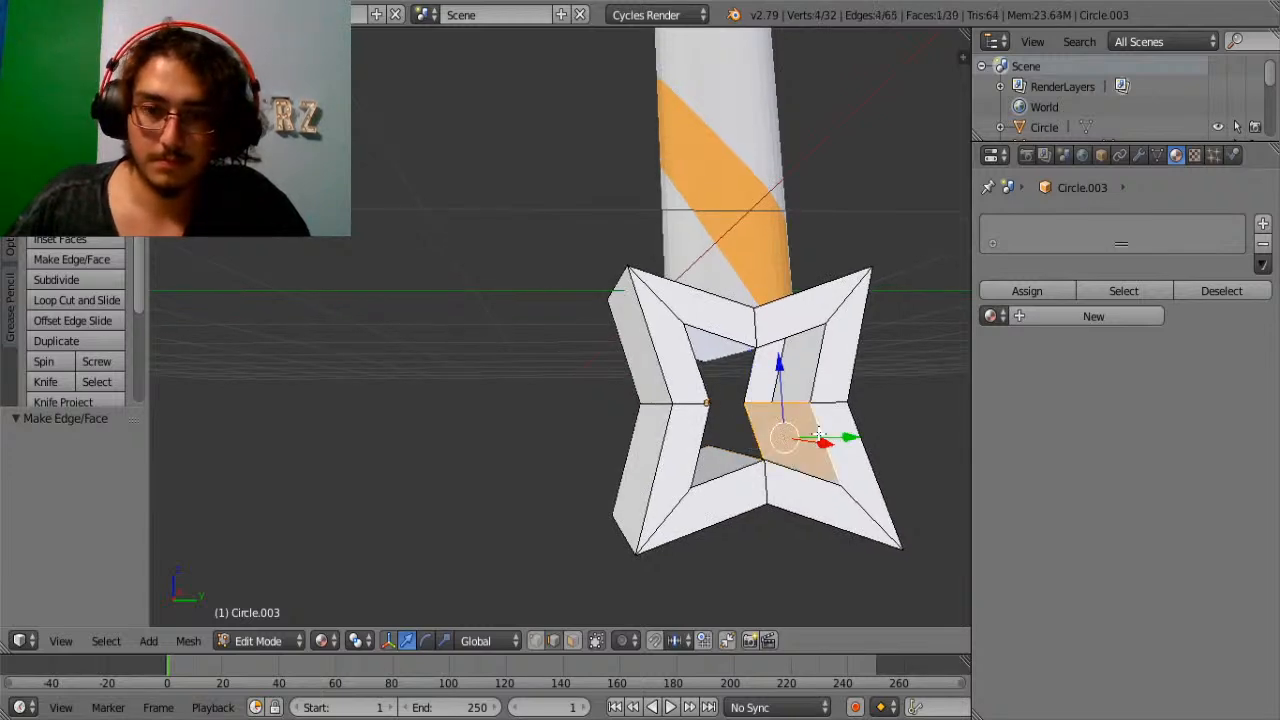
right_click(749, 377)
right_click(815, 382, "shift")
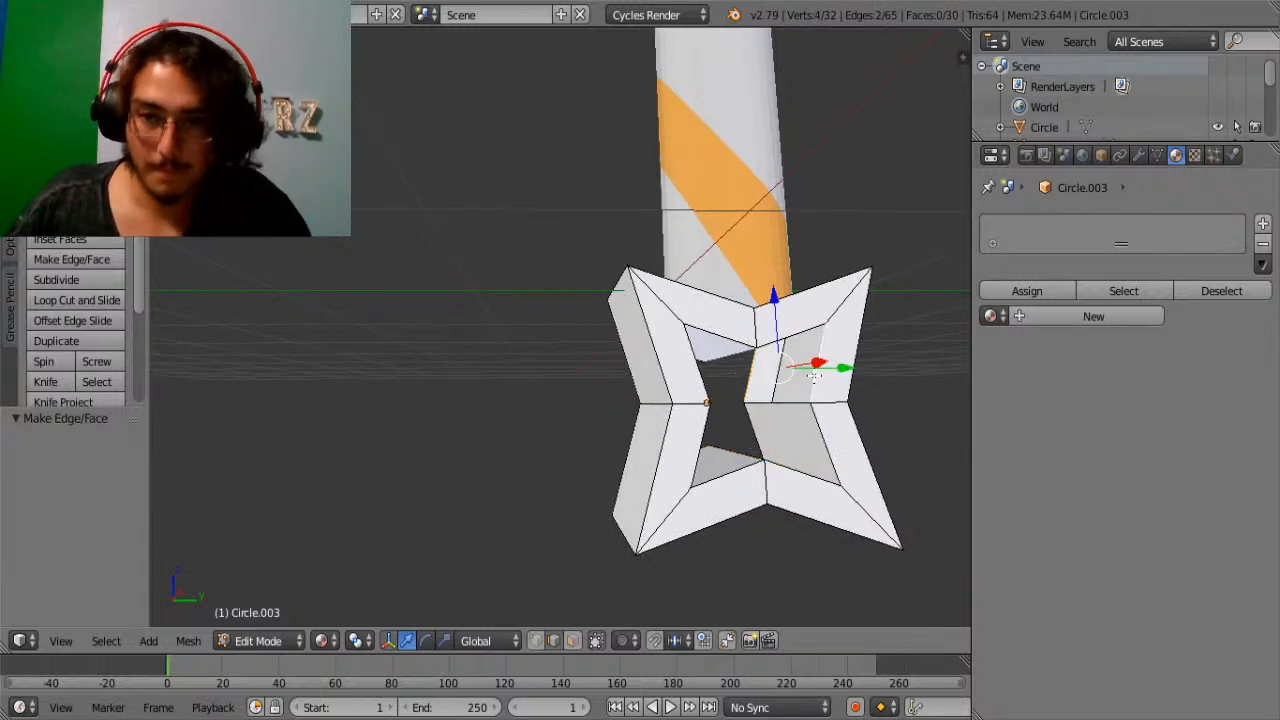
key("f")
key("Tab")
middle_click_drag(813, 377, 725, 353)
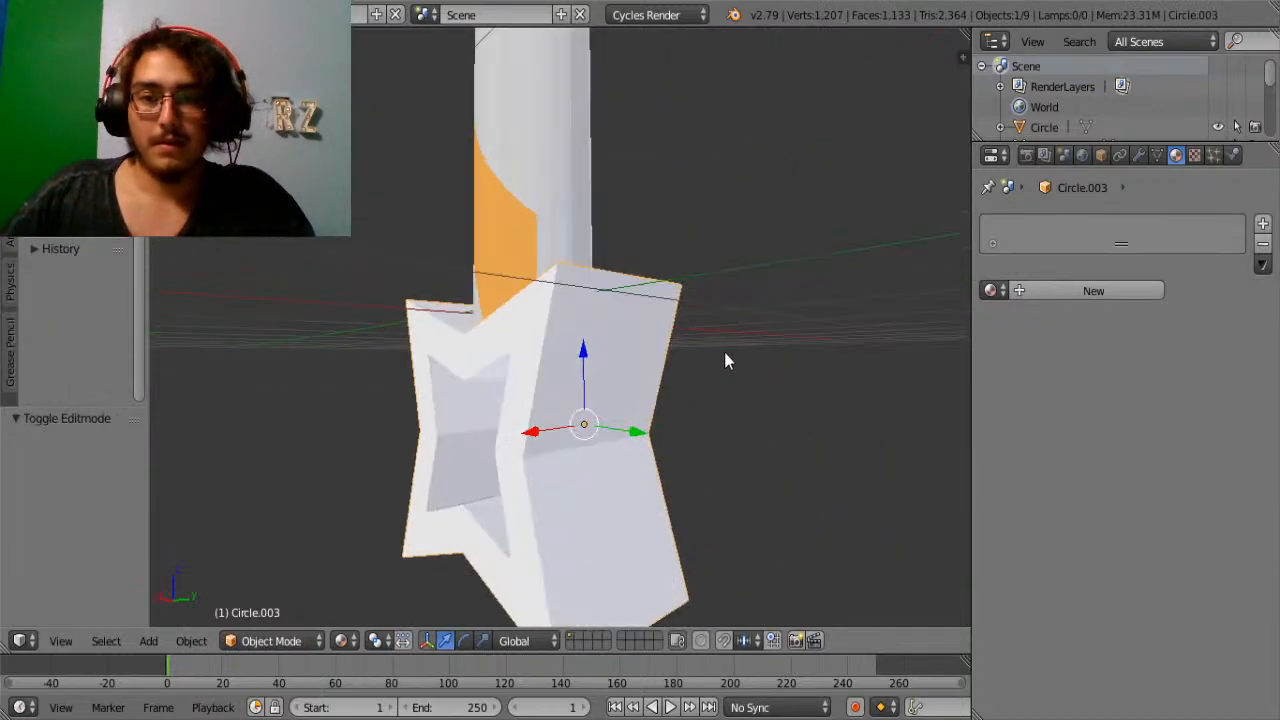
Try to narrow the star pommel's waist by scaling the edges at its side notches to 0.704.
key("Tab")
middle_click_drag(602, 380, 665, 410)
right_click(680, 400, "shift")
middle_click_drag(750, 405, 691, 413)
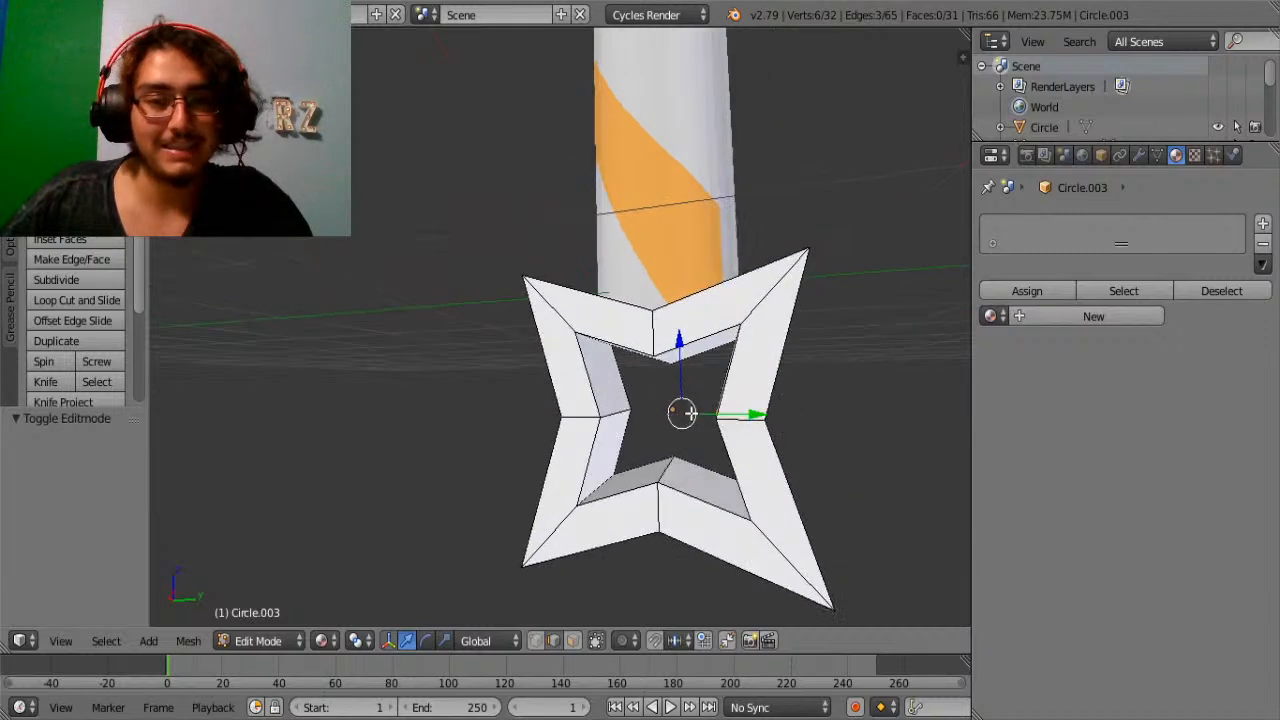
right_click(630, 410, "shift")
key("s")
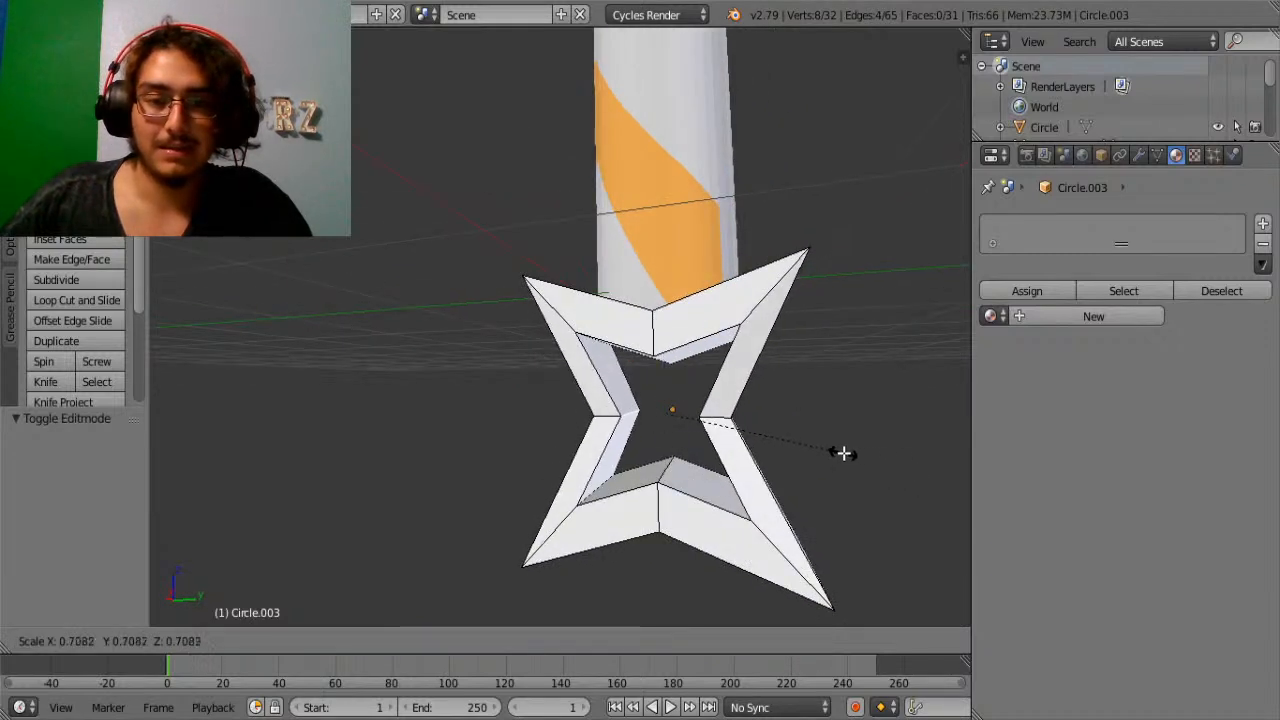
left_click(715, 440)
scroll(715, 440, "down", 4)
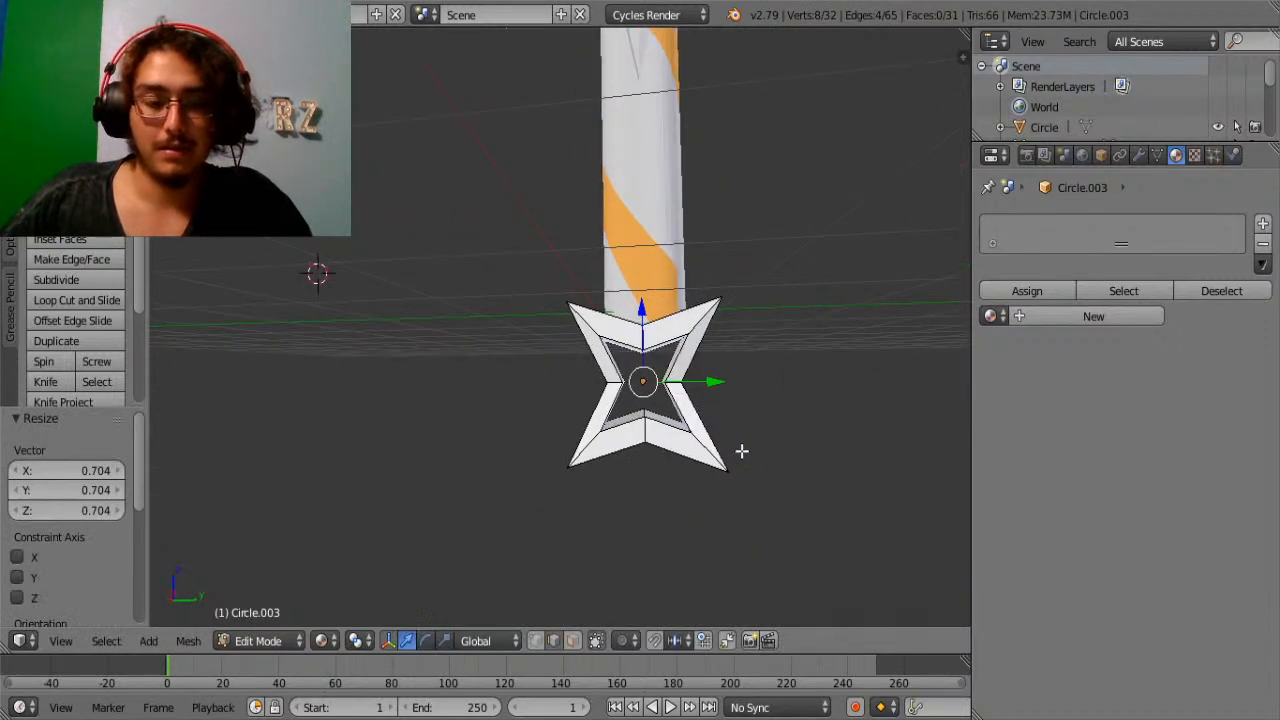
key("f")
key("Tab")
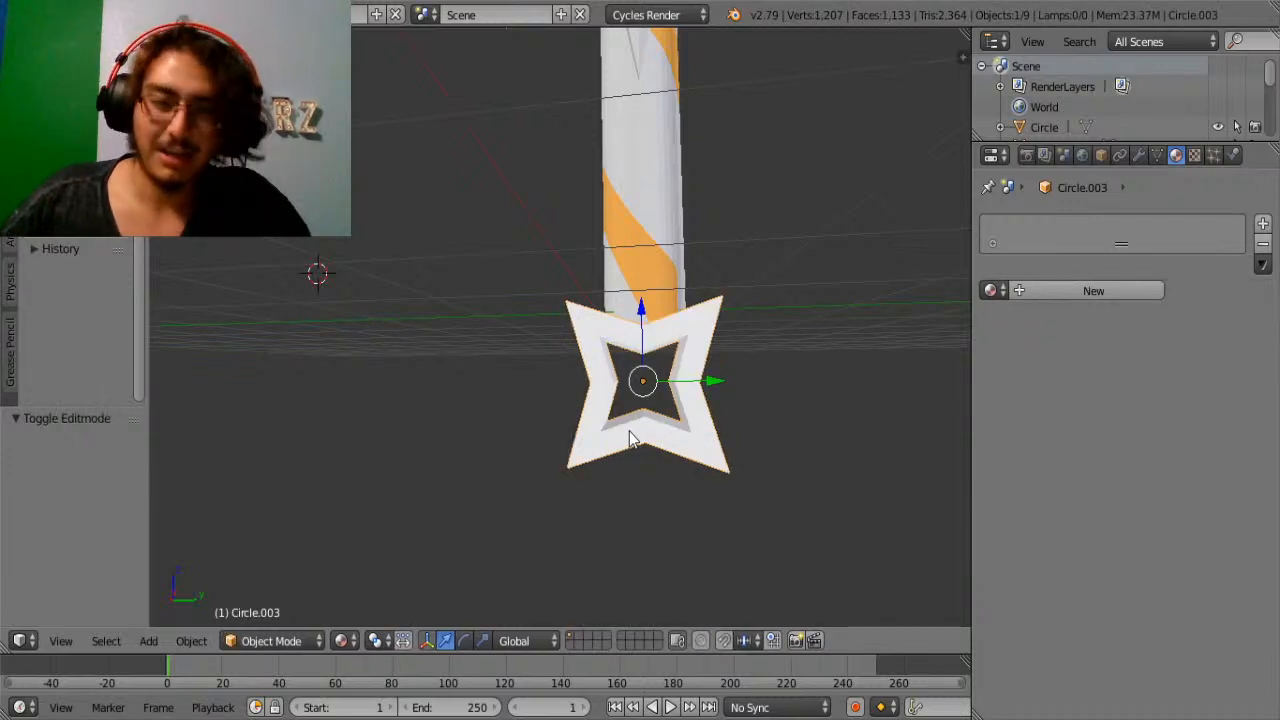
Scale the whole star pommel to 0.952 and raise it 0.027 along Z against the handle.
middle_click_drag(636, 420, 842, 390)
key("s")
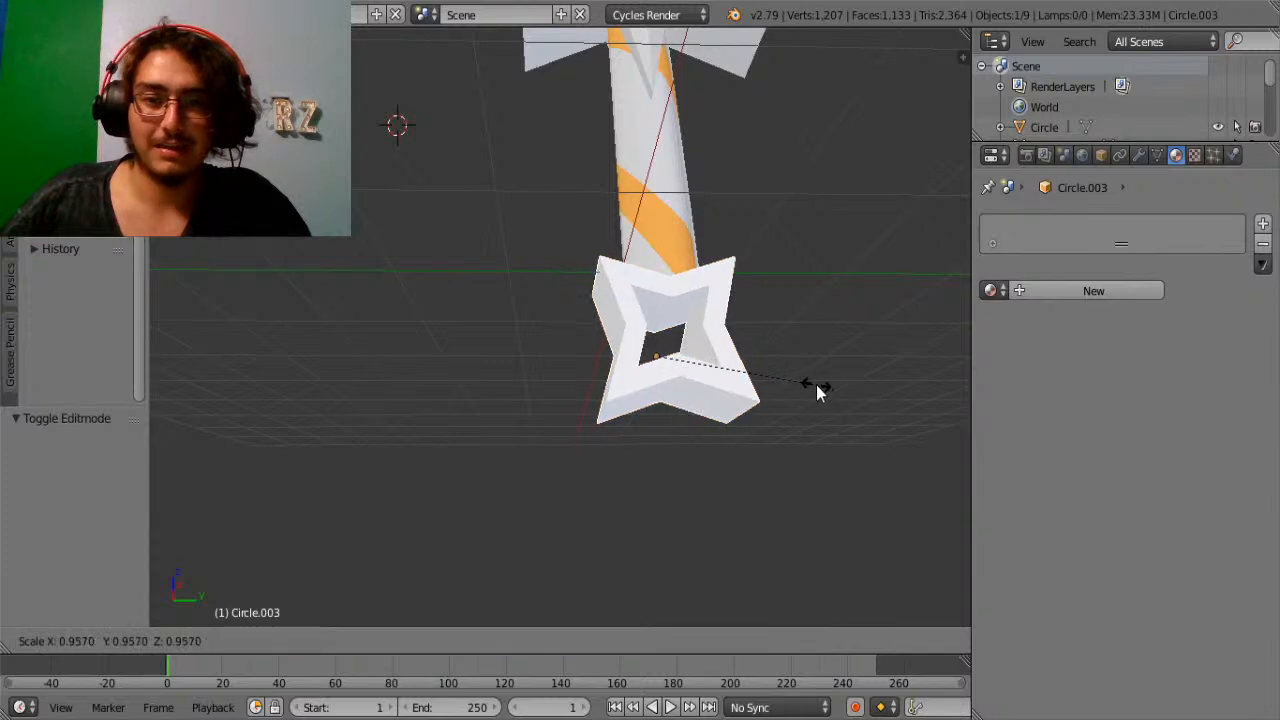
left_click(782, 323)
key("KP_3")
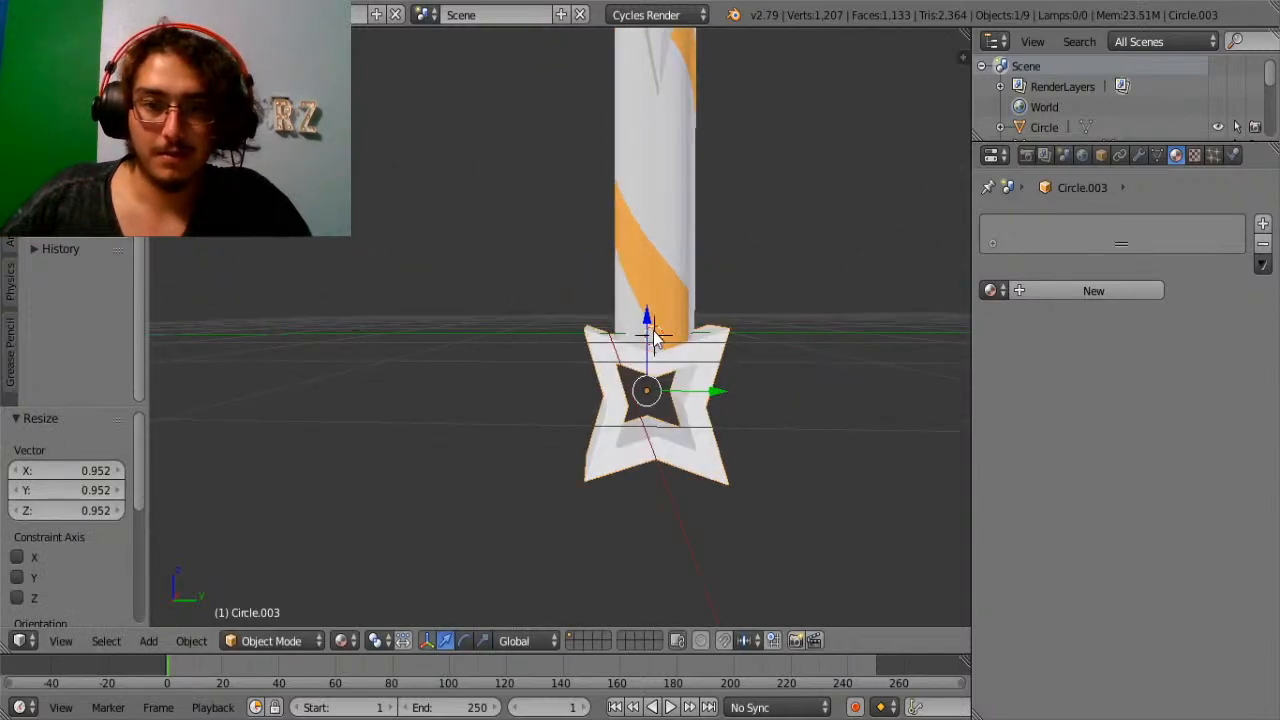
left_click_drag(651, 339, 652, 331)
middle_click_drag(709, 455, 557, 458)
In Edit Mode, select the front and back edges along one inner side of the star opening and scale them to 0.819.
scroll(699, 424, "up", 5)
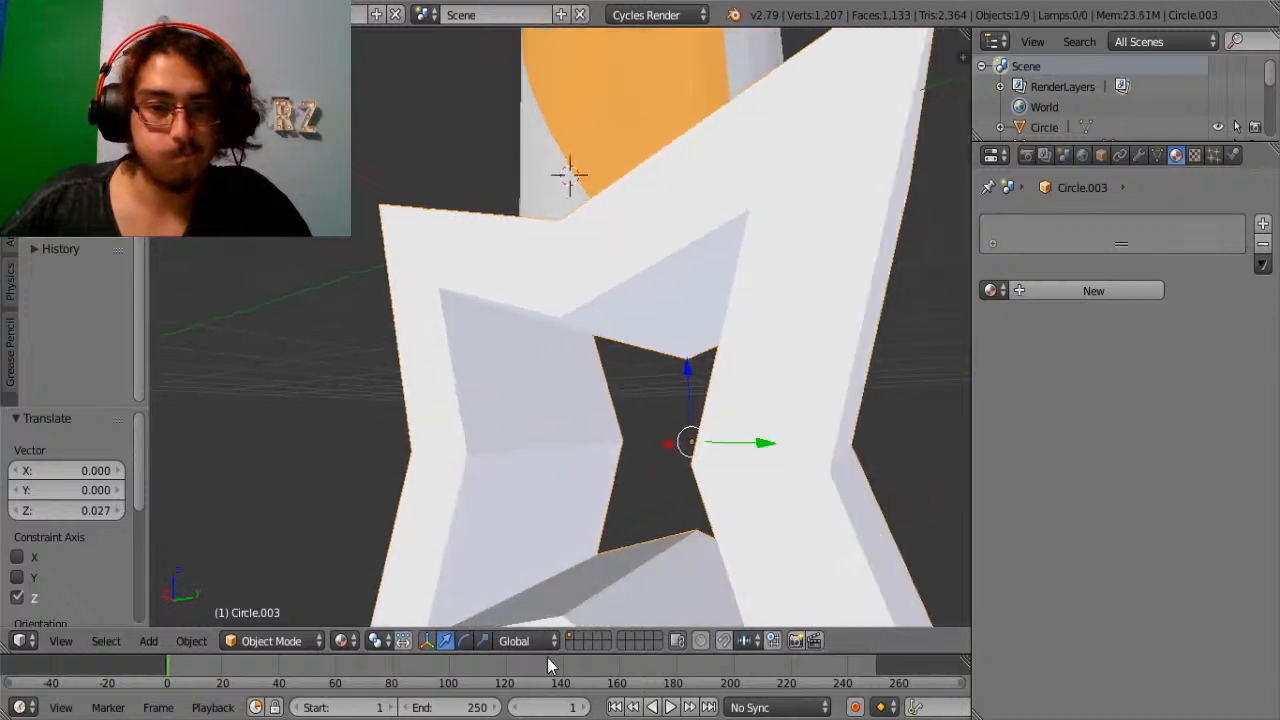
key("Tab")
right_click(467, 430)
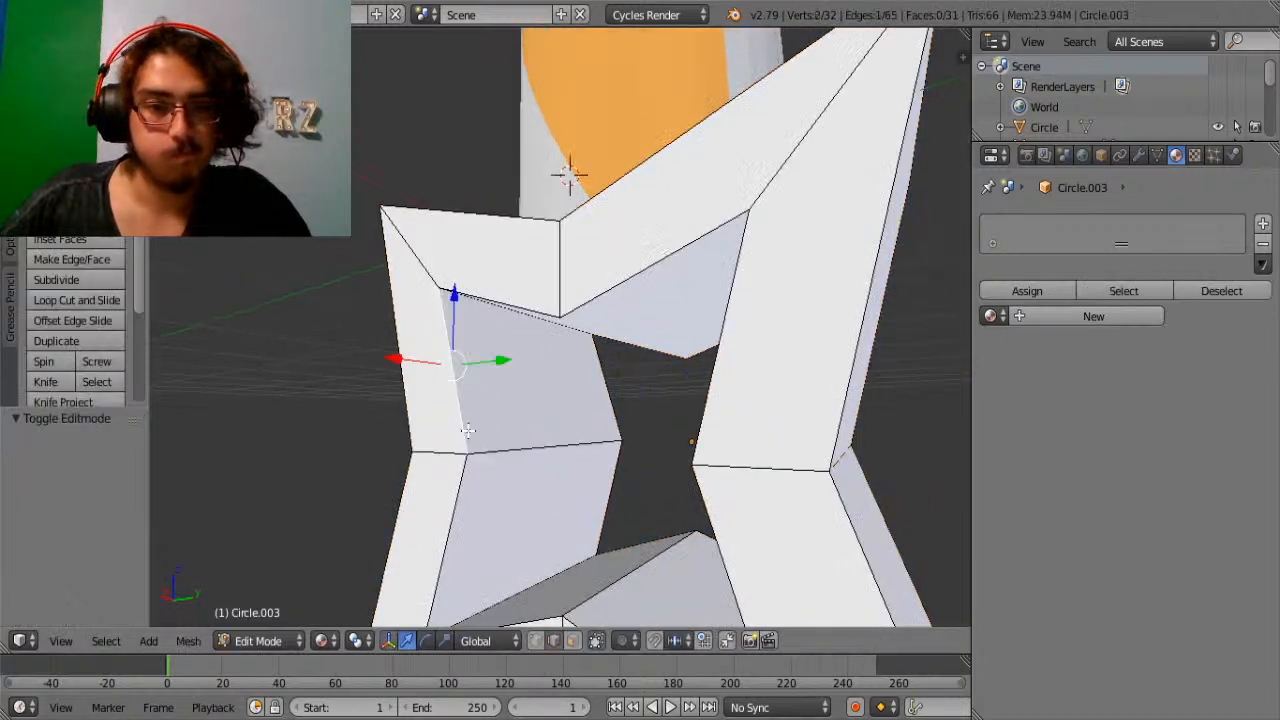
right_click(467, 476, "shift")
right_click(613, 398, "alt+shift")
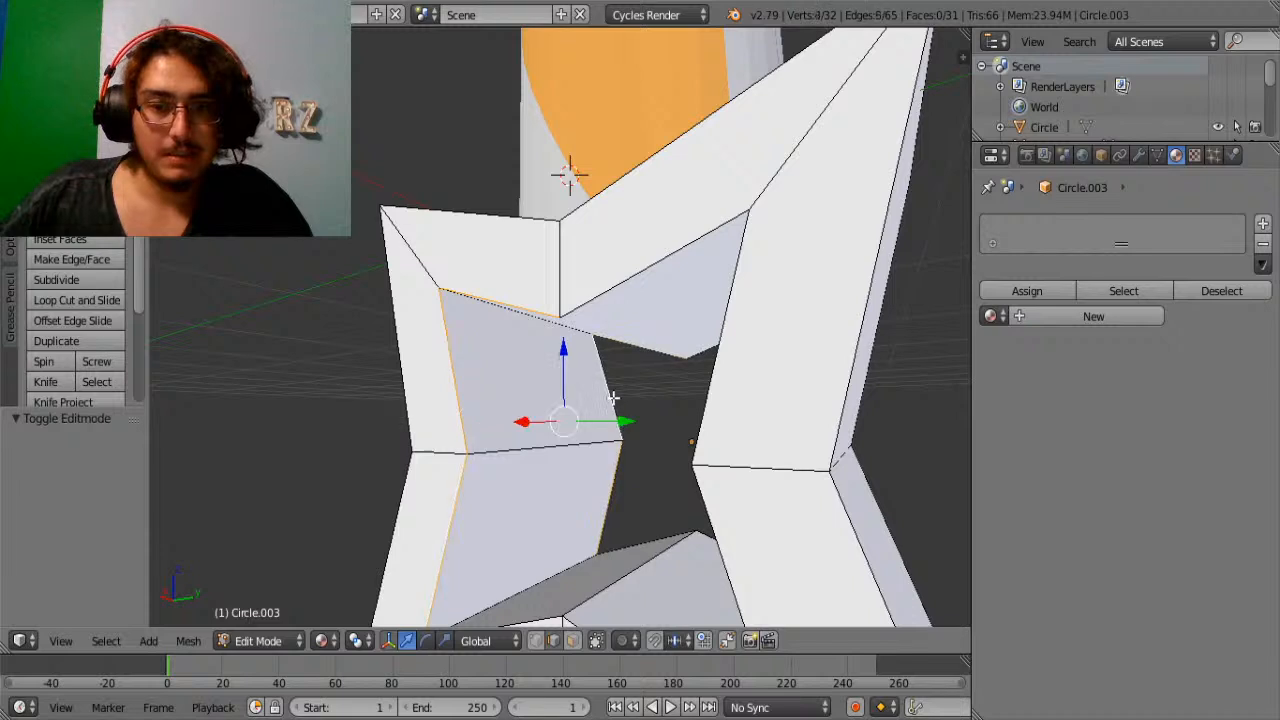
scroll(640, 540, "up", 3)
key("s")
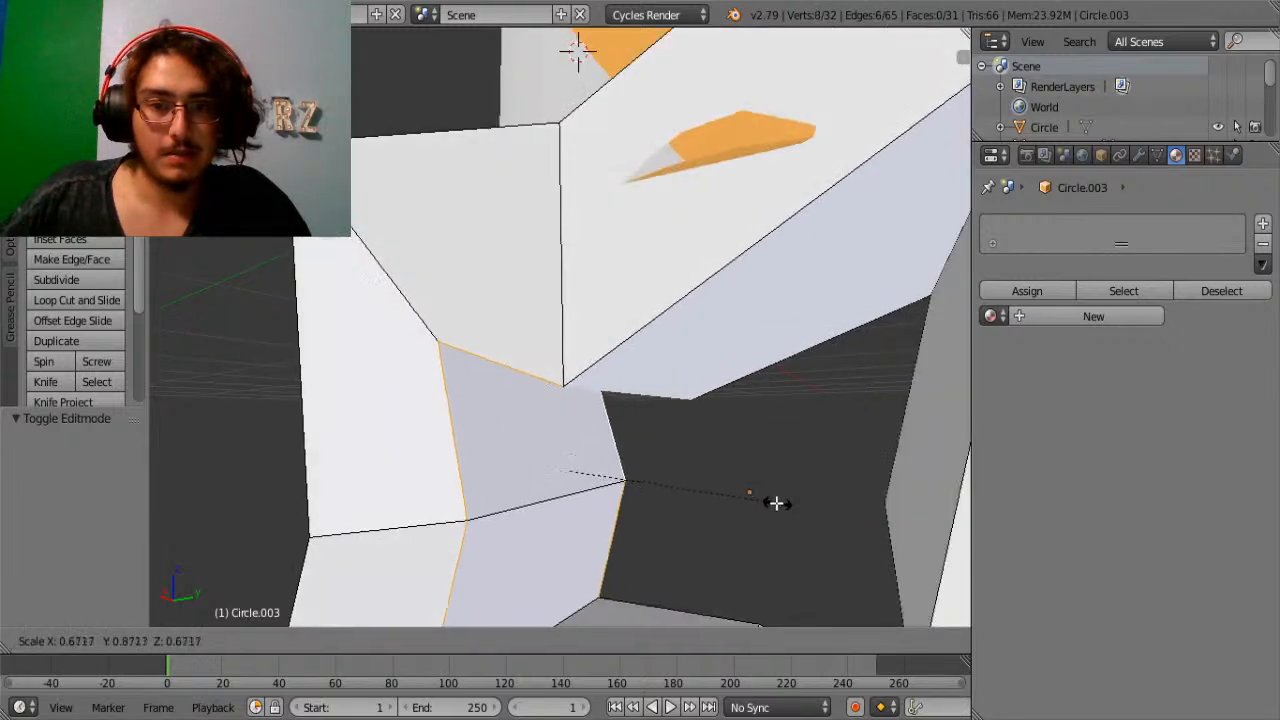
left_click(816, 529)
scroll(778, 526, "down", 4)
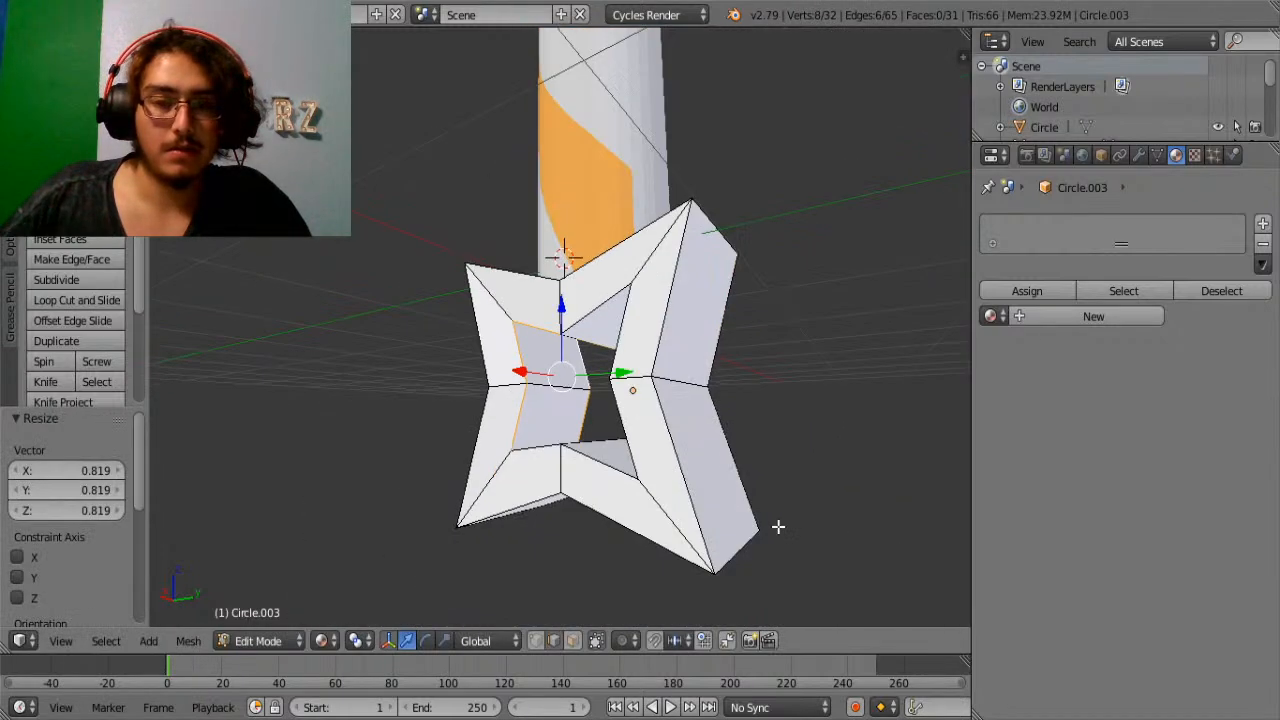
Select the front and back outer edge loops of the star pommel and scale them to 0.947.
right_click(659, 364)
right_click(657, 368, "alt")
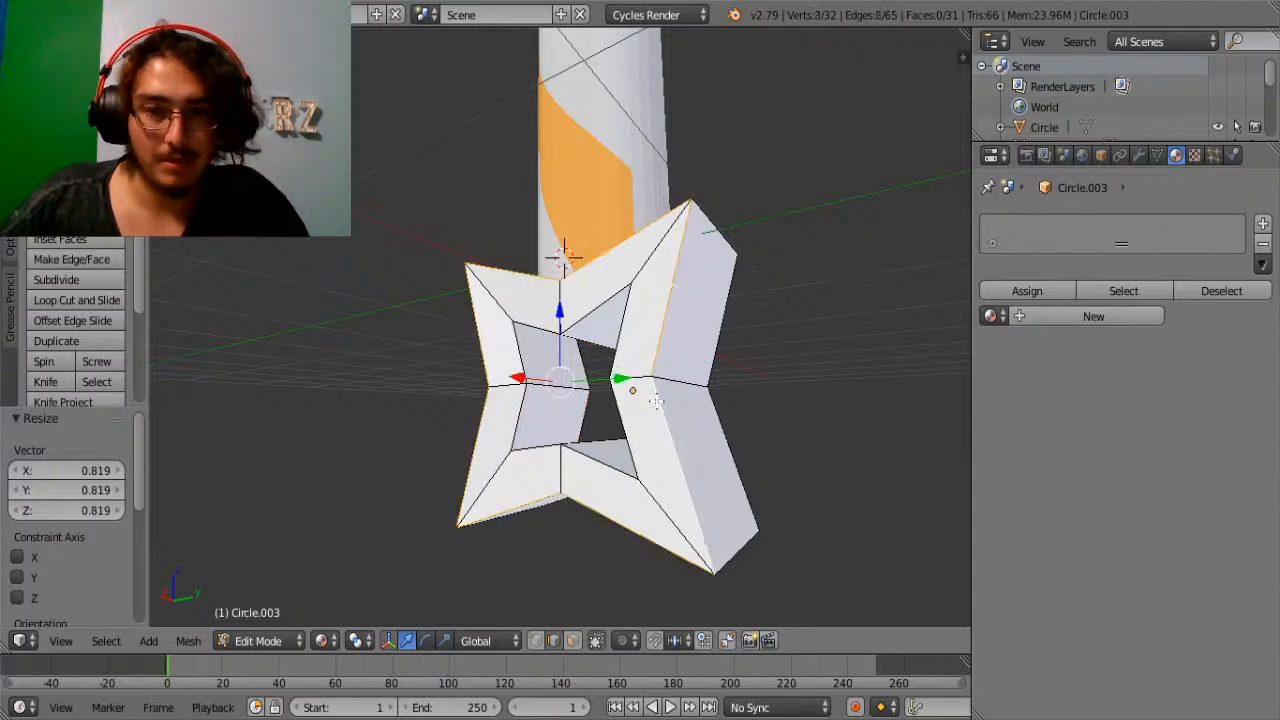
right_click(716, 405, "alt+shift")
key("s")
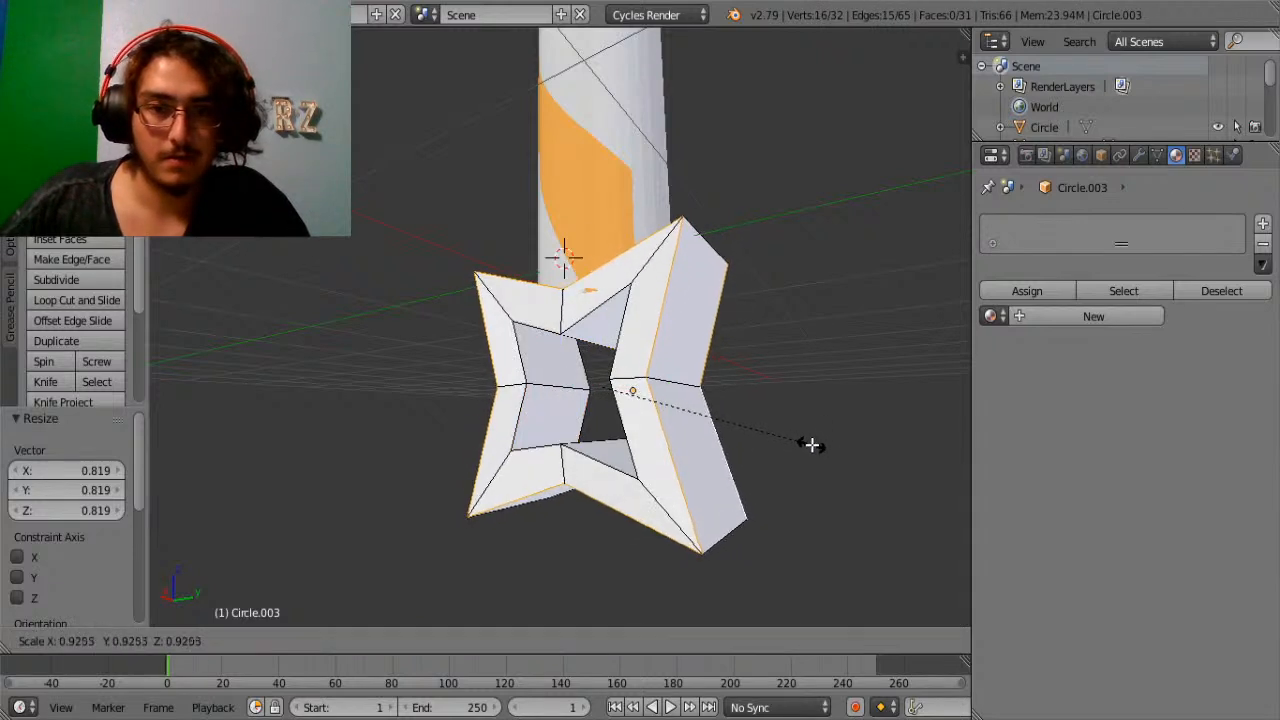
left_click(817, 447)
Select the depth edges at the two lower points of the star pommel.
middle_click_drag(817, 447, 740, 455)
middle_click_drag(797, 497, 764, 470)
right_click(759, 391)
right_click(533, 443)
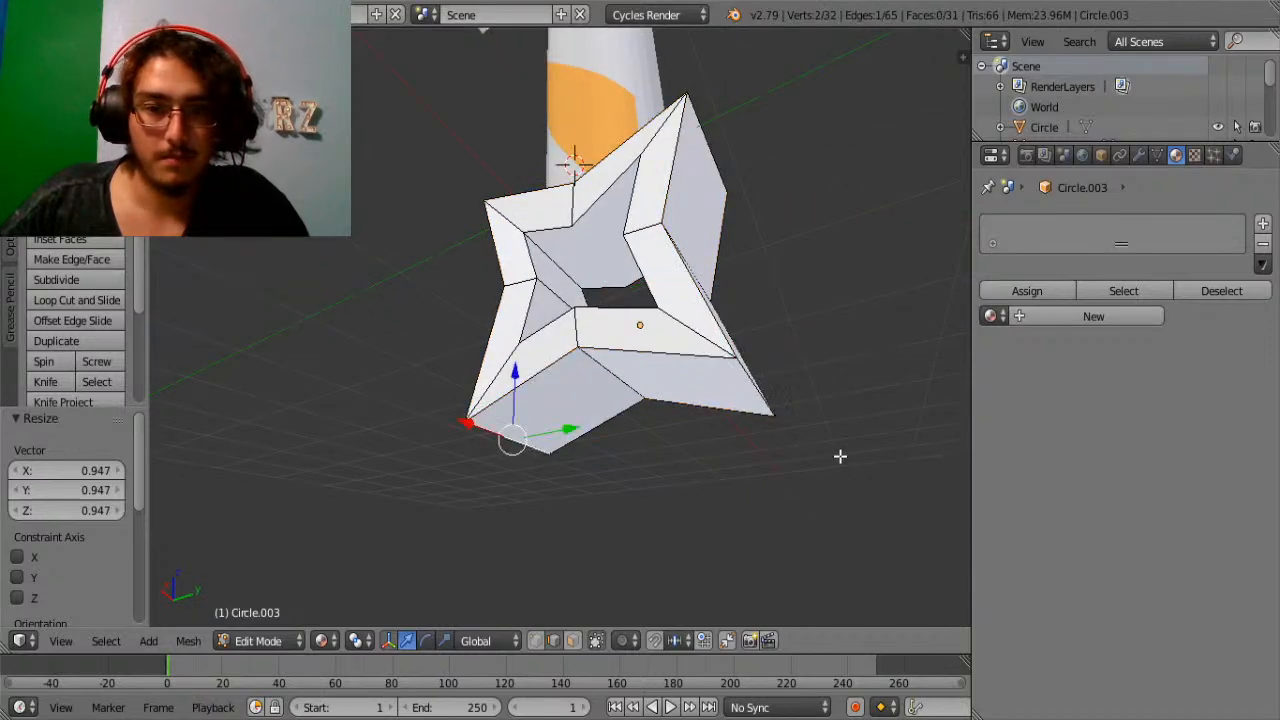
right_click(762, 393, "shift")
Try scaling only the edges at the two lower star points.
key("s")
left_click(810, 421)
middle_click_drag(800, 290, 735, 415)
key("ctrl+z")
Add the edges at the two upper star points to the selection and scale all four up to about 1.2.
right_click(682, 450, "shift")
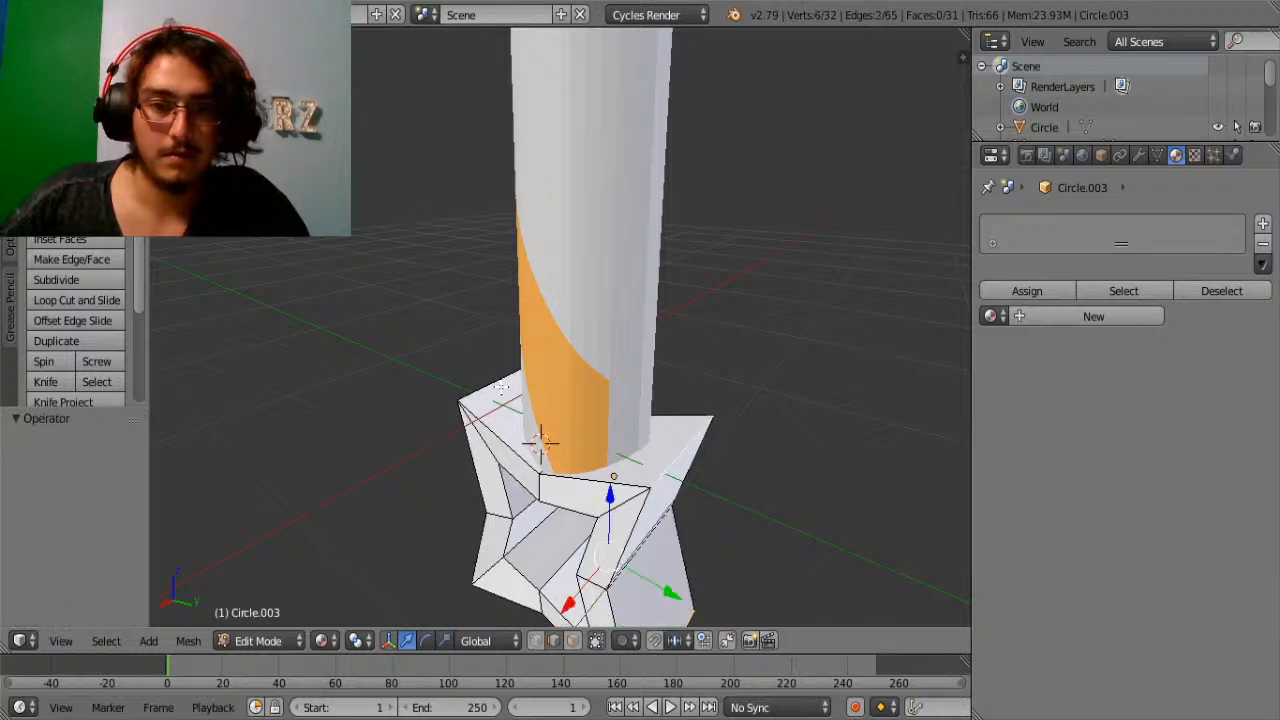
right_click(500, 388, "shift")
key("s")
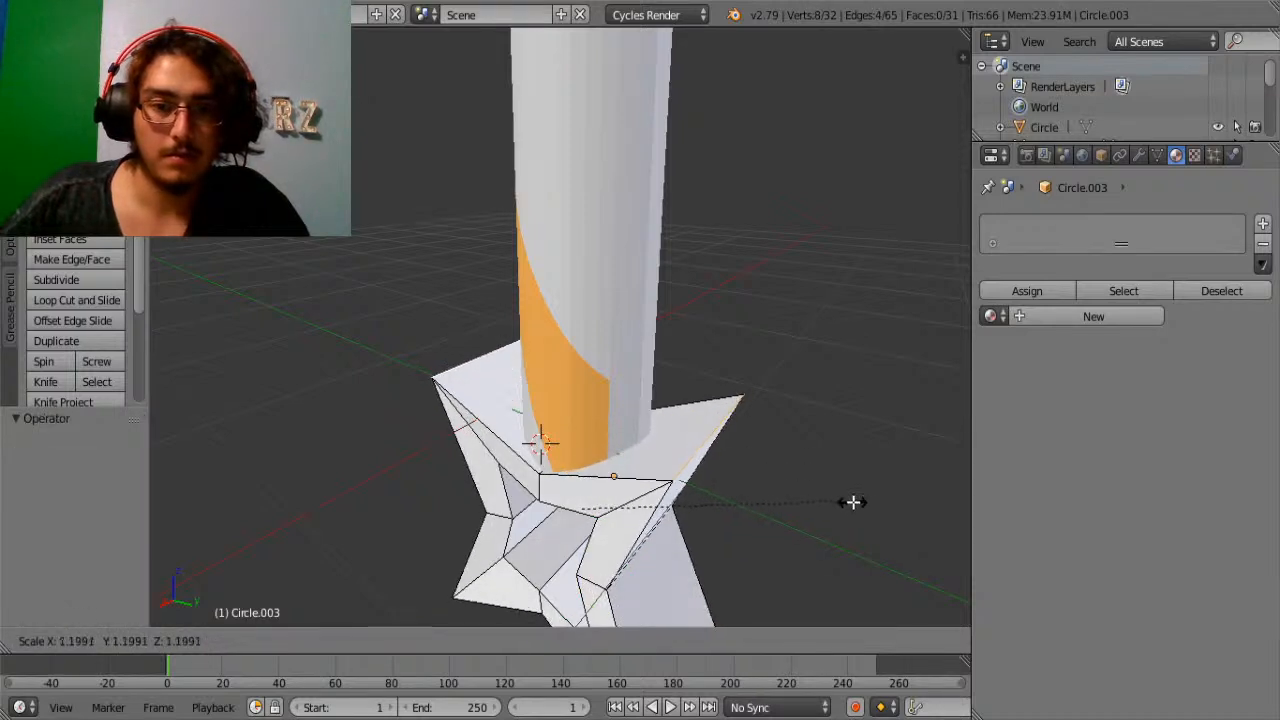
left_click(877, 517)
middle_click_drag(877, 517, 781, 453)
key("Tab")
key("Tab")
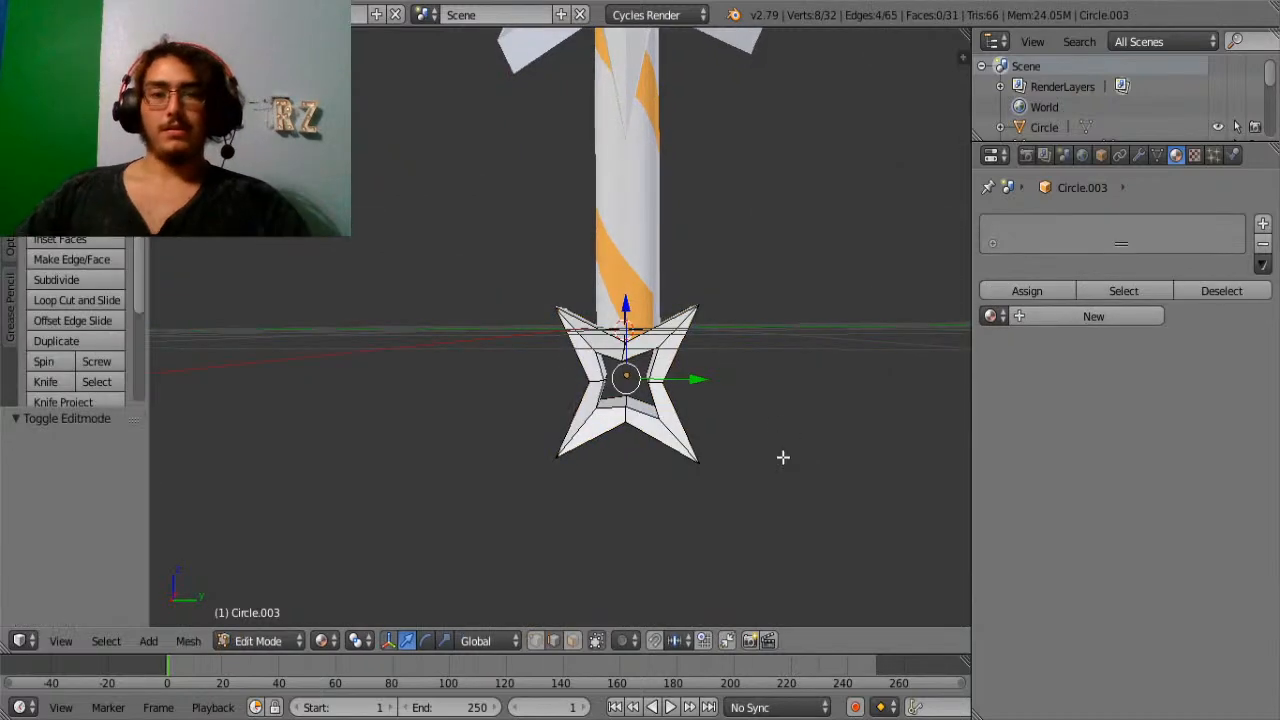
key("Tab")
key("Tab")
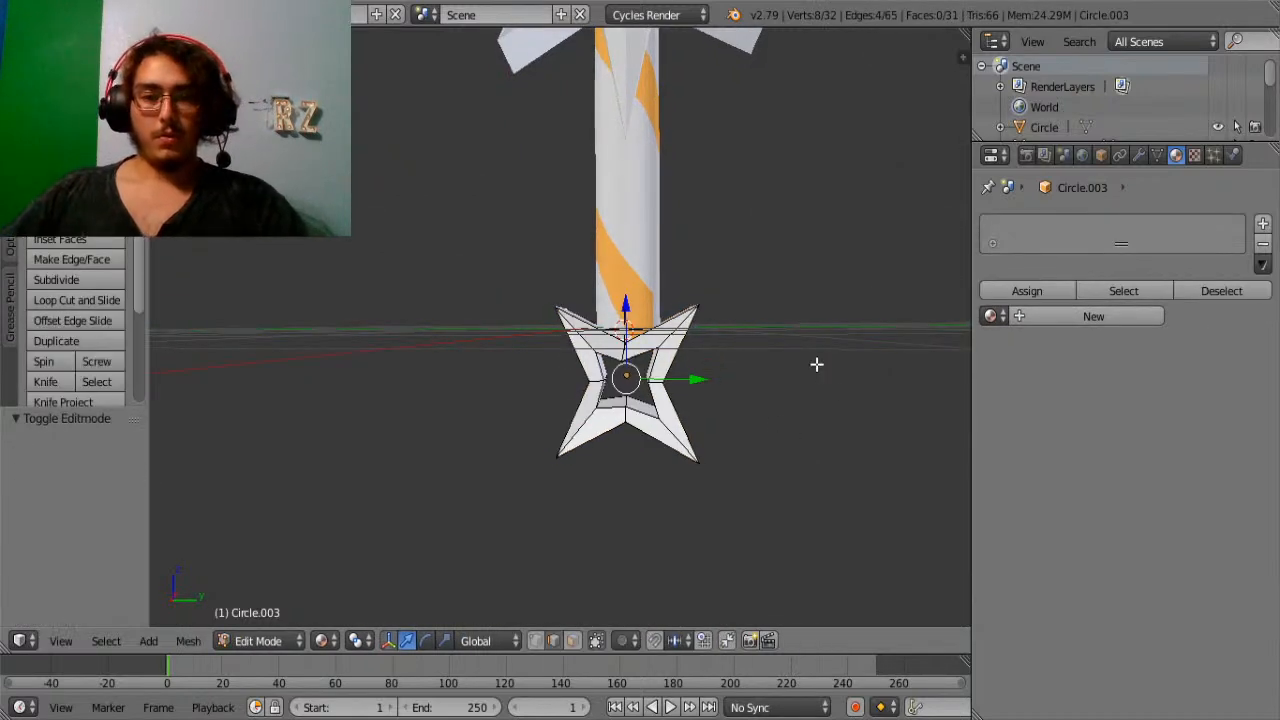
Select the entire star pommel mesh, assign it the existing solar material and return to Object Mode.
key("a")
key("a")
left_click(988, 315)
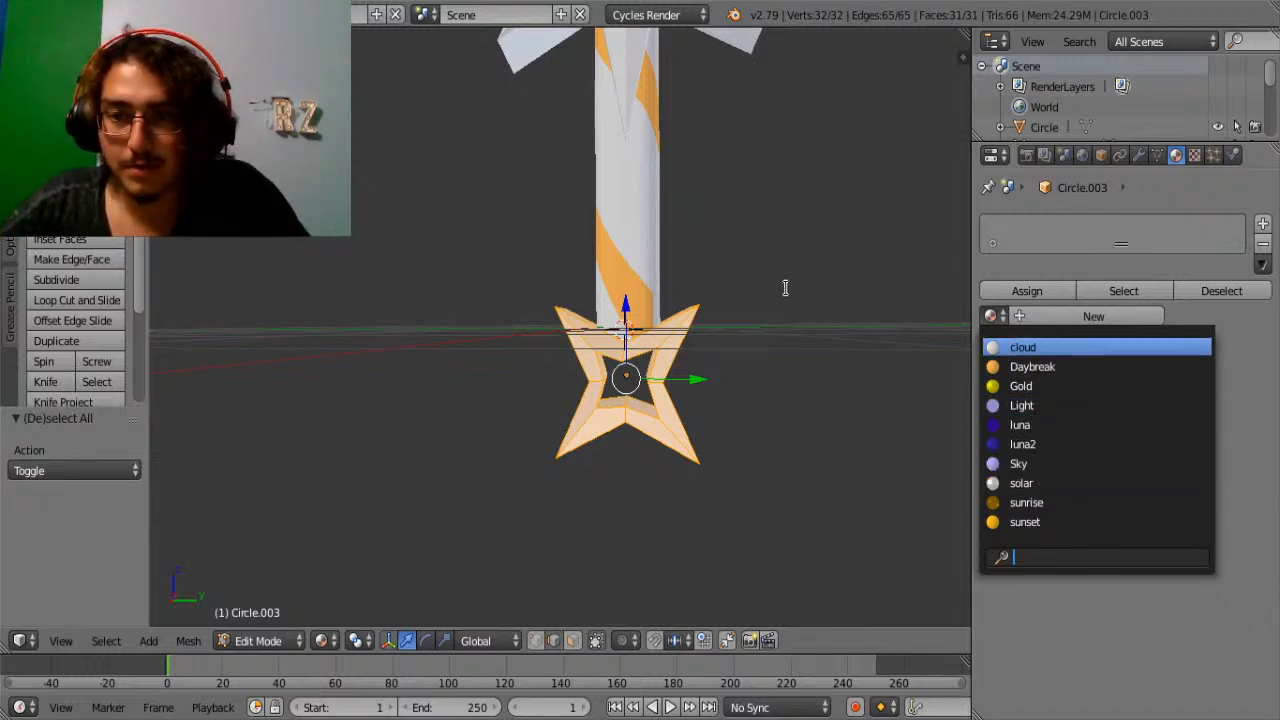
left_click(1030, 484)
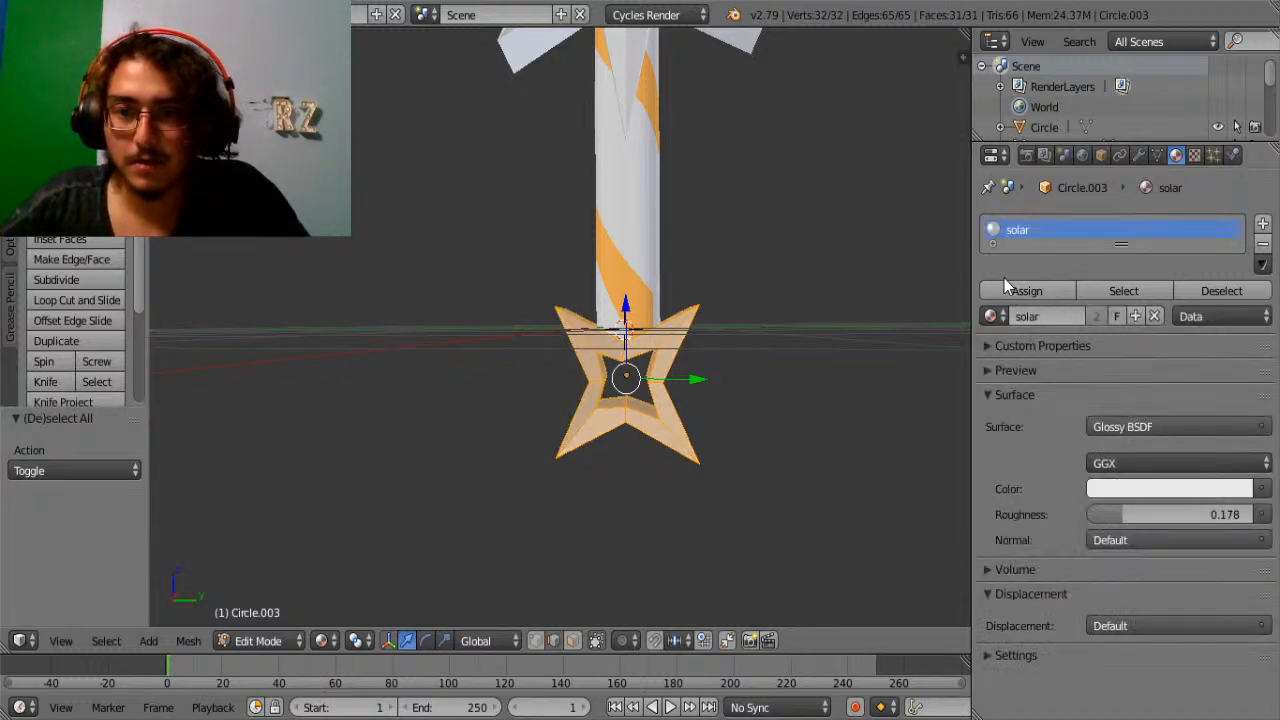
left_click(1010, 290)
key("Tab")
Select all parts of the purple and gold sword and scale them up along Z to about 1.52.
scroll(782, 327, "down", 6)
middle_click_drag(782, 327, 782, 447)
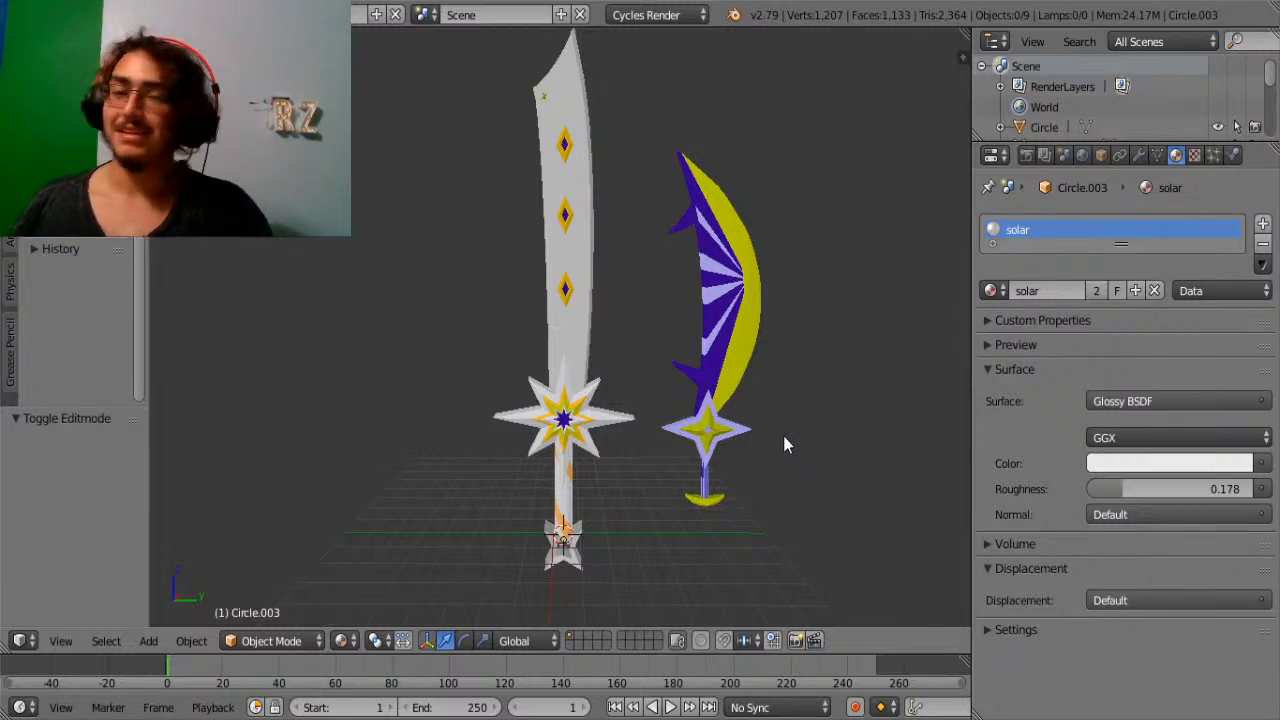
right_click(714, 358)
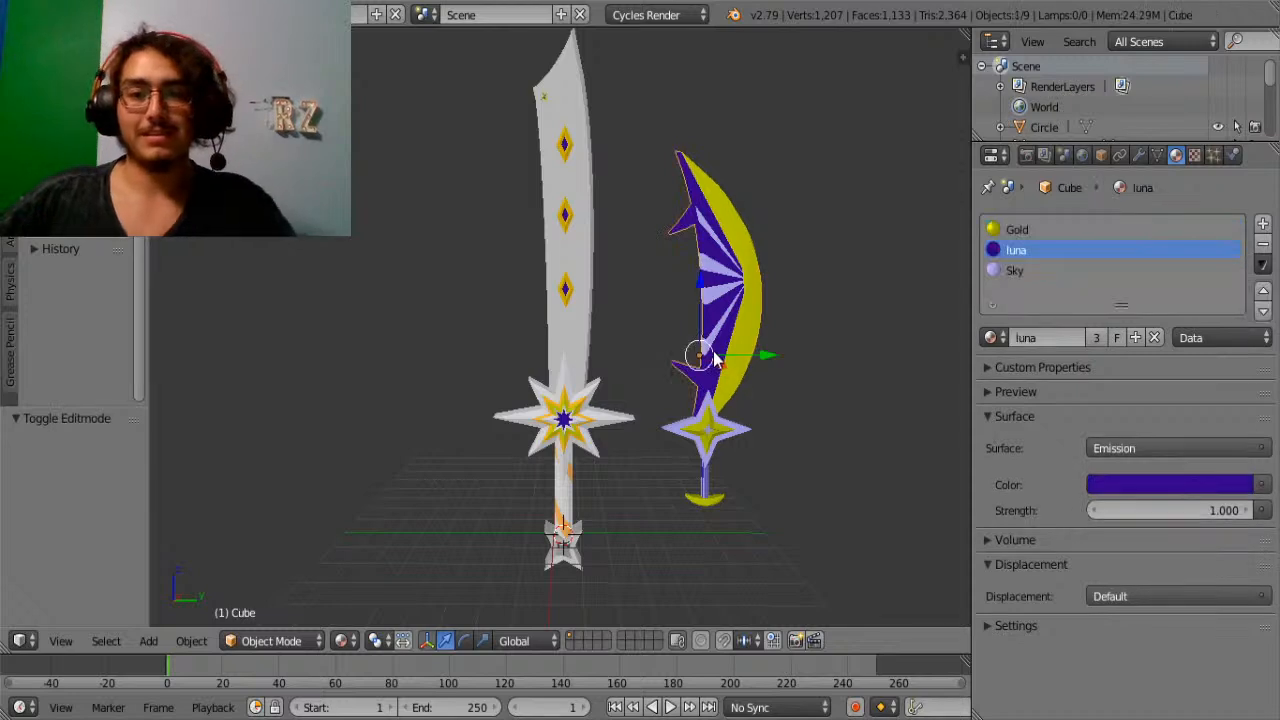
key("b")
left_click_drag(806, 177, 666, 516)
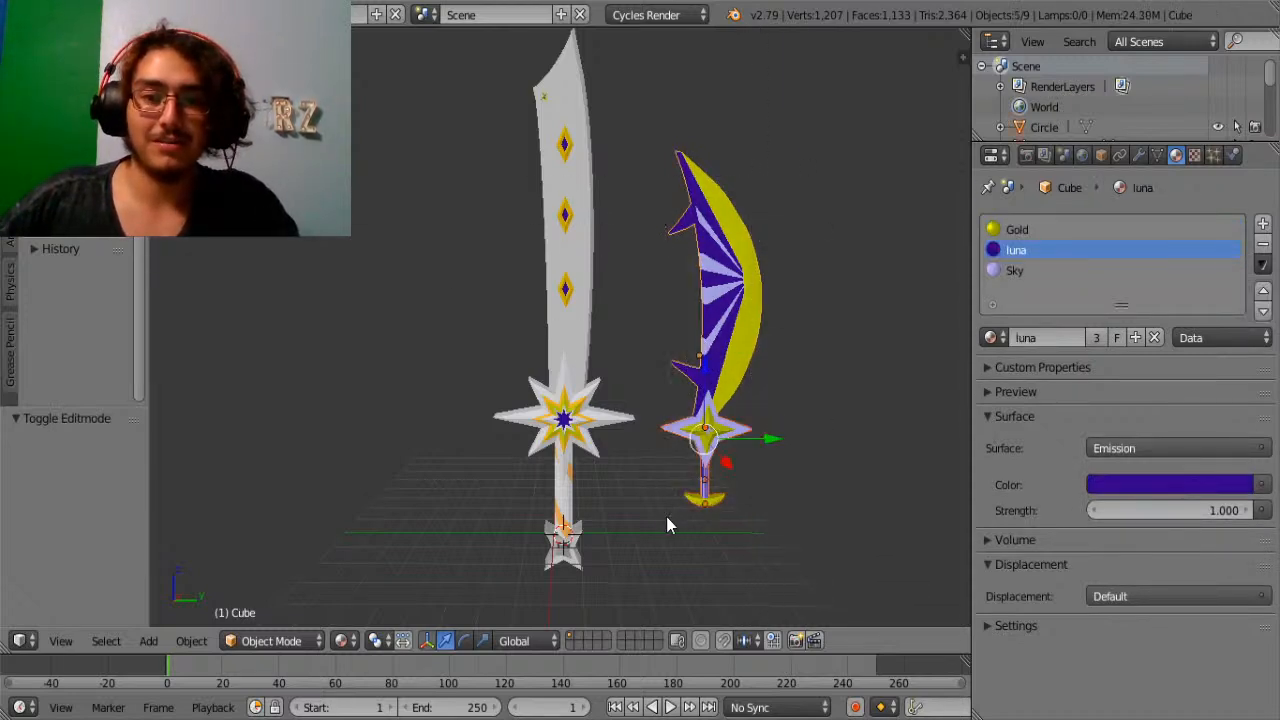
key("s")
key("z")
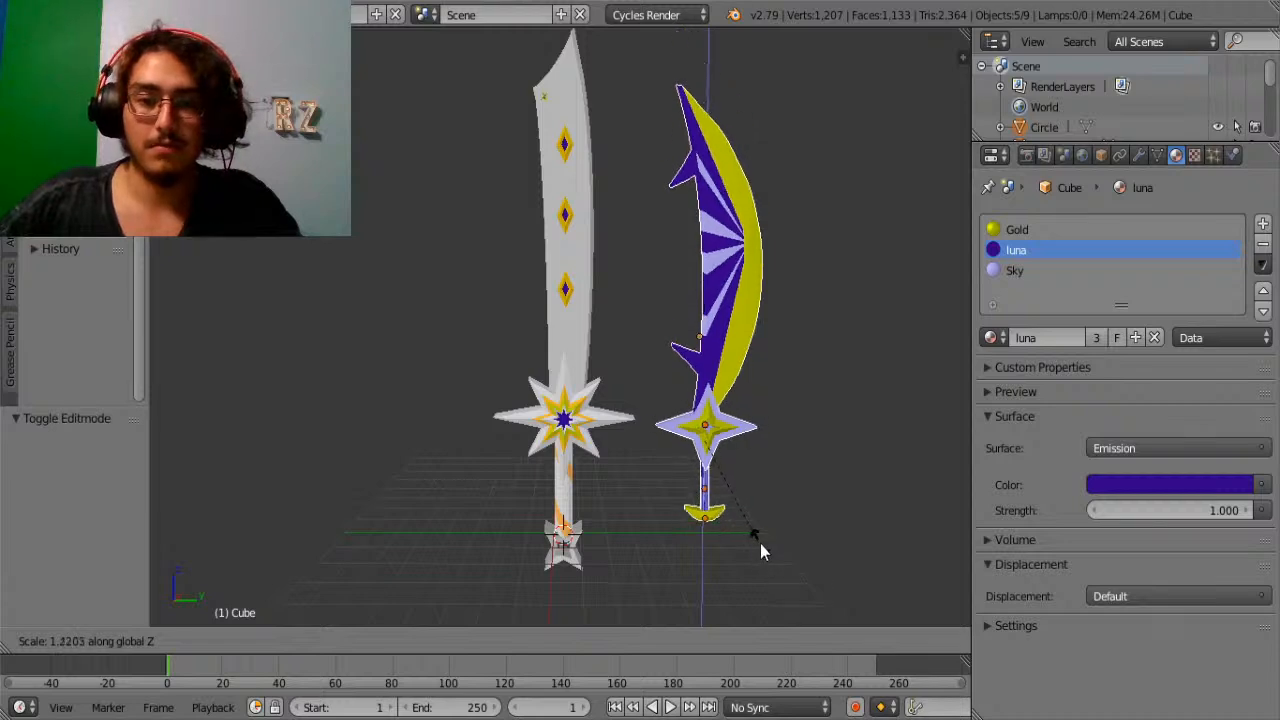
left_click(795, 556)
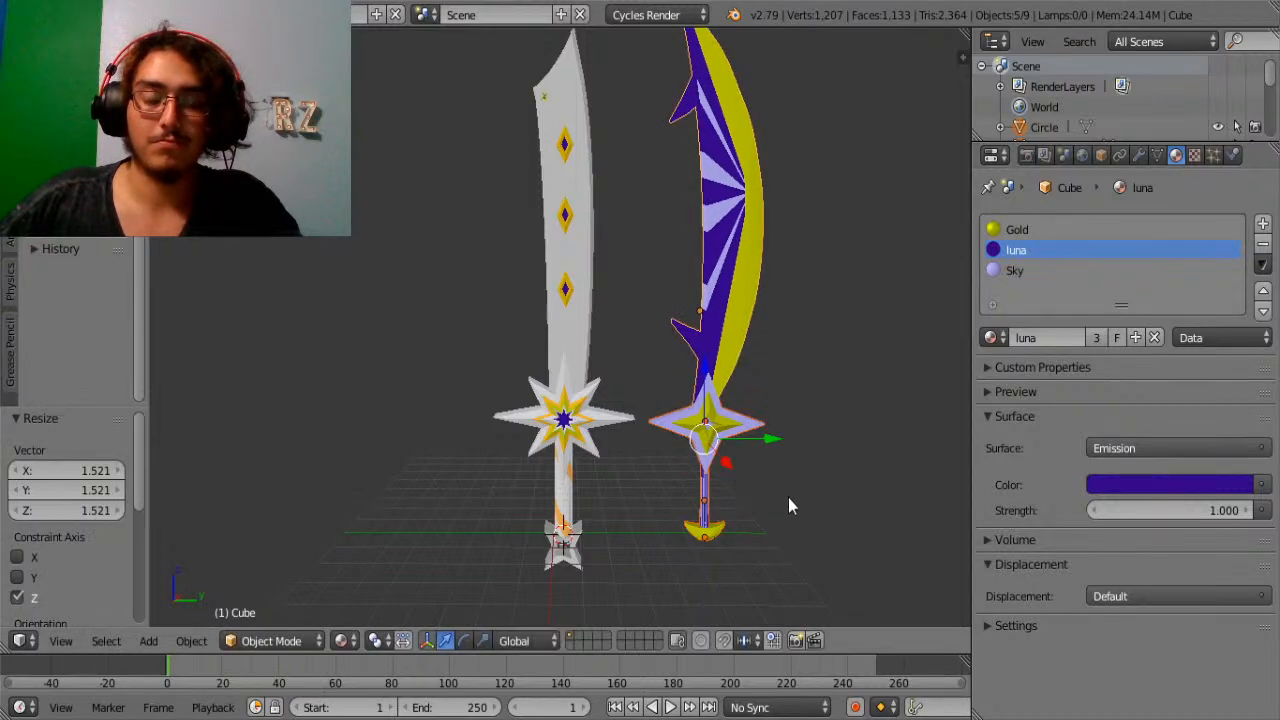
Lower the purple and gold sword by about 0.81 along Z.
middle_click_drag(788, 497, 757, 488)
key("g")
key("z")
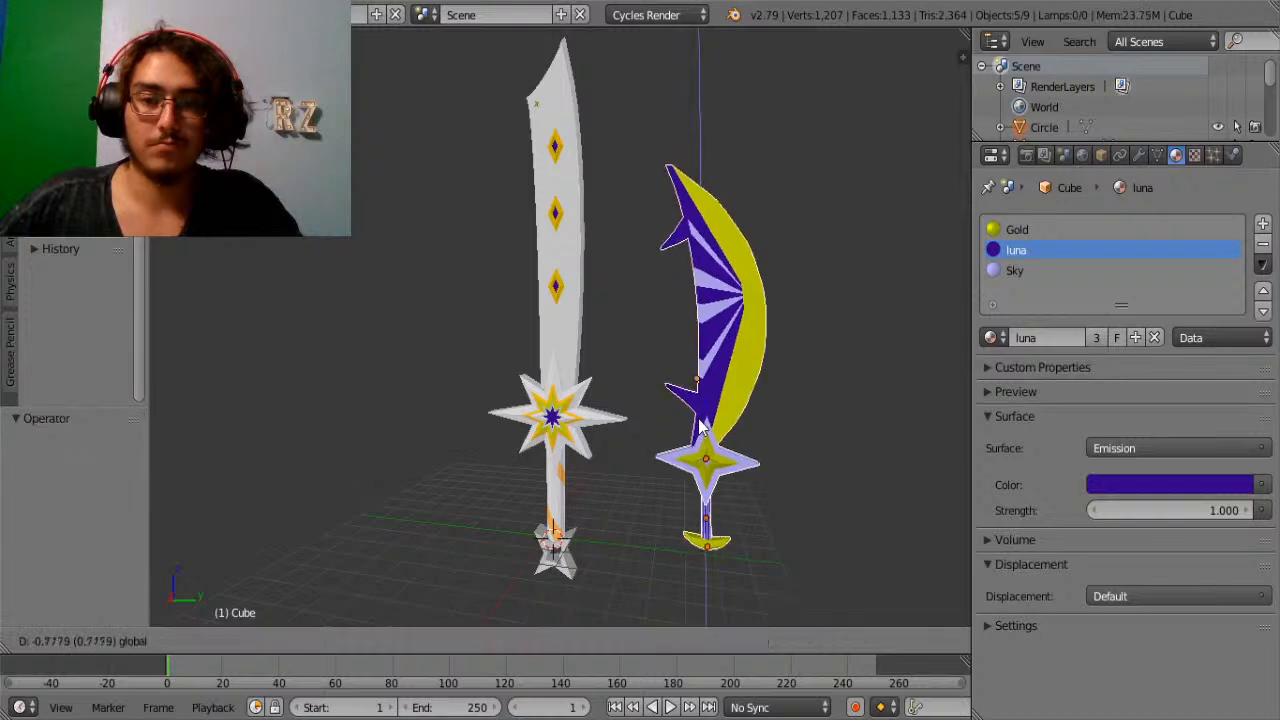
left_click(635, 468)
middle_click_drag(635, 468, 669, 437)
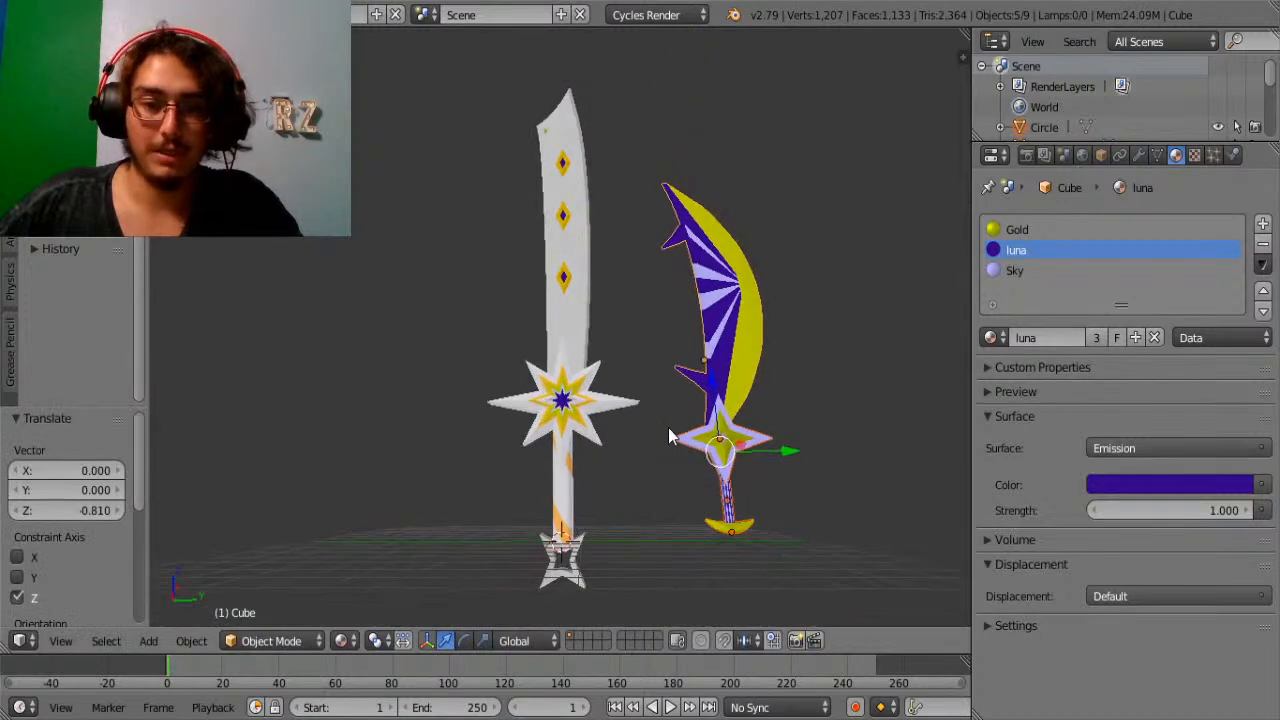
Select the white sword's guard, blade, grip and star pommel and raise them about 1.17 along Z.
right_click(594, 416)
right_click(575, 348, "shift")
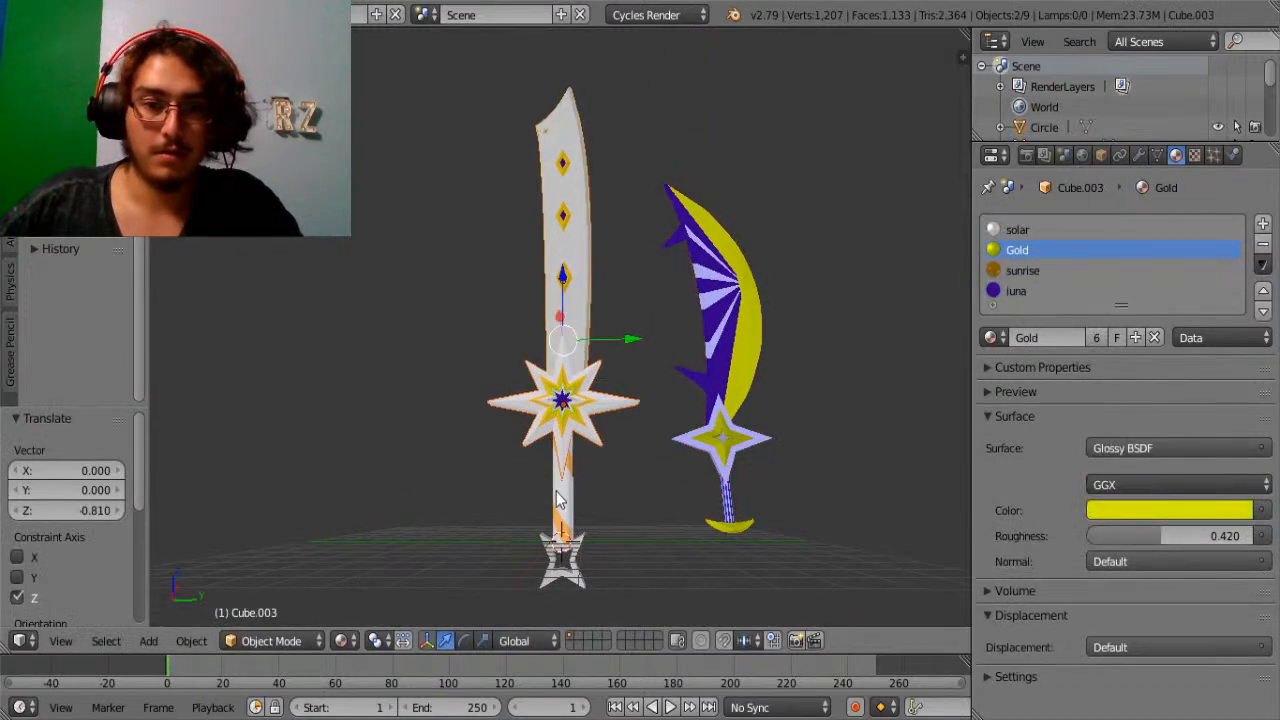
right_click(565, 430, "shift")
right_click(568, 487, "shift")
key("g")
key("z")
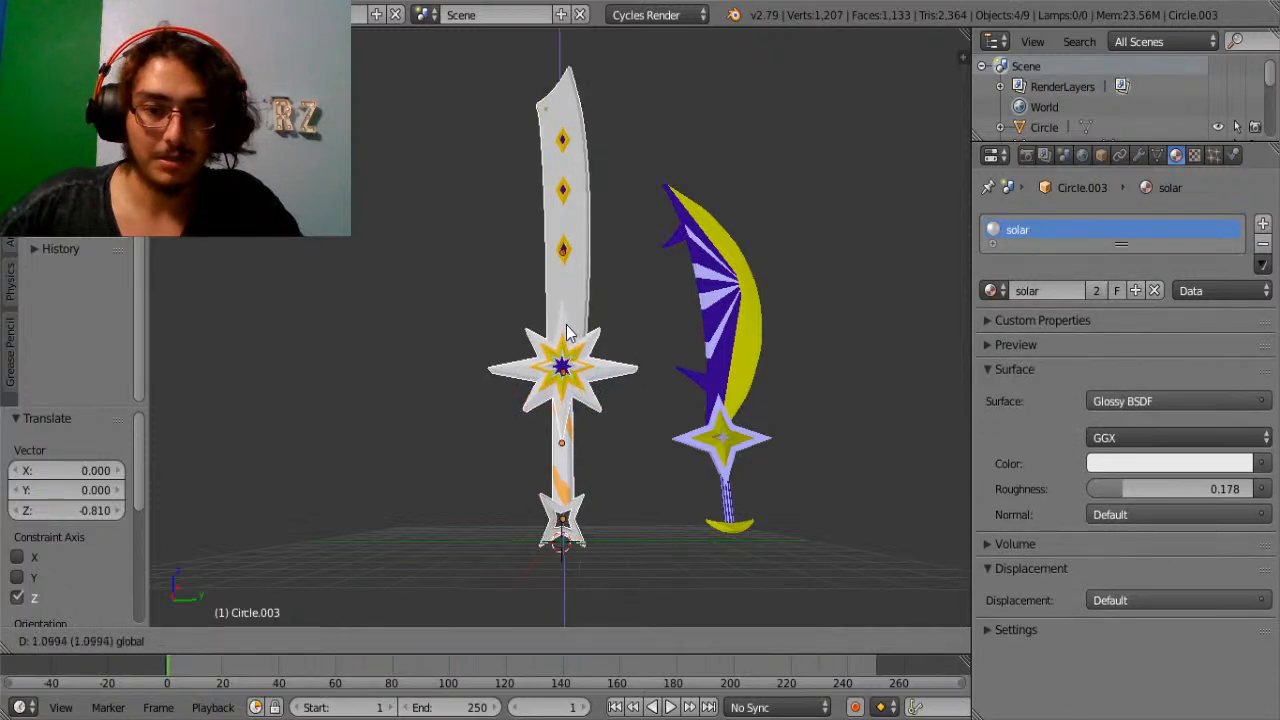
left_click(563, 340)
Select the purple sword's blade, star guard, grip and pommel and scale them to about 1.25 along Z.
right_click(736, 345)
right_click(733, 455, "shift")
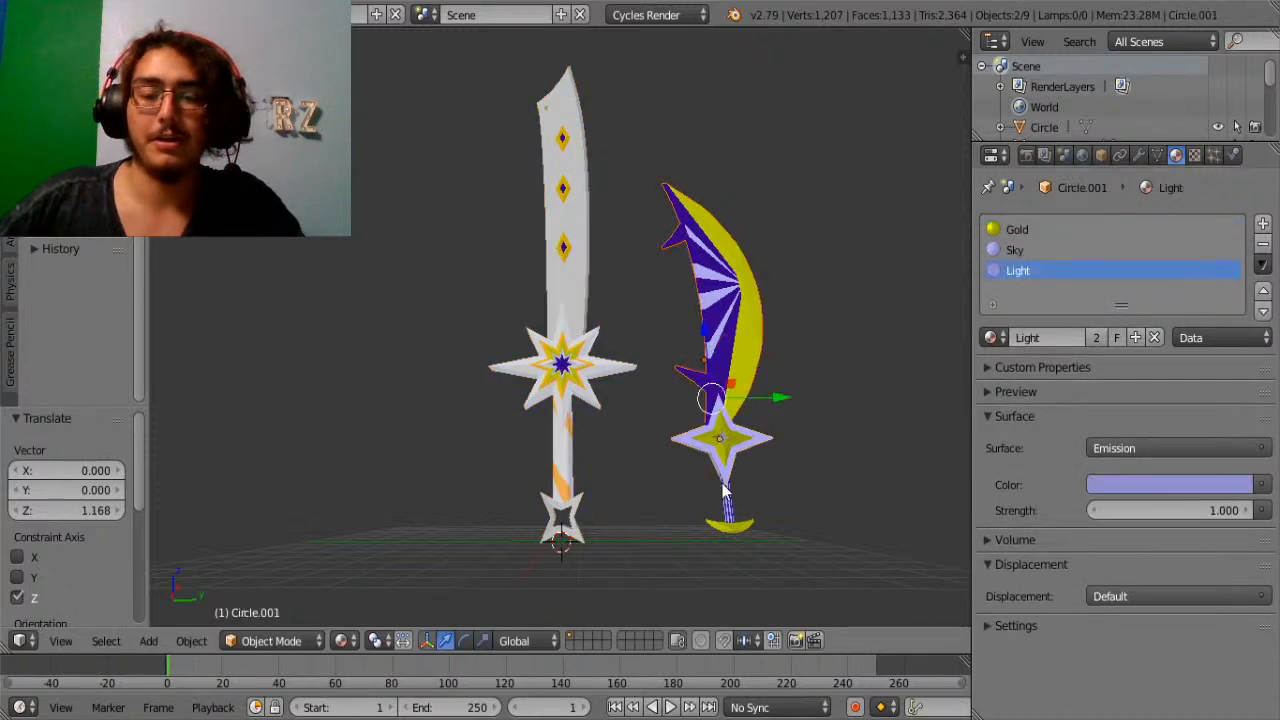
right_click(727, 495, "shift")
right_click(729, 524, "shift")
key("s")
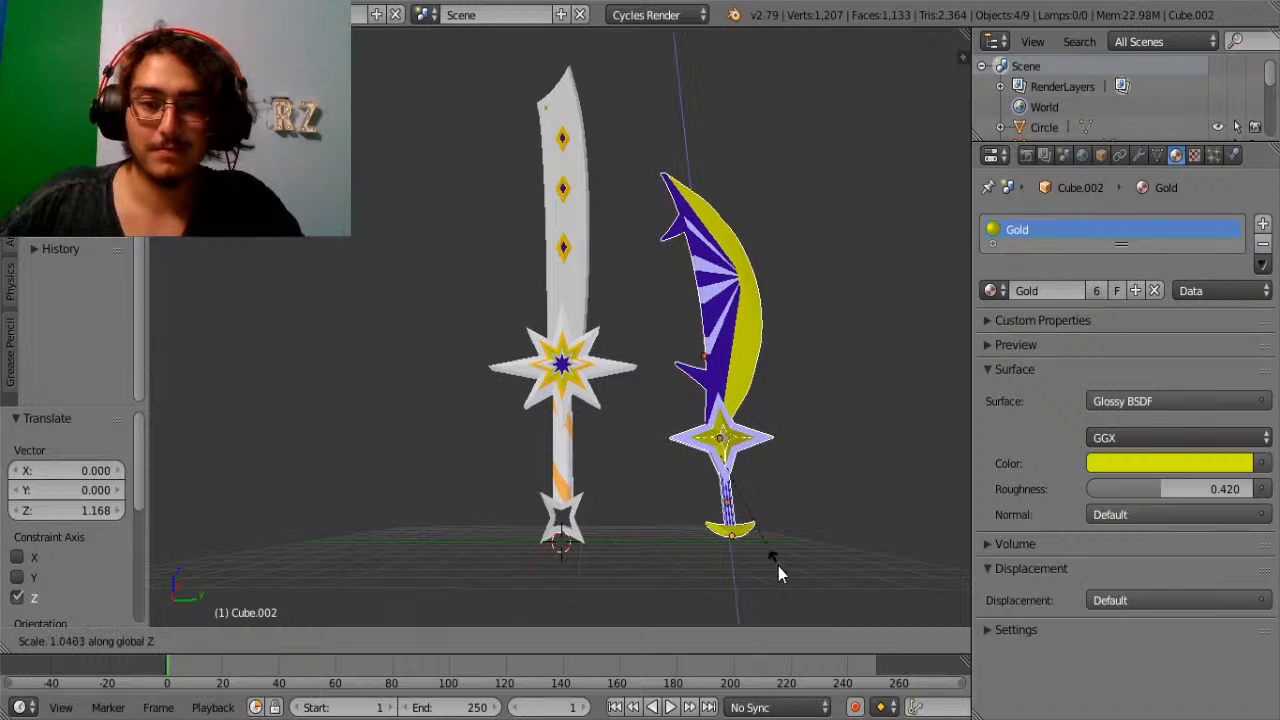
left_click(814, 569)
Raise the selected purple sword parts along Z, clear of the duplicate star guard overlapping them.
key("g")
key("z")
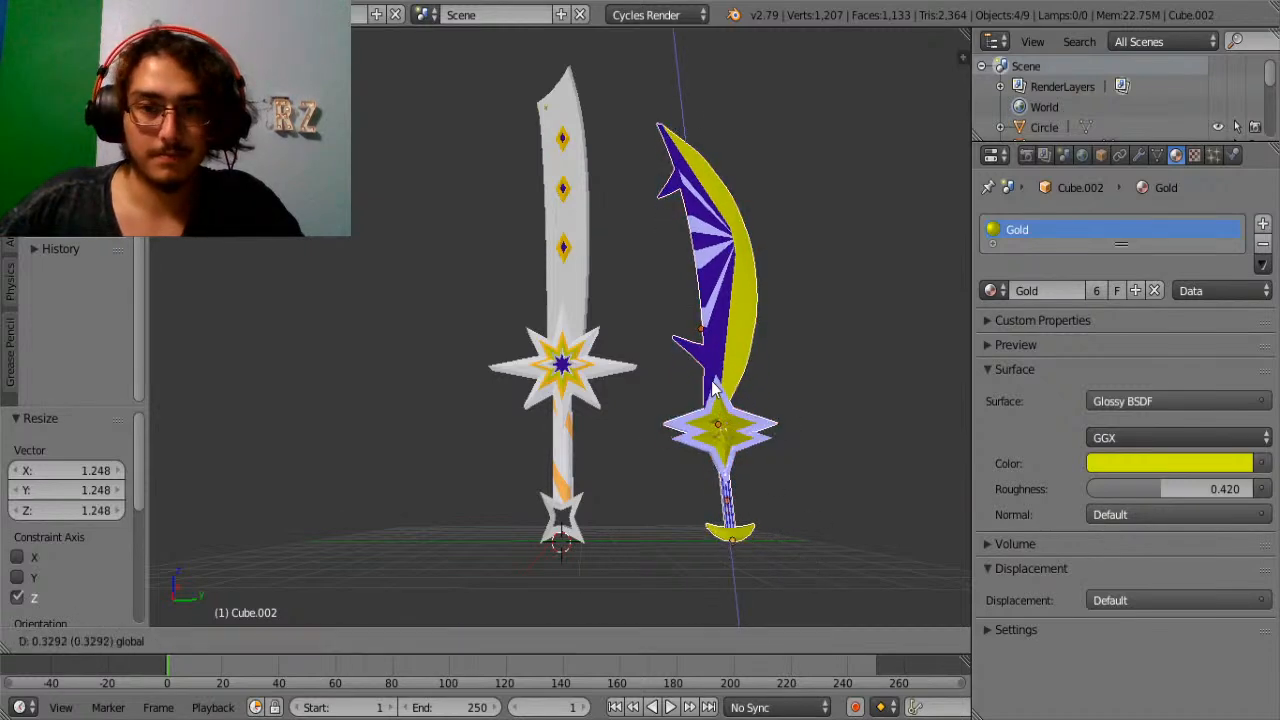
left_click(718, 398)
key("g")
key("z")
left_click(735, 407)
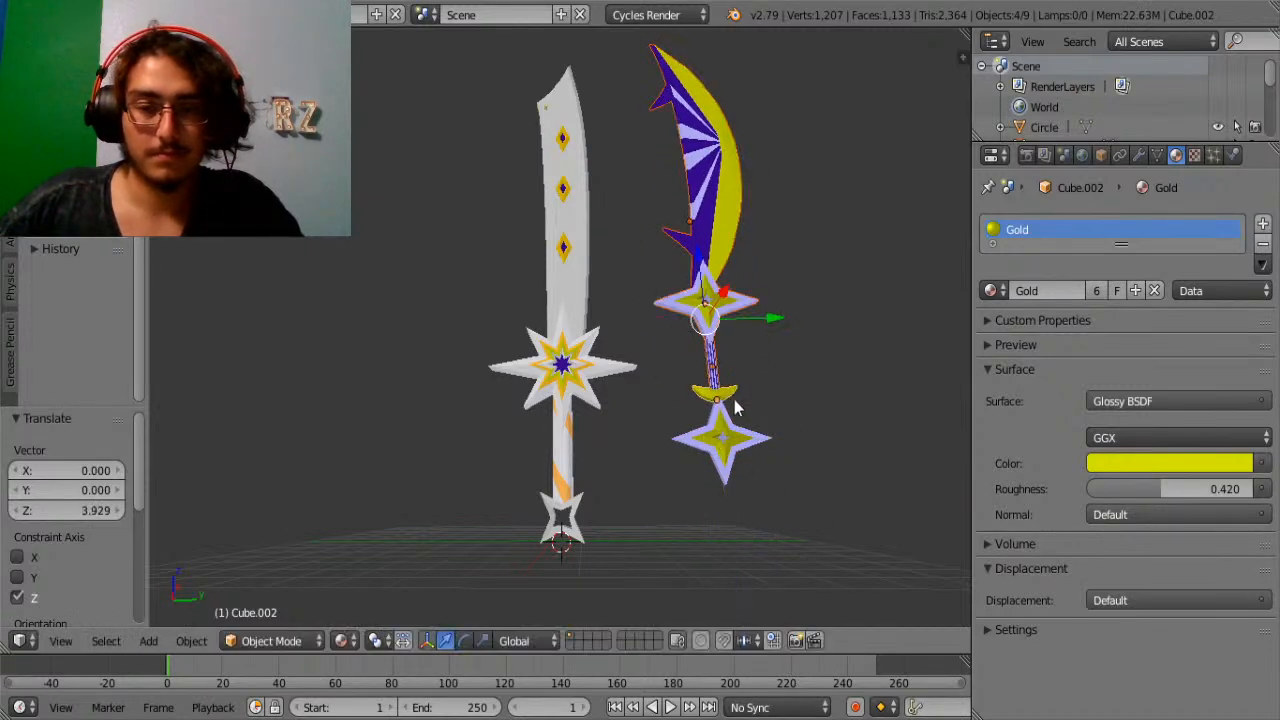
key("ctrl+z")
Delete the duplicate four-pointed star guard left below the raised purple sword.
right_click(712, 418)
key("x")
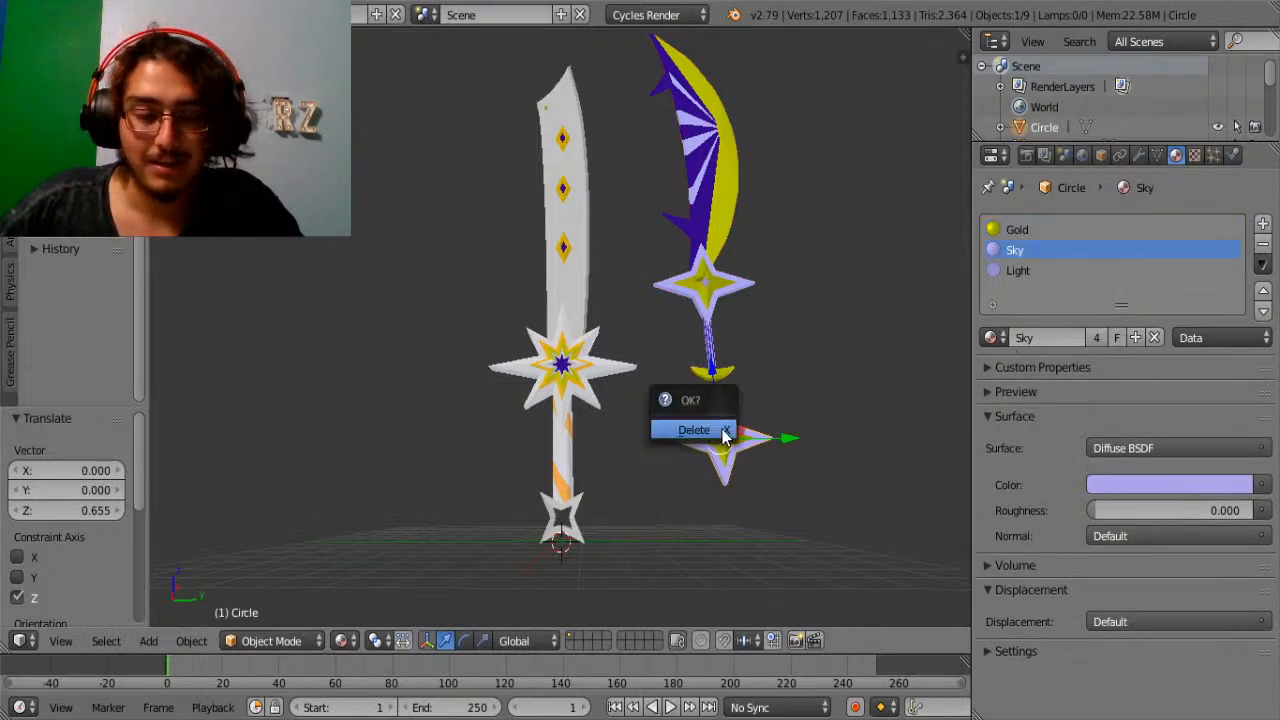
key("Return")
Box-select the whole purple sword, lower it about 3.54 along Z and scale it to about 1.15 along Z.
key("b")
left_click_drag(786, 429, 676, 132)
key("g")
key("z")
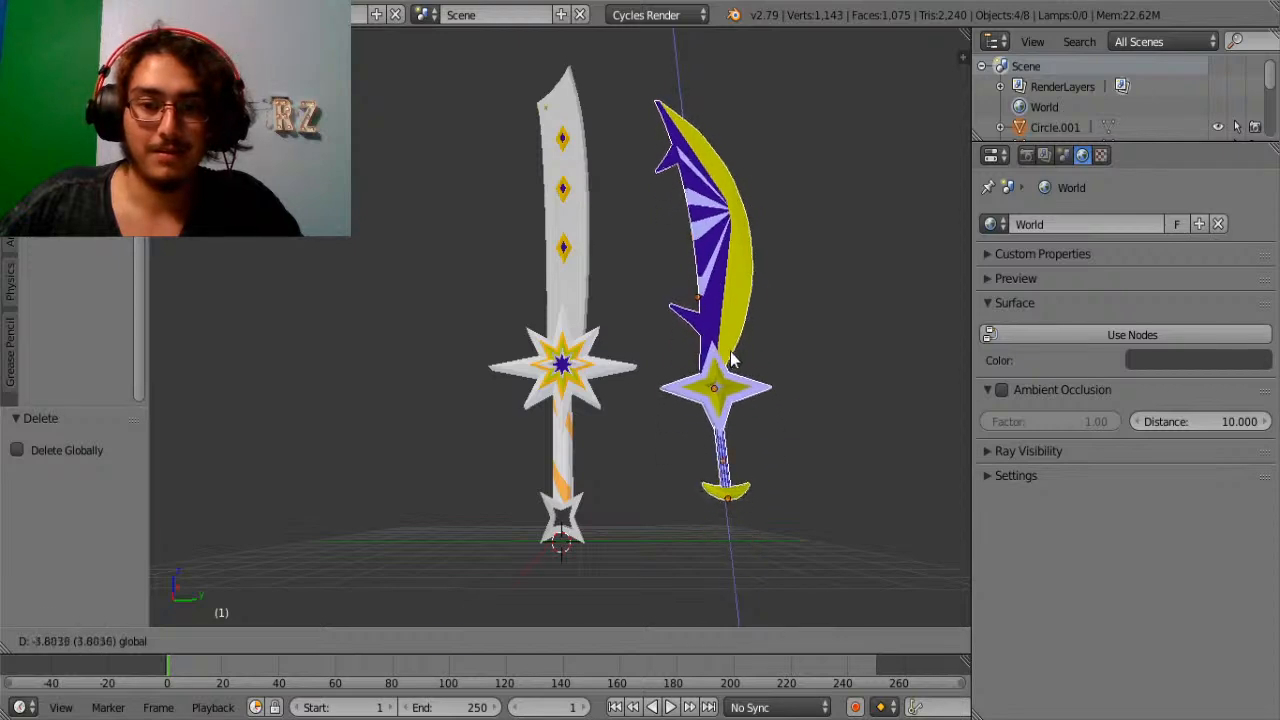
left_click(771, 419)
key("s")
key("z")
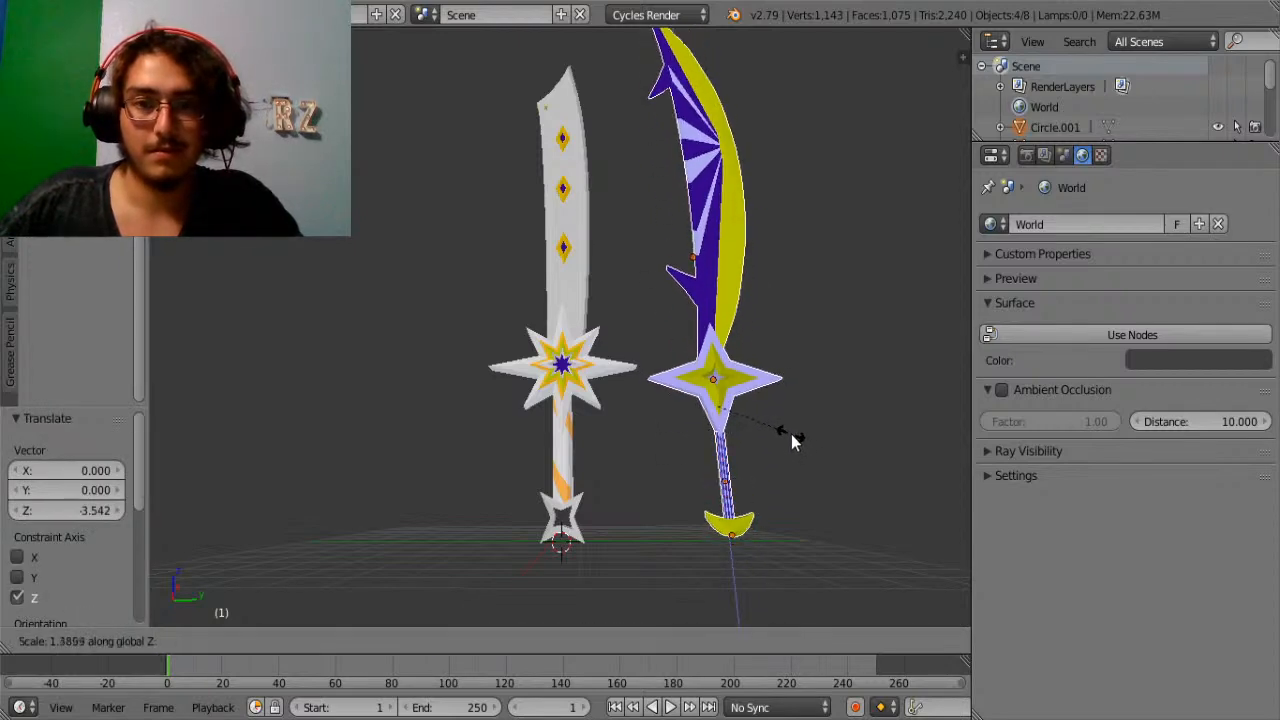
left_click(780, 424)
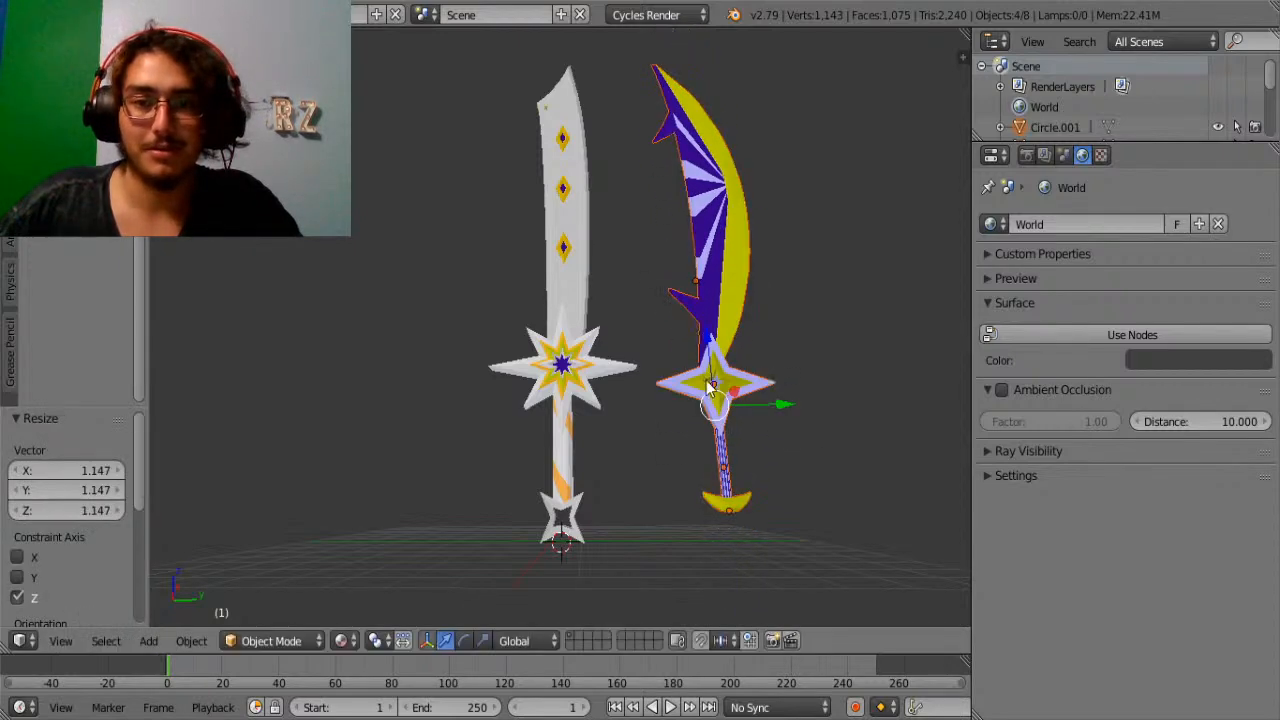
Lower the purple sword another 0.59 or so along Z and fine-tune its Z scale to about 1.01.
key("g")
key("z")
left_click(703, 370)
key("s")
key("z")
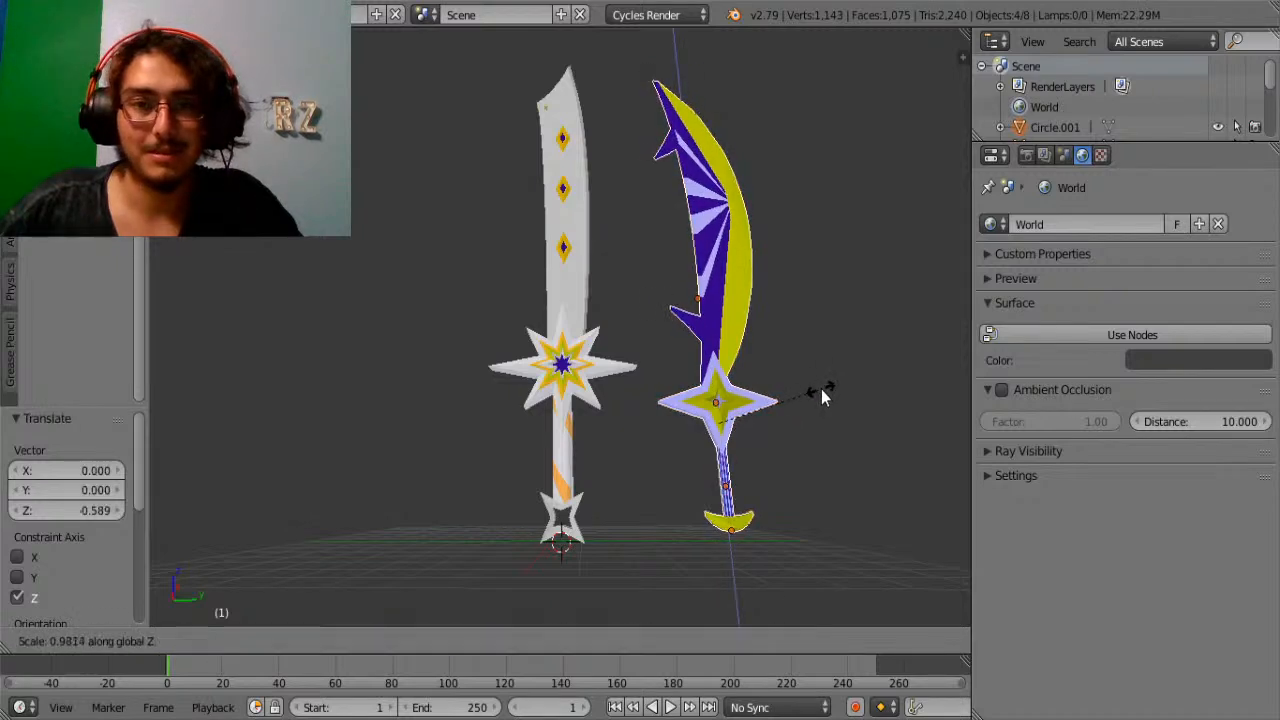
left_click(825, 391)
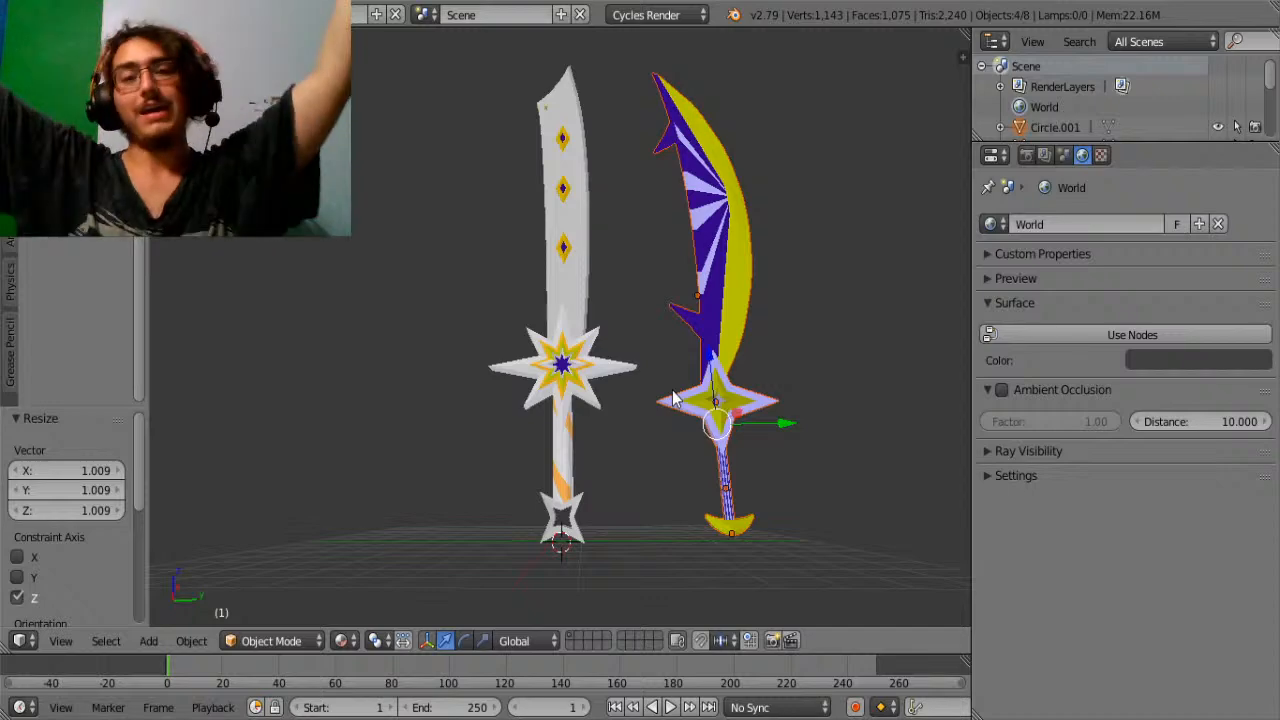
Rotate the purple and gold sword 180° around the Z axis.
middle_click_drag(920, 398, 774, 408)
scroll(774, 418, "up", 4)
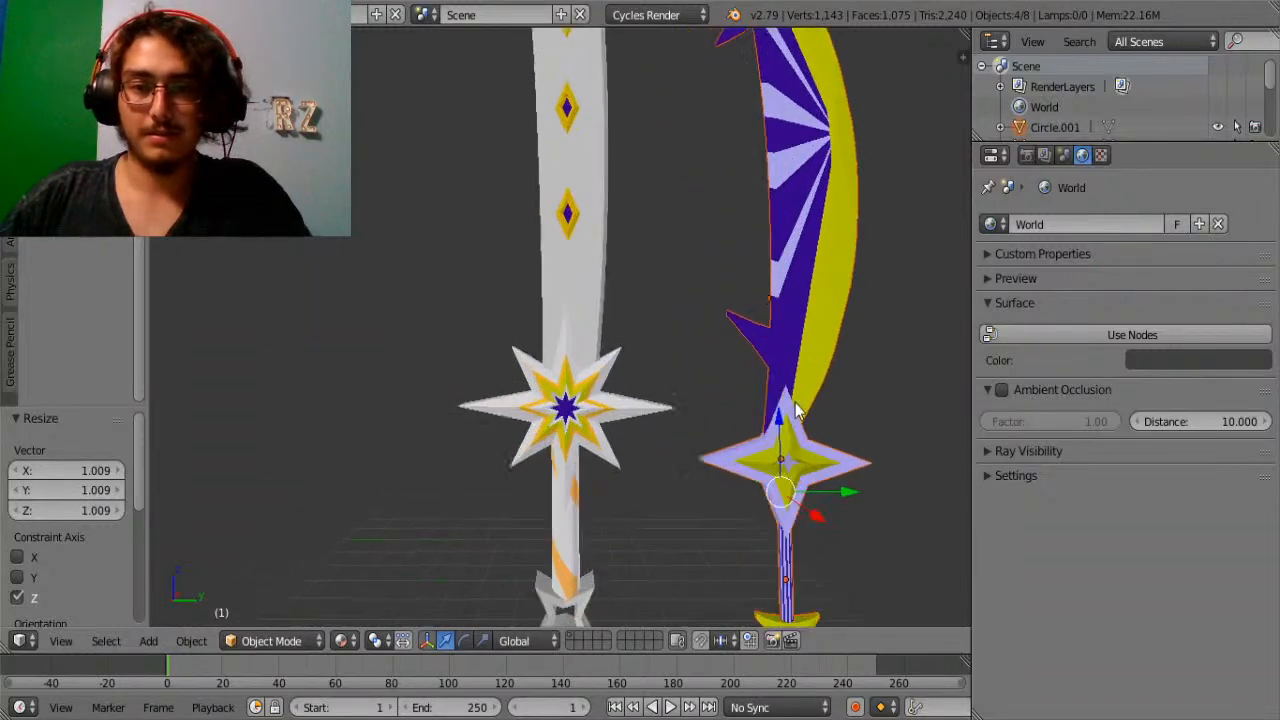
scroll(766, 420, "down", 4)
scroll(761, 421, "up", 2)
key("r")
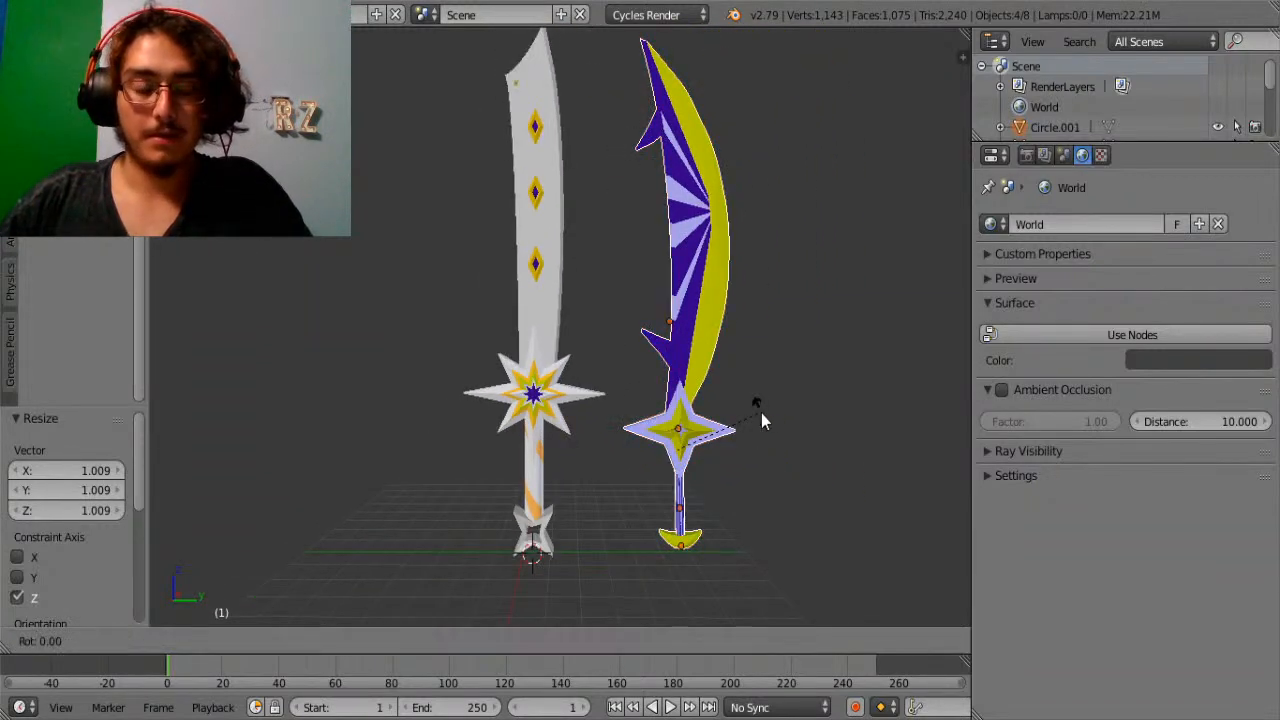
type("z180")
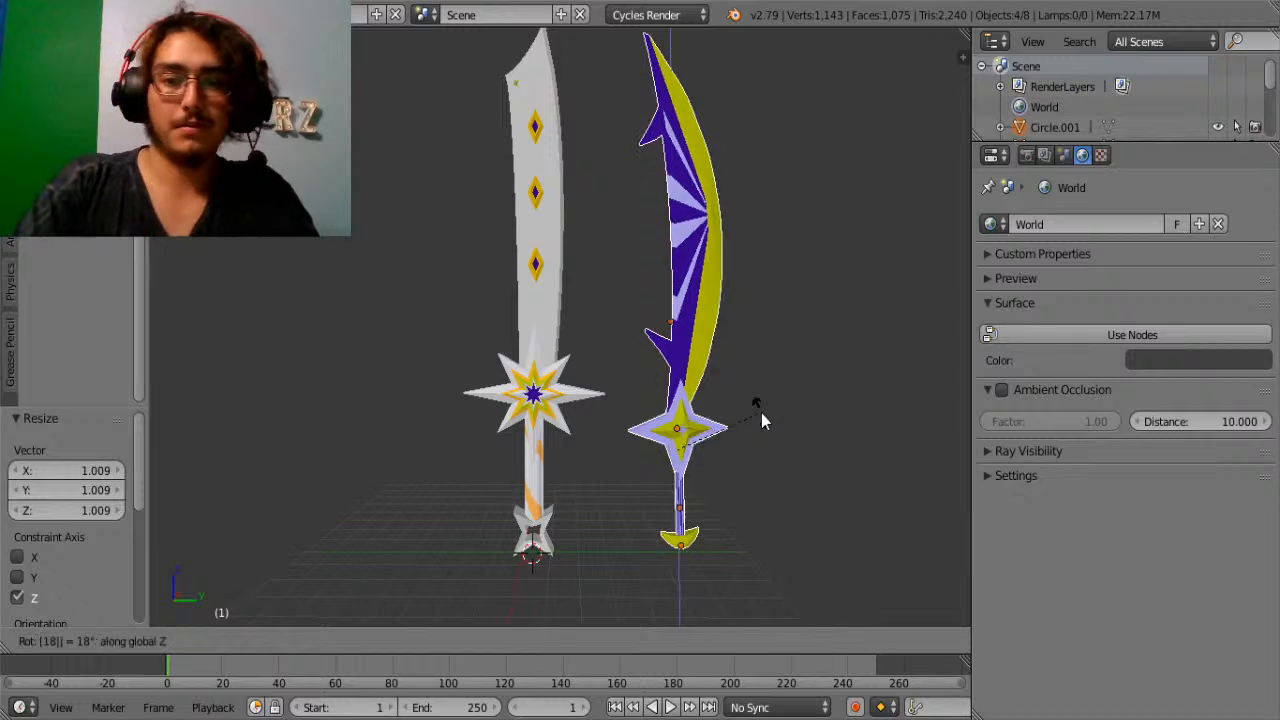
key("Return")
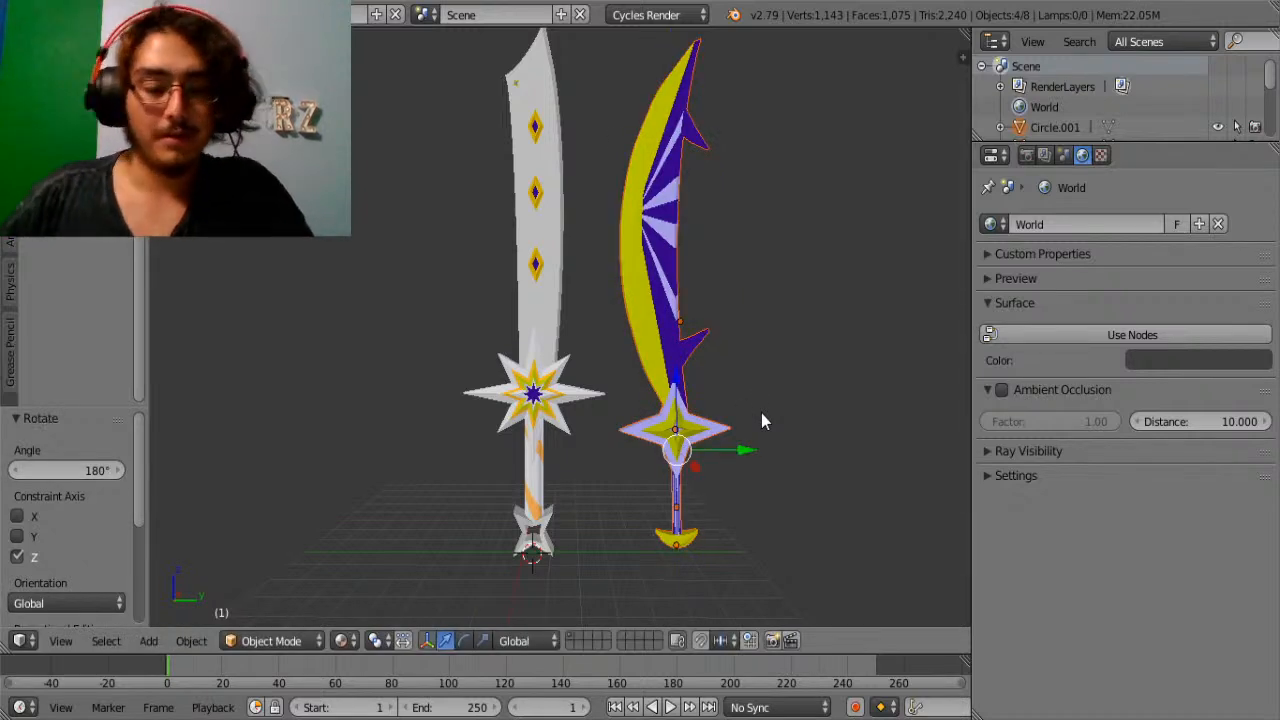
Tilt the purple sword about 24° around the X axis so its blade leans towards the white sword.
key("r")
key("x")
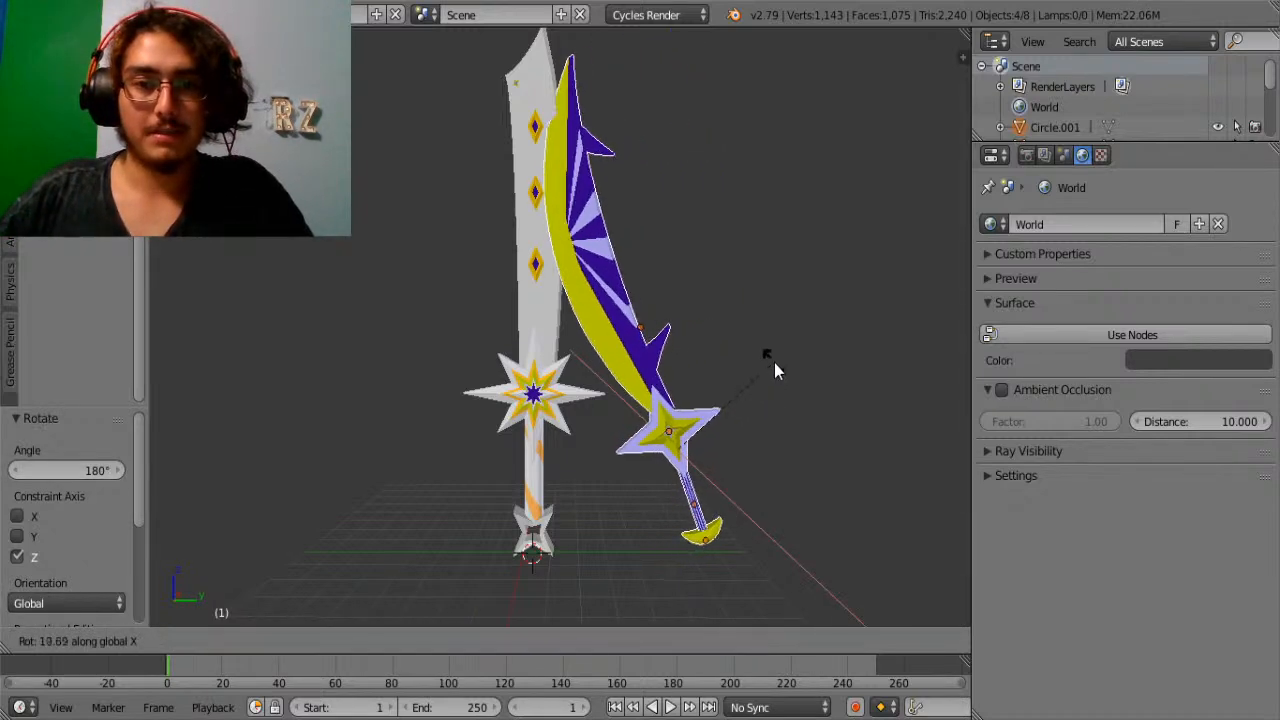
left_click(773, 348)
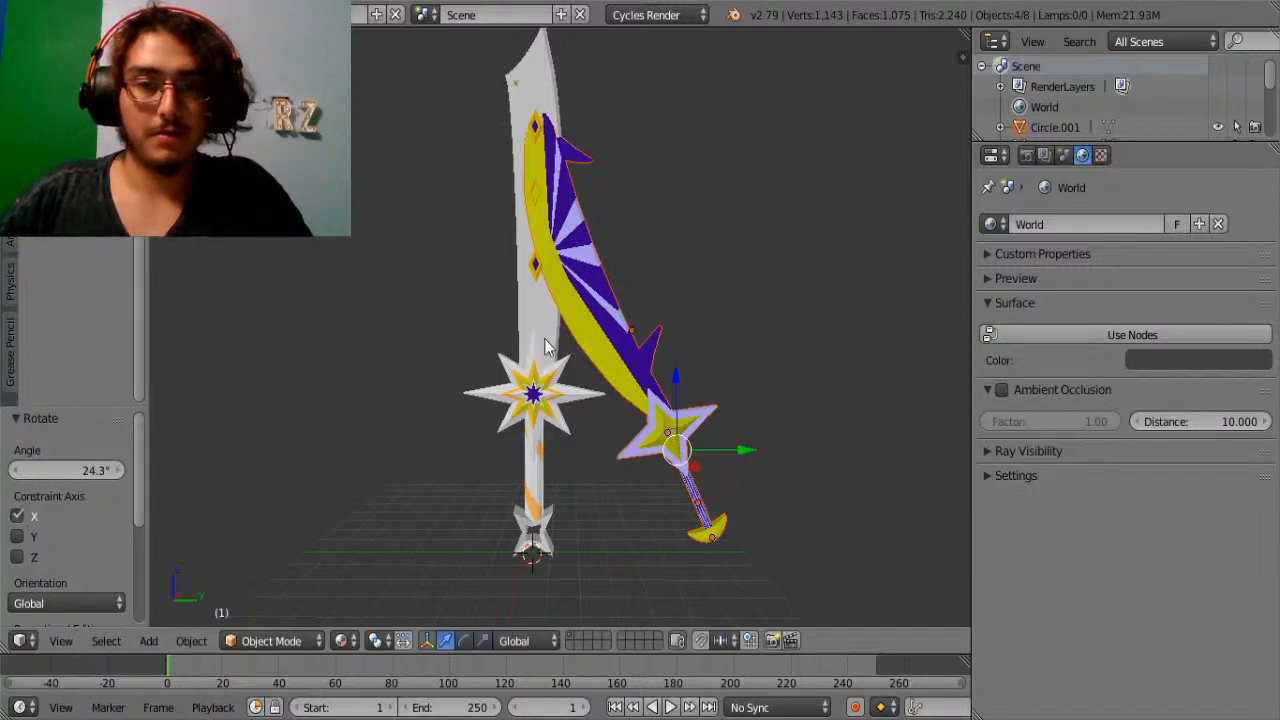
Select all four parts of the white sword and move them about -1.07 along Y and 0.79 along X.
right_click(545, 347)
right_click(541, 396, "shift")
right_click(537, 470, "shift")
right_click(541, 543, "shift")
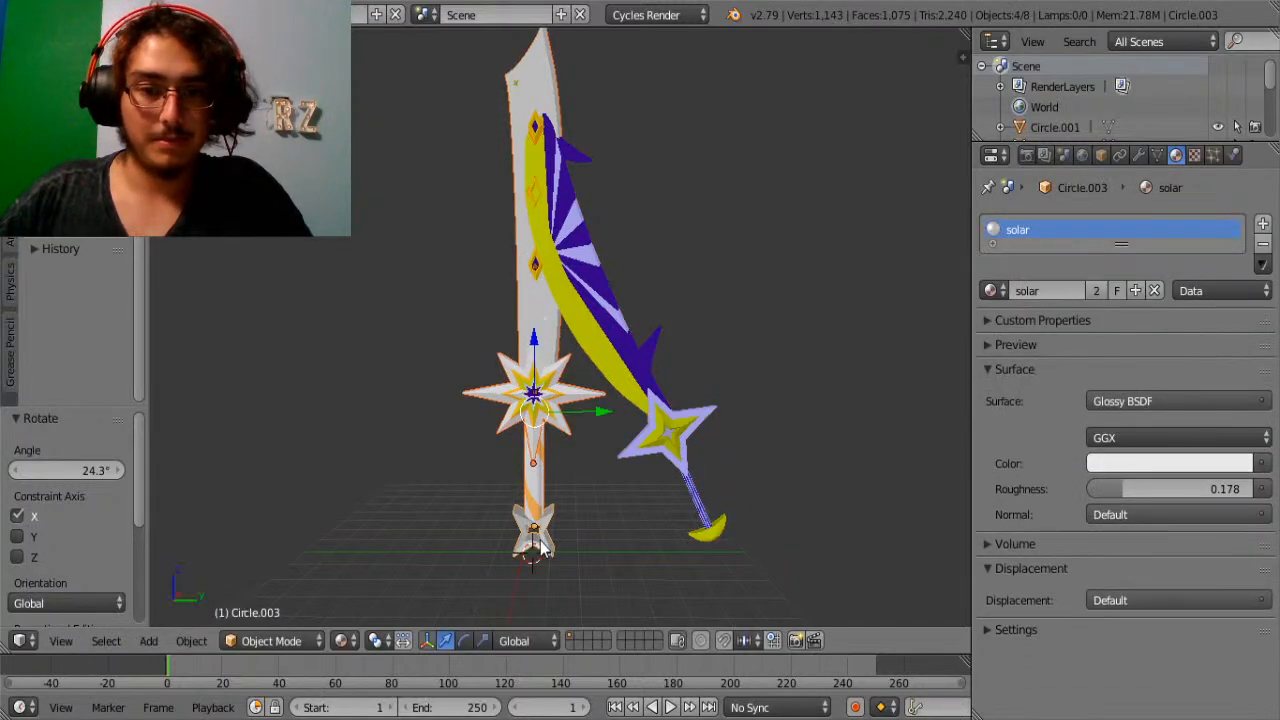
left_click_drag(586, 416, 522, 406)
middle_click_drag(524, 412, 658, 444)
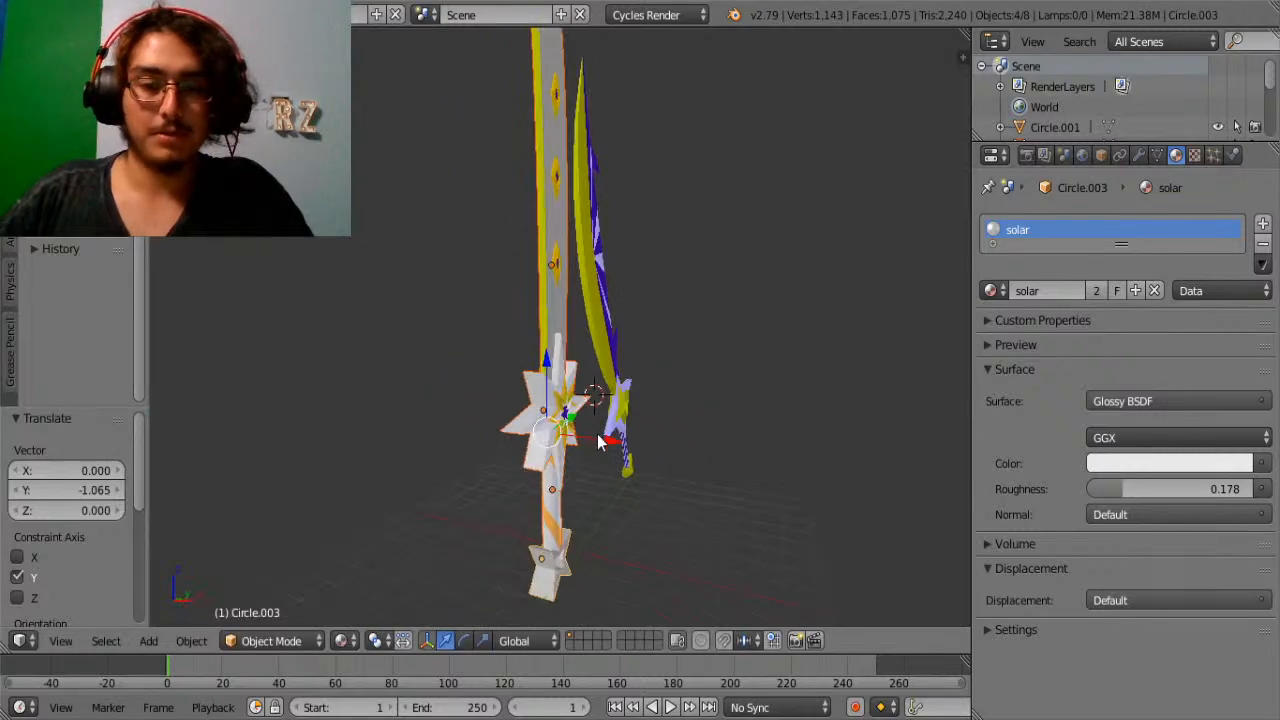
left_click_drag(598, 441, 616, 438)
middle_click_drag(664, 430, 543, 400)
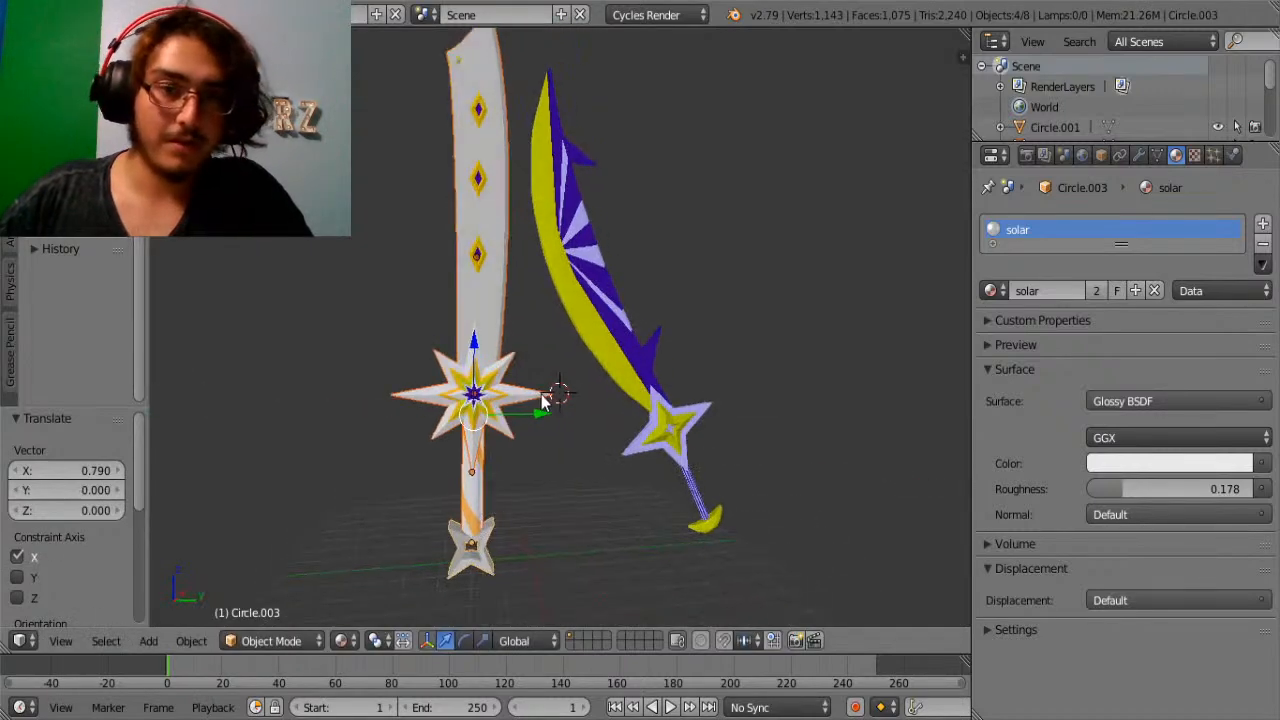
Rotate the white sword about -36° around the X axis so it crosses in front of the purple sword.
key("r")
key("x")
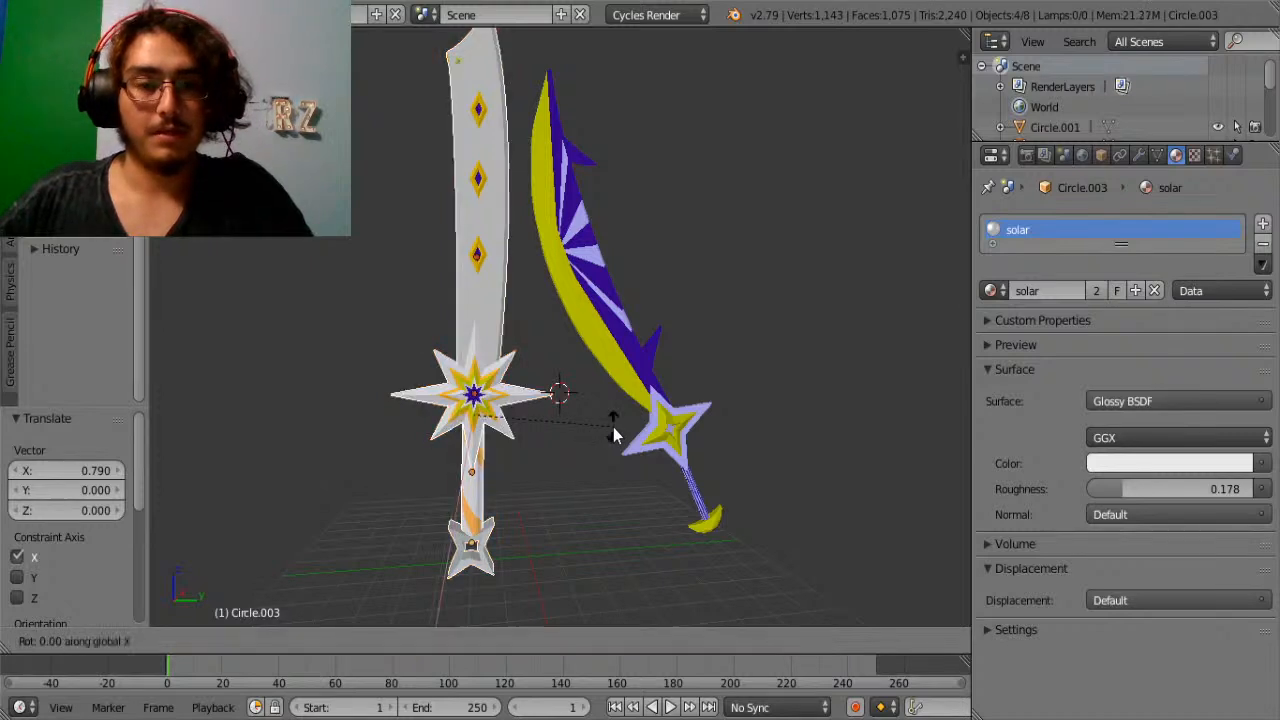
left_click(694, 591)
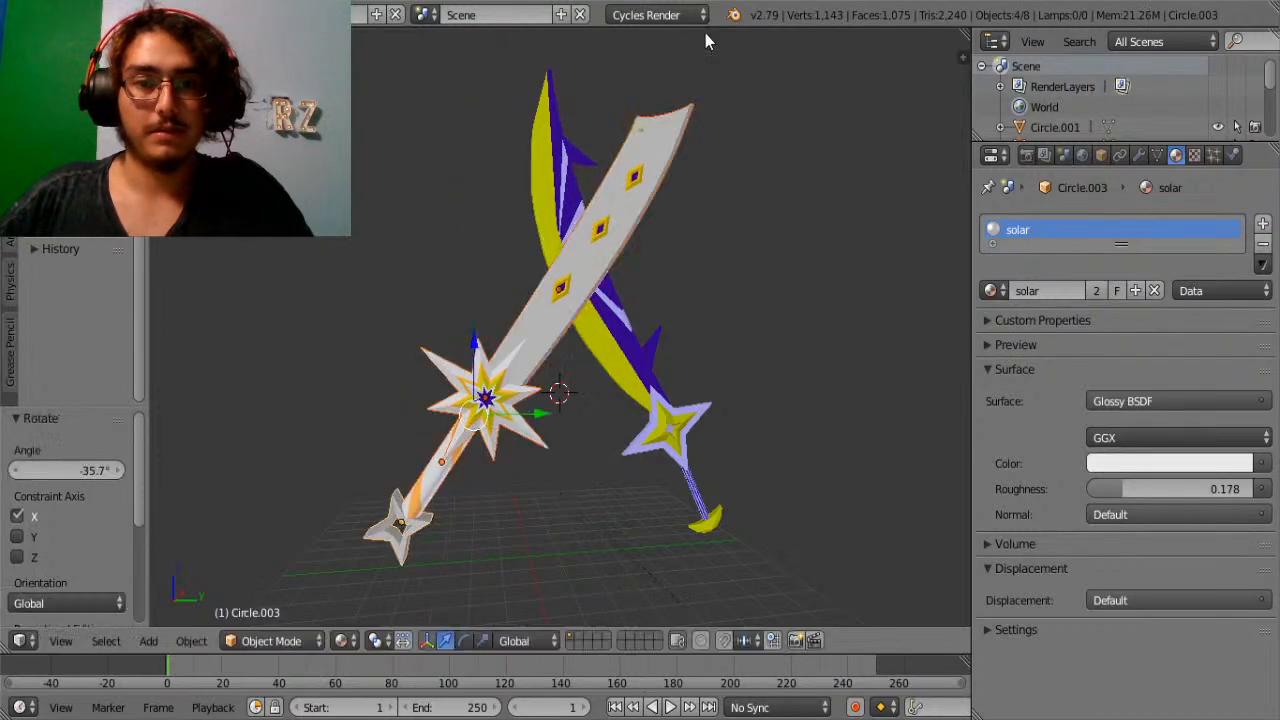
Select all four parts of the purple sword and tilt them about 12° further around the X axis.
right_click(641, 347)
right_click(678, 488)
right_click(697, 510)
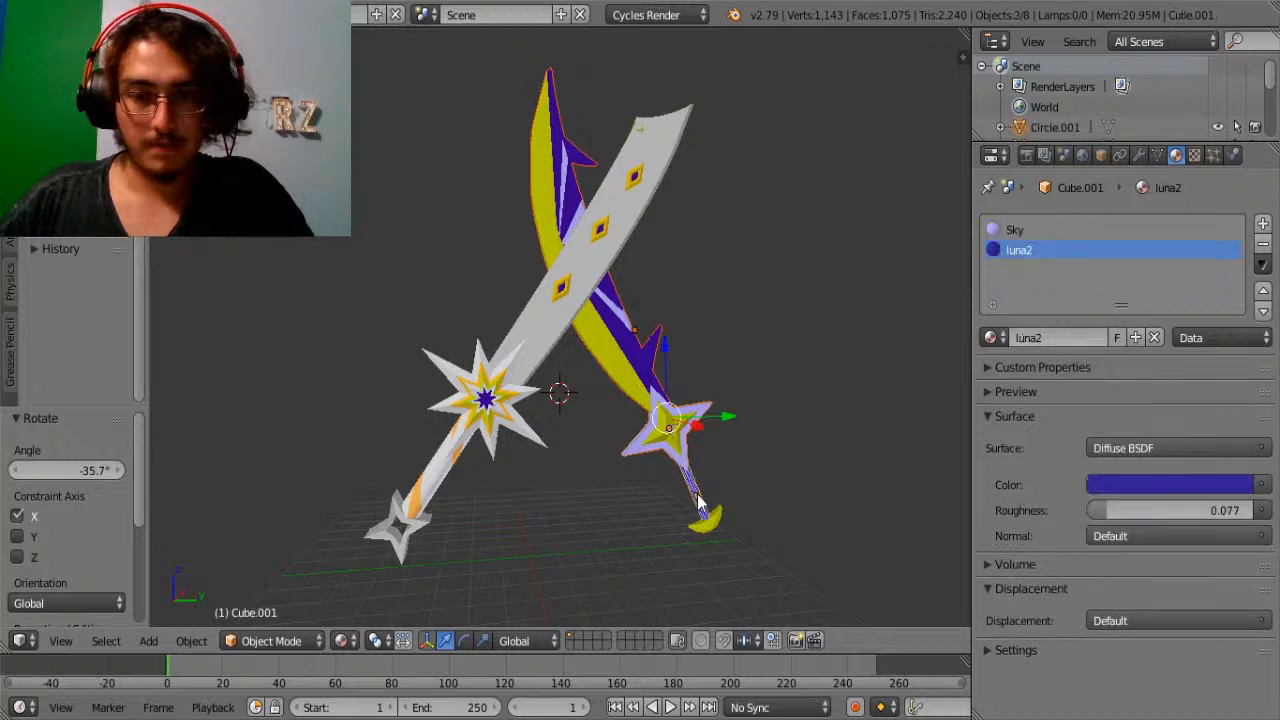
right_click(717, 526)
key("r")
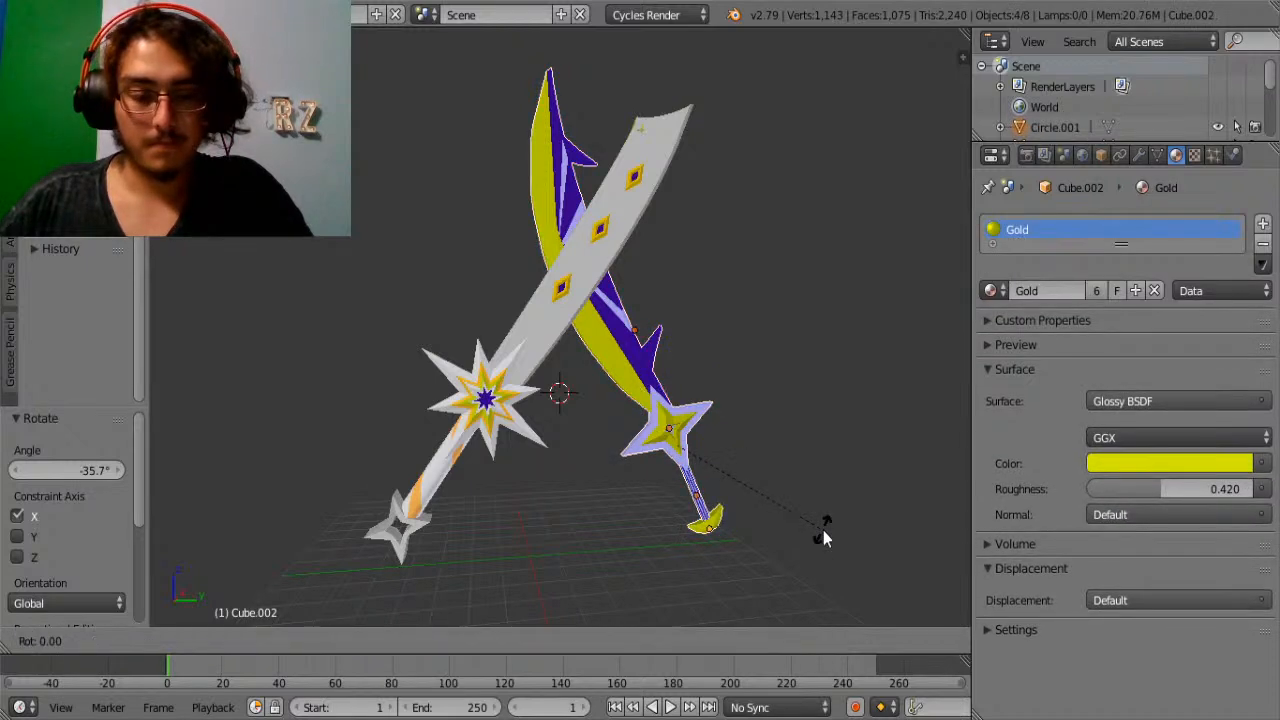
key("x")
left_click(811, 487)
middle_click_drag(811, 489, 728, 316)
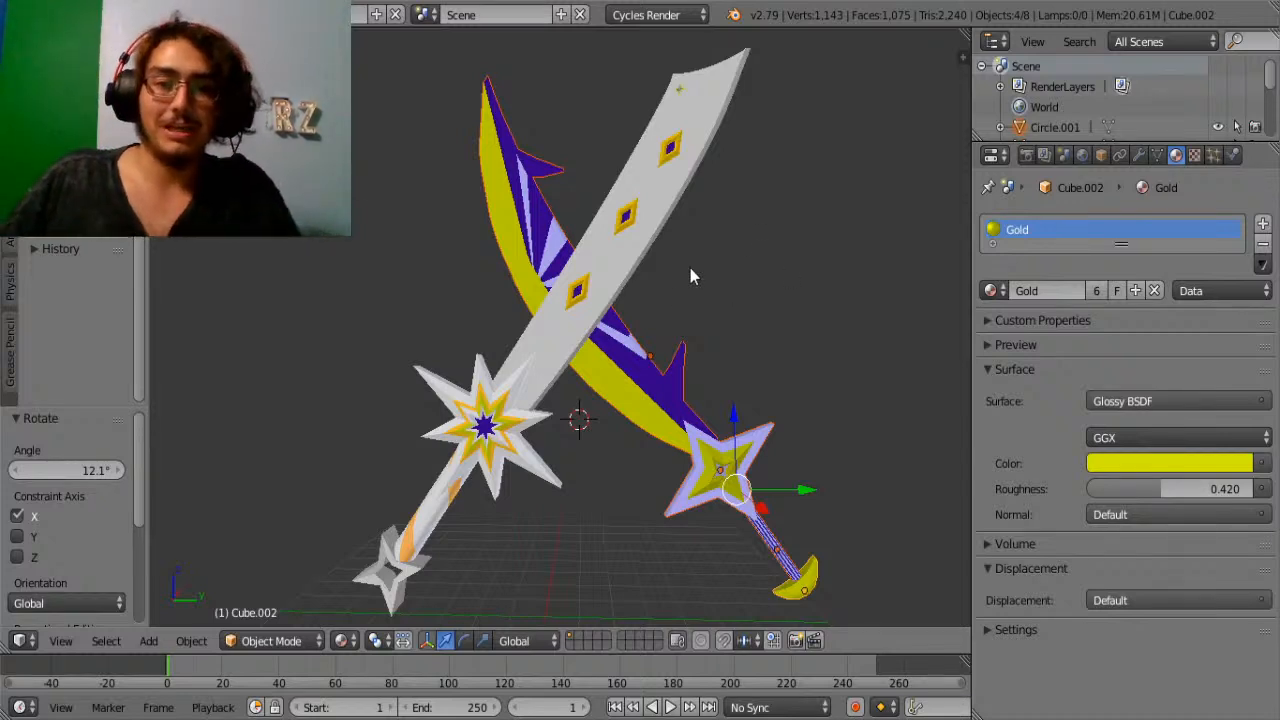
middle_click_drag(595, 258, 645, 130)
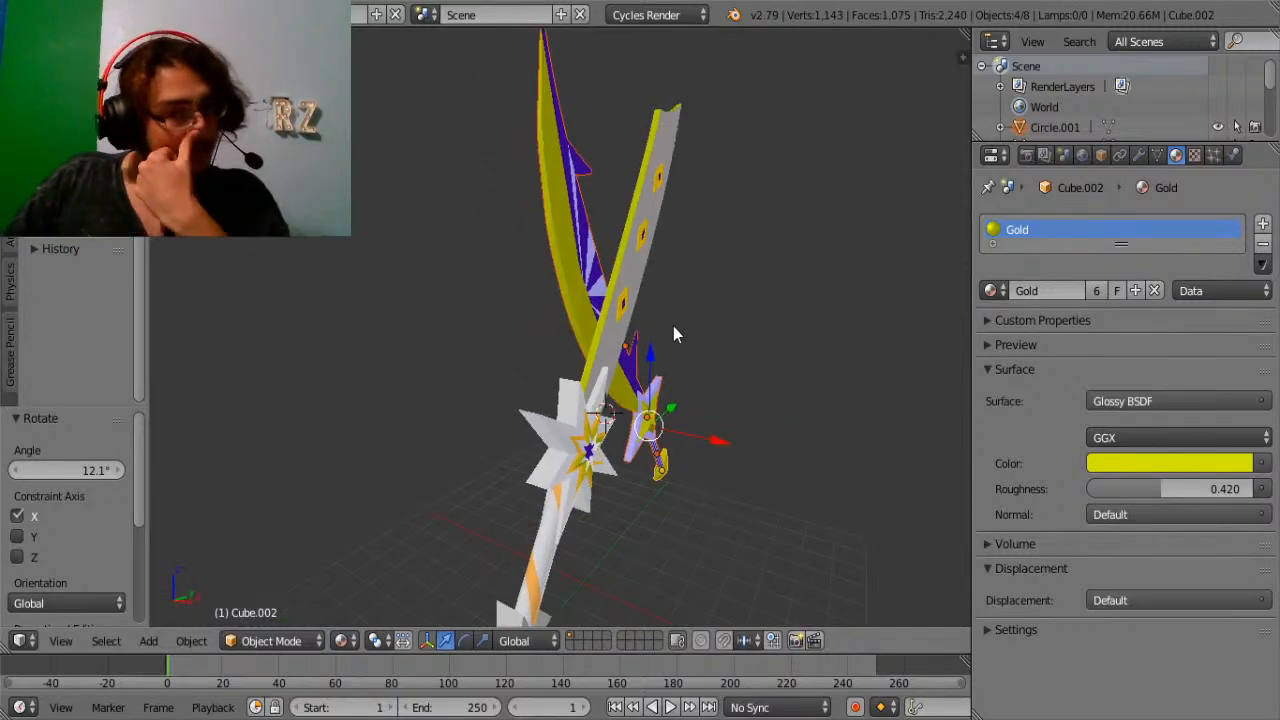
middle_click_drag(673, 335, 556, 278)
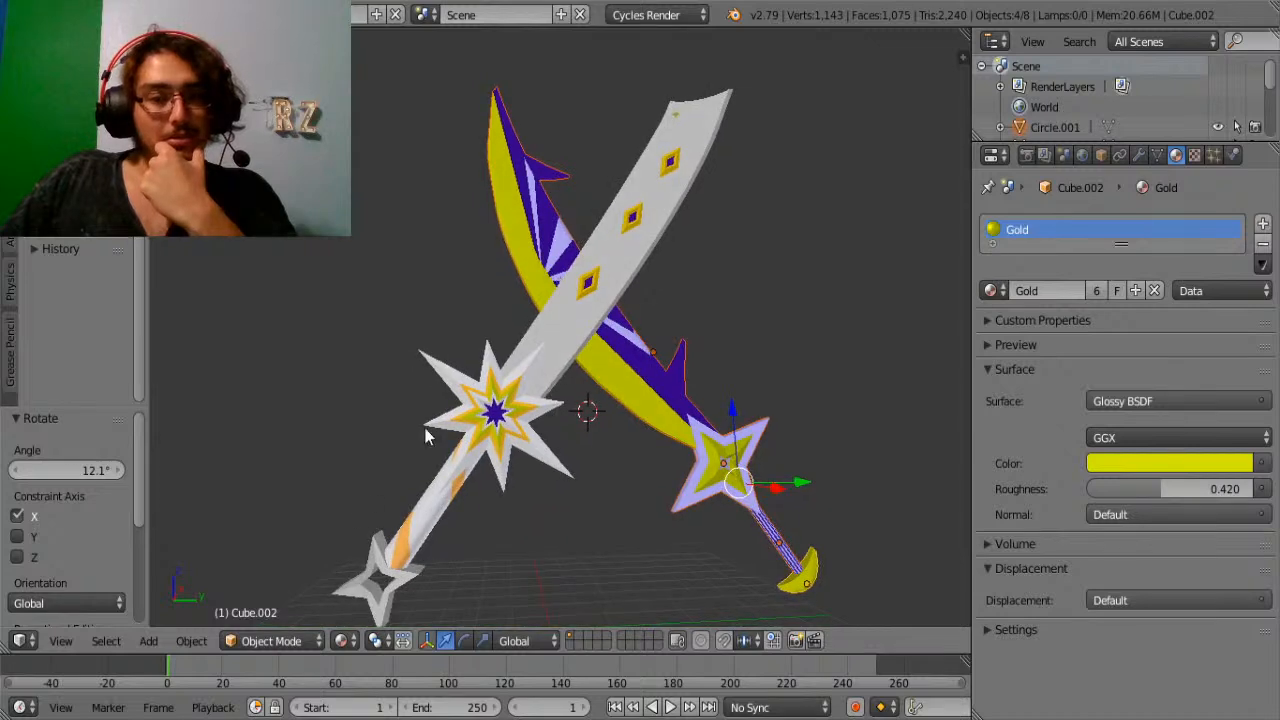
Try the Gold material on the white sword's pommel star and reassign the solar material.
right_click(372, 558)
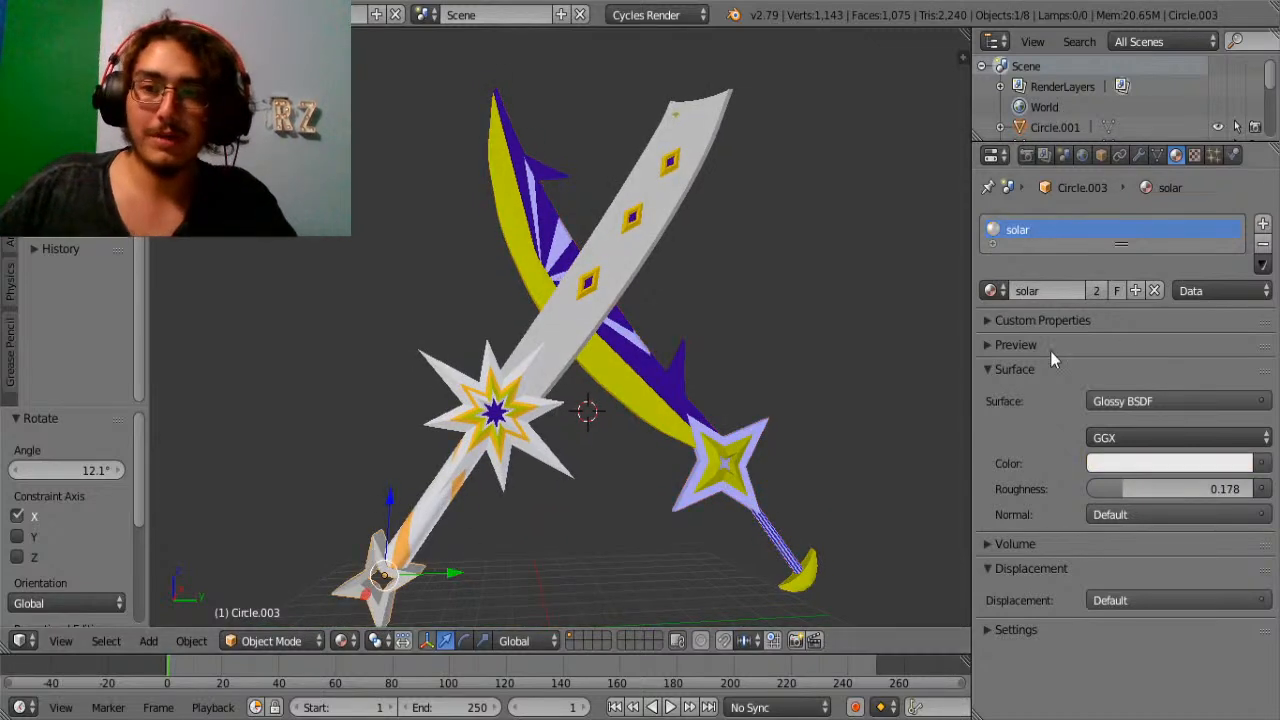
left_click(1005, 288)
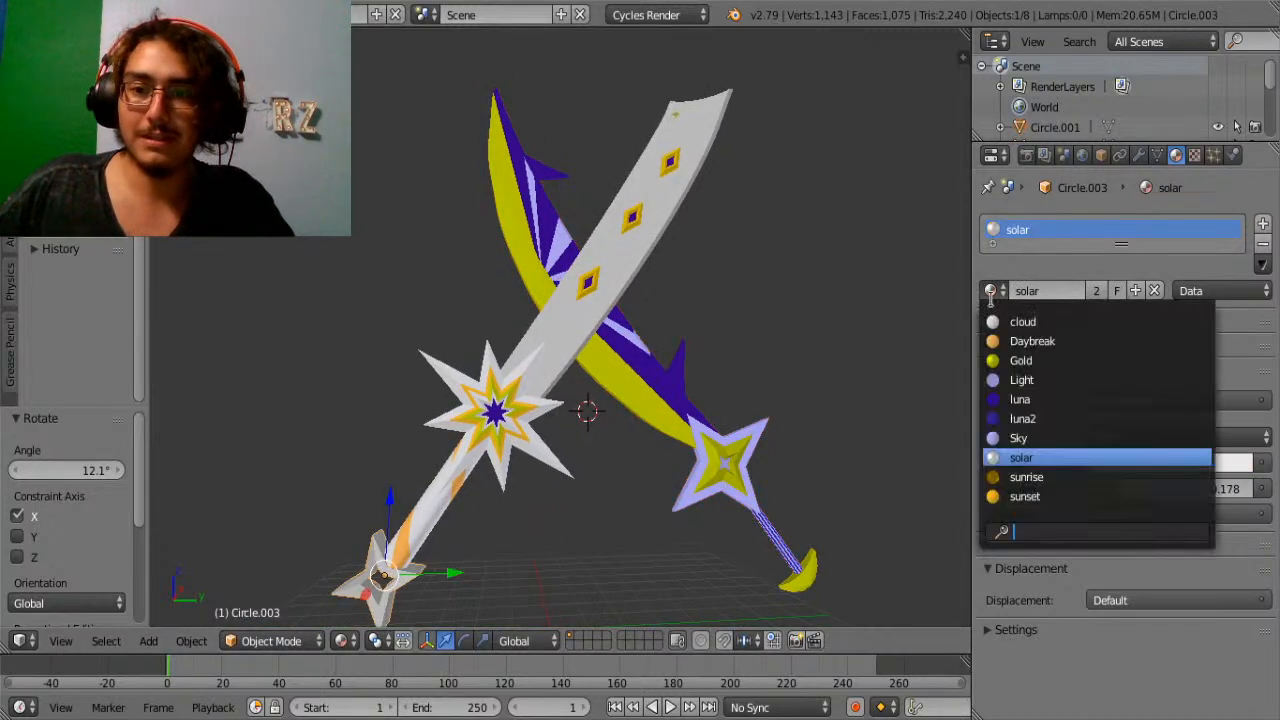
left_click(1023, 365)
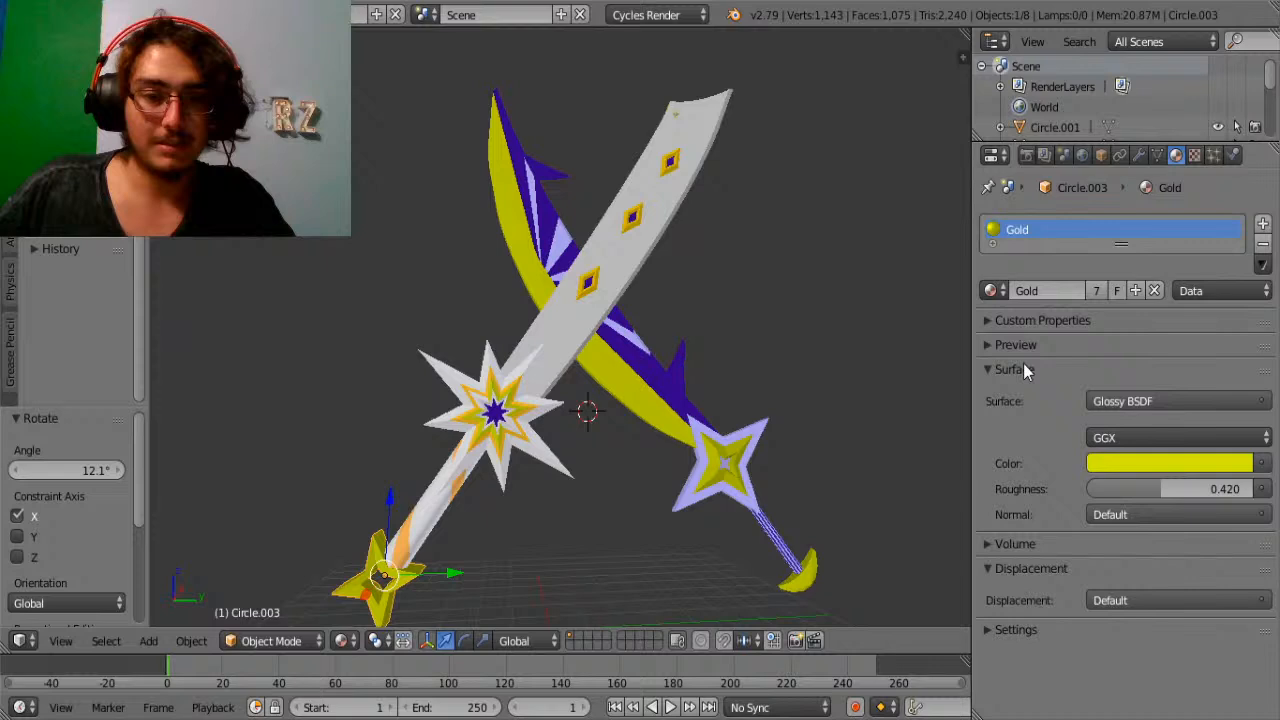
left_click(990, 292)
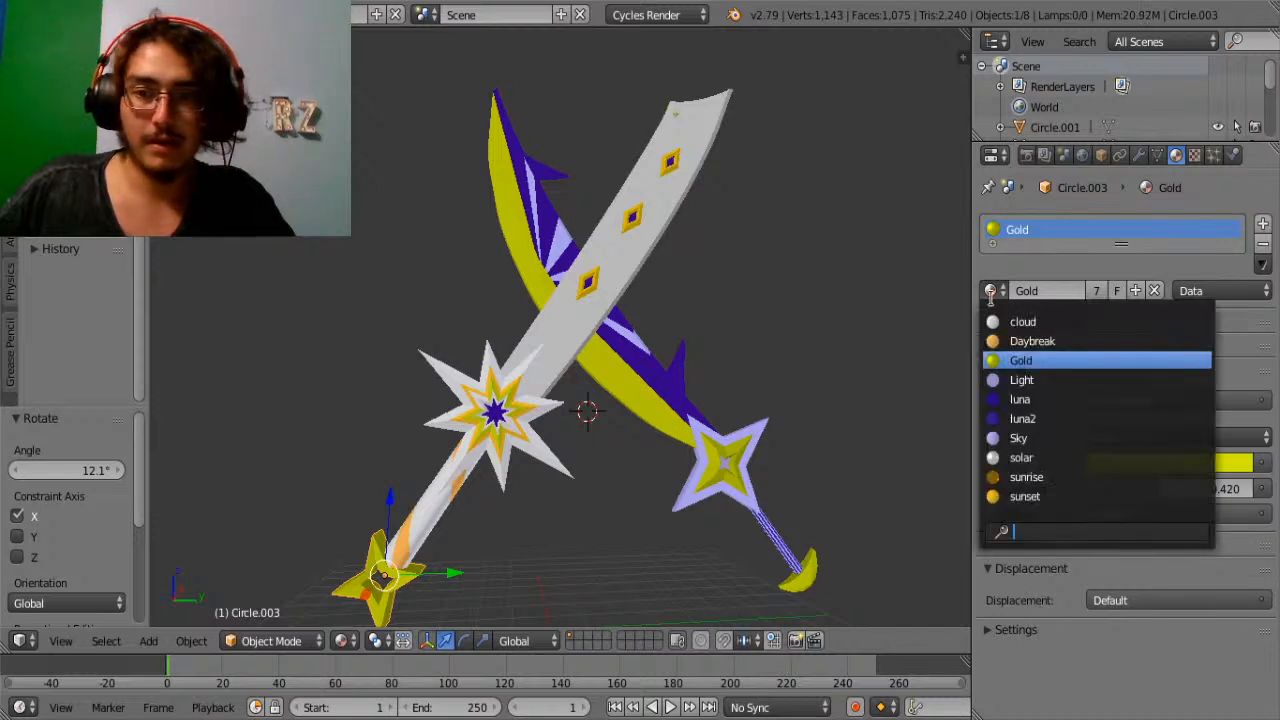
left_click(1030, 457)
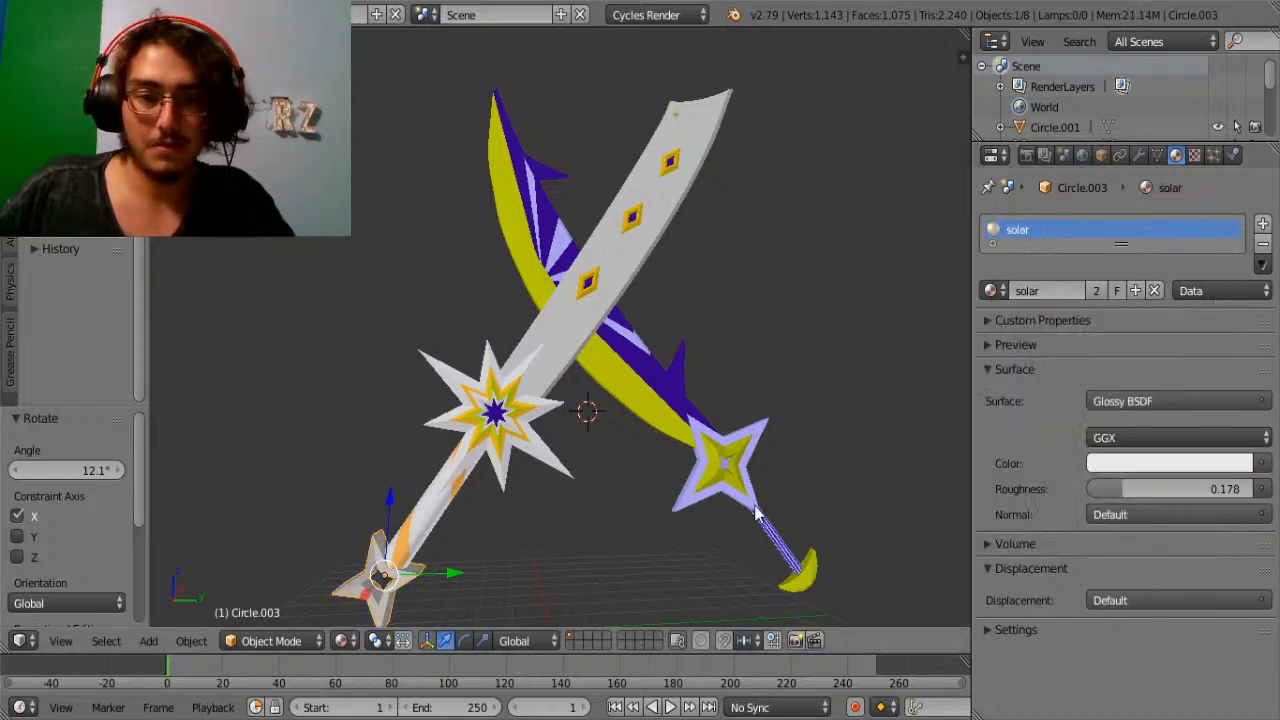
Scale the white sword's grip and pommel star to about 0.72 and move them 0.29 along Z and 0.185 along Y.
right_click(440, 518)
key("s")
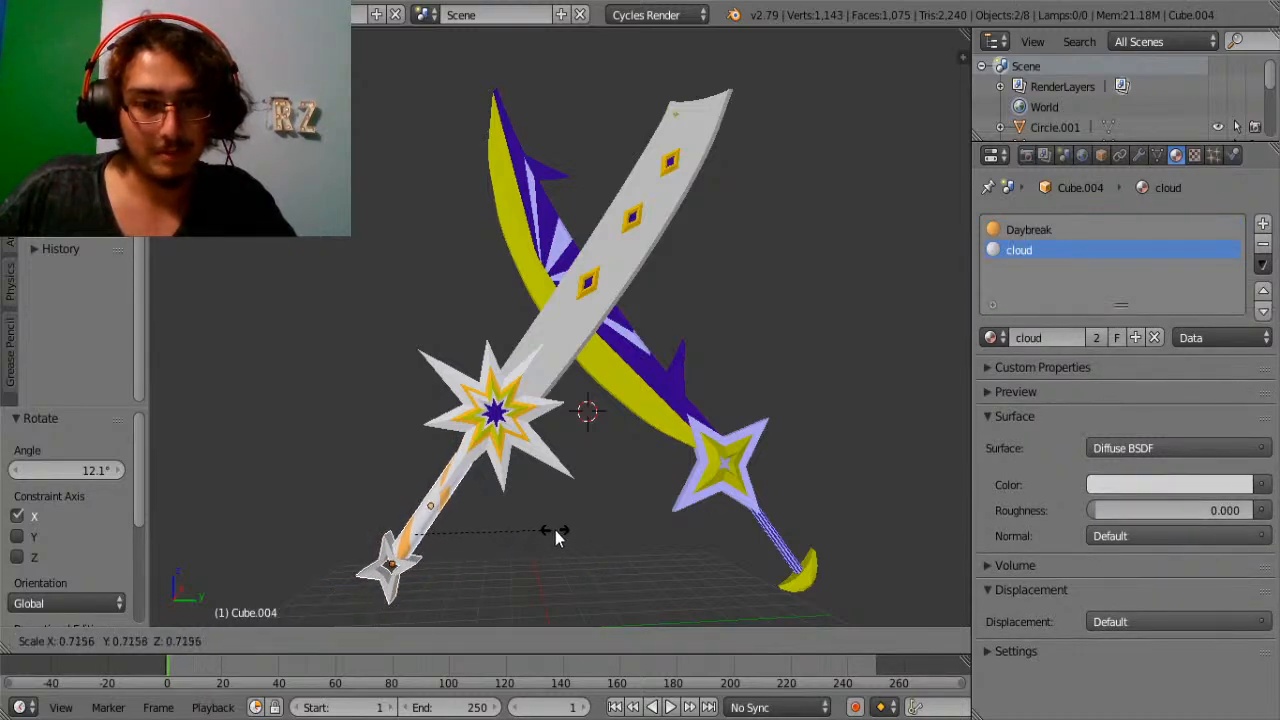
left_click(551, 526)
middle_click_drag(436, 497, 427, 456)
left_click_drag(427, 448, 434, 434)
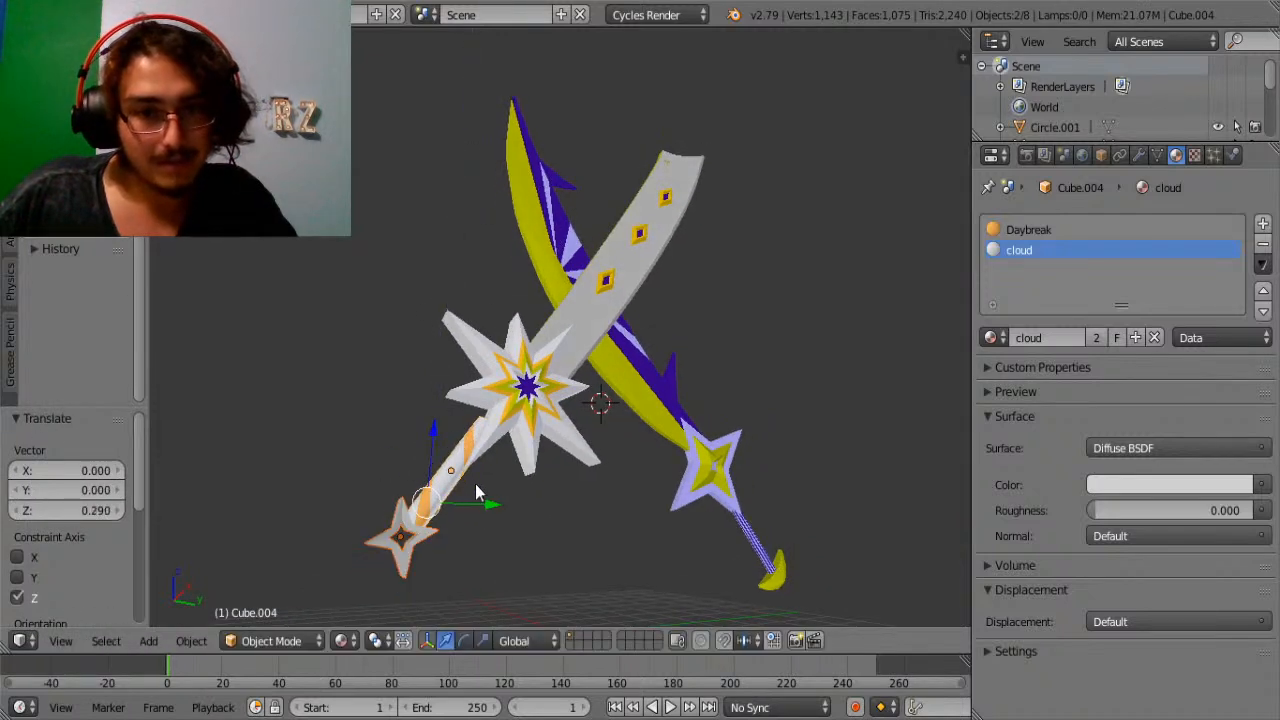
left_click_drag(480, 494, 491, 496)
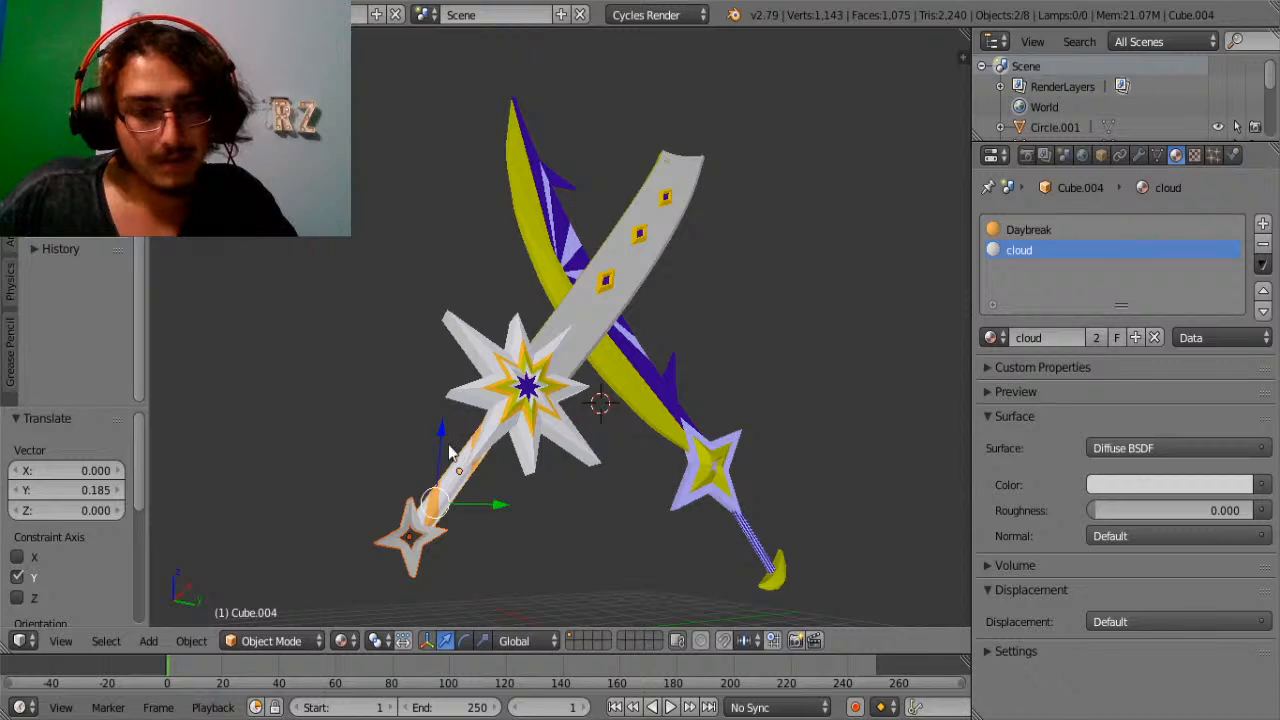
middle_click_drag(571, 486, 501, 404)
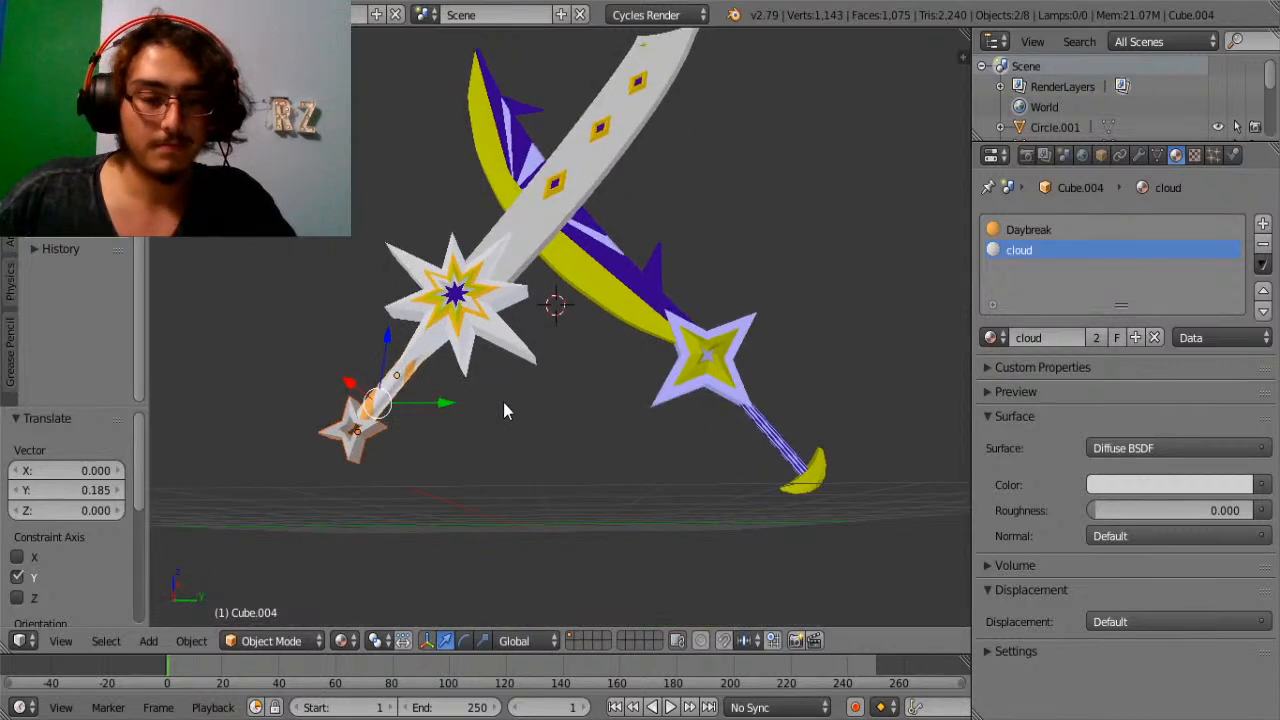
Undo the scaling and moves of the white sword's grip and pommel star.
key("s")
key("x")
key("Escape")
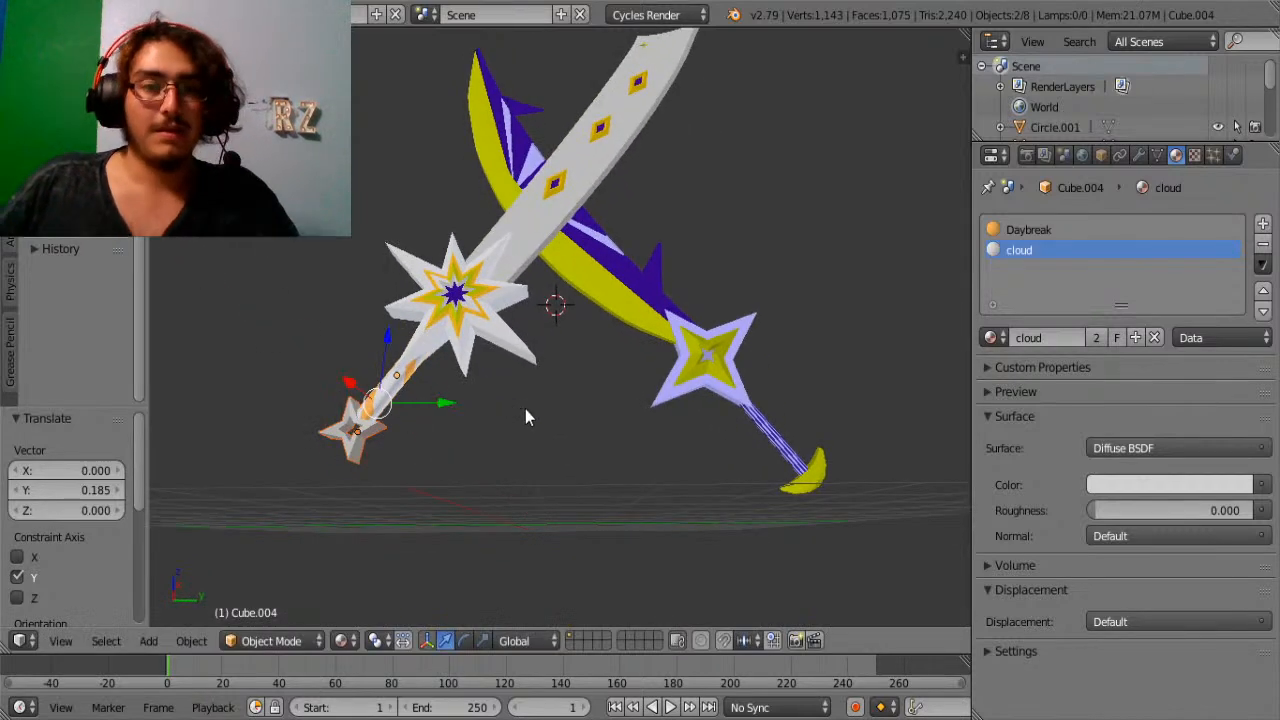
key("ctrl+z")
key("ctrl+z")
Select all four parts of the white sword and rotate them about 37.8° around the X axis to stand it upright.
middle_click_drag(525, 409, 495, 382)
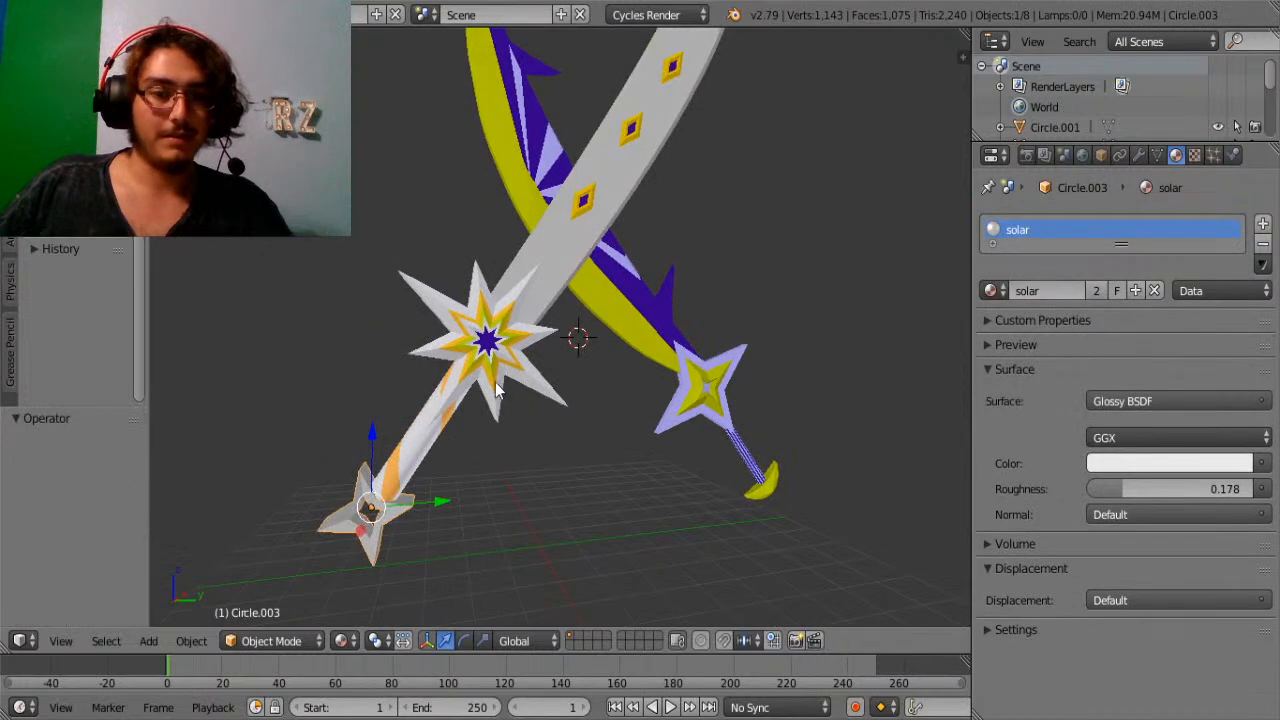
right_click(495, 382, "shift")
key("r")
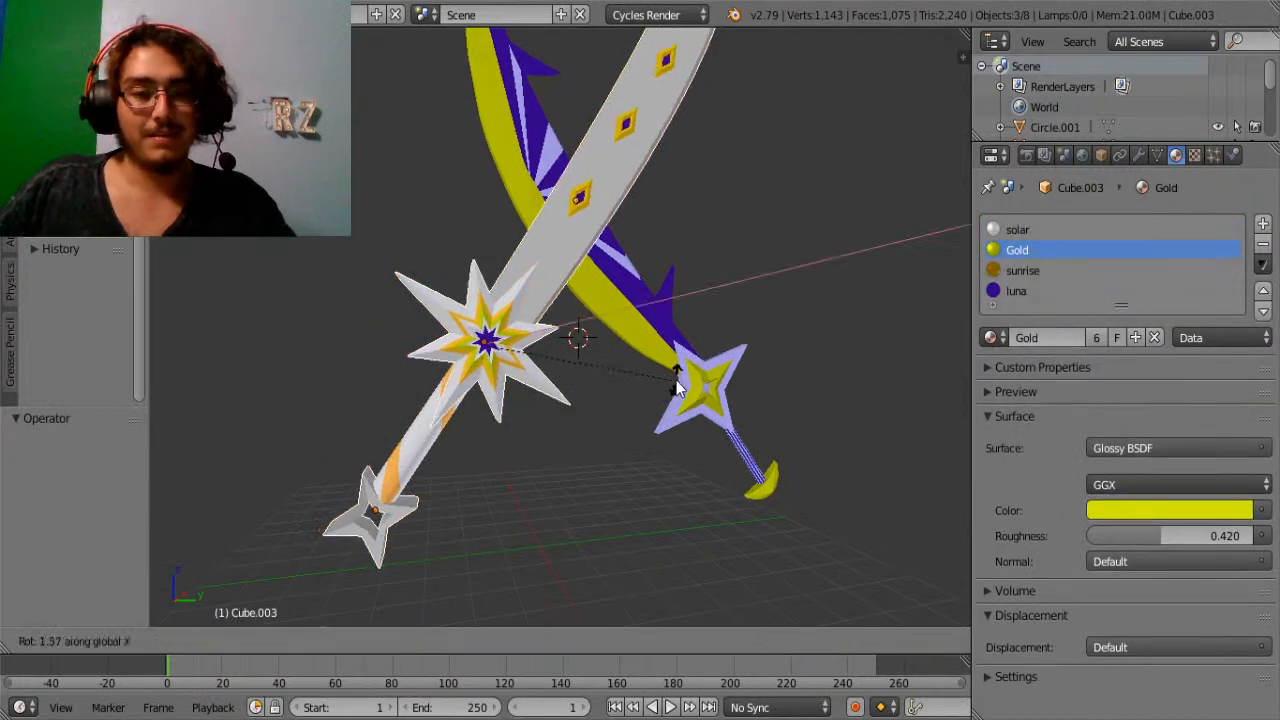
key("Escape")
right_click(422, 445, "shift")
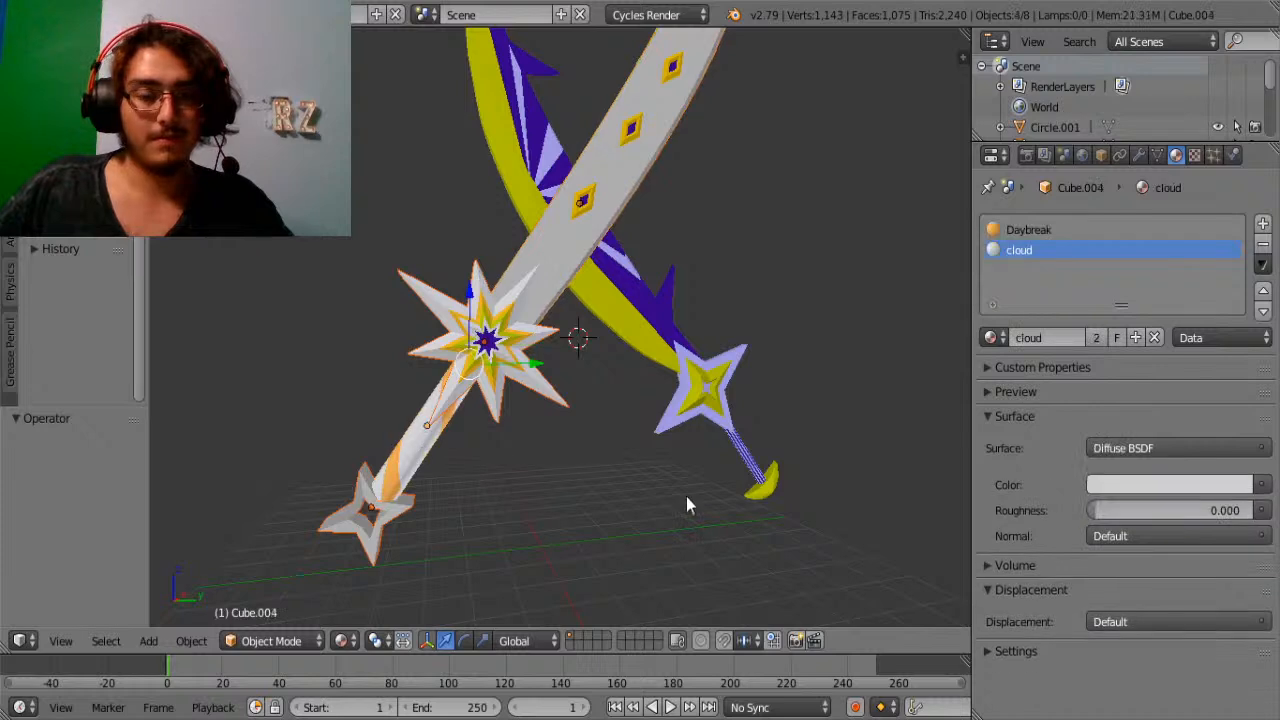
key("r")
key("x")
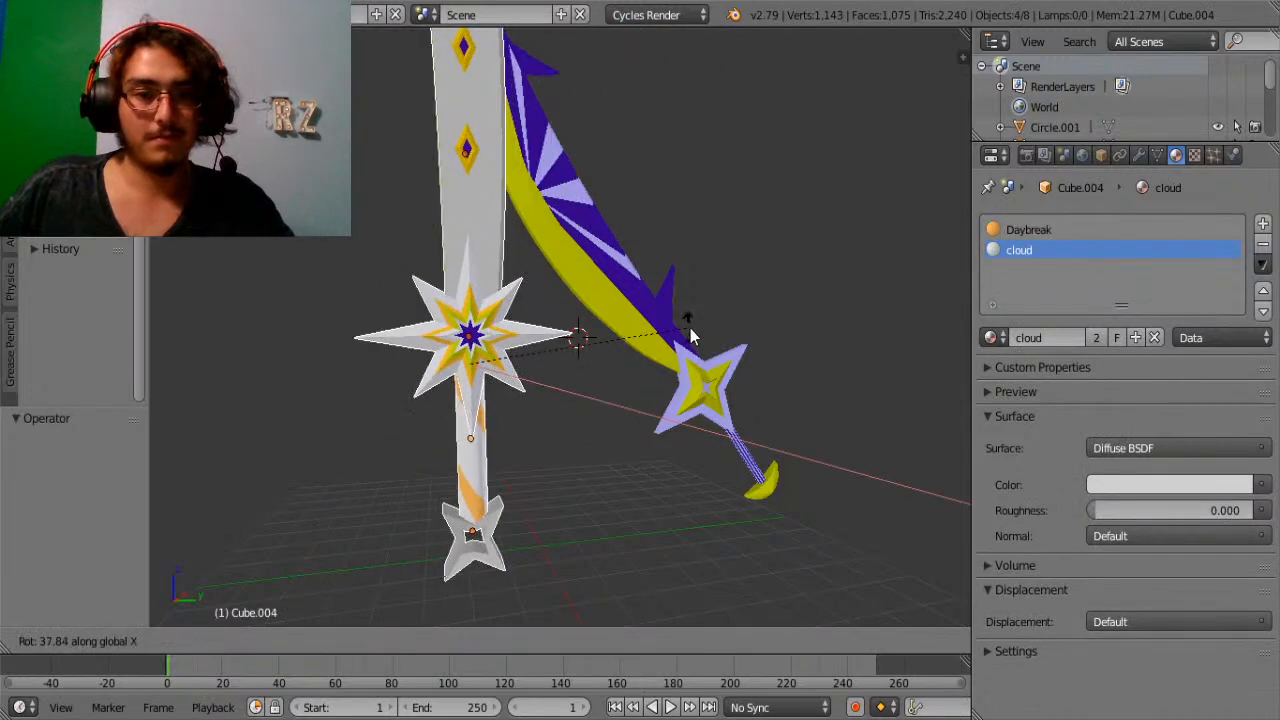
left_click(690, 330)
Scale the white sword's grip and pommel star uniformly to 0.66 and stretch them by about 1.415 along Z.
right_click(488, 560)
key("shift+s")
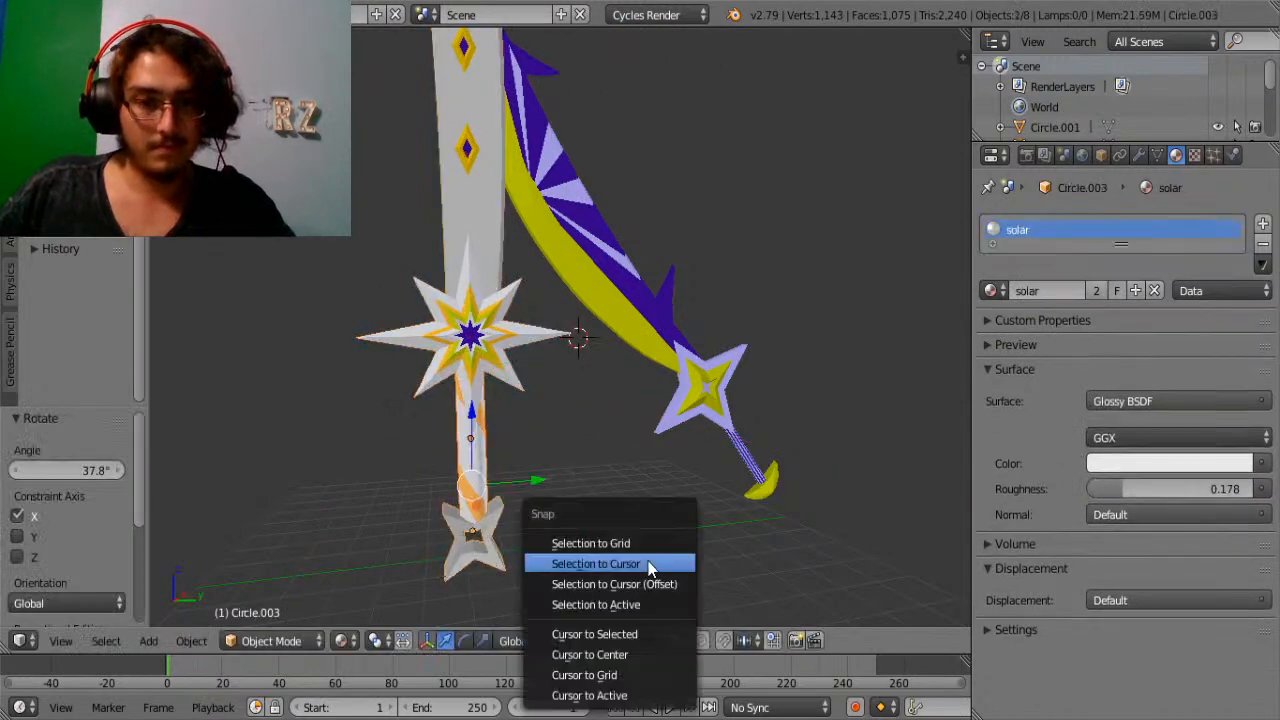
left_click(789, 511)
key("s")
left_click(681, 468)
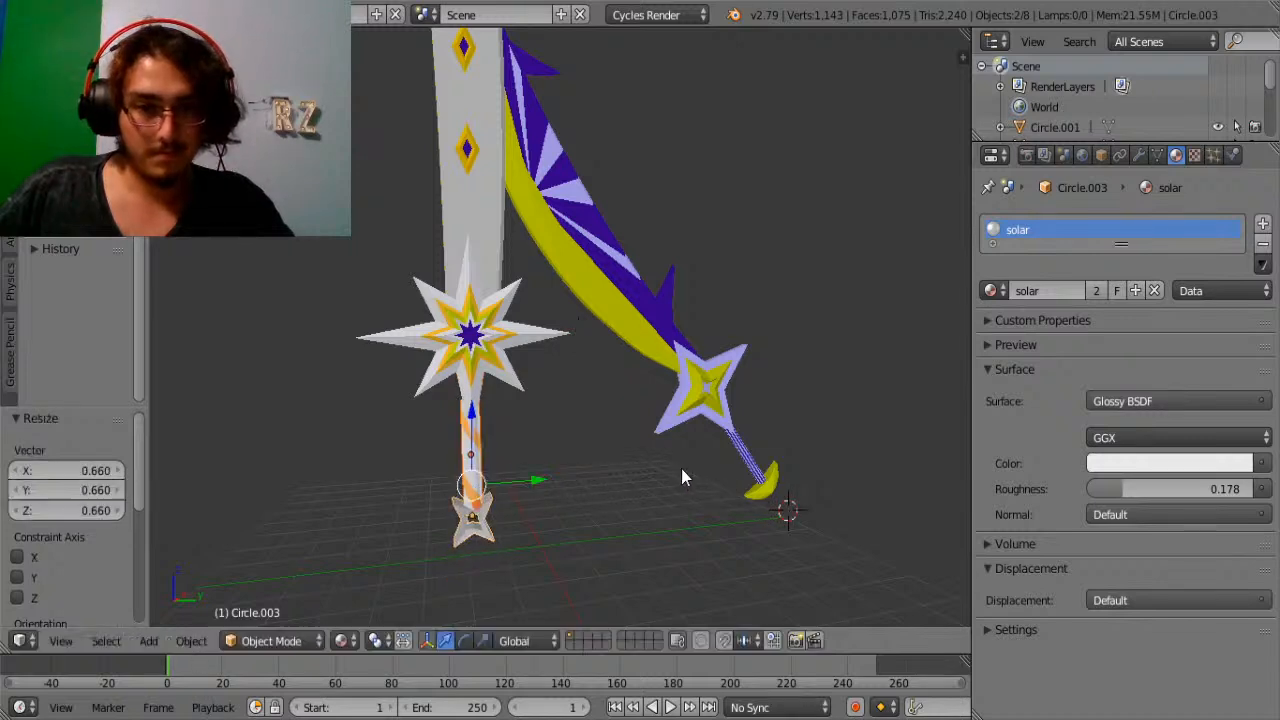
key("s")
key("z")
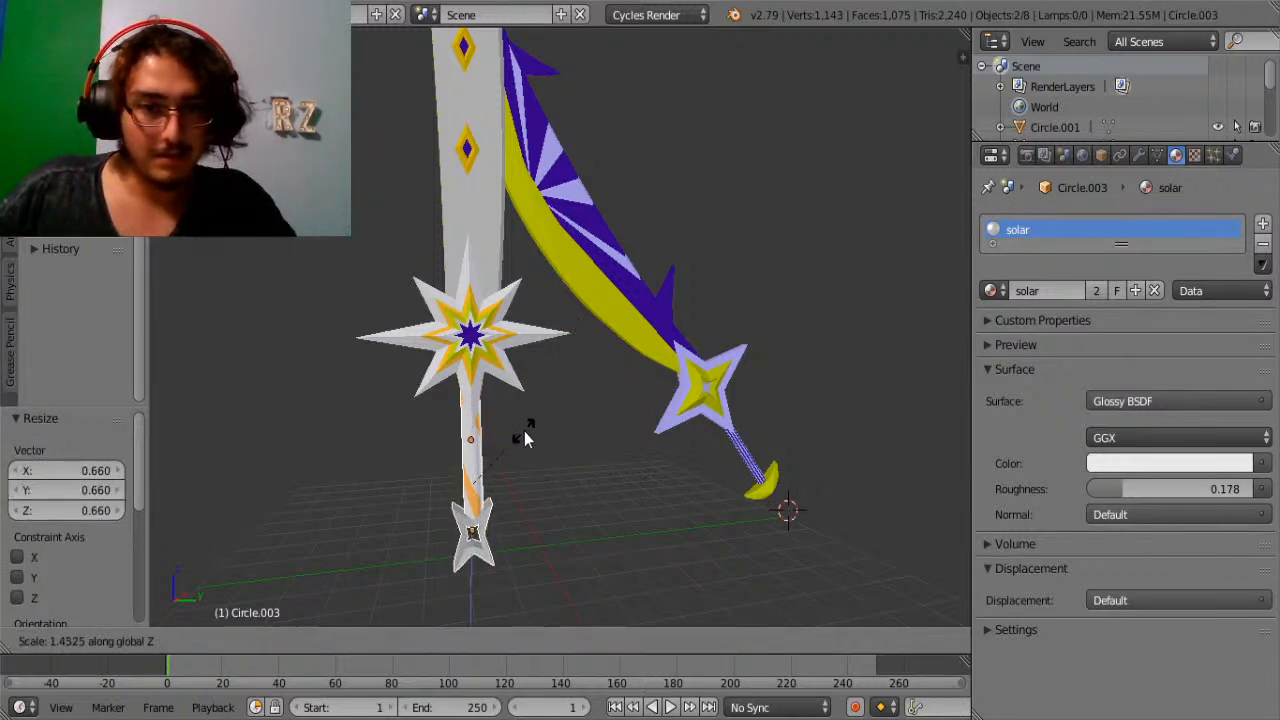
left_click(518, 427)
Reselect the whole white sword and rotate it about -40.4° around the X axis so it crosses the purple sword.
middle_click_drag(576, 473, 523, 437)
right_click(466, 223)
key("r")
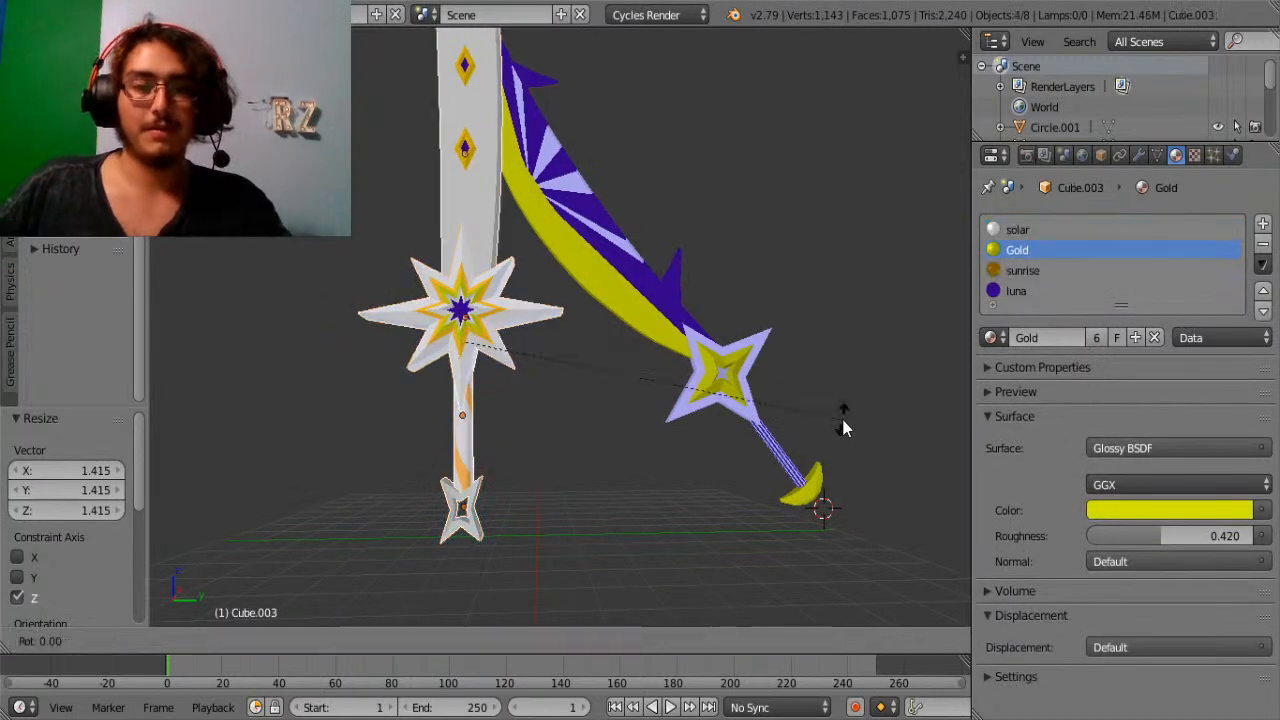
key("x")
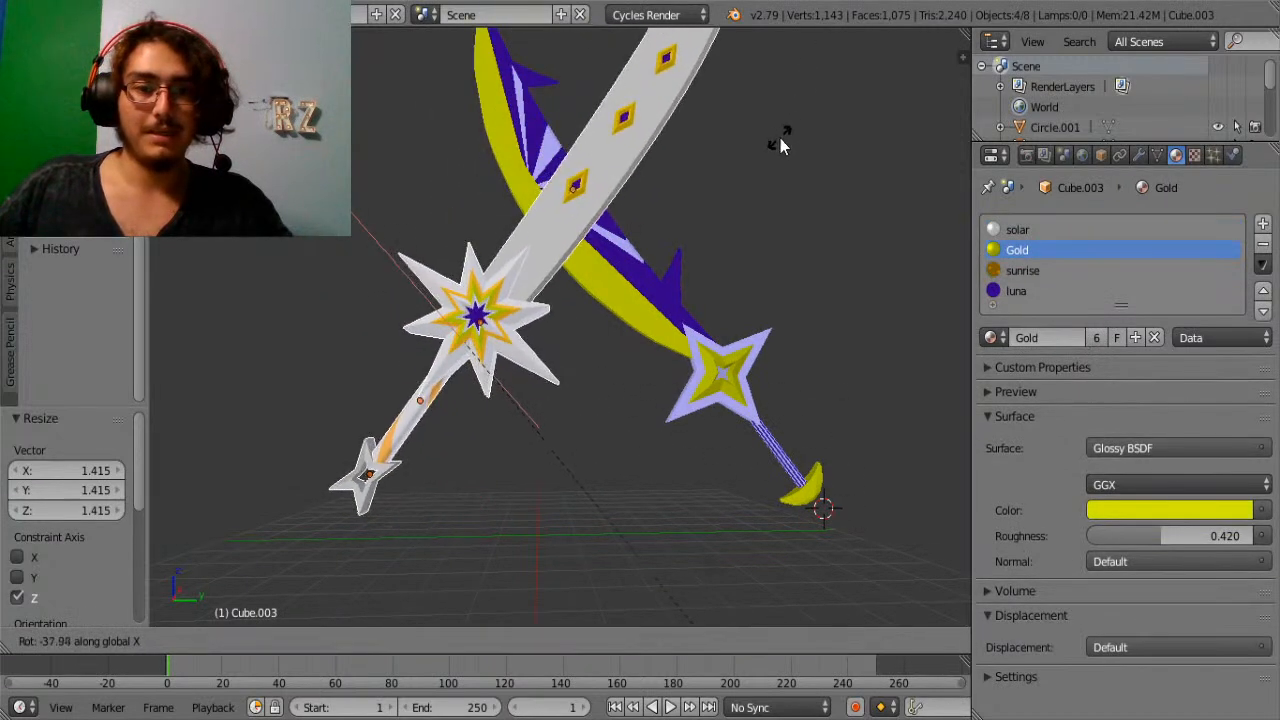
left_click(763, 92)
Lower the white sword by 0.2 along the Z axis.
scroll(760, 121, "down", 2)
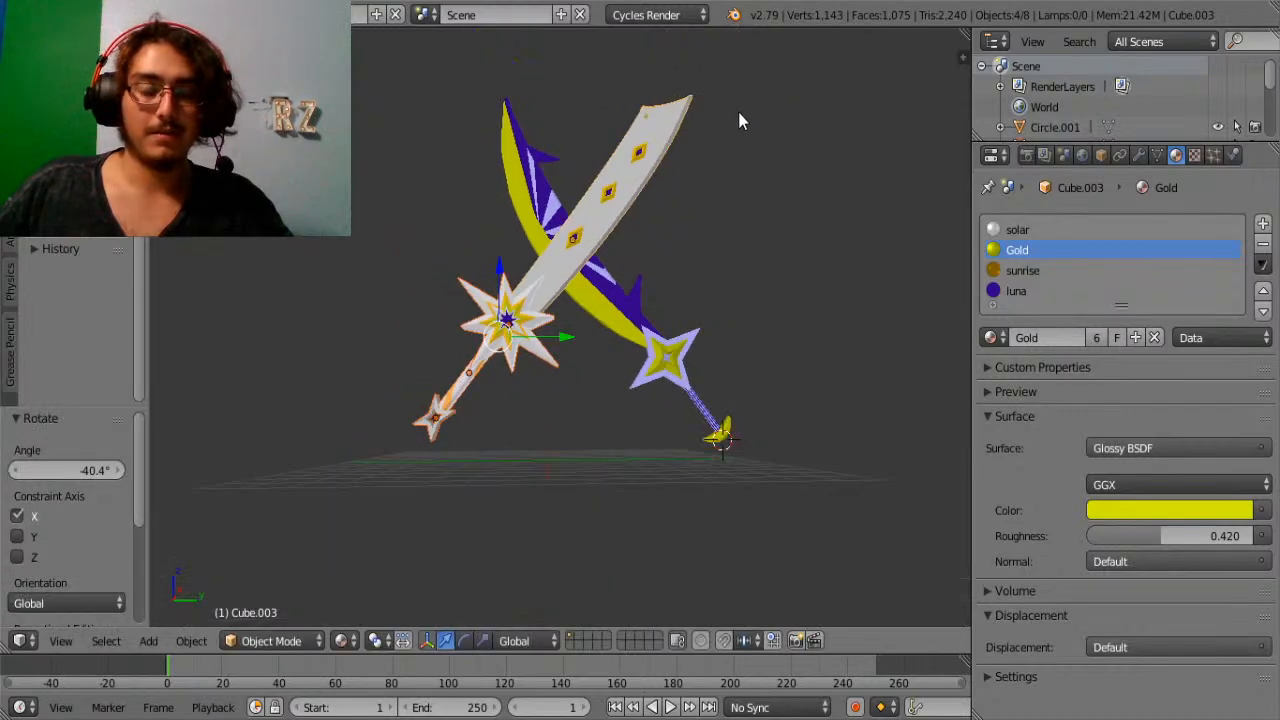
scroll(728, 158, "up", 1)
middle_click_drag(739, 112, 732, 179)
type("gz-0.2")
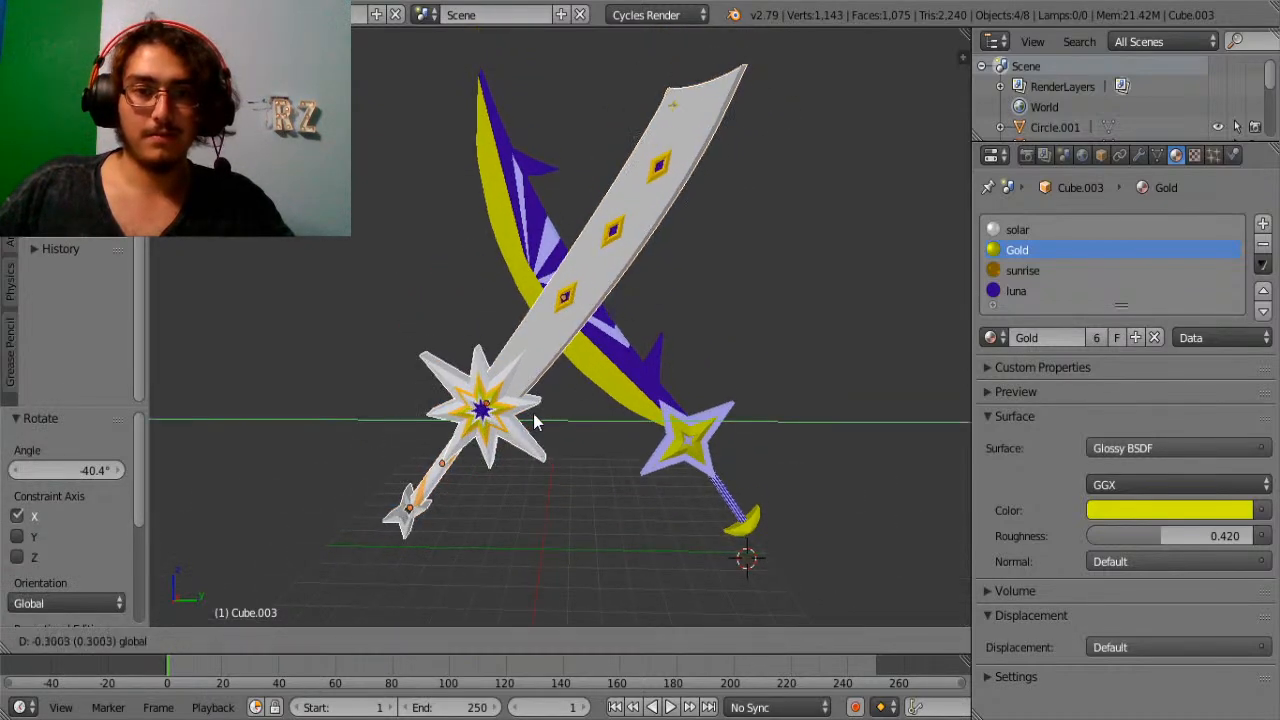
key("Return")
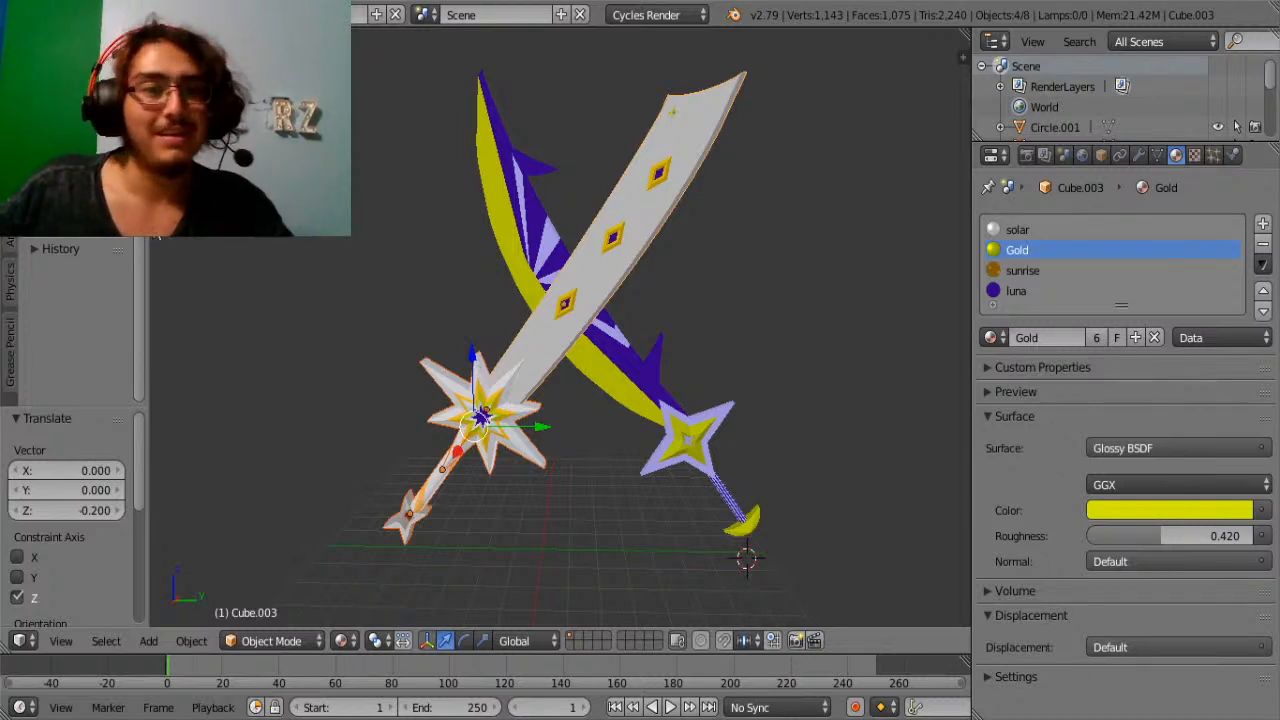
Add a camera on the floor grid in front of the crossed swords, between their handles.
left_click(10, 103)
scroll(75, 320, "down", 5)
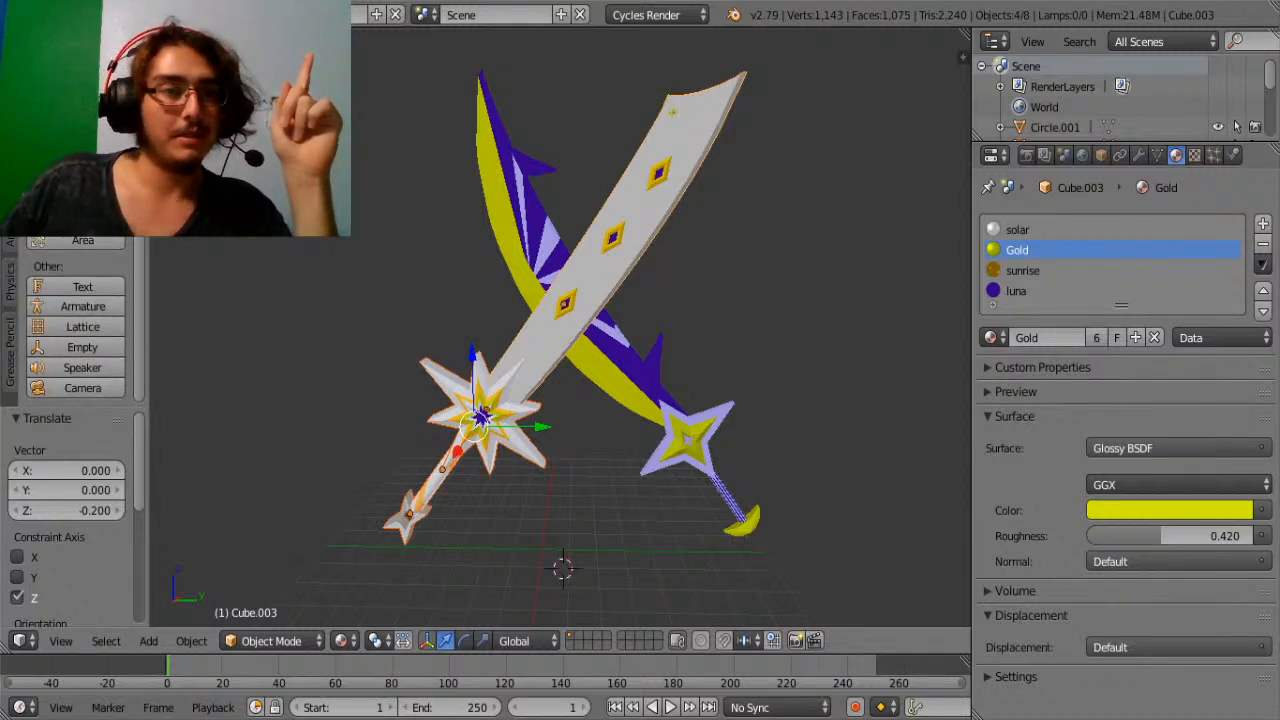
scroll(75, 320, "up", 6)
scroll(75, 320, "down", 3)
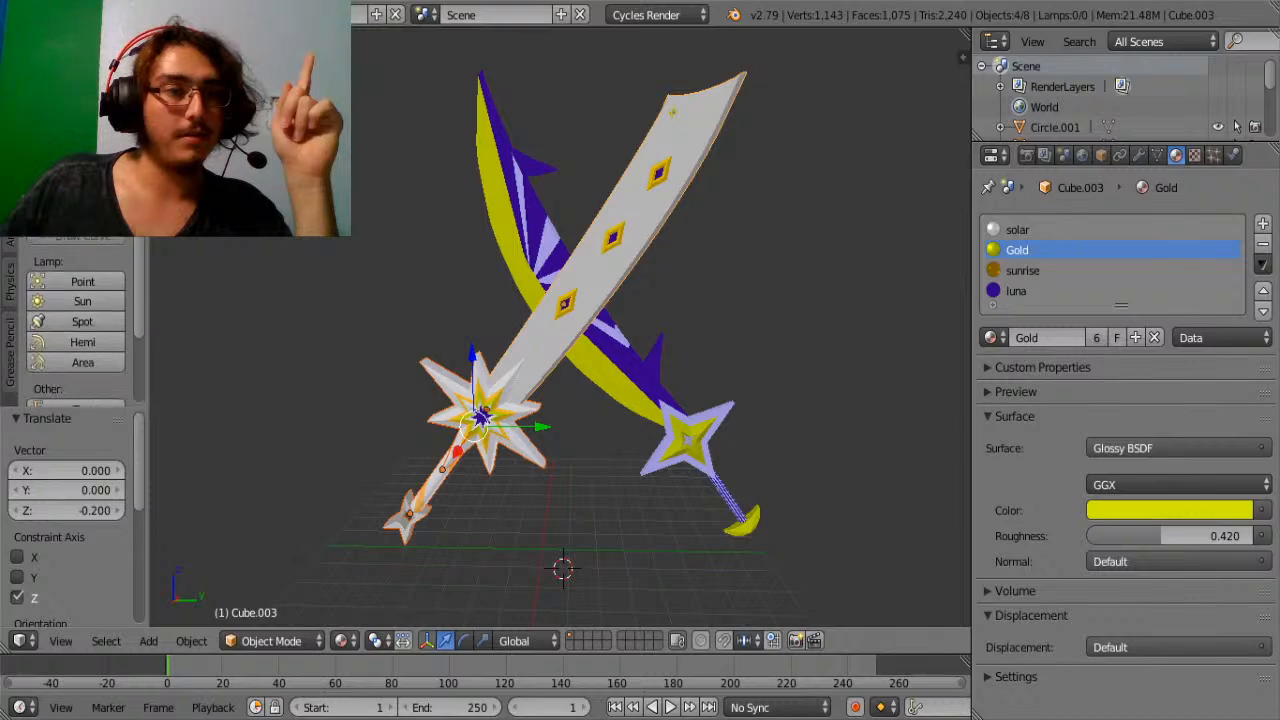
scroll(75, 320, "down", 3)
left_click(68, 385)
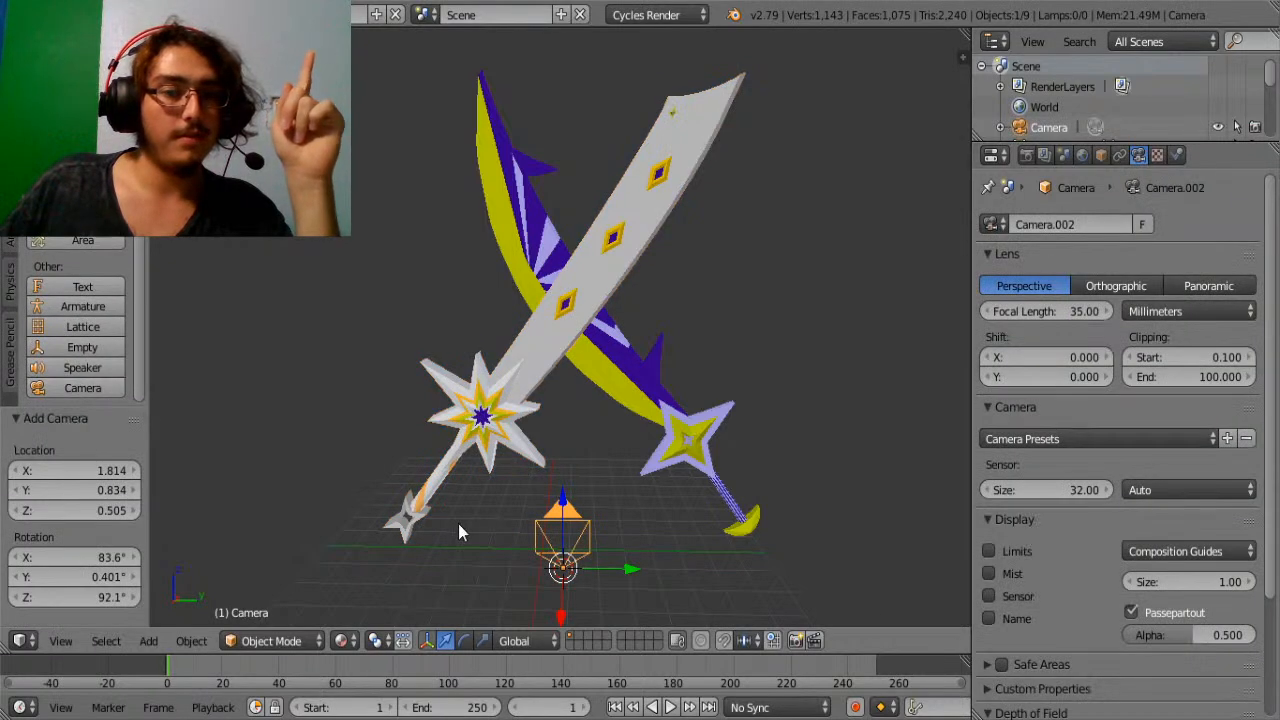
Move the new camera about 6.5 in total along X and 6.05 up along Z, and check its framing in camera view.
left_click(60, 641)
left_click(142, 566)
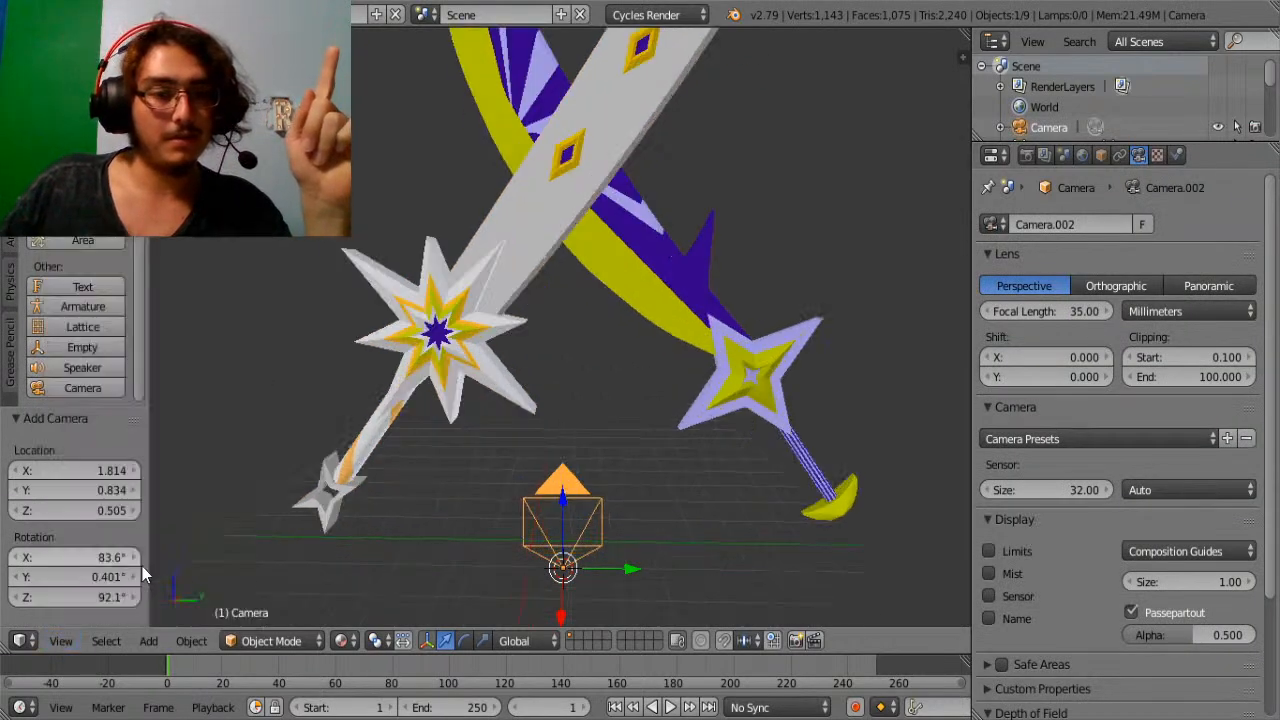
middle_click_drag(480, 392, 796, 467)
scroll(501, 337, "down", 5)
left_click_drag(810, 416, 856, 438)
scroll(805, 429, "down", 6)
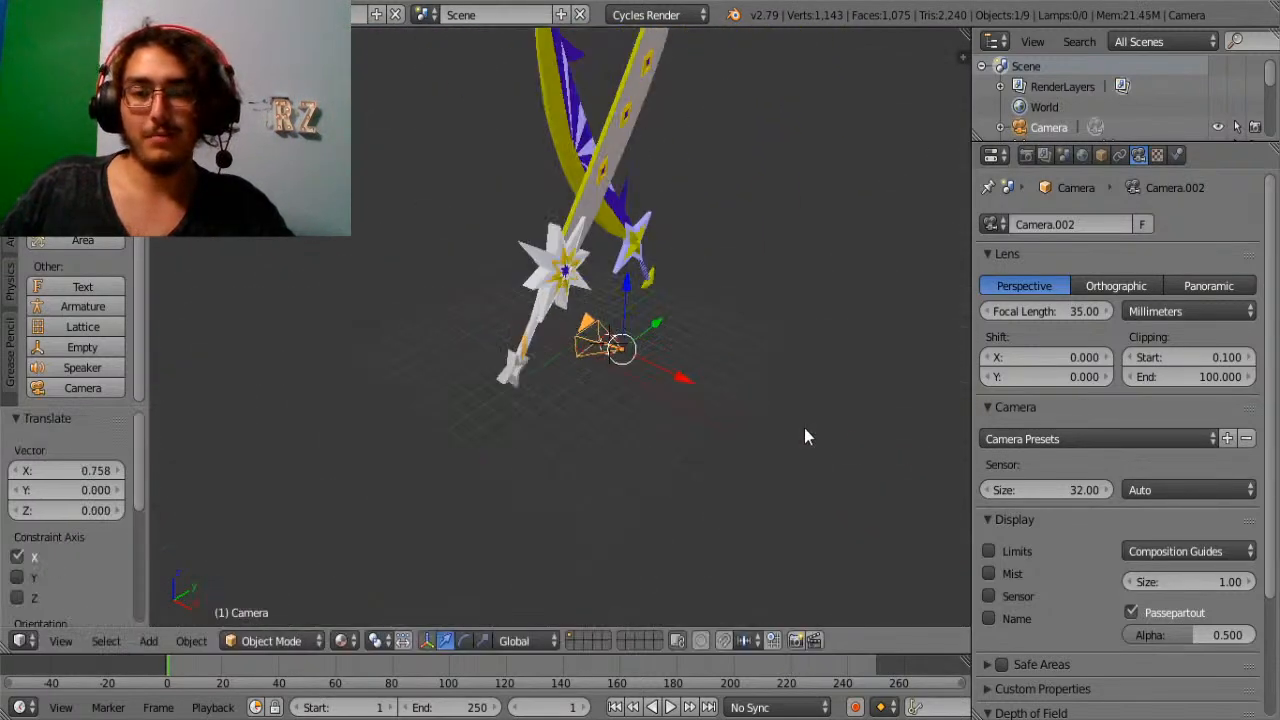
left_click_drag(678, 377, 724, 383)
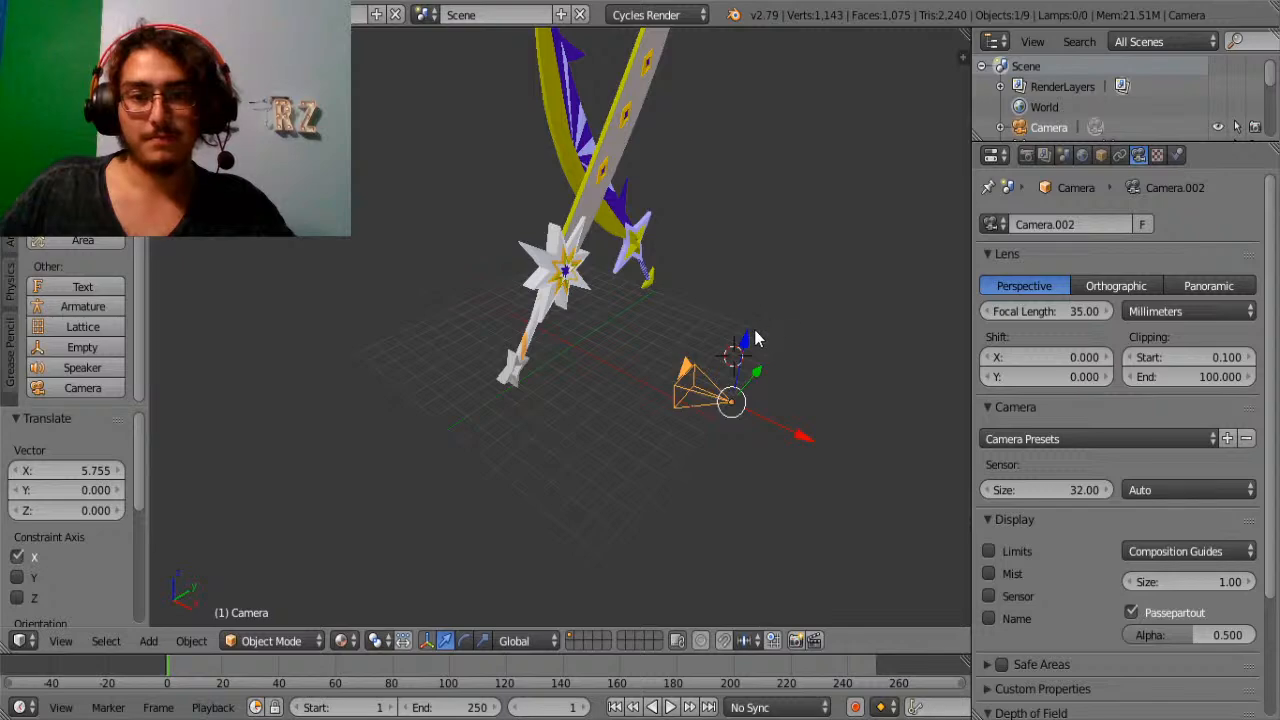
left_click_drag(756, 340, 737, 206)
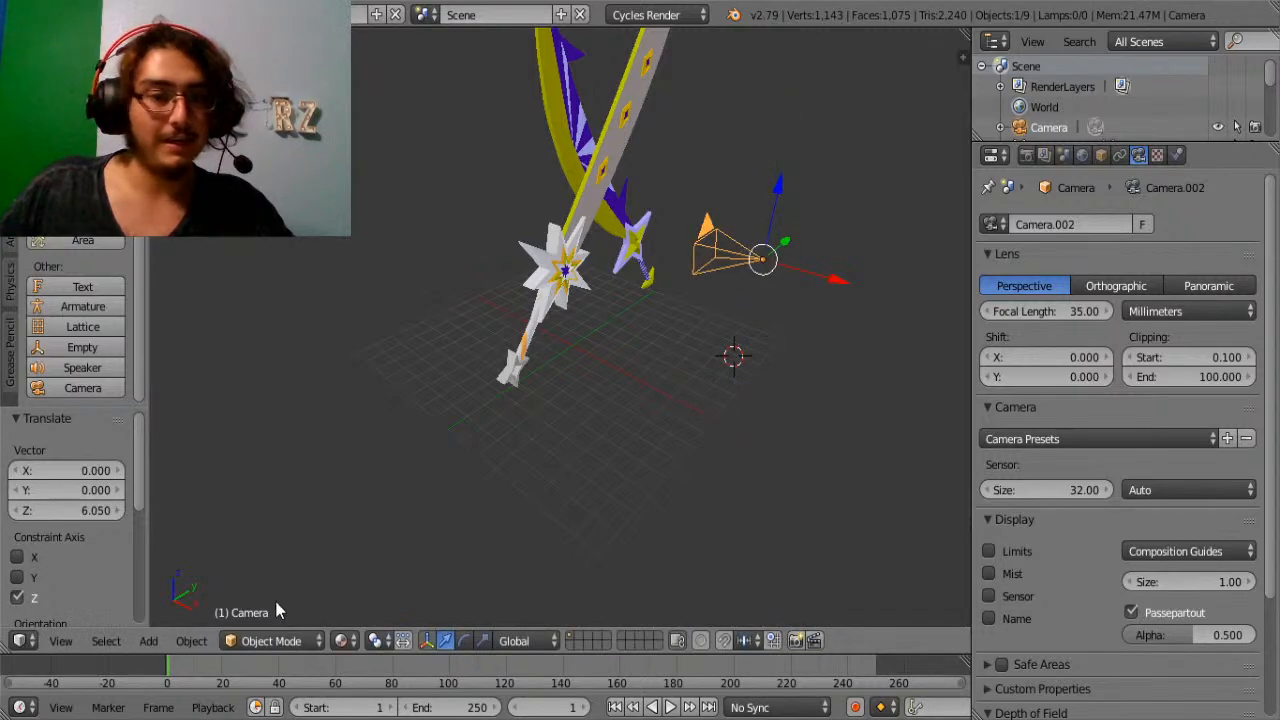
left_click(62, 641)
left_click(121, 563)
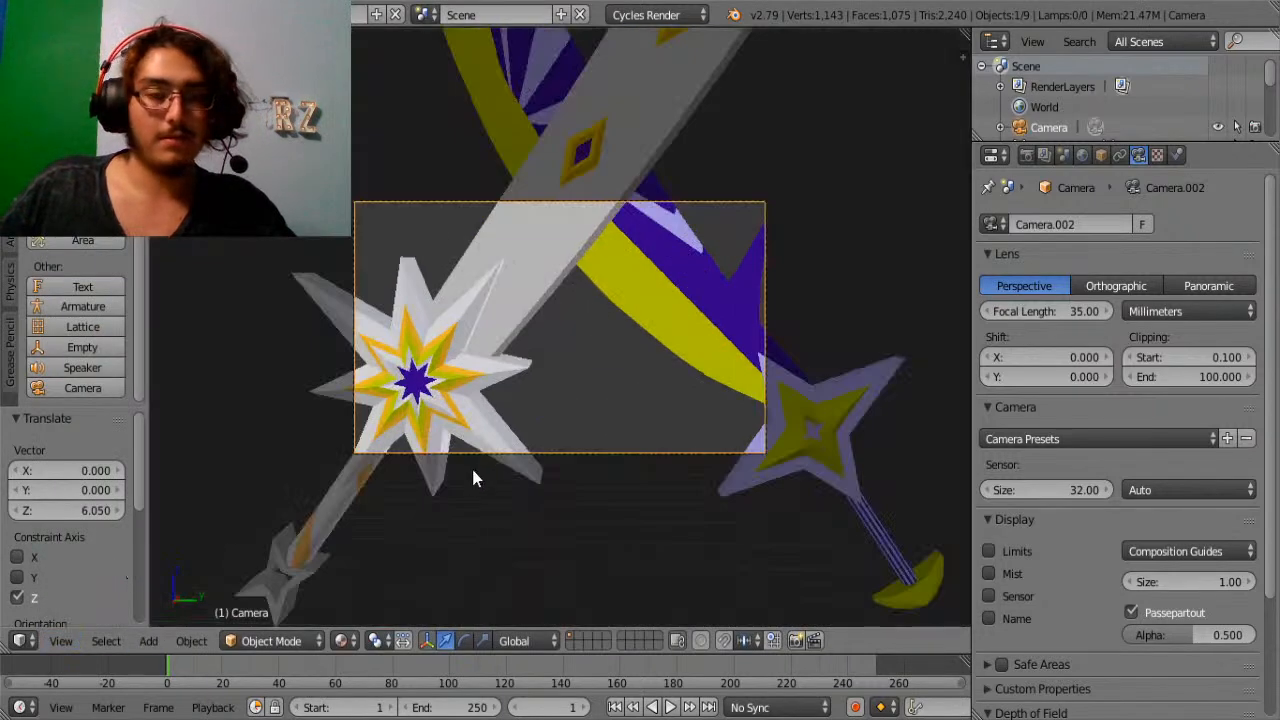
Scale the camera to about 2.26, move it about 5.9 further along X, and check the swords' framing in camera view.
key("KP_0")
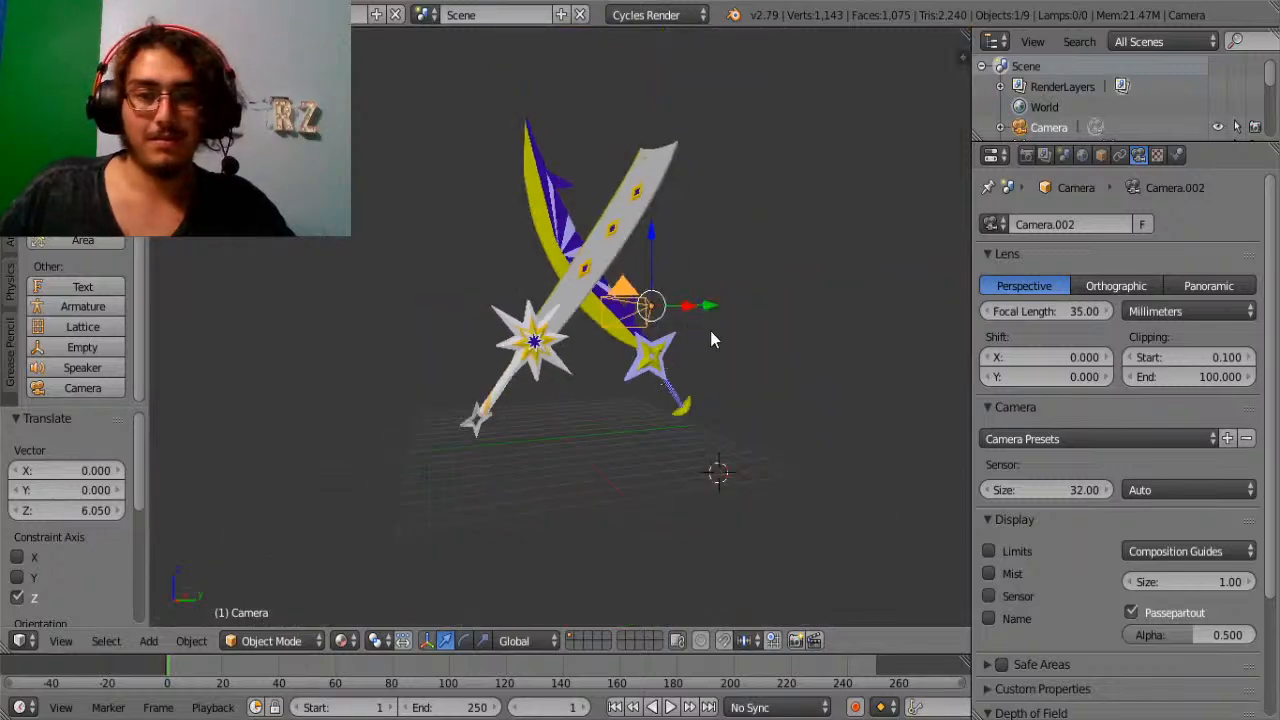
key("s")
key("Escape")
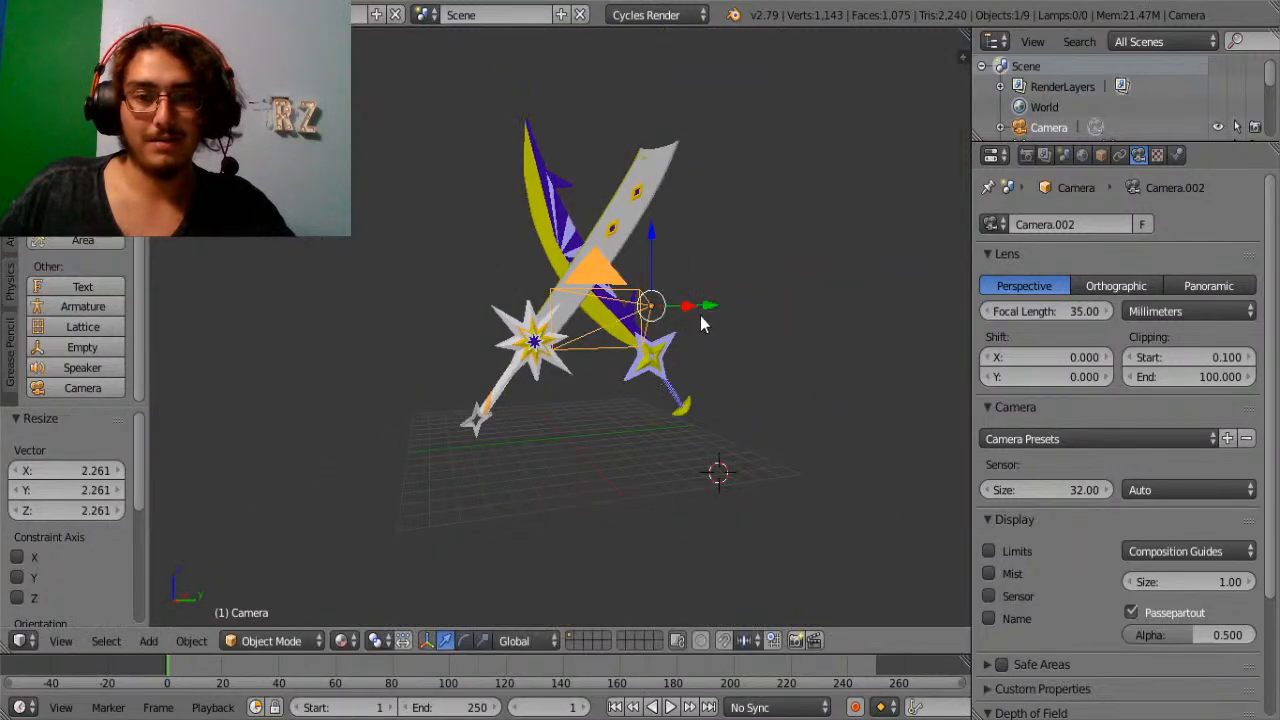
key("g")
key("x")
left_click(800, 365)
left_click(61, 641)
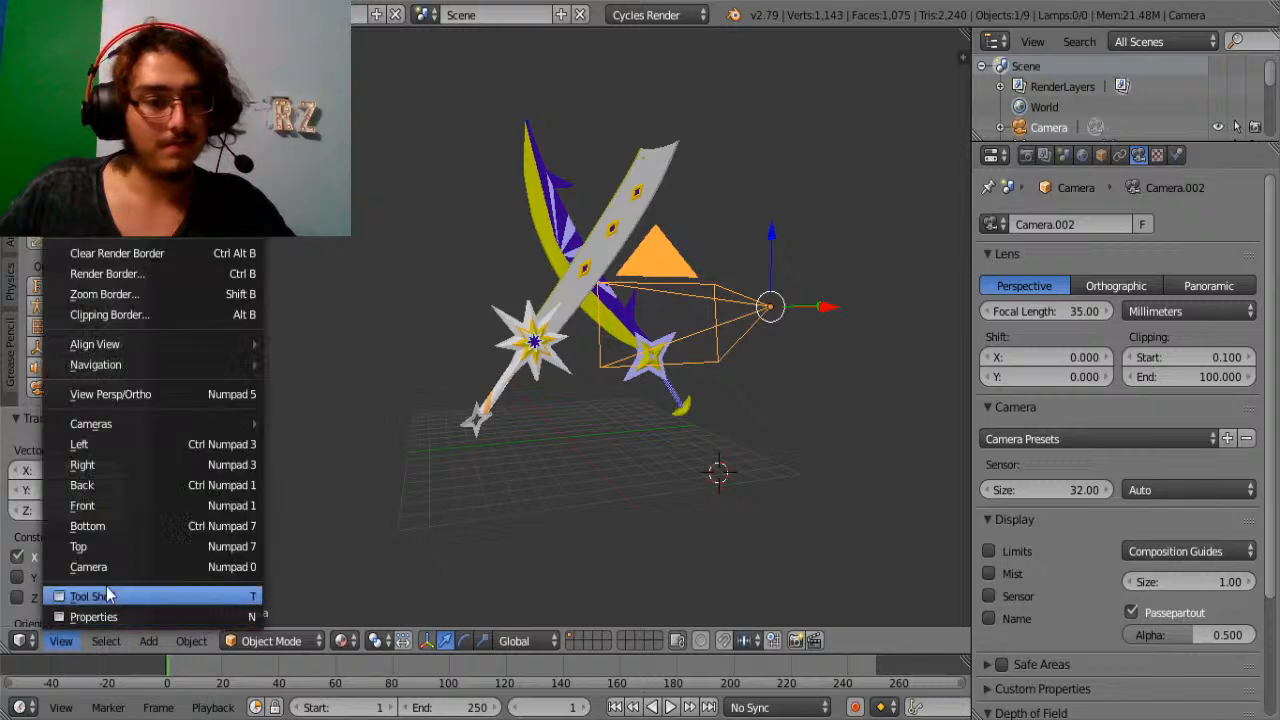
left_click(126, 546)
left_click(57, 645)
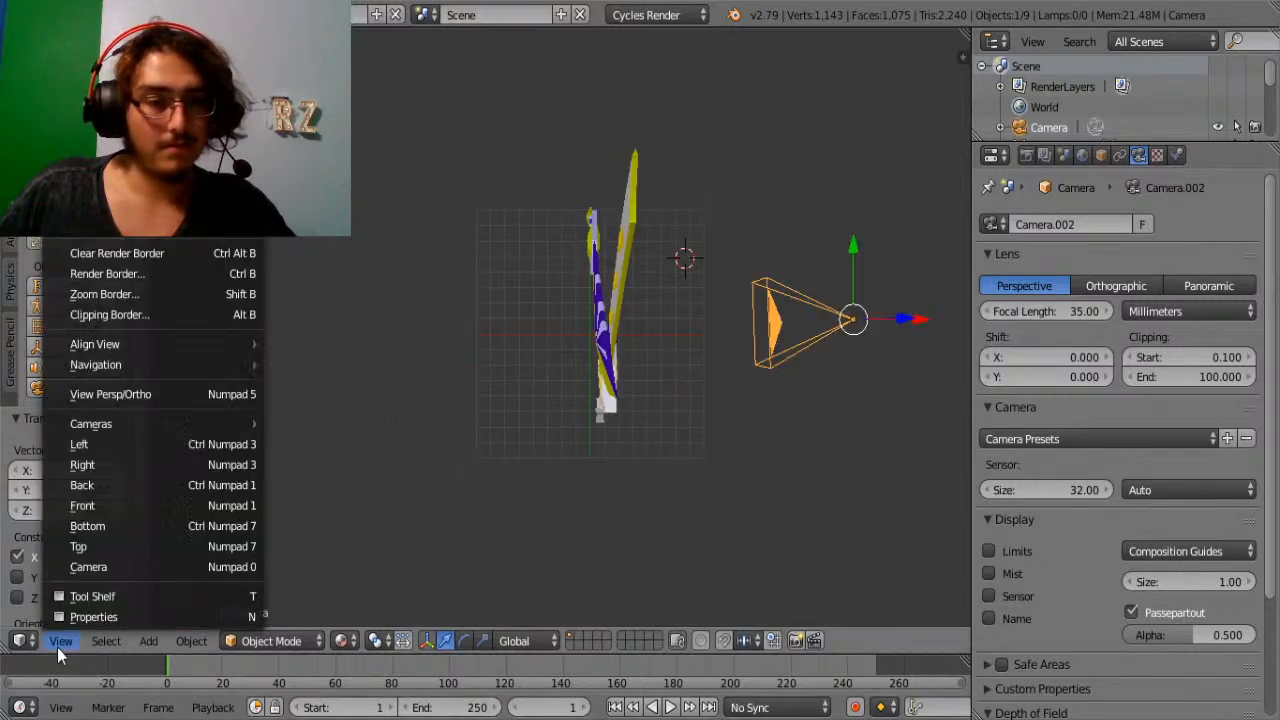
left_click(84, 566)
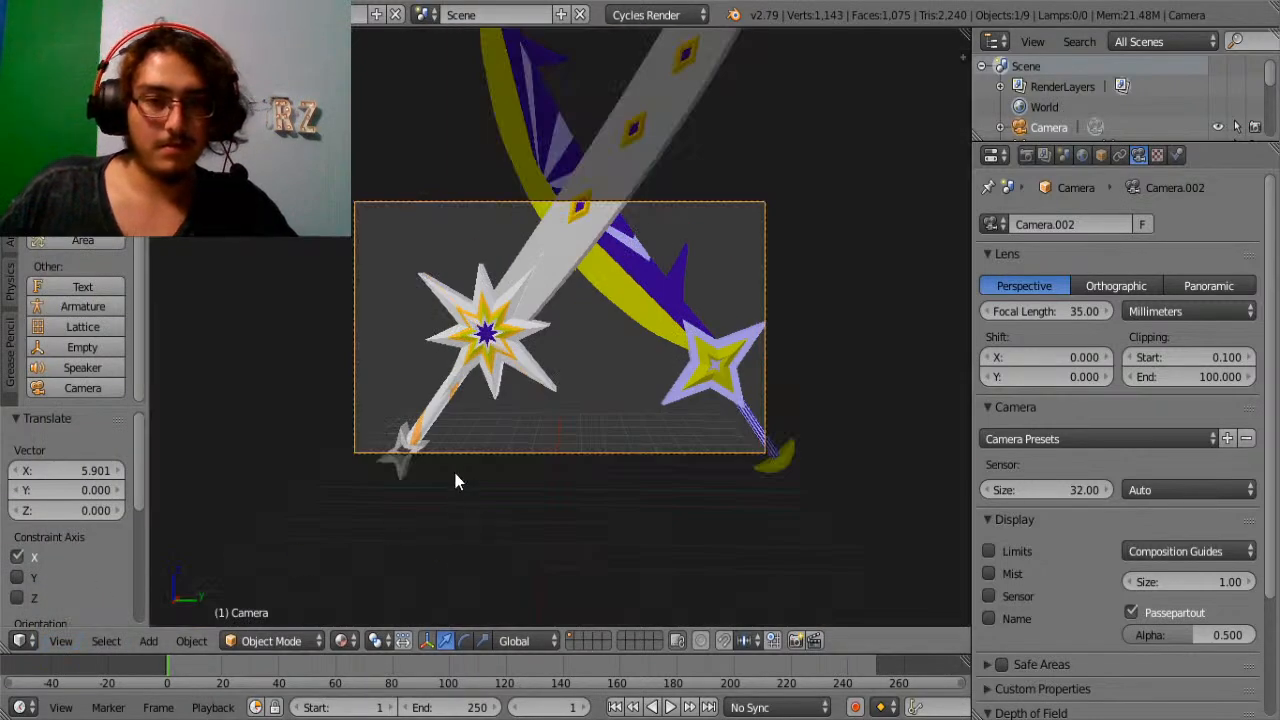
Move the camera about 4.96 further from the swords along X and check its framing in camera view.
scroll(482, 478, "down", 4)
scroll(482, 478, "up", 4)
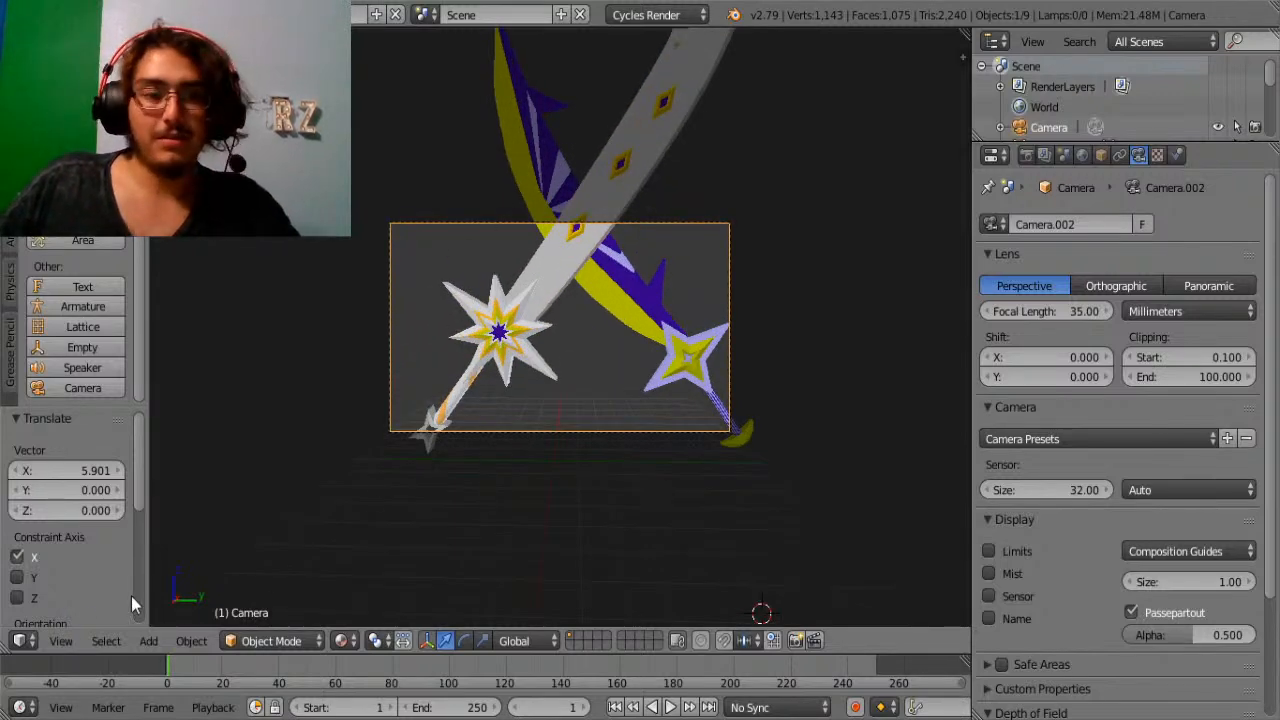
left_click(61, 641)
left_click(80, 564)
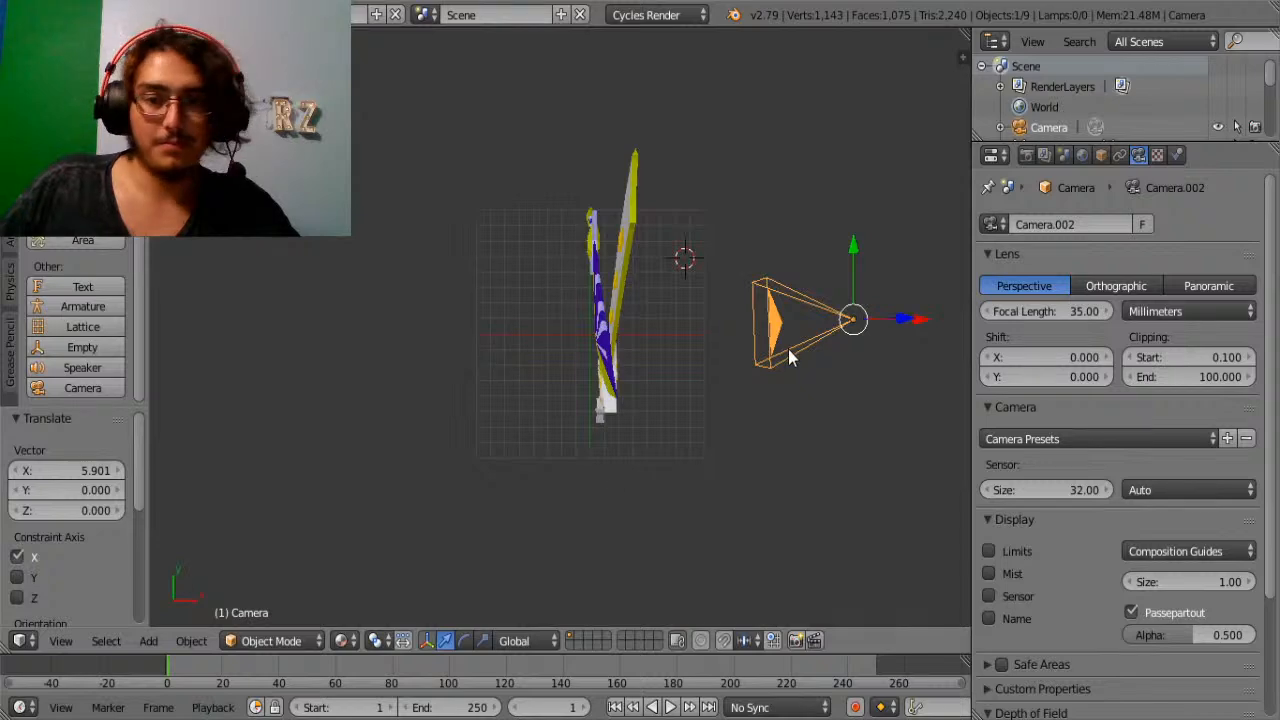
middle_click_drag(788, 349, 896, 326)
scroll(896, 326, "down", 2)
key("g")
key("x")
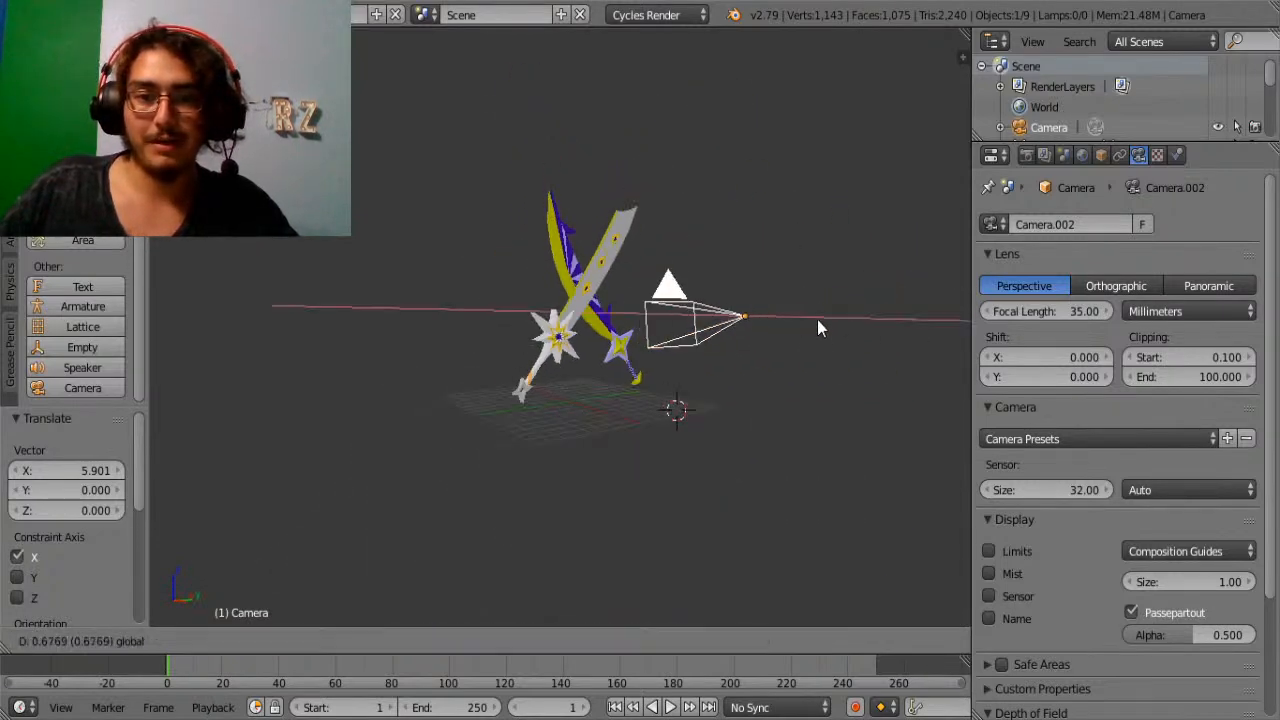
left_click(889, 351)
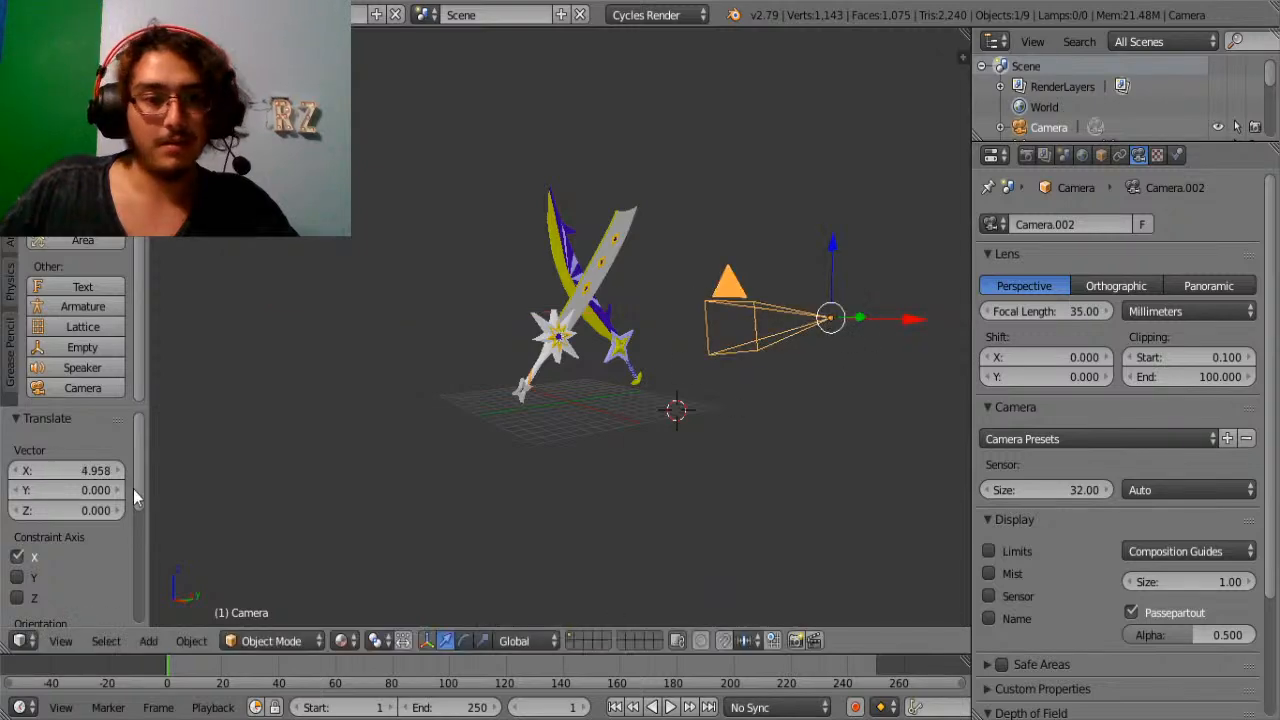
left_click(74, 641)
left_click(105, 570)
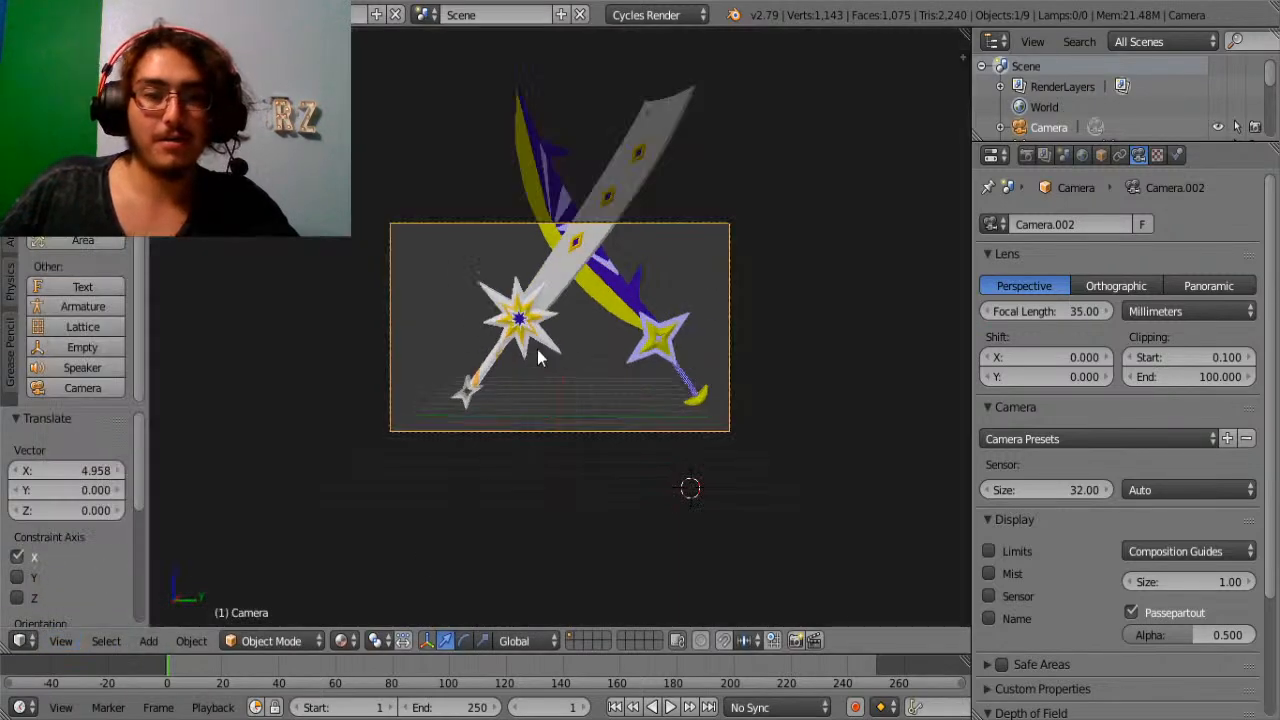
Rotate the camera about 7.85° around the global Y axis.
middle_click_drag(561, 332, 542, 353)
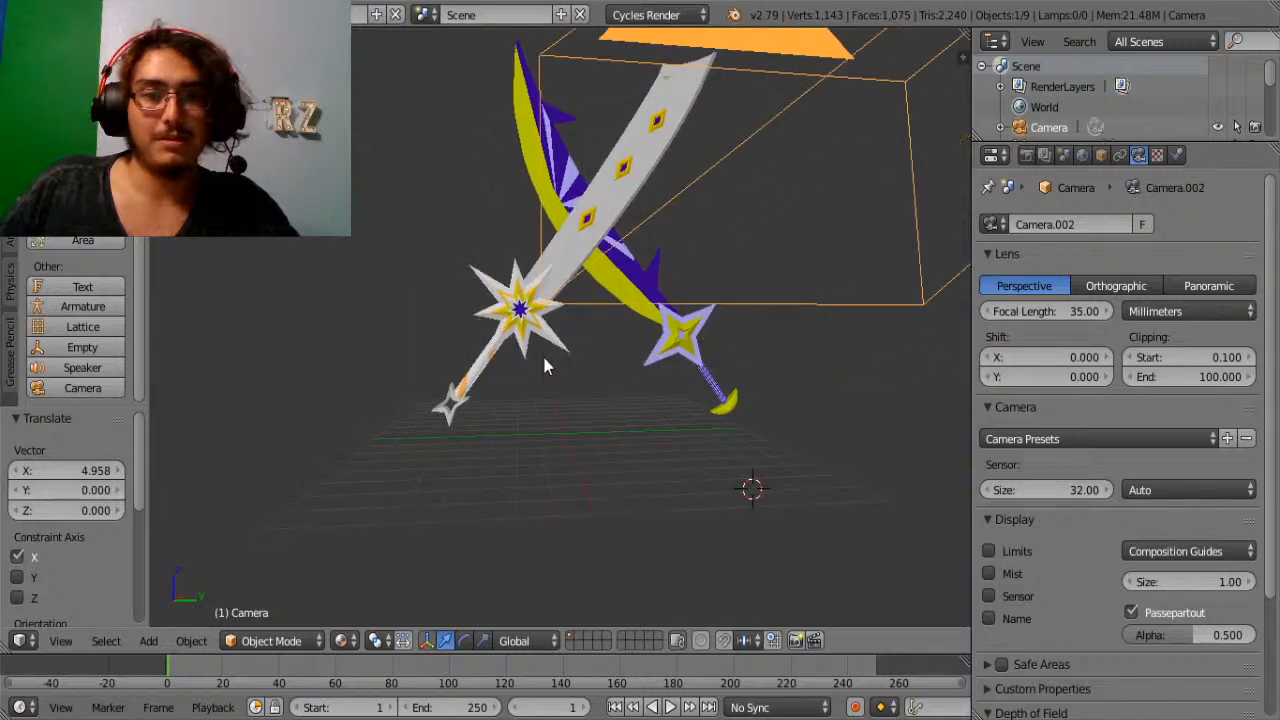
scroll(657, 392, "down", 3)
middle_click_drag(668, 330, 705, 350)
key("r")
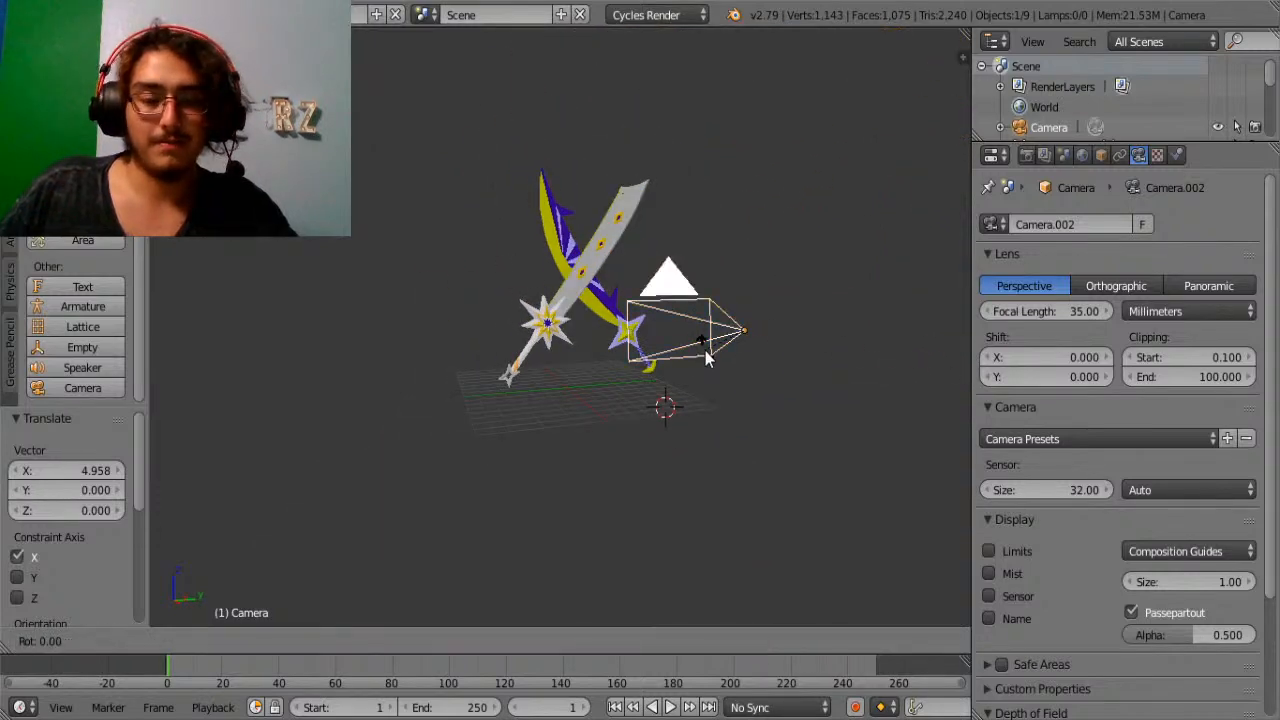
key("x")
key("y")
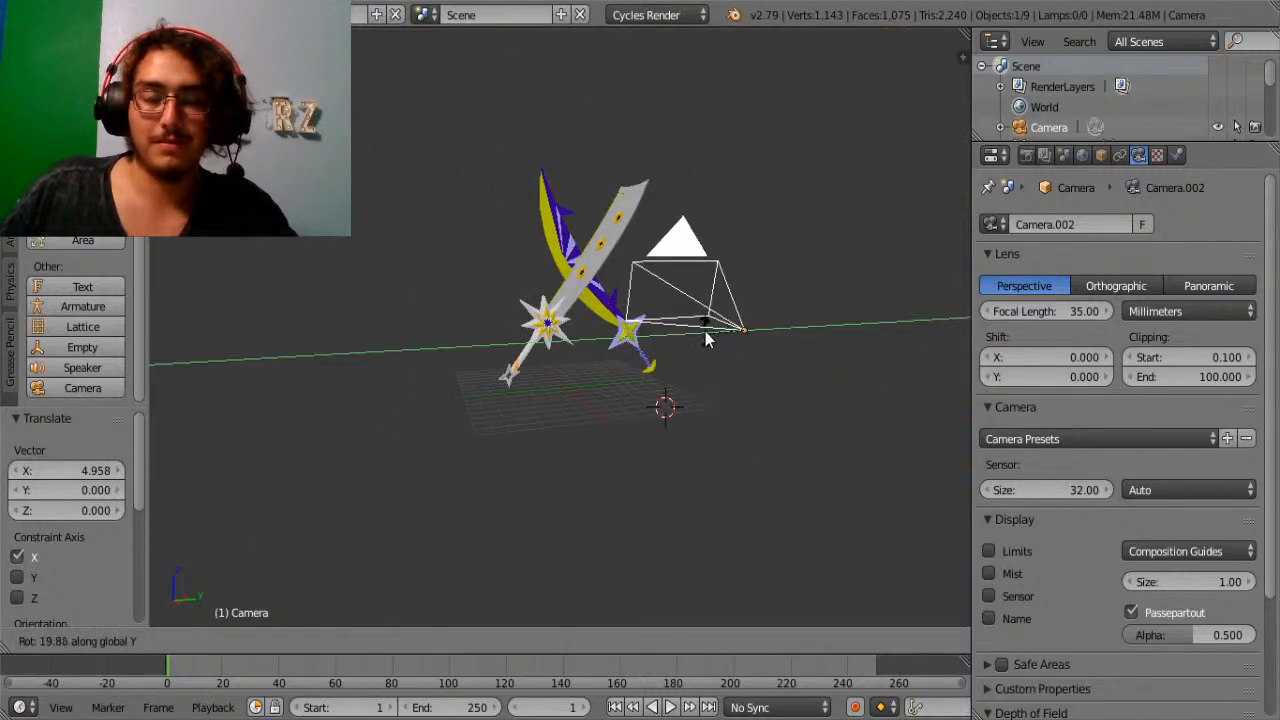
left_click(697, 343)
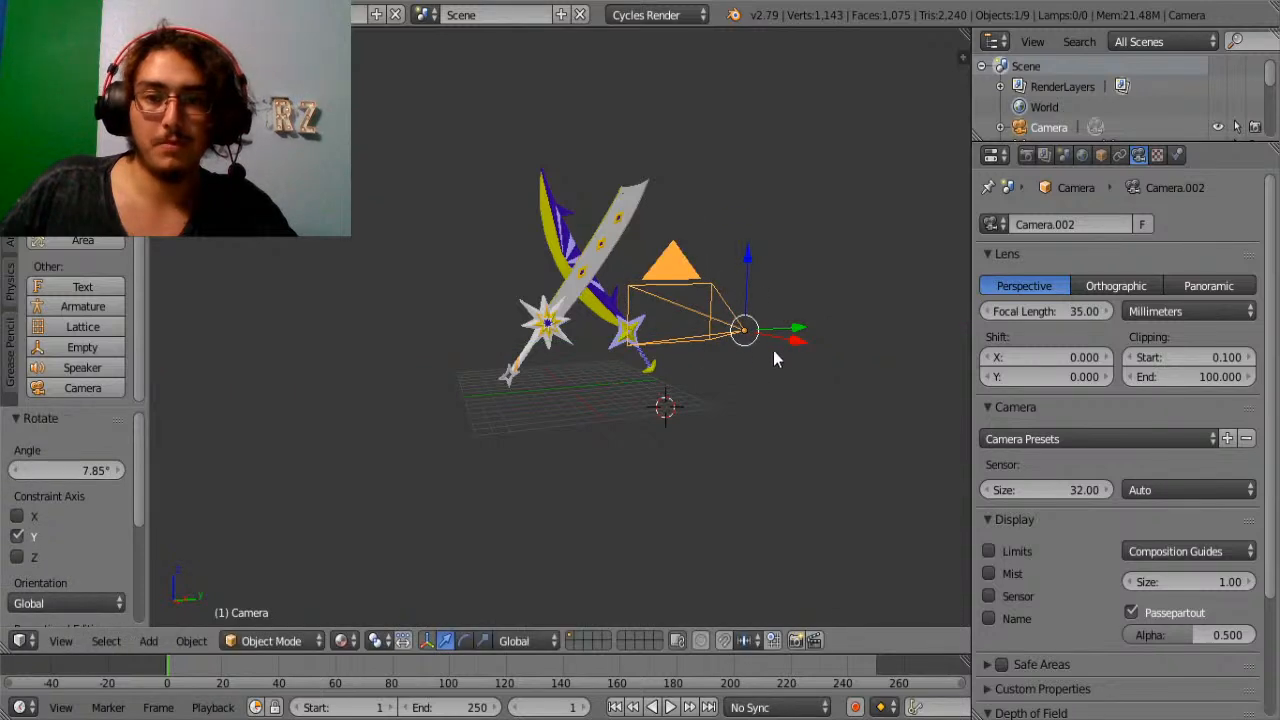
Move the camera about 3.43 along X and check how it frames the swords in camera view.
key("g")
key("x")
left_click(867, 392)
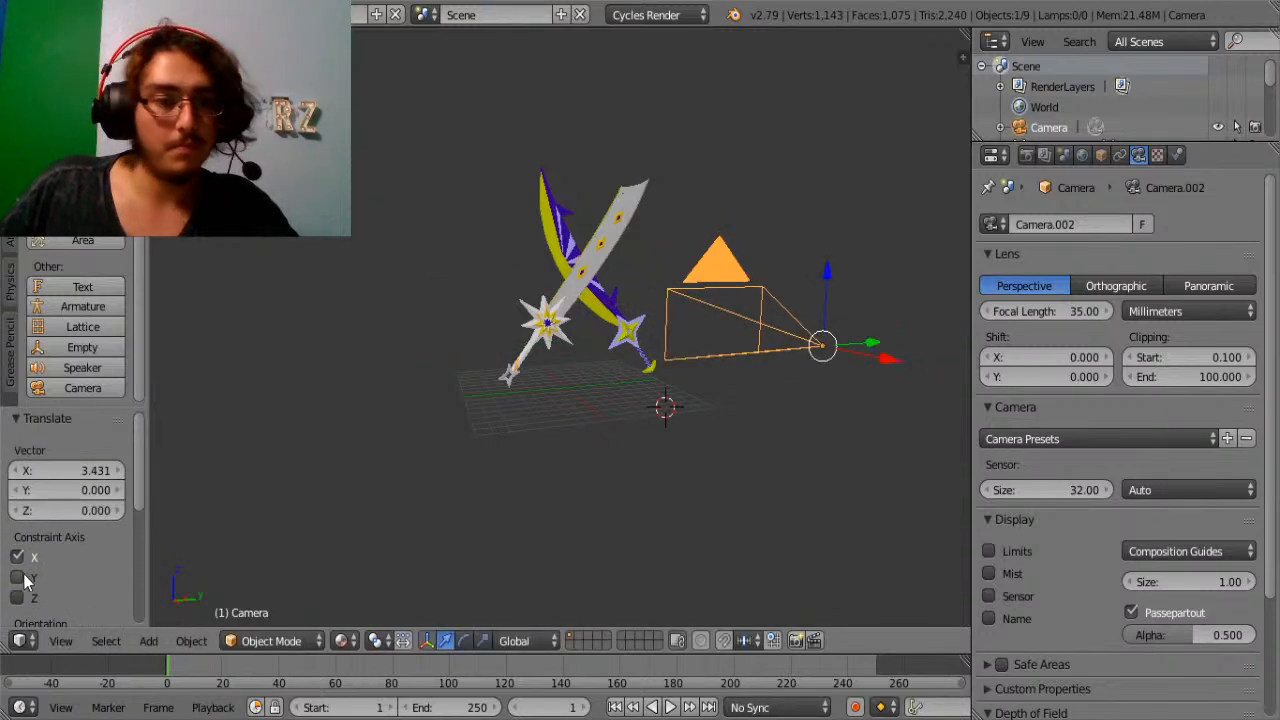
left_click(63, 641)
left_click(111, 565)
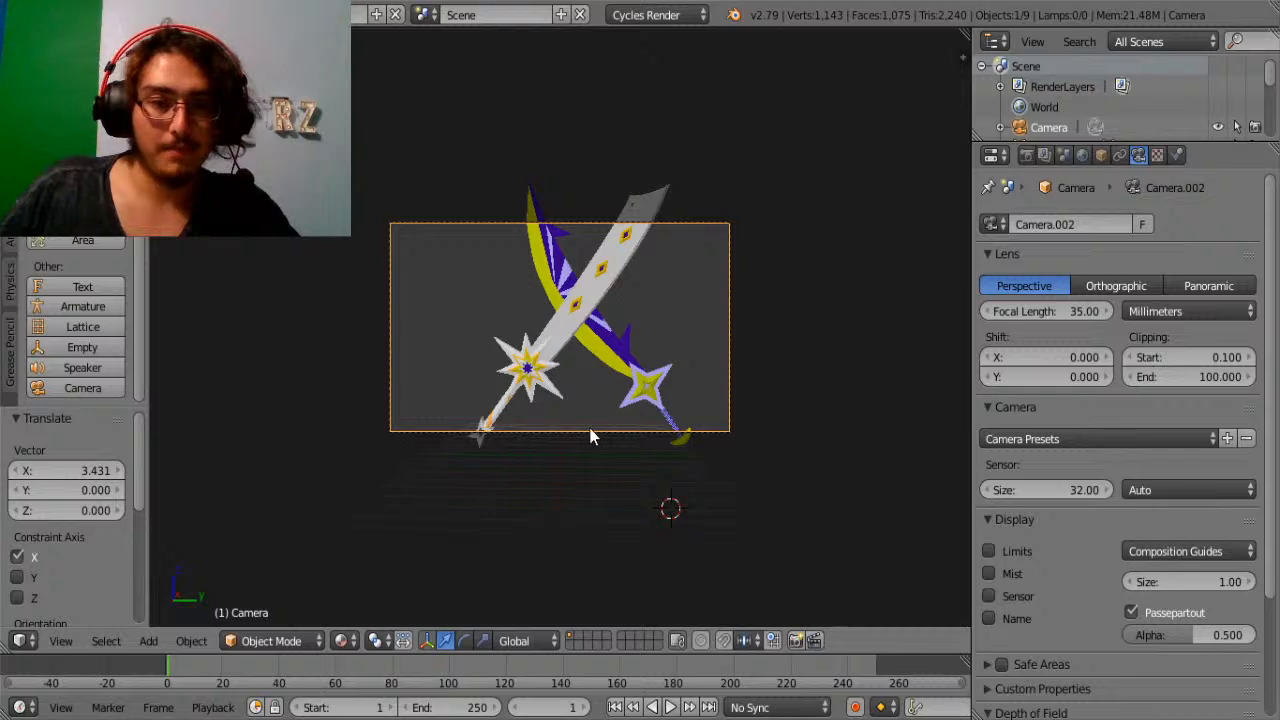
left_click(63, 645)
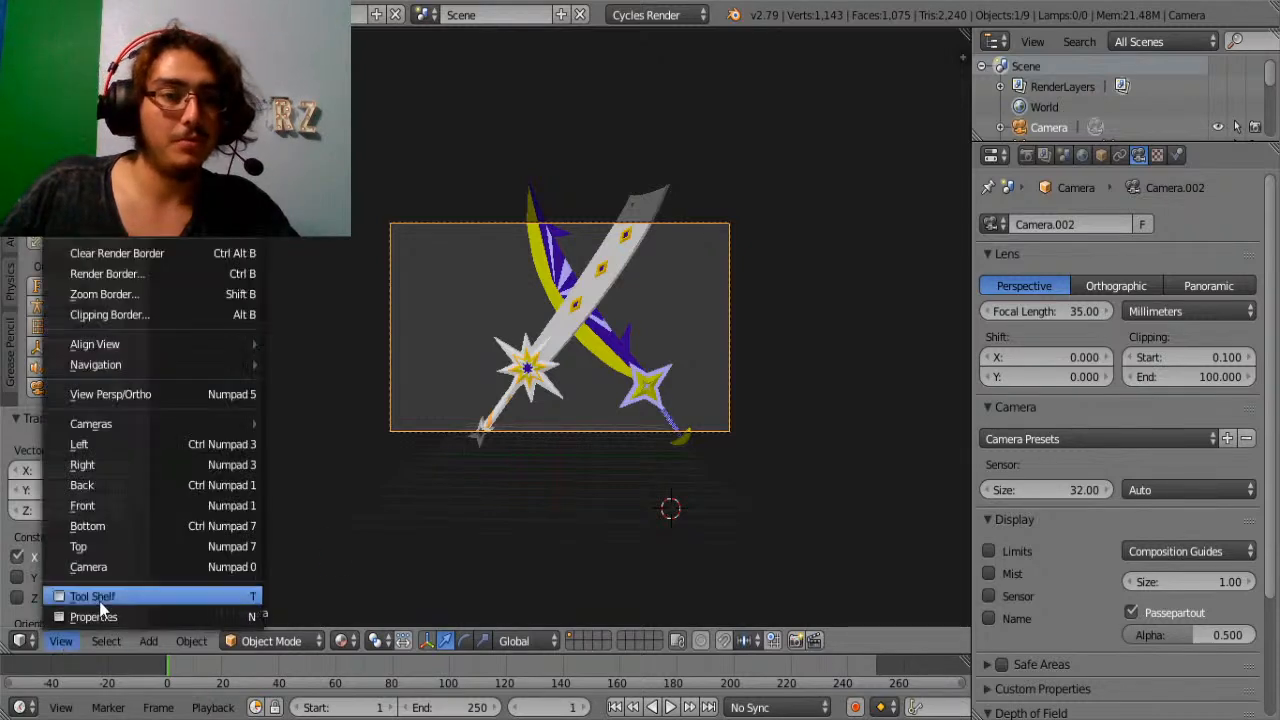
left_click(116, 566)
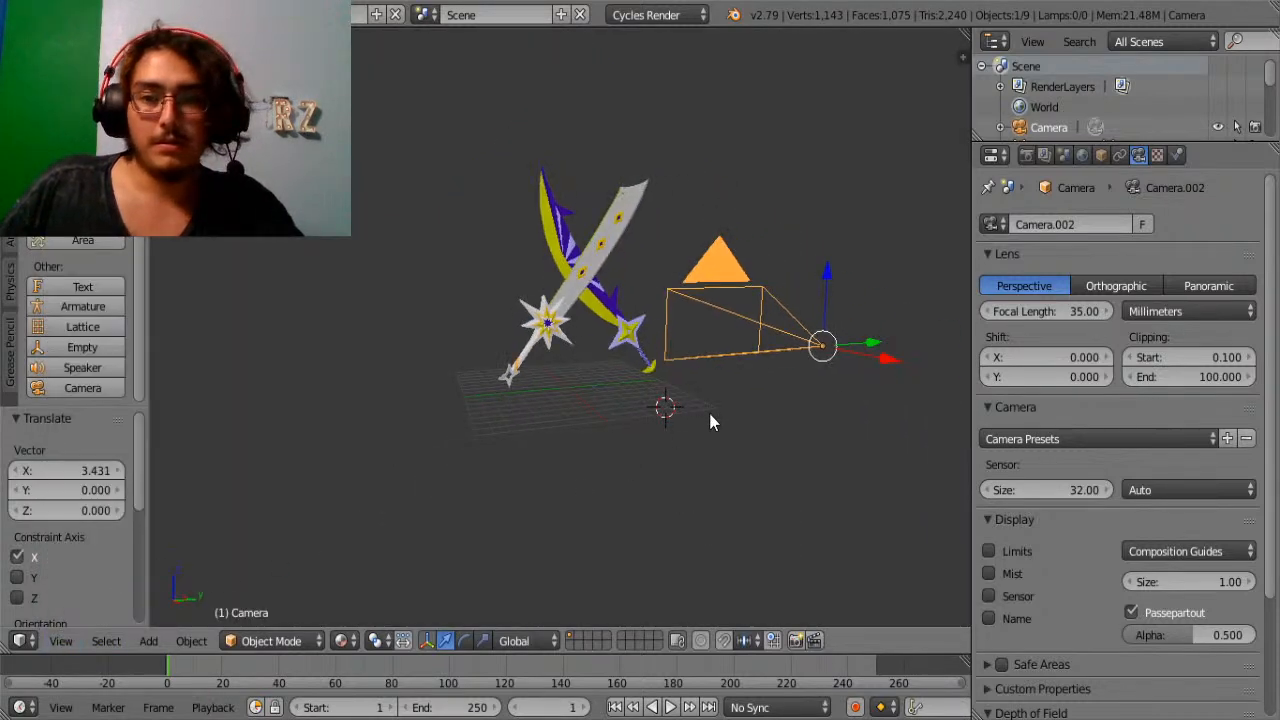
Try rotating the camera -90° around X, check its framing, and undo that rotation together with the last X move.
key("r")
key("x")
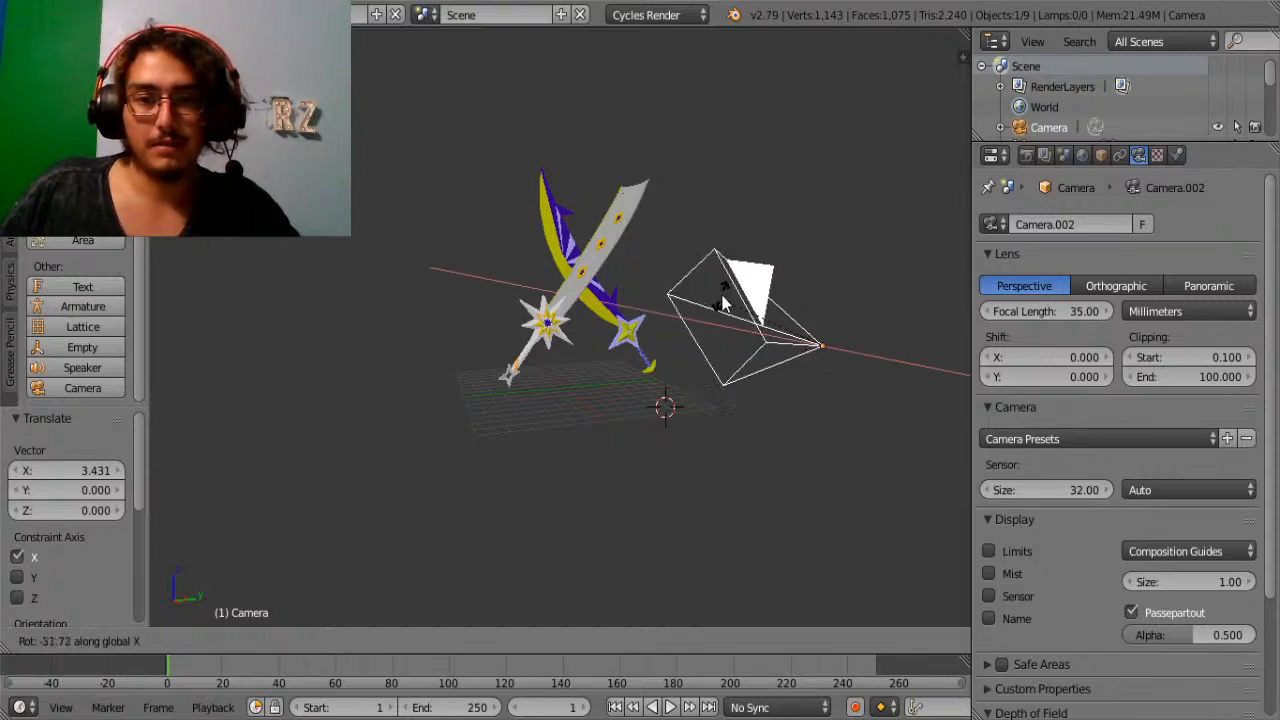
left_click(767, 236)
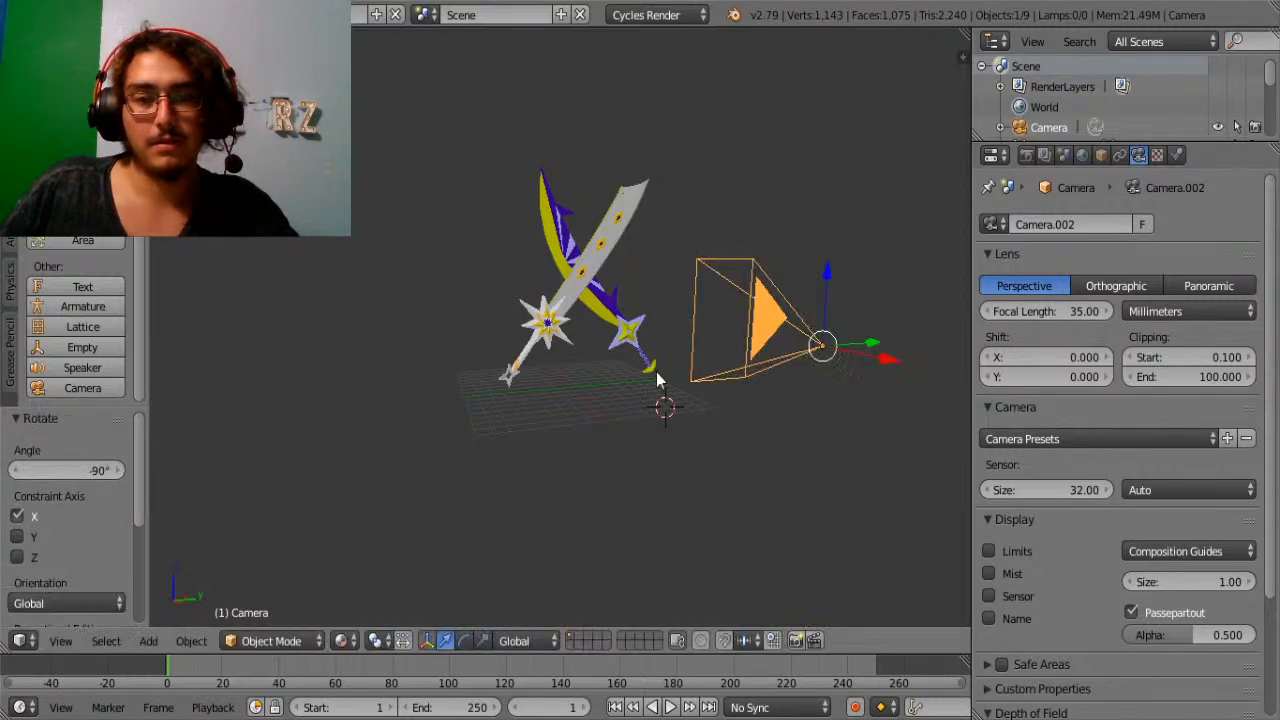
left_click(61, 643)
left_click(118, 560)
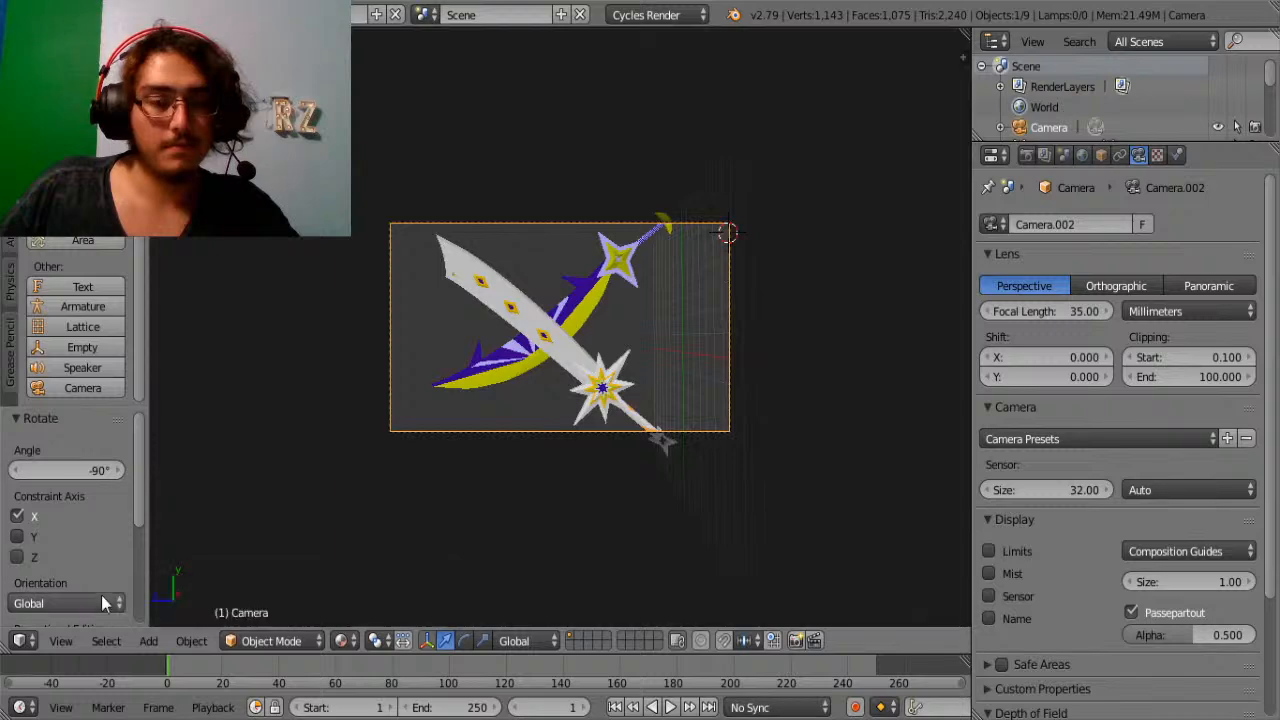
left_click(61, 641)
left_click(109, 567)
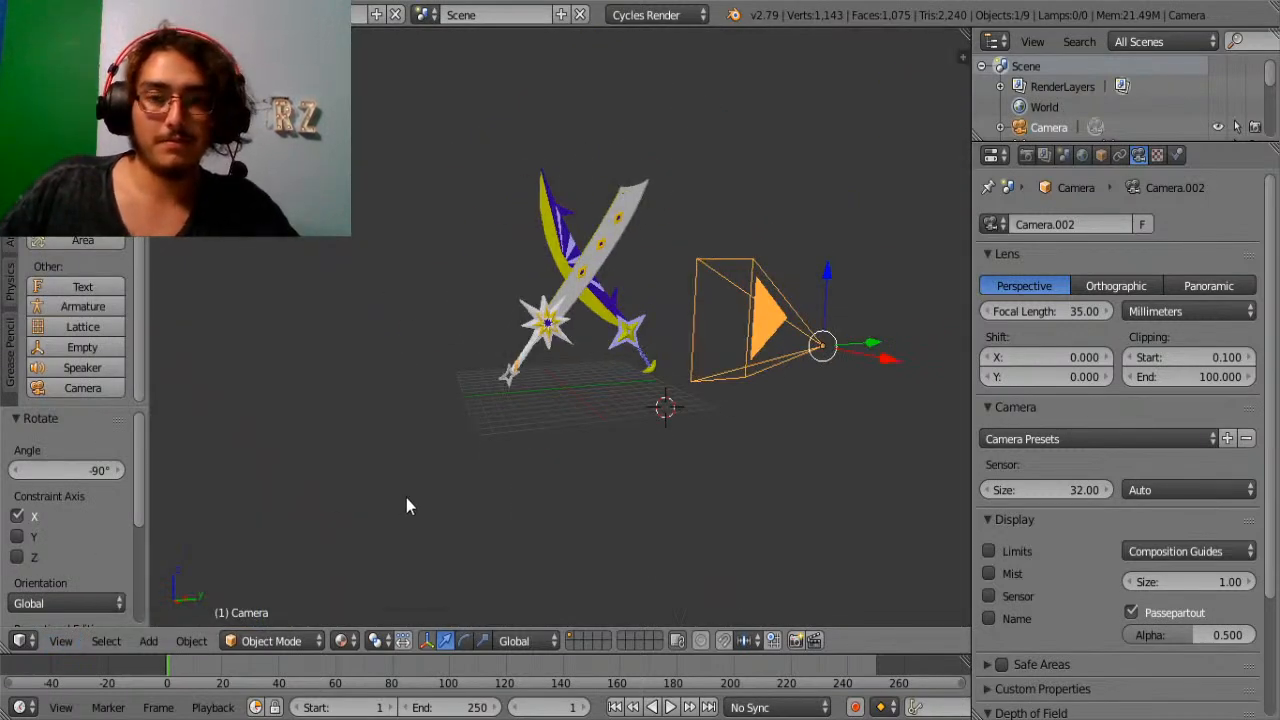
key("ctrl+z")
key("ctrl+z")
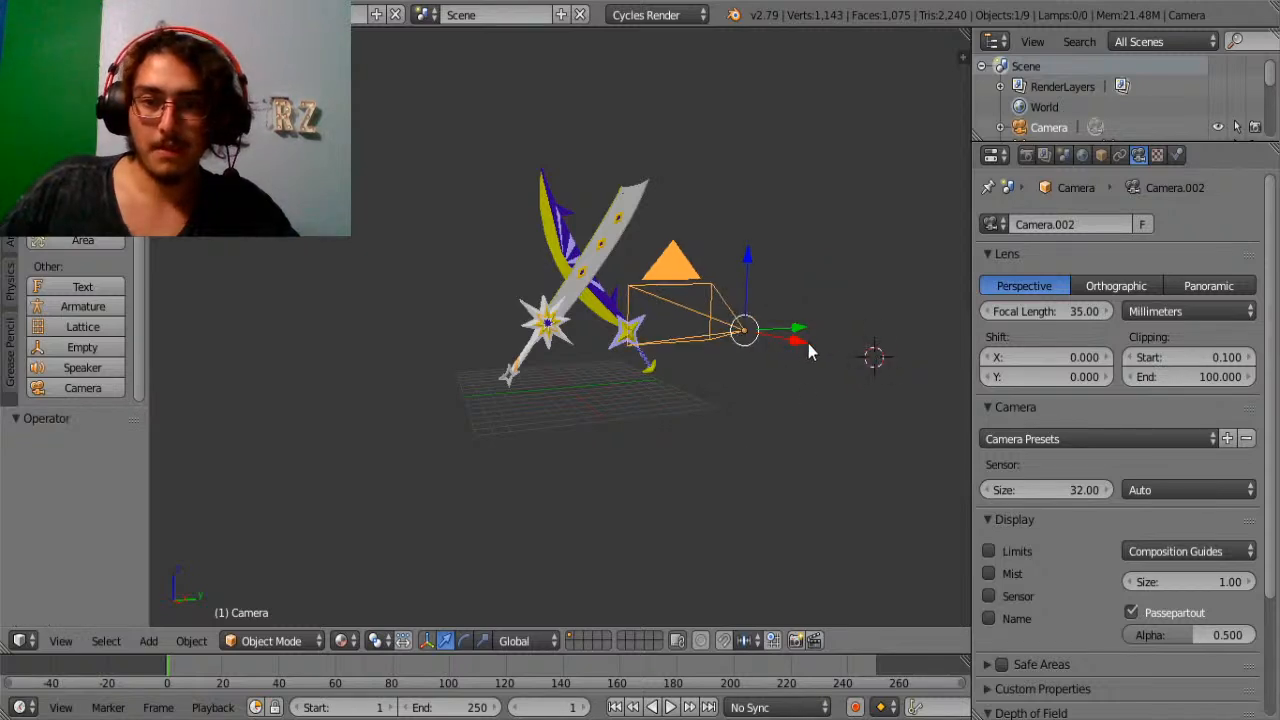
Move the camera about 9.45 along X, and rotate it -3.33° around Z while looking through it.
key("ctrl+shift+z")
key("ctrl+shift+z")
left_click(61, 641)
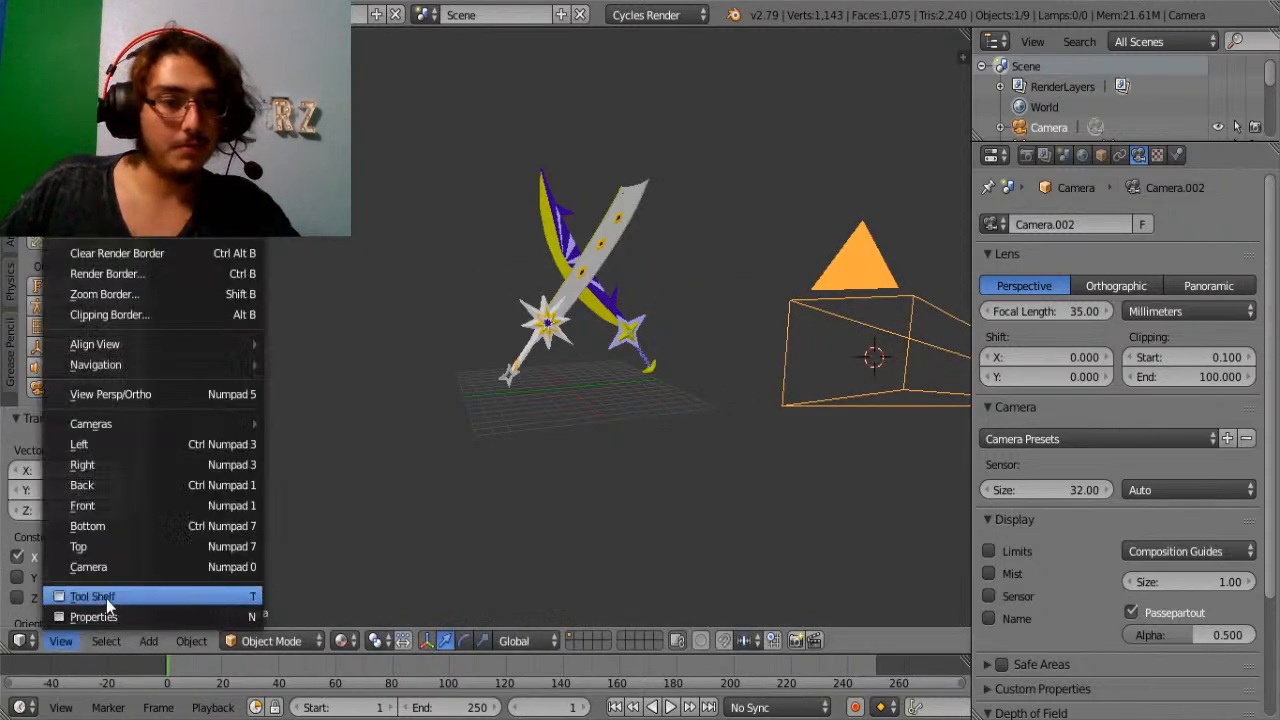
left_click(113, 566)
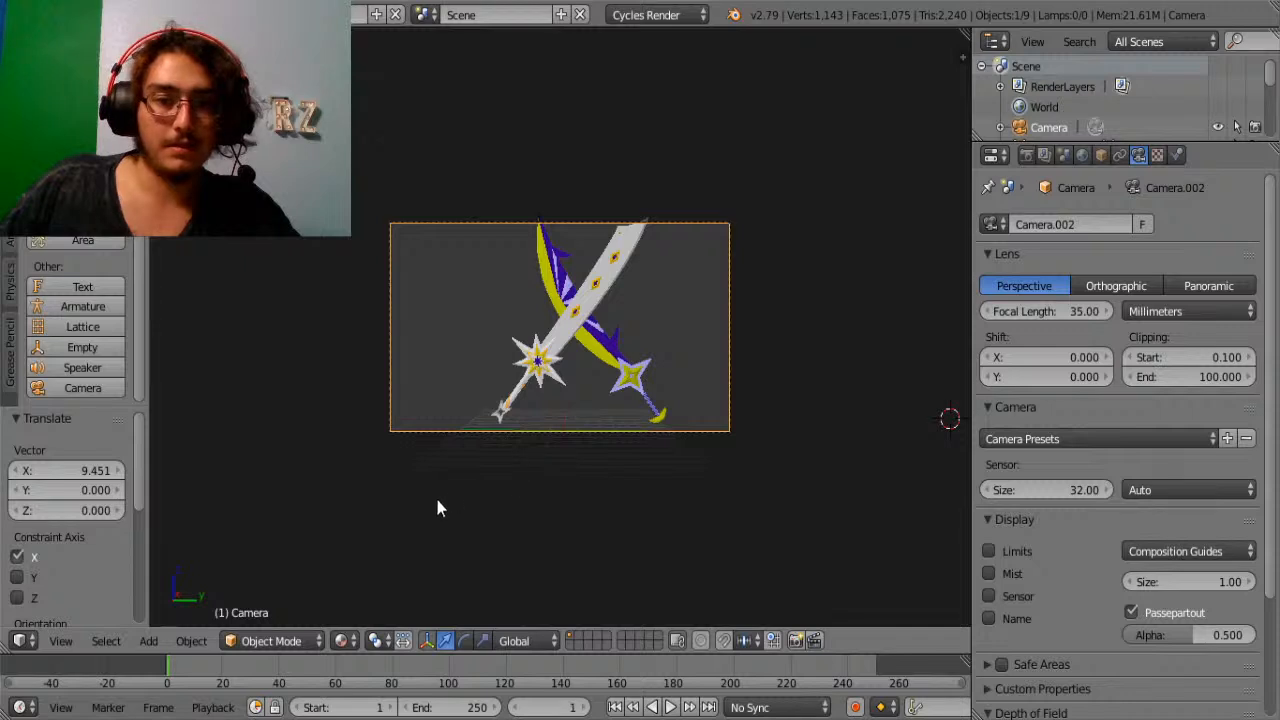
key("r")
key("z")
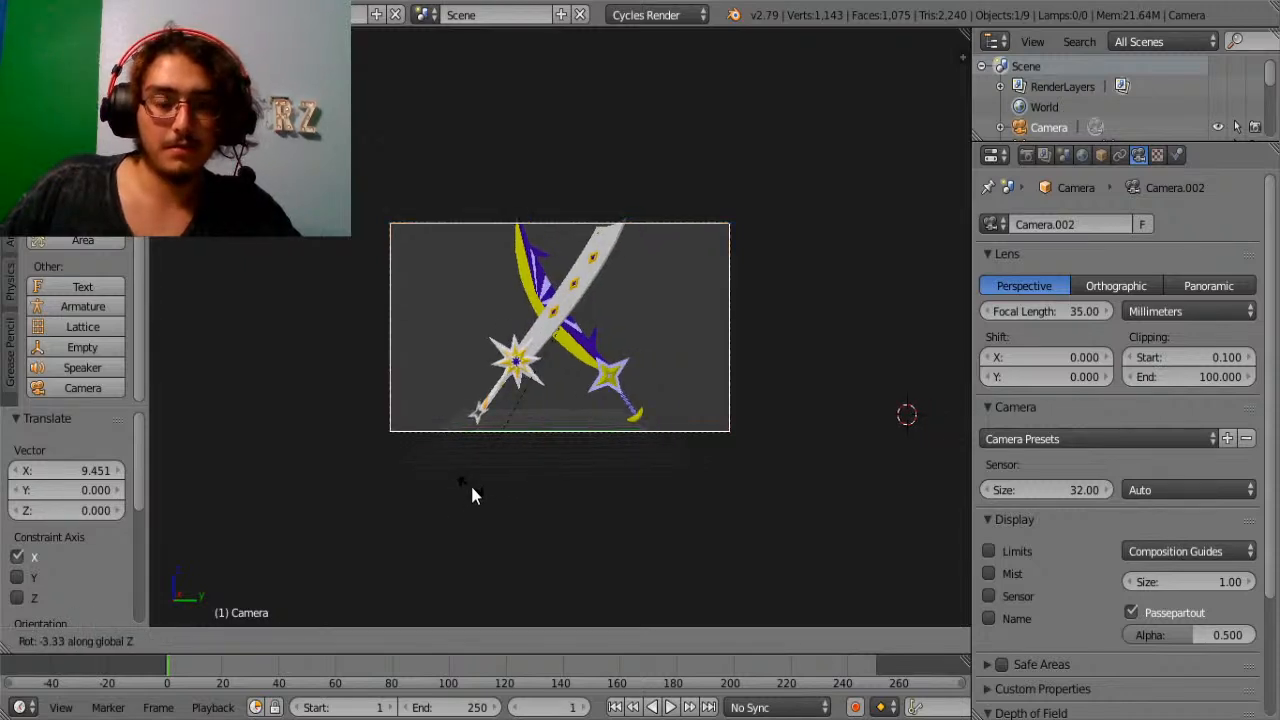
left_click(473, 491)
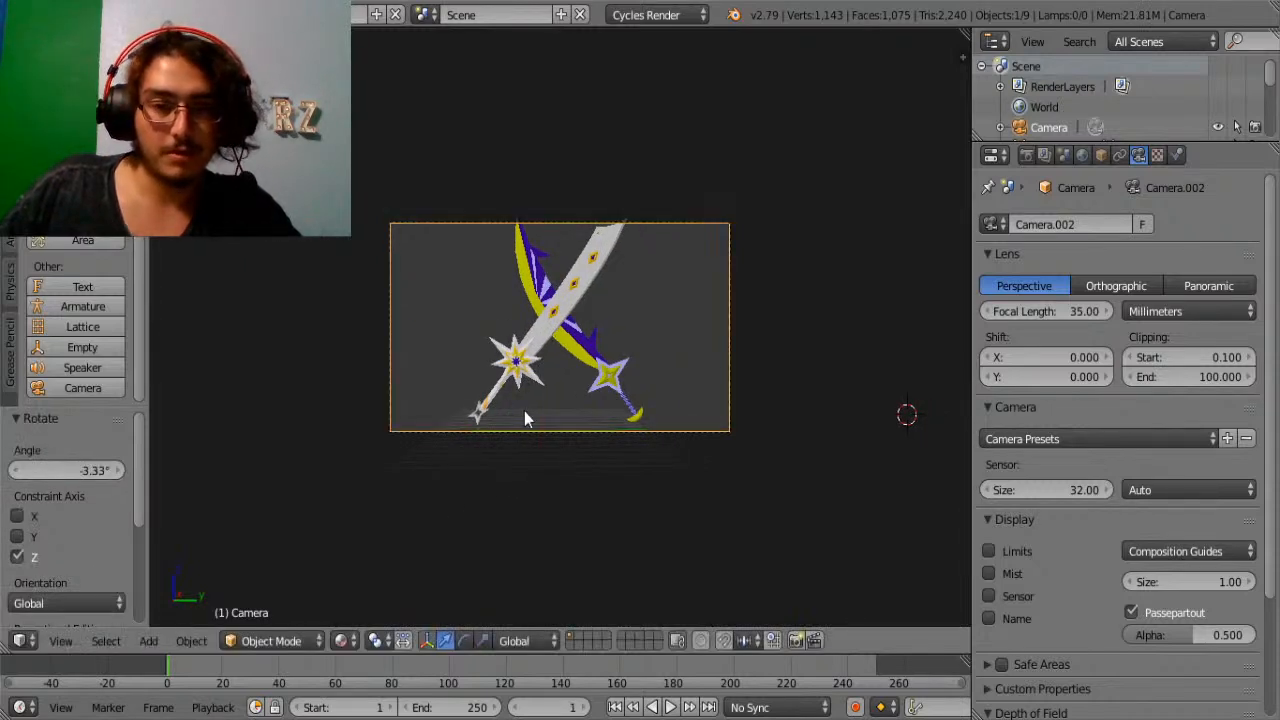
Move the camera about 0.41 further along X and check the swords' framing in camera view.
left_click(61, 641)
left_click(89, 568)
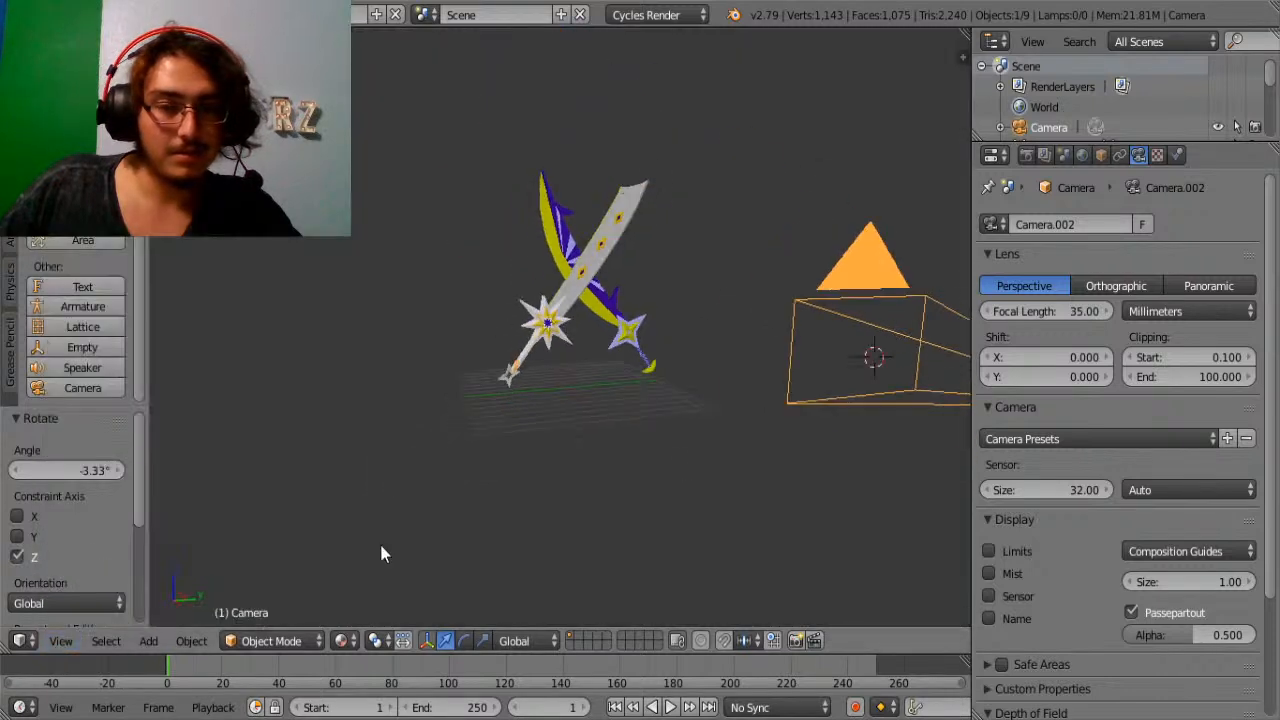
key("g")
key("x")
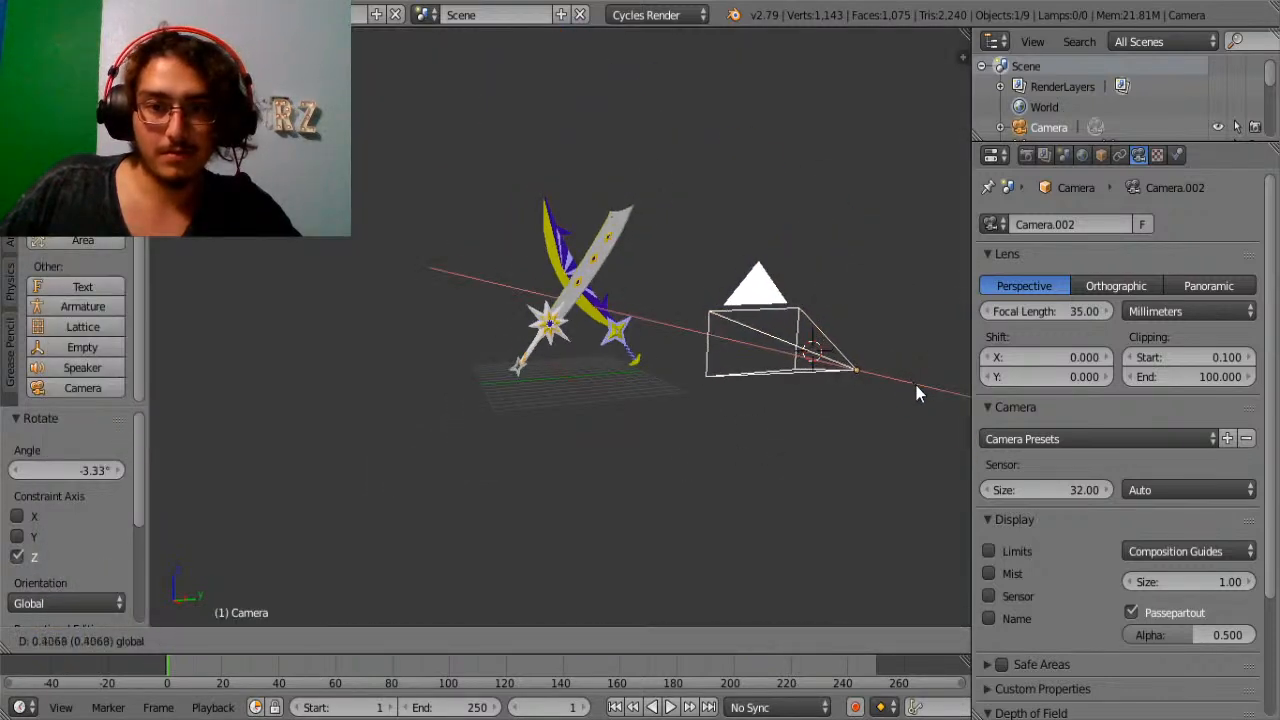
left_click(916, 385)
left_click(61, 641)
key("KP_0")
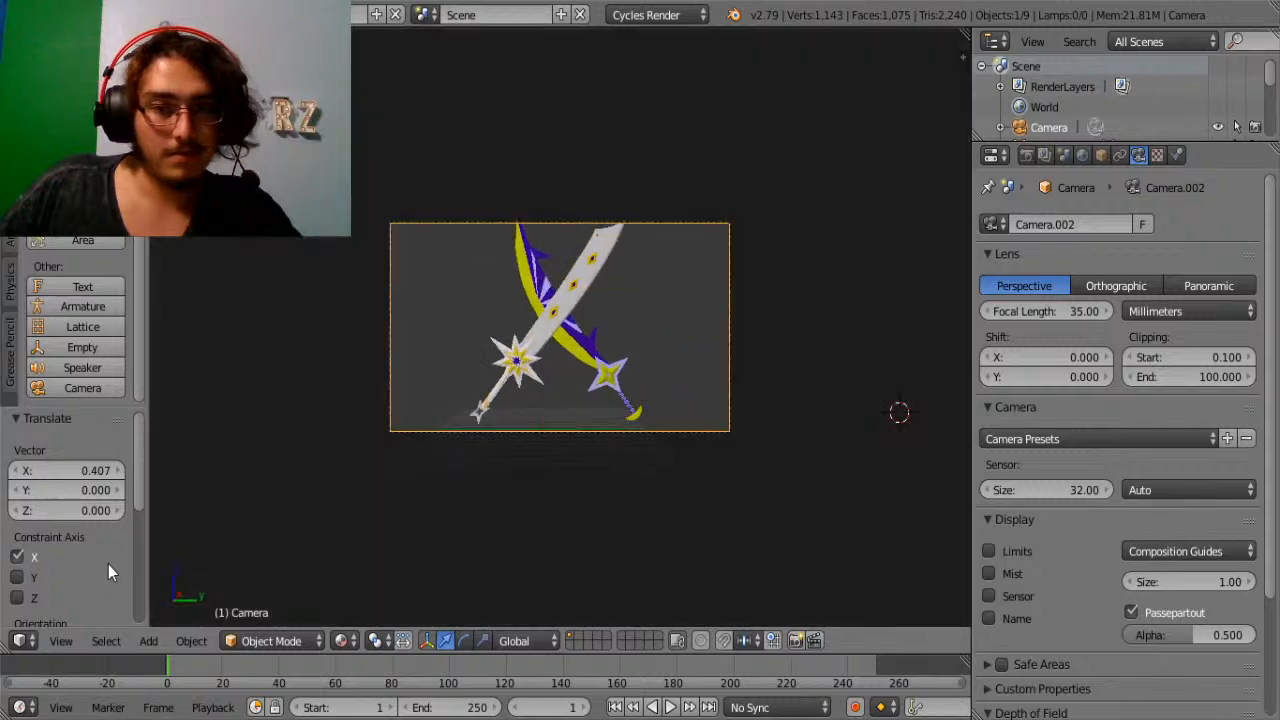
Rotate the camera about 2.05° around Y, move it about 1.03 further along X, and check the framing.
key("r")
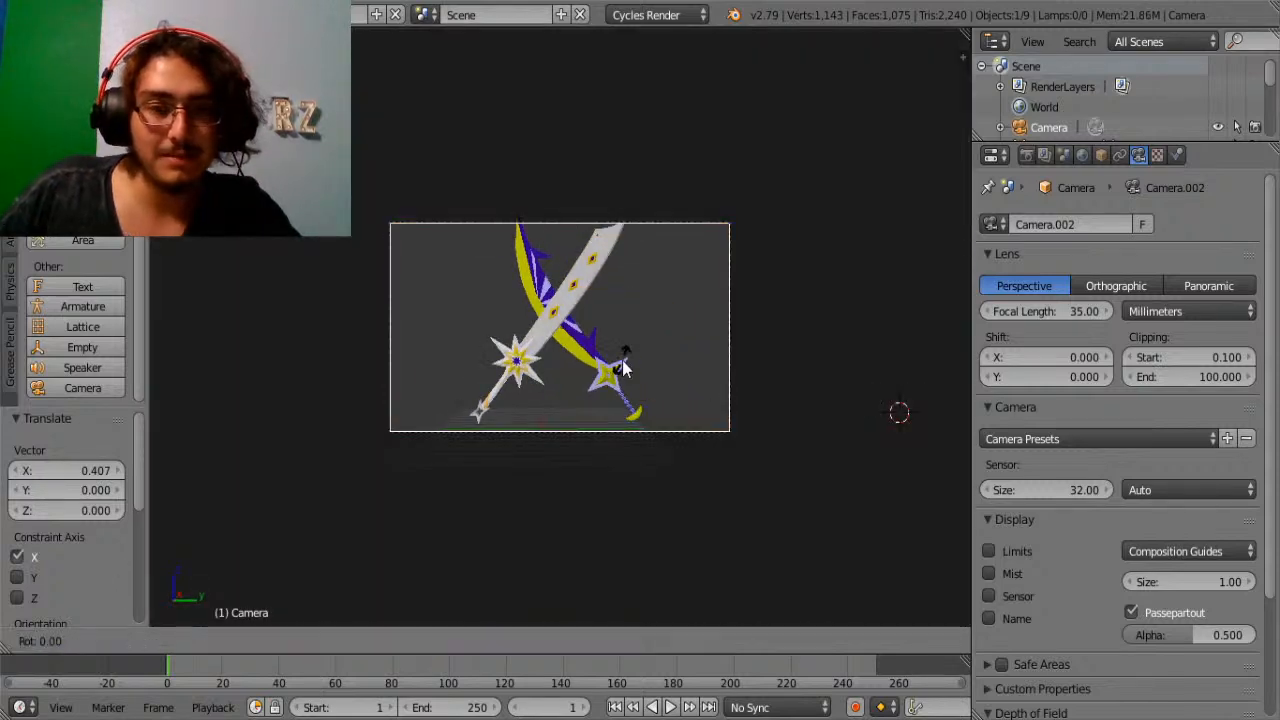
key("y")
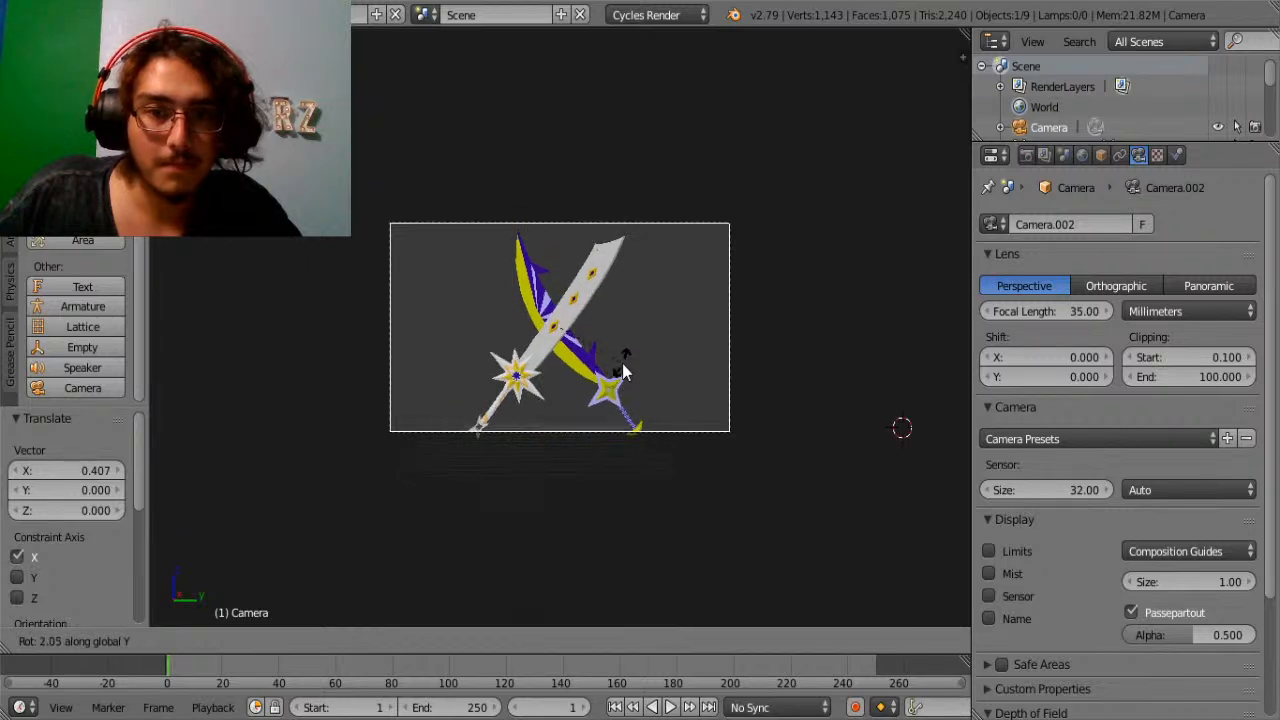
left_click(622, 366)
left_click(70, 642)
left_click(117, 564)
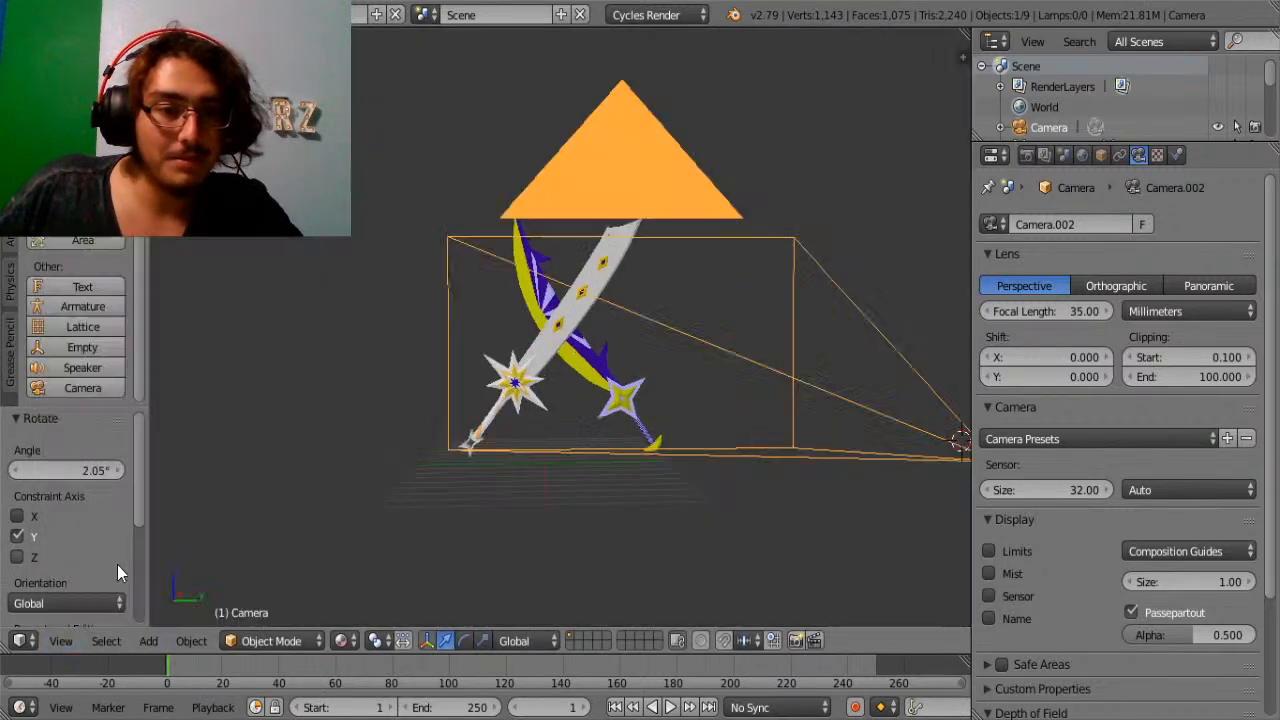
left_click_drag(908, 390, 955, 410)
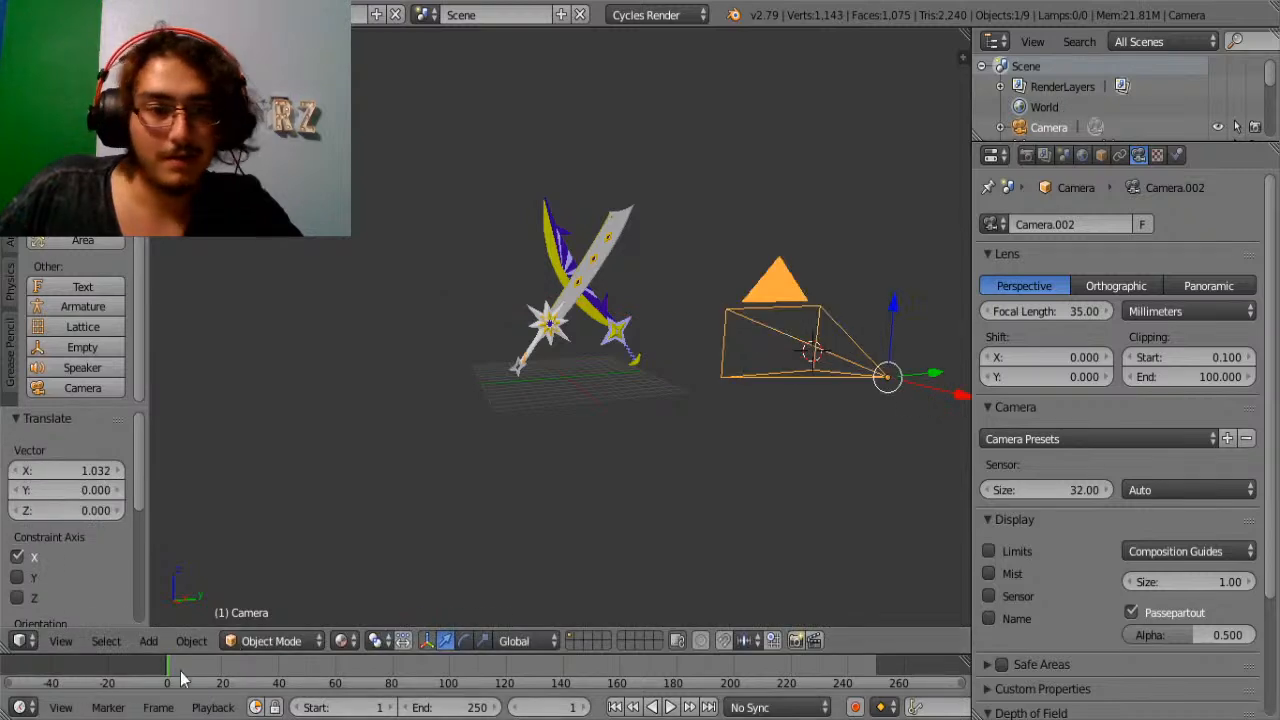
left_click(61, 641)
left_click(99, 564)
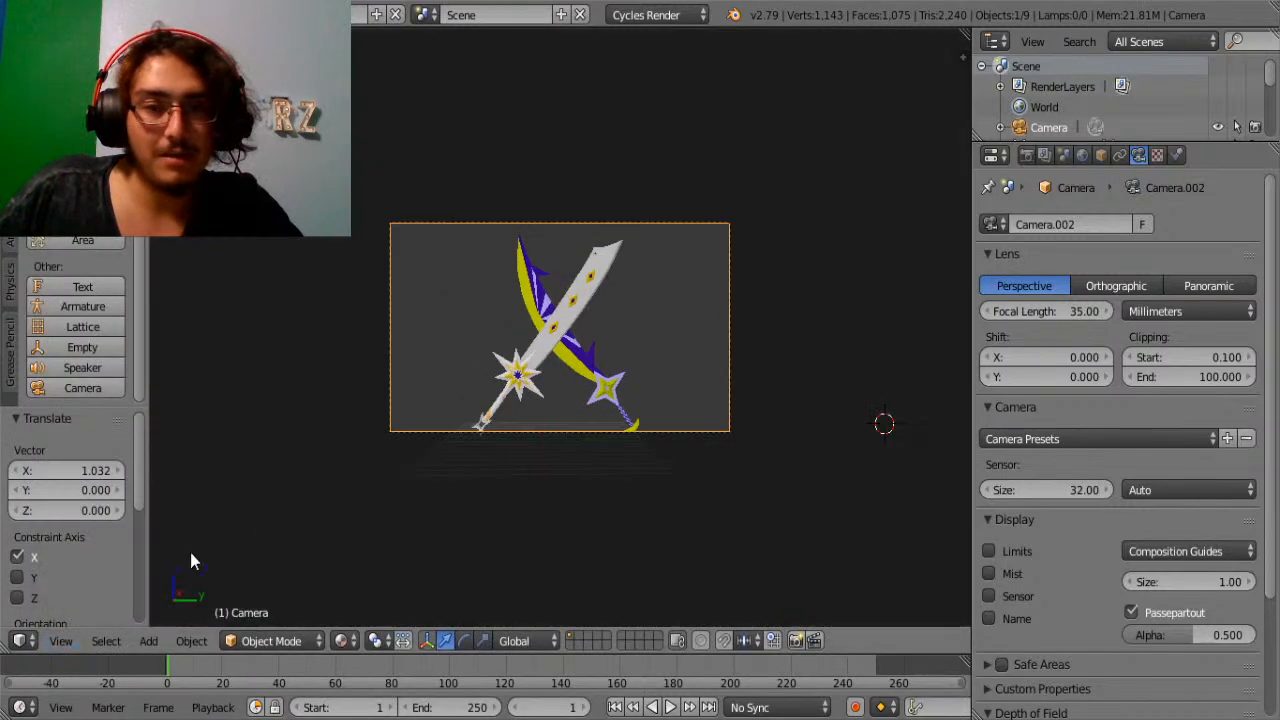
Rotate the camera about -1.29° around Y so both crossed swords fit inside its frame.
key("r")
key("y")
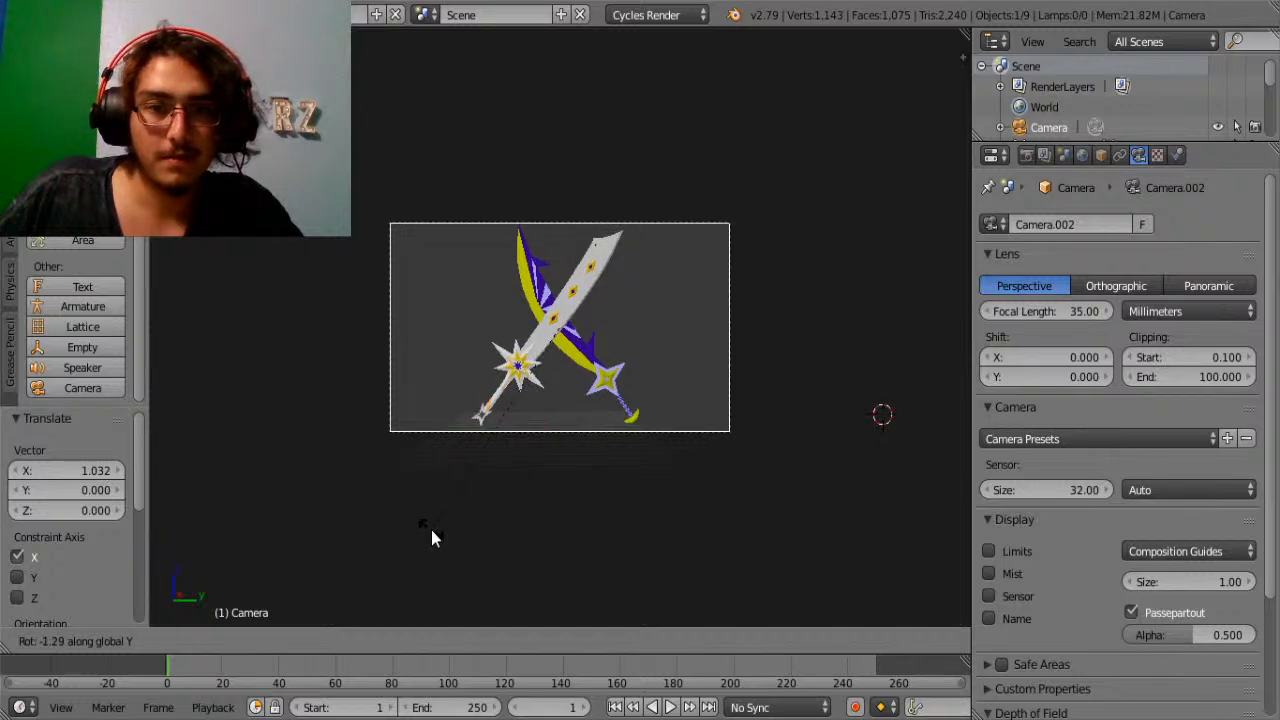
left_click(431, 531)
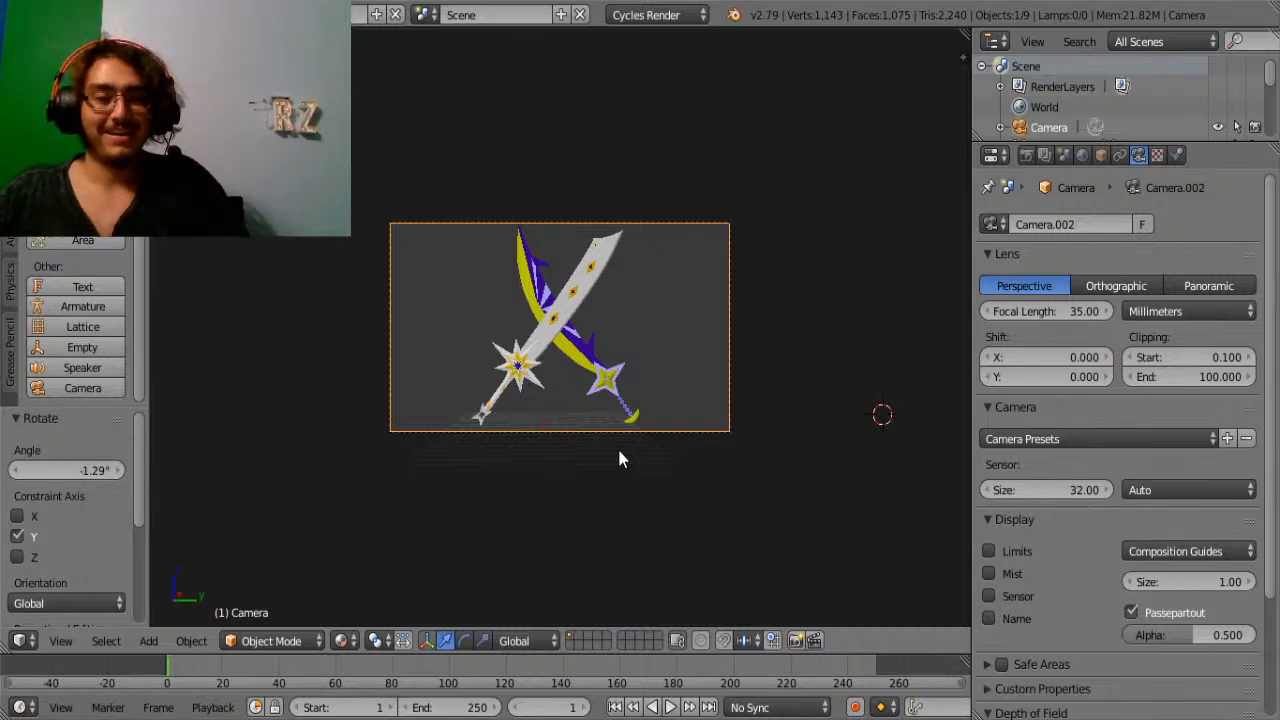
Leave camera view and switch the viewport shading to Rendered.
left_click(64, 643)
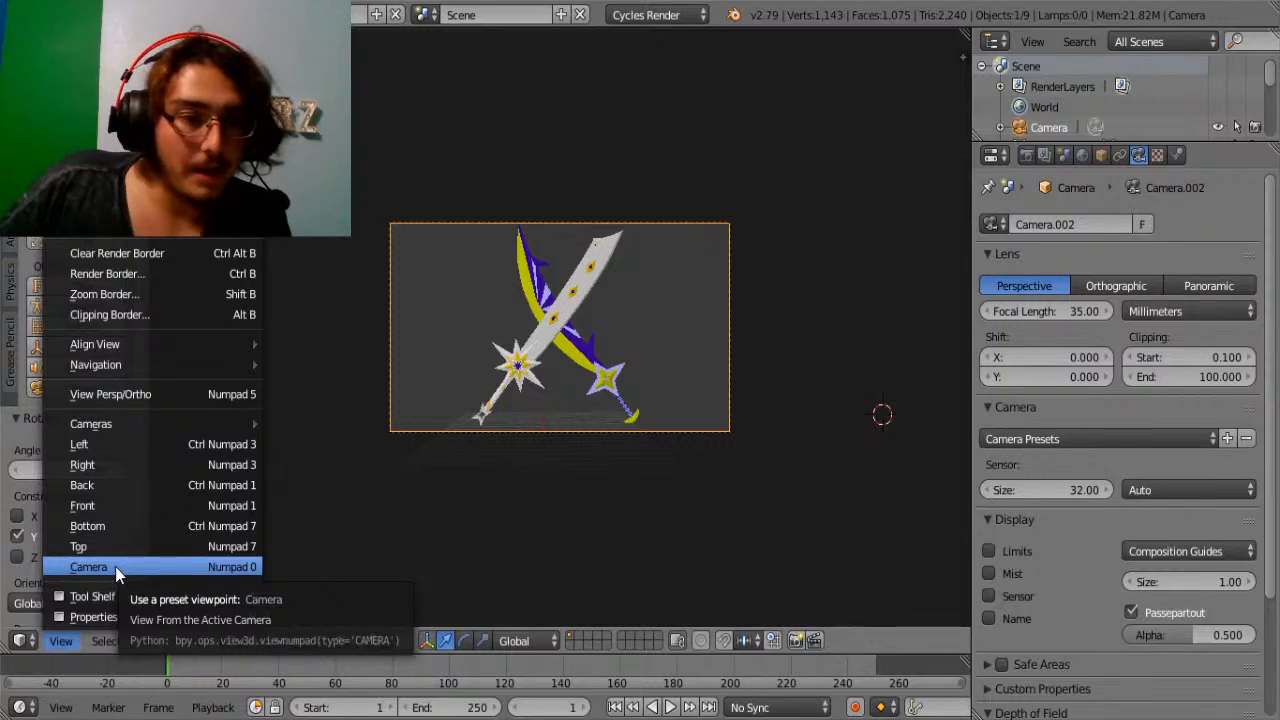
left_click(116, 566)
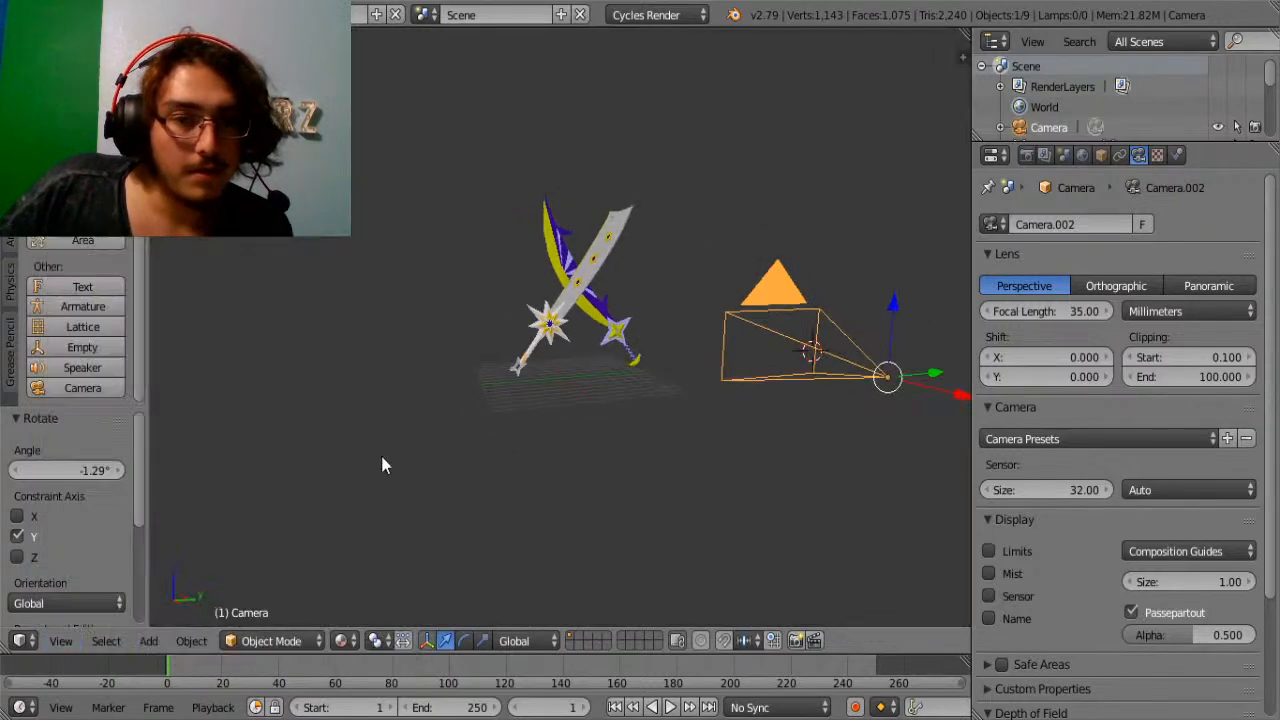
left_click(358, 641)
left_click(388, 533)
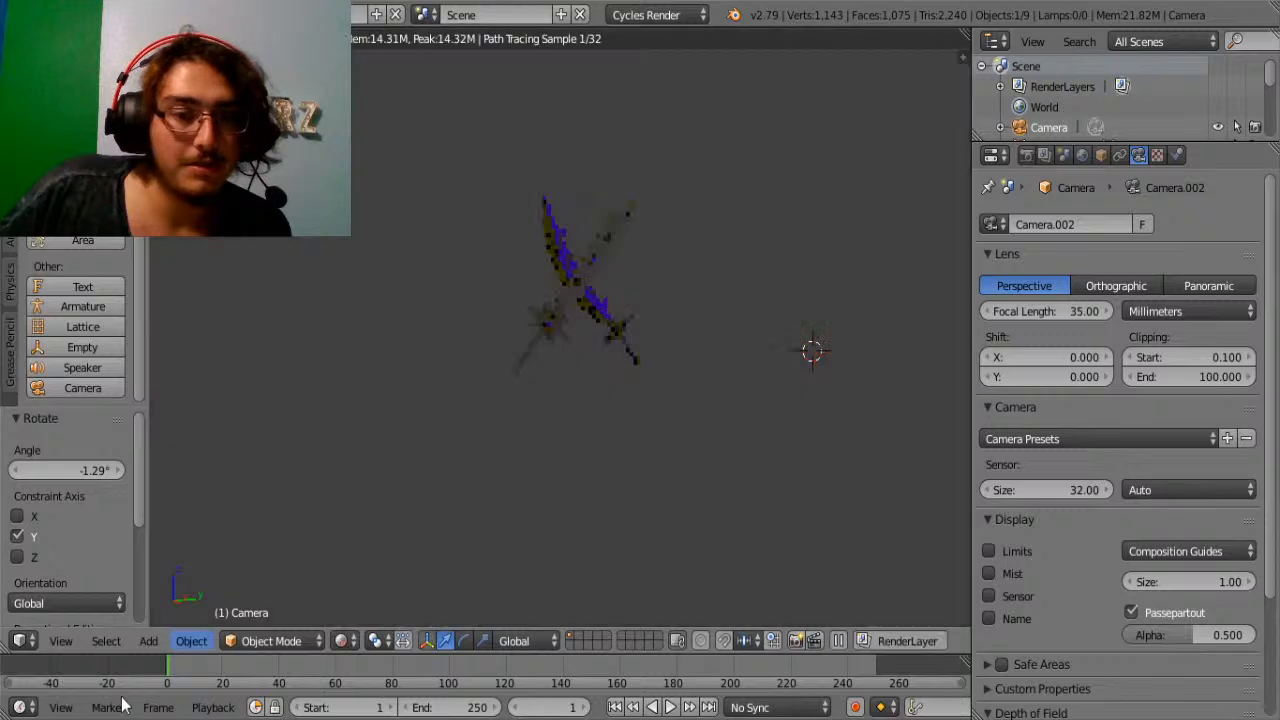
Check the swords' rendered preview through the camera, leave camera view, and switch the viewport shading to Material.
left_click(69, 639)
left_click(110, 567)
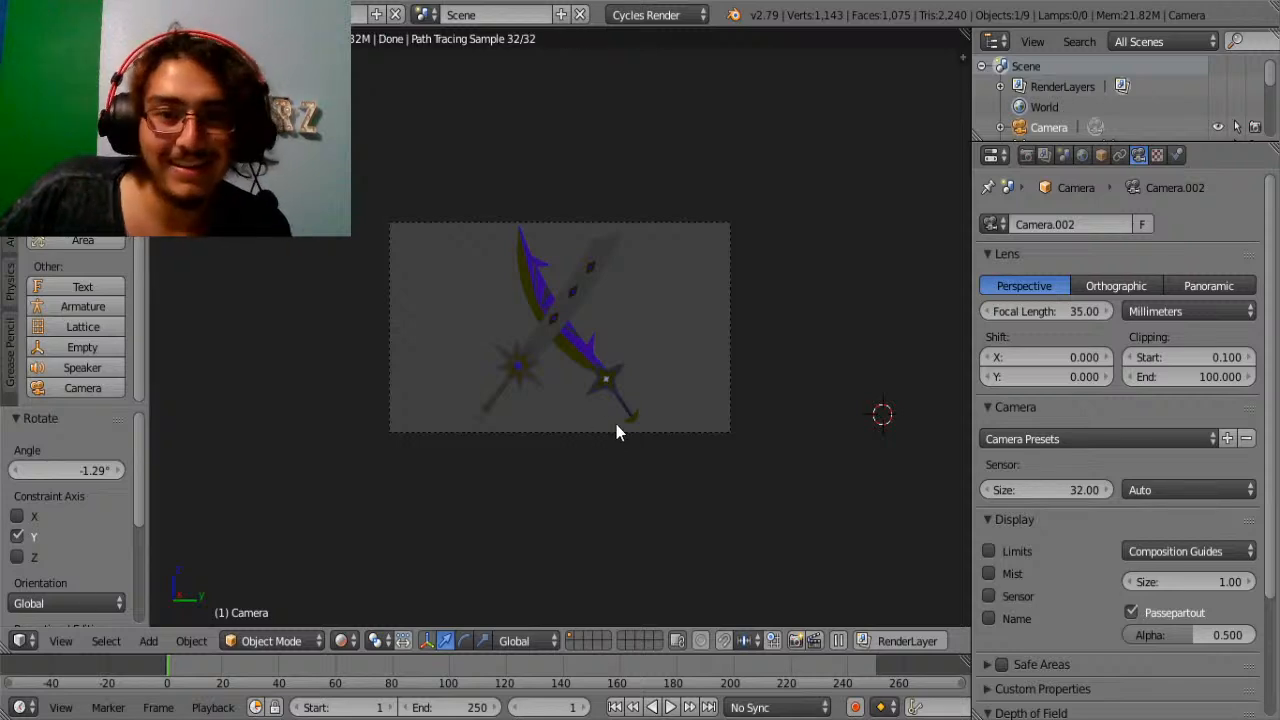
left_click(60, 641)
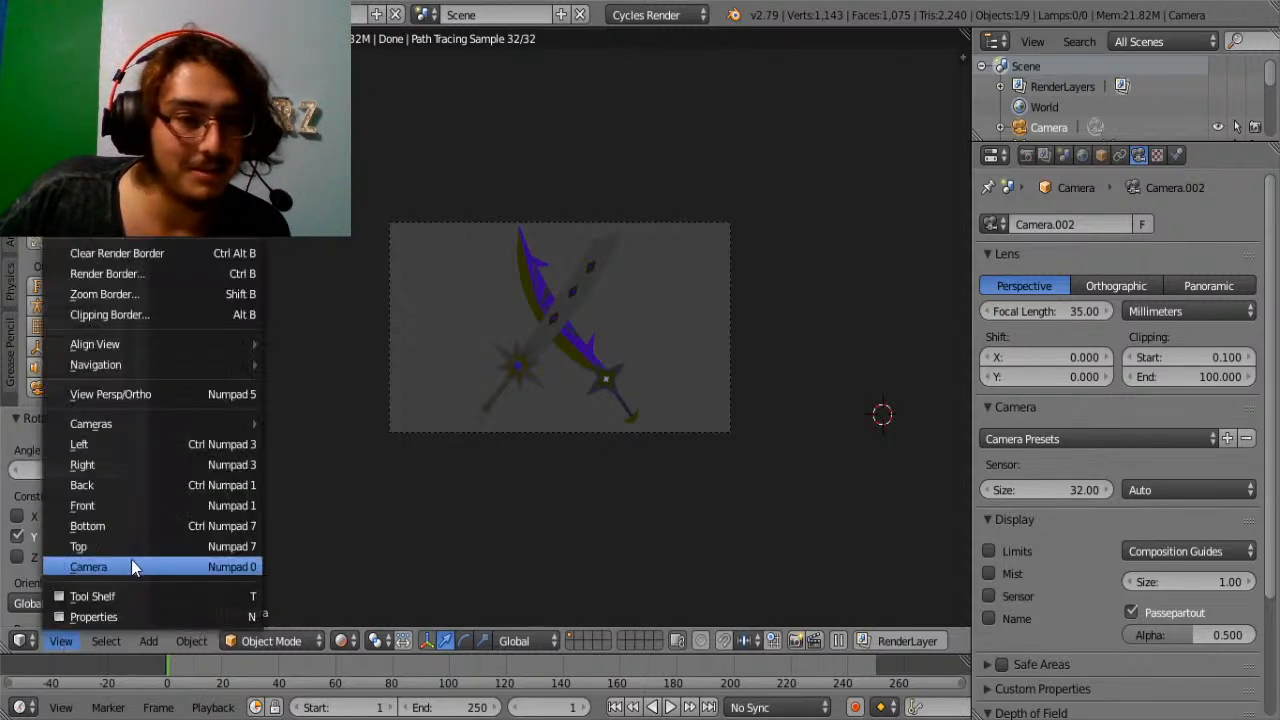
left_click(131, 560)
left_click(340, 641)
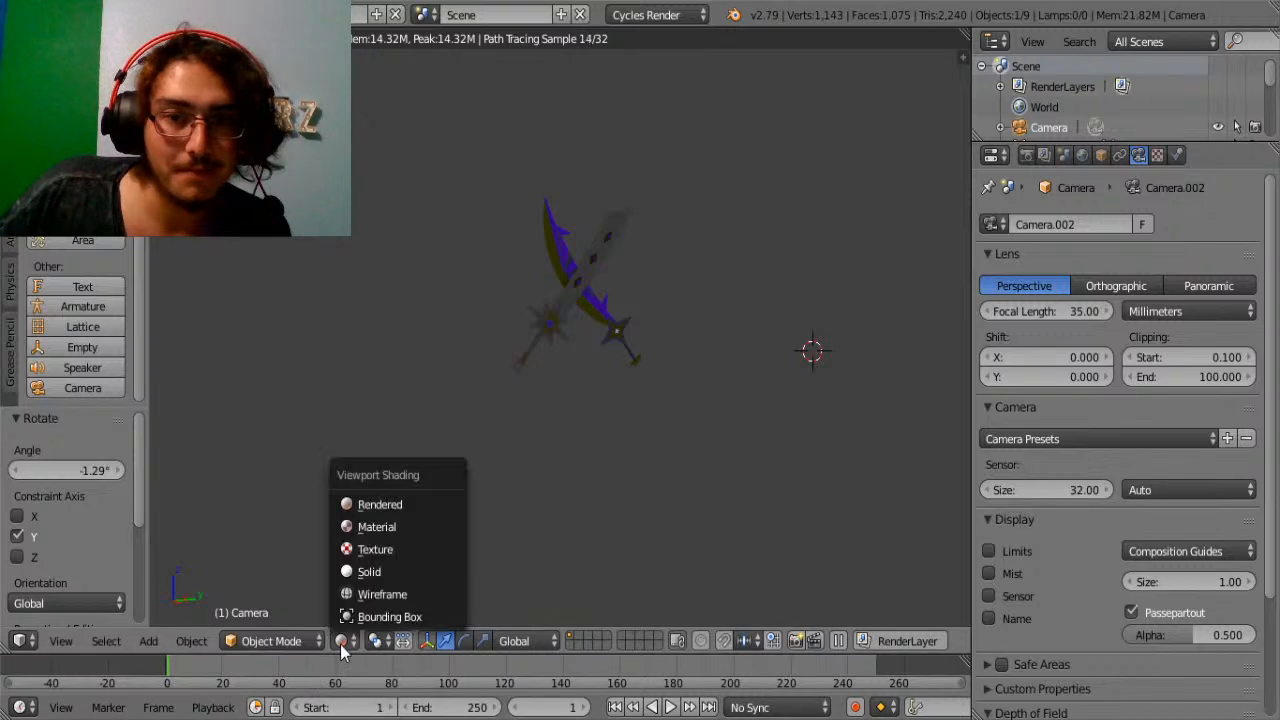
left_click(391, 530)
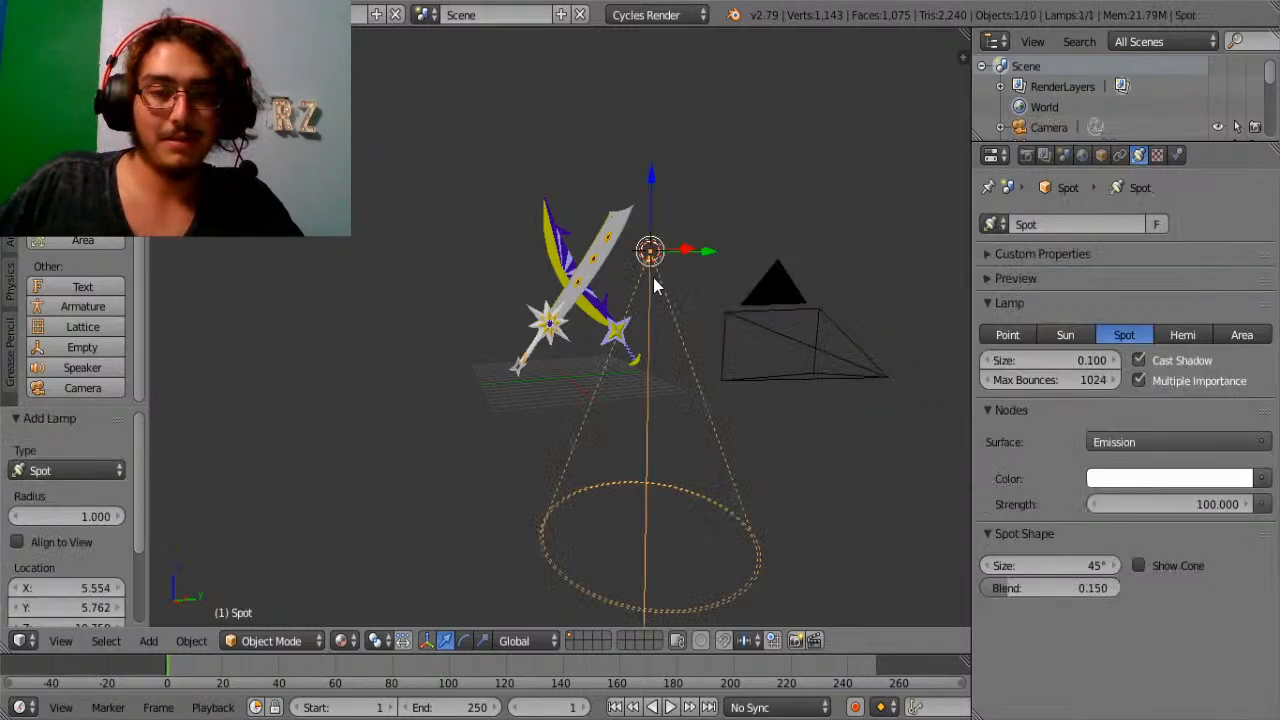
Raise the spot lamp about 9.95 along Z, then shift it along X and about -3.94 along Y to sit above the swords.
left_click_drag(652, 217, 637, 84)
middle_click_drag(548, 290, 683, 280)
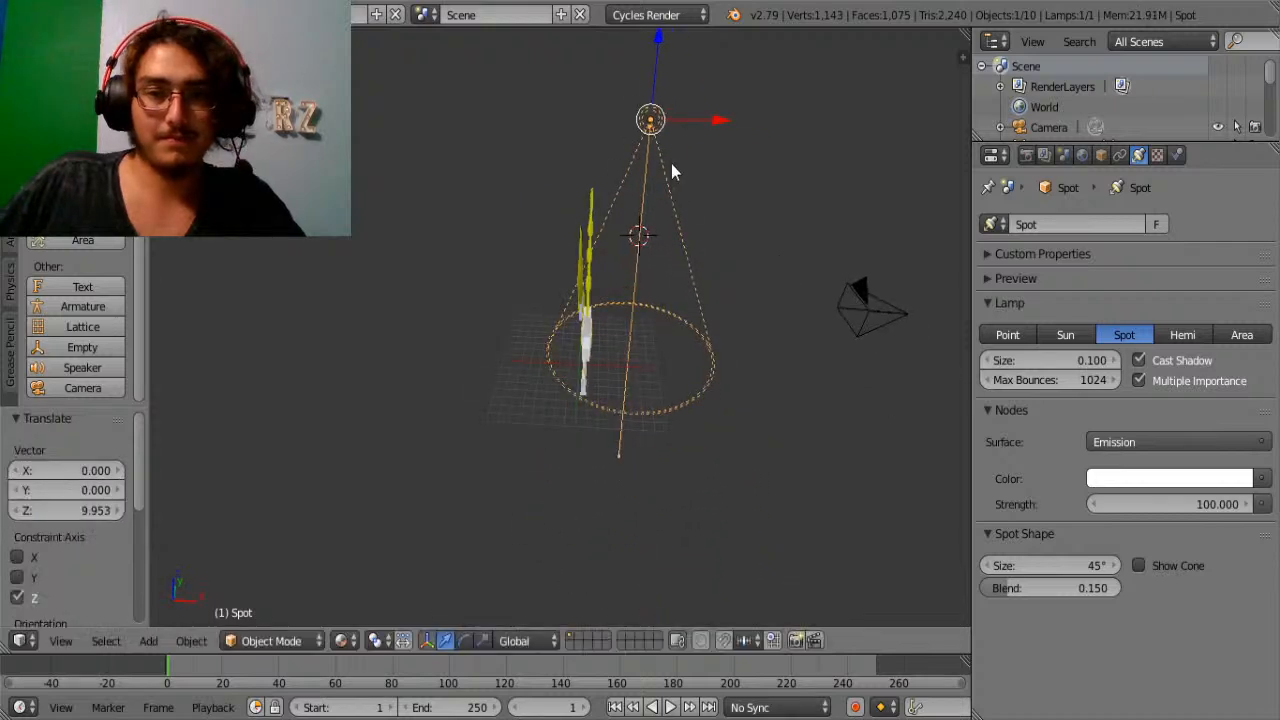
left_click_drag(687, 118, 624, 110)
middle_click_drag(708, 137, 676, 141)
left_click_drag(683, 126, 638, 123)
Set the spot lamp's strength to 5.4 and preview the swords through the camera in Rendered shading.
left_click(1151, 497)
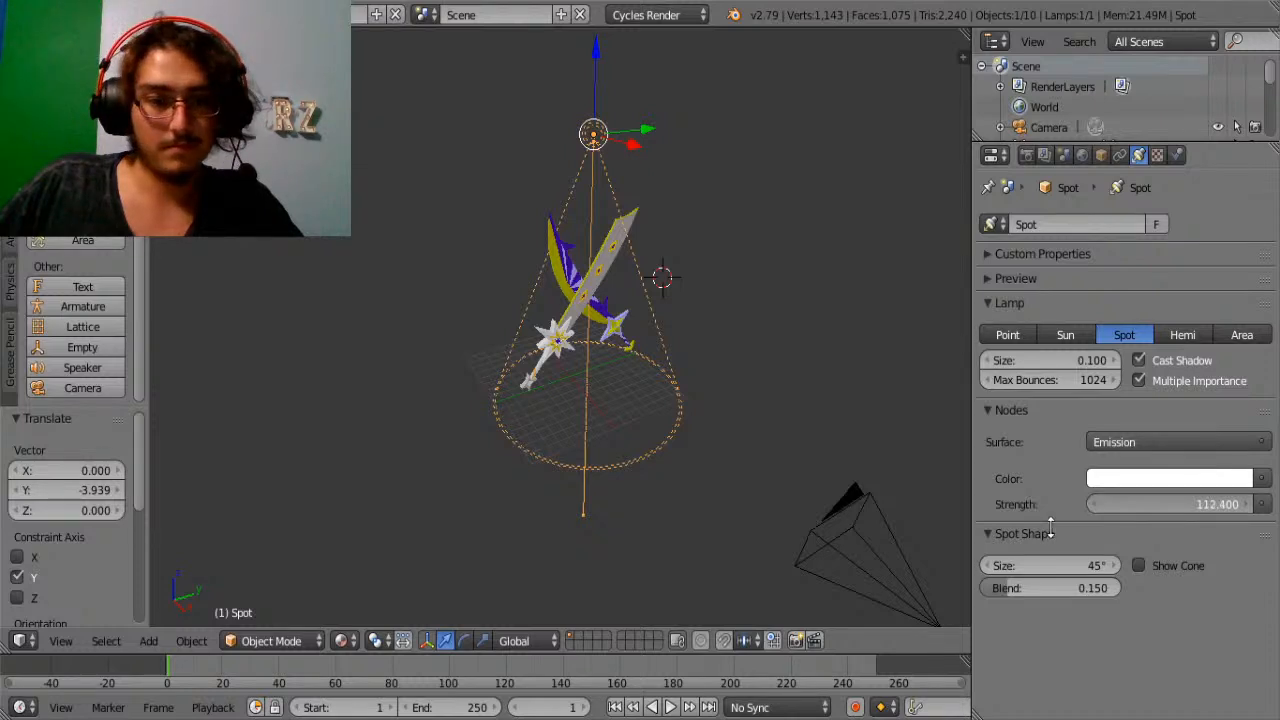
left_click_drag(1160, 504, 1120, 504)
left_click(341, 641)
left_click(380, 503)
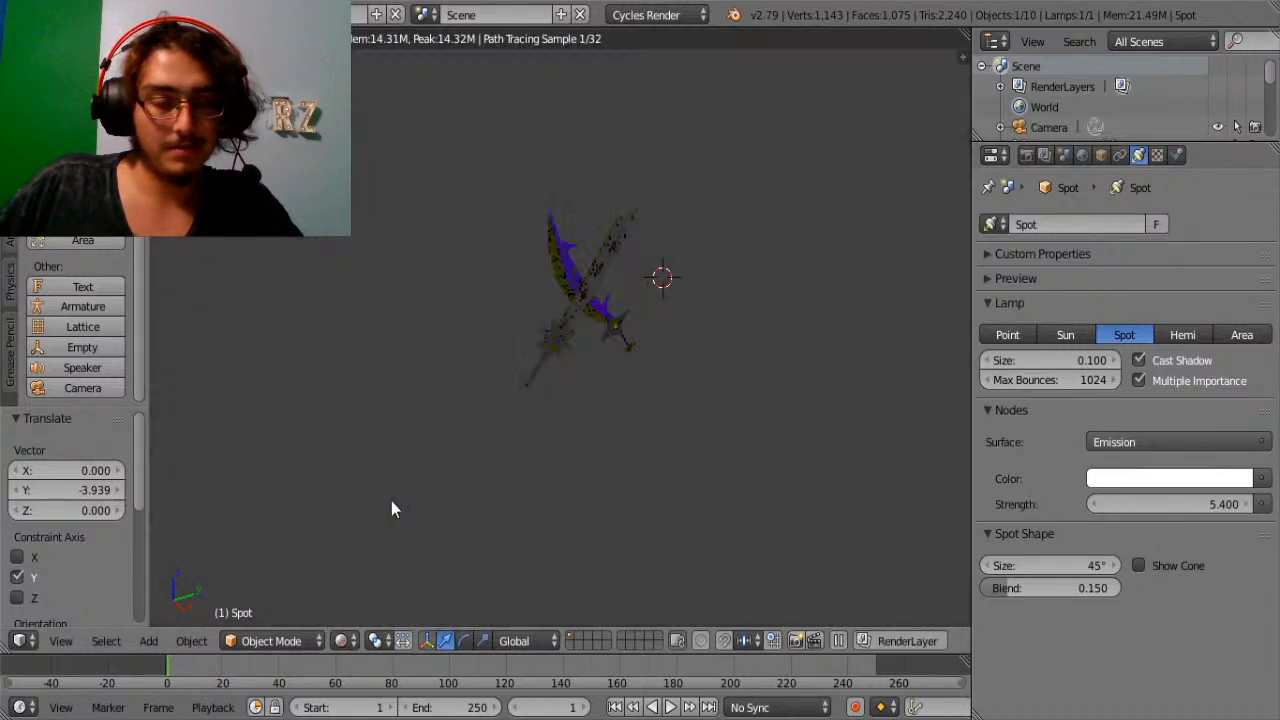
left_click(61, 641)
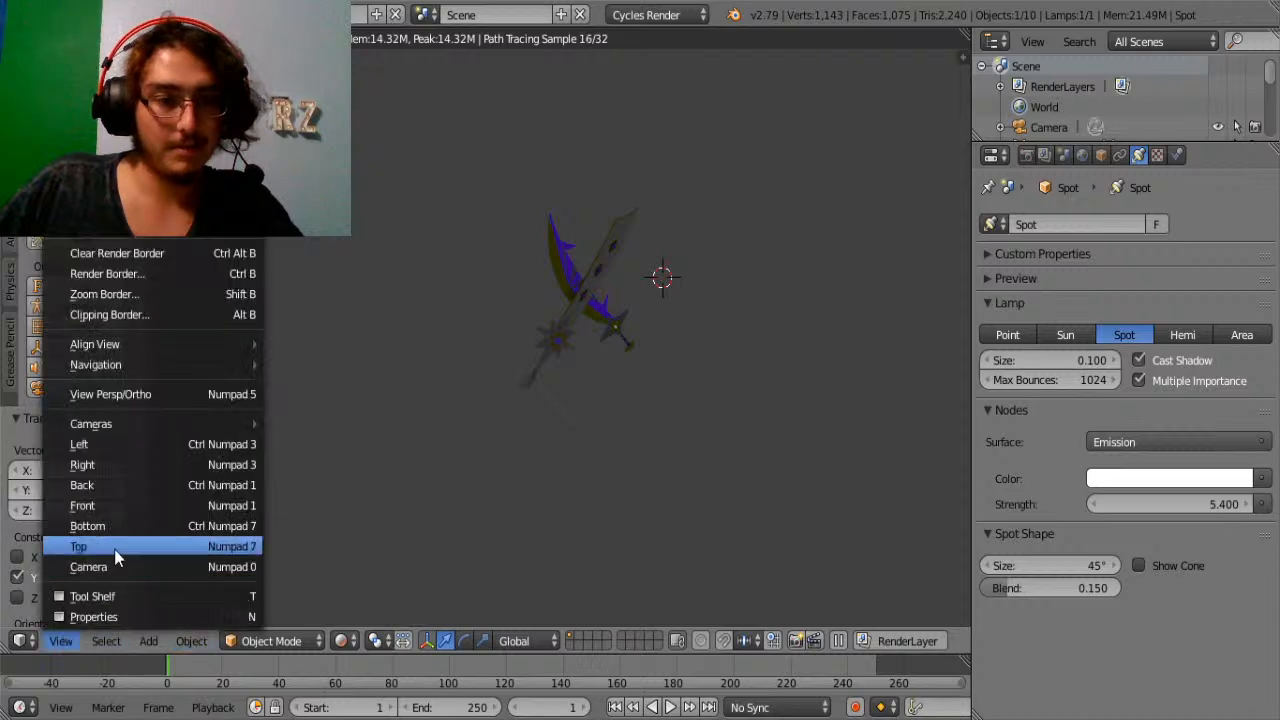
left_click(114, 549)
left_click(61, 641)
left_click(105, 563)
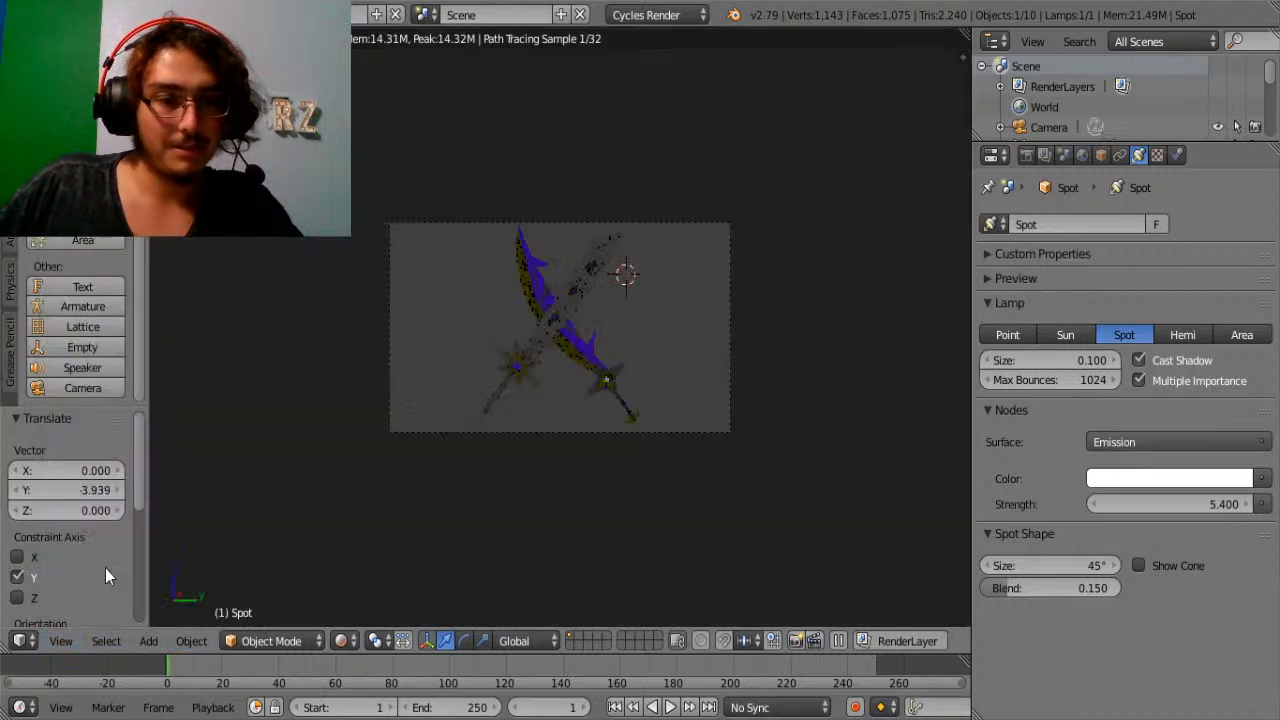
Increase the spot lamp's strength to about 3508.
mouse_move(1126, 506)
left_mouse_down()
mouse_move(1255, 506)
mouse_move(1121, 486)
left_mouse_up()
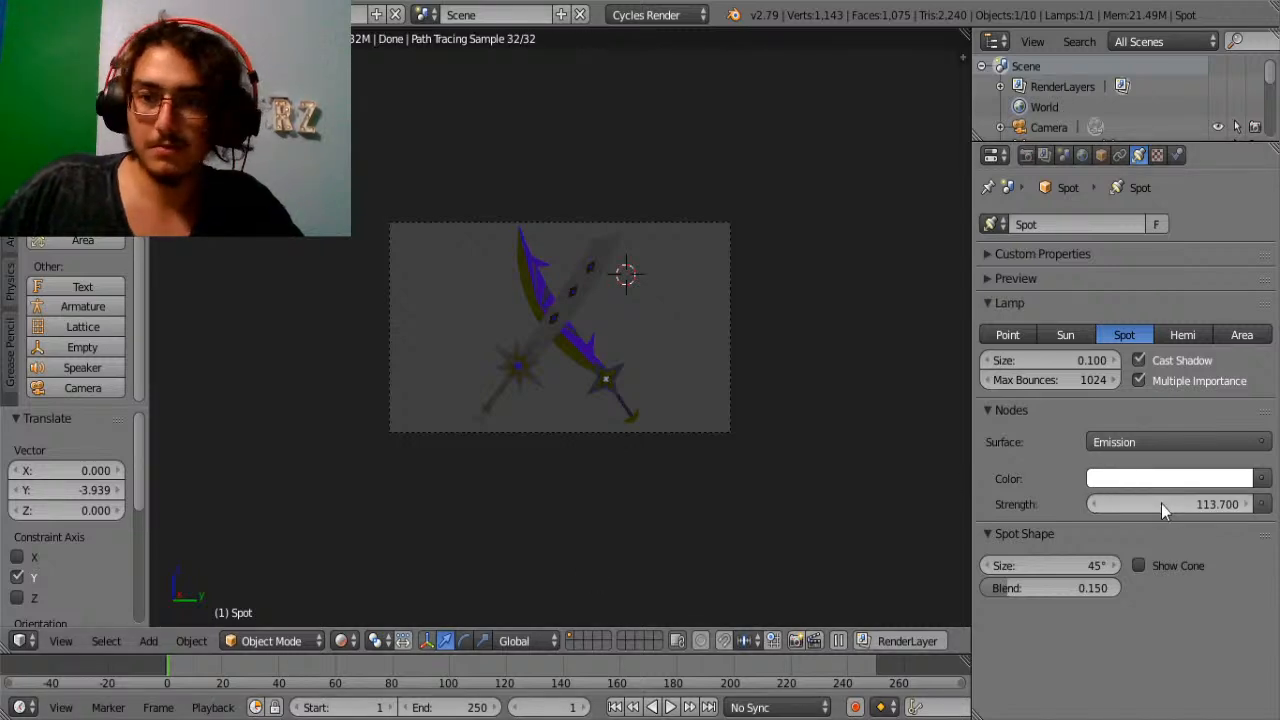
mouse_move(1161, 504)
left_mouse_down()
mouse_move(1277, 504)
mouse_move(1164, 509)
left_mouse_up()
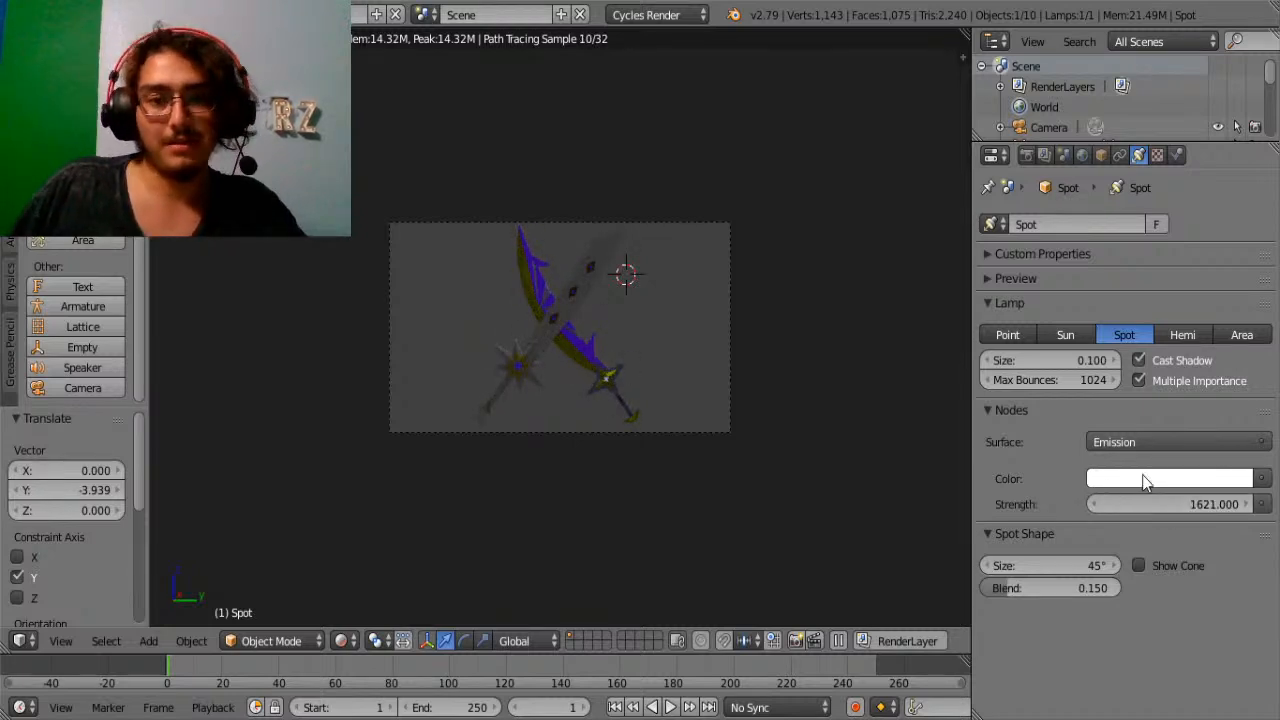
mouse_move(1135, 510)
left_mouse_down()
mouse_move(1200, 510)
mouse_move(1158, 505)
left_mouse_up()
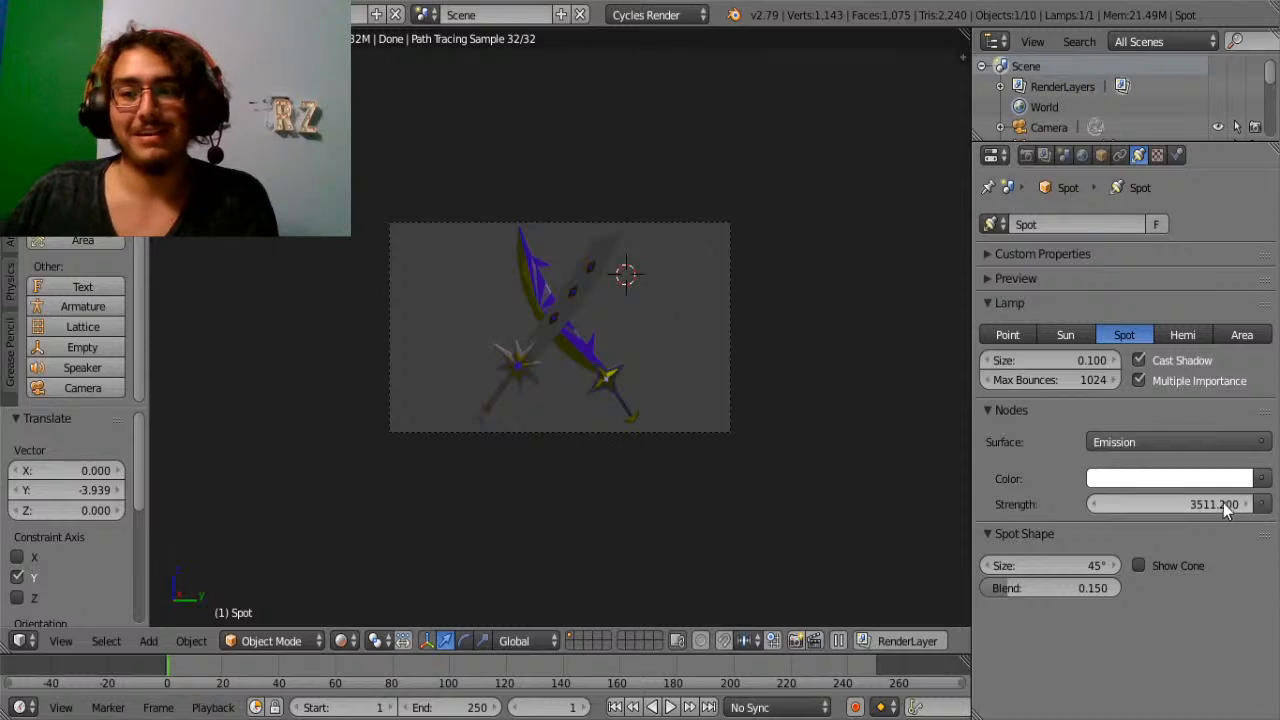
left_click_drag(1223, 502, 1218, 513)
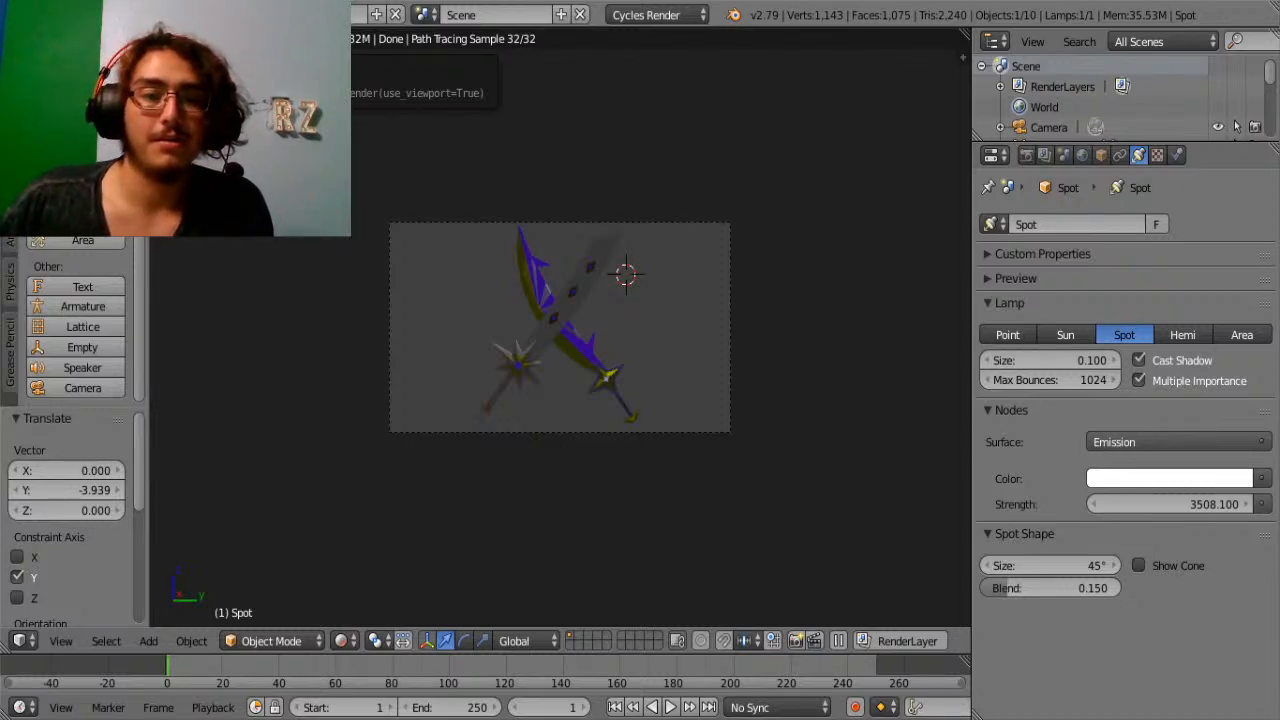
Render the camera's image and examine how the swords are lit.
key("F12")
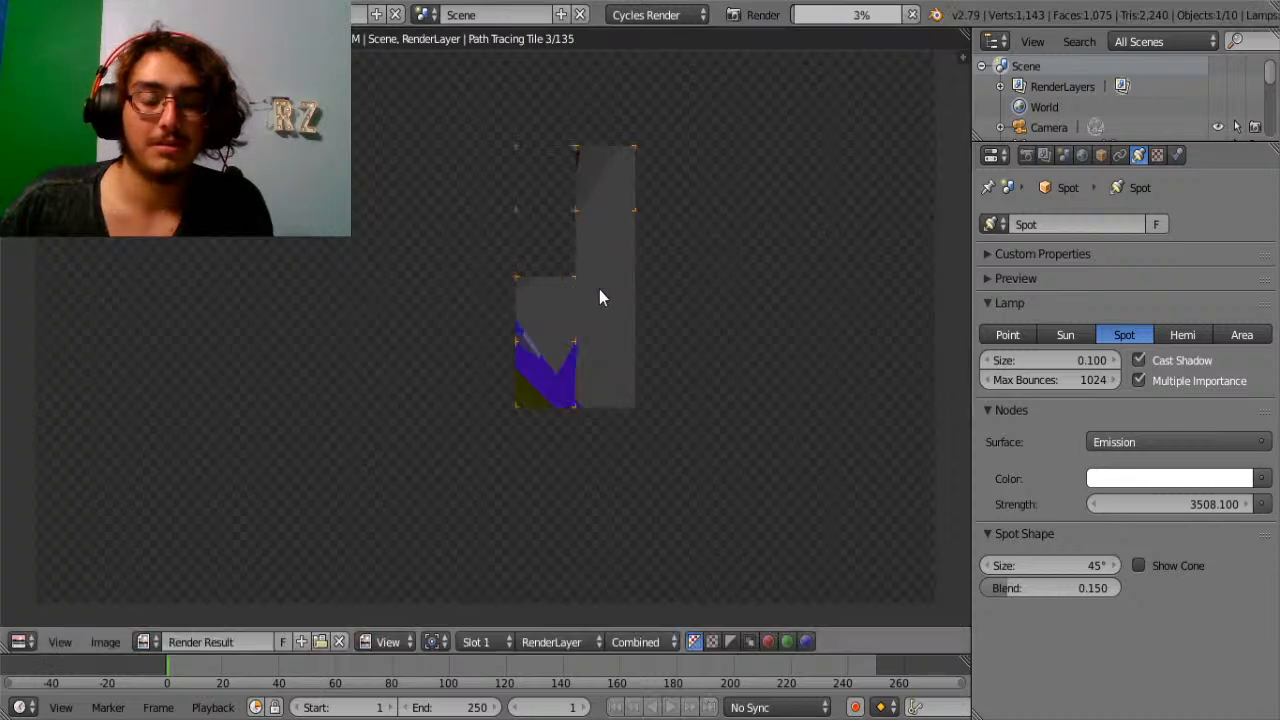
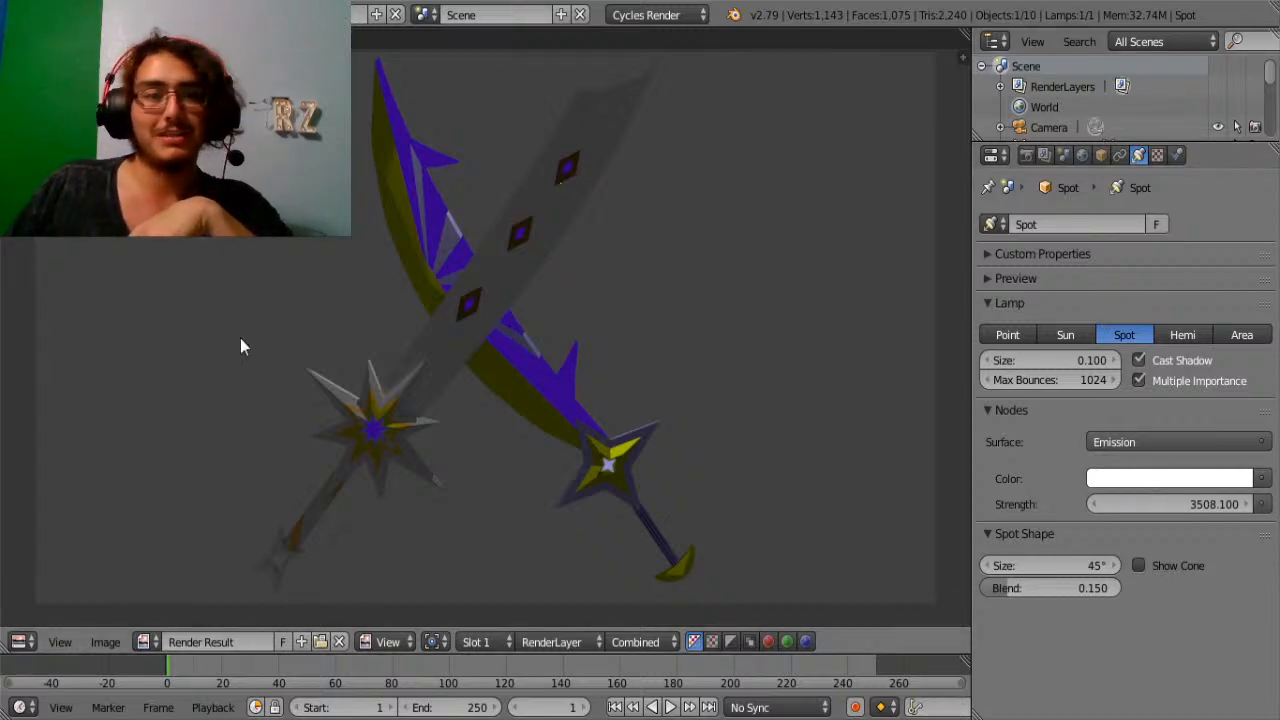
left_click(24, 644)
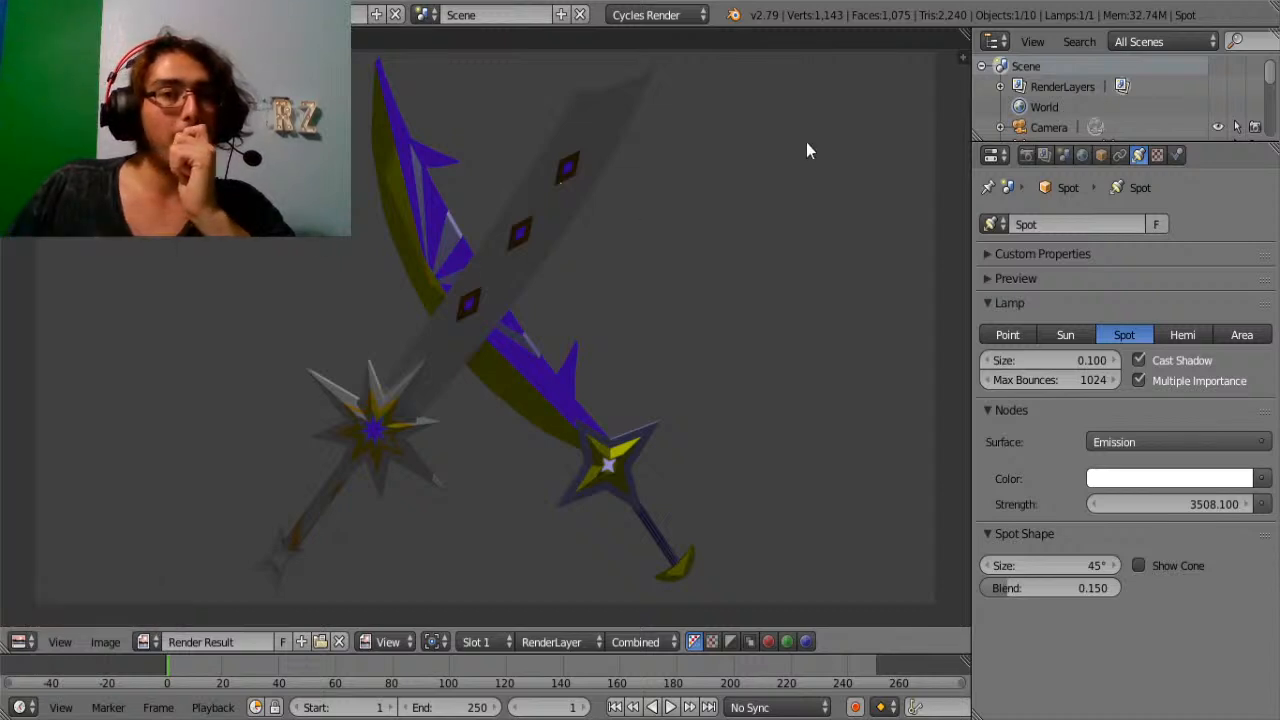
scroll(1097, 100, "down", 2)
scroll(1097, 100, "up", 2)
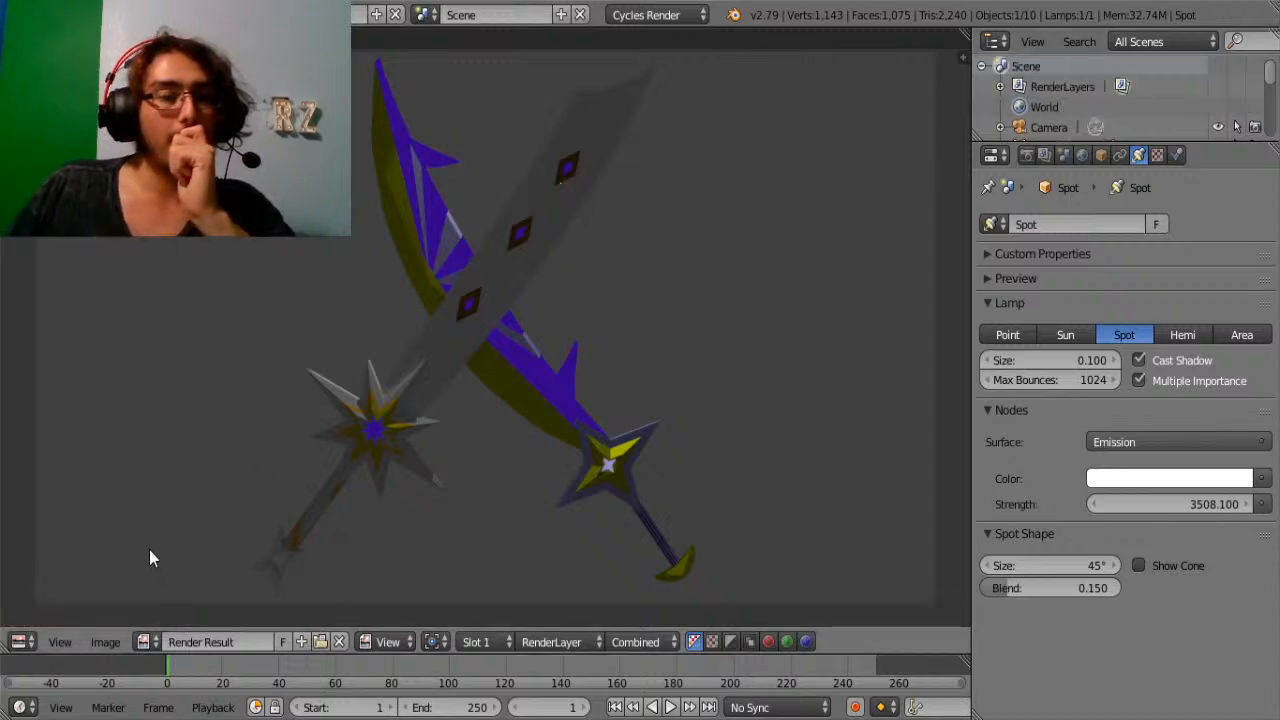
Return from the render result to the 3D View, leave camera view, and switch the viewport shading to Material.
left_click(20, 642)
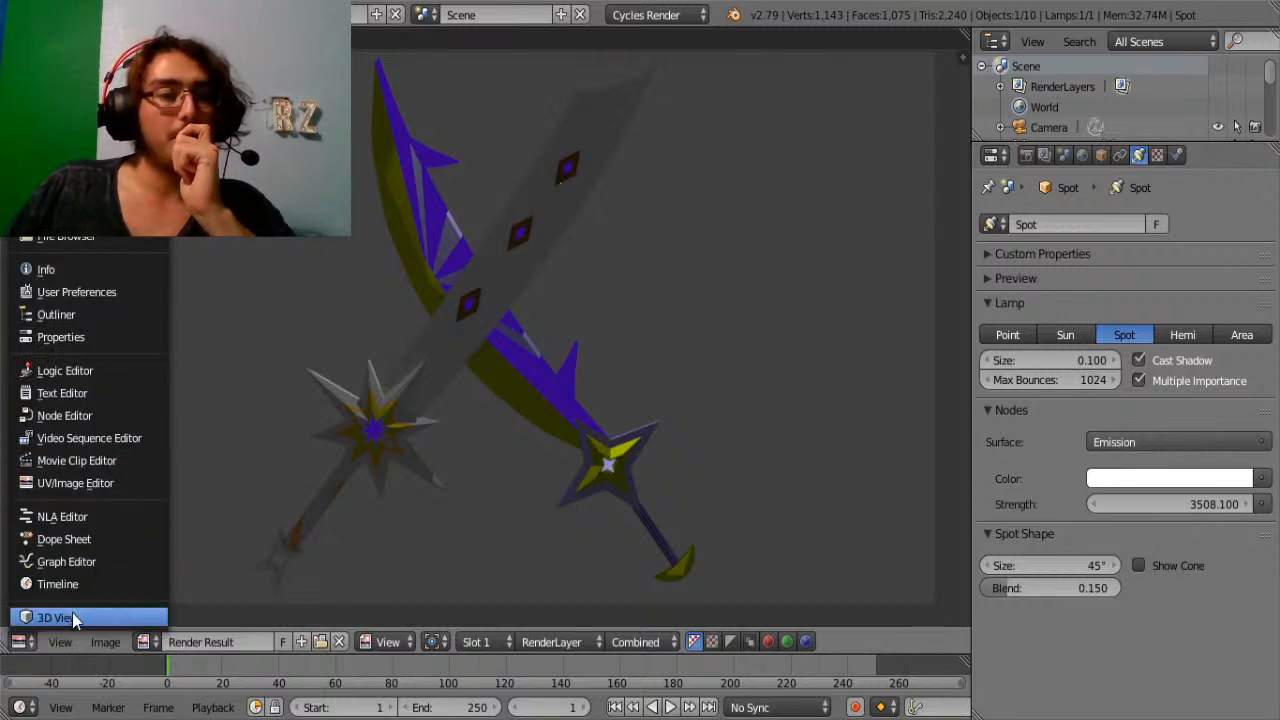
left_click(72, 614)
left_click(58, 641)
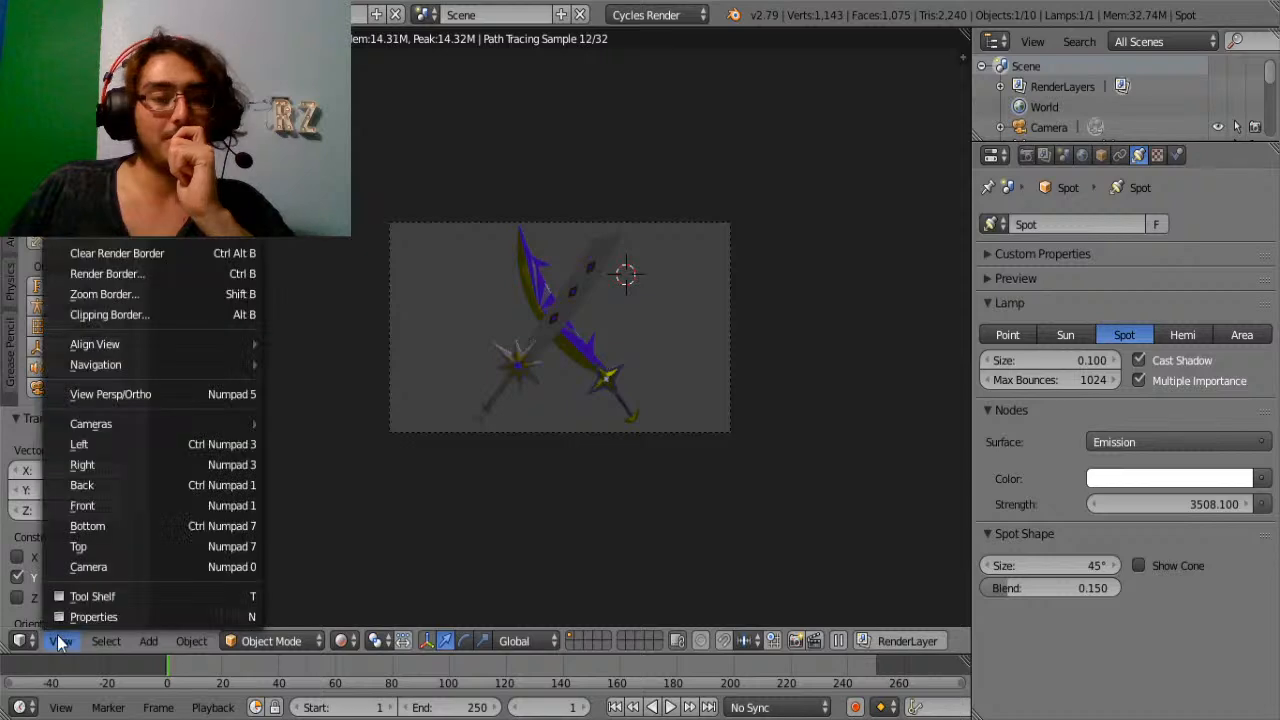
left_click(109, 564)
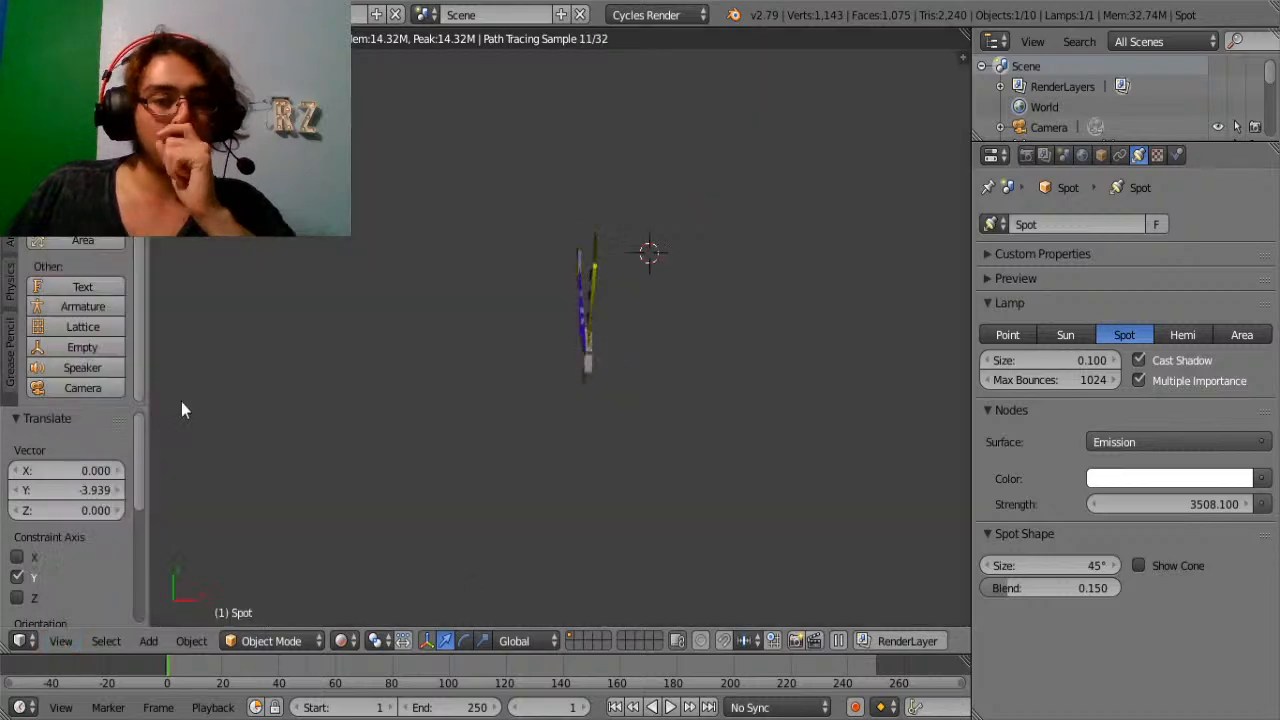
middle_click_drag(460, 420, 522, 394)
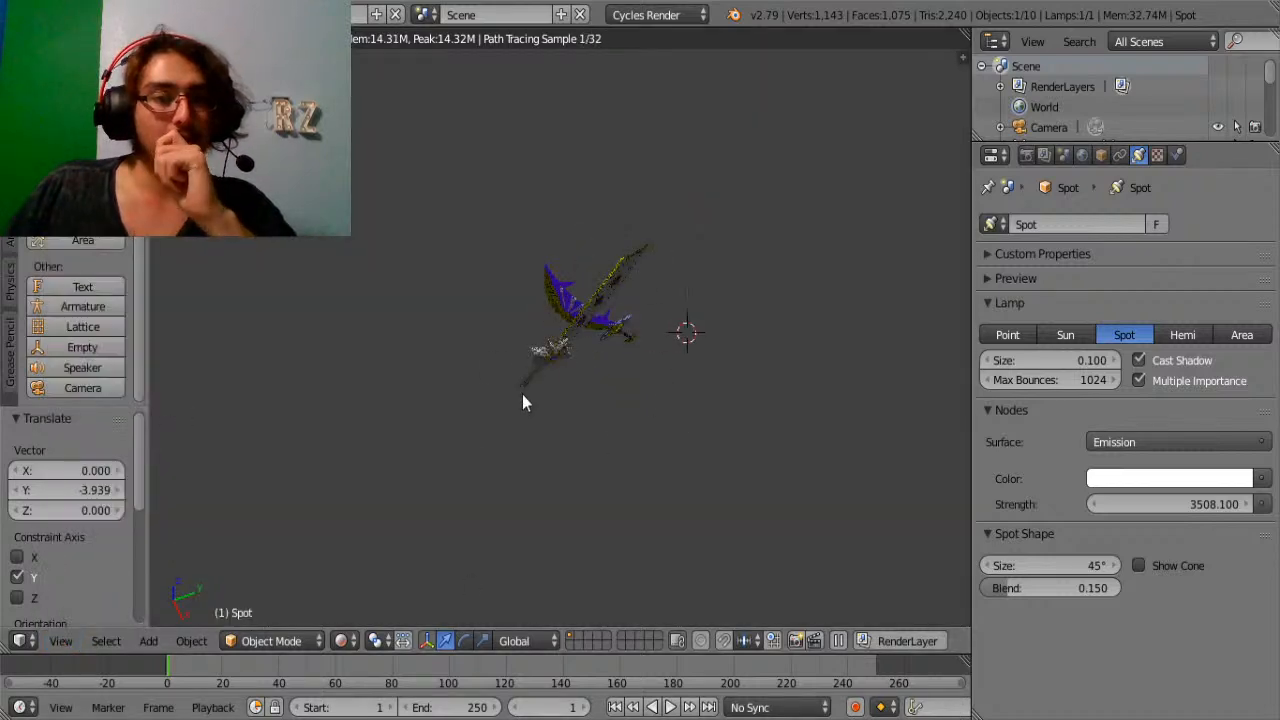
left_click(341, 641)
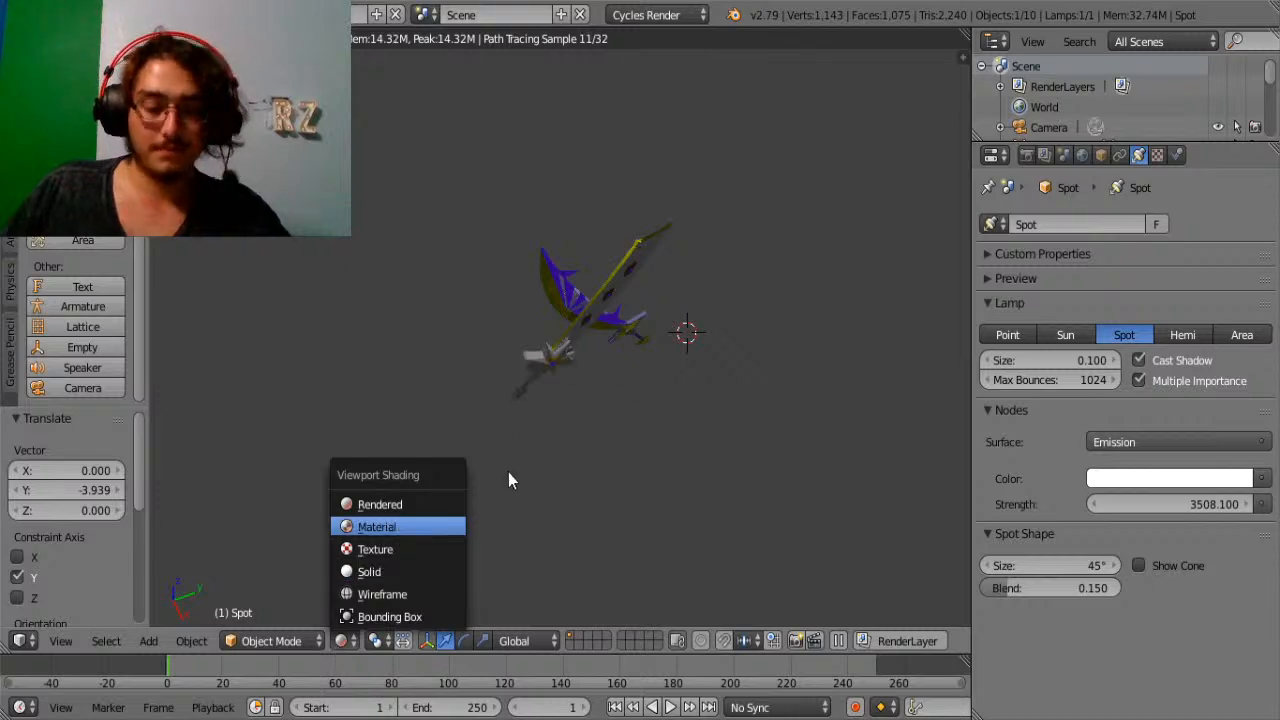
key("Return")
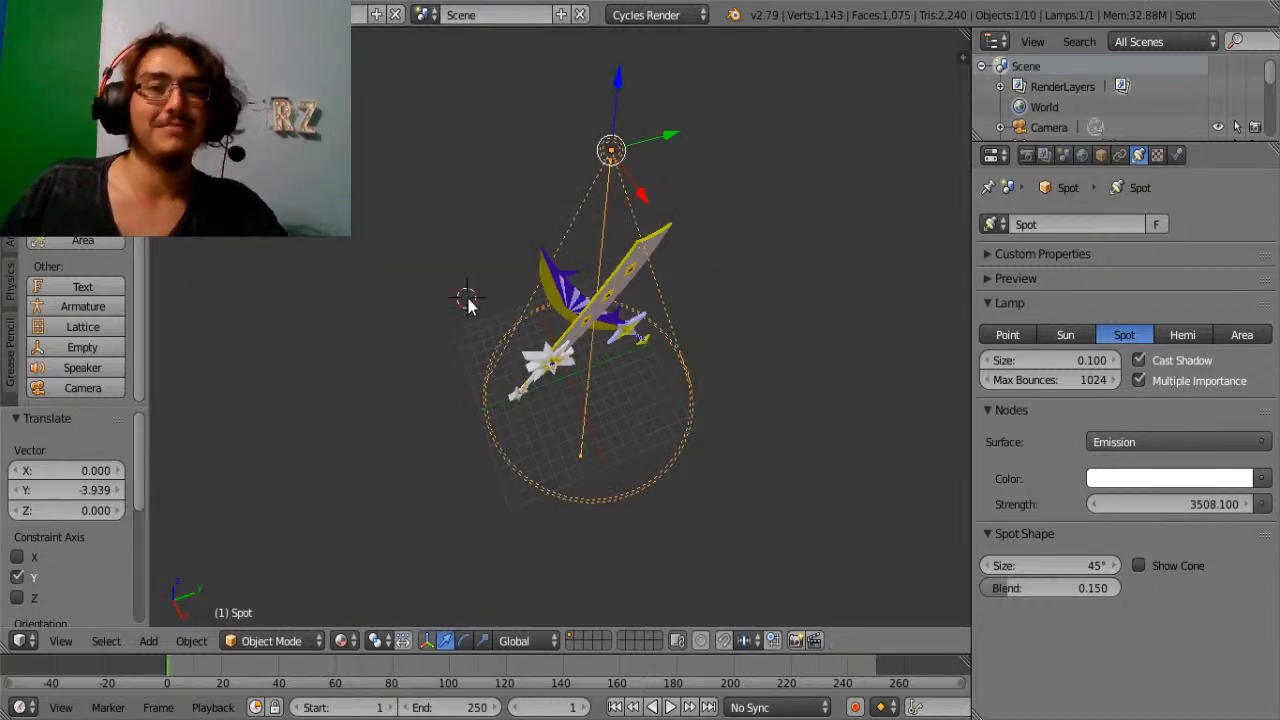
scroll(75, 320, "up", 6)
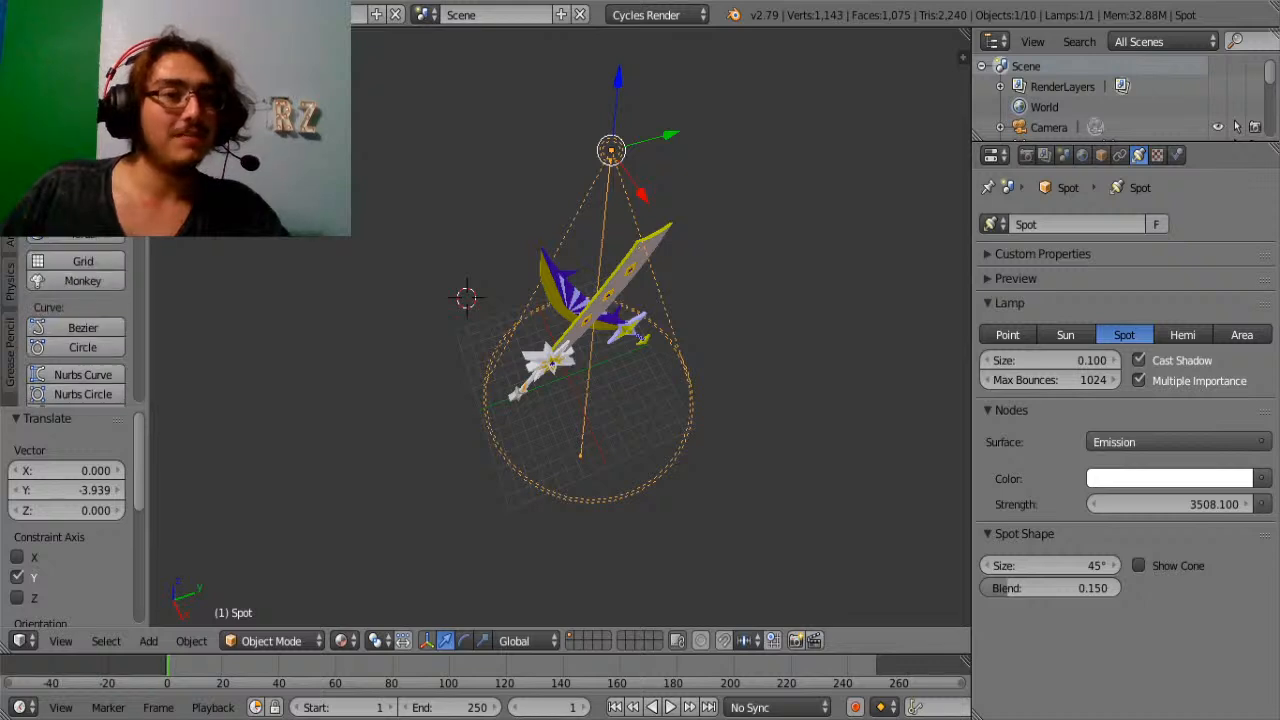
left_click(75, 114)
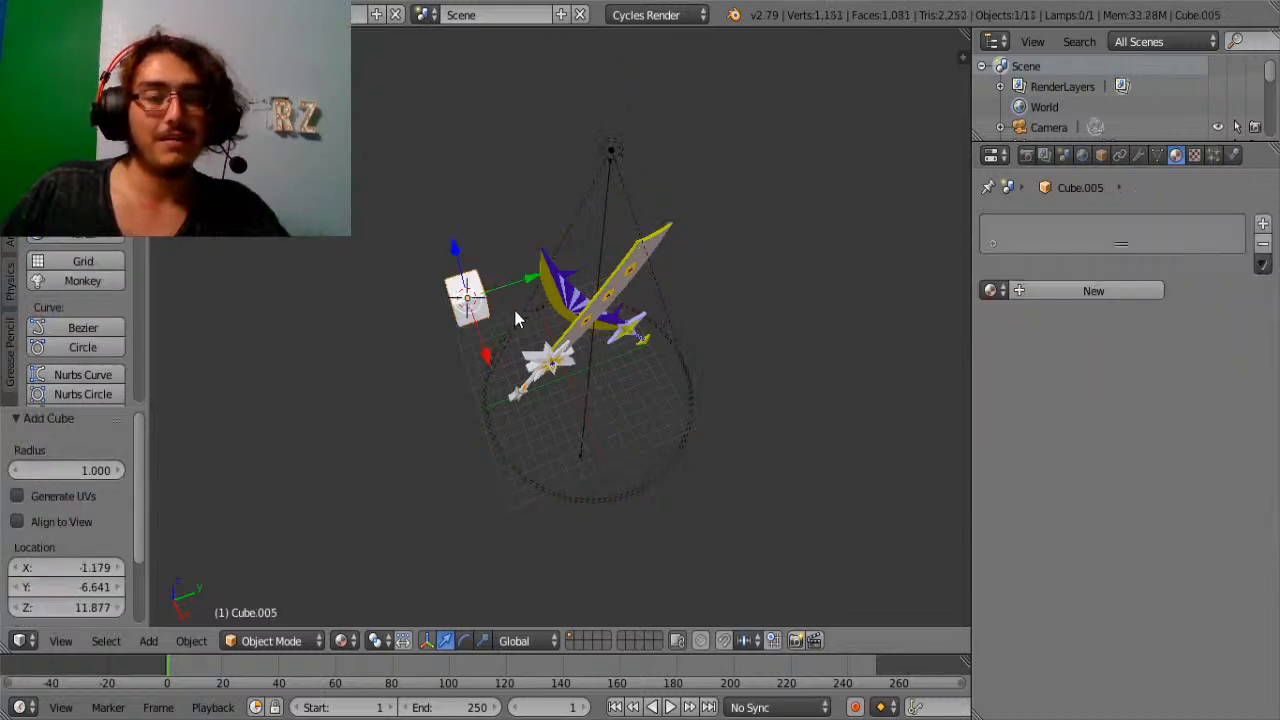
key("x")
left_click(385, 294)
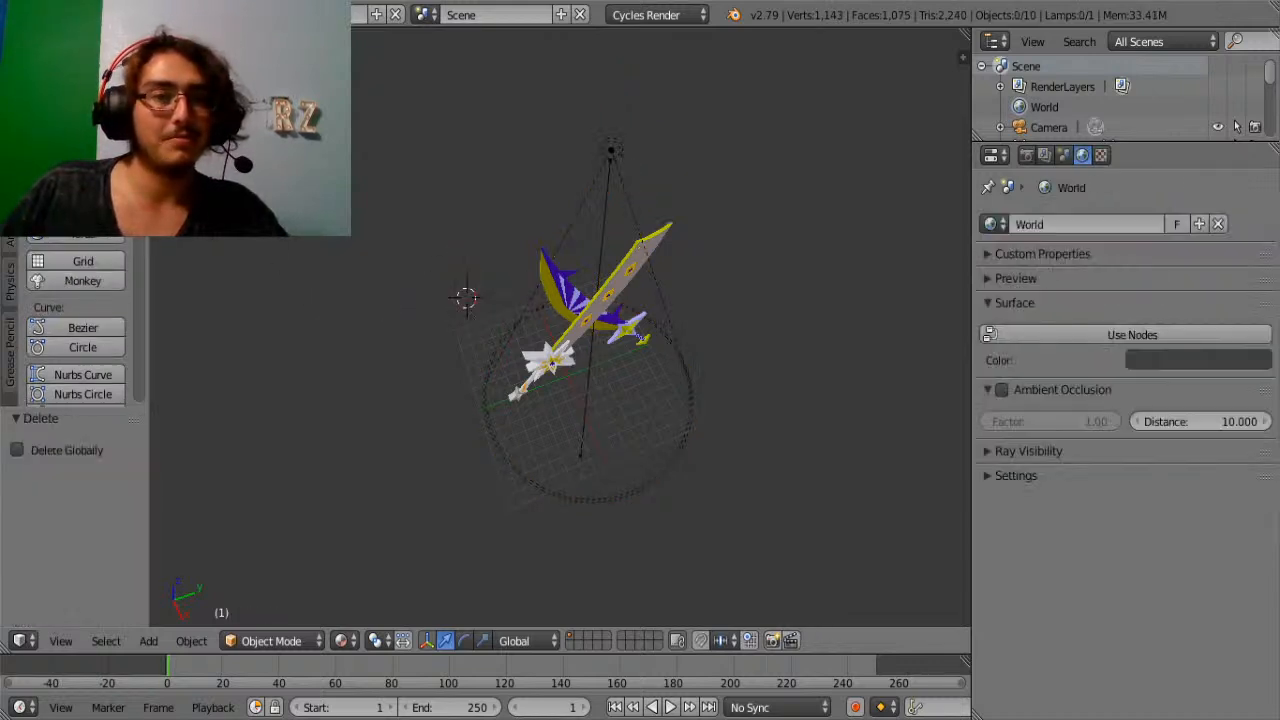
Add a plane at the 3D cursor and rotate it 90° around the global Y axis.
key("shift+a")
left_click(384, 311)
type("rx")
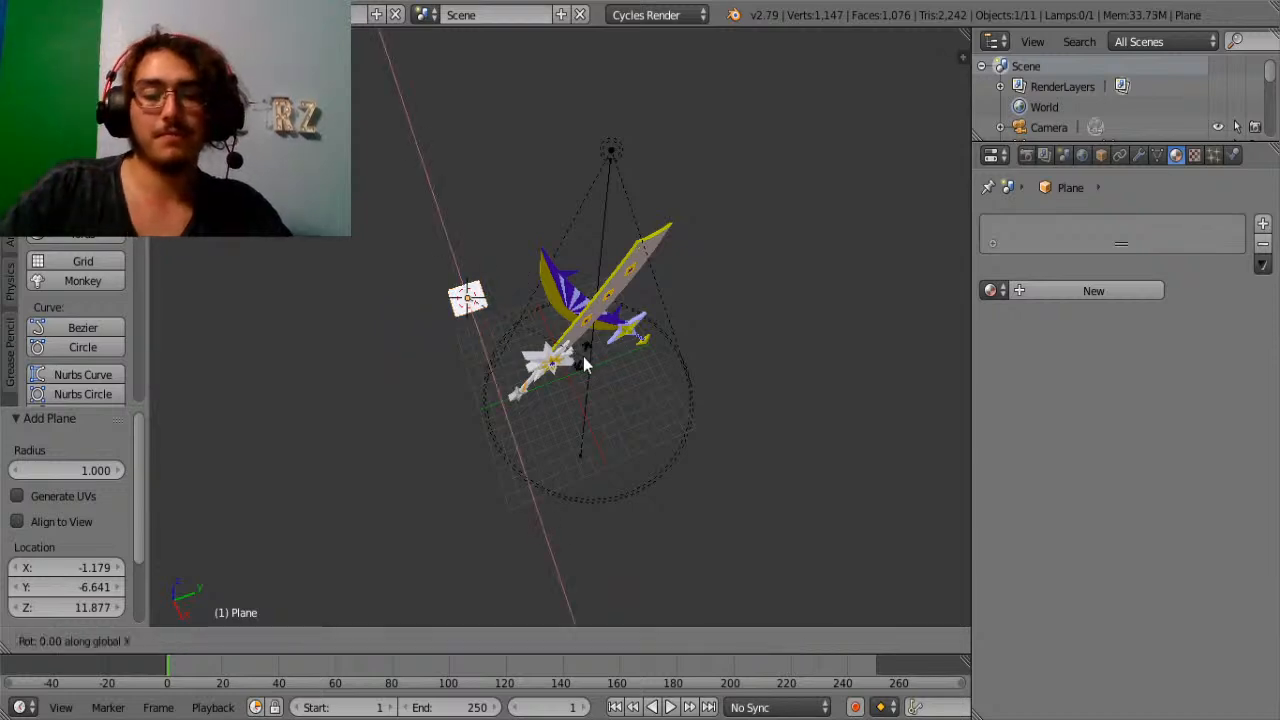
type("90")
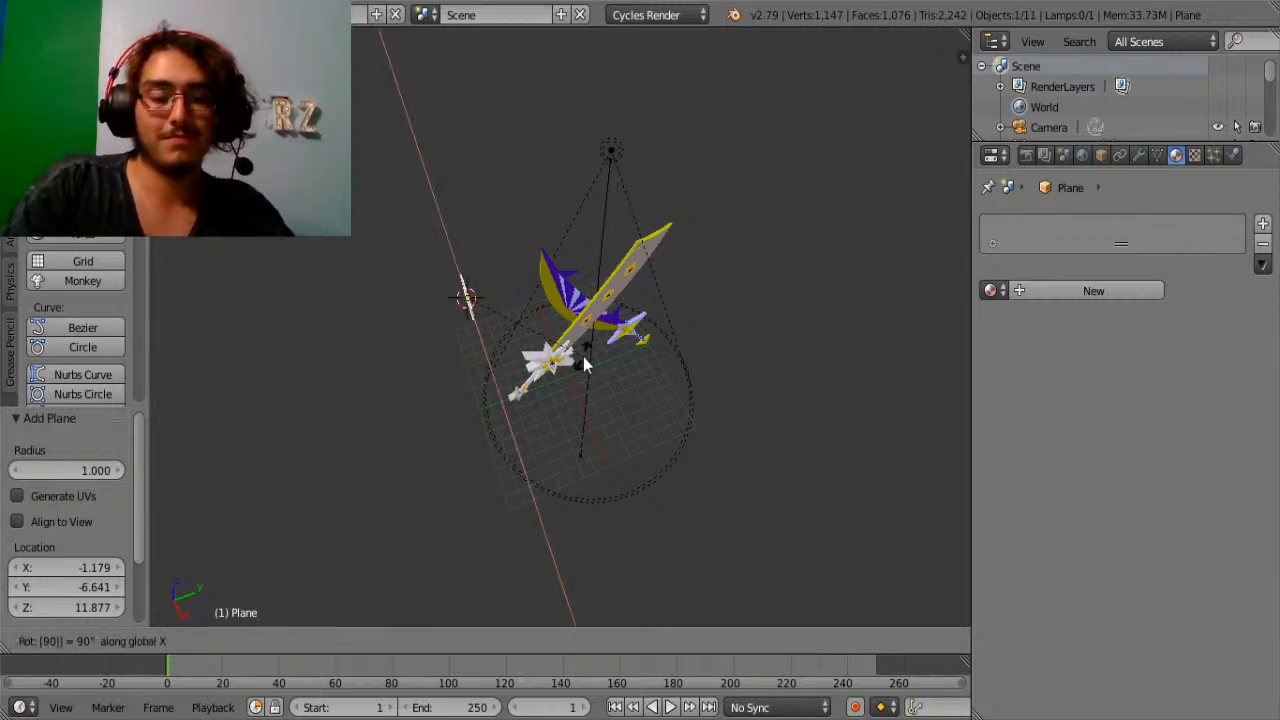
type("y")
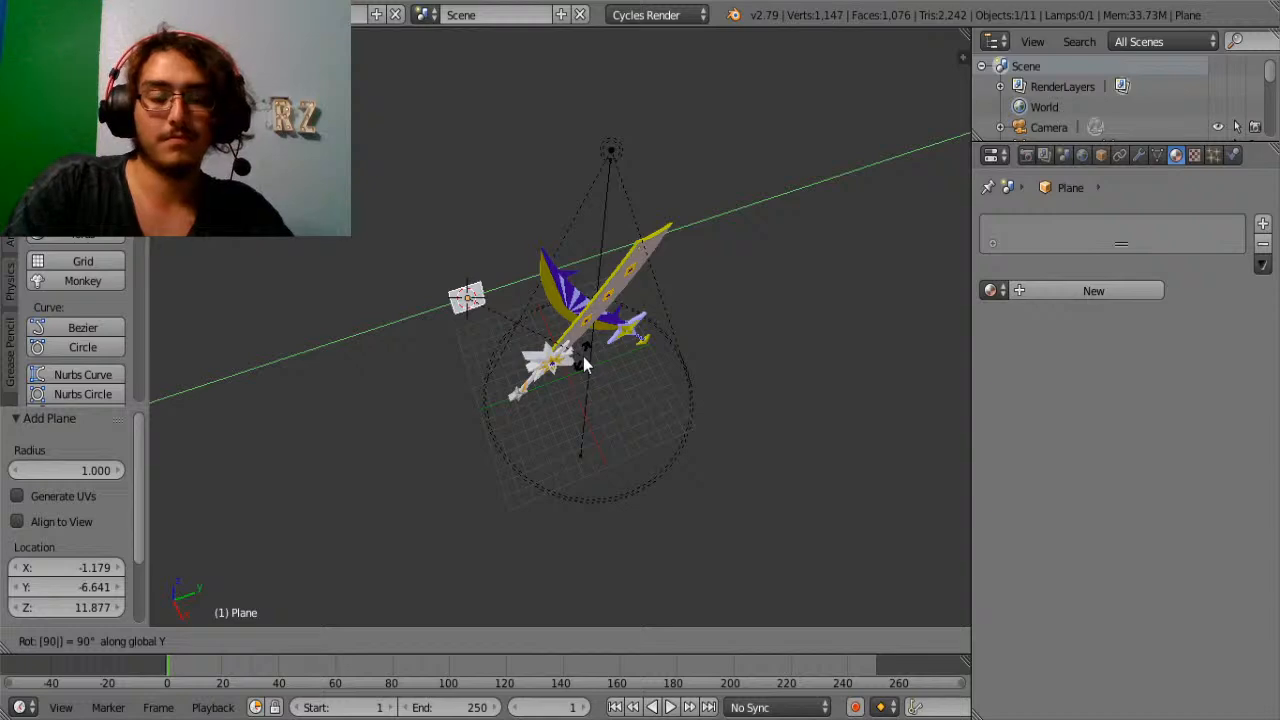
key("Return")
Scale the plane up about 12.6 times and move it about 5.89 along Y so it backs the swords.
middle_click_drag(584, 358, 571, 228)
key("s")
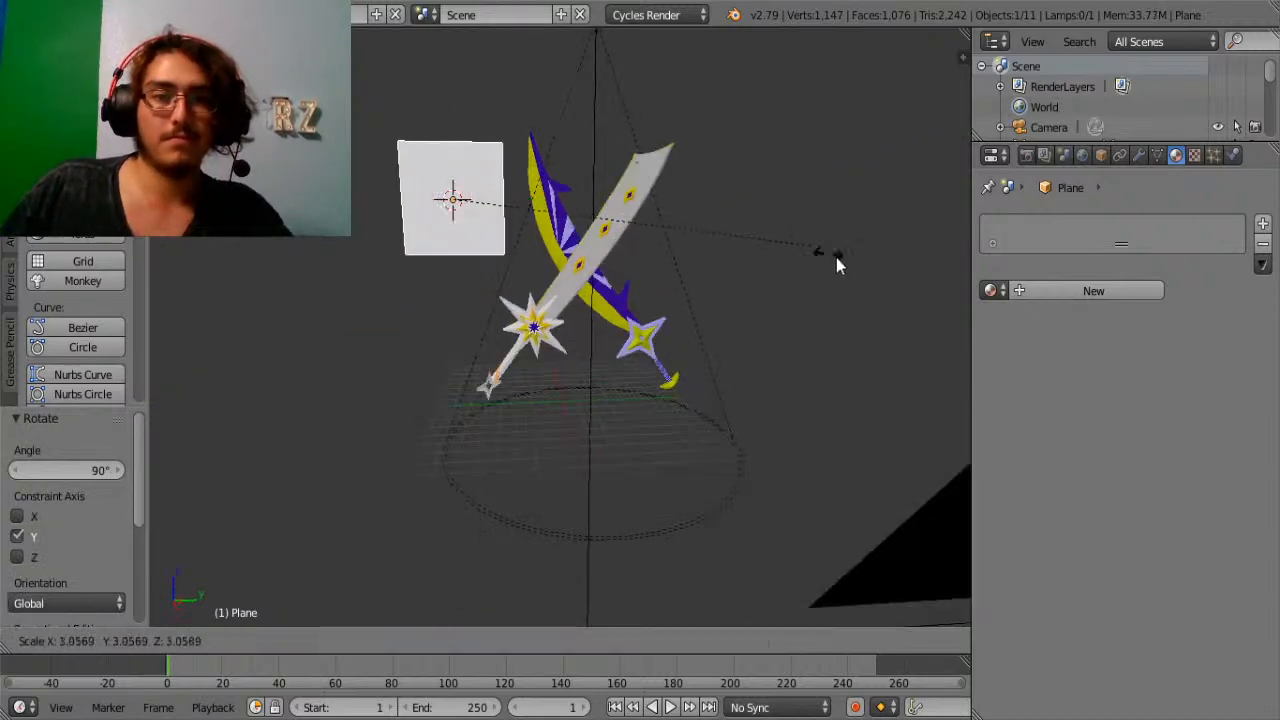
left_click(277, 551)
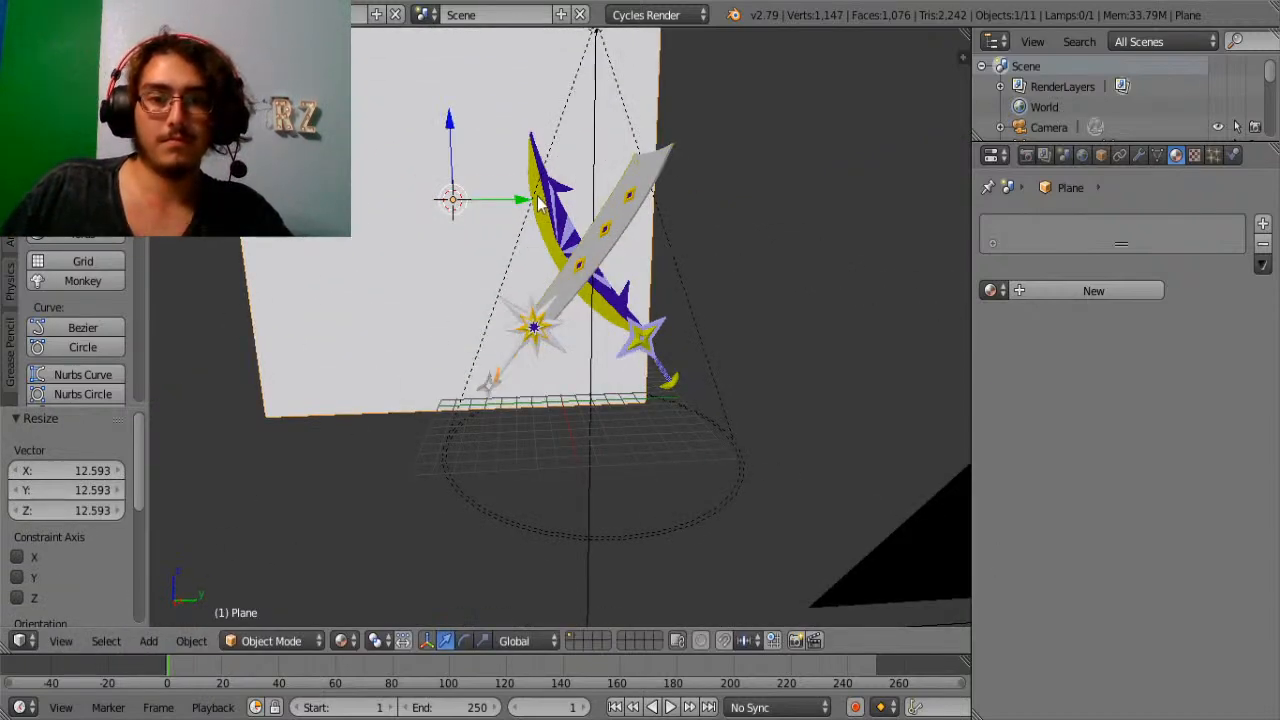
key("g")
key("y")
left_click(492, 211)
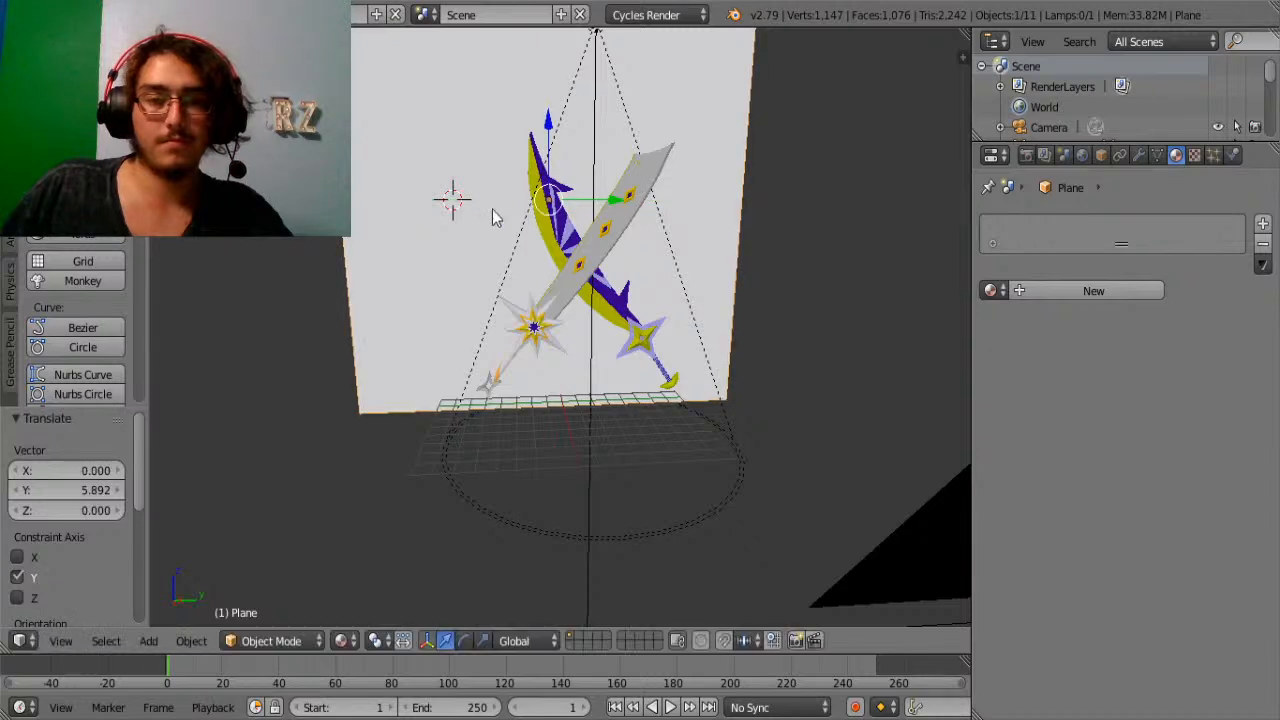
Give the backdrop plane a new material with a light blue color, about R 0.279, G 0.711, B 0.800.
left_click(1118, 297)
left_click(1115, 440)
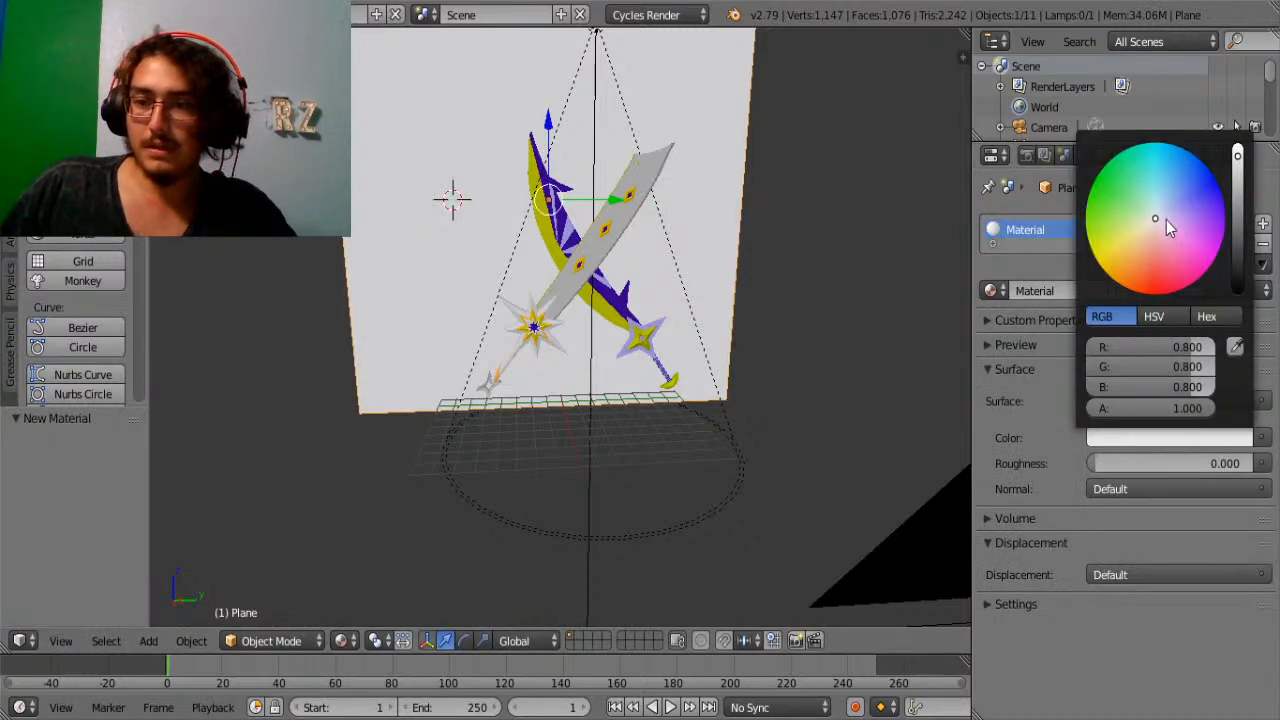
left_click_drag(1158, 219, 1167, 214)
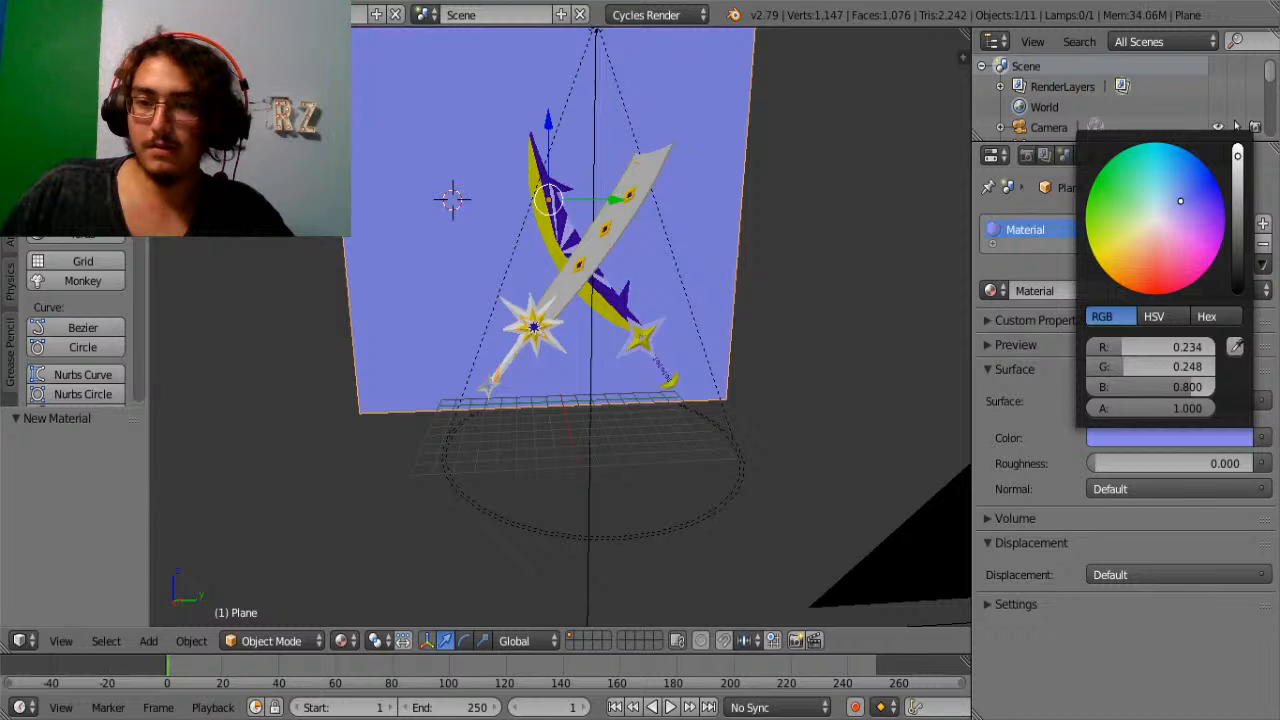
left_click_drag(1180, 201, 1159, 190)
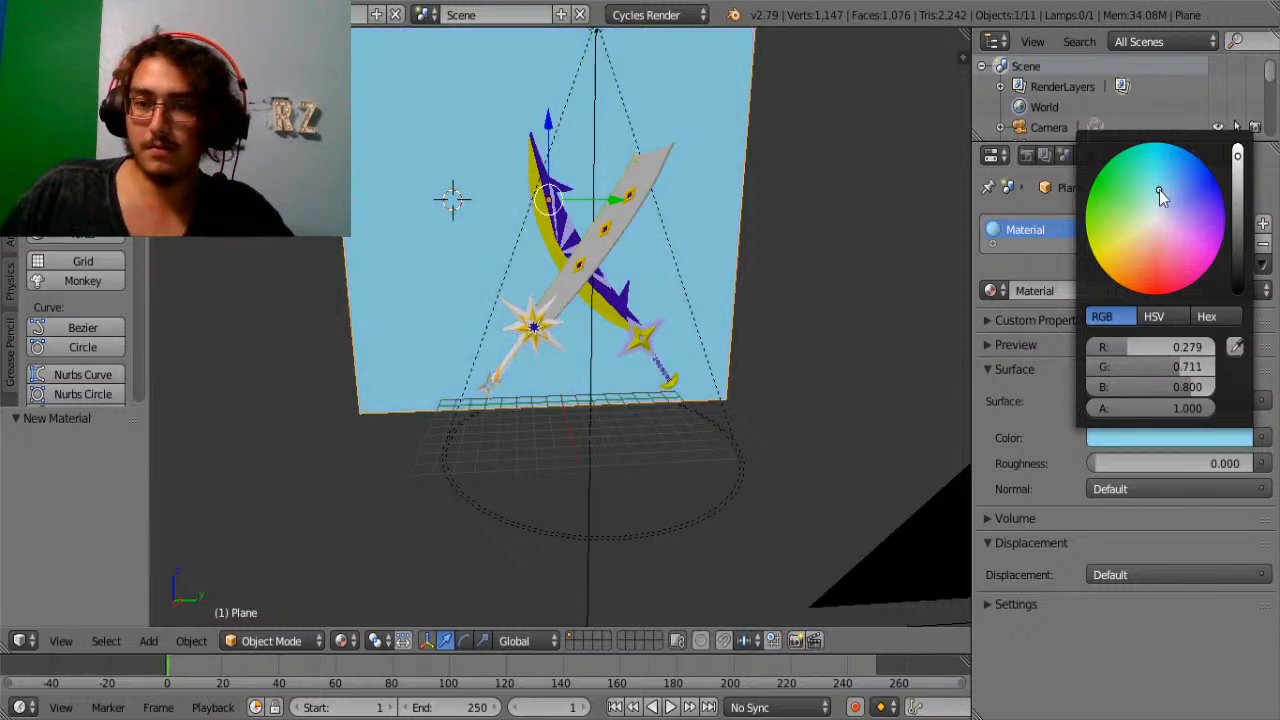
Preview the lit backdrop and swords in Rendered shading, check them through the camera, and leave camera view.
left_click(343, 640)
left_click(366, 508)
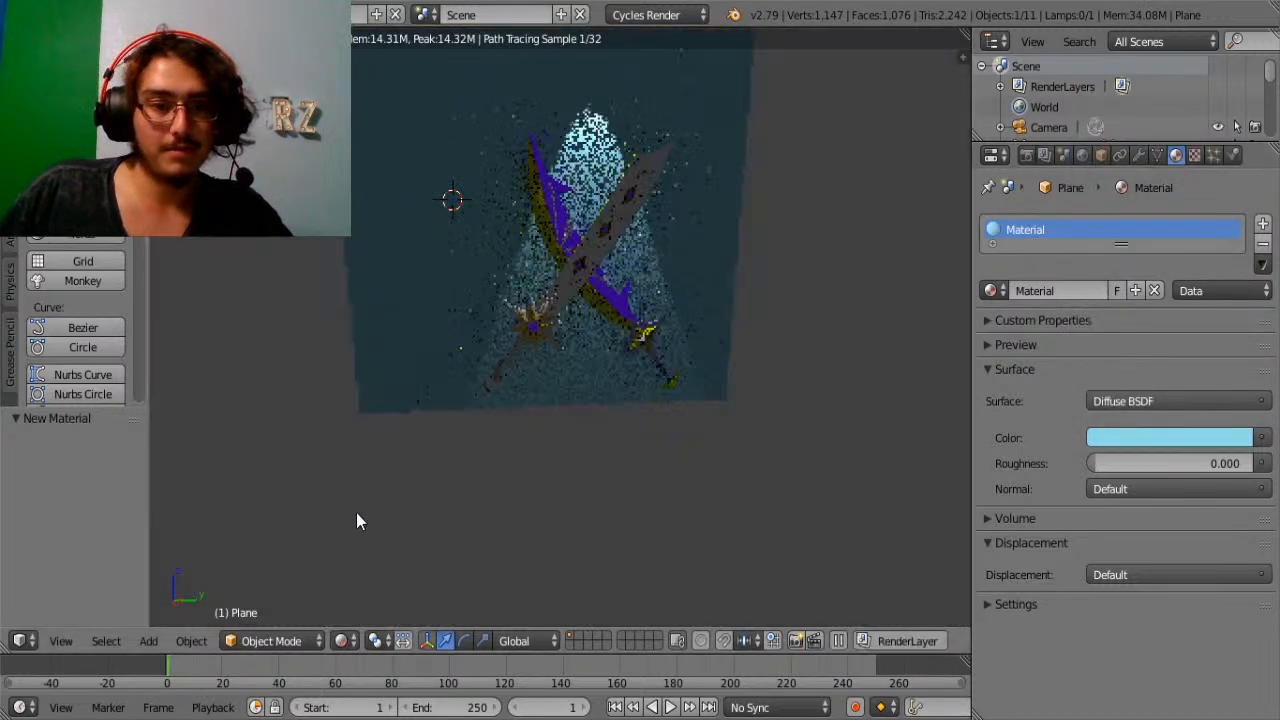
left_click(61, 641)
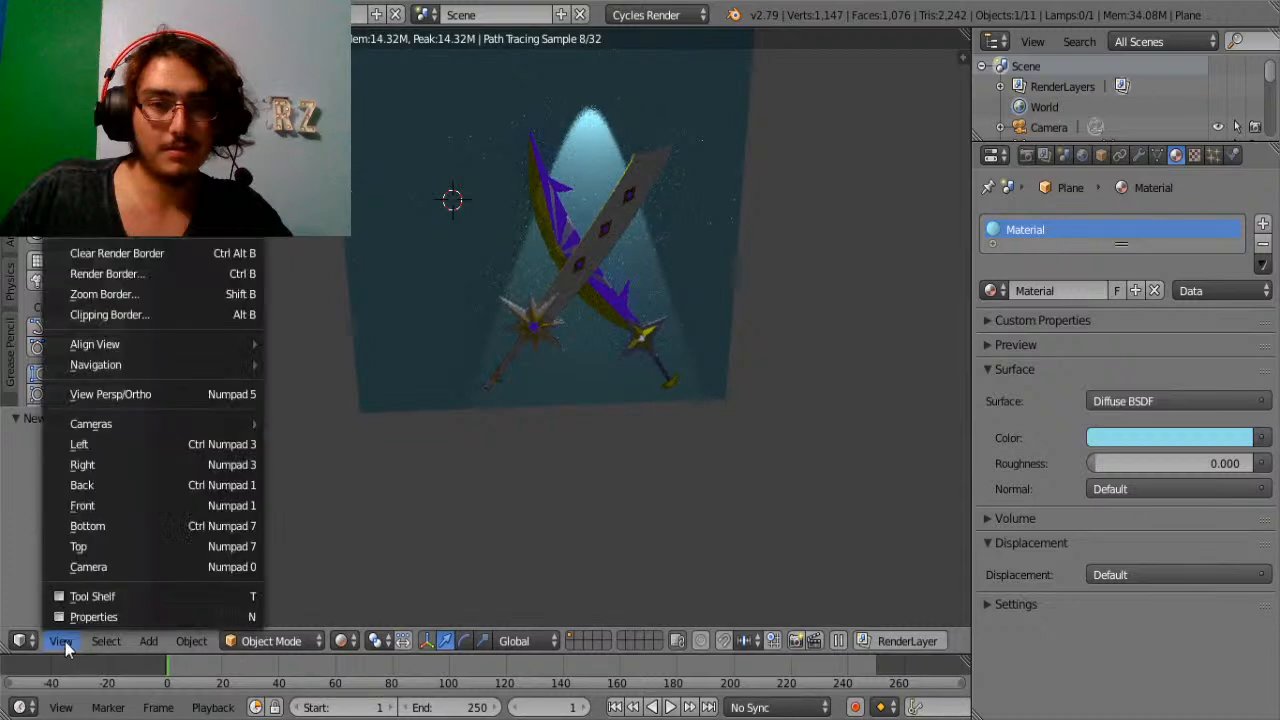
left_click(113, 560)
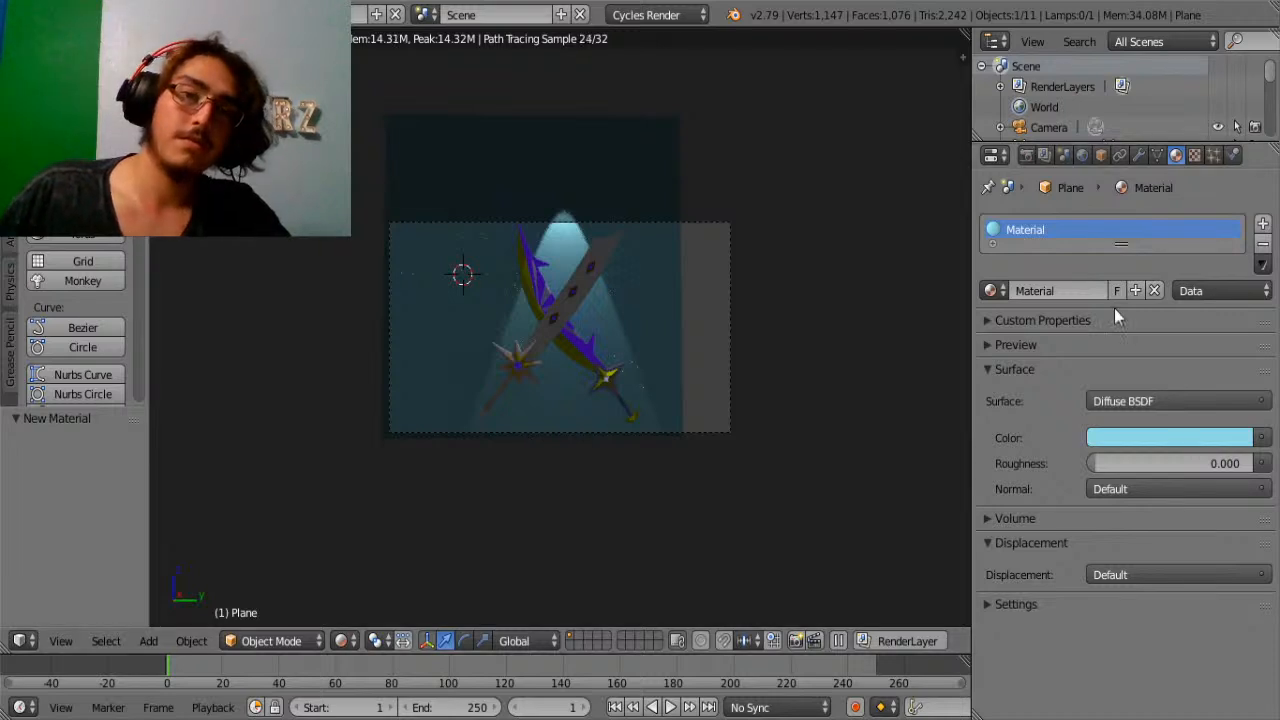
left_click(60, 643)
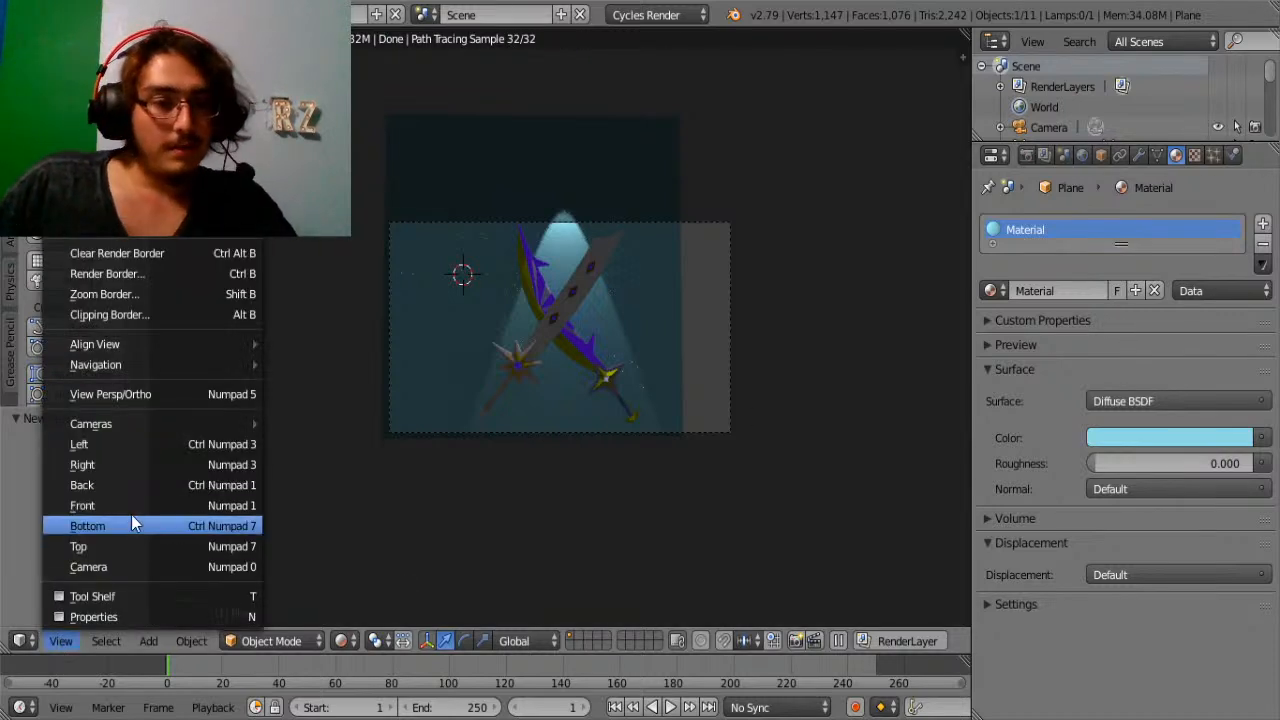
left_click(133, 570)
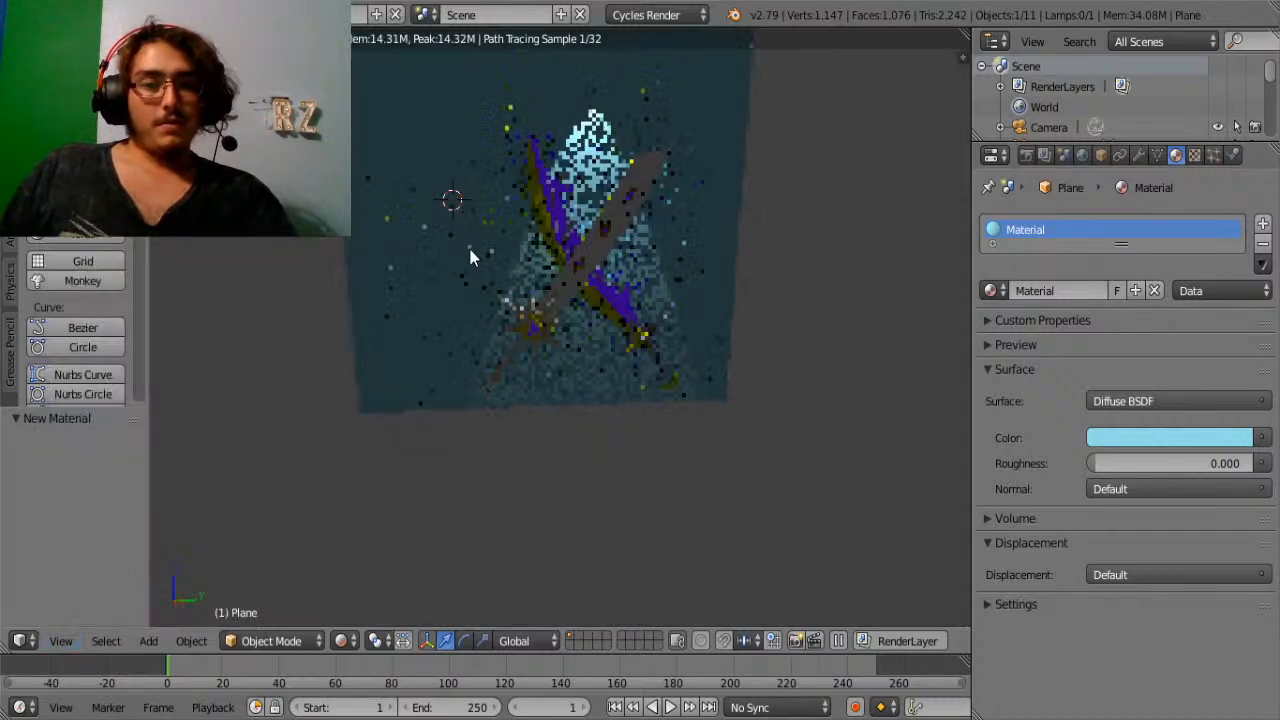
Switch the viewport shading to Solid and scale the backdrop plane about 1.987 times along the global Y axis.
left_click(271, 641)
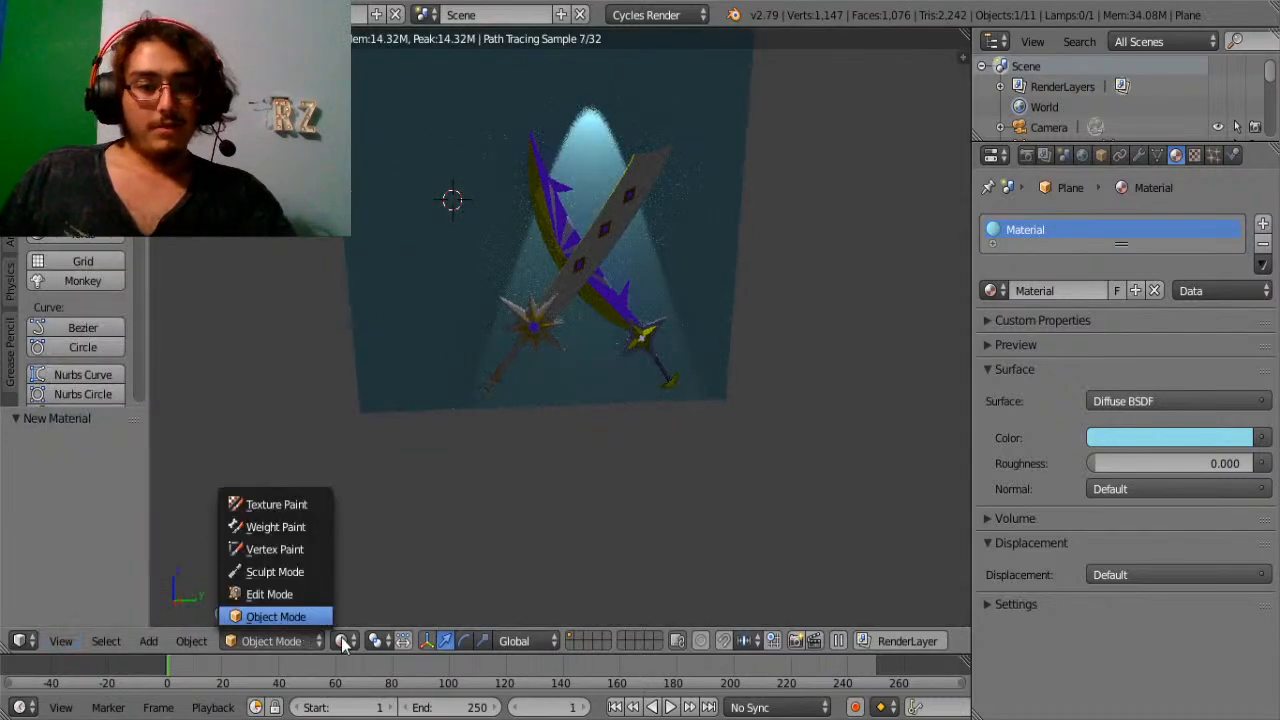
left_click(343, 641)
left_click(374, 549)
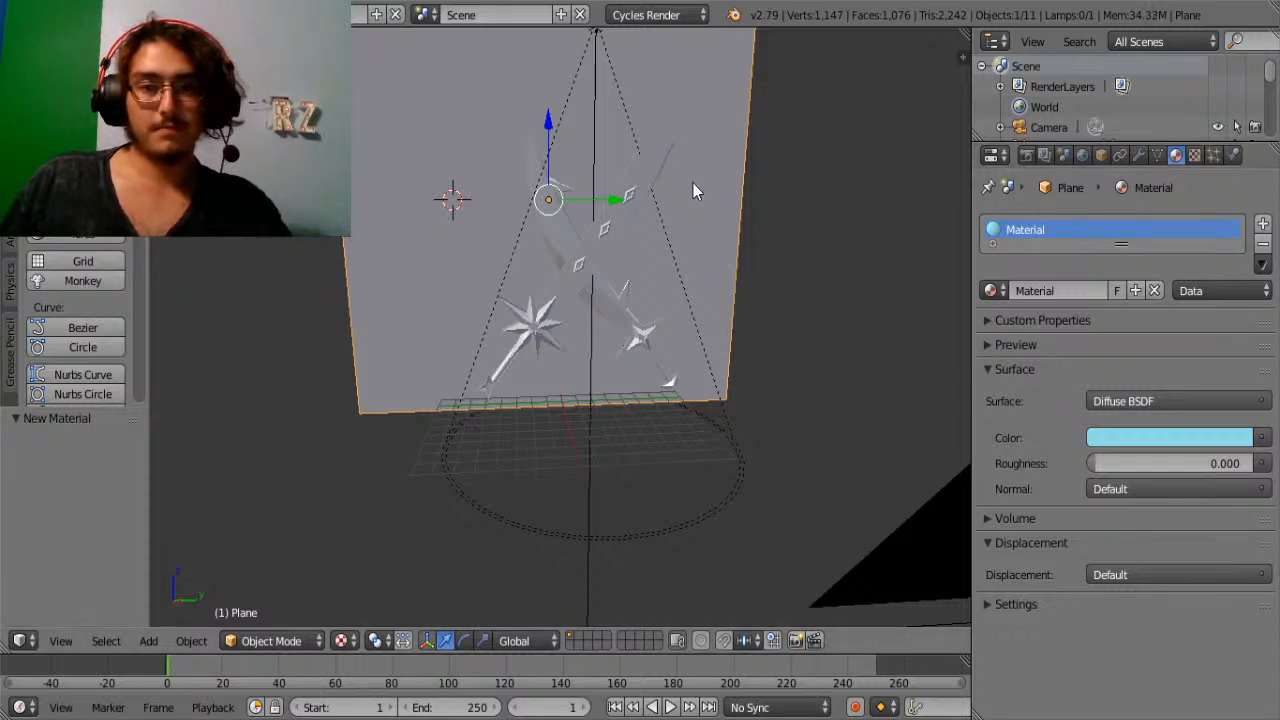
key("Tab")
key("Tab")
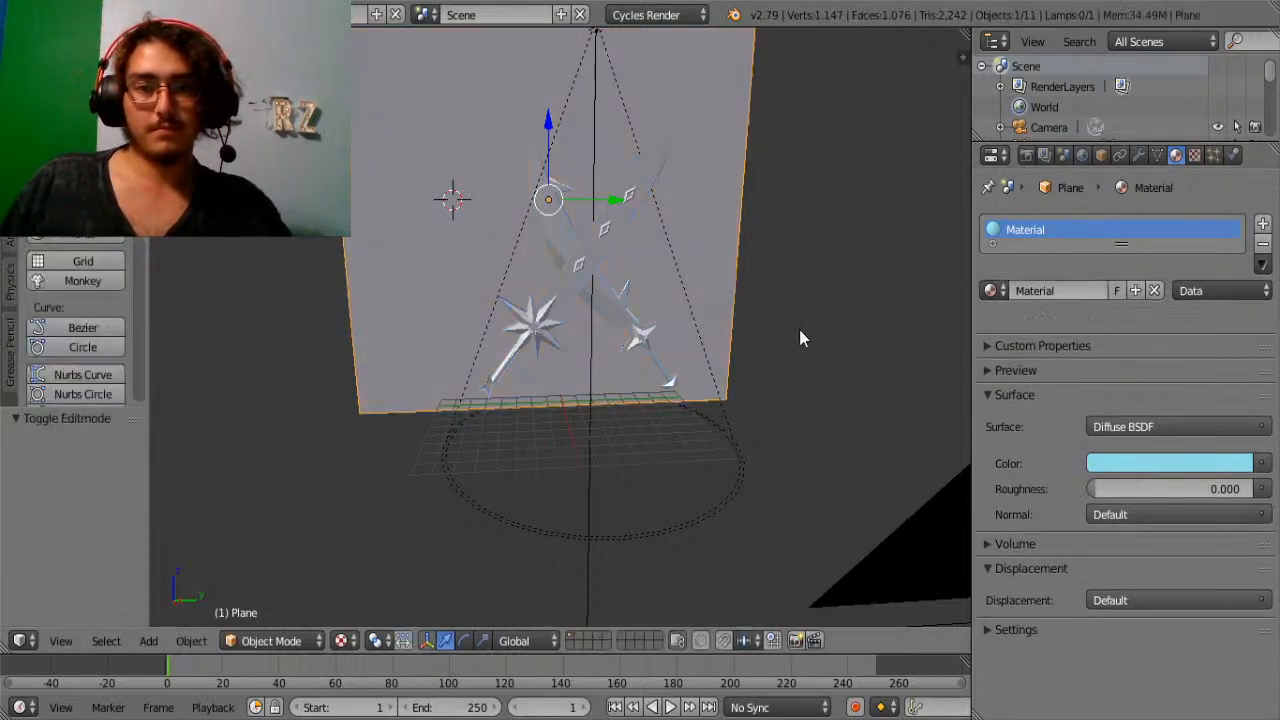
key("s")
key("y")
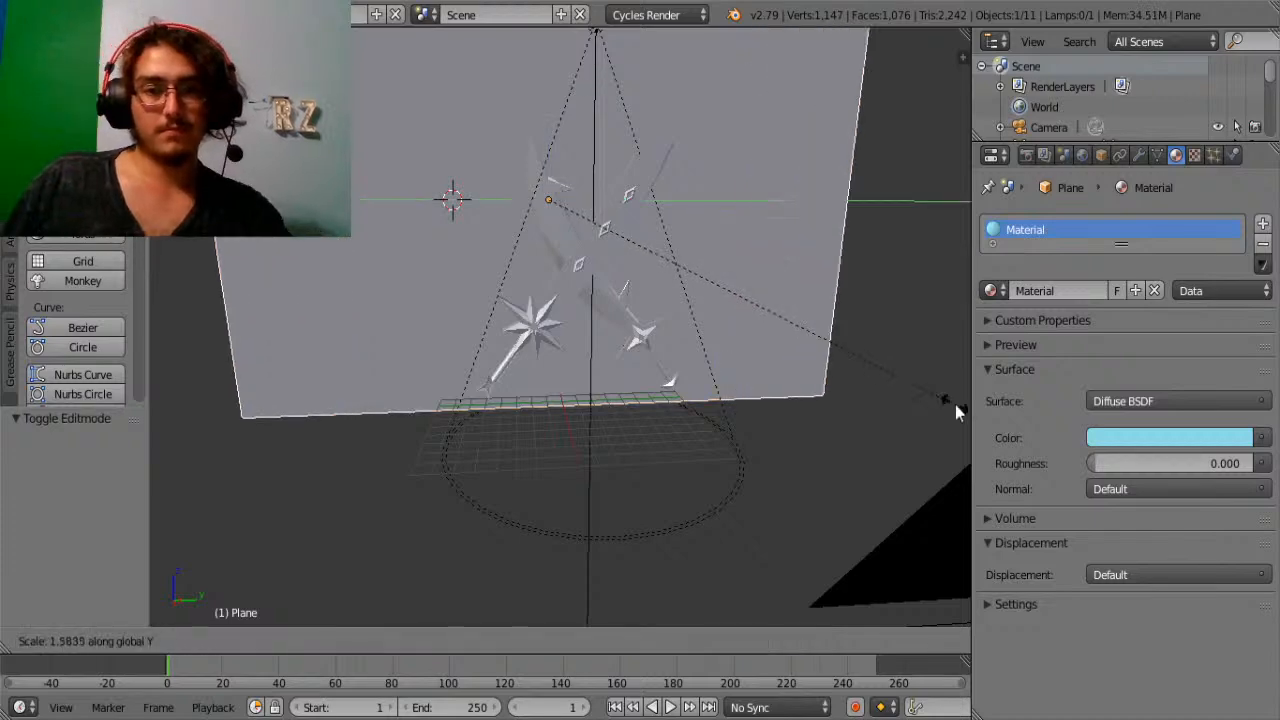
left_click(244, 423)
Look through the camera and preview the widened backdrop in Rendered shading.
left_click(75, 640)
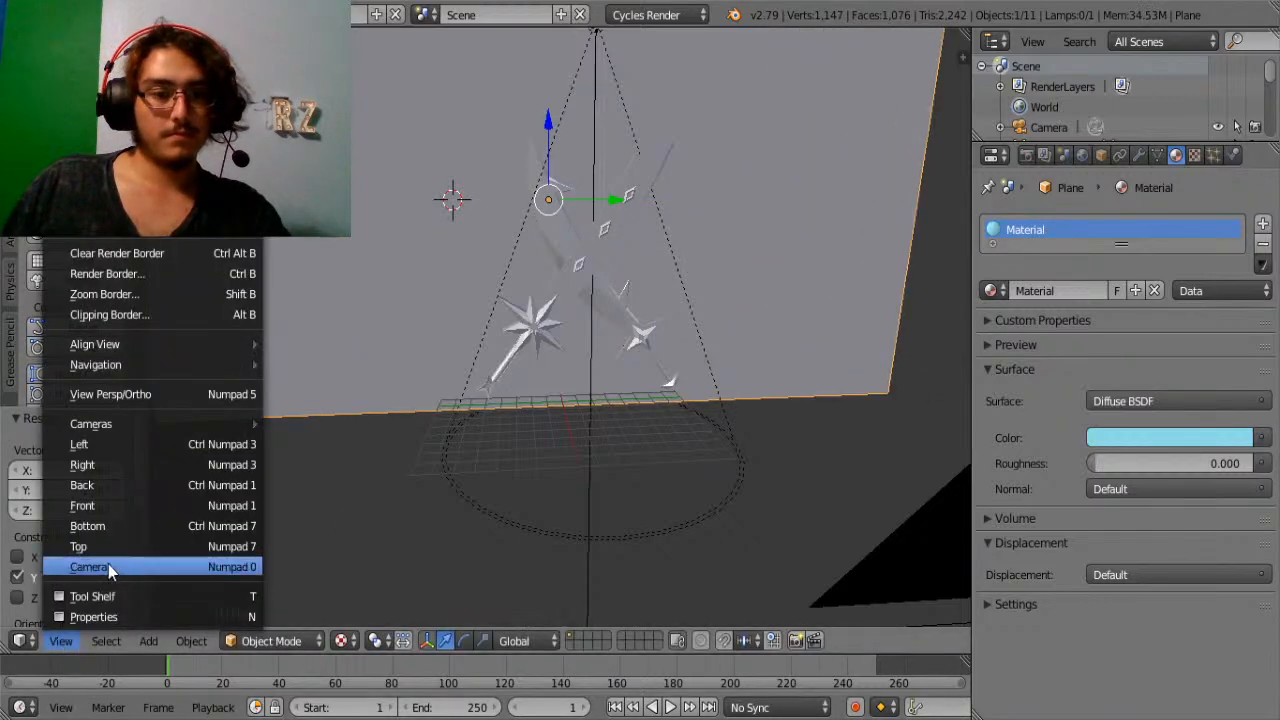
left_click(108, 564)
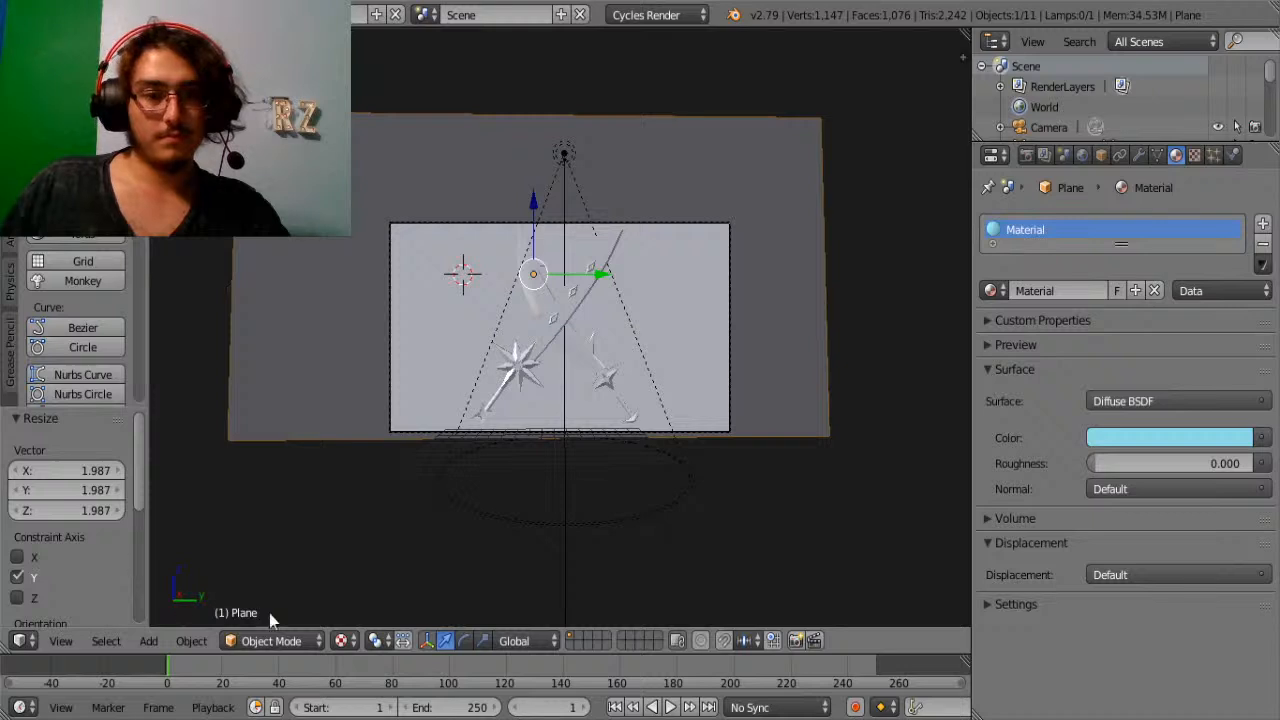
left_click(340, 640)
left_click(360, 504)
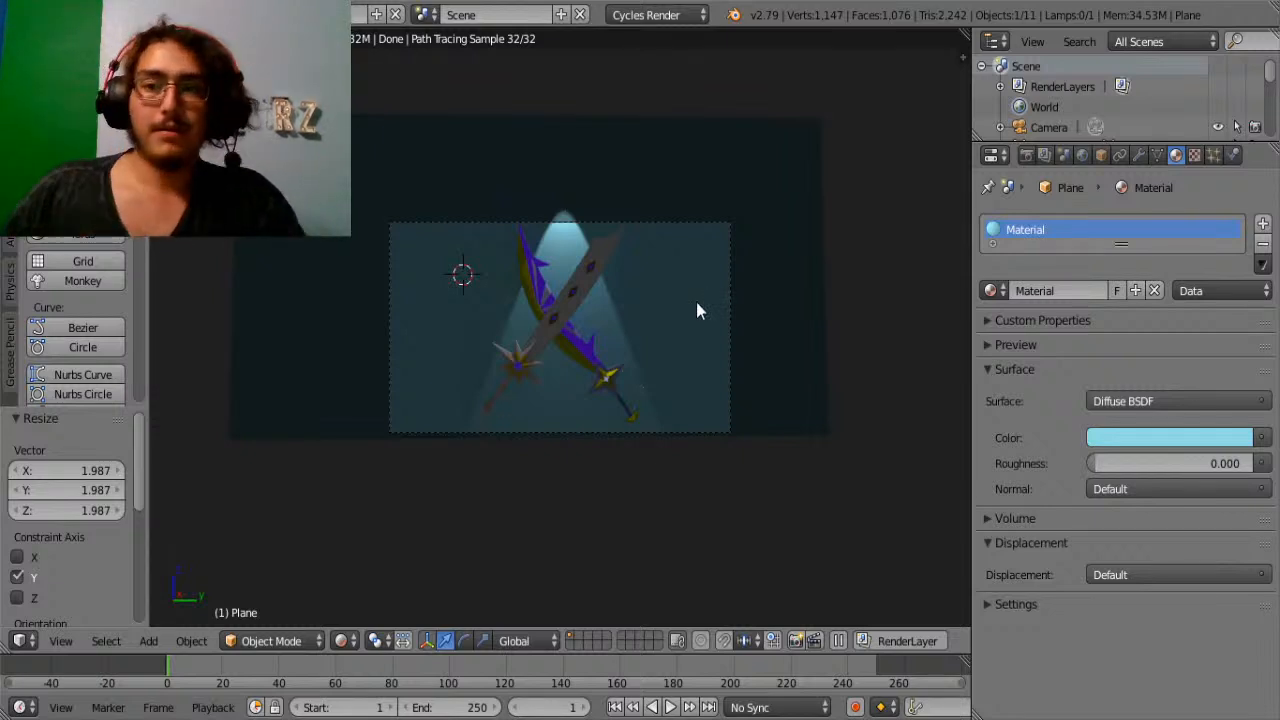
Set the render output path to E:\Youtube\Blender\Screenshots\Sun&MoonSwords.
left_click(1027, 156)
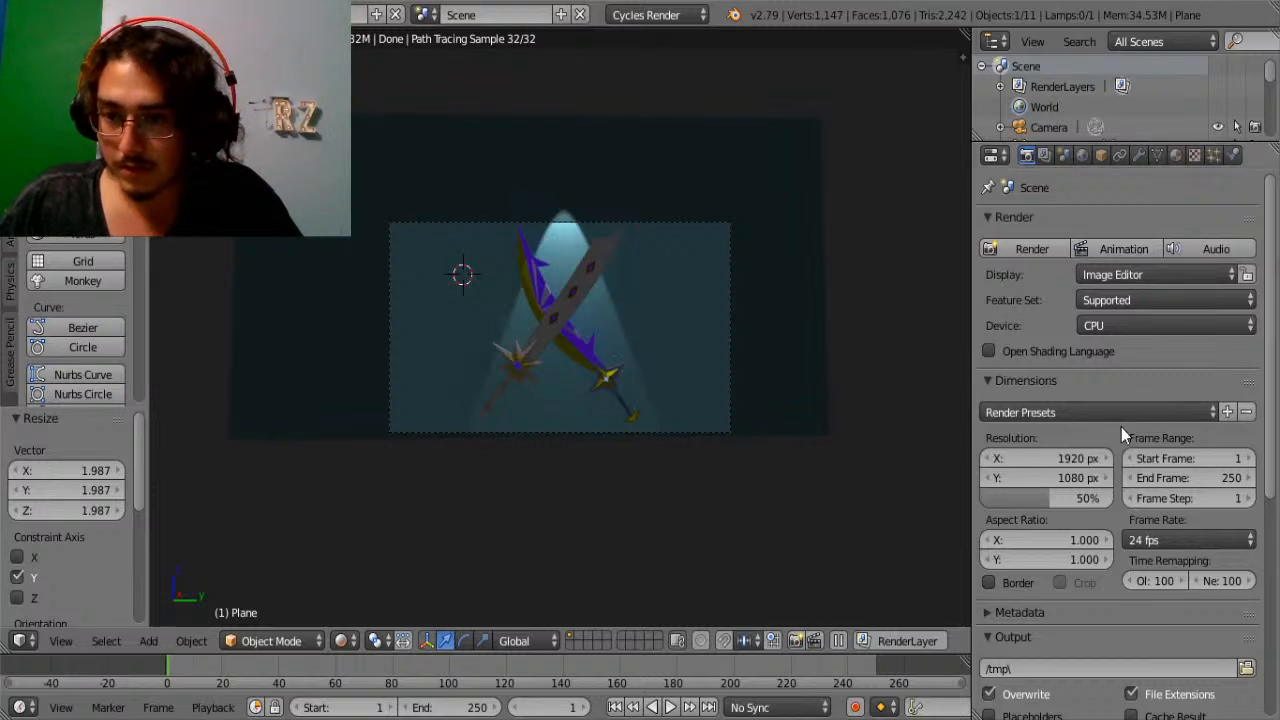
scroll(1200, 592, "down", 5)
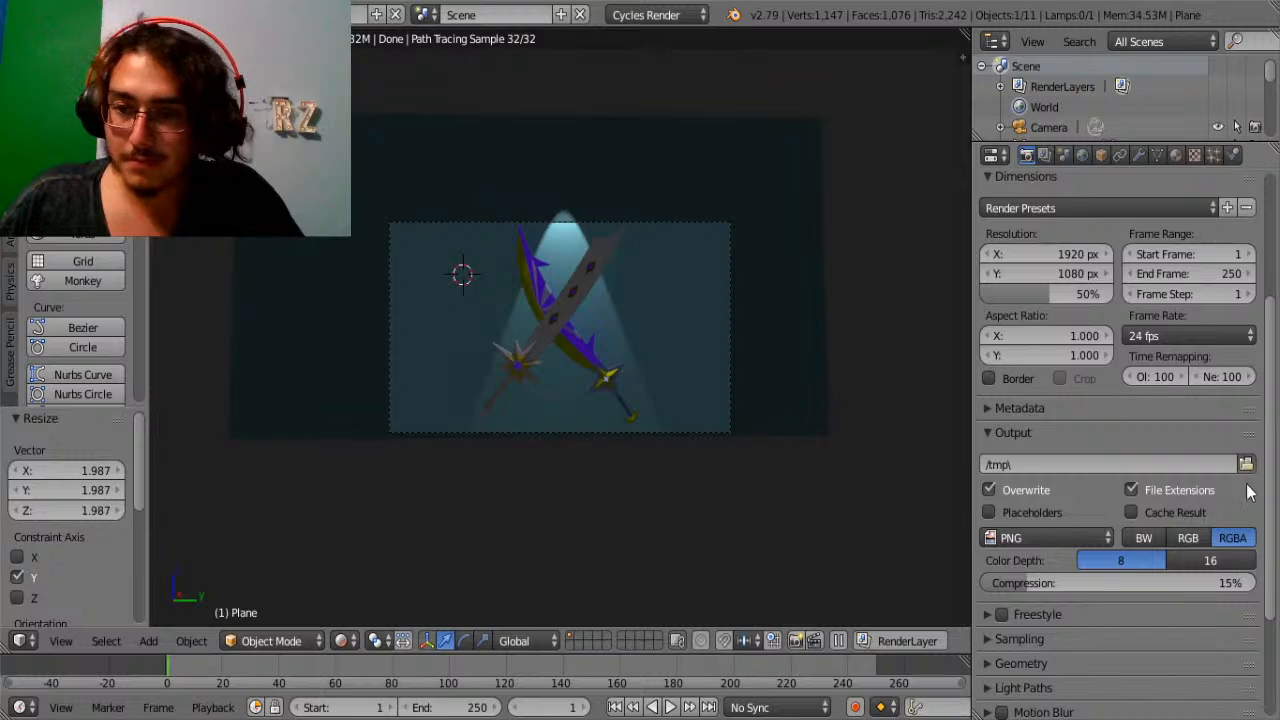
left_click(1245, 465)
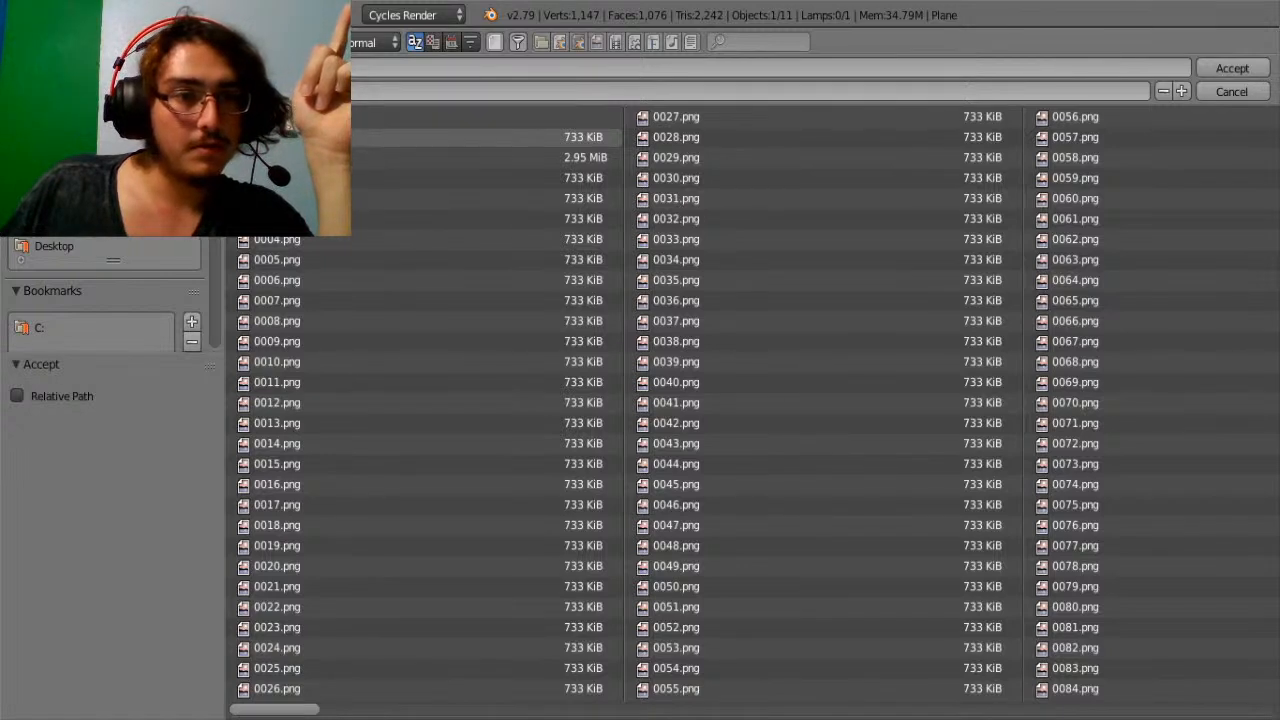
left_click(100, 105)
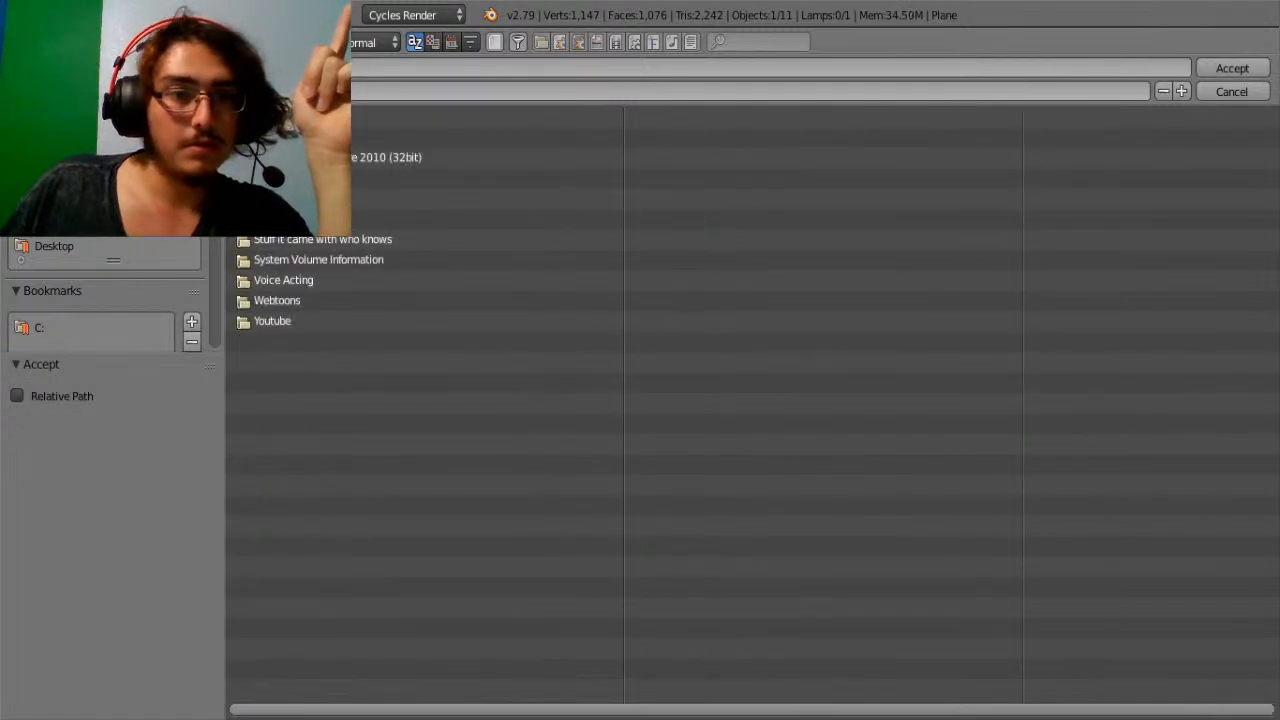
left_click(284, 321)
left_click(284, 137)
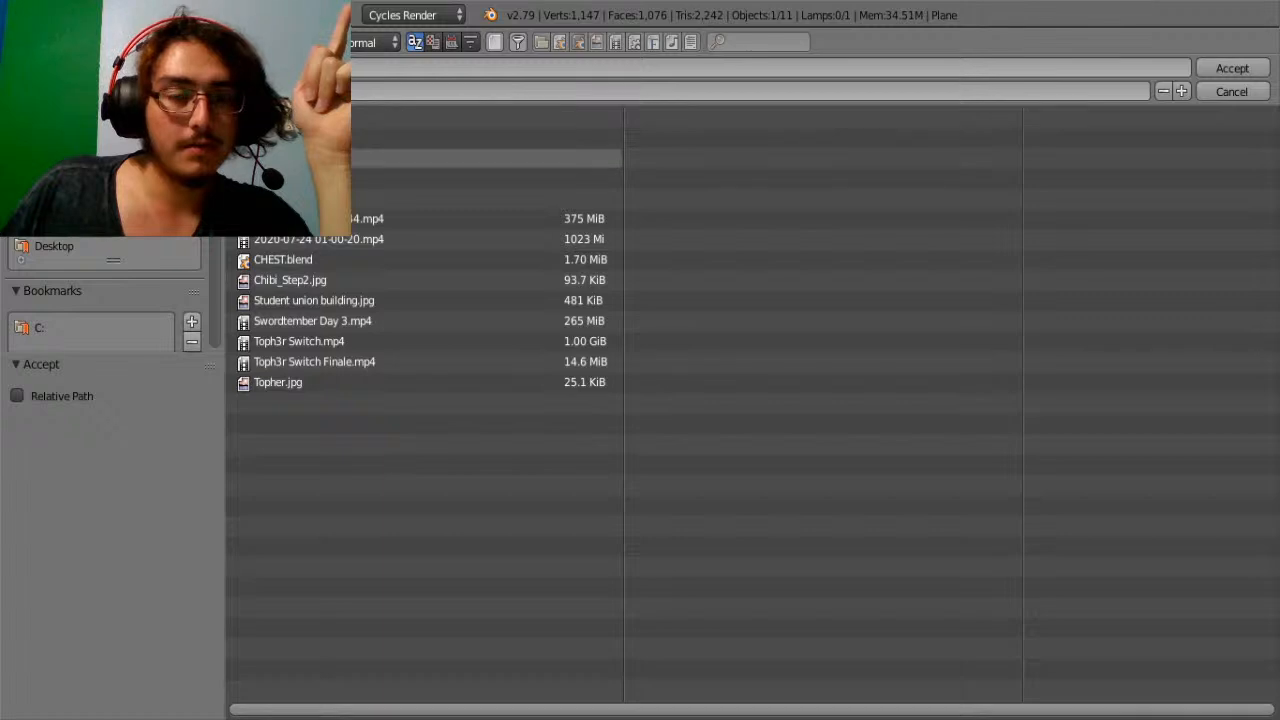
left_click(284, 157)
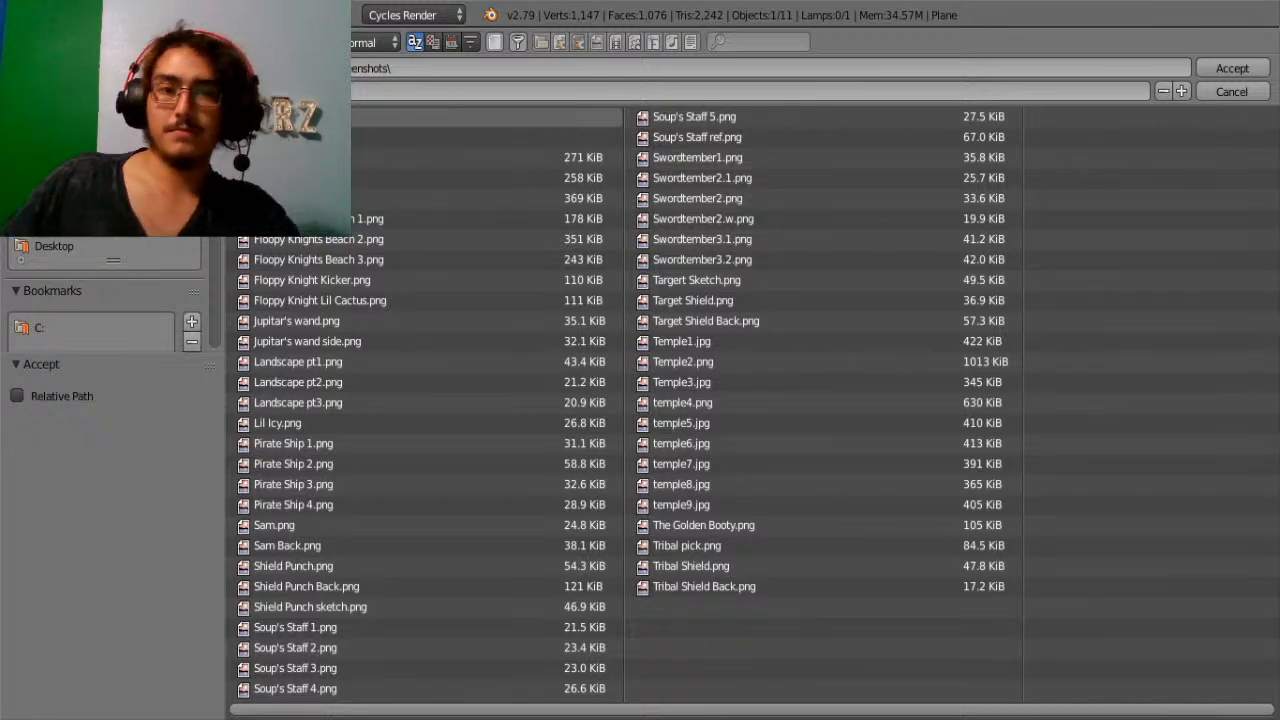
left_click(1226, 68)
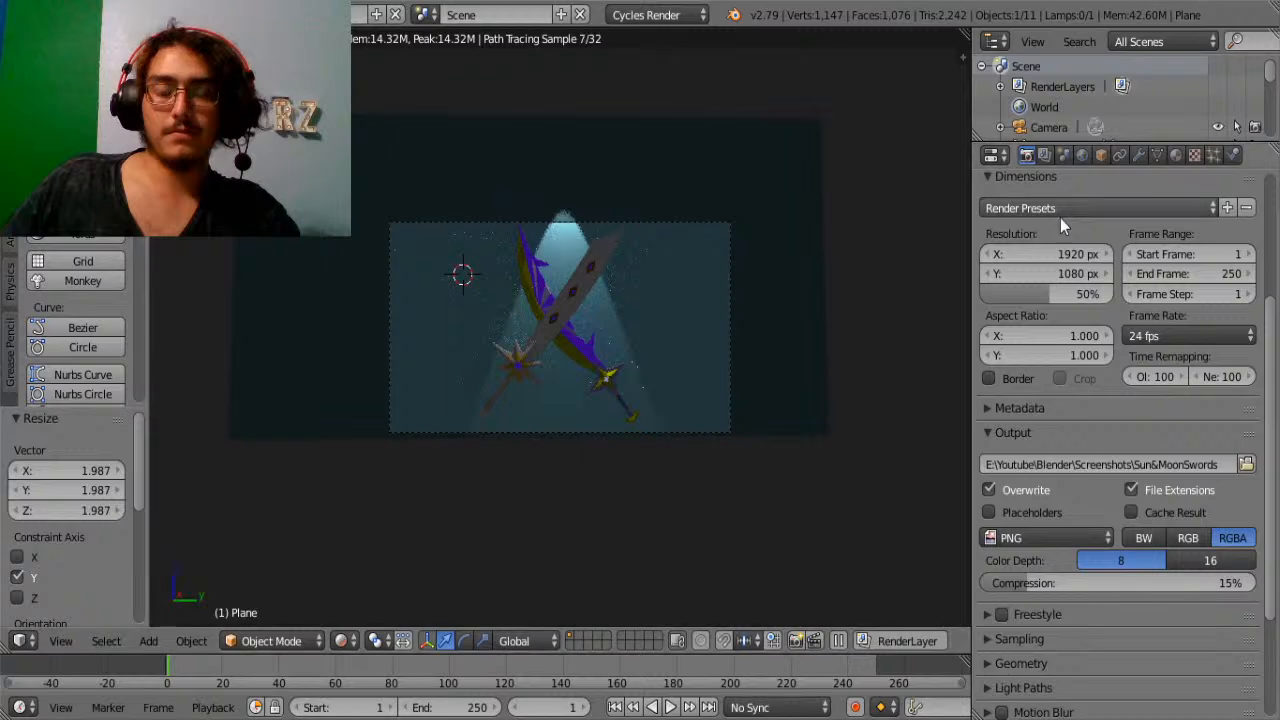
Render the still image of the crossed swords from the camera.
scroll(1108, 274, "up", 5)
scroll(1140, 480, "down", 6)
scroll(1153, 589, "up", 6)
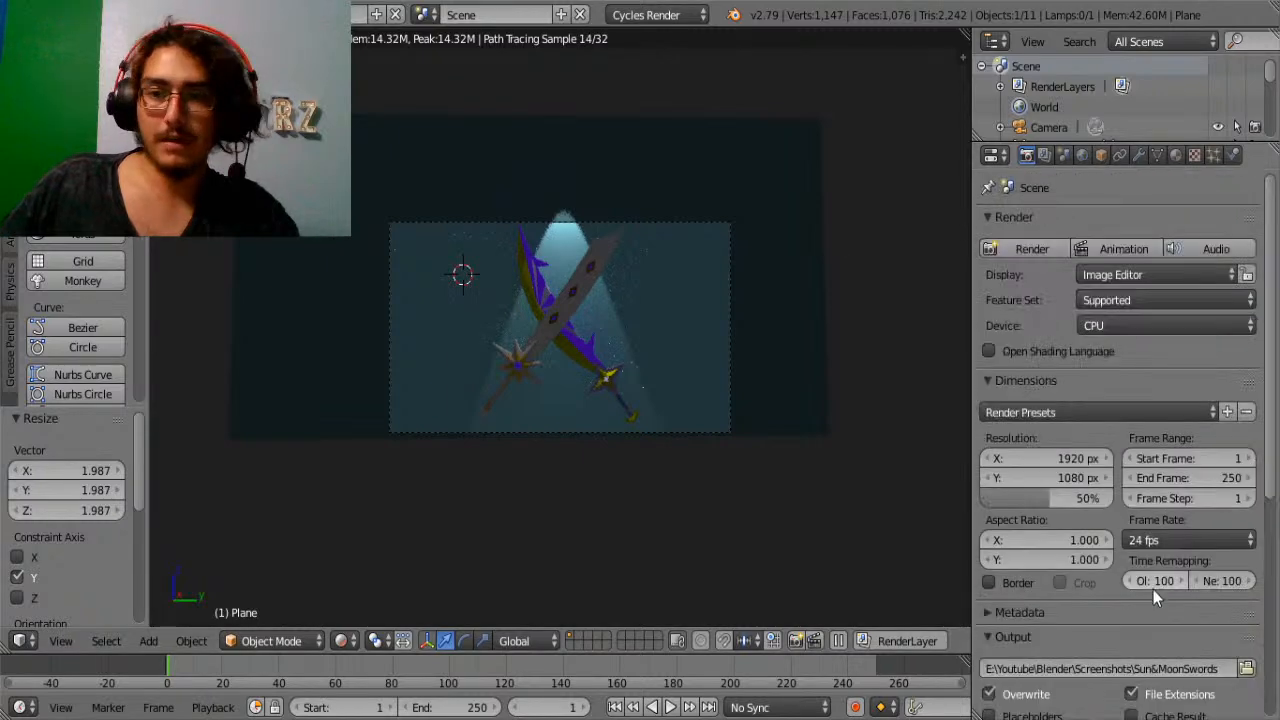
left_click(1027, 246)
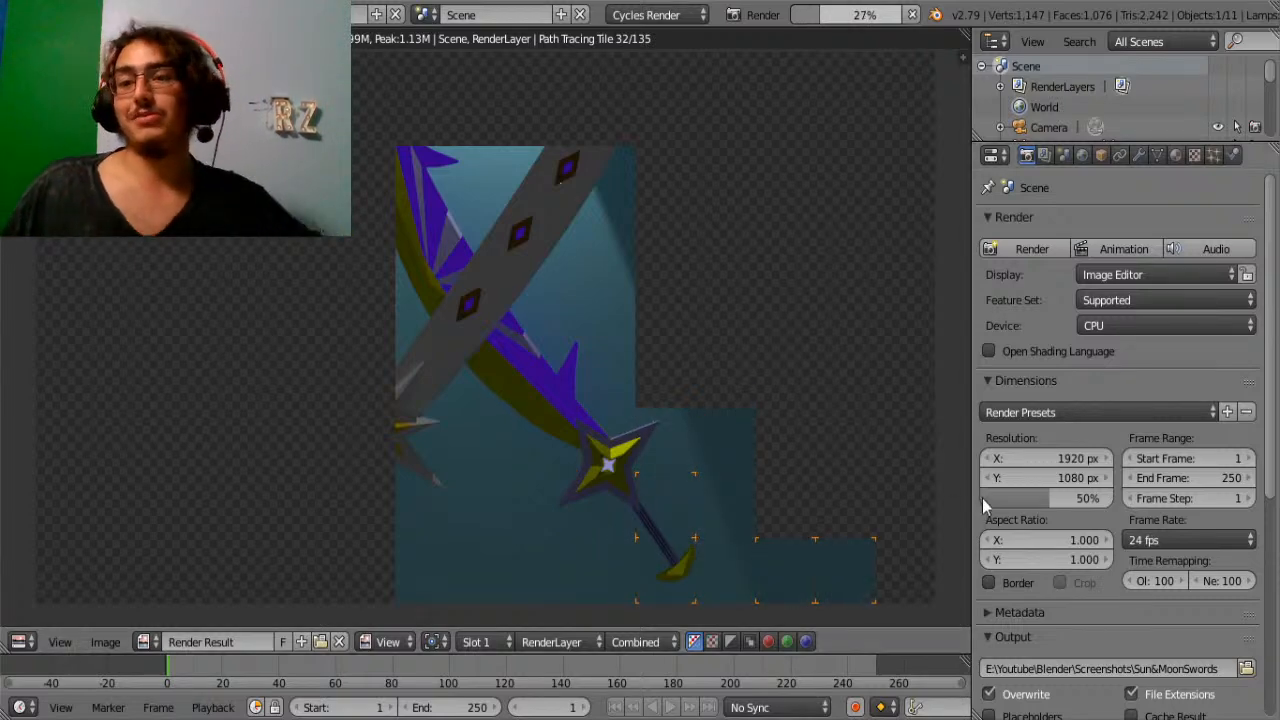
scroll(1000, 505, "down", 1)
scroll(1033, 521, "down", 1)
scroll(1033, 521, "down", 5)
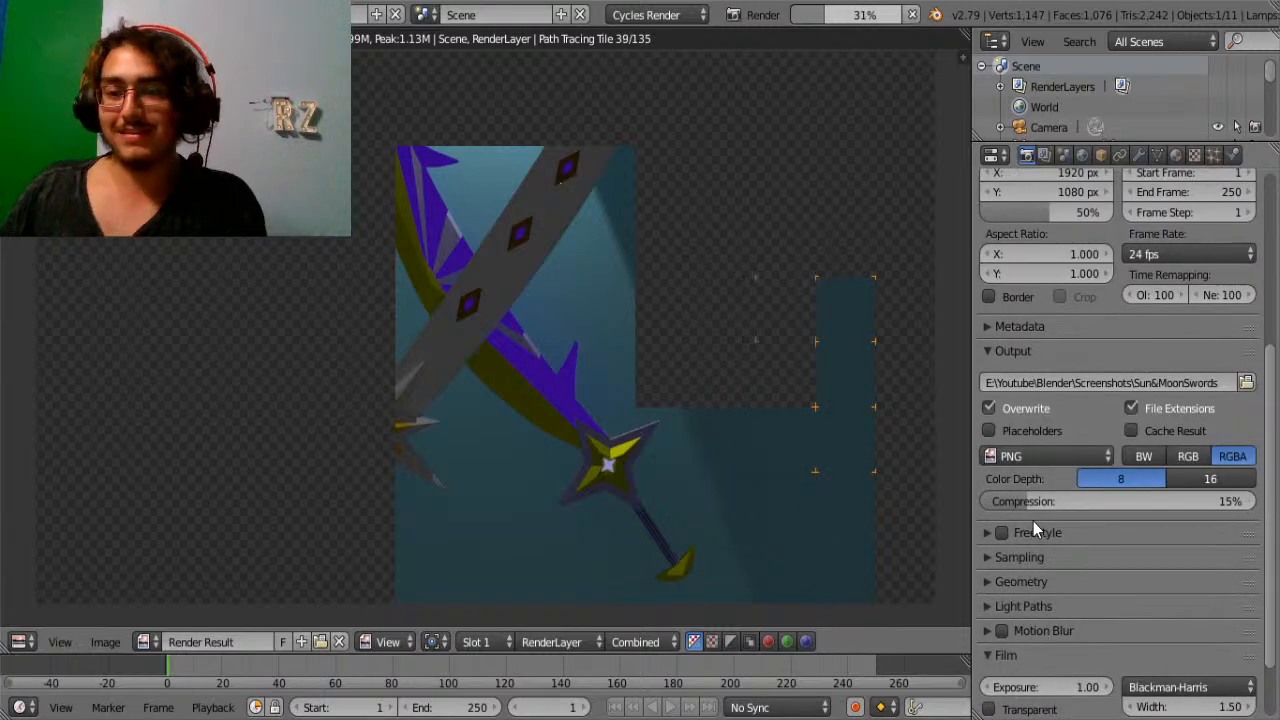
scroll(1022, 513, "down", 2)
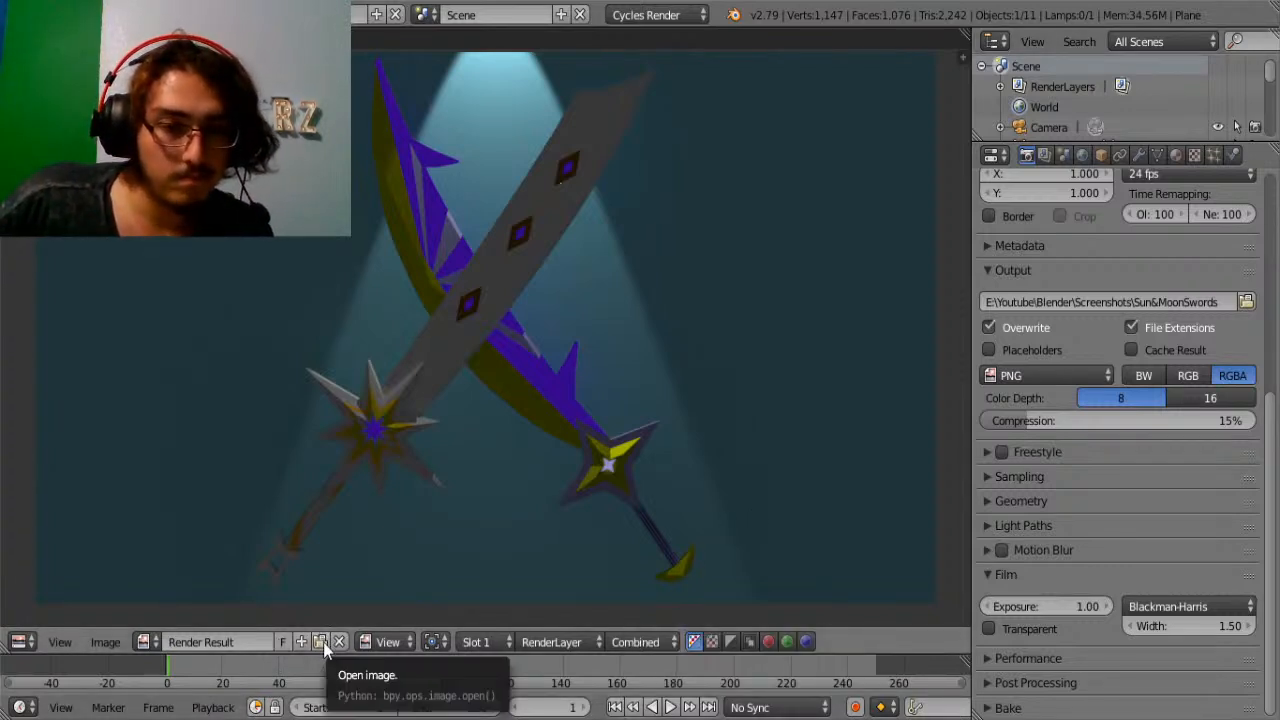
Save the project as SunandMoonSword.blend in the documents folder.
left_click(56, 14)
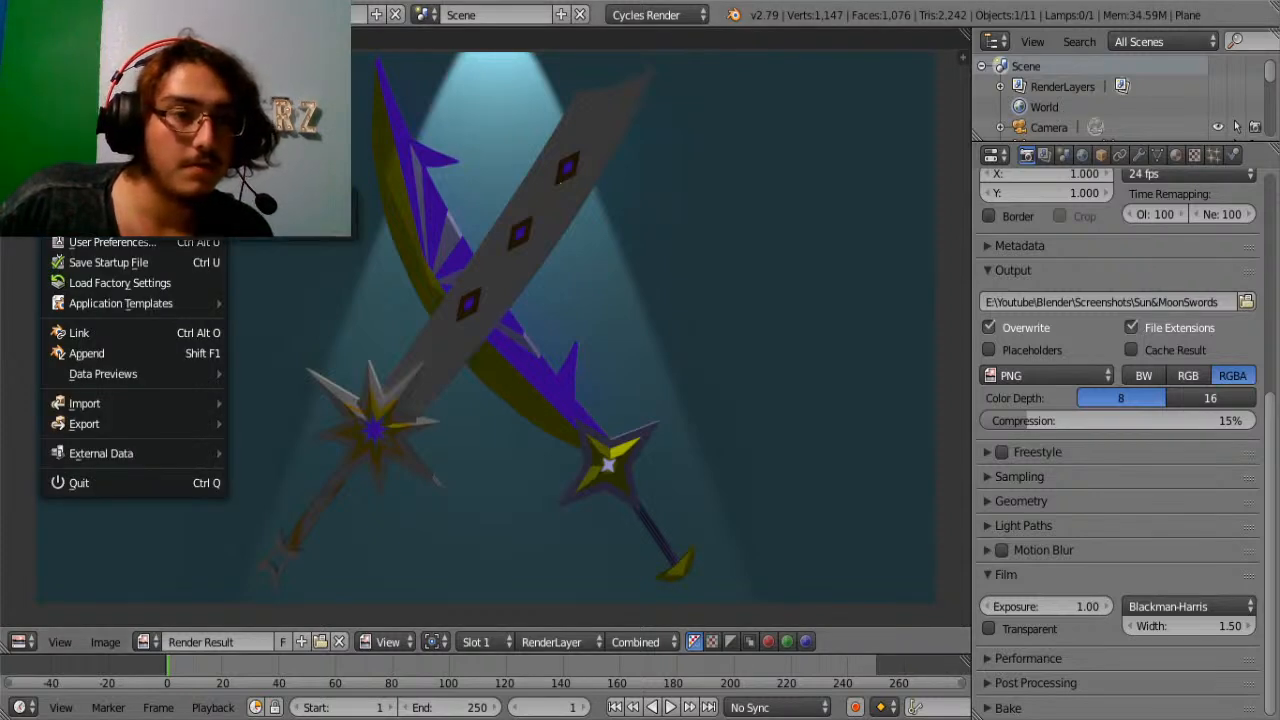
left_click(109, 171)
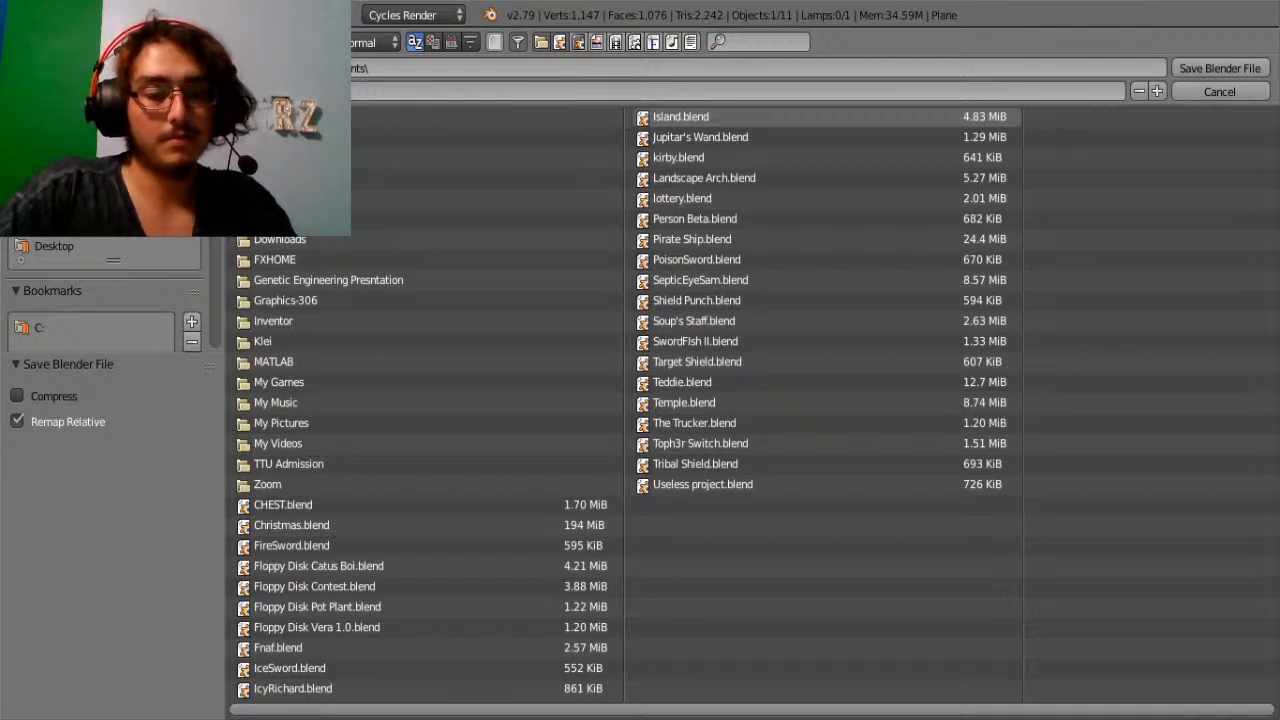
key("Return")
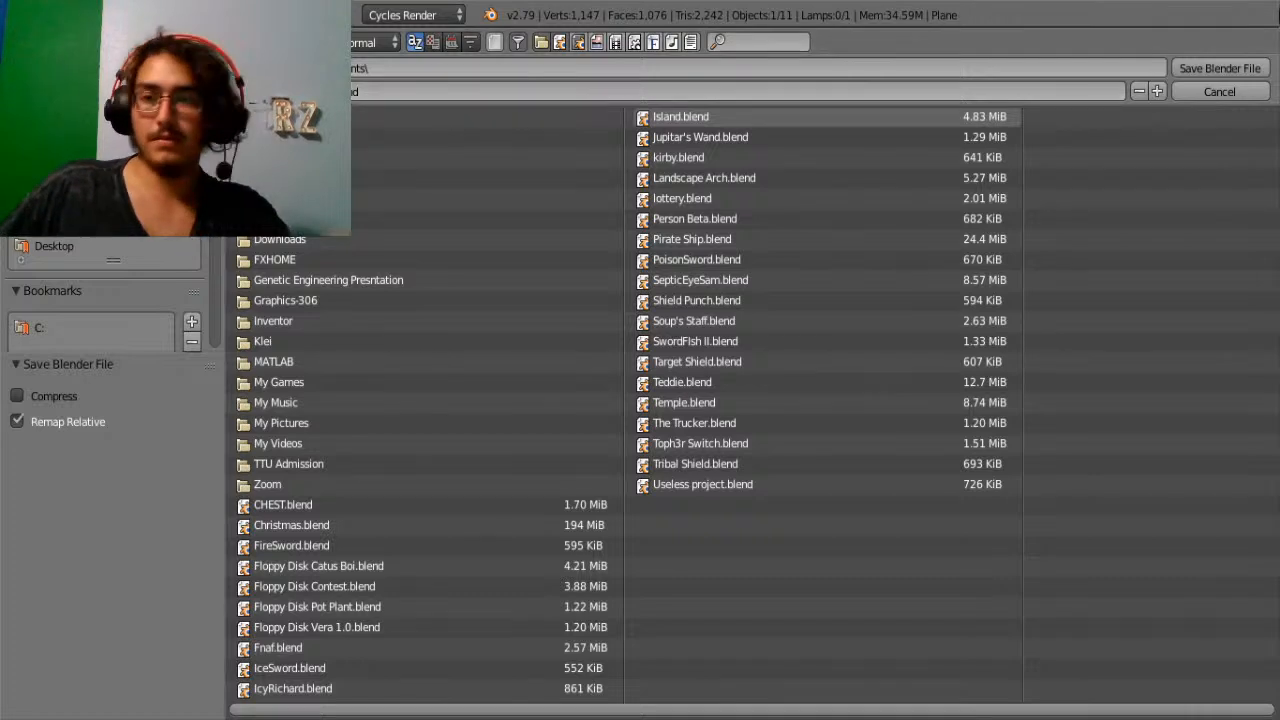
left_click(1222, 68)
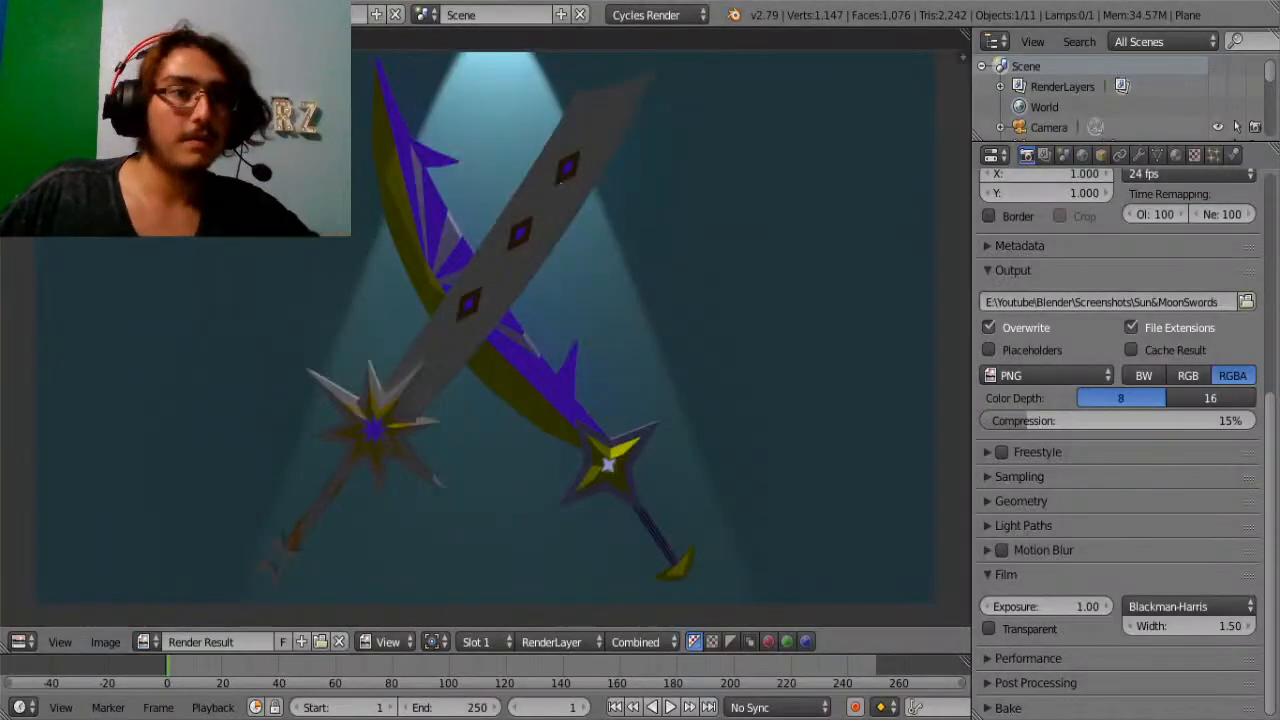
left_click(45, 14)
mouse_move(196, 420)
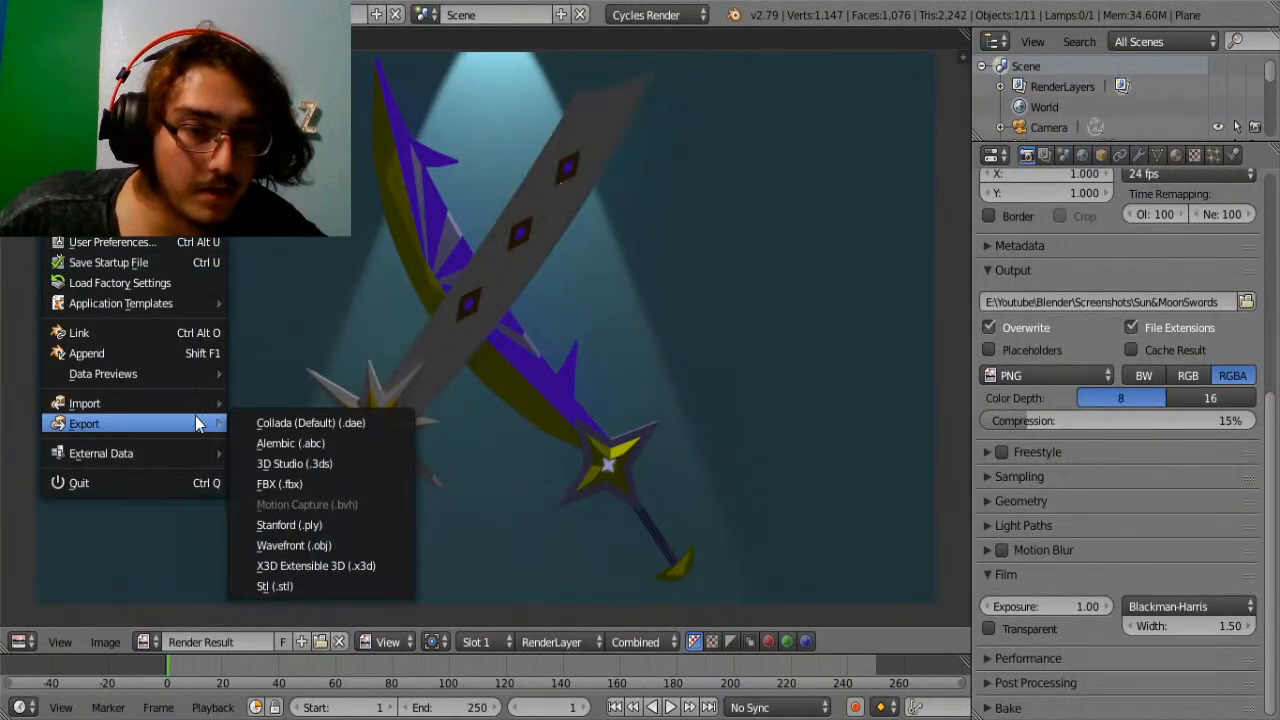
mouse_move(207, 459)
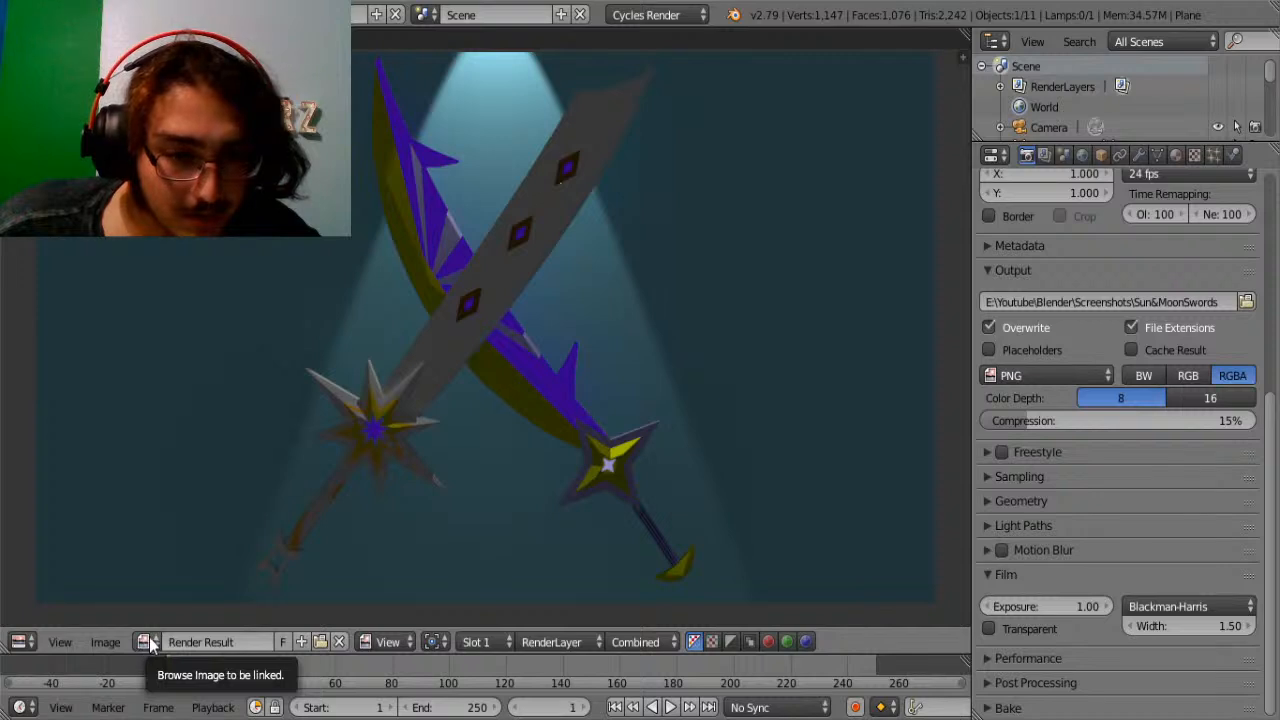
scroll(1220, 319, "up", 8)
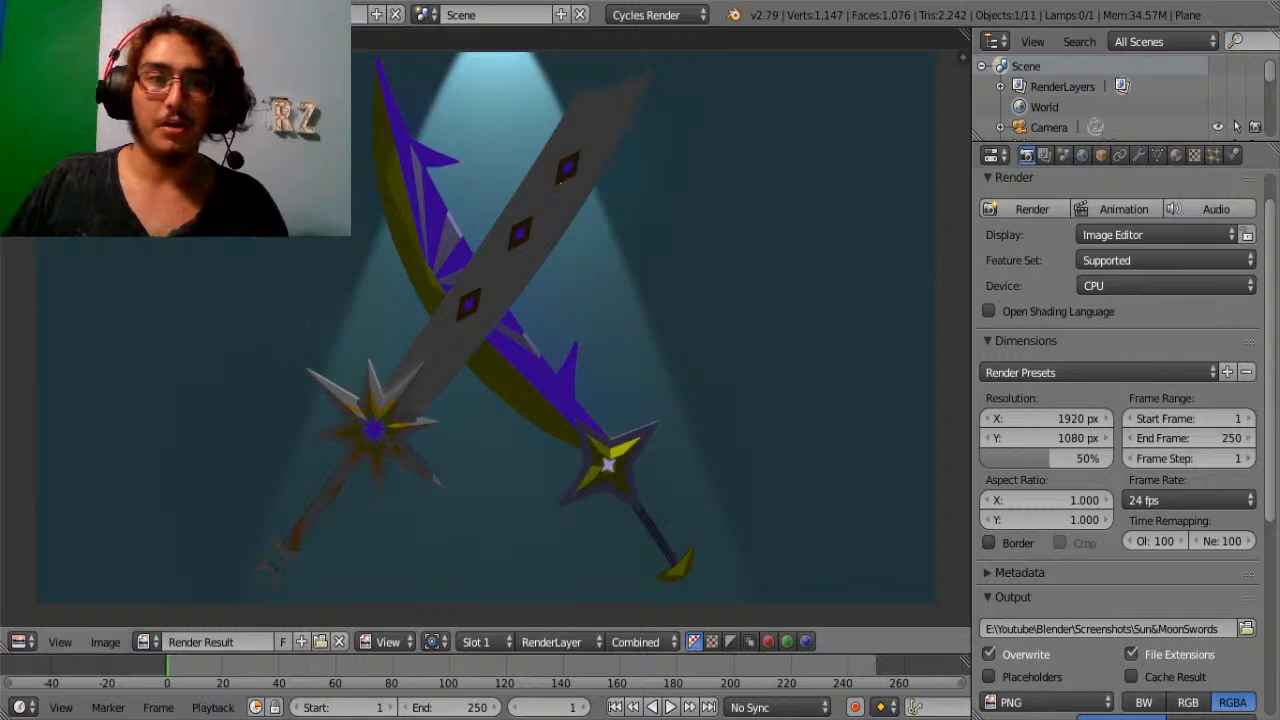
left_click(47, 14)
left_click(83, 192)
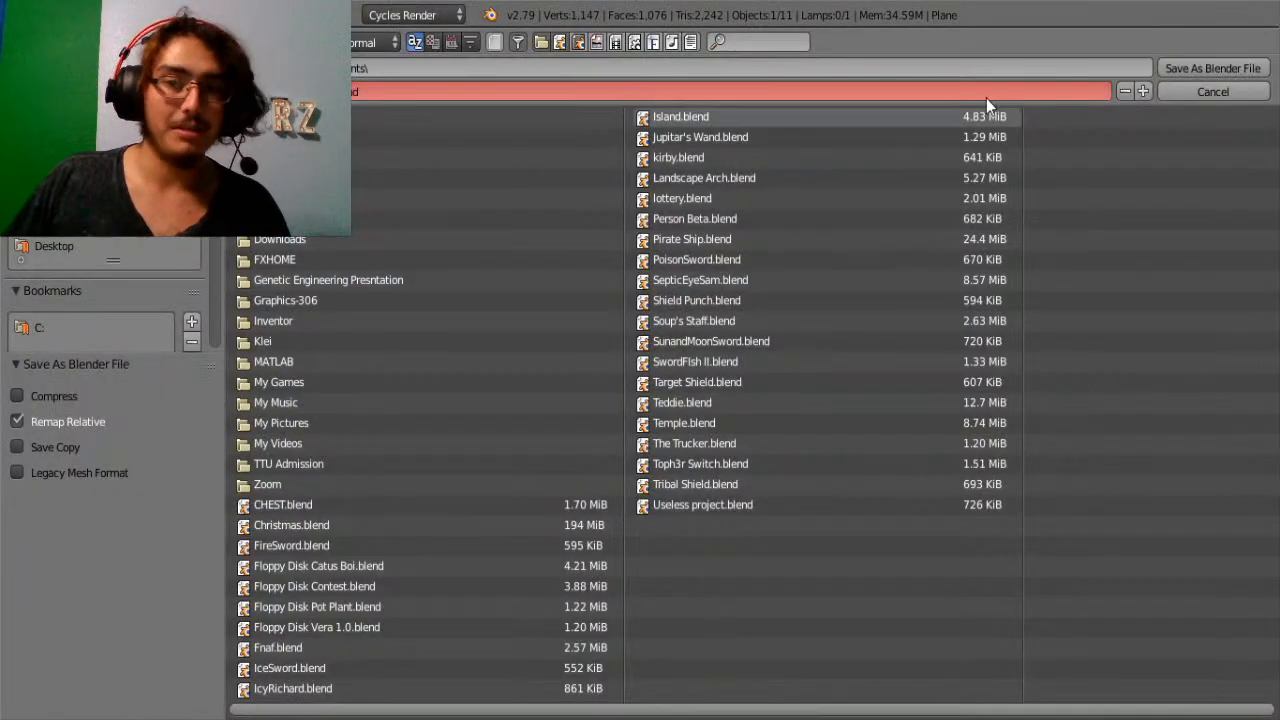
left_click(1185, 93)
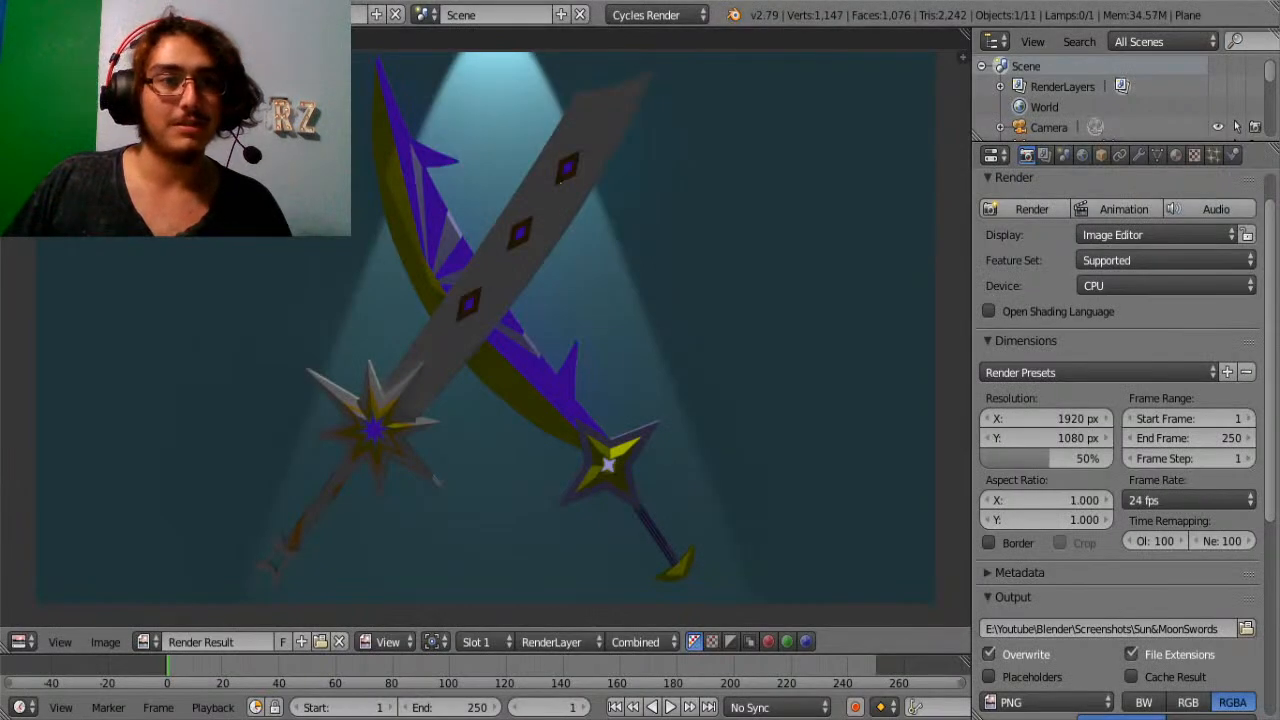
left_click(47, 14)
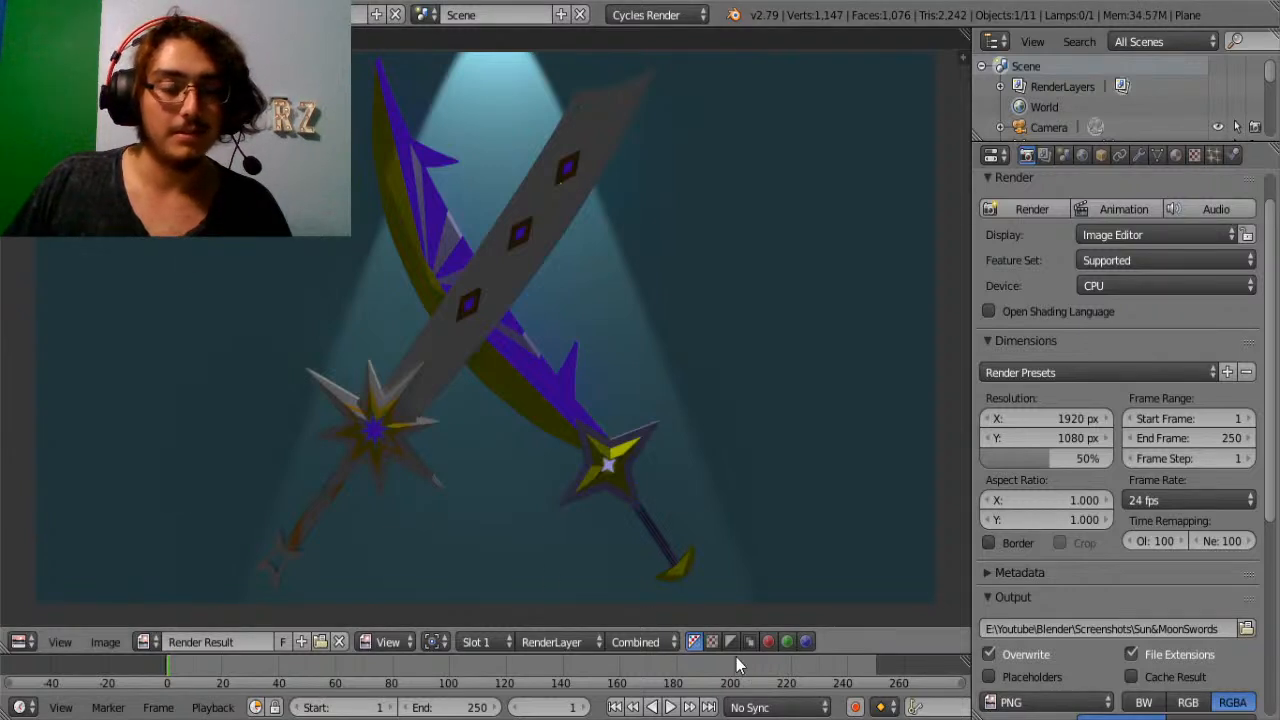